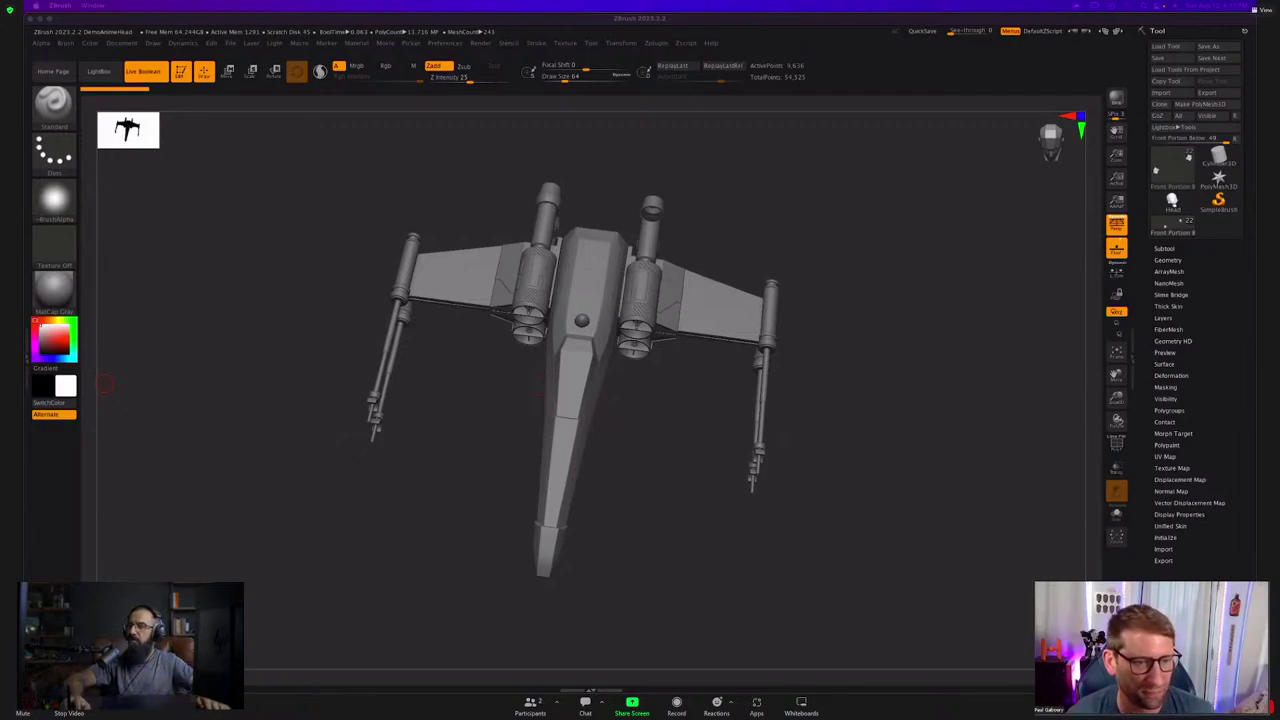
drag(612, 574, 677, 509)
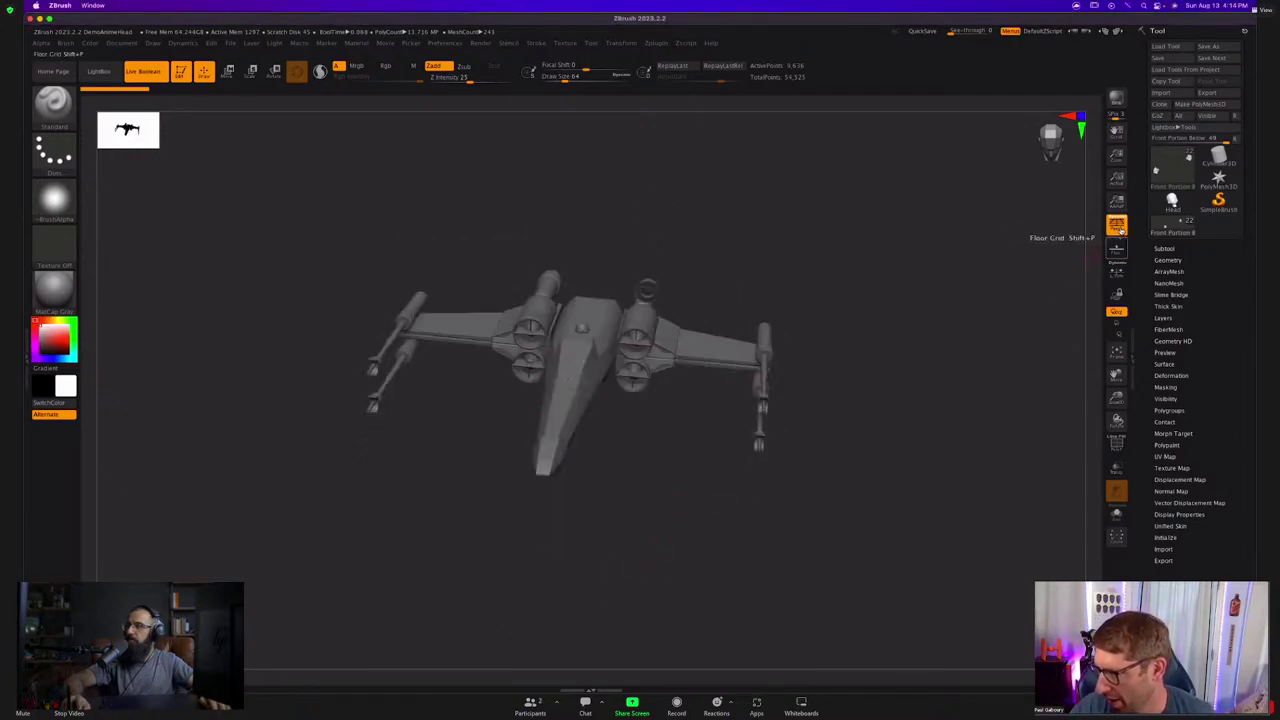
drag(800, 468, 640, 467)
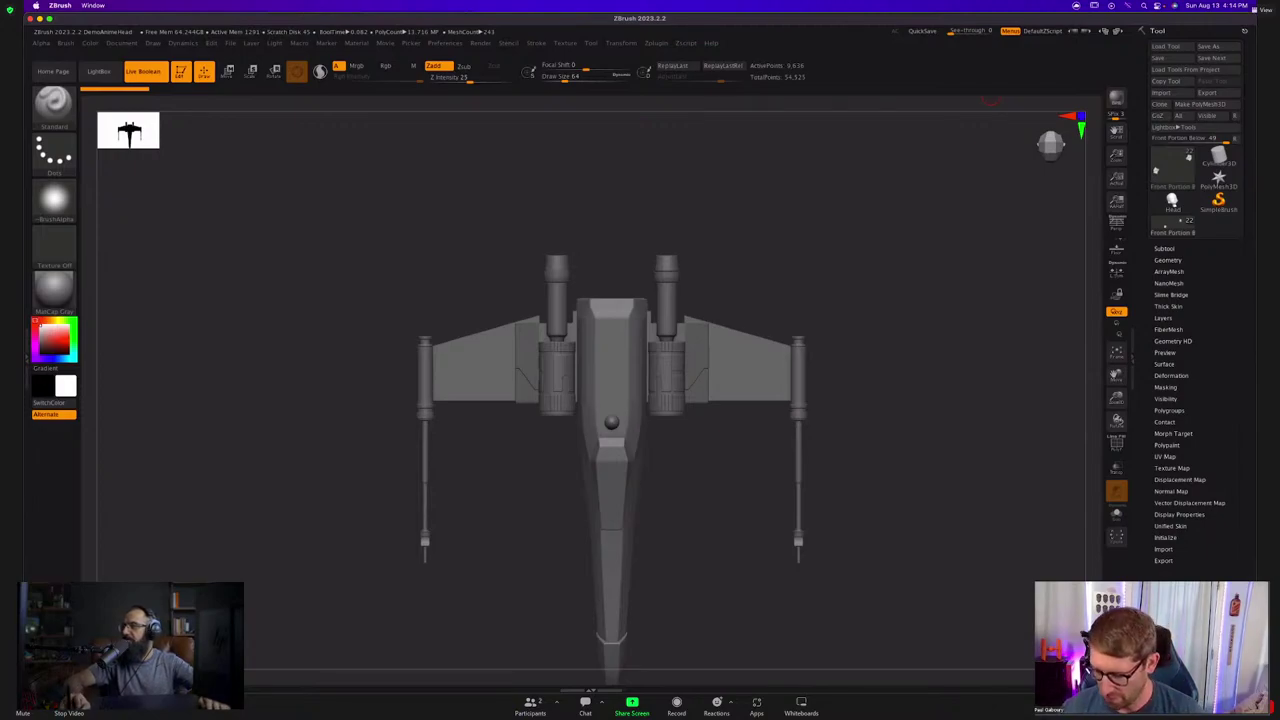
mouse_move(696, 464)
mouse_down()
mouse_move(683, 480)
mouse_move(694, 435)
mouse_move(689, 464)
mouse_up()
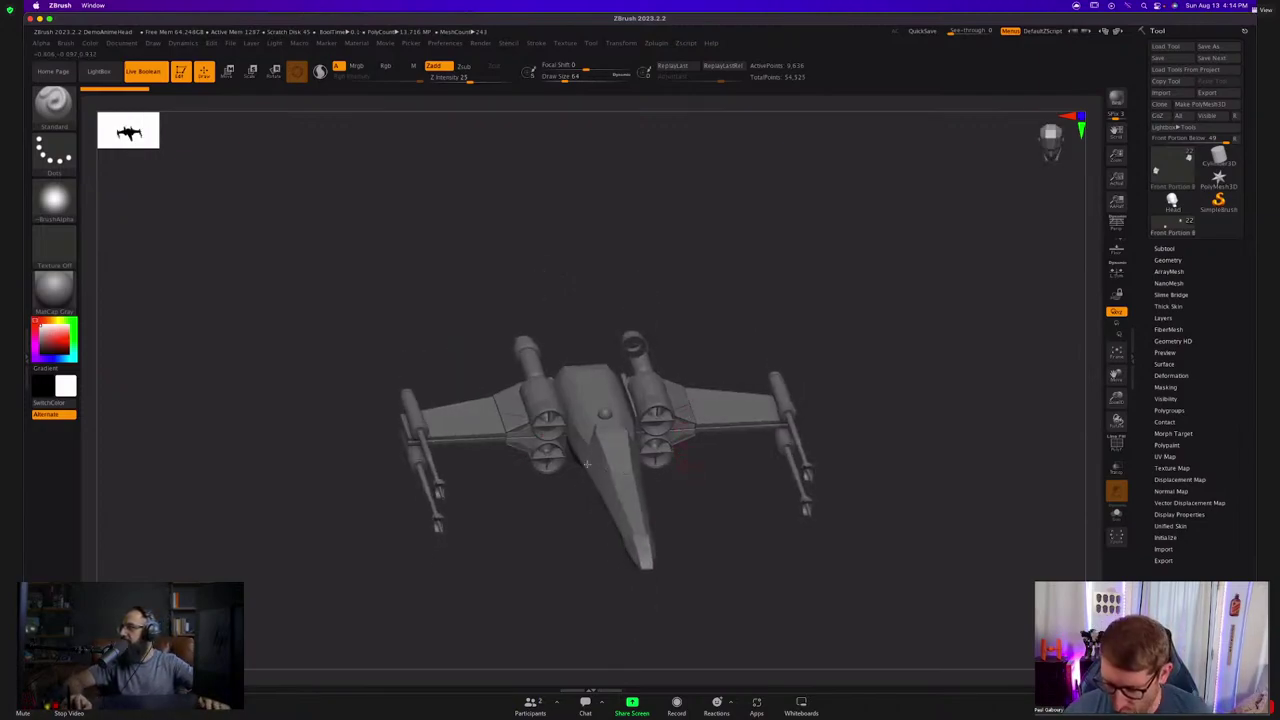
drag(587, 463, 645, 447)
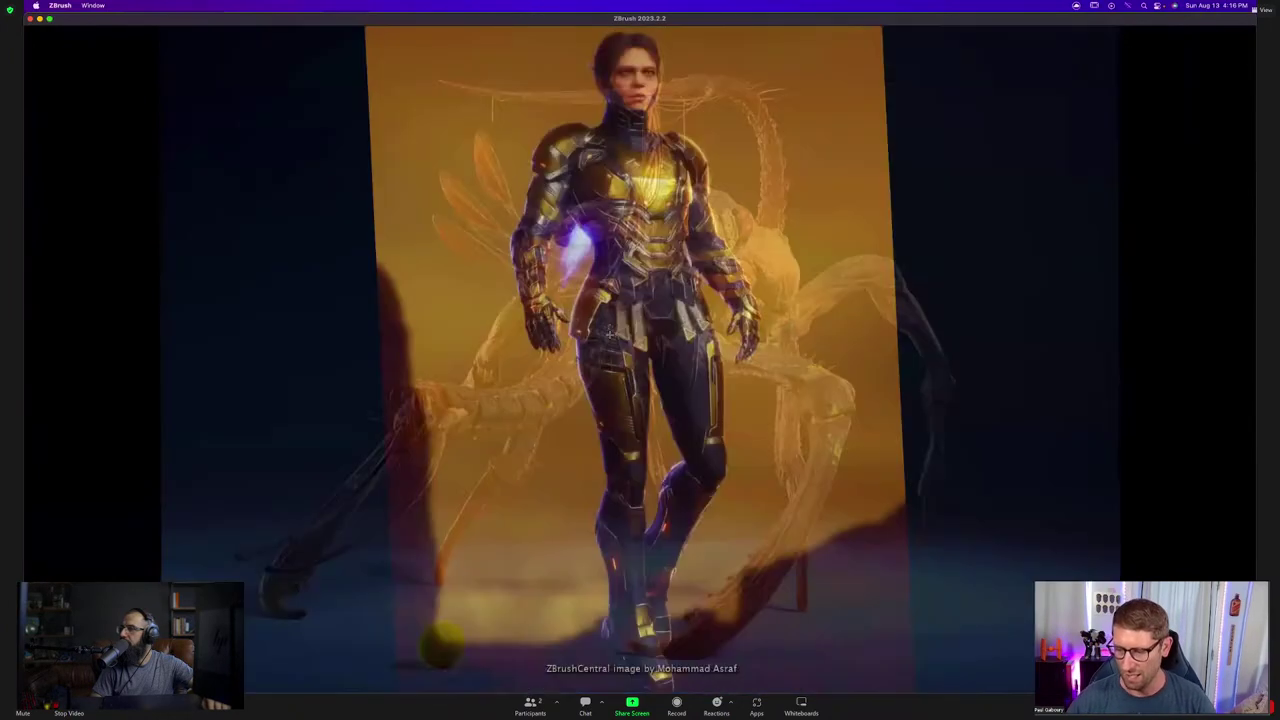
click(617, 400)
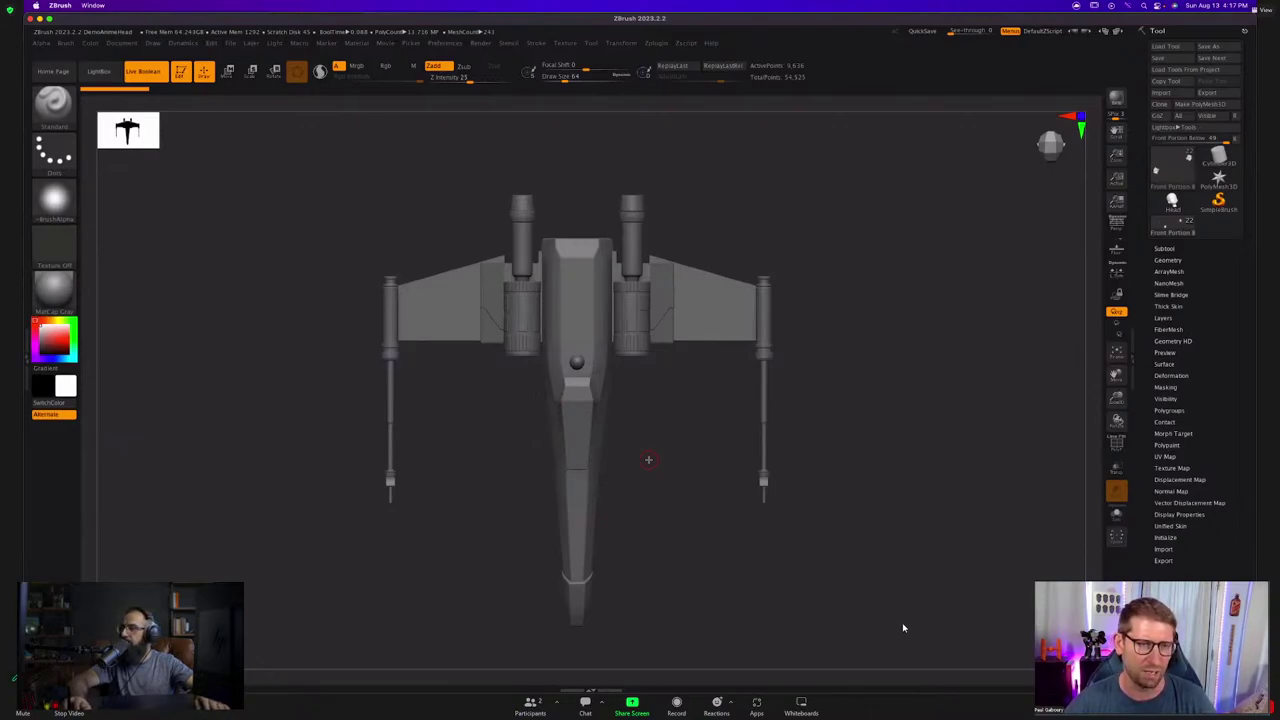
double_click(743, 510)
double_click(406, 333)
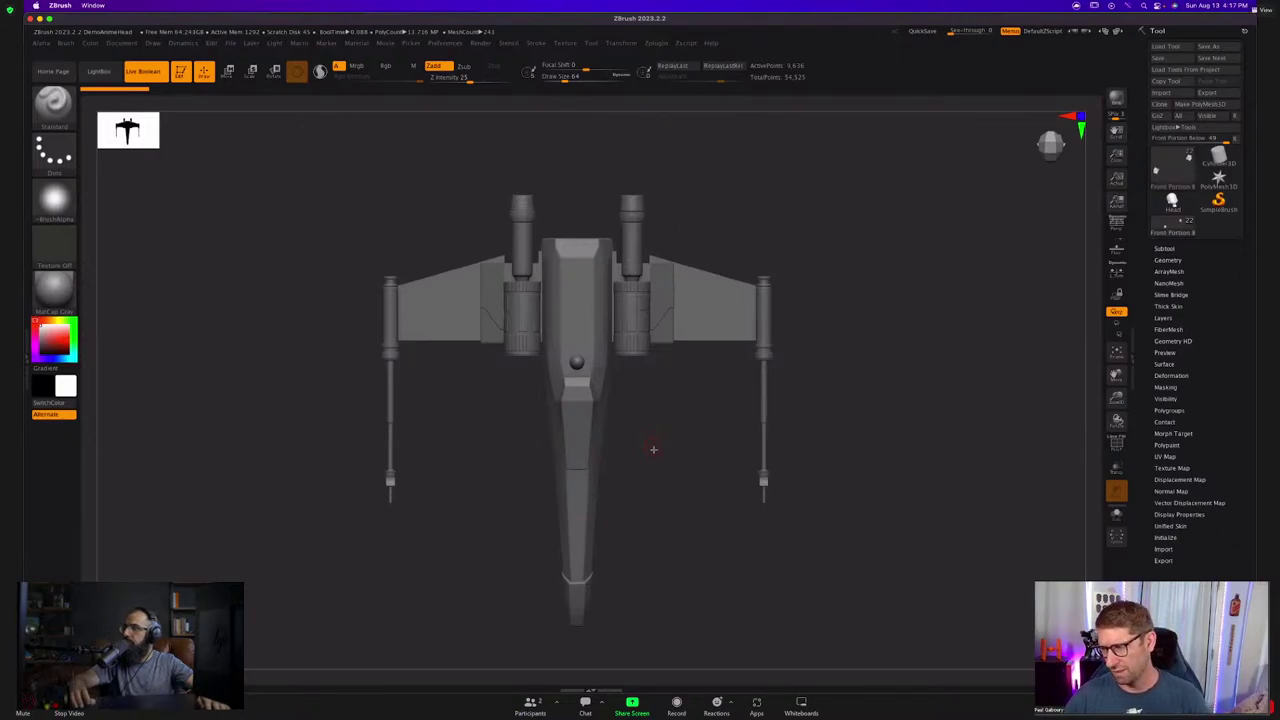
drag(651, 449, 649, 436)
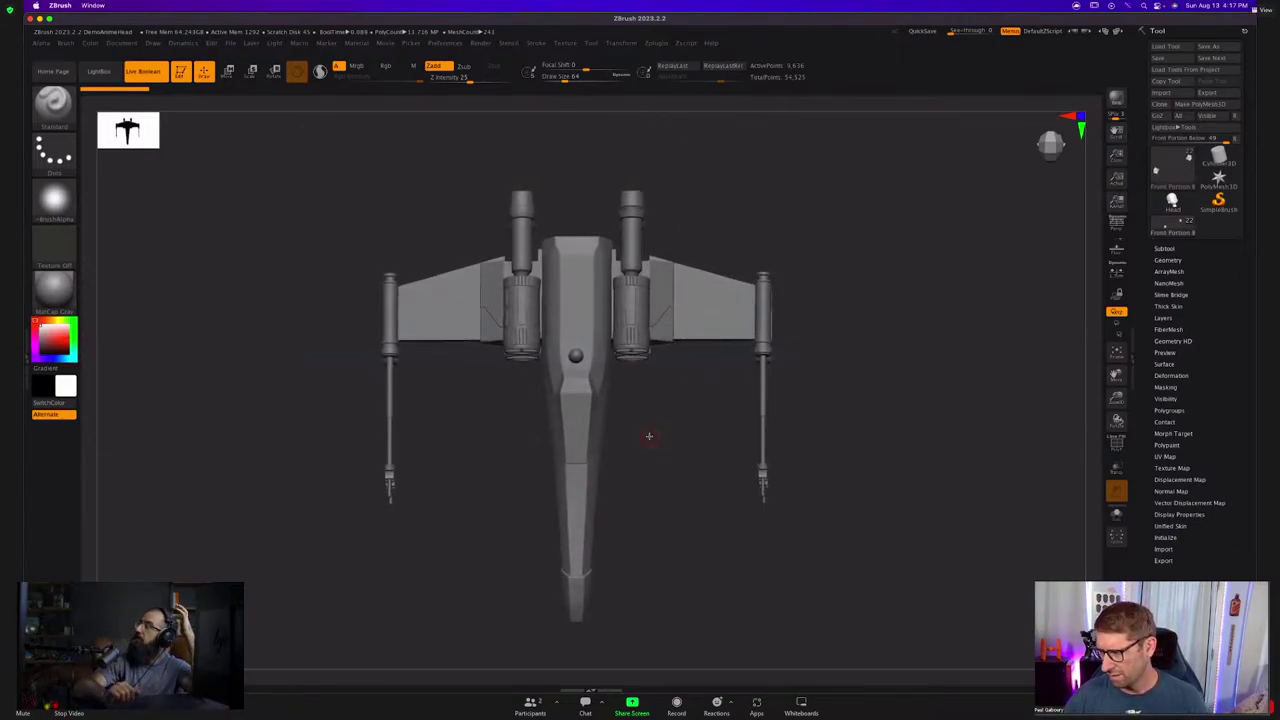
Turn on local symmetry and switch the active subtool of the starship to Main Engine1.
click(1116, 270)
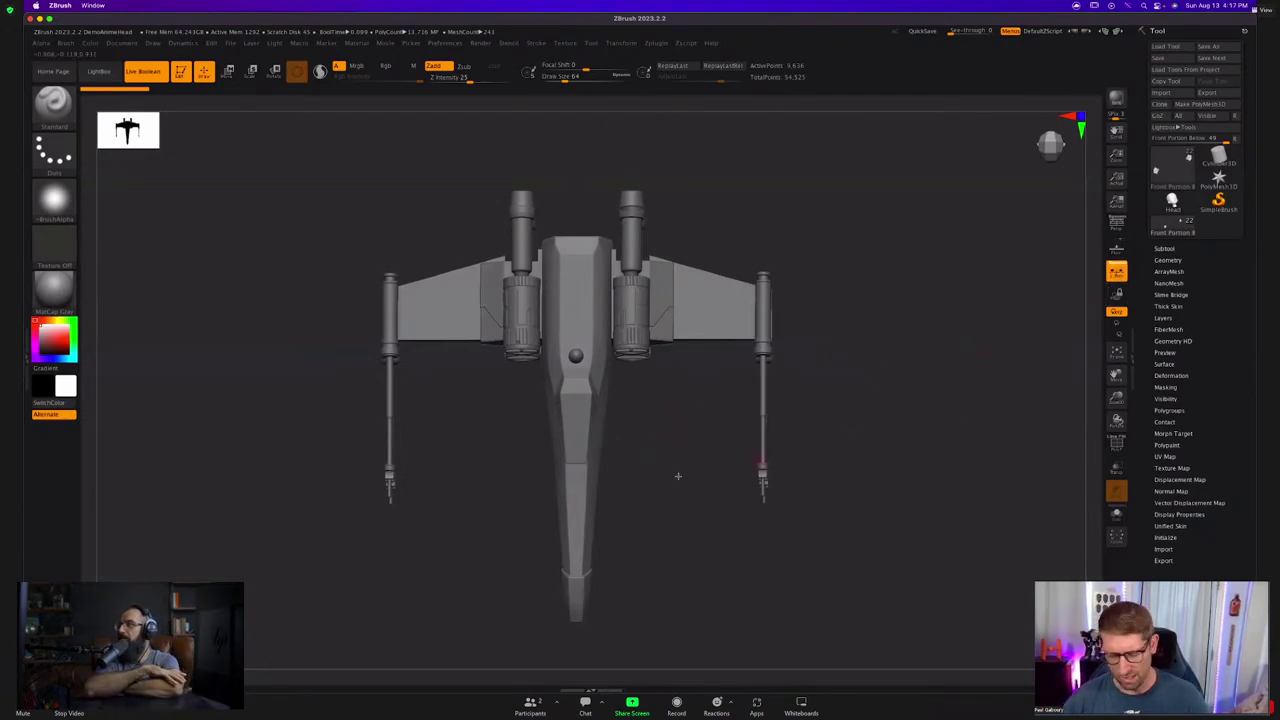
key(Down)
key(Down)
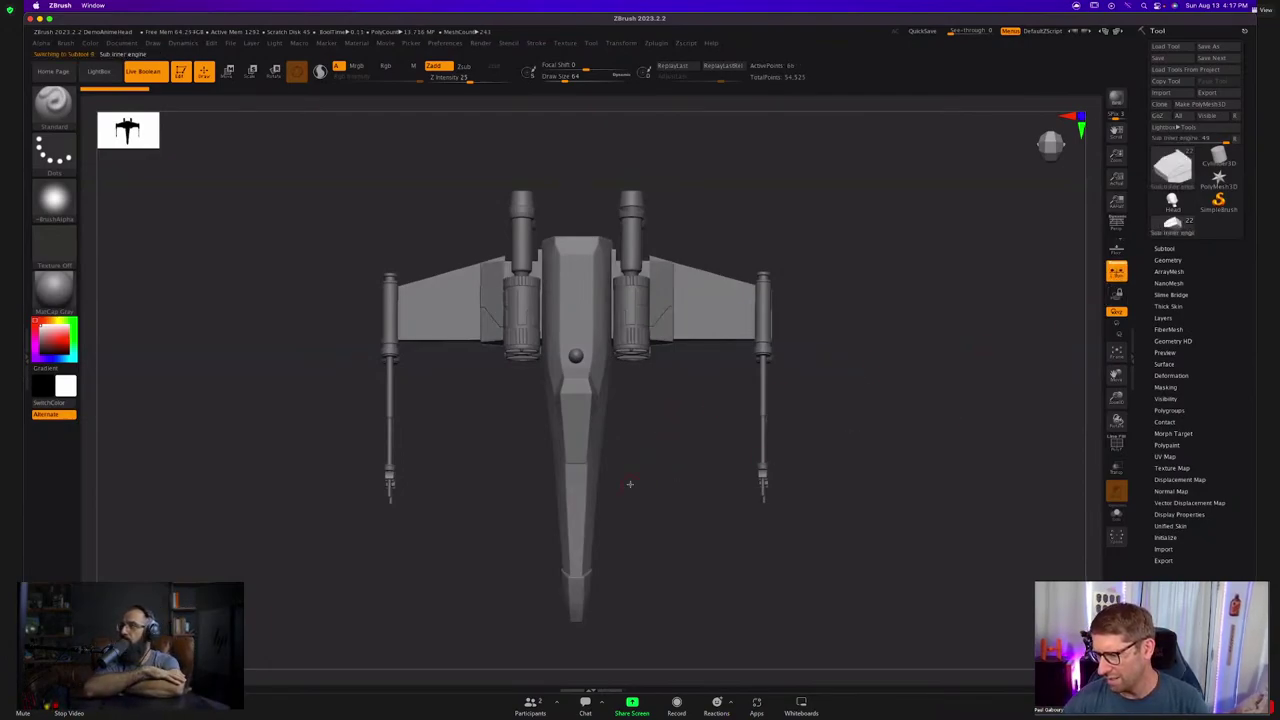
alt+click(630, 484)
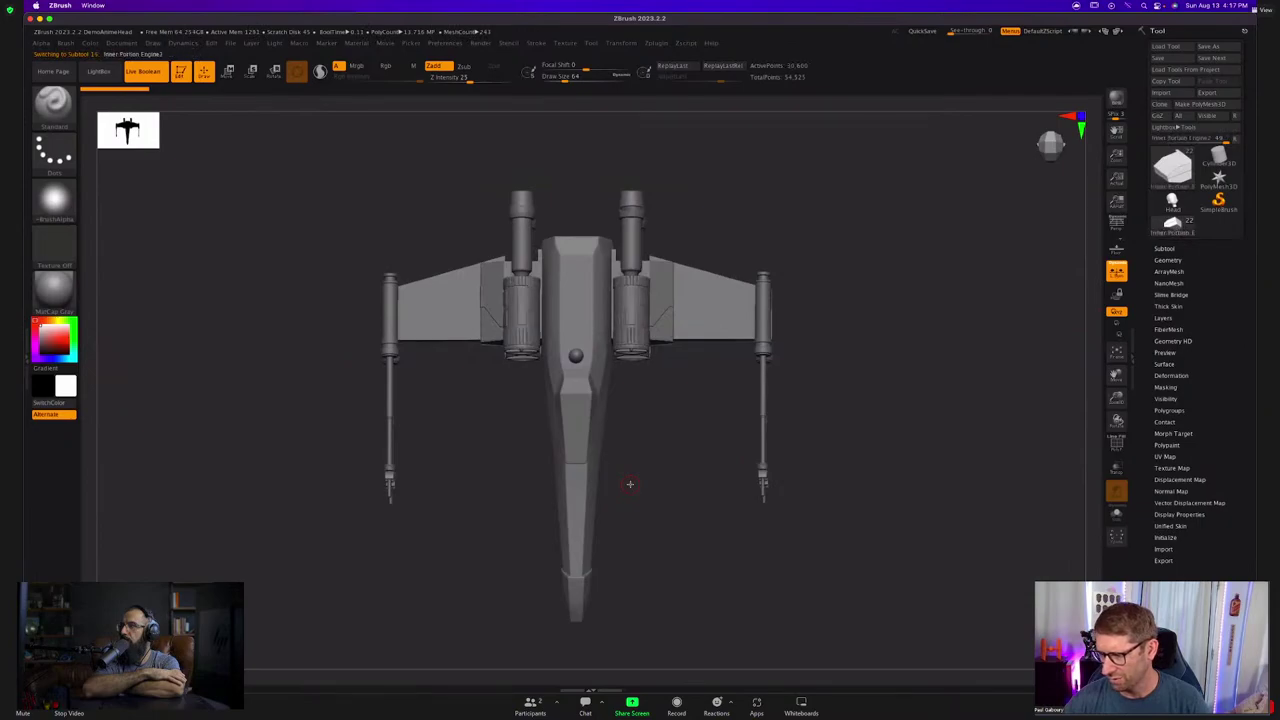
alt+click(630, 484)
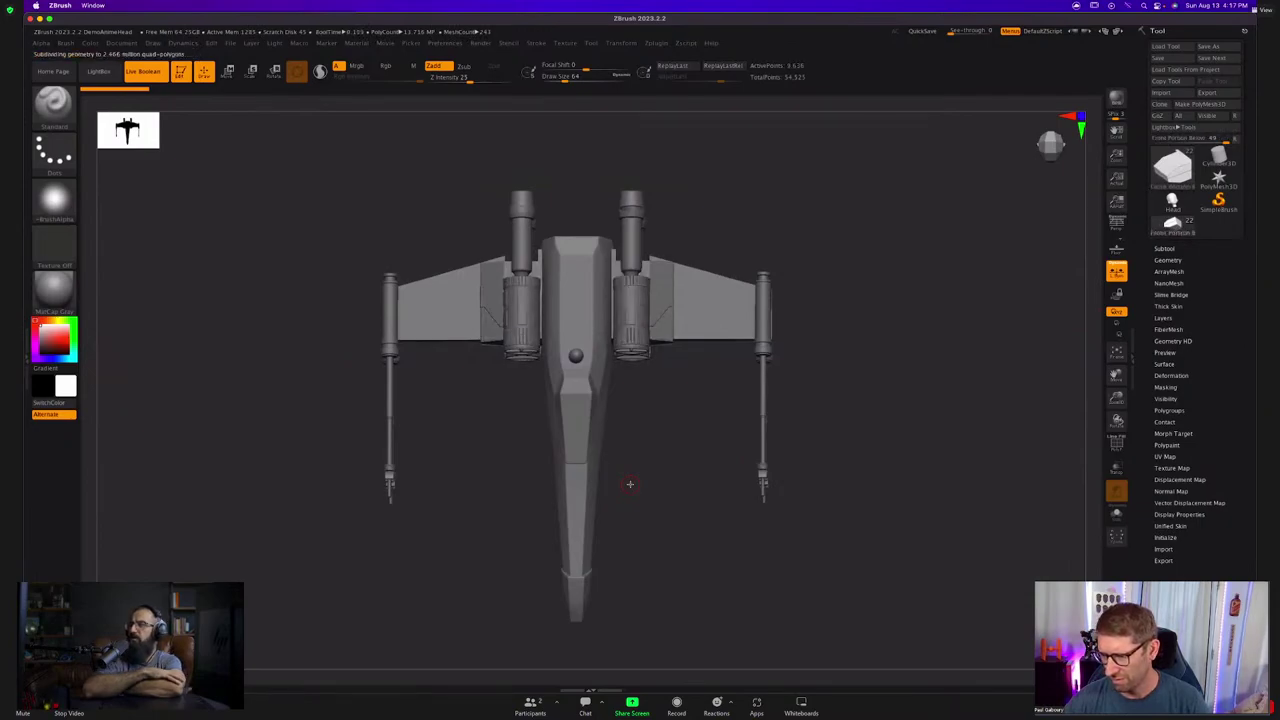
alt+click(630, 484)
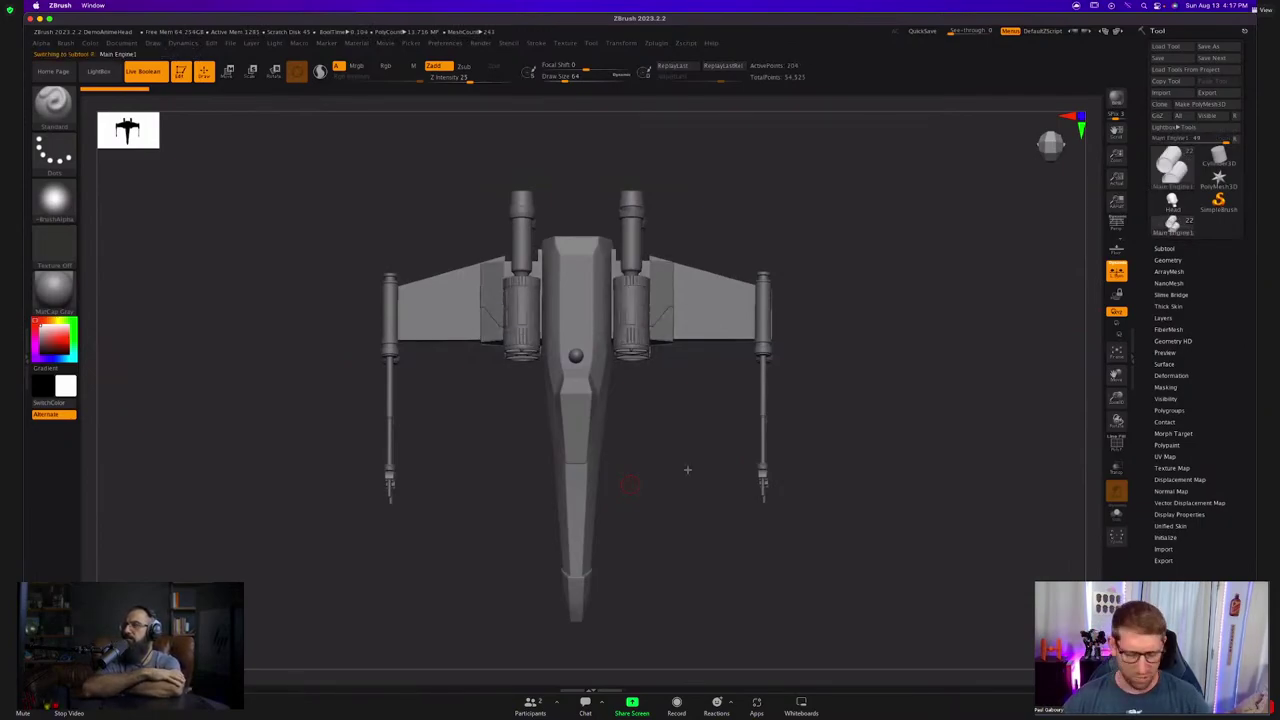
Load the DemoHead tool from the LightBox tool library and frame the head in the canvas.
key(comma)
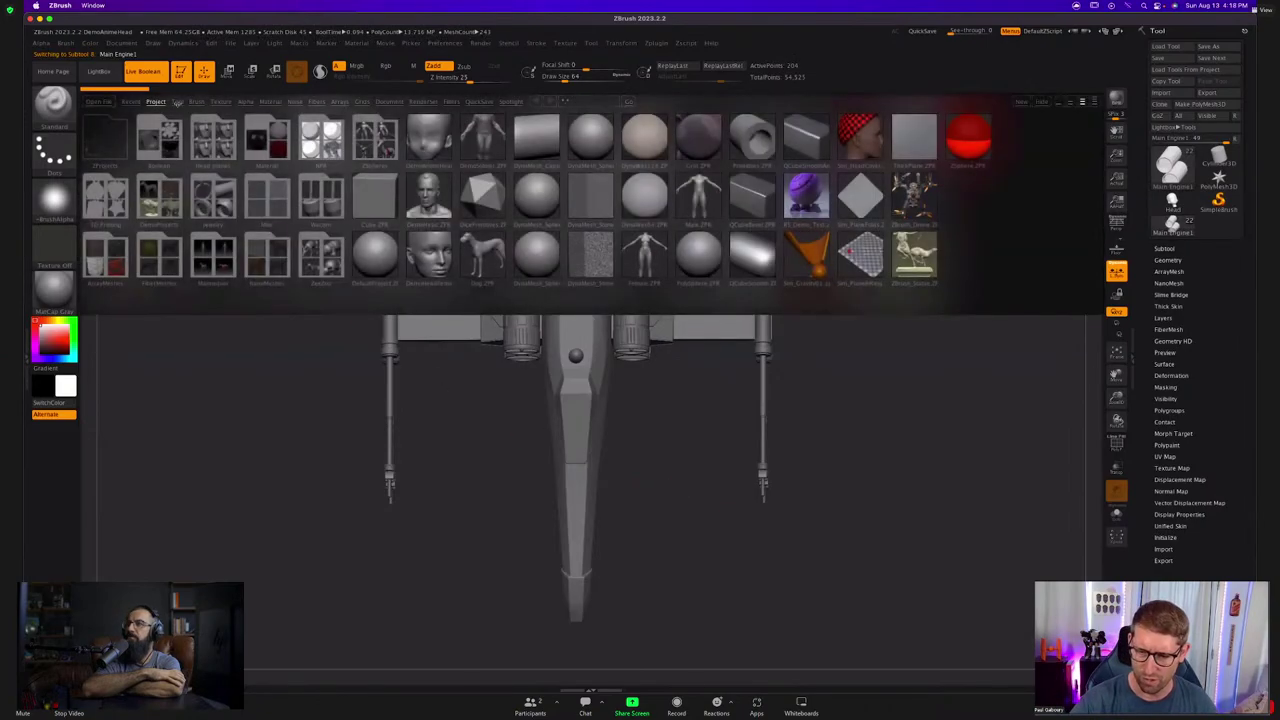
click(177, 101)
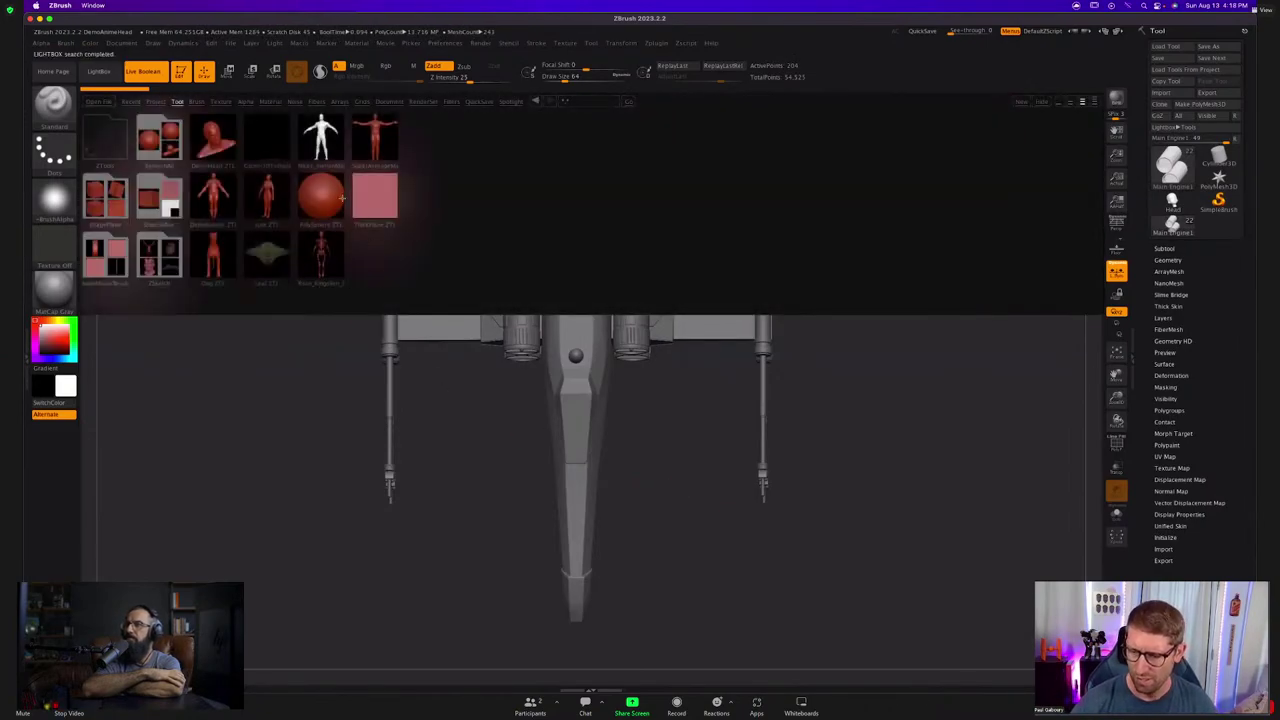
double_click(214, 140)
key(comma)
drag(626, 511, 626, 427)
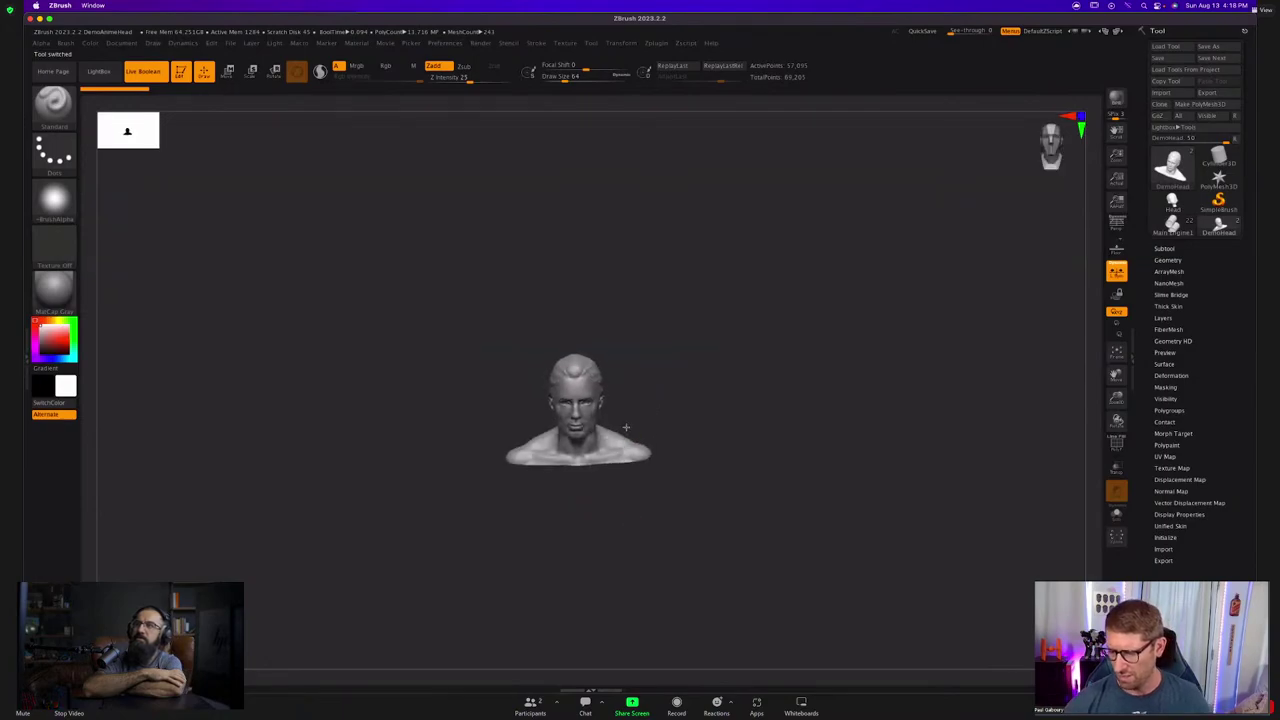
key(f)
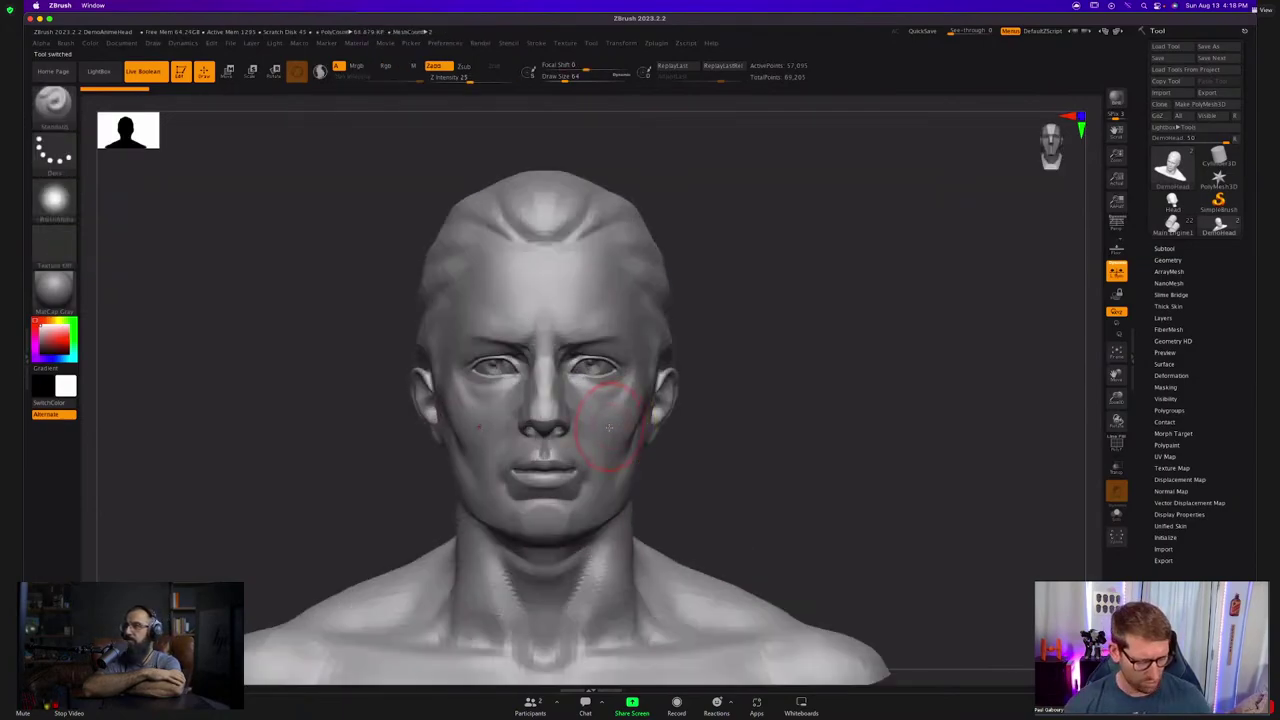
Sculpt symmetrical strokes over both eyebrows with the ClayBuildup brush at a draw size of about 31.
key(b)
key(c)
key(b)
key(s)
mouse_move(587, 354)
mouse_down()
mouse_move(600, 314)
mouse_move(610, 330)
mouse_up()
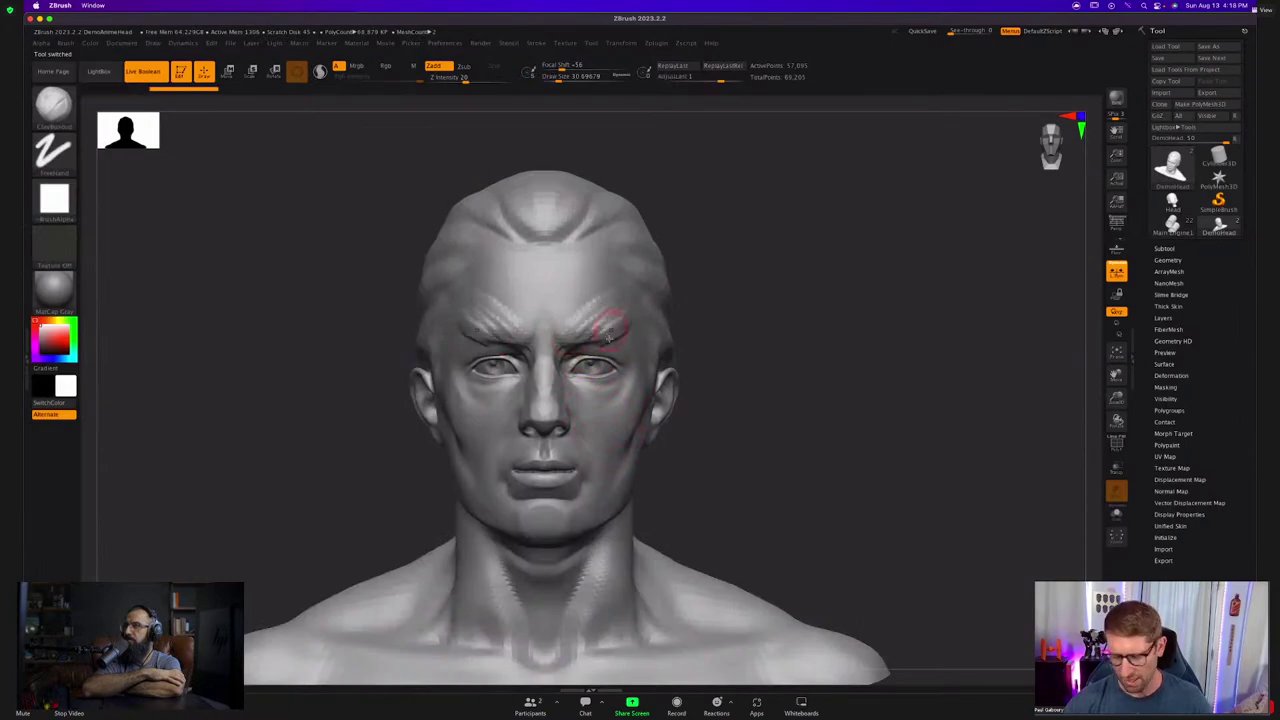
Move the teeth and eyes subtool sideways out of the head with the Gizmo.
key(w)
drag(577, 412, 550, 396)
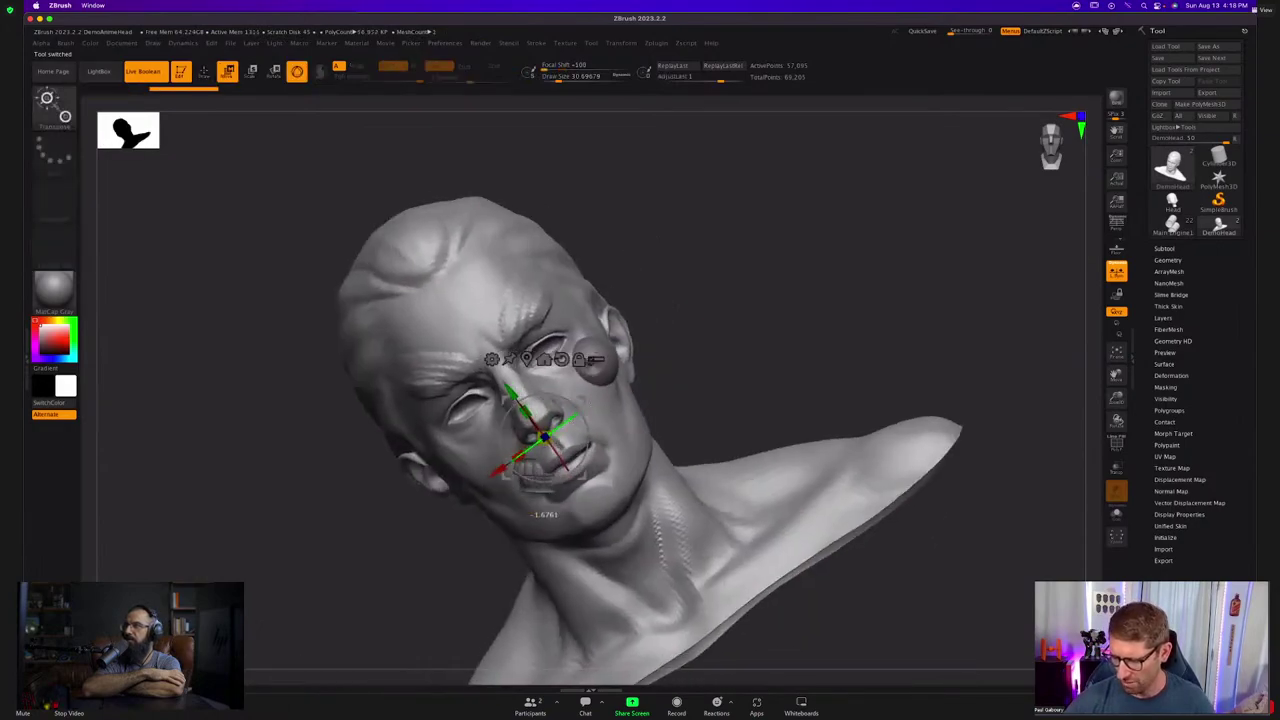
drag(530, 447, 576, 416)
Sculpt ClayBuildup strokes across the brow and cheeks of the offset head and smooth them out.
key(q)
mouse_move(608, 360)
mouse_down()
mouse_move(535, 352)
mouse_move(620, 460)
mouse_move(635, 512)
mouse_move(615, 445)
mouse_move(540, 415)
mouse_up()
drag(577, 347, 537, 345)
alt+drag(734, 461, 692, 434)
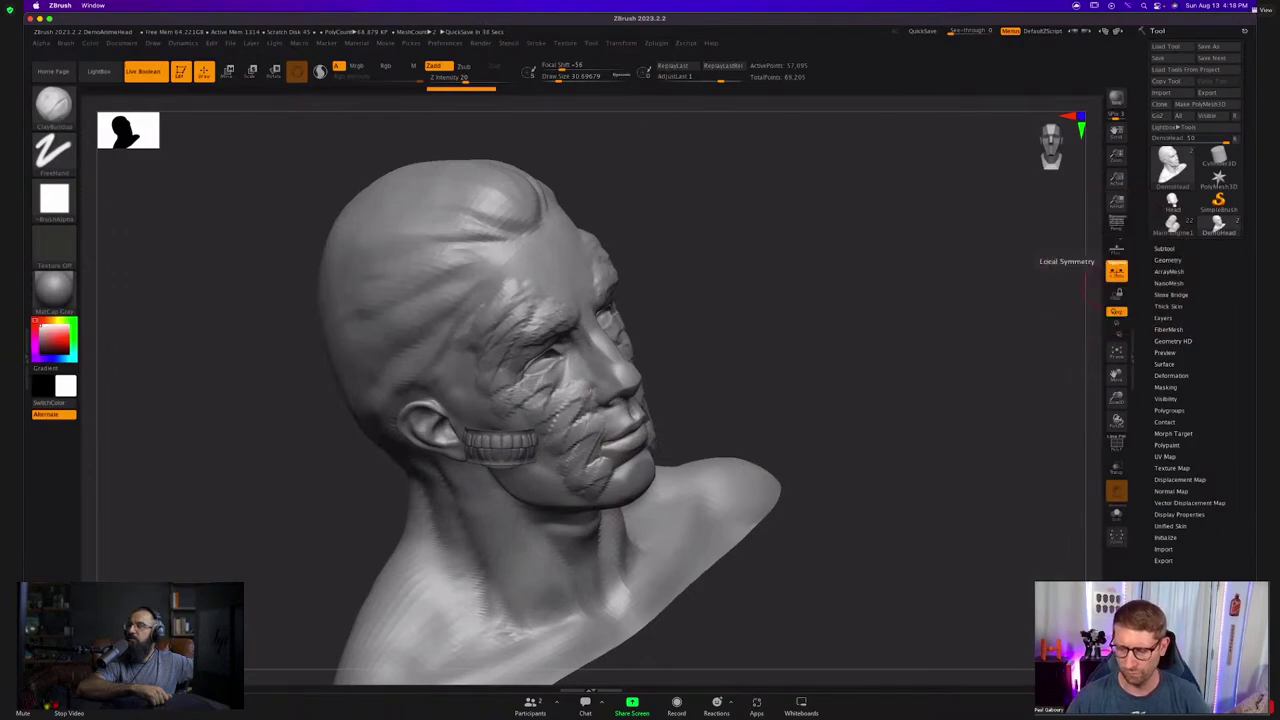
mouse_move(540, 325)
mouse_down()
mouse_move(530, 372)
mouse_move(540, 335)
mouse_move(497, 343)
mouse_move(497, 360)
mouse_move(511, 302)
mouse_move(530, 322)
mouse_move(525, 362)
mouse_move(597, 492)
mouse_up()
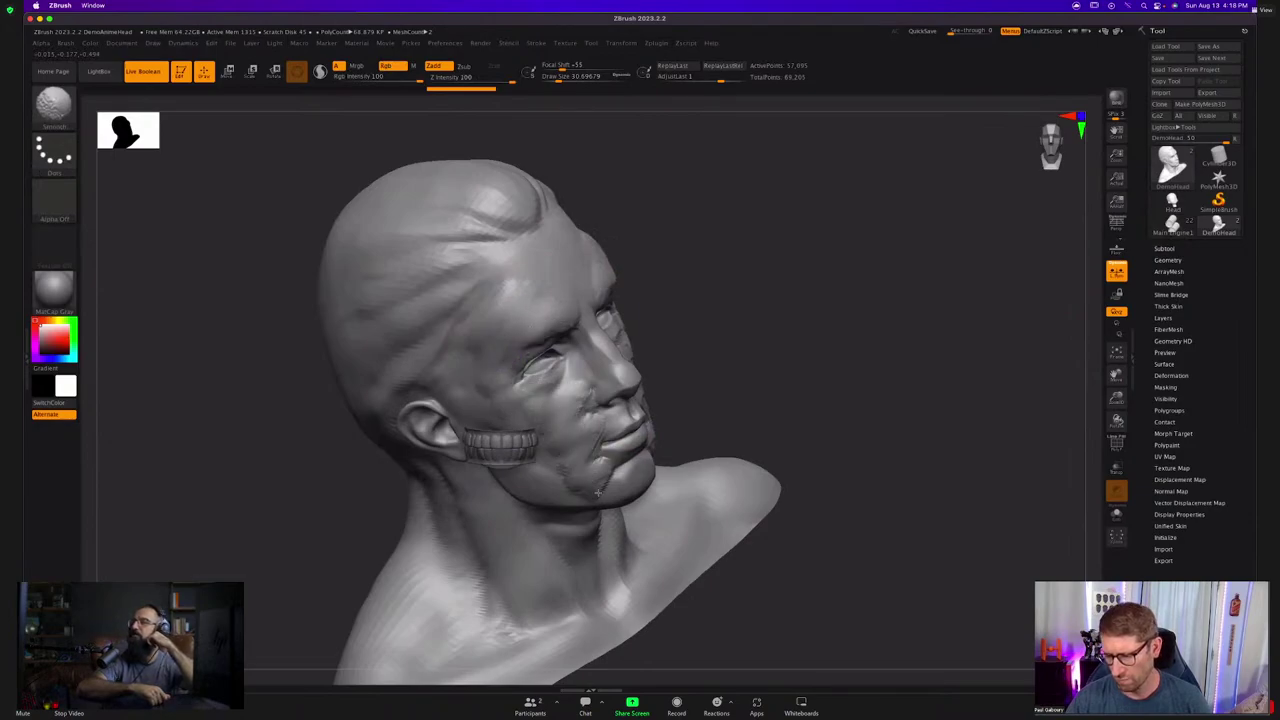
mouse_move(570, 422)
shift+mouse_down()
mouse_move(558, 467)
mouse_move(592, 420)
shift+mouse_up()
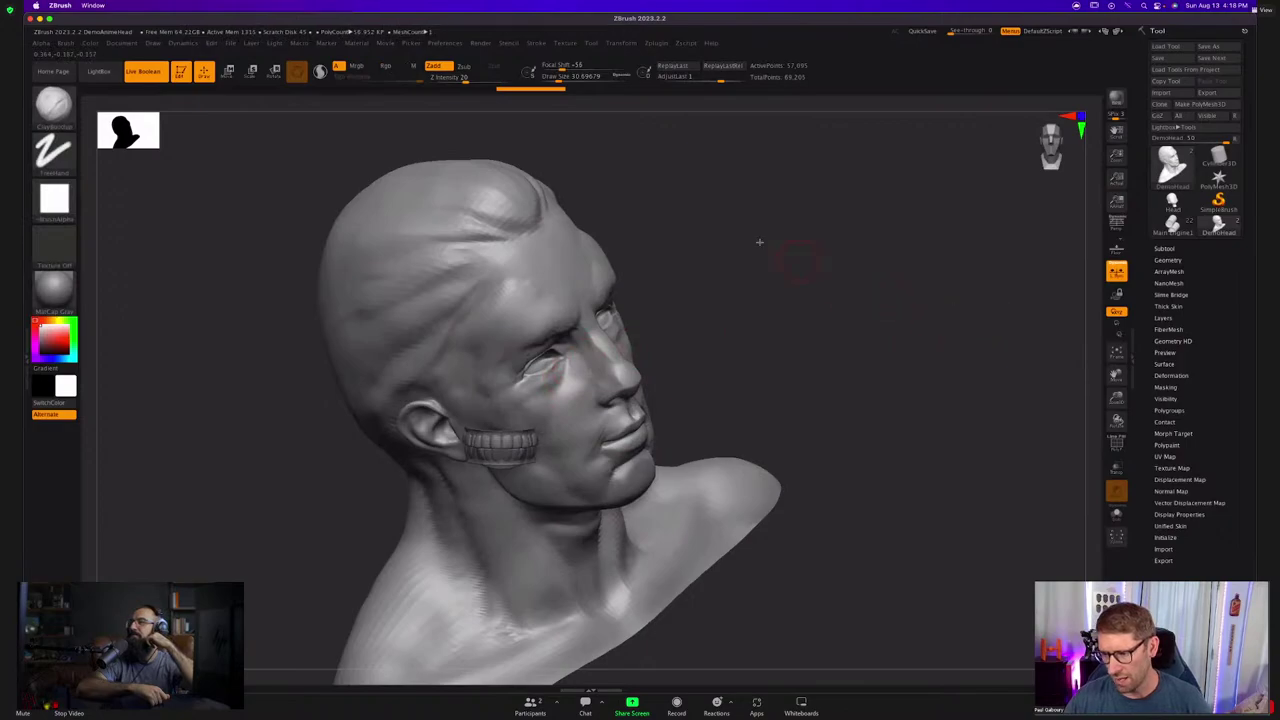
Set the ClayBuildup draw size to about 46.
right_click(592, 340)
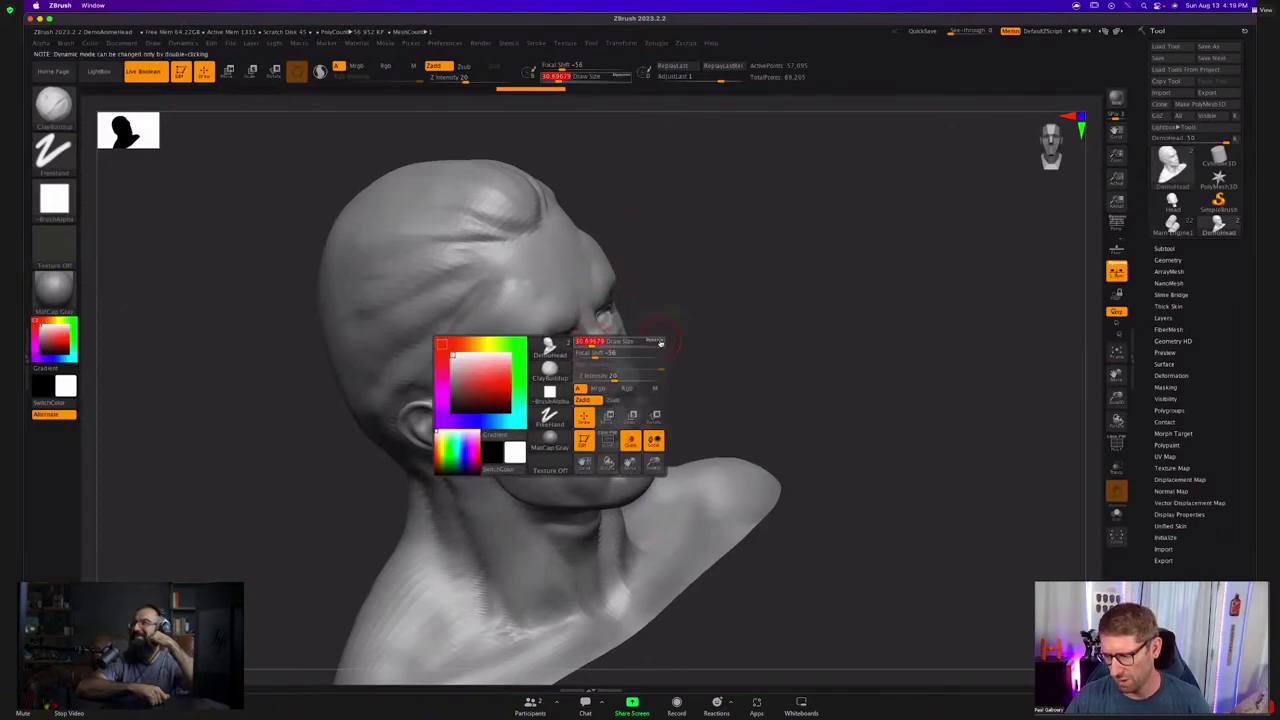
click(660, 342)
text(5)
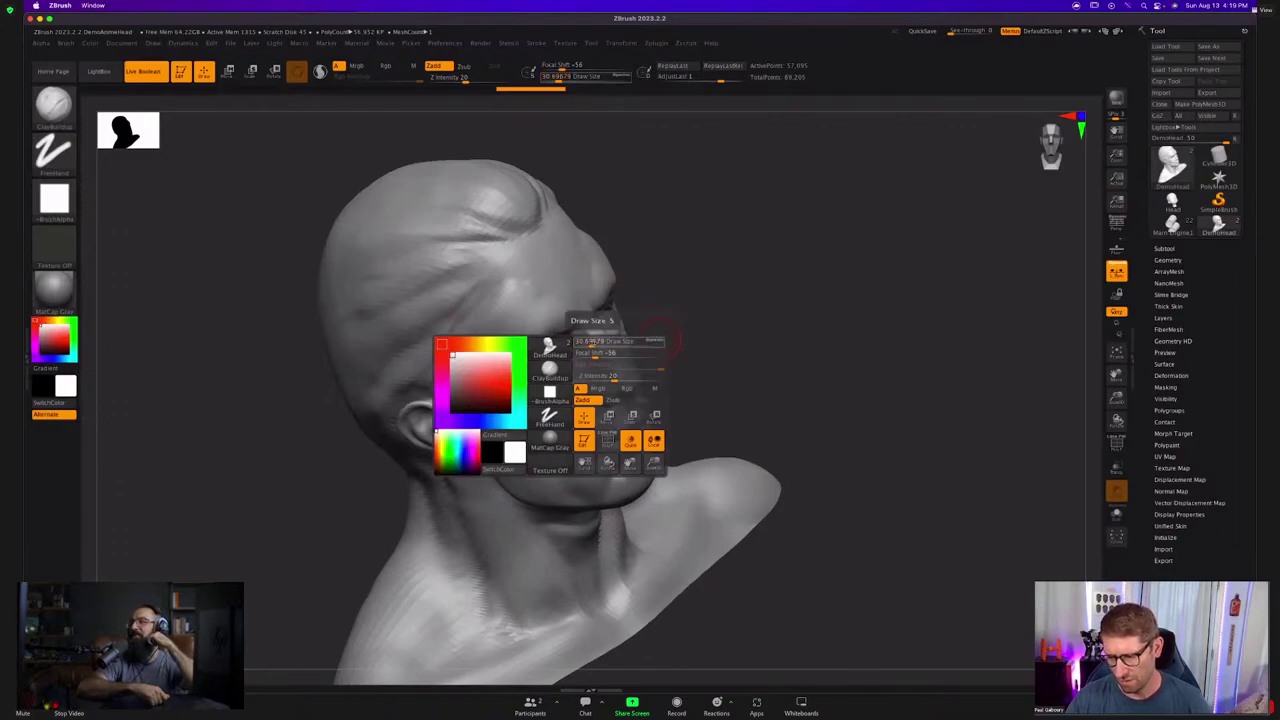
drag(592, 344, 599, 344)
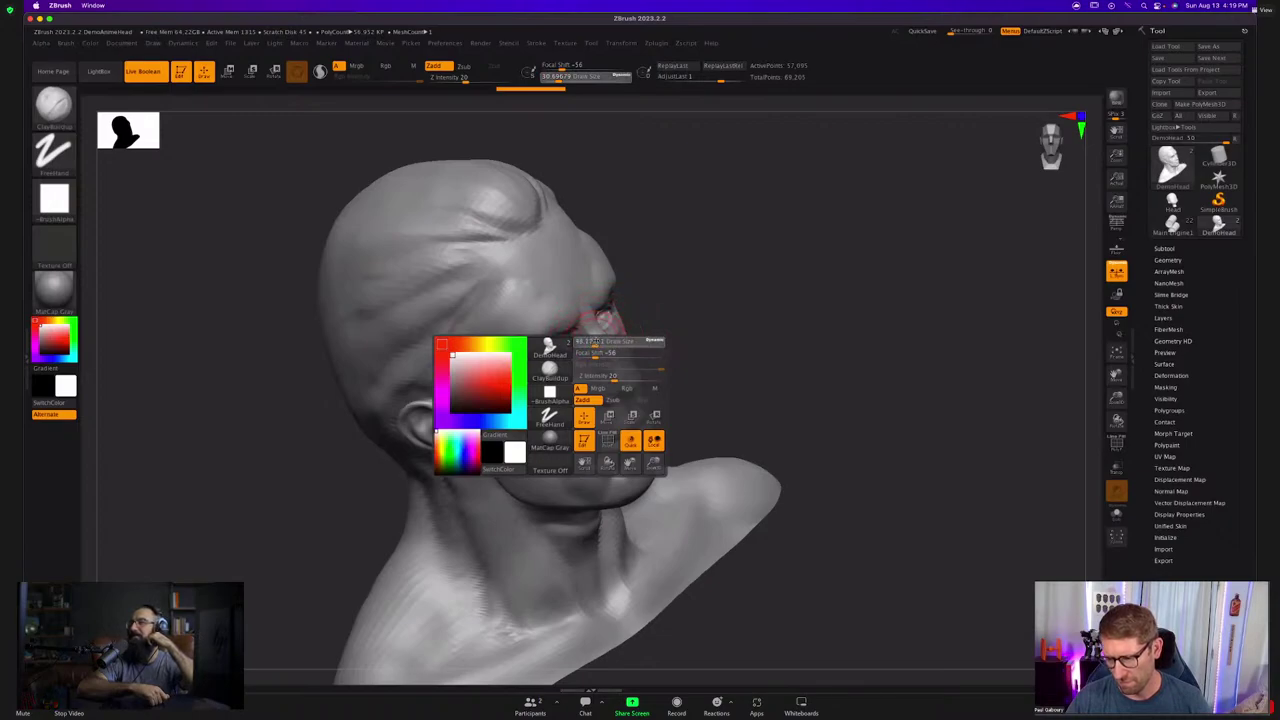
key(space)
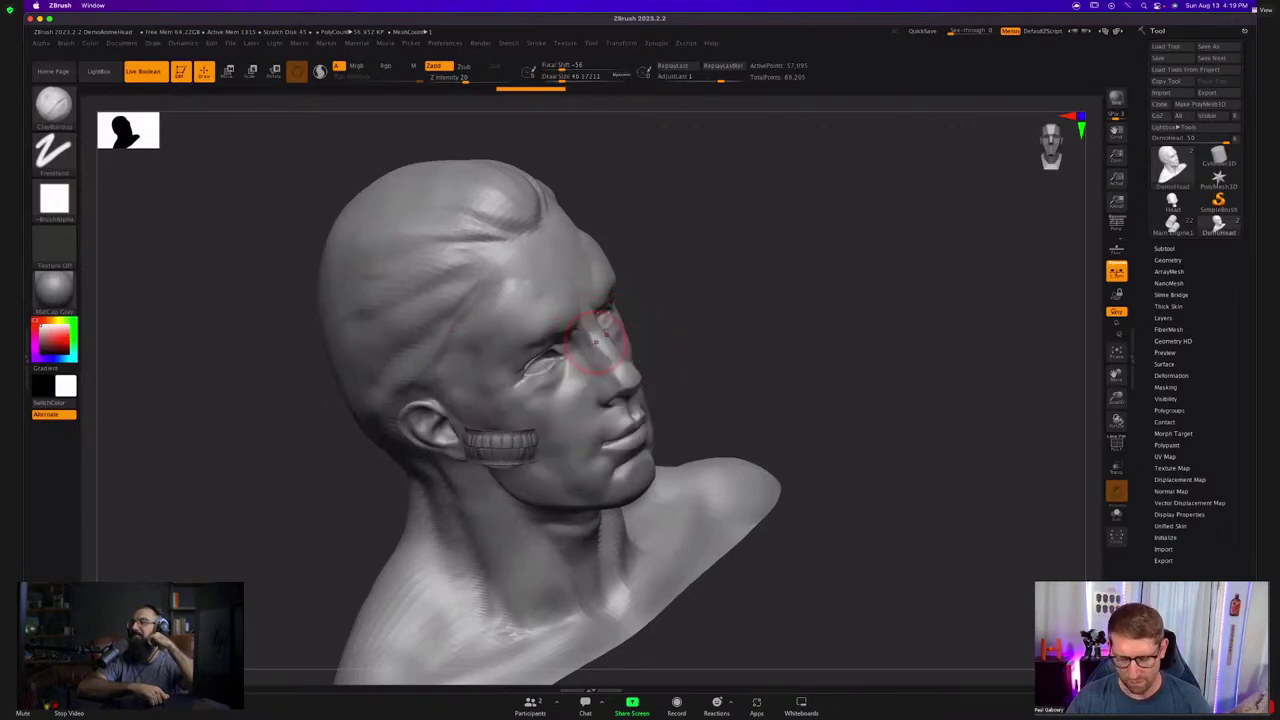
key(s)
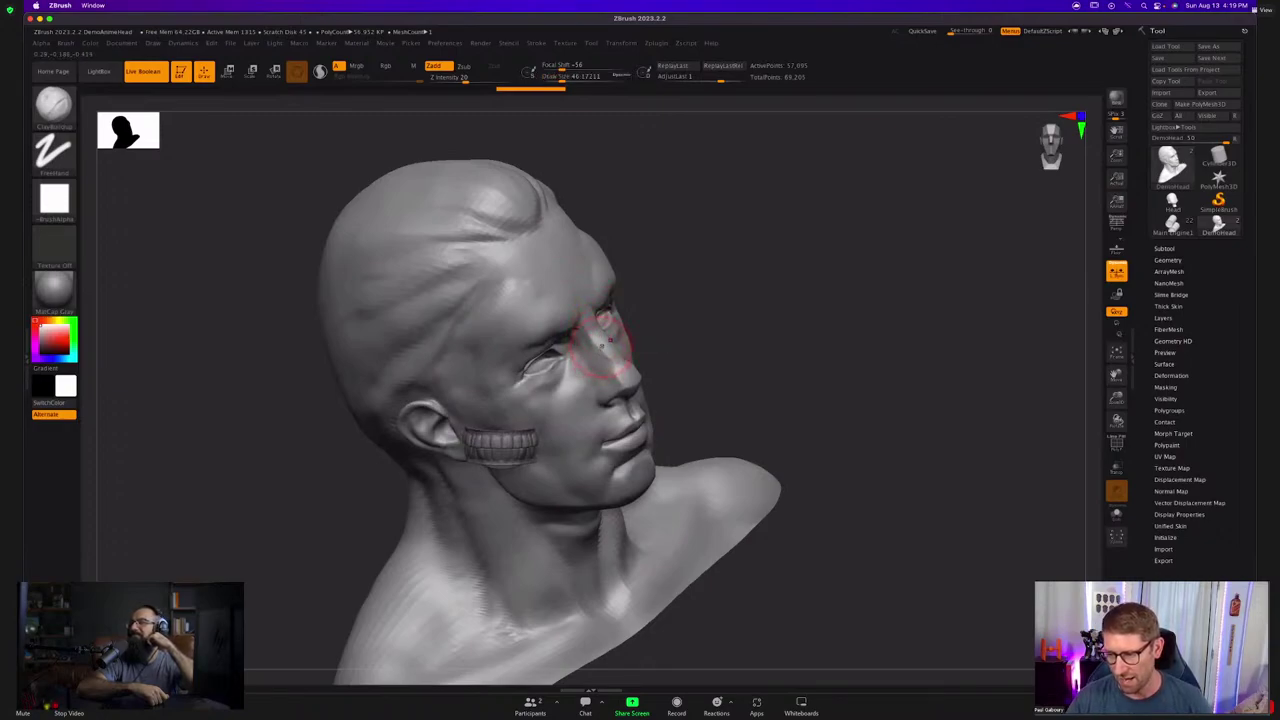
key(s)
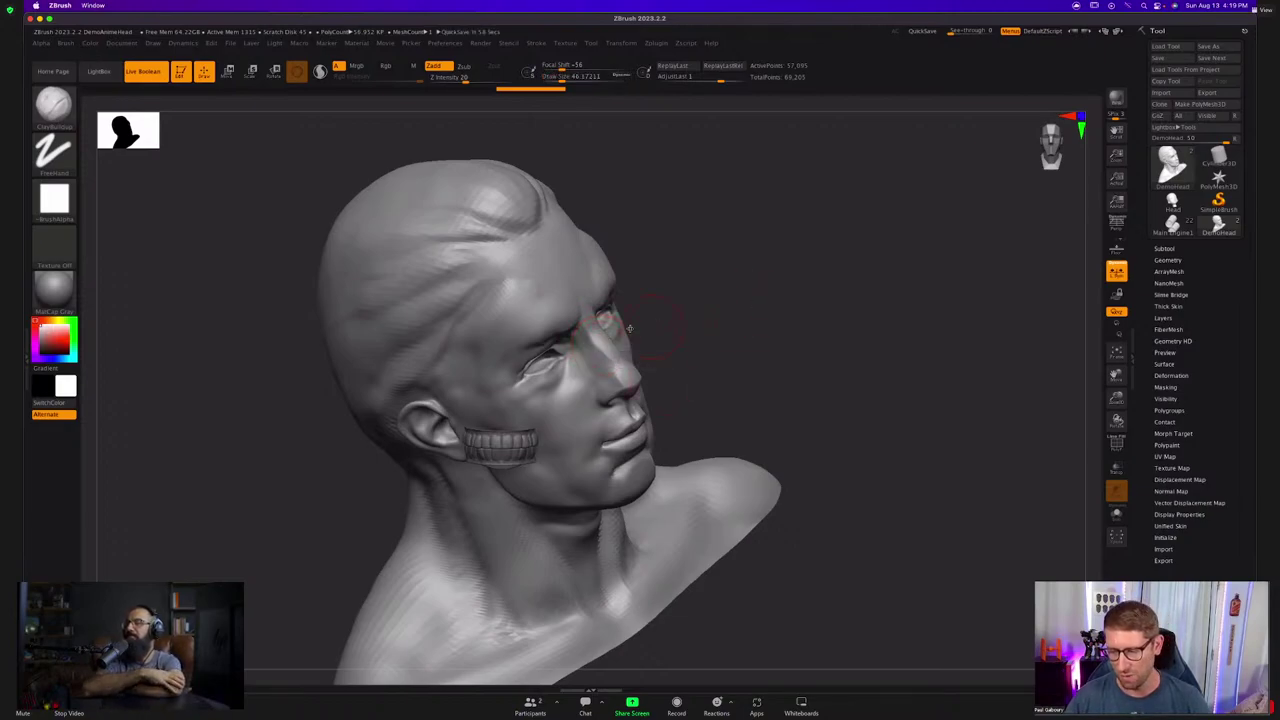
key(space)
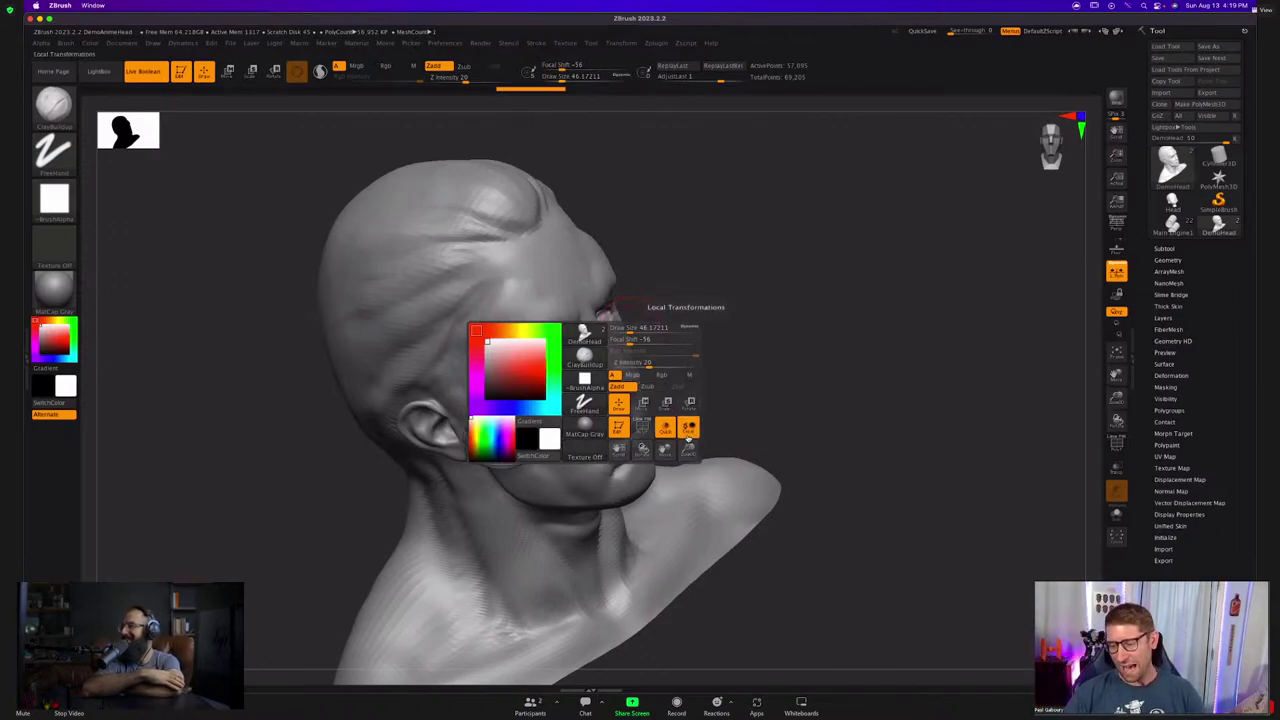
key(space)
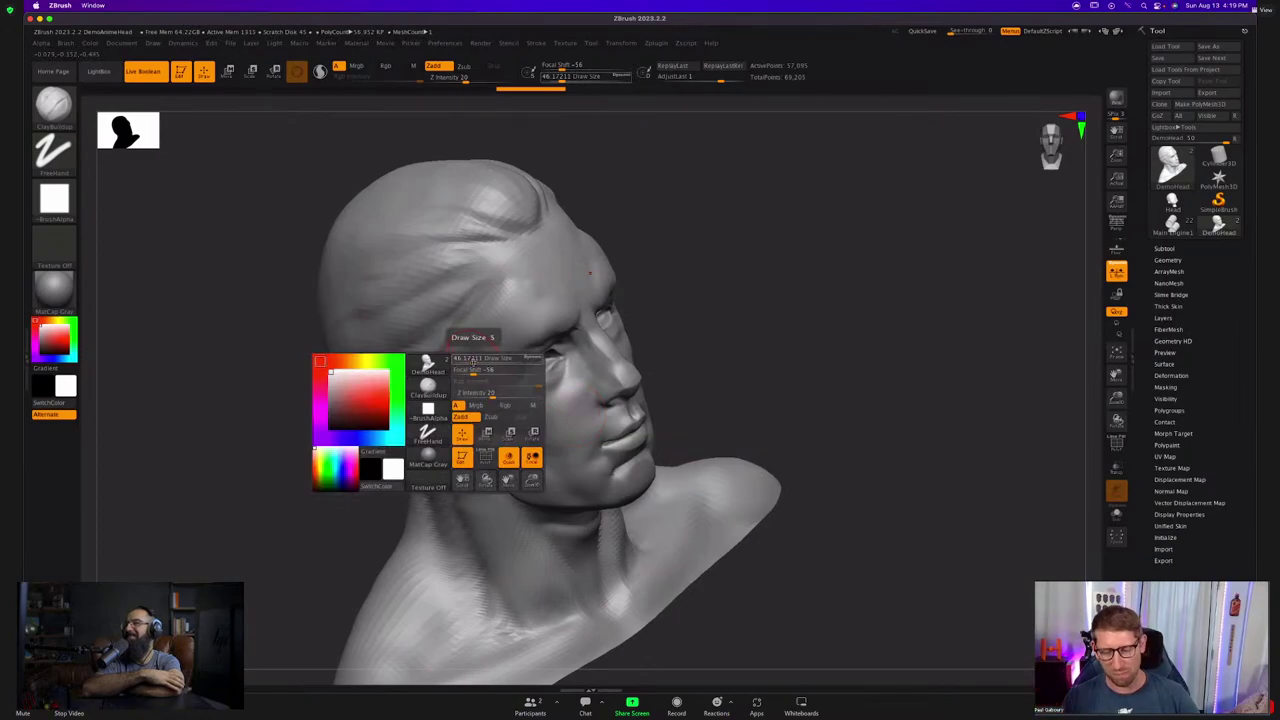
key(space)
key(space)
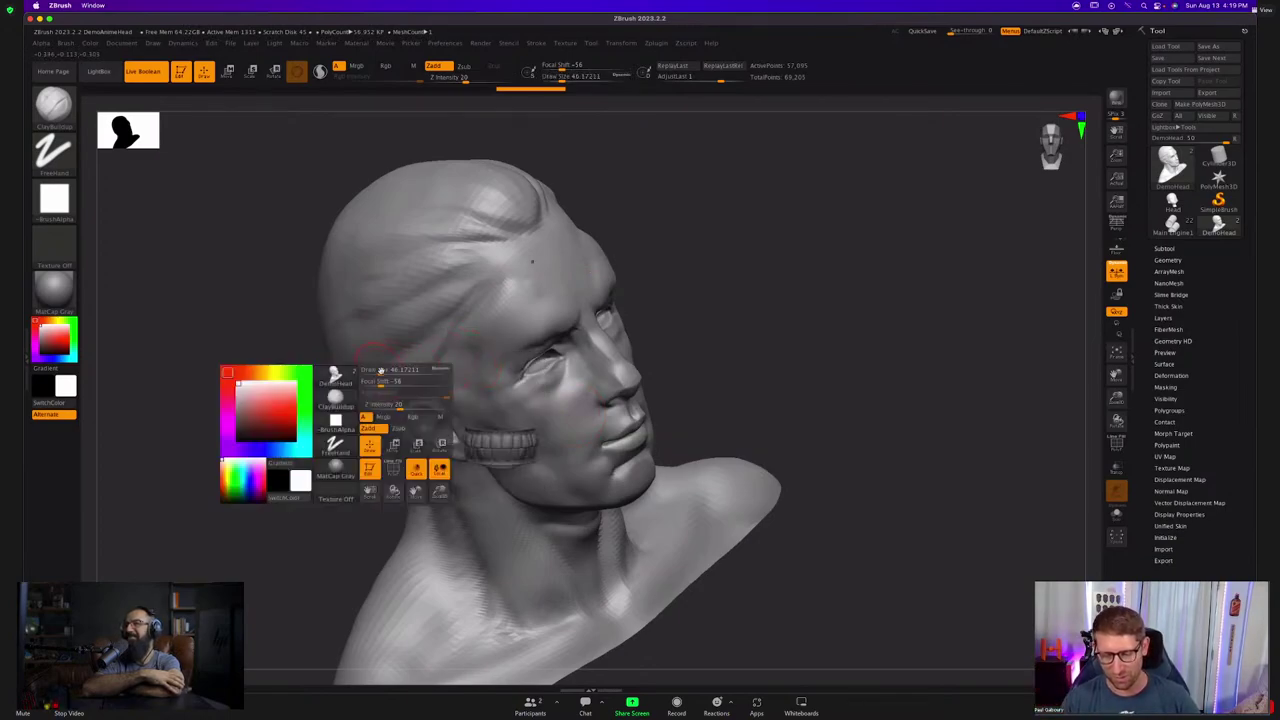
Enlarge the ClayBuildup draw size to 77.
key(s)
drag(523, 290, 525, 290)
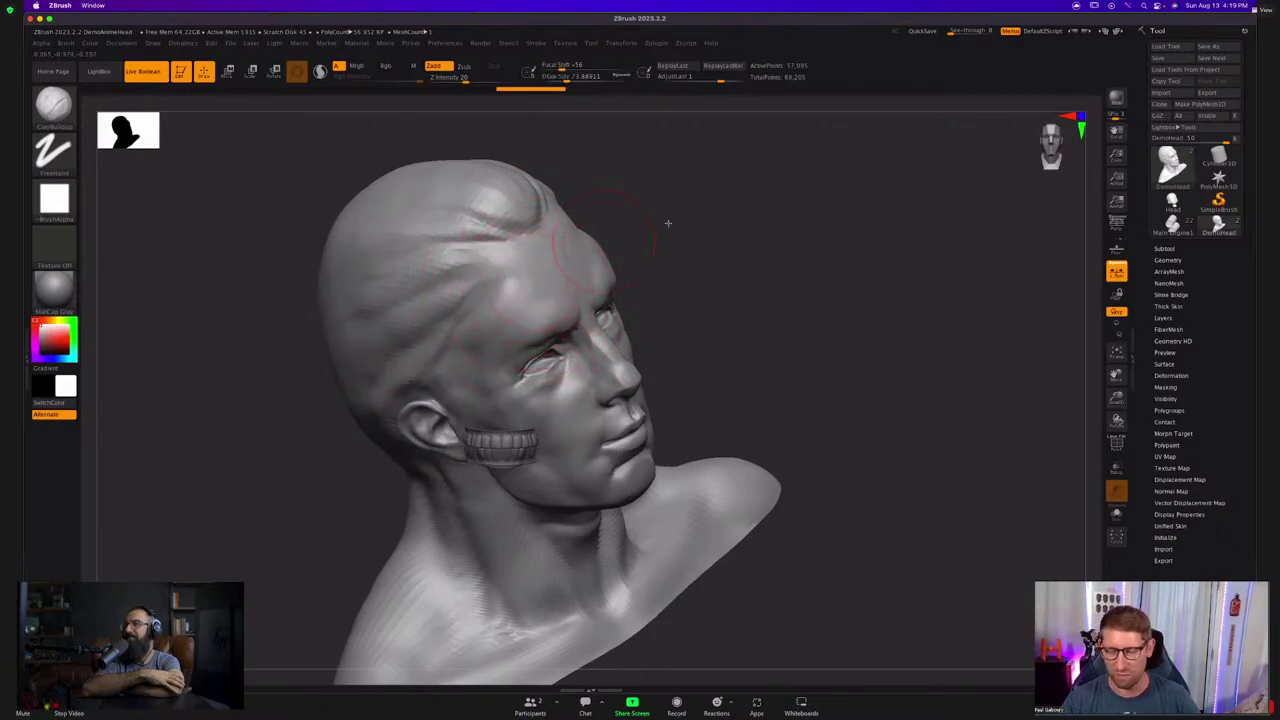
key(s)
drag(720, 217, 719, 216)
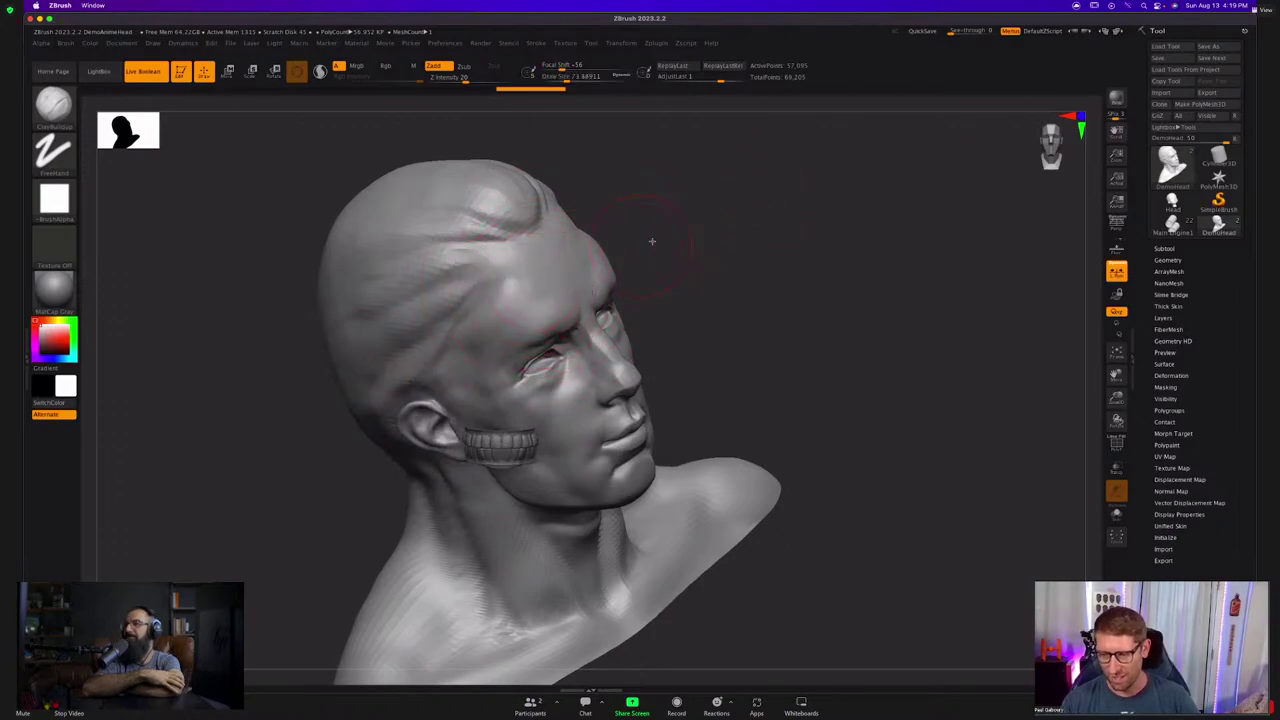
key(s)
drag(489, 283, 501, 282)
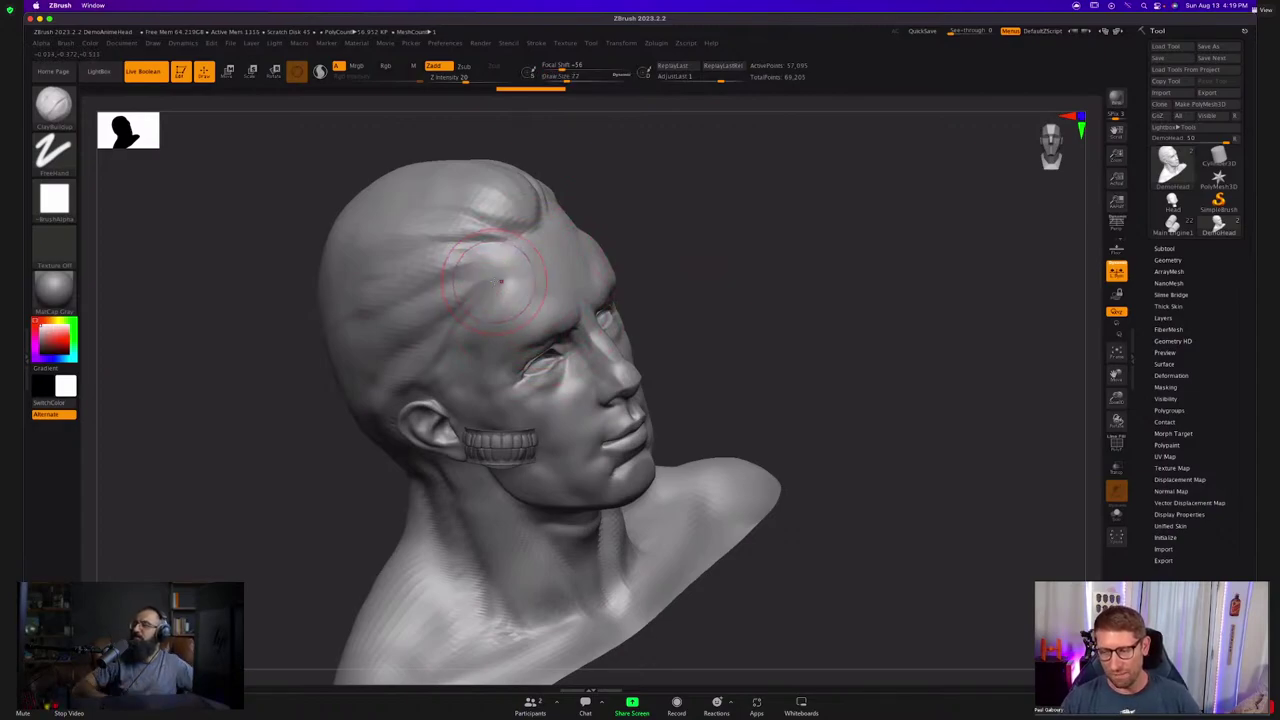
Reduce the ClayBuildup draw size to about 51.
key(space)
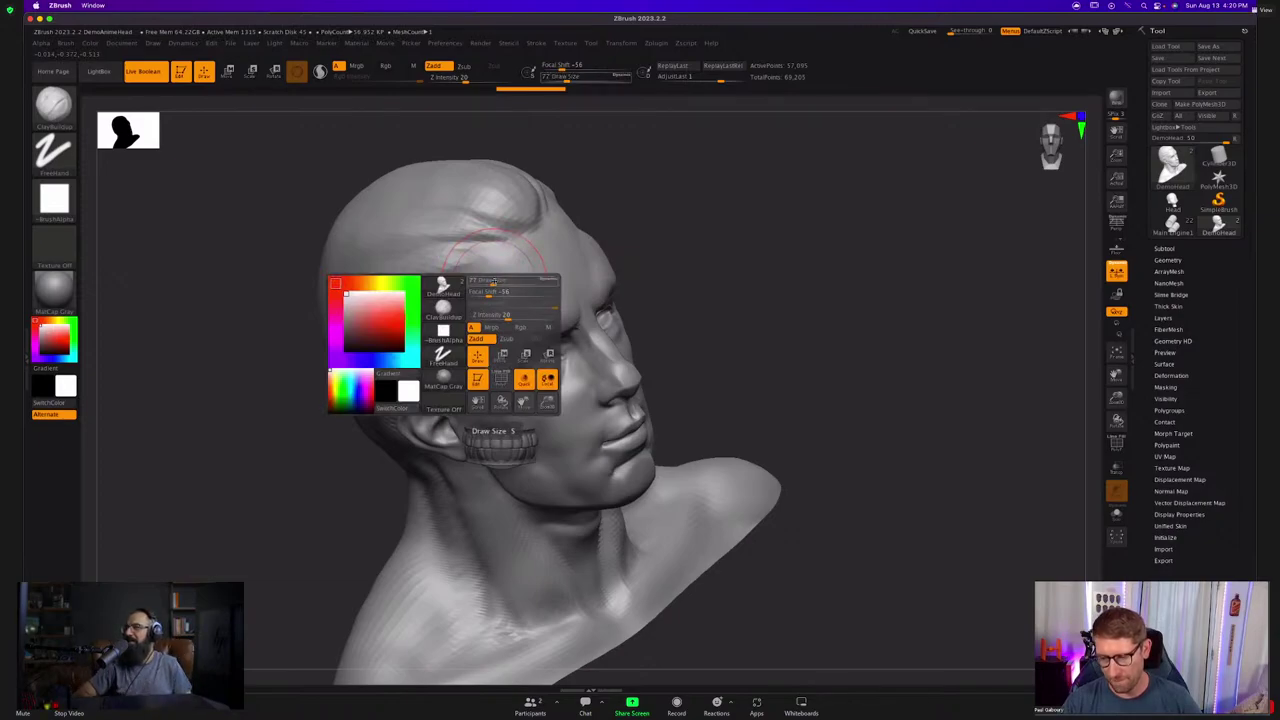
click(496, 282)
mouse_move(492, 281)
mouse_down()
mouse_move(557, 295)
mouse_move(513, 297)
mouse_up()
key(space)
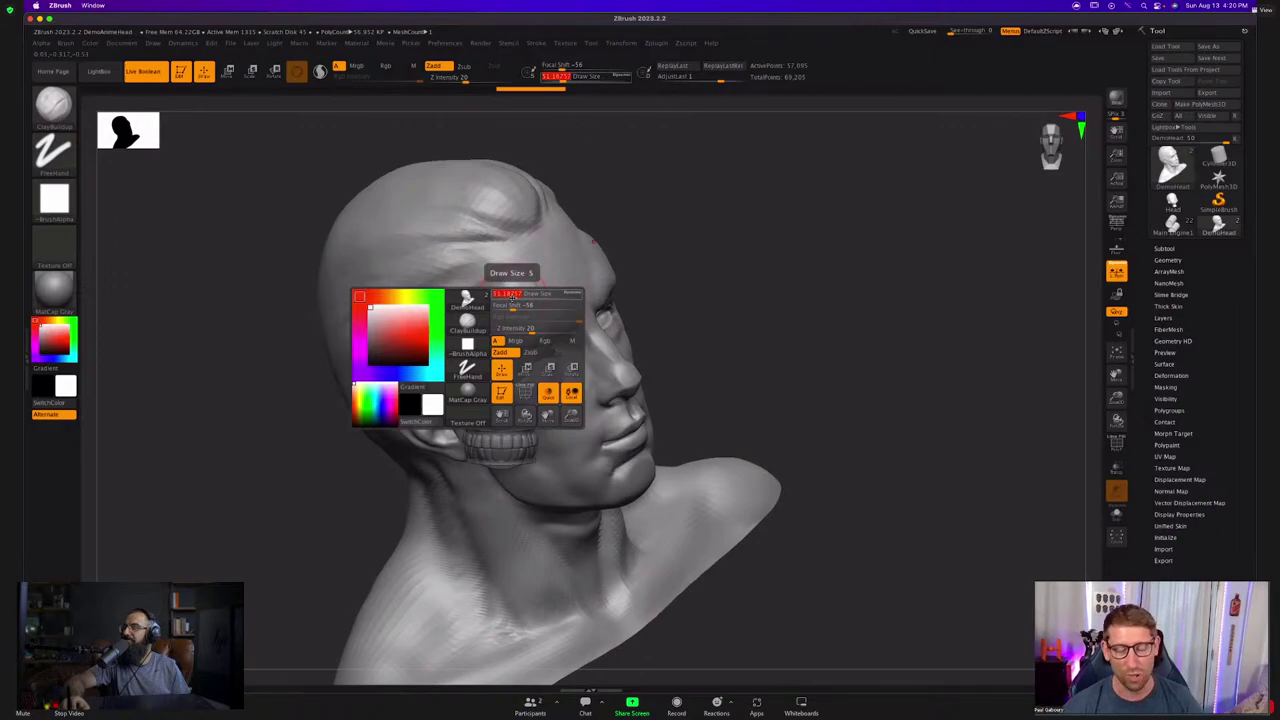
Switch the active tool to the Main Engine1 model and view the complete starfighter.
key(s)
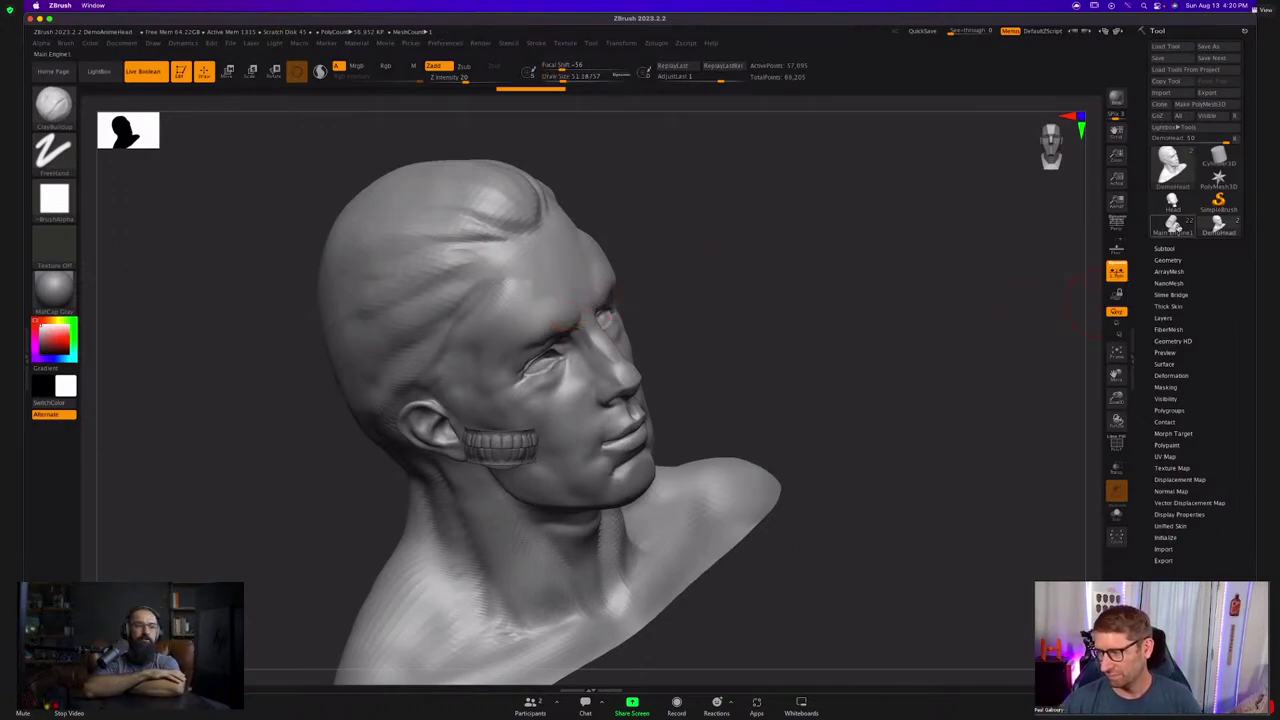
click(1174, 226)
mouse_move(598, 382)
ctrl+right_down()
mouse_move(569, 366)
mouse_move(583, 409)
mouse_move(514, 443)
mouse_move(709, 371)
mouse_move(653, 366)
ctrl+right_up()
drag(621, 381, 617, 378)
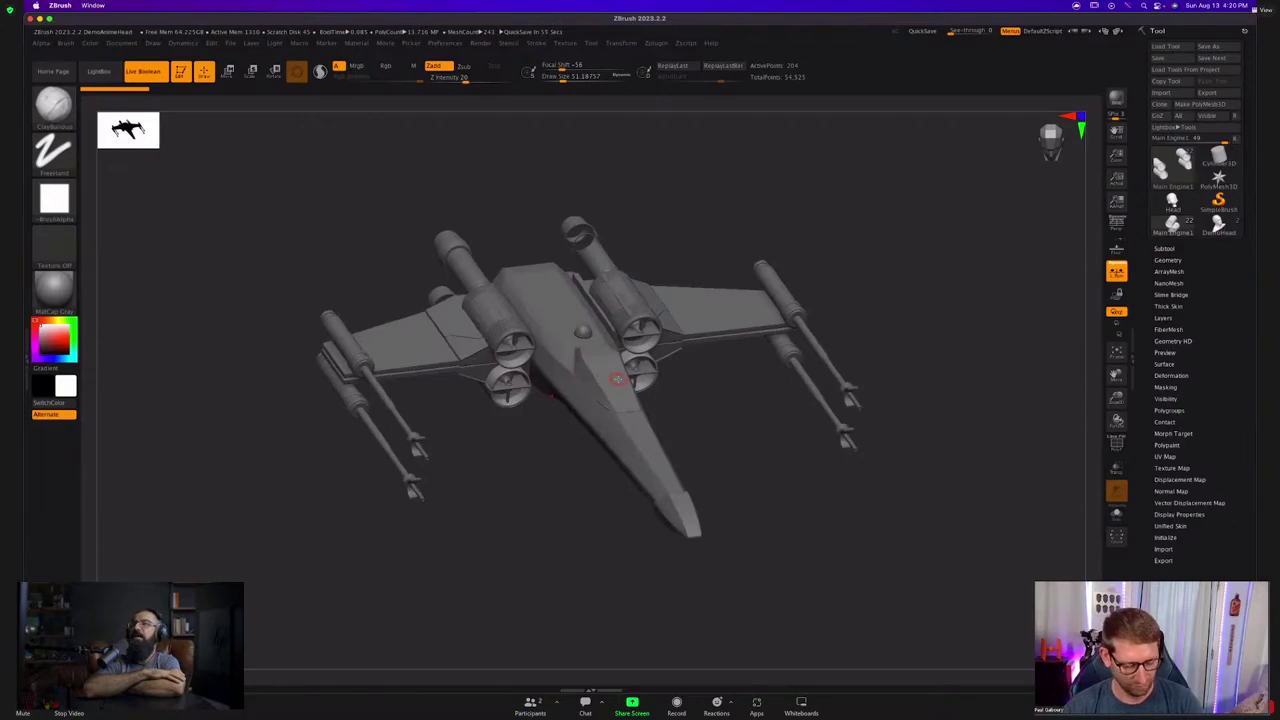
Open the HeadPlanes_Male_256 project from LightBox's Head planes folder, discarding changes to the current project.
key(comma)
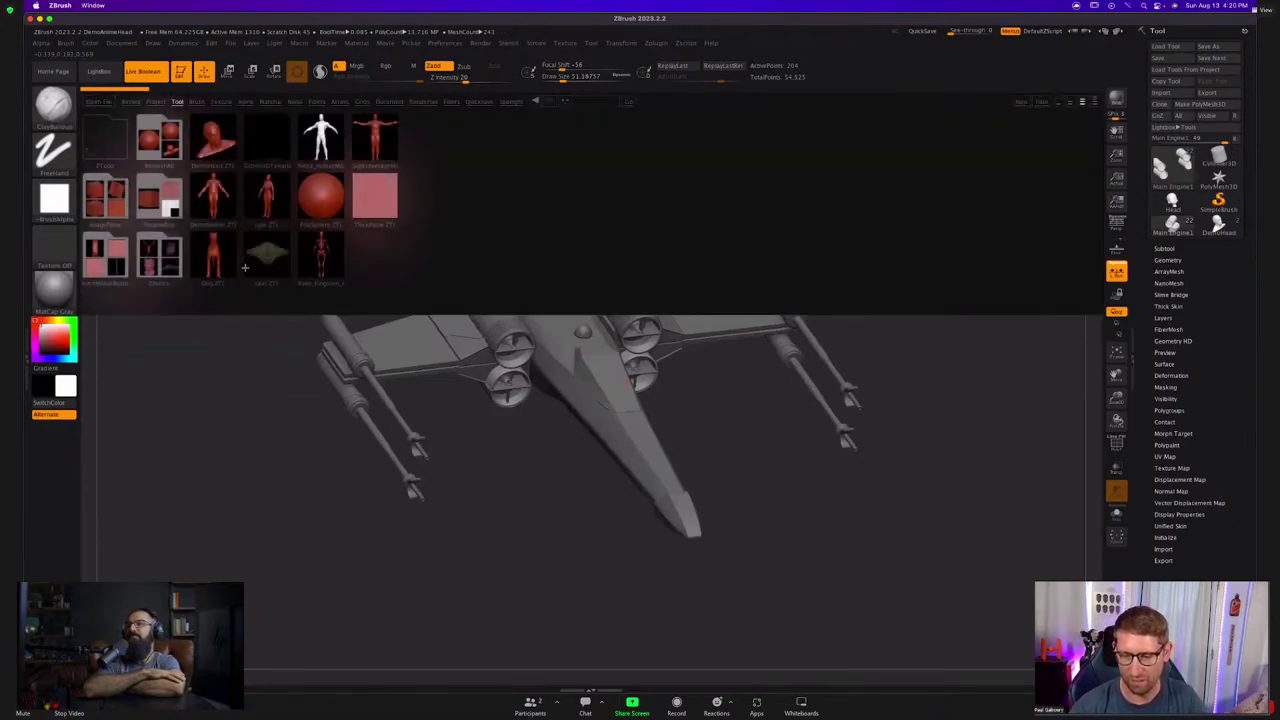
click(155, 102)
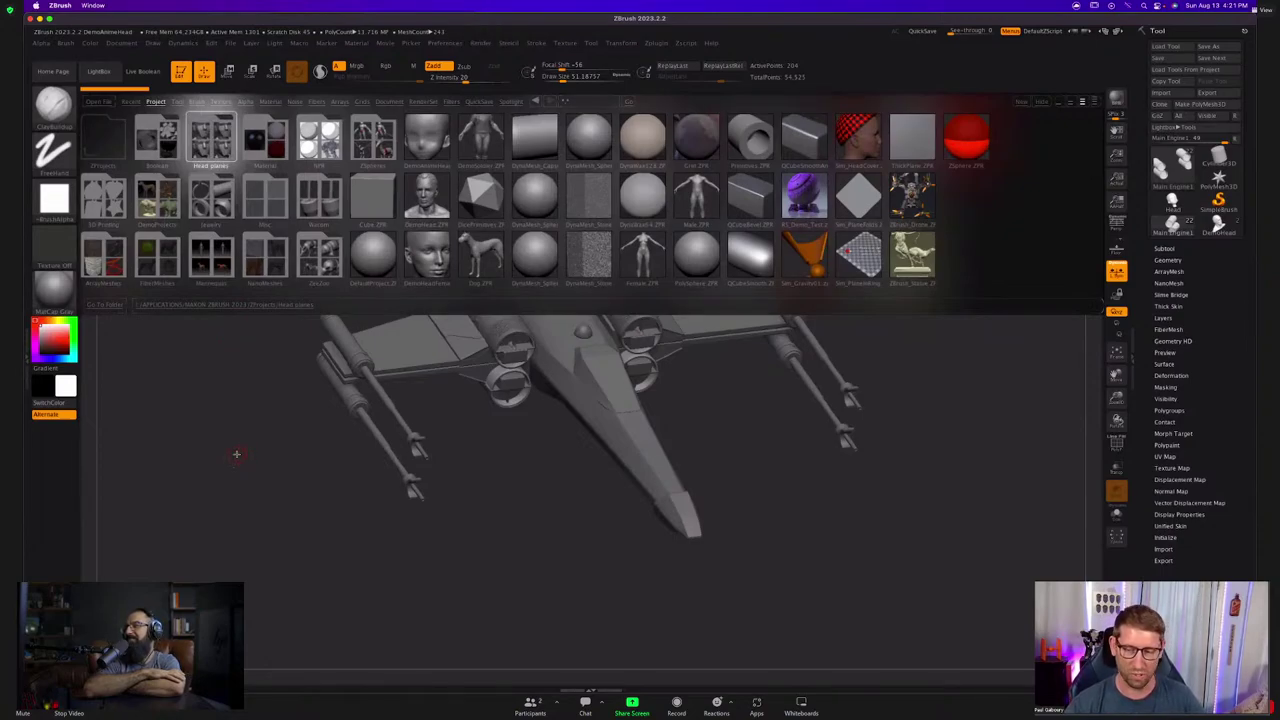
click(211, 140)
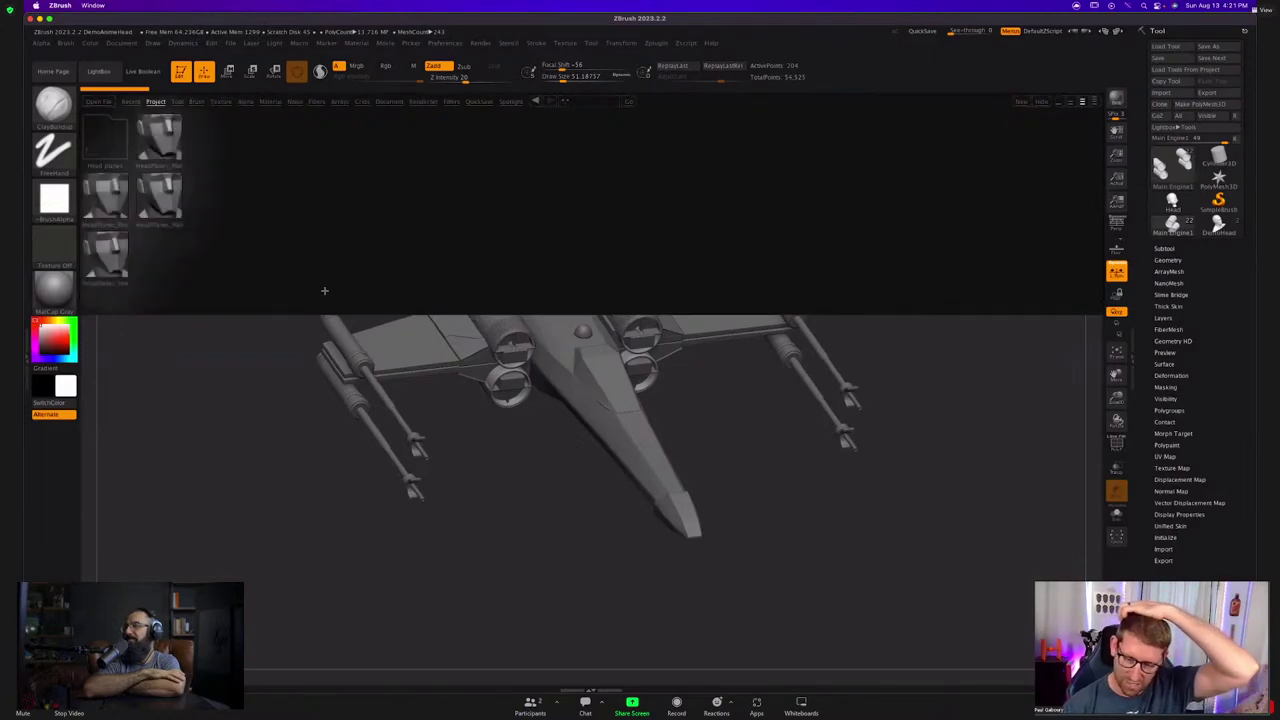
double_click(162, 196)
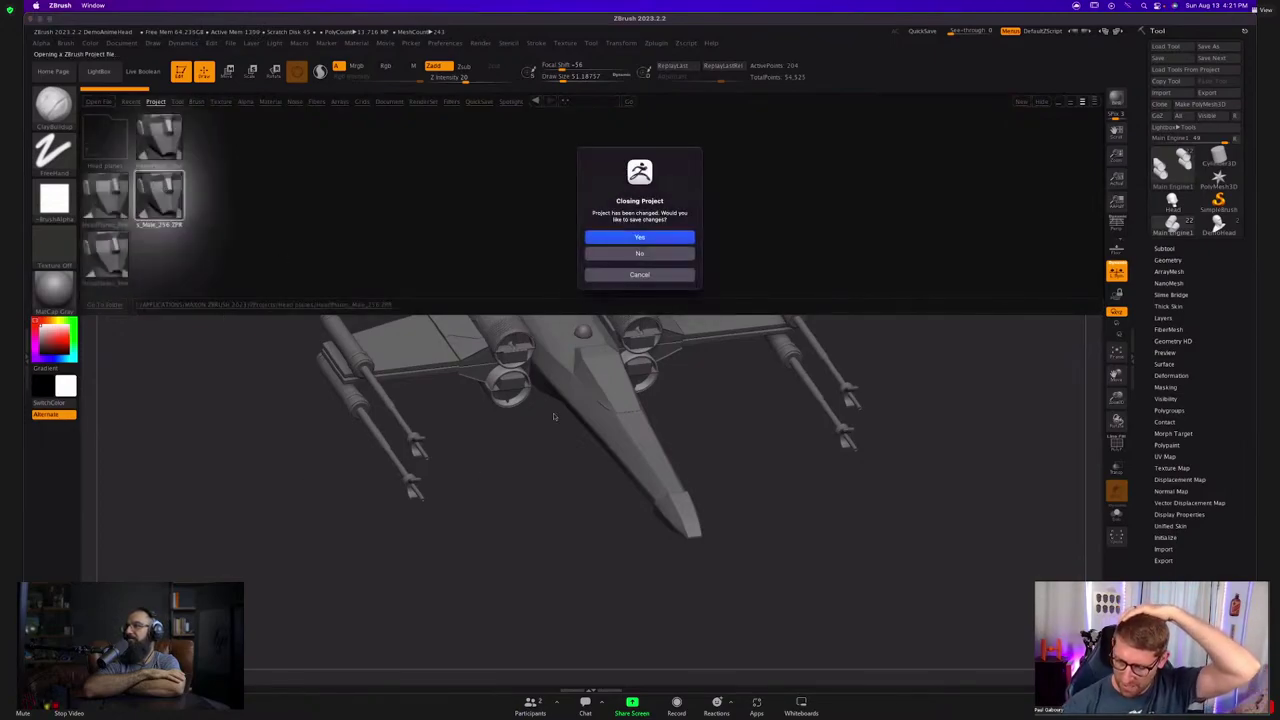
click(653, 257)
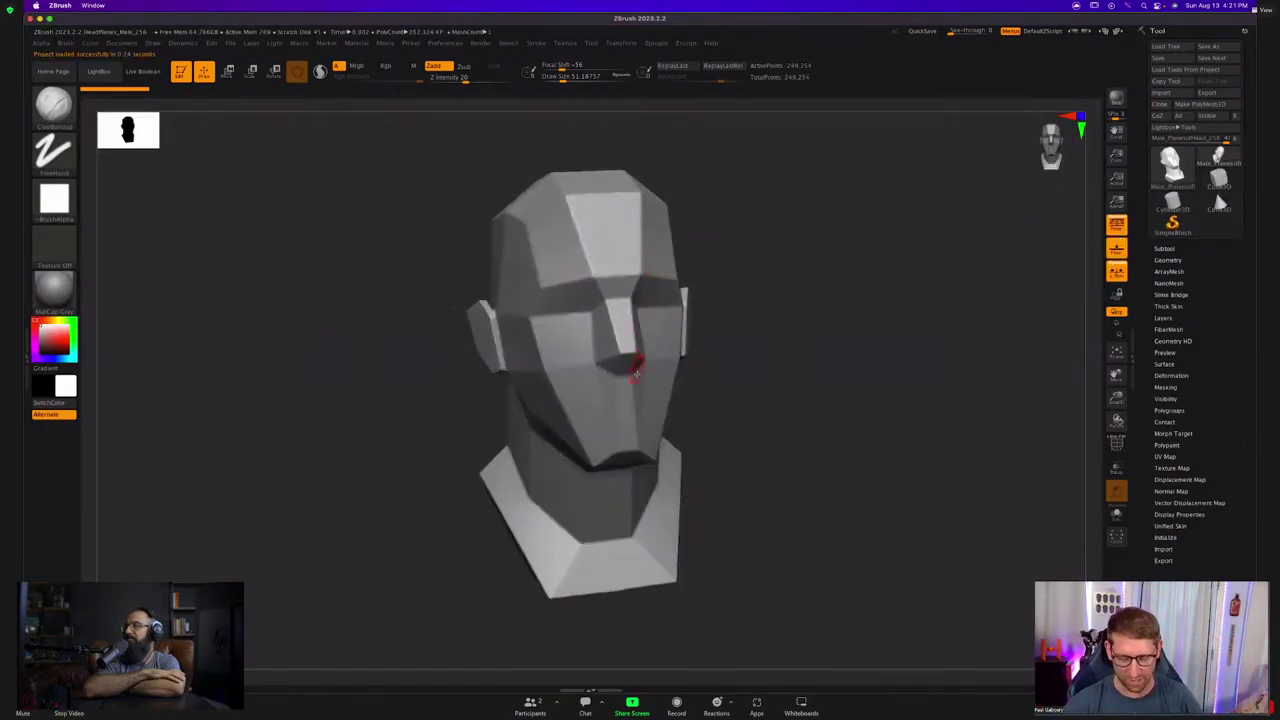
Turn off the perspective view and the floor grid for the planar head.
right_drag(663, 377, 609, 394)
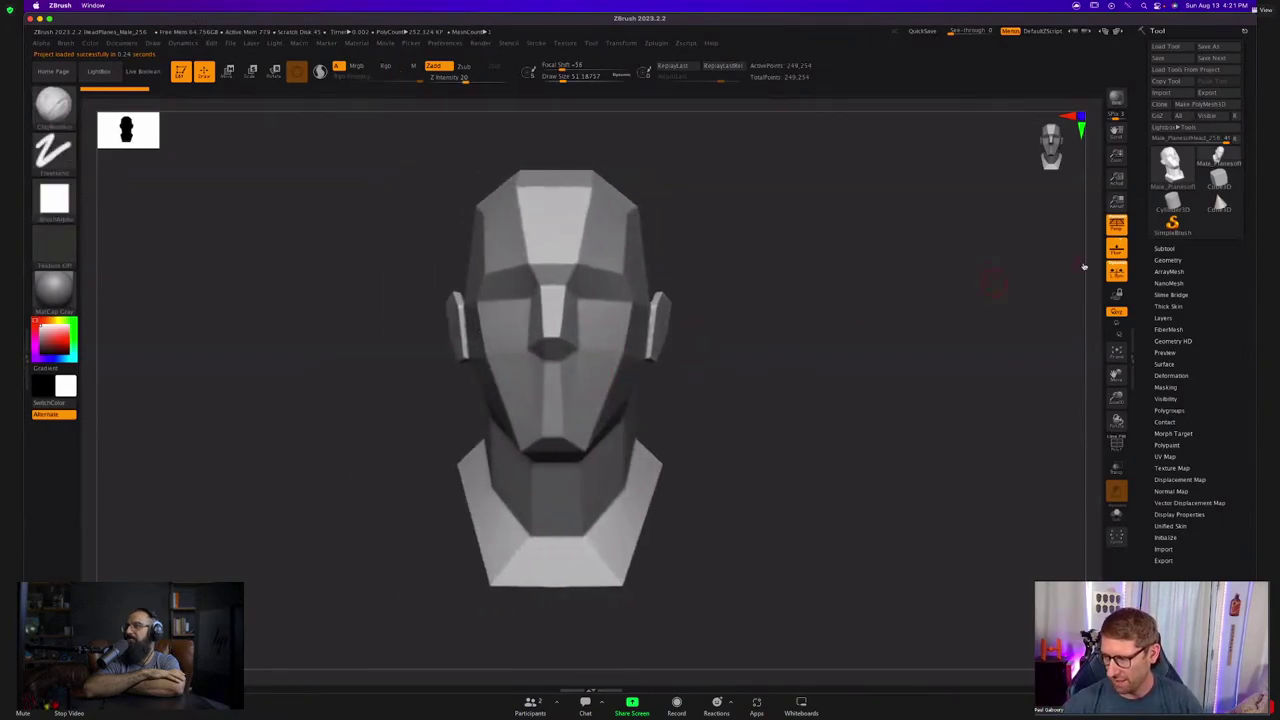
click(1116, 247)
click(1116, 234)
alt+right_drag(1030, 314, 908, 304)
alt+right_drag(537, 423, 618, 415)
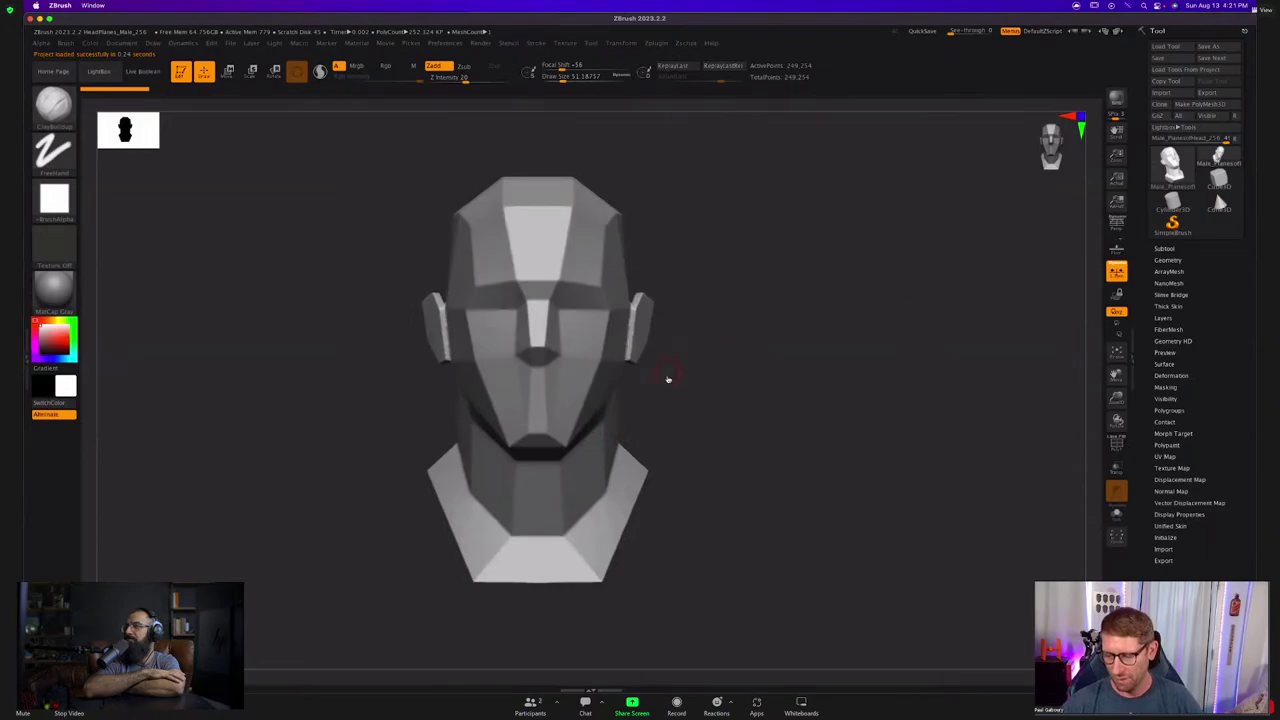
Set the ClayBuildup draw size to 97 and enable Sculptris Pro mode.
key(s)
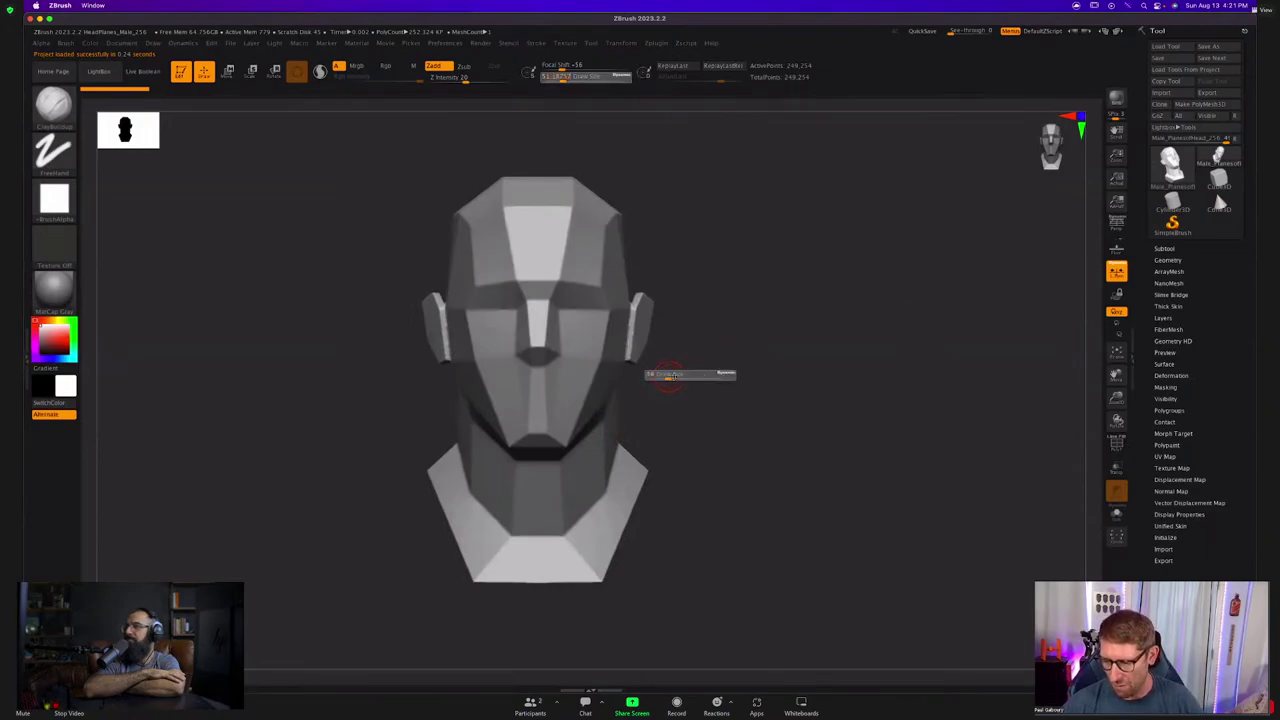
drag(670, 377, 677, 377)
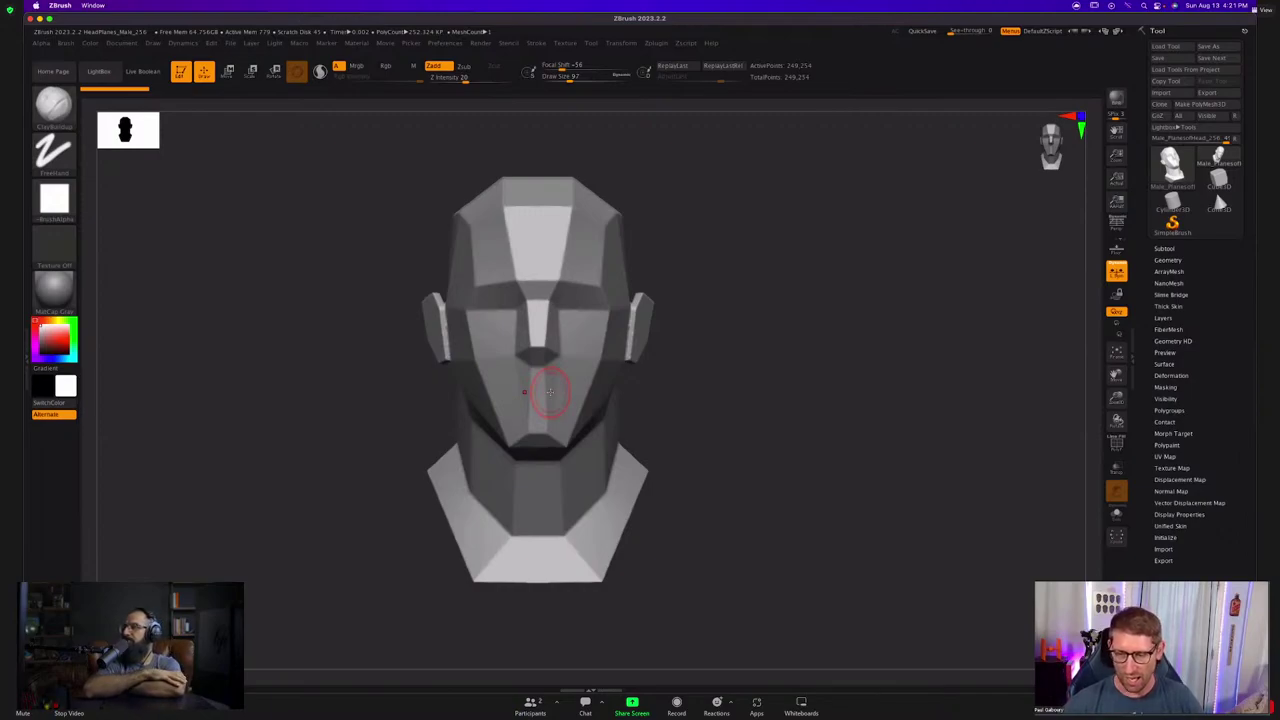
click(320, 72)
drag(400, 375, 530, 370)
Enlarge the draw size to about 192 and smooth the ears away into the sides of the head.
key(s)
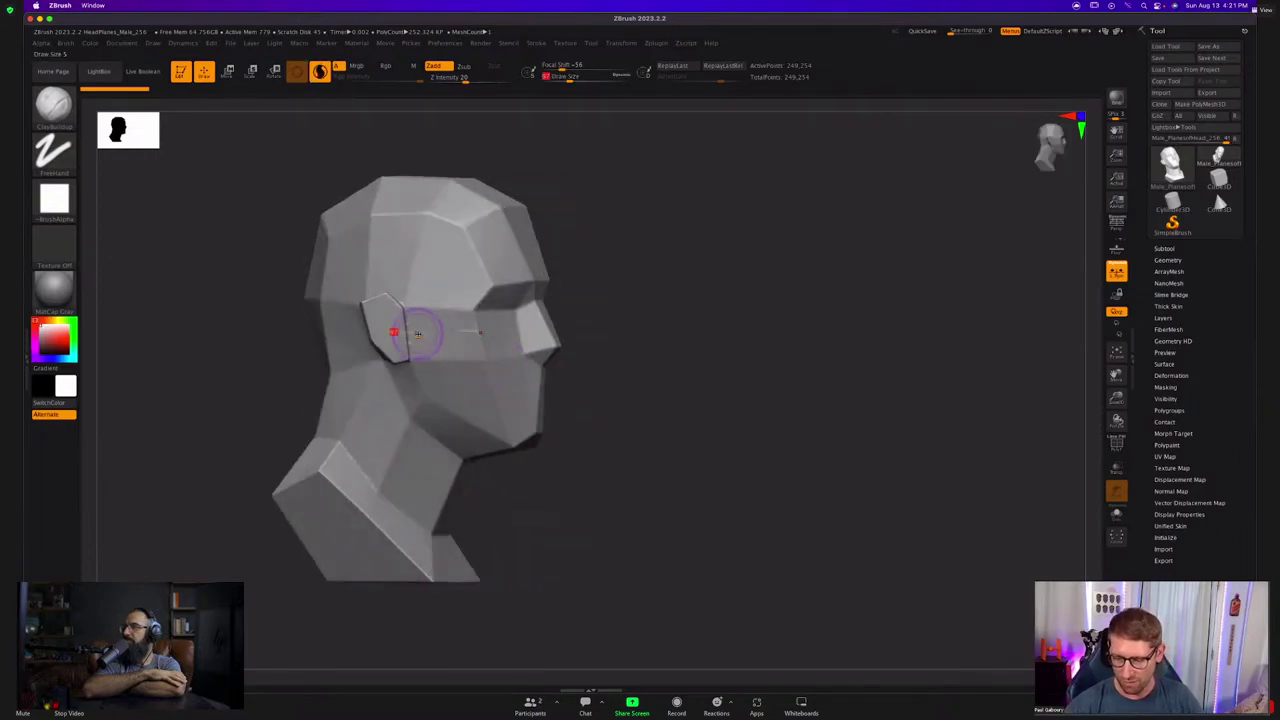
mouse_move(418, 335)
mouse_down()
mouse_move(385, 318)
mouse_move(406, 368)
mouse_up()
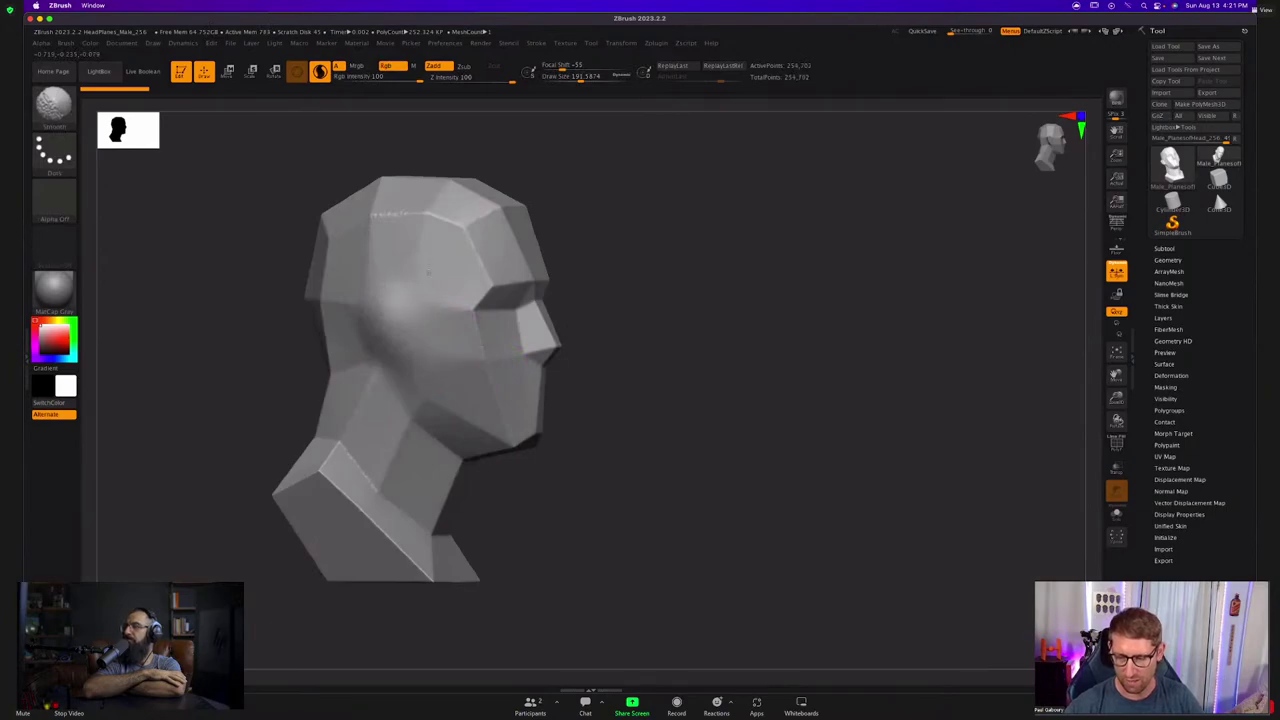
mouse_move(573, 392)
mouse_down()
mouse_move(486, 384)
mouse_move(489, 394)
mouse_up()
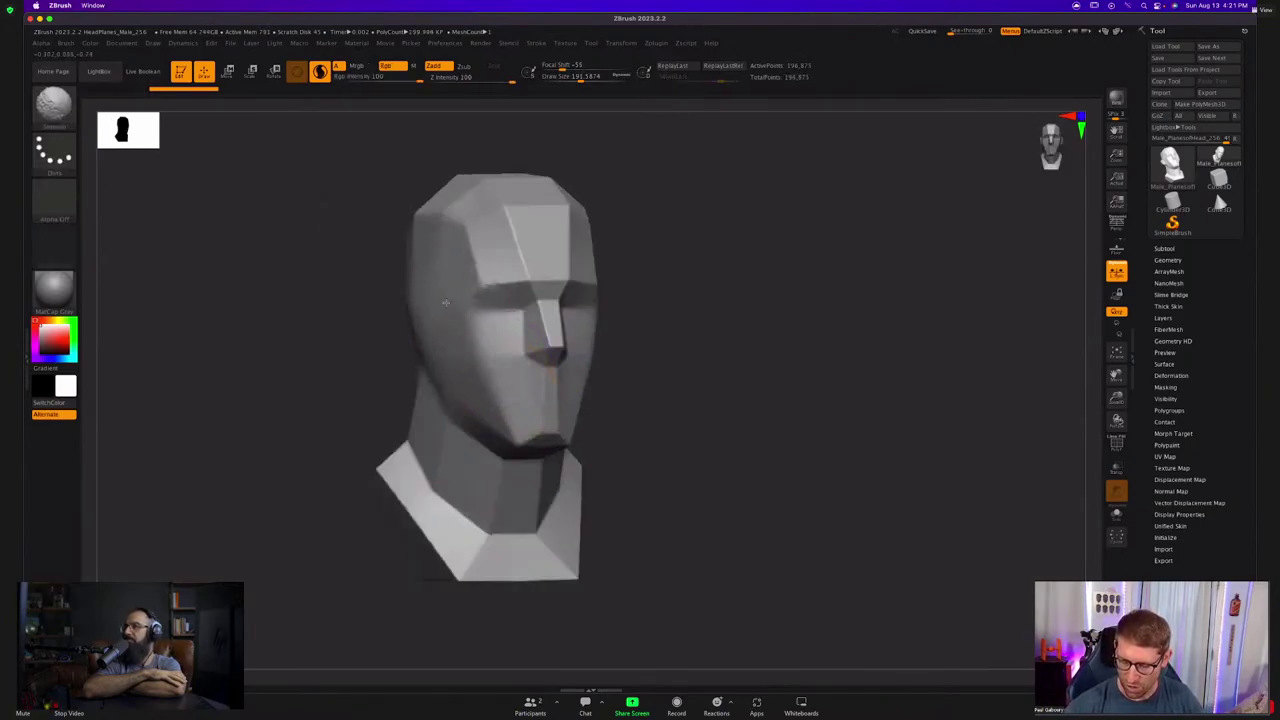
Add vertical ClayBuildup strokes across the face and smooth them together with the cheek planes.
mouse_move(672, 302)
mouse_down()
mouse_move(514, 314)
mouse_move(480, 380)
mouse_move(464, 366)
mouse_move(432, 400)
mouse_move(438, 377)
mouse_move(442, 430)
mouse_move(494, 318)
mouse_move(496, 434)
mouse_up()
drag(506, 345, 496, 432)
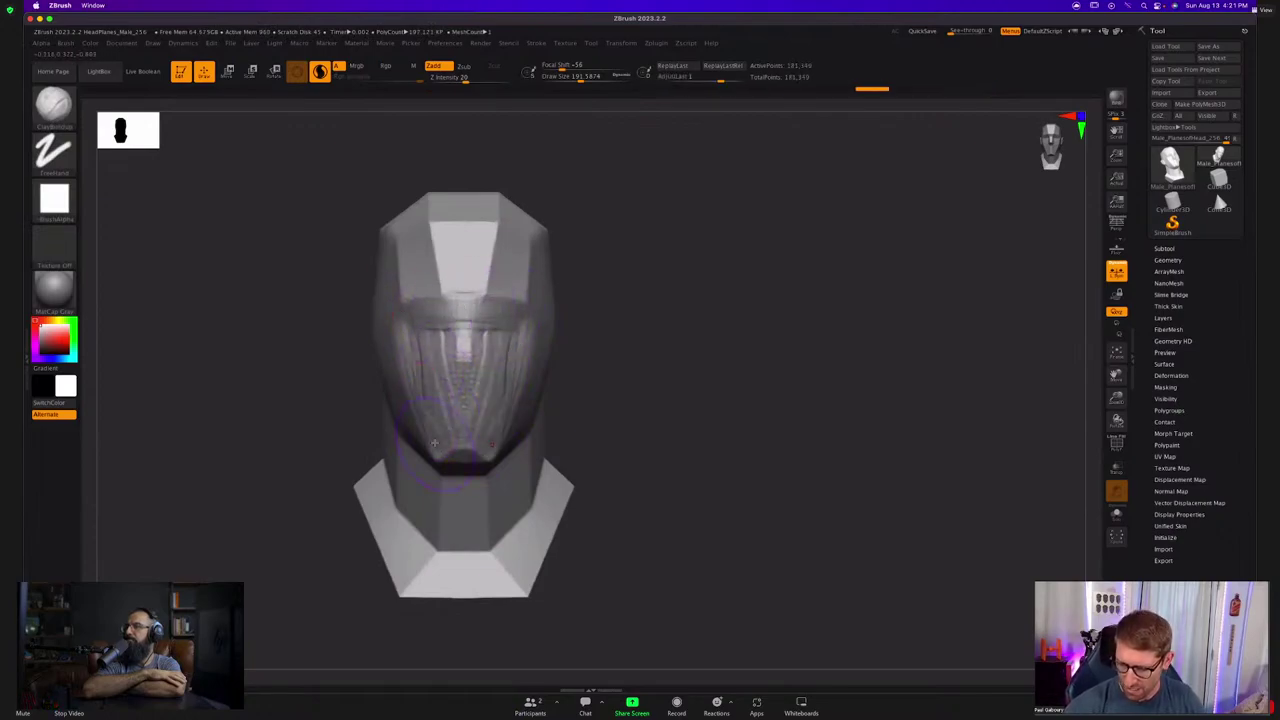
mouse_move(482, 324)
mouse_down()
mouse_move(480, 428)
mouse_move(494, 430)
mouse_up()
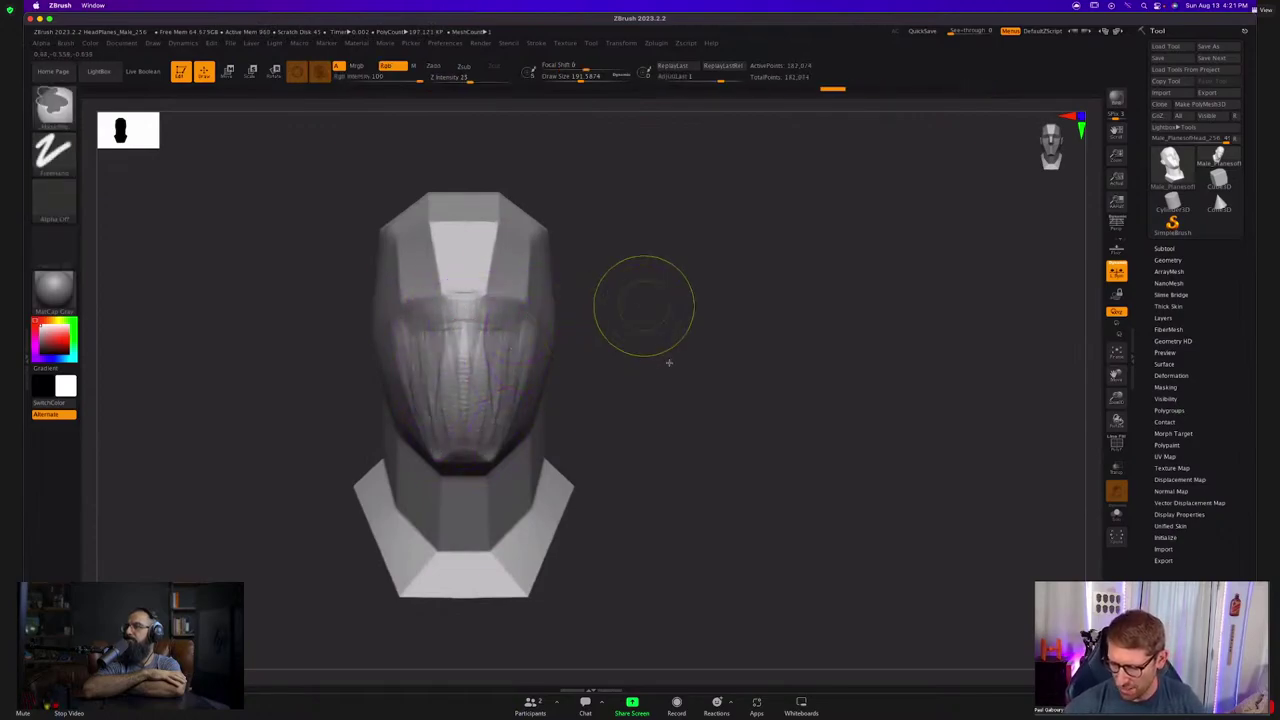
mouse_move(508, 330)
shift+mouse_down()
mouse_move(492, 405)
mouse_move(491, 235)
shift+mouse_up()
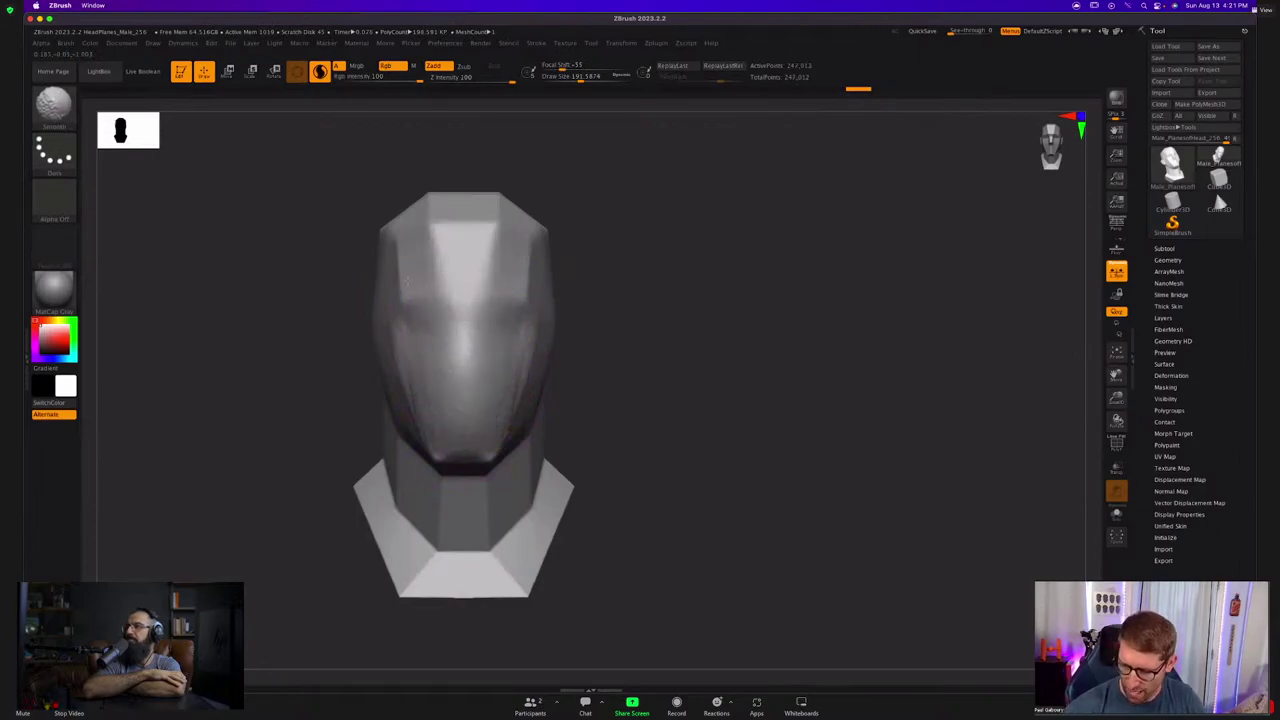
drag(651, 443, 510, 425)
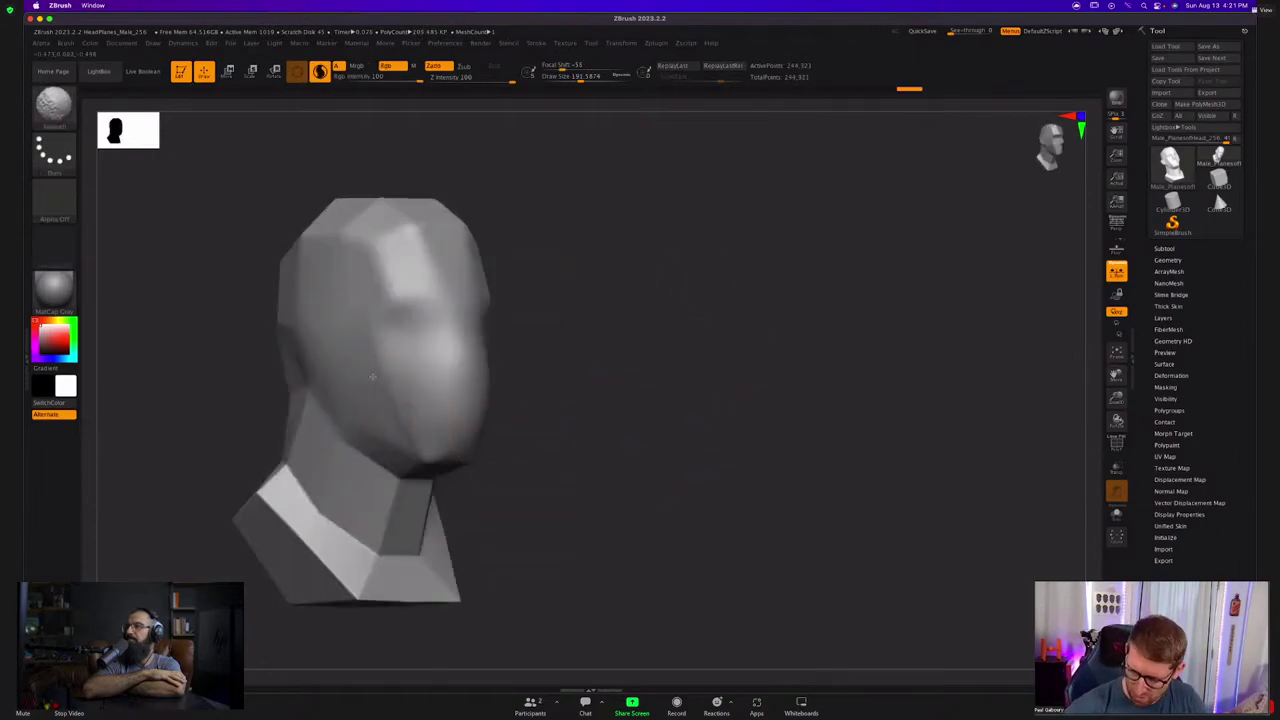
mouse_move(374, 350)
shift+mouse_down()
mouse_move(384, 465)
mouse_move(410, 440)
shift+mouse_up()
Fill the brow and forehead area with ClayBuildup and smooth it into the top of the head.
drag(494, 449, 488, 476)
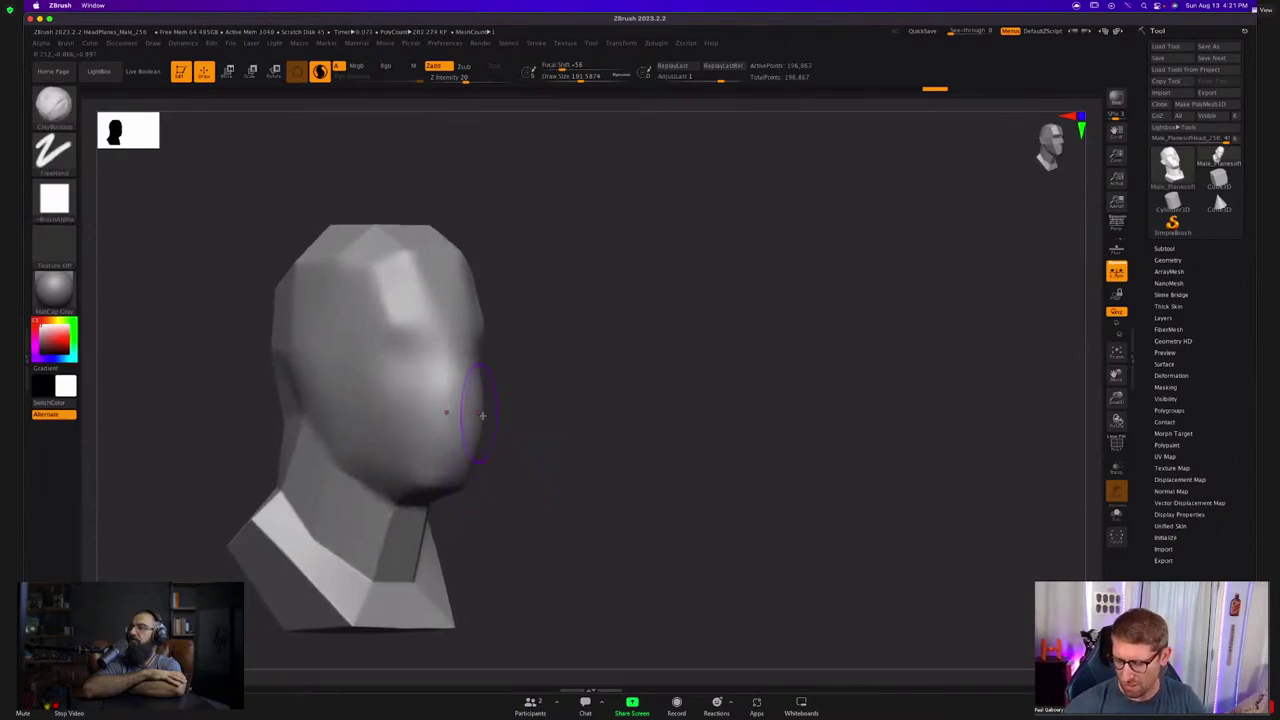
drag(418, 379, 415, 297)
key(ctrl+z)
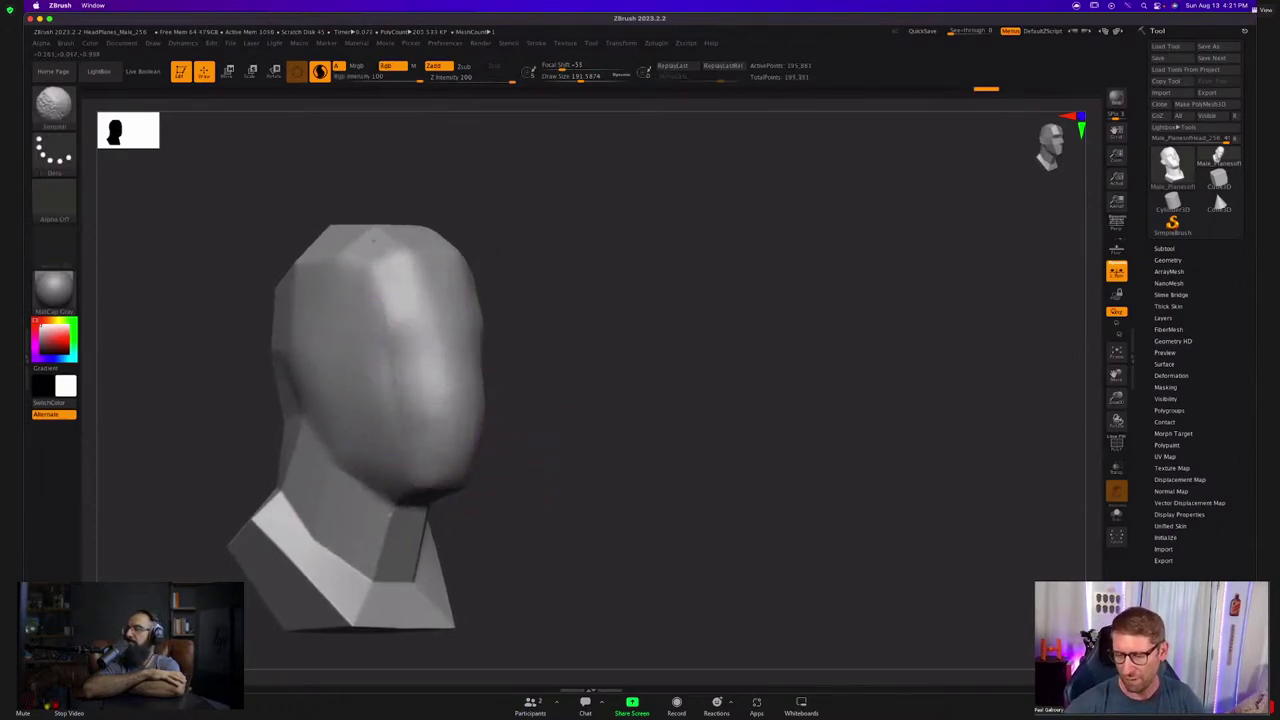
shift+drag(385, 262, 429, 272)
Smooth the hard planes on the crown and back of the skull into a rounded form.
drag(500, 300, 580, 354)
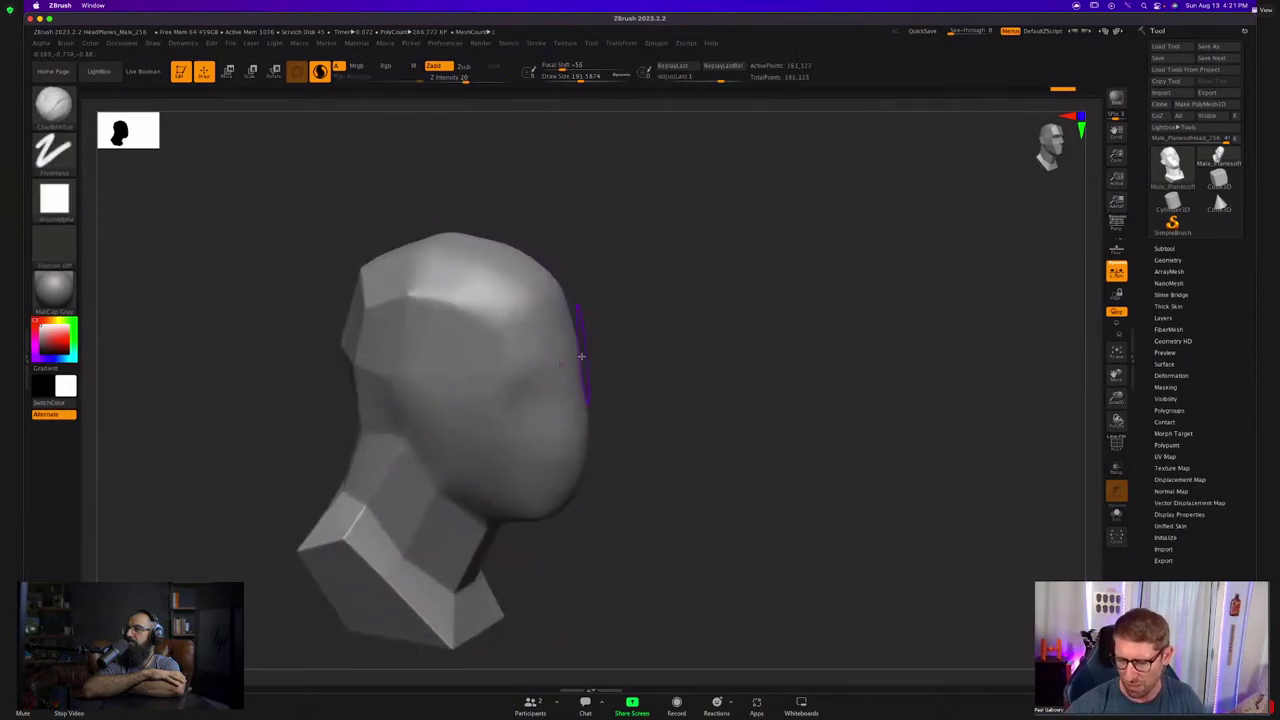
mouse_move(406, 277)
shift+mouse_down()
mouse_move(364, 268)
mouse_move(354, 325)
mouse_move(370, 342)
shift+mouse_up()
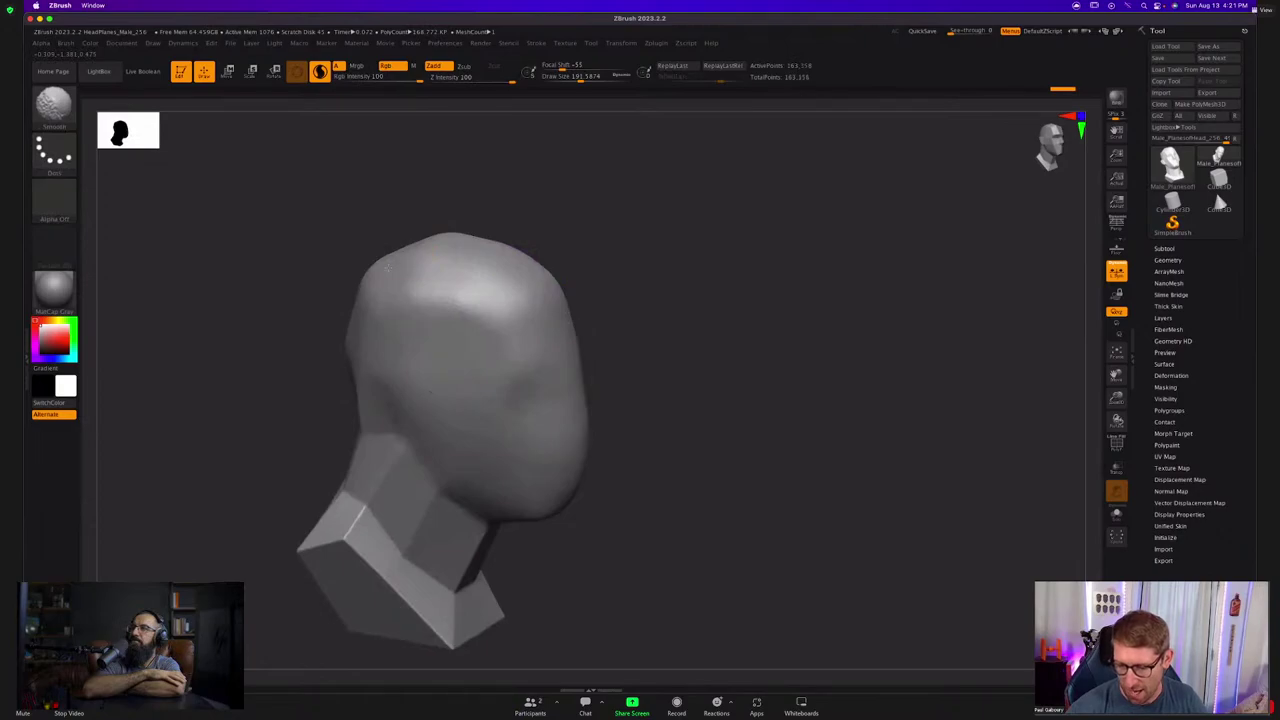
shift+drag(388, 267, 452, 240)
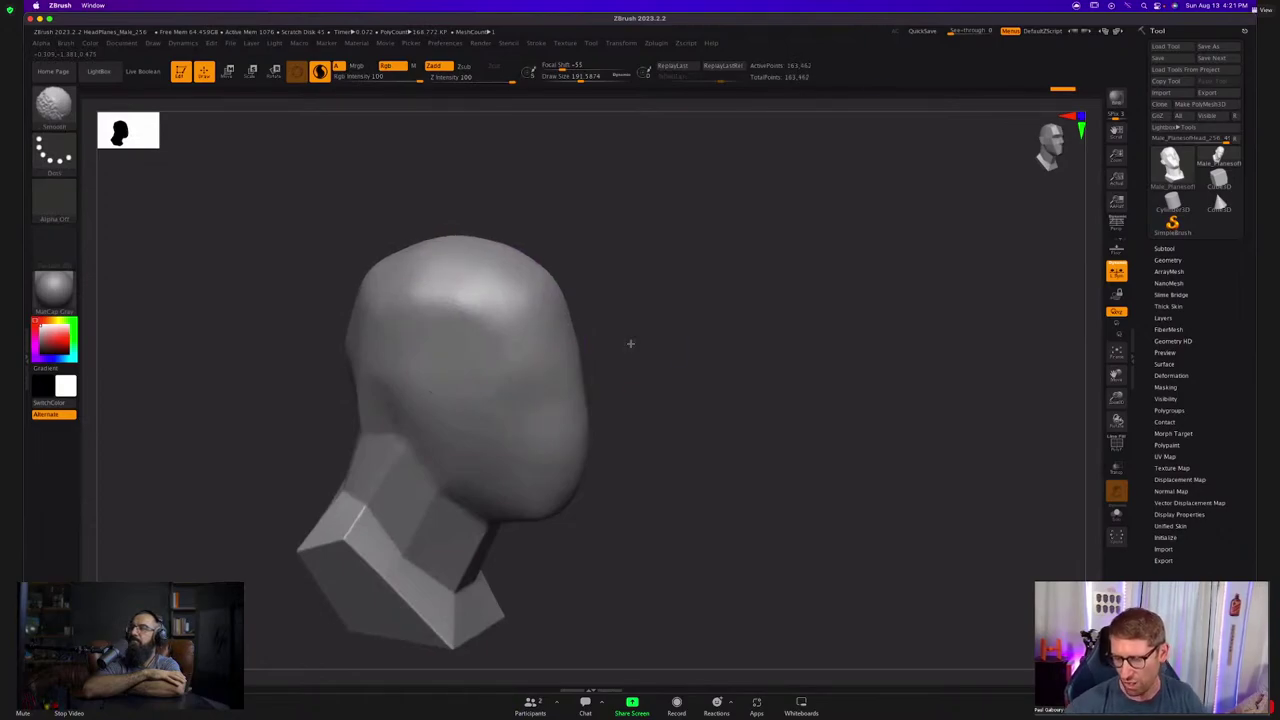
shift+drag(624, 435, 614, 394)
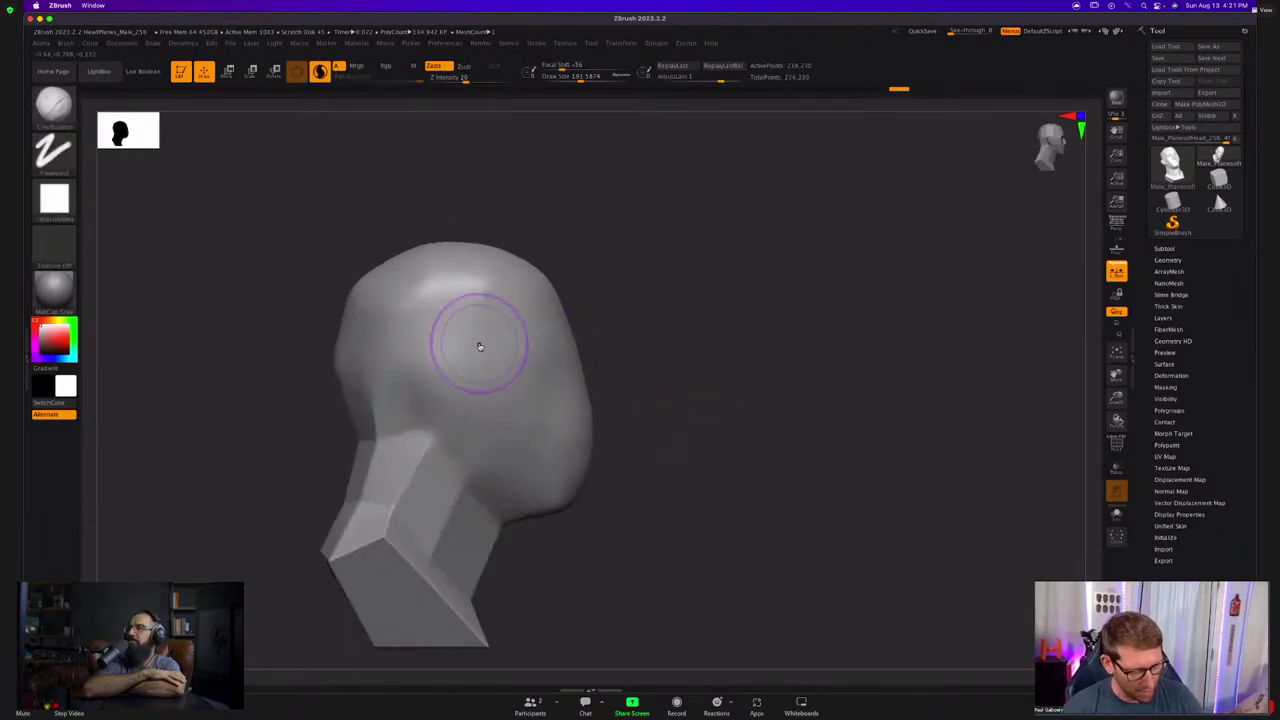
Reshape the upper back of the skull with the Move brush at a draw size of about 408.
key(b)
key(m)
key(v)
key(s)
drag(480, 344, 495, 340)
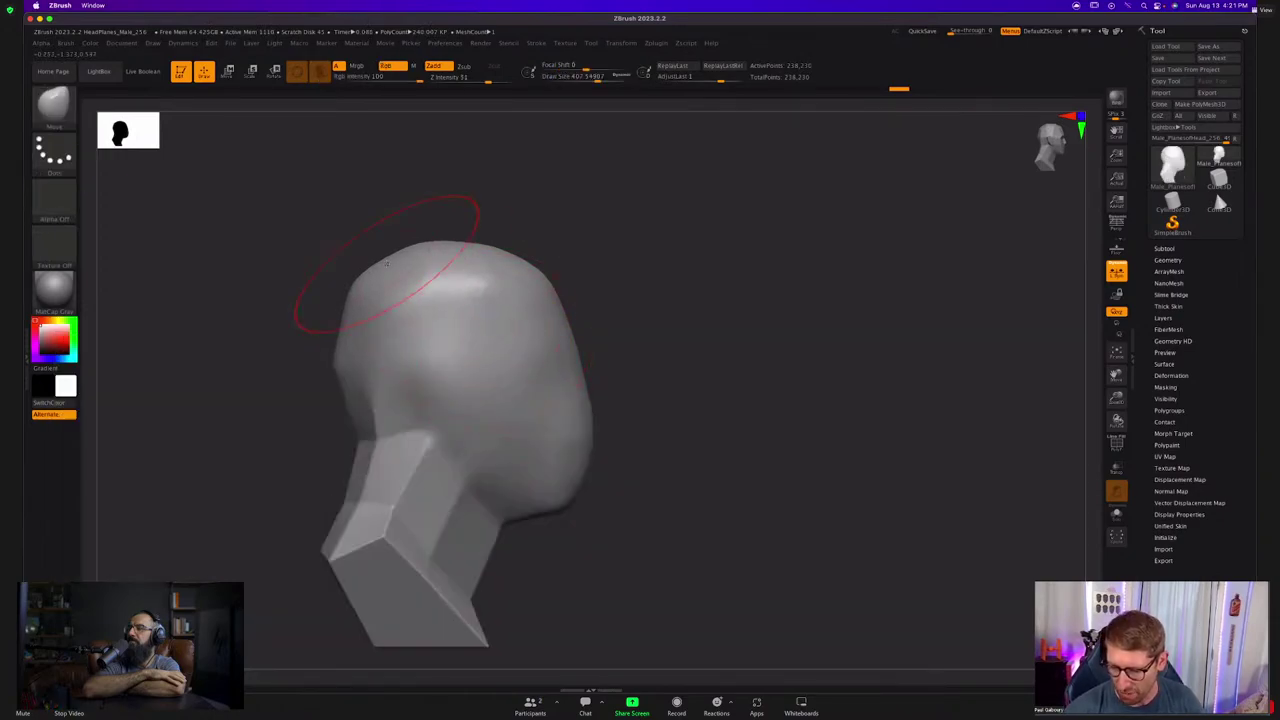
mouse_move(387, 264)
mouse_down()
mouse_move(396, 256)
mouse_move(358, 320)
mouse_up()
mouse_move(400, 270)
mouse_down()
mouse_move(422, 263)
mouse_move(355, 336)
mouse_up()
Smooth the crown and side of the skull into an even curve.
shift+drag(480, 262, 640, 245)
drag(583, 334, 574, 328)
mouse_move(491, 297)
shift+mouse_down()
mouse_move(465, 312)
mouse_move(477, 434)
mouse_move(403, 386)
mouse_move(425, 374)
shift+mouse_up()
Examine the head's mesh density from the side and front with the PolyFrame display, and turn the display off.
key(shift+f)
key(ctrl+z)
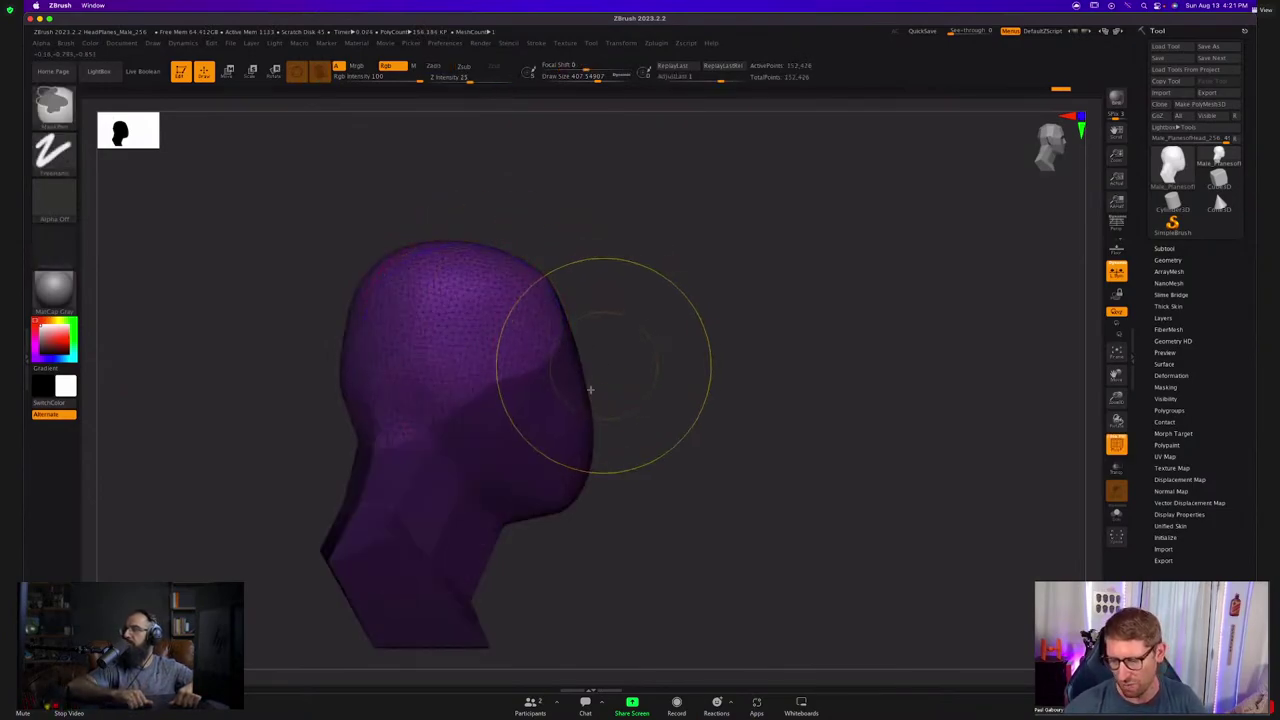
mouse_move(590, 390)
shift+mouse_down()
mouse_move(546, 306)
mouse_move(578, 392)
shift+mouse_up()
shift+drag(735, 453, 500, 430)
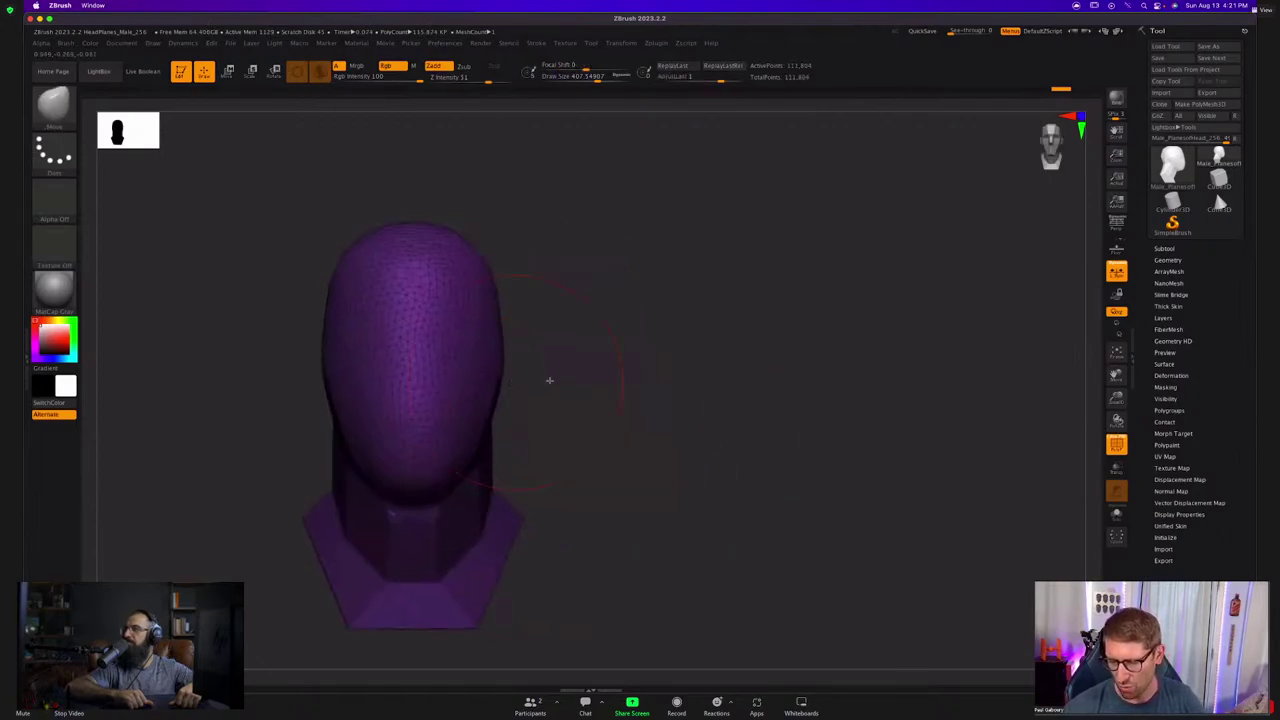
key(shift+f)
Set the draw size to 112 and smooth the transition between the jaw and neck.
mouse_move(586, 426)
alt+mouse_down()
mouse_move(626, 391)
mouse_move(612, 372)
mouse_move(582, 369)
alt+mouse_up()
key(s)
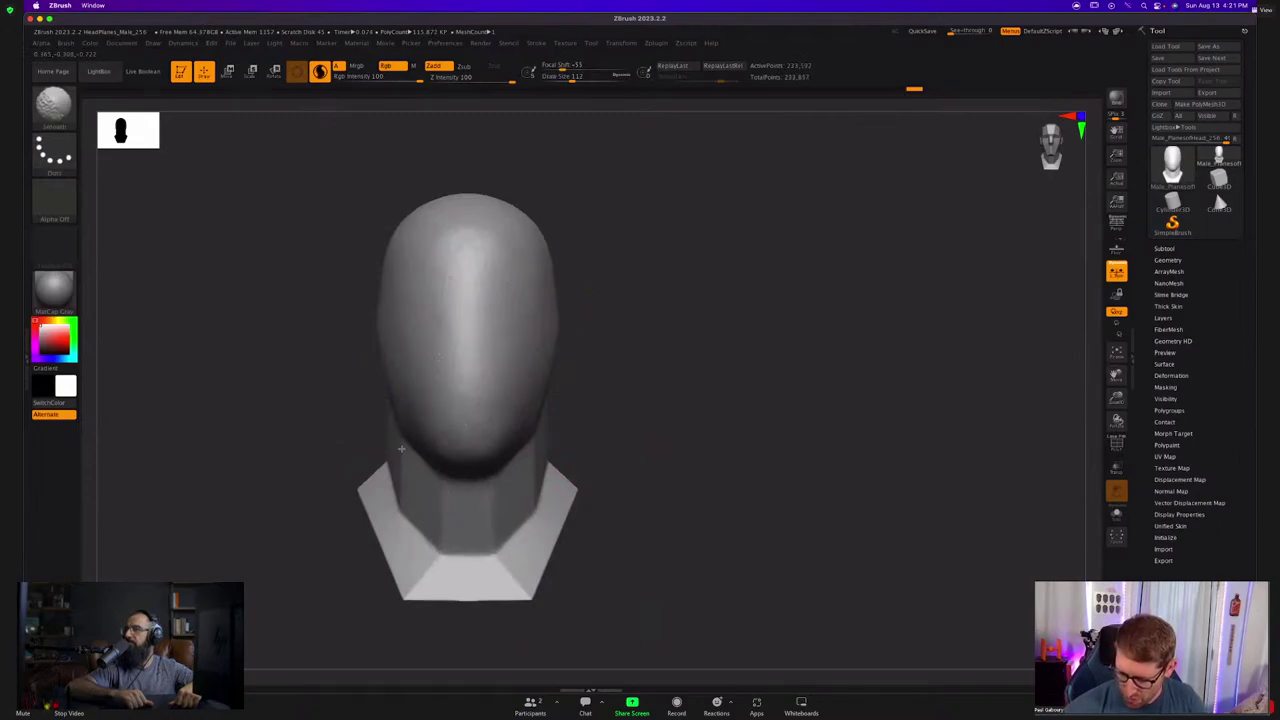
alt+drag(401, 449, 474, 434)
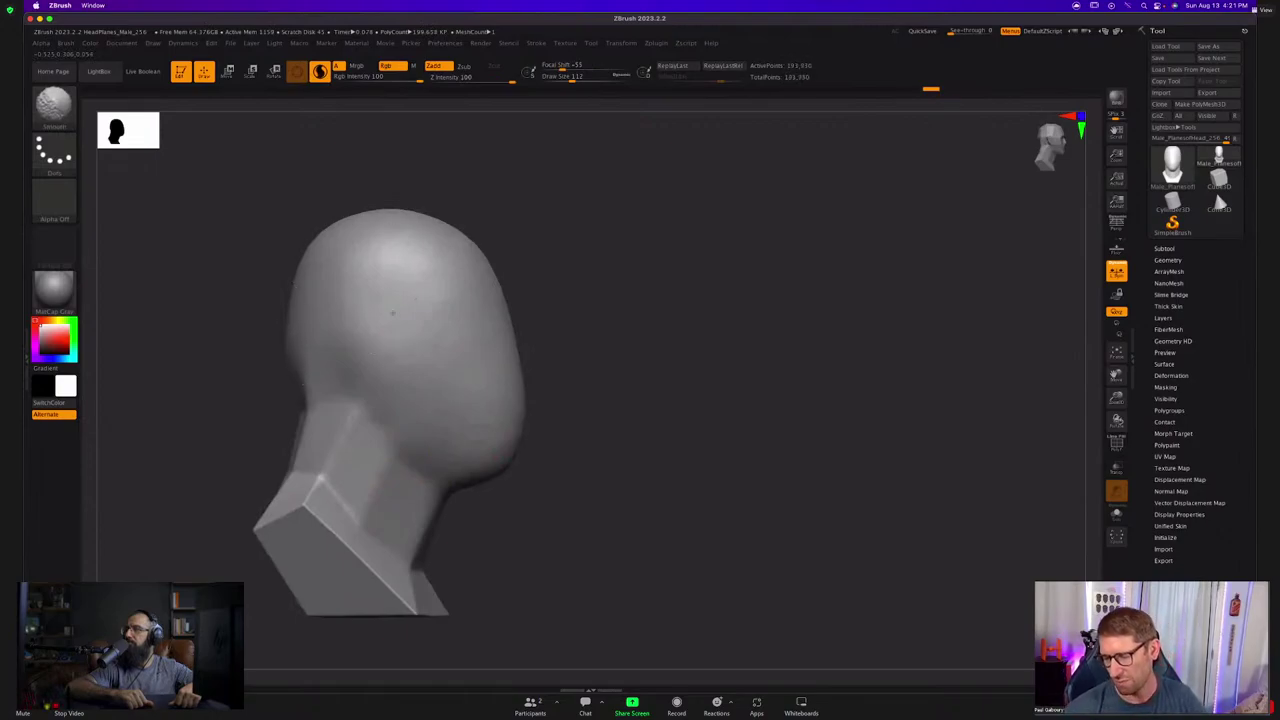
shift+drag(362, 405, 384, 432)
shift+drag(617, 377, 586, 386)
mouse_move(494, 332)
alt+right_down()
mouse_move(566, 297)
mouse_move(489, 325)
mouse_move(525, 295)
alt+right_up()
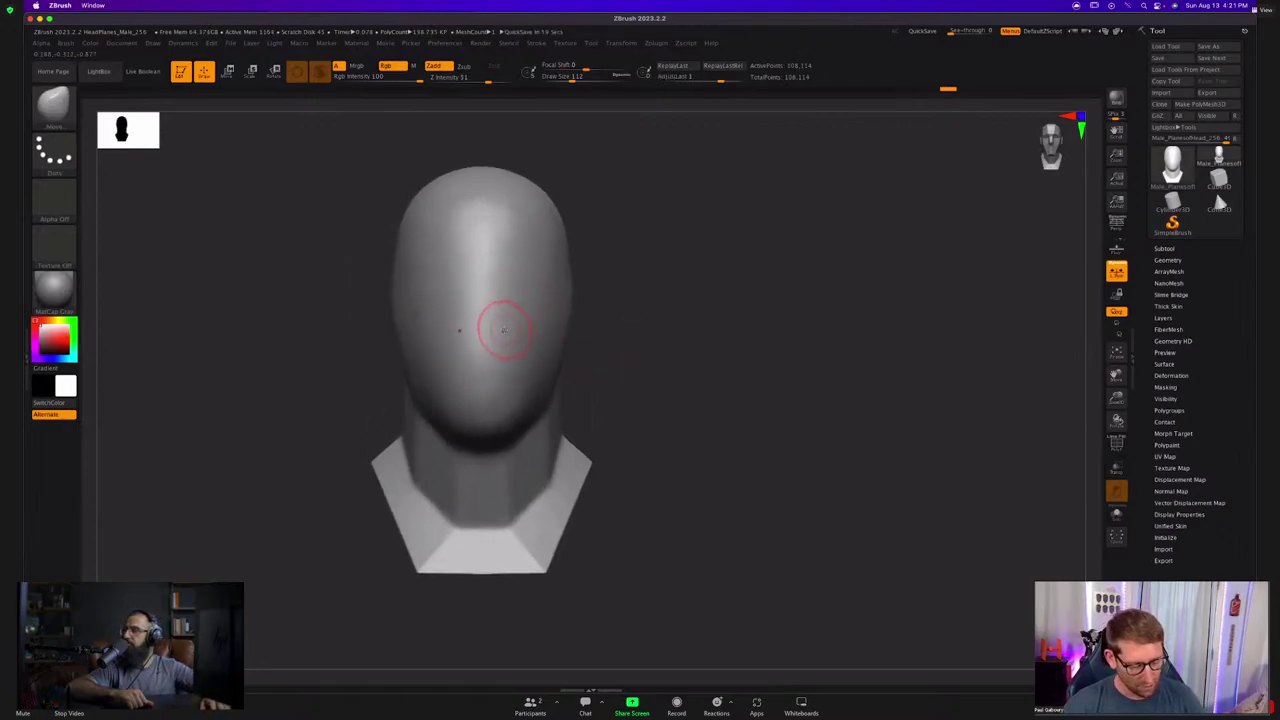
Flatten a vertical plane down the centre of the face with the mPolish brush at a draw size of about 212.
key(b)
key(m)
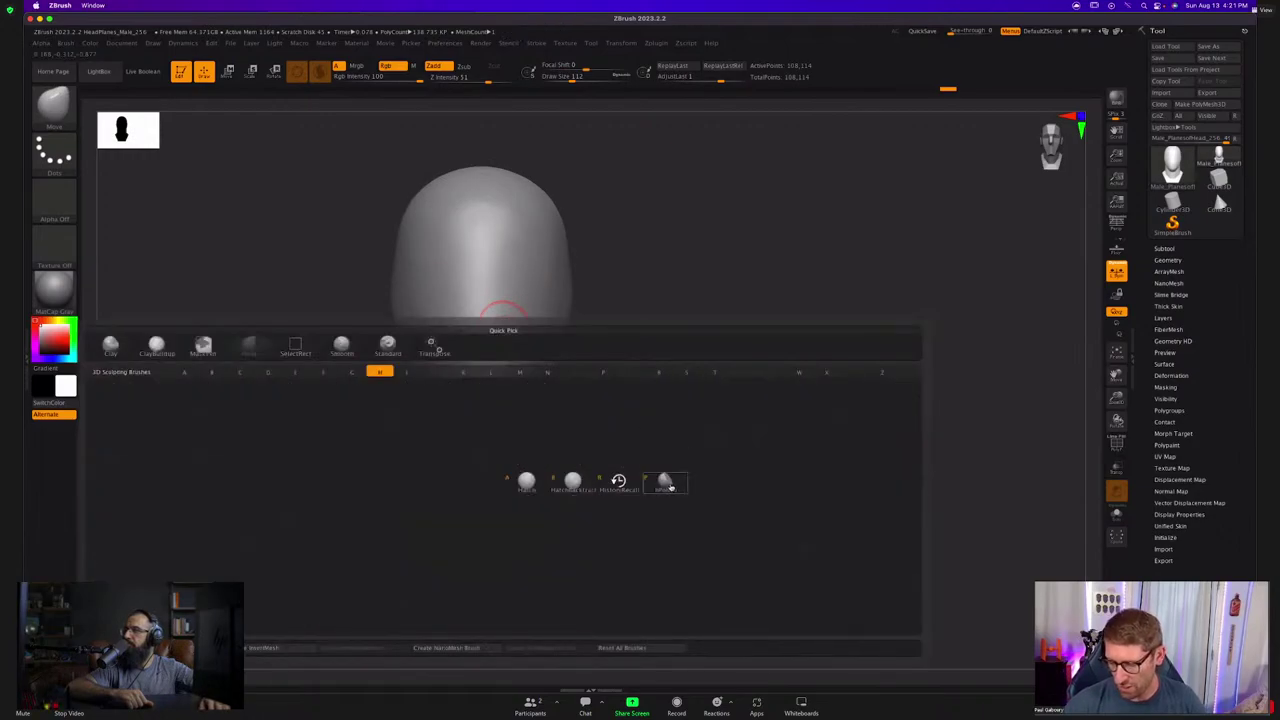
click(671, 487)
key(s)
drag(498, 291, 507, 292)
mouse_move(478, 211)
mouse_down()
mouse_move(482, 341)
mouse_move(480, 215)
mouse_up()
drag(360, 382, 493, 374)
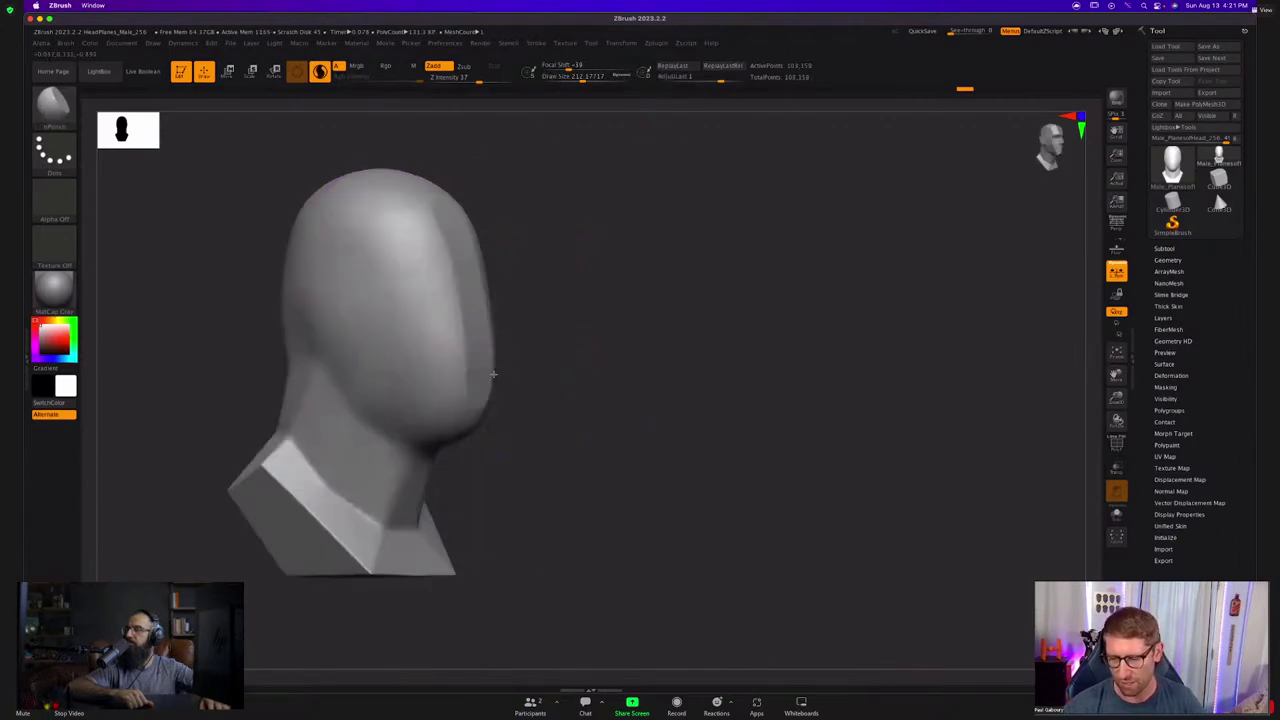
Switch to the DamStandard brush with a draw size of about 62 and carve a short crease across the temple.
right_drag(493, 374, 440, 300)
key(b)
key(d)
key(s)
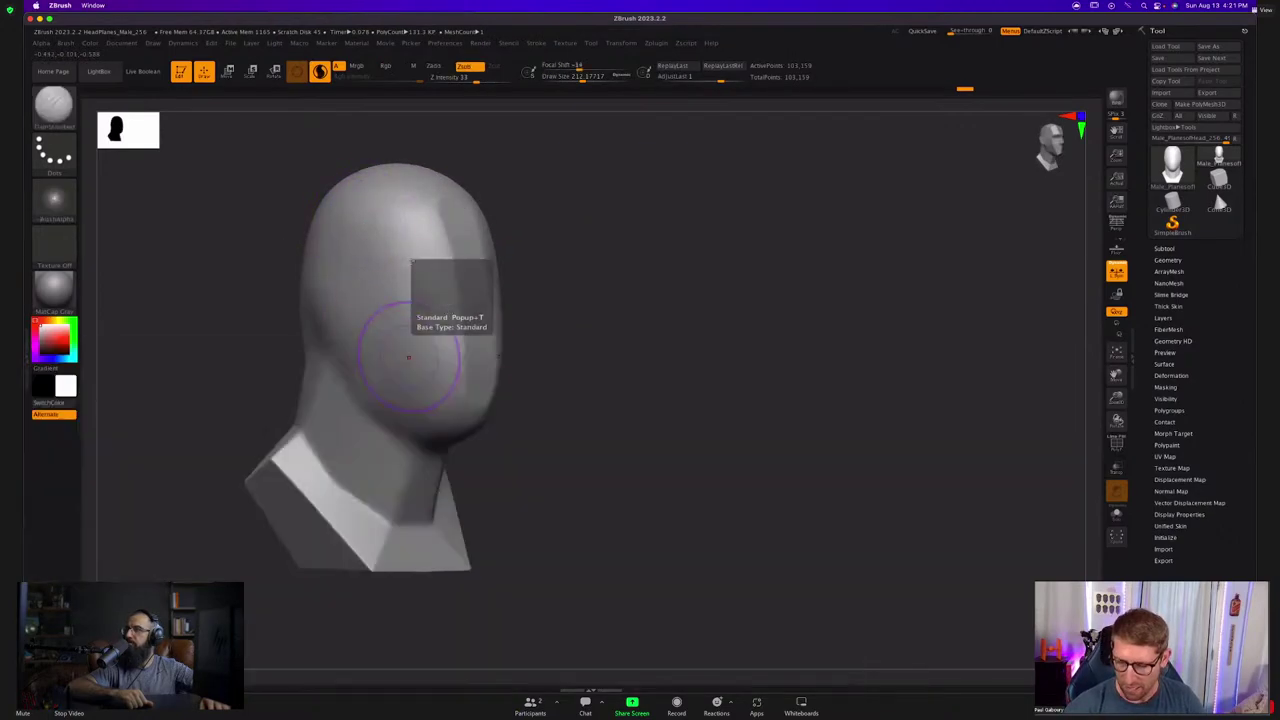
drag(361, 218, 387, 225)
key(s)
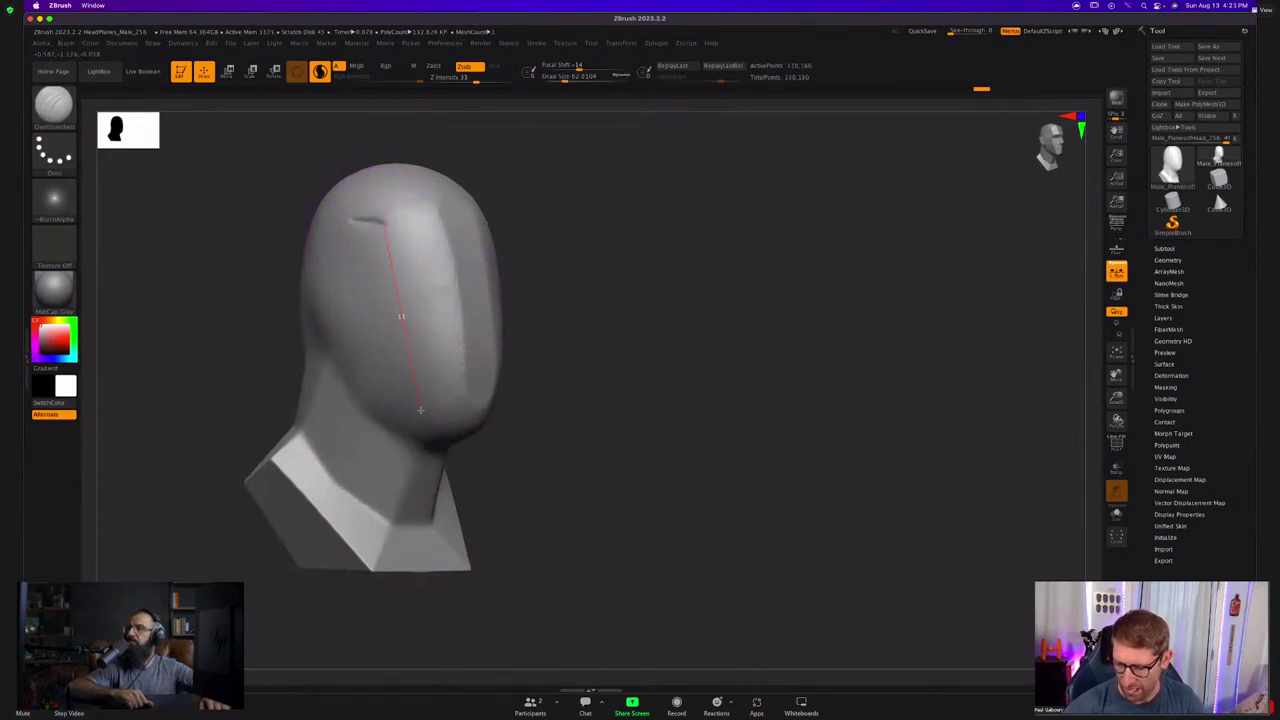
Try a straight DamStandard line from the temple down to the jaw, and undo the carved strokes.
drag(420, 410, 420, 410)
drag(511, 418, 476, 319)
key(ctrl+z)
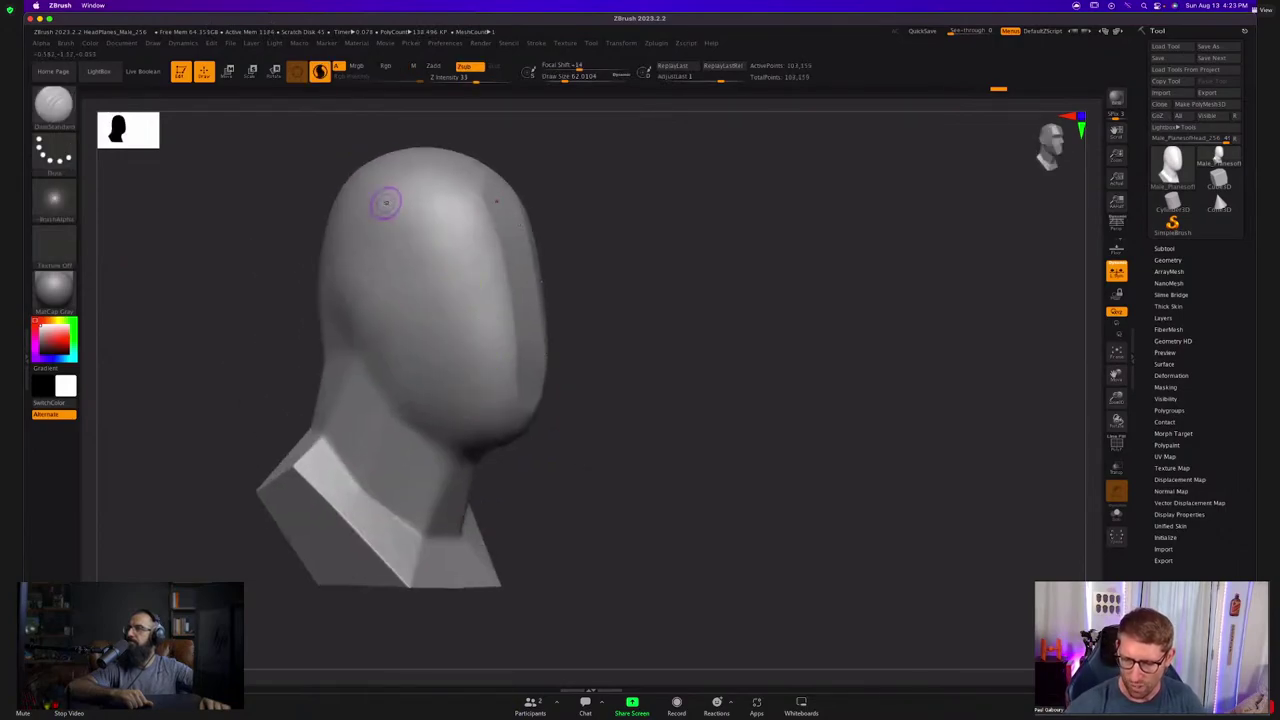
Try connected straight DamStandard lines across the temple and down to the jaw and neck, and undo them.
drag(386, 204, 441, 216)
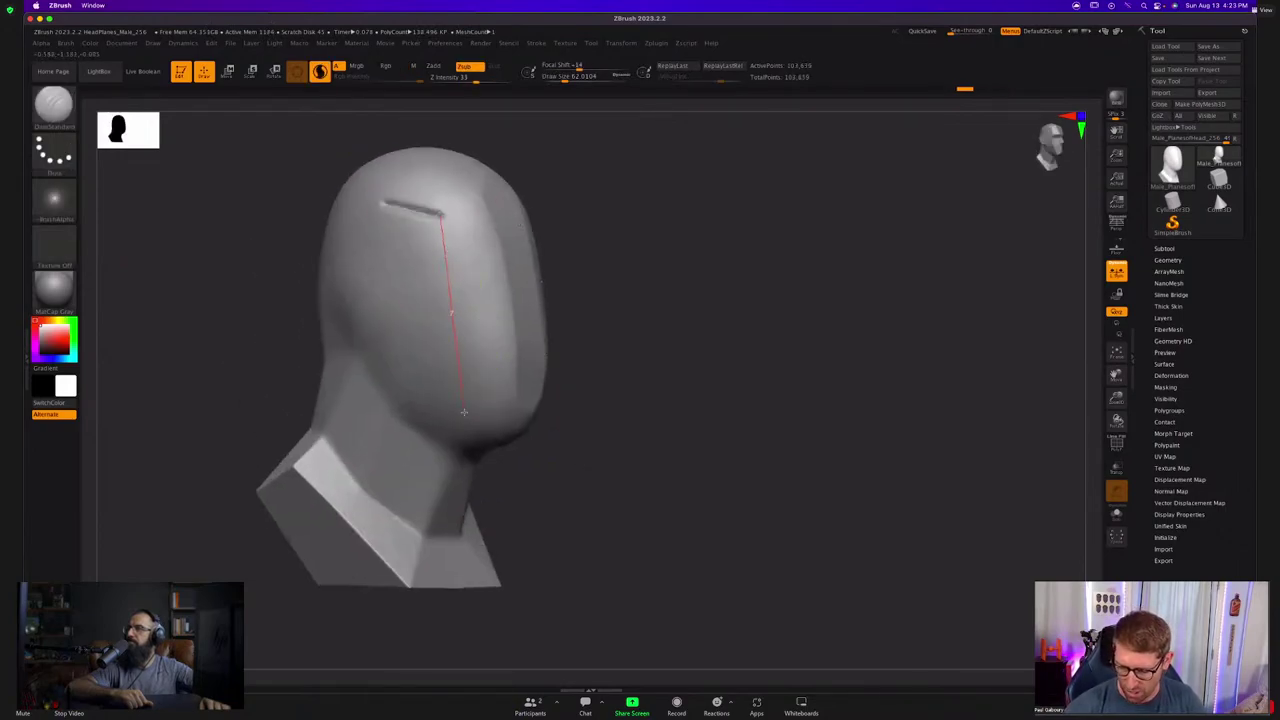
drag(465, 421, 465, 421)
drag(426, 525, 426, 526)
mouse_move(578, 442)
alt+mouse_down()
mouse_move(491, 446)
mouse_move(489, 490)
alt+mouse_up()
ctrl+right_drag(489, 490, 458, 285)
key(ctrl+z)
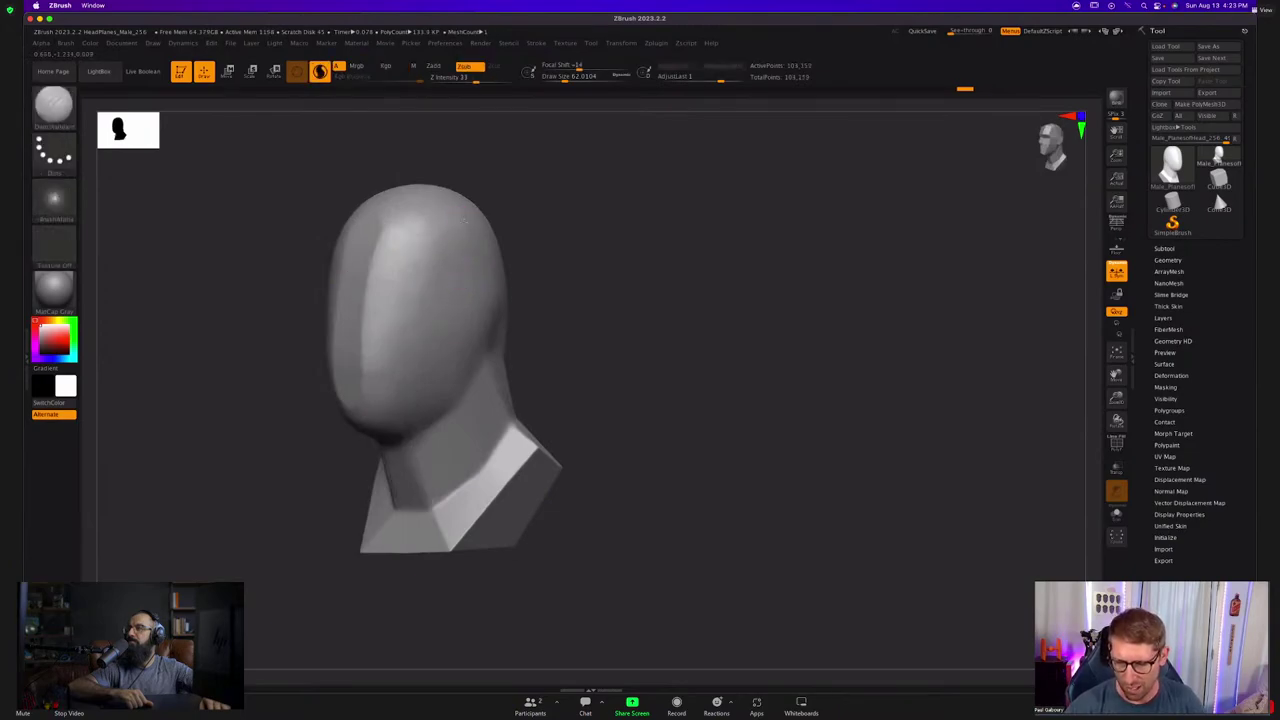
Try an angular DamStandard line from the opposite temple down the cheek to the jaw, and undo its segments.
mouse_move(408, 242)
mouse_down()
mouse_move(464, 221)
mouse_move(405, 286)
mouse_up()
mouse_move(402, 337)
mouse_down()
mouse_move(400, 305)
mouse_move(400, 318)
mouse_up()
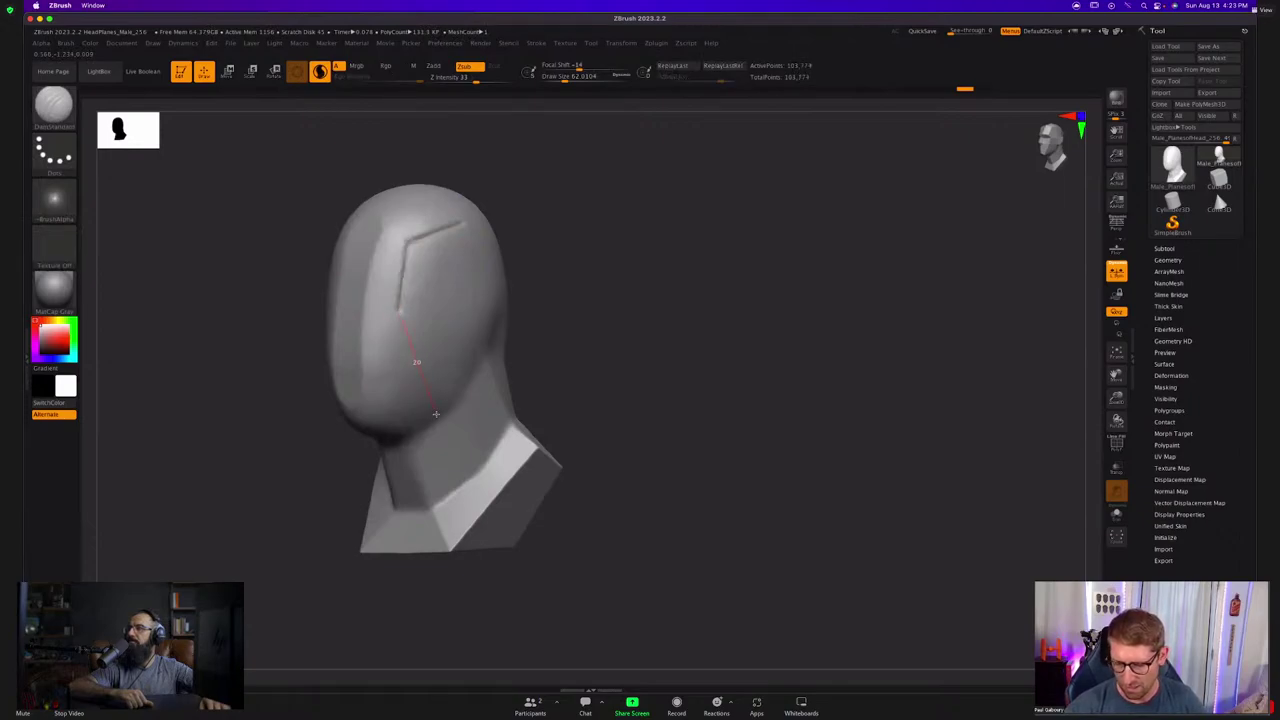
drag(435, 413, 402, 440)
mouse_move(495, 446)
ctrl+right_down()
mouse_move(455, 440)
mouse_move(511, 449)
mouse_move(491, 449)
ctrl+right_up()
key(ctrl+z)
key(ctrl+z)
key(ctrl+z)
Try a continuous wavy DamStandard crease from the temple past the cheek to the chin, and undo it.
mouse_move(451, 331)
ctrl+right_down()
mouse_move(446, 346)
mouse_move(416, 274)
ctrl+right_up()
right_drag(416, 274, 440, 272)
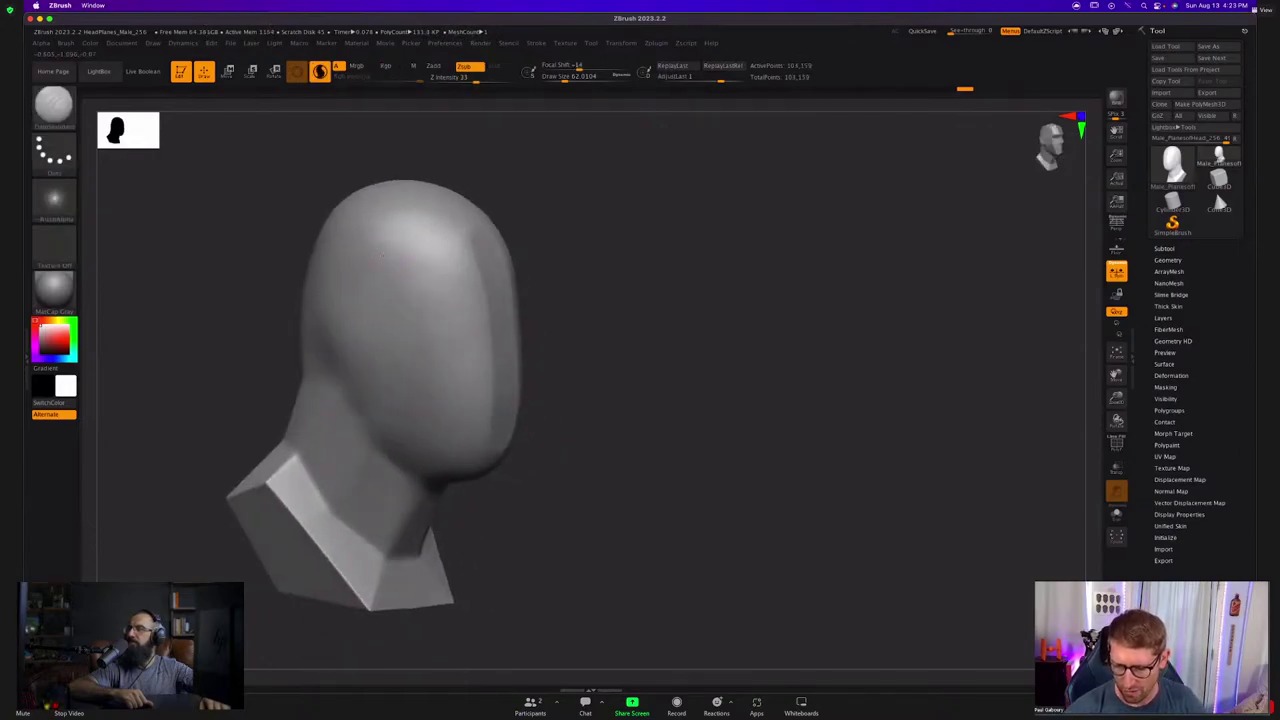
mouse_move(376, 252)
mouse_down()
mouse_move(440, 292)
mouse_move(422, 374)
mouse_move(443, 444)
mouse_up()
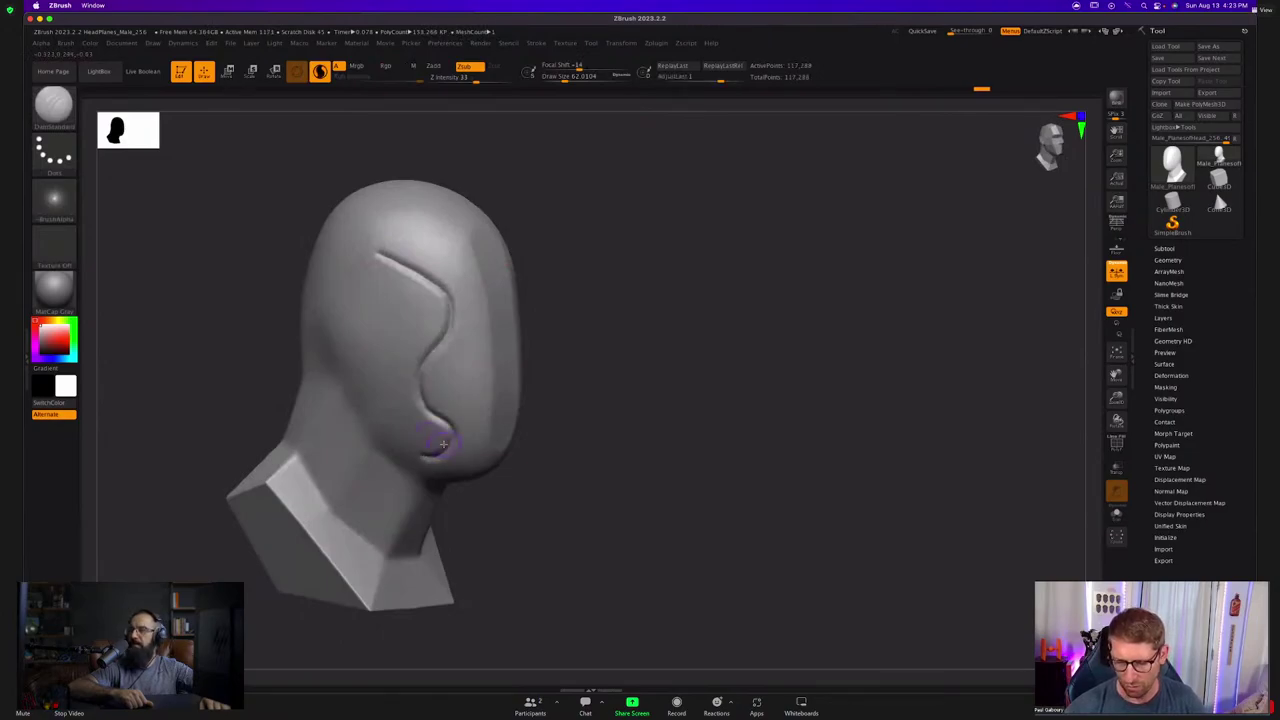
key(ctrl+z)
Try a short DamStandard crease across the temple joined to a vertical line down to the jaw, and undo both.
mouse_move(368, 243)
mouse_down()
mouse_move(432, 292)
mouse_move(438, 256)
mouse_move(447, 270)
mouse_up()
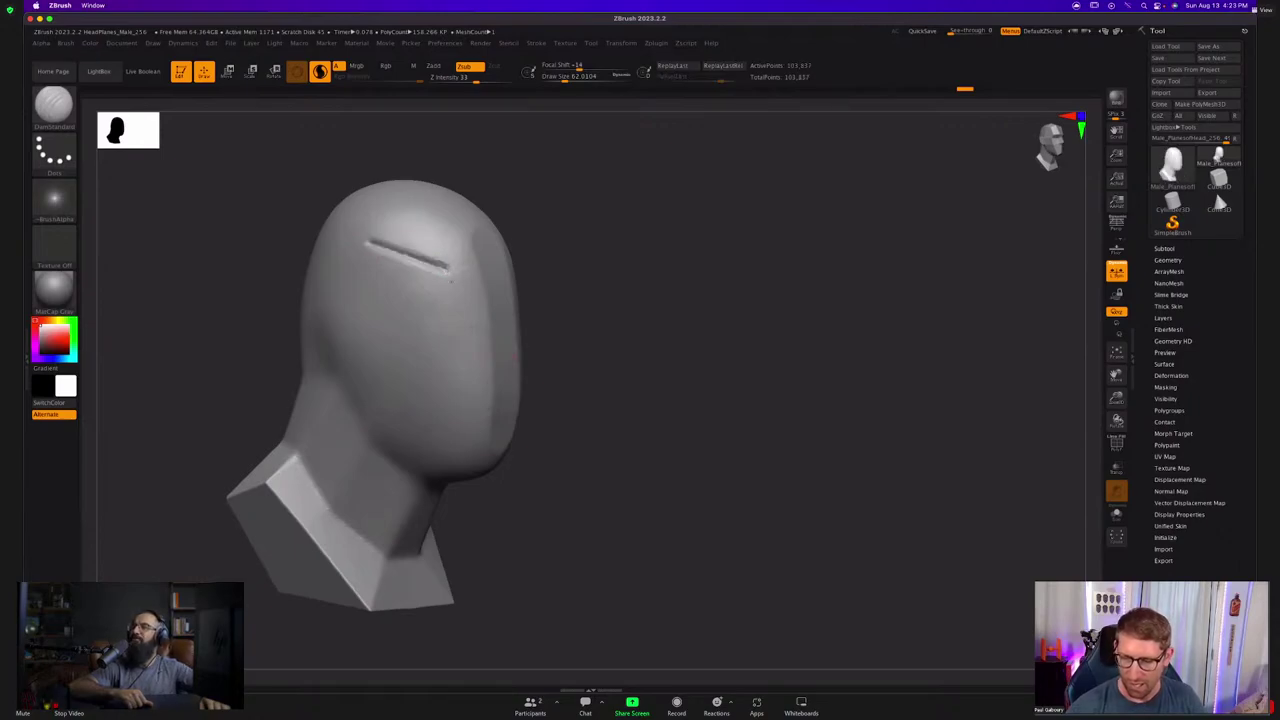
drag(450, 280, 453, 464)
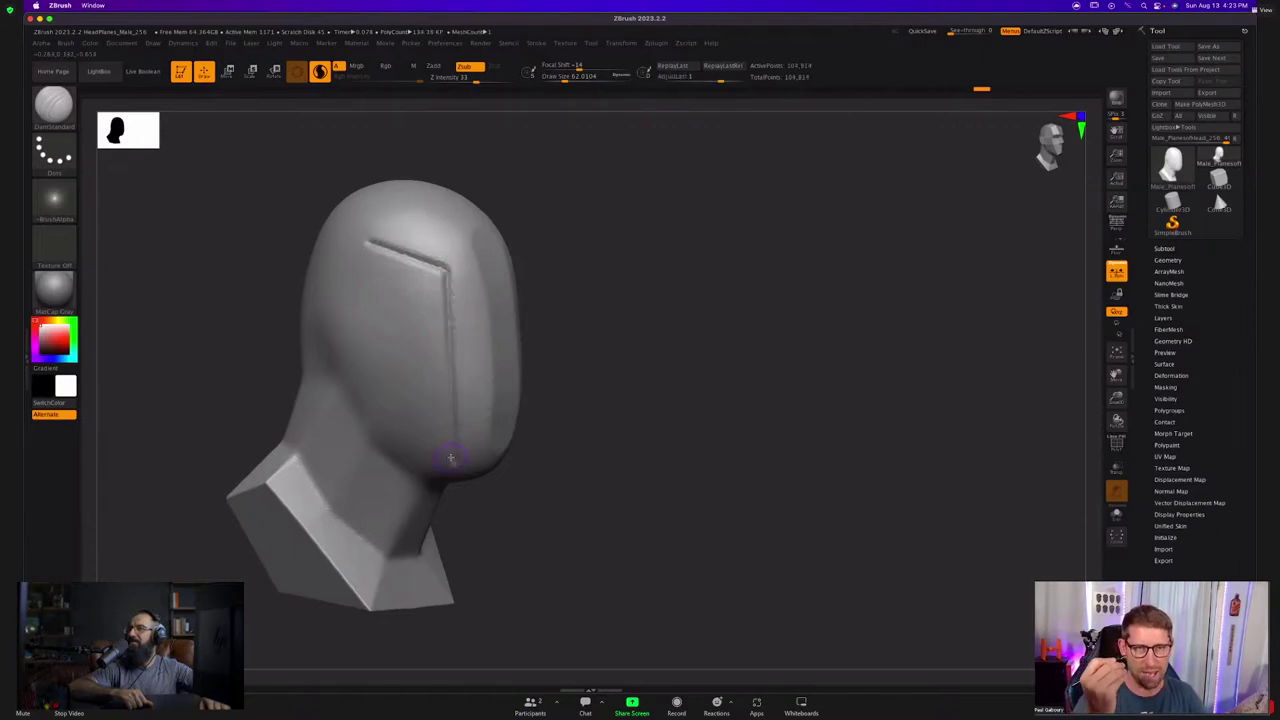
key(ctrl+z)
key(ctrl+z)
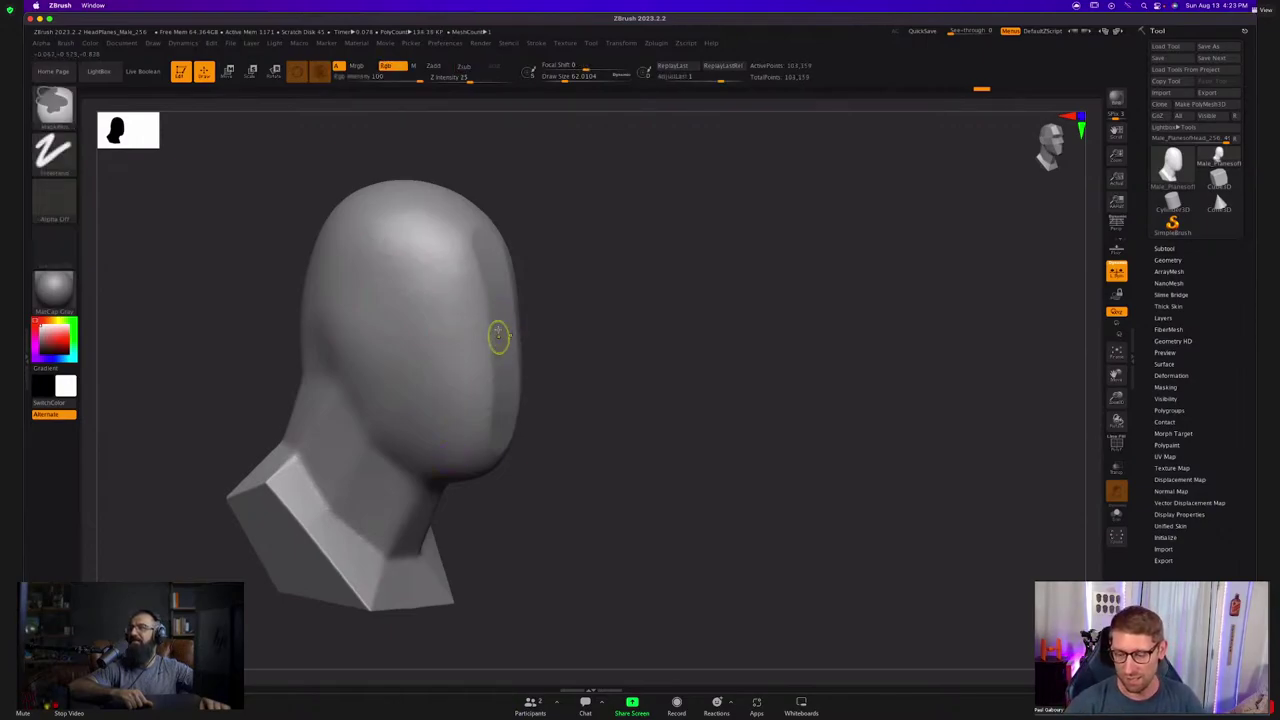
Undo the flattened plane on the face's centre and switch to the hPolish brush with a draw size of about 182.
right_drag(630, 349, 460, 306)
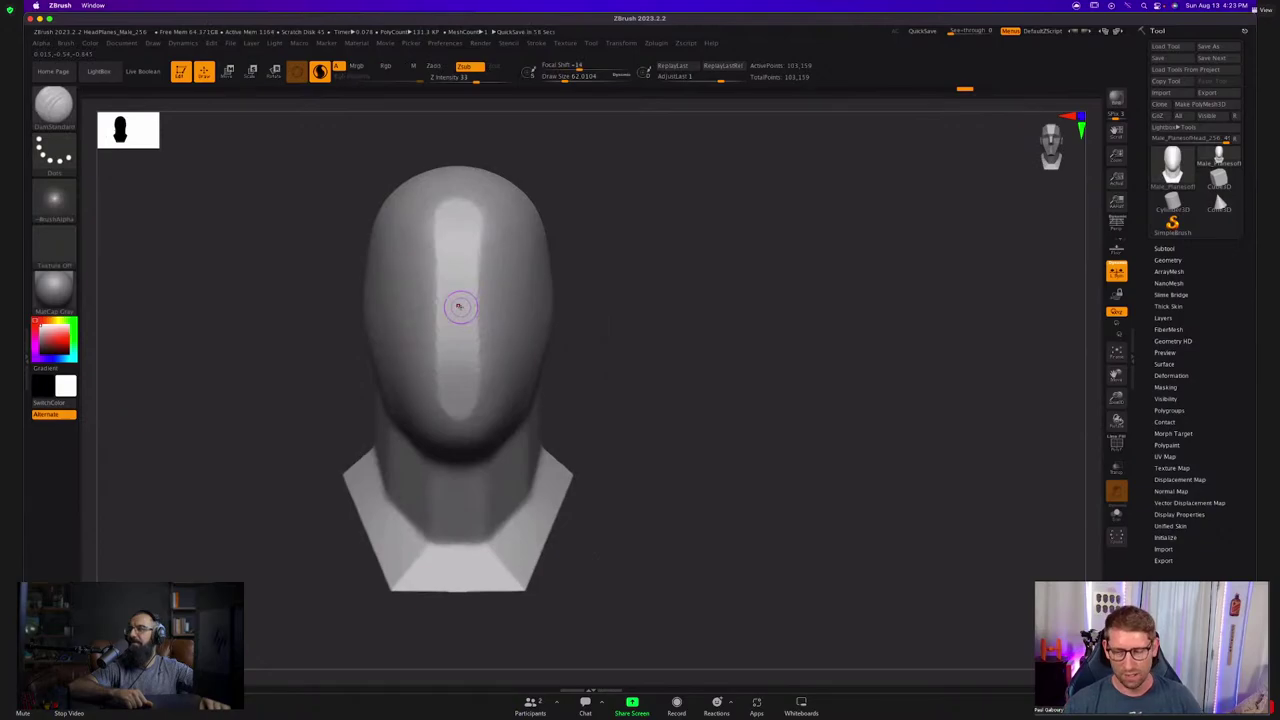
key(ctrl+z)
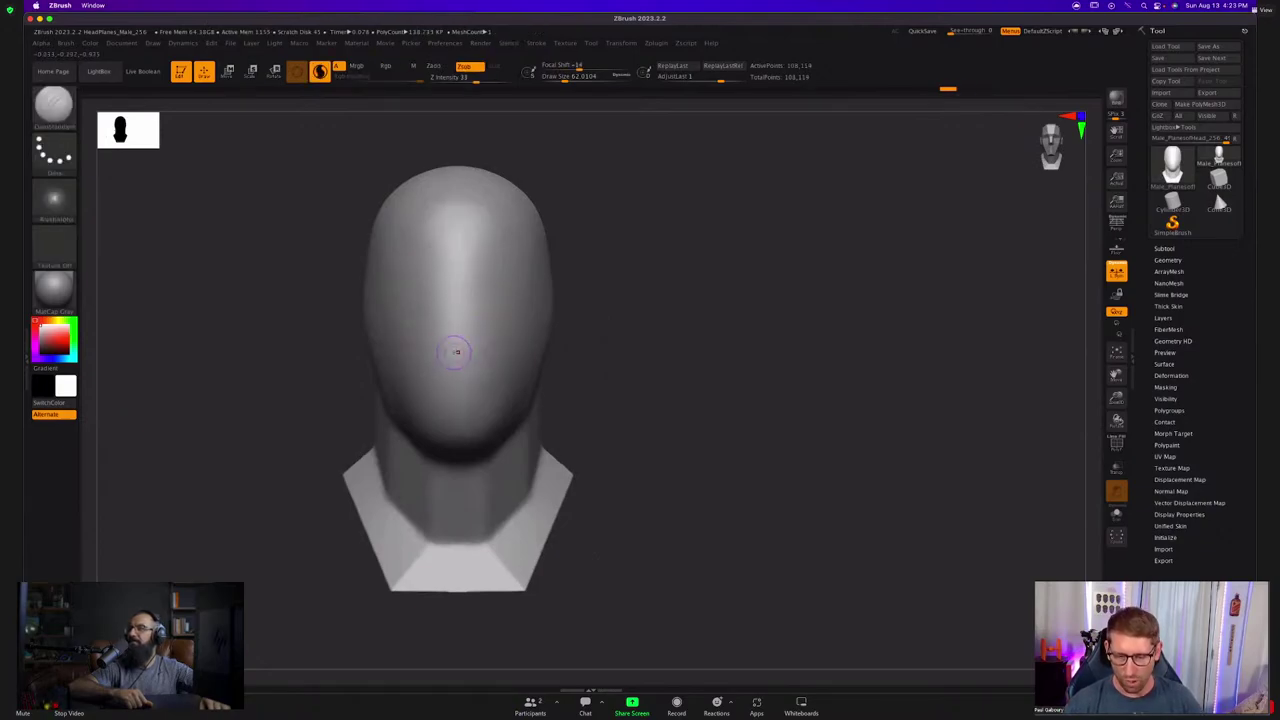
key(b)
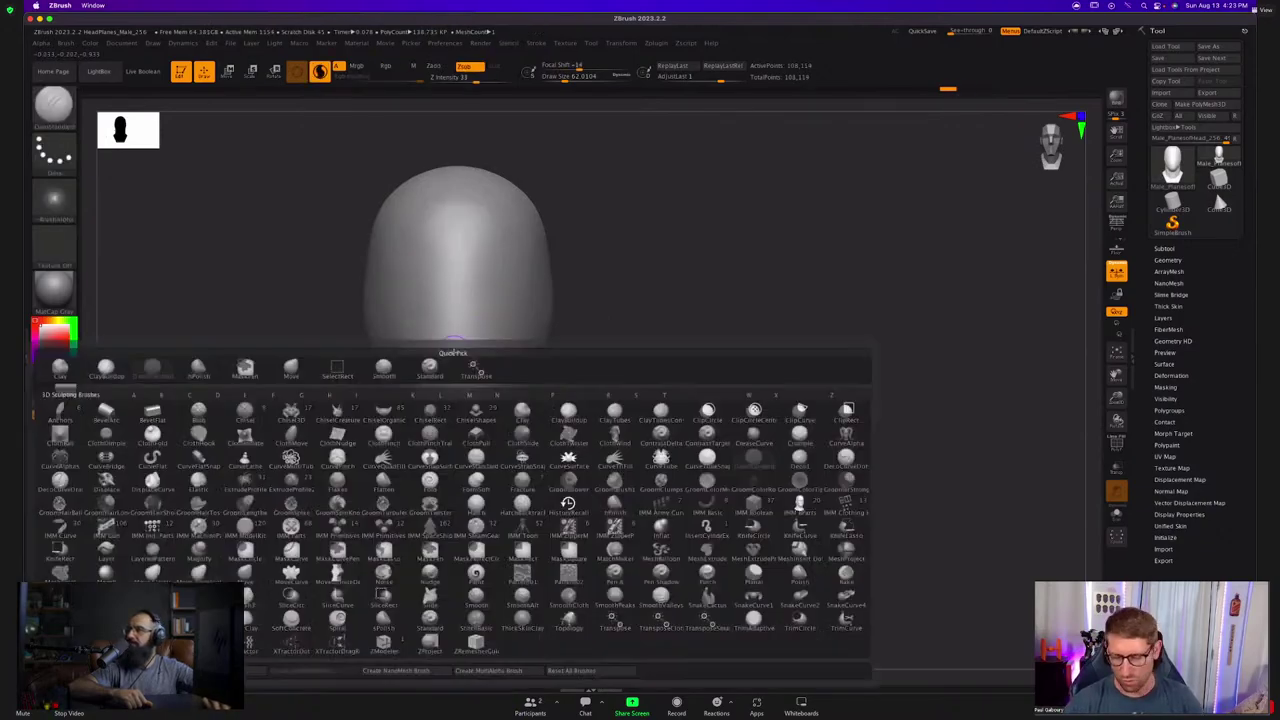
key(h)
key(p)
key(s)
drag(461, 289, 476, 288)
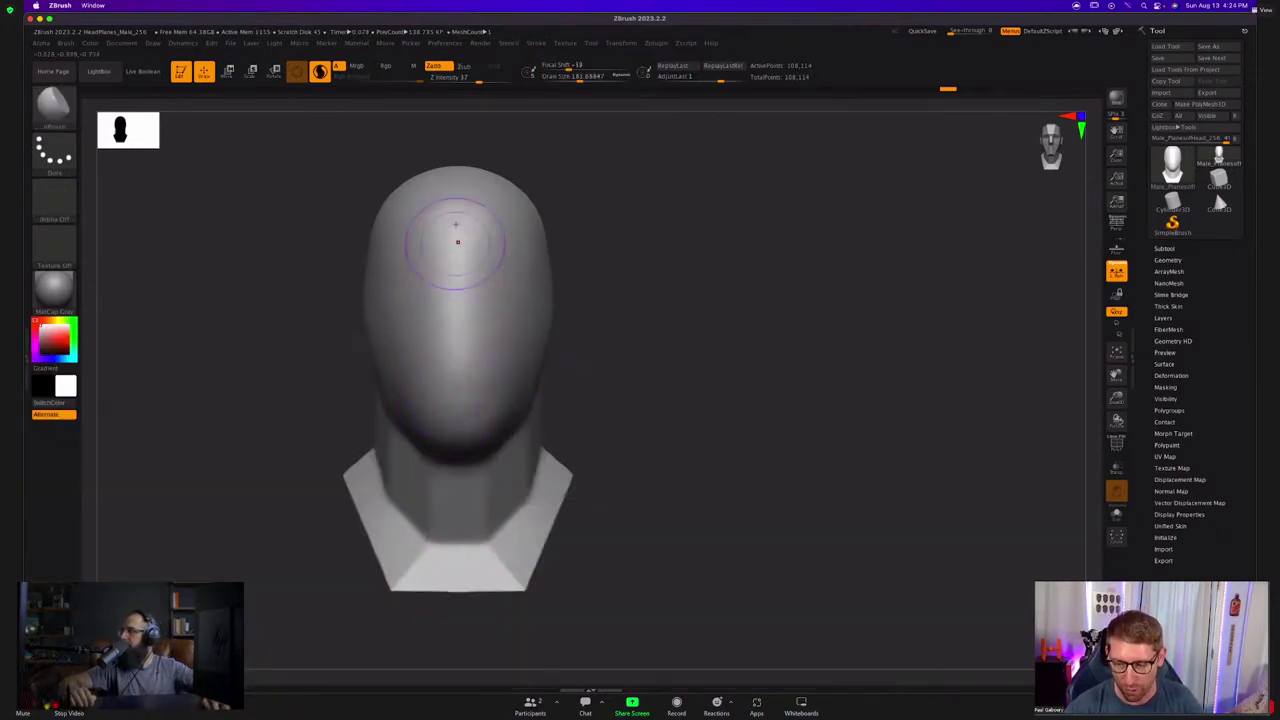
Try flattening the centre of the face with hPolish, check the polygon wireframe, and undo the flattening.
drag(453, 243, 458, 404)
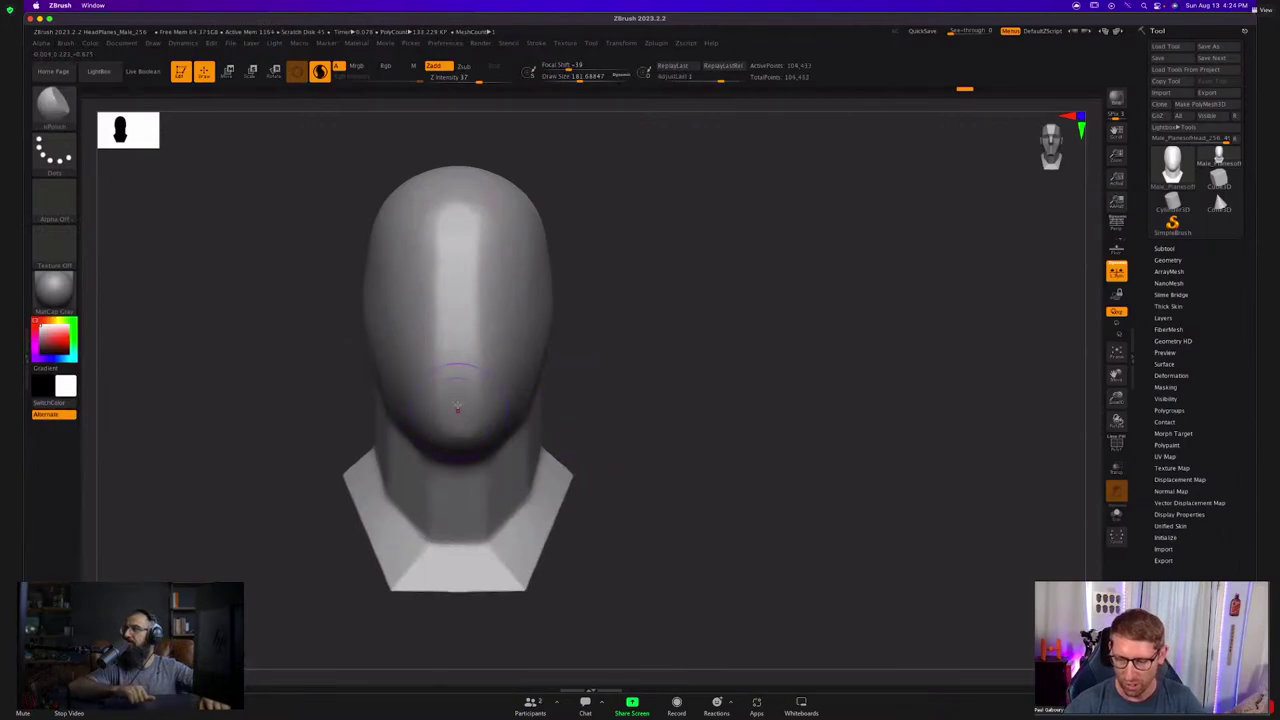
key(shift+f)
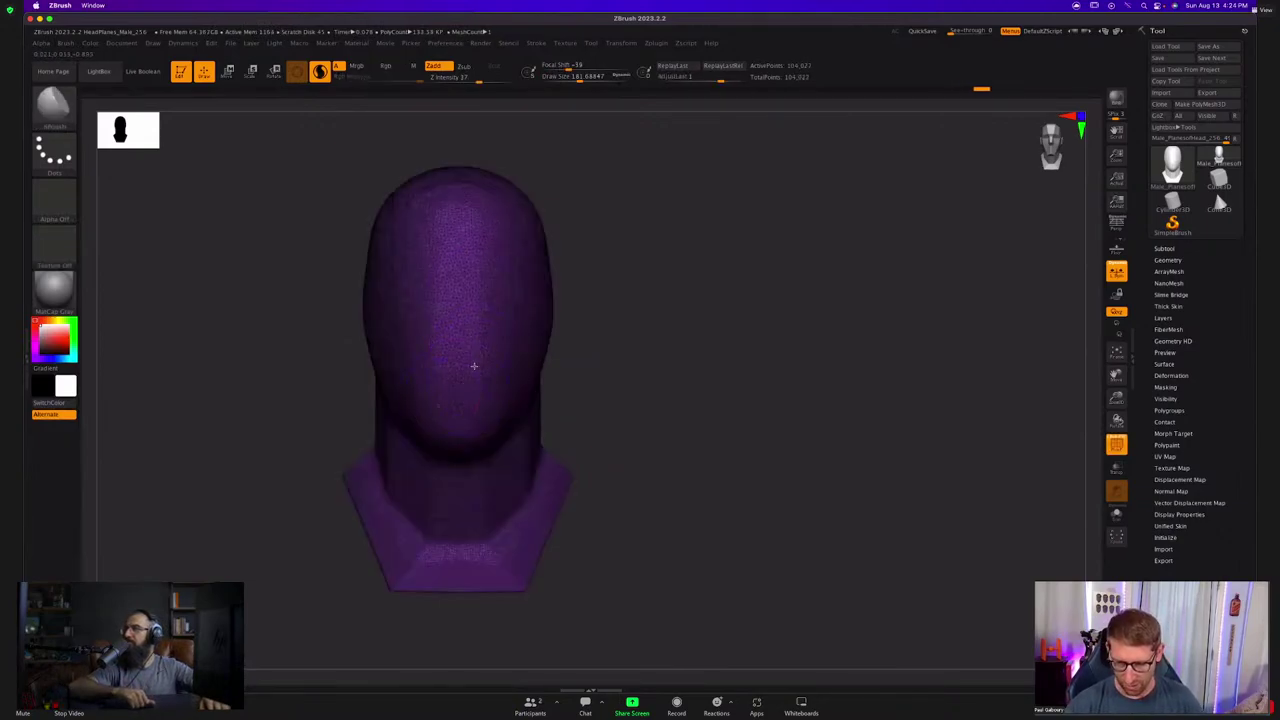
key(shift+f)
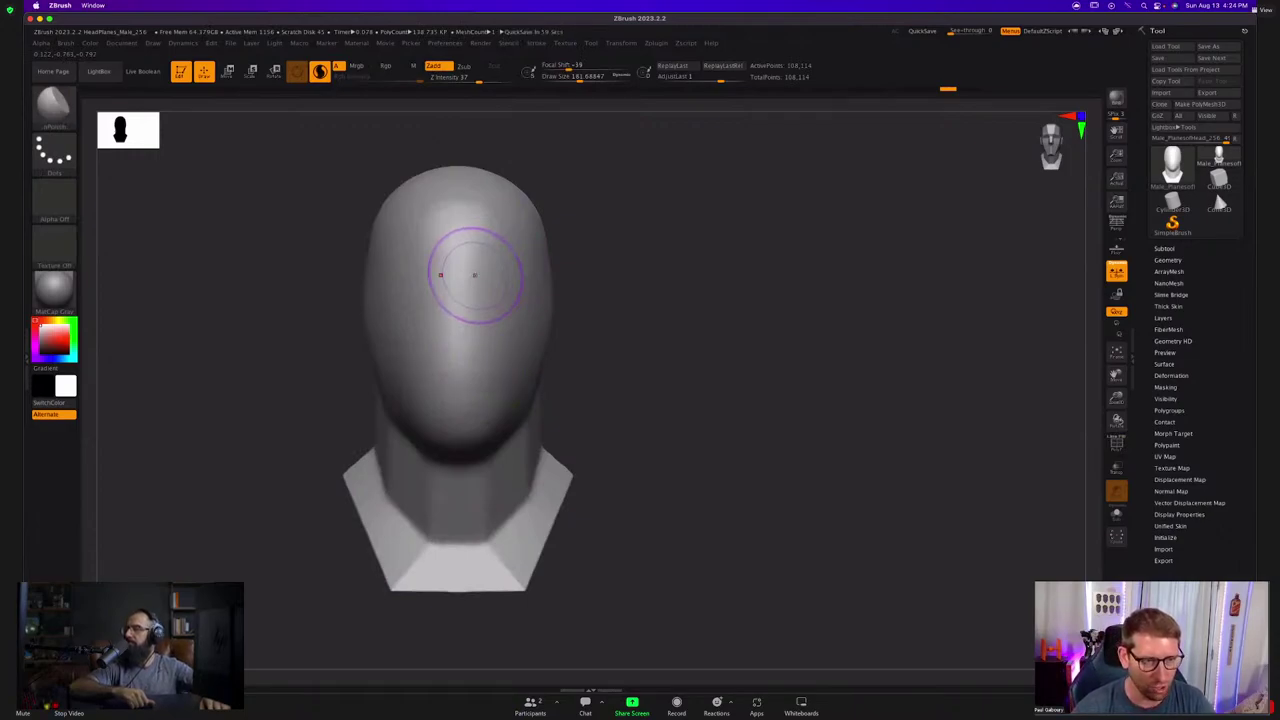
Examine the hPolish brush's own Sculptris Pro settings.
click(65, 43)
click(157, 97)
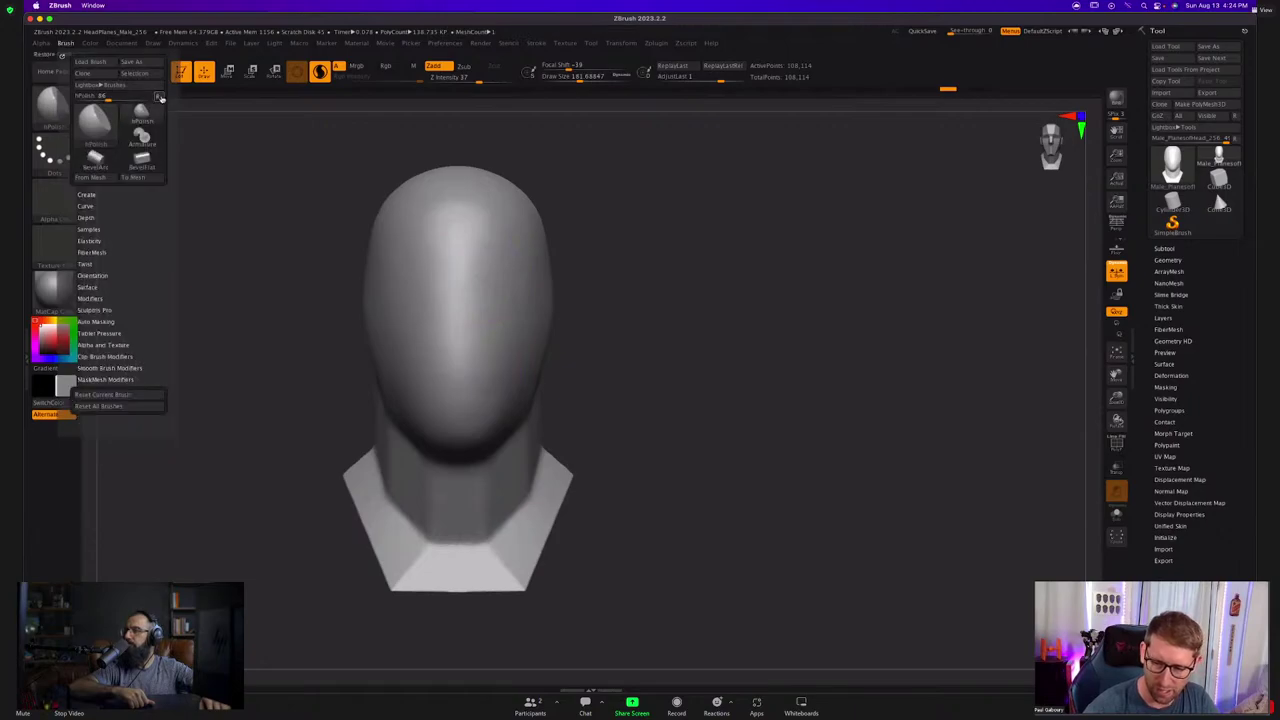
click(104, 310)
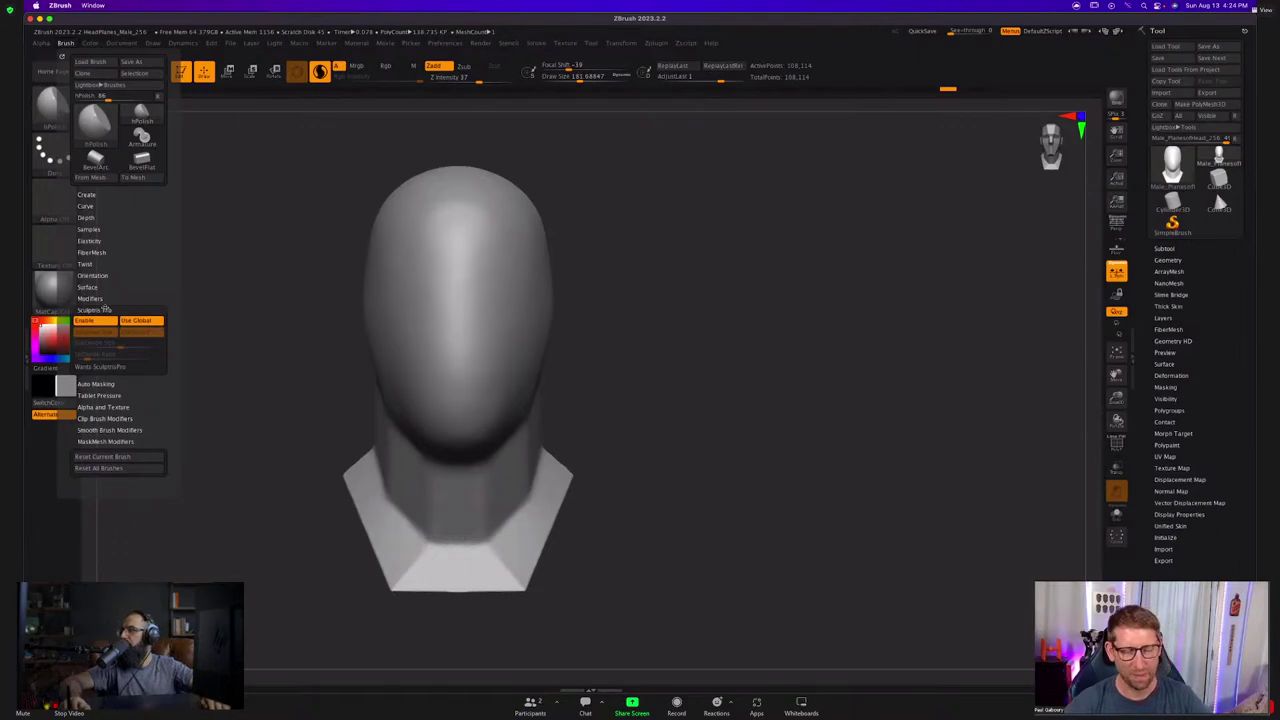
Try a smaller Sculptris Pro SubDivide Size on the centre of the face with the wireframe shown, and undo the sculpted strokes.
click(537, 44)
click(594, 226)
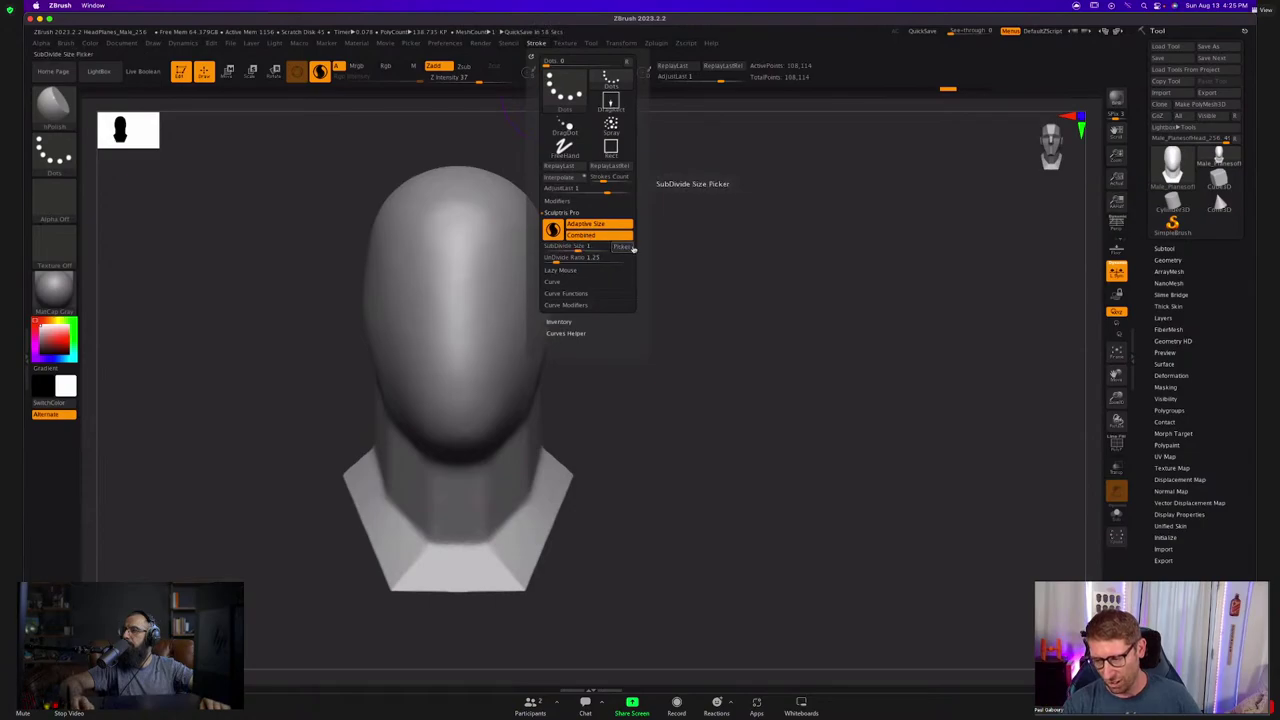
drag(582, 247, 489, 490)
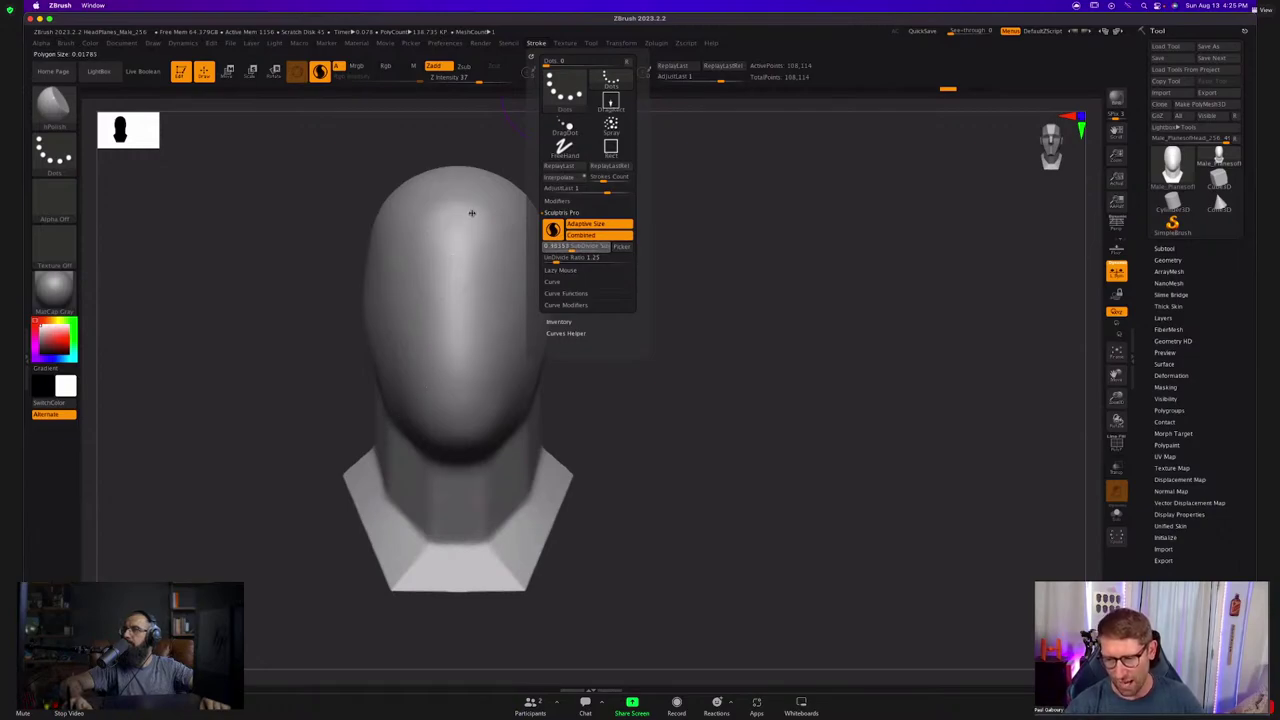
mouse_move(472, 213)
mouse_down()
mouse_move(453, 273)
mouse_move(434, 275)
mouse_move(472, 297)
mouse_up()
key(shift+f)
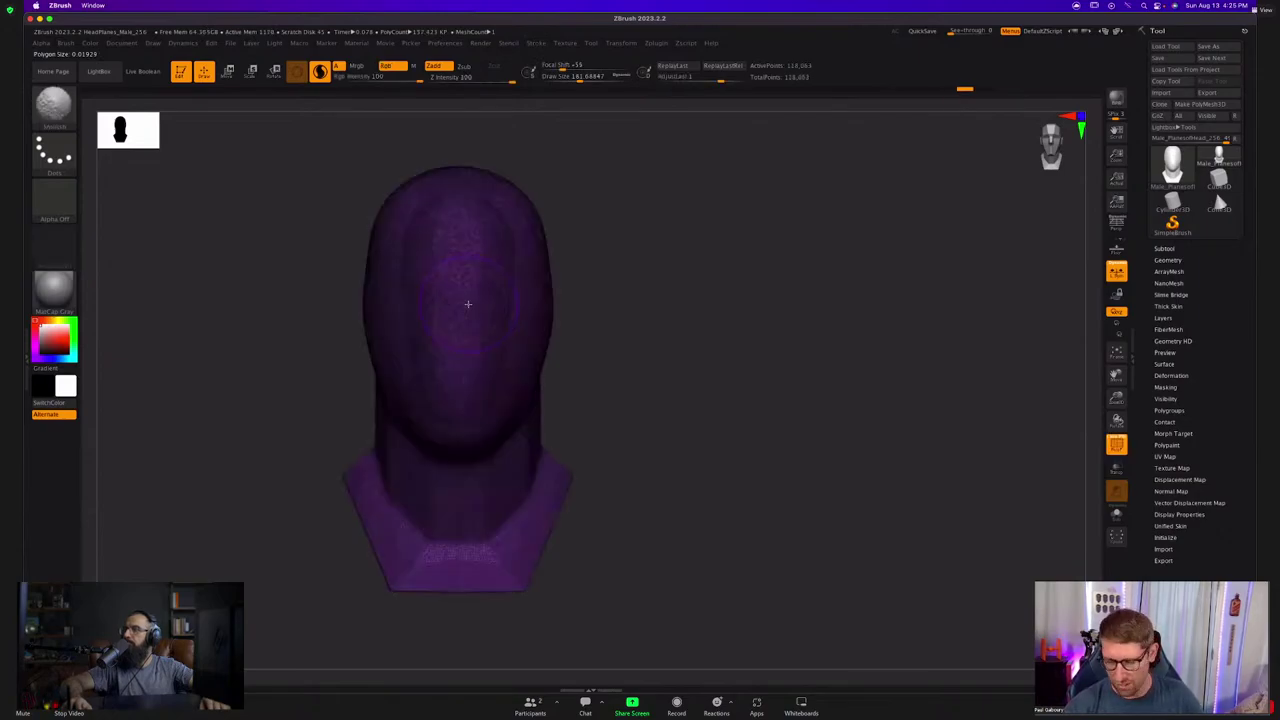
key(b)
key(c)
key(b)
key(super+z)
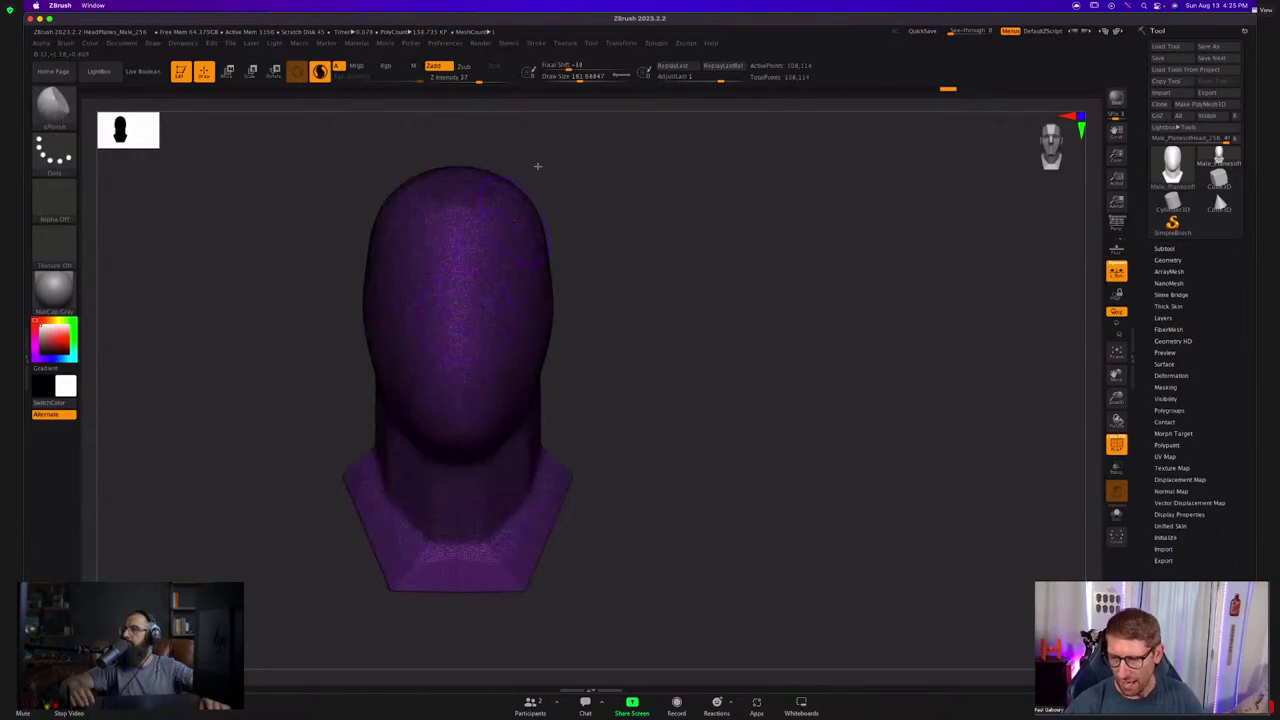
Set the global Sculptris Pro SubDivide Size to 1 and turn off Adaptive Size.
click(537, 43)
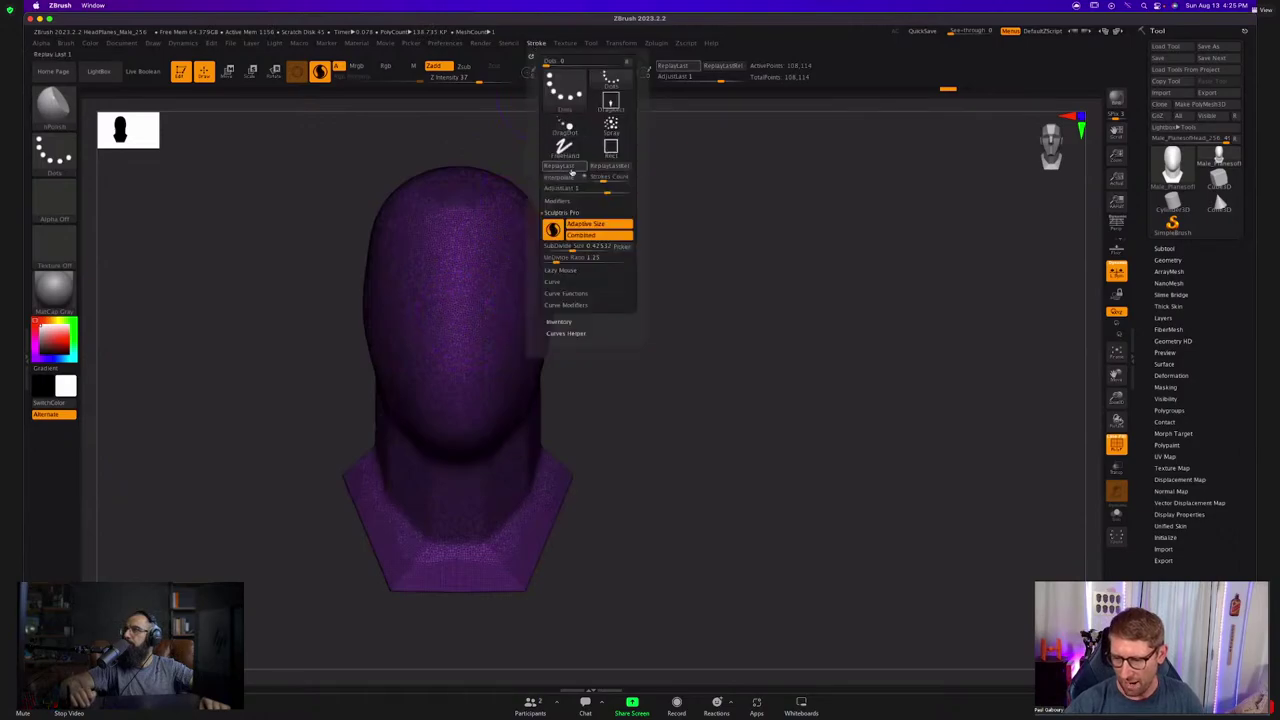
click(576, 247)
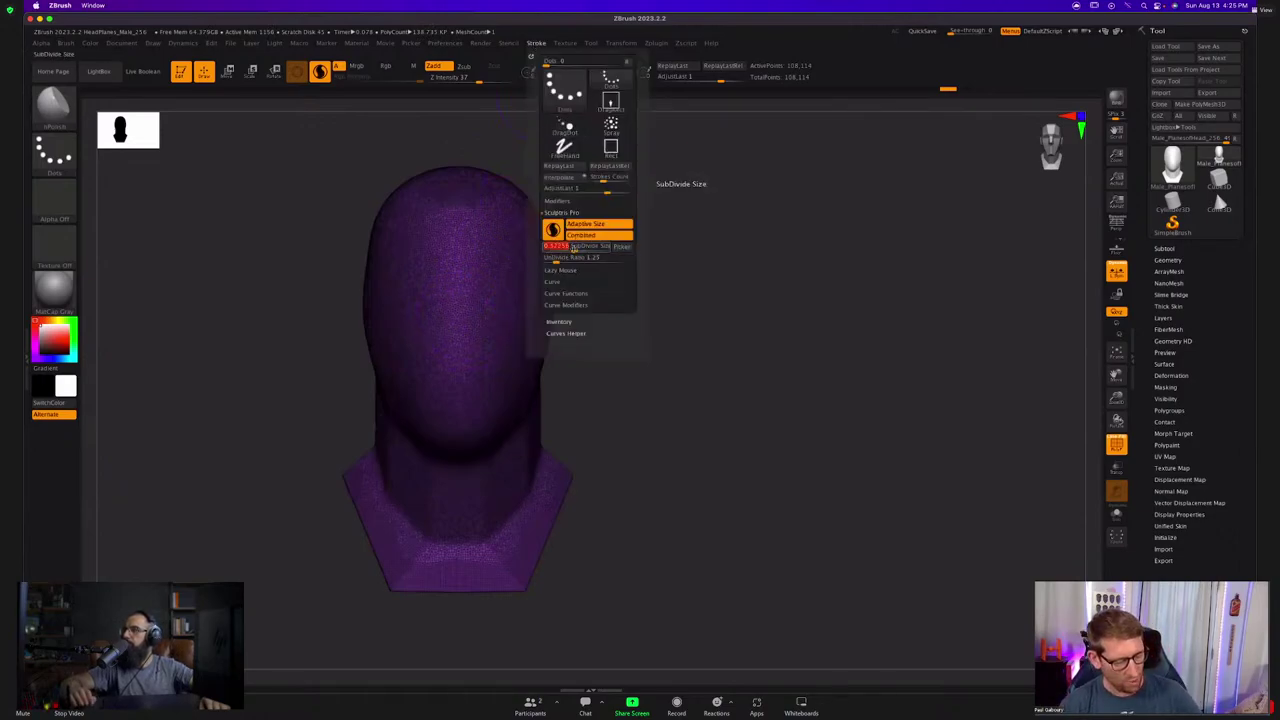
text(1)
key(Return)
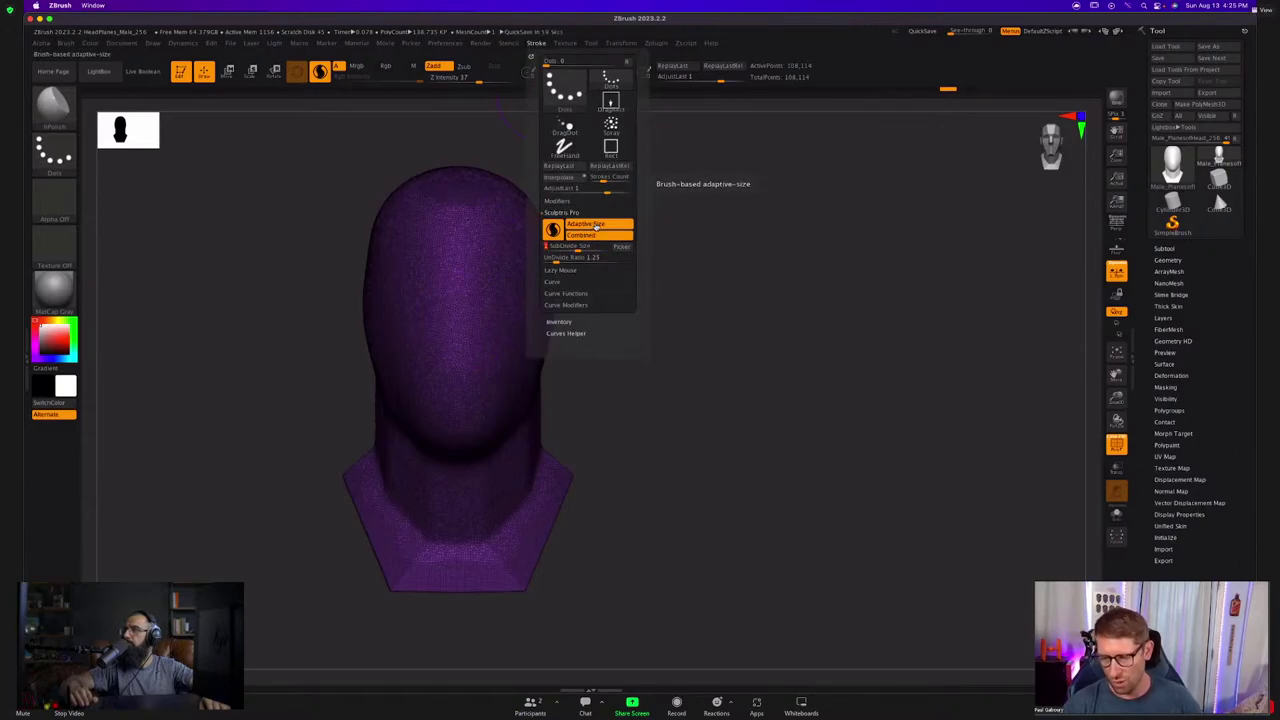
click(596, 227)
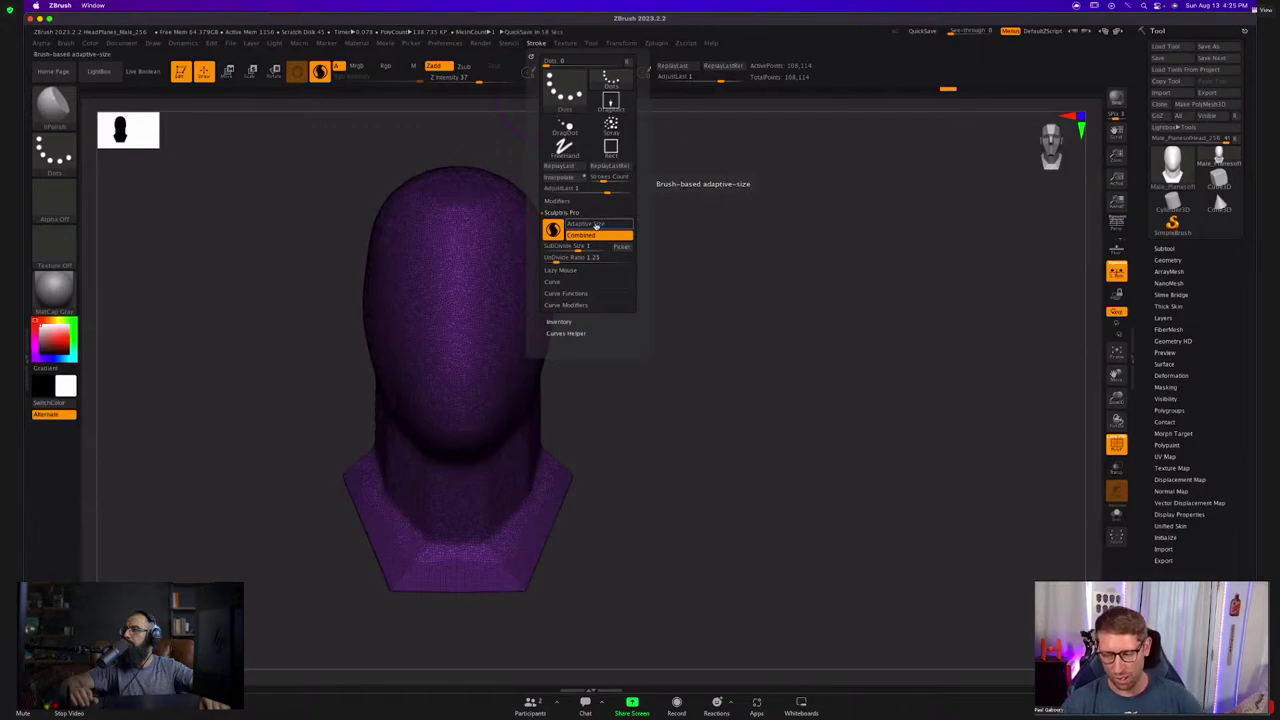
Try hPolish strokes down the centre of the face at SubDivide Sizes of 1 and about 0.26, undoing each.
drag(446, 325, 456, 204)
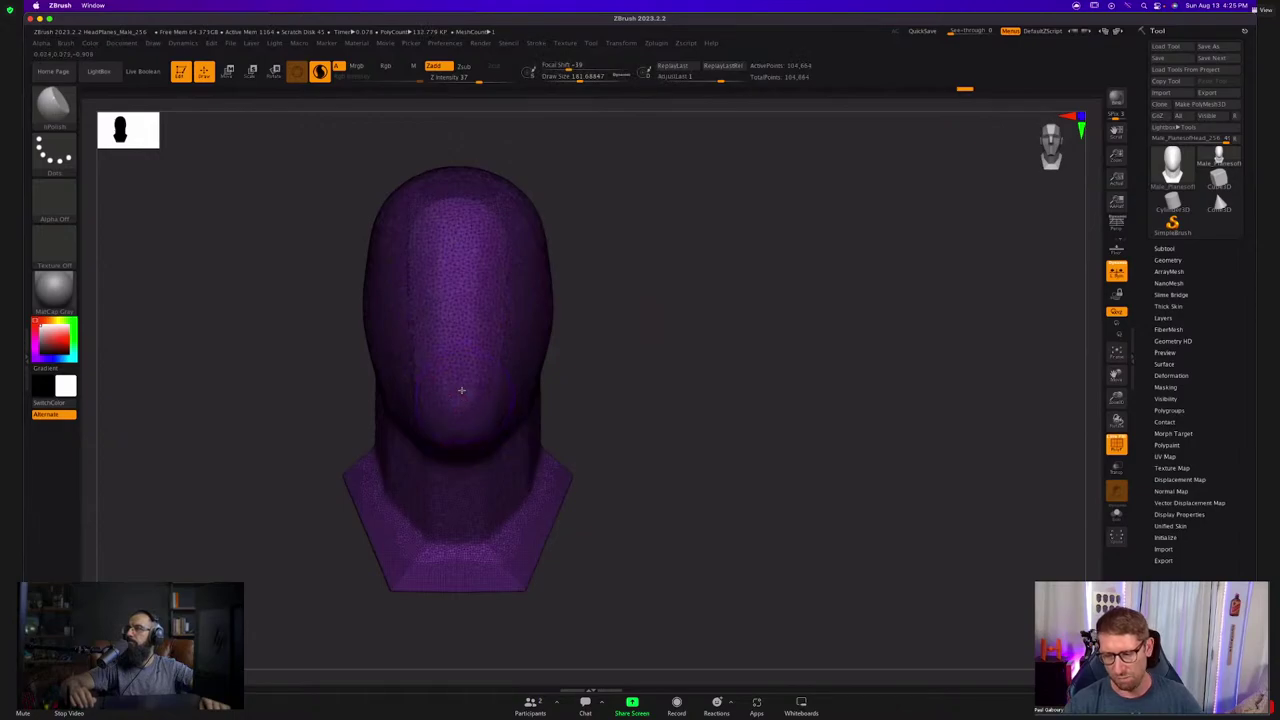
key(ctrl+z)
click(541, 44)
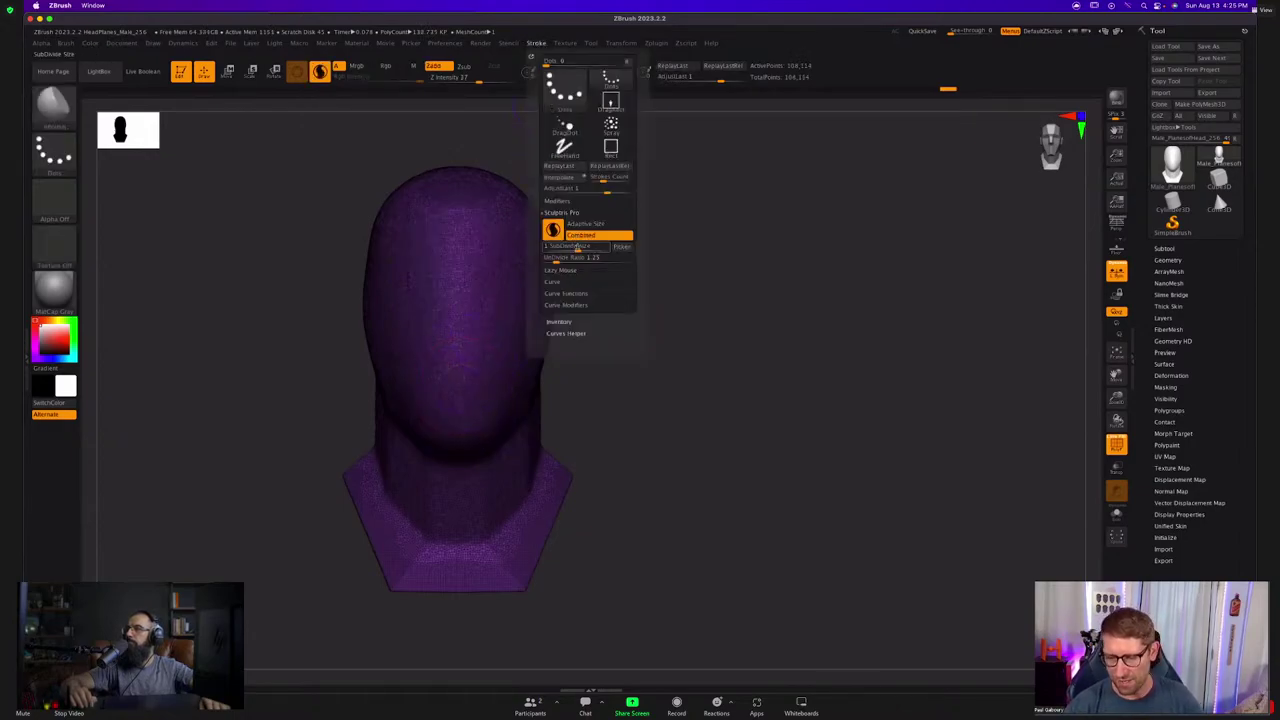
drag(462, 370, 455, 208)
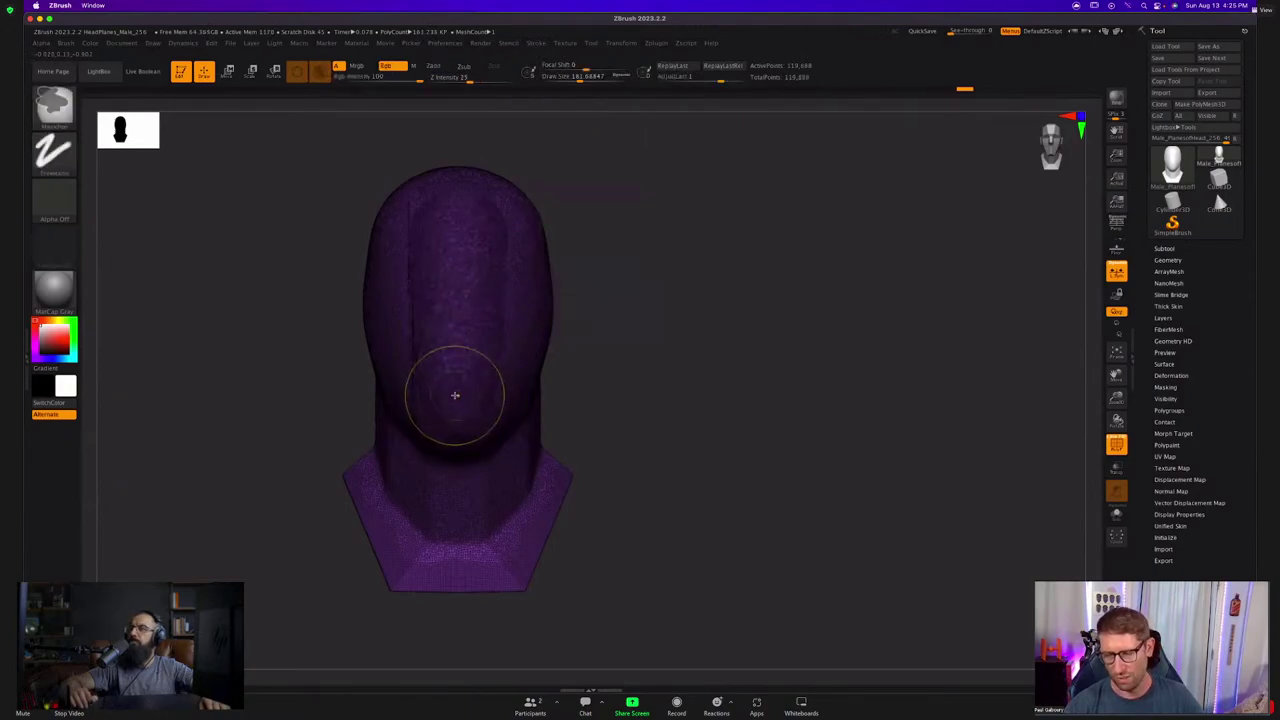
key(ctrl+z)
Reset the global Sculptris Pro SubDivide Size to 1 and turn Adaptive Size back on.
click(537, 43)
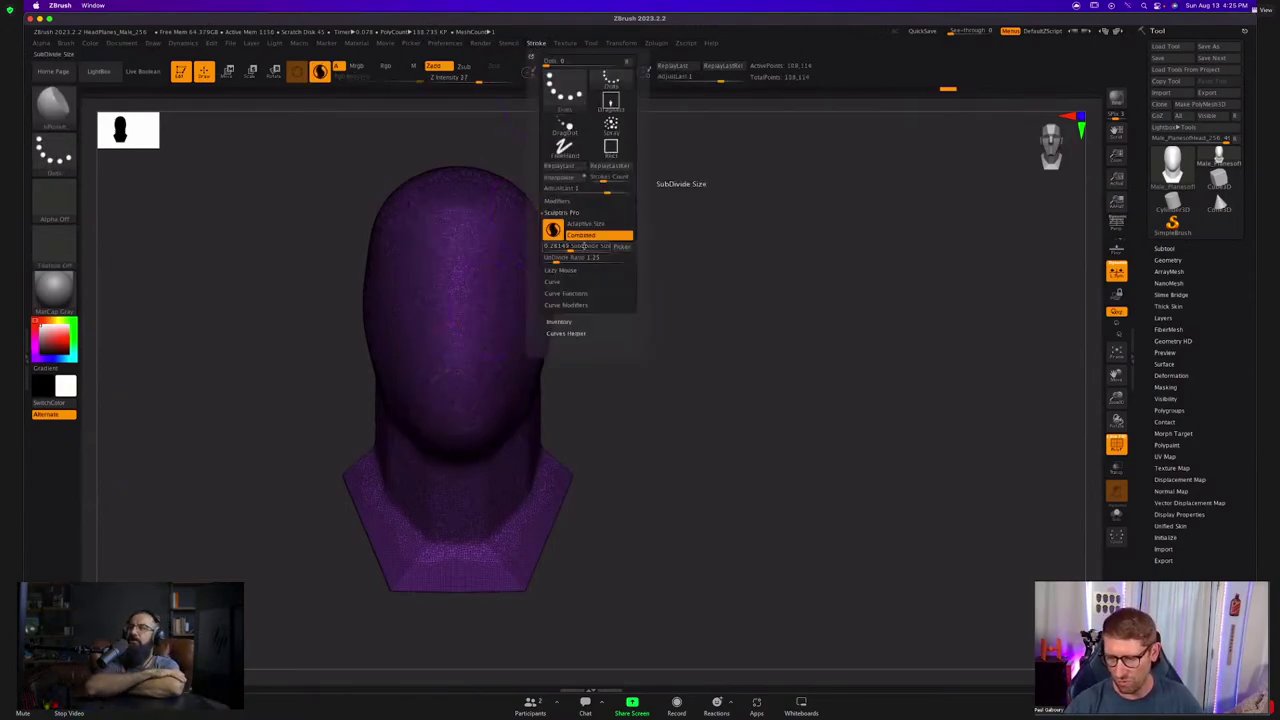
text(1)
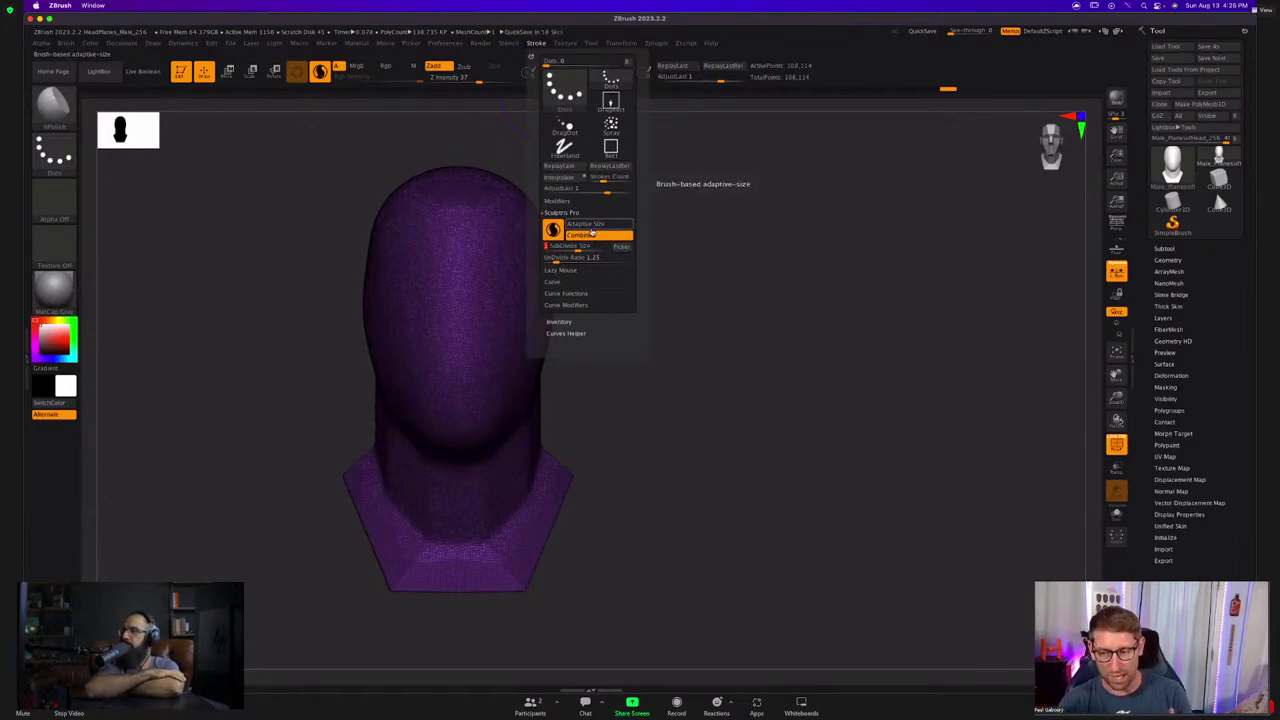
click(592, 230)
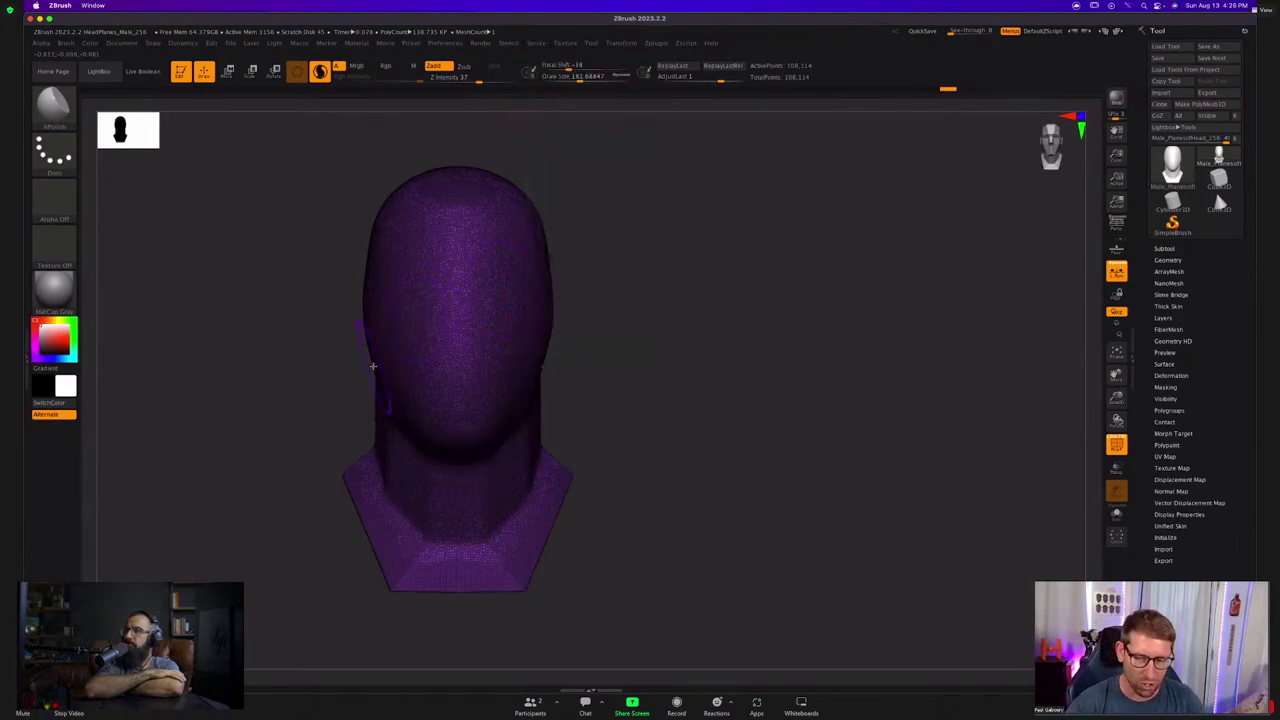
Stop the hPolish brush from using the global Sculptris Pro settings and turn off its own Adaptive Size.
click(66, 44)
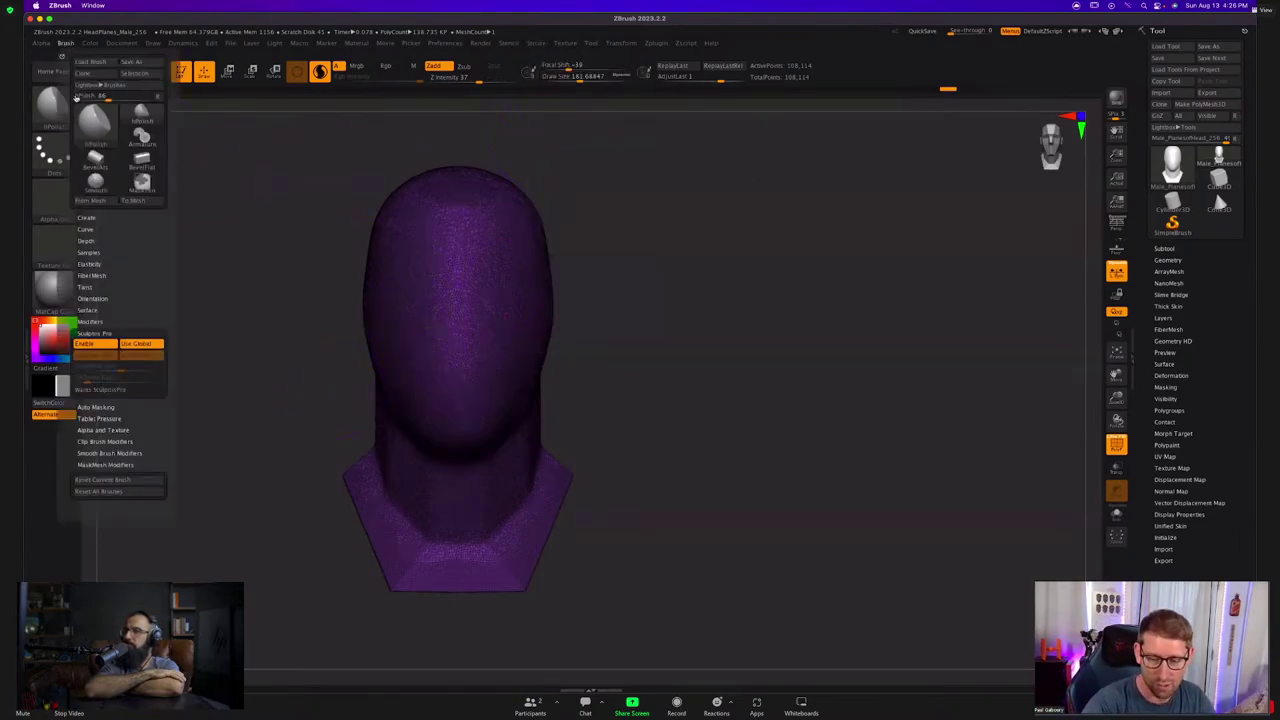
click(141, 343)
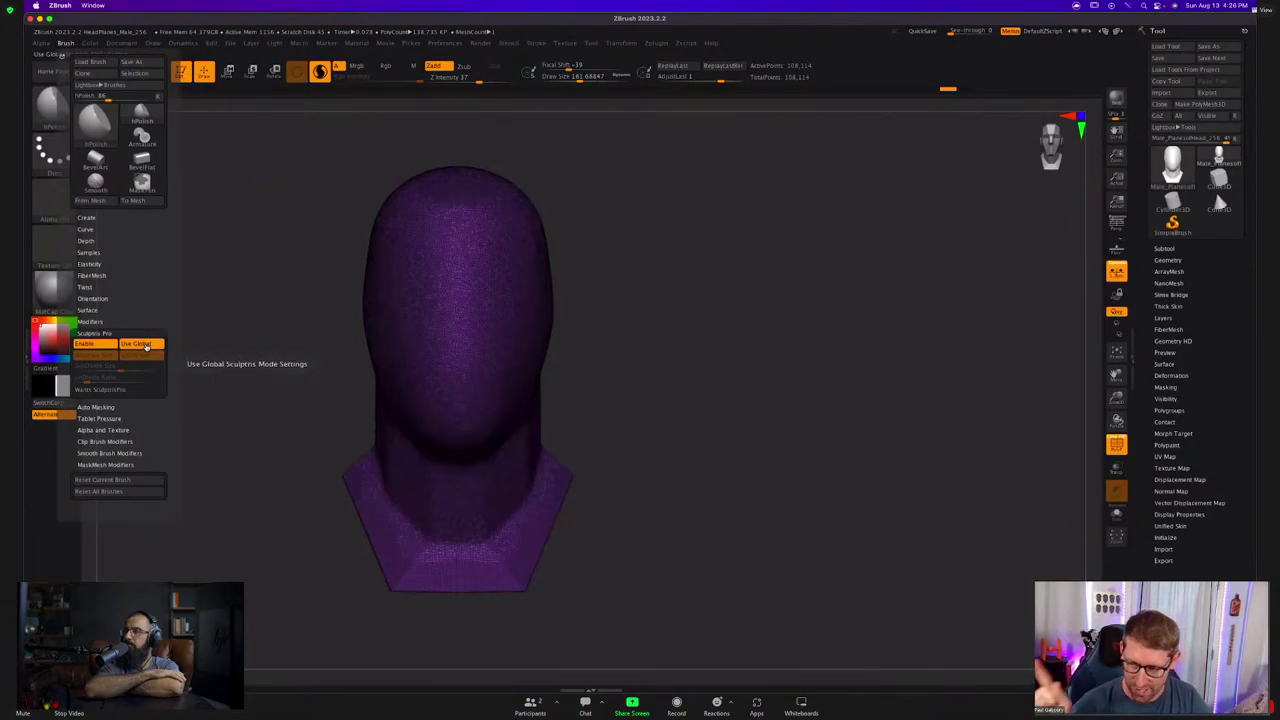
click(144, 344)
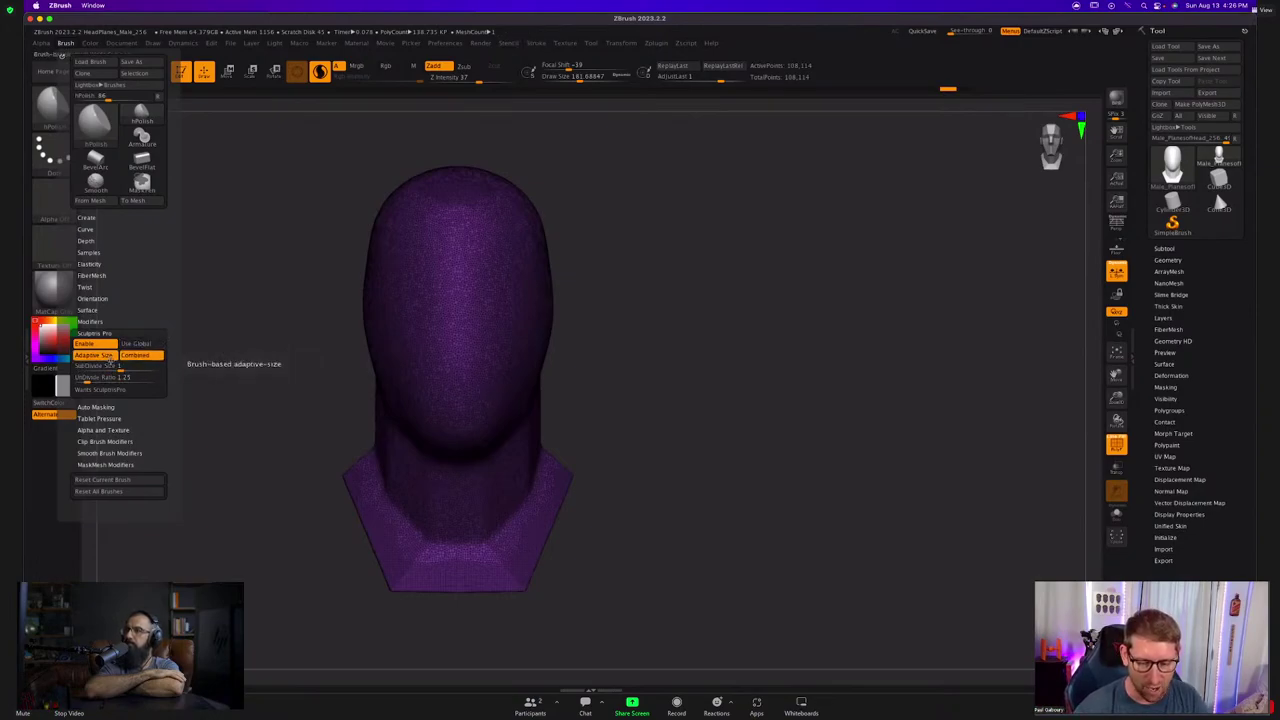
click(102, 356)
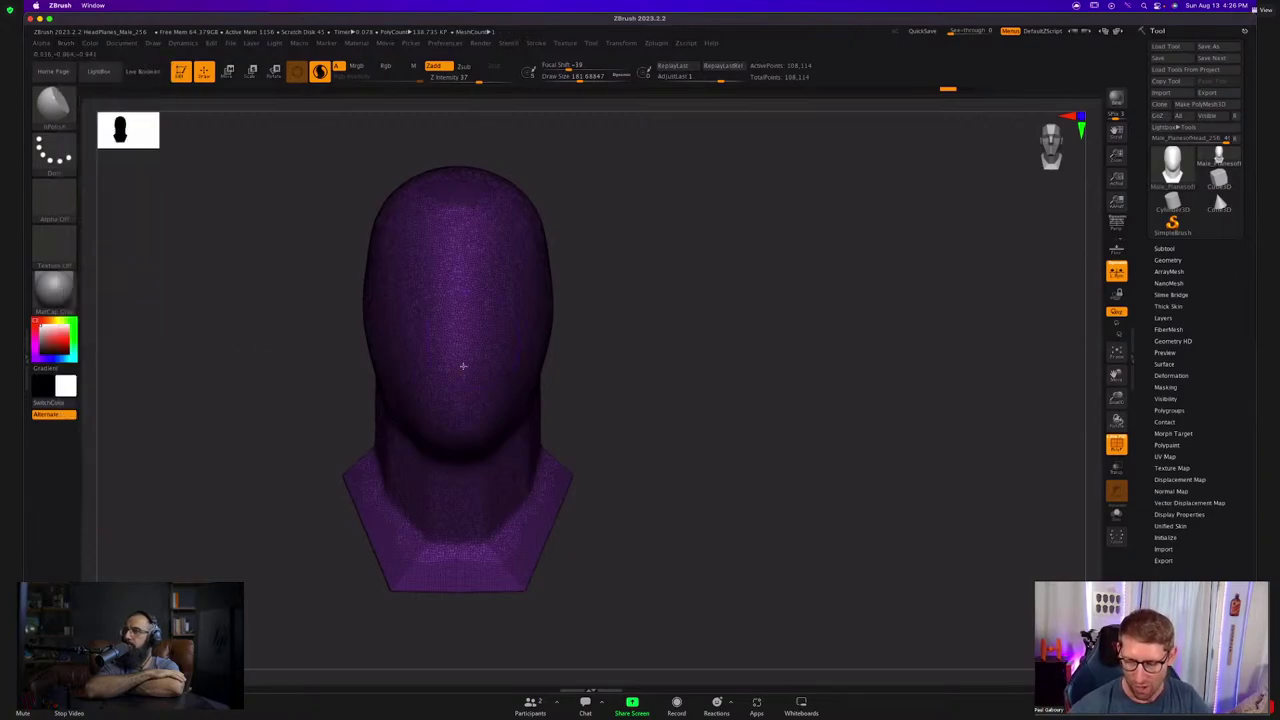
Try an hPolish stroke down the centre of the face, undo it, and disable Sculptris Pro for the hPolish brush.
drag(463, 366, 458, 206)
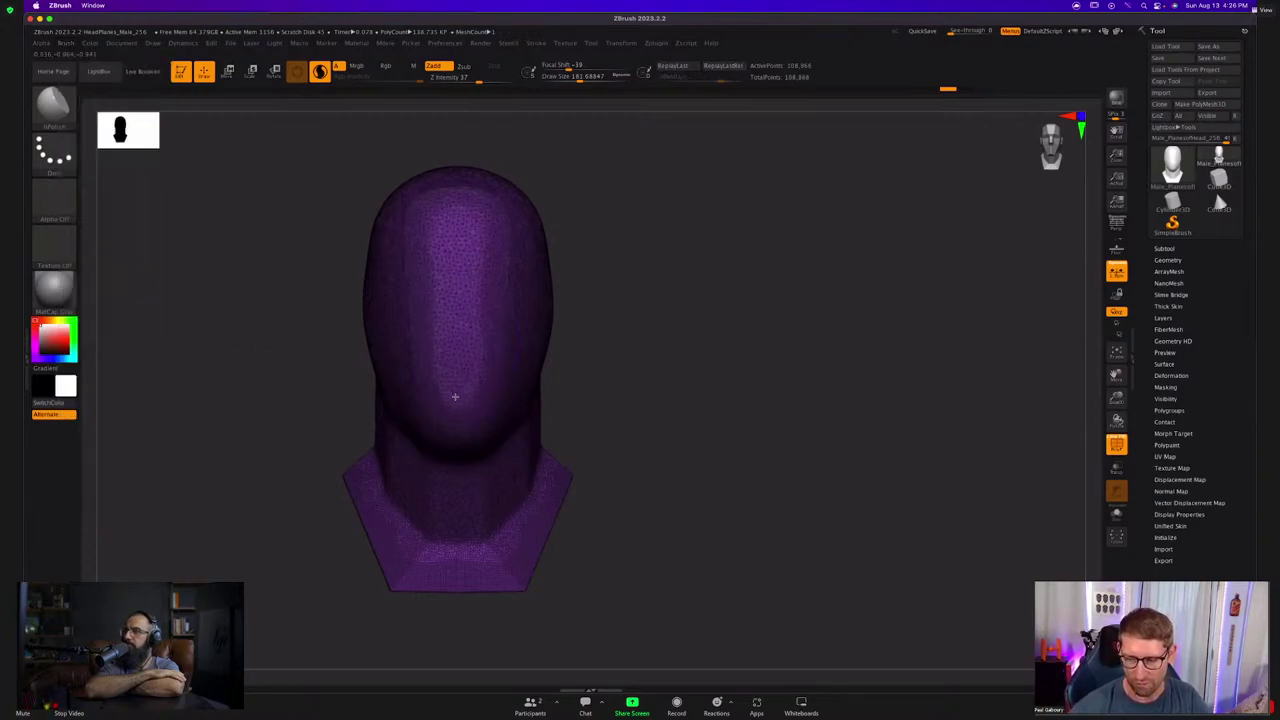
drag(455, 397, 455, 397)
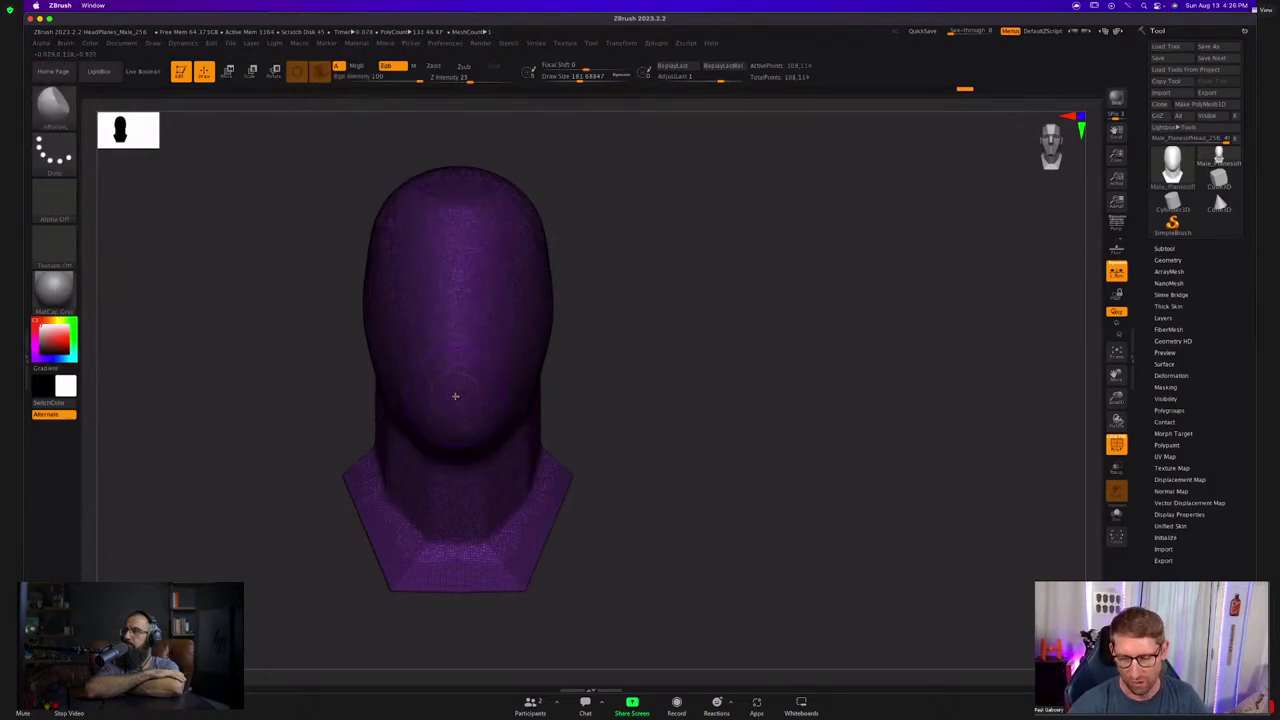
click(65, 43)
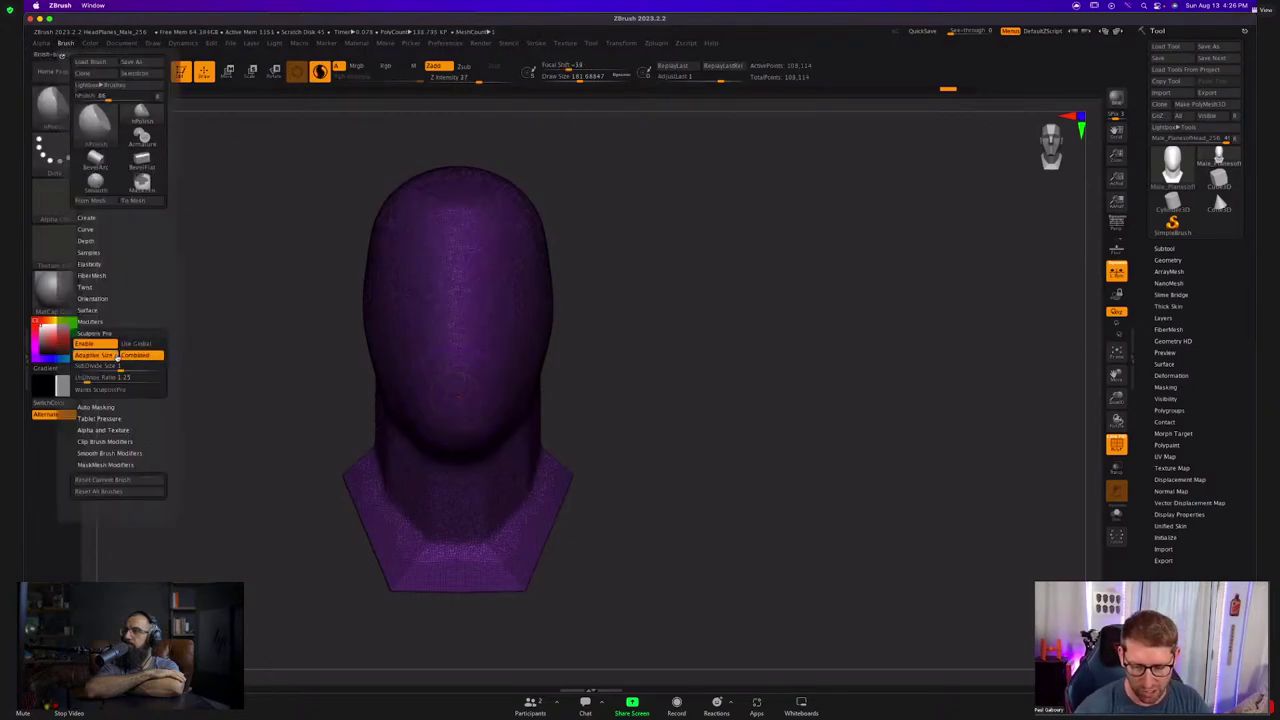
click(100, 344)
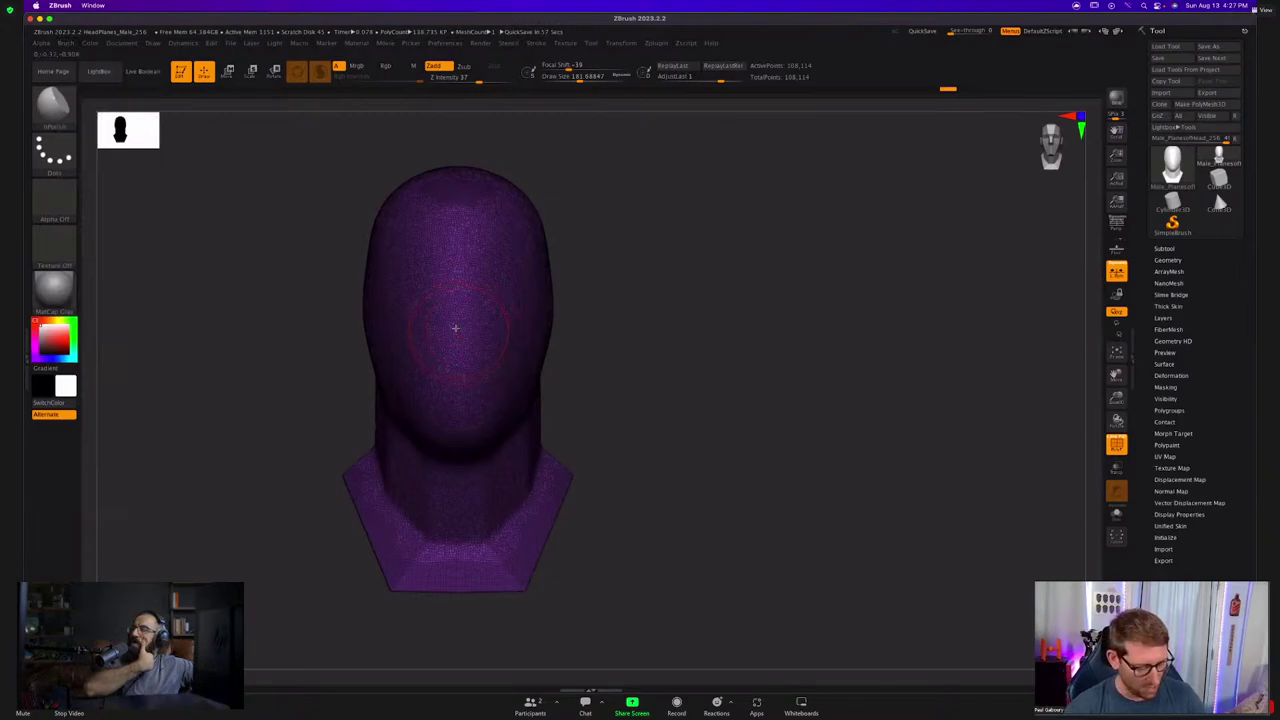
Hide the wireframe, set the draw size to about 311, and polish a flat plane down the centre of the face with hPolish.
key(shift+f)
mouse_move(458, 335)
mouse_down()
mouse_move(460, 268)
mouse_move(460, 329)
mouse_move(473, 337)
mouse_up()
key(s)
drag(442, 226, 445, 392)
drag(474, 250, 477, 350)
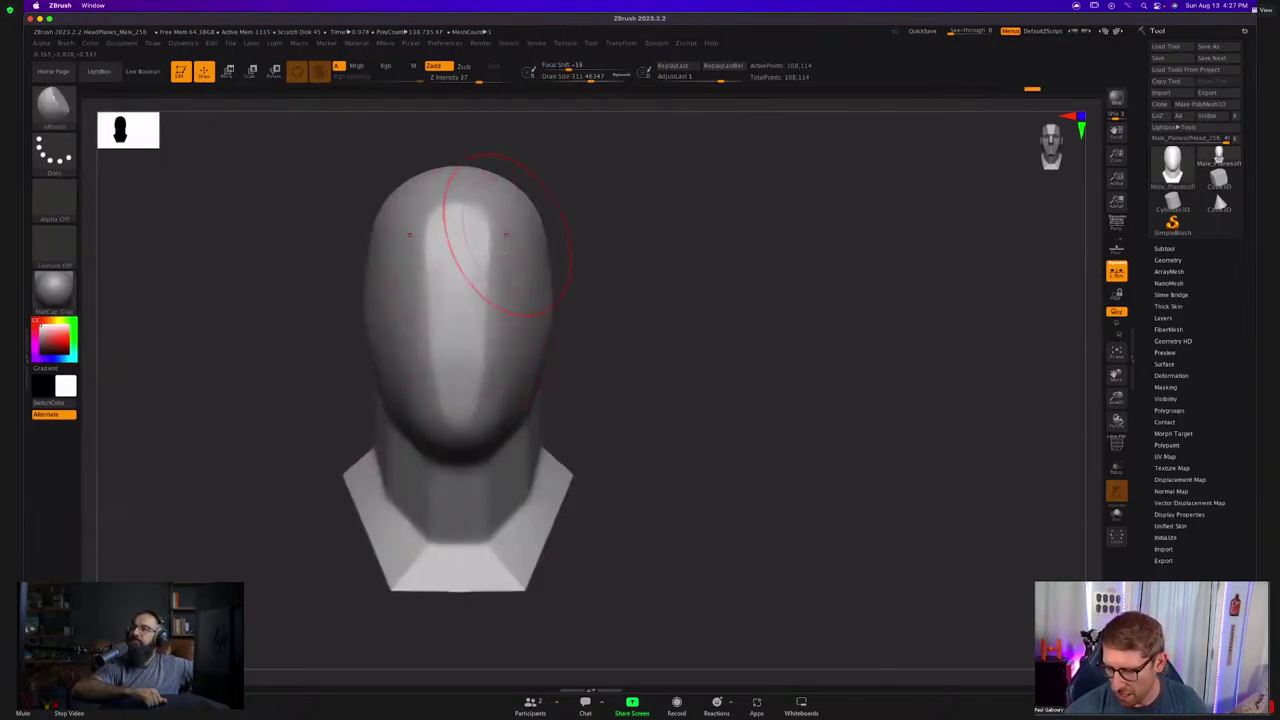
Increase the draw size to about 338 and polish angled planes along the side of the forehead and cheek.
mouse_move(500, 236)
mouse_down()
mouse_move(484, 381)
mouse_move(485, 325)
mouse_move(440, 345)
mouse_move(441, 327)
mouse_move(472, 334)
mouse_move(437, 318)
mouse_up()
key(space)
key(s)
mouse_move(437, 318)
right_down()
mouse_move(469, 317)
mouse_move(465, 336)
right_up()
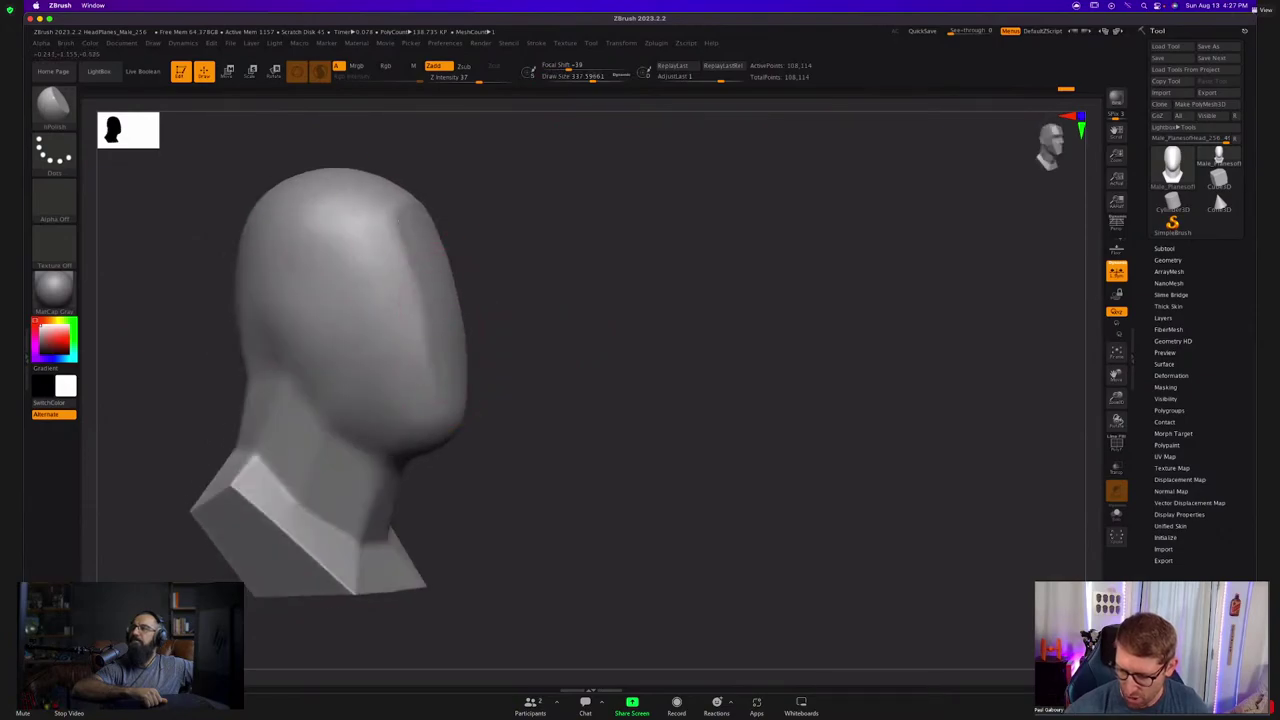
mouse_move(420, 247)
mouse_down()
mouse_move(400, 237)
mouse_move(428, 268)
mouse_move(440, 340)
mouse_up()
key(ctrl+z)
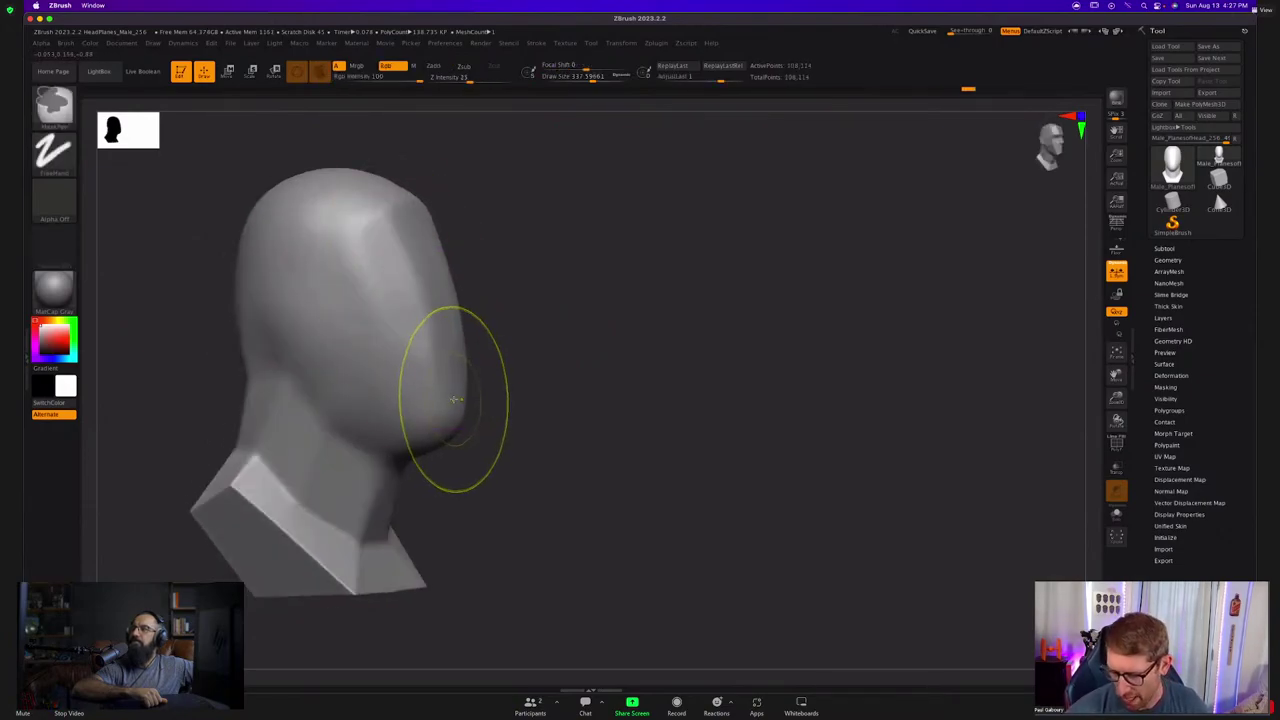
key(s)
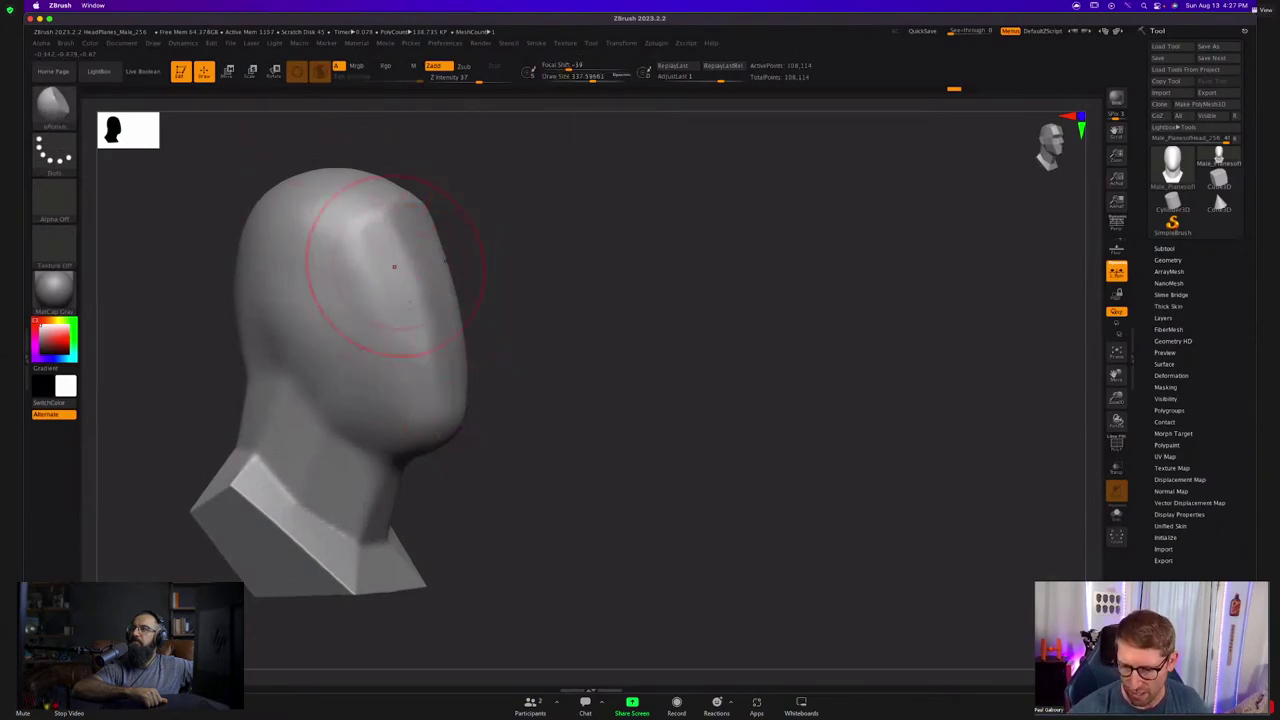
Smooth the face's planes, polish its centre again with hPolish, and smooth the result into a rounded surface.
shift+click(320, 78)
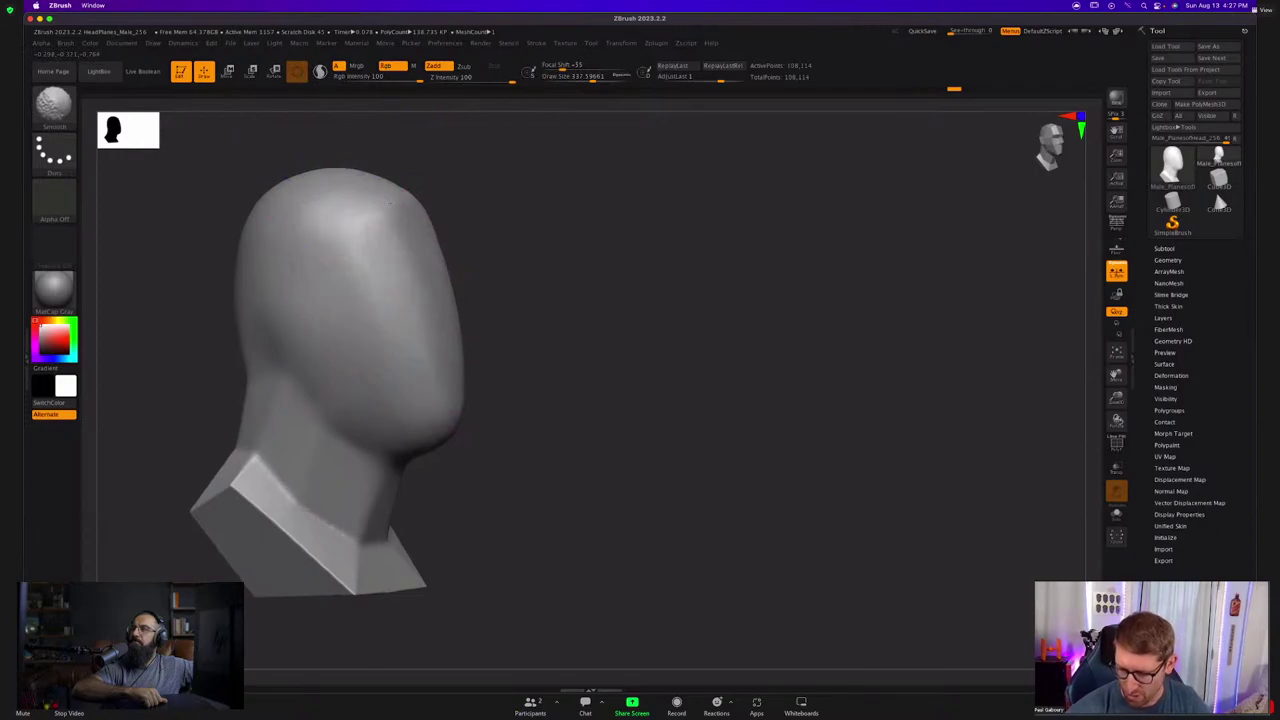
shift+drag(530, 280, 440, 290)
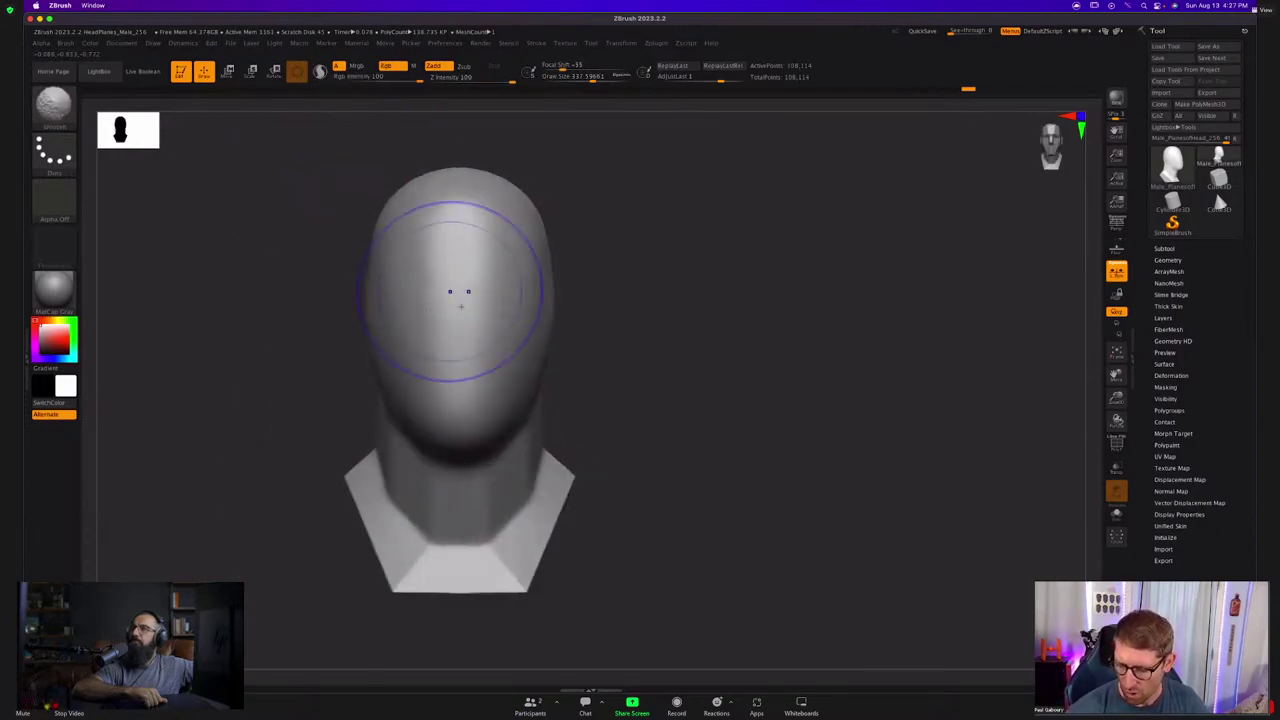
drag(459, 205, 482, 406)
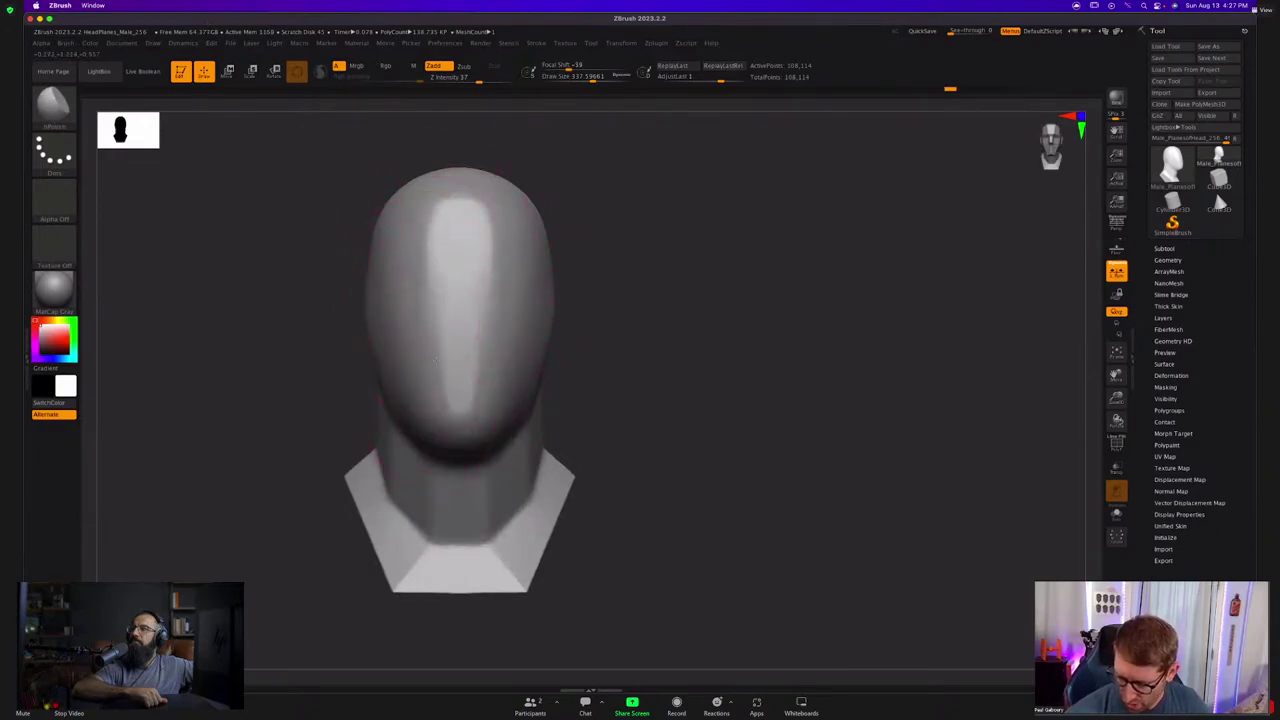
mouse_move(435, 361)
mouse_down()
mouse_move(459, 210)
mouse_move(459, 305)
mouse_up()
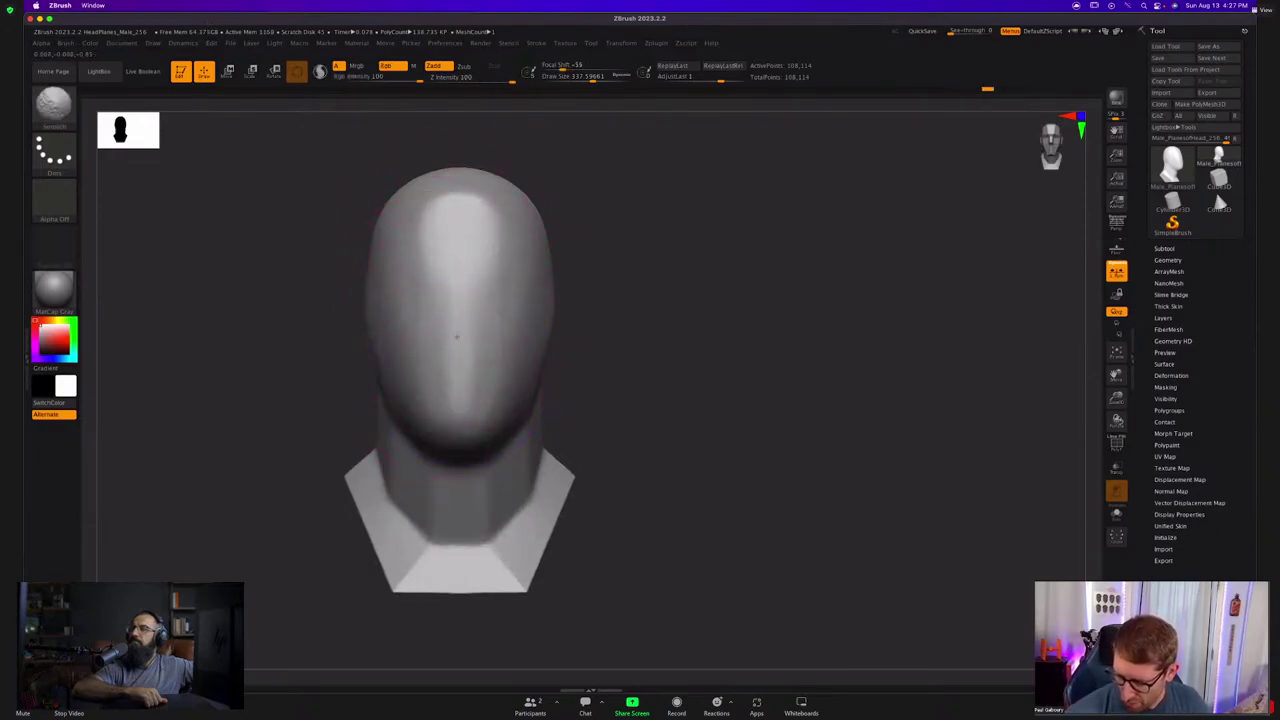
mouse_move(456, 423)
right_down()
mouse_move(488, 348)
mouse_move(526, 350)
right_up()
mouse_move(453, 258)
shift+mouse_down()
mouse_move(460, 300)
mouse_move(429, 186)
mouse_move(403, 206)
mouse_move(438, 175)
mouse_move(399, 266)
shift+mouse_up()
Carve a seam from the top of the forehead down the side of the face to the jaw with DamStandard at draw size 24.
key(s)
right_drag(412, 334, 417, 262)
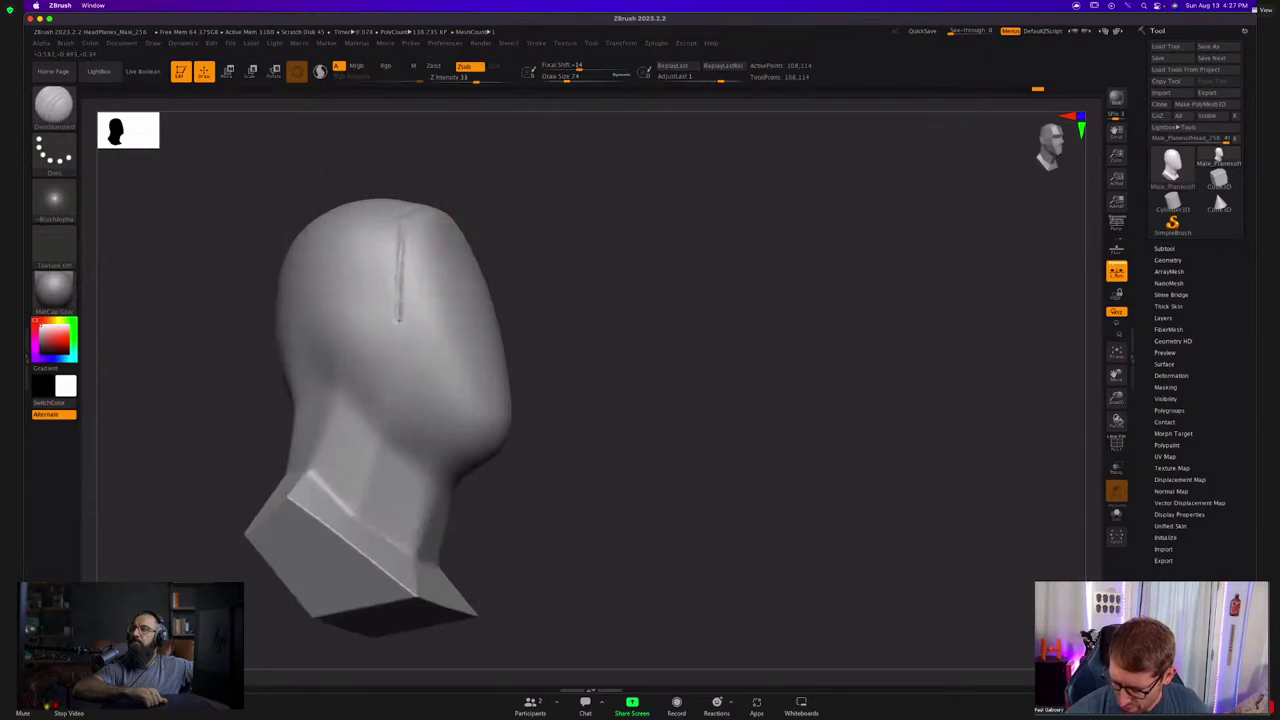
drag(429, 421, 474, 470)
mouse_move(520, 394)
right_down()
mouse_move(523, 420)
mouse_move(520, 392)
right_up()
right_drag(520, 392, 463, 426)
mouse_move(504, 338)
alt+right_down()
mouse_move(486, 346)
mouse_move(478, 446)
alt+right_up()
right_drag(478, 446, 440, 430)
shift+drag(507, 379, 467, 394)
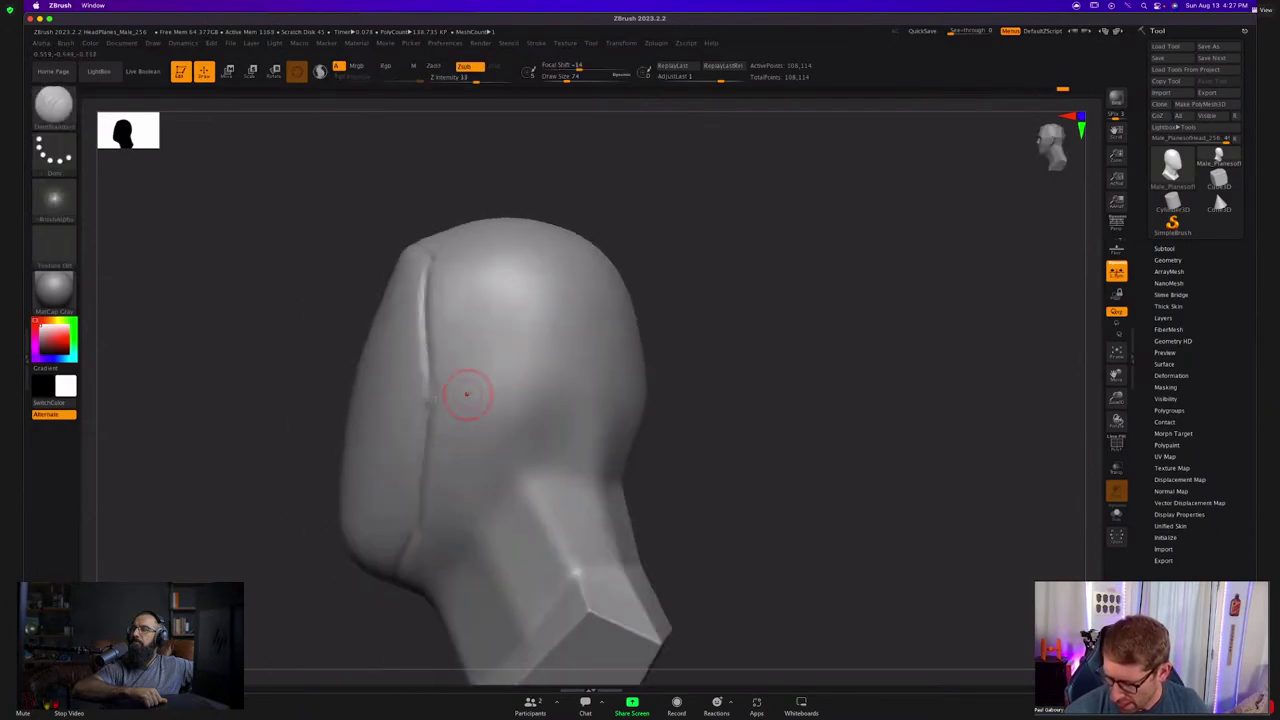
Carve the lower, upper and rear grooves of a four-sided panel on the side of the head behind the face seam.
drag(577, 355, 577, 356)
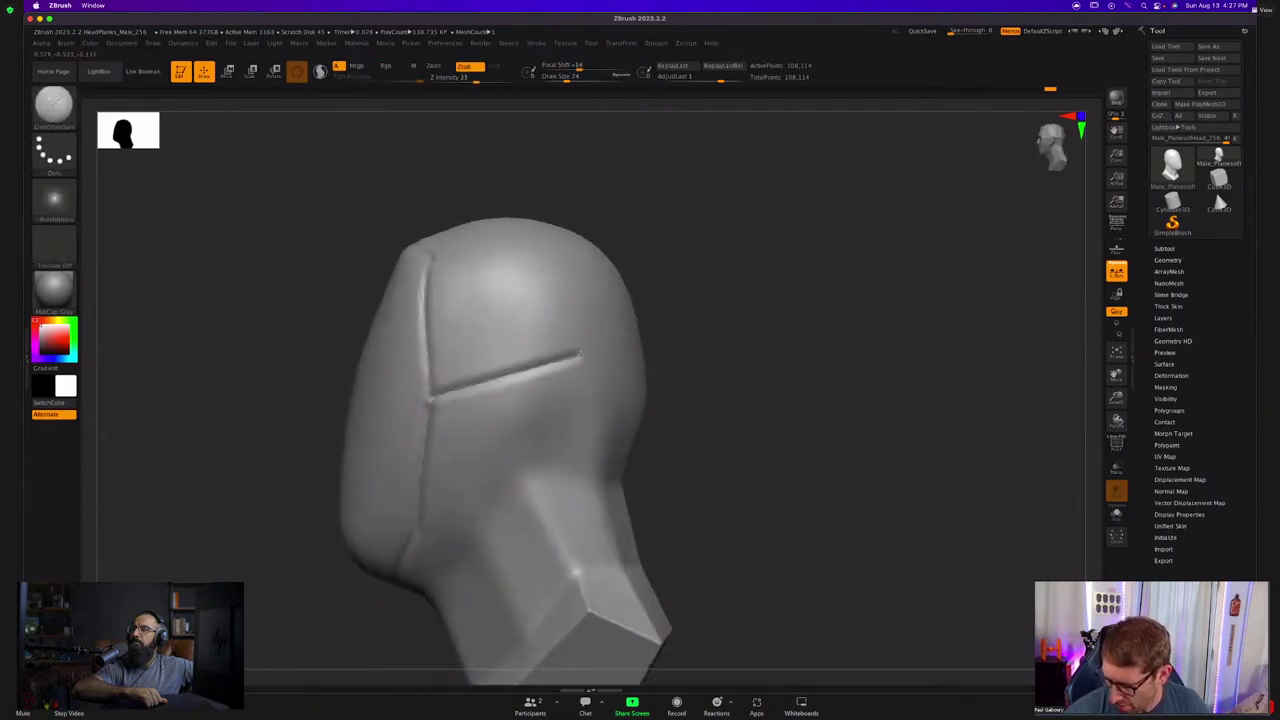
right_drag(571, 337, 476, 366)
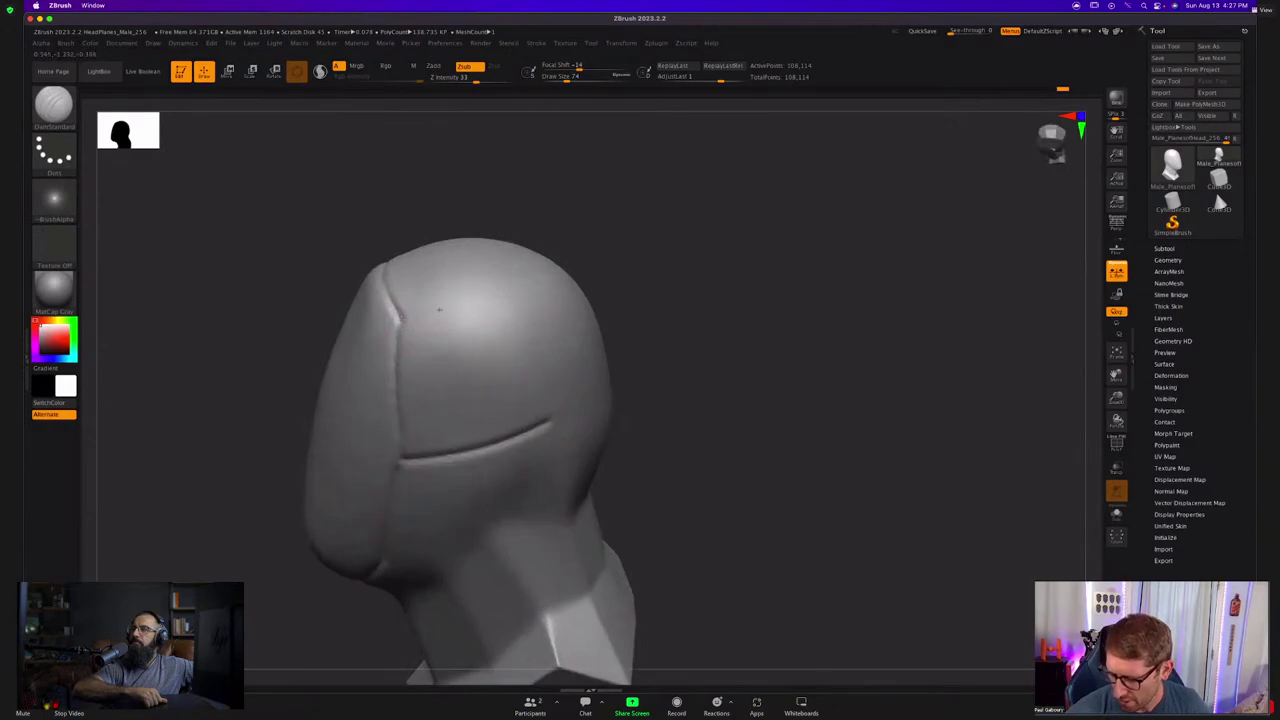
drag(400, 318, 531, 305)
drag(545, 416, 548, 423)
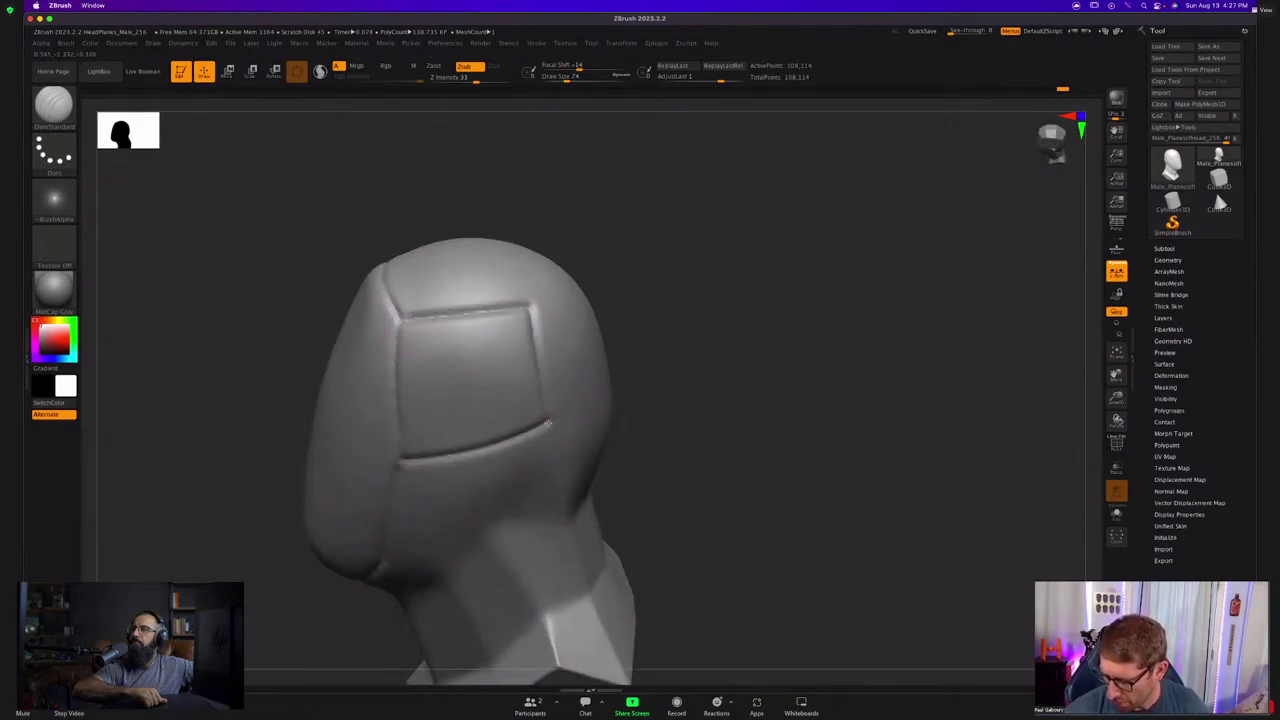
Carve a groove across the back of the crown connecting the rear corners of the two side panels.
mouse_move(548, 423)
ctrl+right_down()
mouse_move(514, 397)
mouse_move(586, 409)
mouse_move(574, 449)
mouse_move(433, 354)
ctrl+right_up()
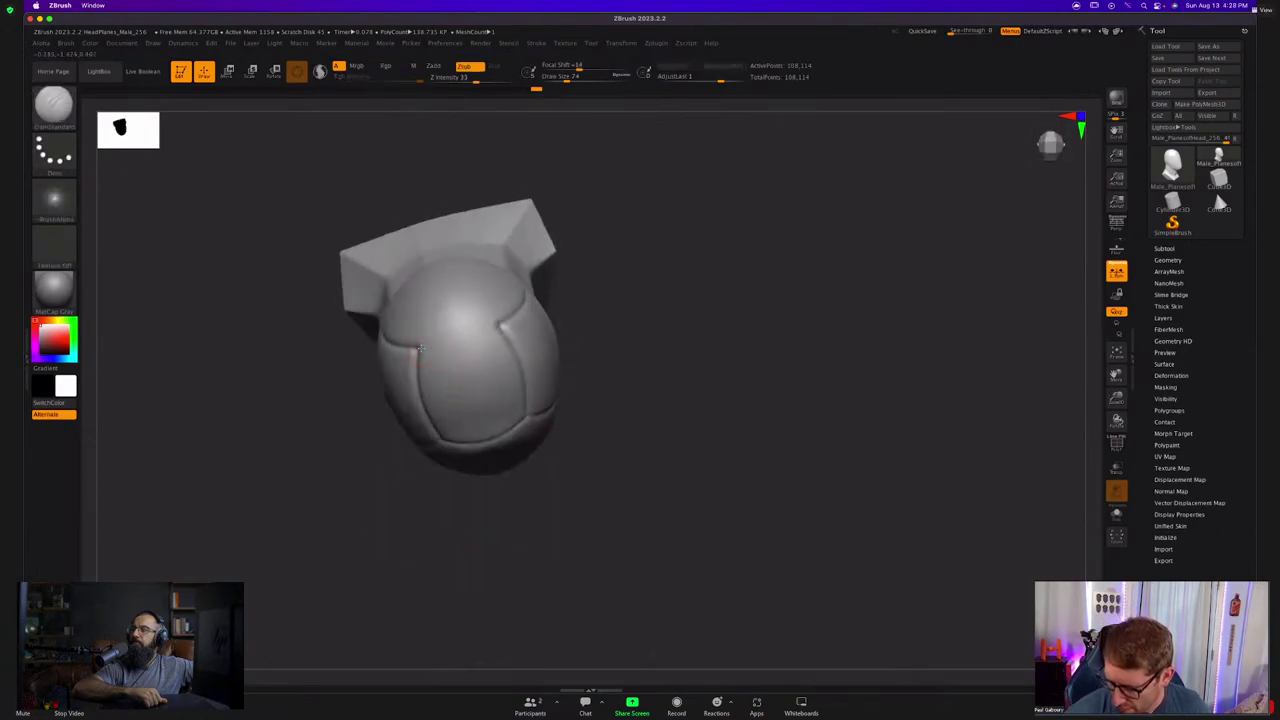
drag(419, 348, 497, 329)
mouse_move(500, 334)
right_down()
mouse_move(534, 322)
mouse_move(545, 298)
mouse_move(606, 309)
mouse_move(520, 312)
right_up()
Carve a DamStandard groove along the jaw and around the base of the skull where the head meets the neck.
right_drag(398, 303, 420, 331)
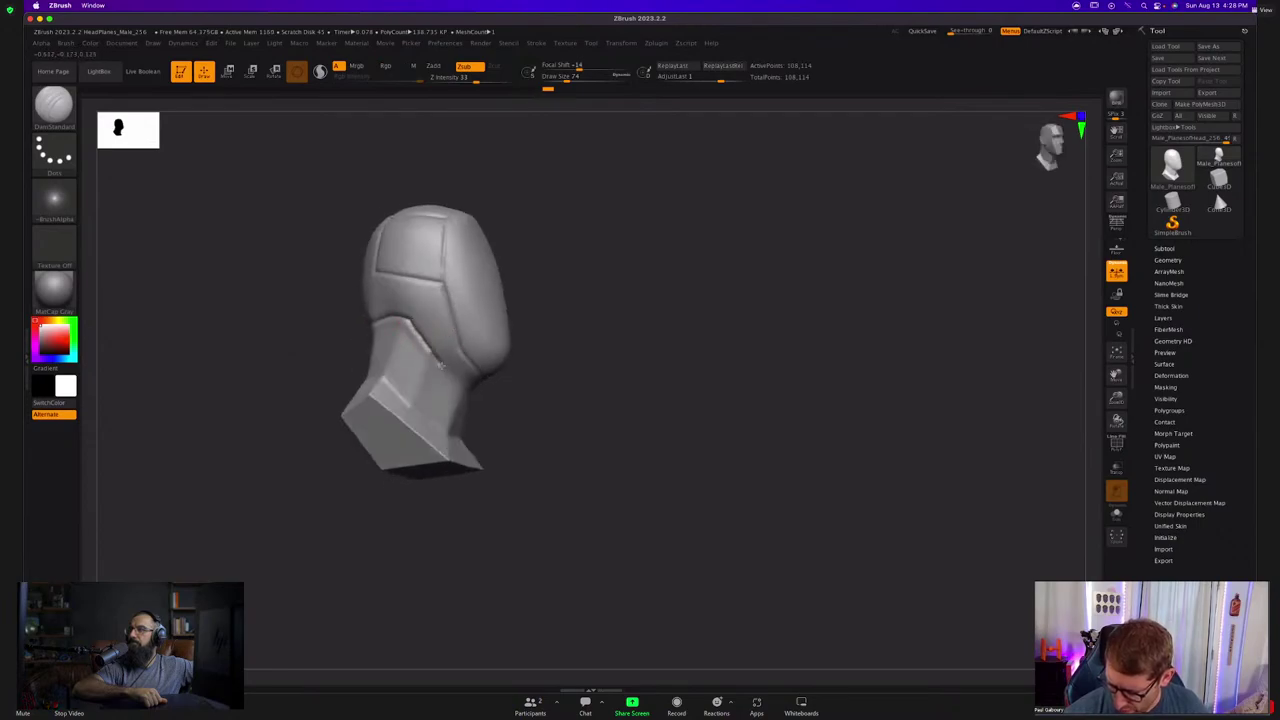
right_drag(508, 391, 400, 290)
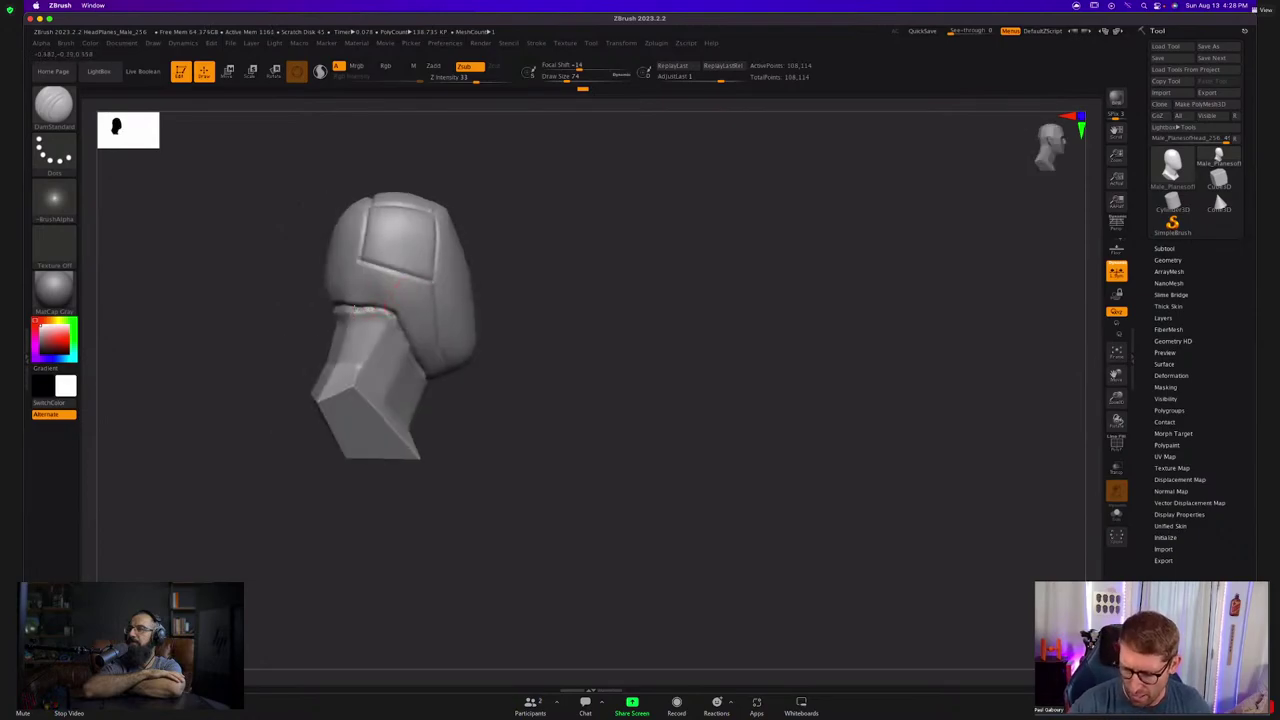
right_drag(429, 380, 401, 376)
mouse_move(378, 372)
mouse_down()
mouse_move(421, 420)
mouse_move(371, 362)
mouse_move(328, 353)
mouse_up()
key(b)
key(d)
key(s)
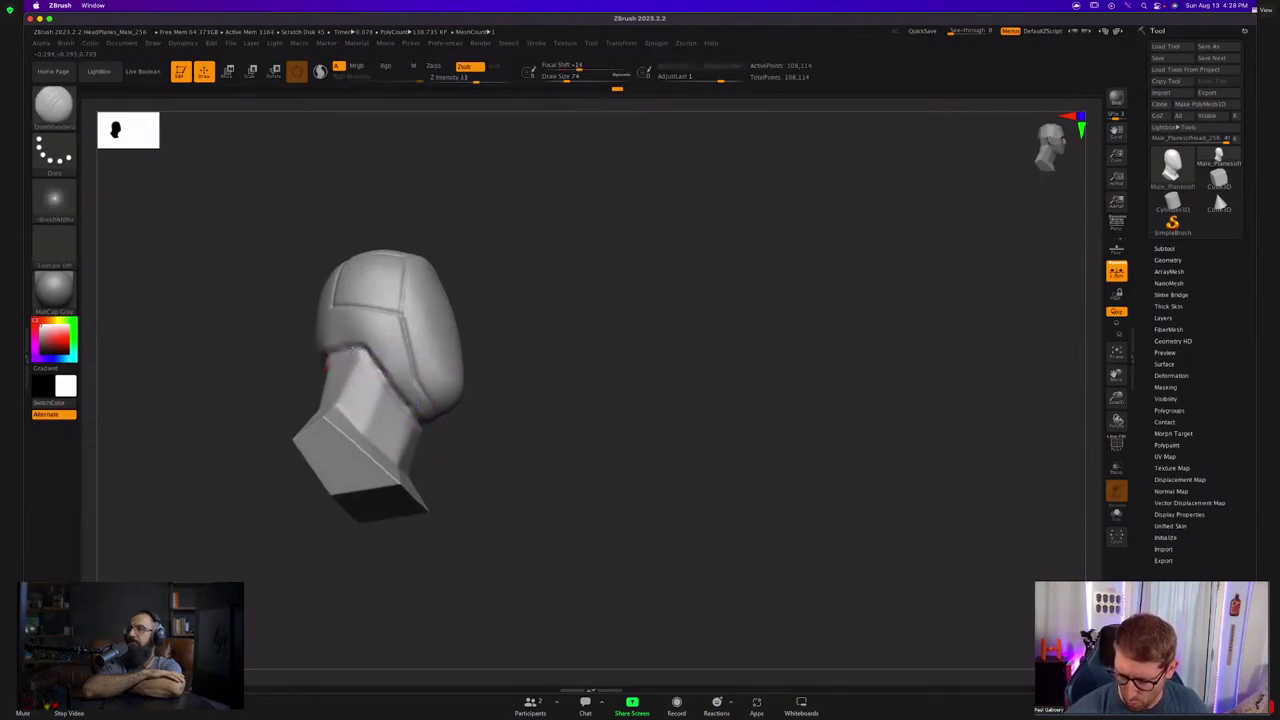
drag(508, 409, 559, 384)
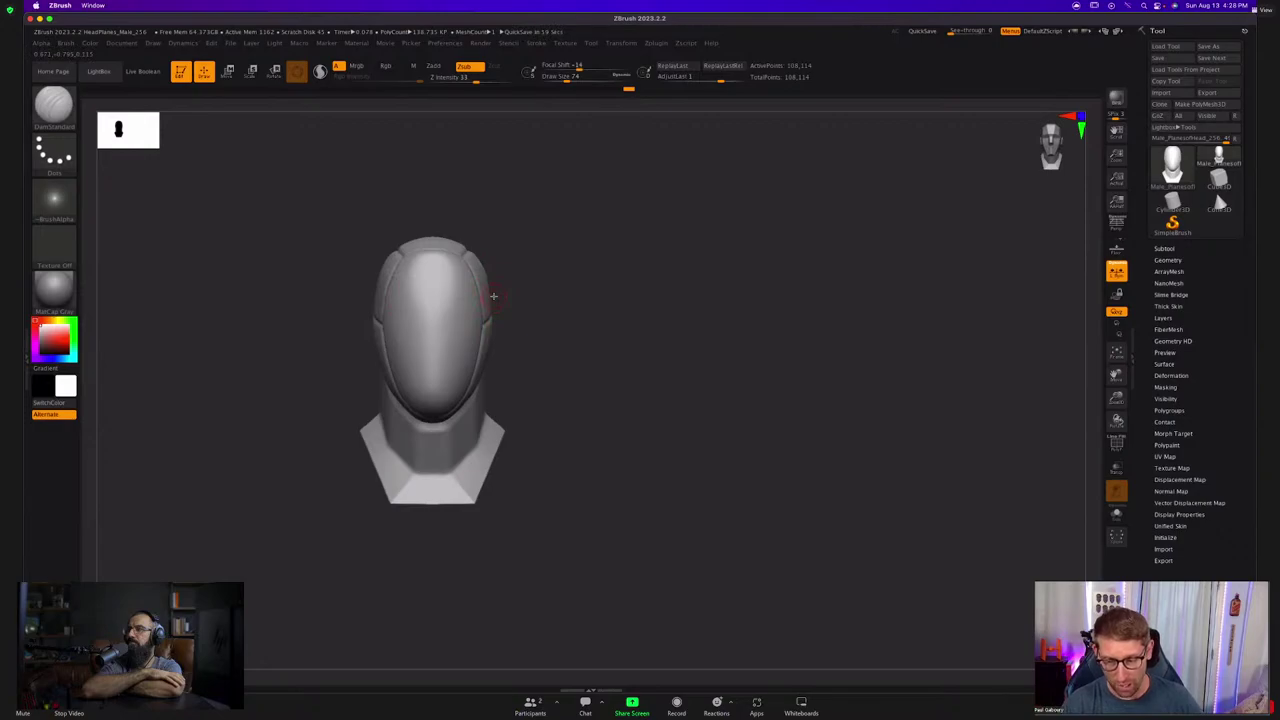
Set the draw size to about 197 and soften the hard facets at the front of the neck with Smooth.
key(shift)
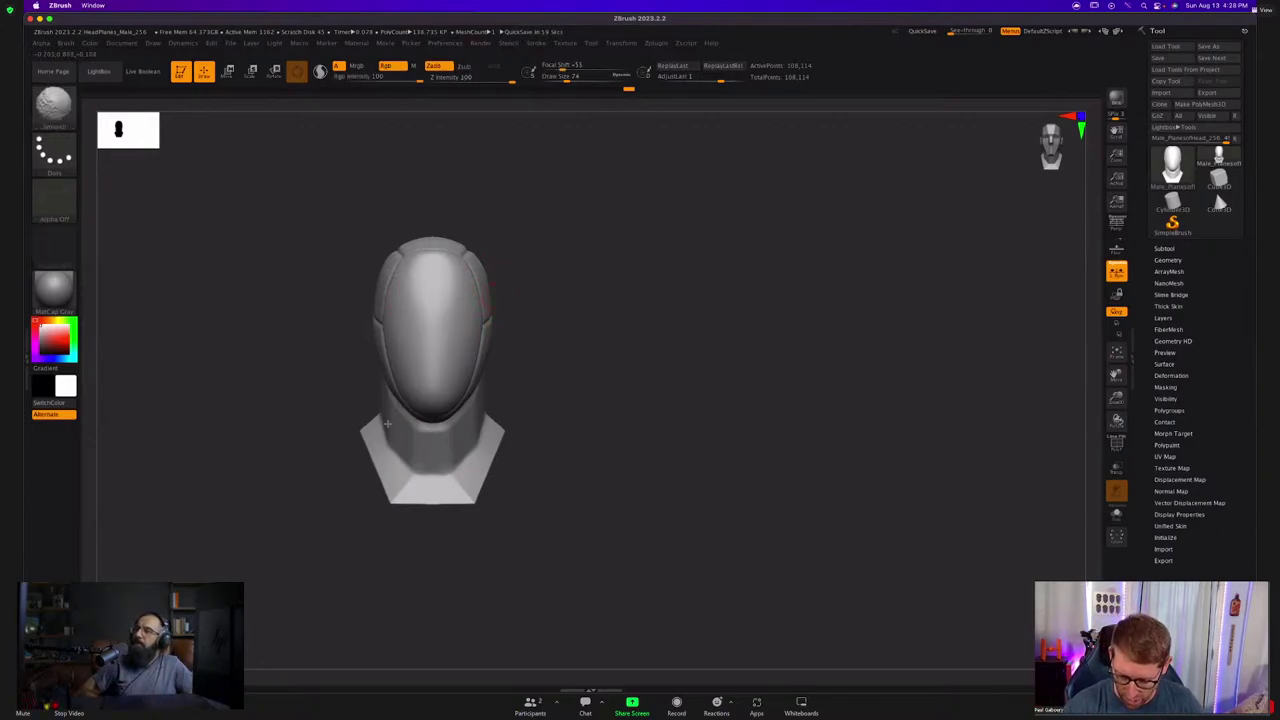
key(s)
drag(399, 437, 431, 454)
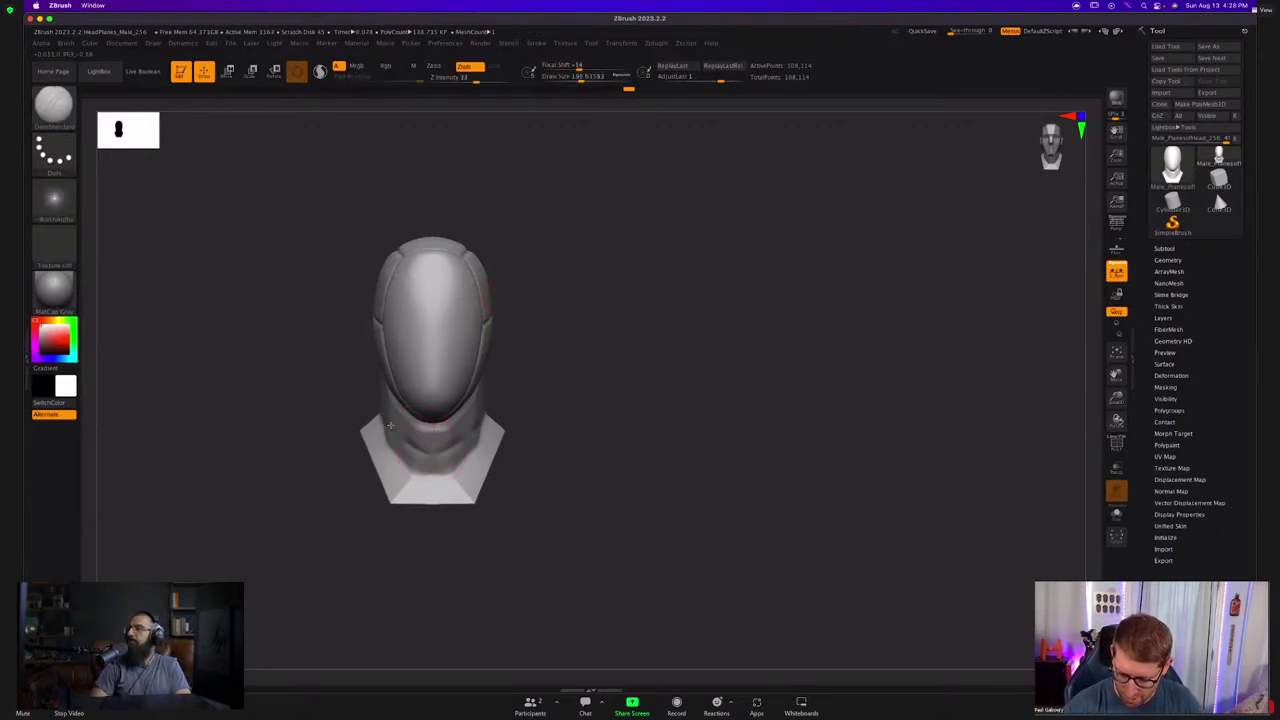
Switch to the hPolish brush and polish the neck below the jaw seam.
key(b)
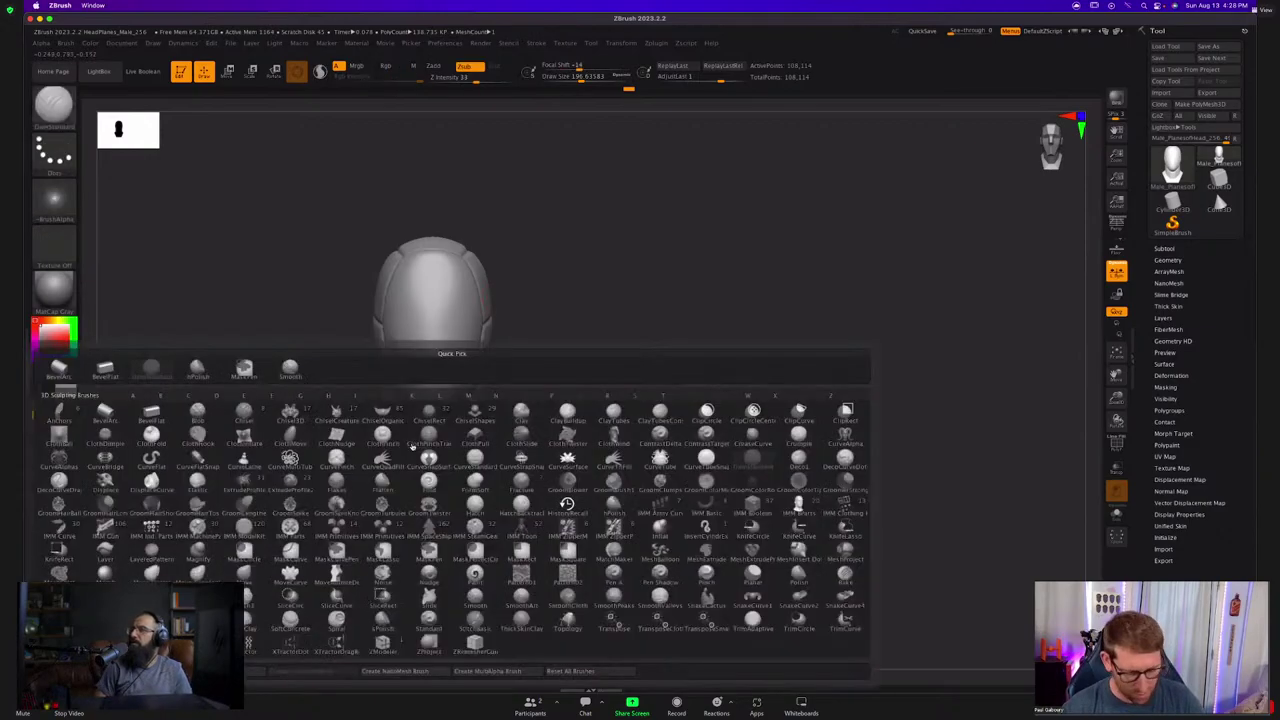
key(h)
key(p)
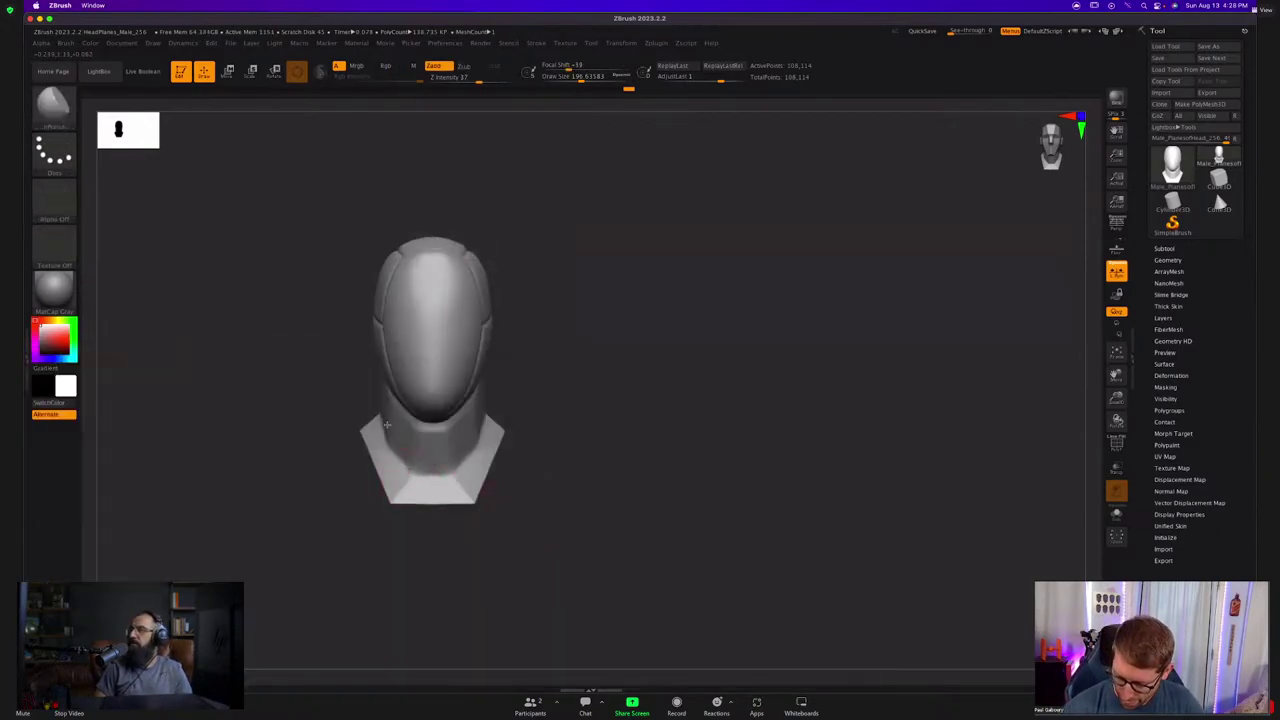
right_drag(411, 436, 475, 442)
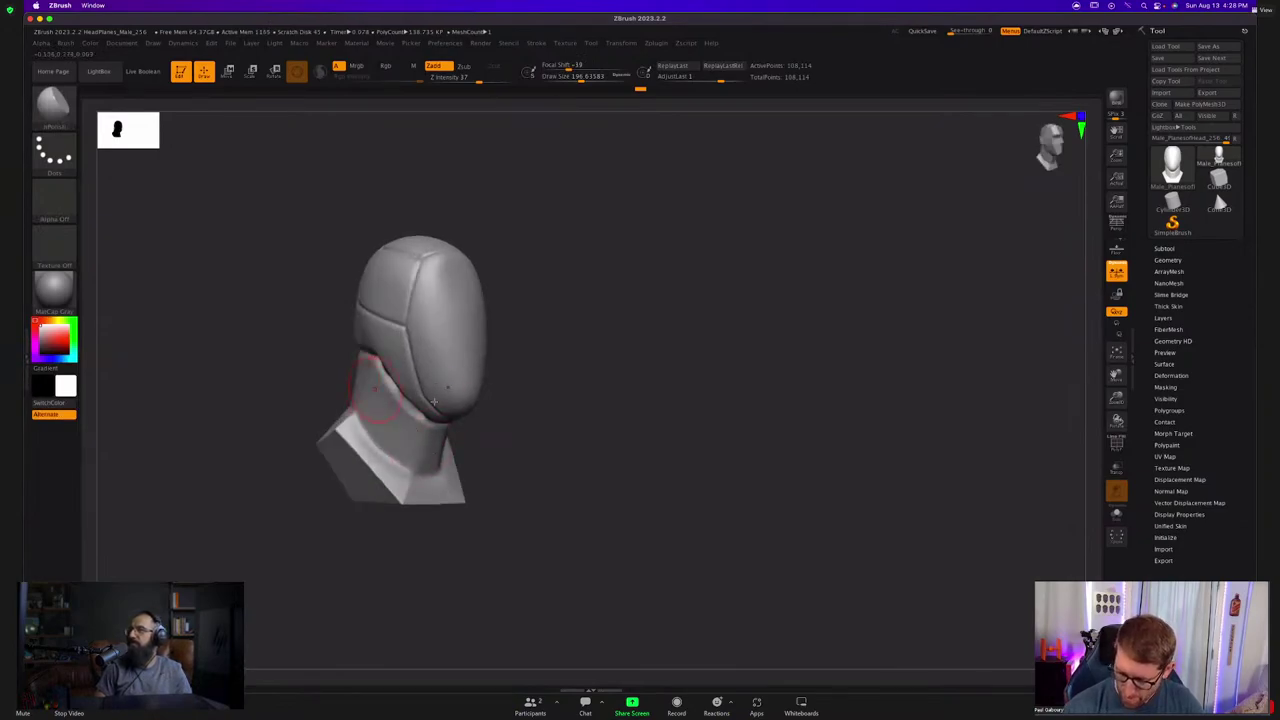
right_drag(393, 430, 460, 348)
alt+right_drag(438, 296, 409, 323)
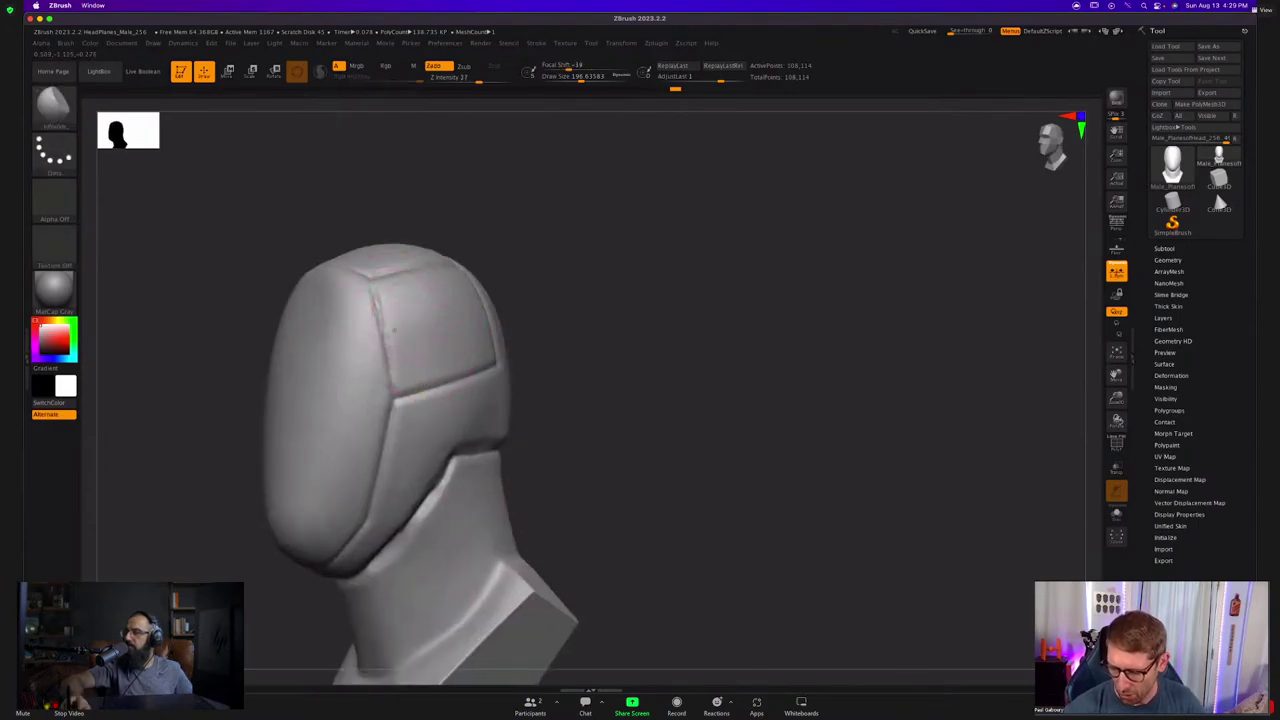
Examine the panel grooves' mesh density with the wireframe shown, reduce the draw size to about 71, and hide the wireframe.
key(shift+f)
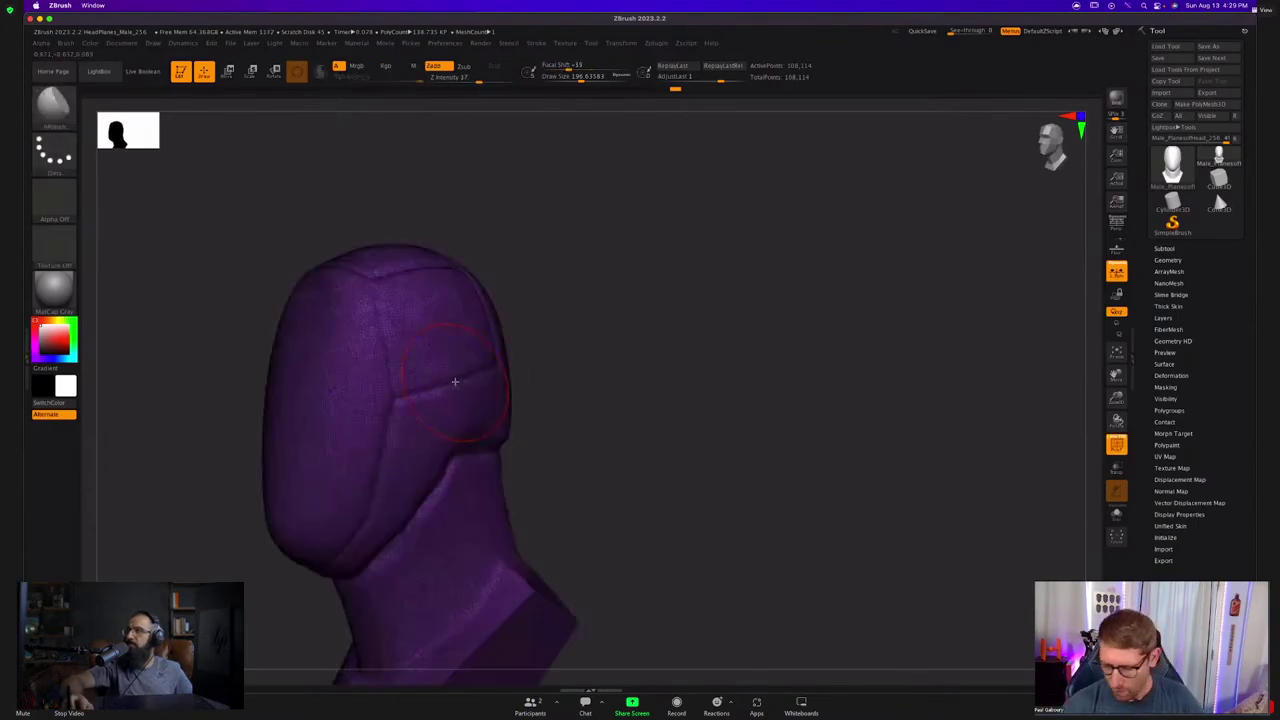
right_drag(420, 363, 410, 376)
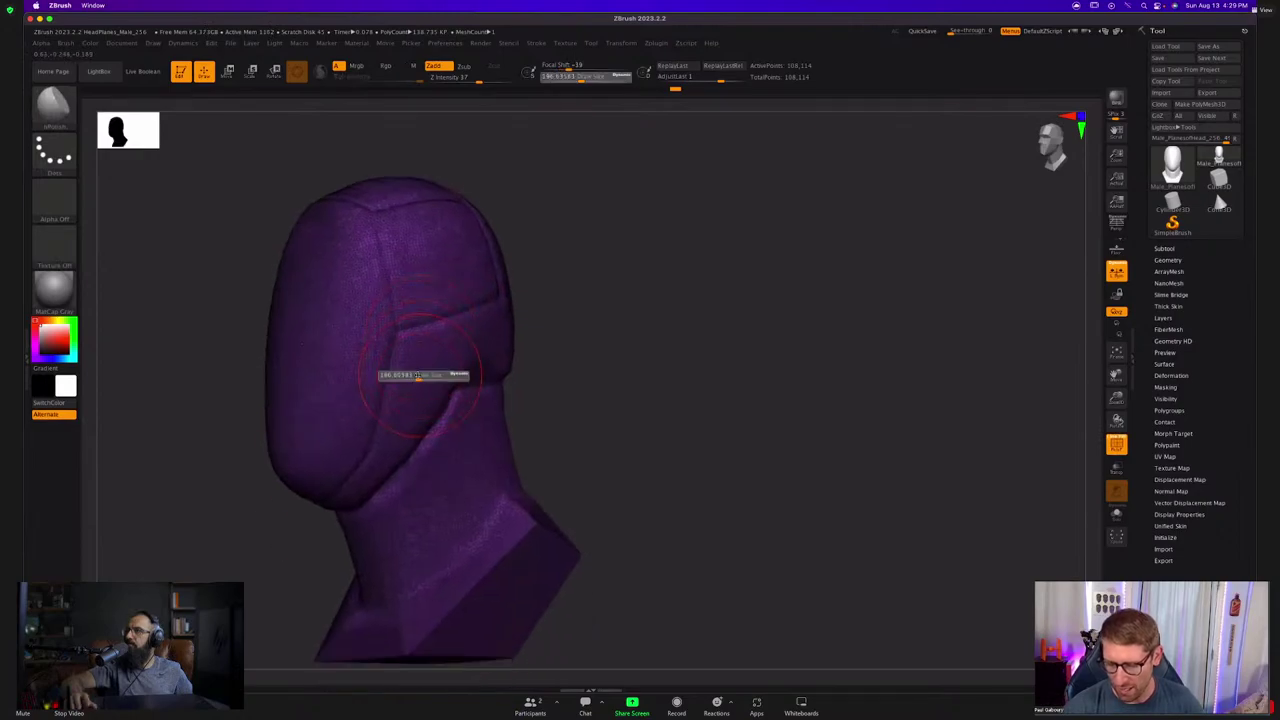
key(s)
drag(406, 376, 403, 376)
right_drag(409, 383, 410, 369)
mouse_move(410, 369)
alt+right_down()
mouse_move(400, 409)
mouse_move(417, 336)
alt+right_up()
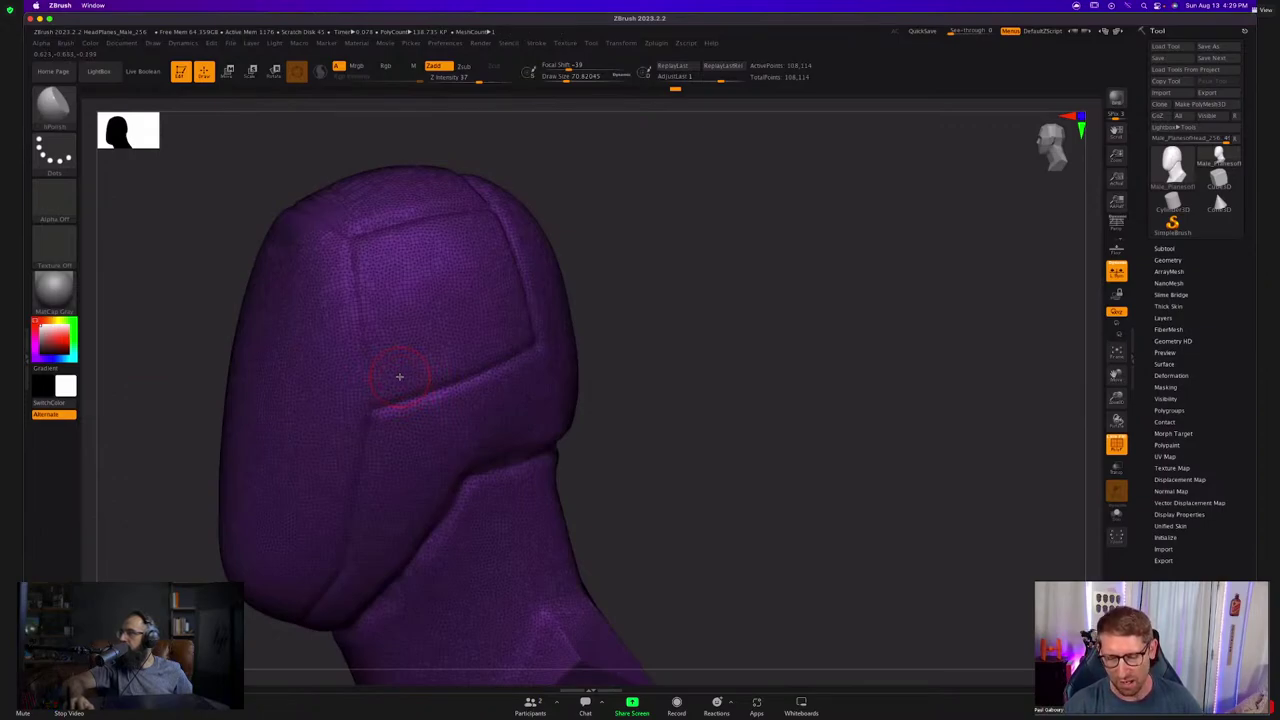
ctrl+right_drag(399, 377, 468, 422)
key(shift+f)
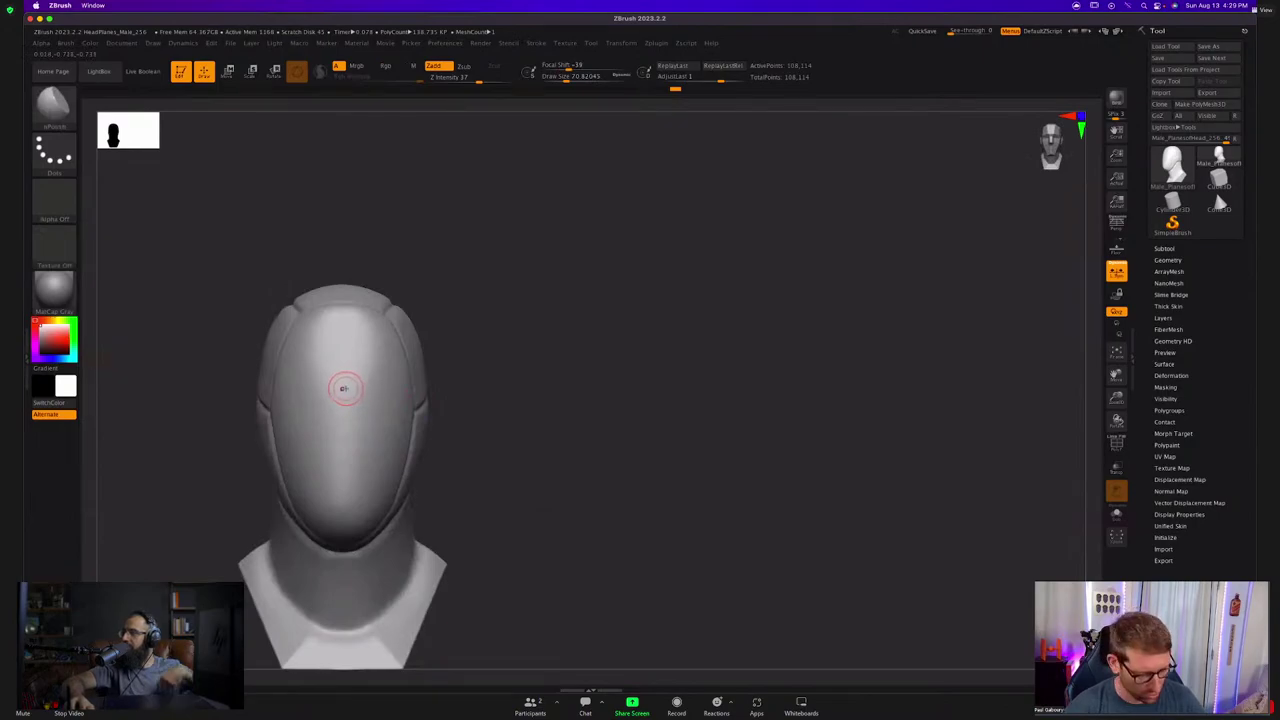
Switch to DamStandard and carve a horizontal brow groove across the face that angles up to the side seams.
key(b)
key(g)
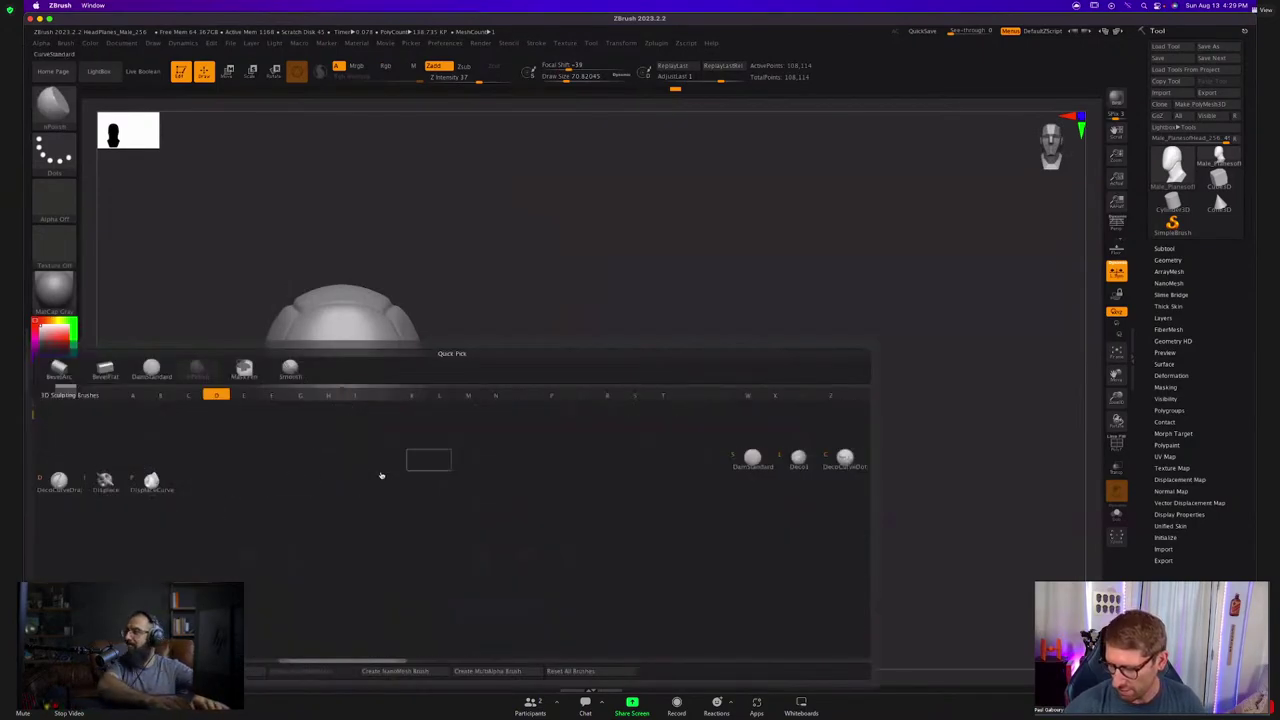
key(b)
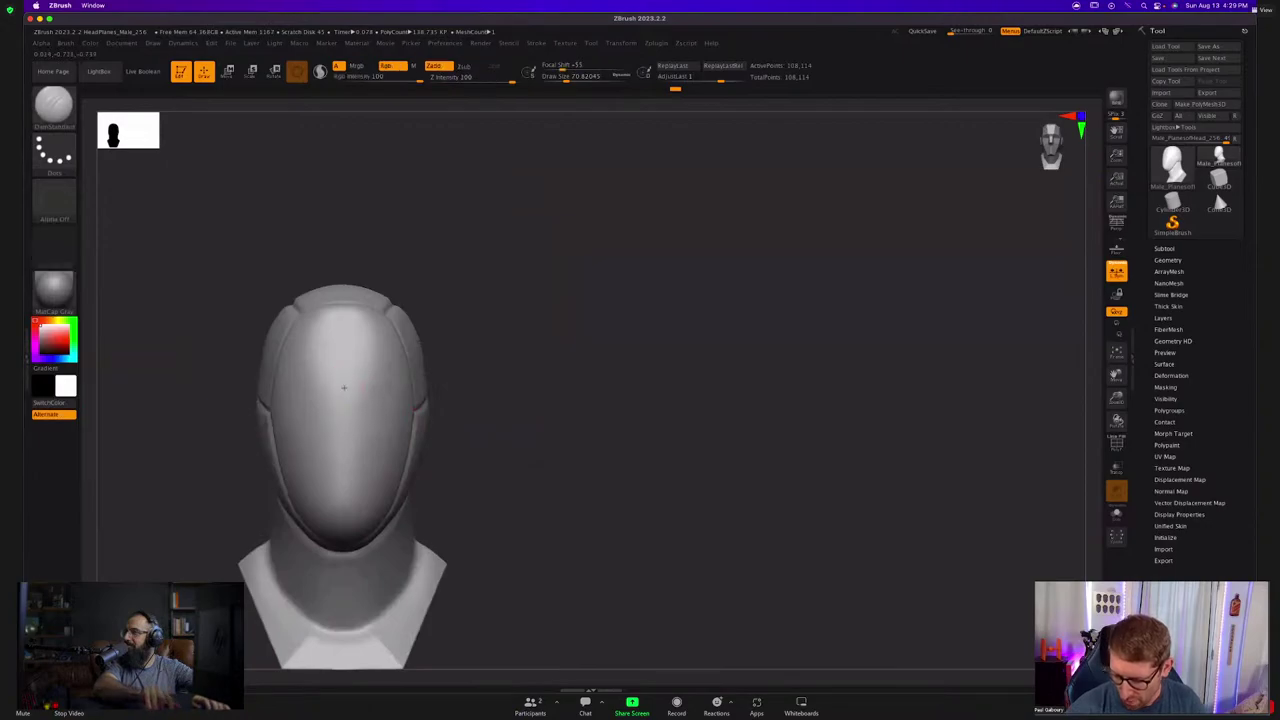
mouse_move(346, 389)
mouse_down()
mouse_move(381, 388)
mouse_move(408, 363)
mouse_up()
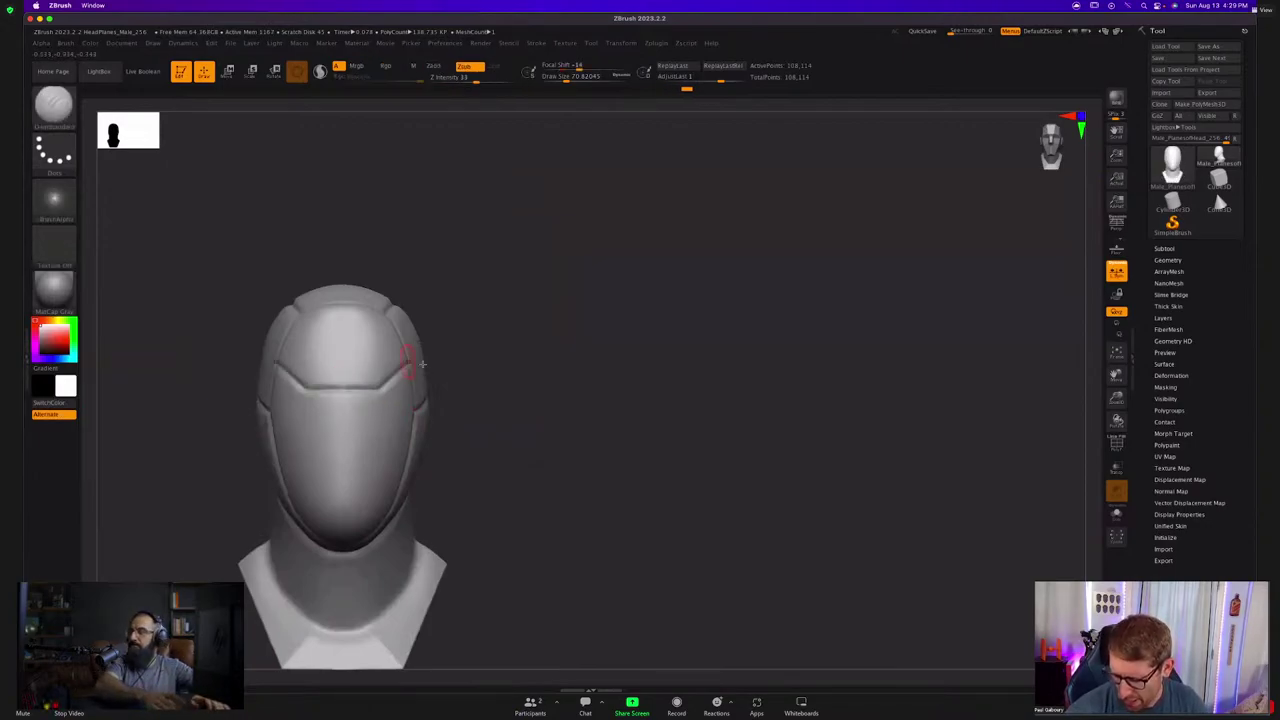
Carve symmetrical vertical grooves with DamStandard from the brow groove's corners down the face toward the chin.
right_drag(409, 363, 390, 402)
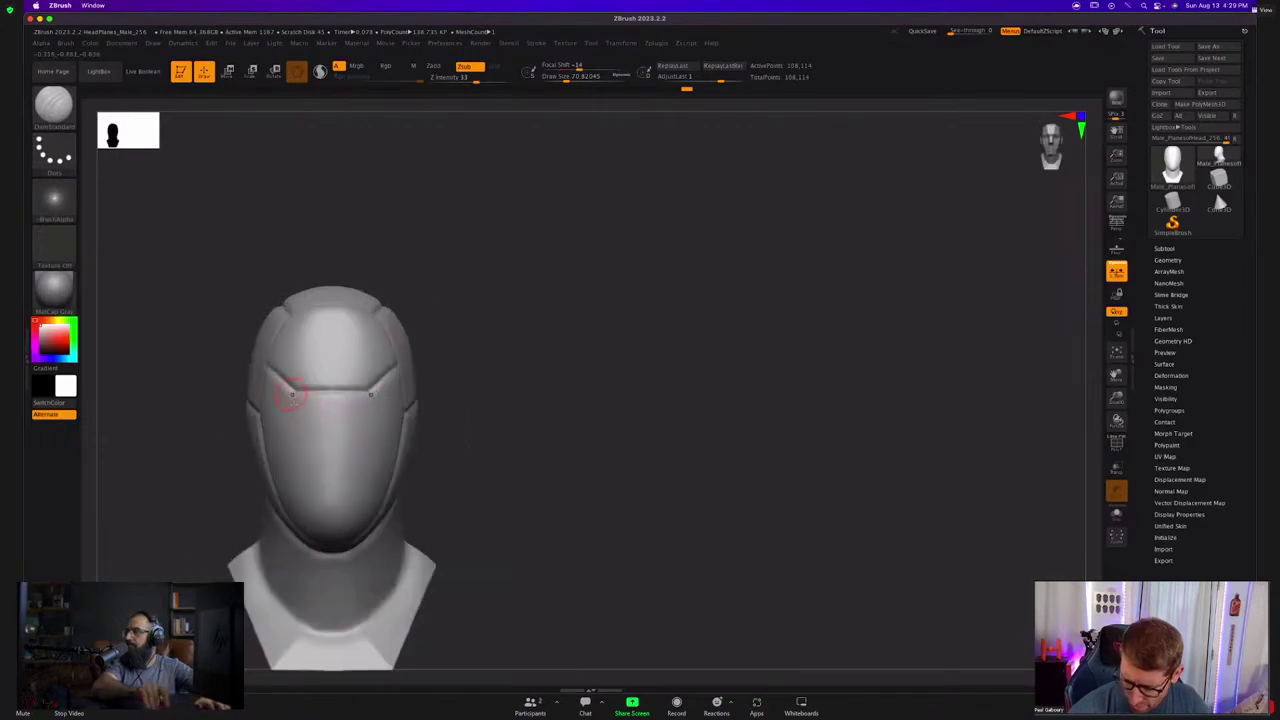
shift+drag(297, 395, 296, 391)
key(b)
key(d)
key(s)
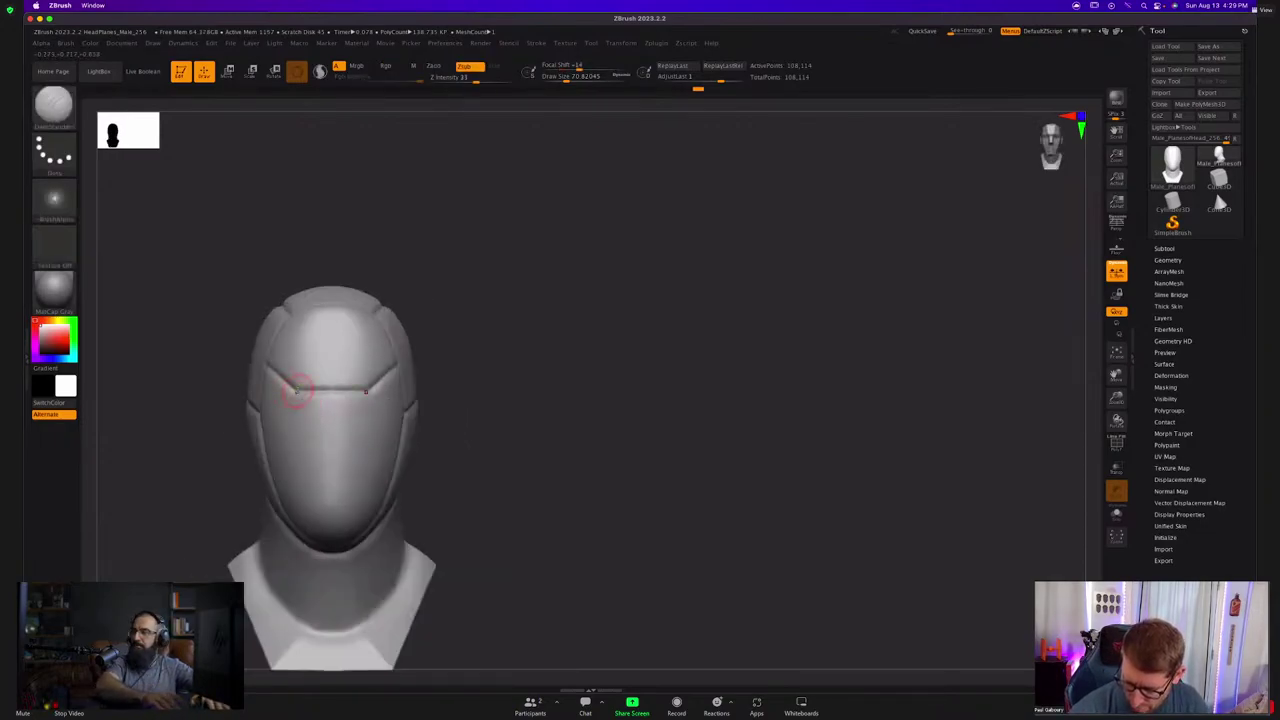
drag(298, 526, 298, 530)
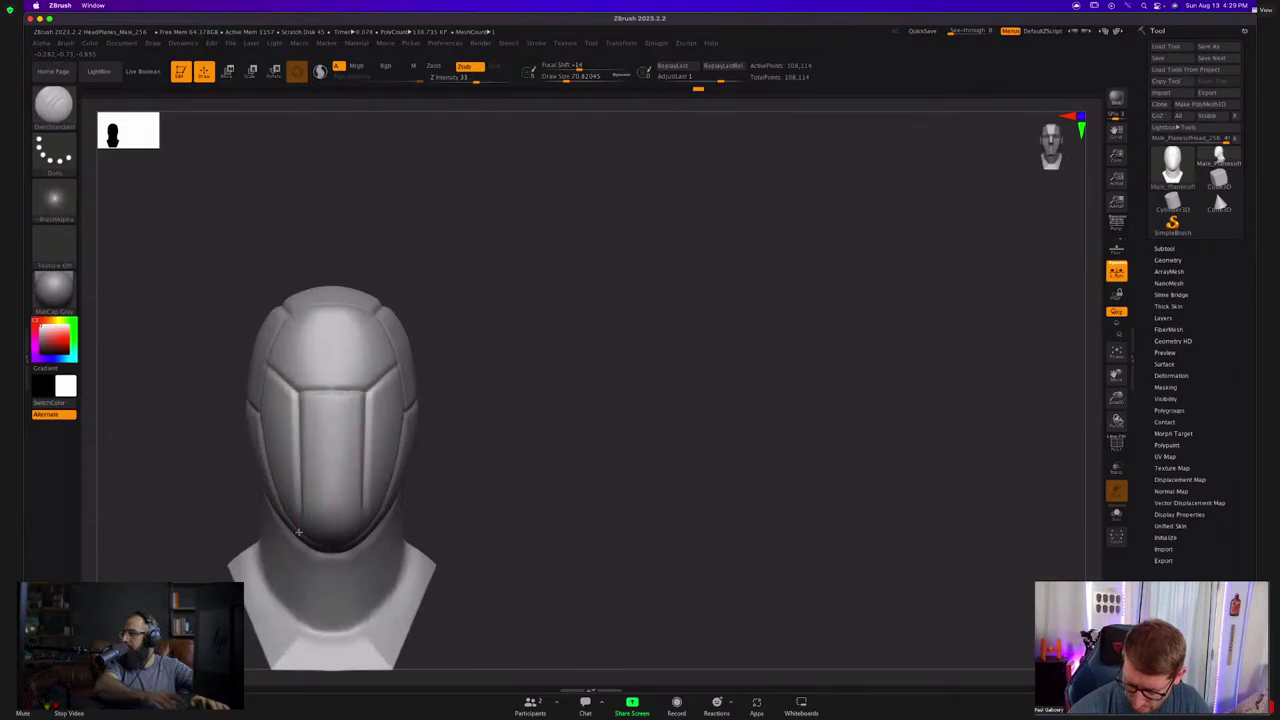
Carve a second horizontal groove just below the brow groove, between the two vertical face grooves.
ctrl+right_drag(397, 493, 388, 476)
mouse_move(388, 476)
right_down()
mouse_move(412, 480)
mouse_move(363, 434)
mouse_move(310, 415)
right_up()
drag(291, 387, 364, 387)
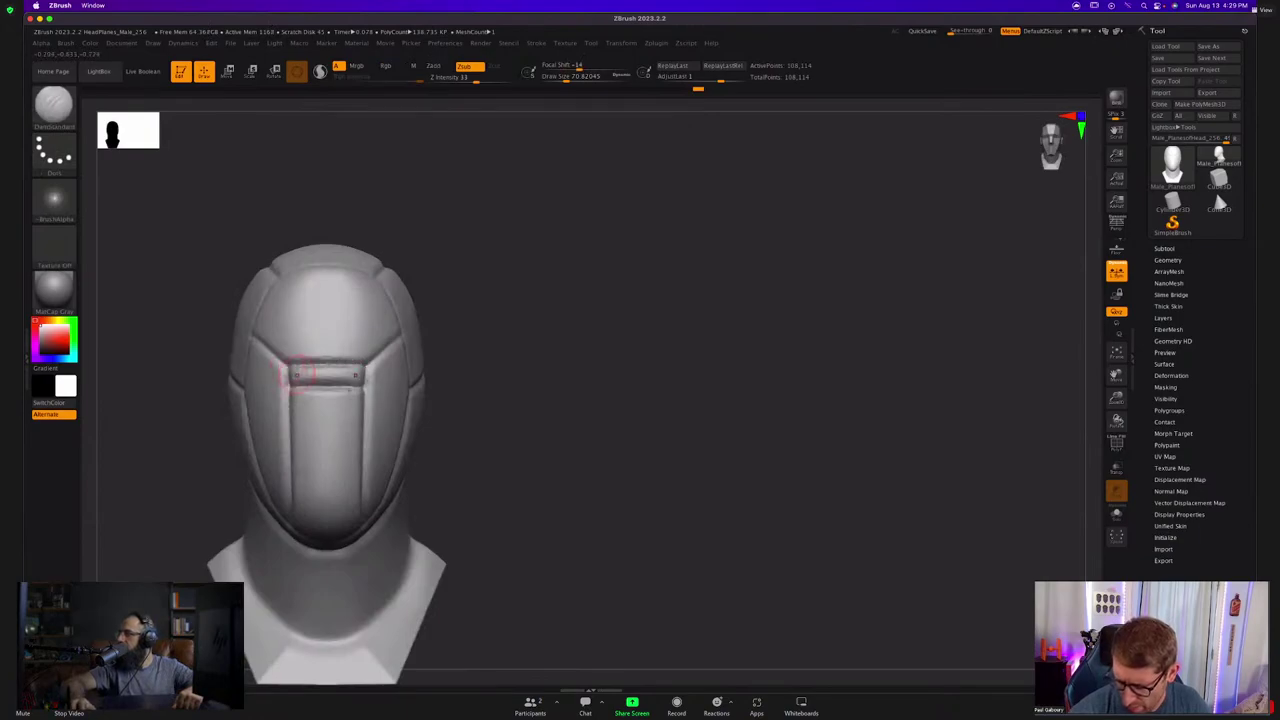
Try short diagonal DamStandard cuts on the cheek panel beside the side seam.
mouse_move(428, 460)
ctrl+right_down()
mouse_move(414, 426)
mouse_move(432, 440)
ctrl+right_up()
mouse_move(323, 414)
ctrl+right_down()
mouse_move(334, 440)
mouse_move(300, 450)
ctrl+right_up()
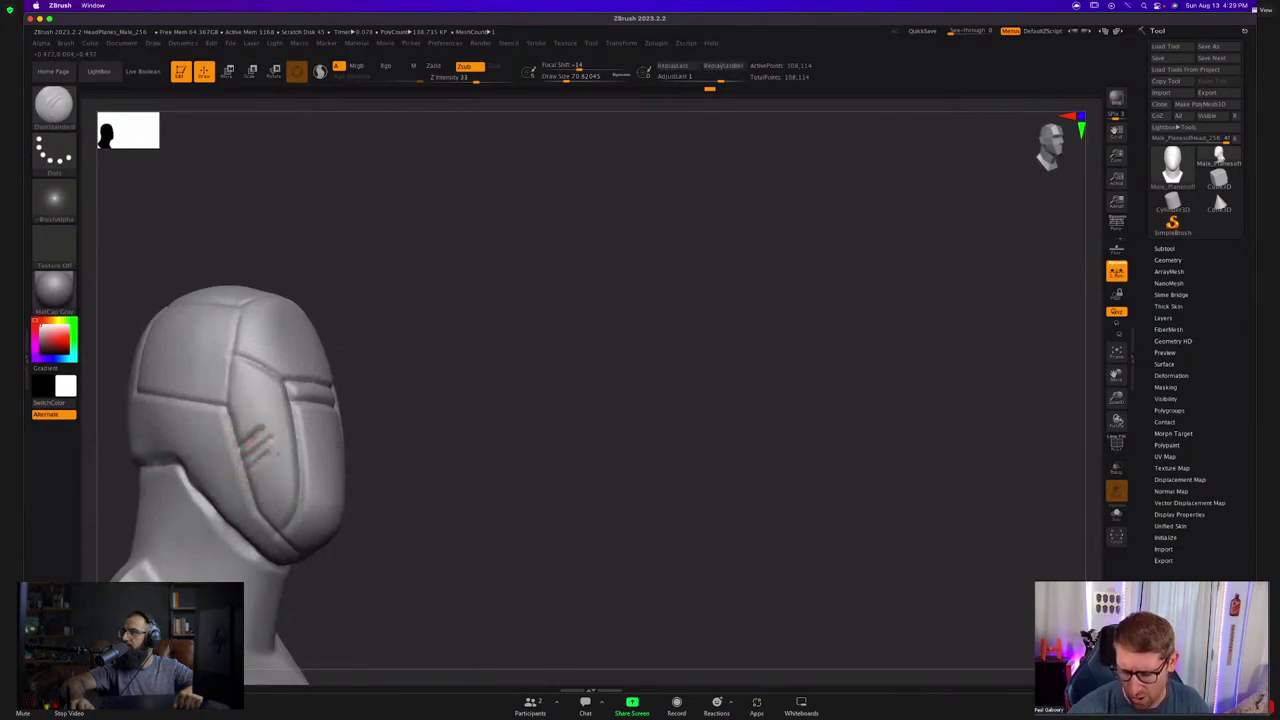
drag(260, 468, 281, 450)
ctrl+right_drag(417, 454, 408, 422)
mouse_move(408, 422)
right_down()
mouse_move(345, 438)
mouse_move(438, 422)
mouse_move(404, 406)
mouse_move(423, 397)
mouse_move(374, 431)
right_up()
key(ctrl)
Set the draw size to 35 and, with the polyframe shown, paint a mask outline along the four-sided upper side panel's grooves.
key(shift+f)
mouse_move(371, 391)
mouse_down()
mouse_move(386, 425)
mouse_move(486, 354)
mouse_move(414, 388)
mouse_up()
key(s)
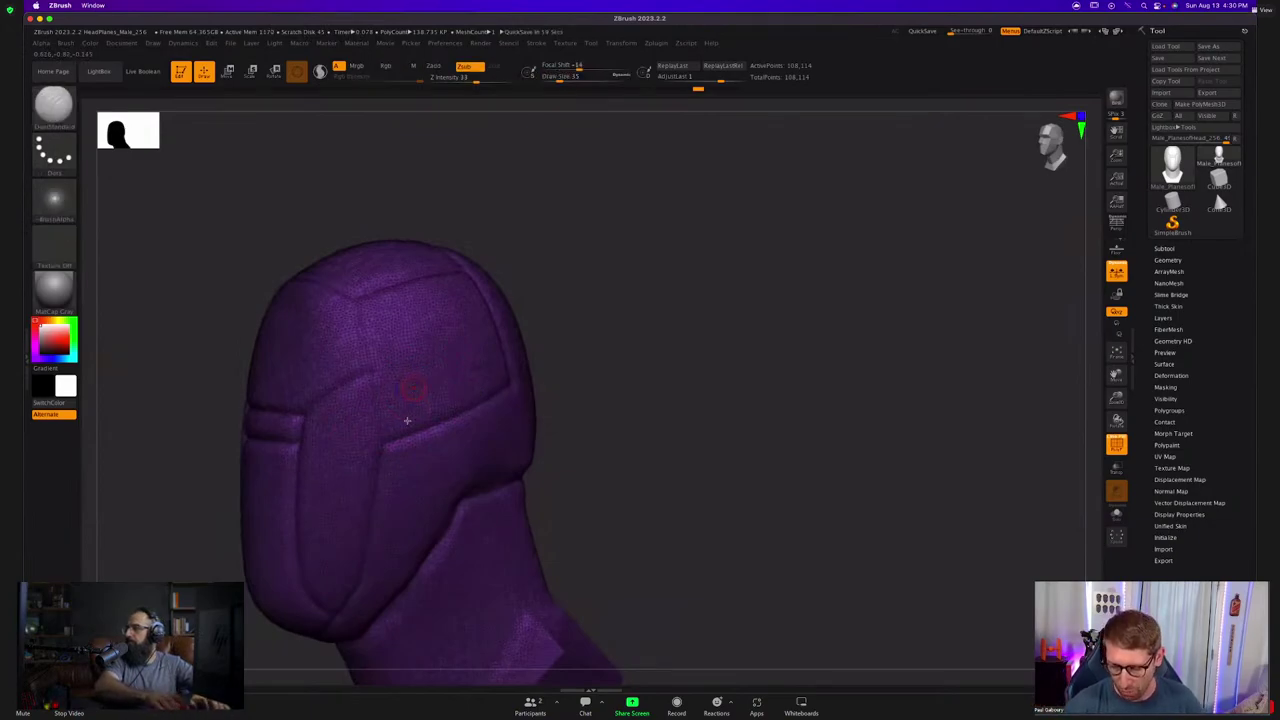
mouse_move(390, 421)
right_down()
mouse_move(394, 406)
mouse_move(351, 449)
right_up()
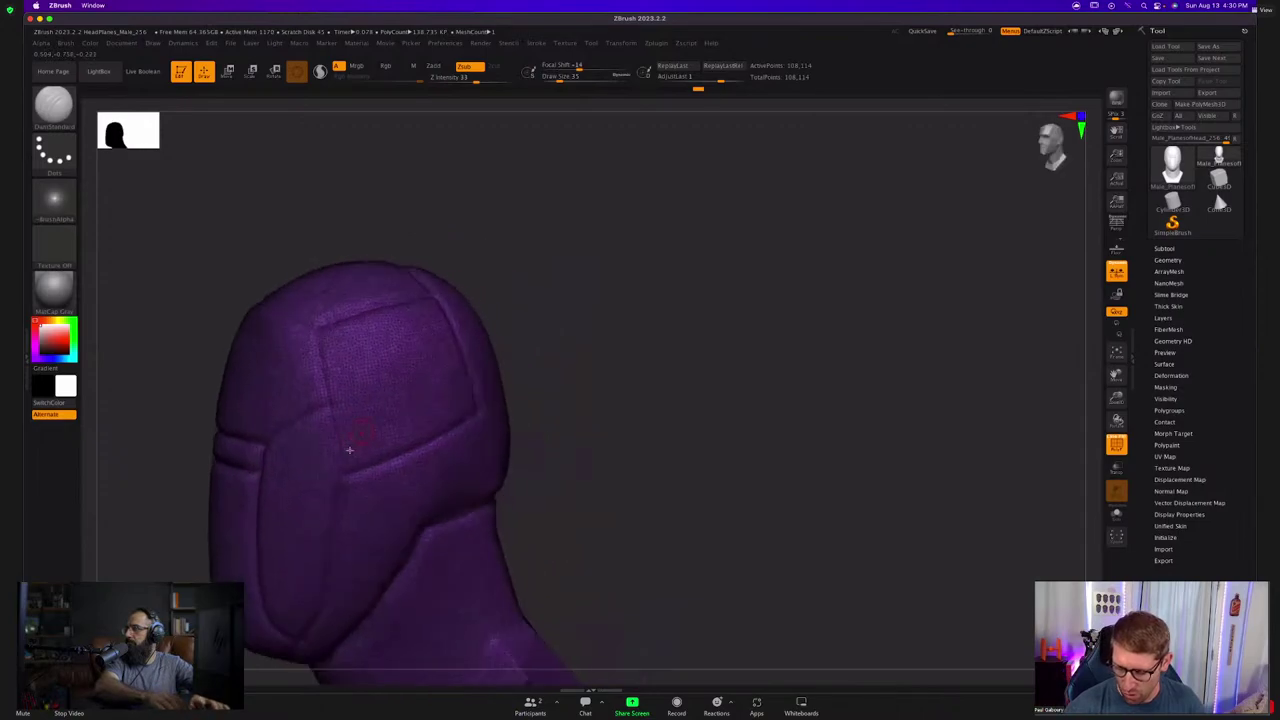
drag(348, 467, 318, 326)
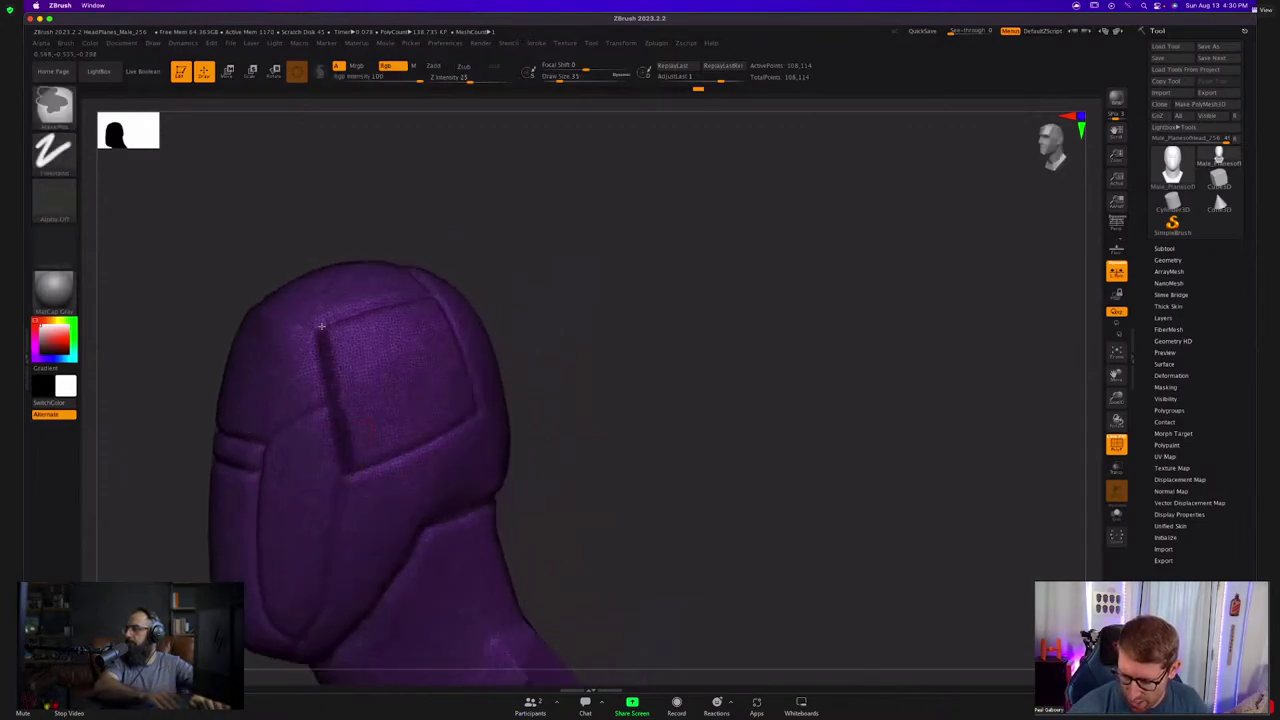
drag(362, 462, 453, 424)
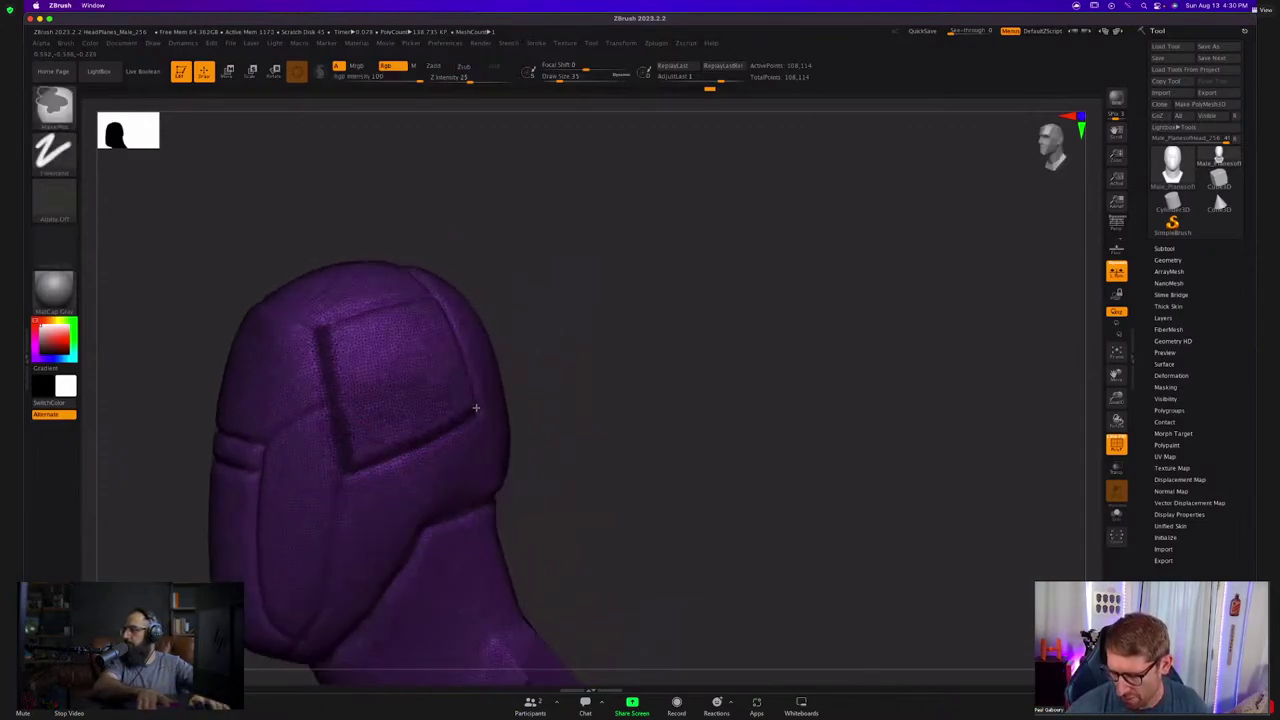
mouse_move(476, 408)
right_down()
mouse_move(469, 394)
mouse_move(463, 417)
mouse_move(477, 400)
right_up()
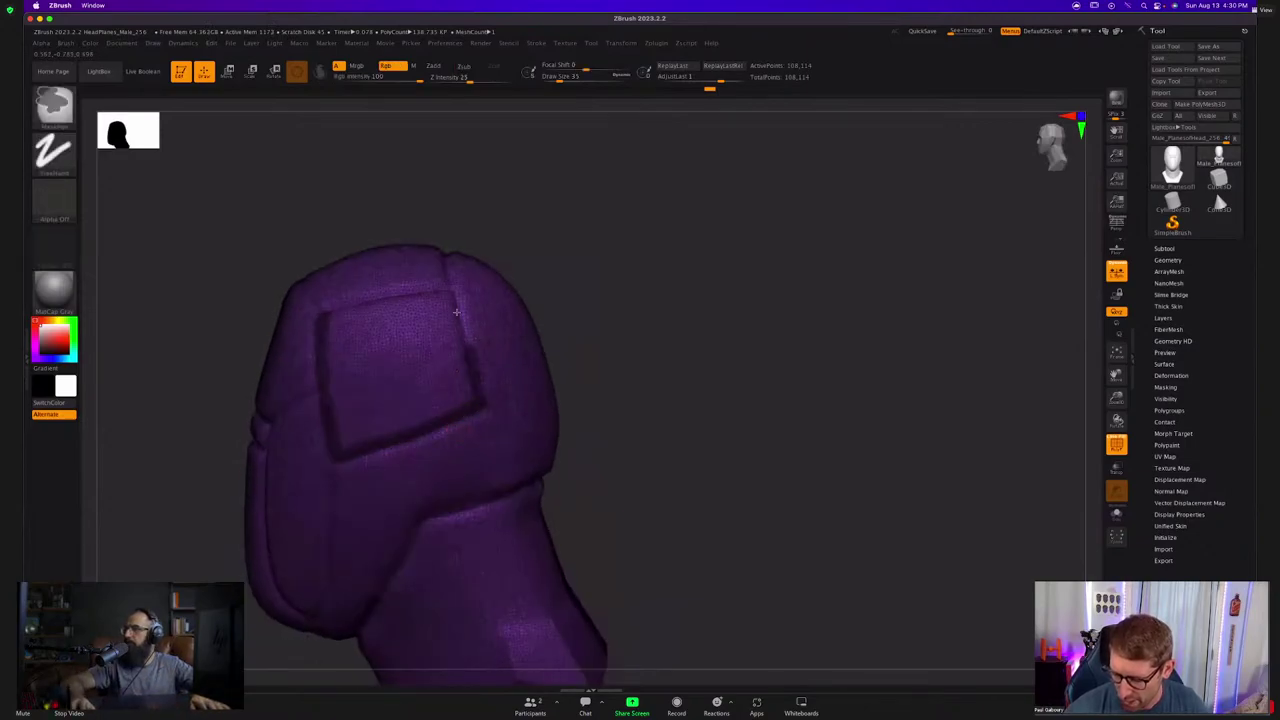
mouse_move(449, 286)
right_down()
mouse_move(457, 309)
mouse_move(434, 286)
right_up()
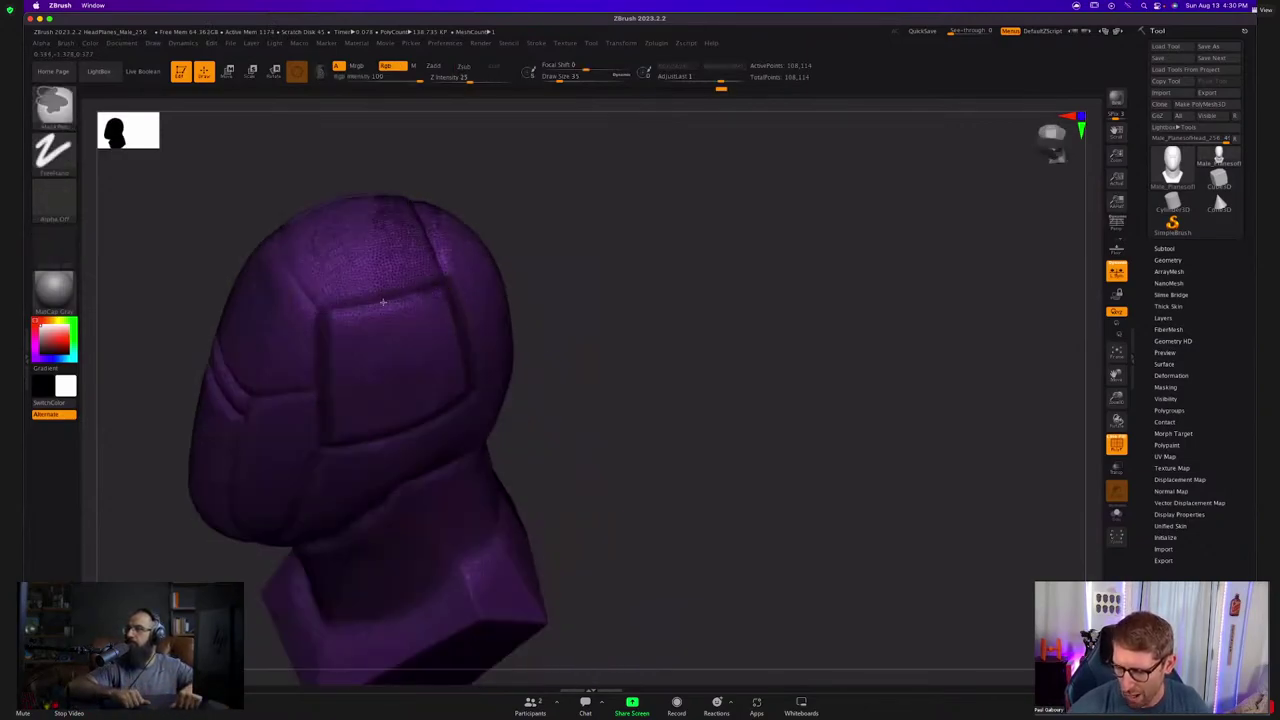
drag(383, 302, 326, 311)
Fill the outlined upper side panel with the Mask Region tools and turn the masked area into a separate polygroup.
mouse_move(491, 403)
right_down()
mouse_move(486, 377)
mouse_move(477, 426)
mouse_move(452, 408)
right_up()
key(shift+f)
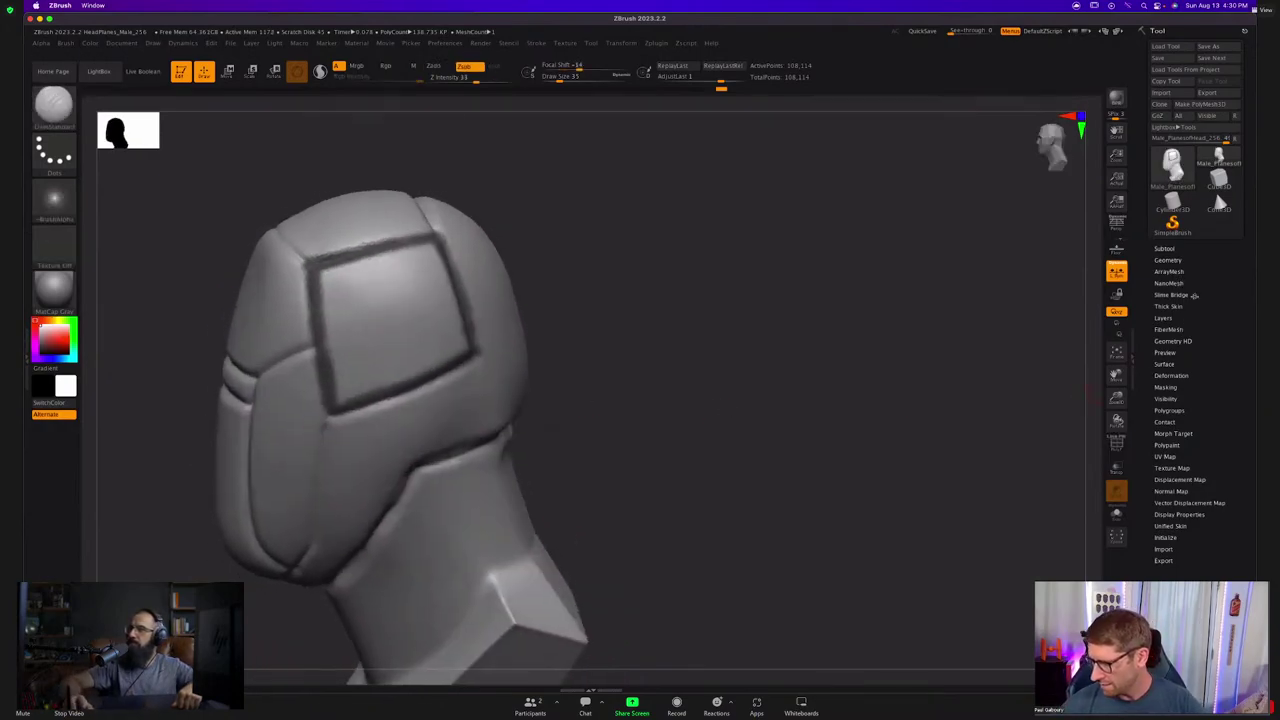
click(1205, 387)
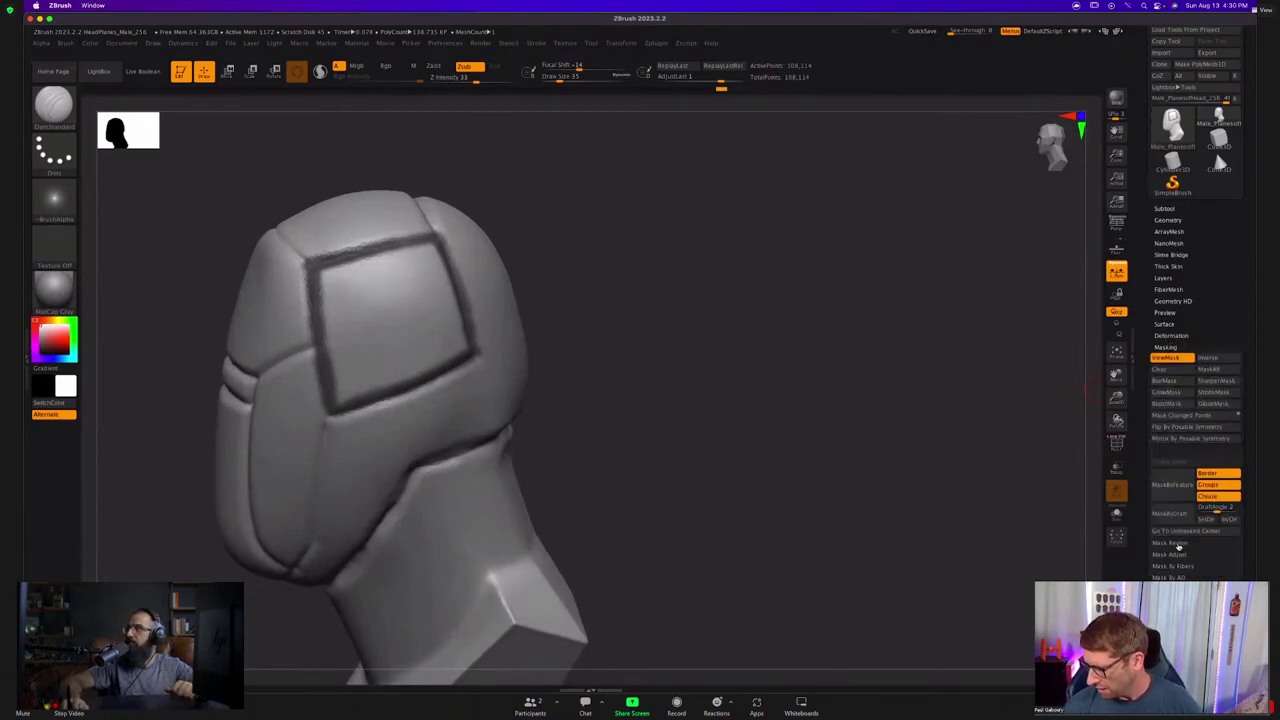
click(1178, 547)
click(1218, 553)
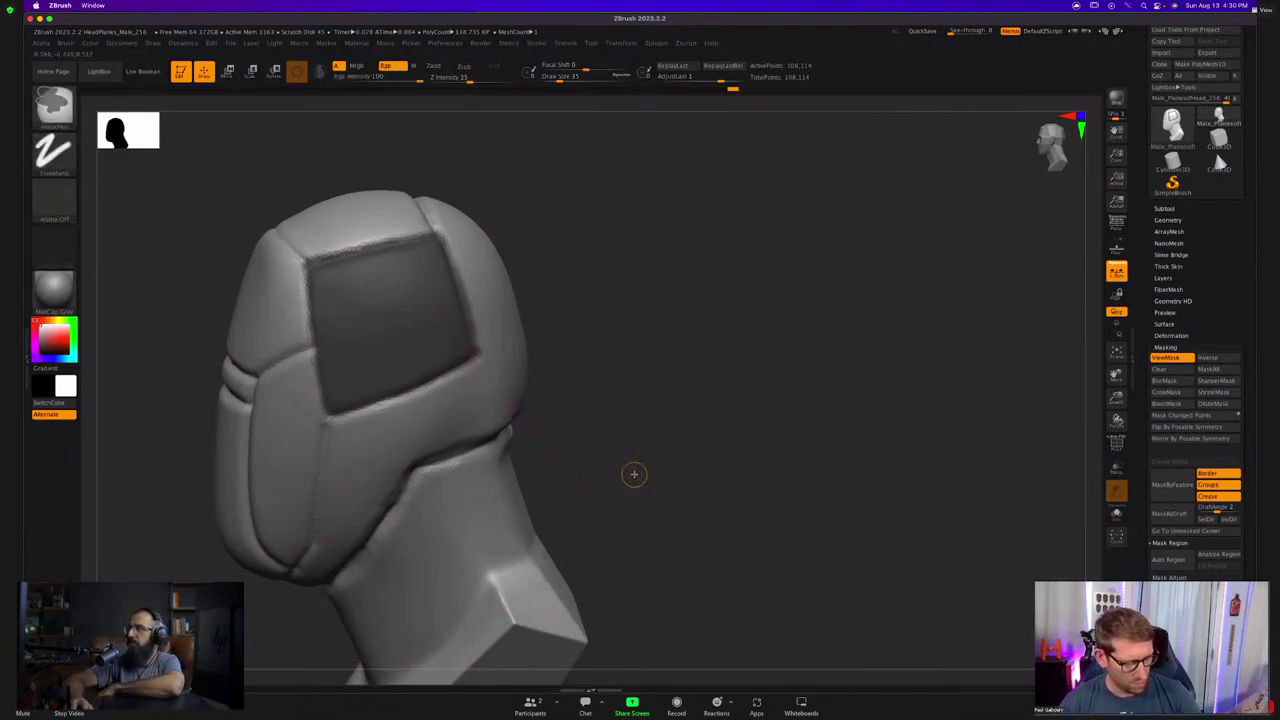
ctrl+drag(634, 474, 750, 462)
key(shift+f)
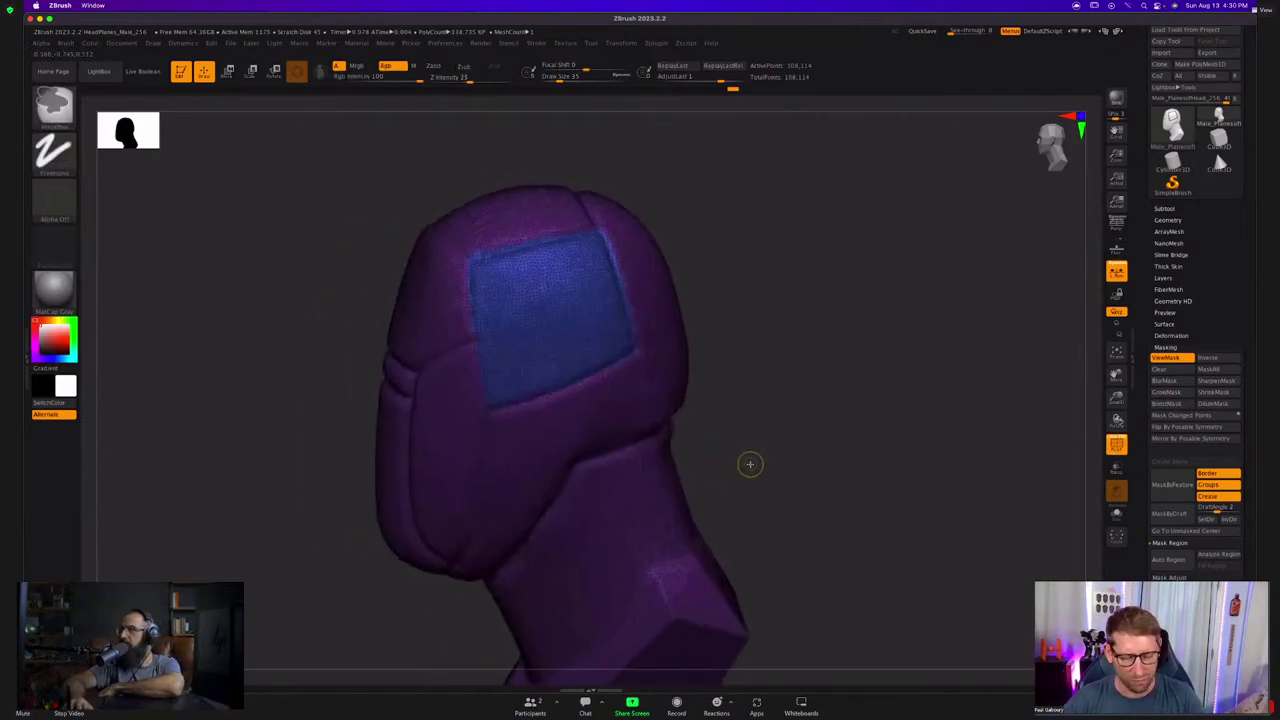
Undo the side panel's polygroup and mask fill, going back to the painted mask outline.
key(ctrl+z)
key(ctrl+z)
key(ctrl+z)
key(ctrl+shift+z)
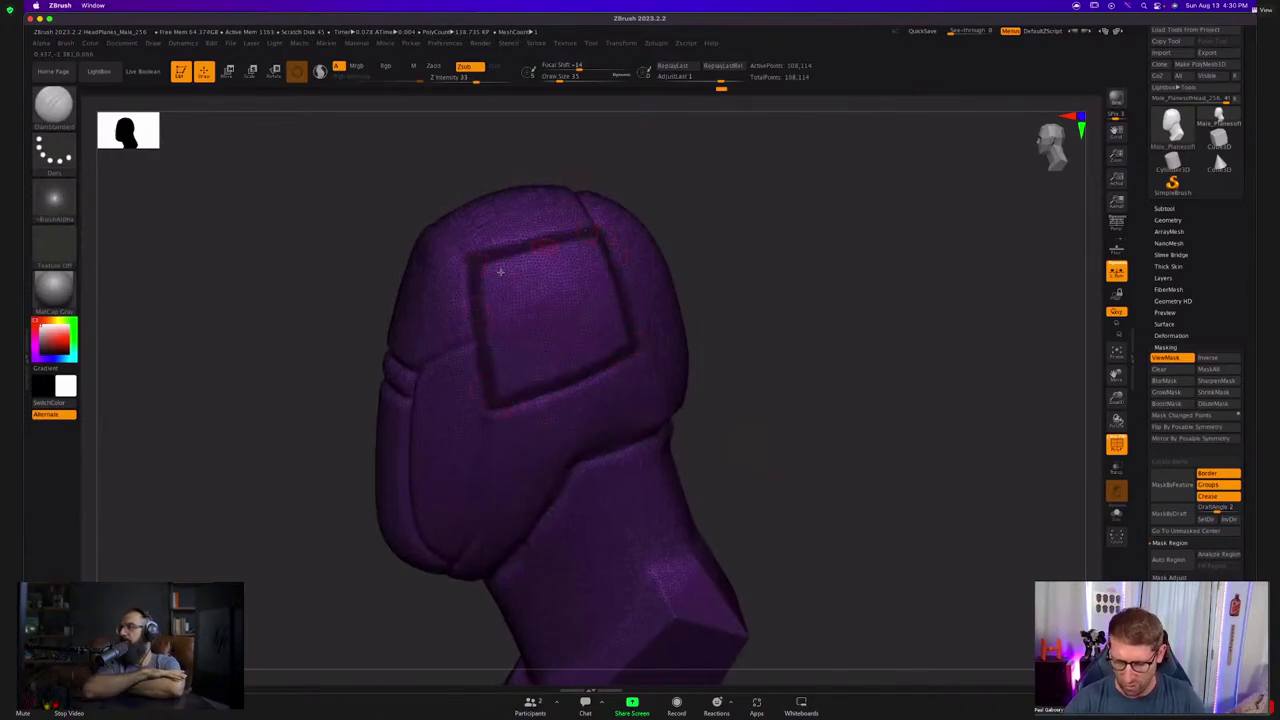
Fill the side panel's mask outline with Auto Region and create a polygroup from the masked area.
scroll(1248, 476, down, 3)
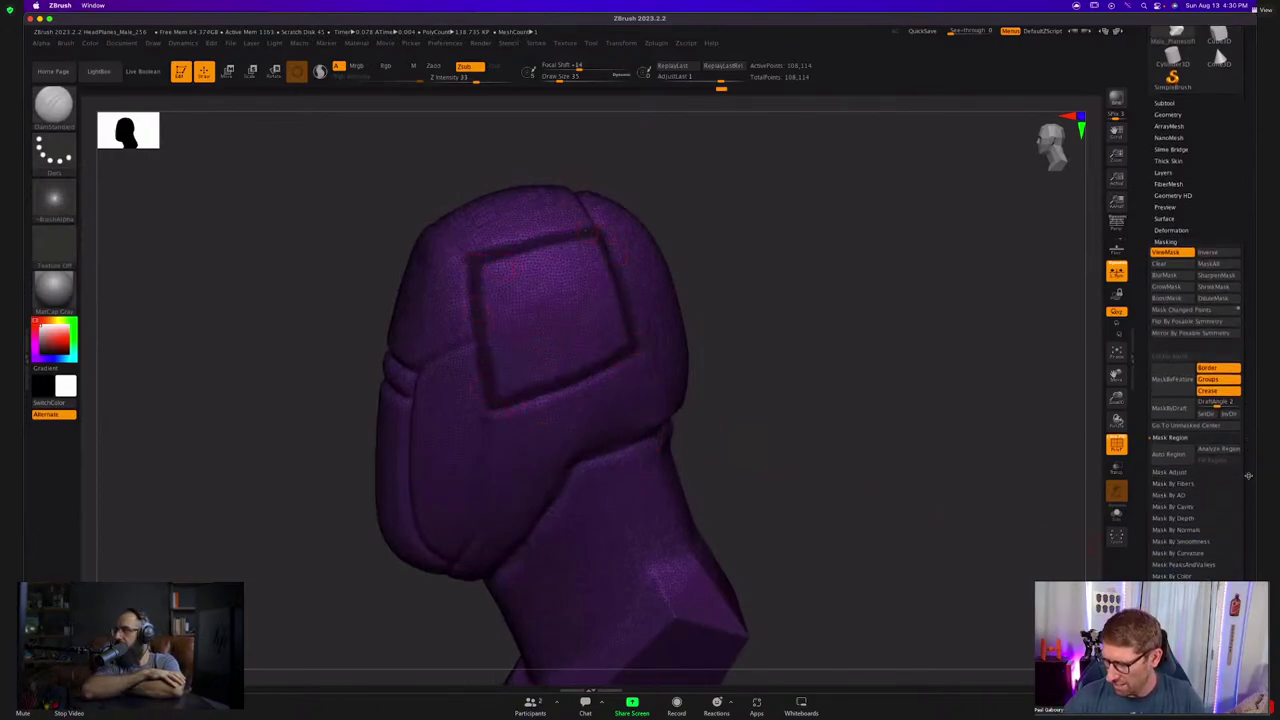
scroll(1248, 476, down, 2)
click(1173, 381)
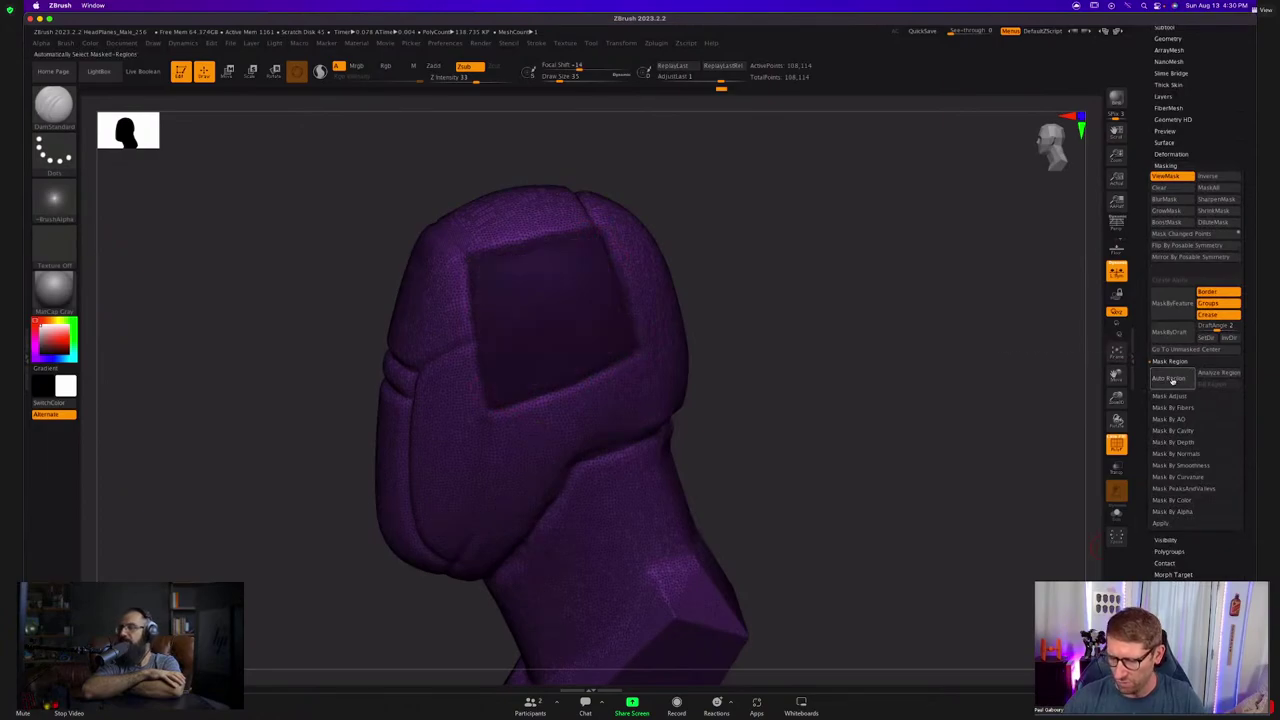
key(ctrl)
key(ctrl+w)
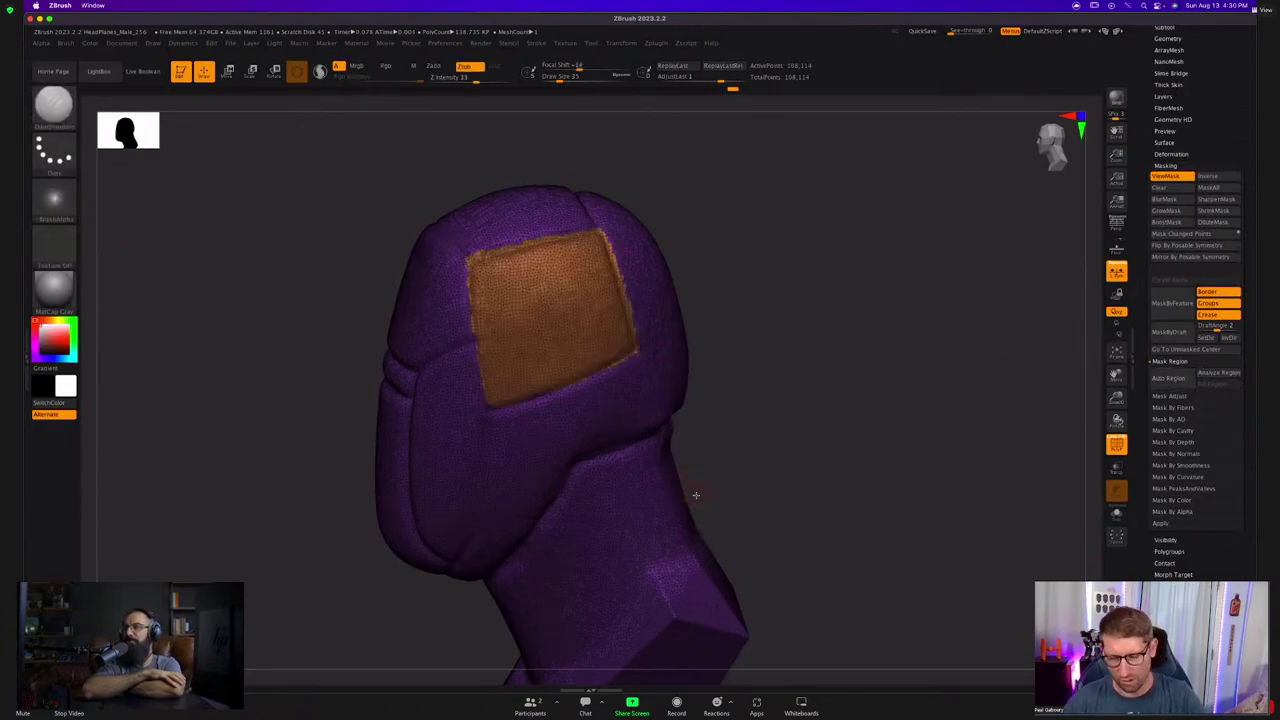
Paint an irregular closed mask outline on the side of the neck and fill it with Auto Region.
right_drag(663, 520, 582, 499)
key(ctrl)
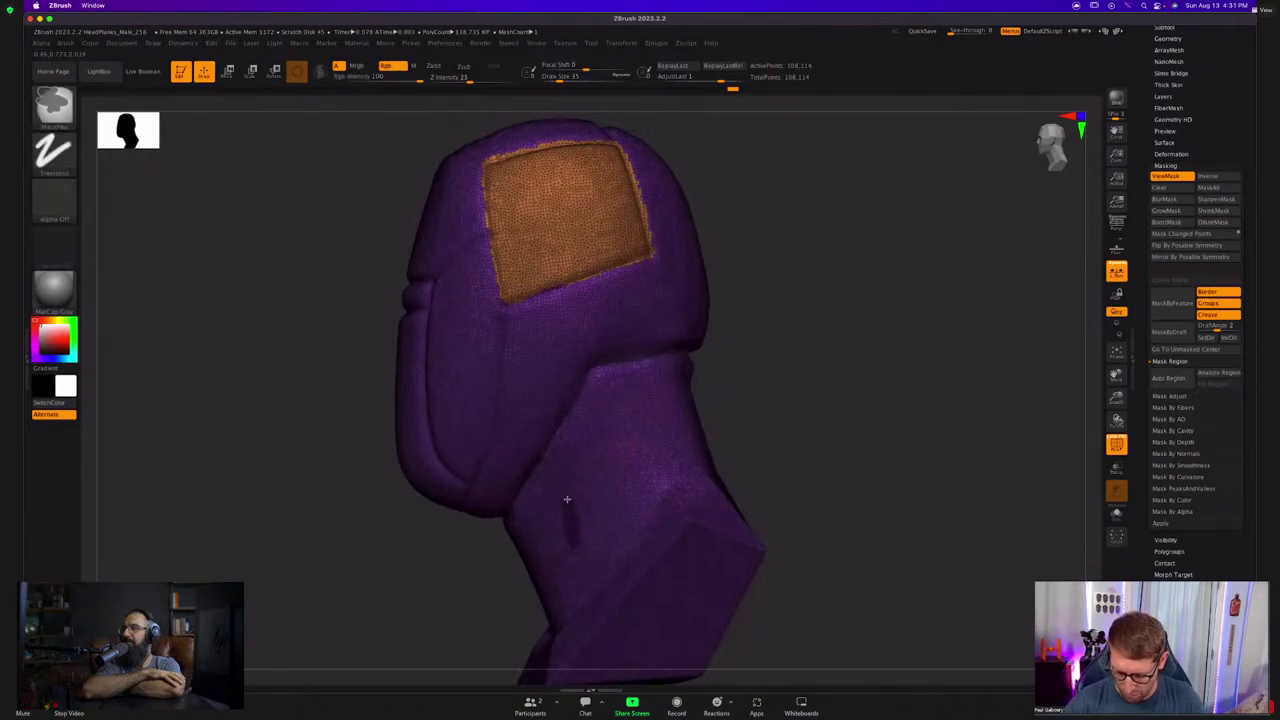
mouse_move(619, 435)
ctrl+mouse_down()
mouse_move(677, 420)
mouse_move(649, 529)
mouse_move(566, 545)
ctrl+mouse_up()
click(1169, 379)
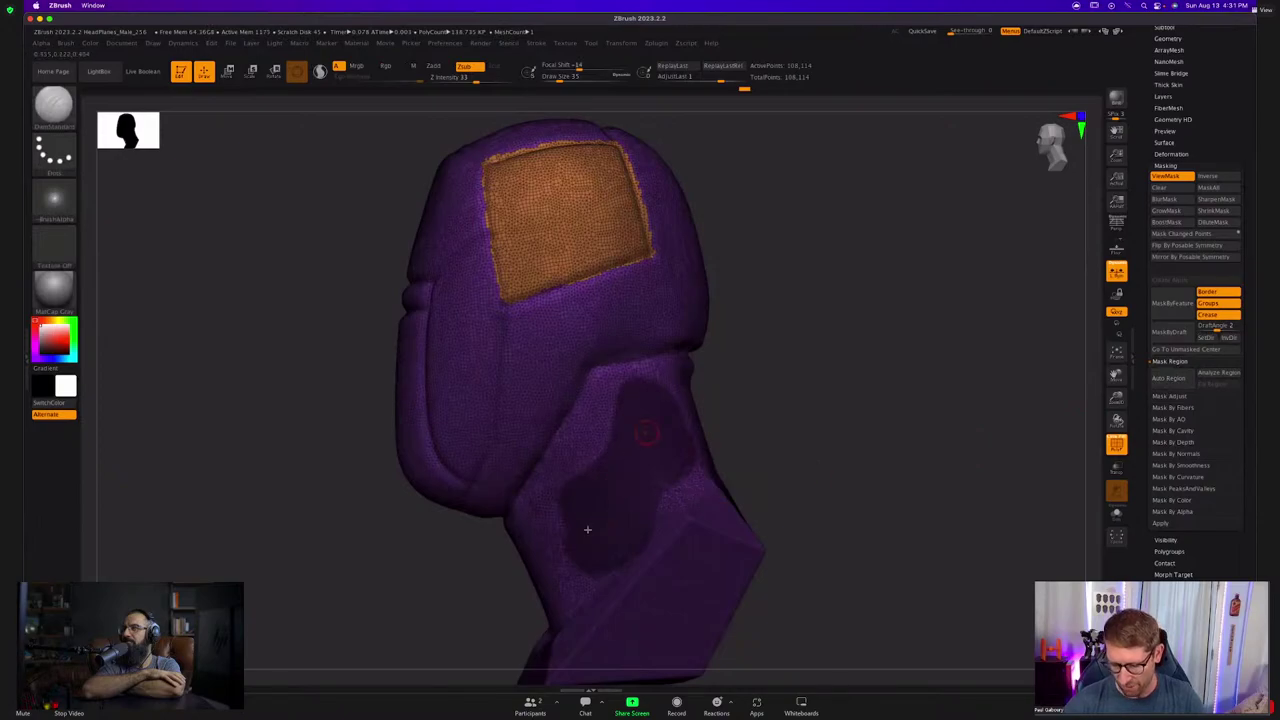
drag(766, 471, 737, 434)
key(shift+f)
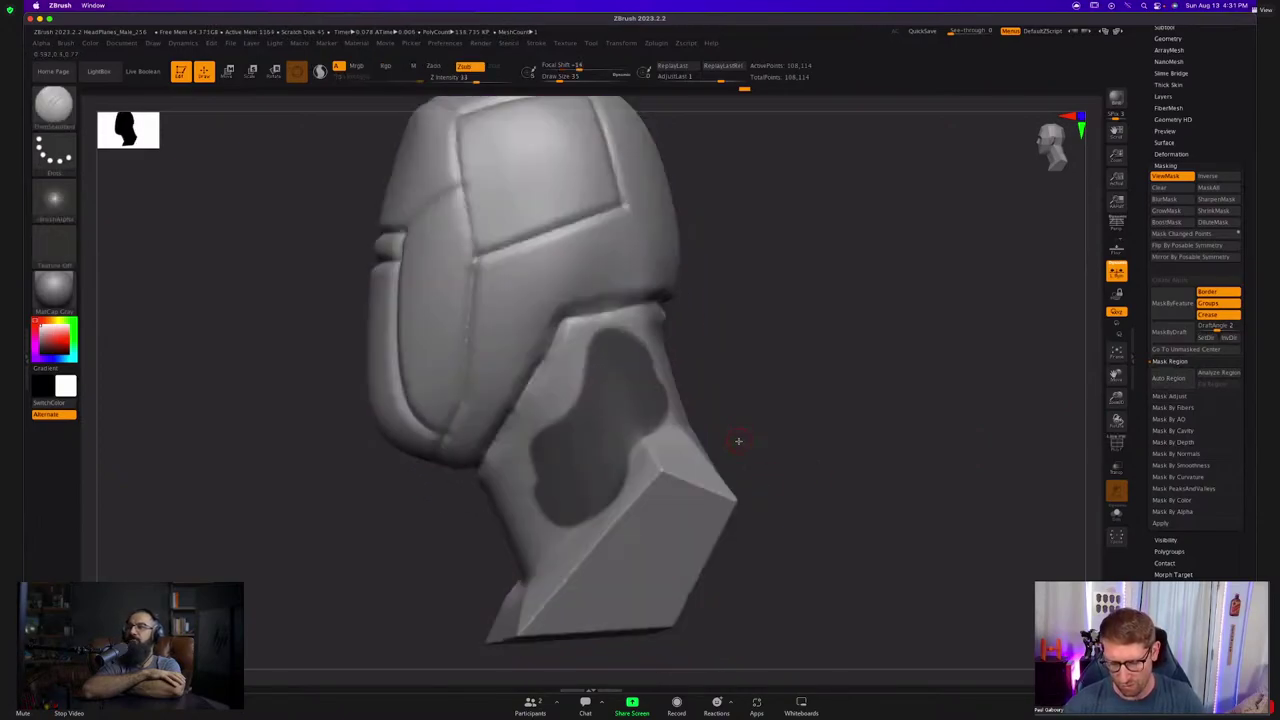
key(ctrl)
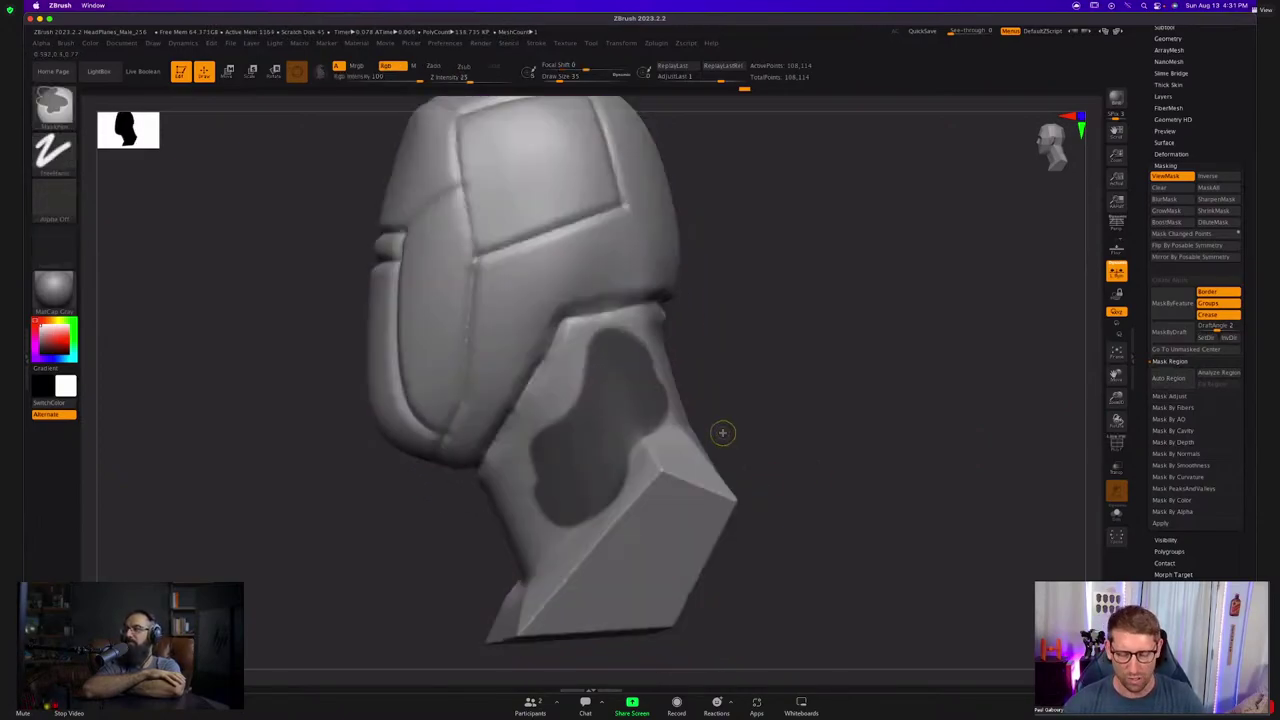
key(shift+f)
alt+drag(771, 442, 773, 457)
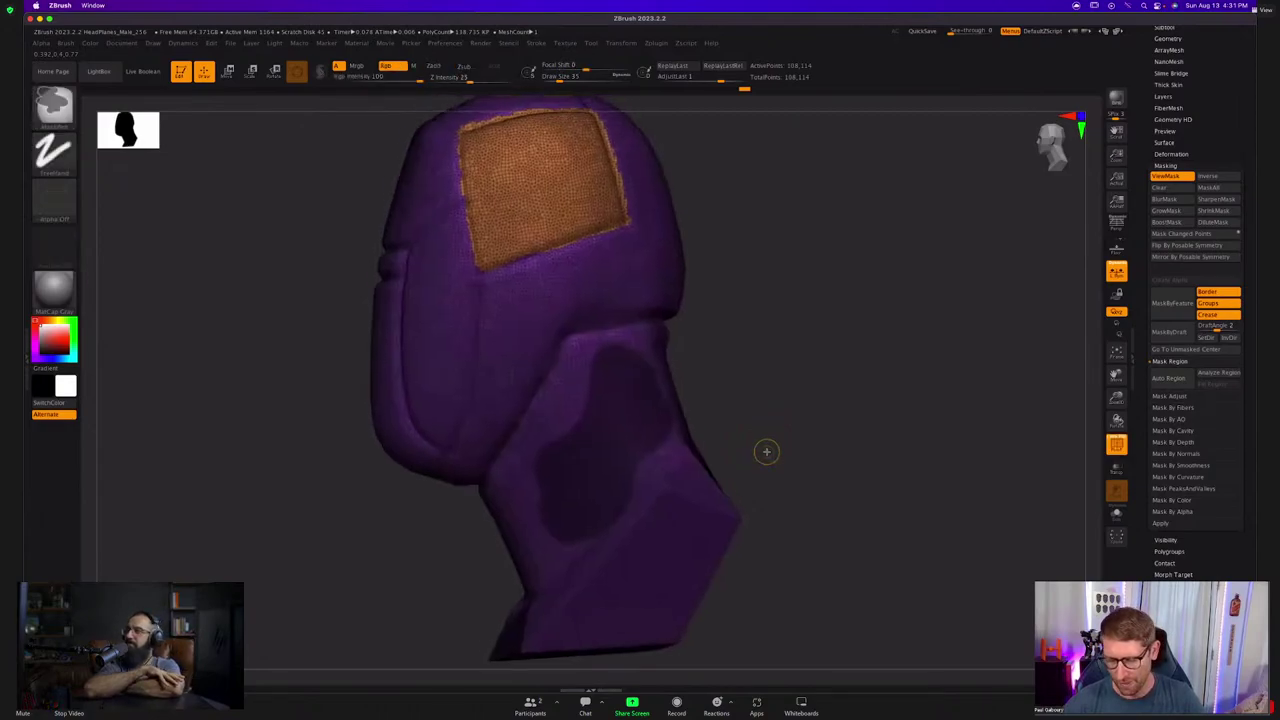
Undo the neck mask fill and add two more closed mask outlines, one on the cheek and one beside the brow.
key(ctrl+z)
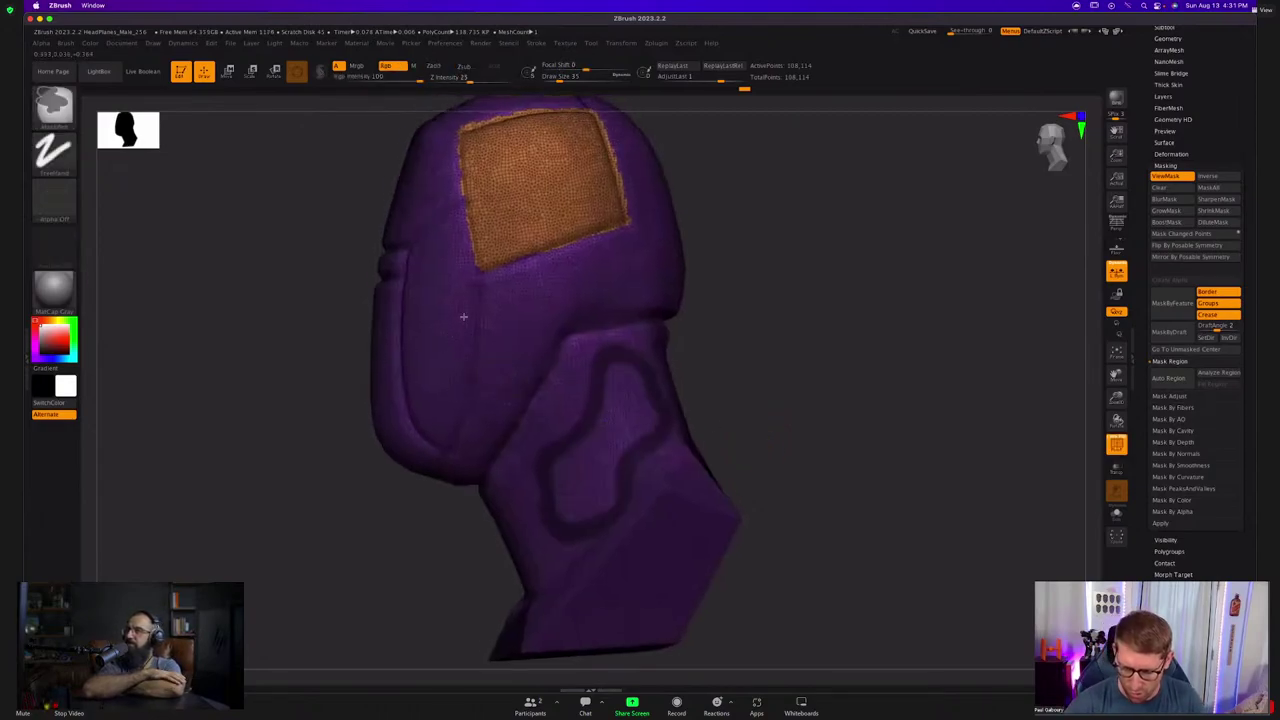
mouse_move(463, 317)
ctrl+mouse_down()
mouse_move(449, 337)
mouse_move(472, 315)
ctrl+mouse_up()
right_drag(463, 383, 521, 404)
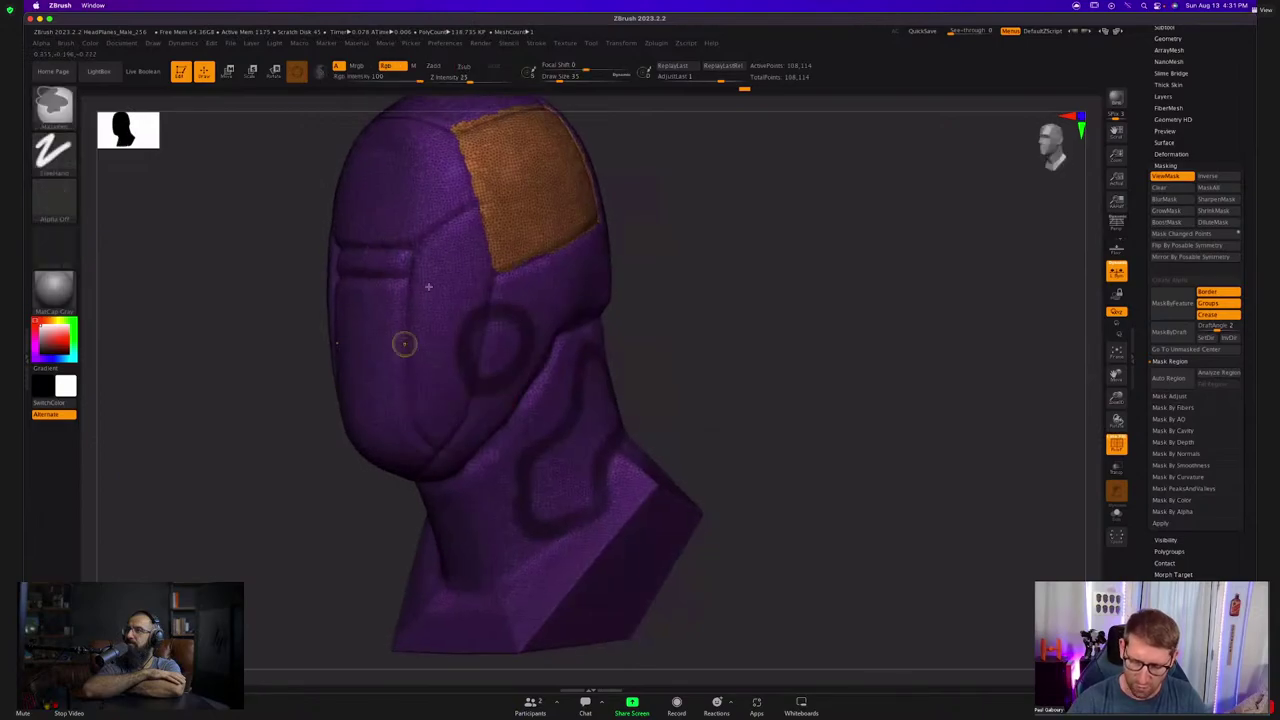
mouse_move(416, 318)
ctrl+mouse_down()
mouse_move(443, 194)
mouse_move(454, 298)
mouse_move(421, 203)
ctrl+mouse_up()
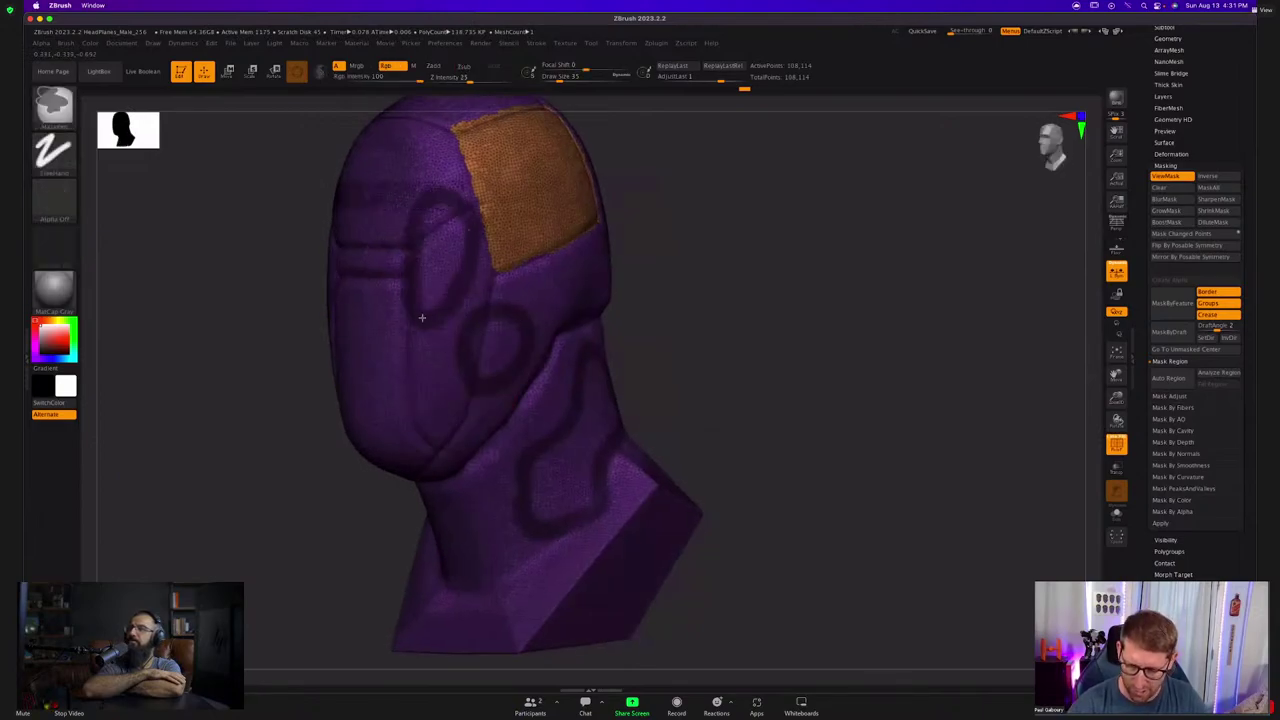
drag(680, 466, 660, 455)
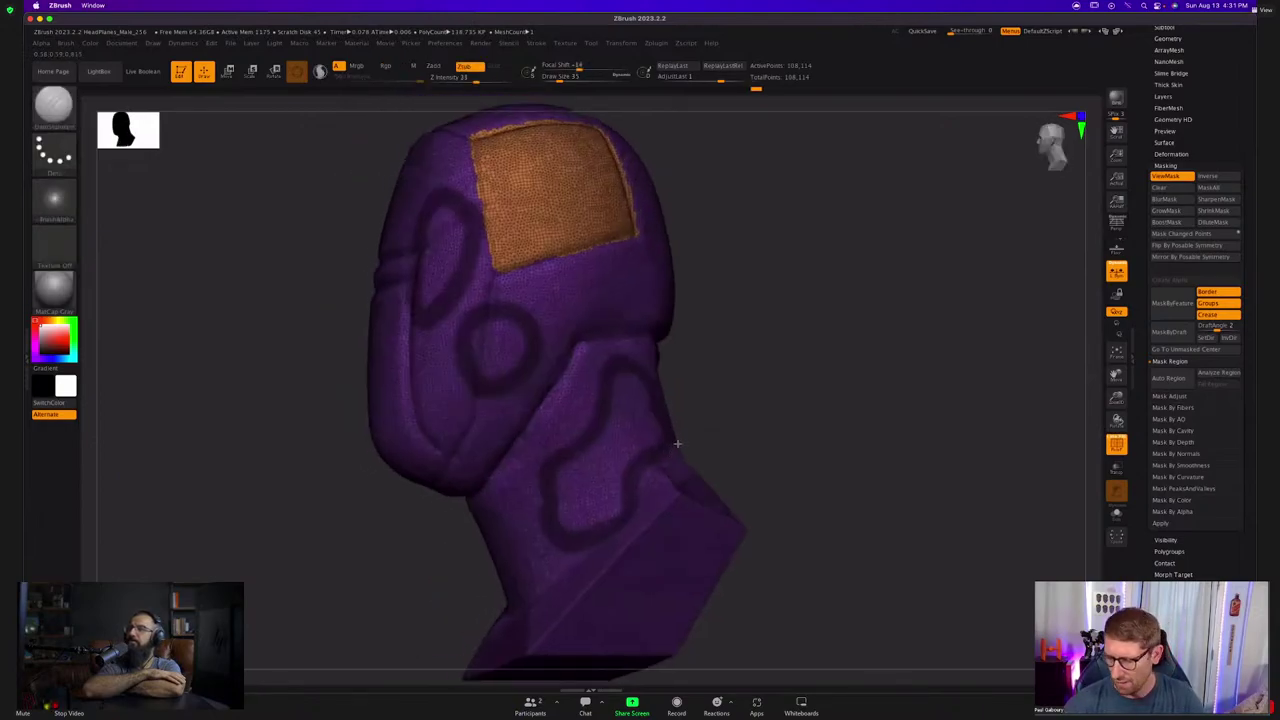
Analyze the mask regions, mark the insides of the neck and brow outlines, and fill only those two with Fill Region.
click(1220, 373)
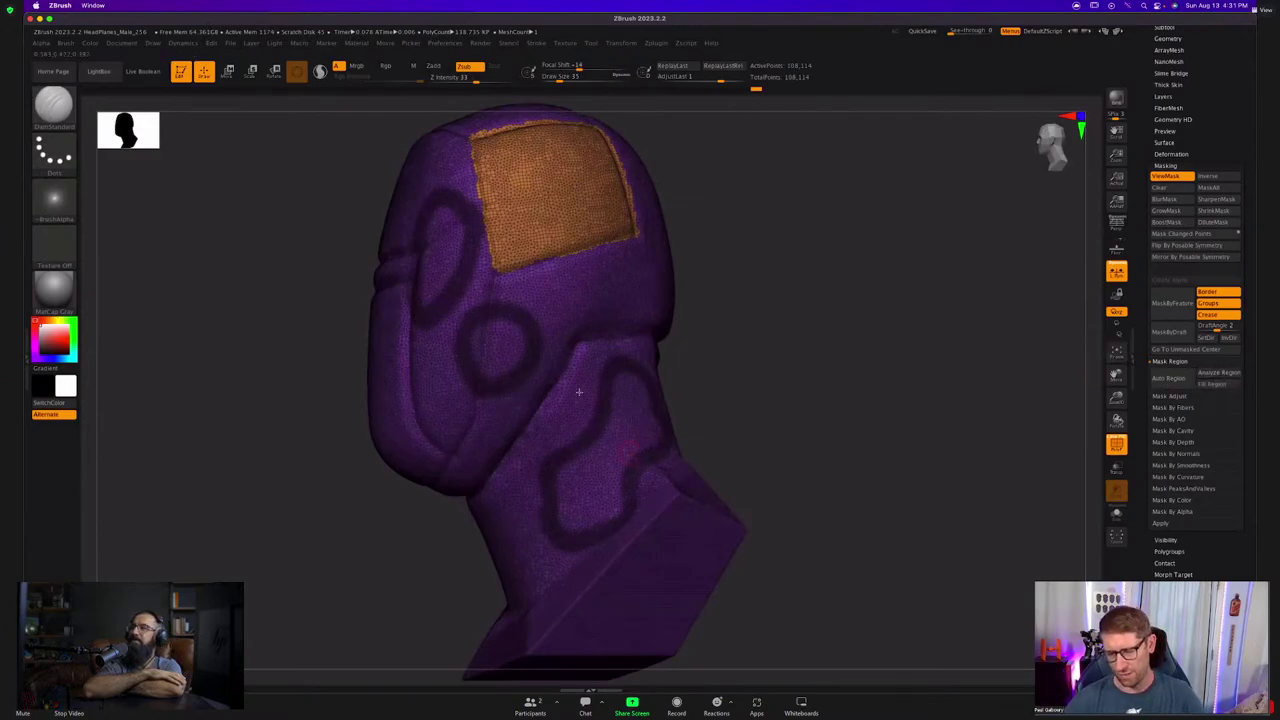
alt+right_drag(639, 504, 631, 479)
key(shift+f)
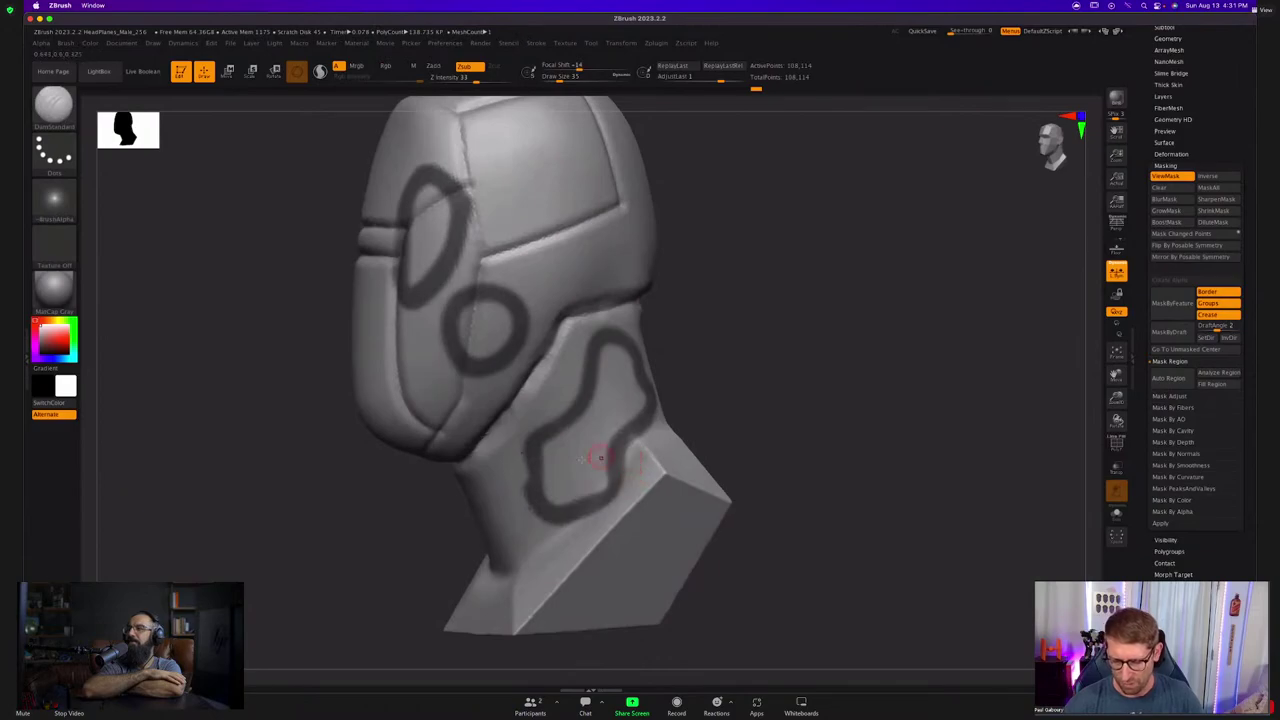
key(ctrl)
ctrl+click(577, 463)
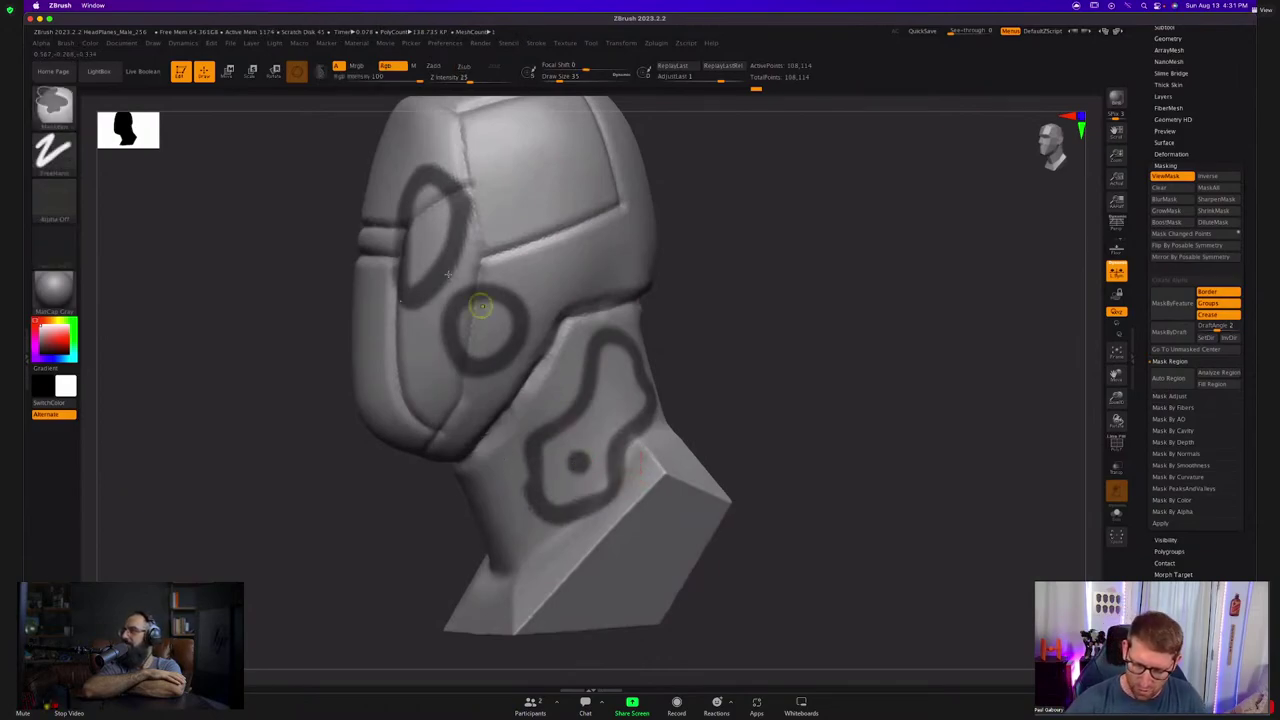
click(1216, 385)
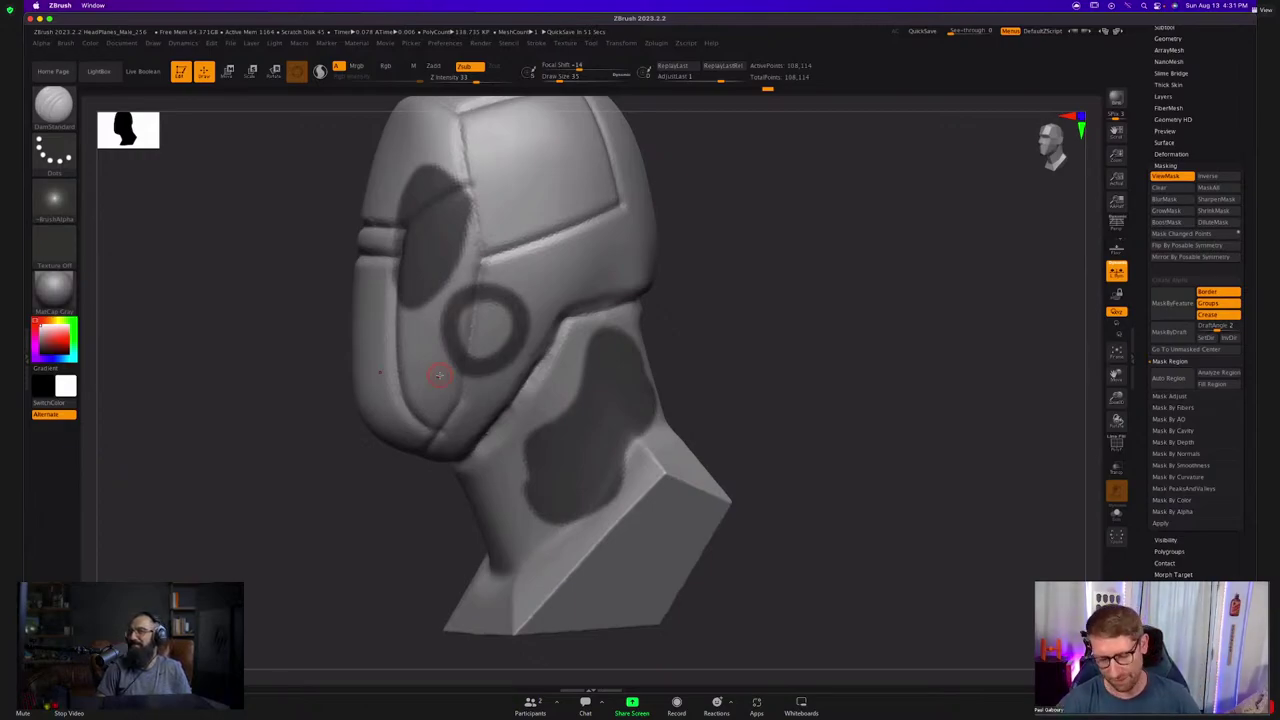
Clear the existing masks and mask the angular jaw area below the side panel, filling its painted outline with Auto Region.
ctrl+drag(791, 349, 706, 414)
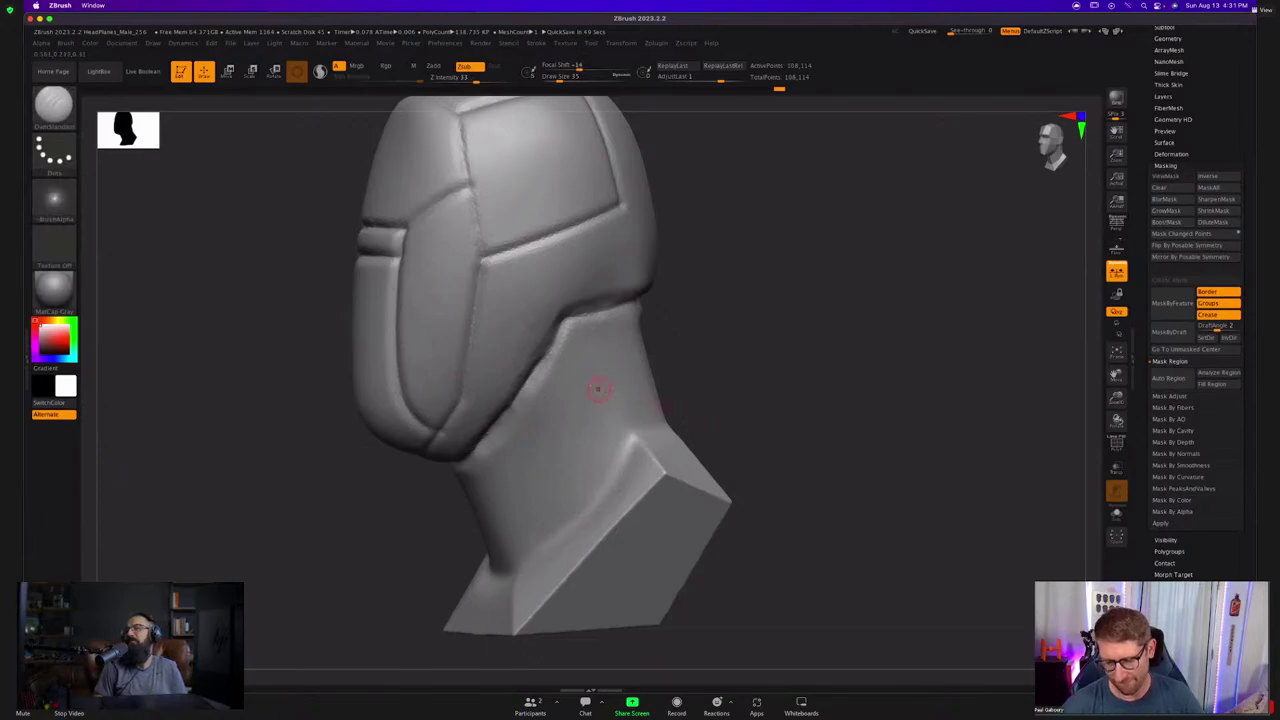
mouse_move(485, 352)
ctrl+mouse_down()
mouse_move(472, 400)
mouse_move(482, 265)
mouse_move(524, 262)
mouse_move(556, 310)
mouse_move(480, 410)
mouse_move(466, 380)
mouse_move(505, 260)
ctrl+mouse_up()
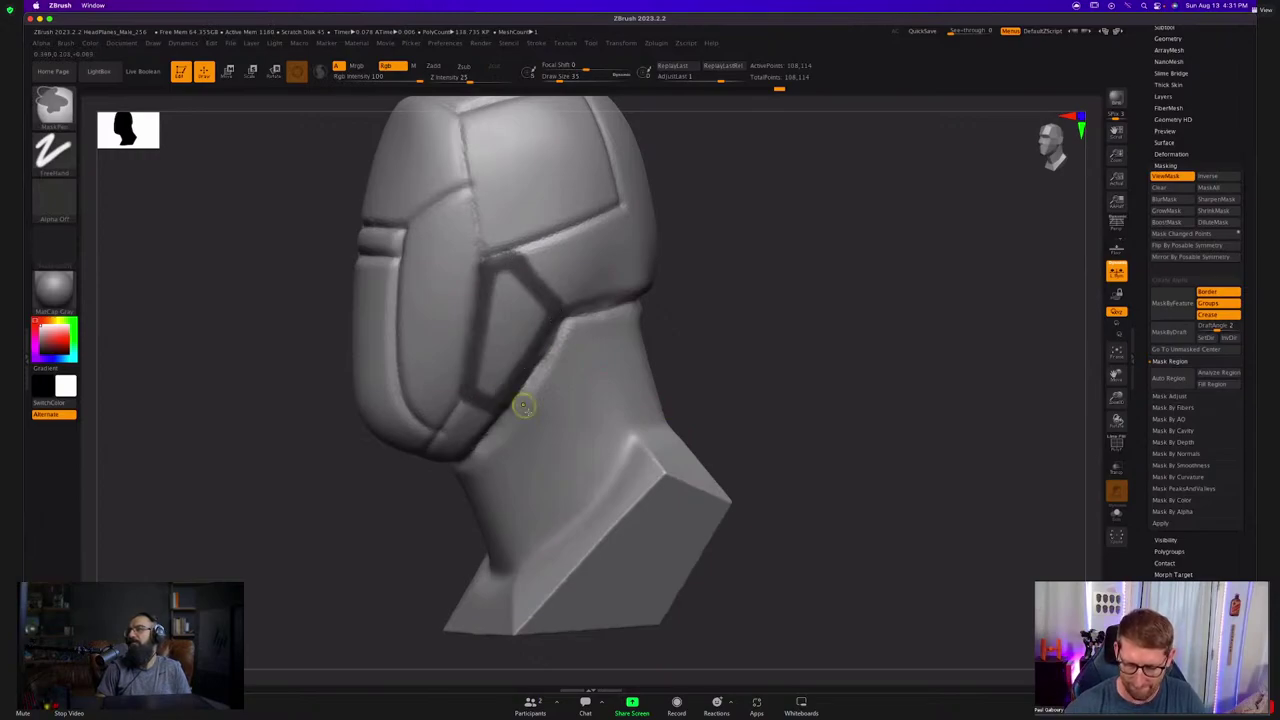
click(1162, 376)
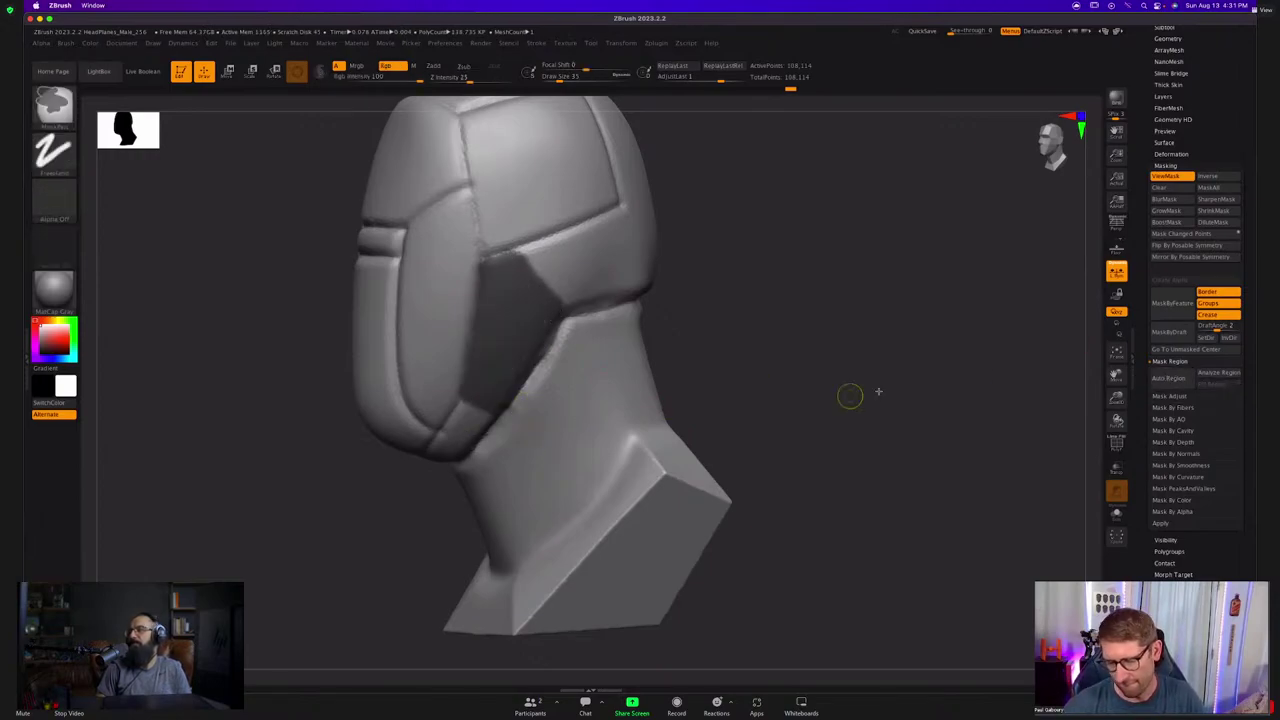
Convert the masked jaw area into its own polygroup and turn on the polyframe display.
ctrl+drag(723, 420, 723, 426)
key(shift+f)
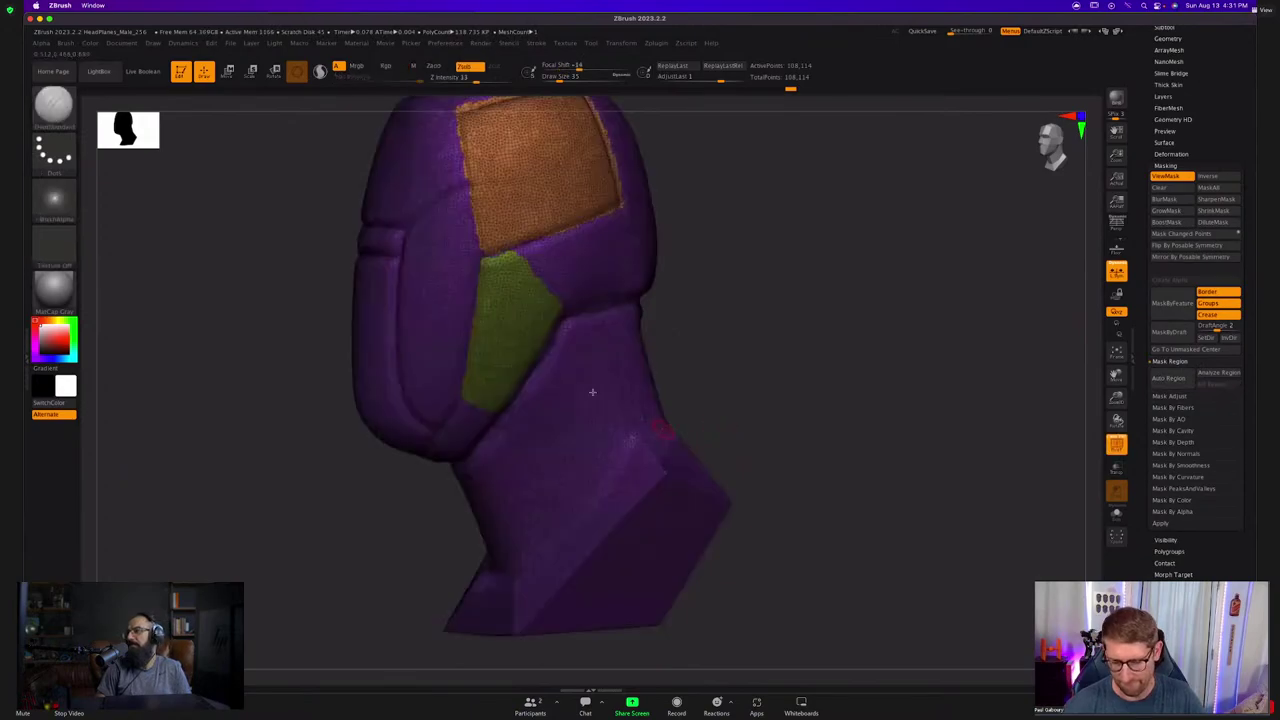
mouse_move(591, 391)
alt+right_down()
mouse_move(597, 420)
mouse_move(592, 410)
alt+right_up()
Undo the jaw area's polygroup together with its filled mask and painted outline.
key(ctrl+z)
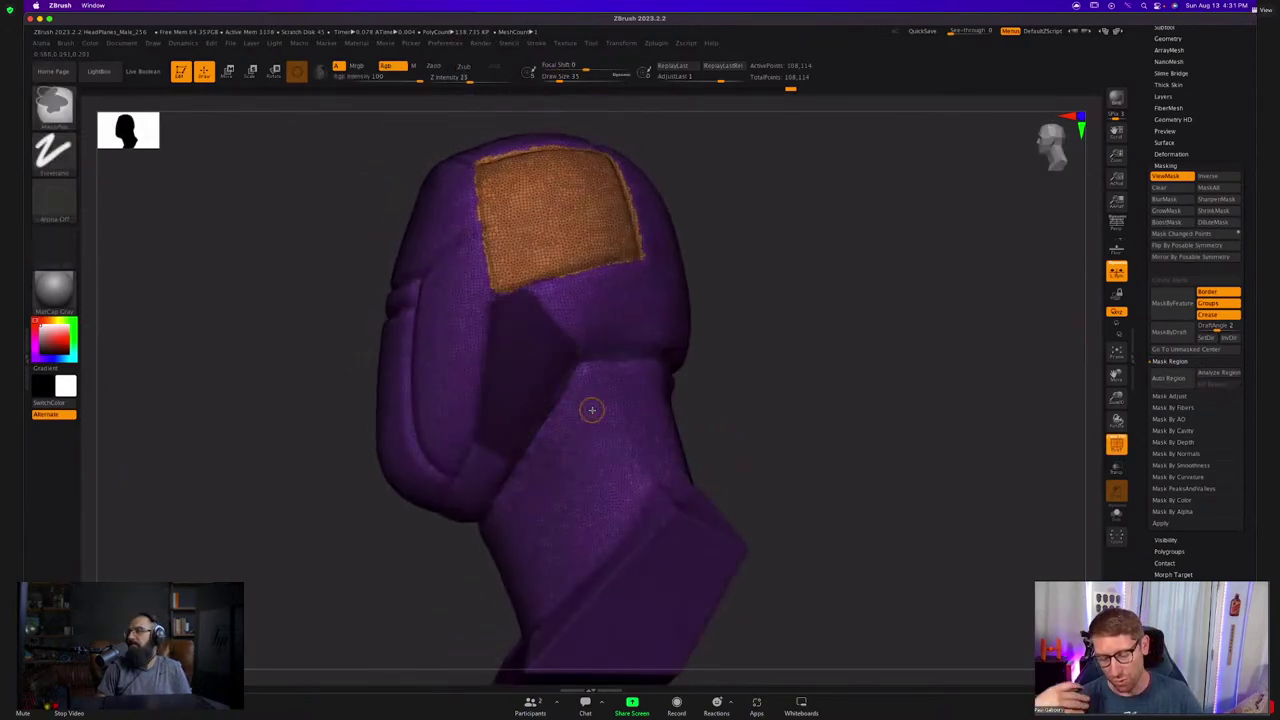
key(ctrl+z)
key(ctrl+z)
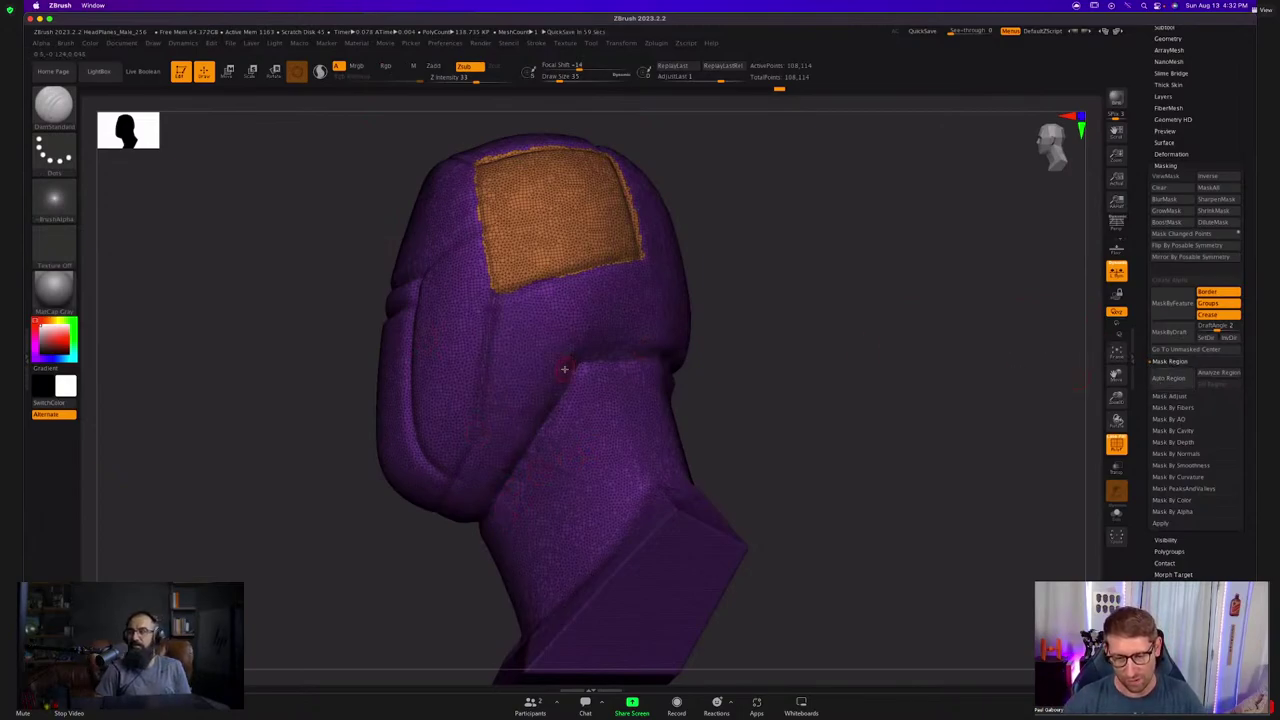
click(297, 44)
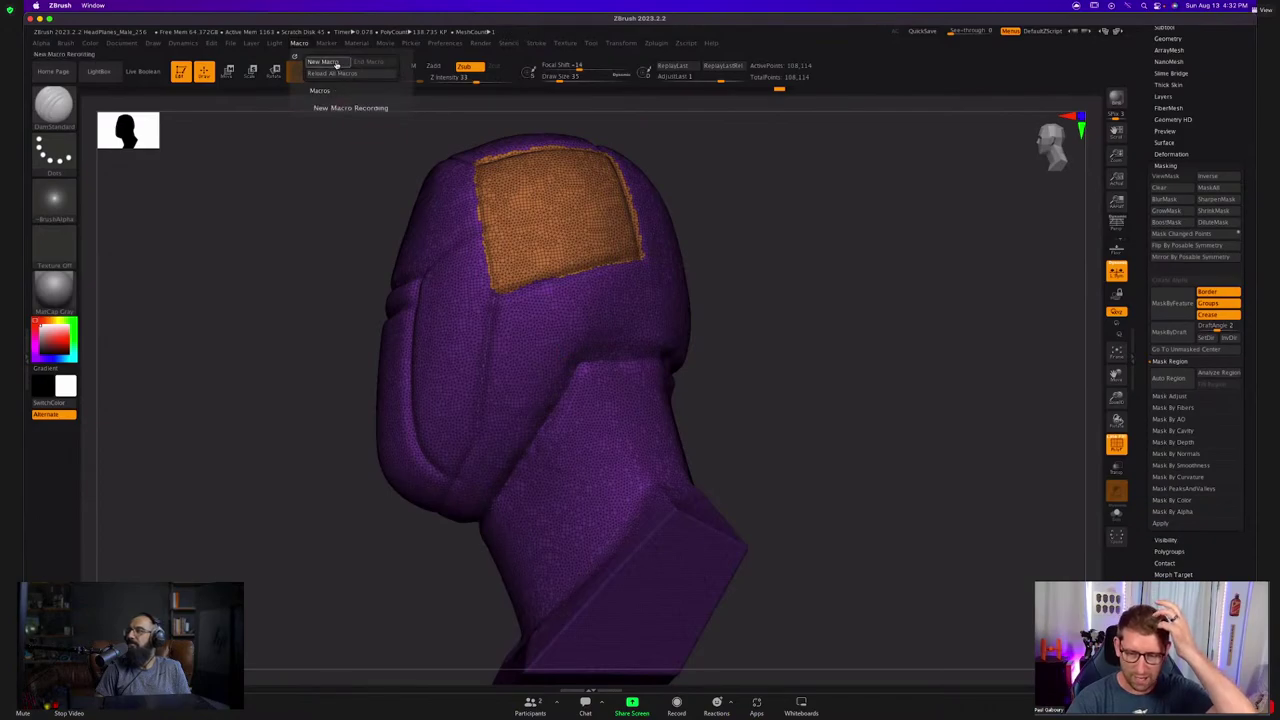
click(323, 62)
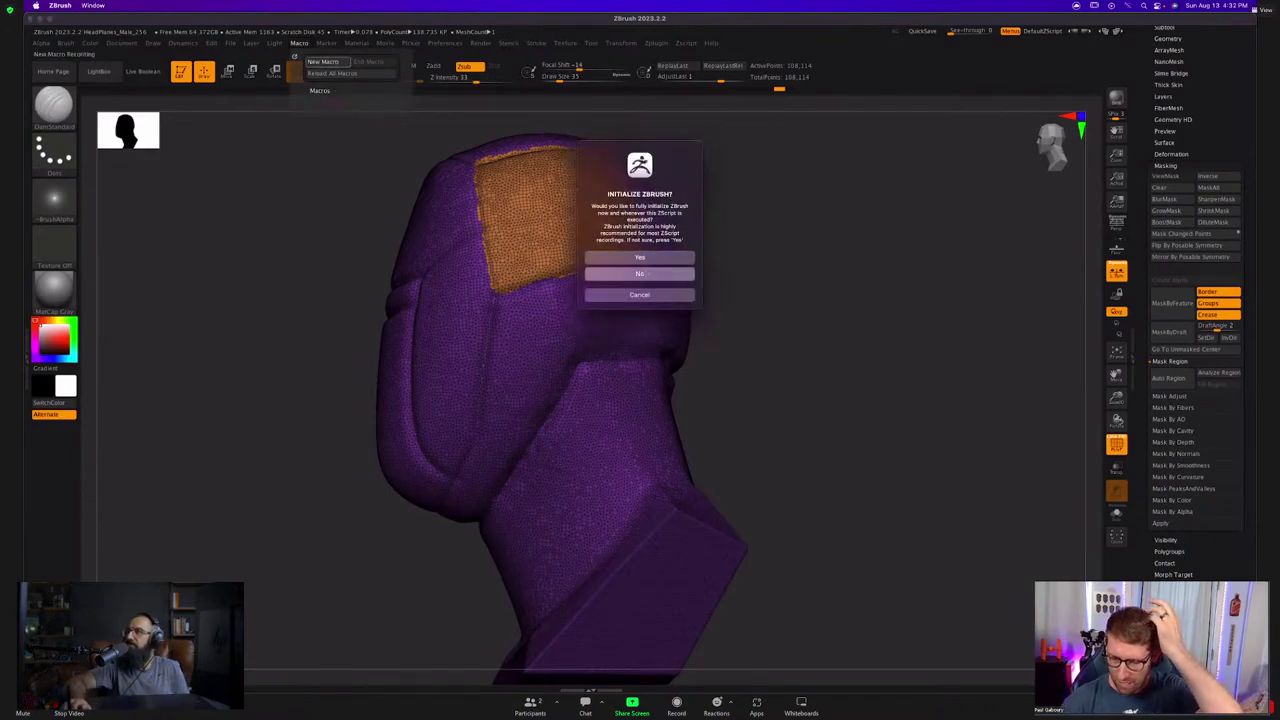
click(685, 275)
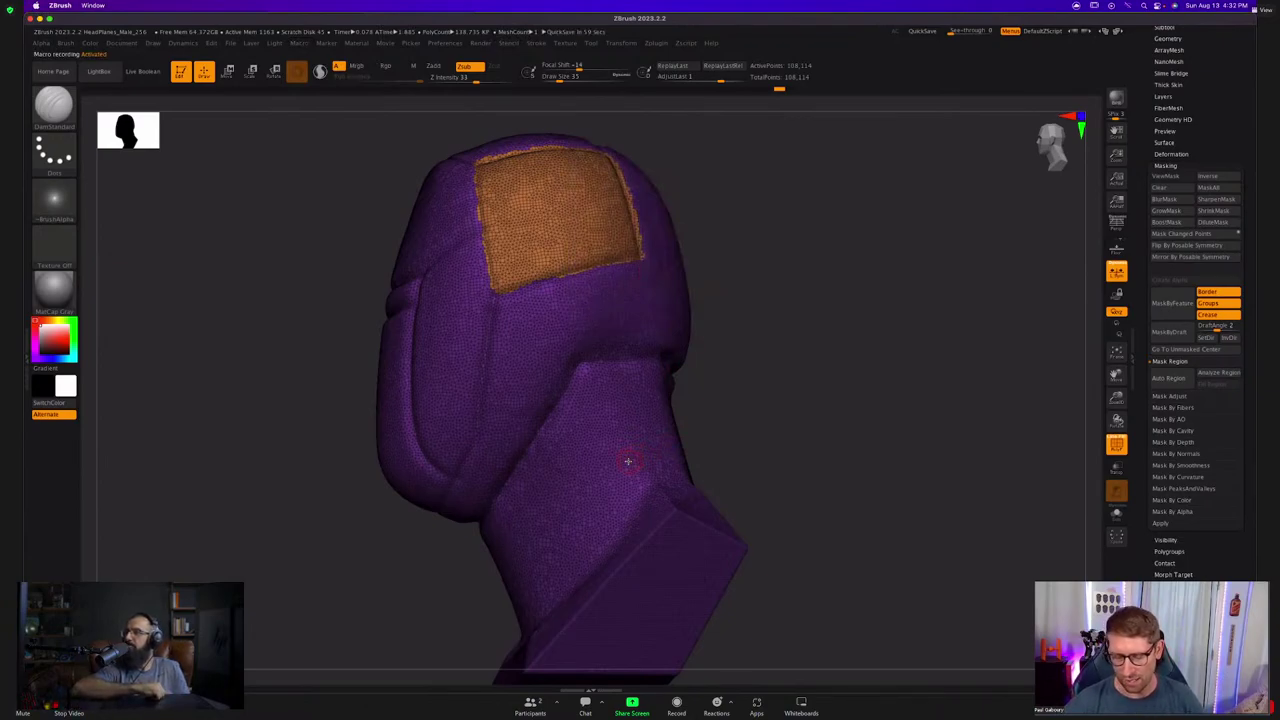
click(300, 44)
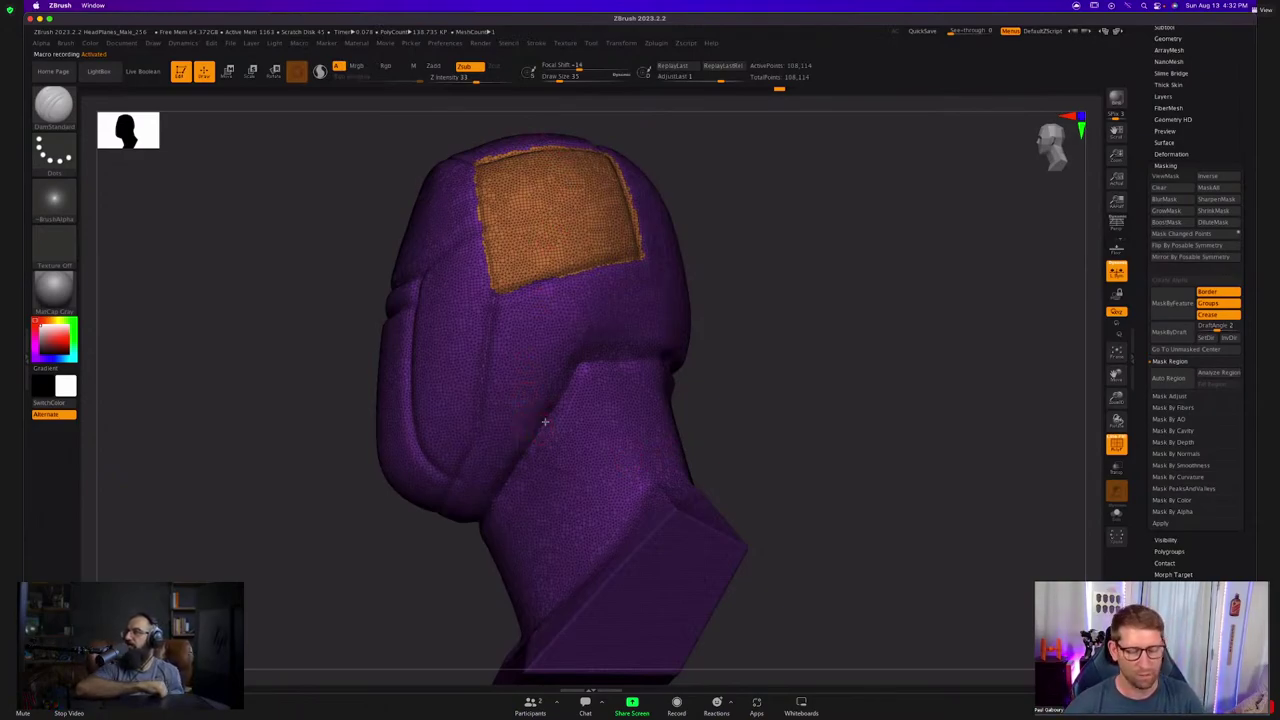
Paint a closed, angular mask outline on the side of the neck below the jaw.
mouse_move(553, 420)
alt+right_down()
mouse_move(558, 390)
mouse_move(574, 417)
mouse_move(571, 403)
alt+right_up()
key(alt)
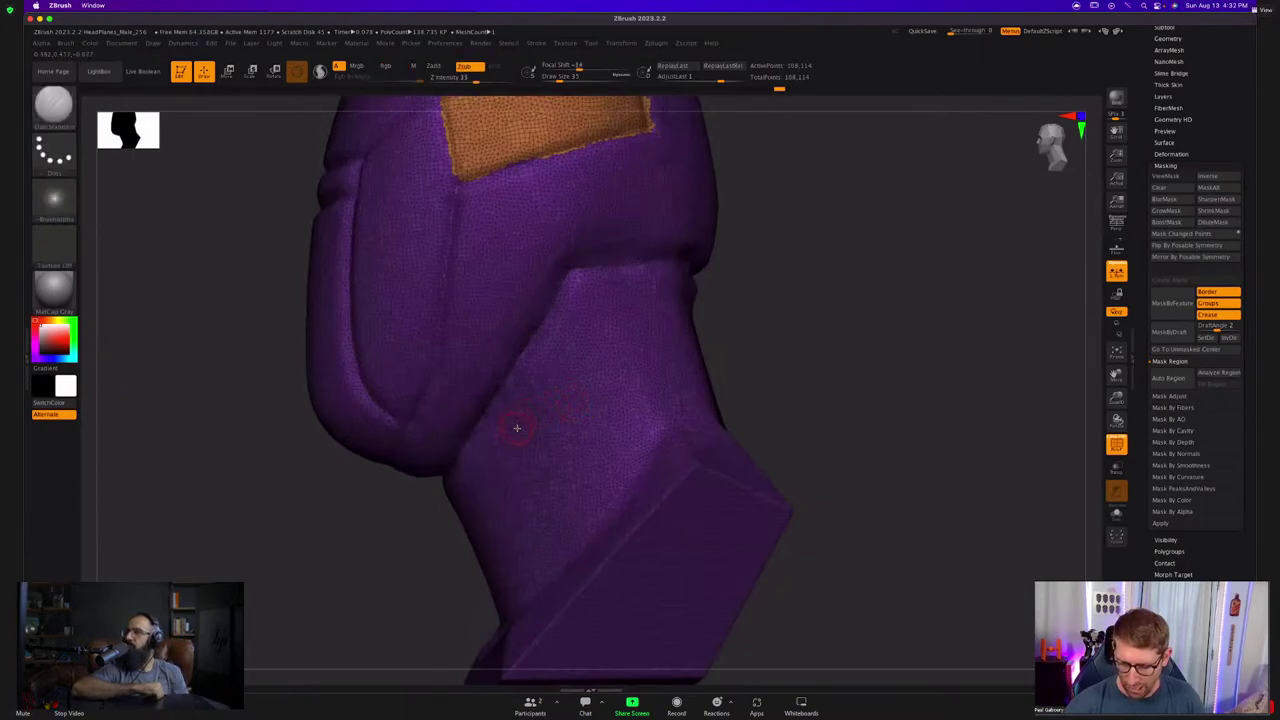
mouse_move(517, 428)
ctrl+mouse_down()
mouse_move(571, 286)
mouse_move(635, 288)
ctrl+mouse_up()
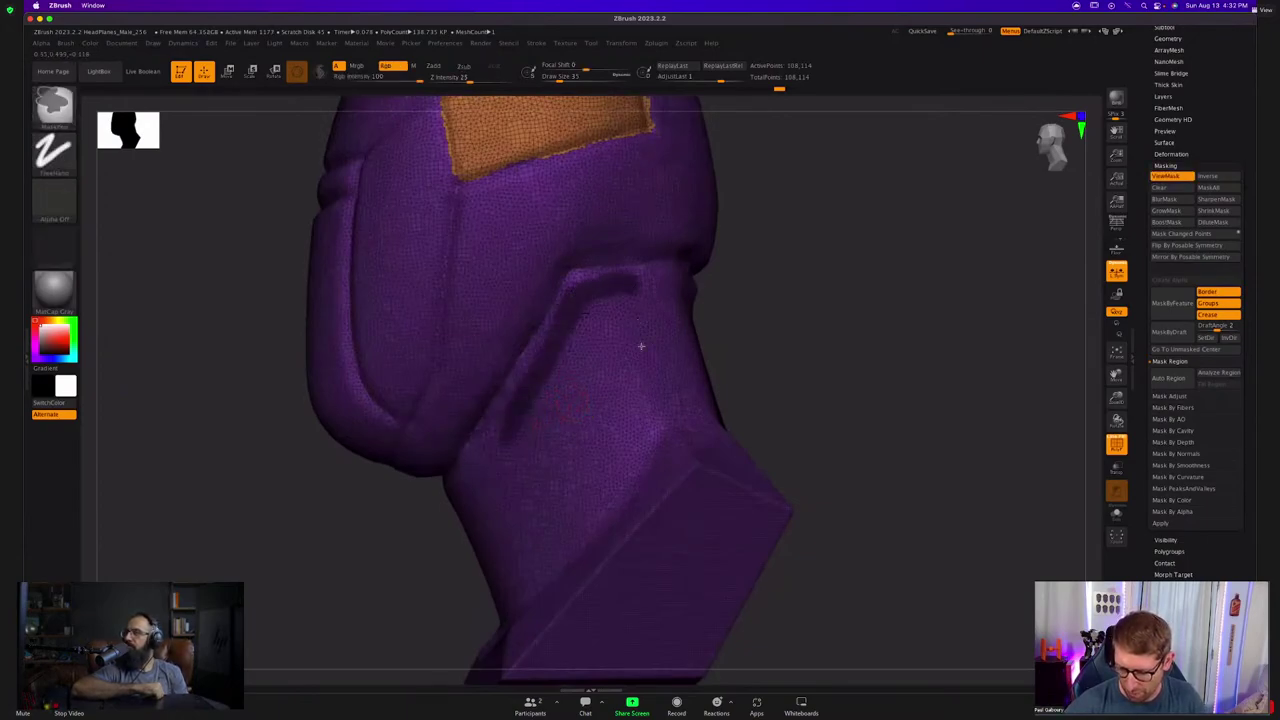
mouse_move(641, 346)
ctrl+mouse_down()
mouse_move(660, 430)
mouse_move(556, 555)
mouse_move(509, 440)
ctrl+mouse_up()
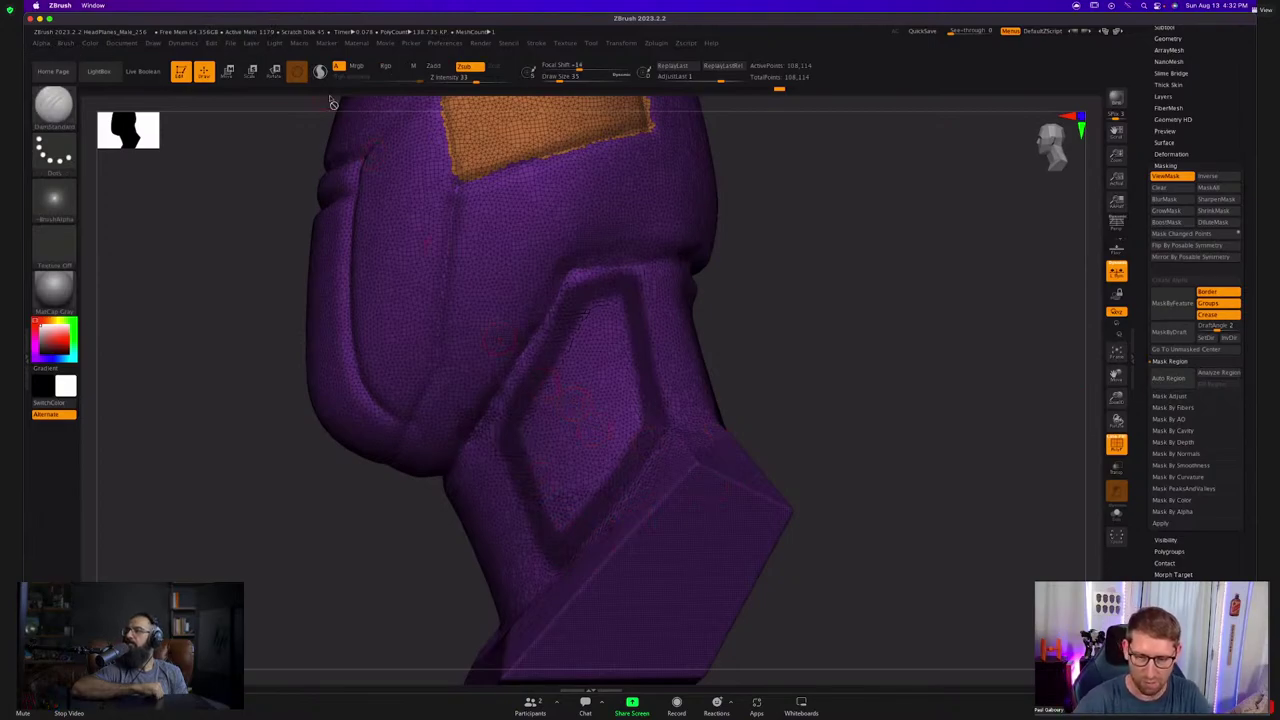
Start recording a new macro without initializing the program, and fill the neck outline with Auto Region.
click(299, 44)
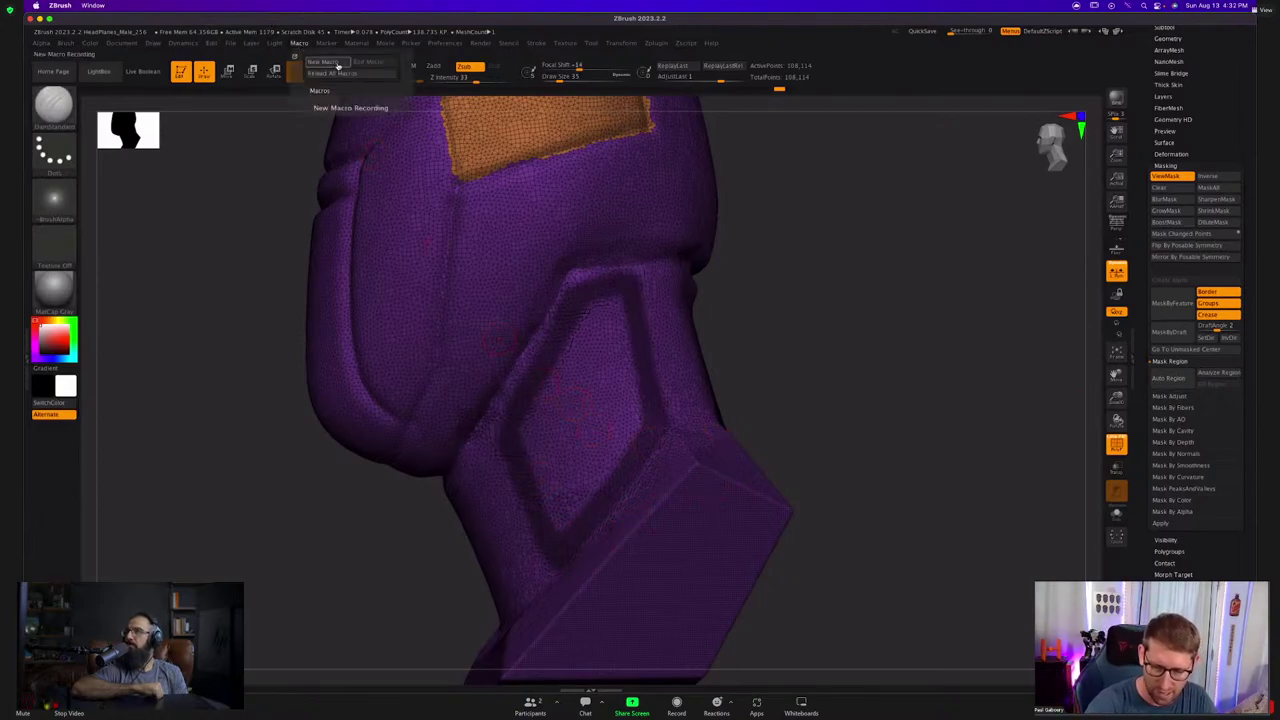
click(338, 64)
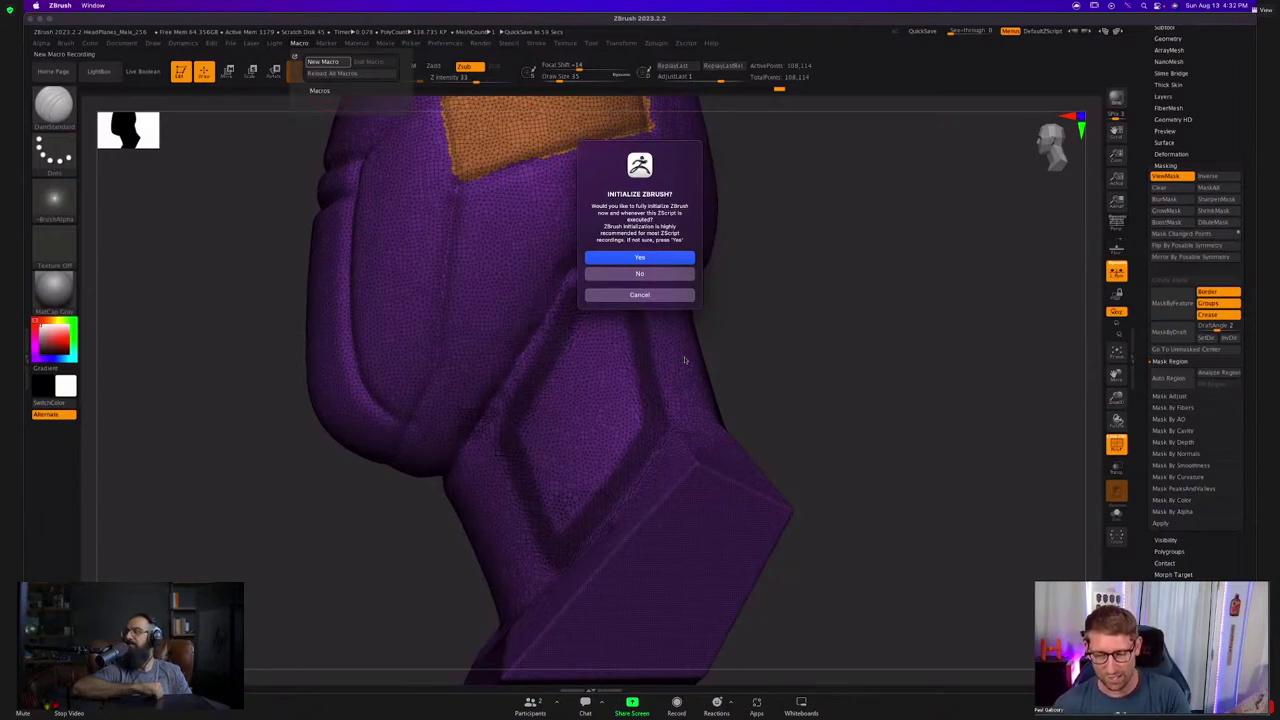
click(640, 274)
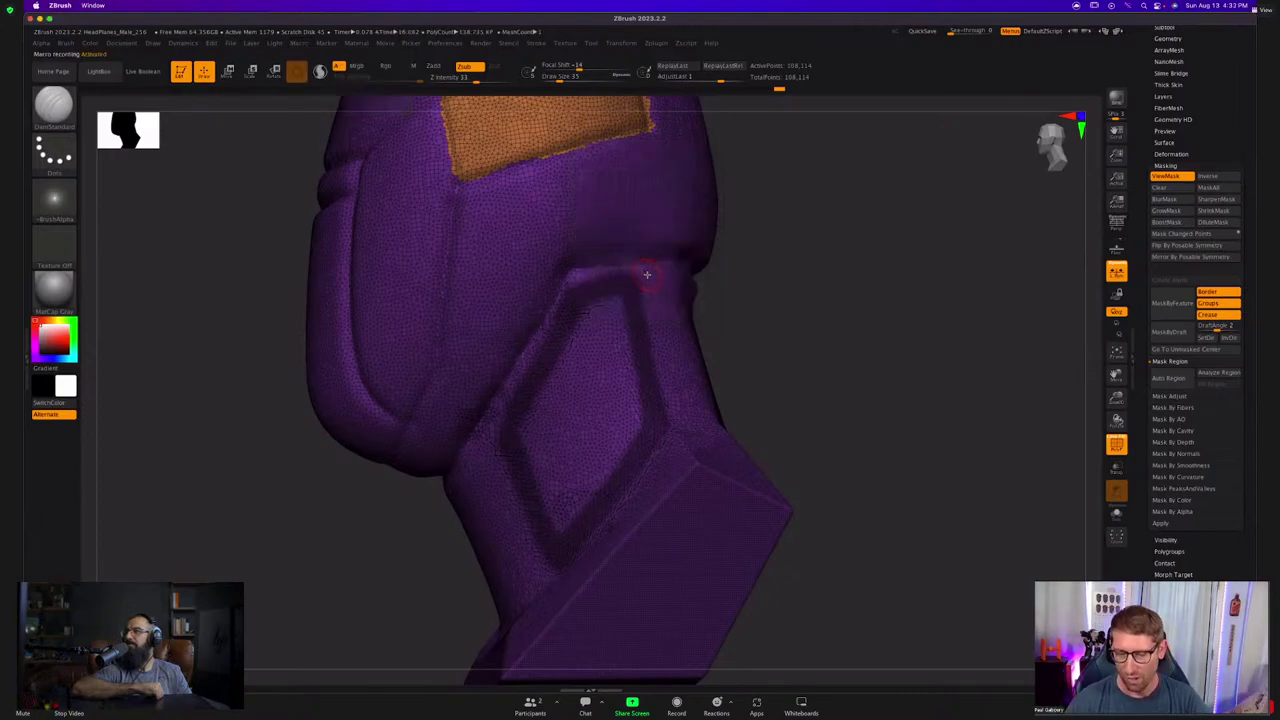
click(1170, 380)
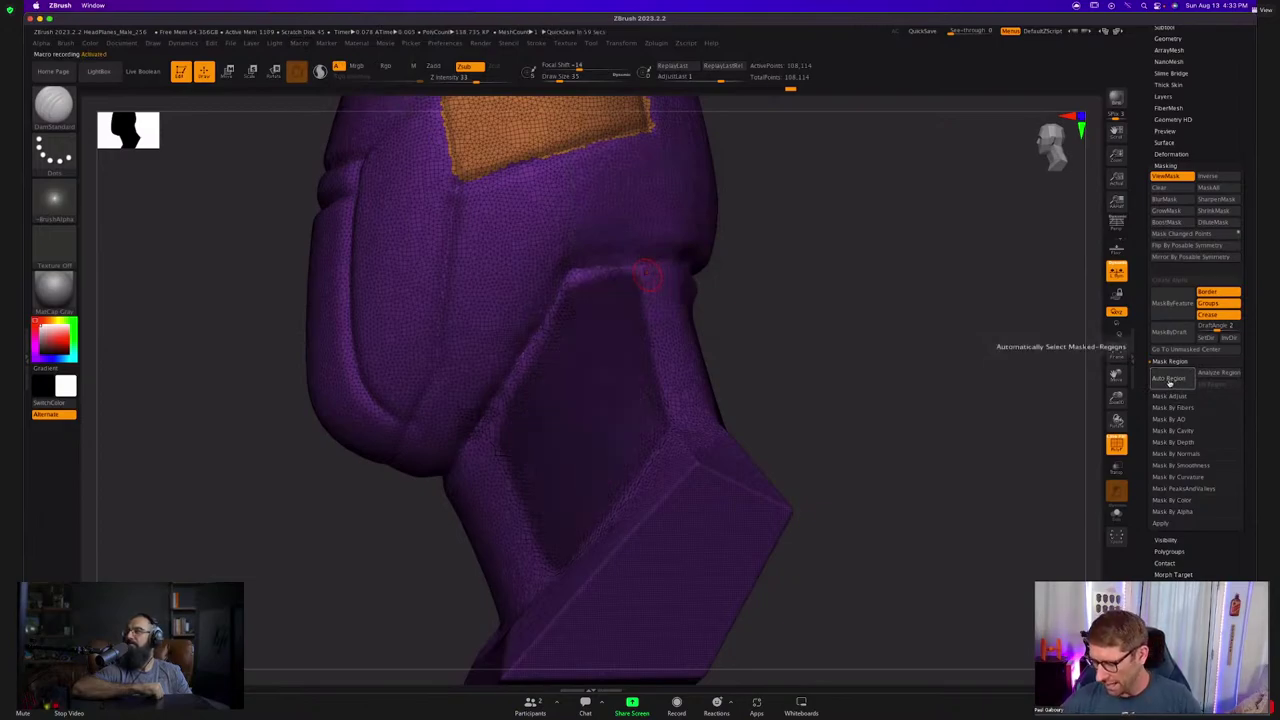
Turn the masked neck area into a polygroup with Group Masked and clear the mask.
scroll(1225, 523, down, 3)
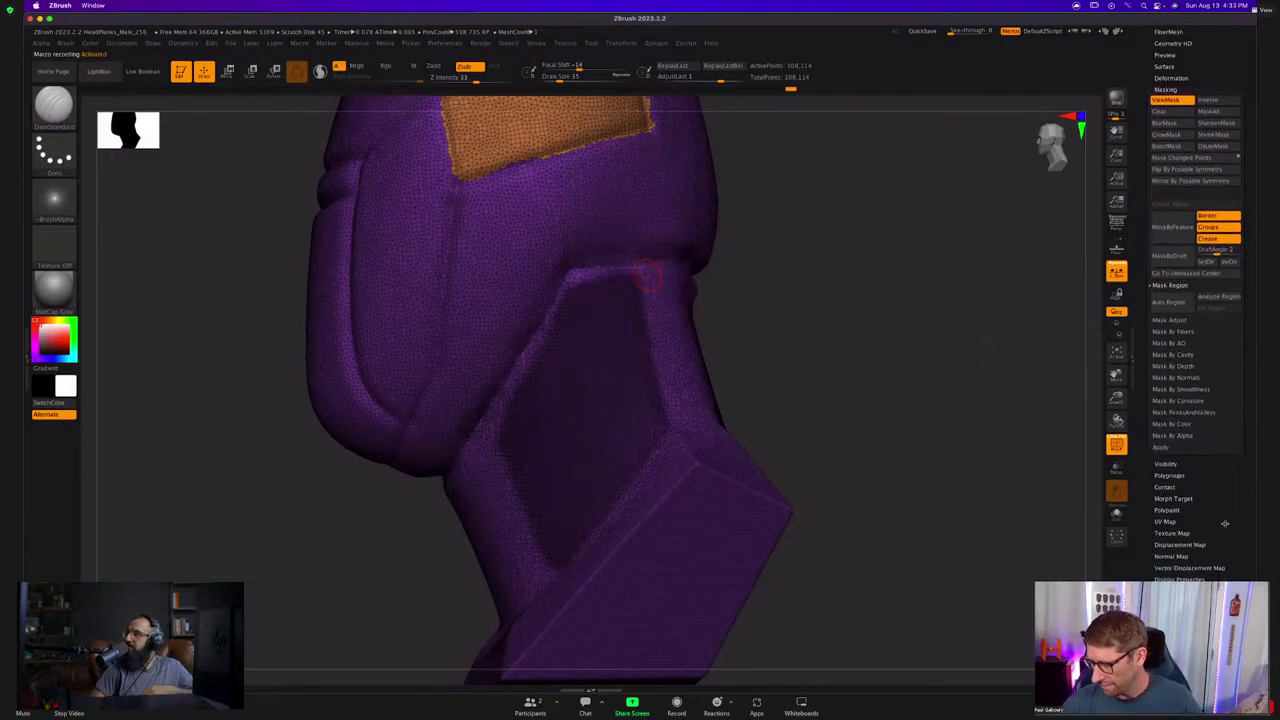
click(1169, 472)
drag(1245, 595, 1247, 531)
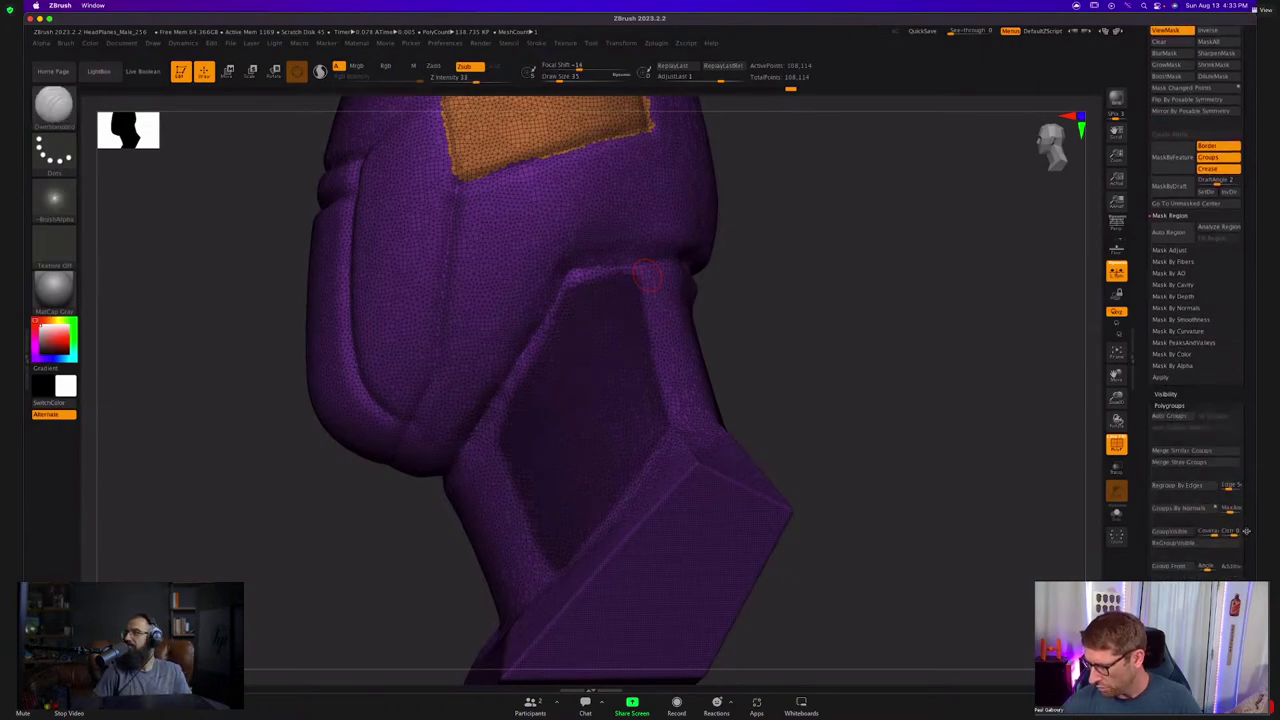
scroll(1246, 531, down, 4)
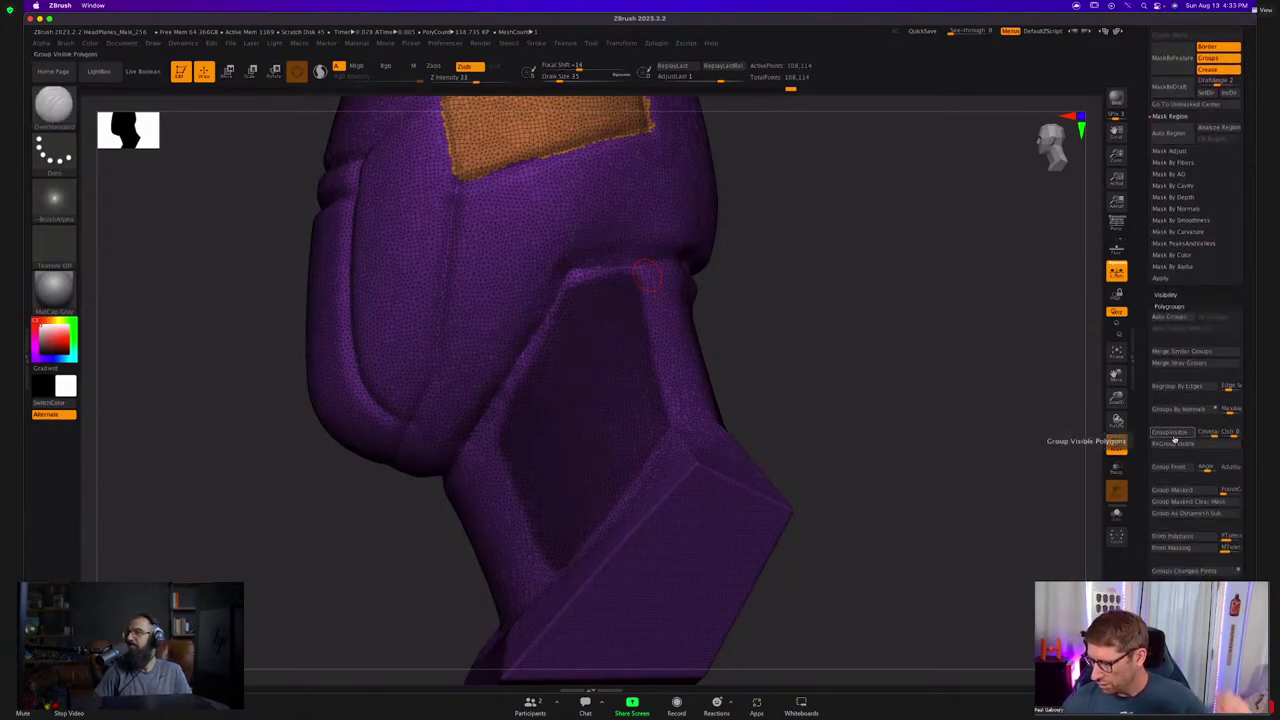
click(1183, 490)
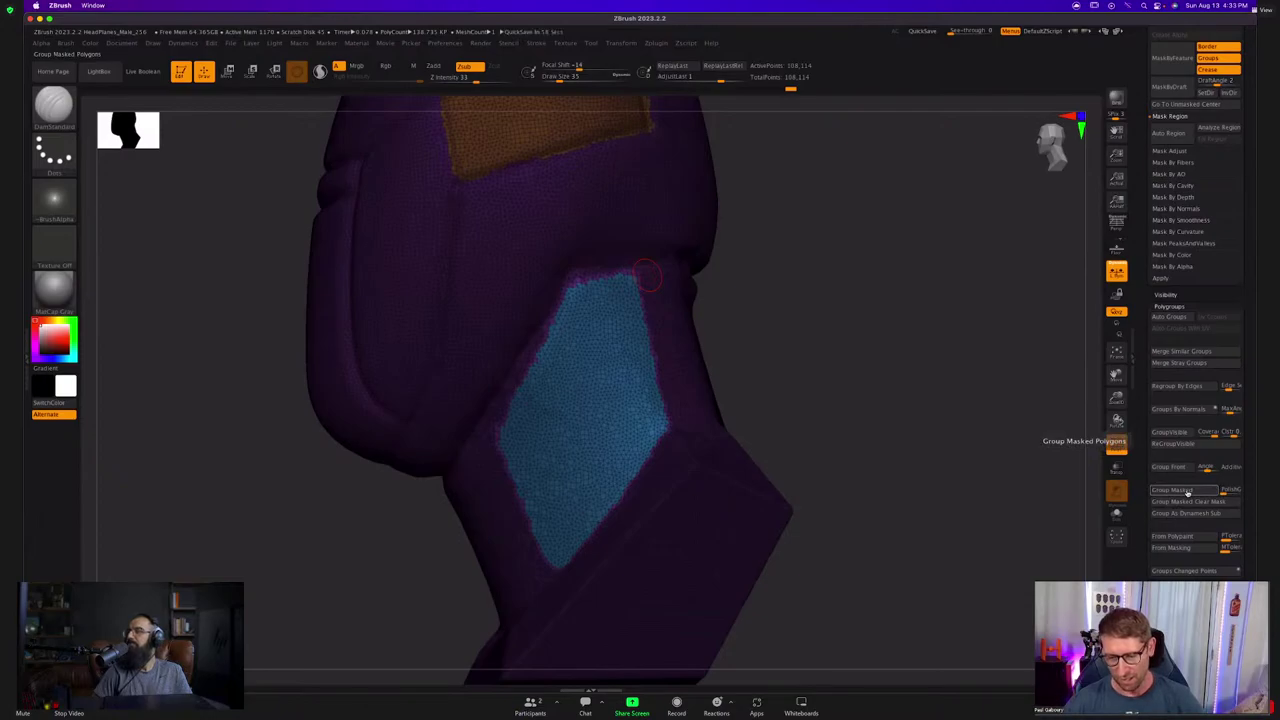
ctrl+click(840, 435)
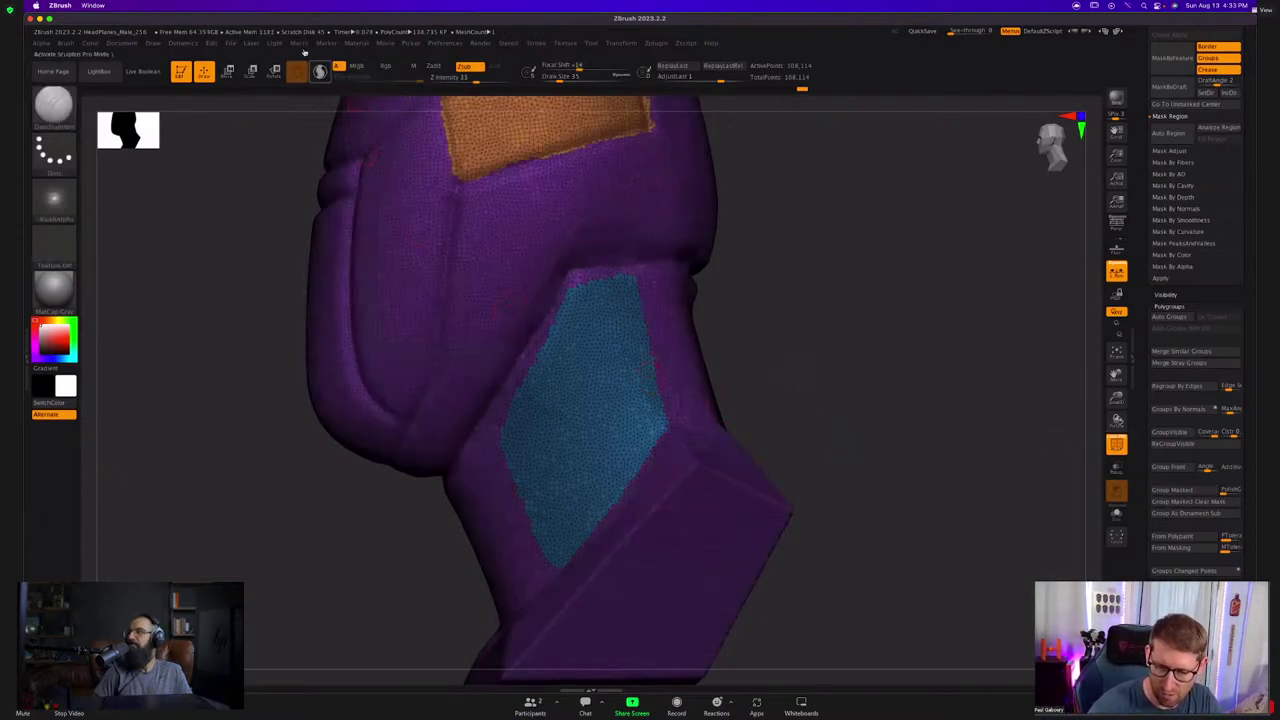
End the macro recording and choose the Misc folder inside Maxon ZBrush 2023 > ZStartup > Macros as its save location.
click(299, 43)
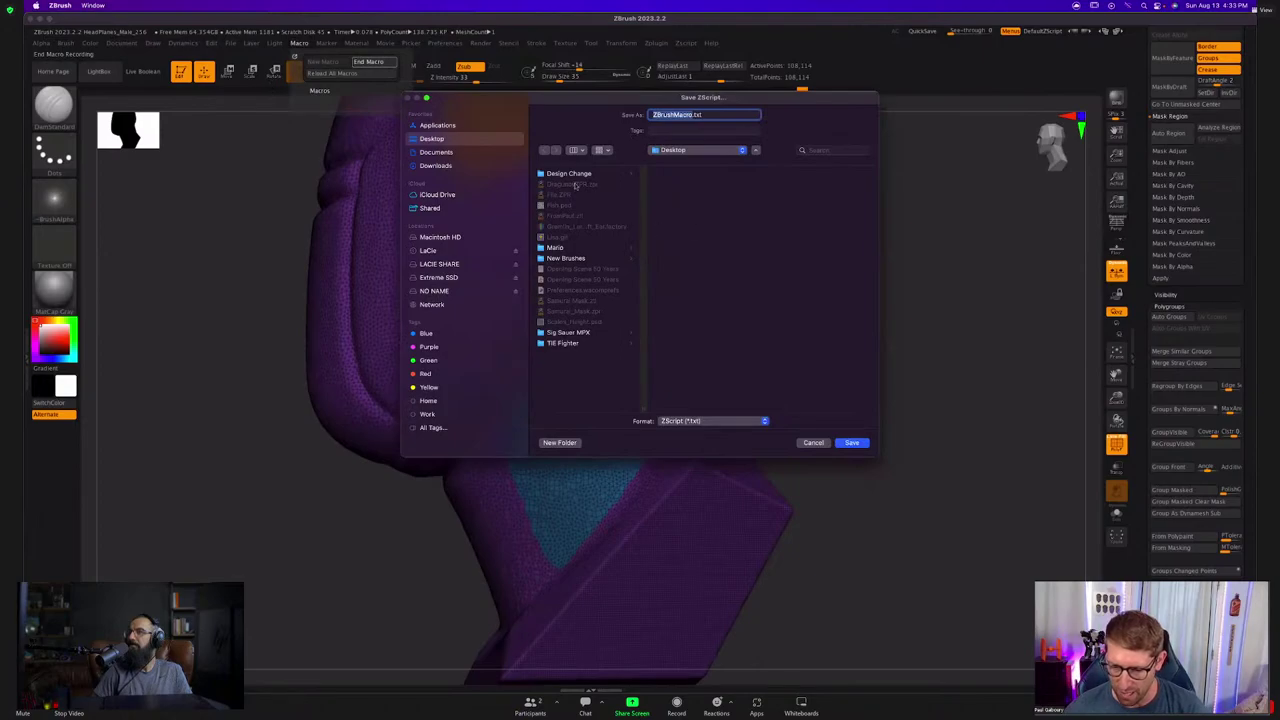
click(466, 128)
scroll(587, 252, down, 5)
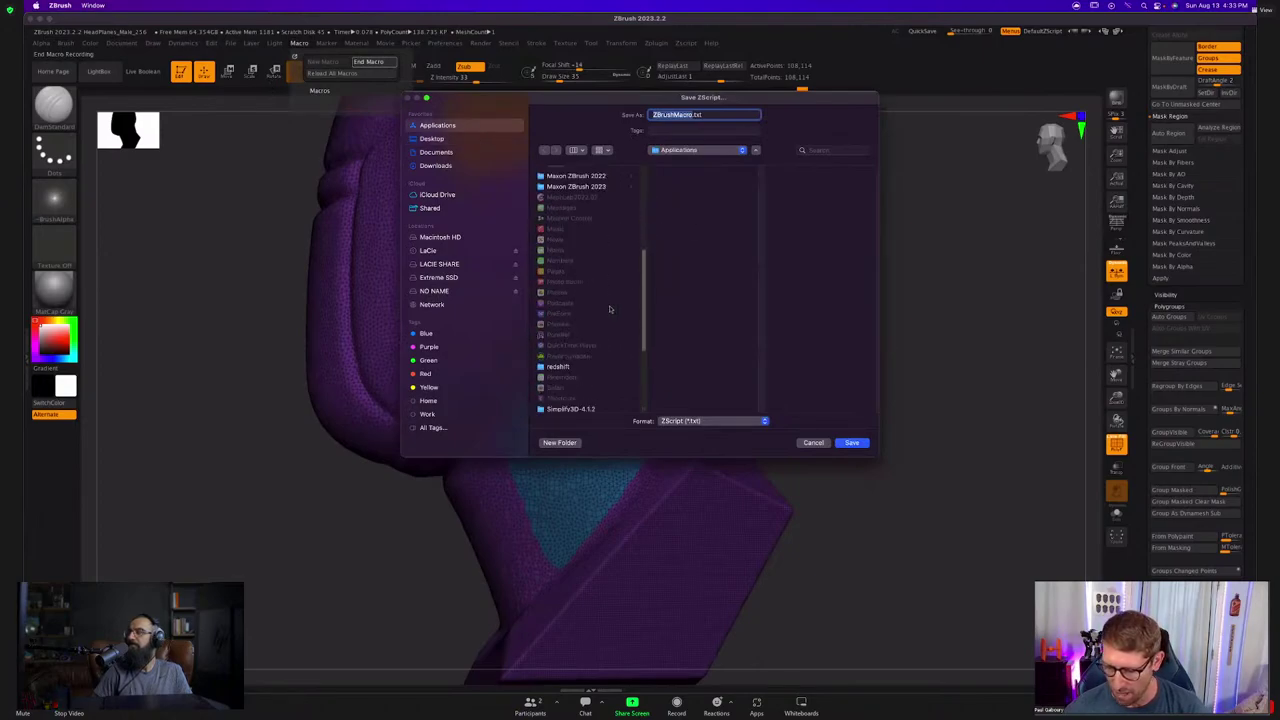
click(588, 237)
scroll(705, 330, down, 3)
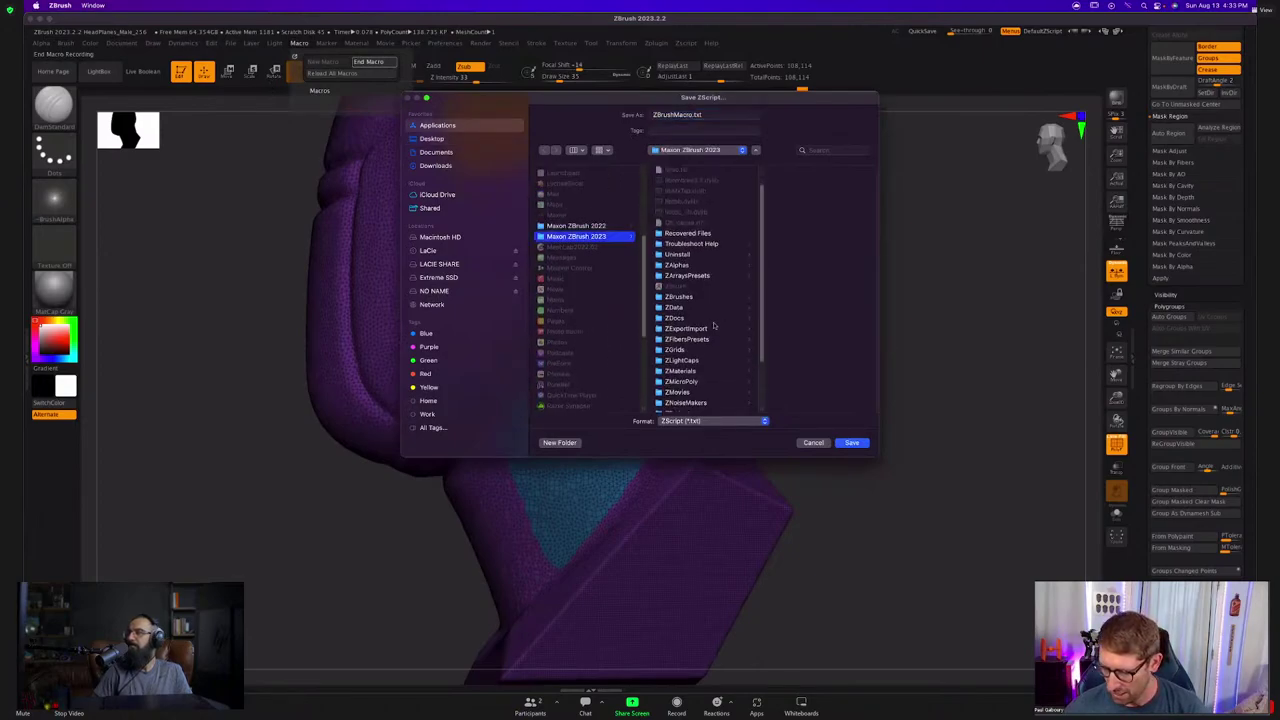
click(700, 372)
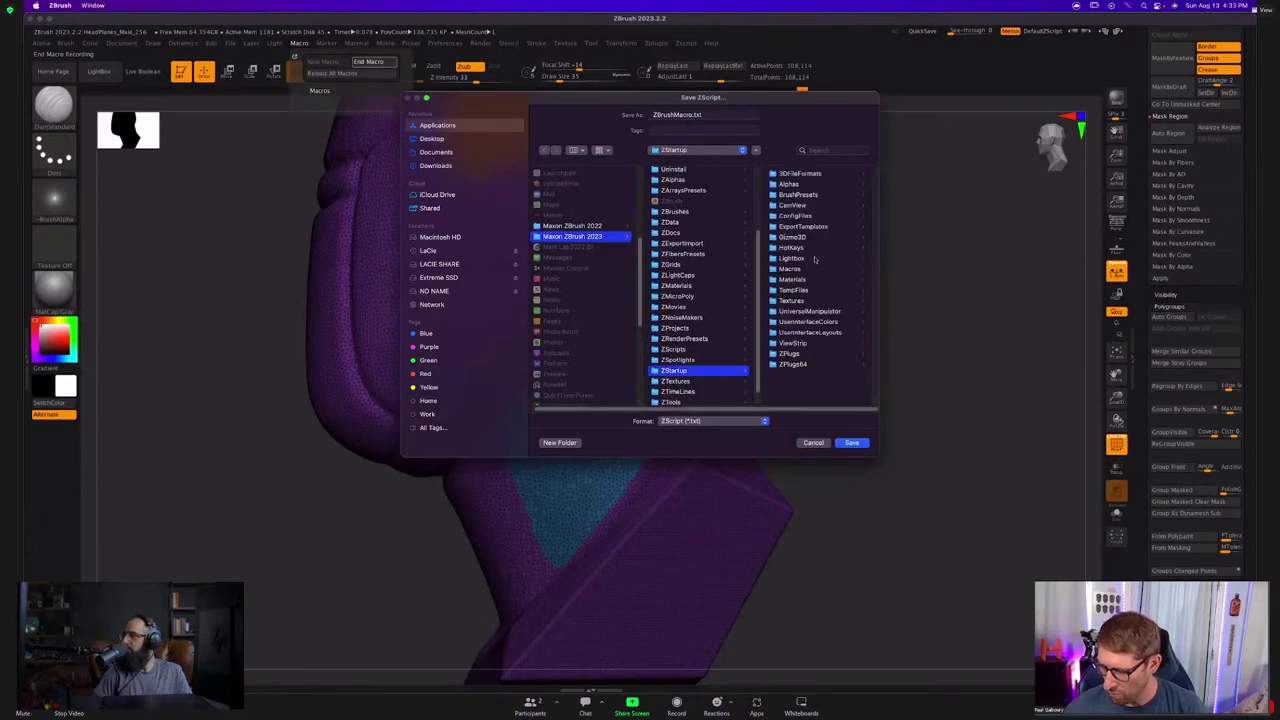
click(790, 269)
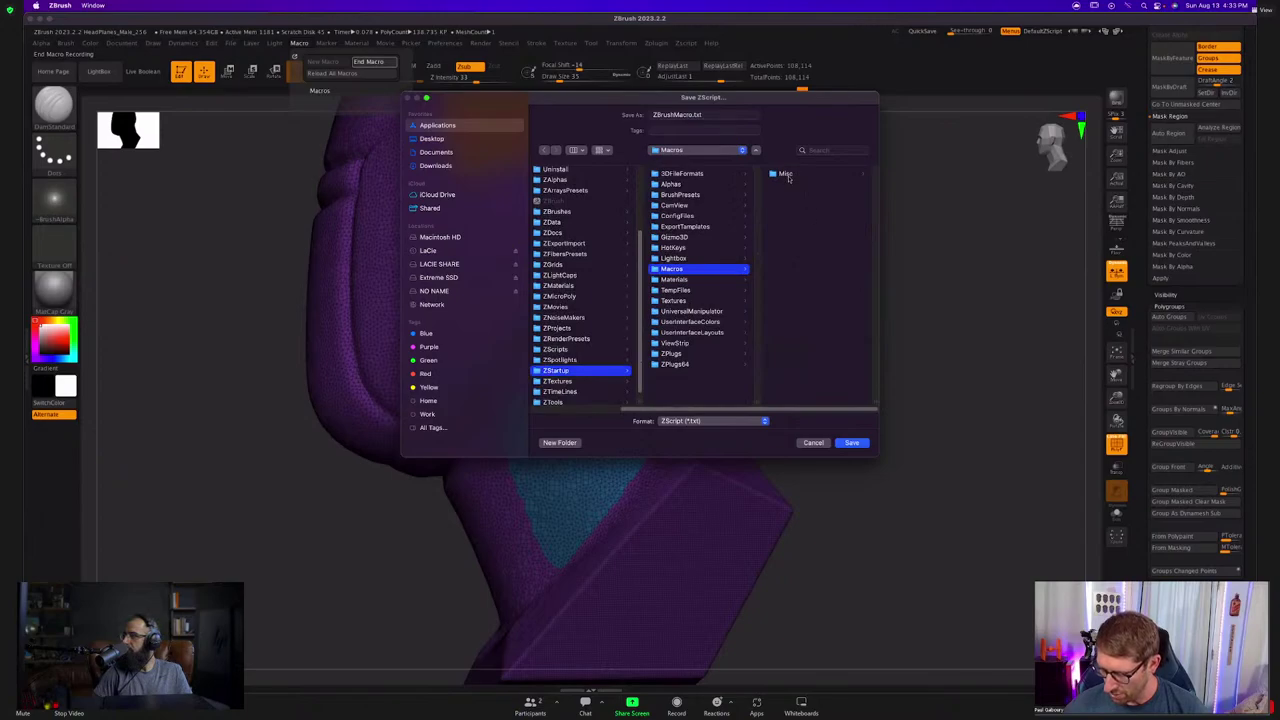
click(786, 174)
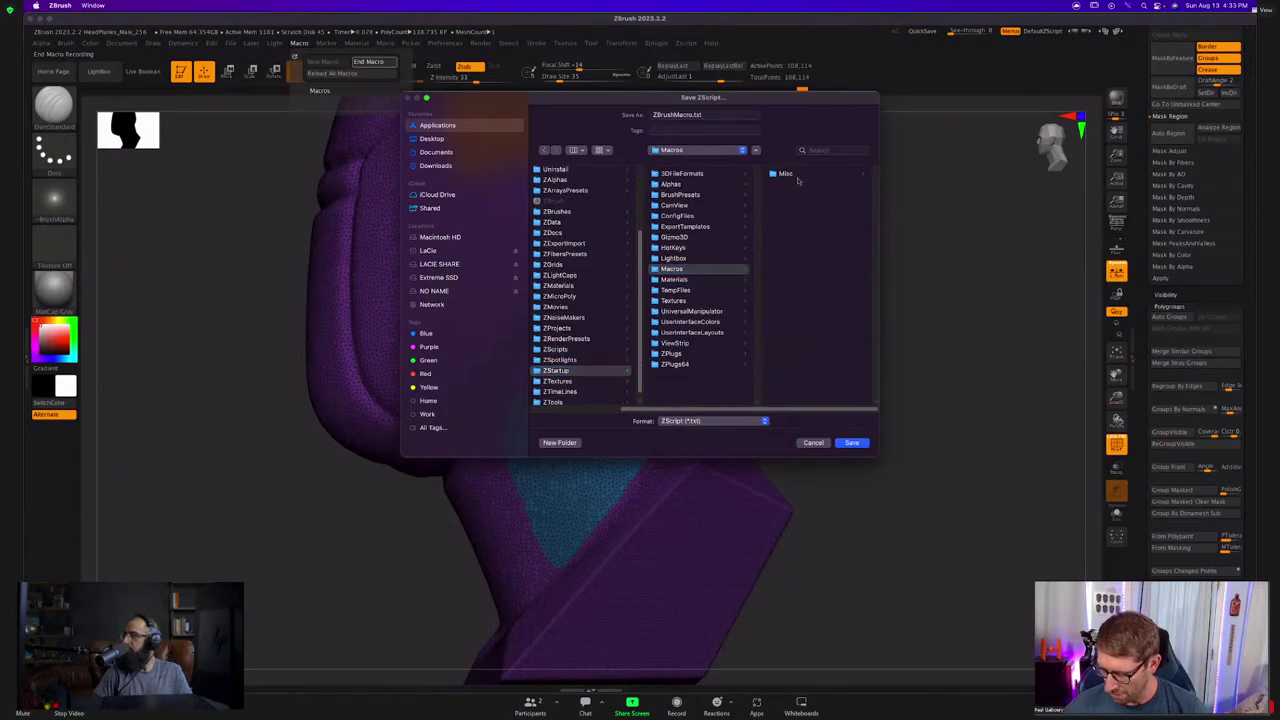
Save the macro as AutoPG.txt, declining to store the material index as a separate image channel.
click(678, 114)
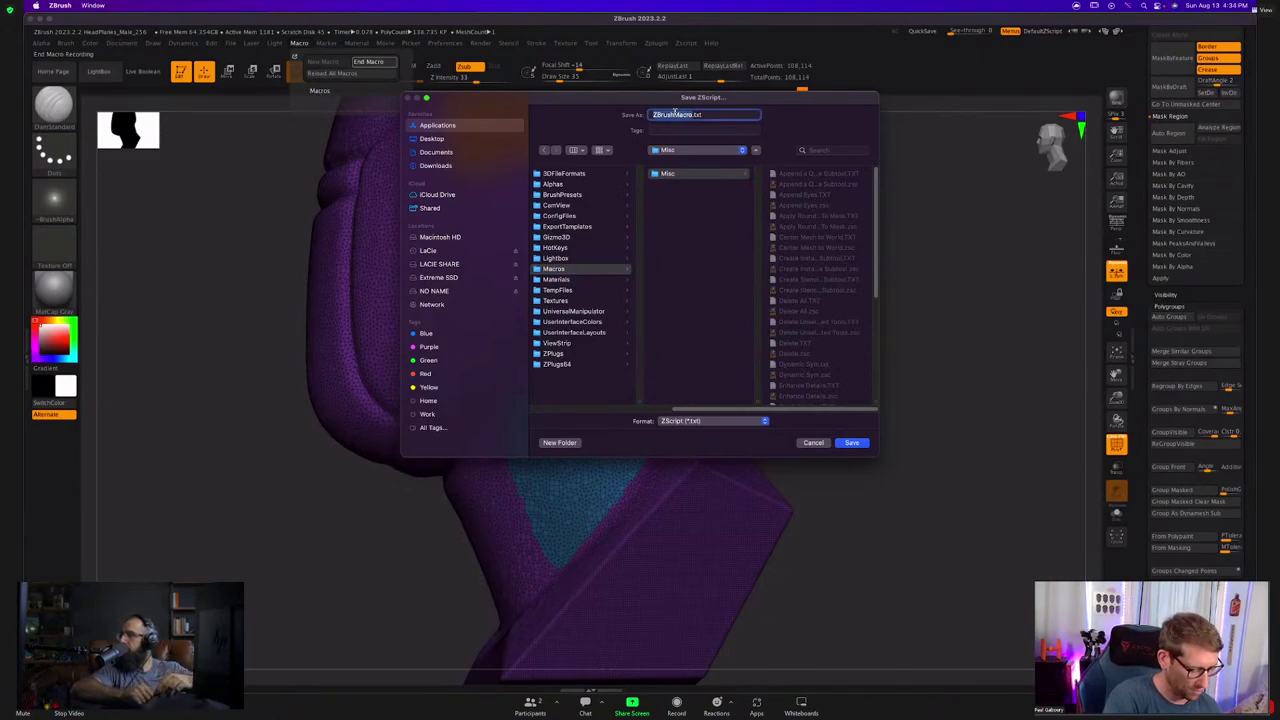
text(AutoPG)
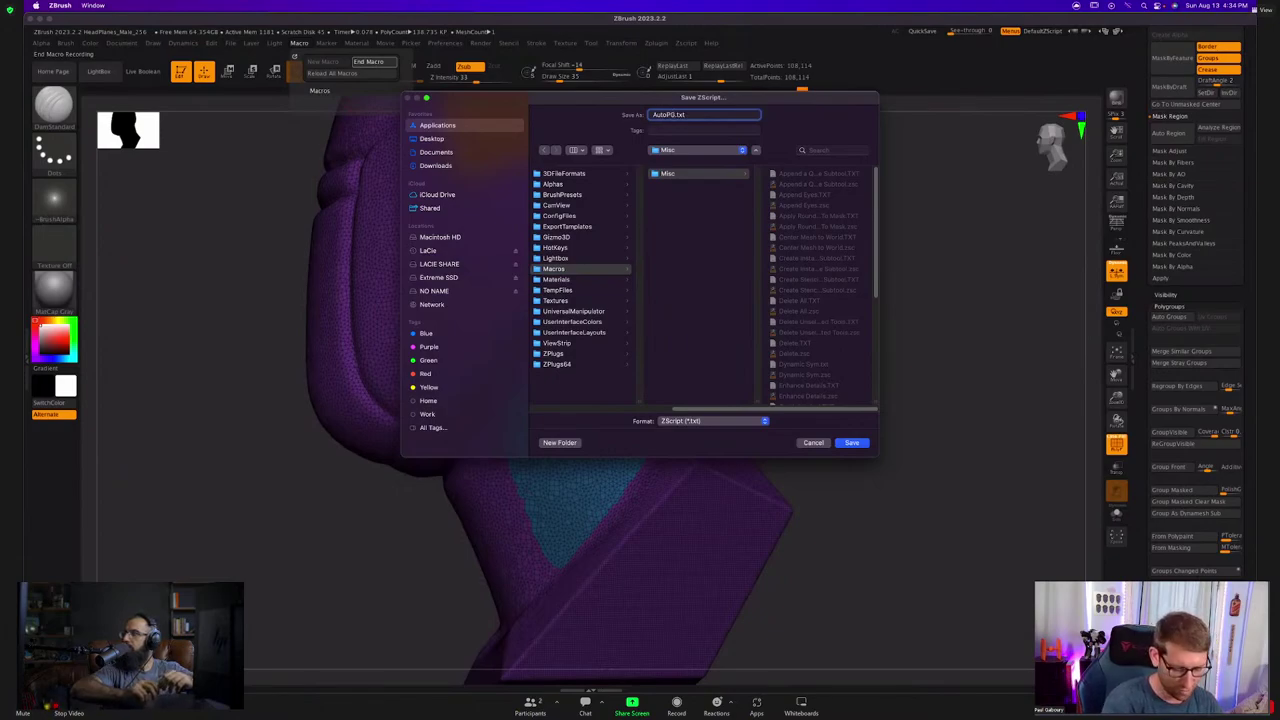
key(Return)
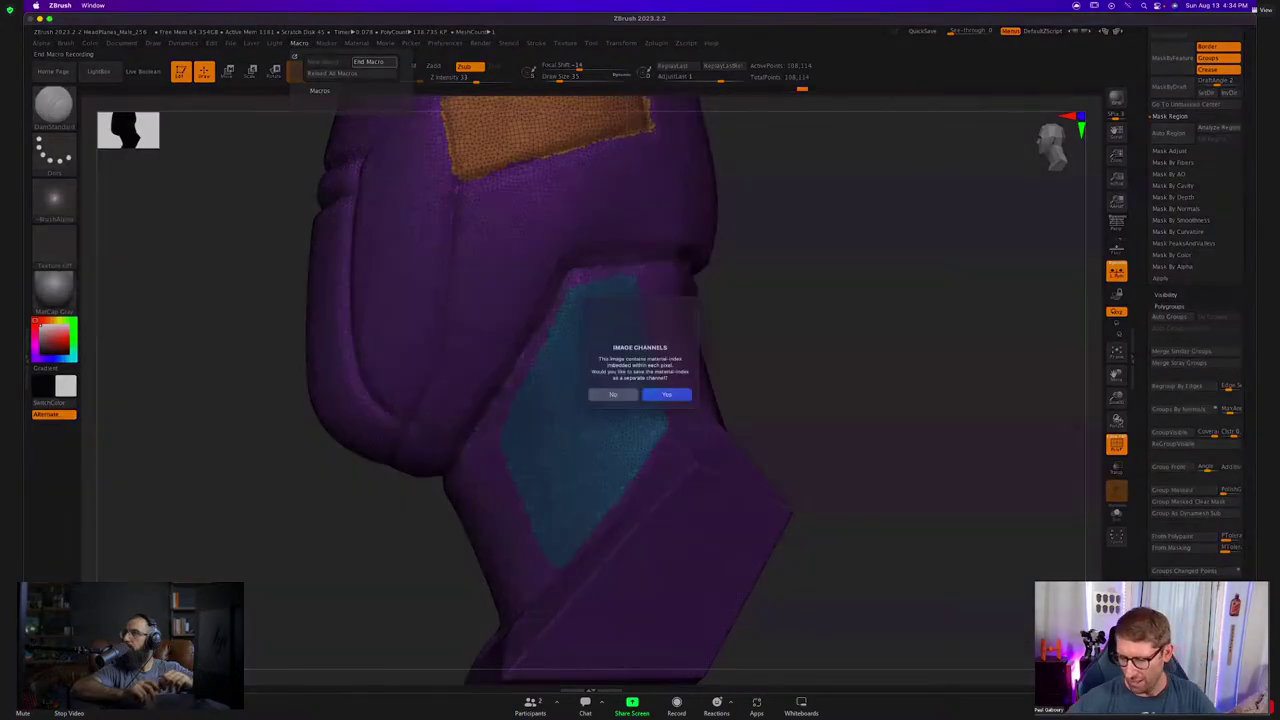
click(624, 400)
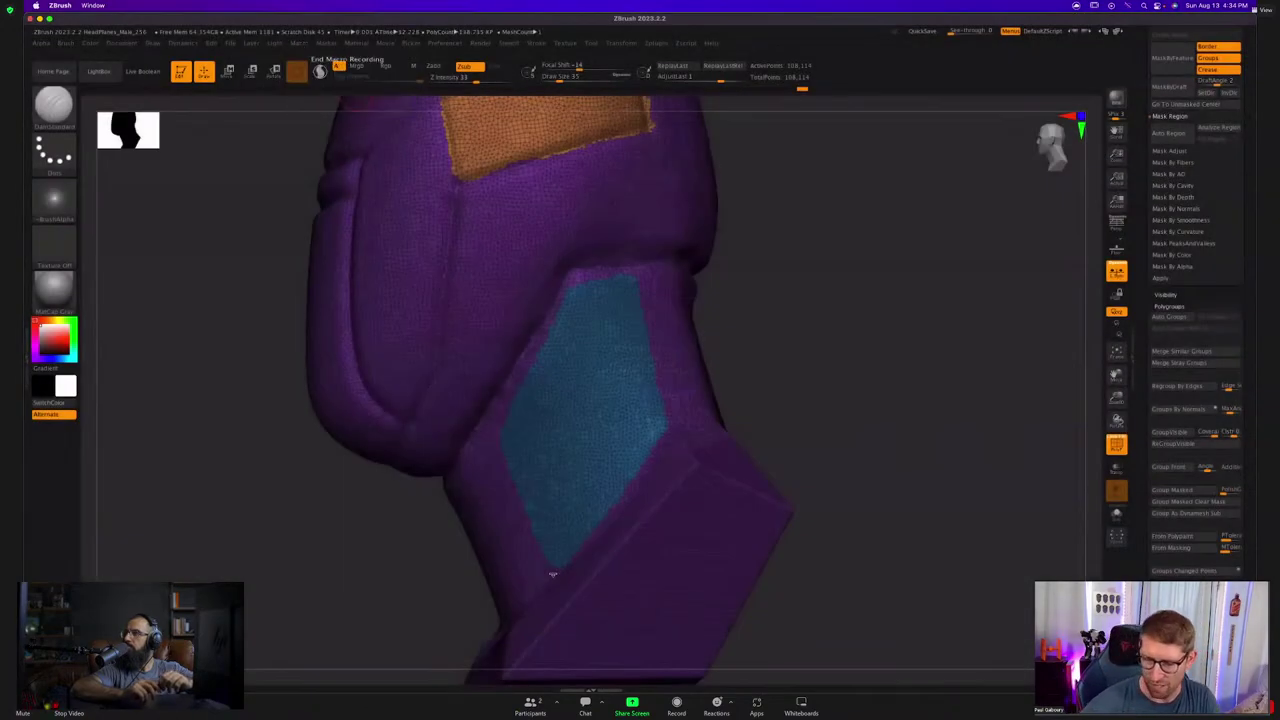
Run the AutoPG macro on a closed mask outline on the jaw above the neck polygroup.
click(299, 44)
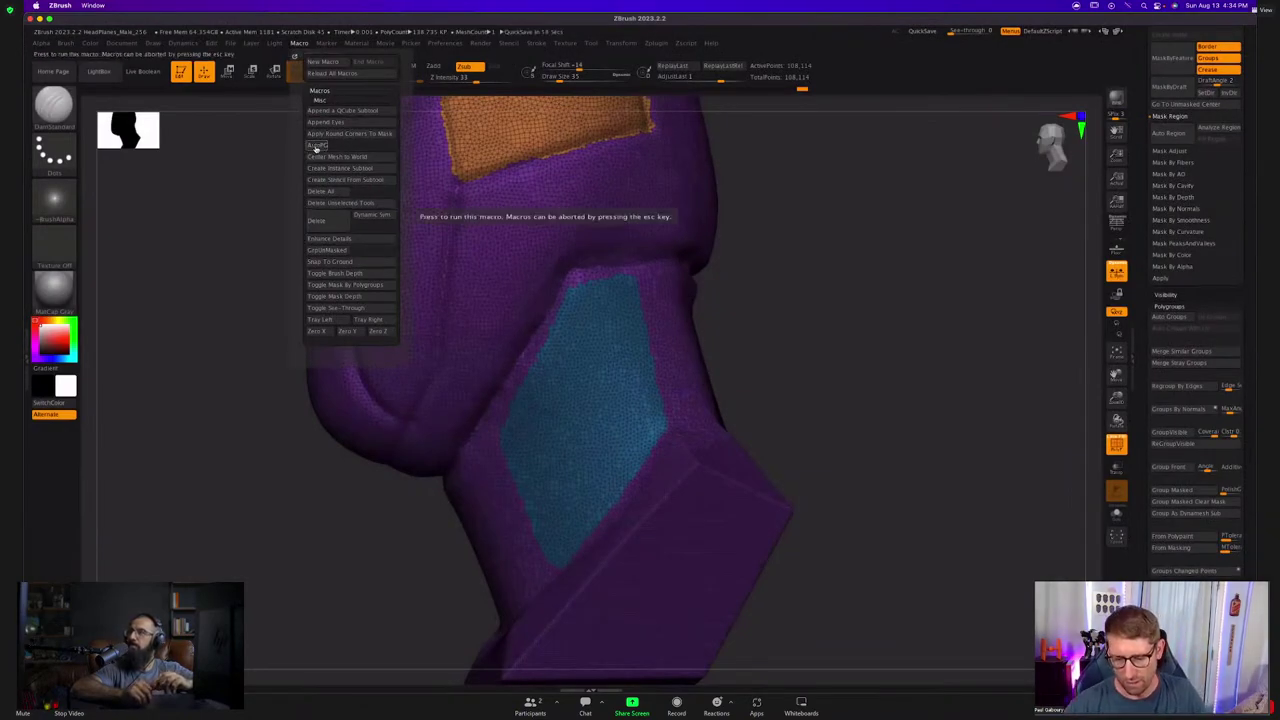
click(315, 148)
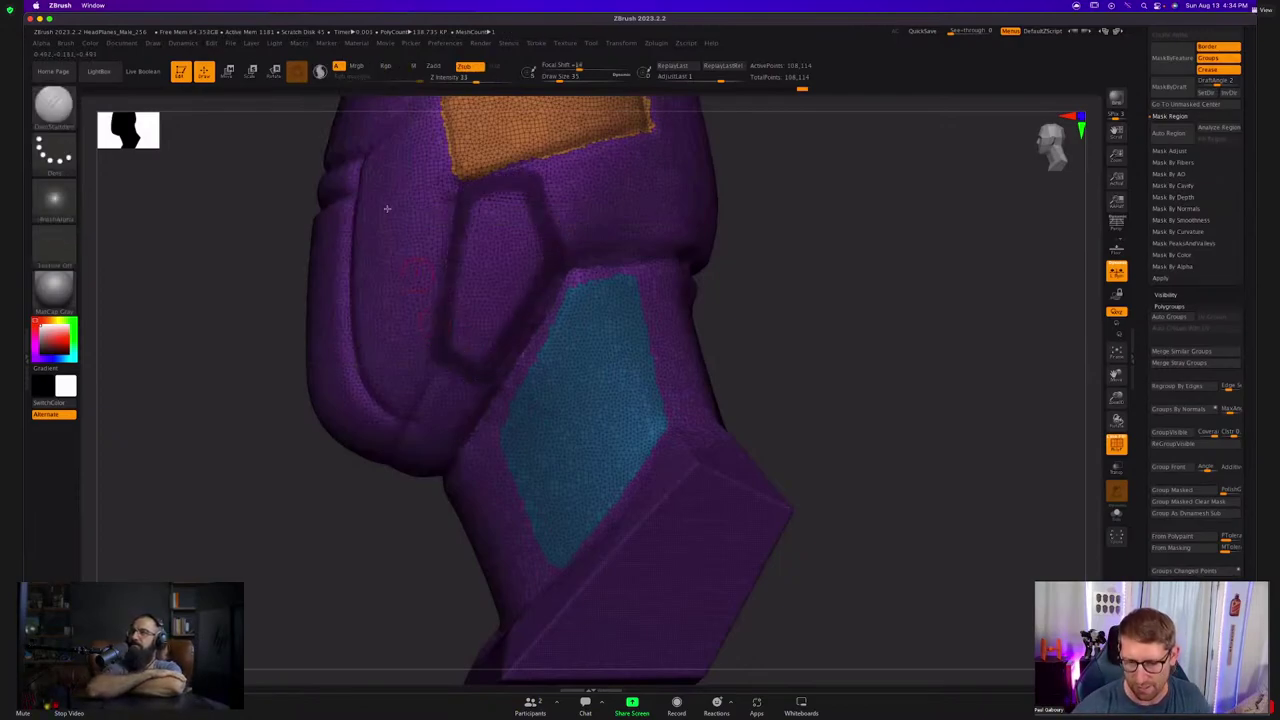
click(297, 44)
click(318, 147)
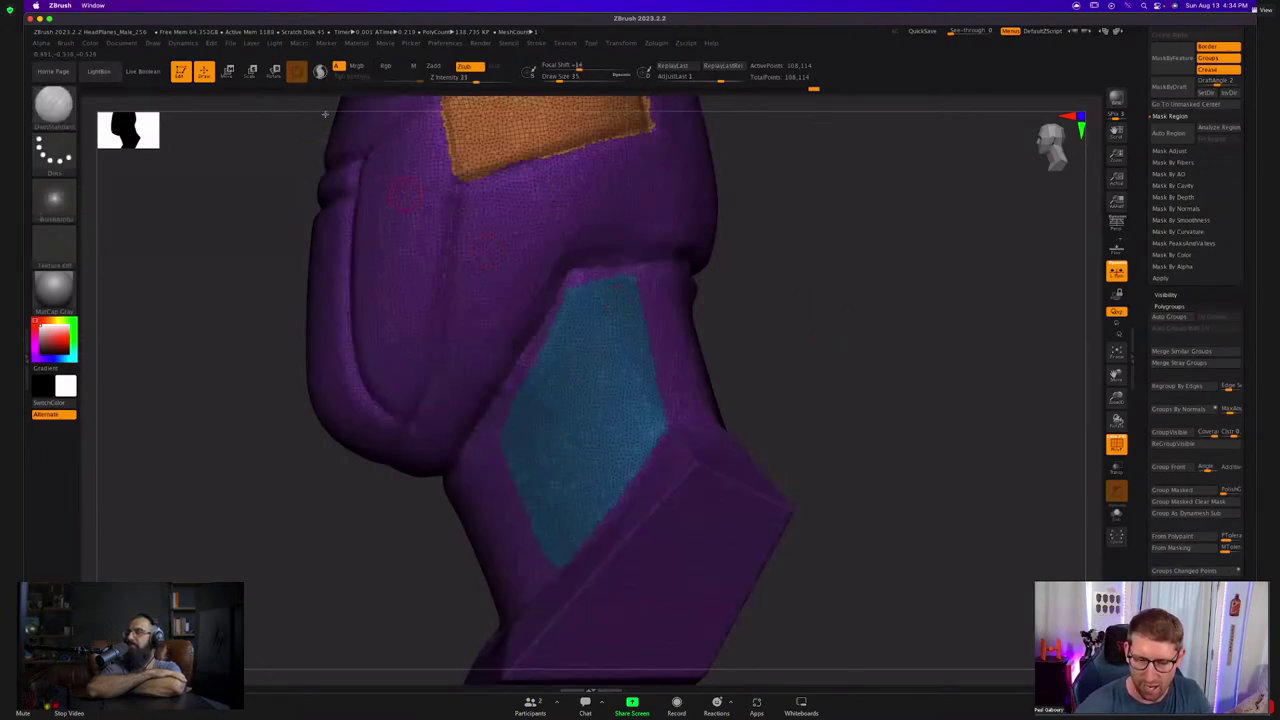
Assign Ctrl+W as the custom hotkey for the AutoPG macro, reassigning it from its existing interface item.
click(299, 43)
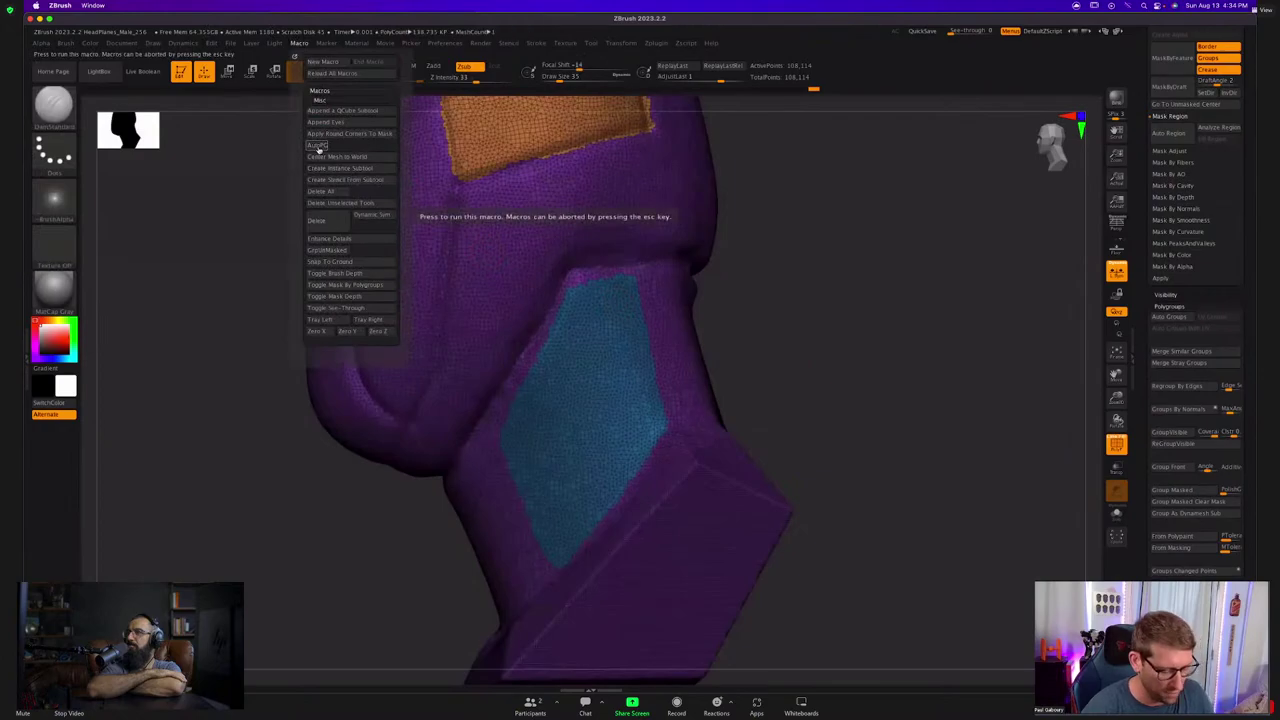
click(318, 146)
ctrl+alt+click(319, 148)
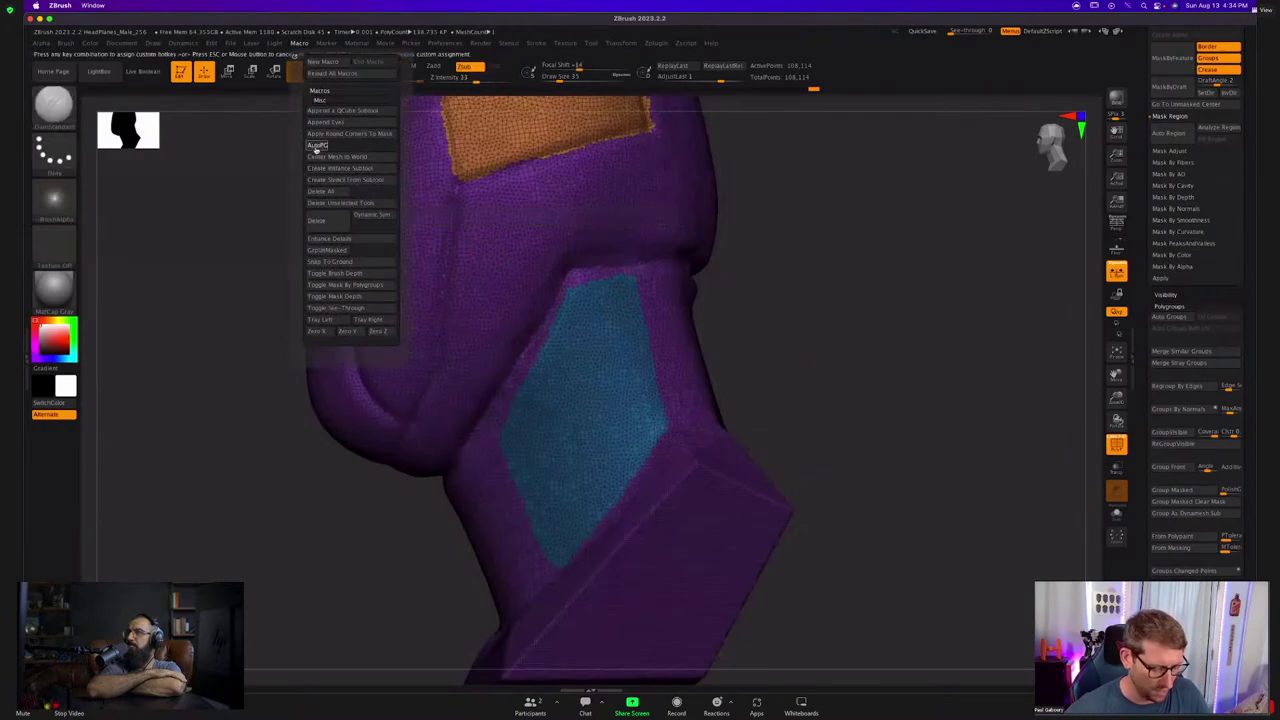
key(ctrl+w)
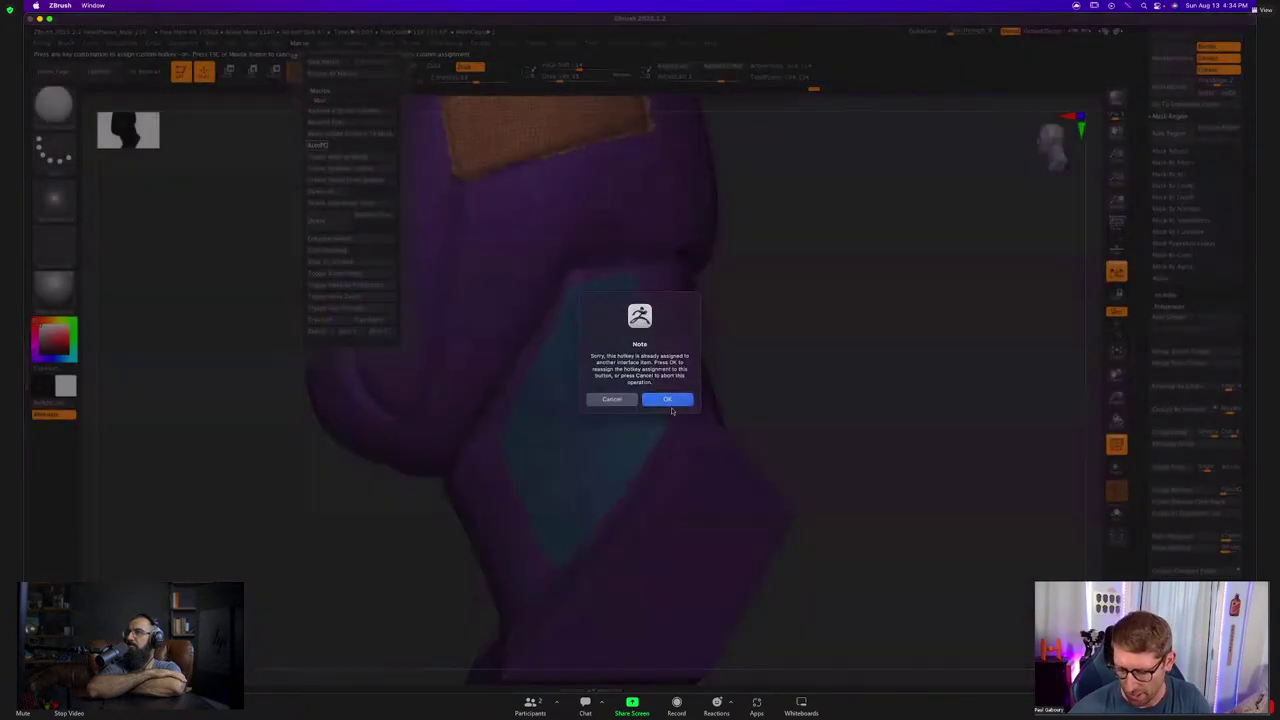
click(669, 401)
click(299, 43)
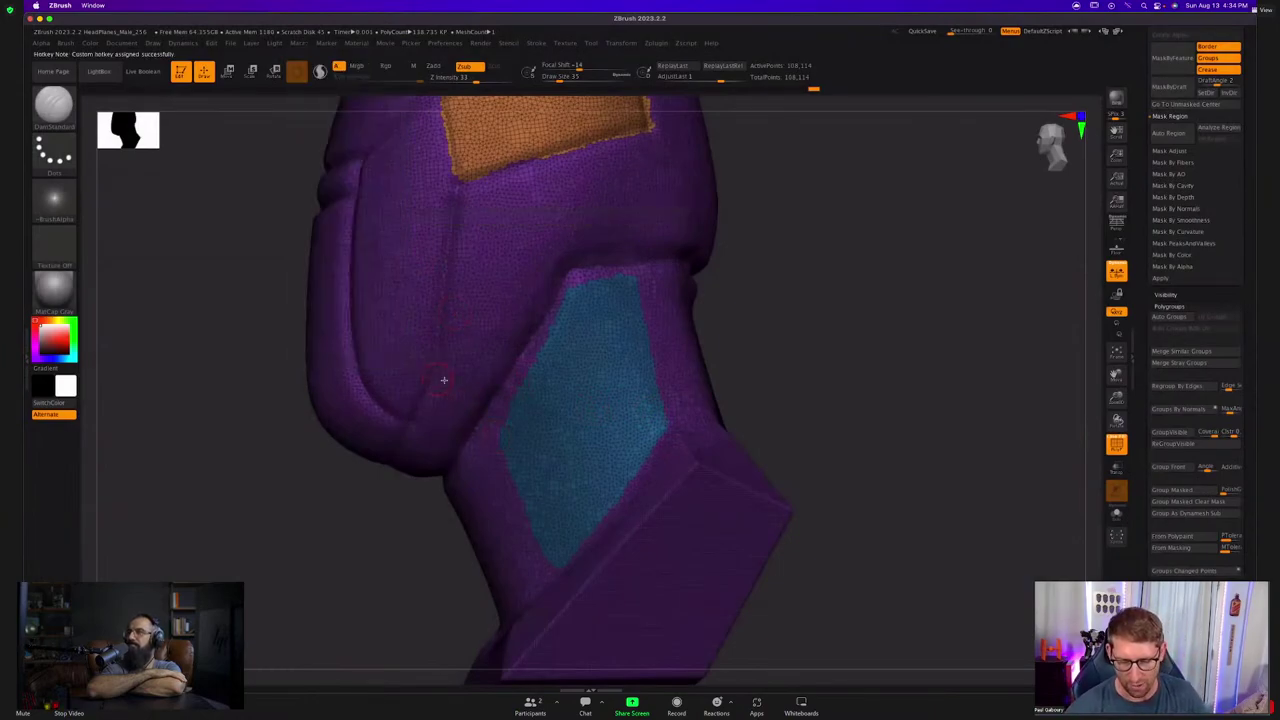
Outline the long side panel of the face with a closed mask and run the AutoPG macro on it.
right_drag(443, 378, 393, 232)
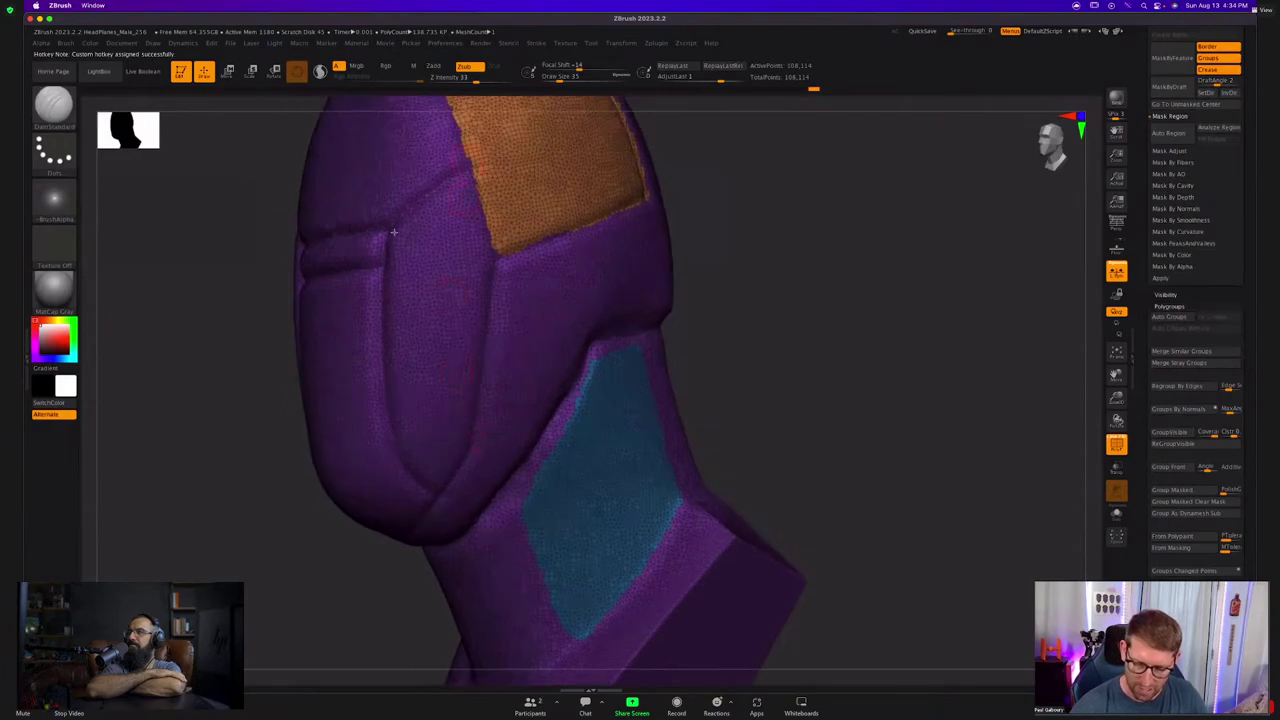
mouse_move(428, 491)
shift+mouse_down()
mouse_move(397, 431)
mouse_move(386, 323)
mouse_move(401, 220)
mouse_move(460, 170)
mouse_move(500, 252)
mouse_move(470, 447)
mouse_move(438, 491)
shift+mouse_up()
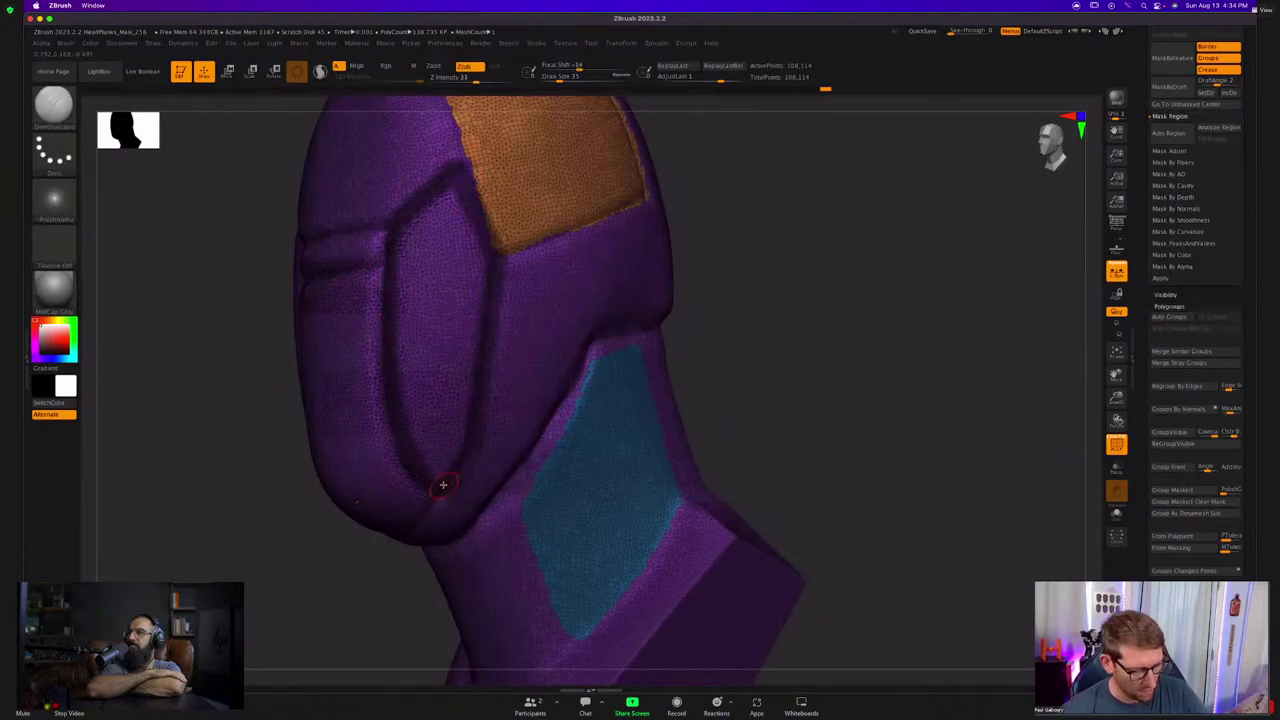
ctrl+click(443, 485)
key(ctrl+w)
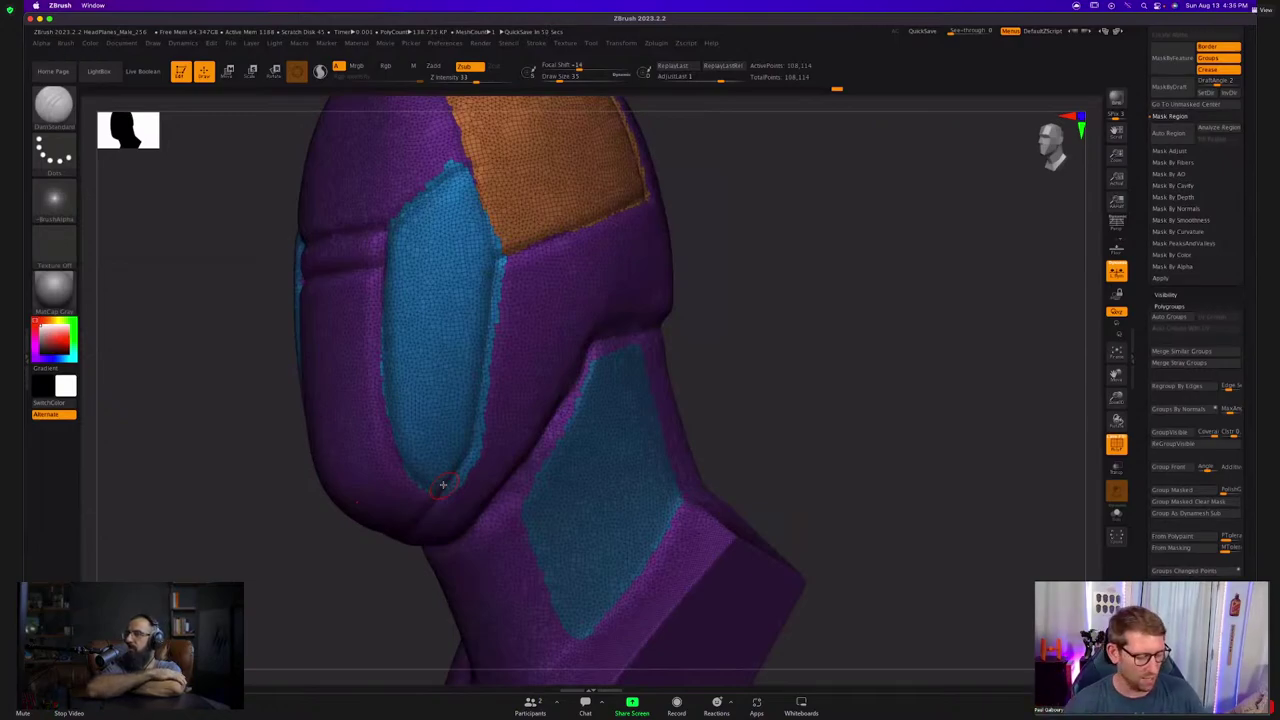
Undo the polygroup on the long side panel of the face and clear its mask outline.
key(ctrl+z)
key(ctrl+z)
key(ctrl+z)
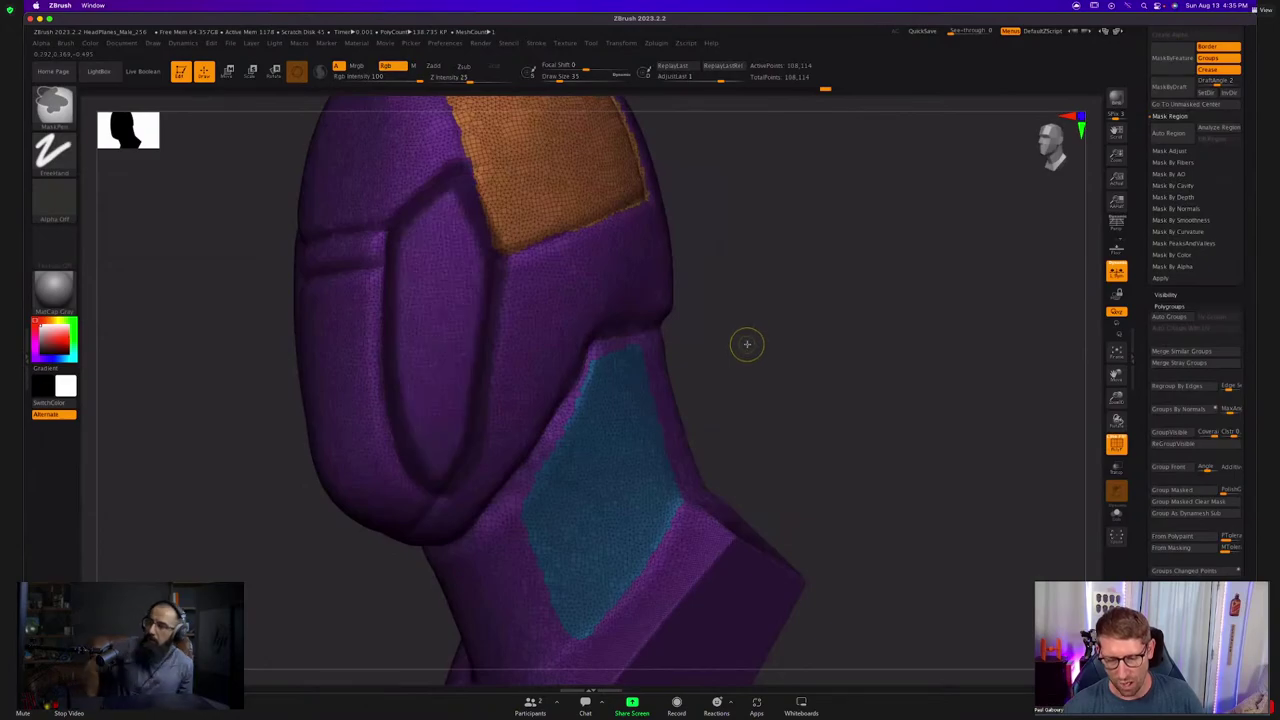
mouse_move(746, 343)
mouse_down()
mouse_move(506, 336)
mouse_move(551, 389)
mouse_up()
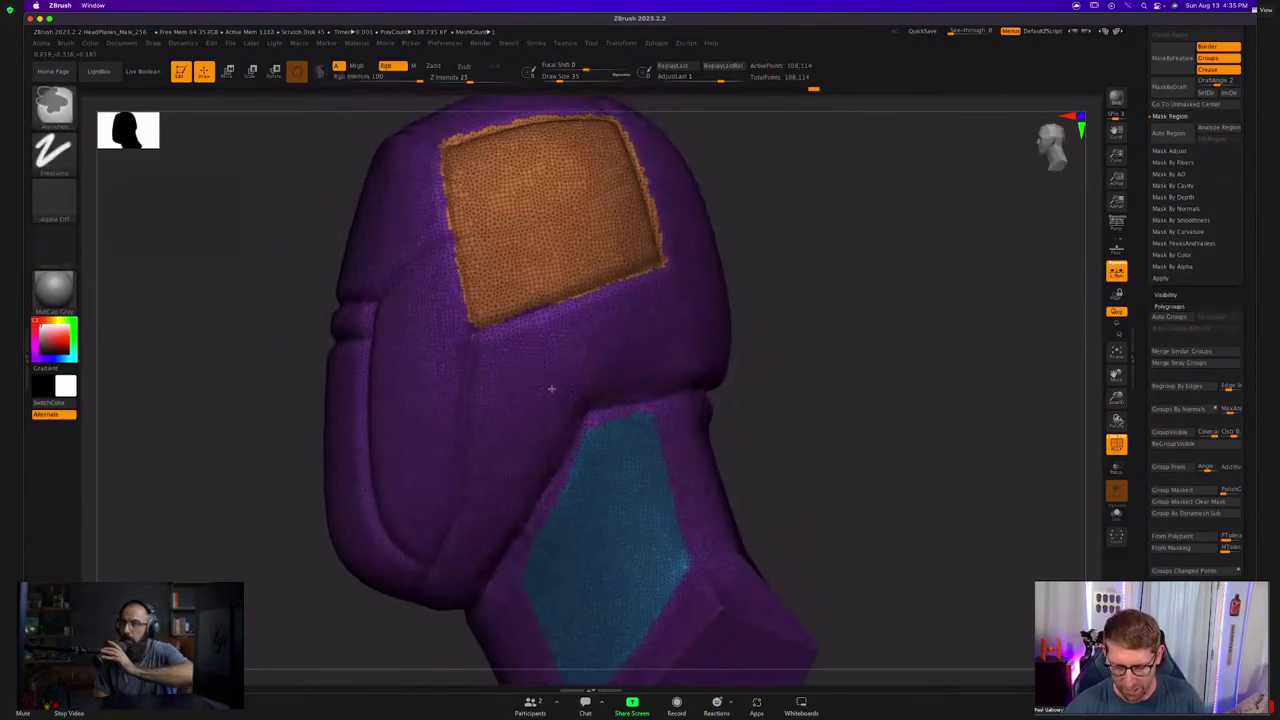
Try masking a closed panel outline below the orange polygroup with strokes overlapping its lower edge, and clear the mask.
mouse_move(551, 389)
ctrl+right_down()
mouse_move(546, 377)
mouse_move(550, 417)
ctrl+right_up()
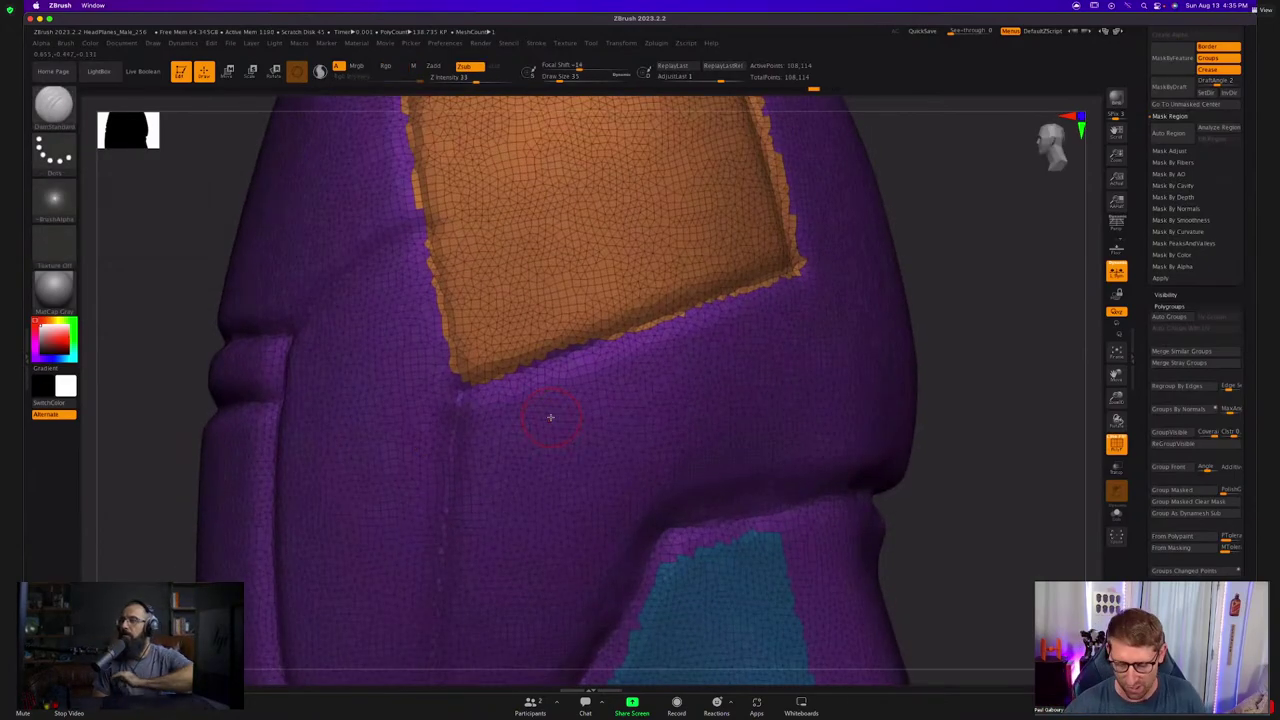
mouse_move(458, 575)
ctrl+mouse_down()
mouse_move(457, 523)
mouse_move(500, 345)
mouse_move(750, 280)
mouse_move(445, 410)
ctrl+mouse_up()
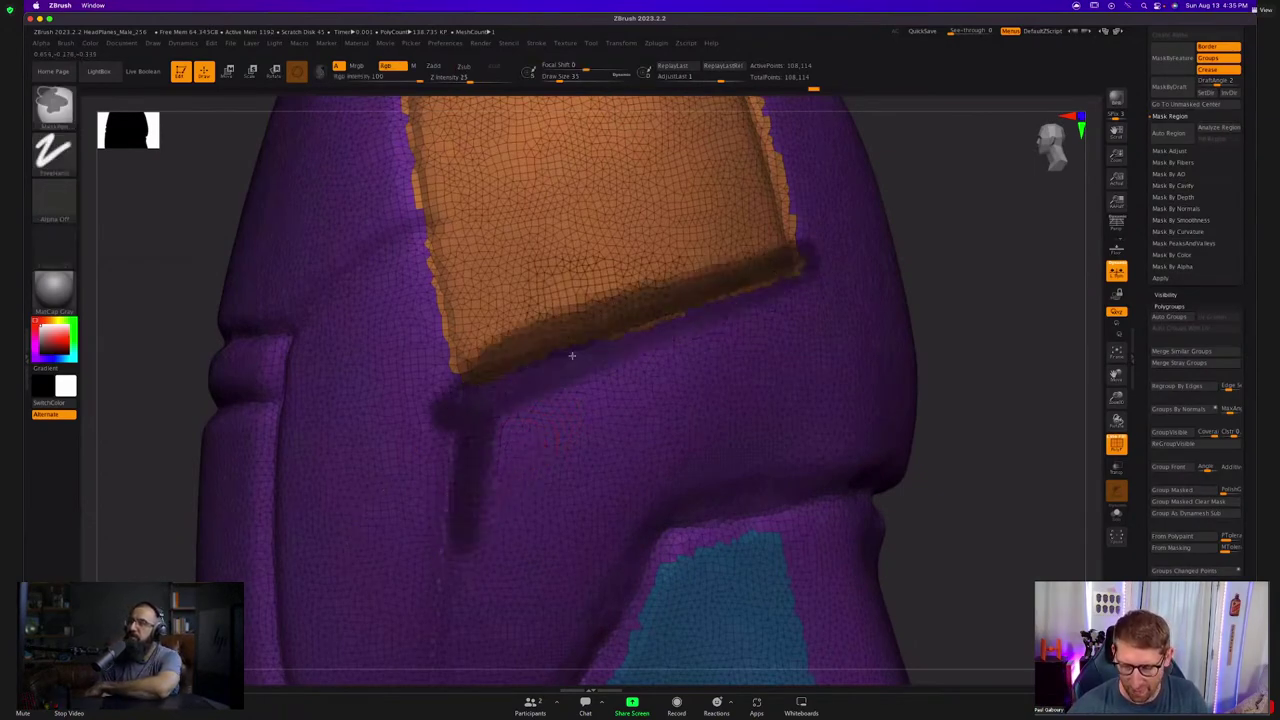
key(ctrl+z)
alt+right_drag(530, 496, 551, 474)
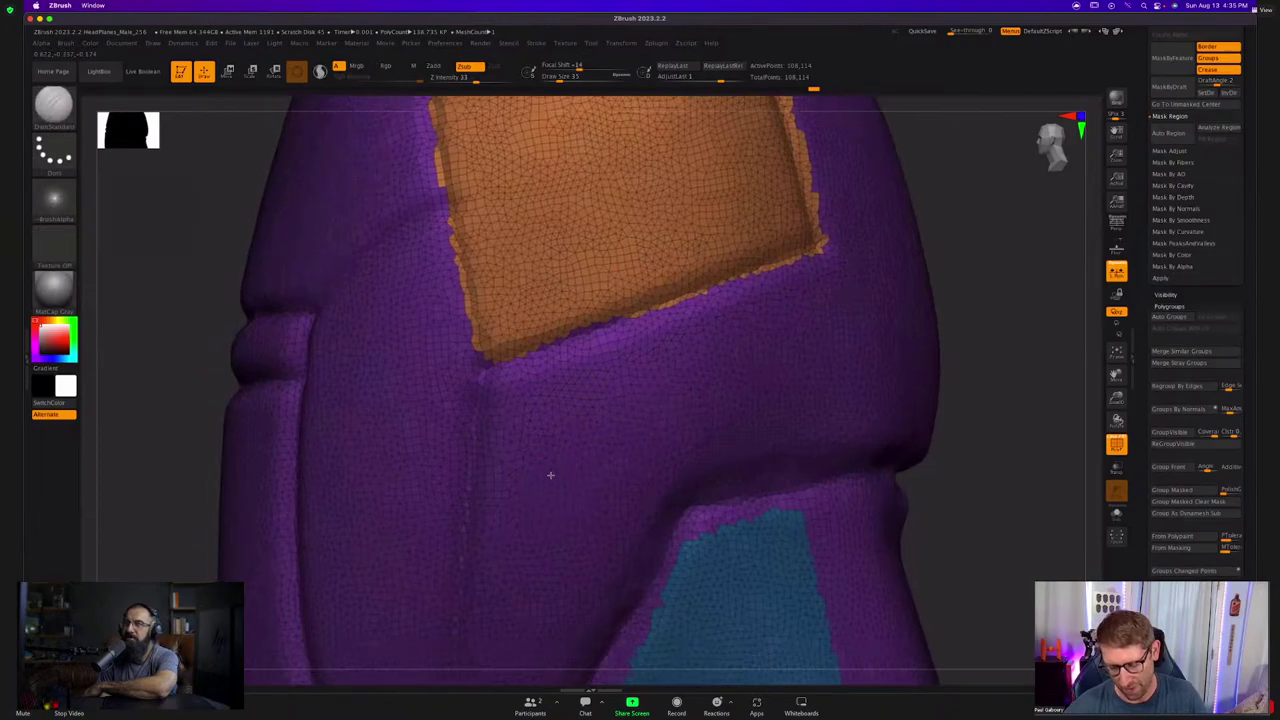
mouse_move(476, 572)
ctrl+mouse_down()
mouse_move(482, 368)
mouse_move(505, 345)
mouse_move(776, 260)
mouse_move(806, 277)
mouse_move(800, 463)
mouse_move(714, 474)
mouse_move(625, 593)
mouse_move(480, 562)
ctrl+mouse_up()
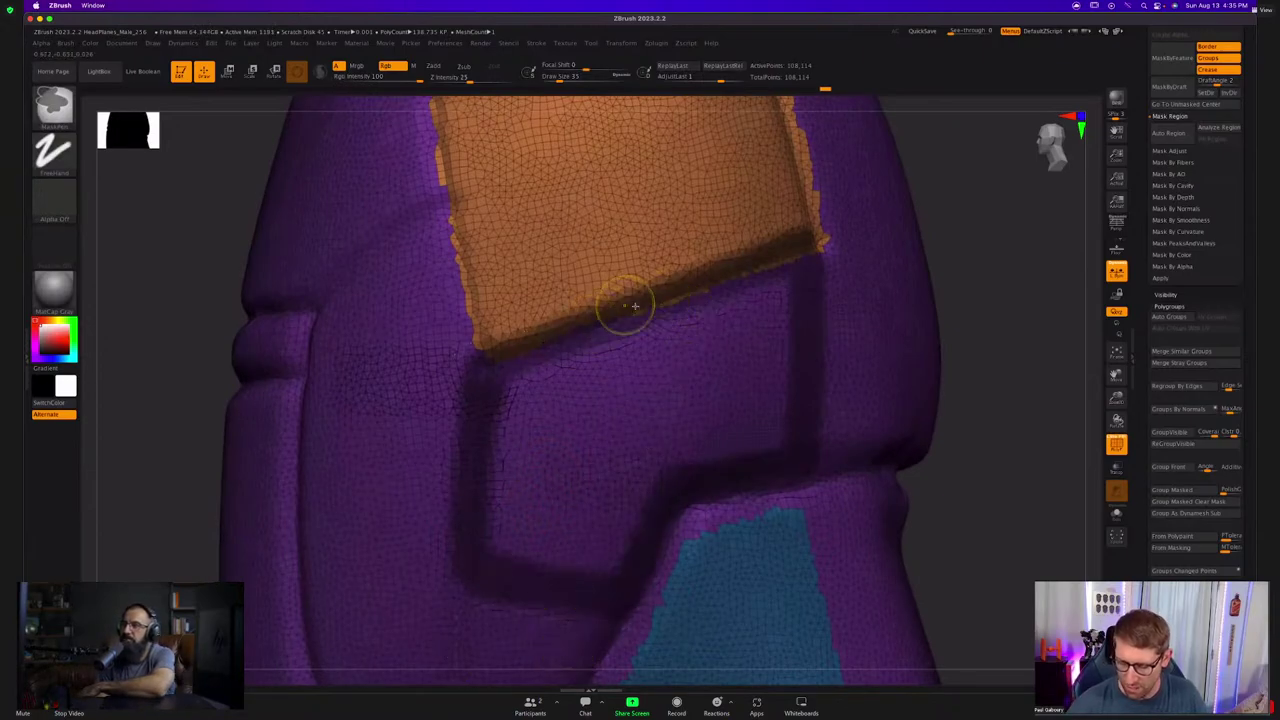
ctrl+right_drag(591, 325, 514, 306)
mouse_move(513, 305)
ctrl+mouse_down()
mouse_move(630, 240)
mouse_move(790, 205)
mouse_move(840, 178)
ctrl+mouse_up()
ctrl+right_drag(752, 407, 576, 390)
ctrl+drag(983, 337, 971, 327)
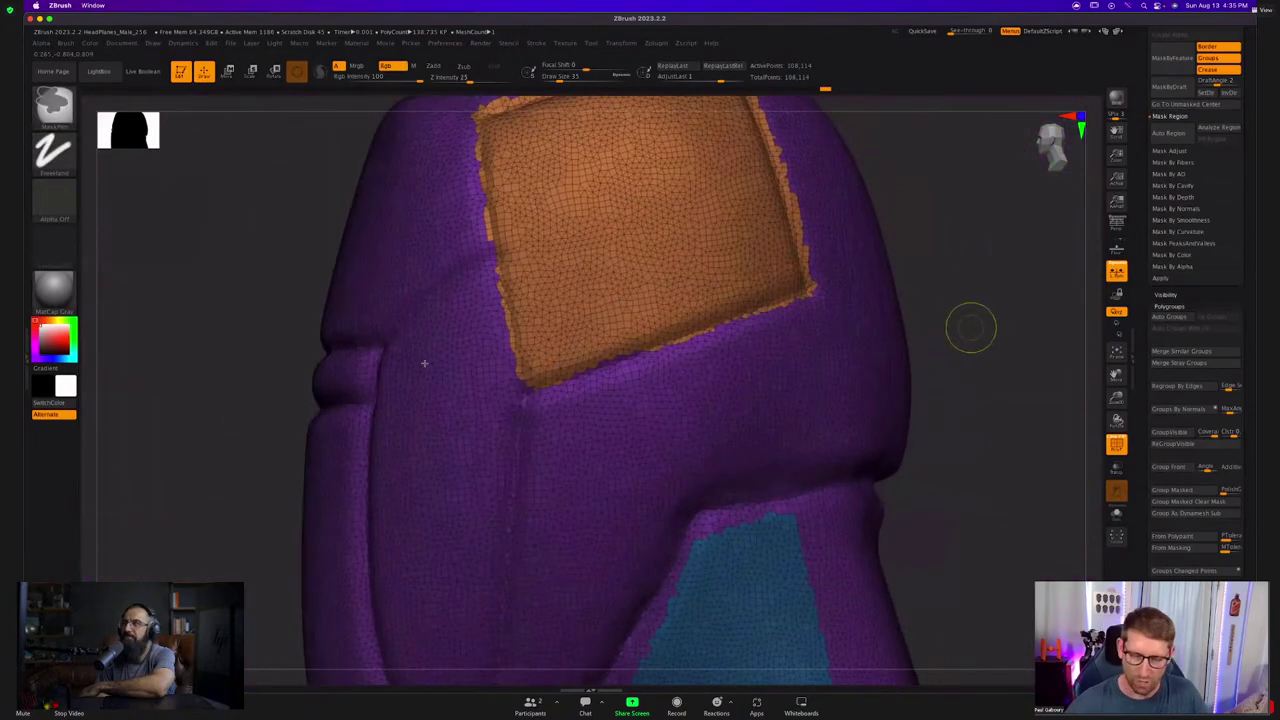
Set the brush's Mask By Polygroups auto masking to 100.
click(65, 43)
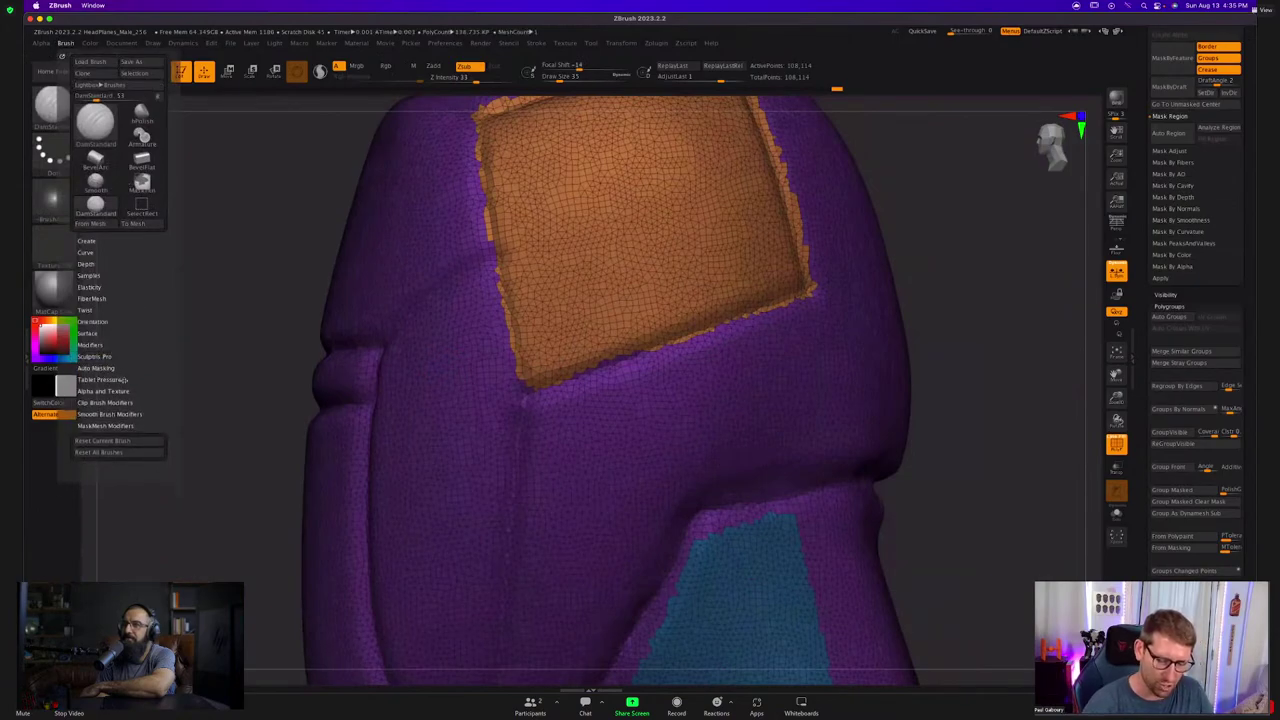
click(100, 368)
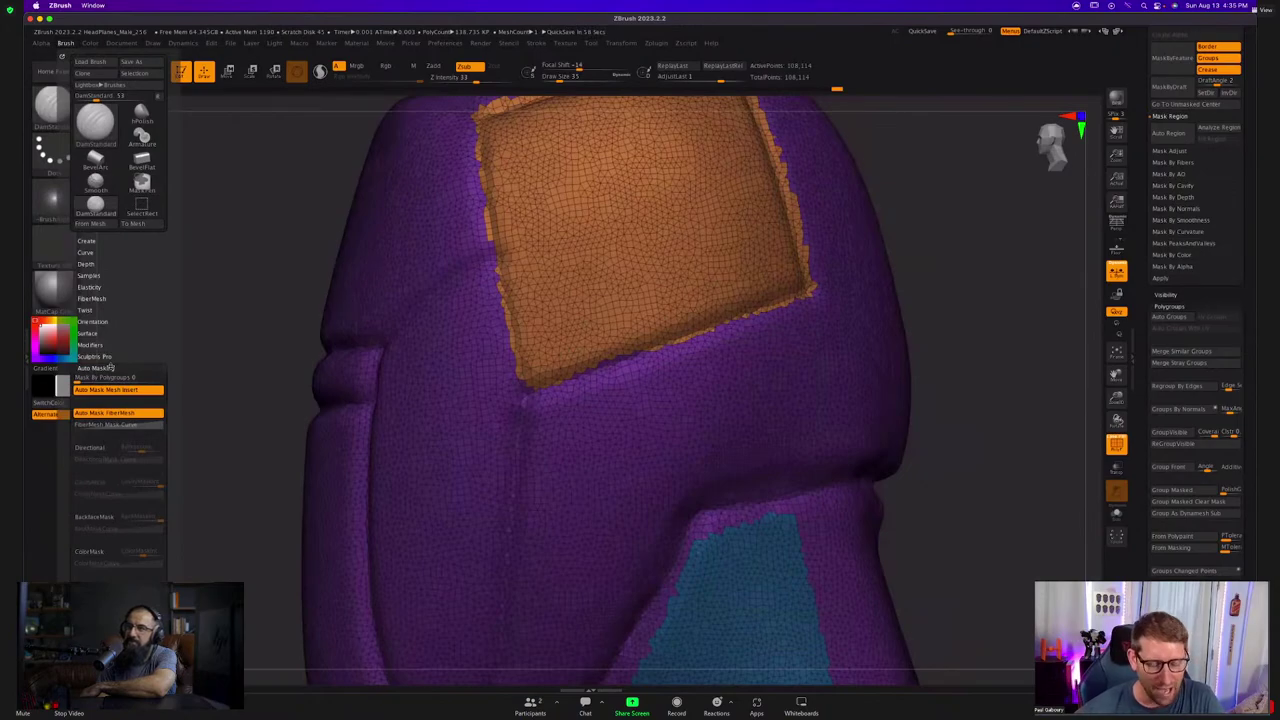
drag(88, 379, 164, 381)
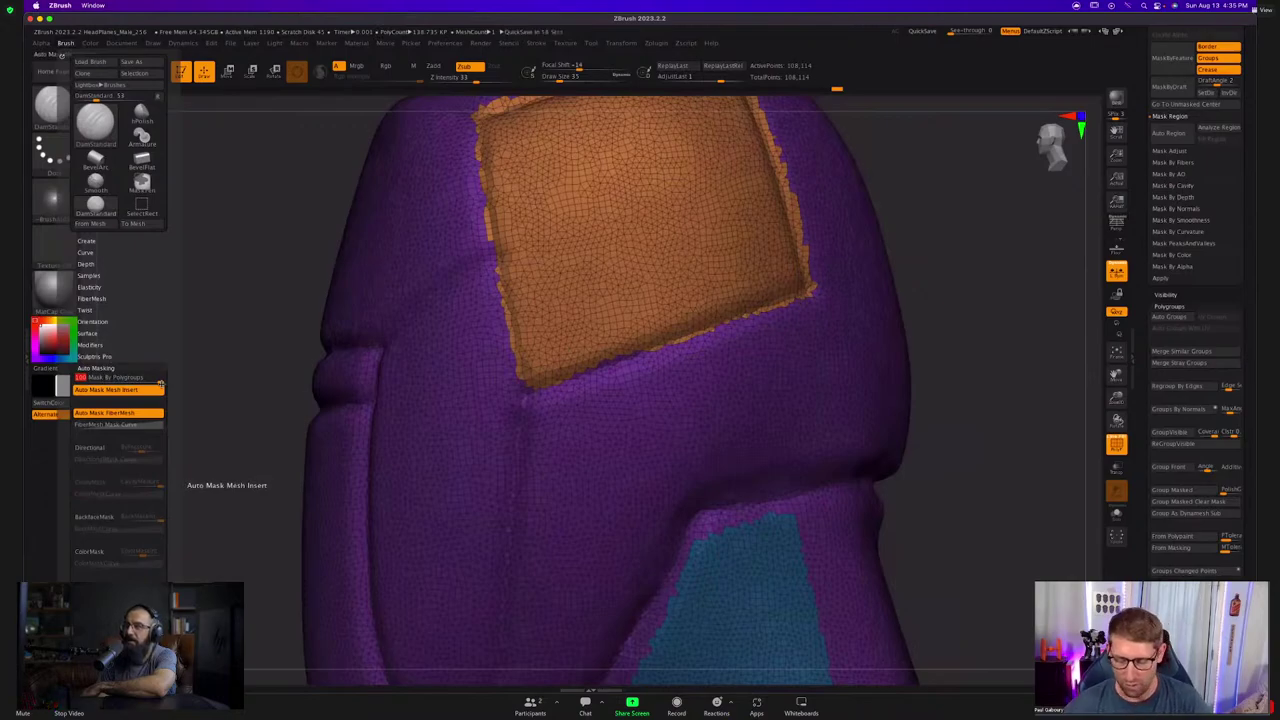
Hide the wireframe lines and mask a closed panel outline between the orange and blue polygroups.
alt+right_drag(574, 470, 585, 398)
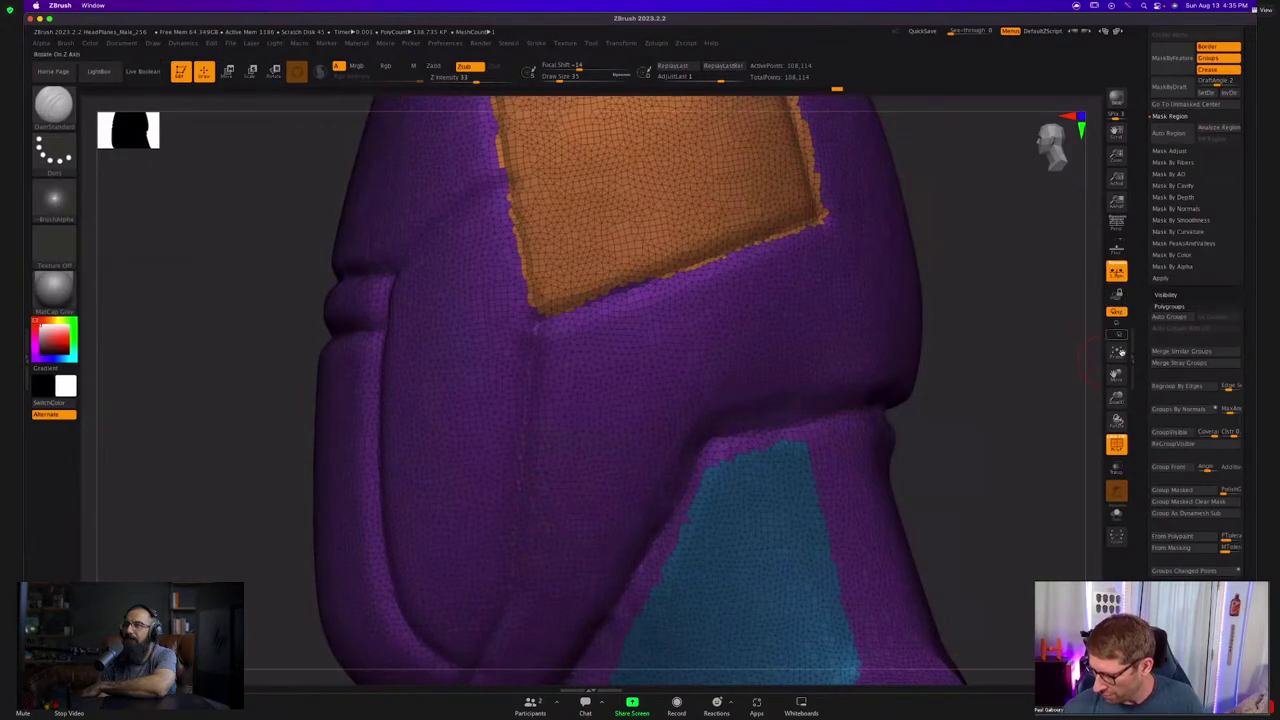
click(1116, 443)
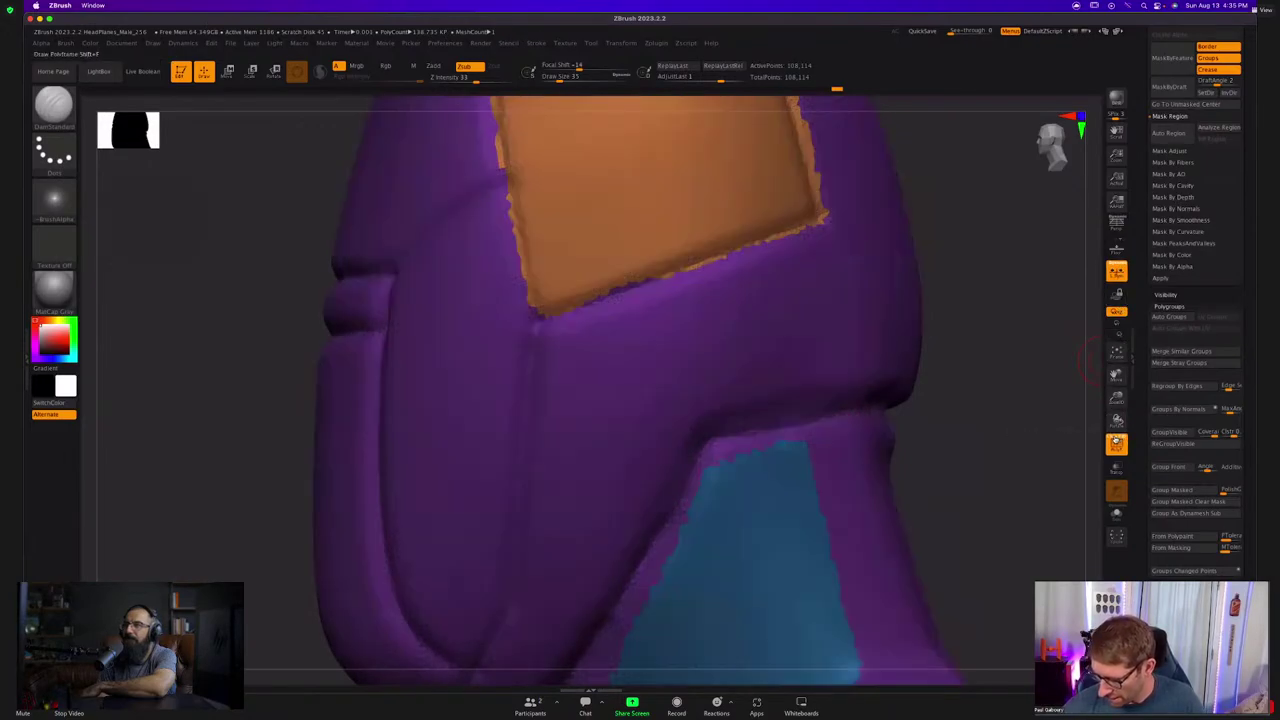
key(b)
key(p)
key(a)
mouse_move(521, 601)
mouse_down()
mouse_move(560, 296)
mouse_move(592, 303)
mouse_move(738, 258)
mouse_move(711, 406)
mouse_move(671, 449)
mouse_move(597, 591)
mouse_move(526, 592)
mouse_up()
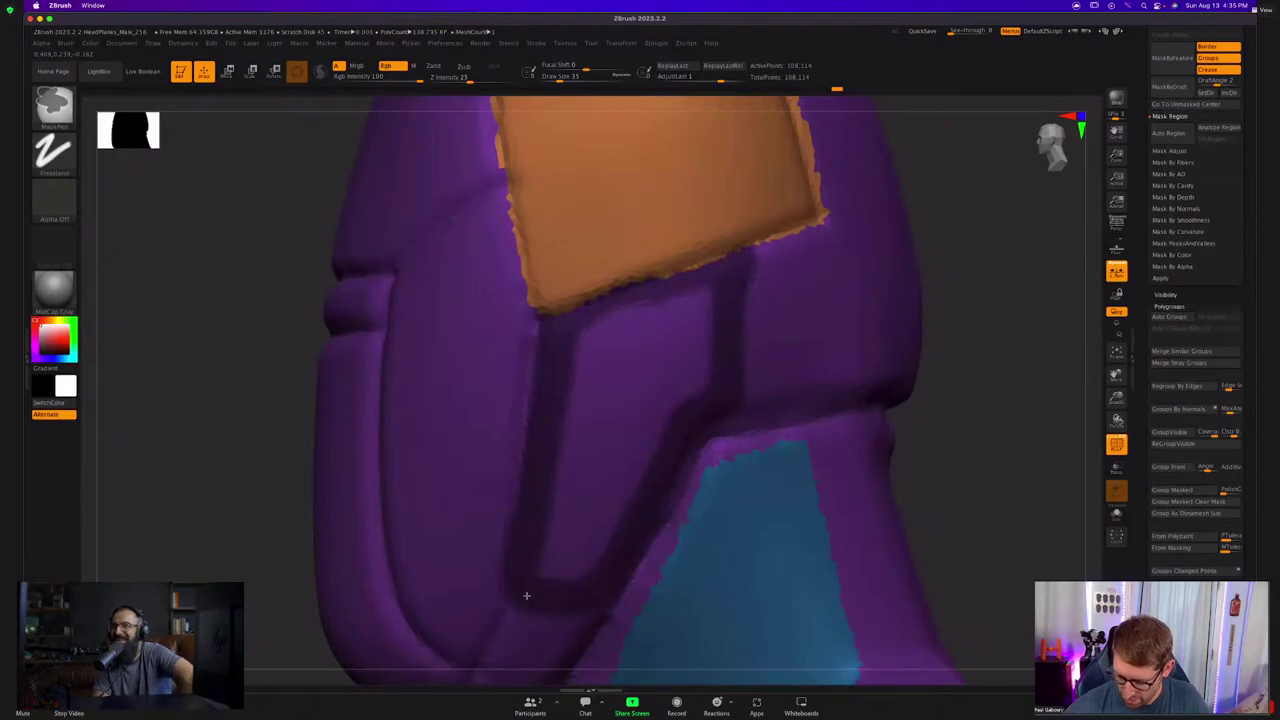
Run AutoPG on the outline below the orange polygroup and clear the remaining mask.
key(shift)
key(ctrl+w)
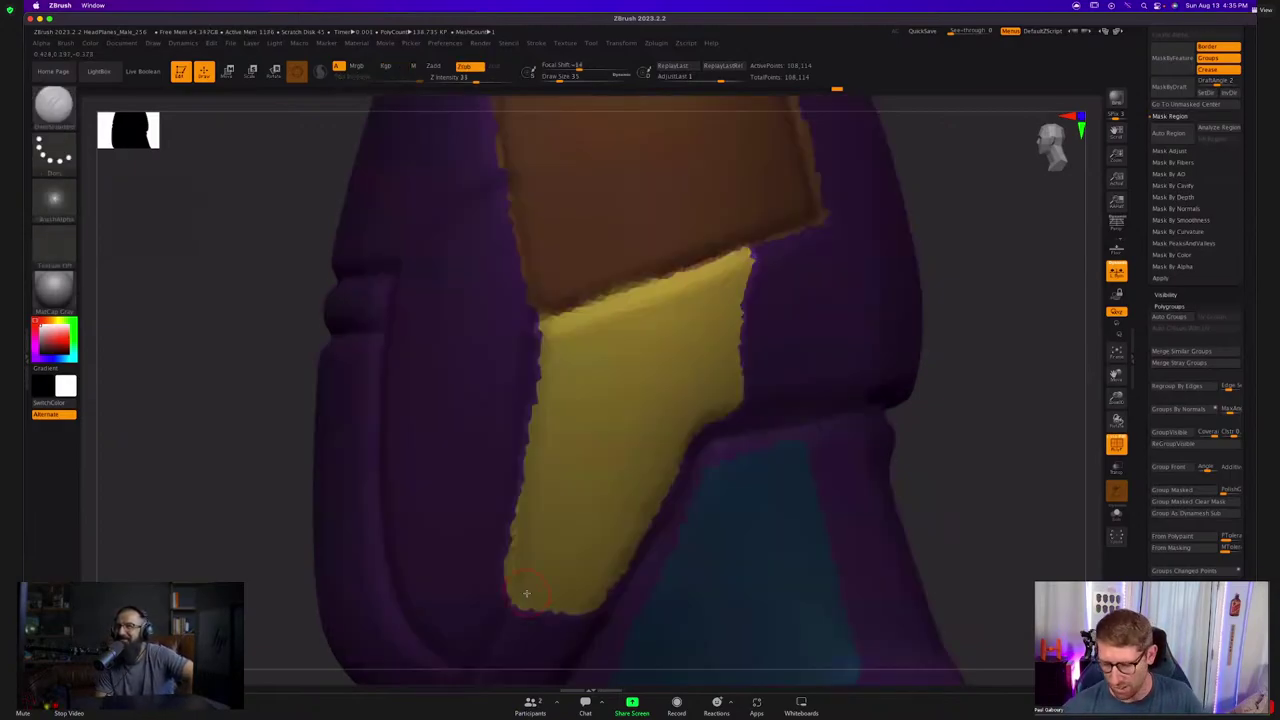
ctrl+click(980, 398)
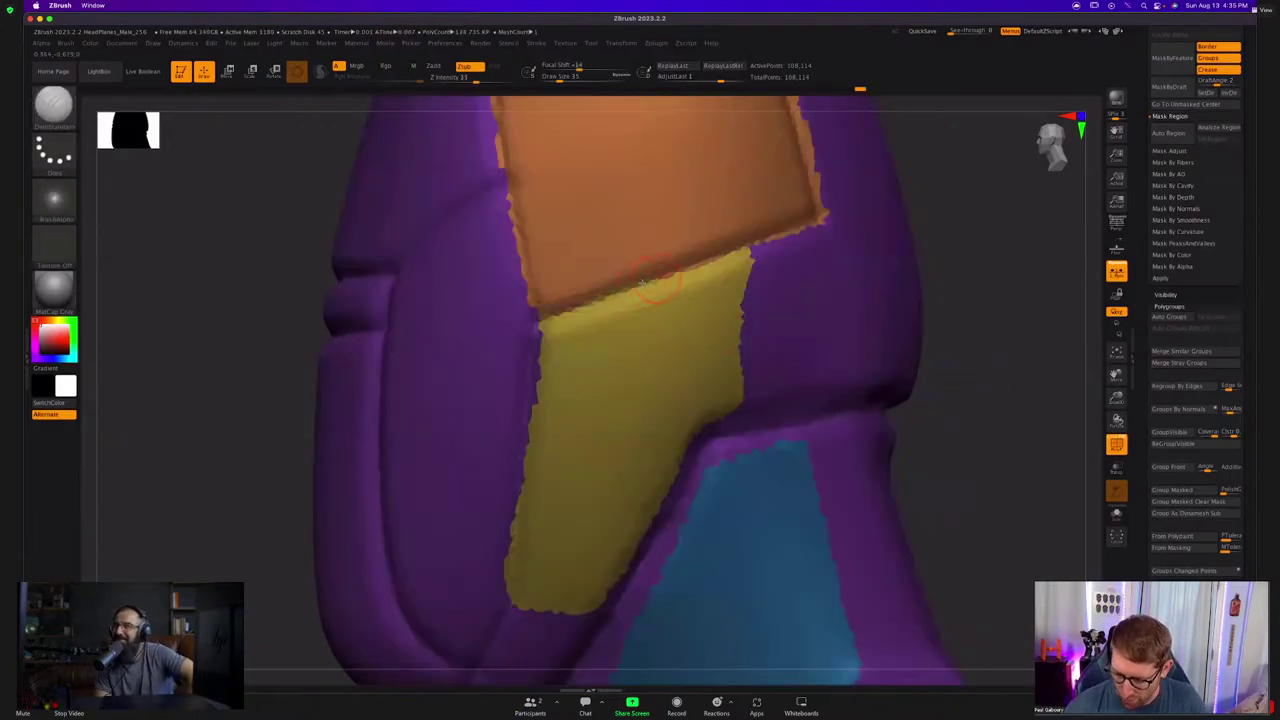
Mask the narrow gap between the yellow and blue polygroups and turn it into a polygroup with AutoPG.
mouse_move(651, 474)
alt+right_down()
mouse_move(638, 447)
mouse_move(668, 448)
alt+right_up()
mouse_move(618, 468)
ctrl+mouse_down()
mouse_move(603, 523)
mouse_move(688, 358)
mouse_move(710, 352)
ctrl+mouse_up()
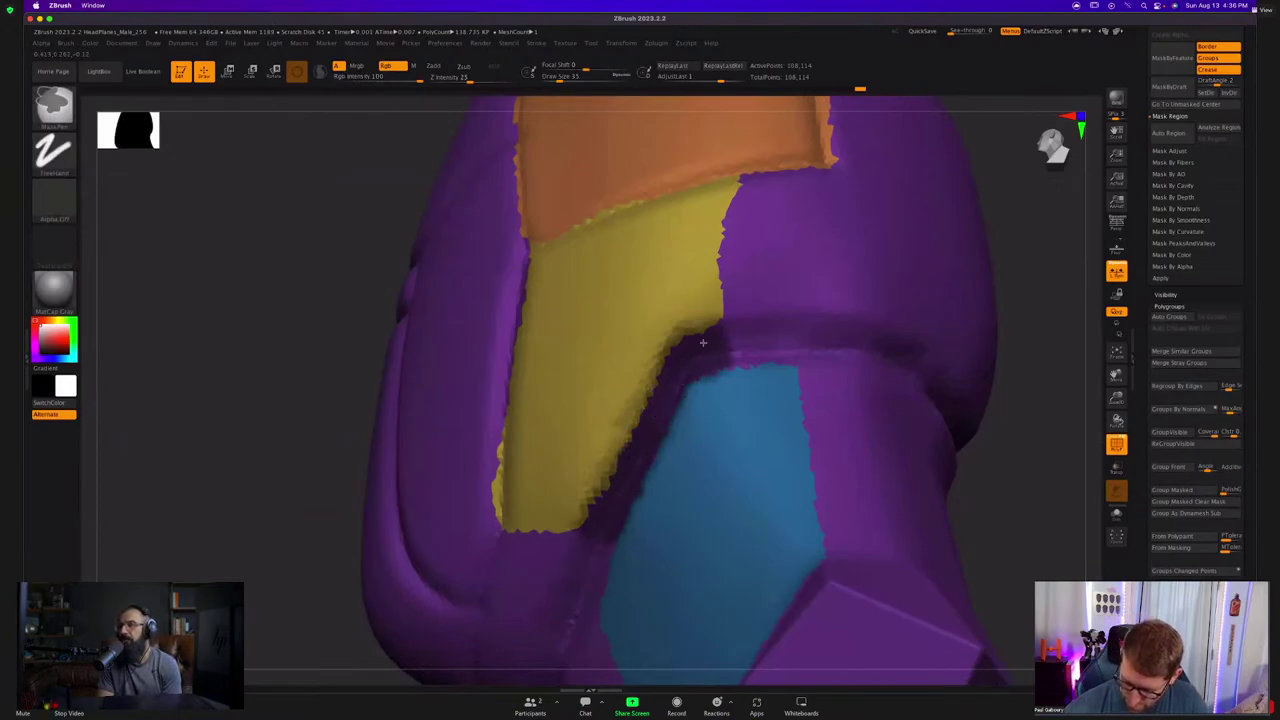
key(ctrl+w)
mouse_move(726, 471)
ctrl+right_down()
mouse_move(676, 515)
mouse_move(706, 503)
ctrl+right_up()
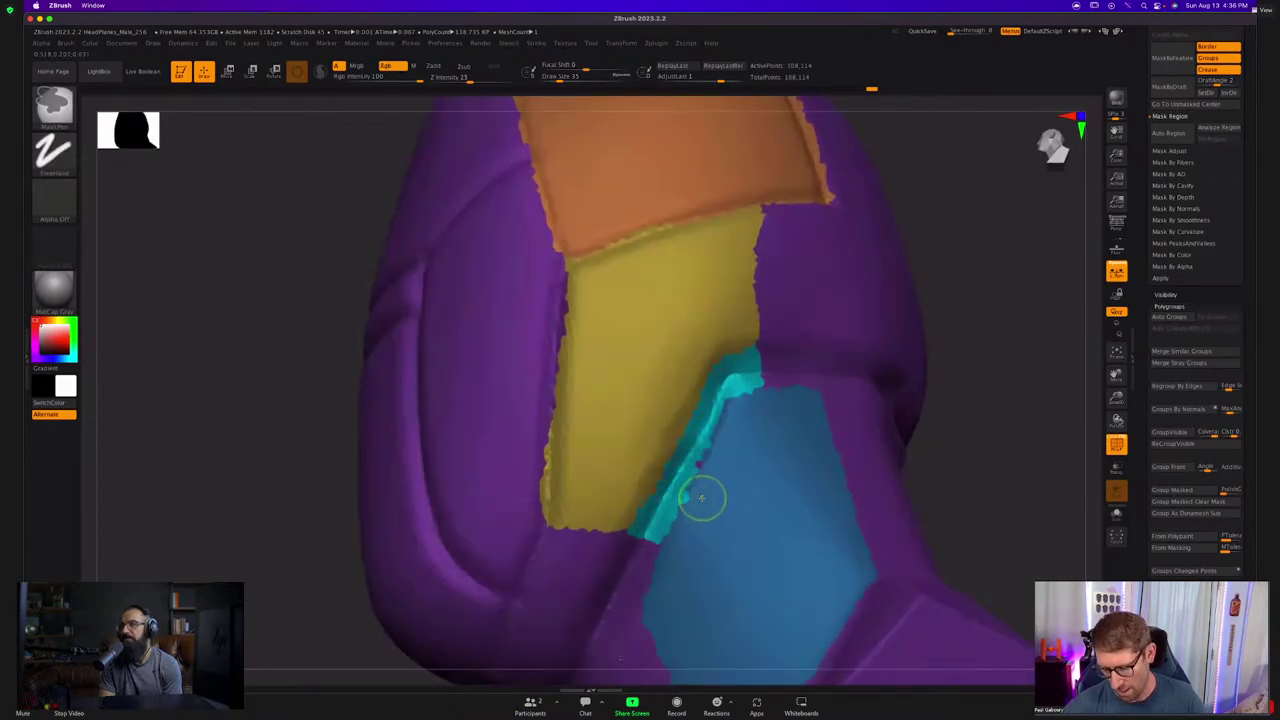
Undo and rerun AutoPG on the masked strip, checking the new polygroup by isolating it before showing the whole head.
key(ctrl+z)
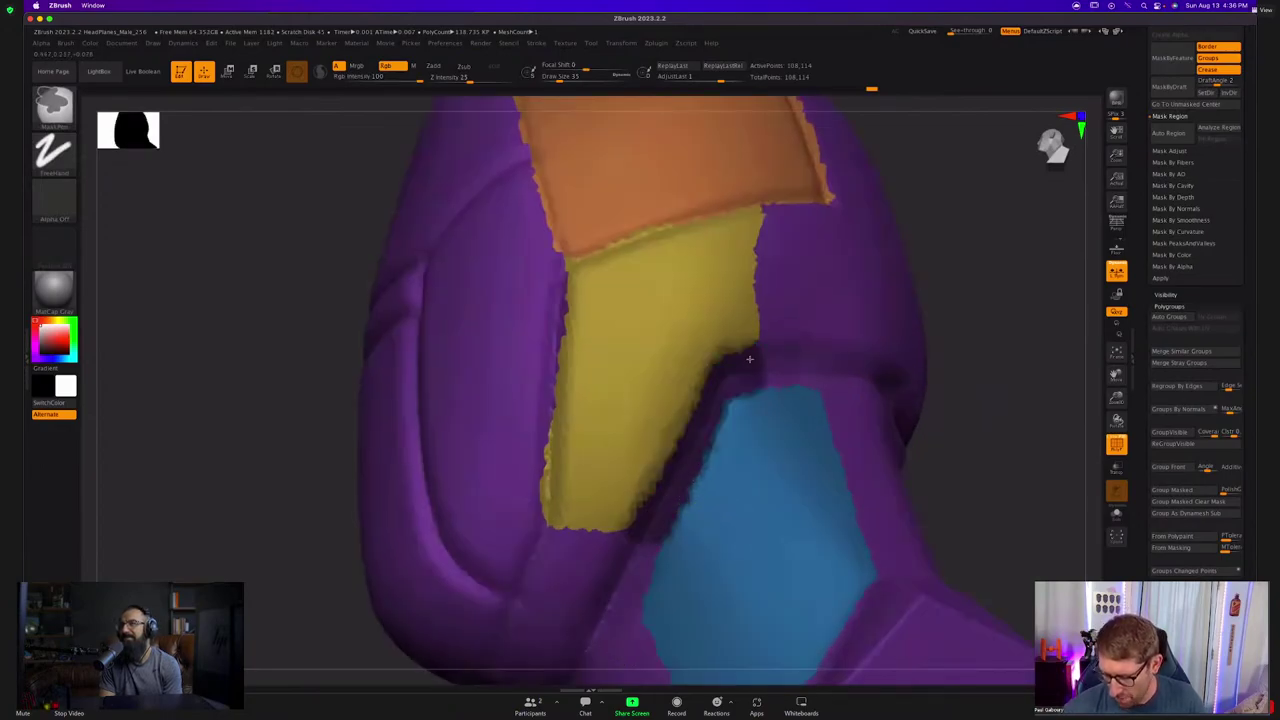
key(ctrl+w)
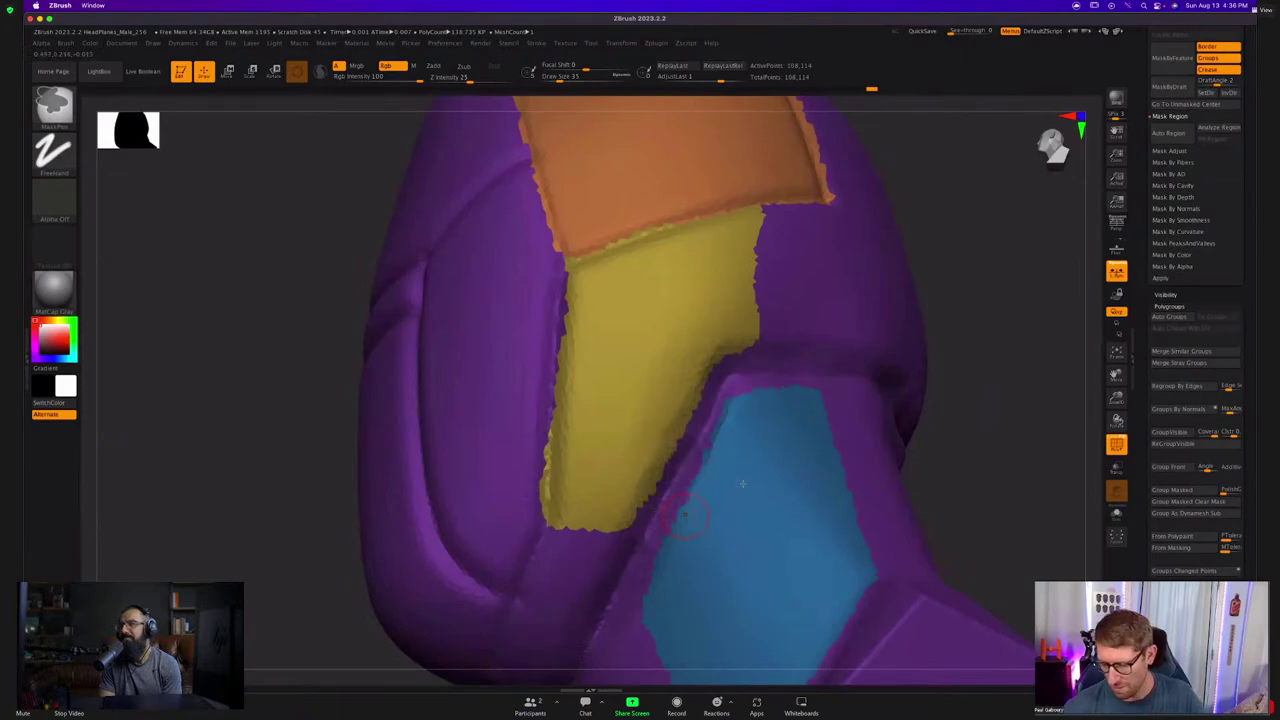
ctrl+shift+click(676, 475)
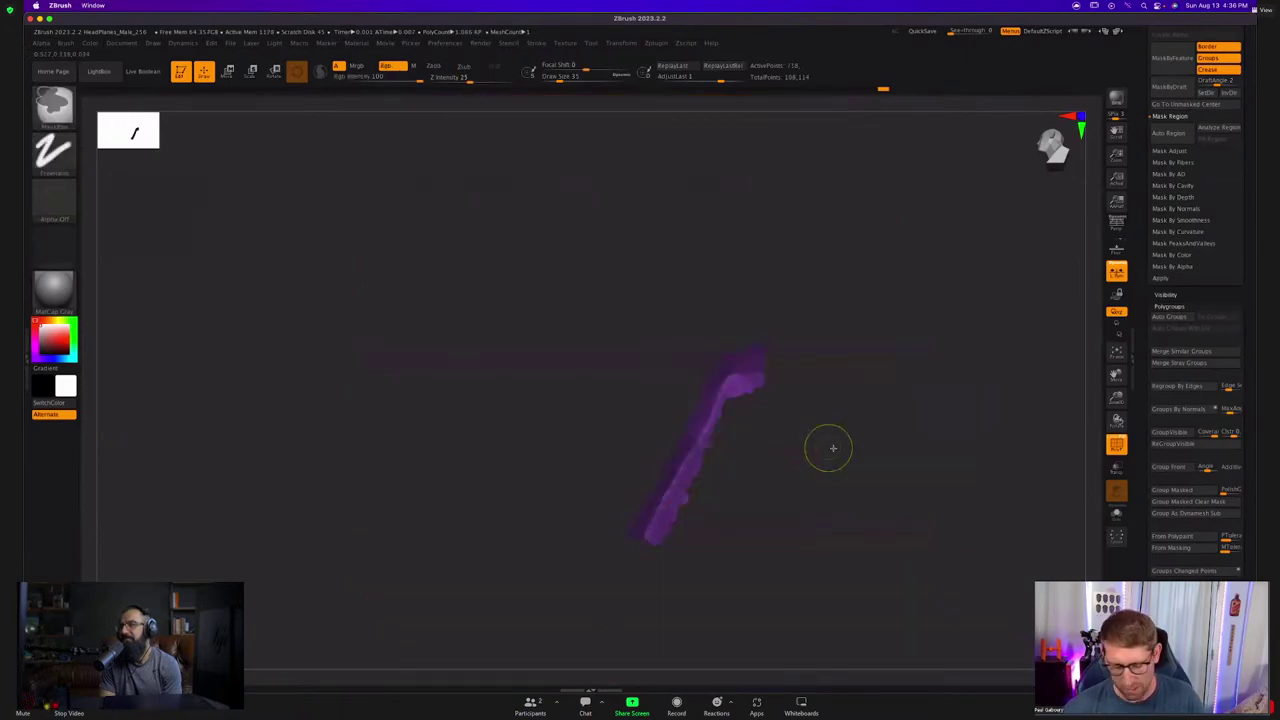
ctrl+shift+click(934, 440)
Carve freehand curving grooves on the back of the head and polygroup them with Groups Changed Points.
right_drag(849, 458, 638, 488)
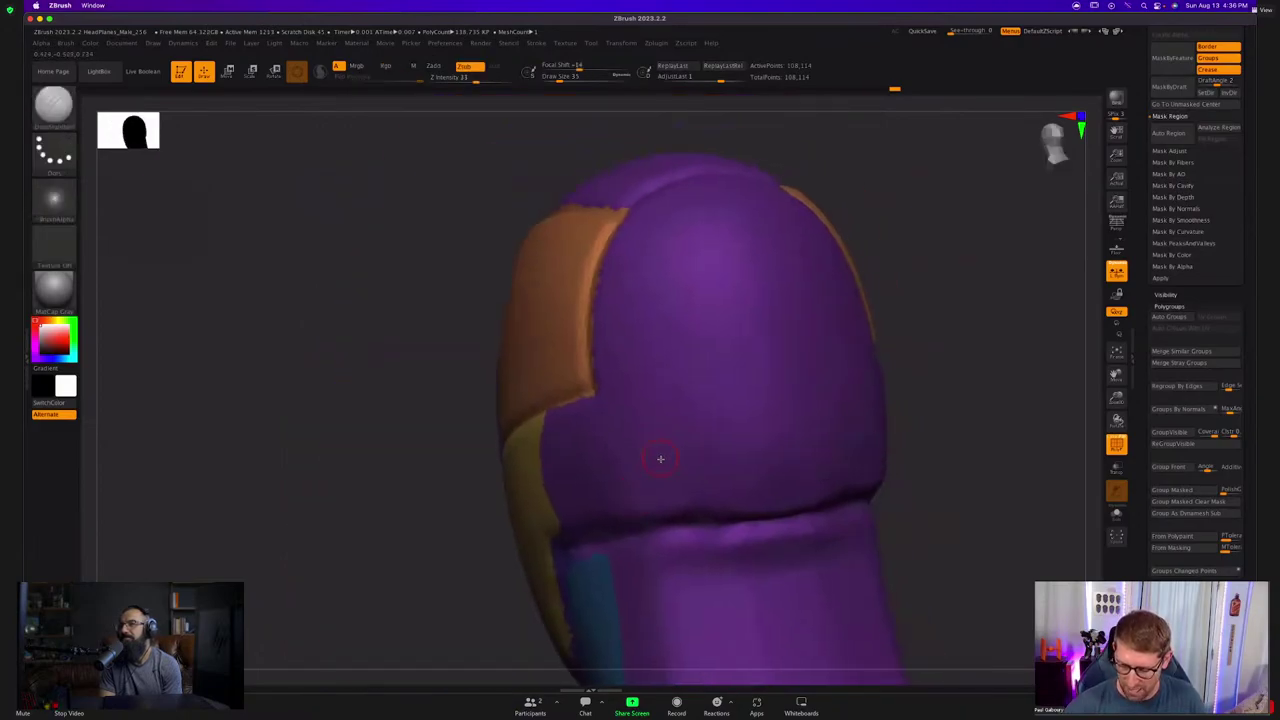
drag(658, 370, 714, 338)
mouse_move(746, 227)
mouse_down()
mouse_move(780, 395)
mouse_move(743, 485)
mouse_up()
alt+right_drag(746, 472, 687, 418)
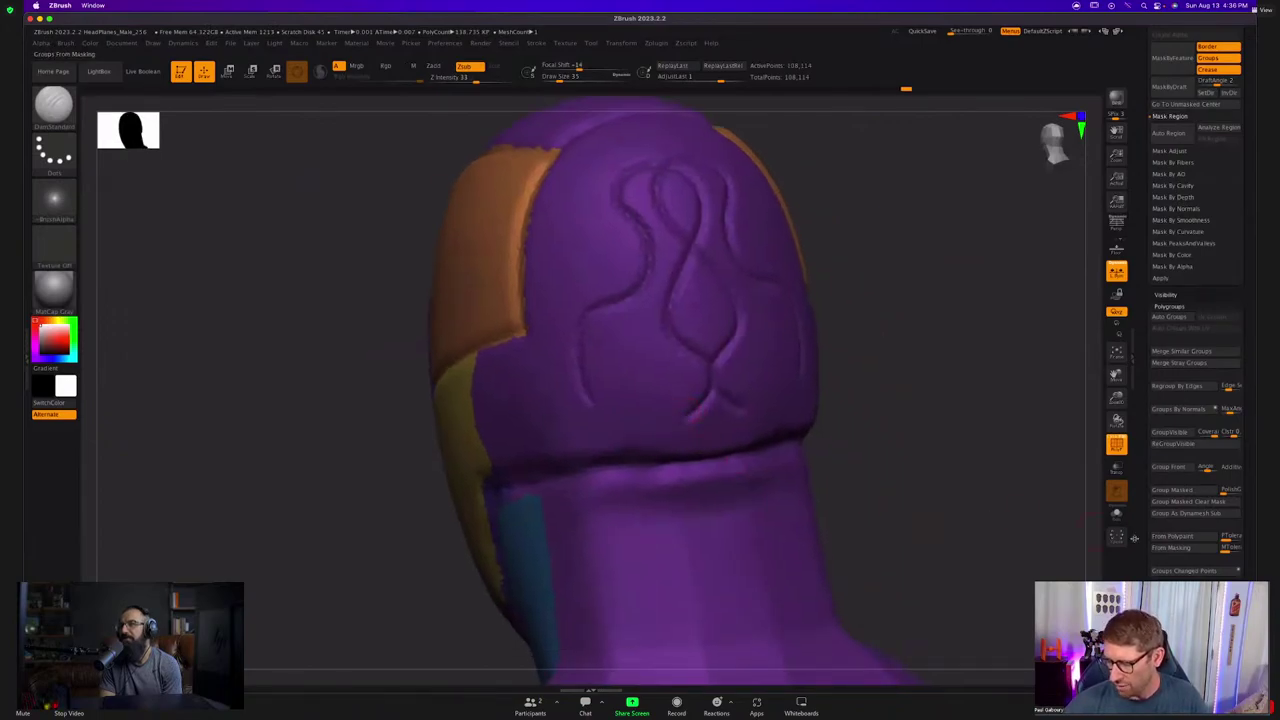
click(1192, 571)
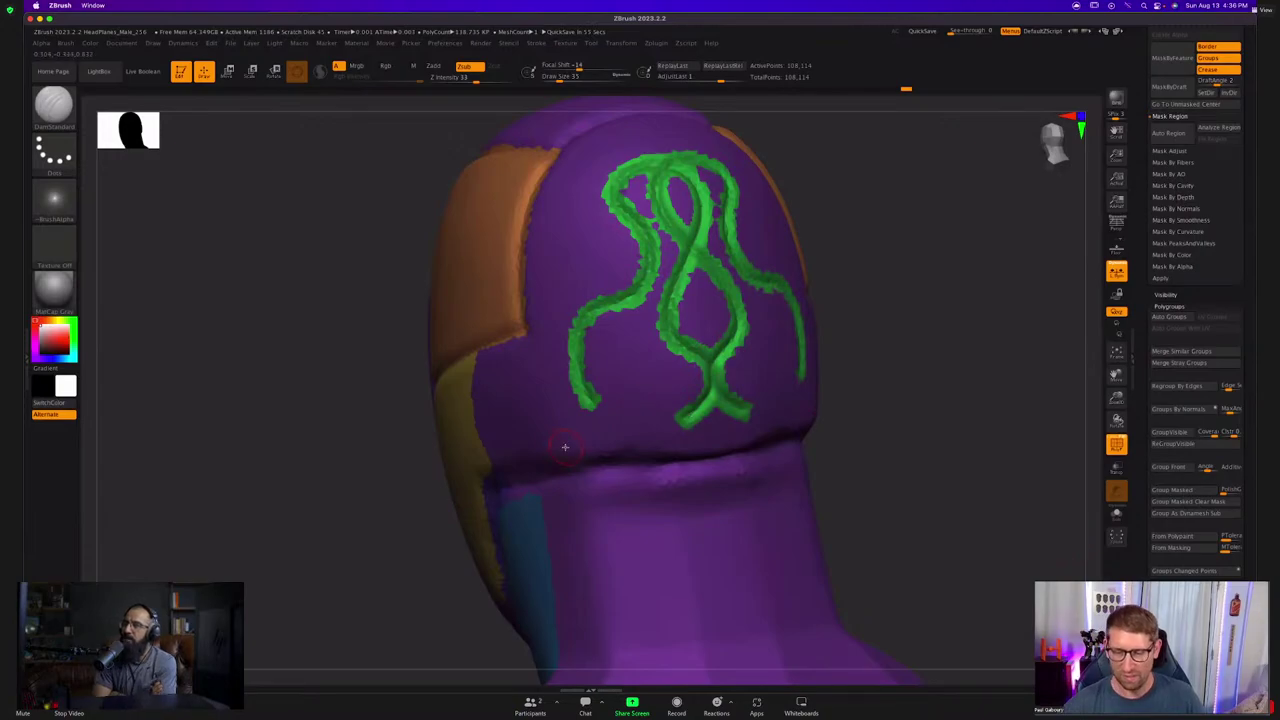
Undo the curving grooves and their polygroup on the back of the head.
mouse_move(690, 412)
right_down()
mouse_move(583, 428)
mouse_move(621, 422)
mouse_move(591, 423)
mouse_move(560, 386)
mouse_move(600, 400)
mouse_move(637, 343)
mouse_move(668, 404)
mouse_move(538, 310)
right_up()
key(ctrl+z)
key(ctrl+z)
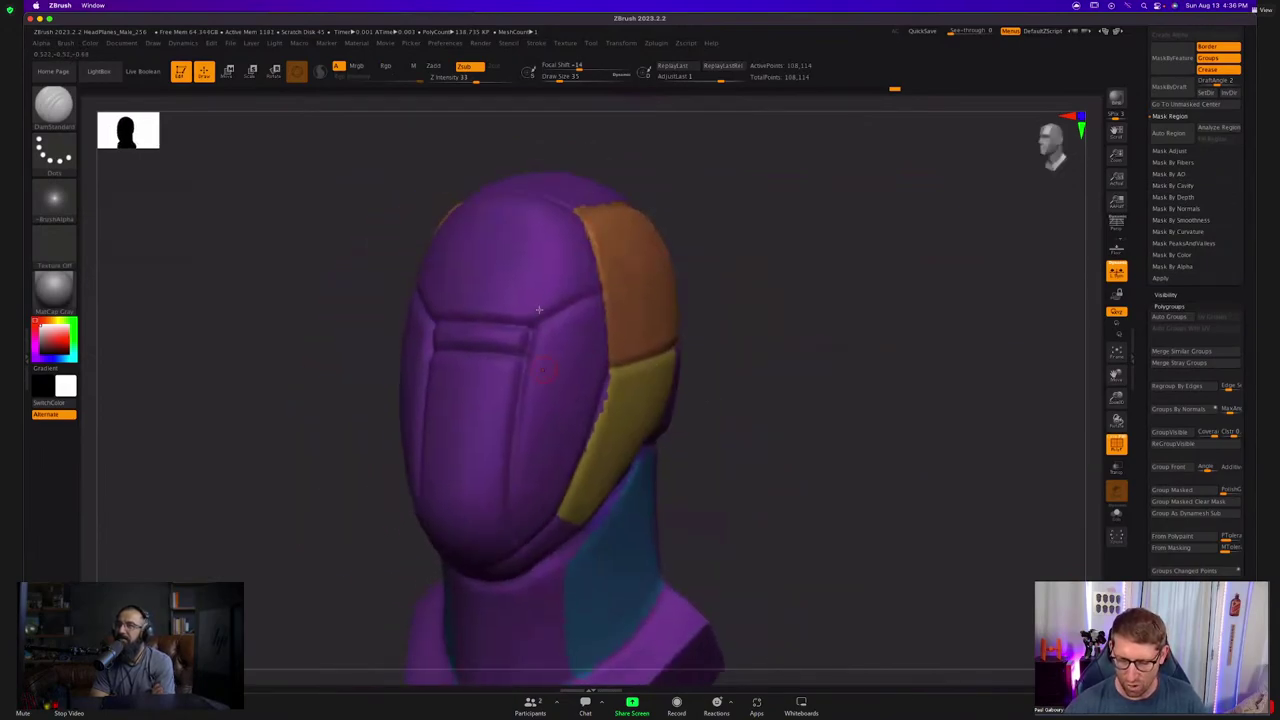
Carve three roughly parallel grooves across the cheek panel, polygrouping each one with Groups Changed Points.
right_drag(553, 403, 533, 382)
drag(521, 384, 621, 352)
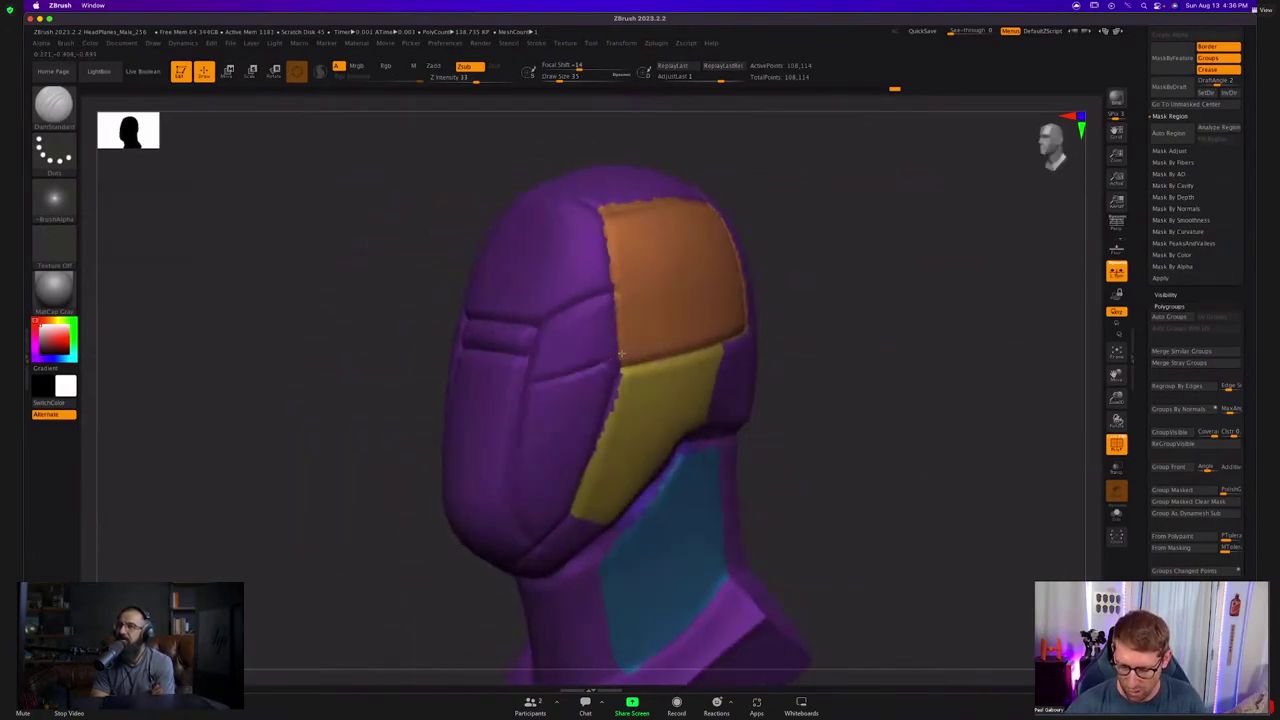
click(1193, 571)
drag(512, 447, 608, 425)
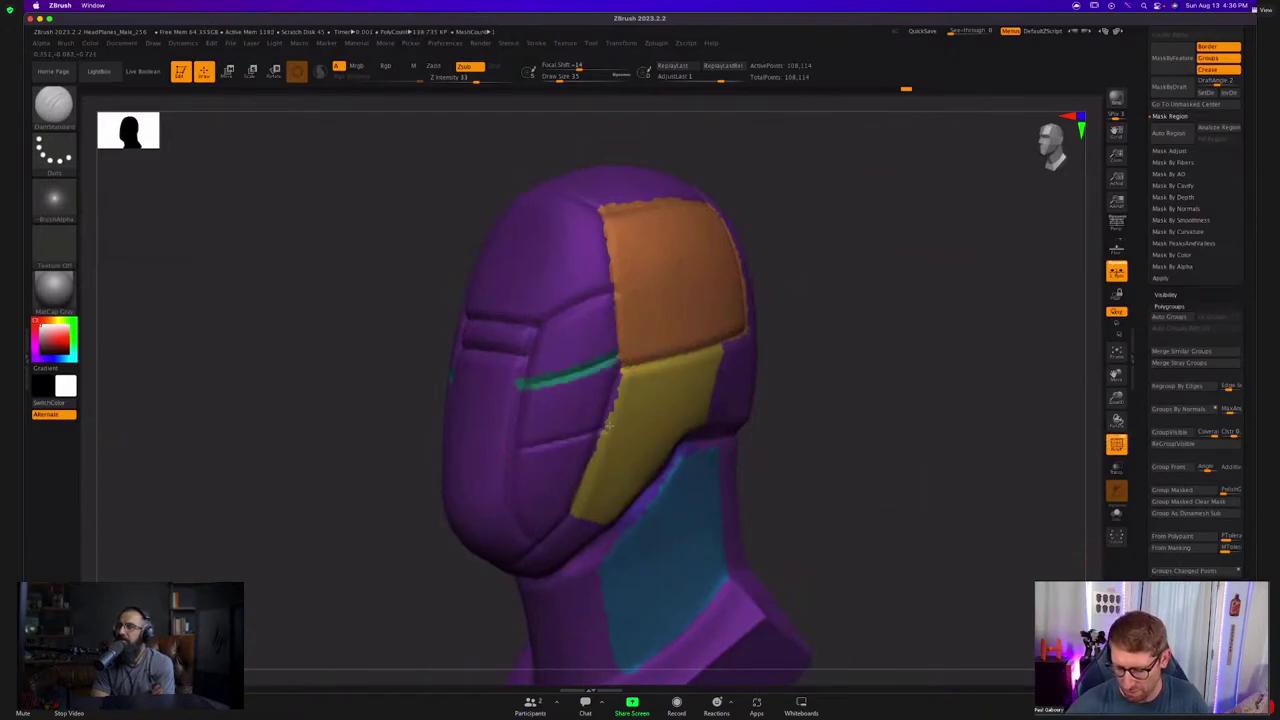
click(1193, 571)
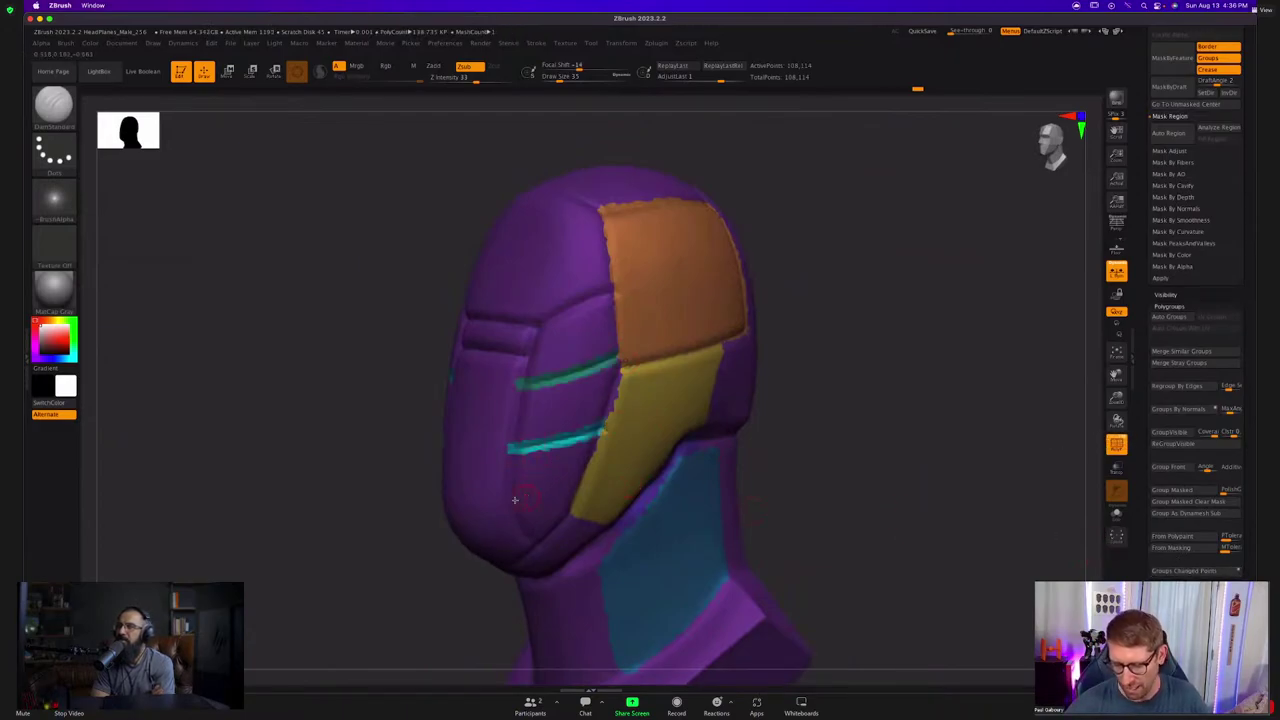
click(1189, 572)
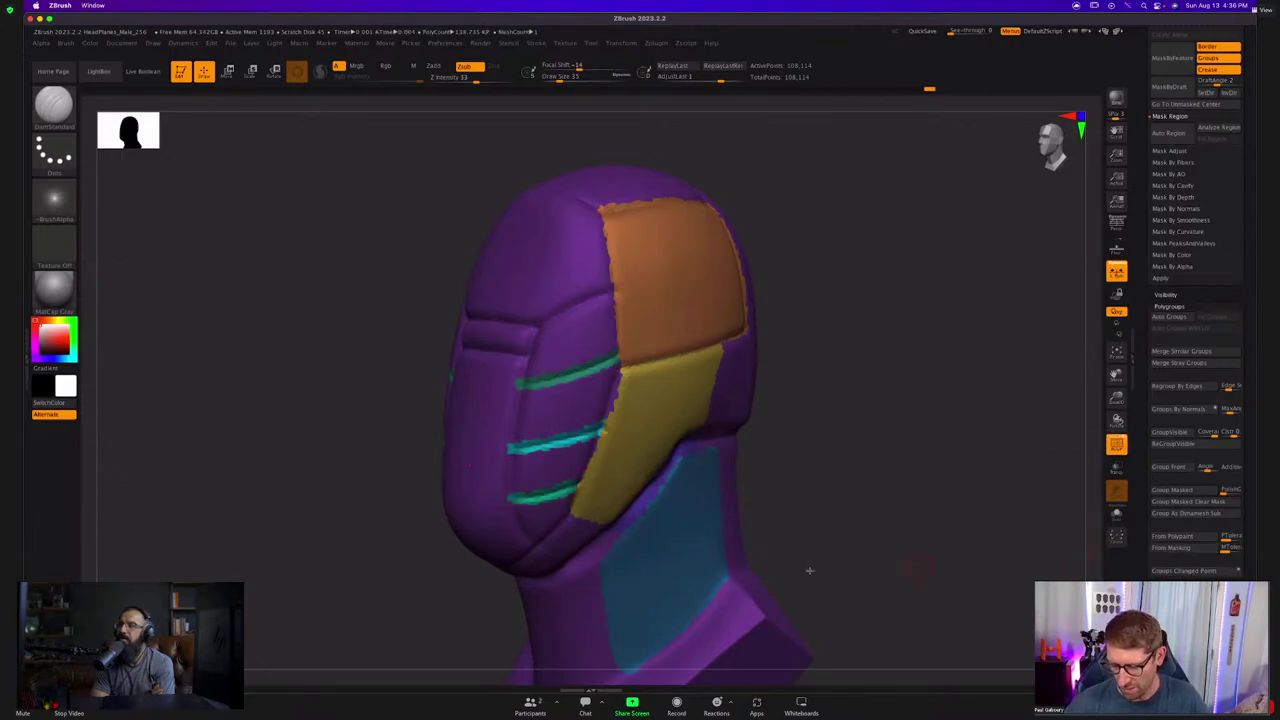
Carve and polygroup a fourth groove along the jaw, and isolate the groove polygroups one at a time.
right_drag(583, 532, 598, 516)
drag(598, 515, 569, 484)
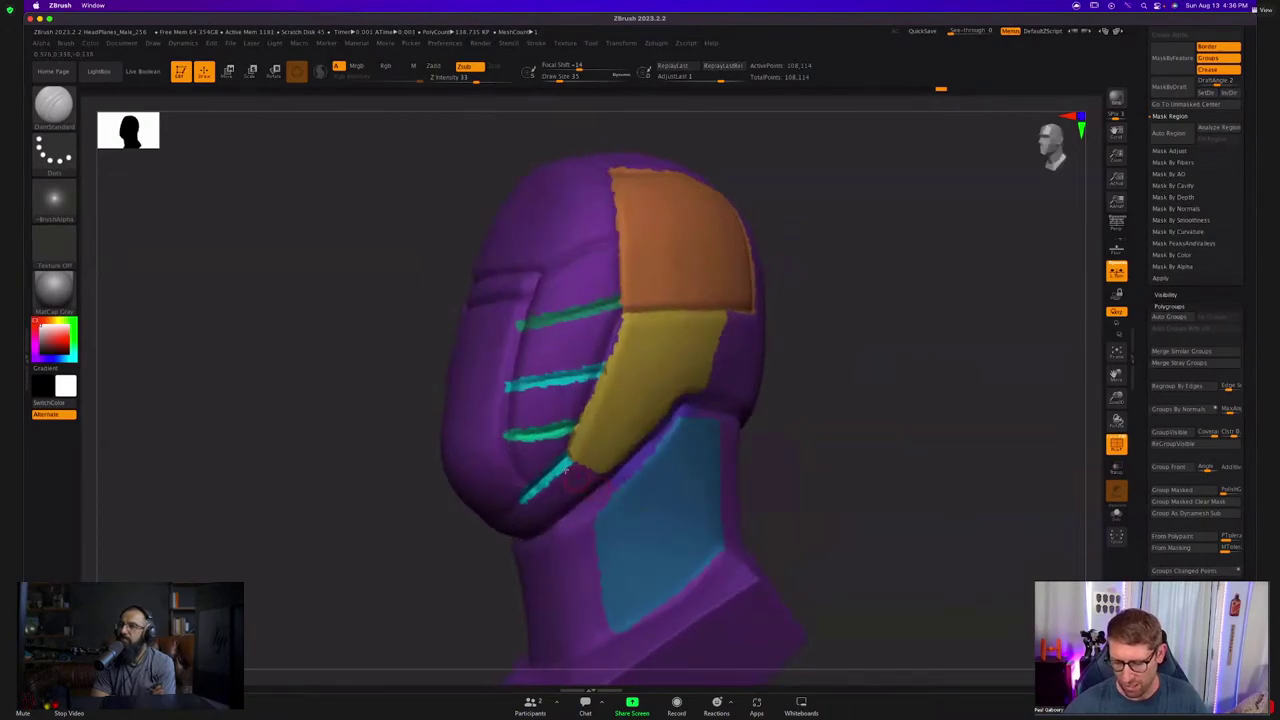
ctrl+shift+click(569, 484)
ctrl+shift+click(561, 524)
ctrl+shift+click(553, 431)
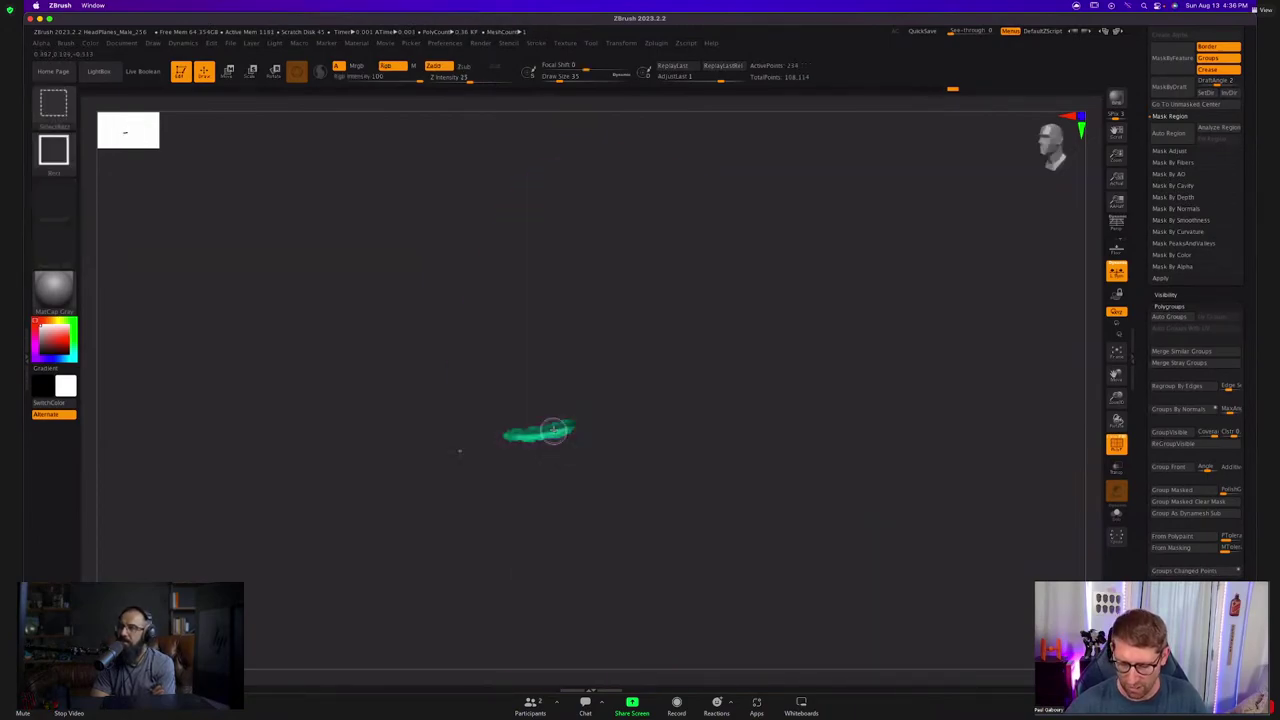
ctrl+shift+click(530, 531)
ctrl+shift+click(576, 374)
ctrl+shift+click(820, 432)
Undo the cheek and jaw grooves together with their polygroups.
key(ctrl+z)
key(ctrl+z)
key(ctrl+z)
key(ctrl+z)
key(ctrl+z)
key(ctrl+z)
key(ctrl+z)
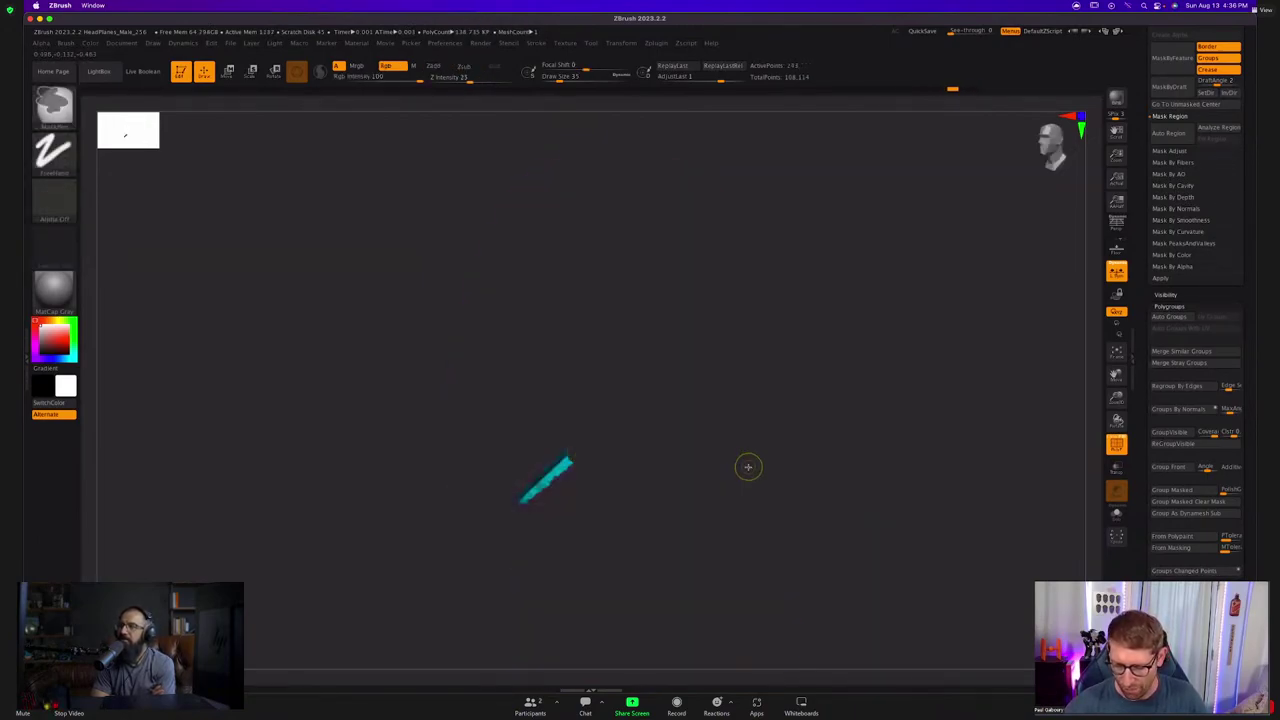
key(super+z)
key(super+z)
key(super+z)
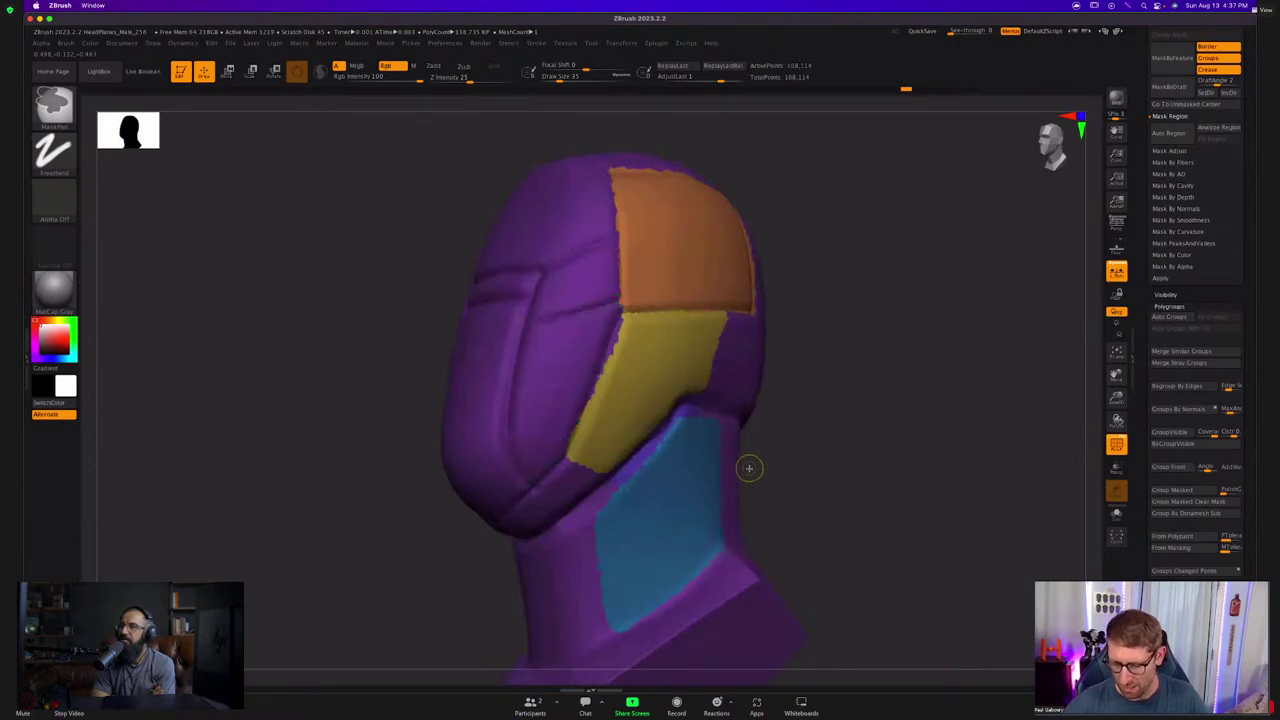
key(super+z)
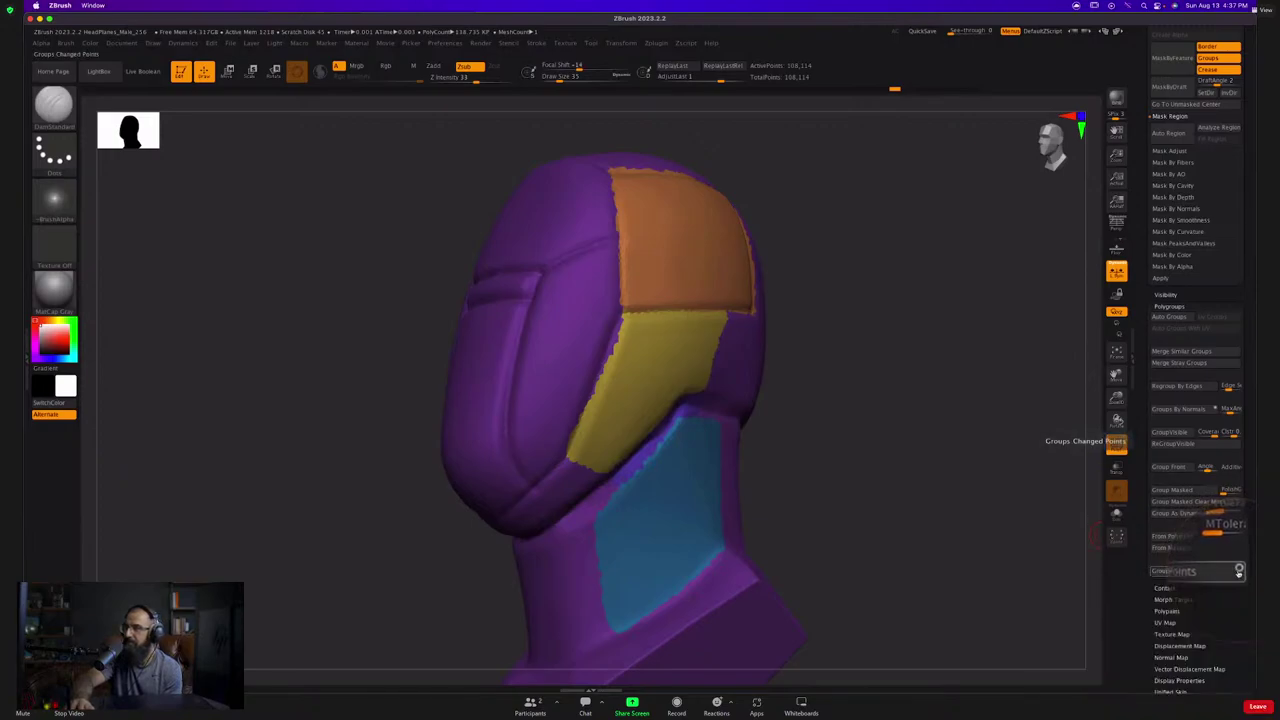
Toggle the Groups Changed Points option so three new cheek grooves share one polygroup, and check it by isolating the grooves.
click(1238, 570)
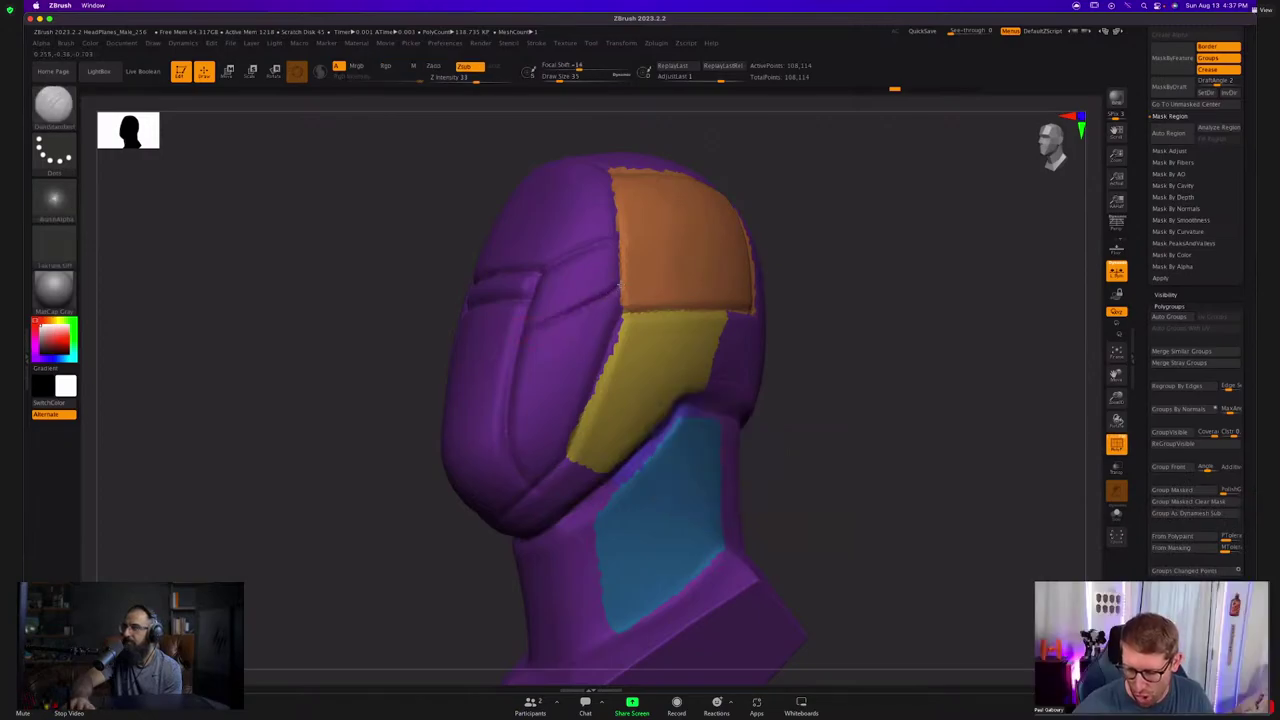
click(1194, 574)
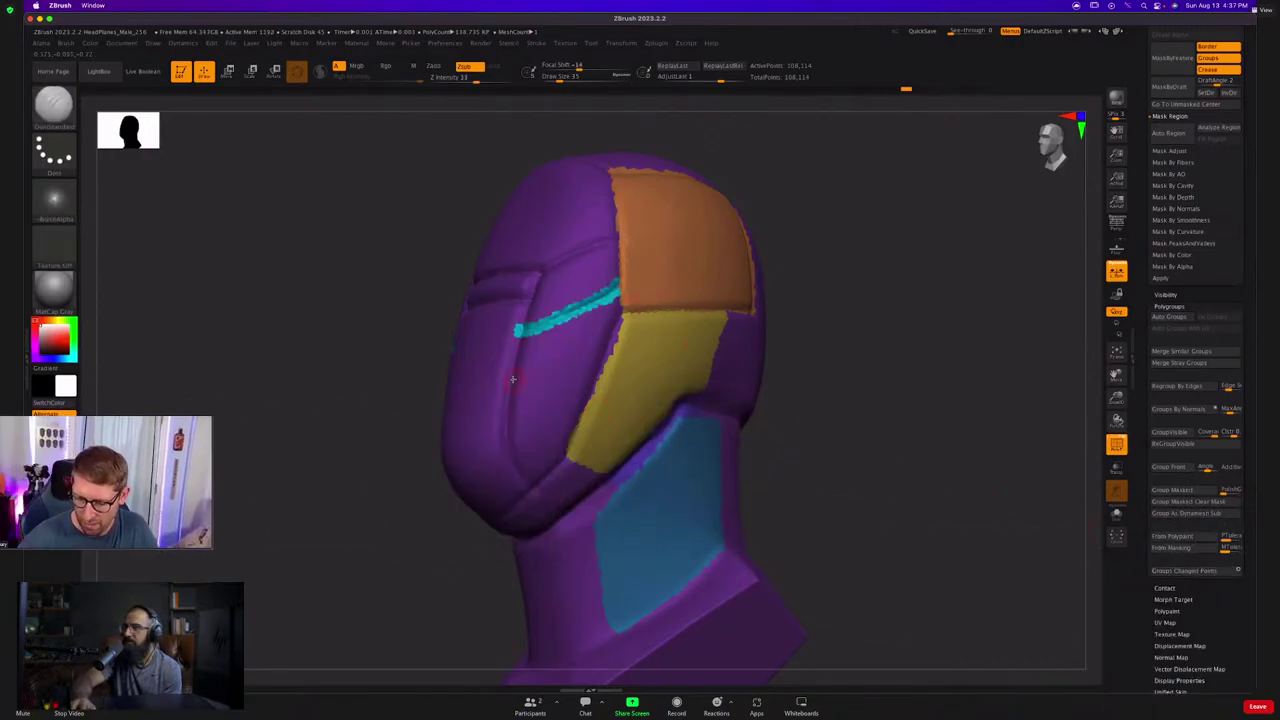
click(1182, 571)
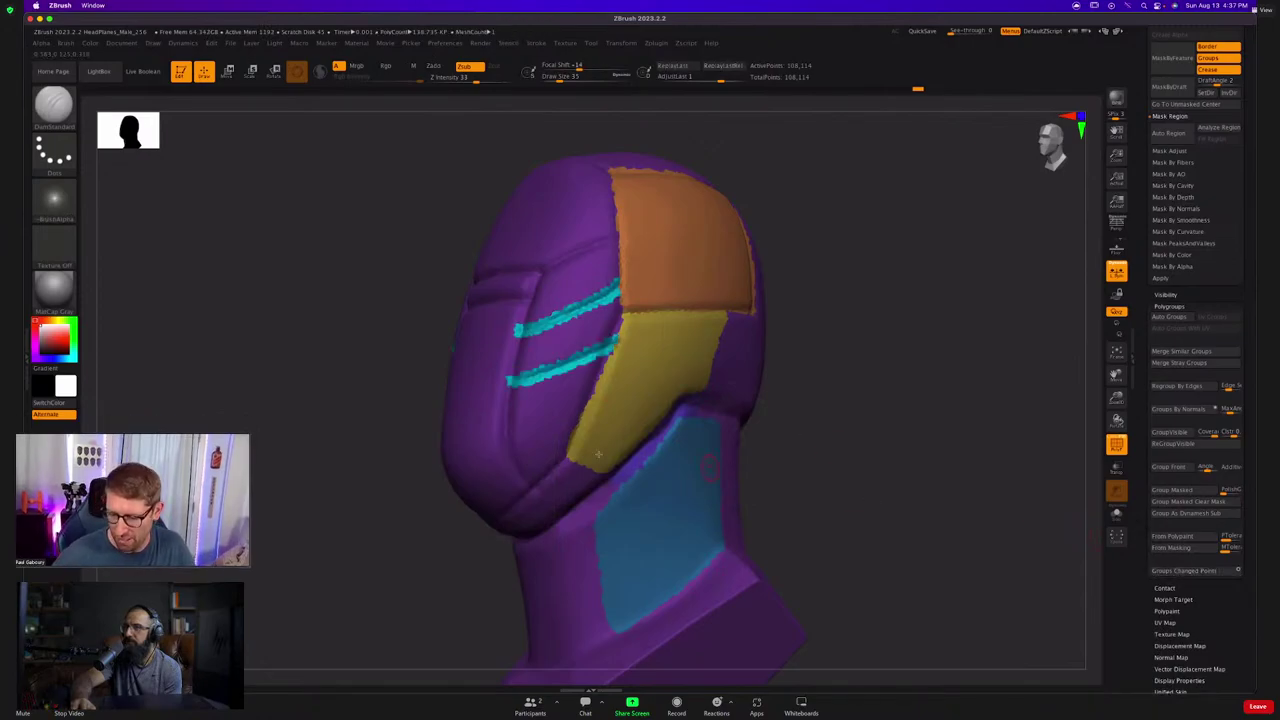
ctrl+shift+drag(500, 436, 597, 392)
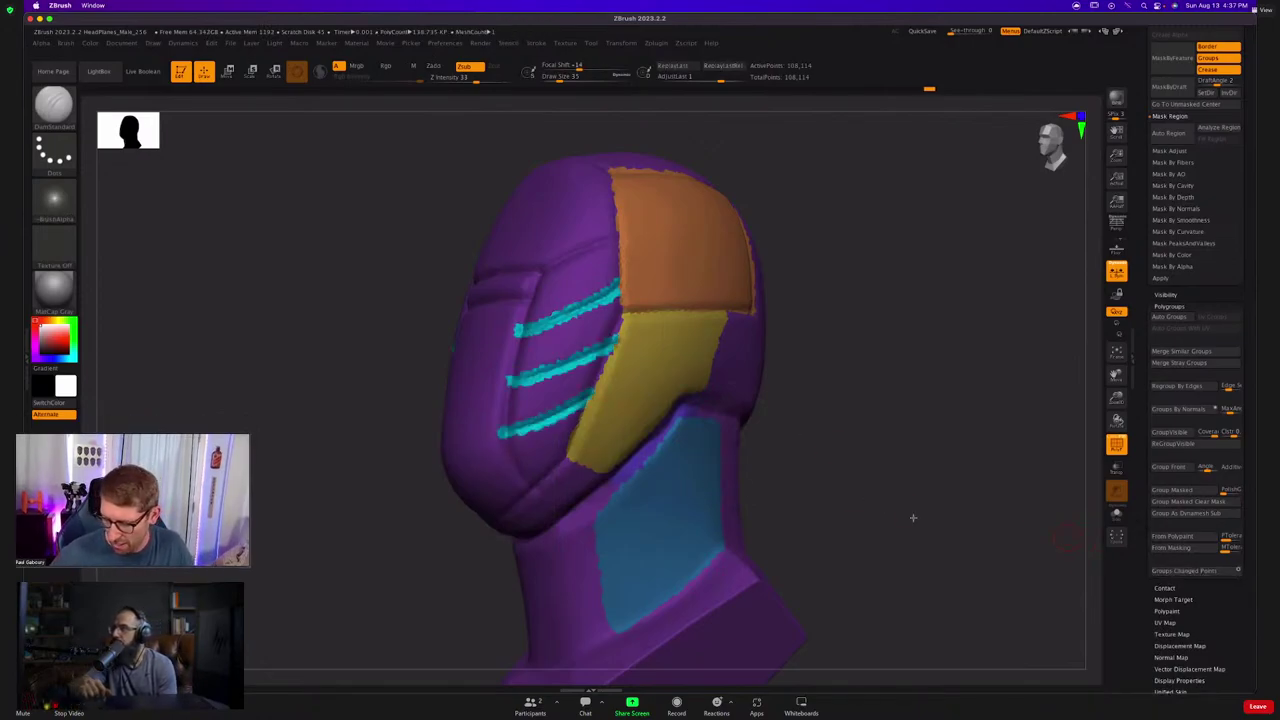
ctrl+shift+click(557, 410)
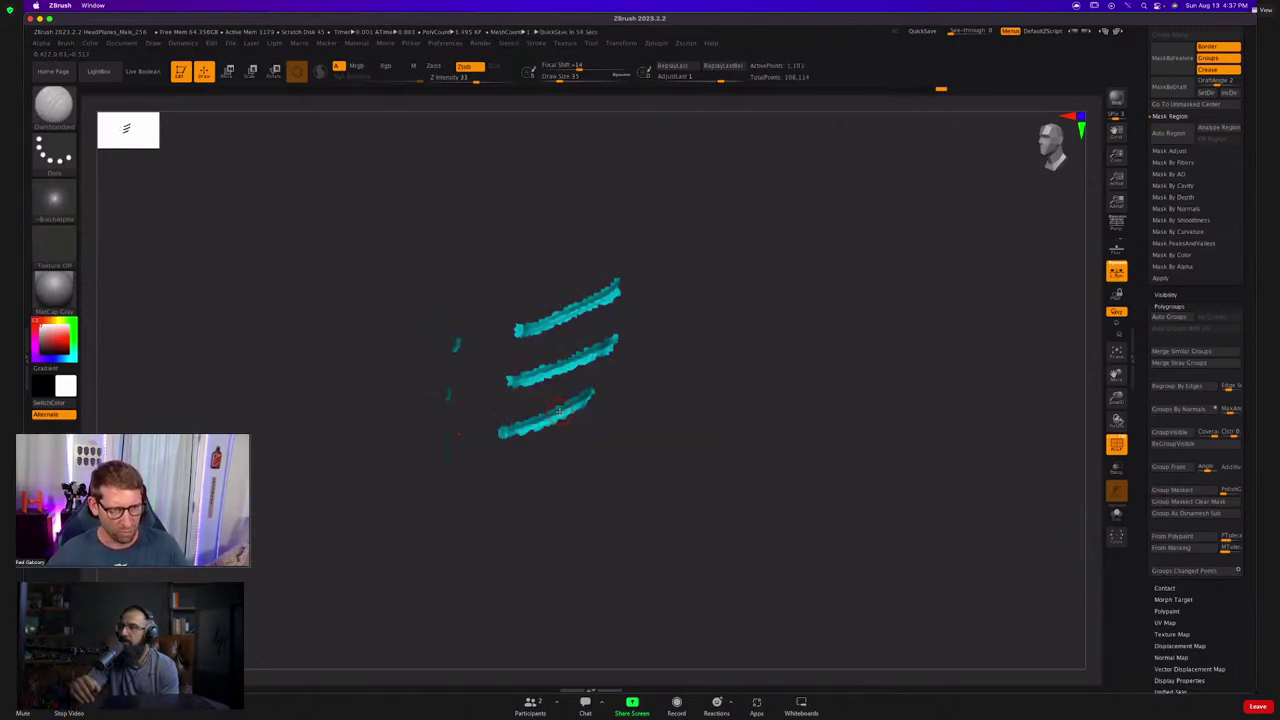
ctrl+shift+click(750, 376)
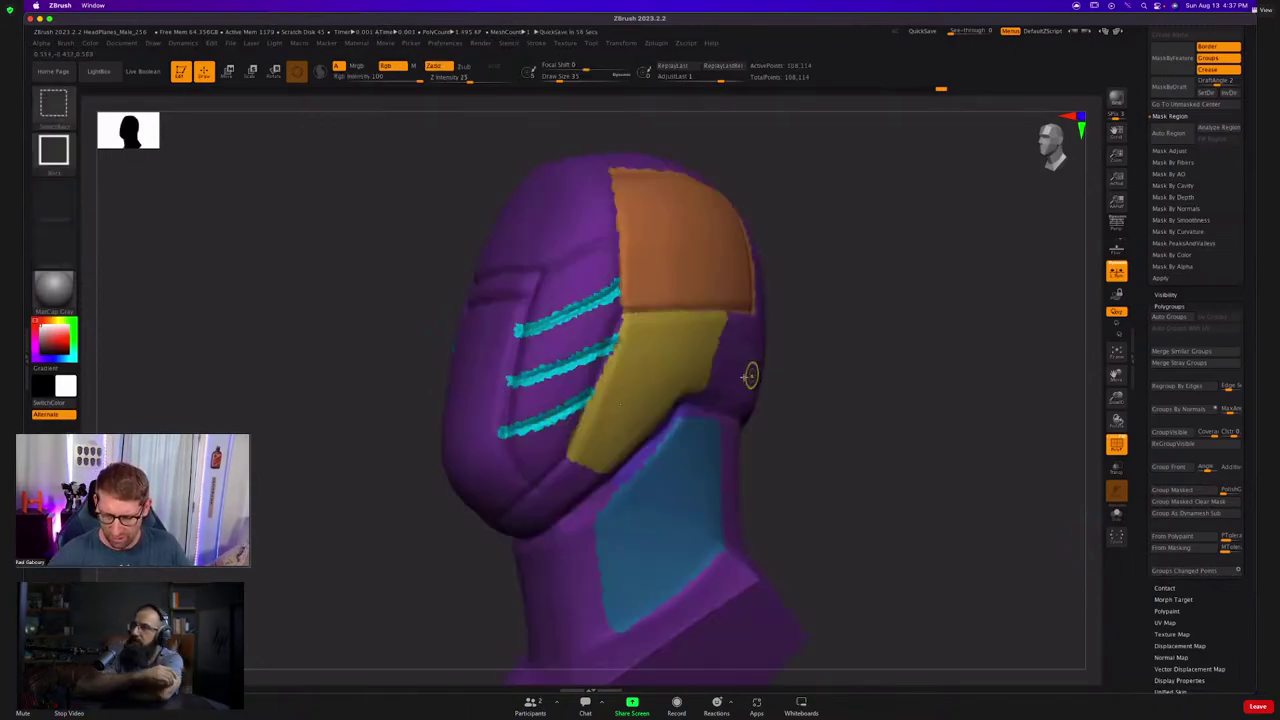
Undo the most recent cheek grooves and their shared polygrouping.
alt+right_drag(720, 466, 723, 431)
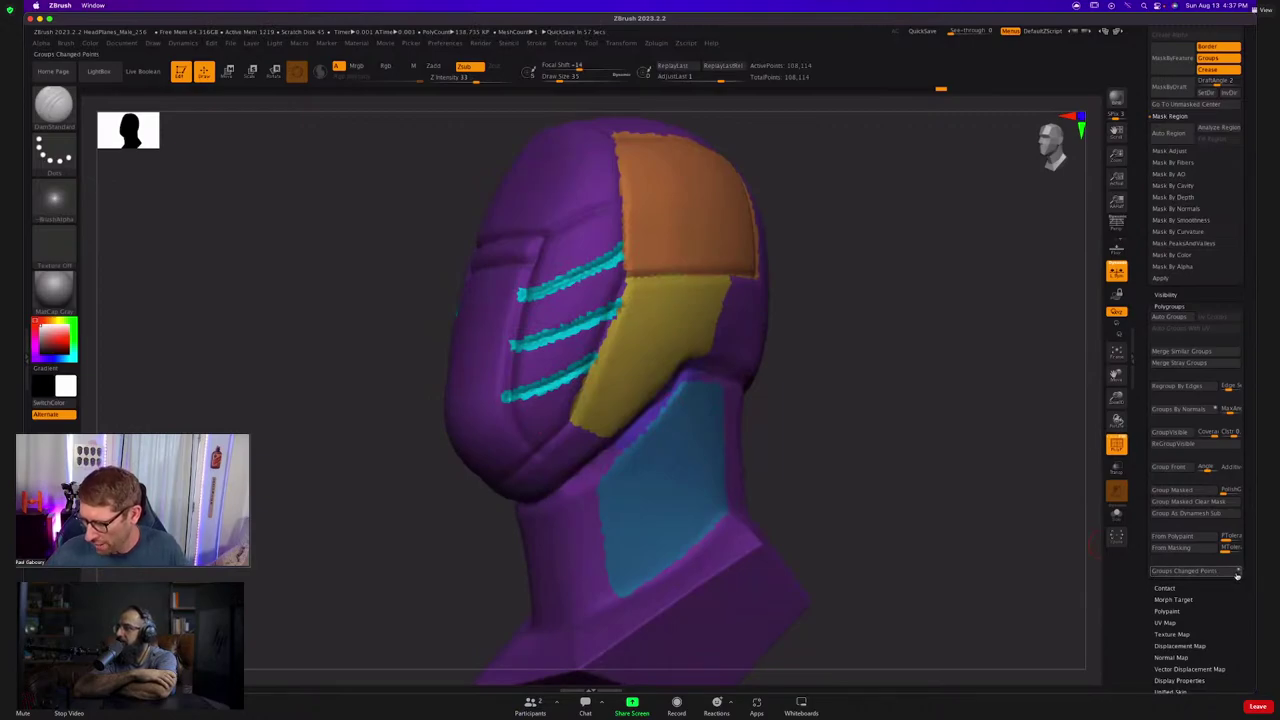
key(ctrl+z)
key(ctrl+z)
key(ctrl+z)
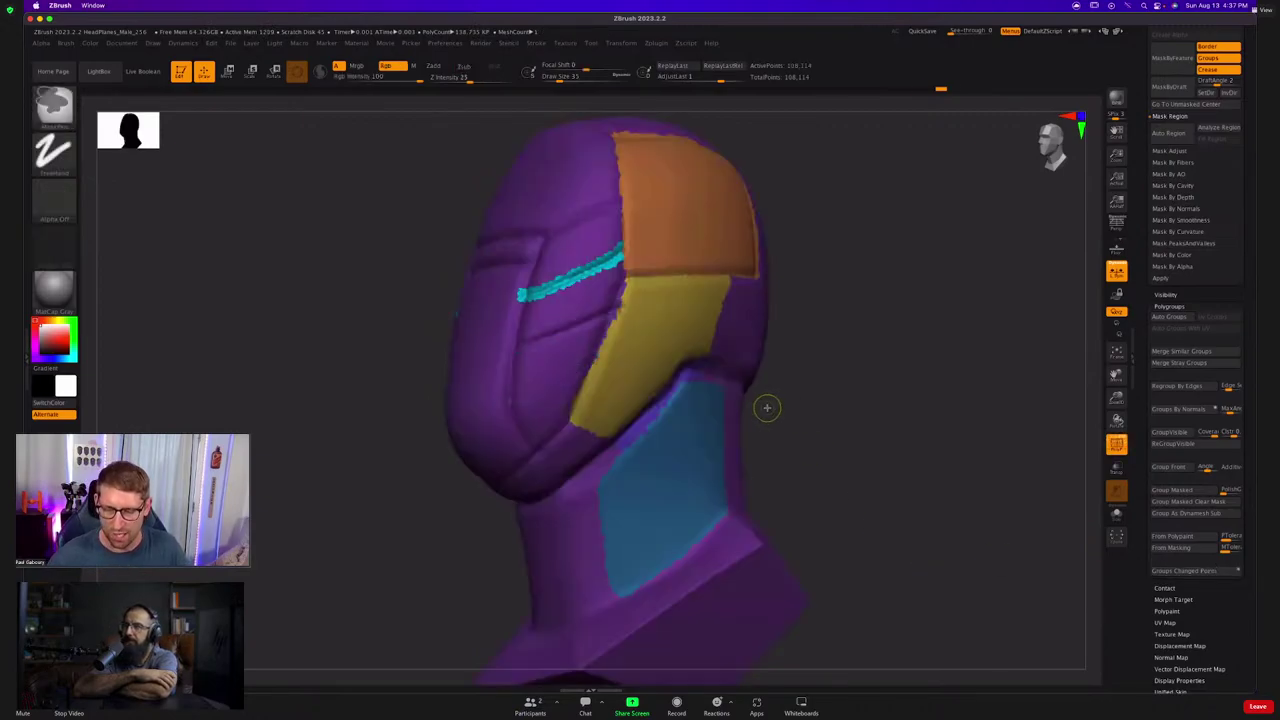
Carve a tall rectangular panel outline on the side of the neck, behind the blue polygroup.
mouse_move(766, 409)
mouse_down()
mouse_move(774, 434)
mouse_move(716, 392)
mouse_move(703, 414)
mouse_move(628, 434)
mouse_up()
mouse_move(623, 434)
ctrl+right_down()
mouse_move(628, 420)
mouse_move(625, 435)
ctrl+right_up()
drag(621, 467, 590, 491)
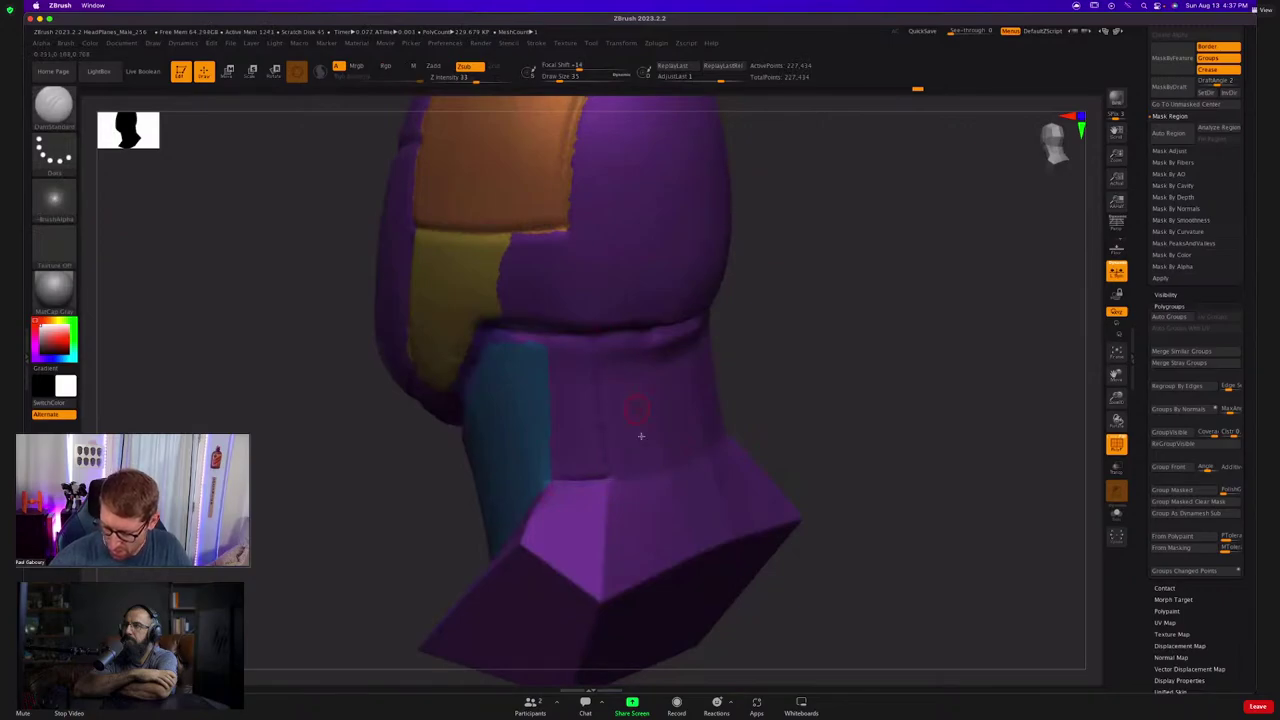
drag(641, 436, 557, 461)
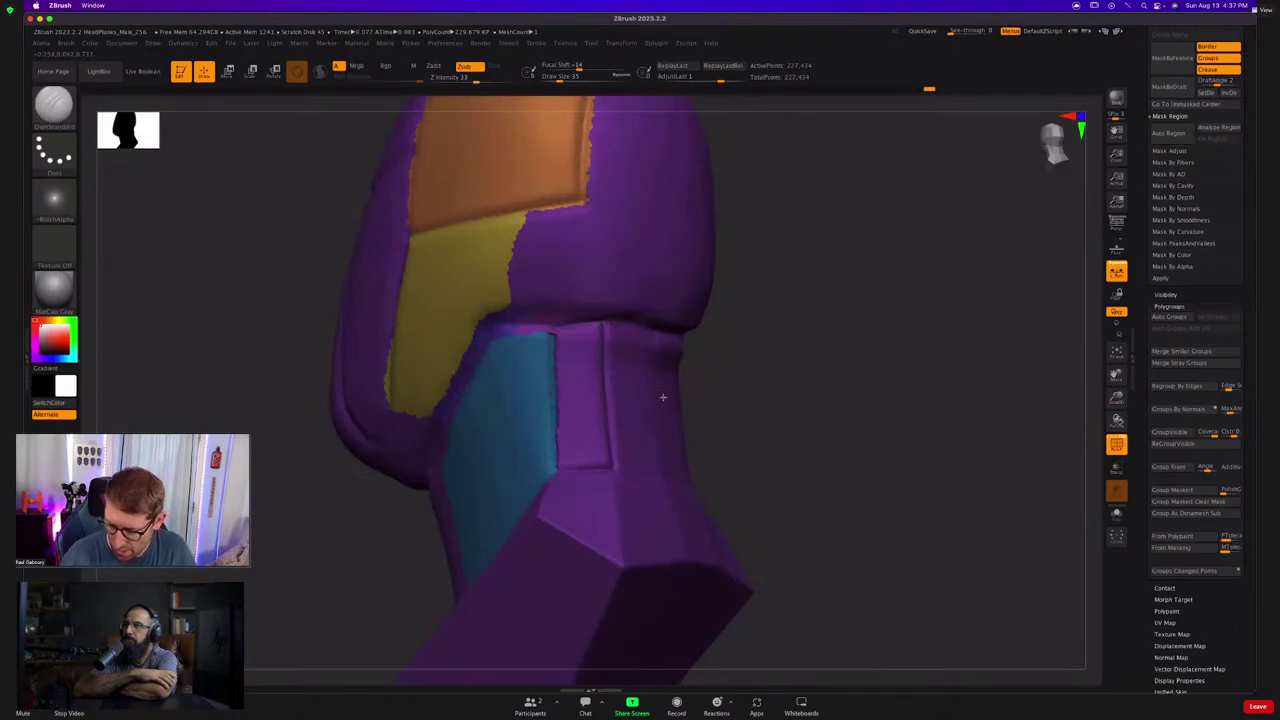
Carve an angled groove across the back of the neck and vertical grooves from it up to the helmet edge.
mouse_move(662, 397)
mouse_down()
mouse_move(617, 460)
mouse_move(570, 423)
mouse_move(574, 403)
mouse_move(611, 387)
mouse_move(684, 393)
mouse_up()
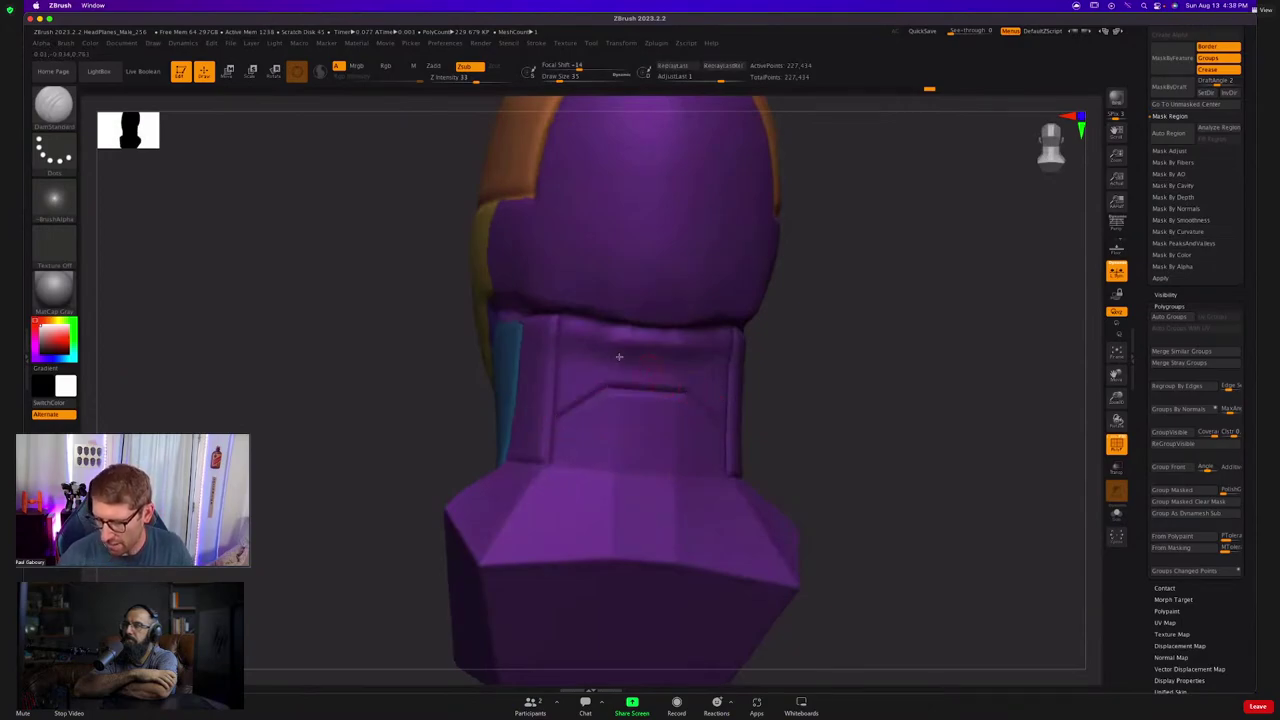
right_drag(619, 356, 617, 322)
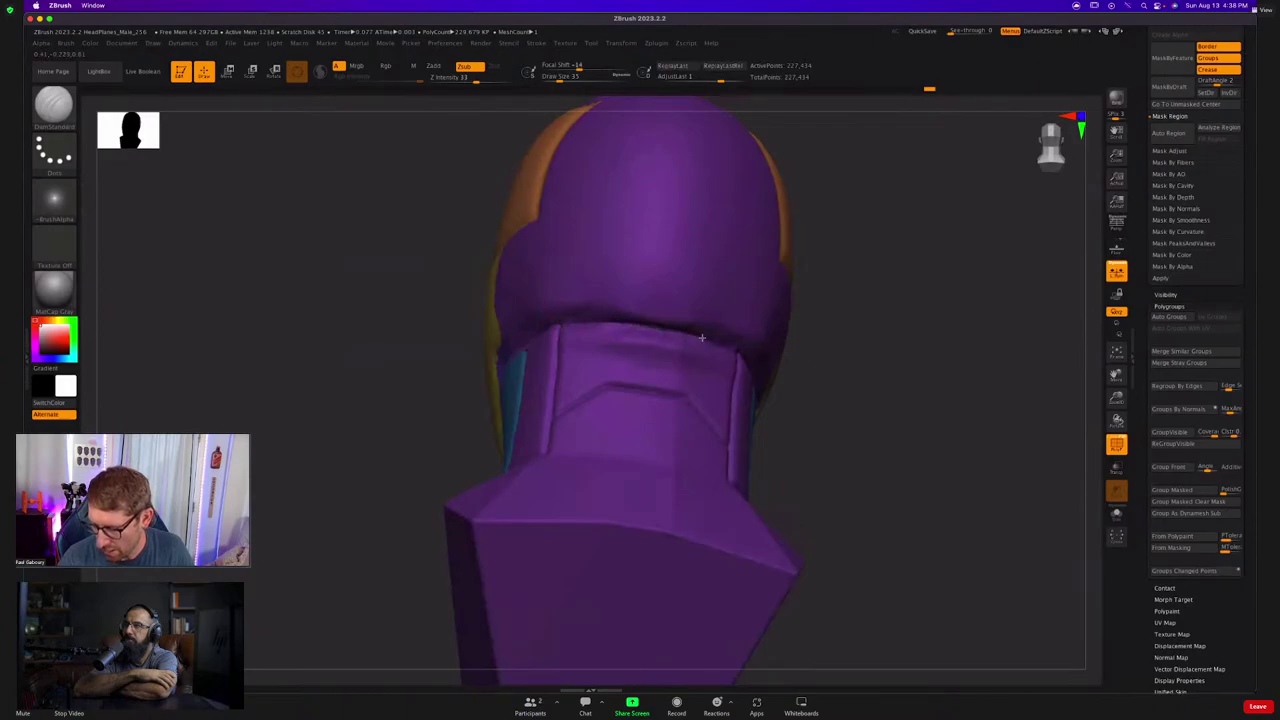
ctrl+right_drag(777, 400, 715, 408)
right_drag(715, 408, 743, 431)
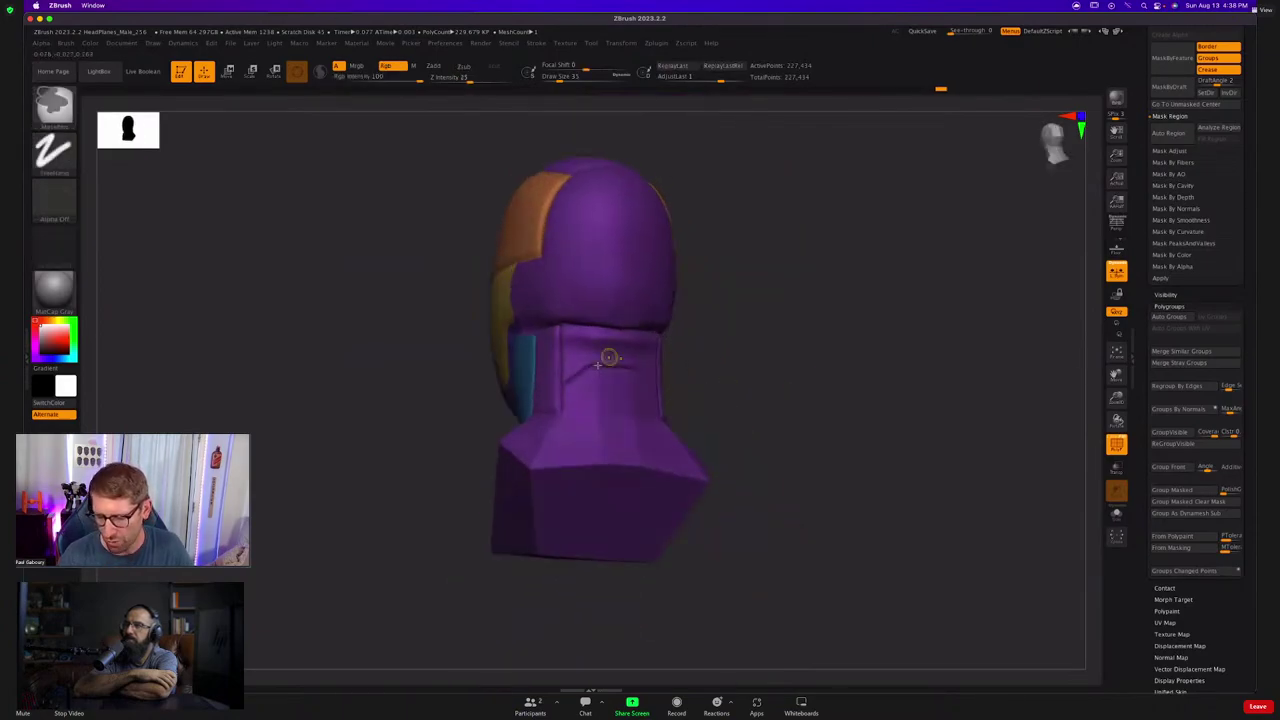
ctrl+right_drag(609, 357, 607, 362)
drag(600, 362, 598, 299)
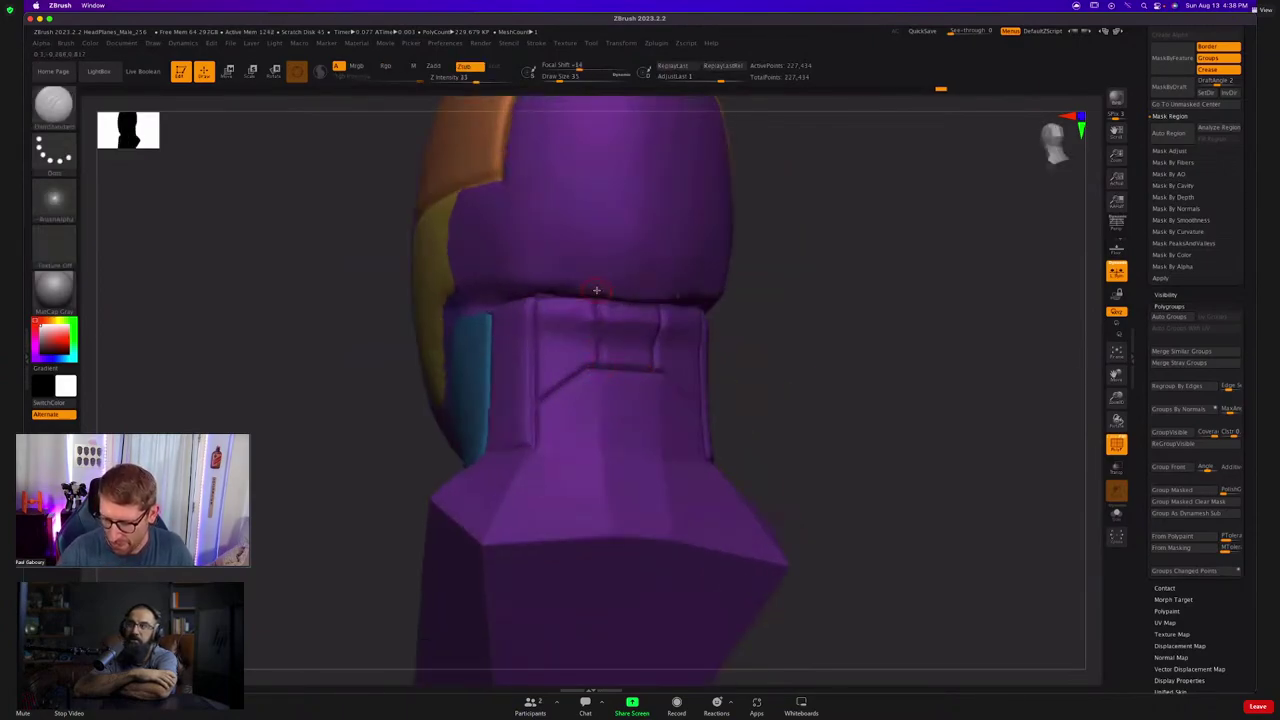
Try Groups Changed Points on the neck grooves, inspect the result up close and undo it.
ctrl+right_drag(886, 485, 834, 464)
right_drag(834, 464, 925, 470)
click(1175, 570)
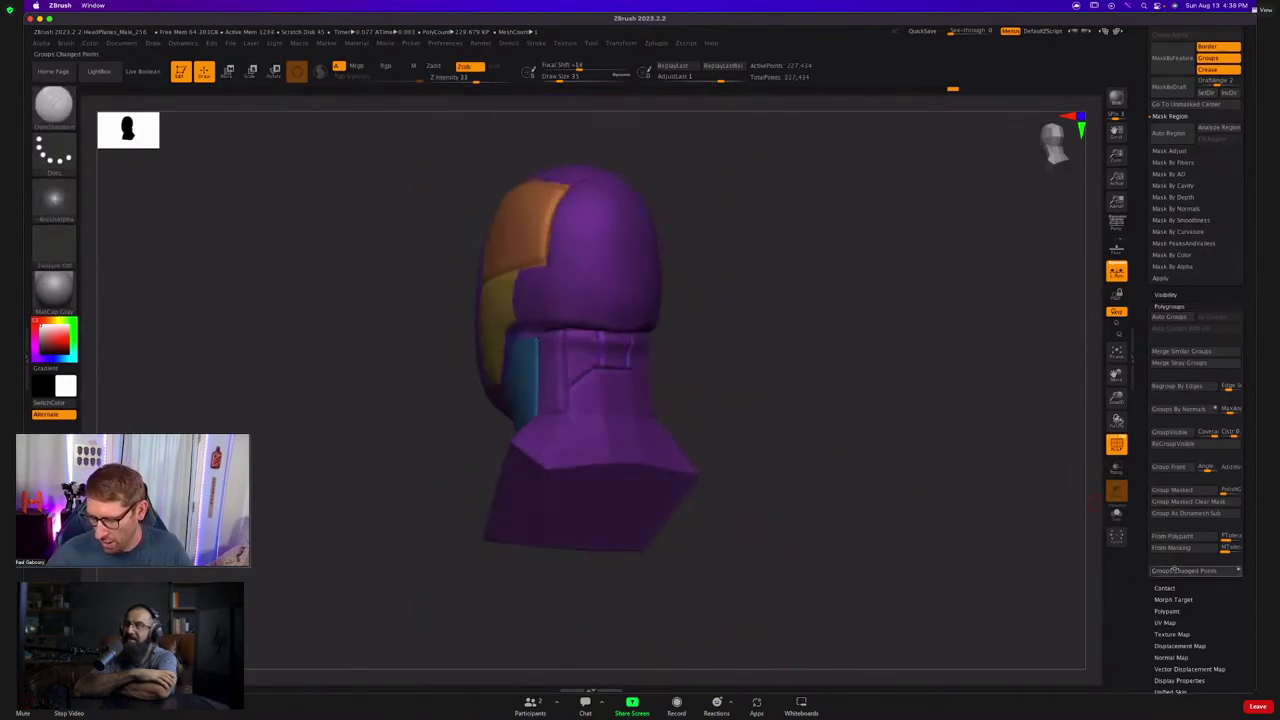
scroll(618, 331, up, 5)
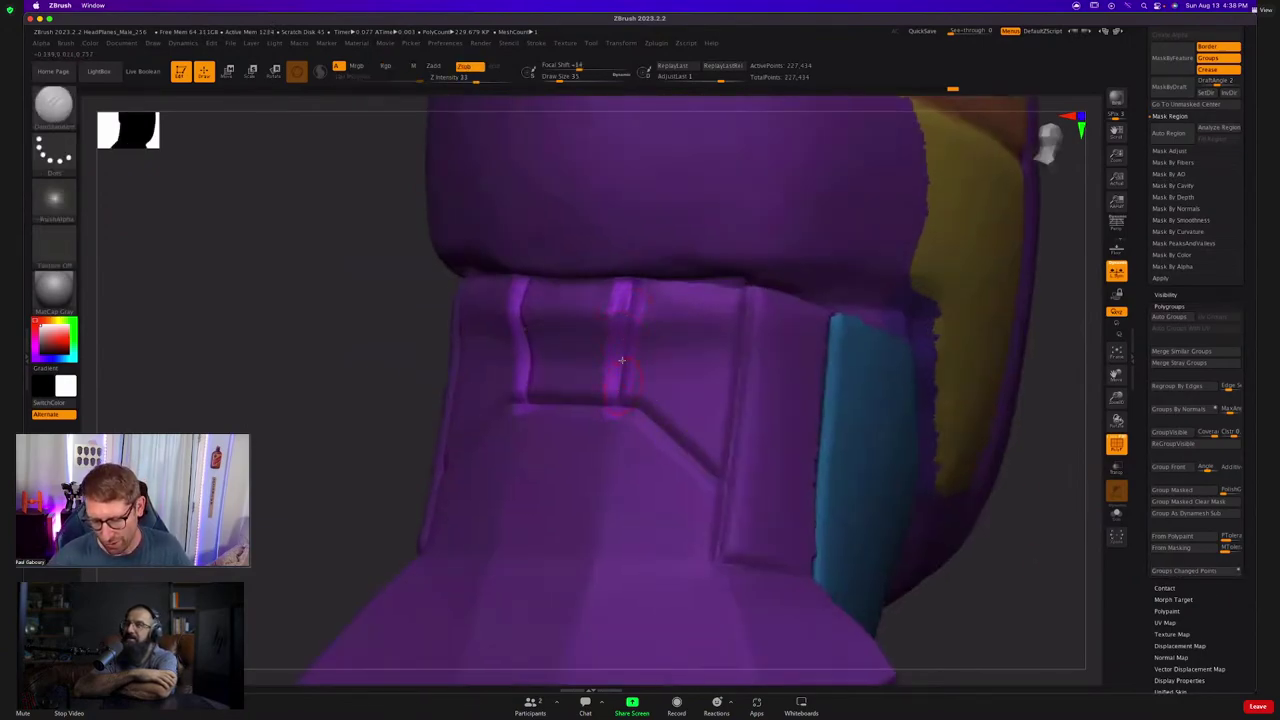
mouse_move(622, 360)
right_down()
mouse_move(650, 353)
mouse_move(567, 370)
mouse_move(598, 374)
right_up()
key(ctrl+z)
key(ctrl+z)
Mark the undo history state before the neck grooves, return to the finished grooves and polygroup them with Groups Changed Points.
right_drag(910, 194, 888, 202)
drag(942, 91, 916, 93)
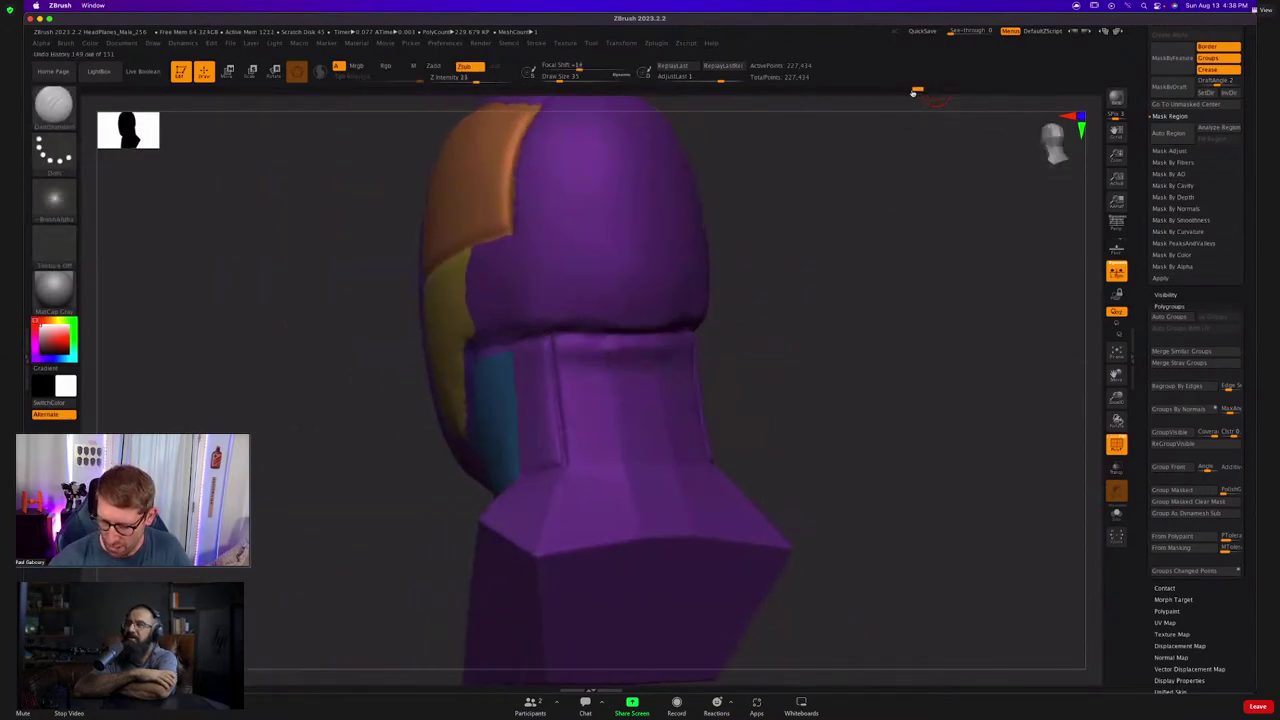
key(ctrl)
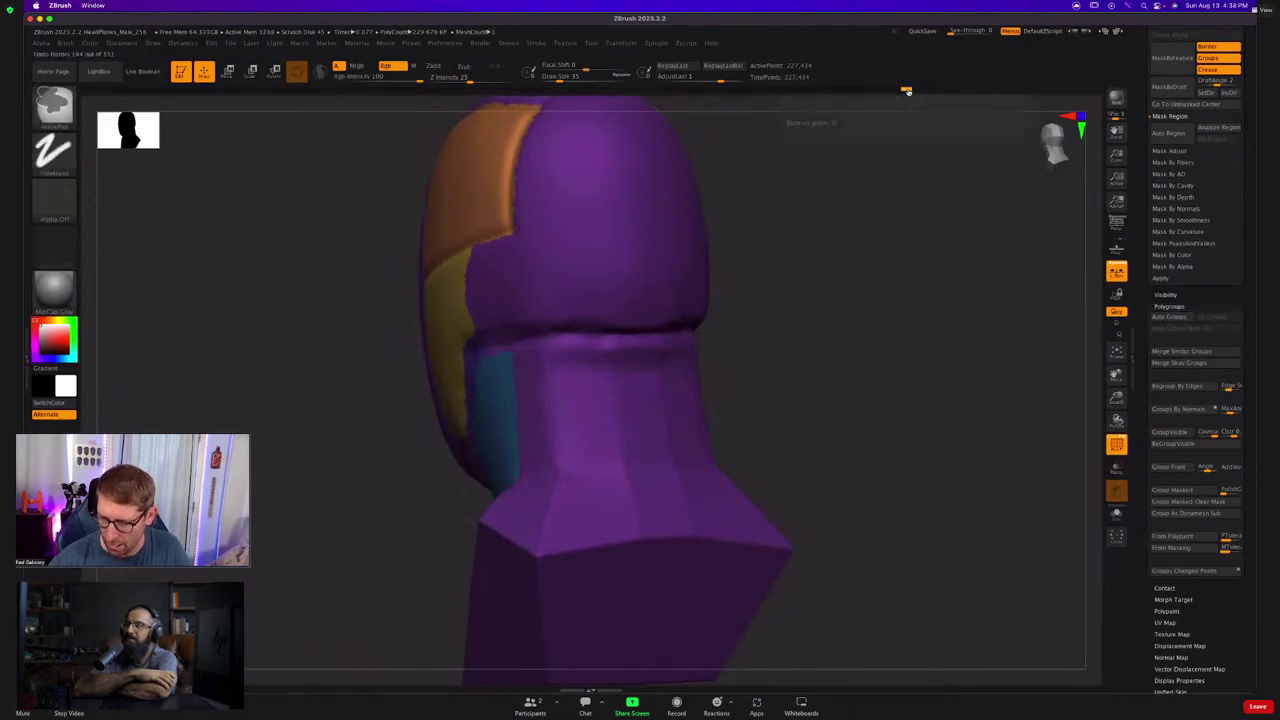
drag(918, 90, 951, 90)
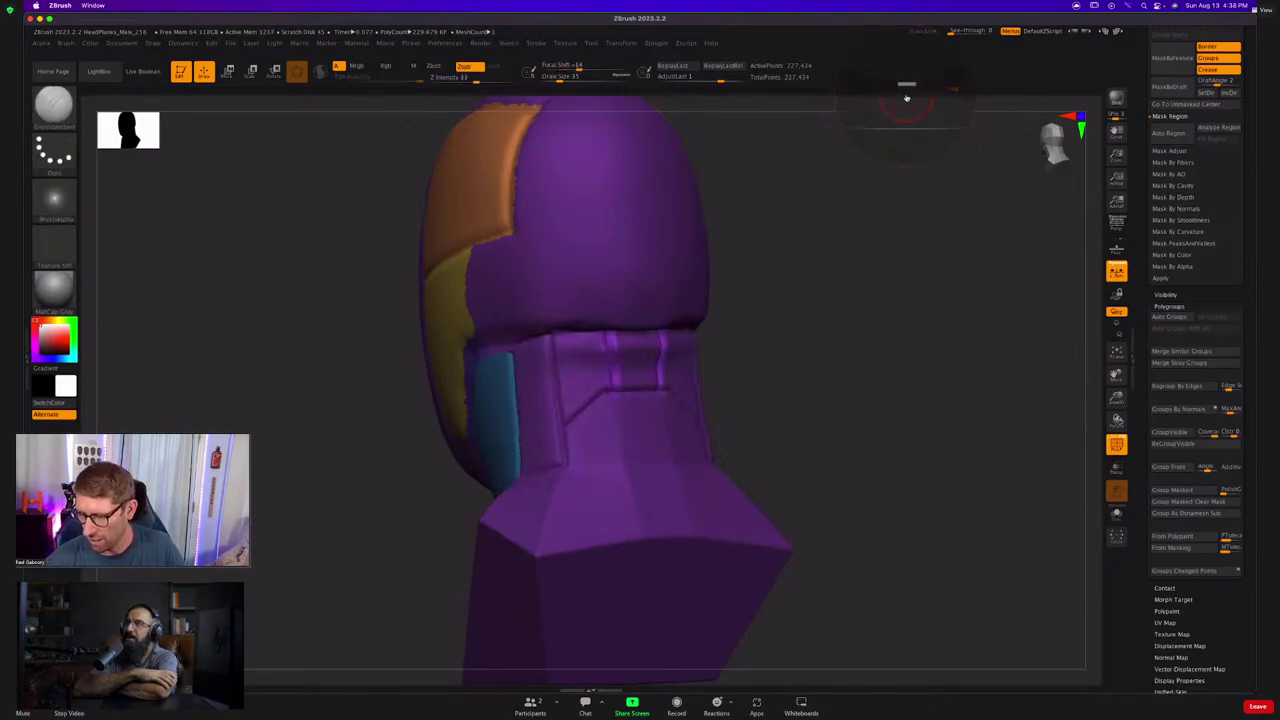
mouse_move(907, 92)
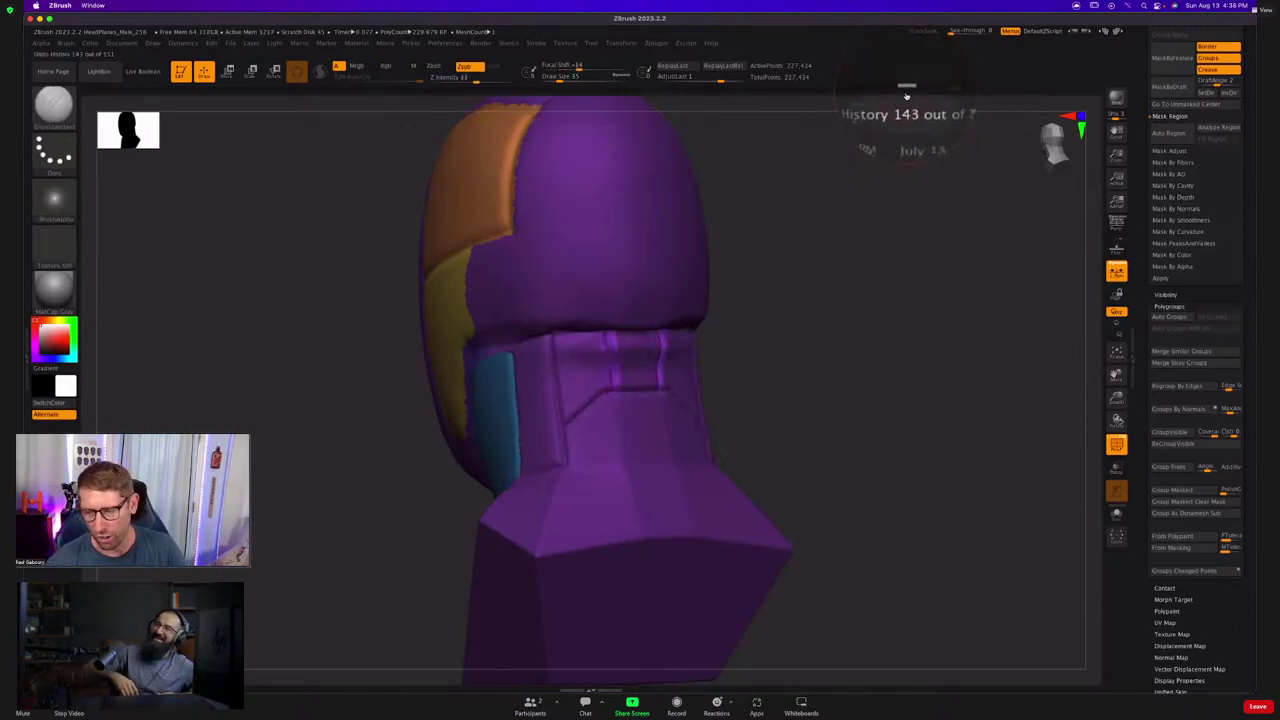
click(1188, 574)
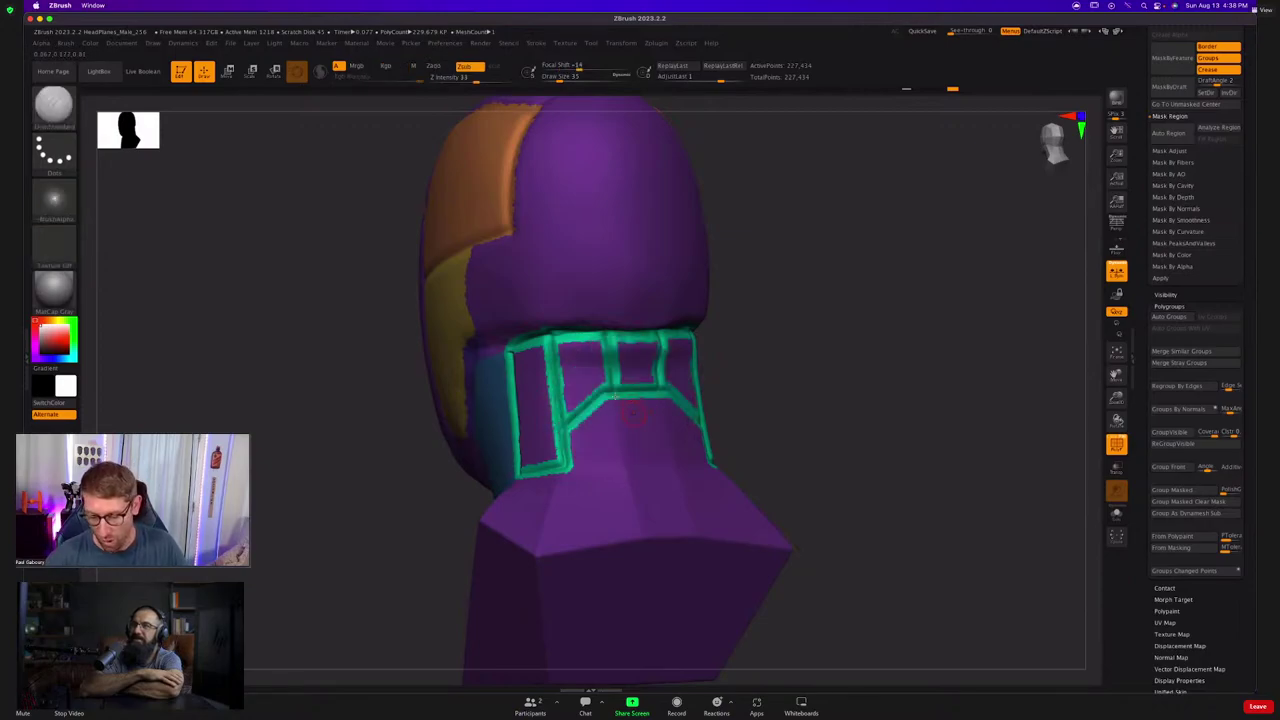
Isolate the neck groove polygroup, hide it to check the separated panels, and show the whole head again.
ctrl+shift+click(618, 393)
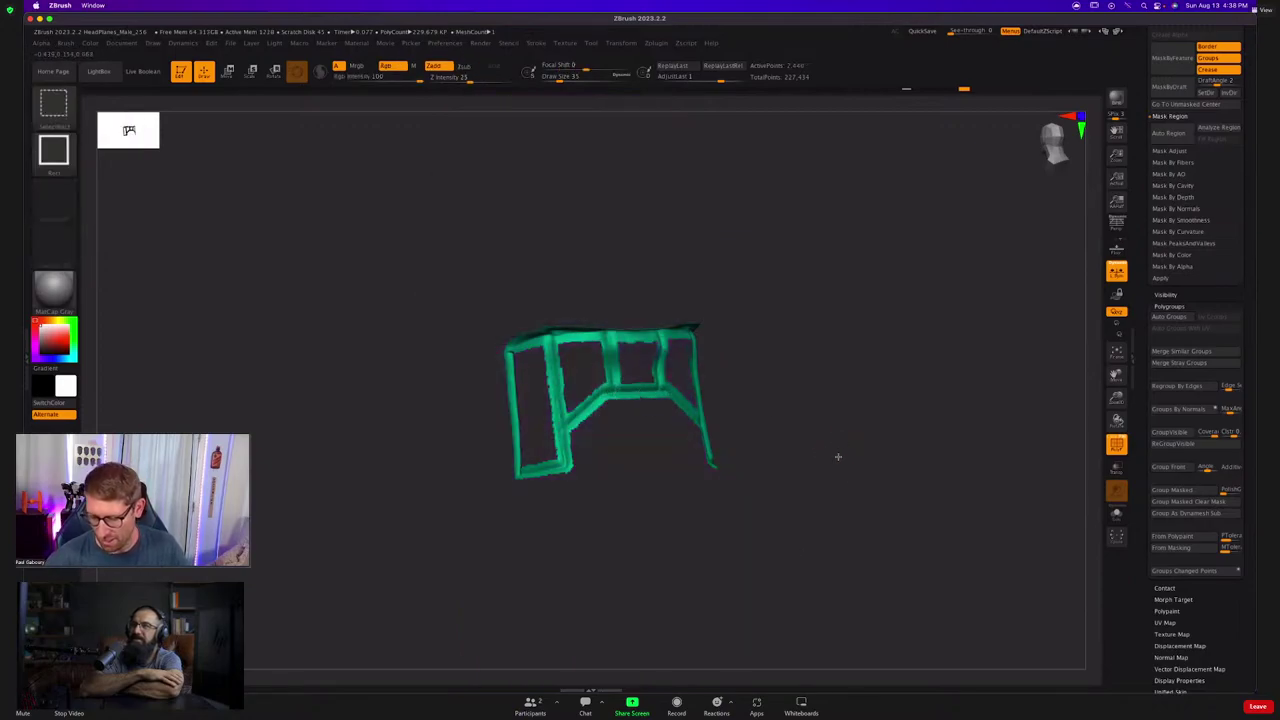
ctrl+shift+drag(838, 456, 829, 453)
right_drag(607, 387, 595, 385)
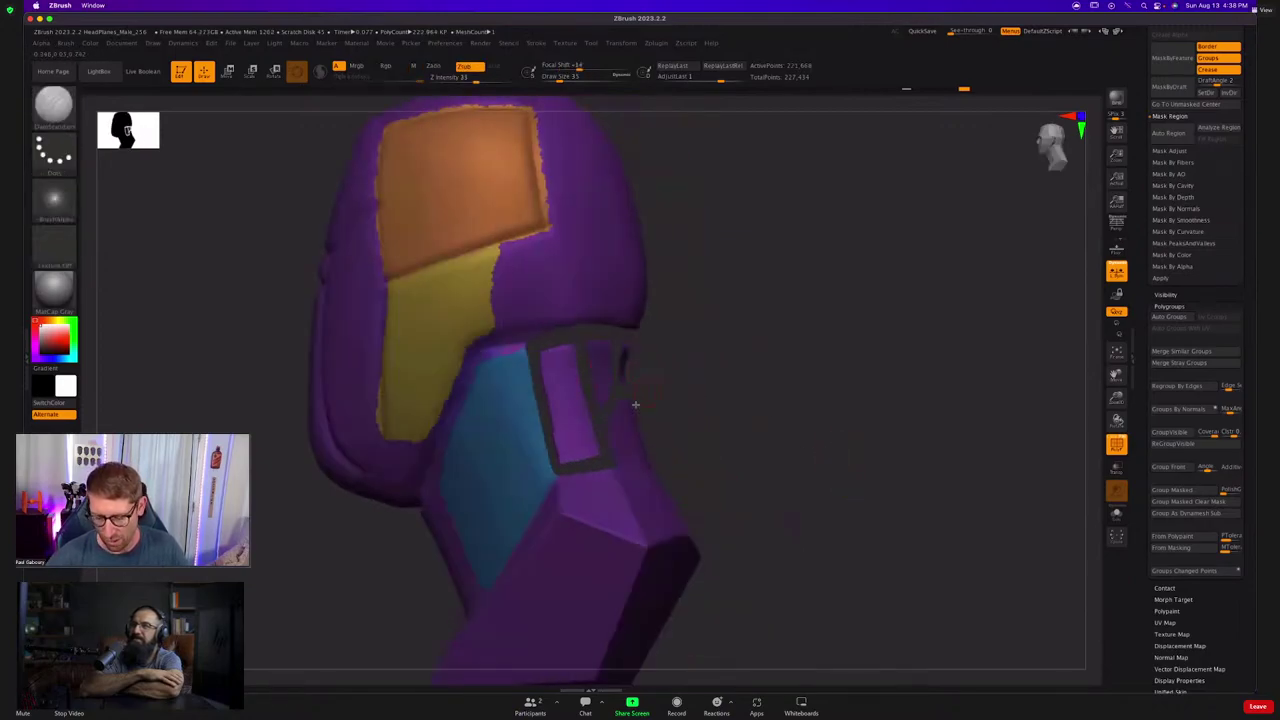
drag(635, 404, 642, 395)
ctrl+shift+click(805, 350)
Switch to the ZModeler brush for the panels enclosed by the grooves on the back of the neck.
ctrl+right_drag(650, 362, 657, 404)
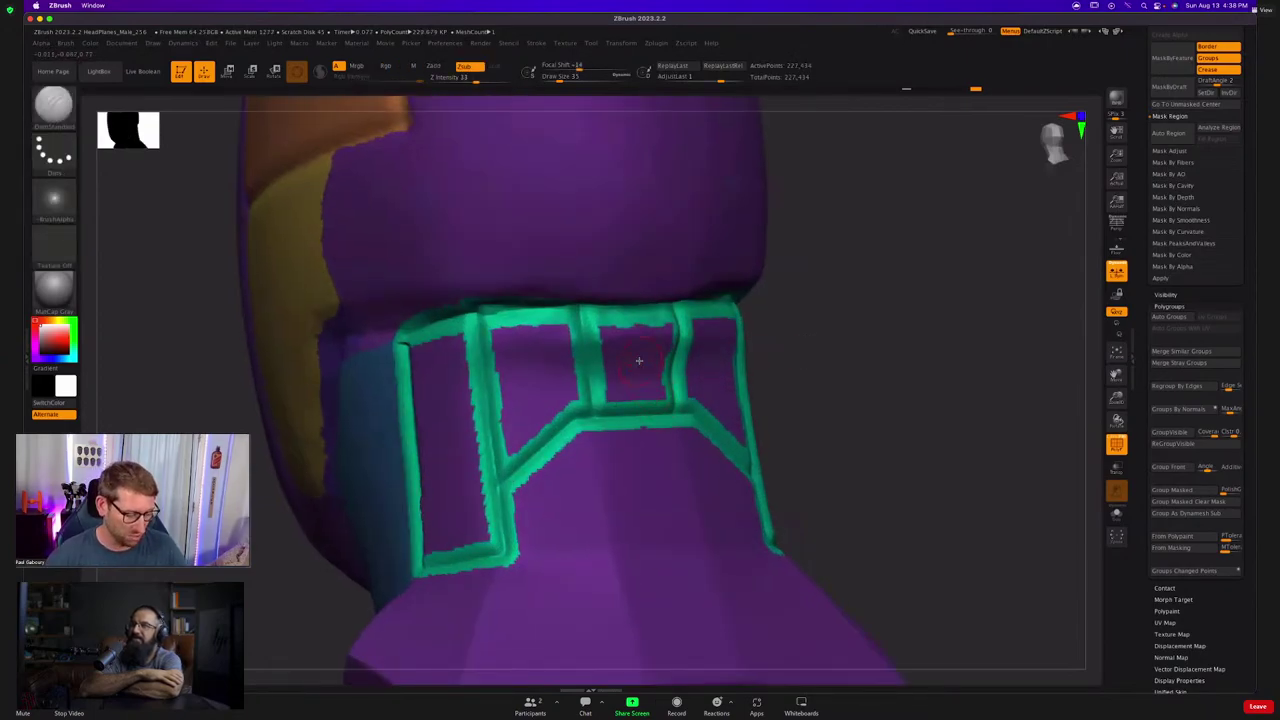
key(b)
key(z)
key(m)
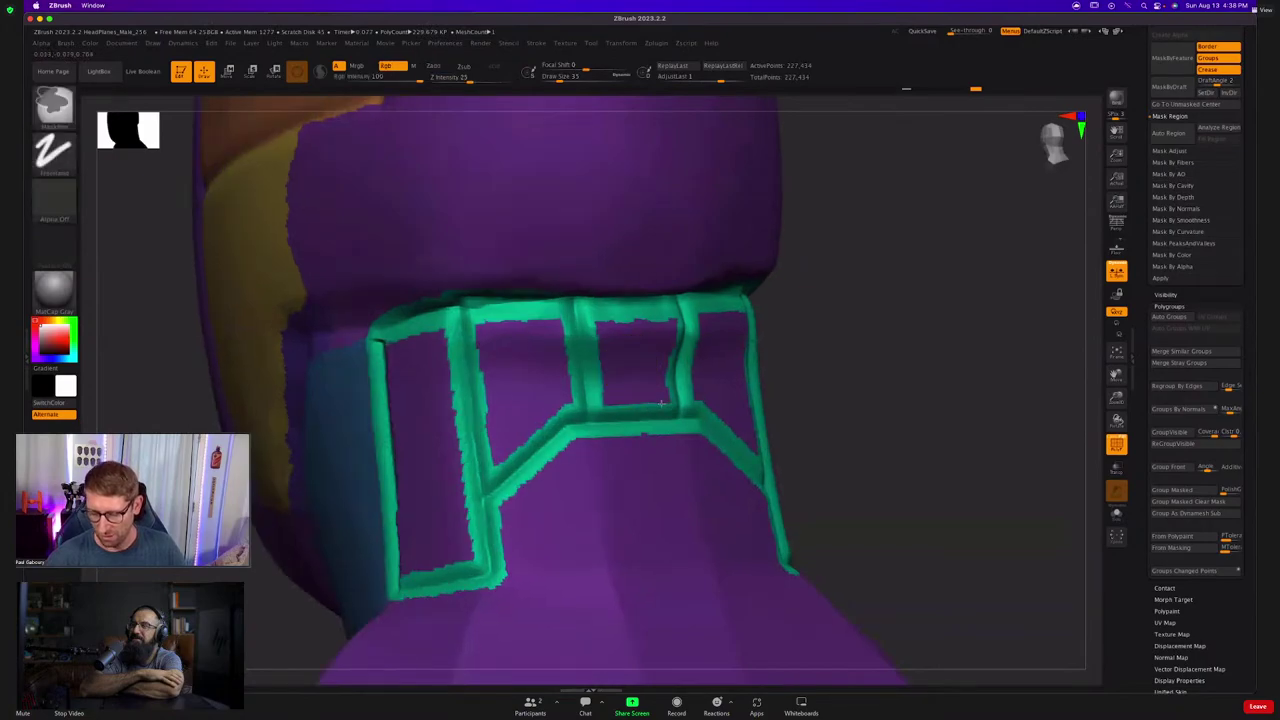
drag(661, 403, 751, 363)
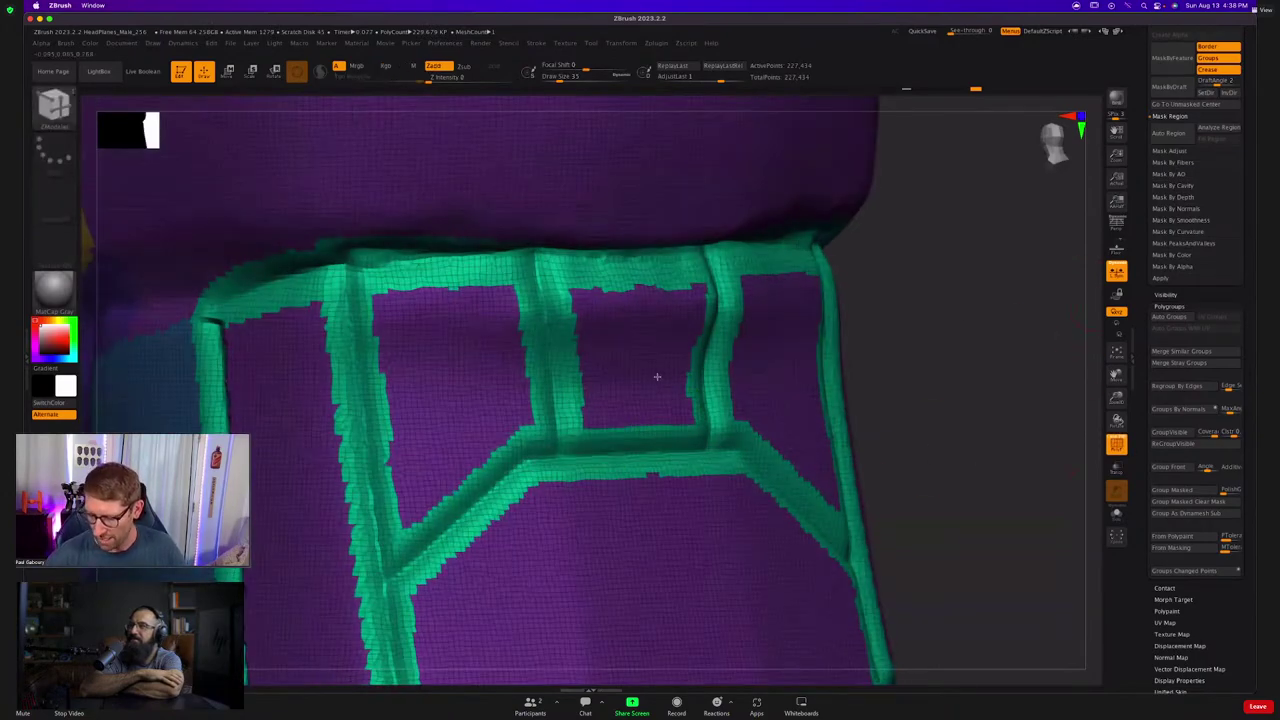
scroll(653, 362, up, 4)
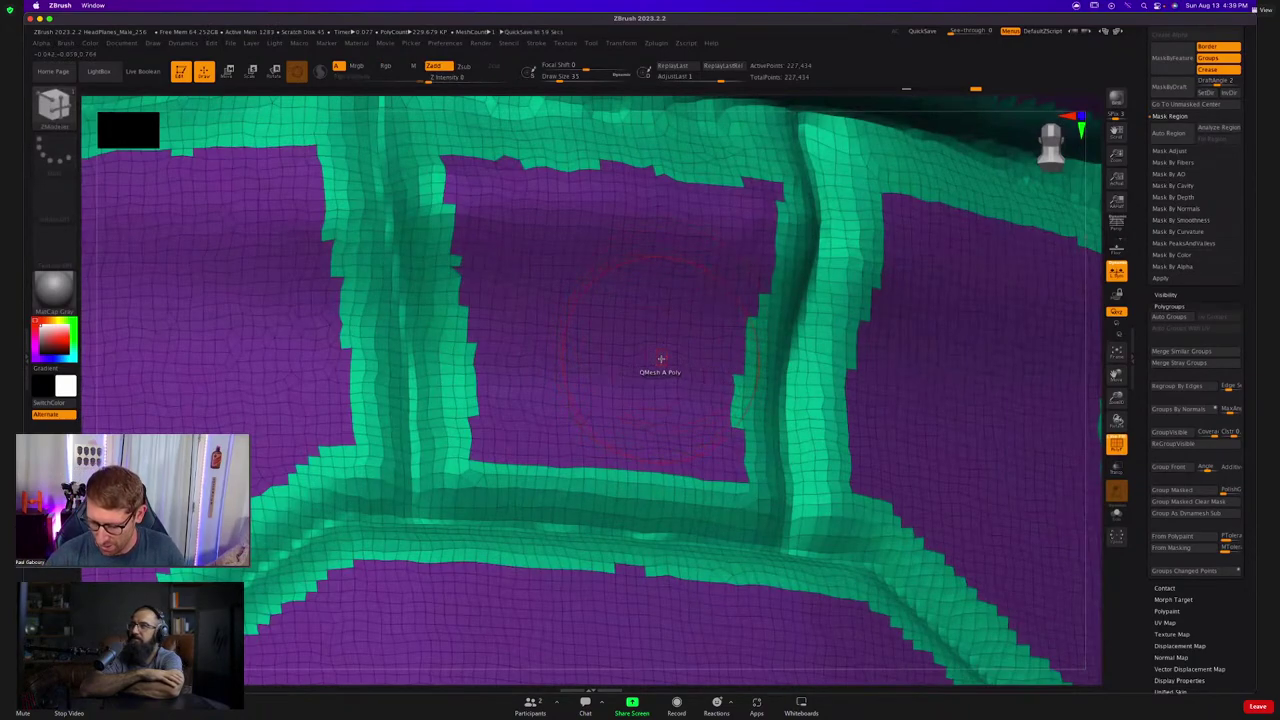
Set the ZModeler polygon action to PolyGroup with the Fill target, shrink the brush and give the middle neck panel a new polygroup.
key(s)
click(660, 357)
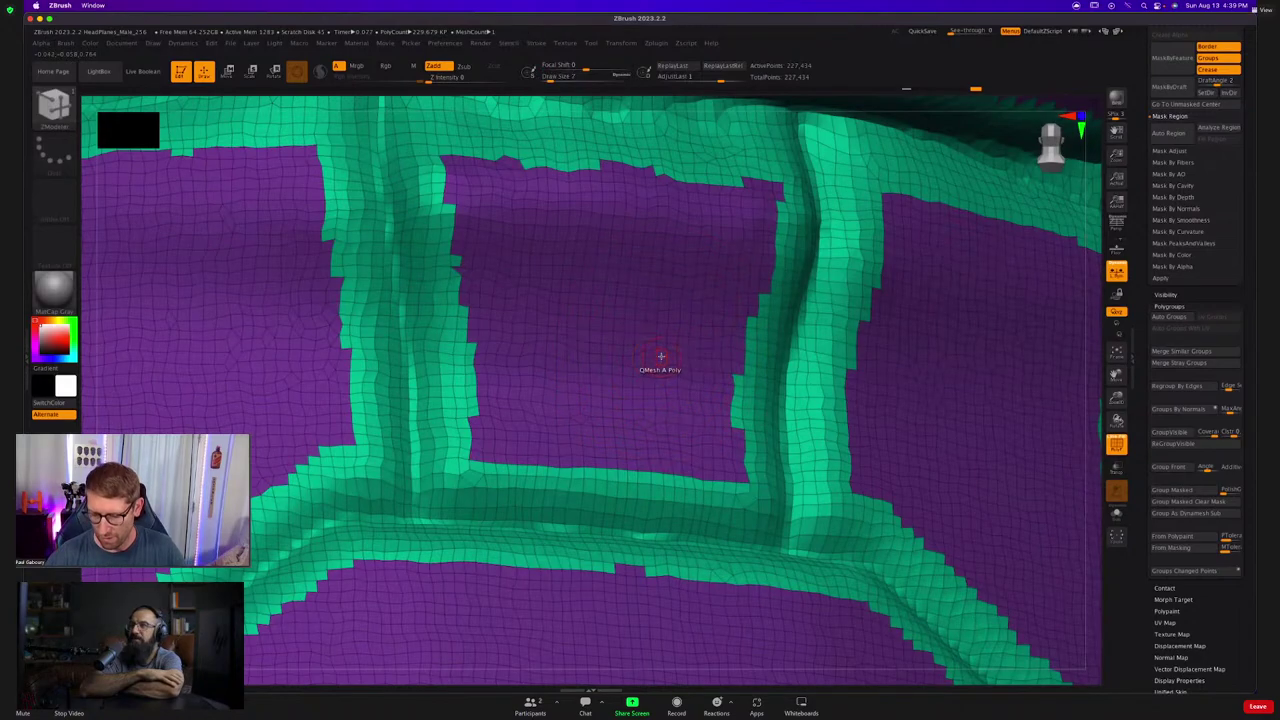
key(space)
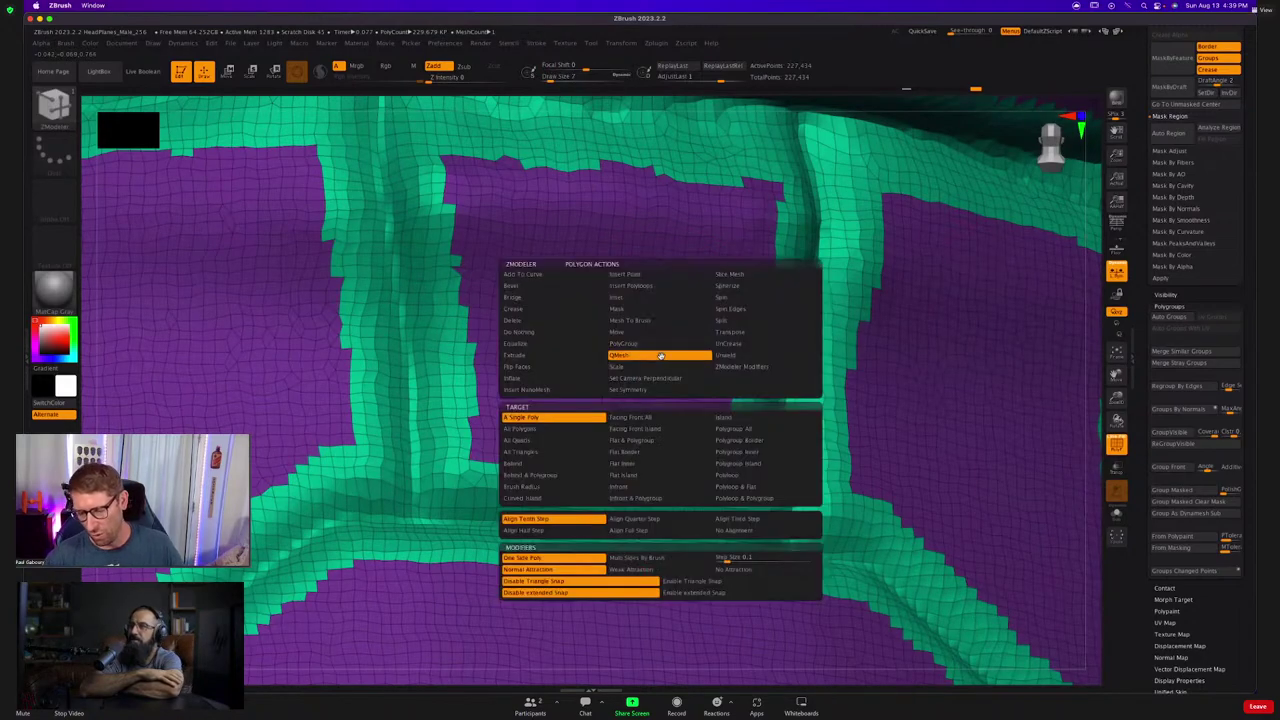
click(643, 345)
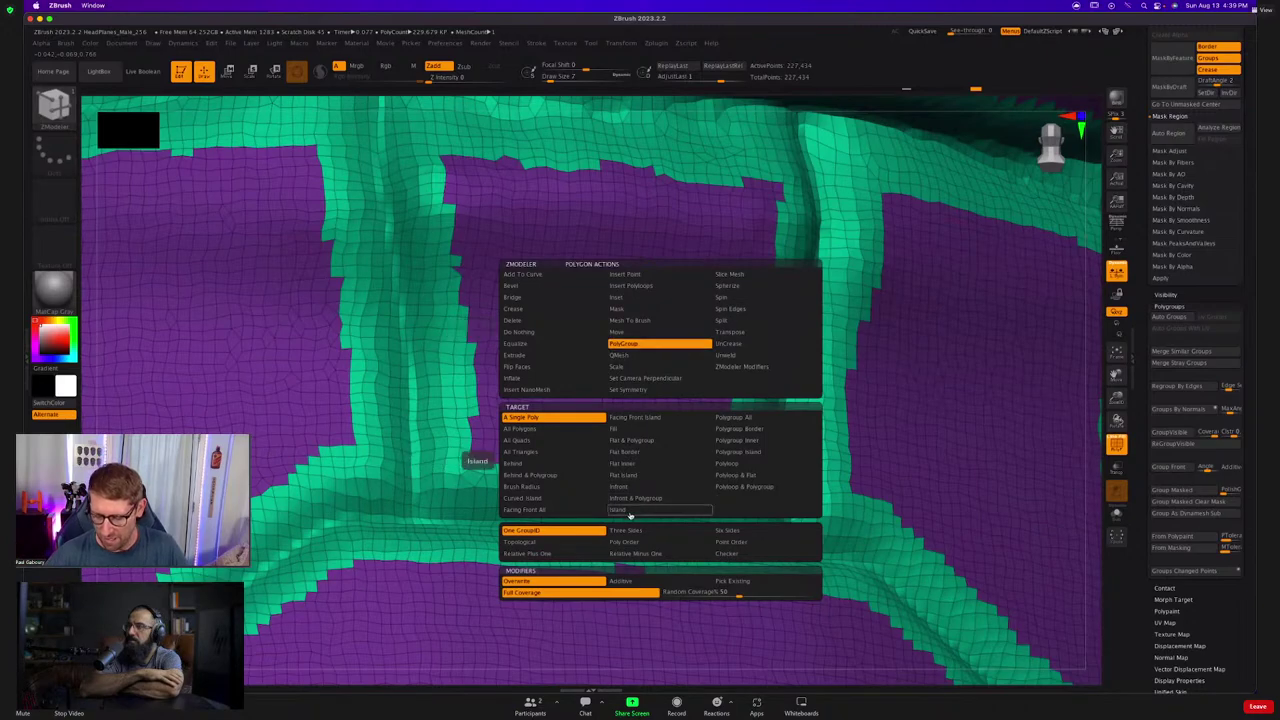
click(628, 430)
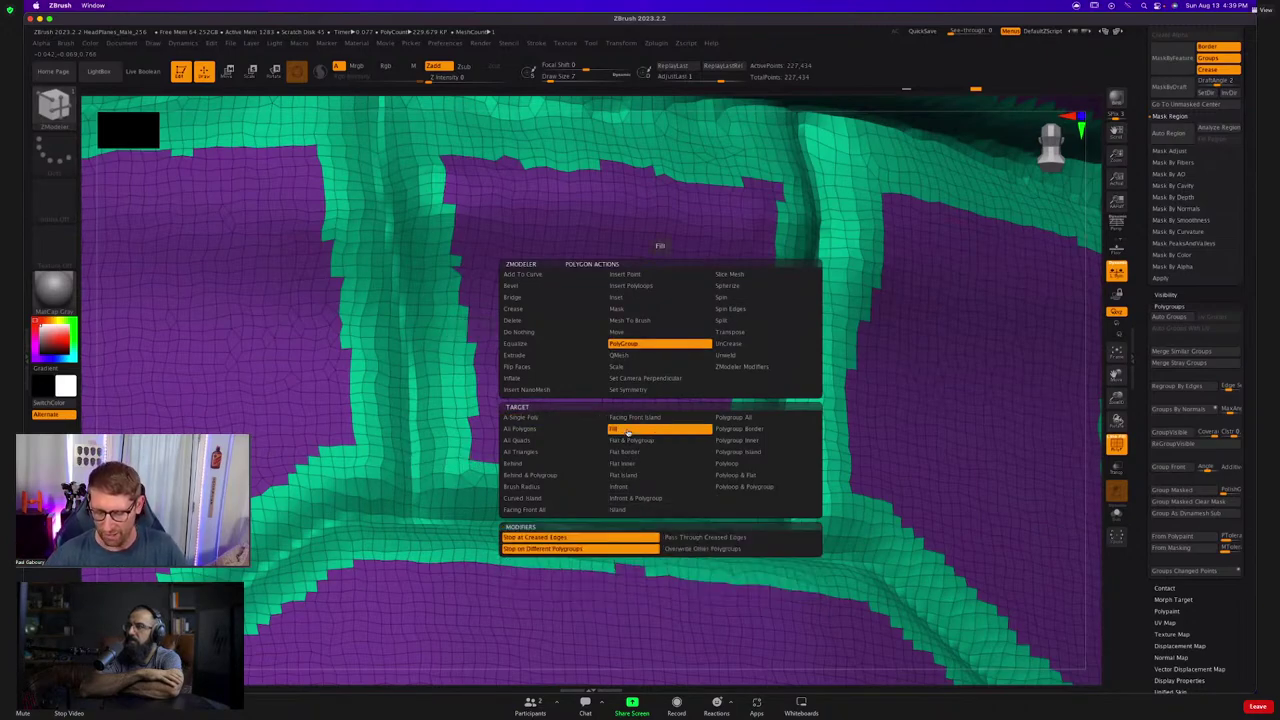
key(space)
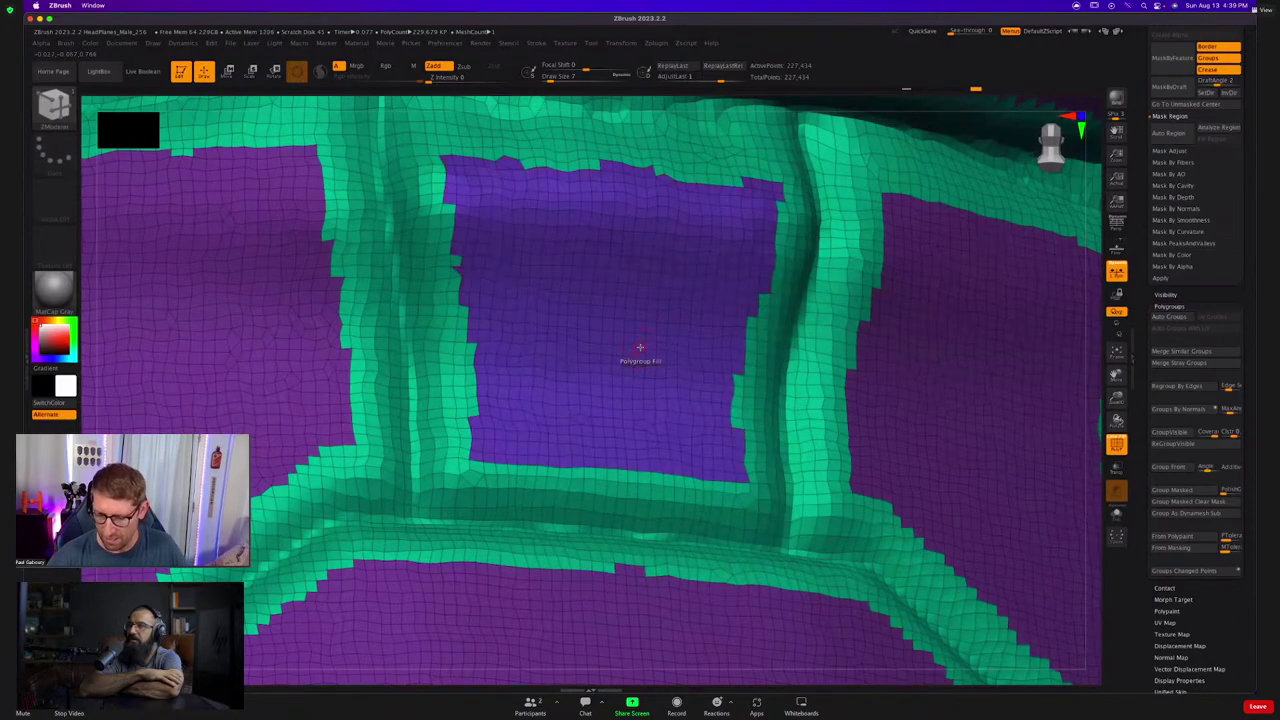
click(640, 347)
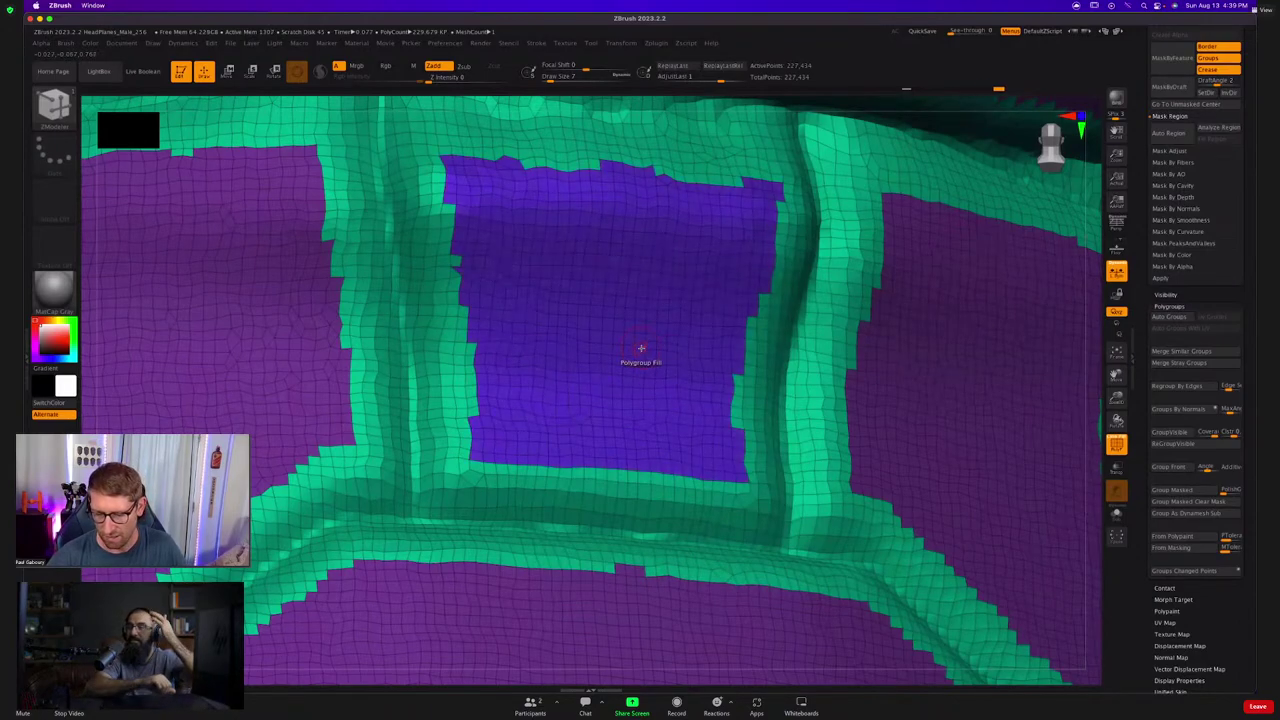
click(641, 347)
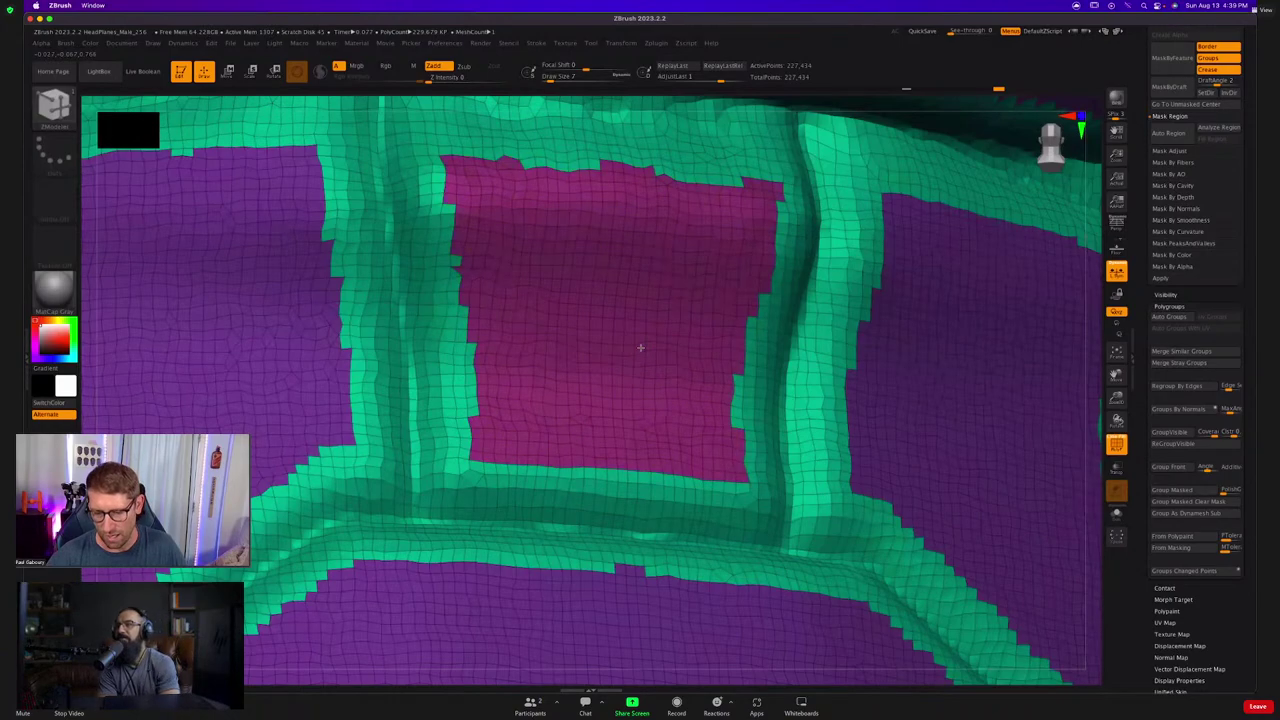
Fill the neck panels beside the middle one and the long outer side panel with the same polygroup.
alt+right_drag(580, 308, 744, 281)
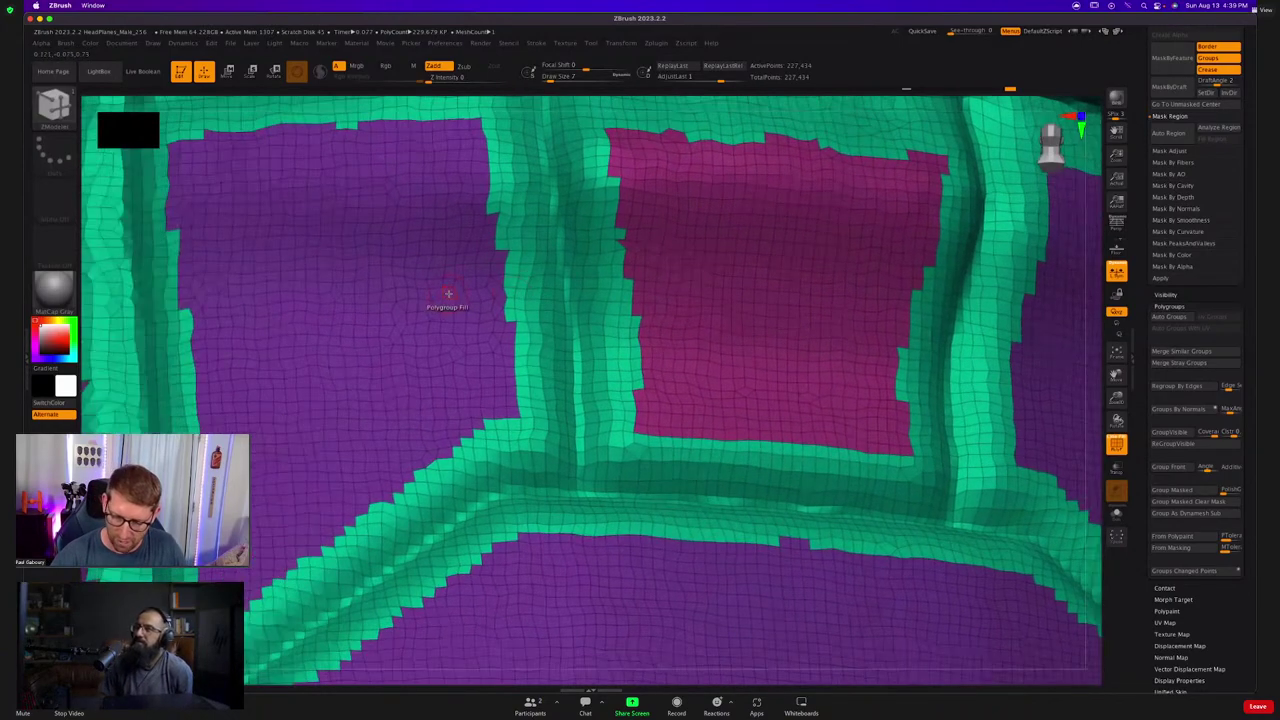
click(447, 293)
right_drag(789, 369, 450, 190)
click(798, 391)
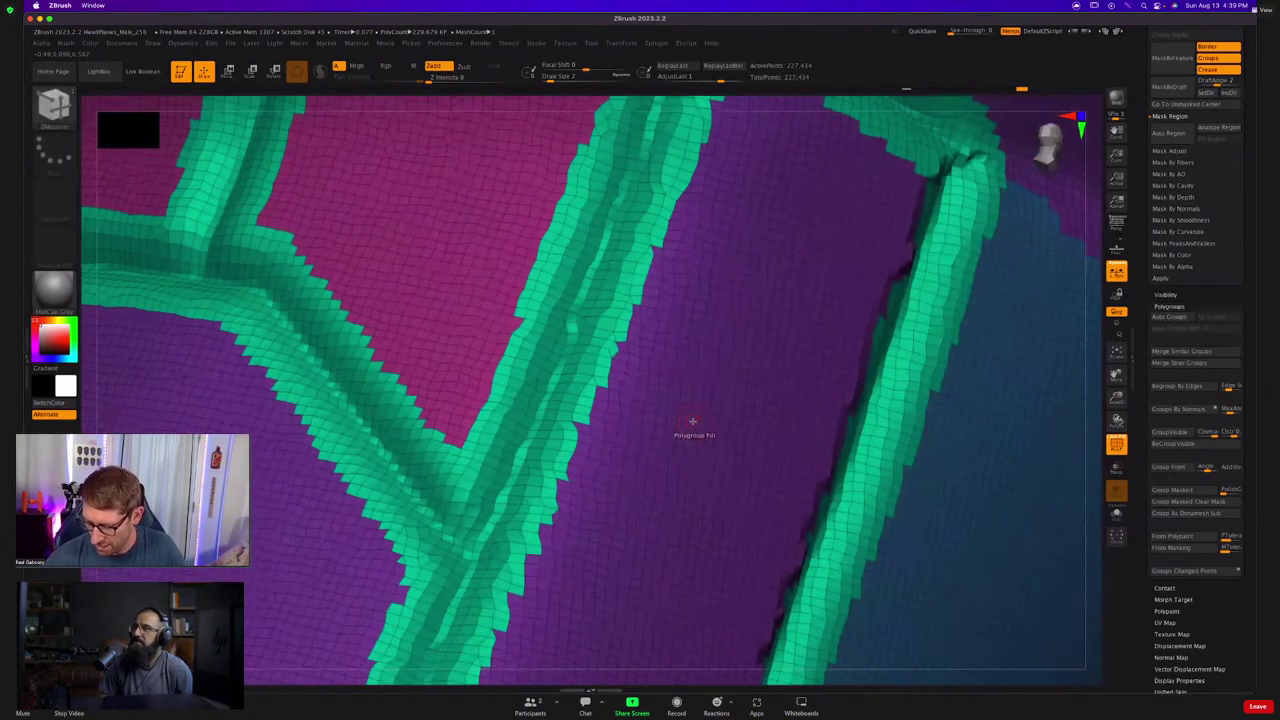
click(692, 422)
right_drag(692, 422, 406, 429)
click(406, 429)
Try Polish By Groups at 100 on the head to smooth the jagged polygroup borders of the neck panels.
ctrl+right_drag(590, 434, 575, 363)
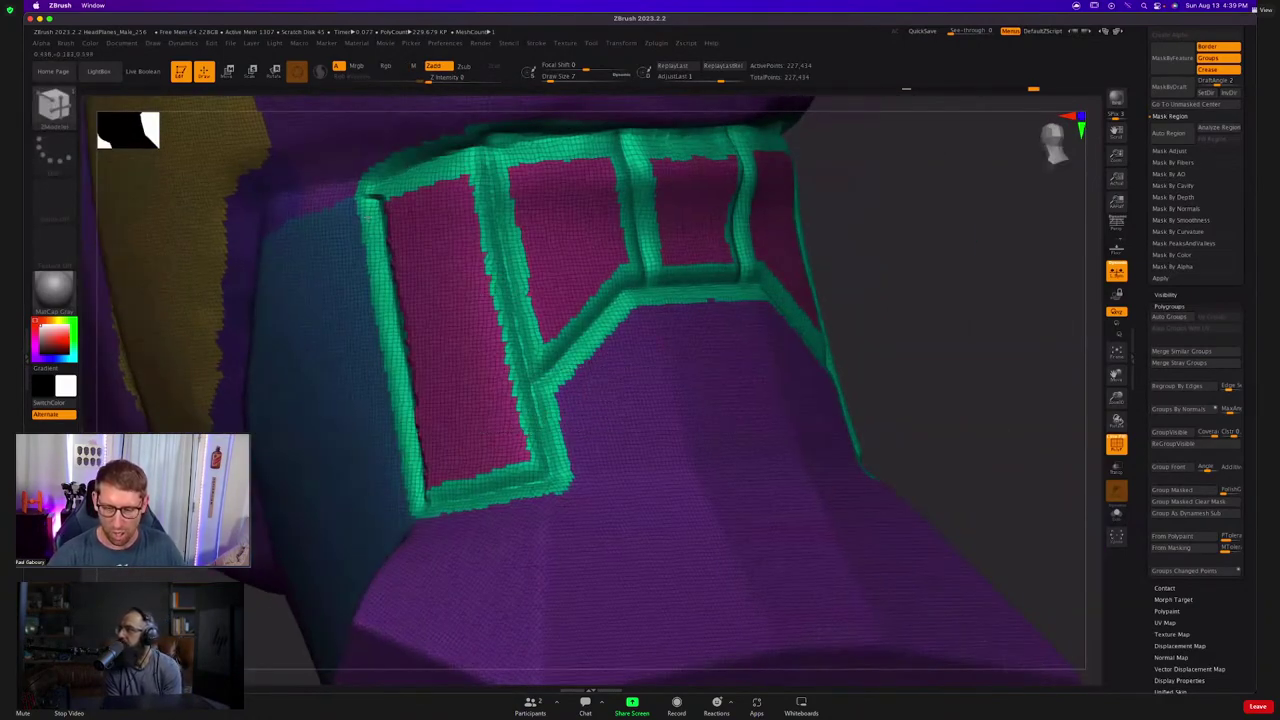
right_drag(651, 466, 636, 435)
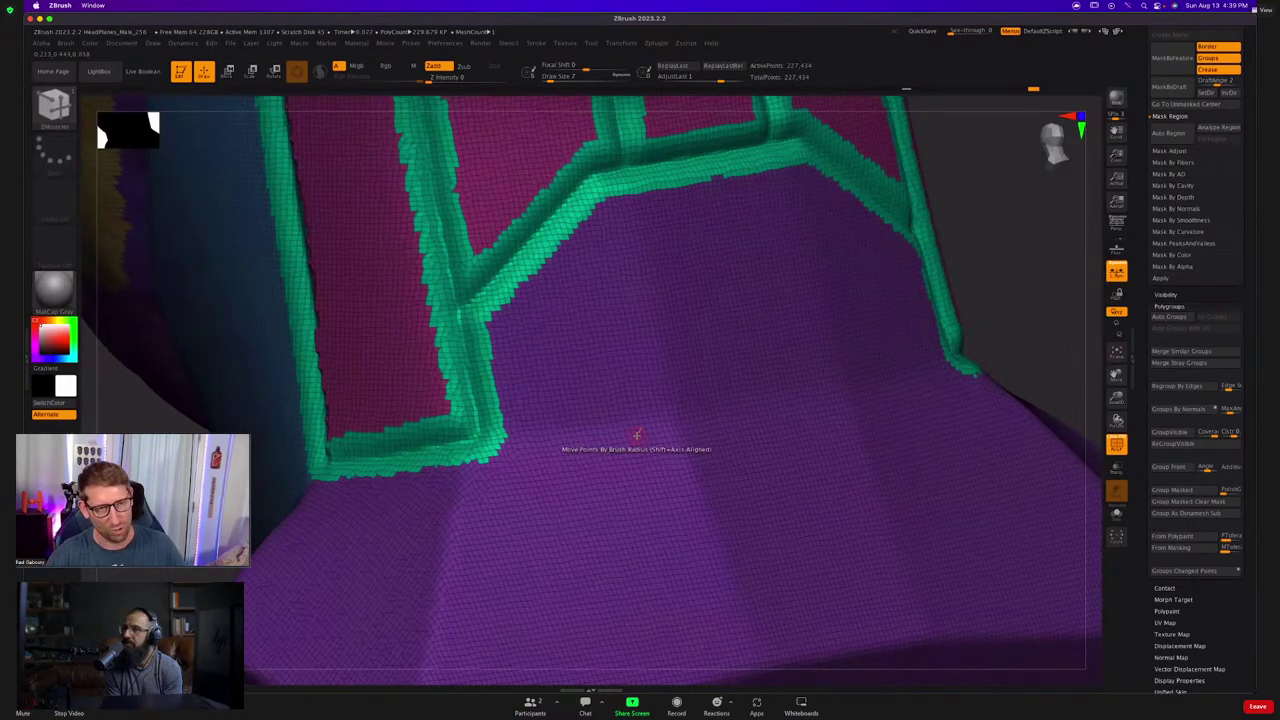
ctrl+right_drag(636, 435, 614, 378)
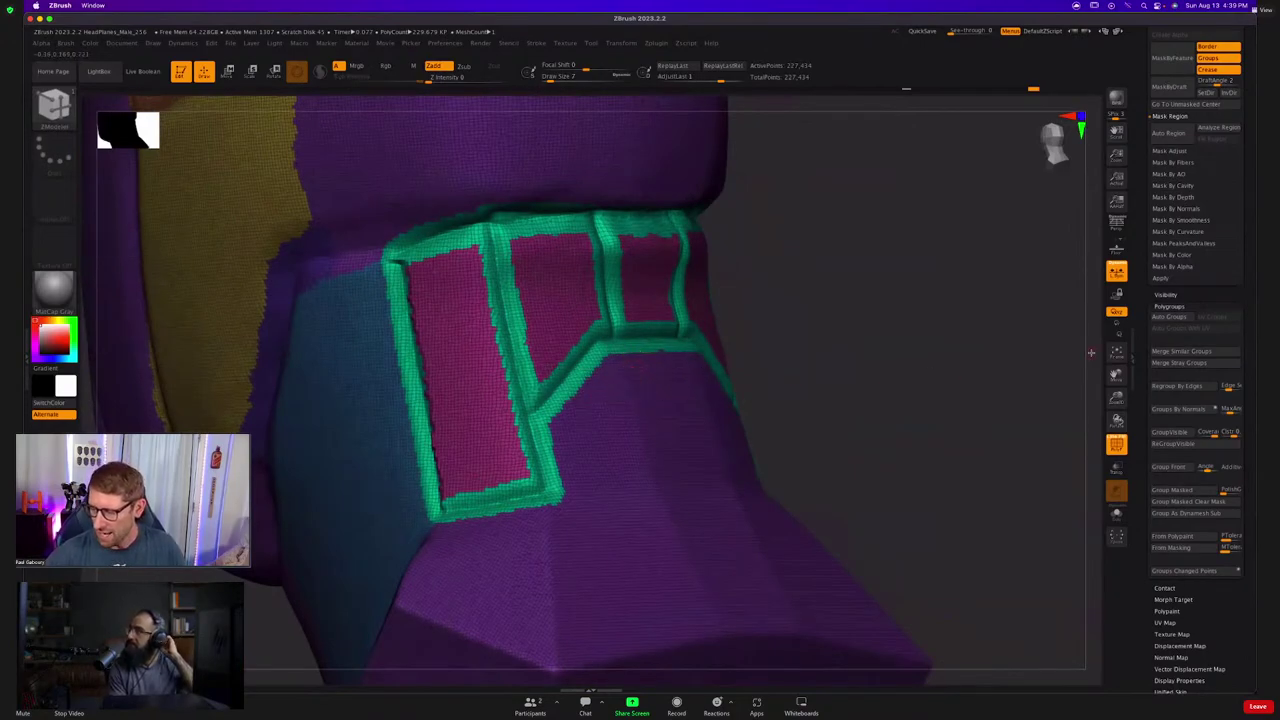
click(1175, 305)
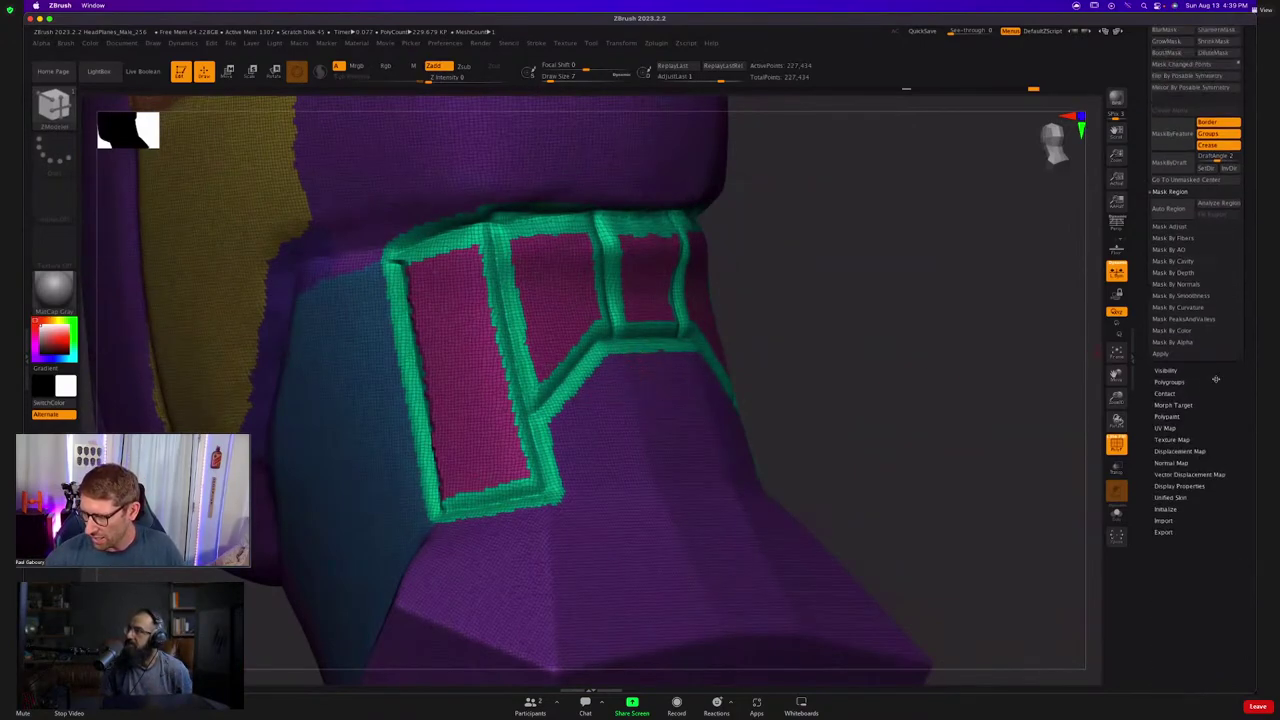
drag(1214, 416, 1214, 526)
click(1177, 219)
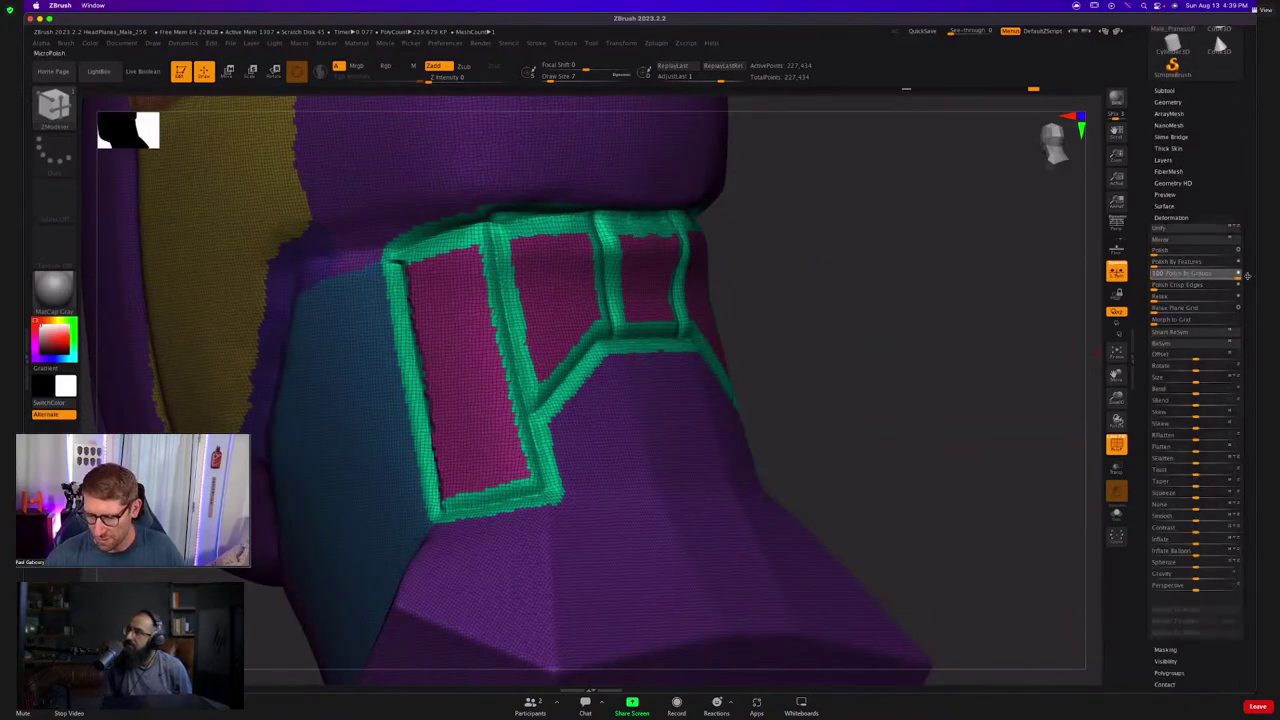
click(1225, 273)
ctrl+right_drag(489, 276, 448, 211)
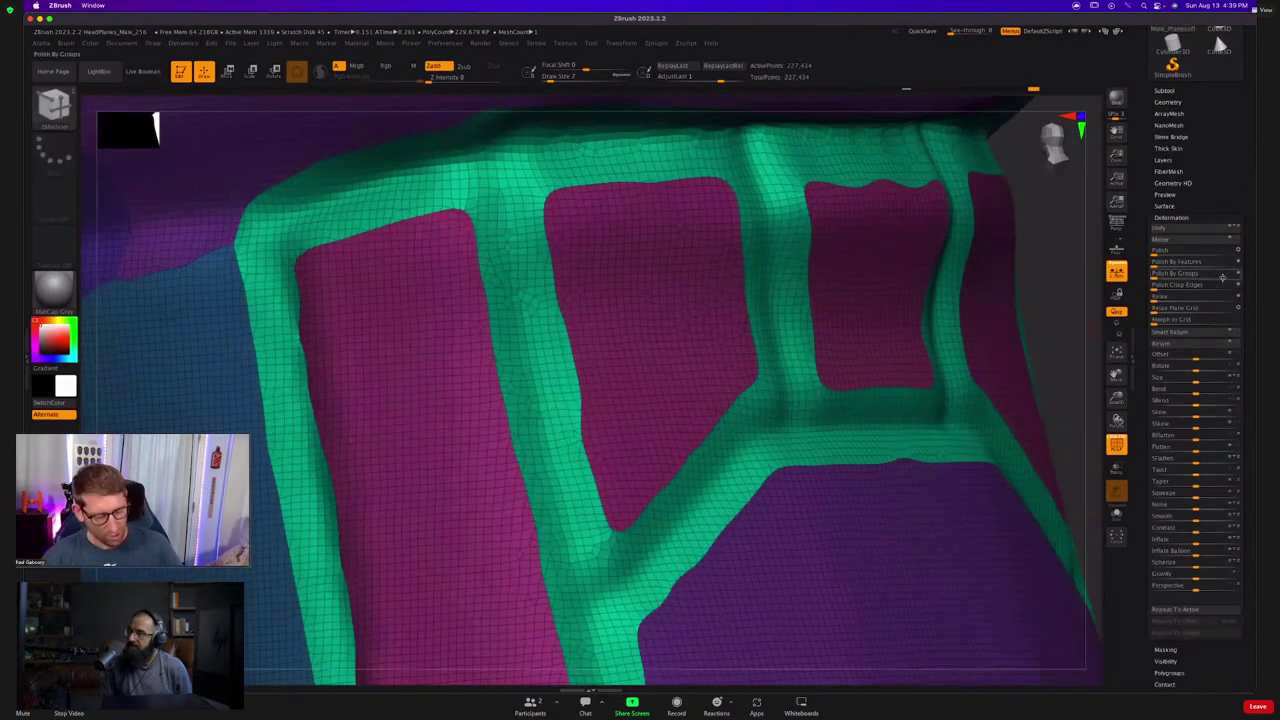
Try Polish By Groups again with its alternate circle mode, then undo both polish passes.
key(ctrl)
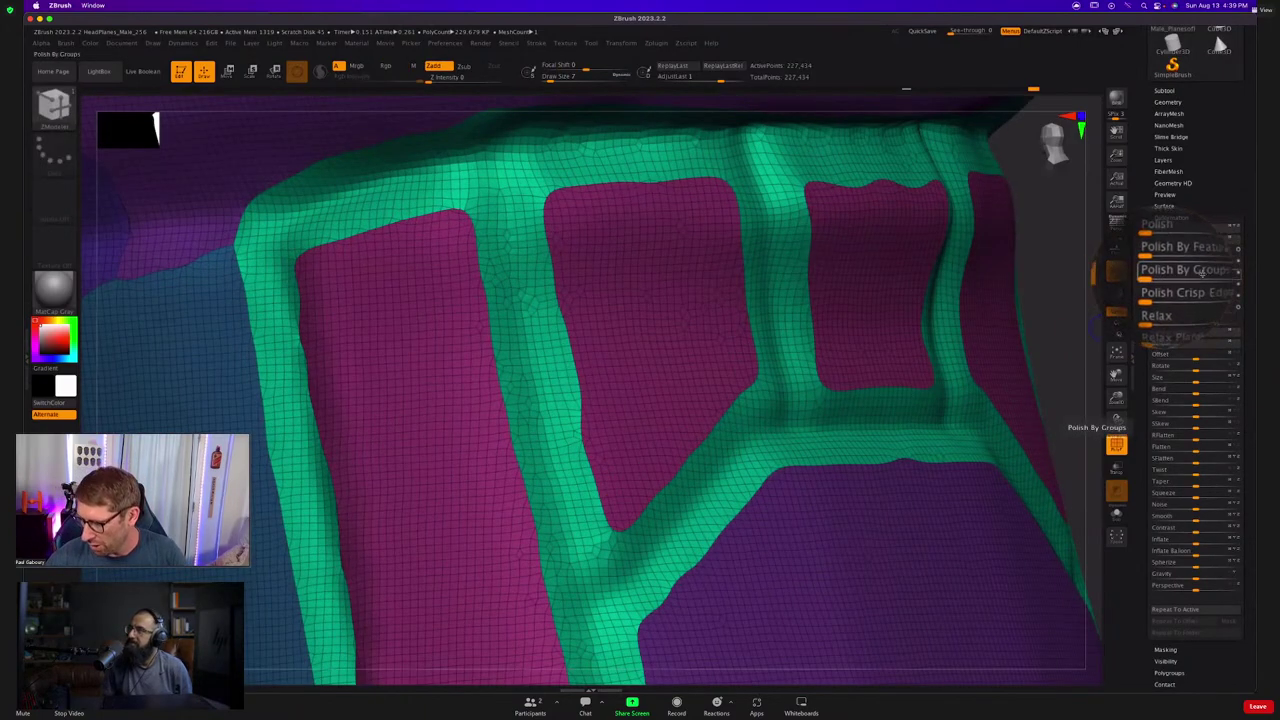
drag(1238, 273, 1236, 276)
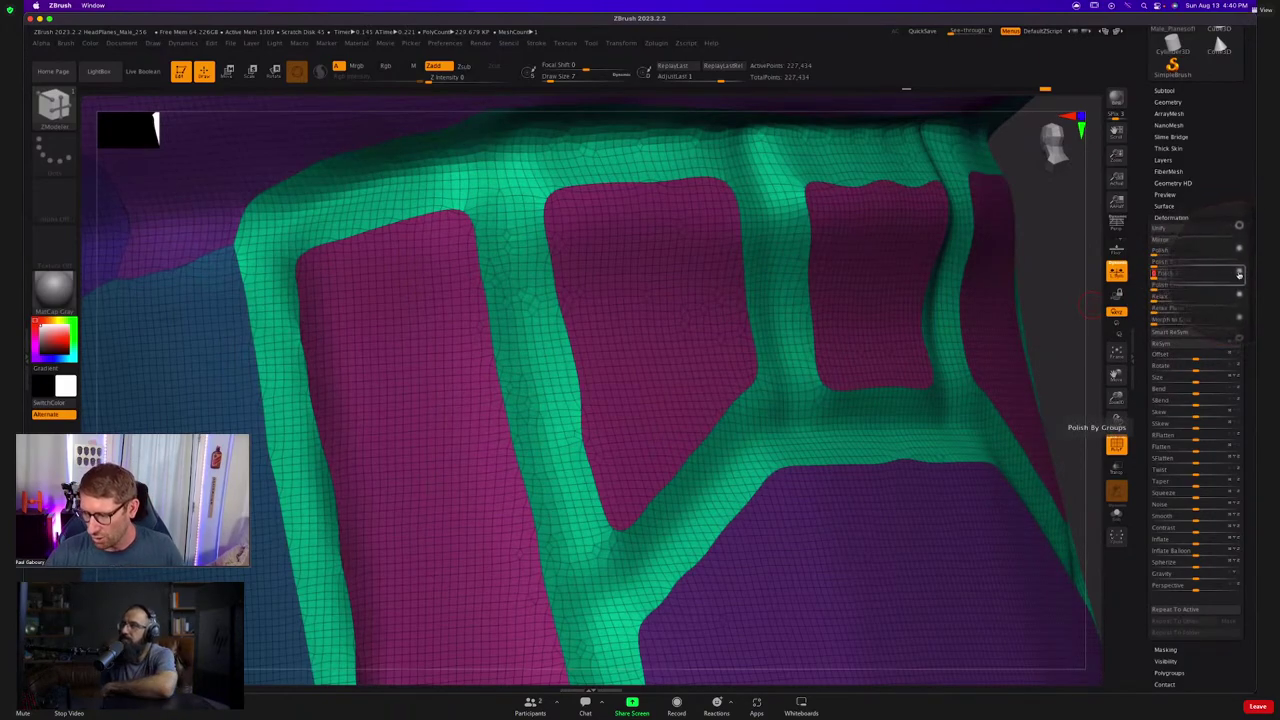
click(1239, 273)
drag(1175, 275, 1228, 277)
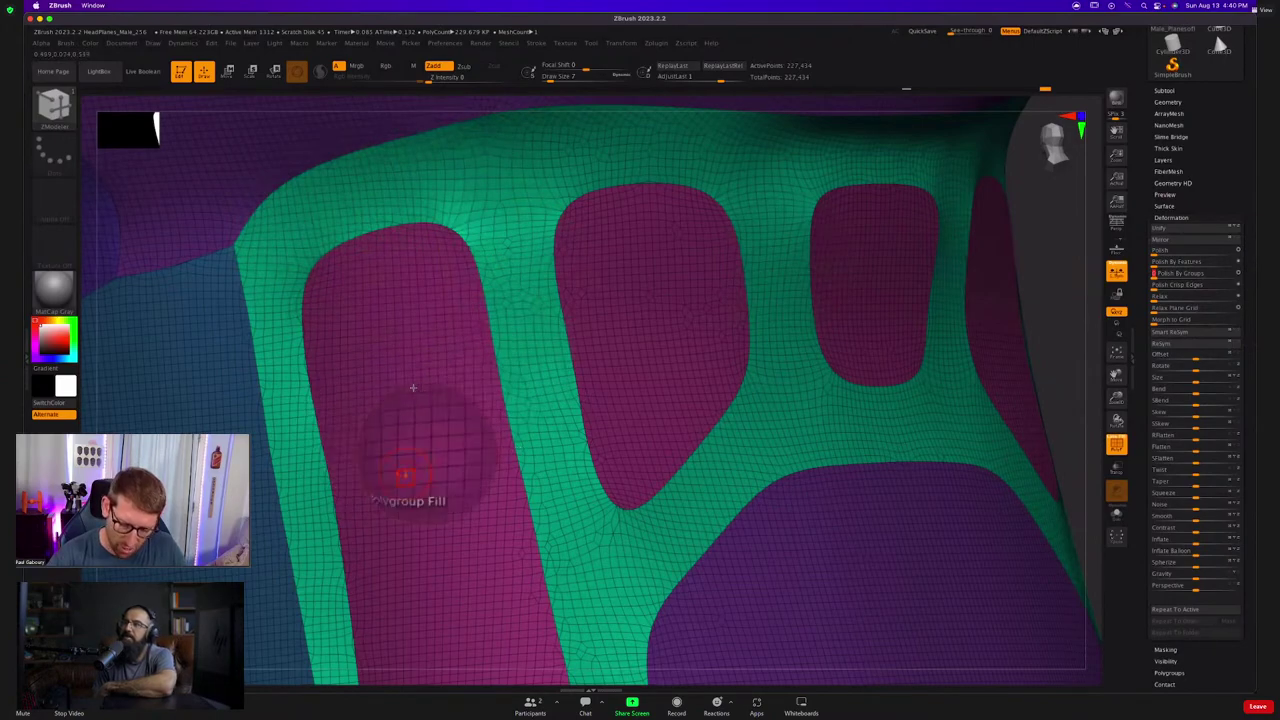
key(ctrl+z)
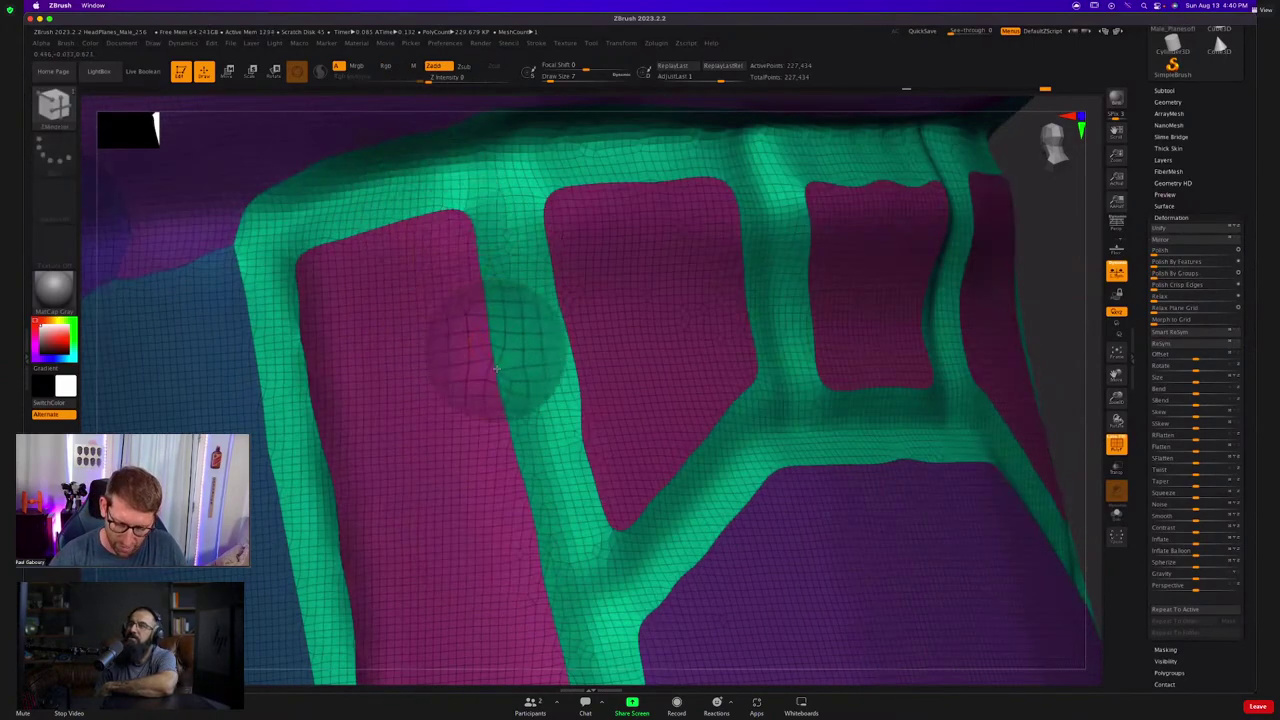
key(ctrl+z)
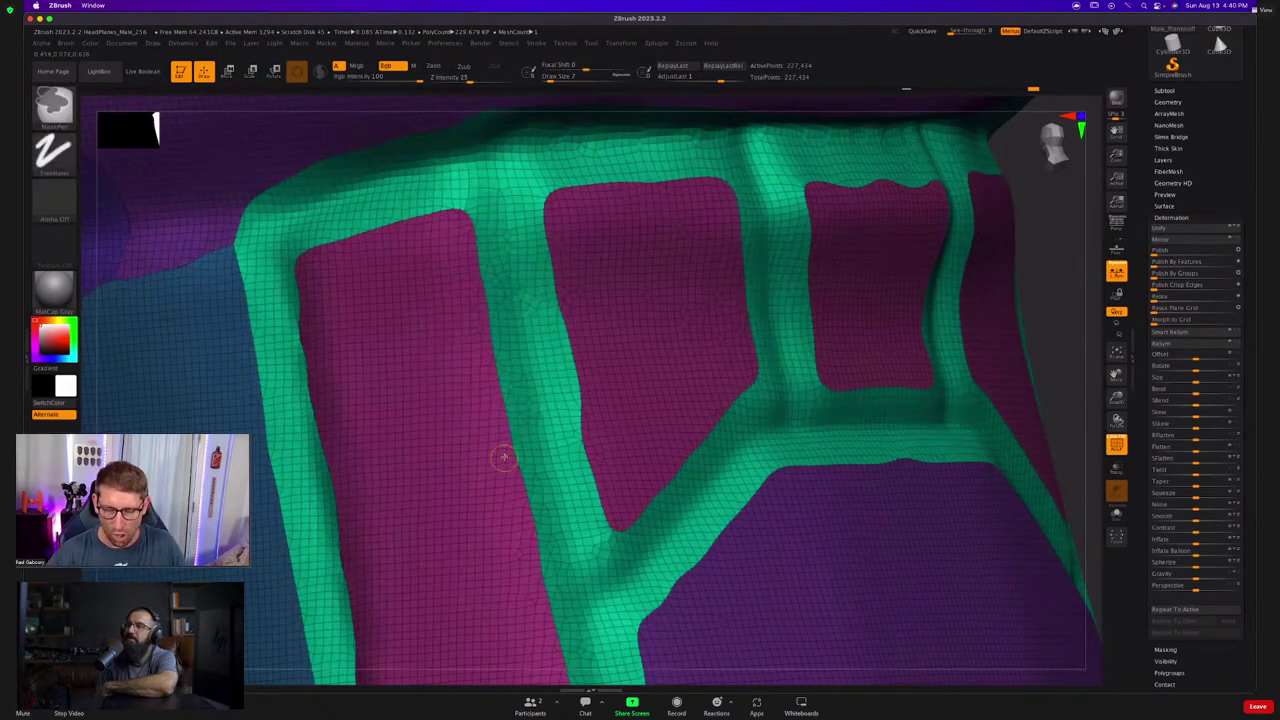
key(ctrl+z)
Set the Smooth brush's Weighted Smooth Mode to its highest value.
ctrl+right_drag(443, 457, 519, 423)
click(64, 44)
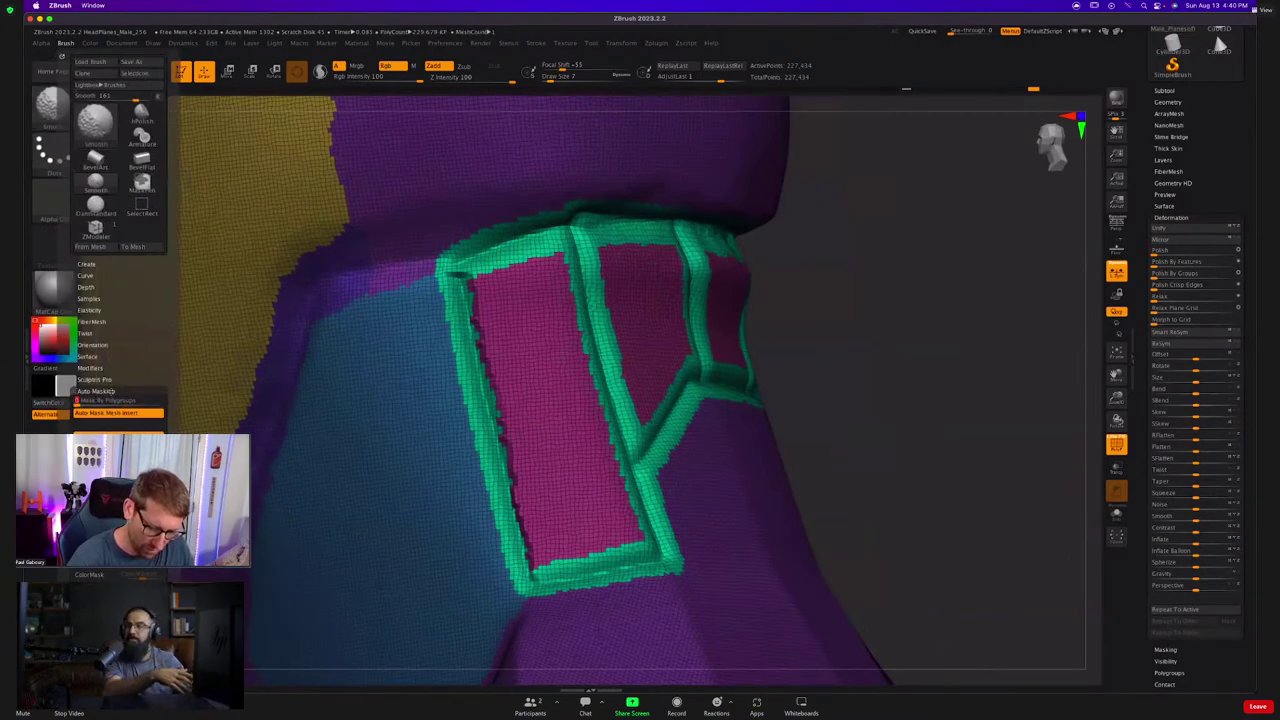
click(100, 391)
mouse_move(143, 394)
mouse_down()
mouse_move(142, 326)
mouse_move(150, 340)
mouse_up()
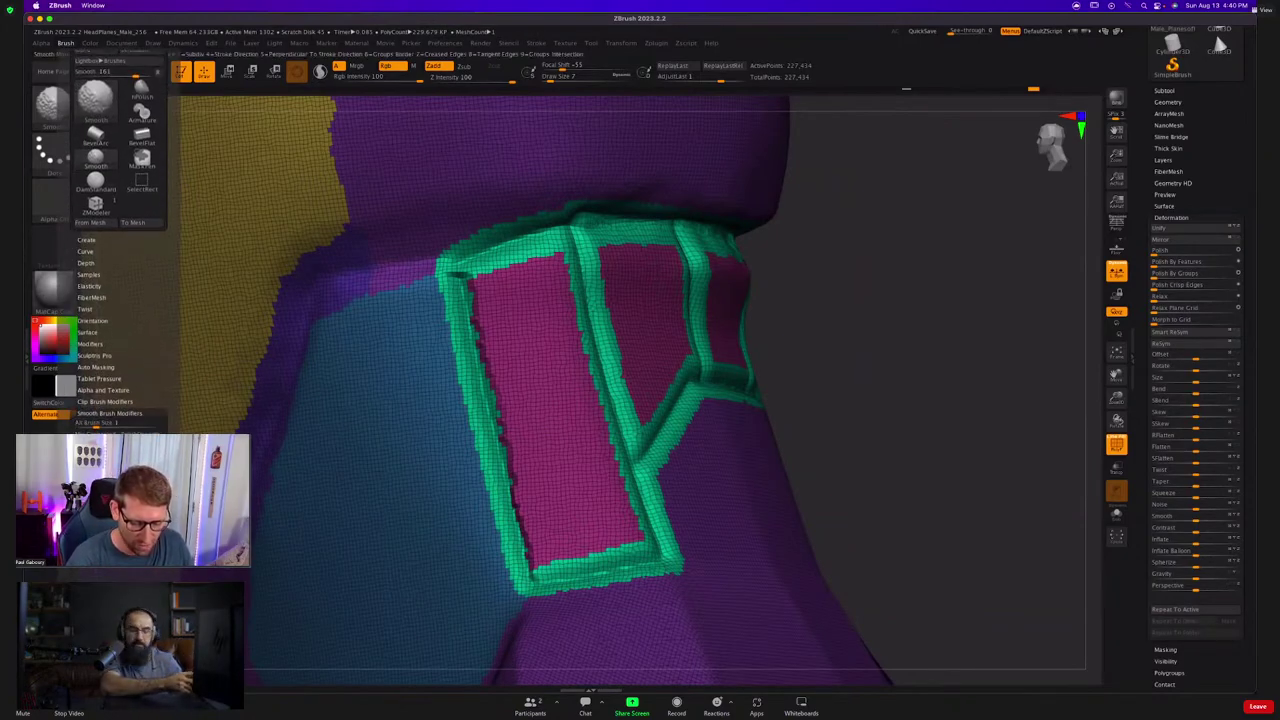
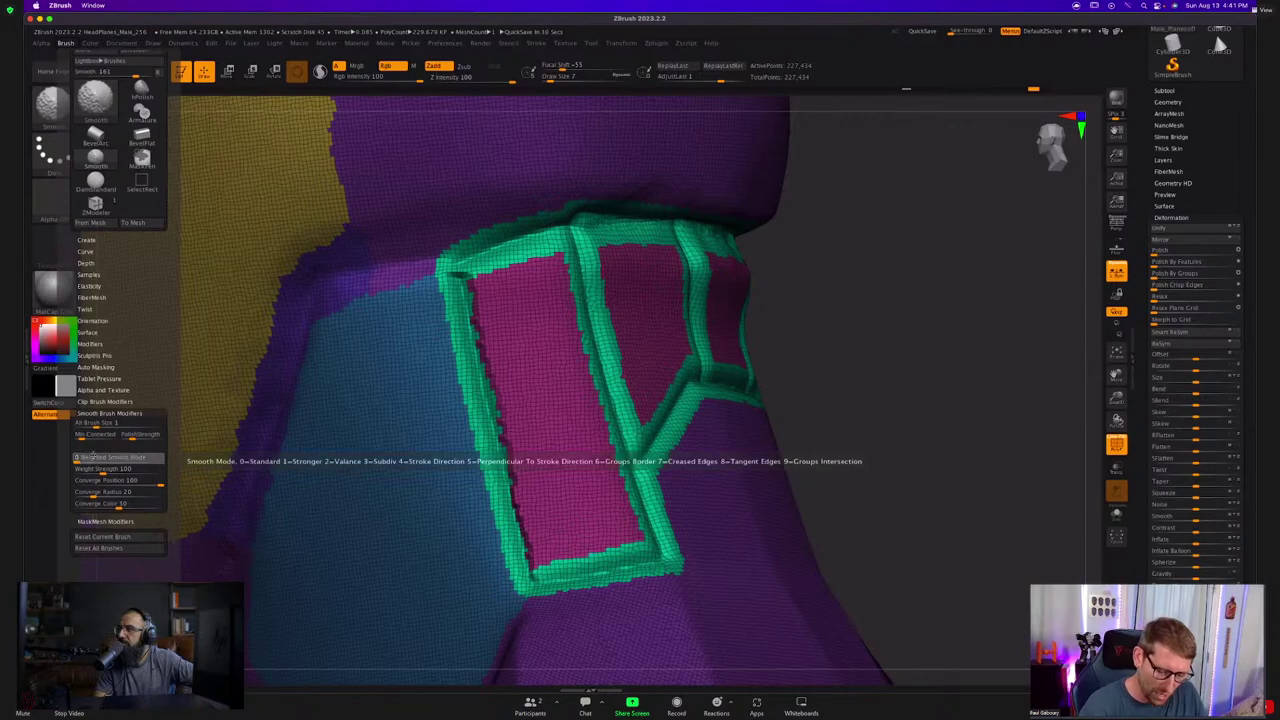
drag(86, 457, 167, 456)
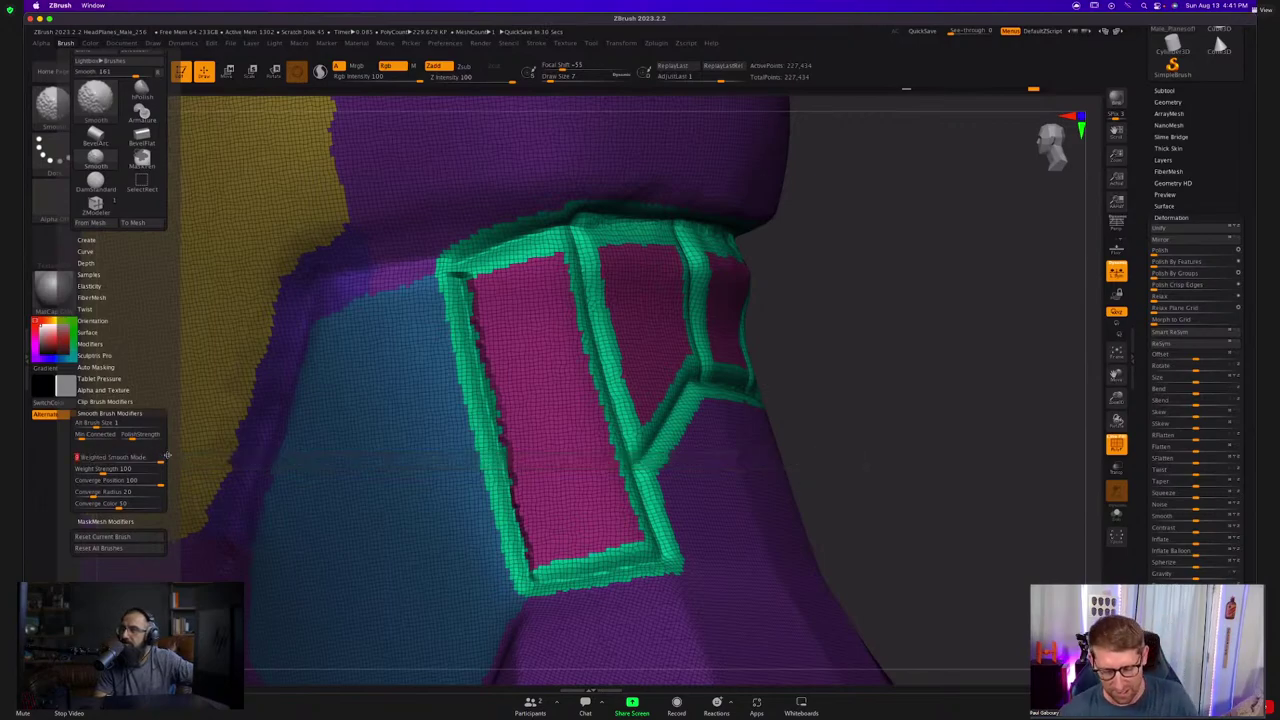
Enlarge the brush to a draw size of about 18 and smooth the polygroup borders around the long outer neck panel.
scroll(520, 283, up, 5)
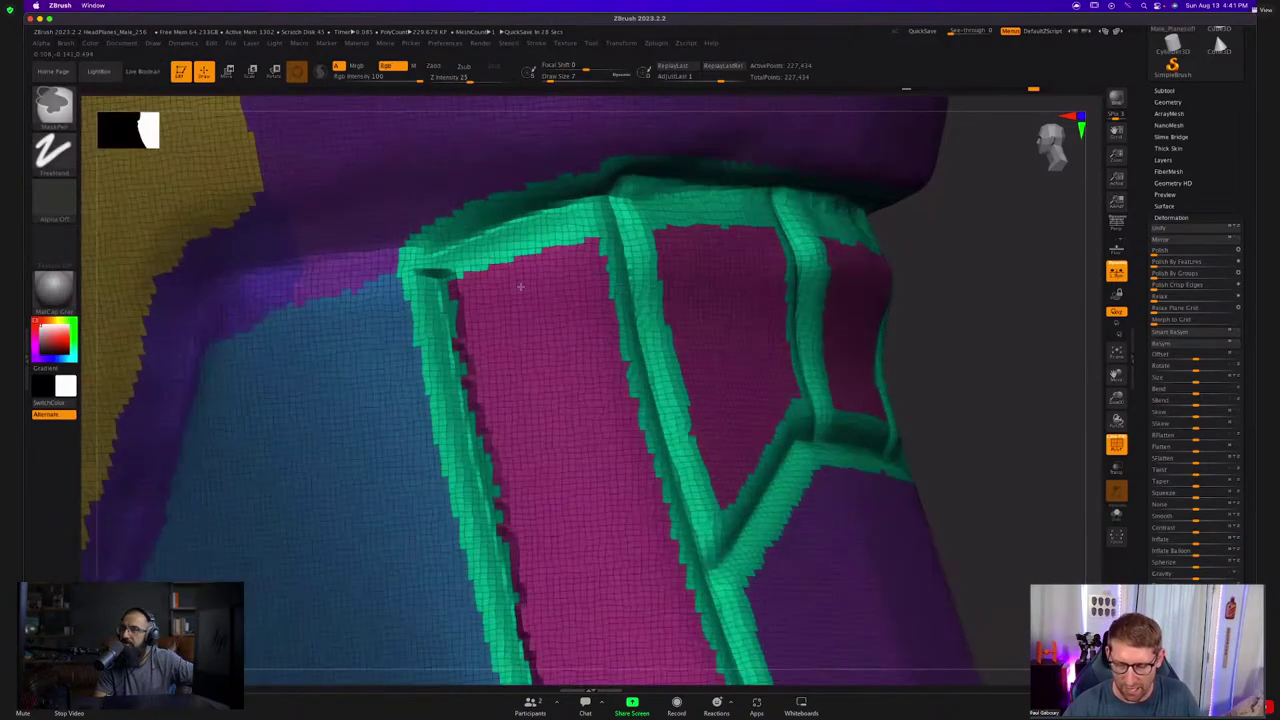
key(s)
drag(523, 288, 534, 288)
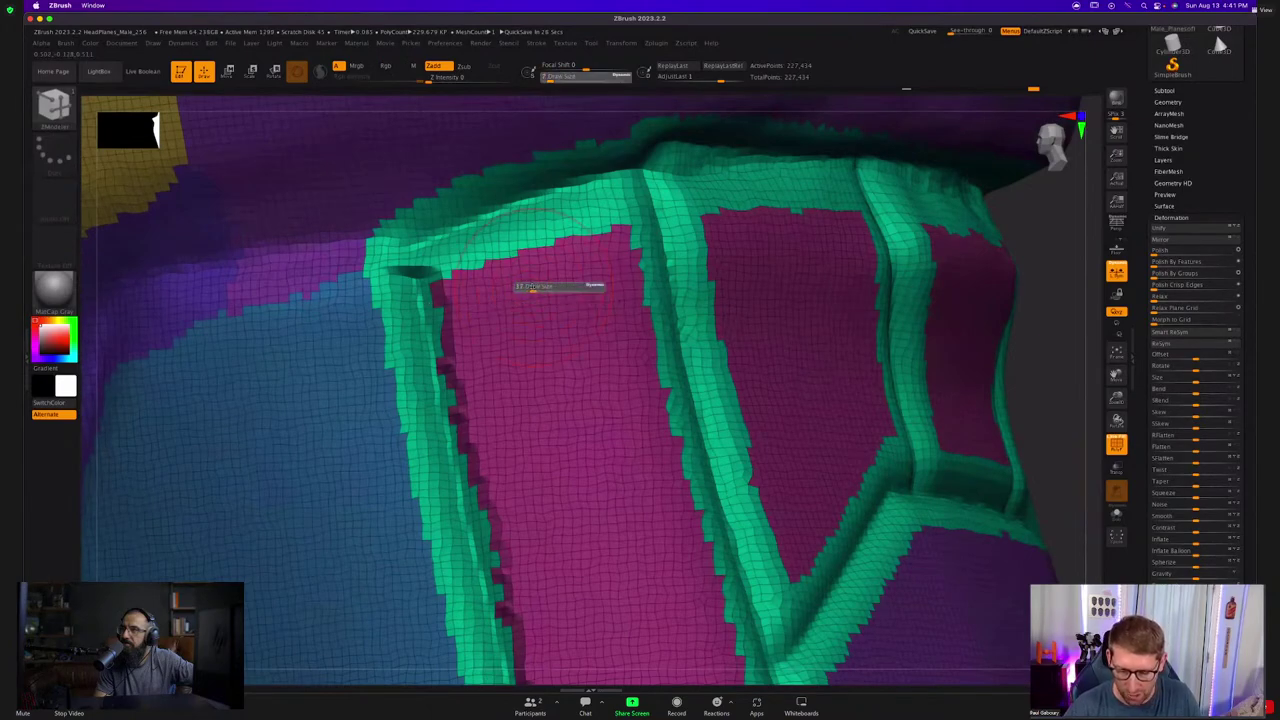
alt+right_drag(518, 262, 533, 294)
key(shift)
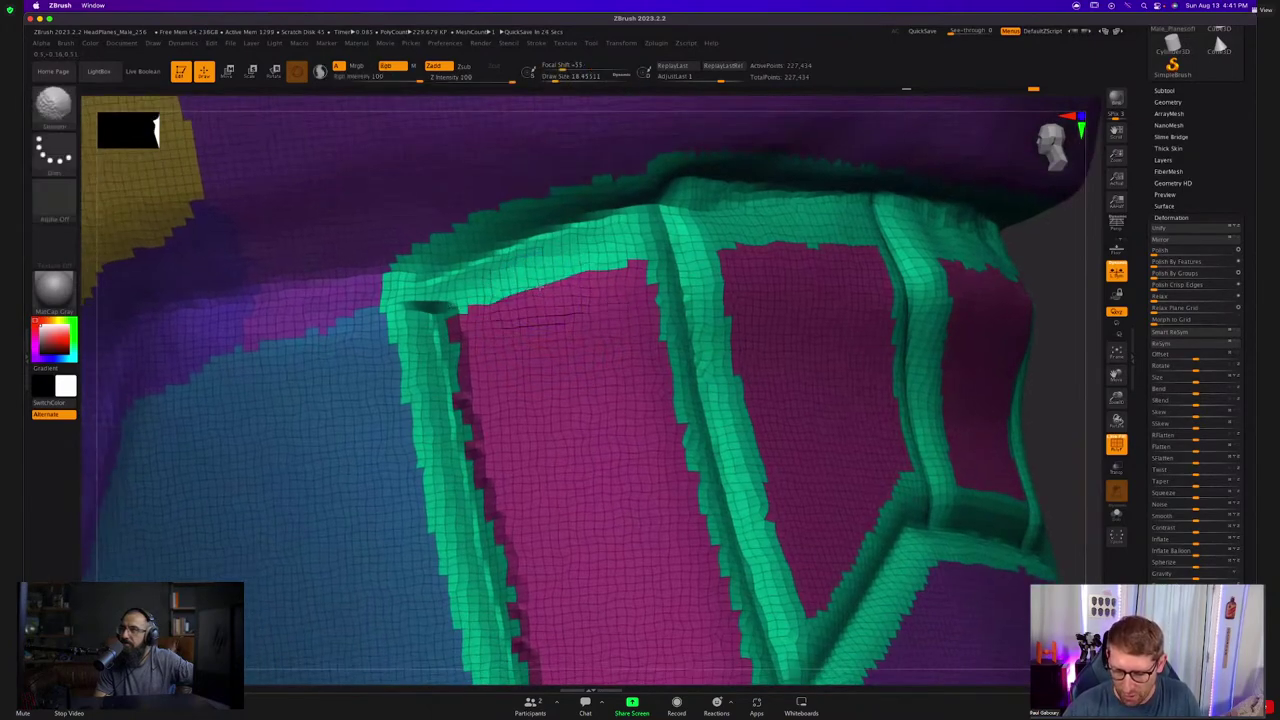
mouse_move(484, 306)
shift+mouse_down()
mouse_move(464, 326)
mouse_move(474, 425)
mouse_move(452, 360)
mouse_move(458, 318)
mouse_move(466, 455)
mouse_move(500, 553)
mouse_move(495, 615)
mouse_move(500, 600)
mouse_move(445, 540)
mouse_move(452, 622)
mouse_move(396, 335)
mouse_move(421, 450)
shift+mouse_up()
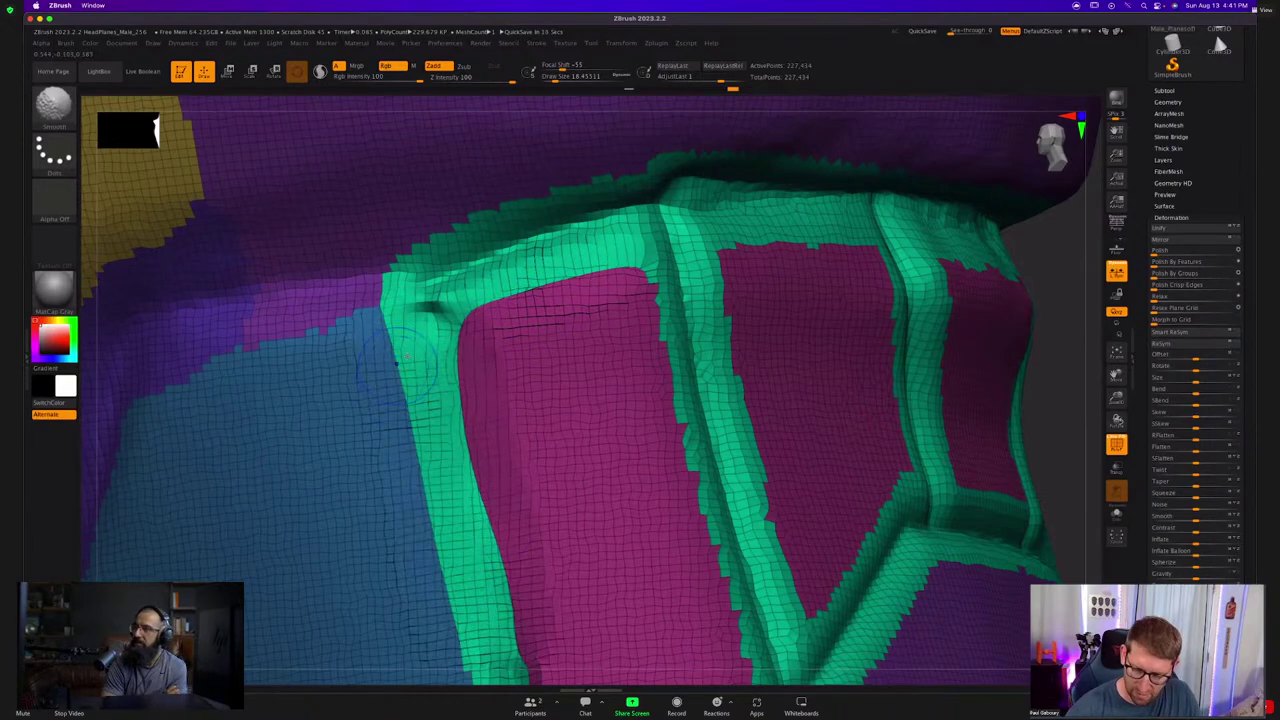
Smooth the jagged polygroup borders along the upper edge of the blue neck panel and the lower edge of the yellow panel.
mouse_move(506, 326)
right_down()
mouse_move(474, 323)
mouse_move(511, 349)
mouse_move(513, 331)
mouse_move(472, 336)
right_up()
shift+drag(472, 336, 407, 346)
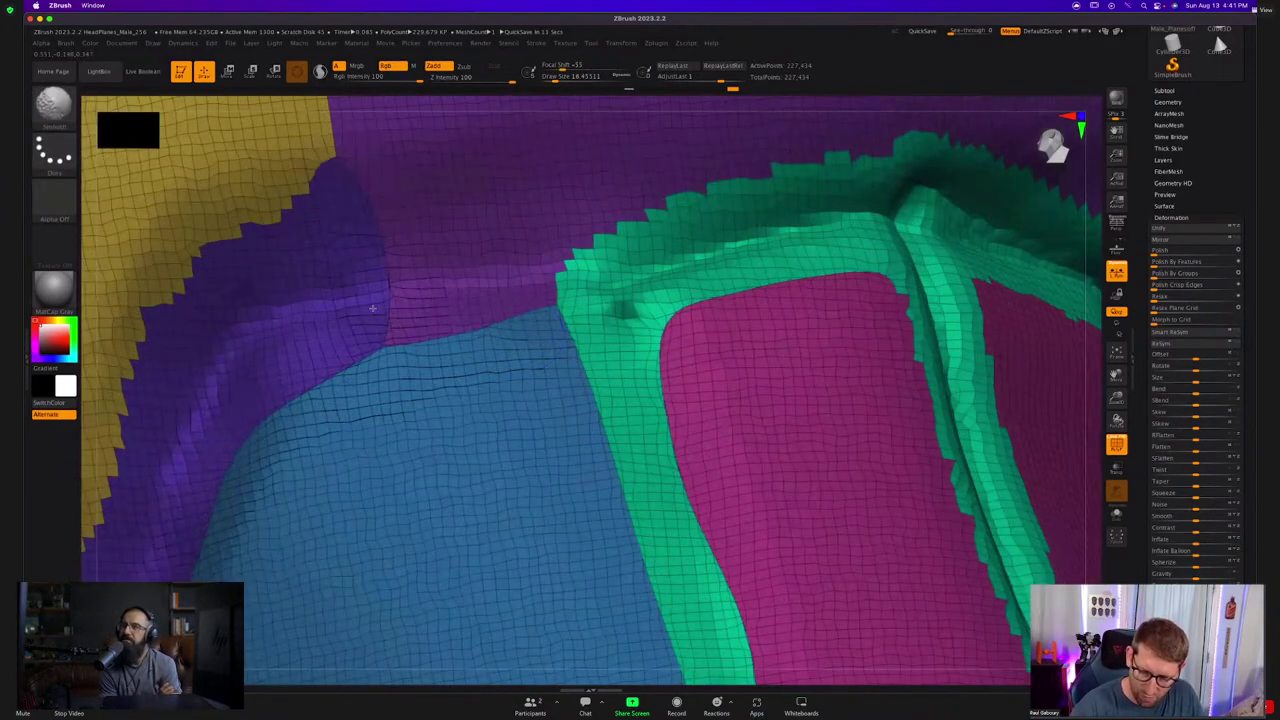
mouse_move(372, 308)
mouse_down()
mouse_move(290, 190)
mouse_move(150, 320)
mouse_move(220, 250)
mouse_move(166, 320)
mouse_up()
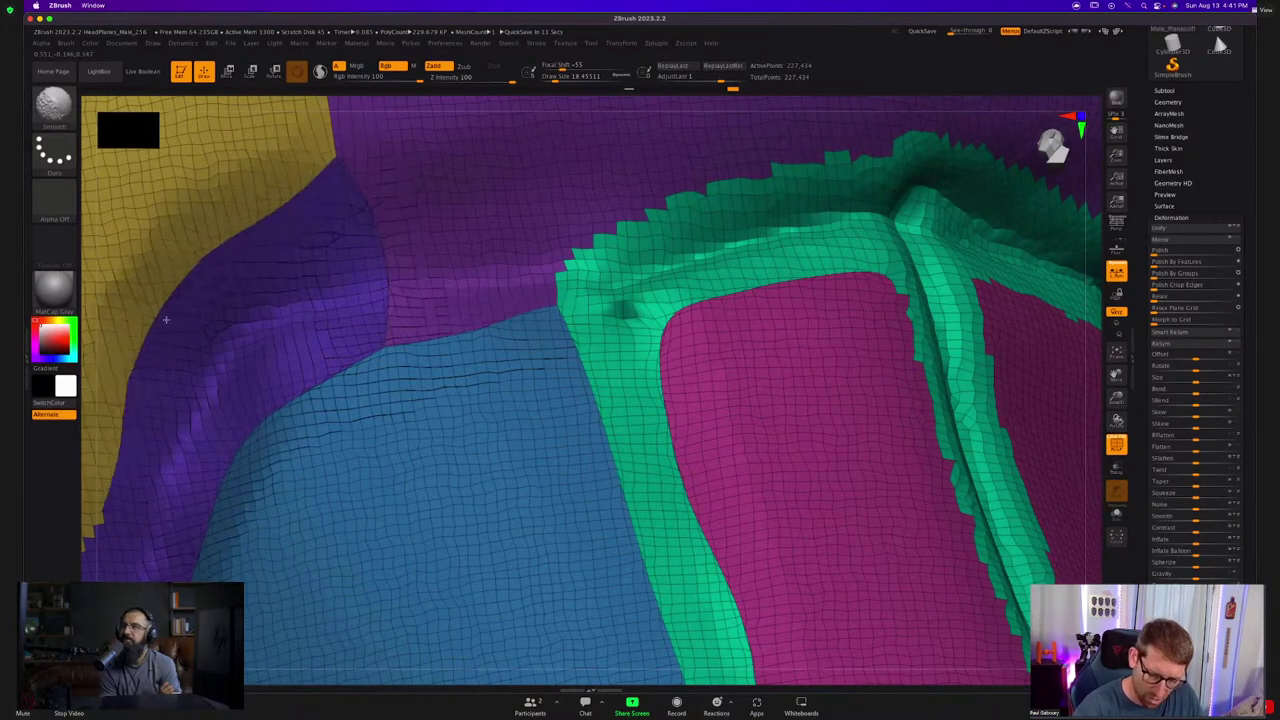
Hide the polyframe to inspect the smoothed borders on the neck and whole head, then show it again.
mouse_move(385, 318)
ctrl+right_down()
mouse_move(325, 352)
mouse_move(417, 346)
ctrl+right_up()
key(shift+f)
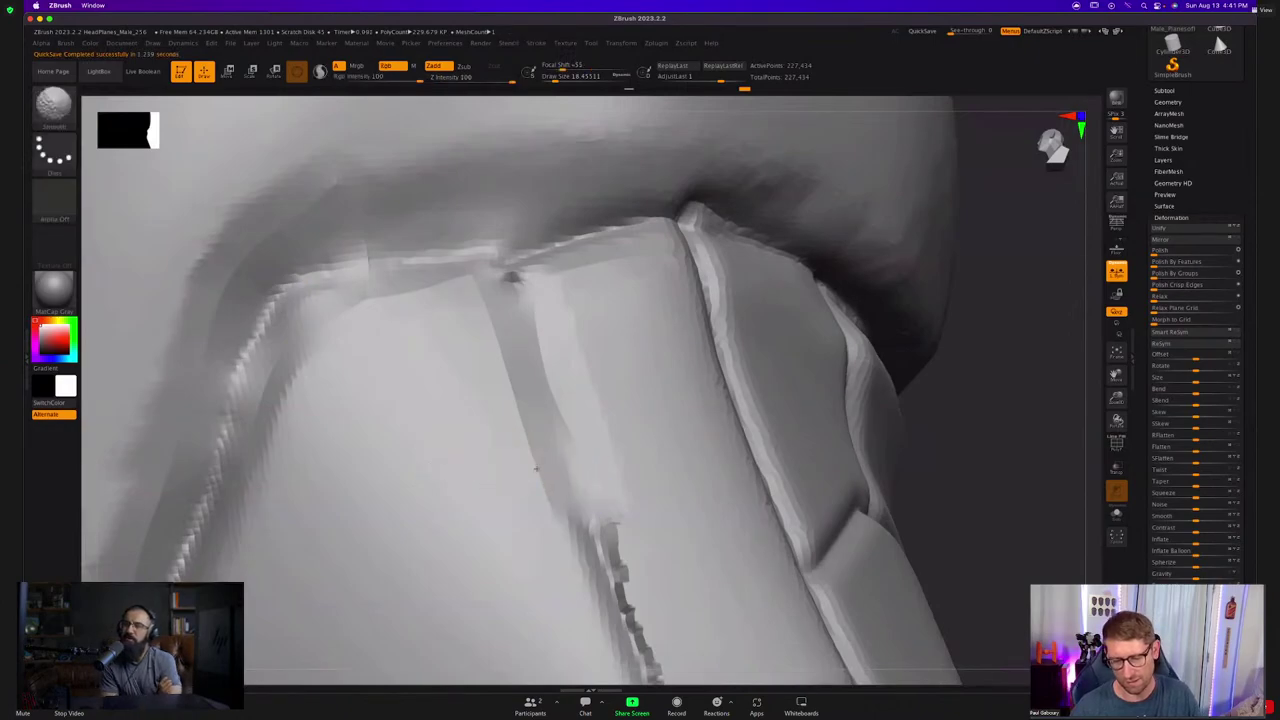
mouse_move(534, 469)
ctrl+right_down()
mouse_move(506, 460)
mouse_move(500, 390)
mouse_move(609, 363)
ctrl+right_up()
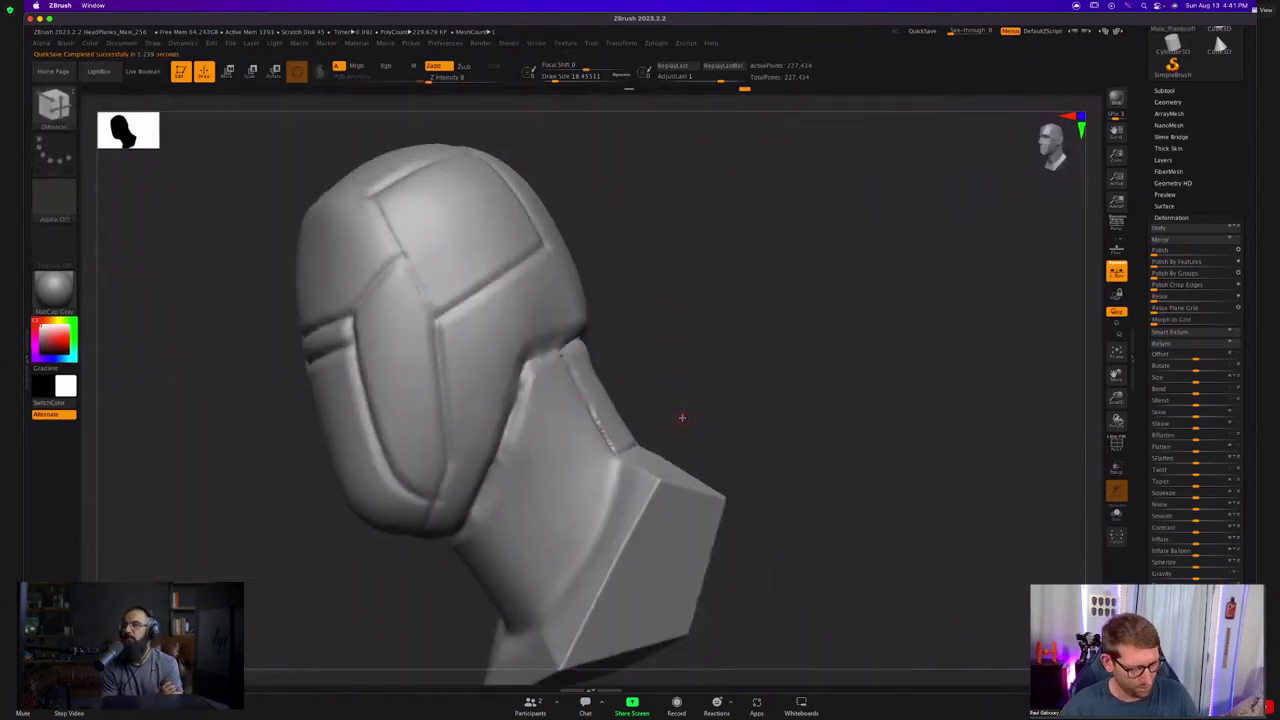
key(shift+f)
mouse_move(634, 443)
right_down()
mouse_move(631, 423)
mouse_move(643, 459)
mouse_move(628, 450)
right_up()
Smooth the jagged polygroup borders on all sides of the orange head panel, including its edge with the yellow panel.
ctrl+right_drag(588, 306, 530, 396)
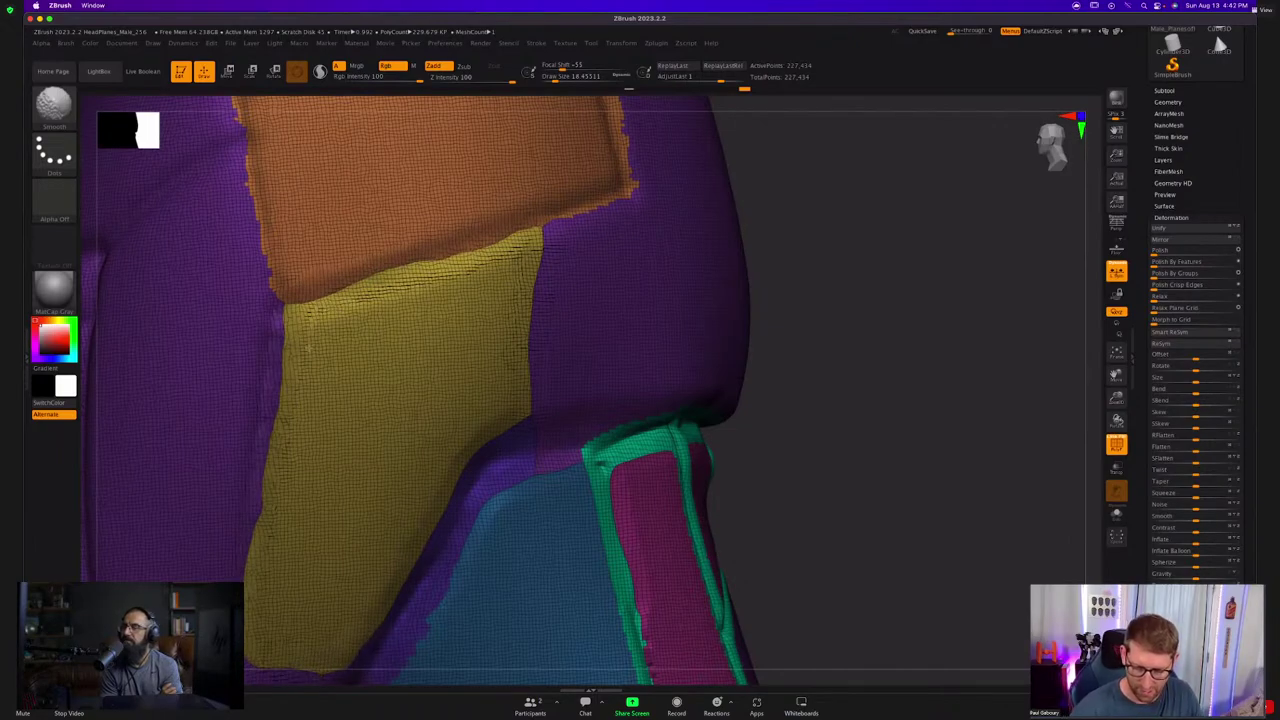
alt+right_drag(361, 297, 421, 457)
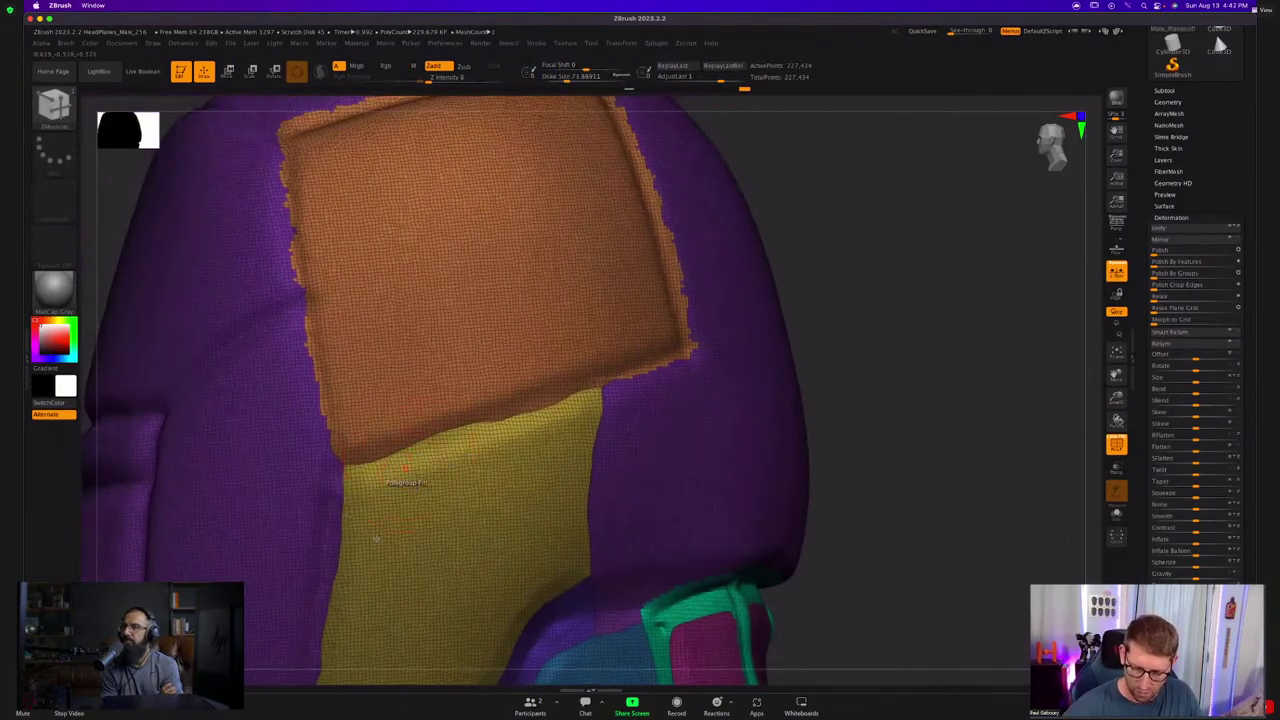
alt+right_drag(376, 539, 399, 645)
mouse_move(358, 558)
shift+mouse_down()
mouse_move(315, 318)
mouse_move(315, 236)
mouse_move(533, 185)
mouse_move(662, 272)
mouse_move(688, 349)
shift+mouse_up()
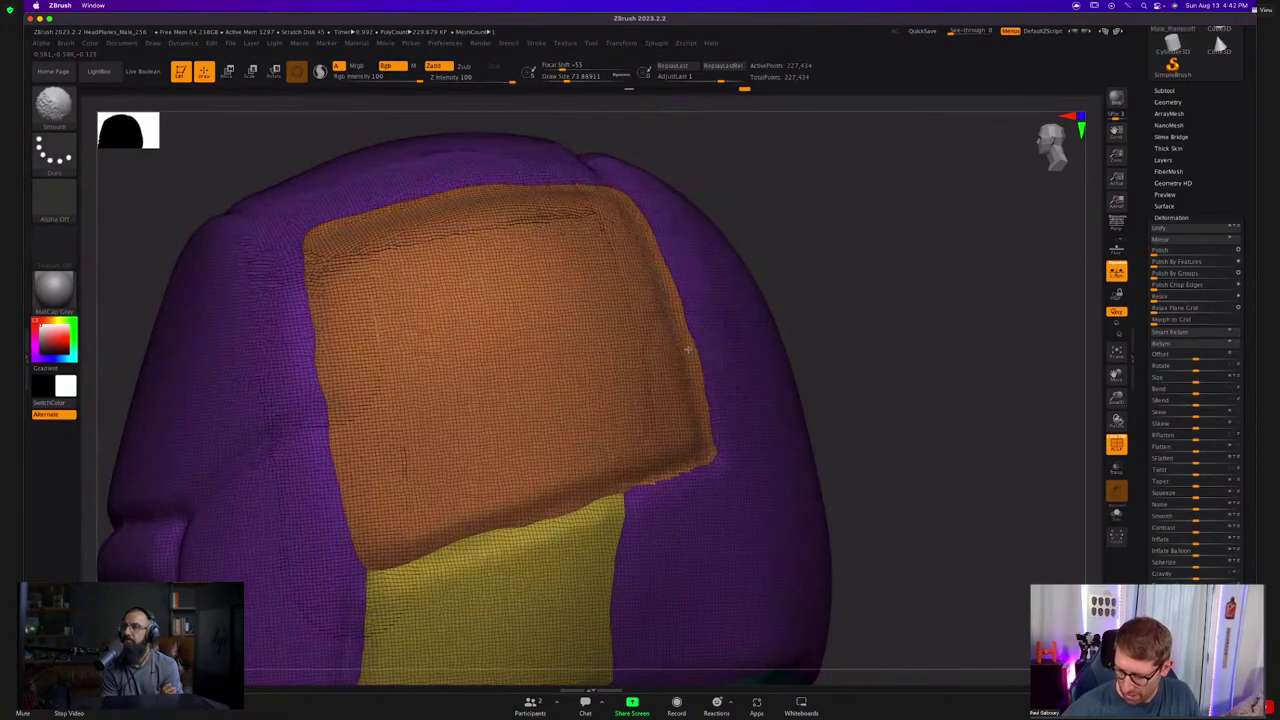
shift+drag(511, 529, 548, 518)
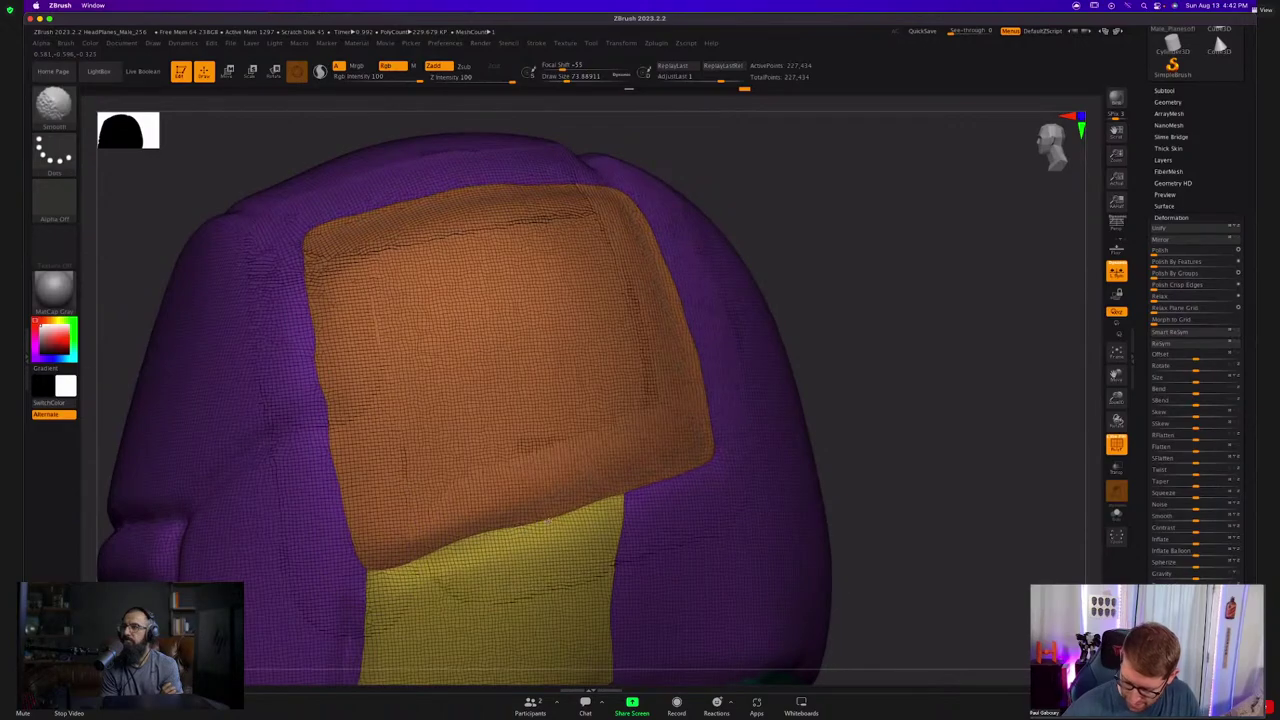
mouse_move(392, 564)
shift+mouse_down()
mouse_move(357, 551)
mouse_move(322, 385)
mouse_move(325, 234)
mouse_move(677, 349)
mouse_move(670, 490)
shift+mouse_up()
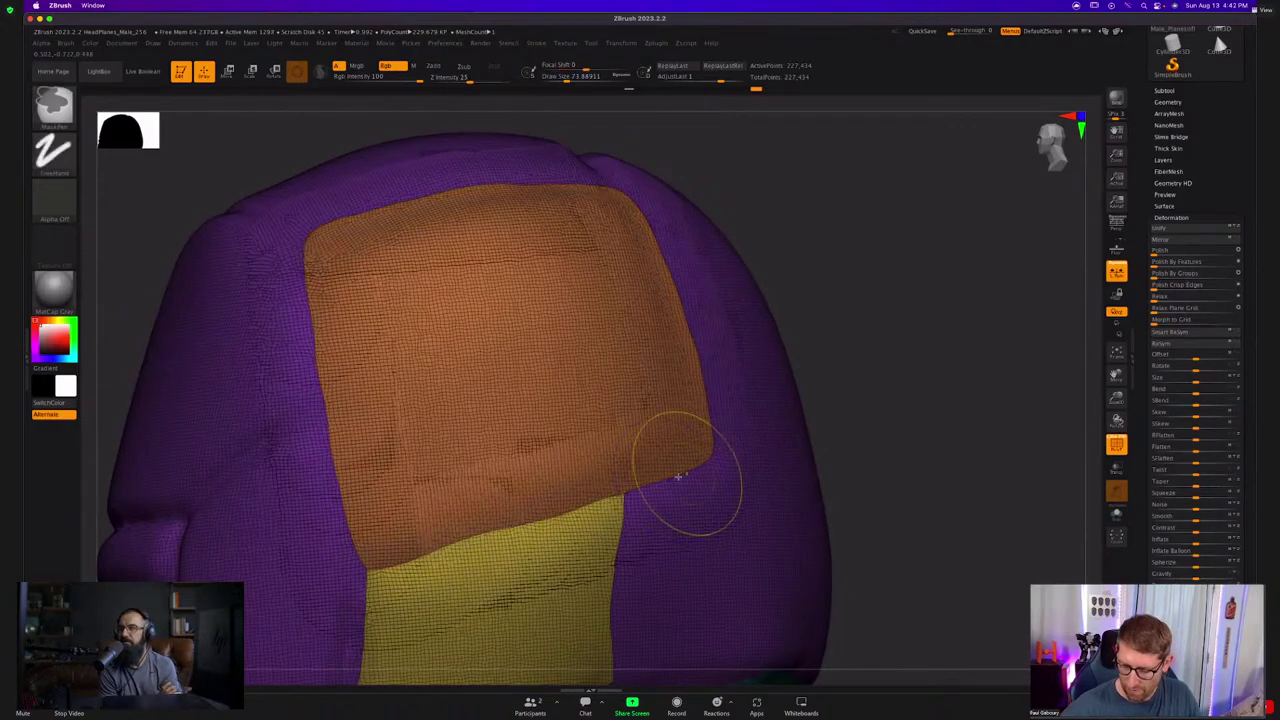
ctrl+right_drag(677, 474, 597, 347)
key(shift+f)
key(shift+f)
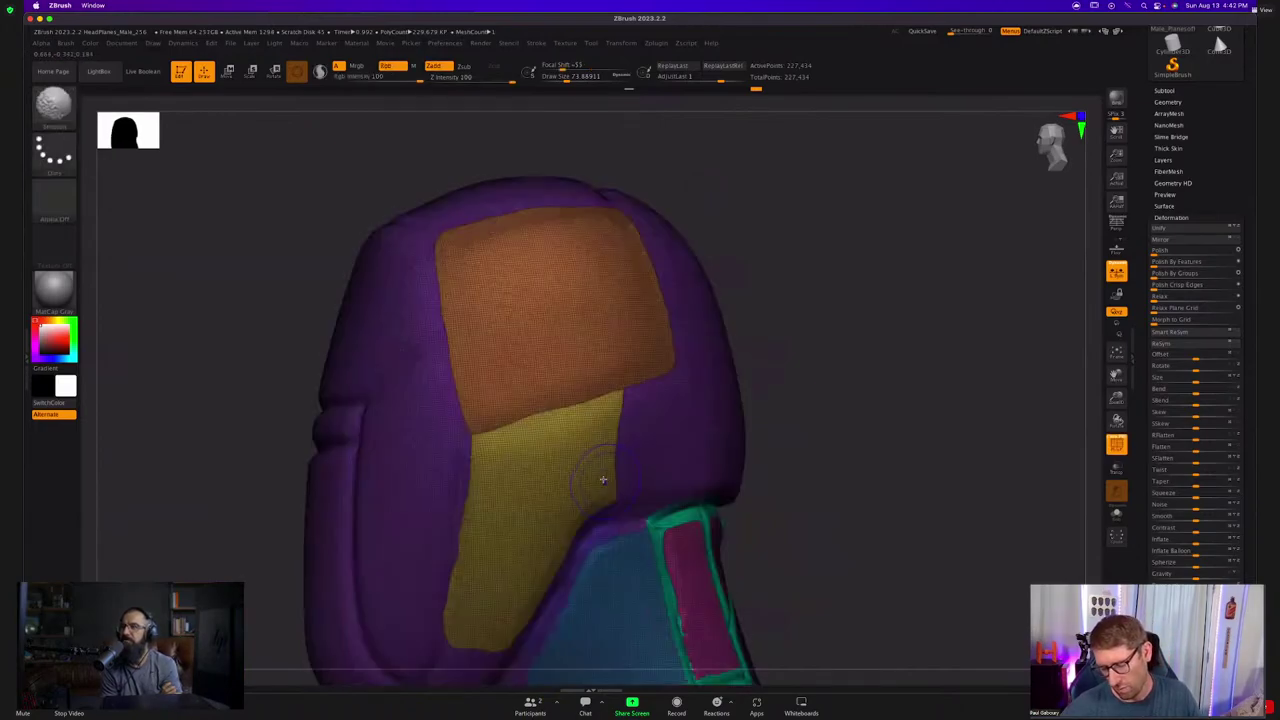
Isolate the orange and yellow panels by inverting their visibility.
ctrl+shift+click(590, 465)
ctrl+shift+click(576, 441)
ctrl+shift+click(558, 356)
ctrl+shift+drag(853, 386, 880, 449)
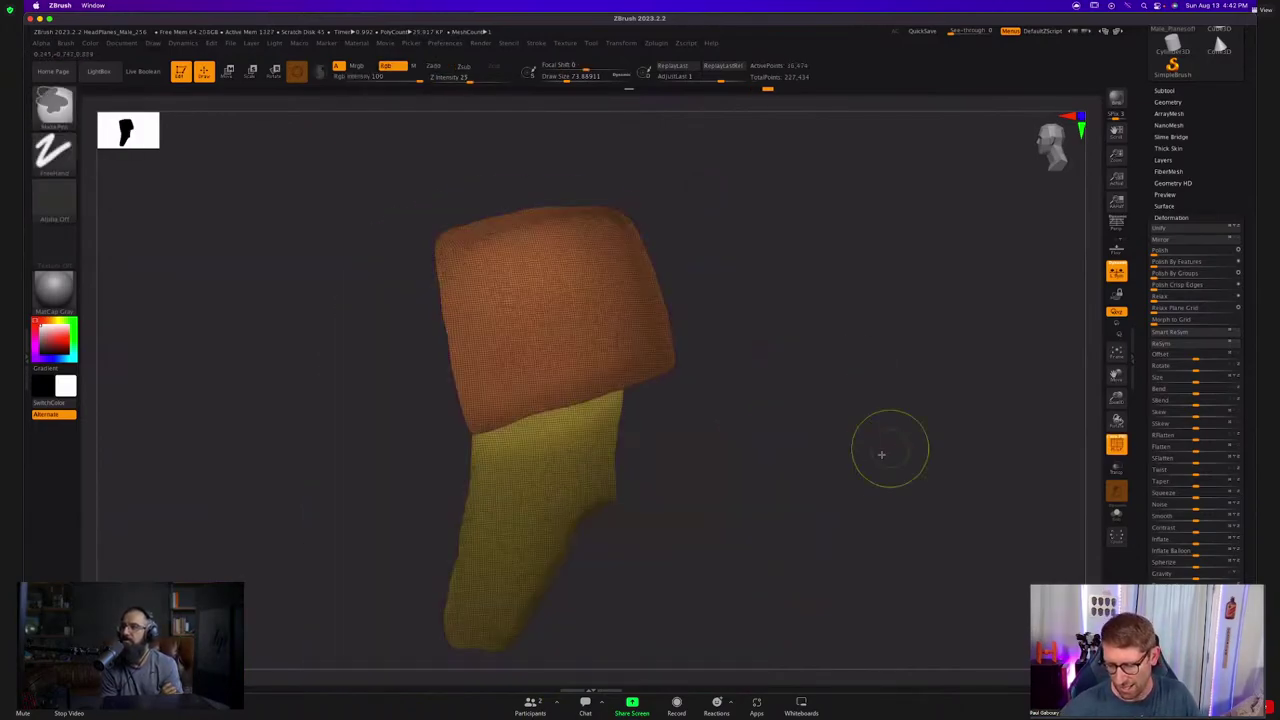
alt+right_drag(828, 483, 790, 439)
Create Panel Loops with a thickness of 0.01311 on the isolated panels and inspect the seams without the polyframe.
click(1172, 103)
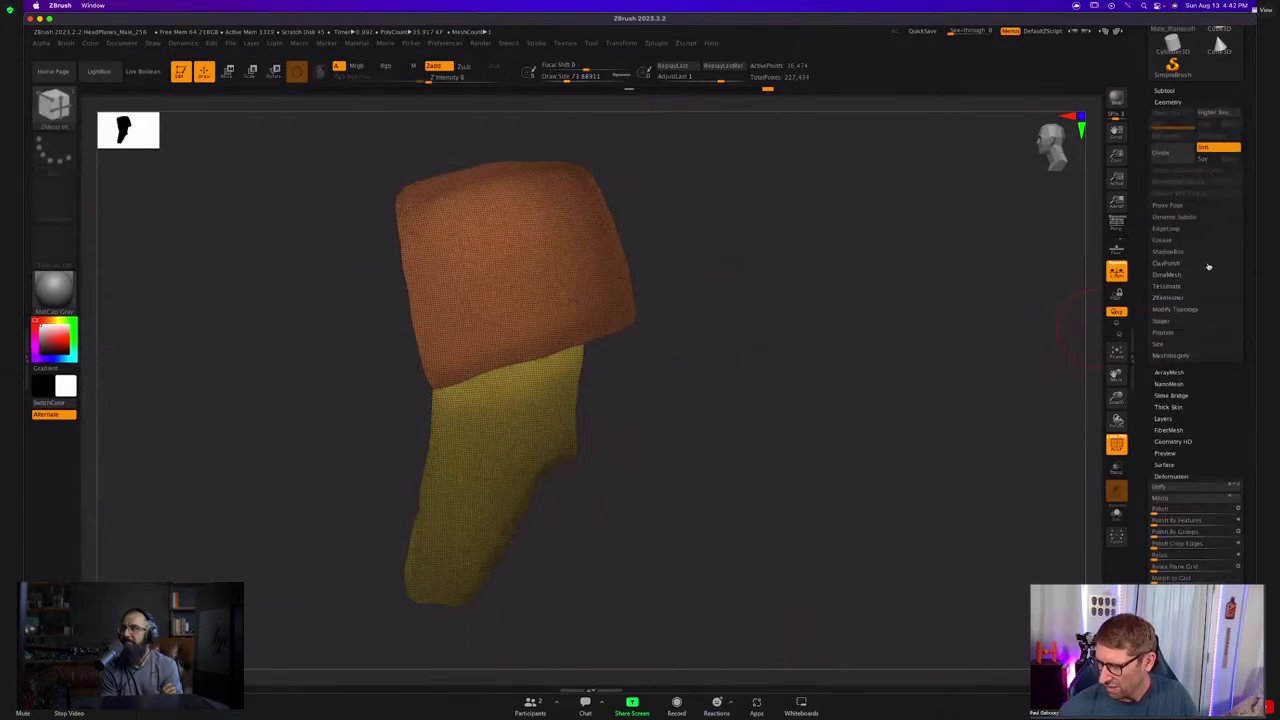
click(1168, 229)
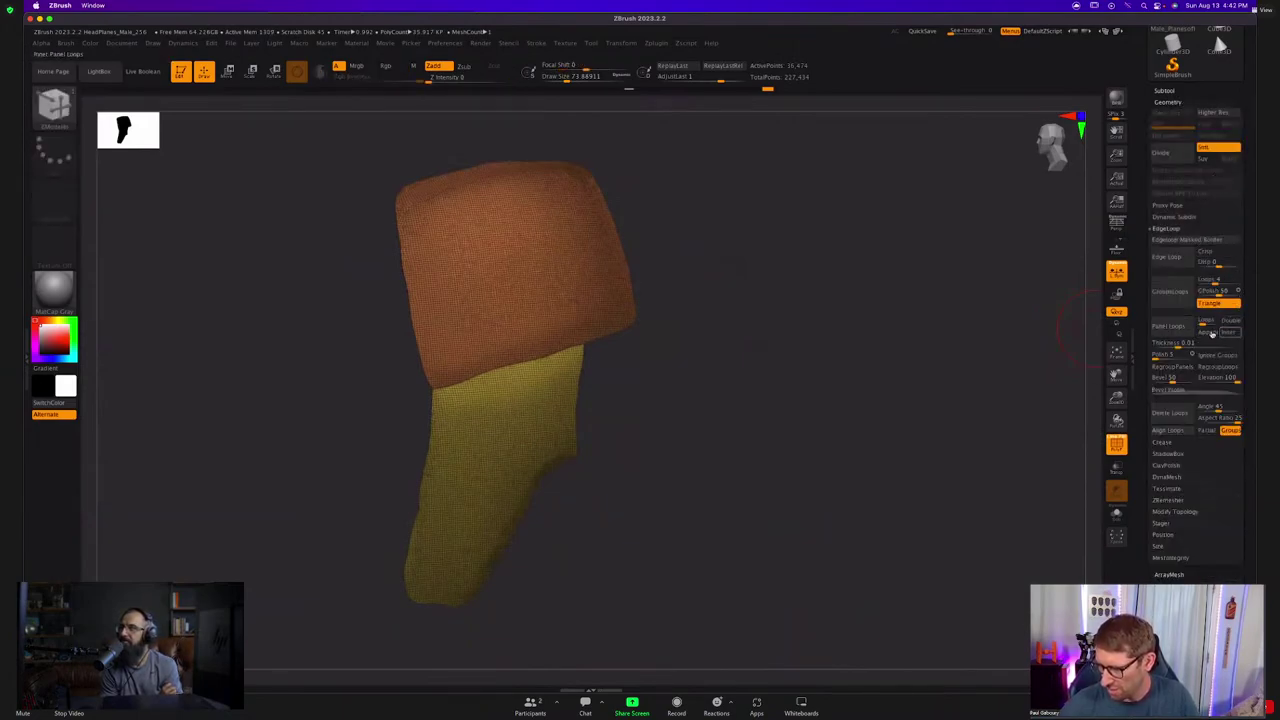
click(1179, 344)
click(1176, 329)
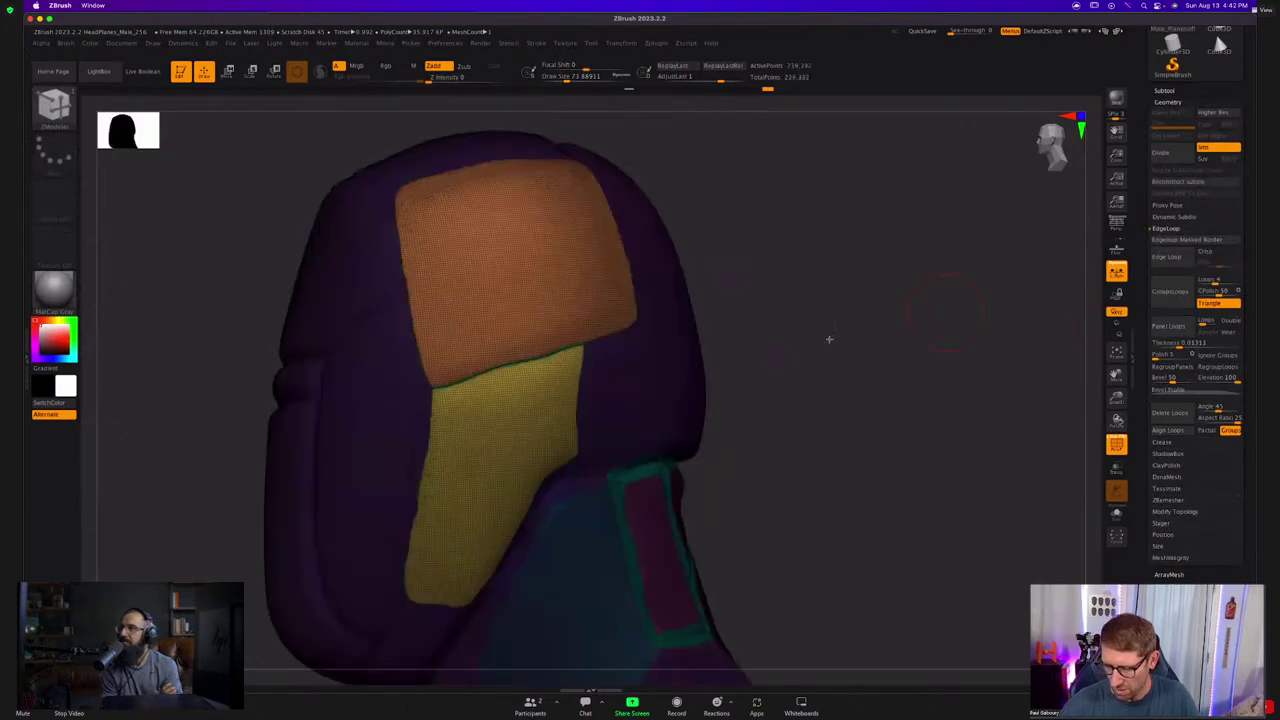
key(shift+f)
mouse_move(634, 400)
right_down()
mouse_move(600, 371)
mouse_move(572, 452)
mouse_move(435, 378)
mouse_move(512, 461)
mouse_move(545, 434)
right_up()
key(ctrl+shift+a)
mouse_move(428, 416)
right_down()
mouse_move(429, 463)
mouse_move(262, 322)
right_up()
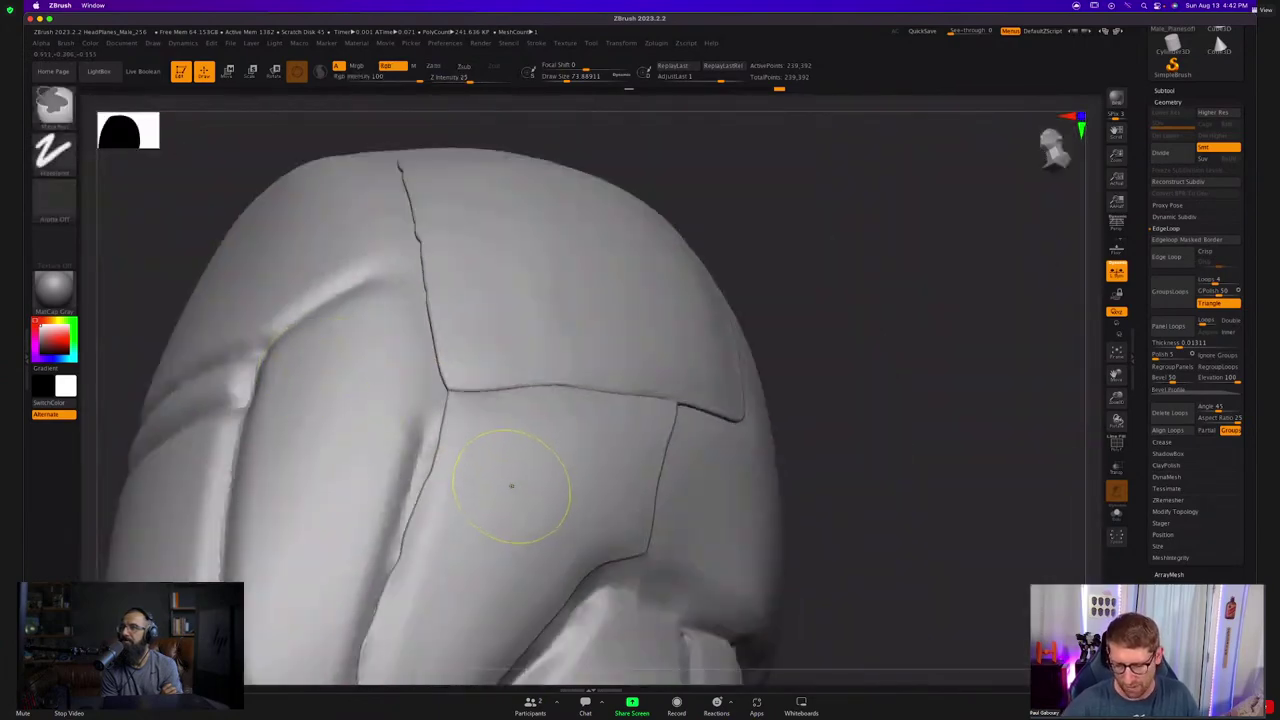
Set the Panel Loops elevation to -100 and rebuild the loops on the isolated orange and yellow panels.
ctrl+shift+click(512, 484)
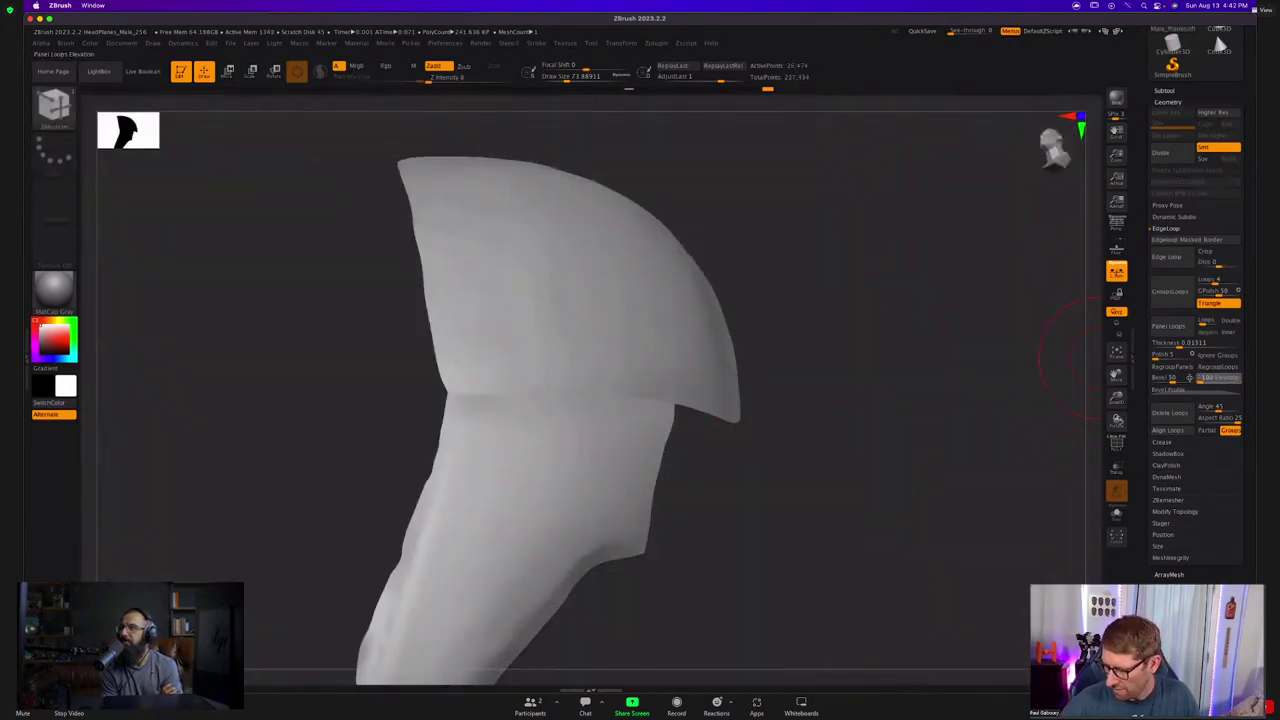
click(1238, 377)
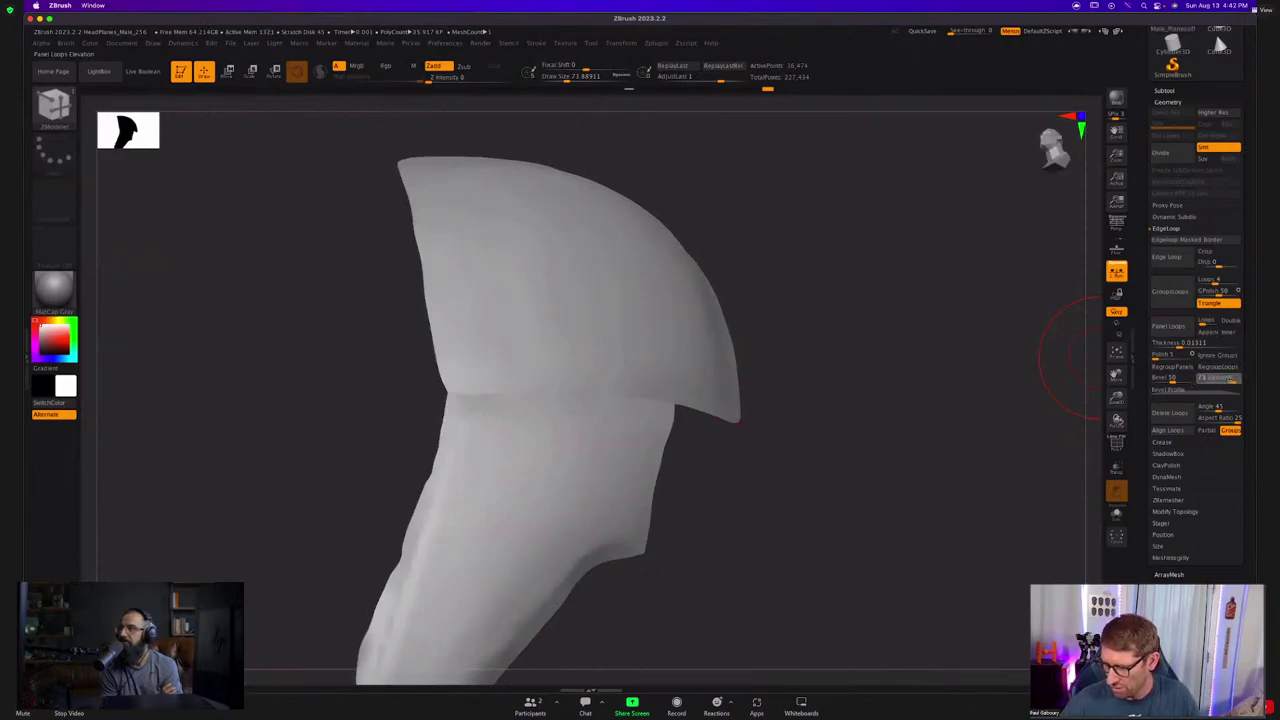
drag(1184, 384, 1184, 381)
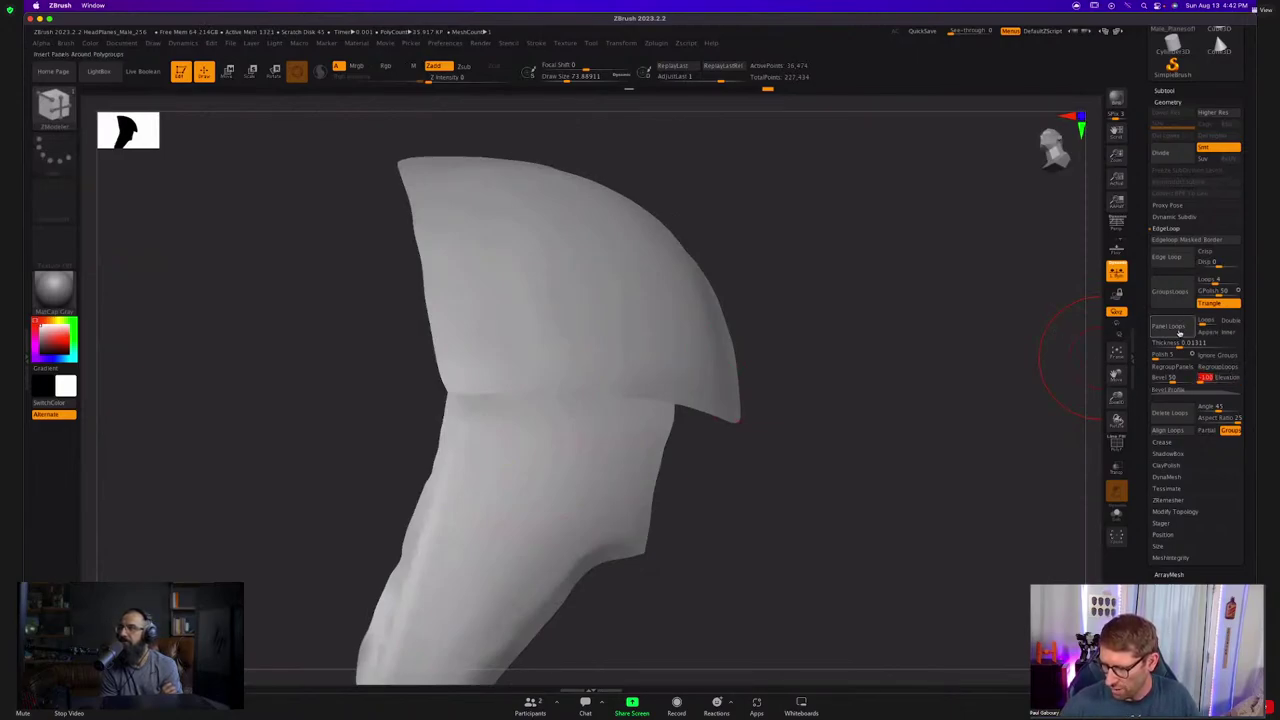
click(1180, 333)
drag(997, 343, 646, 433)
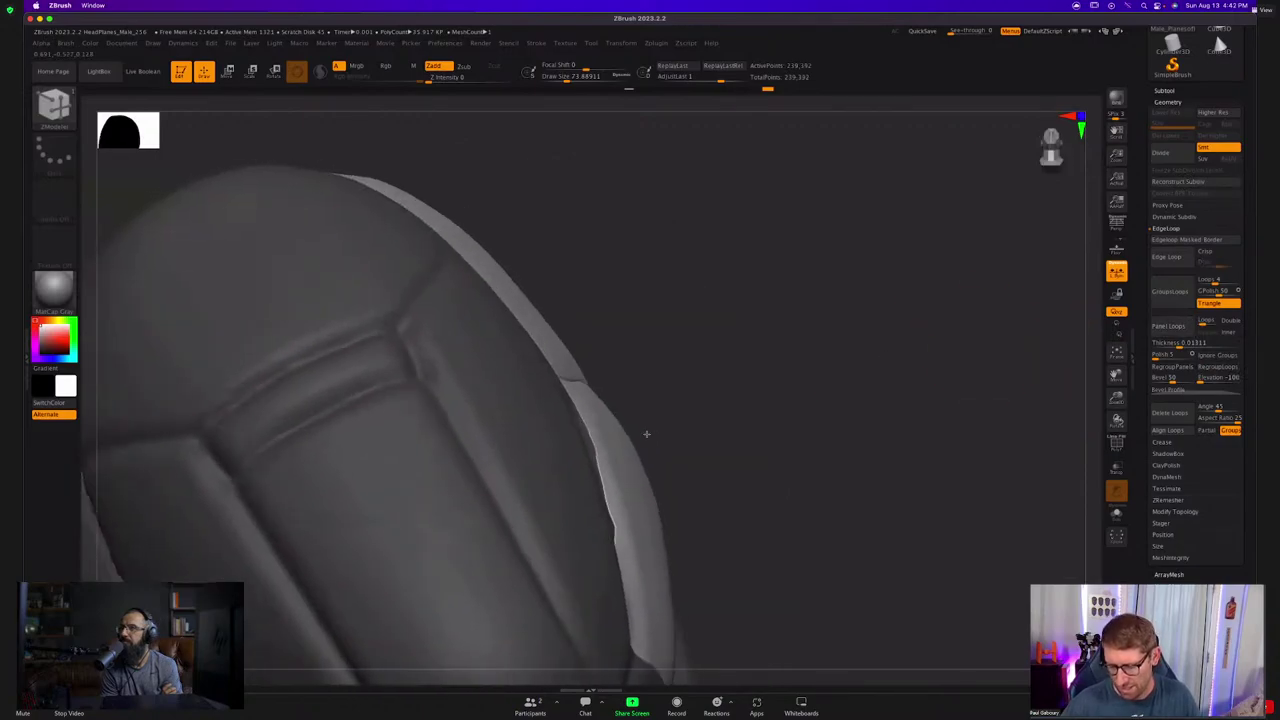
Clear the mask, isolate the orange panel and examine the polygroups of its thickness with the polyframe shown.
right_drag(646, 434, 450, 388)
ctrl+drag(885, 315, 925, 393)
mouse_move(837, 400)
right_down()
mouse_move(829, 449)
mouse_move(743, 406)
mouse_move(720, 366)
right_up()
ctrl+shift+click(732, 384)
key(shift+f)
key(ctrl+shift+x)
ctrl+right_drag(806, 486, 717, 423)
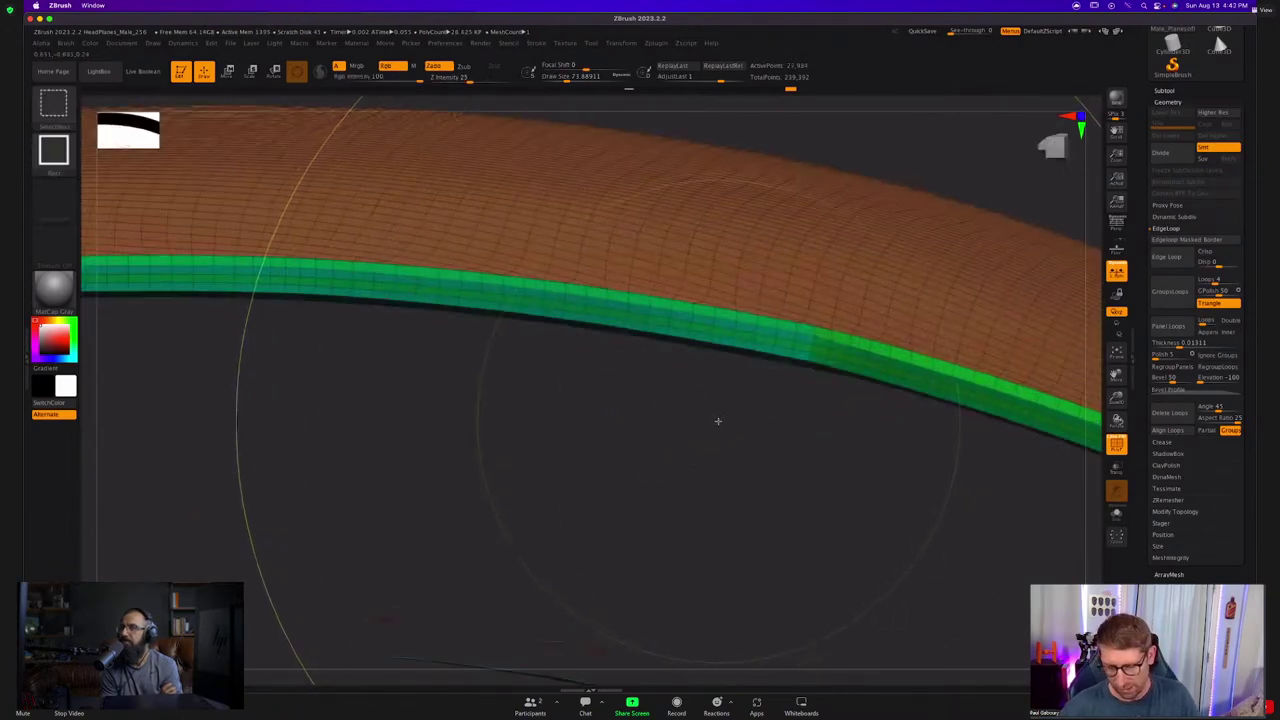
Isolate the green edge loops, set the ZModeler brush to draw size 3, and show the whole head again.
ctrl+shift+click(758, 345)
key(b)
key(z)
key(m)
key(s)
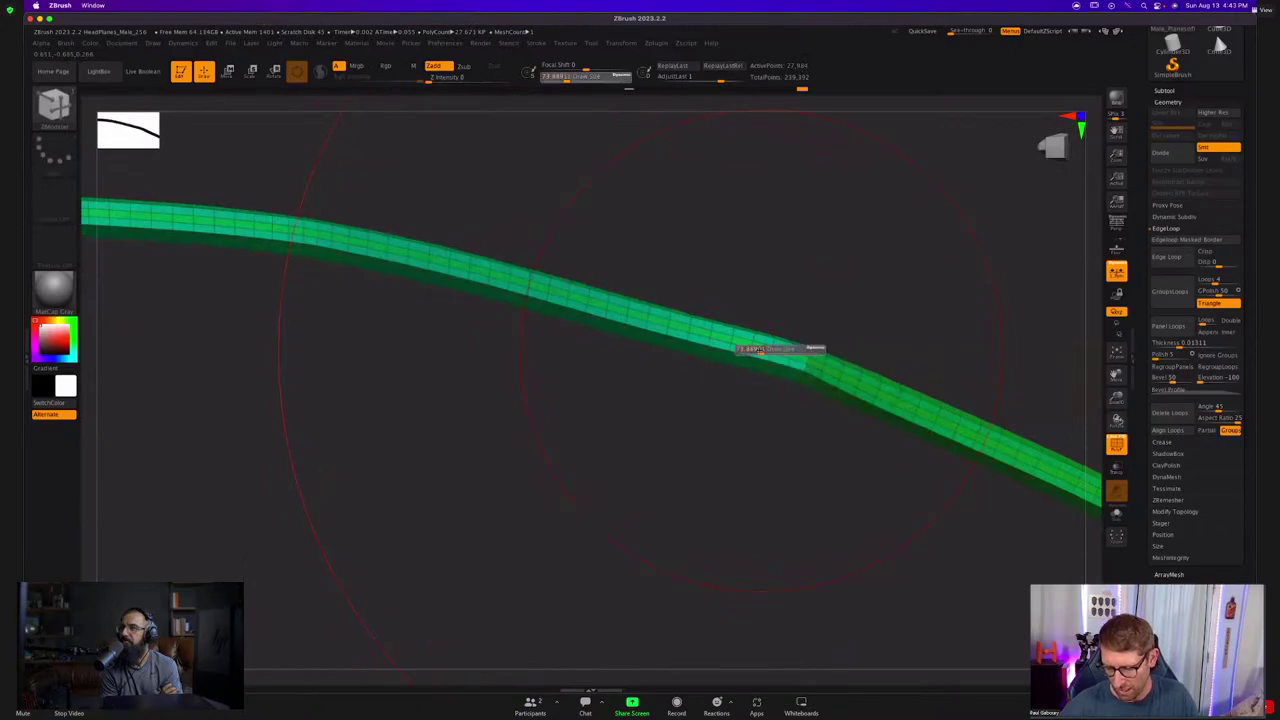
drag(757, 350, 739, 349)
mouse_move(750, 347)
ctrl+right_down()
mouse_move(466, 251)
mouse_move(660, 480)
ctrl+right_up()
ctrl+shift+click(820, 431)
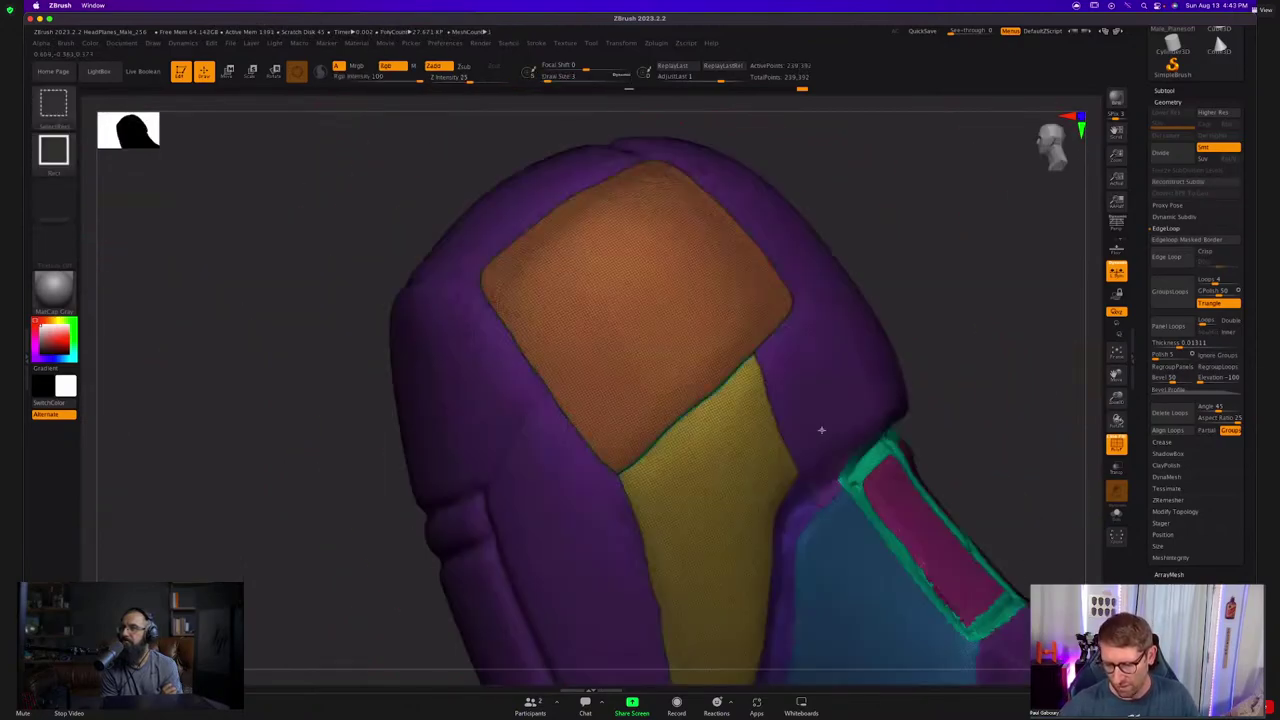
mouse_move(820, 431)
right_down()
mouse_move(840, 397)
mouse_move(785, 424)
right_up()
Undo the visibility changes and the Panel Loops on the orange and yellow panels.
key(ctrl+z)
key(ctrl+z)
key(ctrl+z)
key(ctrl+z)
key(ctrl+z)
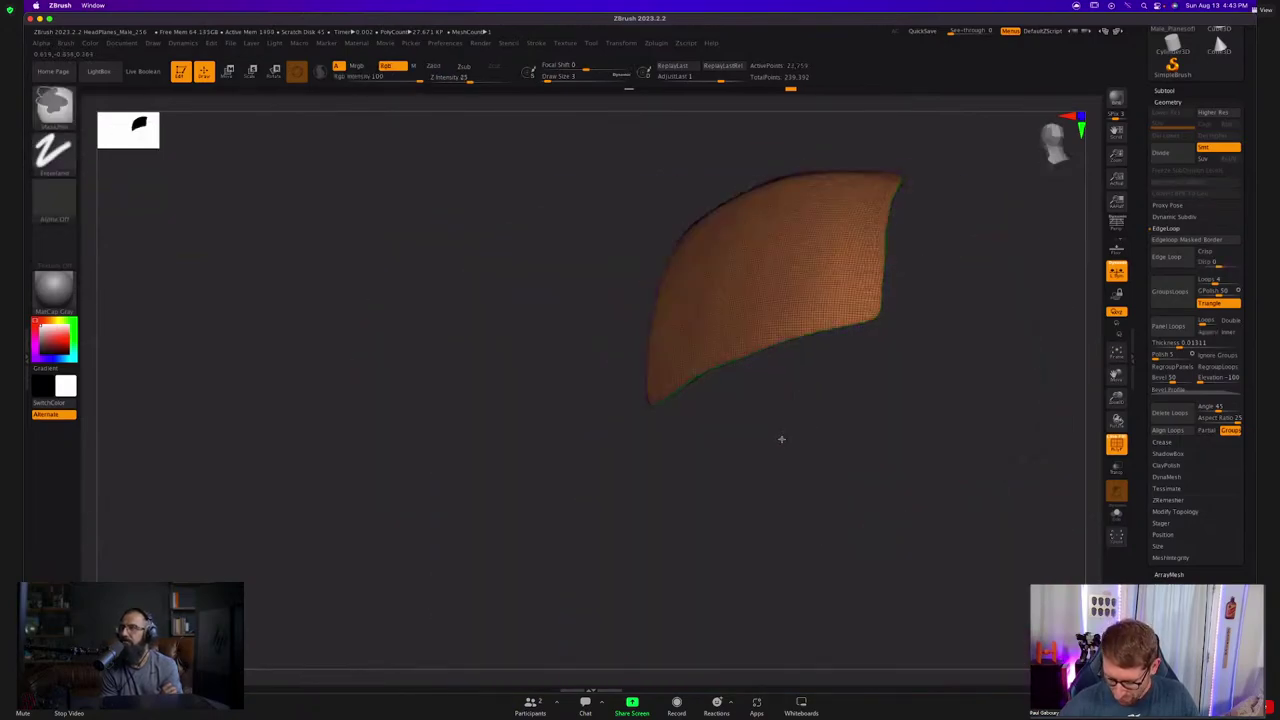
key(ctrl+z)
key(ctrl+z)
key(ctrl+z)
key(ctrl+z)
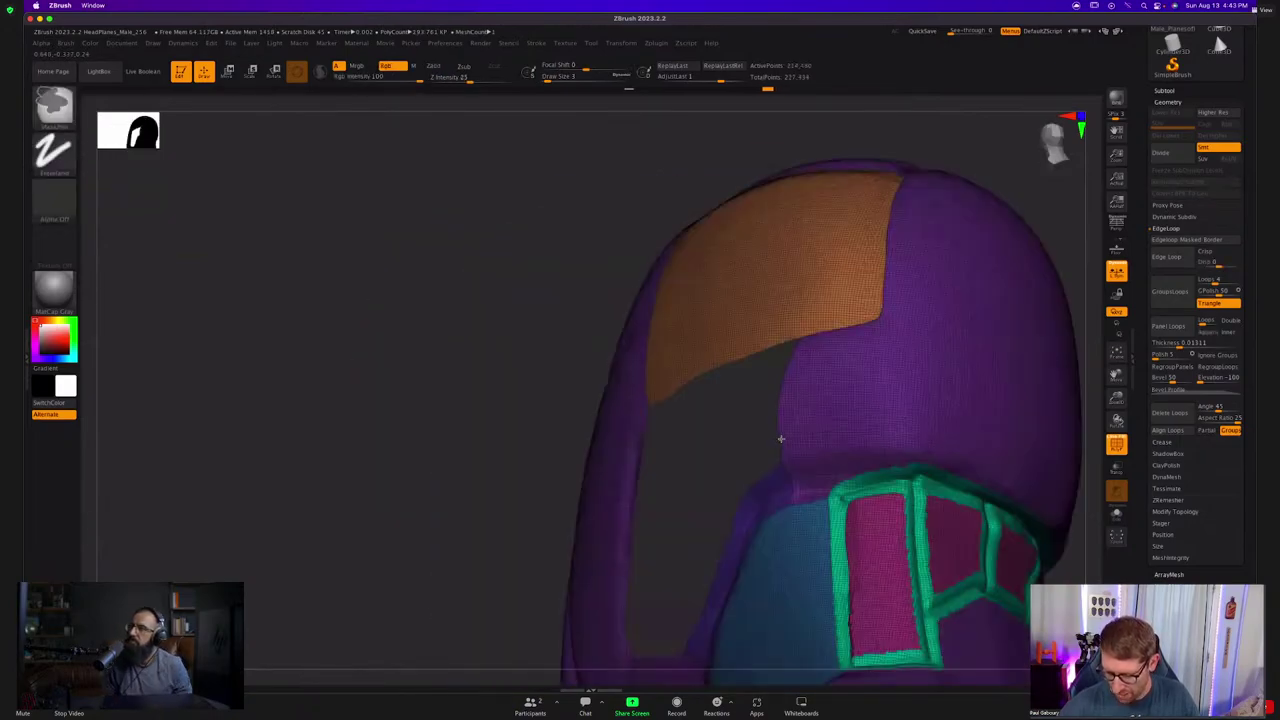
Set the ZModeler polygon action on the orange panel to QMesh with Polygroup All as the target.
mouse_move(864, 402)
right_down()
mouse_move(914, 374)
mouse_move(934, 394)
mouse_move(908, 386)
right_up()
mouse_move(571, 268)
alt+right_down()
mouse_move(644, 388)
mouse_move(660, 371)
alt+right_up()
key(b)
key(z)
key(m)
key(space)
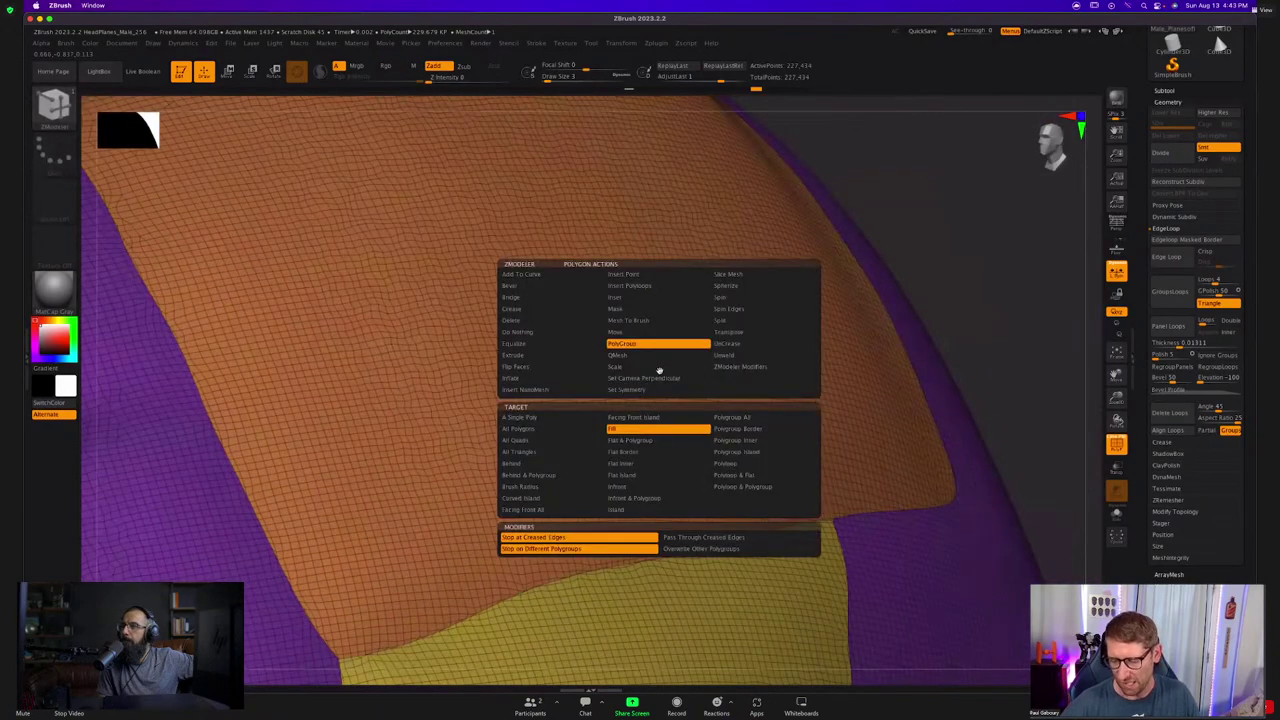
click(658, 357)
click(768, 431)
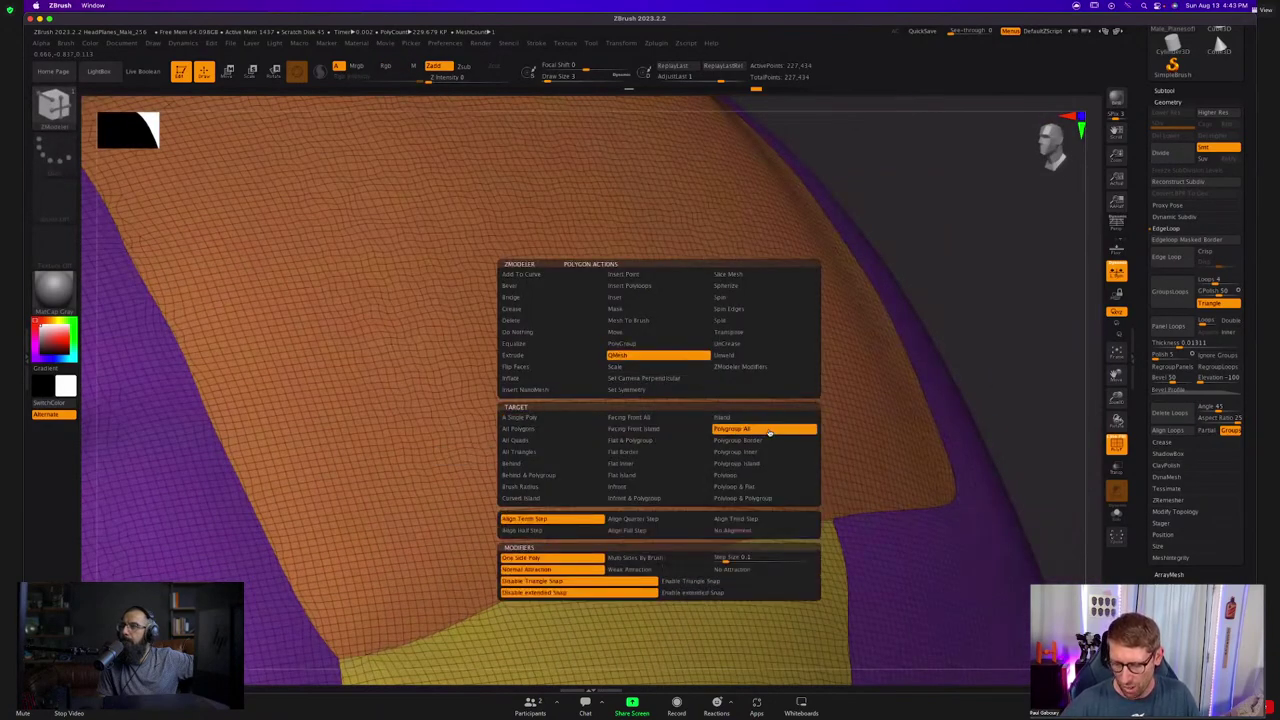
right_drag(726, 429, 720, 418)
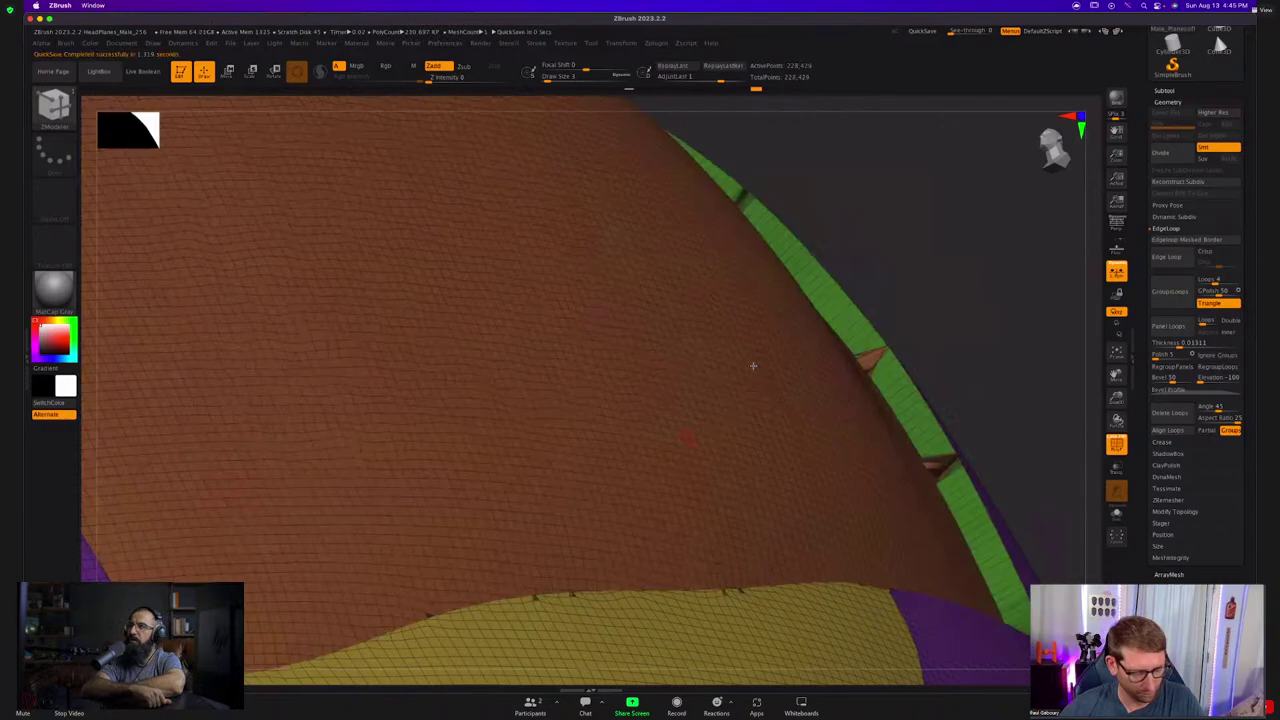
Enlarge the brush to a draw size of 87 with the whole head in view.
right_drag(752, 366, 806, 394)
ctrl+right_drag(840, 470, 664, 362)
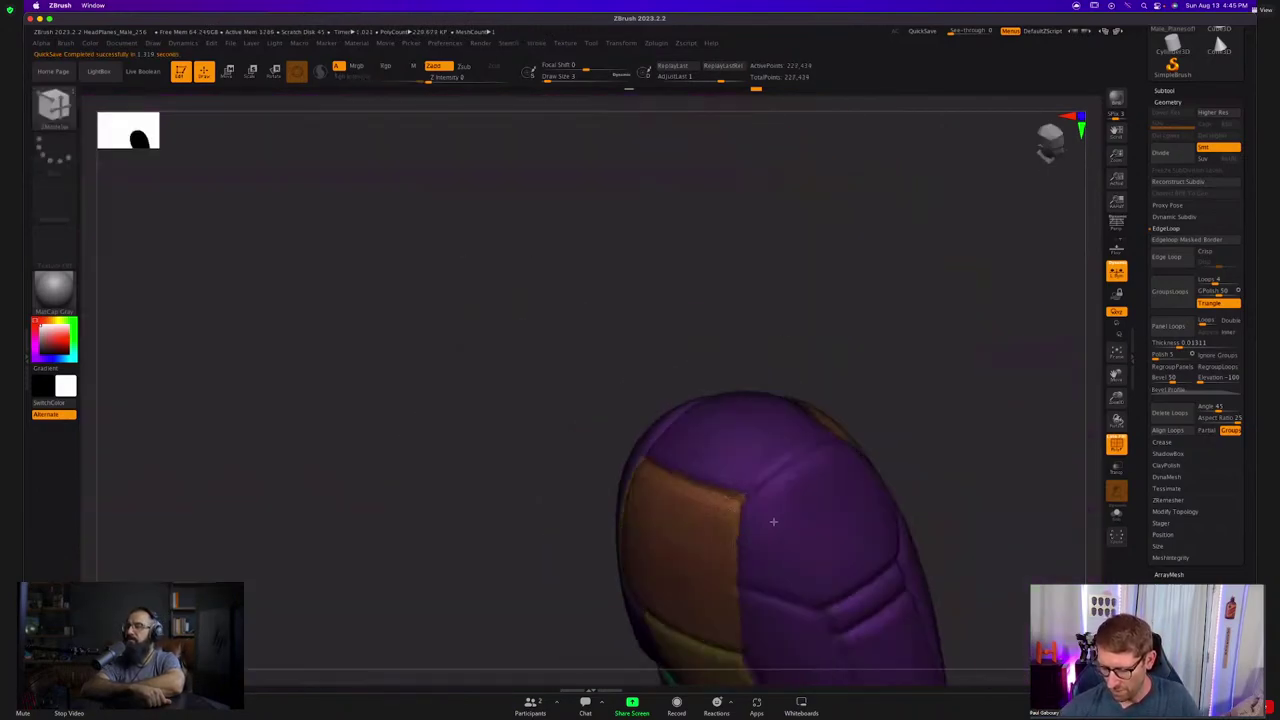
mouse_move(774, 522)
right_down()
mouse_move(751, 503)
mouse_move(803, 534)
mouse_move(614, 291)
mouse_move(675, 385)
right_up()
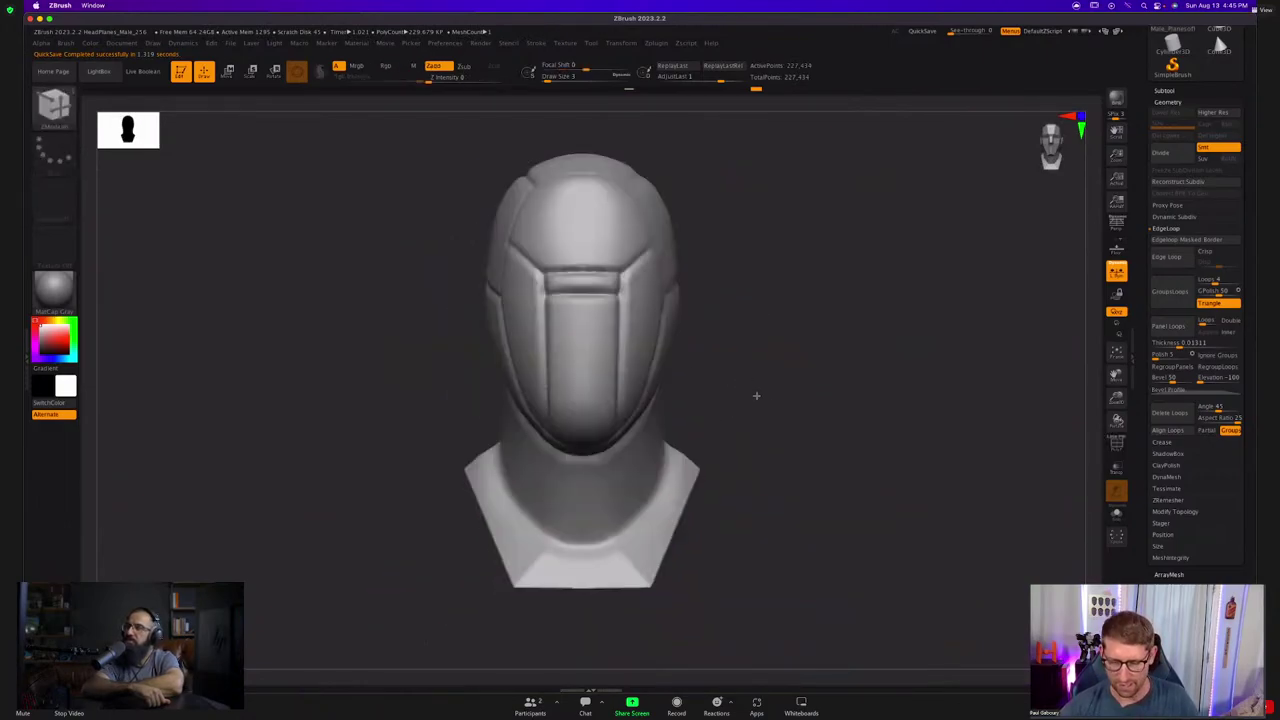
key(s)
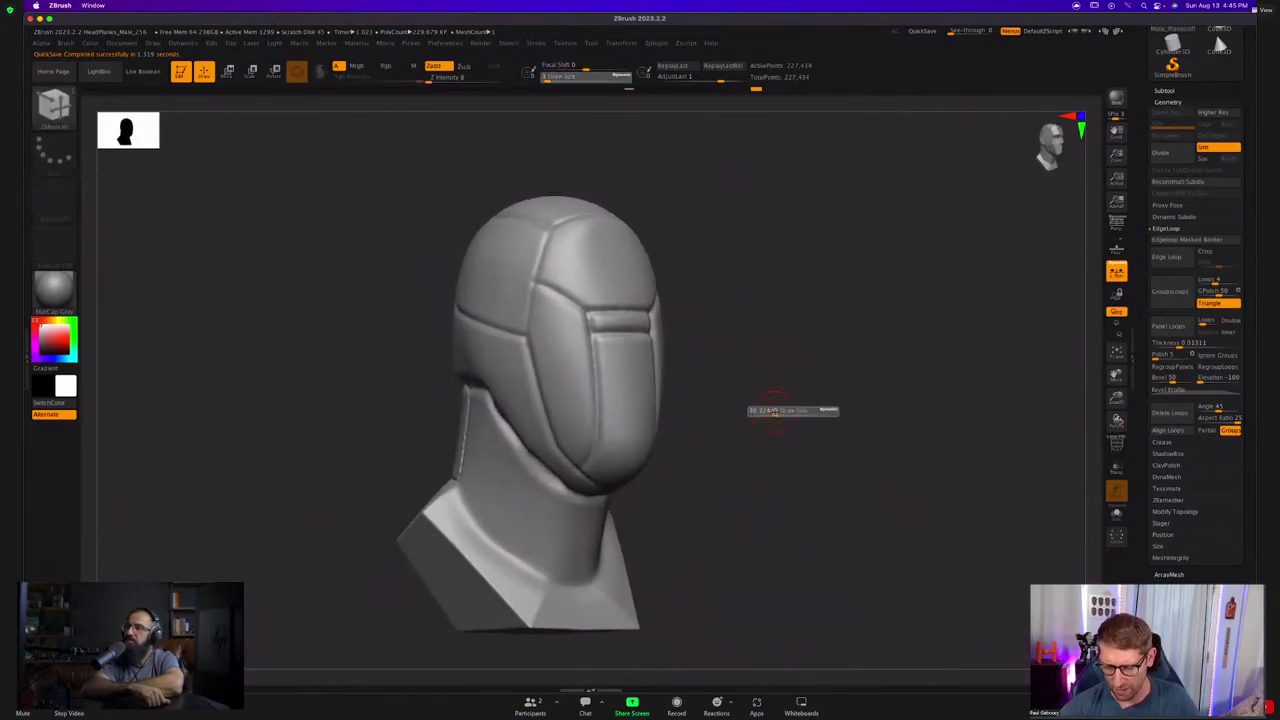
drag(774, 412, 782, 411)
Append a Cube3D as a new subtool and make it the active one.
click(1165, 91)
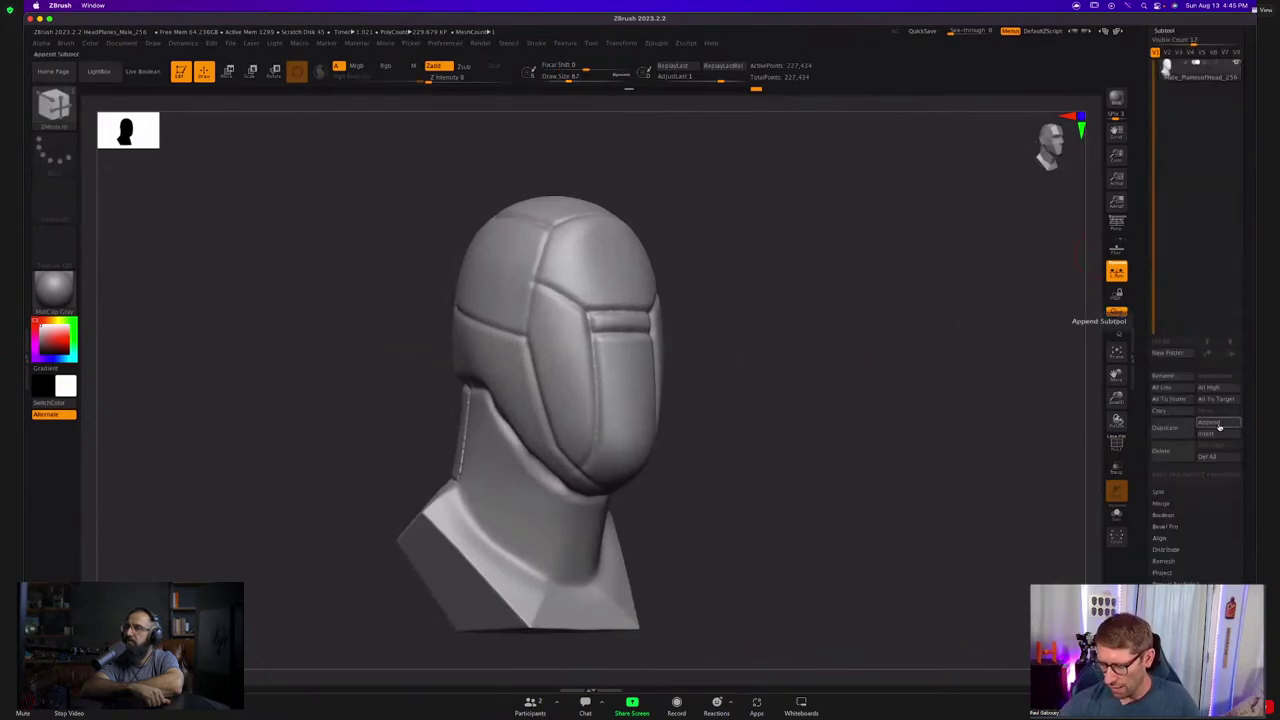
click(1219, 427)
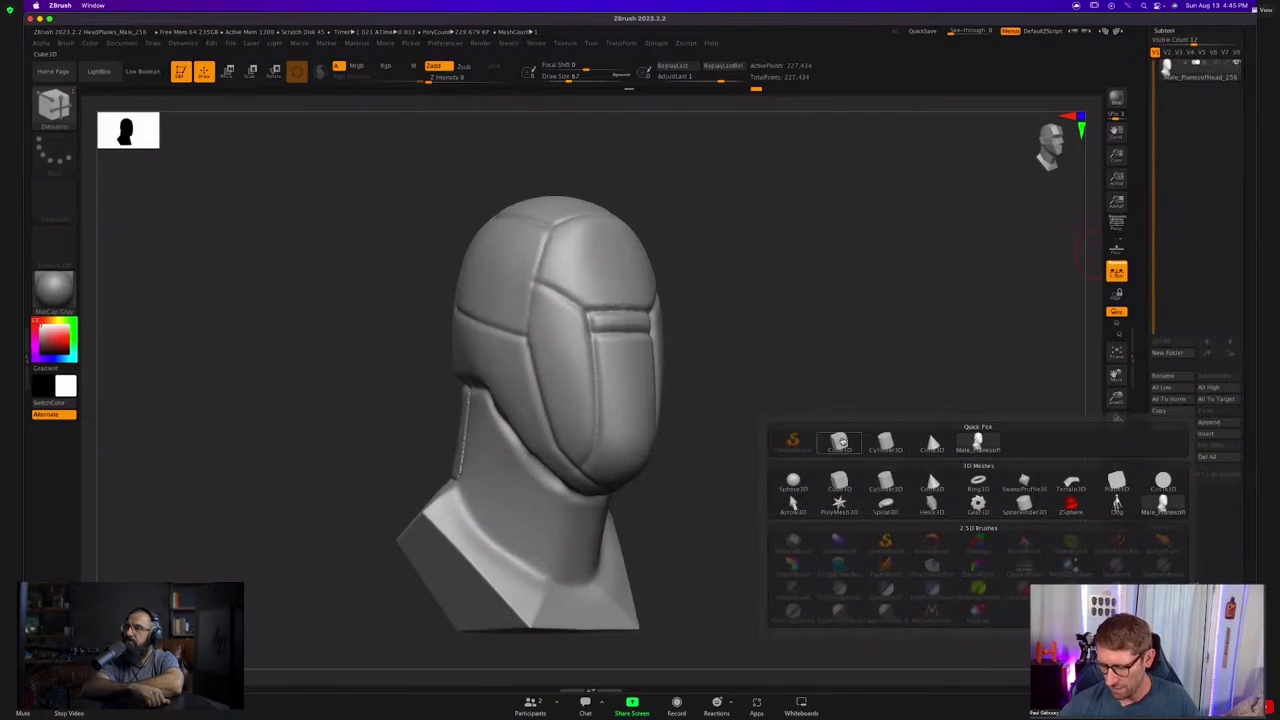
click(842, 441)
click(1174, 106)
drag(832, 430, 830, 474)
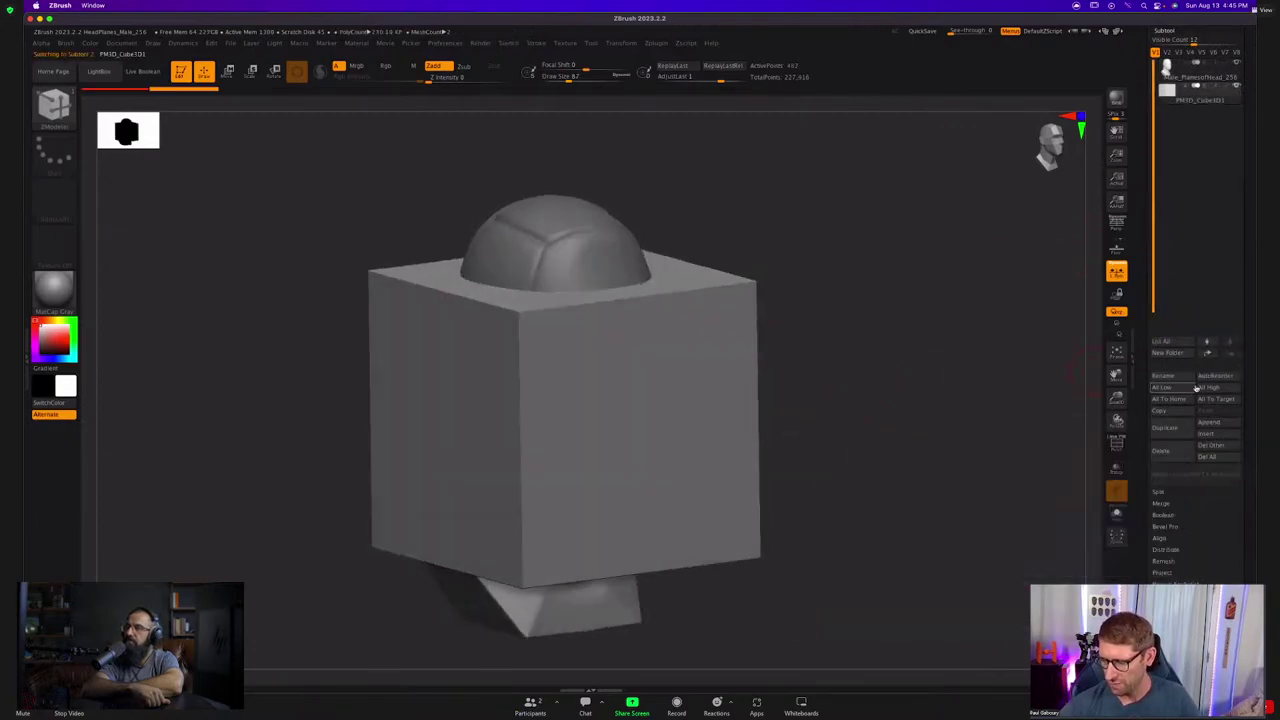
Rename the cube subtool to "low".
click(1180, 377)
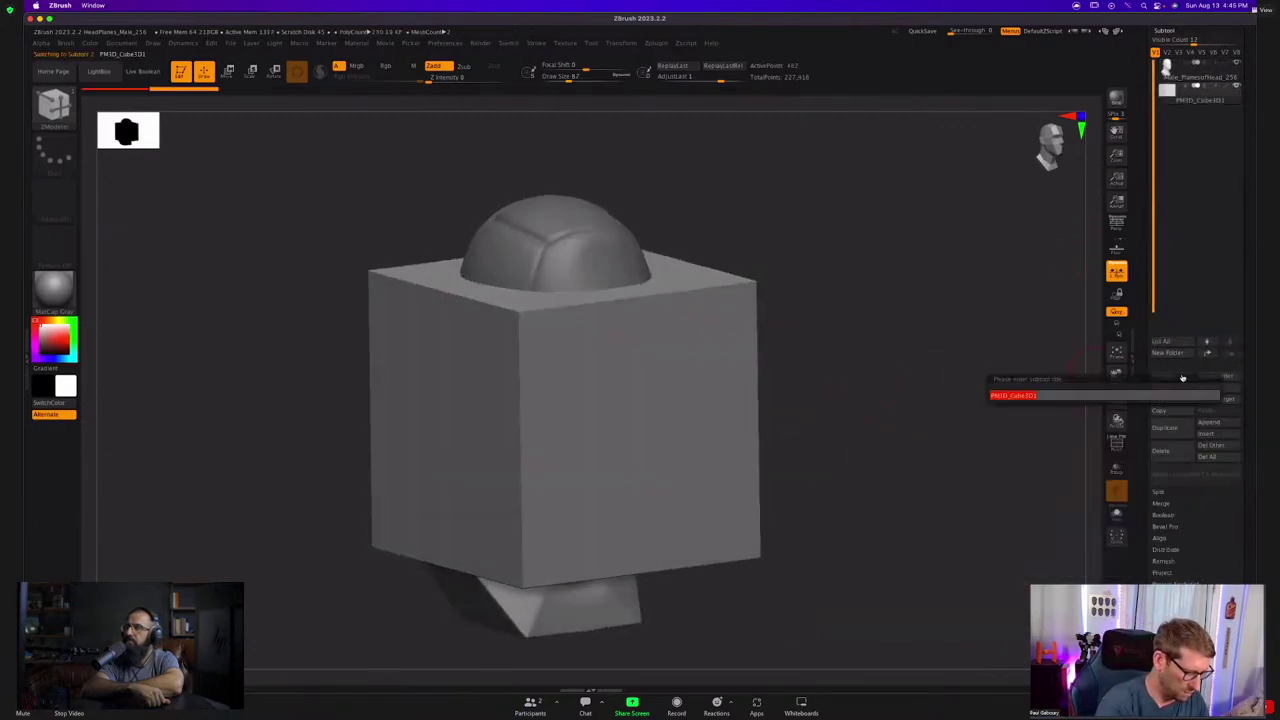
text(low)
key(Return)
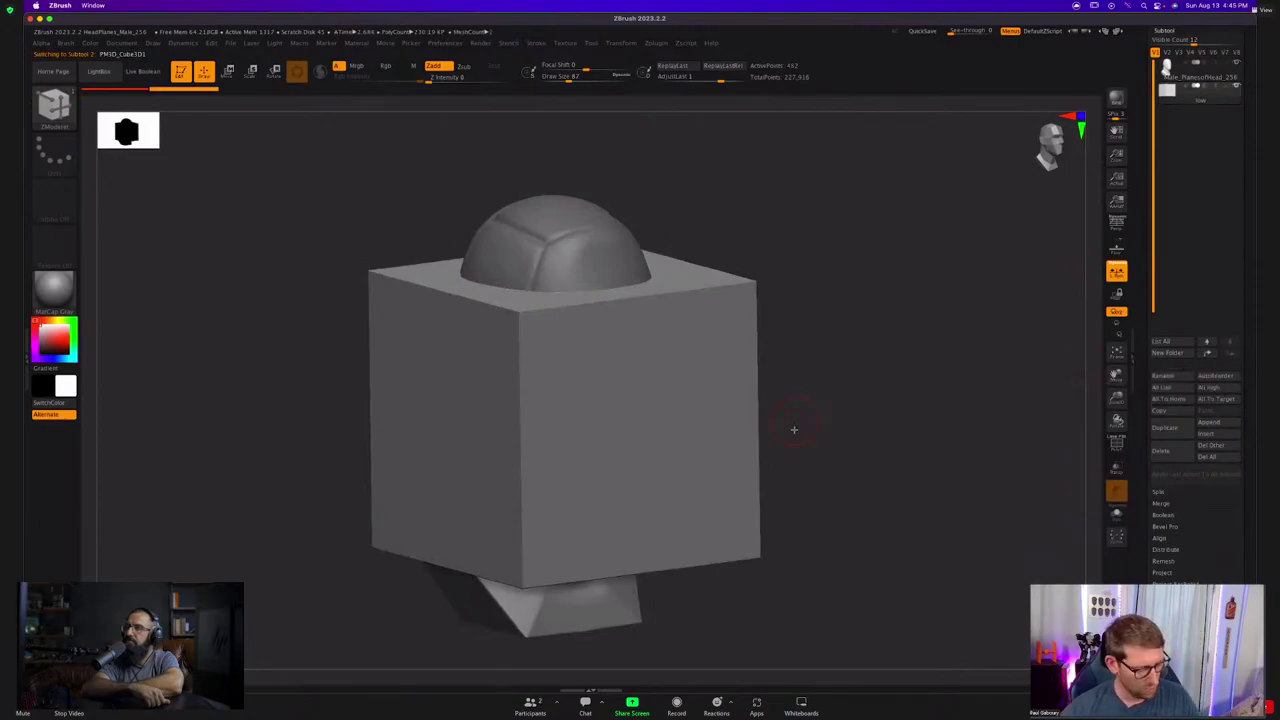
Replace the cube with a PolyPlane through the gizmo's transform types and show the polyframe.
key(w)
click(598, 333)
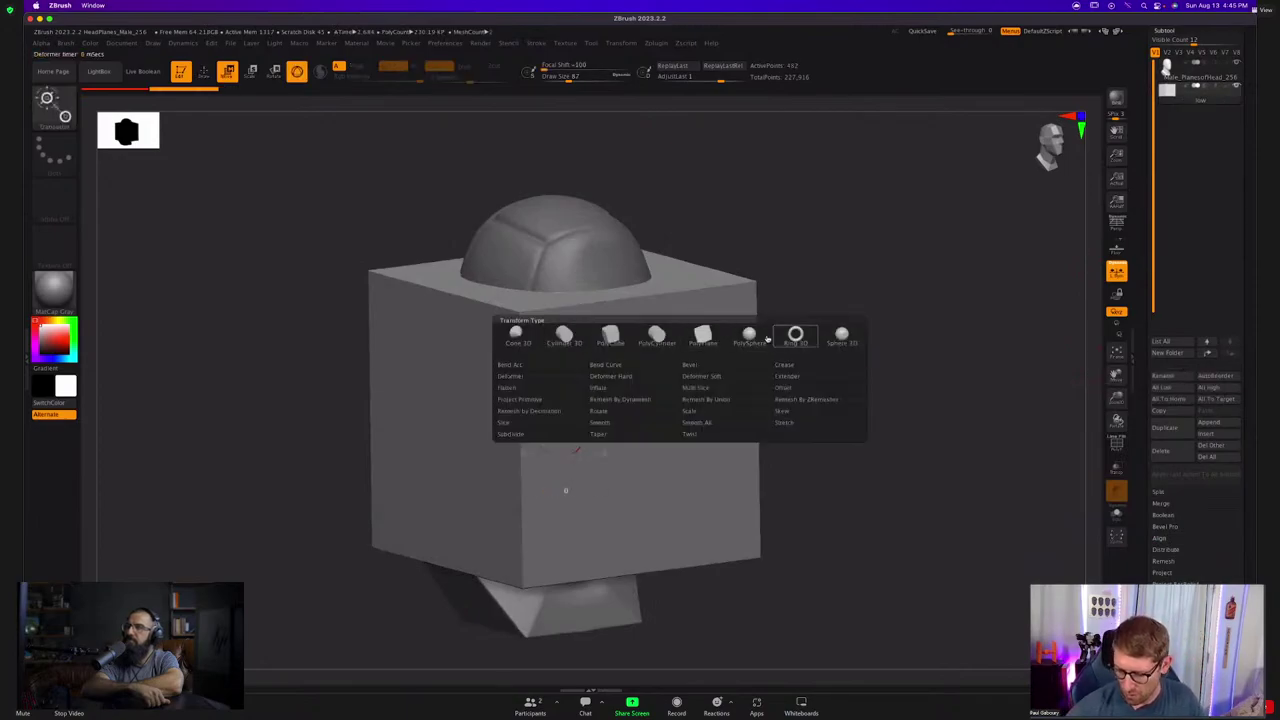
click(704, 337)
key(shift+f)
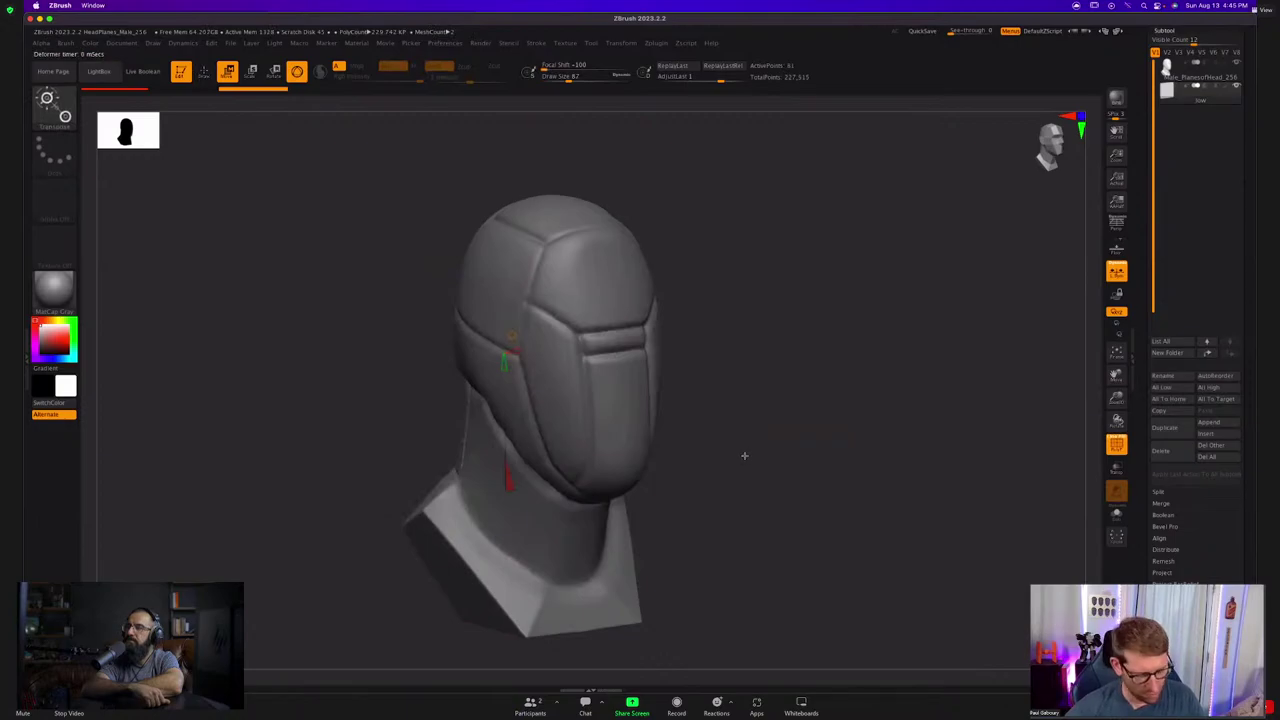
Reduce the PolyPlane's horizontal and vertical divisions until it is a single four-point polygon.
drag(744, 456, 711, 446)
drag(601, 430, 674, 458)
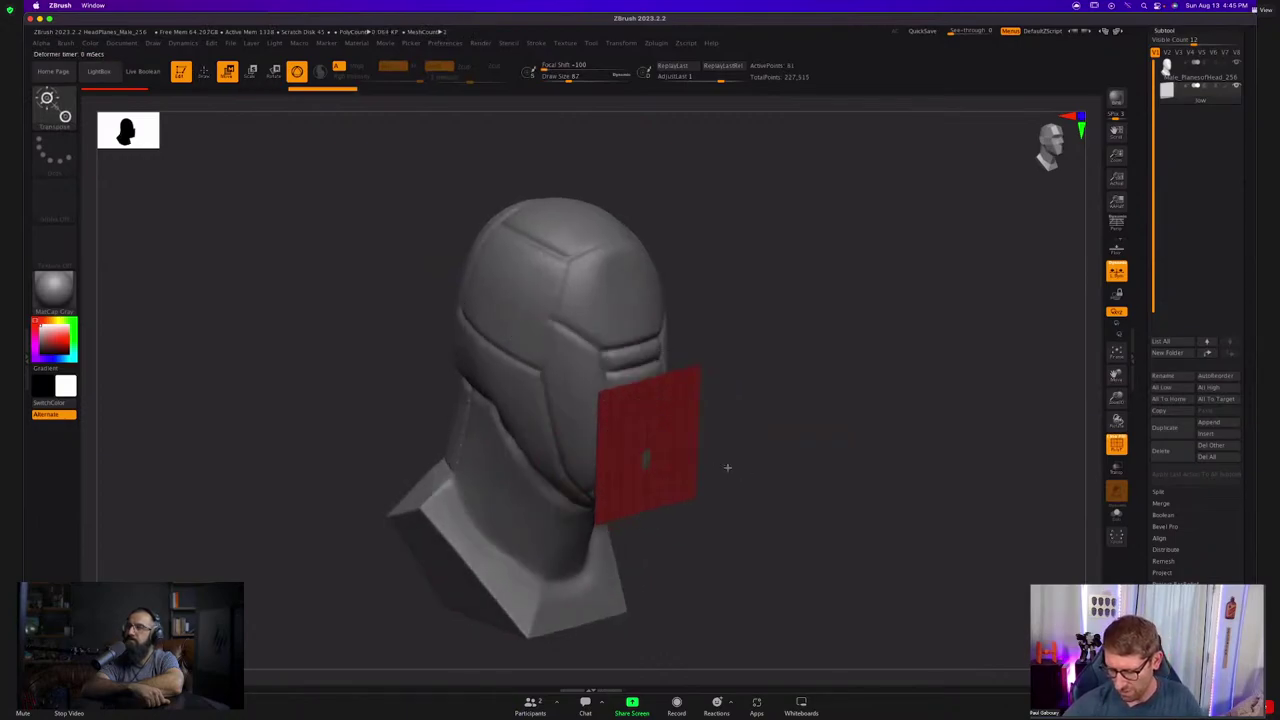
key(ctrl+shift+z)
key(ctrl+shift+z)
key(ctrl+shift+z)
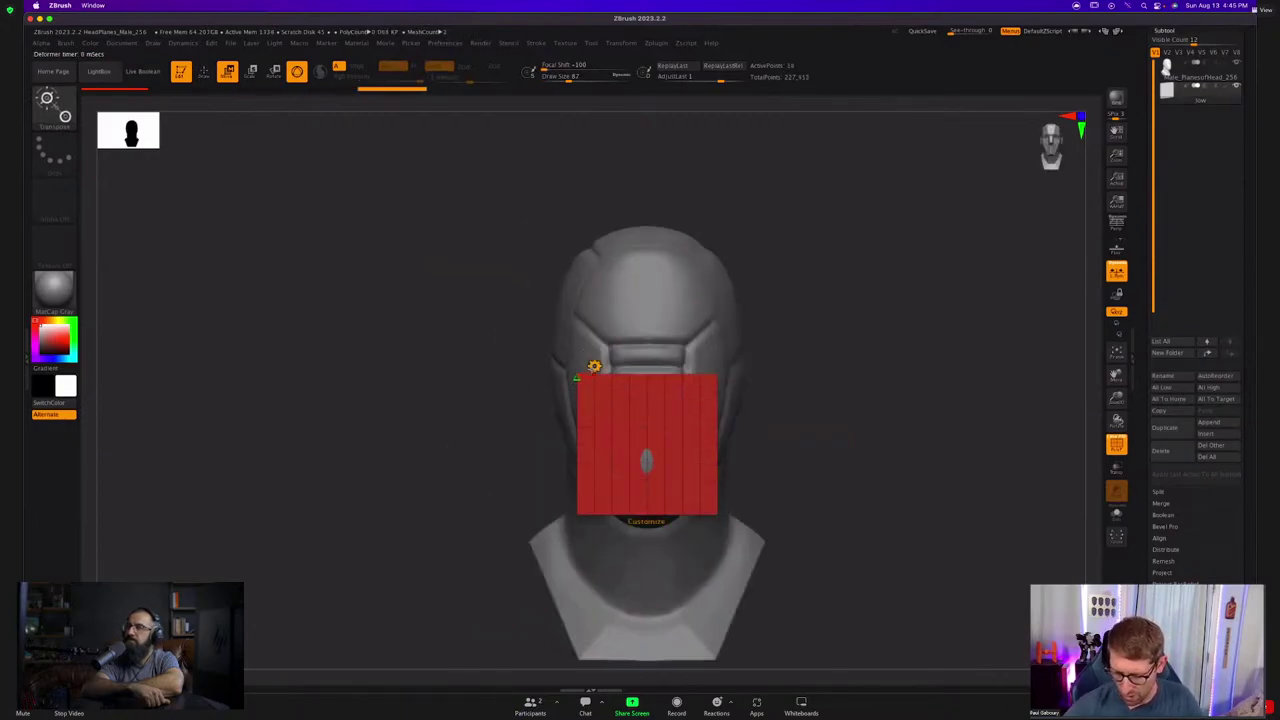
key(ctrl+shift+z)
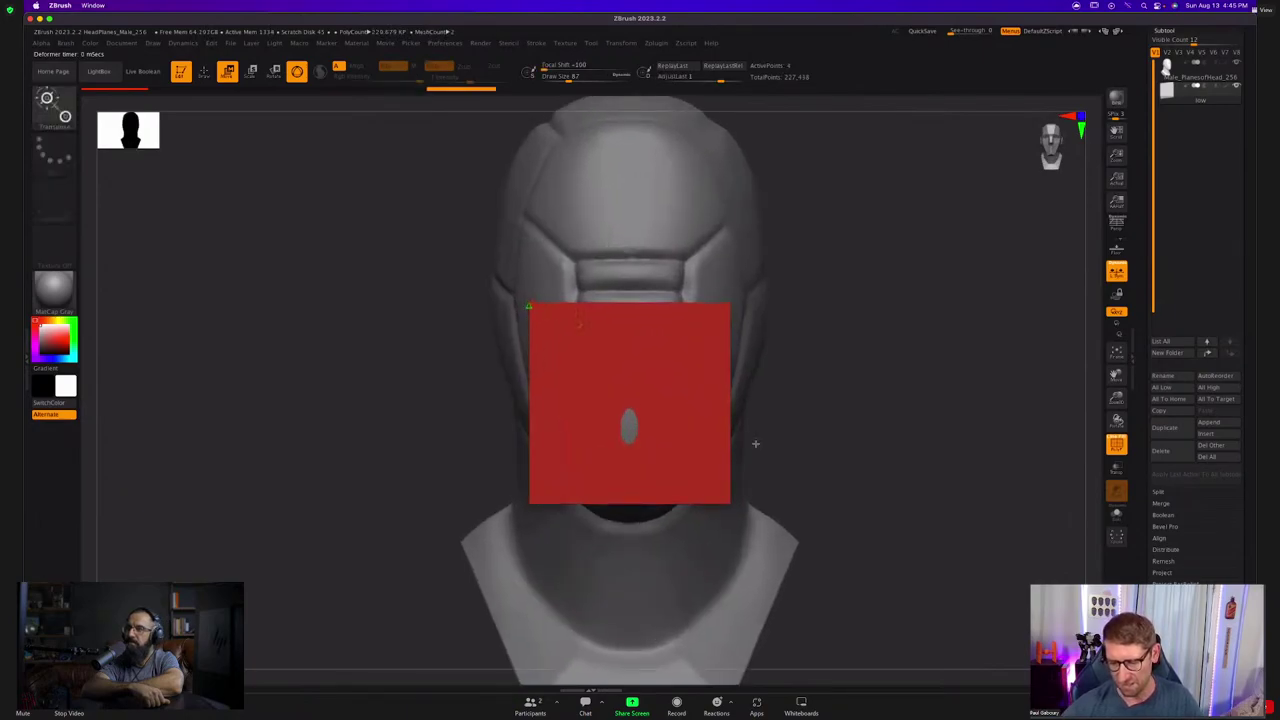
Scale the plane down and place it in front of the lower face, between the two vertical panel seams.
key(w)
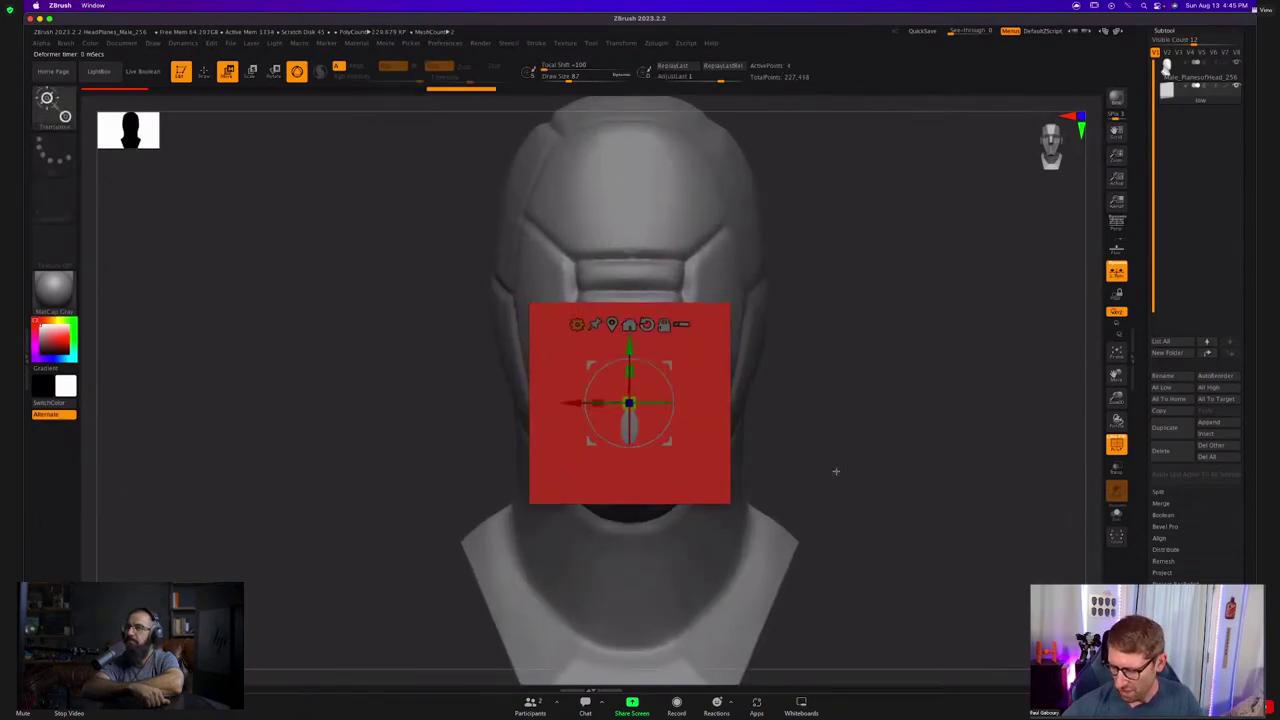
alt+drag(803, 514, 766, 554)
drag(592, 443, 490, 458)
mouse_move(715, 452)
mouse_down()
mouse_move(765, 448)
mouse_move(711, 432)
mouse_up()
drag(592, 387, 593, 405)
shift+drag(742, 456, 725, 520)
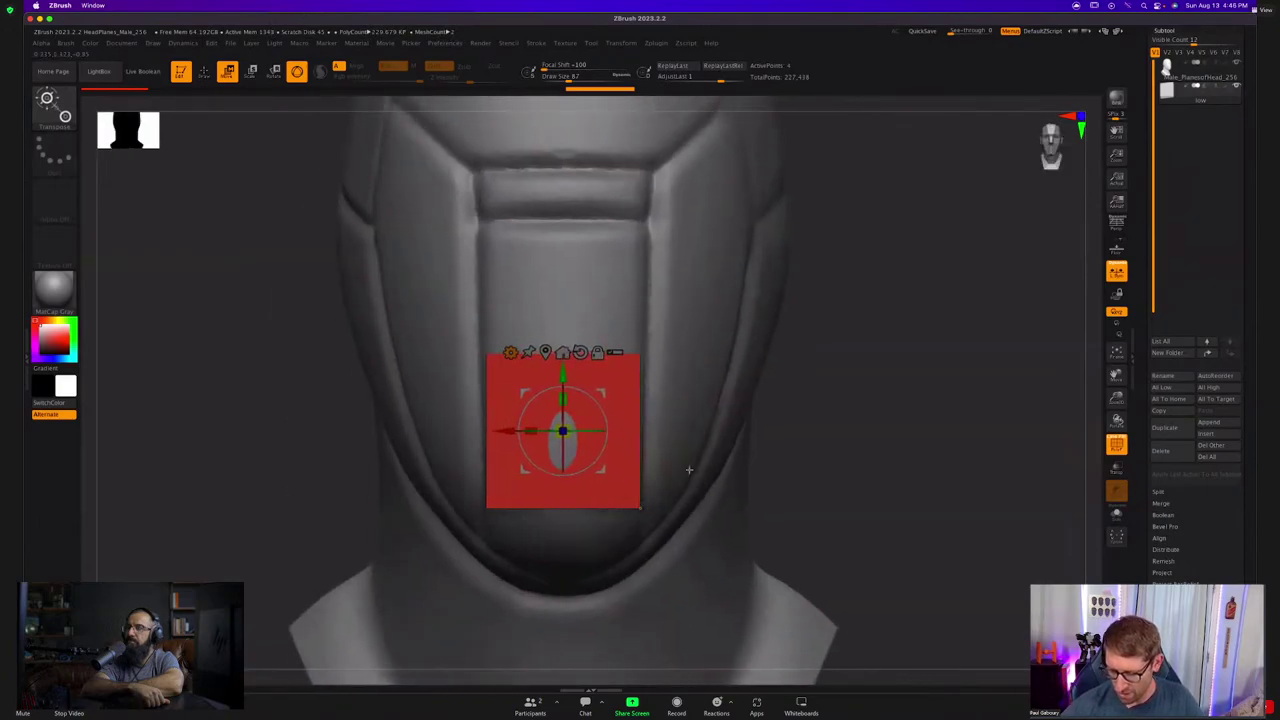
scroll(708, 470, down, 4)
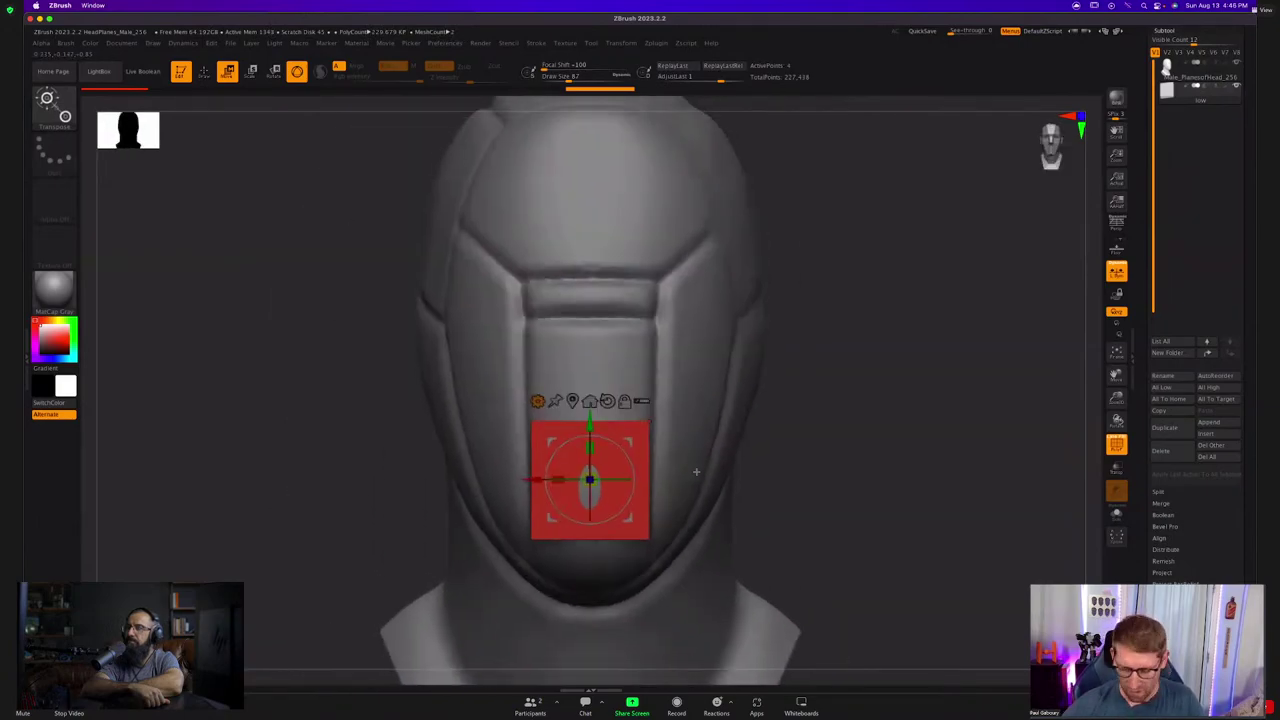
Switch to the ZModeler brush and set its polygon action to Do Nothing.
key(q)
scroll(685, 432, down, 3)
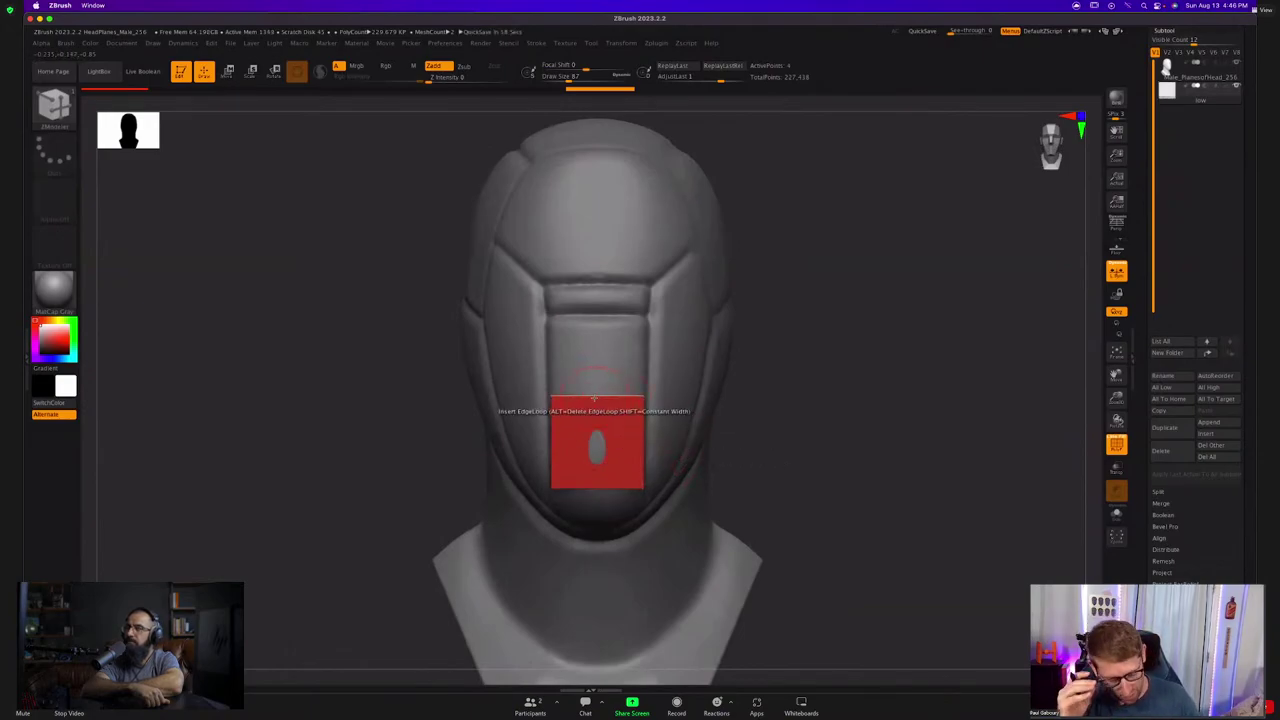
key(space)
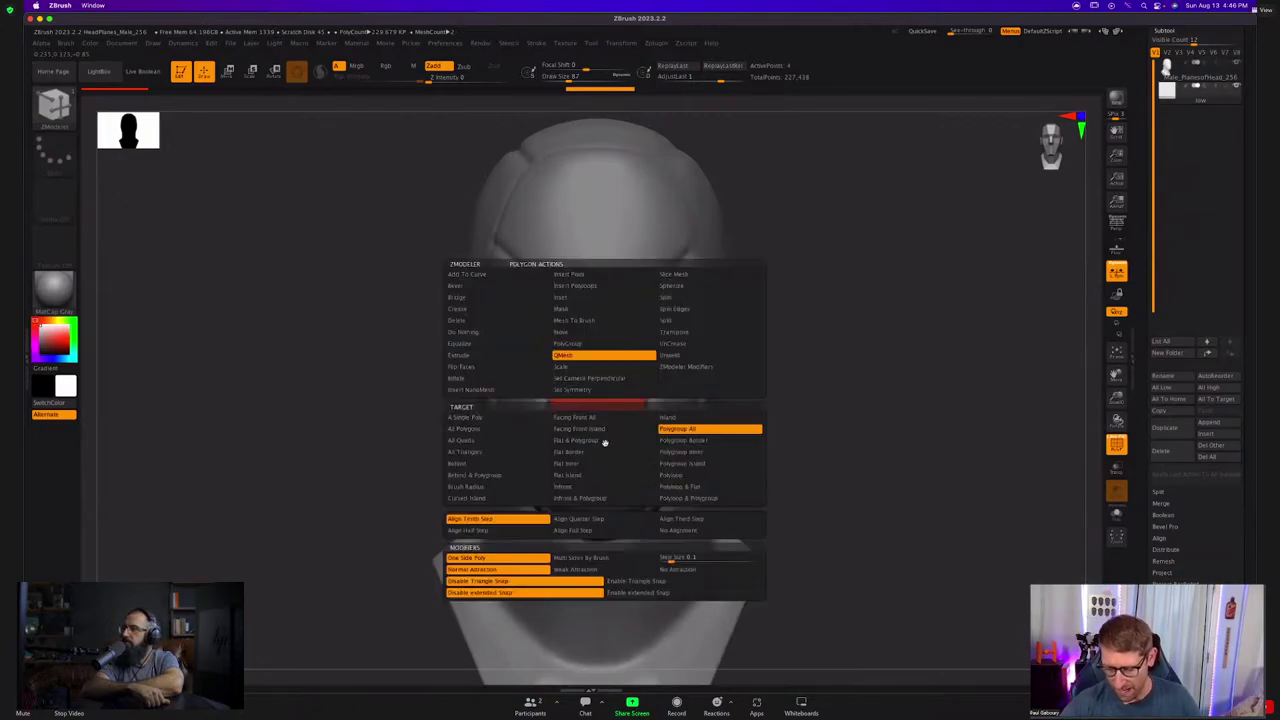
click(478, 332)
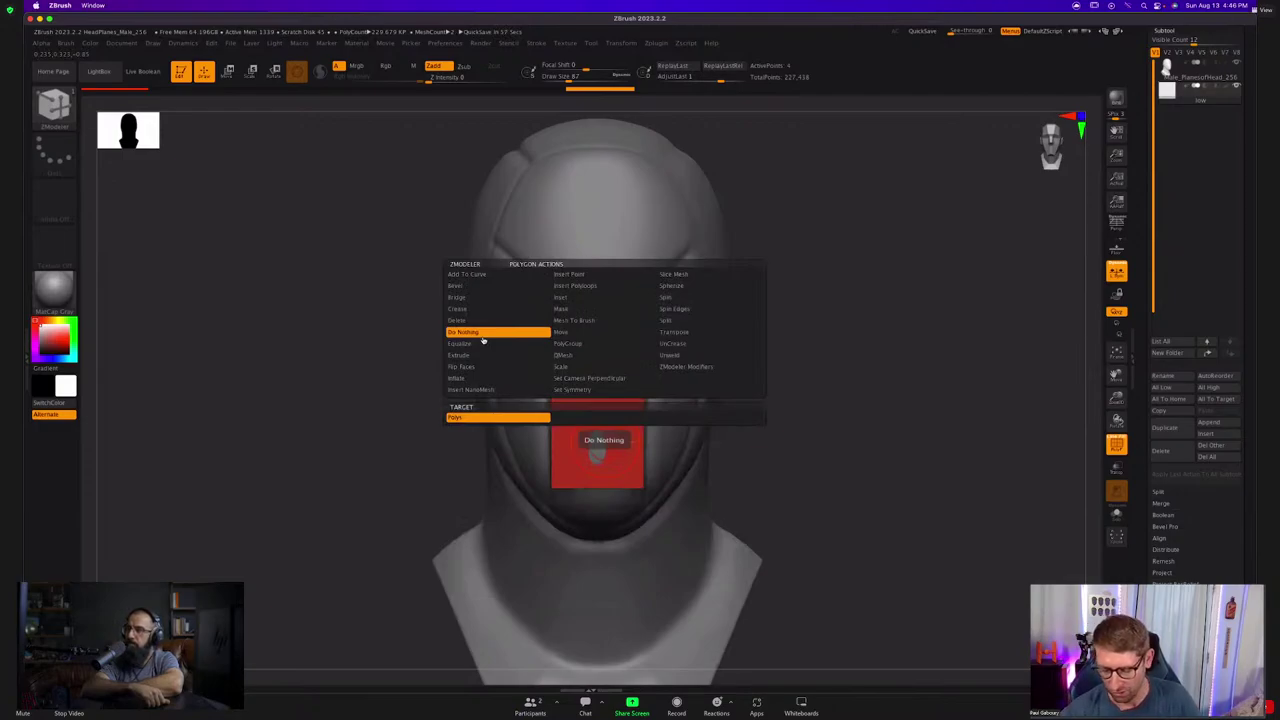
Set ZModeler's edge action to Extrude and its point action to Move, both with Snap To Surface.
key(space)
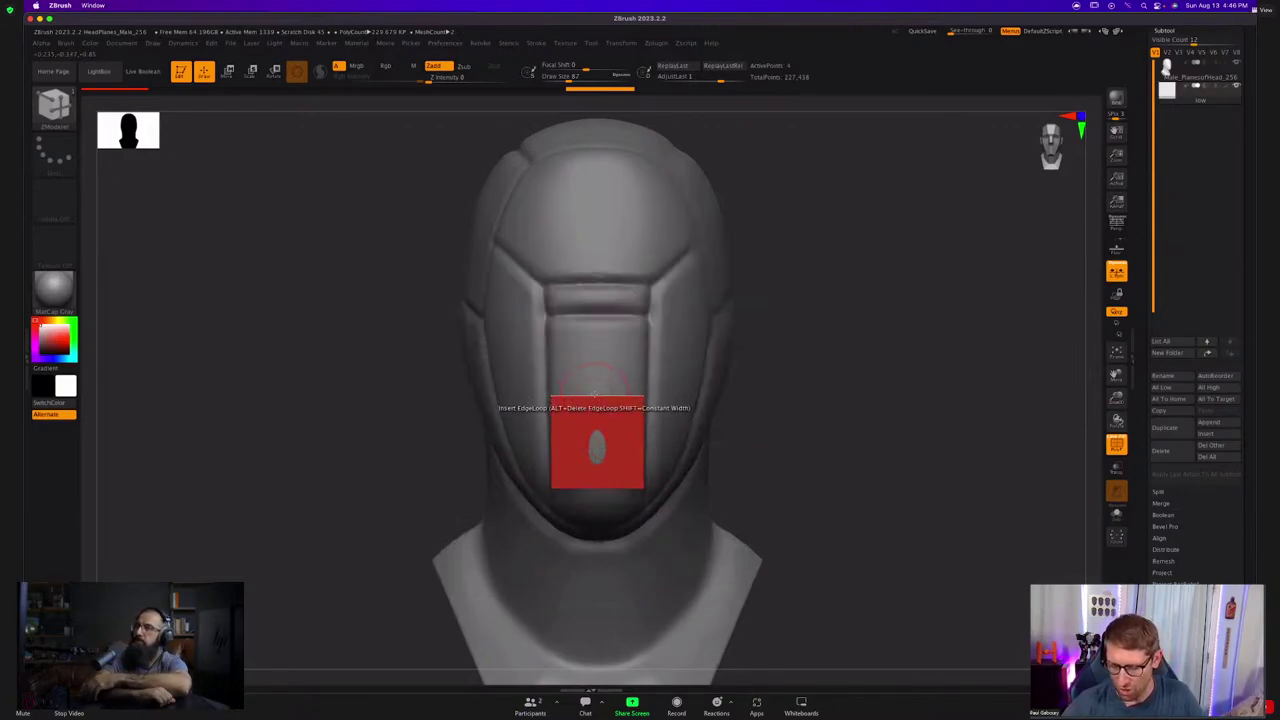
key(space)
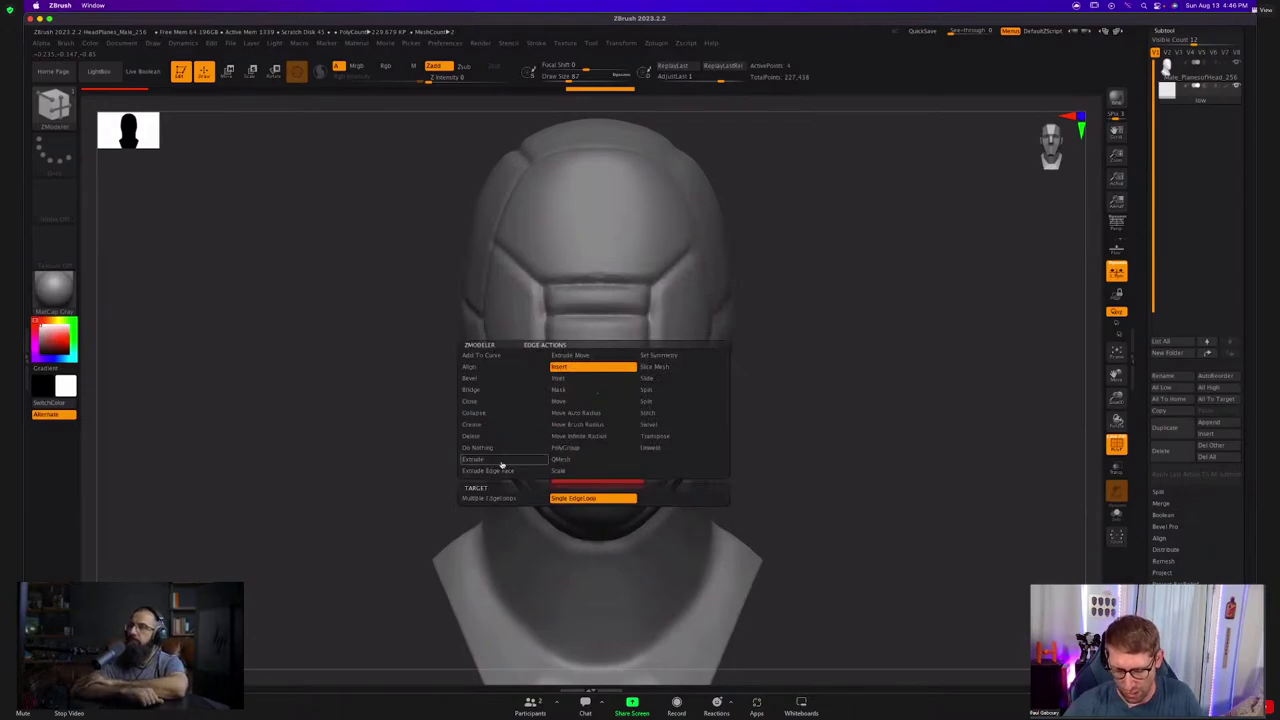
click(500, 460)
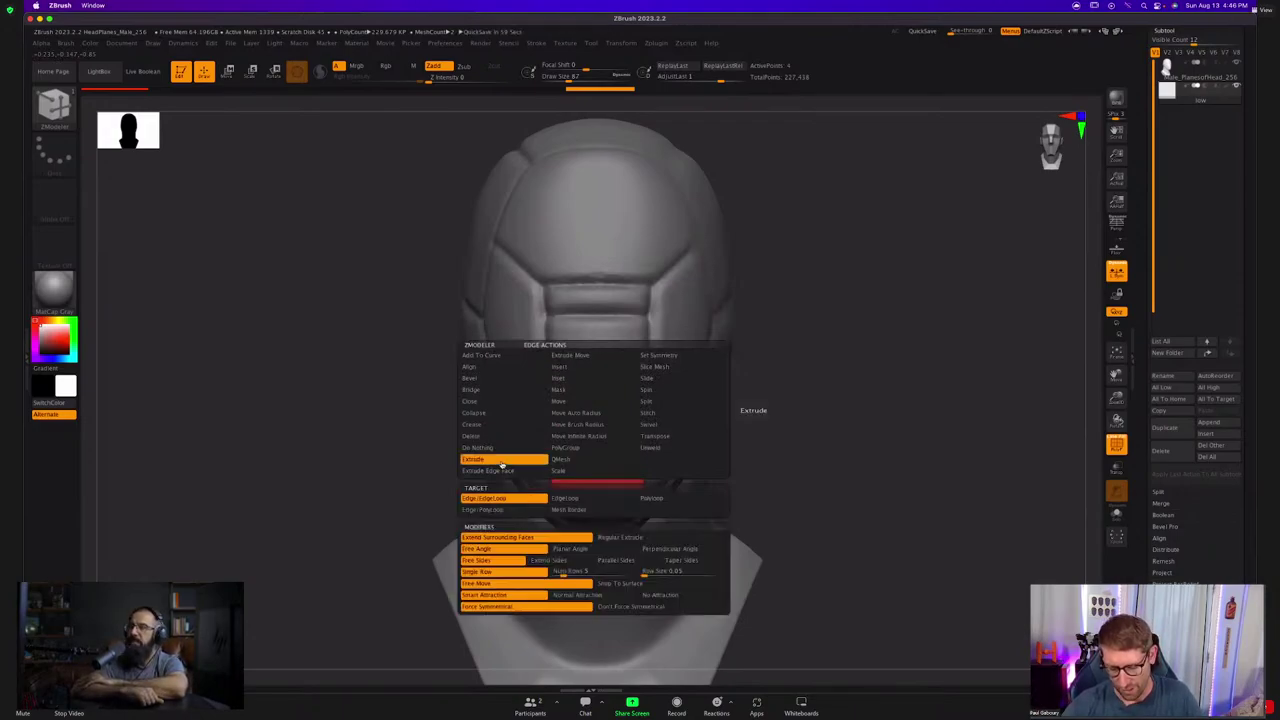
click(630, 584)
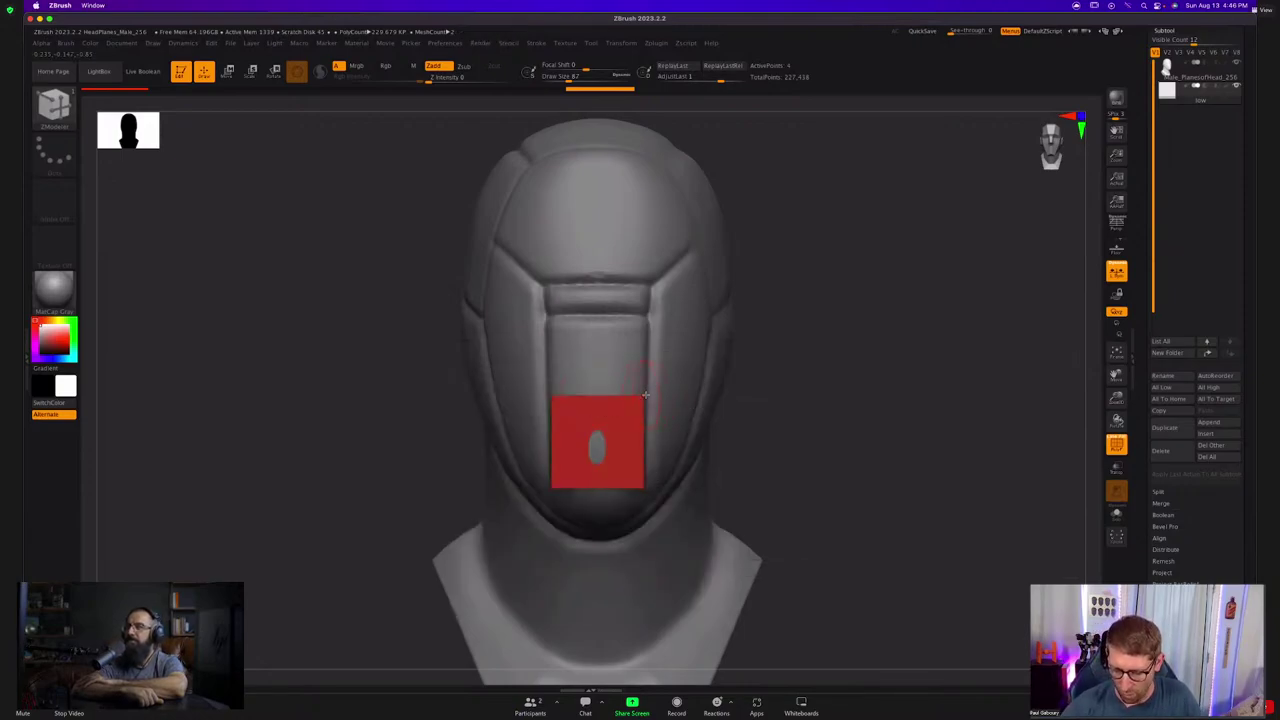
key(space)
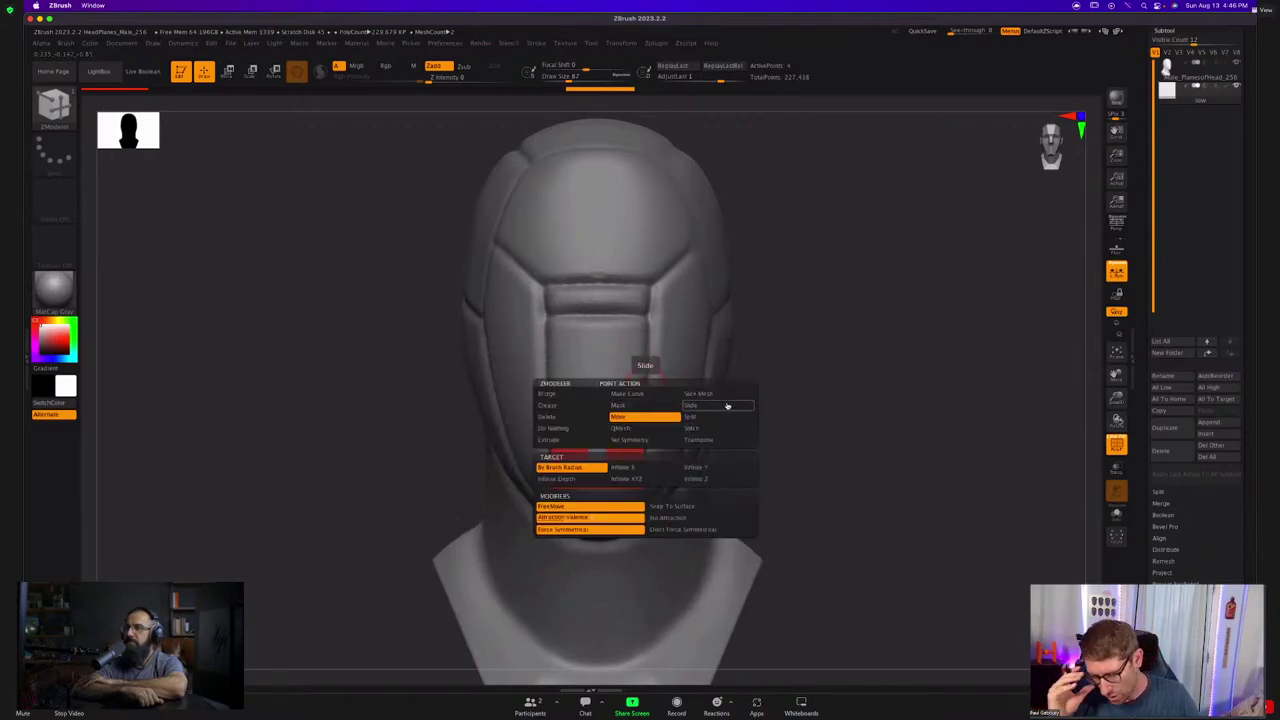
click(711, 507)
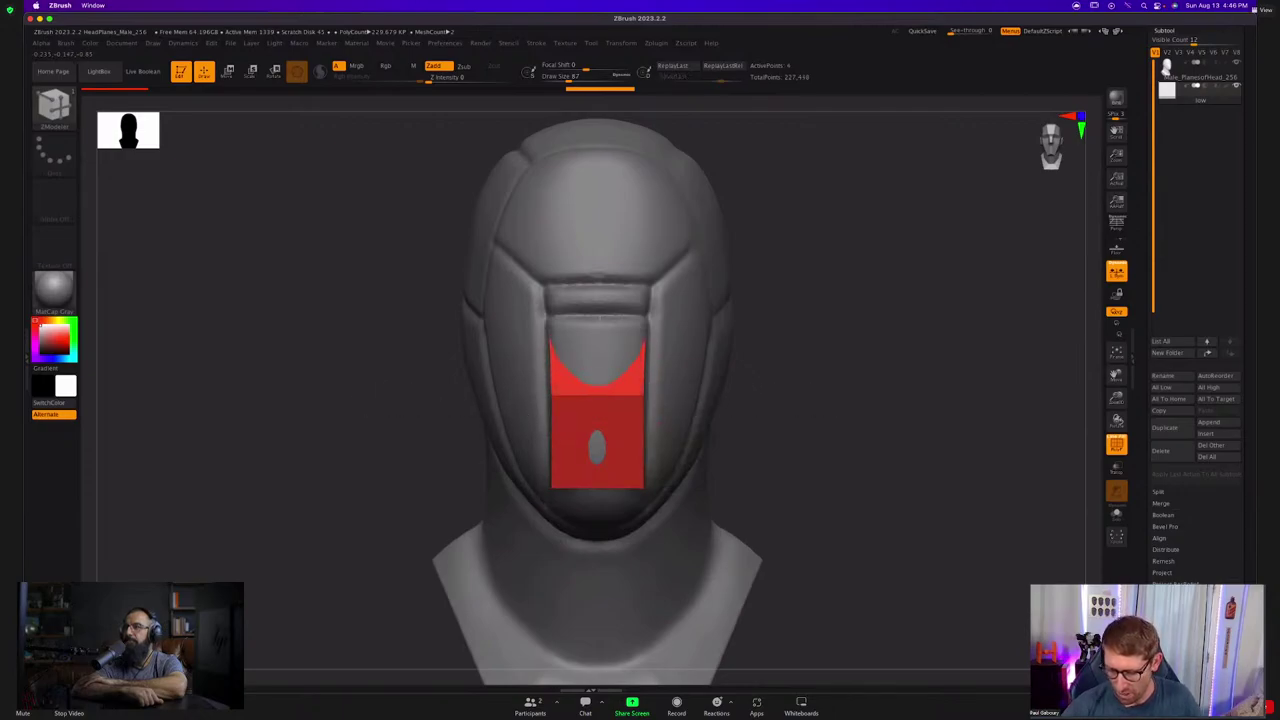
Try extruding the plane's upper and lower edges onto the faceplate and chin surface.
drag(601, 318, 602, 320)
mouse_move(606, 338)
right_down()
mouse_move(644, 346)
mouse_move(615, 345)
right_up()
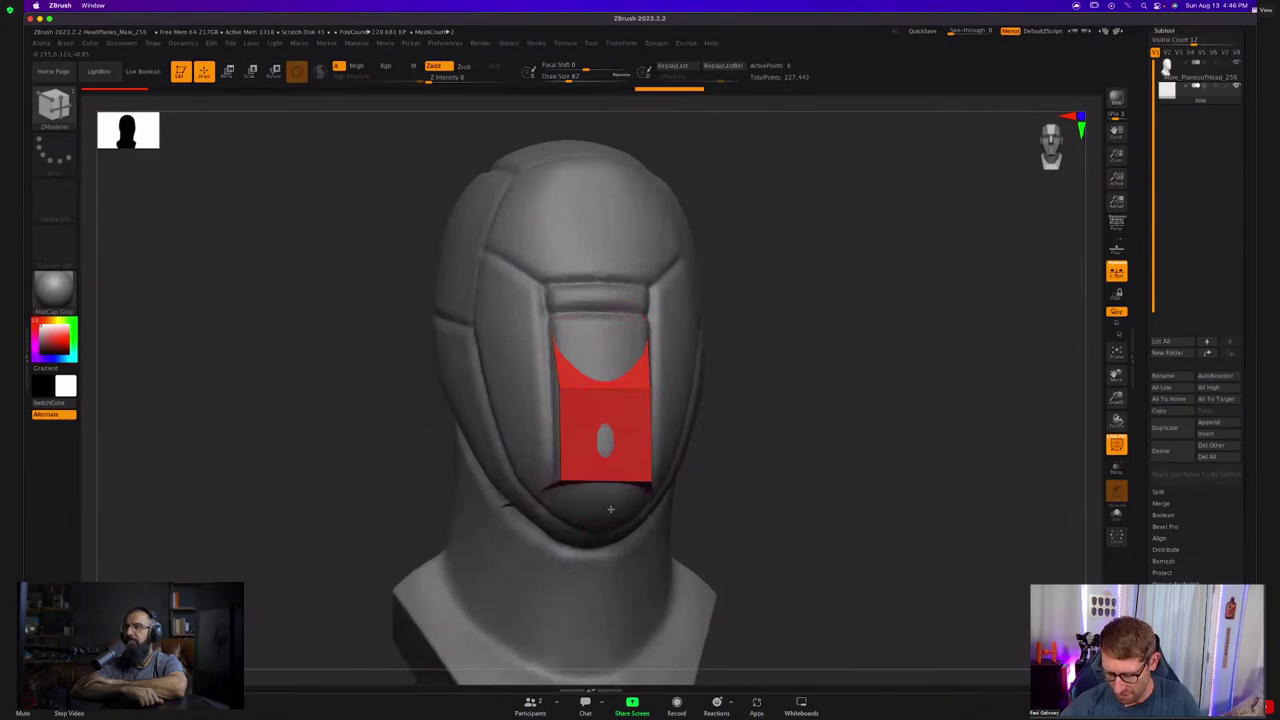
right_drag(608, 486, 657, 492)
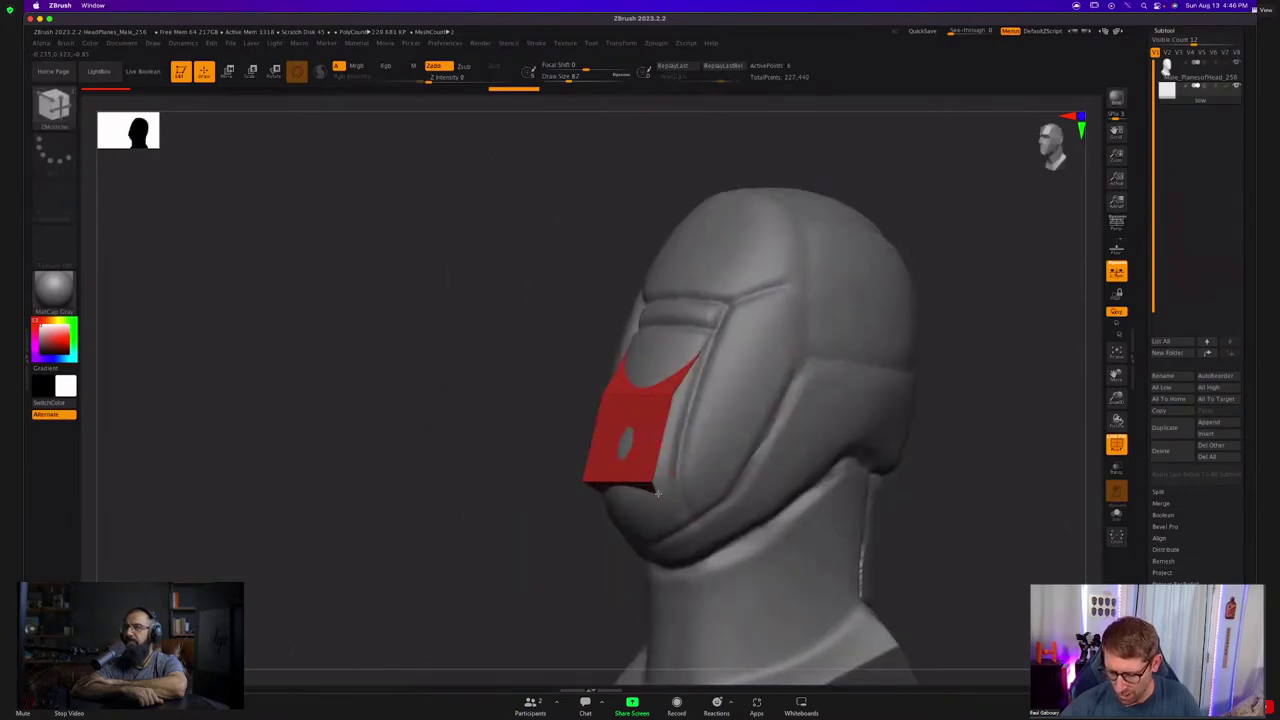
key(ctrl+z)
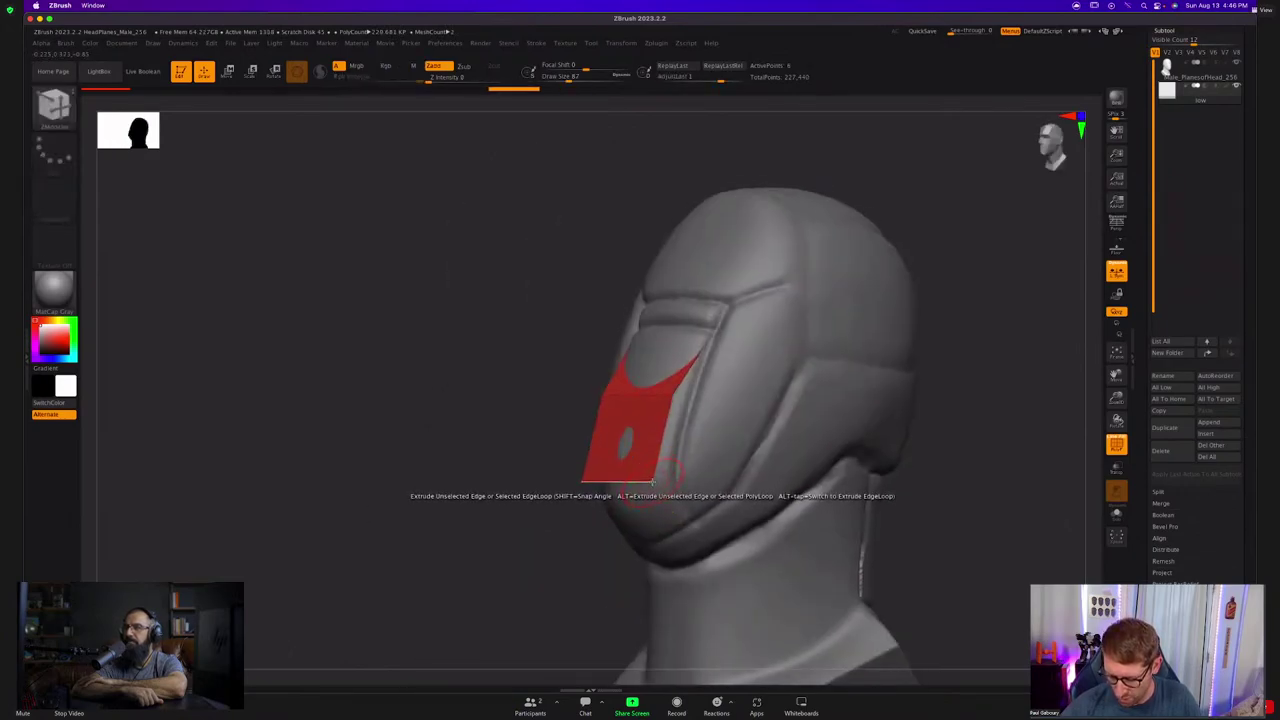
ctrl+right_drag(652, 481, 685, 531)
drag(652, 481, 642, 553)
right_drag(698, 468, 748, 472)
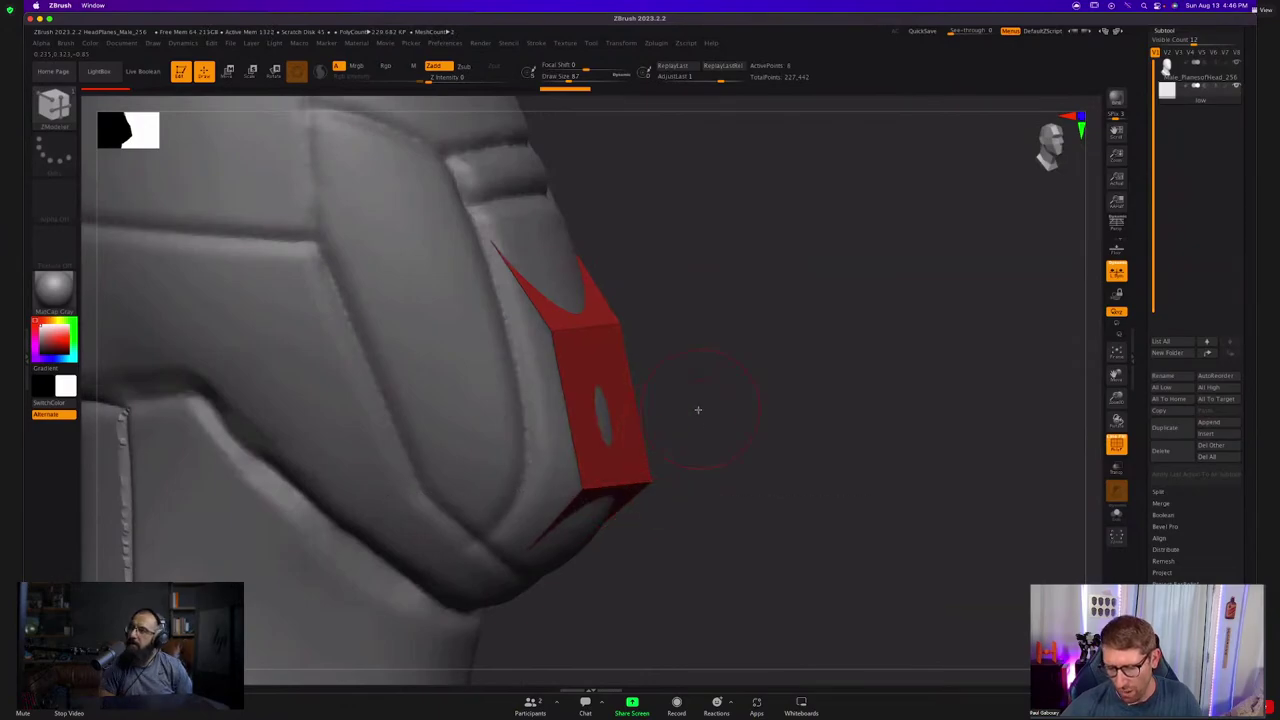
mouse_move(697, 409)
right_down()
mouse_move(691, 463)
mouse_move(635, 463)
mouse_move(666, 463)
mouse_move(654, 468)
mouse_move(694, 441)
right_up()
key(ctrl+z)
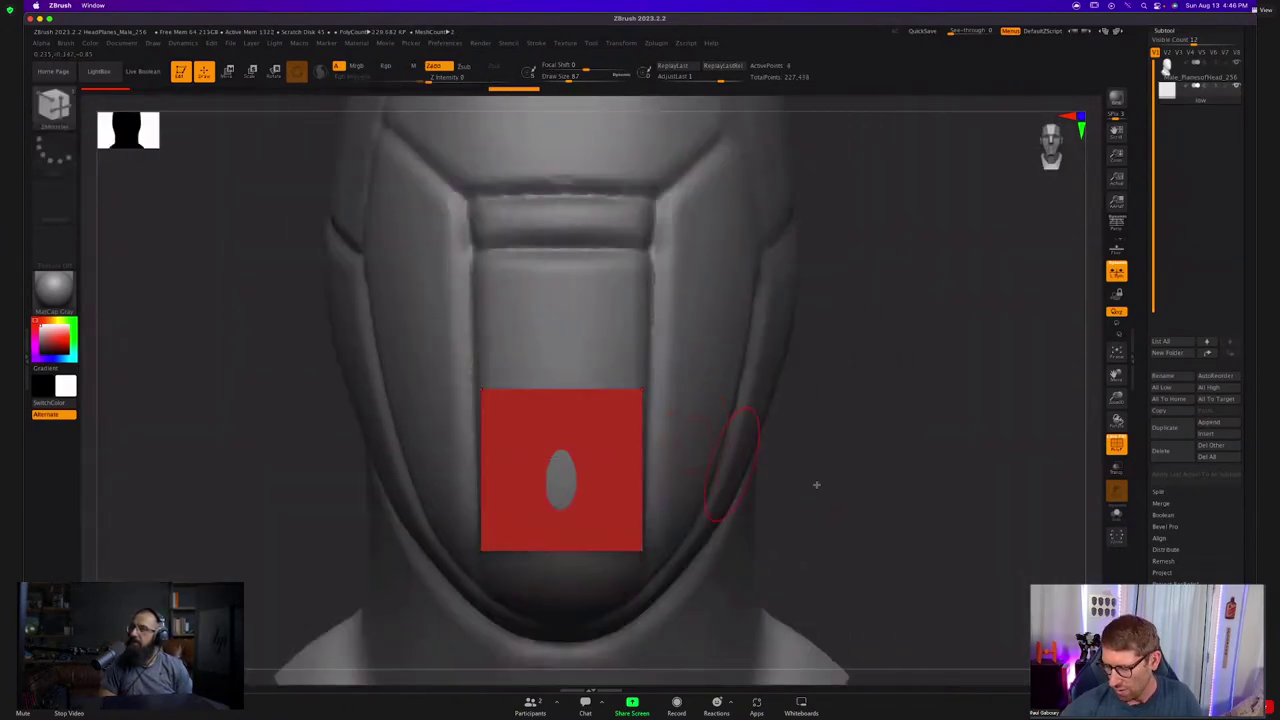
Try extruding the plane's upper edge to the brow seam and flaring another polygon out across the forehead, with transparency on.
click(1118, 470)
click(1117, 491)
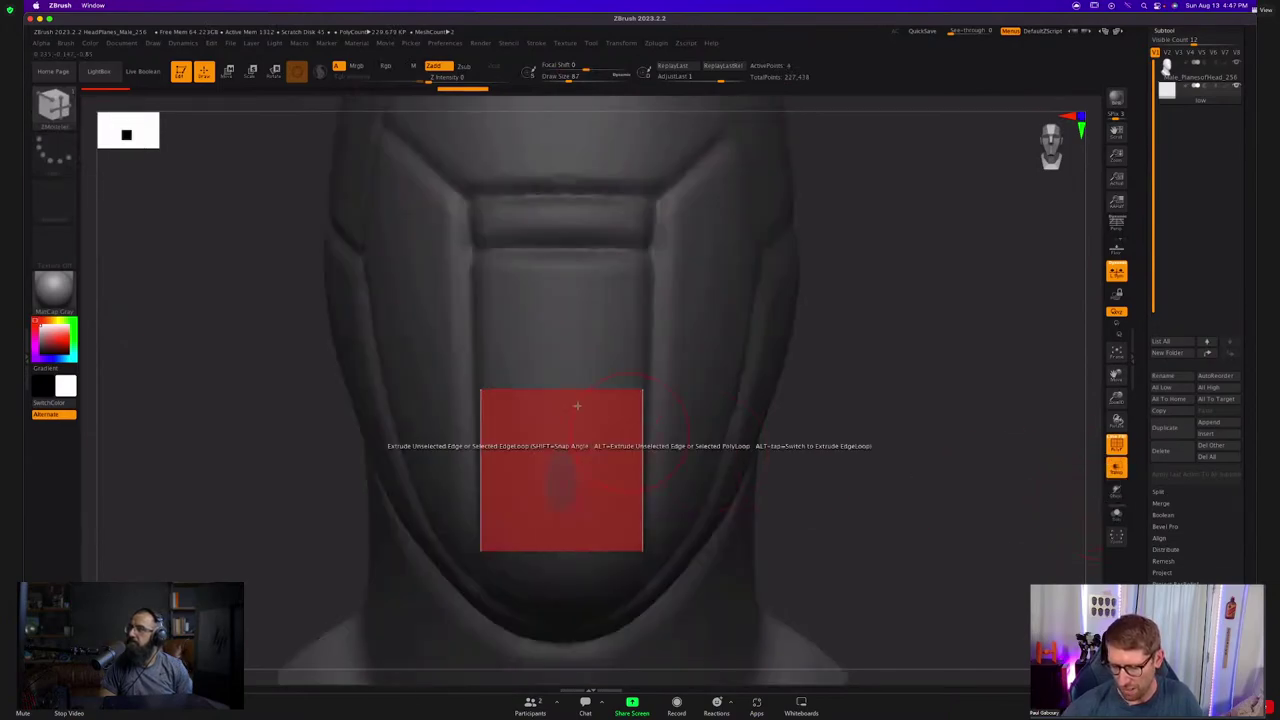
drag(563, 387, 568, 200)
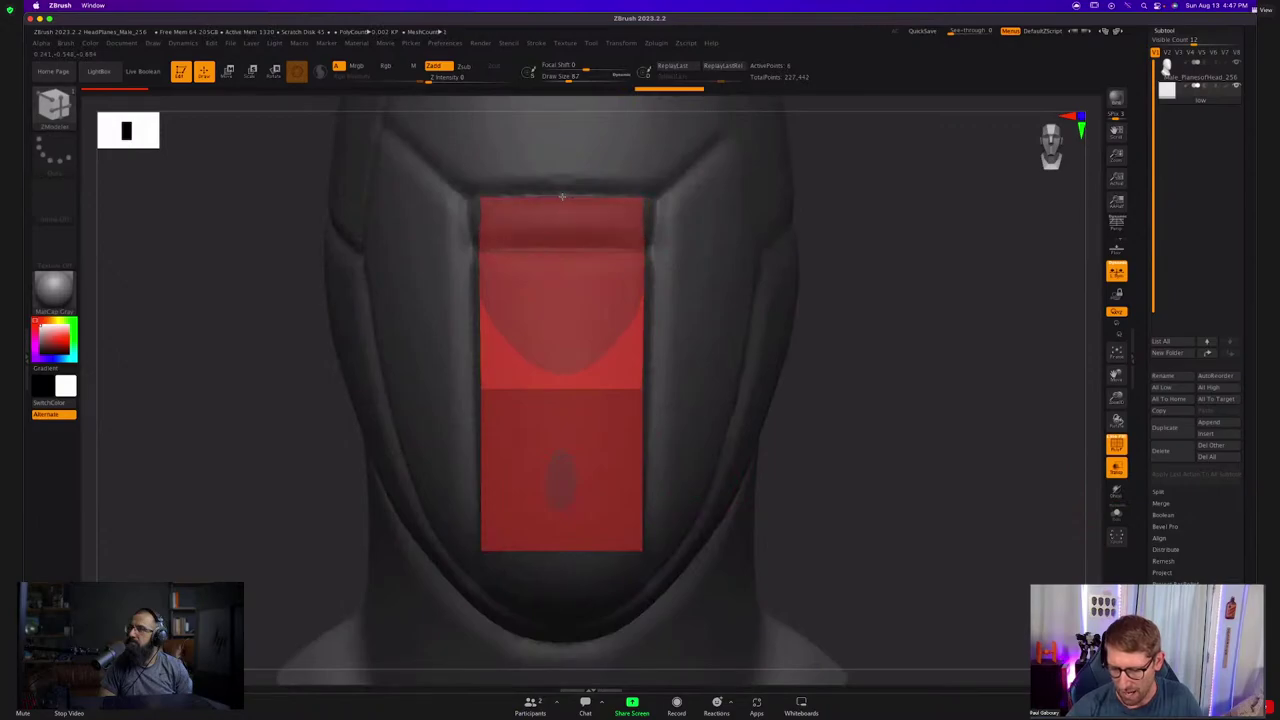
alt+right_drag(584, 235, 605, 400)
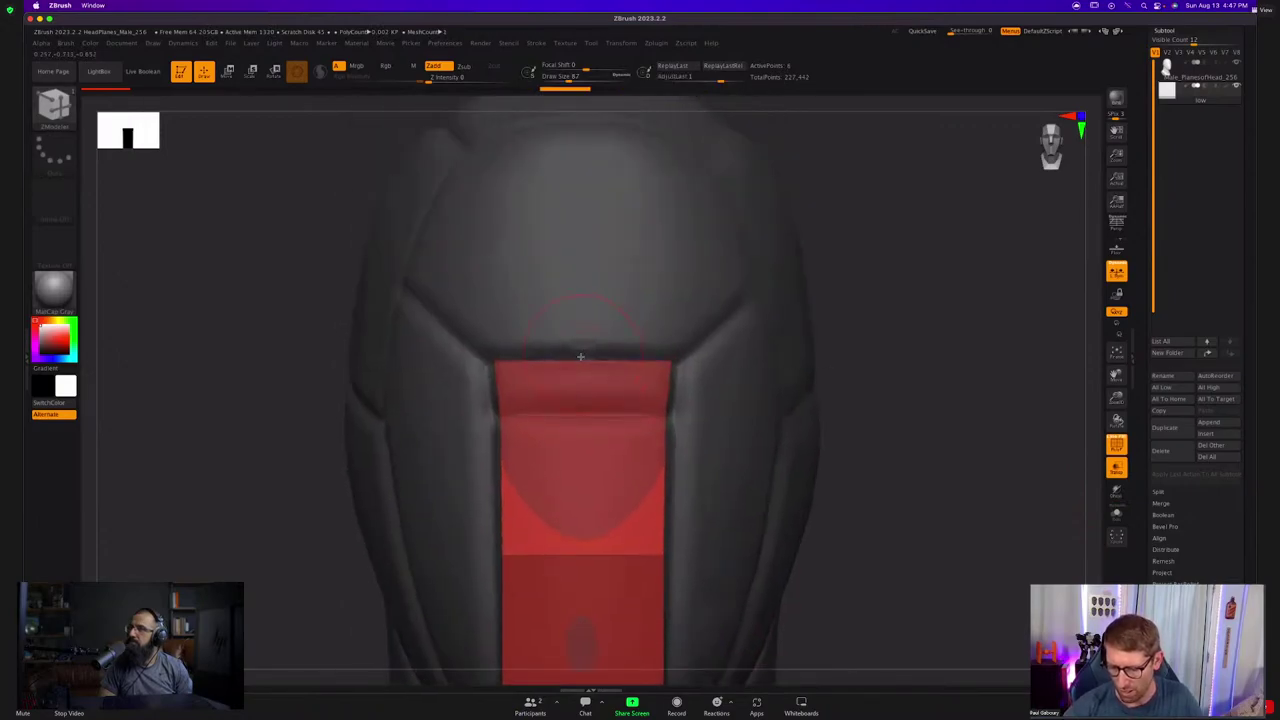
drag(580, 357, 494, 279)
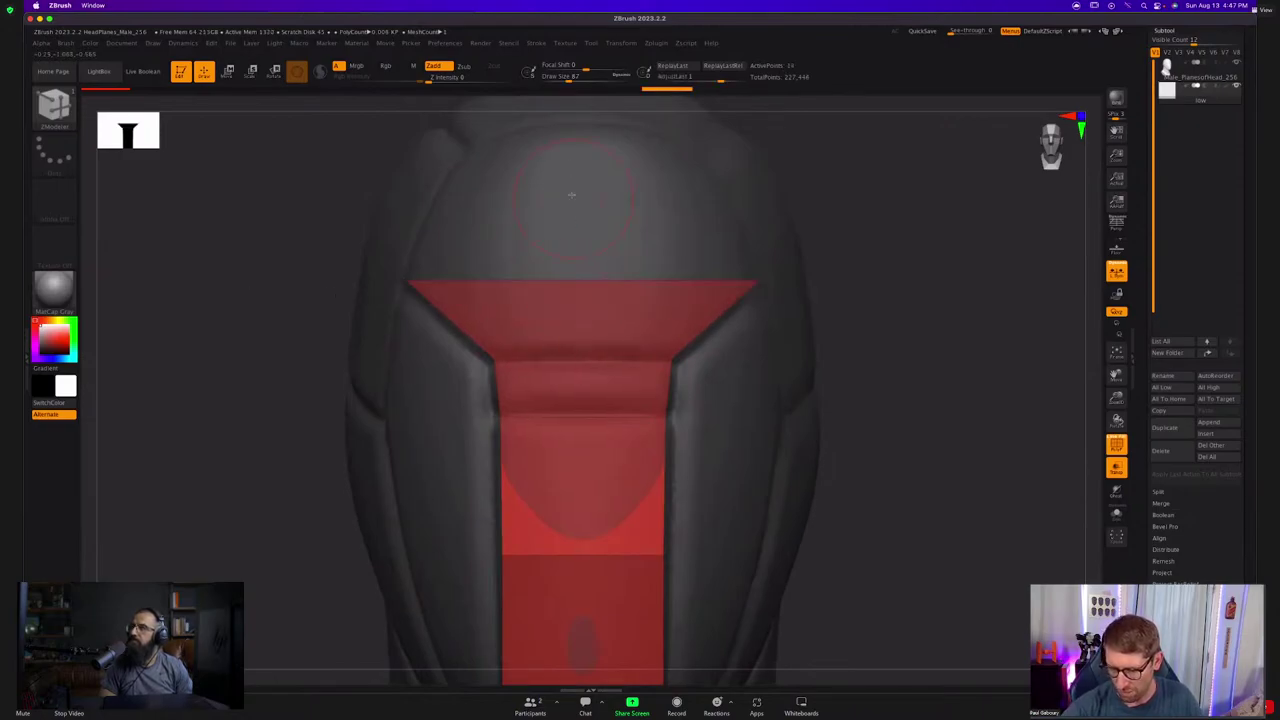
Undo the extrusions back to the single polygon and turn transparency off.
right_drag(571, 194, 612, 276)
ctrl+right_drag(756, 374, 745, 398)
key(ctrl+z)
click(1109, 472)
alt+right_drag(857, 459, 757, 430)
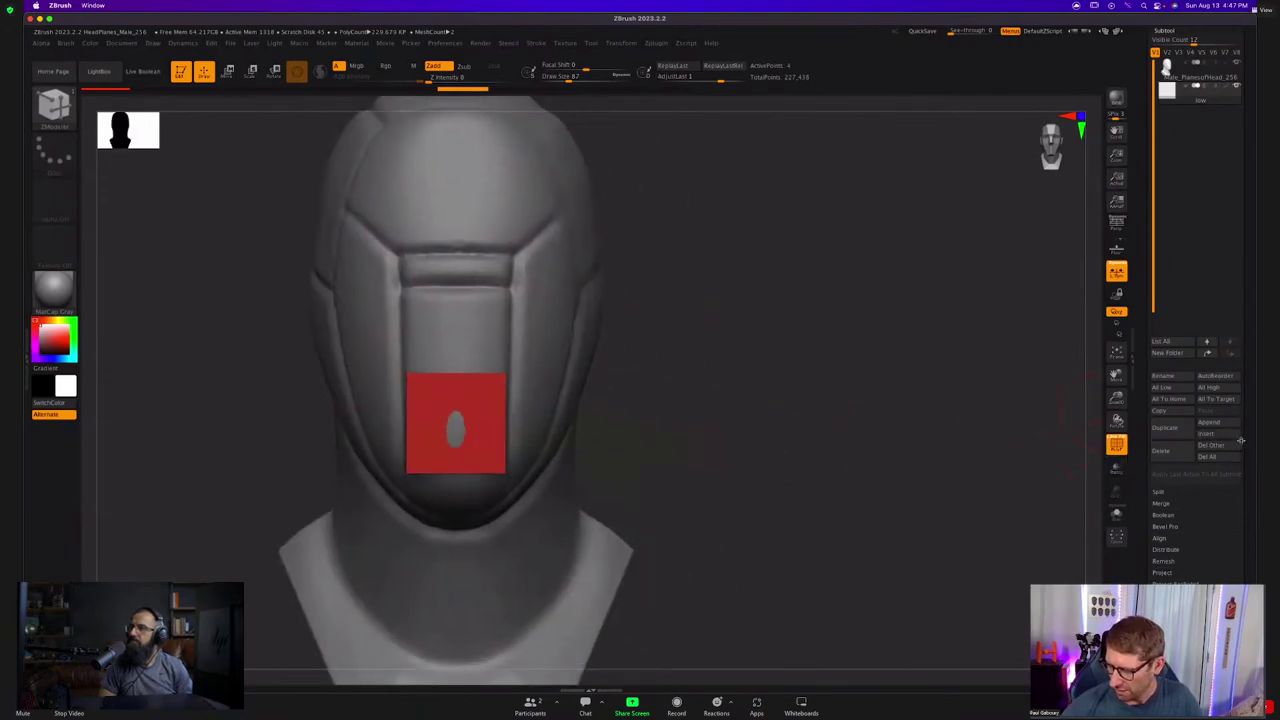
Enable Dynamic Subdivision on the plane and lower its SmoothSubdiv level so the polygon keeps its square shape.
drag(1241, 441, 1237, 530)
click(1166, 186)
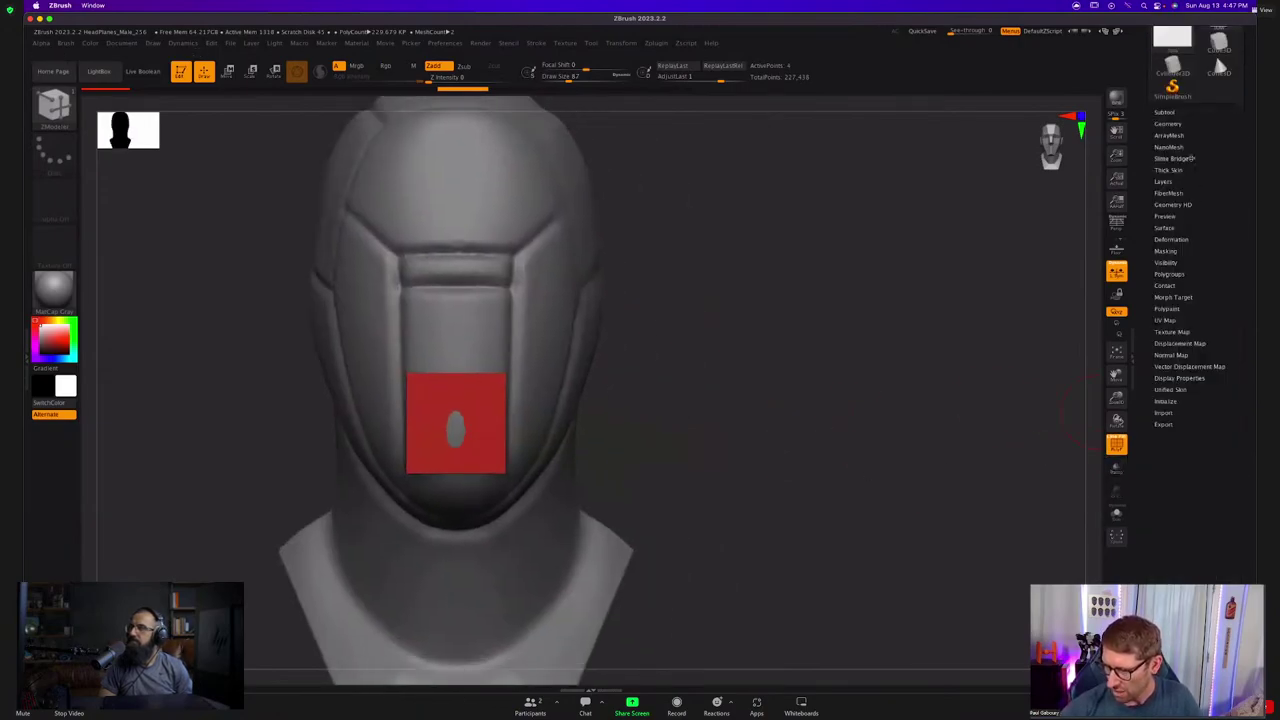
click(1172, 124)
click(1174, 239)
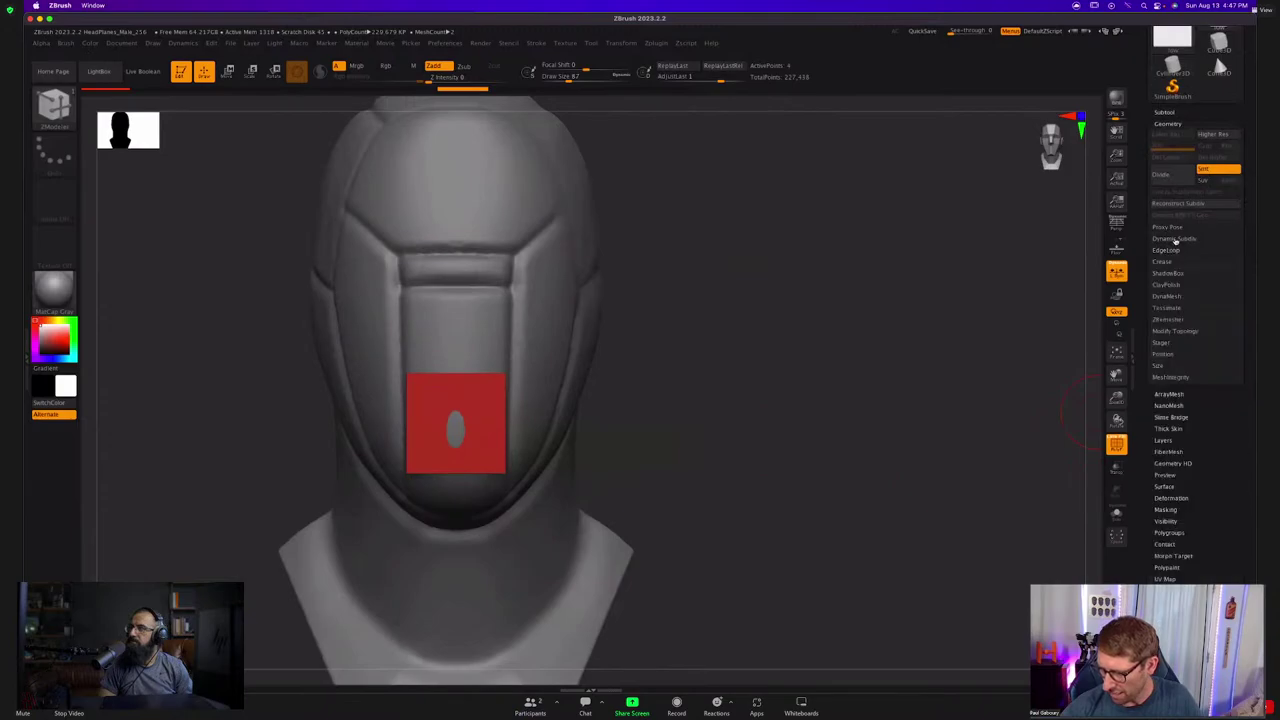
click(1168, 250)
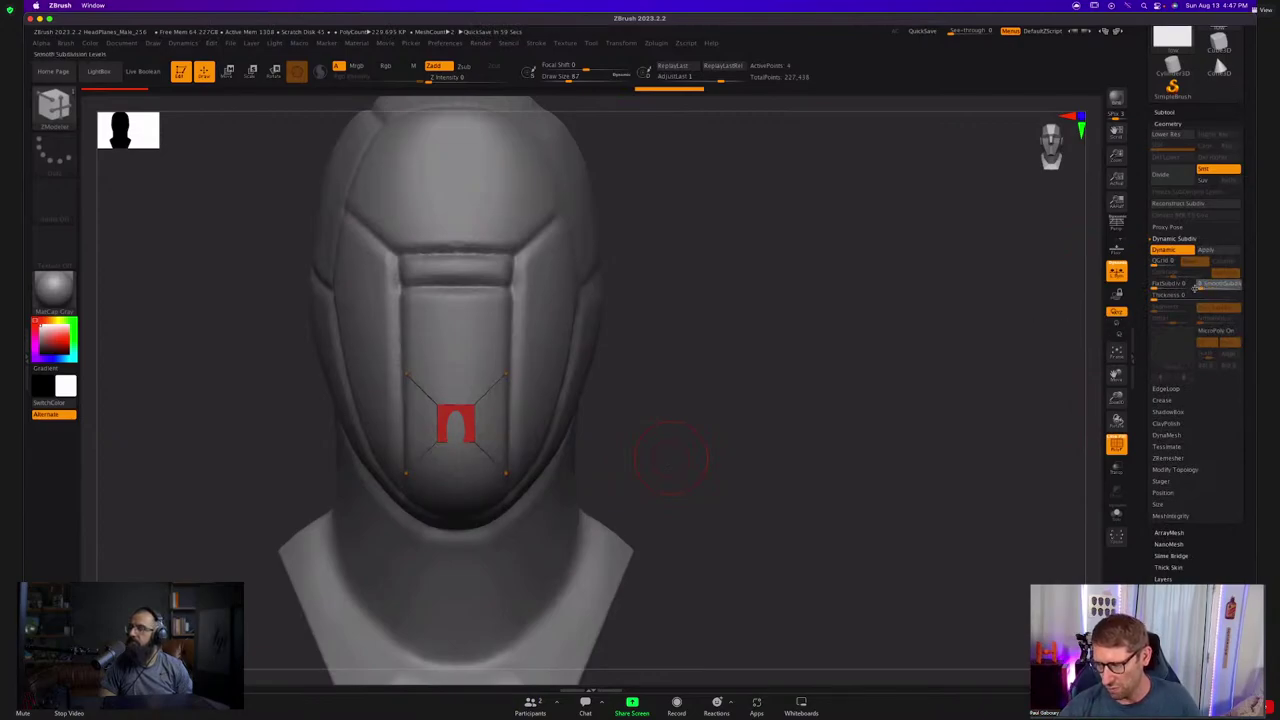
drag(1191, 286, 1188, 286)
Move the plane's lower corner points onto the helmet's chin surface.
mouse_move(592, 463)
mouse_down()
mouse_move(608, 442)
mouse_move(595, 471)
mouse_move(611, 457)
mouse_move(505, 460)
mouse_up()
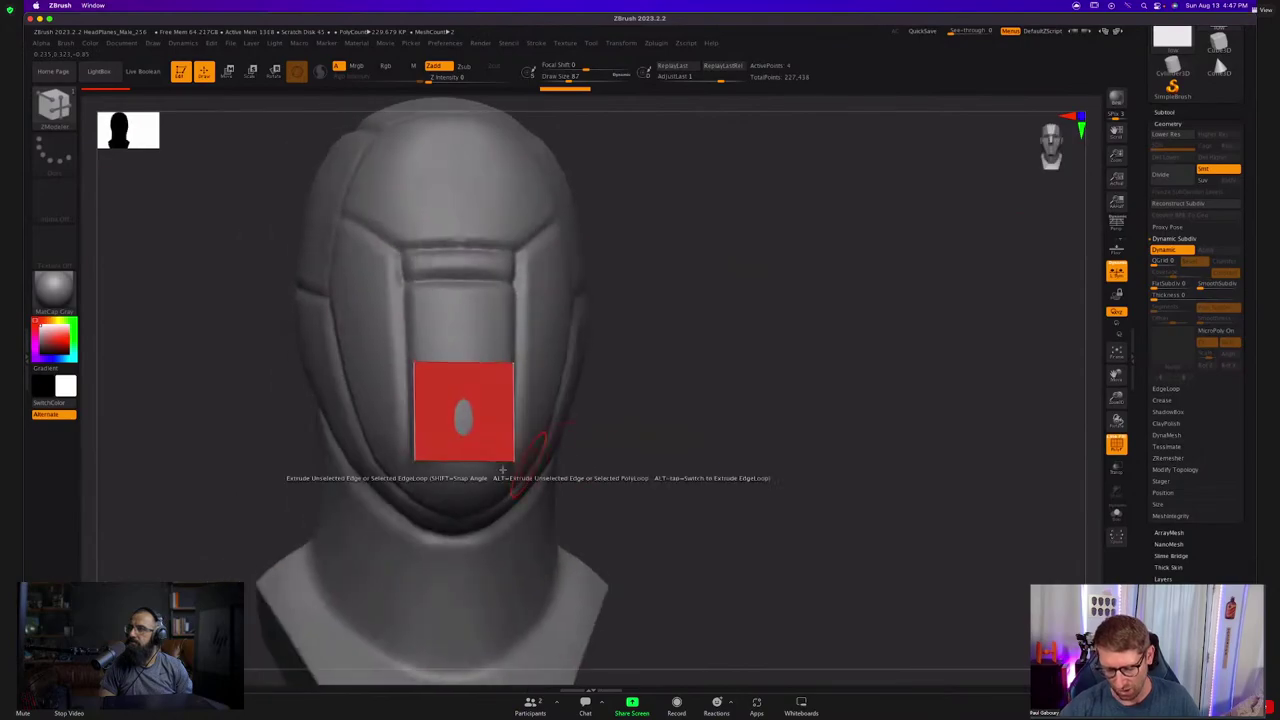
key(shift+d)
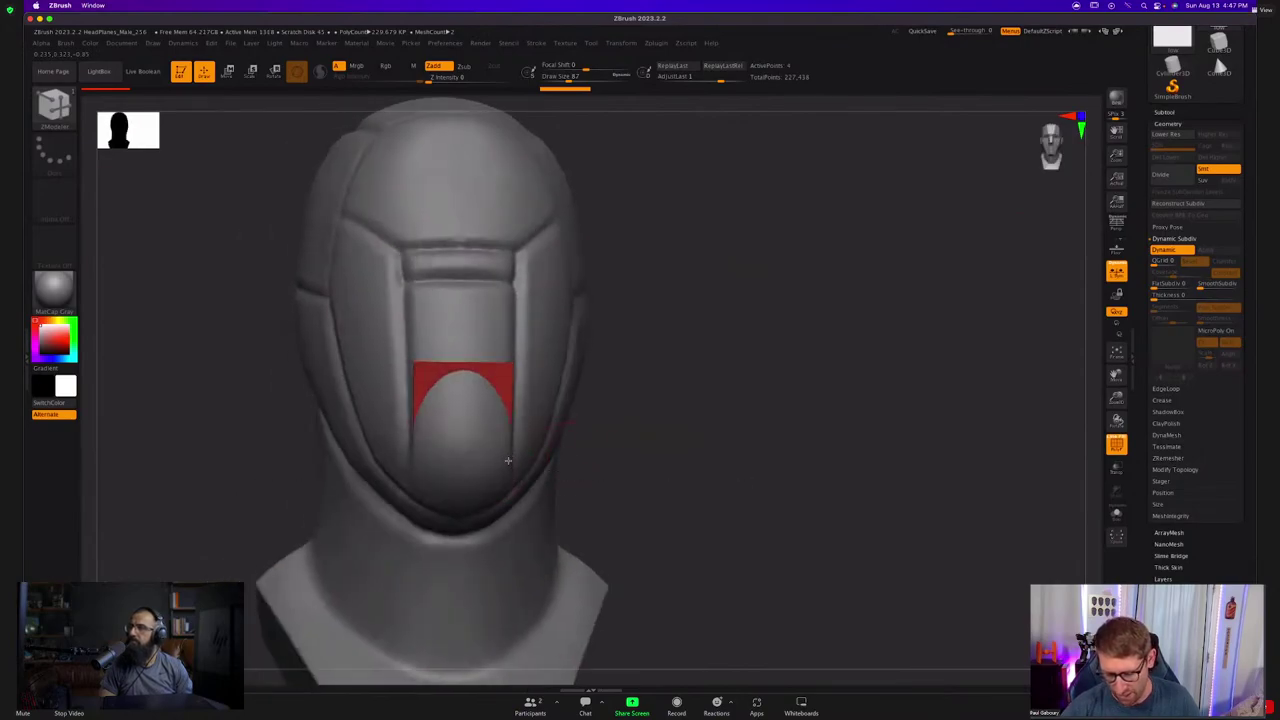
Undo the last edit and move the flat chin polygon's upper corner point outward to the edge of the centre face panel.
click(510, 463)
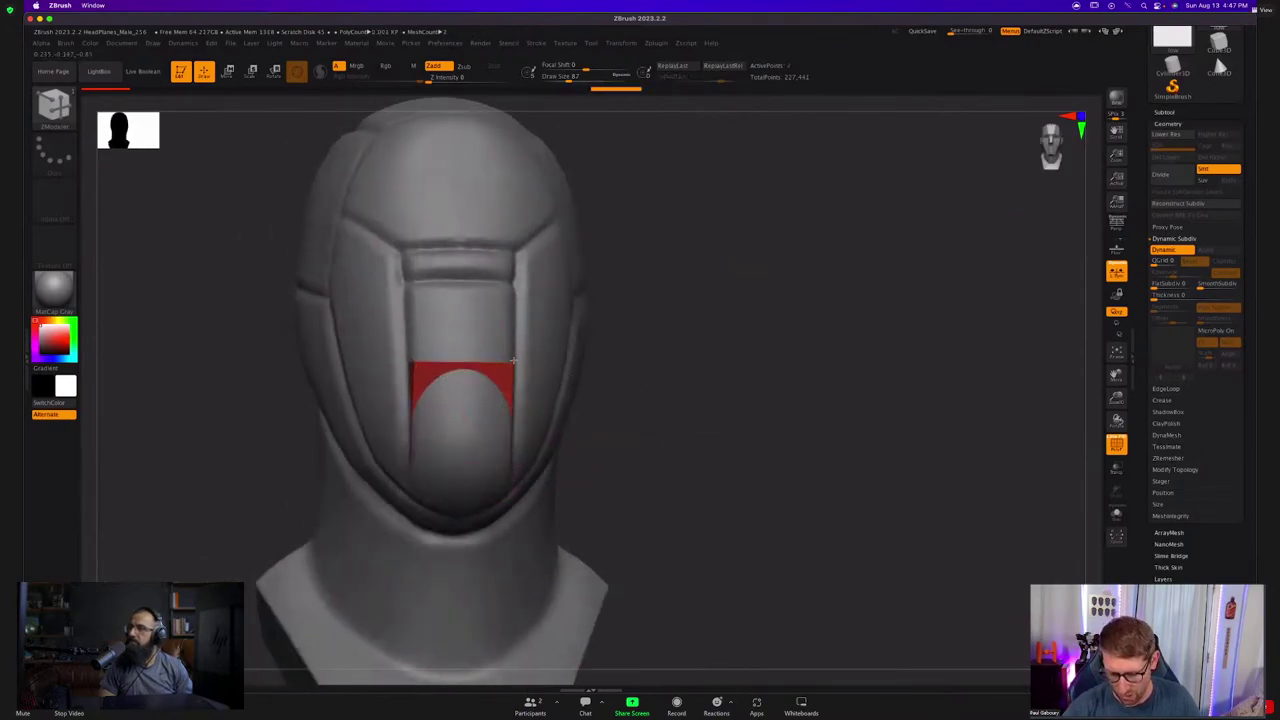
key(ctrl+z)
mouse_move(512, 363)
right_down()
mouse_move(440, 358)
mouse_move(513, 363)
right_up()
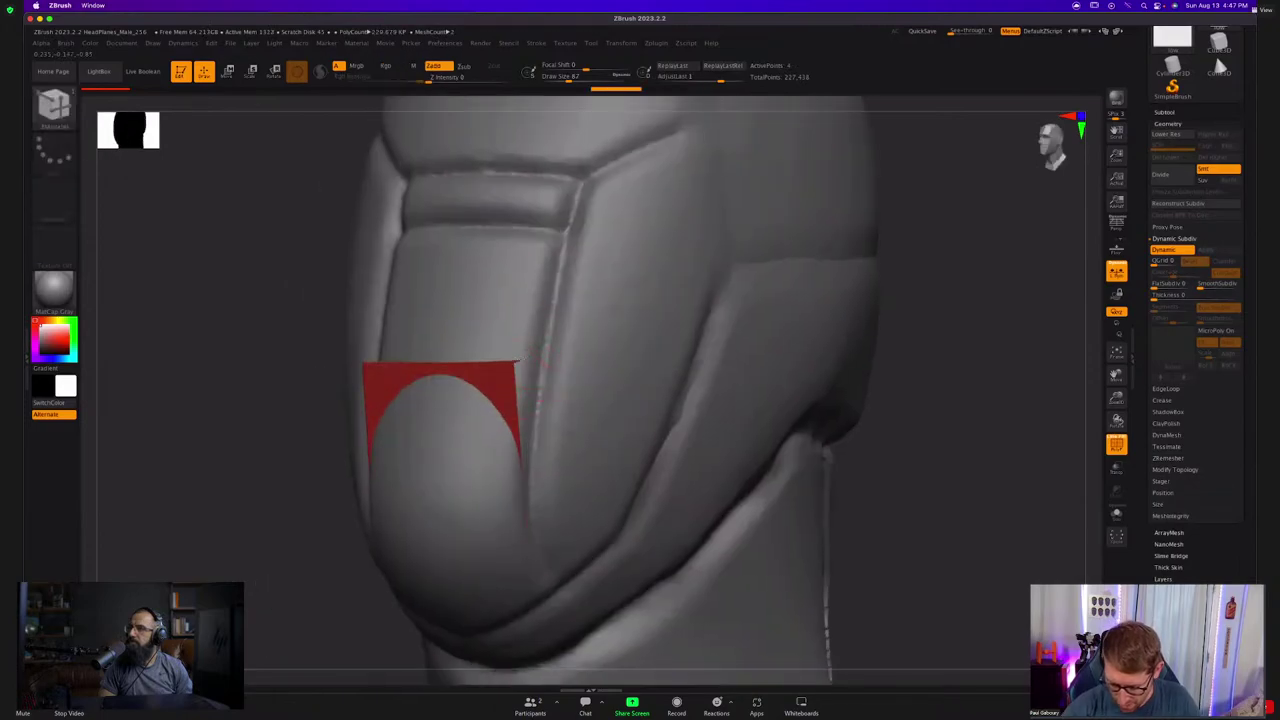
drag(516, 364, 526, 363)
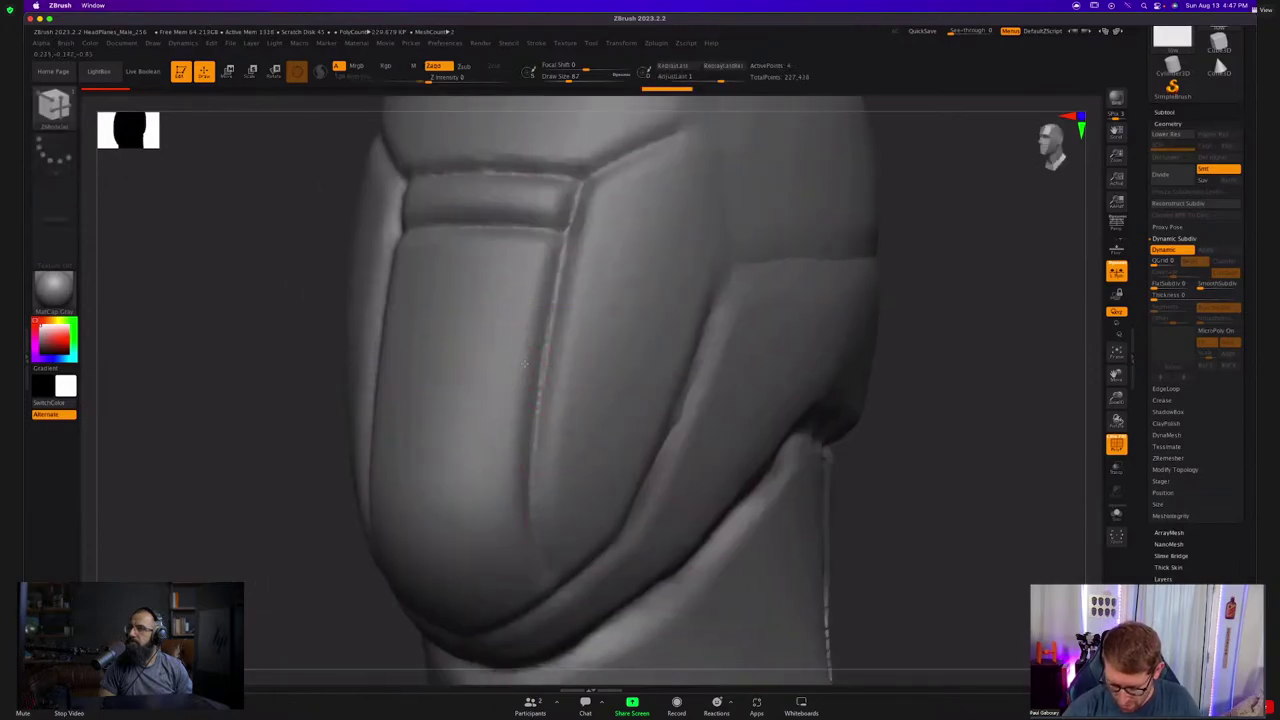
Give the chin polygon a dynamic thickness of 0.07815 with an offset of 100.
ctrl+right_drag(587, 386, 550, 410)
right_drag(550, 410, 605, 414)
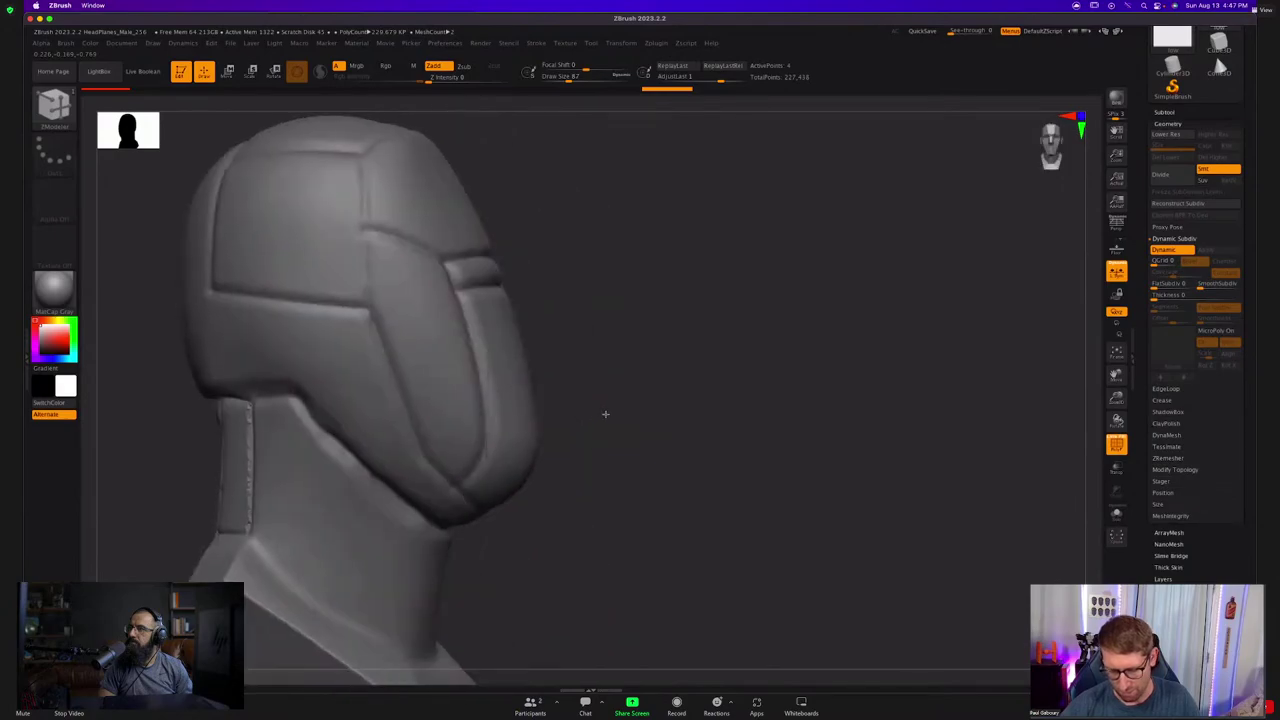
drag(605, 413, 603, 403)
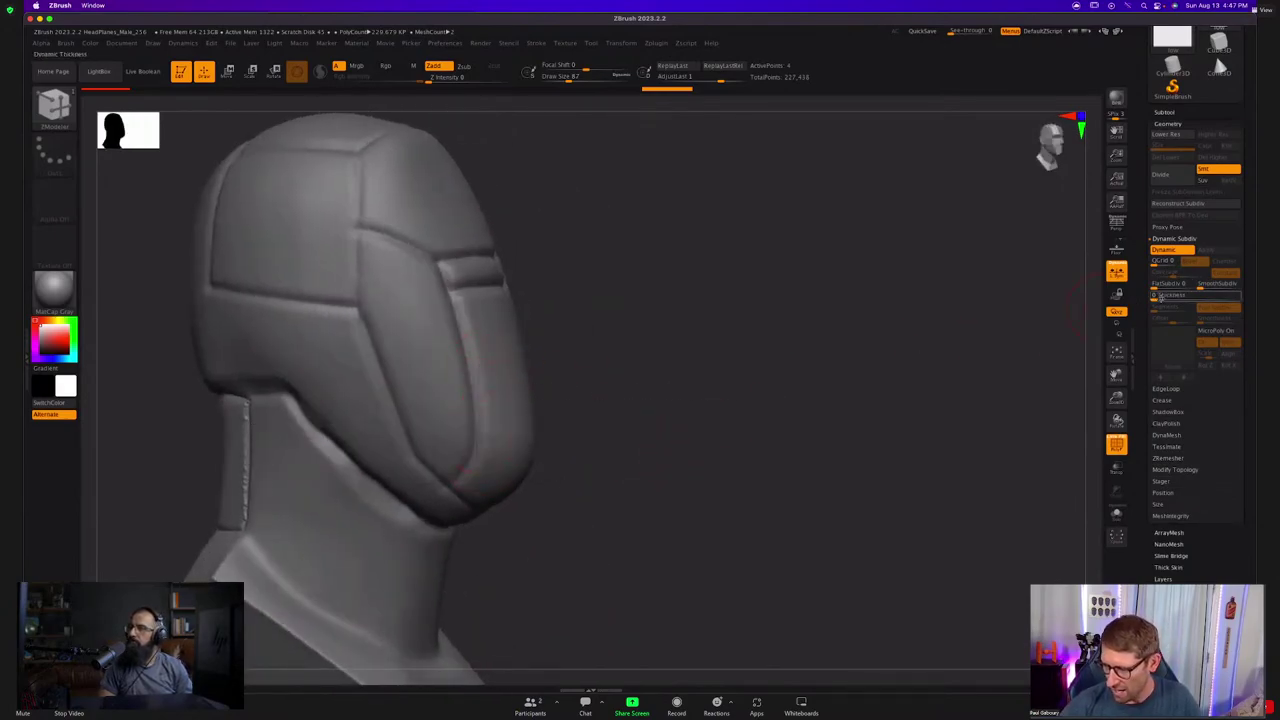
click(1160, 296)
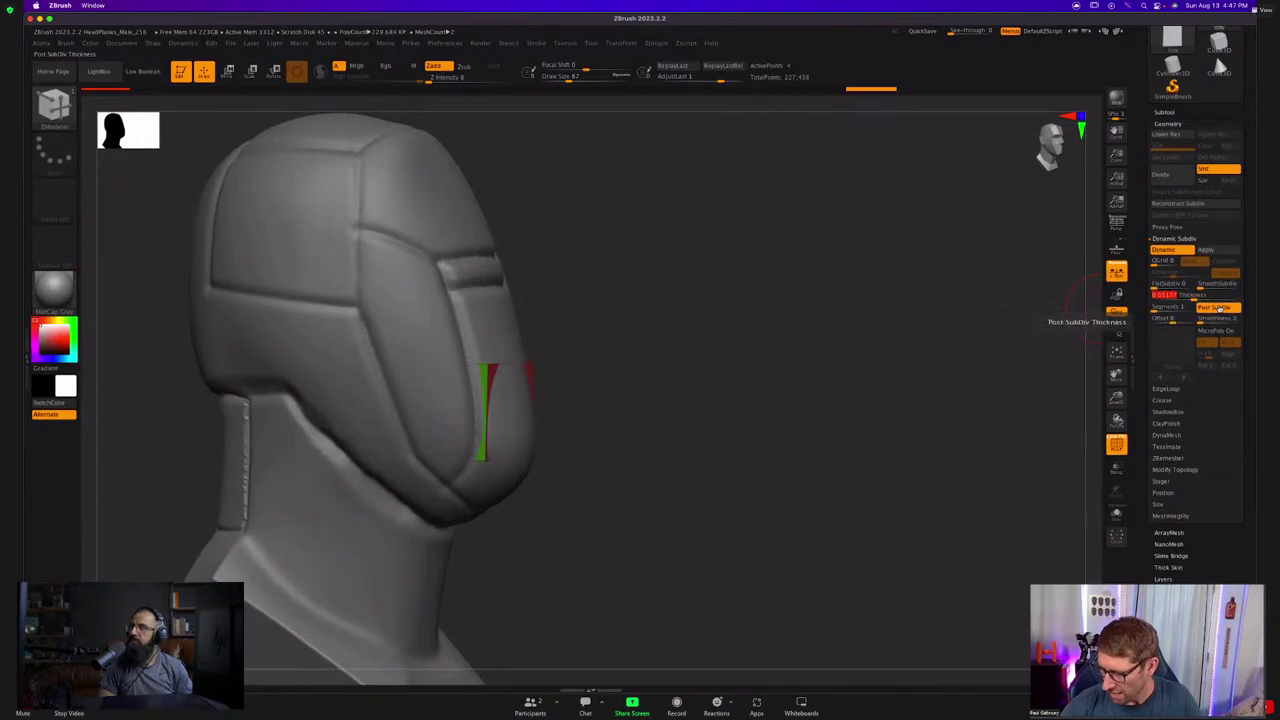
drag(1165, 318, 1202, 318)
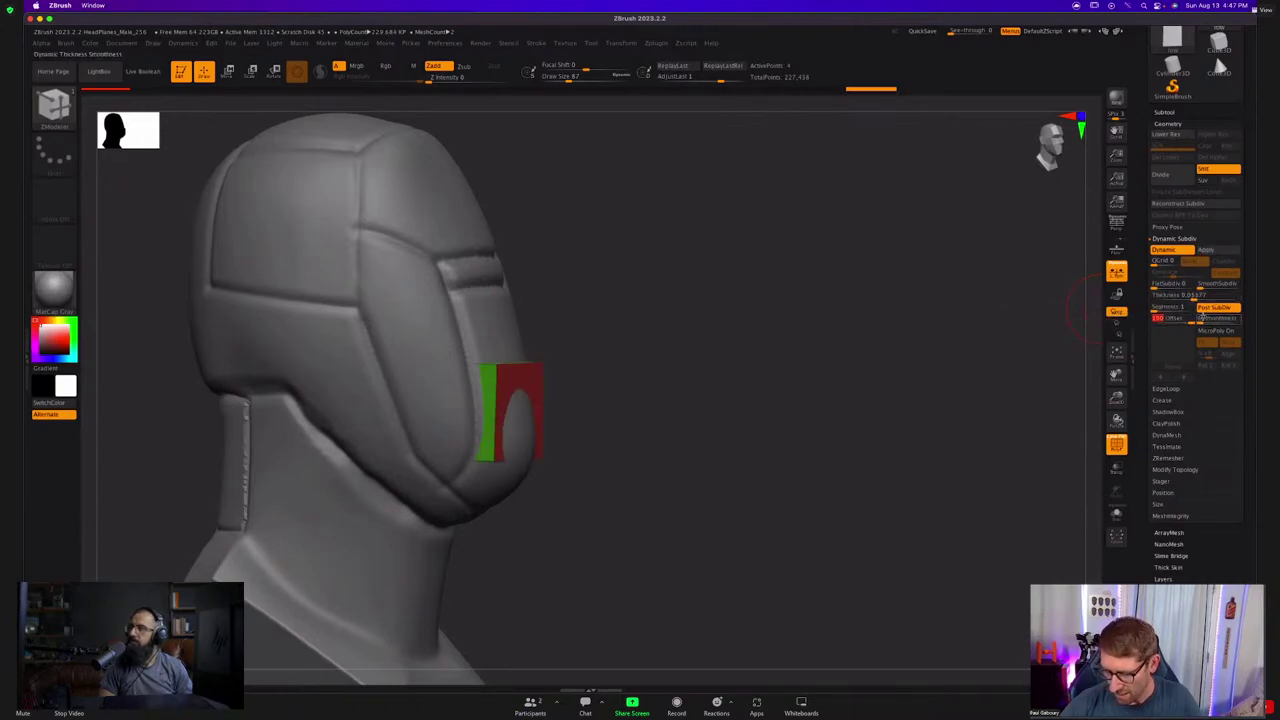
click(1194, 296)
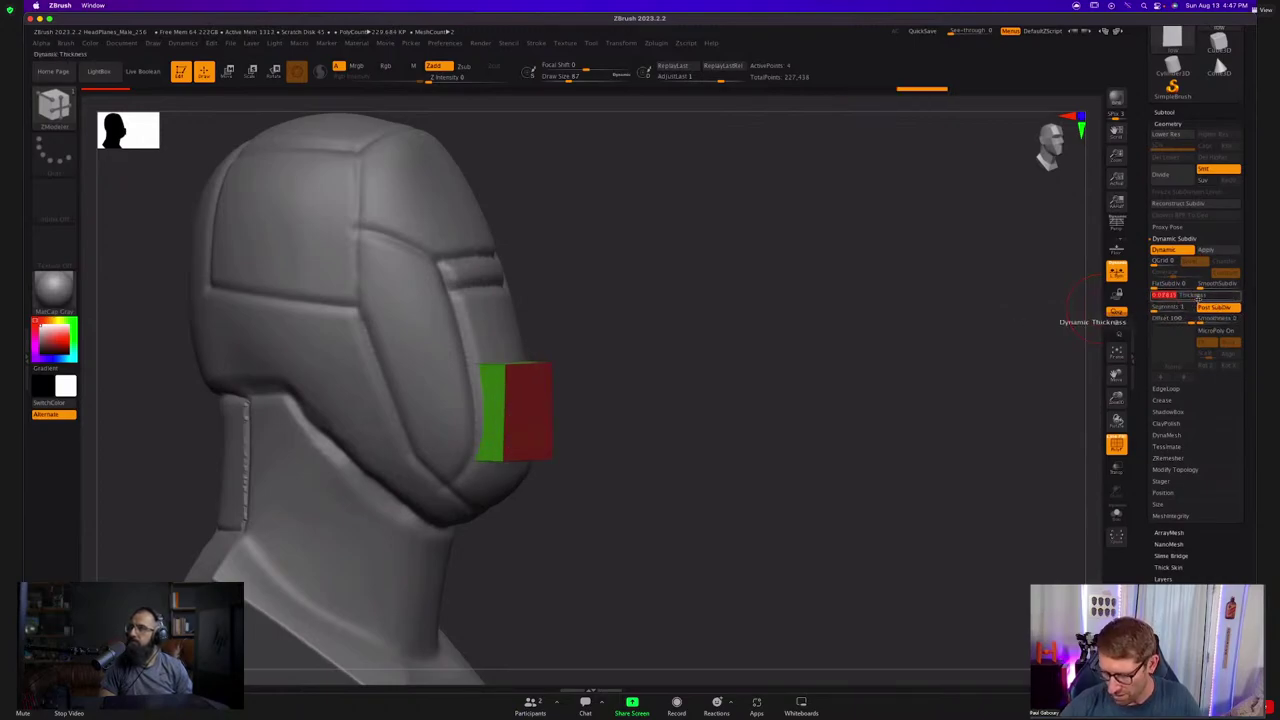
Extrude the chin polygon's top edge upward in two strips, ending at the seam under the forehead.
shift+drag(877, 310, 770, 326)
alt+drag(677, 369, 703, 405)
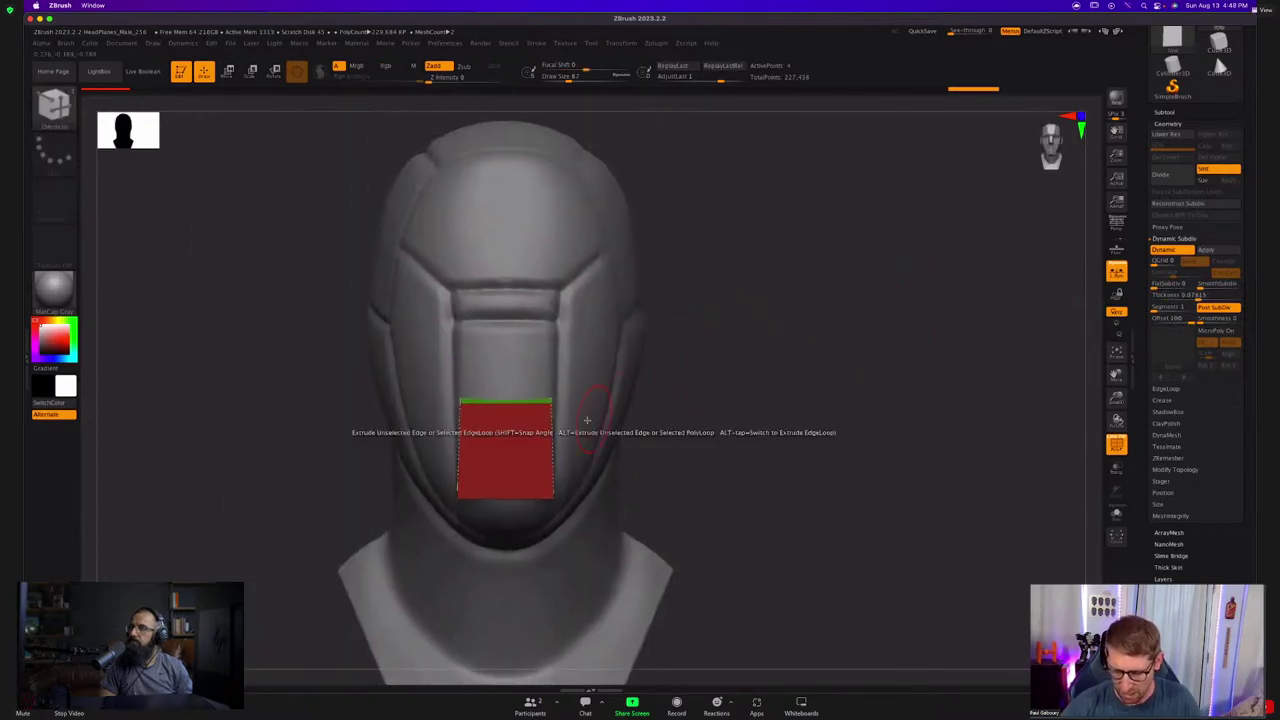
drag(503, 385, 514, 292)
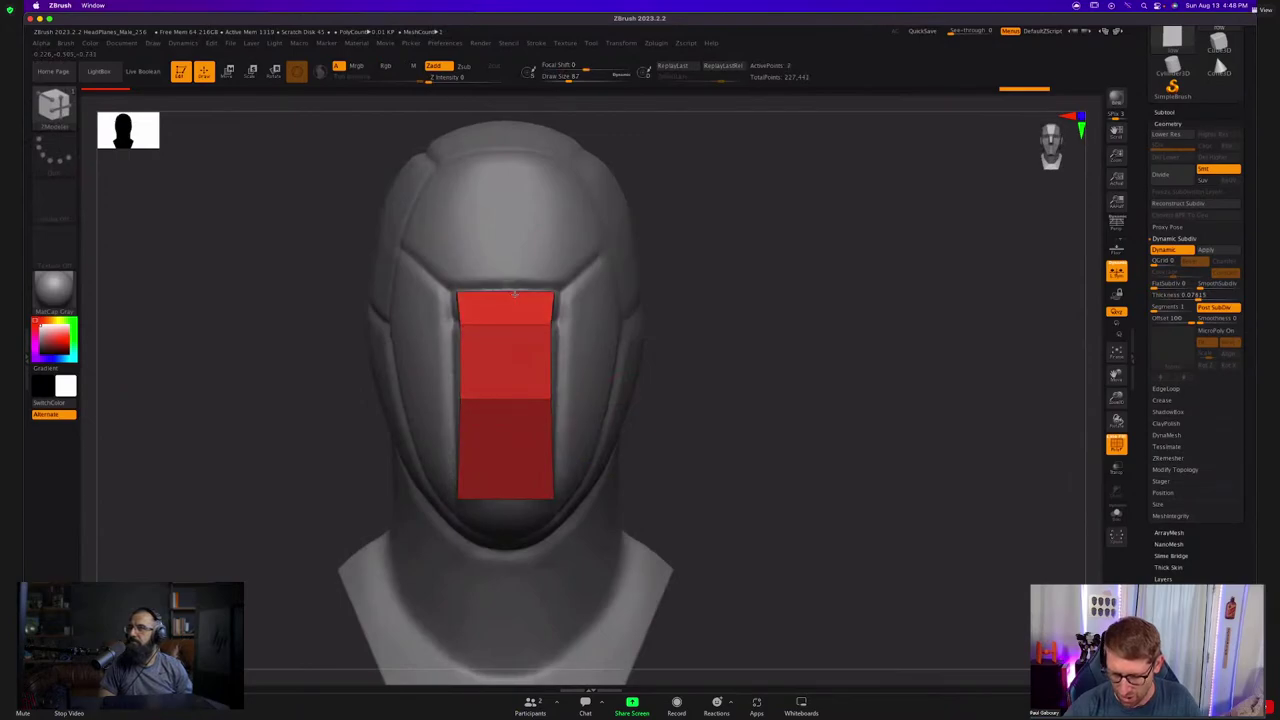
right_drag(513, 288, 546, 306)
Extrude the centre strip's side edges across both cheeks in three panels and fit the lower outer corner to the cheek seam.
mouse_move(478, 324)
mouse_down()
mouse_move(401, 278)
mouse_move(393, 293)
mouse_up()
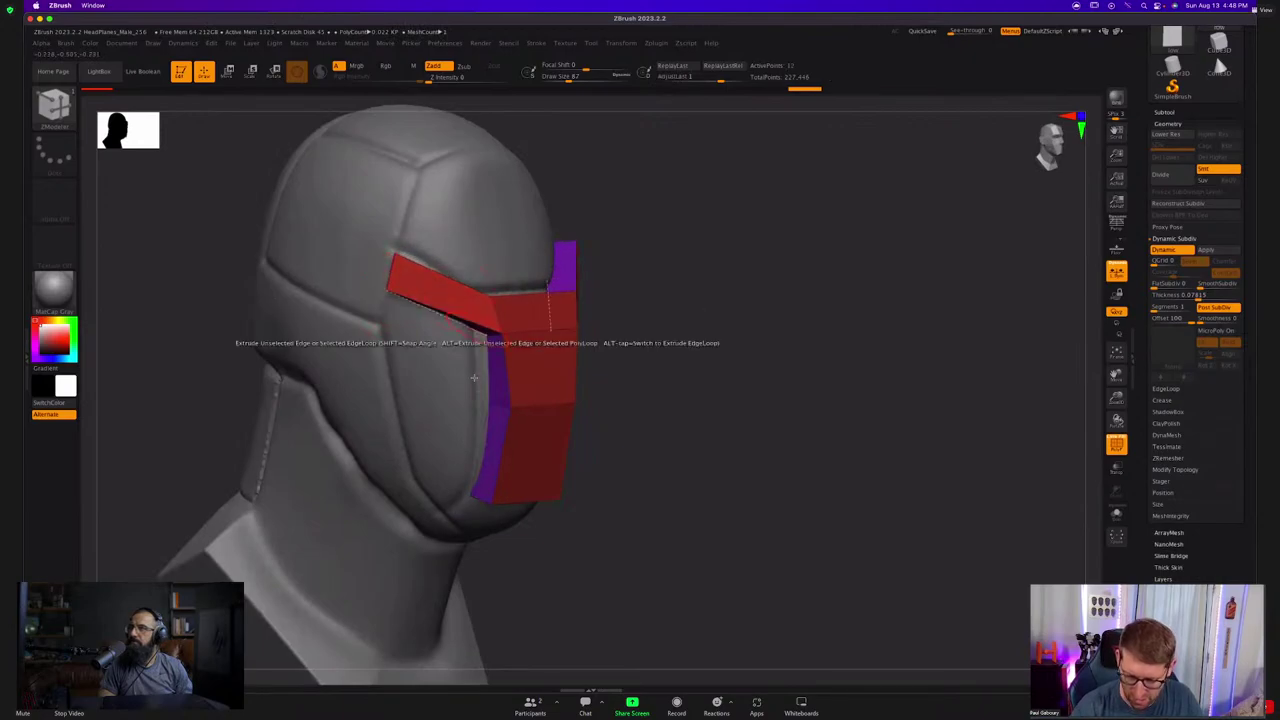
drag(506, 384, 390, 322)
mouse_move(390, 322)
right_down()
mouse_move(531, 406)
mouse_move(529, 431)
mouse_move(533, 399)
mouse_move(520, 430)
right_up()
drag(455, 422, 354, 376)
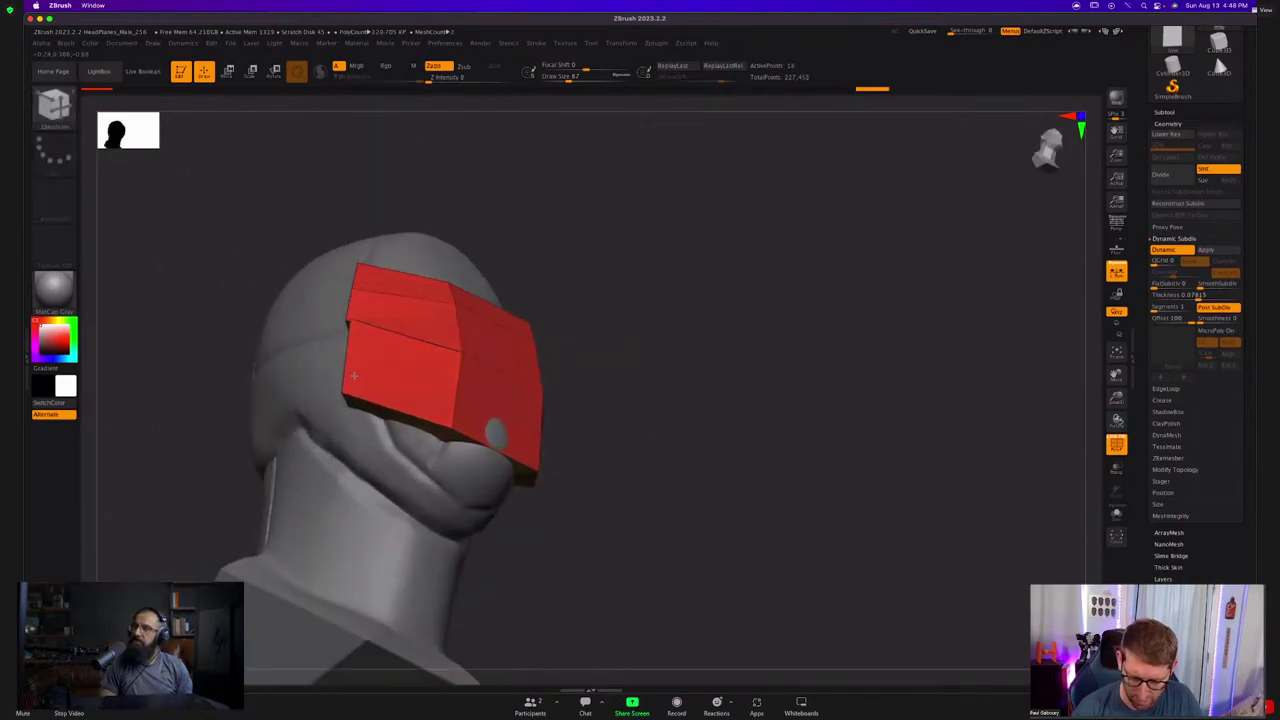
right_drag(353, 376, 393, 407)
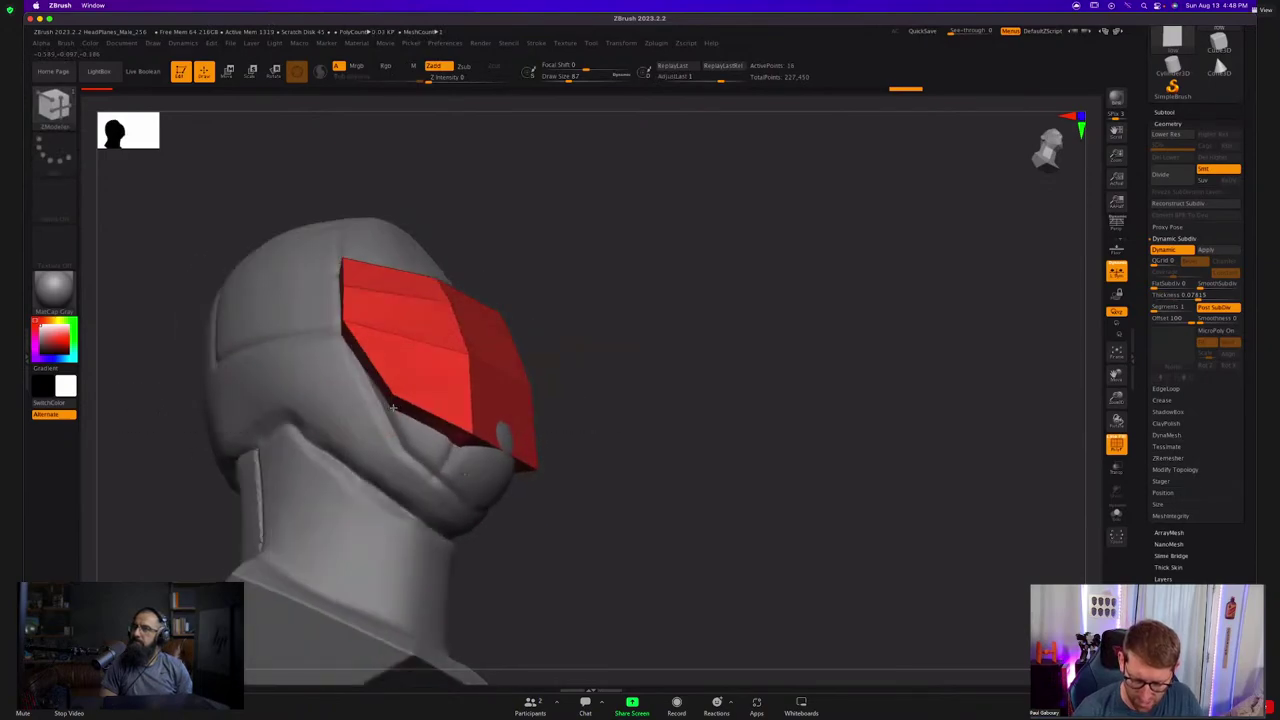
Extrude the bottom edges of the cheek panels down toward the chin and fill the gap between them.
mouse_move(486, 492)
right_down()
mouse_move(482, 508)
mouse_move(477, 470)
right_up()
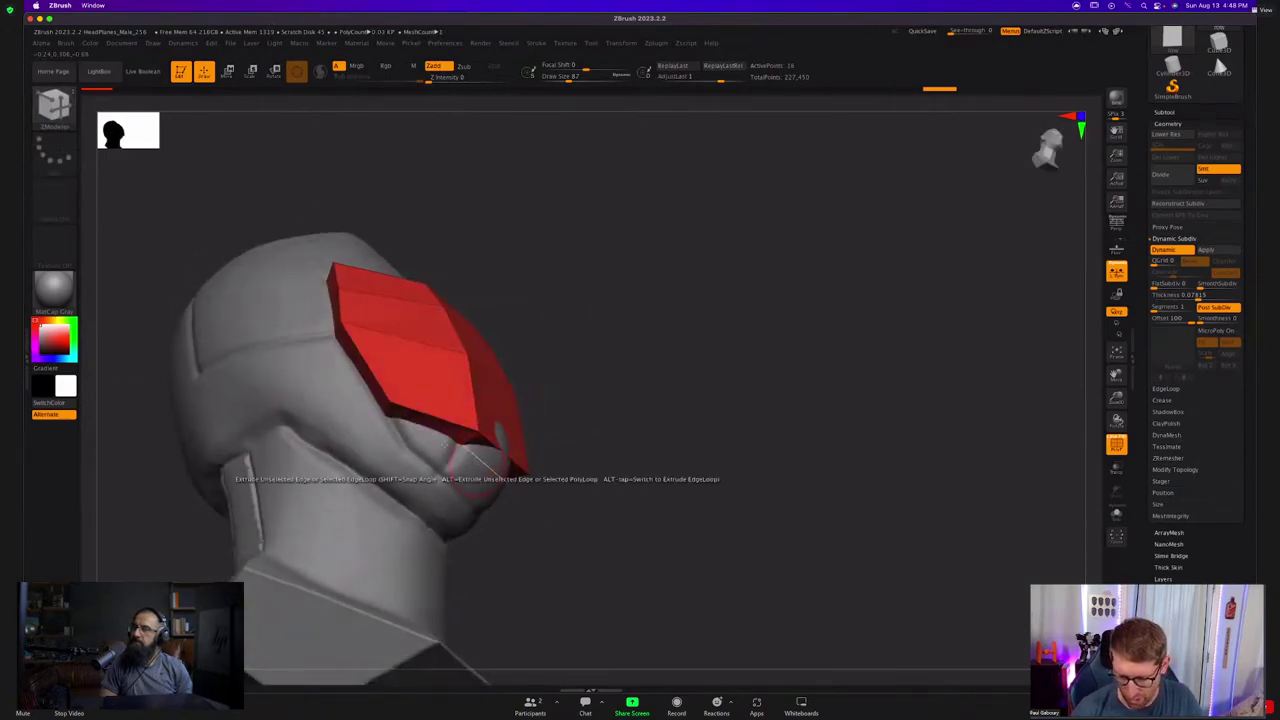
mouse_move(476, 466)
mouse_down()
mouse_move(451, 478)
mouse_move(415, 457)
mouse_up()
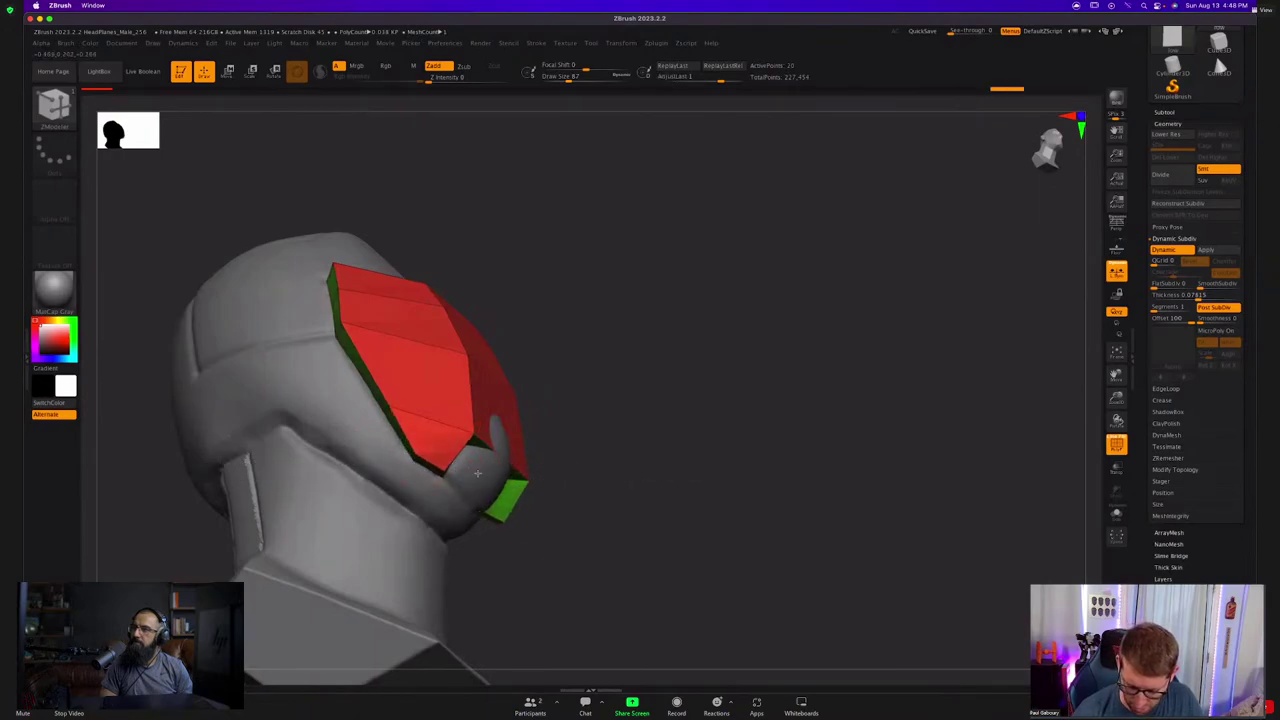
right_drag(467, 474, 506, 458)
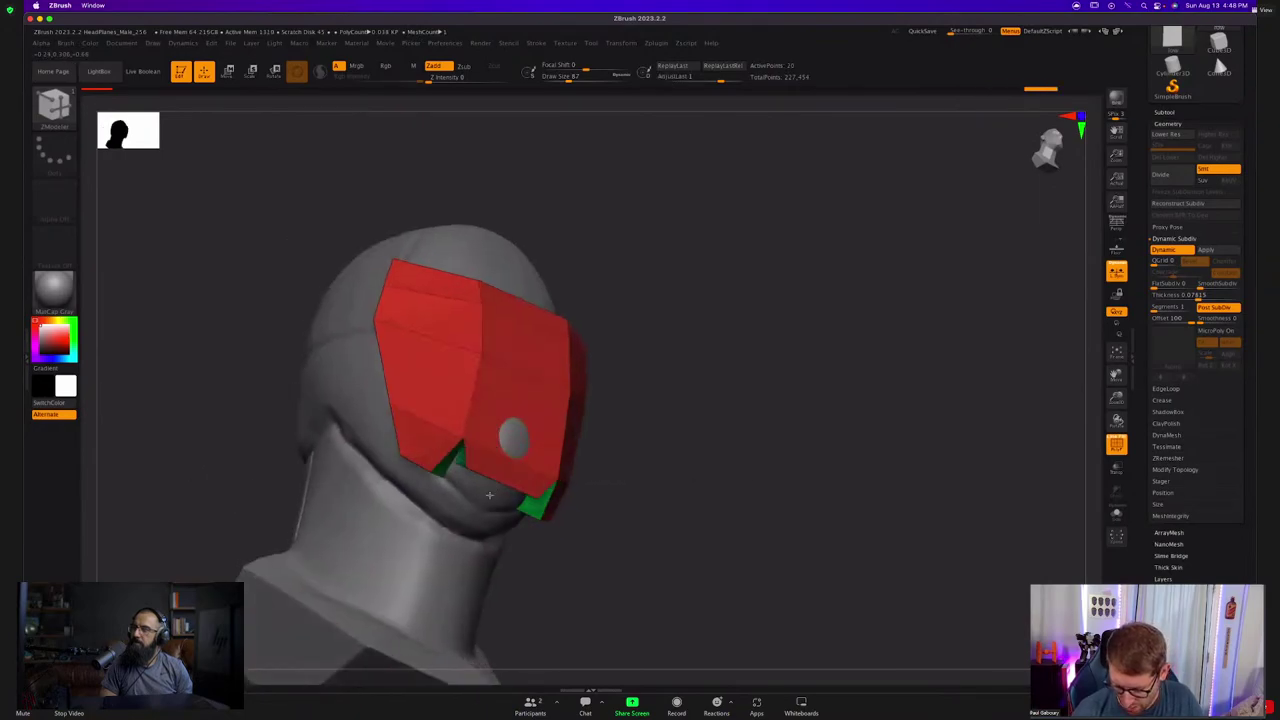
mouse_move(470, 498)
shift+right_down()
mouse_move(618, 490)
mouse_move(546, 502)
shift+right_up()
alt+right_drag(423, 260, 472, 378)
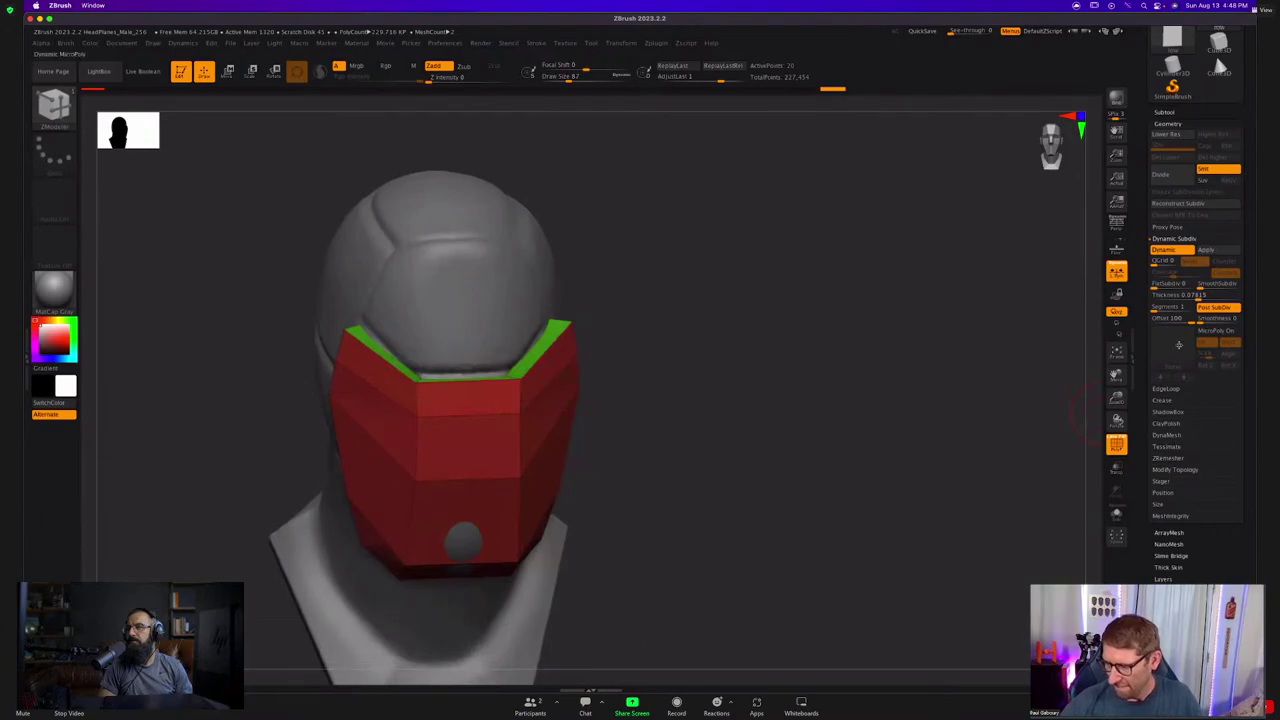
Turn Dynamic Subdiv off to examine the mask's base mesh alone and against the head, and reactivate it with Always YES.
key(shift+d)
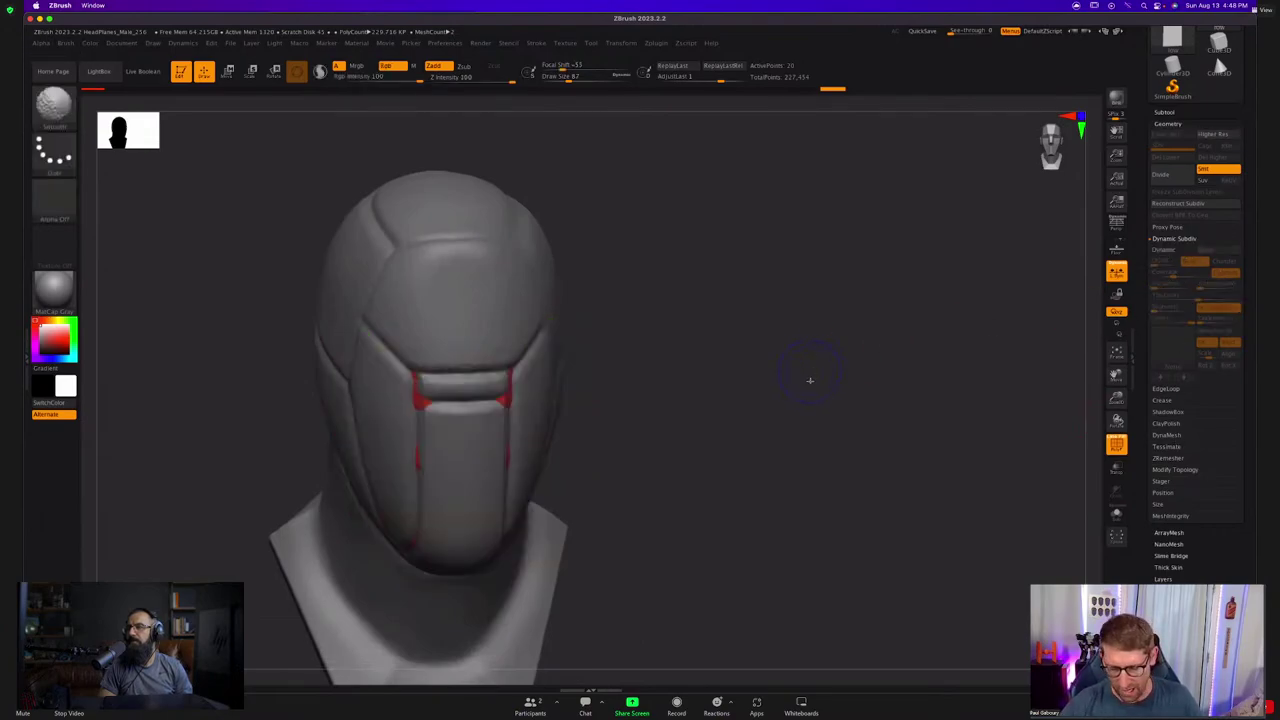
click(1119, 517)
mouse_move(820, 454)
right_down()
mouse_move(823, 474)
mouse_move(766, 457)
mouse_move(742, 498)
mouse_move(786, 523)
mouse_move(825, 463)
right_up()
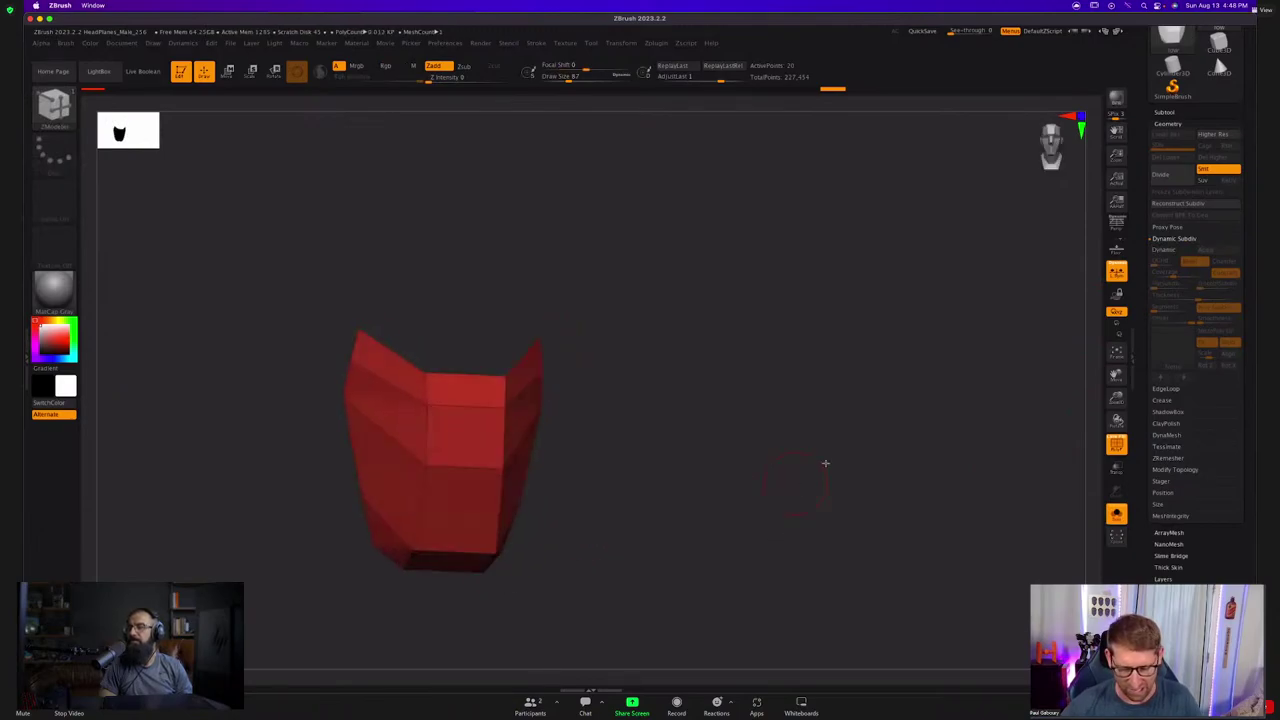
click(1117, 514)
right_drag(934, 494, 1085, 318)
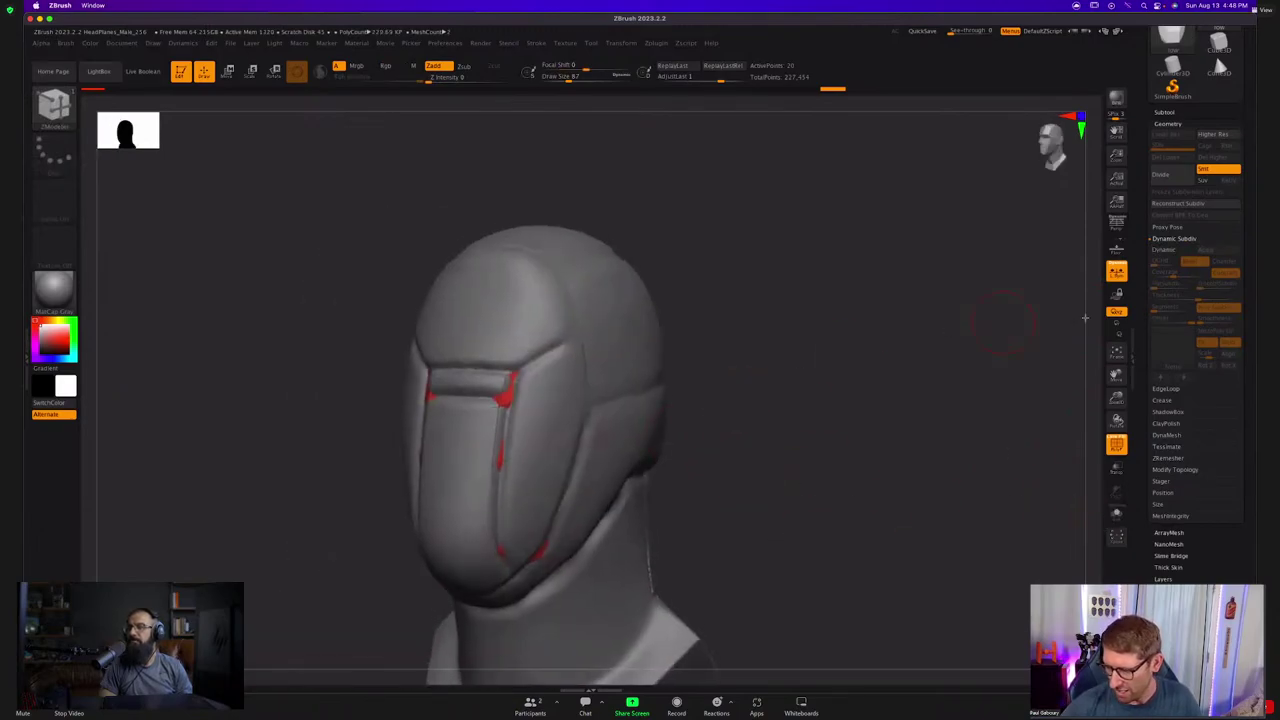
key(d)
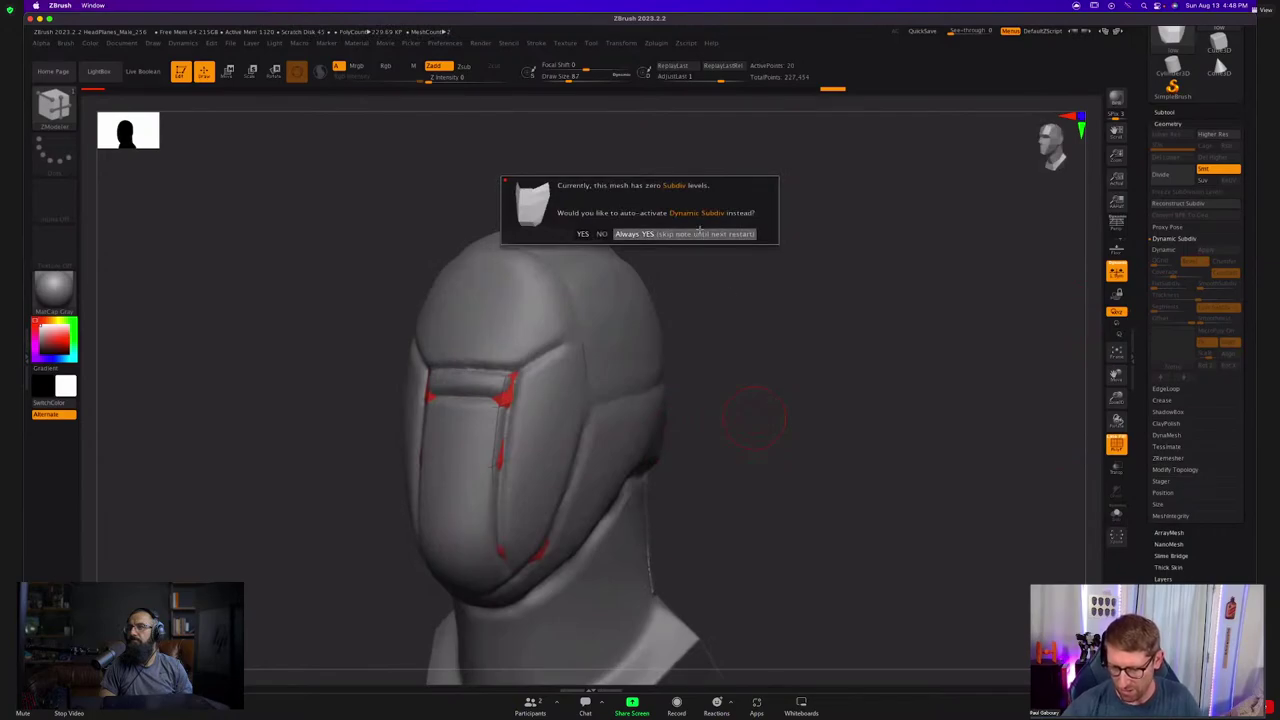
click(700, 233)
Apply Mirror And Weld to the mask and pull the bottom centre point down over the chin.
right_drag(731, 403, 571, 445)
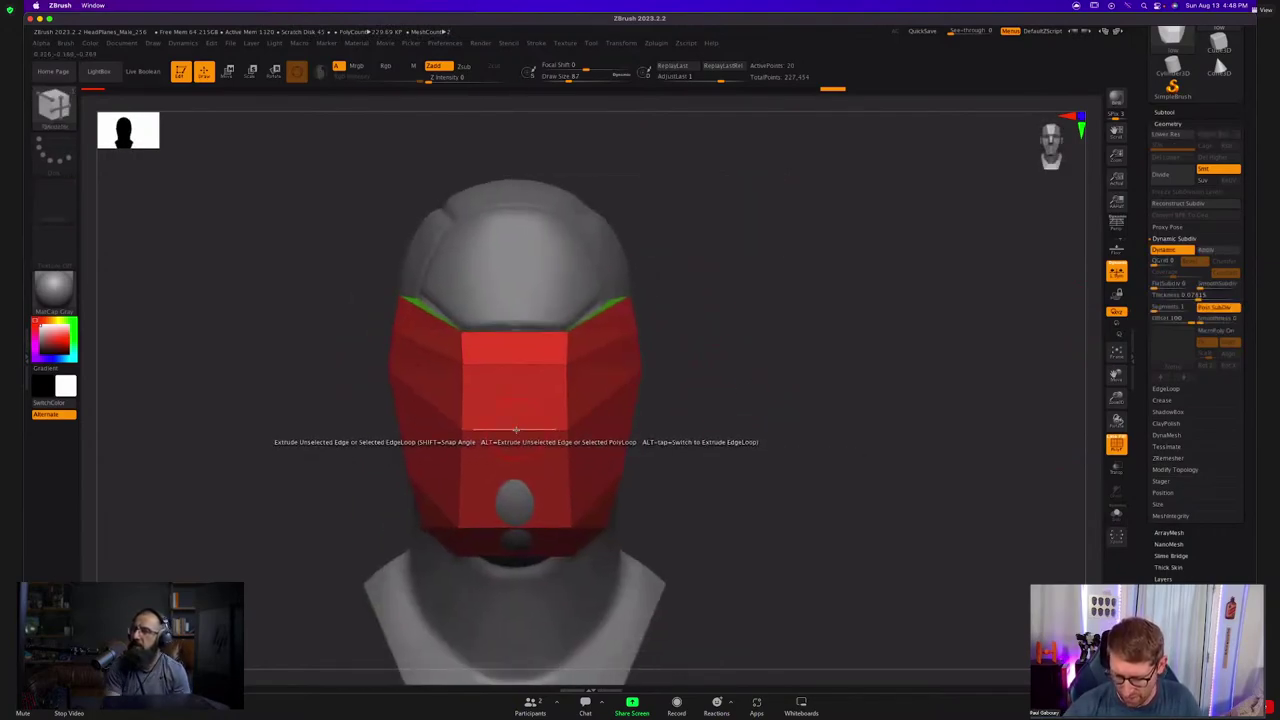
click(1175, 469)
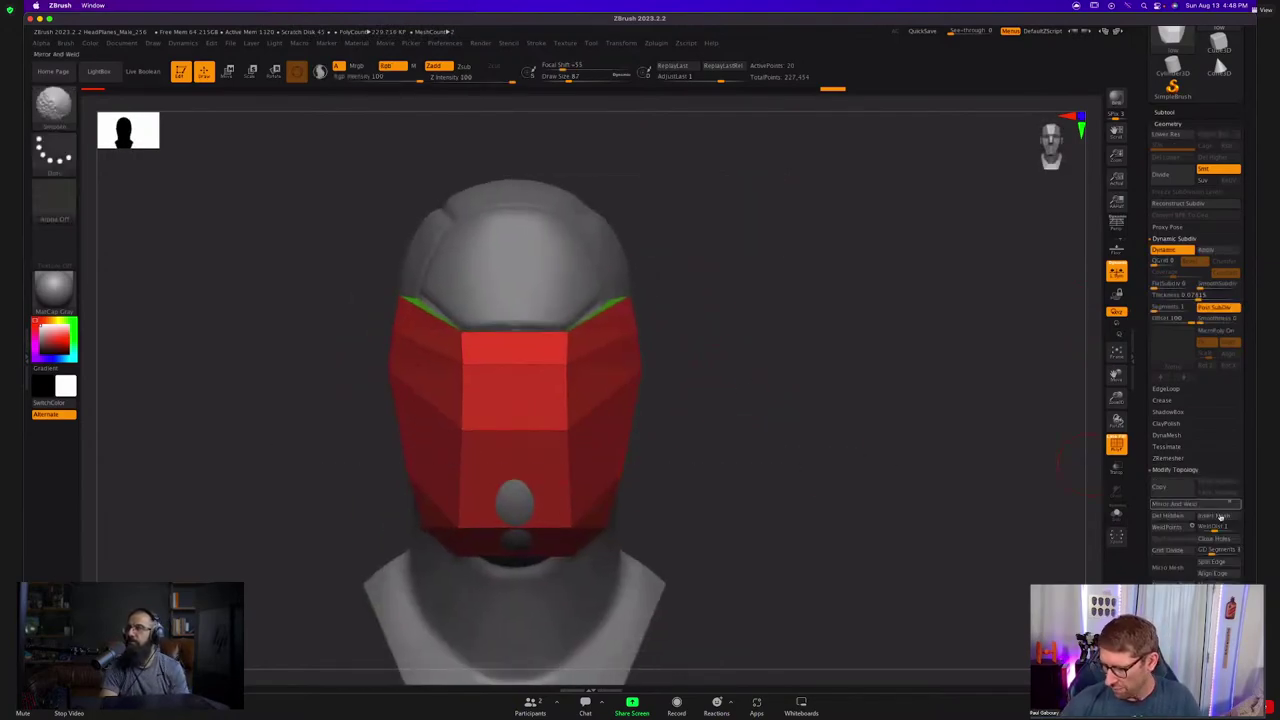
click(1196, 504)
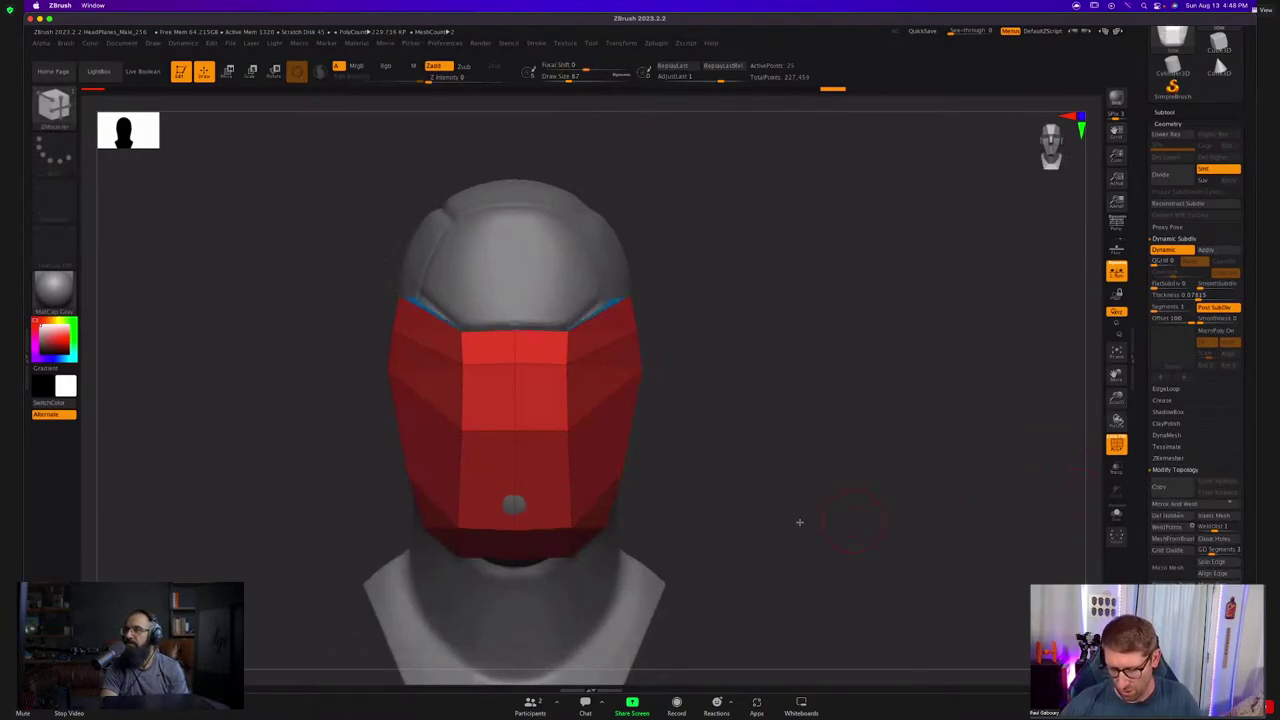
drag(686, 461, 651, 400)
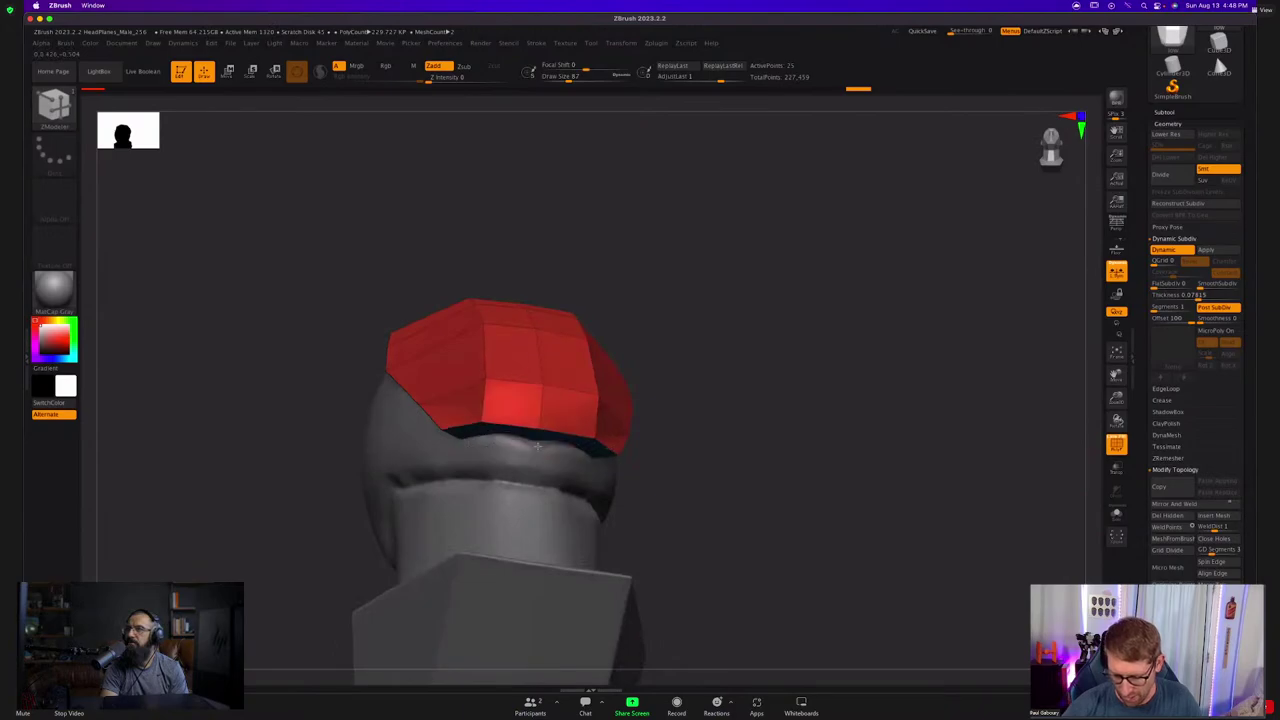
right_drag(538, 430, 541, 453)
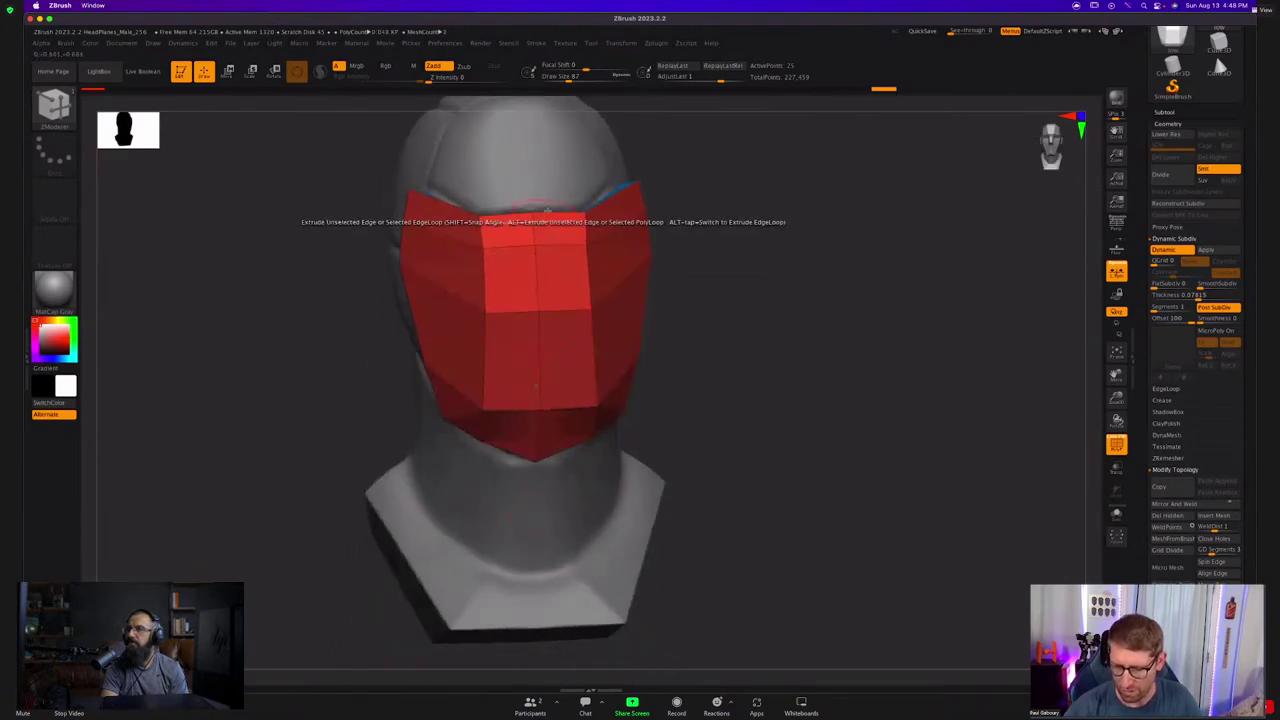
Extrude the mask's top edges up over the forehead and pull the outer upper corners inward to the forehead panel.
alt+right_drag(537, 216, 545, 395)
drag(501, 387, 484, 258)
drag(472, 353, 405, 306)
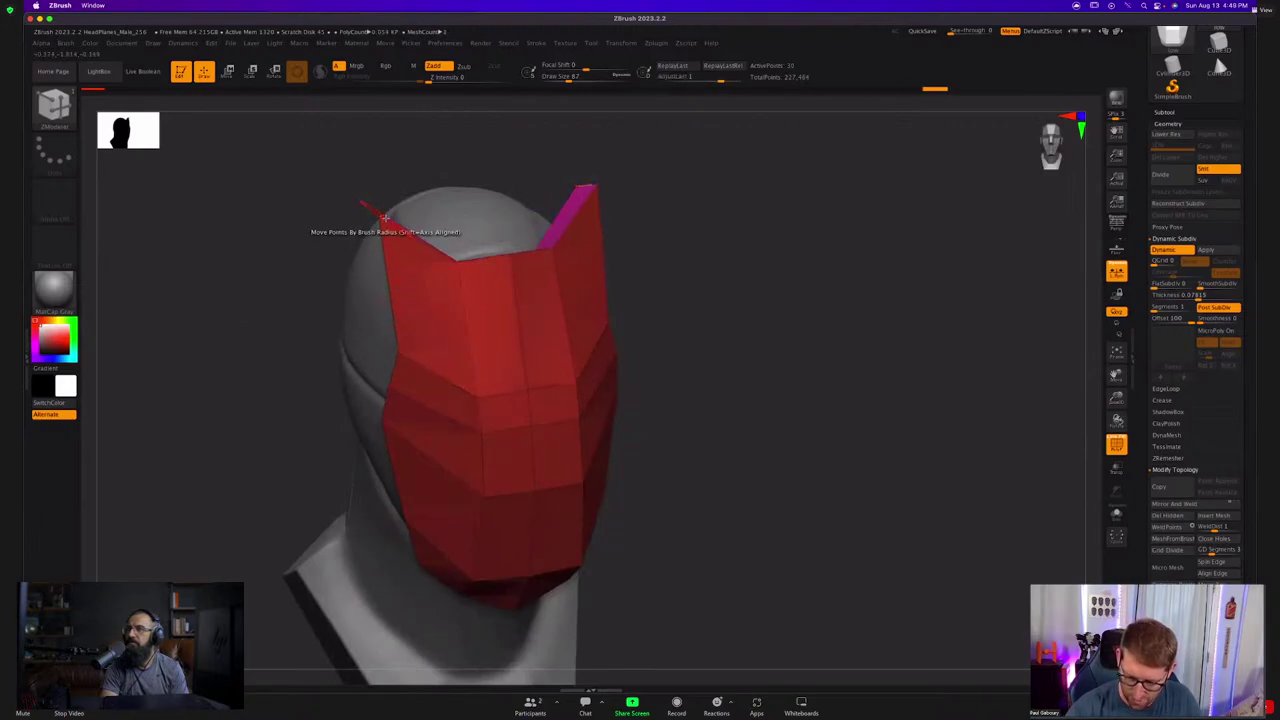
drag(382, 216, 410, 247)
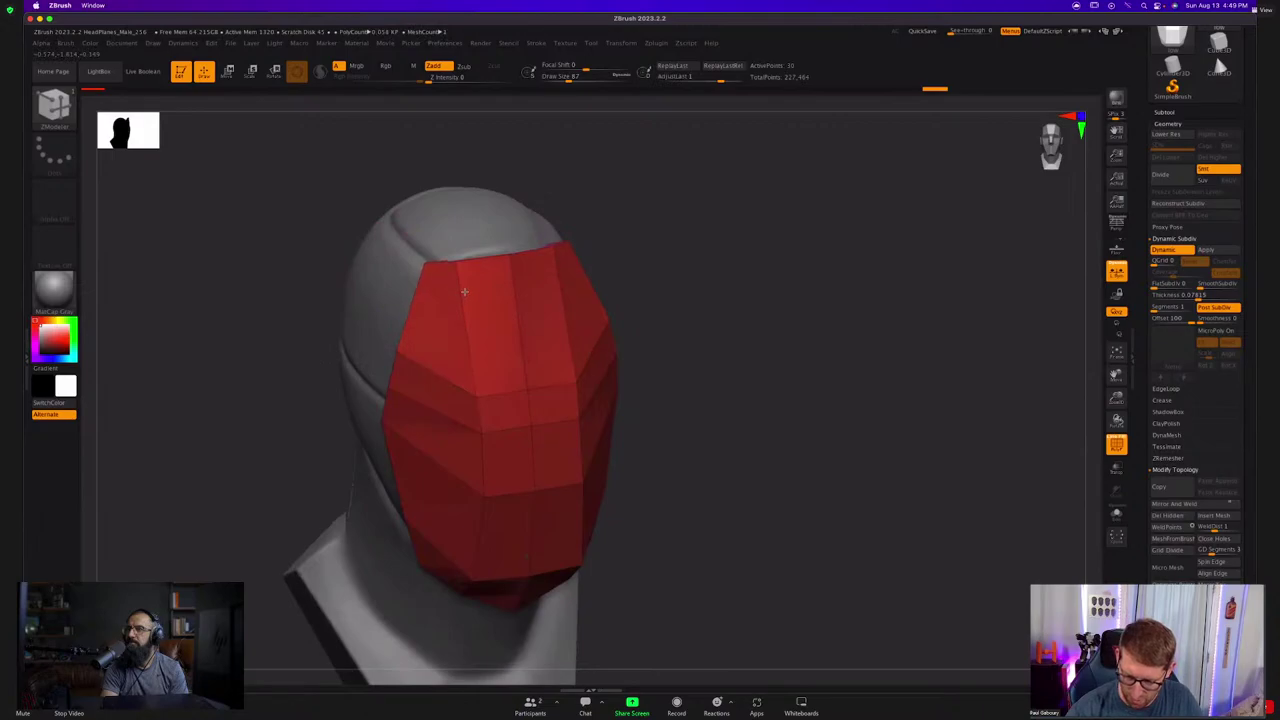
Set the ZModeler edge action to Insert on a single edge loop and remove the extra loop across the brow.
drag(646, 423, 604, 410)
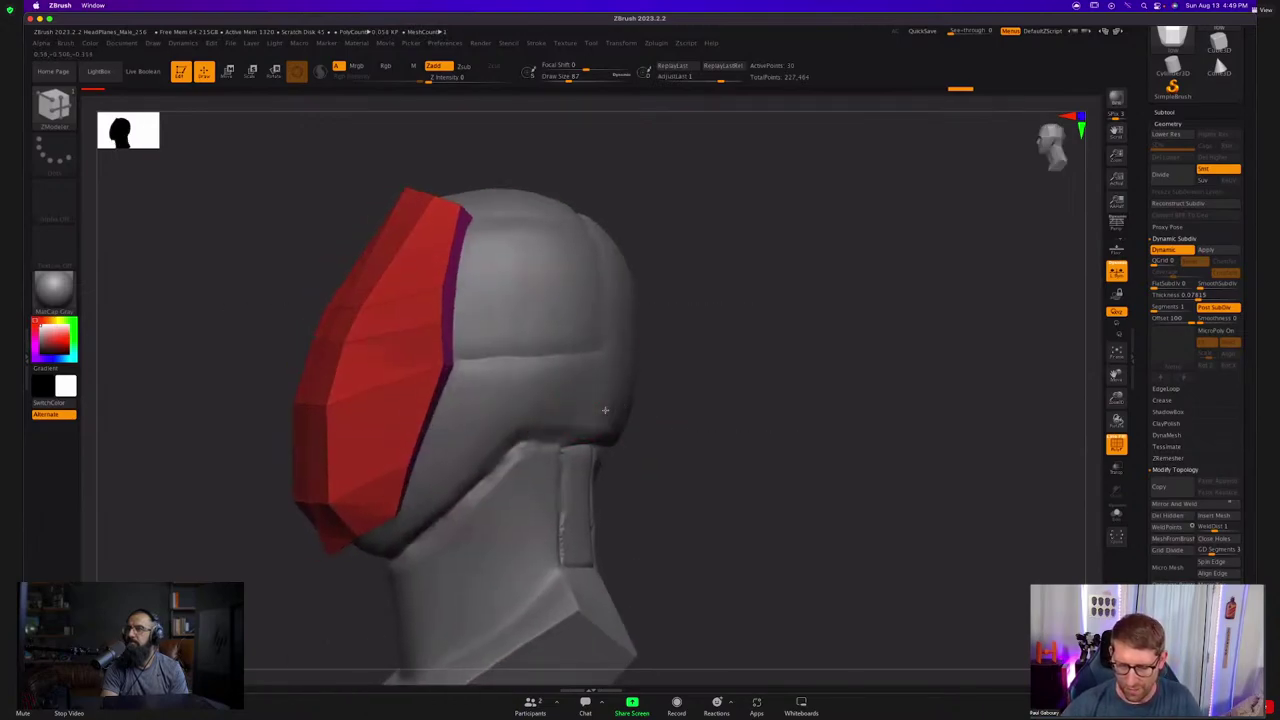
right_drag(605, 410, 513, 319)
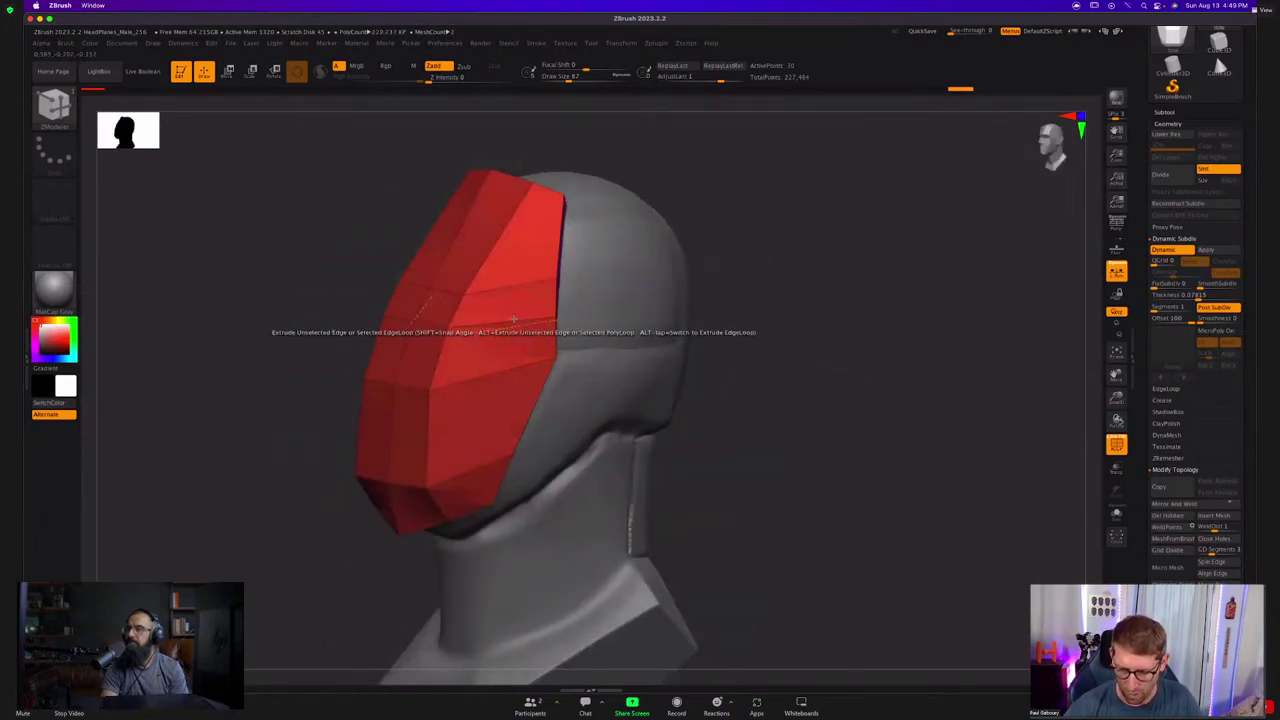
key(space)
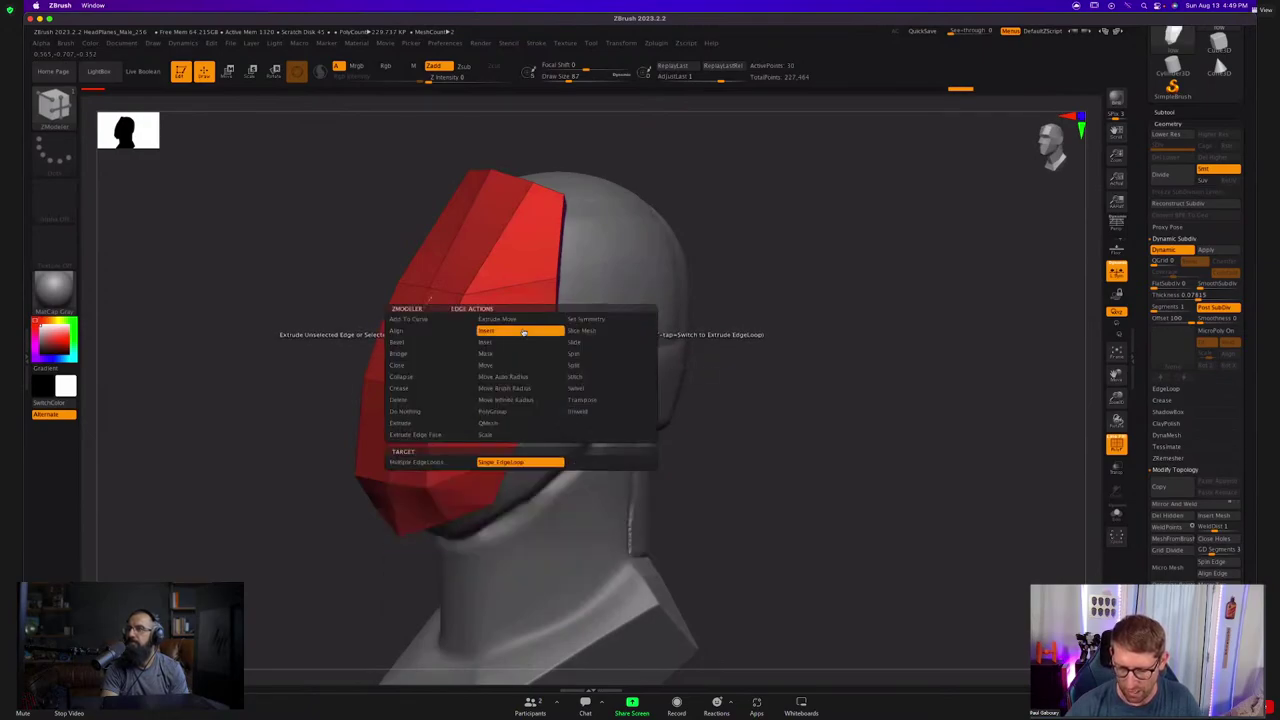
right_drag(645, 364, 606, 369)
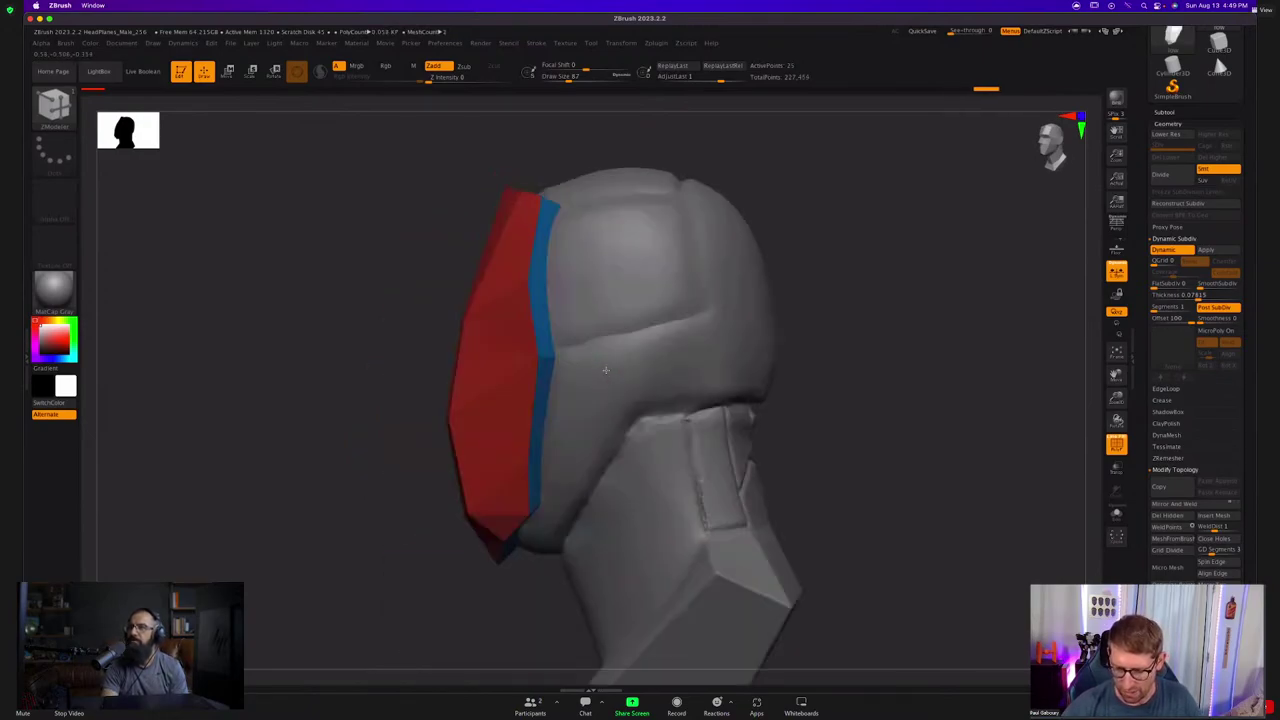
Try to extrude the mask's upper side edge back across the side of the head.
key(space)
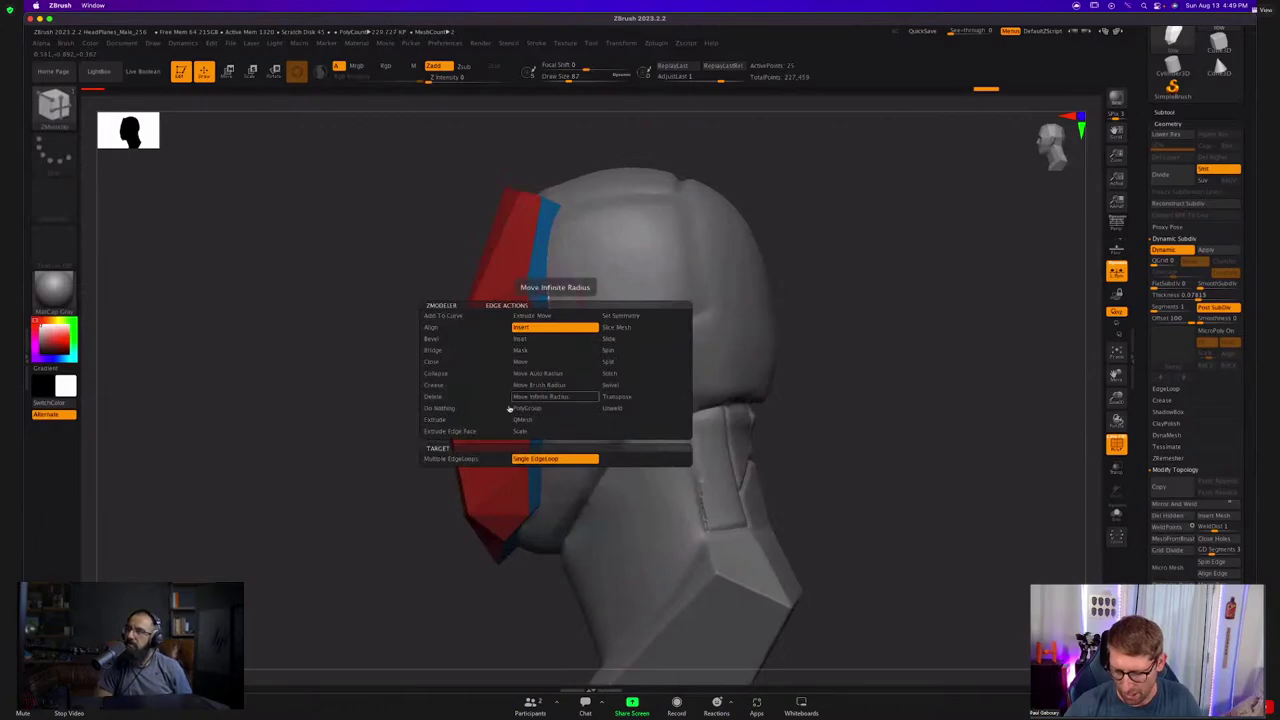
click(482, 419)
drag(549, 303, 688, 282)
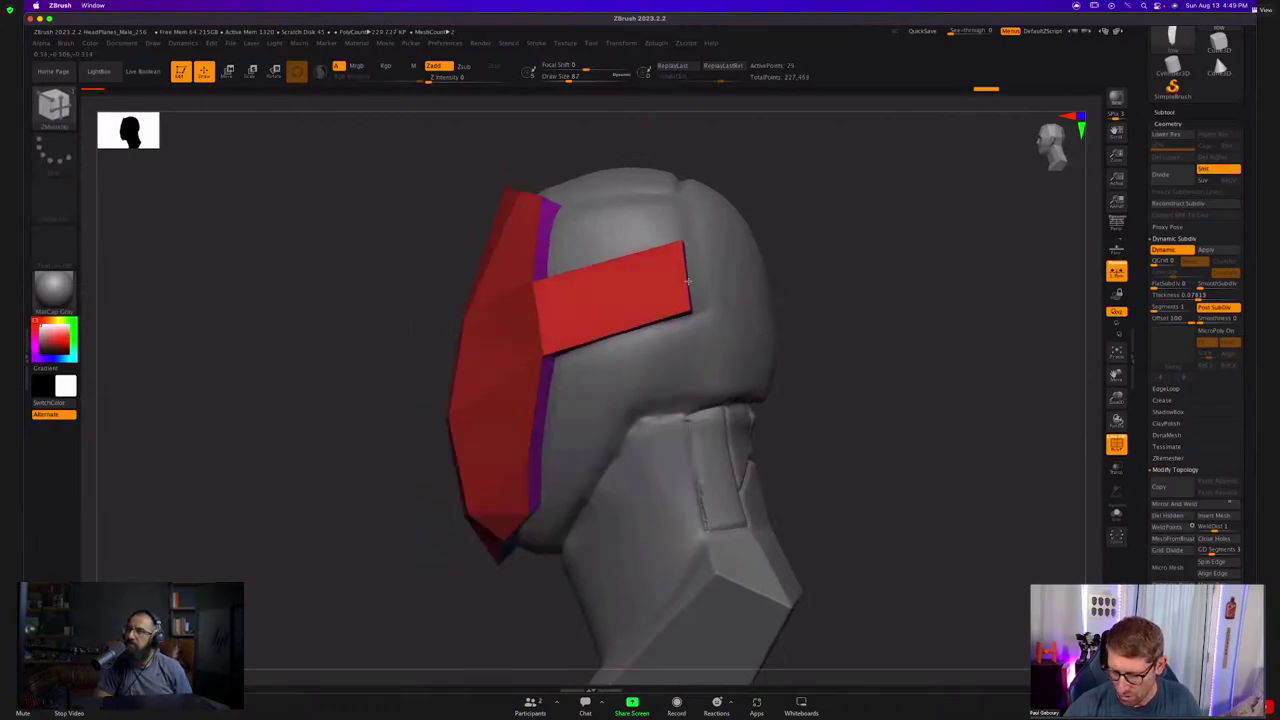
mouse_move(720, 290)
right_down()
mouse_move(672, 292)
mouse_move(706, 294)
right_up()
key(super+z)
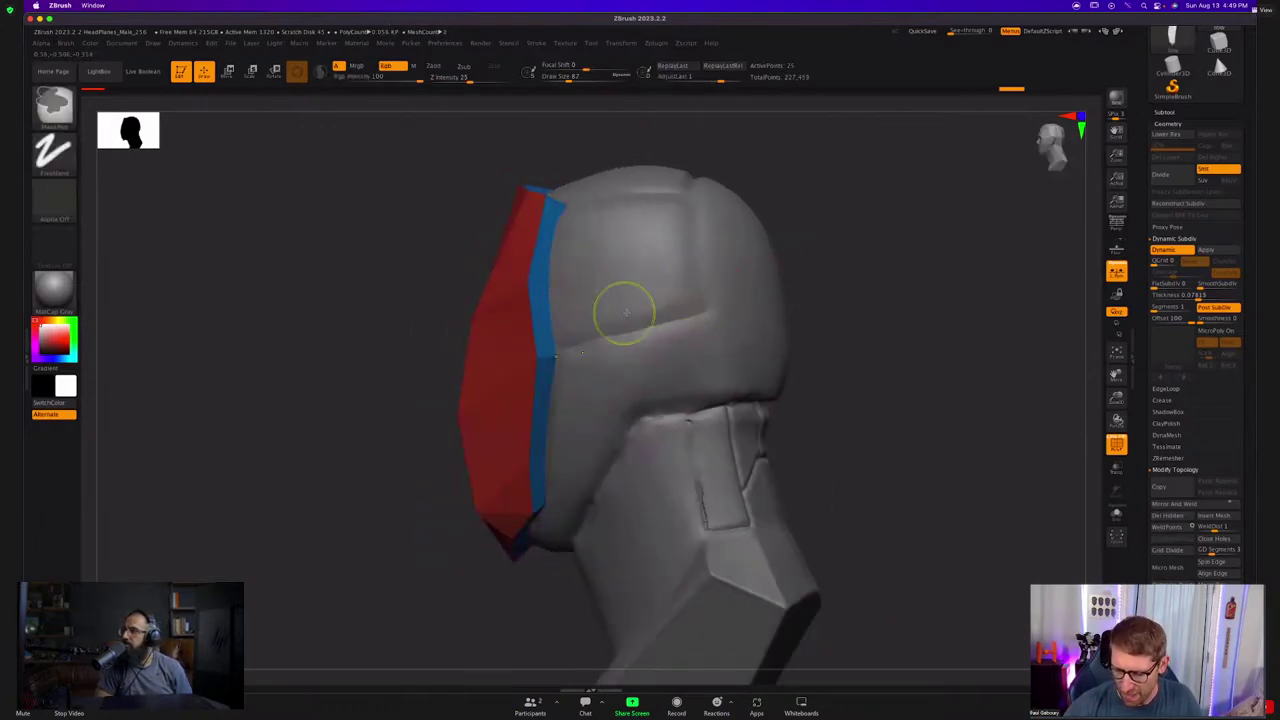
Try to extrude the mask's side edge back across the head with ZModeler's edge Extrude set to Num Rows.
right_drag(621, 315, 568, 321)
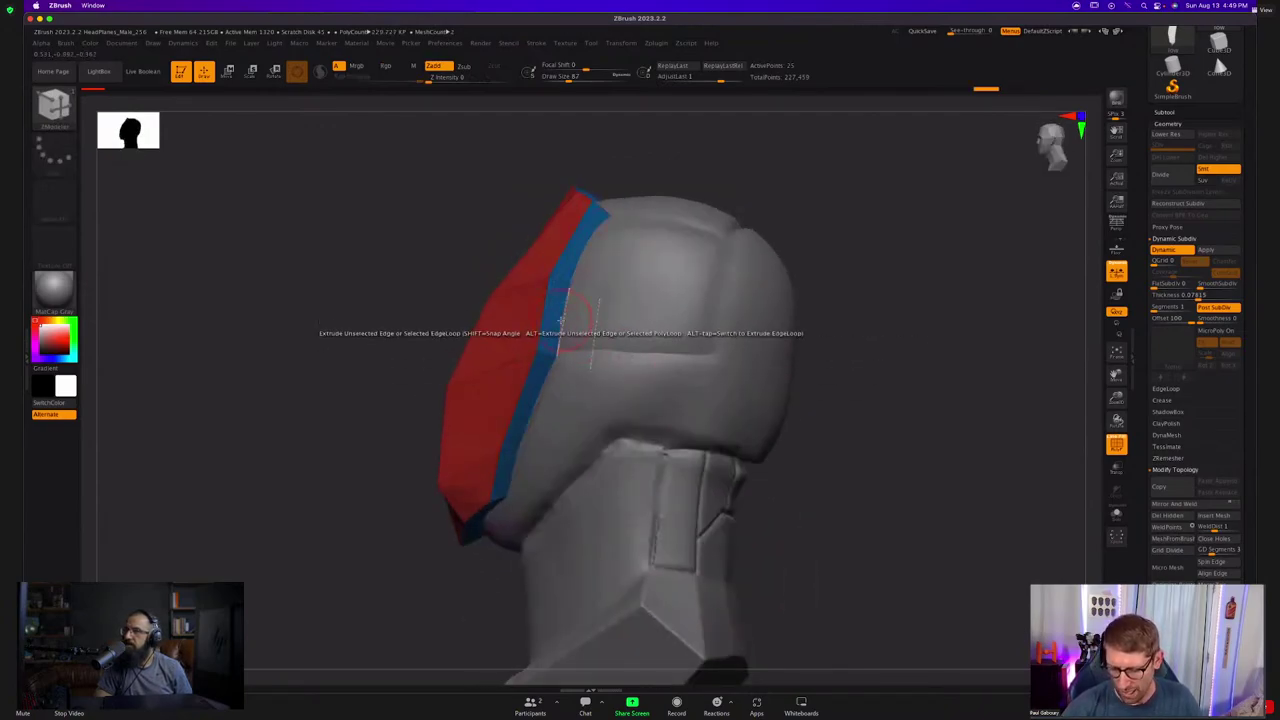
key(space)
click(537, 535)
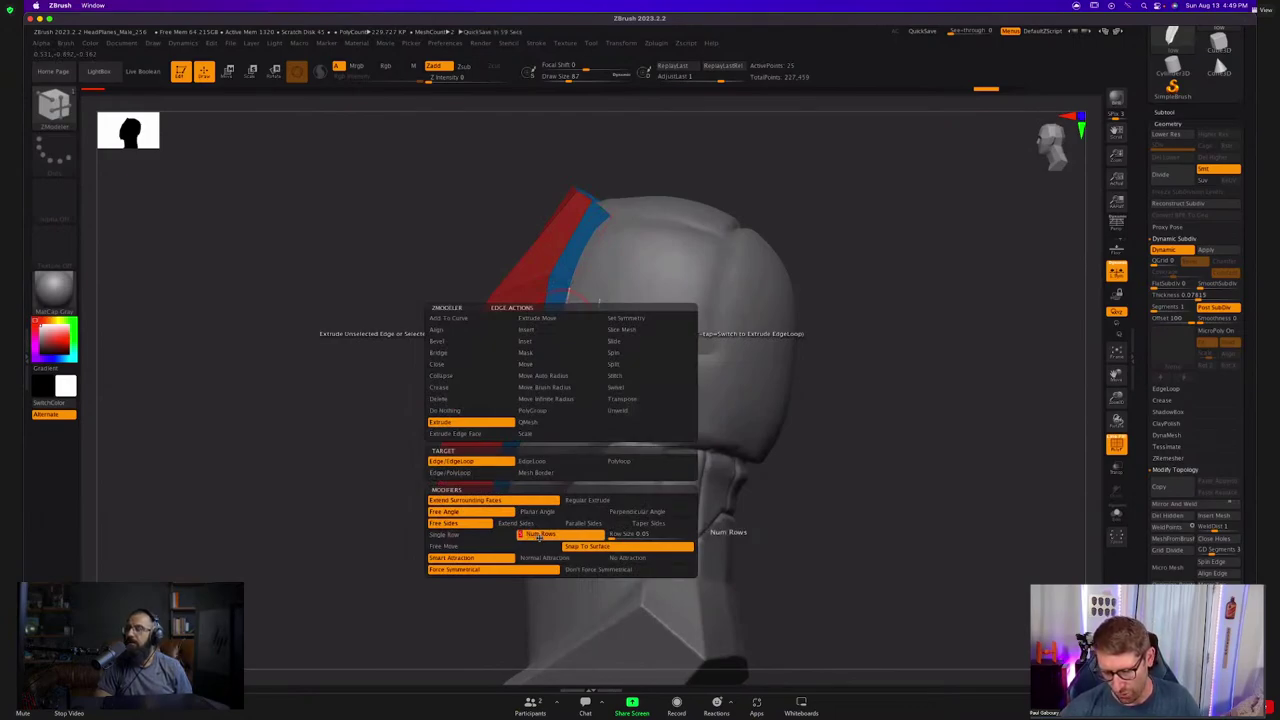
key(Return)
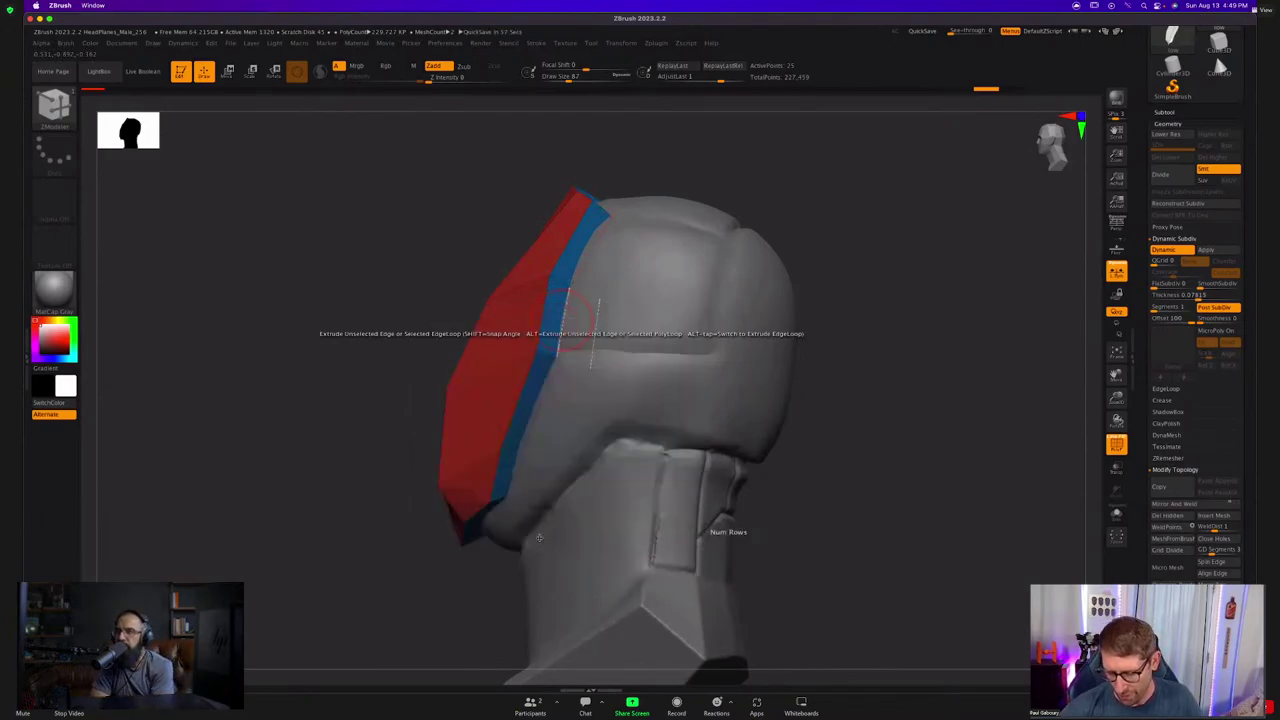
drag(571, 316, 711, 314)
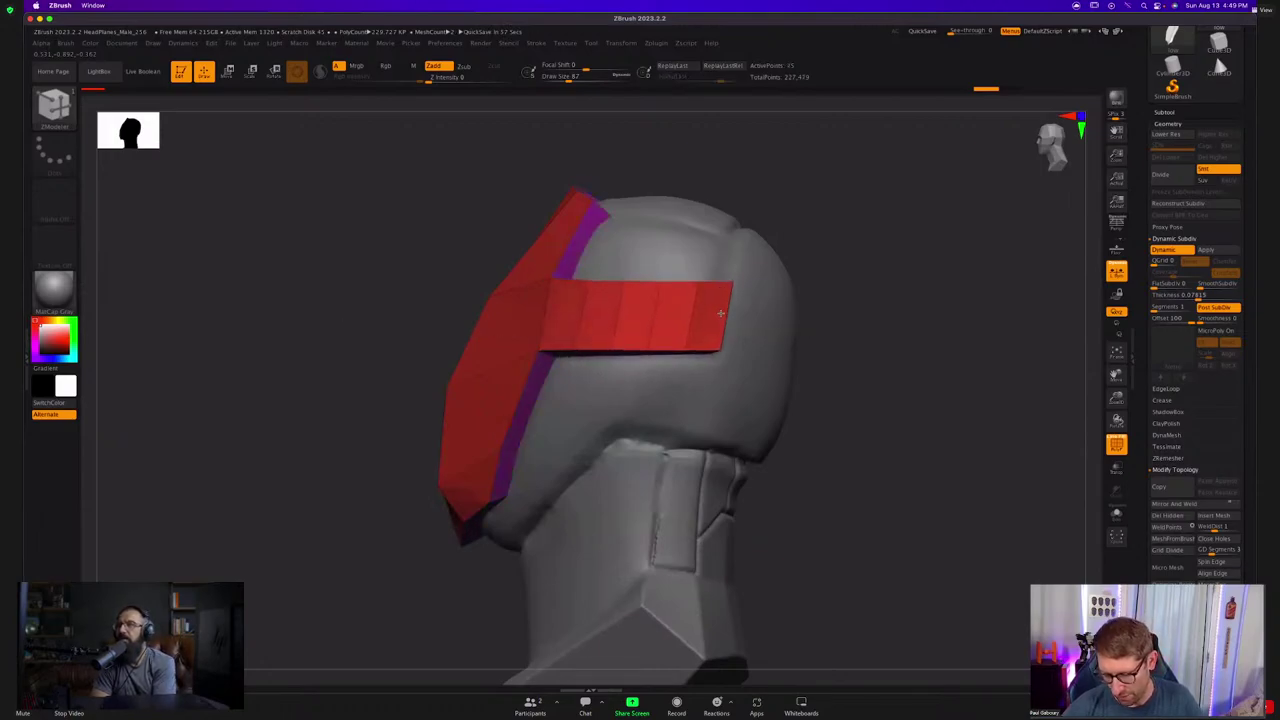
mouse_move(725, 314)
right_down()
mouse_move(726, 277)
mouse_move(763, 263)
mouse_move(731, 324)
right_up()
key(ctrl+z)
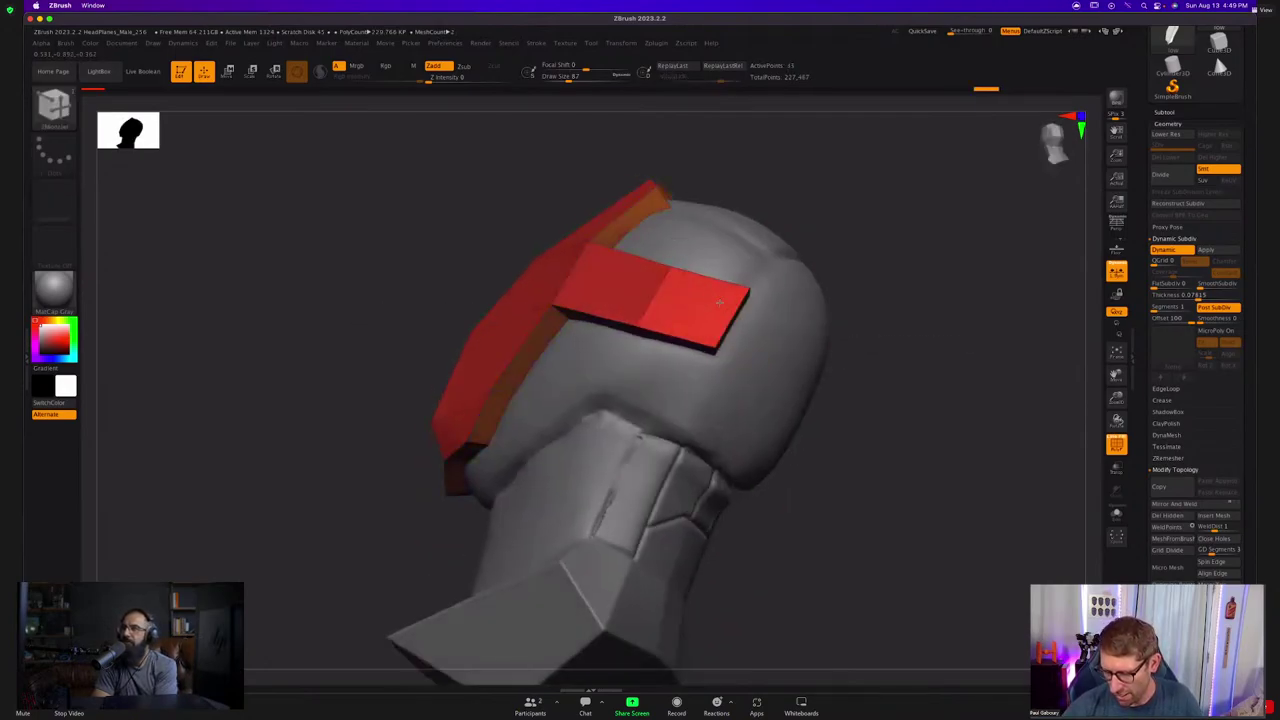
Try different row divisions on the extruded side strip, and undo the whole extrusion.
click(719, 302)
key(ctrl+z)
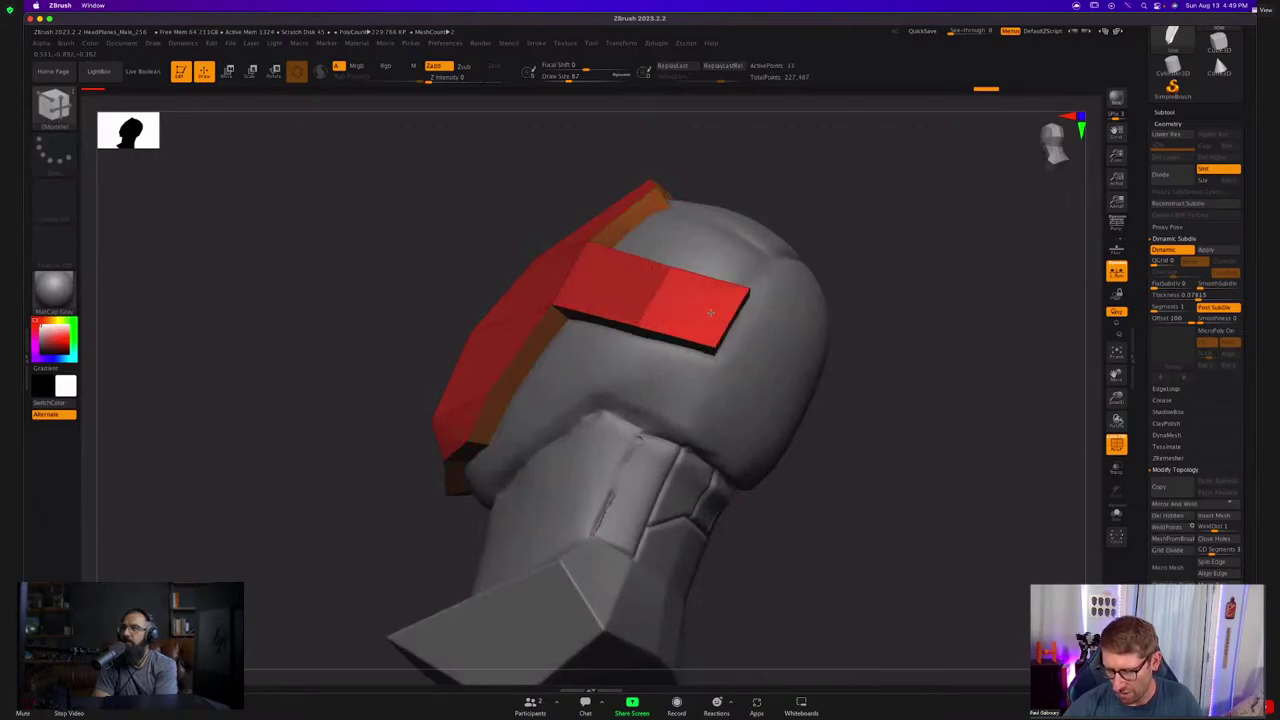
click(744, 318)
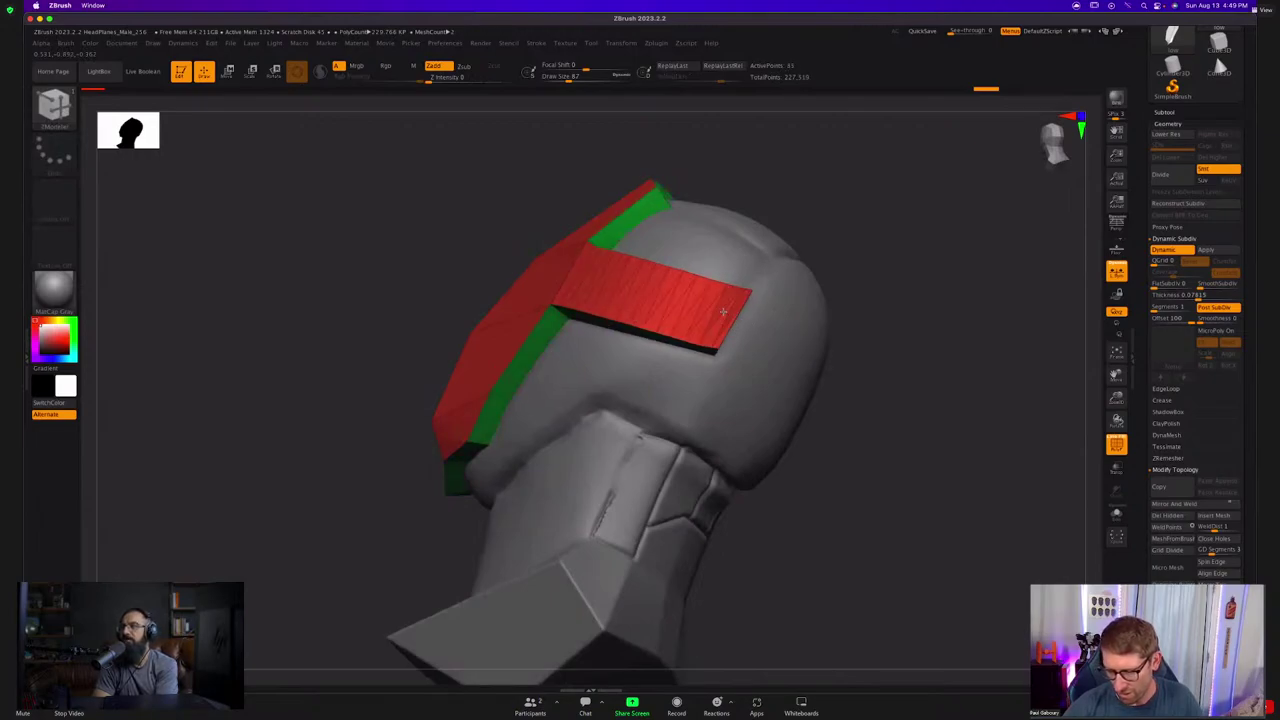
drag(723, 312, 718, 308)
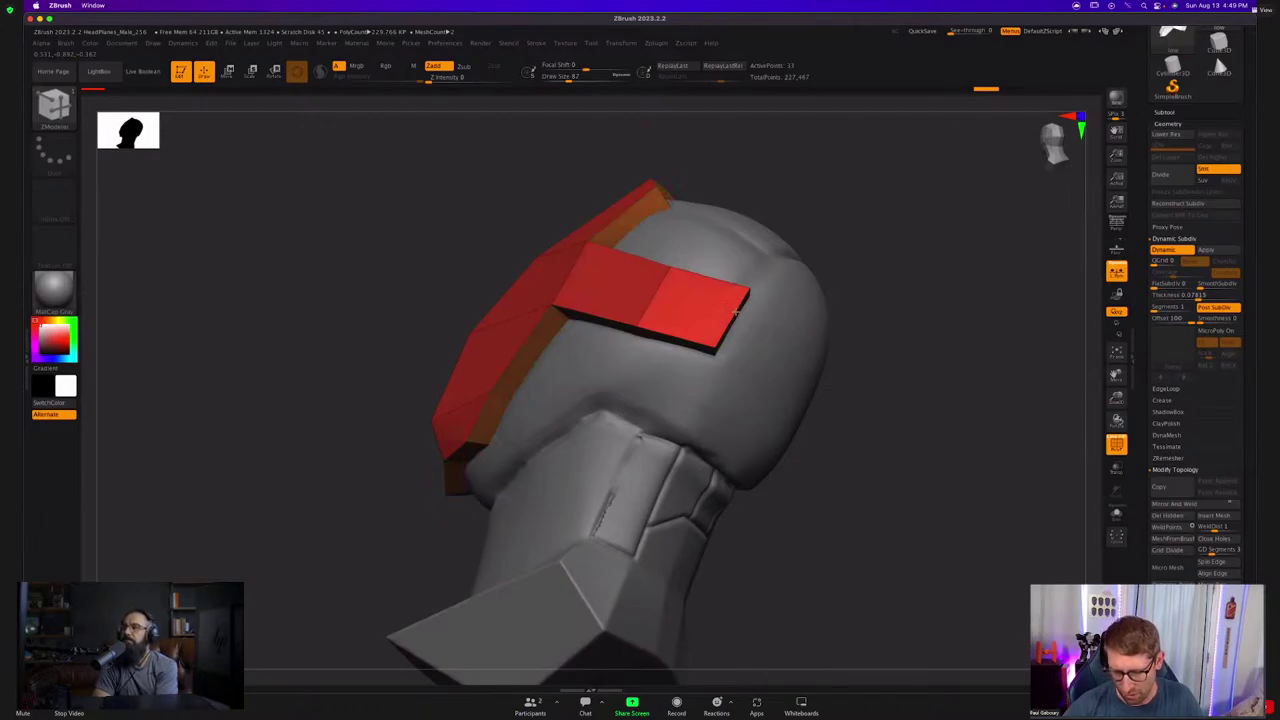
click(735, 311)
key(ctrl+z)
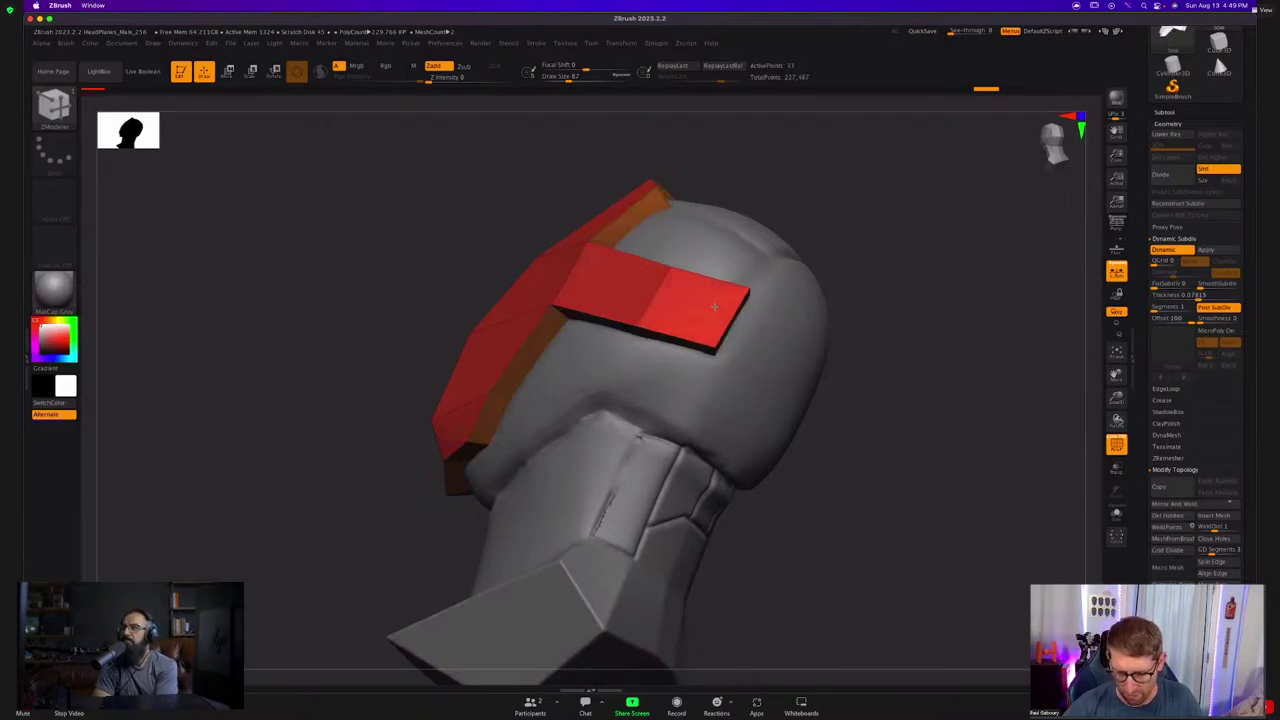
click(735, 308)
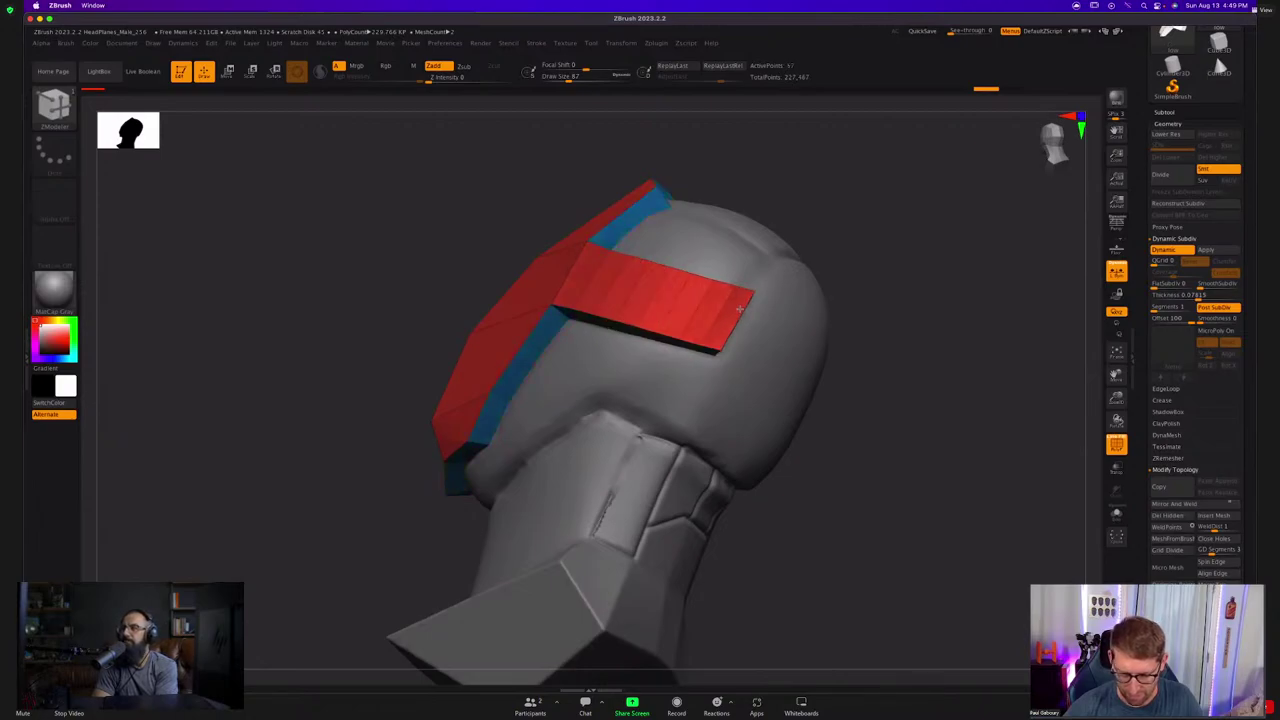
key(ctrl+z)
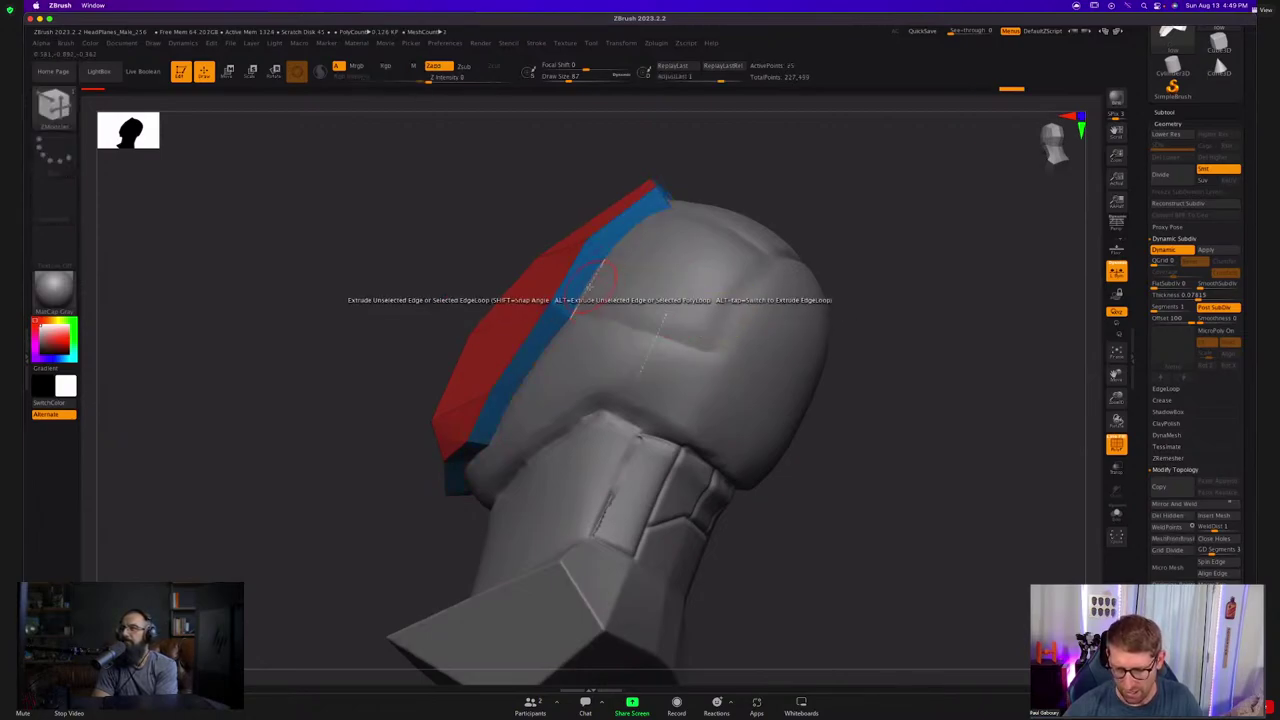
Set the edge Extrude to Single Row with Snap To Surface and extrude the mask's side edges back around the head.
key(space)
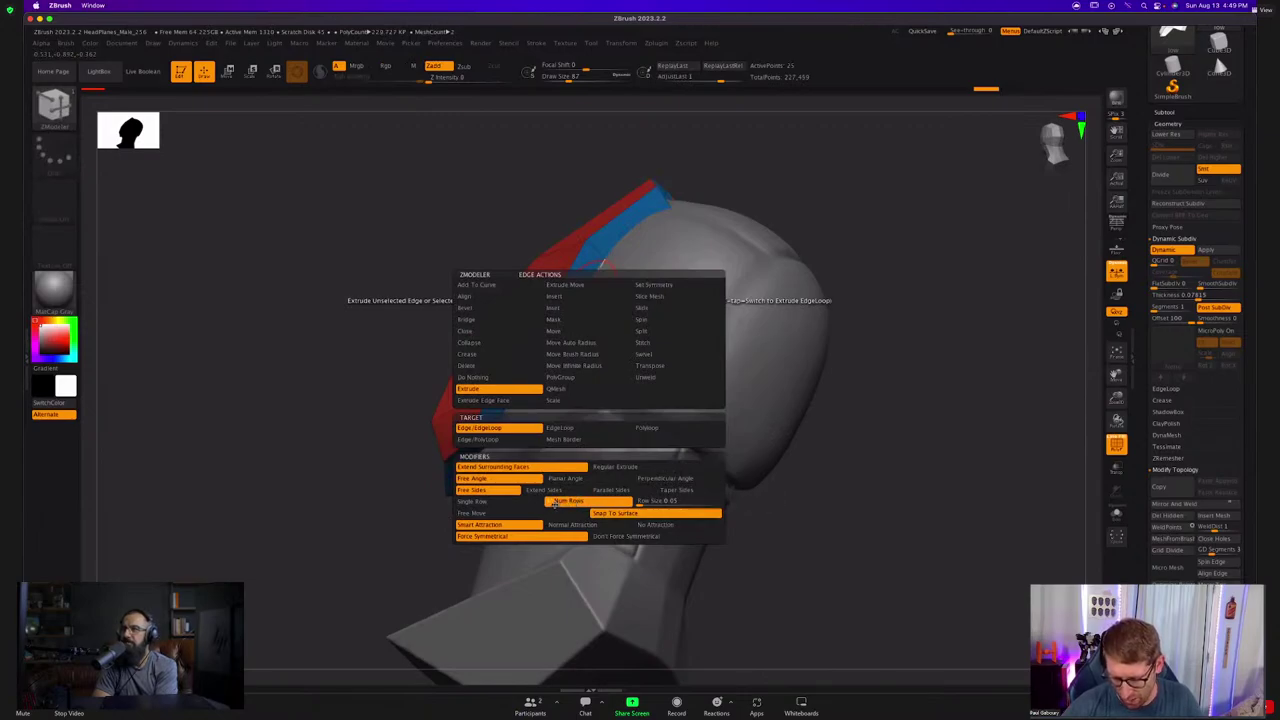
drag(590, 279, 739, 319)
right_drag(723, 366, 710, 418)
right_drag(713, 343, 698, 376)
key(space)
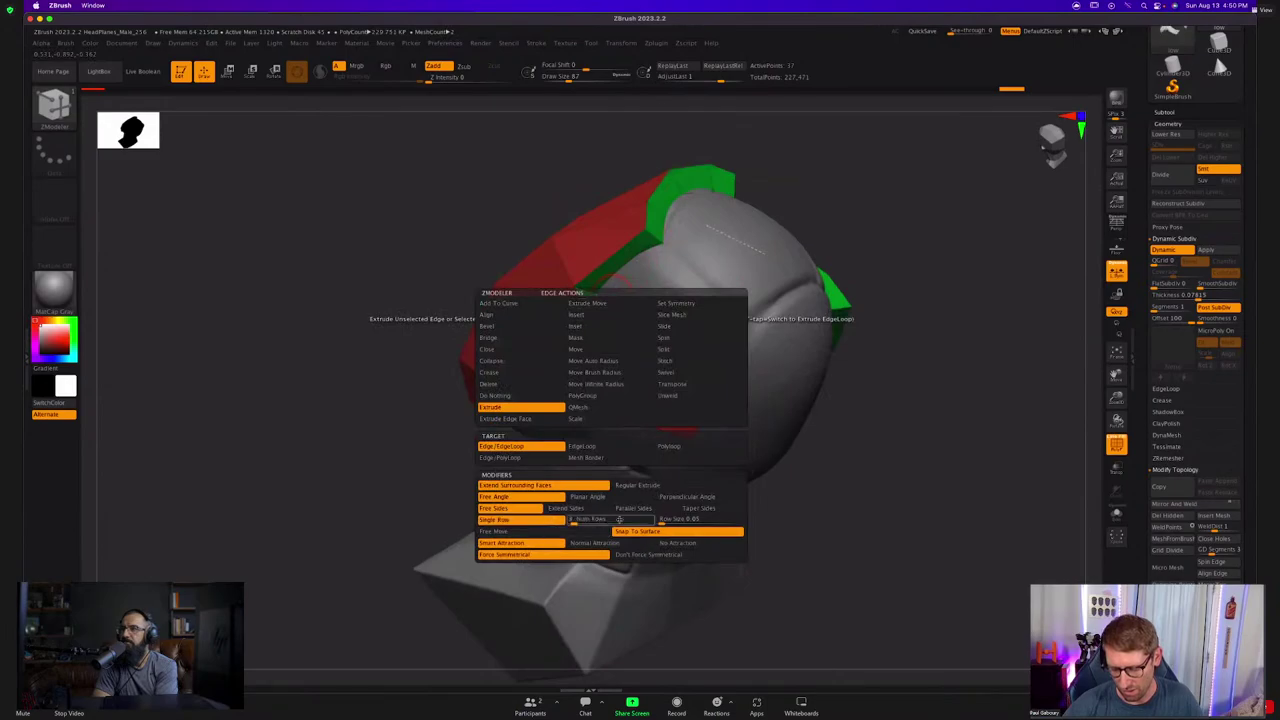
drag(627, 298, 696, 297)
drag(655, 352, 764, 325)
right_drag(764, 326, 681, 357)
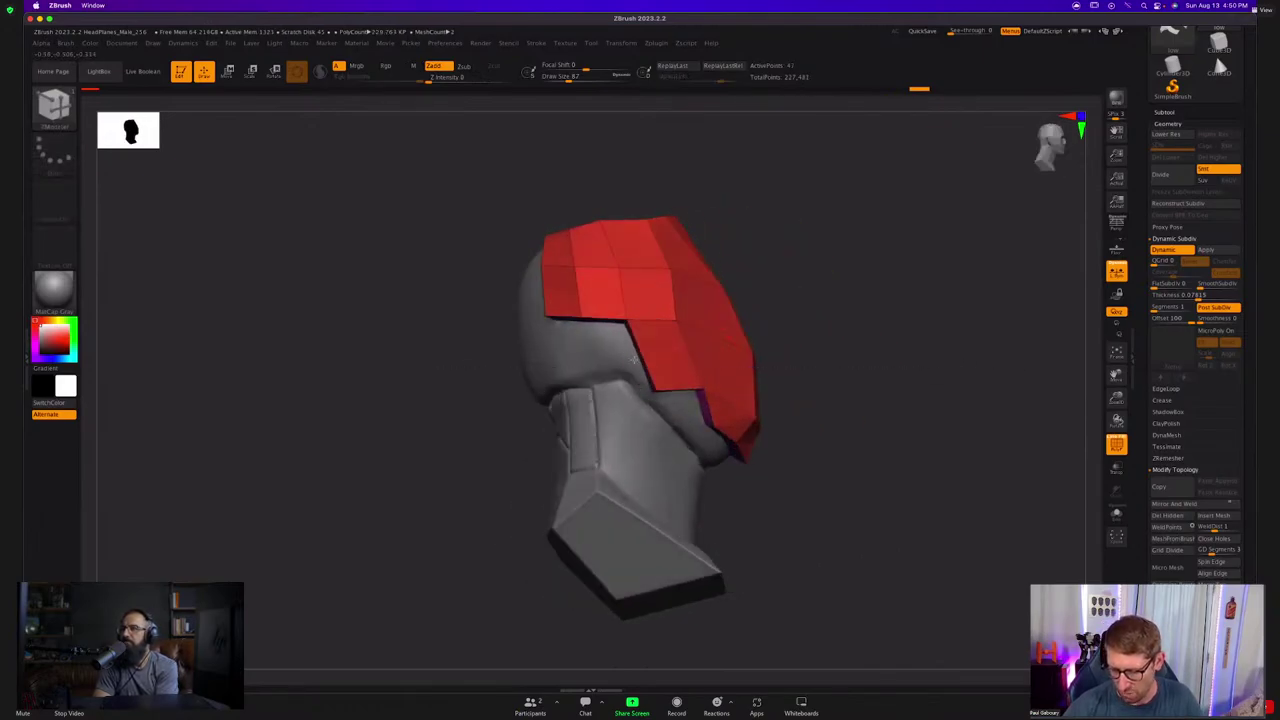
Extrude the mask's lower side edge back in single rows below the existing side panels, level with their rear edge.
click(635, 359)
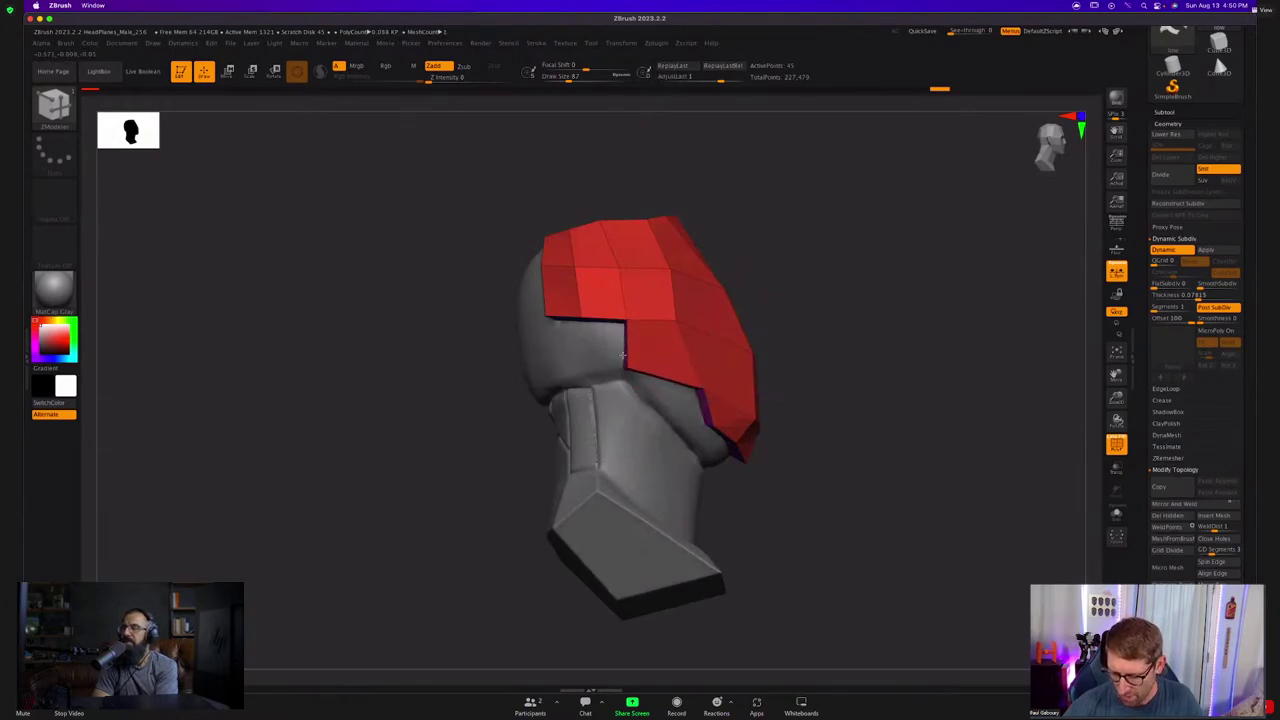
drag(622, 354, 586, 368)
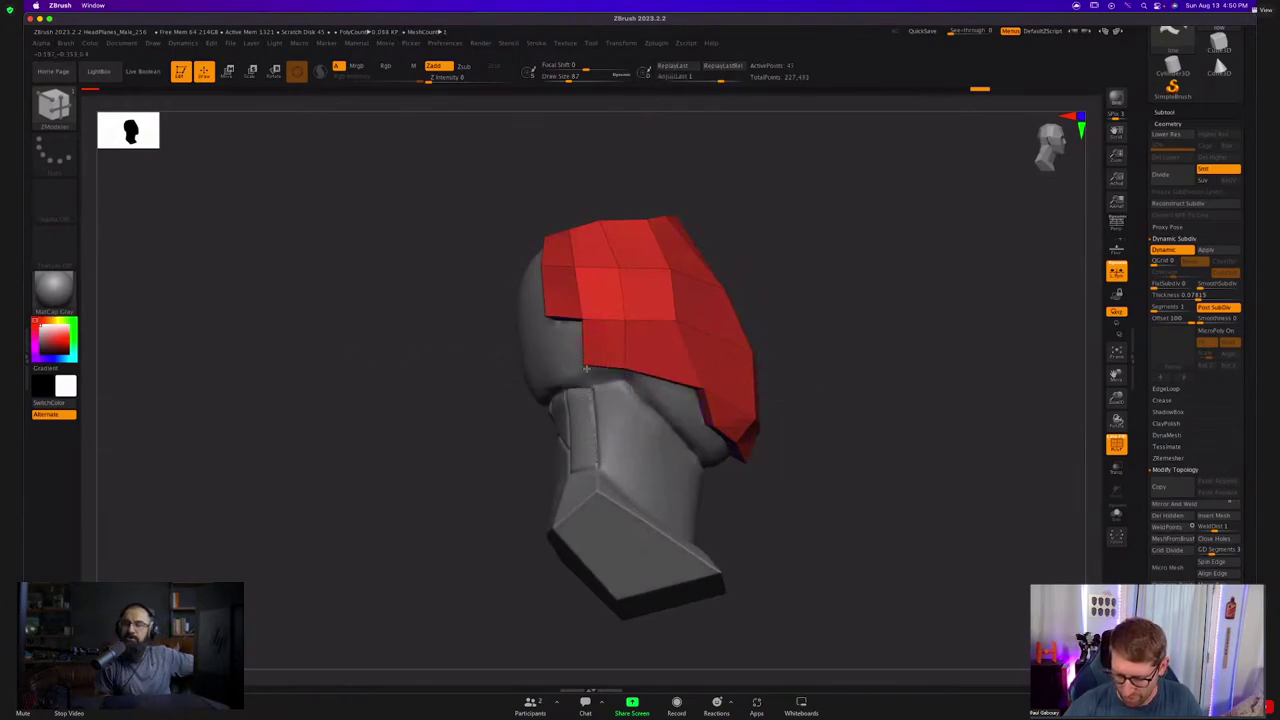
right_drag(588, 369, 618, 366)
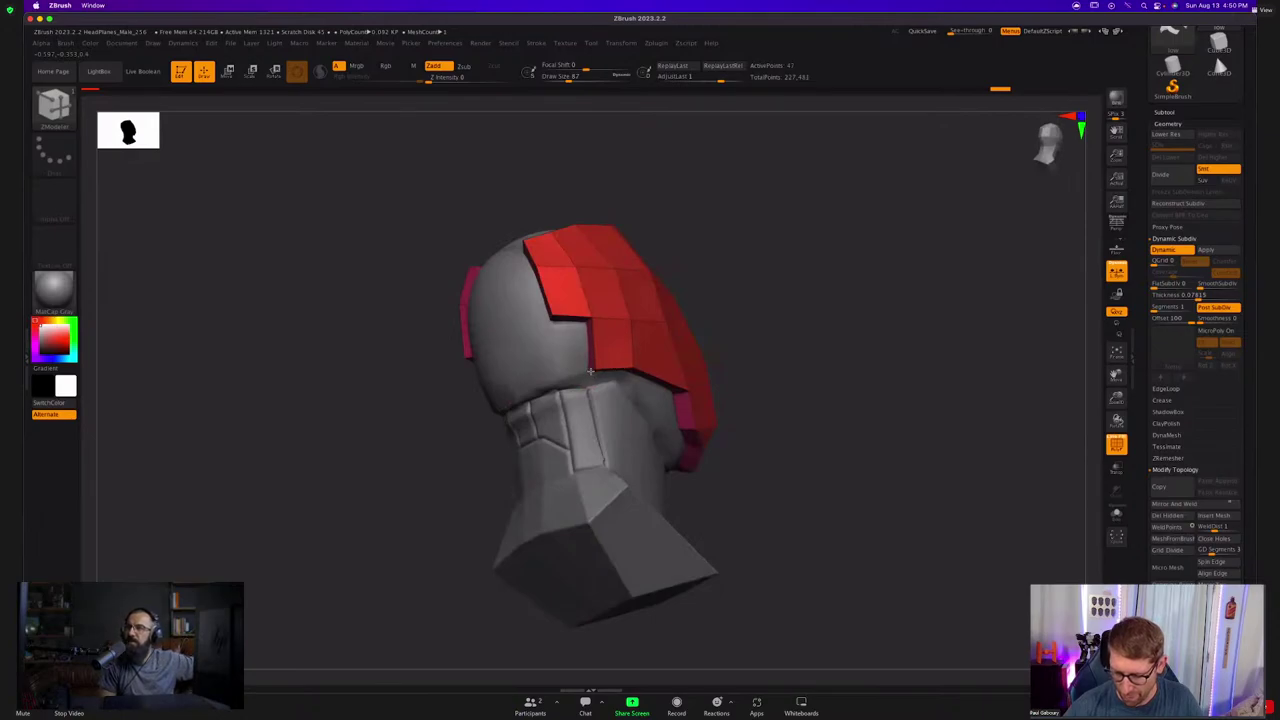
drag(591, 352, 556, 367)
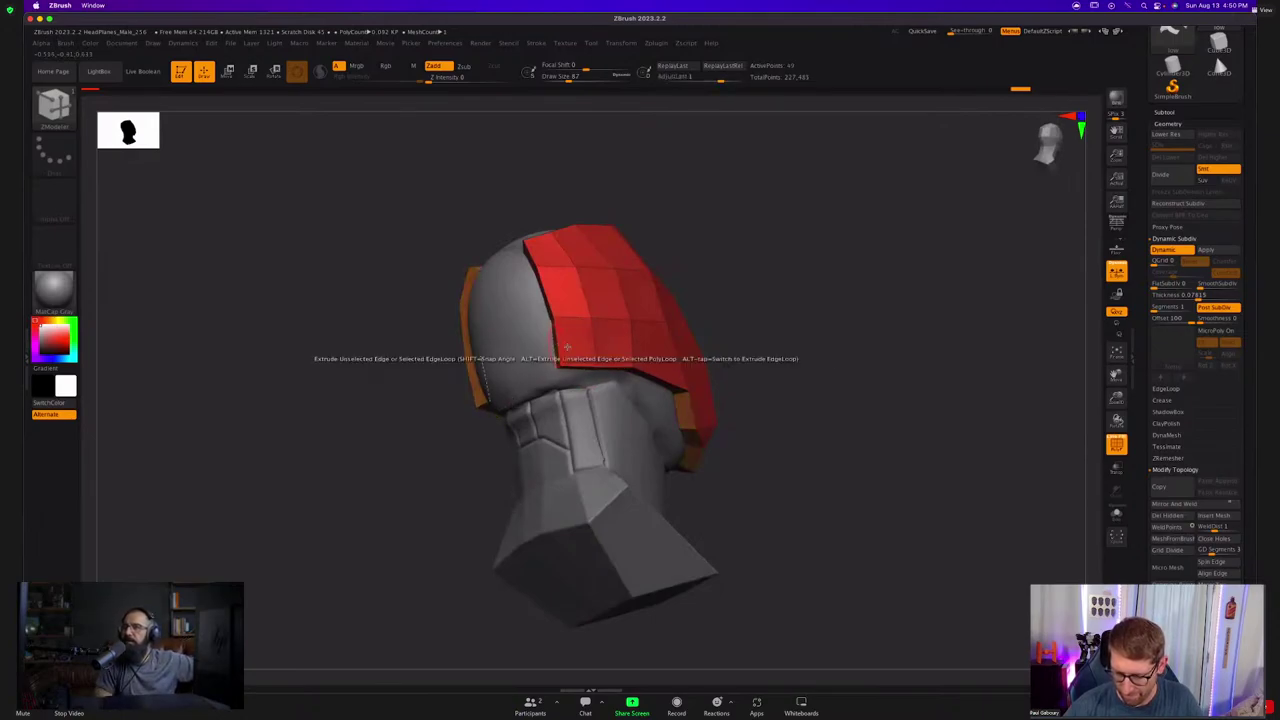
mouse_move(558, 366)
right_down()
mouse_move(635, 398)
mouse_move(625, 352)
right_up()
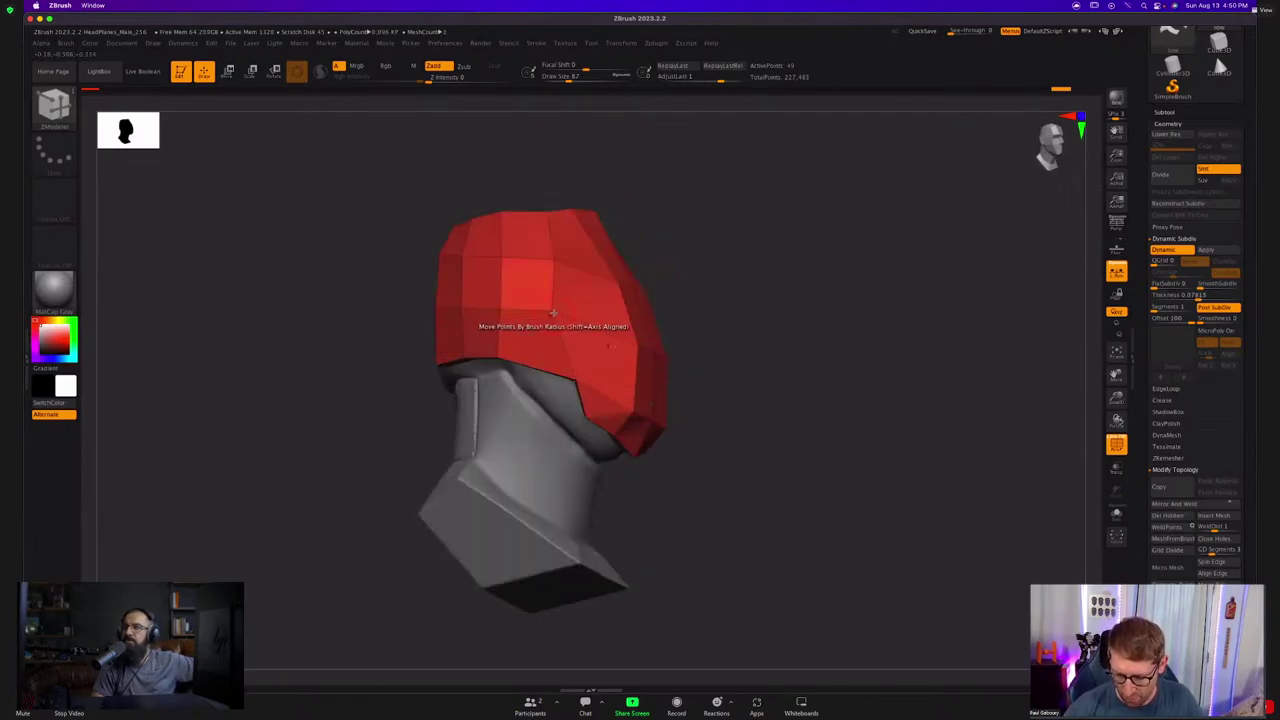
Adjust the mask's side points with a larger brush radius and reduce the dynamic thickness to about 0.04.
right_drag(563, 320, 583, 318)
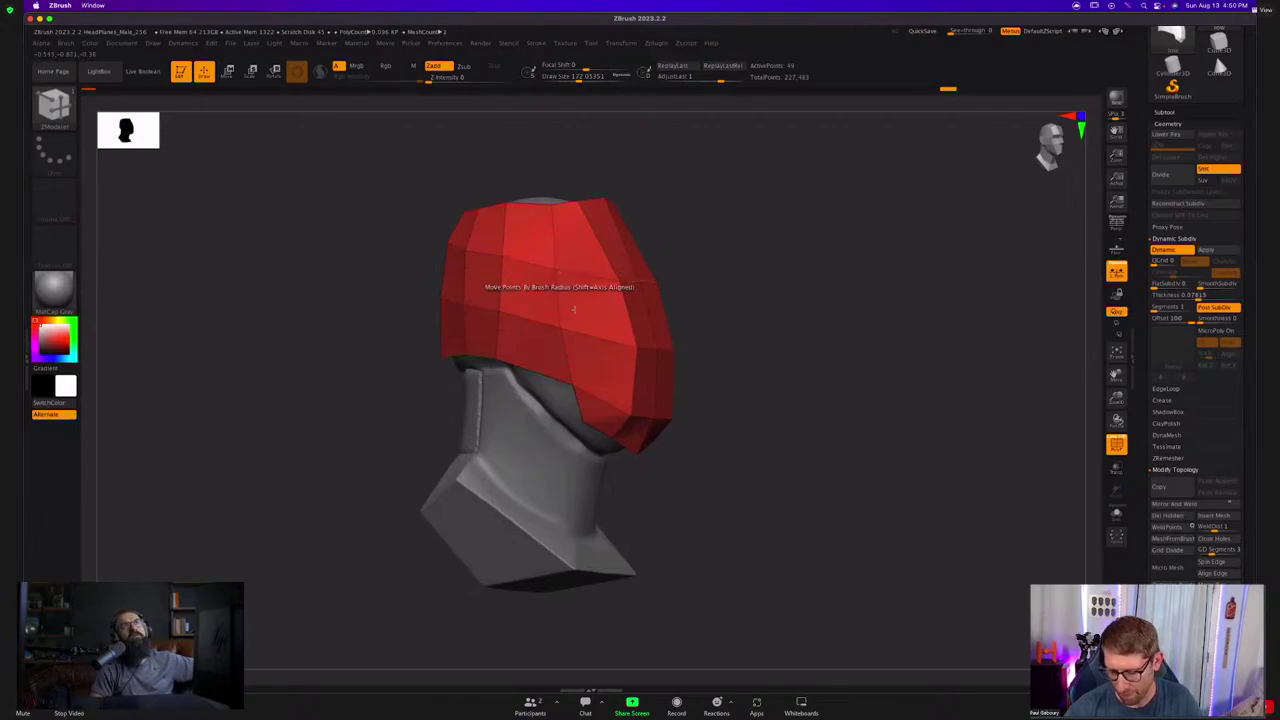
right_drag(560, 395, 700, 345)
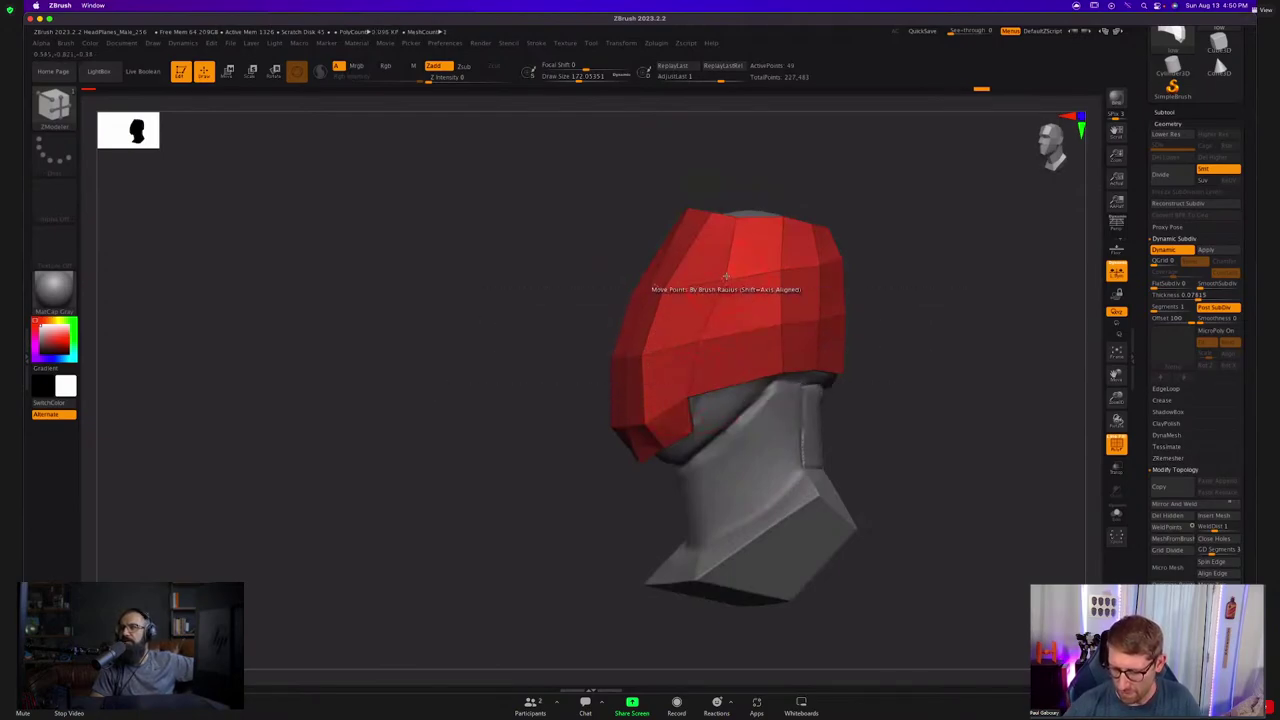
right_drag(698, 279, 684, 302)
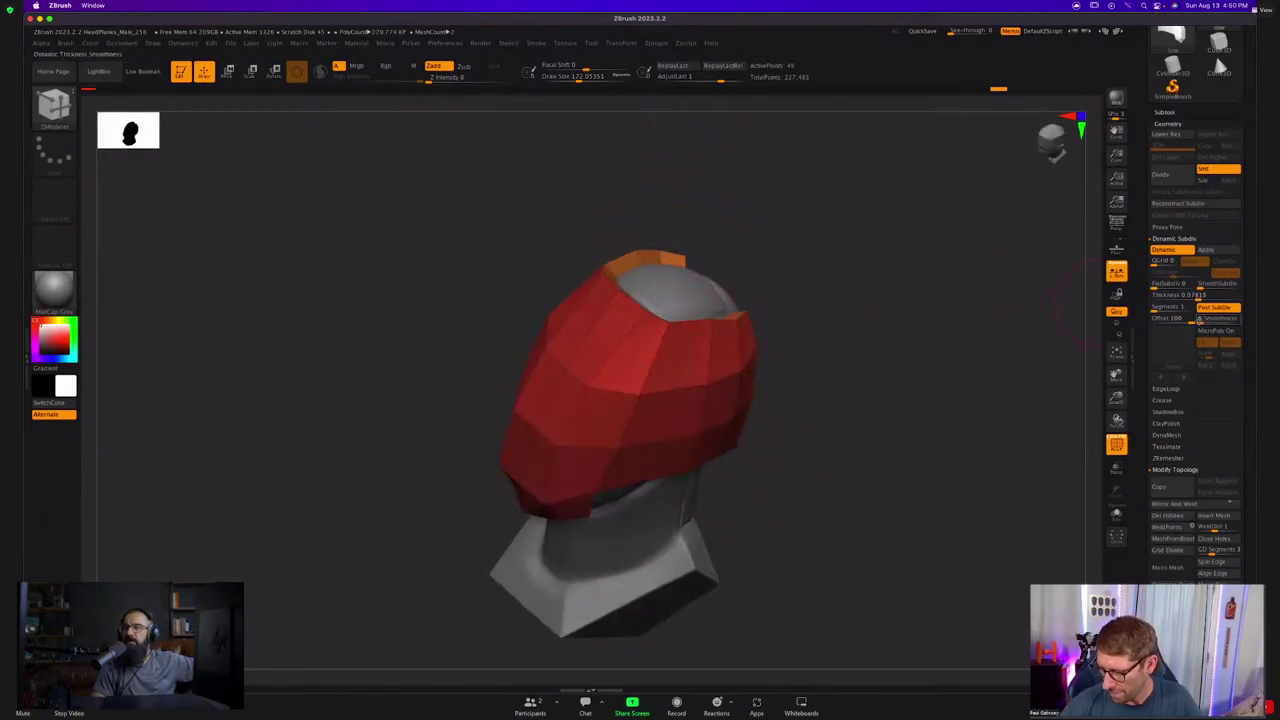
drag(1198, 296, 1196, 296)
mouse_move(786, 343)
right_down()
mouse_move(805, 303)
mouse_move(811, 354)
mouse_move(787, 355)
right_up()
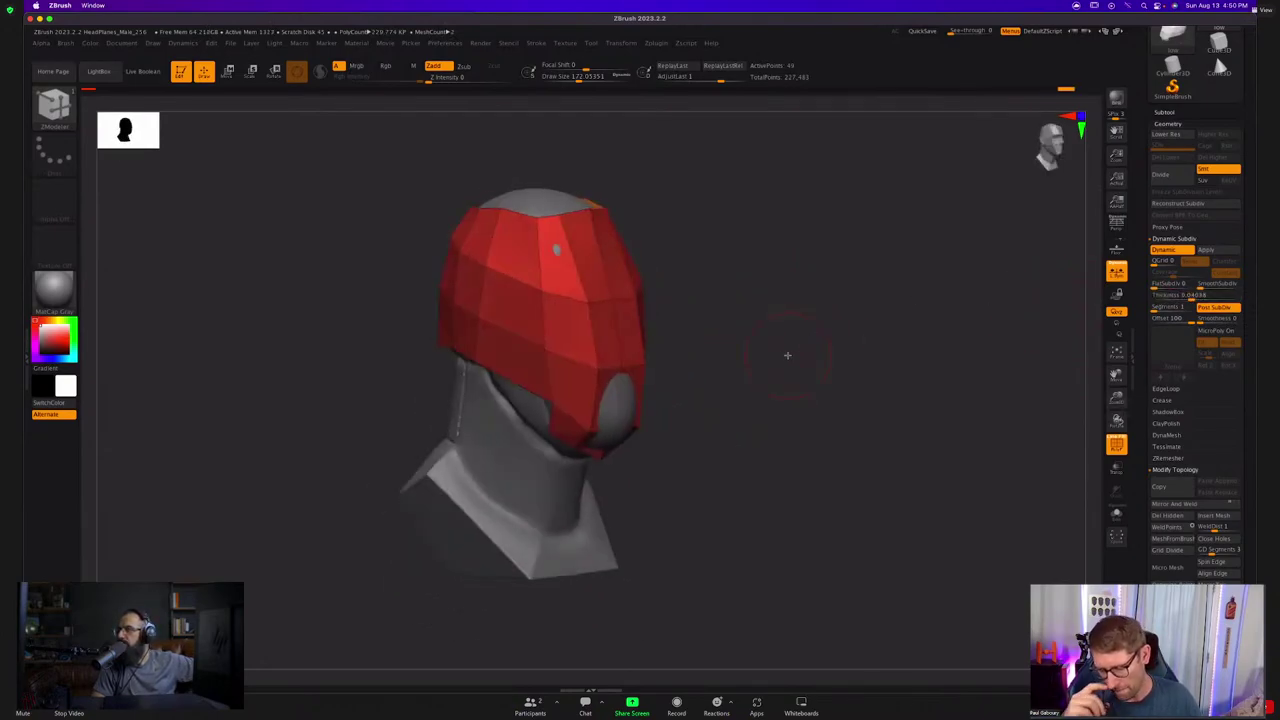
Move the mask's bottom front centre point farther down beneath the chin to cover more of the head.
mouse_move(698, 327)
right_down()
mouse_move(634, 343)
mouse_move(651, 417)
mouse_move(541, 380)
right_up()
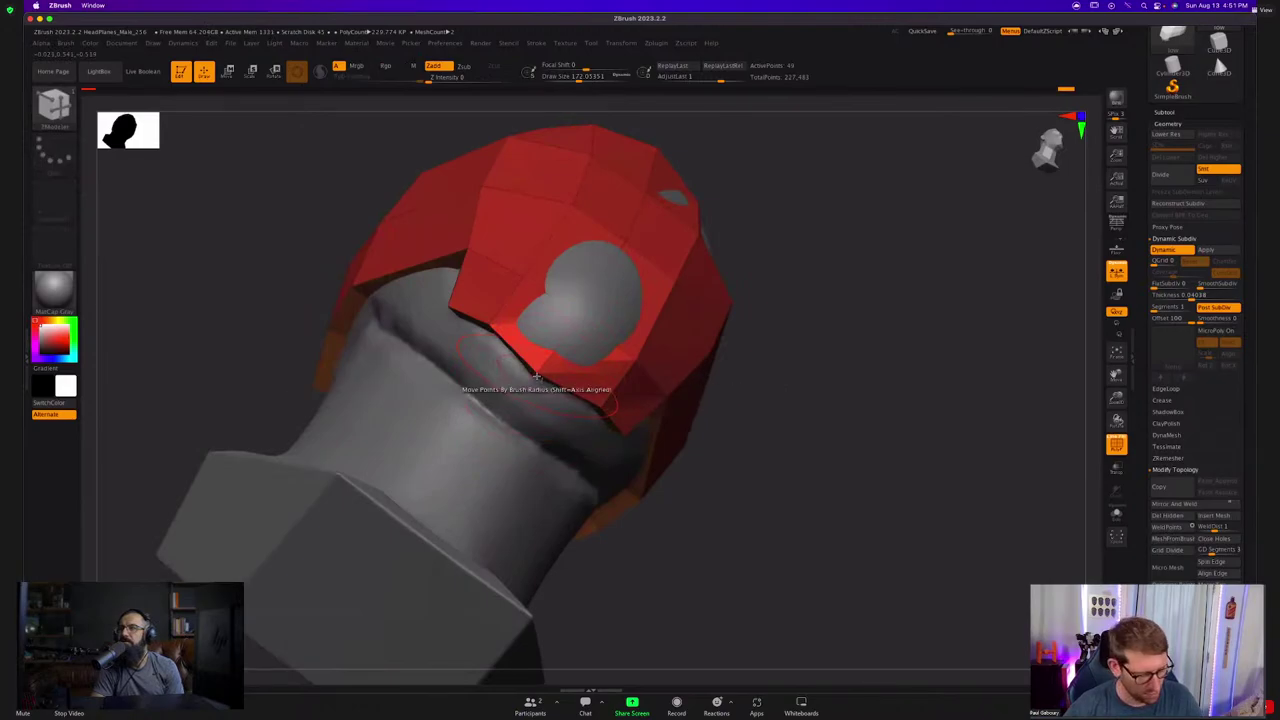
mouse_move(519, 355)
mouse_down()
mouse_move(502, 389)
mouse_move(543, 367)
mouse_up()
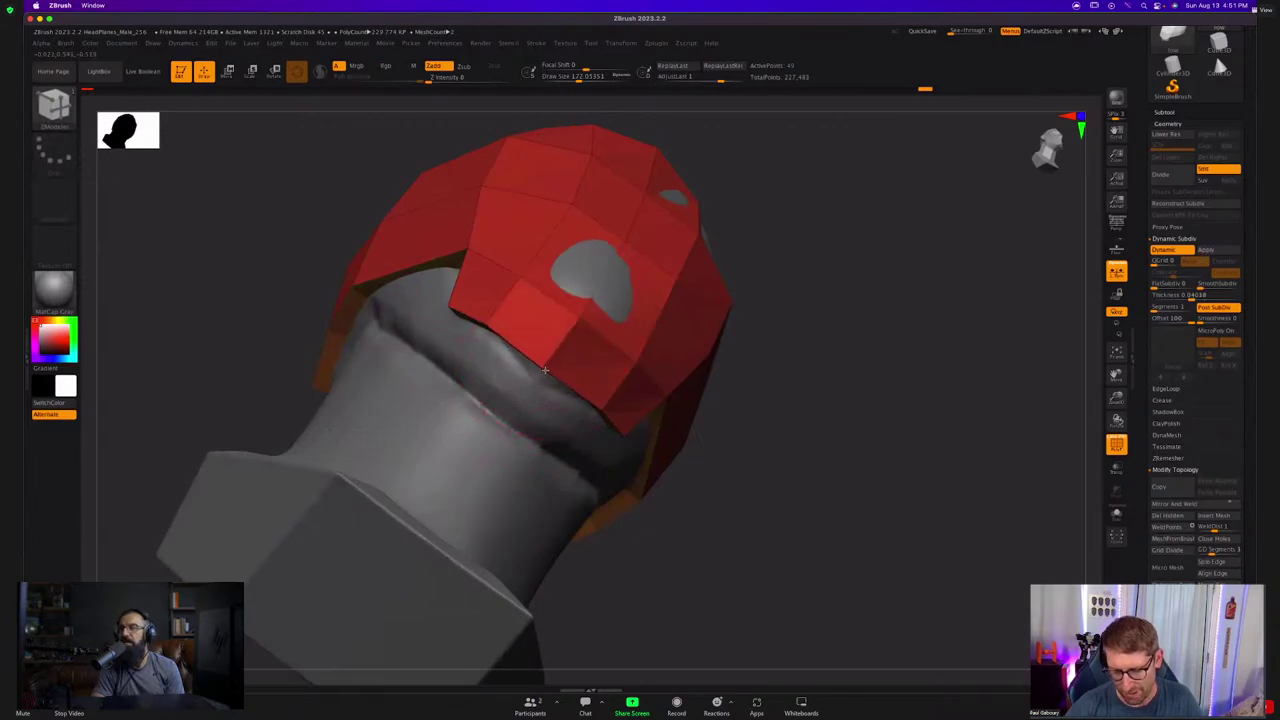
mouse_move(543, 367)
ctrl+right_down()
mouse_move(530, 330)
mouse_move(550, 359)
ctrl+right_up()
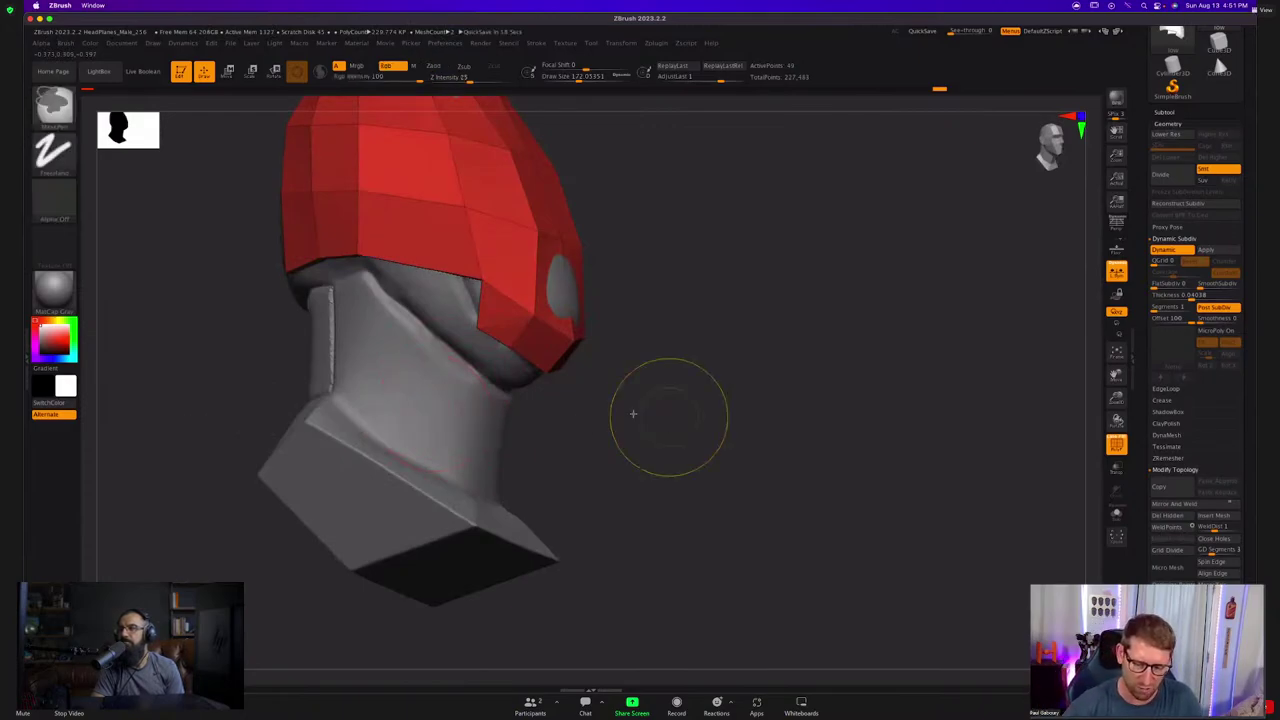
mouse_move(634, 414)
ctrl+right_down()
mouse_move(626, 434)
mouse_move(599, 442)
ctrl+right_up()
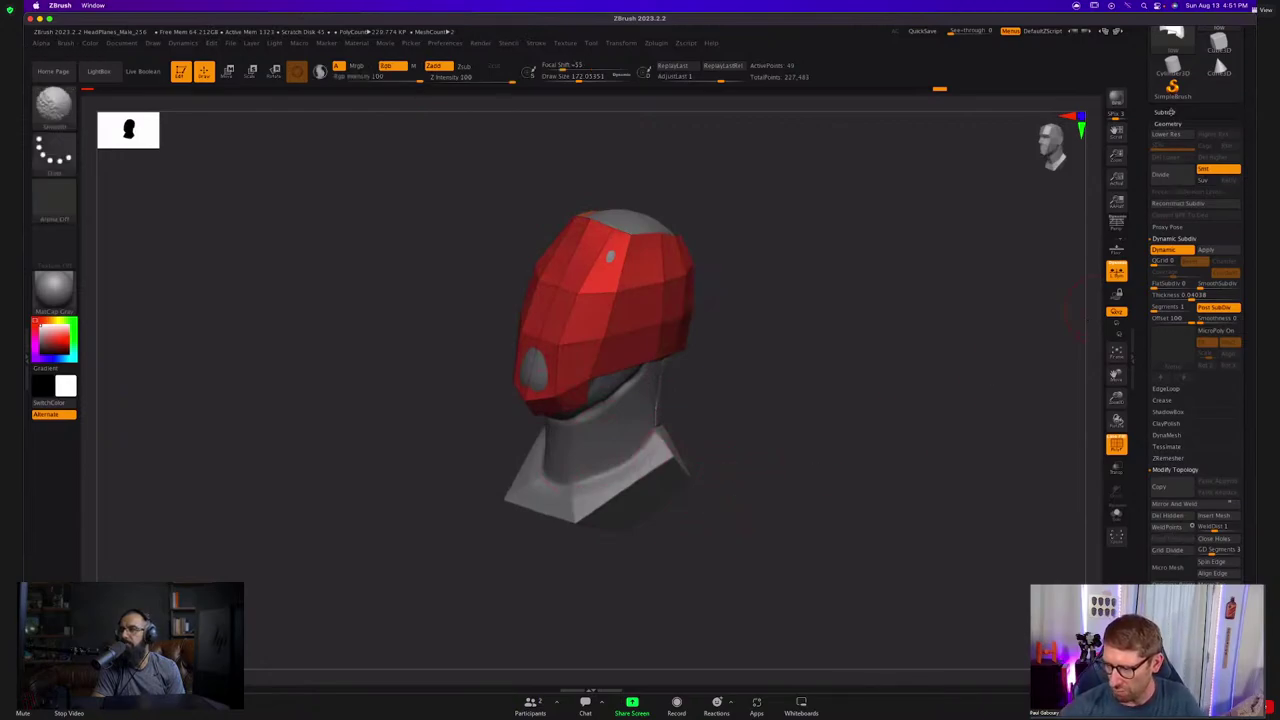
Make the Male_PlanesofHead_256 subtool active, hide the mask subtool and turn off the PolyFrame display in front view.
click(1170, 113)
click(1173, 146)
click(1236, 162)
mouse_move(785, 404)
alt+right_down()
mouse_move(786, 367)
mouse_move(792, 406)
alt+right_up()
key(shift+f)
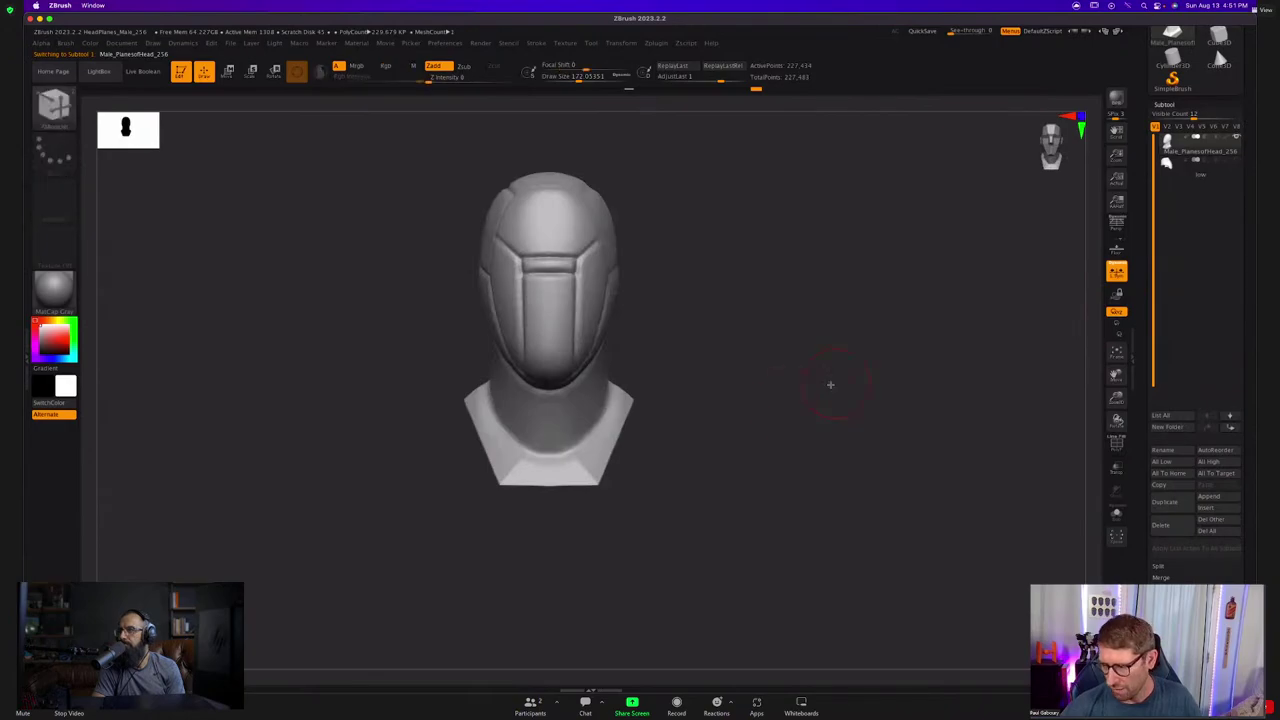
Load the finished robot bust with the fur-collared jacket as a tool from the Extreme SSD drive.
drag(1144, 220, 1147, 370)
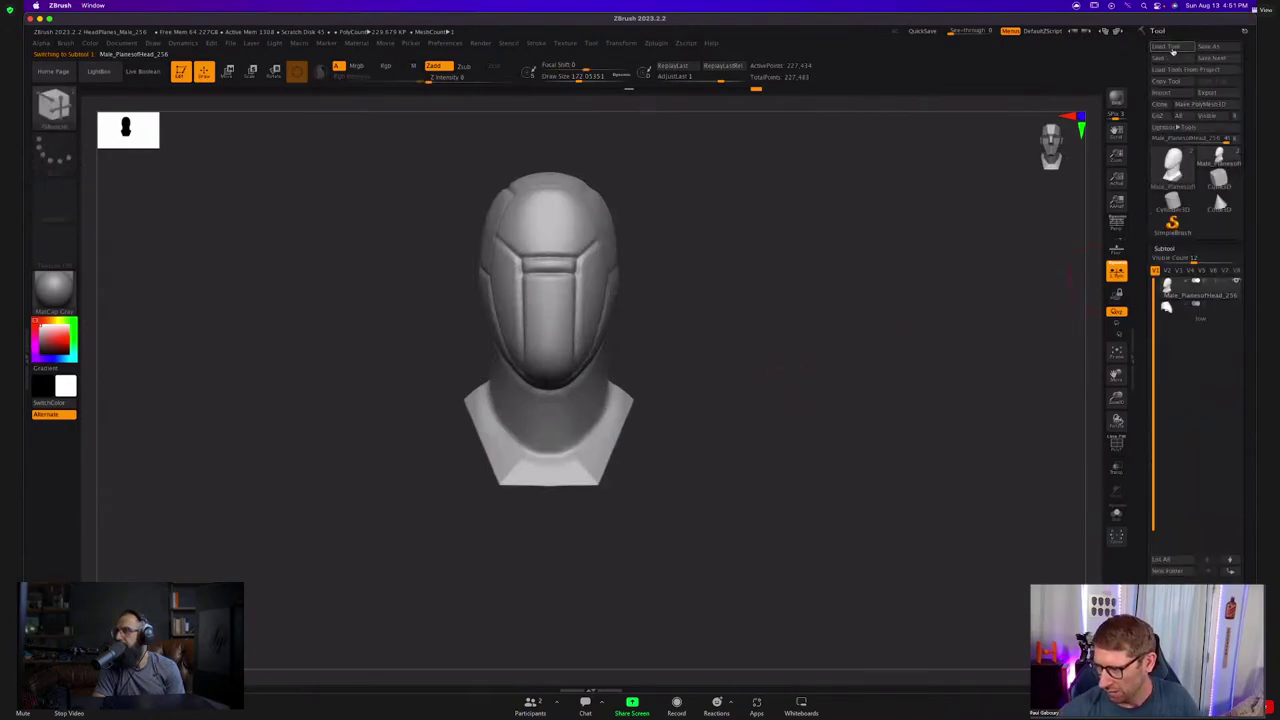
click(1172, 50)
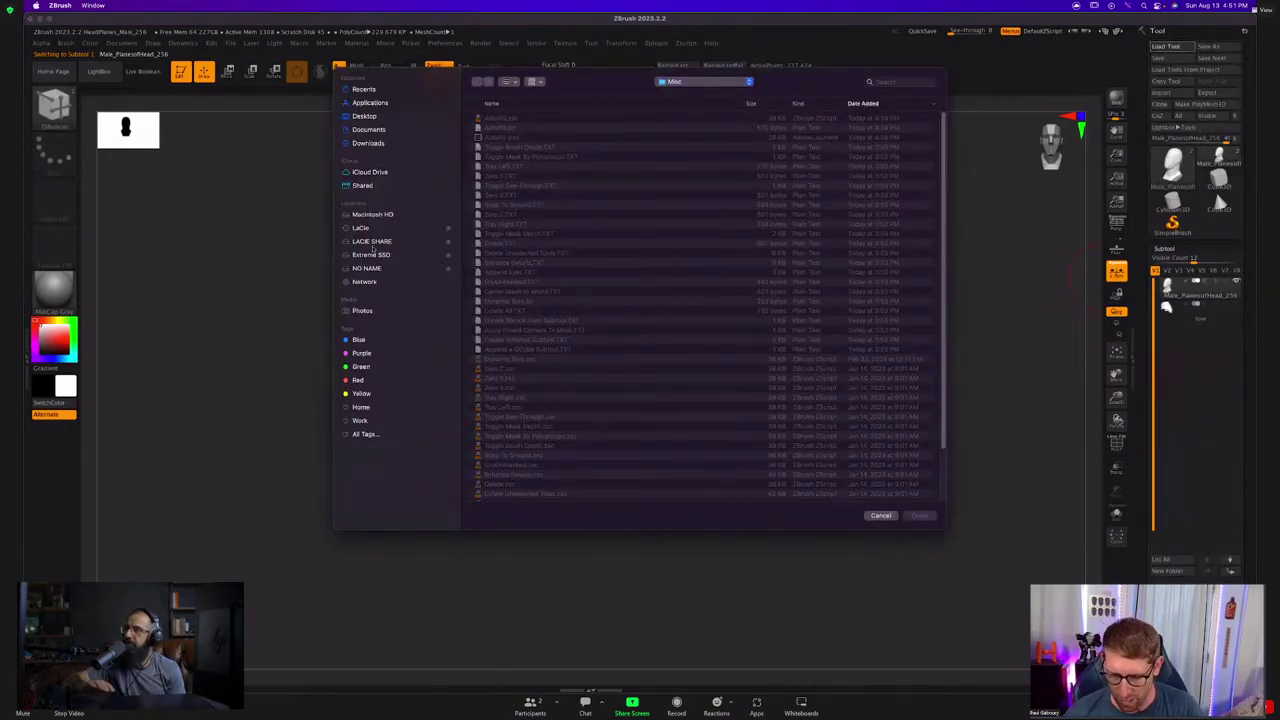
click(372, 255)
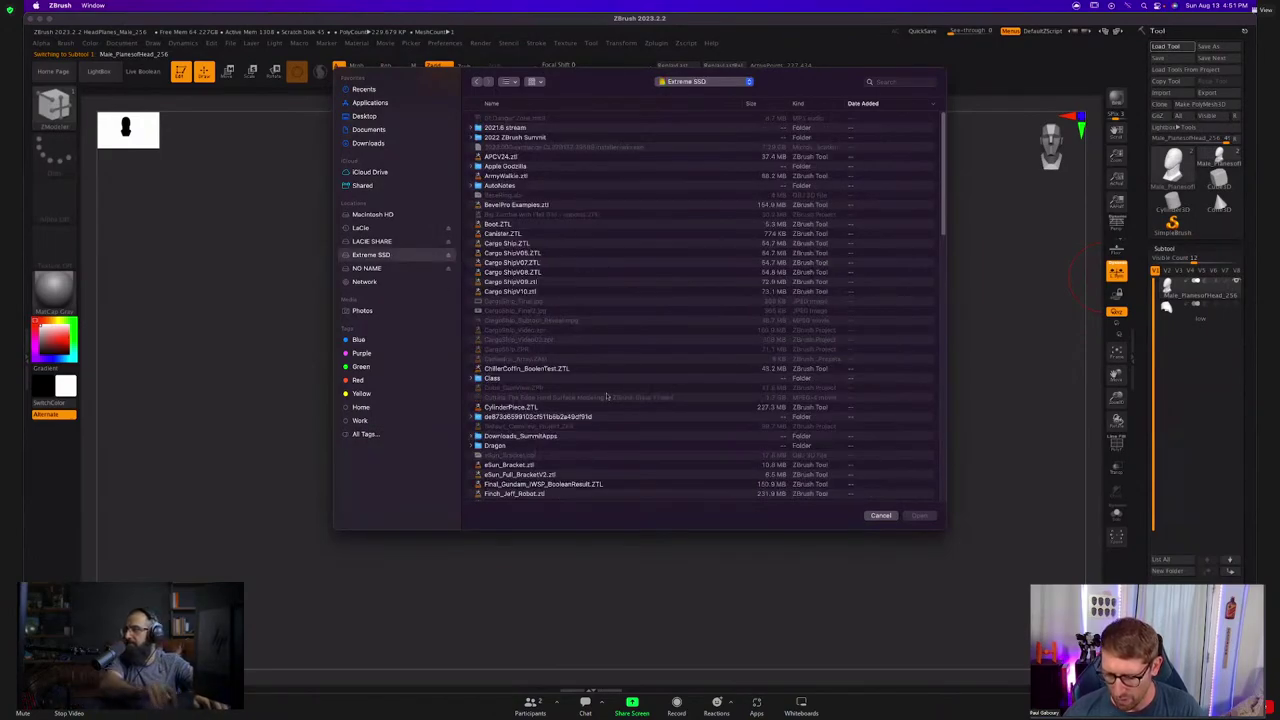
scroll(576, 253, down, 5)
scroll(615, 380, down, 2)
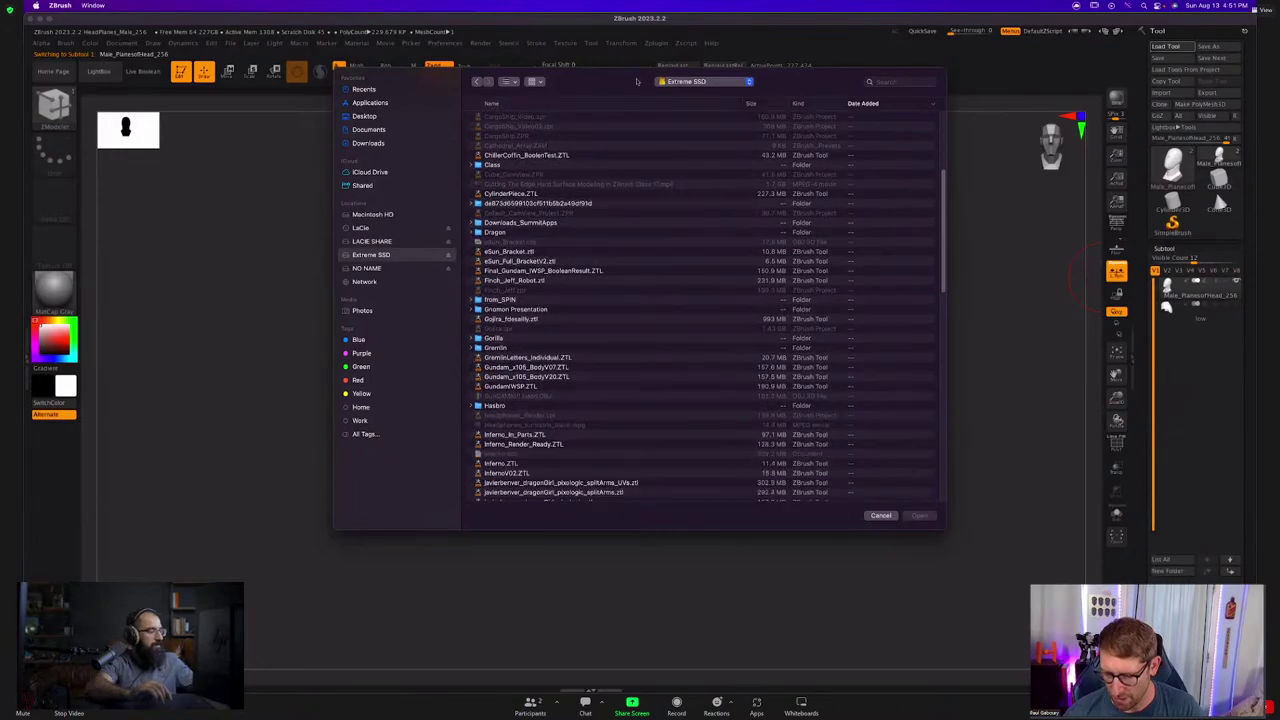
drag(635, 80, 25, 84)
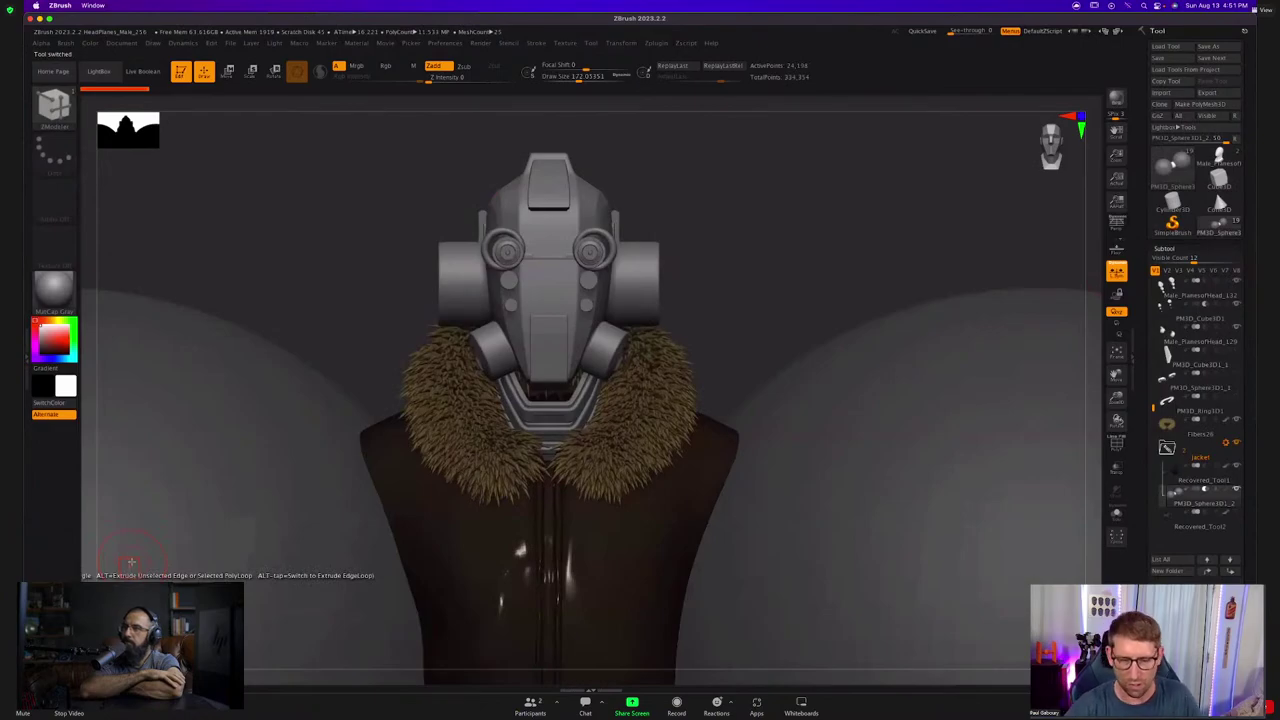
Turn on Live Boolean for the robot bust and view its helmet at a three-quarter angle.
click(144, 73)
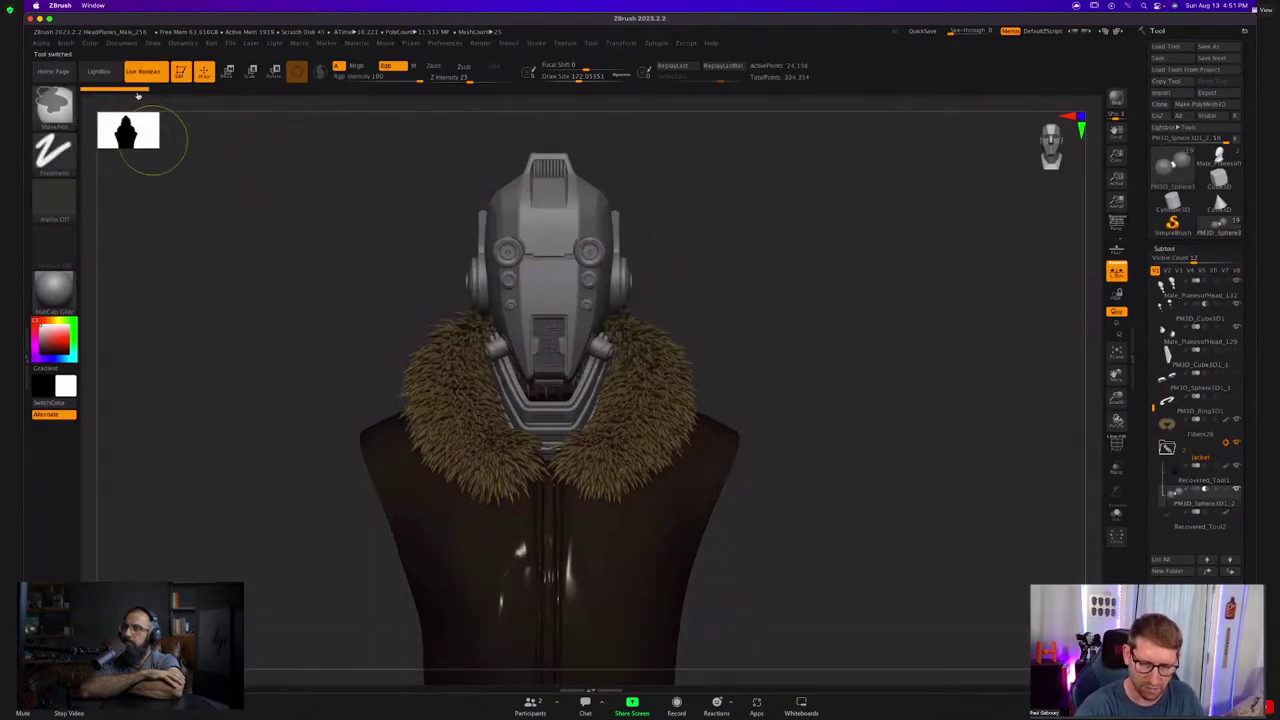
mouse_move(749, 366)
mouse_down()
mouse_move(777, 394)
mouse_move(780, 380)
mouse_move(795, 384)
mouse_move(789, 370)
mouse_move(772, 374)
mouse_up()
key(s)
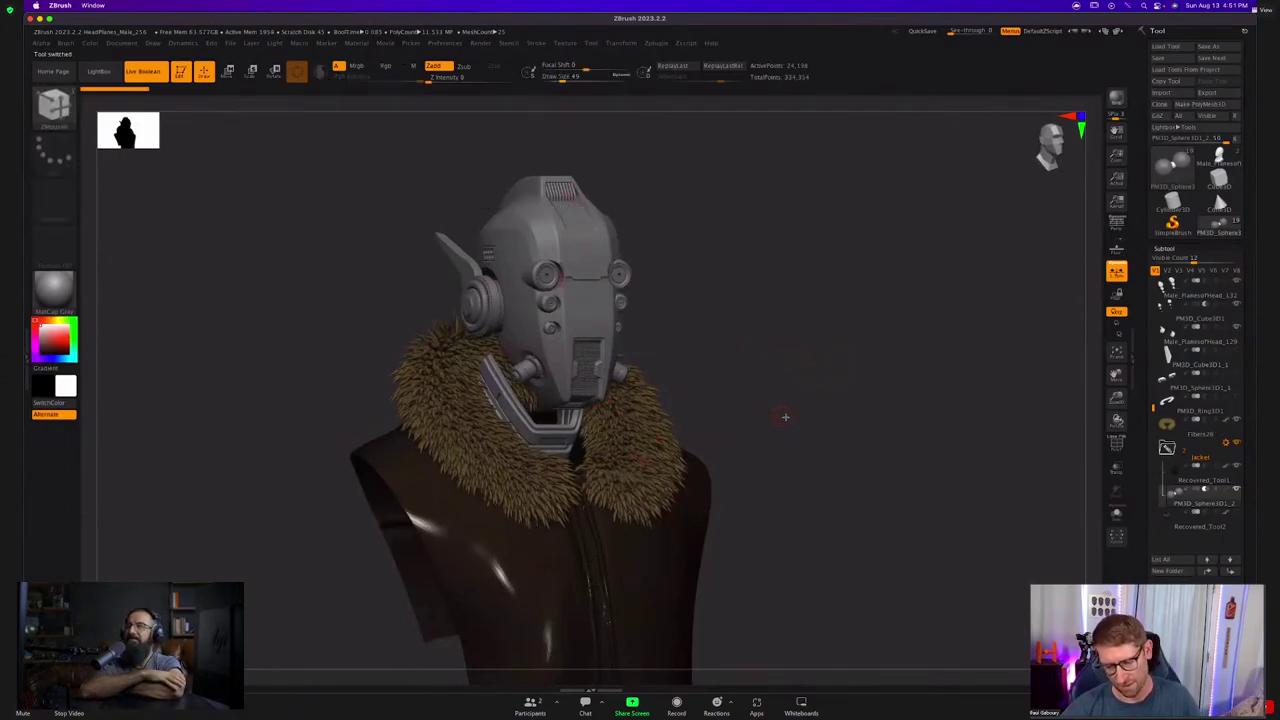
Isolate the main helmet shell subtool with its PolyFrame shown and examine the low-poly form from the front.
mouse_move(785, 417)
mouse_down()
mouse_move(797, 423)
mouse_move(749, 417)
mouse_move(743, 436)
mouse_up()
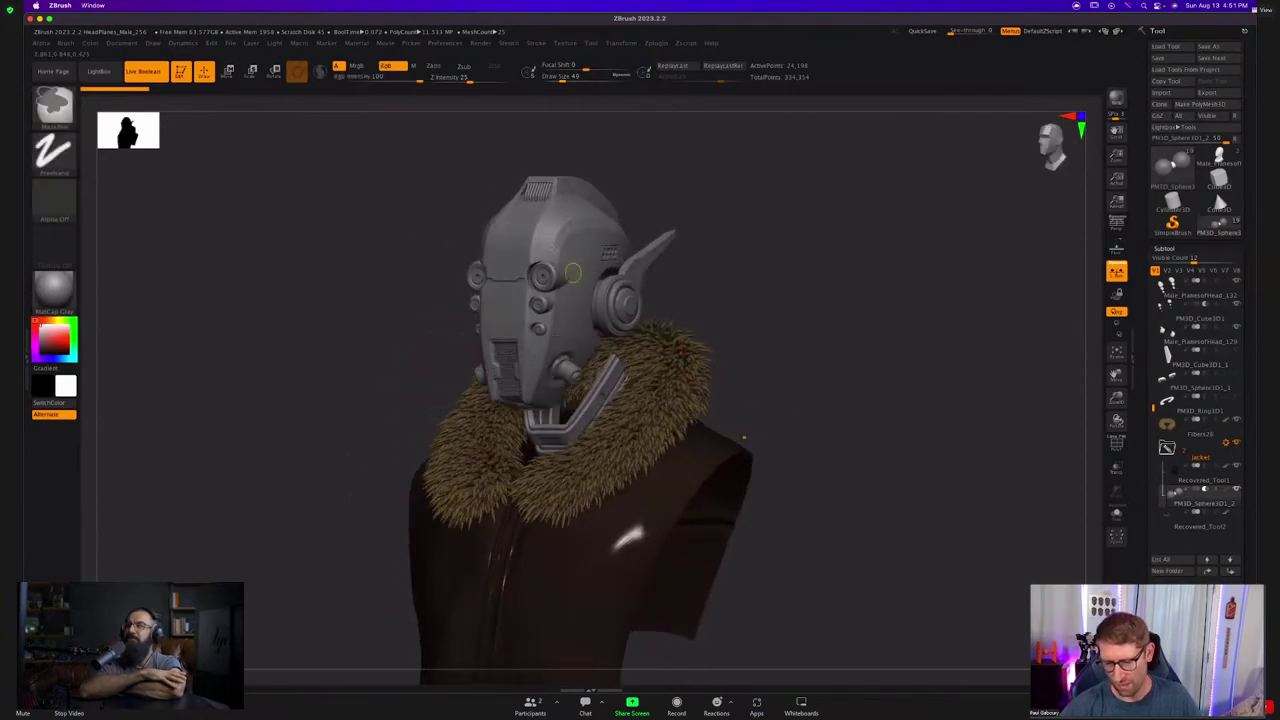
ctrl+right_drag(744, 437, 864, 541)
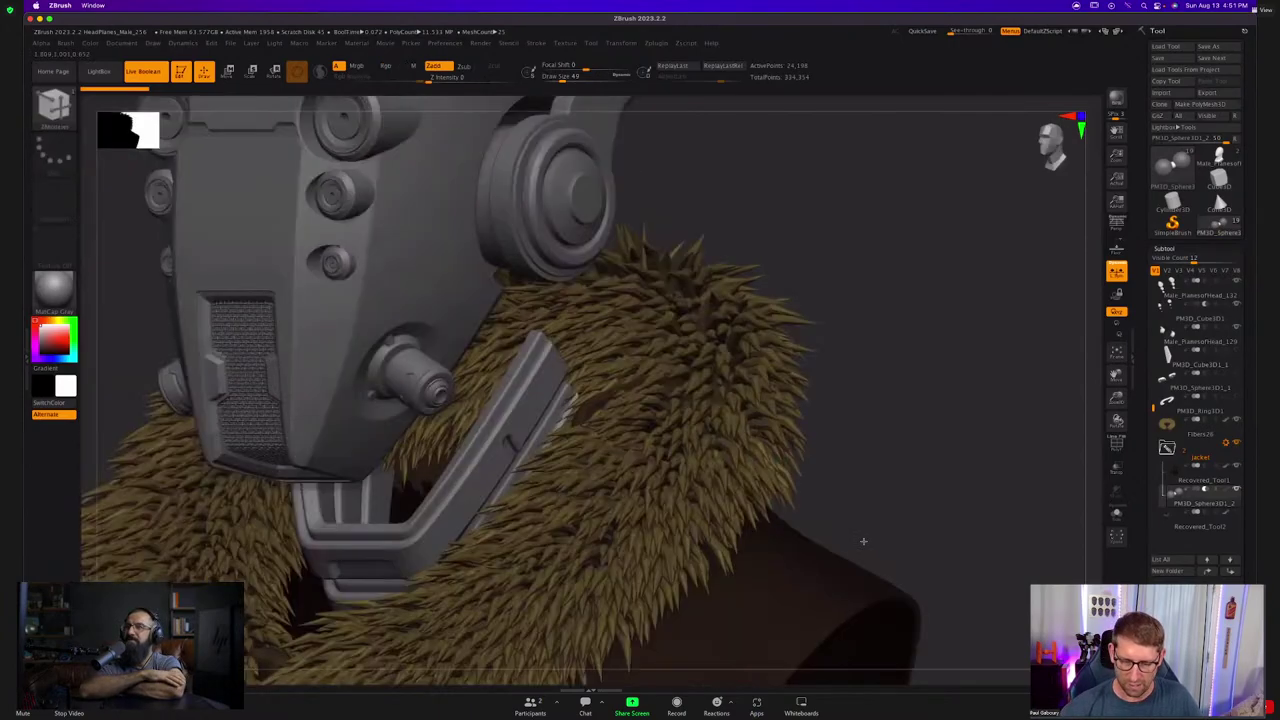
drag(863, 541, 535, 356)
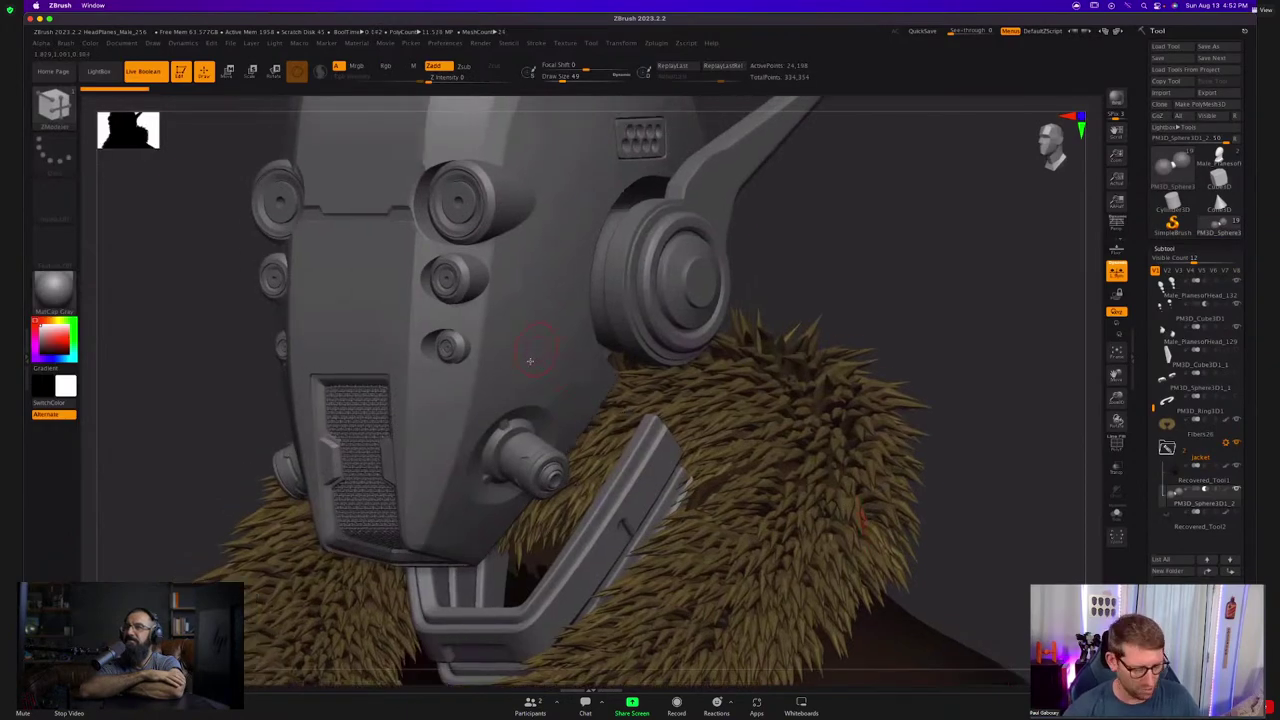
alt+click(530, 360)
key(ctrl+shift)
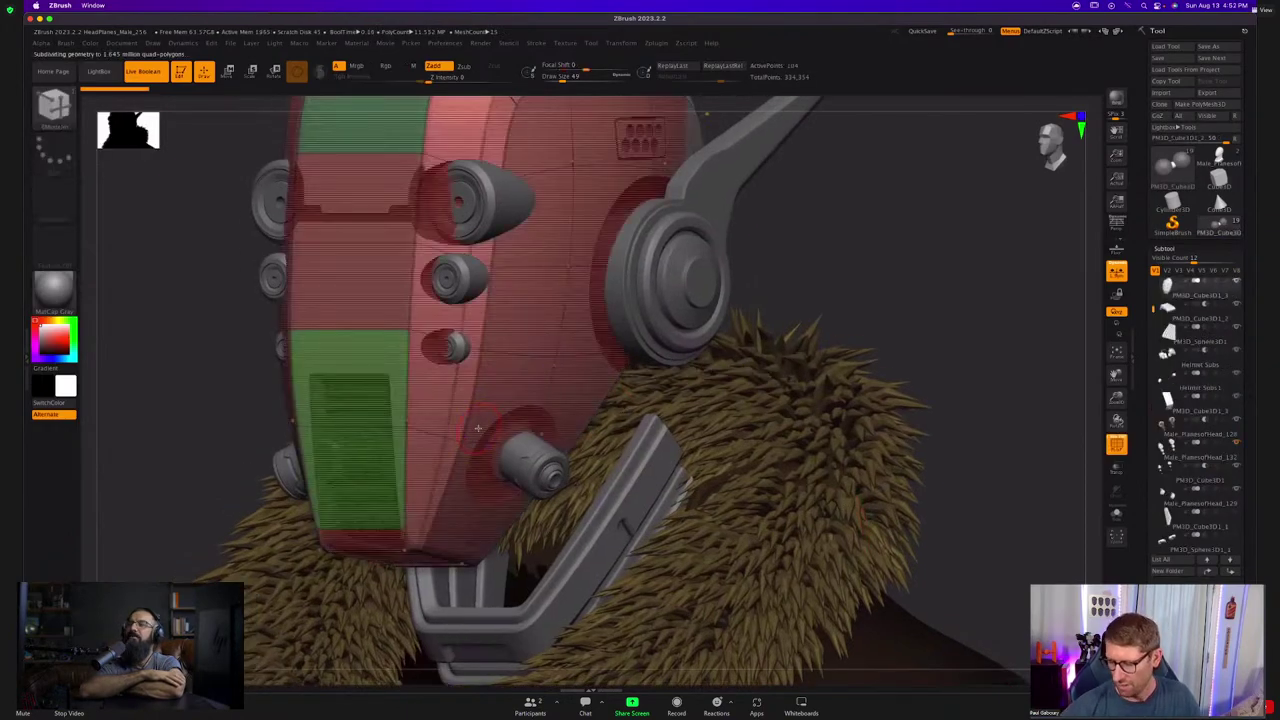
click(1117, 515)
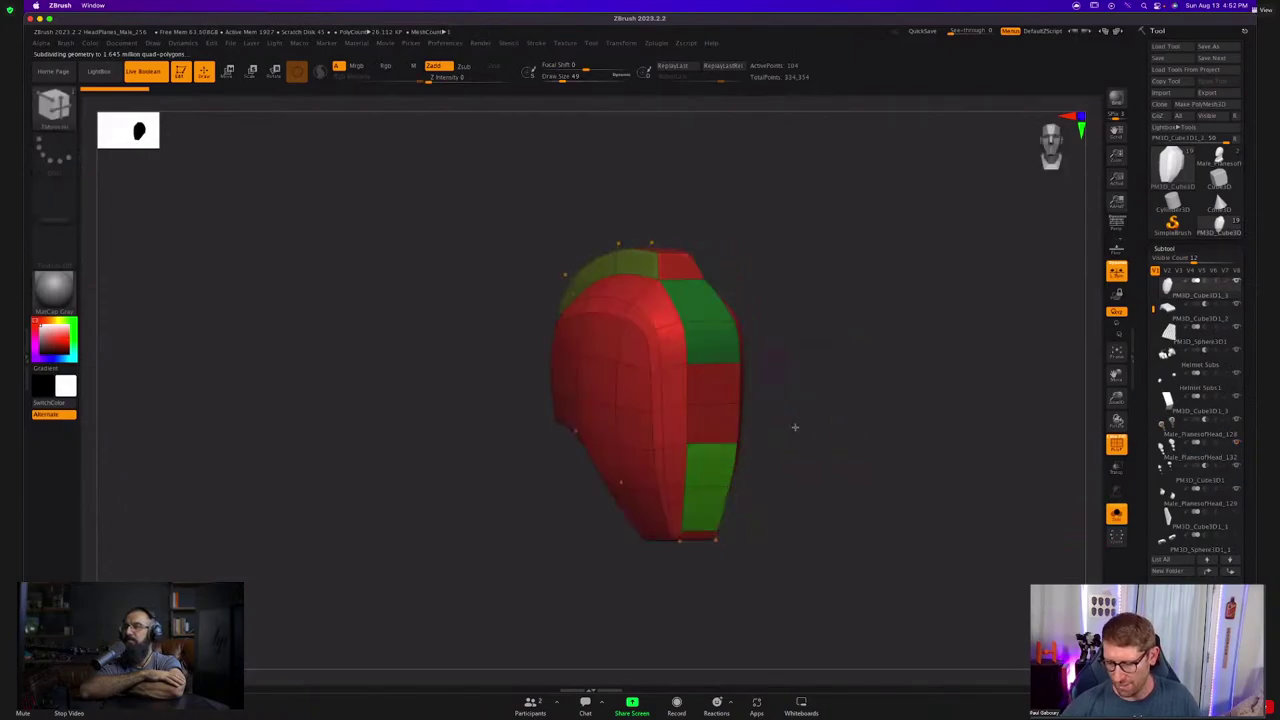
drag(825, 431, 703, 509)
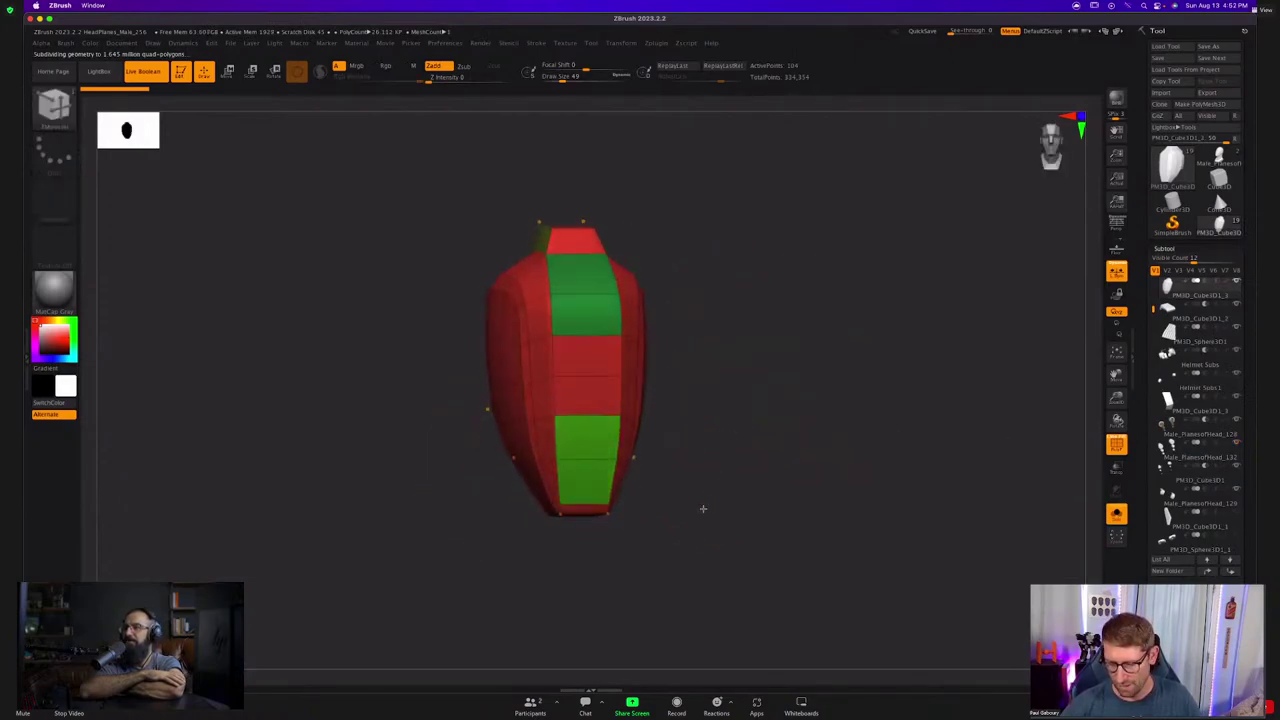
Make the Mech PilotV02 base head active, examine it in isolation and show the full bust again.
drag(1153, 309, 1163, 260)
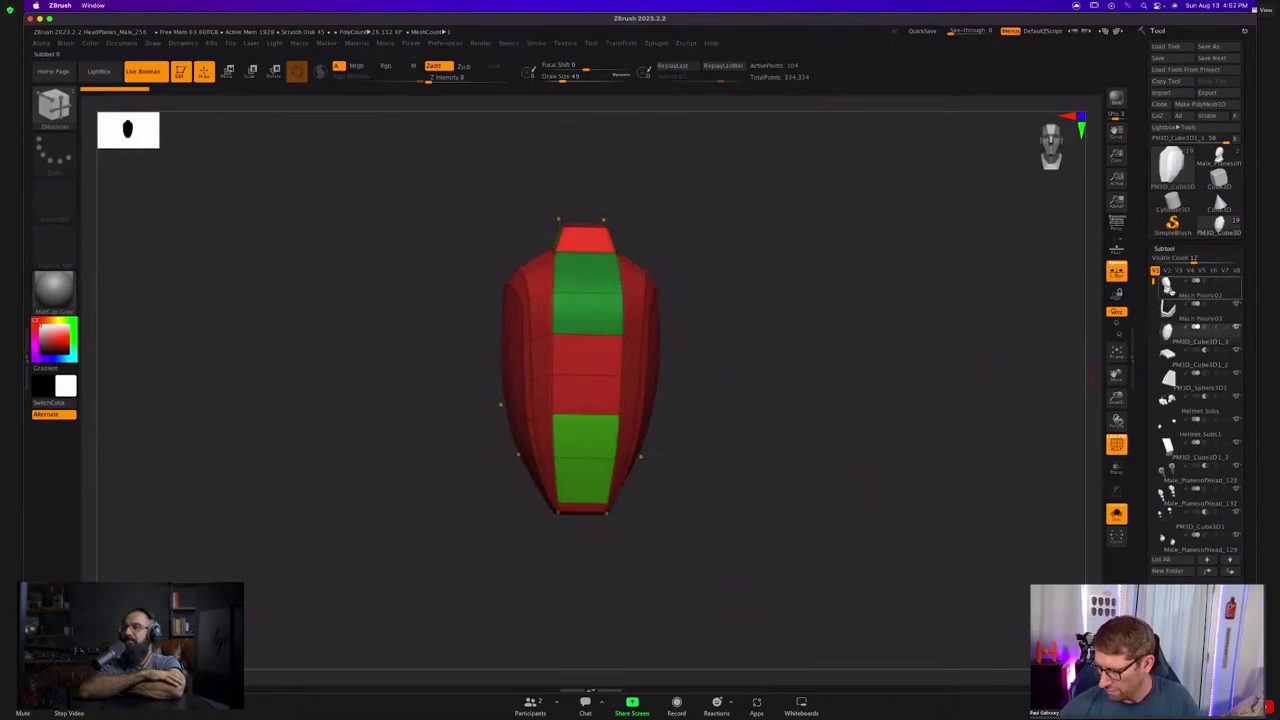
click(1182, 288)
drag(763, 463, 781, 420)
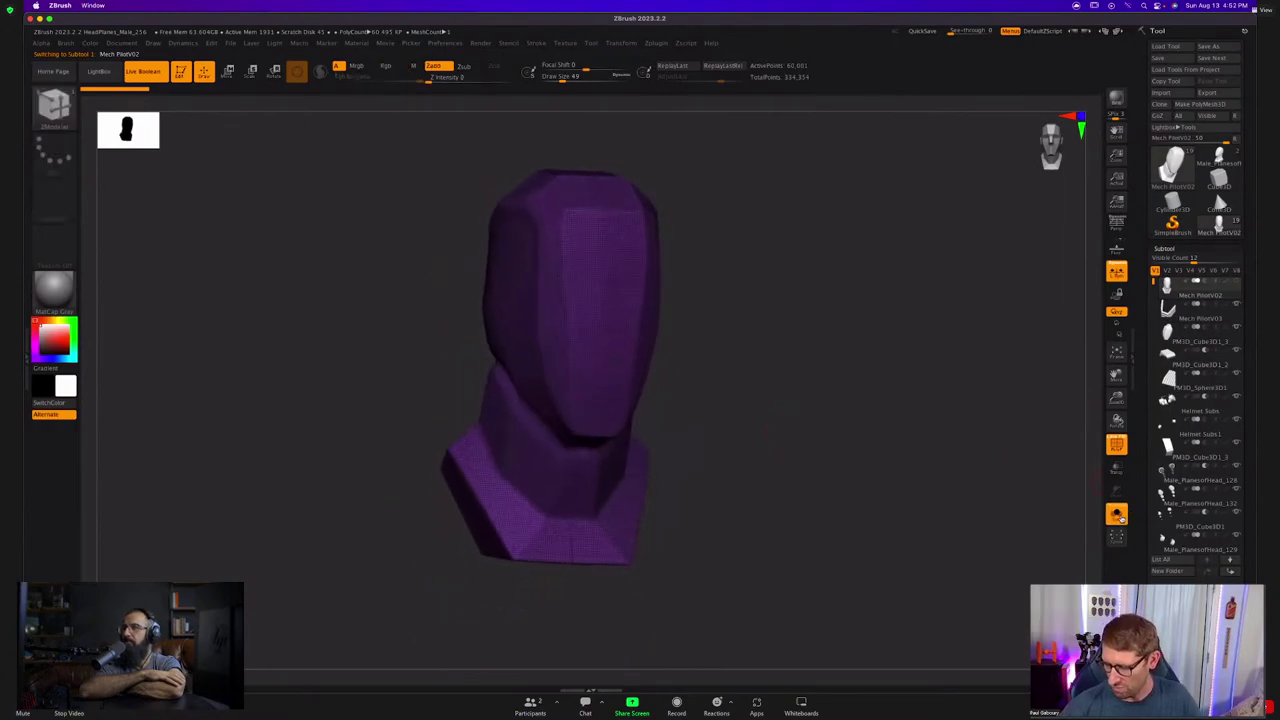
click(1119, 516)
Turn off PolyFrame and make the helmet's eye cylinder subtool Male_PlanesofHead_132 active.
click(1188, 311)
drag(783, 442, 790, 442)
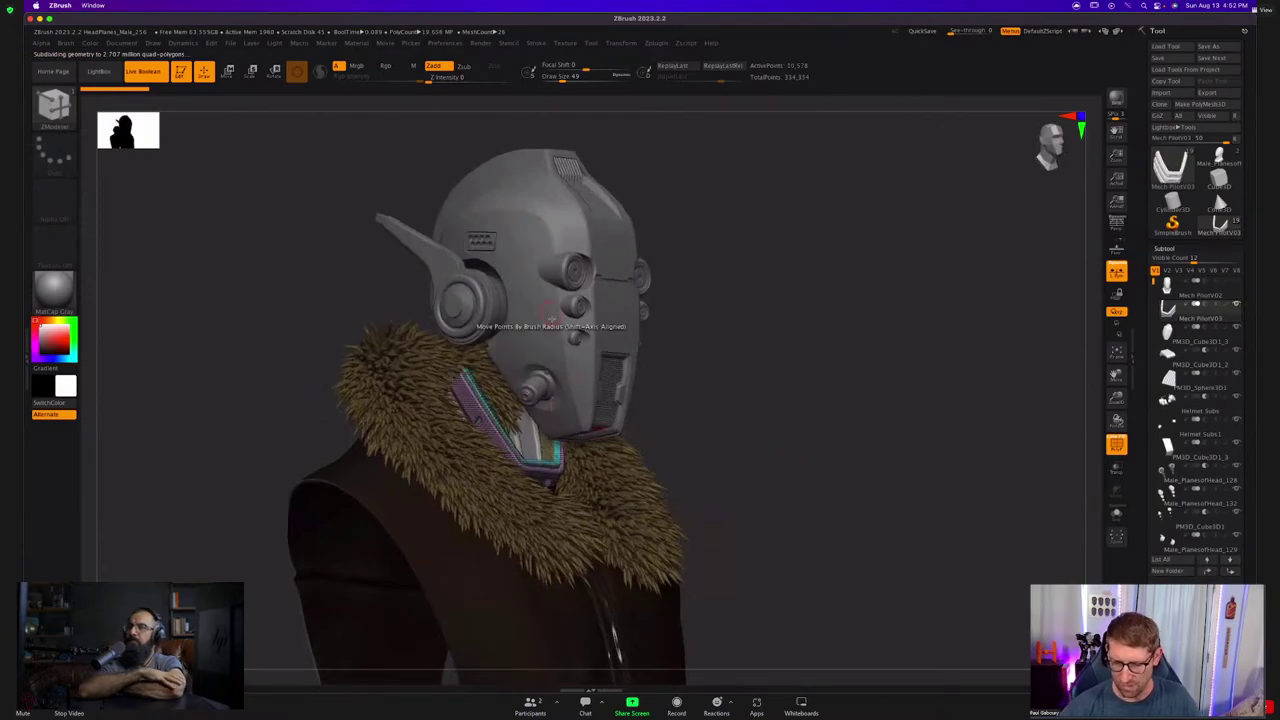
mouse_move(588, 278)
ctrl+right_down()
mouse_move(616, 329)
mouse_move(578, 406)
mouse_move(540, 430)
ctrl+right_up()
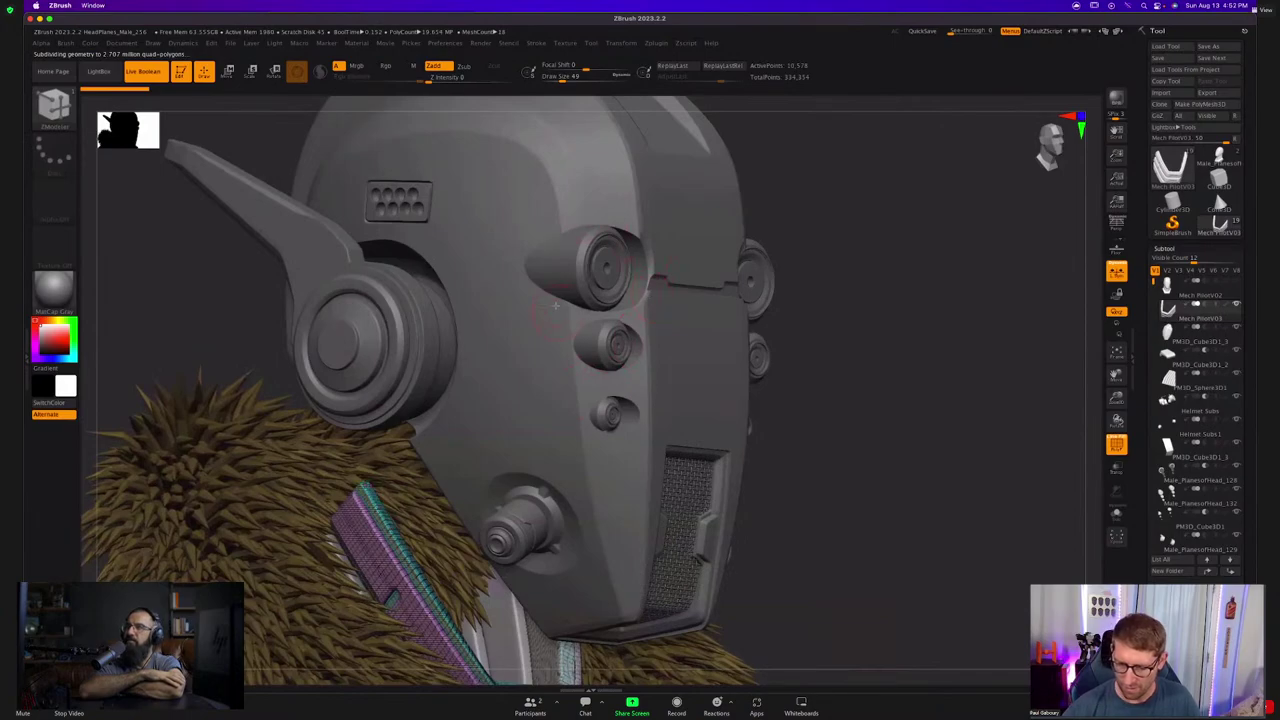
alt+click(606, 266)
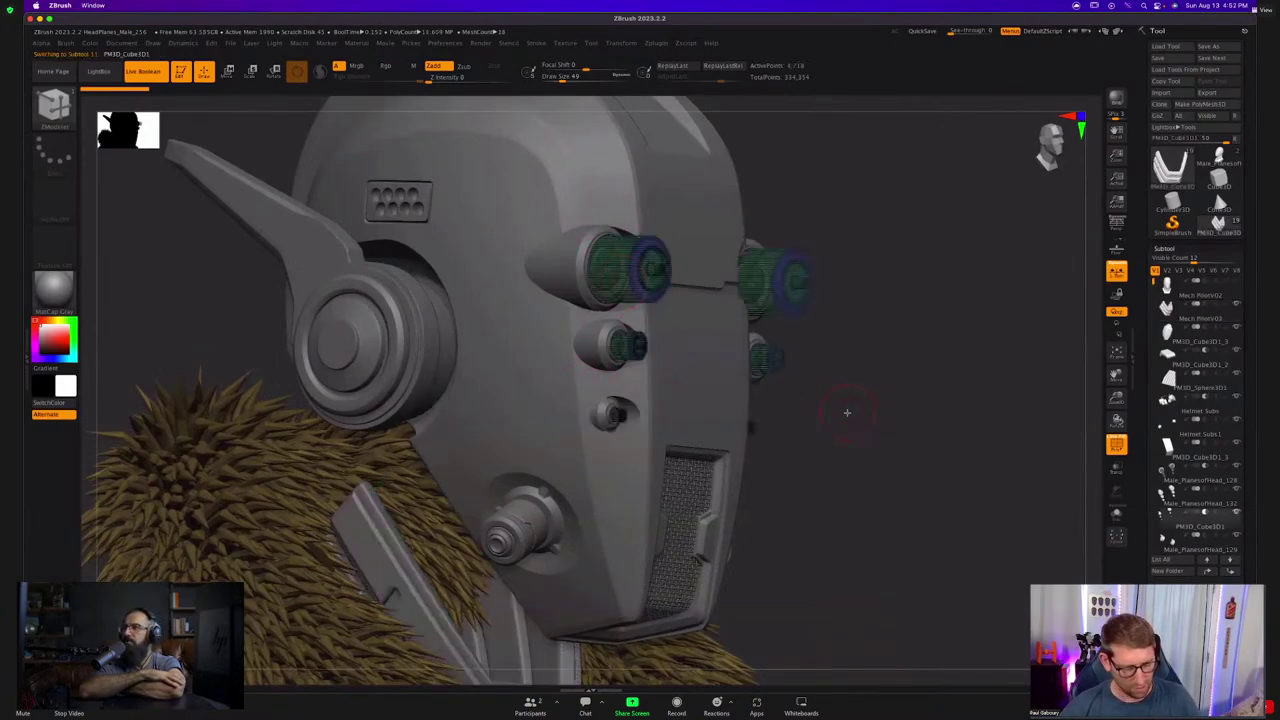
key(shift)
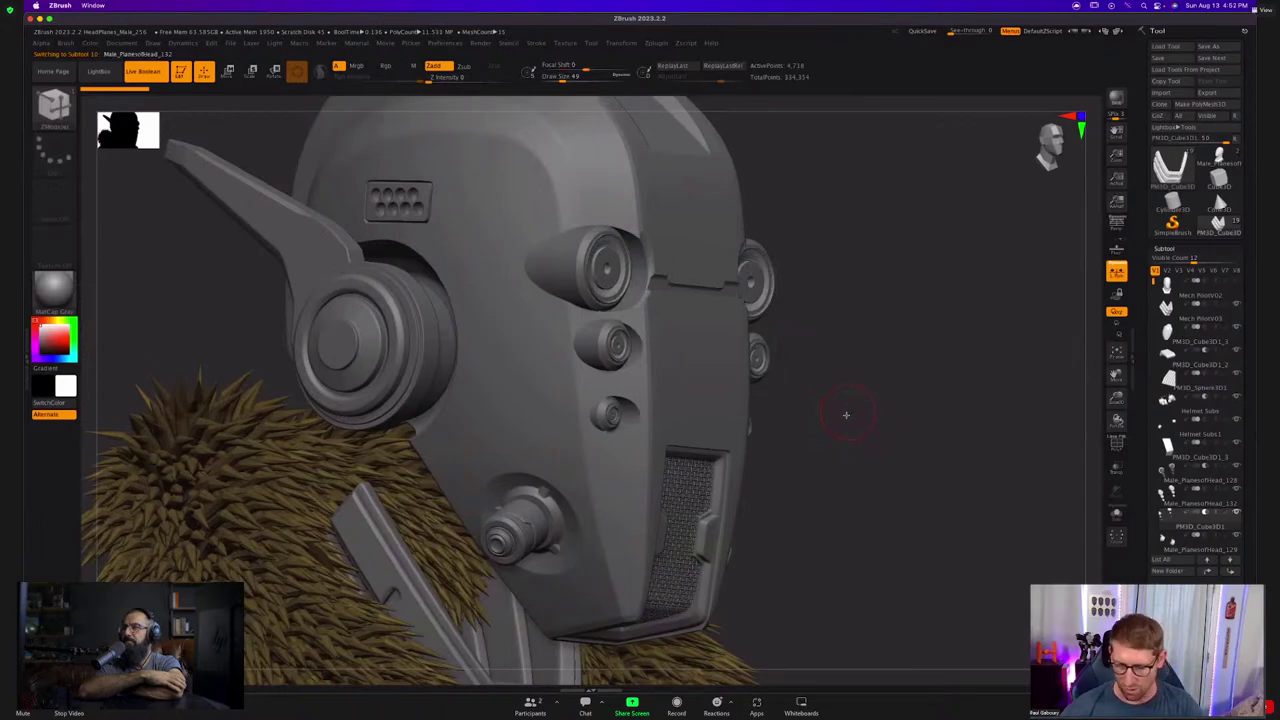
key(Up)
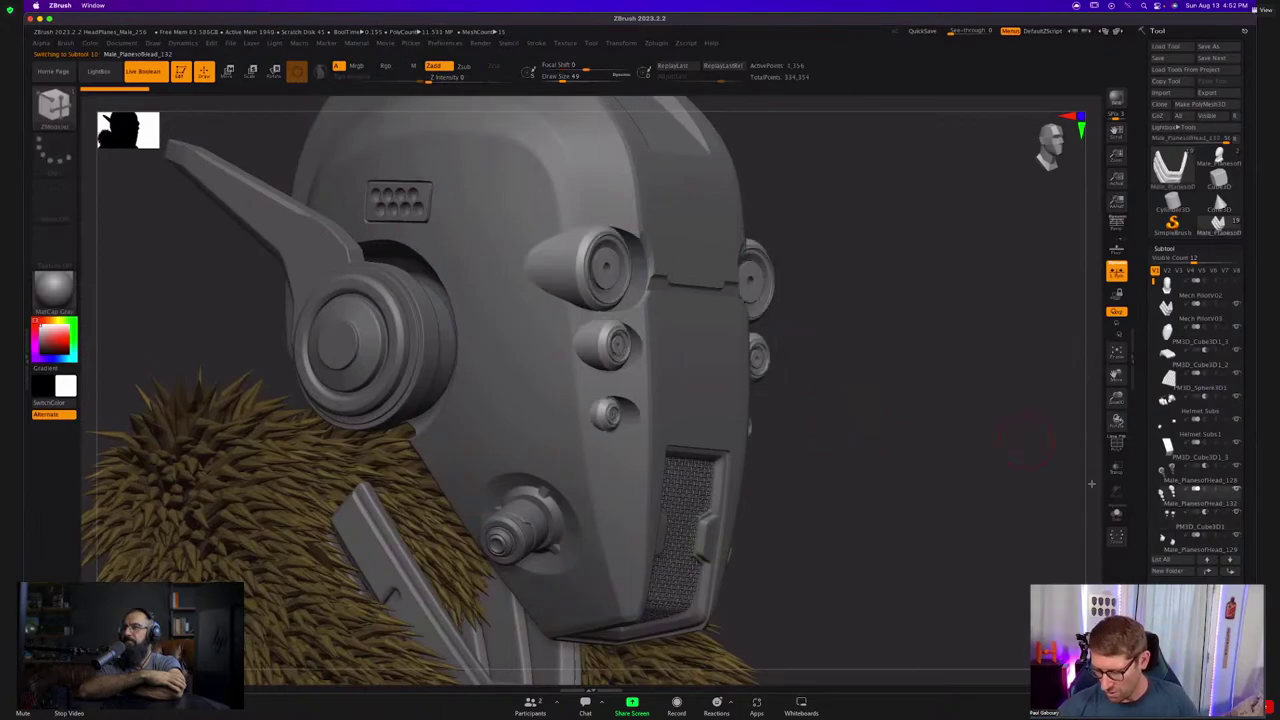
Isolate the Male_PlanesofHead_132 eye cylinders and examine their polygroups up close with PolyFrame on.
click(1117, 514)
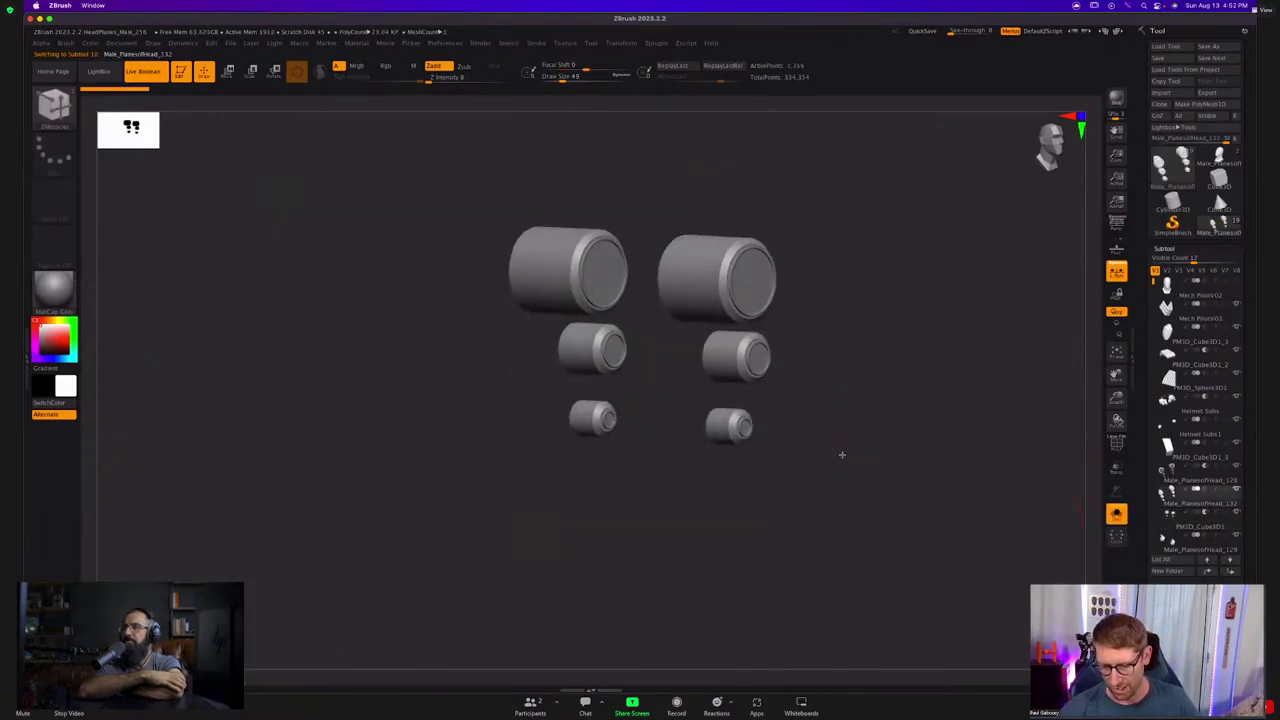
key(shift+f)
drag(831, 437, 625, 281)
right_drag(625, 281, 640, 357)
key(b)
key(z)
key(m)
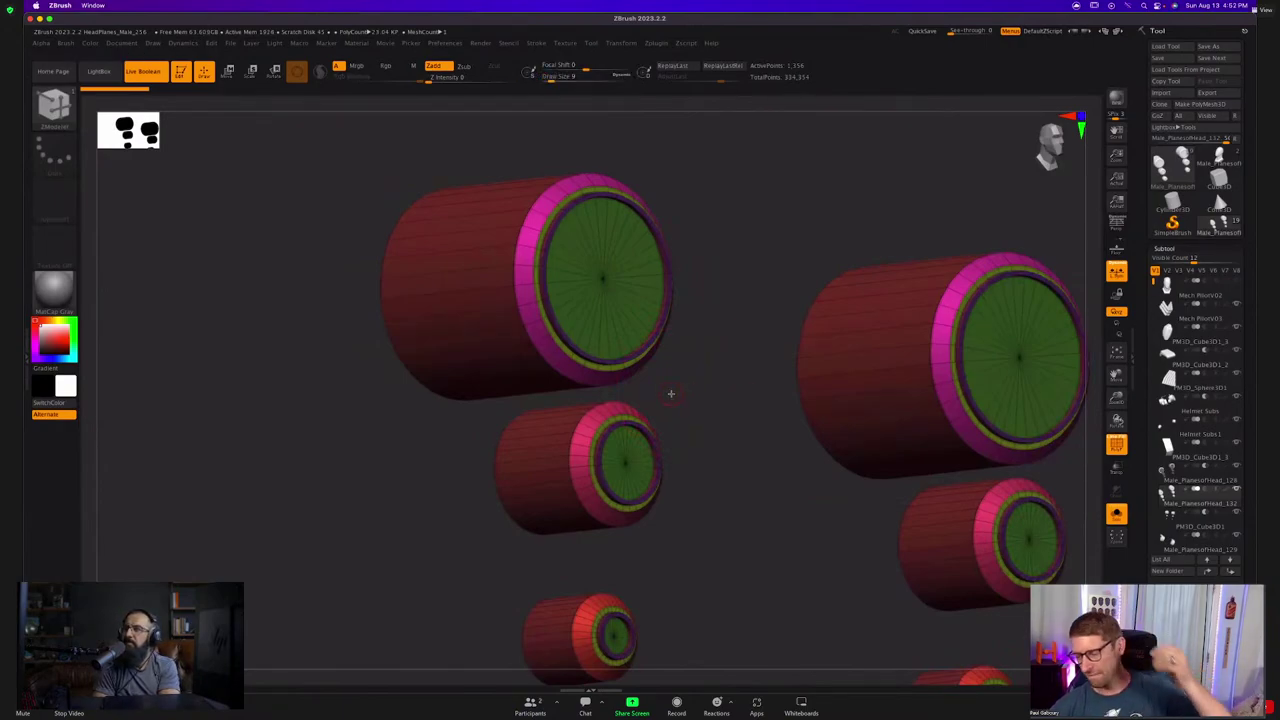
Show the full bust without PolyFrame and examine the helmet's eyes, side vent and upper shell.
click(1116, 514)
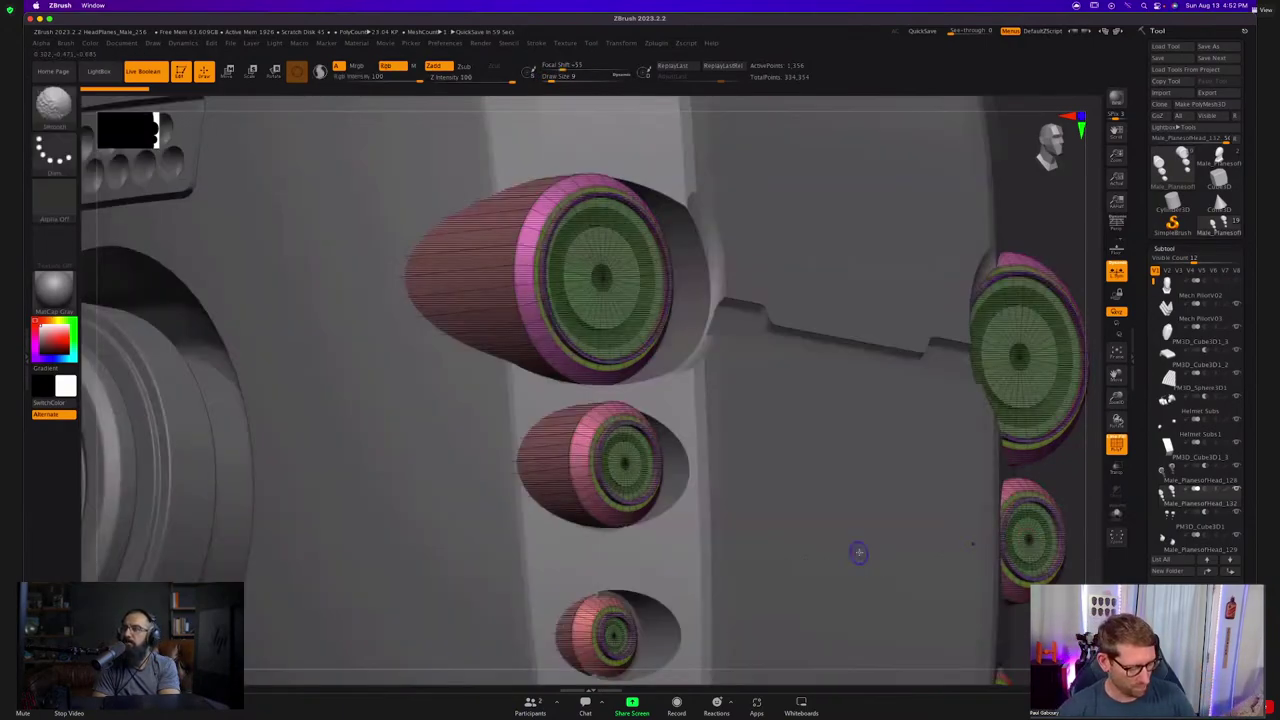
key(shift+f)
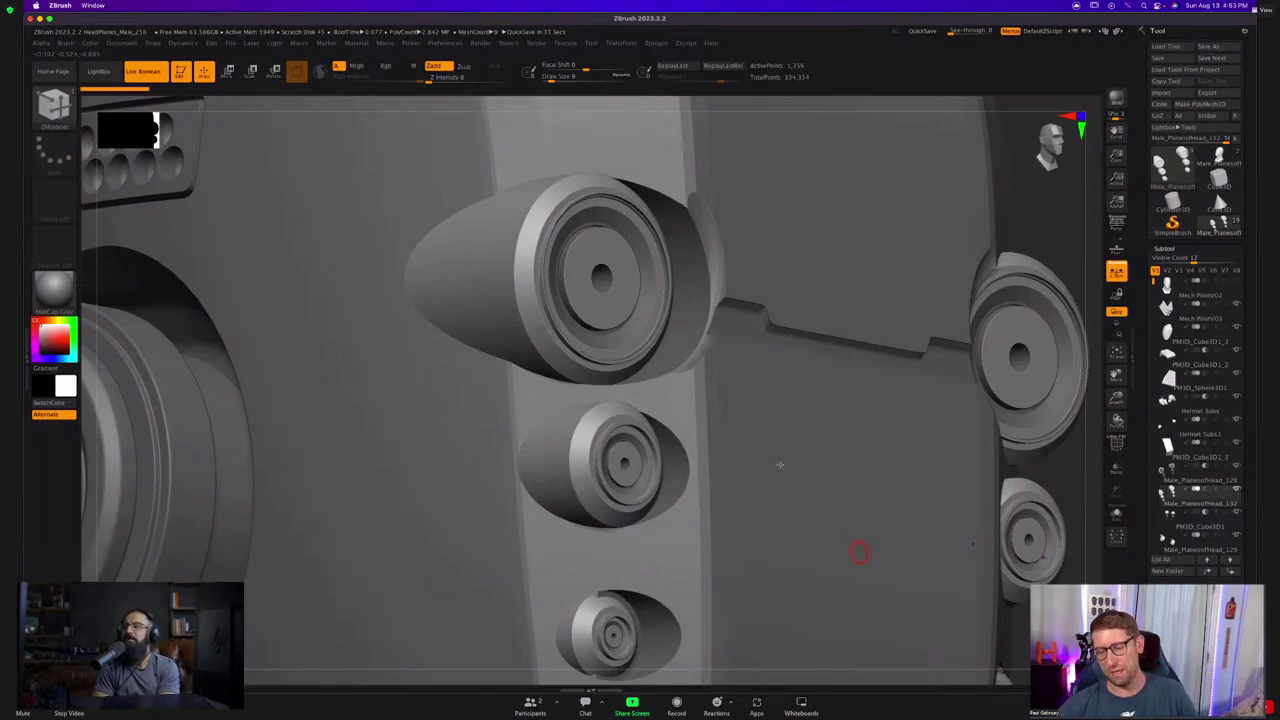
key(f)
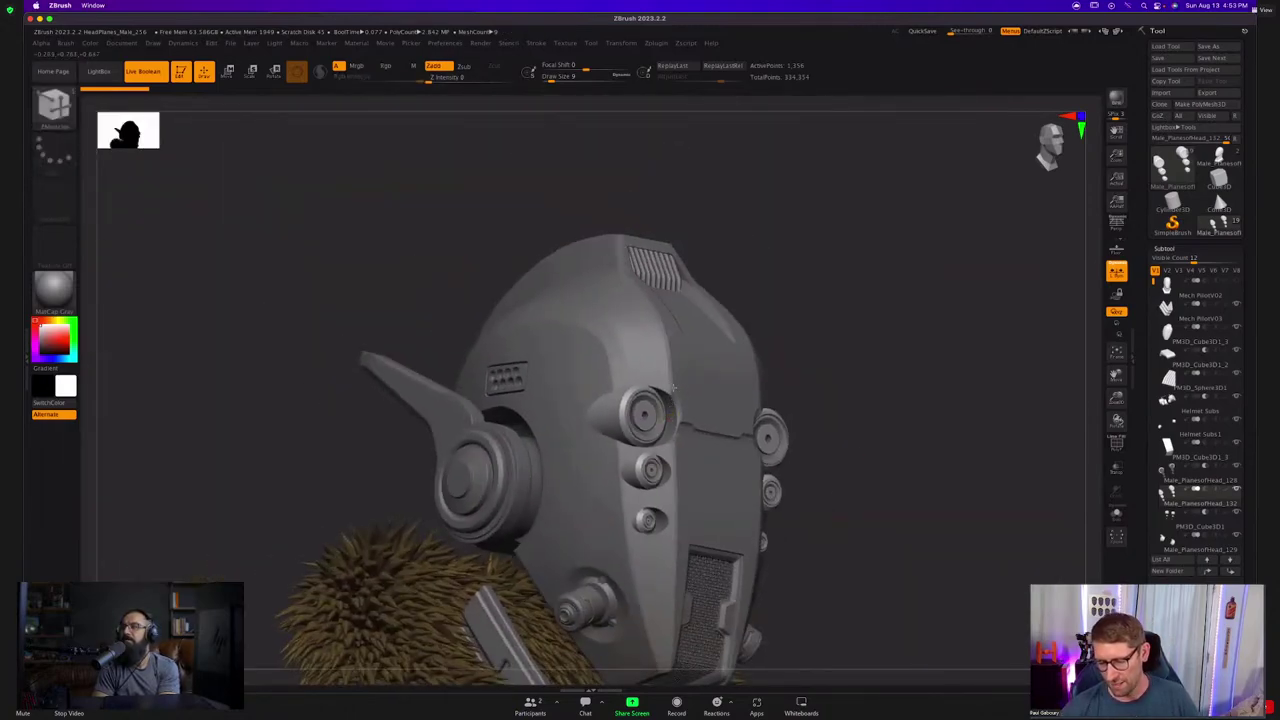
mouse_move(673, 387)
right_down()
mouse_move(610, 435)
mouse_move(627, 430)
mouse_move(618, 395)
right_up()
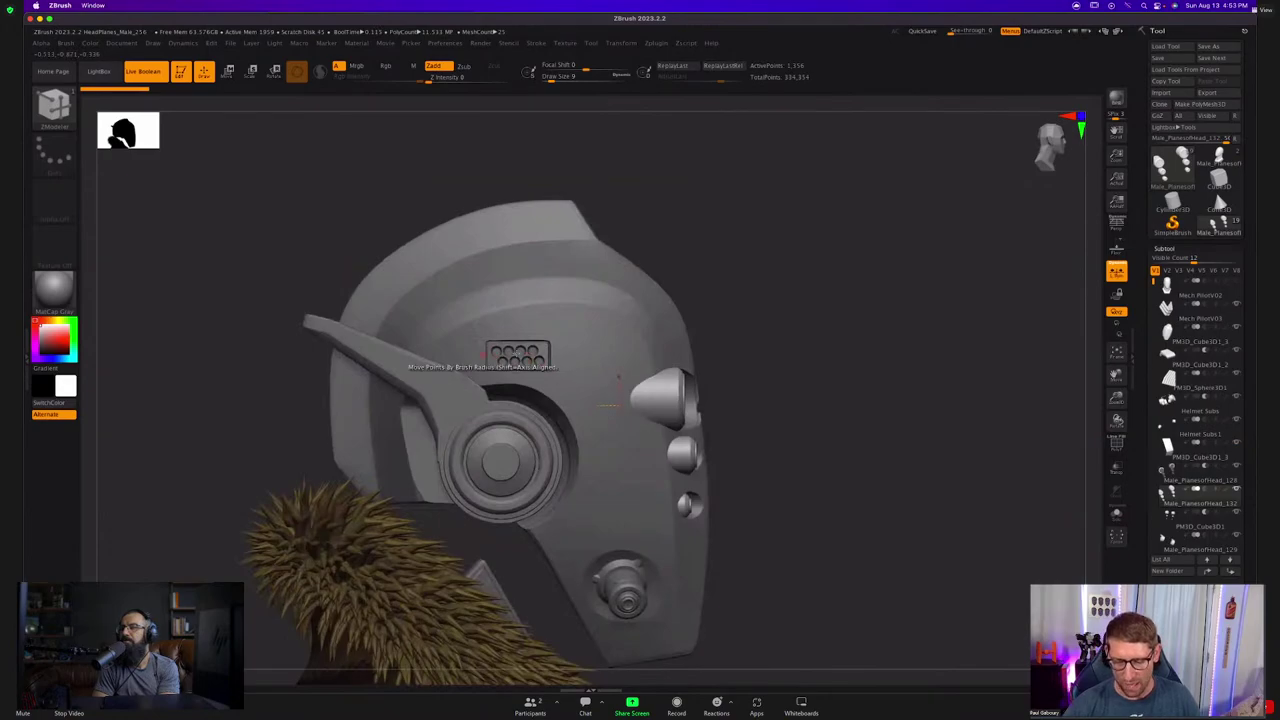
right_drag(618, 378, 626, 447)
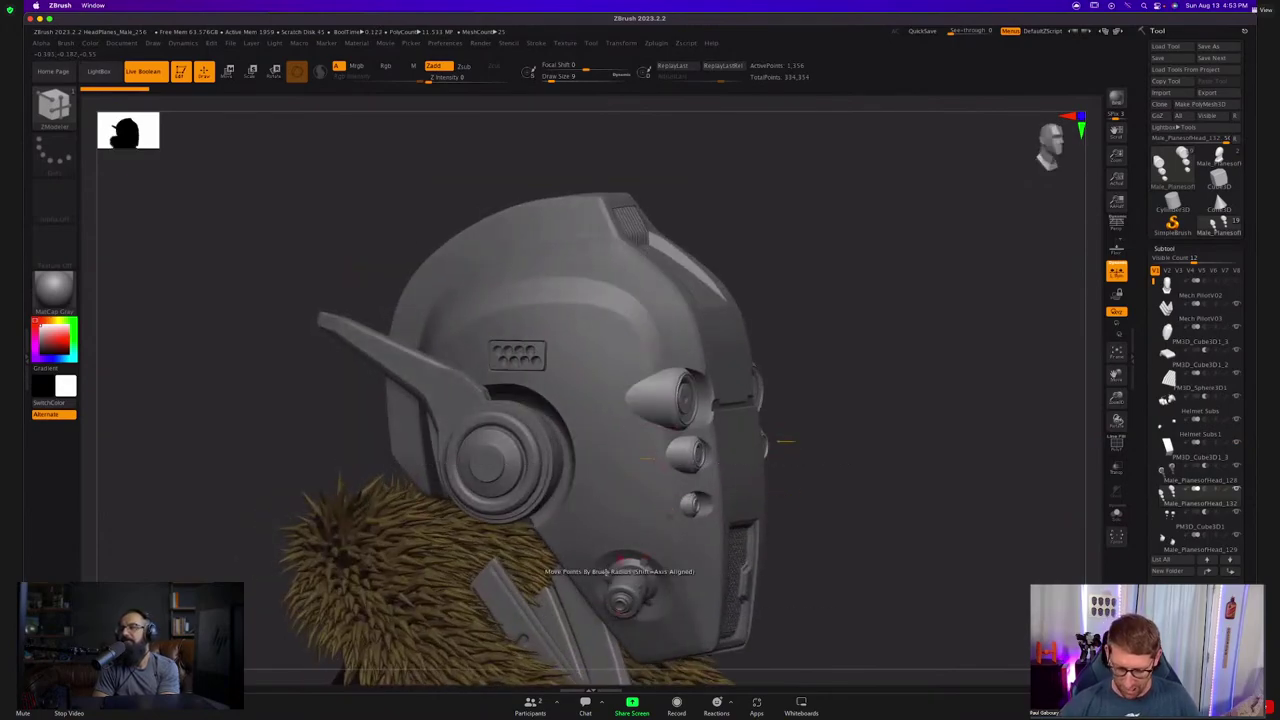
ctrl+right_drag(604, 396, 612, 379)
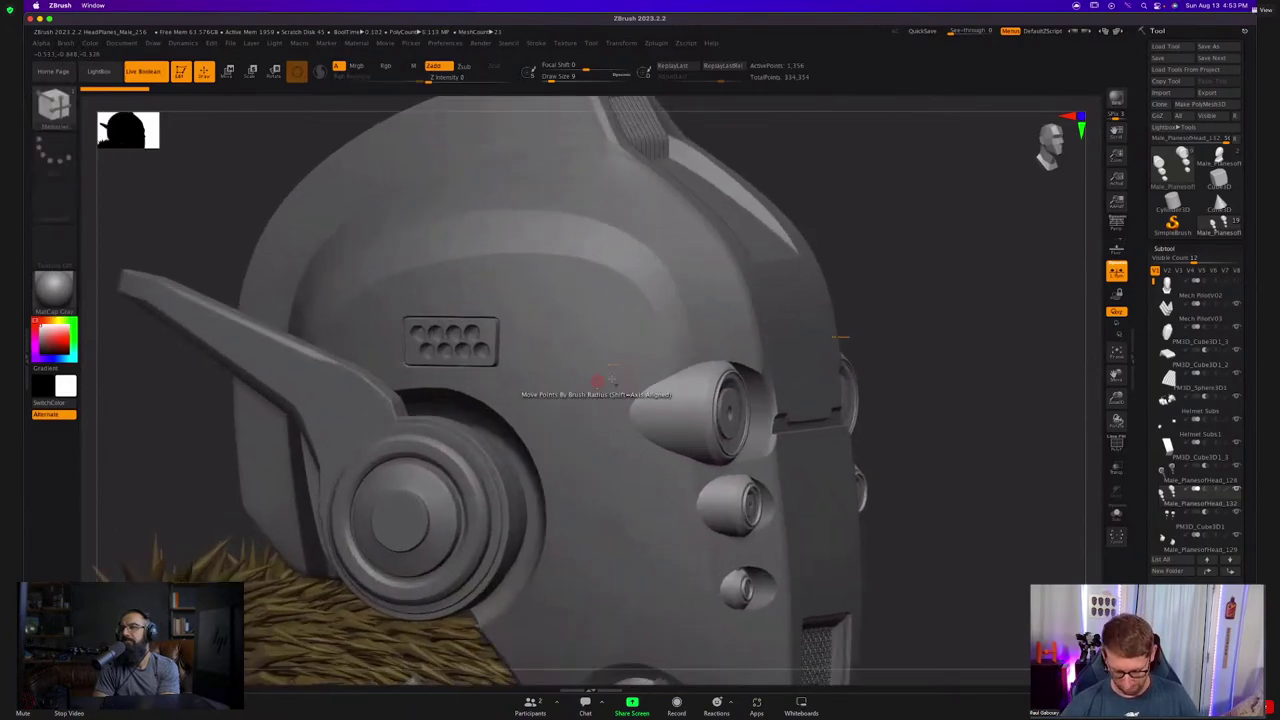
right_drag(585, 325, 648, 388)
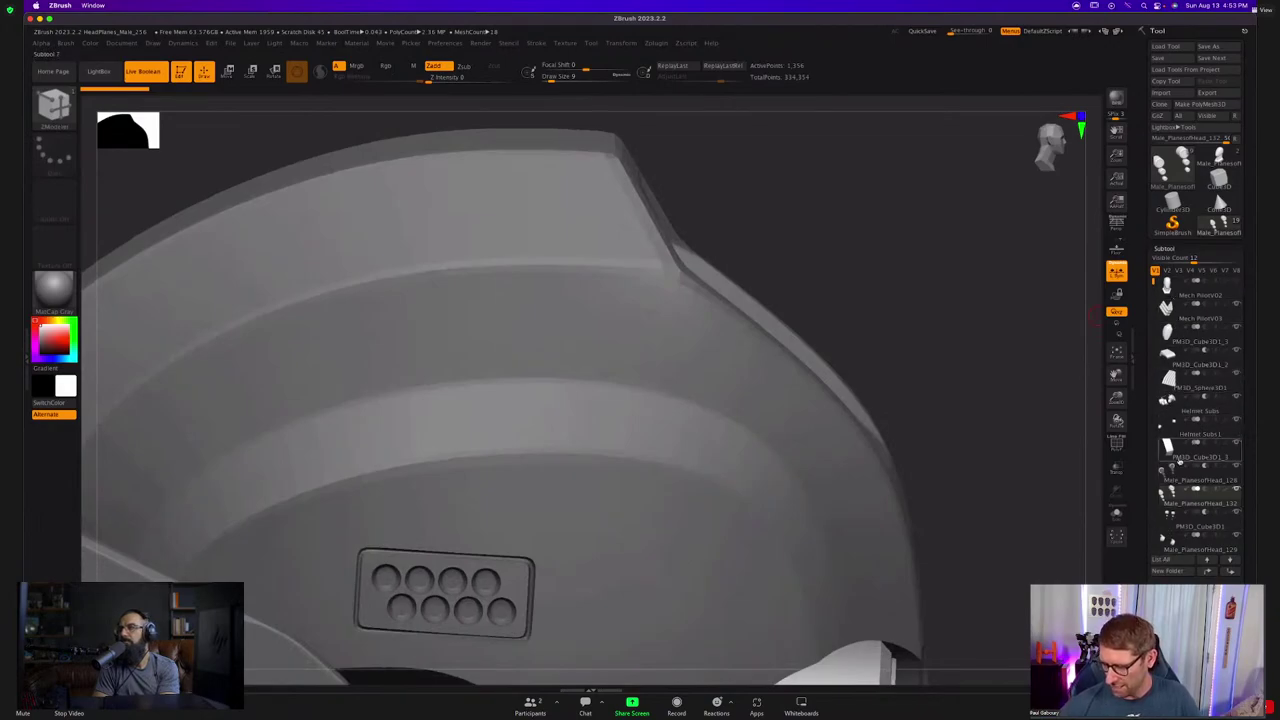
Make the subtractive eye cutter subtool PM3D_Cube3D1 active and choose the IMM Boolean brush.
click(1168, 530)
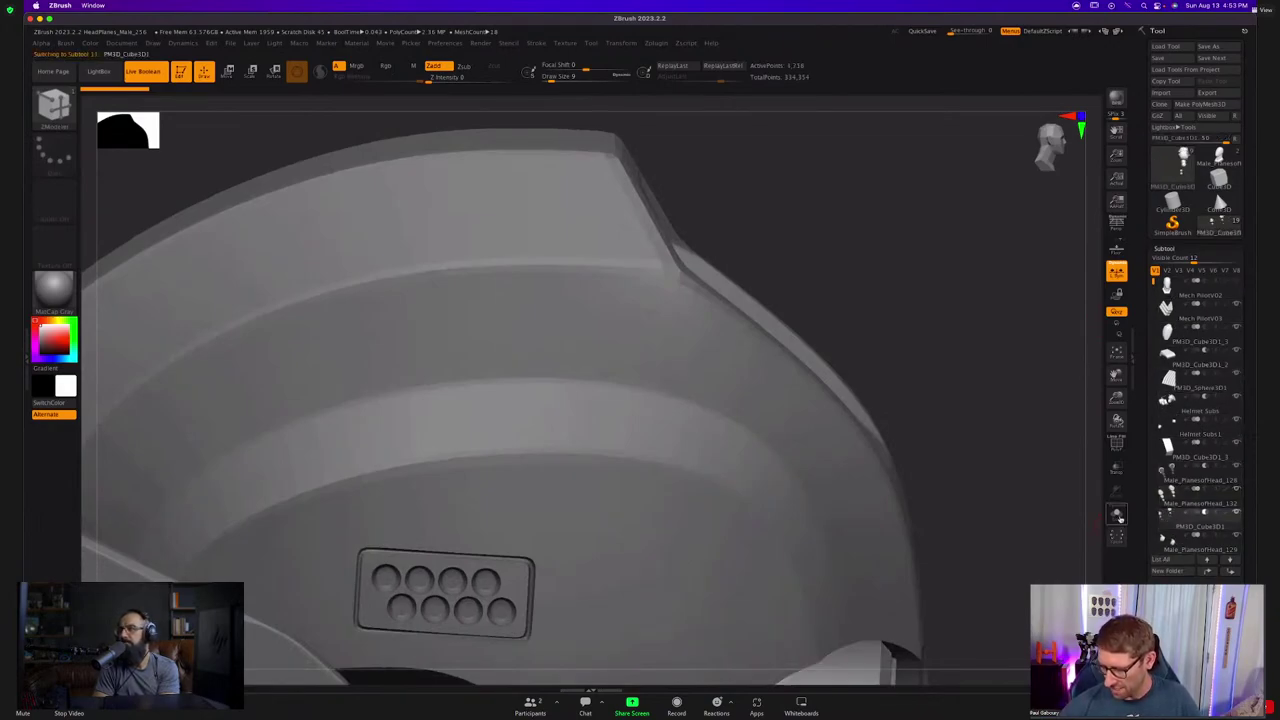
click(1116, 513)
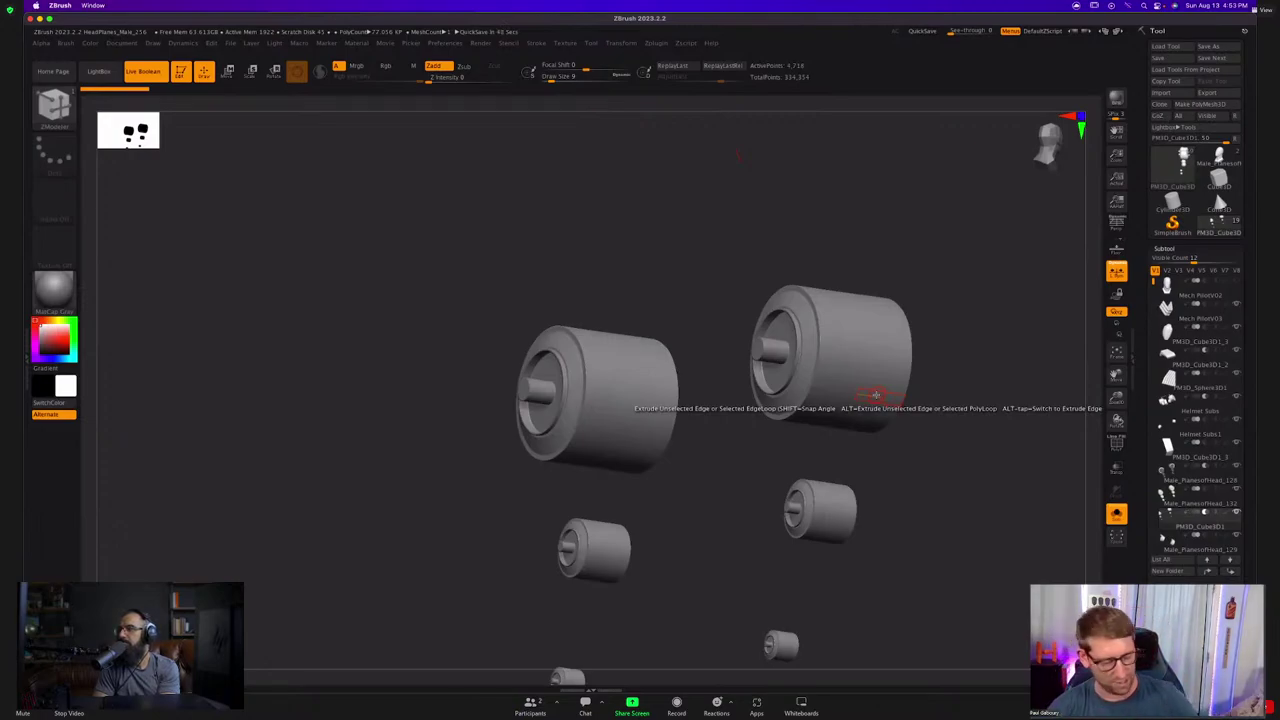
key(b)
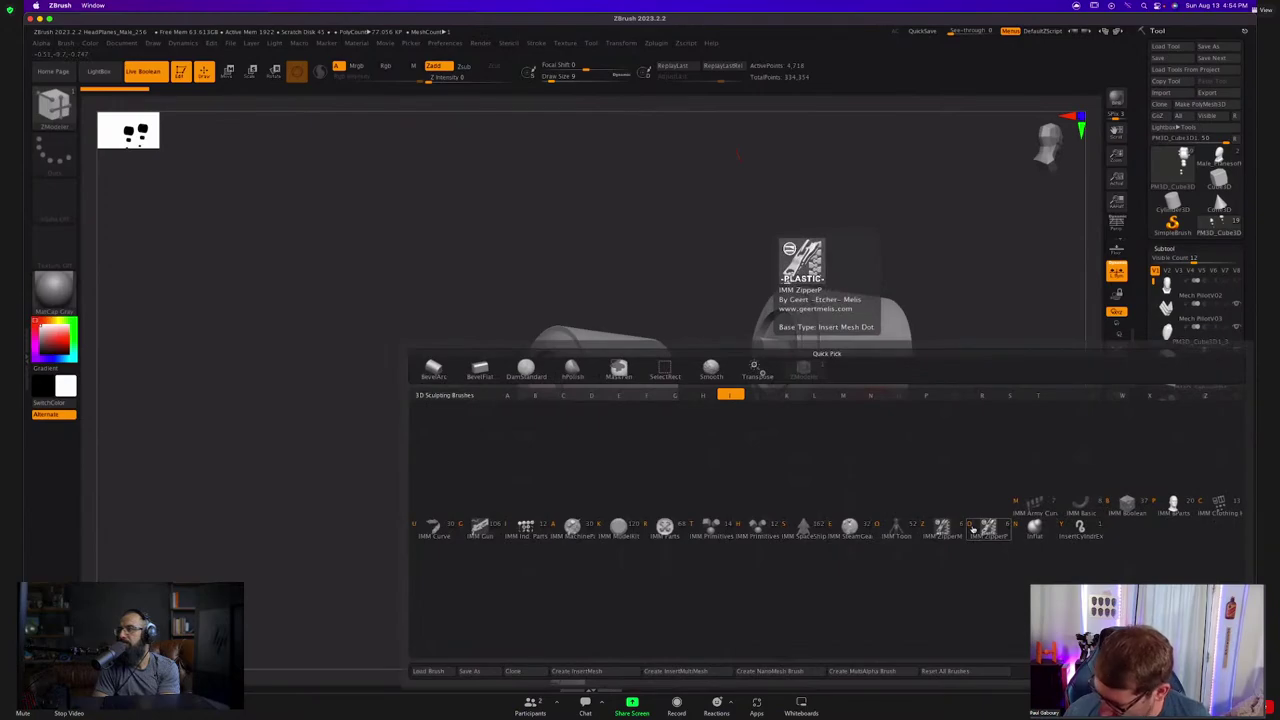
click(988, 527)
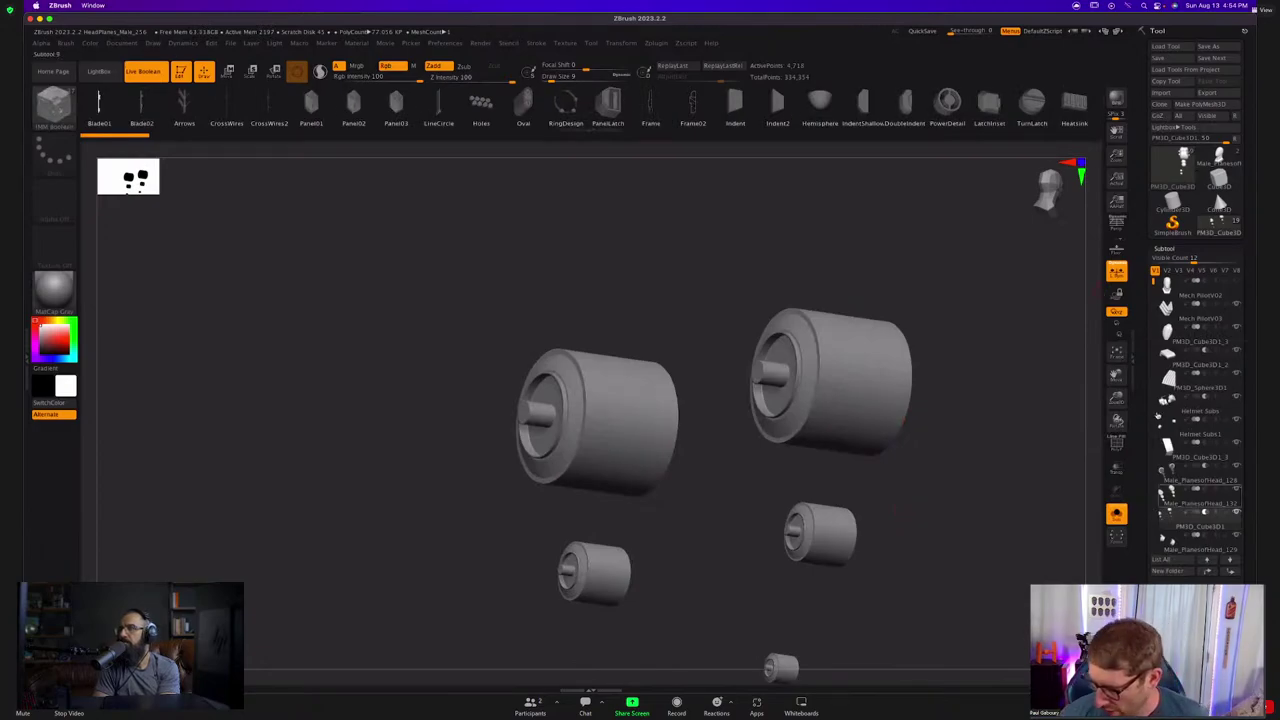
click(1116, 514)
Choose the PanelLatch mesh from the IMM Boolean brush.
mouse_move(1180, 520)
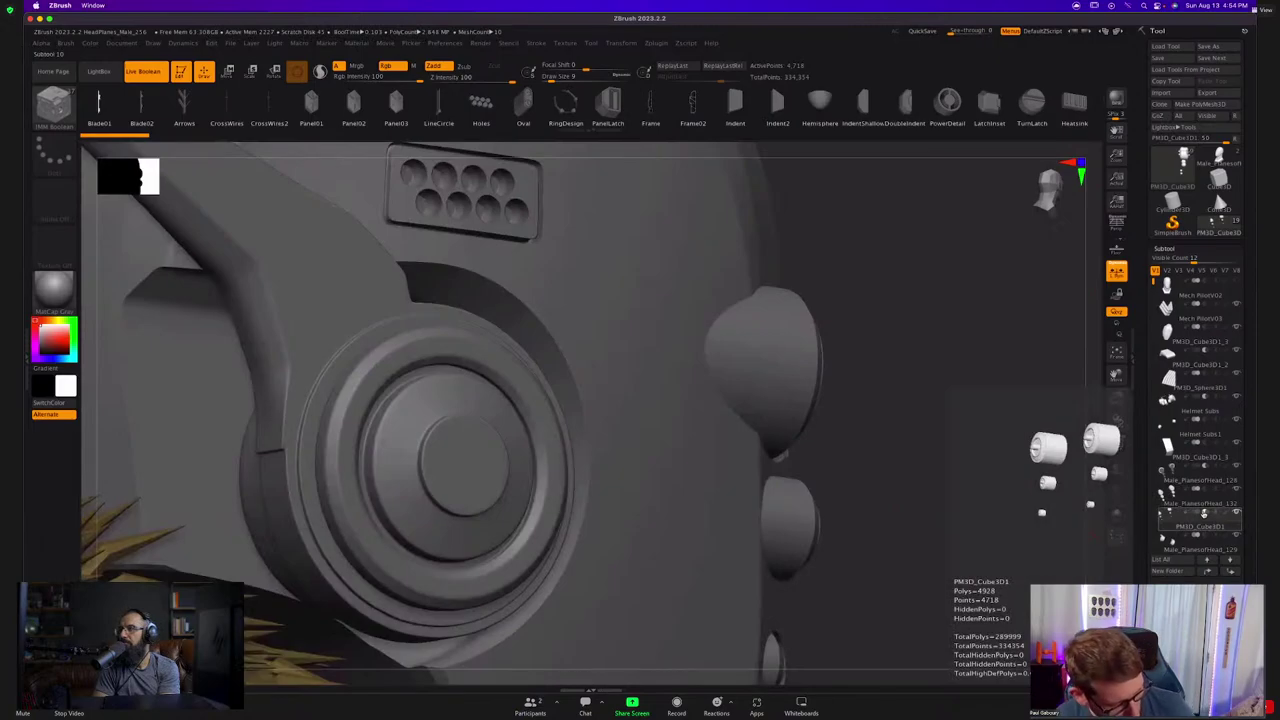
ctrl+scroll(1204, 513, up, 3)
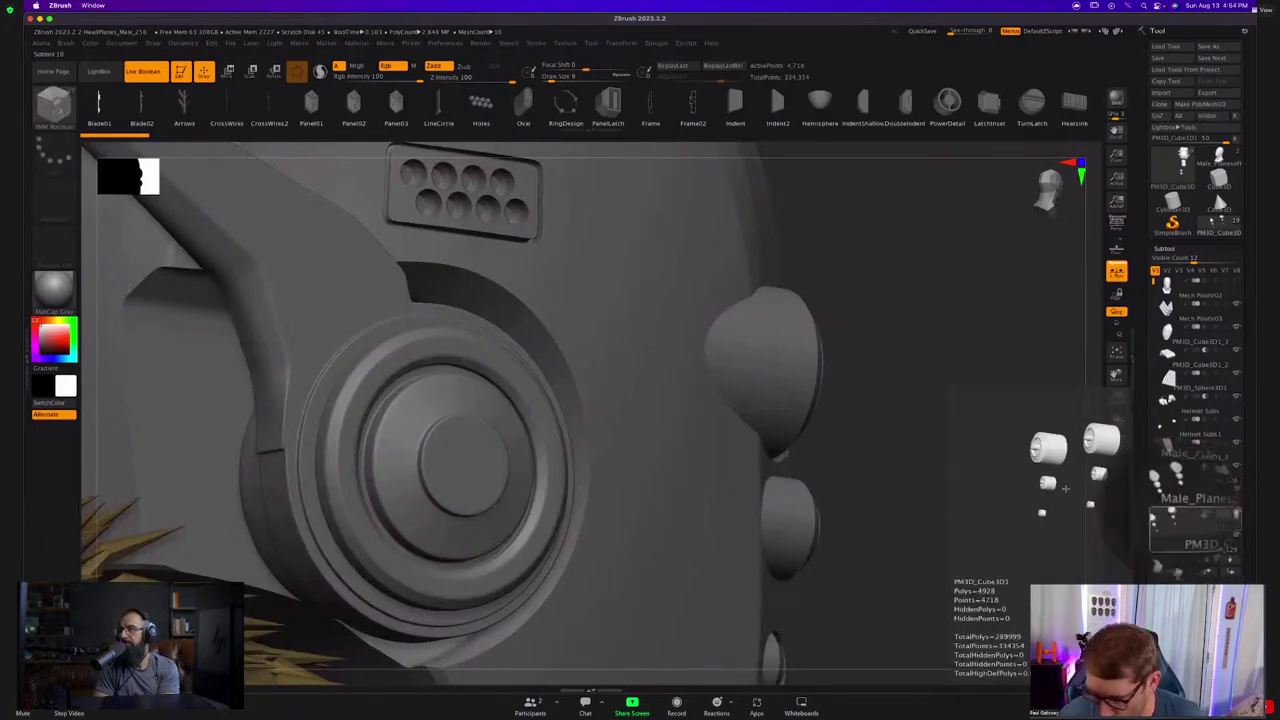
click(142, 72)
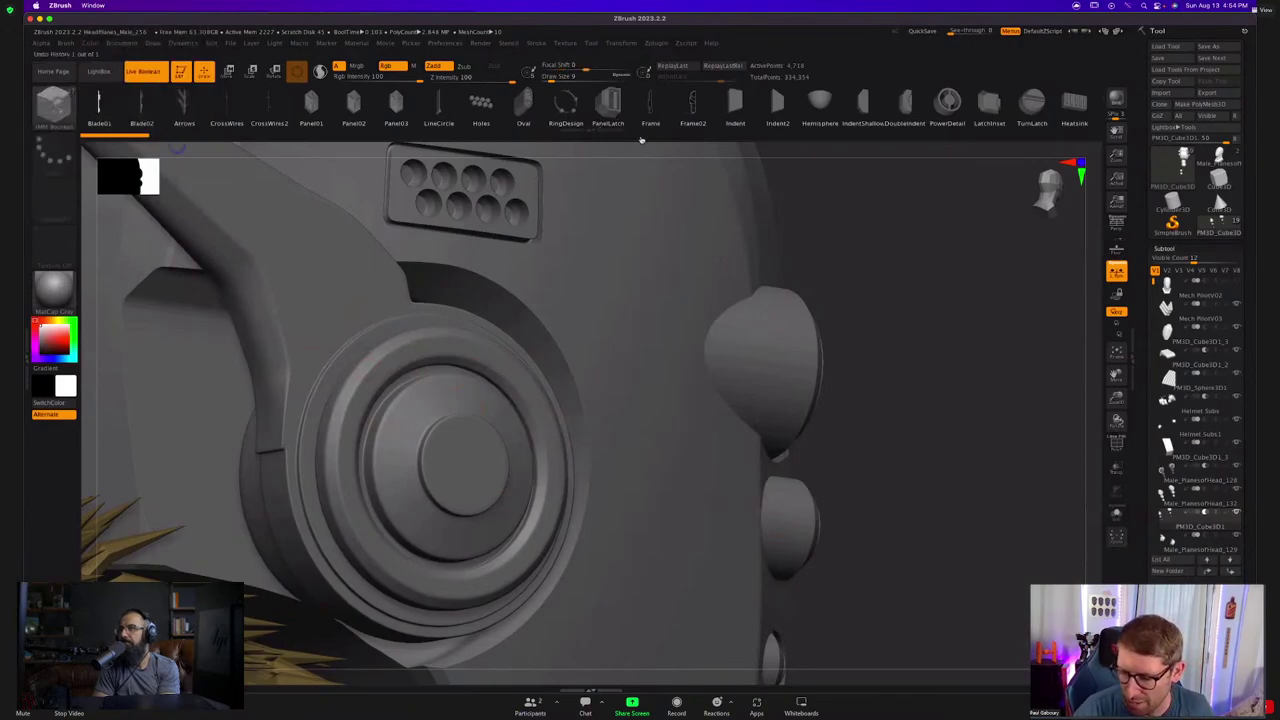
click(609, 105)
alt+drag(931, 302, 927, 486)
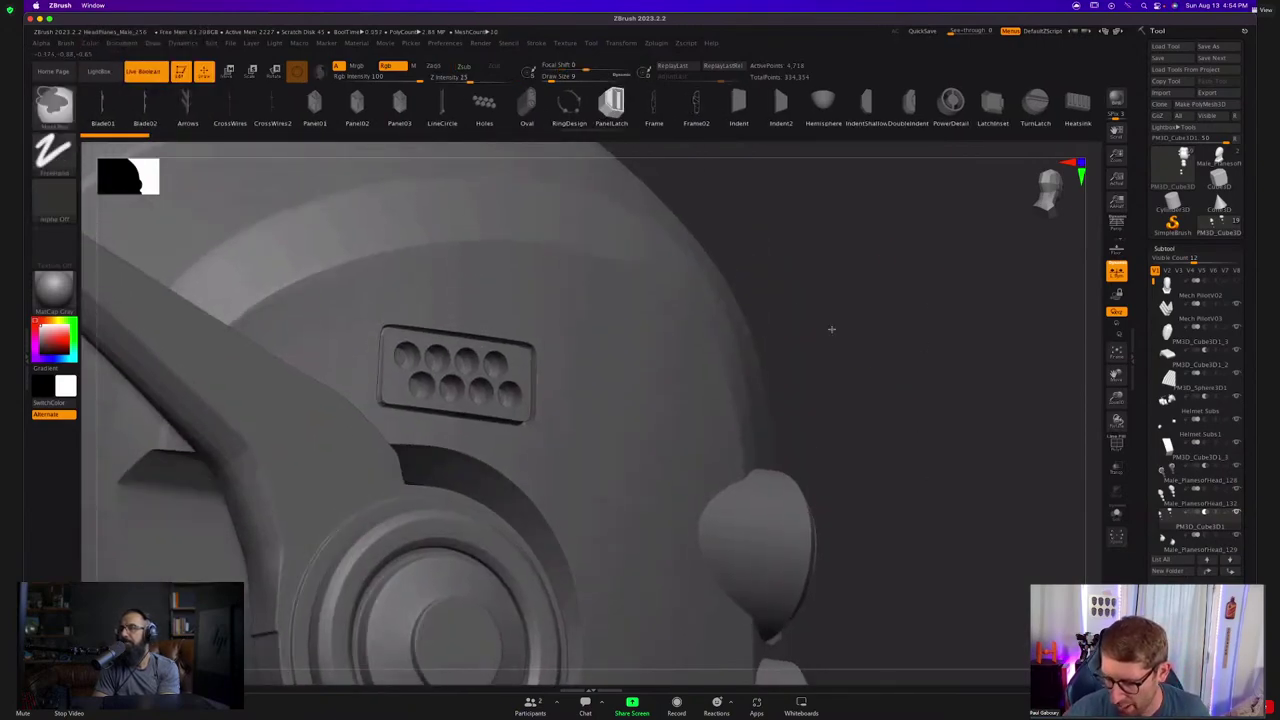
ctrl+right_drag(832, 329, 740, 320)
ctrl+right_drag(663, 363, 862, 545)
mouse_move(664, 334)
mouse_down()
mouse_move(686, 357)
mouse_move(657, 367)
mouse_move(667, 370)
mouse_up()
ctrl+right_drag(785, 336, 722, 314)
alt+right_drag(823, 571, 537, 155)
mouse_move(726, 440)
right_down()
mouse_move(565, 440)
mouse_move(708, 436)
right_up()
key(ctrl+z)
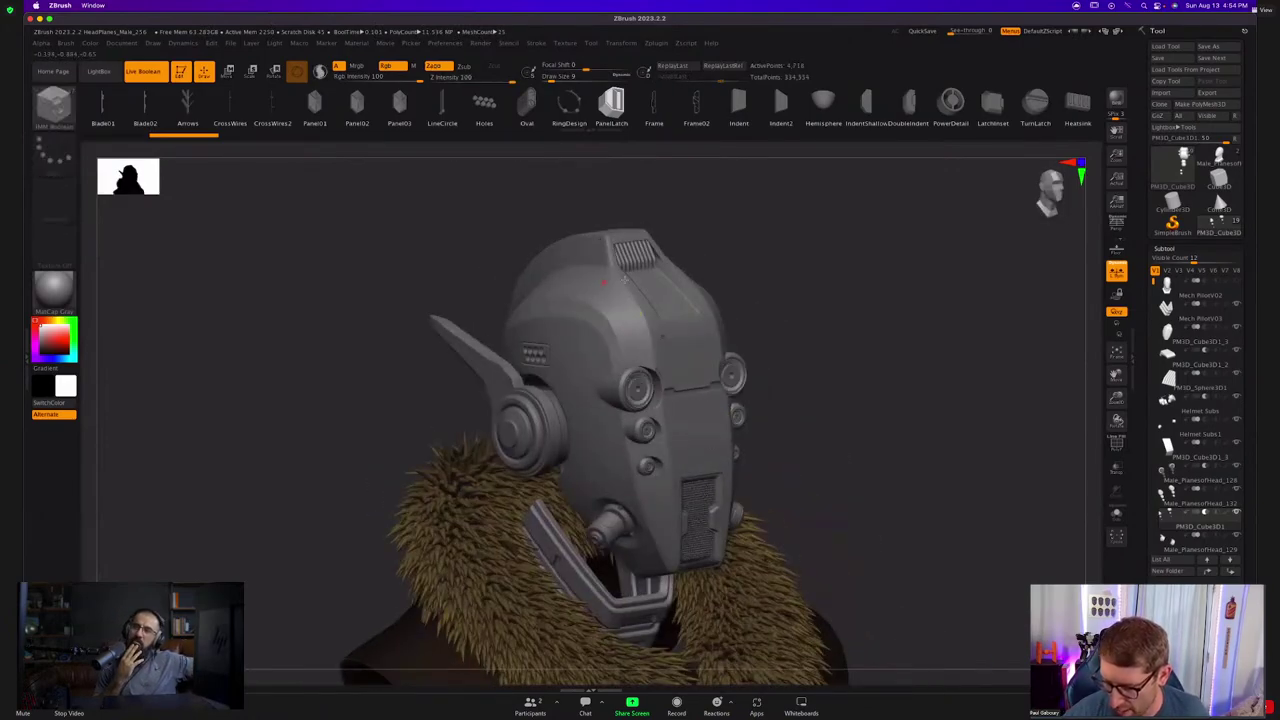
Insert a PanelLatch cutter into the upper helmet shell beside the ribbed vent on the crest.
right_drag(625, 280, 690, 282)
ctrl+right_drag(553, 251, 614, 430)
drag(548, 279, 556, 302)
mouse_move(712, 470)
ctrl+right_down()
mouse_move(726, 383)
mouse_move(645, 420)
mouse_move(692, 408)
mouse_move(694, 491)
ctrl+right_up()
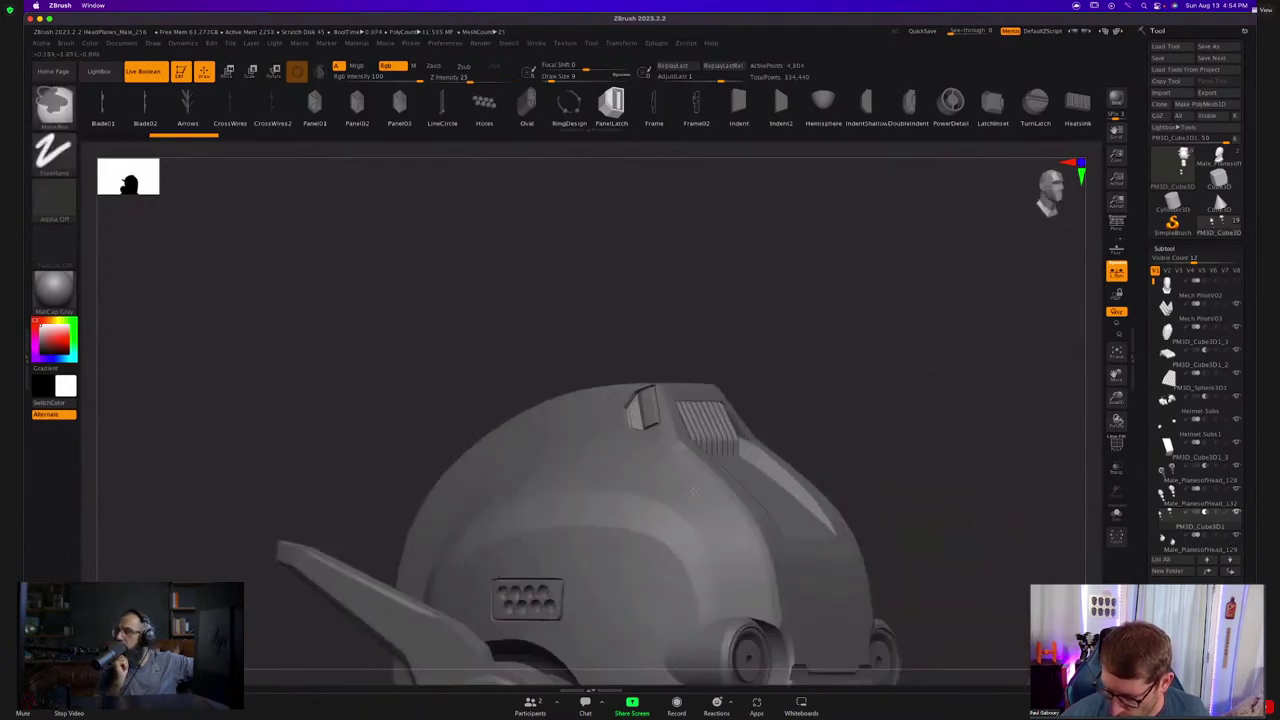
drag(692, 491, 669, 437)
Reselect the cutter subtool PM3D_Cube3D1 and centre the transform gizmo on the newly inserted PanelLatch cutter.
key(w)
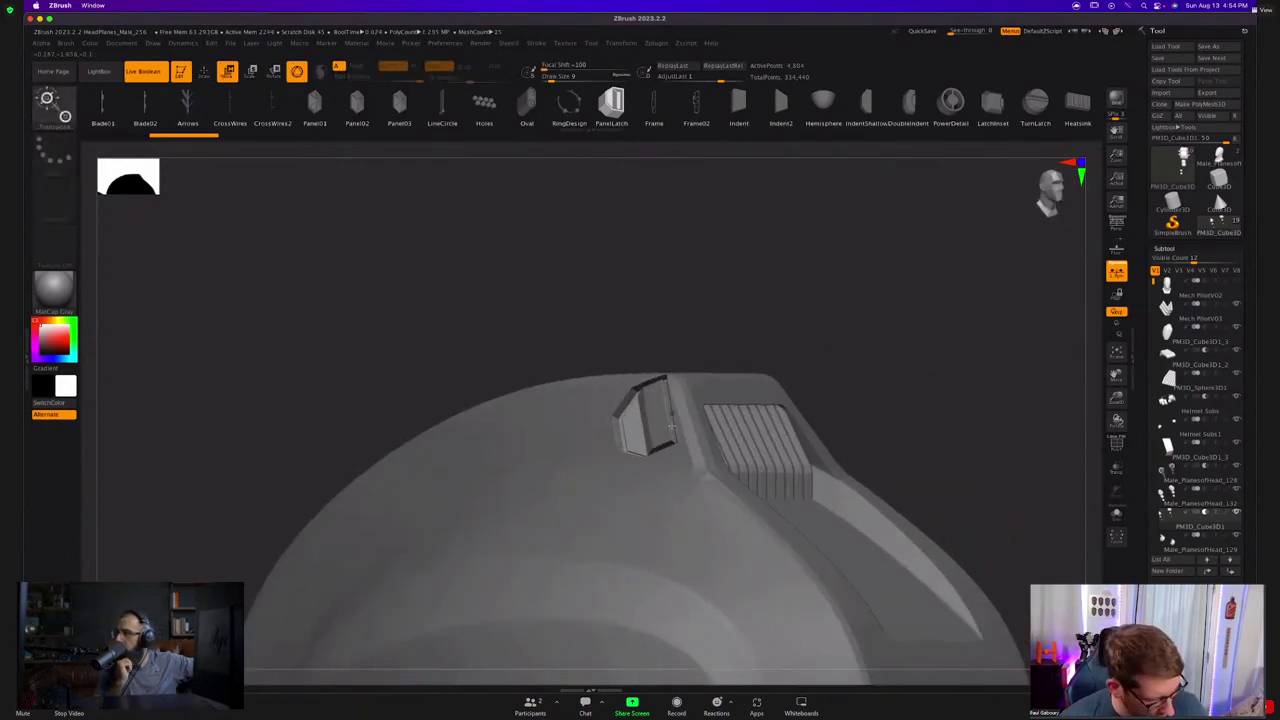
alt+click(668, 425)
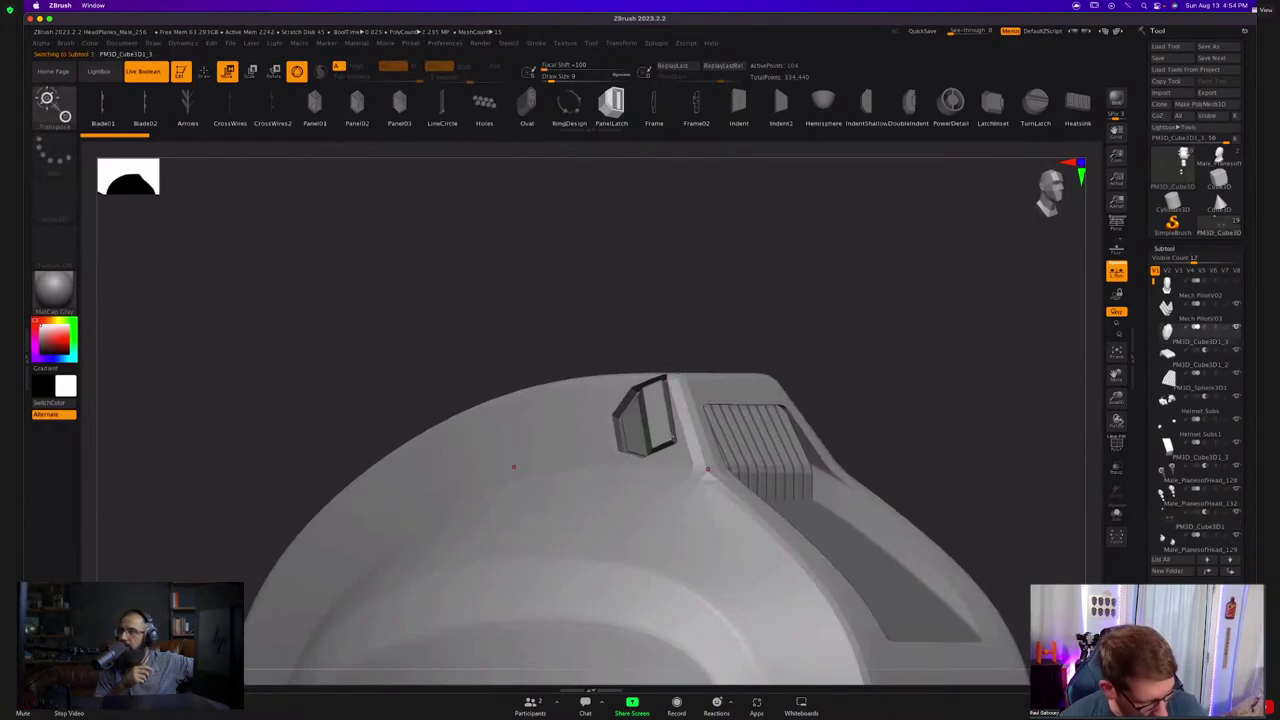
click(1180, 519)
ctrl+right_drag(885, 455, 743, 403)
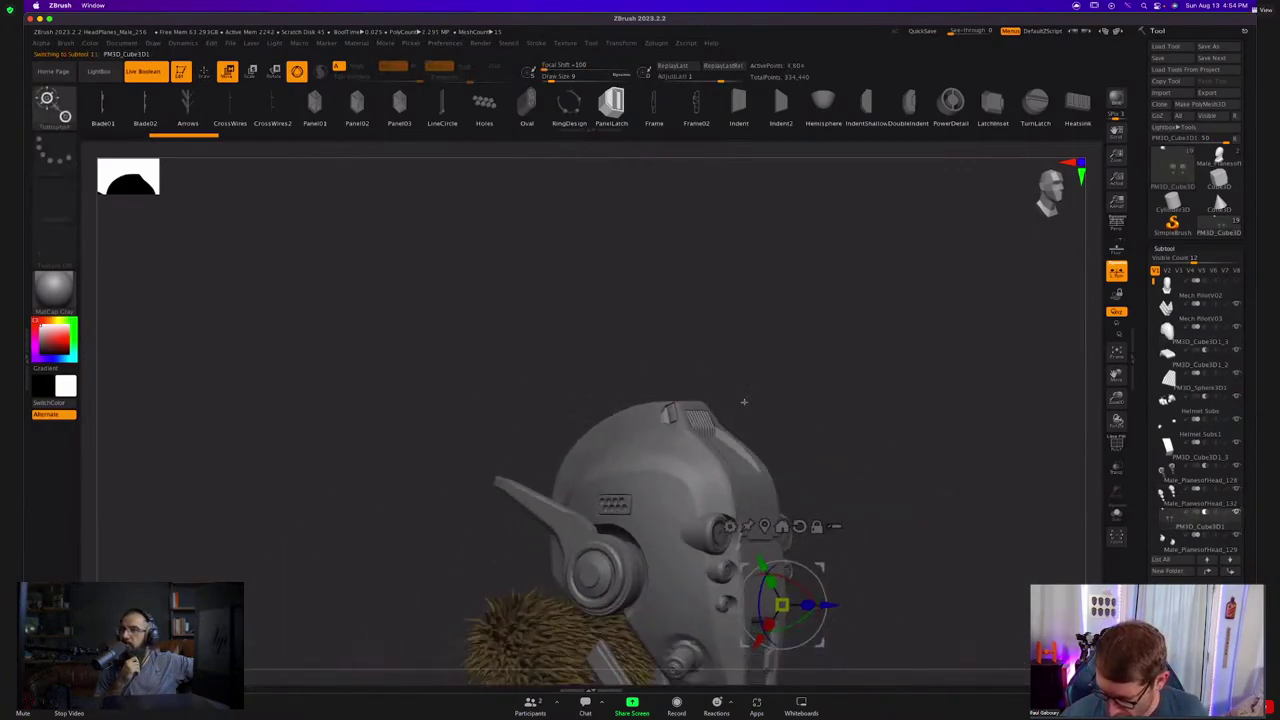
click(762, 524)
ctrl+right_drag(757, 454, 900, 520)
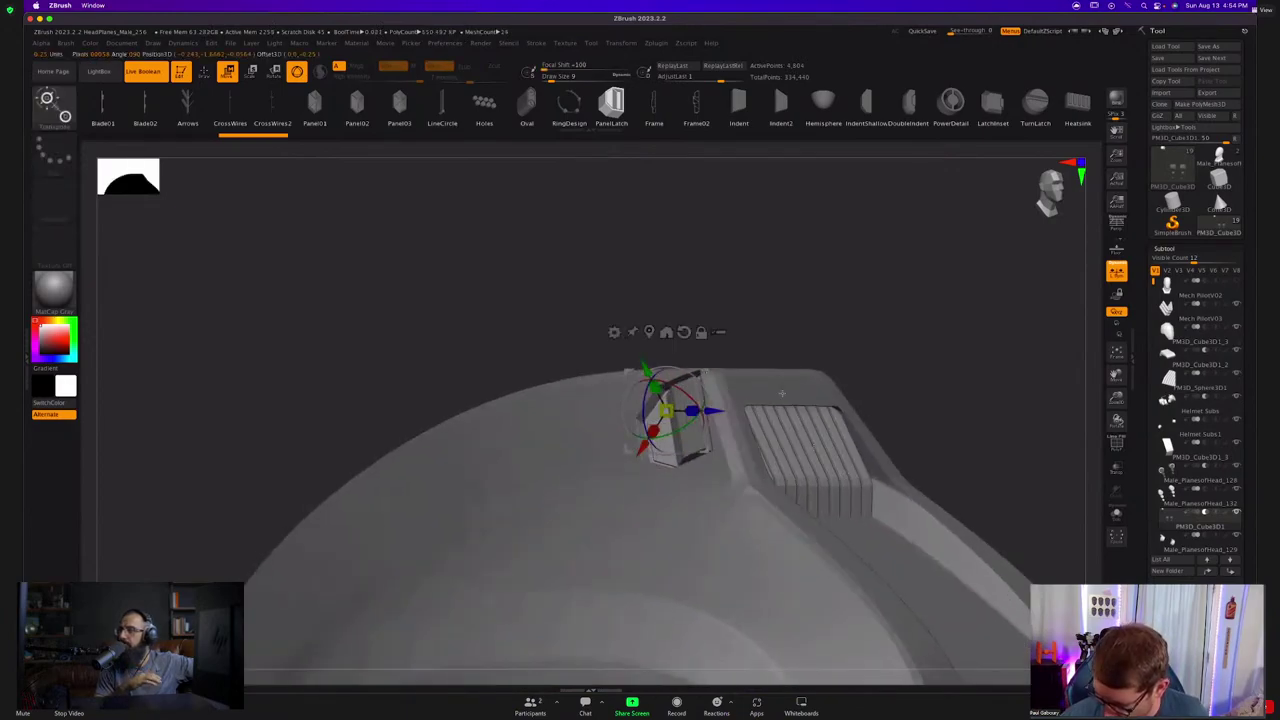
Reset the gizmo's orientation, move the PanelLatch cutter up the crest's side and rotate it by about a quarter turn.
ctrl+right_drag(780, 394, 830, 470)
right_drag(682, 374, 715, 295)
alt+click(615, 236)
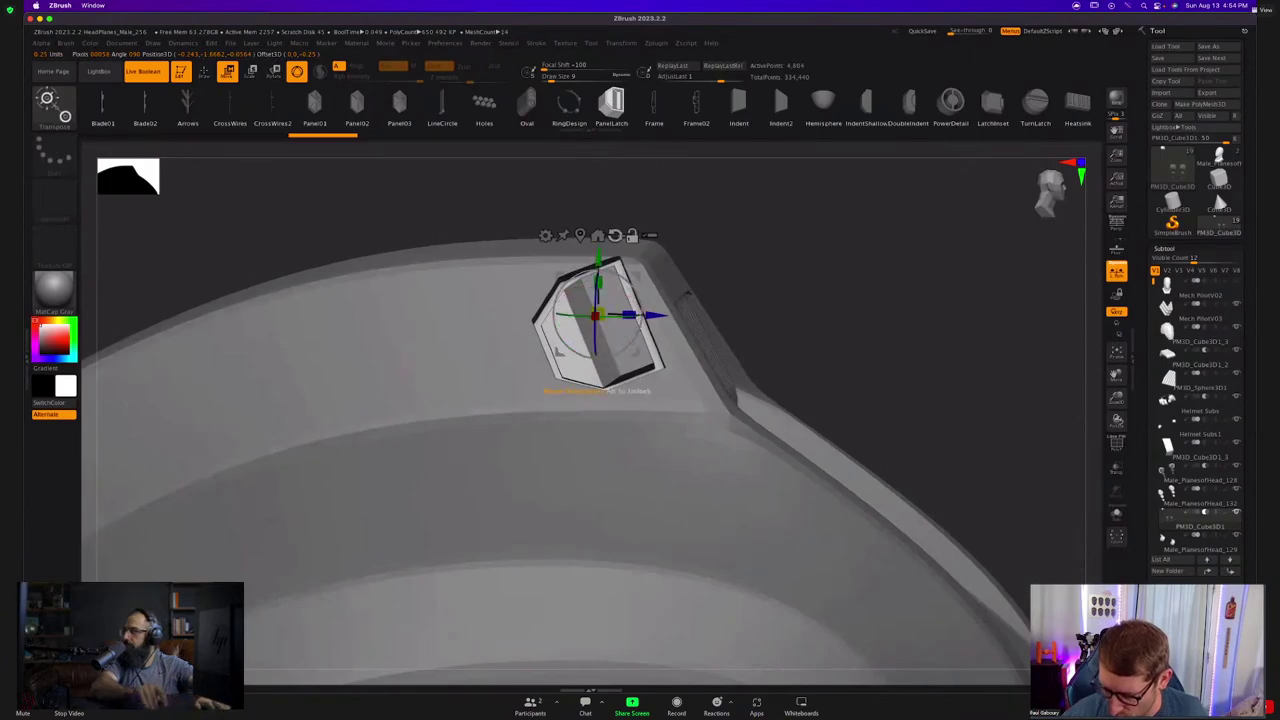
drag(624, 281, 635, 294)
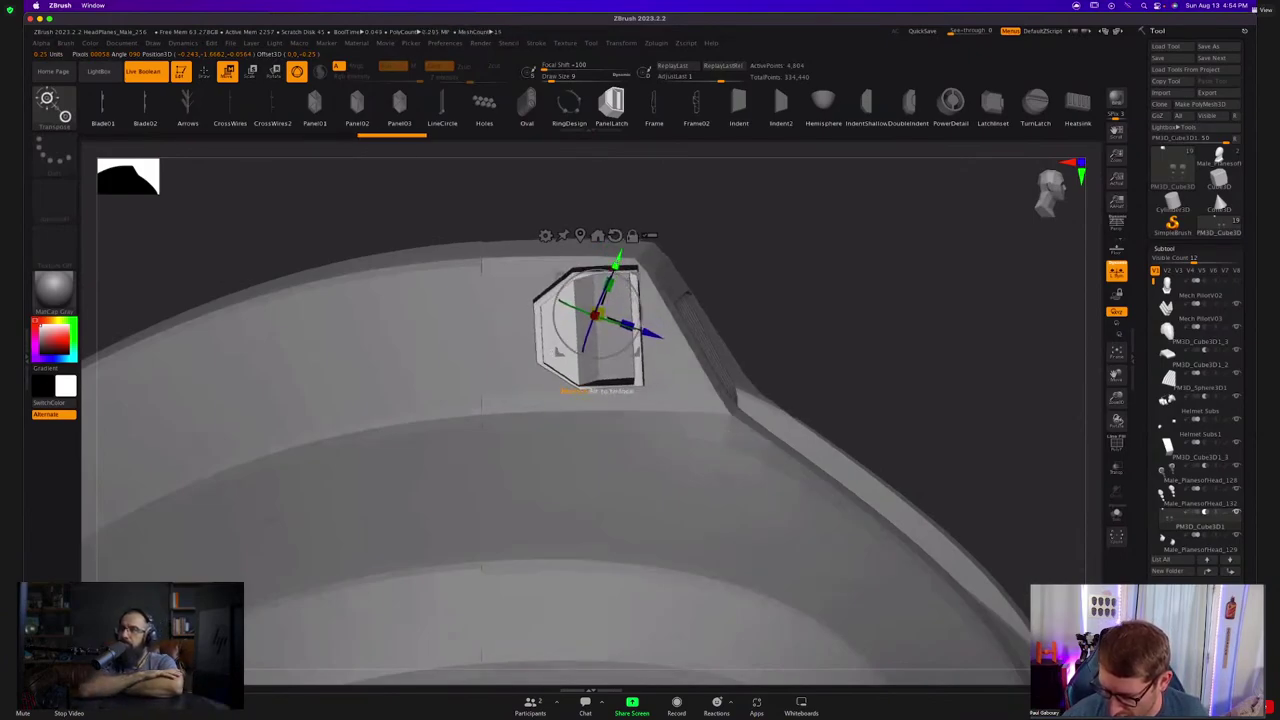
alt+click(615, 236)
mouse_move(602, 248)
mouse_down()
mouse_move(602, 357)
mouse_move(603, 210)
mouse_move(598, 224)
mouse_up()
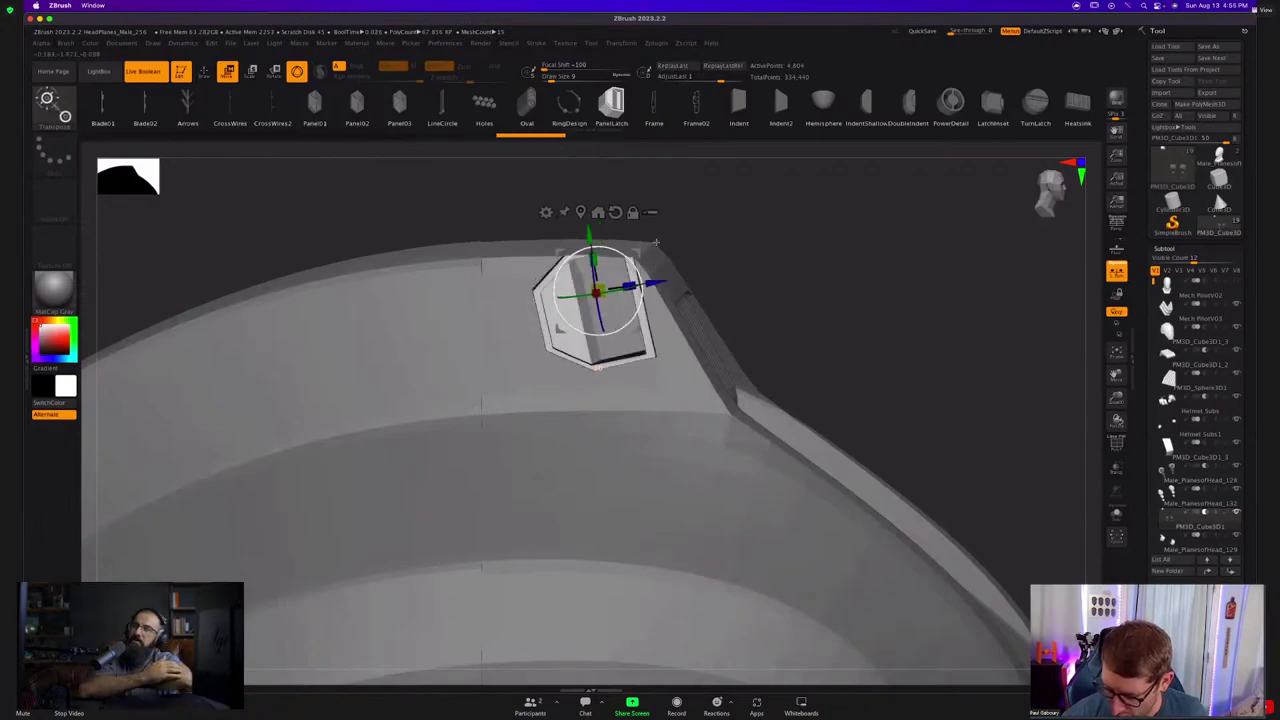
drag(637, 330, 637, 331)
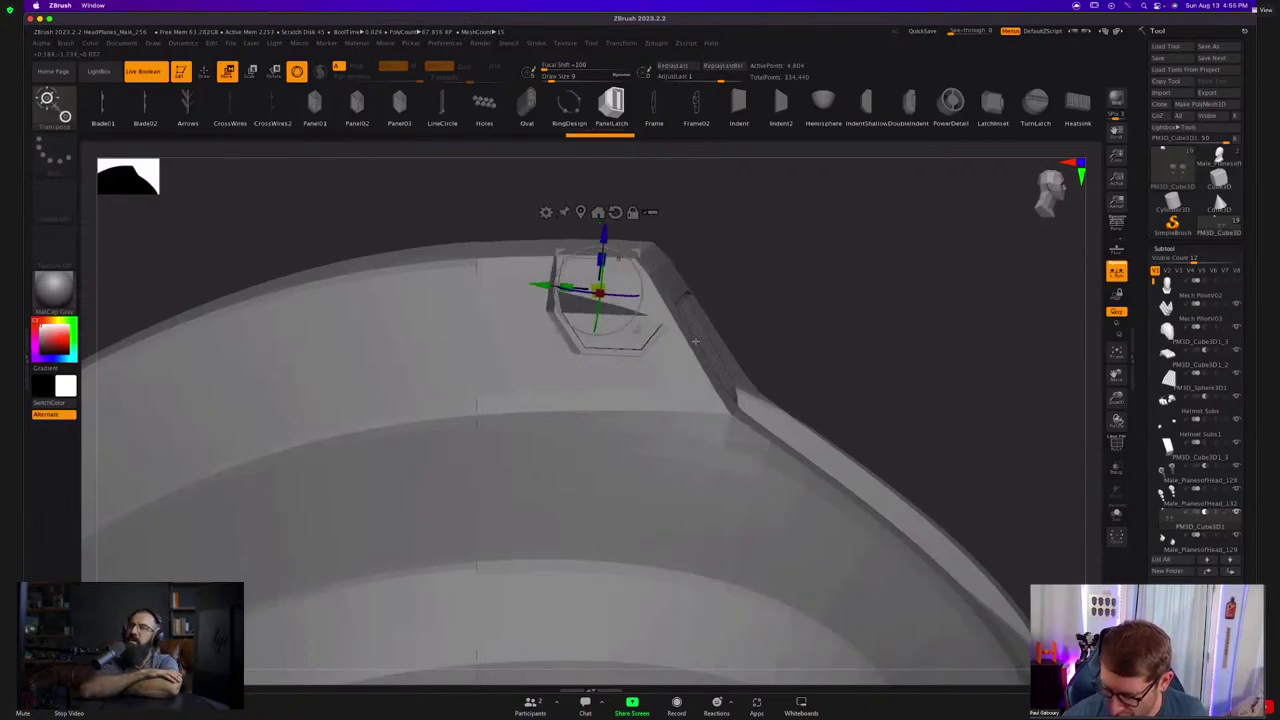
Fine-tune the PanelLatch cutter's depth and tilt so it sits square against the side of the crest.
right_drag(650, 335, 600, 395)
drag(641, 328, 652, 324)
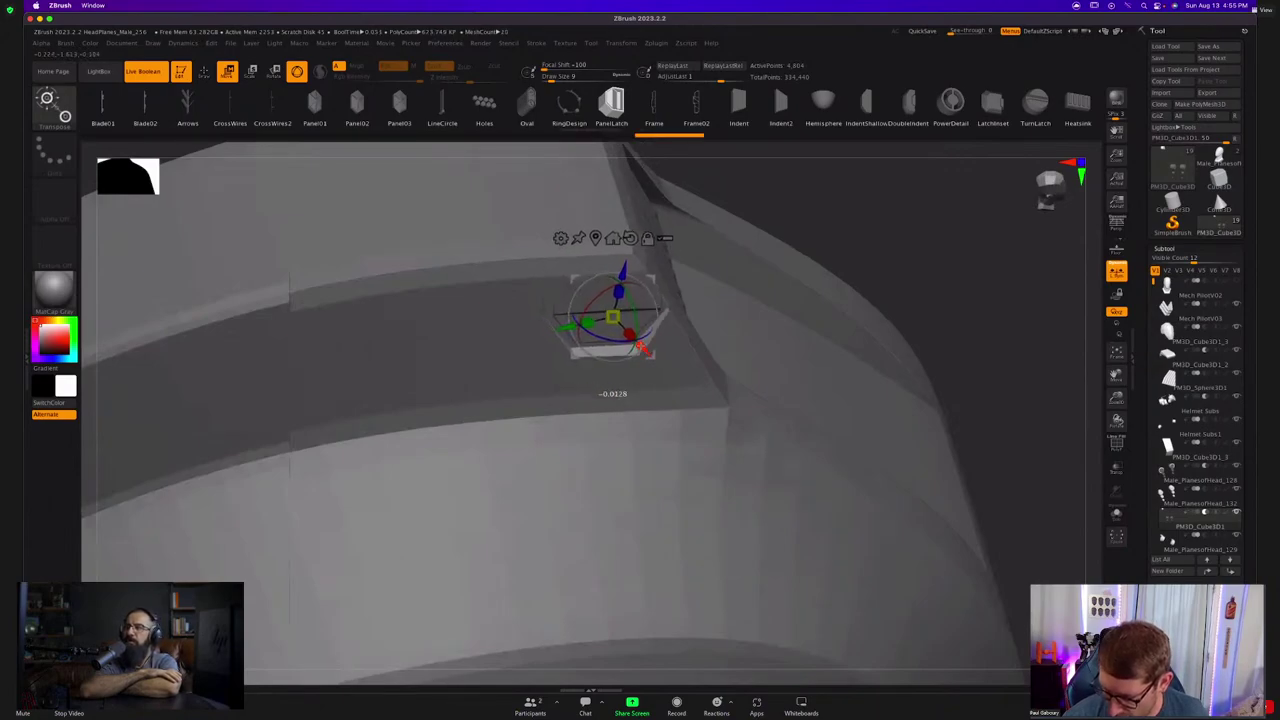
right_drag(628, 336, 630, 308)
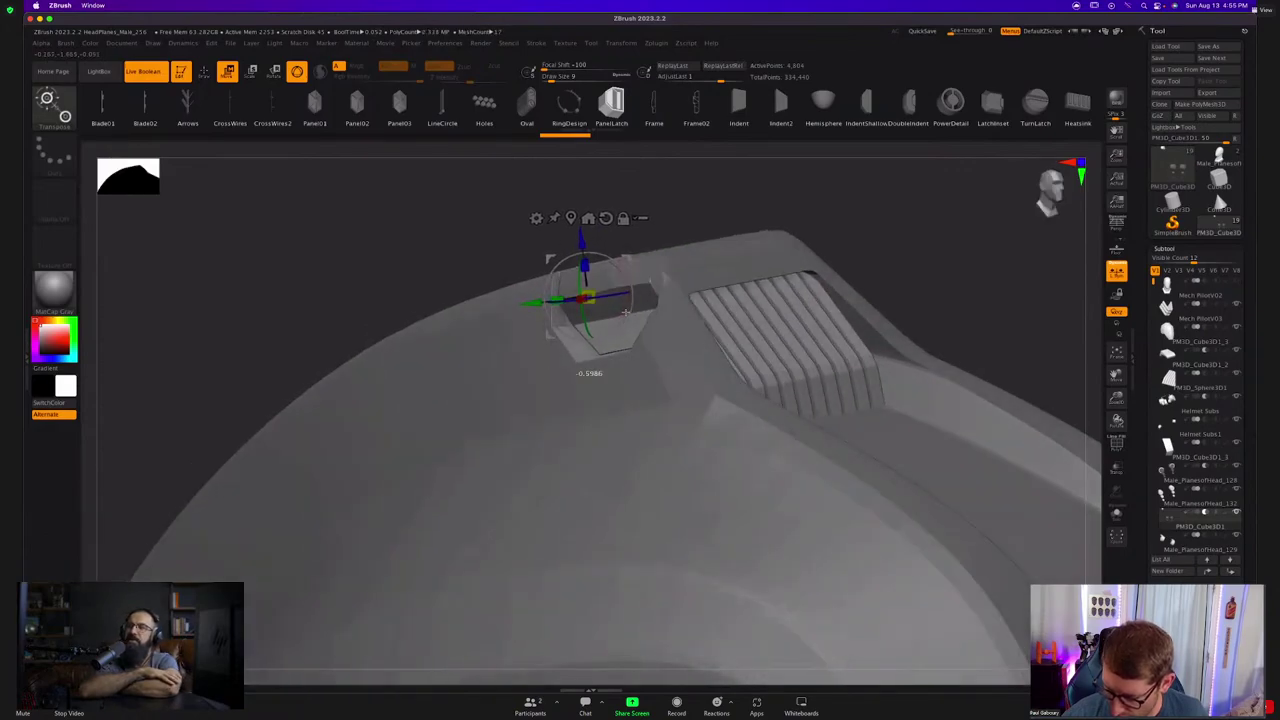
drag(621, 318, 626, 311)
ctrl+right_drag(671, 322, 633, 372)
drag(622, 279, 631, 251)
right_drag(631, 251, 668, 240)
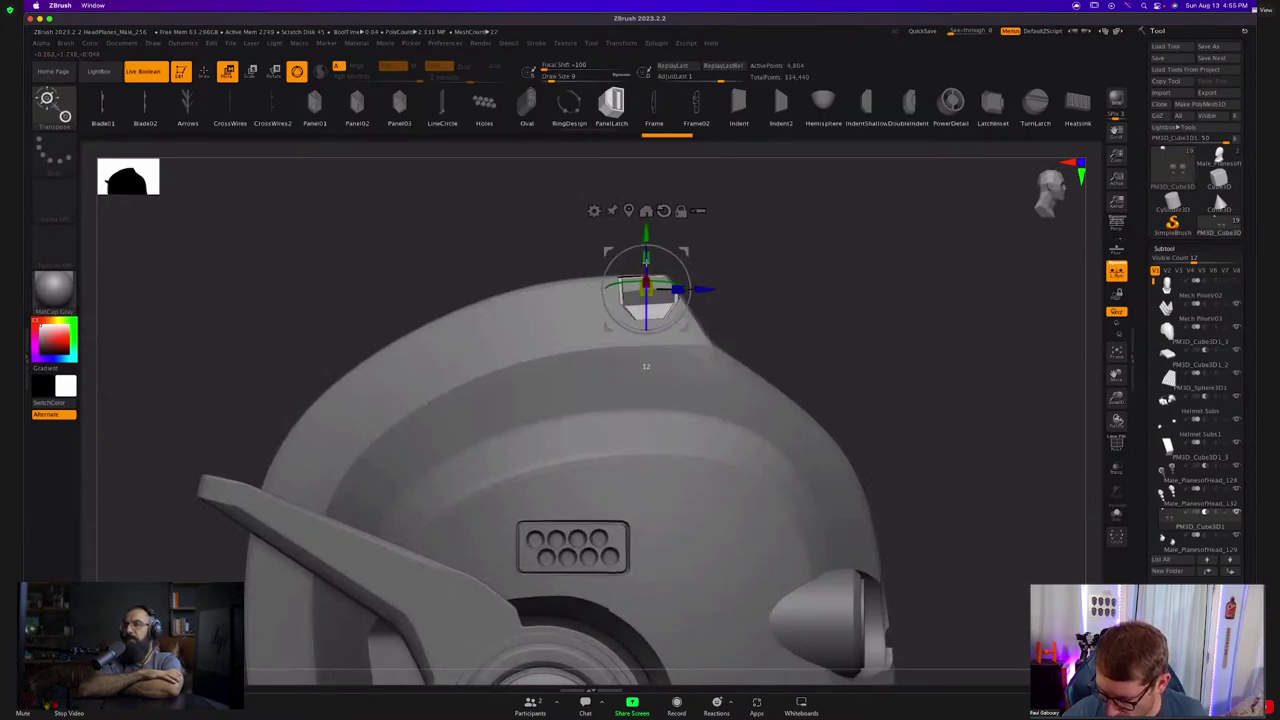
Shift the PanelLatch cutter up and back along the crest's upper edge and return to drawing mode.
drag(646, 234, 646, 223)
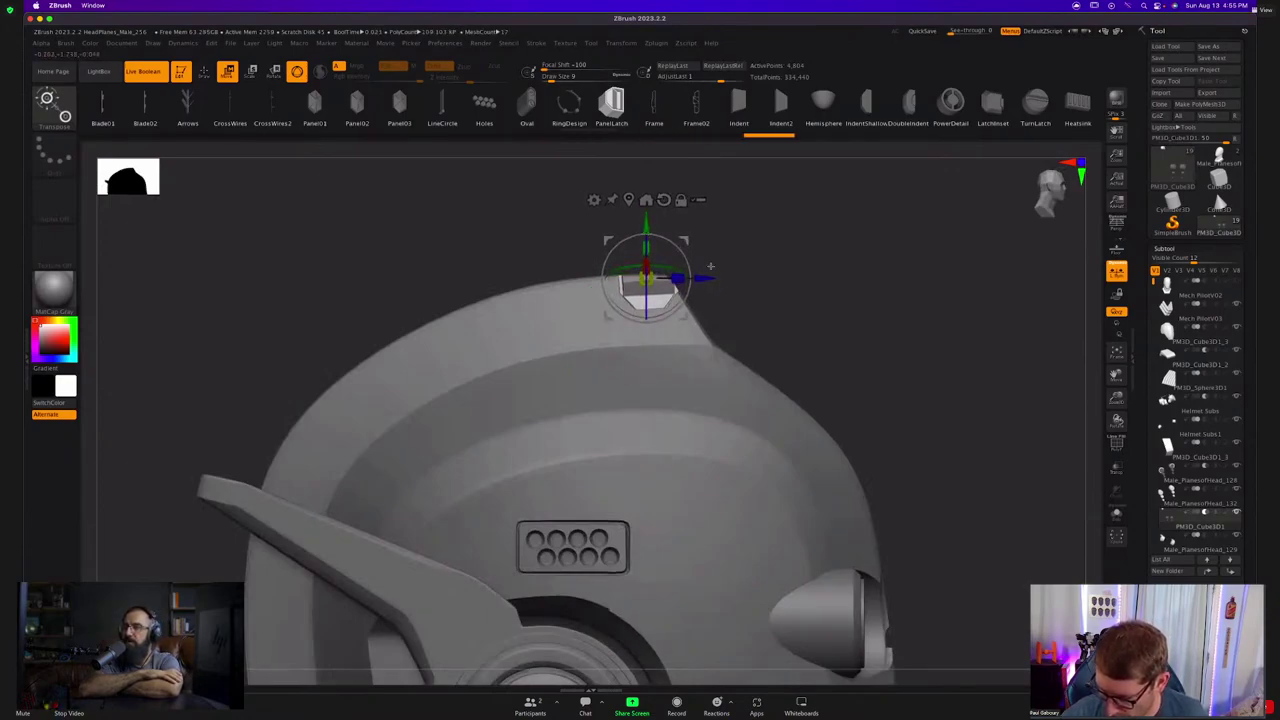
drag(690, 282, 686, 283)
drag(644, 355, 606, 355)
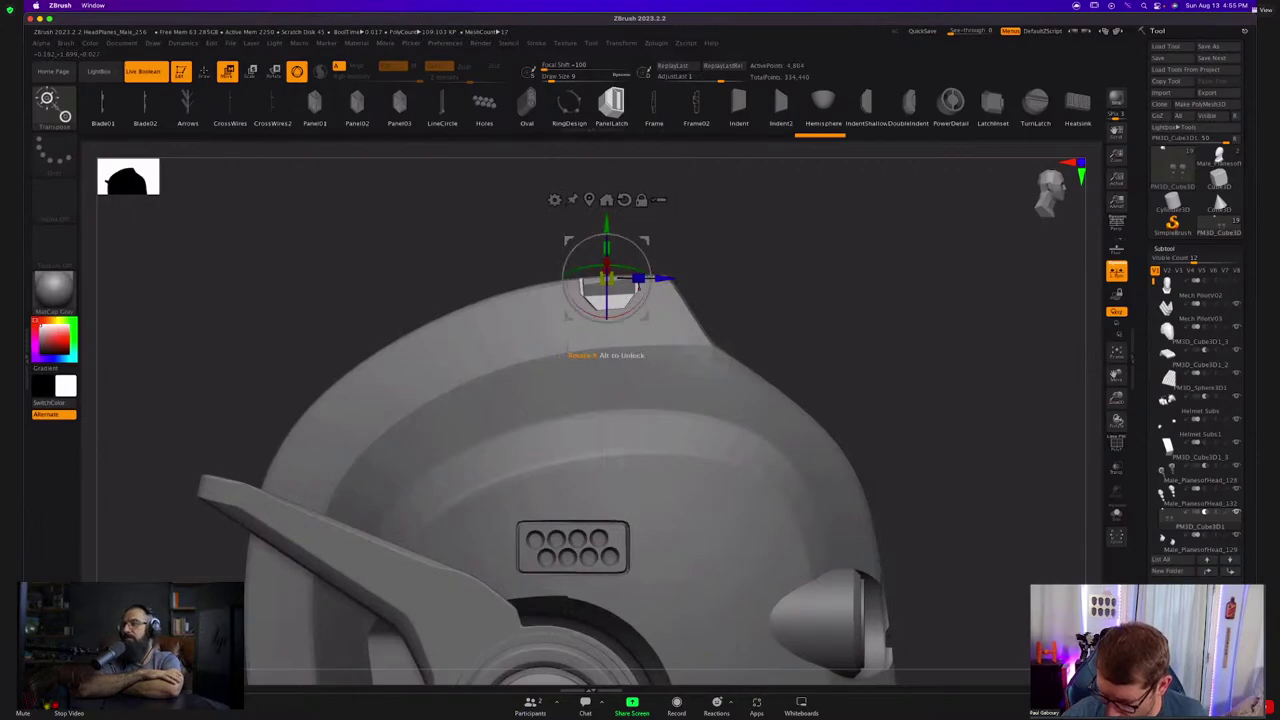
key(q)
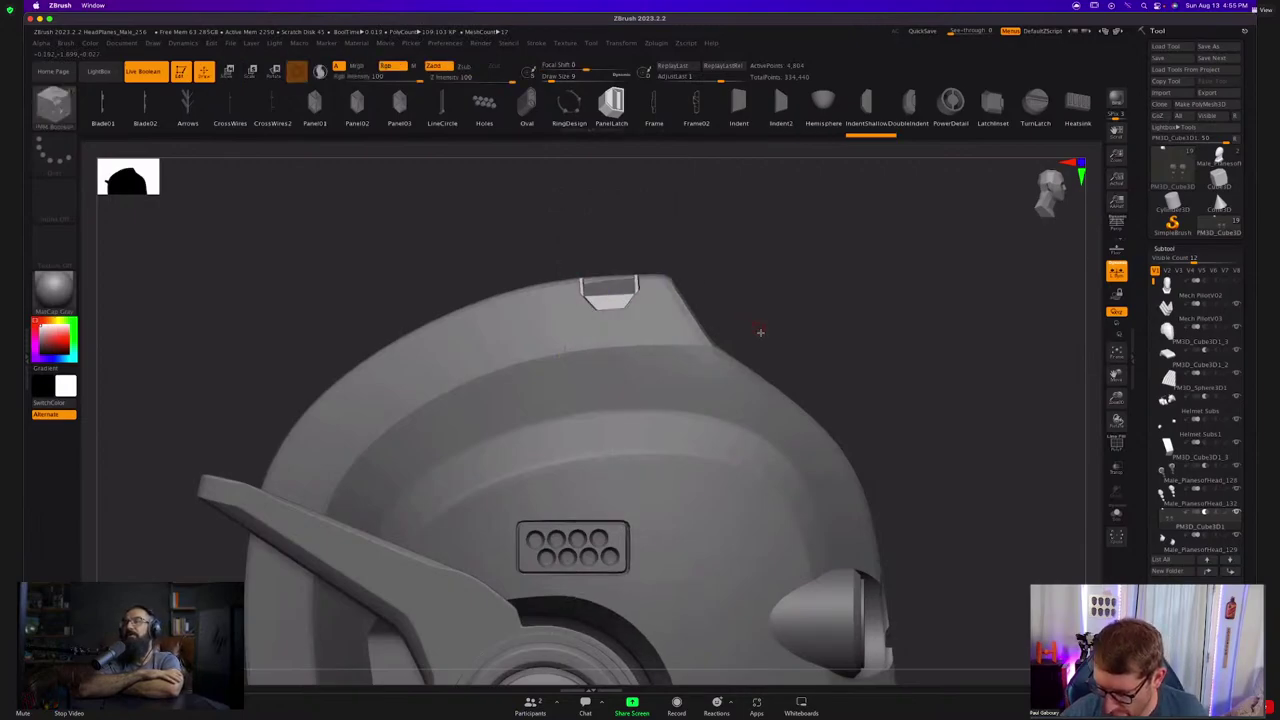
mouse_move(760, 331)
ctrl+right_down()
mouse_move(692, 315)
mouse_move(665, 335)
mouse_move(657, 378)
mouse_move(700, 338)
mouse_move(651, 378)
ctrl+right_up()
drag(652, 376, 650, 371)
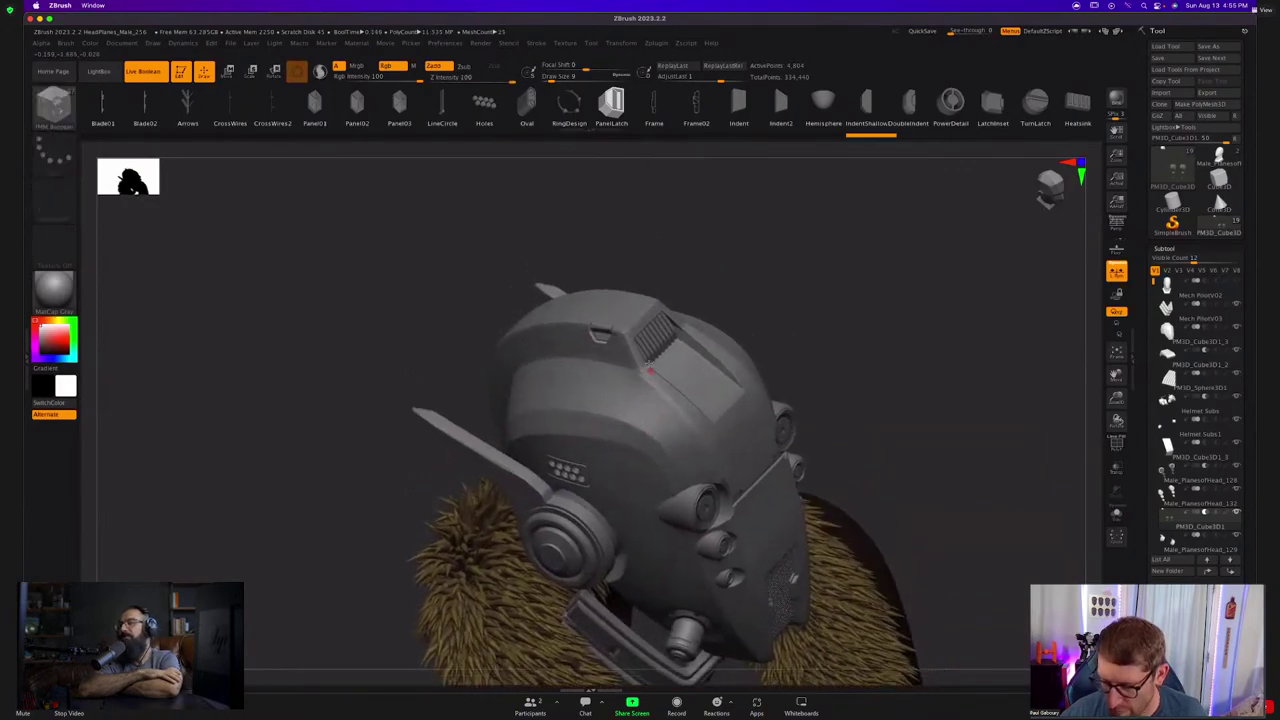
Mirror and weld the cutter subtool so the latch is cut on both sides of the crest, with Local Symmetry turned off.
scroll(1241, 358, down, 10)
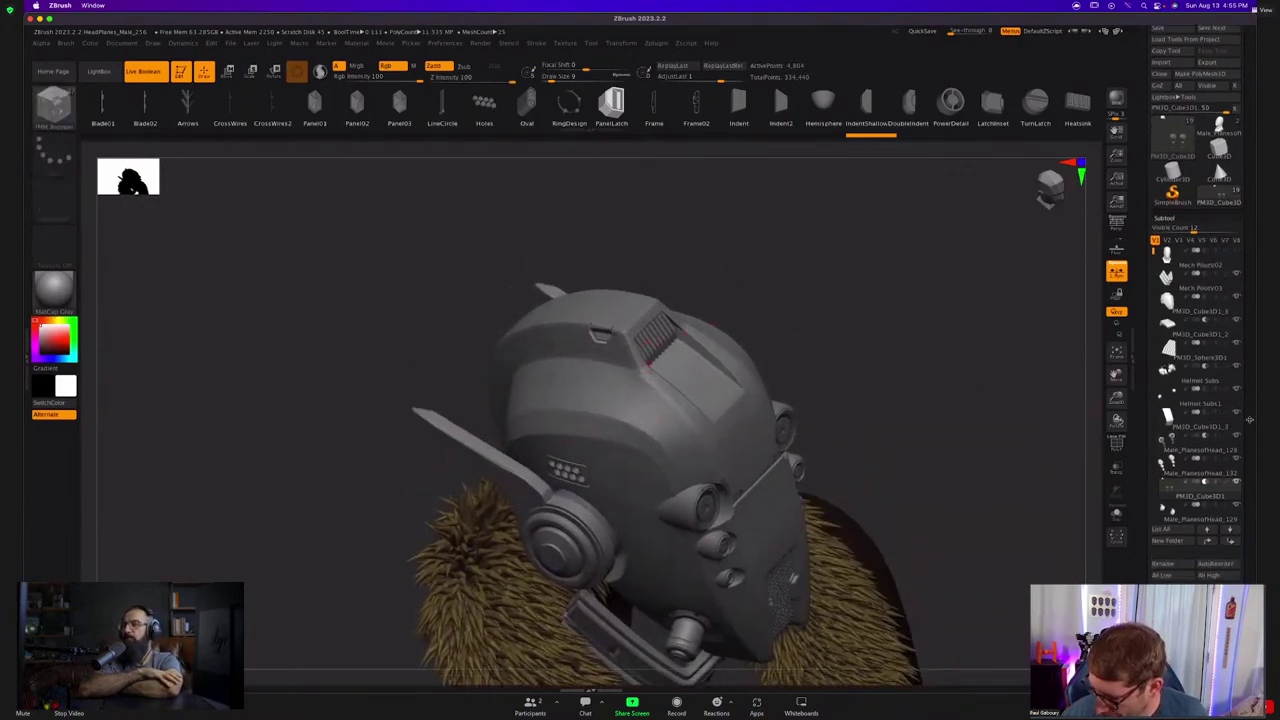
scroll(1241, 358, down, 8)
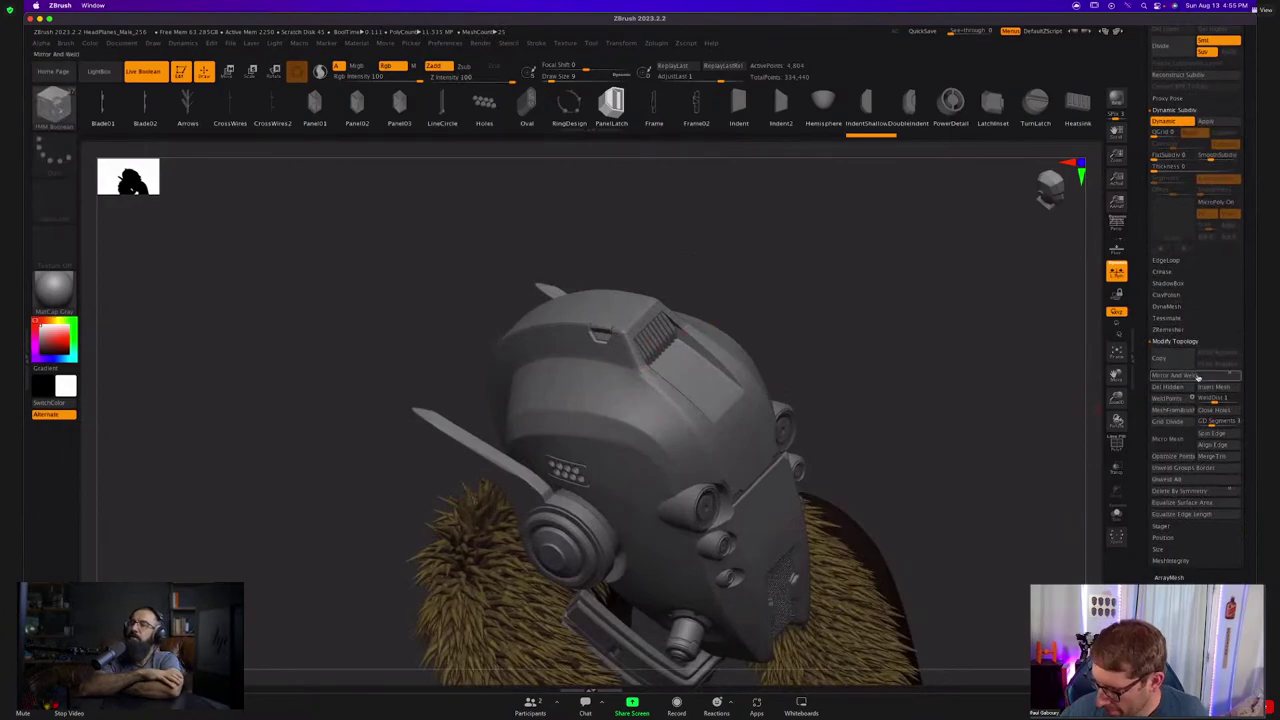
click(1183, 376)
drag(823, 354, 705, 303)
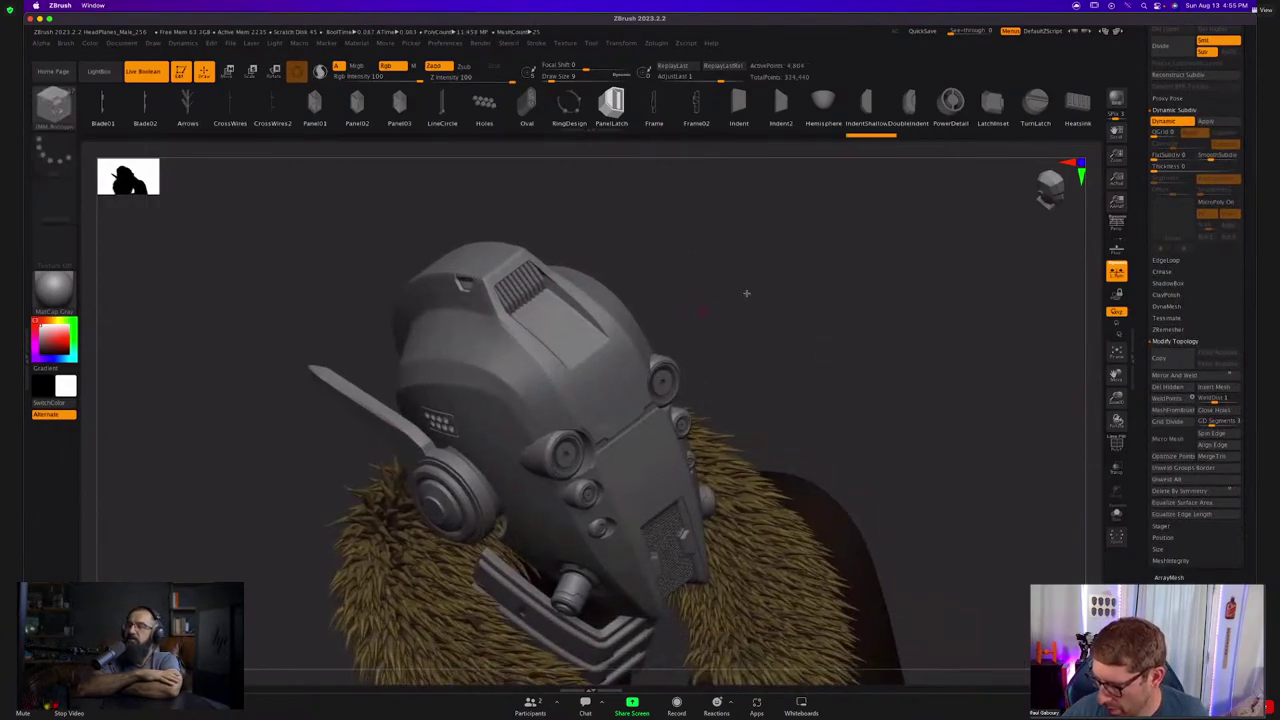
click(1117, 272)
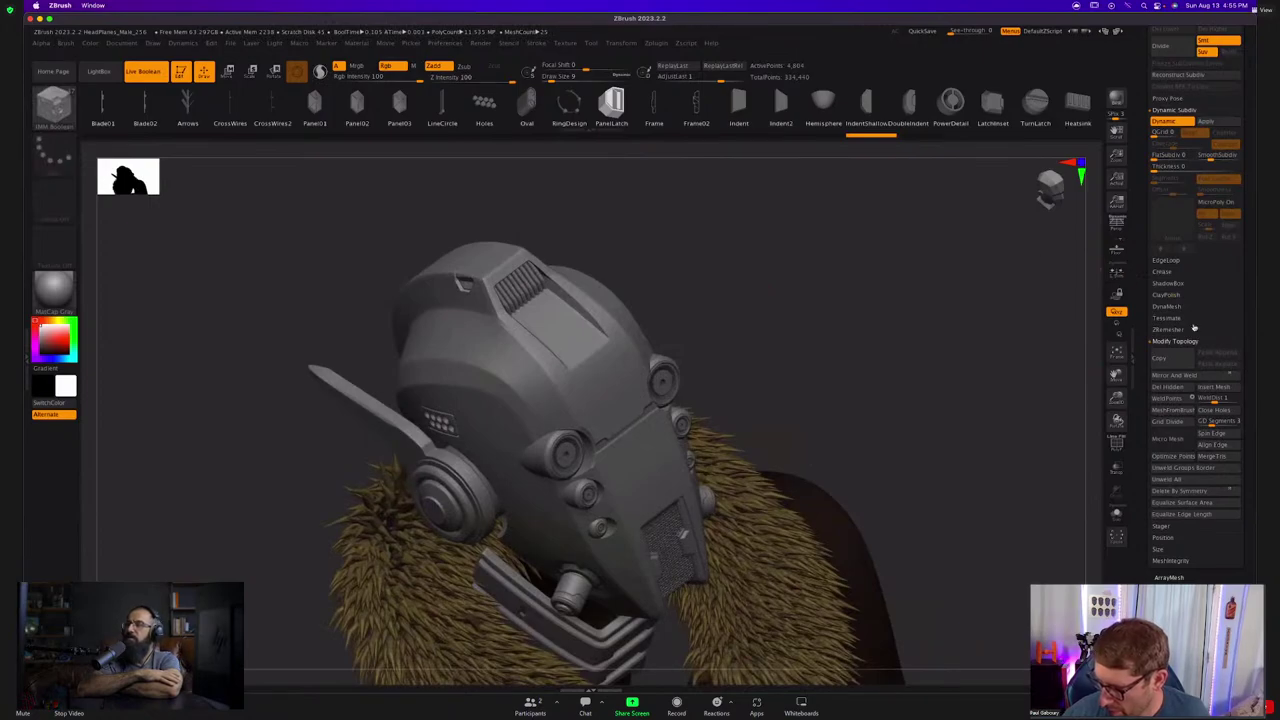
mouse_move(743, 331)
mouse_down()
mouse_move(719, 377)
mouse_move(763, 300)
mouse_move(752, 326)
mouse_move(783, 314)
mouse_move(751, 325)
mouse_up()
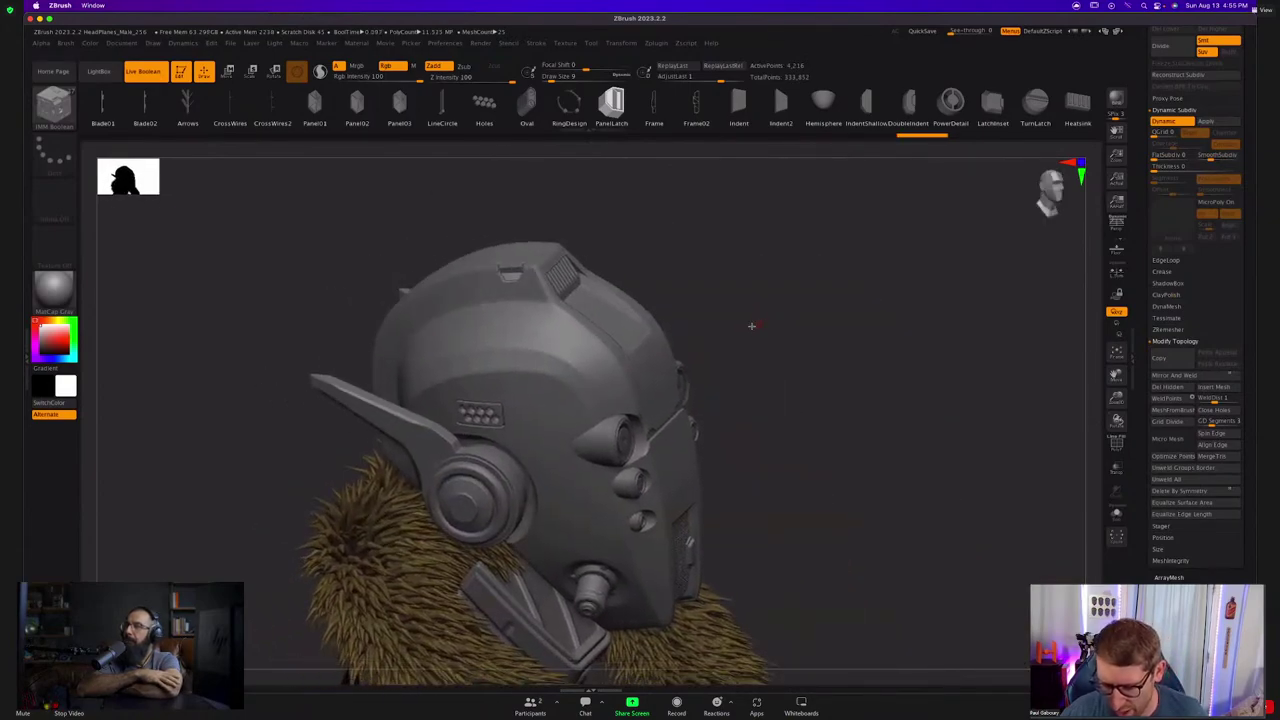
Examine the mirrored cutters and the isolated helmet base mesh with PolyFrame, then return to the plain full bust.
key(shift+f)
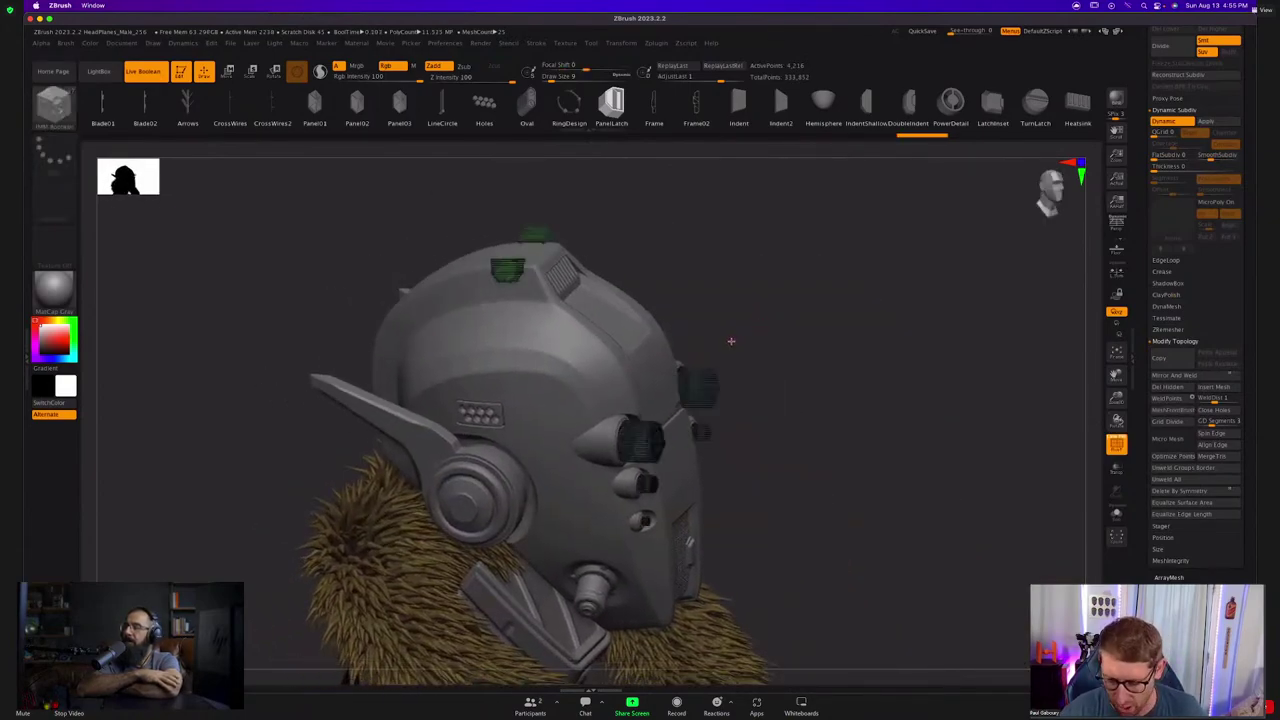
alt+click(591, 359)
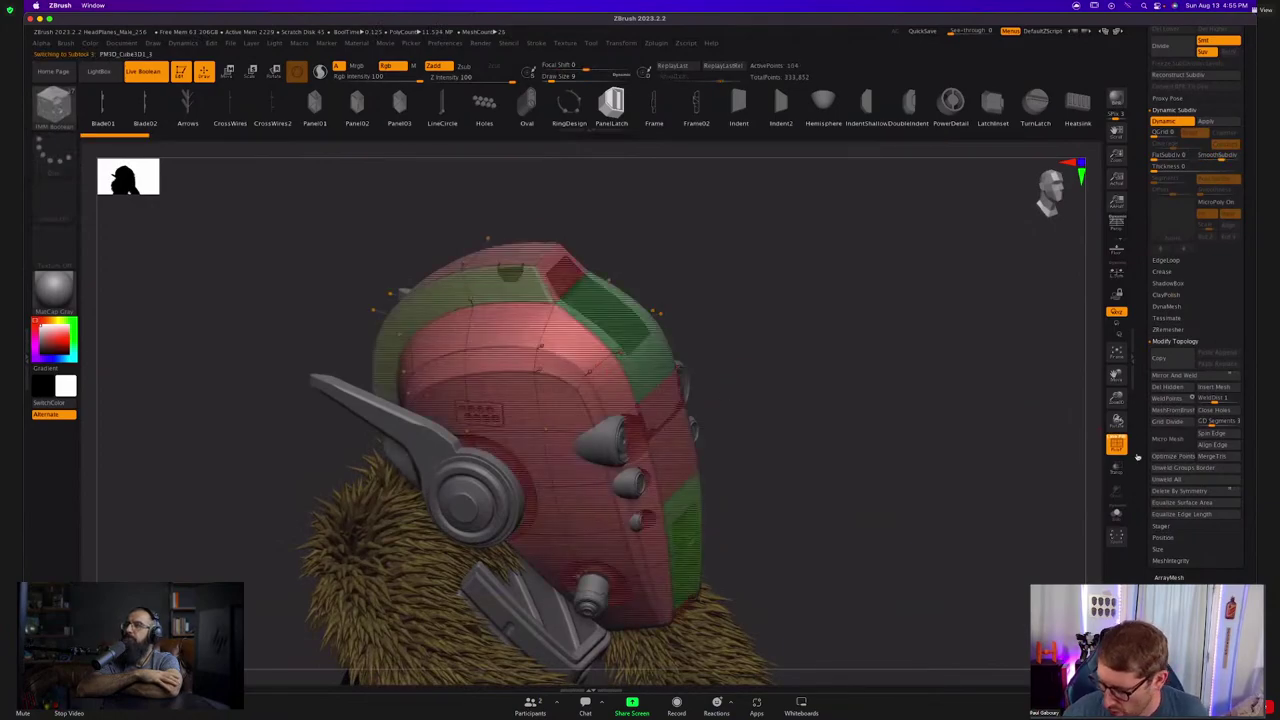
click(1117, 514)
right_drag(554, 462, 537, 424)
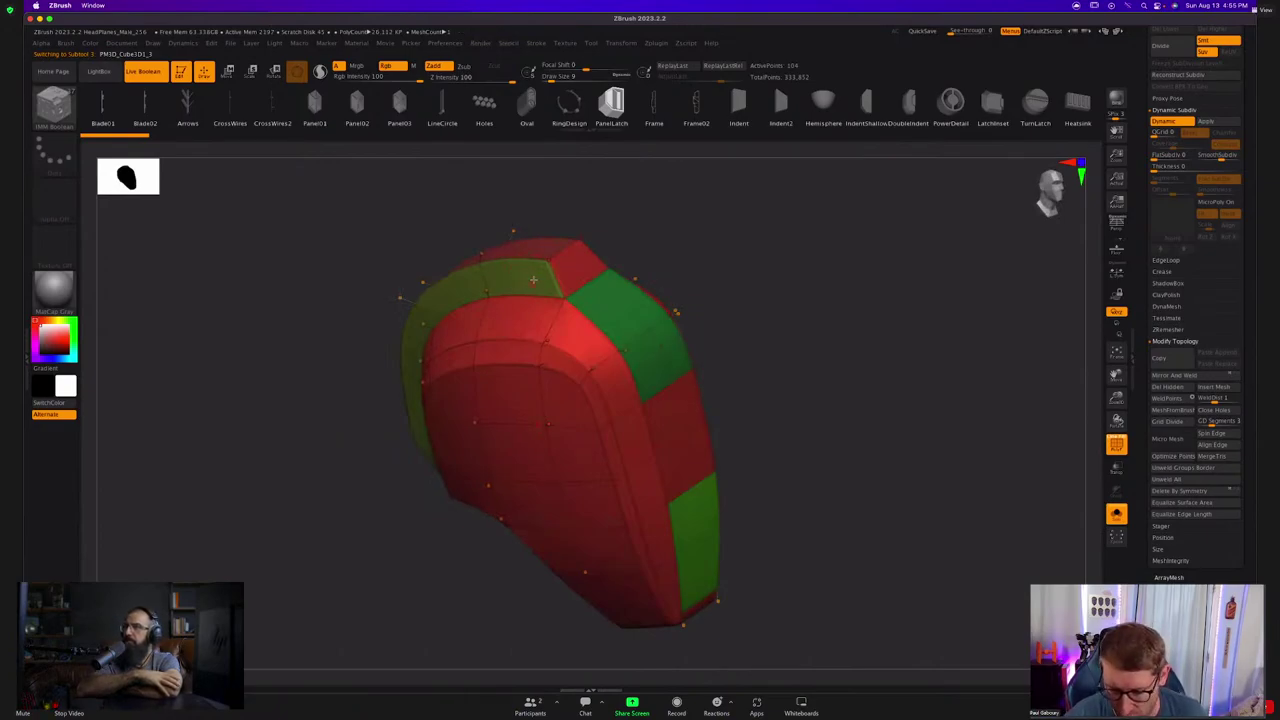
click(1116, 514)
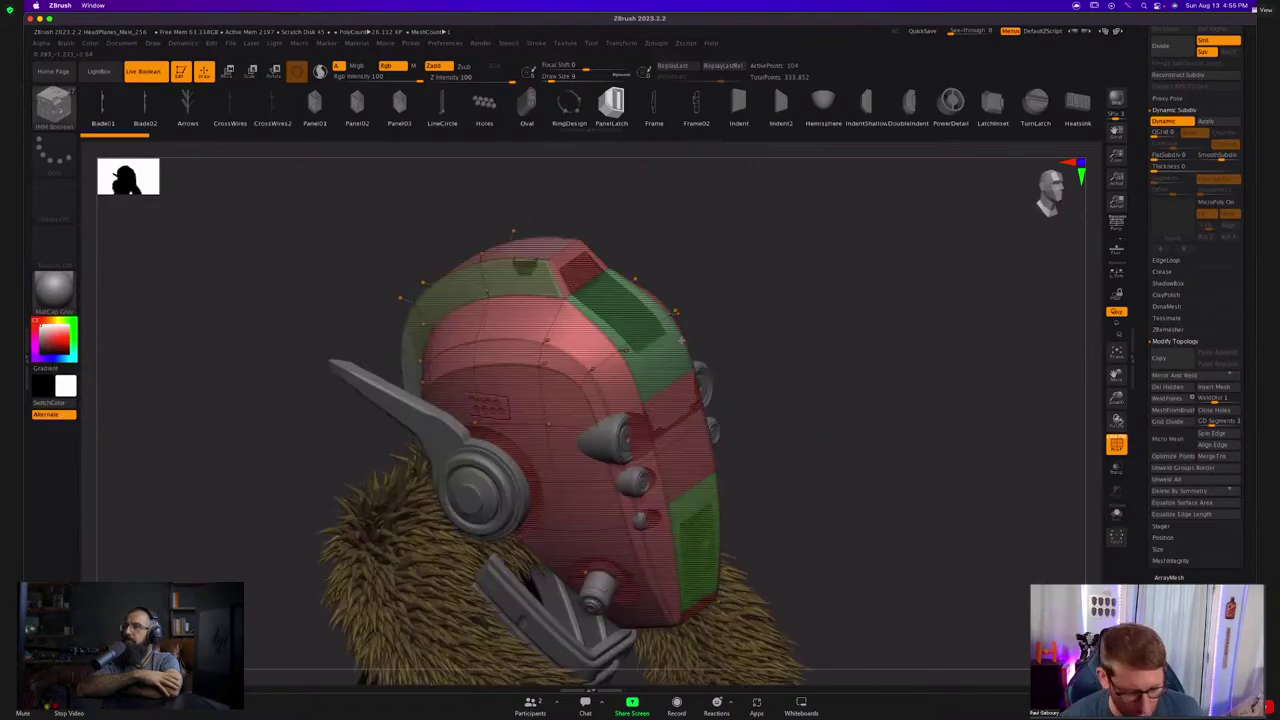
key(shift+f)
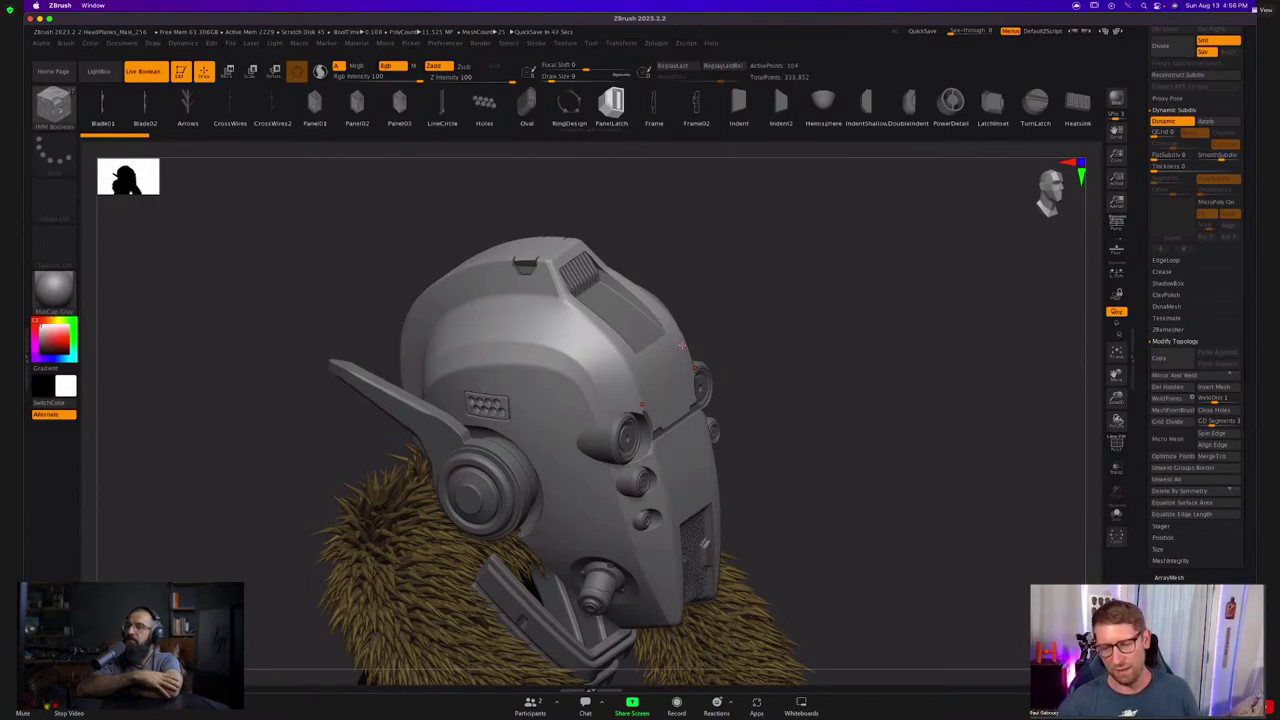
Choose the Oval mesh from the IMM Boolean brush and try inserting it on the side of the upper helmet shell.
click(530, 104)
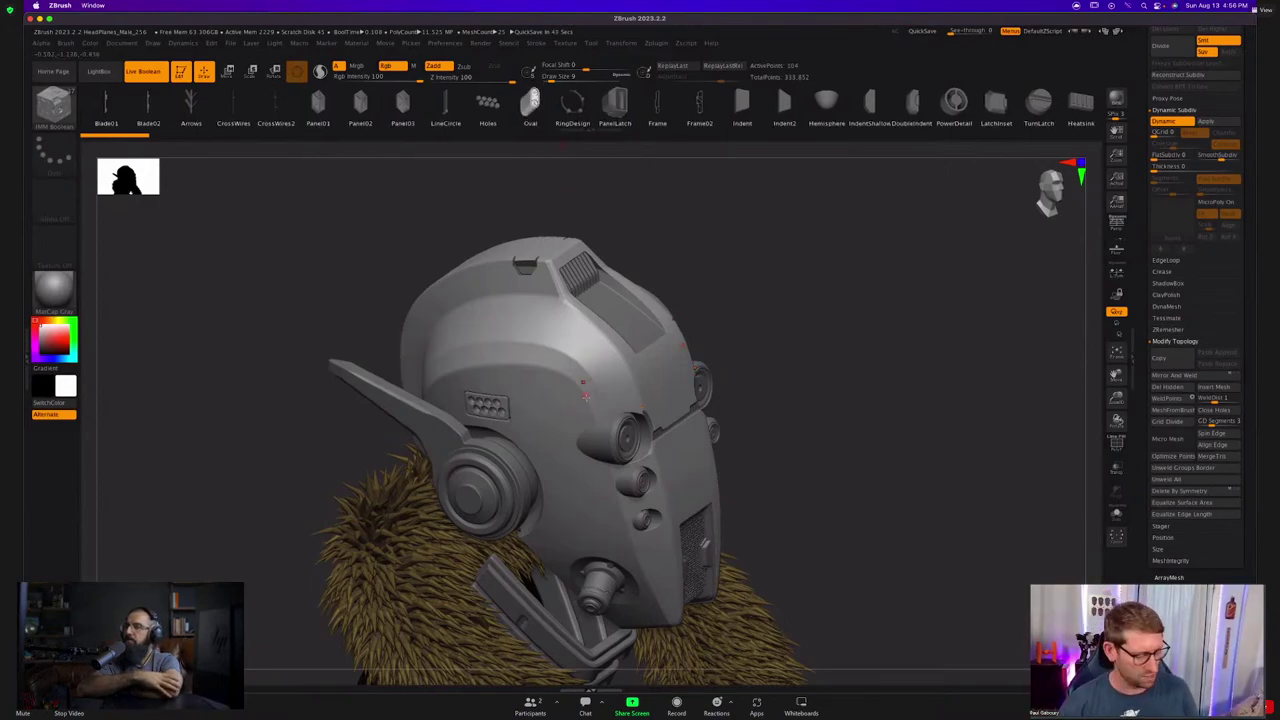
right_drag(586, 396, 722, 400)
drag(516, 314, 536, 354)
right_drag(661, 315, 660, 320)
ctrl+drag(695, 359, 735, 388)
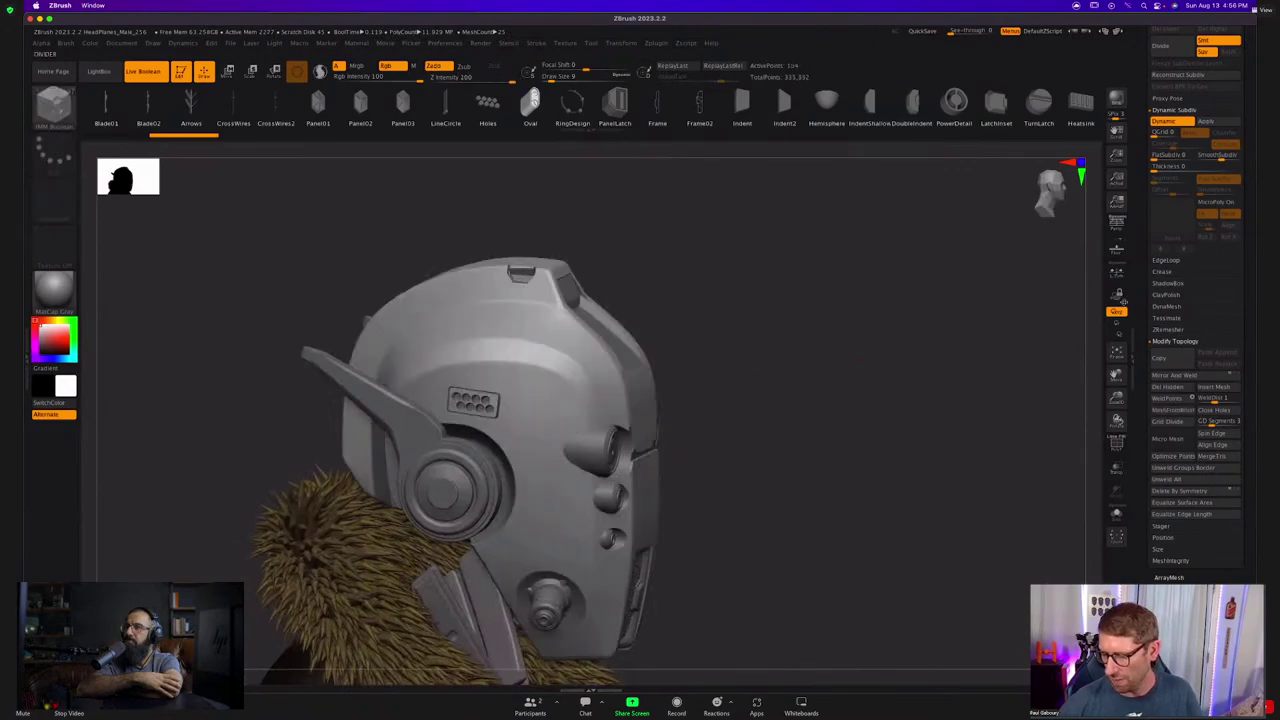
Make the cutter subtool PM3D_Cube3D1 active and insert an Oval cutter into the upper shell below the latch.
drag(1143, 266, 1145, 410)
scroll(1144, 410, up, 1)
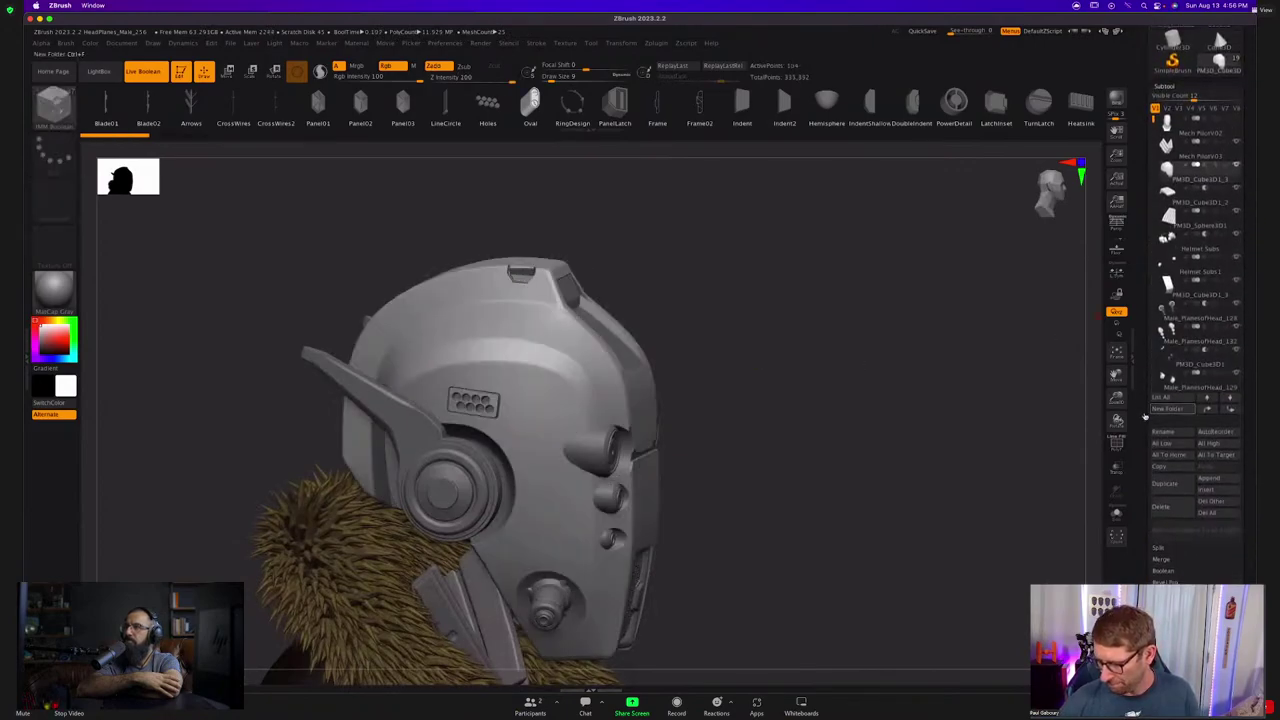
click(1176, 370)
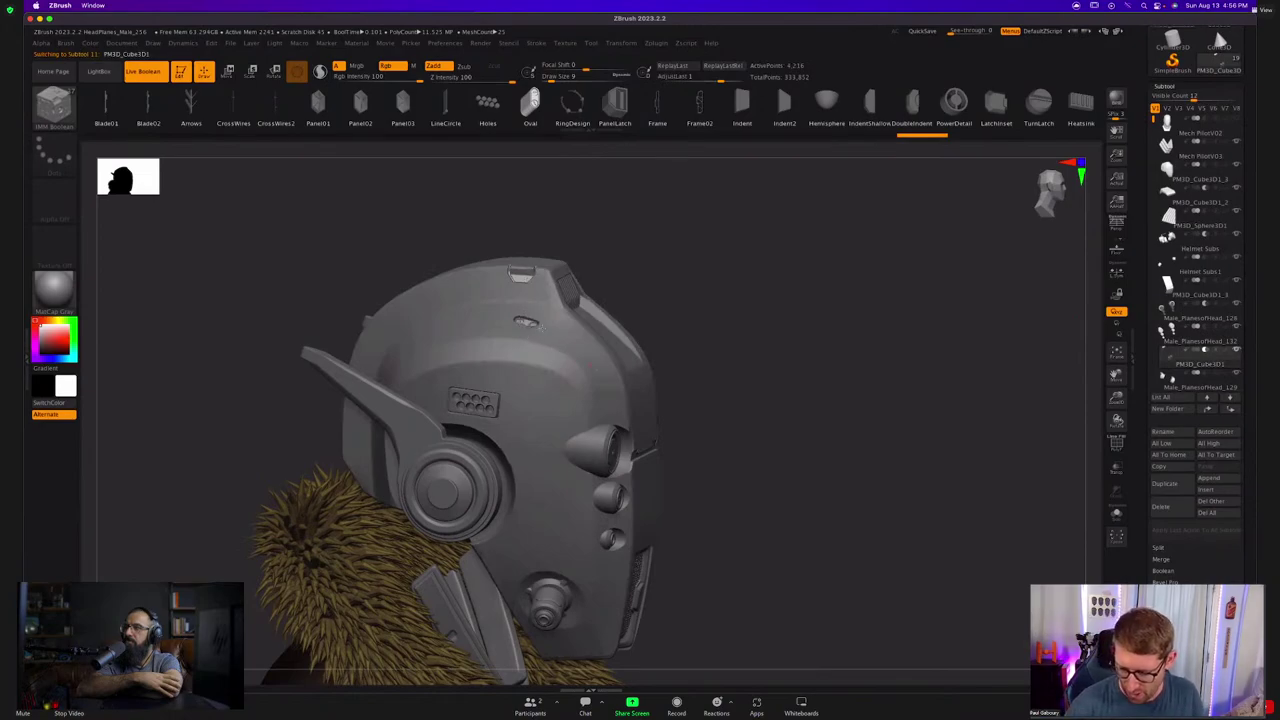
drag(677, 349, 688, 421)
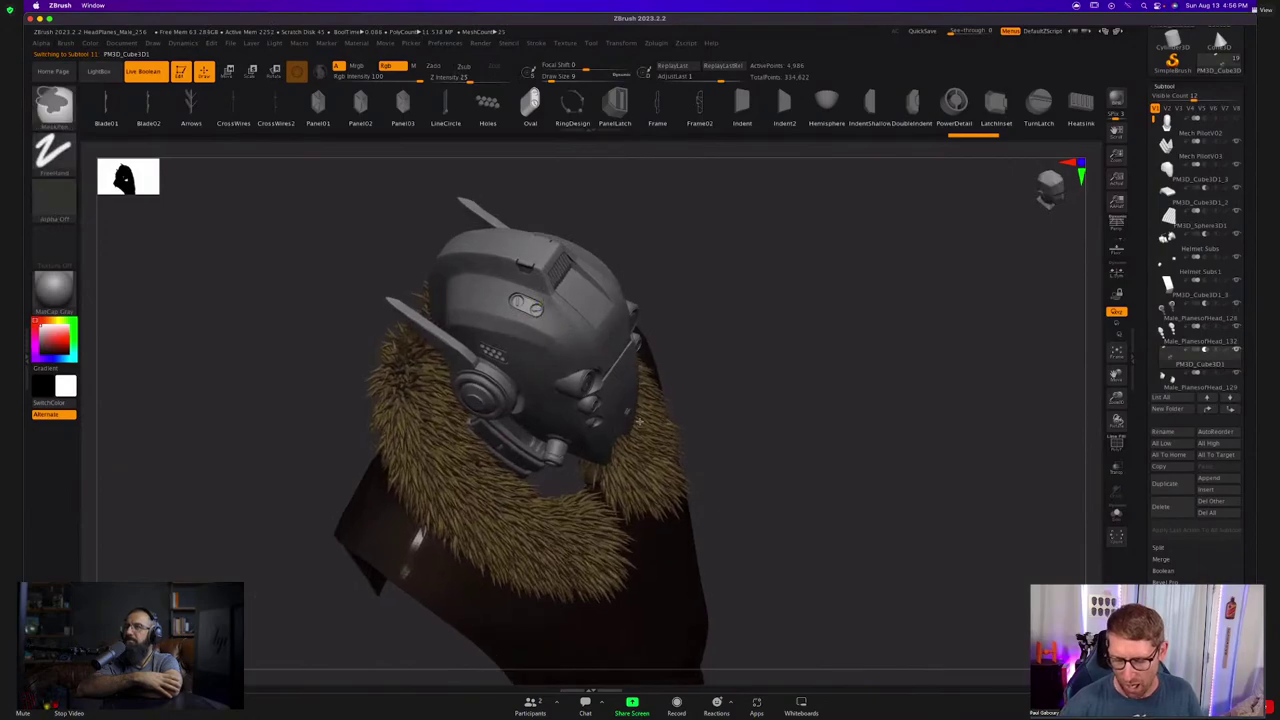
ctrl+right_drag(688, 421, 632, 440)
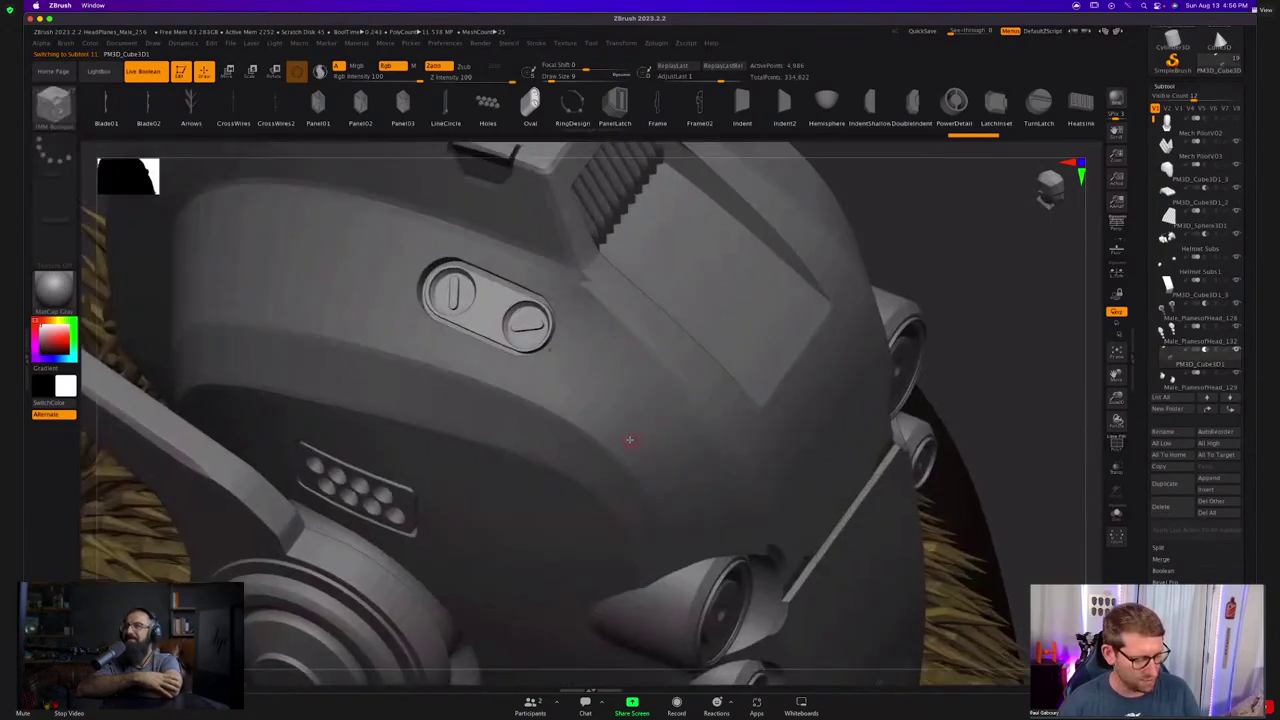
Fine-tune the Oval cutter's depth and placement on the upper shell with the transform gizmo.
key(w)
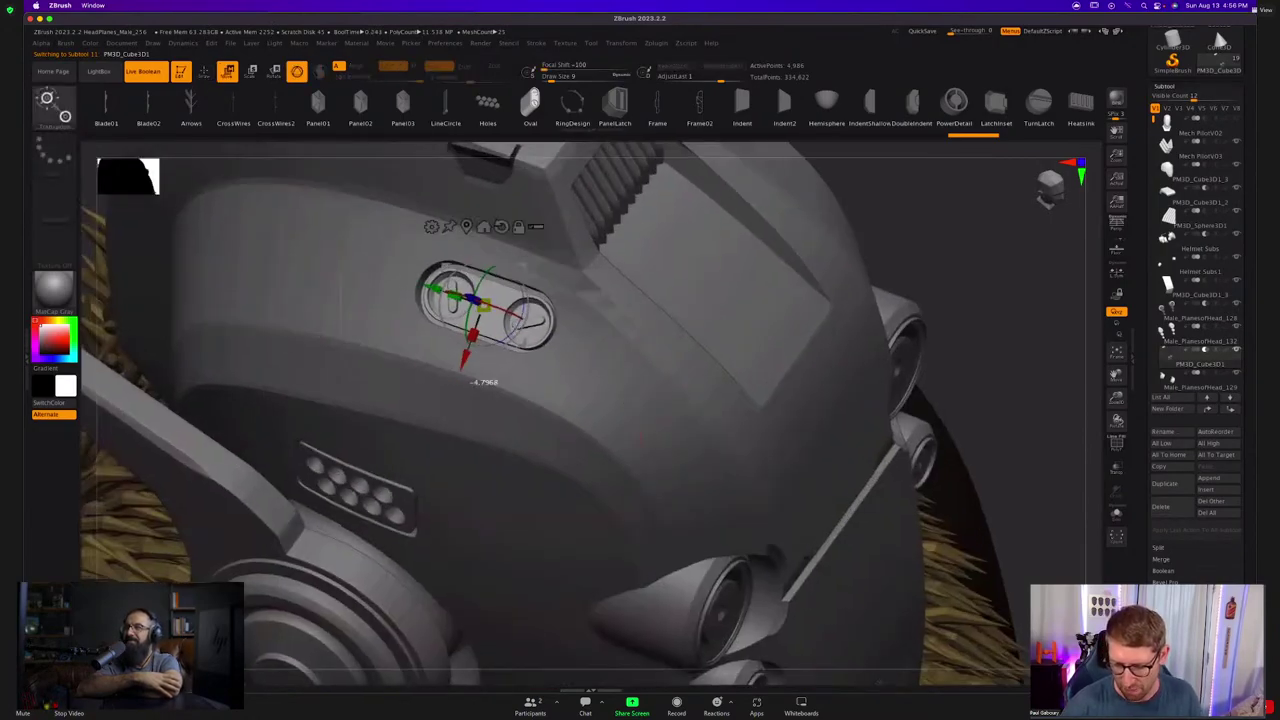
drag(473, 299, 472, 298)
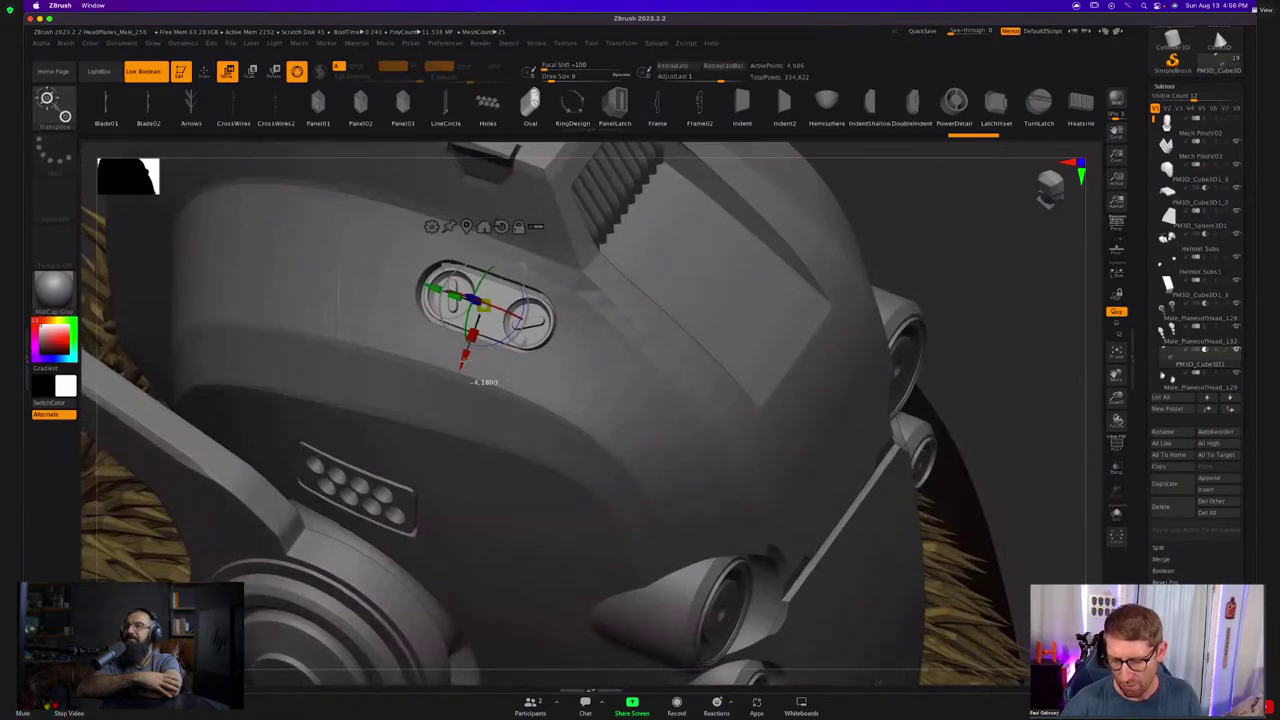
mouse_move(464, 372)
mouse_down()
mouse_move(467, 357)
mouse_move(462, 371)
mouse_up()
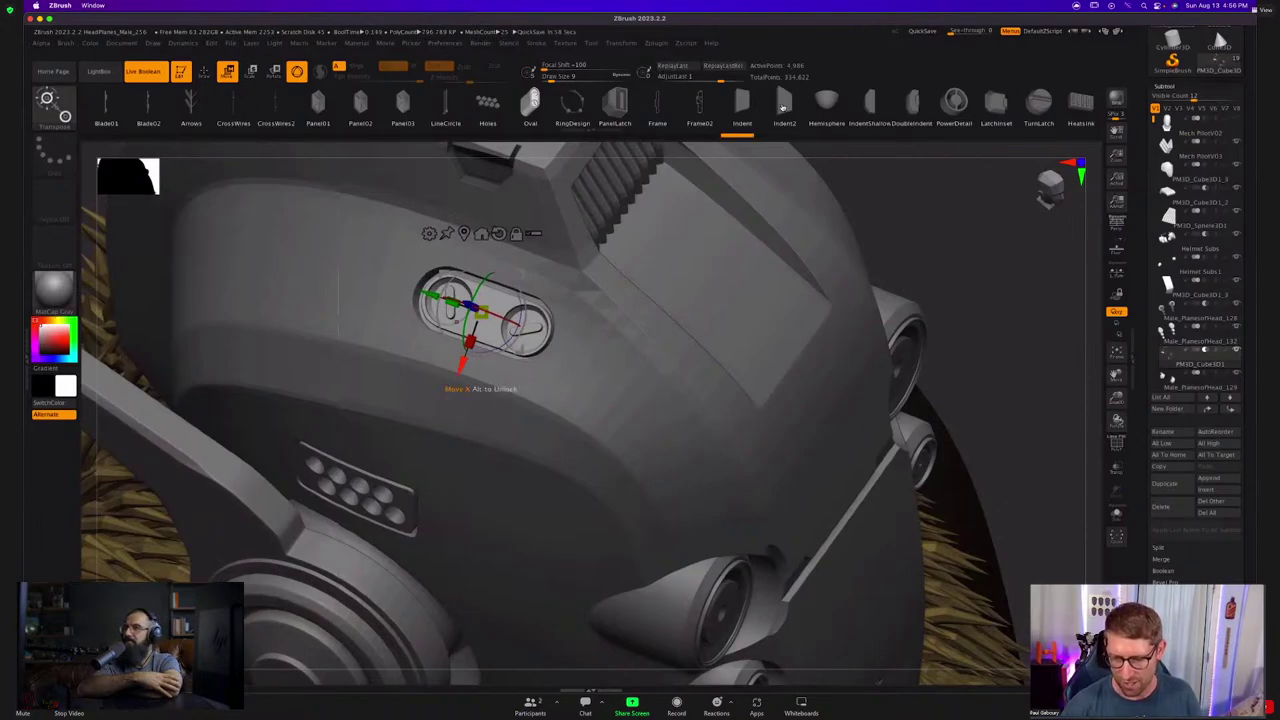
Try swapping the Oval cutter on the upper helmet shell for the EdgePort and BallRadar meshes.
drag(783, 107, 575, 107)
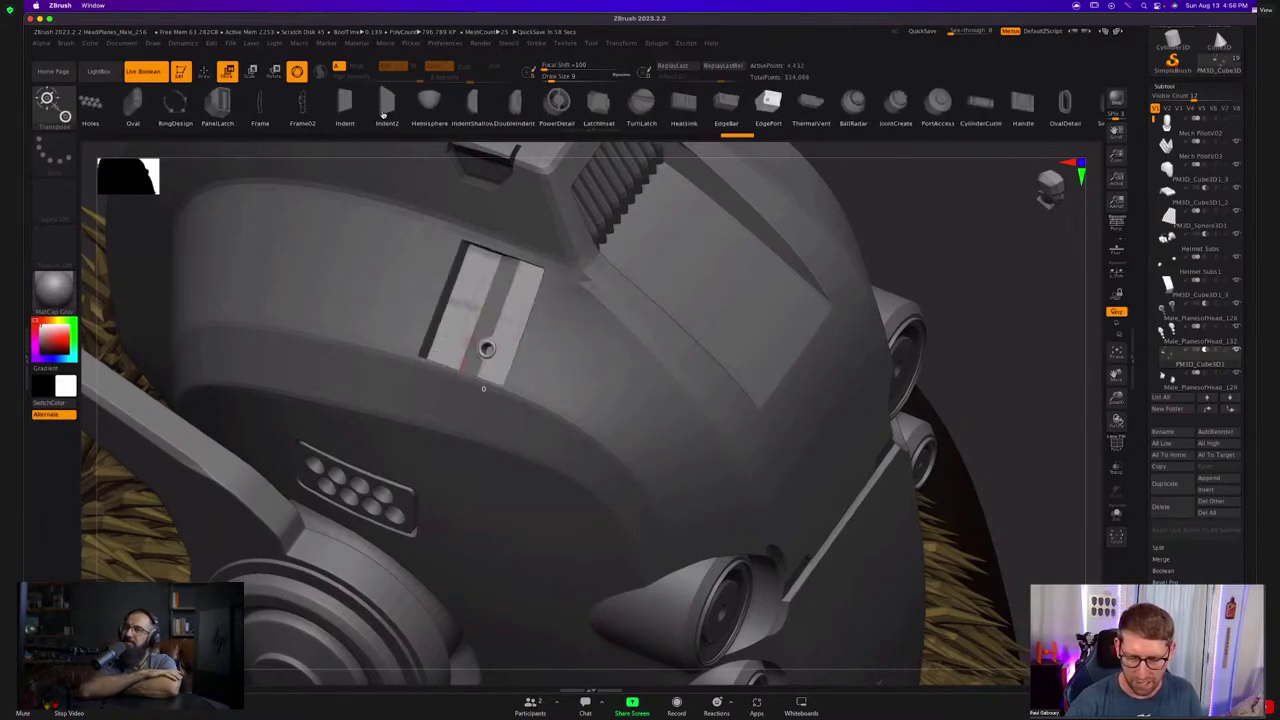
click(768, 104)
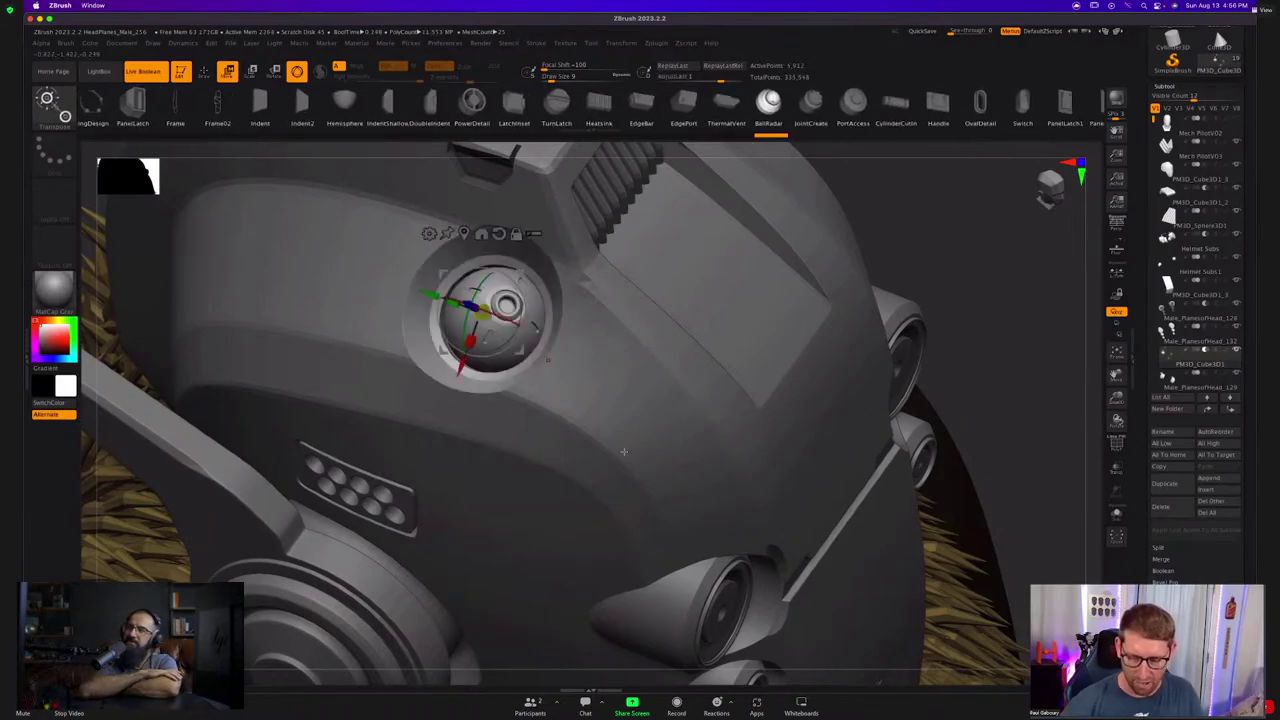
key(q)
right_drag(634, 457, 633, 449)
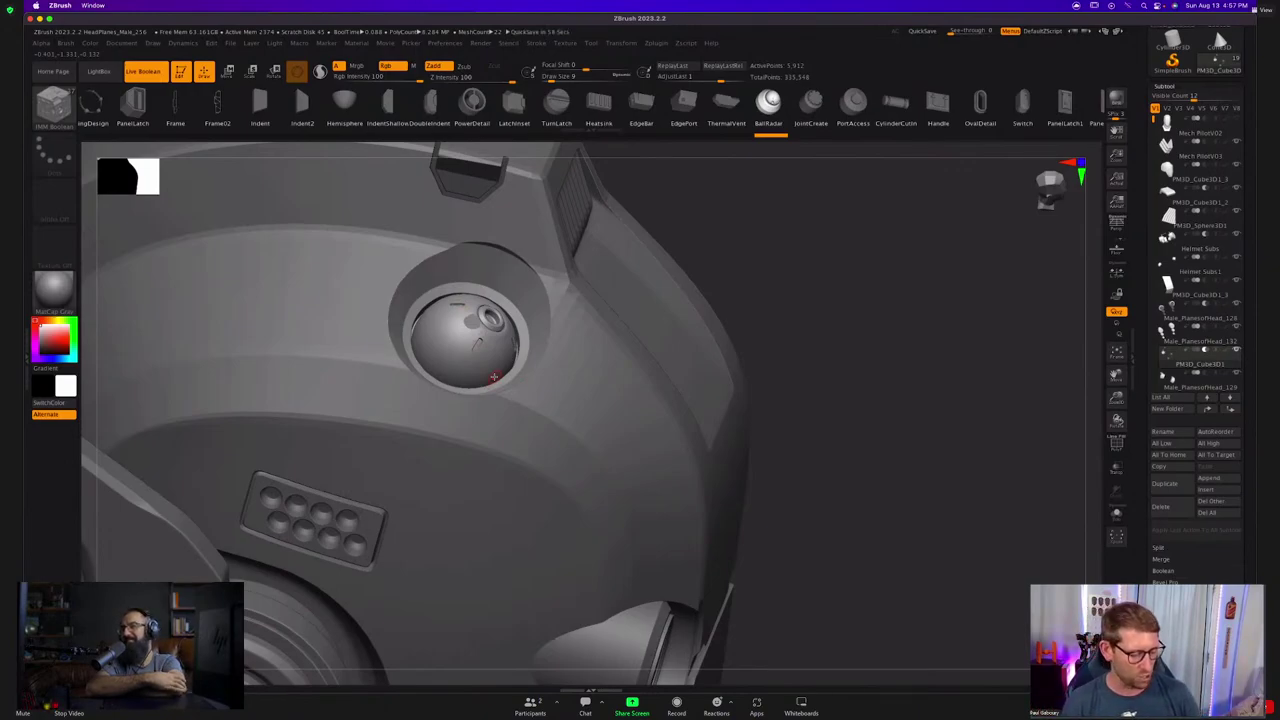
Try the JointCreate mesh in place of the BallRadar cutter and check it on the whole helmet.
key(w)
click(814, 112)
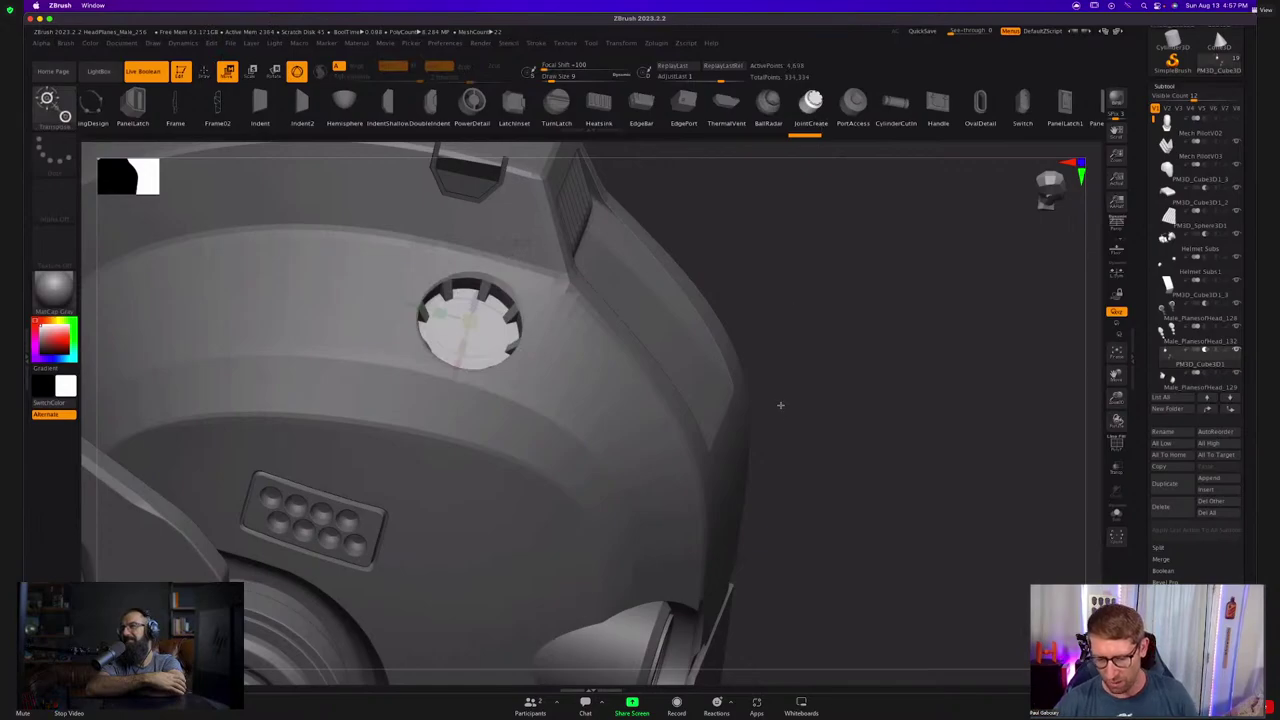
key(q)
mouse_move(837, 438)
ctrl+right_down()
mouse_move(726, 383)
mouse_move(692, 404)
ctrl+right_up()
drag(691, 404, 581, 381)
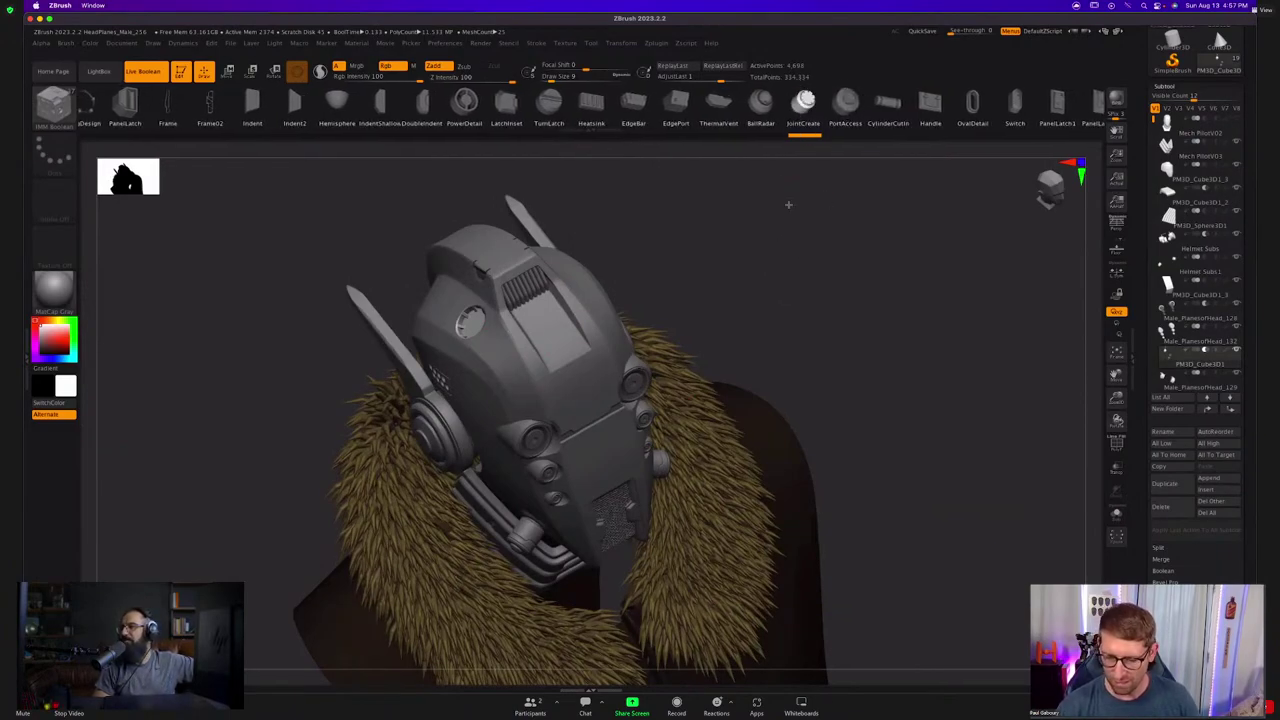
Mirror the JointCreate cutter to the opposite side of the helmet and swap both cutters for the Handle mesh.
key(w)
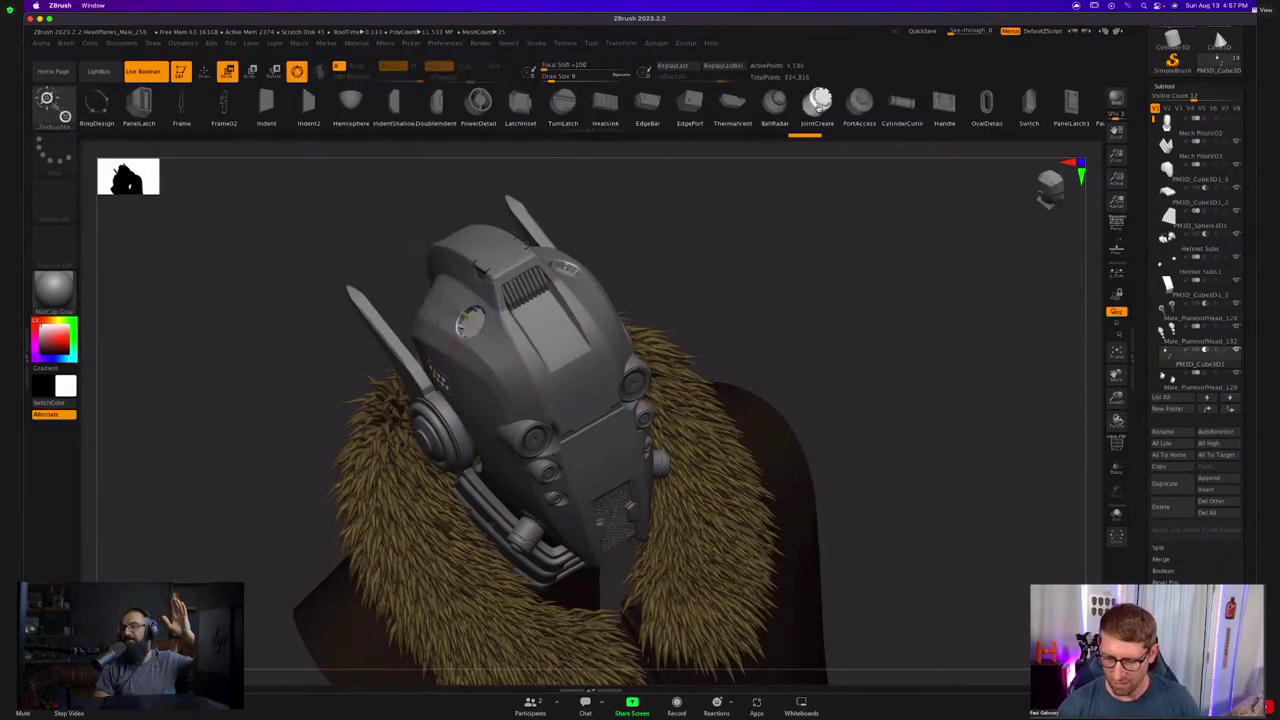
click(782, 104)
drag(816, 249, 860, 255)
click(911, 106)
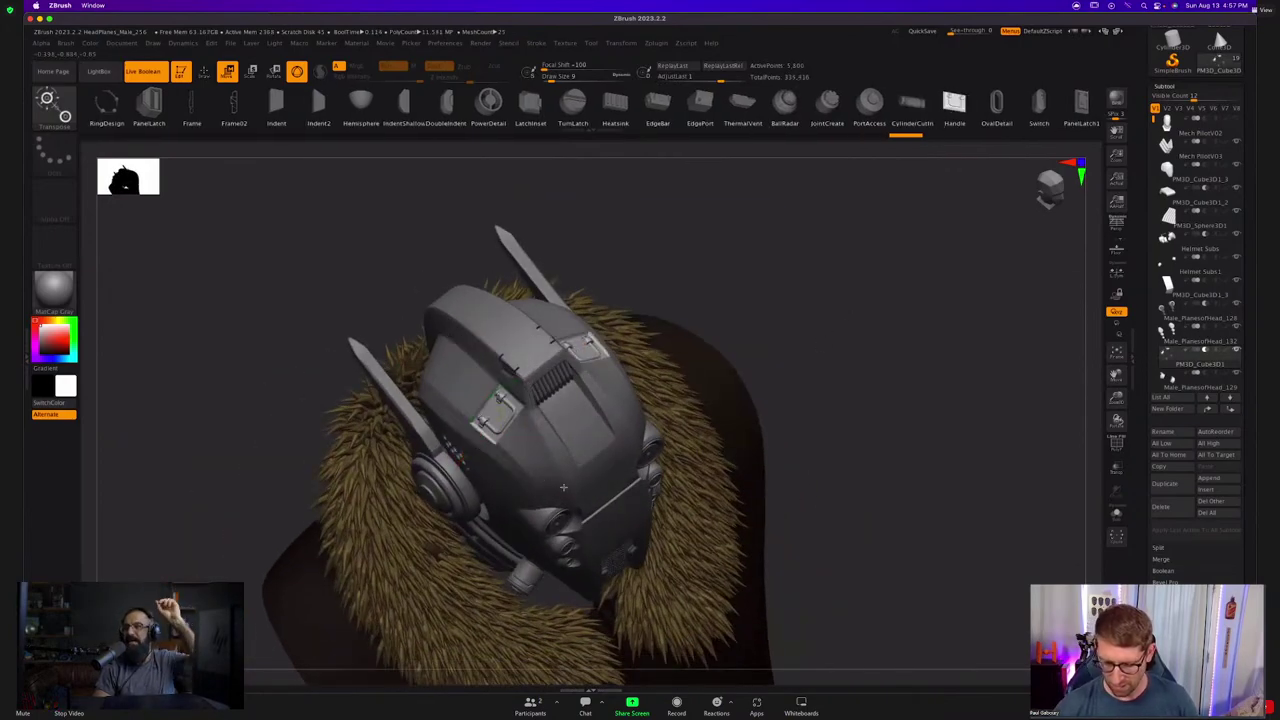
Undo the first scaling of the mirrored Handle cutters, enable Local Symmetry, and scale both down evenly.
alt+drag(543, 480, 542, 548)
drag(454, 343, 438, 357)
key(ctrl+z)
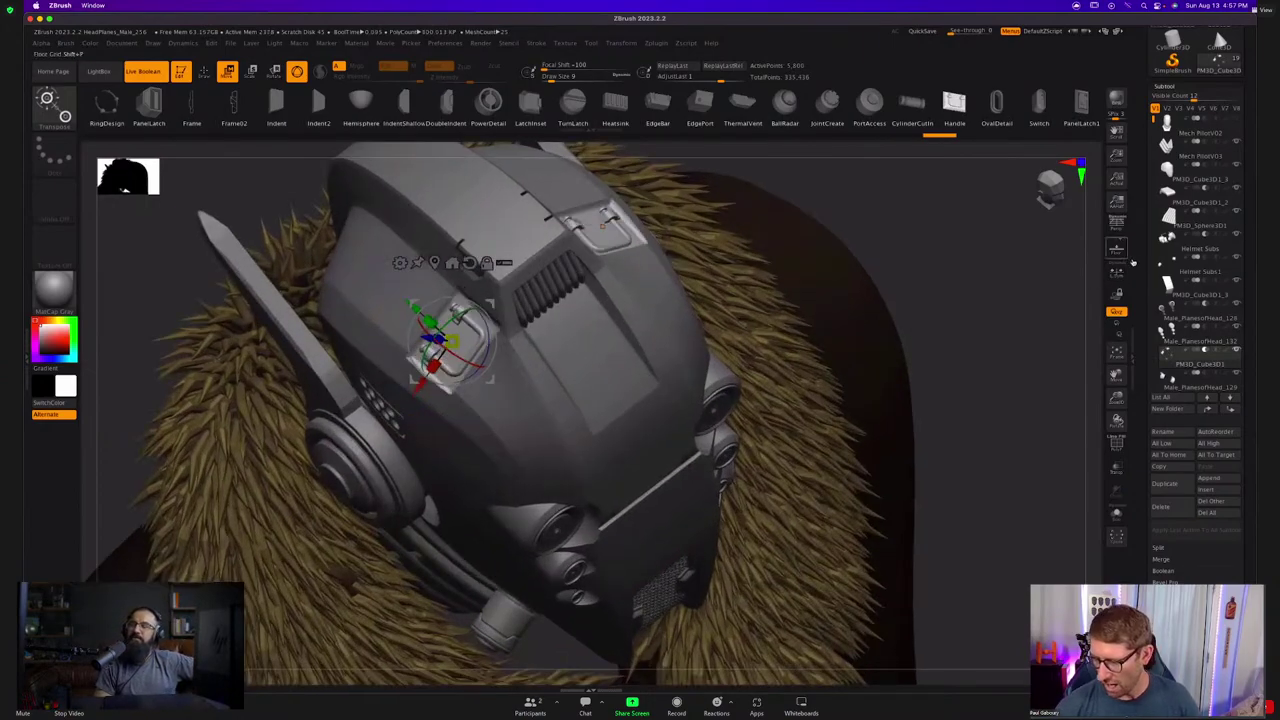
click(1117, 272)
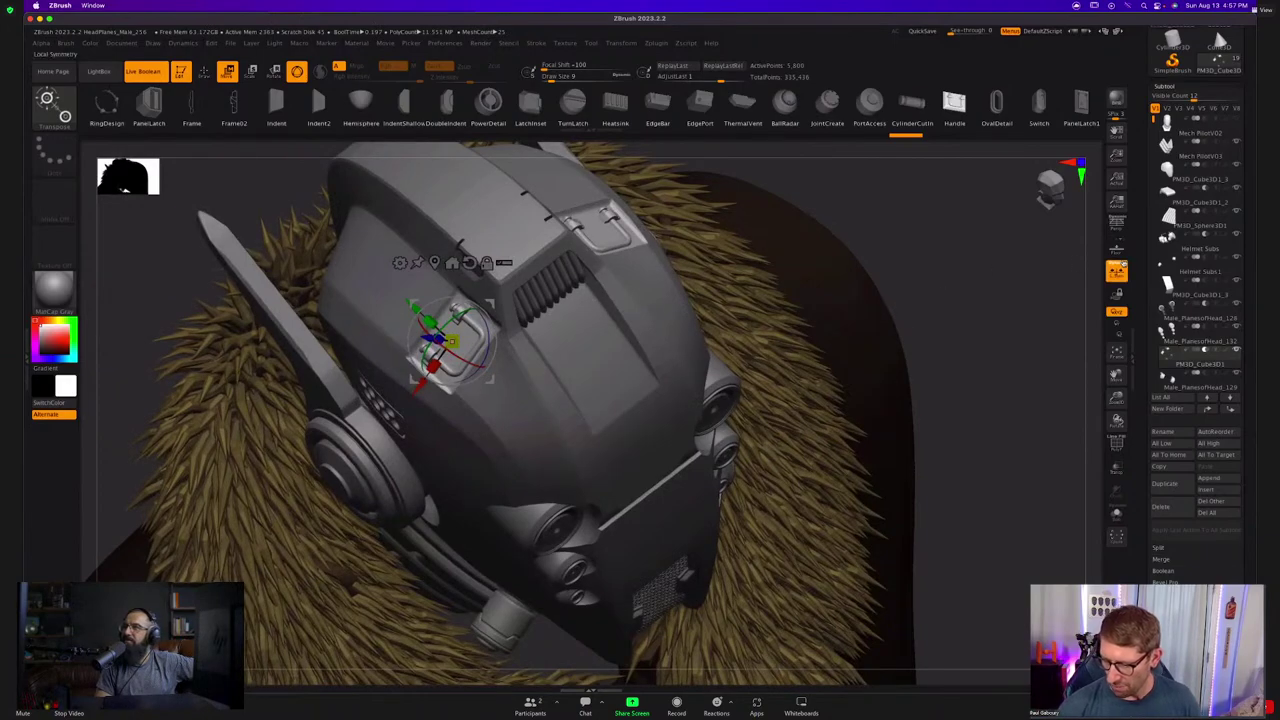
drag(452, 341, 454, 341)
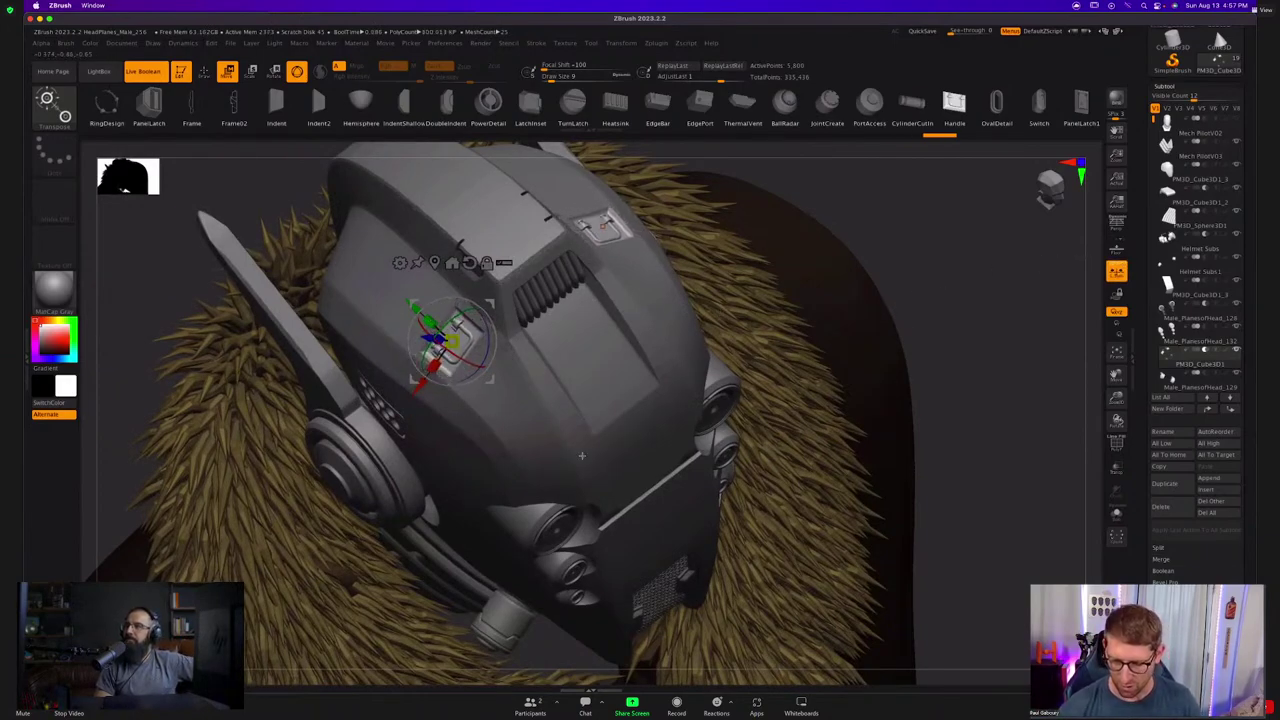
click(602, 227)
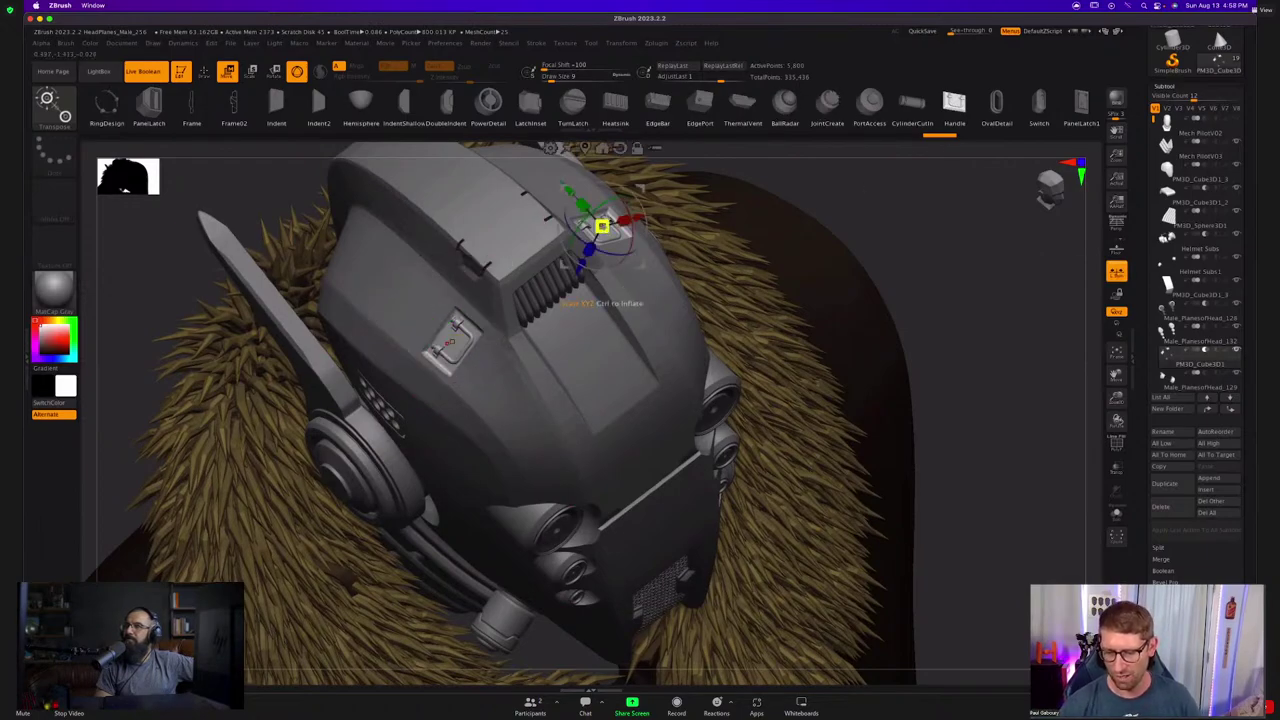
Replace the mirrored Handle cutters with the OvalDetail mesh and place the gizmo on the cutter below the latch.
click(996, 101)
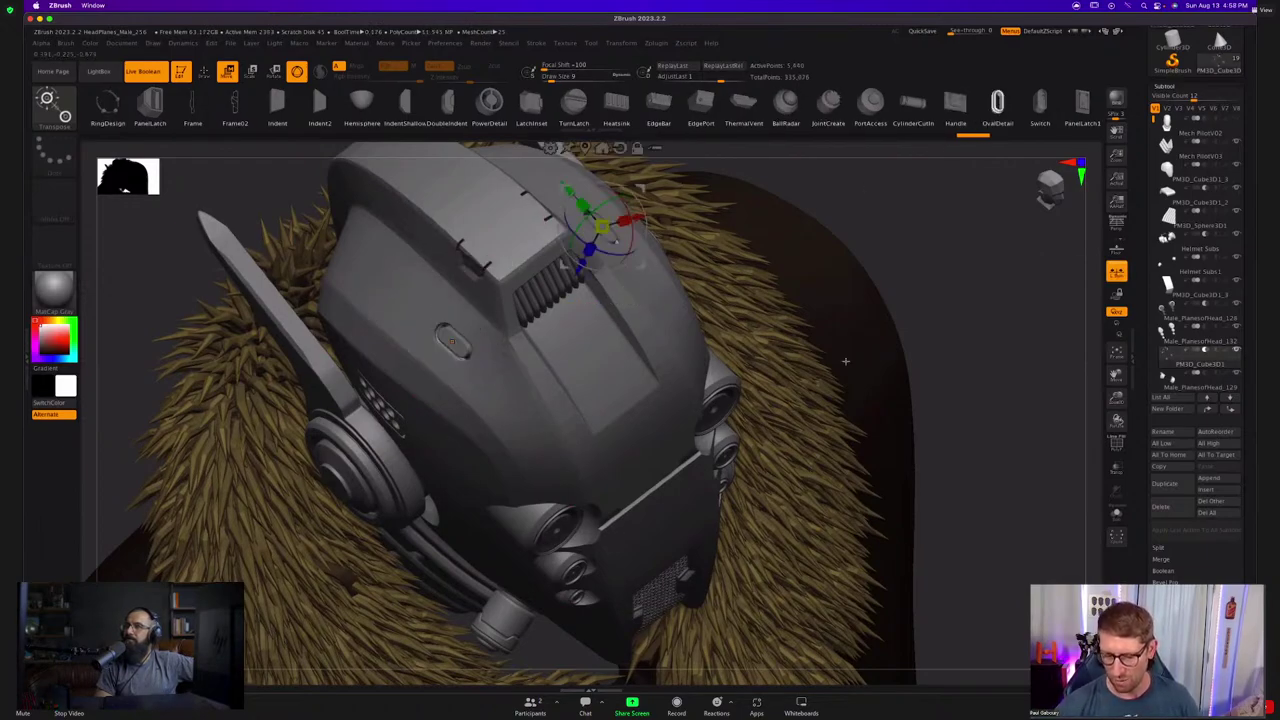
drag(848, 366, 852, 360)
click(547, 313)
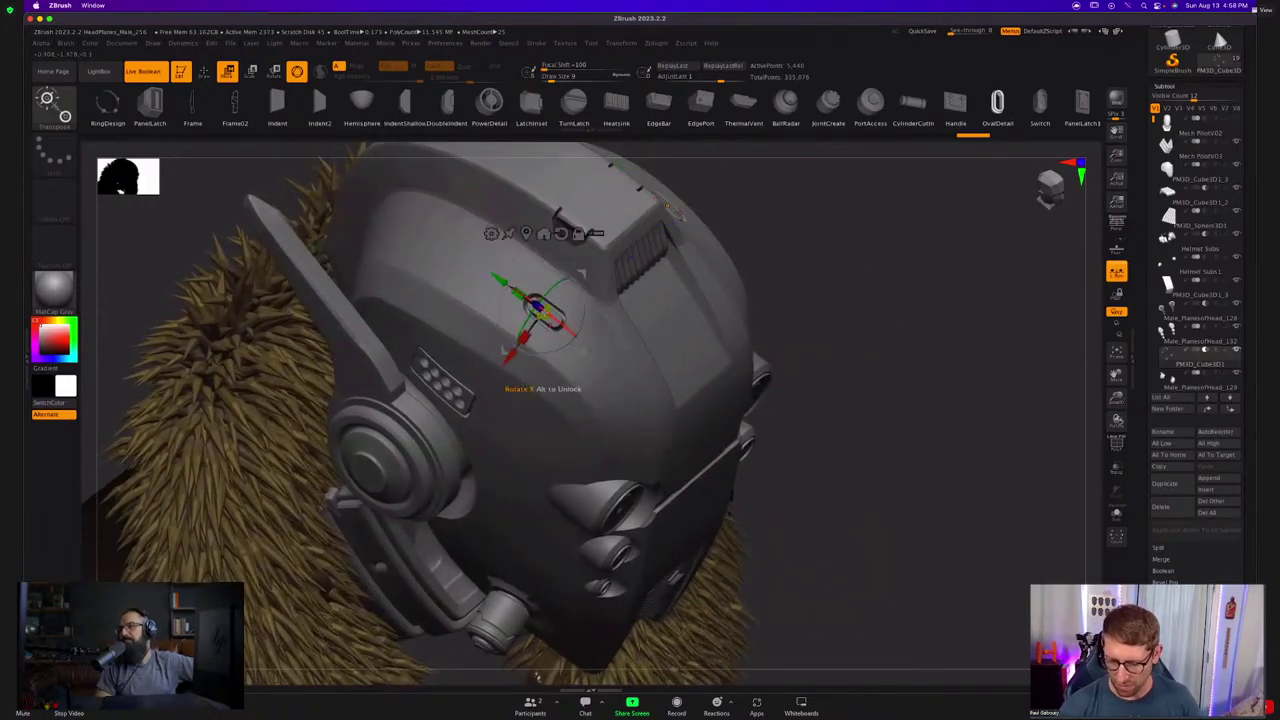
Try lengthening the OvalDetail cutter with the Extender and duplicating it beside itself, and undo both changes.
click(494, 235)
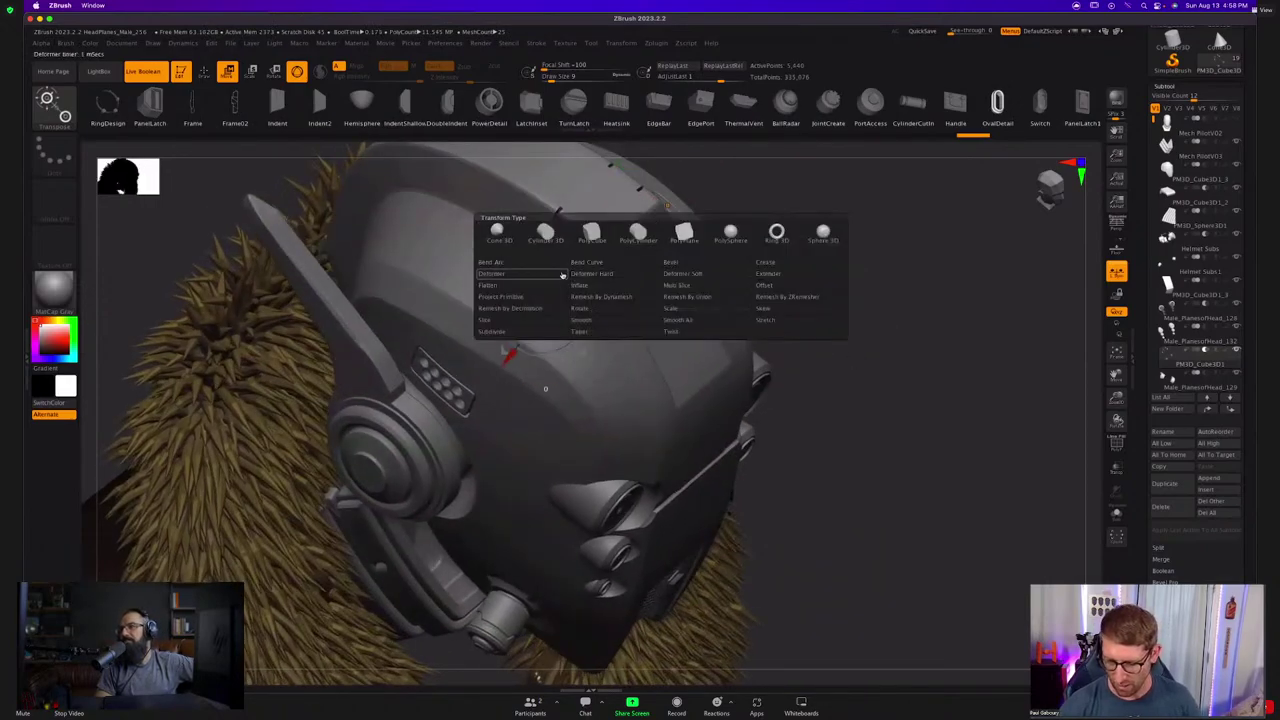
click(788, 281)
drag(571, 331, 598, 351)
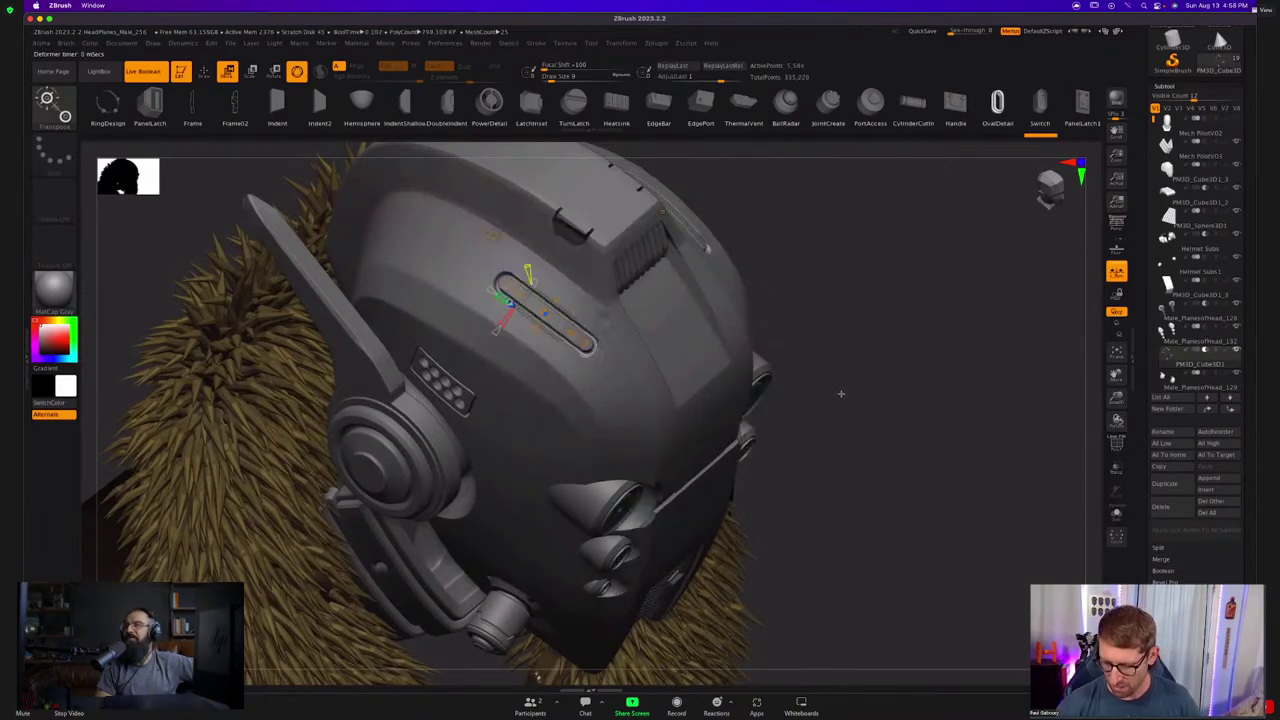
mouse_move(844, 391)
mouse_down()
mouse_move(843, 380)
mouse_move(790, 440)
mouse_move(832, 402)
mouse_up()
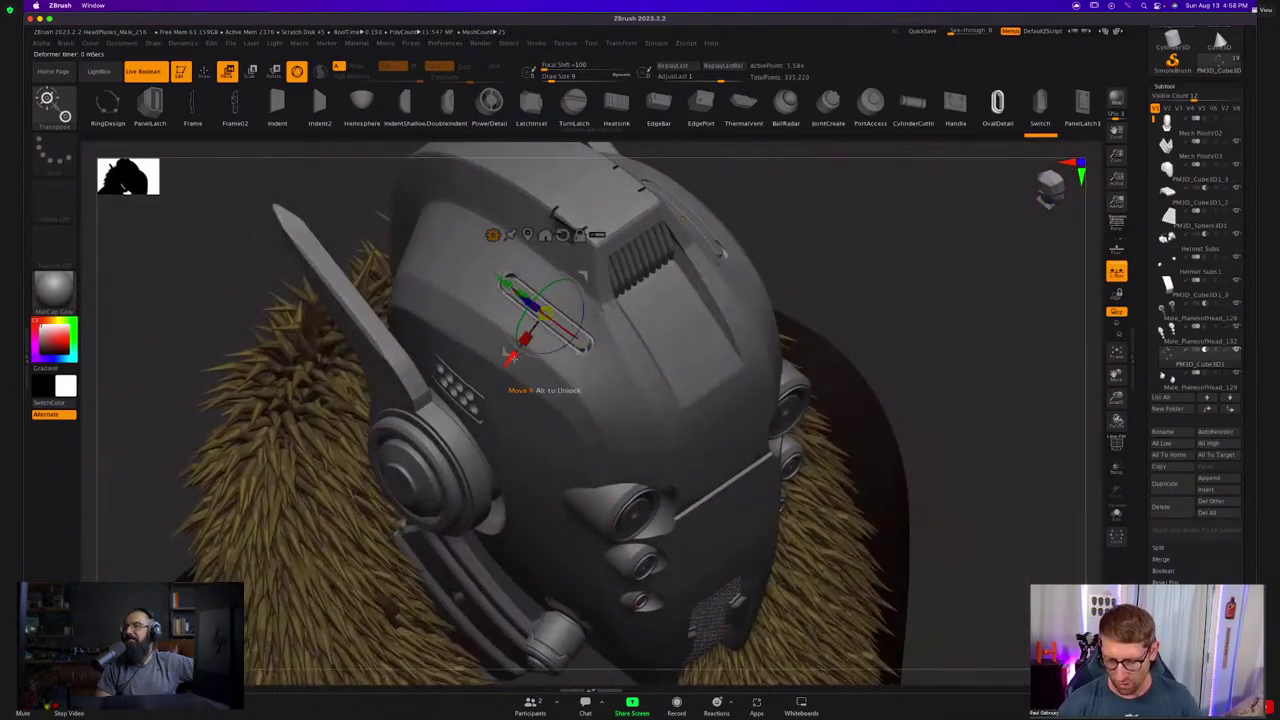
drag(513, 357, 496, 382)
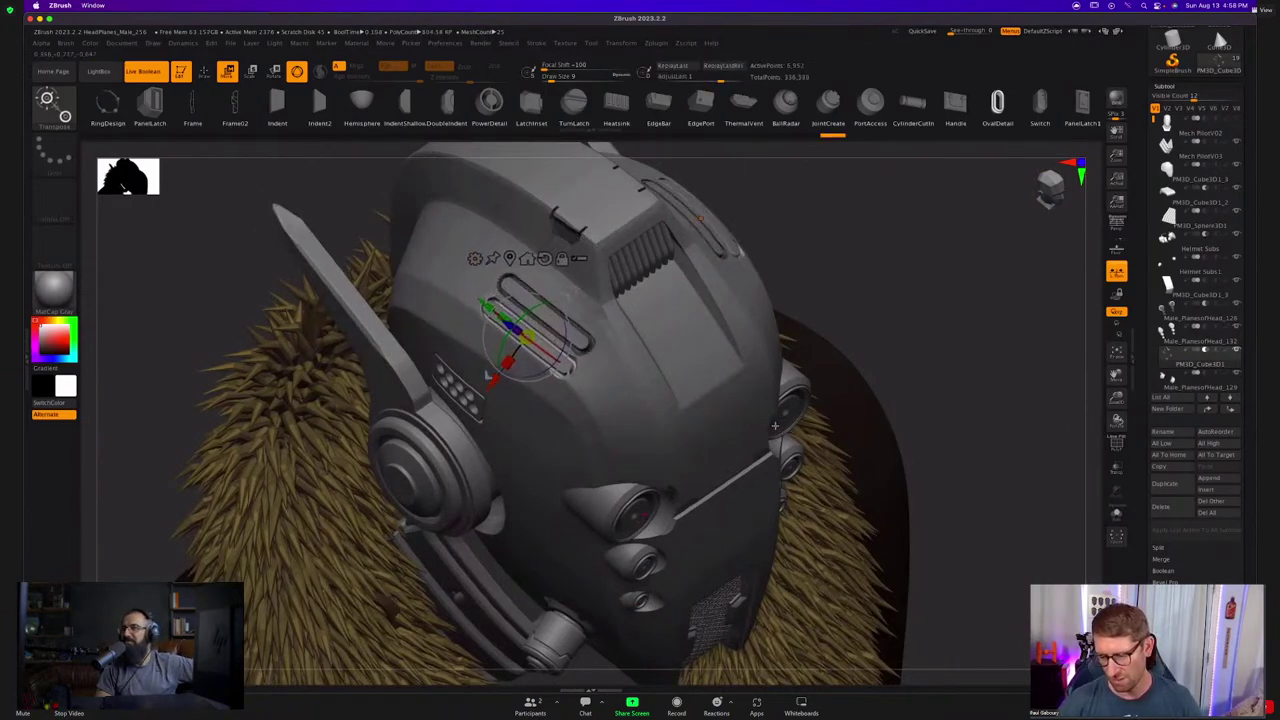
key(super+z)
key(super+z)
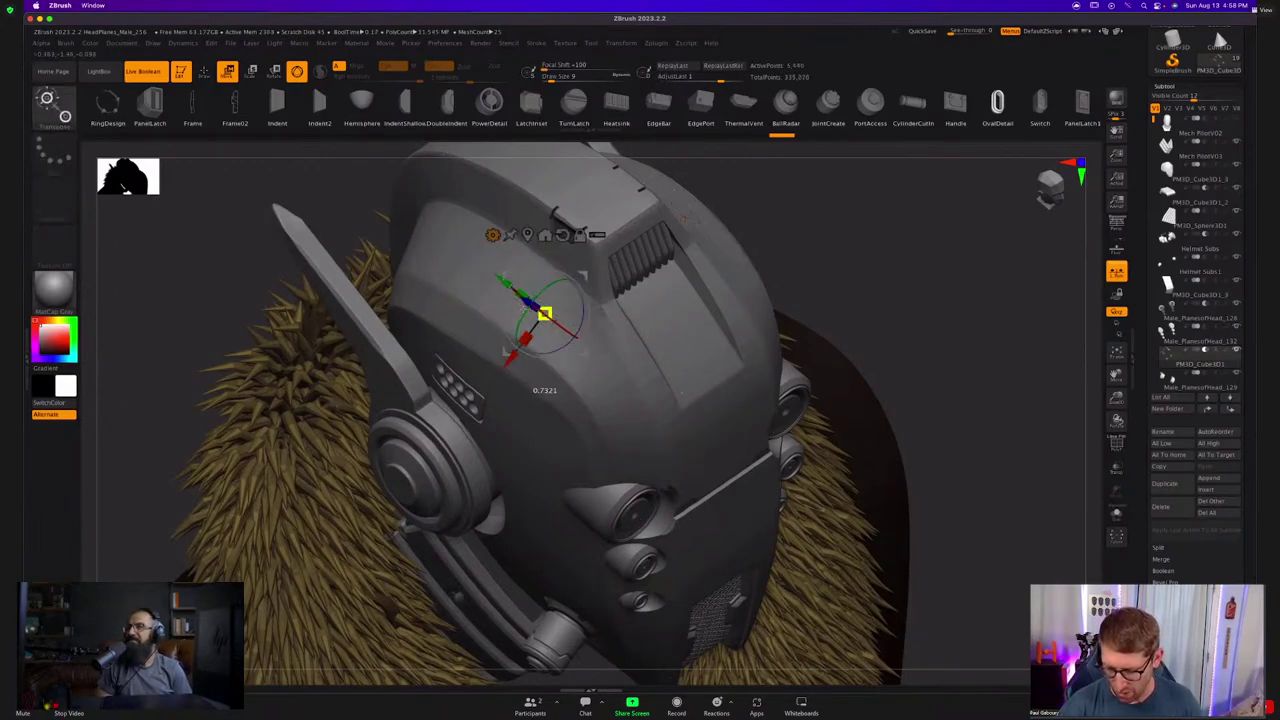
Scale down and reposition the OvalDetail cutter, and lengthen it into a narrow slot with the Extender.
drag(524, 300, 520, 297)
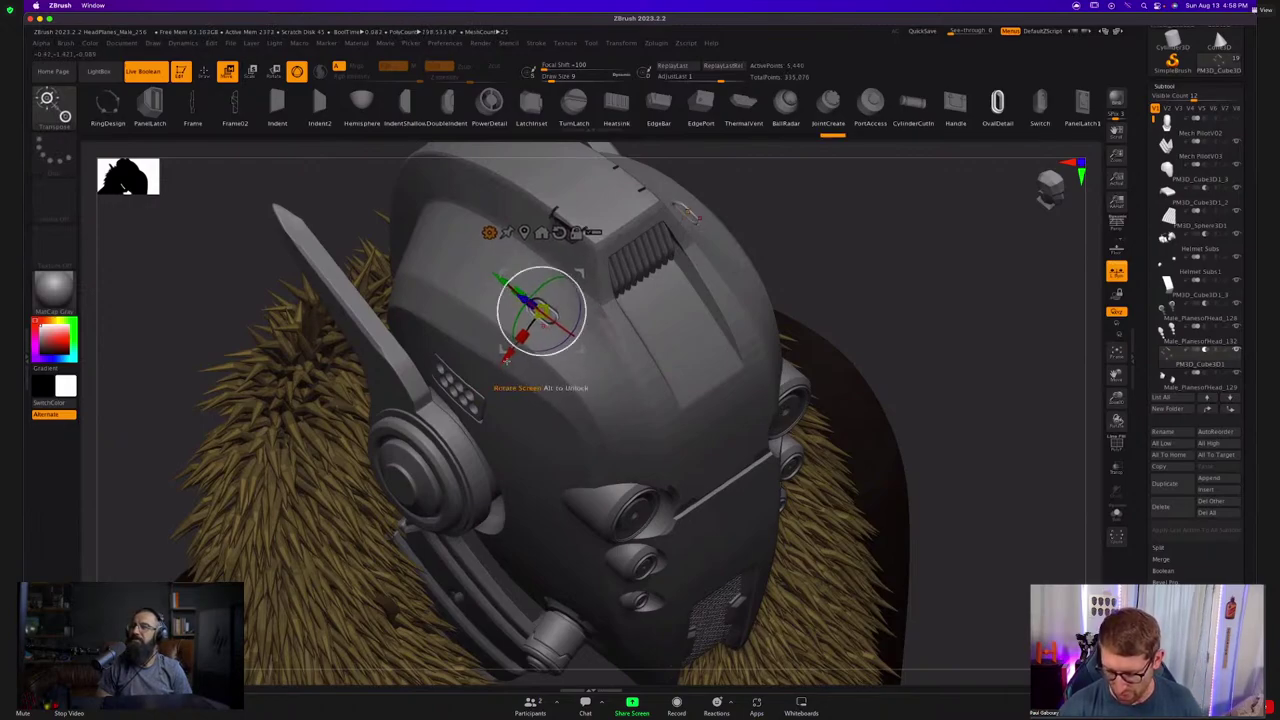
drag(507, 357, 518, 344)
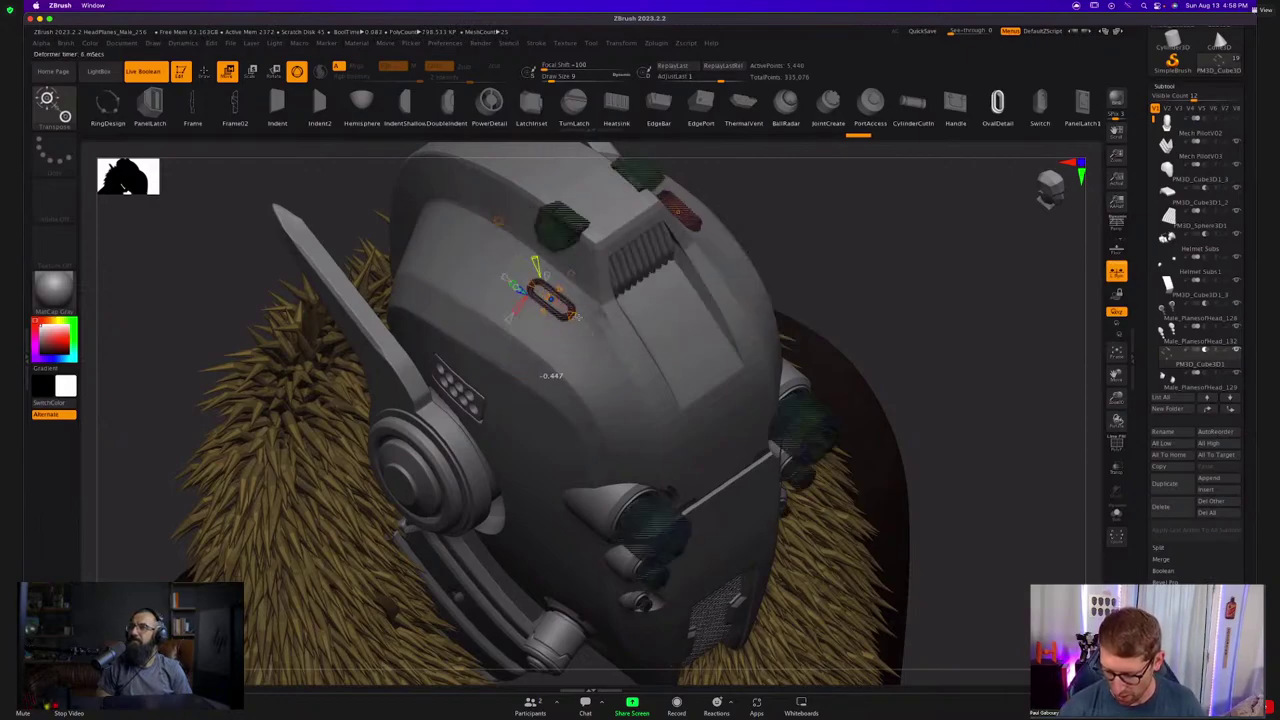
key(q)
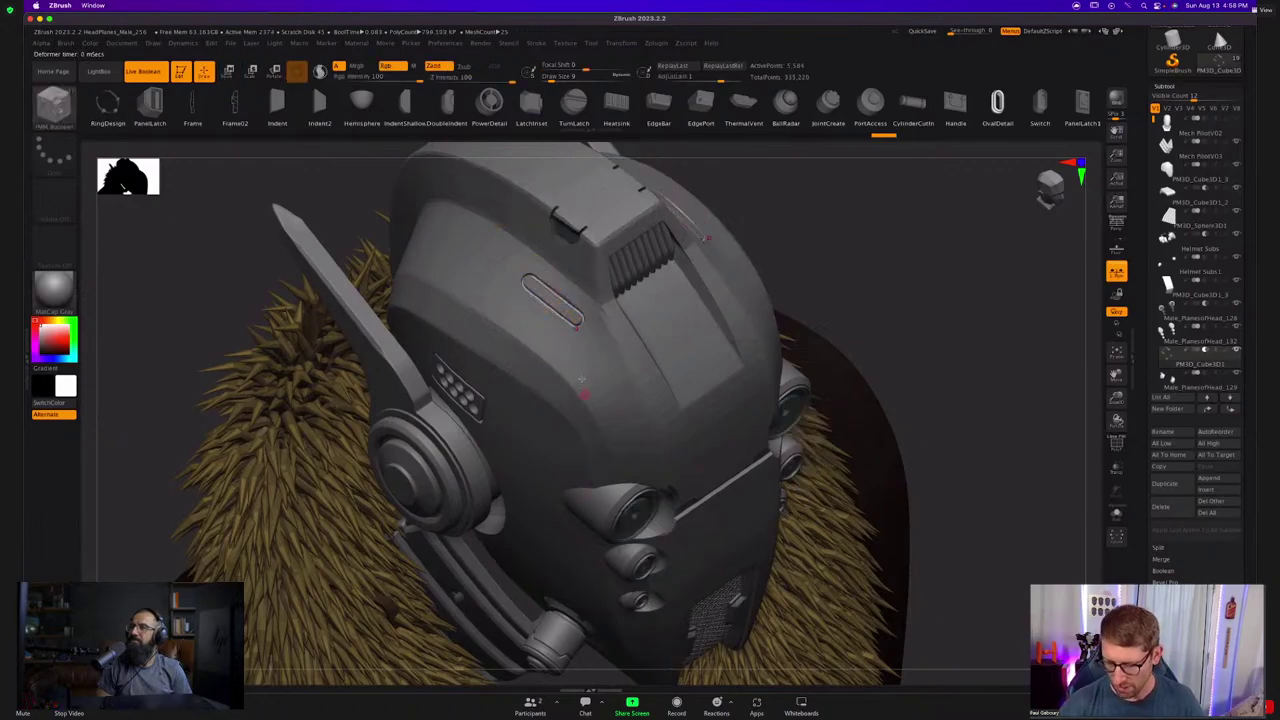
right_drag(582, 380, 591, 392)
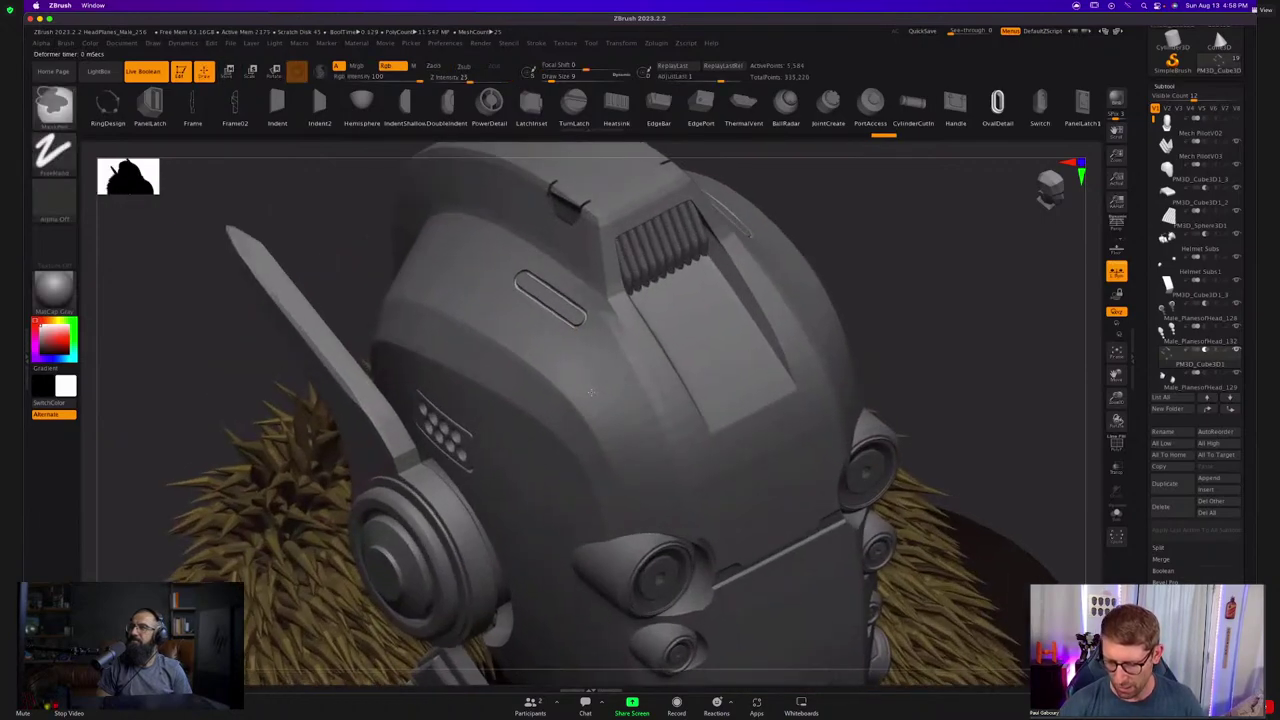
drag(590, 392, 575, 375)
Try duplicating the slot cutter into a row of four, inspect the cutters in Solo mode, and undo the copies.
key(w)
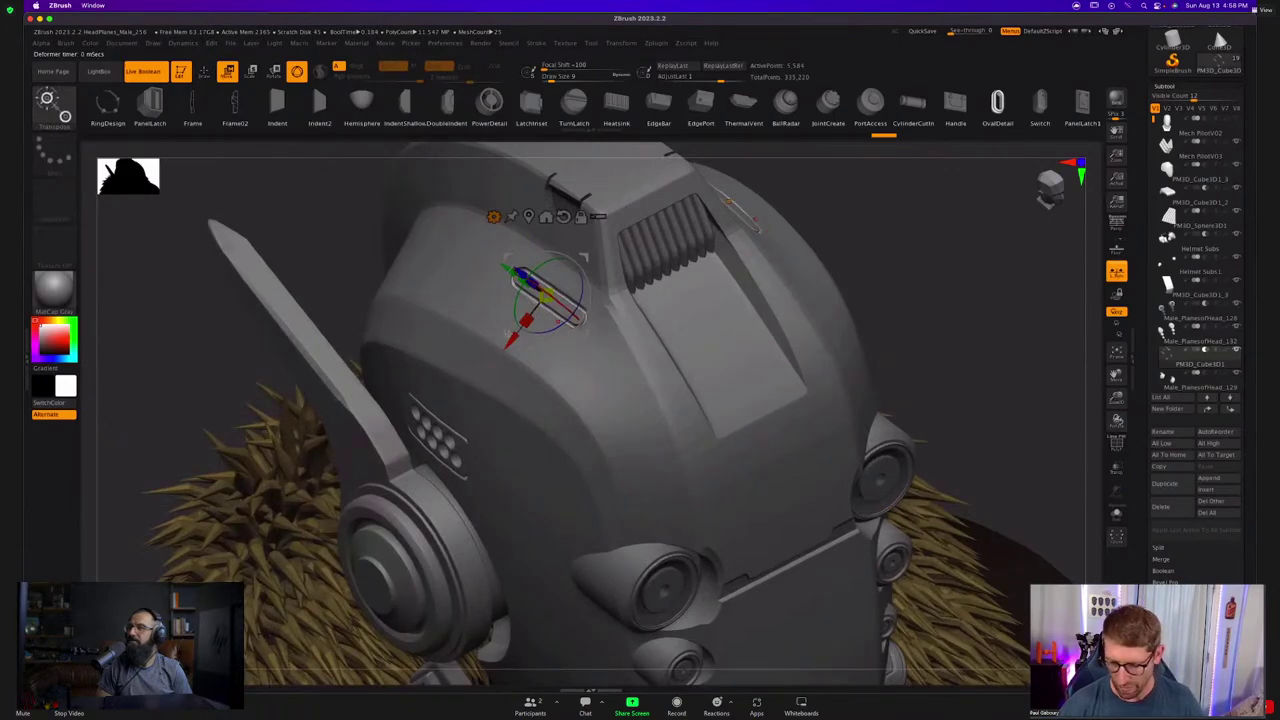
drag(511, 340, 436, 448)
key(q)
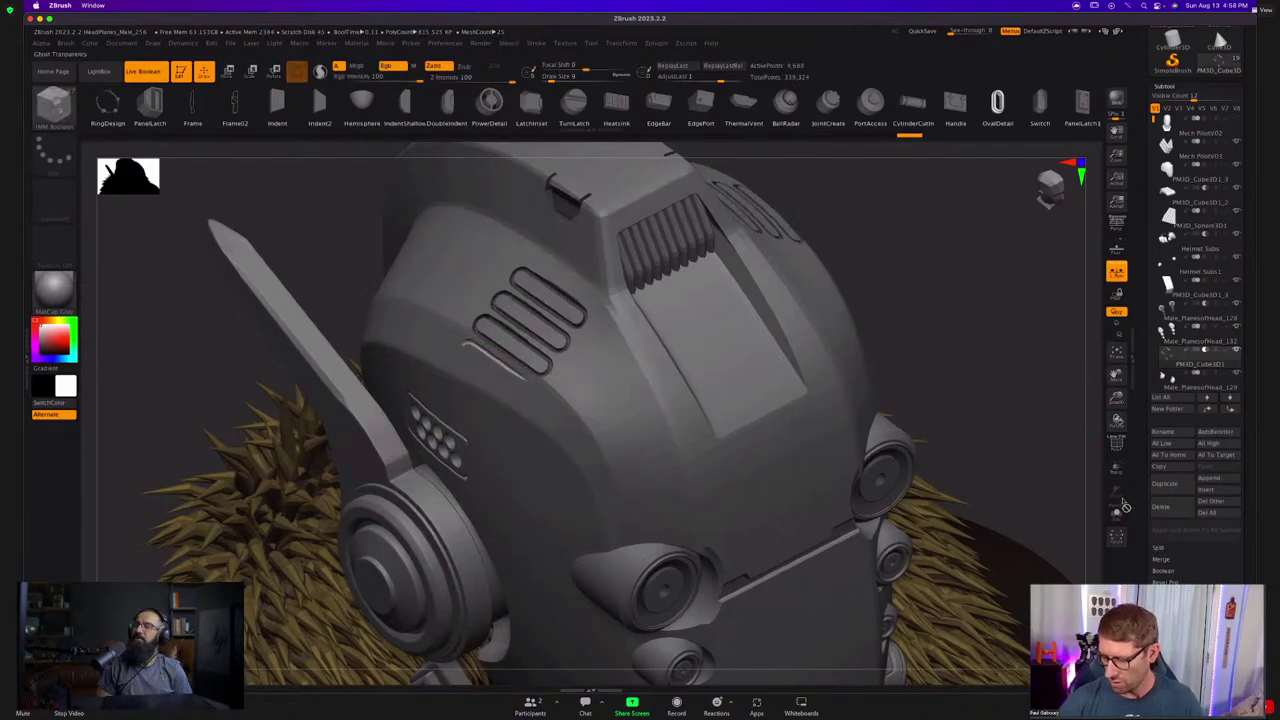
click(1120, 507)
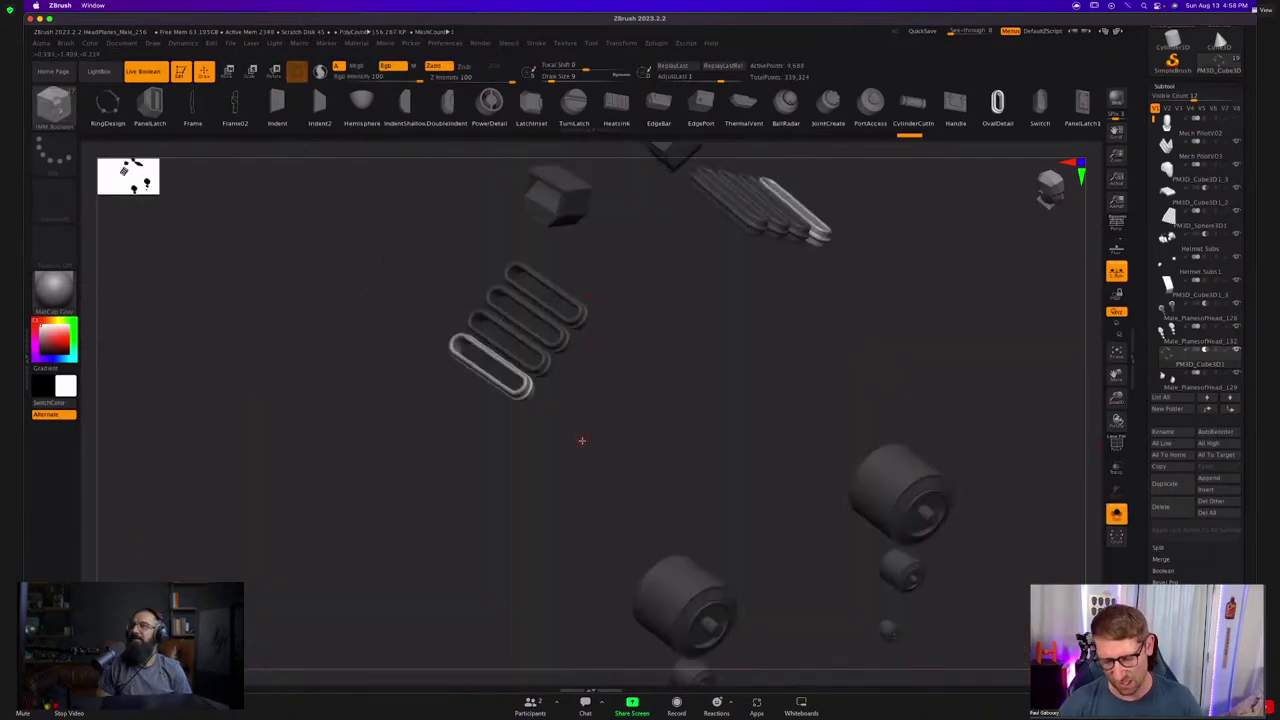
mouse_move(582, 441)
mouse_down()
mouse_move(574, 417)
mouse_move(589, 469)
mouse_move(579, 432)
mouse_up()
key(super+z)
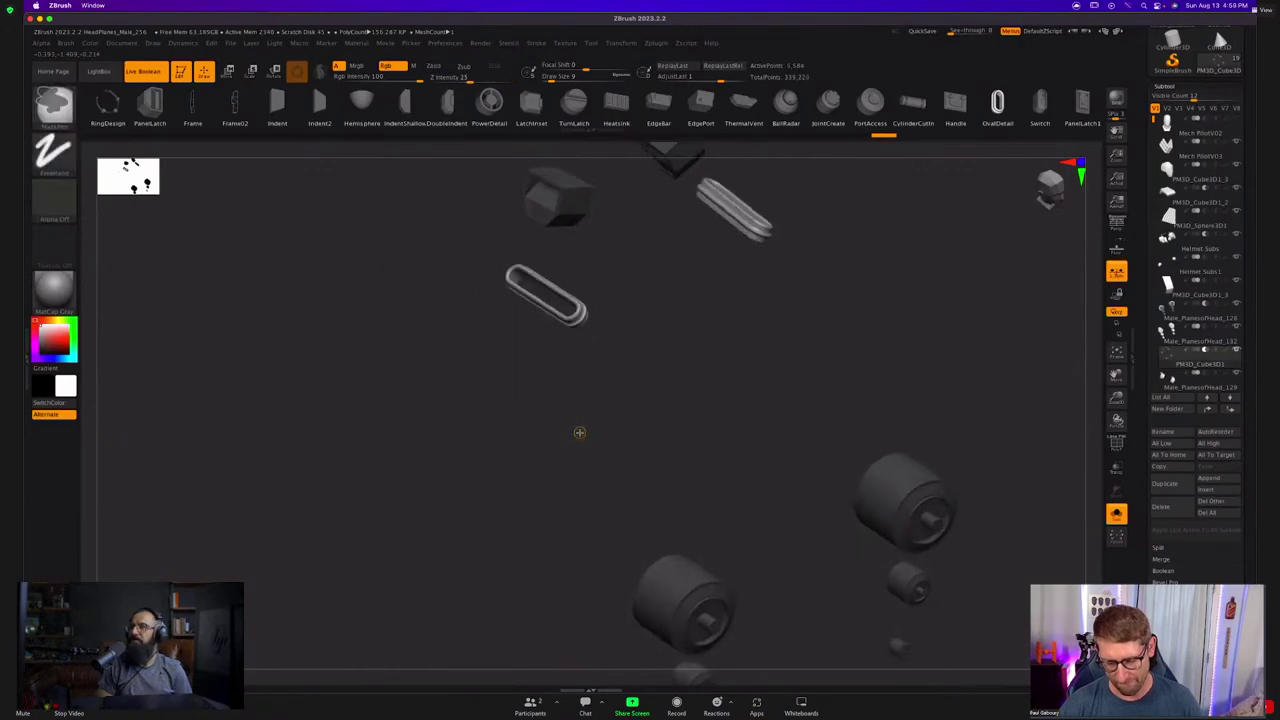
Show the full bust, make the top vent subtool PM3D_Sphere3D1 active, and open its ArrayMesh settings.
alt+drag(880, 230, 886, 386)
alt+right_drag(699, 316, 675, 272)
alt+right_drag(770, 654, 655, 521)
drag(655, 520, 632, 398)
scroll(648, 425, up, 5)
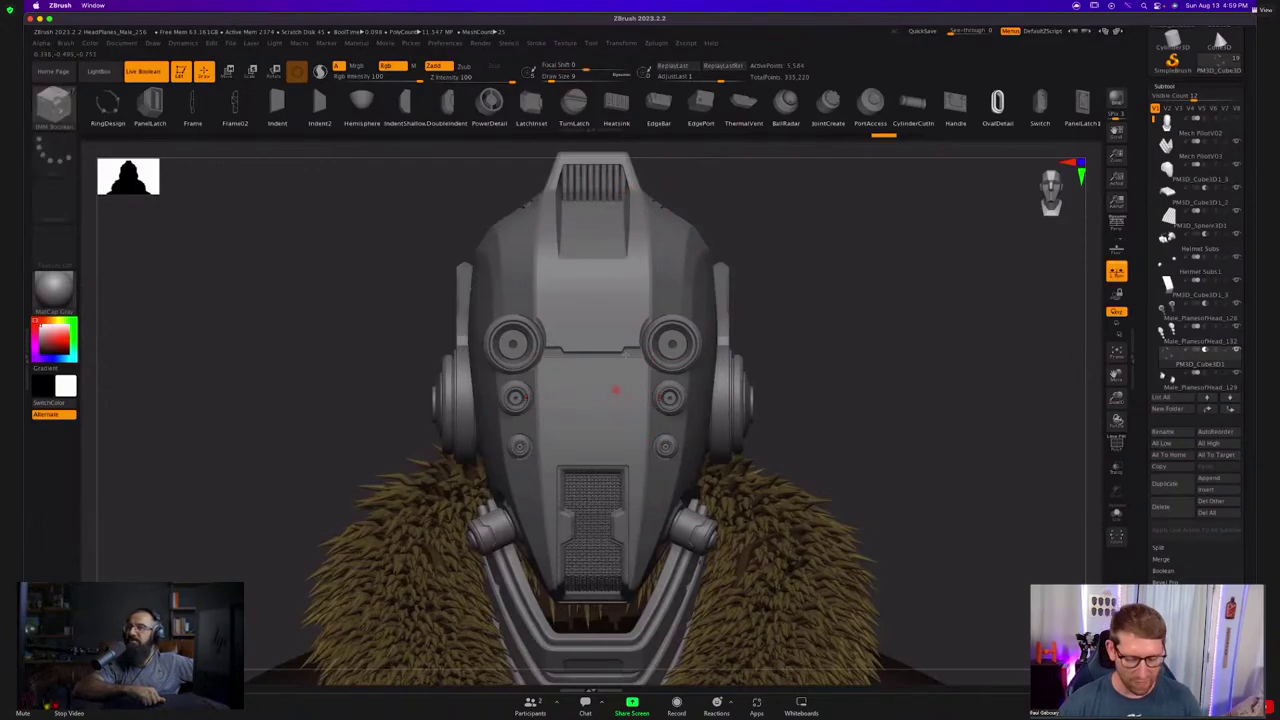
alt+click(567, 186)
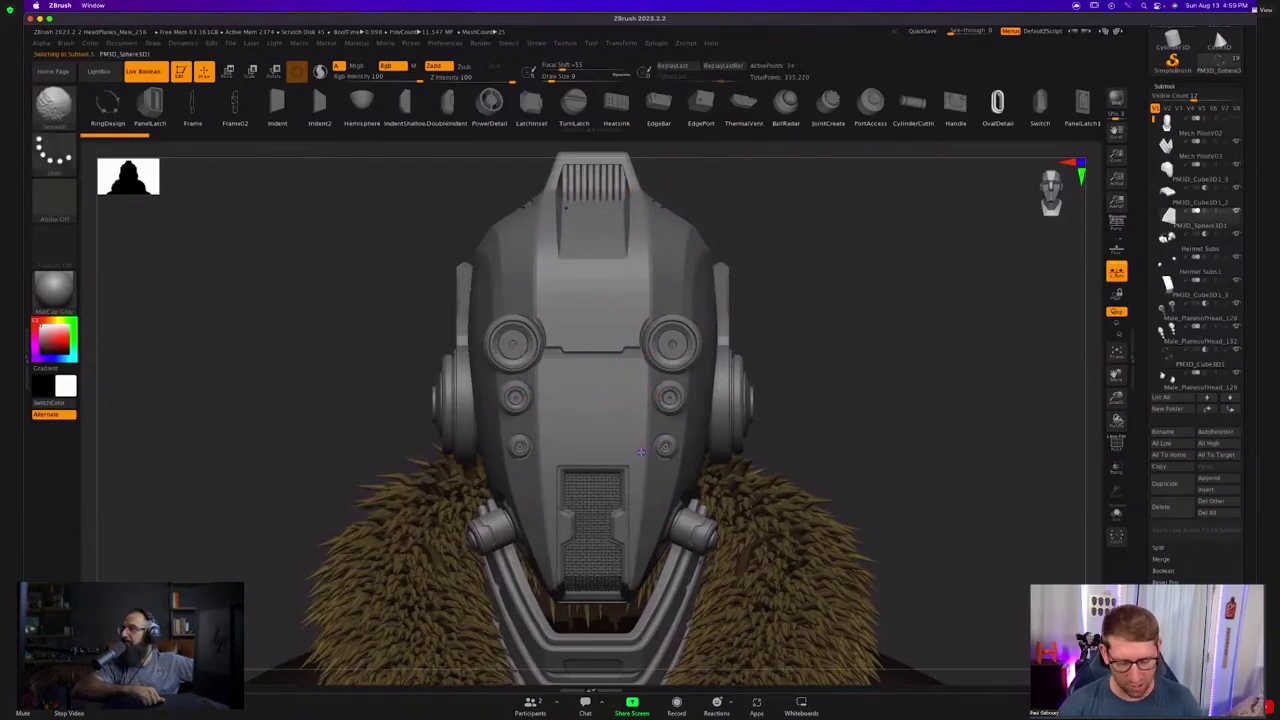
key(shift+f)
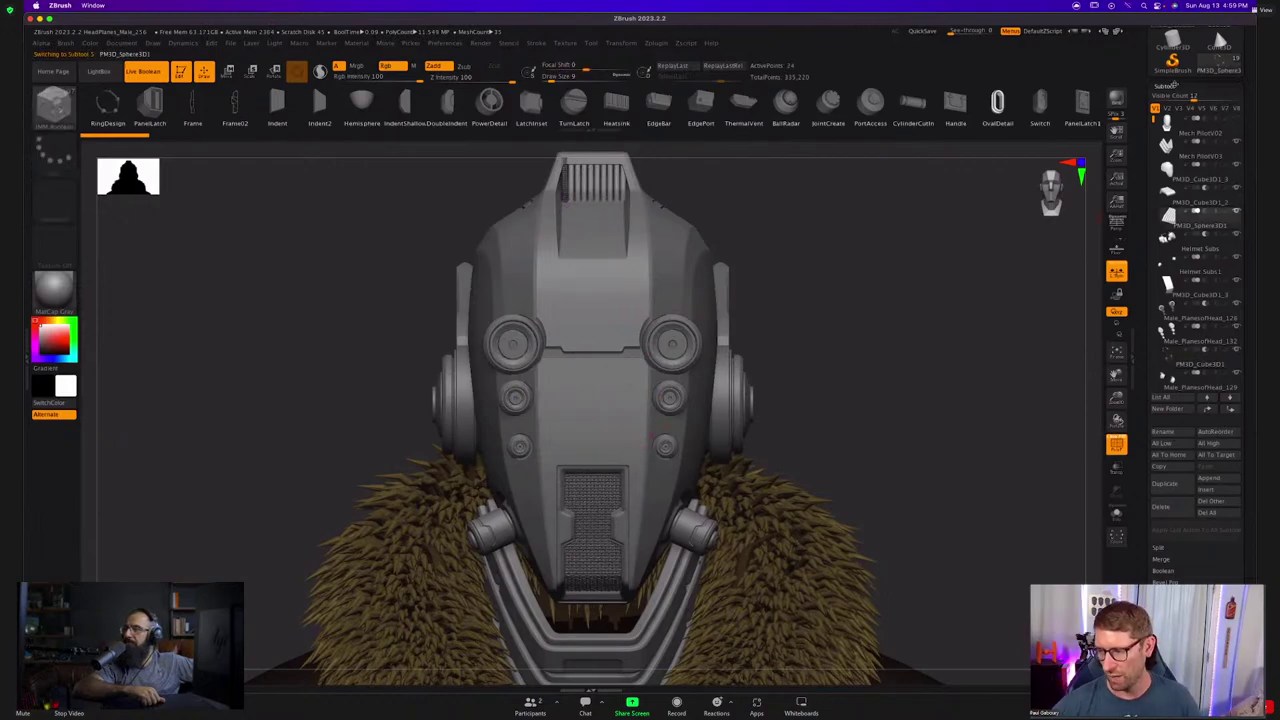
click(1172, 86)
click(1180, 111)
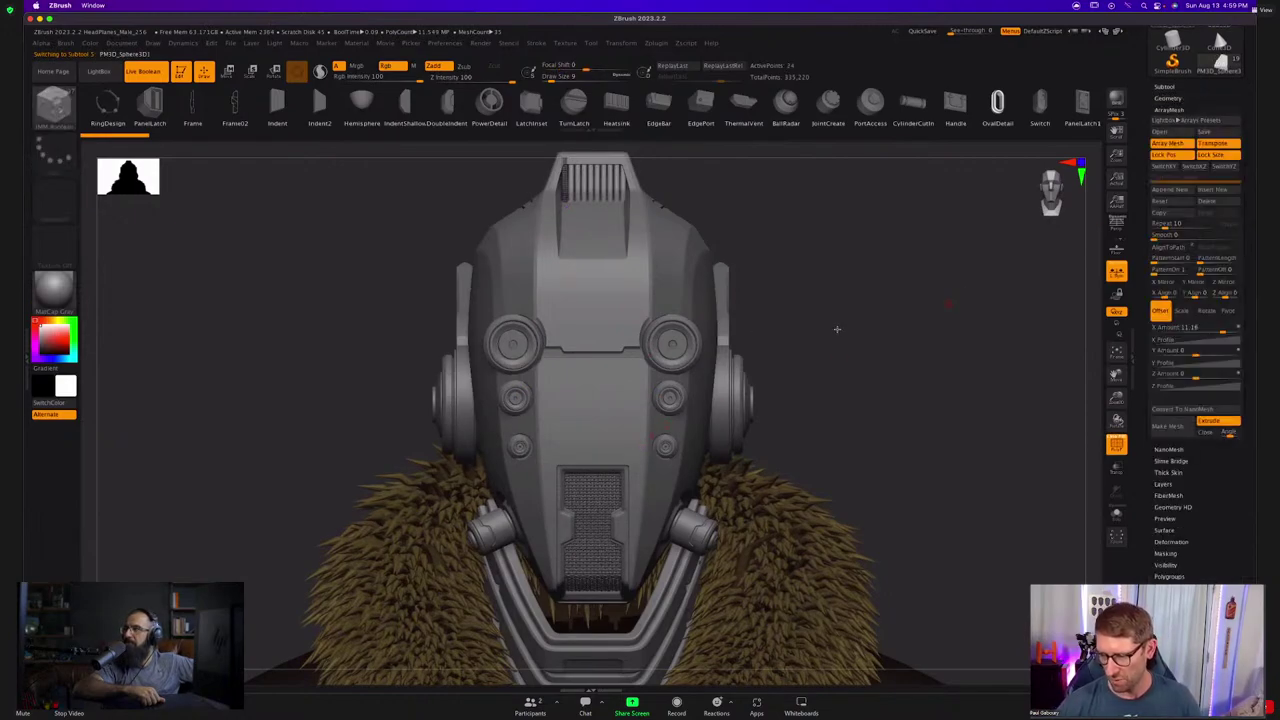
Try lower and higher ArrayMesh Repeat counts for the slats in the helmet's top vent.
alt+right_drag(632, 215, 740, 444)
key(shift+f)
drag(1162, 223, 1154, 223)
ctrl+right_drag(807, 472, 545, 385)
right_drag(545, 385, 933, 273)
drag(1162, 227, 1167, 226)
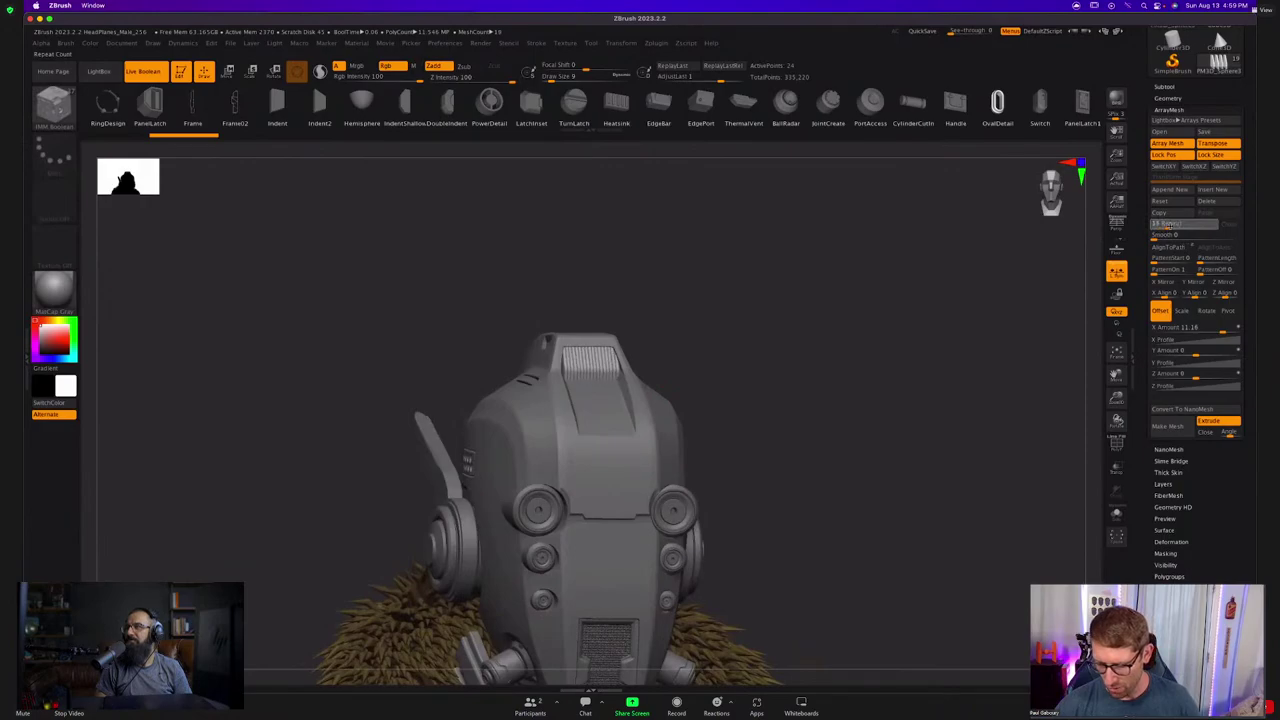
mouse_move(791, 360)
right_down()
mouse_move(777, 357)
mouse_move(786, 326)
mouse_move(784, 360)
right_up()
ctrl+right_drag(560, 386, 711, 480)
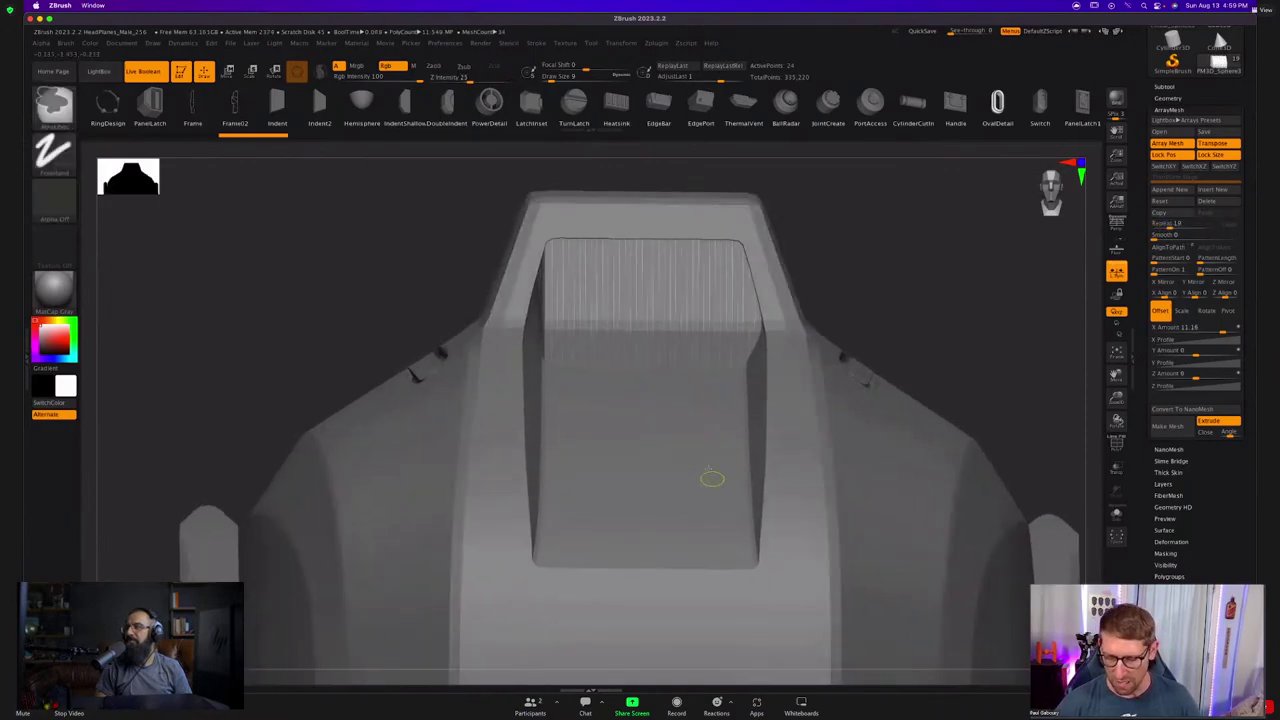
Set the ArrayMesh Repeat count of the helmet's top vent slats to 7.
drag(1171, 227, 1166, 224)
mouse_move(892, 430)
ctrl+right_down()
mouse_move(706, 440)
mouse_move(684, 470)
mouse_move(656, 376)
ctrl+right_up()
drag(656, 376, 707, 449)
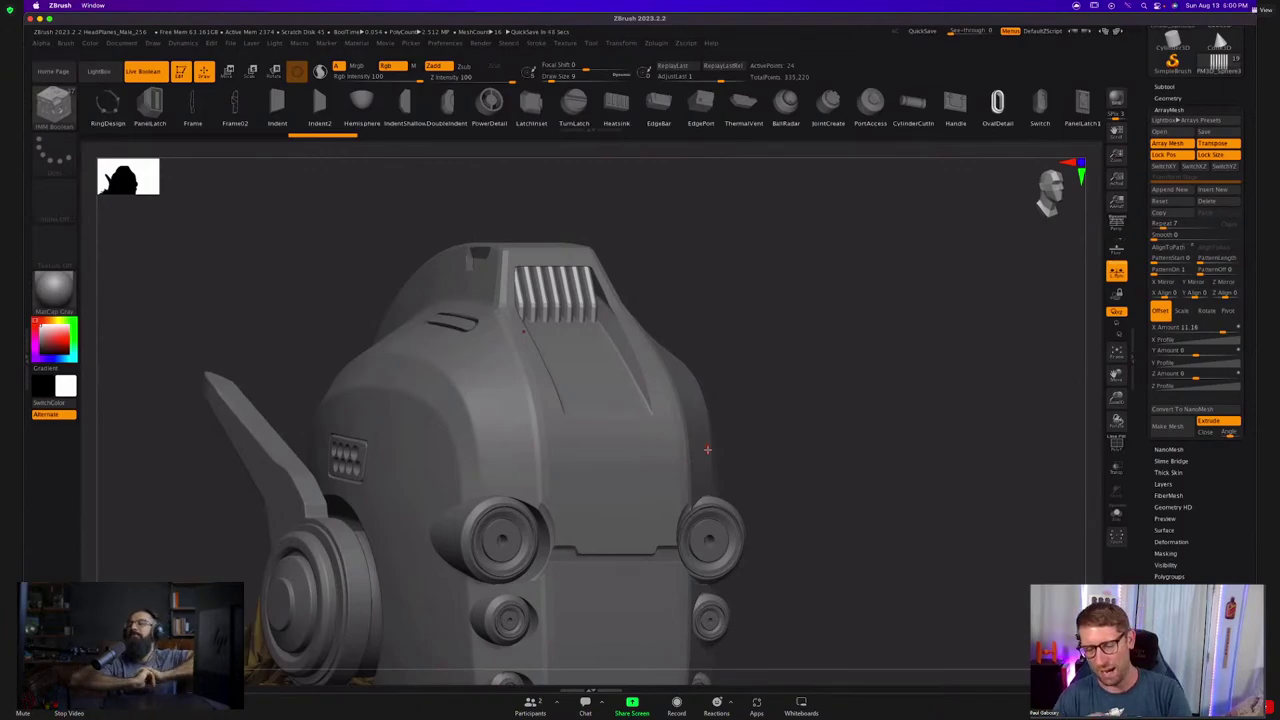
mouse_move(690, 374)
ctrl+right_down()
mouse_move(639, 401)
mouse_move(653, 327)
ctrl+right_up()
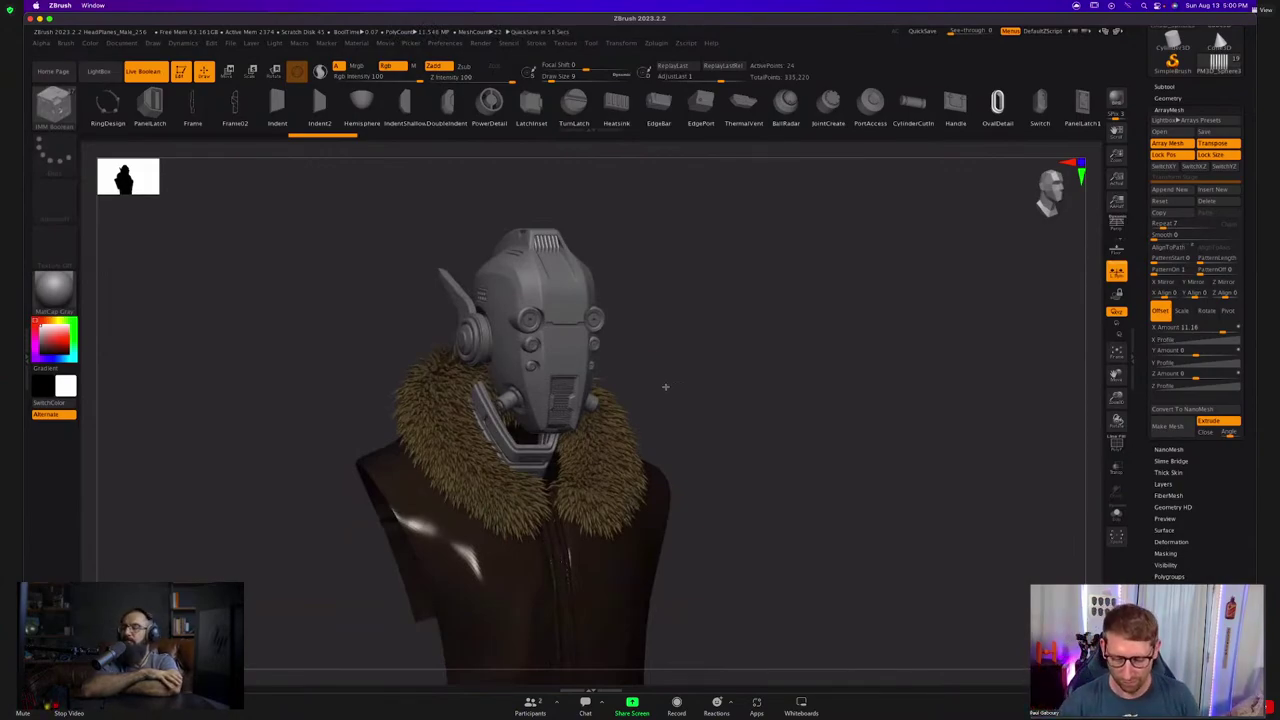
shift+drag(666, 389, 661, 383)
shift+right_drag(662, 383, 657, 374)
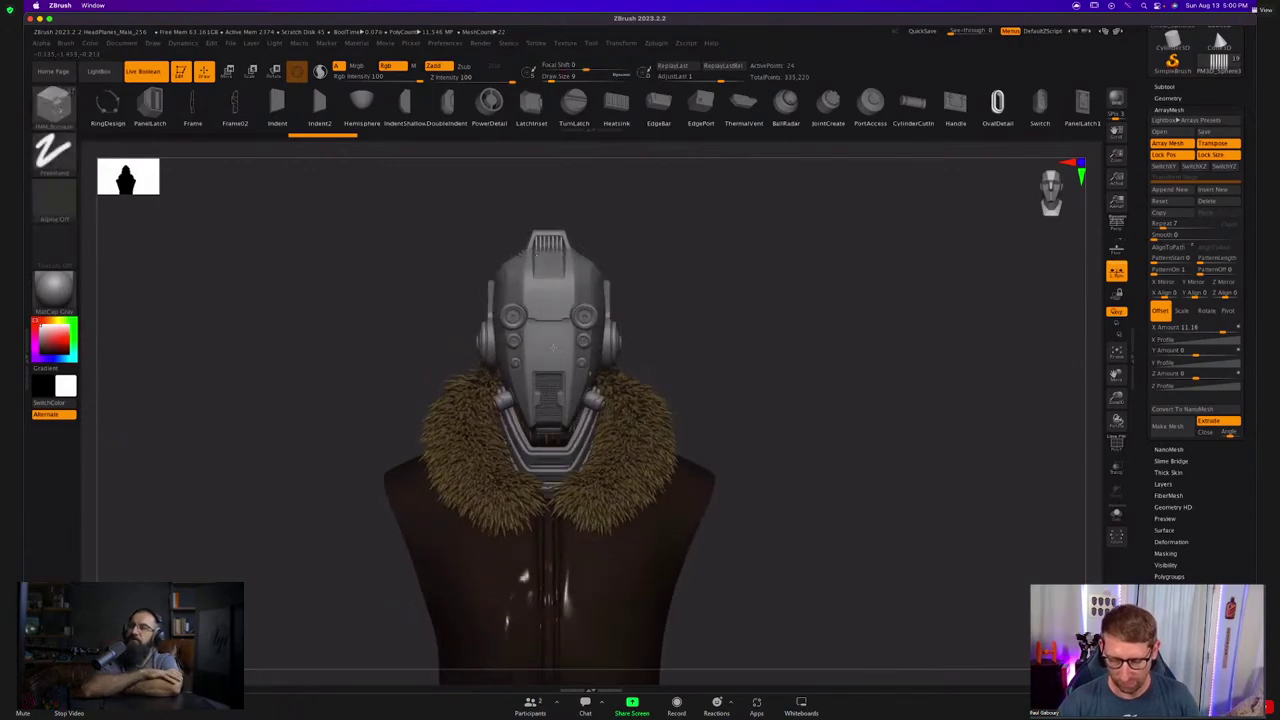
Switch to Firefox and open the Persian Warrior artwork from the artist's ArtStation portfolio.
mouse_move(600, 345)
ctrl+right_down()
mouse_move(579, 424)
mouse_move(577, 389)
ctrl+right_up()
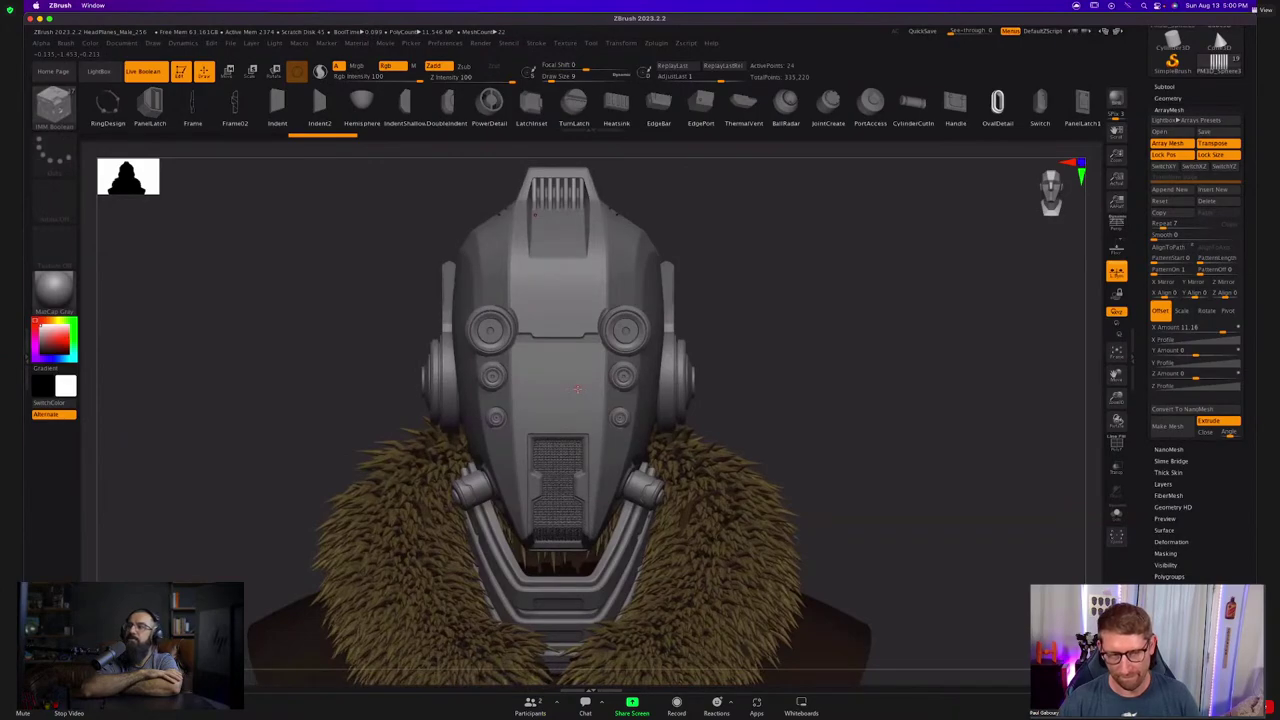
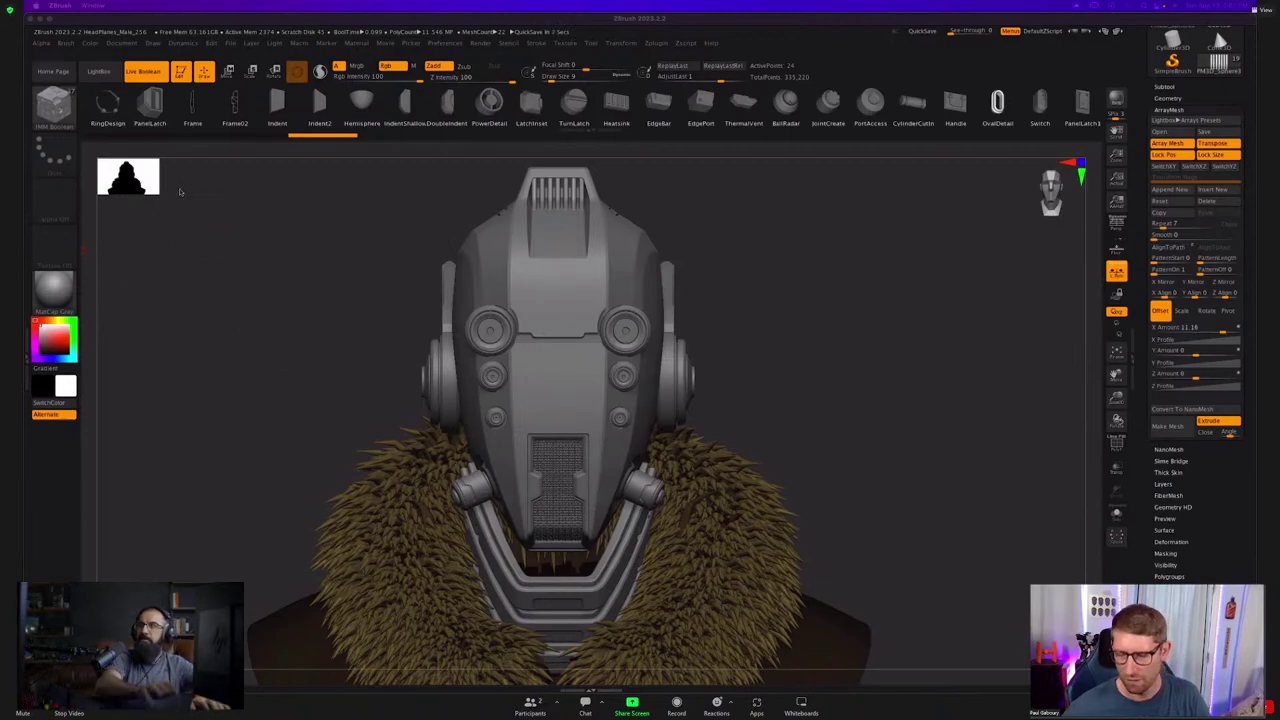
key(super+Tab)
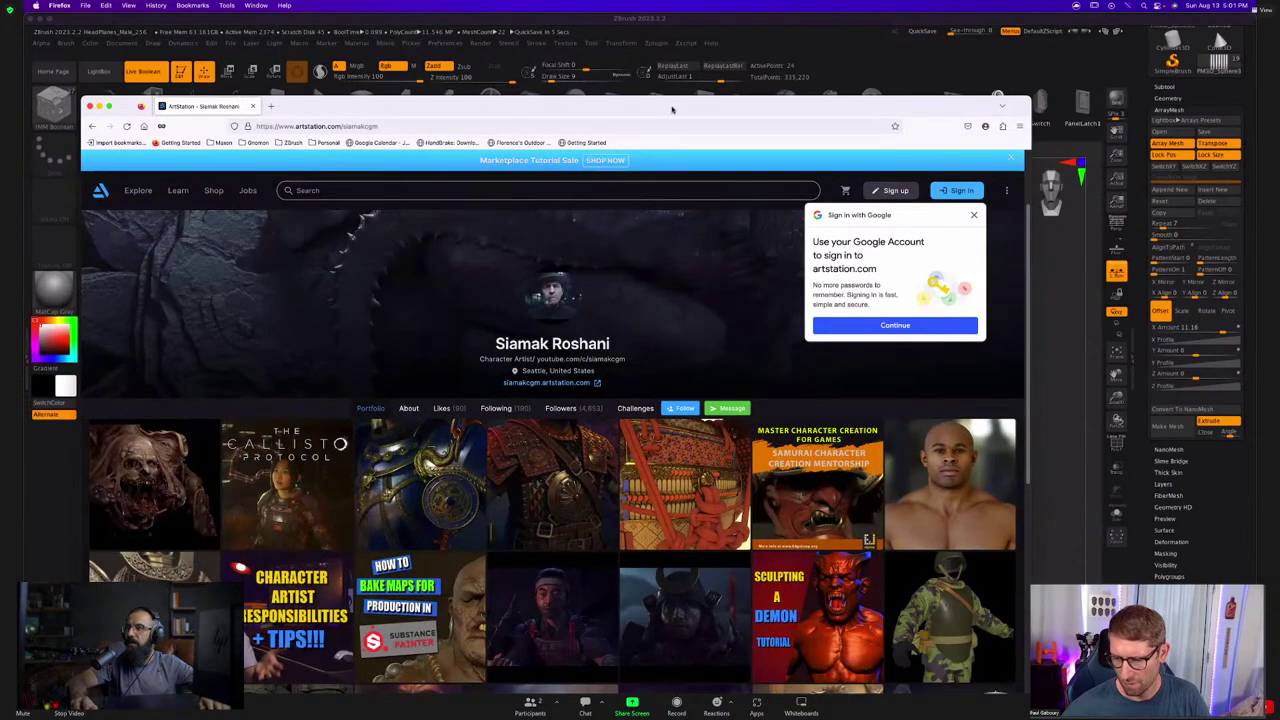
drag(677, 106, 723, 63)
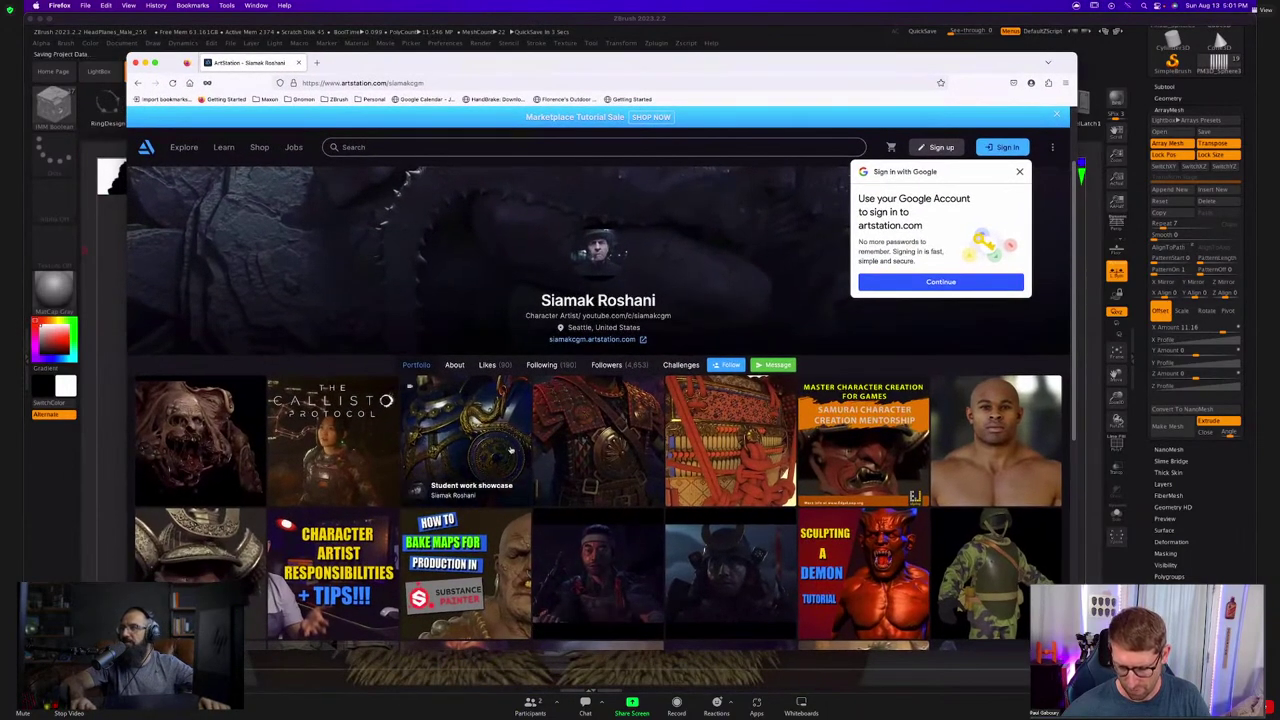
click(597, 443)
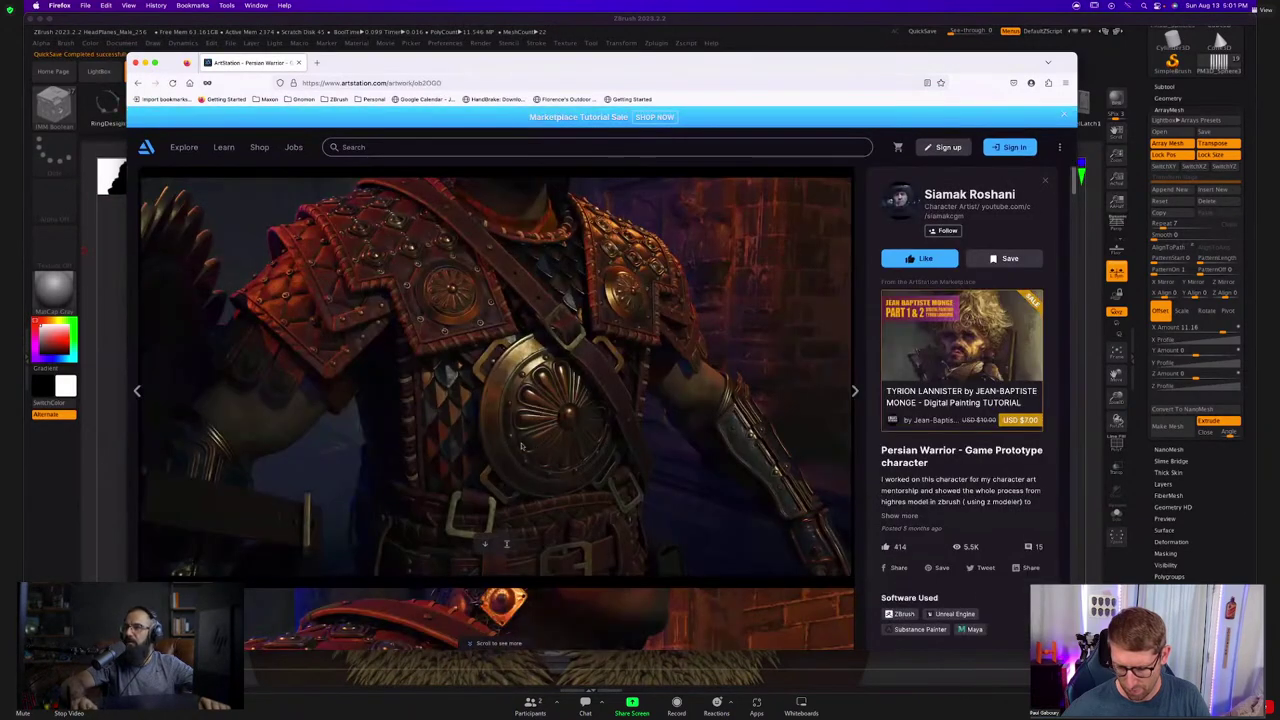
Look through the Persian Warrior images, examining the armour, shield, boots and scaled helmet, and return to ZBrush.
scroll(520, 445, down, 3)
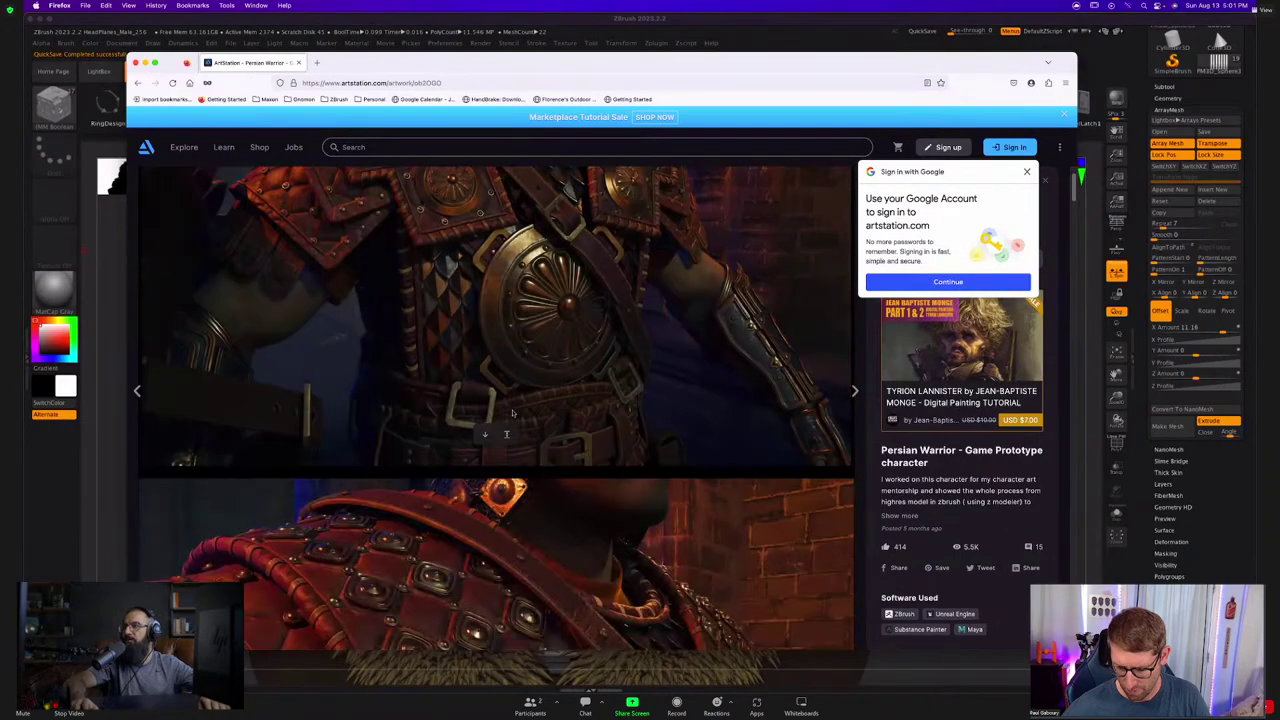
scroll(525, 440, up, 4)
scroll(524, 439, down, 6)
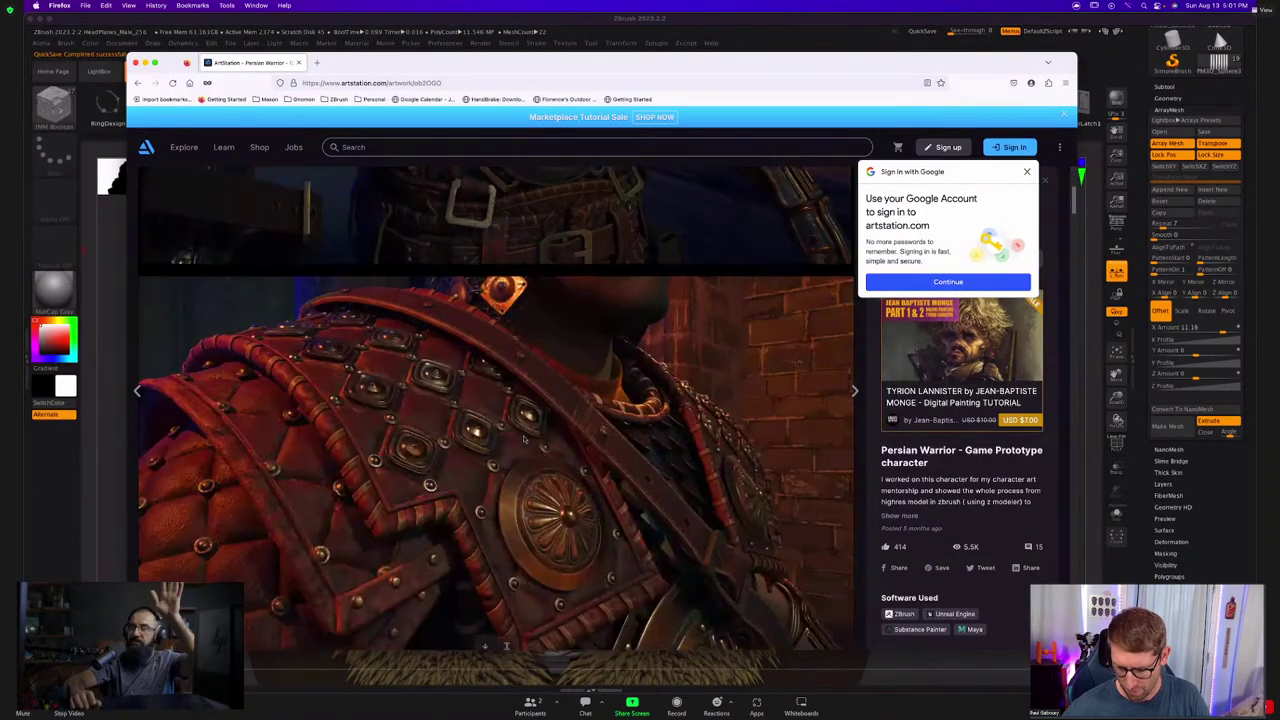
scroll(523, 438, down, 8)
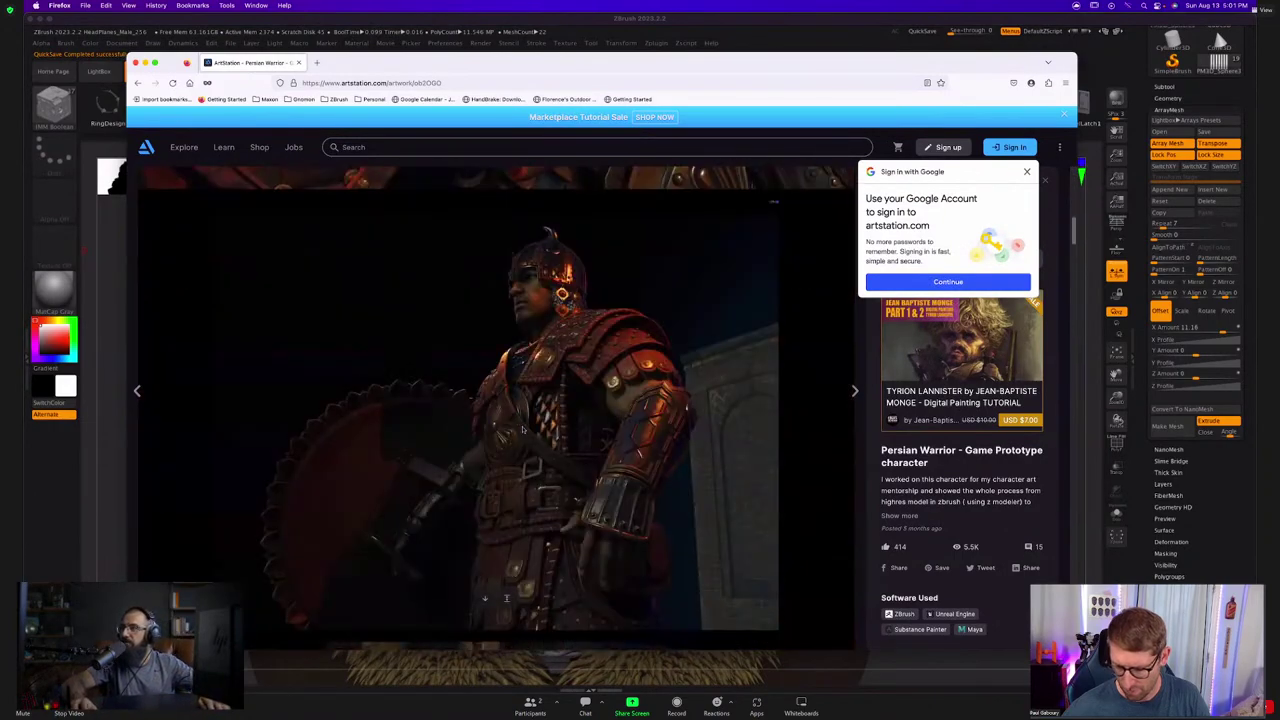
scroll(521, 426, up, 2)
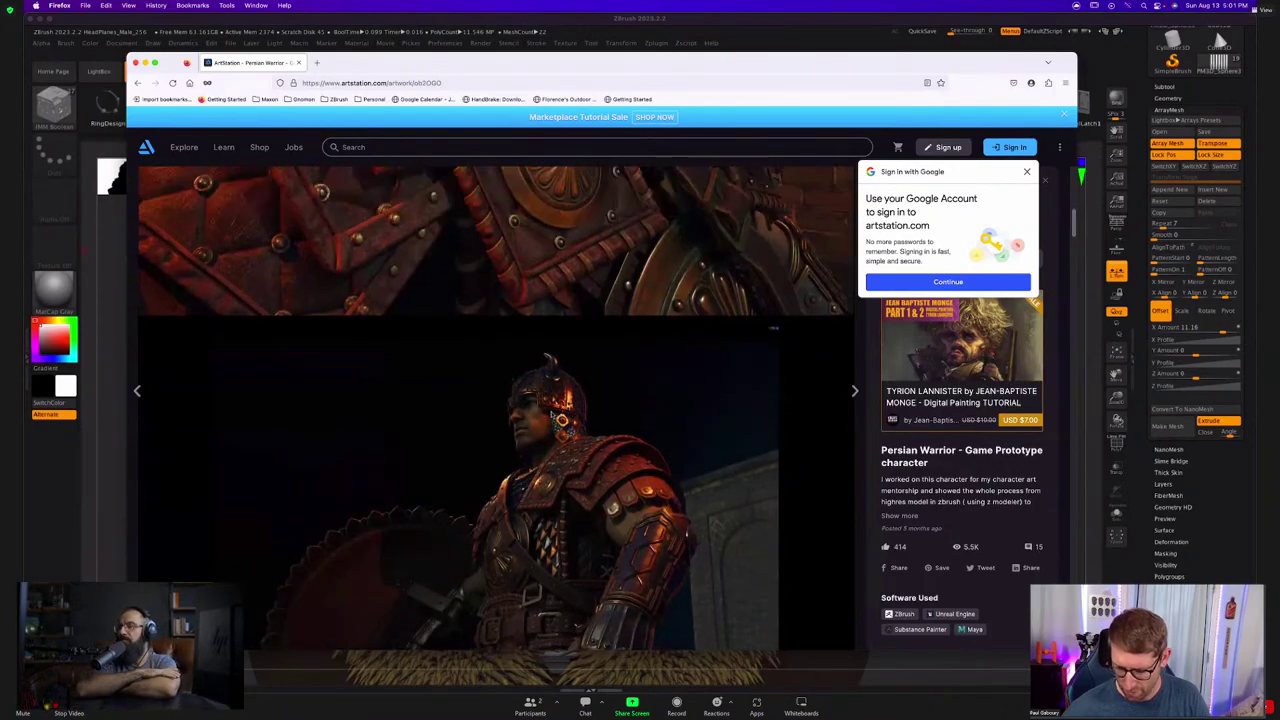
scroll(535, 372, down, 15)
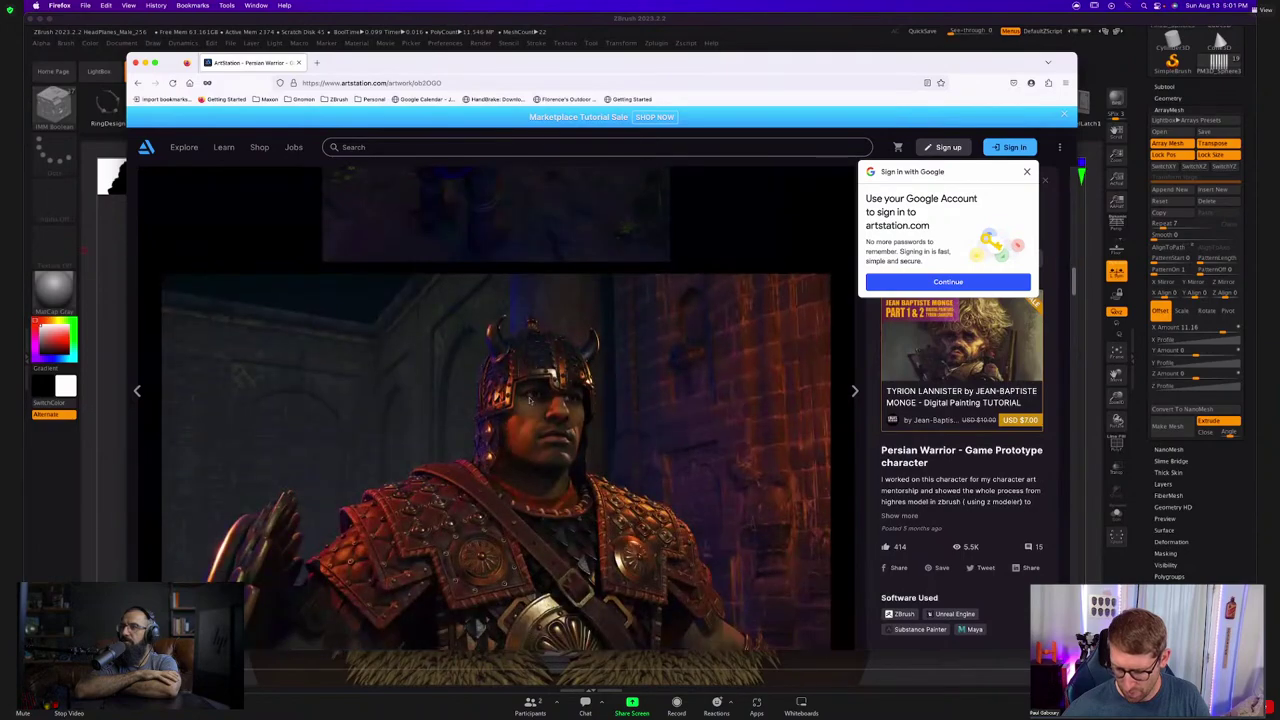
scroll(538, 408, down, 10)
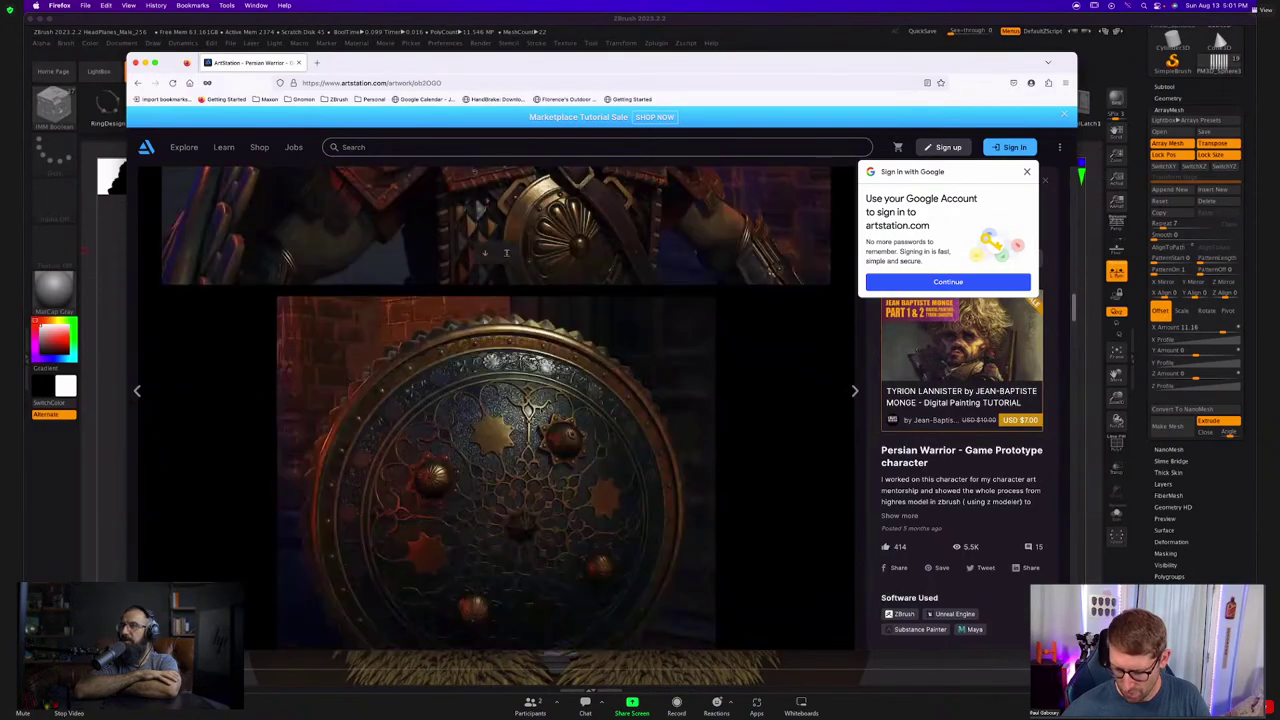
scroll(543, 403, down, 10)
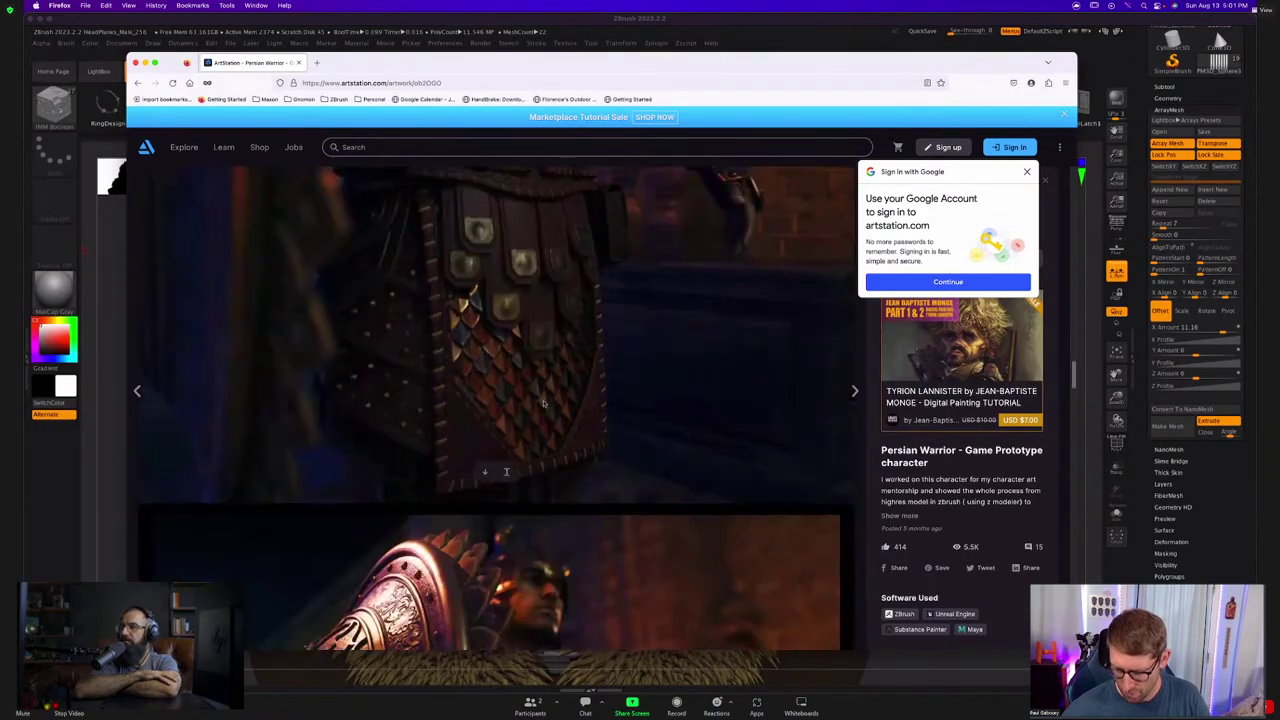
scroll(543, 402, down, 3)
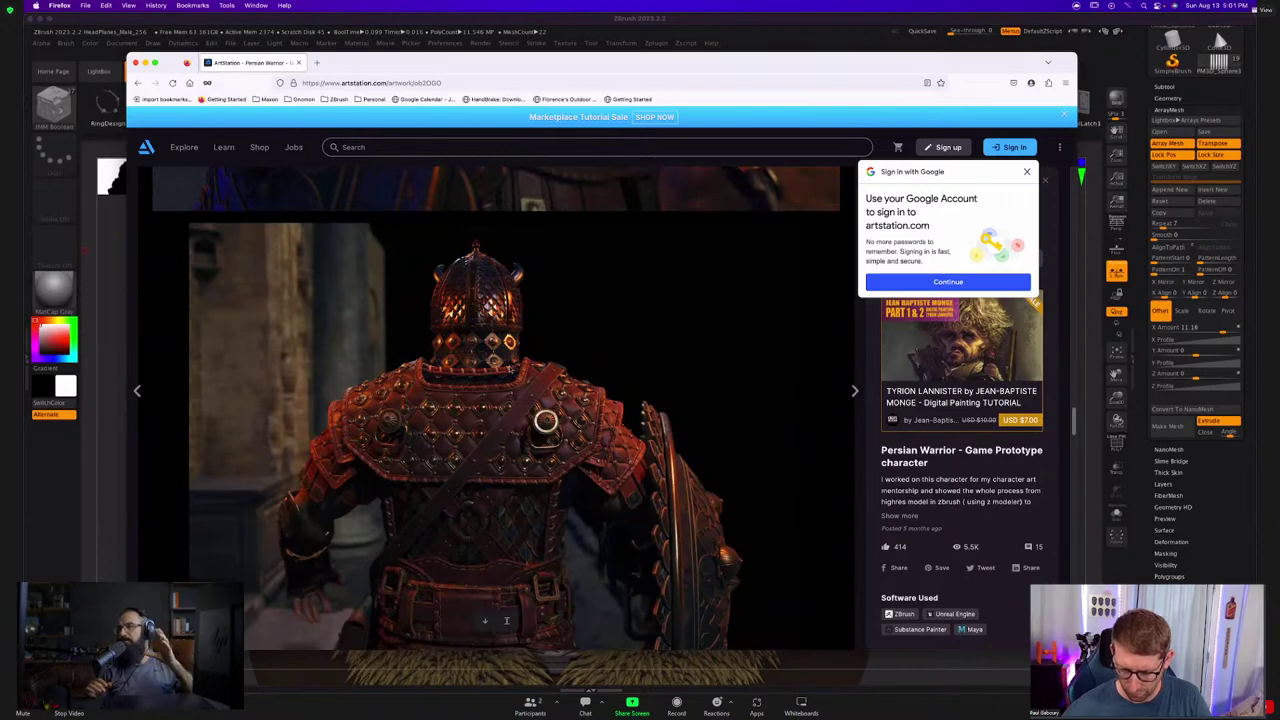
scroll(485, 620, down, 5)
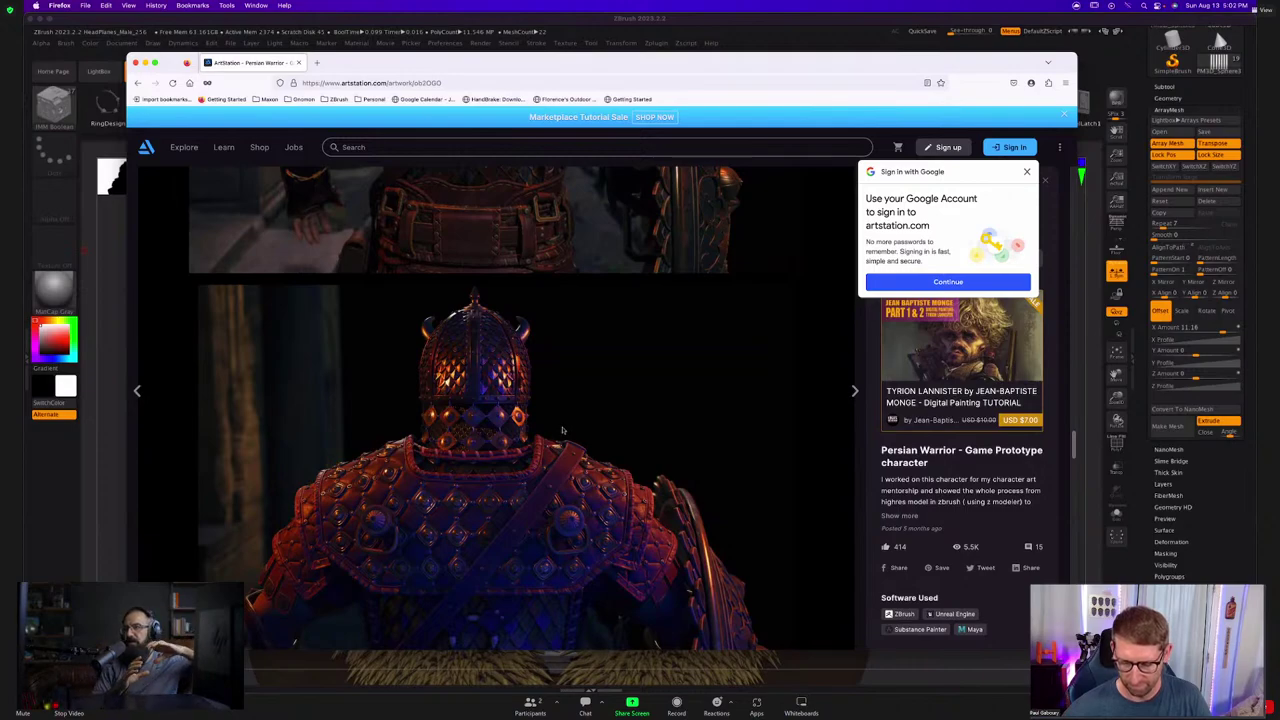
scroll(555, 435, down, 5)
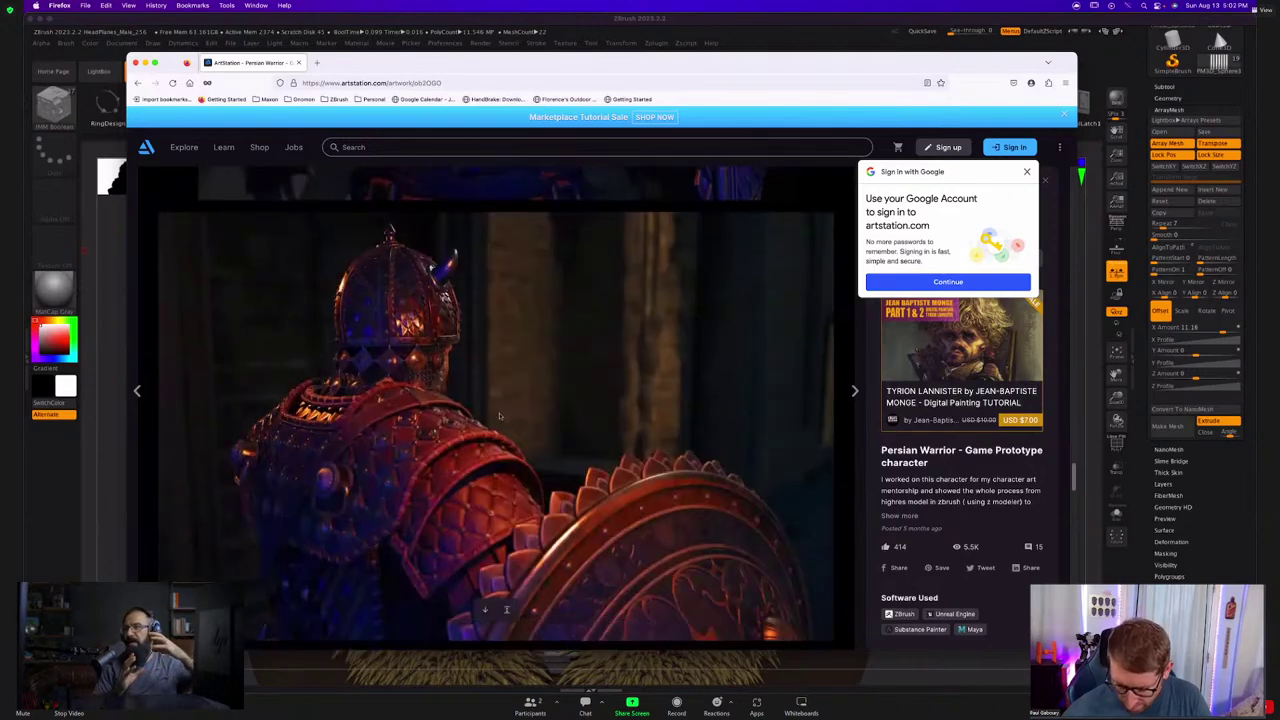
scroll(503, 418, down, 12)
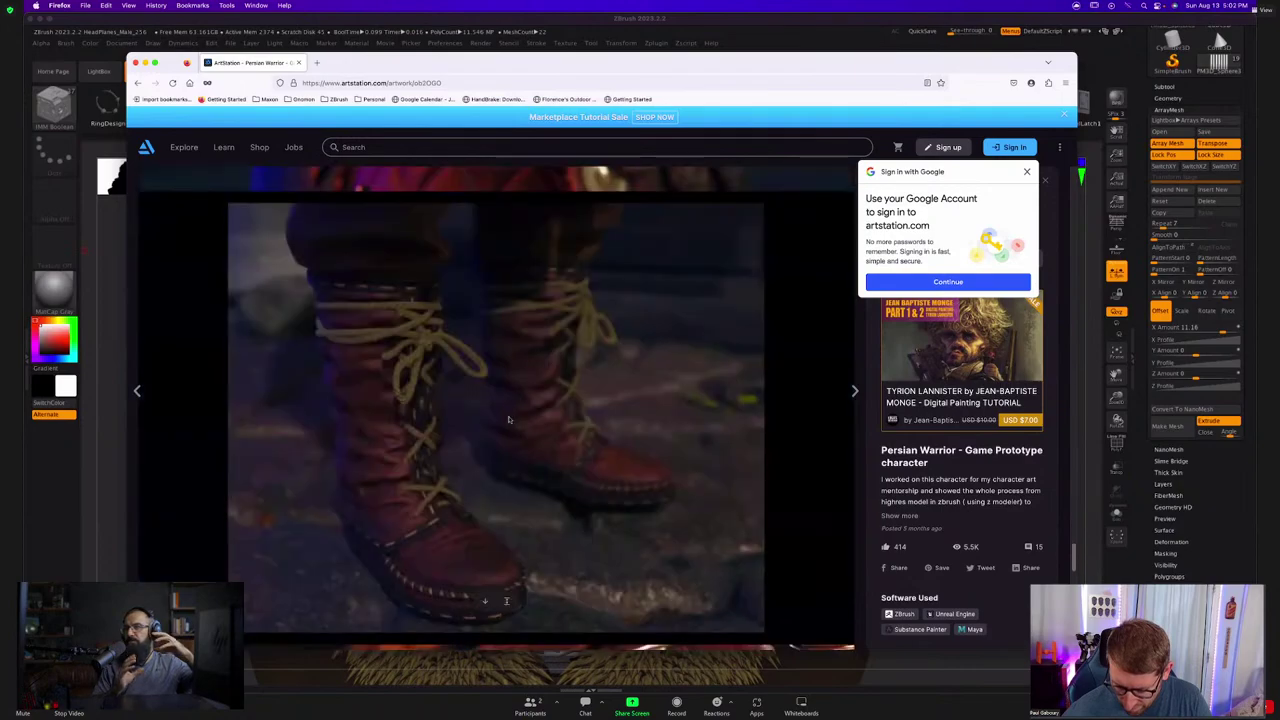
scroll(510, 418, down, 8)
scroll(525, 438, down, 1)
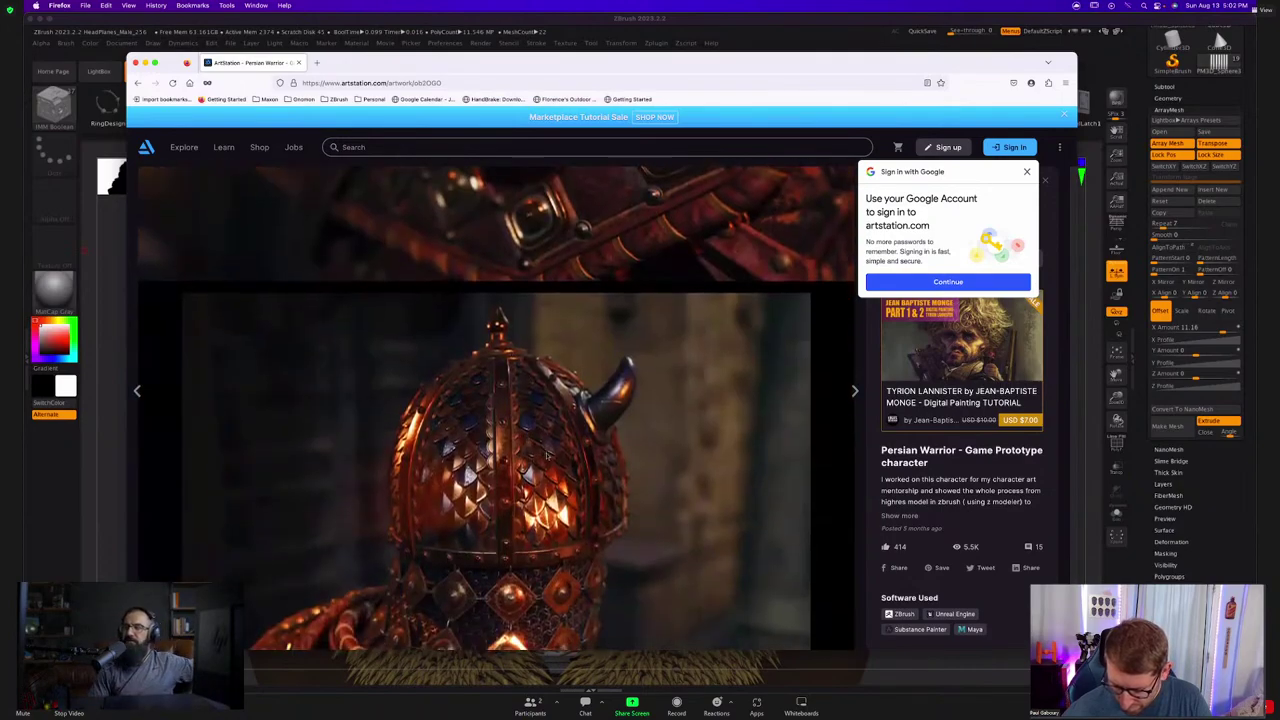
scroll(550, 460, down, 1)
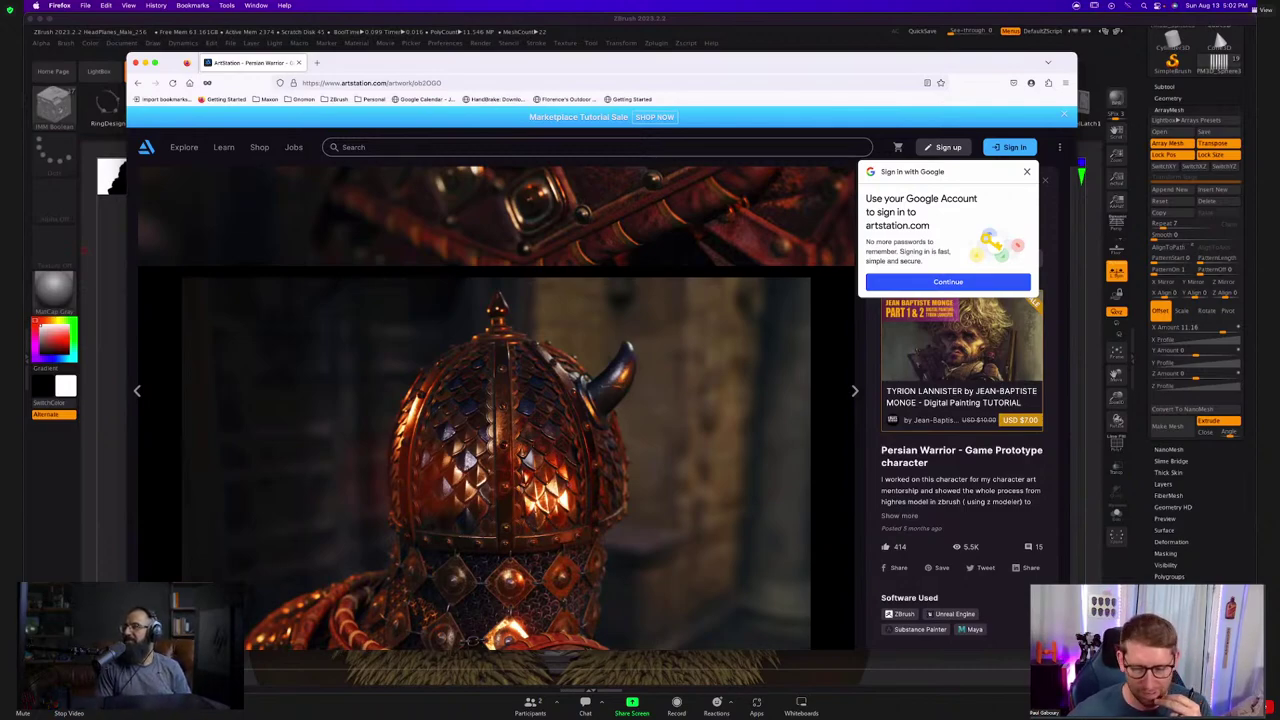
click(85, 419)
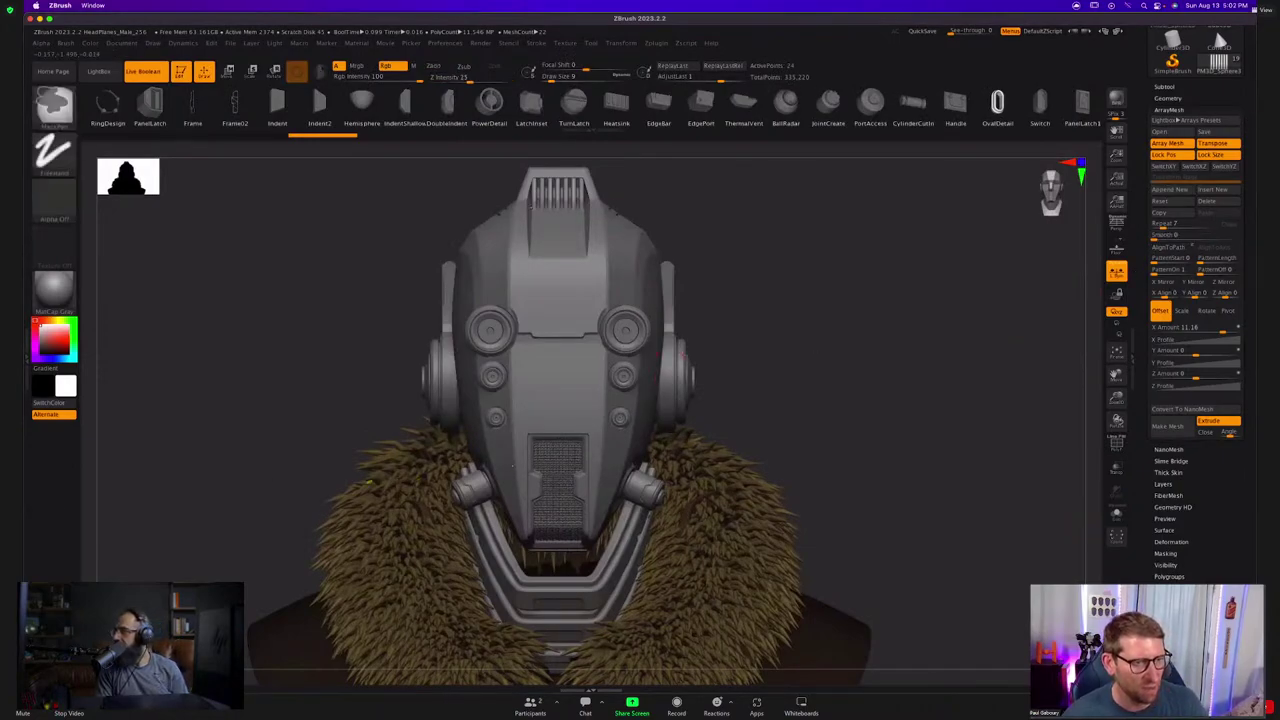
key(super+Tab)
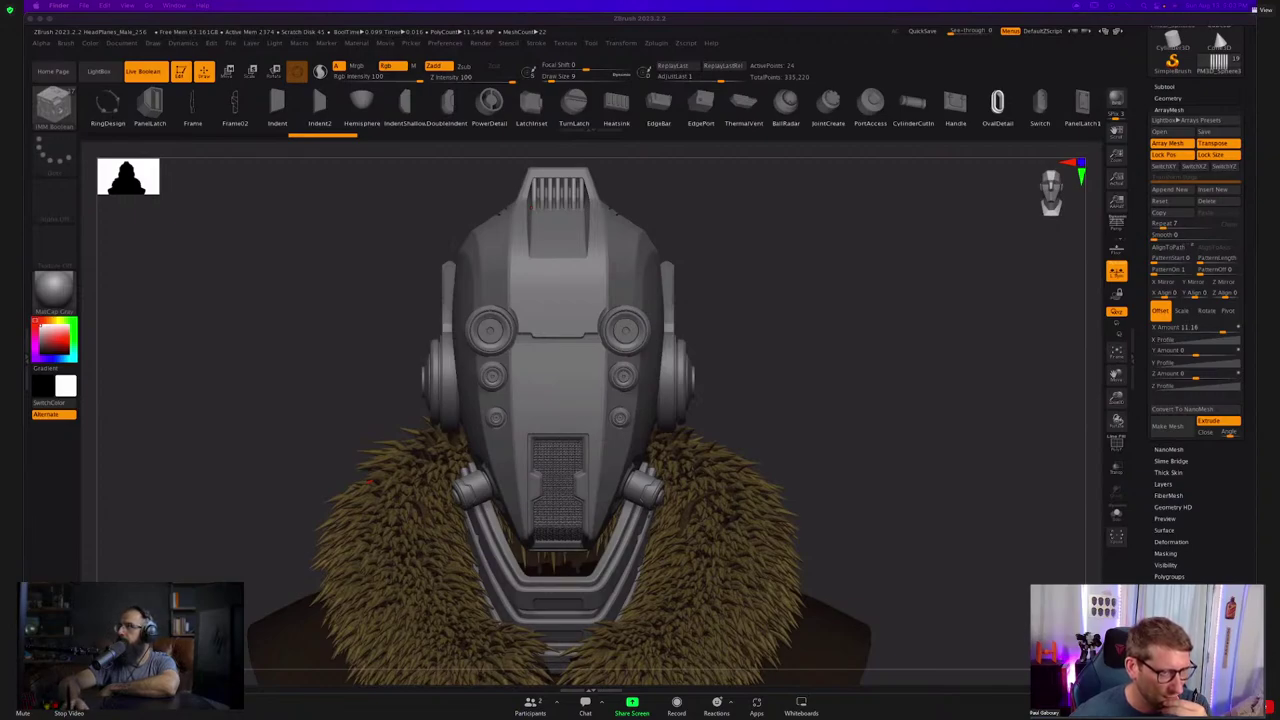
click(800, 379)
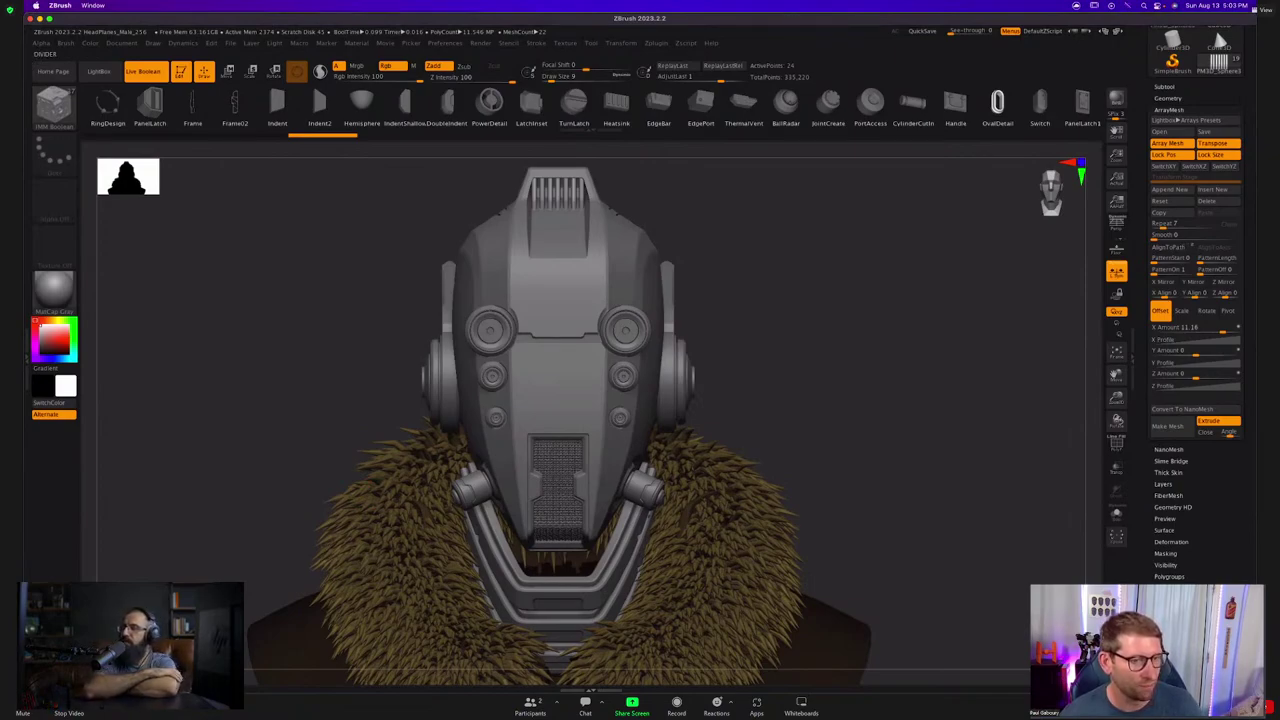
key(super+Tab)
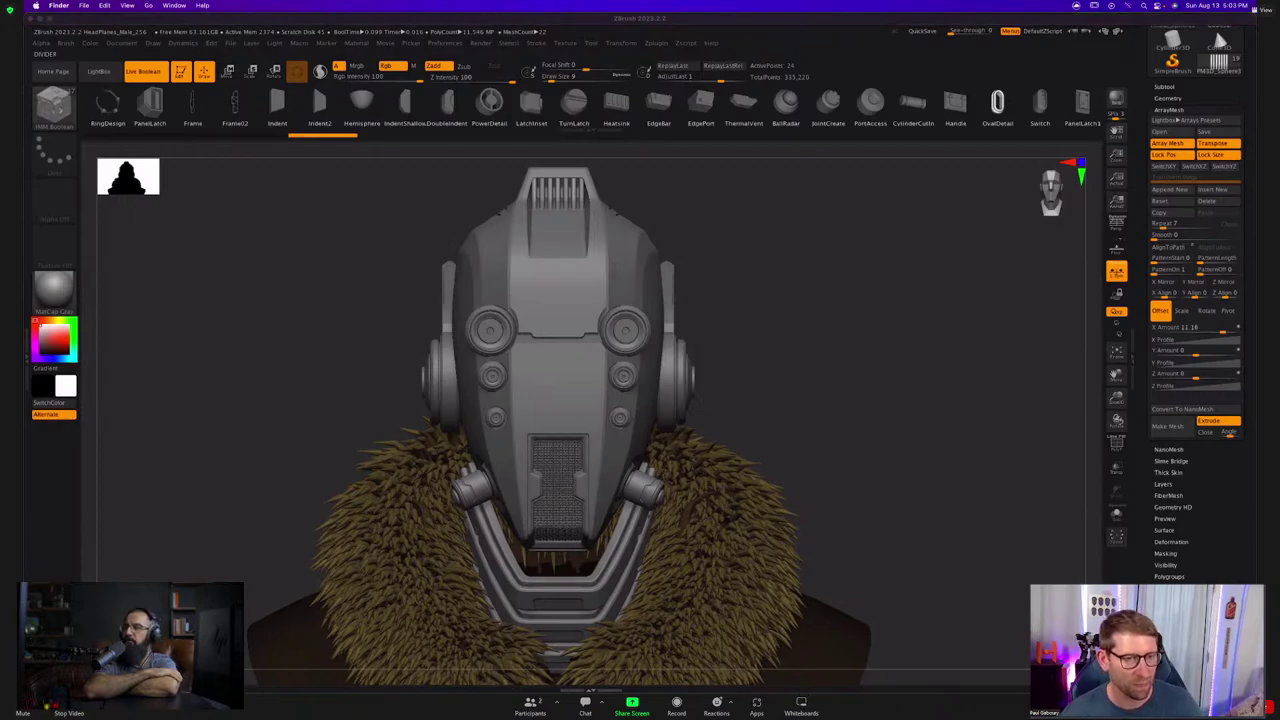
click(837, 366)
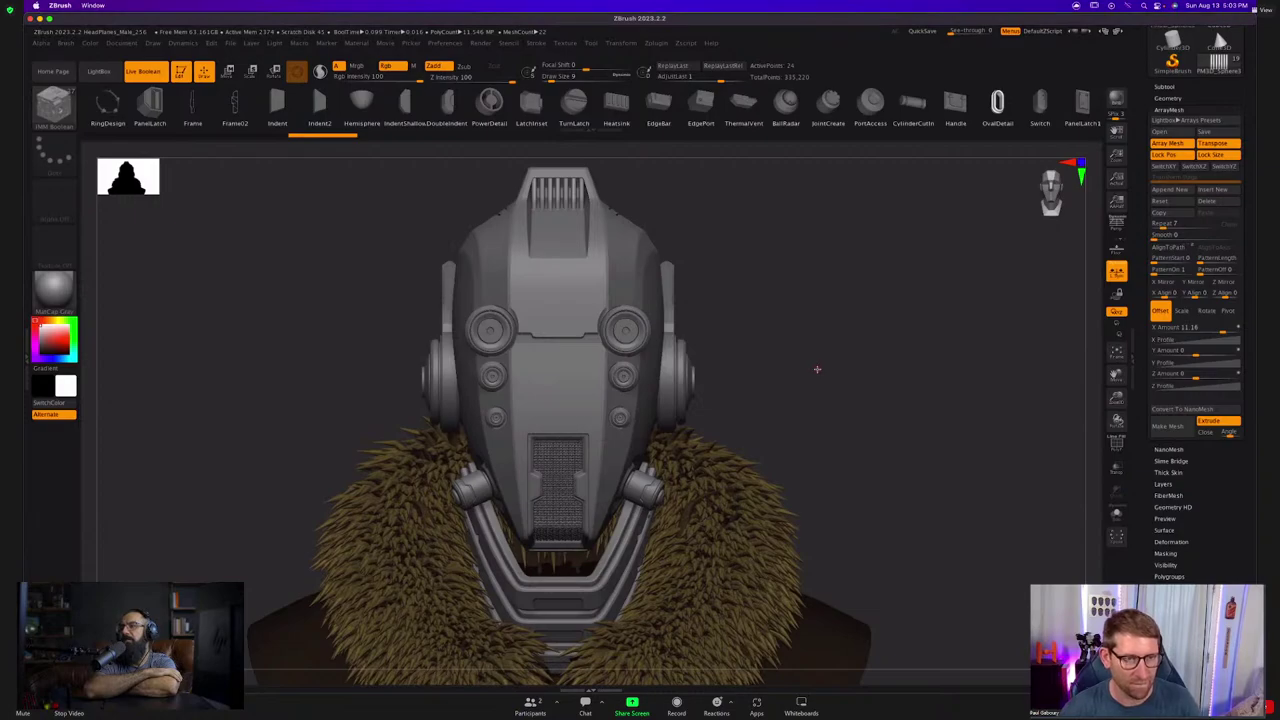
Load the Male figure project from LightBox and turn off the floor grid and perspective.
key(comma)
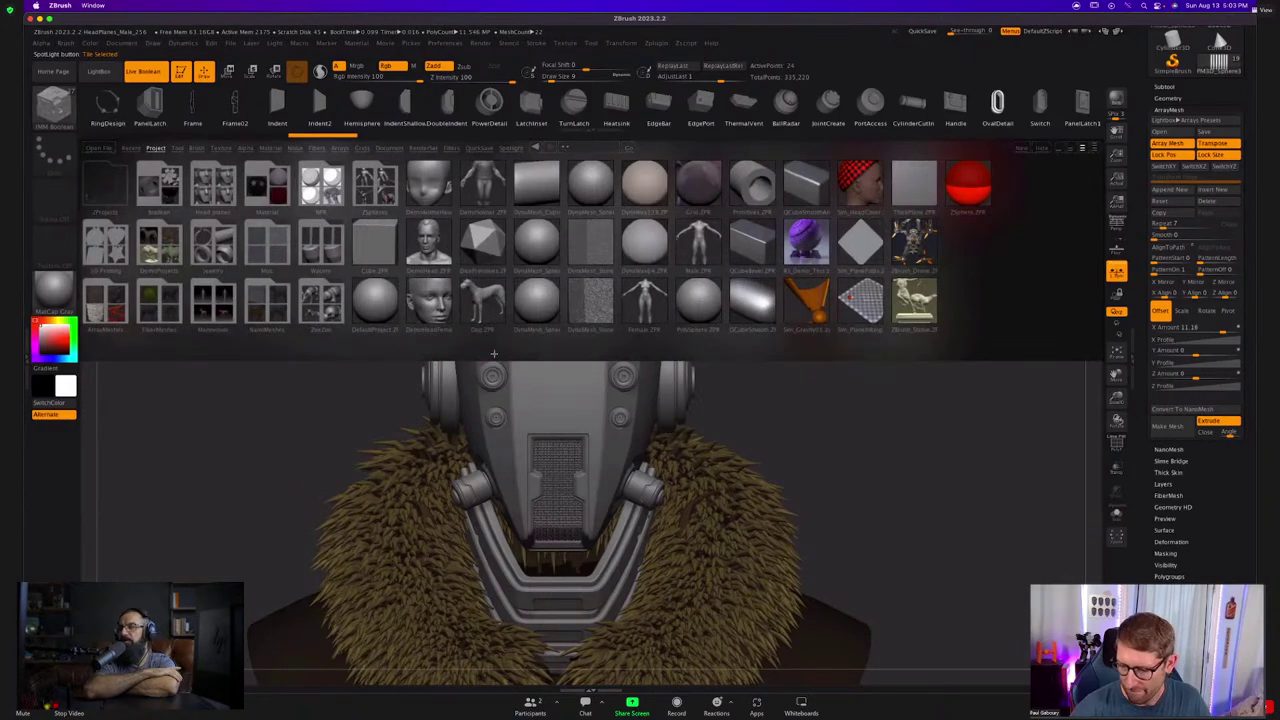
double_click(698, 240)
click(640, 245)
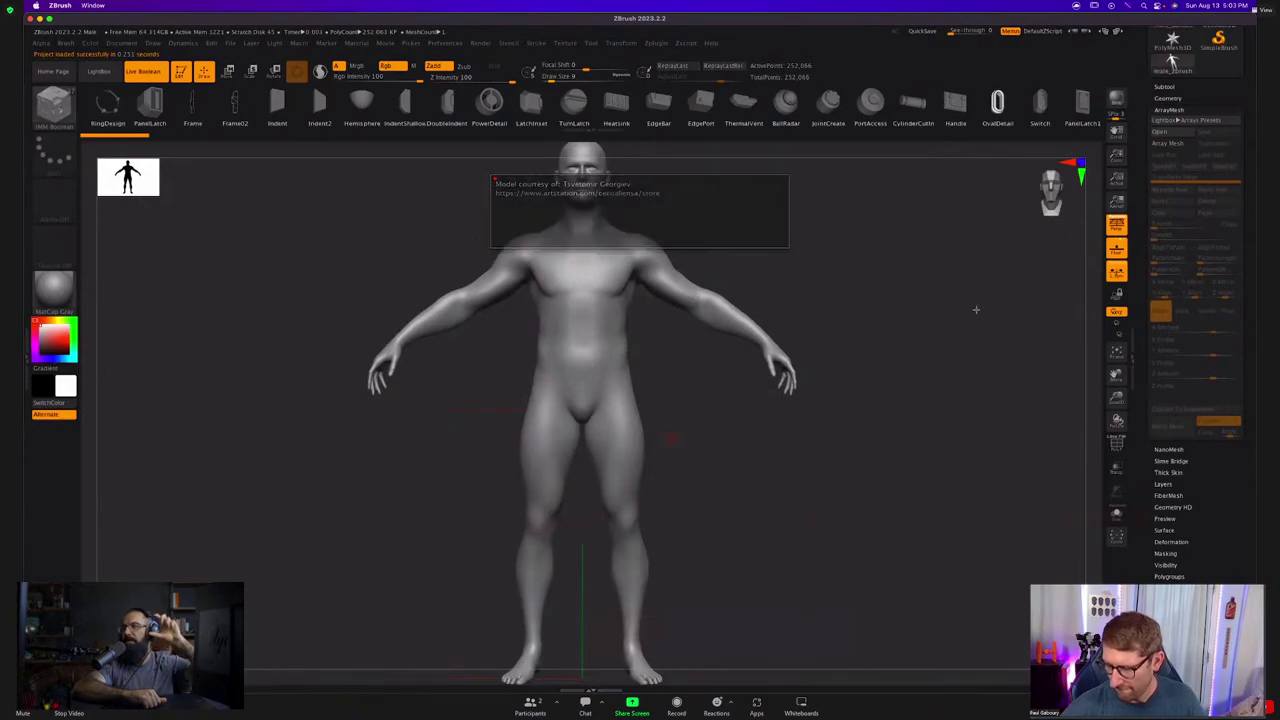
click(1123, 254)
click(1122, 232)
Adjust the brush's draw size and turn on PolyFrame to show the wireframe on the male figure's head.
mouse_move(713, 225)
alt+right_down()
mouse_move(665, 447)
mouse_move(705, 489)
alt+right_up()
key(s)
drag(768, 354, 760, 353)
key(shift+f)
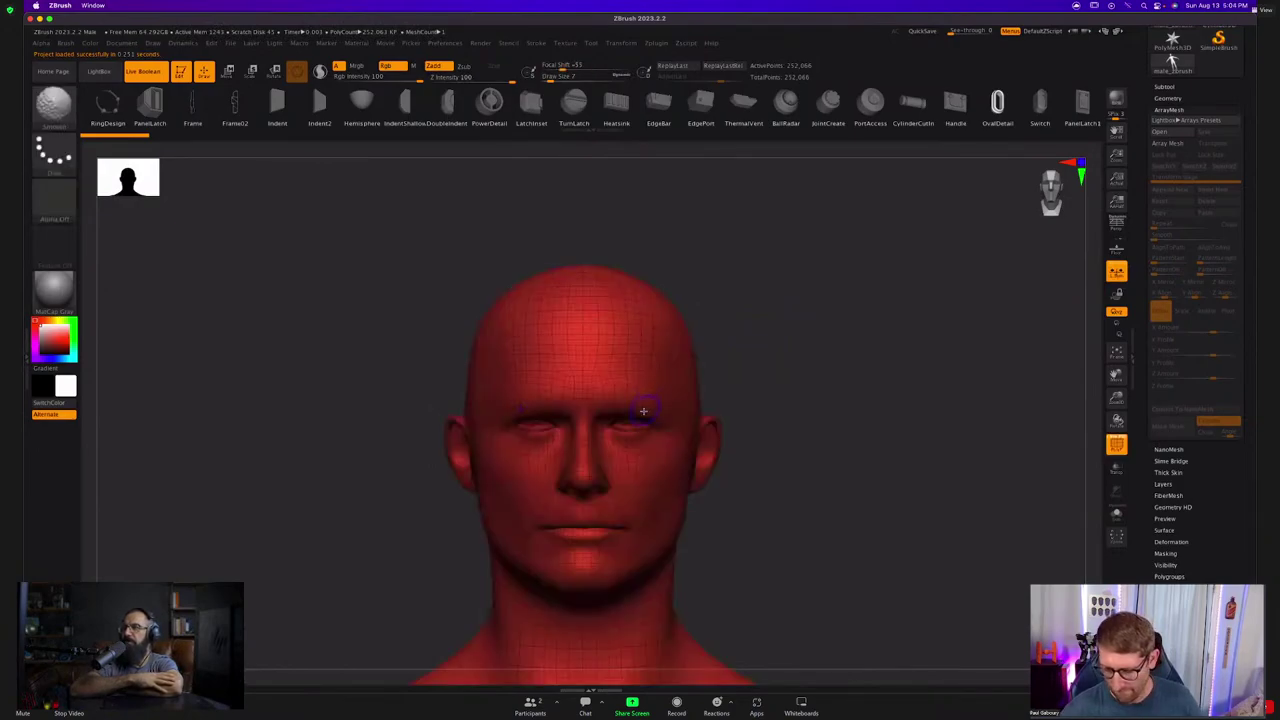
Append a Sphere3D as a new subtool to the male figure.
scroll(1166, 248, up, 5)
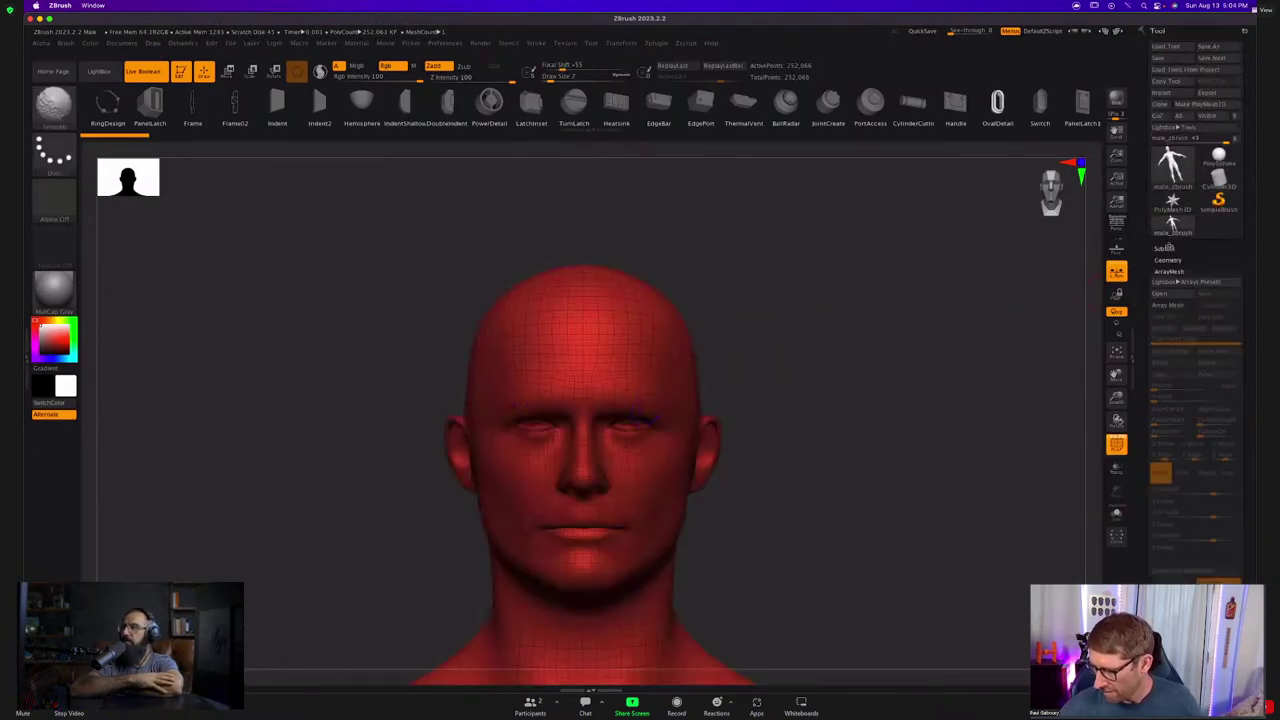
click(1170, 248)
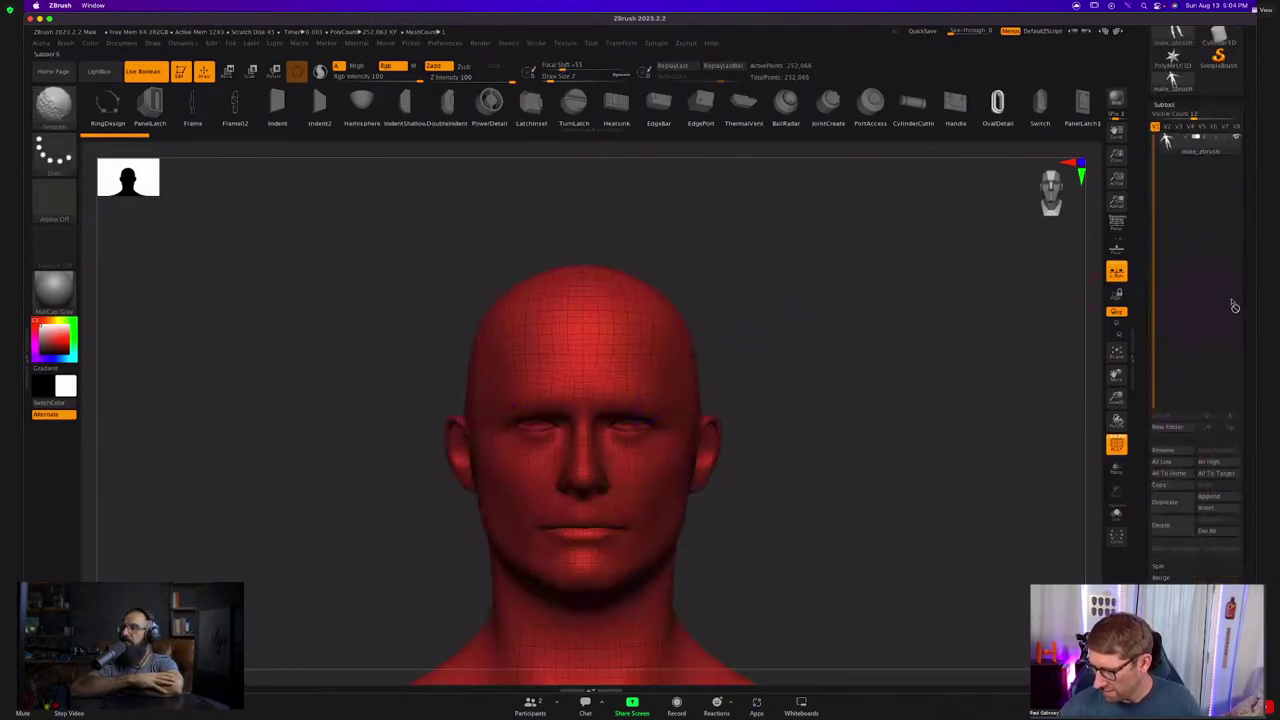
click(1210, 496)
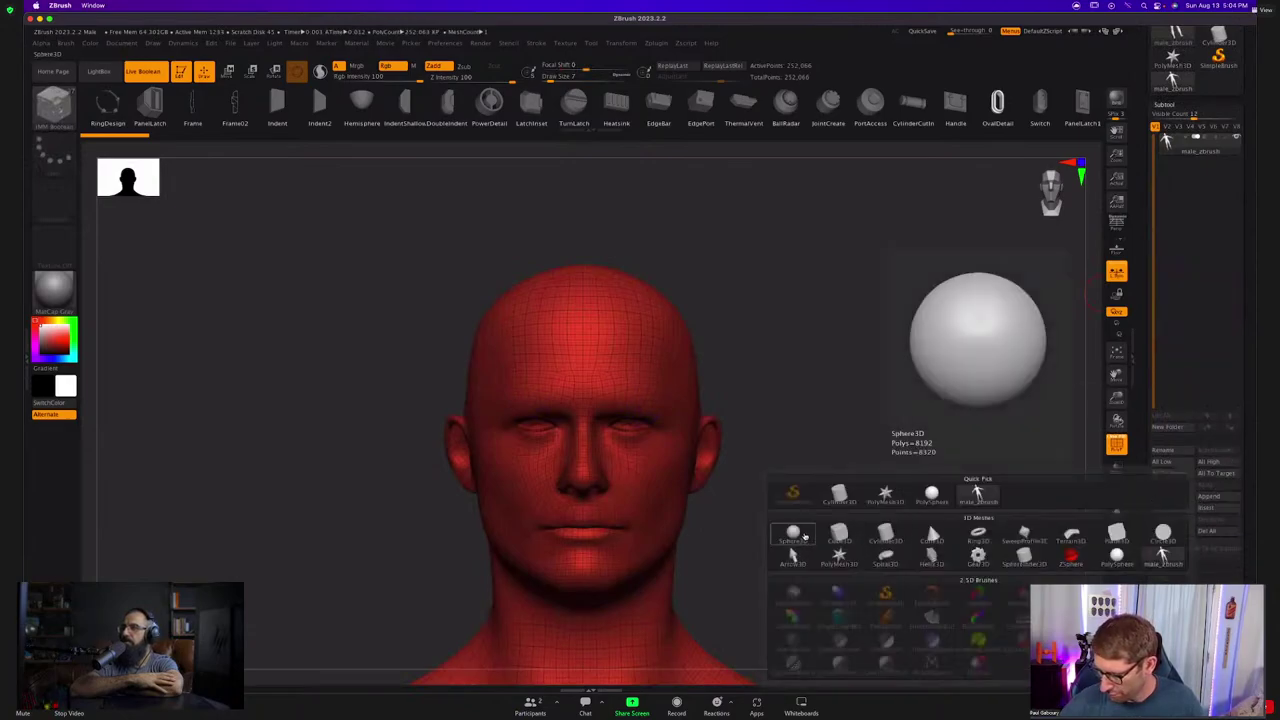
click(801, 530)
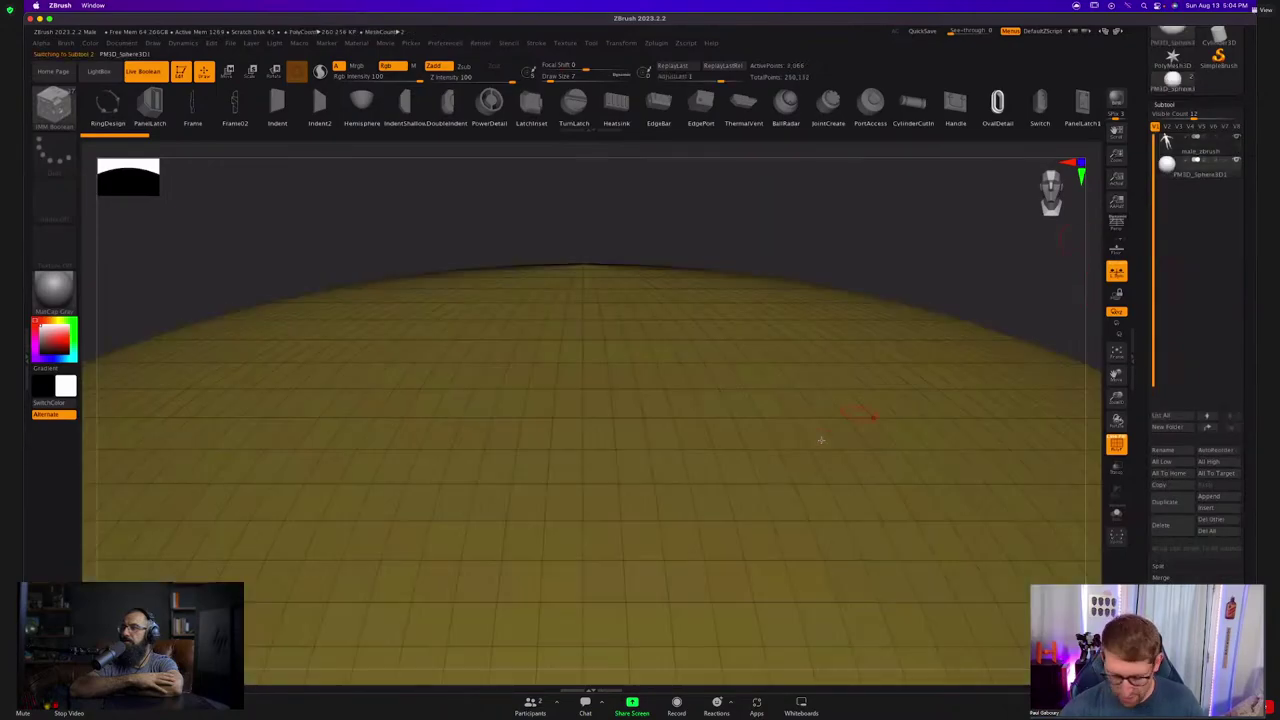
Replace the appended sphere with the Gizmo's Sphere 3D primitive.
key(f)
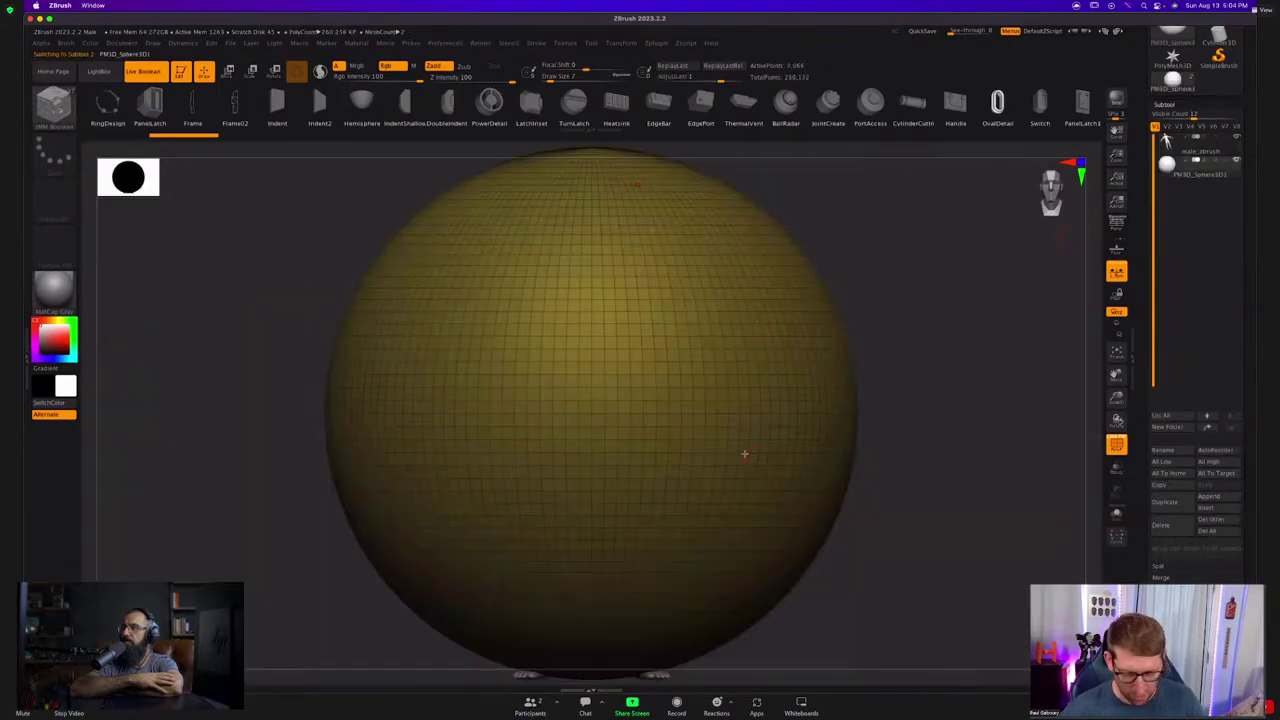
key(w)
click(568, 340)
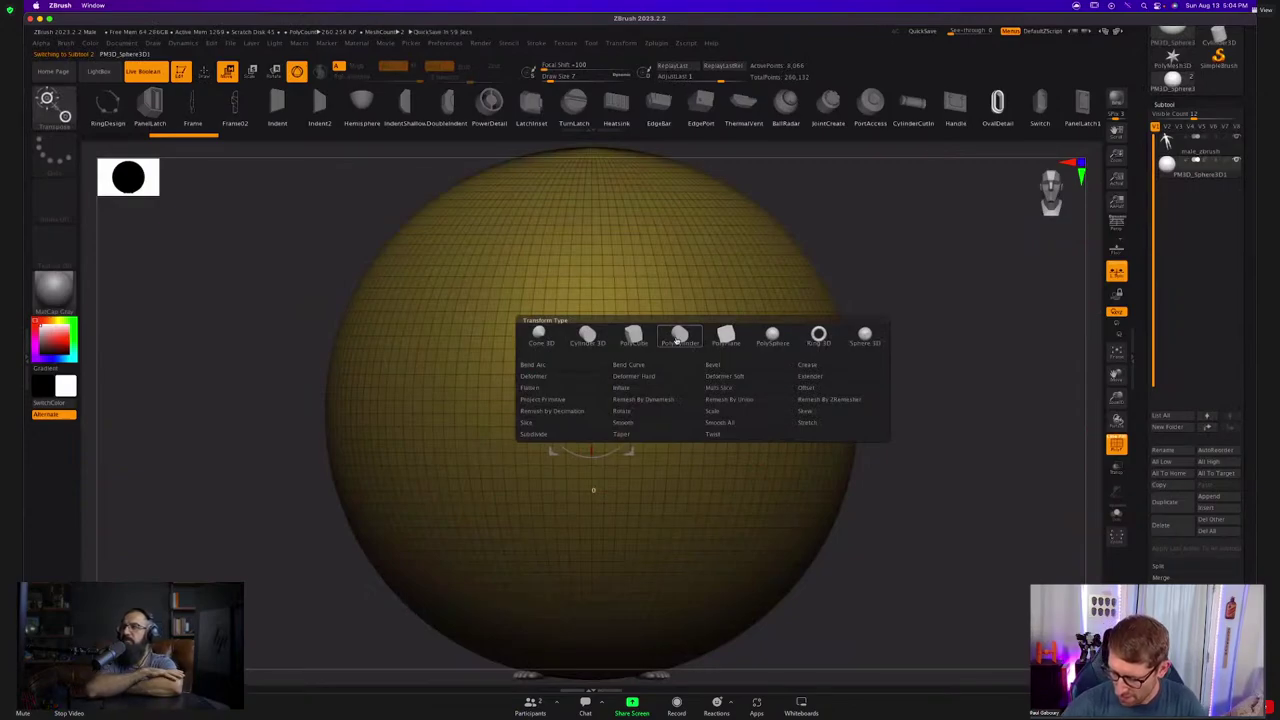
click(868, 342)
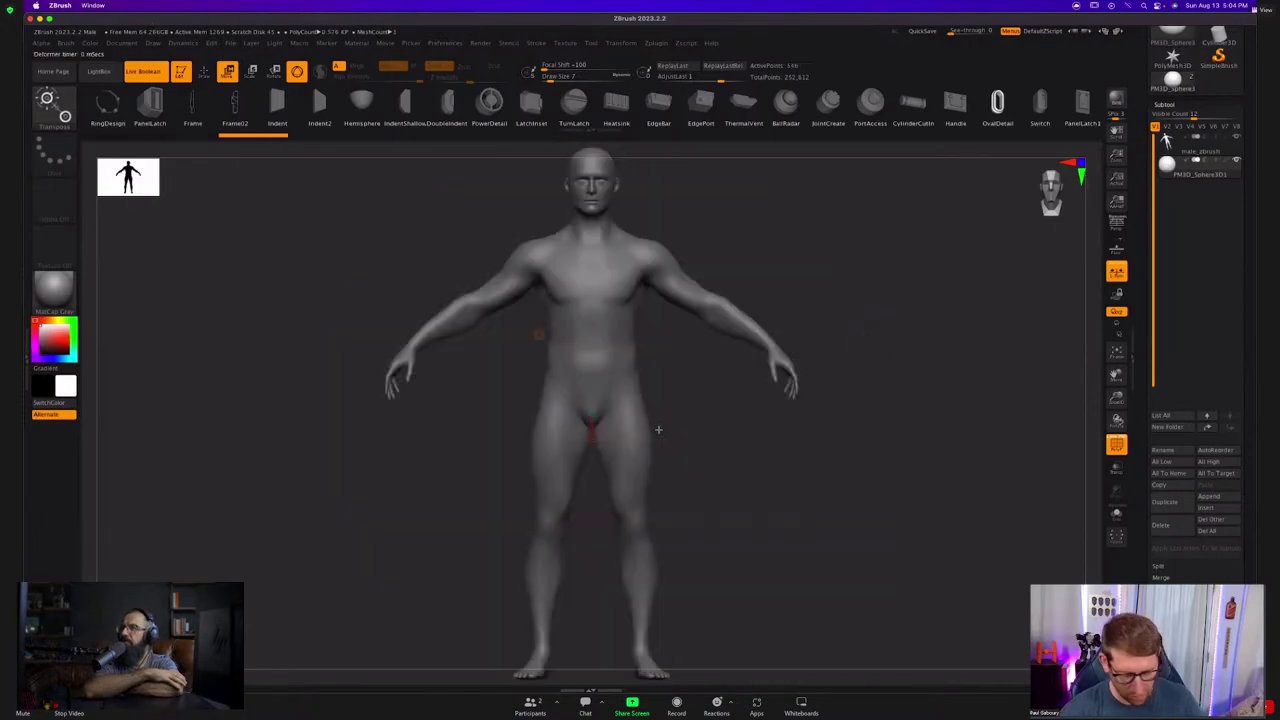
Move the sphere up onto the male figure's head and scale it to surround the skull.
alt+drag(704, 474, 701, 550)
drag(589, 431, 589, 193)
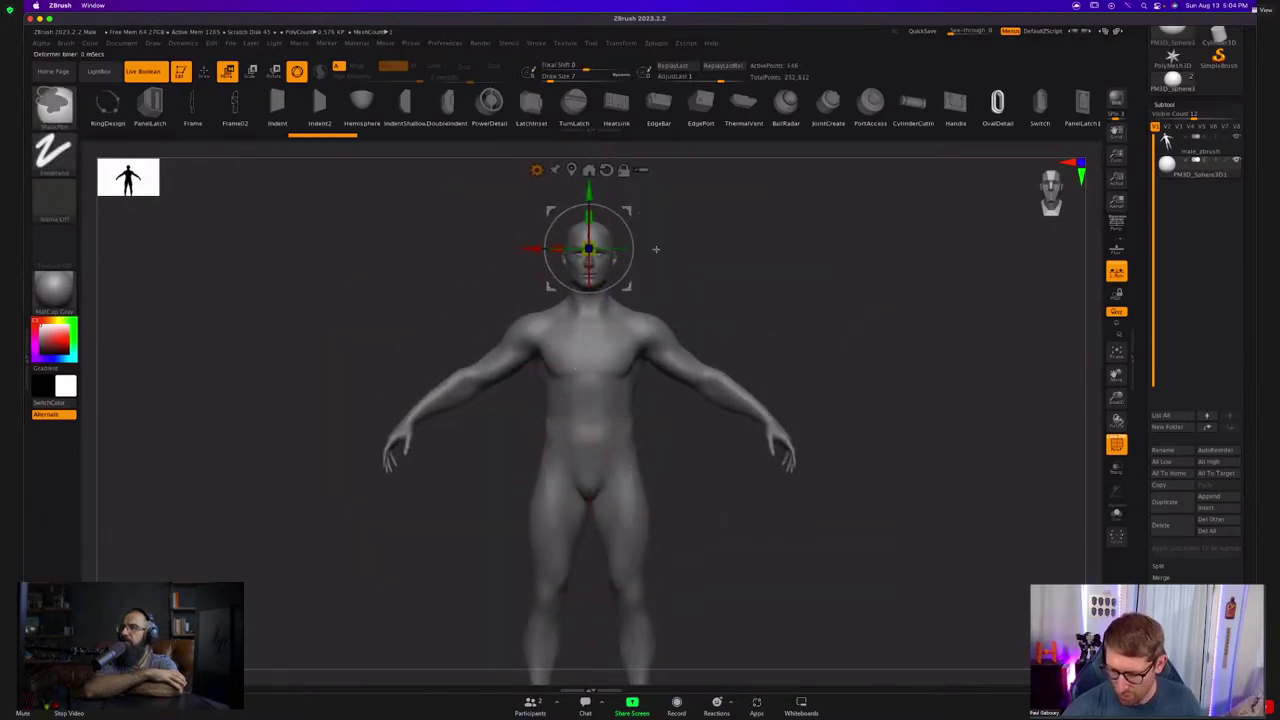
alt+drag(656, 249, 658, 318)
drag(658, 318, 732, 320)
drag(589, 249, 613, 261)
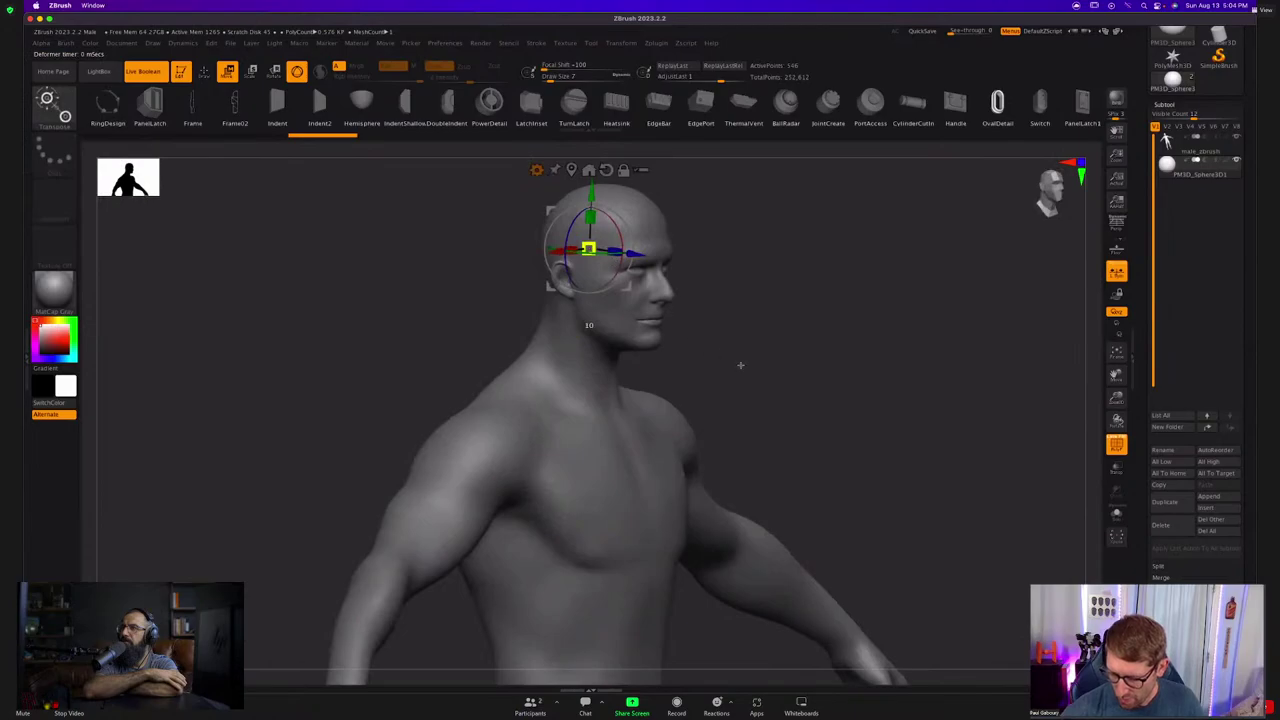
alt+right_drag(697, 367, 704, 450)
drag(593, 320, 824, 413)
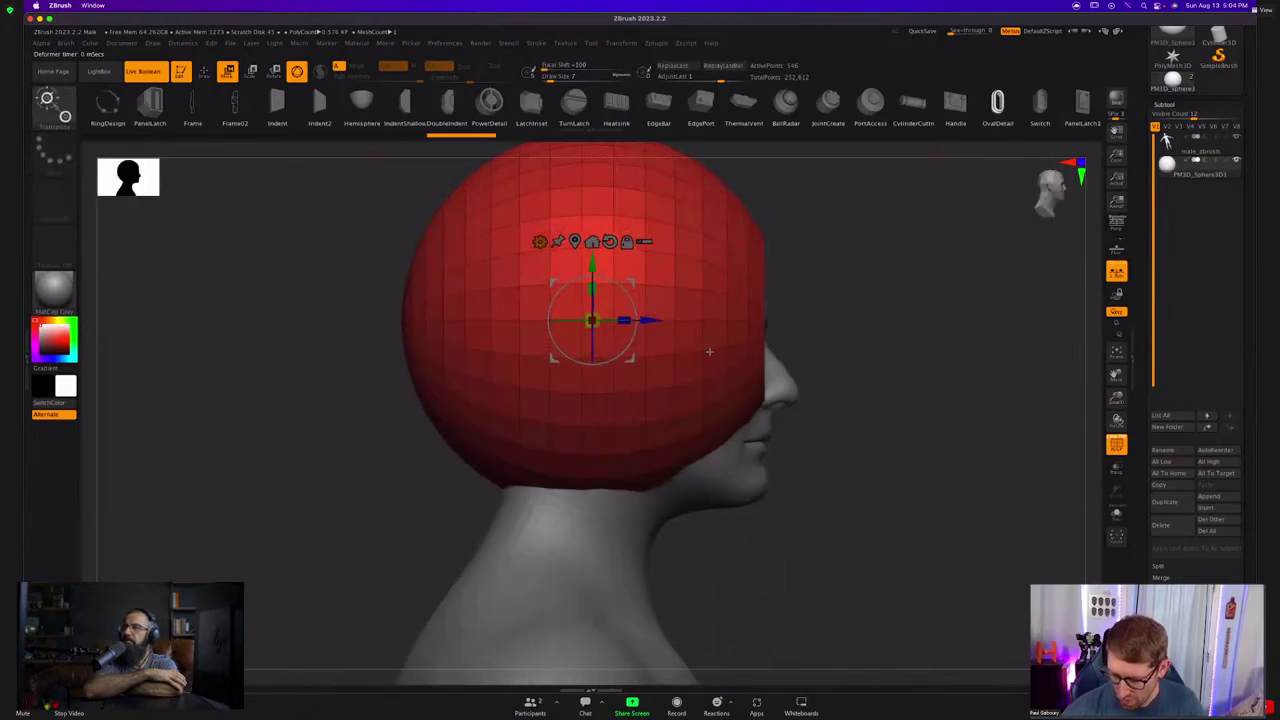
Rotate the sphere so its flat open side faces down and center it over the head like a helmet.
drag(768, 321, 704, 358)
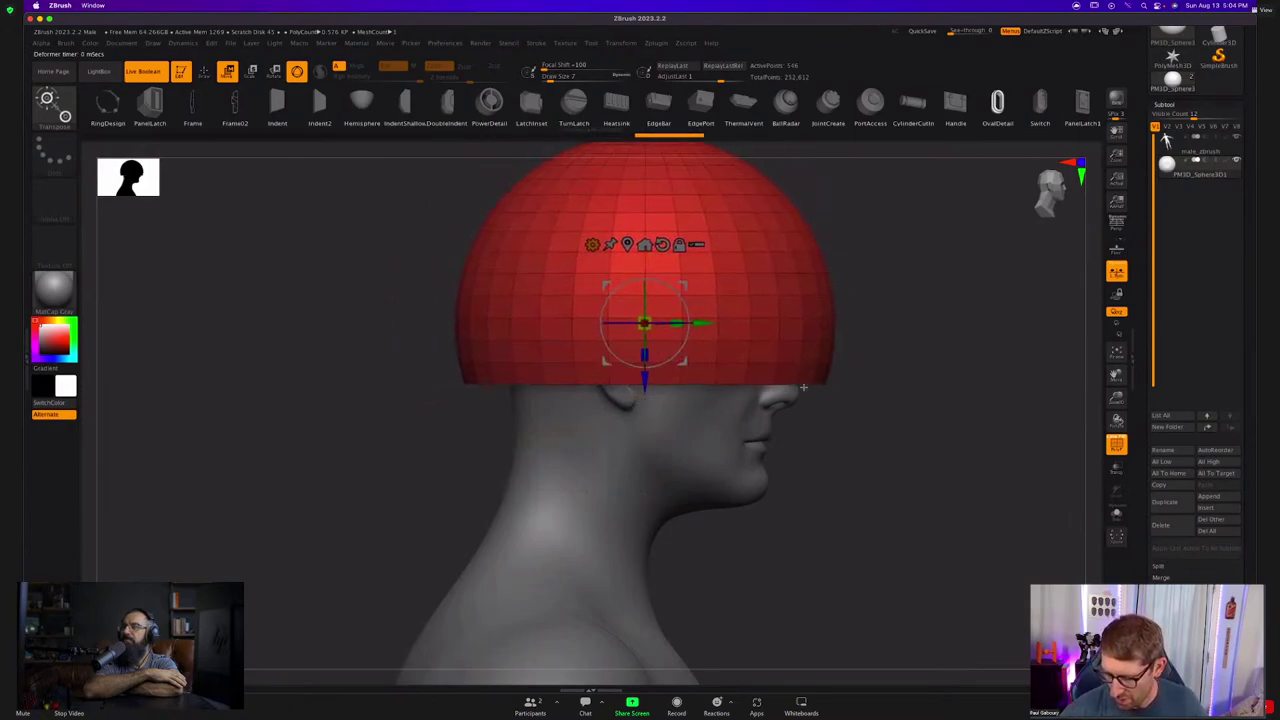
ctrl+right_drag(808, 386, 754, 393)
scroll(753, 392, up, 3)
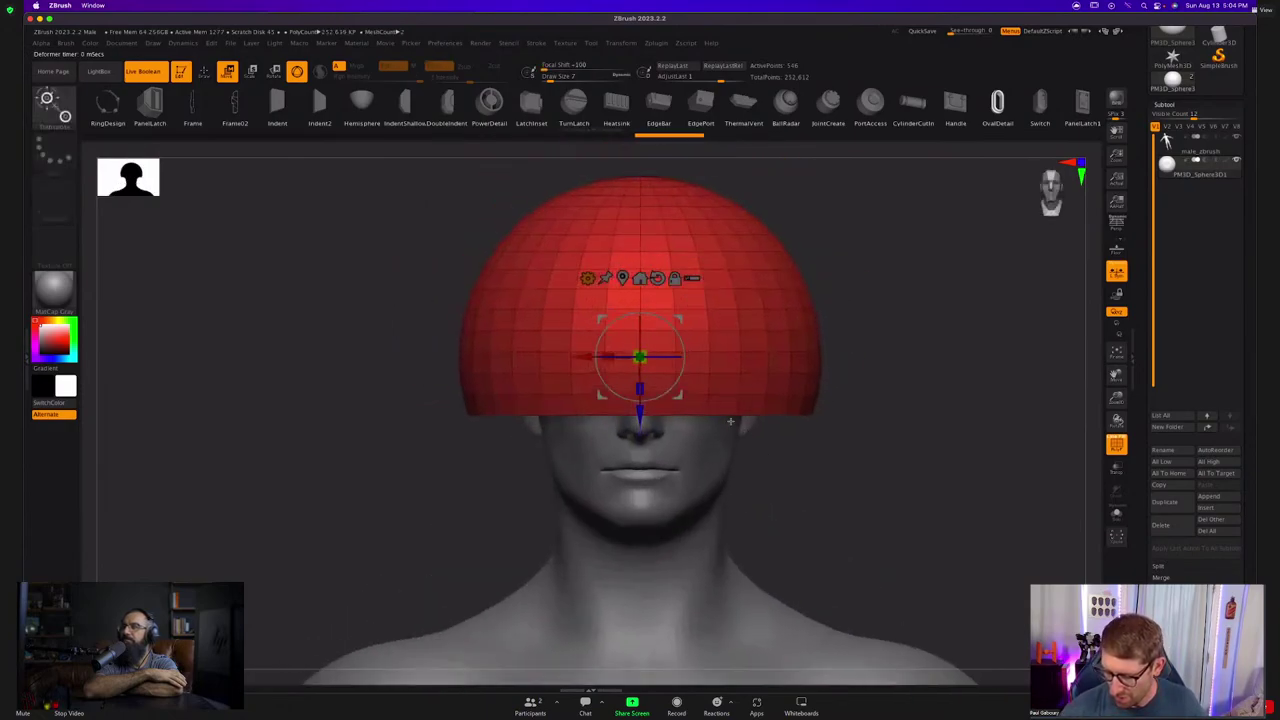
alt+right_drag(697, 463, 652, 506)
click(748, 456)
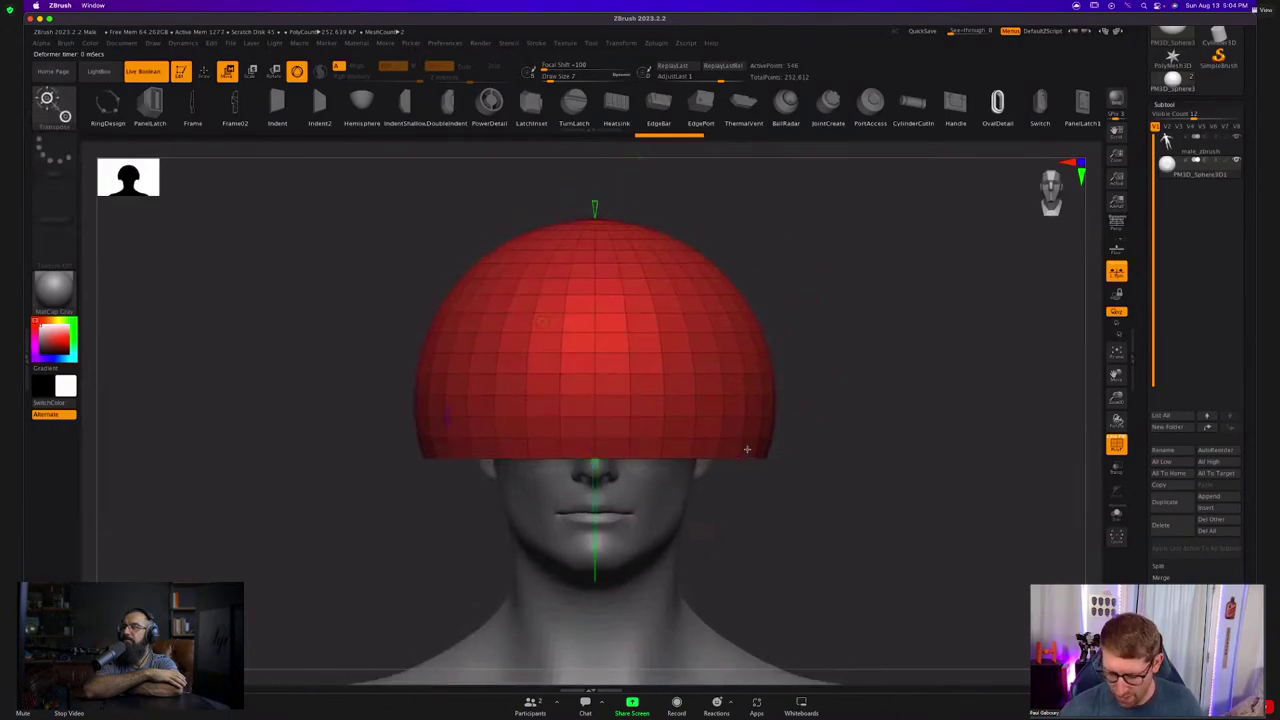
Apply the Gizmo's Deformer to the helmet and pull its side control points inward to narrow its width.
click(545, 323)
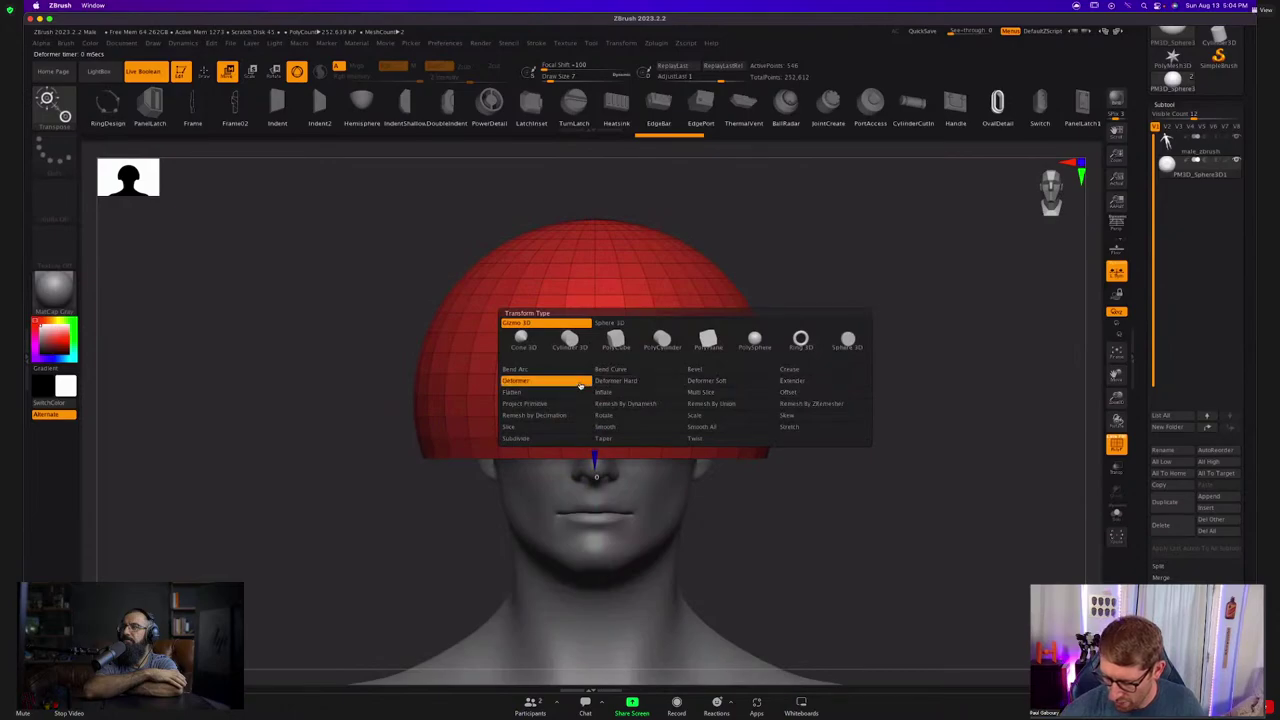
click(516, 381)
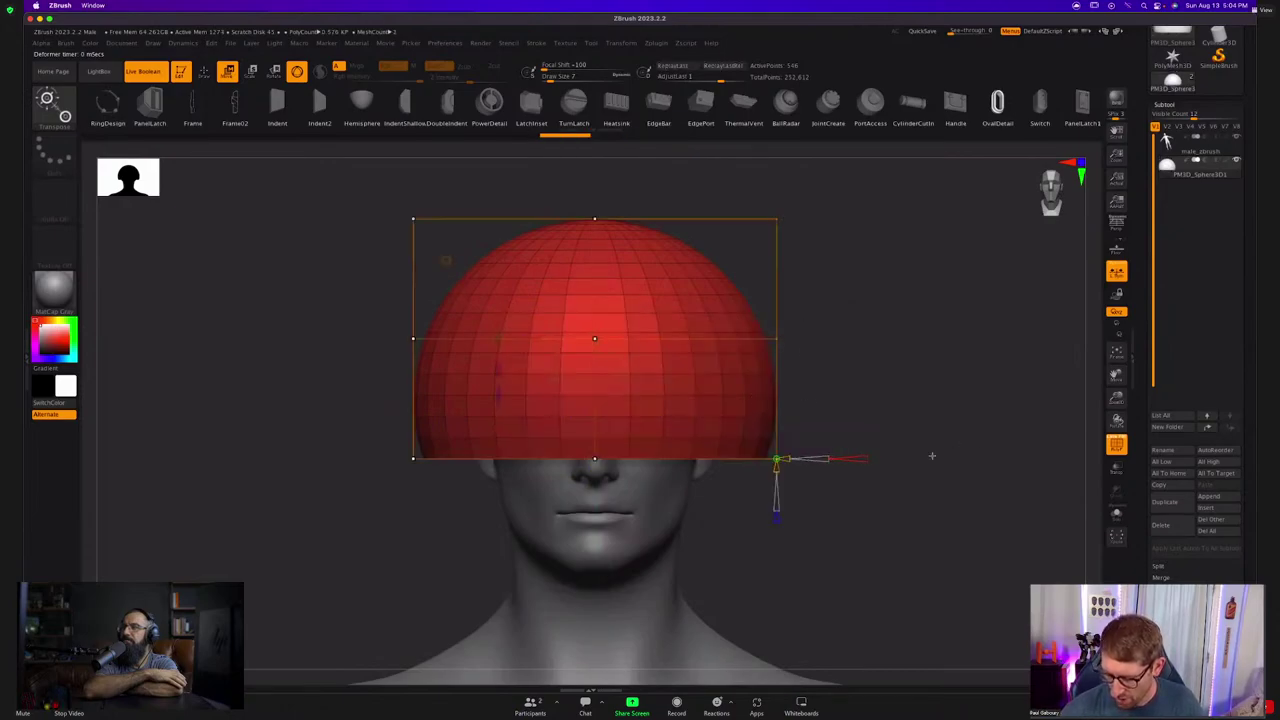
alt+drag(819, 481, 863, 471)
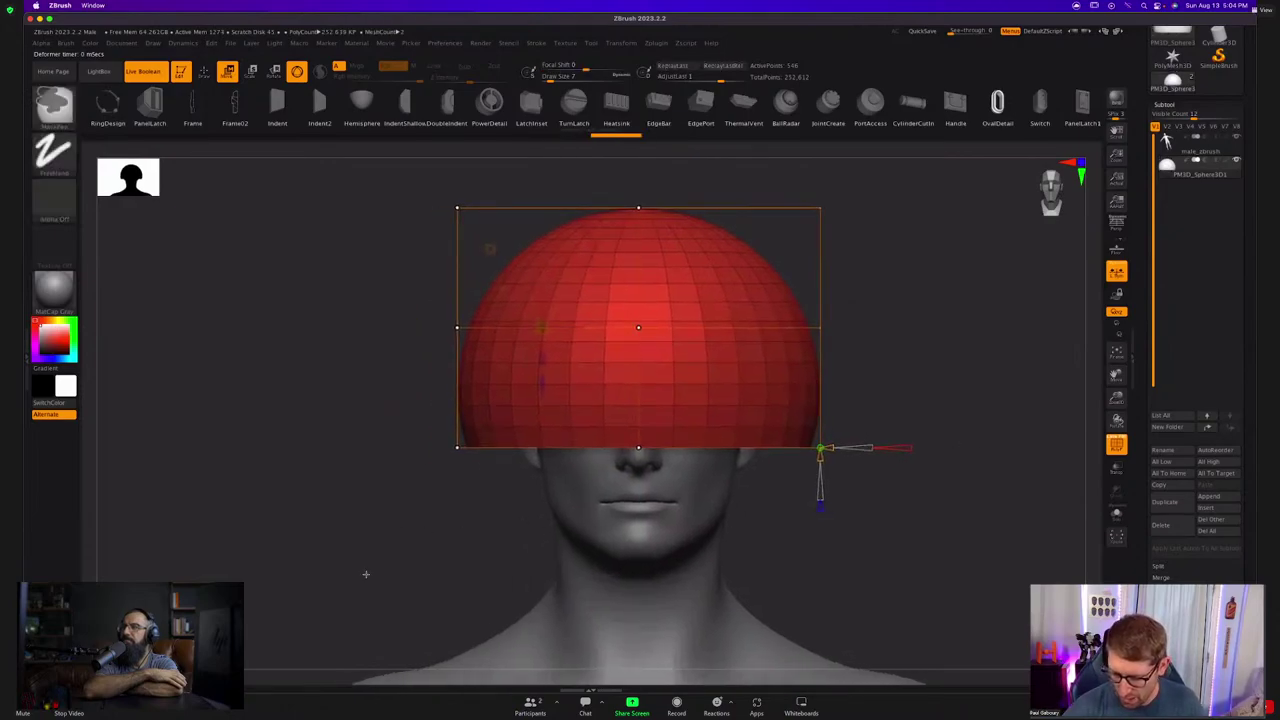
ctrl+drag(366, 574, 493, 184)
drag(405, 327, 461, 326)
mouse_move(440, 432)
mouse_down()
mouse_move(822, 438)
mouse_move(977, 412)
mouse_up()
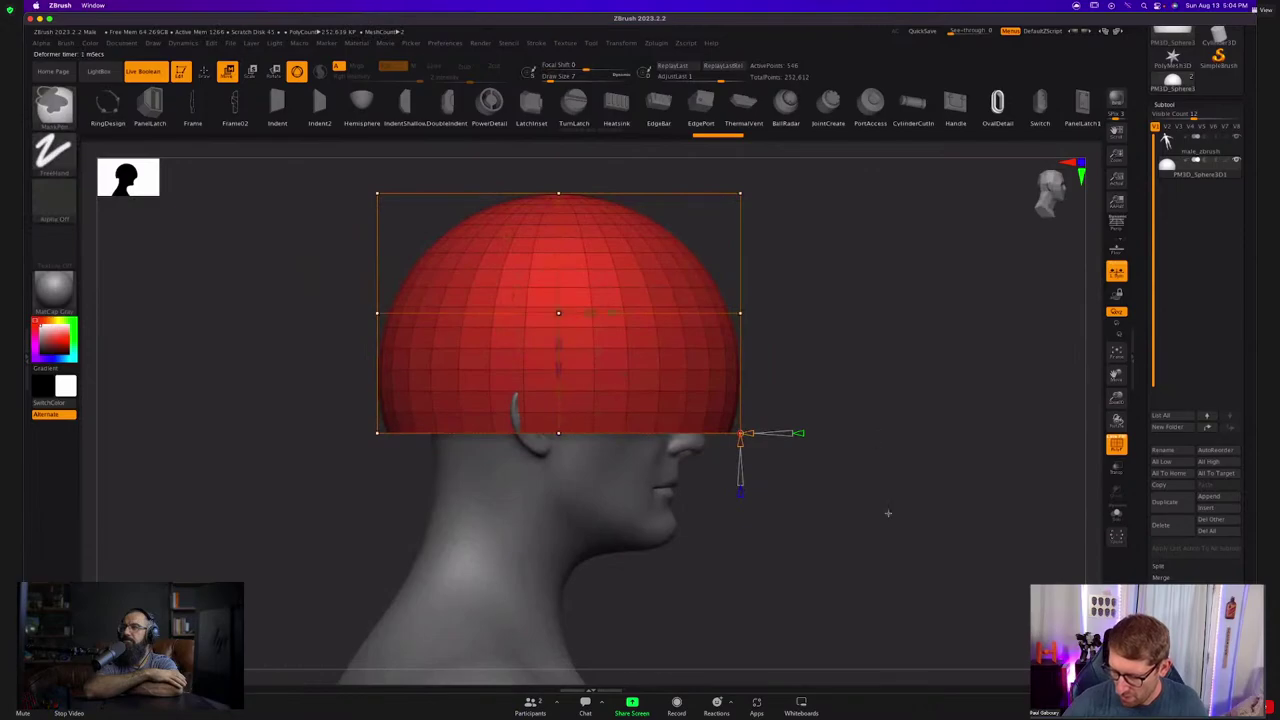
Pull the Deformer's front and back control points inward so the helmet's depth fits the head in profile.
ctrl+drag(883, 541, 737, 172)
drag(796, 317, 771, 316)
key(q)
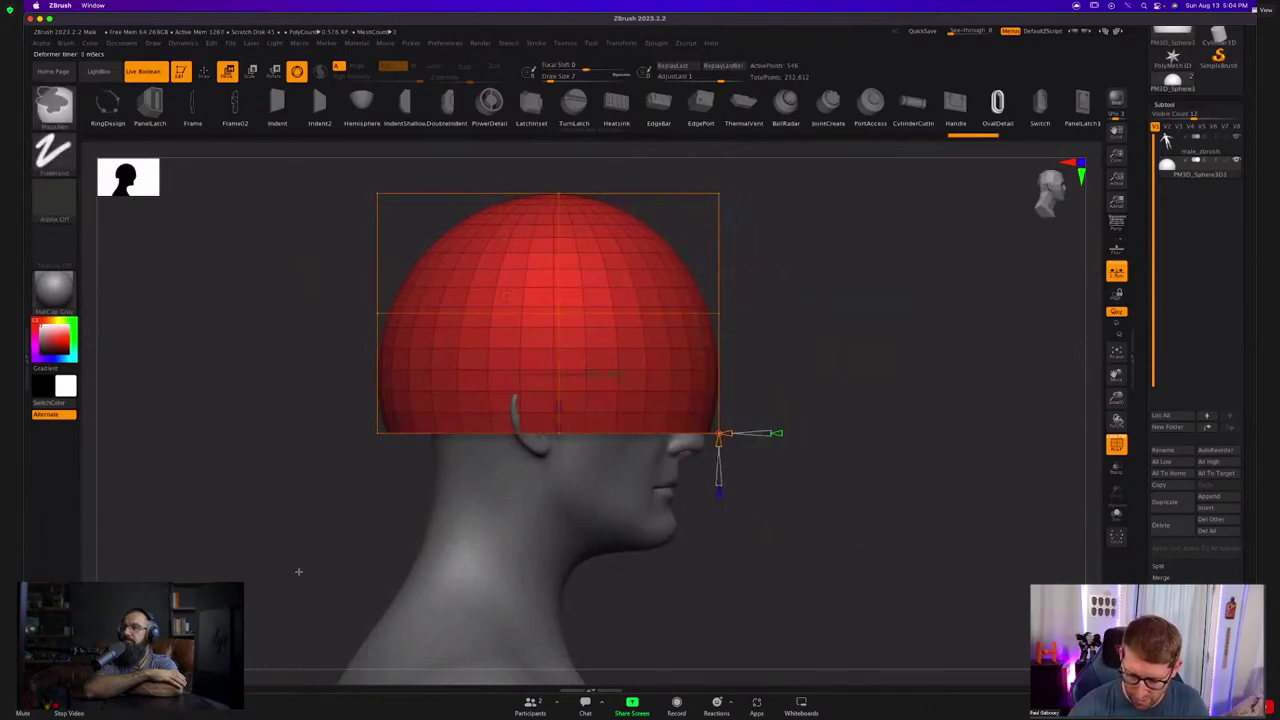
key(w)
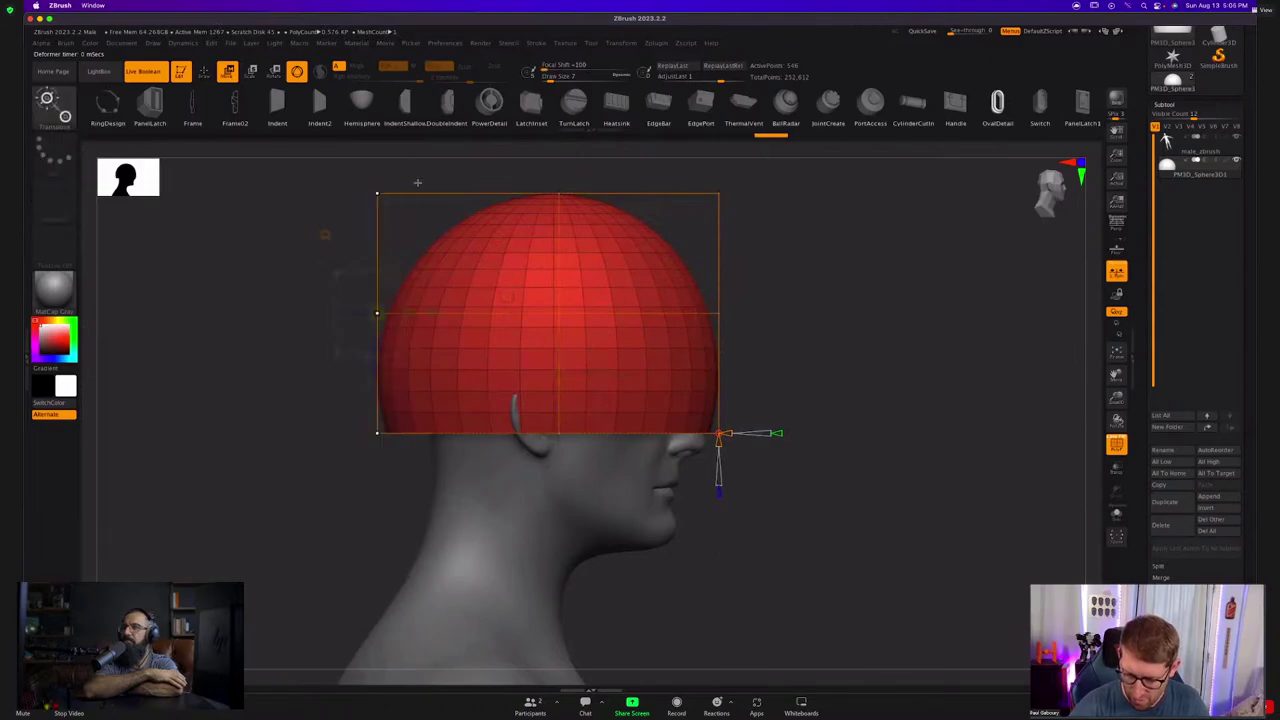
drag(430, 316, 464, 316)
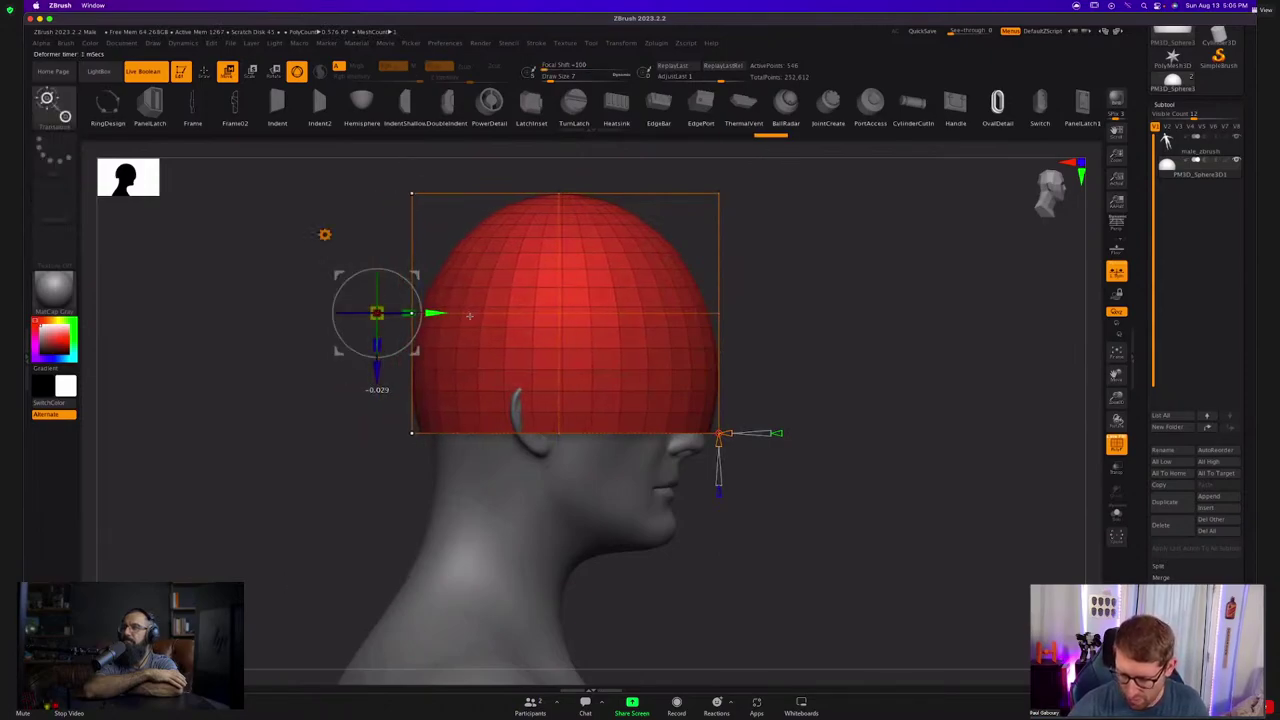
mouse_move(824, 375)
mouse_down()
mouse_move(789, 369)
mouse_move(814, 369)
mouse_move(766, 404)
mouse_up()
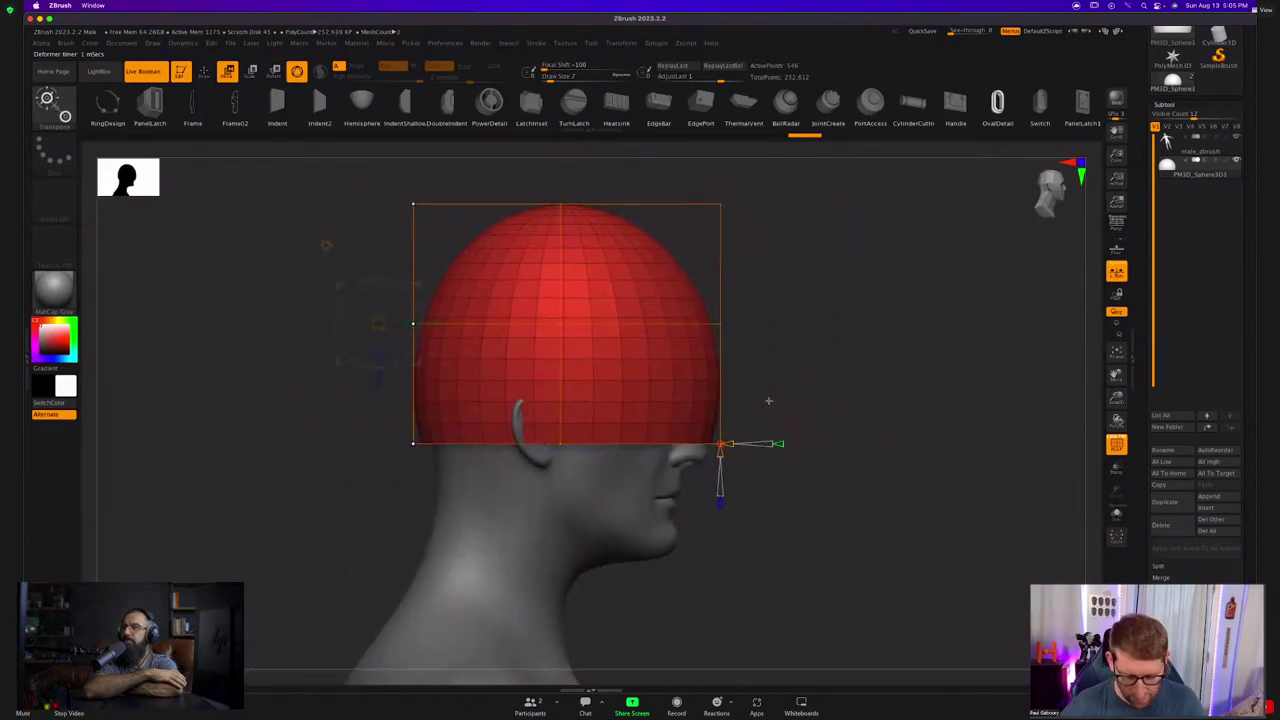
Hide the helmet polygons over the face and around the ear, leaving the crown and the back of the head covered.
key(q)
alt+drag(746, 479, 734, 423)
drag(731, 346, 765, 428)
ctrl+shift+drag(791, 489, 563, 331)
drag(725, 462, 711, 423)
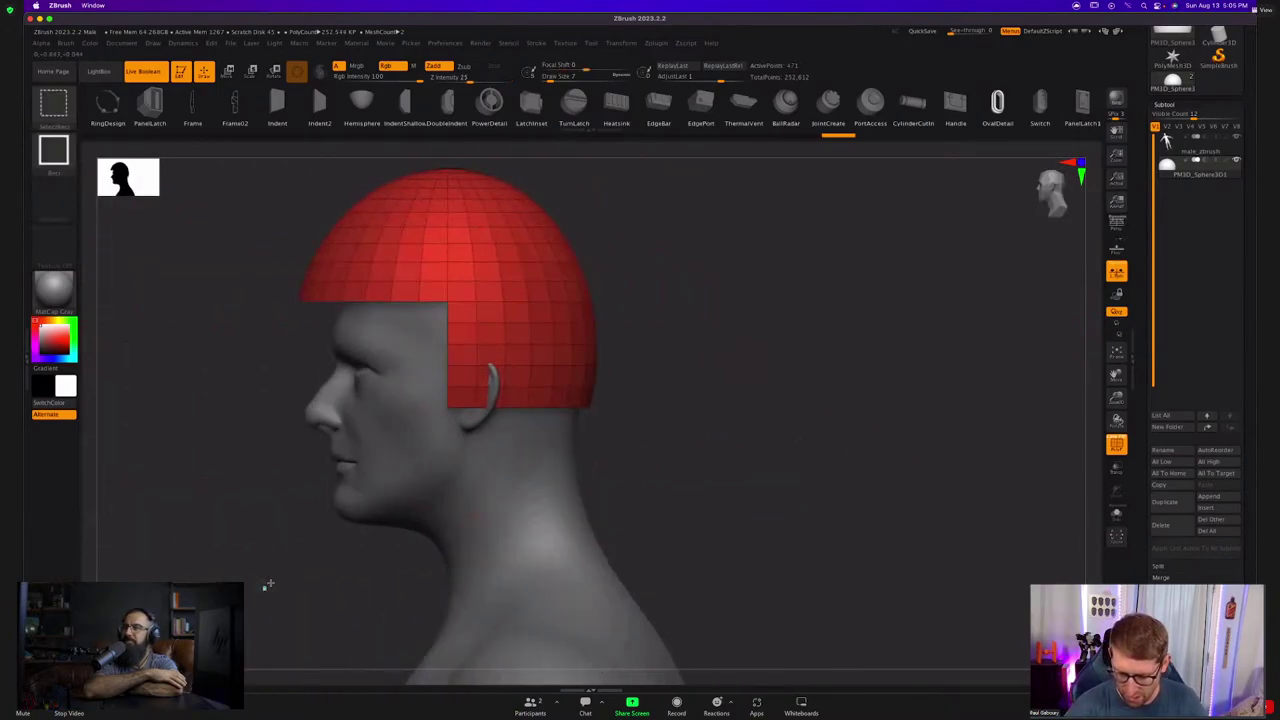
ctrl+alt+shift+drag(266, 586, 494, 318)
drag(605, 442, 715, 445)
Isolate the helmet shell, delete its hidden polygons with Del Hidden, and show the male figure again.
click(1117, 514)
drag(880, 480, 889, 393)
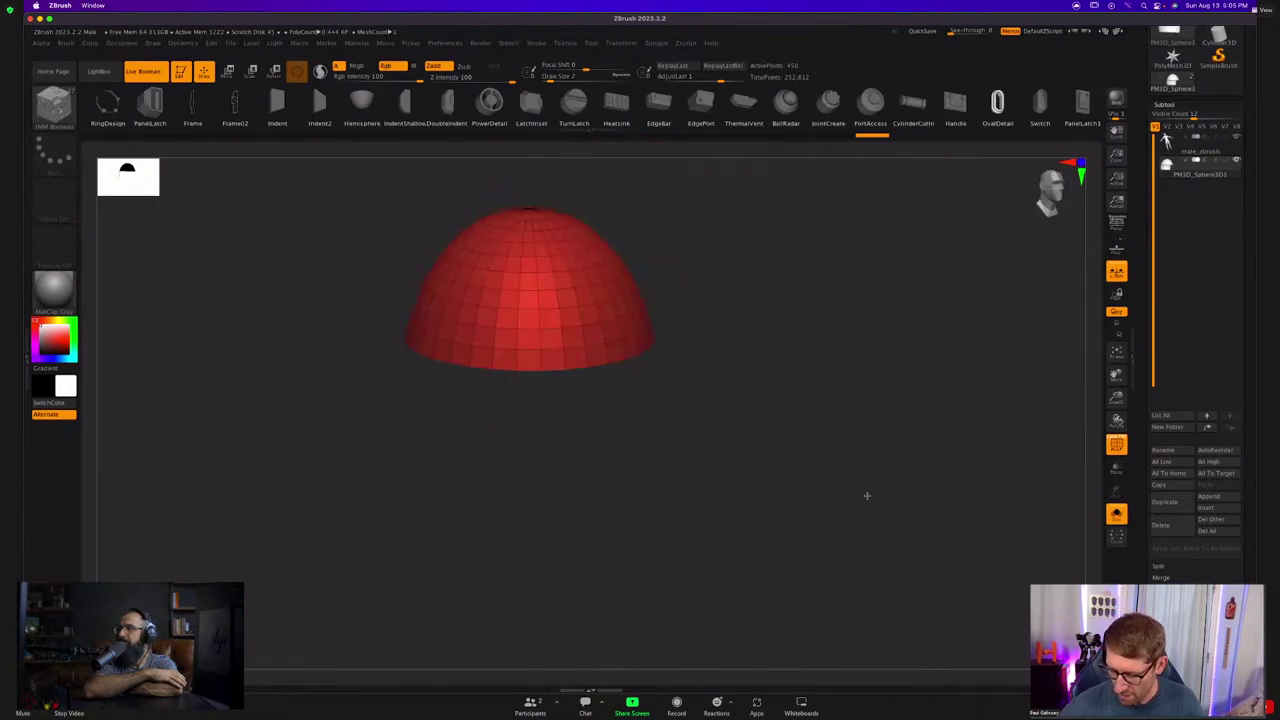
scroll(1243, 532, down, 5)
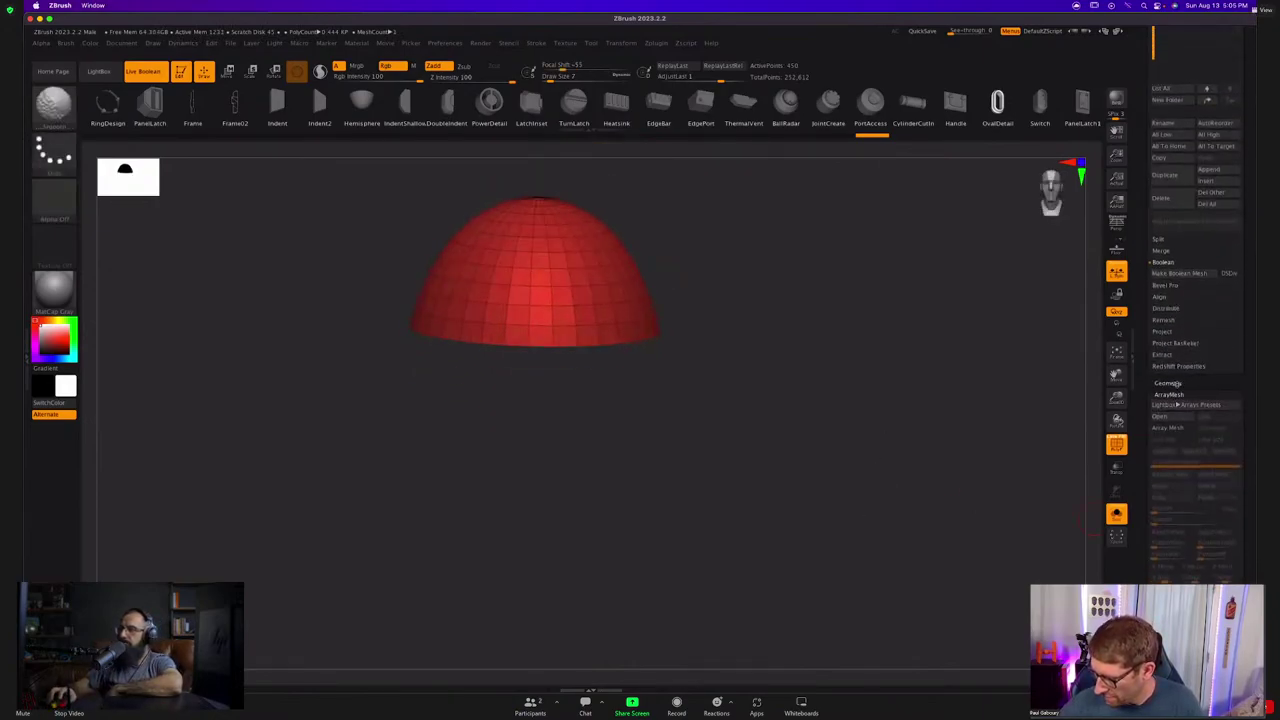
click(1177, 384)
click(1178, 510)
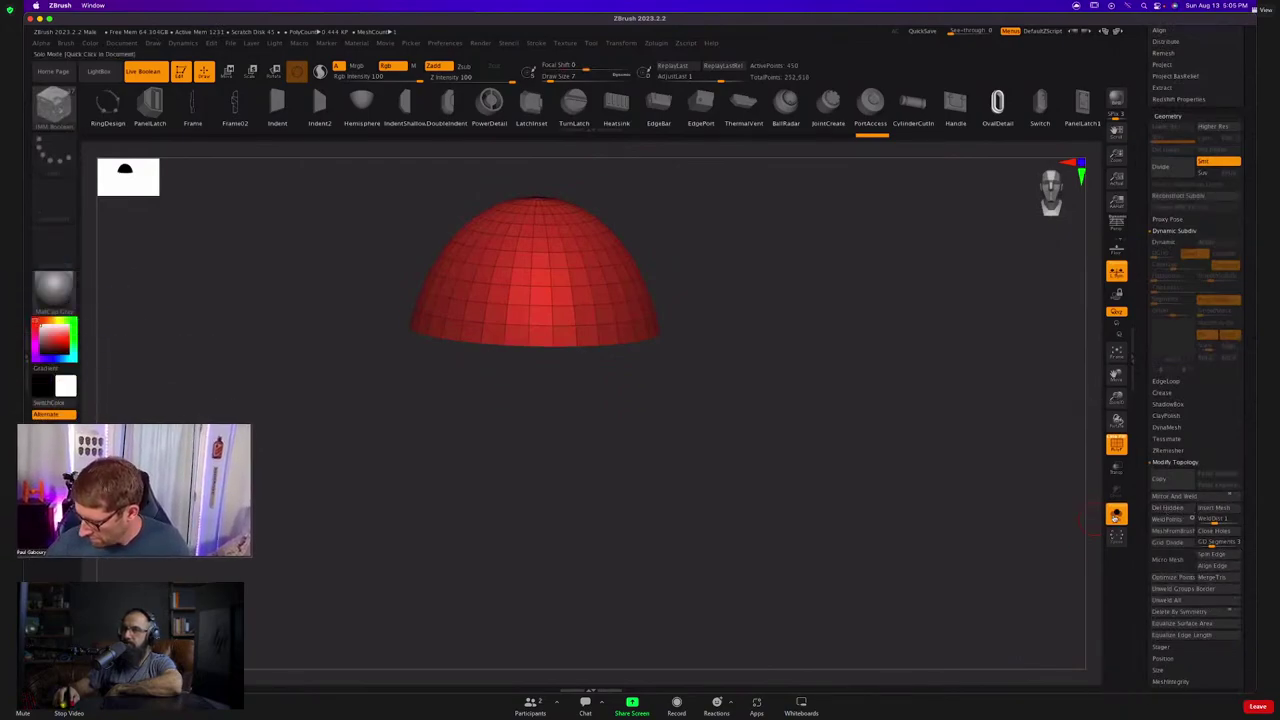
click(1116, 514)
drag(806, 483, 960, 476)
drag(623, 425, 848, 461)
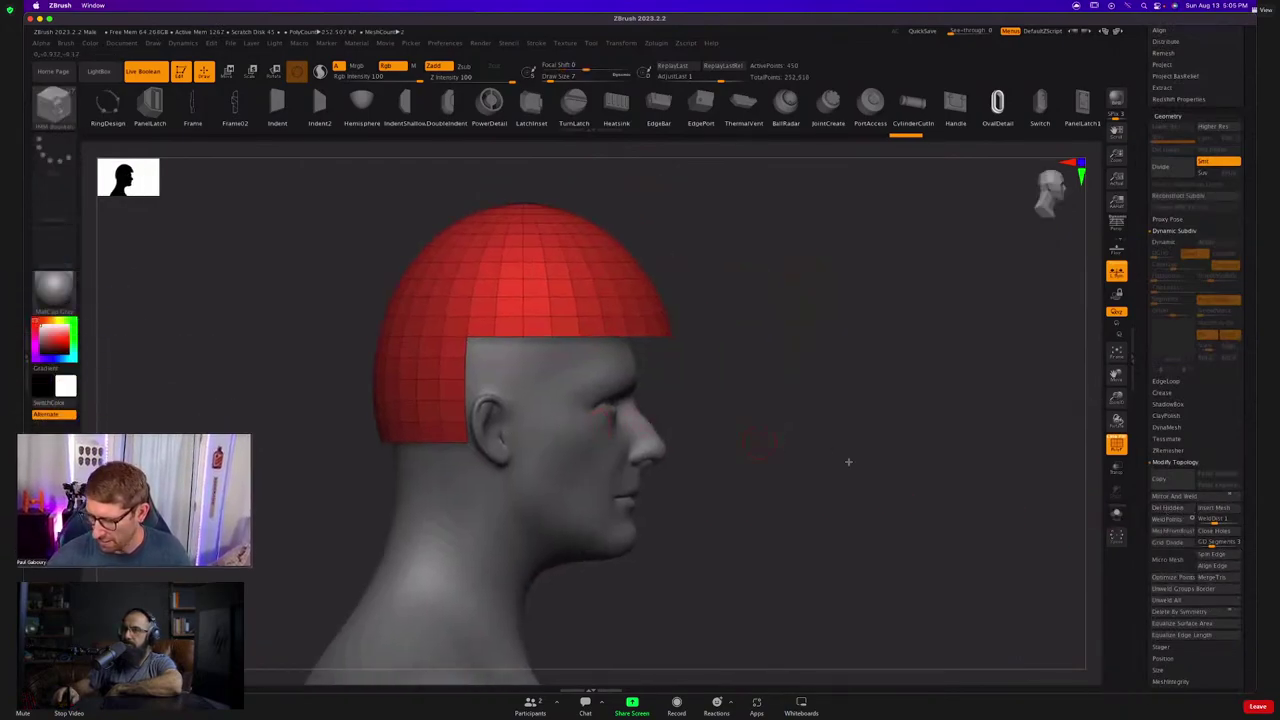
Turn on Double in the helmet's display properties so both sides of its surface are shown.
drag(1243, 498, 1249, 333)
key(shift)
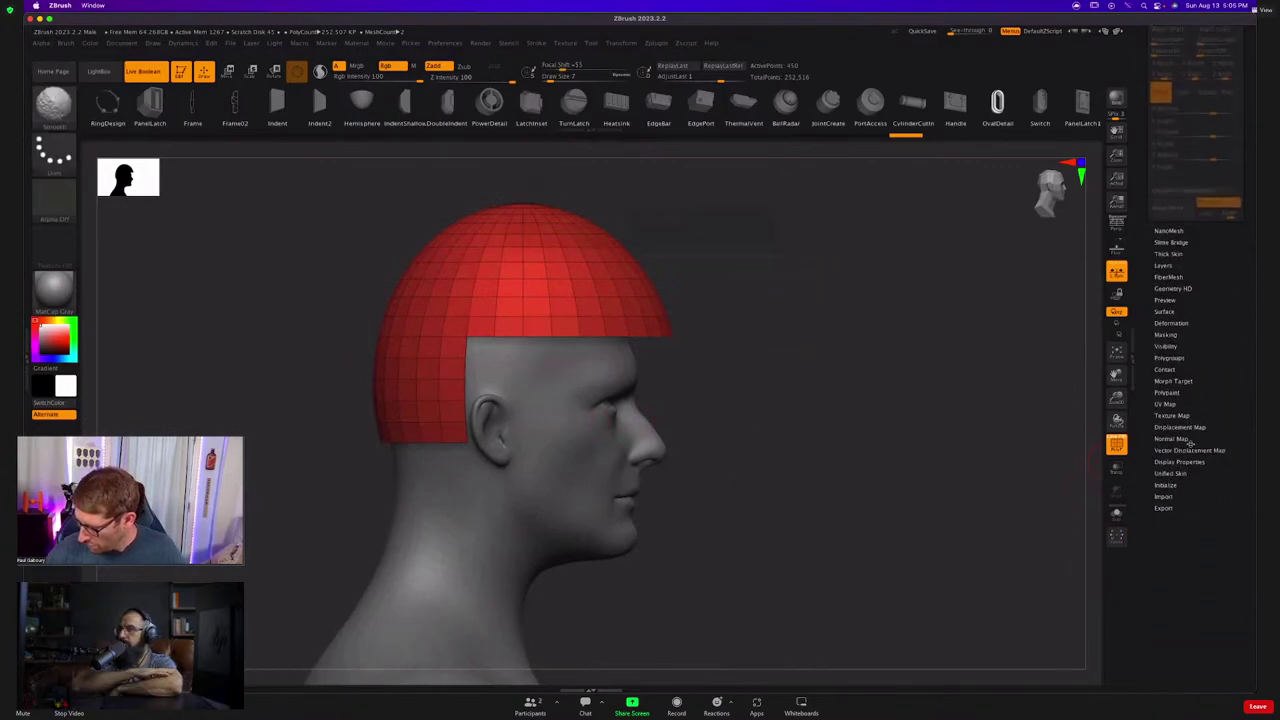
click(1180, 462)
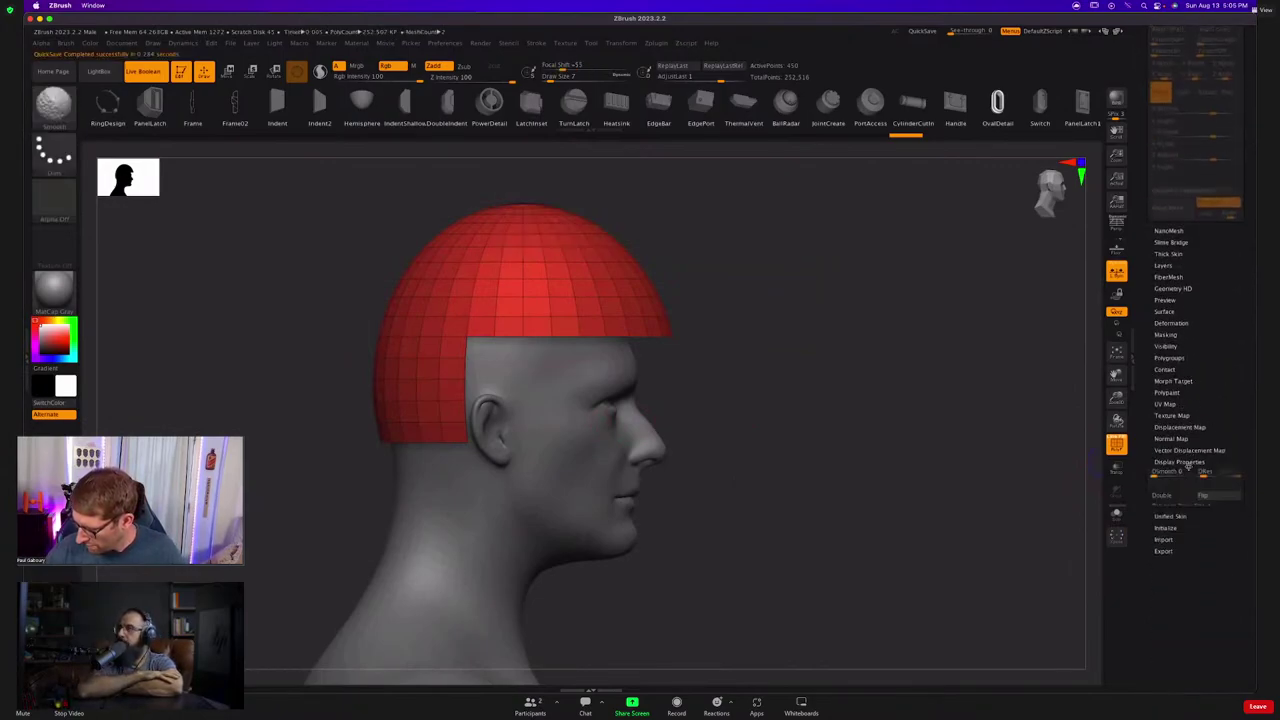
click(1173, 494)
drag(740, 354, 694, 331)
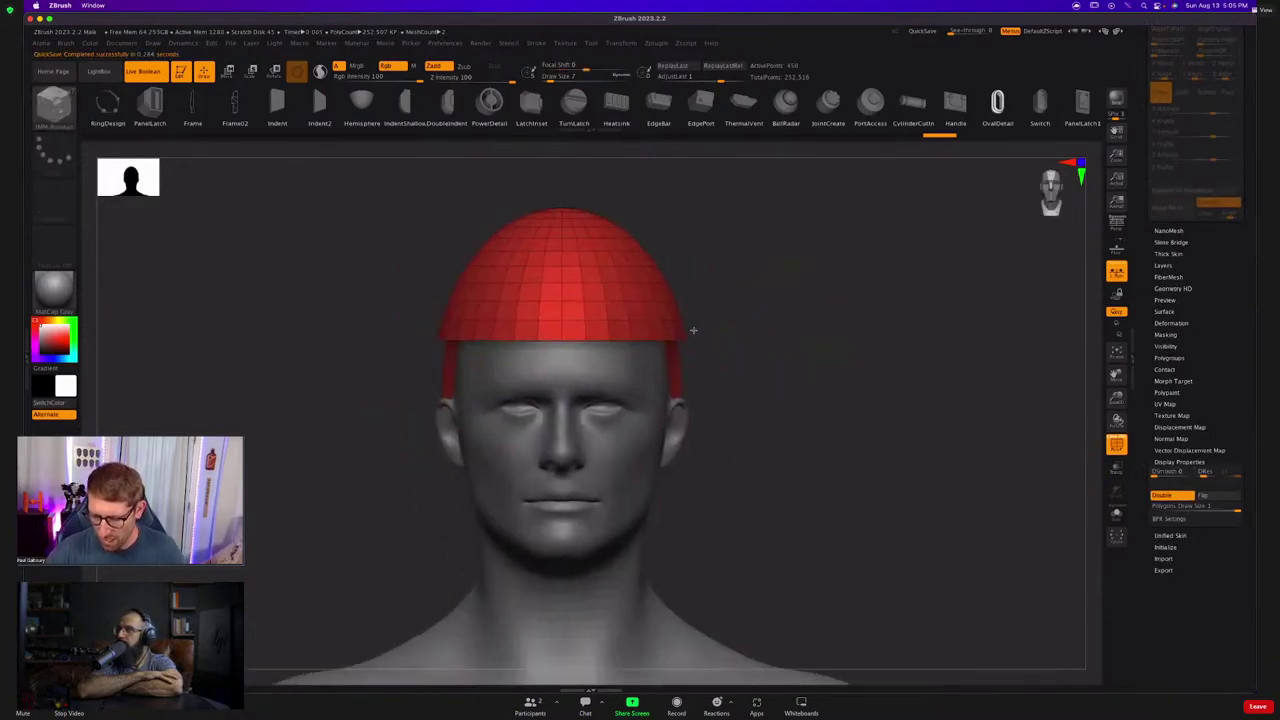
Choose the MoveInfiniteDepth brush and set its draw size to about 49.
key(b)
key(m)
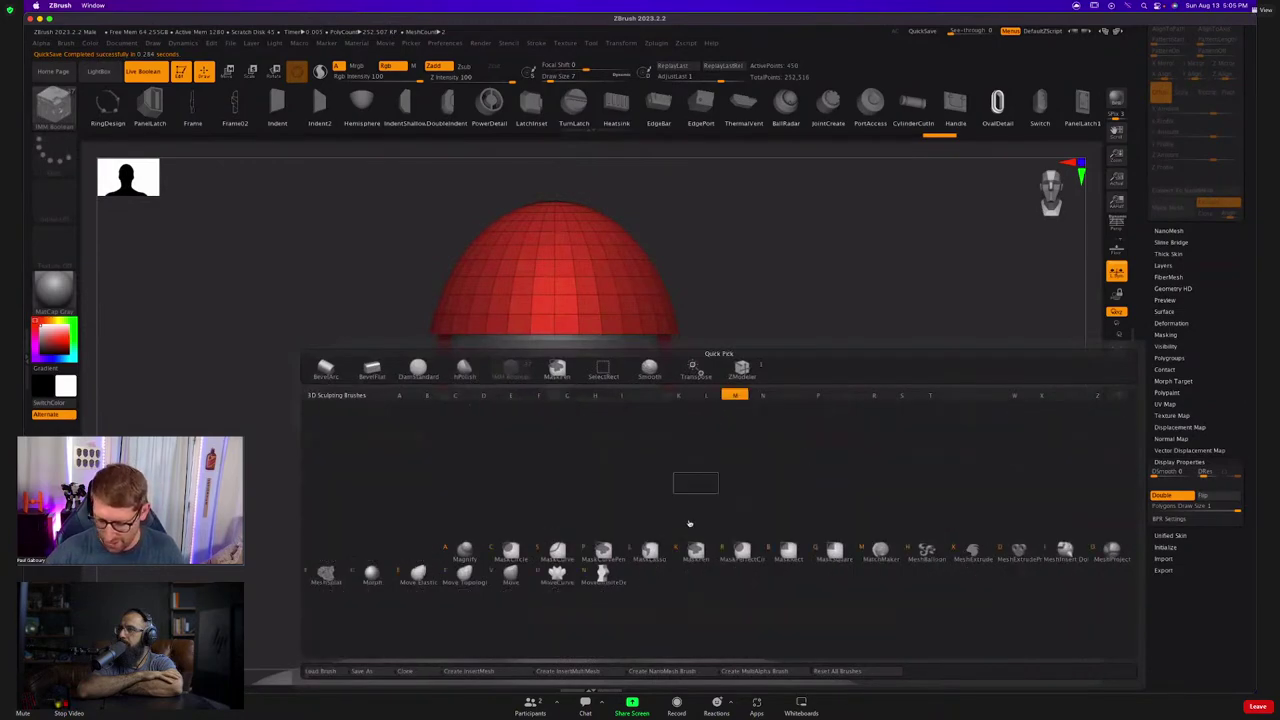
click(607, 580)
key(s)
mouse_move(738, 346)
mouse_down()
mouse_move(762, 346)
mouse_move(750, 346)
mouse_up()
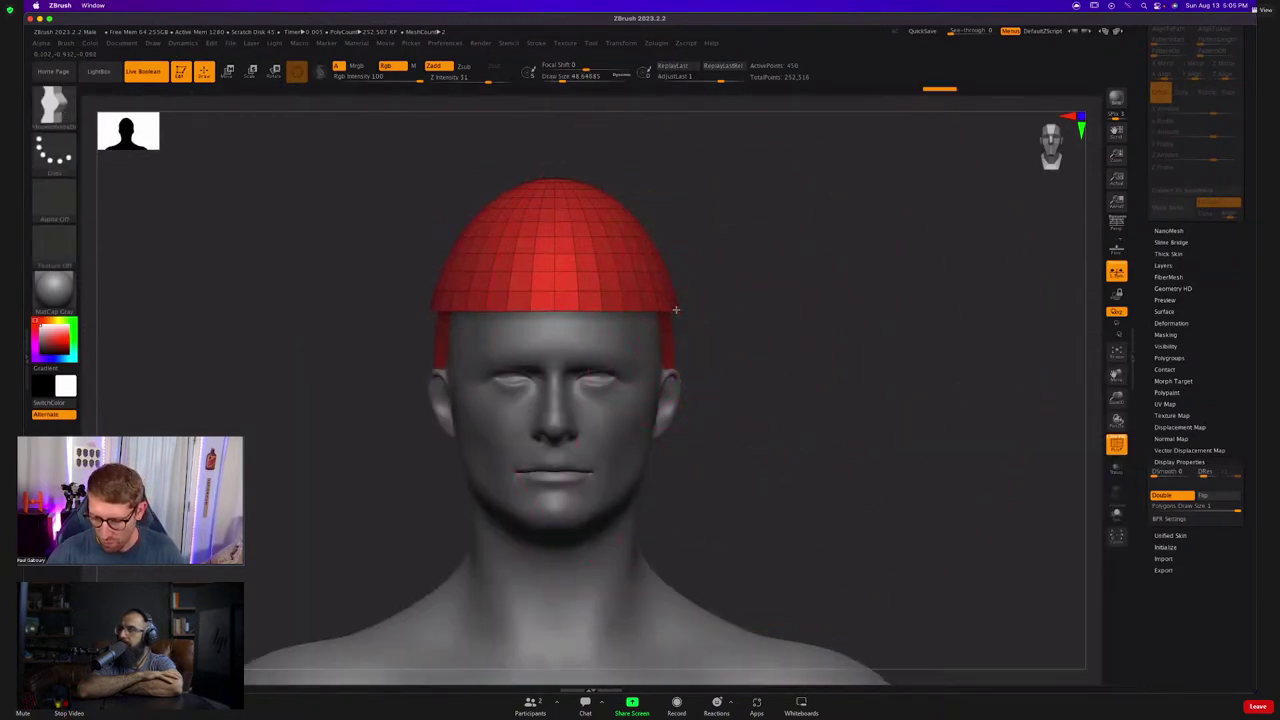
Try reshaping the helmet's brow edge and lower back corner with the MoveInfiniteDepth brush, and undo the strokes.
drag(676, 310, 673, 383)
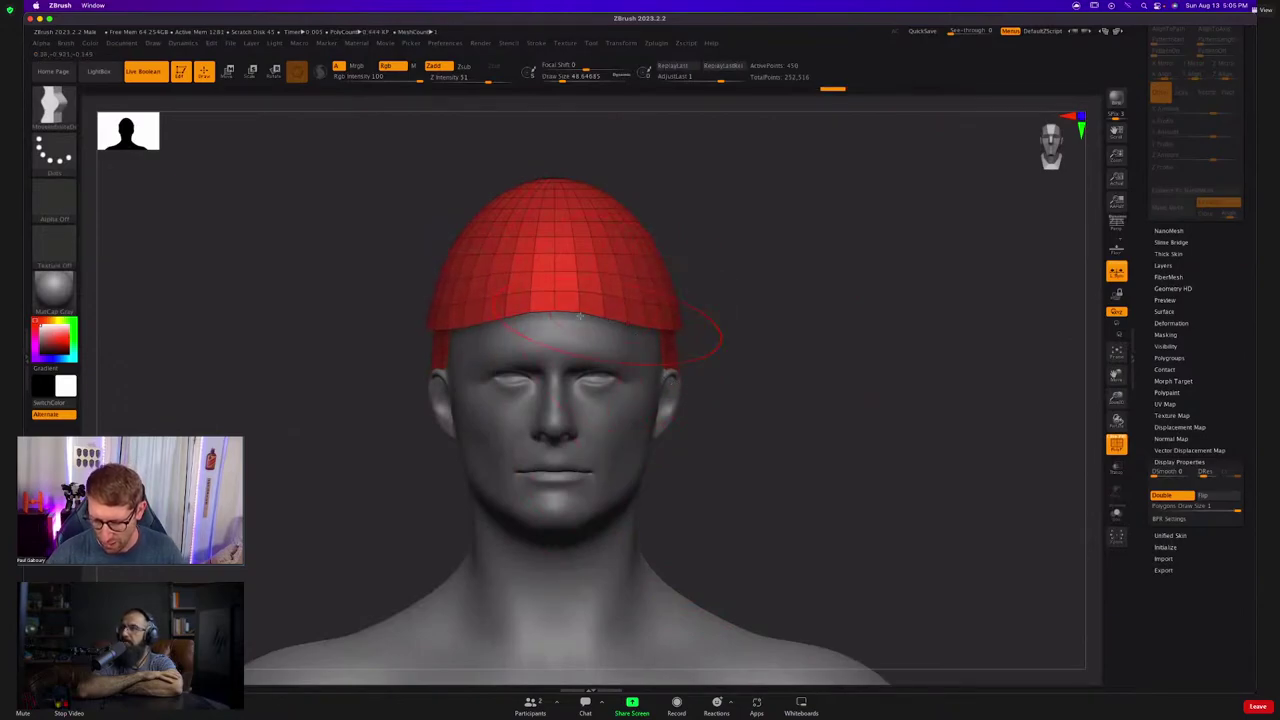
drag(580, 316, 579, 303)
right_drag(580, 306, 640, 319)
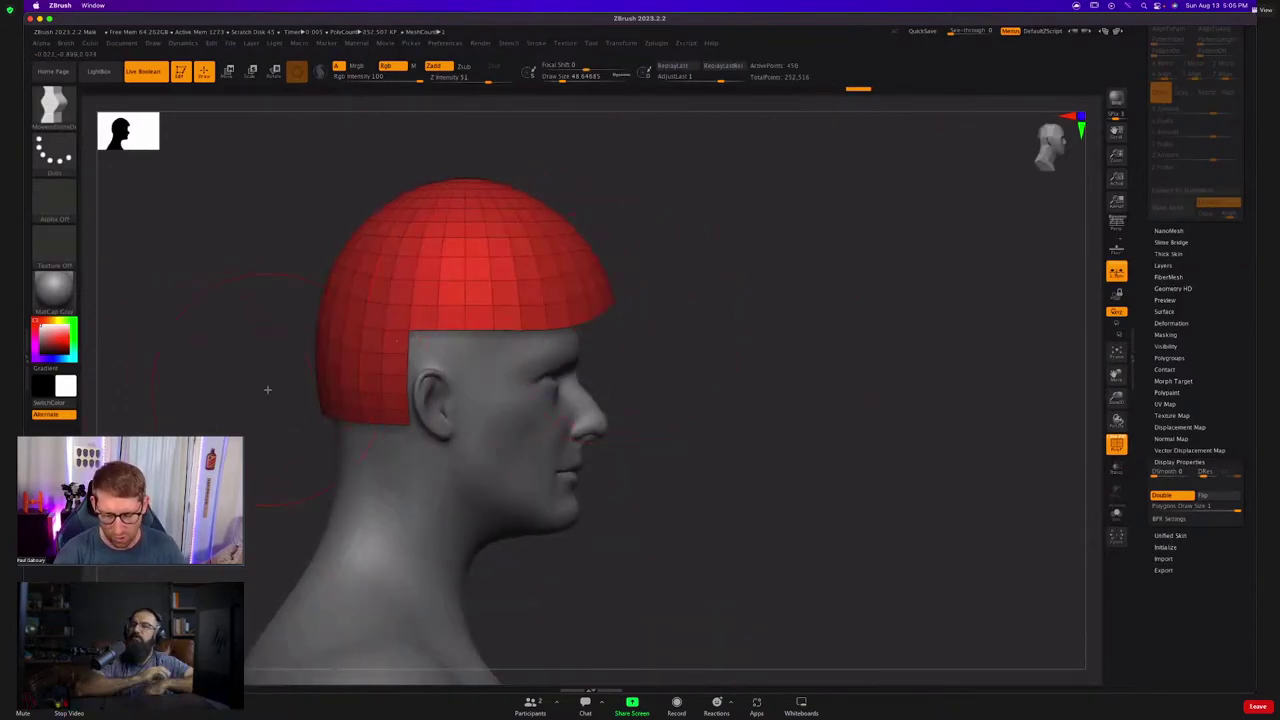
alt+drag(267, 389, 397, 392)
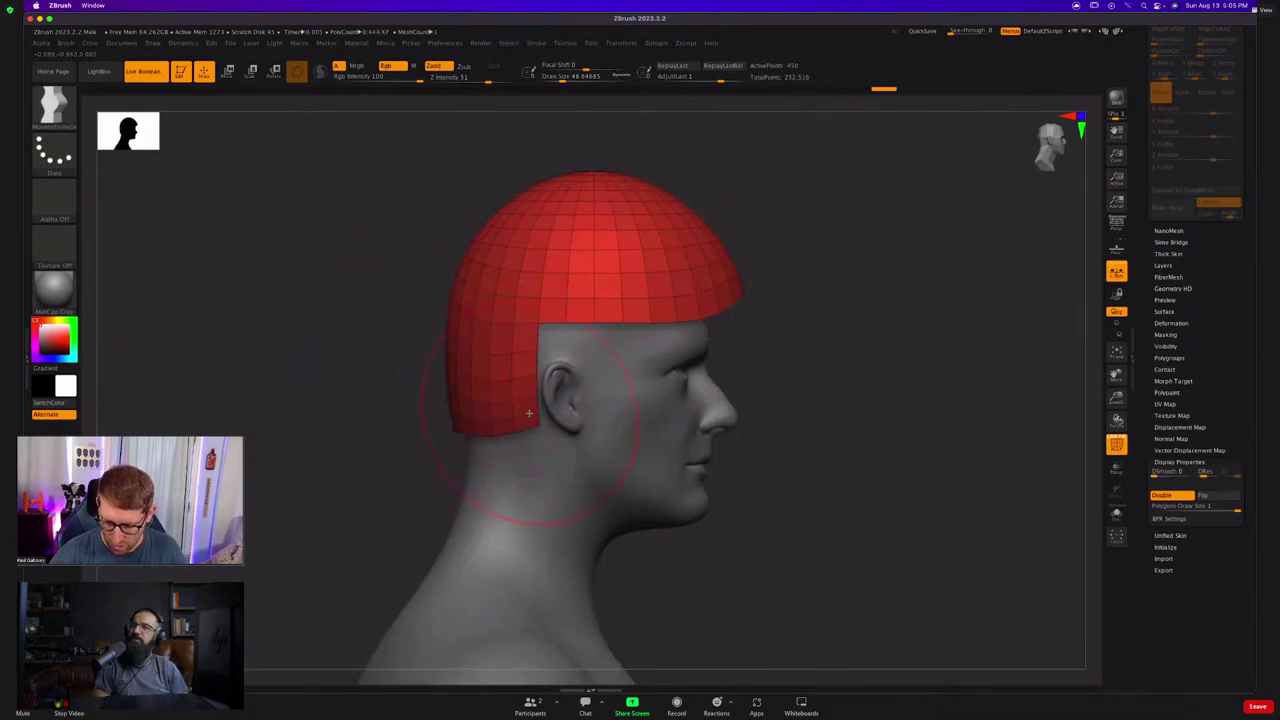
drag(529, 413, 531, 427)
shift+drag(791, 420, 728, 420)
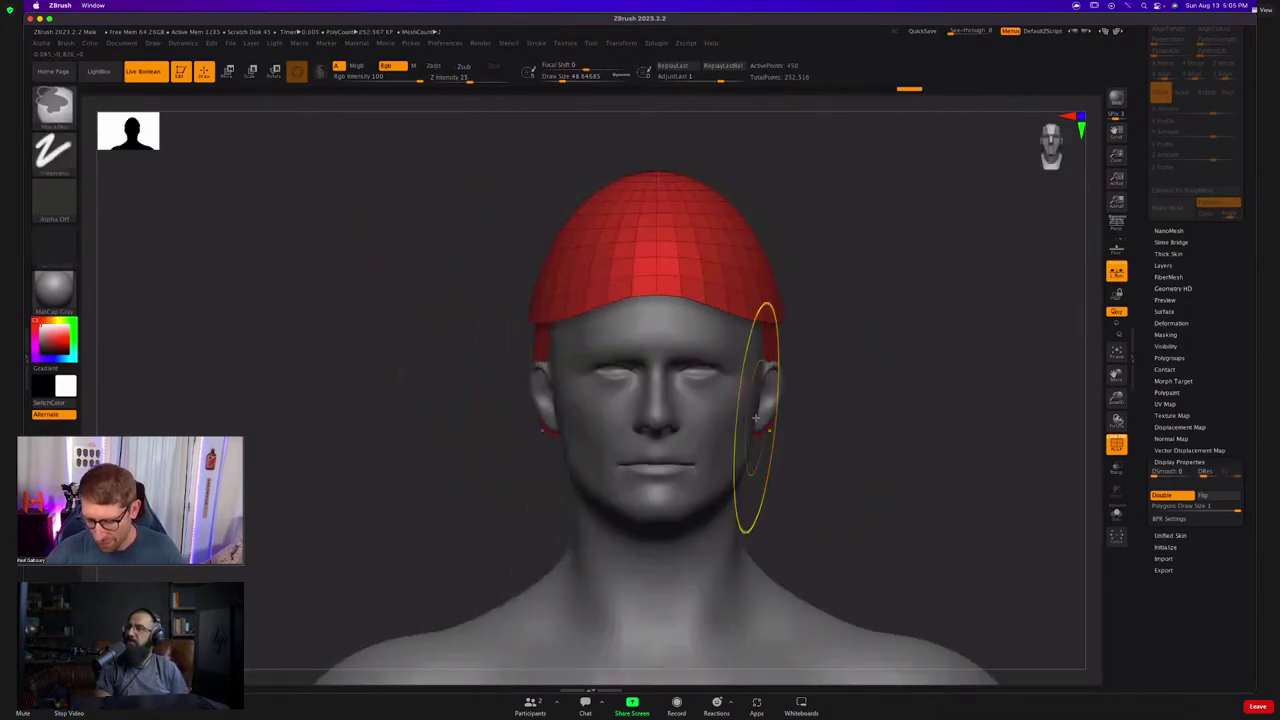
key(ctrl+z)
key(ctrl+z)
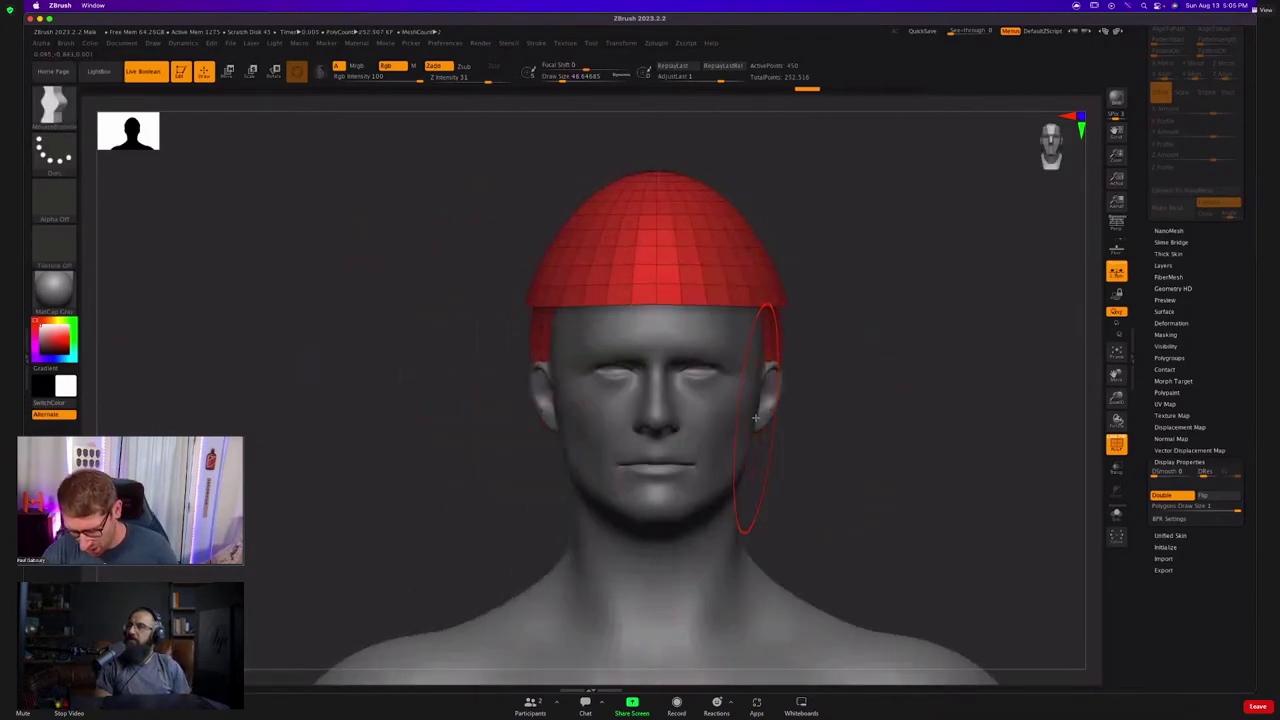
Apply the Deformer again and pull the helmet's middle side control points slightly inward on both sides.
key(w)
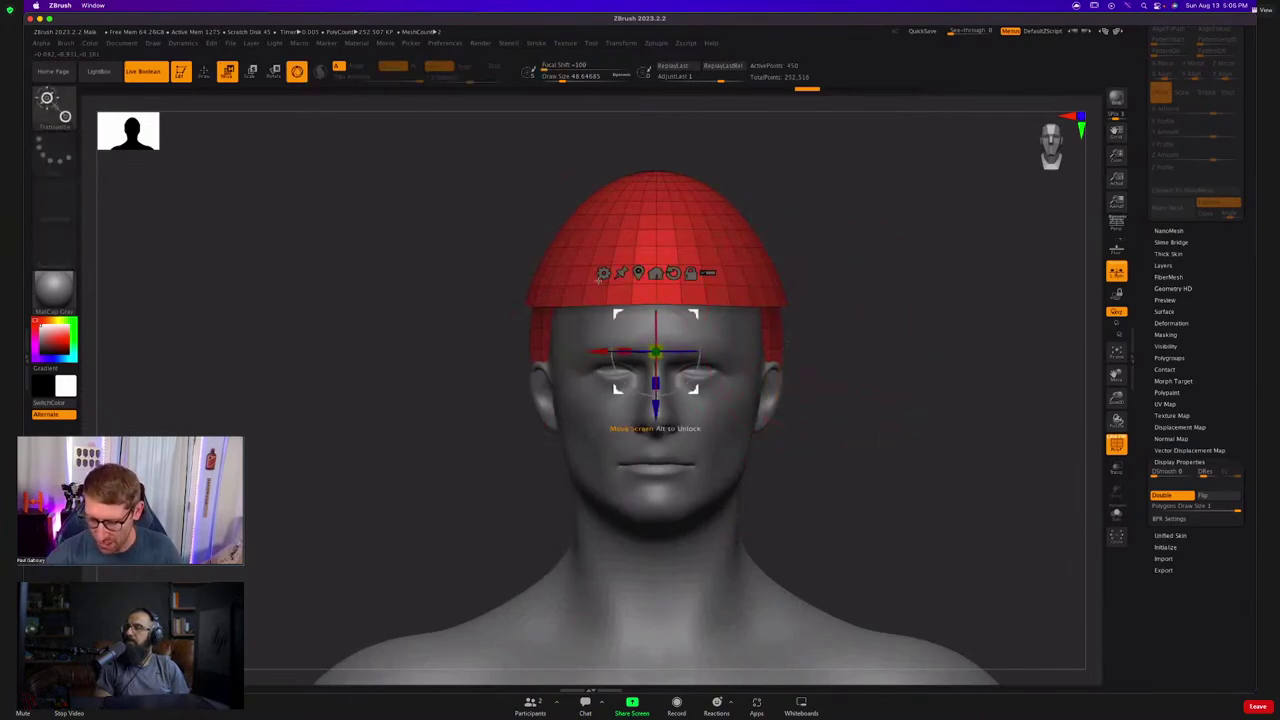
click(649, 349)
click(619, 318)
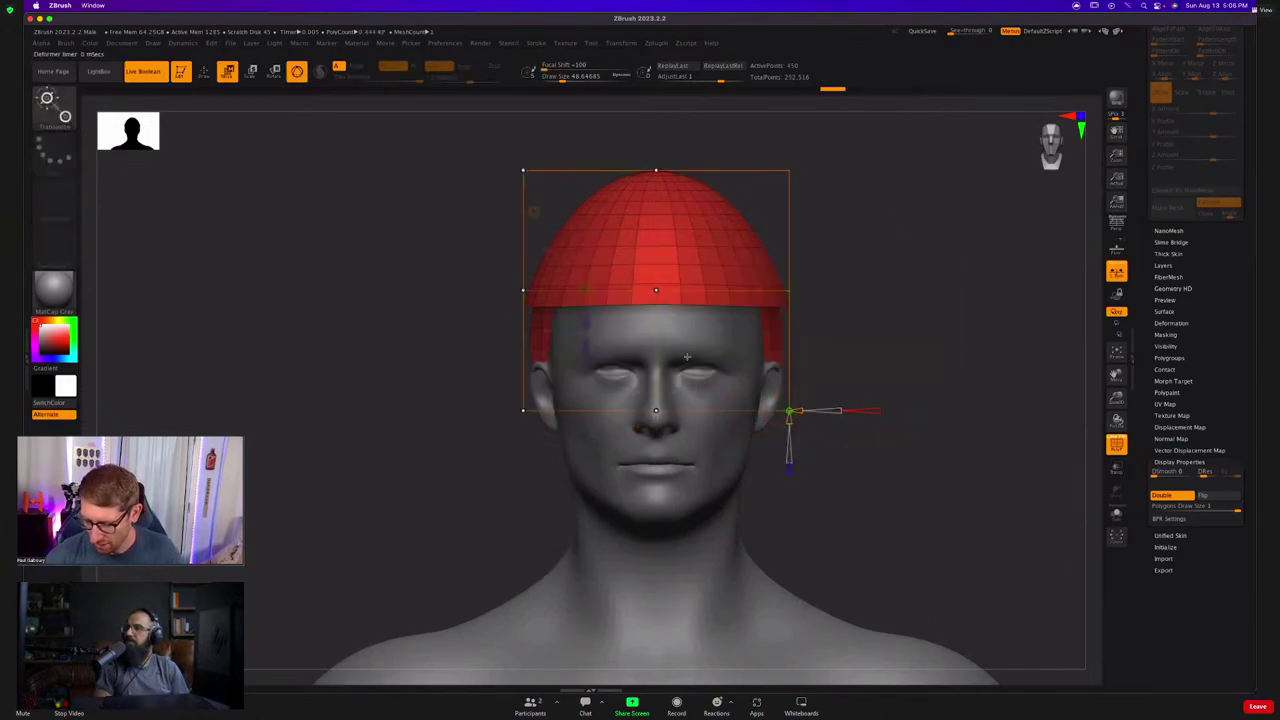
click(523, 290)
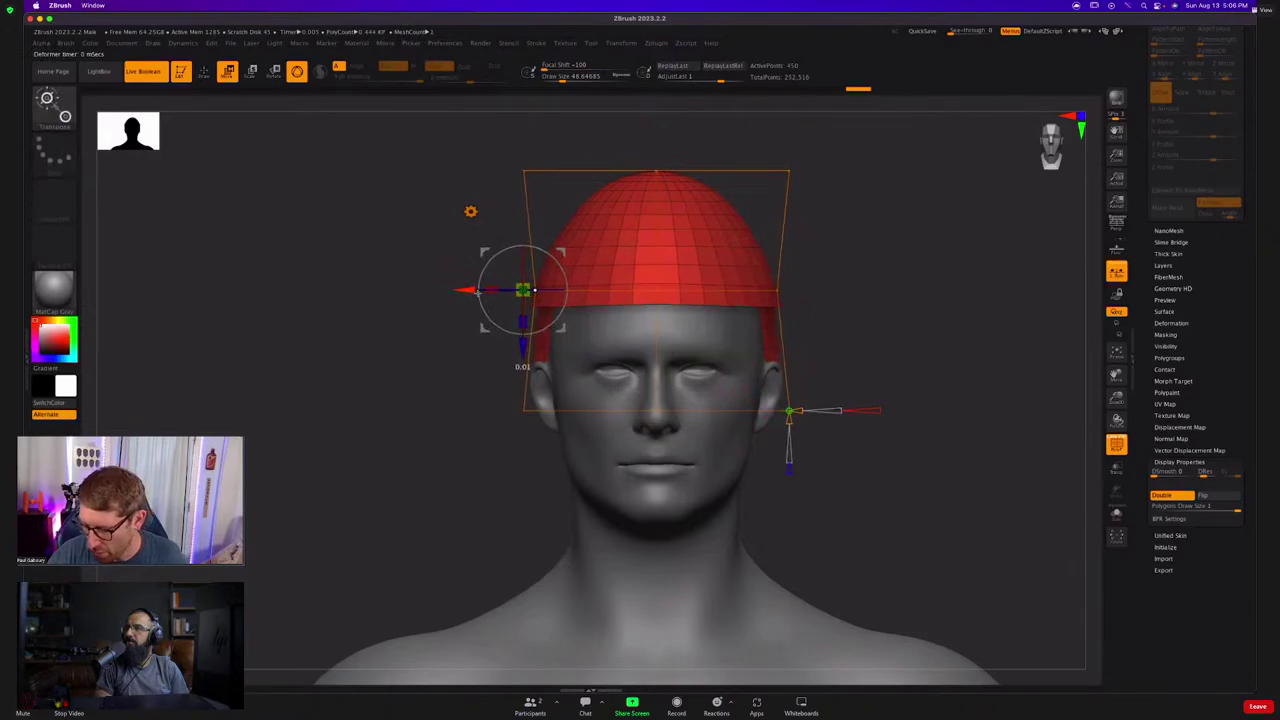
drag(477, 290, 485, 293)
mouse_move(915, 388)
alt+mouse_down()
mouse_move(786, 398)
mouse_move(715, 385)
alt+mouse_up()
key(q)
mouse_move(715, 385)
mouse_down()
mouse_move(777, 391)
mouse_move(829, 366)
mouse_move(783, 314)
mouse_move(773, 321)
mouse_up()
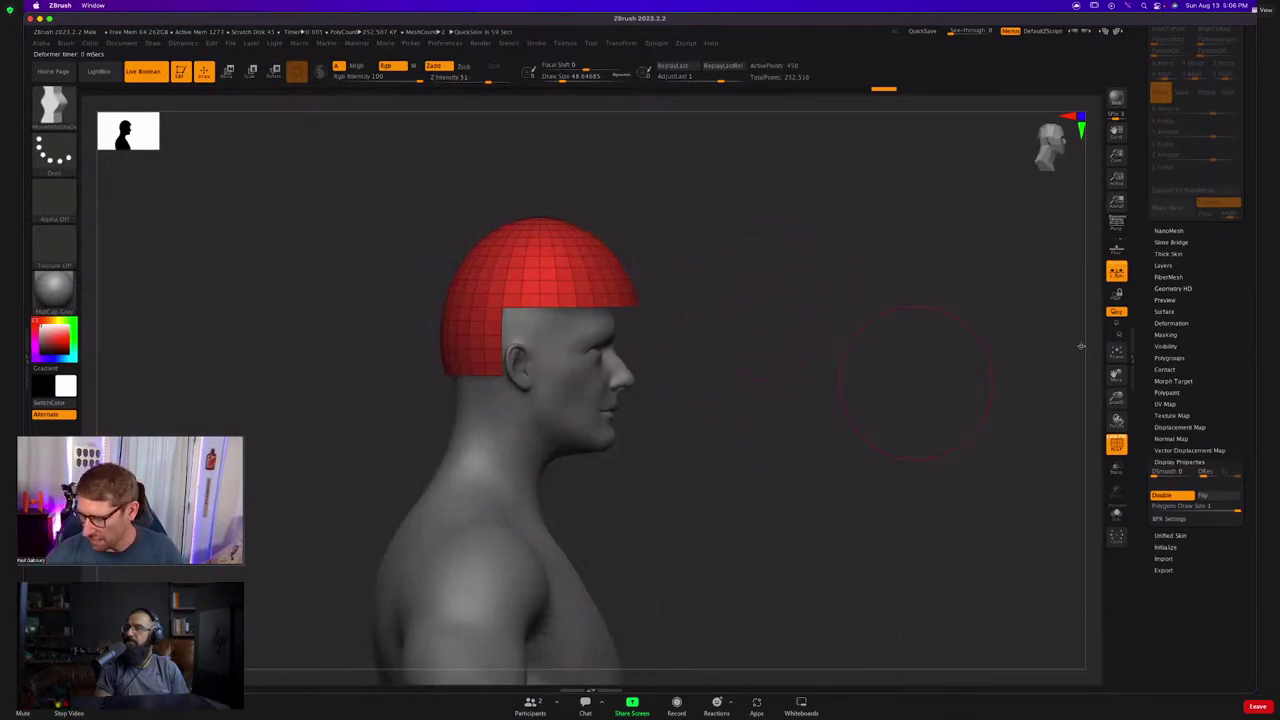
Switch the active tool to the Cube3D primitive.
drag(1145, 292, 1156, 499)
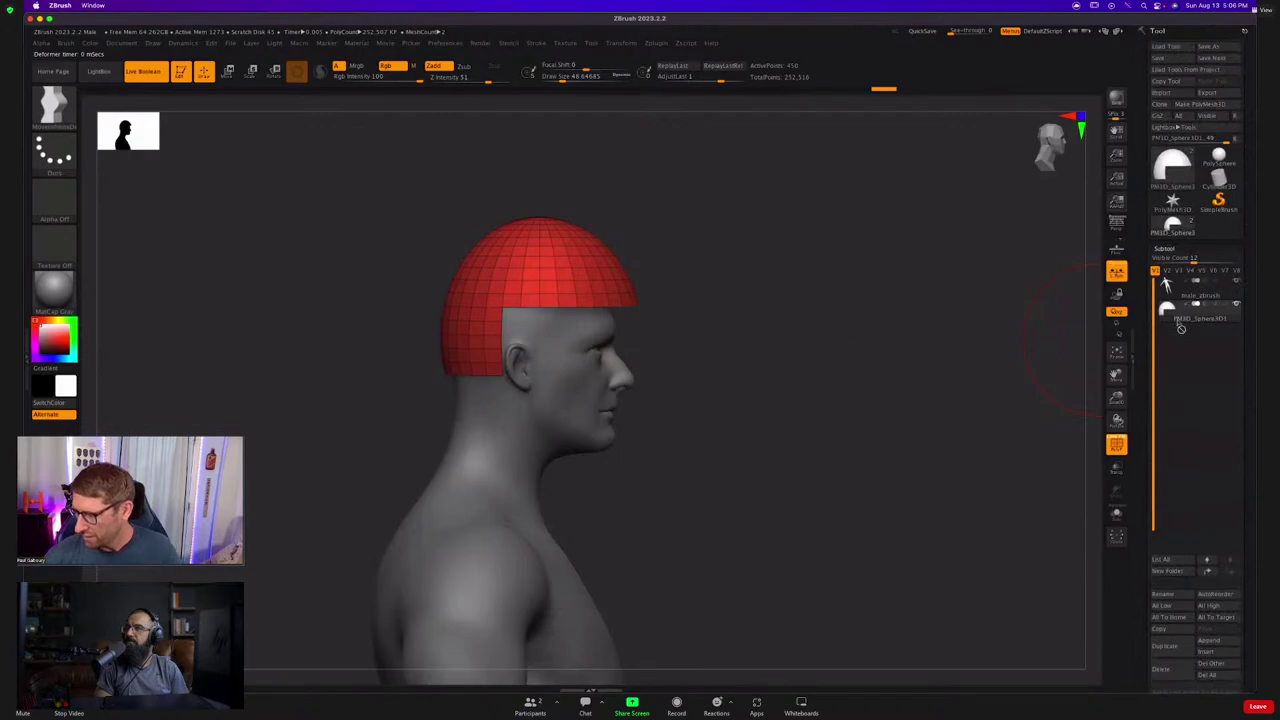
click(1172, 162)
click(793, 210)
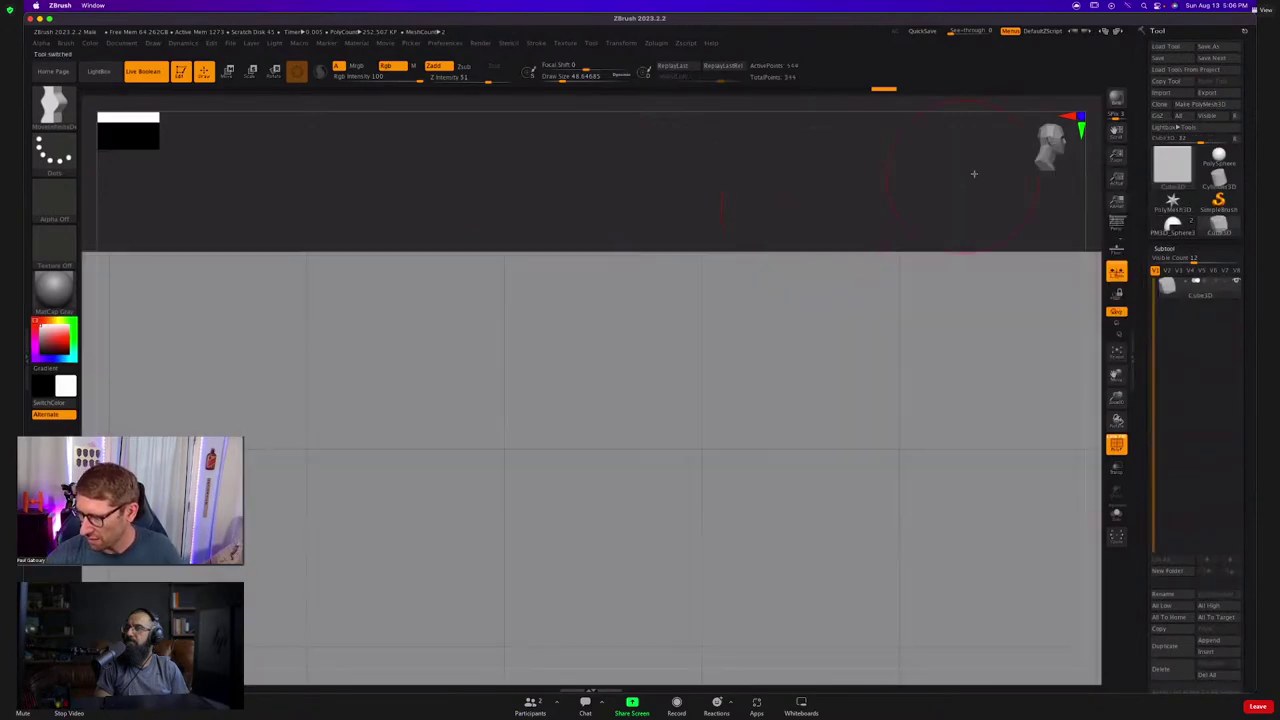
Convert the cube primitive to a PolyMesh3D and replace it with a PolyCube reduced to the fewest divisions on every axis.
click(1200, 105)
key(f)
ctrl+right_drag(726, 406, 574, 403)
key(w)
click(517, 343)
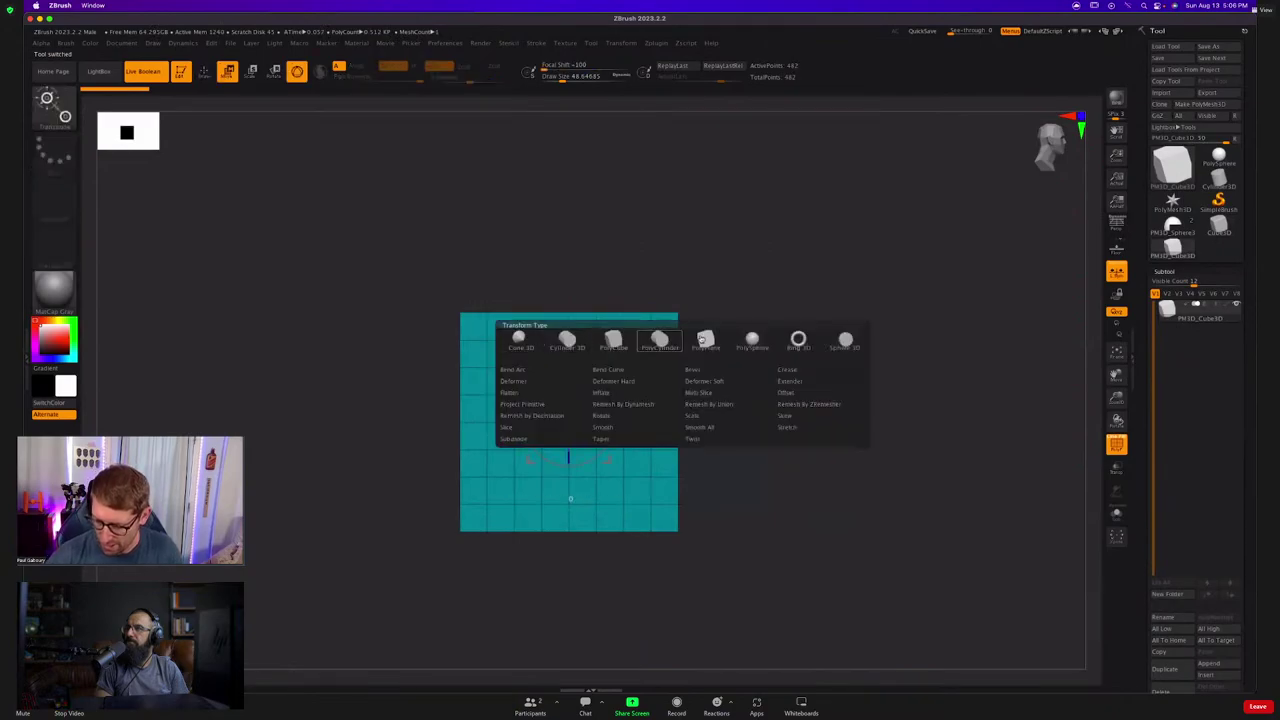
click(613, 346)
drag(578, 388, 582, 388)
right_drag(608, 391, 606, 420)
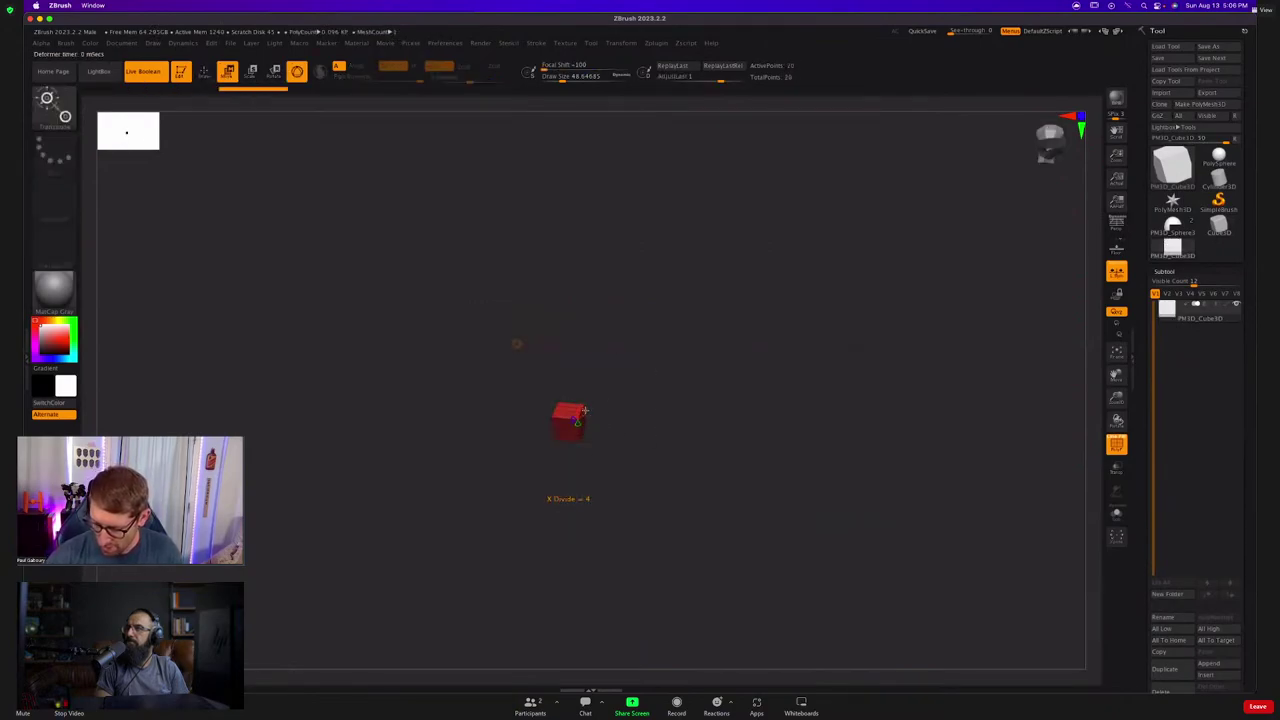
drag(585, 412, 592, 430)
Scale the cube down along its X axis into a thin square plate.
shift+right_drag(636, 455, 646, 440)
ctrl+right_drag(650, 448, 711, 507)
drag(687, 462, 726, 490)
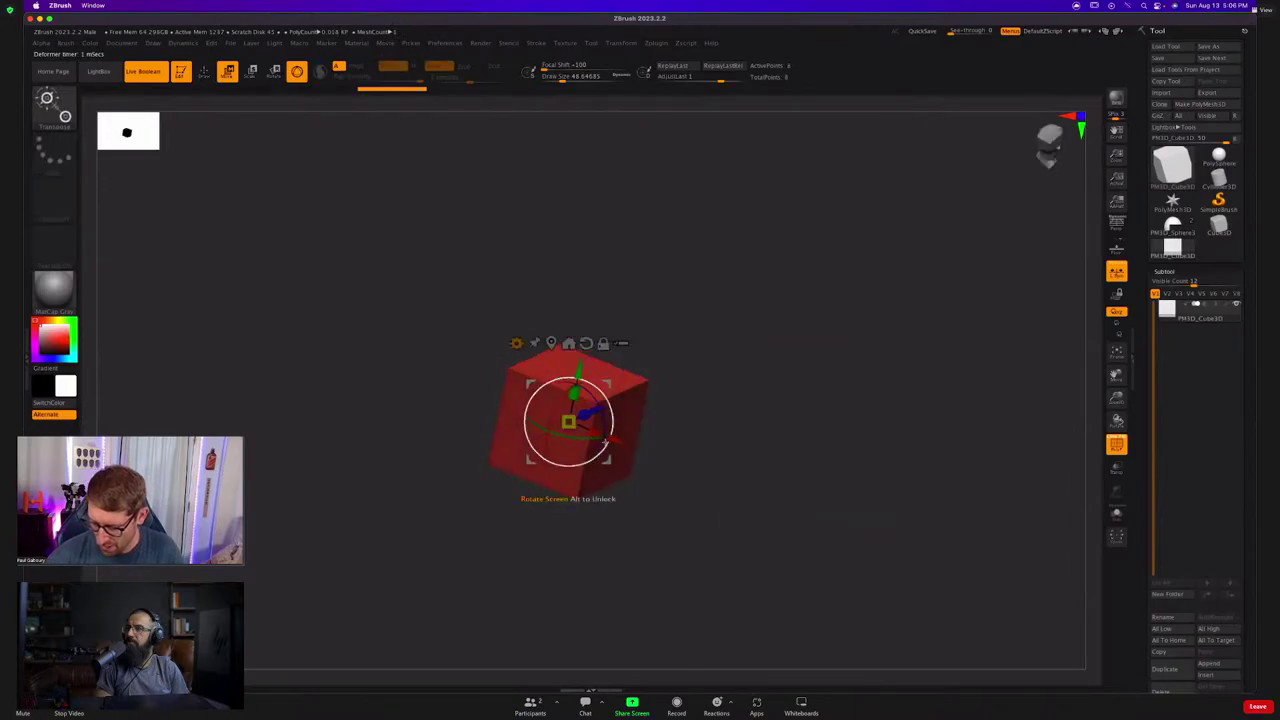
drag(596, 432, 536, 390)
shift+right_drag(684, 486, 661, 412)
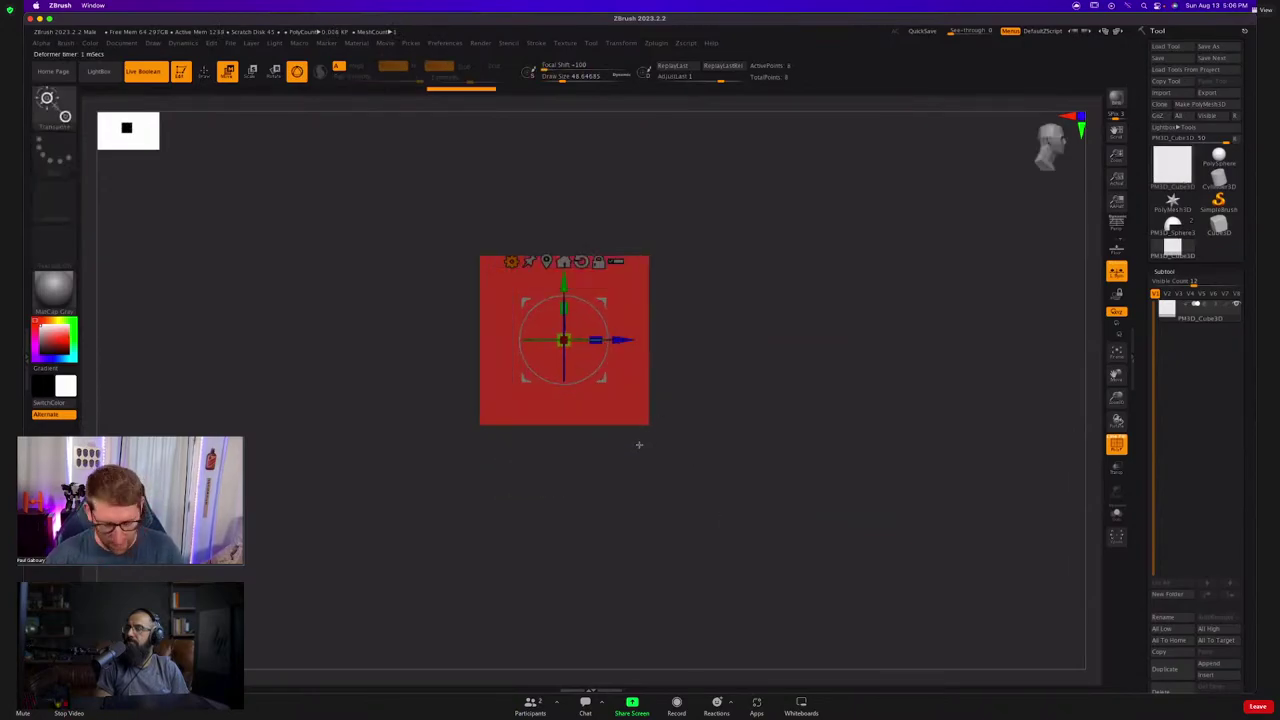
Insert an edge loop down the middle of the plate with ZModeler's edge Insert action, using Multiple EdgeLoops and Specified Resolution.
key(q)
key(space)
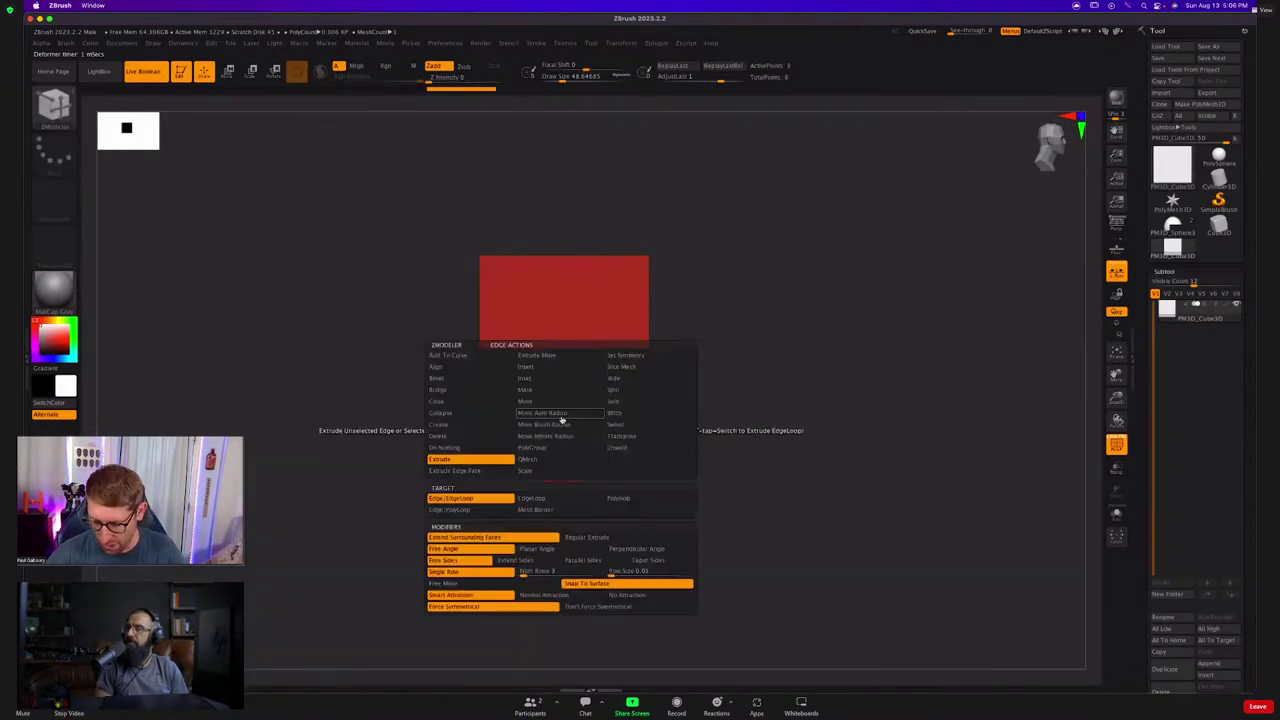
click(540, 366)
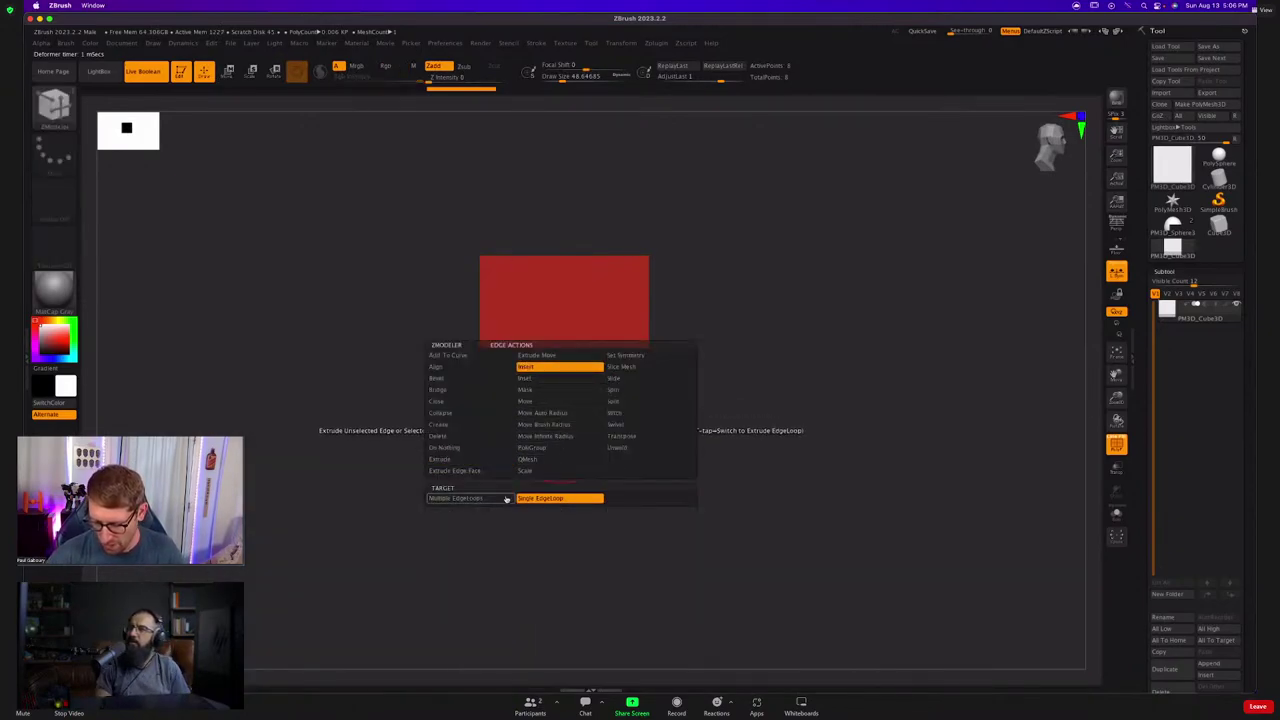
click(470, 498)
click(585, 524)
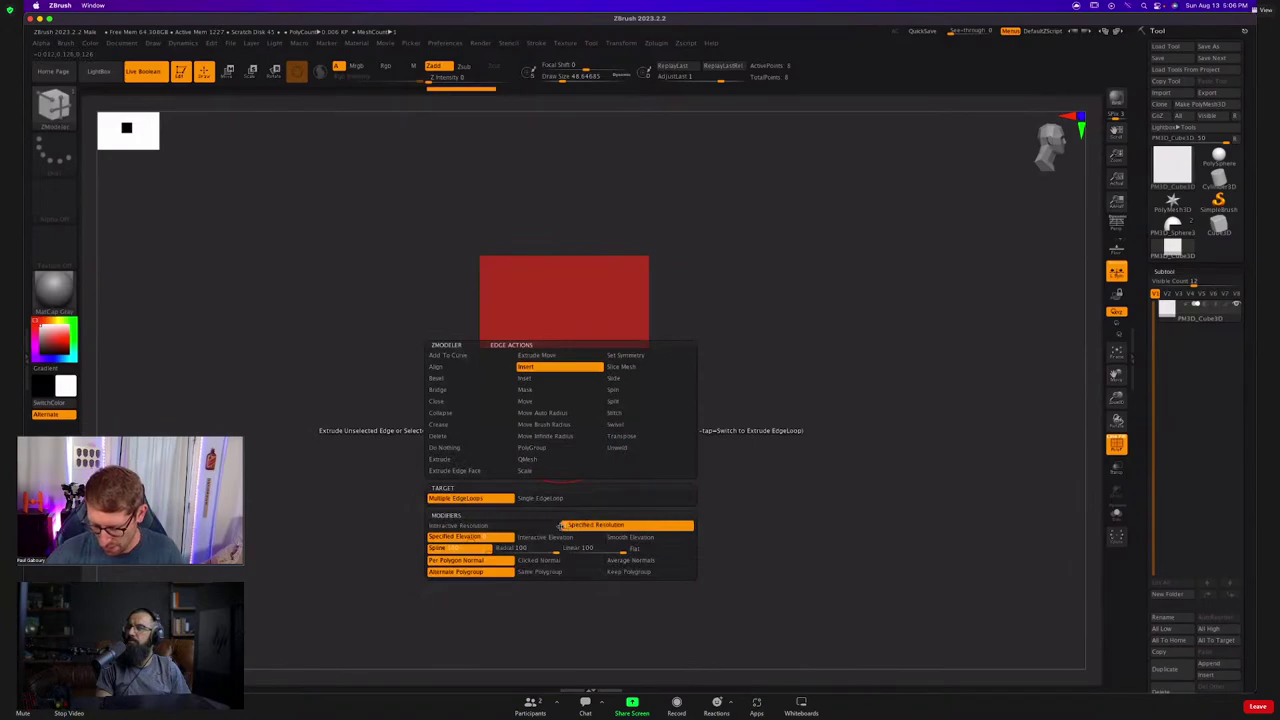
Pull the centre of the plate's bottom edge downward into a point and clear the mask.
key(w)
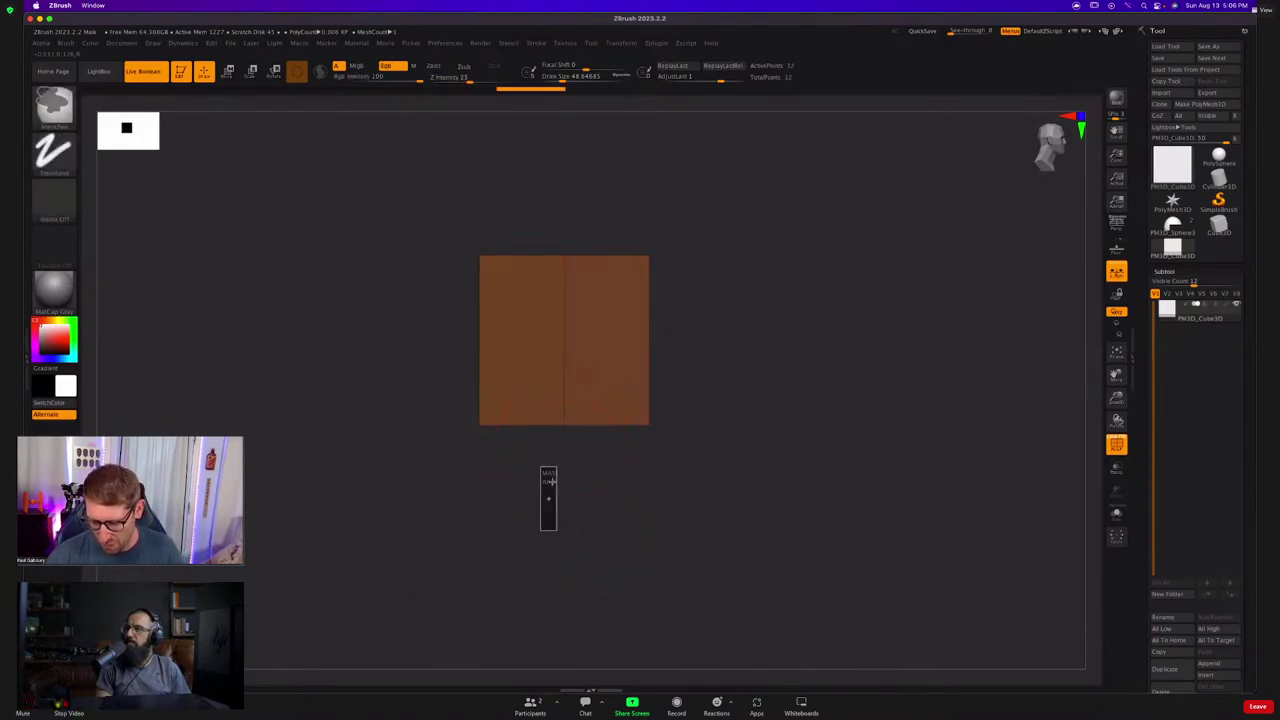
drag(573, 328, 573, 324)
ctrl+drag(760, 392, 802, 428)
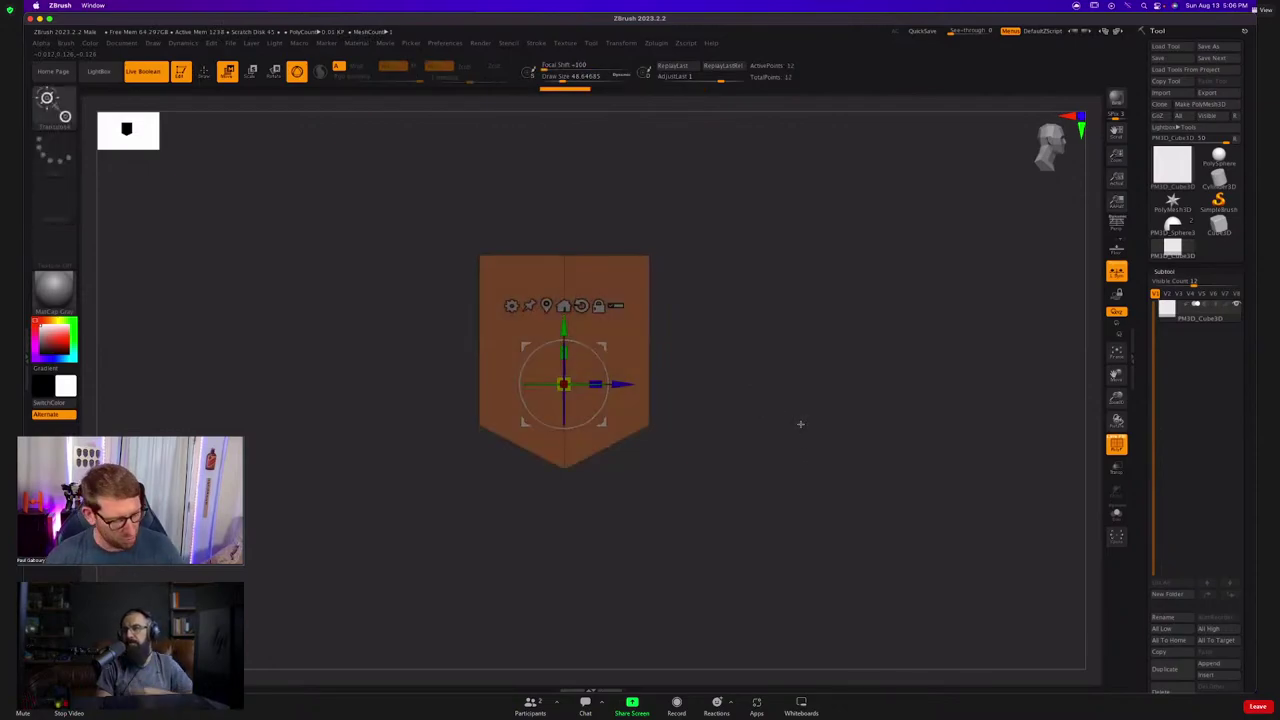
Duplicate the pointed plate to its side and replace the copy with a Cylinder 3D primitive.
click(512, 306)
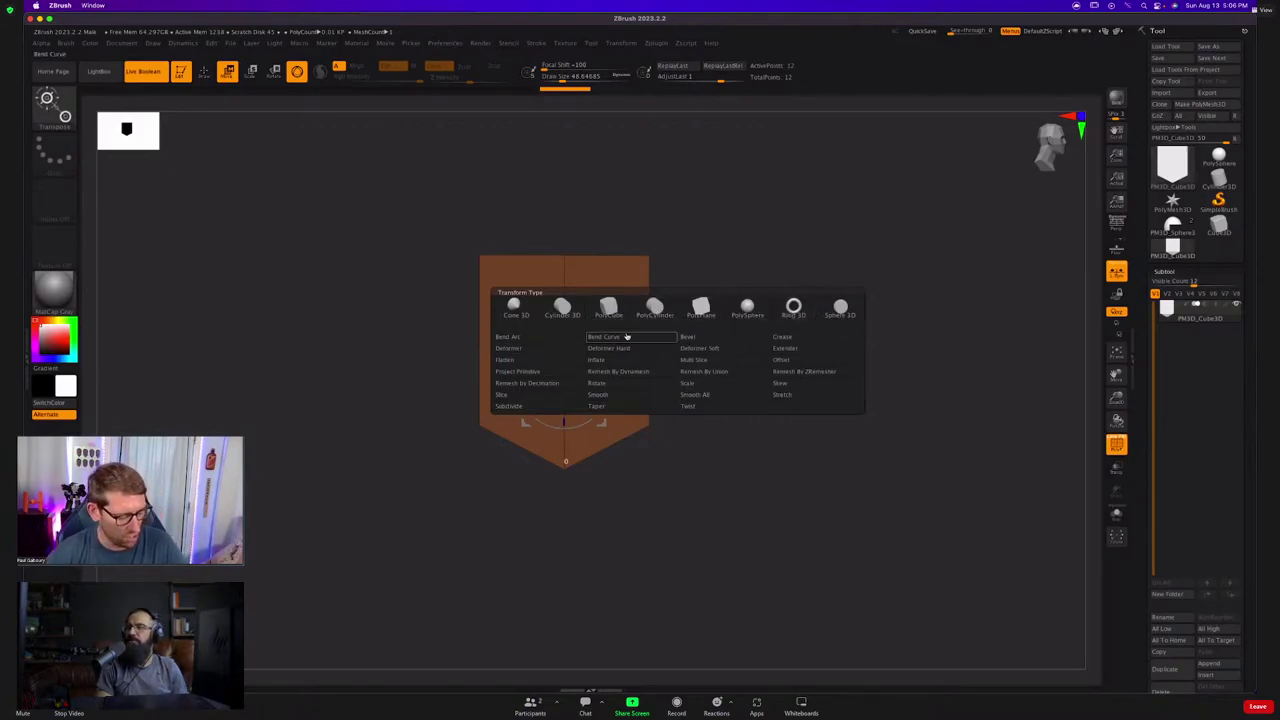
ctrl+drag(620, 384, 862, 384)
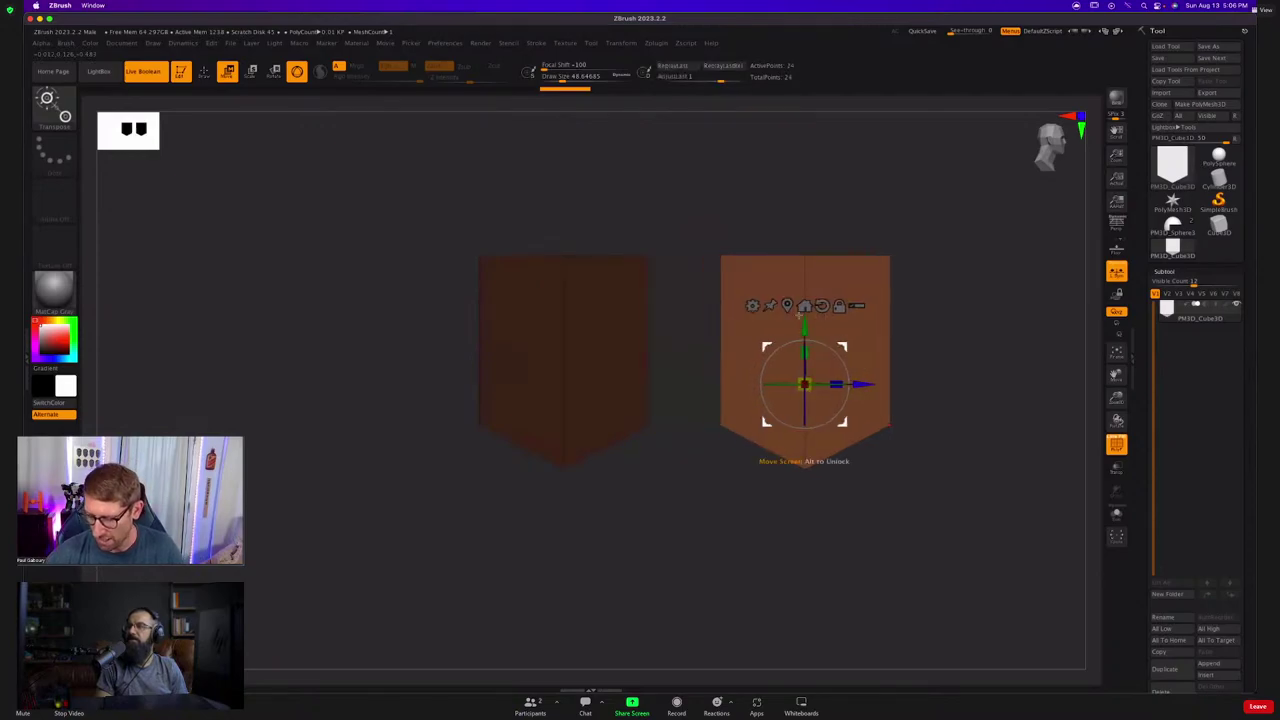
click(752, 305)
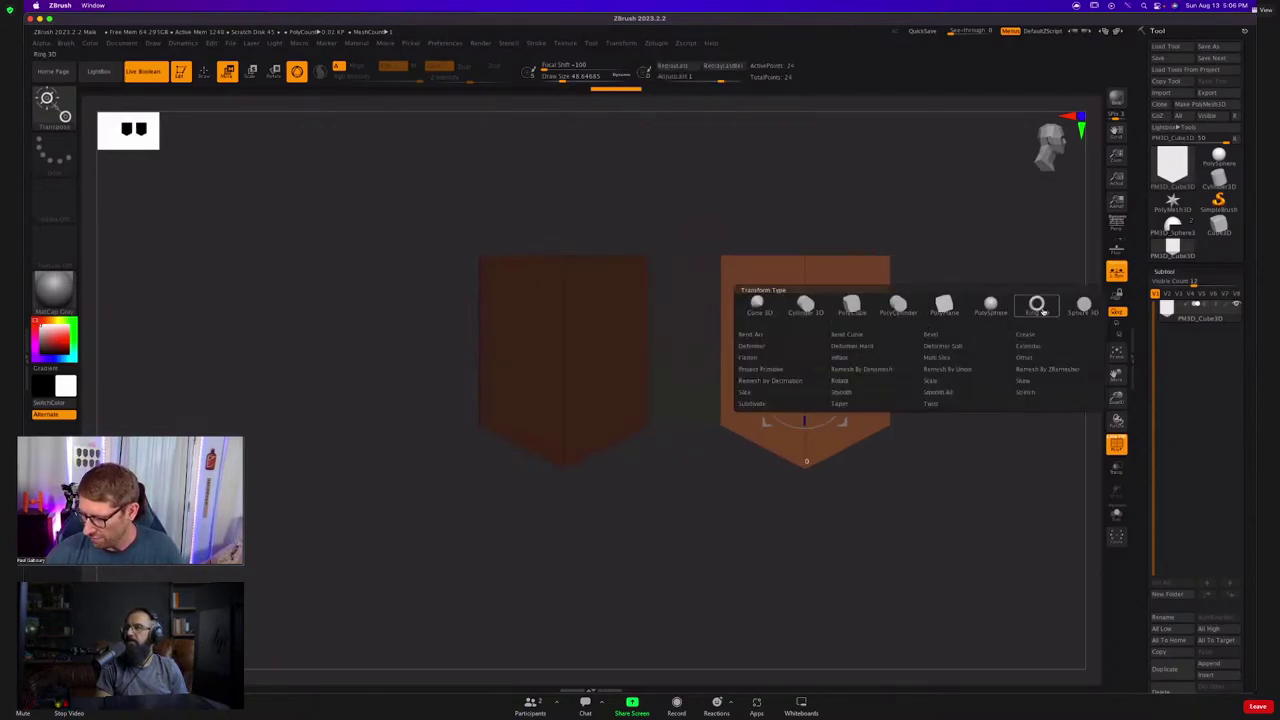
click(808, 307)
Open a hole through the cylinder with its inner radius handle and adjust its divisions.
right_drag(890, 385, 798, 386)
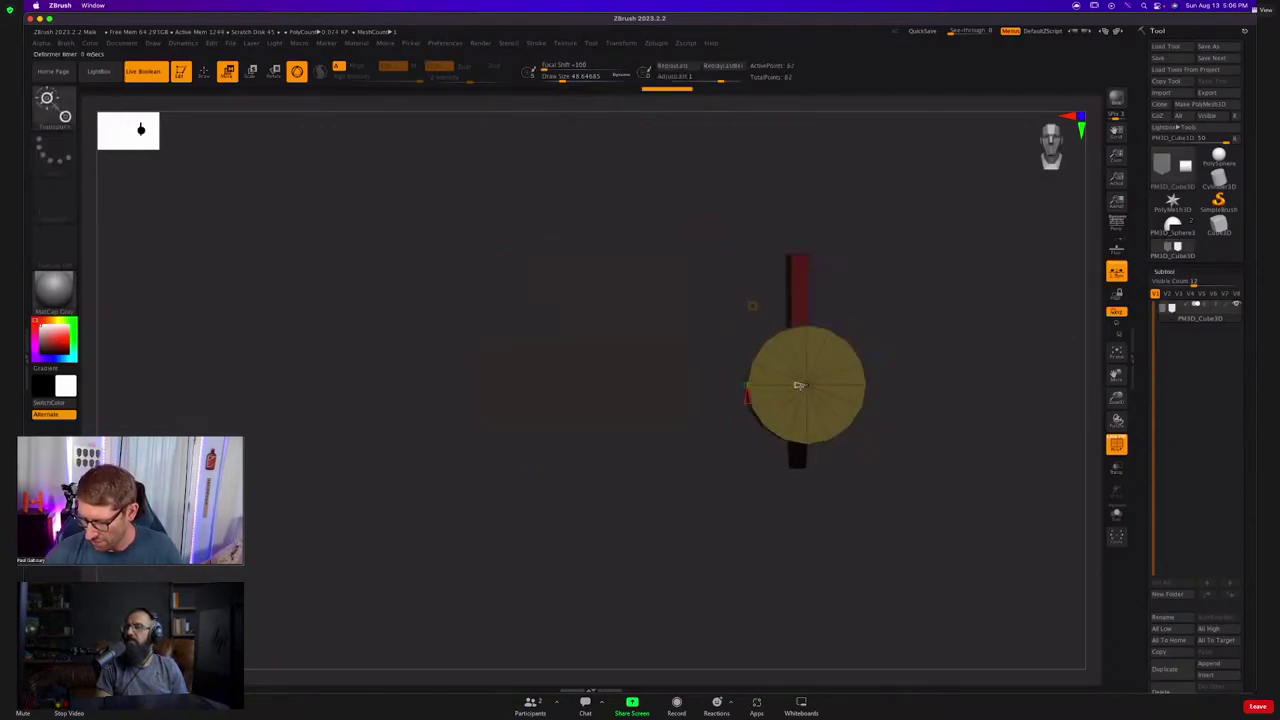
drag(800, 386, 775, 386)
right_drag(760, 422, 810, 436)
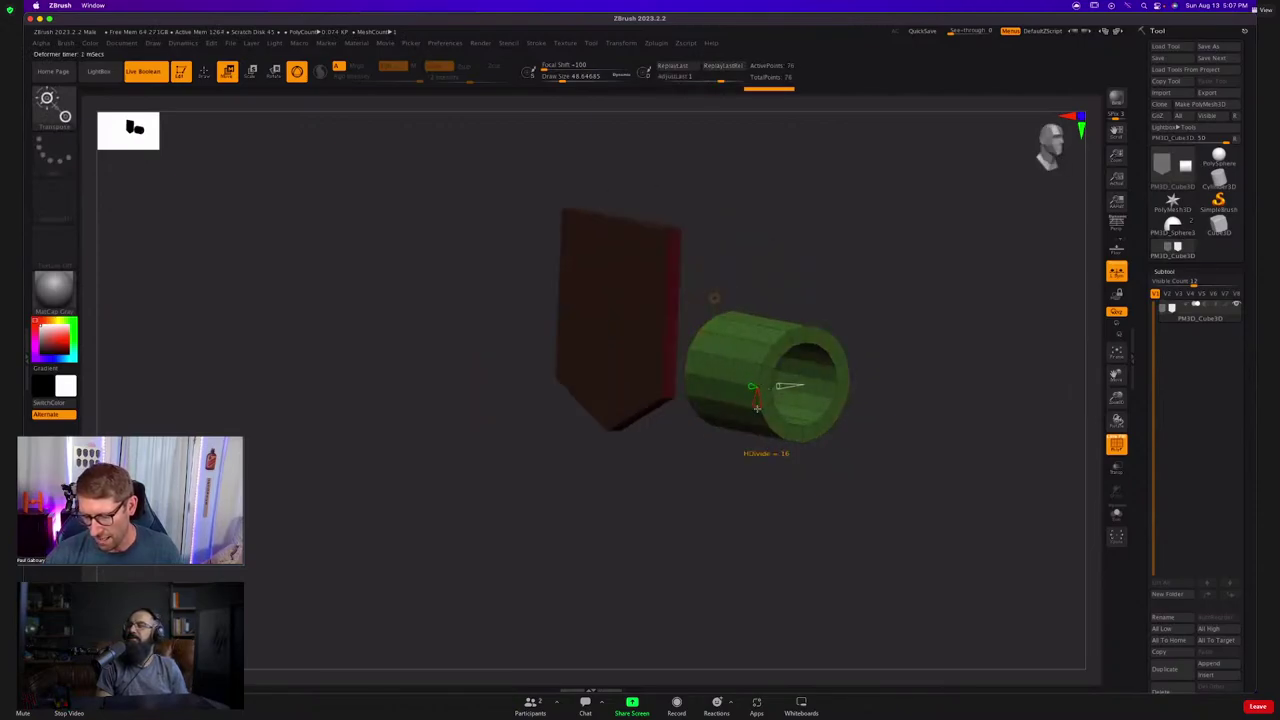
mouse_move(757, 408)
mouse_down()
mouse_move(759, 385)
mouse_move(762, 405)
mouse_up()
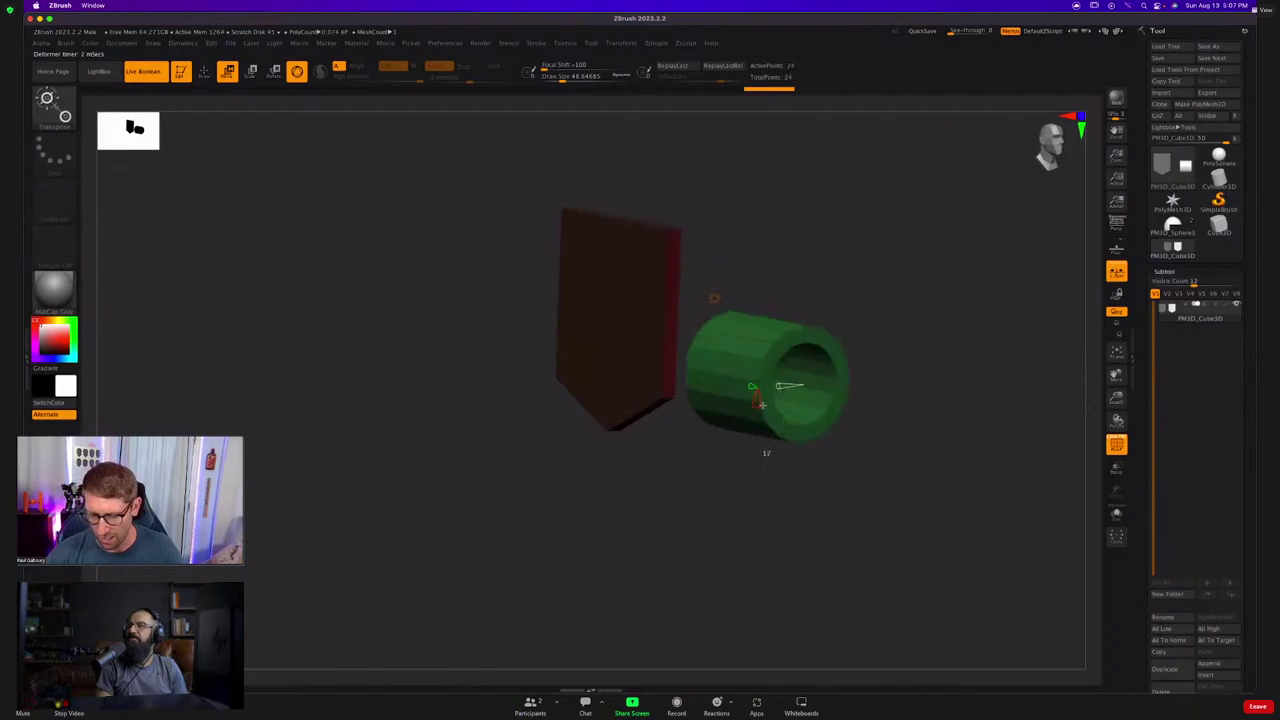
Replace the hollow cylinder with a Ring 3D primitive, adjust its shape and return to the transform gizmo.
click(714, 298)
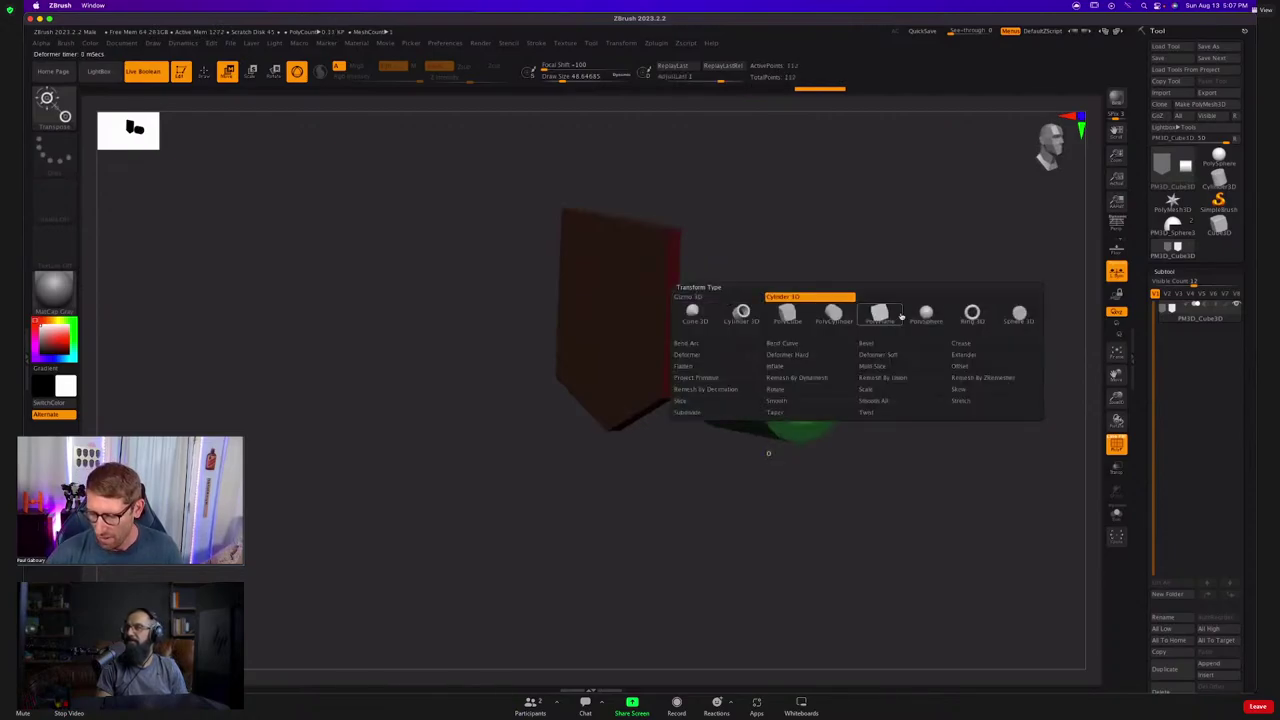
click(971, 319)
mouse_move(485, 345)
ctrl+right_down()
mouse_move(484, 398)
mouse_move(484, 367)
ctrl+right_up()
drag(797, 373, 766, 430)
mouse_move(821, 387)
mouse_down()
mouse_move(800, 405)
mouse_move(821, 387)
mouse_up()
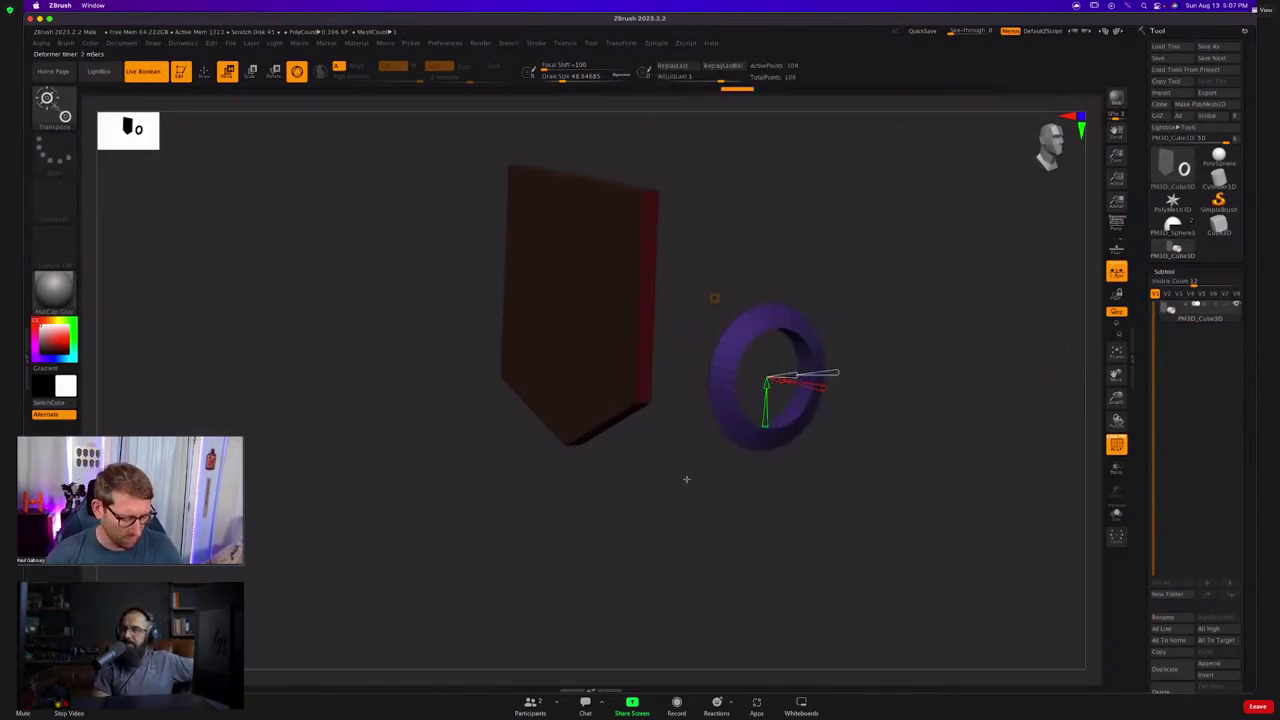
key(w)
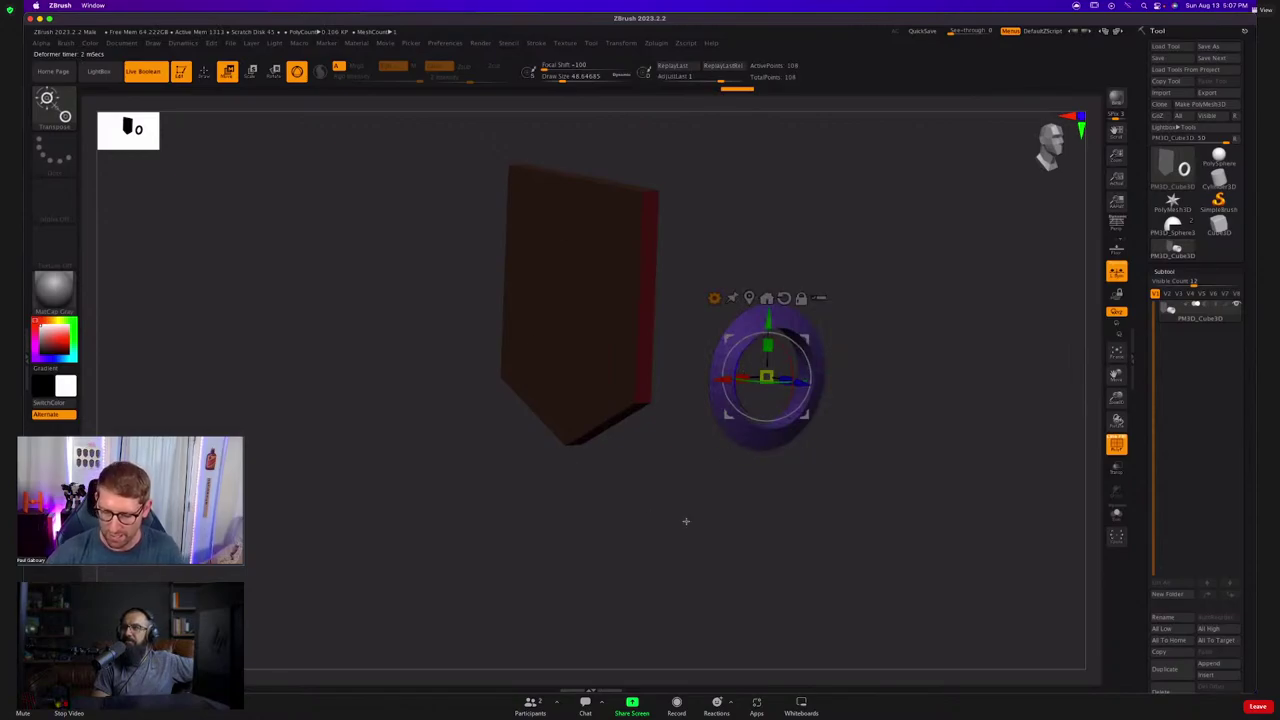
Replace the ring with a Sphere 3D primitive and duplicate the resulting half sphere alongside it.
drag(685, 521, 743, 467)
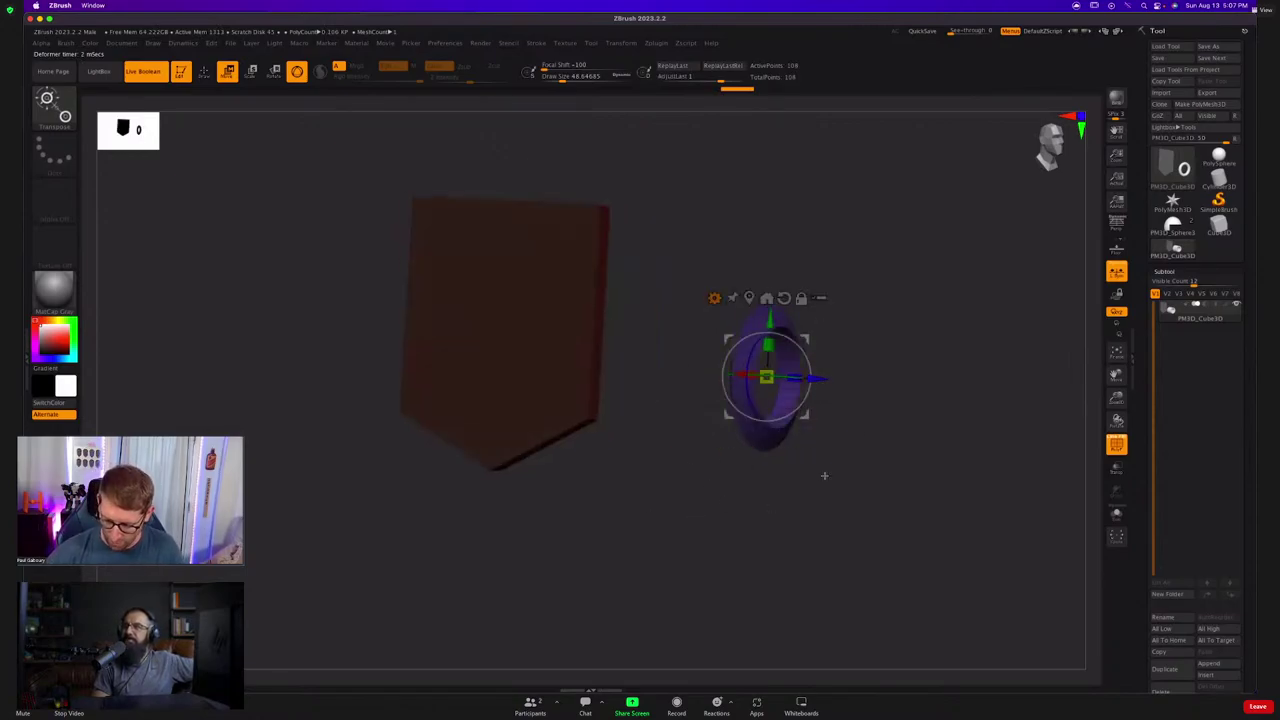
click(714, 297)
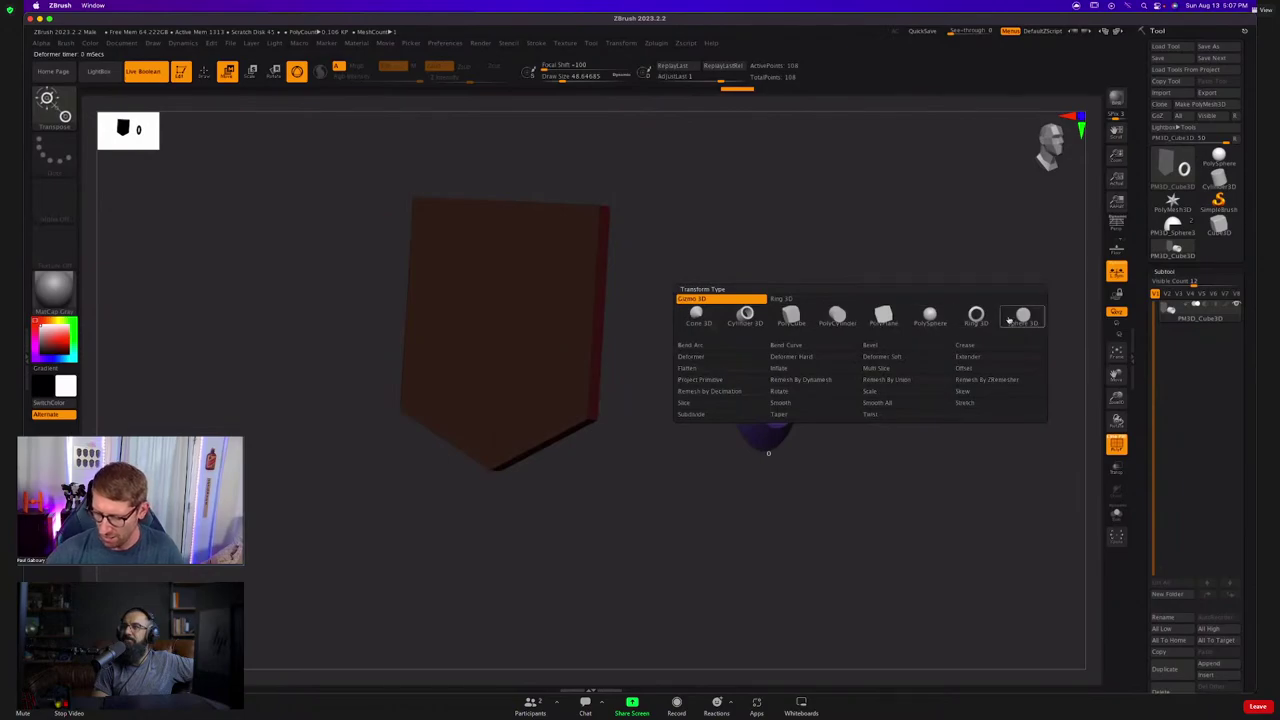
click(1018, 316)
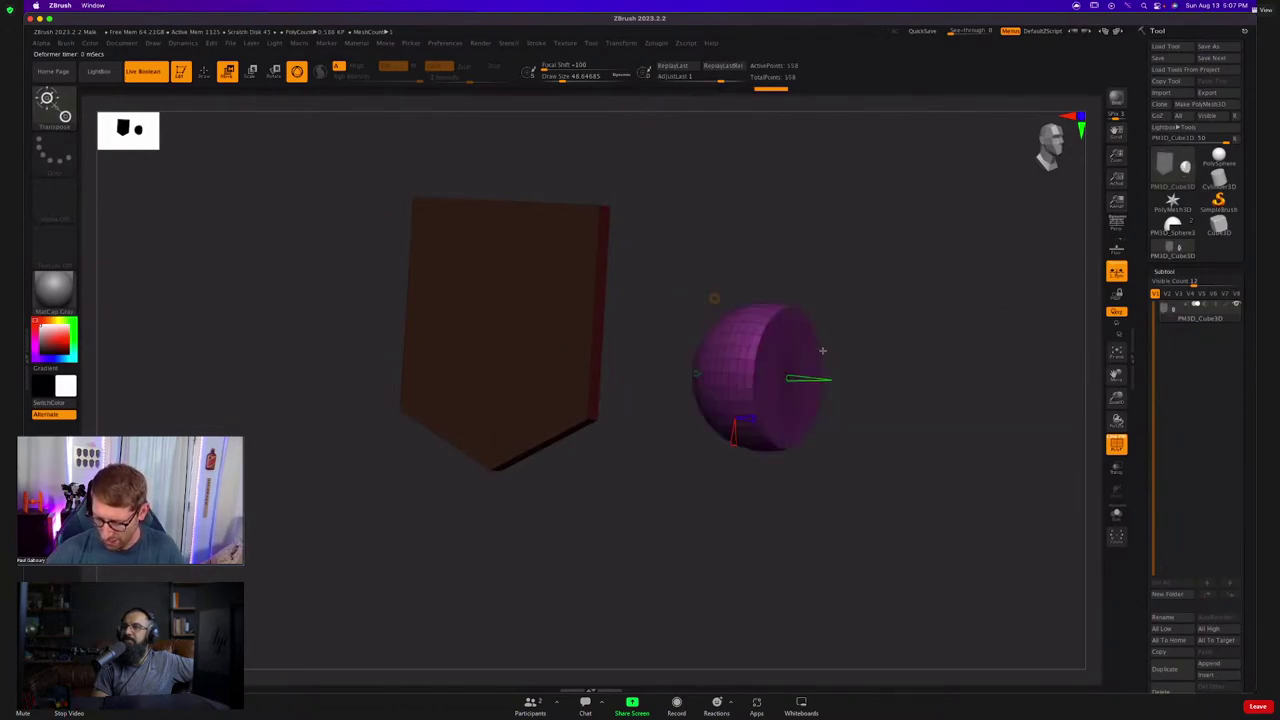
drag(793, 378, 938, 382)
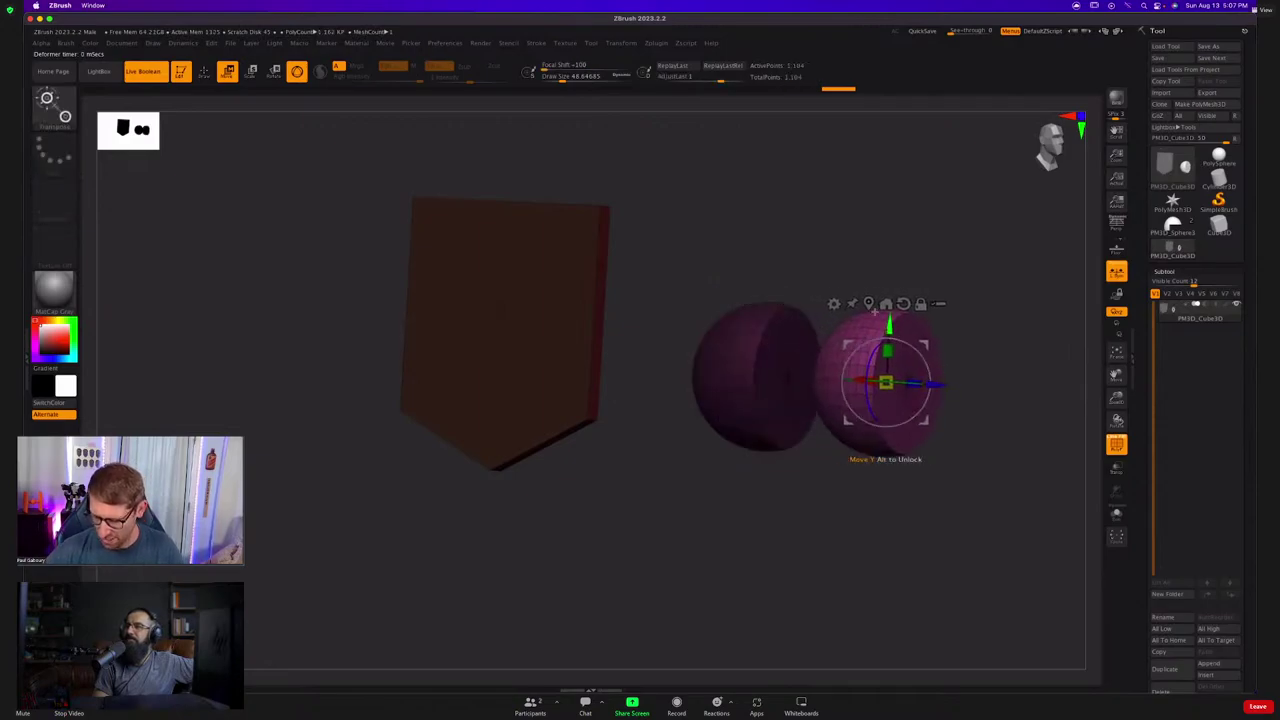
Replace the duplicated half sphere with a PolyCube and raise its divisions along one axis to about 20.
click(834, 303)
click(932, 305)
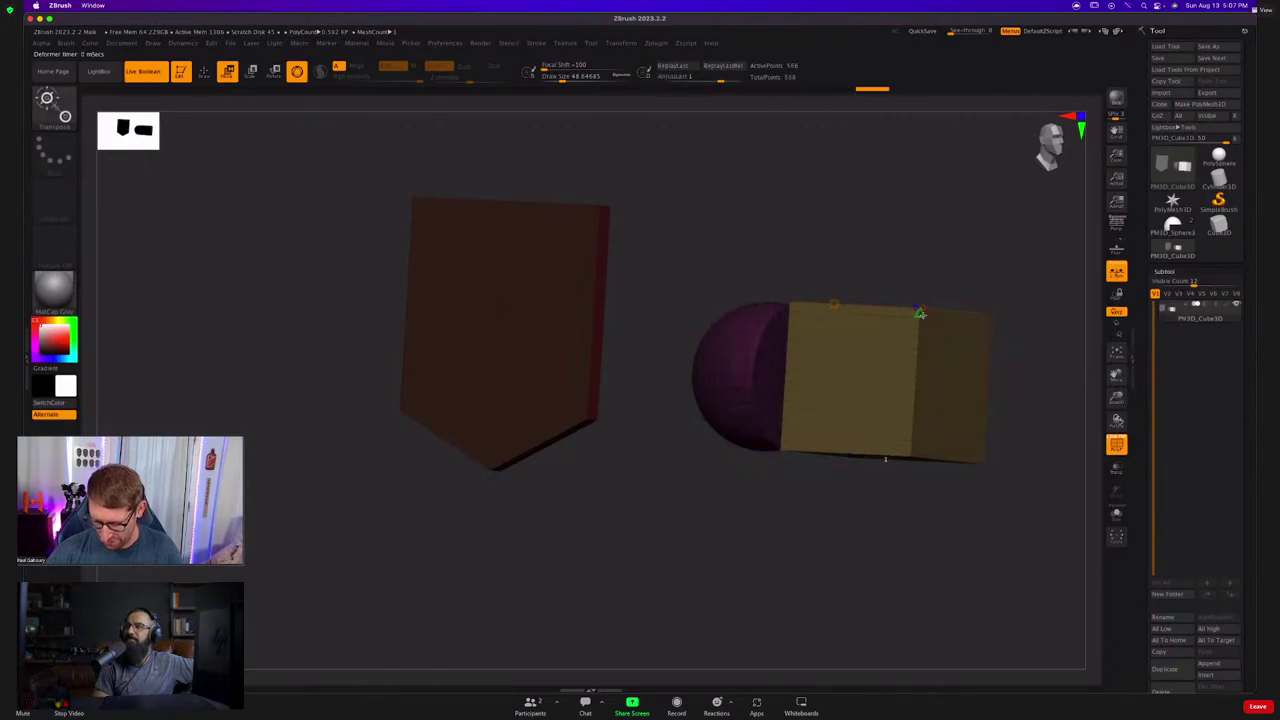
drag(917, 308, 900, 307)
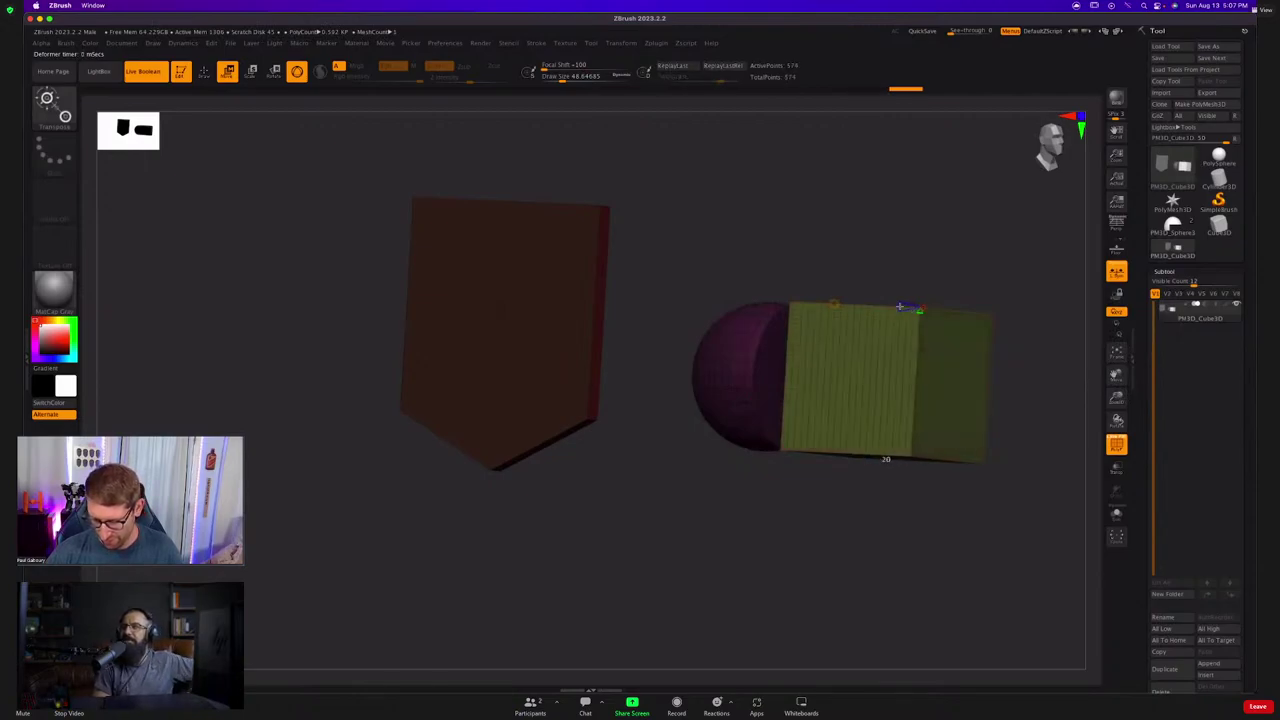
Undo all the primitive swaps and duplicates back to the single pointed plate.
key(ctrl+z)
key(ctrl+z)
key(ctrl+z)
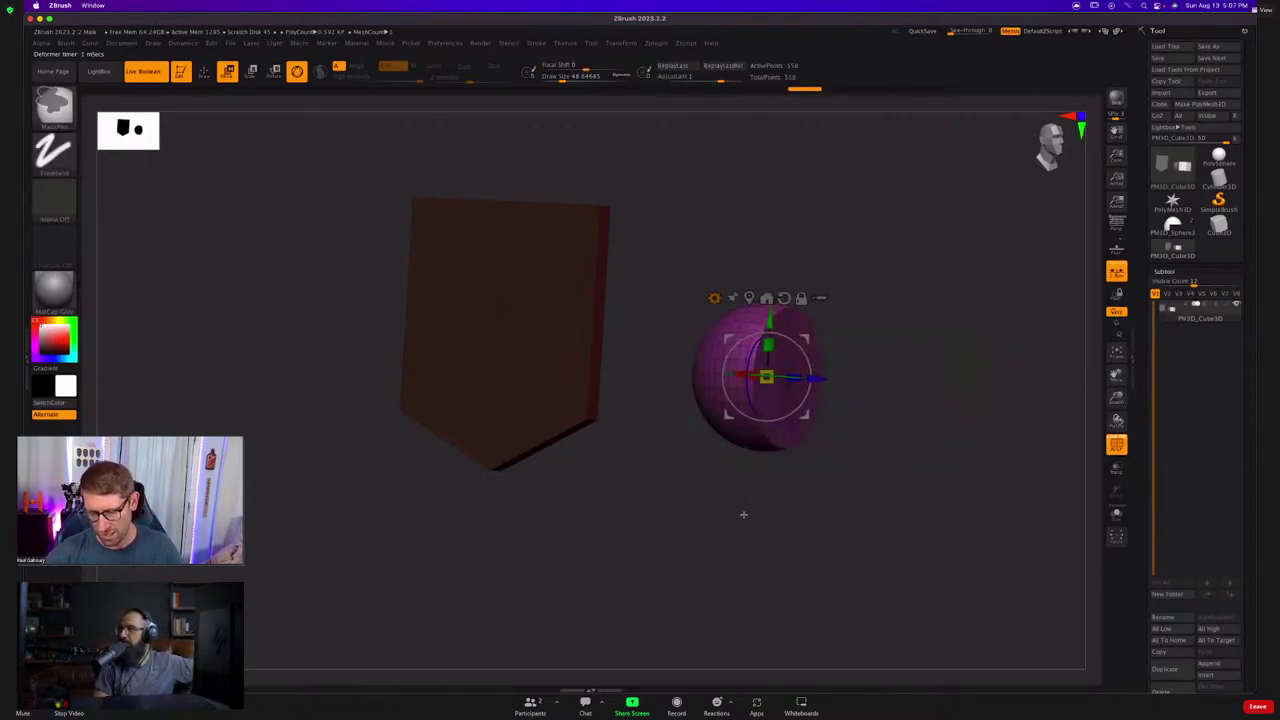
key(ctrl+z)
key(ctrl+z)
key(ctrl+z)
key(ctrl+z)
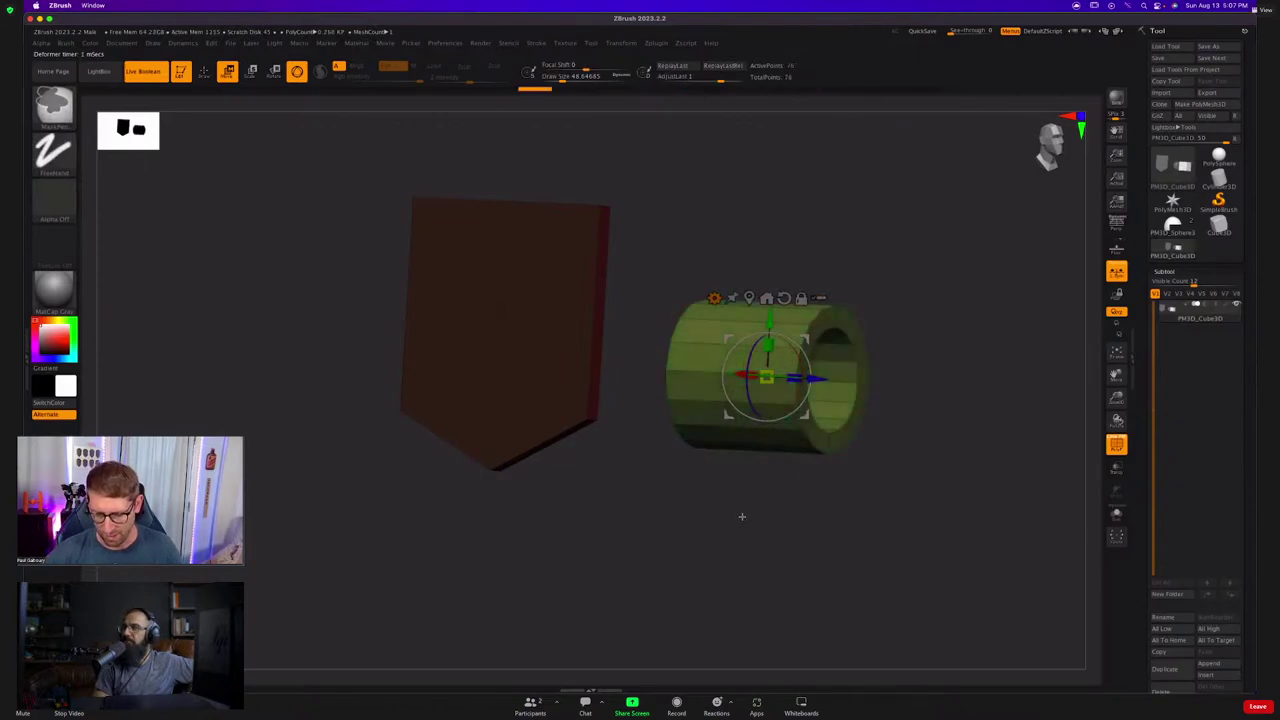
key(ctrl+z)
key(ctrl+z)
key(ctrl+z)
key(ctrl+z)
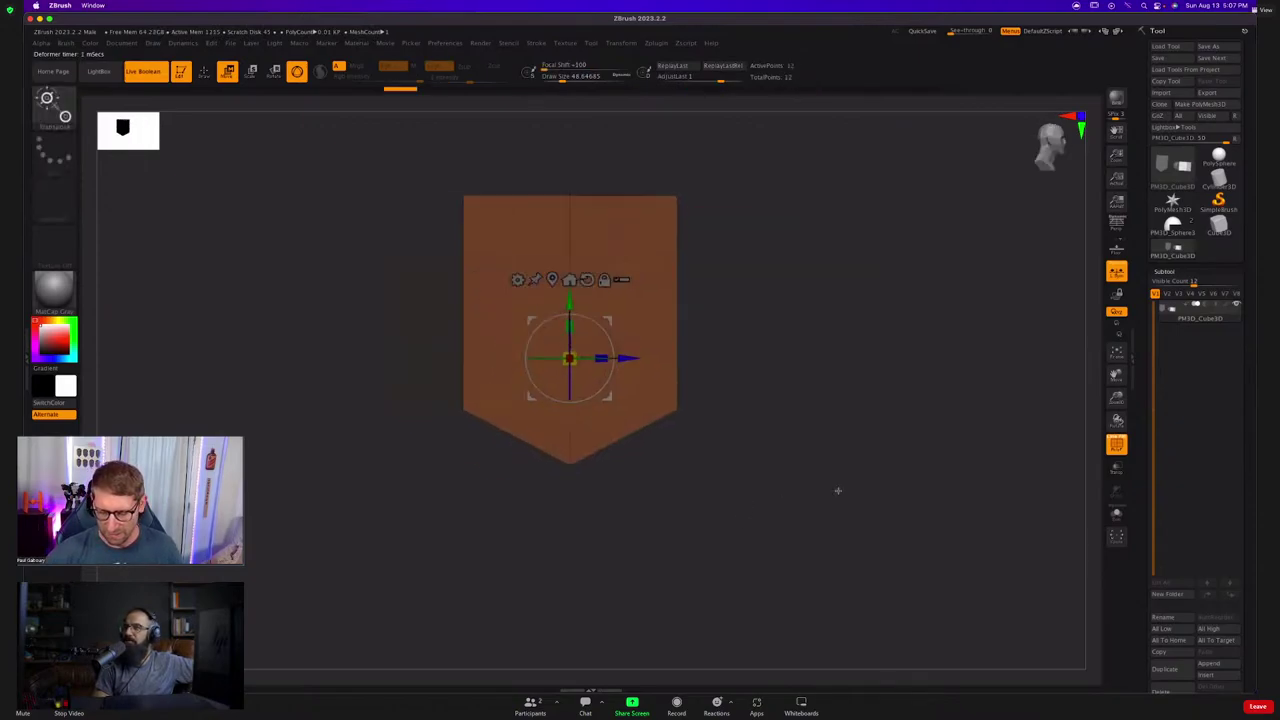
Reduce the draw size to about 10, then use masking to move the plate's centre edge along X, folding it into a ridge.
key(q)
mouse_move(703, 489)
mouse_down()
mouse_move(674, 431)
mouse_move(706, 429)
mouse_move(689, 441)
mouse_move(708, 474)
mouse_up()
key(s)
click(680, 475)
ctrl+drag(558, 549, 666, 265)
key(w)
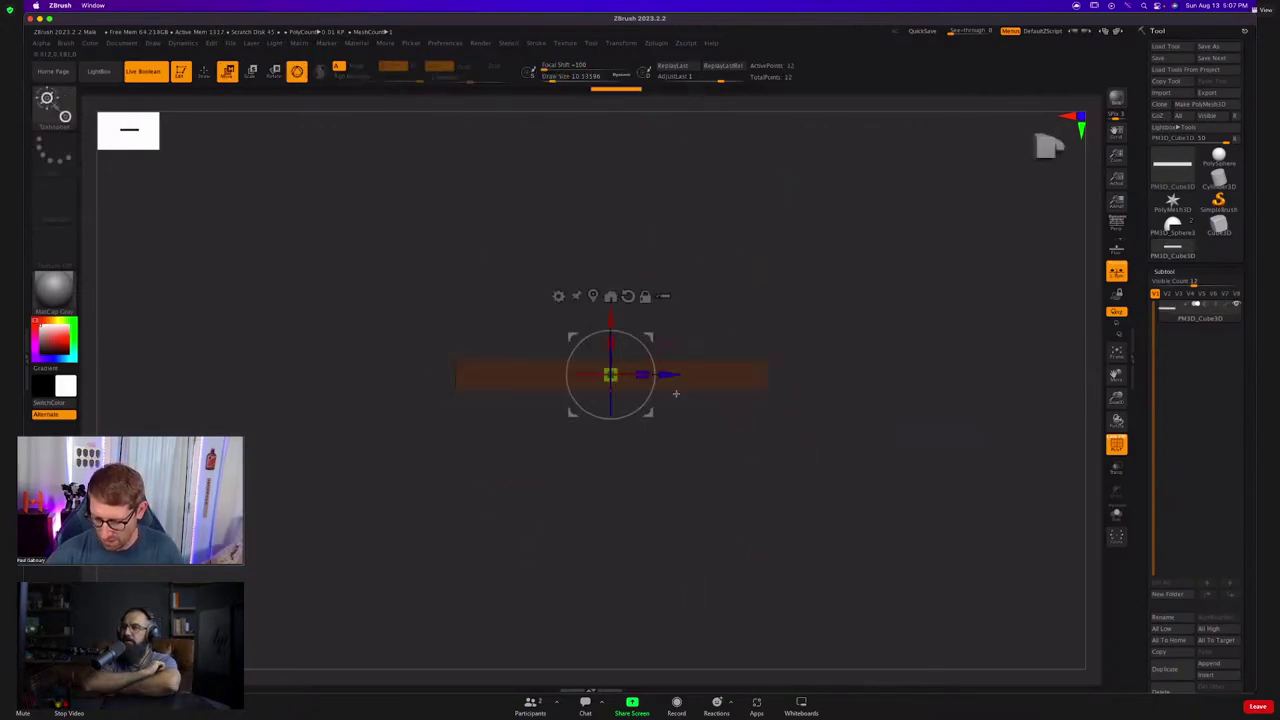
drag(611, 317, 611, 272)
ctrl+drag(643, 451, 672, 479)
mouse_move(696, 460)
mouse_down()
mouse_move(720, 543)
mouse_move(686, 522)
mouse_move(657, 454)
mouse_move(687, 423)
mouse_up()
Extrude the plate's side faces outward as a border with ZModeler's QMesh action targeting Polyloop.
key(q)
key(b)
key(z)
key(m)
key(b)
key(z)
key(m)
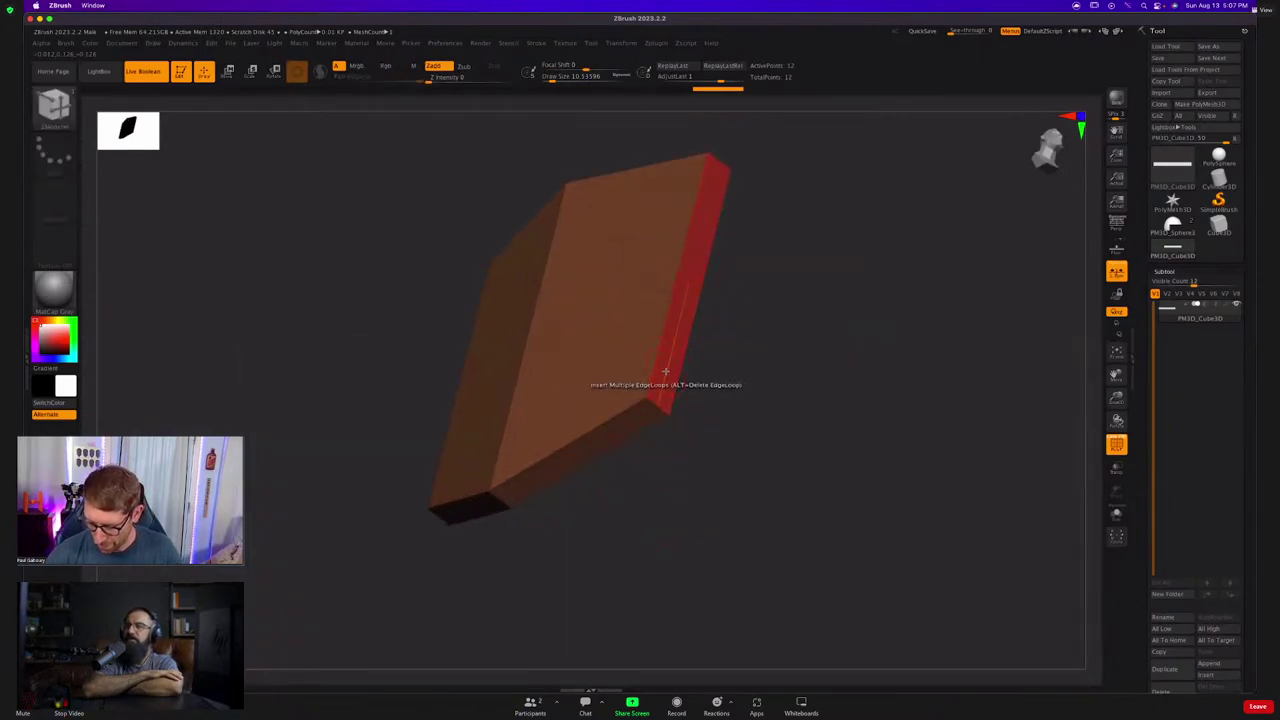
key(space)
click(677, 357)
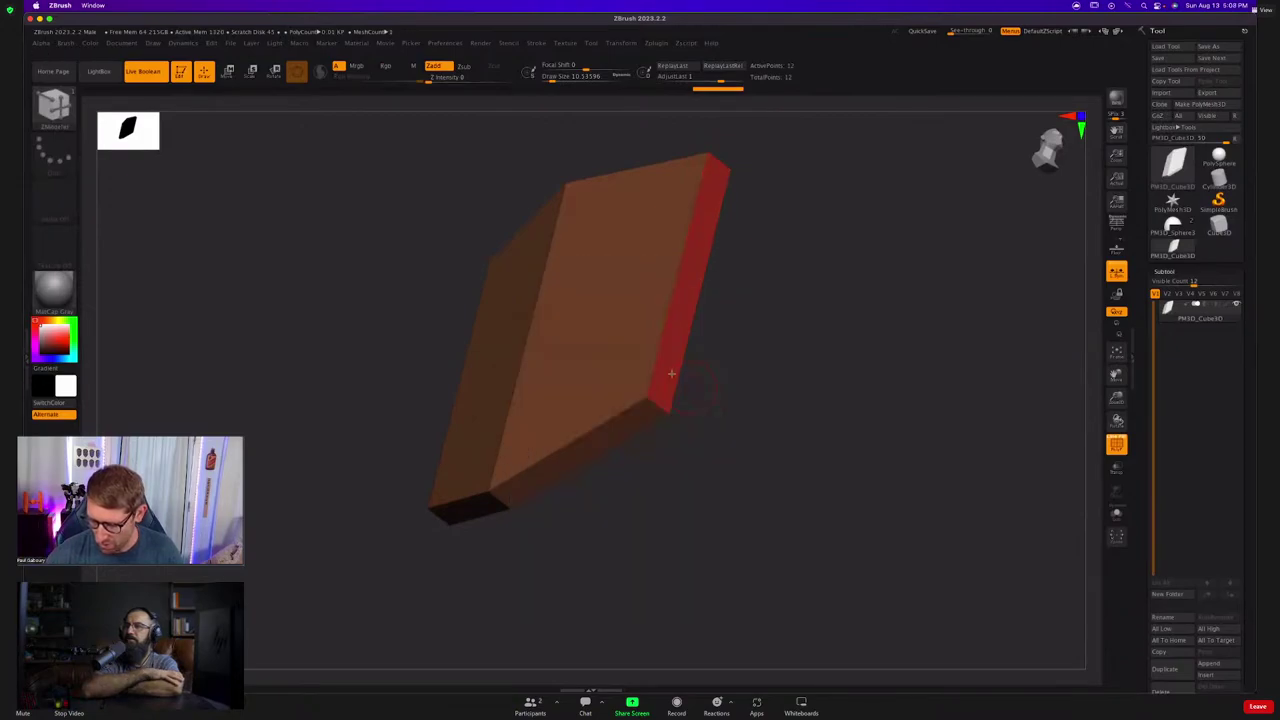
mouse_move(671, 376)
mouse_down()
mouse_move(698, 378)
mouse_move(703, 363)
mouse_move(658, 358)
mouse_up()
mouse_move(583, 351)
right_down()
mouse_move(594, 374)
mouse_move(600, 344)
right_up()
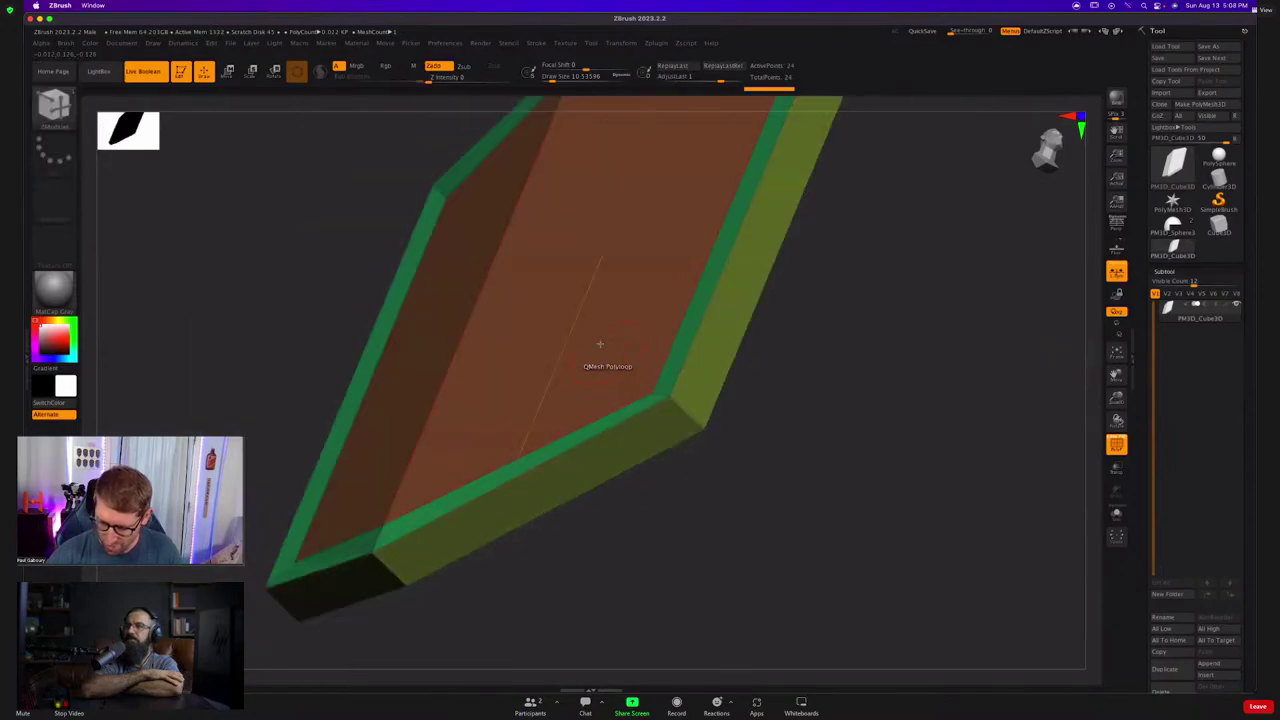
Try QMesh on a single polygon of the plate's face, undo it, and set the target back to Polyloop.
key(space)
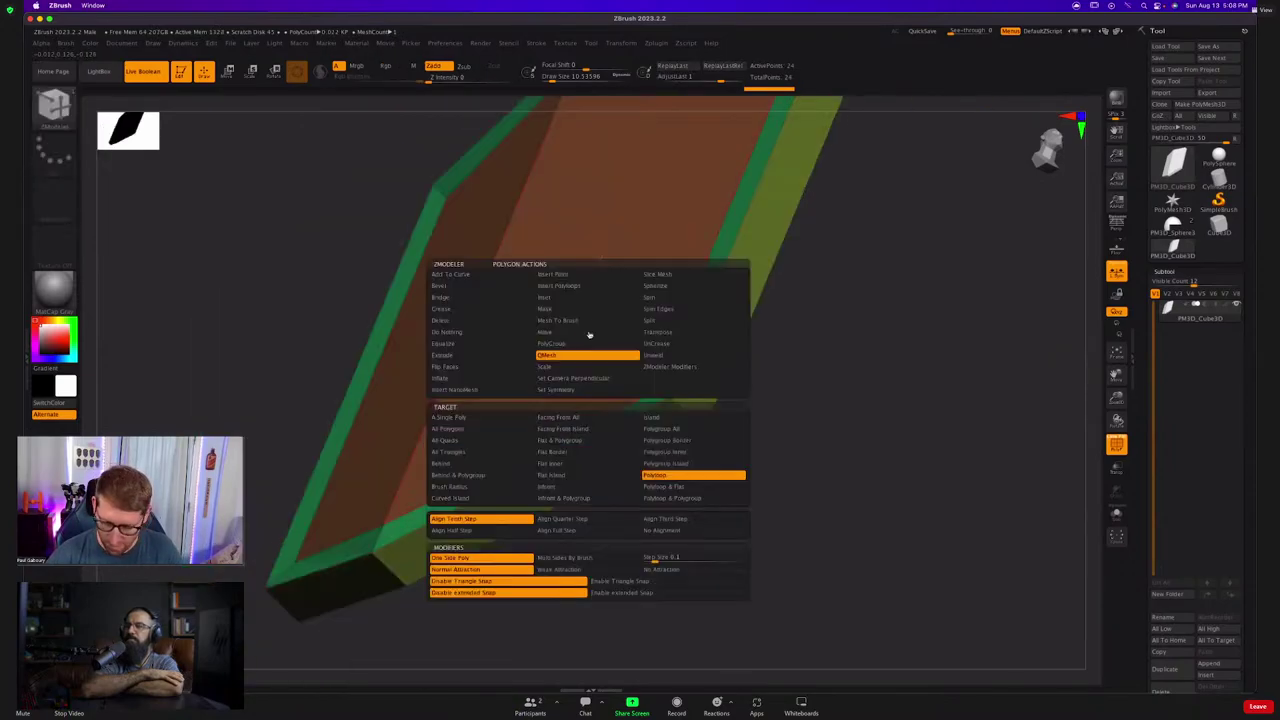
click(508, 420)
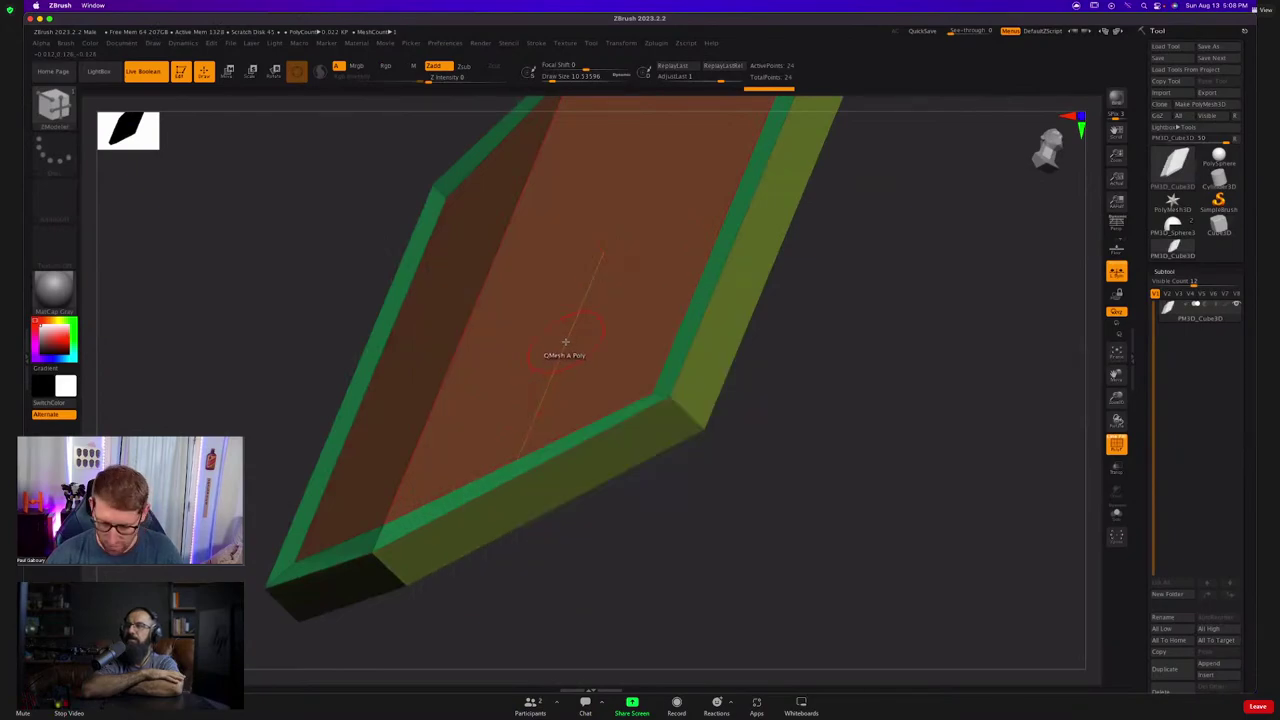
drag(565, 342, 572, 348)
key(ctrl+z)
ctrl+right_drag(571, 343, 523, 339)
key(space)
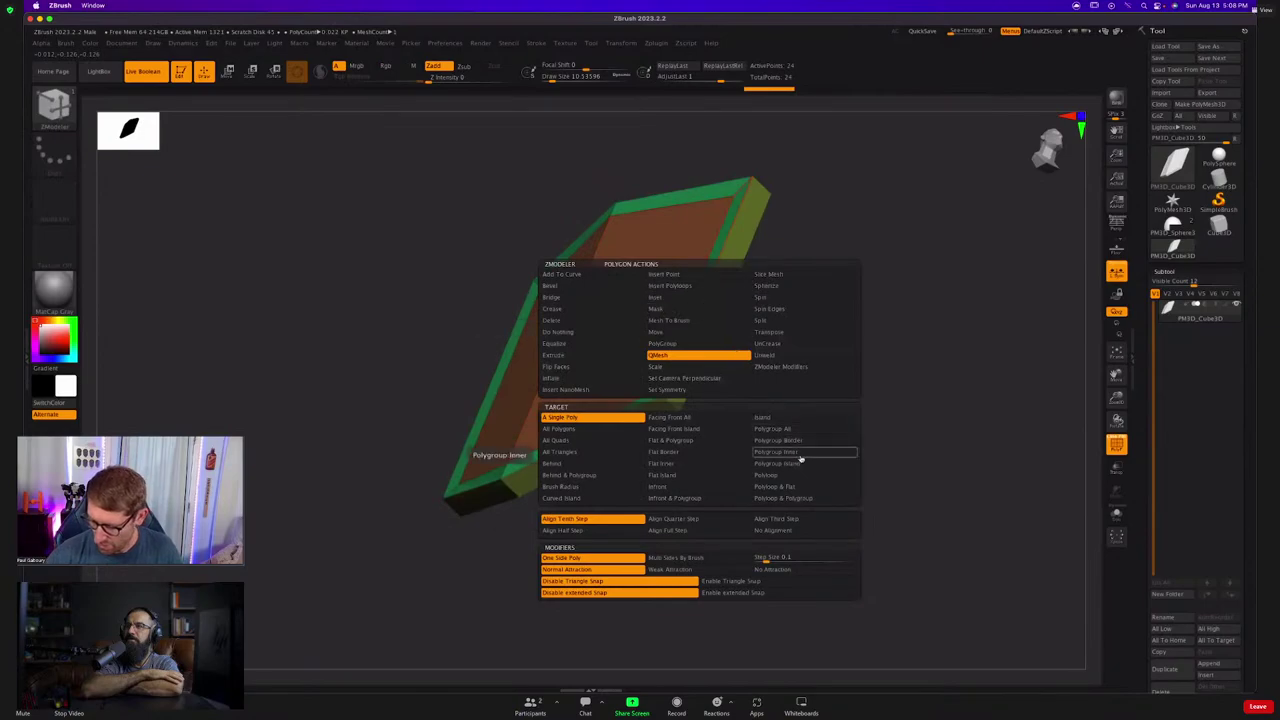
click(805, 476)
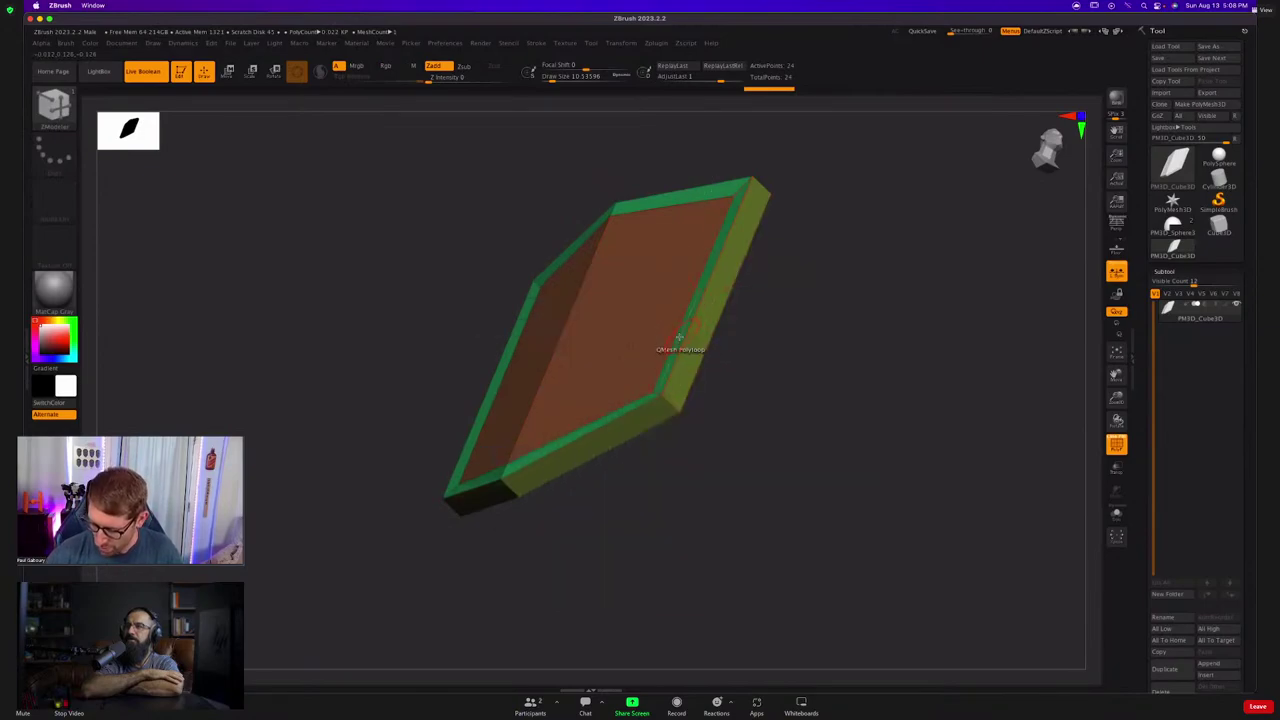
Try inserting edge loops into the plate's border with dynamic subdivision on, and undo the attempt.
key(d)
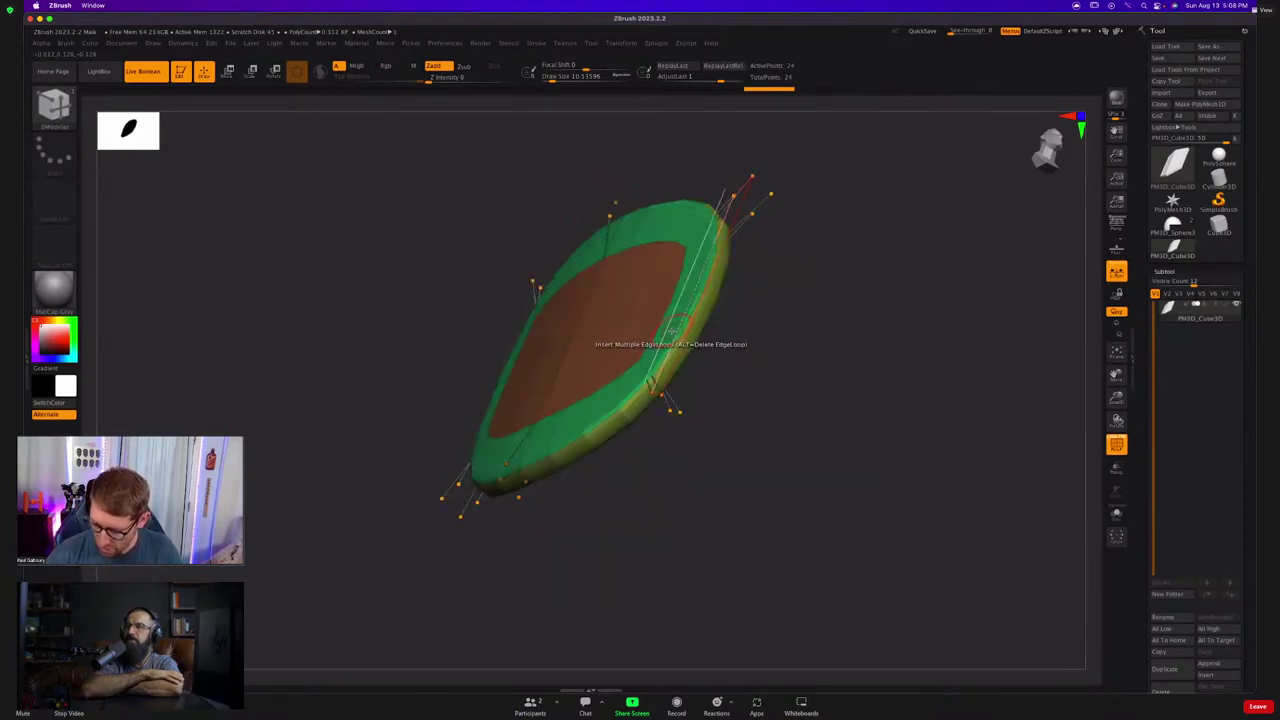
drag(670, 330, 691, 286)
key(ctrl+z)
key(ctrl+z)
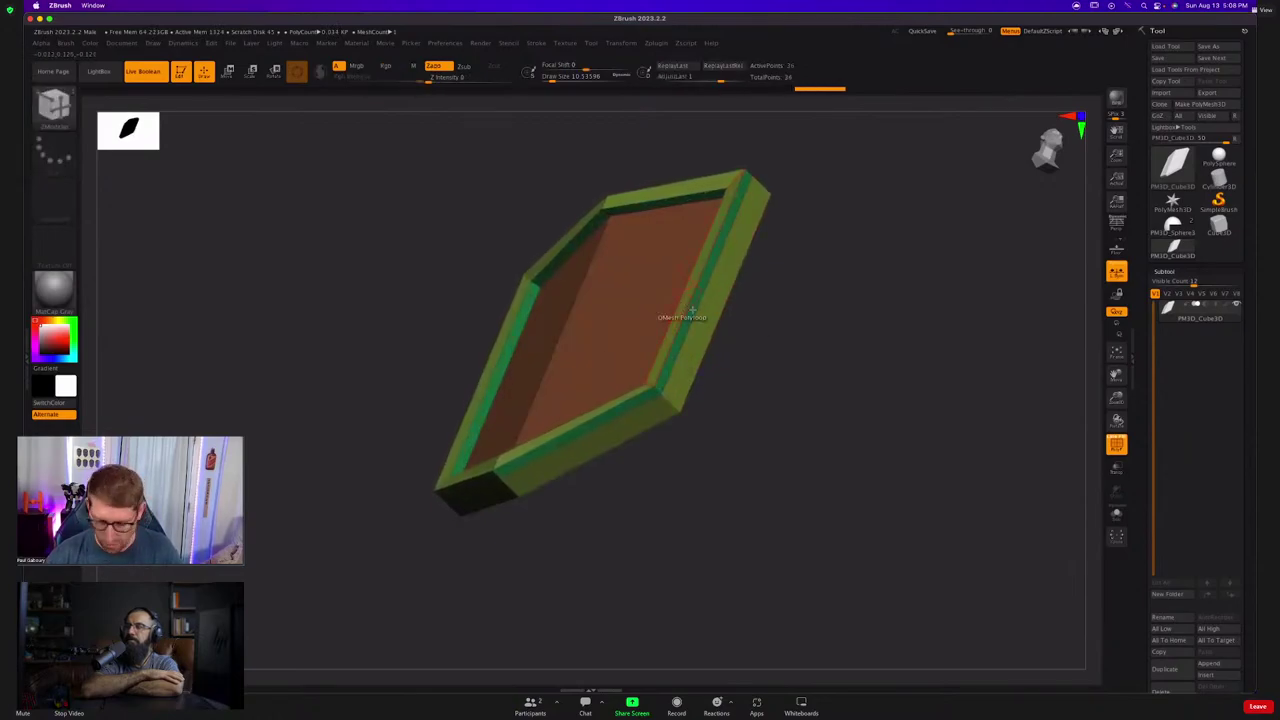
Raise the plate's border loop with QMesh Polyloop and preview the plate smoothed with dynamic subdivision, without the polyframe.
key(d)
drag(694, 350, 691, 333)
key(shift+f)
ctrl+right_drag(691, 333, 700, 417)
Crease the plate's sharp outer edges using the geometry crease options.
click(1165, 273)
click(1172, 282)
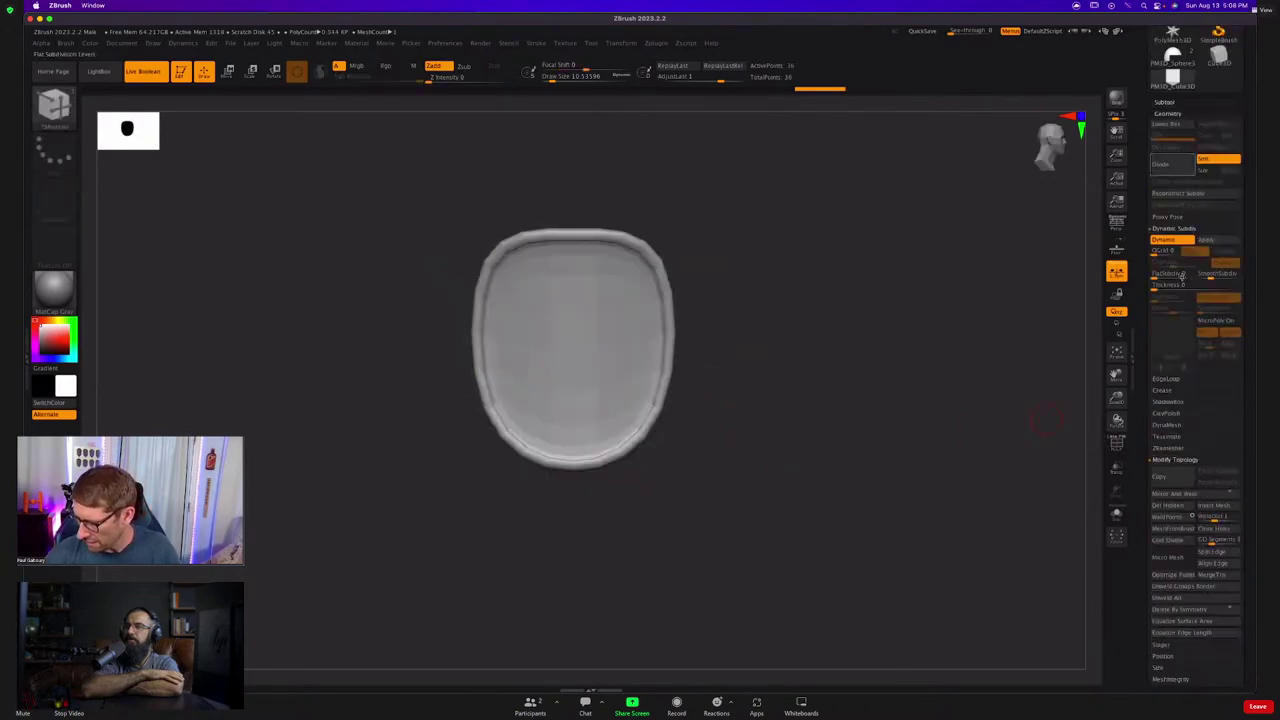
key(shift)
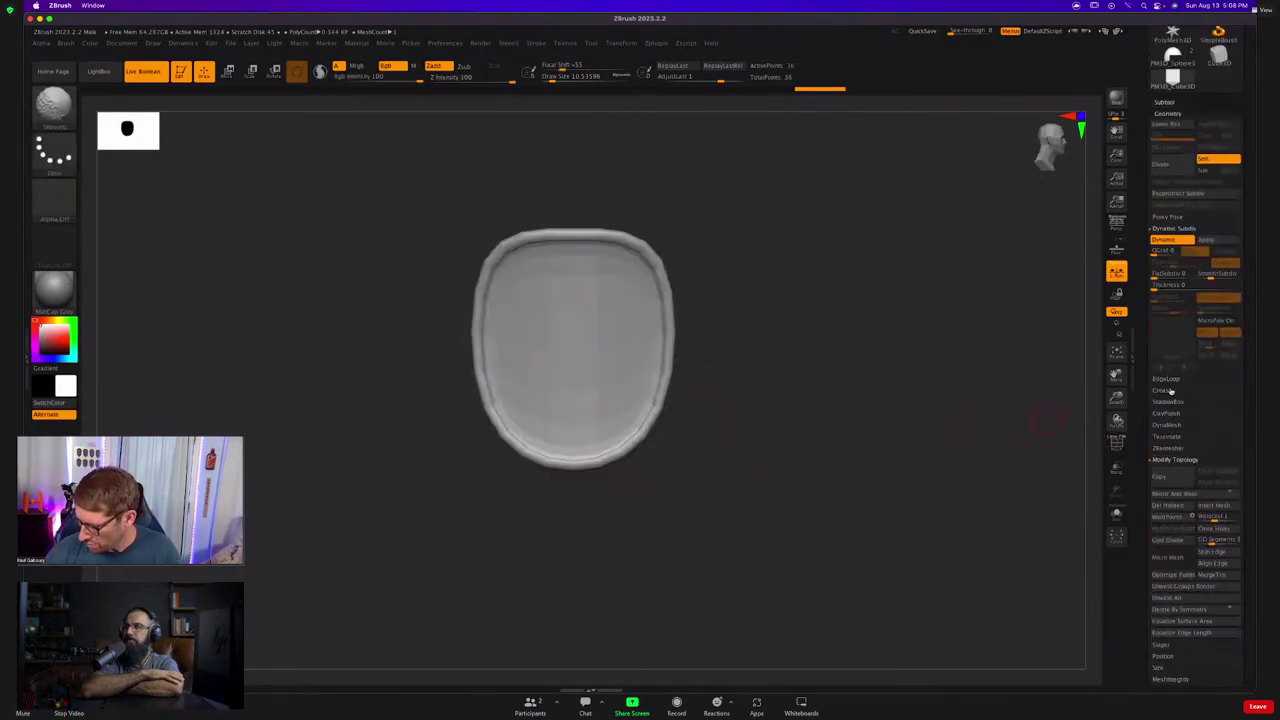
shift+click(1171, 391)
click(1207, 402)
right_drag(904, 396, 908, 355)
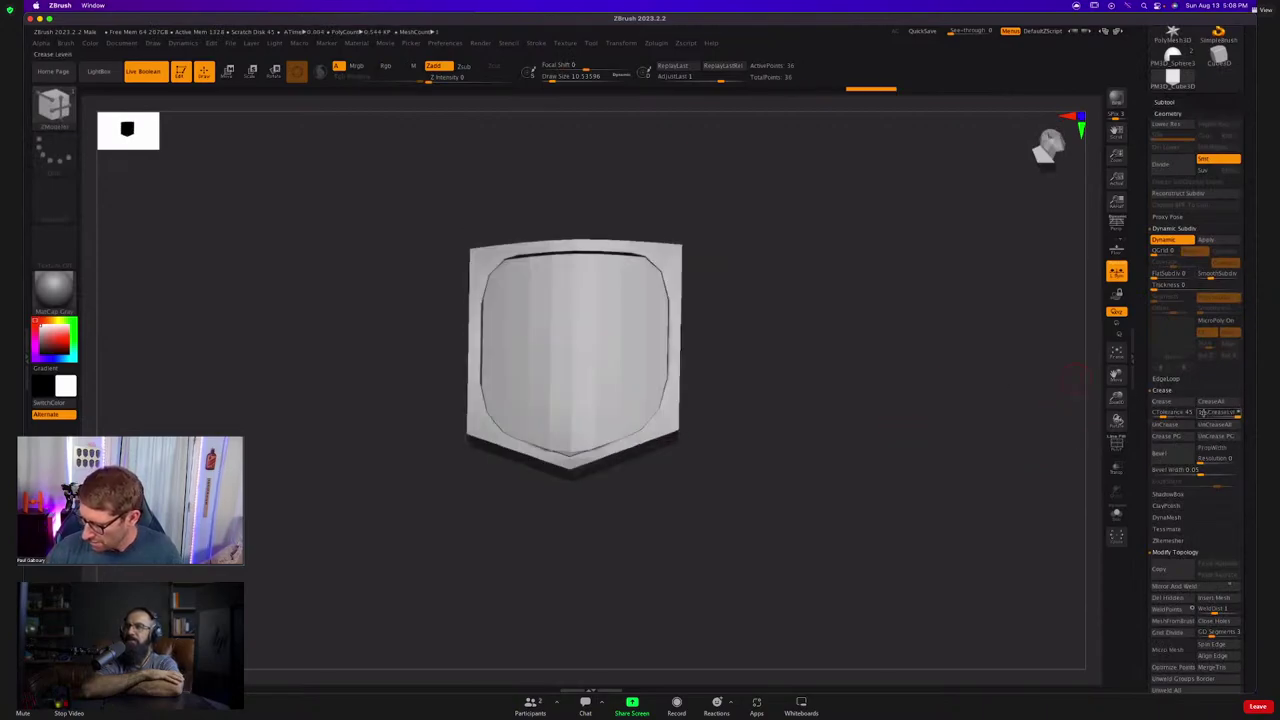
right_drag(911, 410, 610, 396)
Crease the plate's centre ridge with ZModeler's edge action Crease targeting EdgeLoop Complete.
key(space)
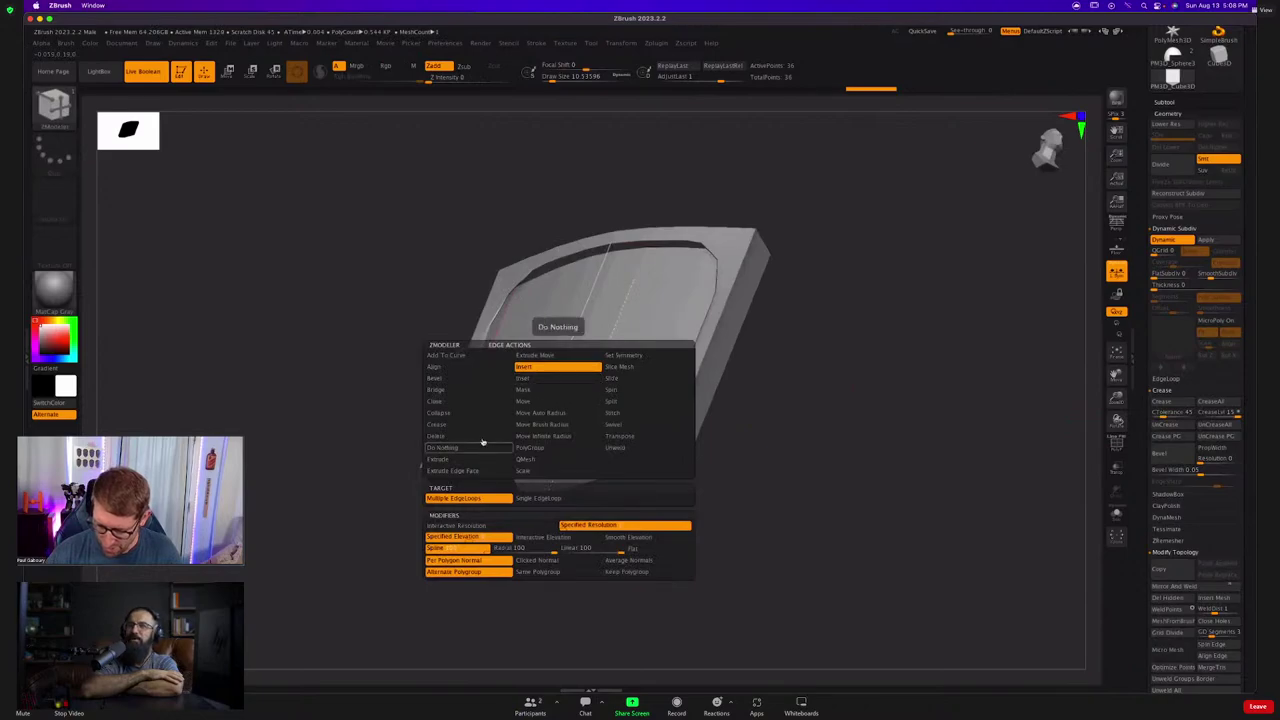
click(440, 424)
click(462, 509)
click(562, 367)
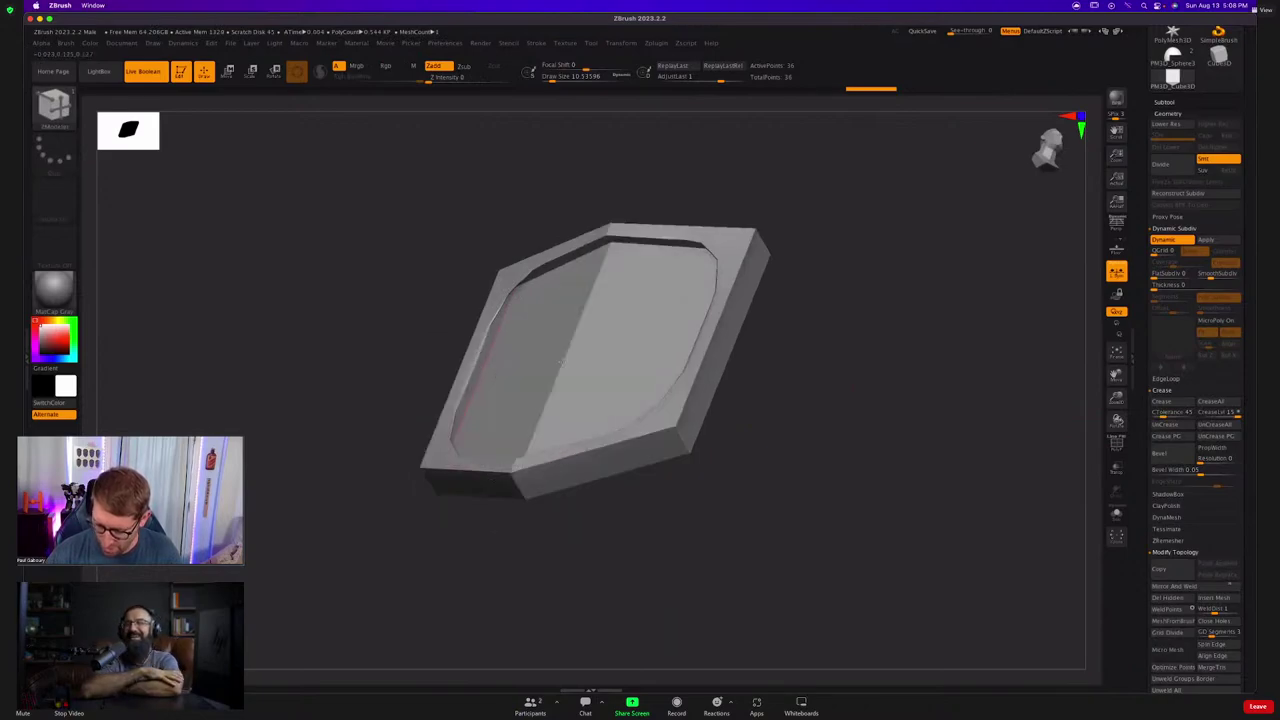
right_drag(562, 367, 660, 366)
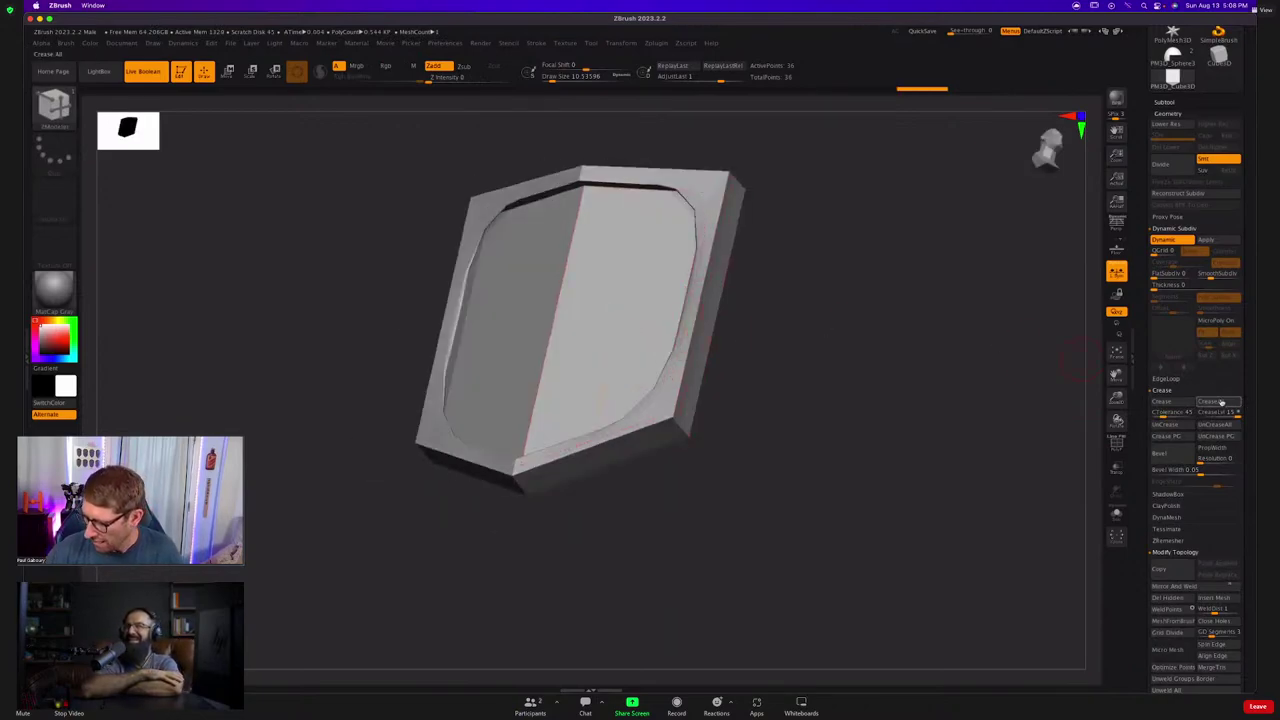
Crease all of the plate's edges, set the crease level to 2 and raise the SmoothSubdiv level.
click(1221, 402)
ctrl+right_drag(824, 371, 735, 346)
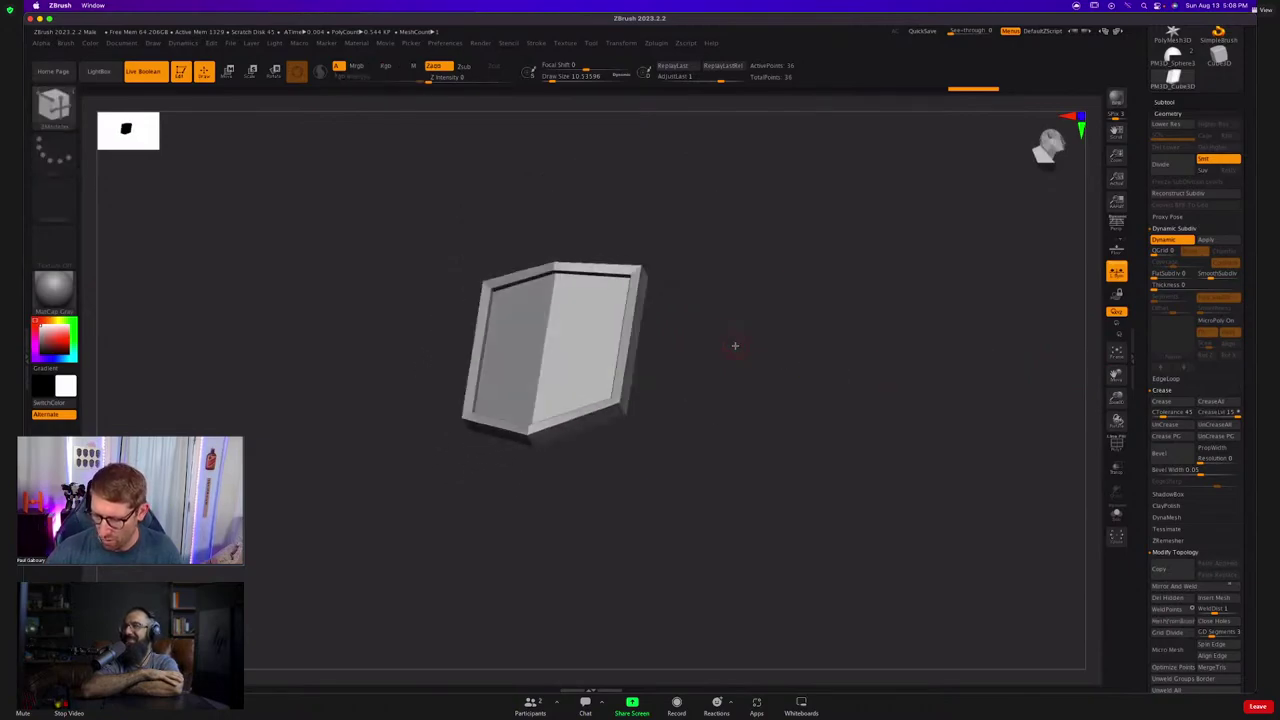
click(1221, 274)
mouse_move(689, 369)
ctrl+right_down()
mouse_move(709, 420)
mouse_move(672, 380)
ctrl+right_up()
mouse_move(668, 381)
mouse_down()
mouse_move(674, 429)
mouse_move(709, 394)
mouse_up()
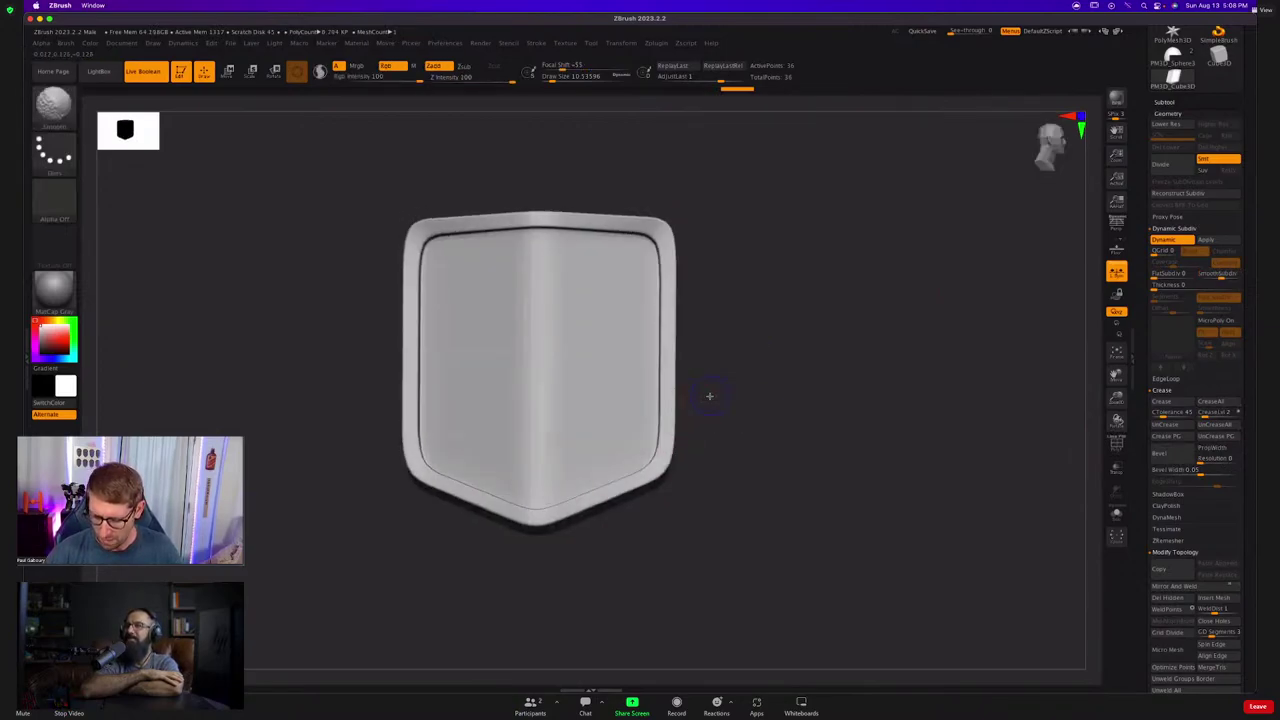
Show the polyframe and insert two single horizontal edge loops across the plate with ZModeler.
key(shift+f)
key(space)
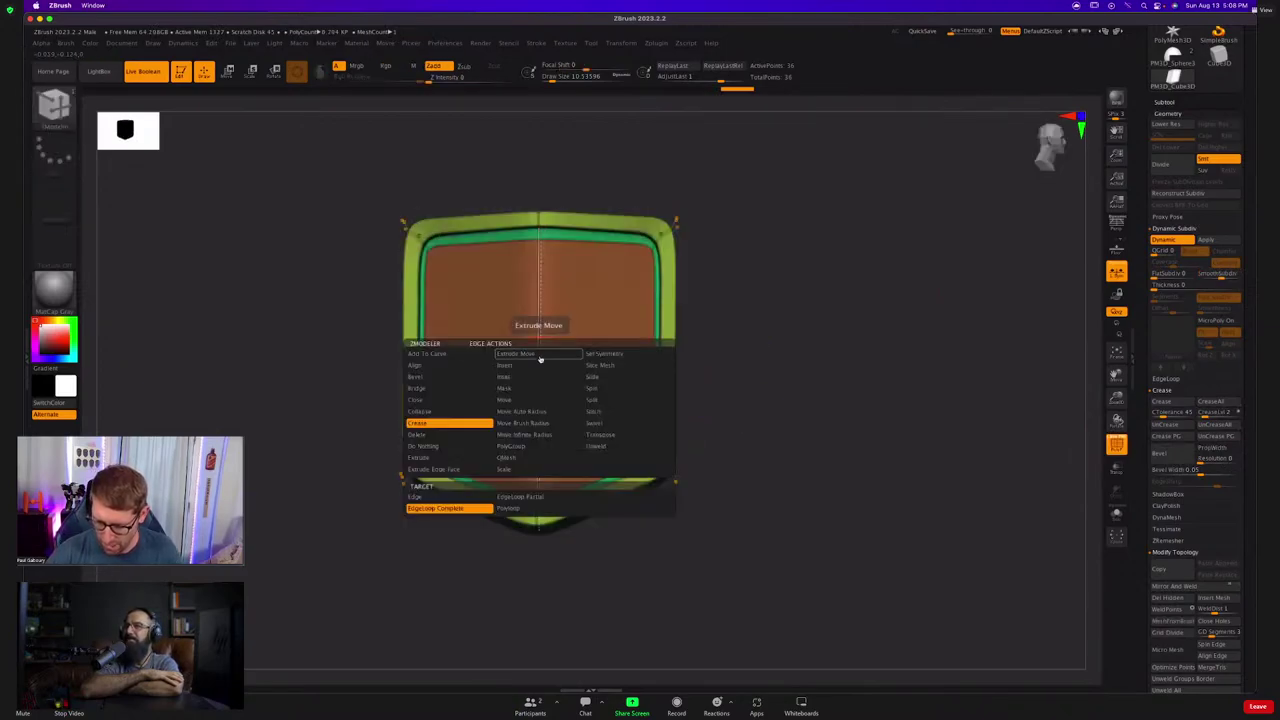
click(519, 496)
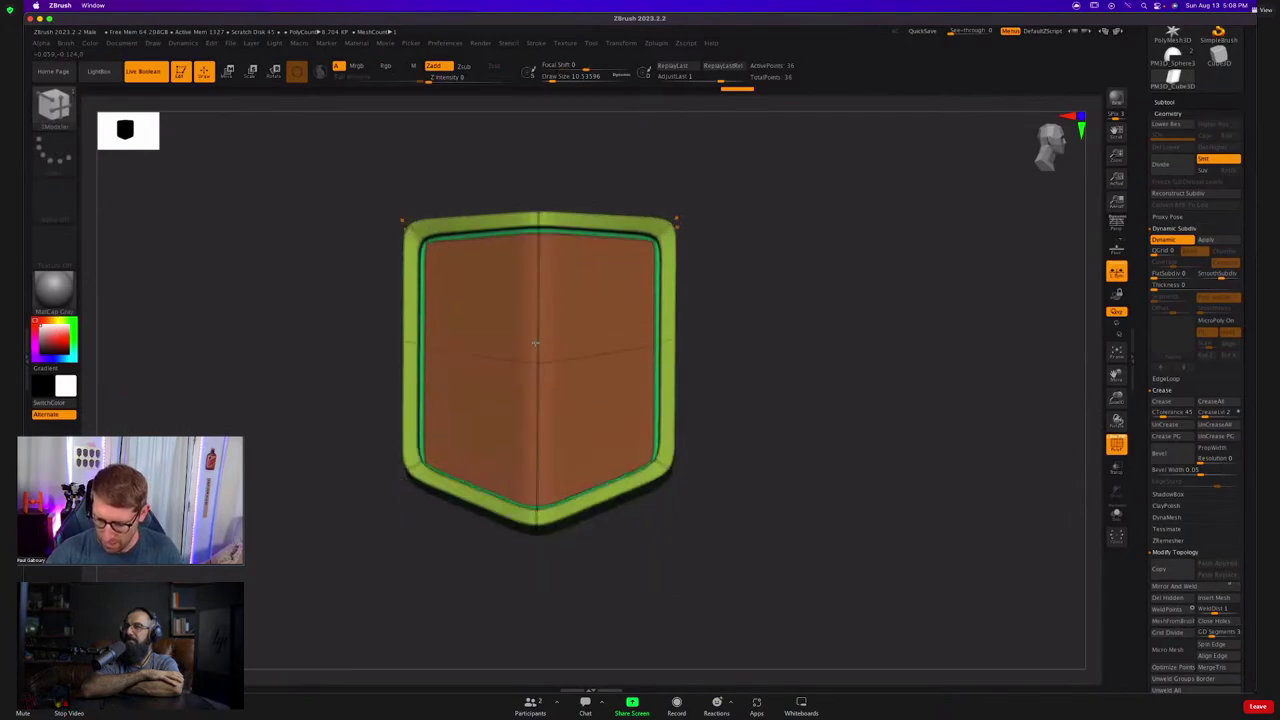
click(539, 402)
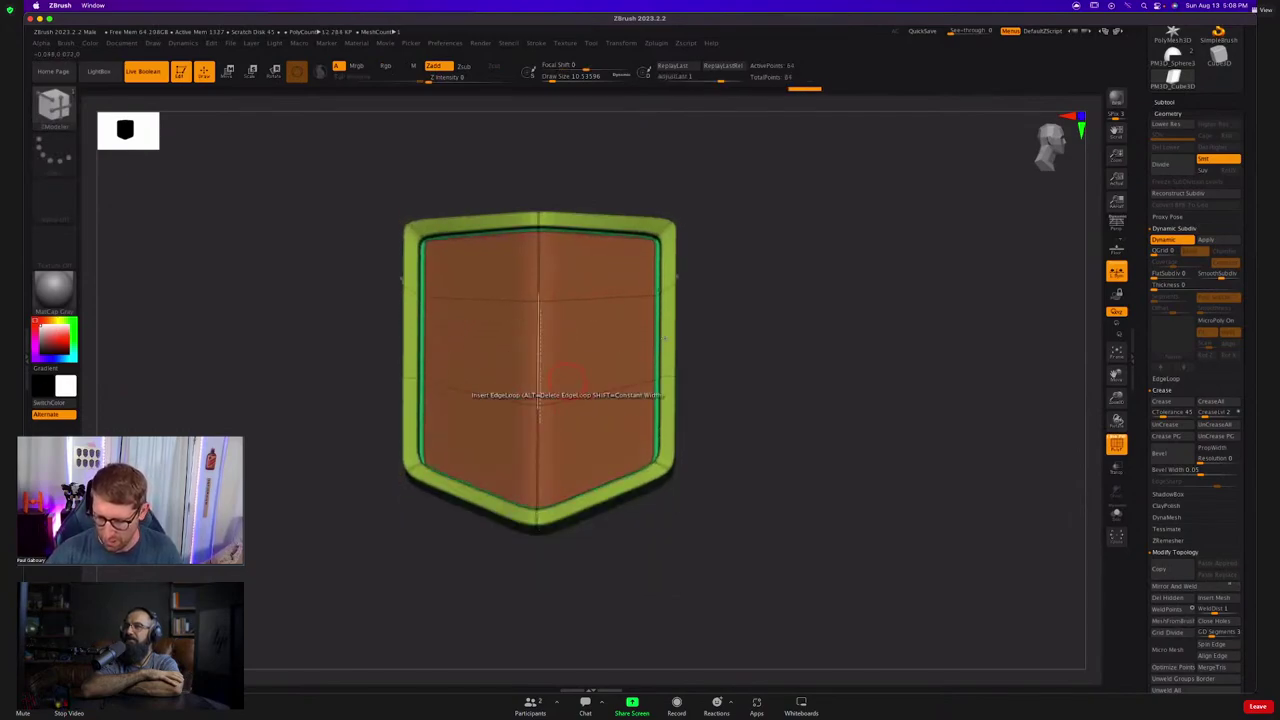
drag(698, 338, 680, 367)
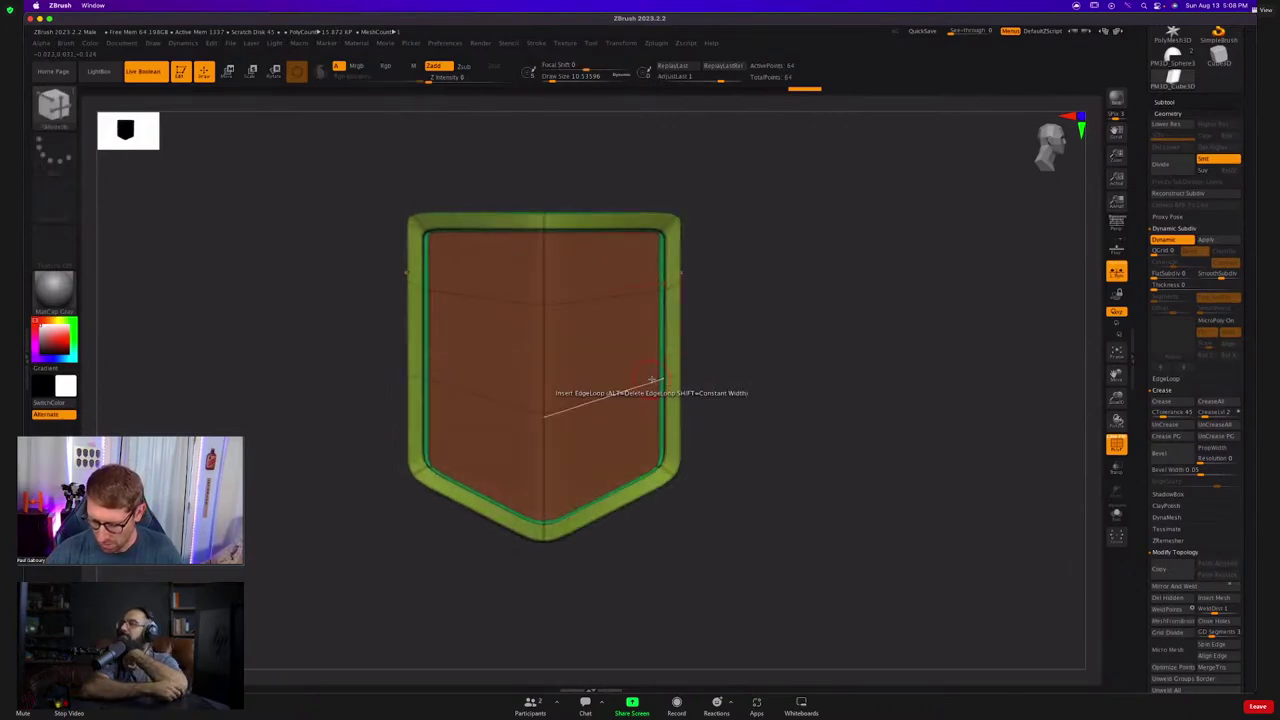
key(ctrl)
ctrl+drag(782, 415, 650, 251)
ctrl+click(701, 292)
key(w)
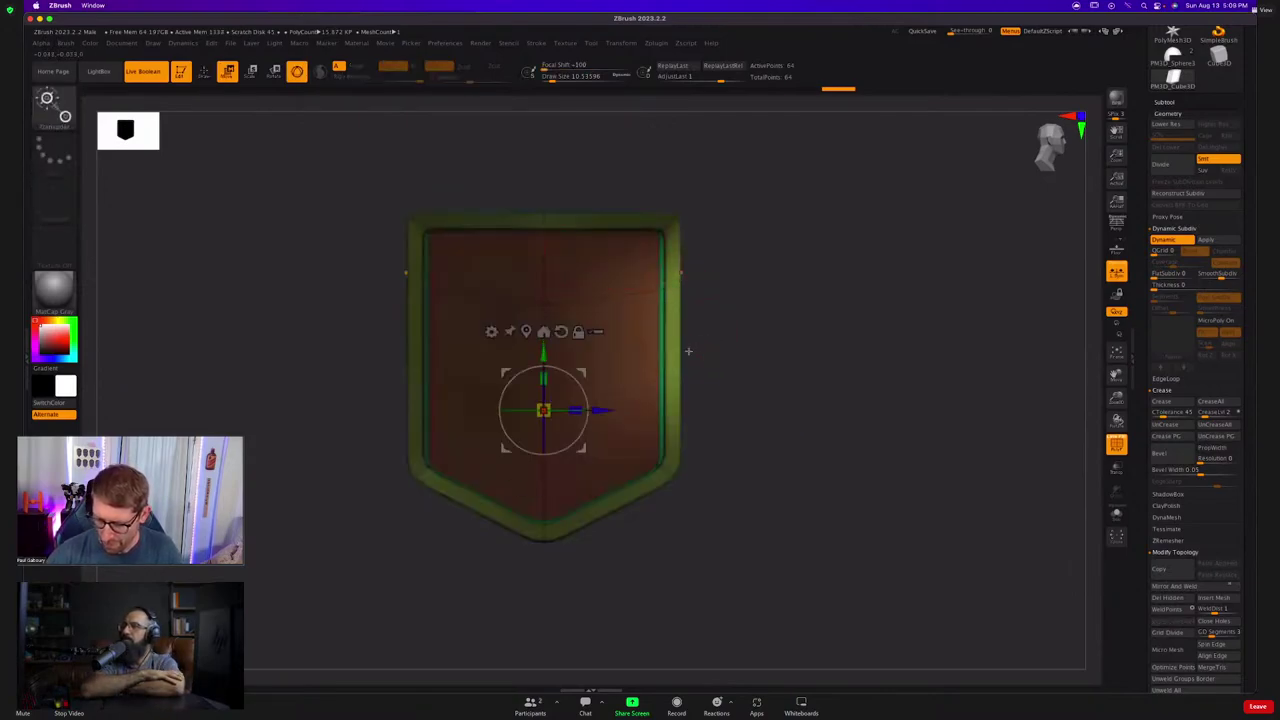
alt+drag(609, 410, 744, 463)
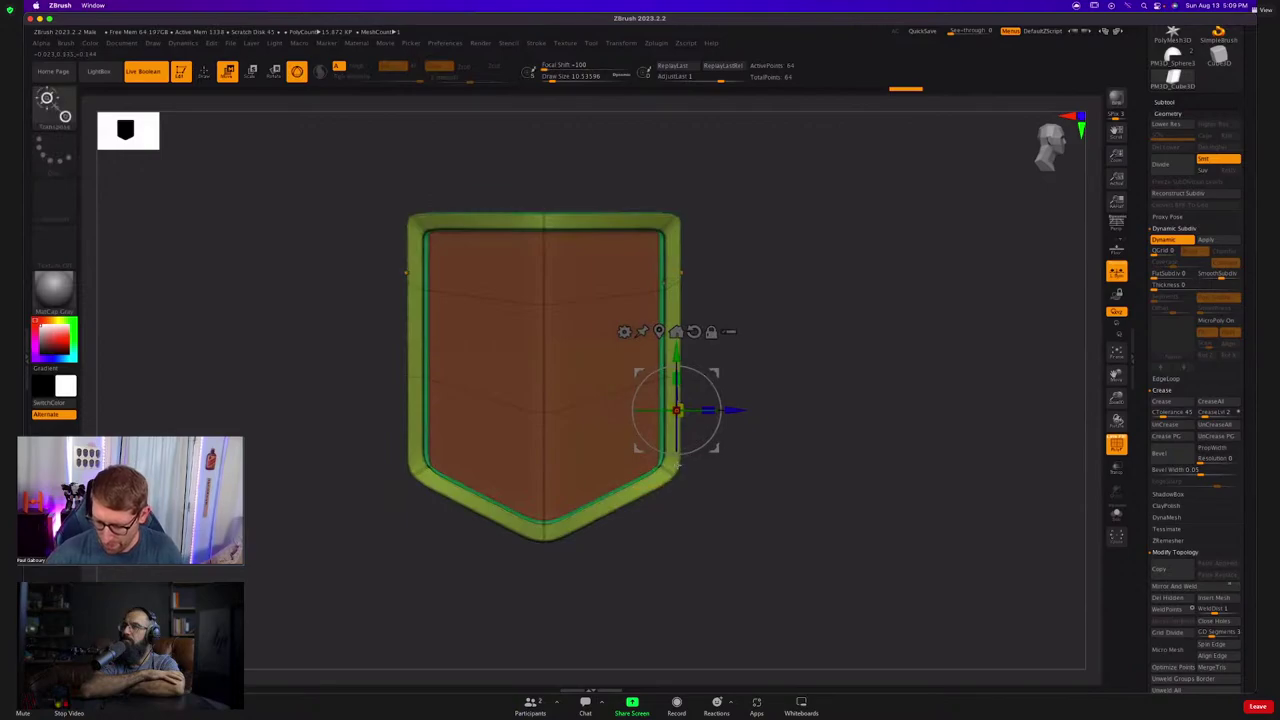
ctrl+drag(800, 414, 695, 292)
ctrl+click(749, 292)
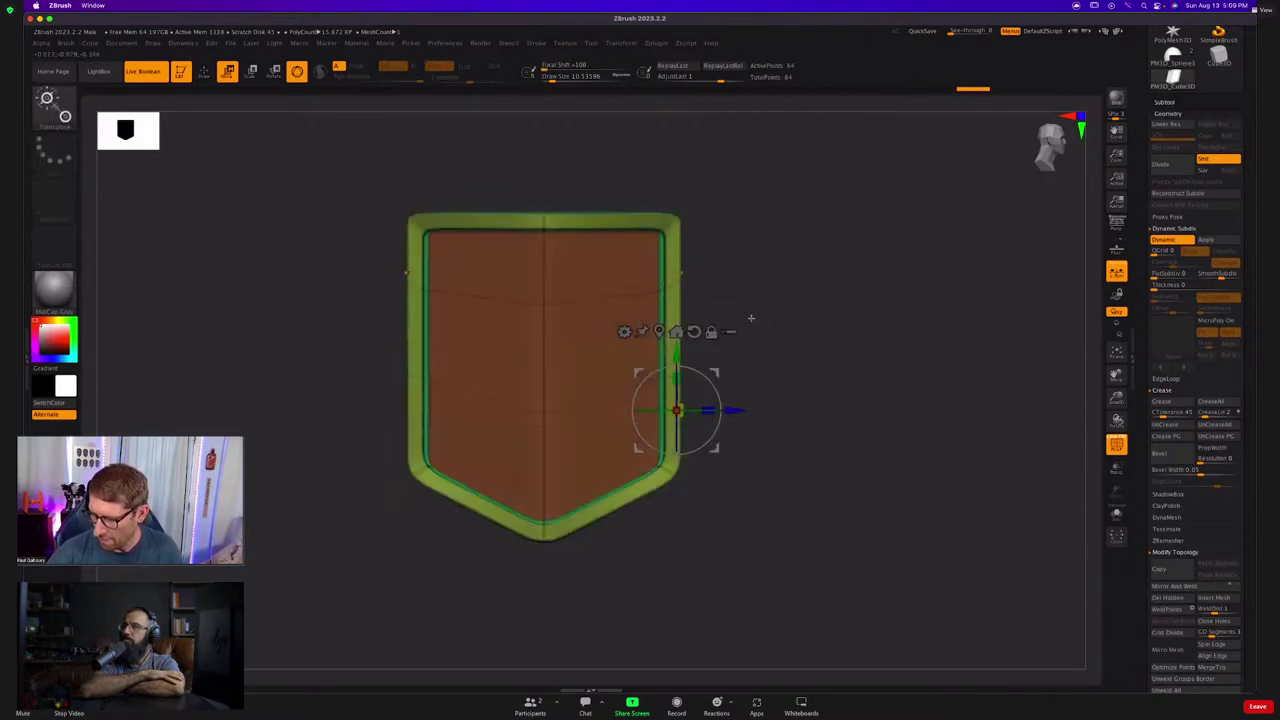
Centre the gizmo on the unmasked plate and rotate the plate to face the front view.
ctrl+right_drag(786, 400, 788, 340)
click(1047, 160)
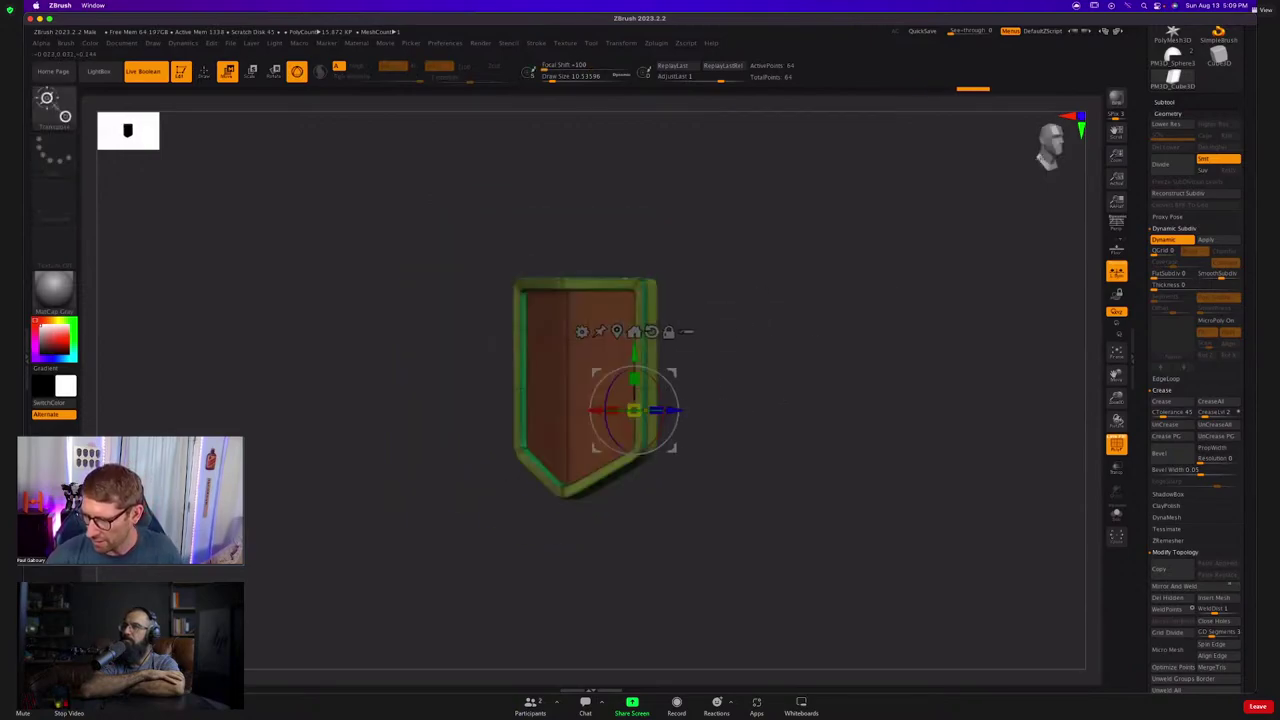
click(1035, 159)
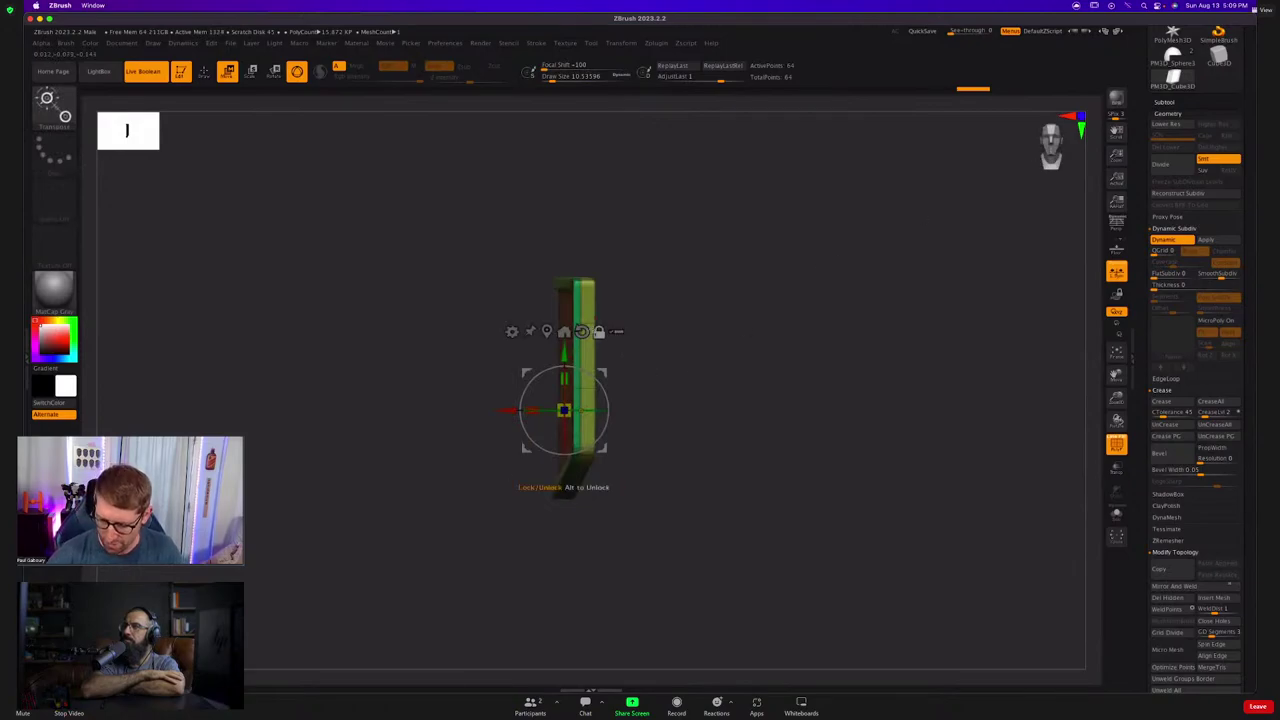
click(549, 331)
shift+right_drag(655, 325, 662, 381)
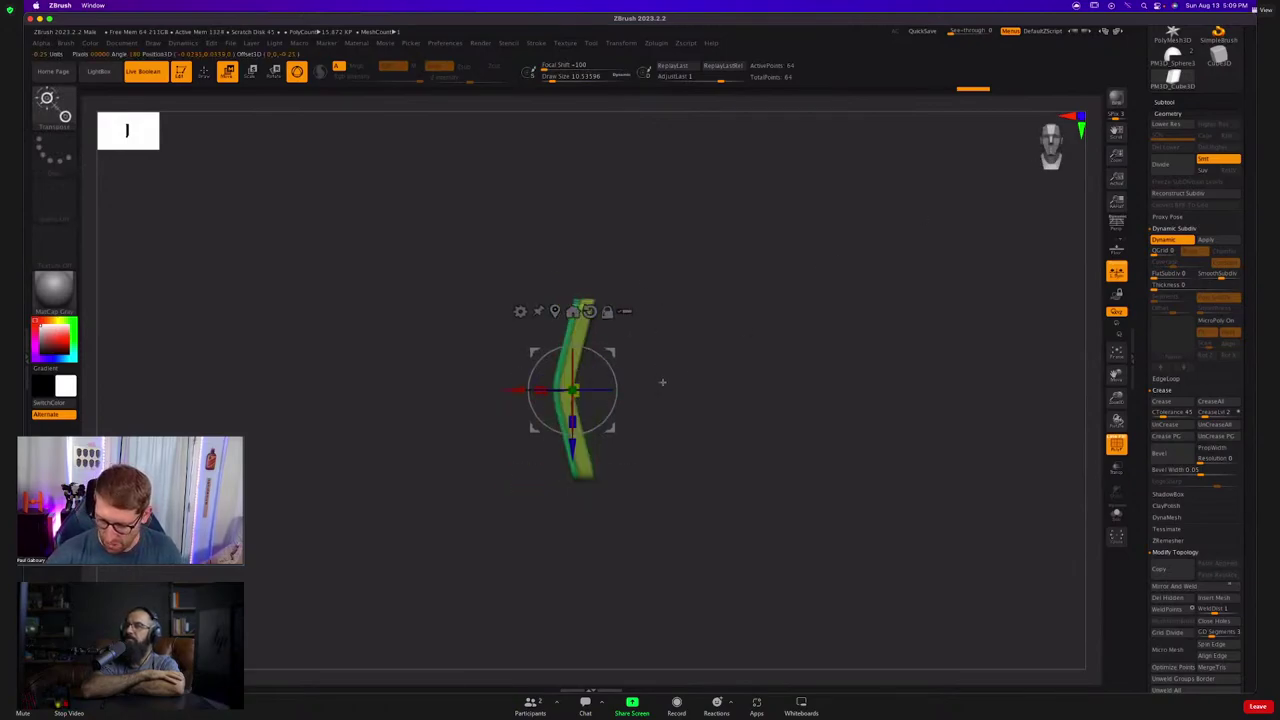
drag(606, 418, 622, 322)
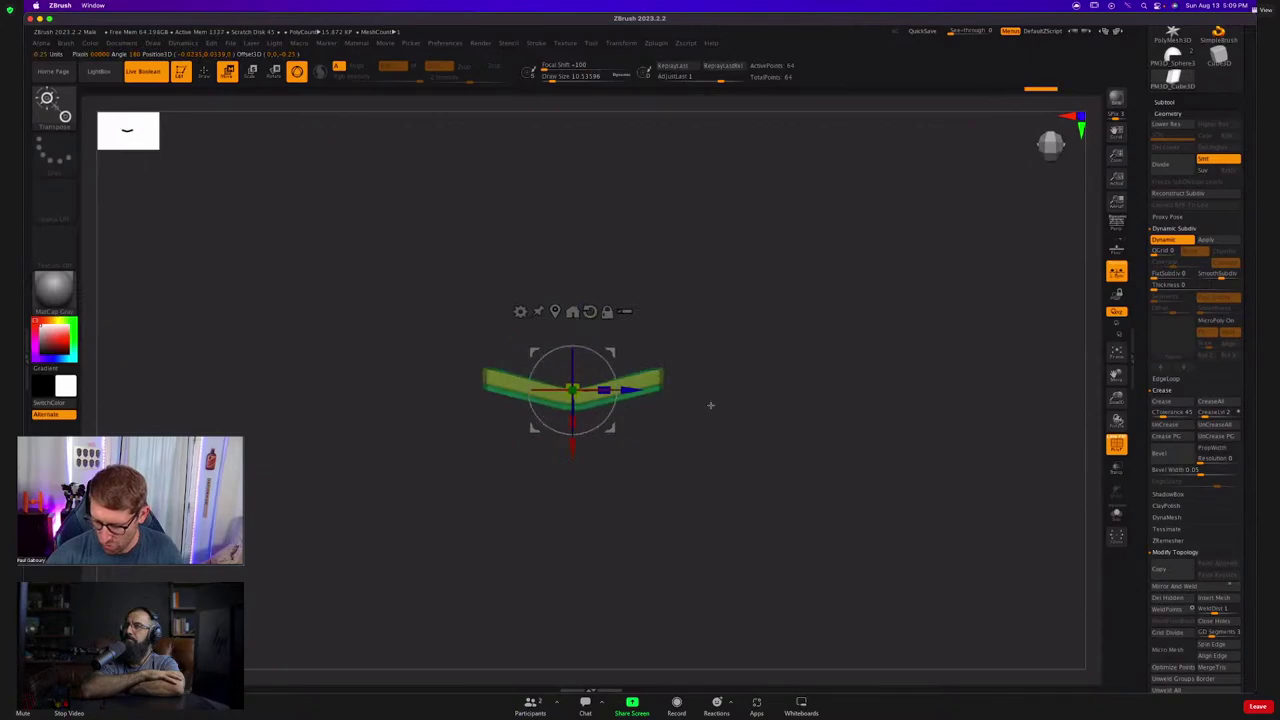
shift+right_drag(711, 406, 690, 364)
key(q)
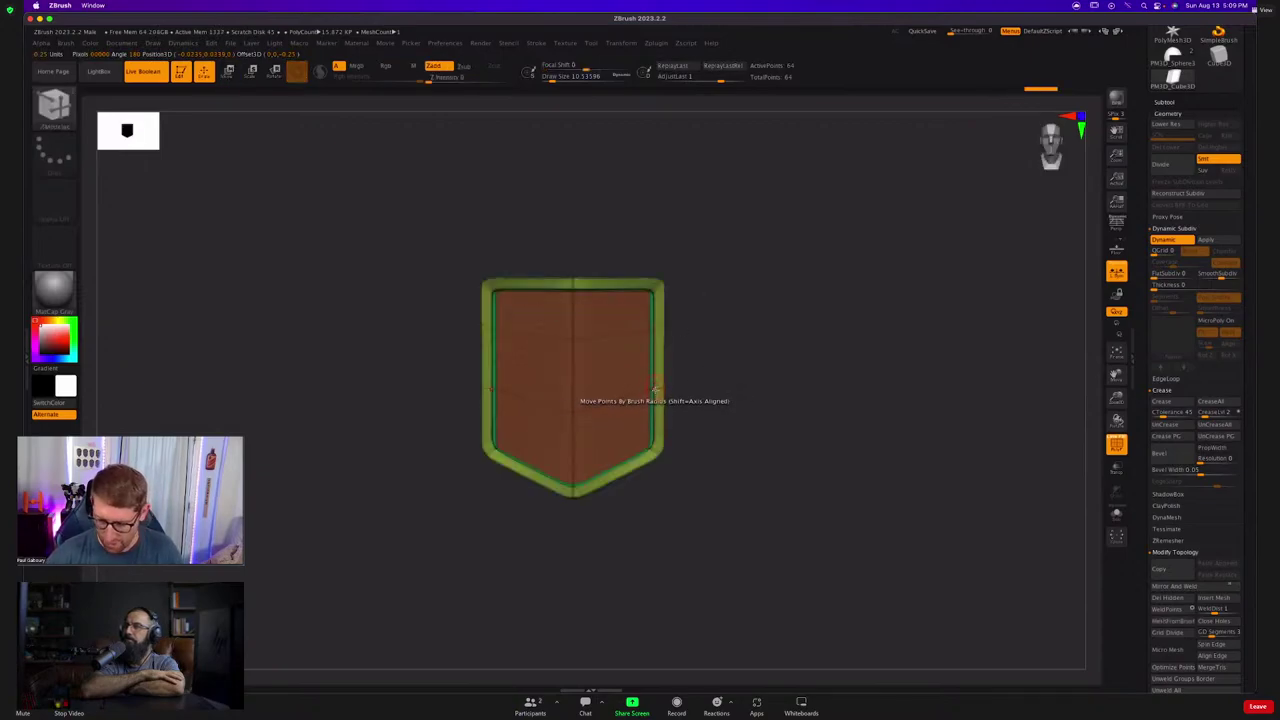
Isolate the plate's middle edge loops with a mask and push their sides outward to bulge the outline.
ctrl+drag(766, 408, 622, 313)
ctrl+click(709, 357)
key(w)
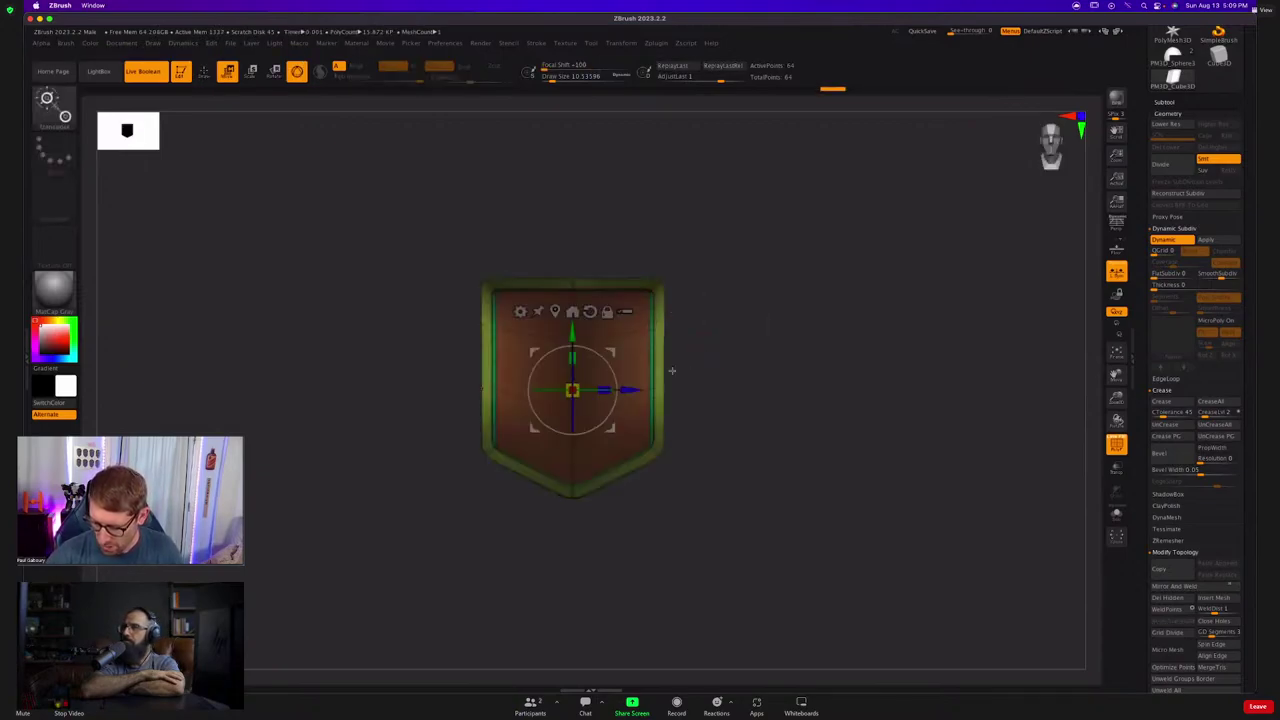
drag(627, 390, 719, 390)
ctrl+drag(727, 345, 712, 310)
Use masking to raise the plate's top centre into a peak and pull its bottom tip downward.
mouse_move(535, 188)
ctrl+mouse_down()
mouse_move(627, 311)
mouse_move(661, 312)
mouse_move(661, 275)
mouse_move(748, 295)
mouse_move(618, 234)
ctrl+mouse_up()
drag(659, 280, 658, 249)
ctrl+drag(743, 388, 752, 402)
ctrl+alt+drag(540, 598, 606, 436)
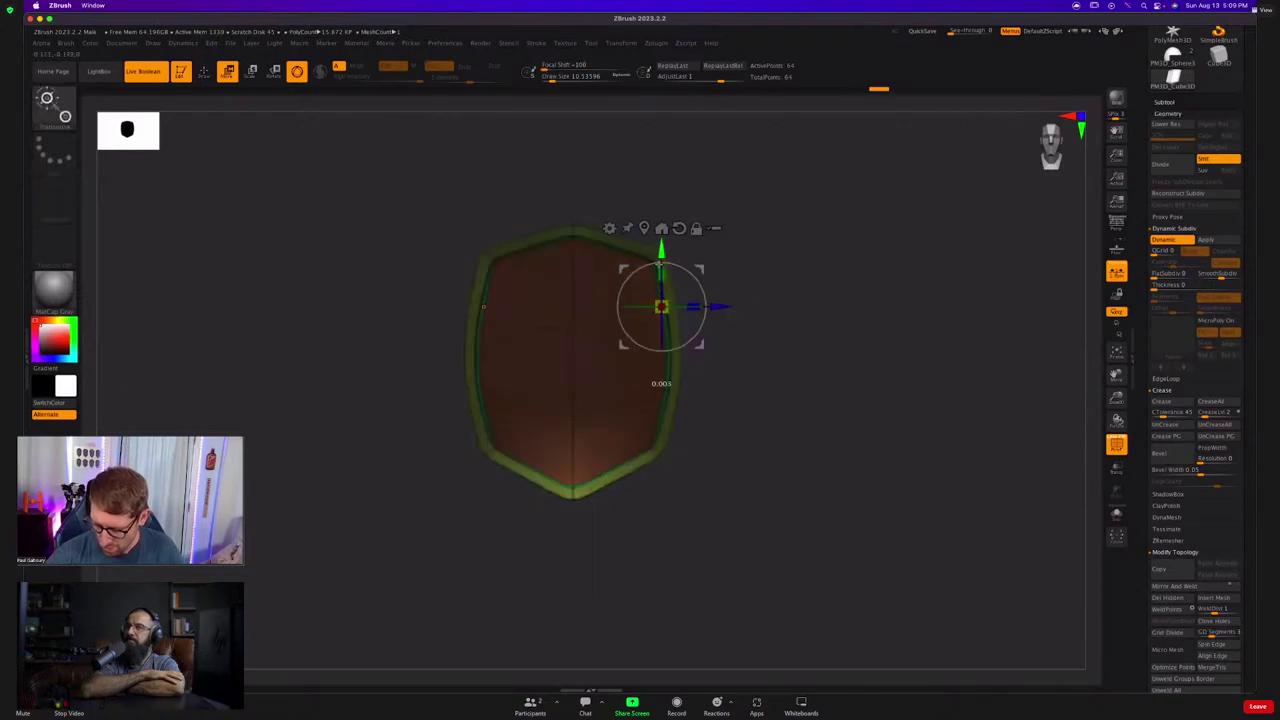
drag(661, 325, 661, 410)
mouse_move(750, 338)
ctrl+mouse_down()
mouse_move(763, 437)
mouse_move(698, 500)
ctrl+mouse_up()
Try to uncrease the plate's lower side corner with ZModeler's Crease action targeting EdgeLoop Complete.
key(q)
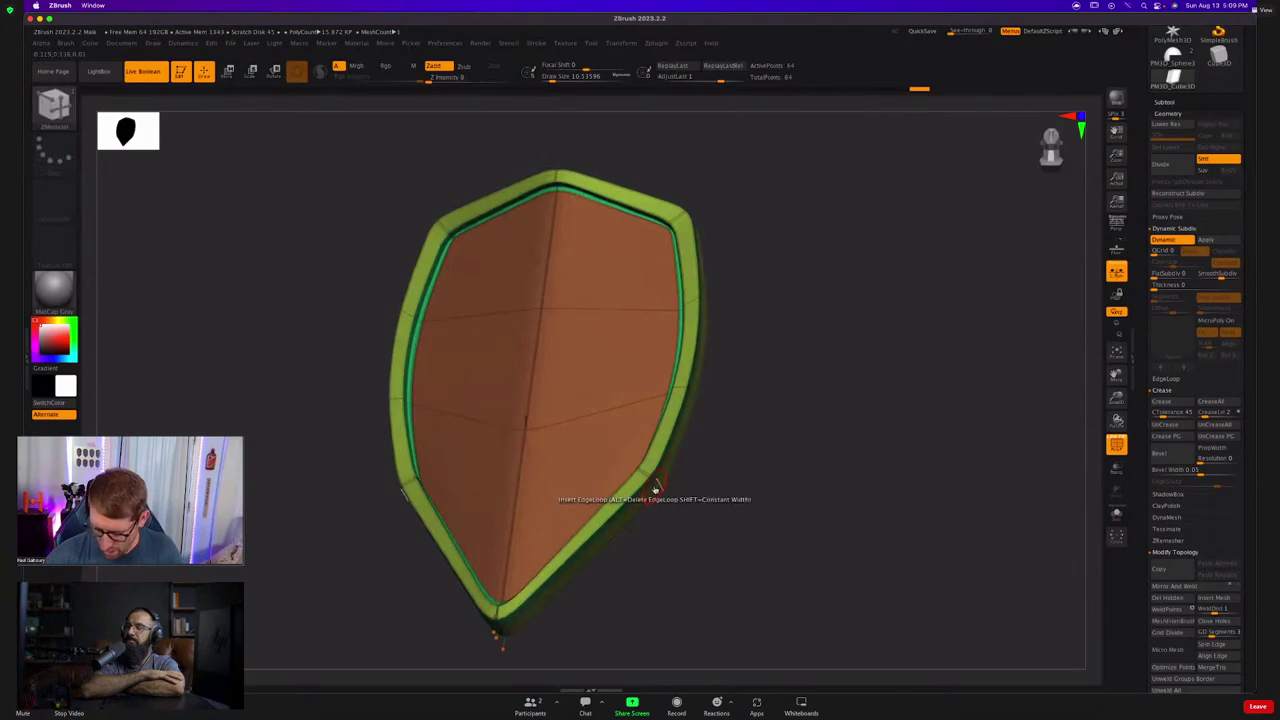
key(space)
click(563, 425)
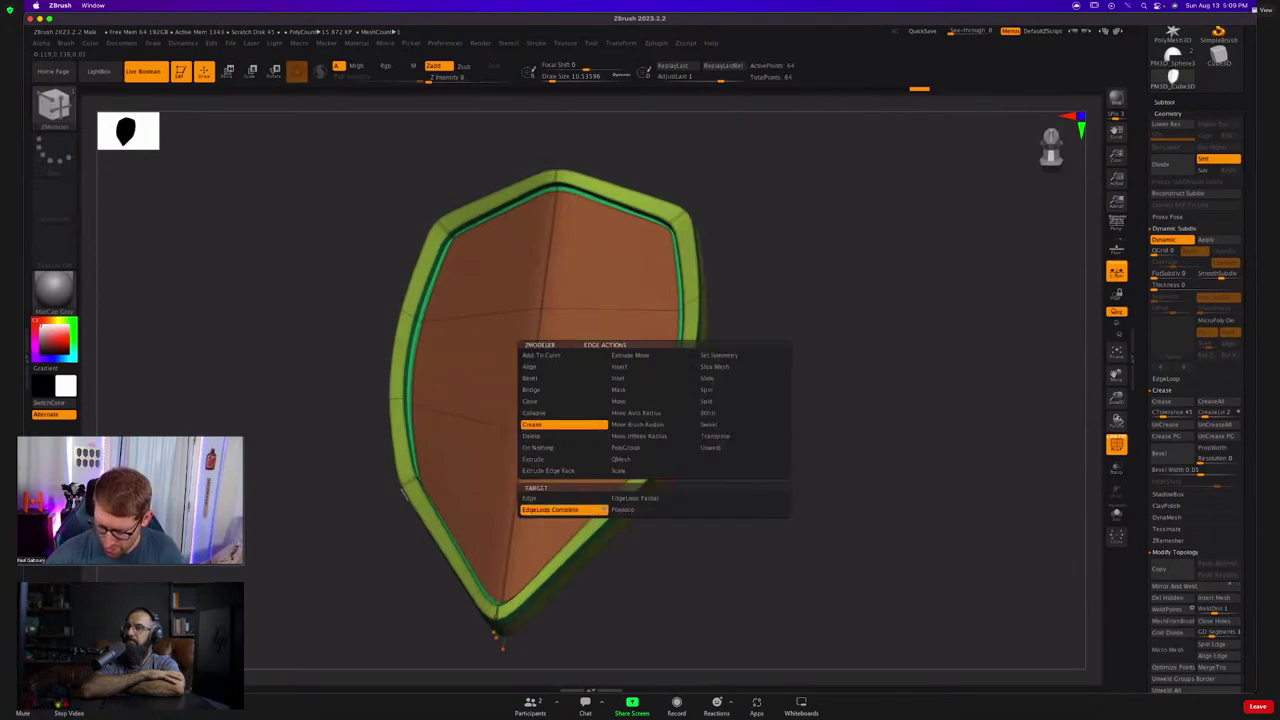
click(656, 484)
drag(678, 461, 657, 491)
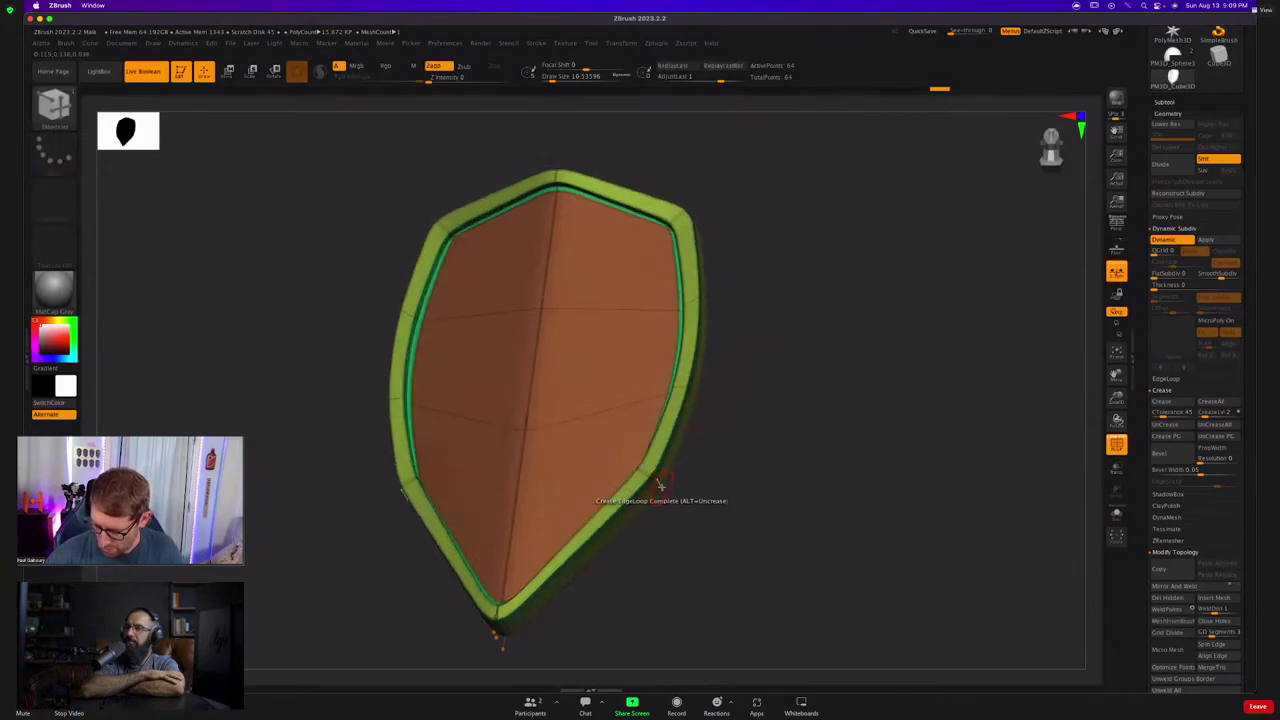
Switch the crease target to EdgeLoop Partial, uncrease the lower and upper side corners, and inspect the smoothed plate without polyframe.
key(space)
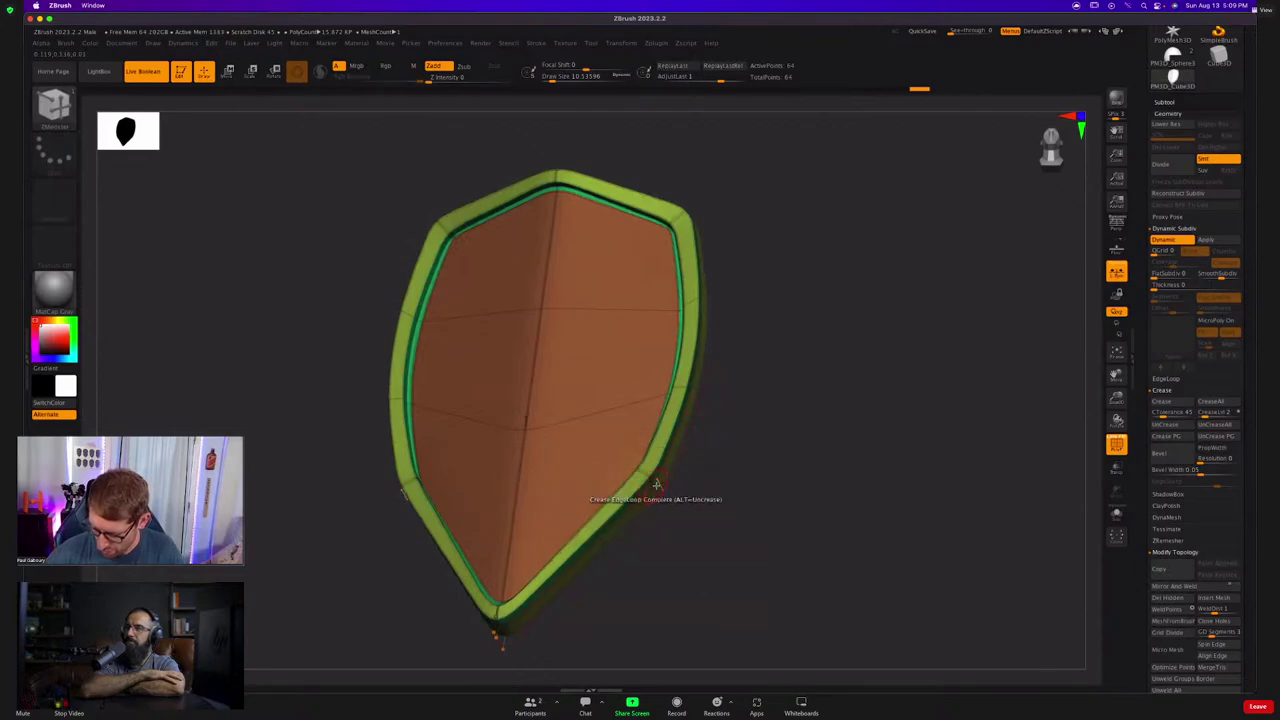
key(space)
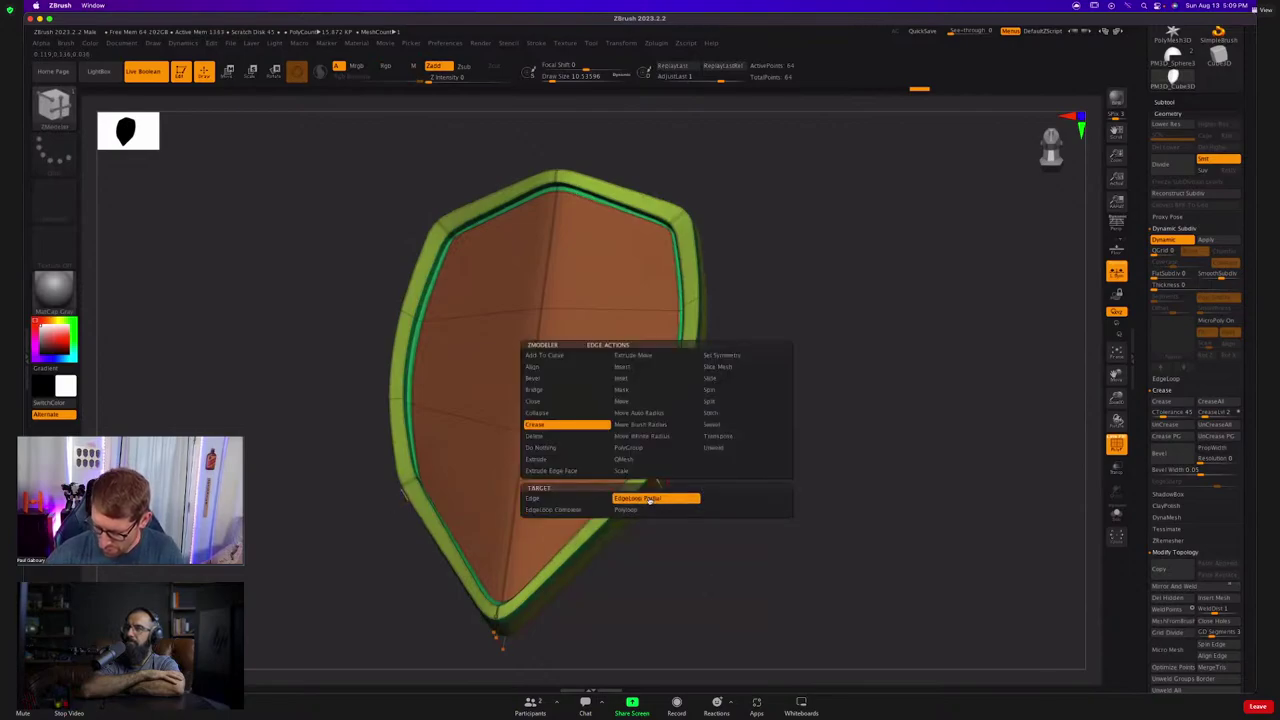
click(657, 497)
click(648, 470)
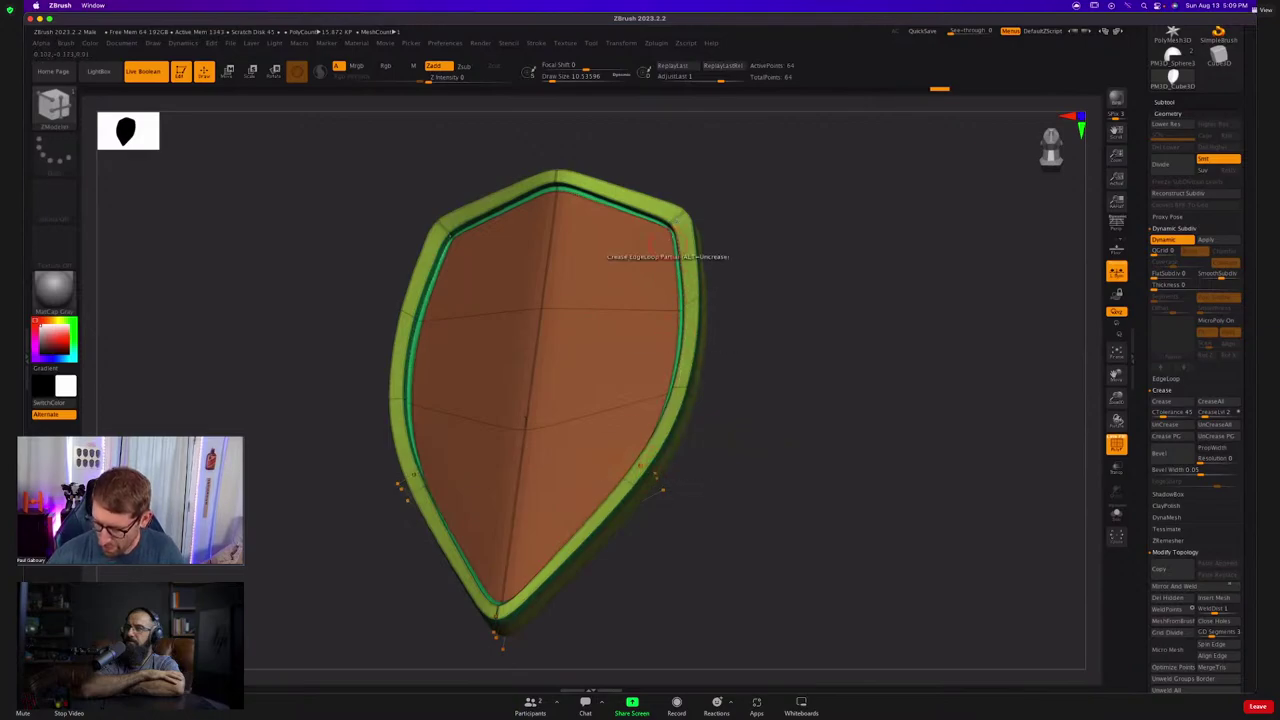
alt+click(685, 215)
ctrl+right_drag(760, 357, 732, 404)
right_drag(732, 404, 670, 436)
key(shift+f)
ctrl+right_drag(670, 436, 641, 282)
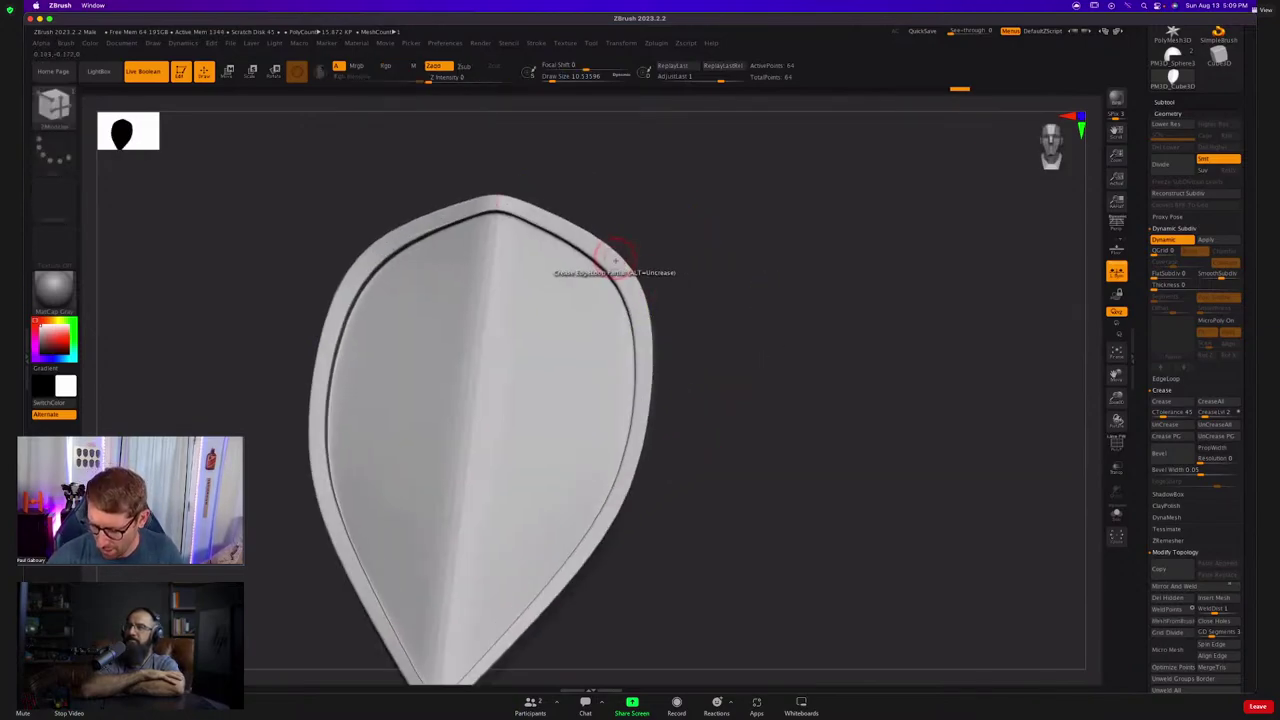
Show the polyframe, compare the plate with dynamic subdivision off and on, and crease the upper side corners again.
key(shift+f)
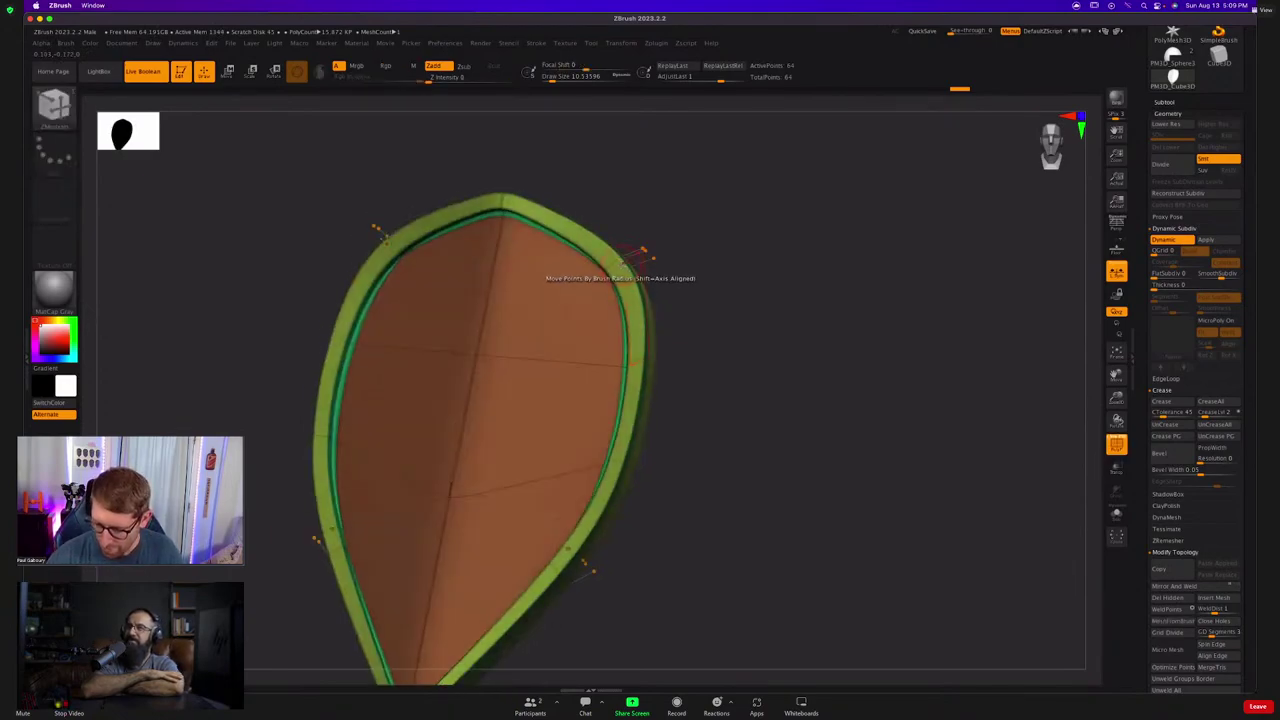
right_drag(684, 267, 627, 266)
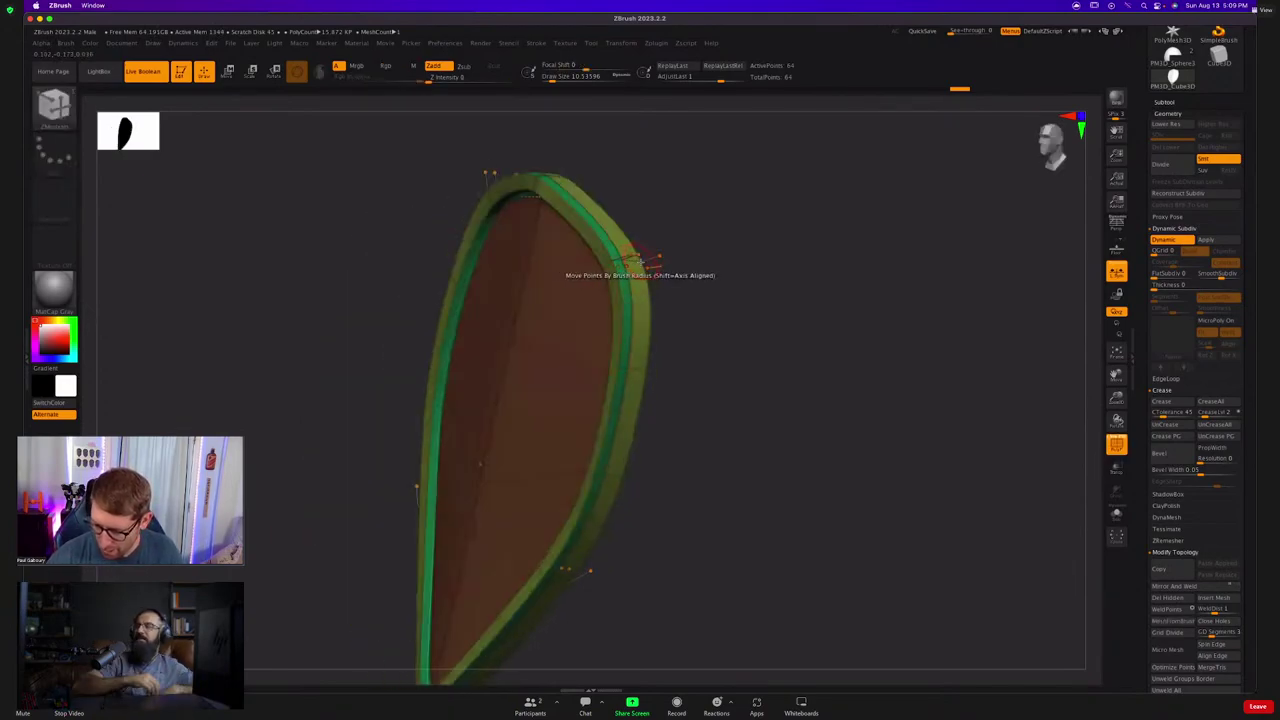
key(shift+d)
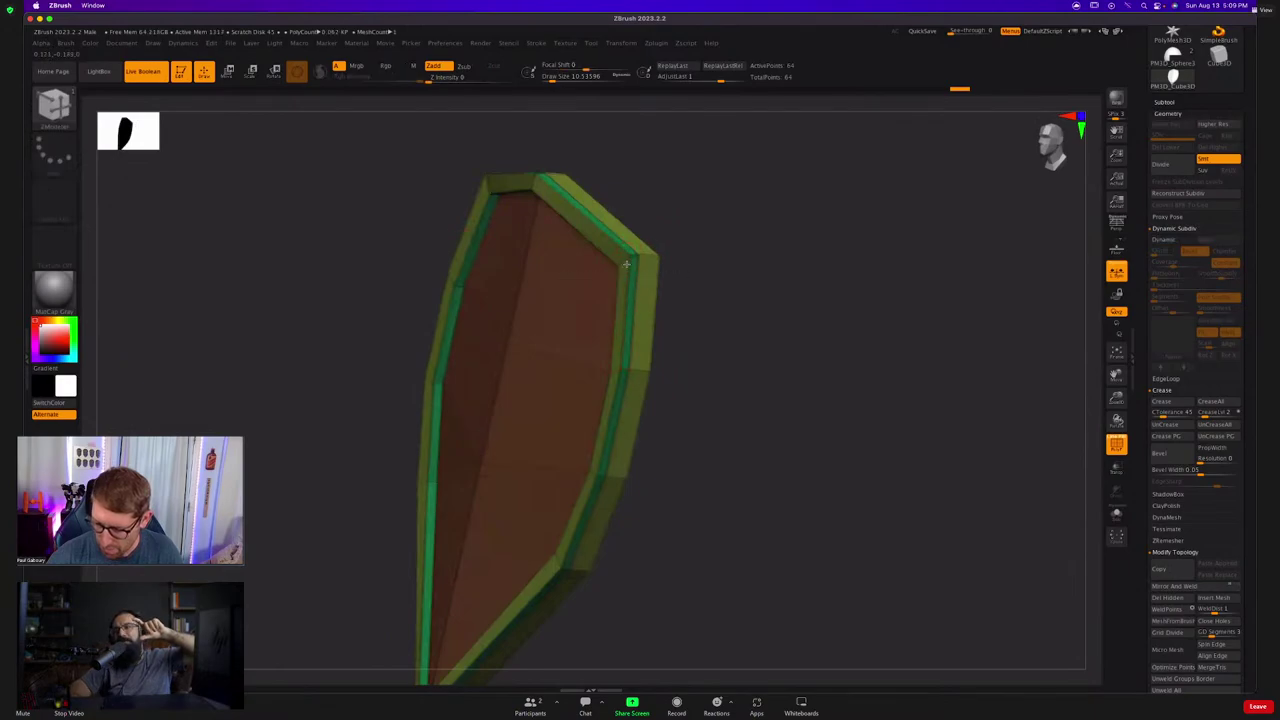
key(d)
mouse_move(627, 265)
right_down()
mouse_move(654, 268)
mouse_move(634, 246)
mouse_move(651, 265)
right_up()
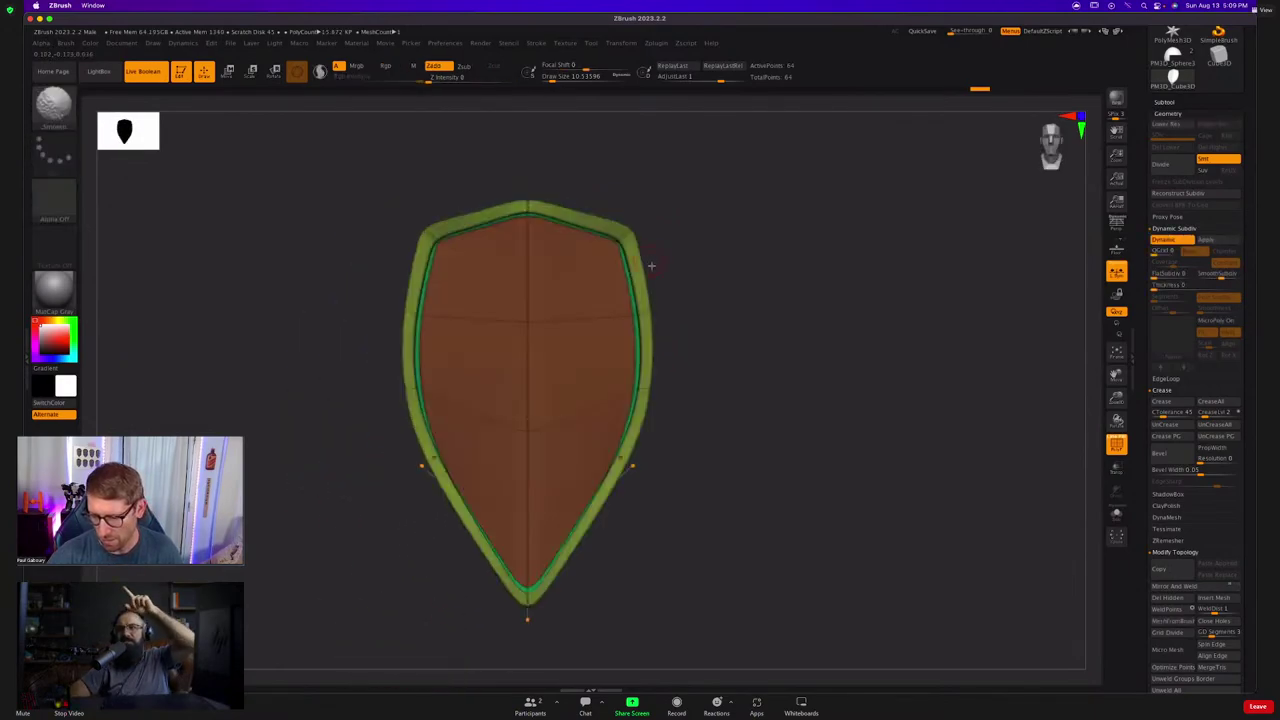
Isolate the plate's centre line with an inverted mask and move it outward to form a raised central ridge.
mouse_move(703, 382)
ctrl+right_down()
mouse_move(671, 386)
mouse_move(697, 378)
mouse_move(669, 351)
mouse_move(620, 372)
mouse_move(666, 466)
mouse_move(631, 409)
mouse_move(589, 403)
mouse_move(551, 257)
ctrl+right_up()
key(shift+f)
key(shift+f)
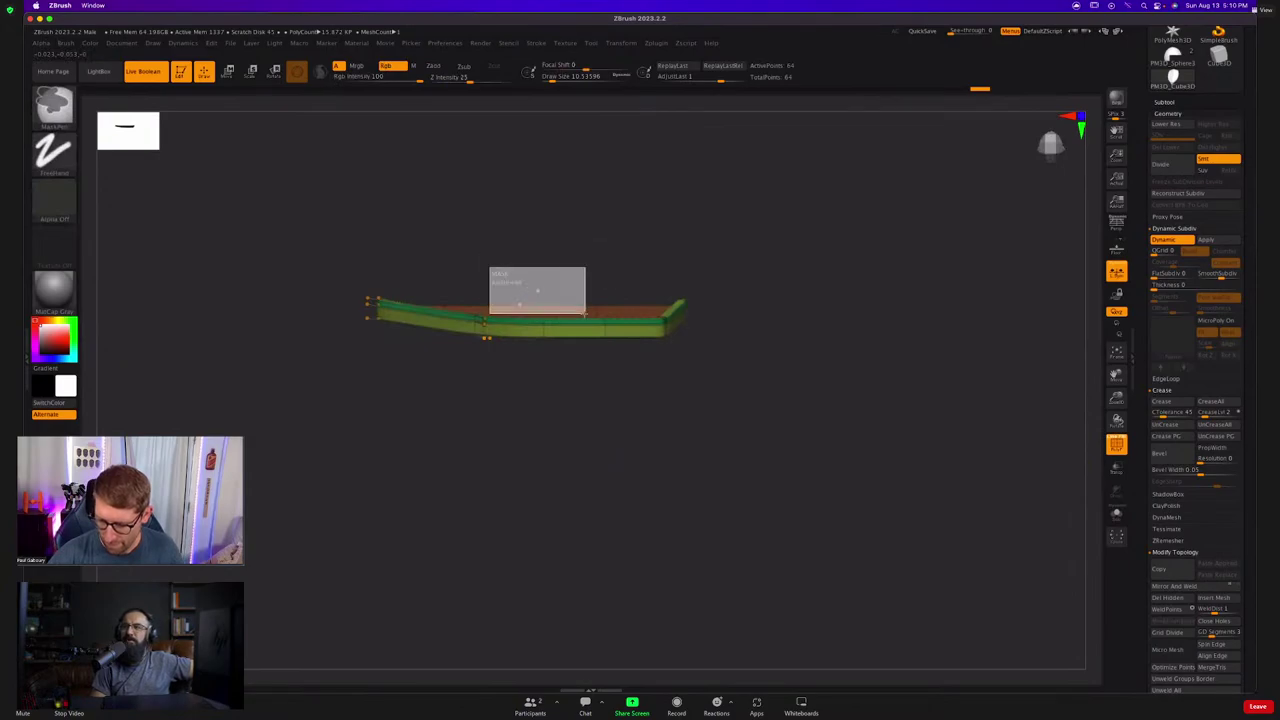
ctrl+drag(585, 314, 618, 308)
ctrl+click(620, 303)
right_drag(620, 303, 615, 391)
key(w)
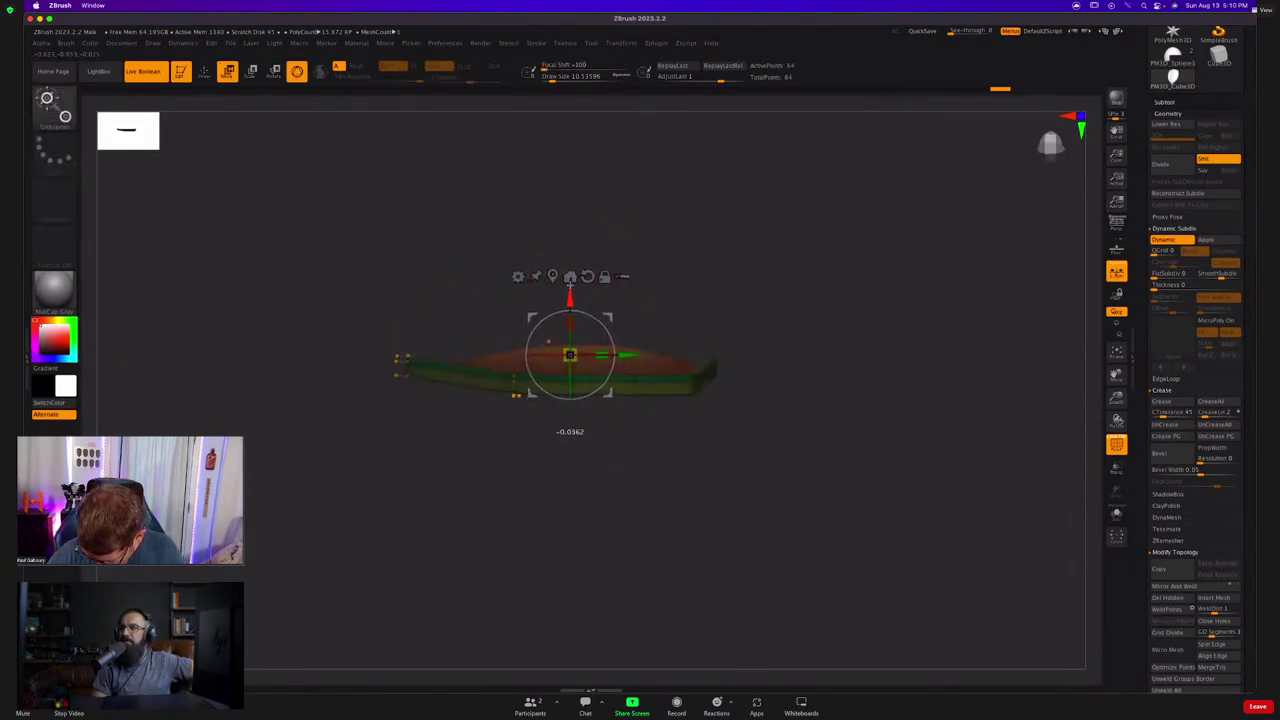
mouse_move(654, 455)
right_down()
mouse_move(656, 396)
mouse_move(675, 434)
right_up()
right_drag(759, 483, 720, 477)
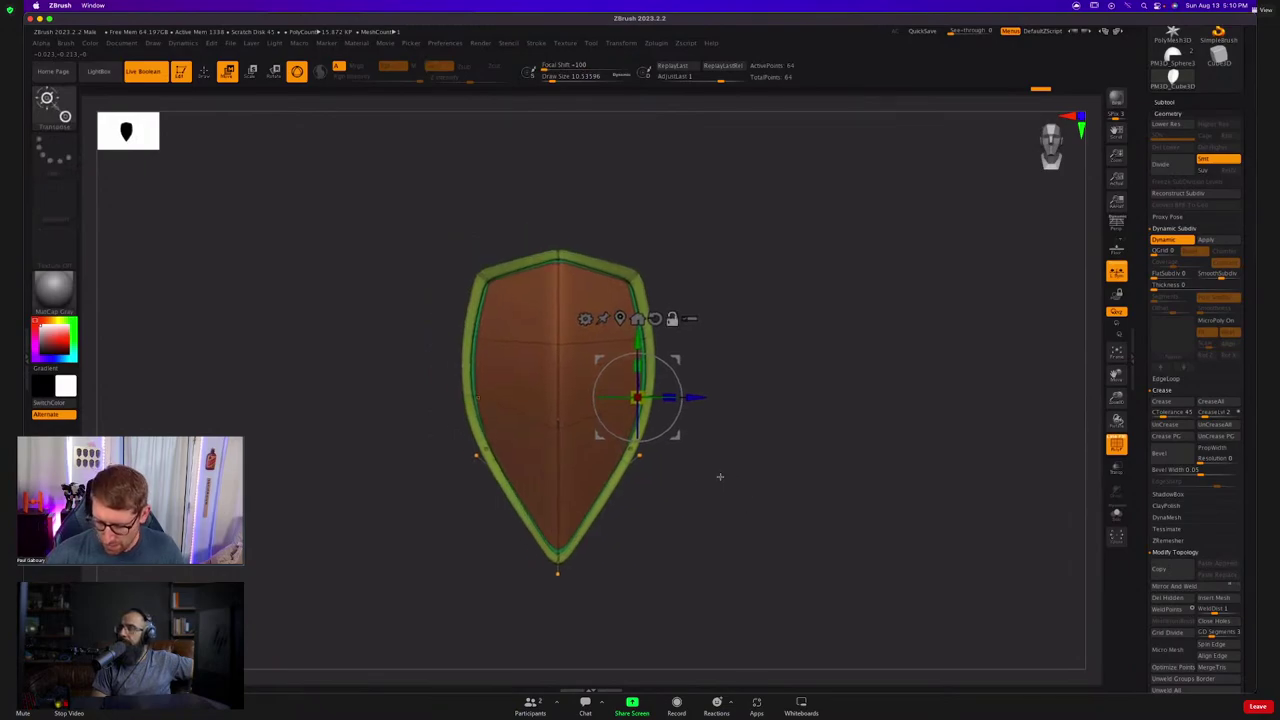
Isolate the plate's side points with masking, widen and lower them to round the silhouette, and clear the mask.
ctrl+drag(383, 306, 502, 432)
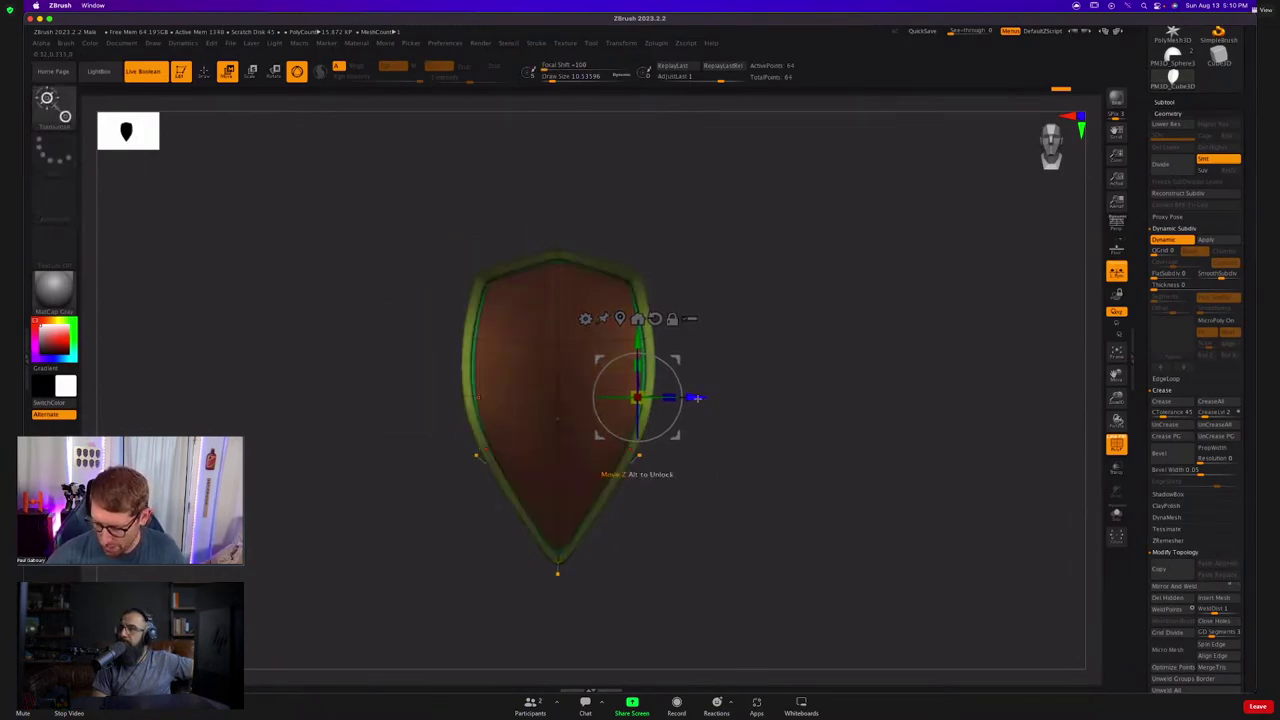
mouse_move(697, 398)
mouse_down()
mouse_move(709, 398)
mouse_move(673, 403)
mouse_move(699, 403)
mouse_up()
ctrl+drag(694, 492, 608, 429)
drag(697, 447, 675, 467)
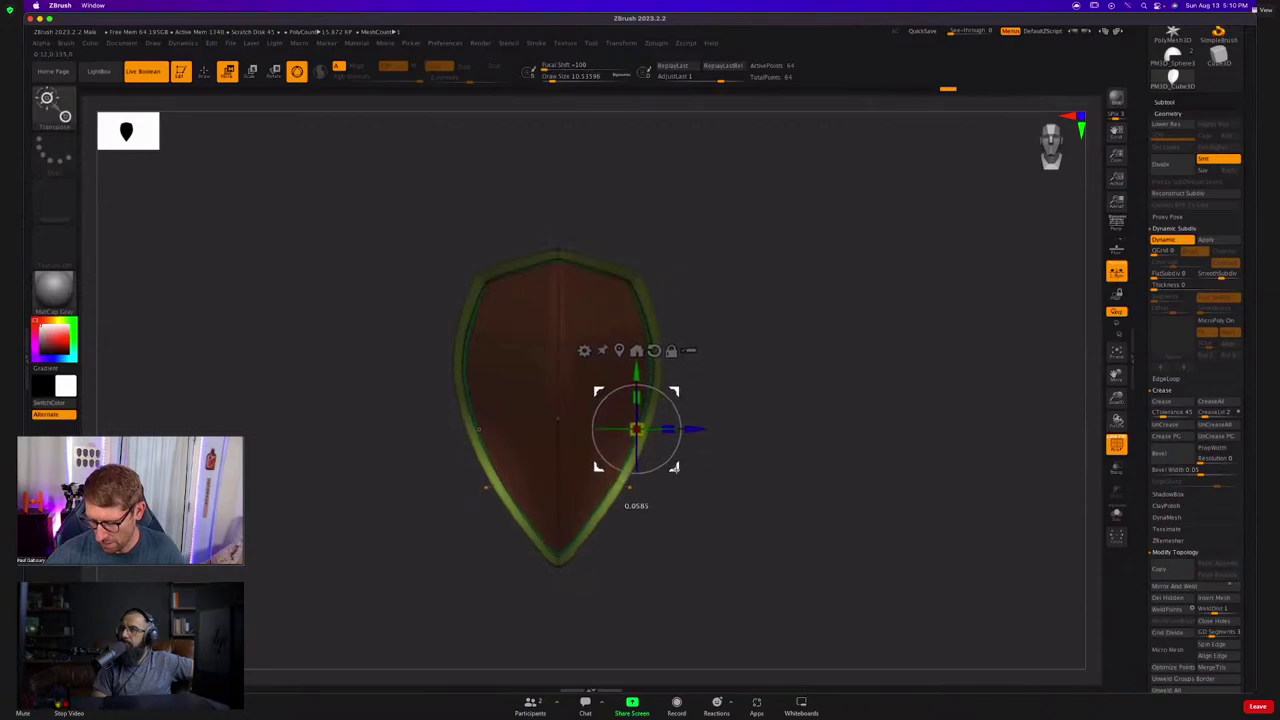
key(q)
ctrl+drag(766, 440, 791, 483)
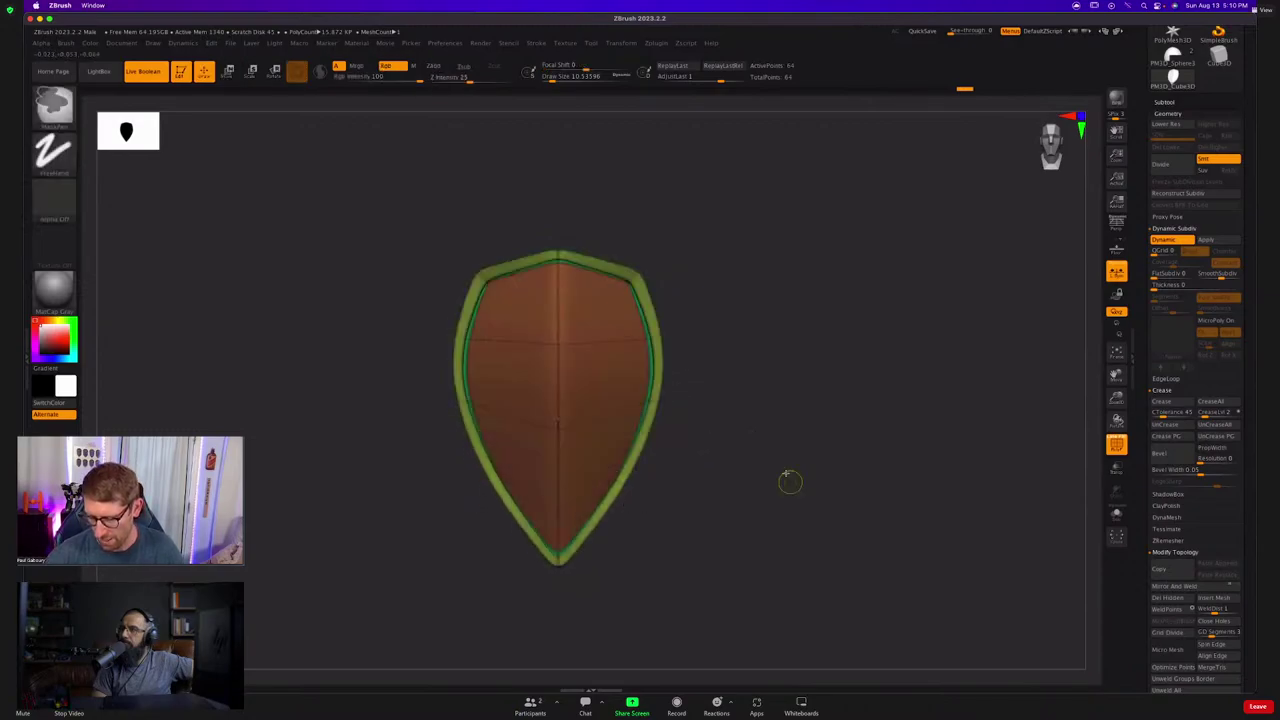
Inspect the plate without polyframe and compare its shape with dynamic subdivision off and on.
ctrl+right_drag(791, 483, 712, 373)
key(shift+f)
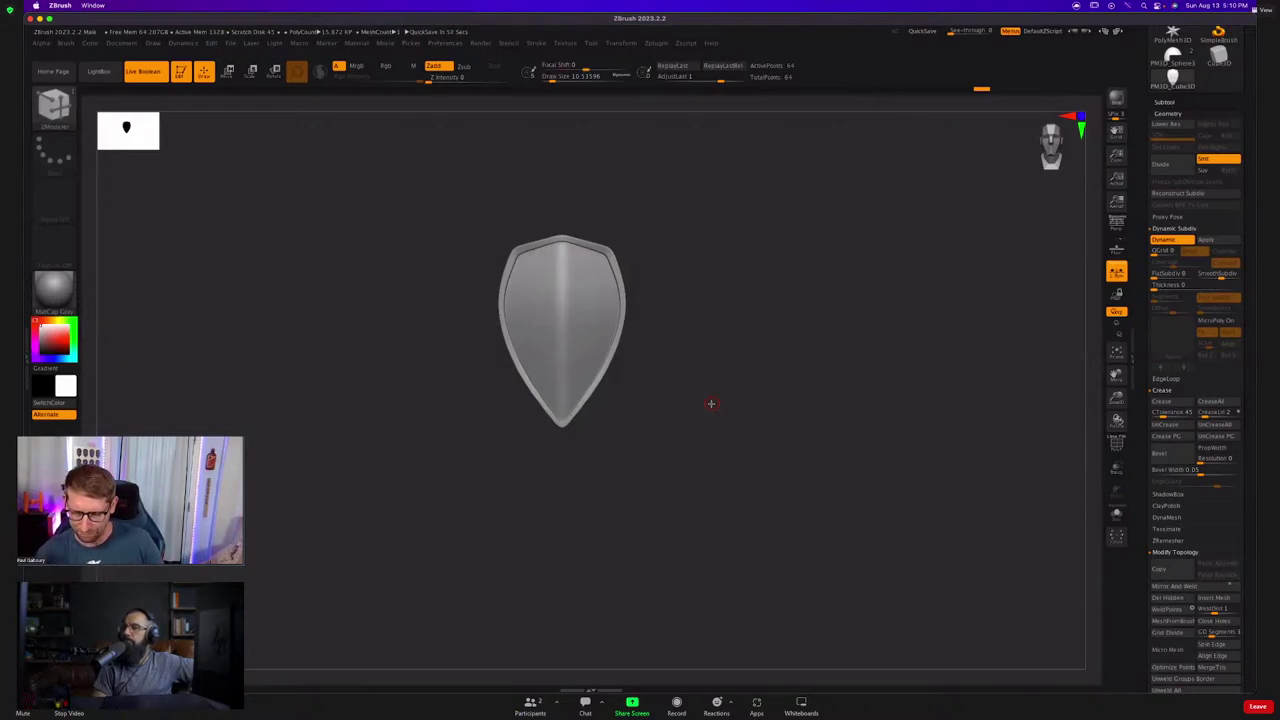
mouse_move(643, 331)
right_down()
mouse_move(660, 363)
mouse_move(751, 360)
mouse_move(690, 342)
right_up()
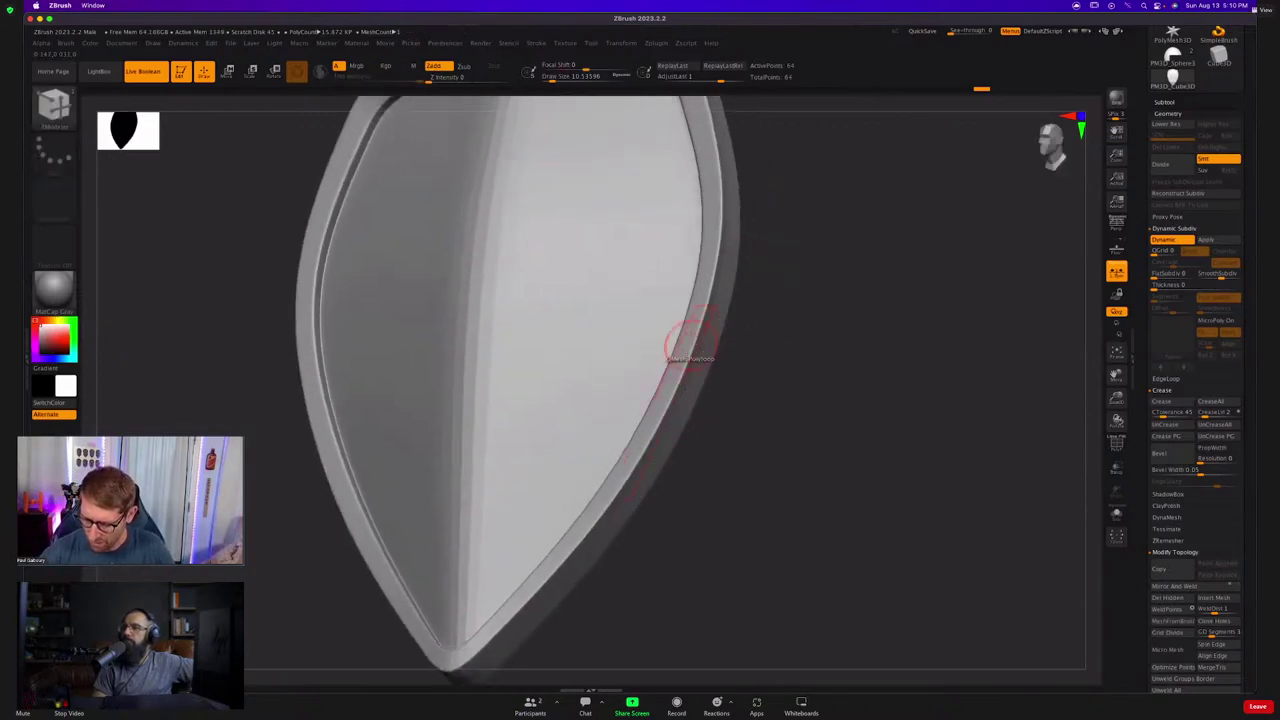
key(shift+d)
key(shift+f)
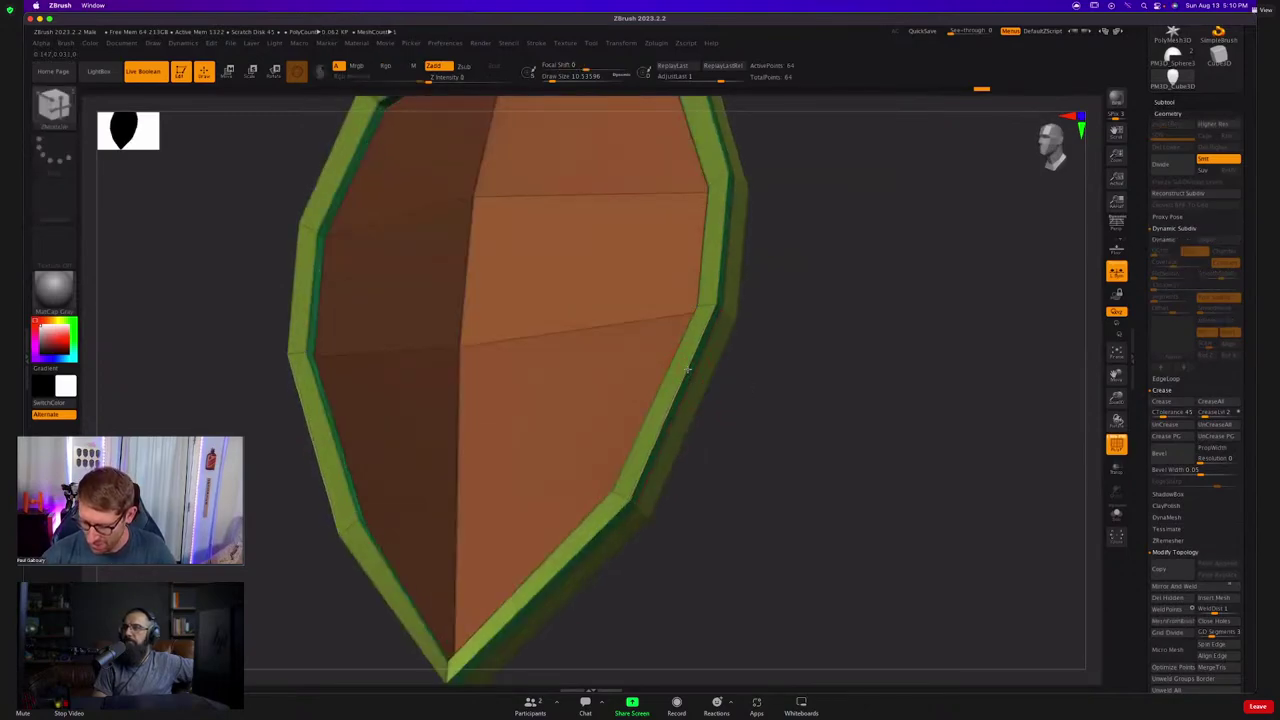
mouse_move(686, 372)
right_down()
mouse_move(738, 370)
mouse_move(690, 360)
mouse_move(708, 381)
mouse_move(682, 368)
mouse_move(688, 409)
right_up()
key(d)
key(shift+f)
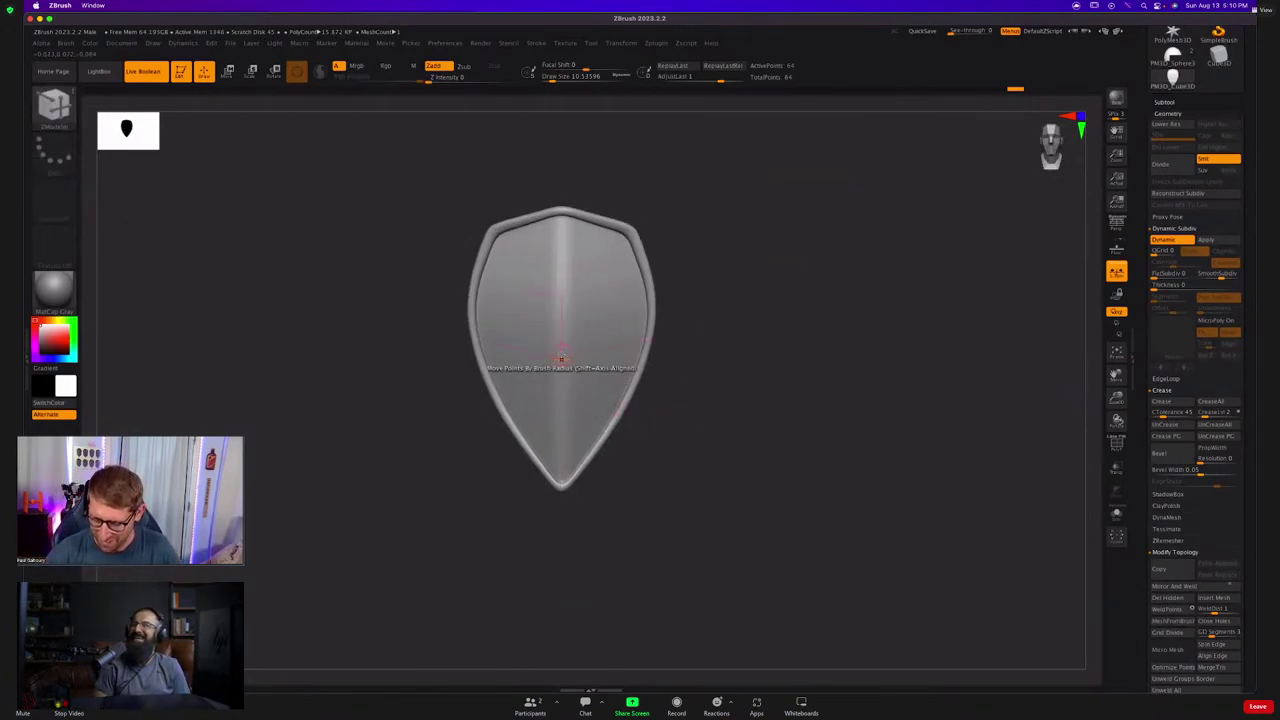
click(602, 290)
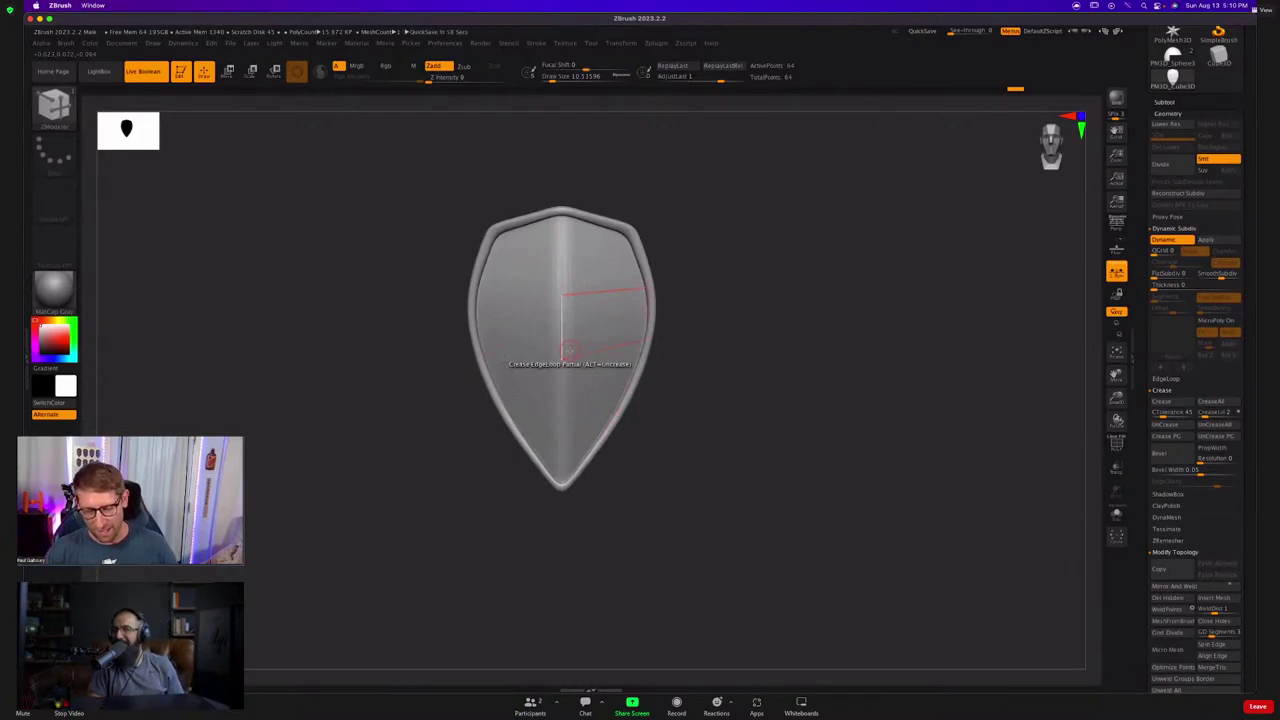
Create a new InsertMesh brush from the plate, return to the ZModeler brush, and show the polyframe.
key(b)
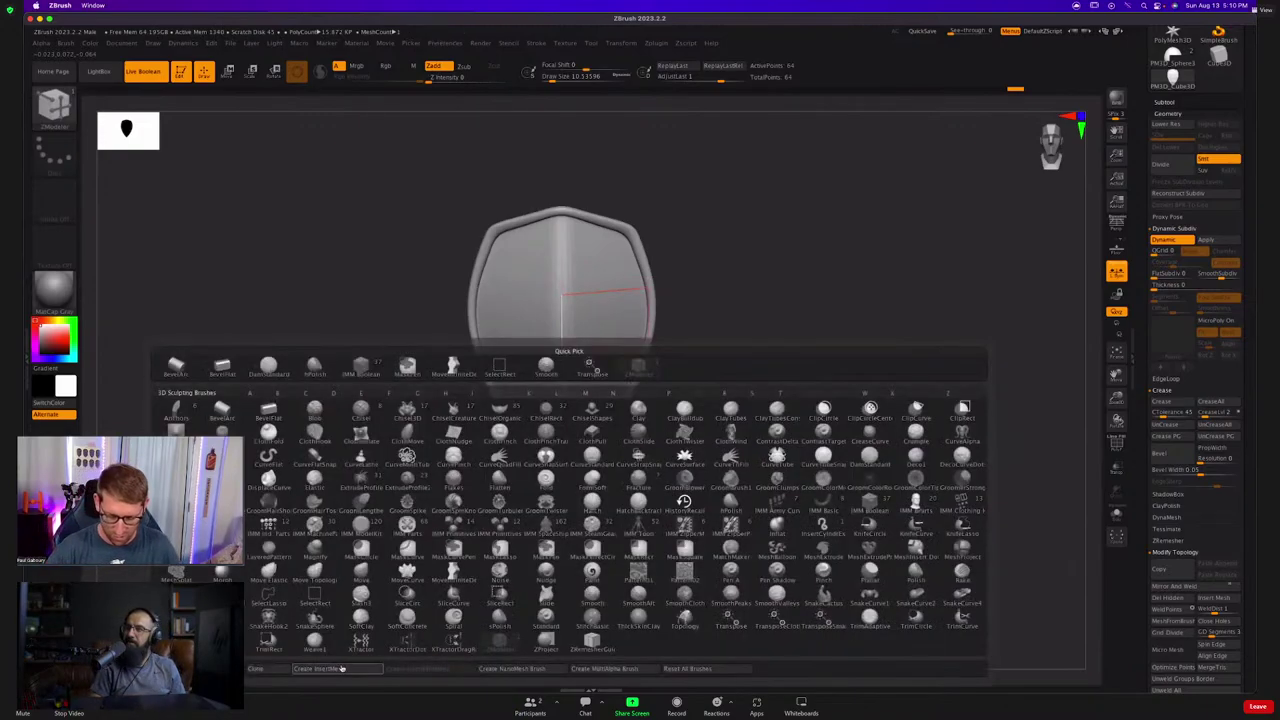
click(341, 668)
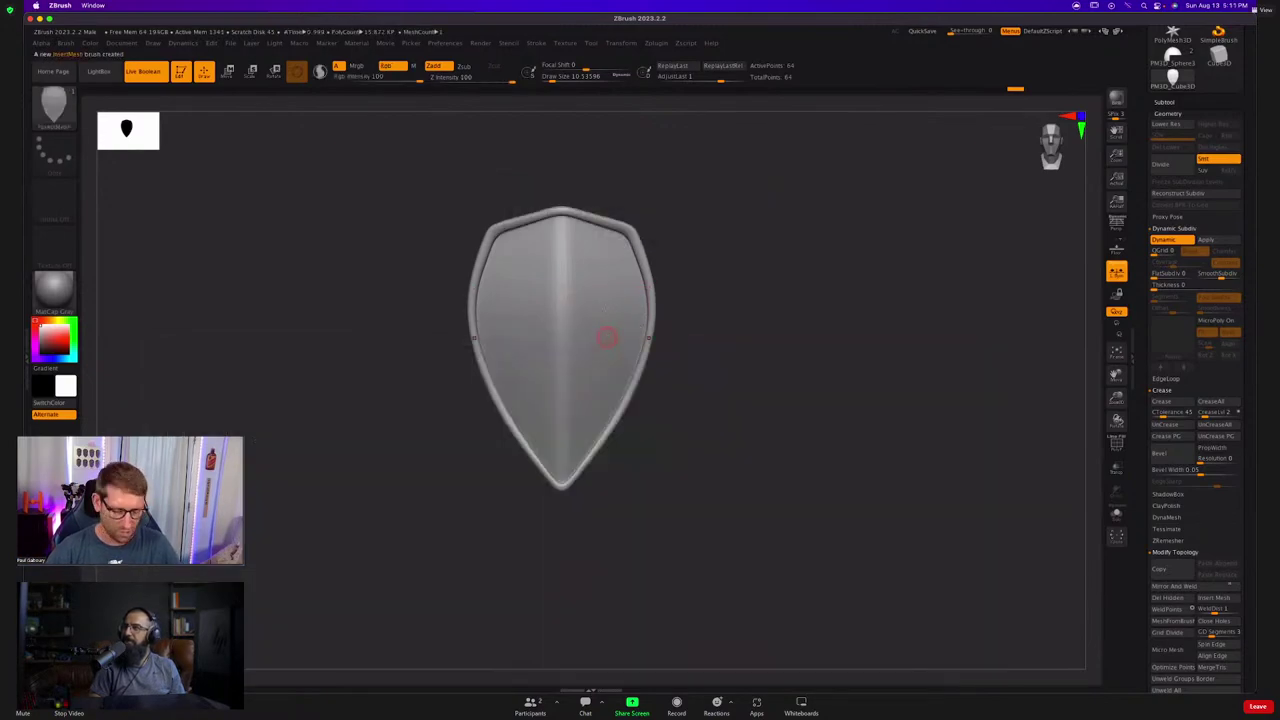
key(b)
click(530, 603)
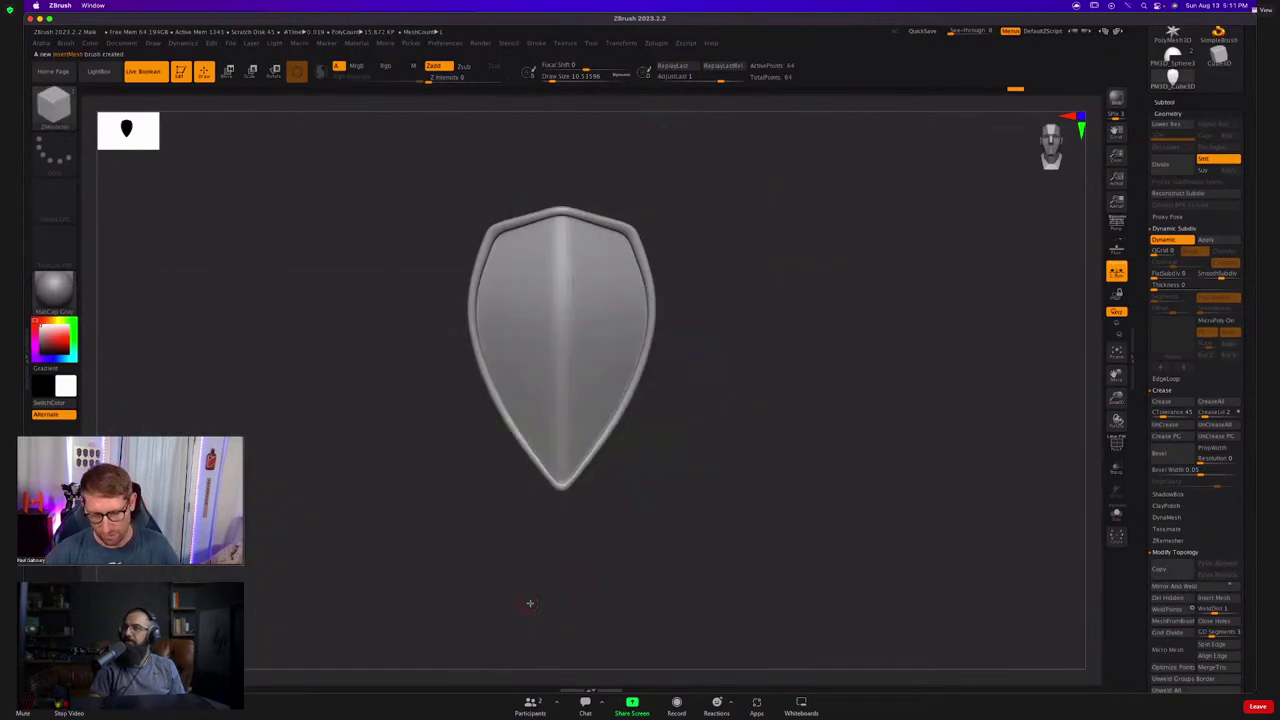
key(shift+f)
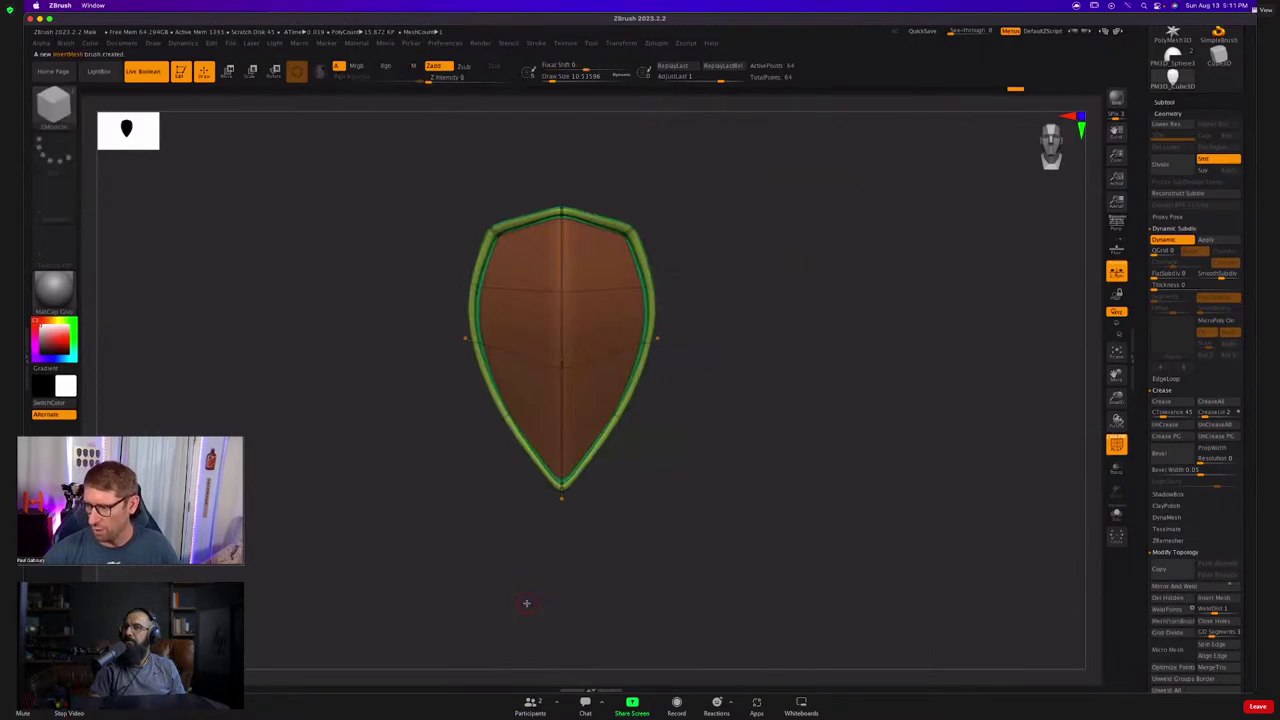
Switch the active tool to the human figure with the head cap and frame its head.
click(1172, 55)
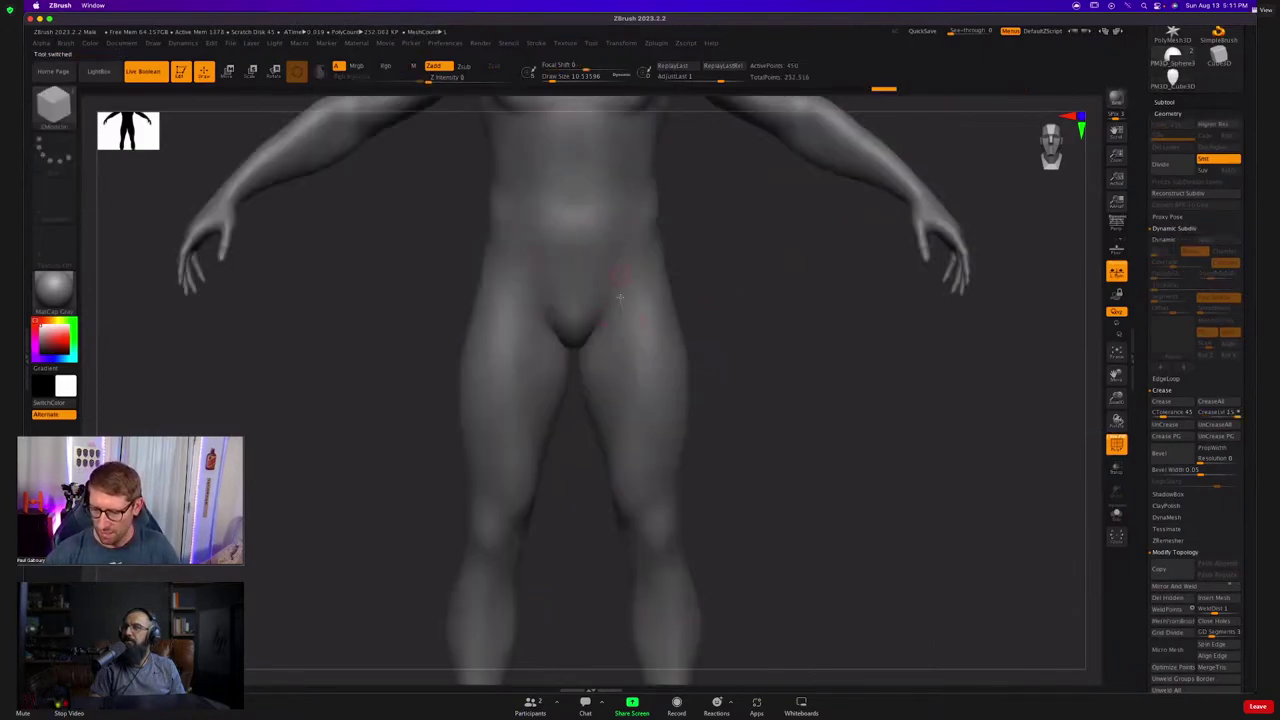
alt+right_drag(620, 297, 637, 637)
alt+right_drag(626, 150, 640, 423)
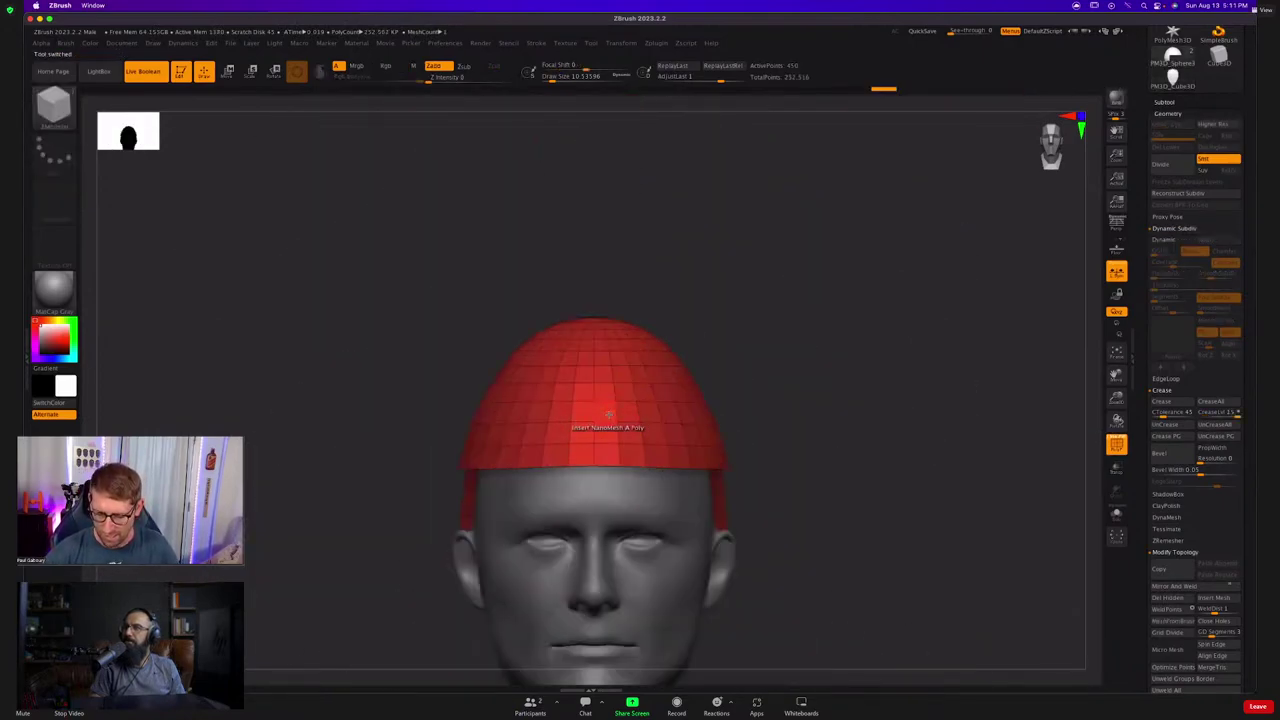
Insert the plate as a NanoMesh on the head cap with the target All Polygons, and hide the polyframe.
key(space)
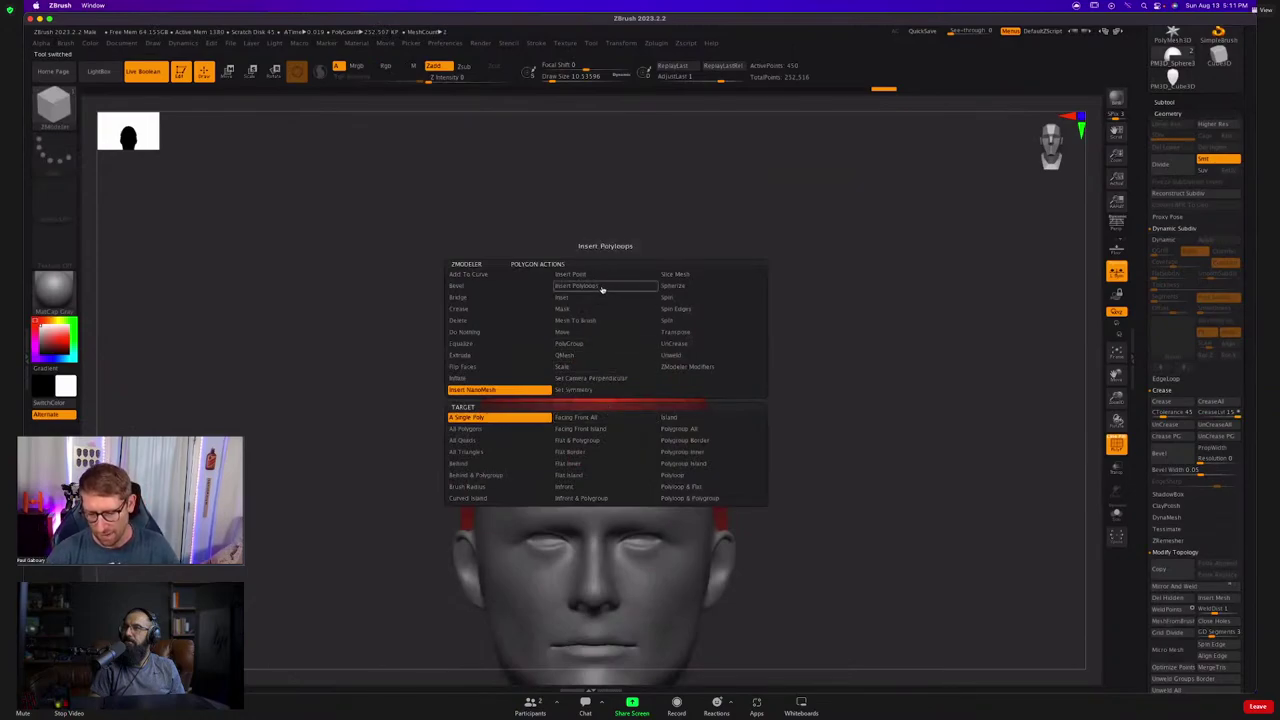
click(600, 297)
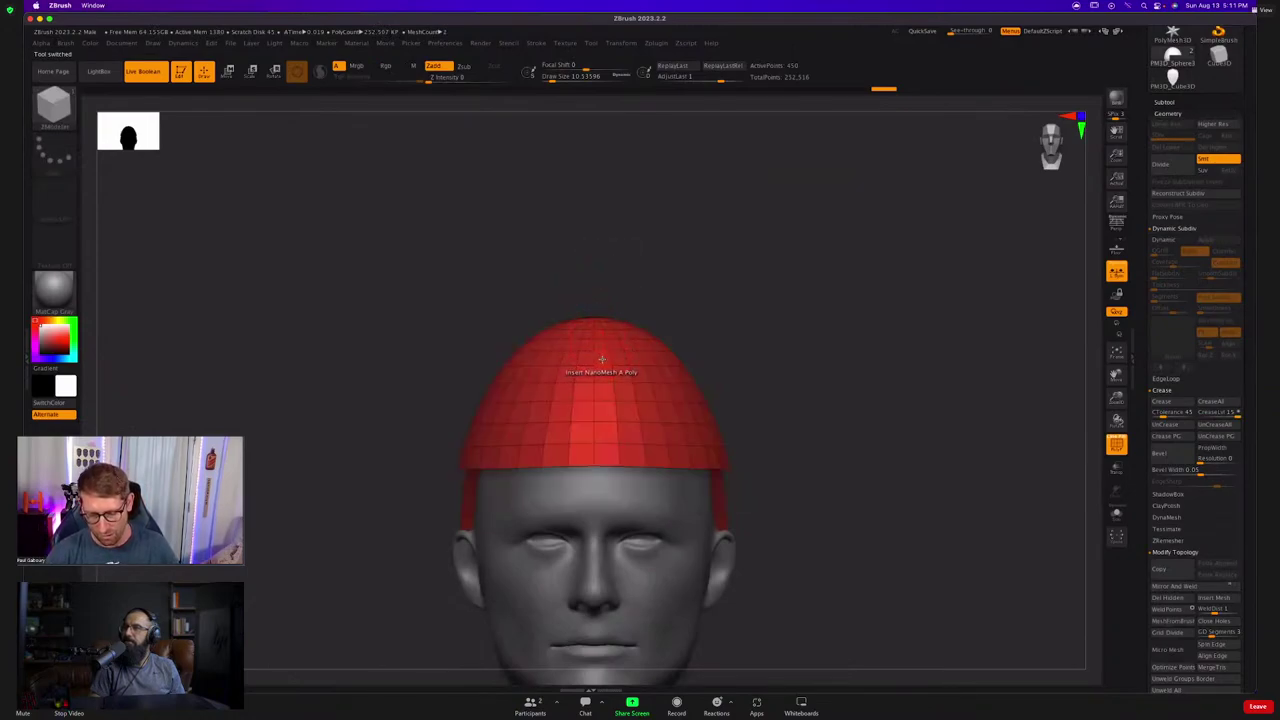
key(space)
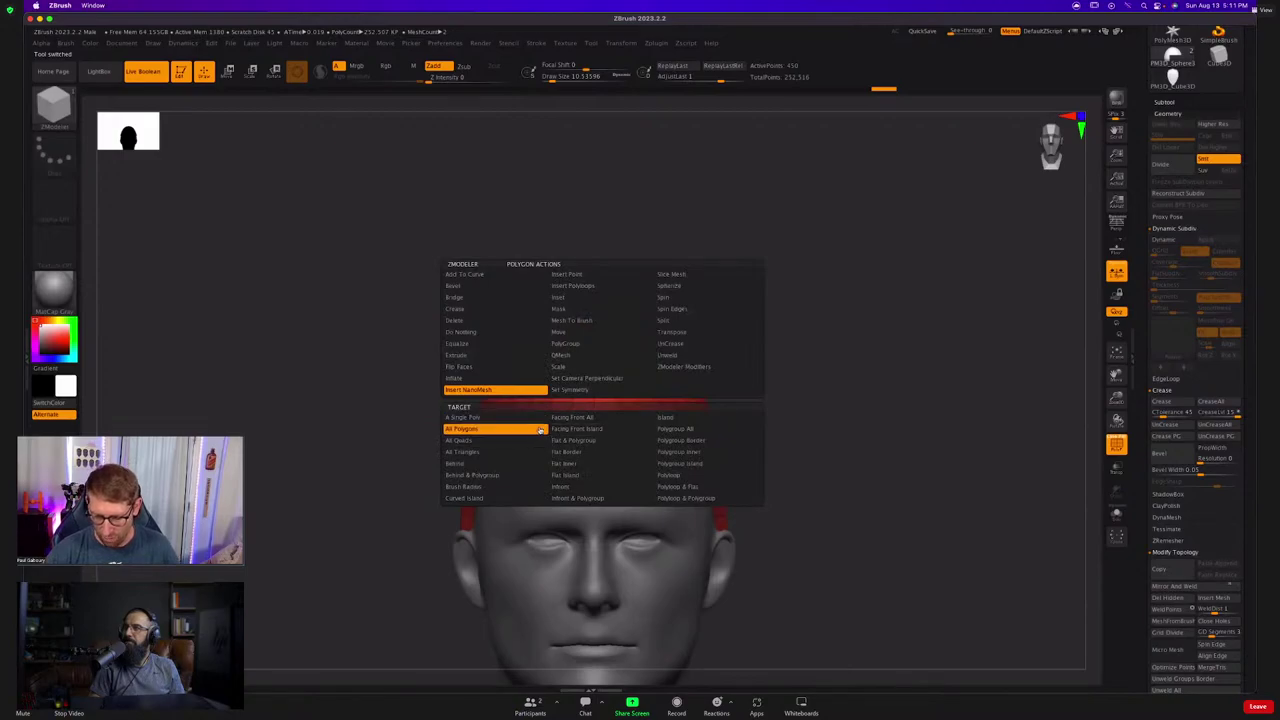
click(461, 428)
click(606, 376)
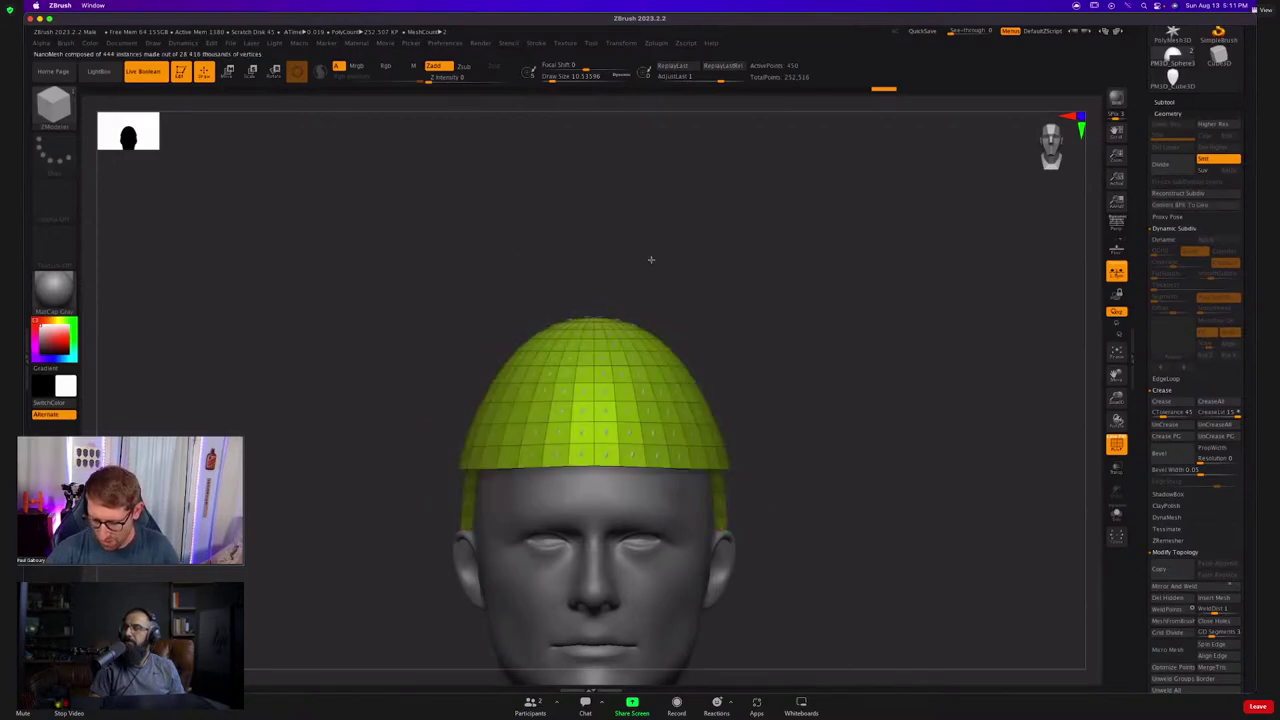
ctrl+right_drag(640, 370, 690, 441)
key(shift+f)
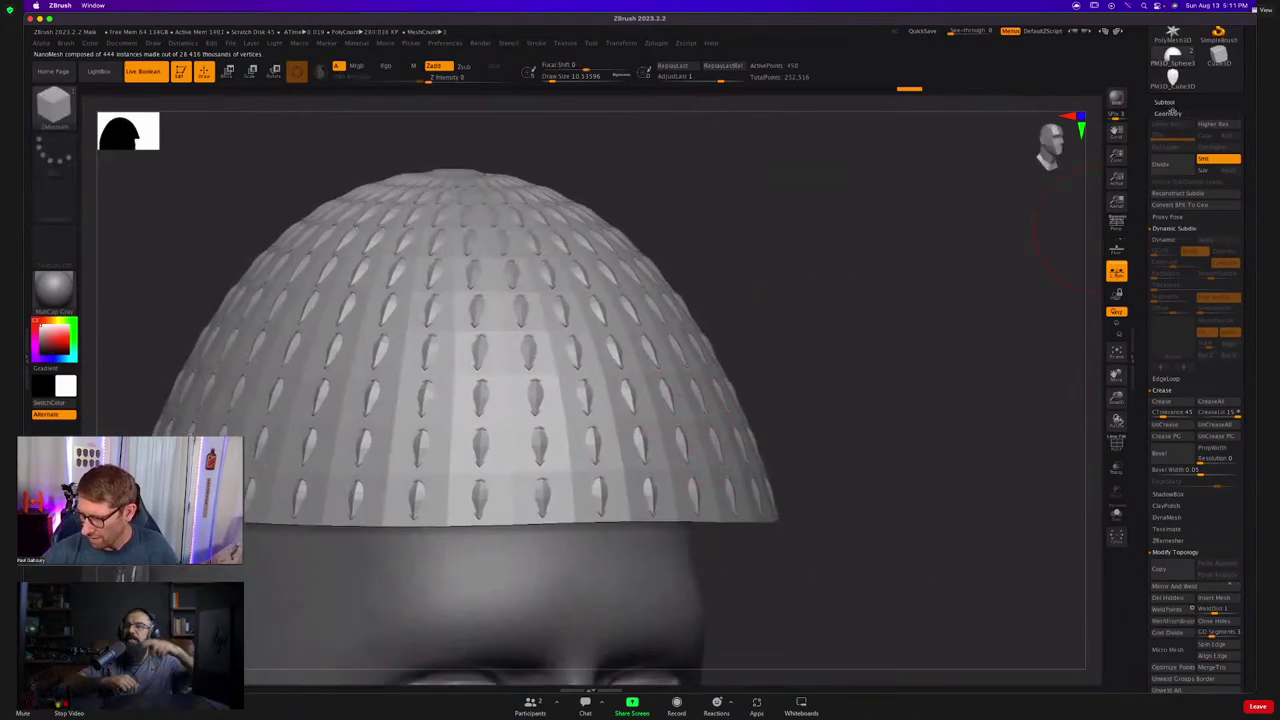
Collapse the geometry settings and open the NanoMesh settings.
click(1170, 113)
drag(1194, 140, 1214, 254)
key(shift)
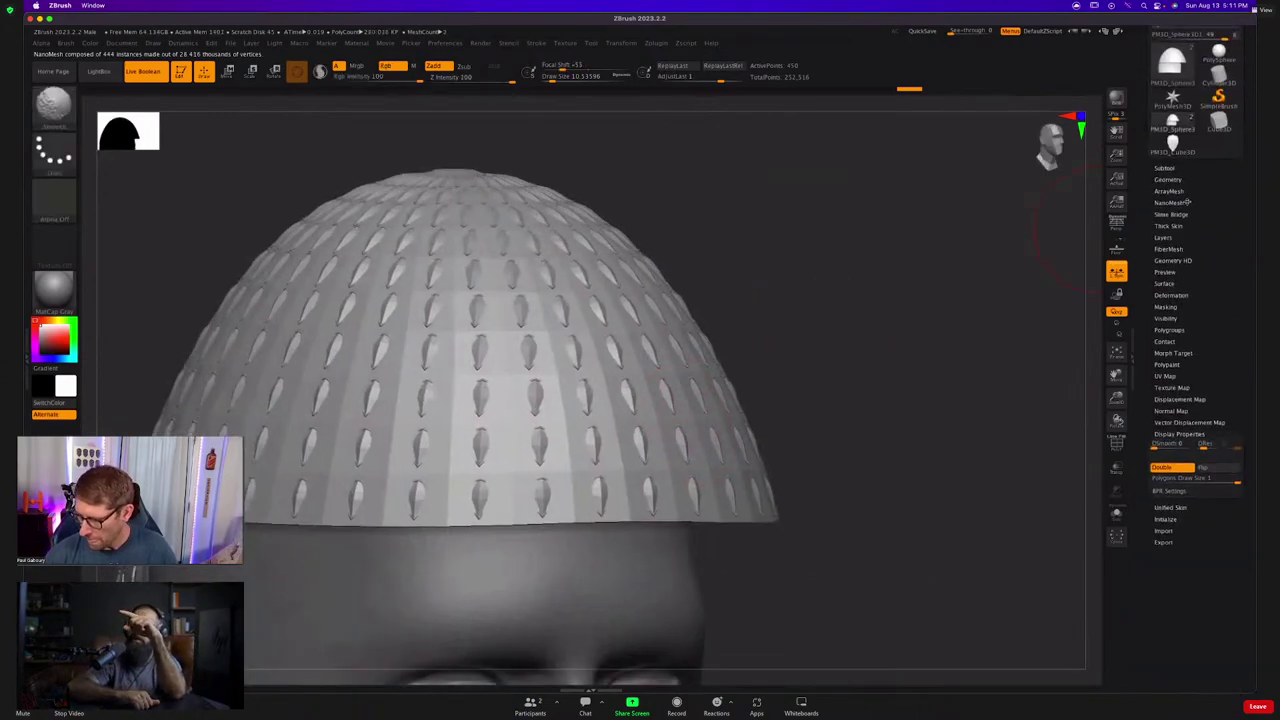
click(1170, 203)
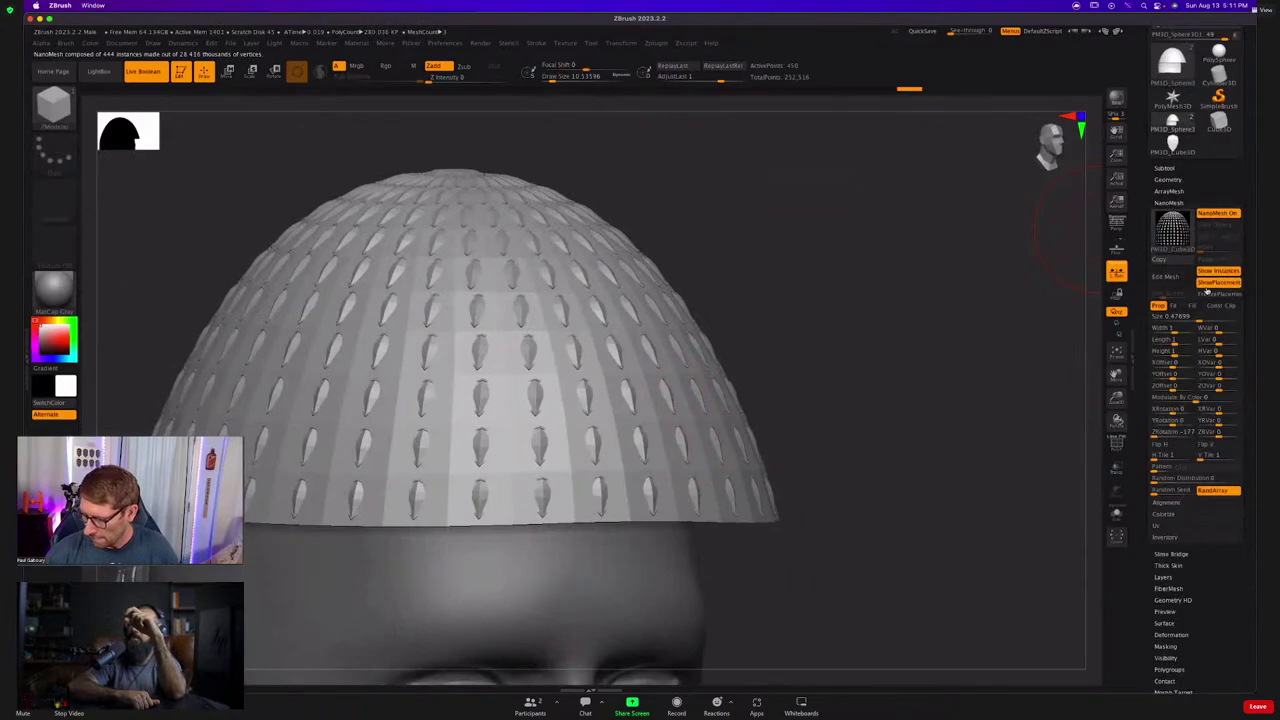
Switch to the browser to examine the scaled helmet in the ArtStation Persian Warrior reference, and return to ZBrush.
key(super+Tab)
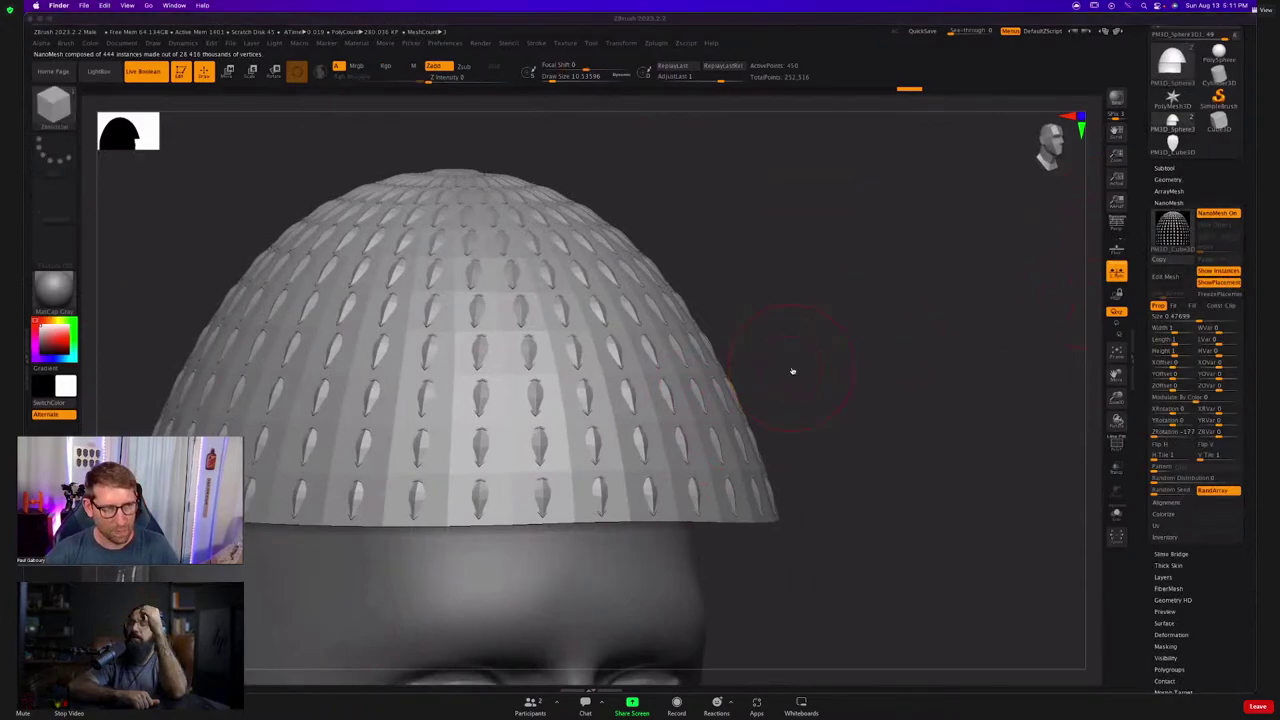
key(super+Tab)
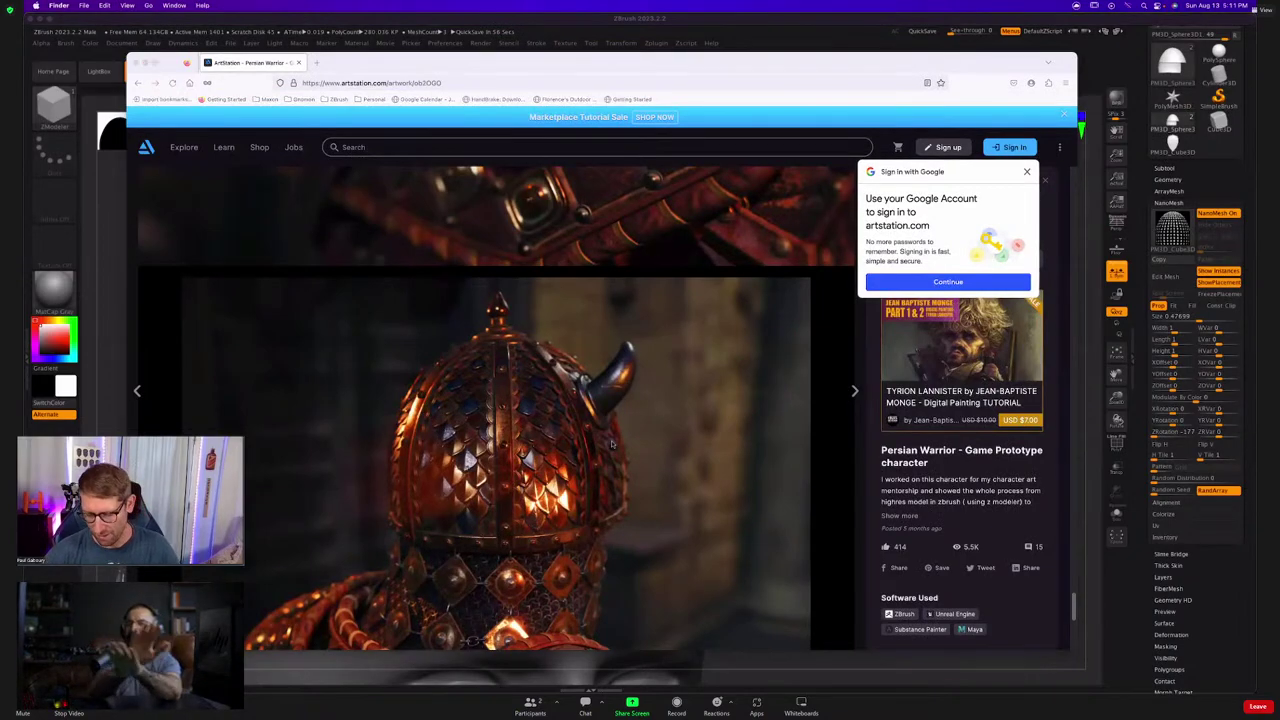
click(106, 431)
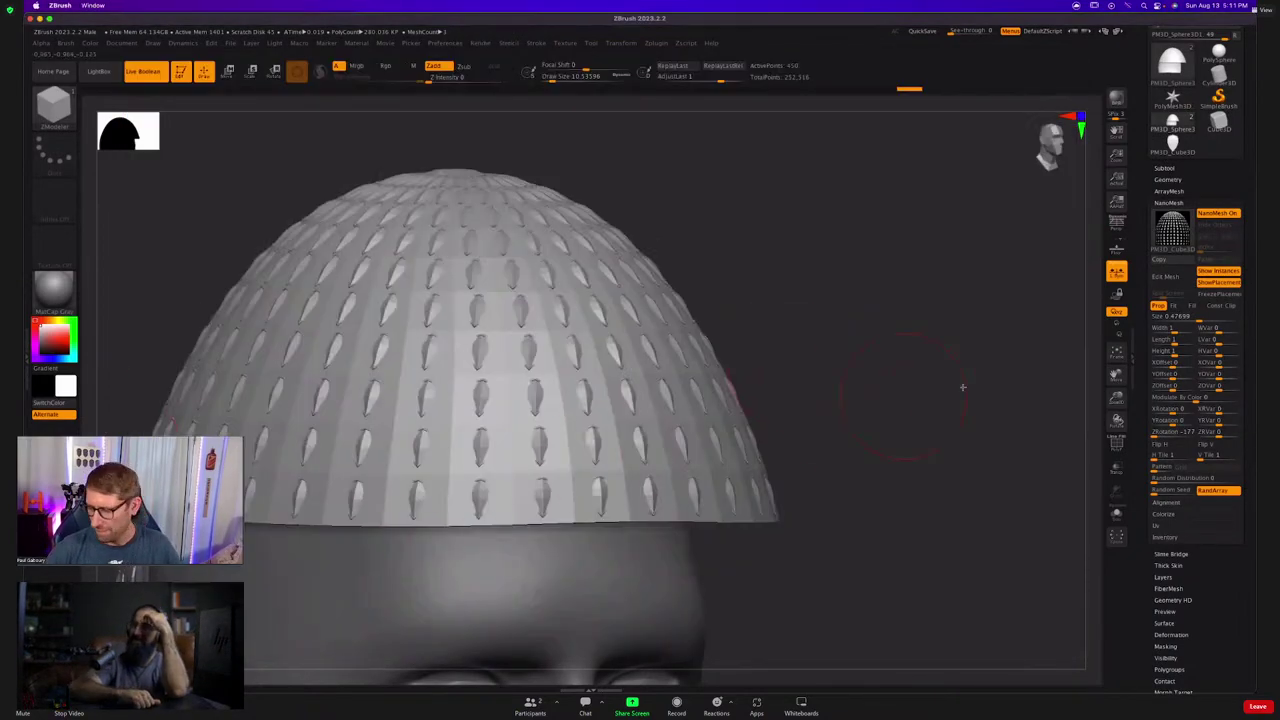
Hide the NanoMesh placement polygons and set the plates' size to 0.83913, X rotation to 12 and Z rotation to 180.
click(1220, 285)
drag(874, 276, 728, 328)
ctrl+right_drag(757, 321, 688, 378)
drag(689, 375, 702, 370)
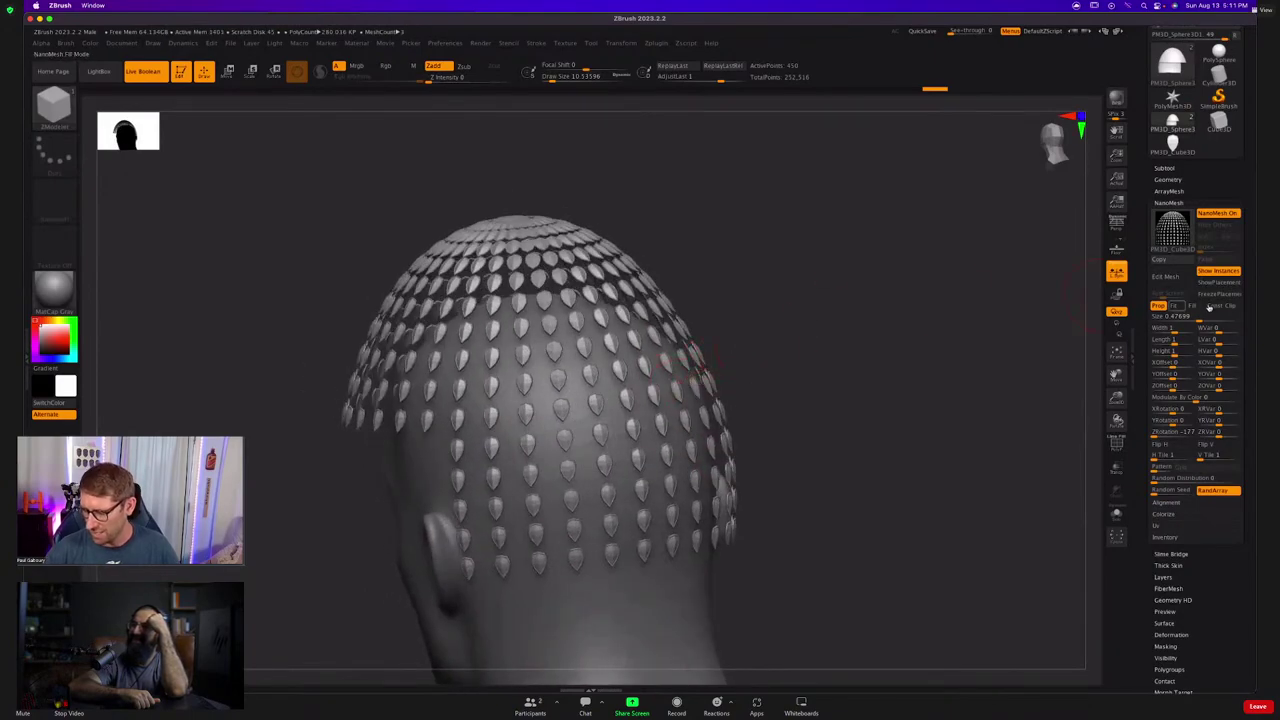
drag(1200, 319, 1205, 320)
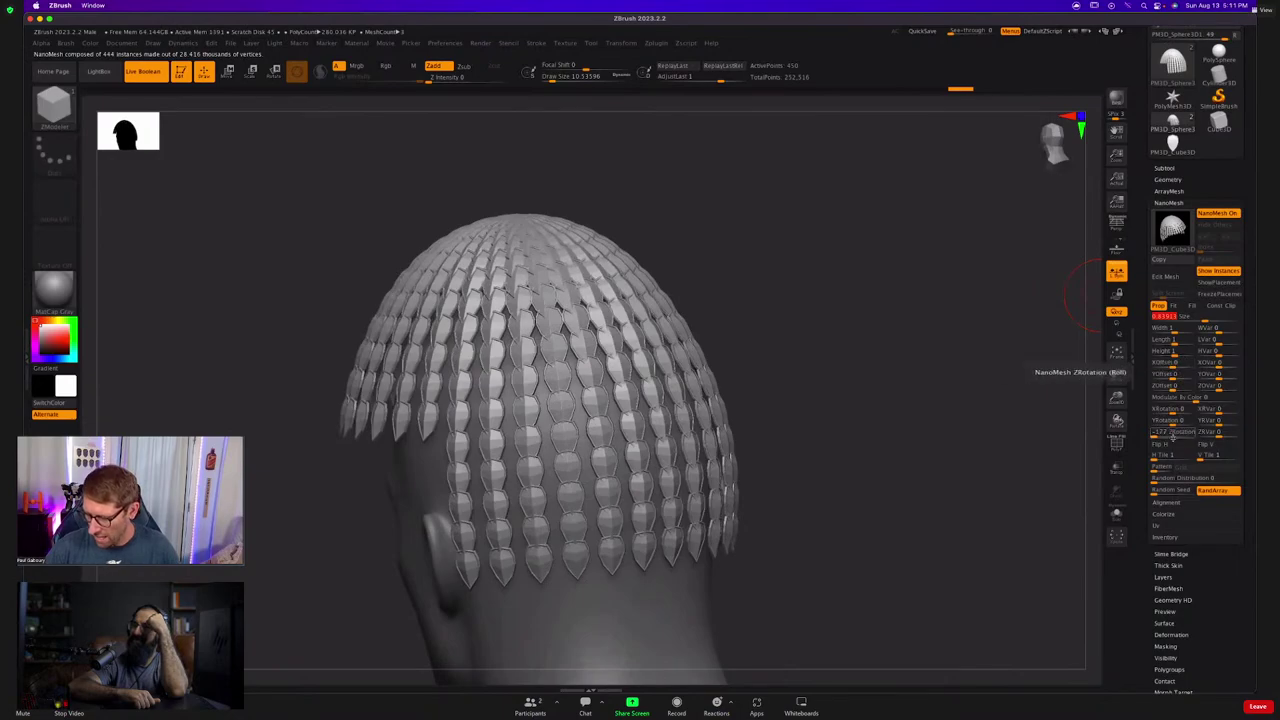
mouse_move(1163, 425)
mouse_down()
mouse_move(1190, 432)
mouse_move(1163, 409)
mouse_up()
mouse_move(1004, 420)
mouse_down()
mouse_move(1020, 420)
mouse_move(992, 423)
mouse_move(1008, 416)
mouse_move(994, 411)
mouse_up()
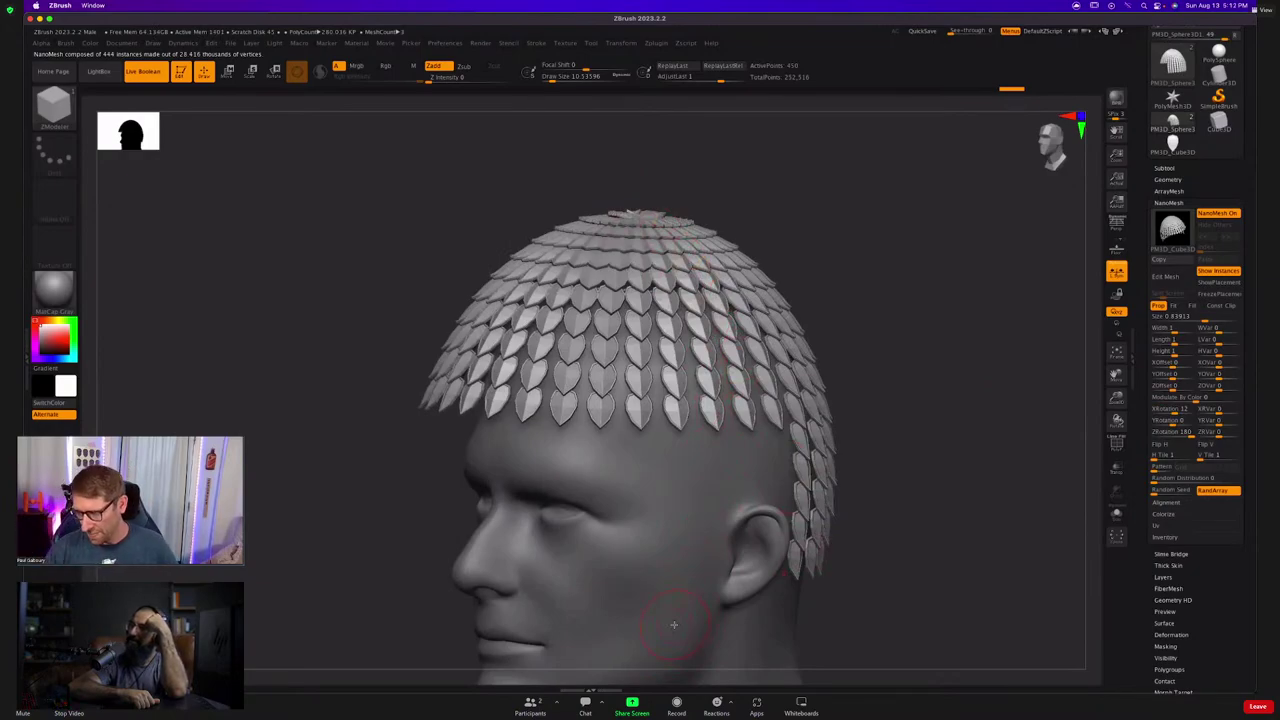
Undo the NanoMesh adjustments and the plate insertion on the head cap, and show the polyframe.
key(ctrl+z)
key(ctrl+z)
key(ctrl+z)
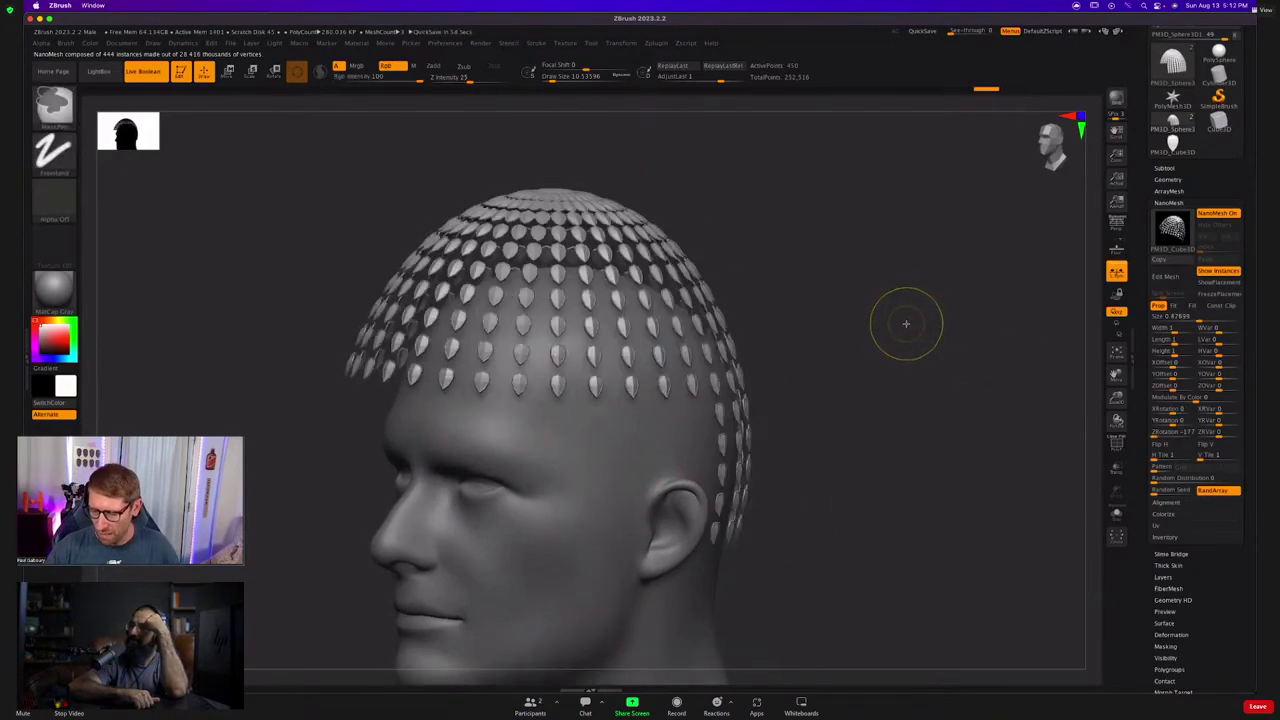
key(shift+f)
key(ctrl+z)
drag(903, 325, 925, 340)
Set ZModeler's polygon action to PolyGroup with the Polyloop target, and give a loop near the cap's crown a blue polygroup.
mouse_move(710, 340)
ctrl+right_down()
mouse_move(651, 329)
mouse_move(651, 343)
mouse_move(645, 306)
ctrl+right_up()
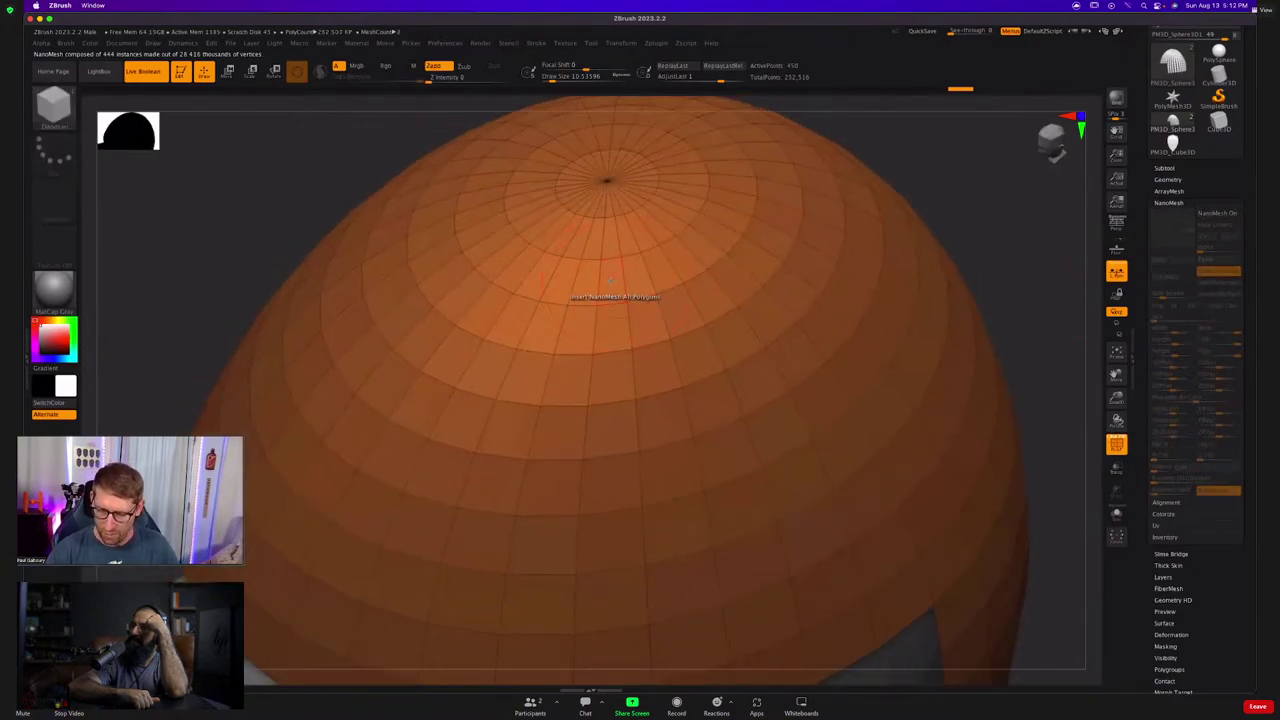
key(space)
click(600, 345)
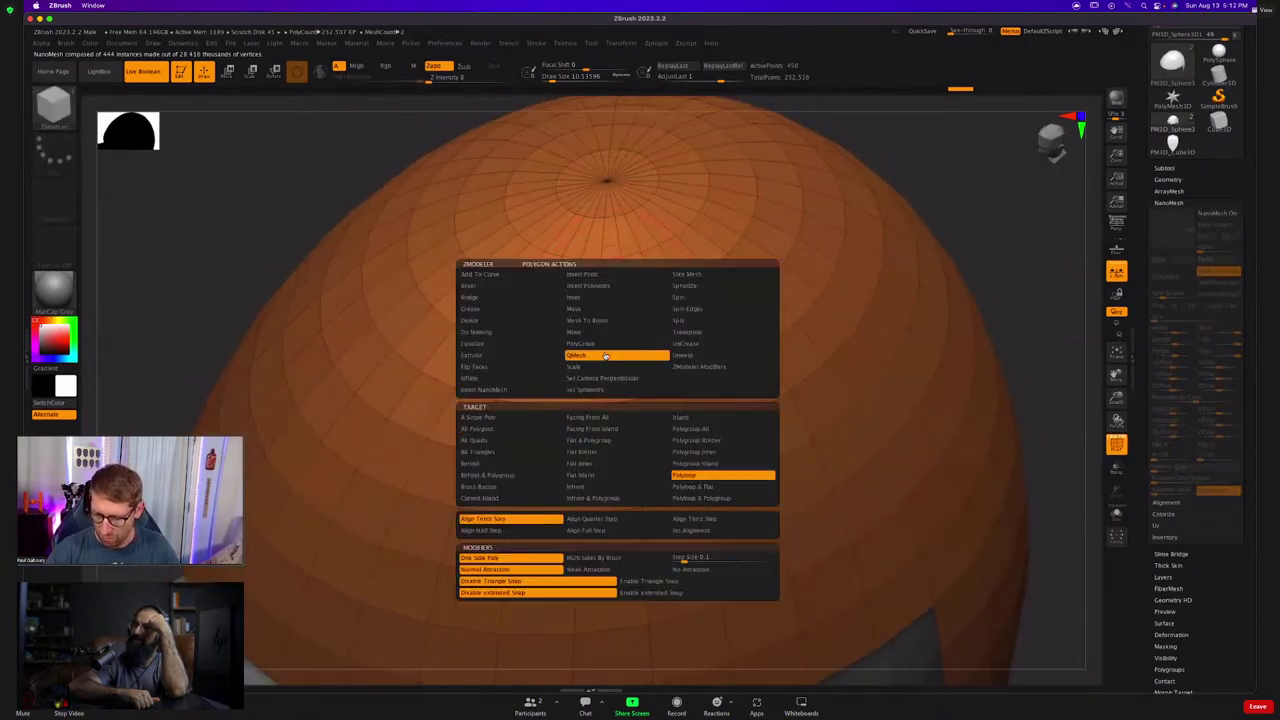
click(719, 466)
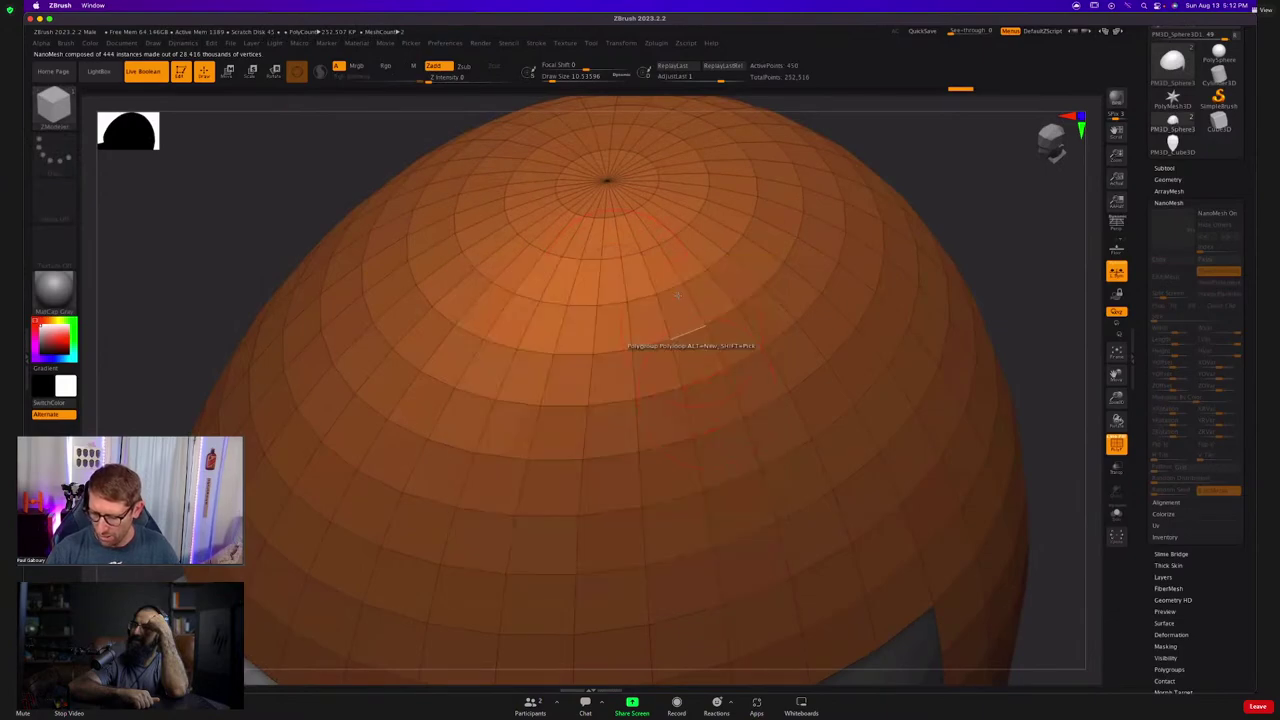
mouse_move(654, 282)
ctrl+right_down()
mouse_move(656, 269)
mouse_move(660, 296)
ctrl+right_up()
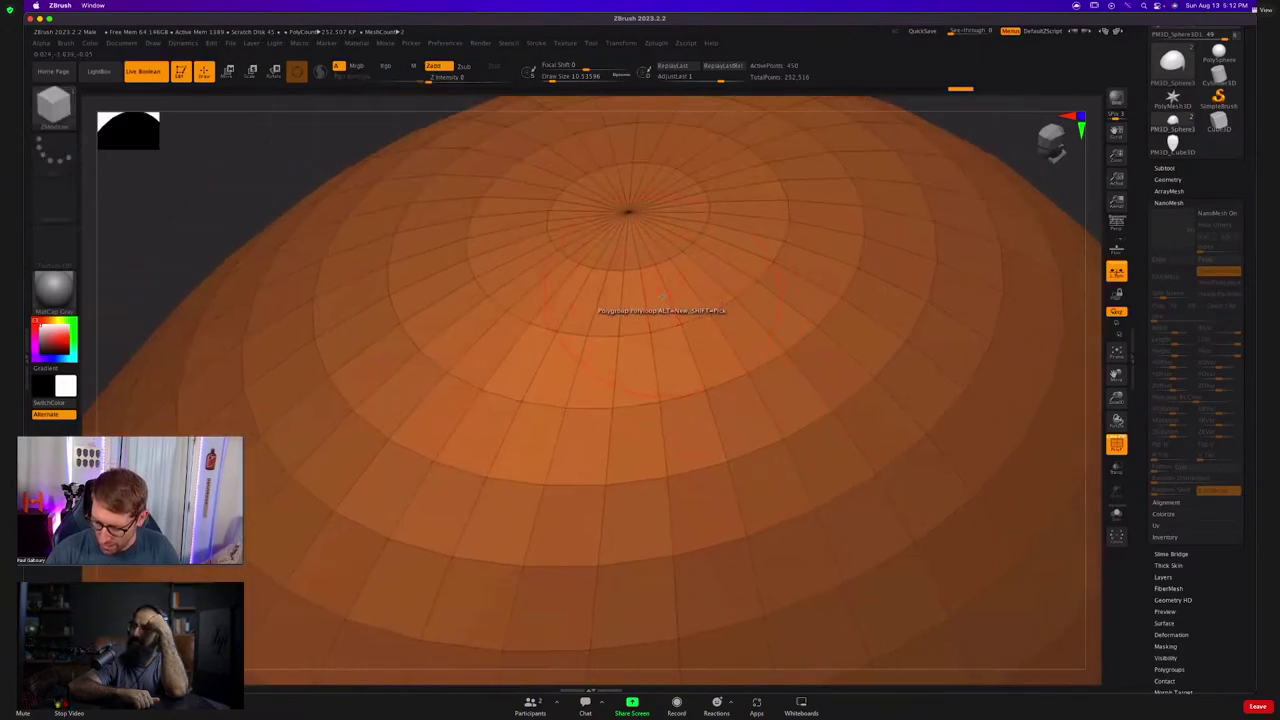
click(661, 294)
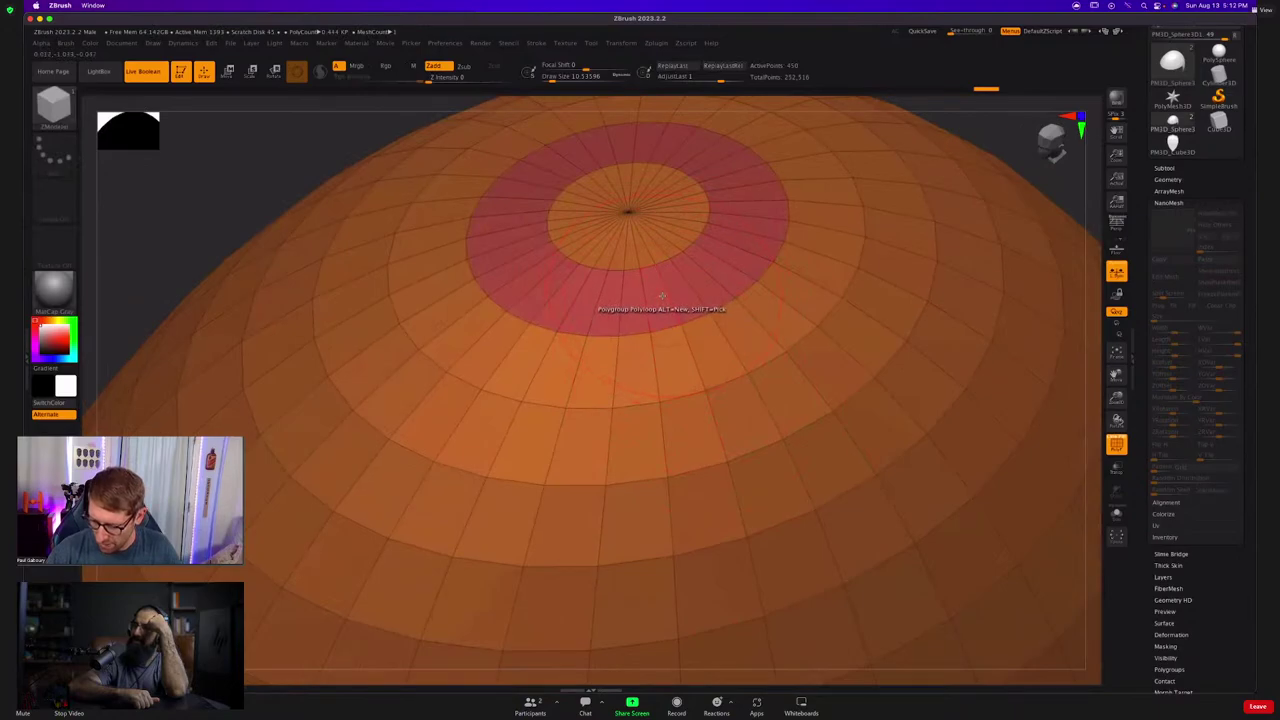
click(661, 296)
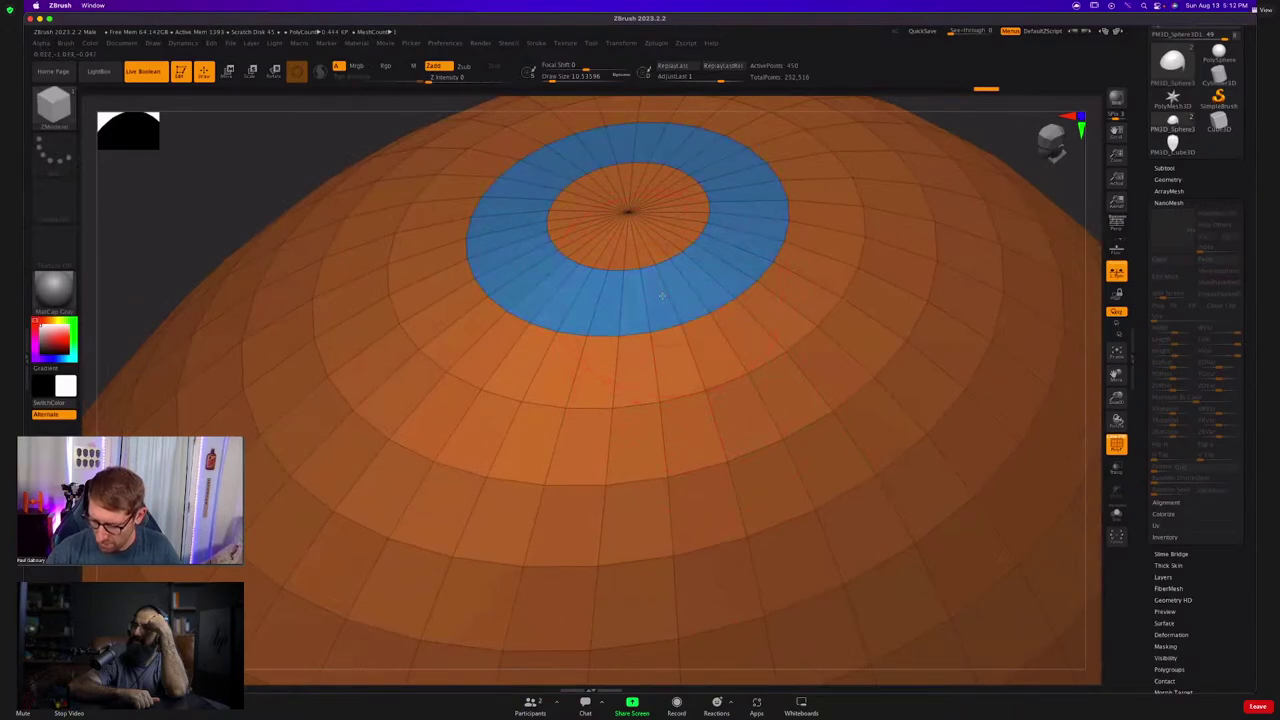
Assign the same blue polygroup to every second loop down the head cap to its lower edge.
click(704, 432)
right_drag(714, 443, 674, 377)
click(677, 367)
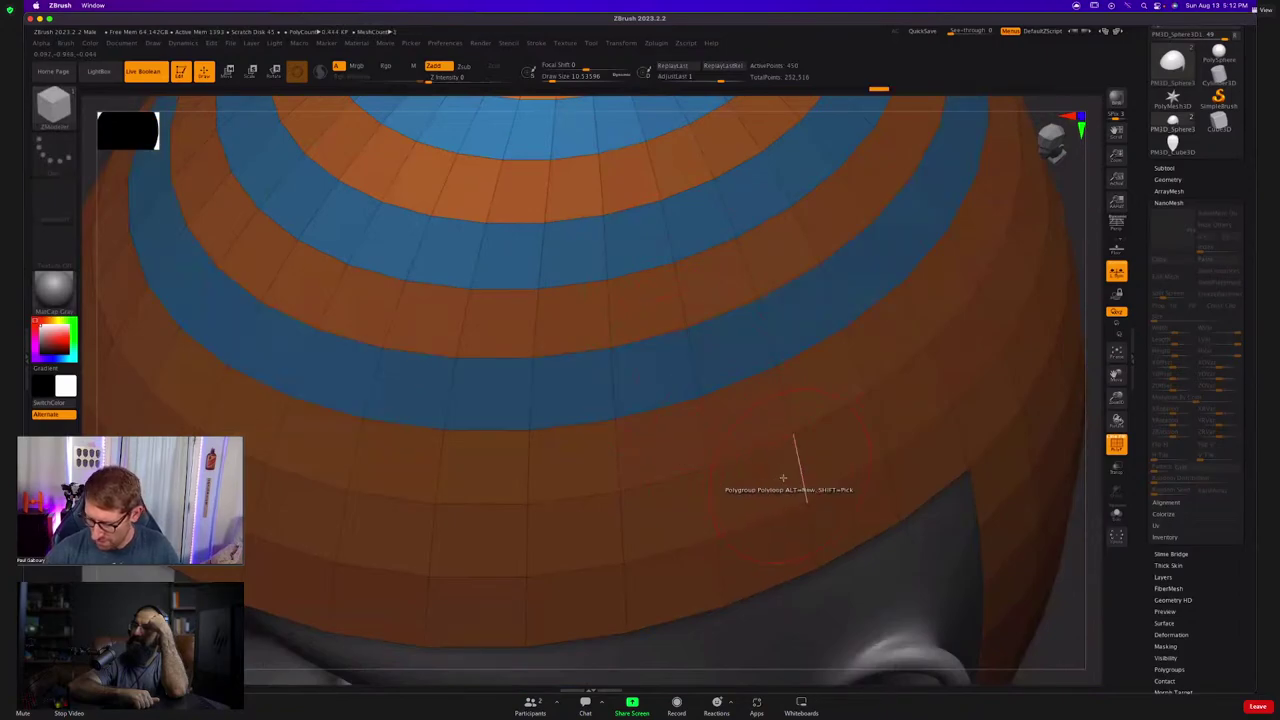
right_drag(866, 466, 701, 362)
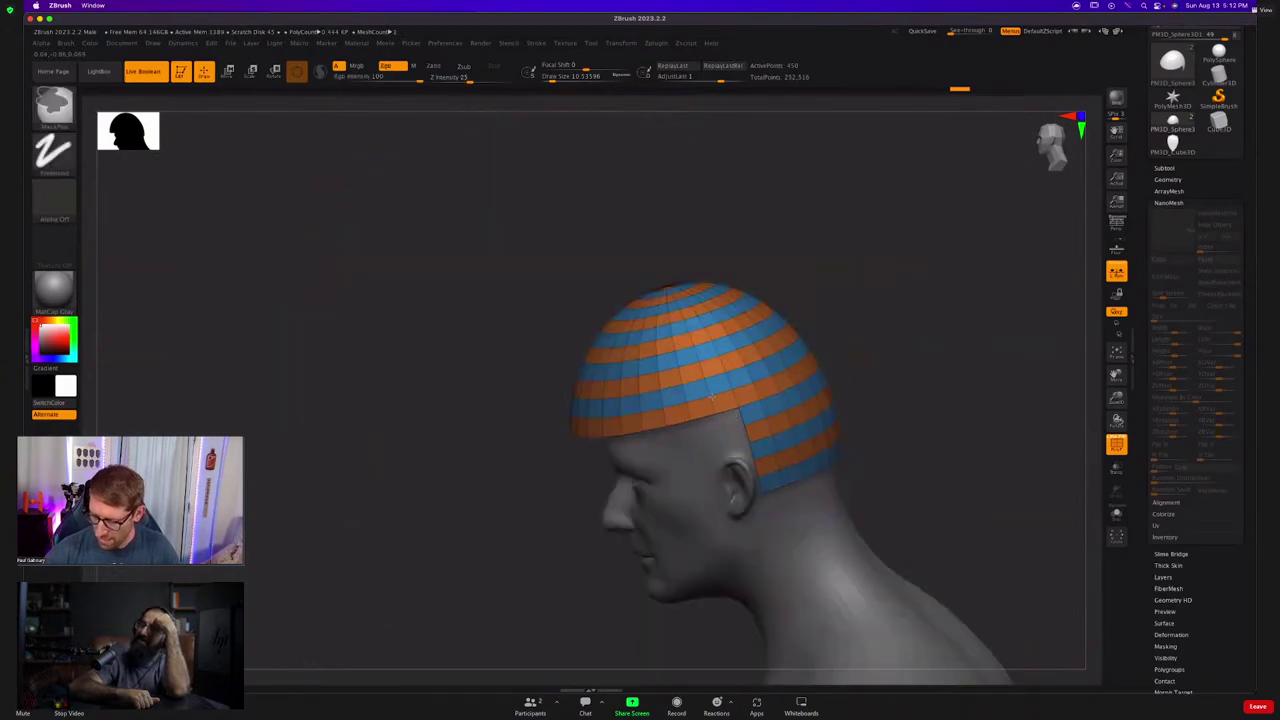
Insert the plate NanoMesh on all the orange loops using ZModeler's Insert NanoMesh action with the Polygroup All target.
right_drag(712, 398, 690, 358)
key(space)
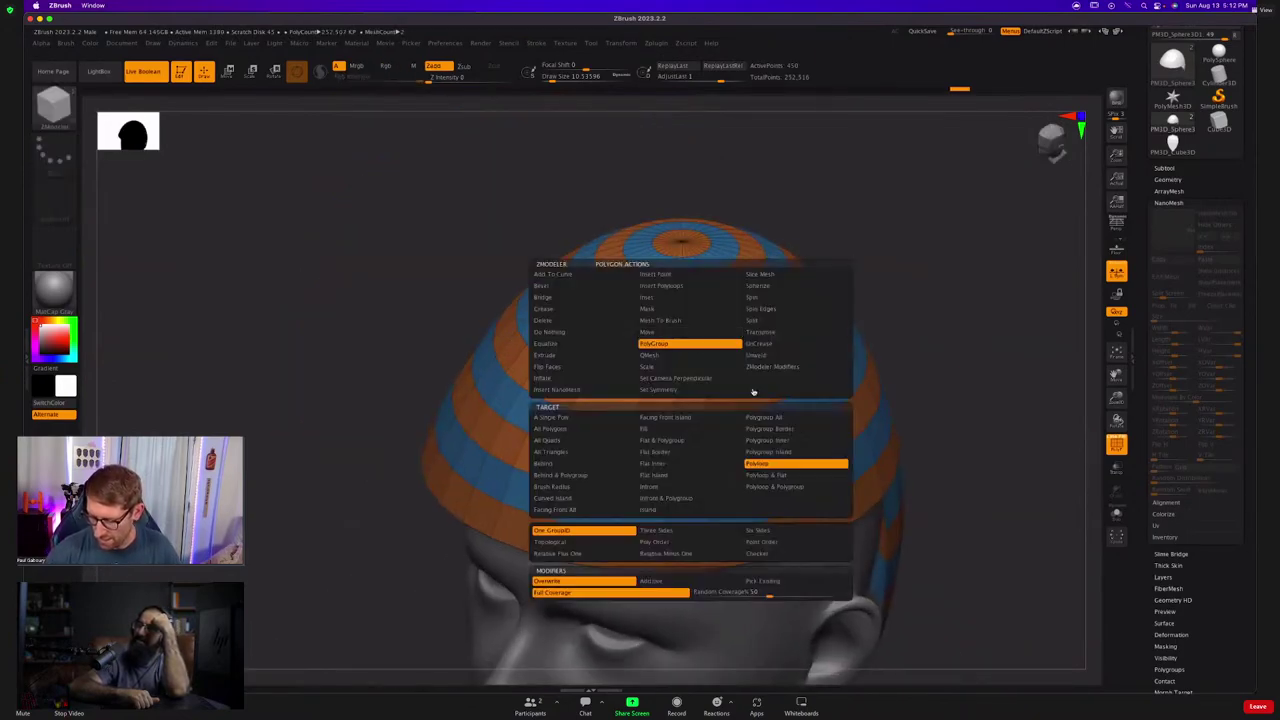
click(606, 390)
click(788, 429)
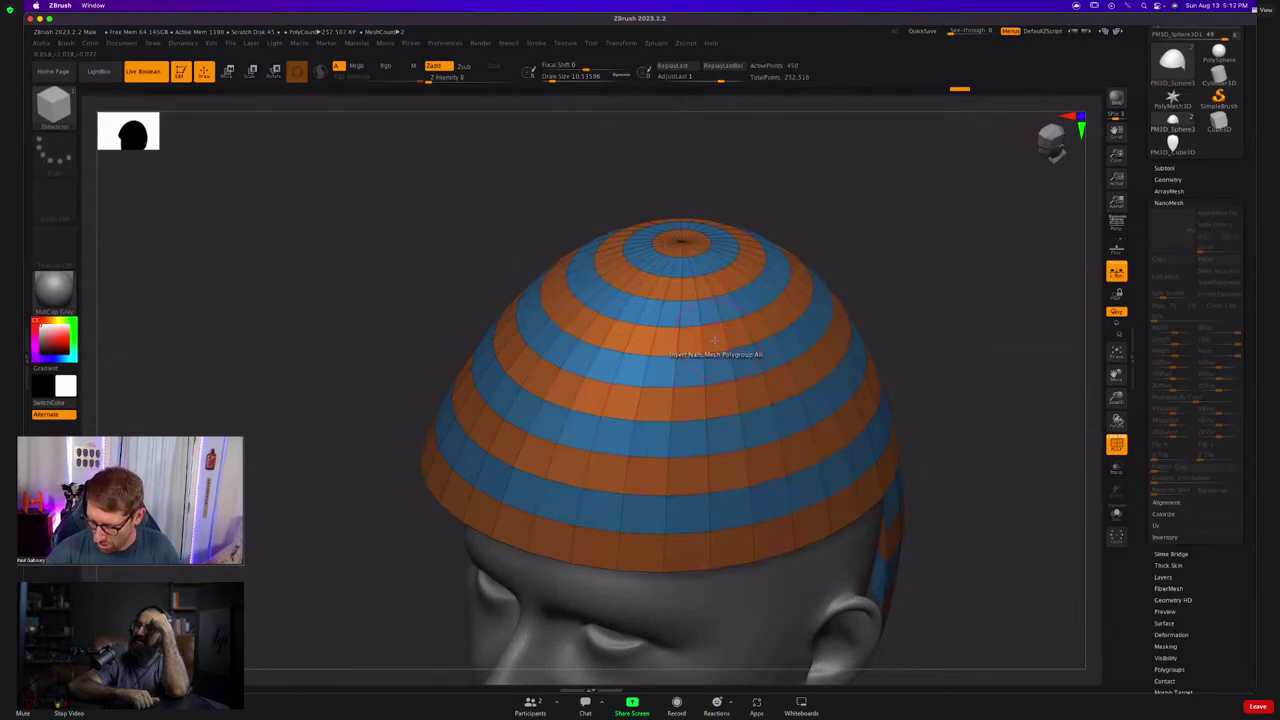
click(716, 360)
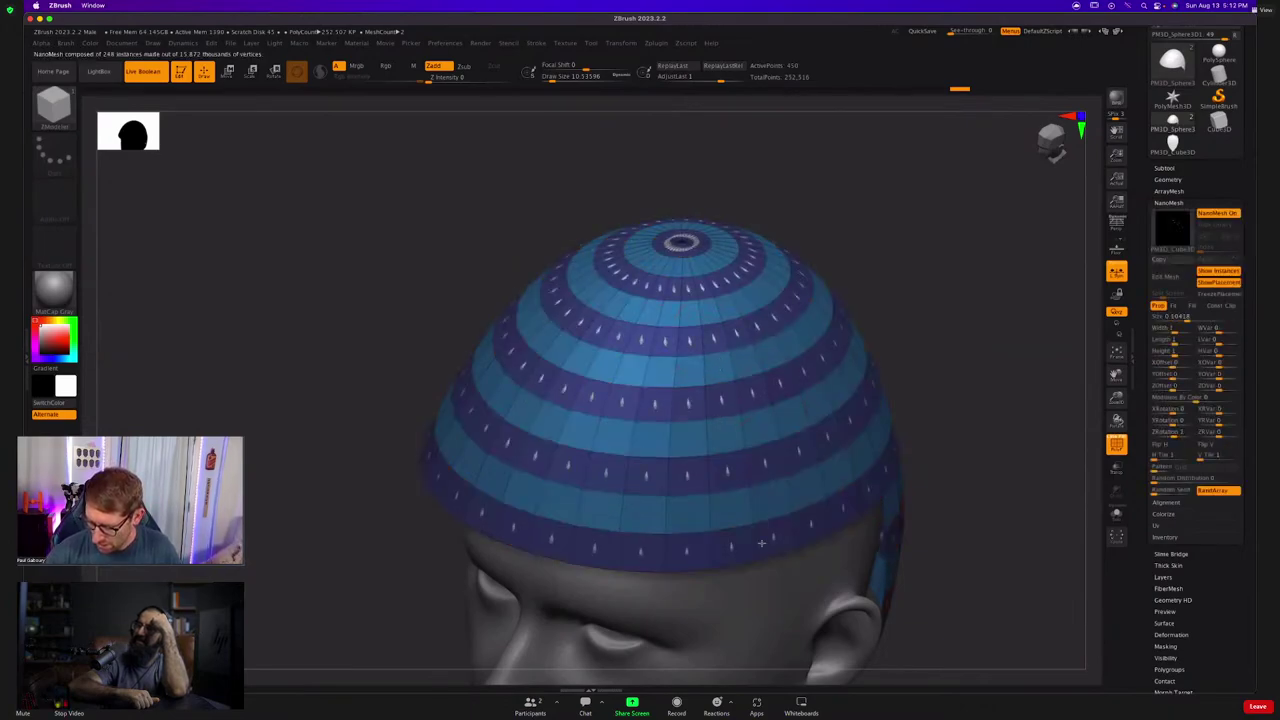
Set the plates' Z rotation to 180 and size to 0.59634, and tilt them with X rotation.
alt+drag(906, 387, 770, 415)
drag(1173, 434, 1193, 434)
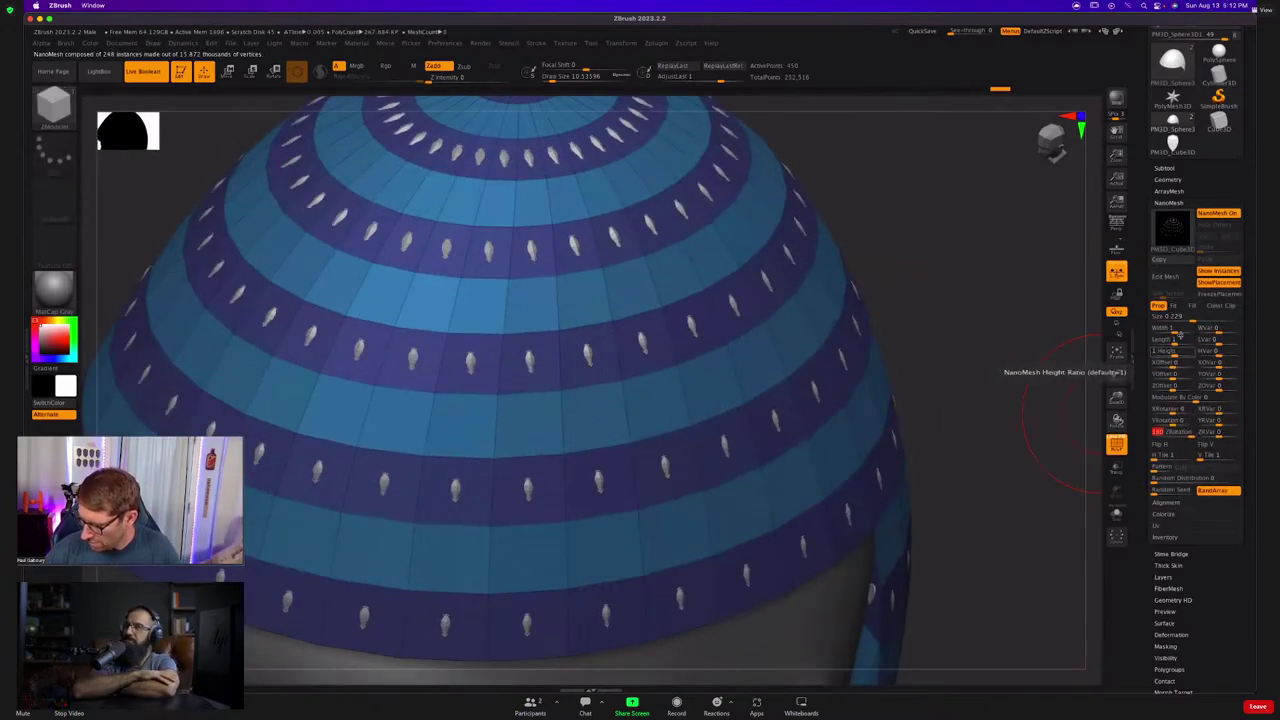
drag(1192, 316, 1203, 318)
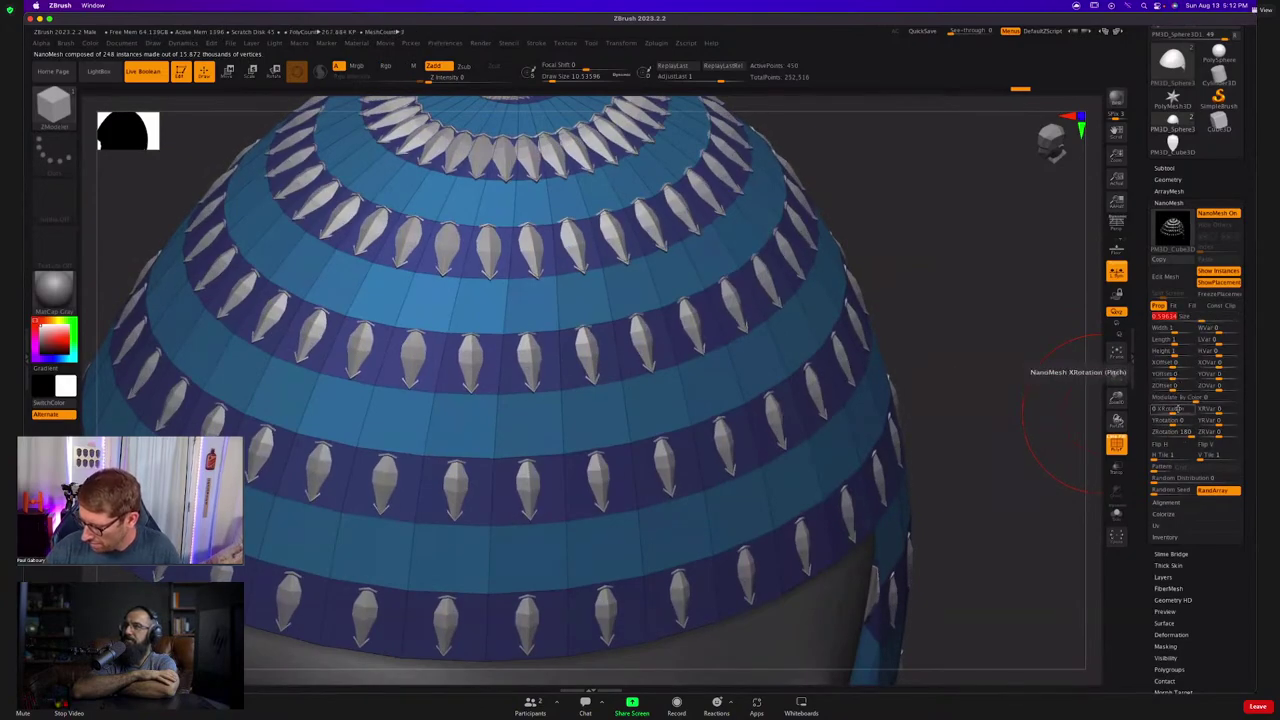
drag(1175, 410, 1183, 410)
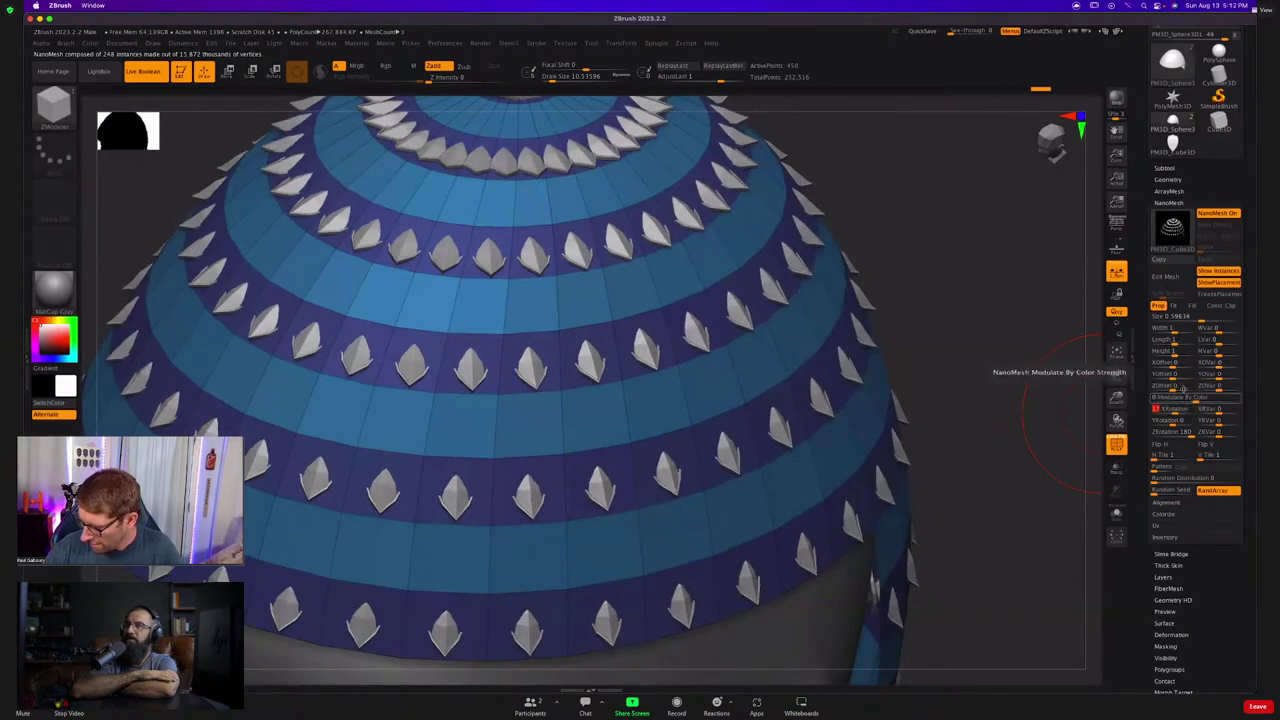
Set the plates' Z offset to 0.3252 and size to 0.92133, and reset their X rotation to 0.
drag(1173, 388, 1180, 388)
drag(1197, 316, 1204, 317)
ctrl+right_drag(1050, 425, 1008, 350)
ctrl+right_drag(1008, 350, 1006, 425)
drag(1174, 412, 1176, 412)
click(1173, 410)
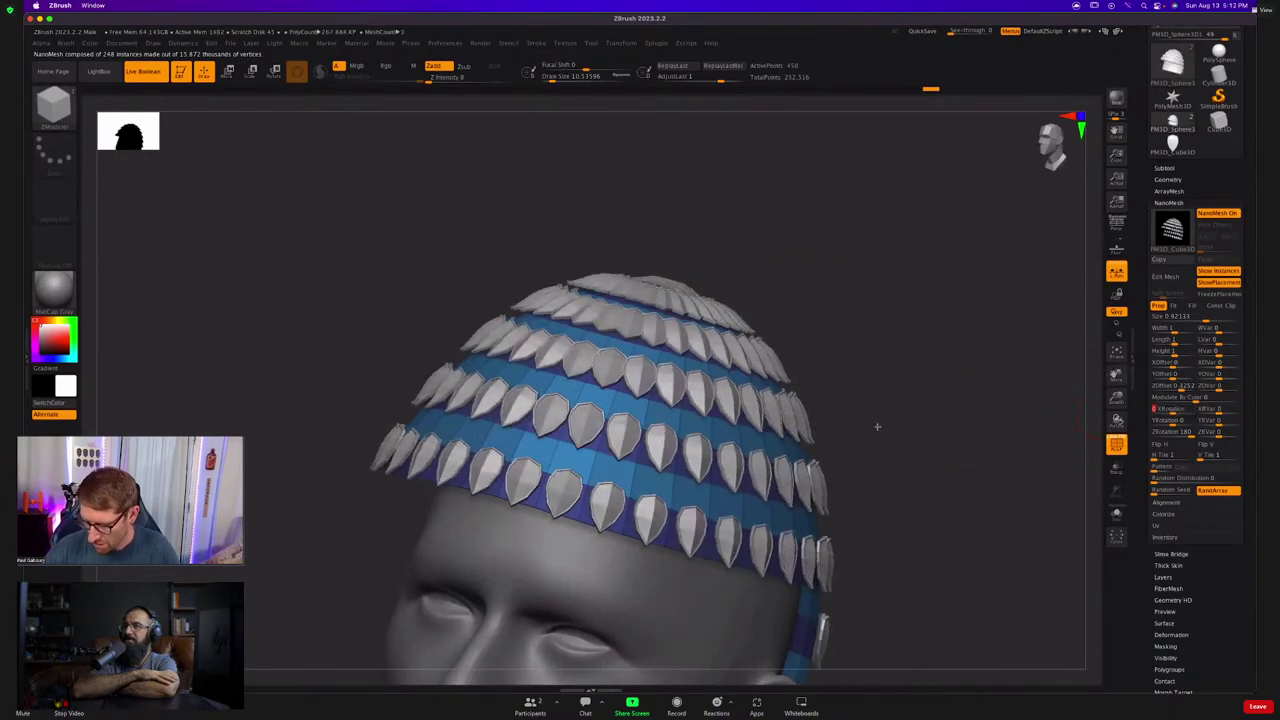
Insert the plate NanoMesh on all the blue loops and paste the first NanoMesh's settings onto it.
mouse_move(877, 427)
right_down()
mouse_move(815, 435)
mouse_move(795, 470)
mouse_move(880, 426)
mouse_move(872, 500)
right_up()
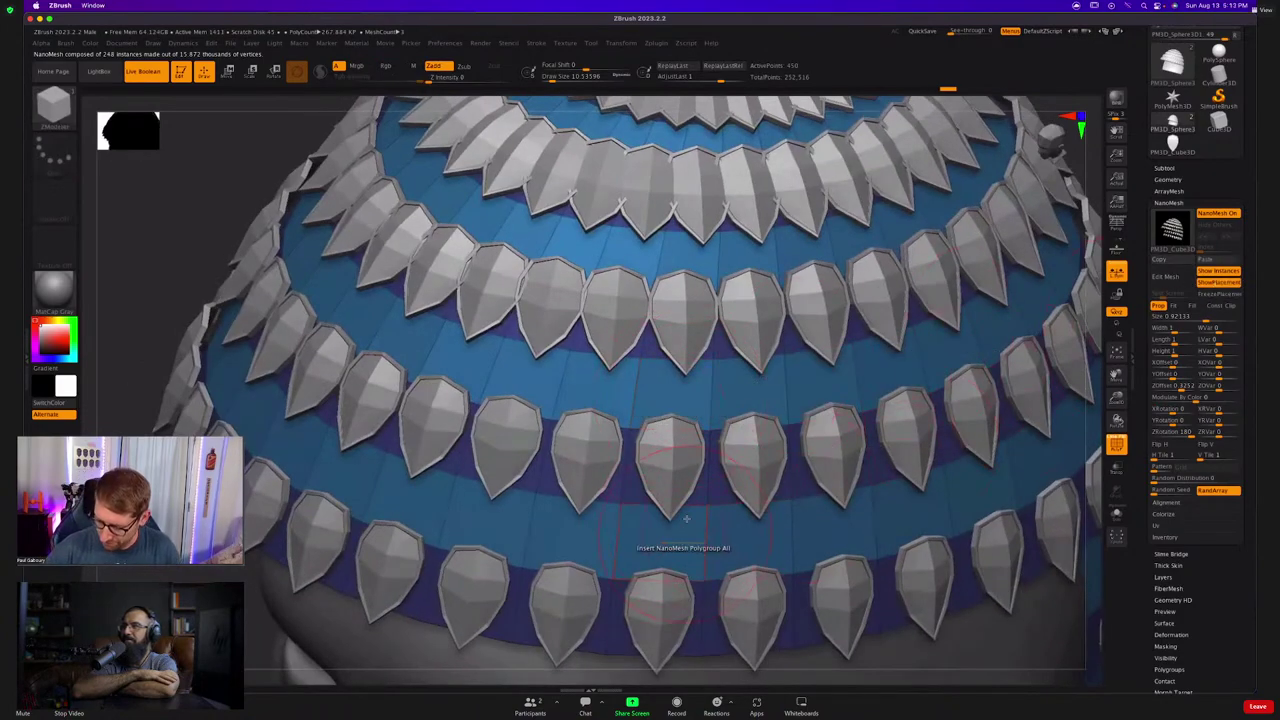
alt+right_drag(686, 519, 664, 415)
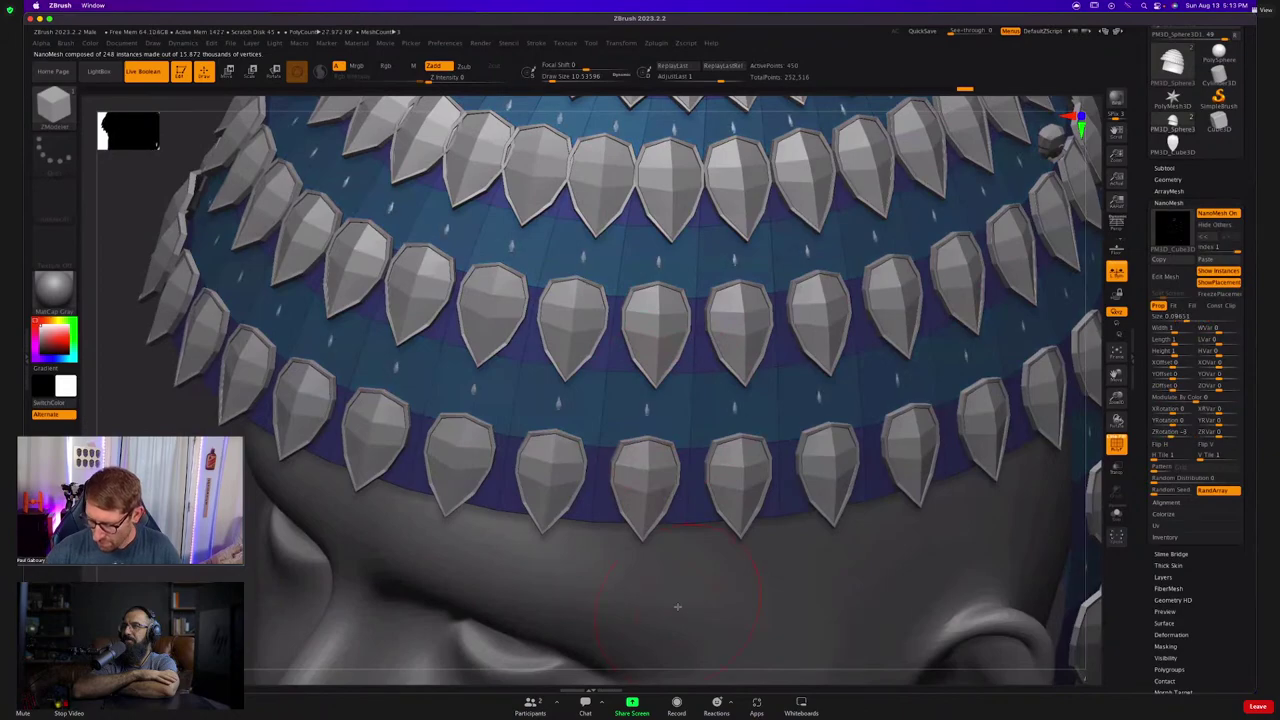
click(1208, 260)
ctrl+right_drag(866, 500, 714, 460)
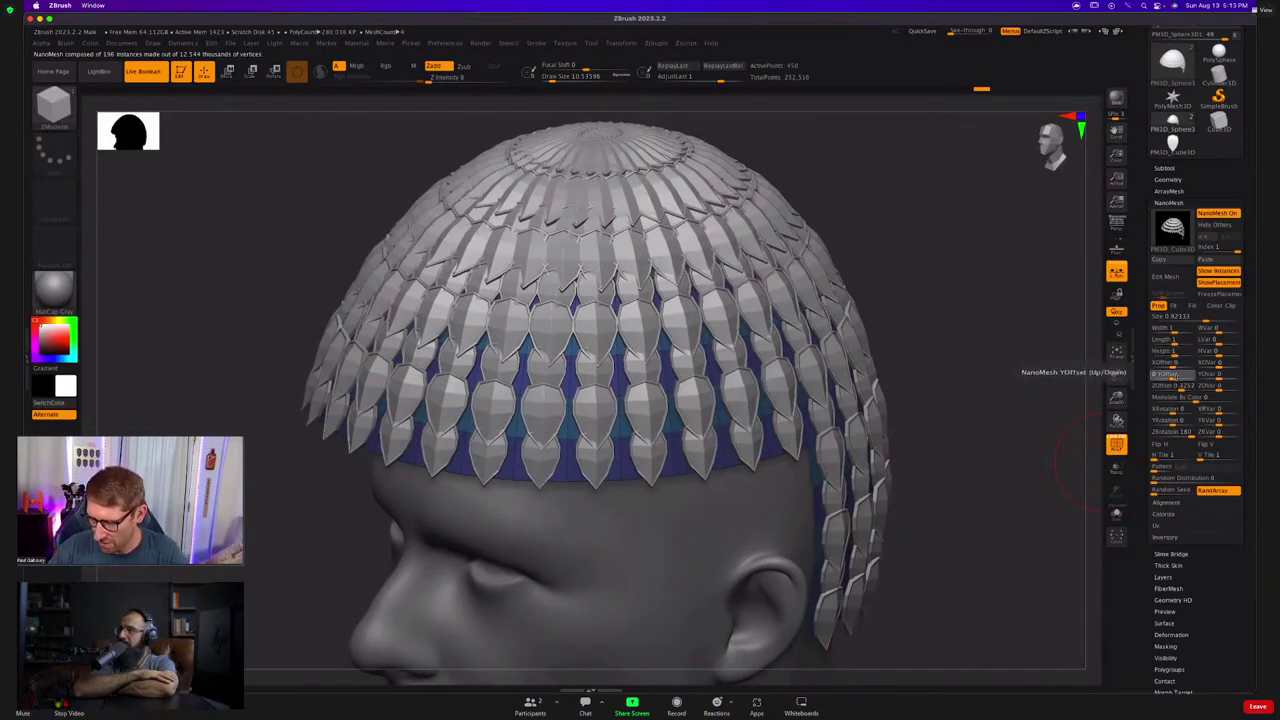
Stagger the second NanoMesh's plates with an X offset of 0.8 and set their Z offset to 0.1871.
drag(1174, 377, 1180, 366)
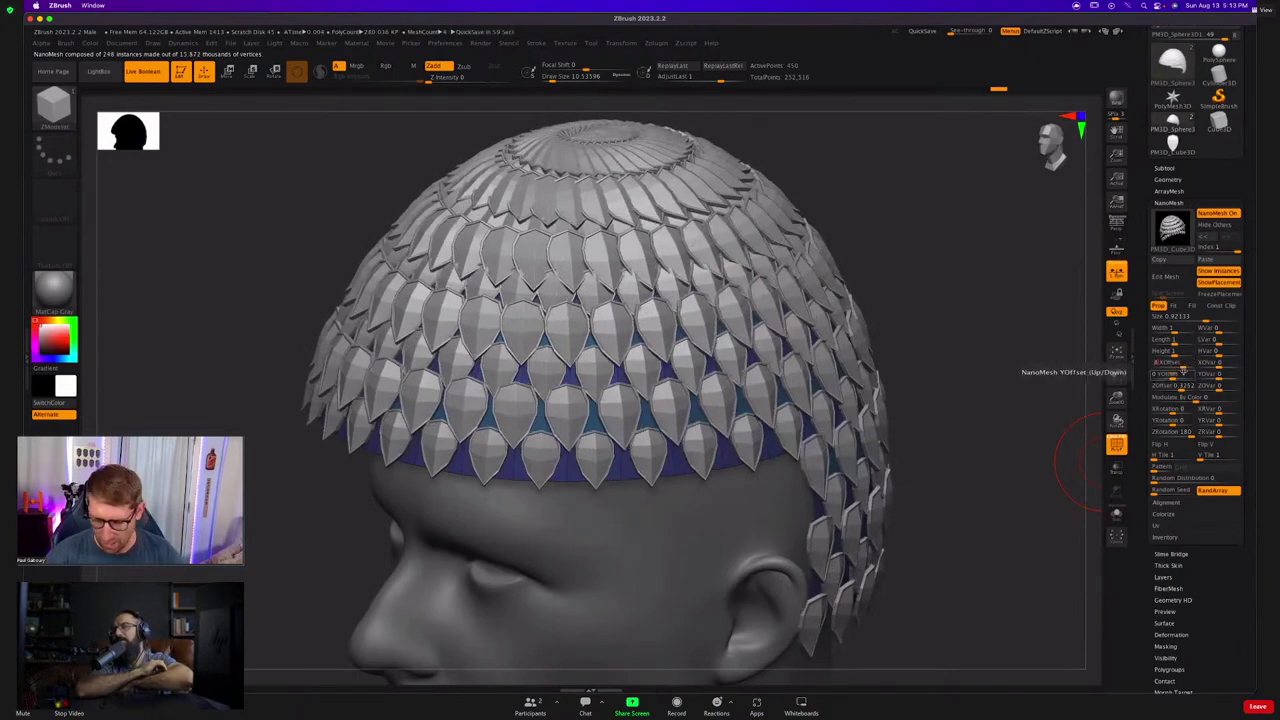
mouse_move(738, 420)
ctrl+right_down()
mouse_move(700, 385)
mouse_move(738, 360)
mouse_move(786, 371)
mouse_move(712, 386)
ctrl+right_up()
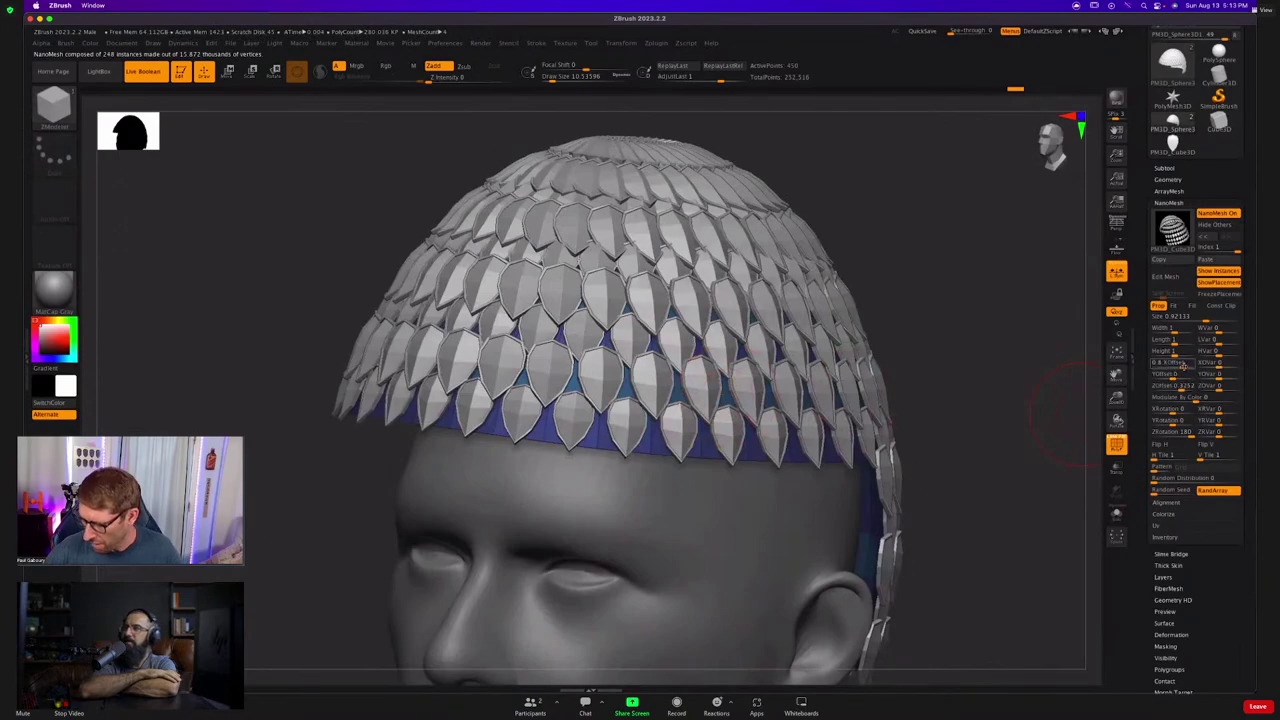
drag(1185, 364, 1184, 365)
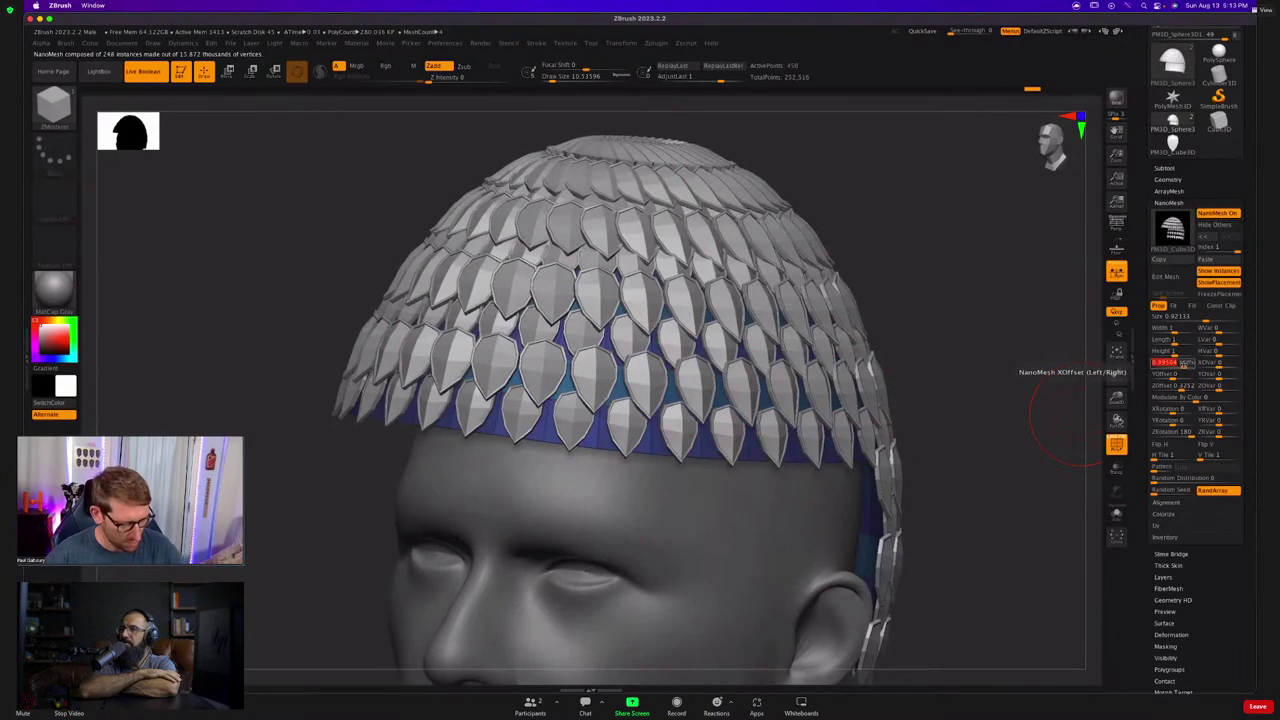
key(Return)
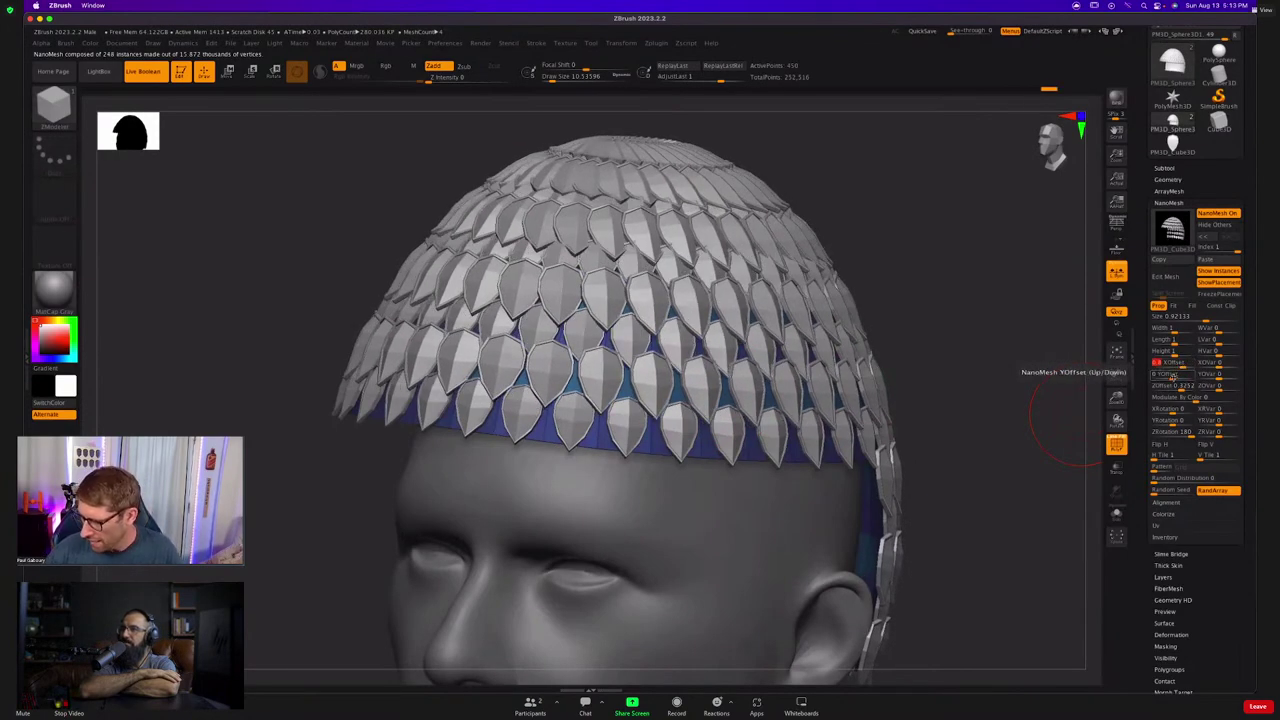
drag(1181, 389, 1178, 389)
right_drag(546, 254, 524, 284)
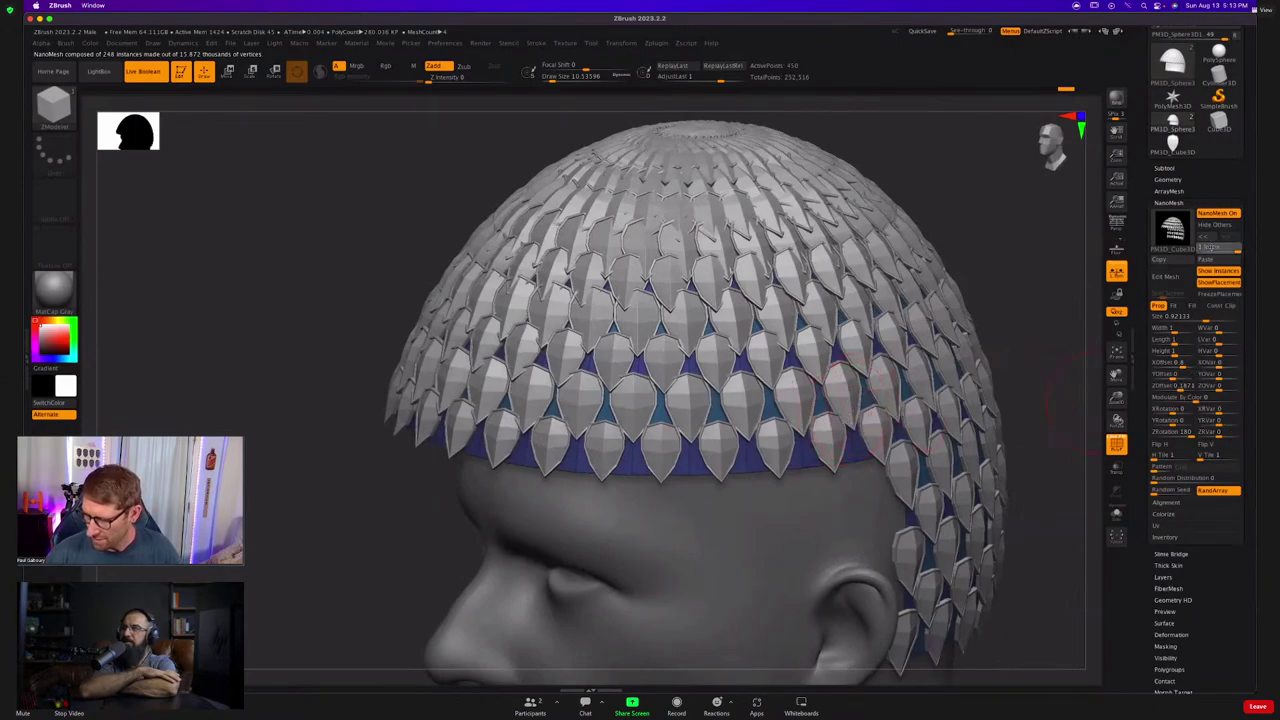
Switch to NanoMesh index 0, raise its plates to a Z offset of about 0.66, and examine the overlap.
click(1204, 249)
drag(1181, 387, 1185, 386)
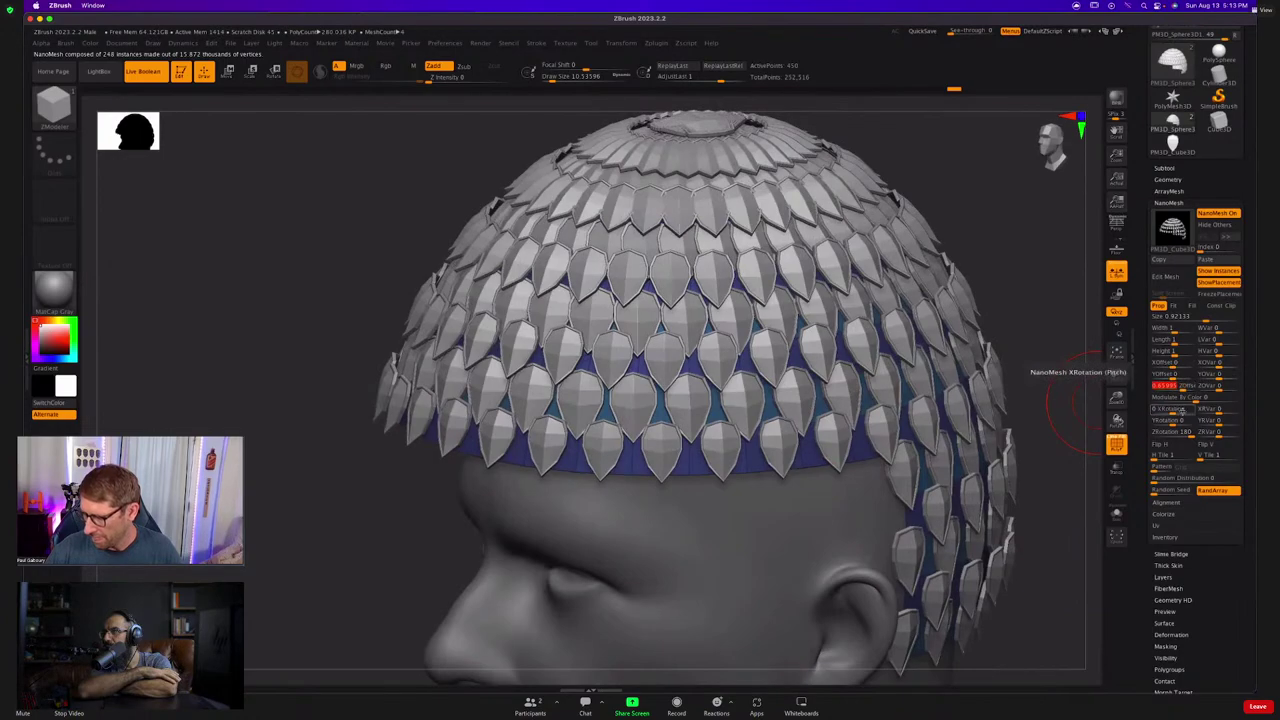
drag(1185, 431, 1188, 431)
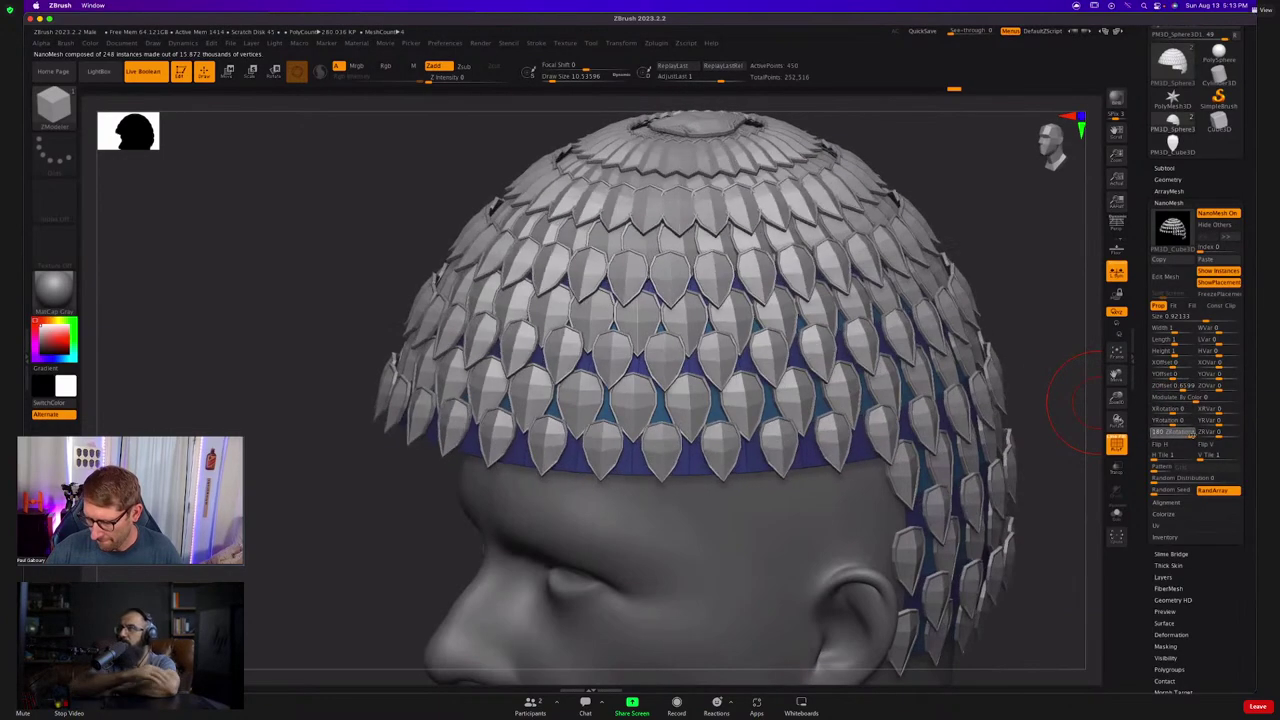
click(1183, 387)
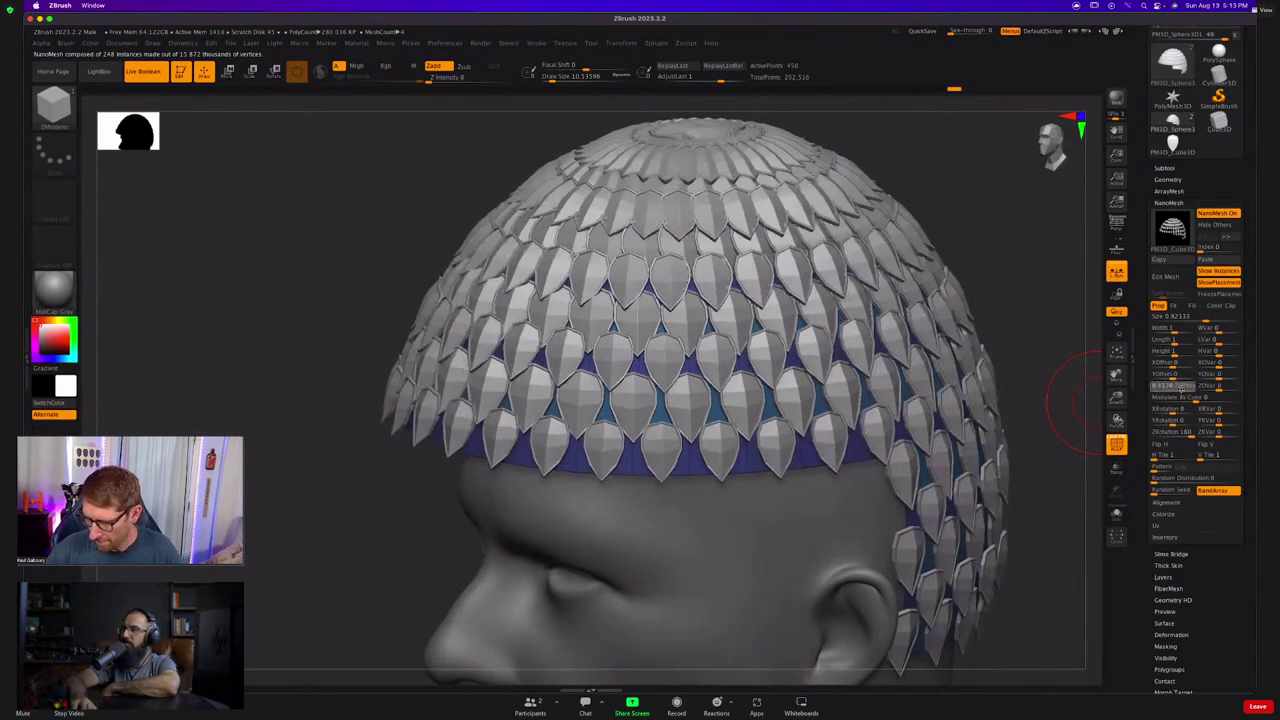
alt+right_drag(850, 310, 792, 456)
right_drag(700, 250, 628, 378)
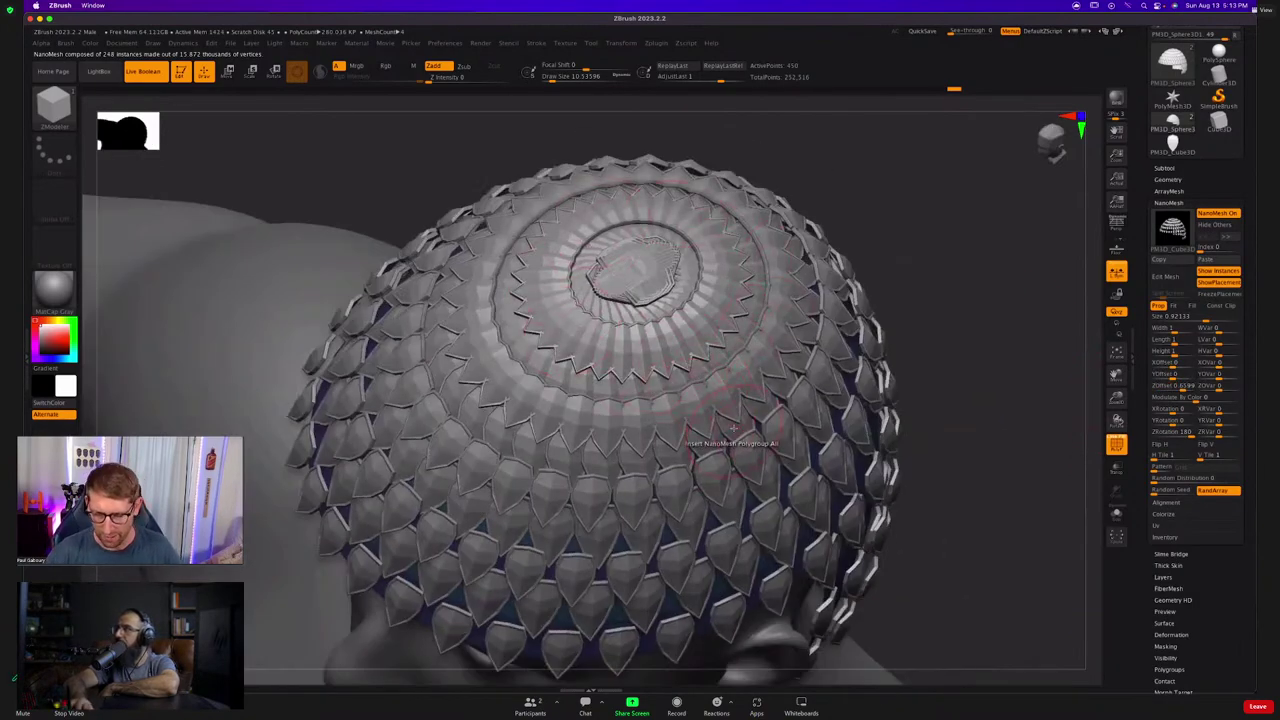
key(ctrl)
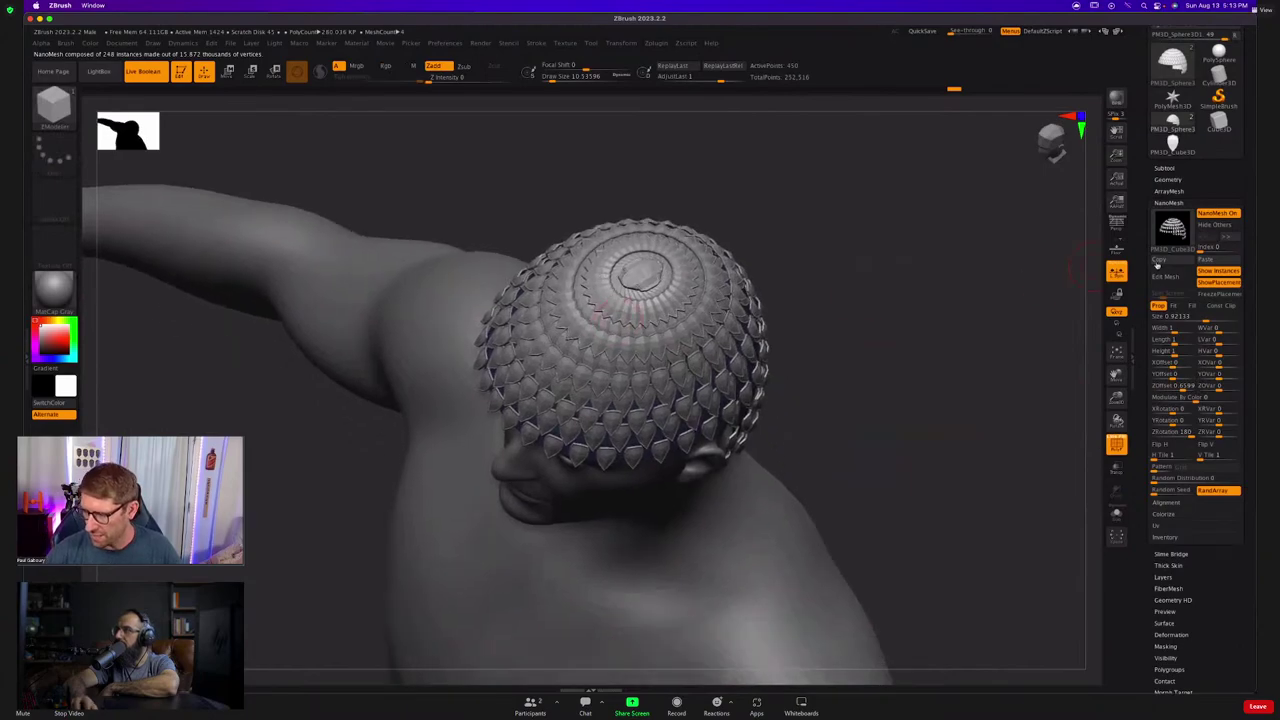
Undo the NanoMesh plates and alternating polygroups on the head cap, and open the Subtool settings.
drag(846, 394, 779, 406)
key(ctrl+z)
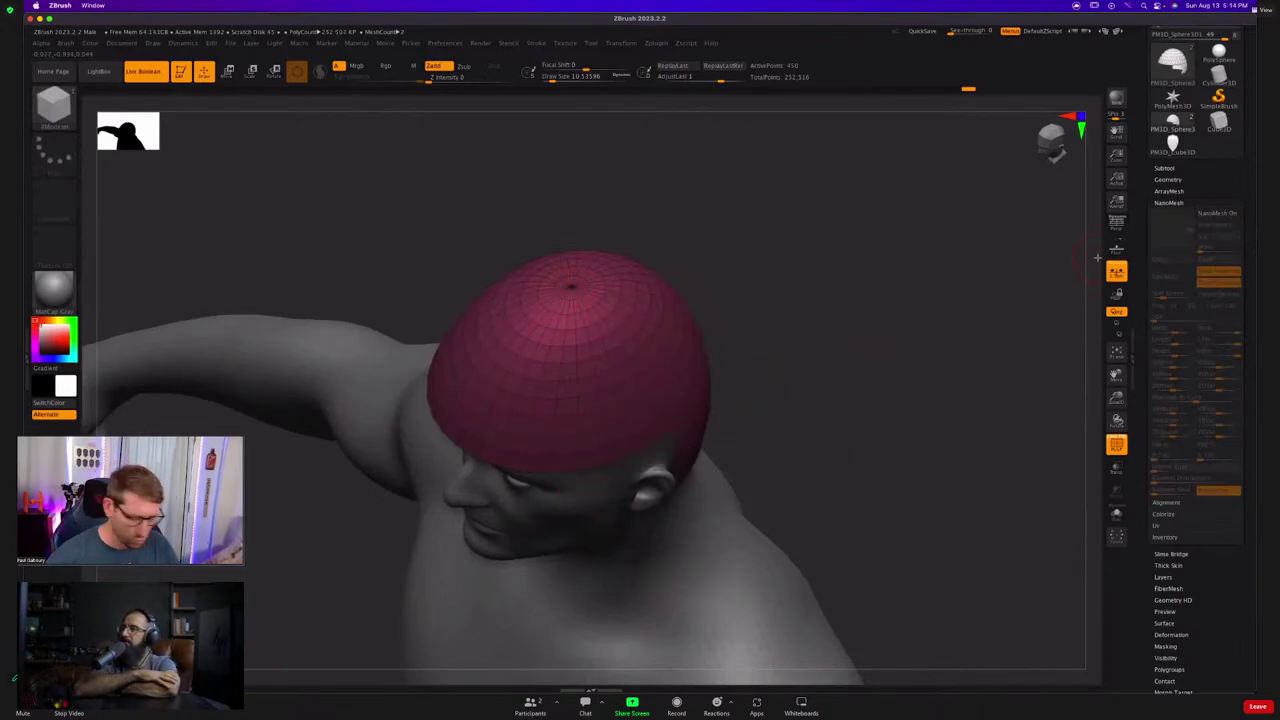
shift+click(1170, 168)
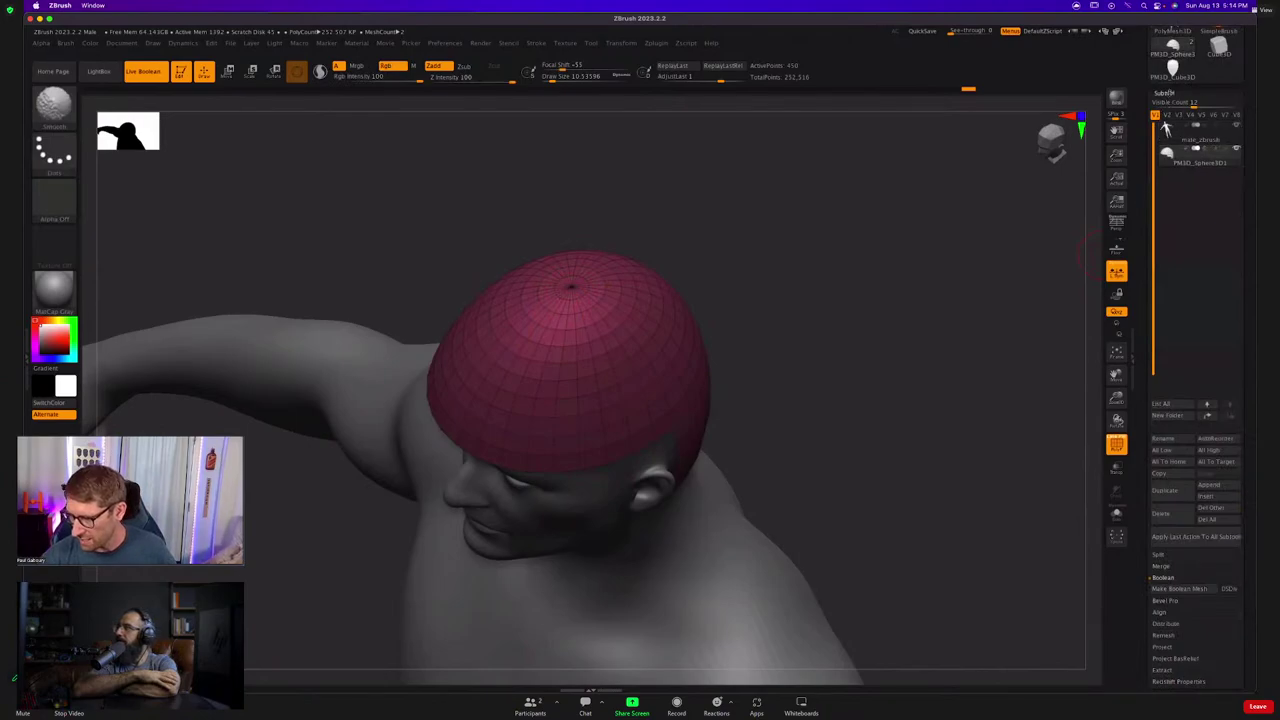
Remesh the cap with ZRemesher using an AdaptiveSize of 1.
shift+click(1169, 93)
shift+click(1176, 105)
drag(1241, 300, 1241, 415)
click(1183, 260)
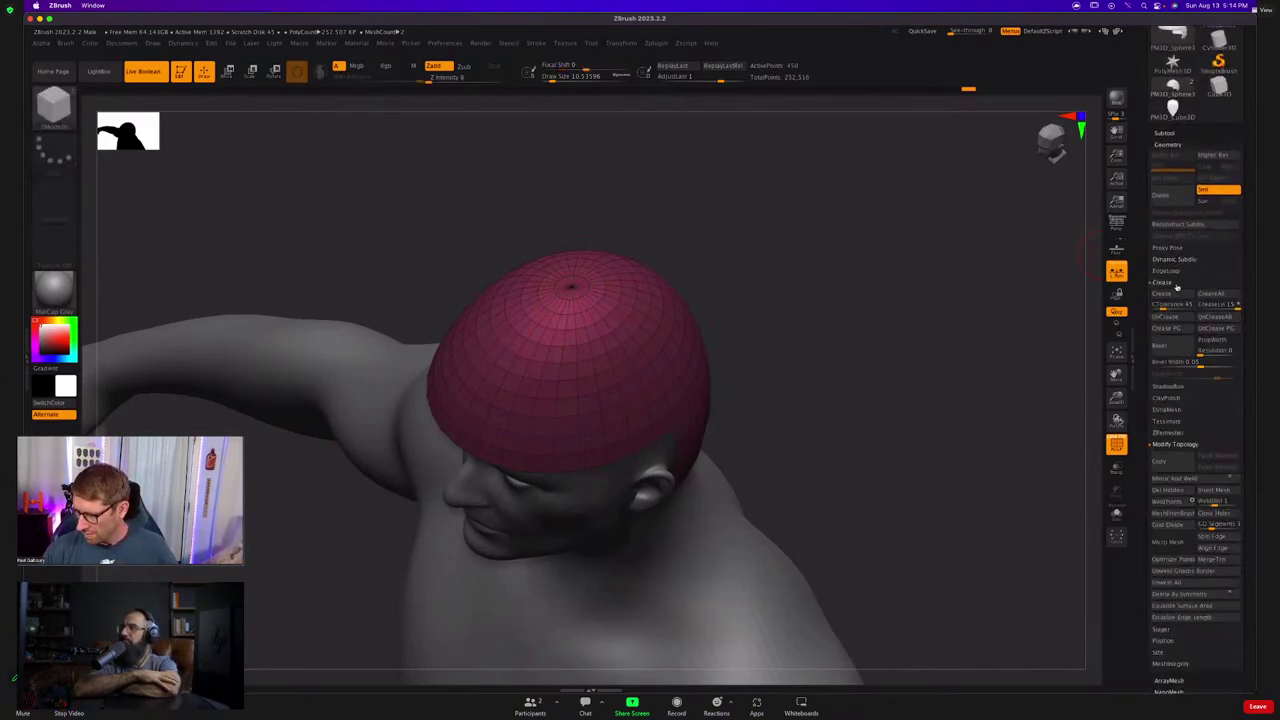
click(1176, 284)
click(1178, 352)
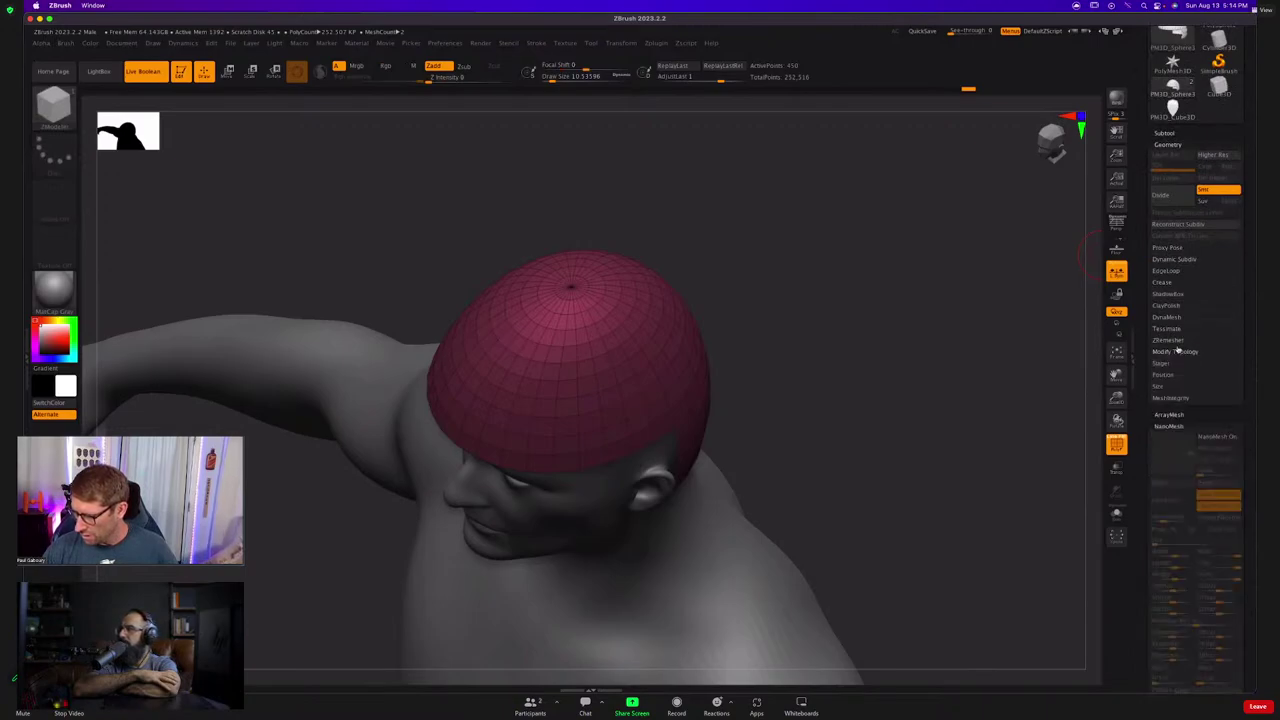
click(1168, 341)
scroll(1200, 345, down, 2)
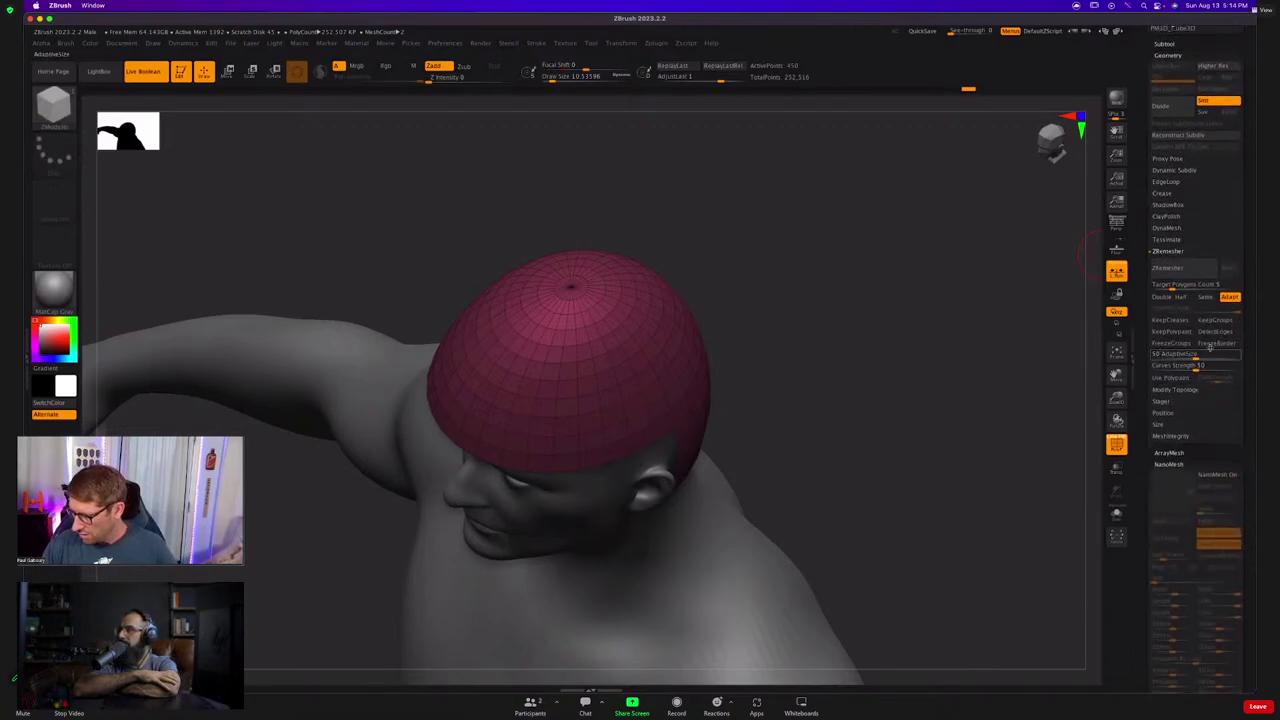
click(1196, 356)
text(1)
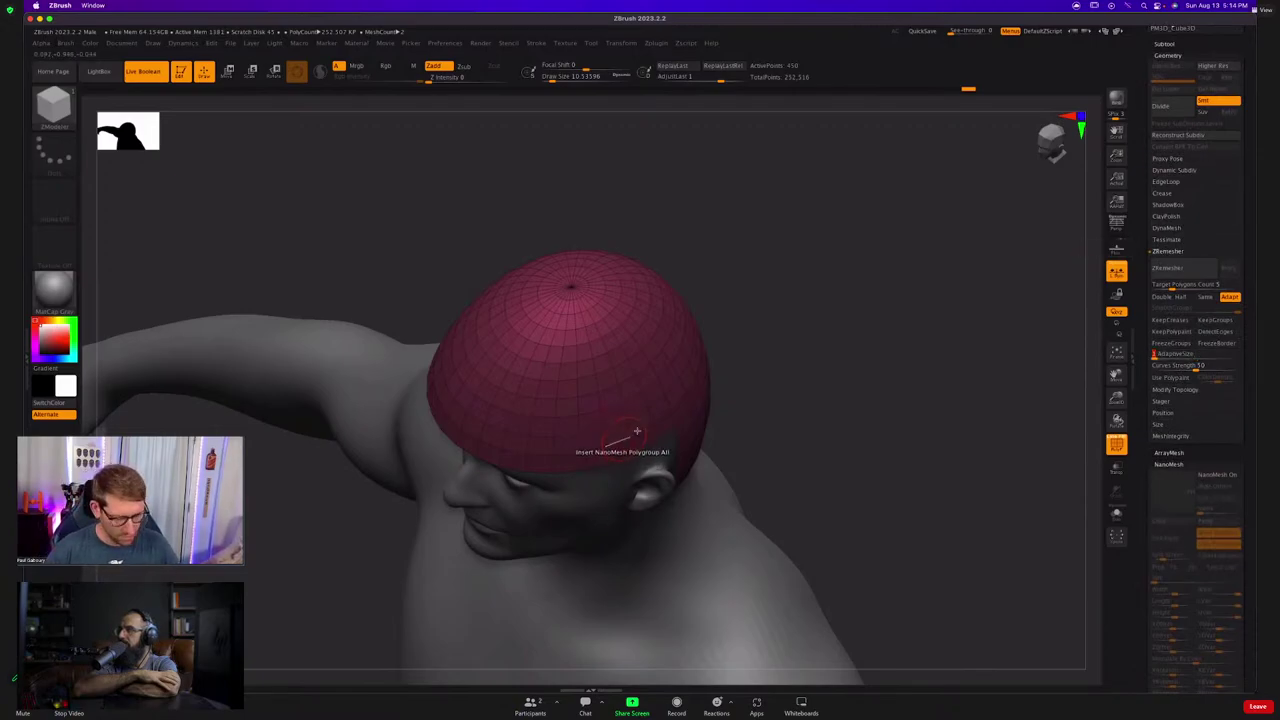
click(1168, 268)
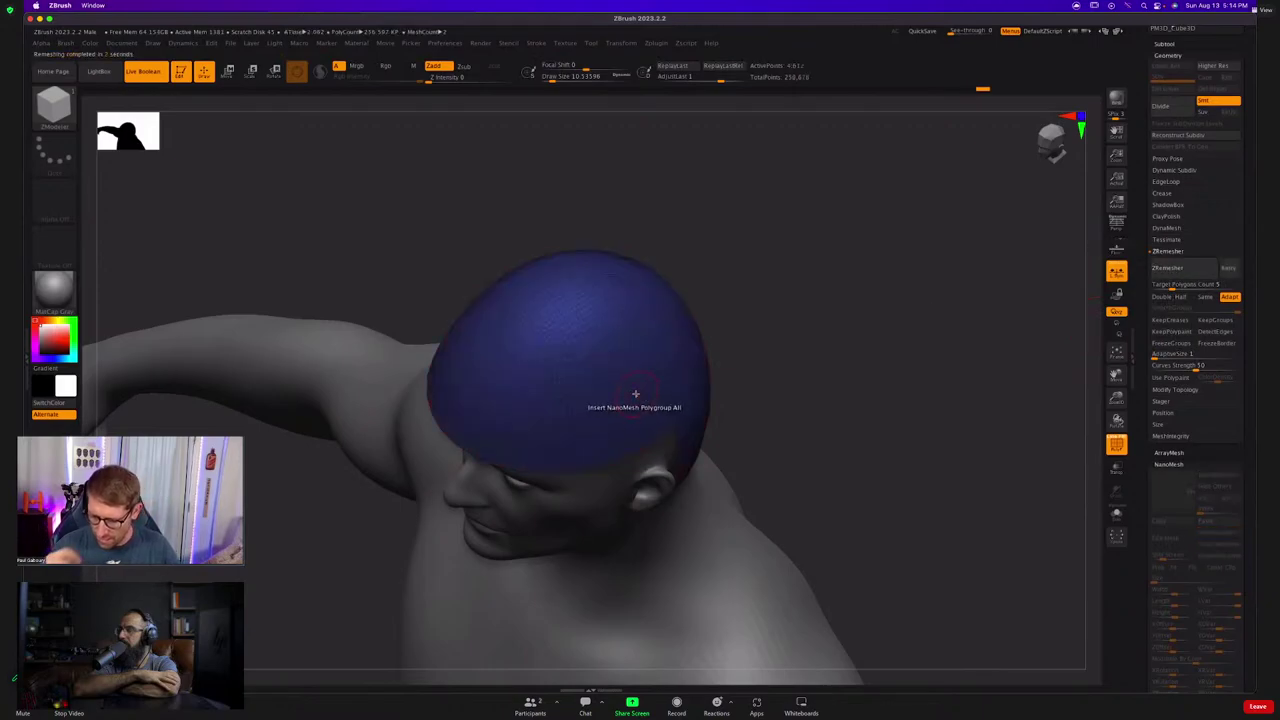
Remesh the cap again with a Target Polygons Count of 2.
ctrl+right_drag(597, 357, 598, 410)
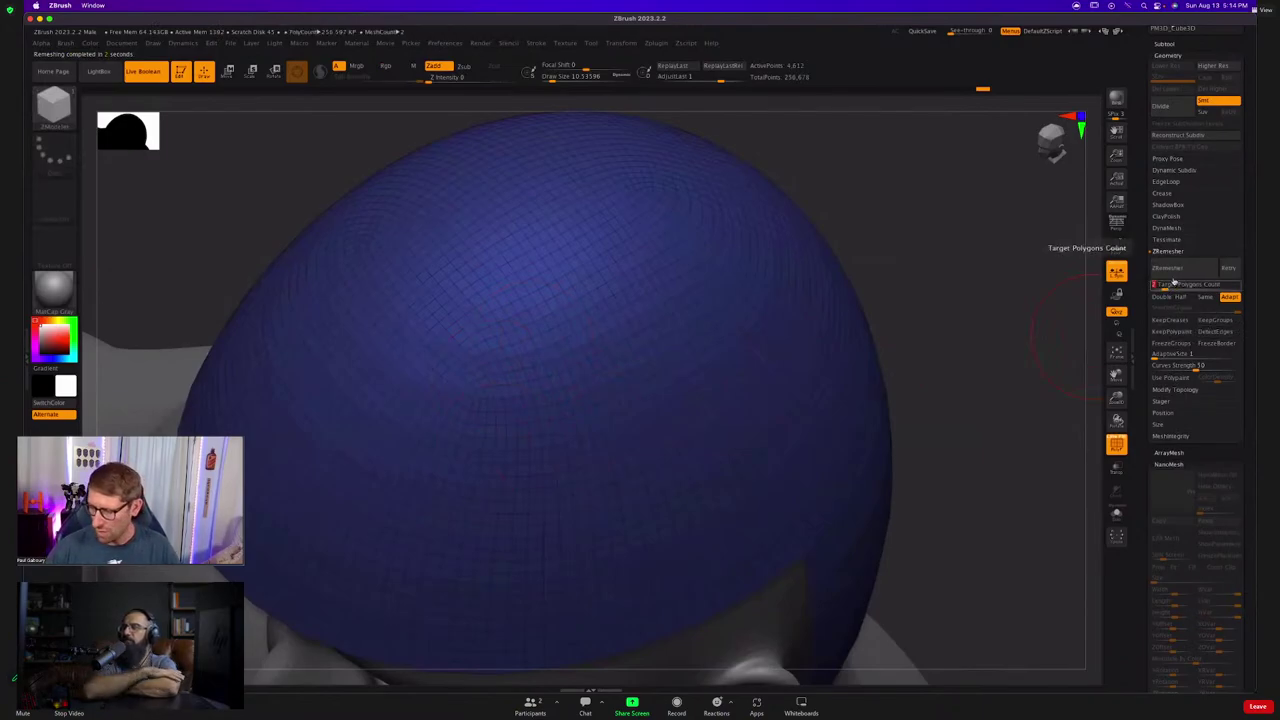
click(1172, 269)
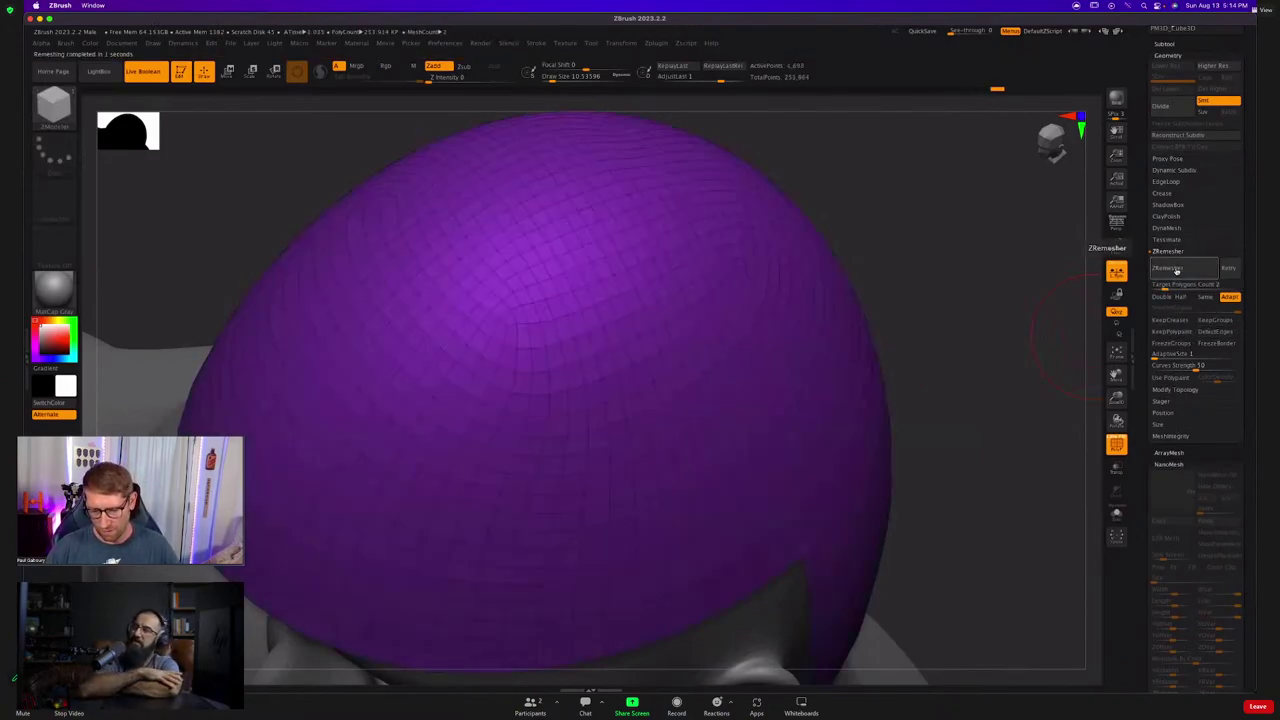
scroll(632, 347, down, 5)
alt+right_drag(632, 347, 632, 329)
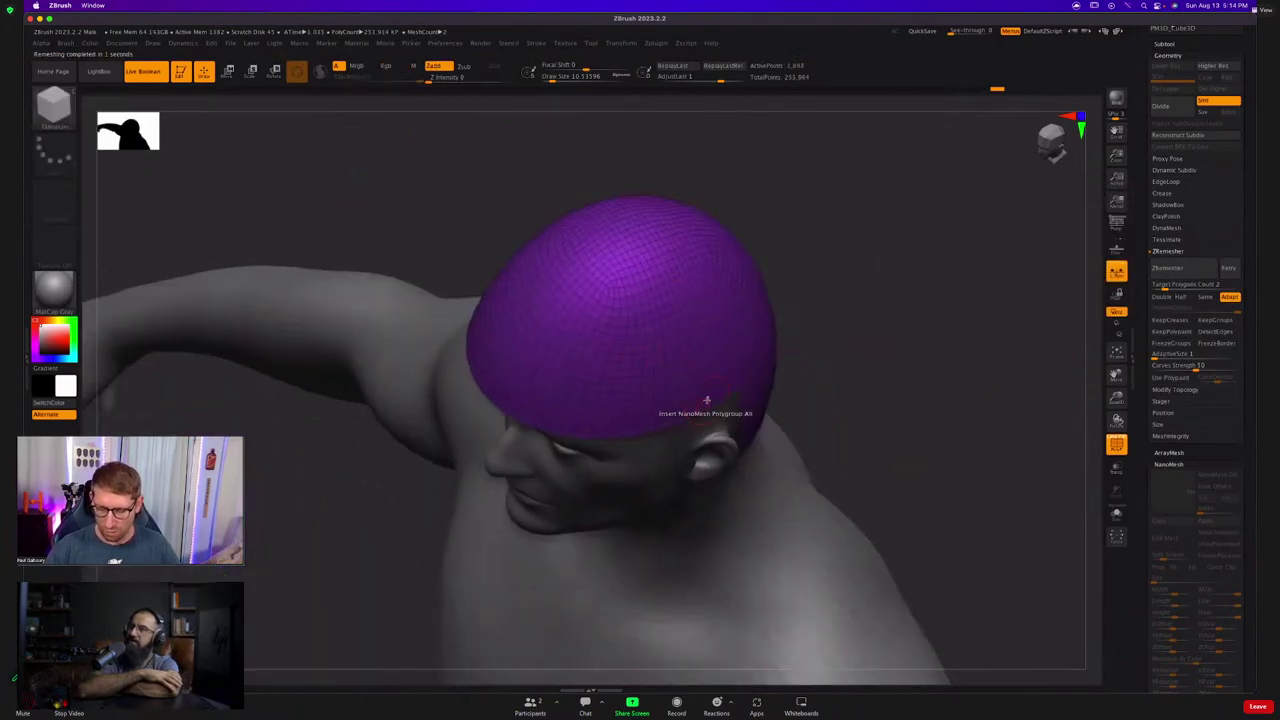
Undo the cap's history back past the NanoMesh scales to the bare mesh with alternating orange and blue polygroup rings.
key(ctrl+z)
key(ctrl+z)
key(ctrl+z)
key(ctrl+z)
key(ctrl+z)
key(ctrl+z)
key(ctrl+z)
key(ctrl+z)
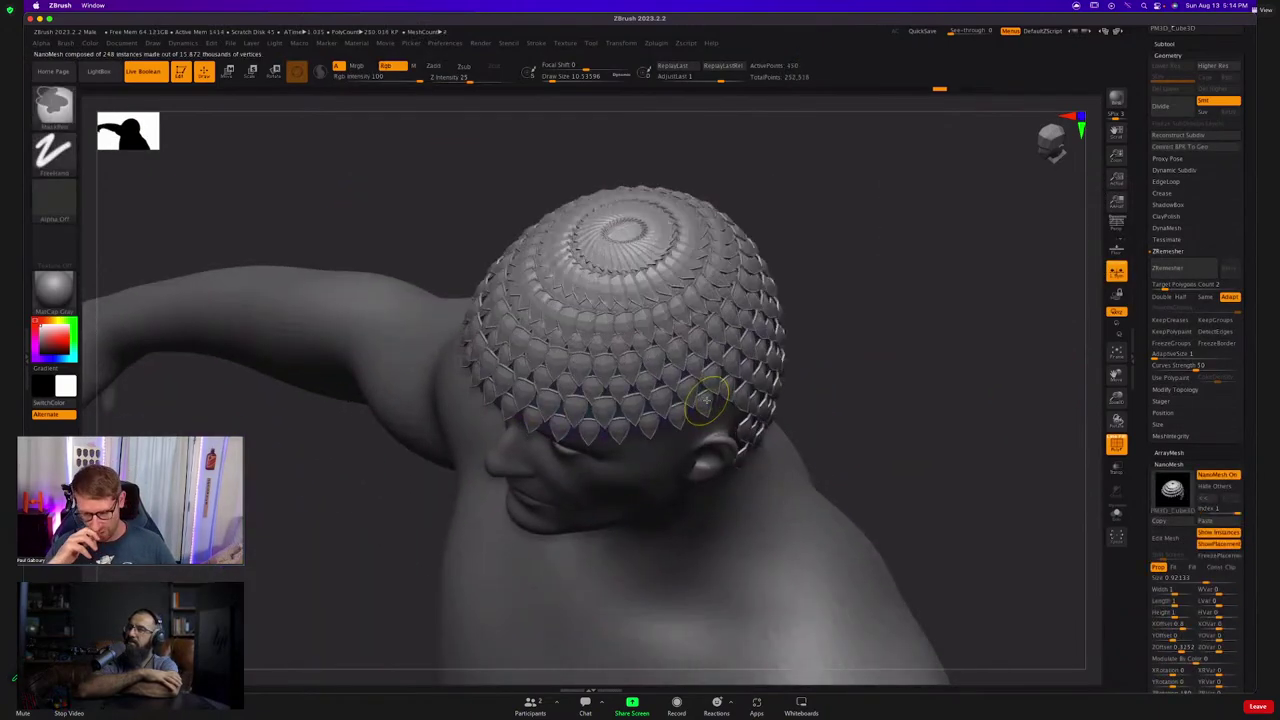
key(ctrl+z)
key(ctrl+z)
key(ctrl+z)
key(ctrl+z)
key(ctrl+z)
key(ctrl+z)
key(ctrl+z)
key(ctrl+z)
key(ctrl+z)
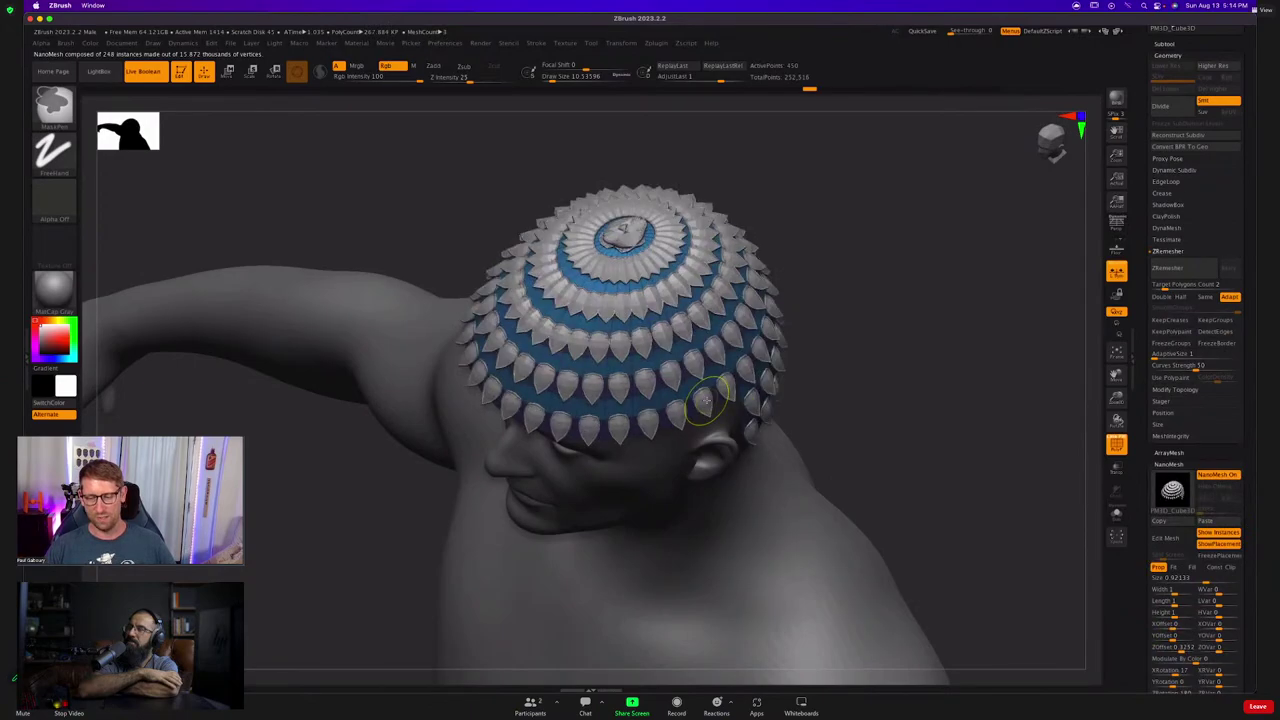
key(ctrl+z)
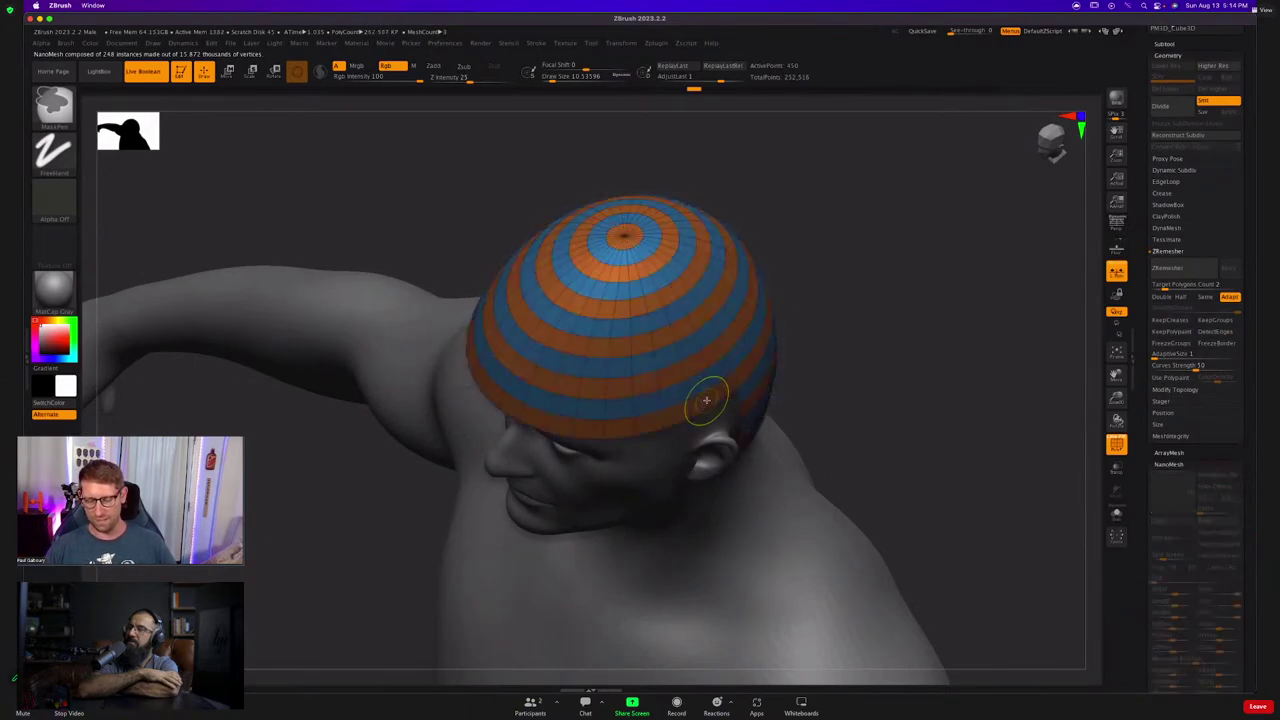
Switch to the ZModeler brush and open the list of ZBrush plugins.
key(b)
key(z)
key(m)
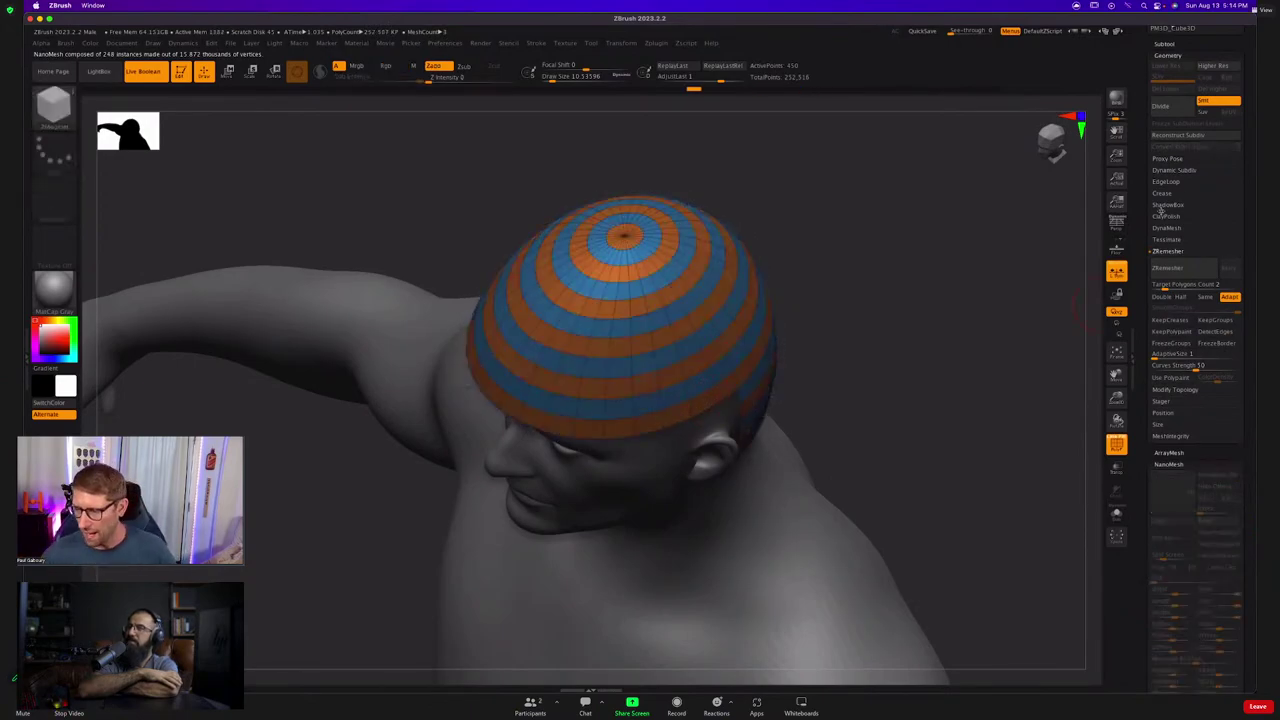
scroll(1157, 340, up, 5)
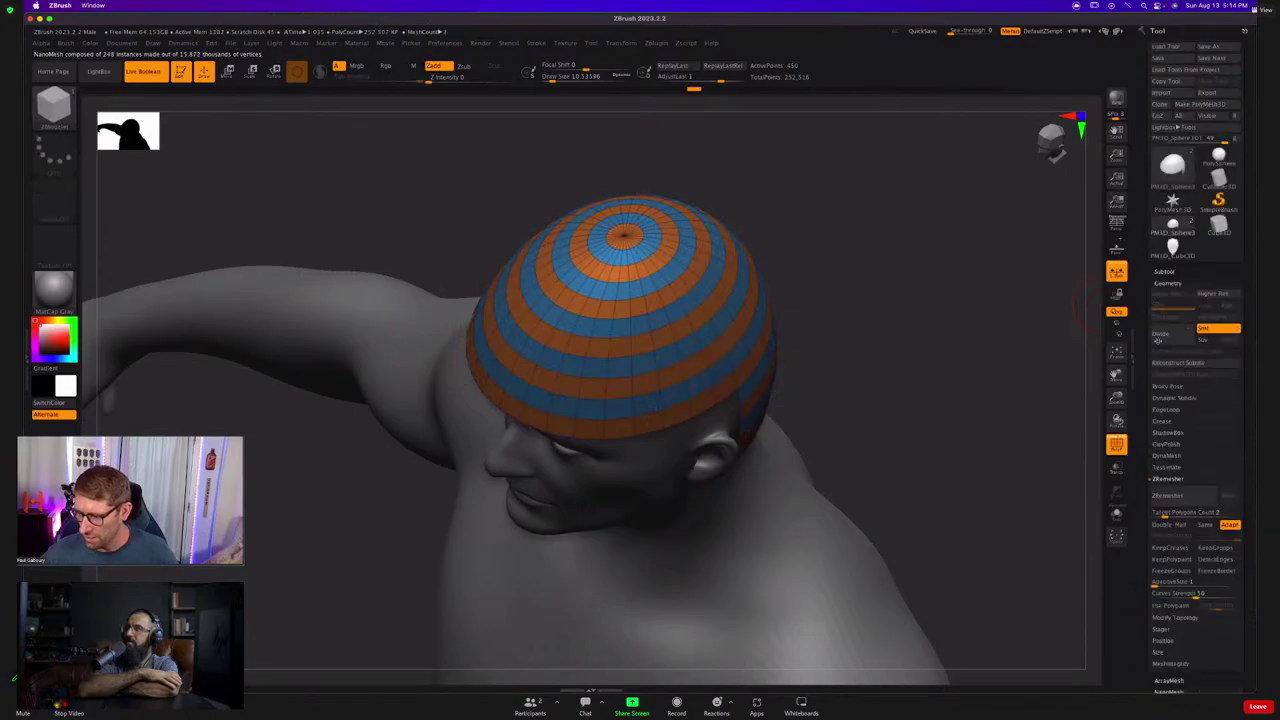
click(662, 45)
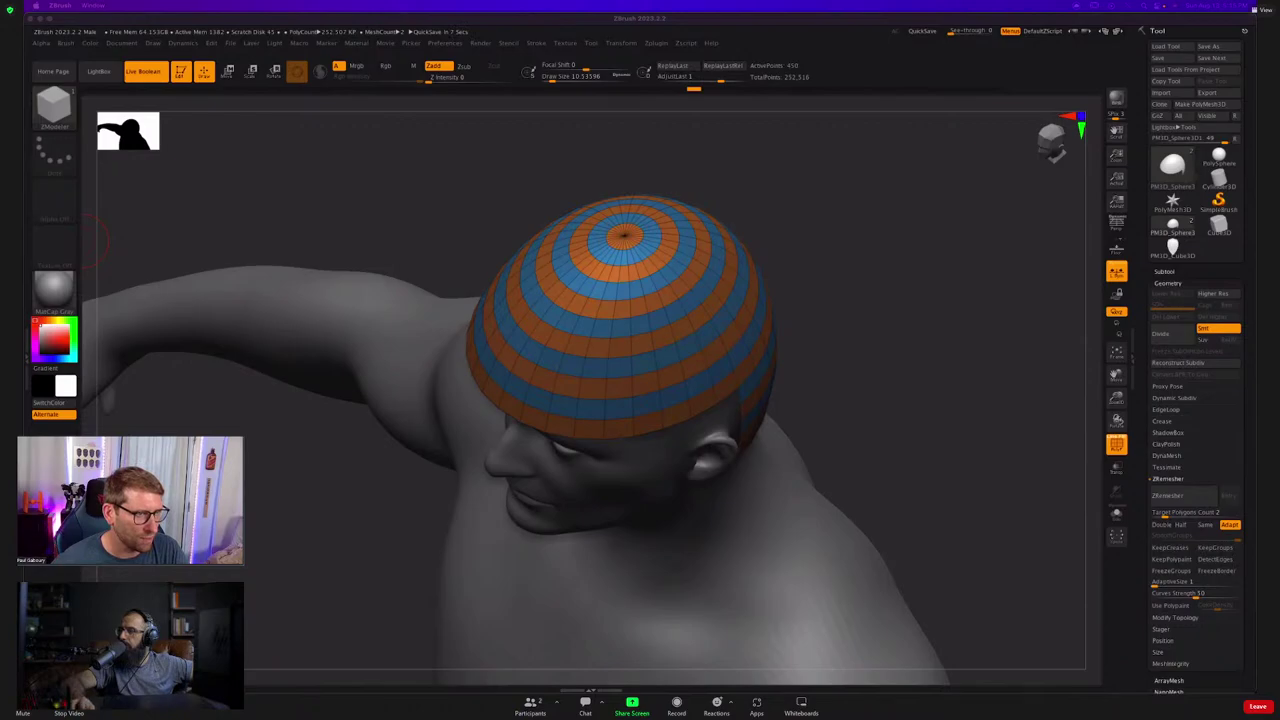
Switch to Firefox and download the NanoTile Textures plugin from Maxon's ZBrush Plugins page.
drag(1255, 505, 641, 230)
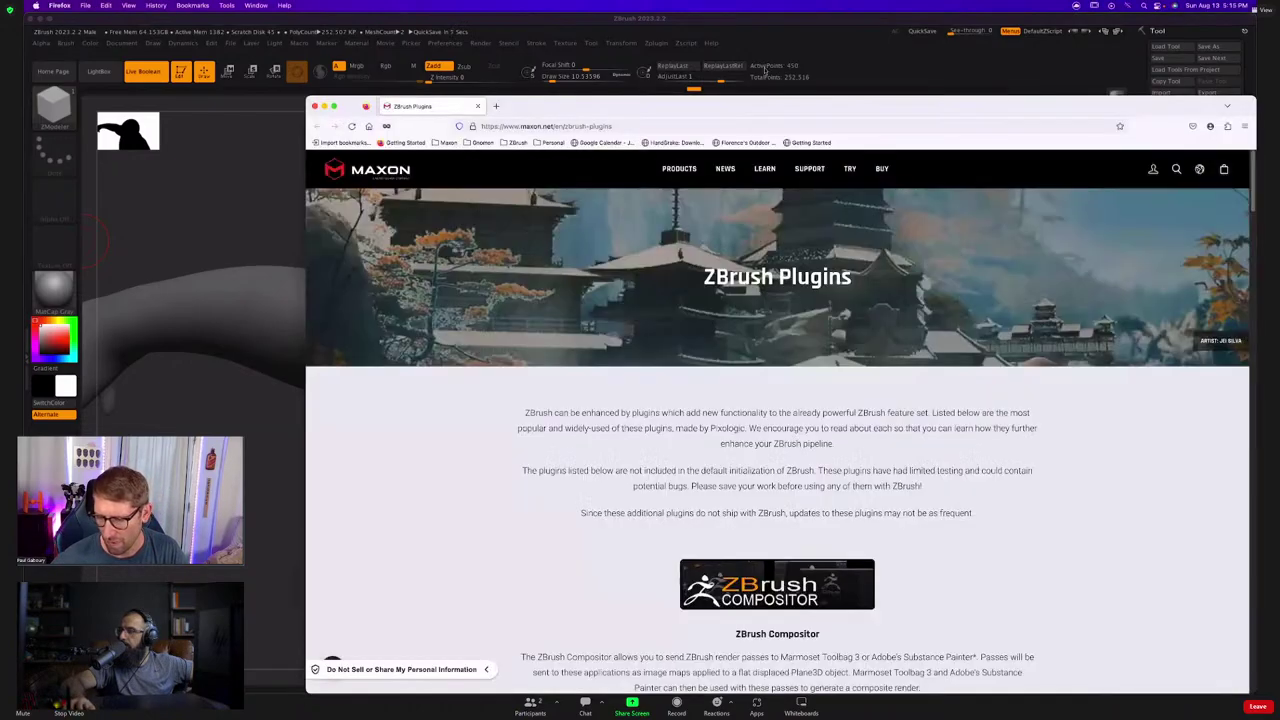
drag(756, 107, 530, 30)
scroll(613, 377, down, 5)
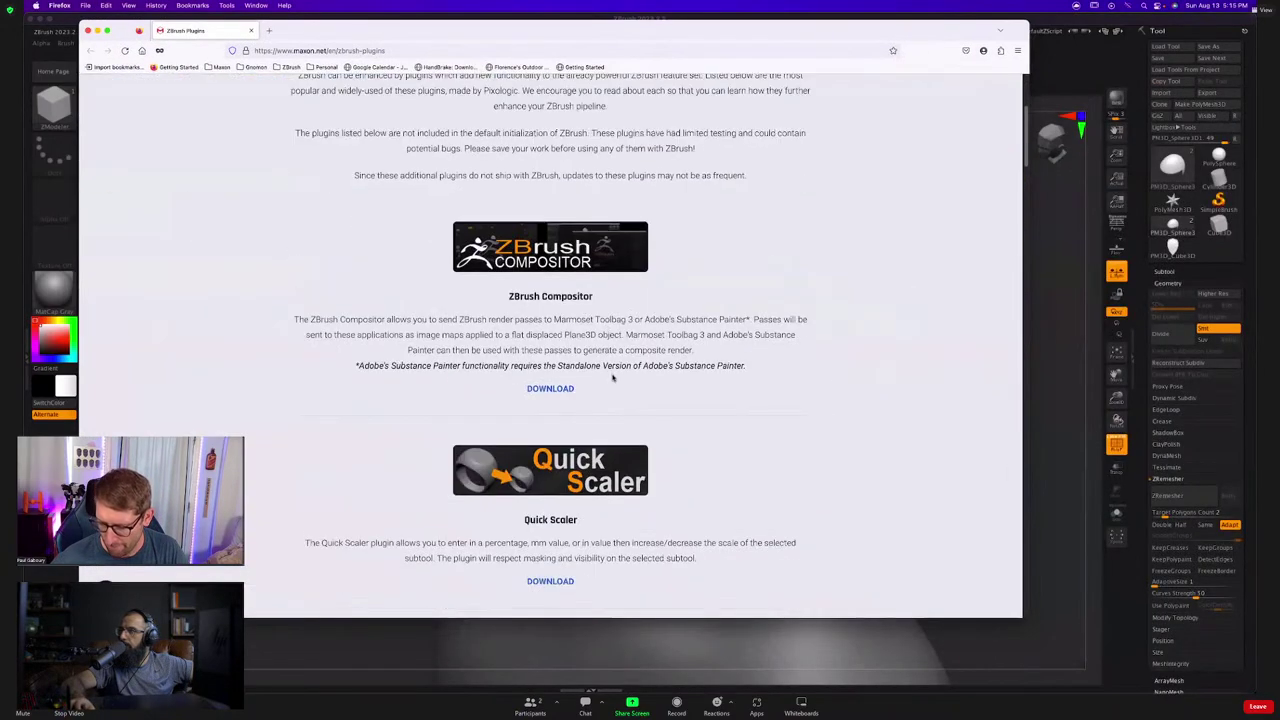
scroll(613, 377, down, 15)
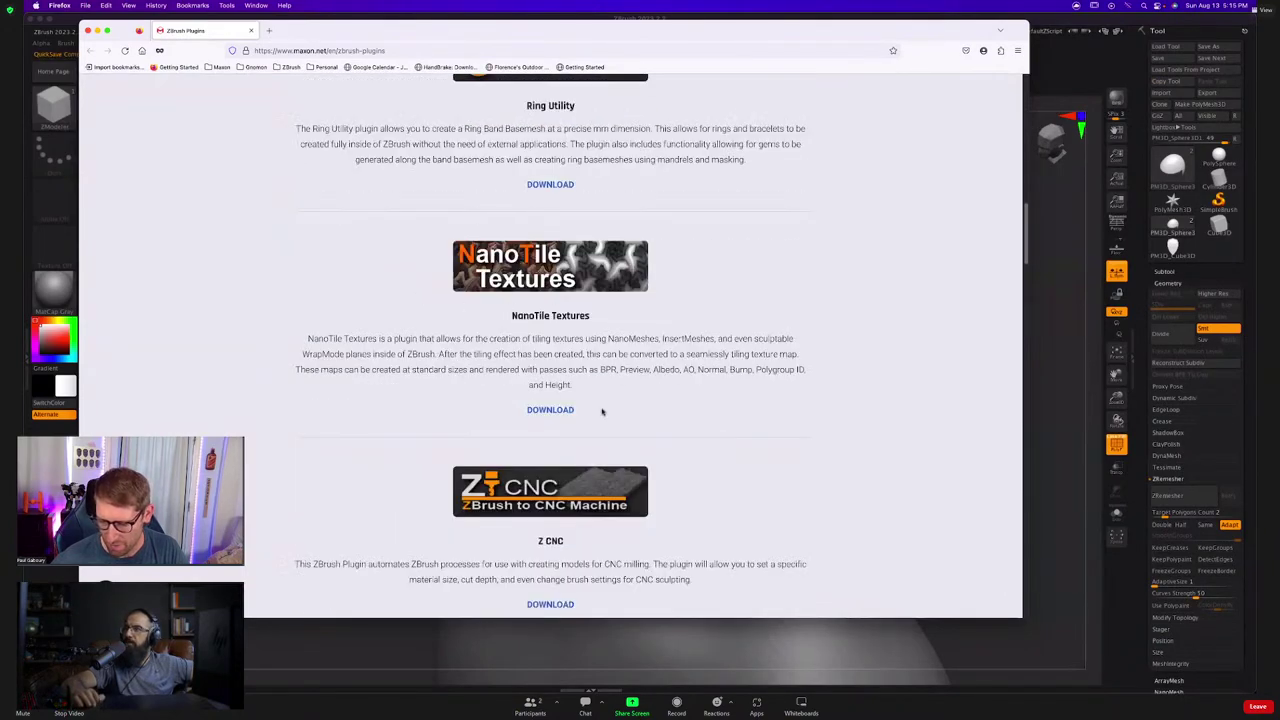
click(560, 410)
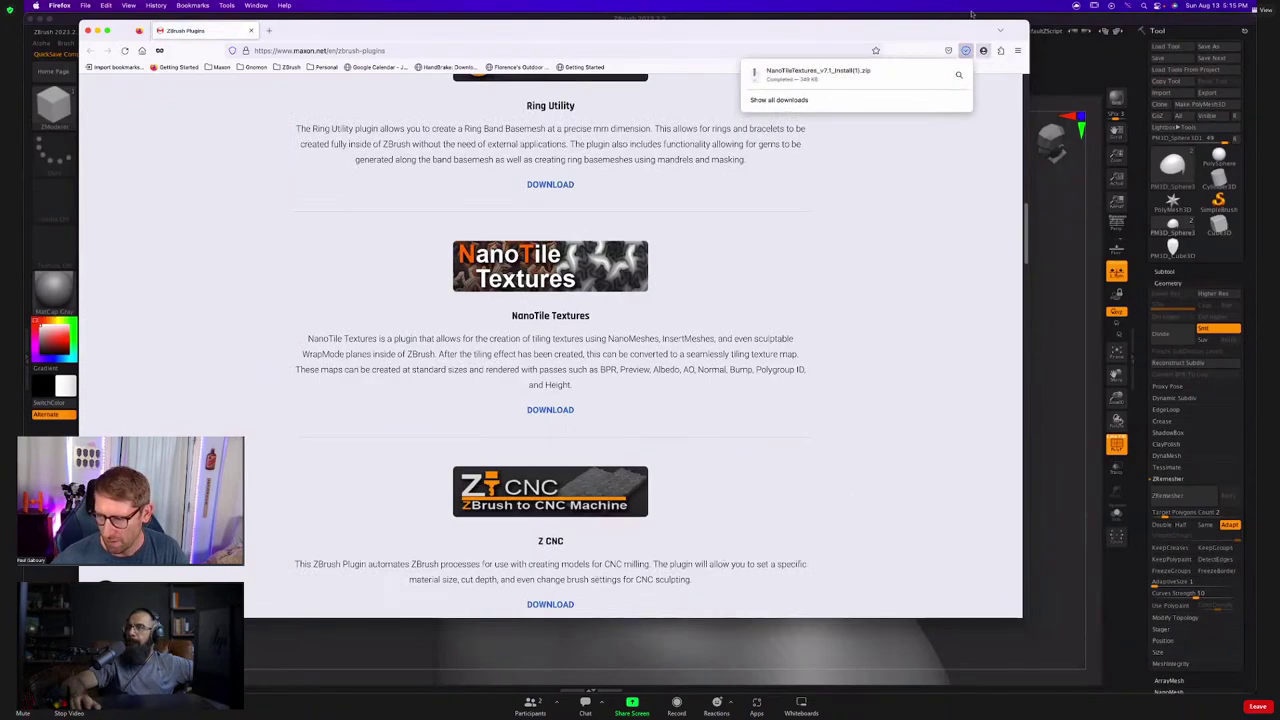
Show the downloaded plugin archive in Finder and bring up the ZStartup/ZPlugs64 folder of Maxon ZBrush 2023.
click(957, 74)
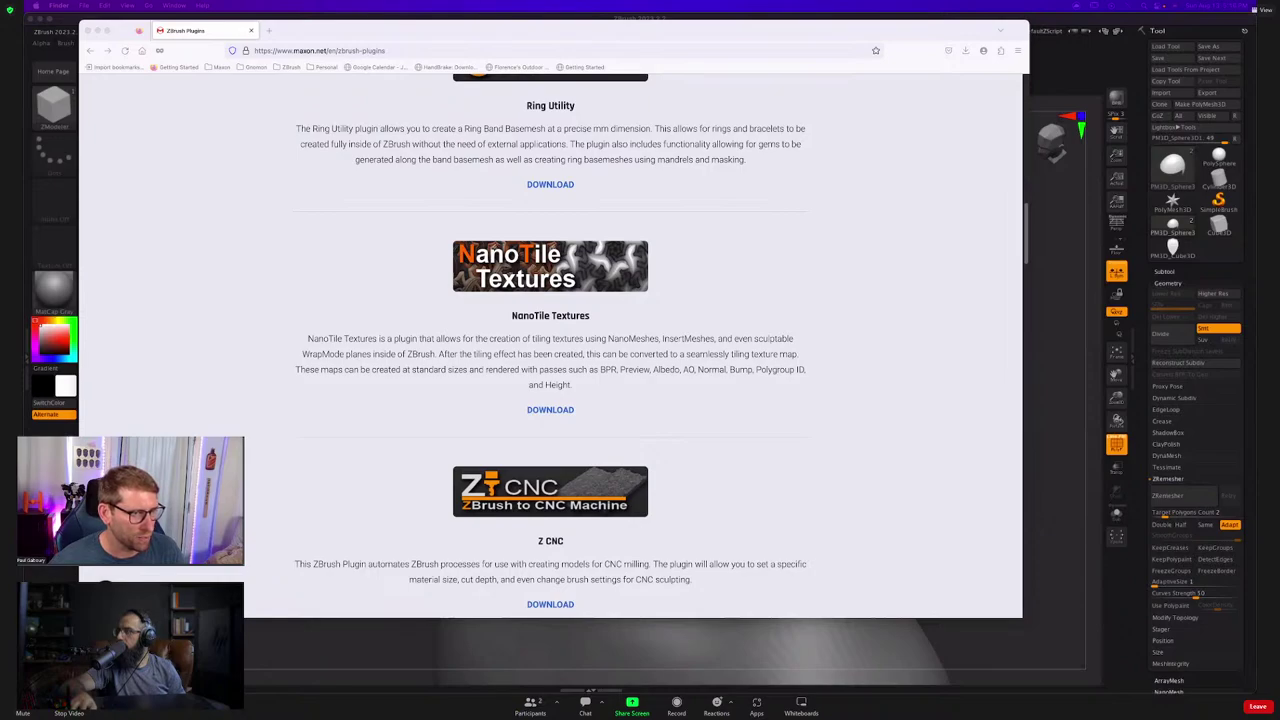
drag(1138, 525, 588, 105)
scroll(604, 314, left, 1)
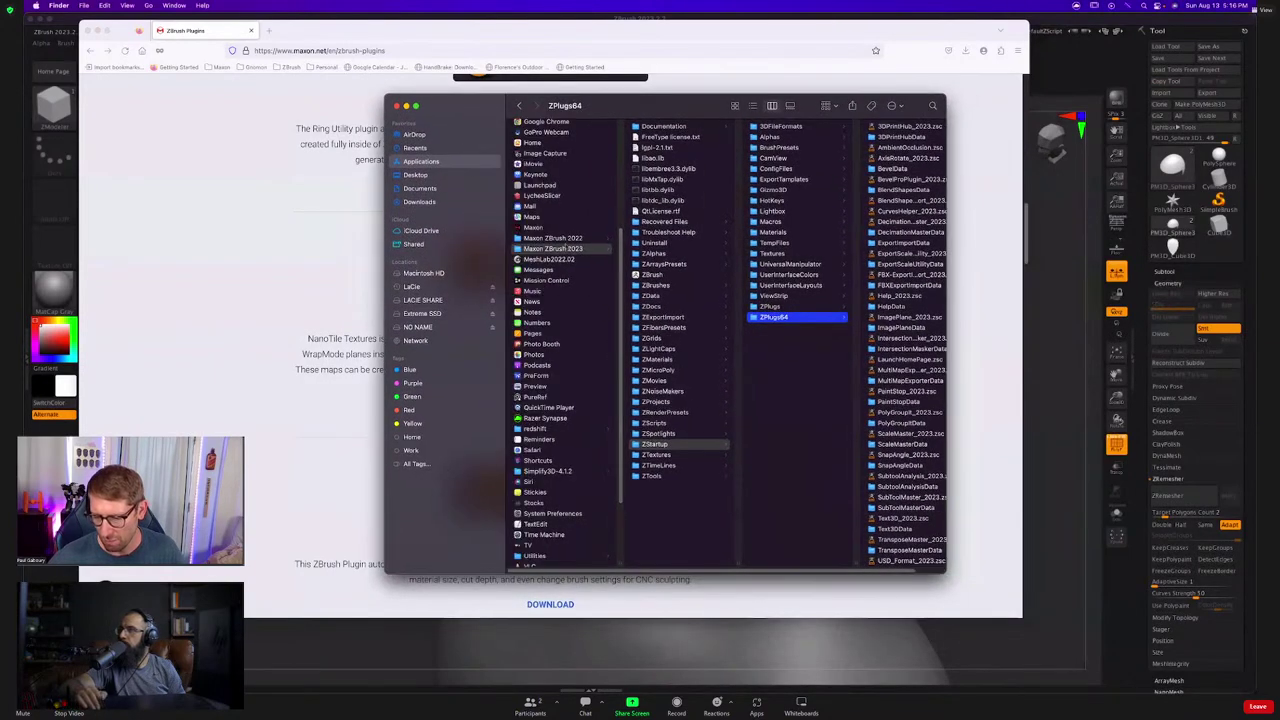
scroll(772, 350, right, 2)
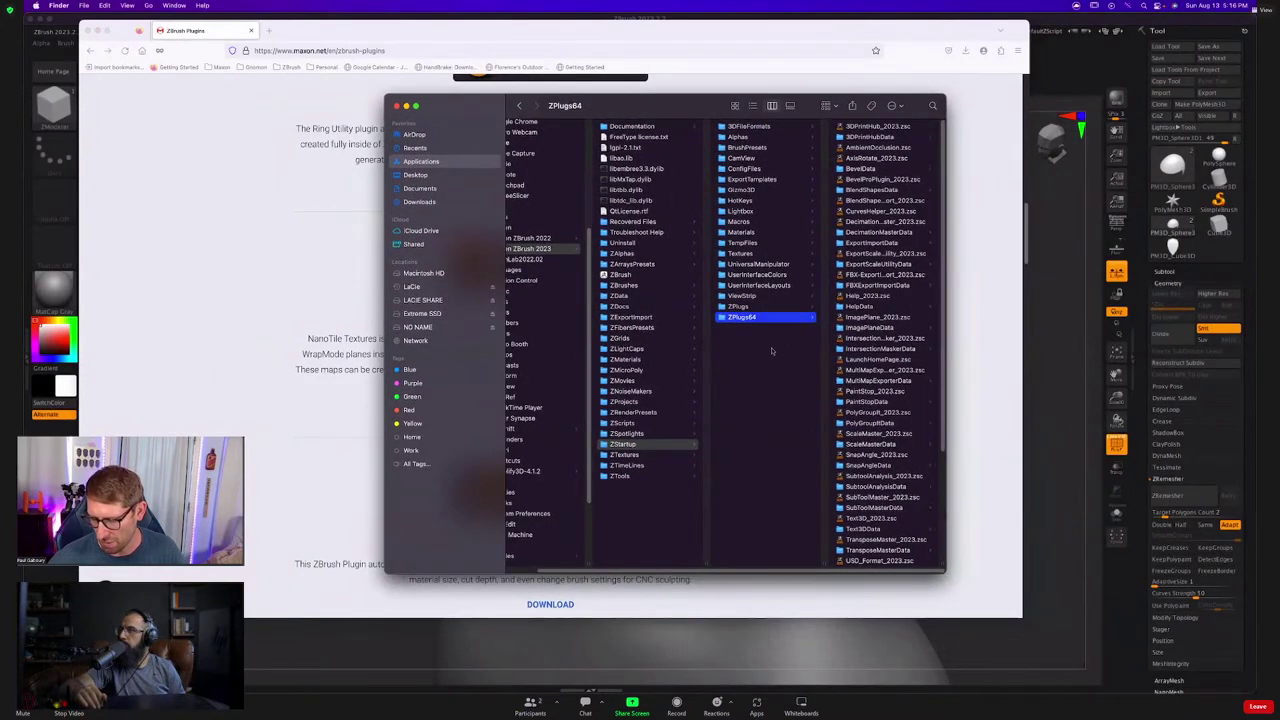
Switch to ZBrush, quicksave the project, and quit without saving changes to the project or the startup hotkeys.
click(1058, 494)
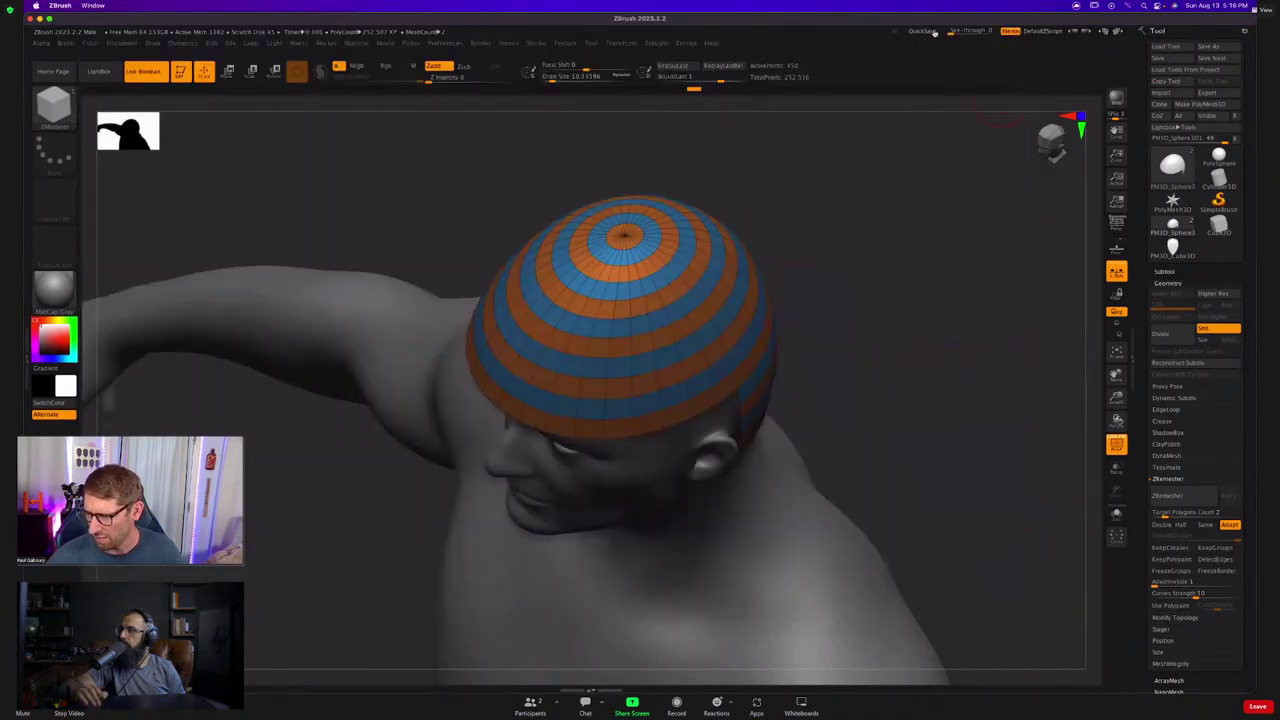
key(super+q)
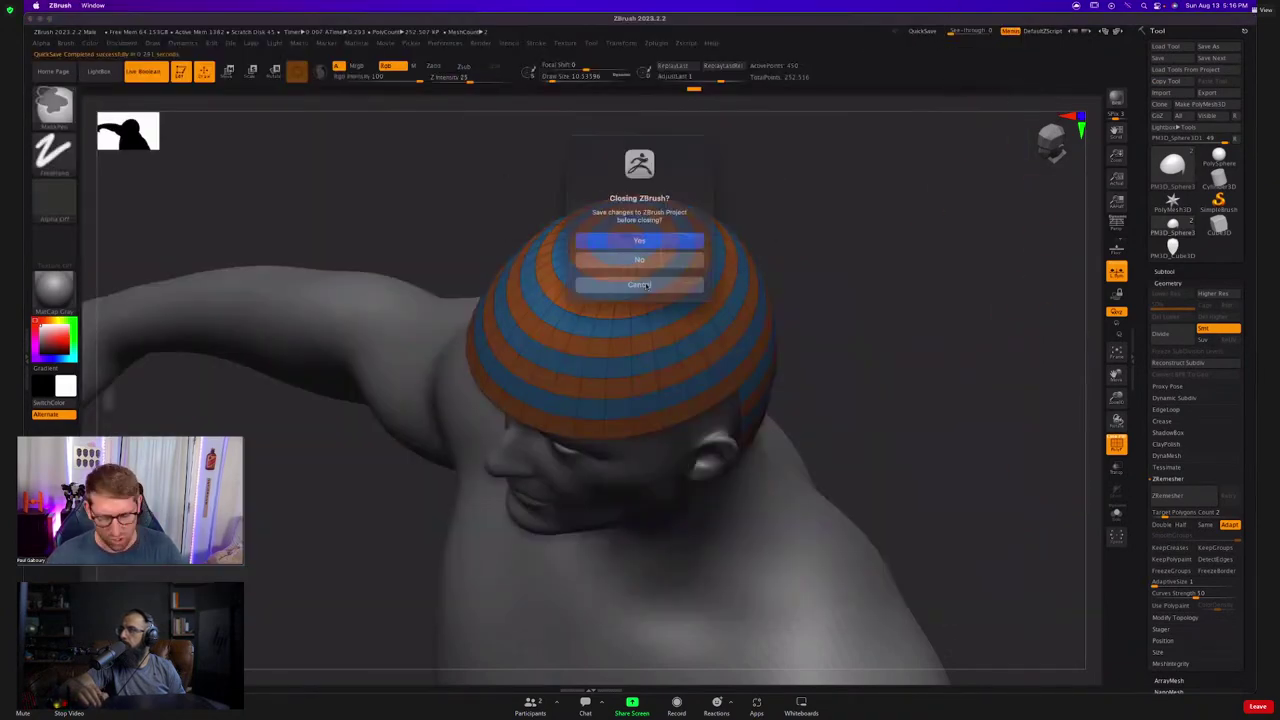
click(647, 256)
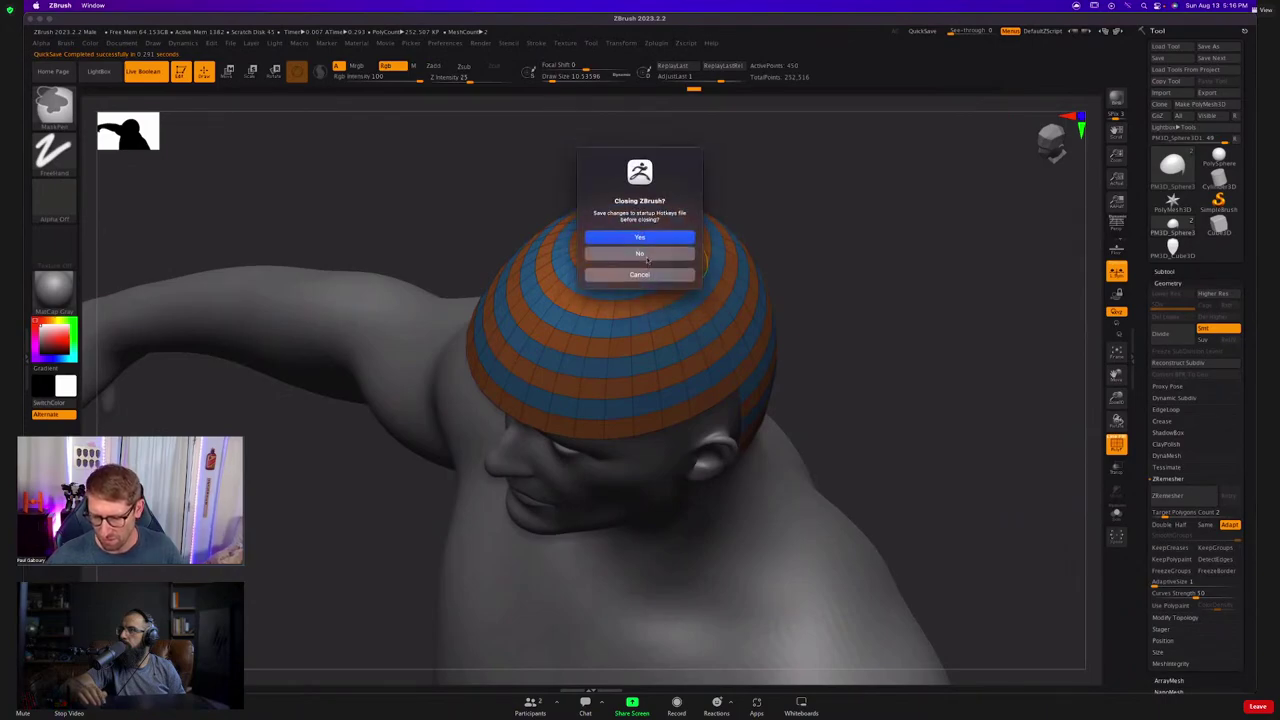
click(649, 261)
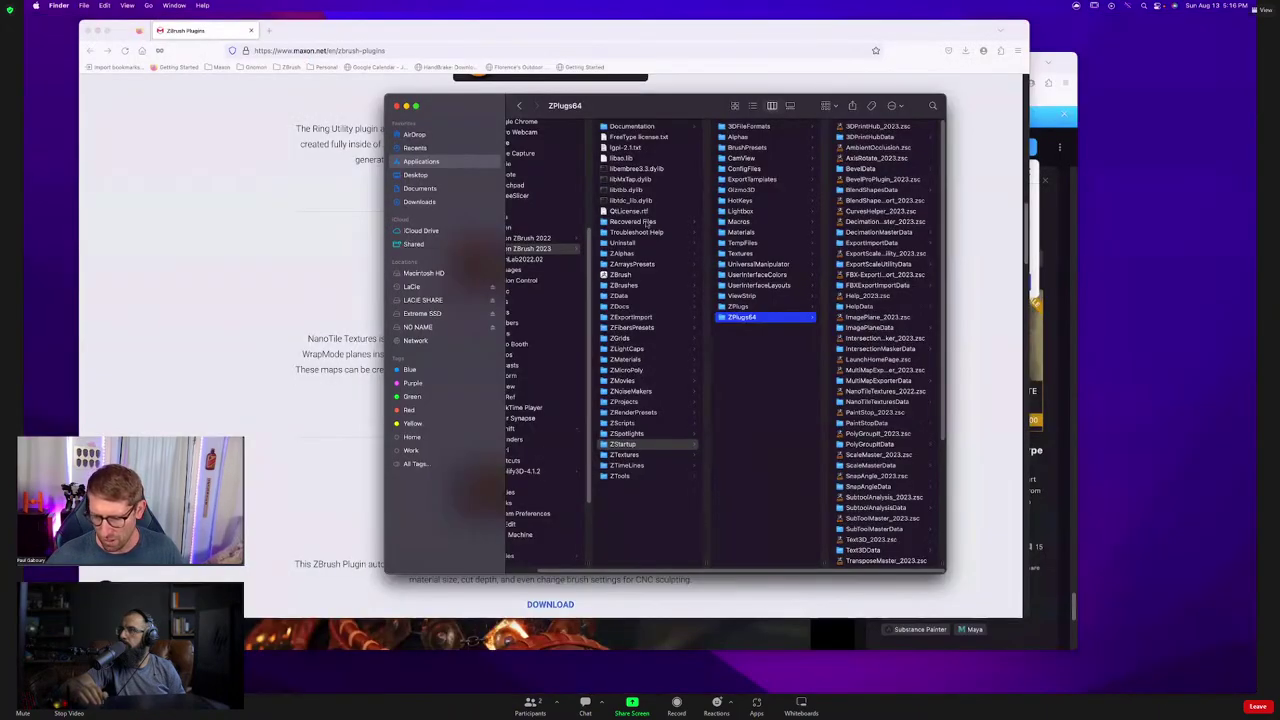
Relaunch ZBrush in full-screen size and reopen the quicksaved project of the male figure with the cap.
click(603, 274)
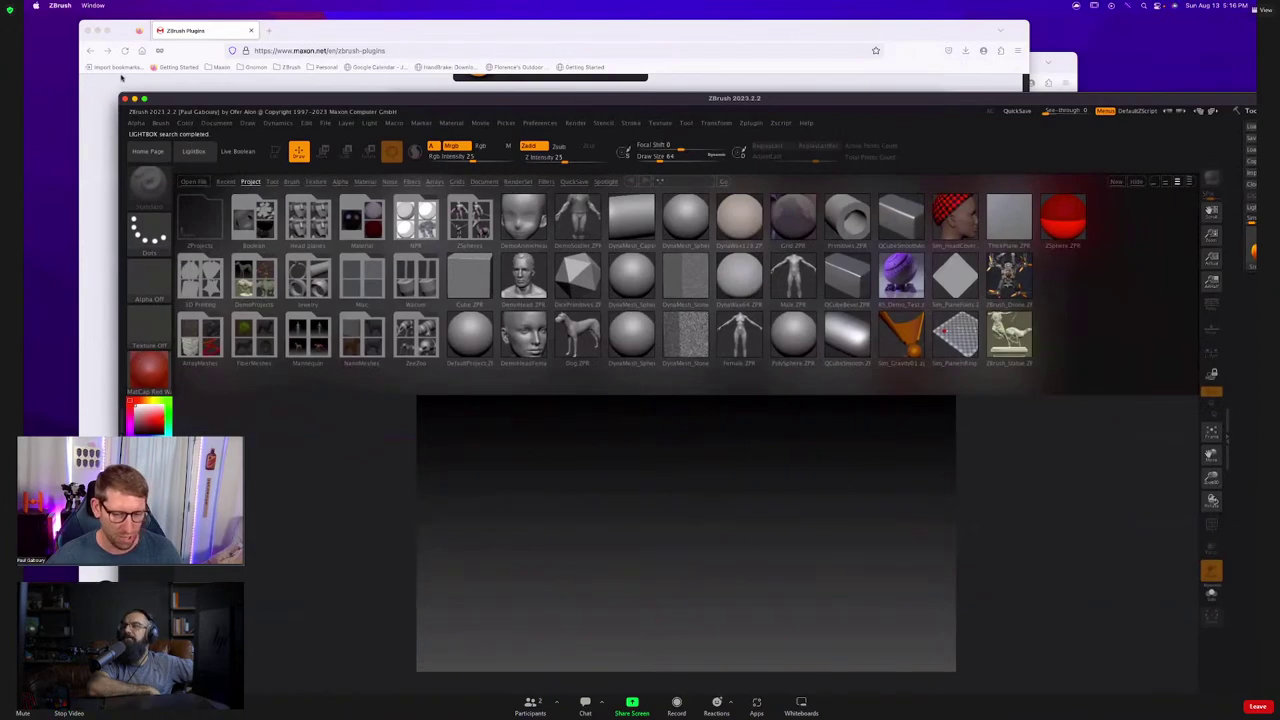
click(145, 99)
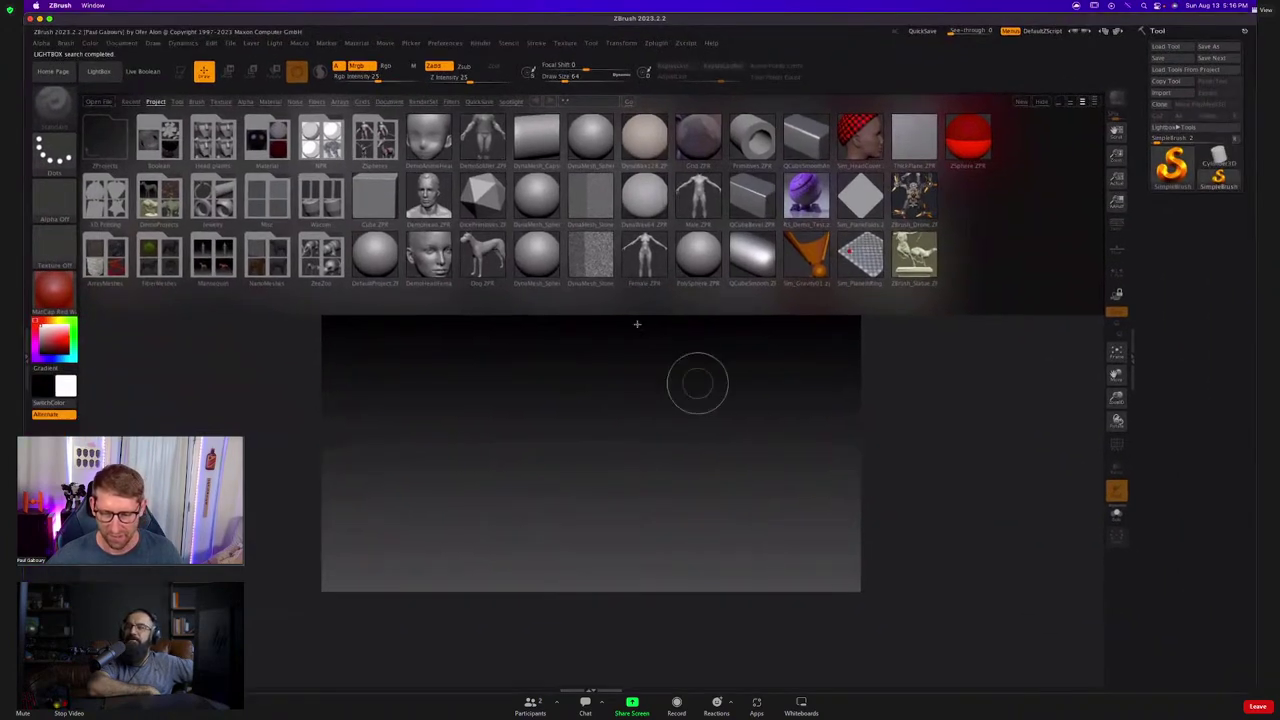
click(484, 102)
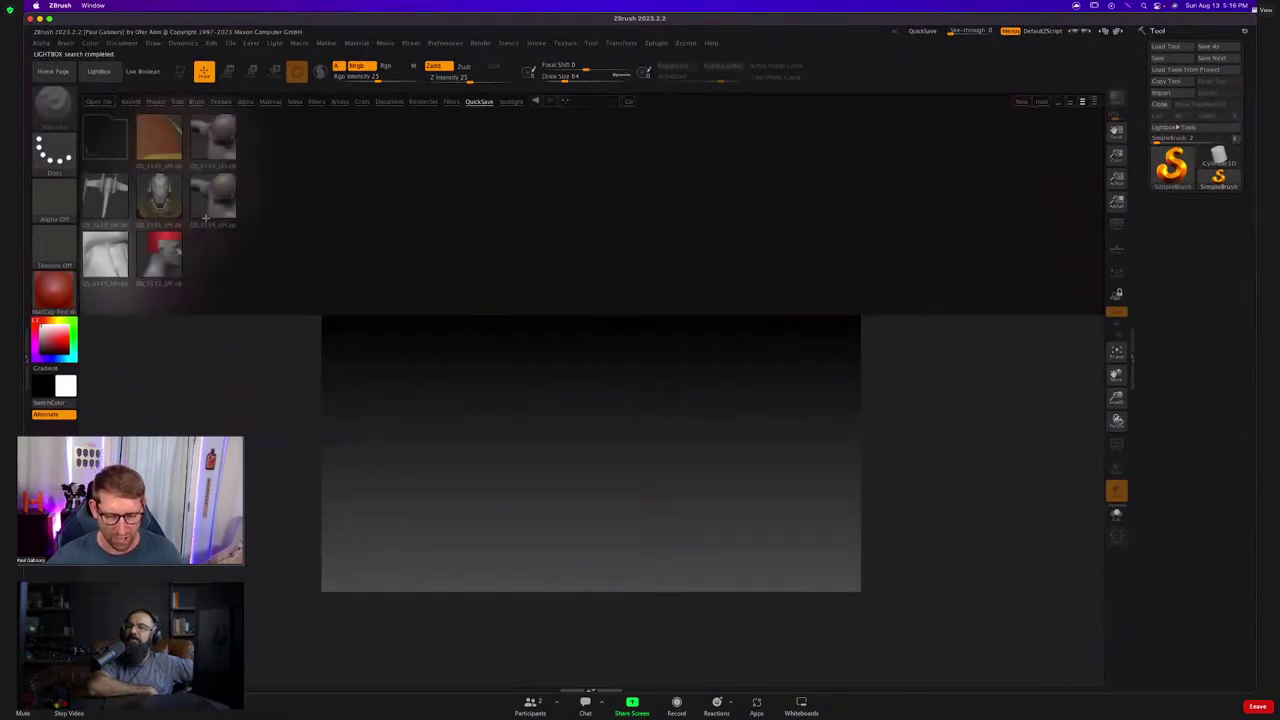
double_click(221, 188)
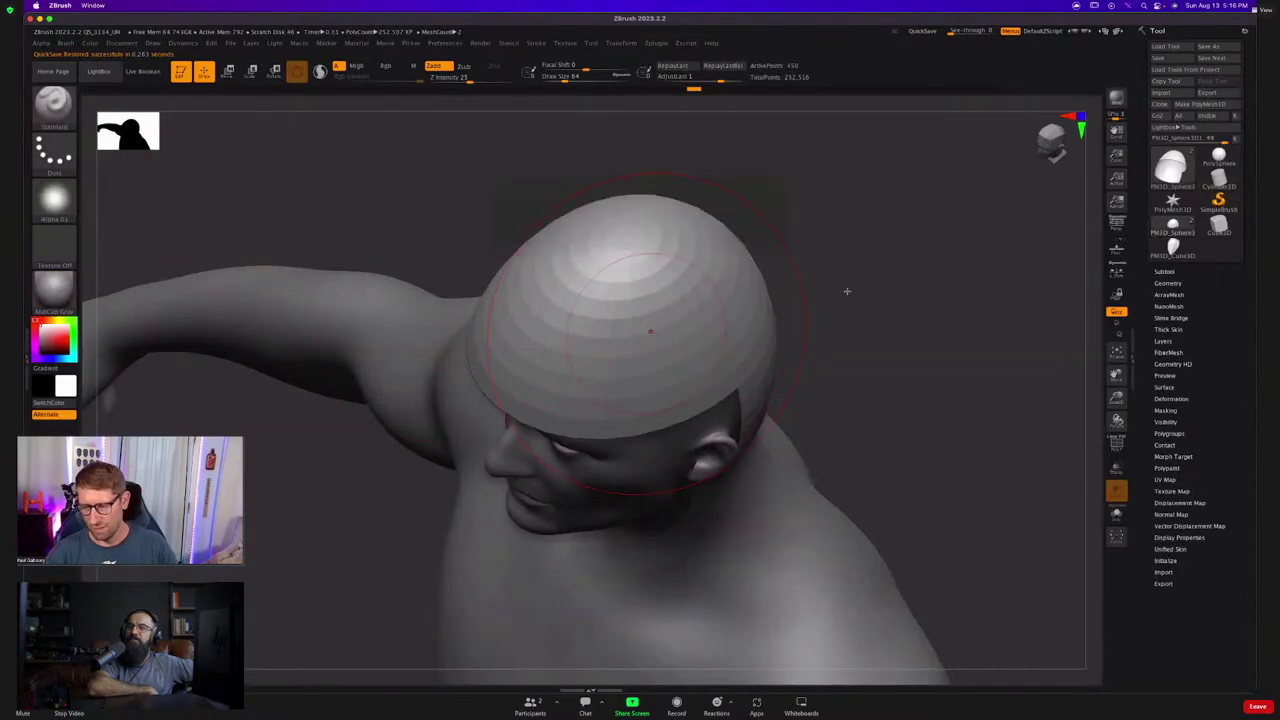
Set the brush's Draw Size to 14.
key(s)
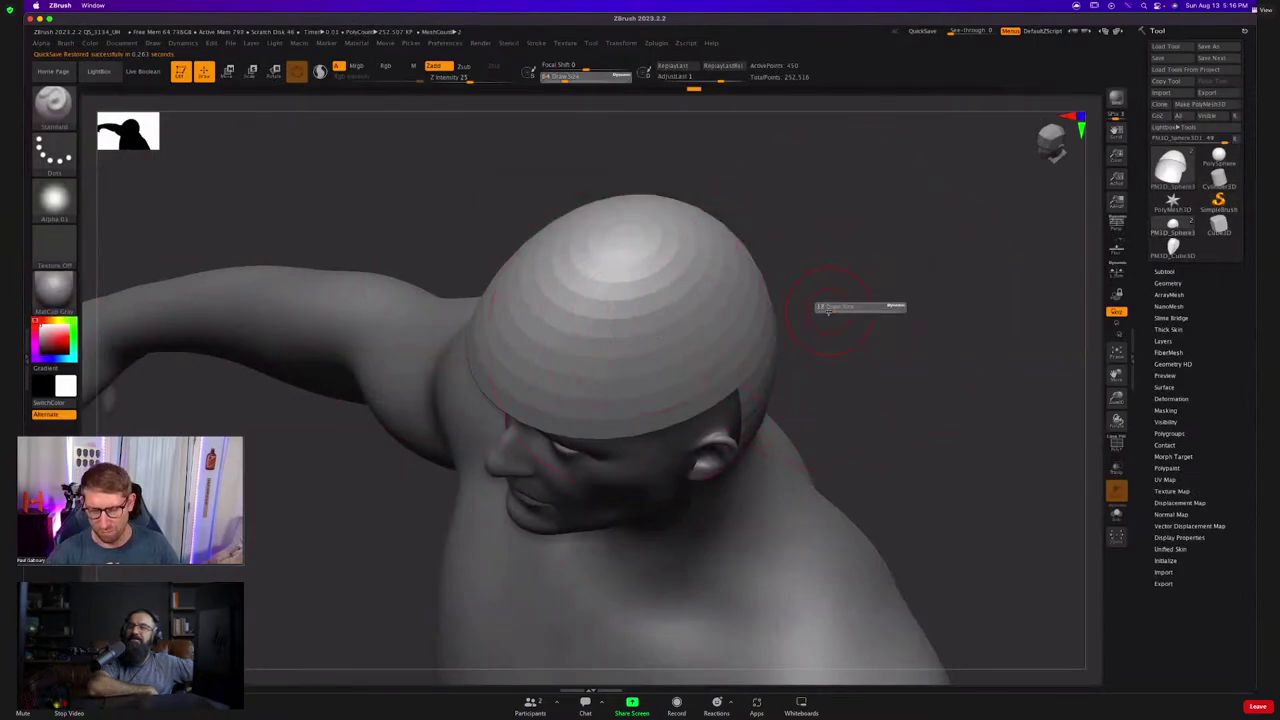
click(828, 312)
mouse_move(788, 363)
ctrl+right_down()
mouse_move(731, 386)
mouse_move(690, 308)
ctrl+right_up()
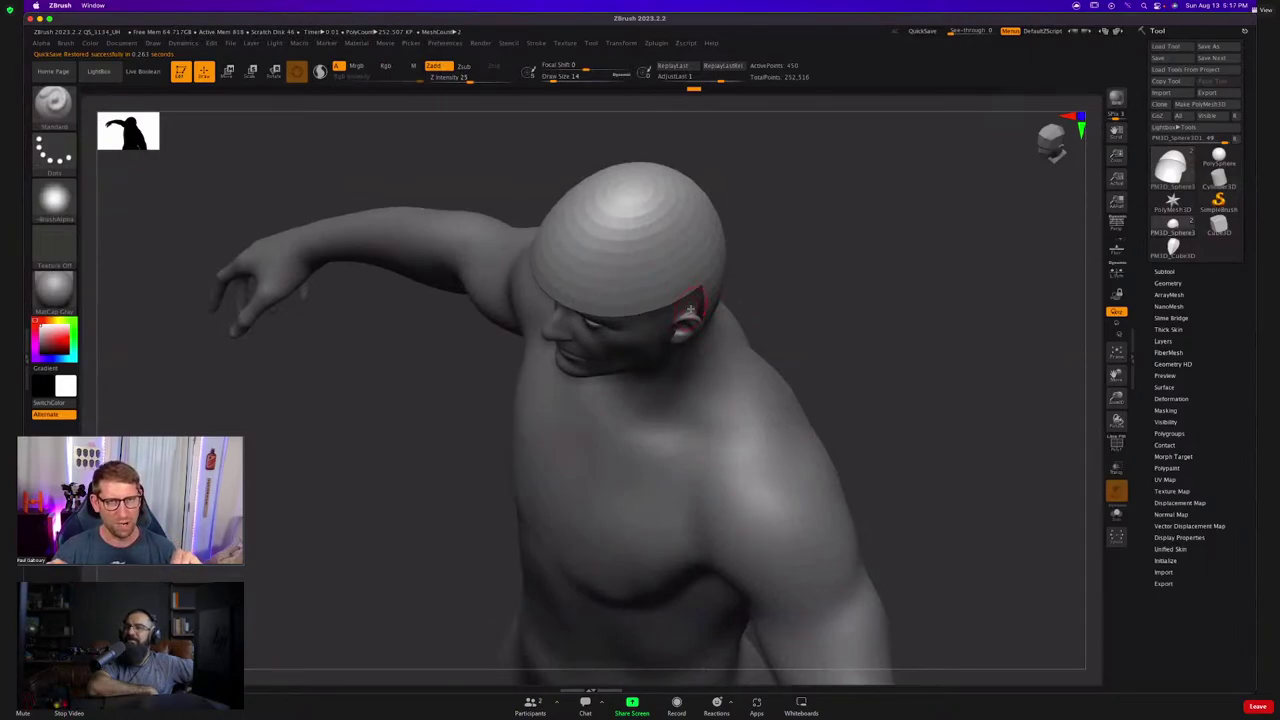
Make the pointed scale mesh the active tool and frame it from the front.
click(1173, 248)
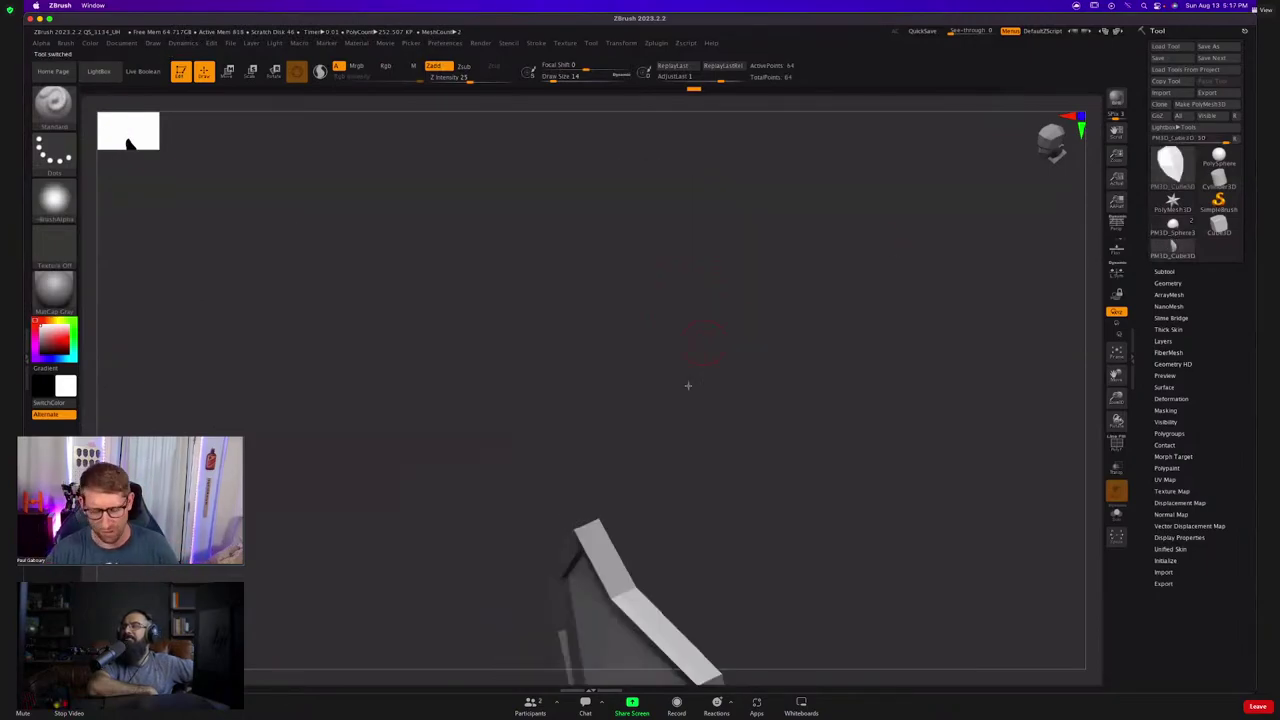
key(f)
mouse_move(705, 426)
right_down()
mouse_move(729, 424)
mouse_move(723, 366)
mouse_move(709, 408)
right_up()
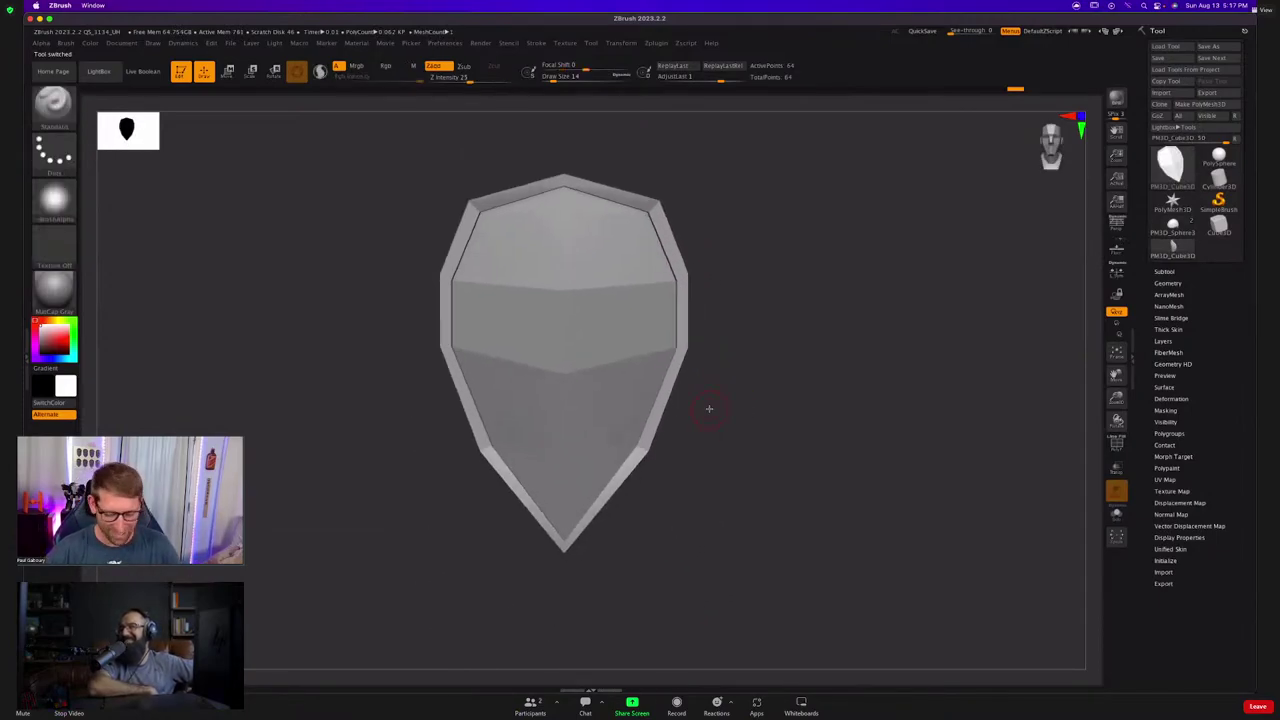
Create a new InsertMesh brush from the scale mesh and switch to the ZModeler brush.
key(b)
click(458, 670)
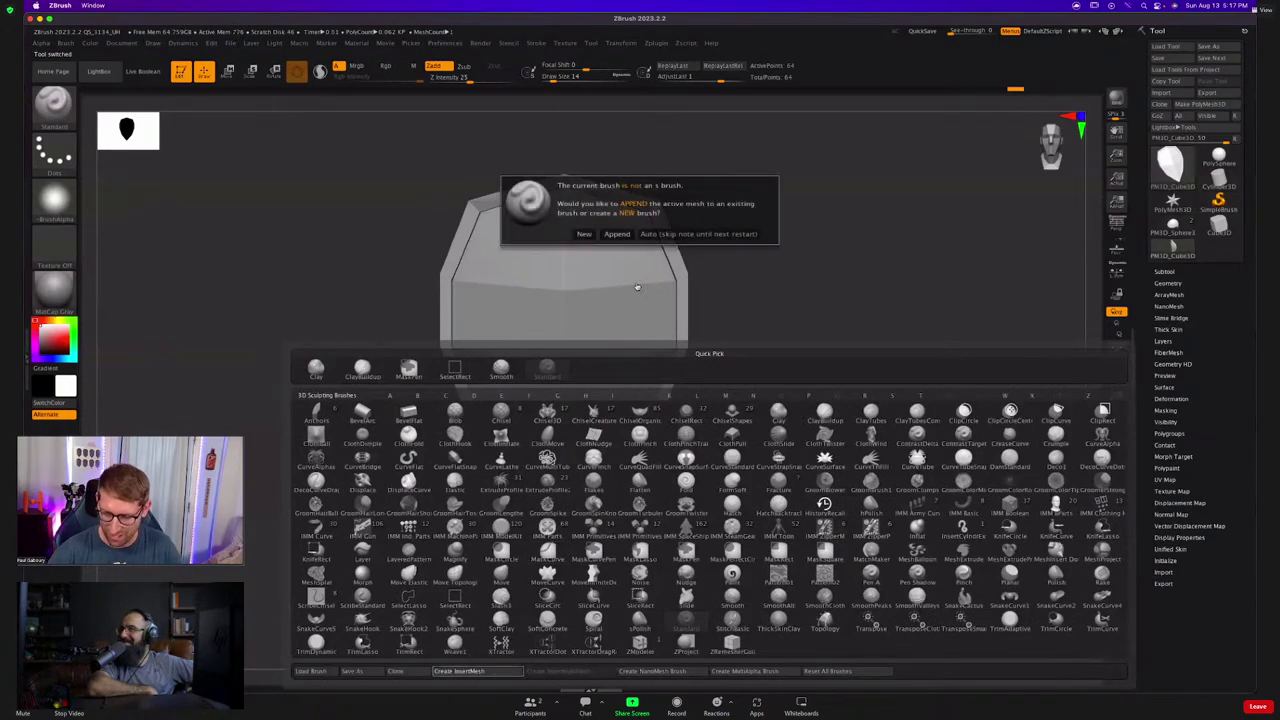
click(584, 233)
key(b)
click(528, 556)
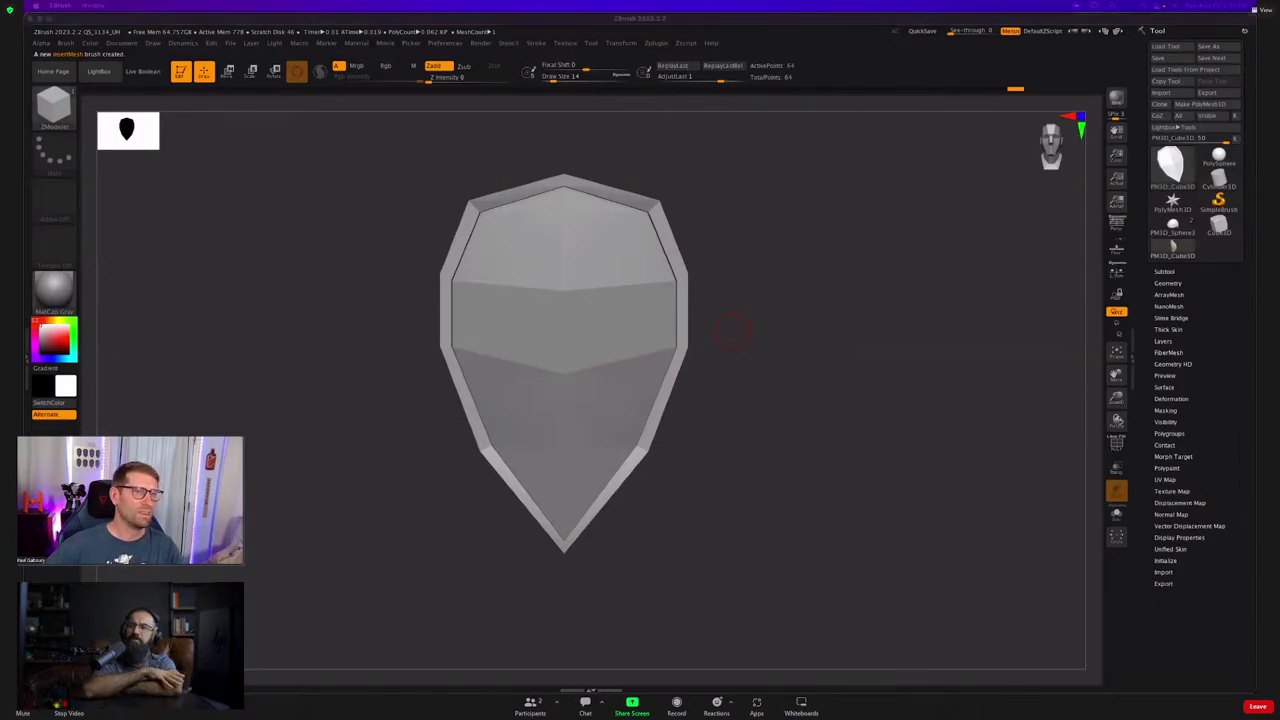
Check the Mac's system overview and connected displays in the About This Mac information, and close it.
drag(566, 173, 437, 209)
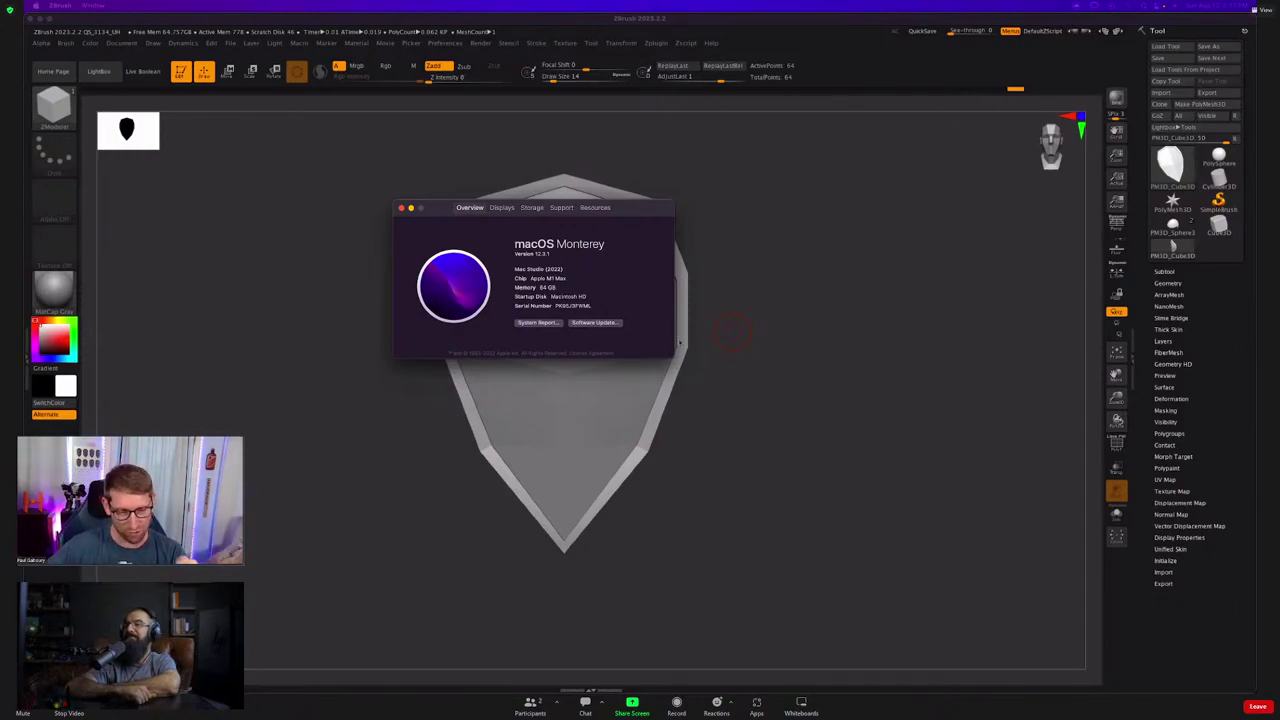
click(505, 209)
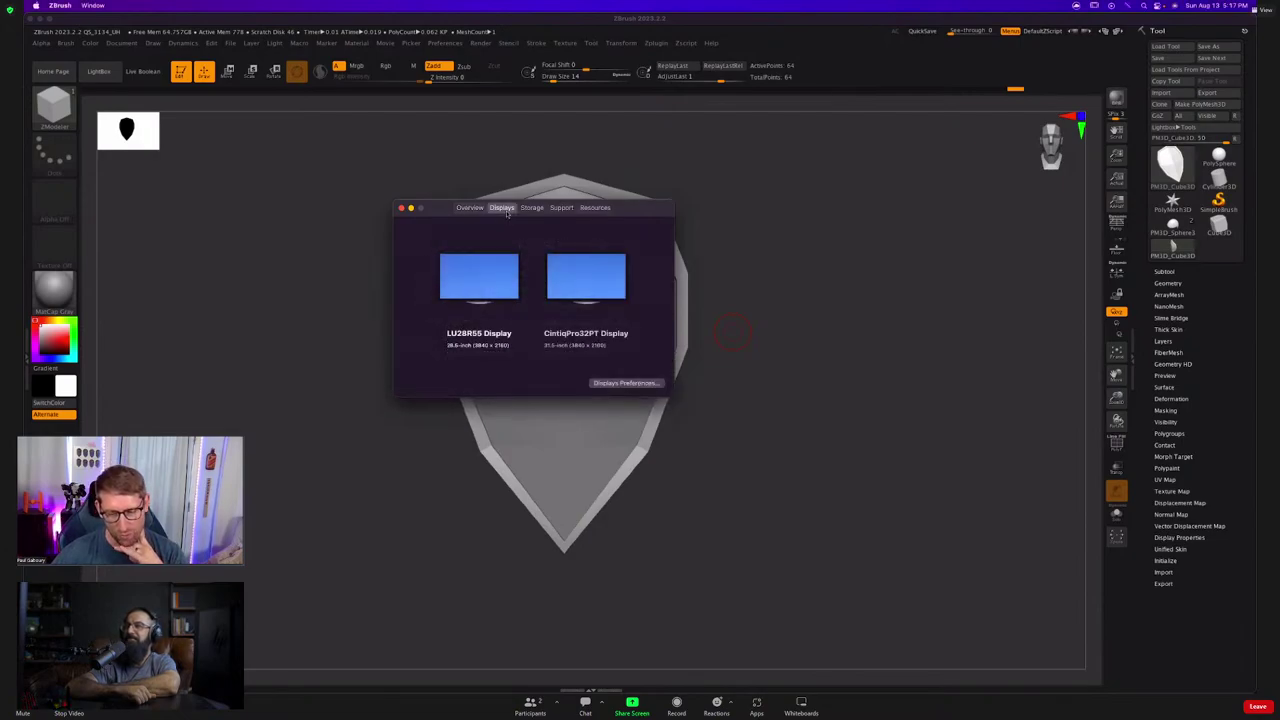
click(472, 207)
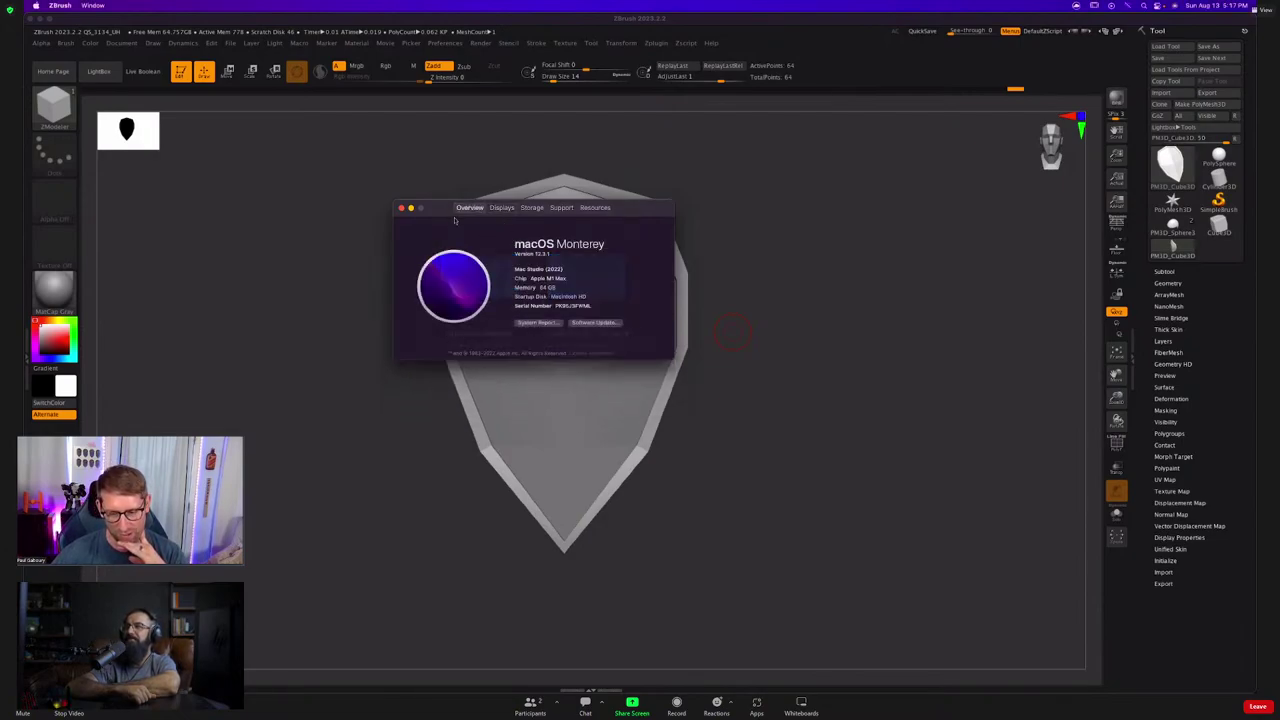
click(402, 208)
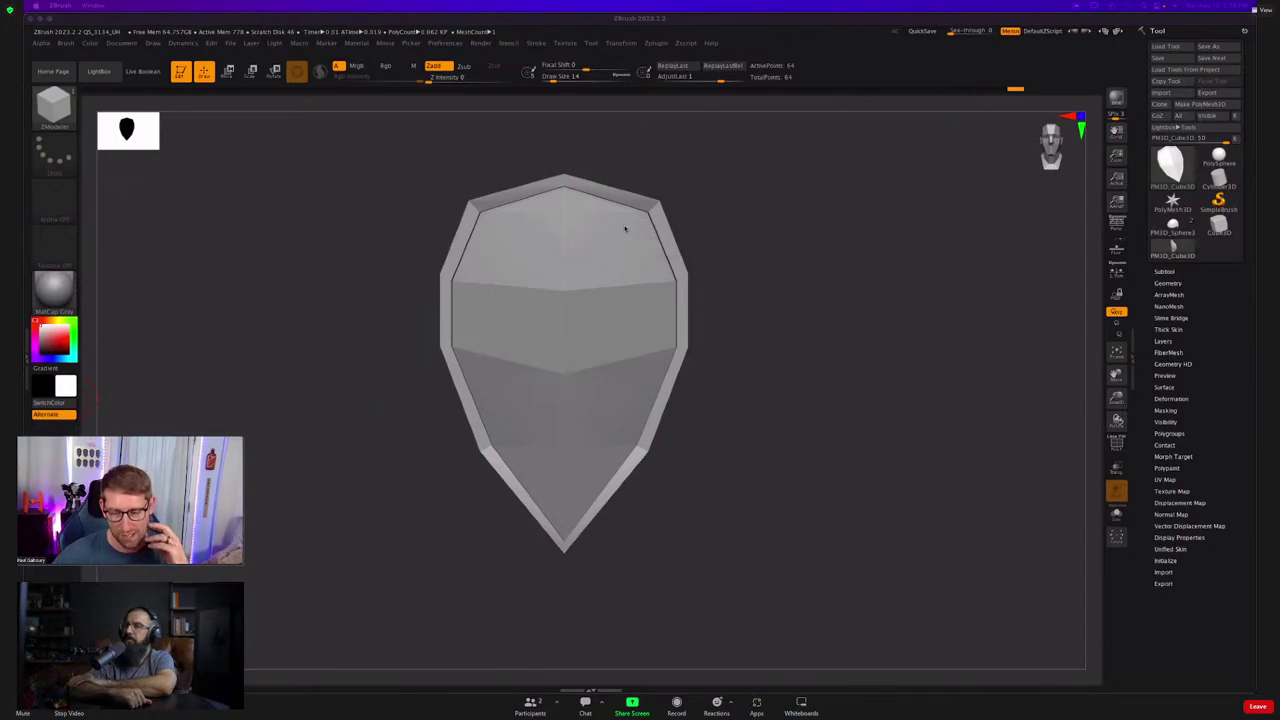
Switch to Firefox and look up the Mac Pro and its available purchase models on the Apple website.
key(super+Tab)
drag(747, 116, 554, 65)
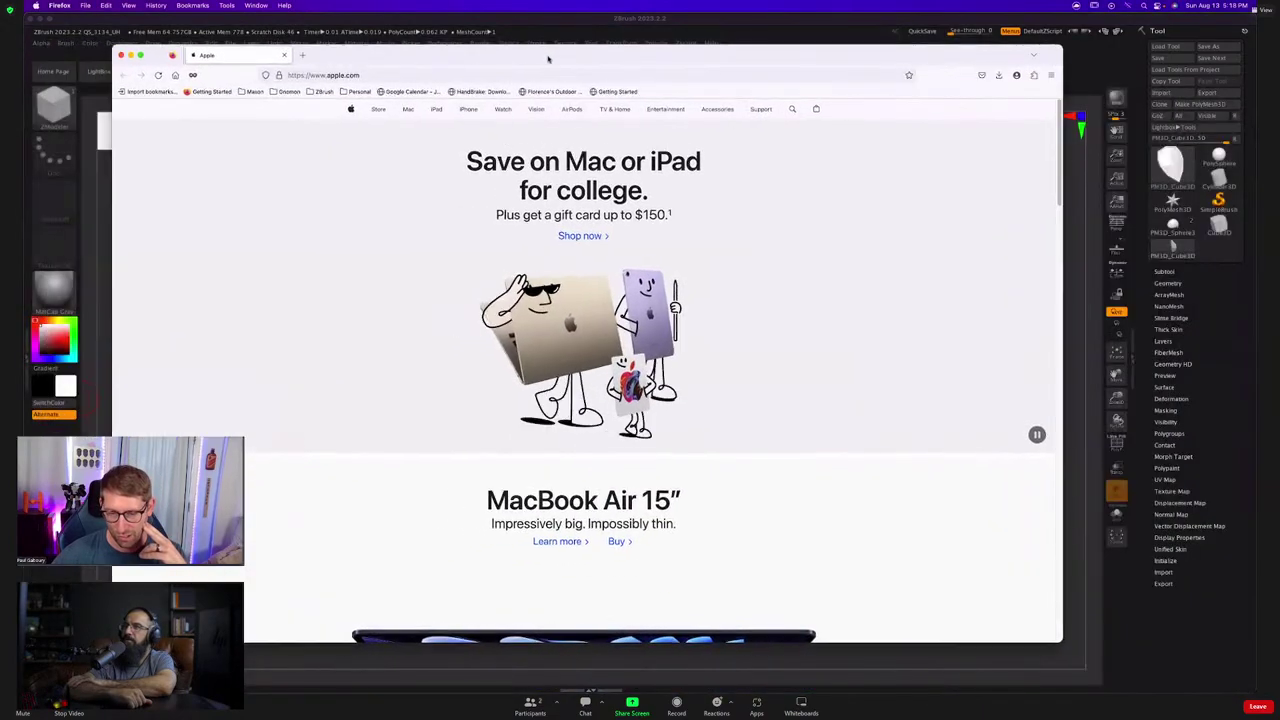
click(408, 111)
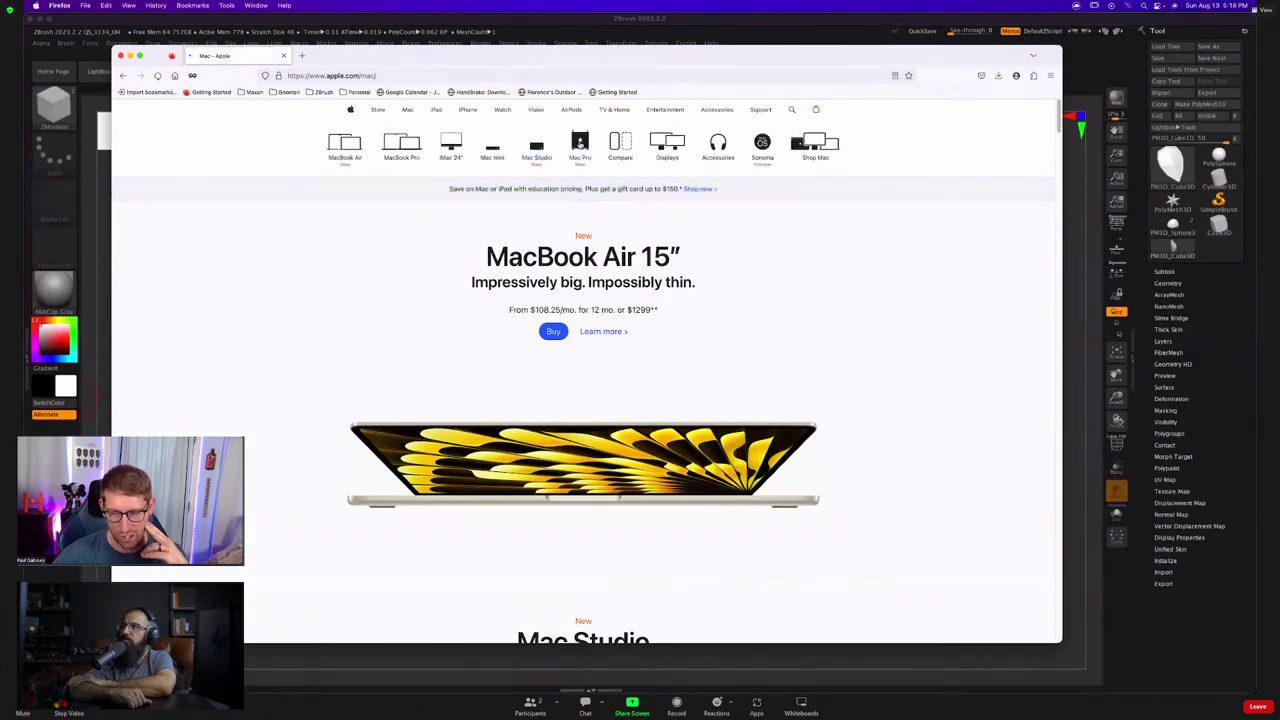
click(580, 144)
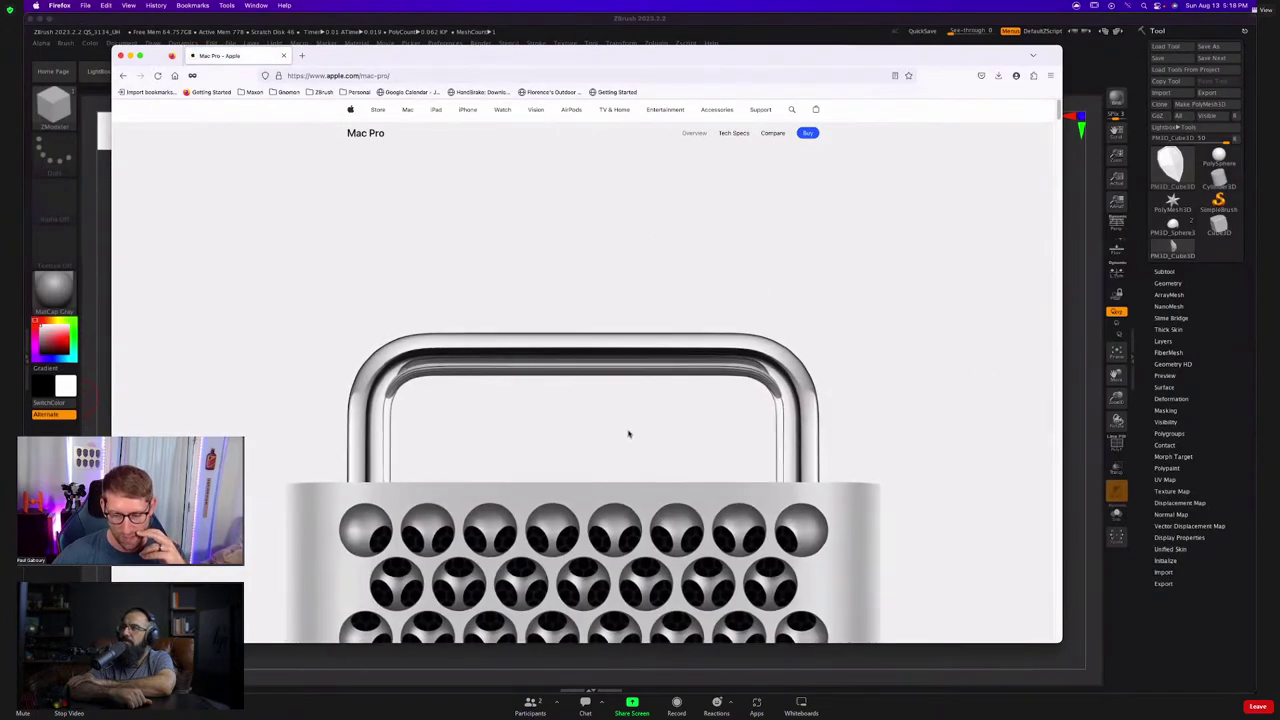
scroll(628, 434, down, 10)
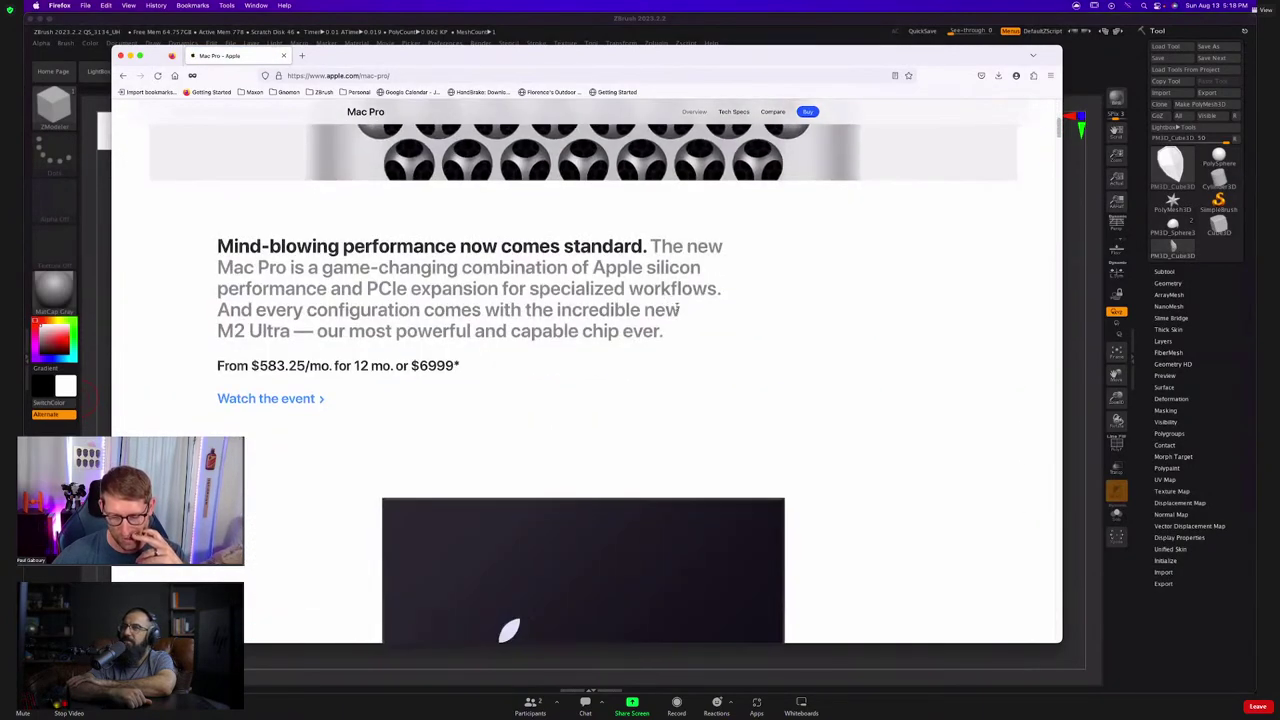
scroll(679, 310, up, 10)
click(806, 135)
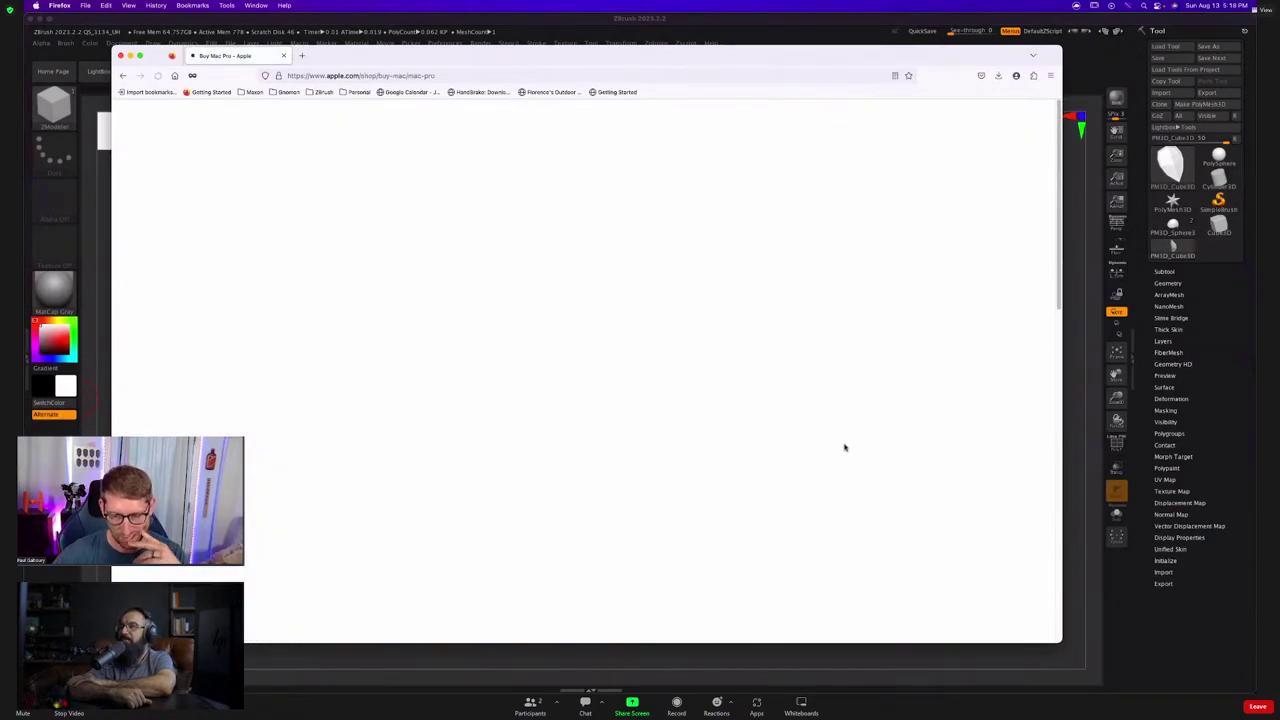
scroll(409, 443, down, 3)
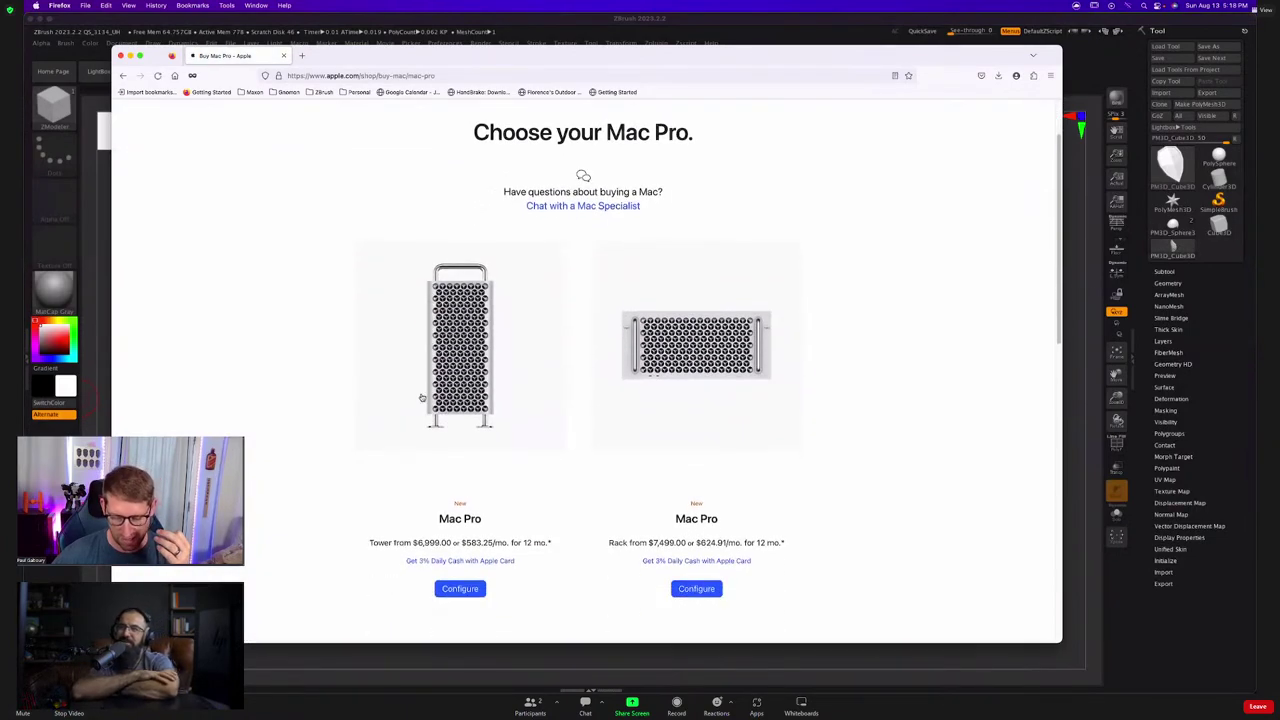
scroll(480, 230, up, 3)
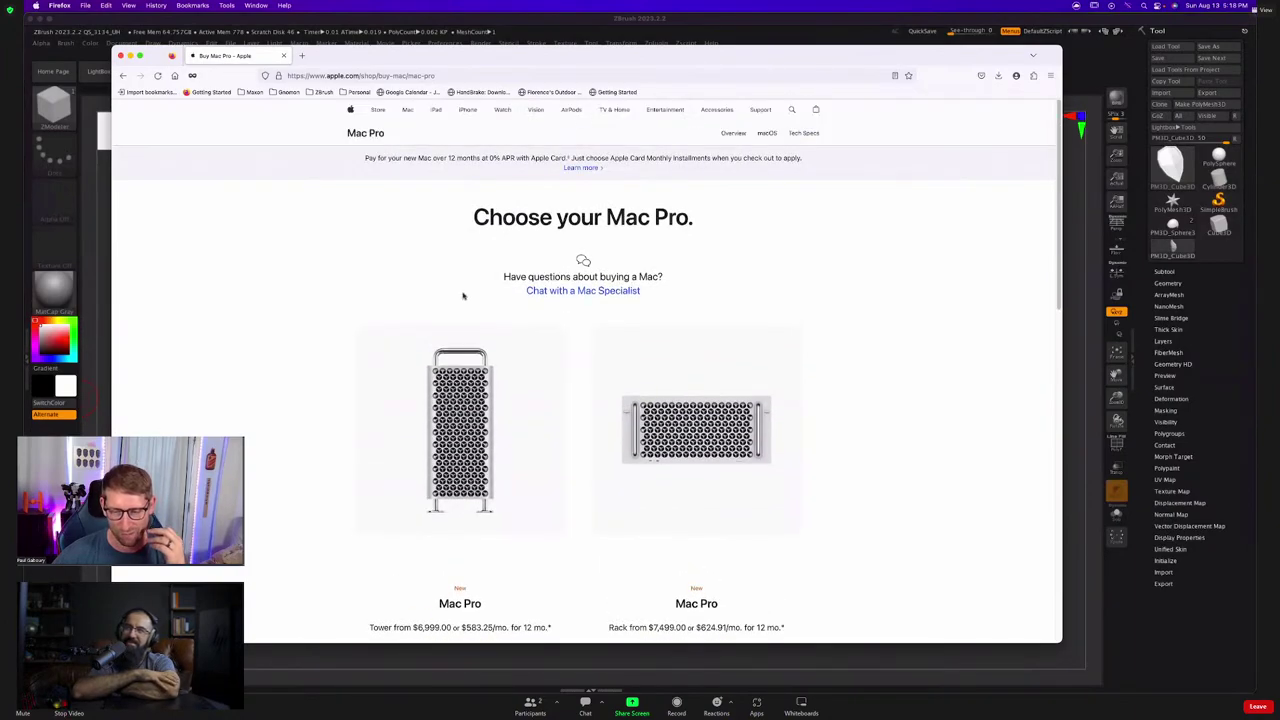
Look up the Mac Studio purchase models and view the customization options for the M2 Ultra version.
click(407, 109)
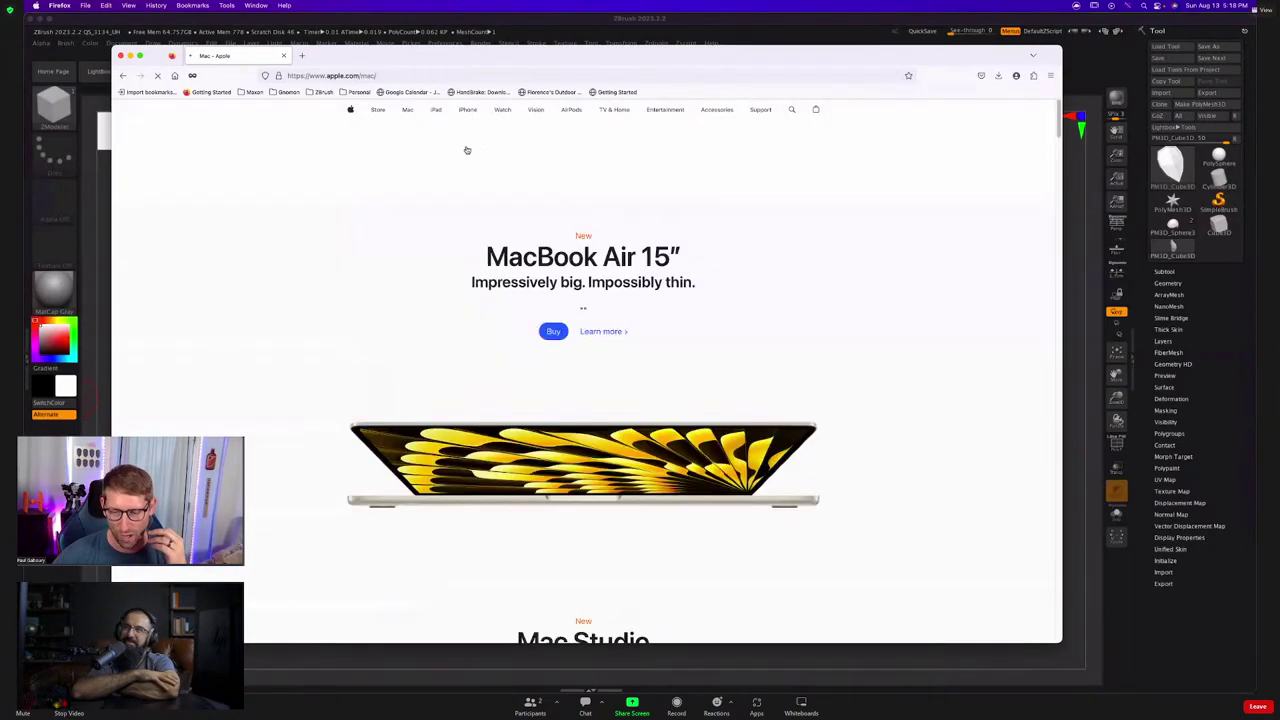
click(540, 147)
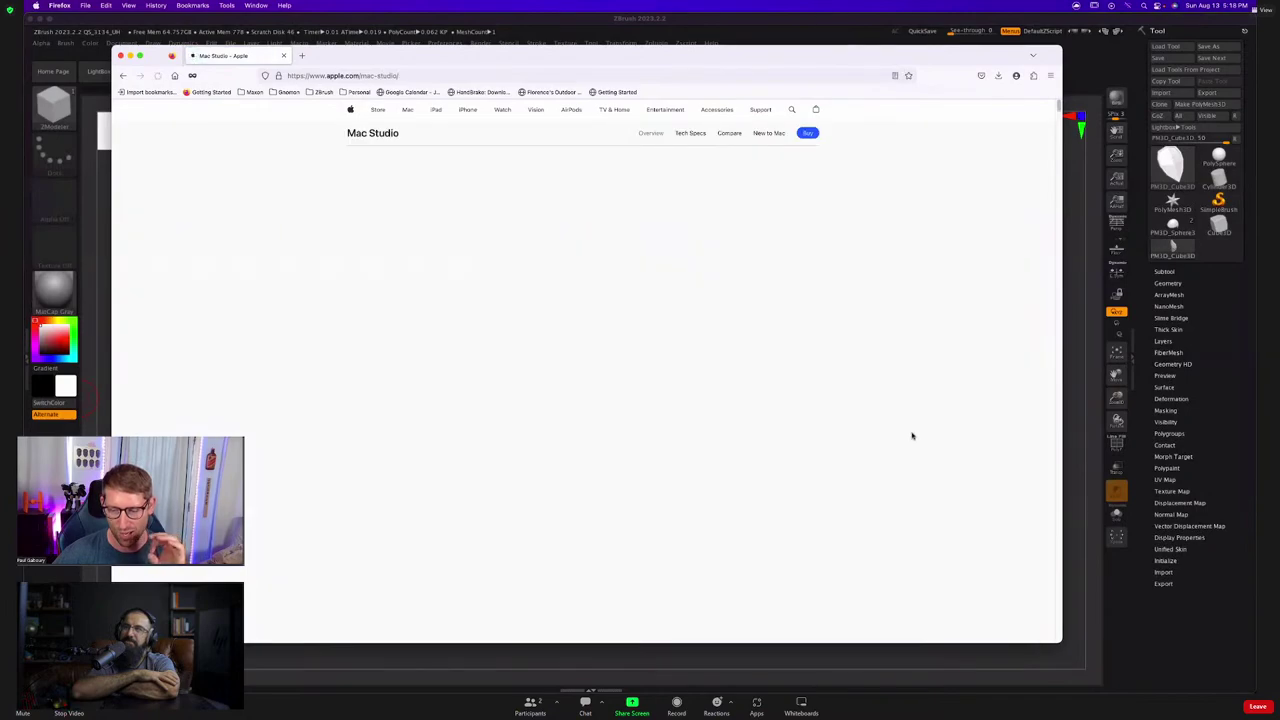
click(808, 133)
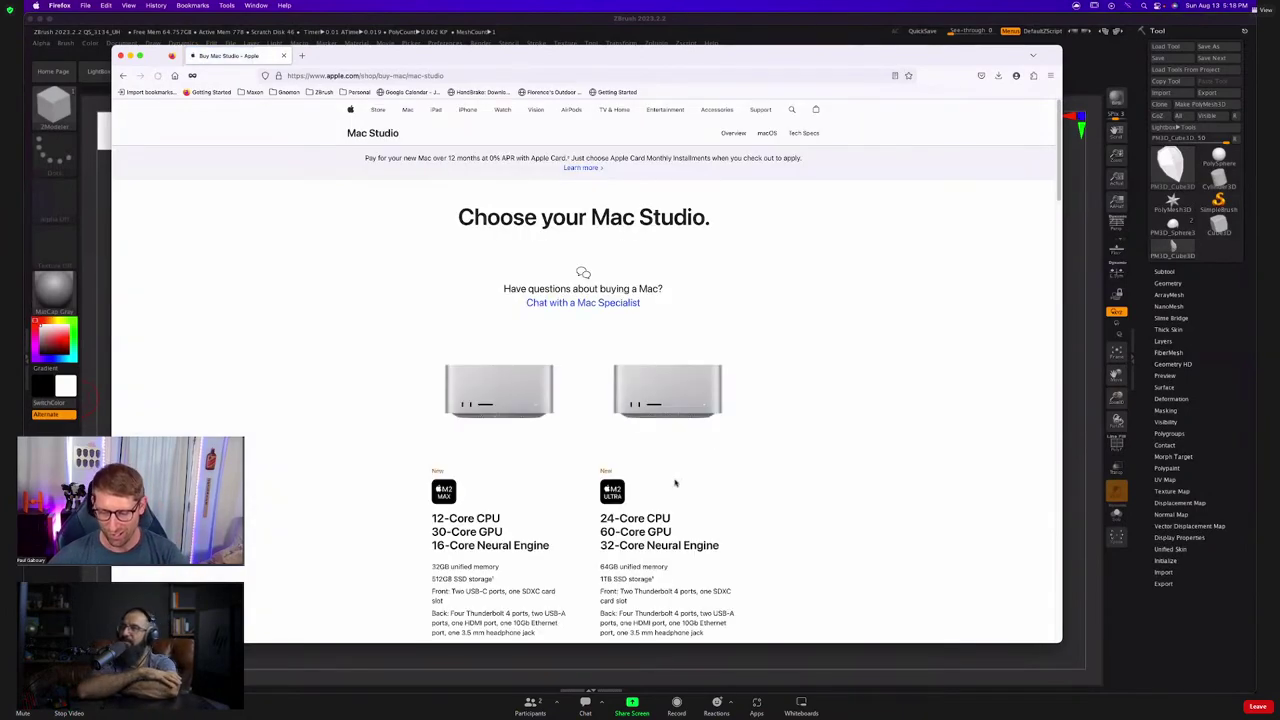
scroll(730, 510, down, 2)
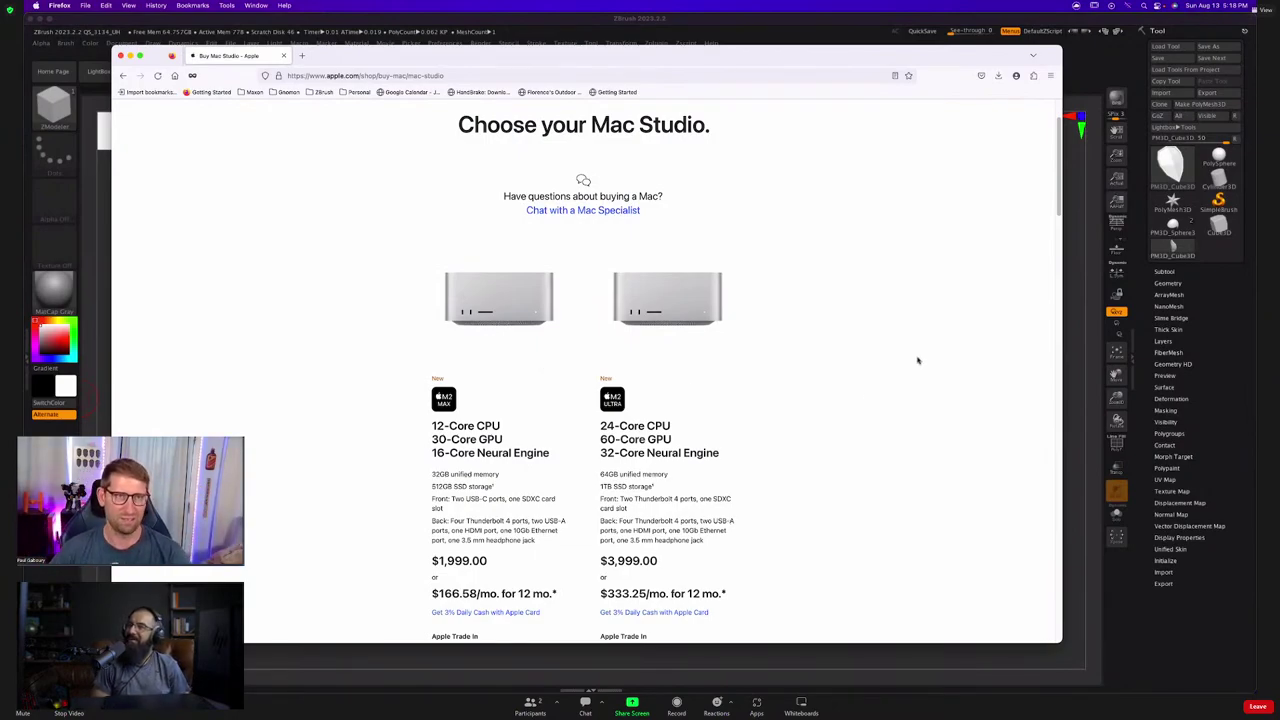
scroll(740, 469, down, 2)
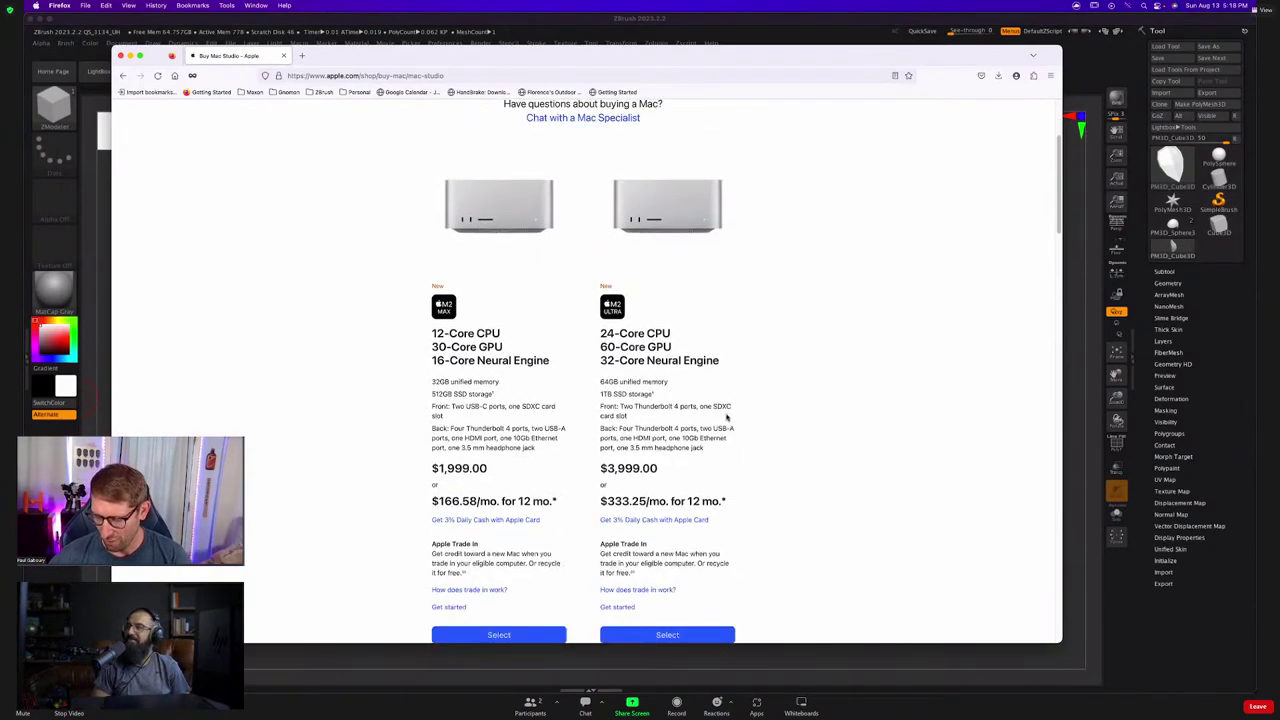
scroll(660, 483, down, 2)
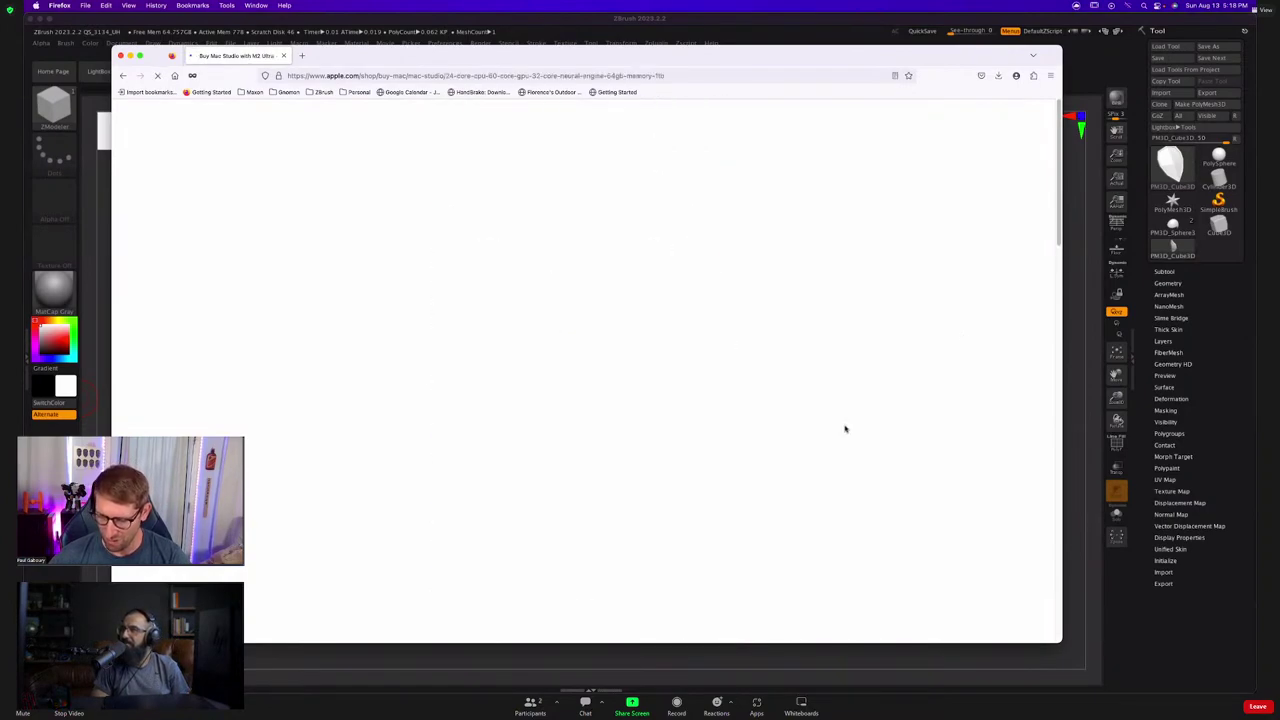
scroll(748, 386, down, 2)
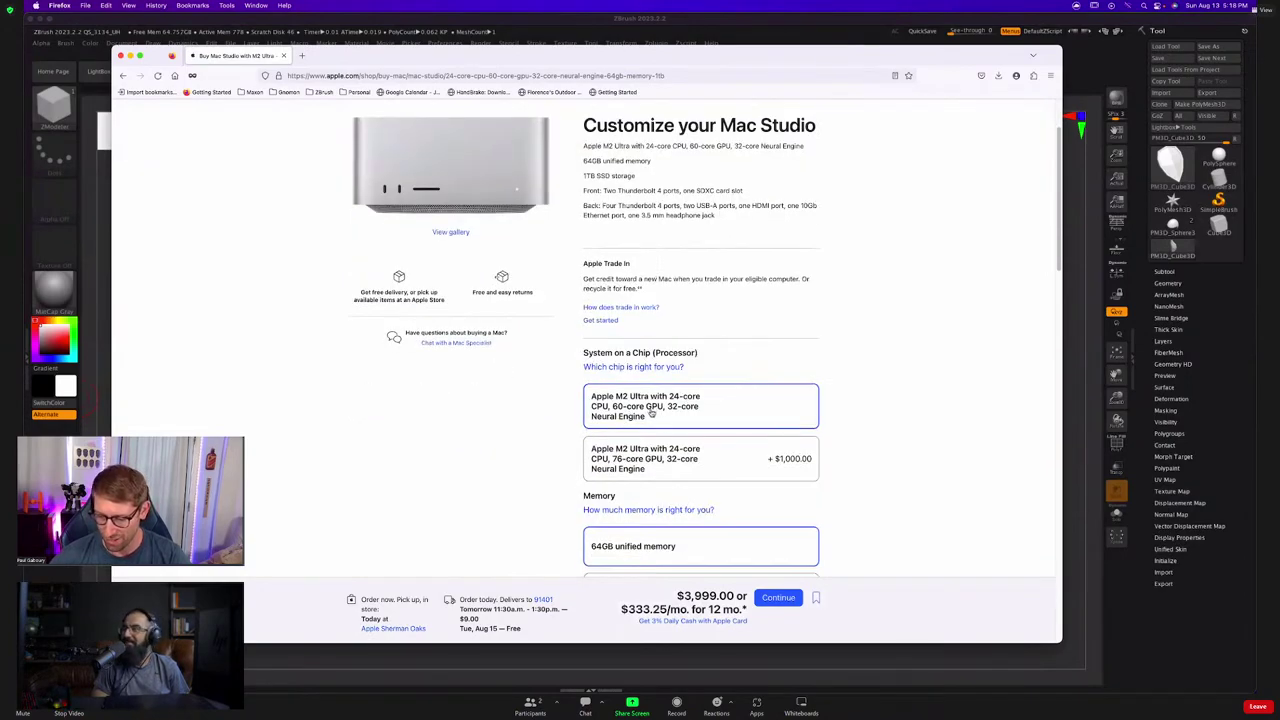
scroll(906, 466, down, 3)
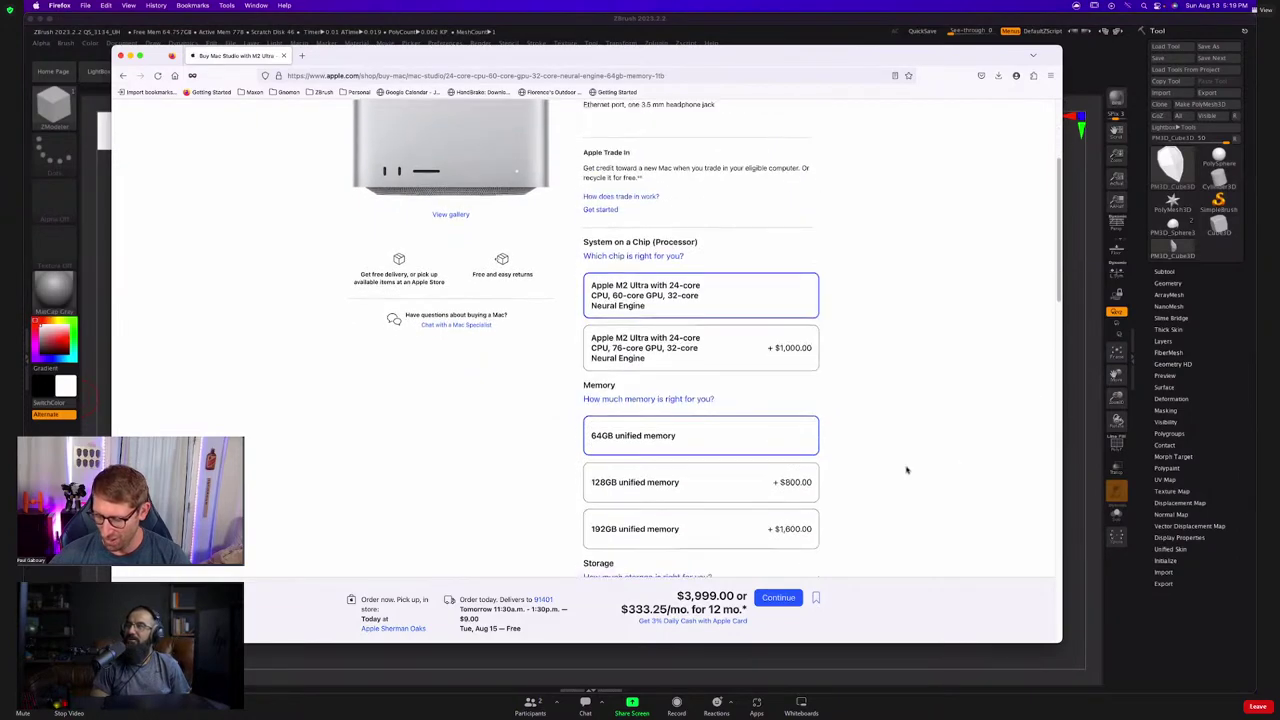
Choose 128GB unified memory for the Mac Studio and review its chip, storage and pre-installed software options.
click(666, 453)
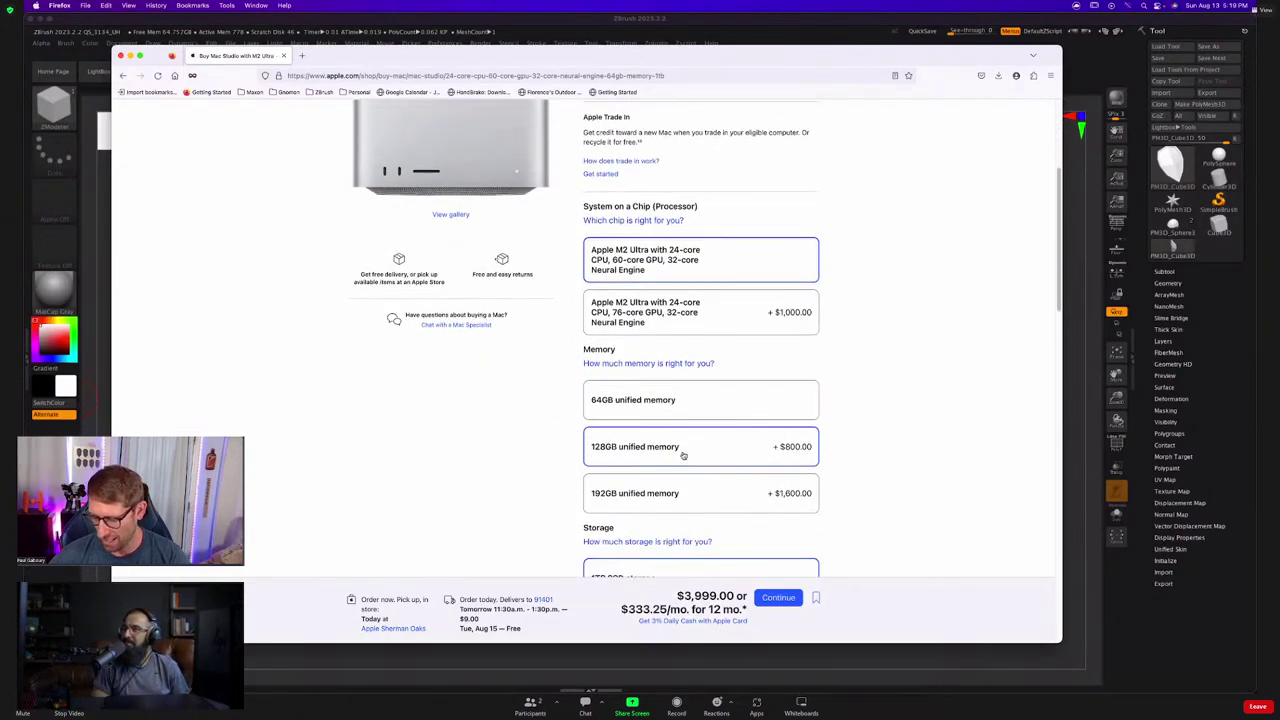
scroll(900, 460, down, 3)
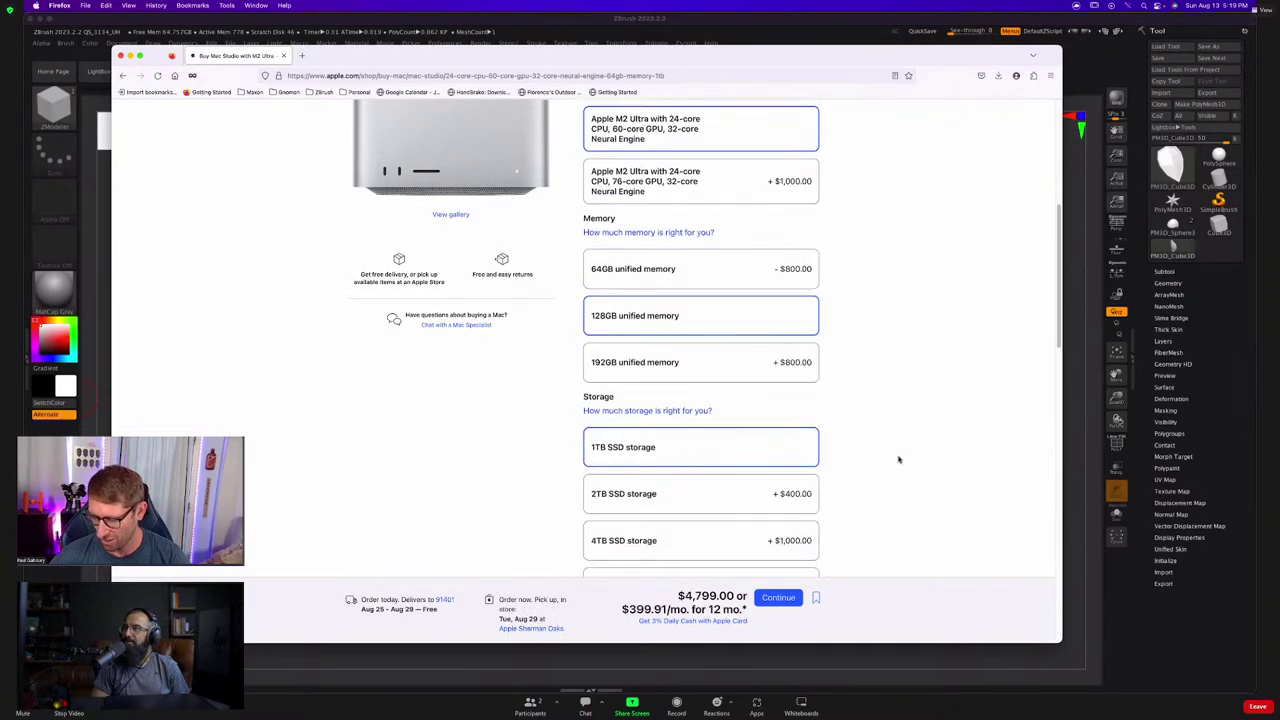
scroll(898, 460, up, 2)
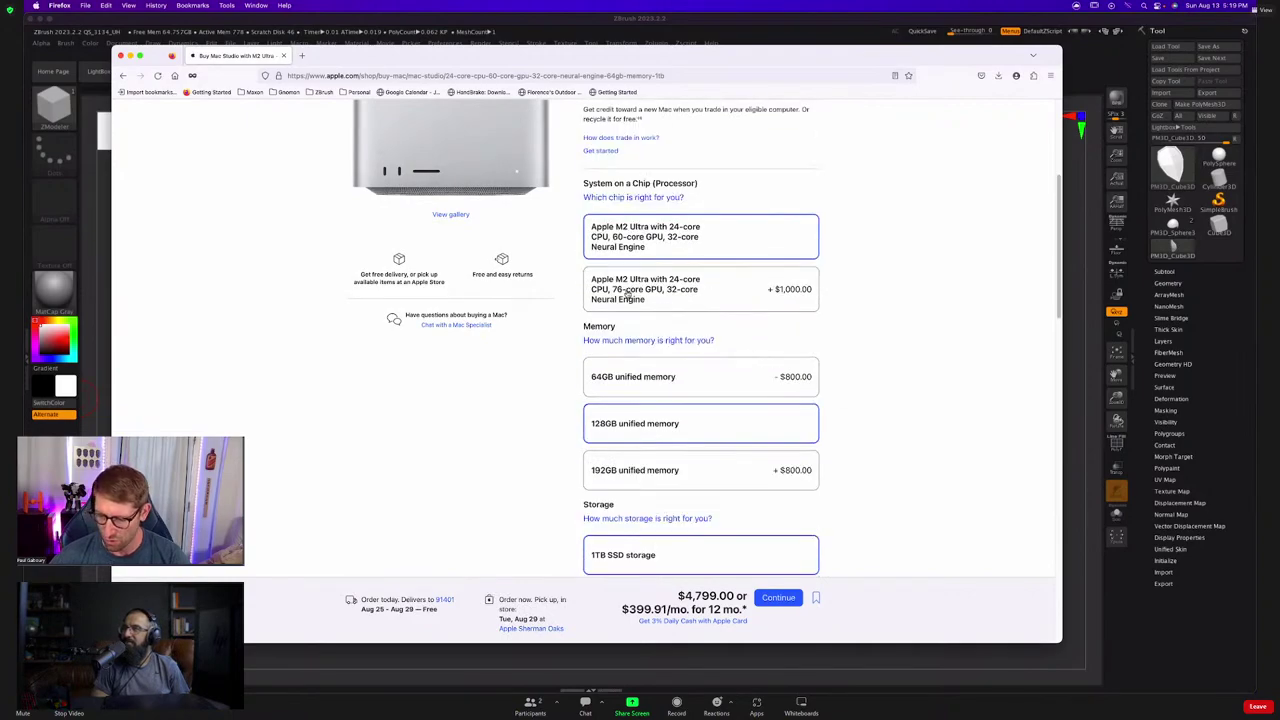
scroll(870, 470, down, 4)
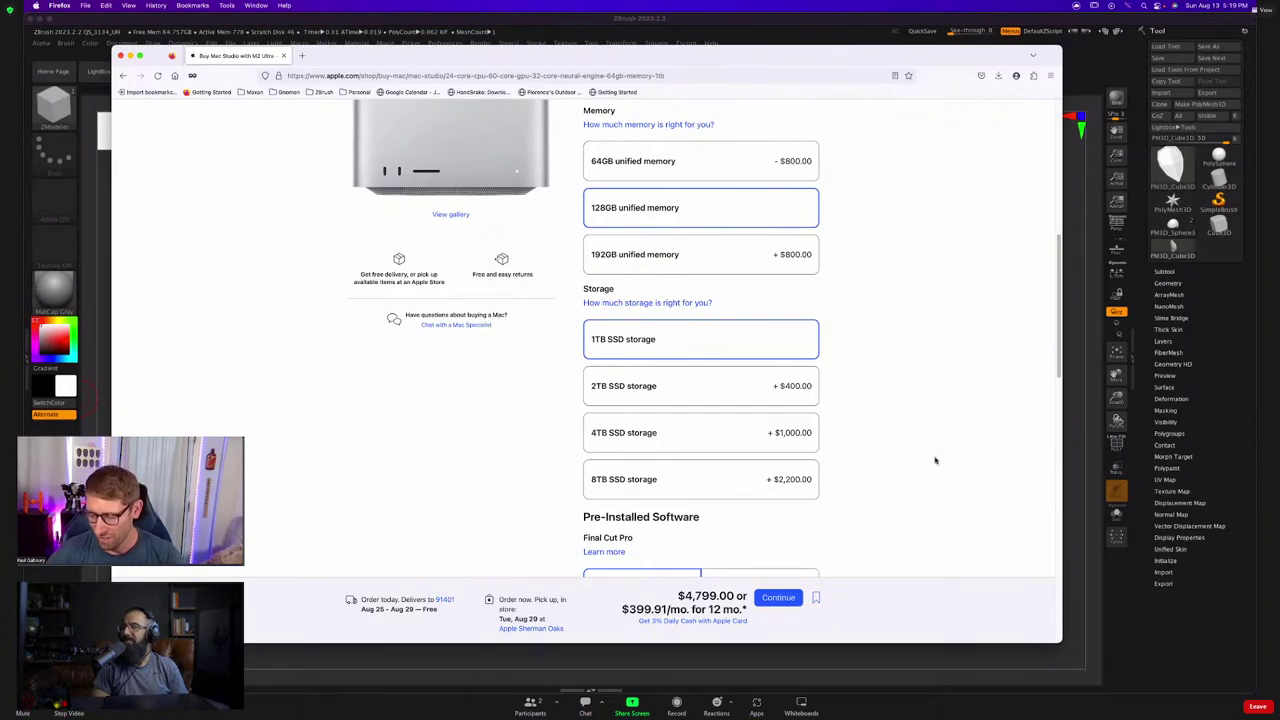
scroll(885, 473, down, 2)
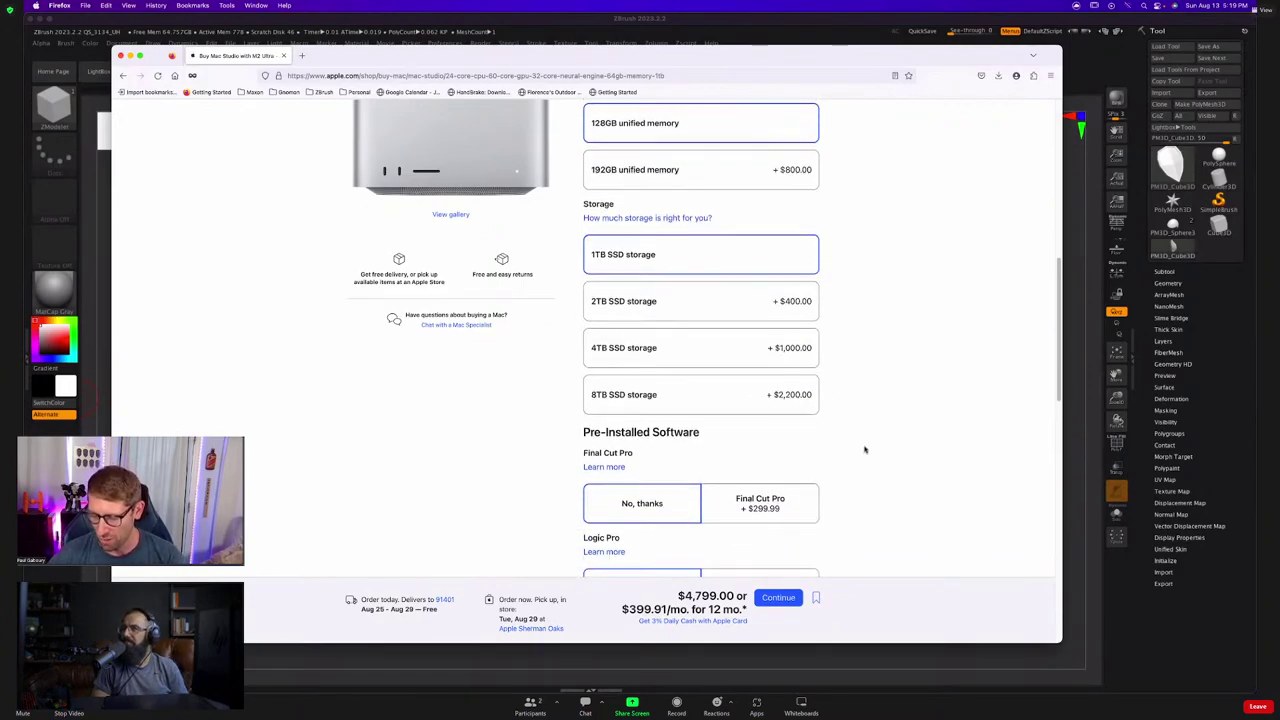
scroll(866, 446, down, 5)
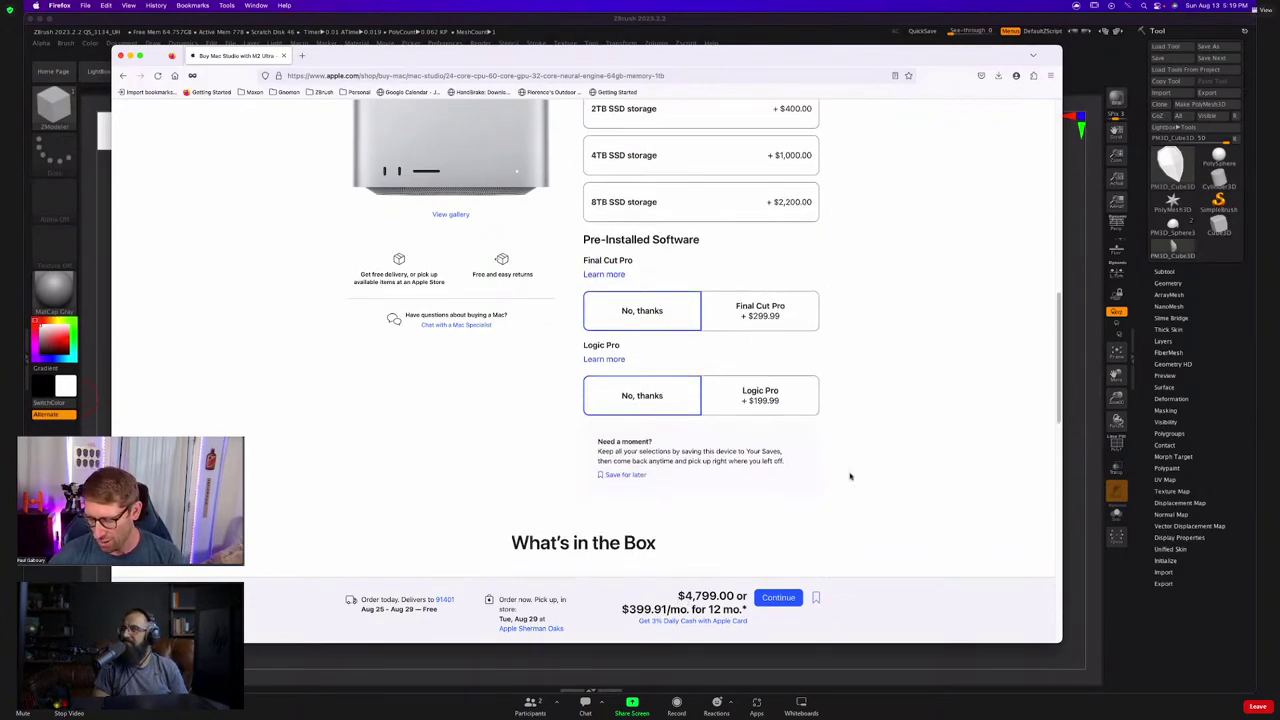
scroll(850, 476, up, 10)
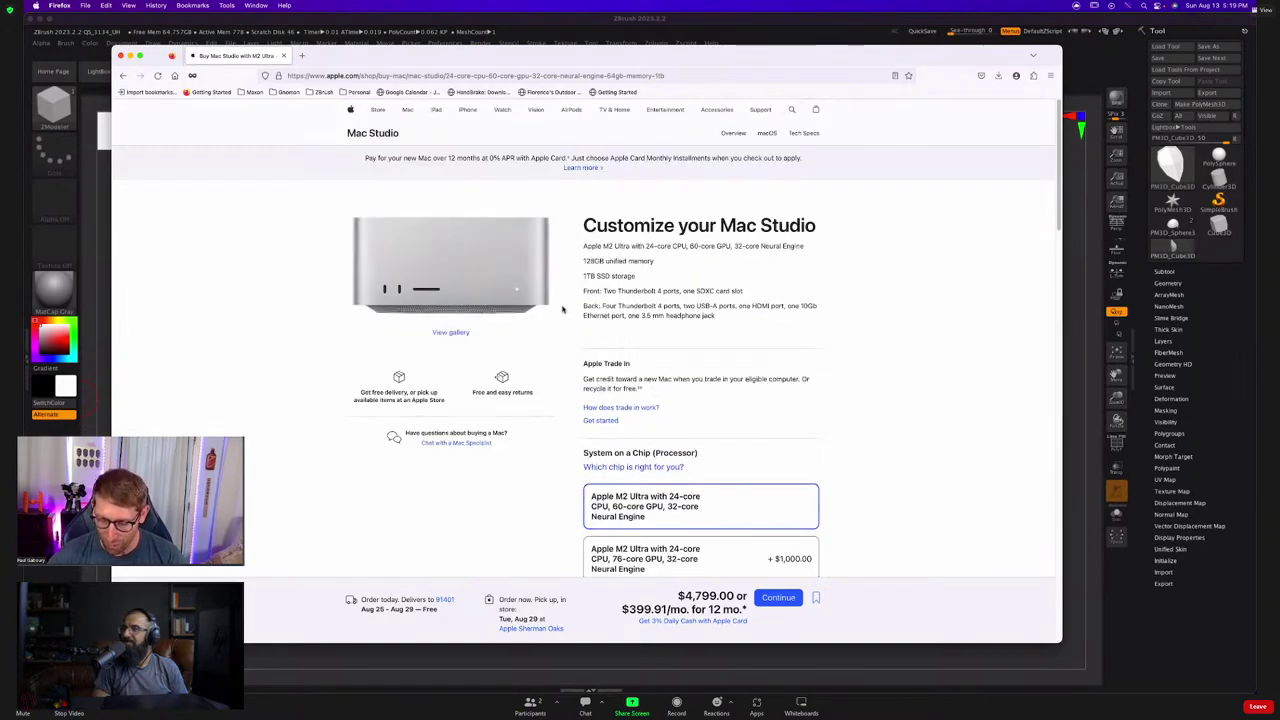
scroll(563, 310, down, 20)
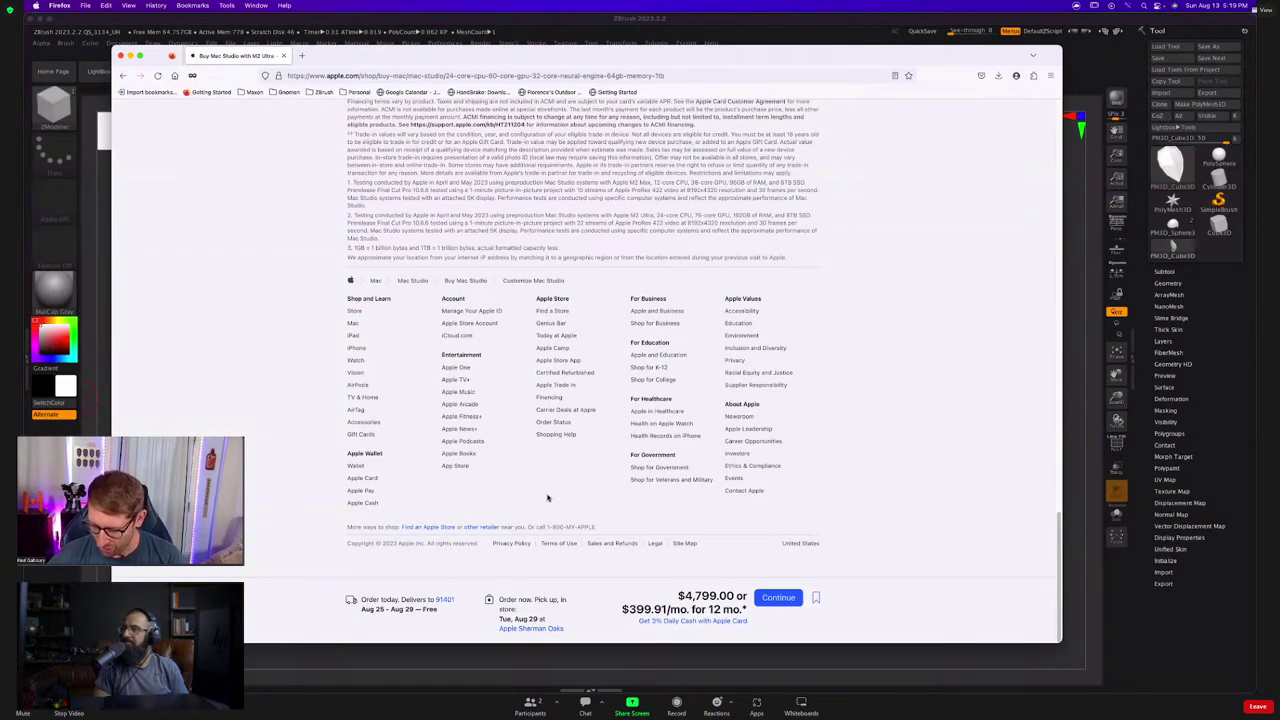
Open Apple's Certified Refurbished Mac listings and filter them to Mac Studio models.
click(565, 373)
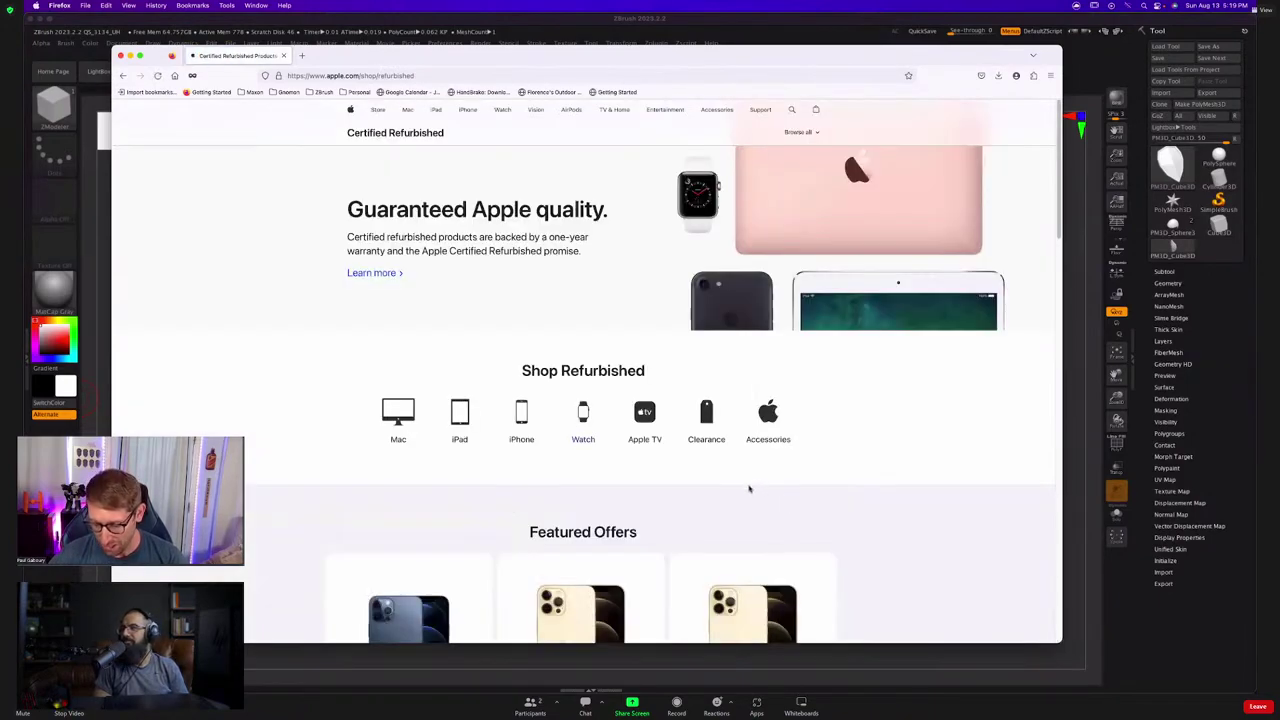
click(395, 405)
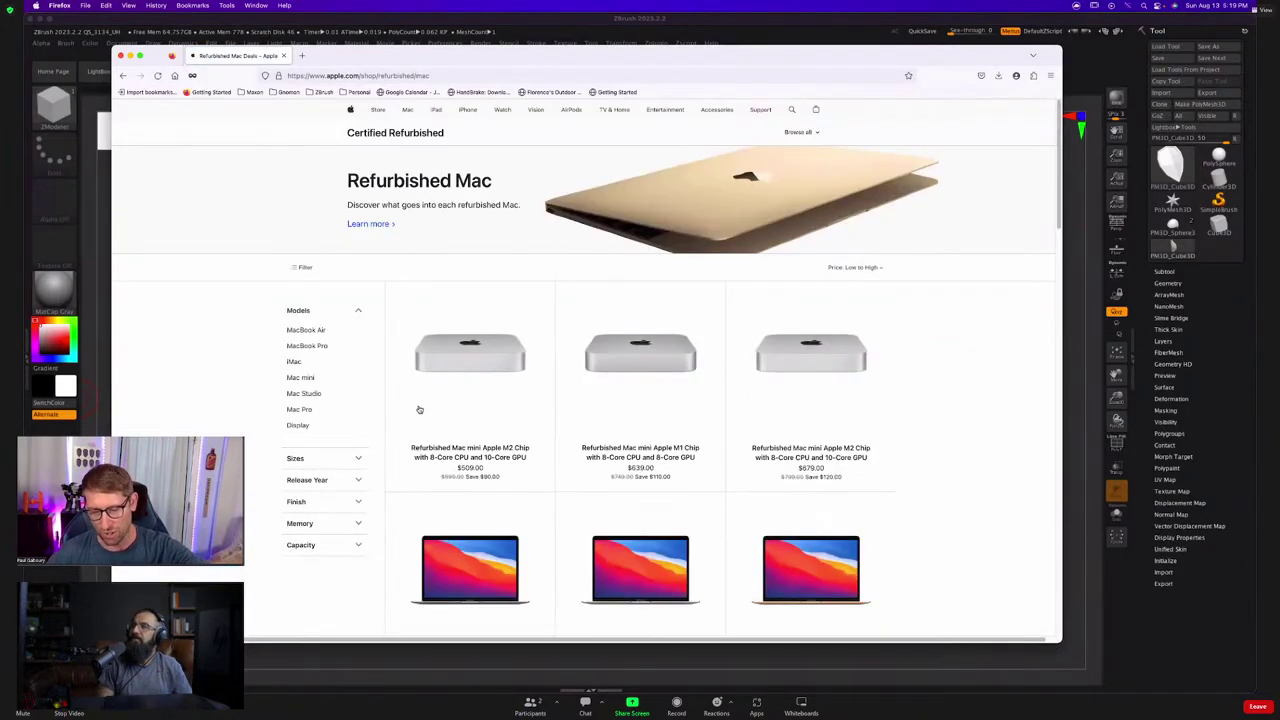
click(303, 394)
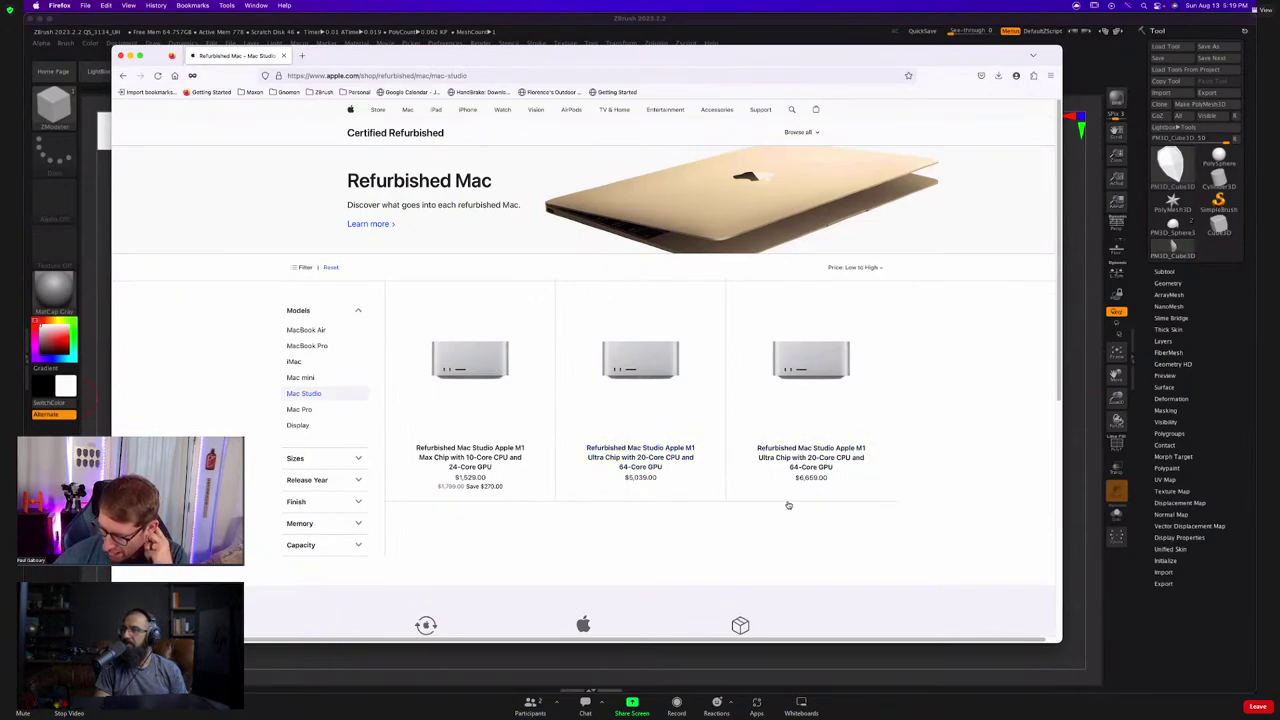
scroll(788, 505, down, 3)
scroll(736, 487, up, 3)
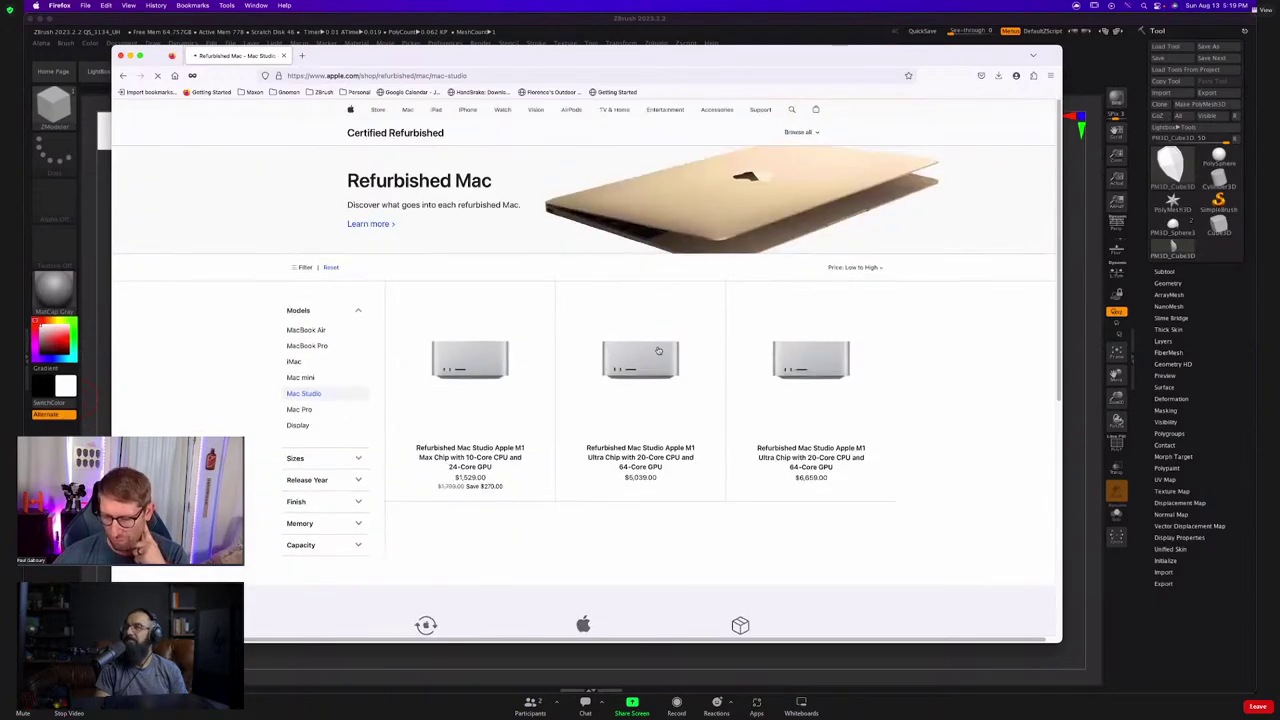
View the $5,039.00 refurbished Mac Studio with the M1 Ultra chip, and return to the Apple home page.
click(640, 460)
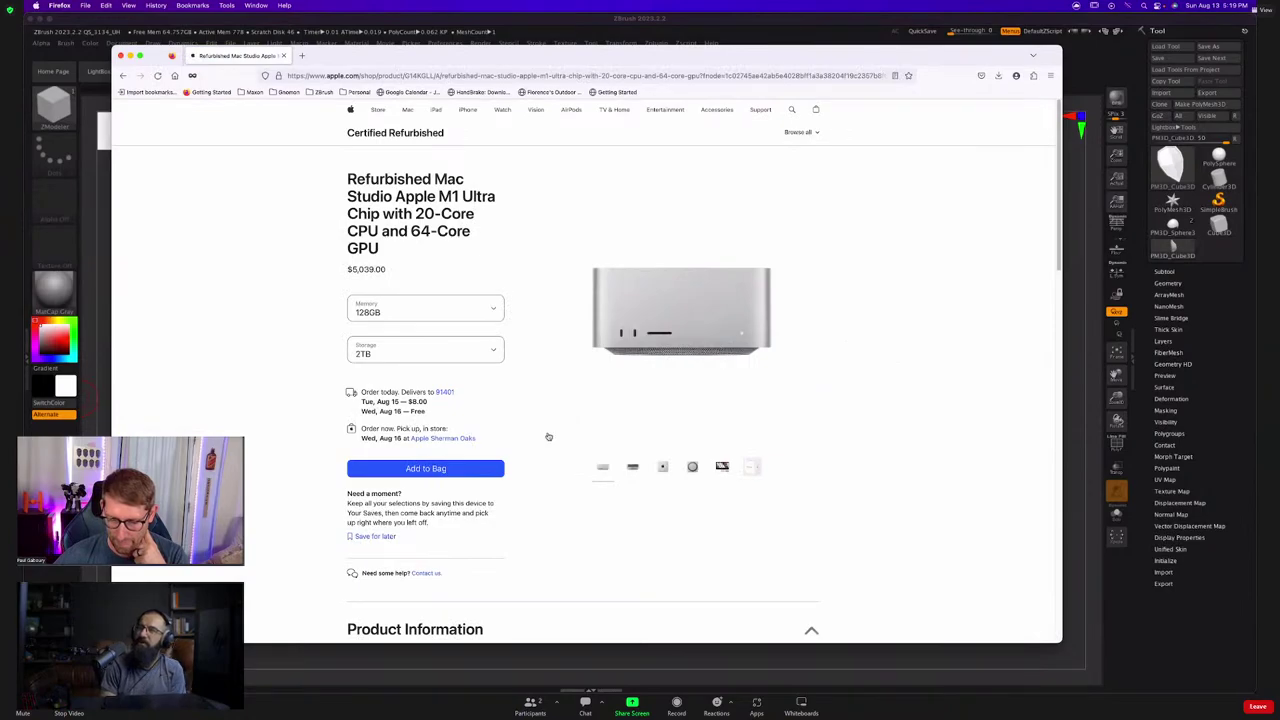
scroll(548, 436, down, 2)
scroll(494, 455, up, 2)
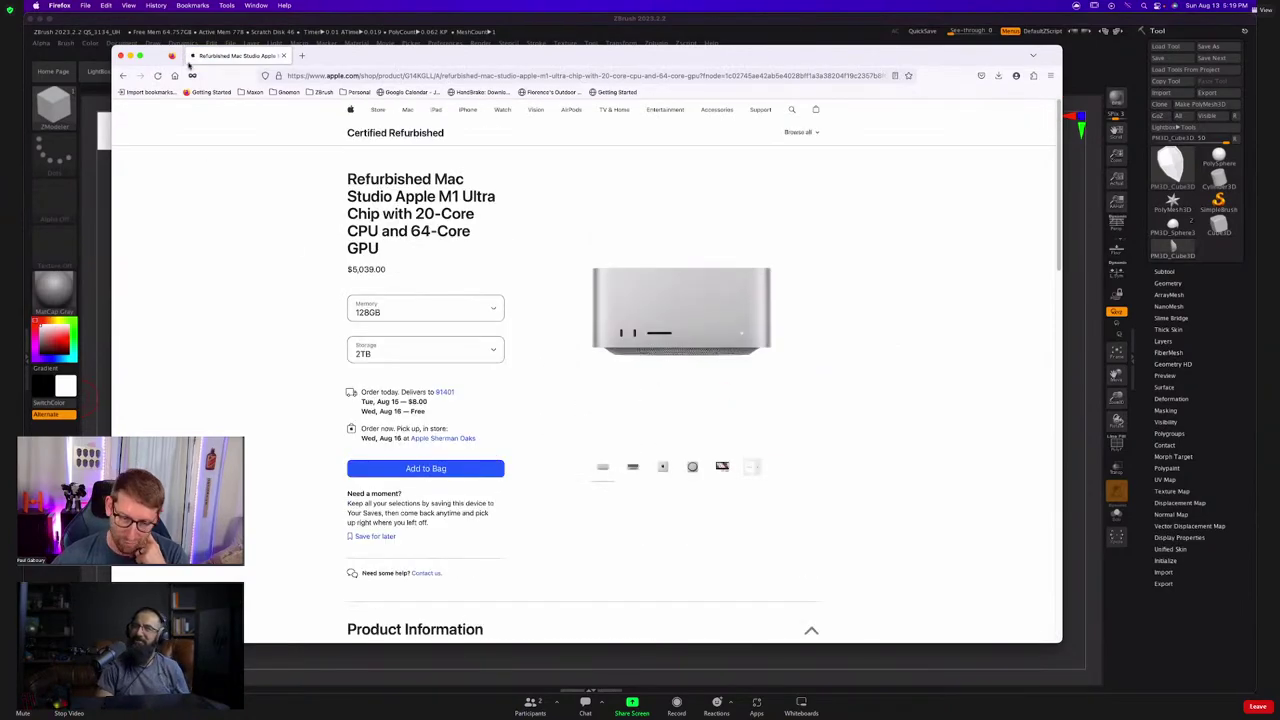
click(122, 75)
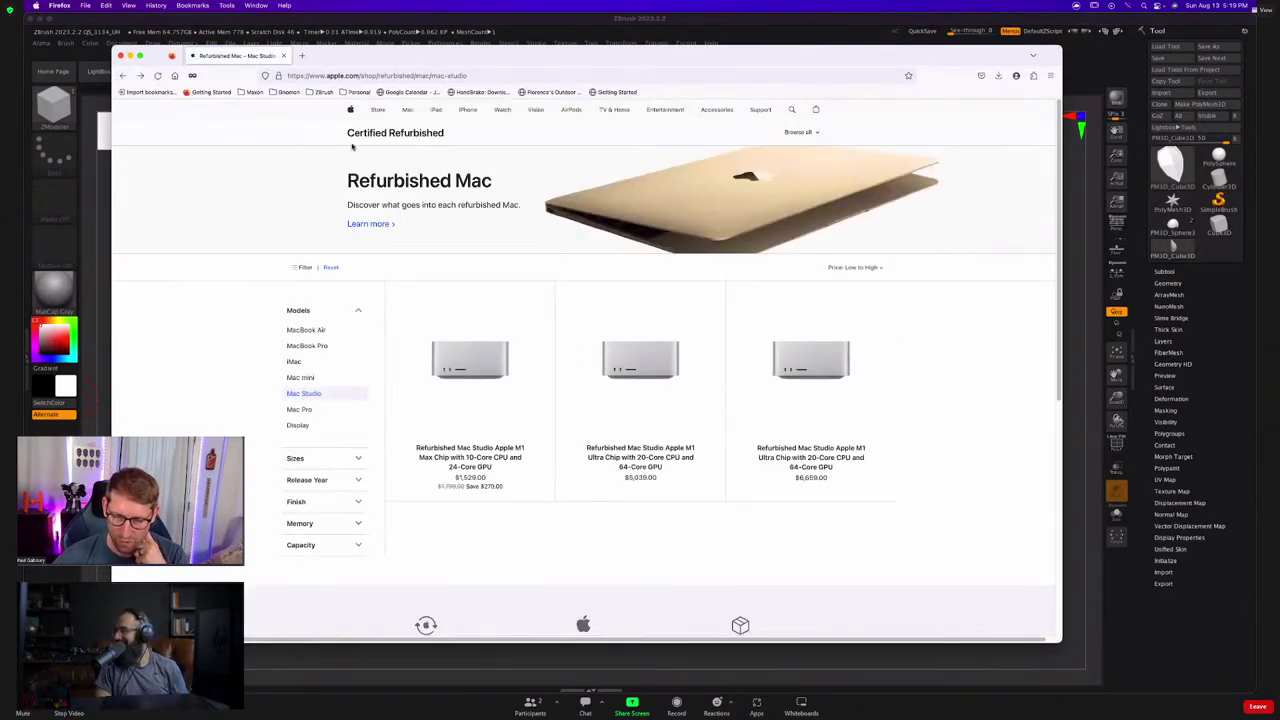
click(350, 109)
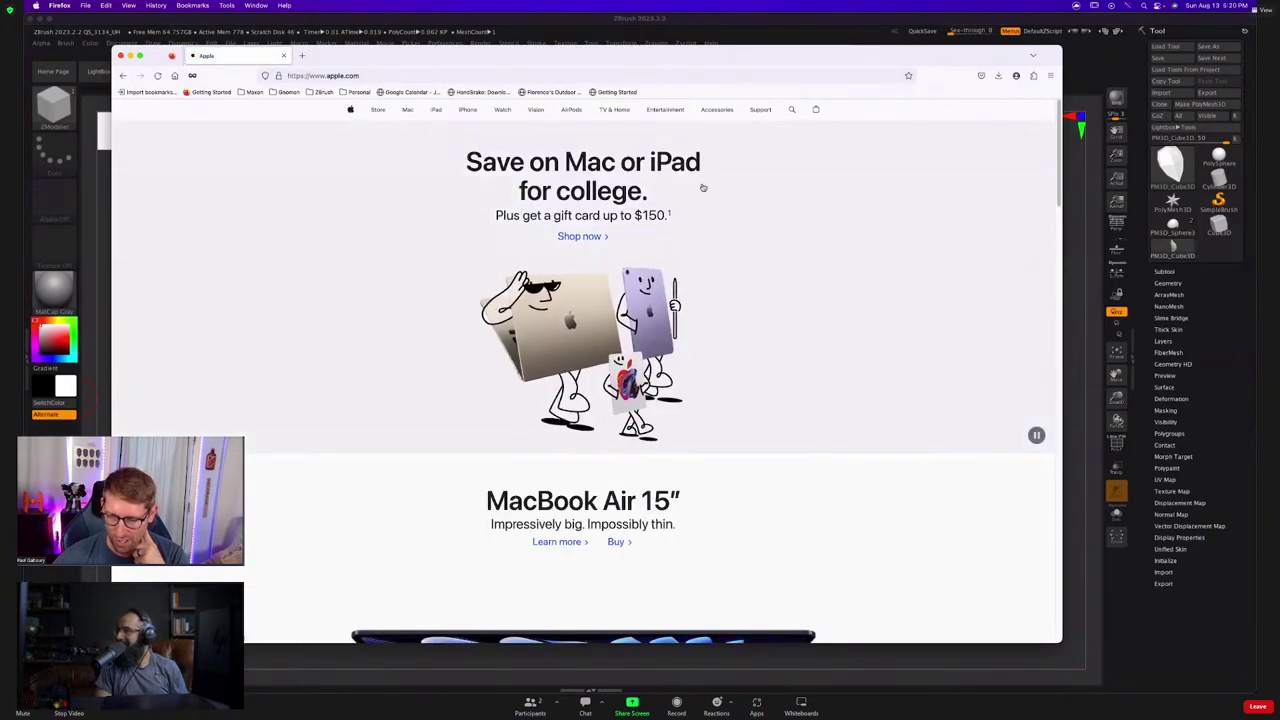
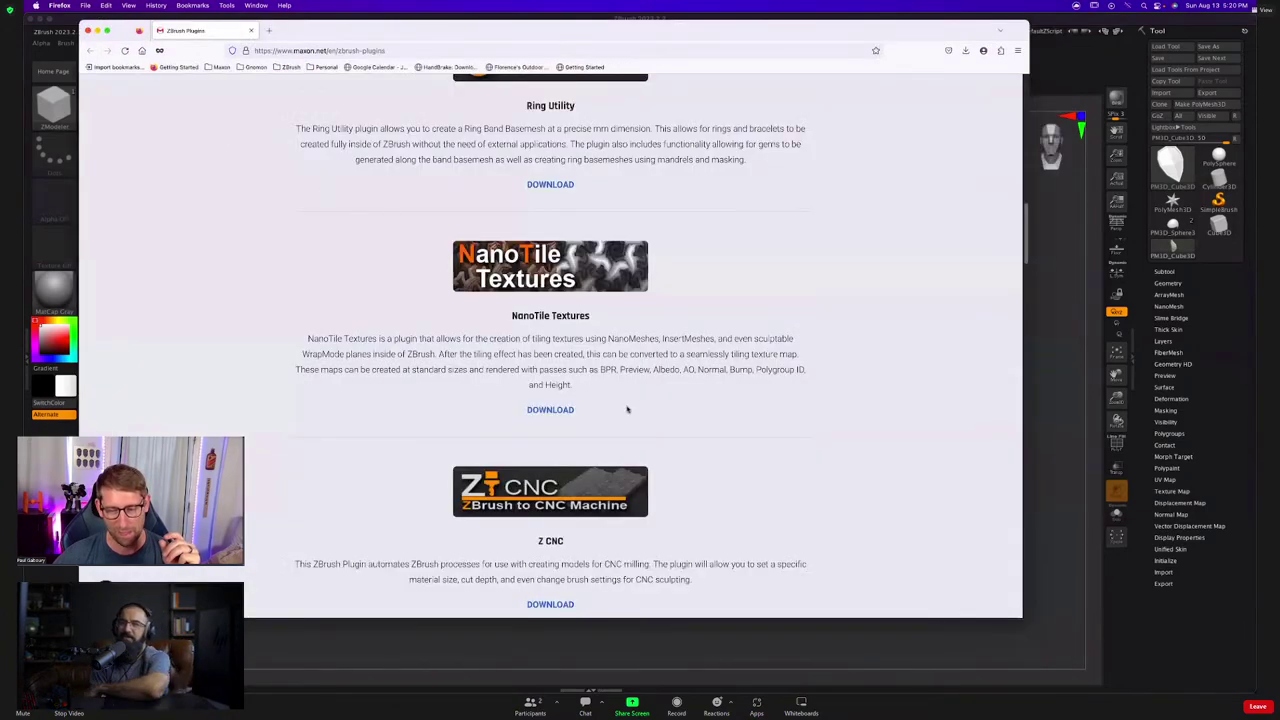
Return from the browser to ZBrush and set the draw size to 11.
click(1050, 434)
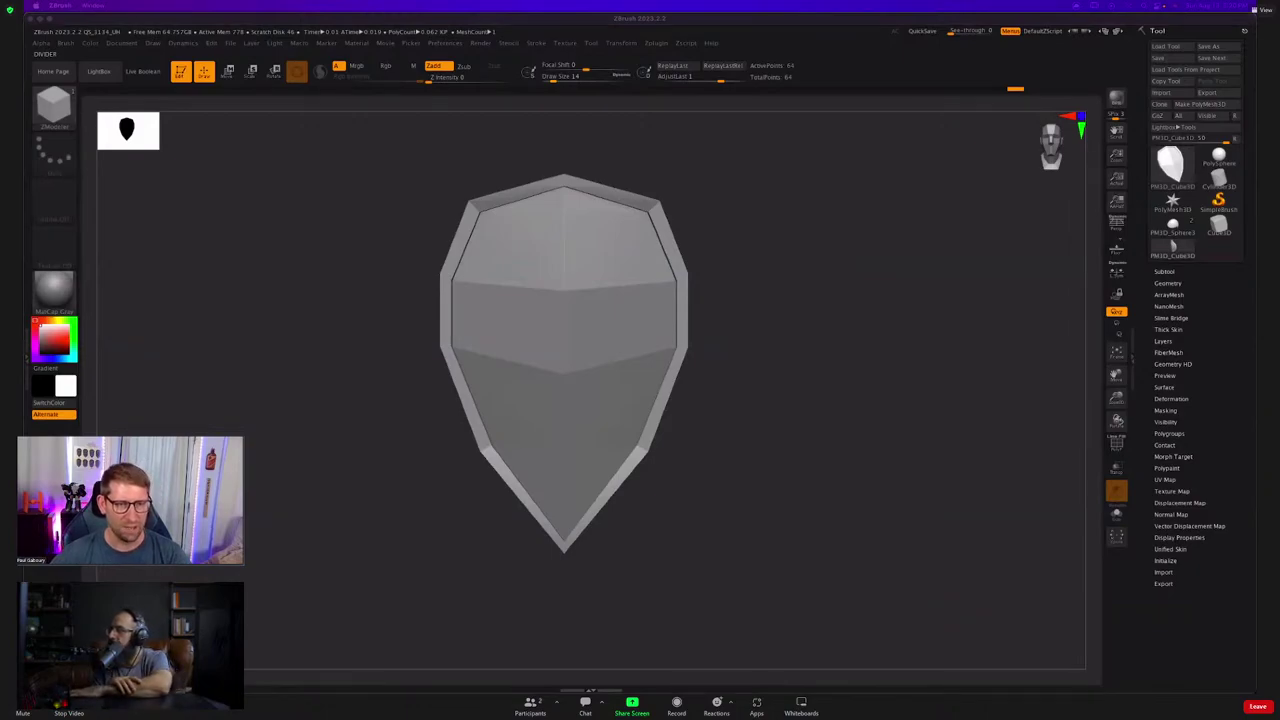
click(771, 449)
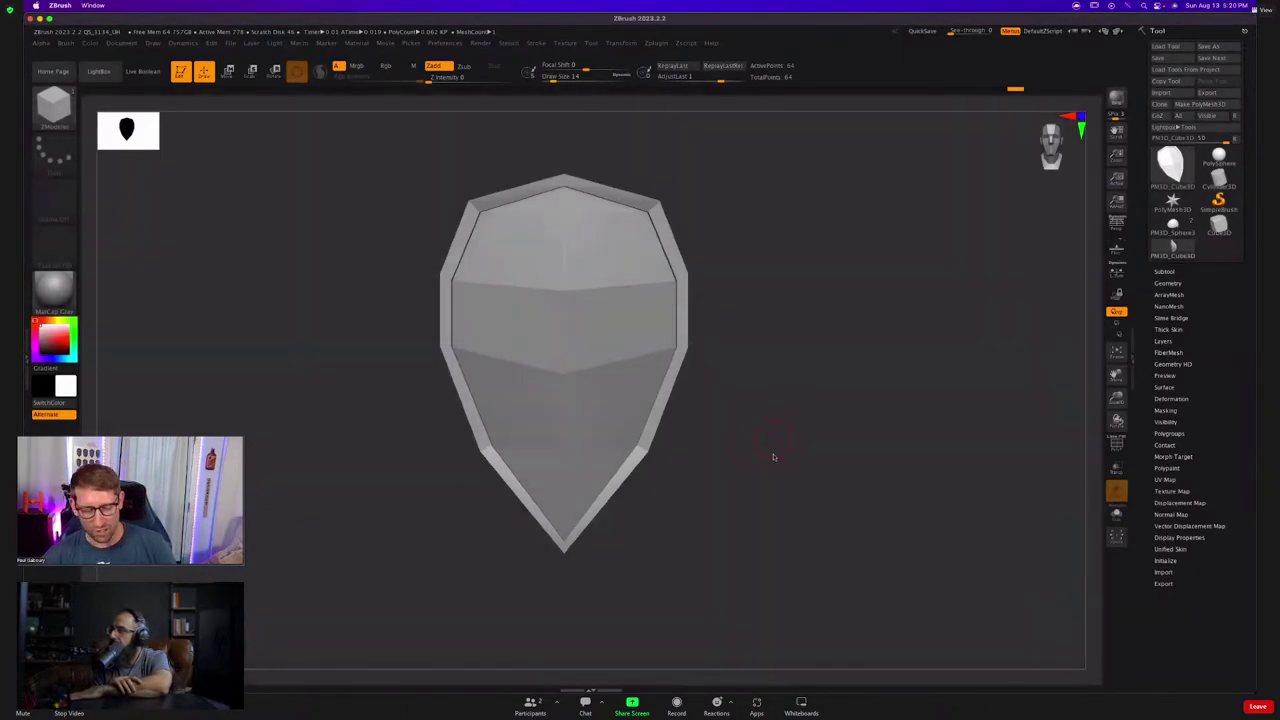
text(s11)
key(Return)
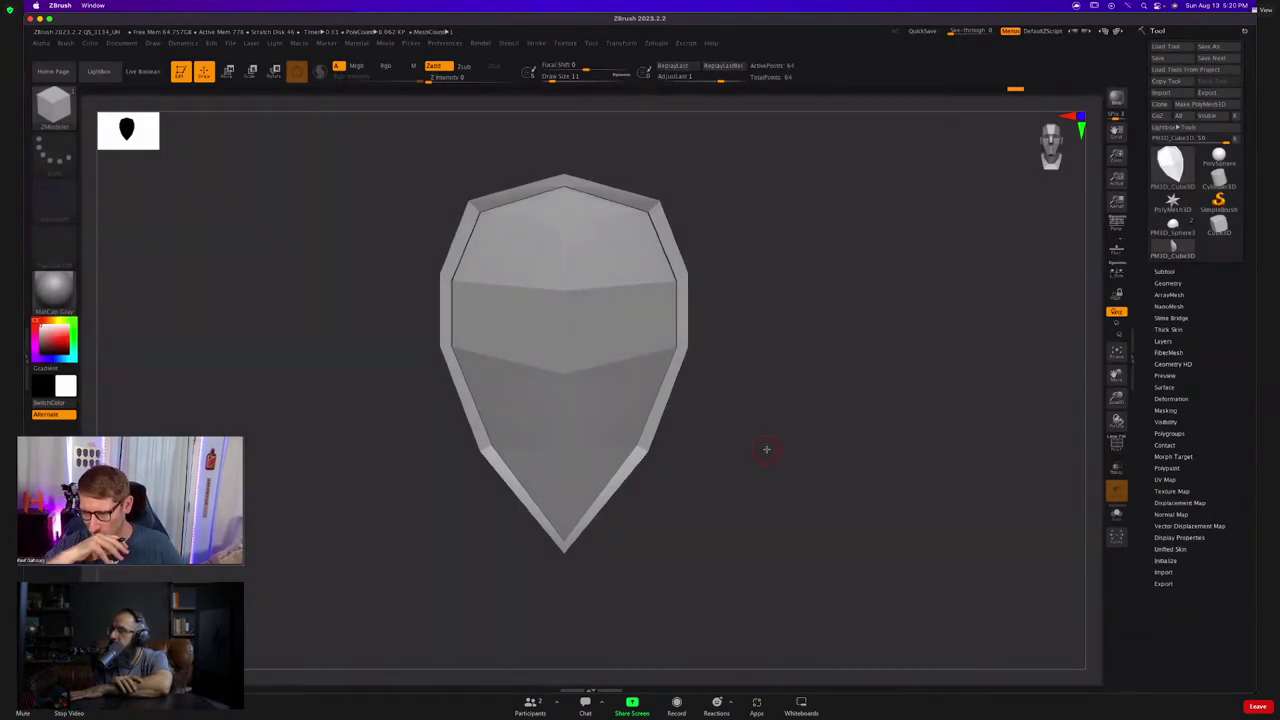
Dock the Zplugin palette and try to create a new Y-aligned TileTool with NanoTile Textures.
click(656, 43)
drag(648, 57, 1138, 245)
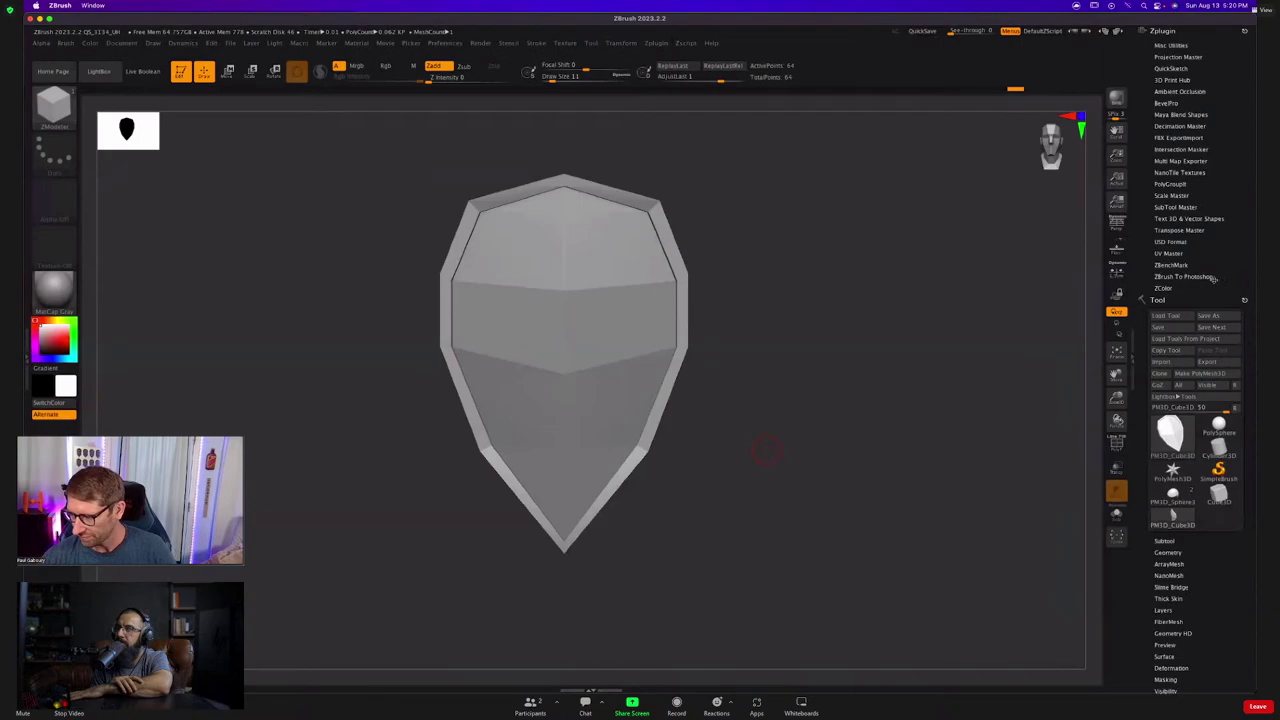
click(1188, 173)
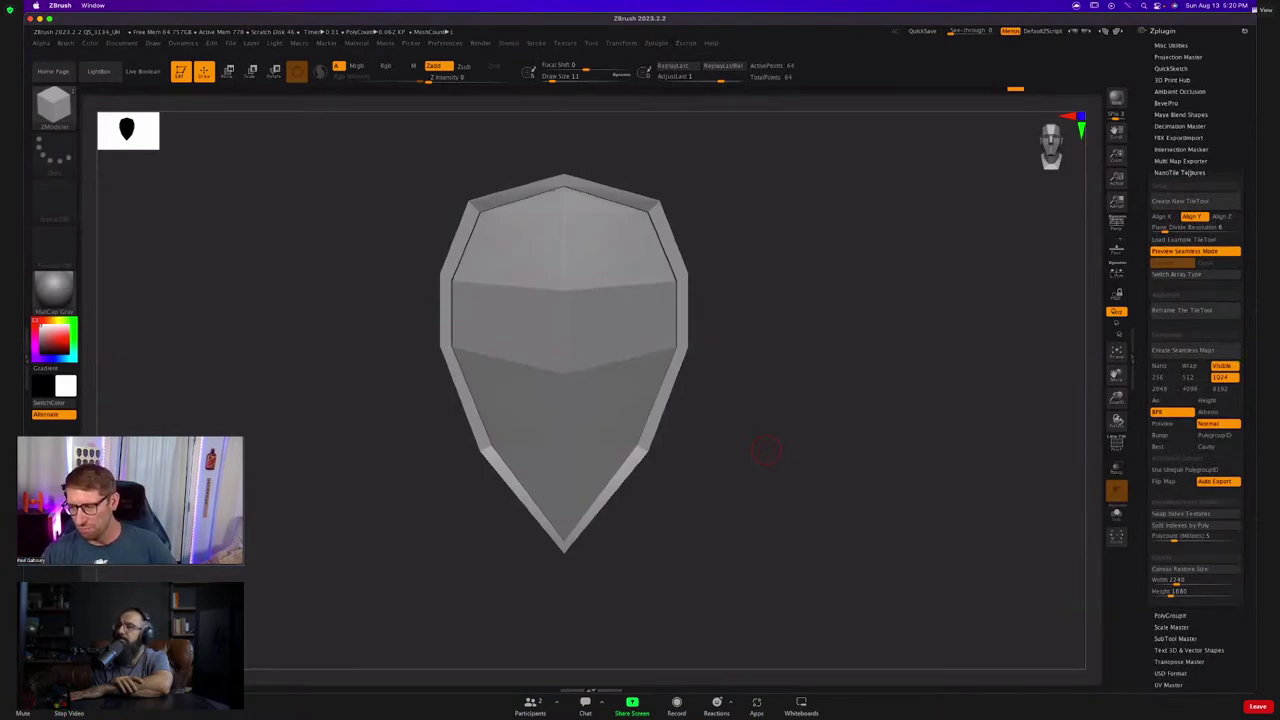
click(1195, 201)
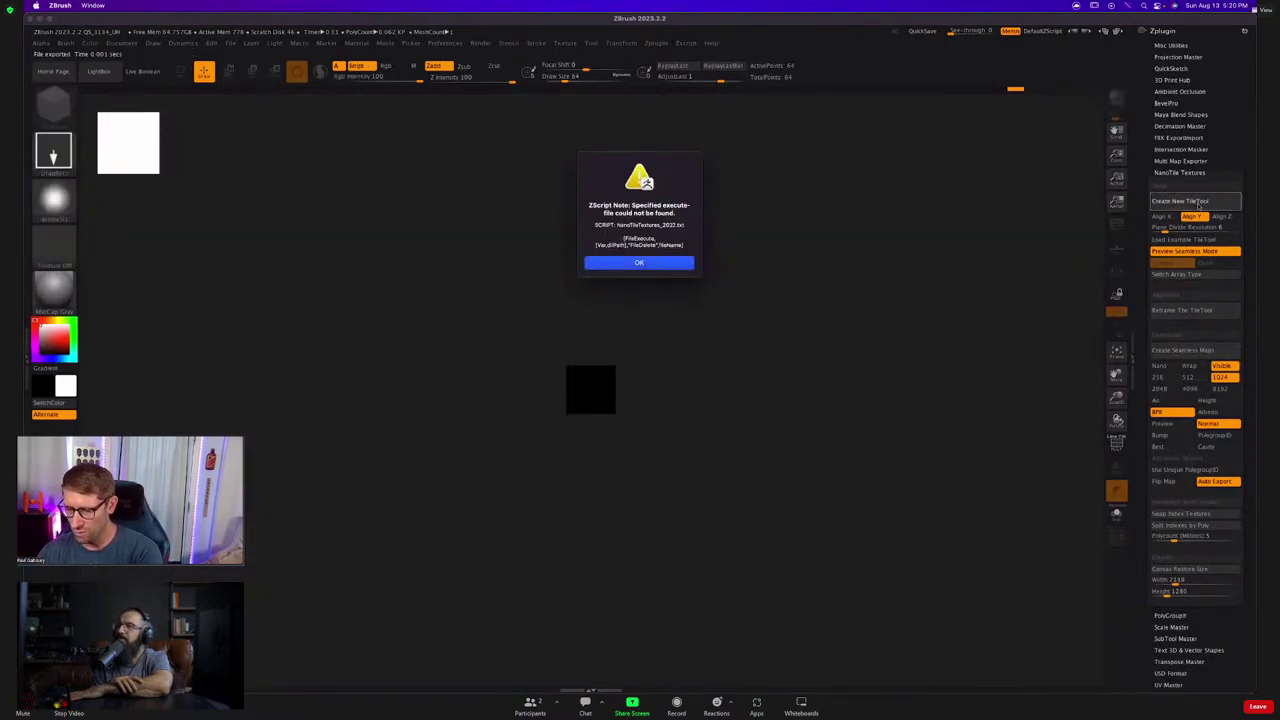
click(655, 262)
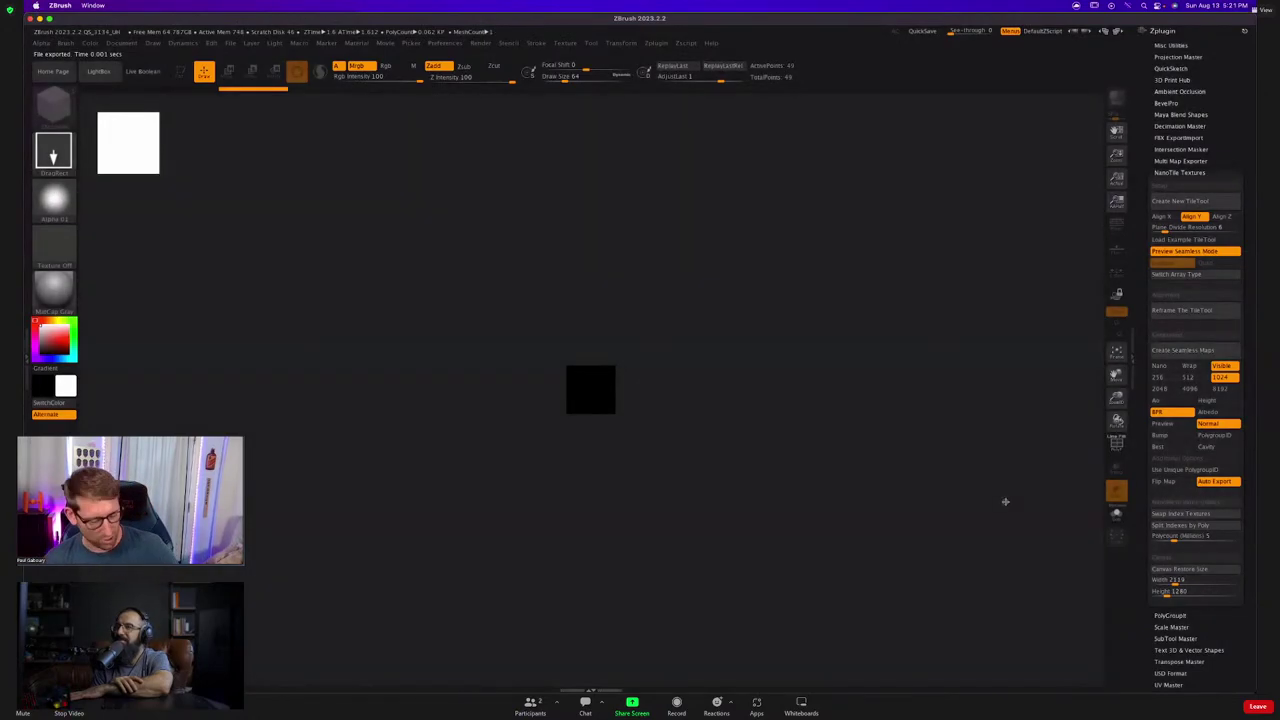
Resize the document to 512 by 512 pixels.
click(128, 44)
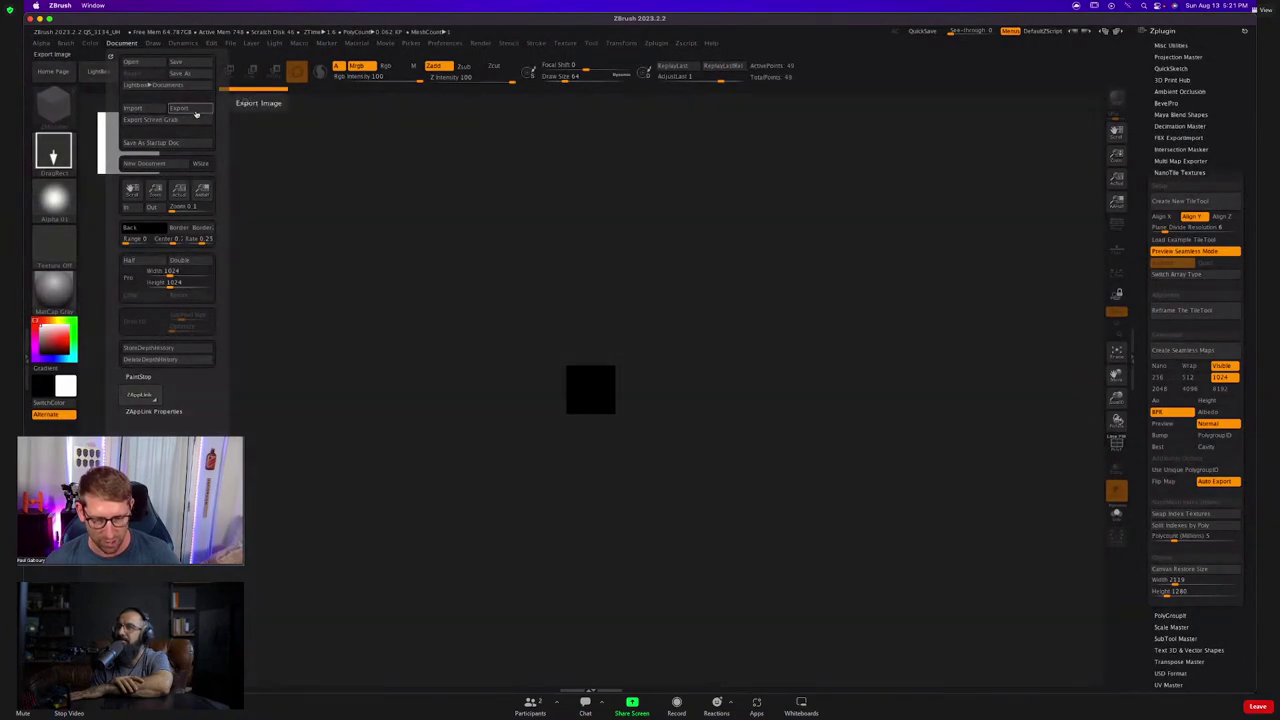
click(170, 271)
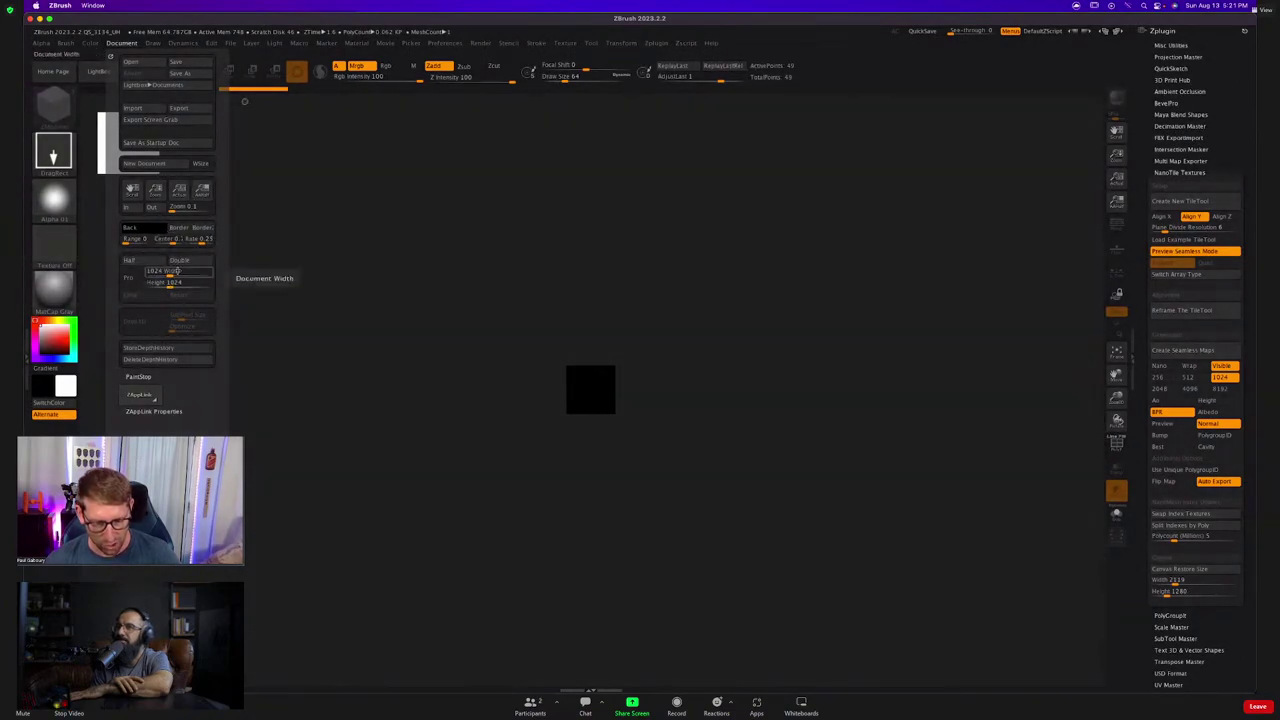
click(178, 271)
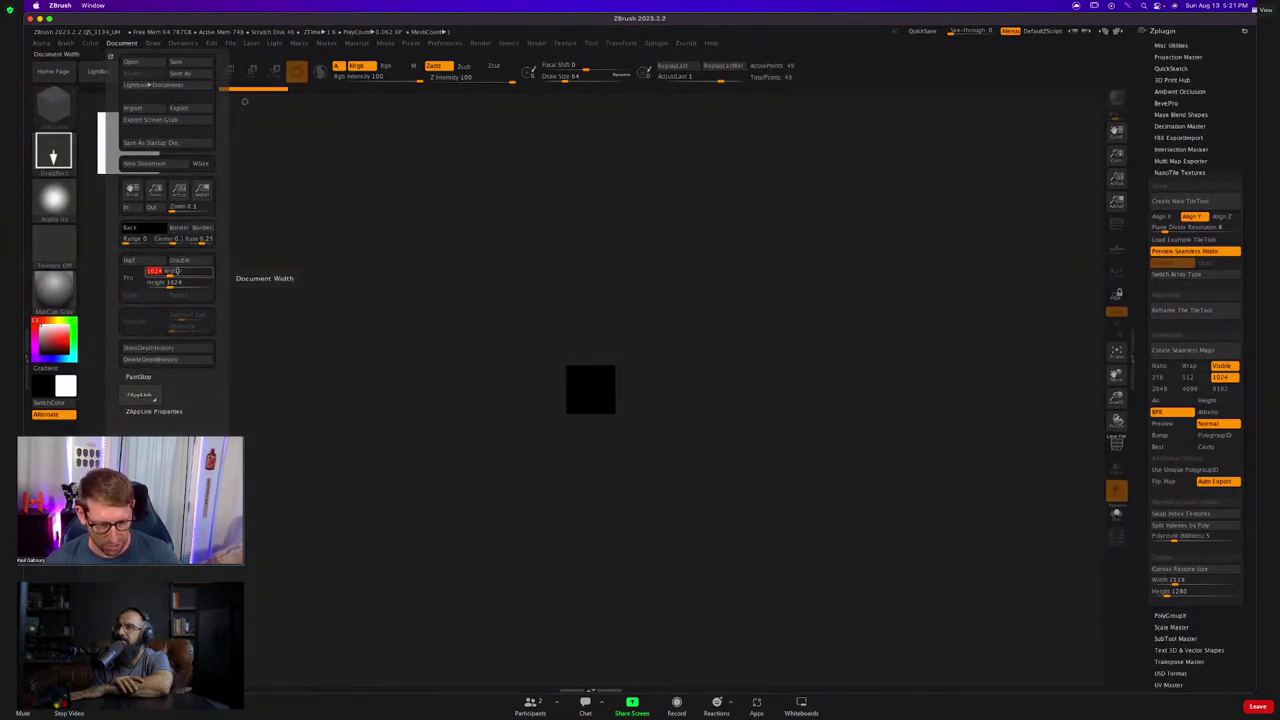
key(Return)
click(187, 283)
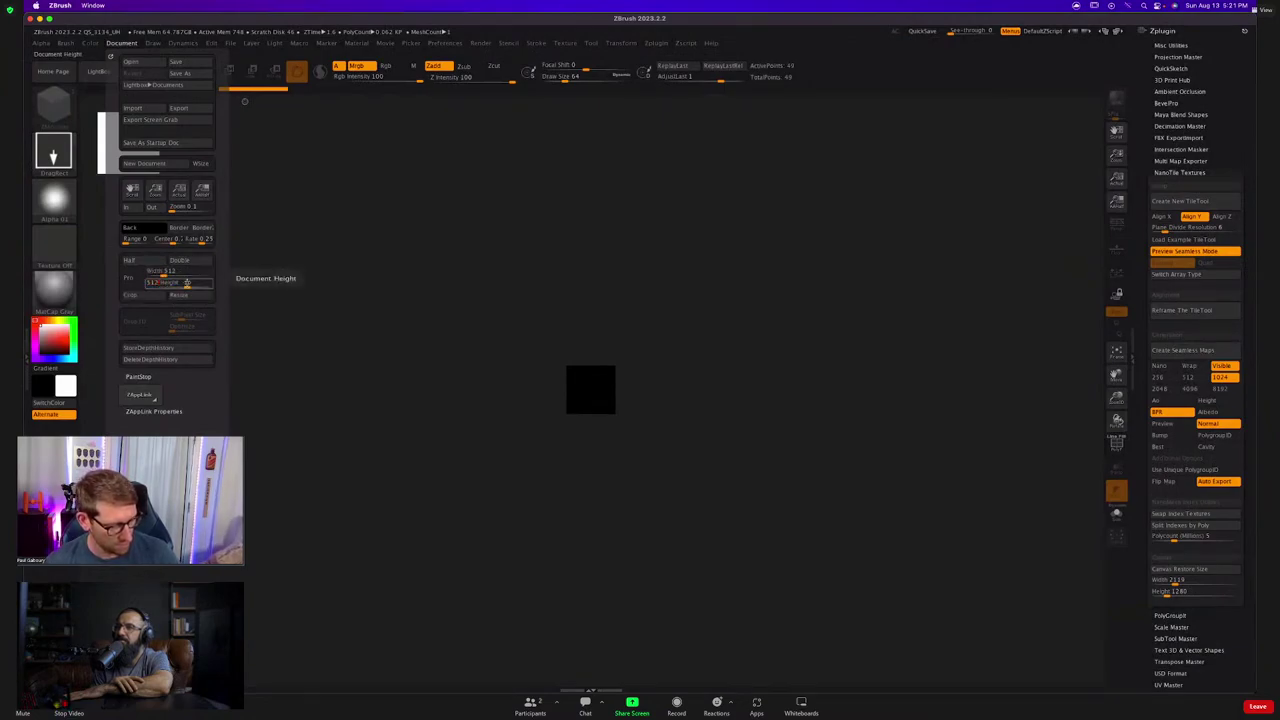
click(179, 295)
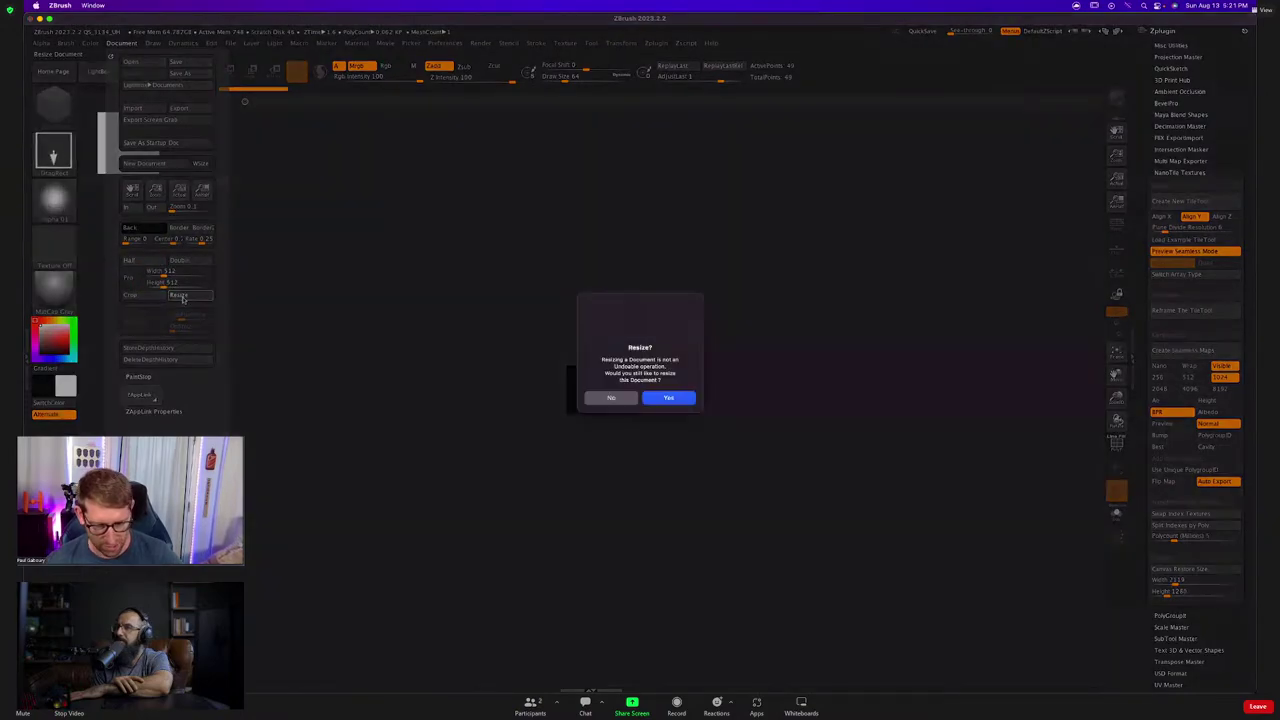
click(667, 397)
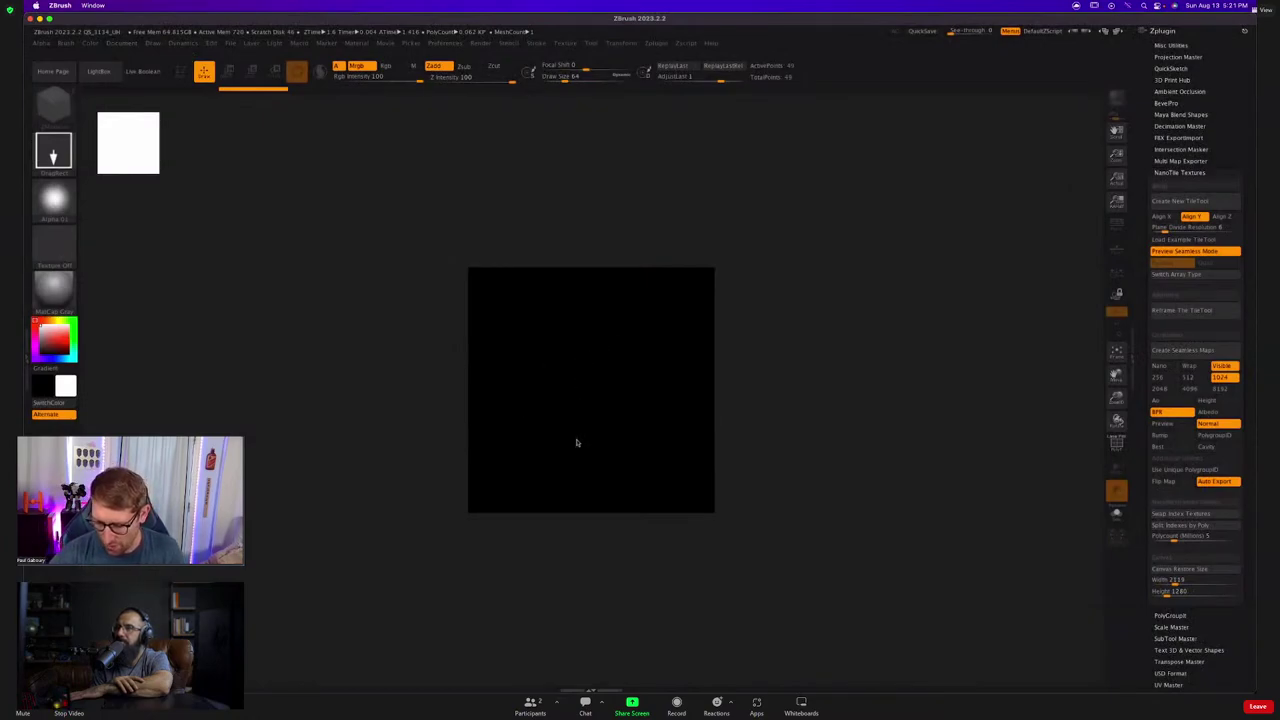
Draw the scale mesh onto the square canvas and enter Edit mode.
scroll(1251, 434, down, 10)
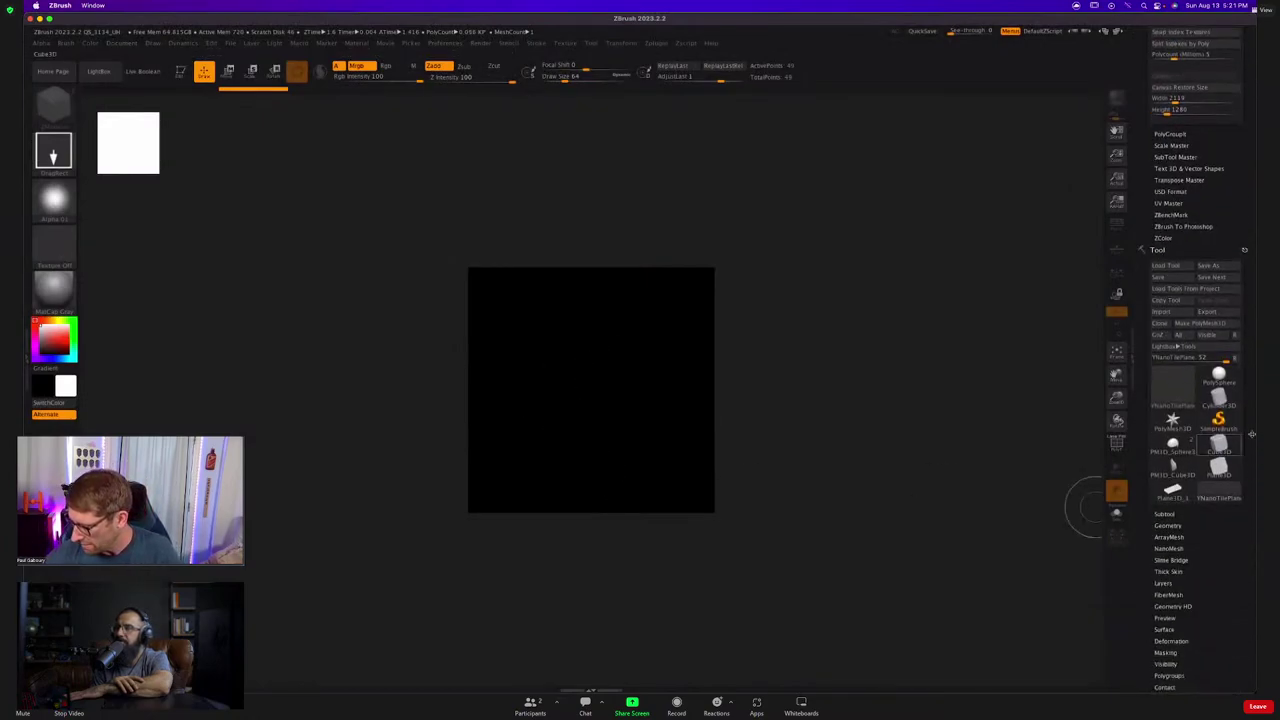
click(1173, 467)
drag(580, 371, 586, 600)
key(t)
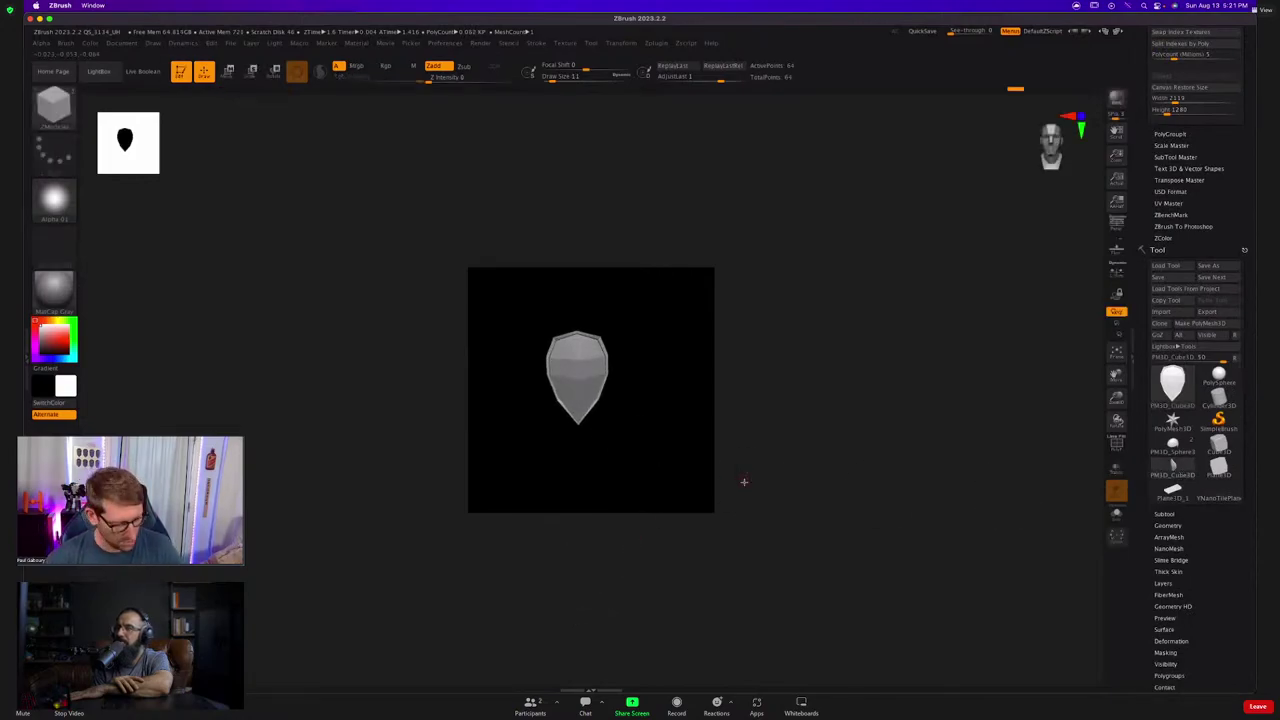
Subdivide the scale four times, enlarge it slightly in view and position it in the canvas's upper-left area.
key(ctrl+d)
key(ctrl+d)
key(ctrl+d)
key(ctrl+d)
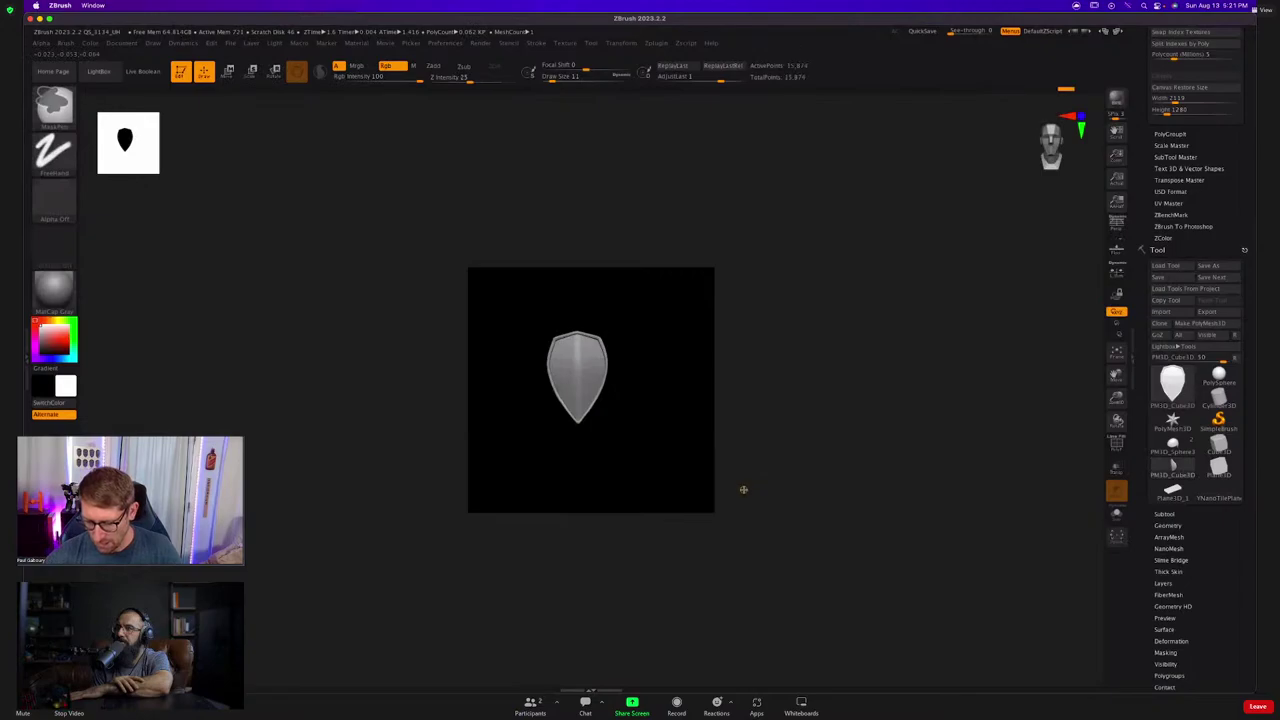
mouse_move(628, 396)
alt+right_down()
mouse_move(637, 402)
mouse_move(571, 350)
alt+right_up()
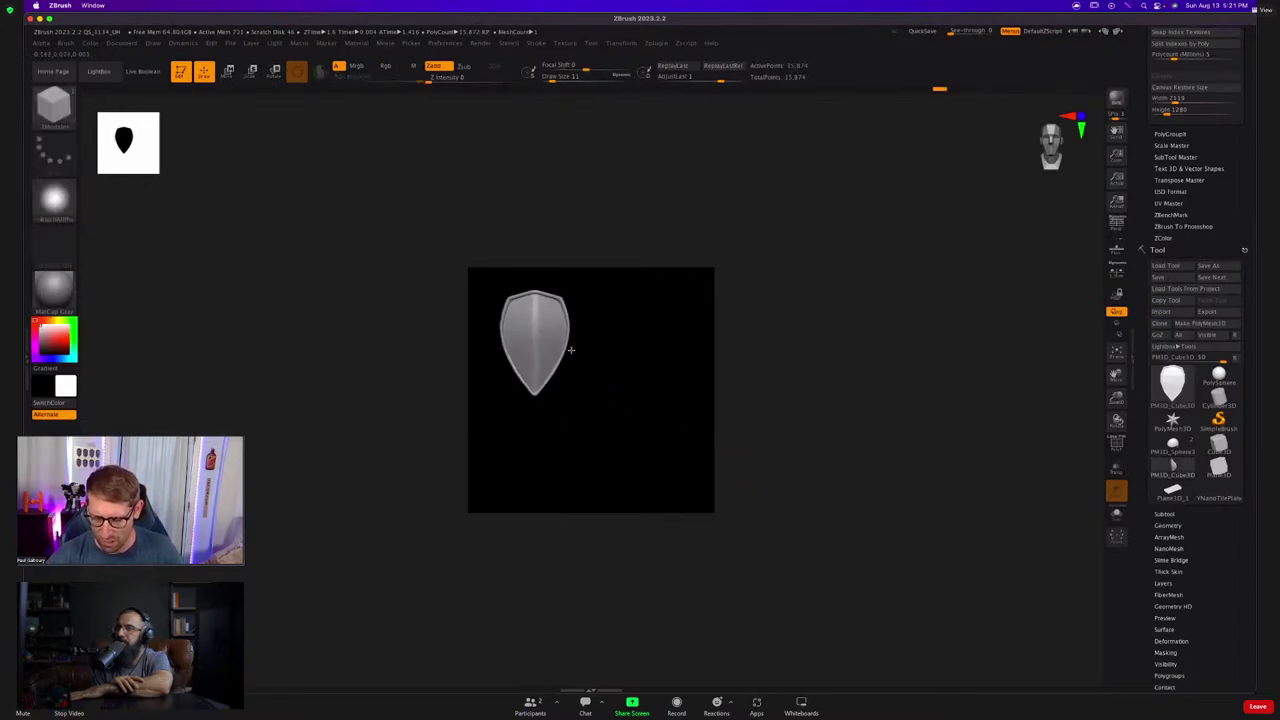
alt+drag(571, 349, 567, 348)
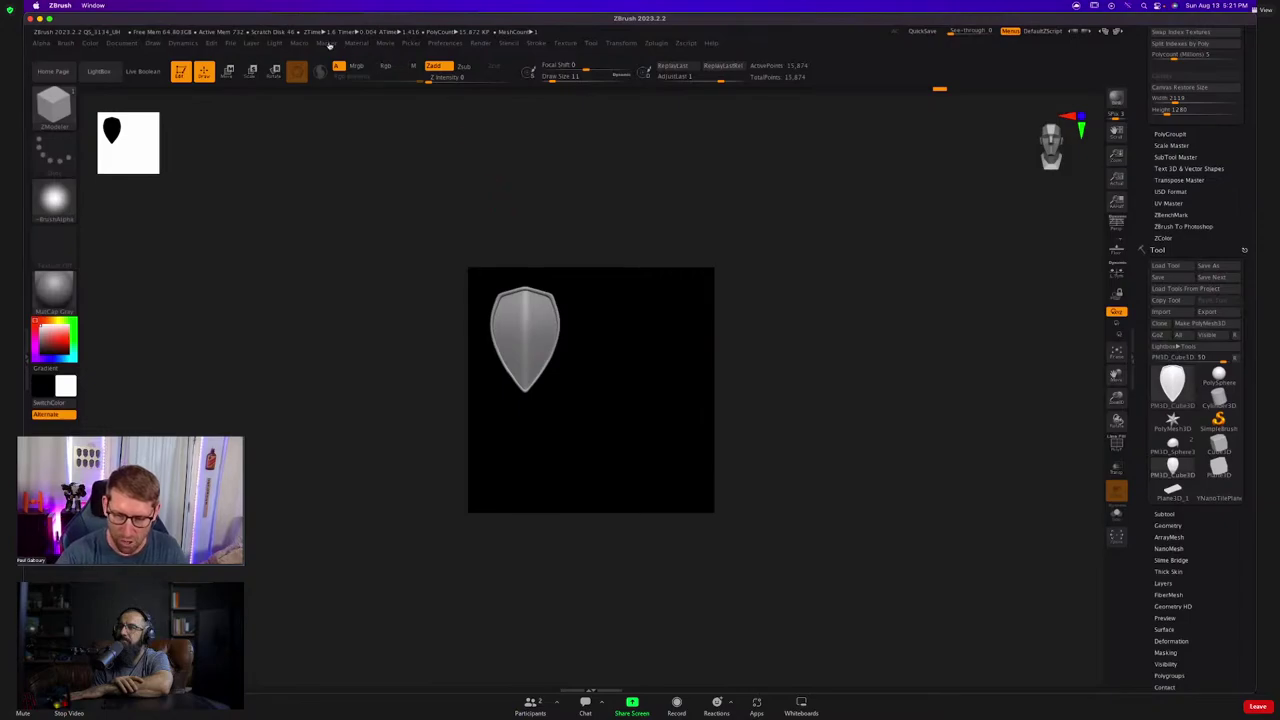
Lower the scale by one subdivision level and snapshot copies of it into overlapping rows of three, two and three.
click(328, 45)
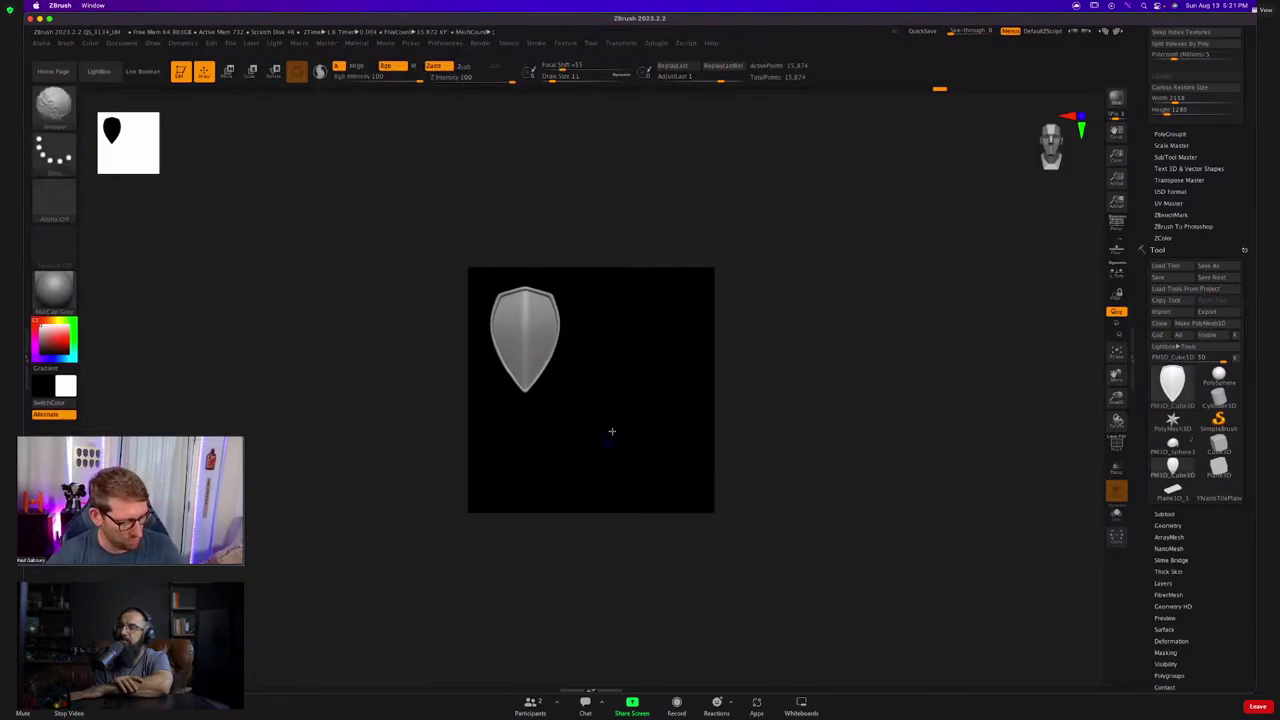
mouse_move(611, 431)
mouse_down()
mouse_move(680, 395)
mouse_move(743, 397)
mouse_move(695, 434)
mouse_move(631, 427)
mouse_up()
key(shift+d)
key(shift+s)
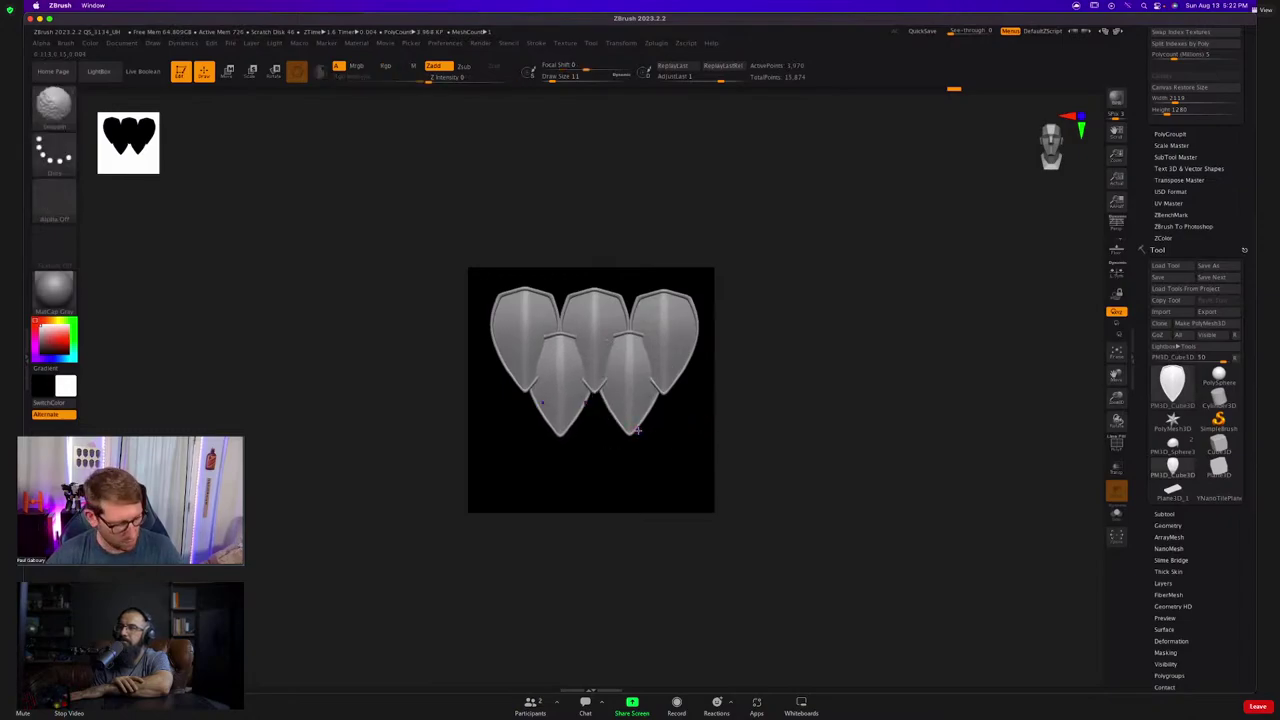
key(shift+s)
mouse_move(714, 432)
alt+mouse_down()
mouse_move(687, 490)
mouse_move(629, 456)
mouse_move(773, 461)
mouse_move(769, 451)
alt+mouse_up()
key(shift+s)
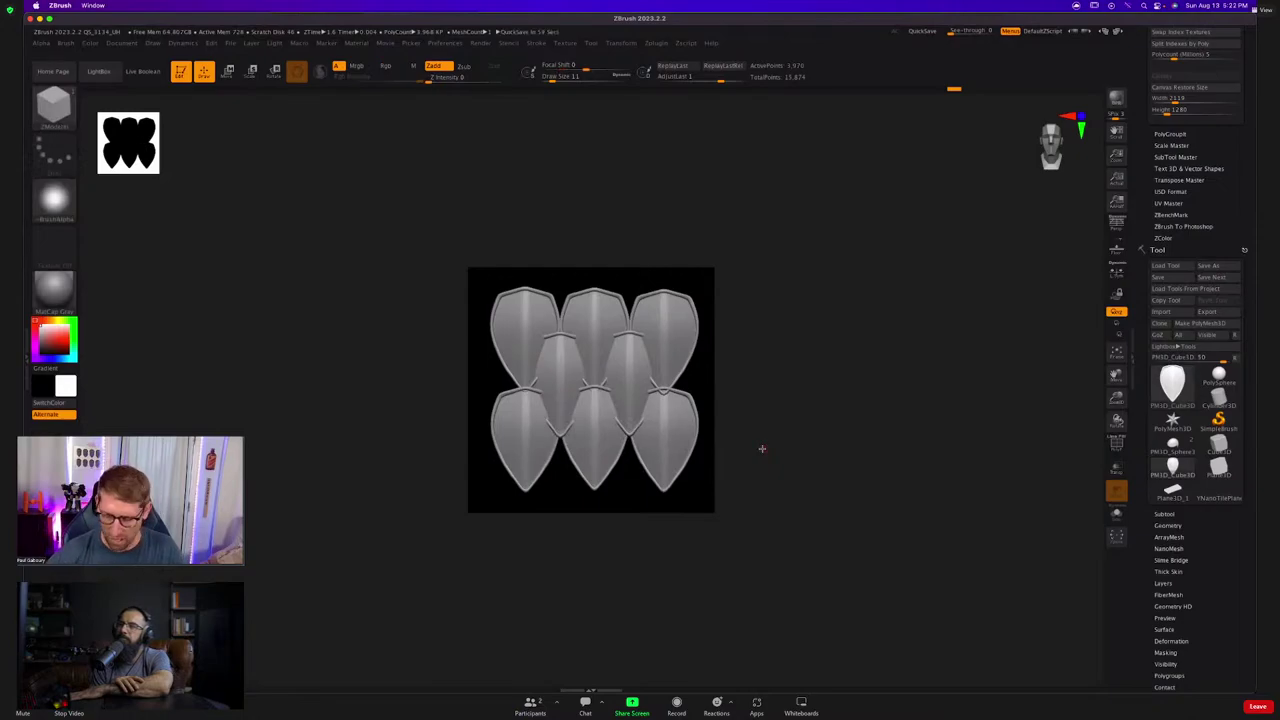
Switch to 2.5D mode, wrap the canvas vertically, and fill the horizontal gap with snapshot copies of the scale.
key(t)
click(682, 469)
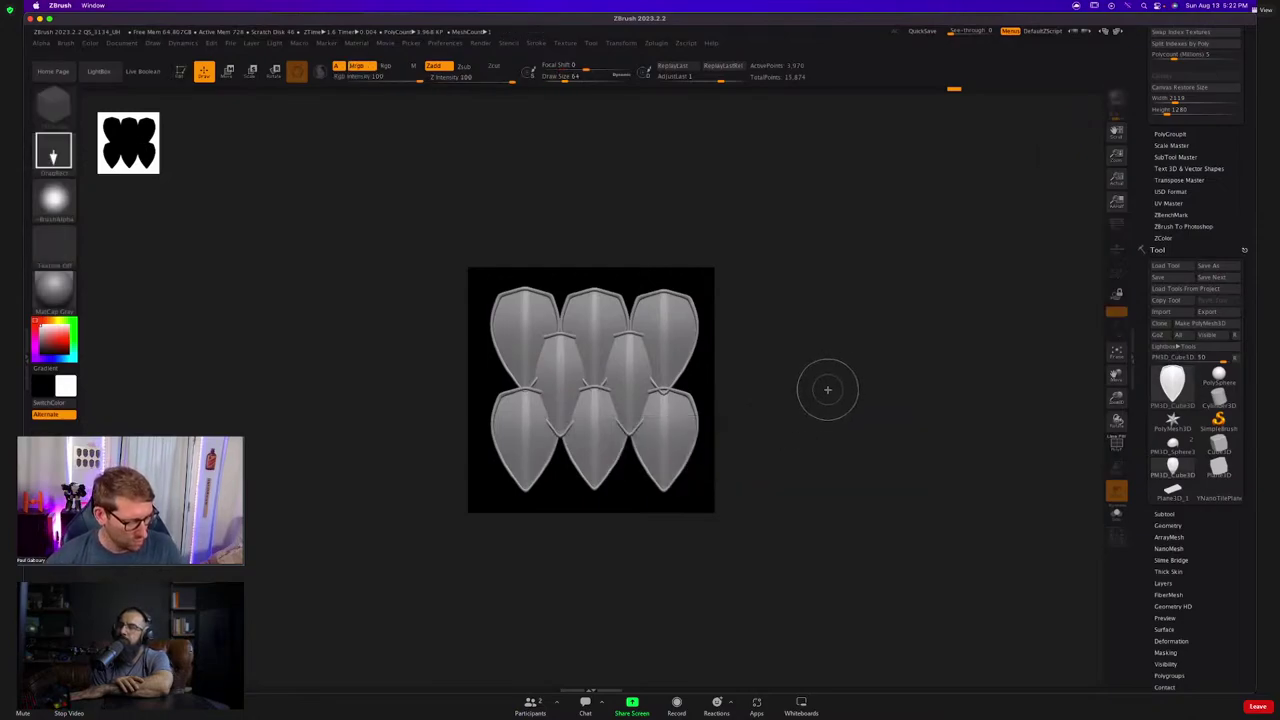
mouse_move(841, 377)
mouse_down()
mouse_move(800, 426)
mouse_move(811, 480)
mouse_move(758, 476)
mouse_move(852, 488)
mouse_move(837, 494)
mouse_move(826, 471)
mouse_up()
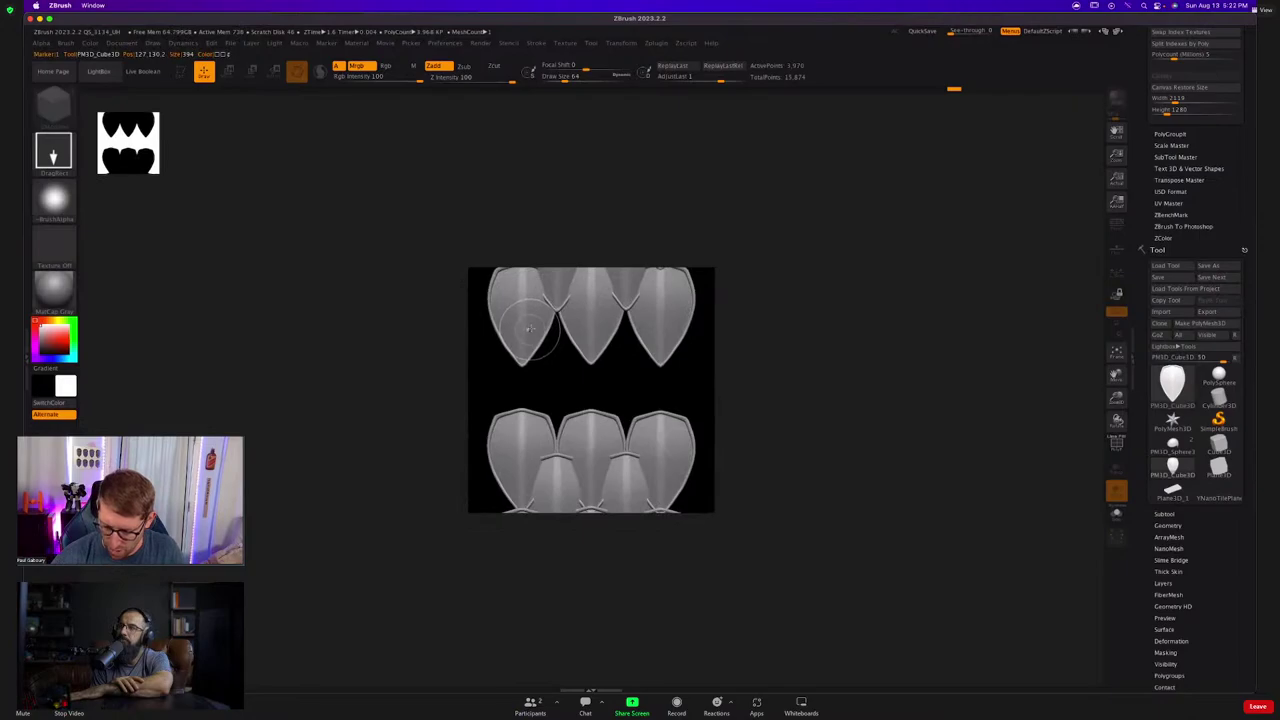
drag(528, 330, 516, 388)
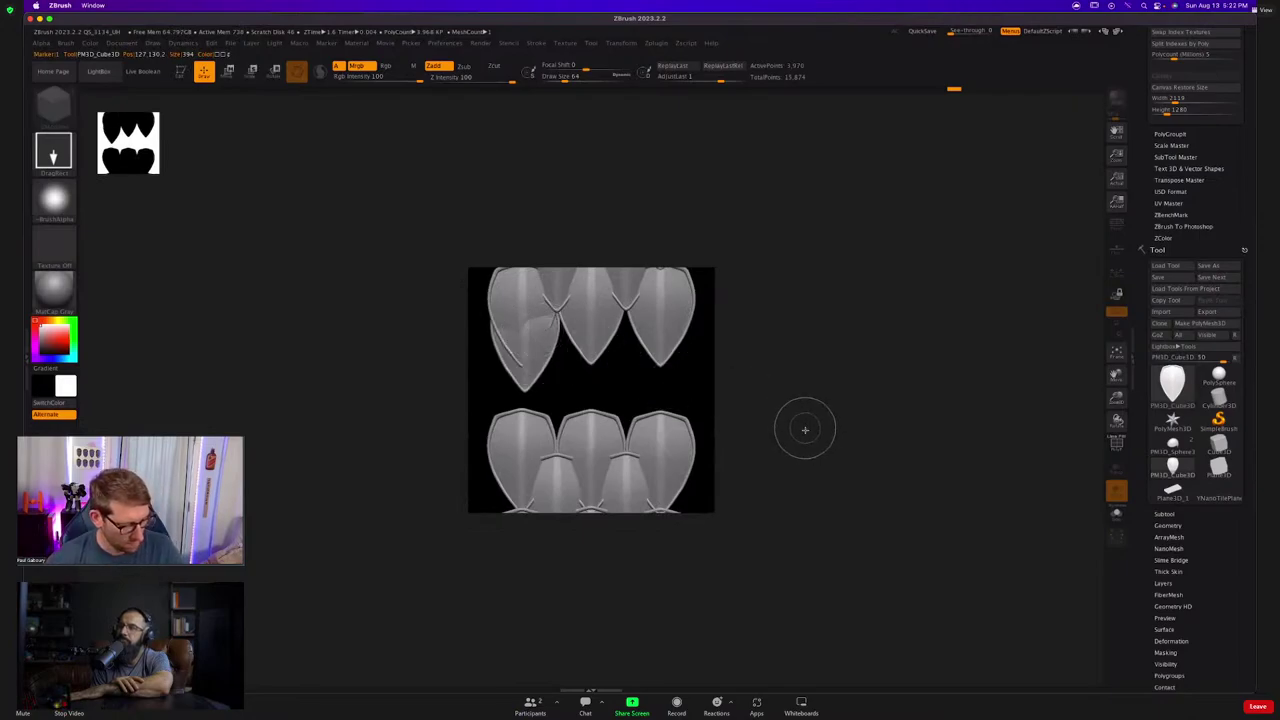
key(t)
alt+drag(791, 405, 818, 421)
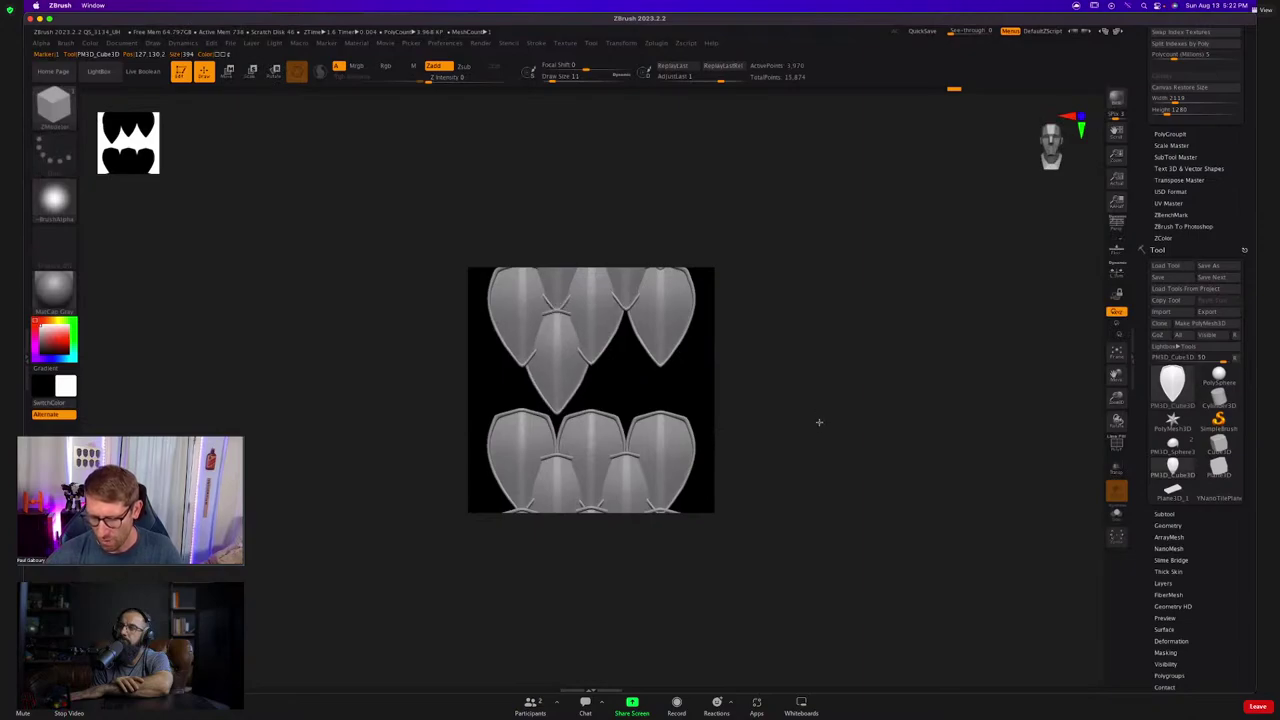
mouse_move(818, 420)
mouse_down()
mouse_move(885, 420)
mouse_move(854, 464)
mouse_move(846, 440)
mouse_move(917, 443)
mouse_move(911, 431)
mouse_move(773, 429)
mouse_up()
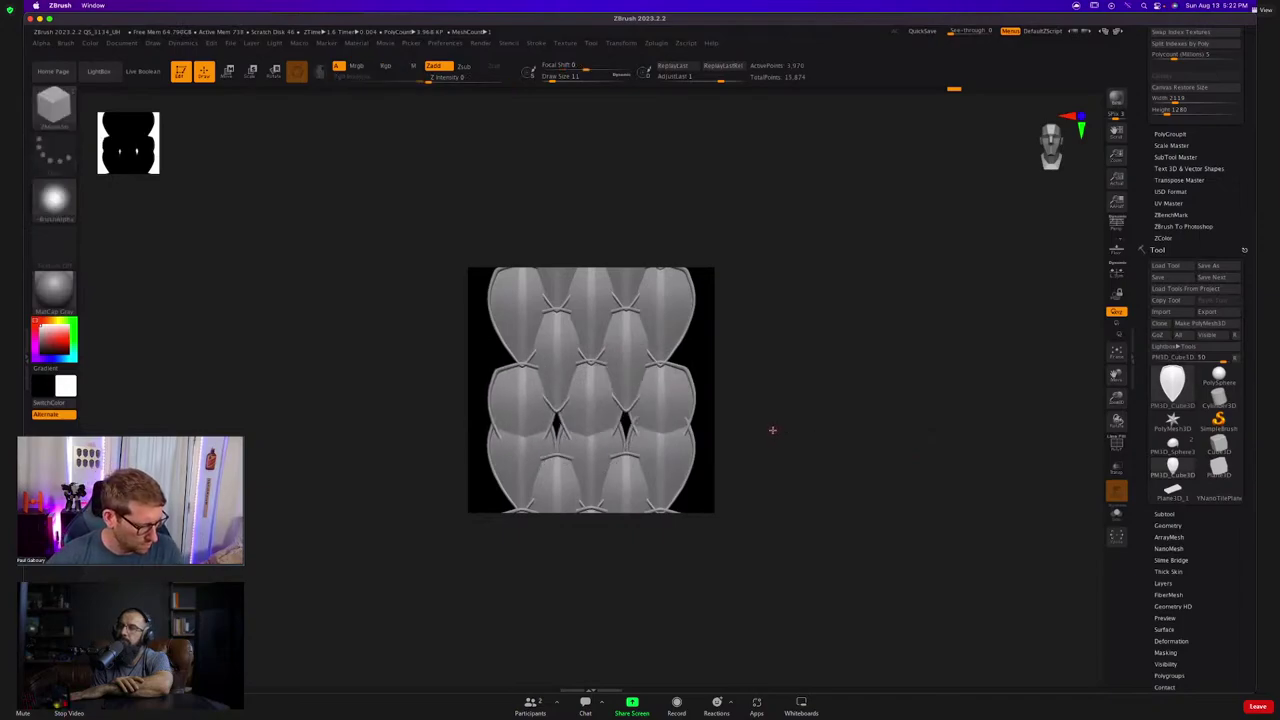
Wrap the canvas diagonally in 2.5D mode and place snapshot copies of the scale in the central vertical gap.
key(t)
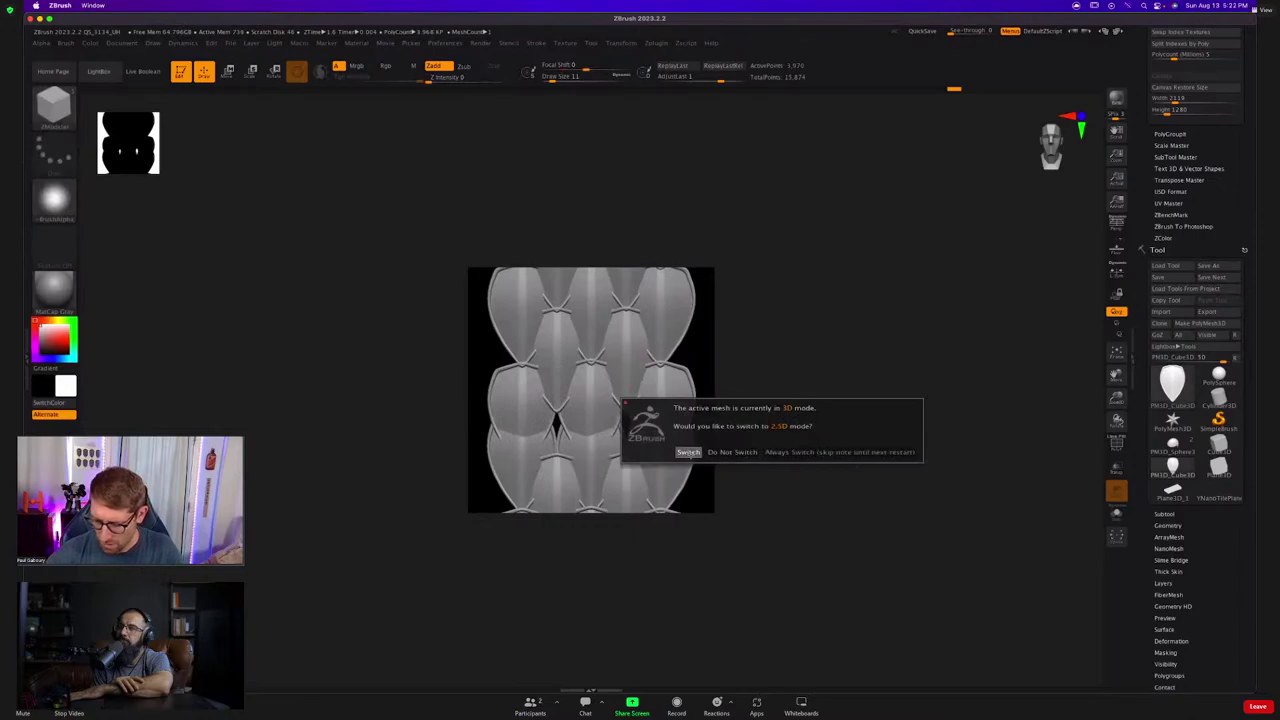
click(693, 454)
mouse_move(797, 426)
mouse_down()
mouse_move(897, 454)
mouse_move(914, 537)
mouse_up()
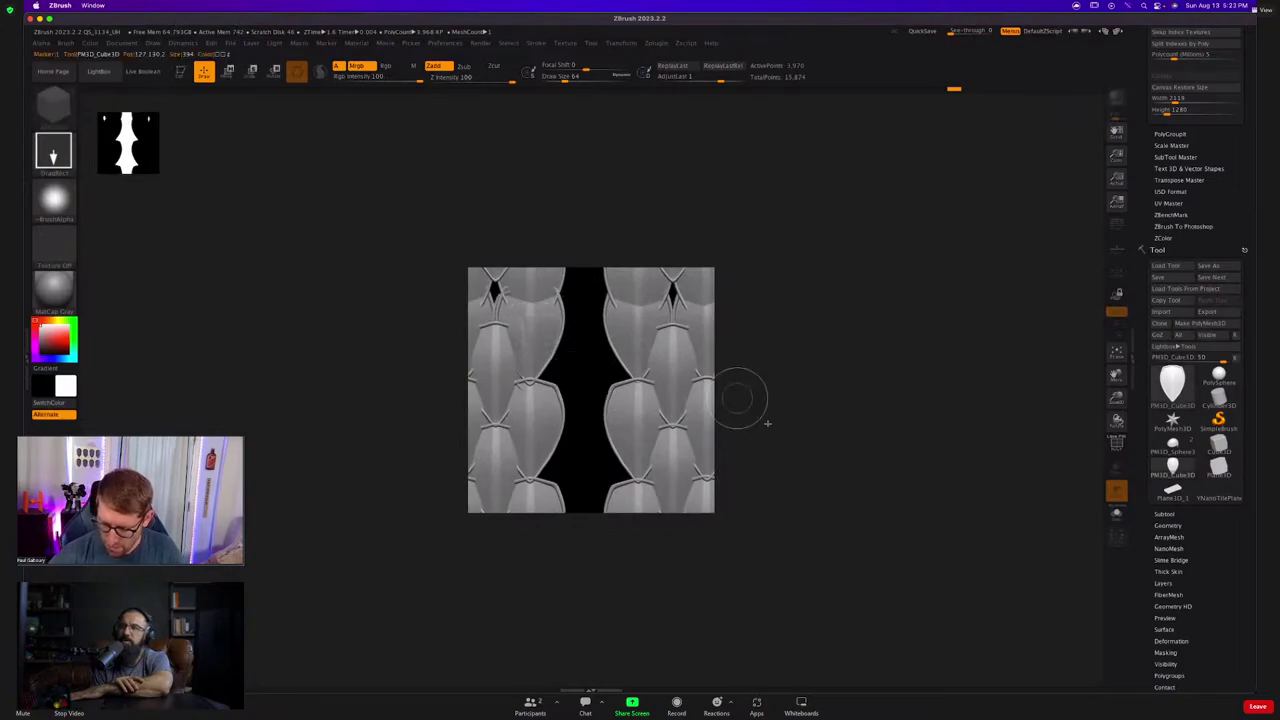
key(t)
alt+drag(784, 409, 837, 413)
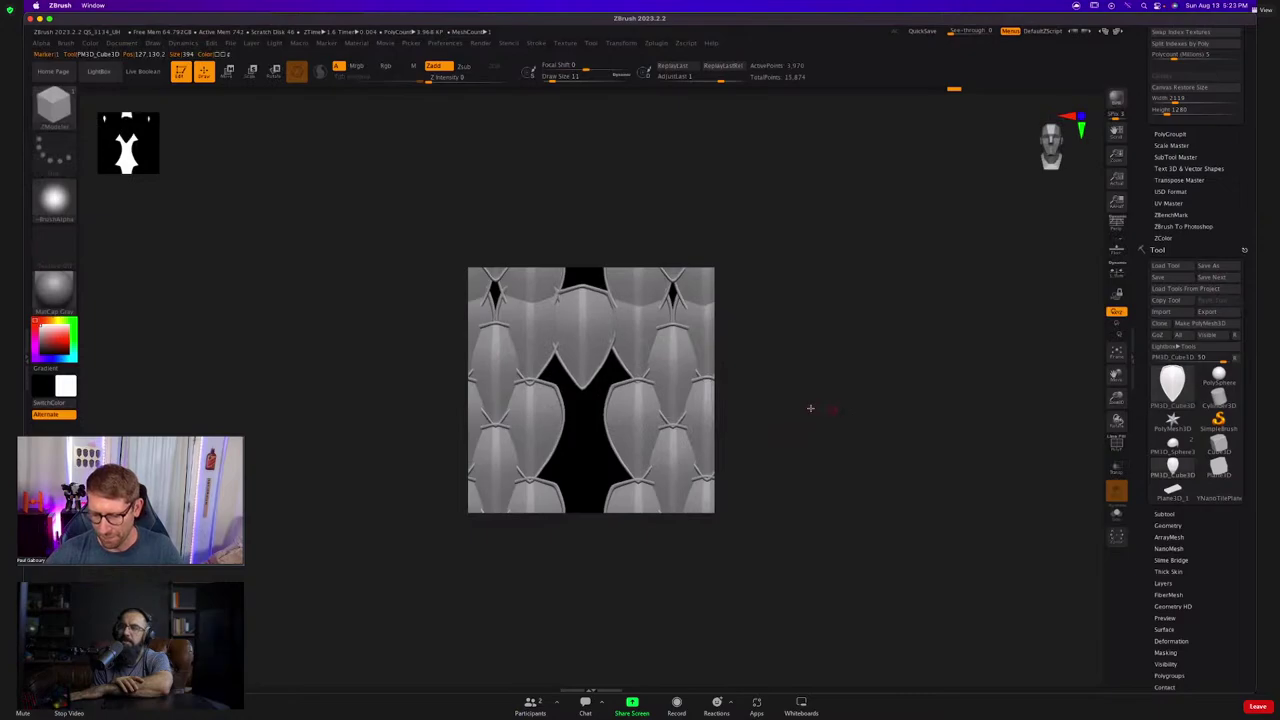
alt+drag(811, 409, 814, 409)
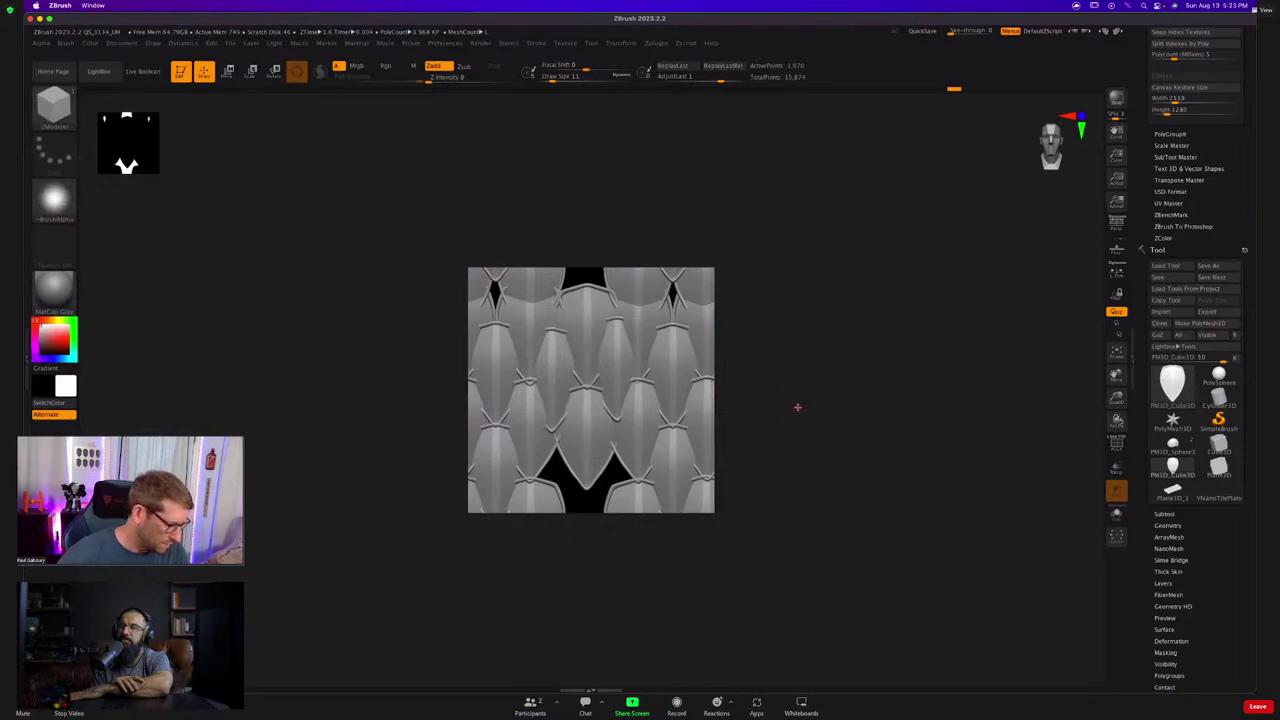
Wrap the canvas downward in 2.5D mode and cover the remaining black holes with snapshot copies of the scale.
key(t)
click(713, 429)
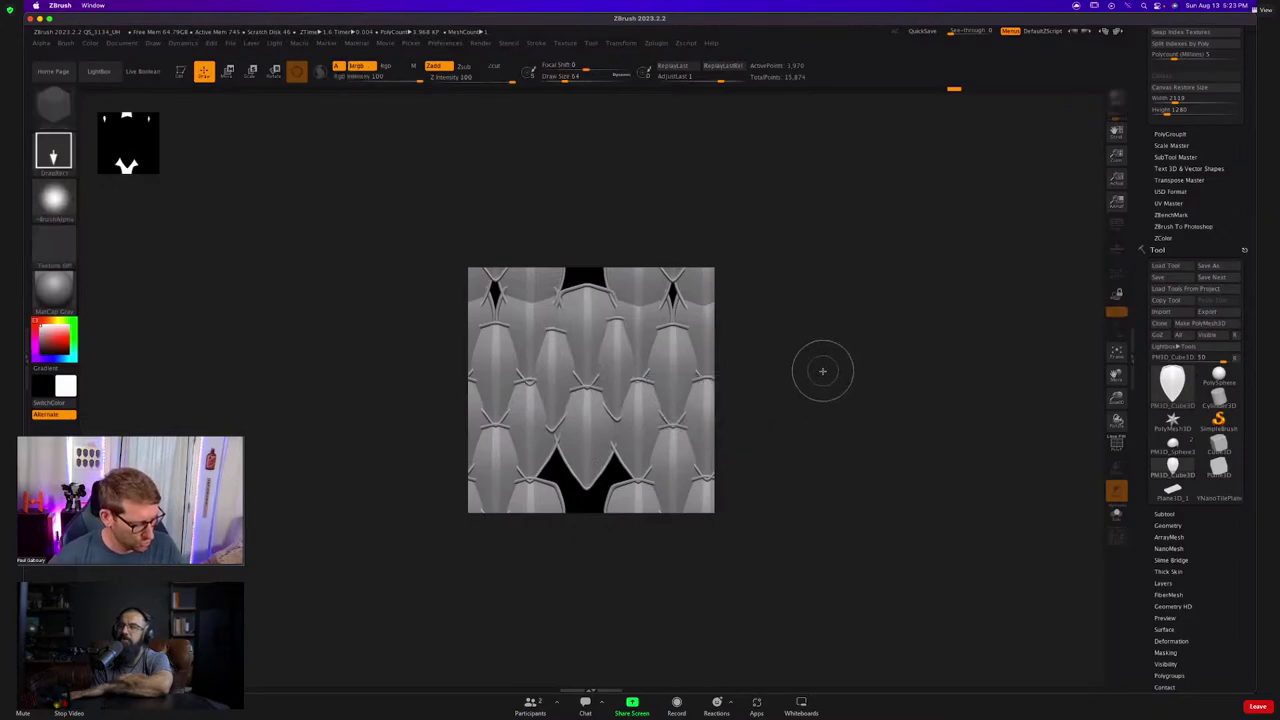
drag(823, 374, 827, 531)
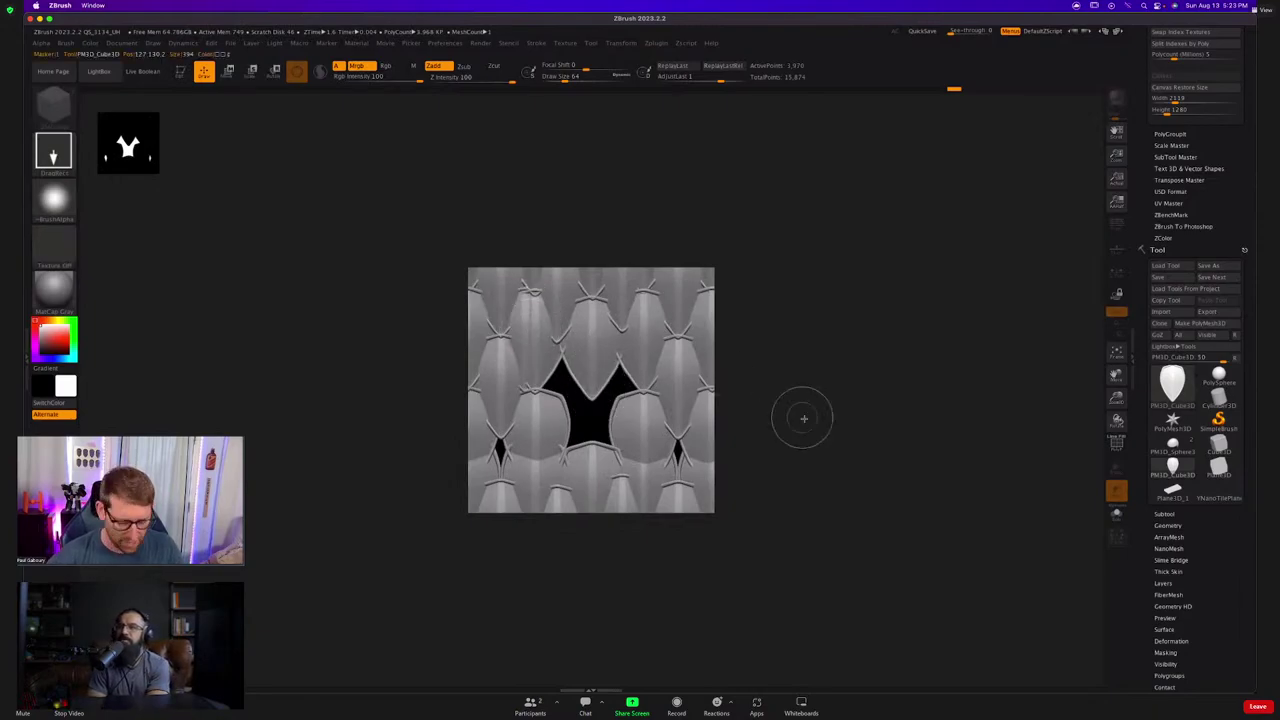
key(t)
drag(806, 396, 837, 451)
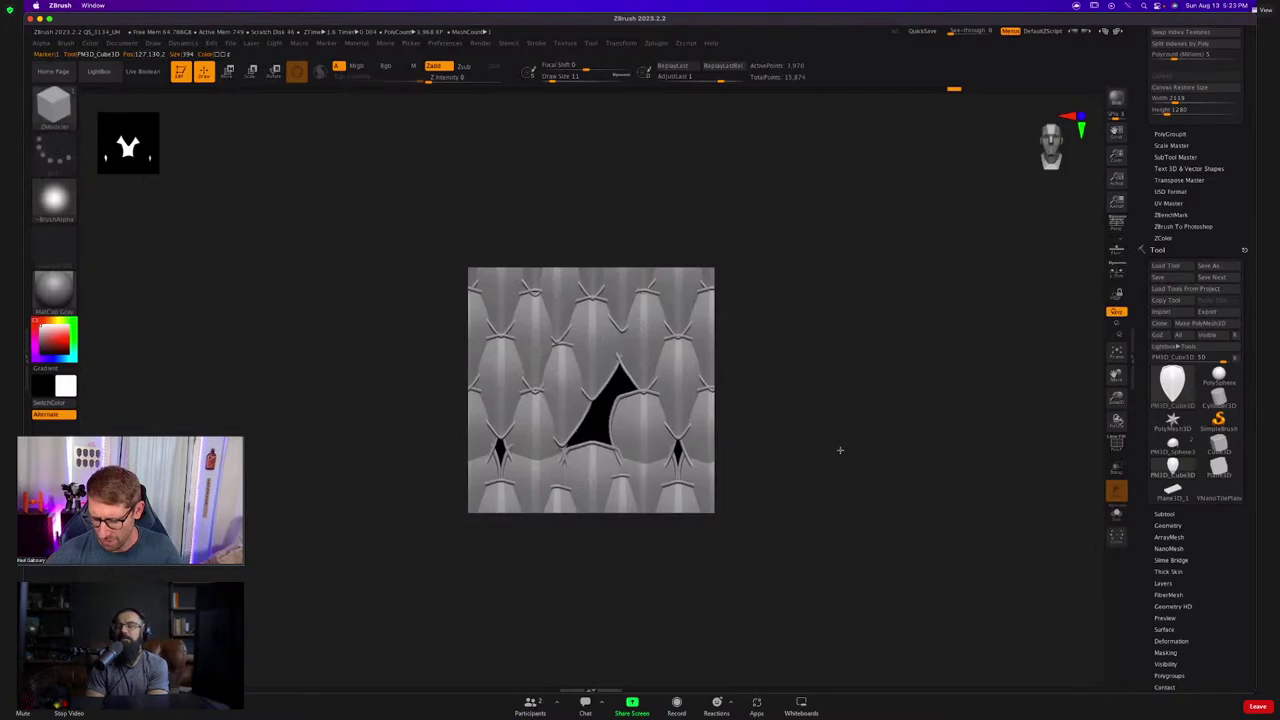
mouse_move(857, 449)
mouse_down()
mouse_move(908, 449)
mouse_move(854, 463)
mouse_move(940, 431)
mouse_move(763, 429)
mouse_up()
key(shift+s)
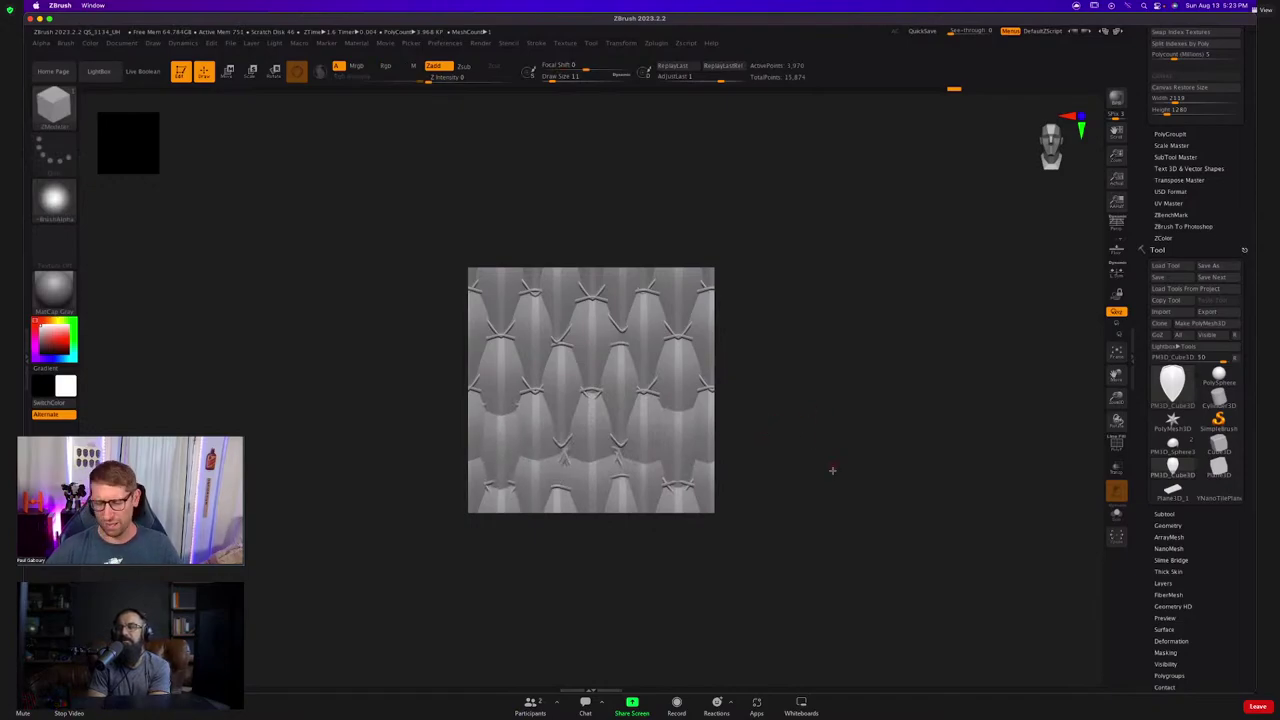
Capture the wrapped scale pattern on the canvas as a new alpha.
click(54, 200)
click(350, 390)
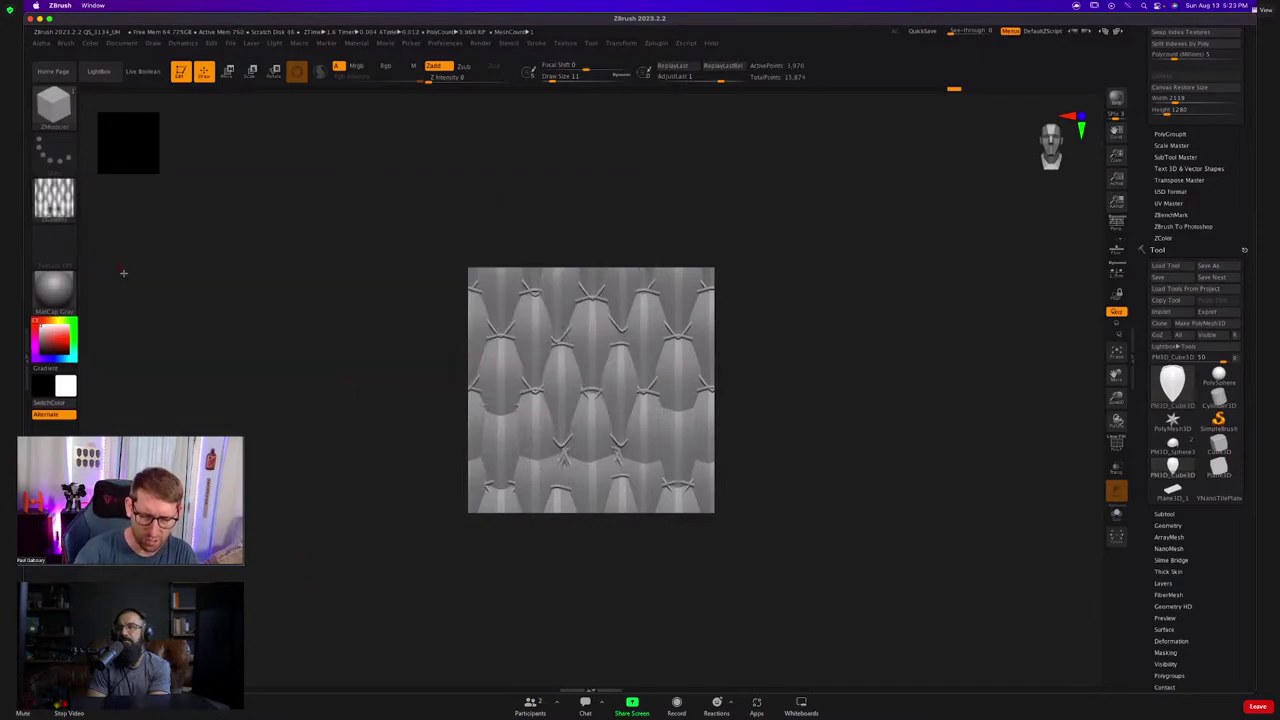
mouse_move(55, 210)
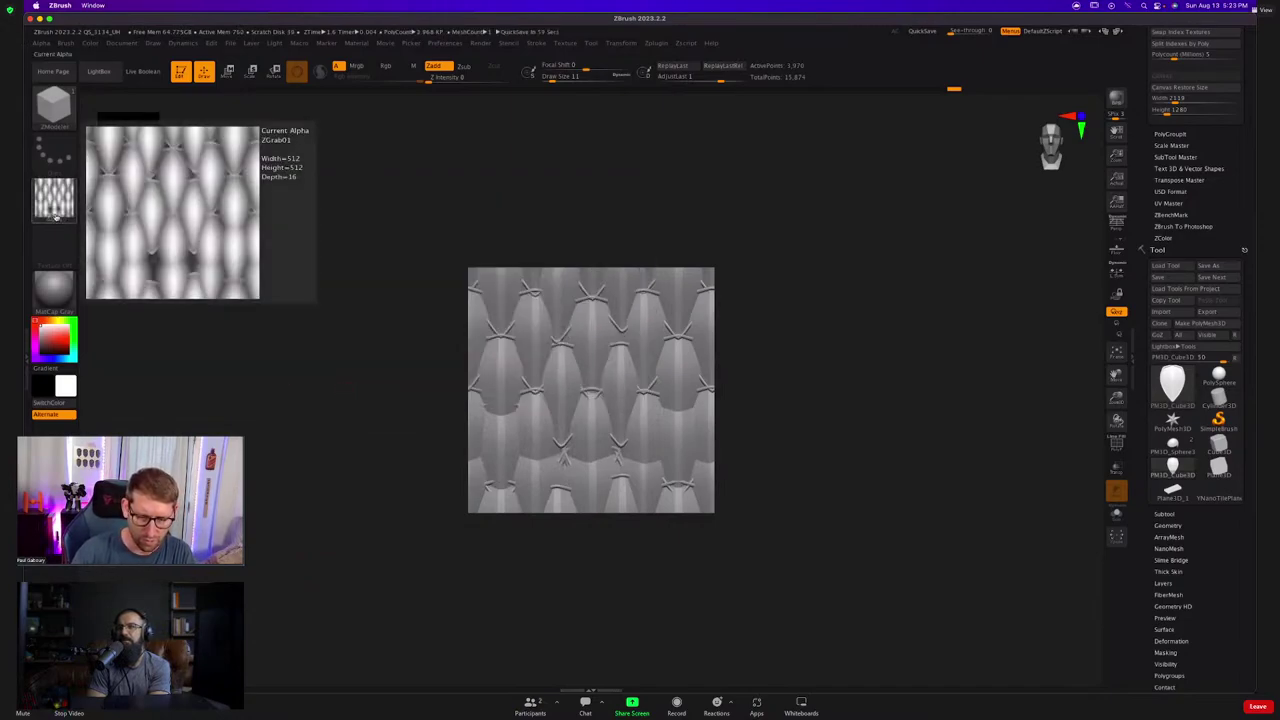
Export the captured scale alpha to the Desktop as ZGrab01.psd.
click(565, 43)
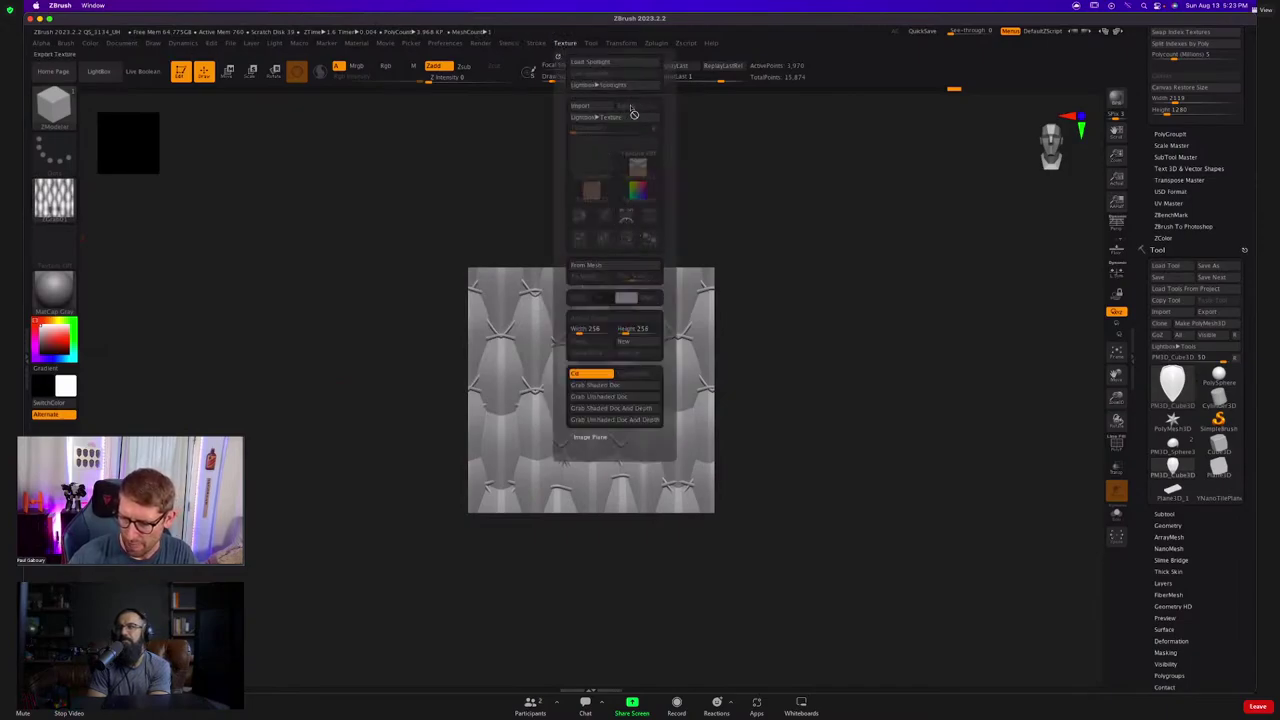
click(67, 209)
click(41, 43)
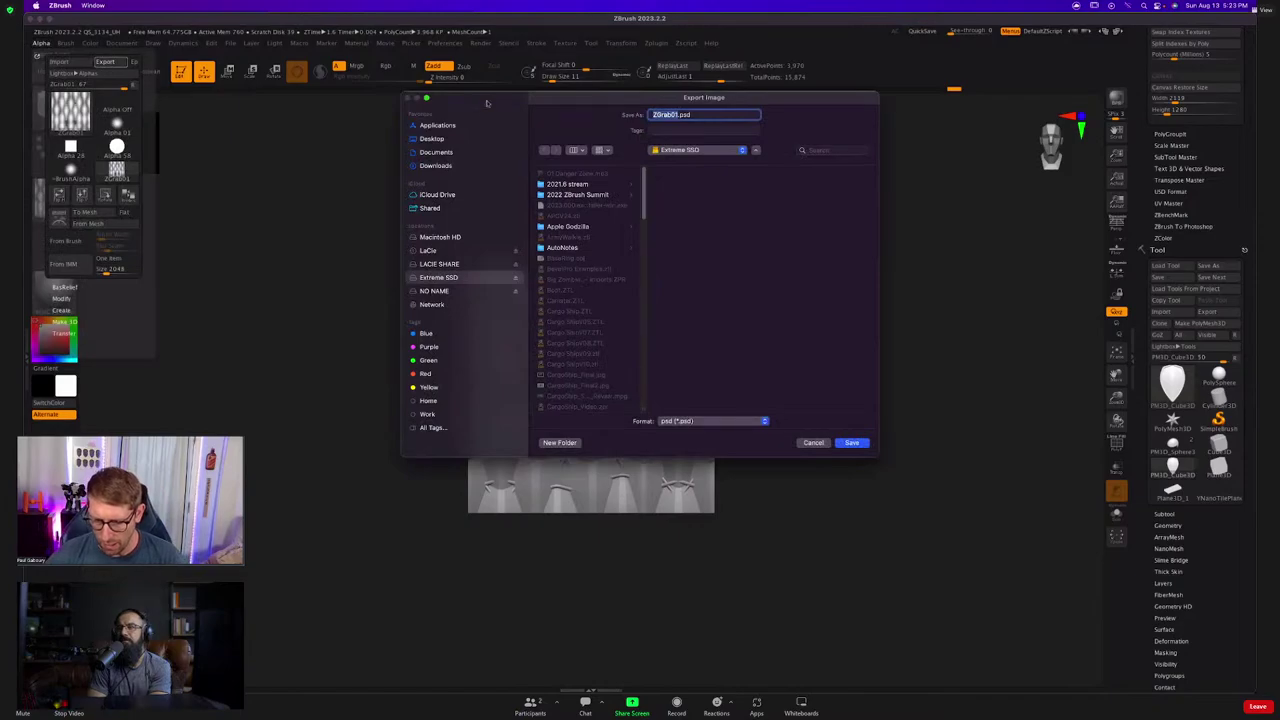
click(433, 139)
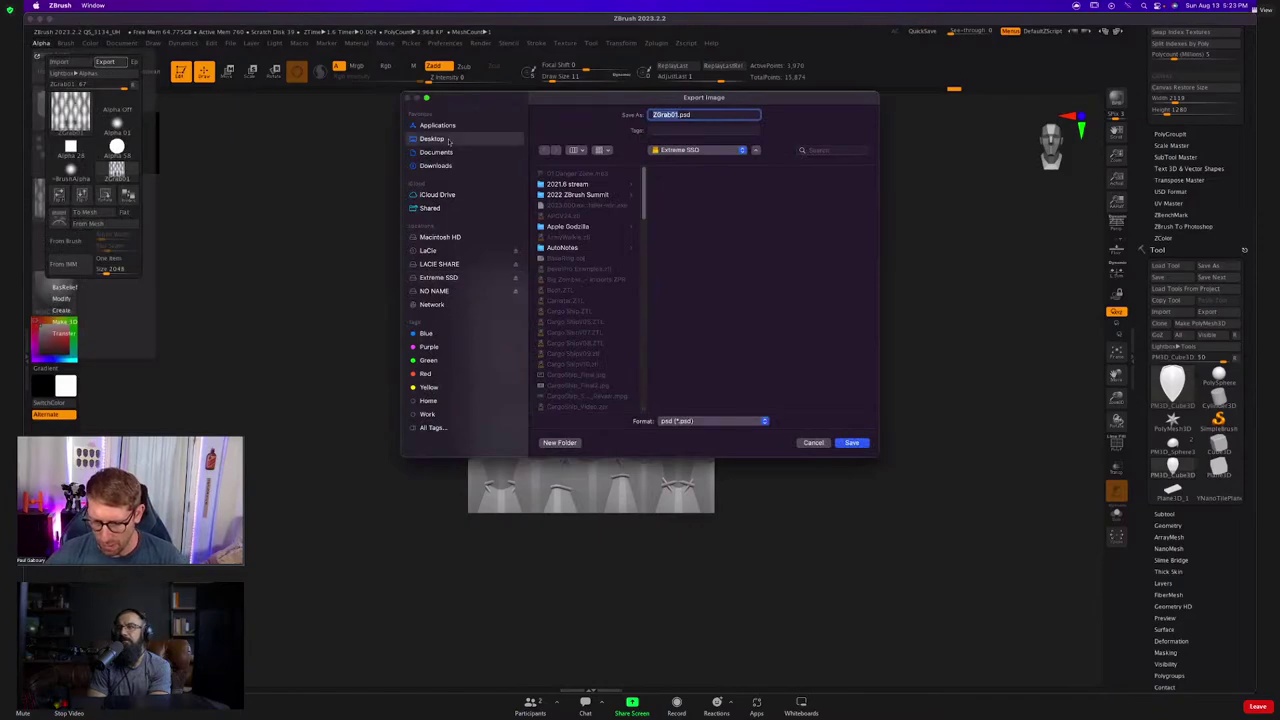
click(852, 444)
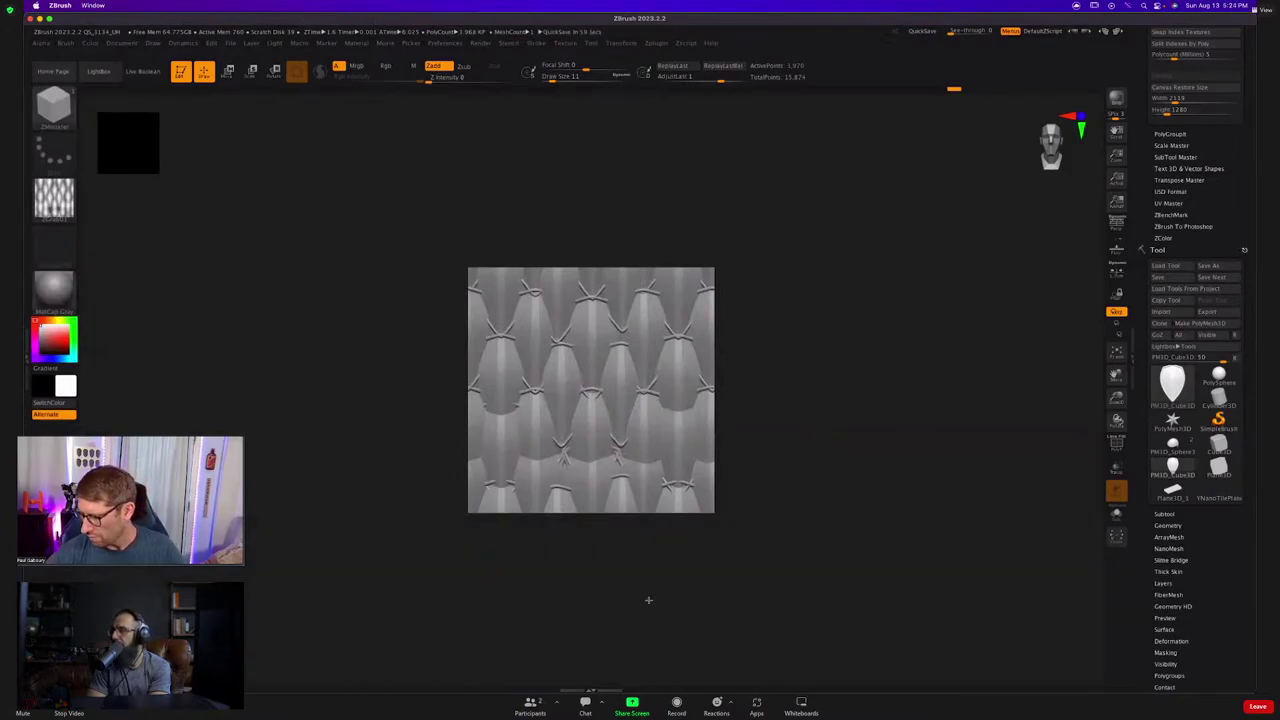
Create a new widescreen document and discard the changes to the current one.
click(121, 43)
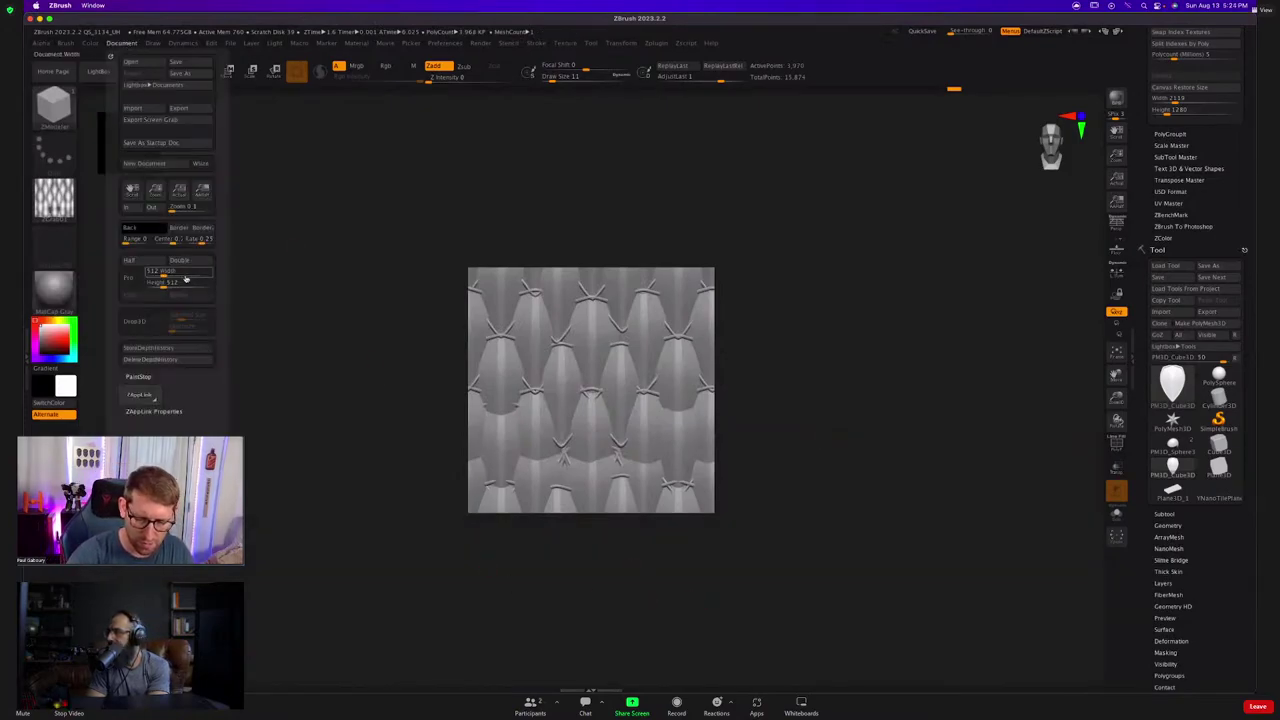
click(144, 163)
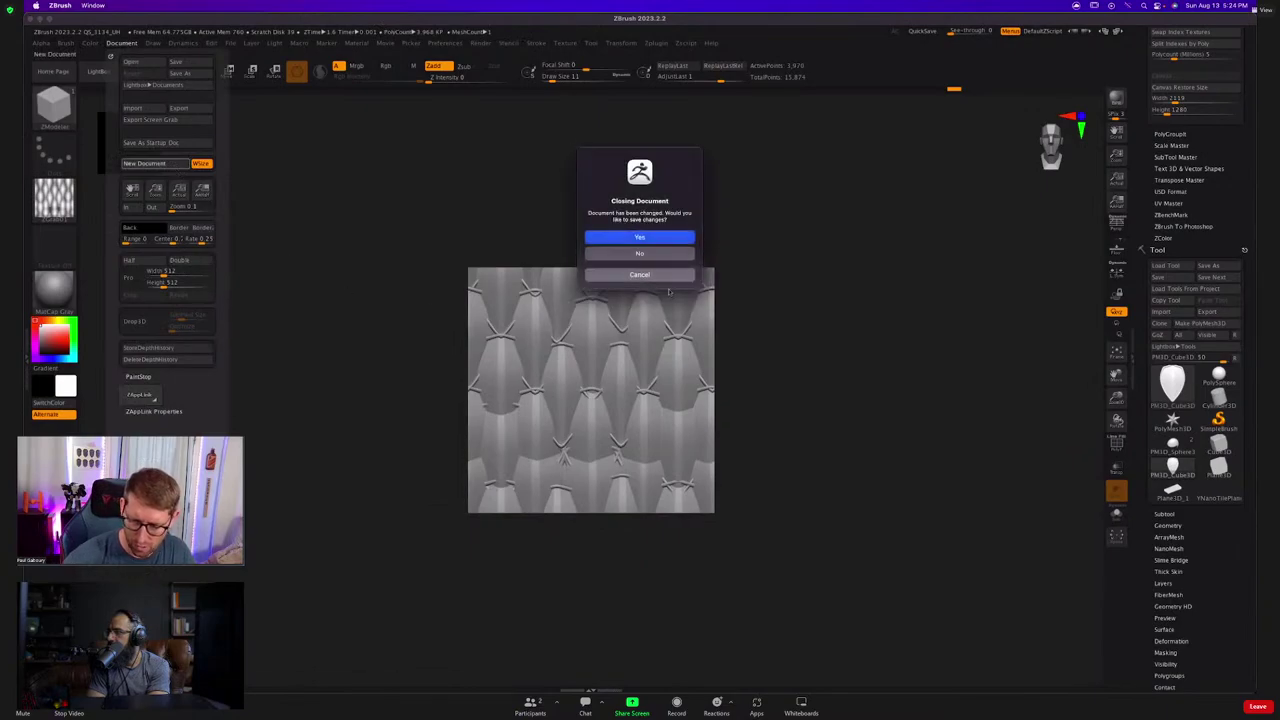
click(640, 254)
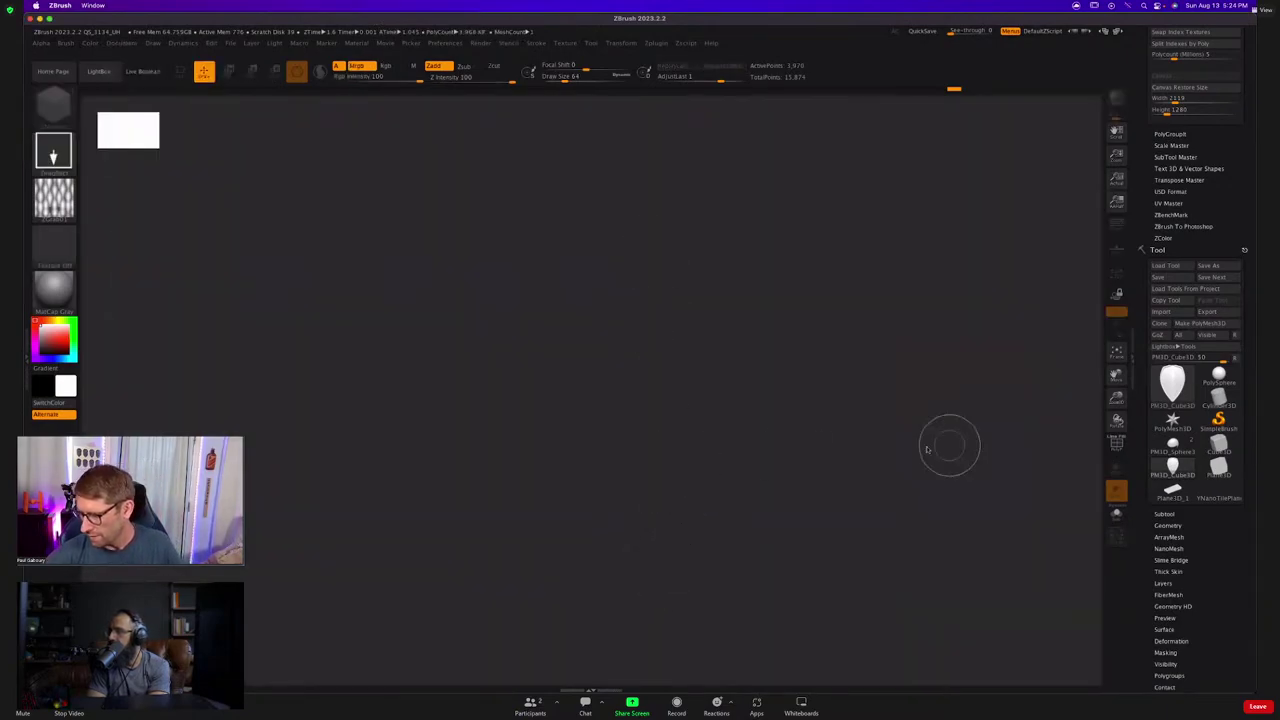
Draw the capped figure on the blank canvas, enter Edit mode and display the cap's polyframe.
drag(634, 367, 636, 598)
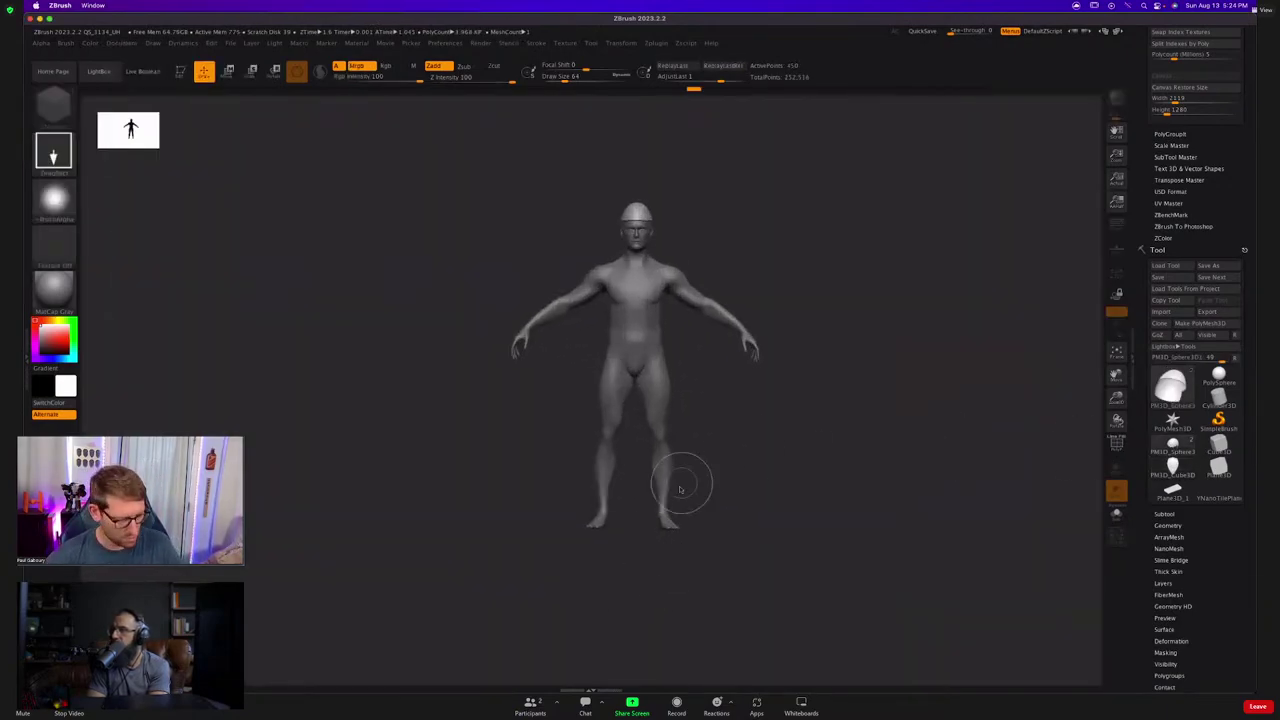
key(t)
alt+drag(715, 388, 658, 500)
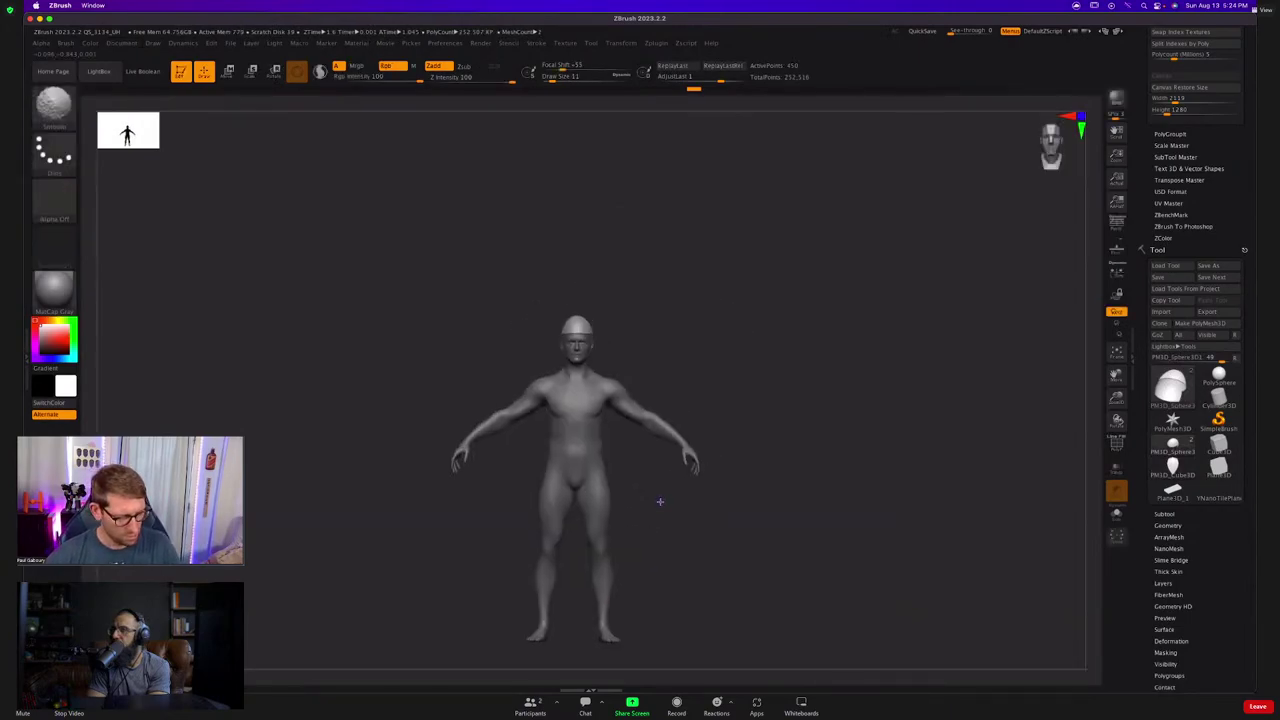
key(shift+f)
drag(540, 352, 626, 350)
ctrl+right_drag(626, 350, 725, 449)
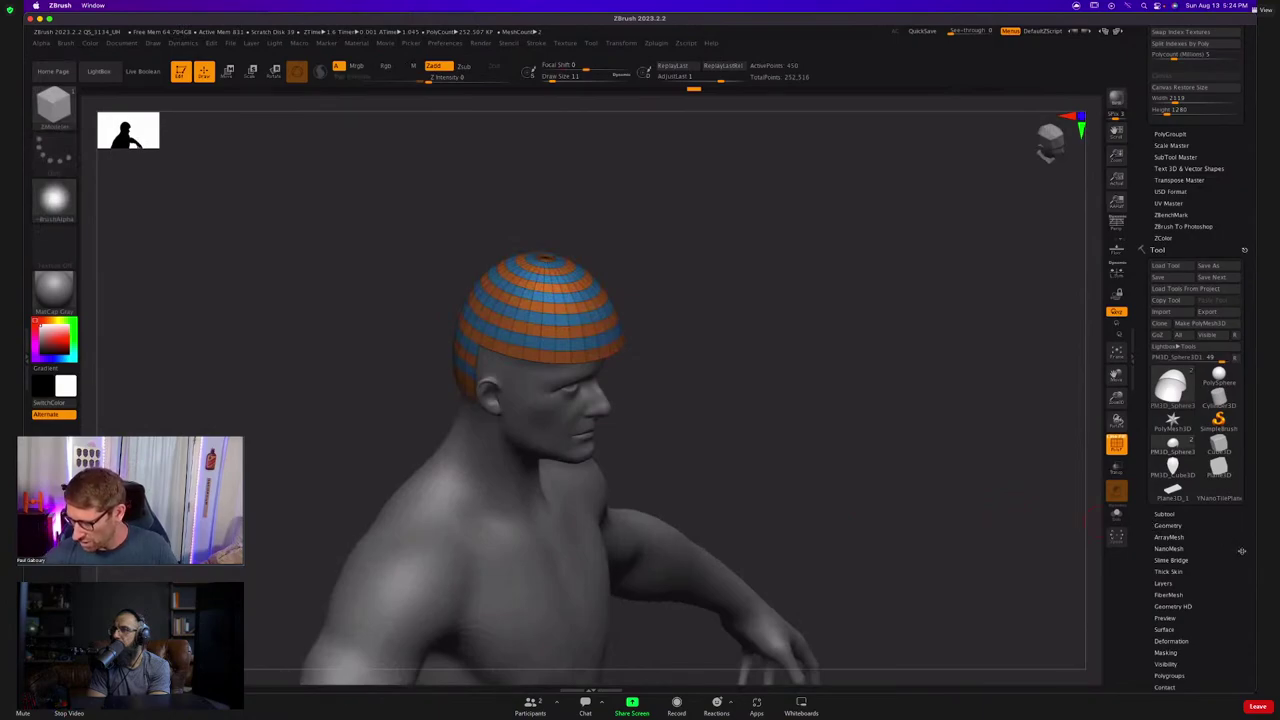
Open the UV Map projection and unwrap options for the cap.
drag(1241, 551, 1232, 442)
shift+click(1171, 353)
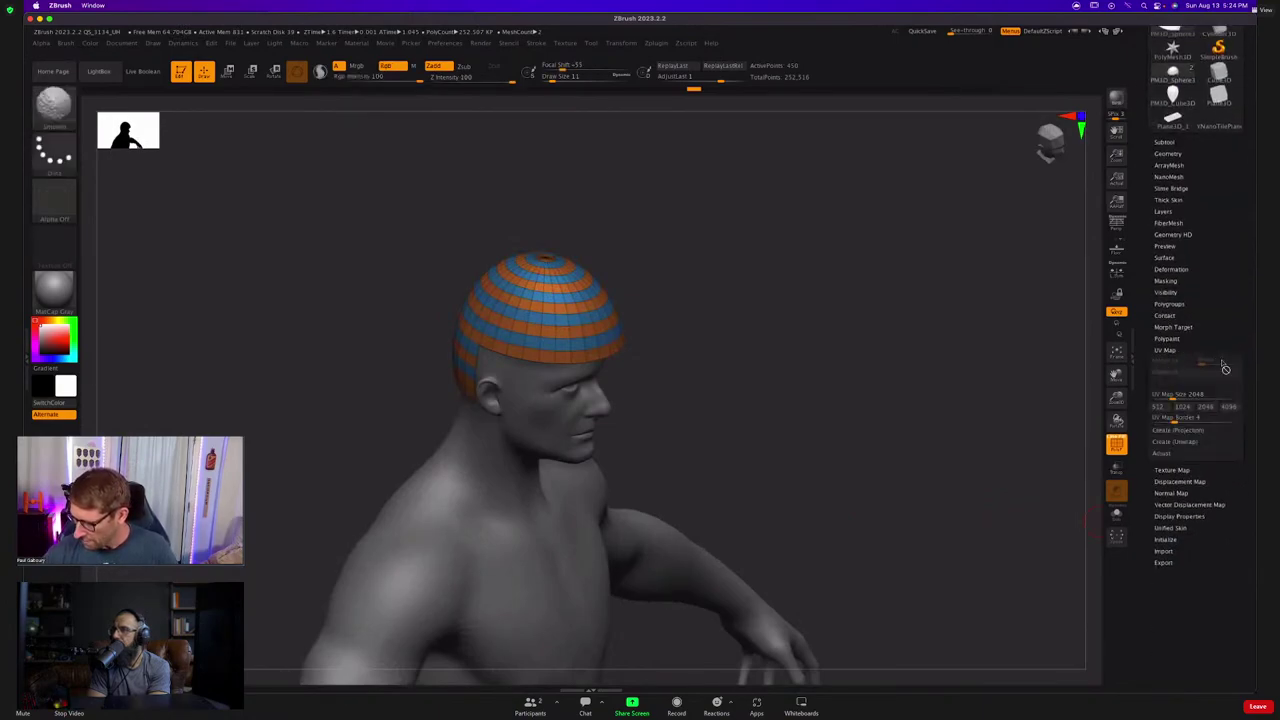
drag(1224, 374, 1222, 318)
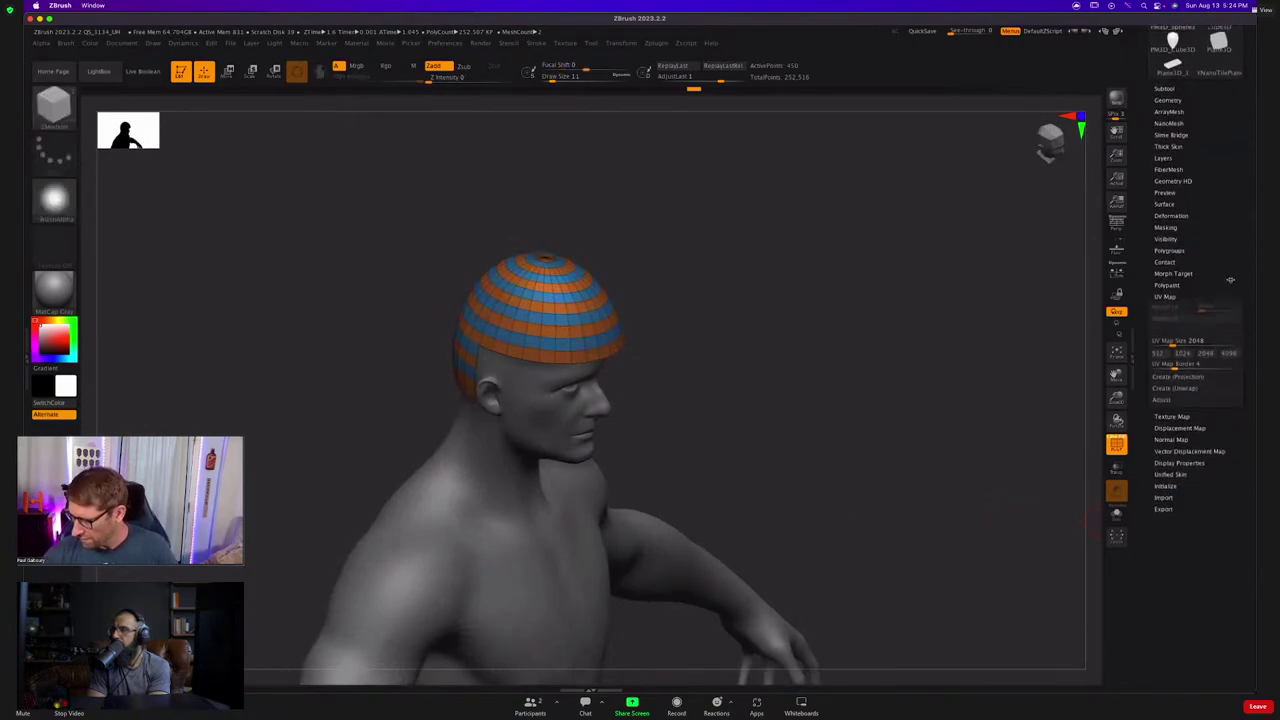
click(1192, 375)
click(1192, 466)
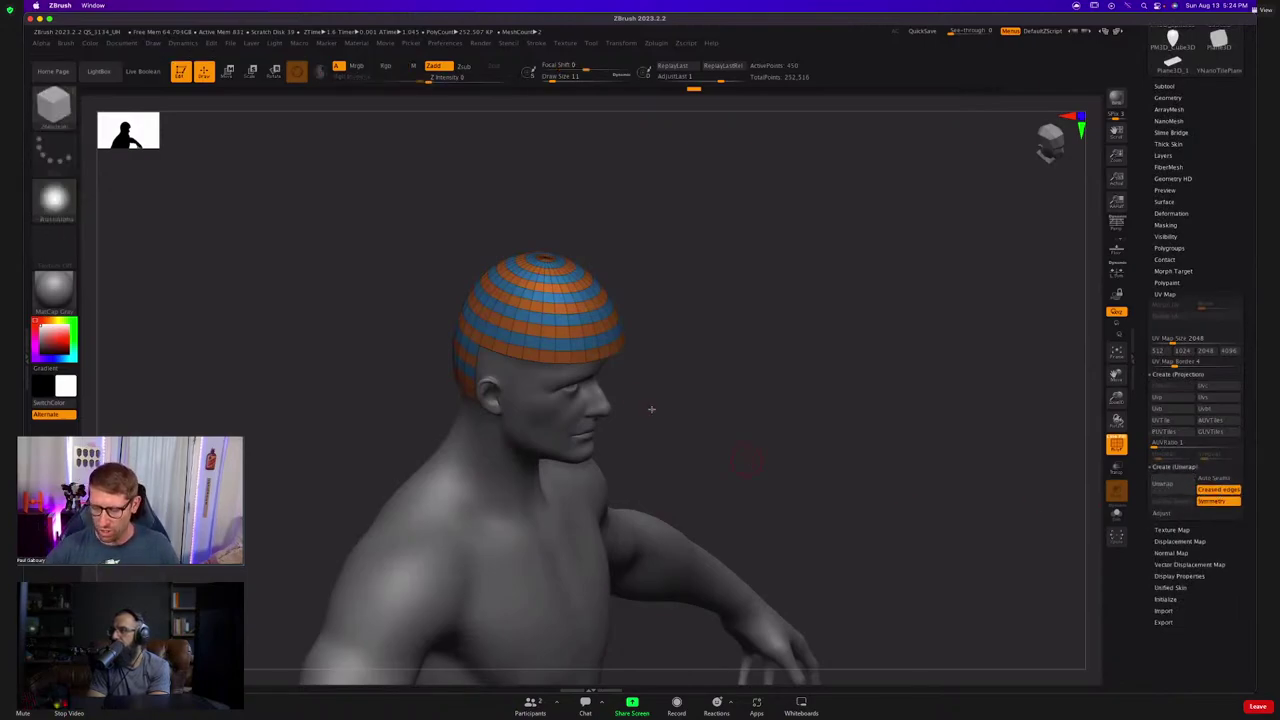
Crease a complete edge loop around the cap's crown with the ZModeler edge action.
mouse_move(594, 343)
alt+right_down()
mouse_move(601, 375)
mouse_move(590, 337)
alt+right_up()
key(b)
key(z)
key(m)
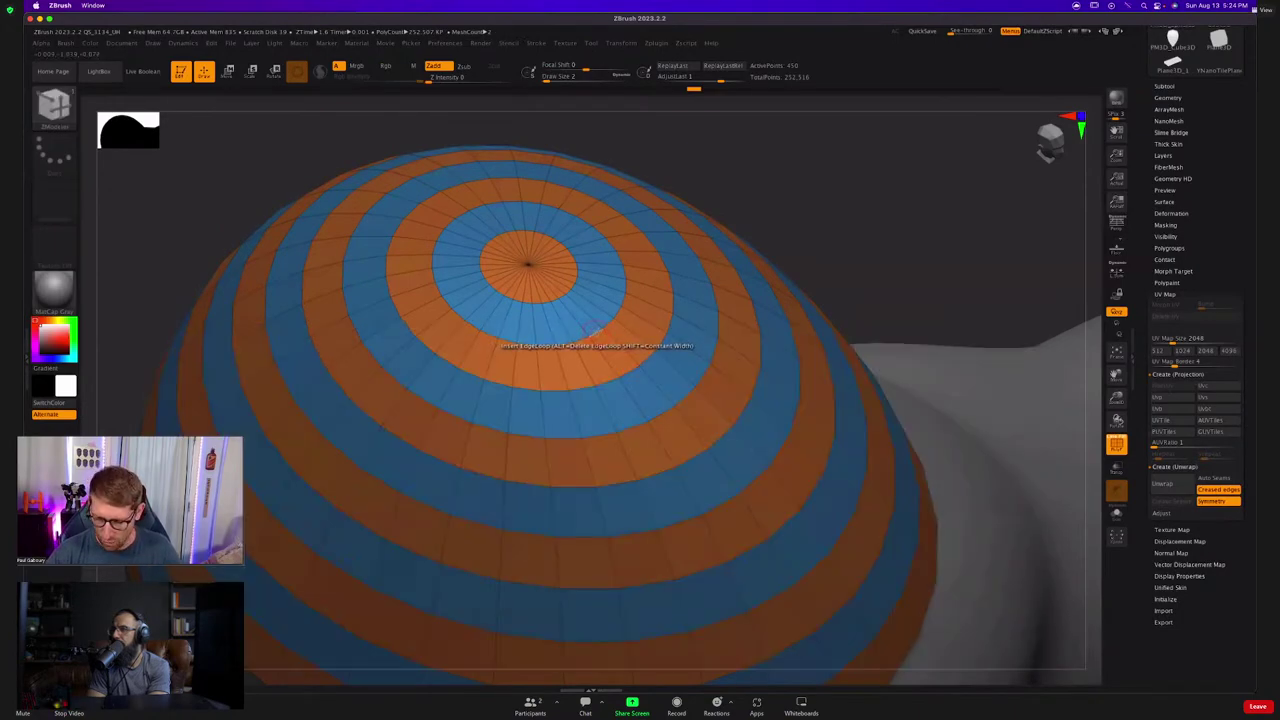
key(space)
click(523, 399)
click(492, 472)
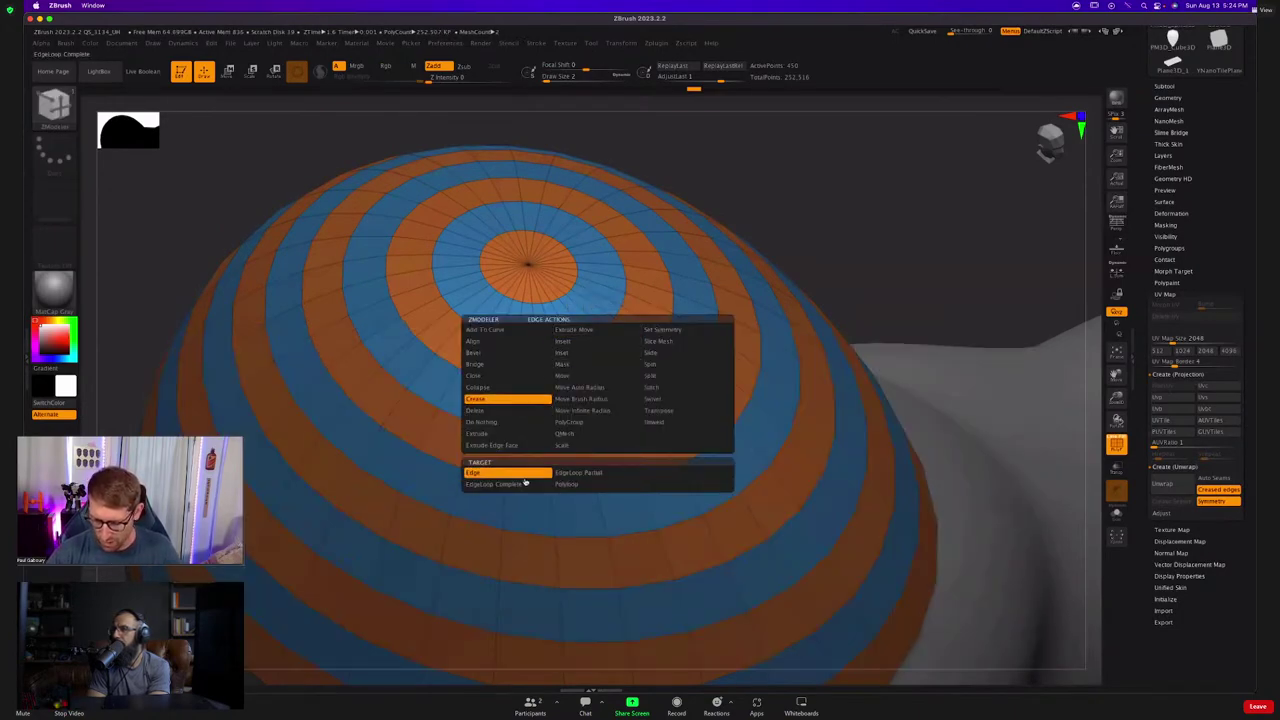
click(581, 341)
Unwrap the cap's UVs using its creased edges with symmetry.
mouse_move(584, 345)
ctrl+right_down()
mouse_move(592, 380)
mouse_move(584, 309)
ctrl+right_up()
click(1160, 485)
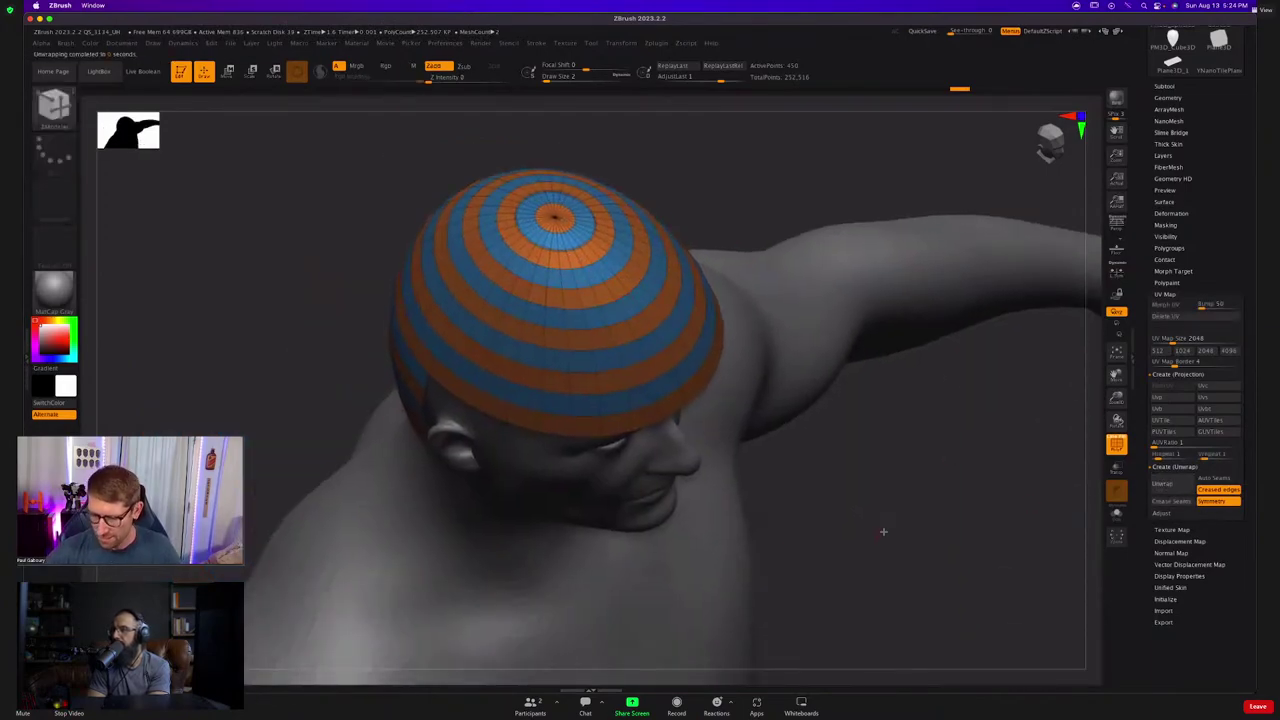
right_drag(763, 511, 900, 496)
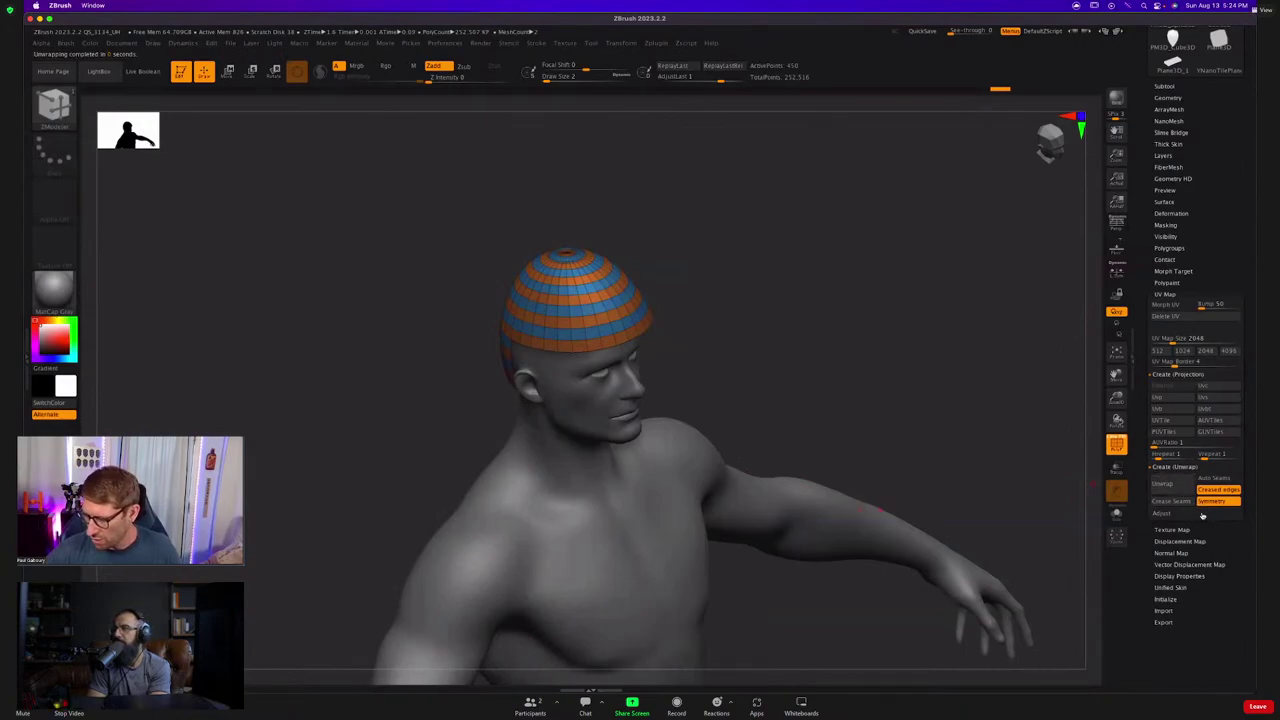
Morph the cap into its flat UV layout to check the unwrap and restore its 3D shape.
click(1165, 304)
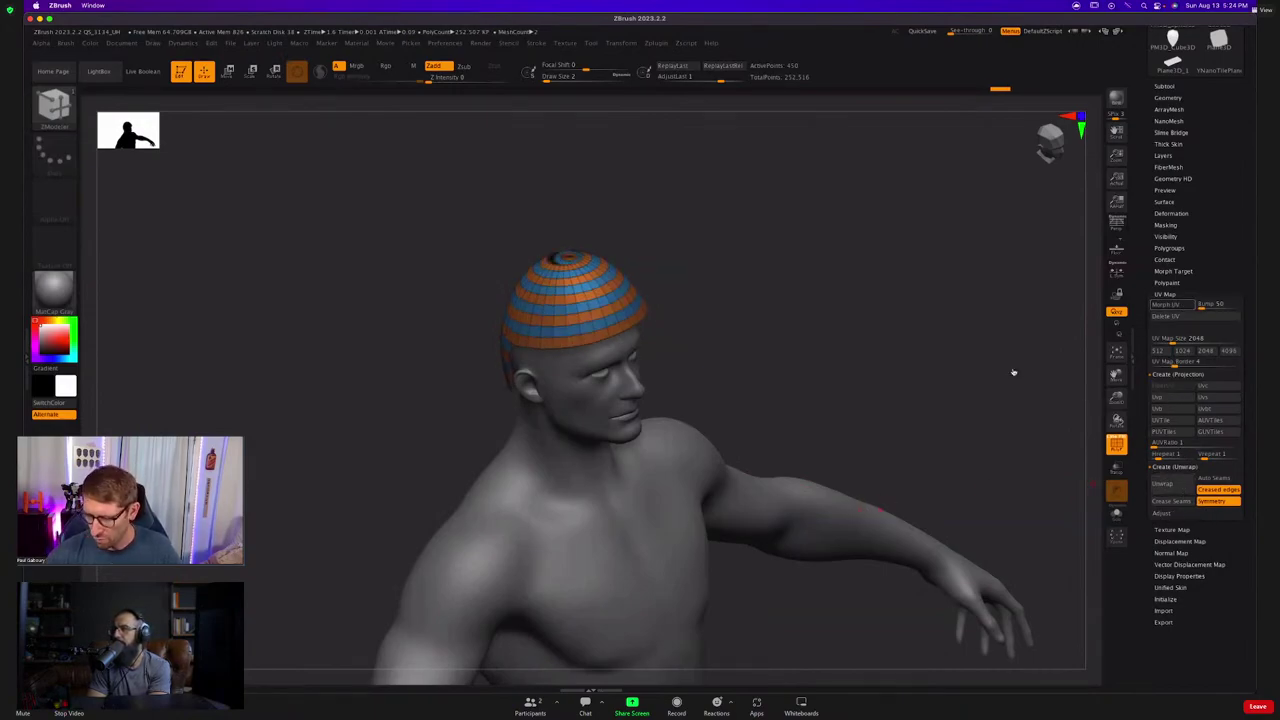
drag(757, 409, 677, 363)
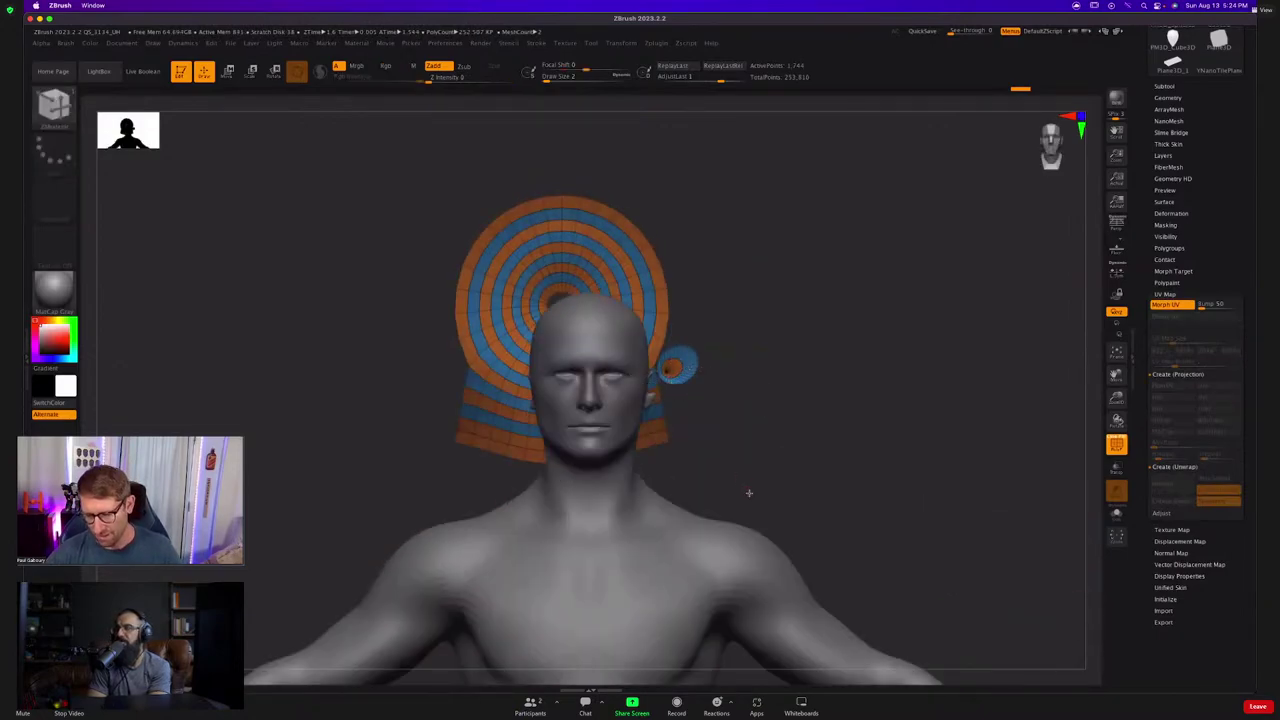
click(1176, 306)
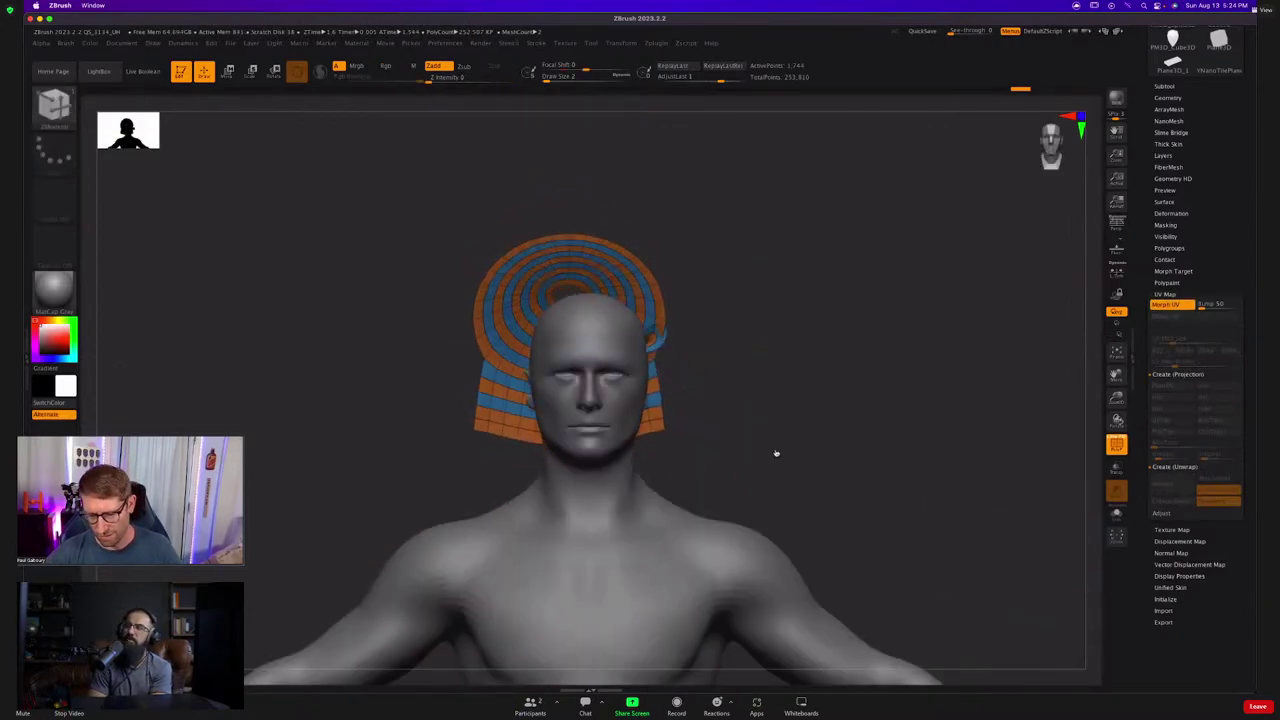
drag(785, 440, 1043, 342)
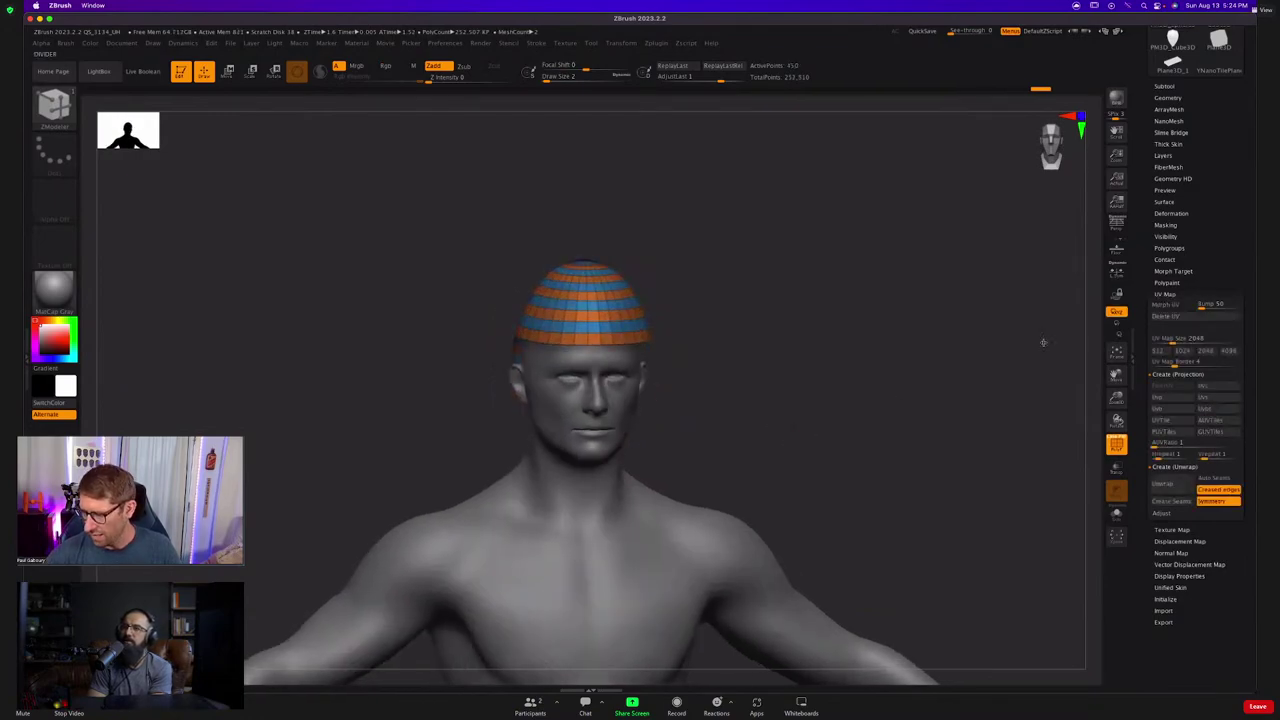
key(shift)
Open NoiseMaker for the cap's surface and load ZGrab01.psd from the Desktop as the noise alpha.
click(1164, 201)
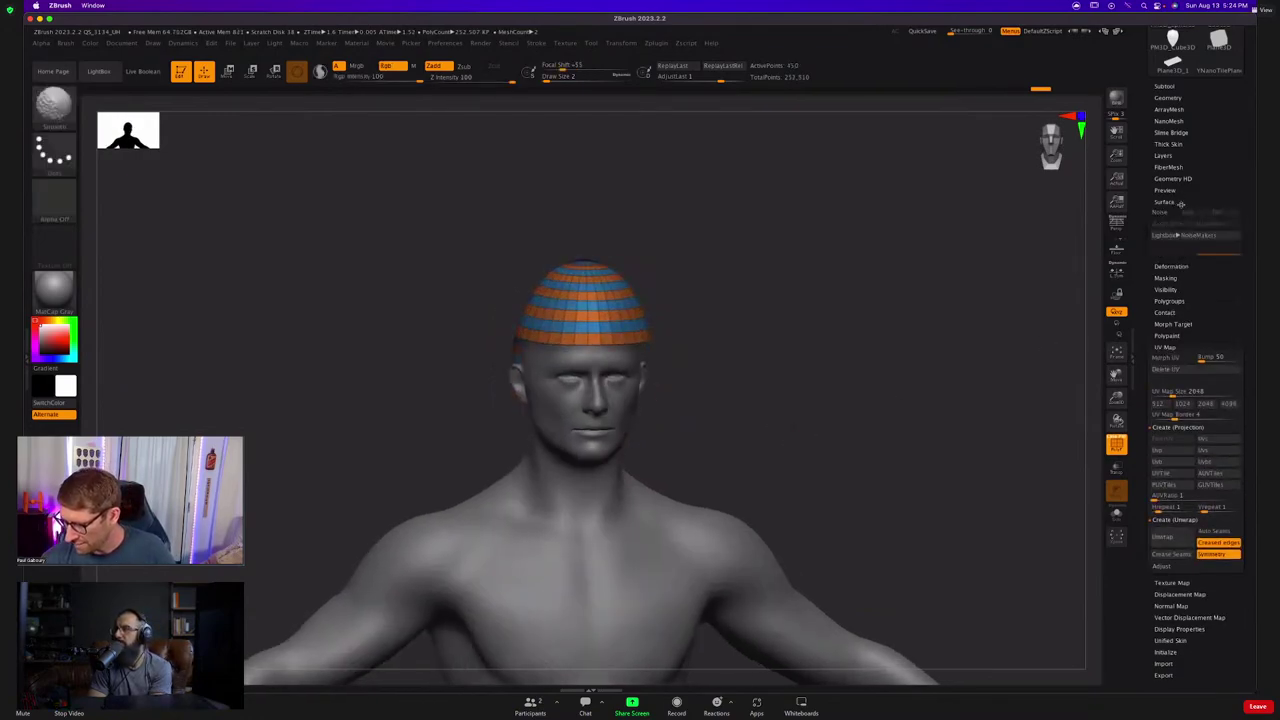
click(1200, 259)
alt+right_drag(963, 219, 1114, 545)
ctrl+right_drag(1012, 358, 1094, 468)
alt+right_drag(1094, 468, 988, 413)
drag(988, 413, 876, 478)
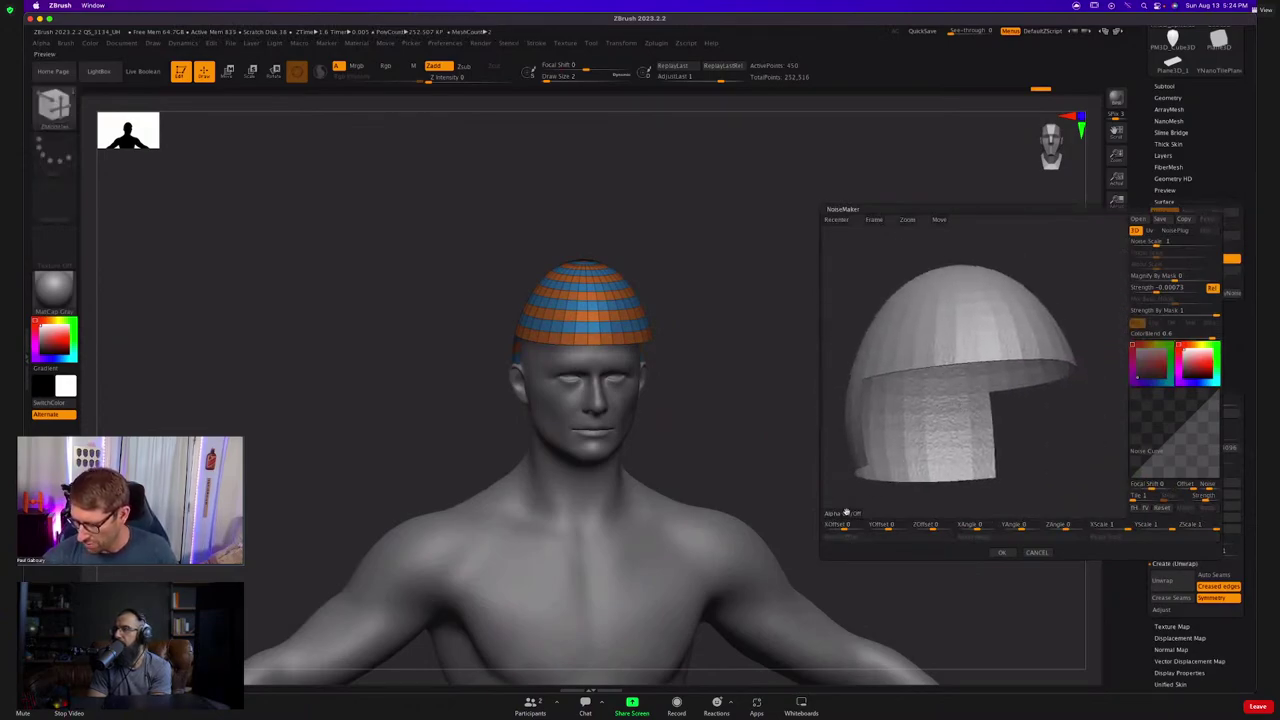
click(846, 513)
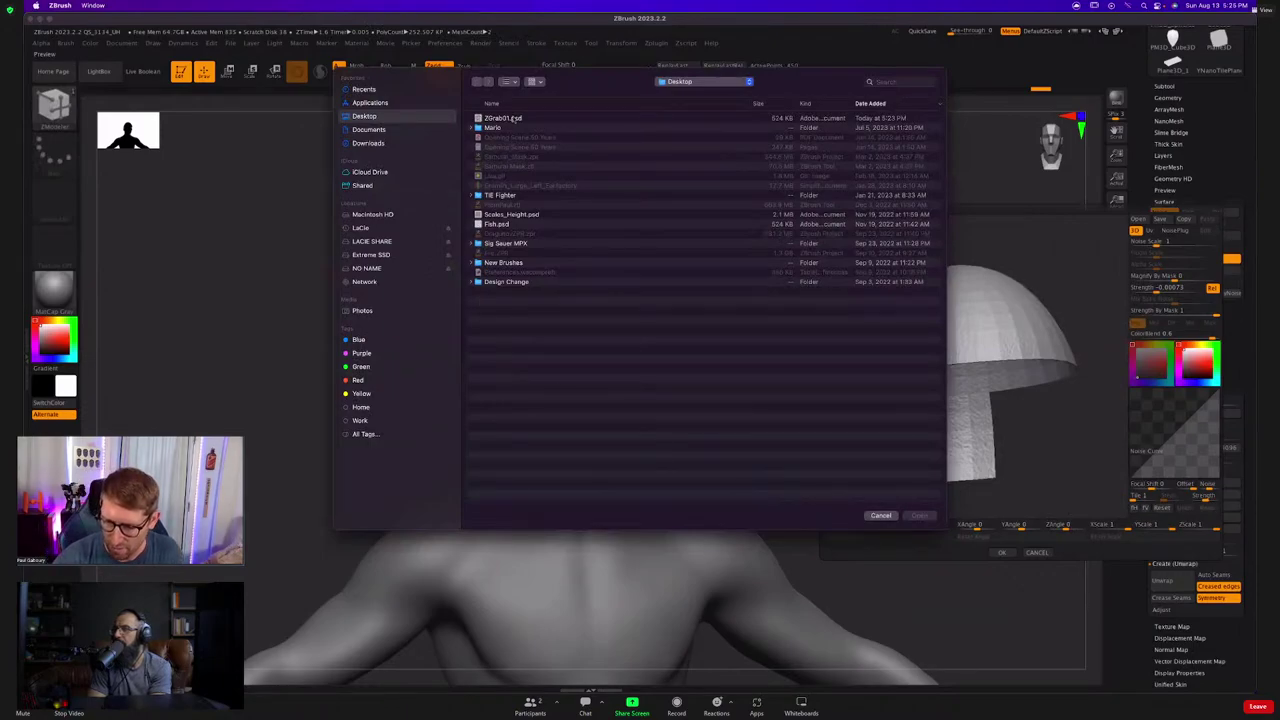
double_click(514, 118)
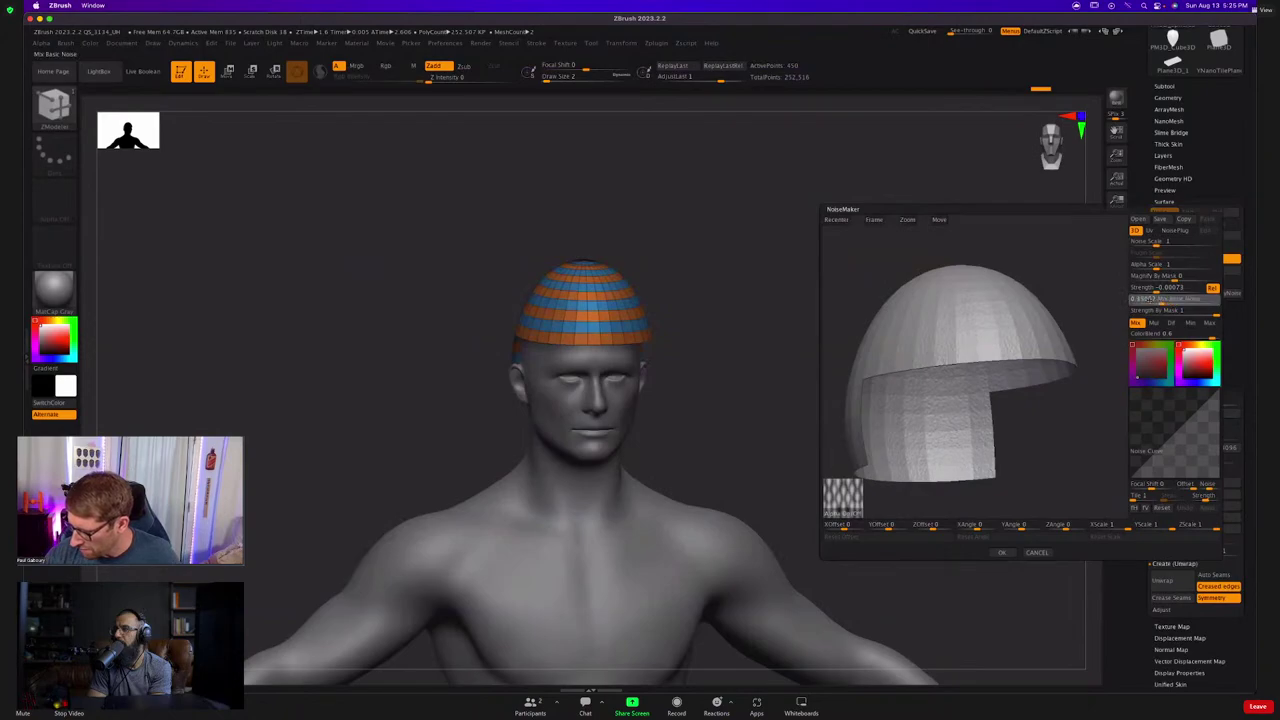
Set the cap noise to UV mode with Mix Basic Noise 0, Alpha Scale 0.41953 and Strength -0.03612.
click(1157, 267)
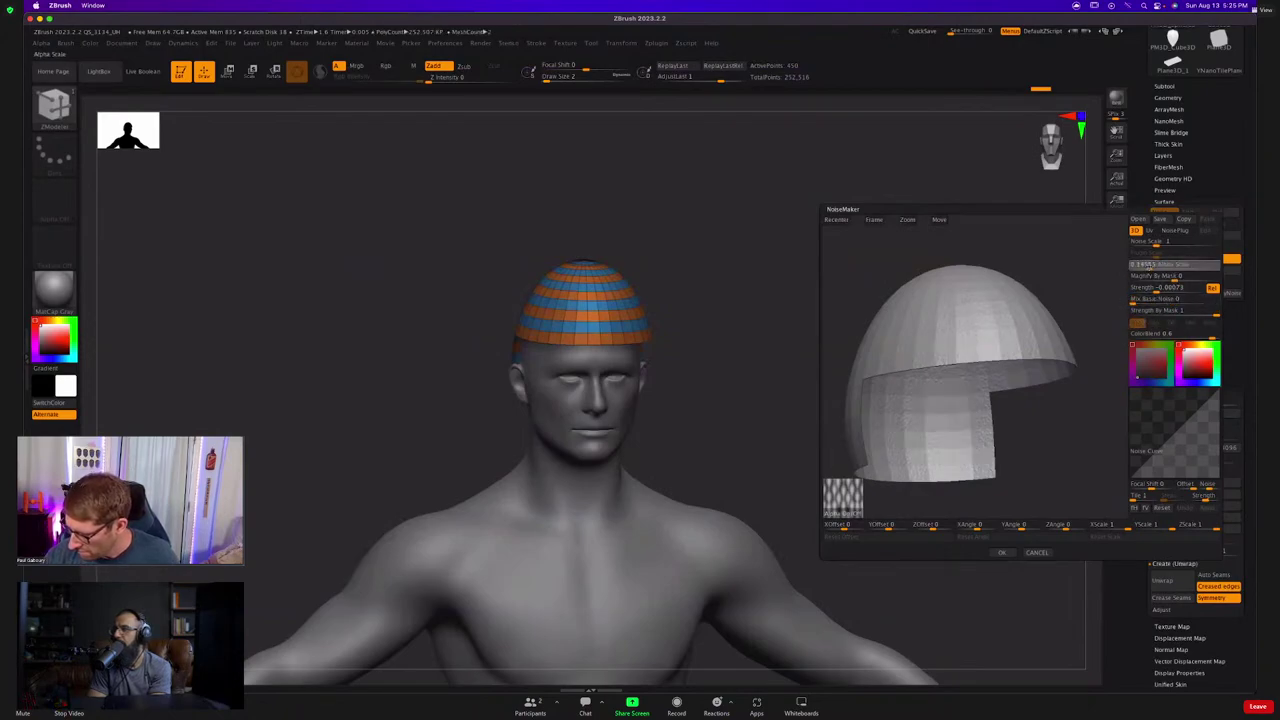
click(1150, 231)
click(1148, 267)
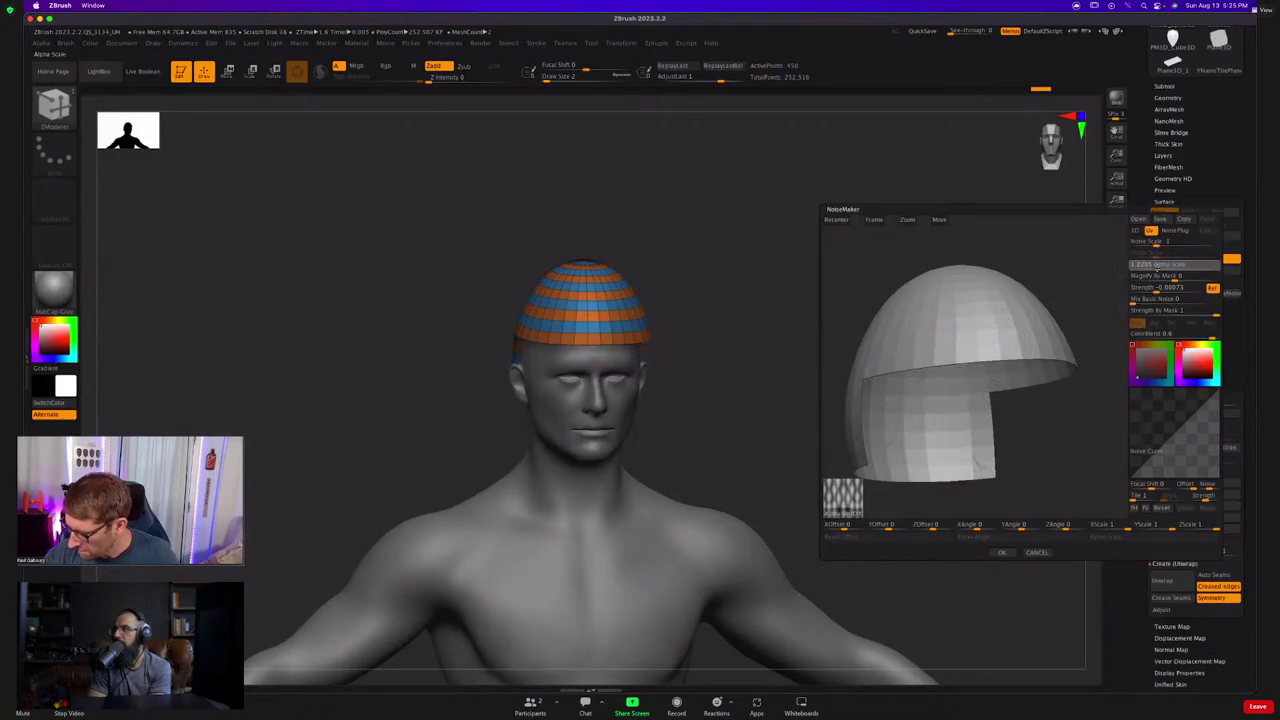
drag(1155, 265, 1141, 289)
Check the scale pattern from several sides in the noise preview and accept the cap's noise settings.
mouse_move(1034, 403)
mouse_down()
mouse_move(994, 373)
mouse_move(997, 391)
mouse_move(1012, 356)
mouse_up()
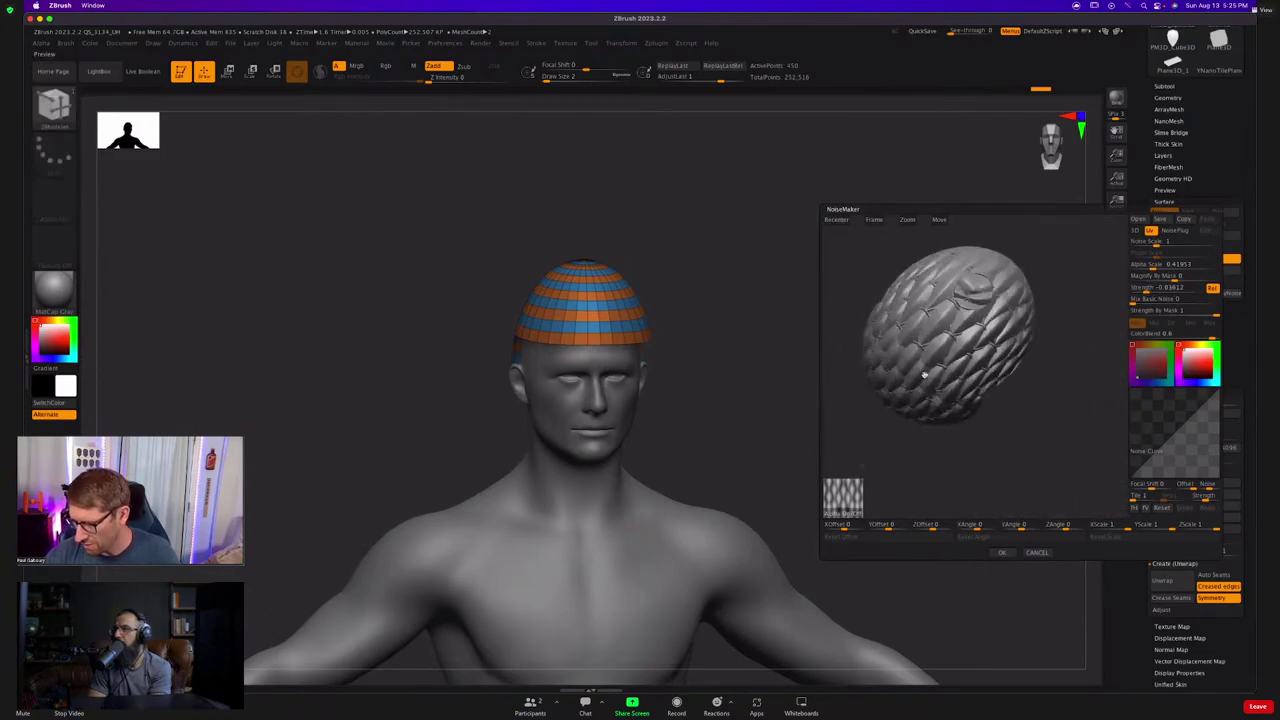
drag(974, 416, 978, 399)
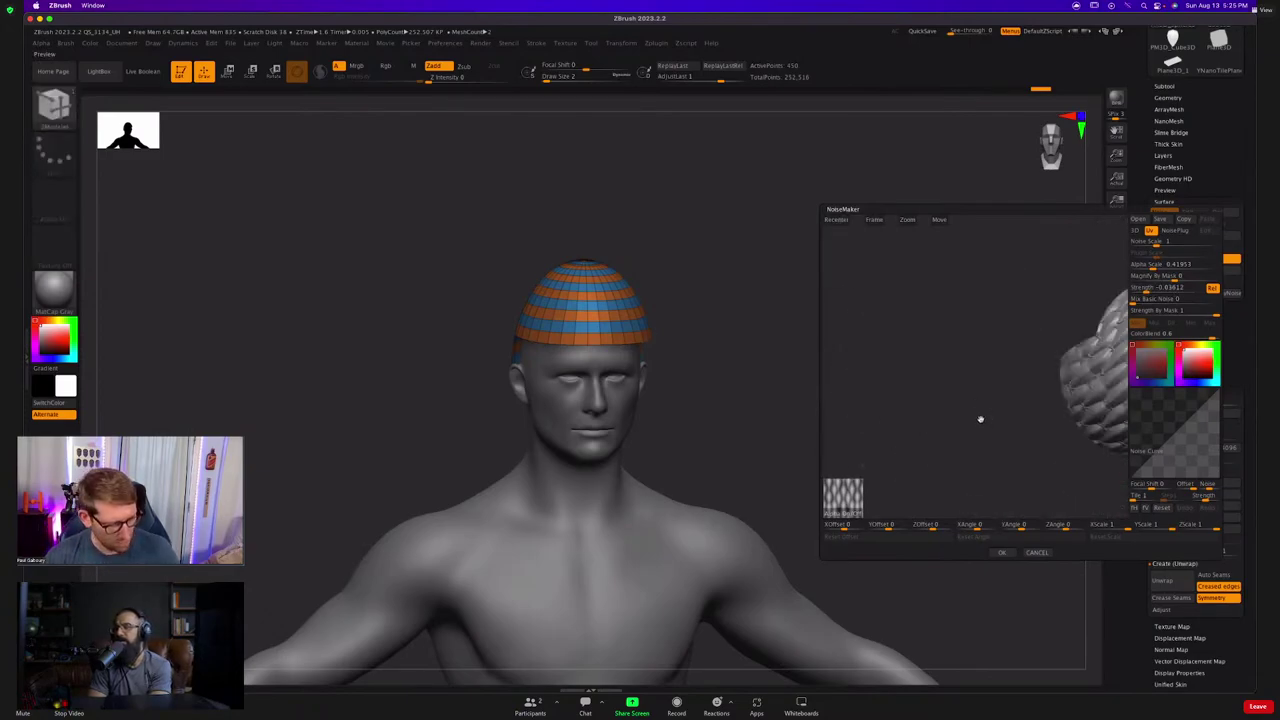
click(874, 221)
drag(982, 380, 1018, 378)
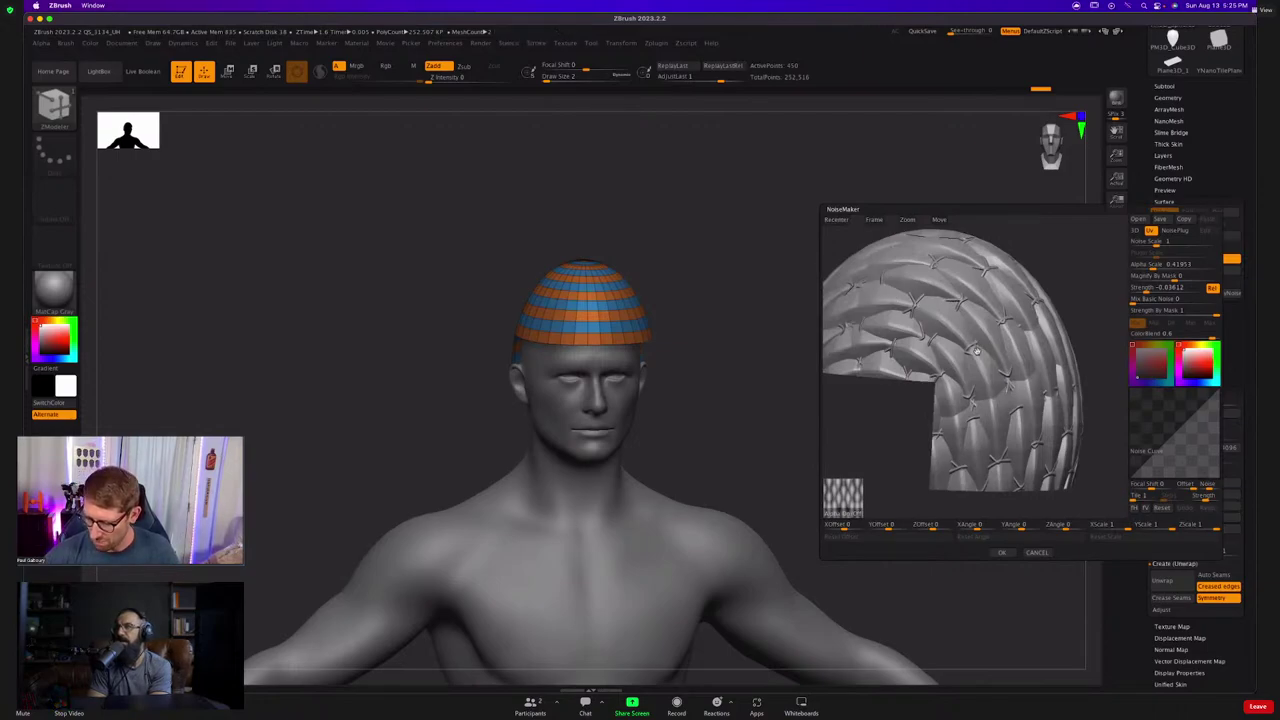
drag(993, 455, 1010, 385)
click(999, 552)
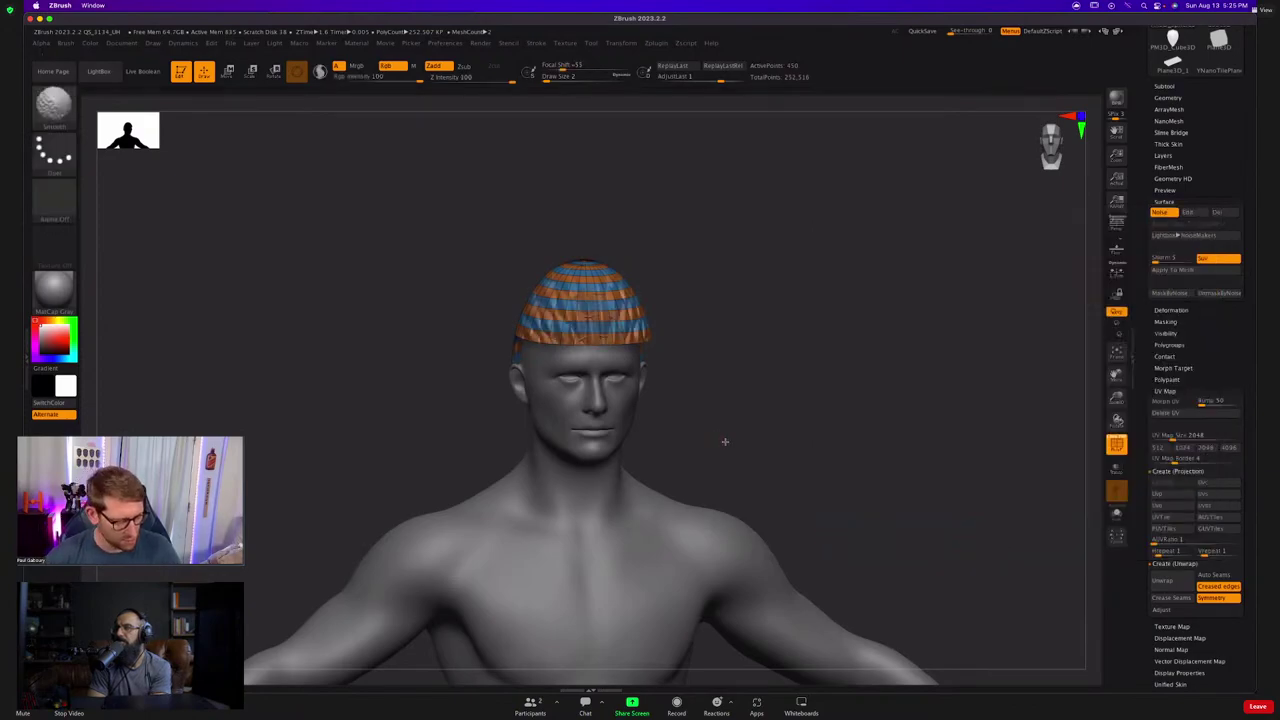
Hide the polyframe and examine the scale noise on the cap up close.
drag(720, 443, 735, 446)
alt+right_drag(735, 446, 763, 458)
ctrl+right_drag(677, 377, 767, 461)
key(shift)
key(shift)
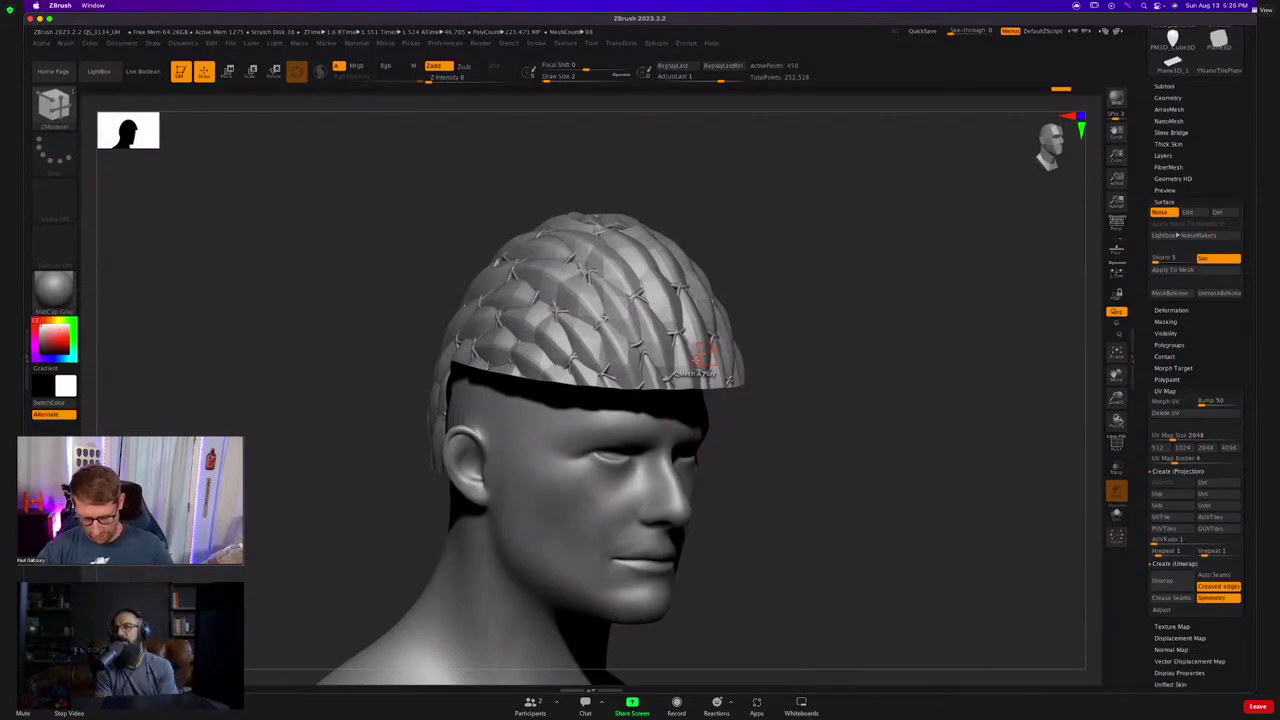
key(ctrl)
Switch to the ZBrush Plugins web page in Firefox to view the NanoTile Textures plugin.
key(super+Tab)
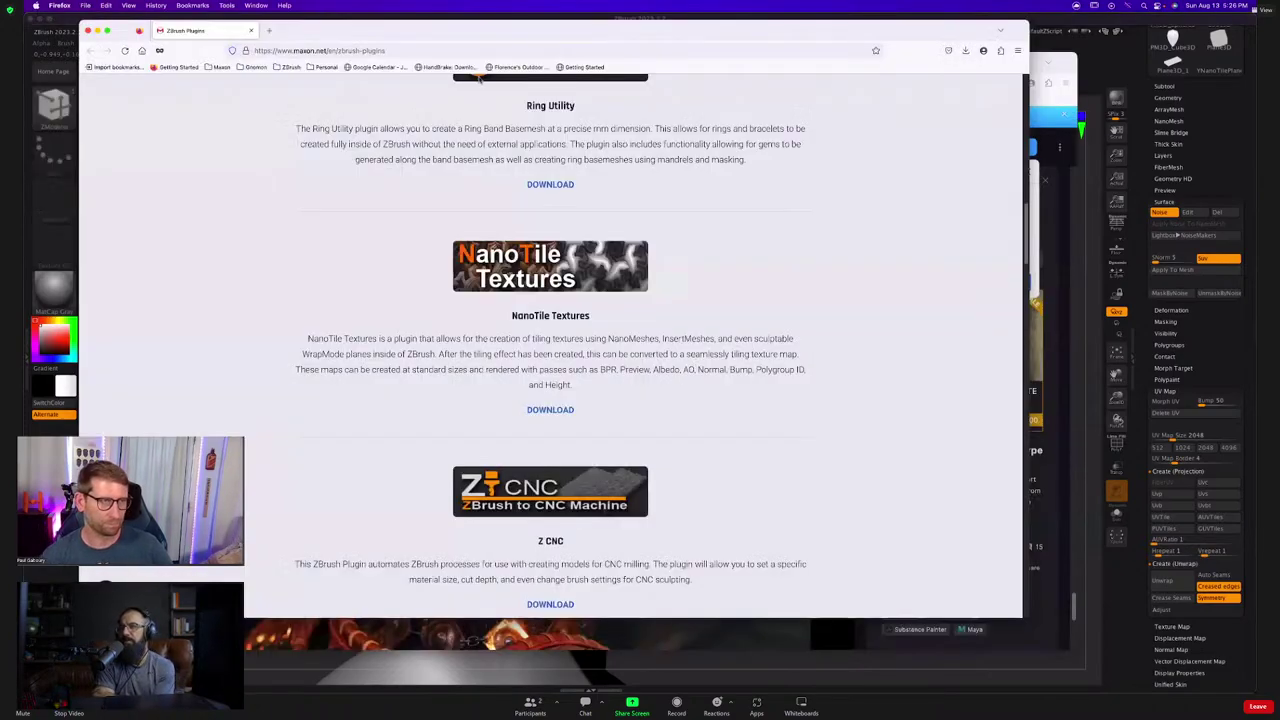
Return to ZBrush, turn off the cap's surface noise and show the polyframe.
drag(468, 28, 0, 260)
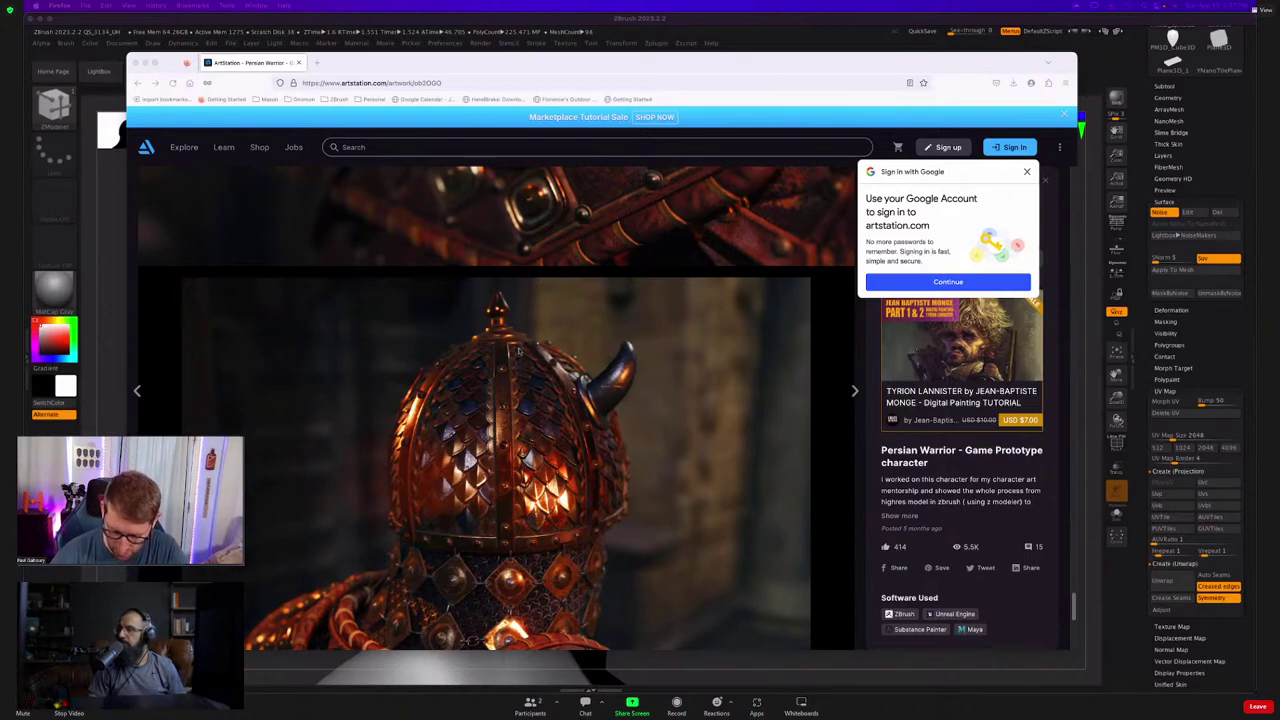
click(1081, 457)
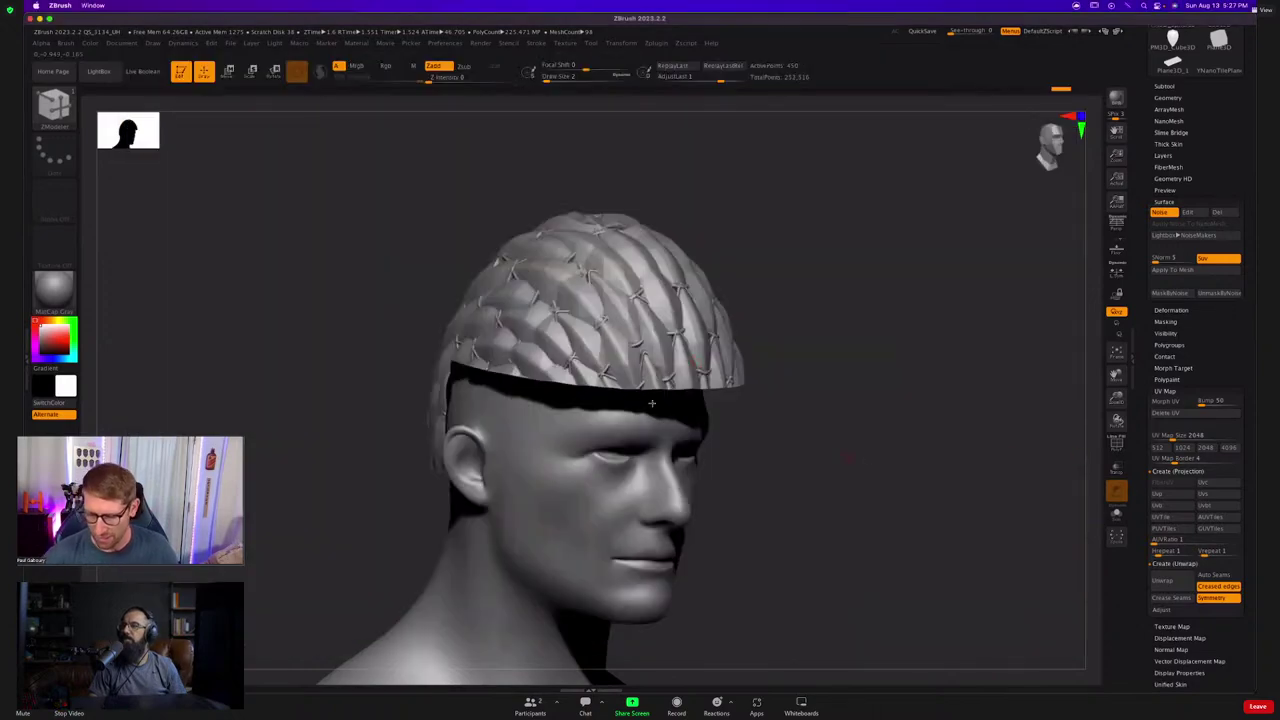
click(1161, 212)
drag(570, 424, 680, 456)
key(shift+f)
alt+right_drag(680, 456, 720, 492)
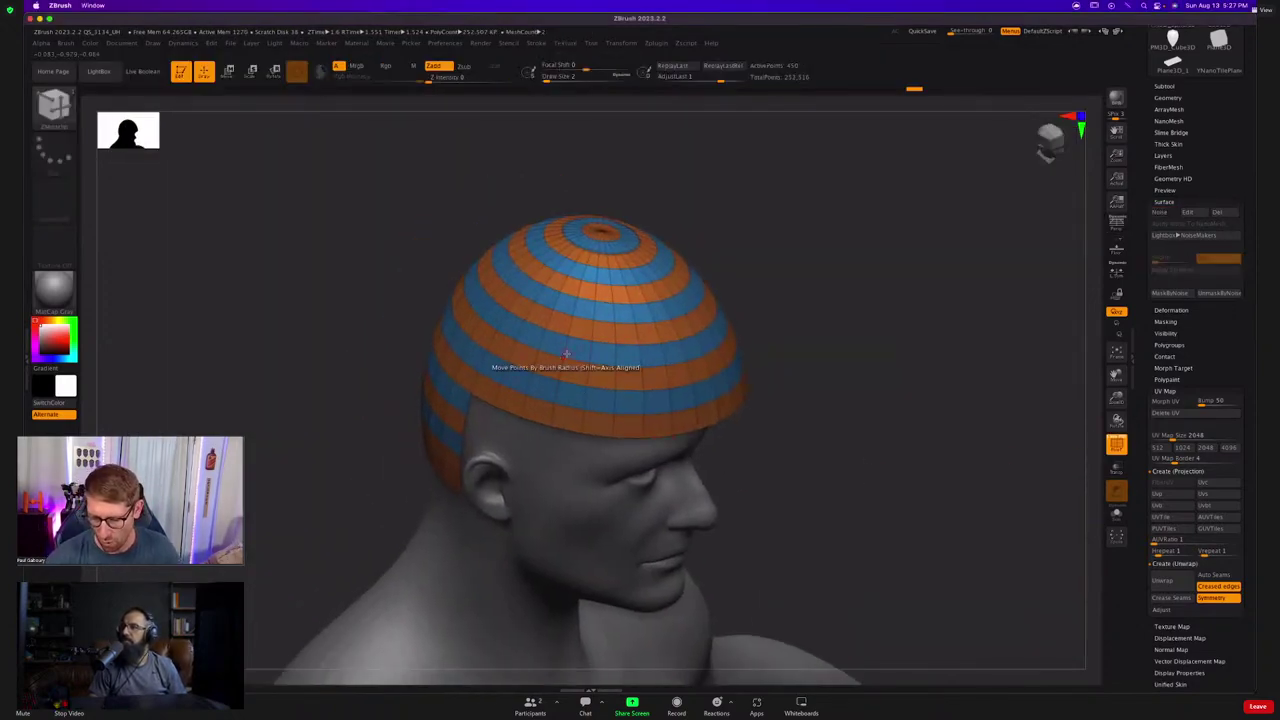
Assign two neighbouring vertical panels on the side of the cap to separate polygroups.
ctrl+right_drag(566, 349, 557, 389)
mouse_move(542, 428)
alt+mouse_down()
mouse_move(600, 226)
mouse_move(630, 330)
mouse_move(620, 455)
mouse_move(590, 300)
mouse_move(605, 235)
alt+mouse_up()
right_drag(609, 394, 646, 450)
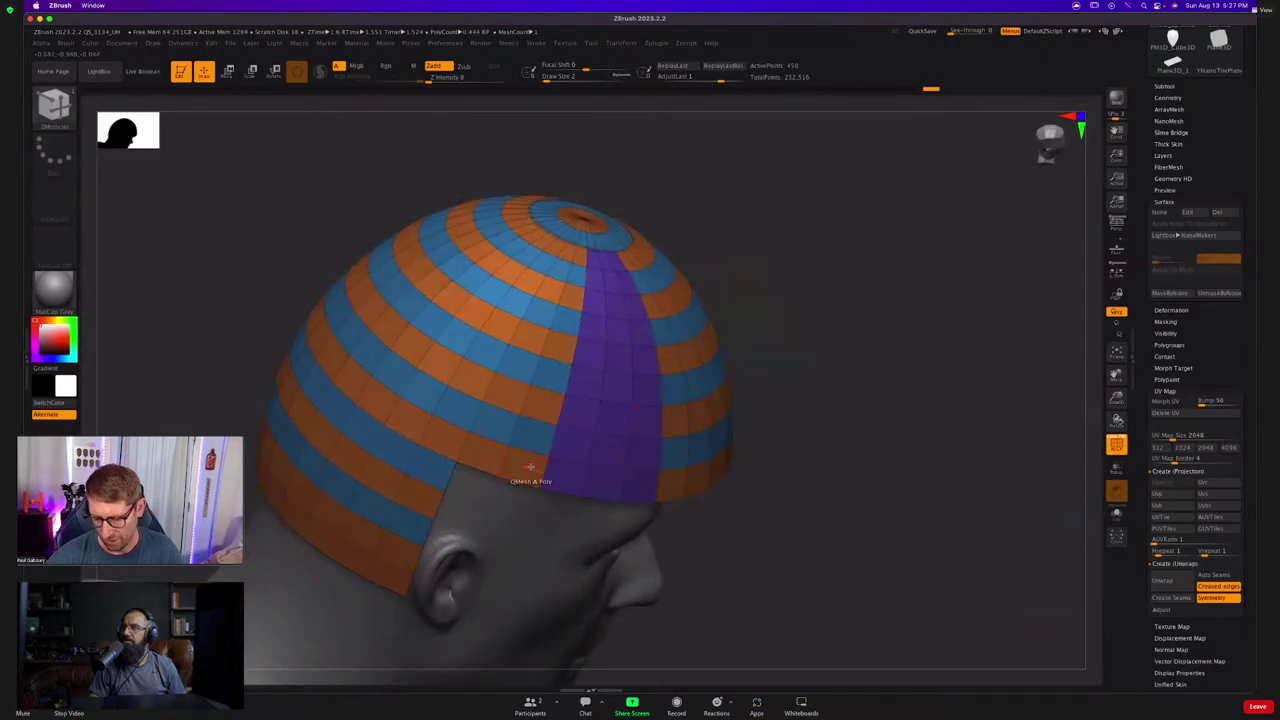
mouse_move(529, 466)
mouse_down()
mouse_move(570, 252)
mouse_move(540, 250)
mouse_move(490, 430)
mouse_move(466, 398)
mouse_up()
right_drag(466, 398, 477, 489)
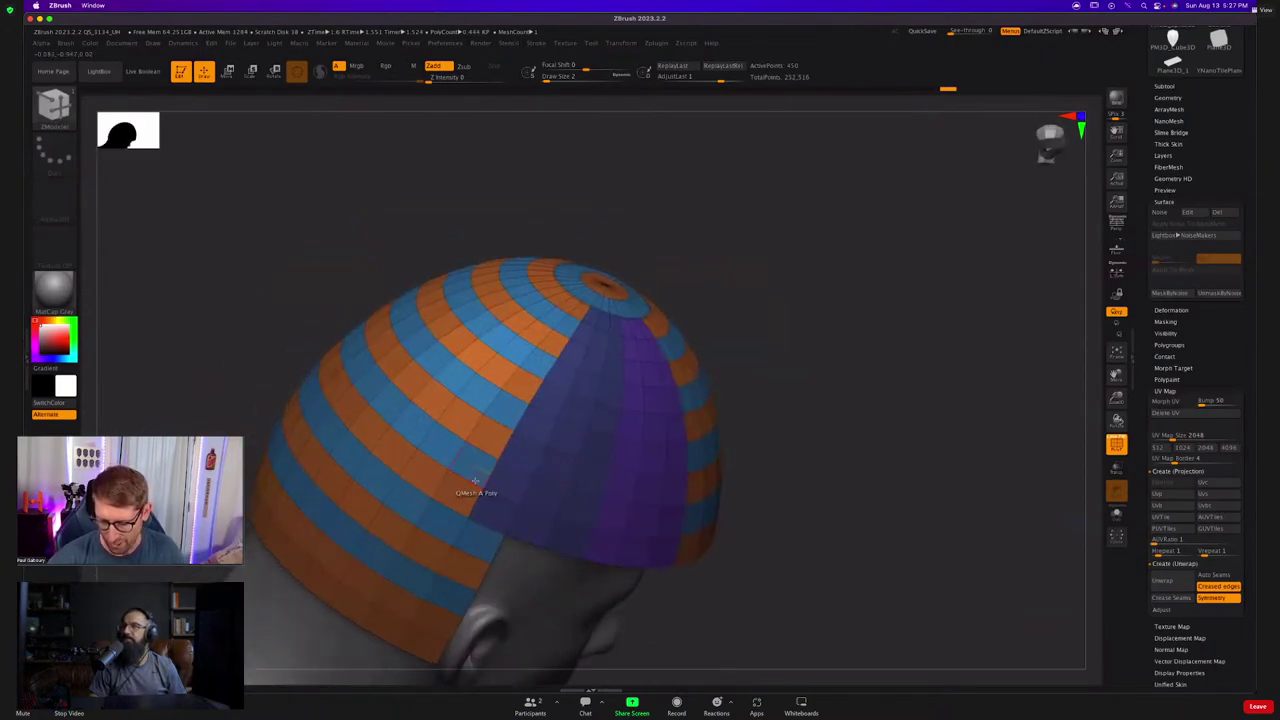
Assign two more vertical panels toward the back of the cap to their own polygroups.
mouse_move(411, 453)
mouse_down()
mouse_move(430, 395)
mouse_move(480, 430)
mouse_move(573, 308)
mouse_move(445, 398)
mouse_move(580, 312)
mouse_up()
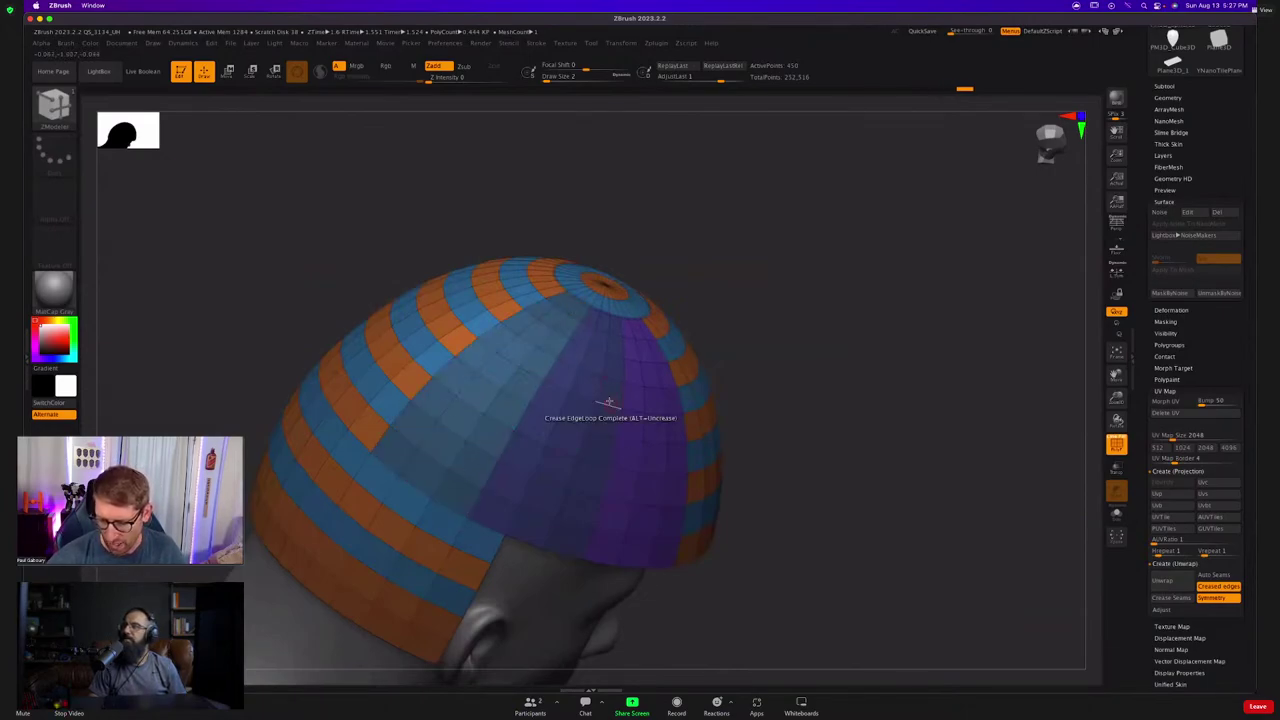
right_drag(636, 483, 687, 433)
right_drag(663, 377, 654, 440)
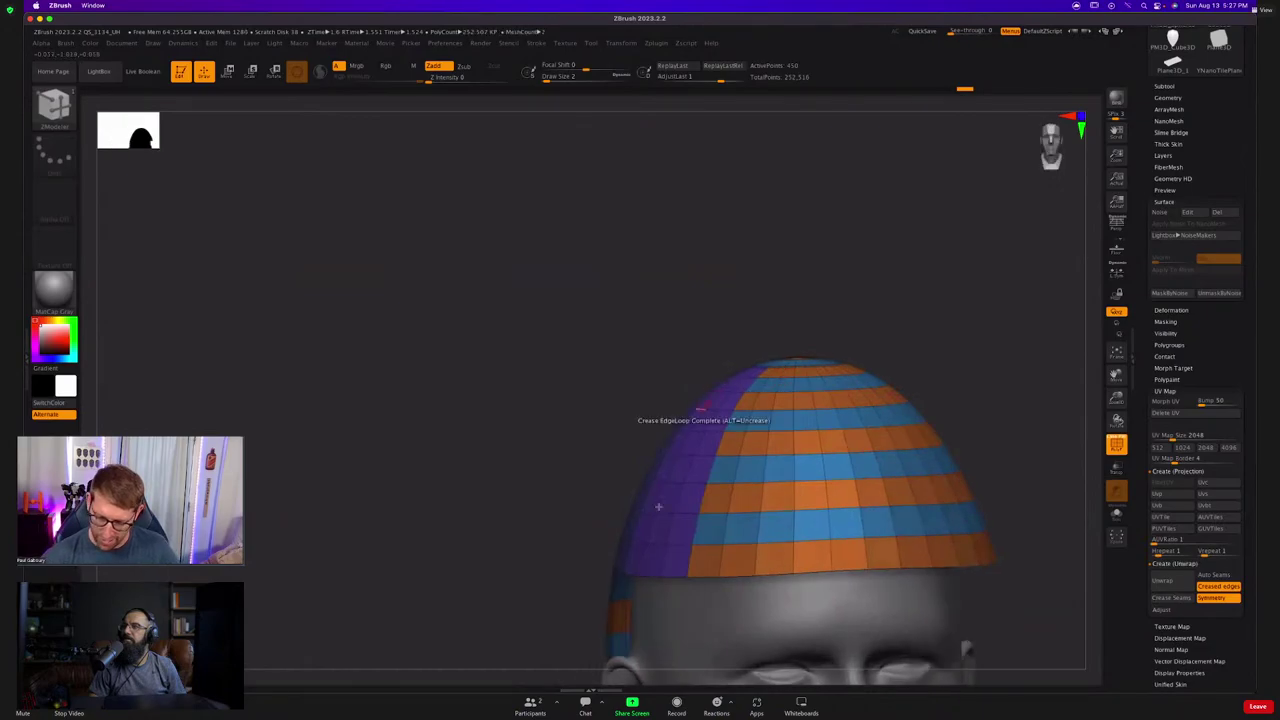
right_drag(746, 380, 514, 503)
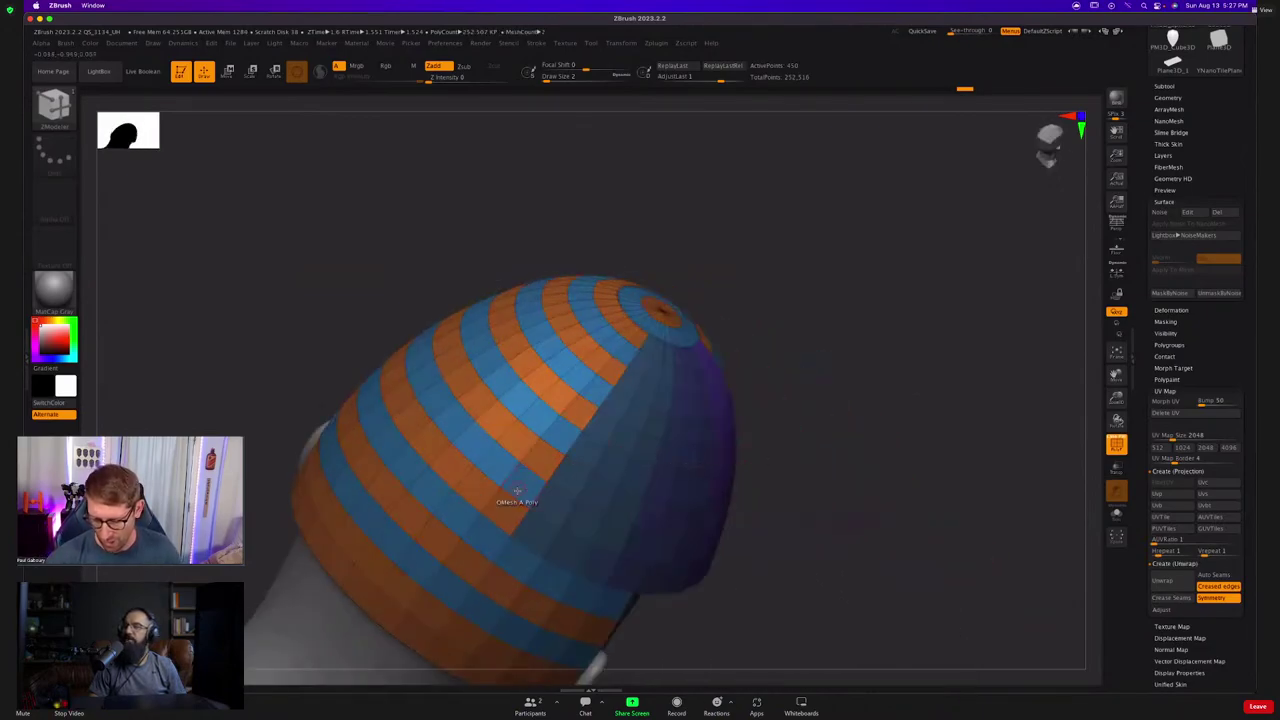
mouse_move(495, 445)
mouse_down()
mouse_move(562, 435)
mouse_move(550, 405)
mouse_move(622, 357)
mouse_move(604, 336)
mouse_move(615, 345)
mouse_up()
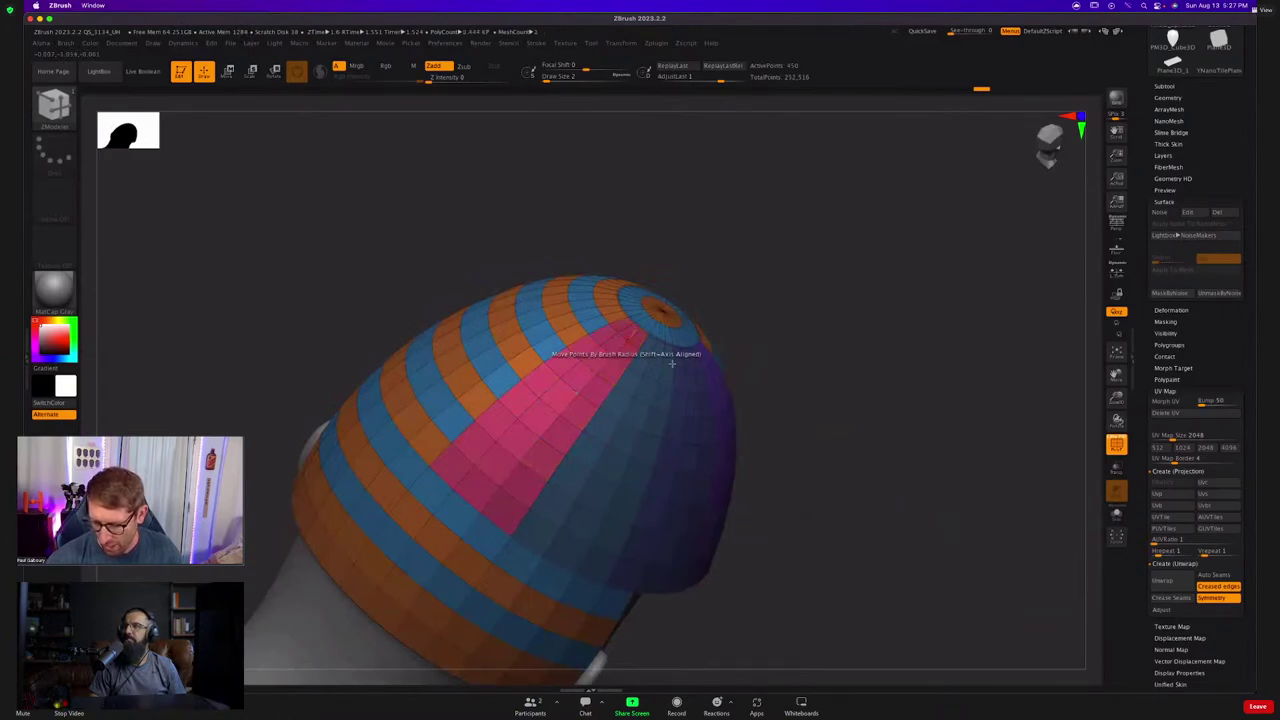
mouse_move(671, 363)
ctrl+right_down()
mouse_move(703, 444)
mouse_move(585, 414)
ctrl+right_up()
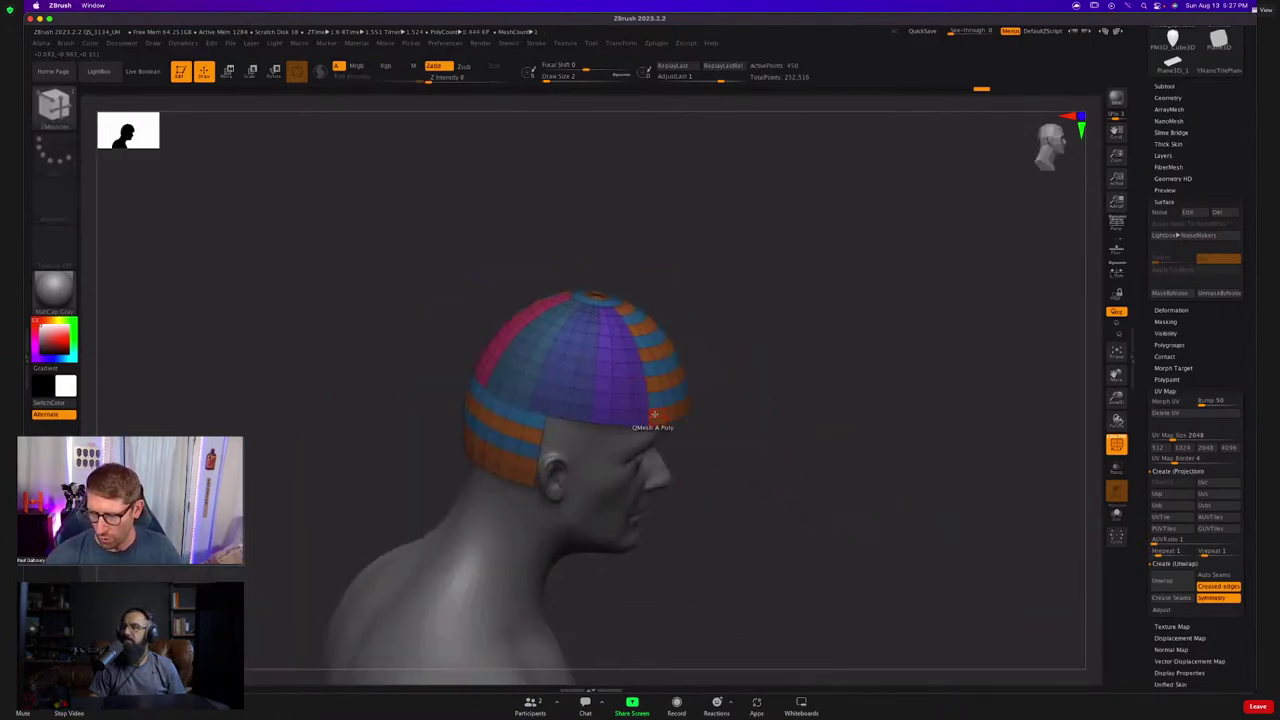
Open the shield-shaped scale mesh, face it from the front and create a new InsertMesh brush from it.
click(1183, 42)
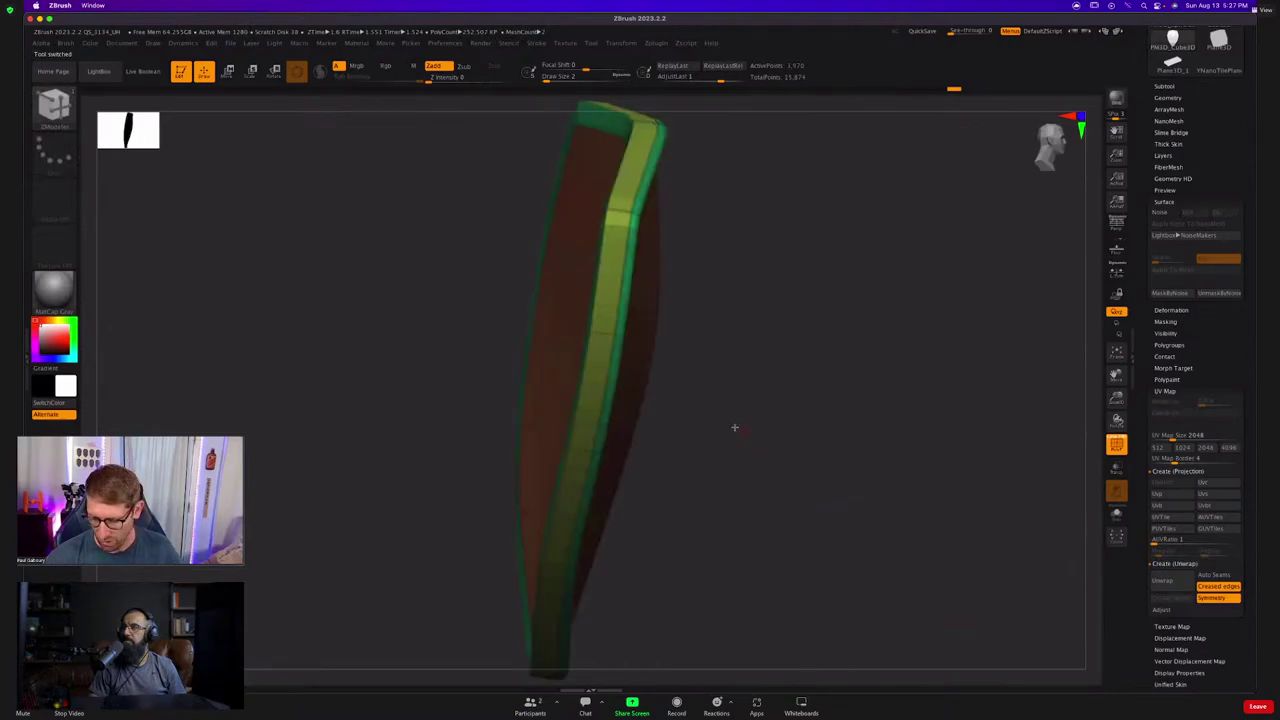
right_drag(734, 428, 650, 405)
key(b)
key(z)
key(m)
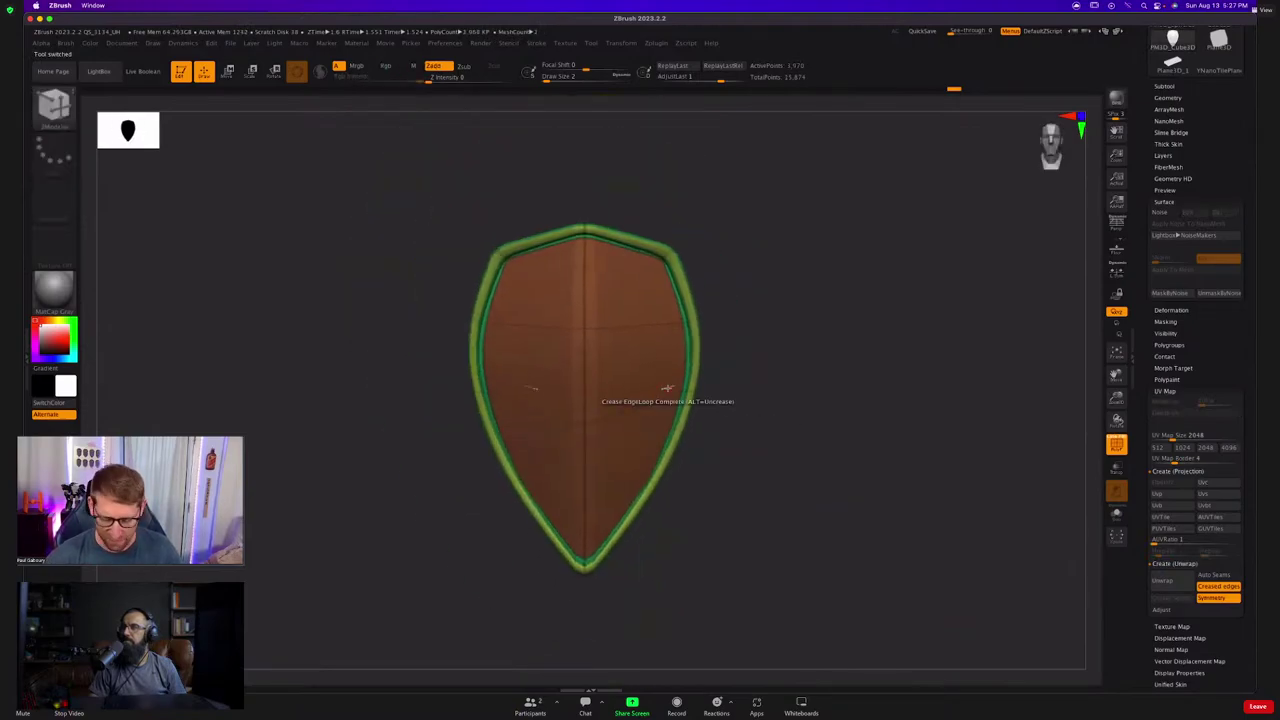
key(b)
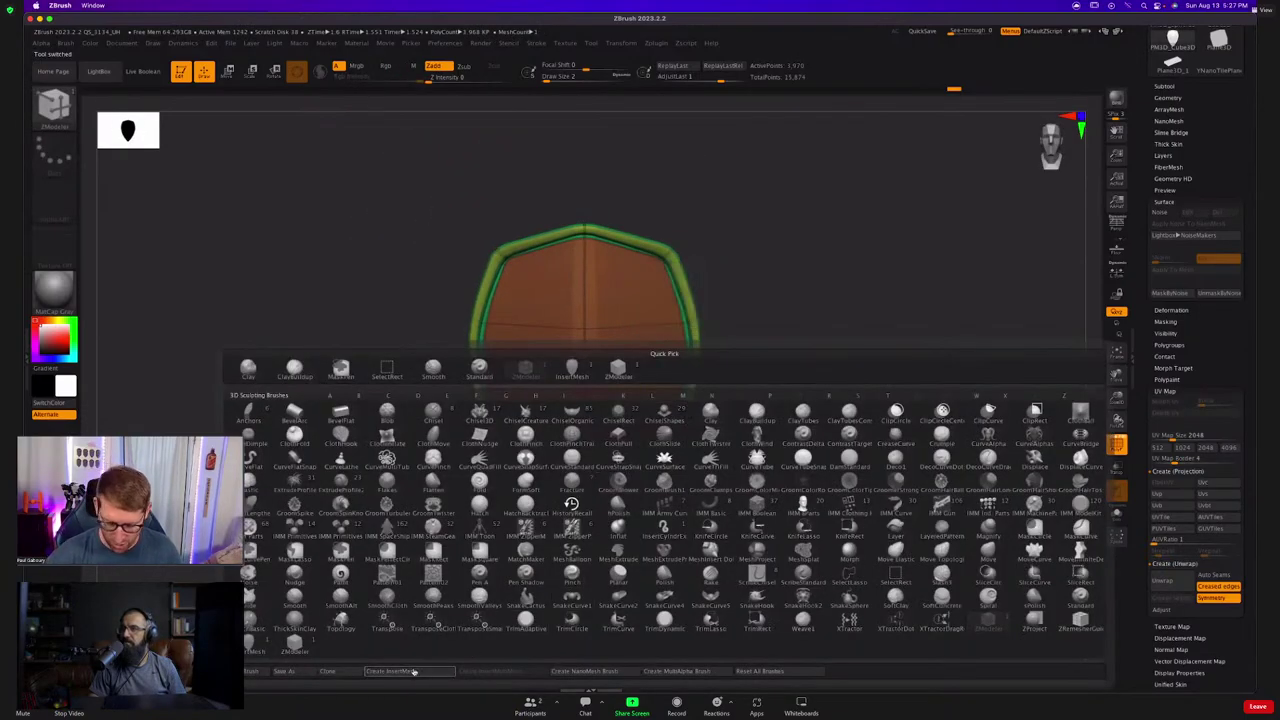
click(390, 671)
click(584, 234)
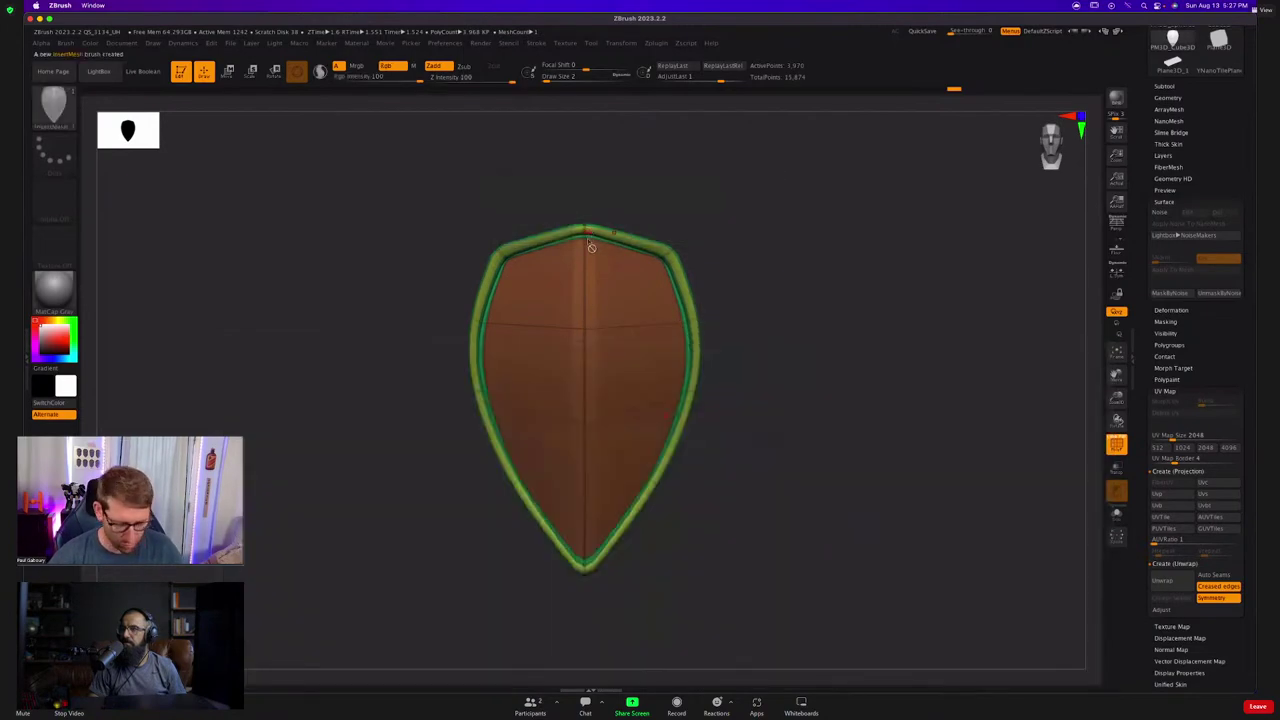
Activate the ZModeler brush, return to the figure and bring the purple front-side panel of the cap into close view.
key(b)
key(z)
key(m)
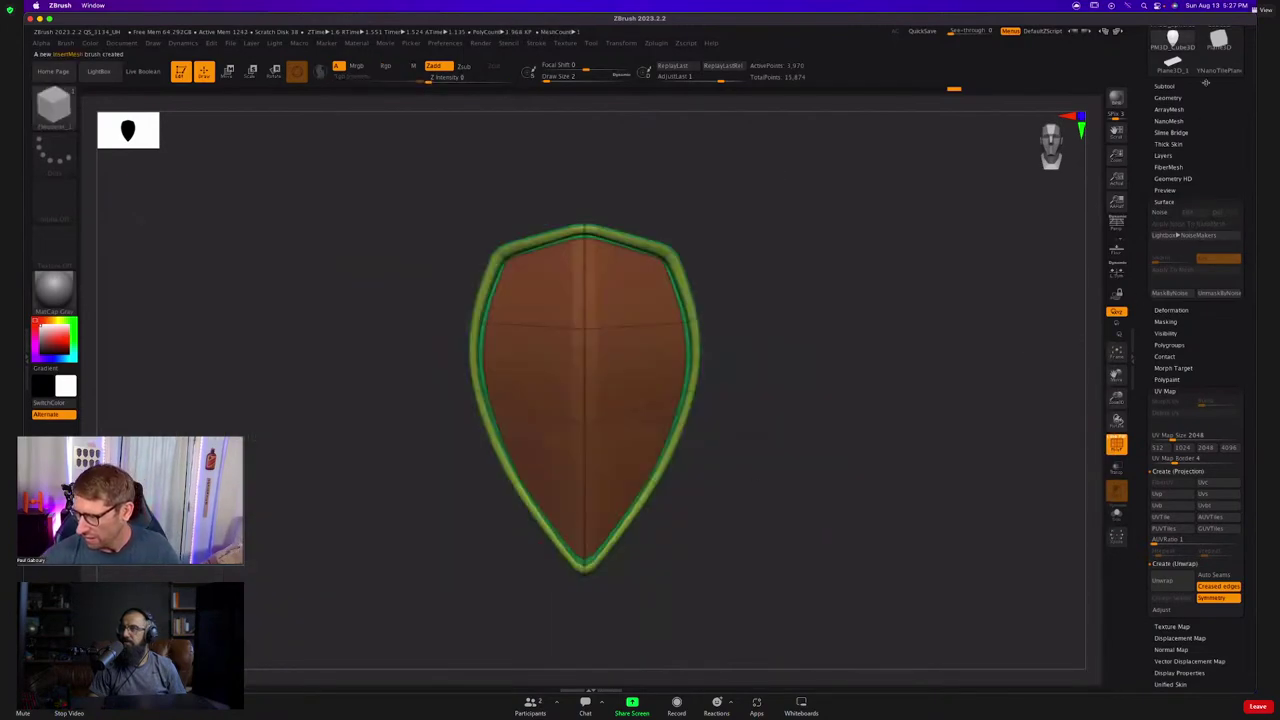
drag(1206, 83, 1206, 247)
click(1173, 181)
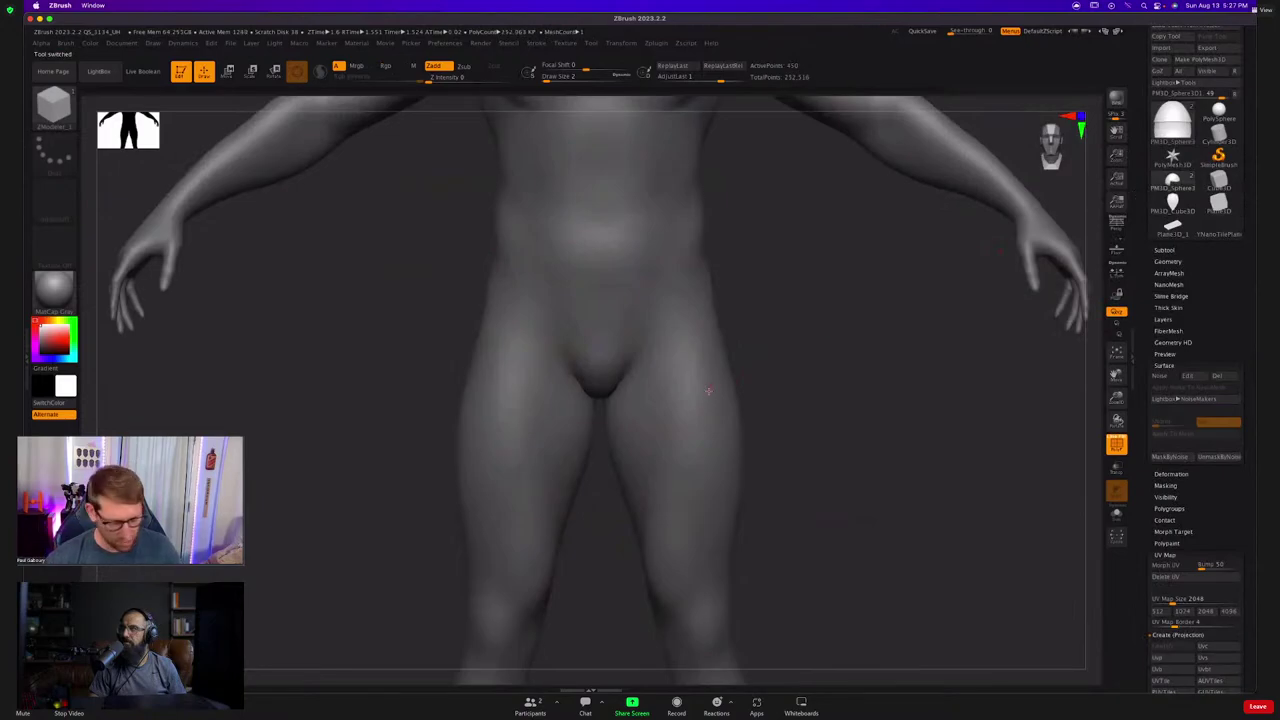
key(f)
alt+right_drag(677, 329, 672, 541)
right_drag(480, 360, 605, 480)
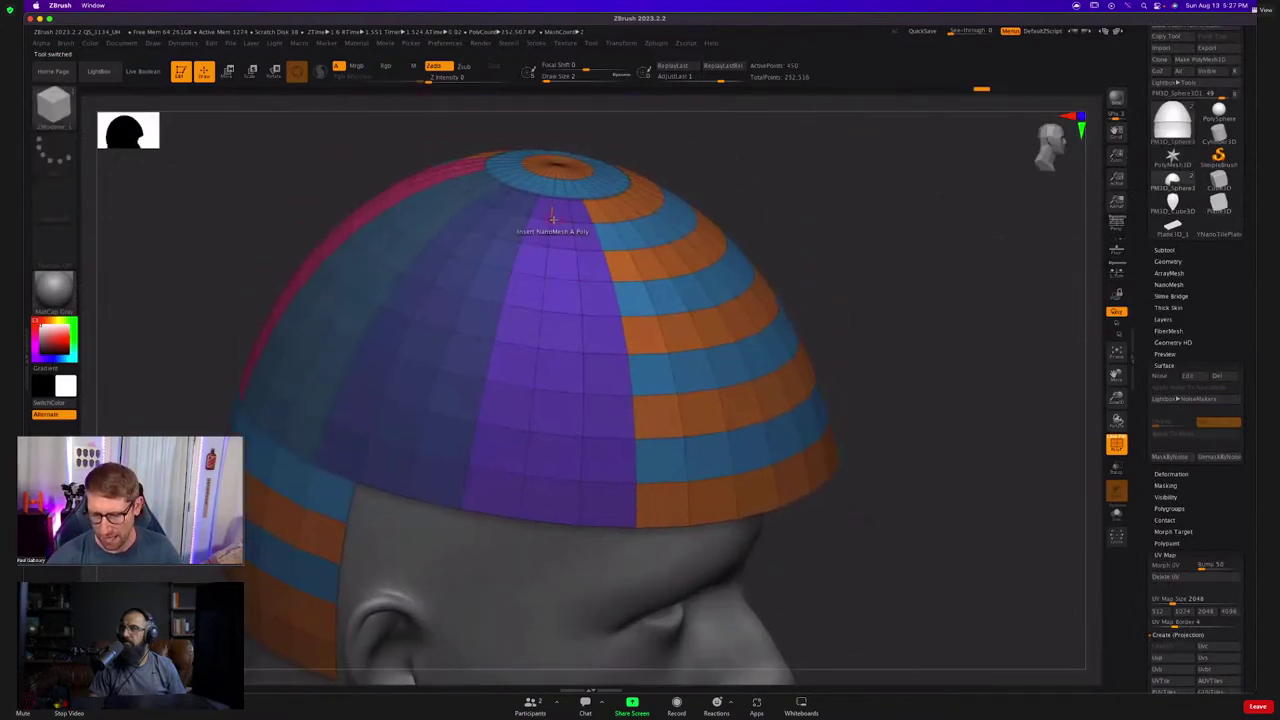
Assign every second row of the purple cap panel to a shared new polygroup, starting with the uppermost row.
drag(566, 250, 546, 206)
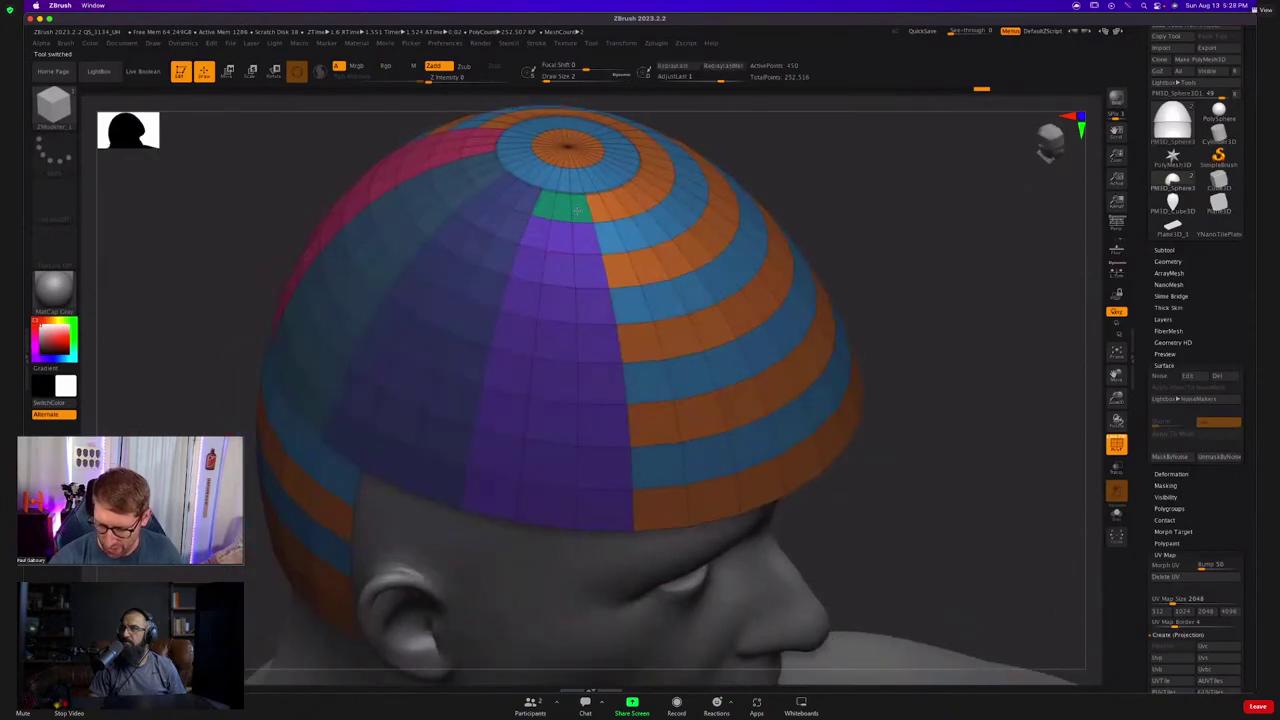
click(584, 268)
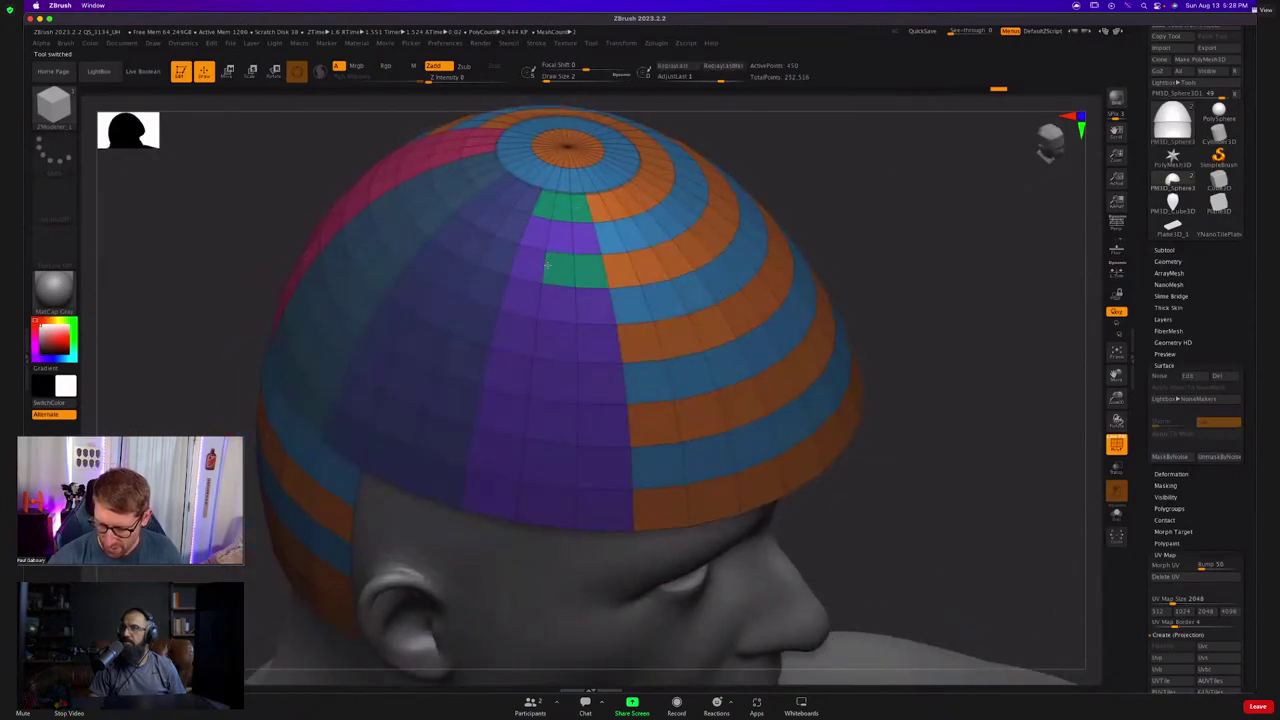
click(547, 344)
click(585, 422)
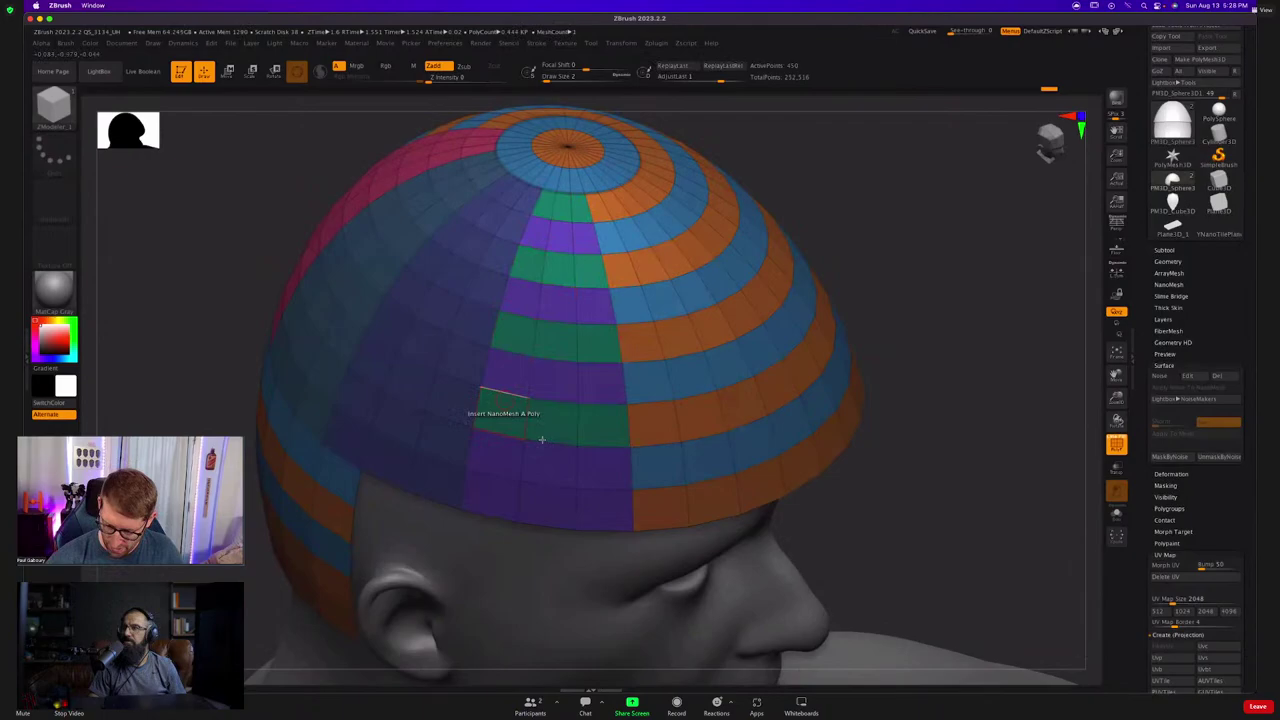
click(578, 495)
Set the polygon action to Insert NanoMesh on Polygroup All and insert the scale on the green rows.
alt+right_drag(607, 497, 618, 432)
key(space)
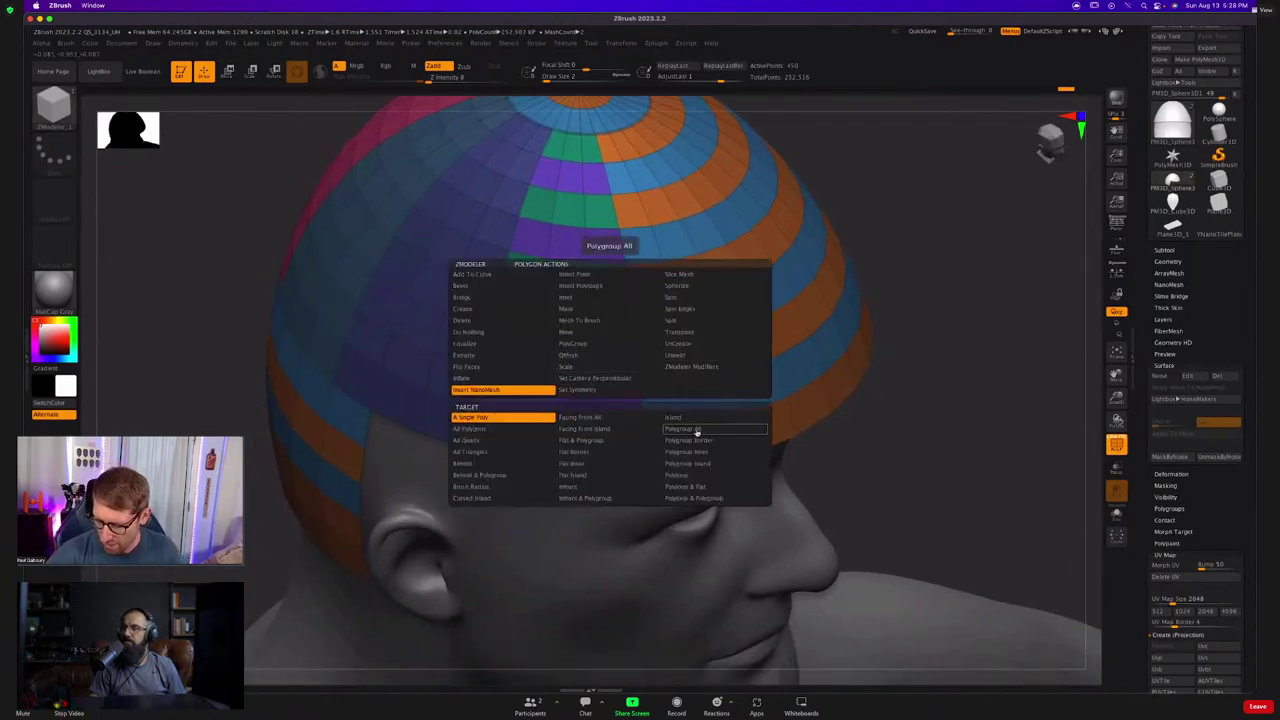
click(700, 430)
click(615, 350)
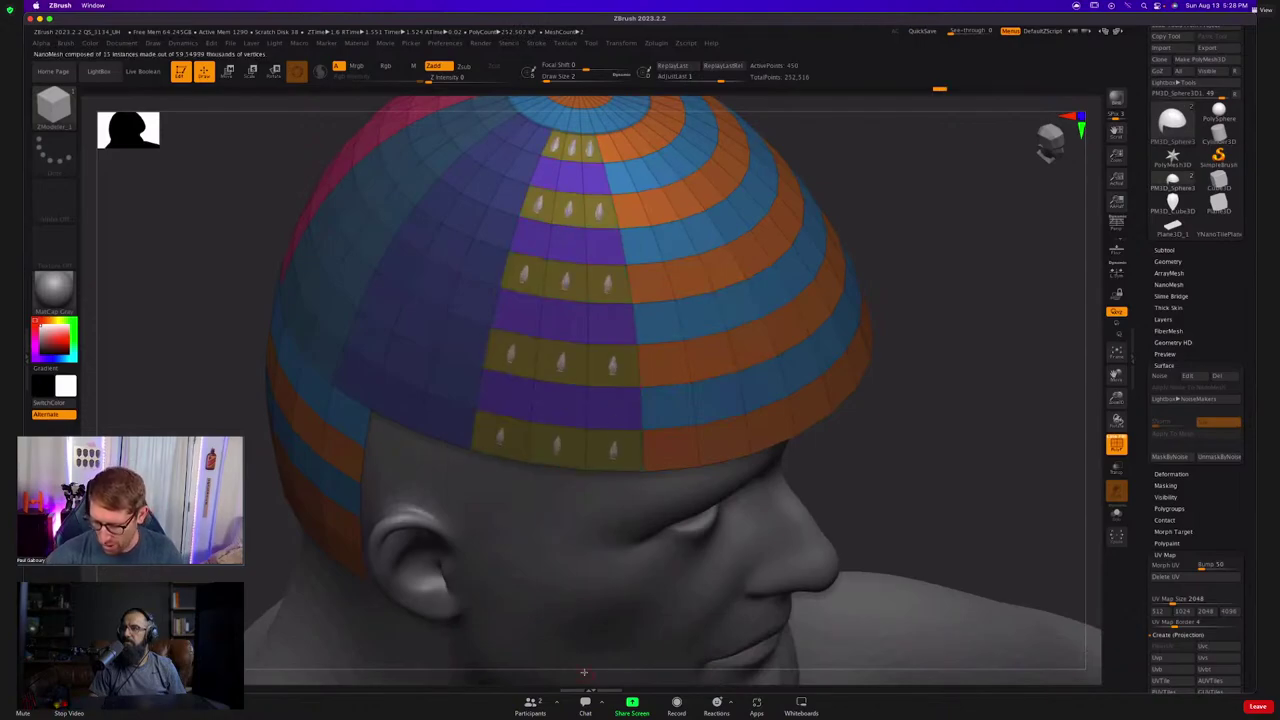
Open the cap's NanoMesh settings and turn off Show Placement.
scroll(1250, 461, down, 5)
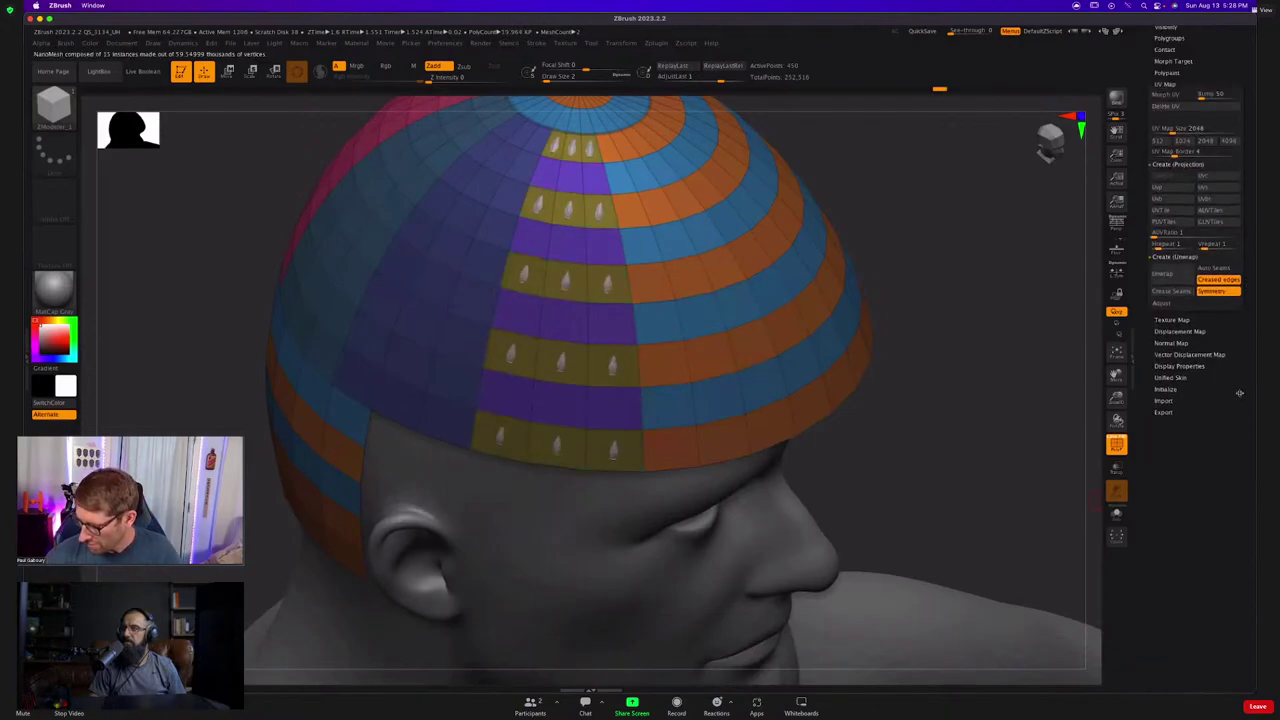
scroll(1195, 350, up, 4)
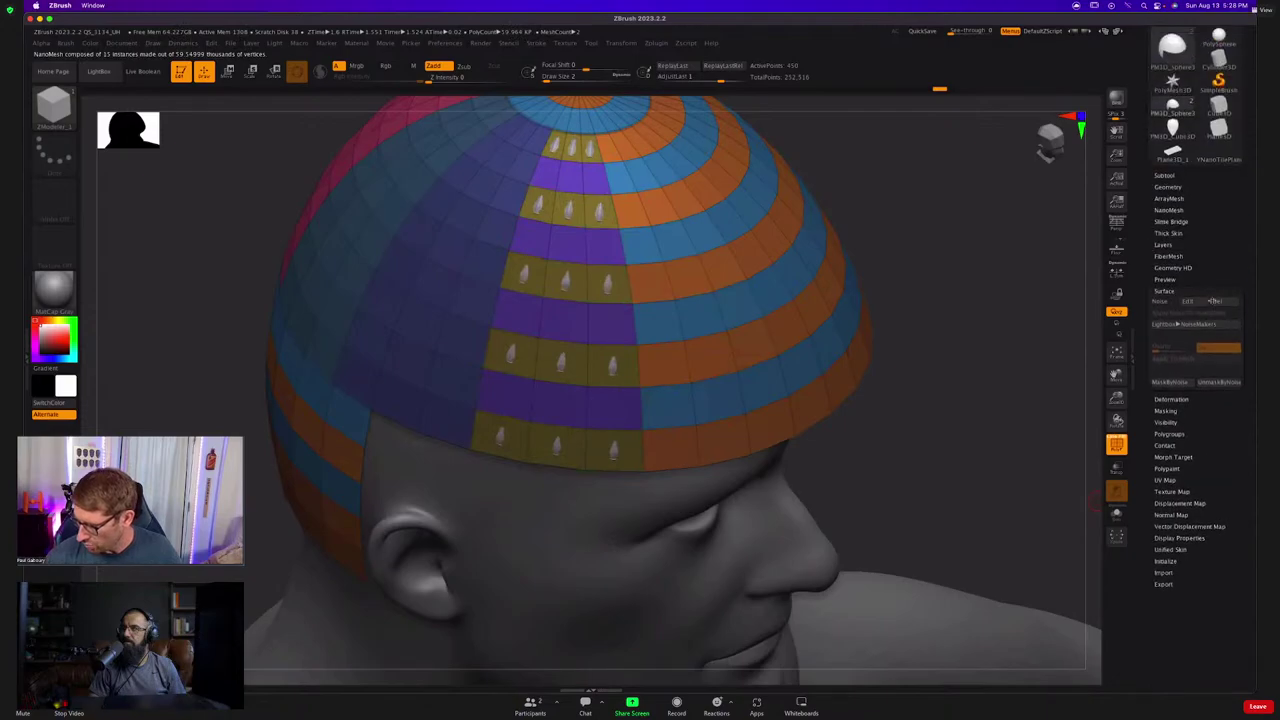
click(1180, 210)
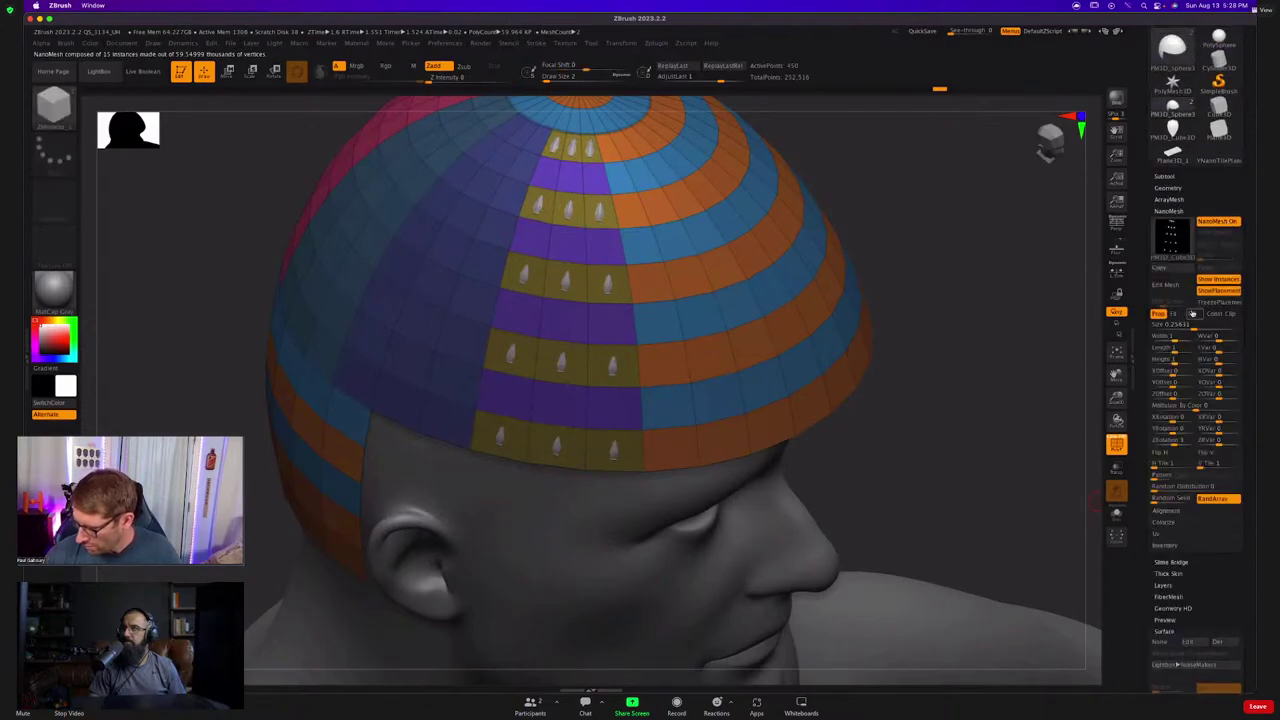
click(1219, 290)
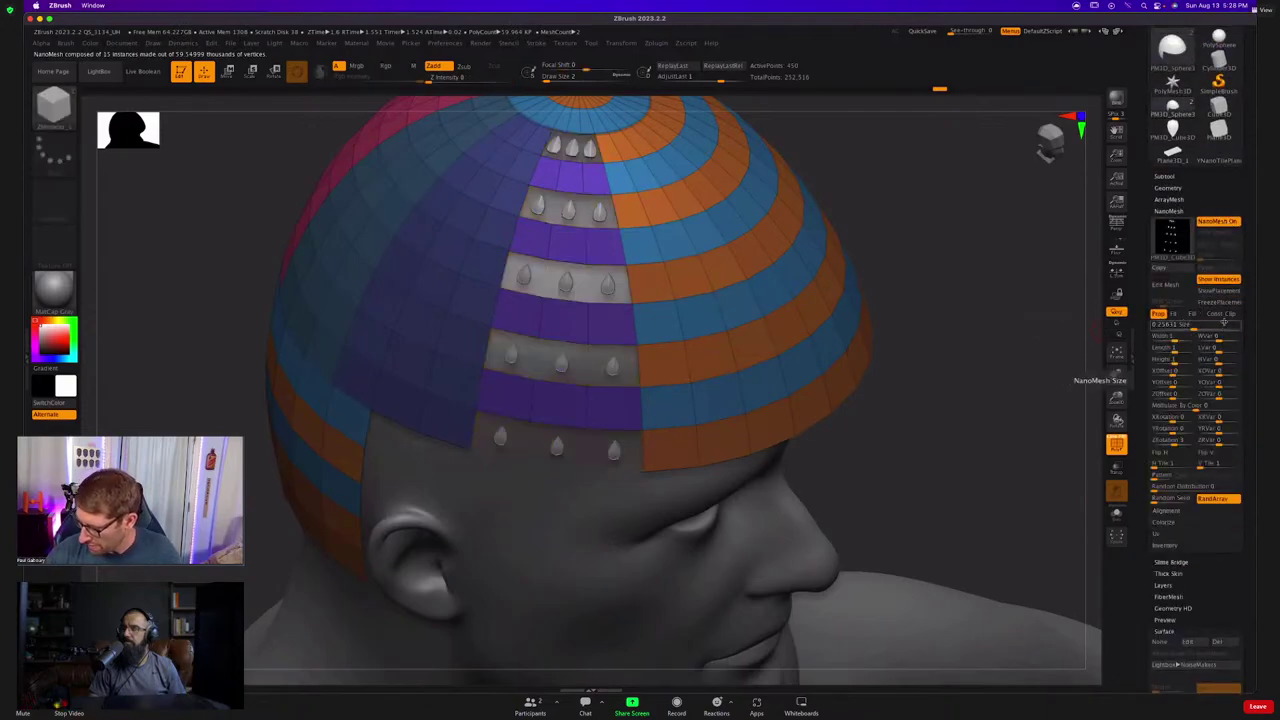
Set the scale NanoMesh to ZRotation 180, Size 0.92133 and XRotation 32.
drag(1176, 442, 1203, 441)
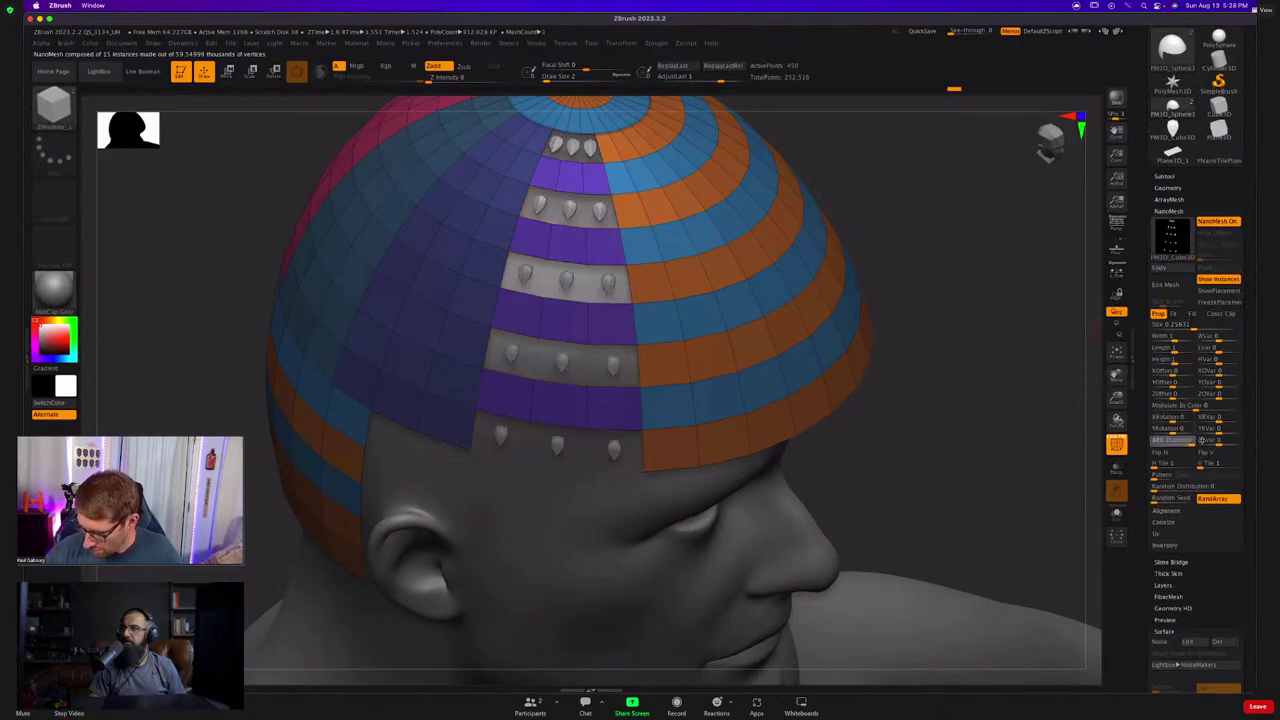
drag(1170, 324, 1205, 325)
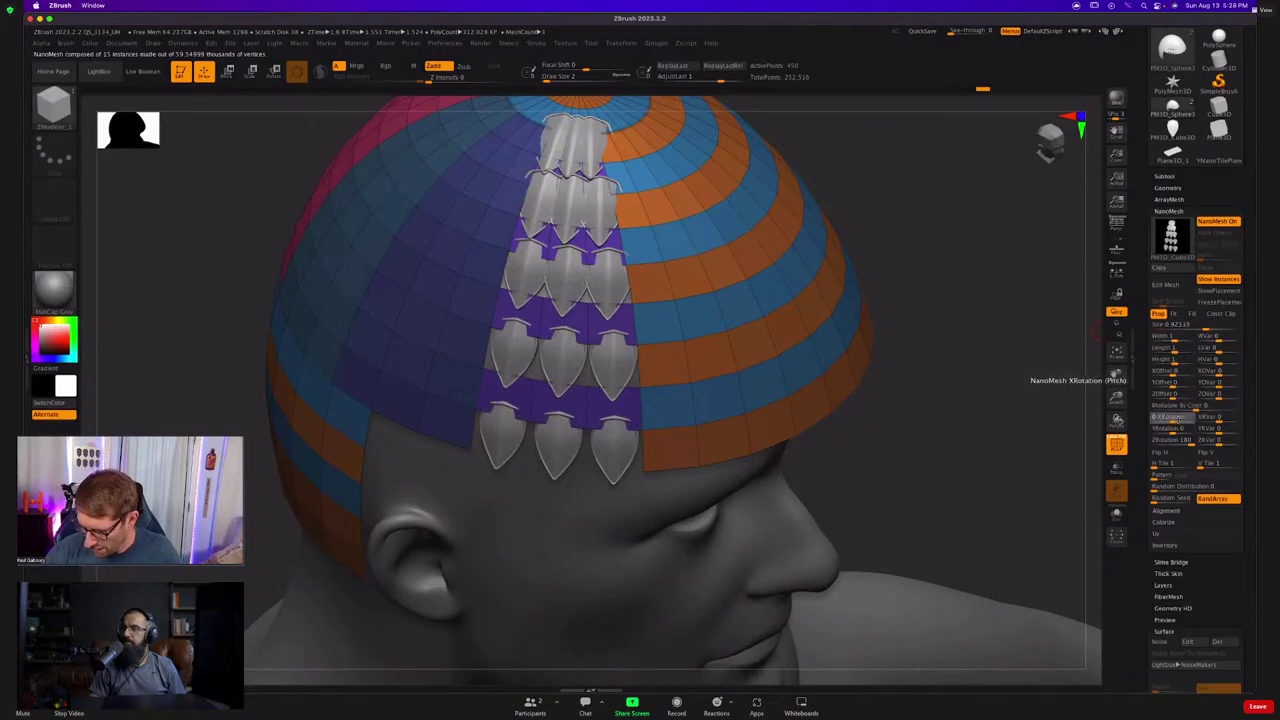
drag(1165, 417, 1178, 418)
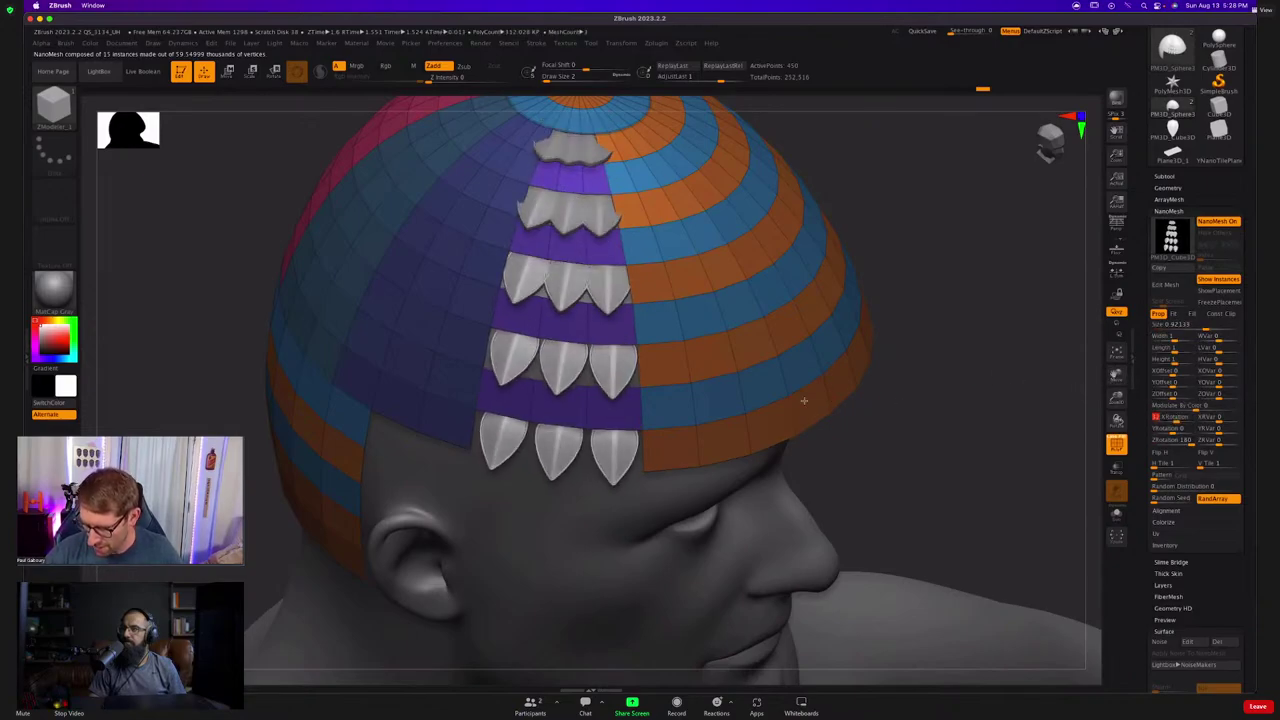
alt+right_drag(804, 401, 808, 440)
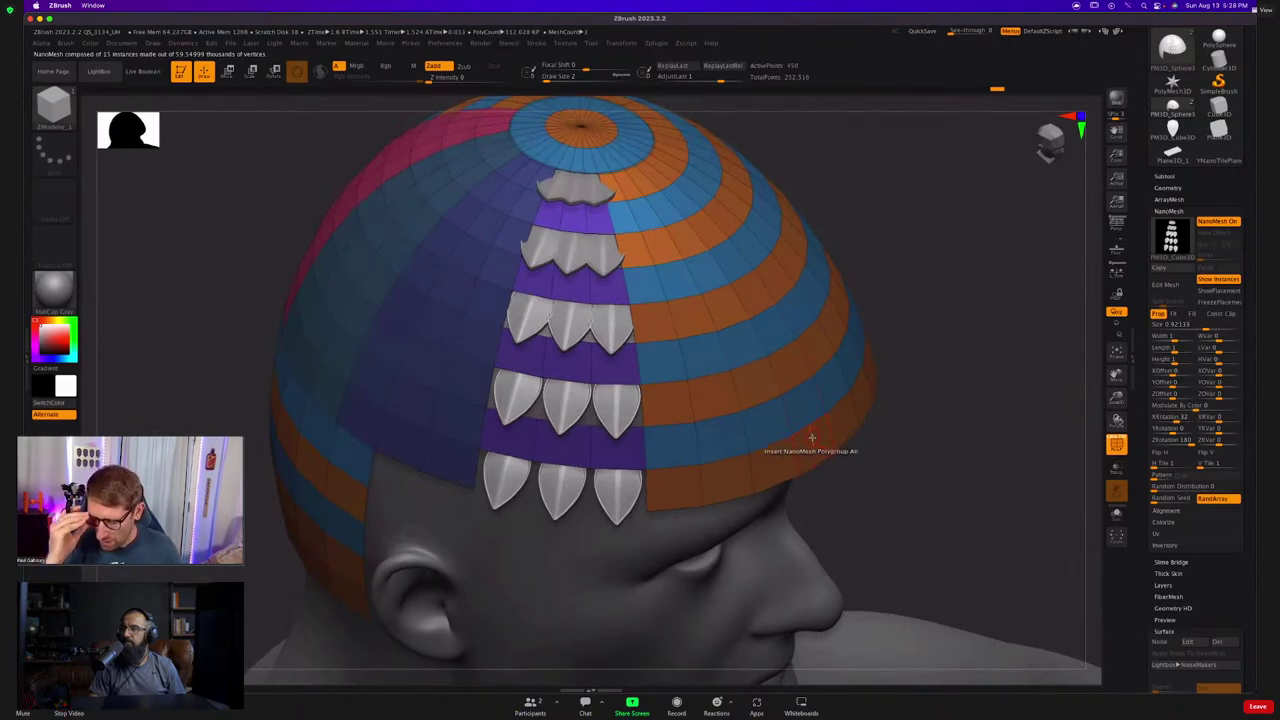
Copy the NanoMesh settings, insert the scale on the remaining purple rows and paste the settings onto them.
click(1160, 268)
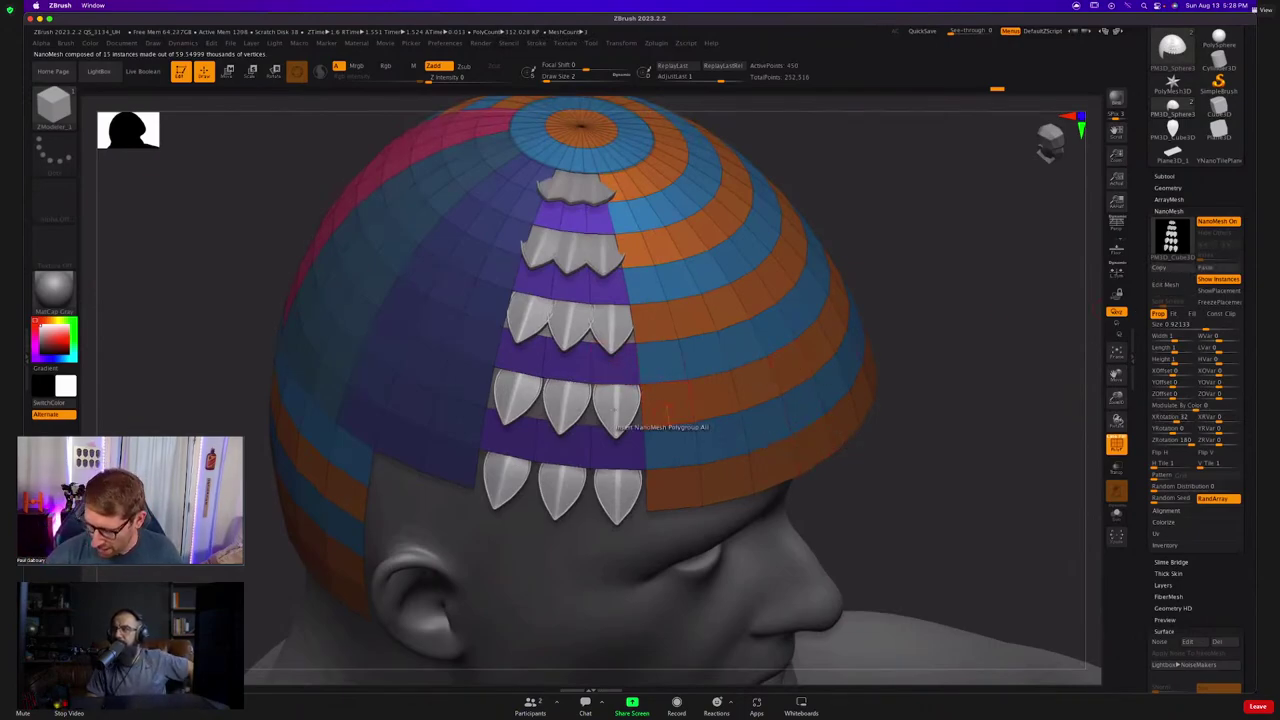
click(616, 377)
click(1212, 268)
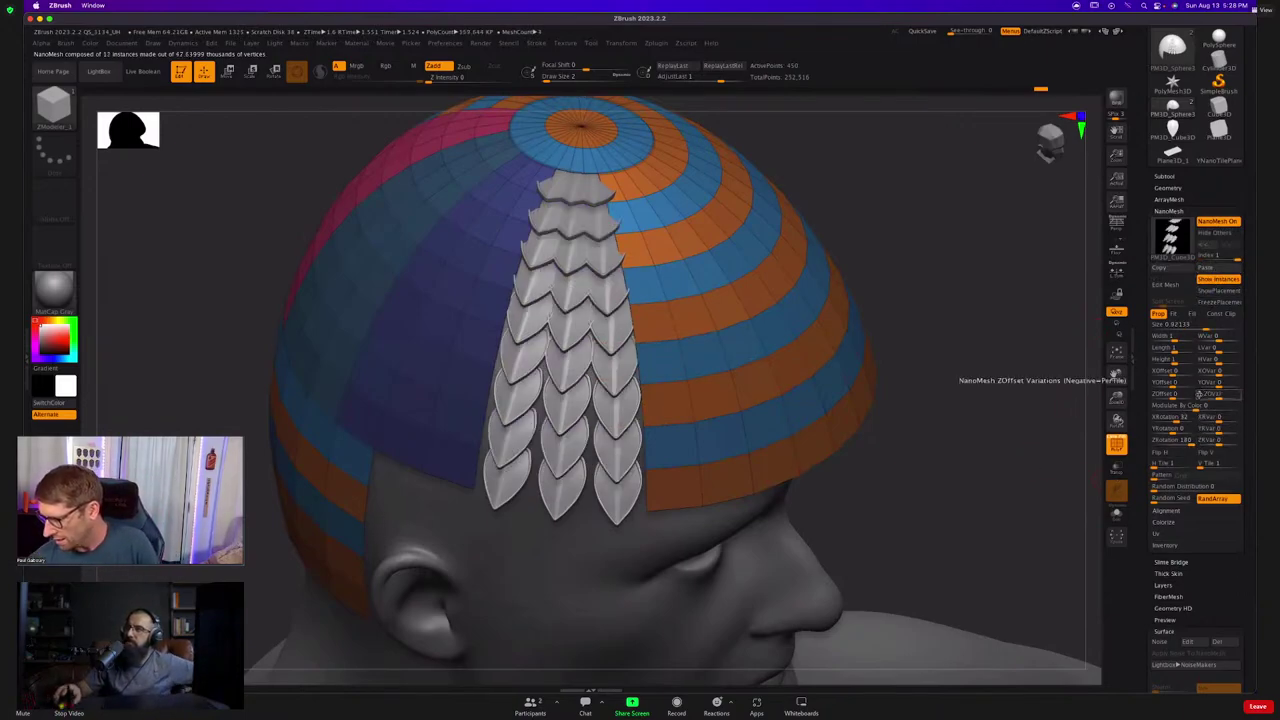
Shift the second set of scales sideways with XOffset to stagger its rows, and check the overlap.
click(1173, 382)
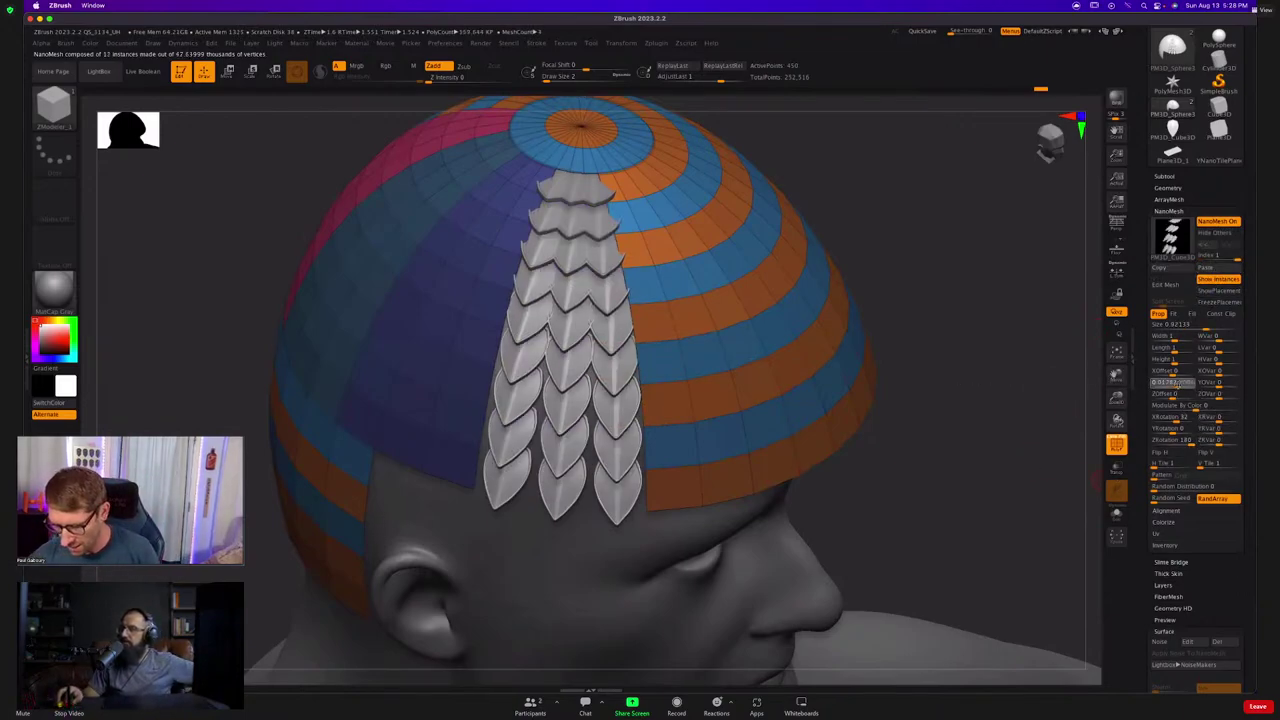
drag(1174, 373, 1186, 371)
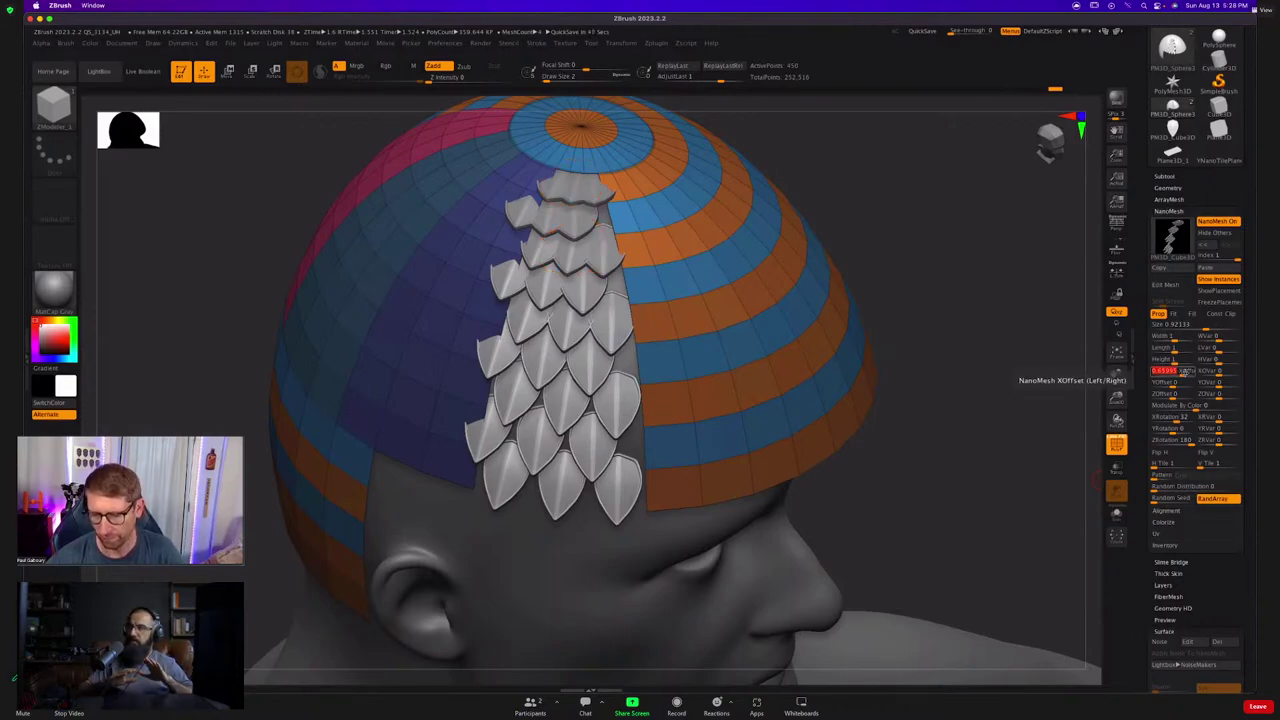
right_drag(681, 391, 683, 315)
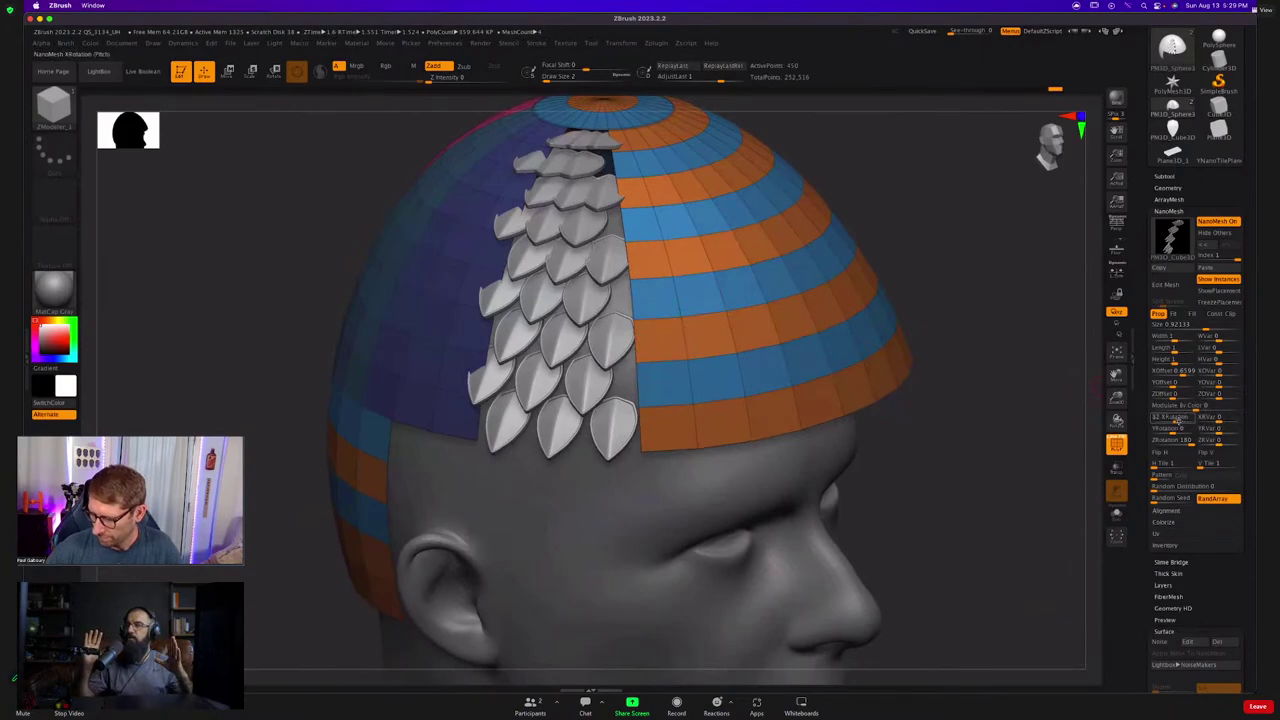
Set XRotation to 17 on both scale NanoMeshes, return the first set's XOffset to 0 and check the overlap from several angles.
drag(1170, 417, 1175, 420)
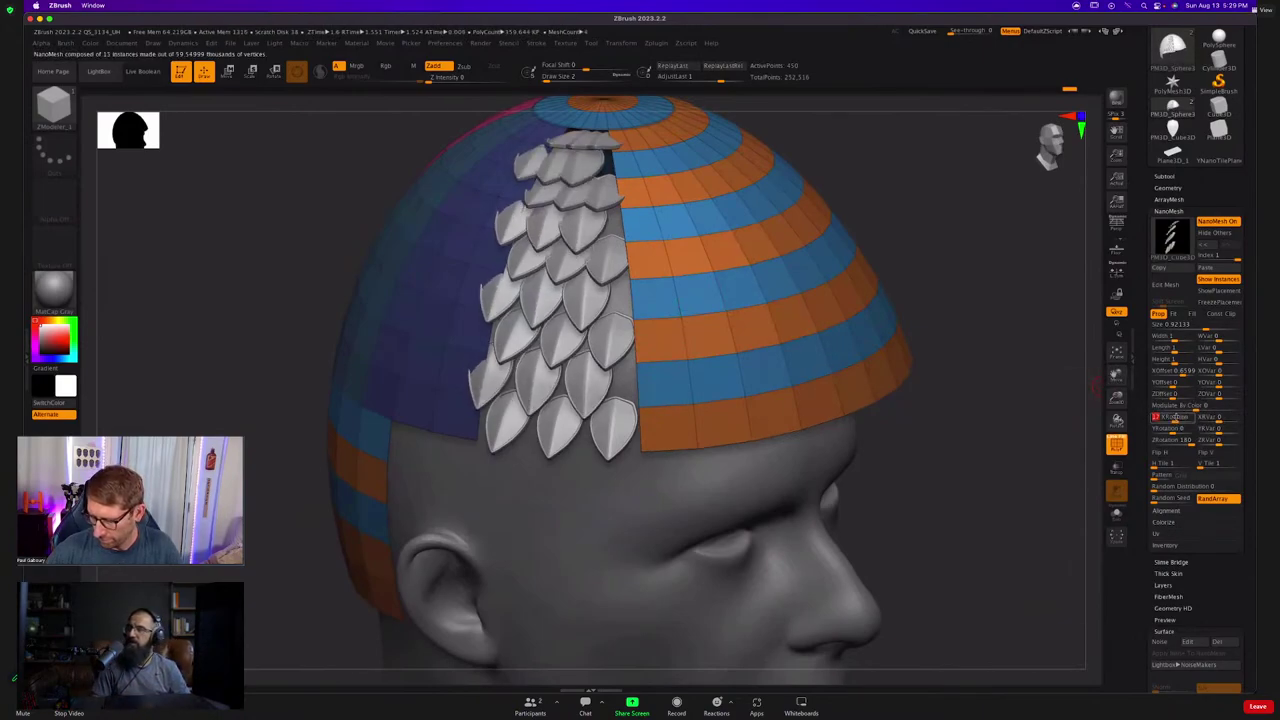
click(1206, 256)
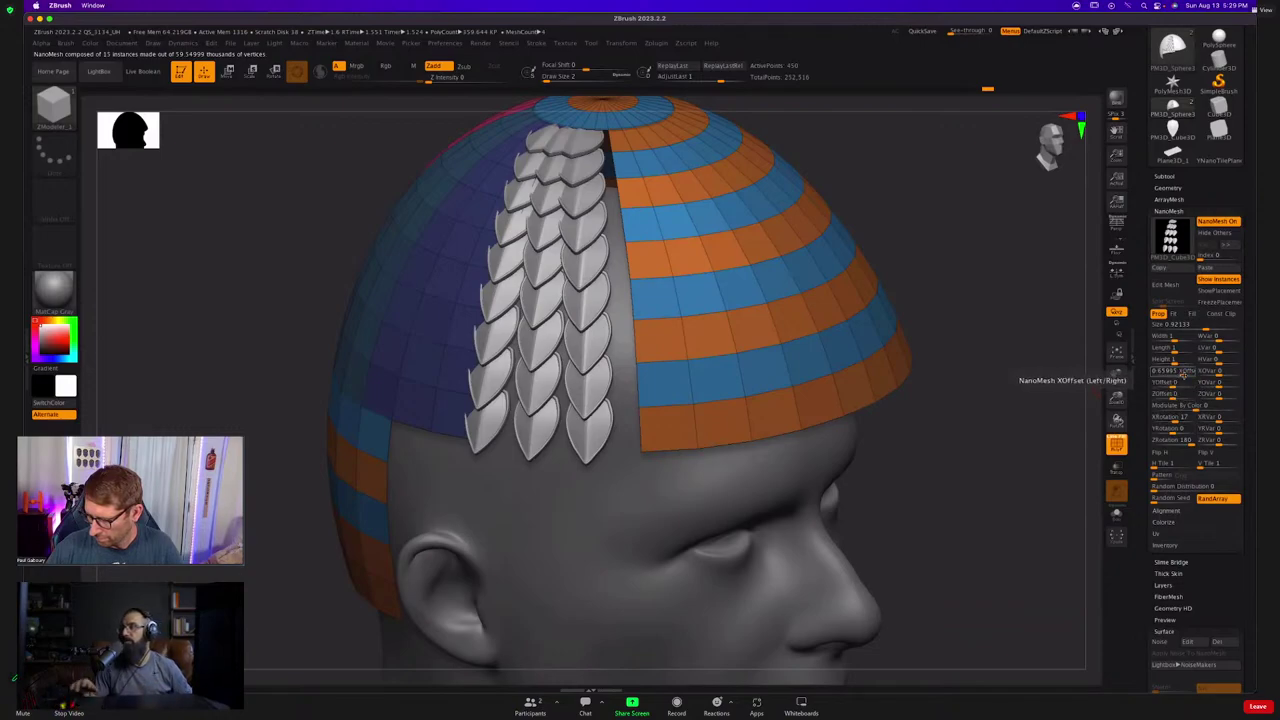
drag(1176, 370, 1179, 371)
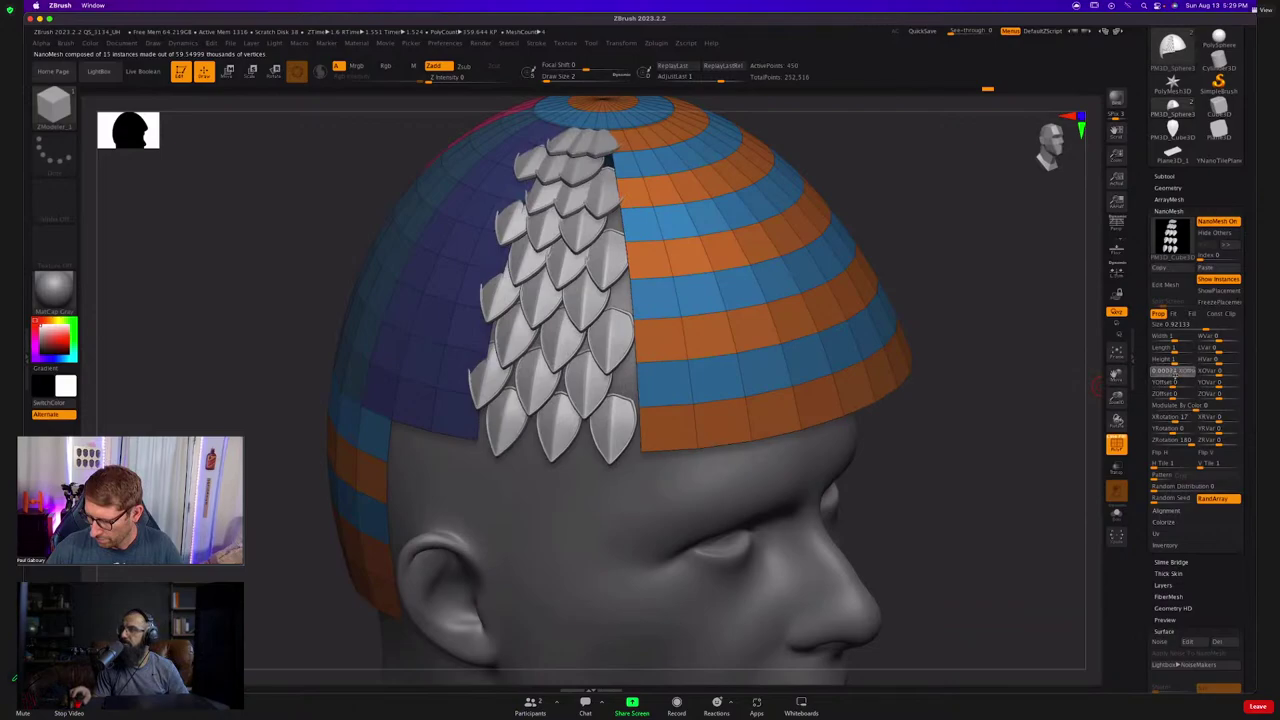
key(Return)
right_drag(746, 391, 737, 440)
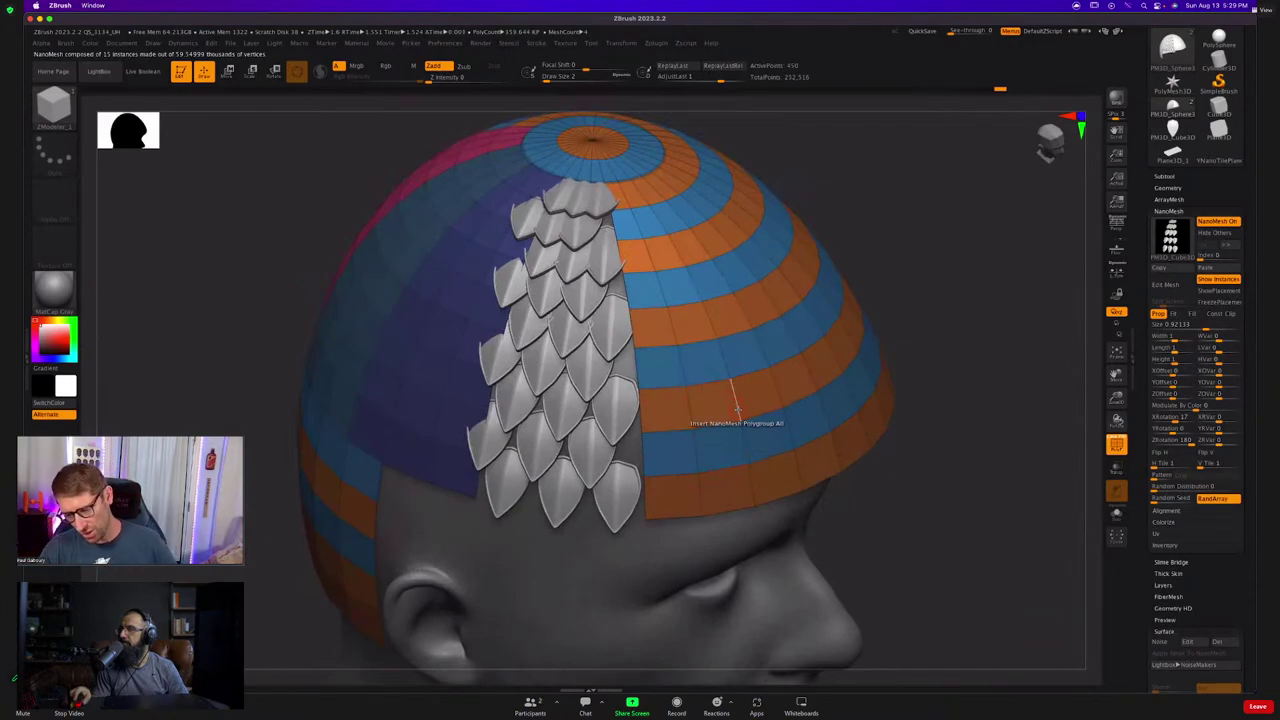
right_drag(694, 297, 682, 338)
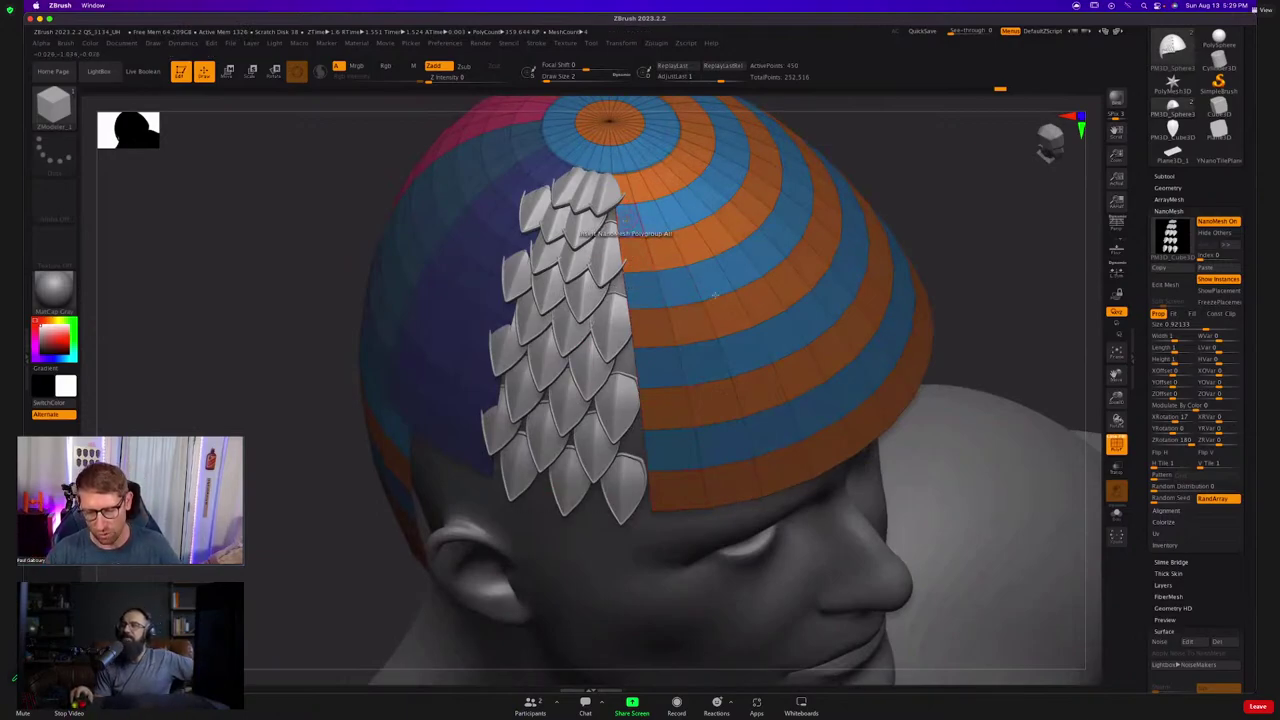
right_drag(626, 220, 686, 303)
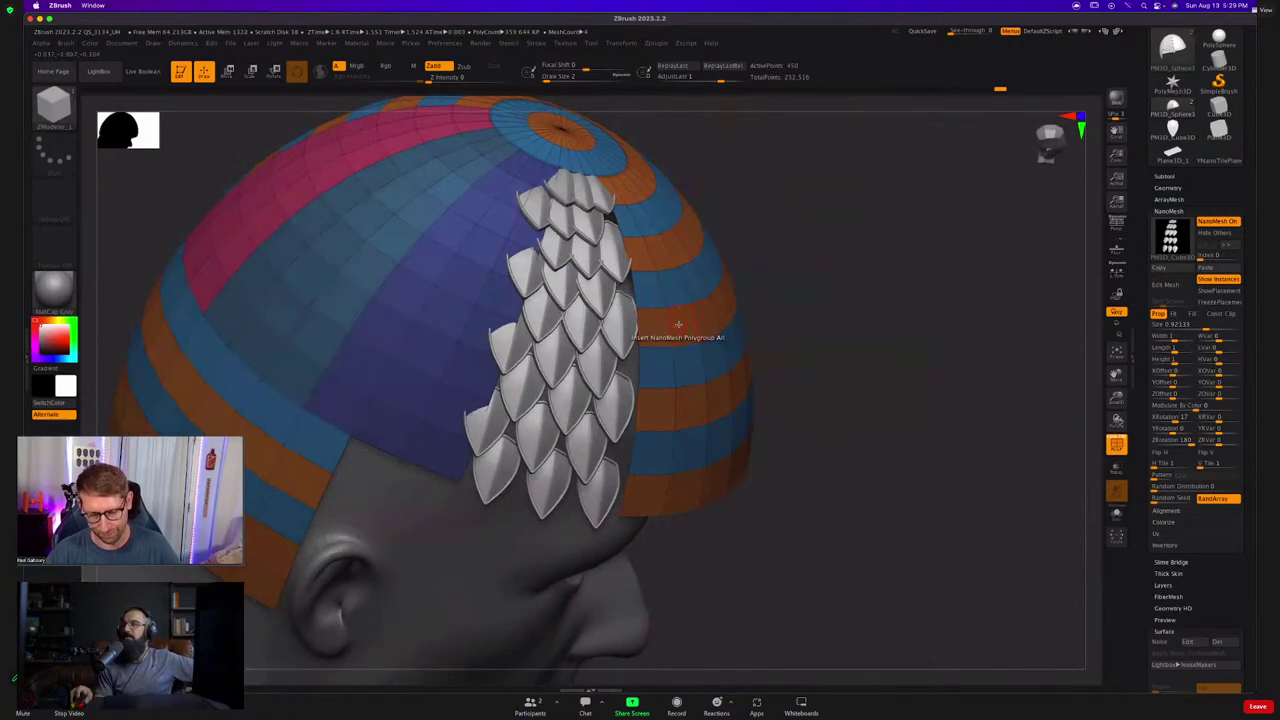
right_drag(680, 330, 665, 342)
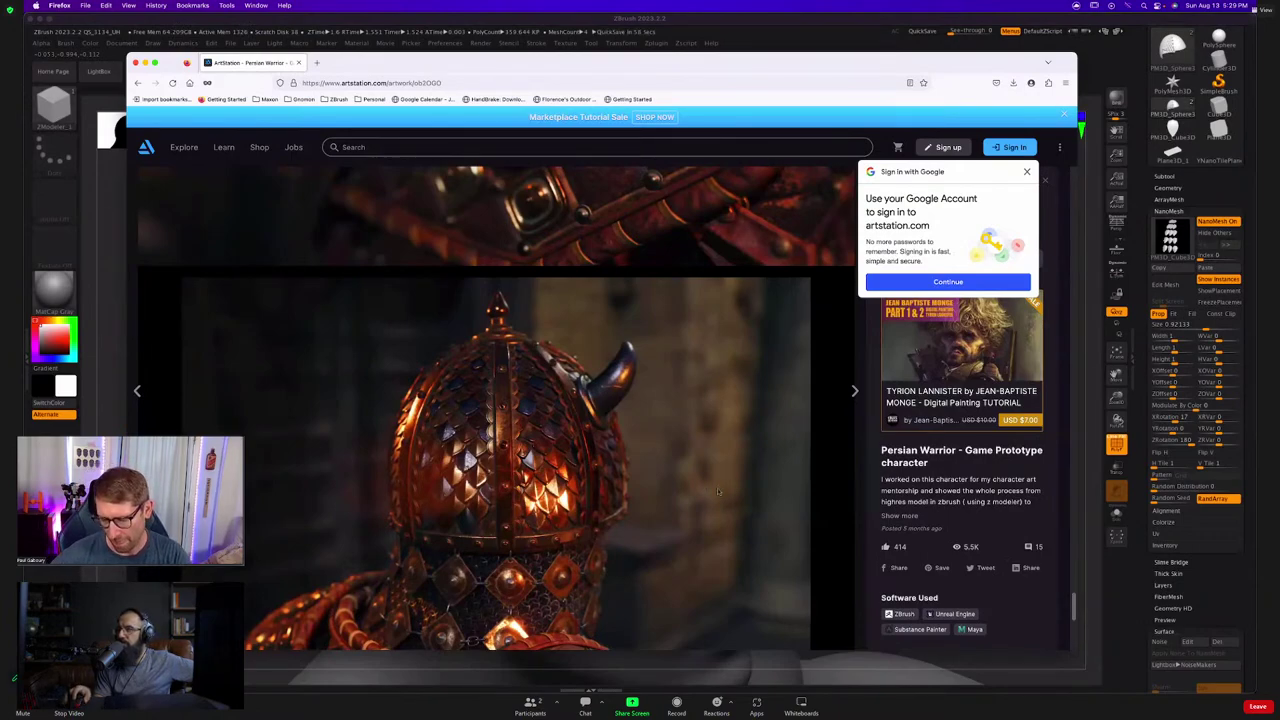
Switch to the browser and examine the scale armour and helmet in the Persian Warrior images on ArtStation.
scroll(718, 491, down, 8)
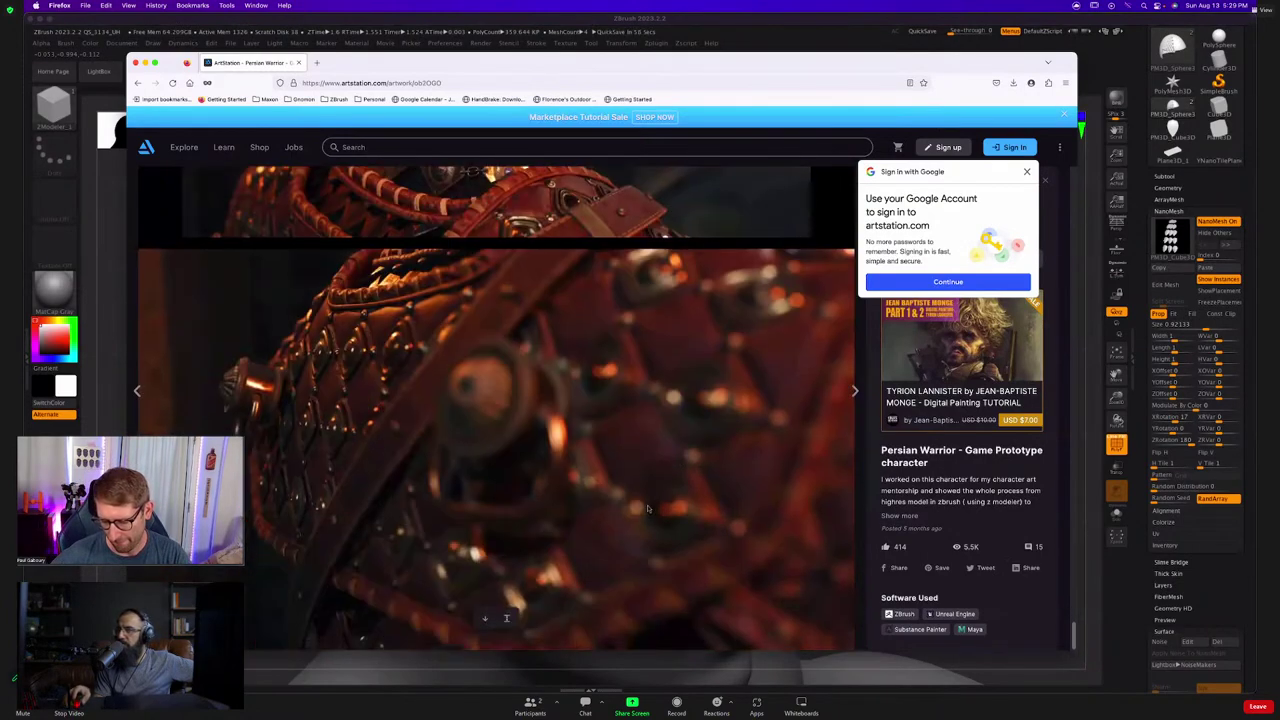
scroll(635, 491, down, 15)
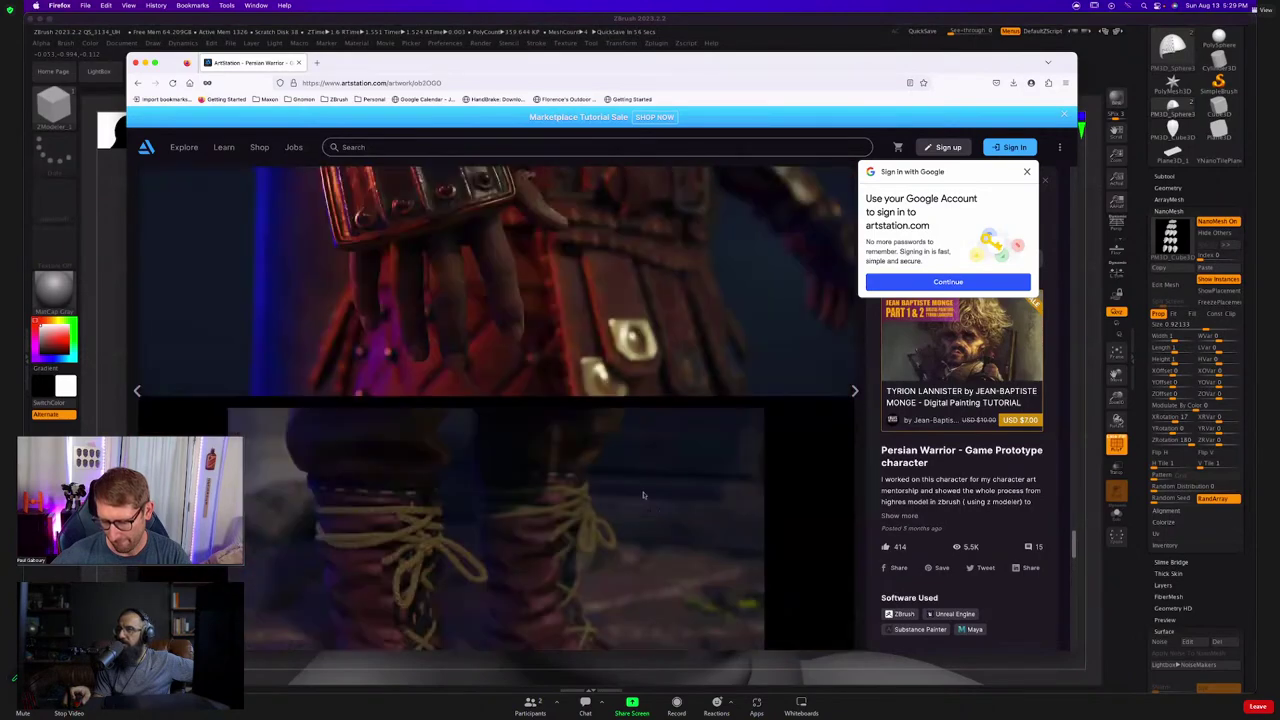
scroll(633, 504, down, 5)
scroll(617, 517, down, 2)
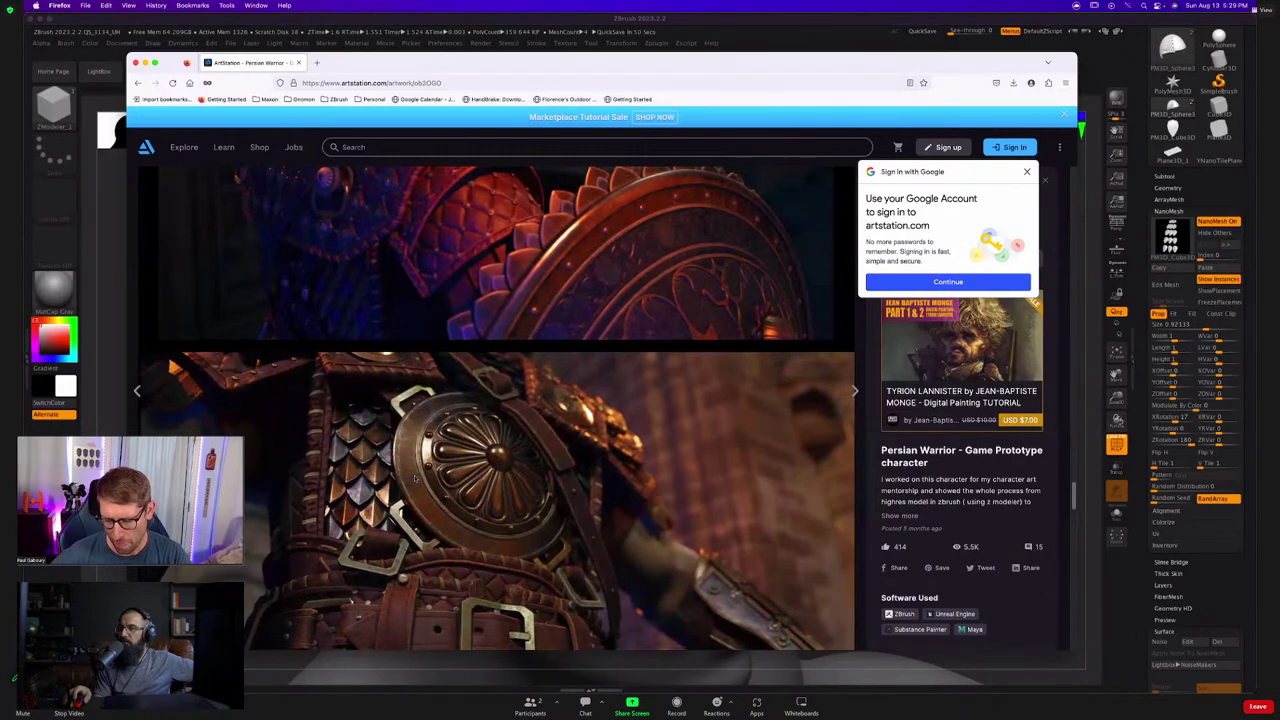
scroll(420, 480, up, 8)
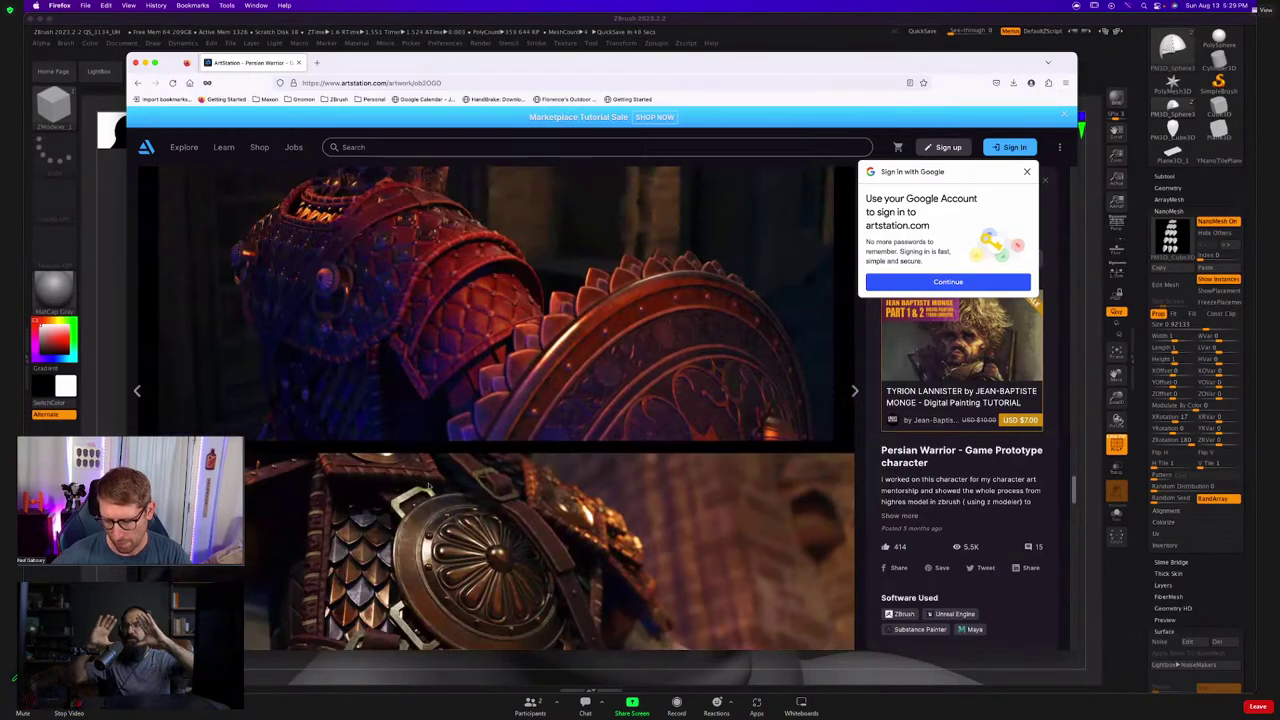
scroll(434, 483, up, 10)
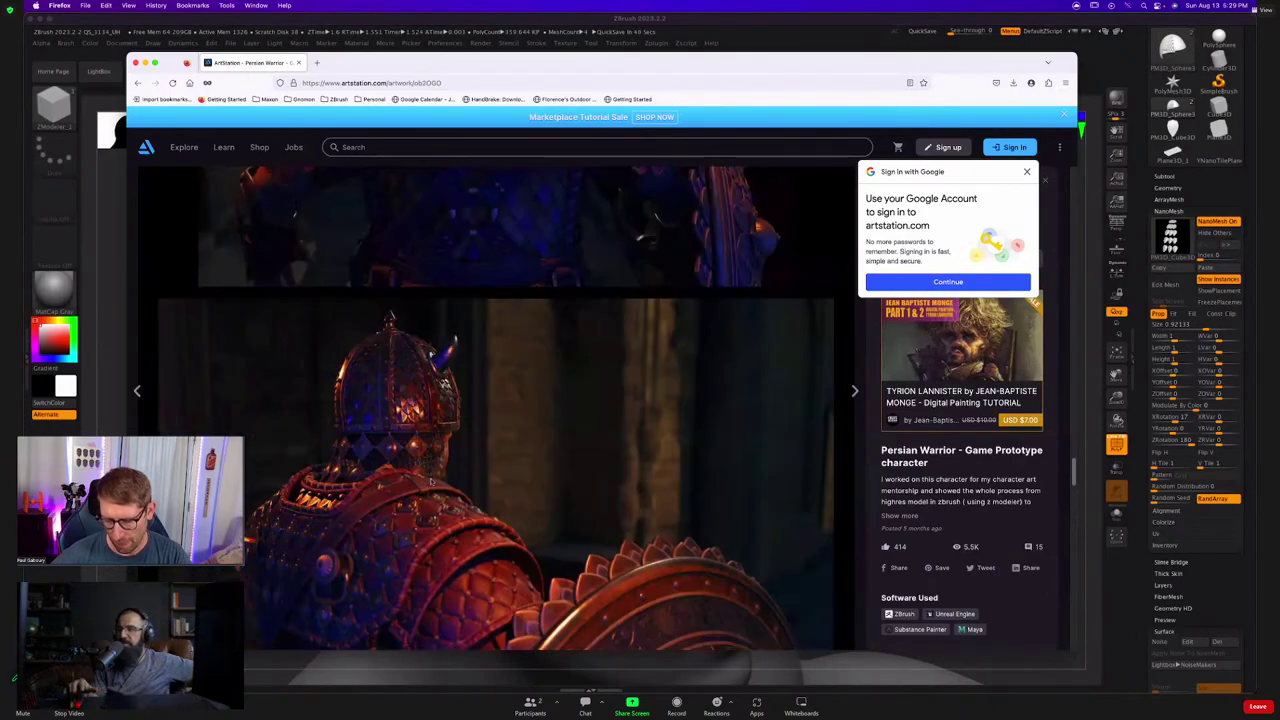
scroll(438, 483, up, 10)
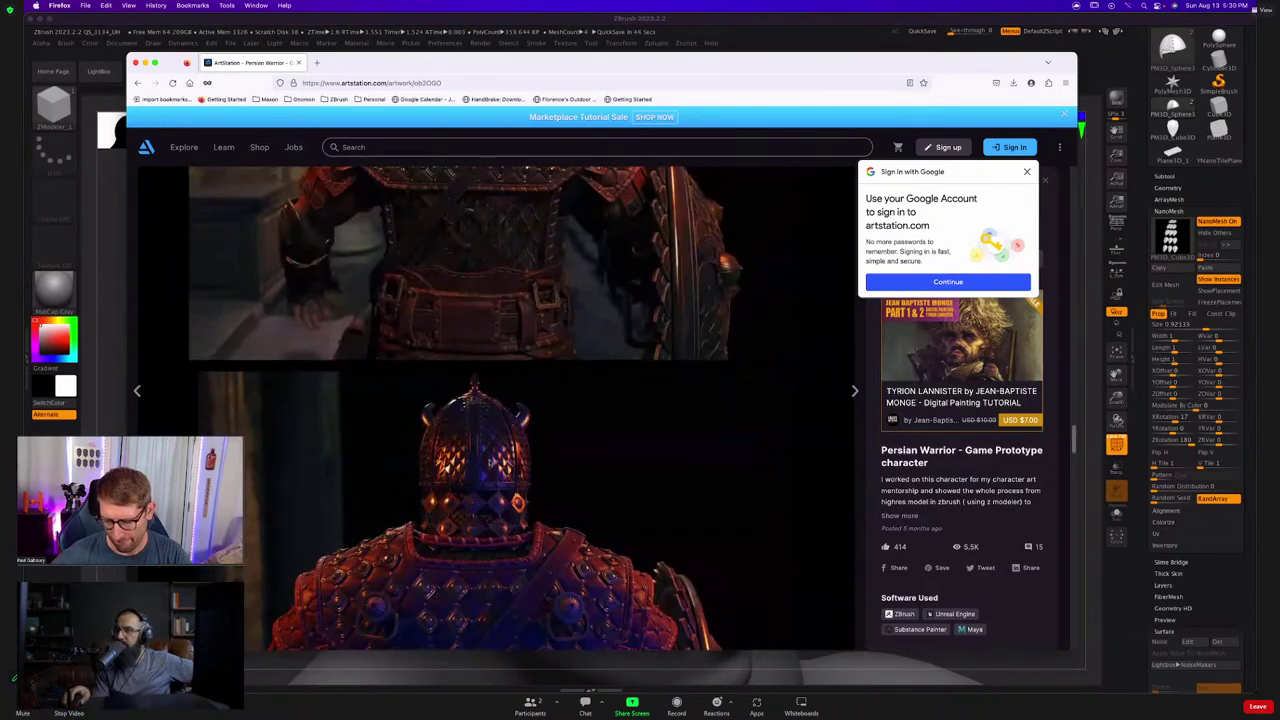
scroll(492, 463, up, 15)
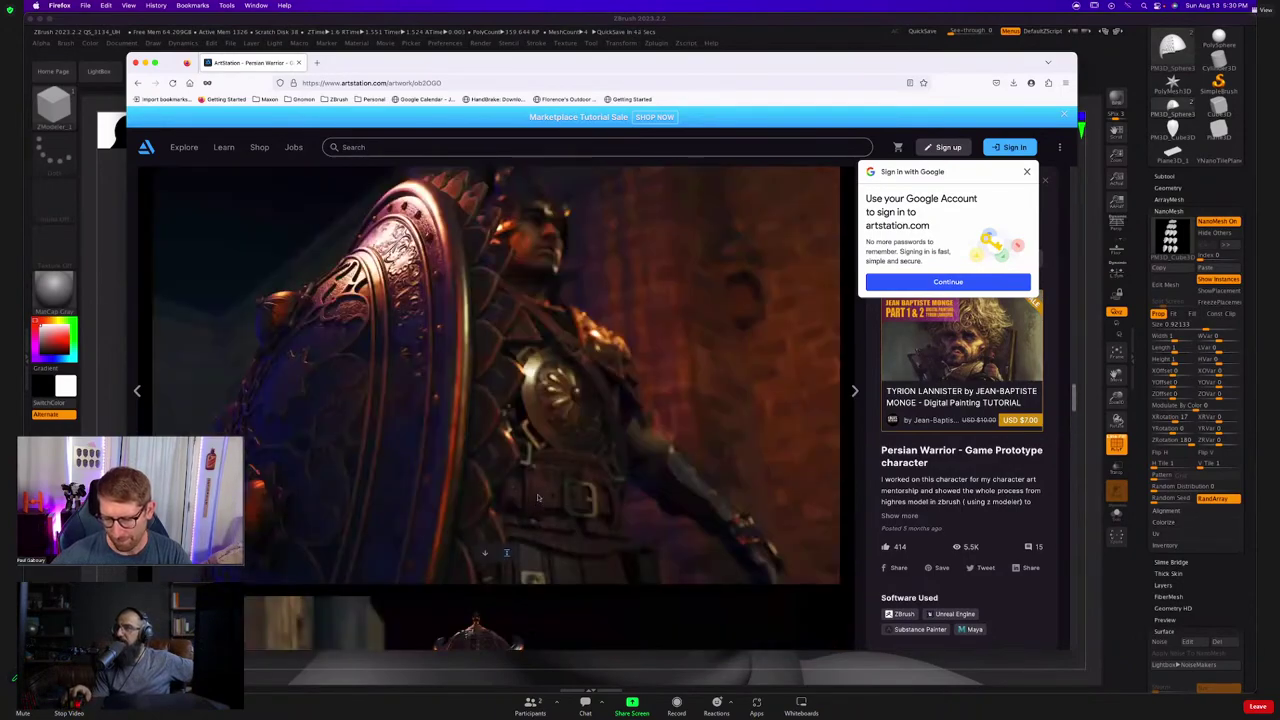
scroll(538, 497, up, 3)
scroll(532, 496, down, 5)
scroll(527, 495, down, 3)
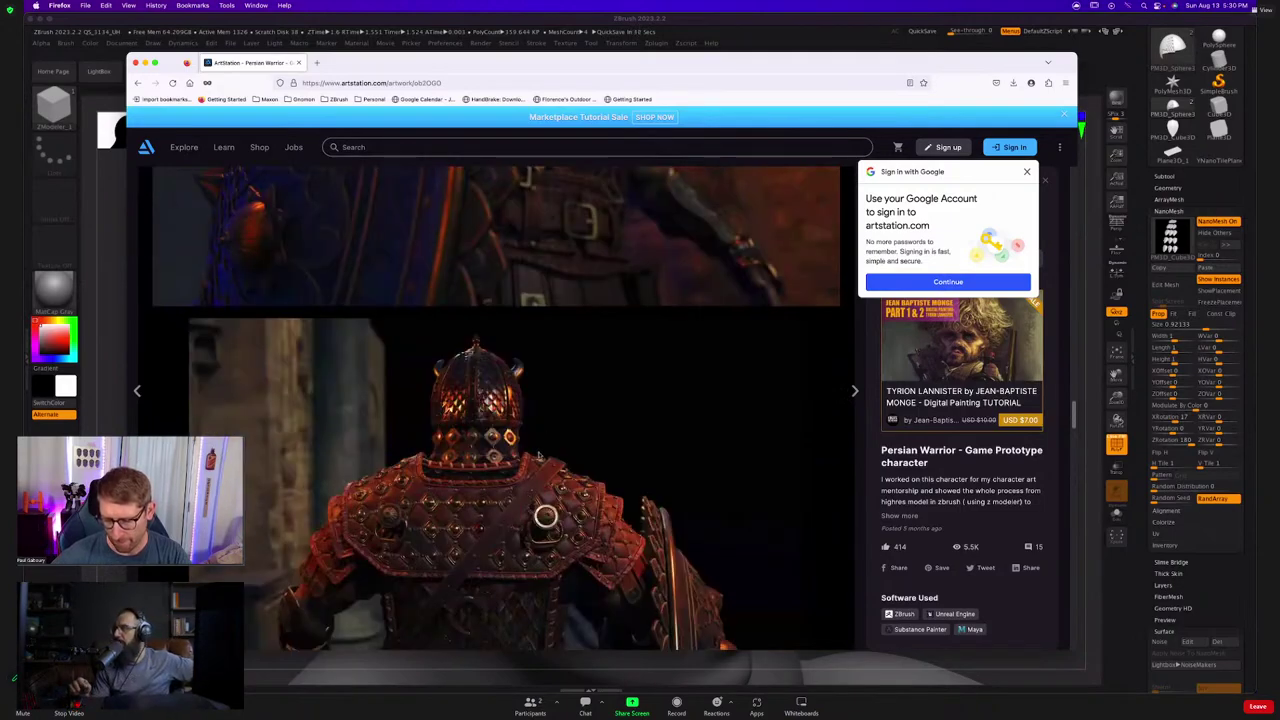
scroll(538, 456, down, 10)
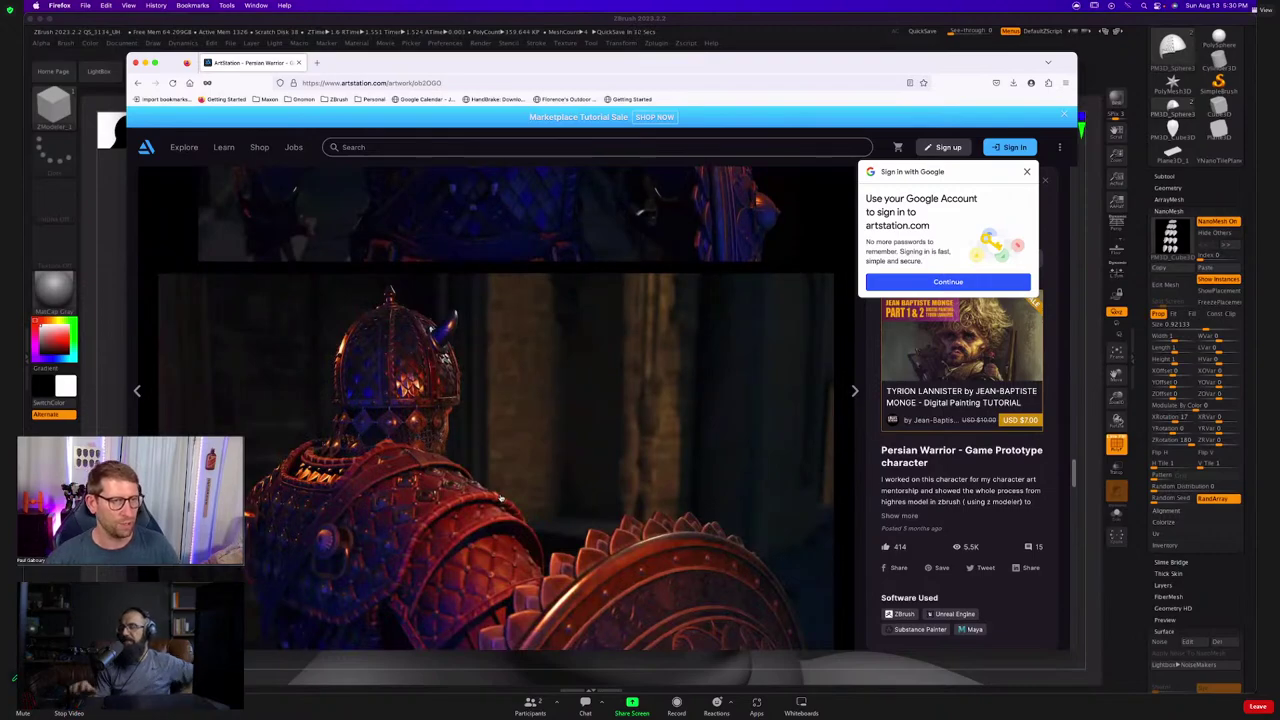
Switch back to ZBrush, make the single scale mesh the active tool and view it straight from the front.
key(super+Tab)
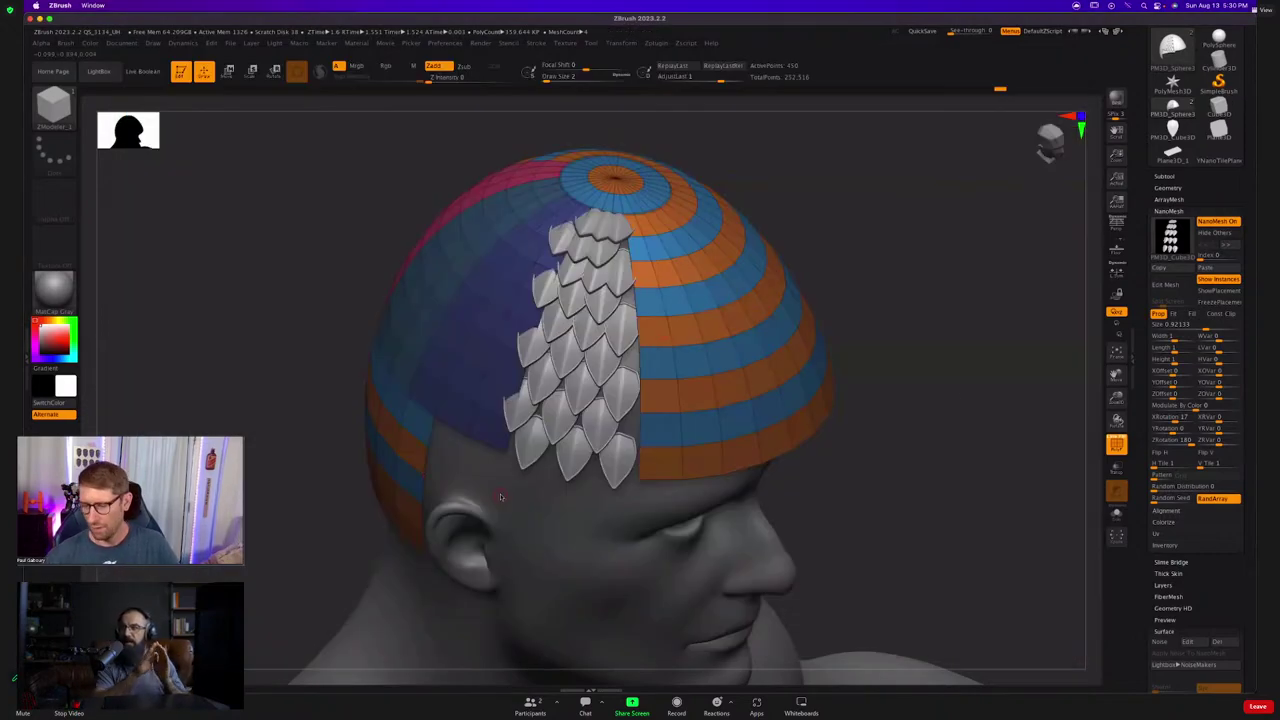
click(1173, 130)
key(f)
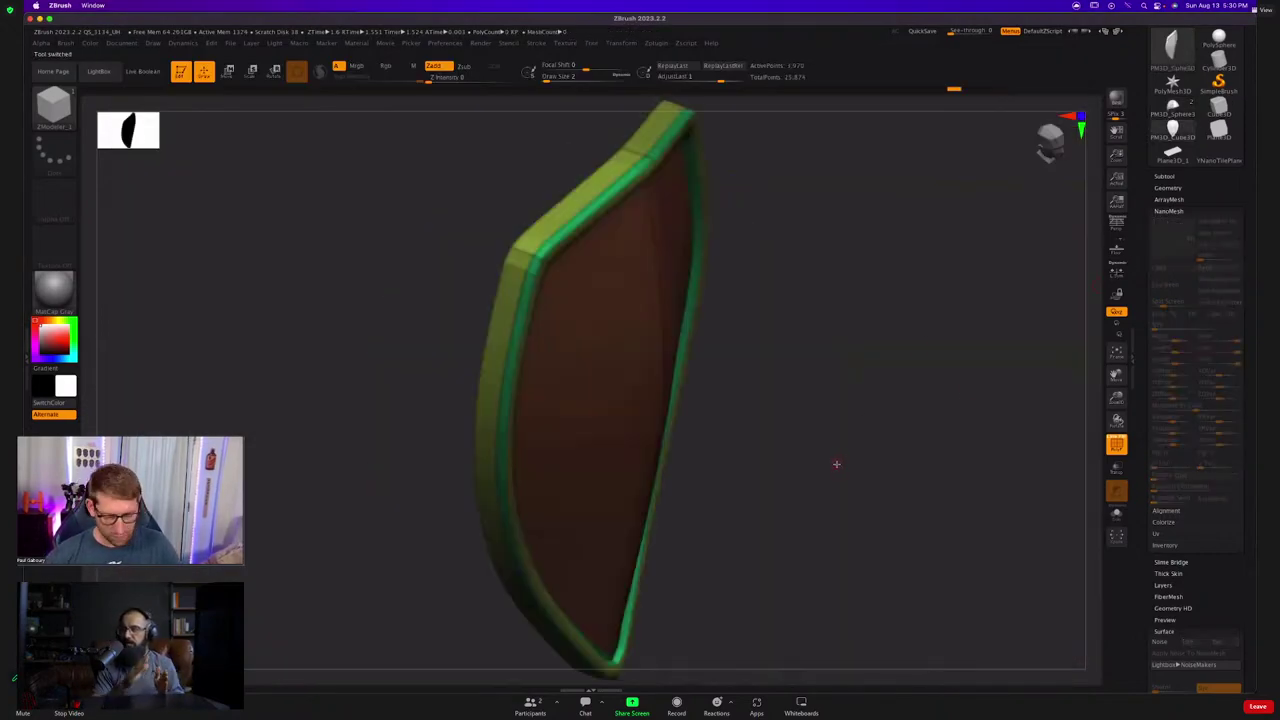
ctrl+right_drag(837, 464, 704, 426)
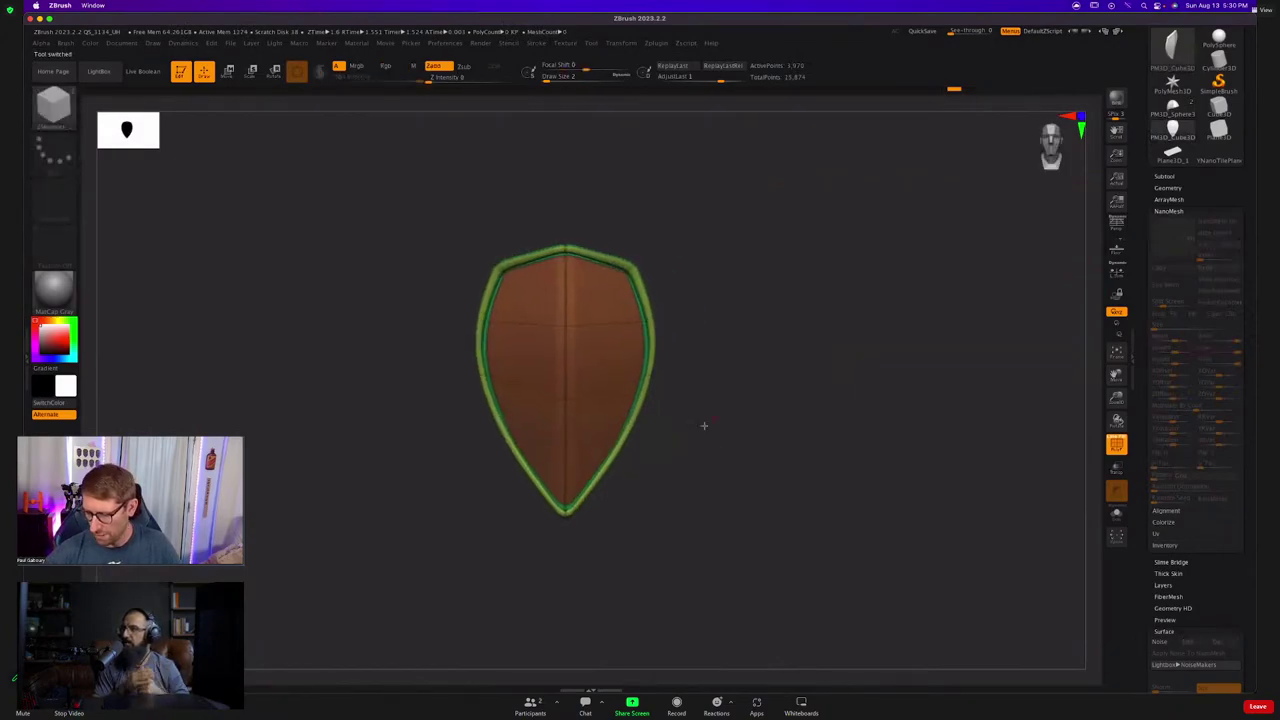
Turn on Array Mesh for the scale, set Repeat to 24 and rotate the copies a full turn around the Y axis.
click(1183, 212)
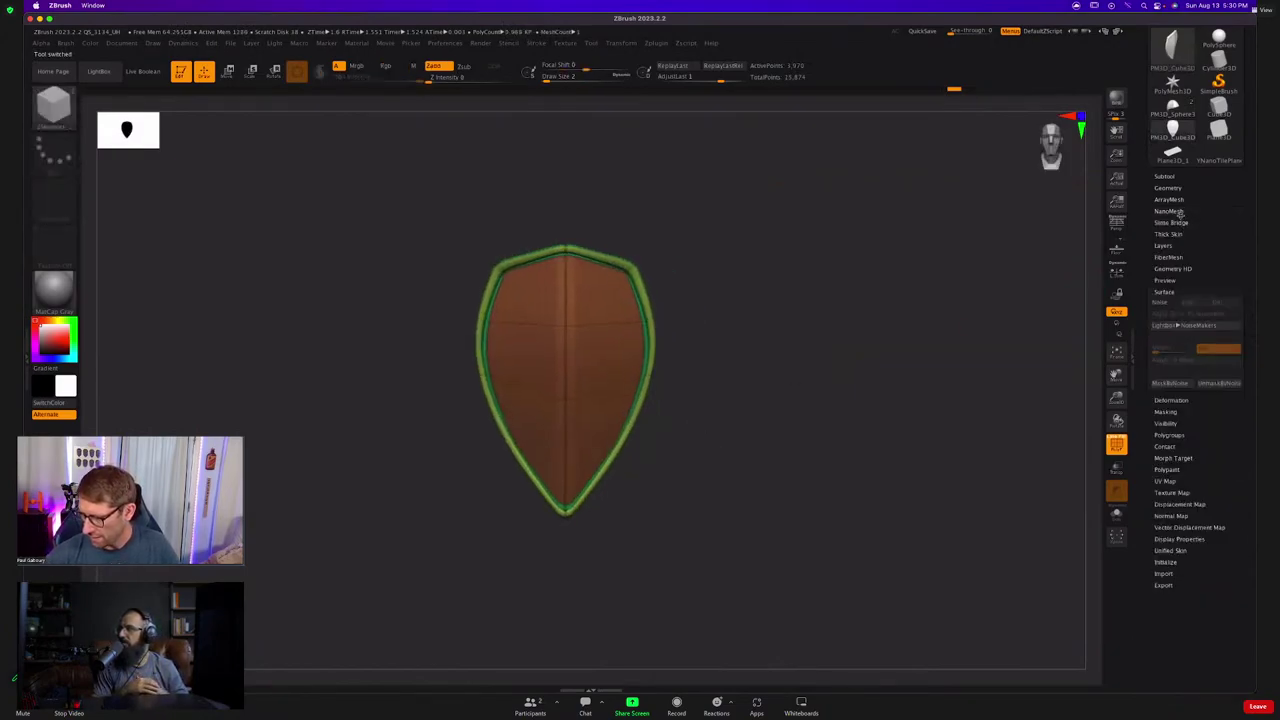
click(1166, 292)
click(1170, 199)
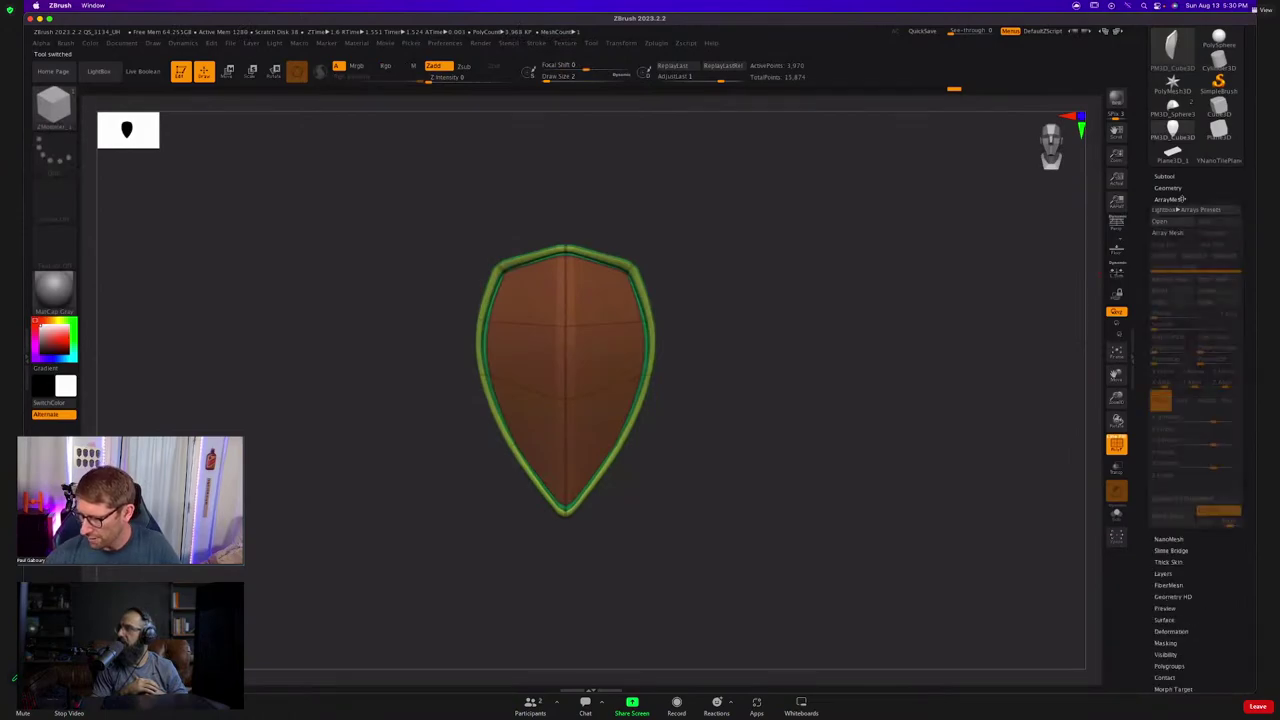
click(1168, 232)
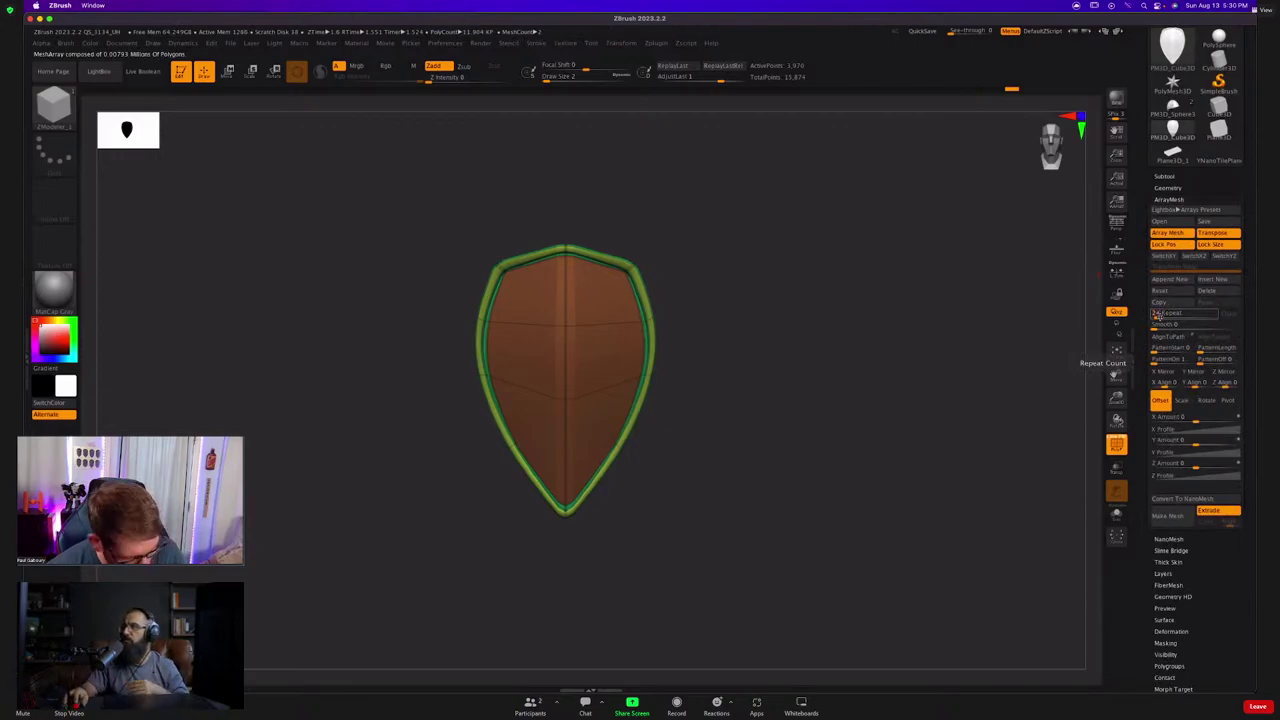
text(24)
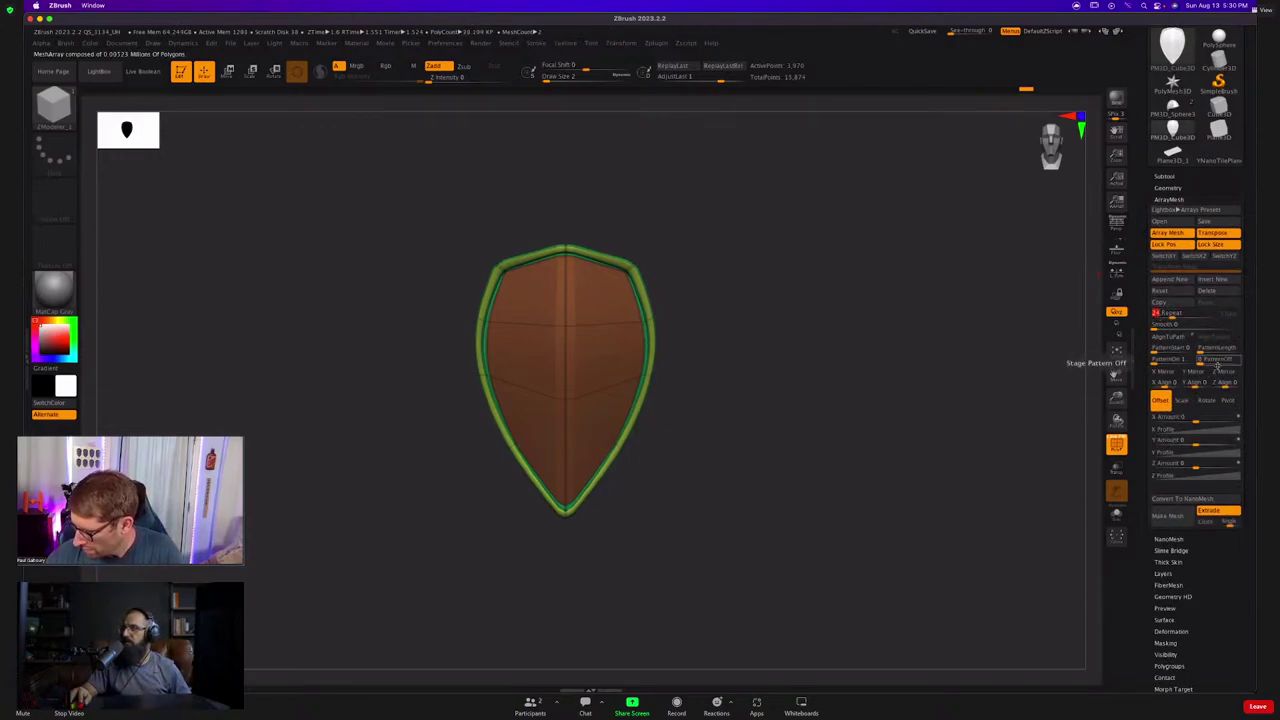
click(1208, 403)
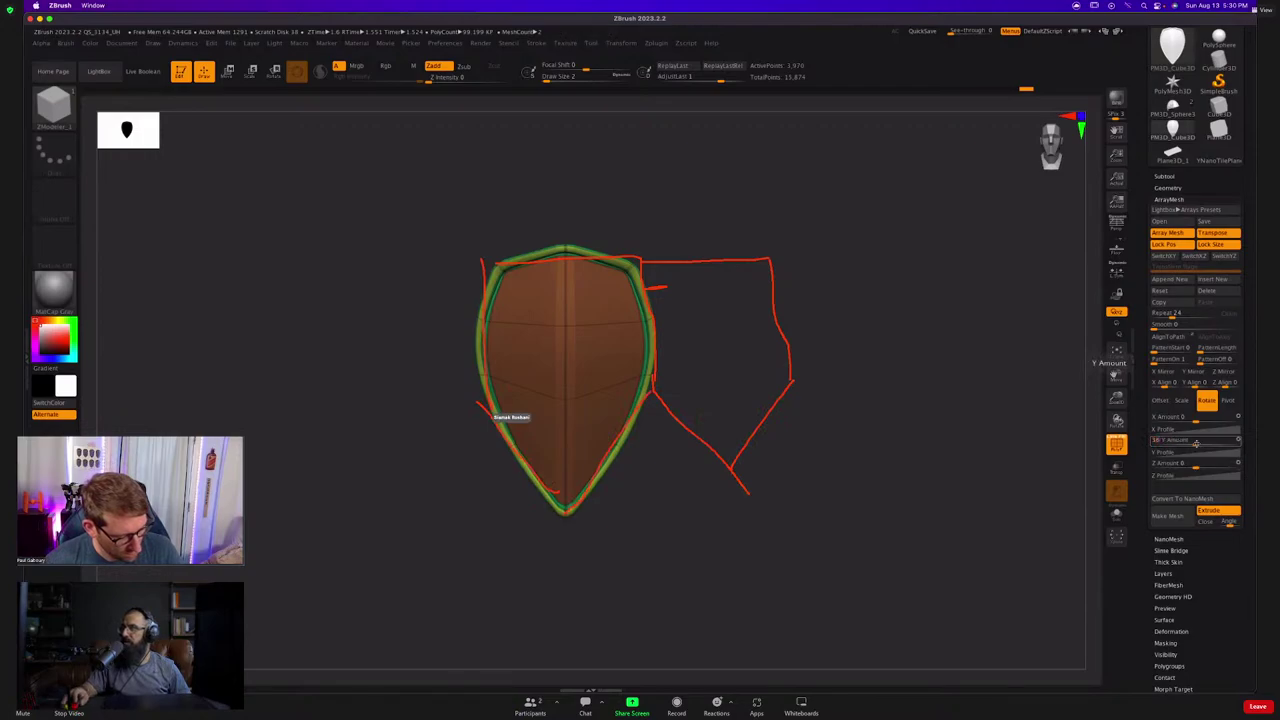
key(Return)
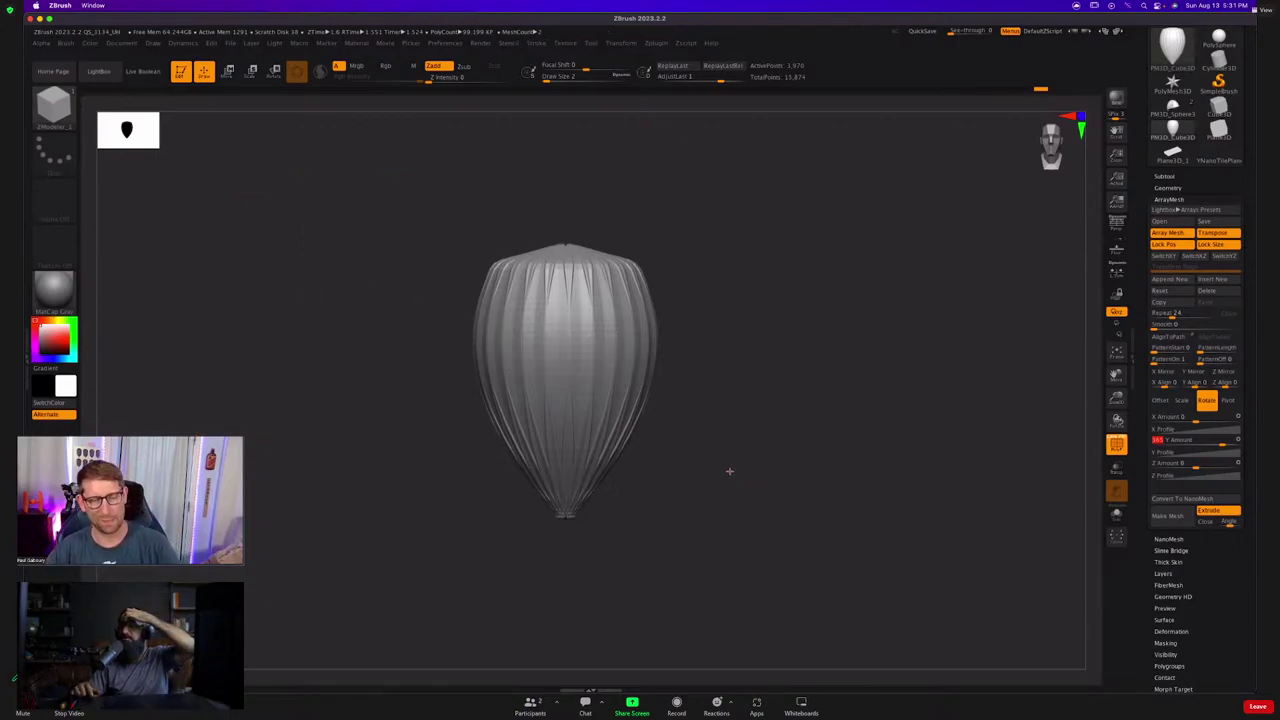
Move the source scale outward from the array's centre so the copies open into a ring.
key(w)
drag(734, 406, 748, 450)
drag(645, 433, 745, 635)
ctrl+right_drag(740, 625, 661, 396)
drag(660, 396, 752, 578)
shift+right_drag(745, 575, 691, 551)
mouse_move(690, 550)
mouse_down()
mouse_move(656, 549)
mouse_move(642, 570)
mouse_move(688, 468)
mouse_up()
Set the array's Repeat to 27 and adjust the source scale to refine the spacing between neighbouring scales.
drag(1168, 313, 1180, 313)
drag(893, 432, 731, 447)
click(592, 323)
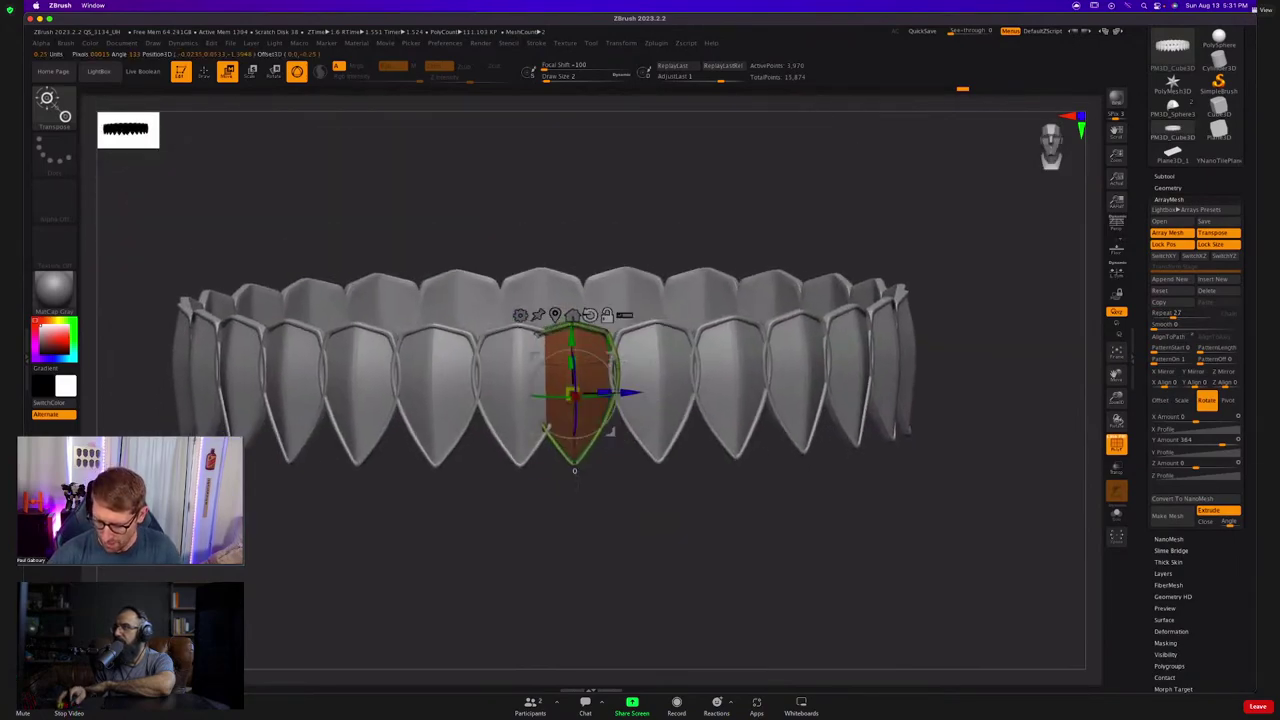
click(590, 315)
drag(541, 394, 547, 394)
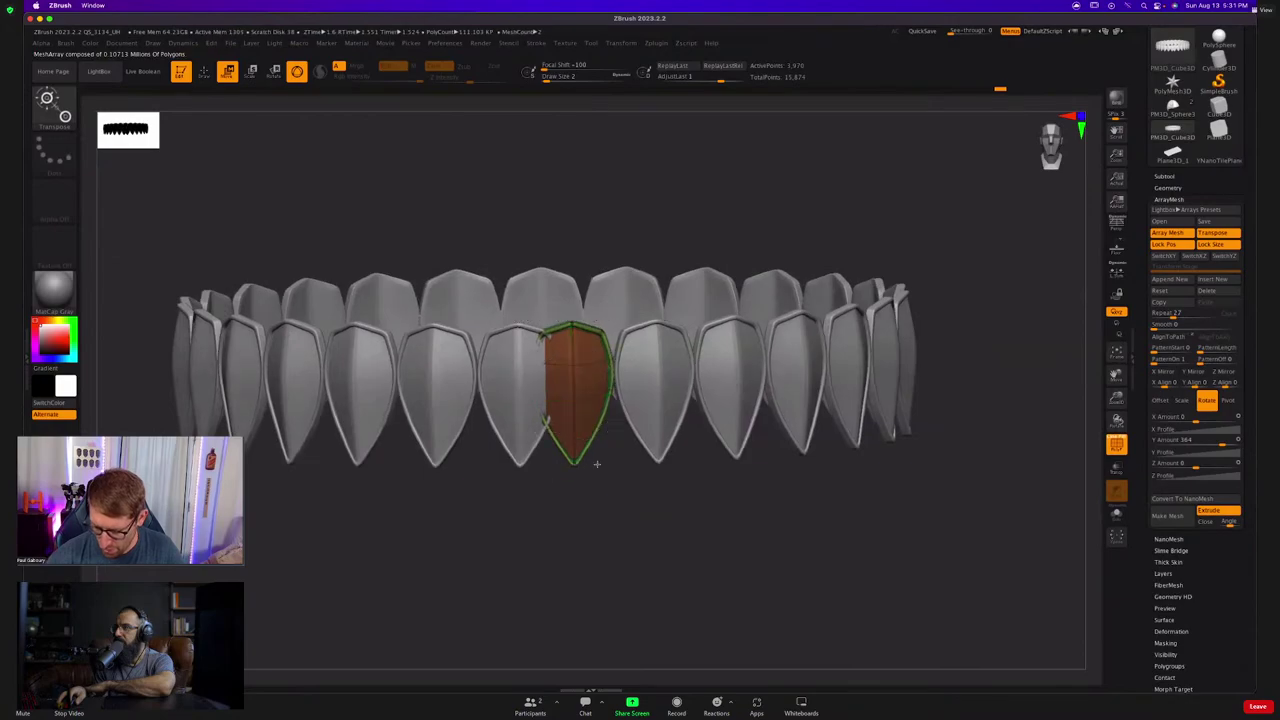
Append a second array stage with Repeat 2 and move it upward to stack another row of scales above the ring.
mouse_move(597, 463)
right_down()
mouse_move(590, 425)
mouse_move(580, 468)
right_up()
ctrl+right_drag(580, 468, 569, 456)
drag(569, 455, 766, 488)
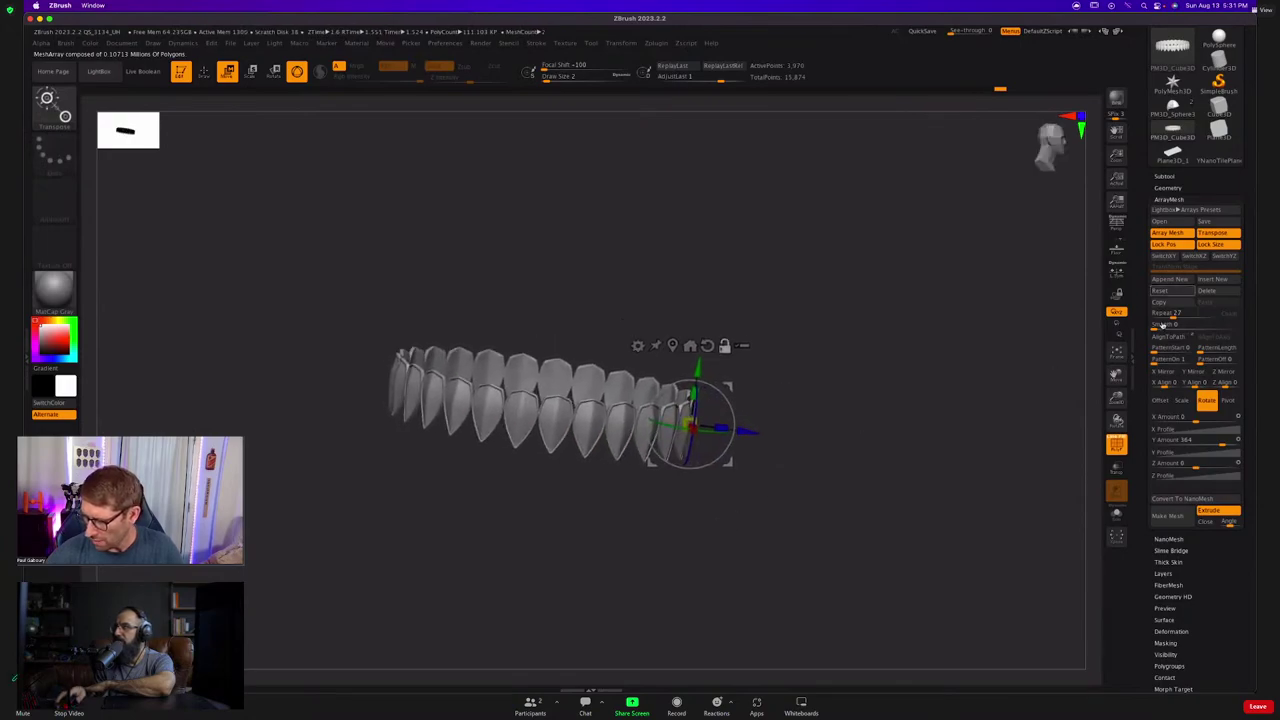
click(1169, 280)
drag(698, 369, 700, 355)
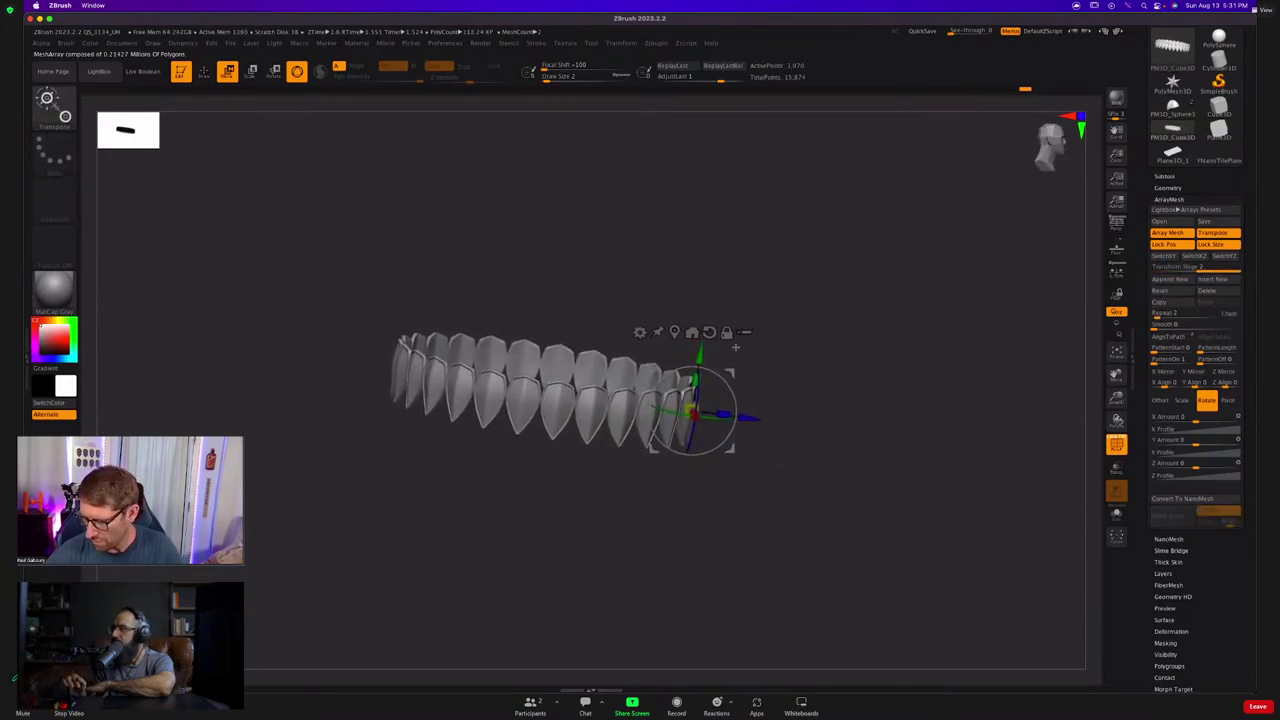
key(super+z)
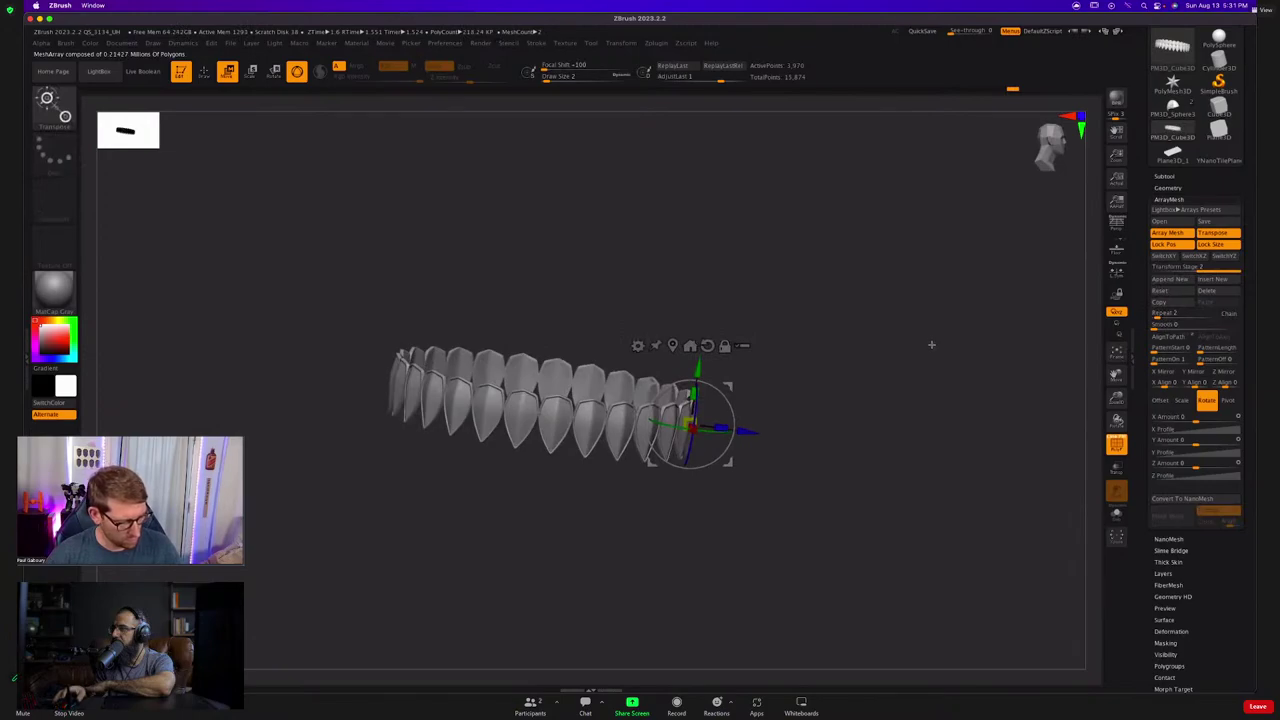
key(y)
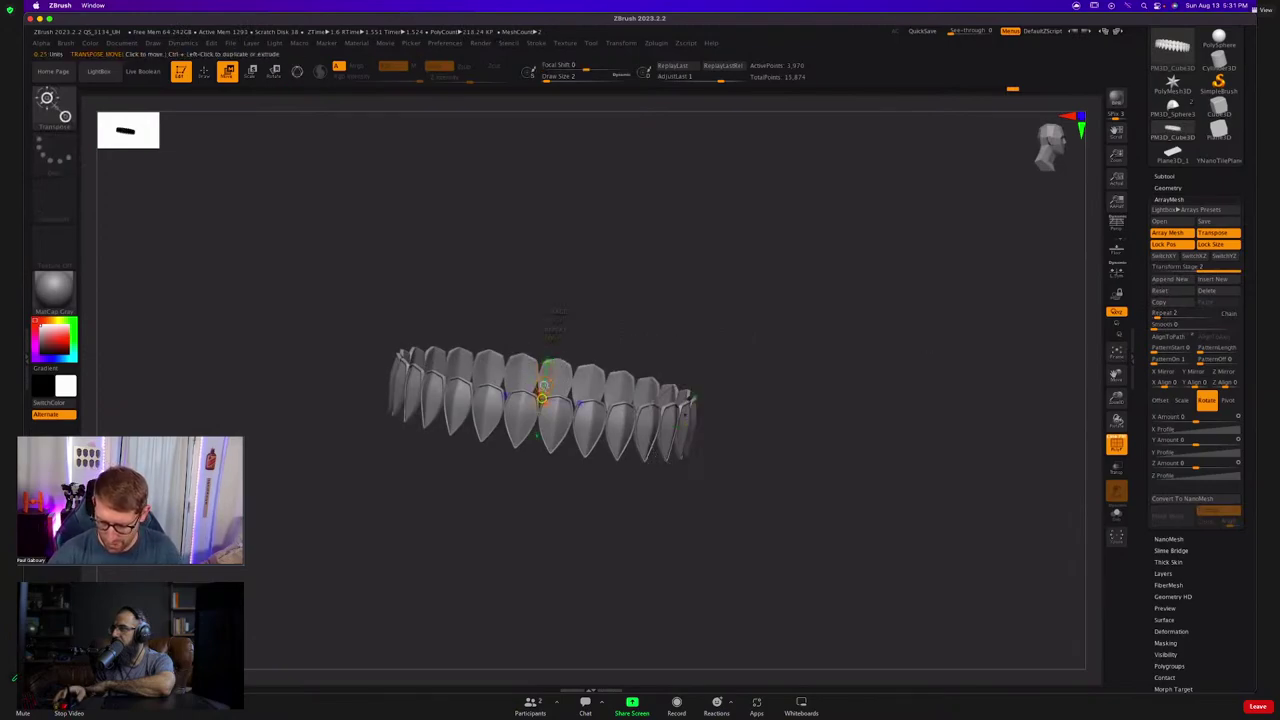
drag(549, 361, 559, 331)
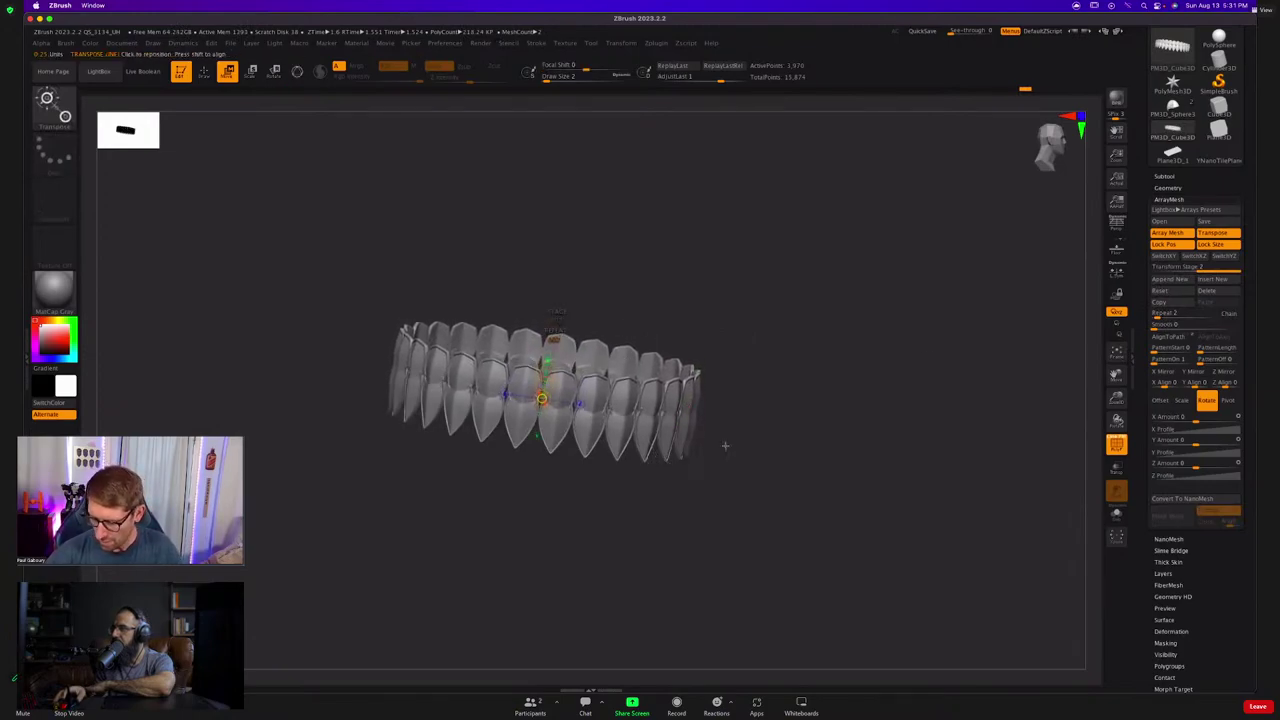
drag(720, 441, 688, 489)
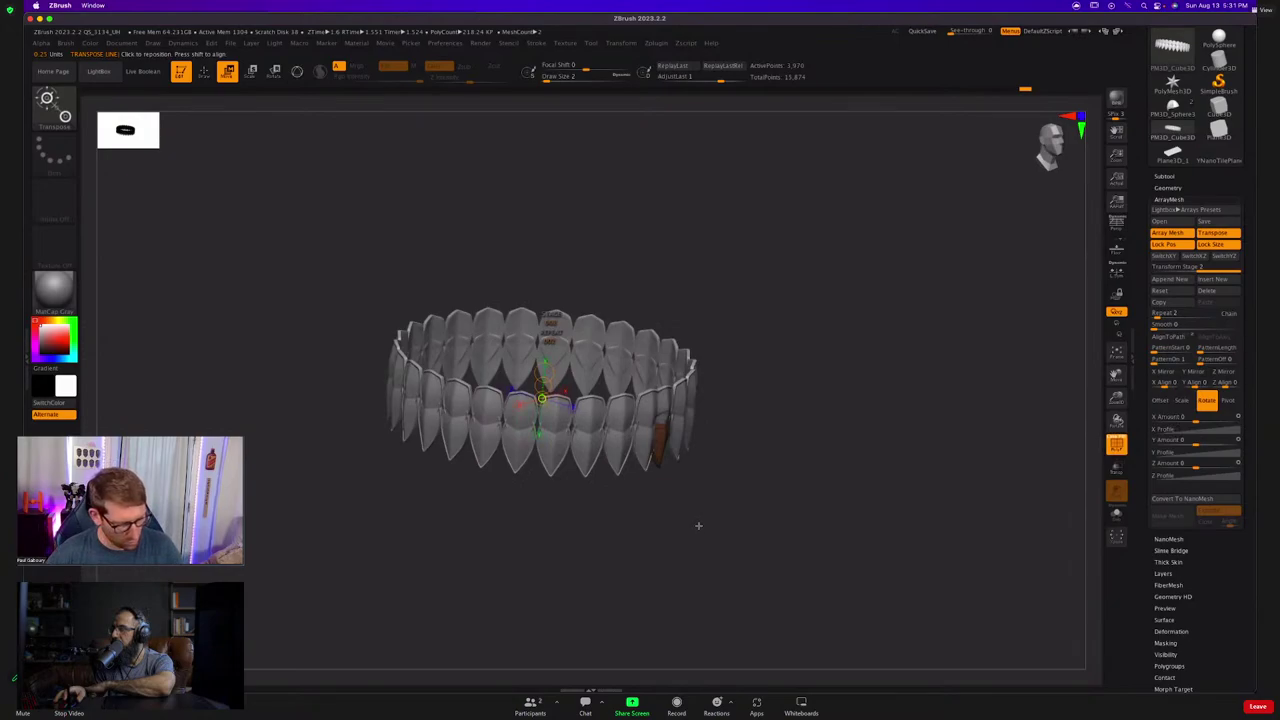
Tilt the source scale by about 9 degrees so the scales in both rows lean and overlap.
key(y)
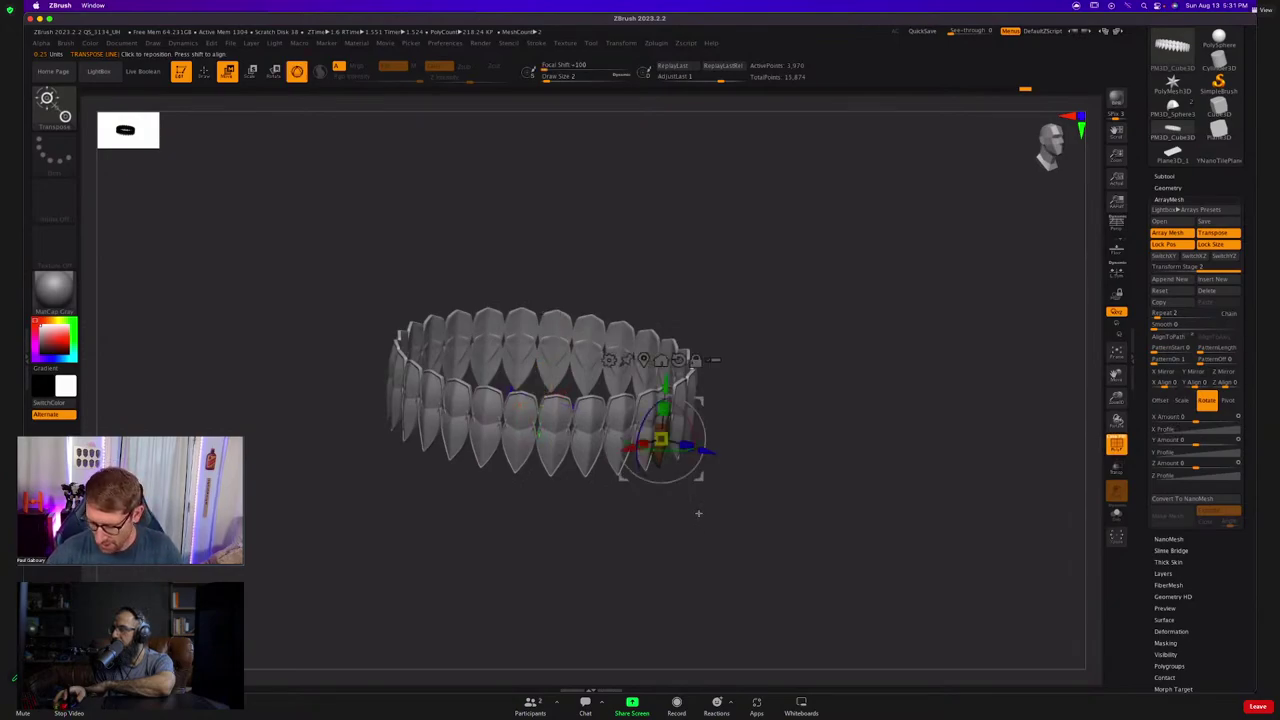
ctrl+right_drag(698, 514, 726, 446)
drag(695, 432, 691, 420)
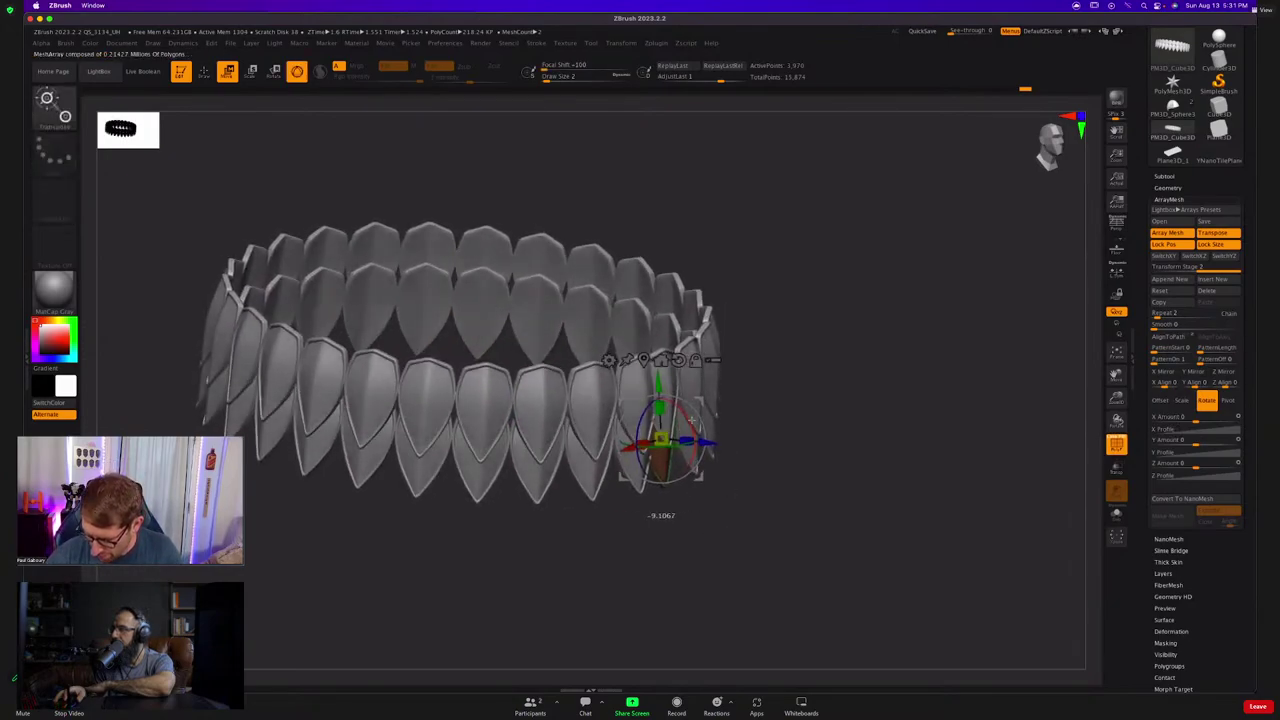
Set the second array stage's Y rotation amount to 10 so the upper row of scales staggers against the lower one.
ctrl+right_drag(706, 440, 693, 504)
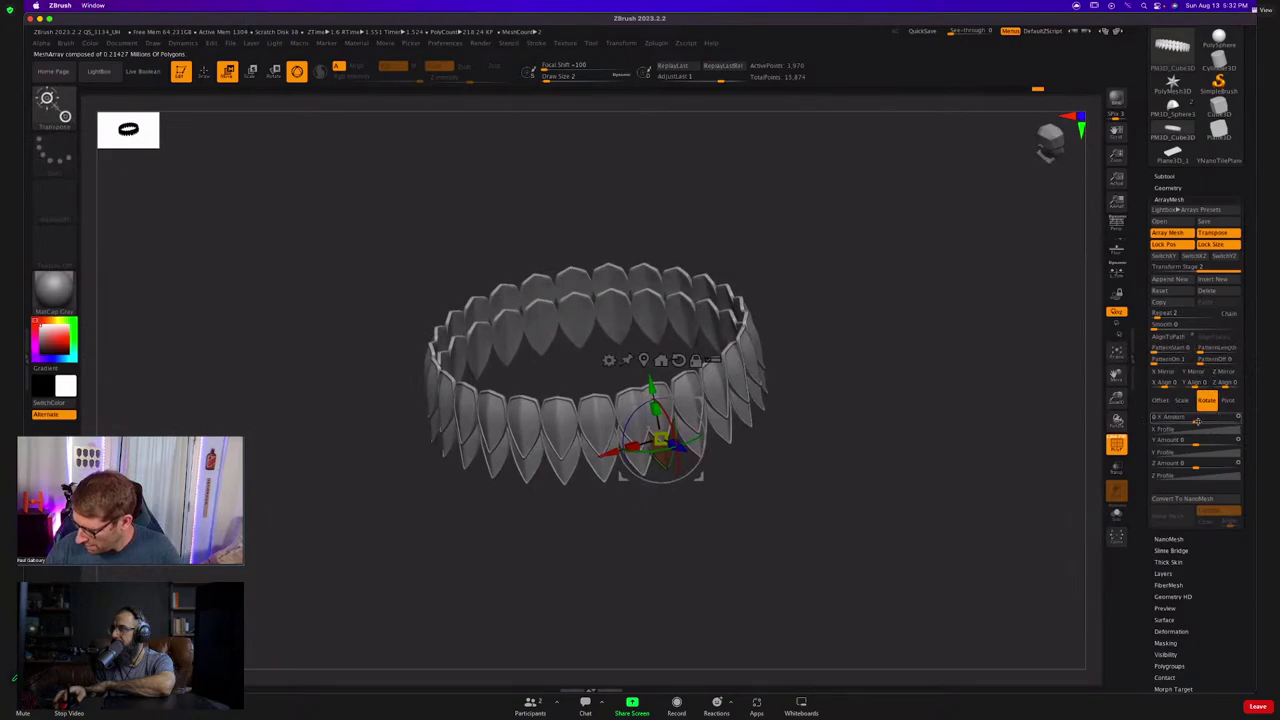
drag(1195, 443, 1210, 443)
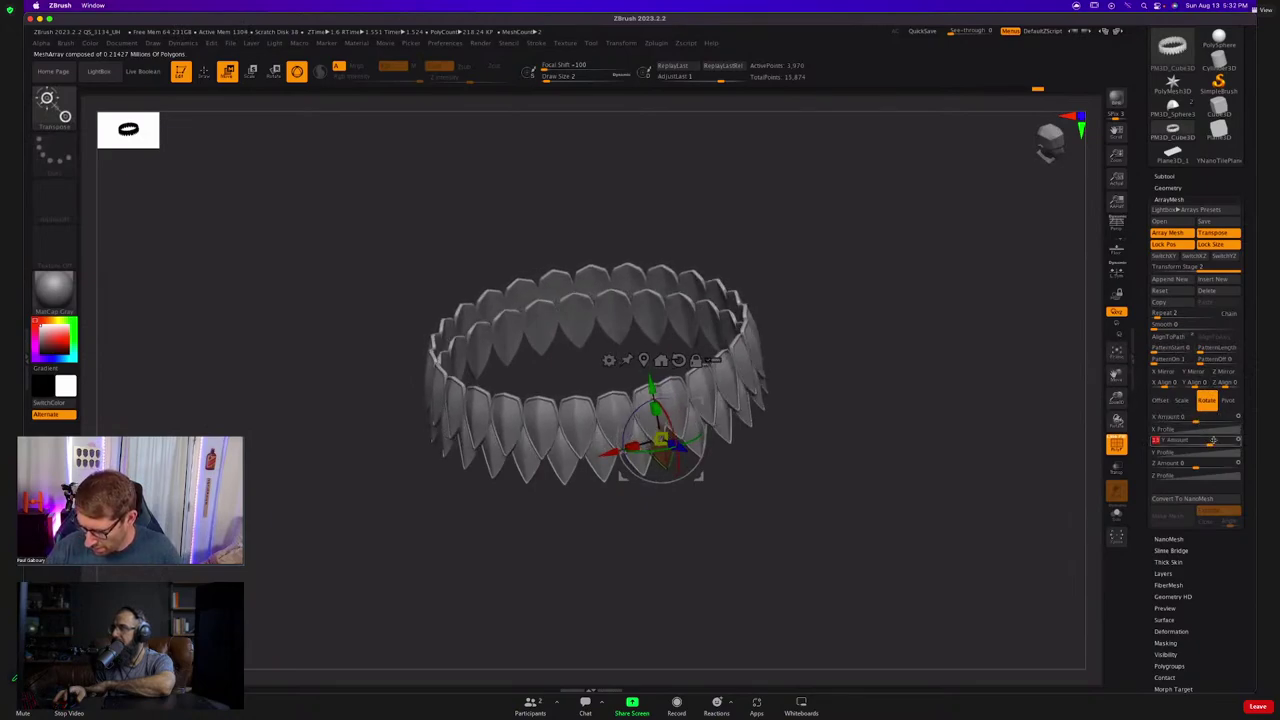
drag(860, 453, 826, 463)
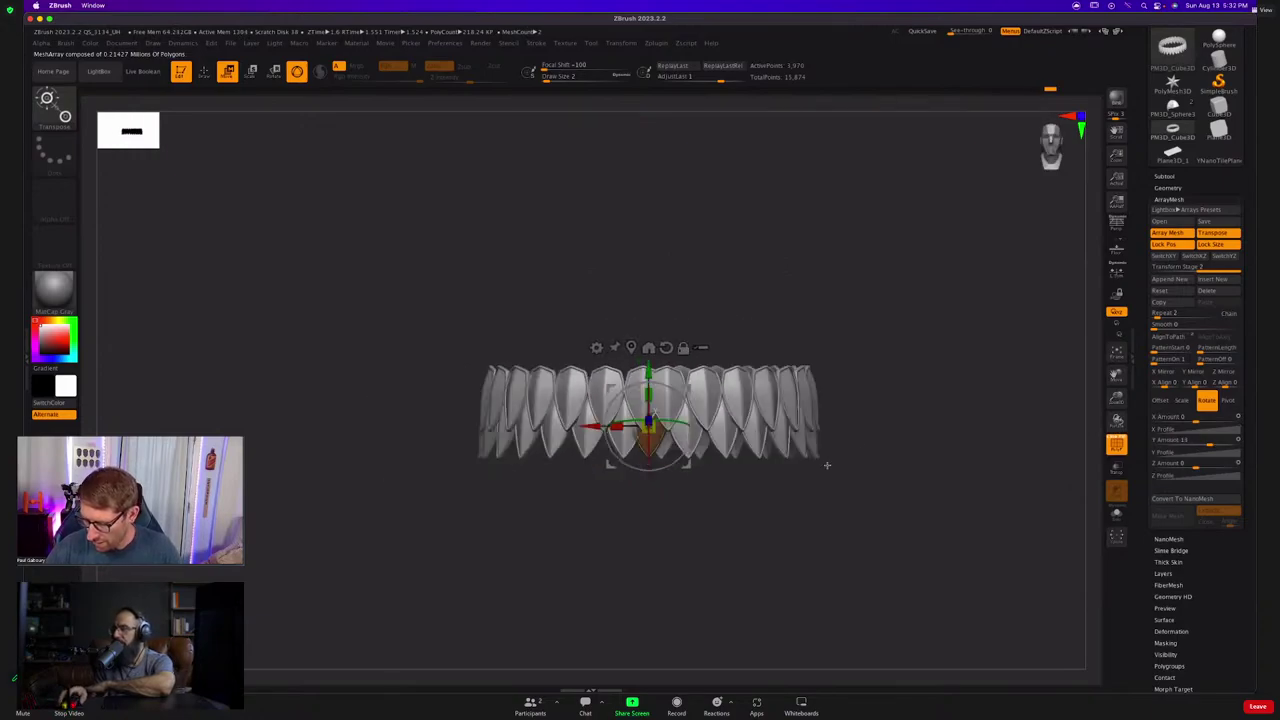
Append a third array stage and move its copy of the double ring upward with the transpose line.
click(1176, 281)
key(y)
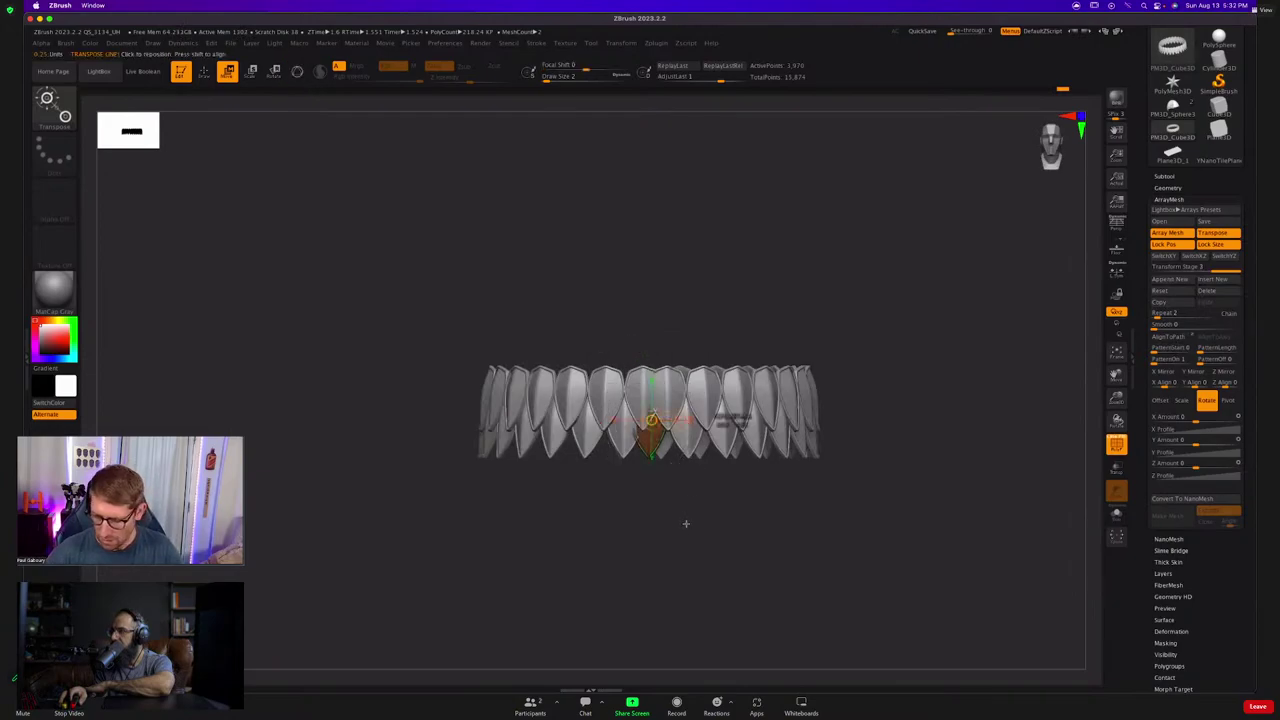
right_drag(662, 400, 717, 398)
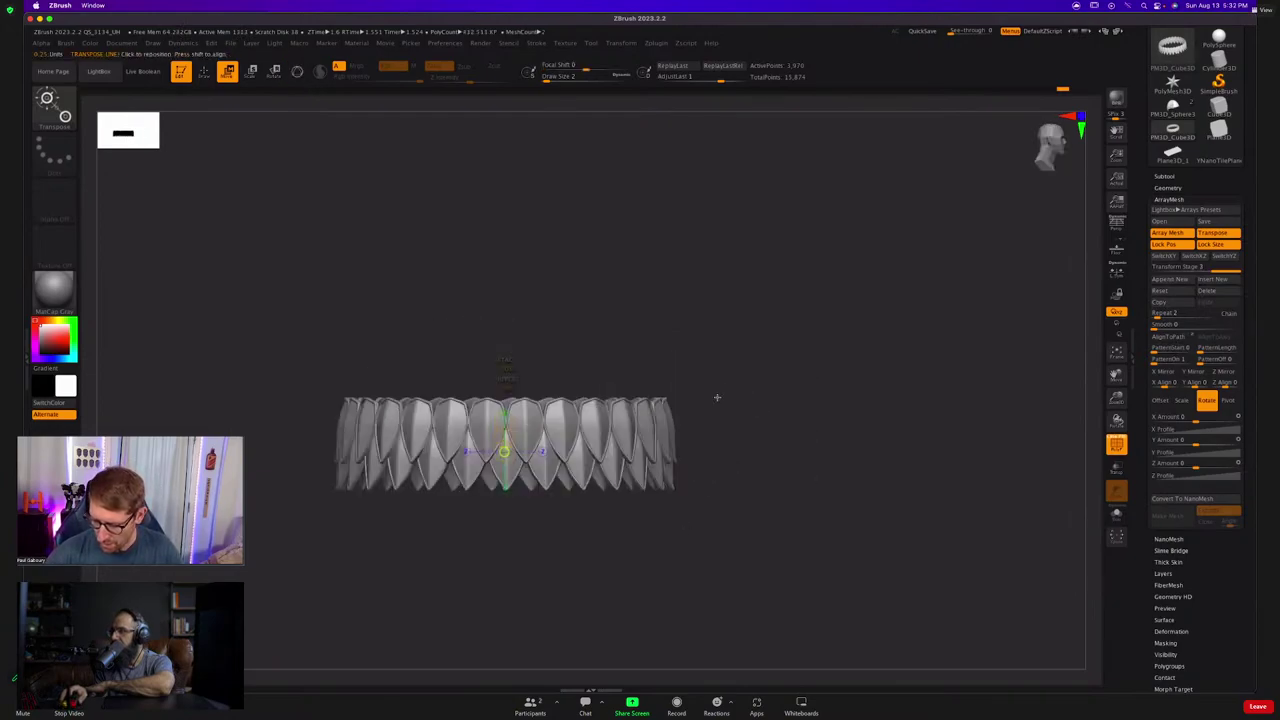
drag(505, 391, 505, 361)
drag(505, 406, 537, 34)
right_drag(690, 470, 628, 480)
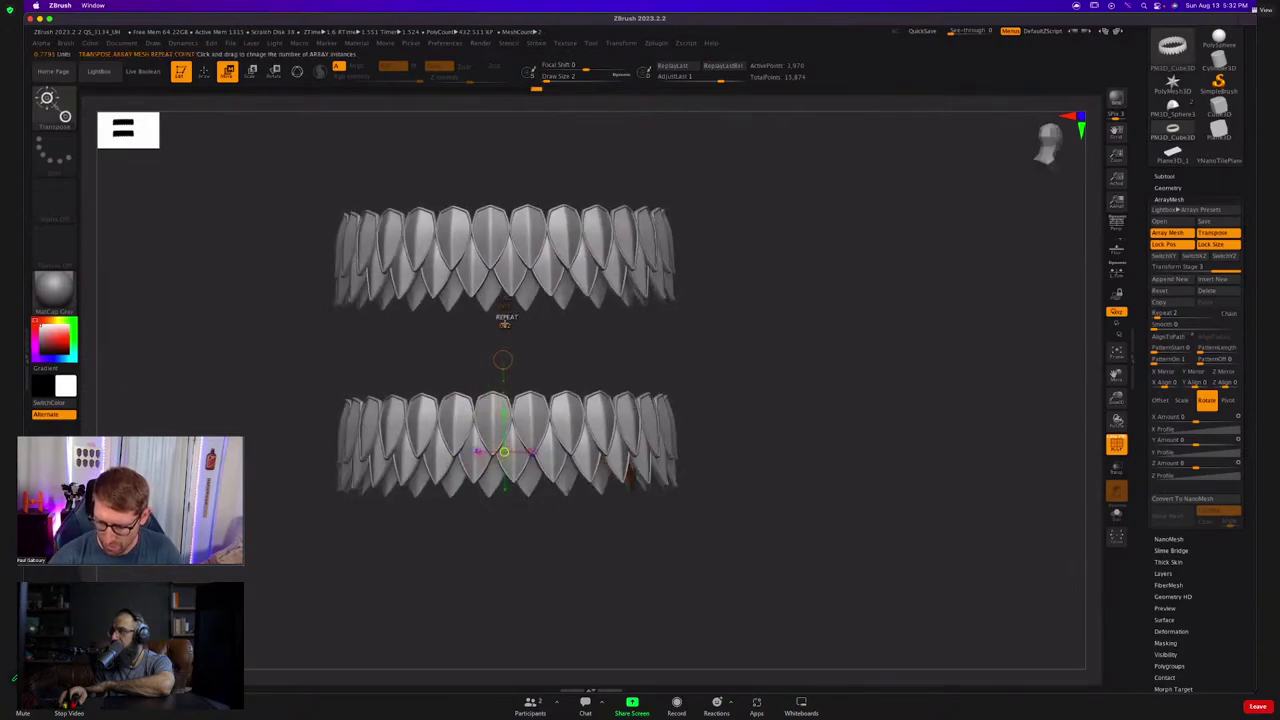
Set the third stage's Repeat to 4 and shorten its vertical offset until the stacked rings overlap.
drag(506, 316, 584, 259)
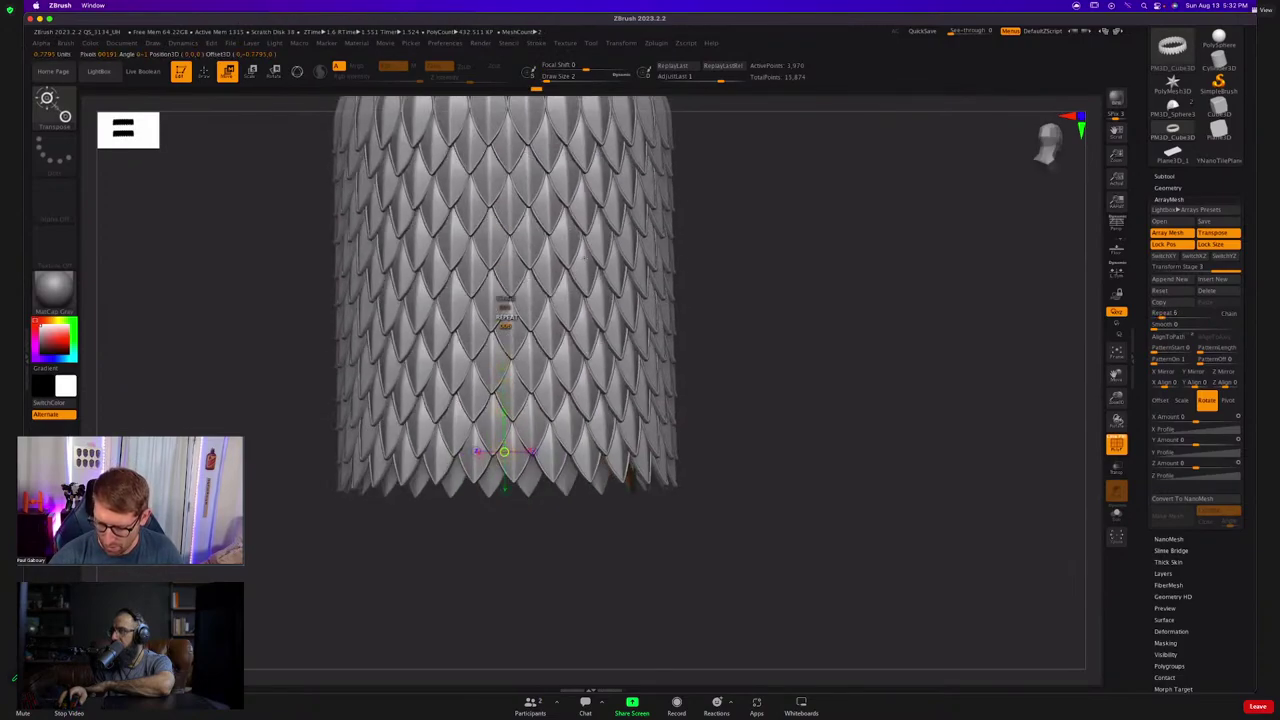
ctrl+right_drag(688, 262, 728, 412)
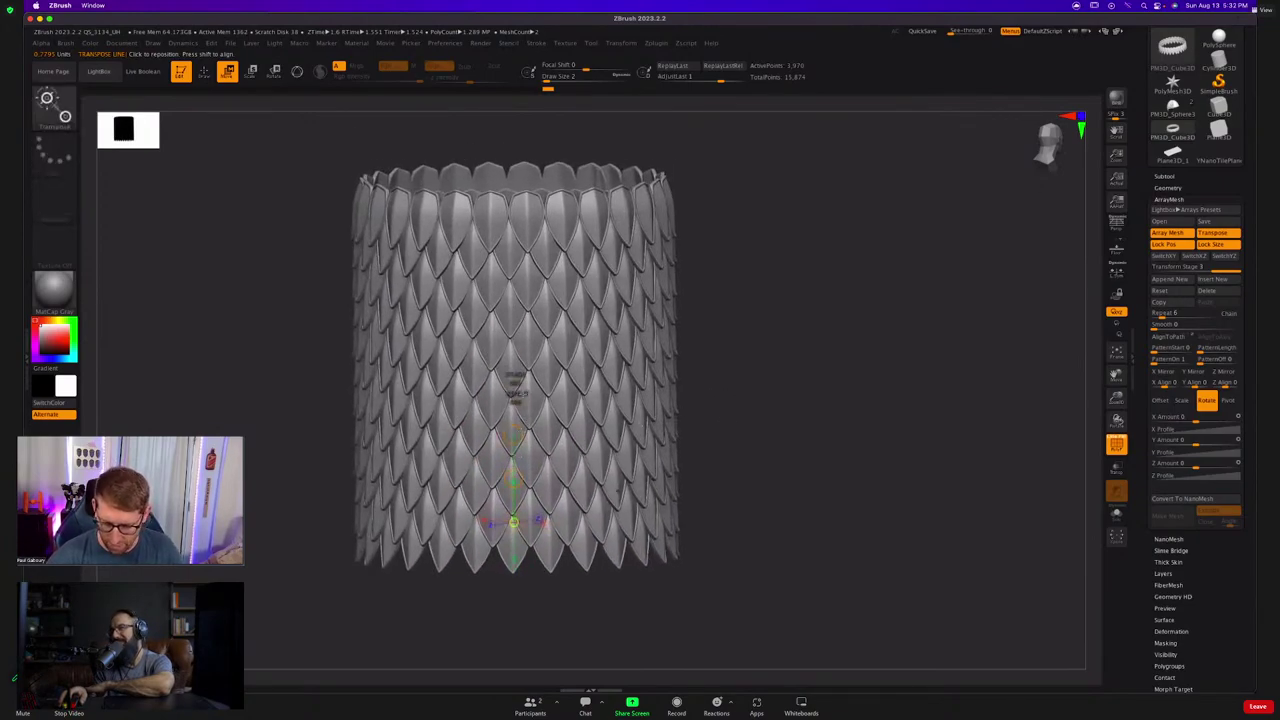
drag(515, 400, 515, 424)
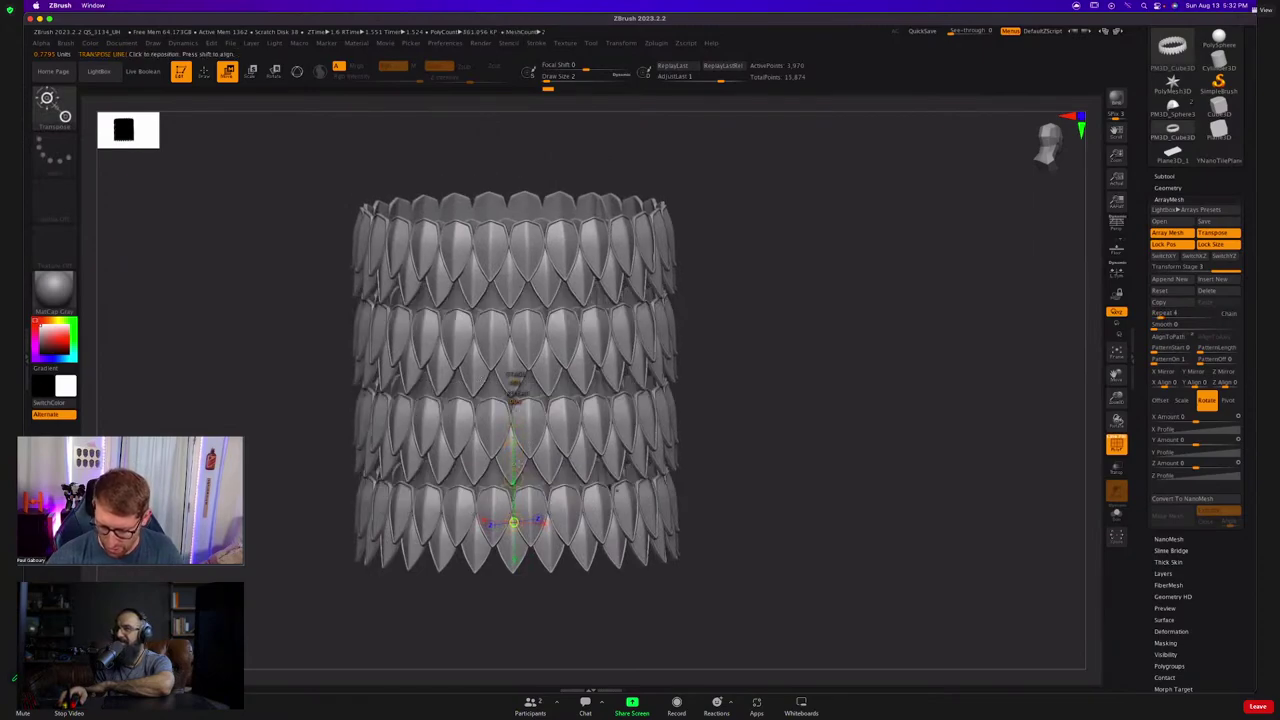
alt+right_drag(520, 465, 536, 380)
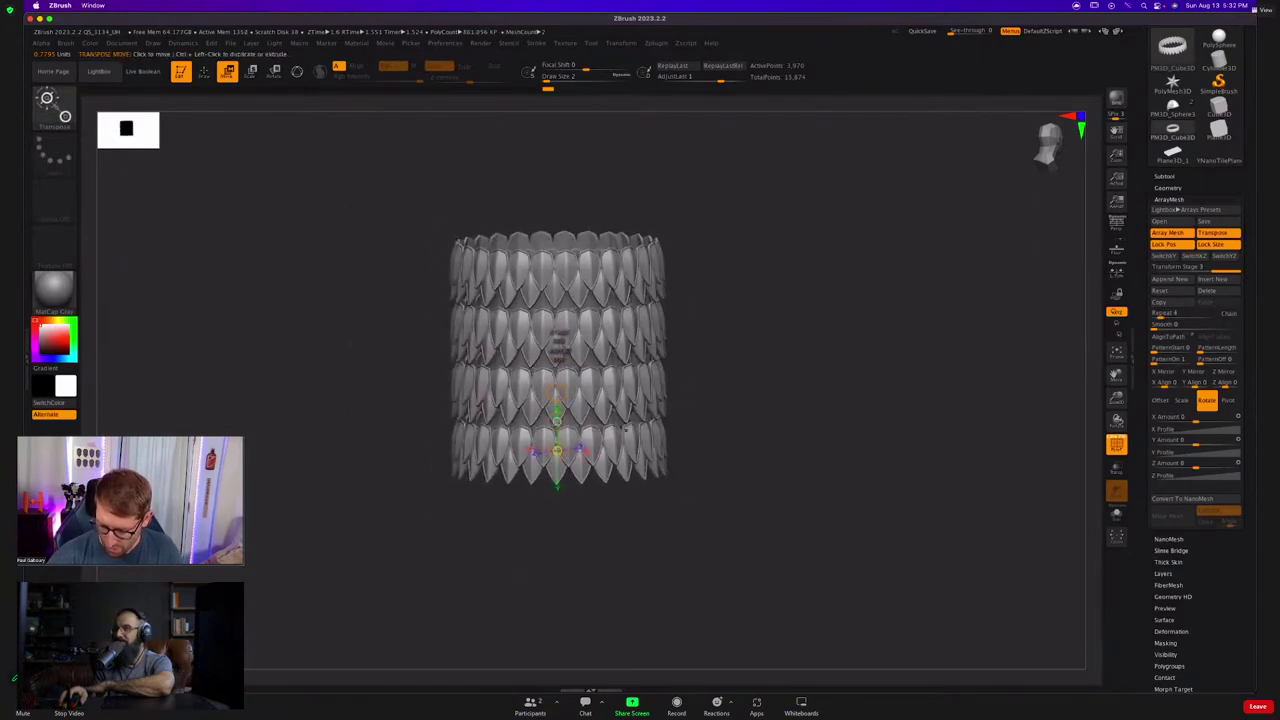
drag(557, 408, 560, 514)
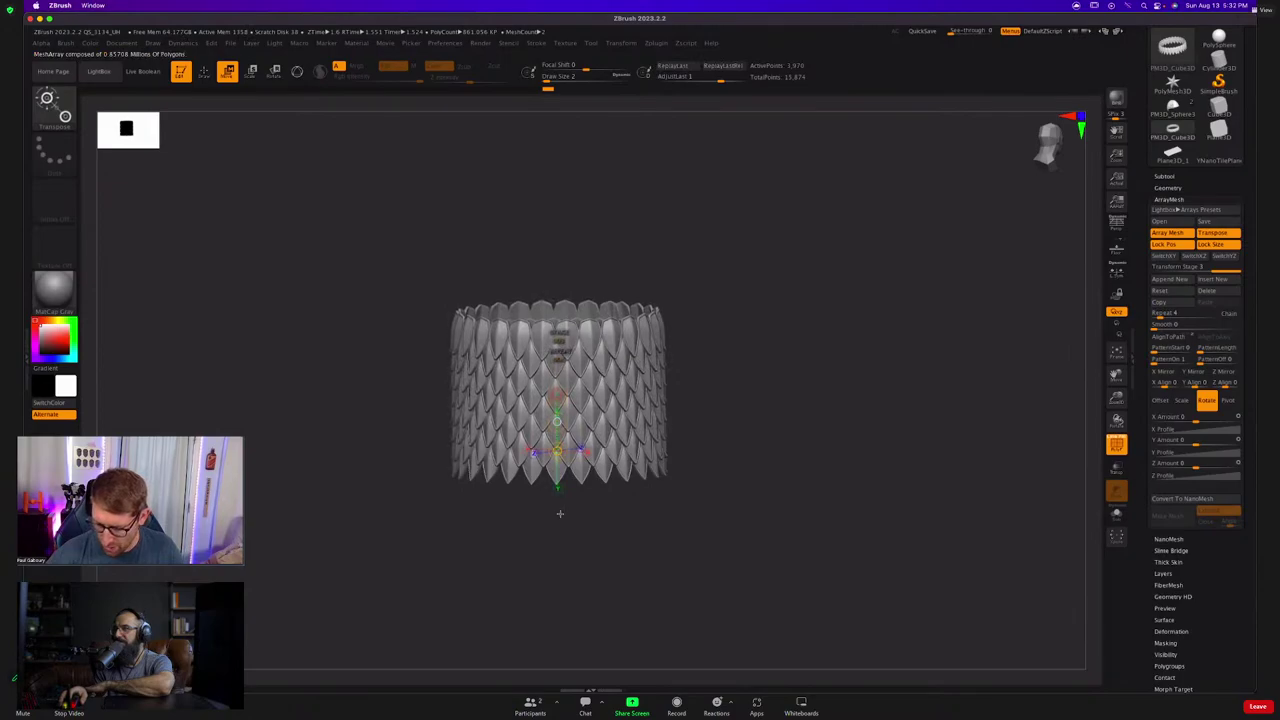
Return to Draw mode and lower the source scale by one subdivision level.
mouse_move(741, 465)
ctrl+right_down()
mouse_move(731, 414)
mouse_move(696, 499)
ctrl+right_up()
key(q)
drag(696, 499, 702, 423)
right_drag(703, 424, 702, 408)
ctrl+right_drag(702, 408, 632, 546)
key(shift+d)
drag(631, 546, 600, 560)
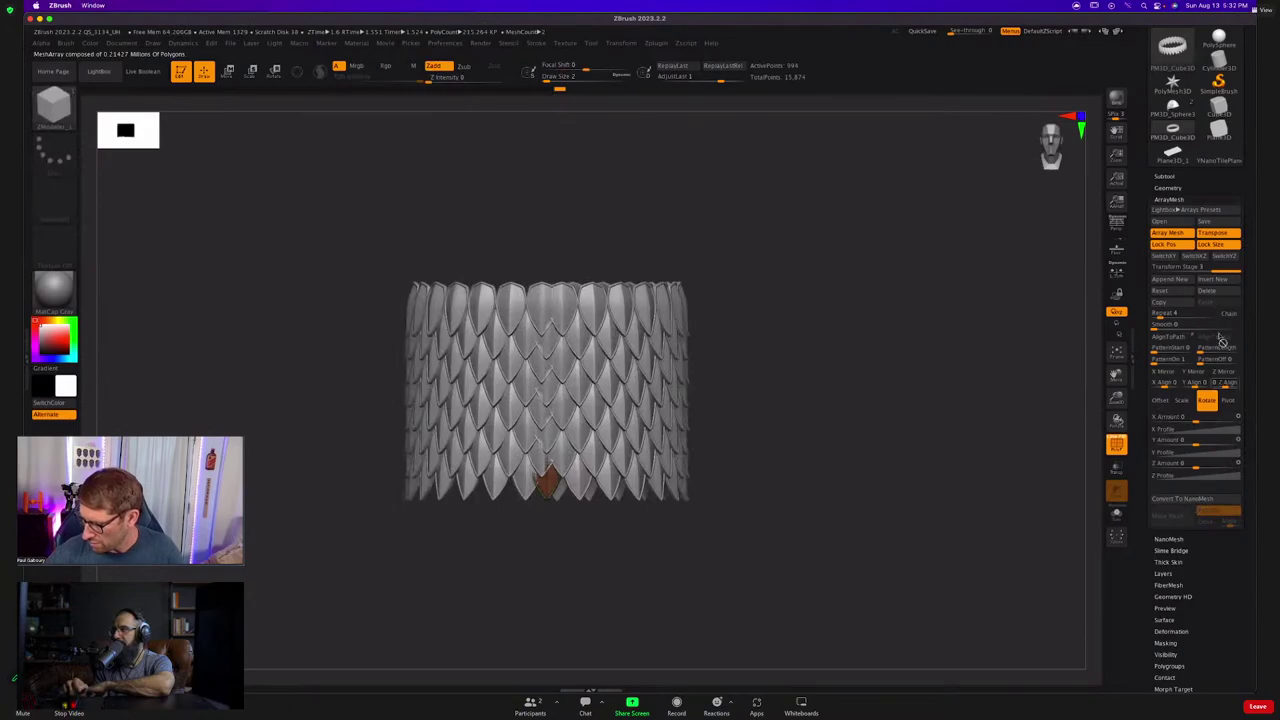
Switch to transform stage 1, turn Extrude off and try to convert the array with Make Mesh.
drag(1189, 267, 1145, 268)
click(1212, 514)
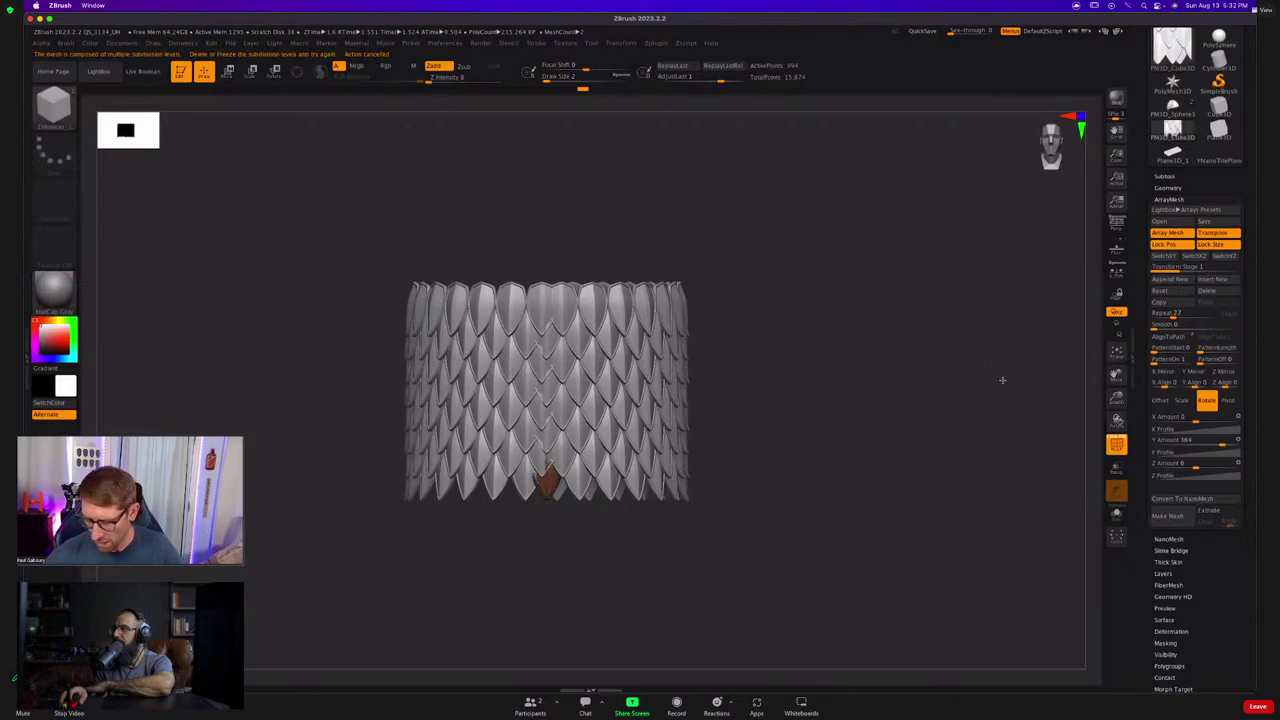
key(shift+f)
key(shift+f)
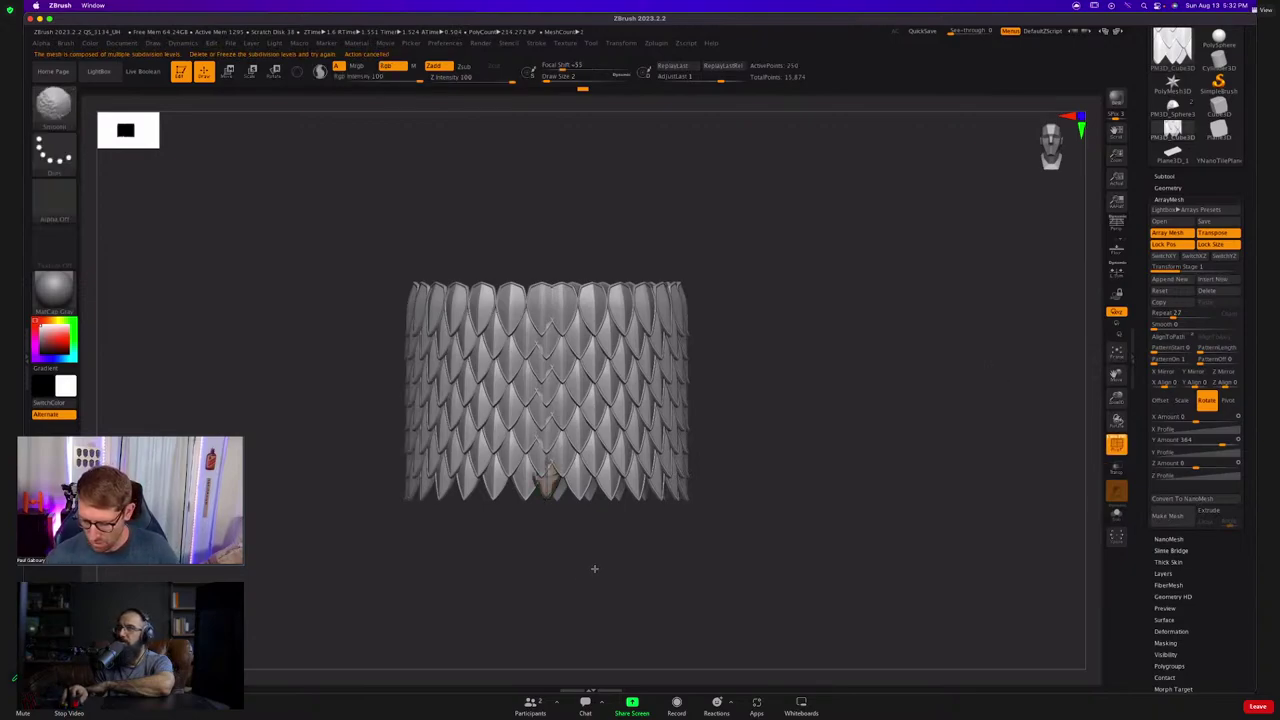
Delete the source scale's higher subdivision levels from its lowest level and convert the array with Make Mesh.
key(shift+d)
key(shift+d)
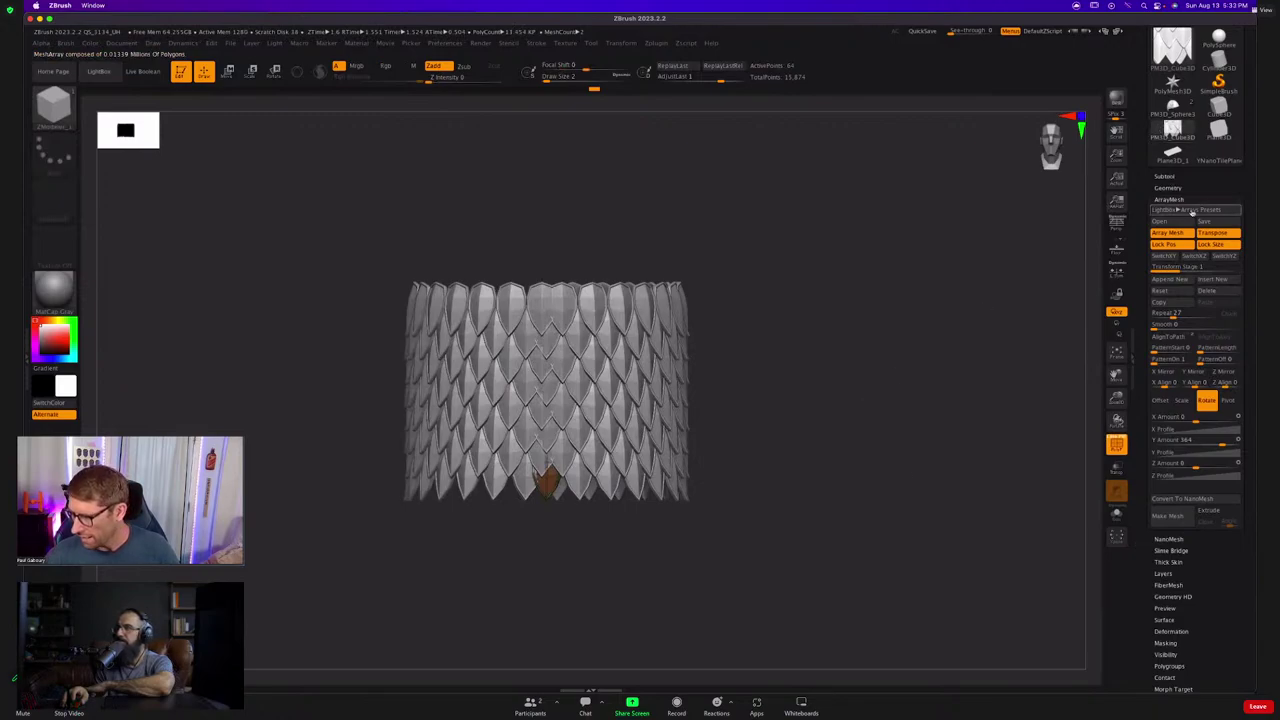
click(1168, 188)
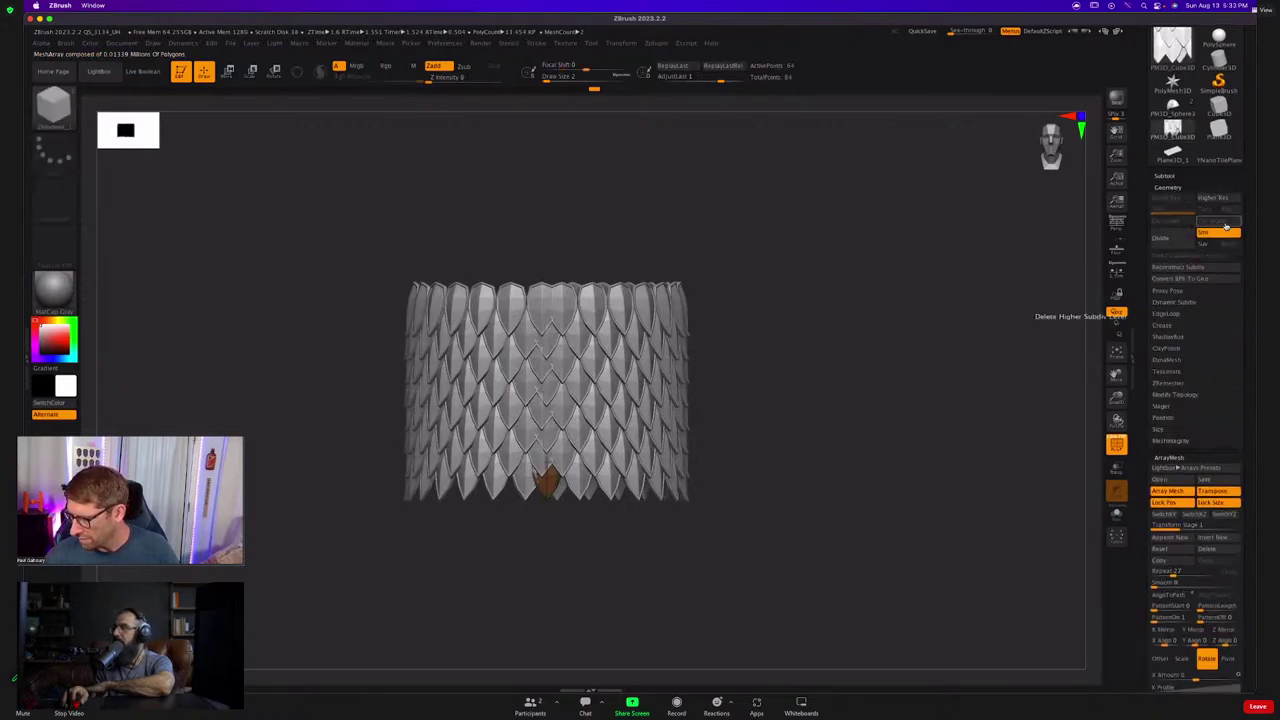
click(1160, 187)
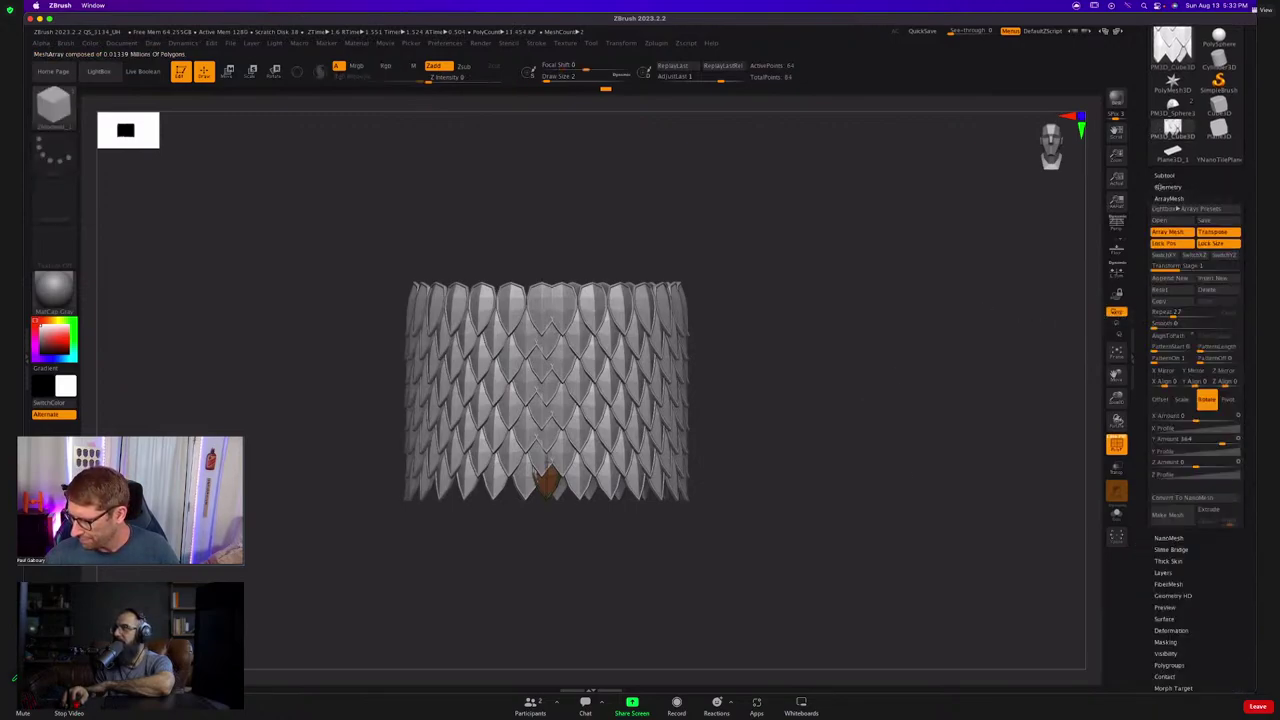
click(1170, 516)
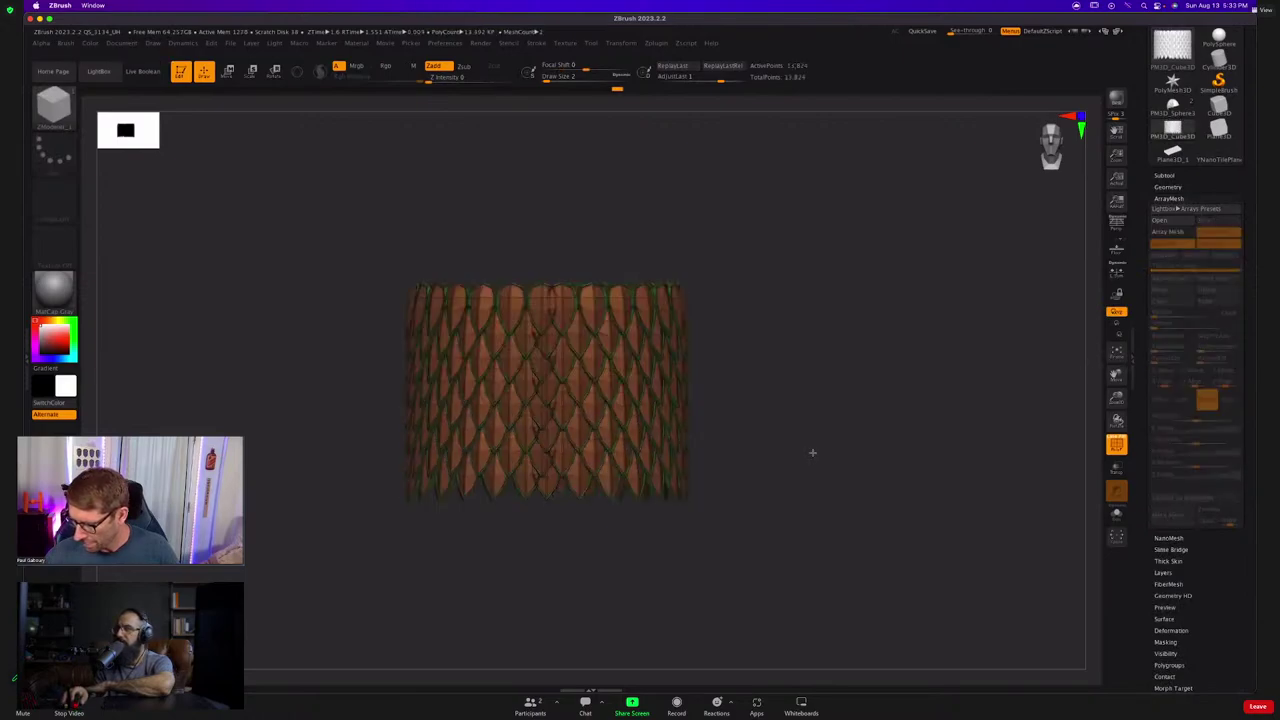
drag(727, 433, 706, 449)
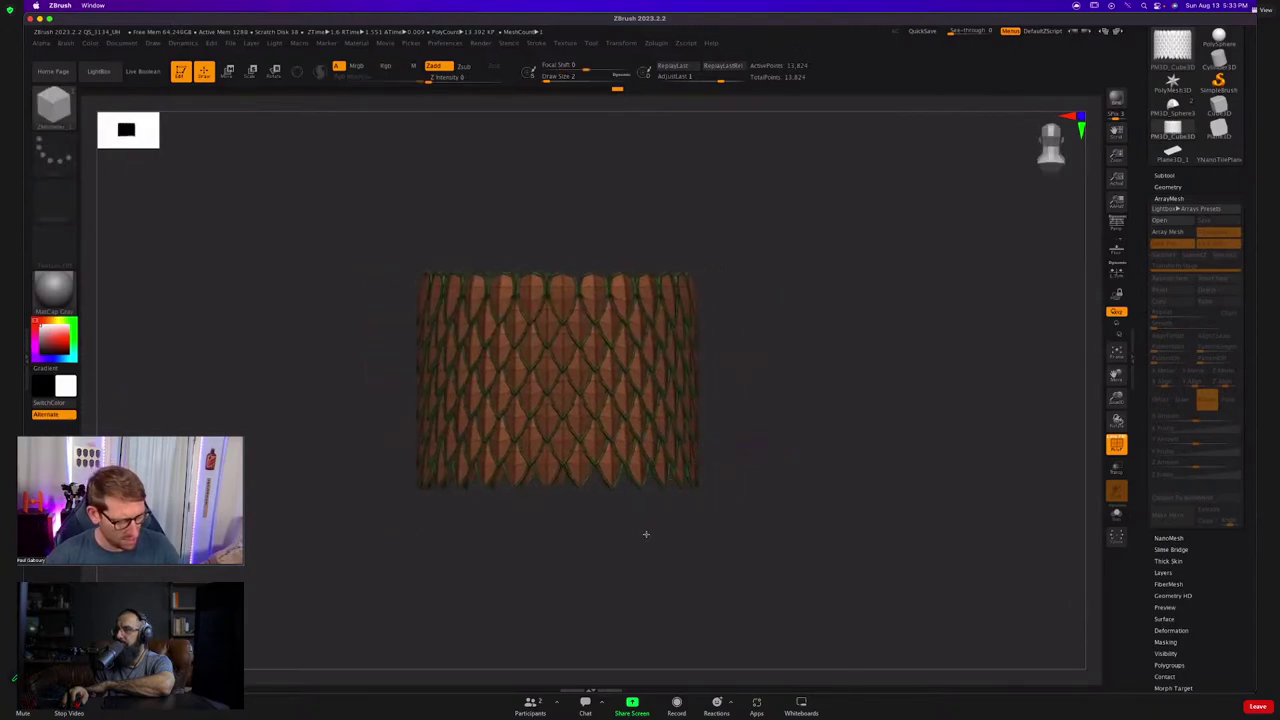
Try closing the top of the scale cylinder into a dome with the Gizmo's Taper deformer.
key(w)
key(y)
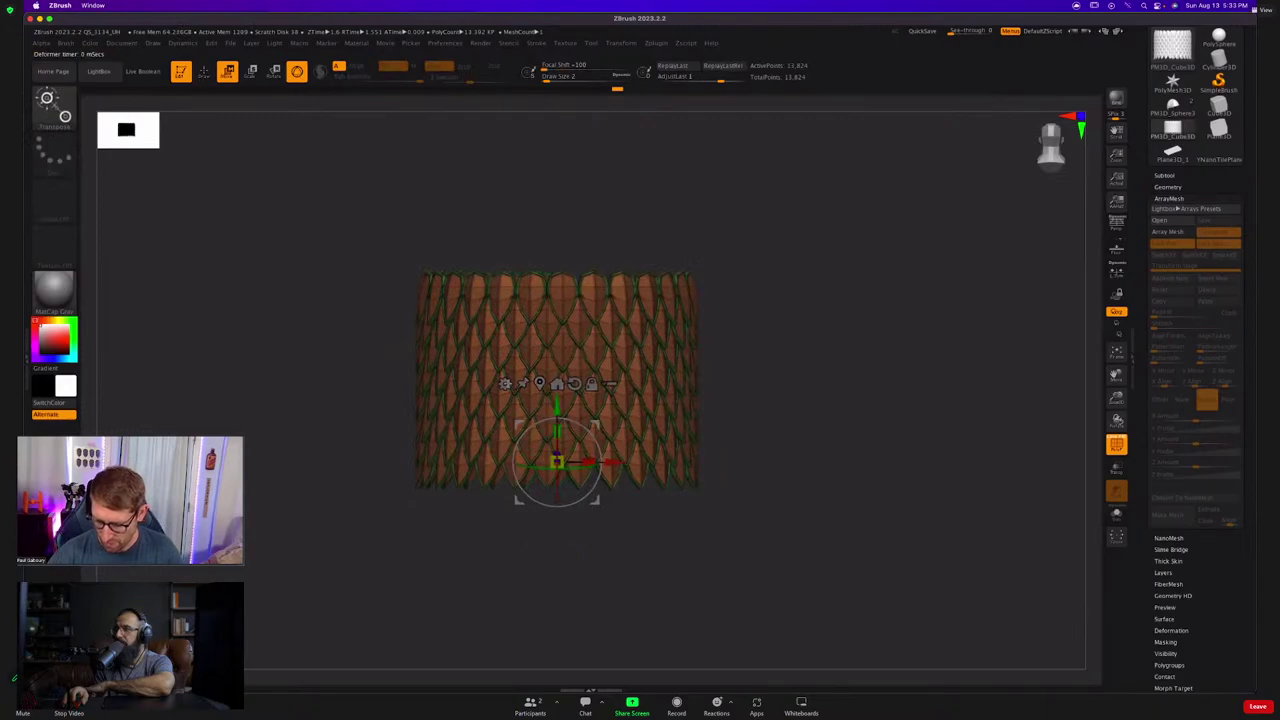
click(505, 383)
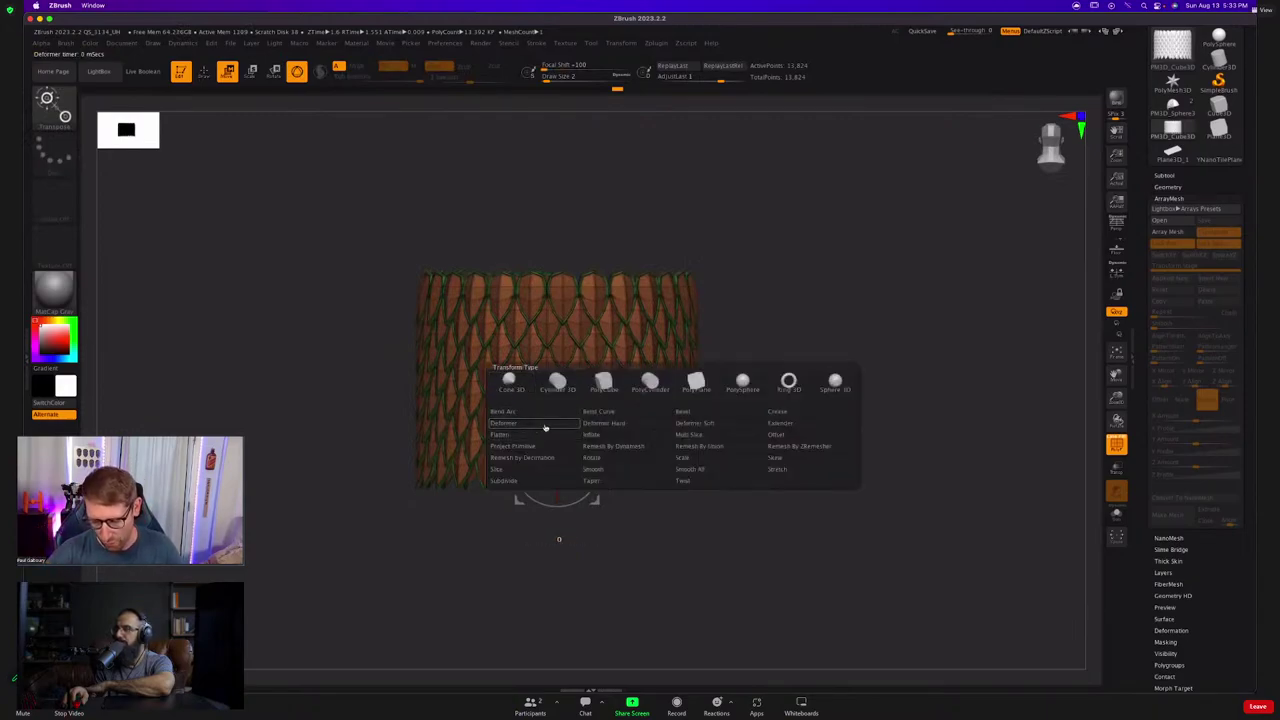
click(637, 483)
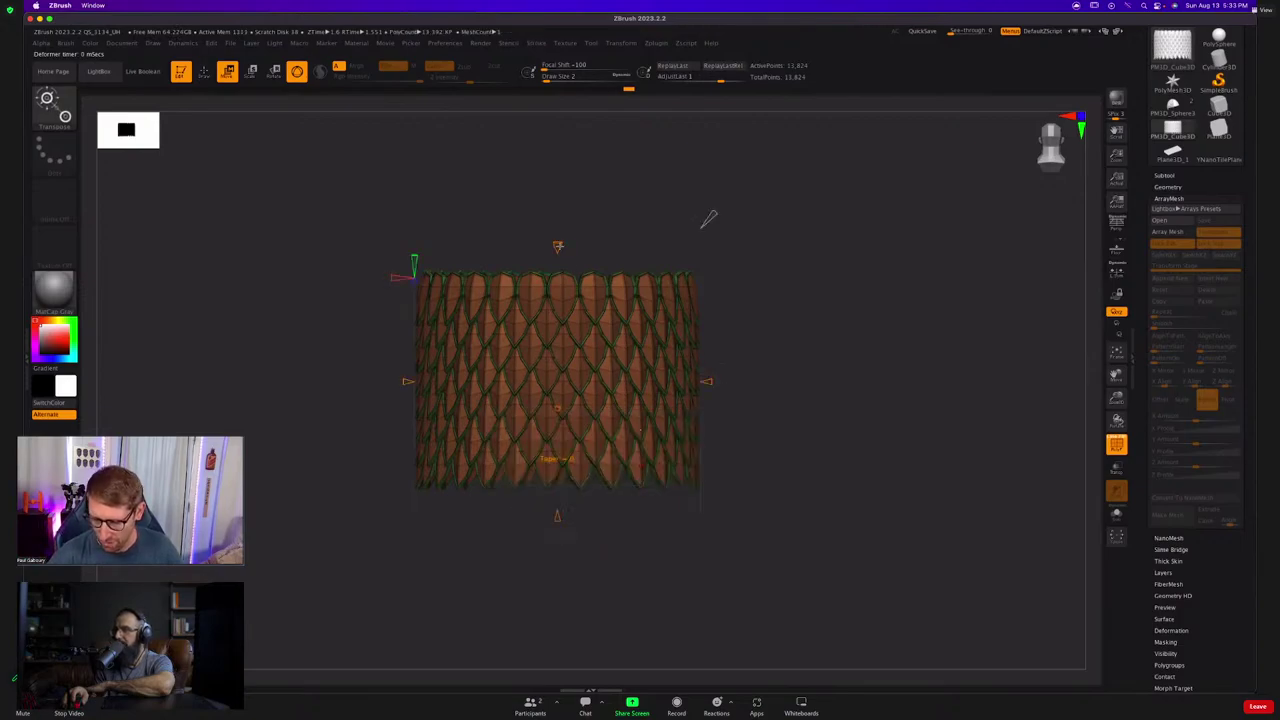
drag(558, 245, 558, 285)
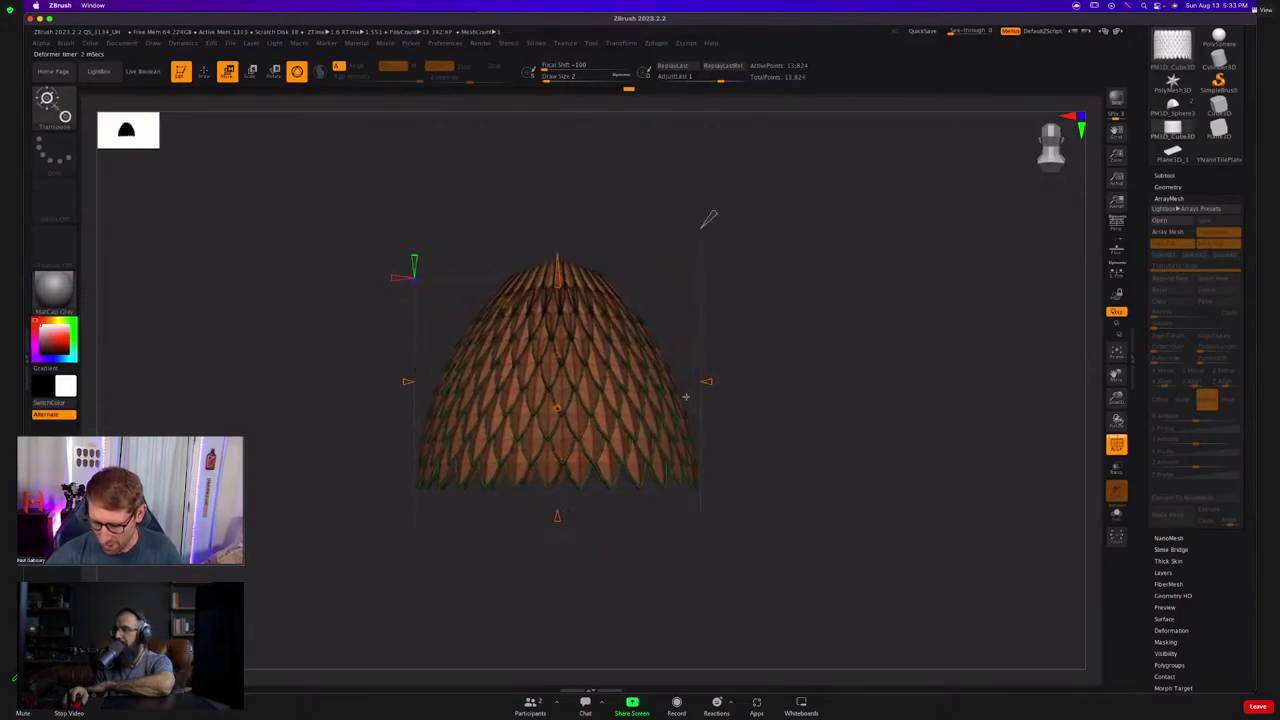
right_drag(686, 397, 681, 429)
key(super+z)
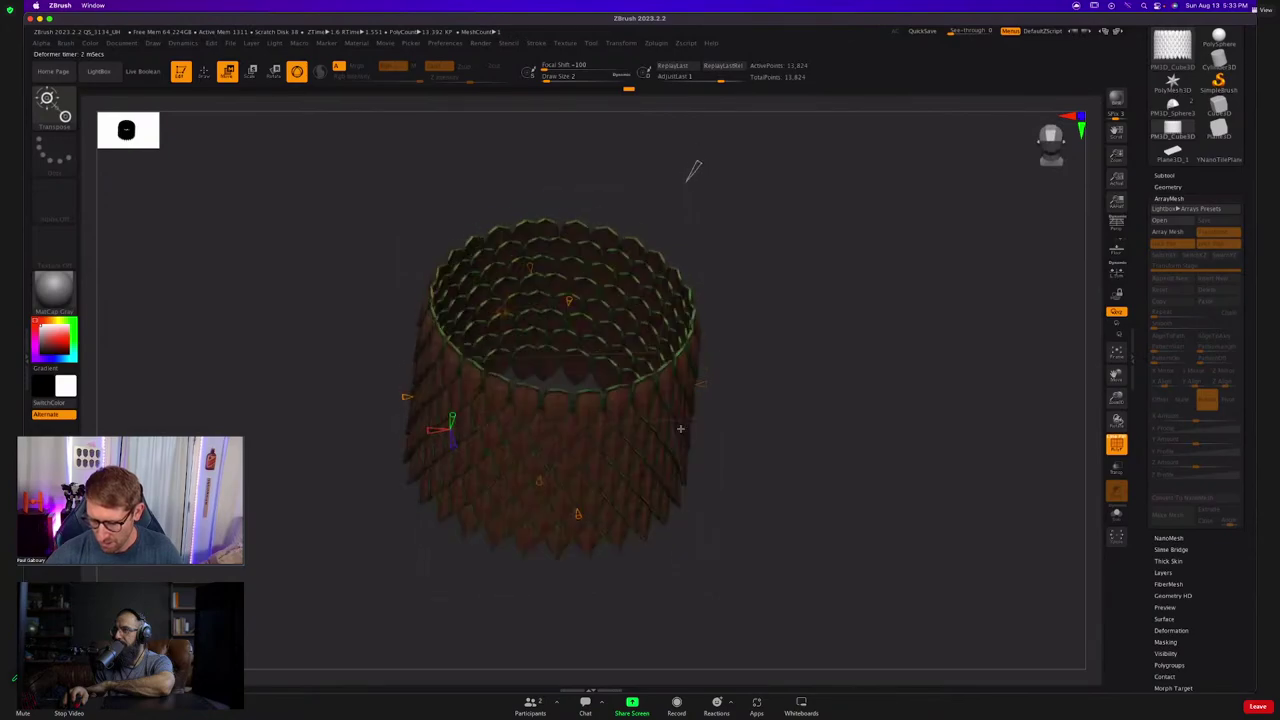
drag(680, 428, 673, 386)
drag(574, 292, 573, 338)
mouse_move(570, 375)
right_down()
mouse_move(568, 426)
mouse_move(578, 394)
right_up()
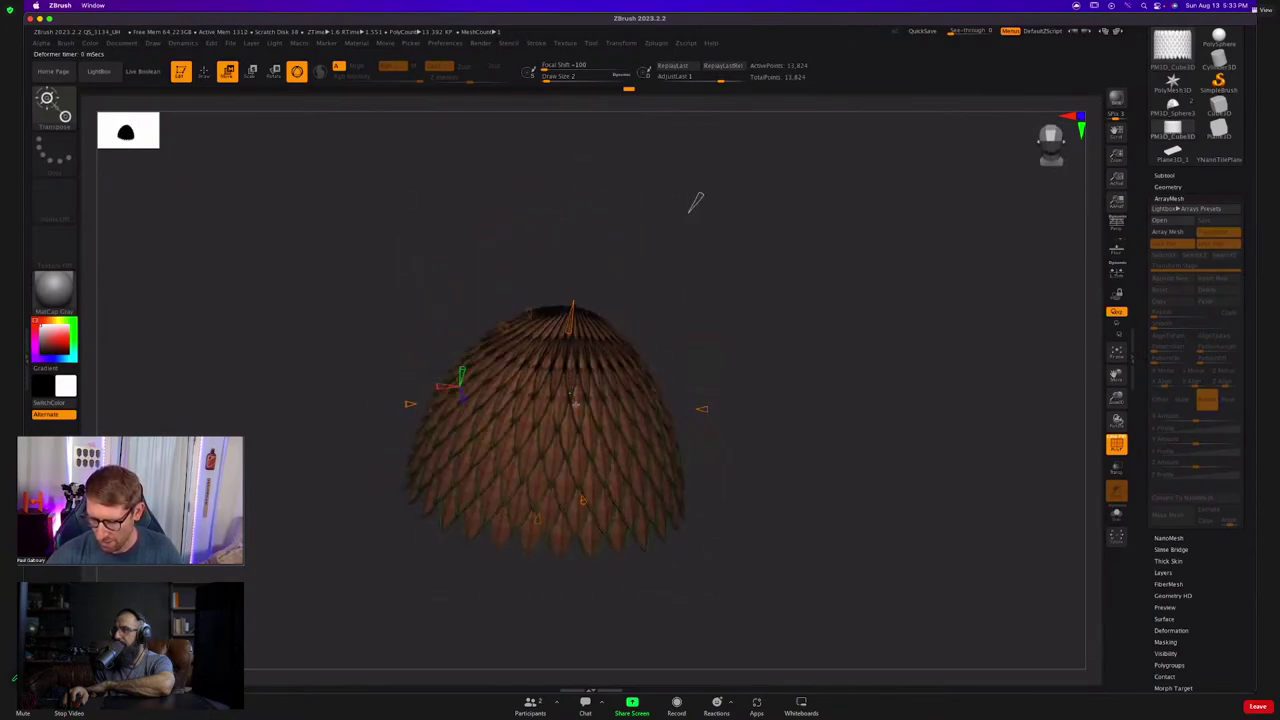
key(super+z)
key(super+z)
click(523, 328)
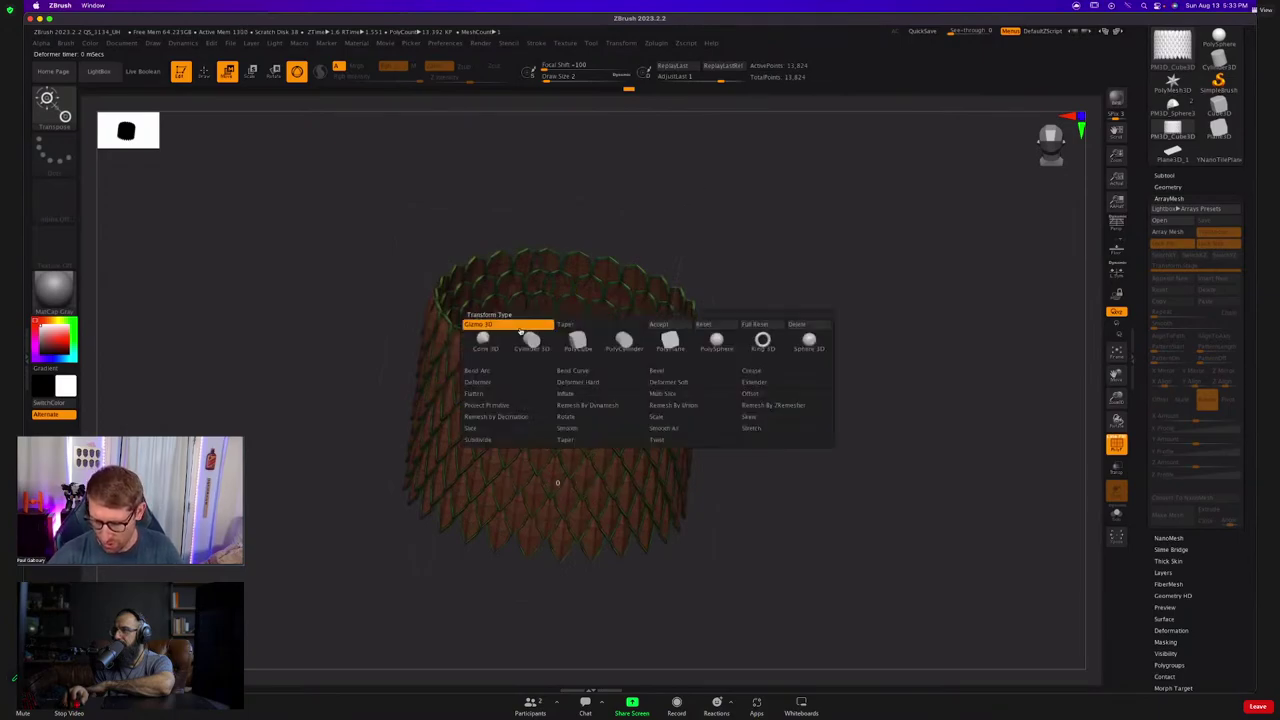
click(536, 384)
drag(760, 411, 759, 387)
drag(647, 387, 390, 254)
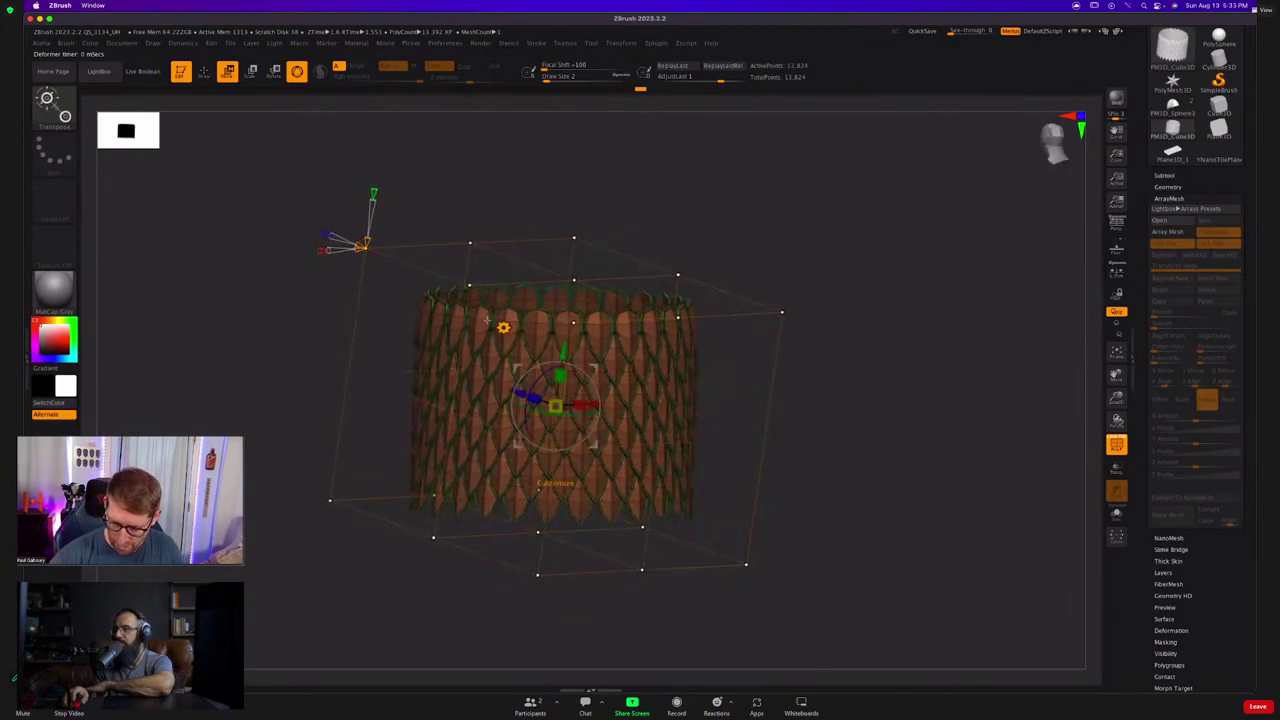
drag(661, 455, 660, 525)
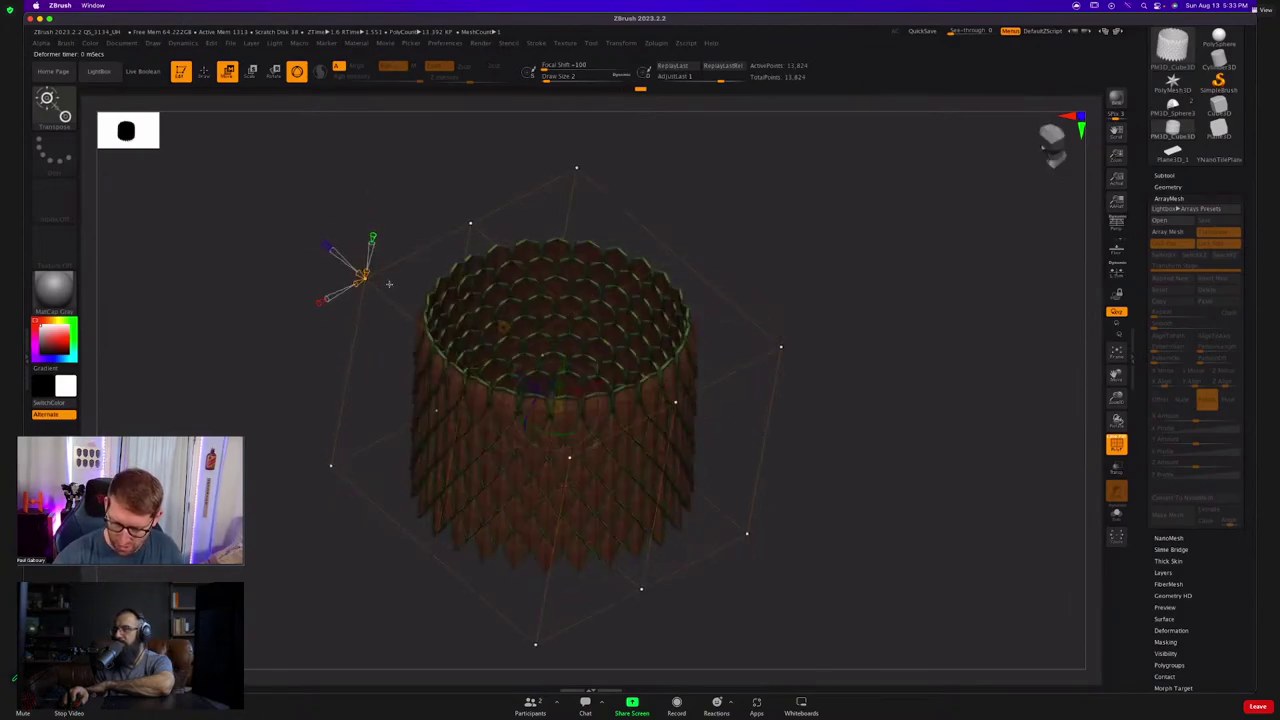
drag(389, 284, 863, 354)
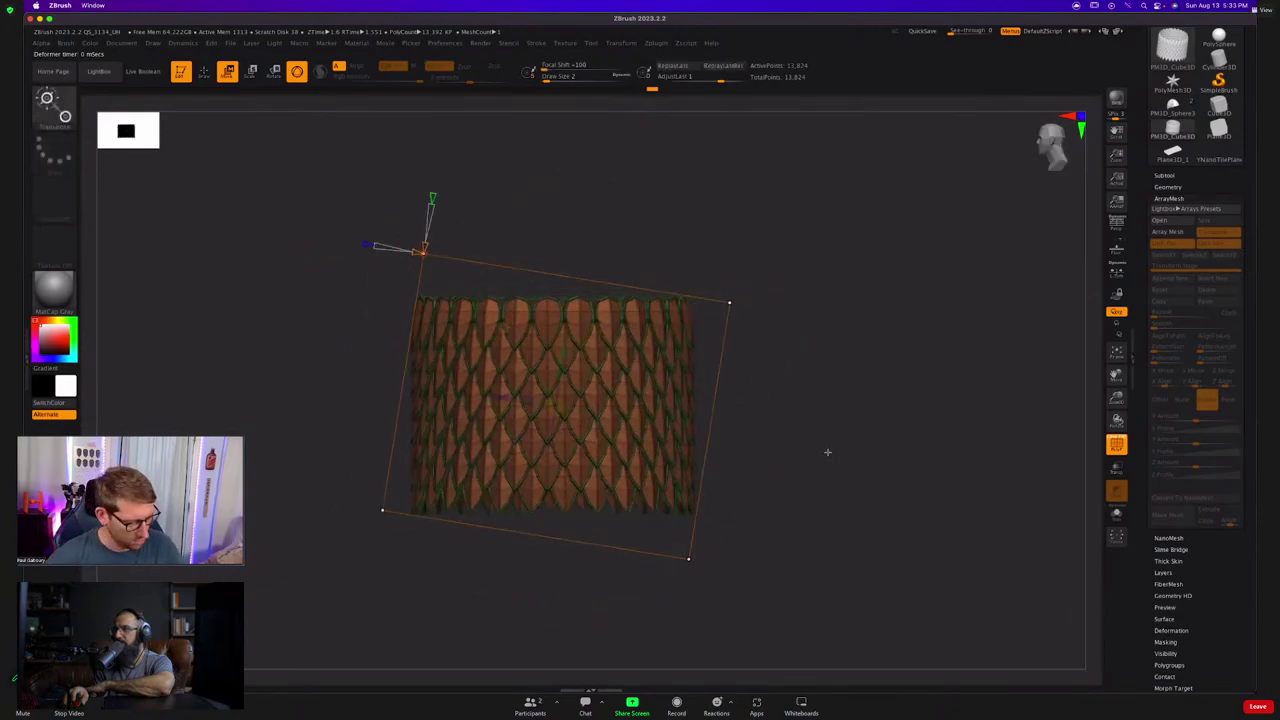
key(ctrl+z)
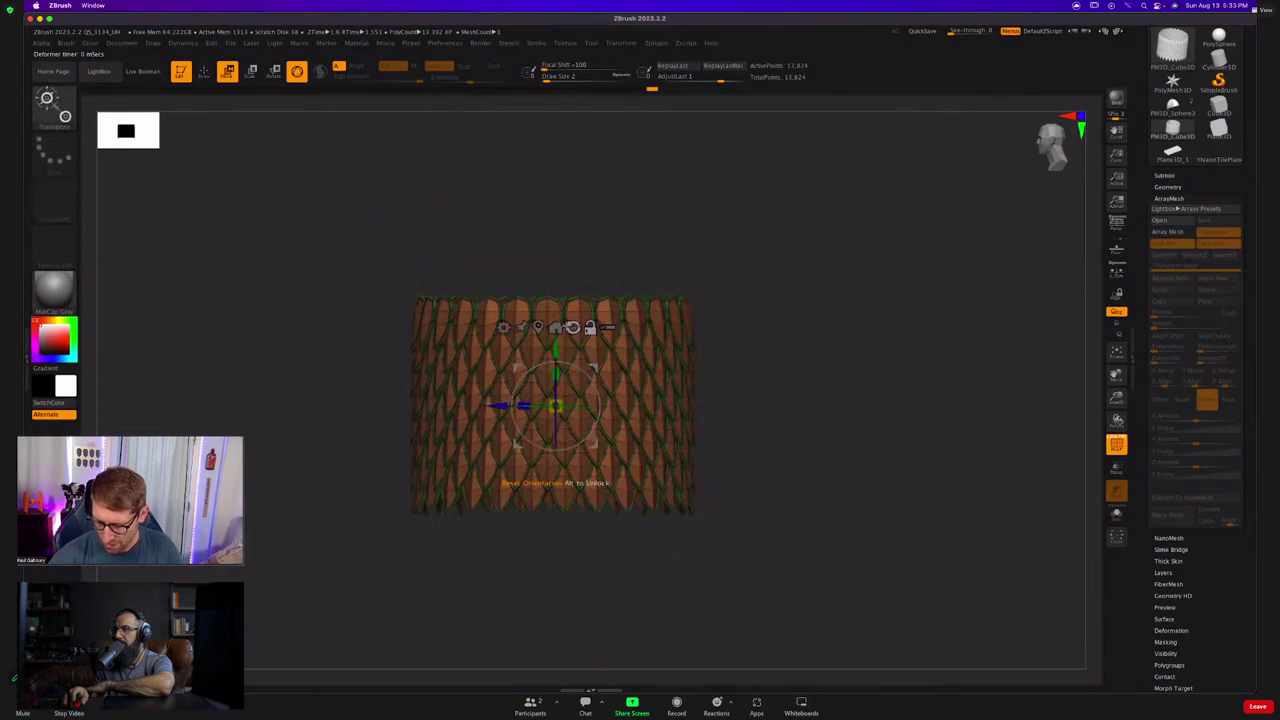
Apply the Taper deformer again and try pulling the cylinder's top into a pointed dome.
click(503, 327)
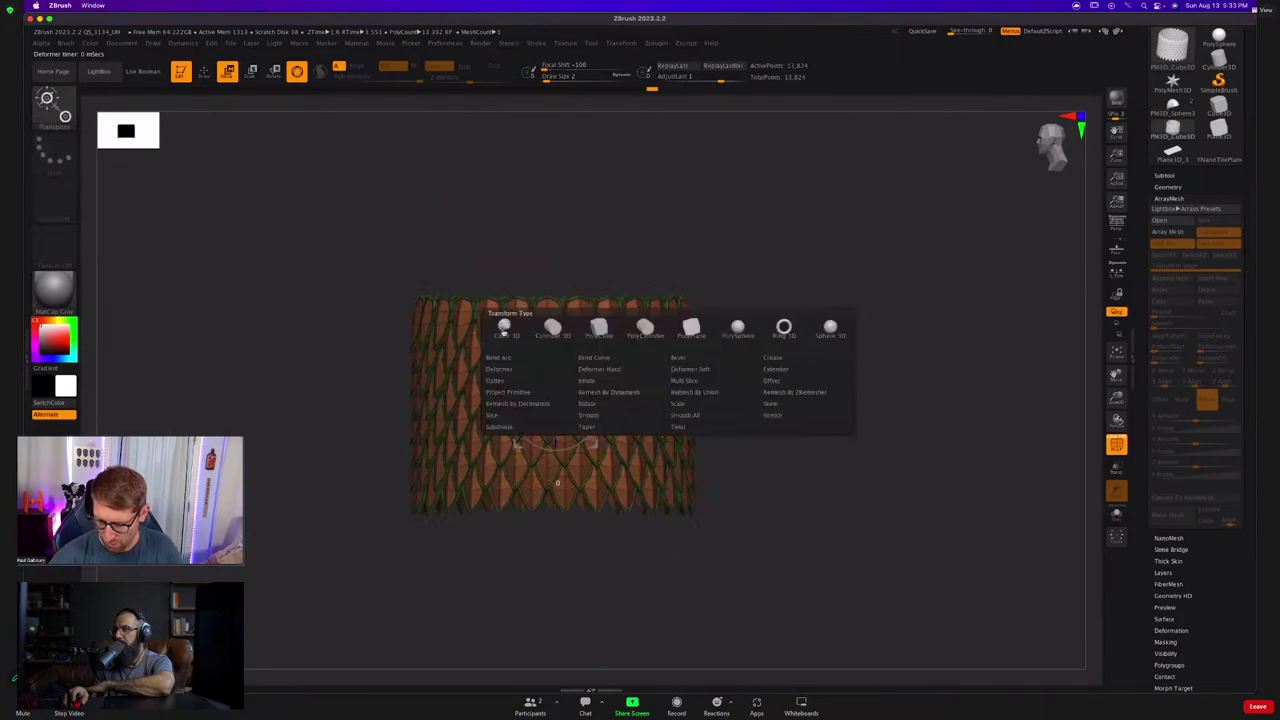
click(623, 429)
drag(554, 287, 554, 328)
mouse_move(712, 300)
mouse_down()
mouse_move(695, 431)
mouse_move(688, 364)
mouse_move(709, 374)
mouse_up()
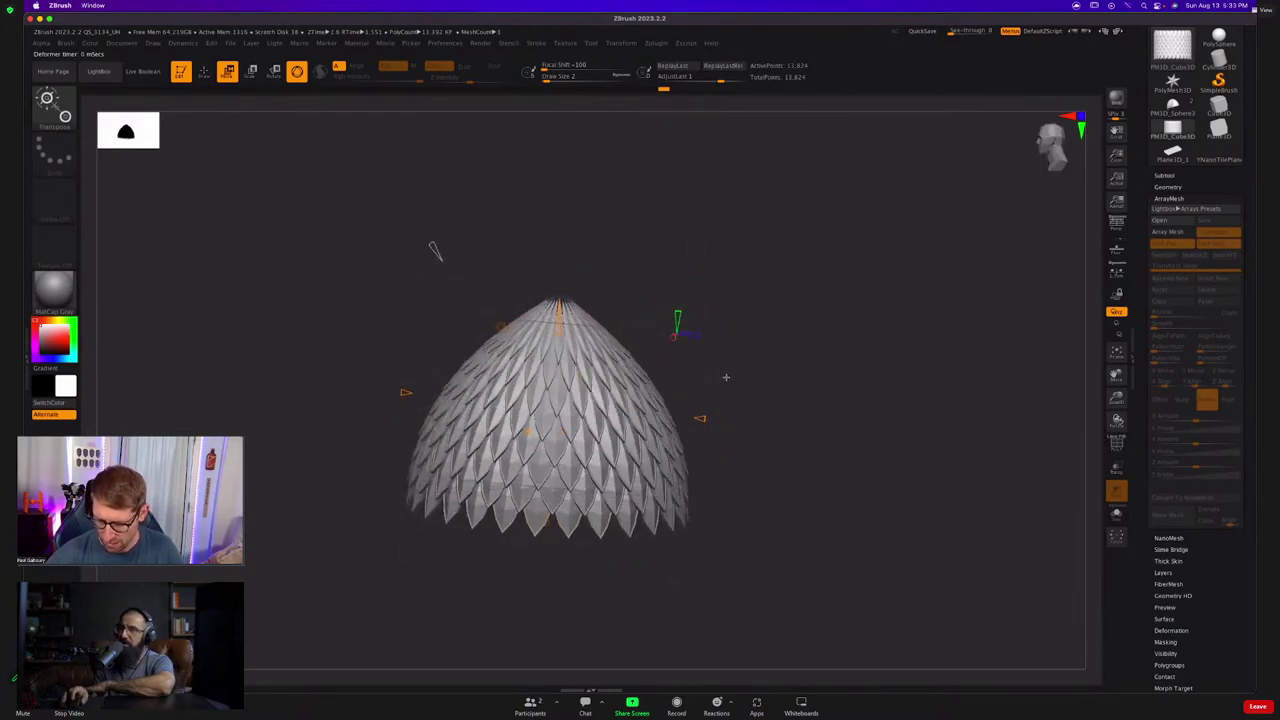
key(ctrl+z)
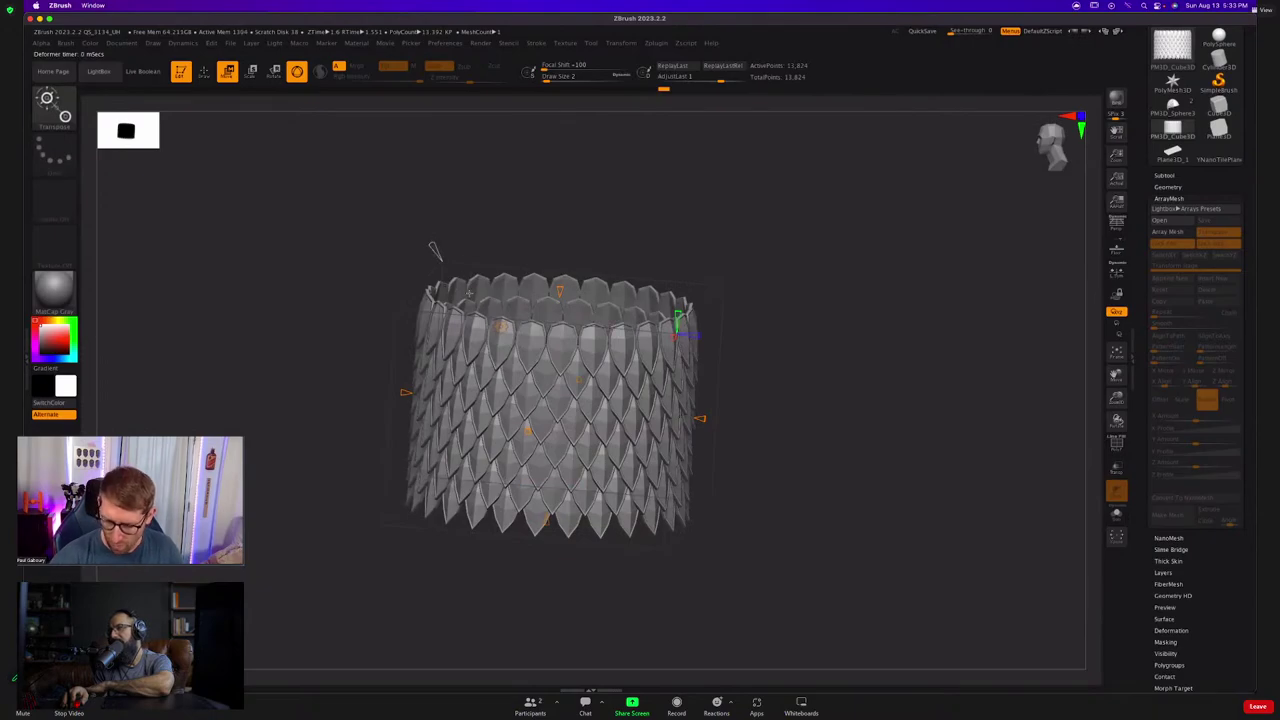
Apply the Deformer cage to the scale cylinder and scale its top points inward to narrow the upper opening.
click(501, 327)
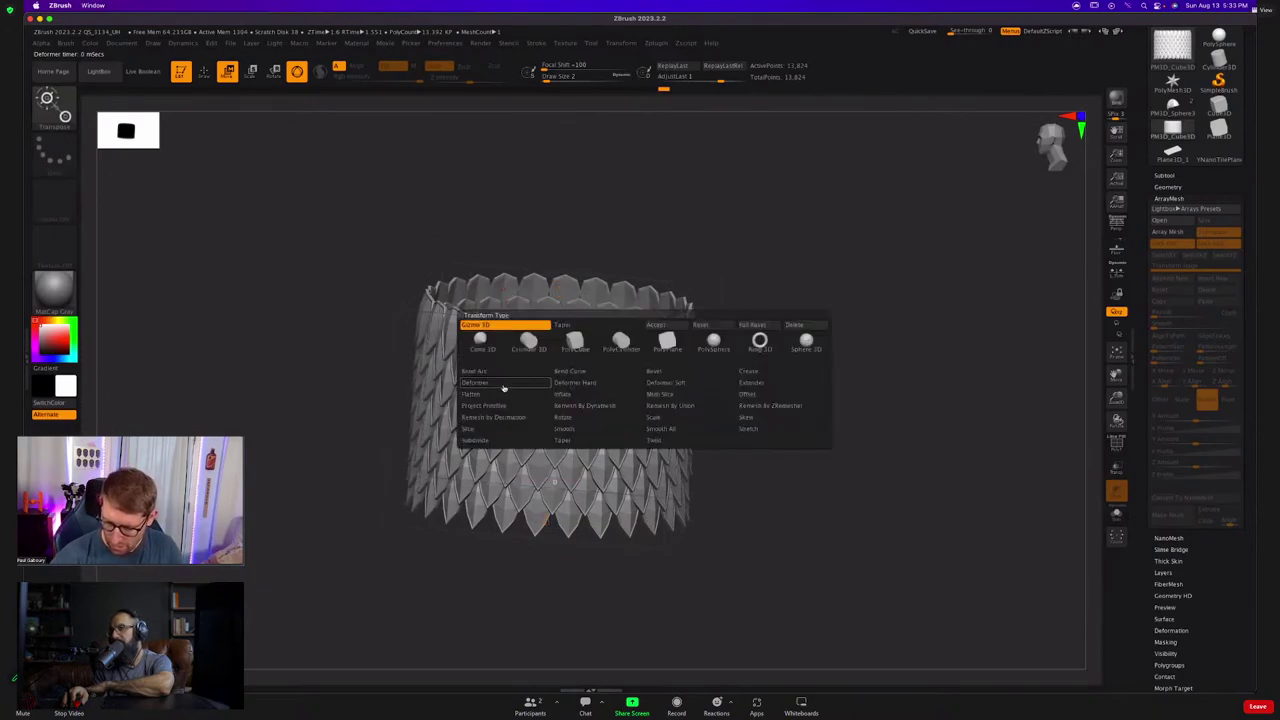
click(504, 388)
shift+drag(749, 403, 318, 248)
drag(534, 313, 413, 336)
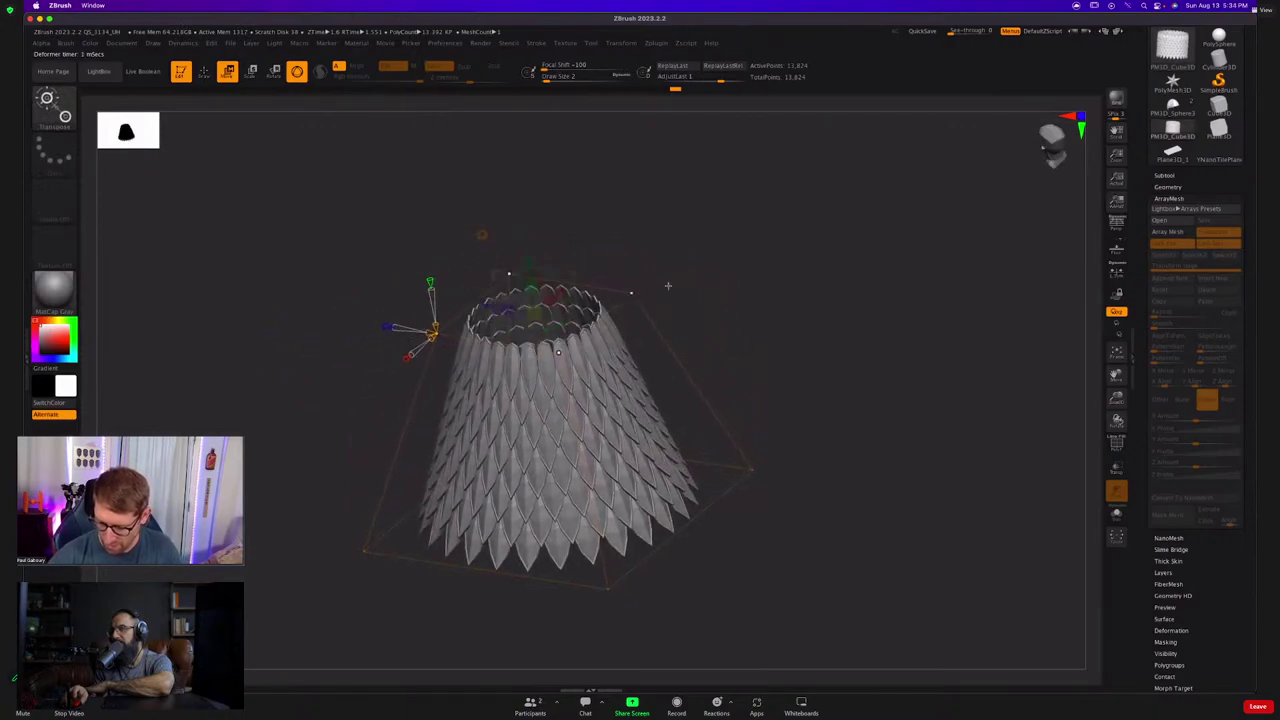
Lower the Deformer cage's top points to shorten the tapered scale cylinder, and accept the deformation.
drag(525, 260, 530, 319)
shift+drag(350, 240, 390, 200)
alt+drag(680, 300, 676, 254)
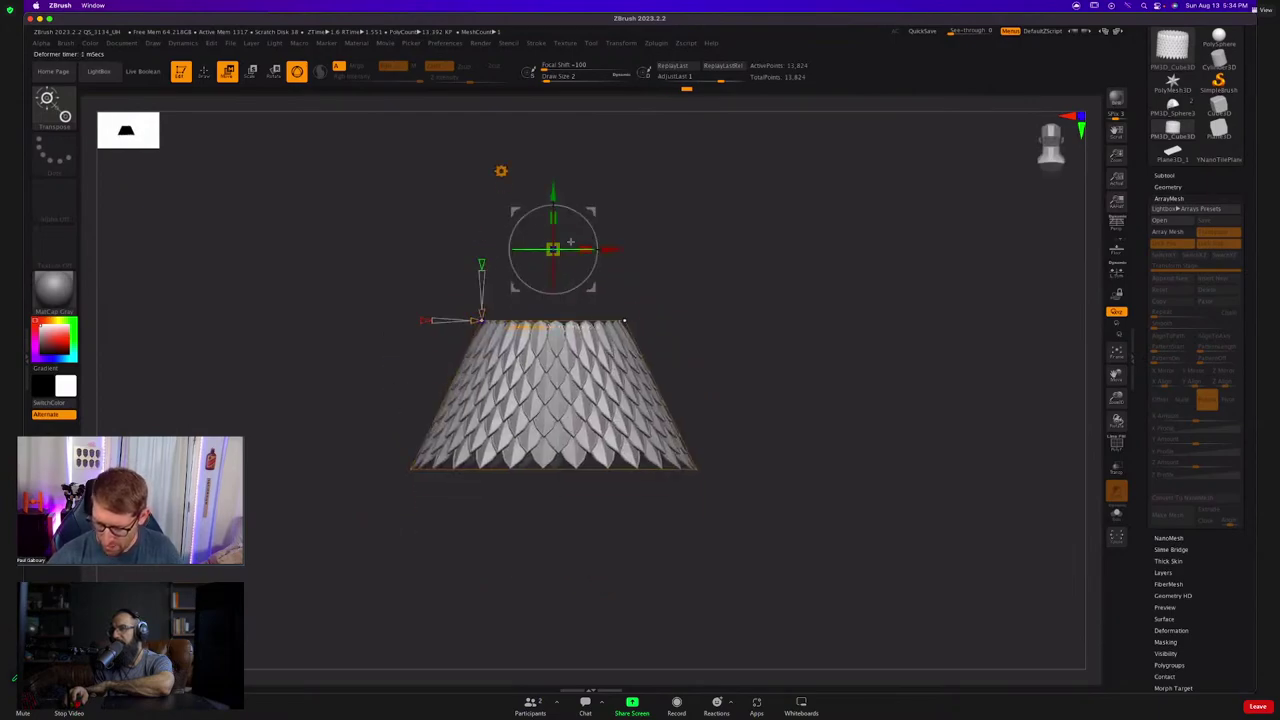
click(501, 171)
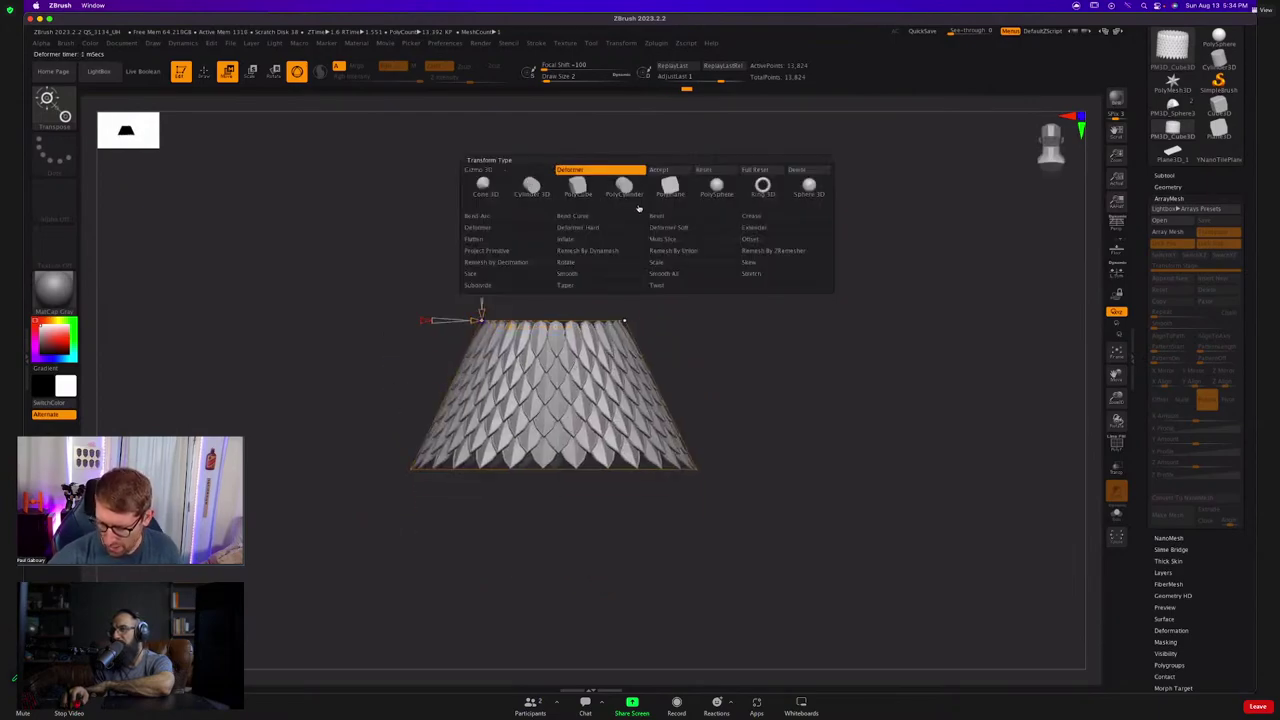
click(684, 172)
Apply a fresh Deformer cage and try scaling its middle row of points outward to bulge the sides.
click(501, 281)
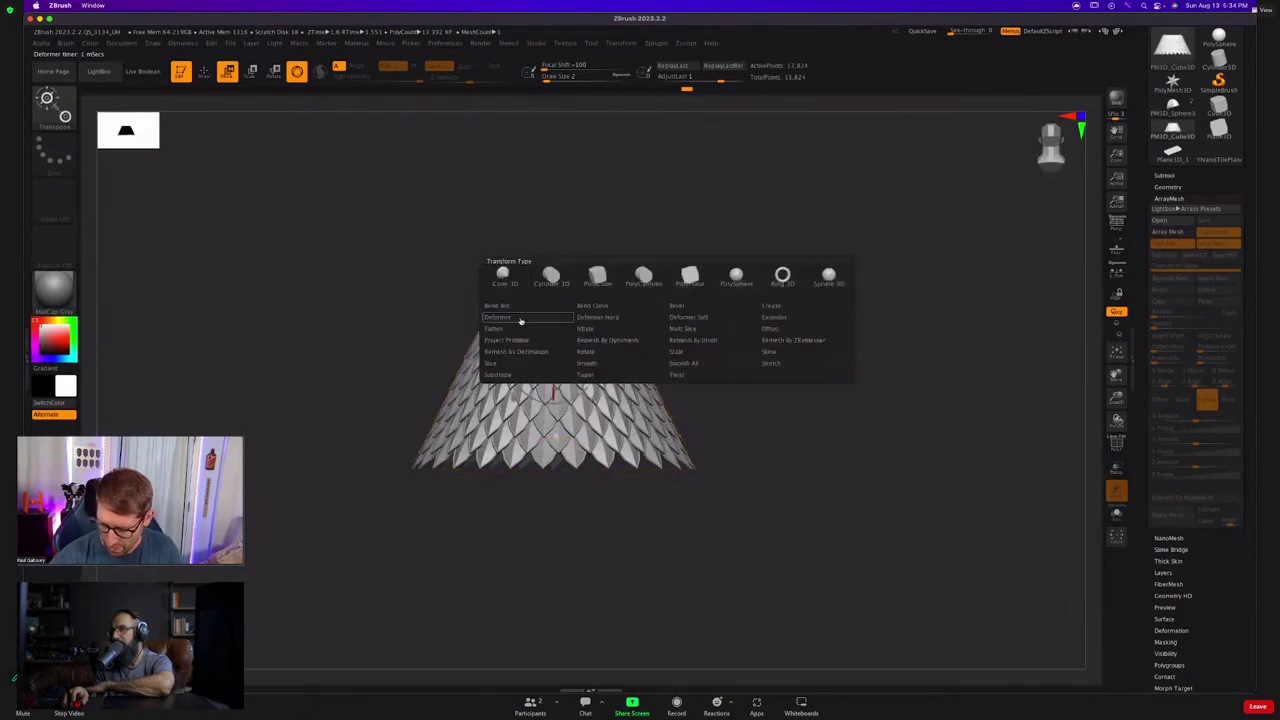
click(521, 319)
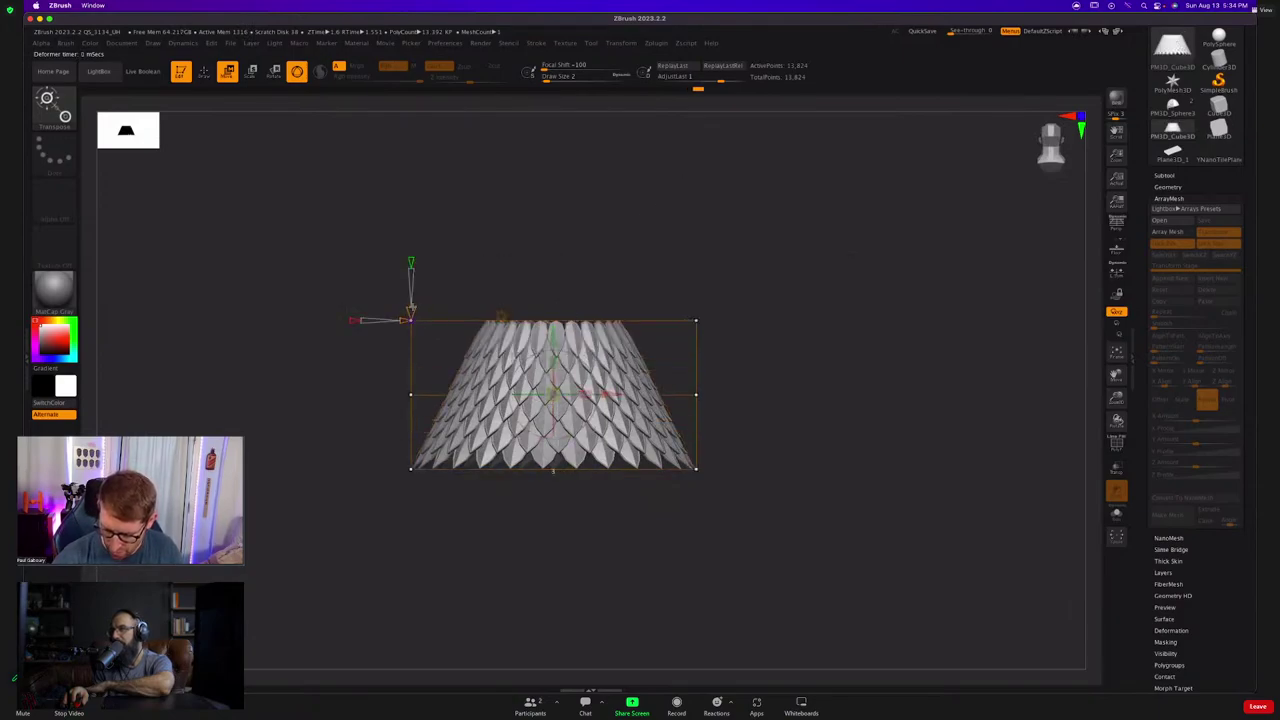
ctrl+drag(343, 380, 825, 432)
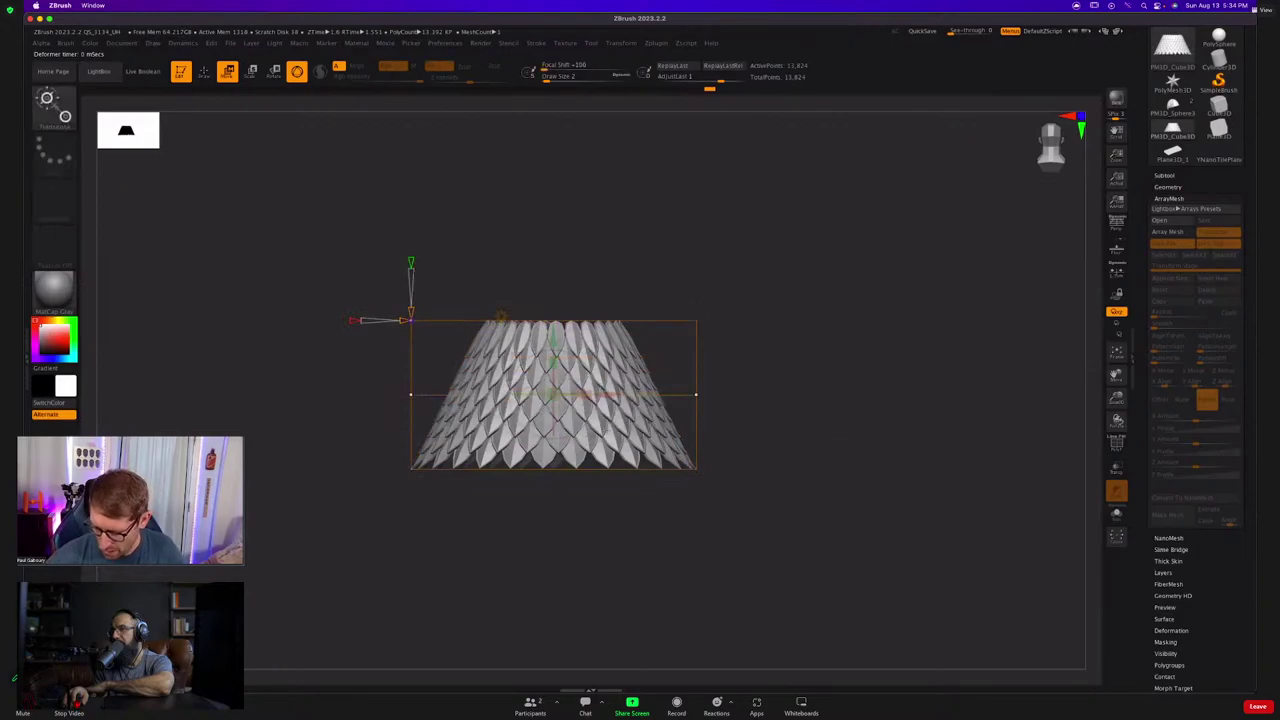
drag(553, 394, 609, 394)
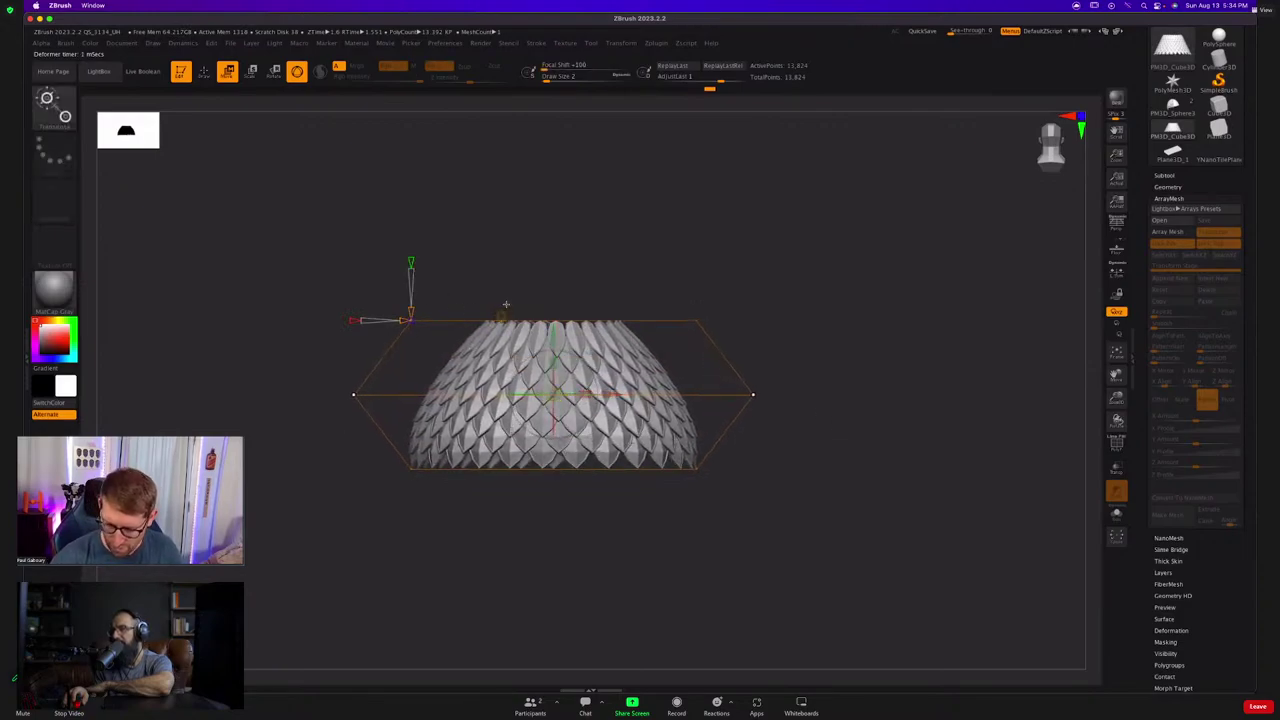
key(ctrl+z)
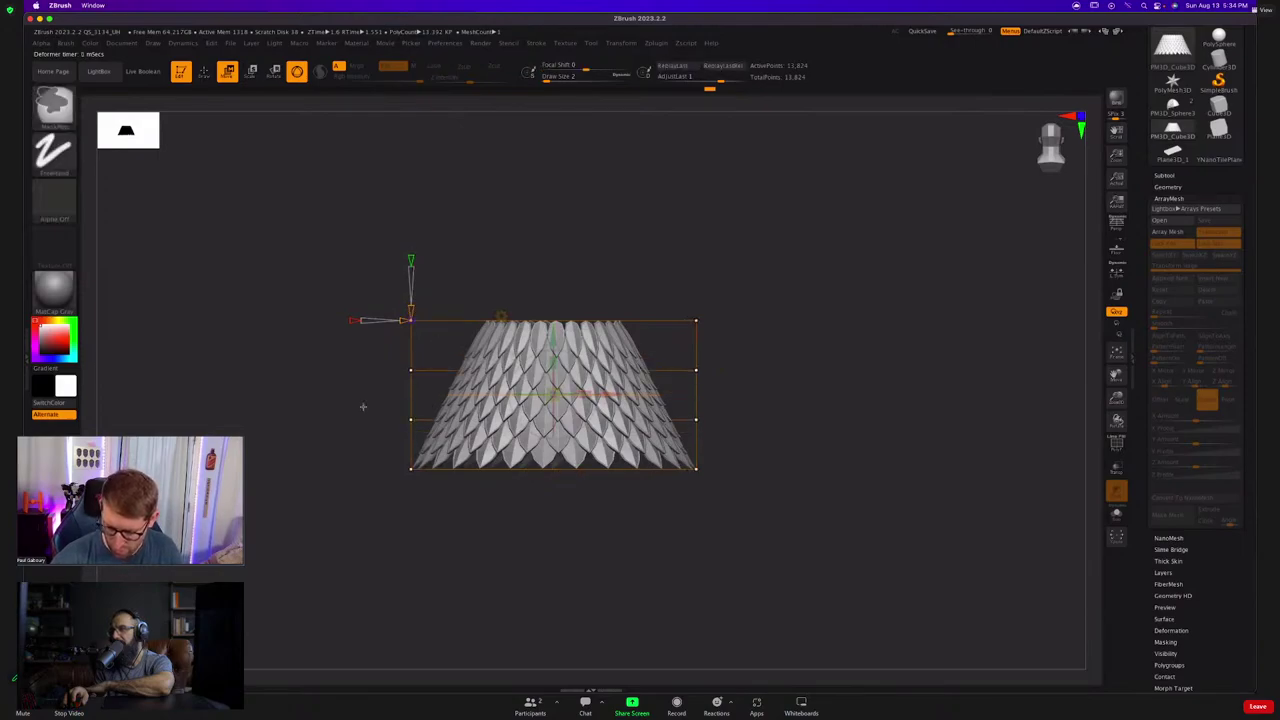
Scale the cage's two inner point rows outward to round the sides into a dome, widening the upper one further.
ctrl+drag(356, 360, 800, 448)
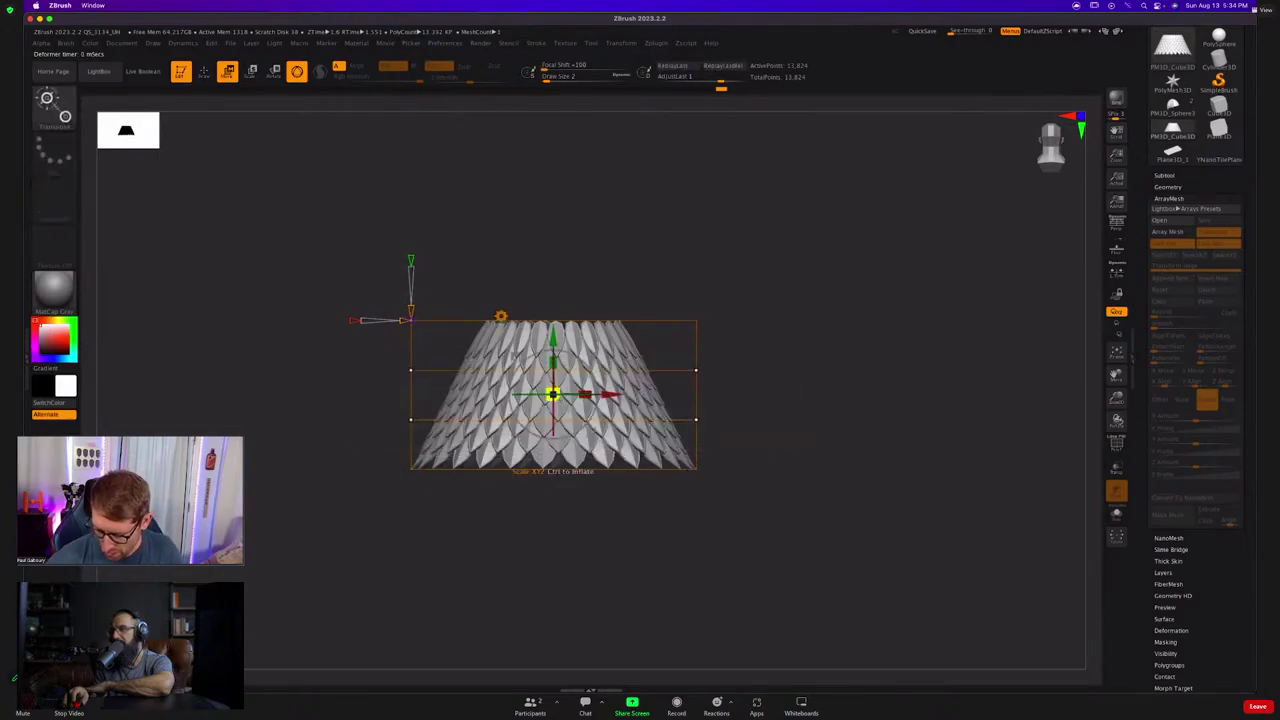
drag(553, 394, 562, 394)
ctrl+drag(707, 394, 729, 394)
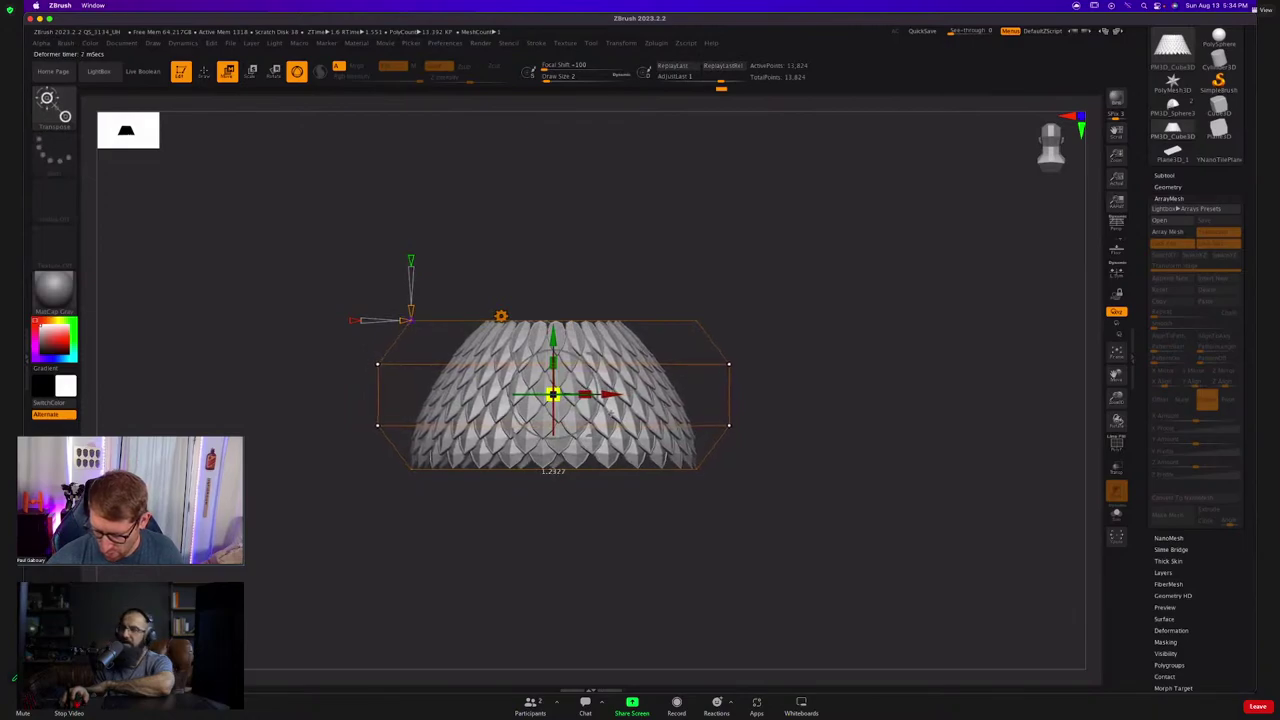
mouse_move(316, 354)
ctrl+mouse_down()
mouse_move(813, 391)
mouse_move(808, 381)
ctrl+mouse_up()
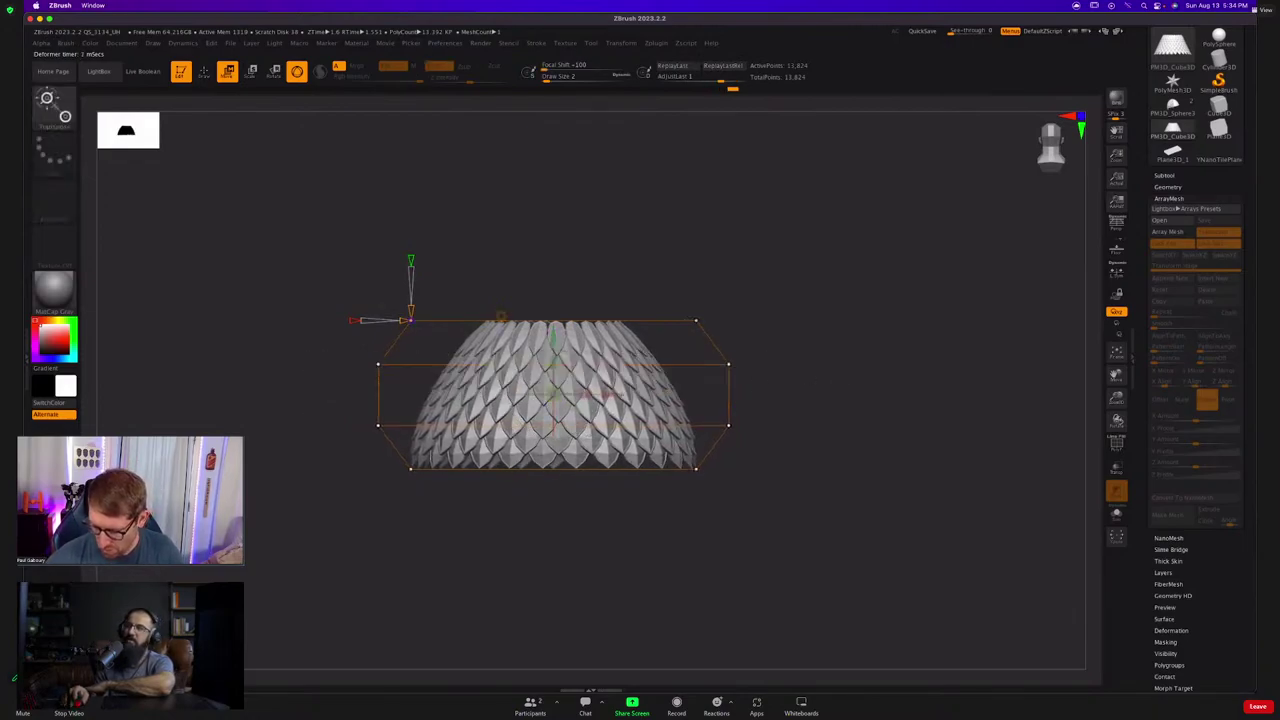
ctrl+drag(338, 349, 741, 364)
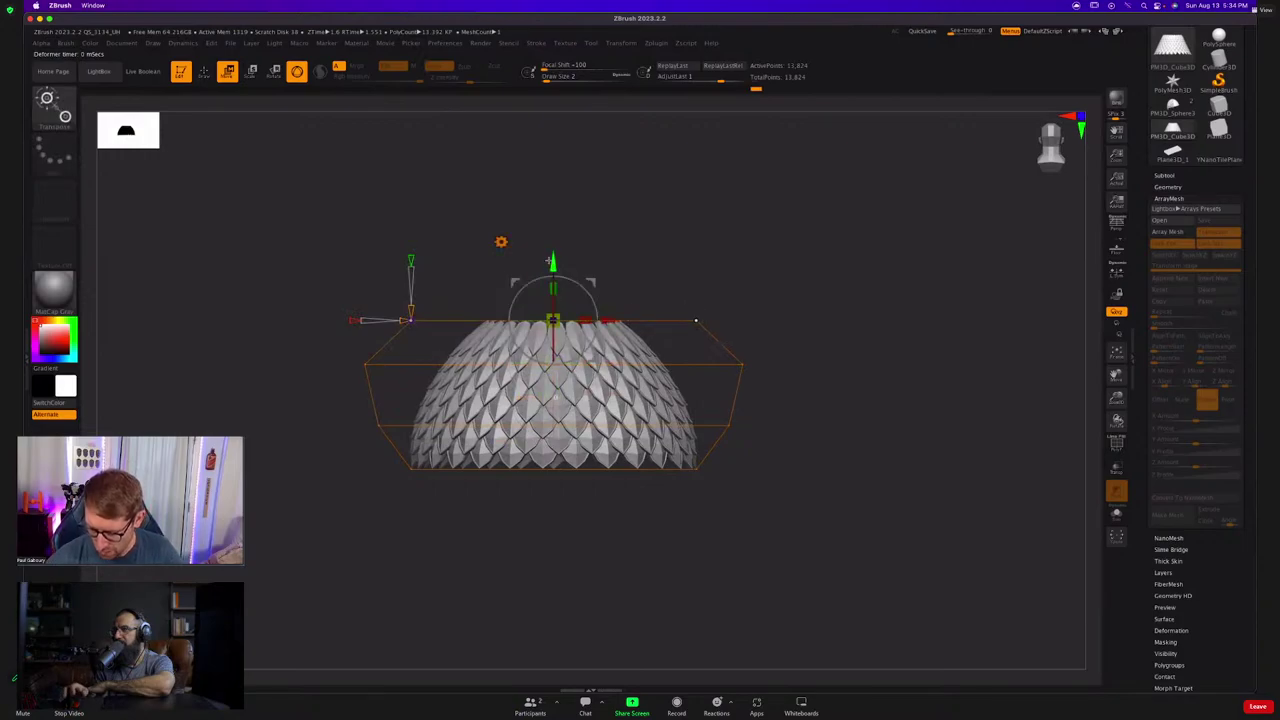
Raise the cage's top points slightly and return to Draw mode to view the dome.
drag(553, 264, 553, 258)
mouse_move(649, 533)
right_down()
mouse_move(617, 472)
mouse_move(680, 452)
right_up()
key(q)
drag(680, 452, 769, 432)
mouse_move(775, 437)
right_down()
mouse_move(757, 449)
mouse_move(760, 516)
mouse_move(735, 470)
right_up()
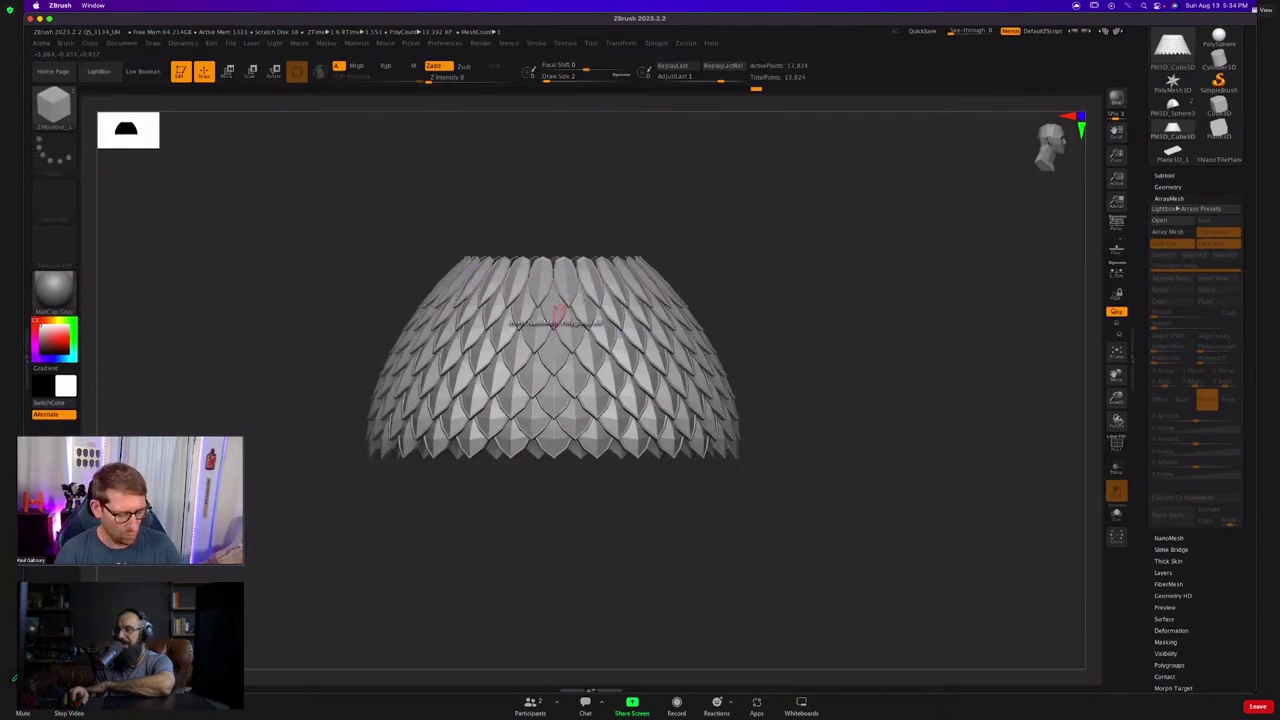
Switch to Firefox to check the Persian Warrior helmet reference, and return to ZBrush to compare the scale dome's shape.
key(ctrl)
key(super+Tab)
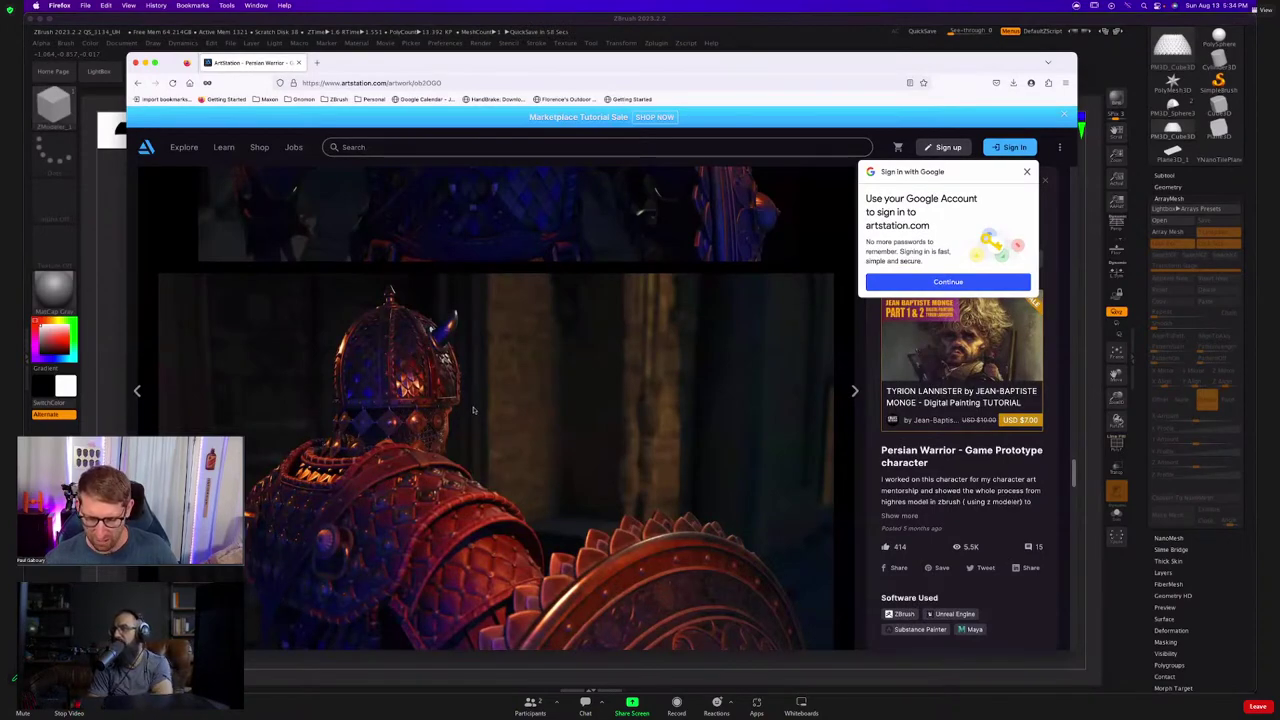
key(super+Tab)
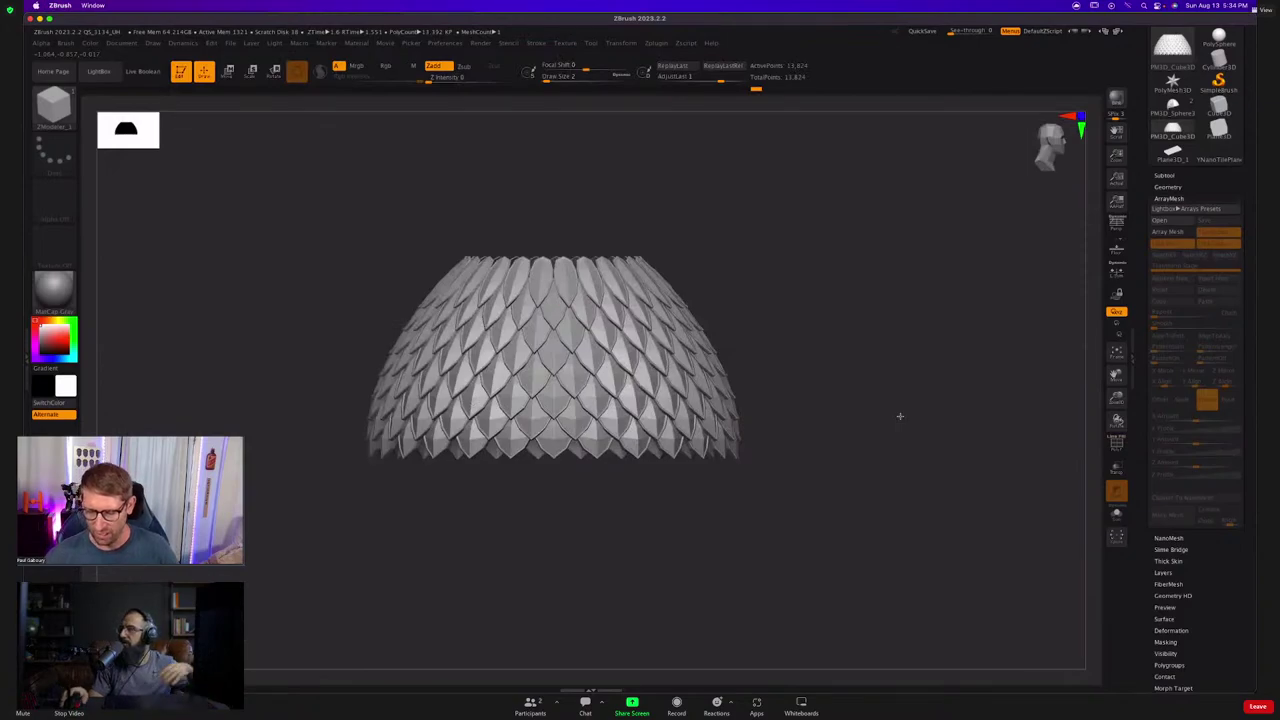
mouse_move(751, 431)
ctrl+right_down()
mouse_move(654, 420)
mouse_move(649, 483)
mouse_move(649, 427)
ctrl+right_up()
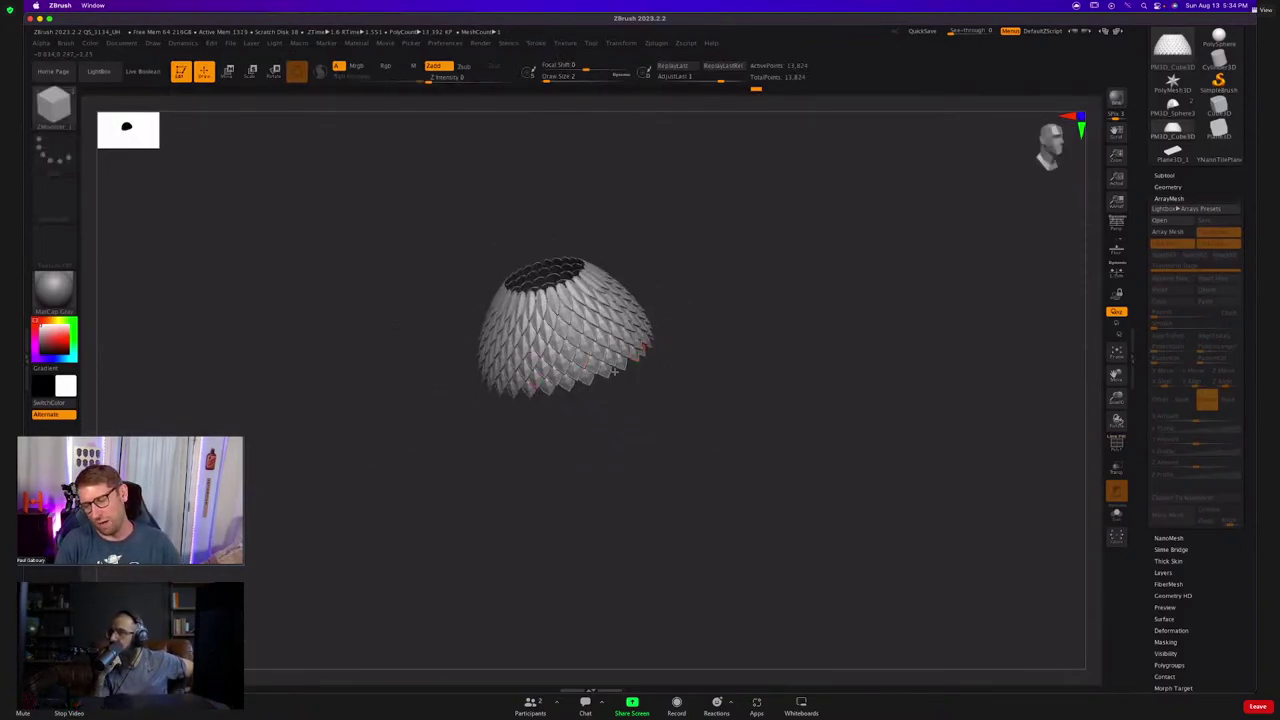
Undo the dome deformations and the mesh conversion back to the stacked scale ArrayMesh, and turn PolyFrame on.
key(ctrl+z)
key(ctrl+z)
key(ctrl+z)
key(ctrl+z)
key(ctrl+z)
key(ctrl+z)
key(ctrl+z)
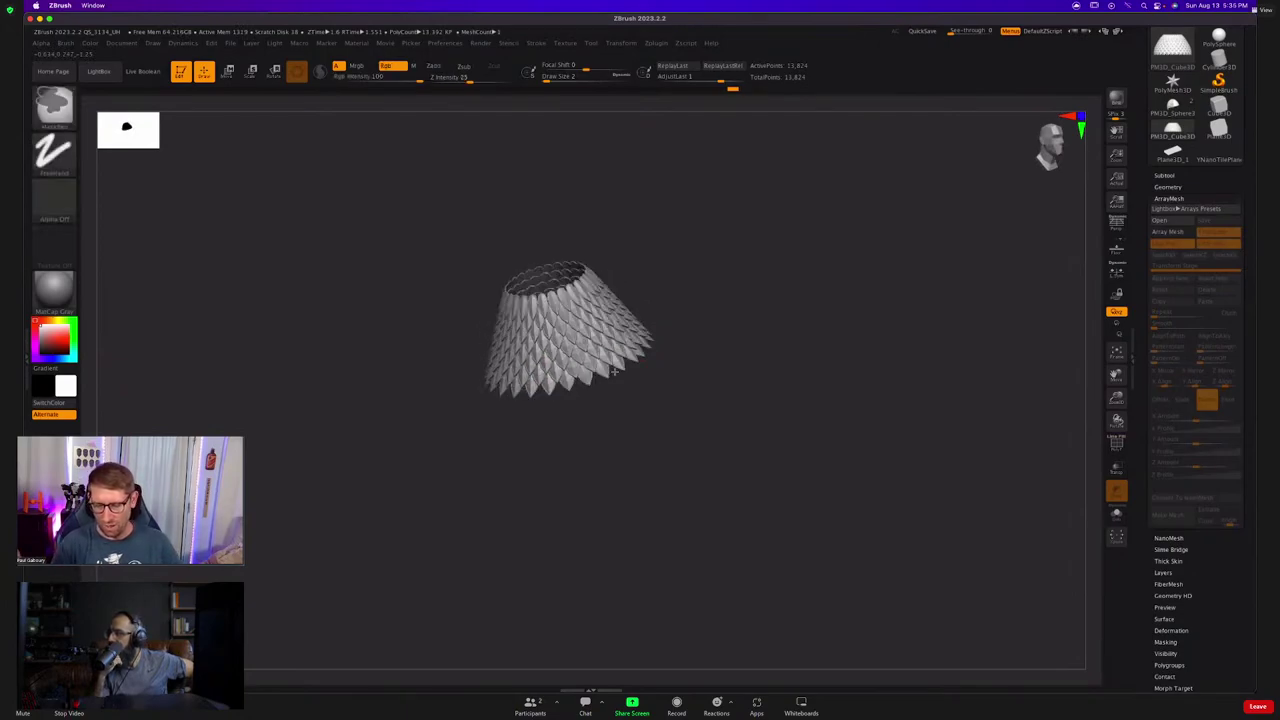
key(ctrl+z)
key(ctrl+z)
key(shift+f)
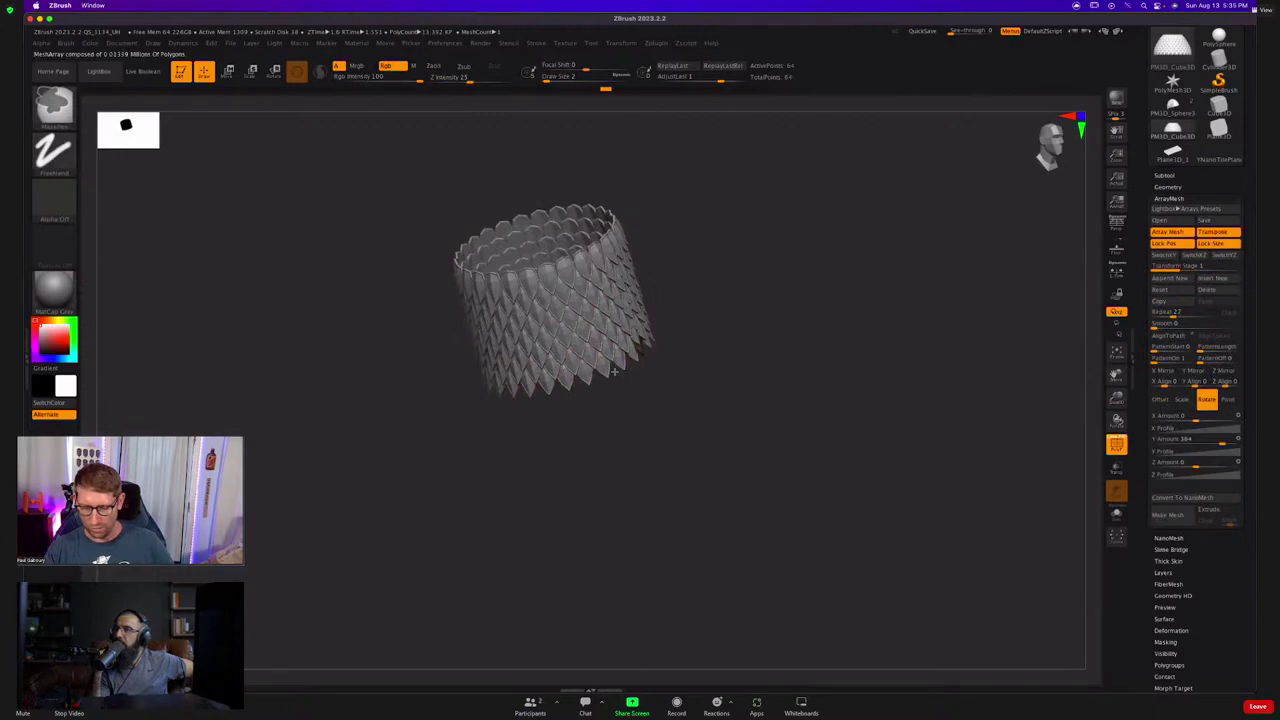
Undo the stacked array stages and the ring setup back to the single source scale.
key(ctrl+z)
key(ctrl+z)
key(ctrl+z)
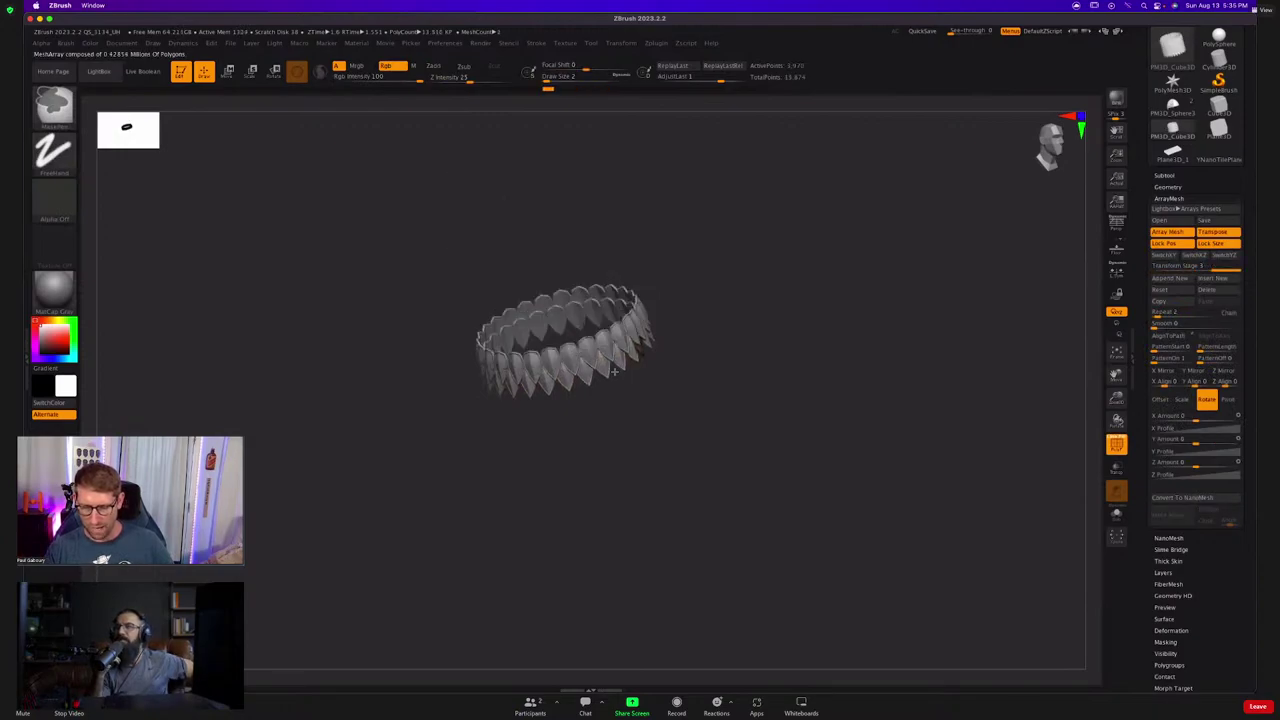
key(ctrl+z)
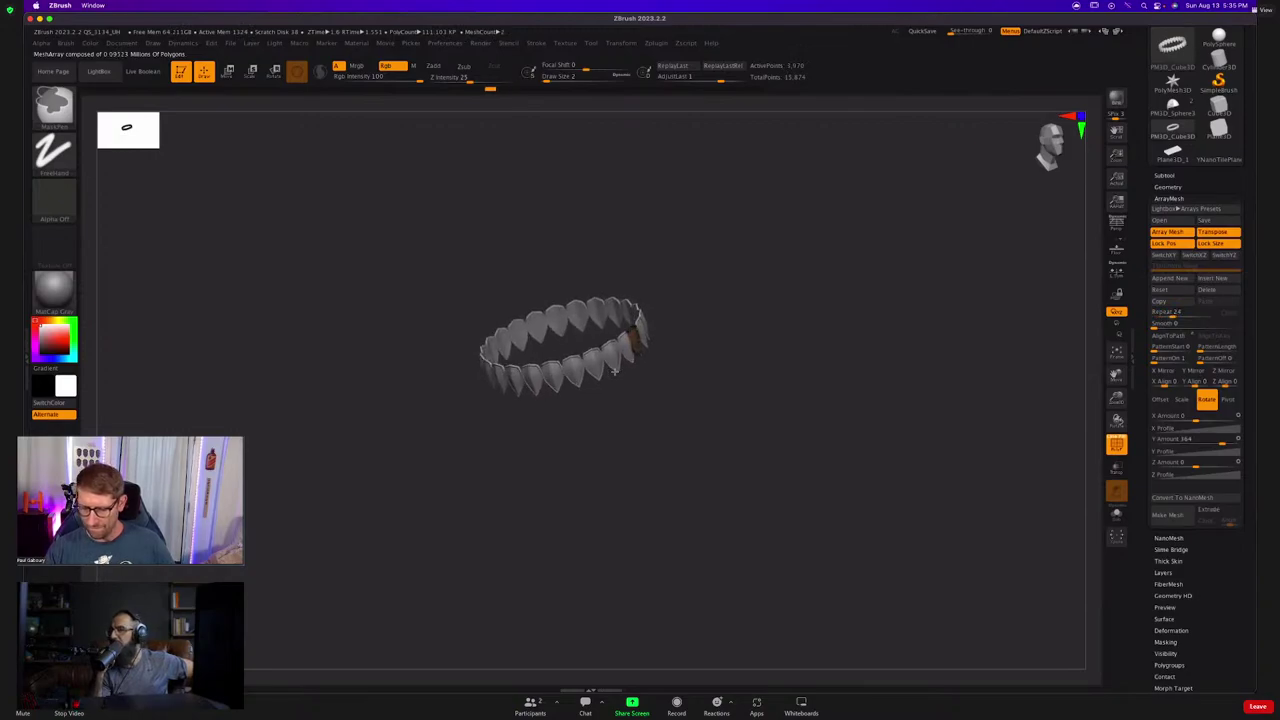
mouse_move(615, 371)
right_down()
mouse_move(631, 409)
mouse_move(606, 394)
mouse_move(719, 446)
right_up()
mouse_move(719, 446)
right_down()
mouse_move(646, 443)
mouse_move(653, 417)
right_up()
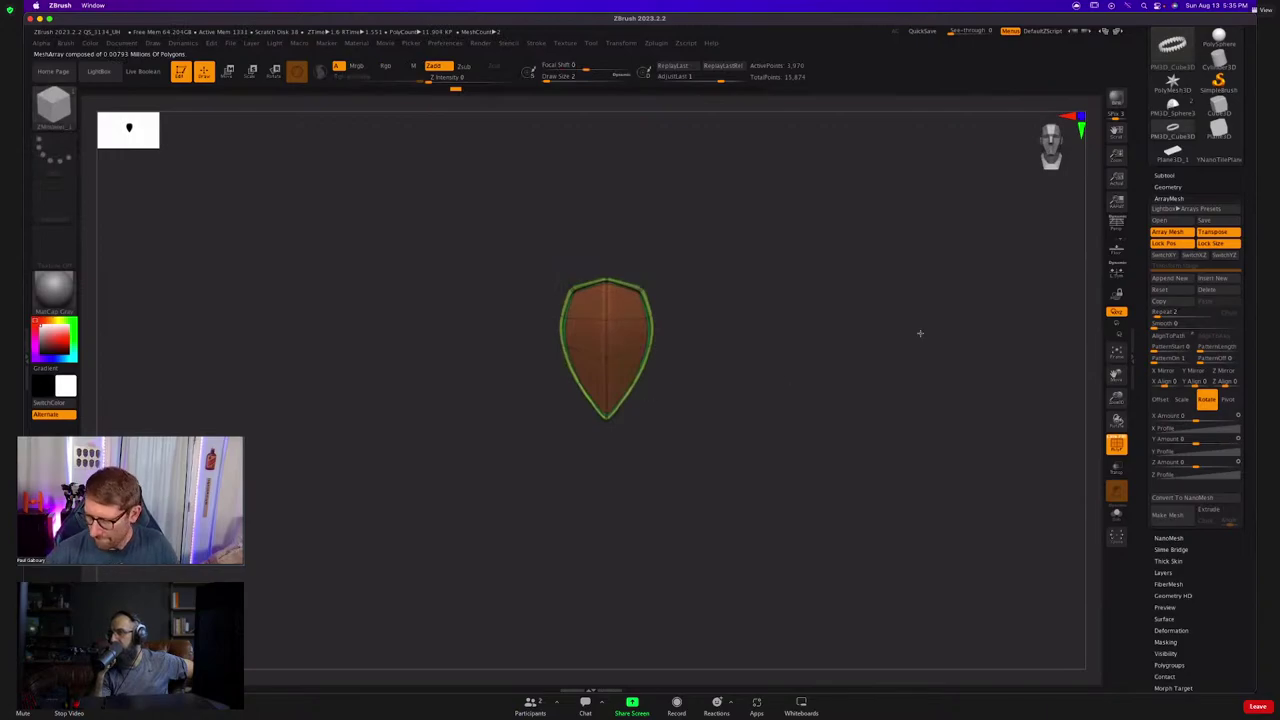
Remove the source scale's subdivision levels, keeping the lowest one, and center the Gizmo on the scale.
click(1170, 187)
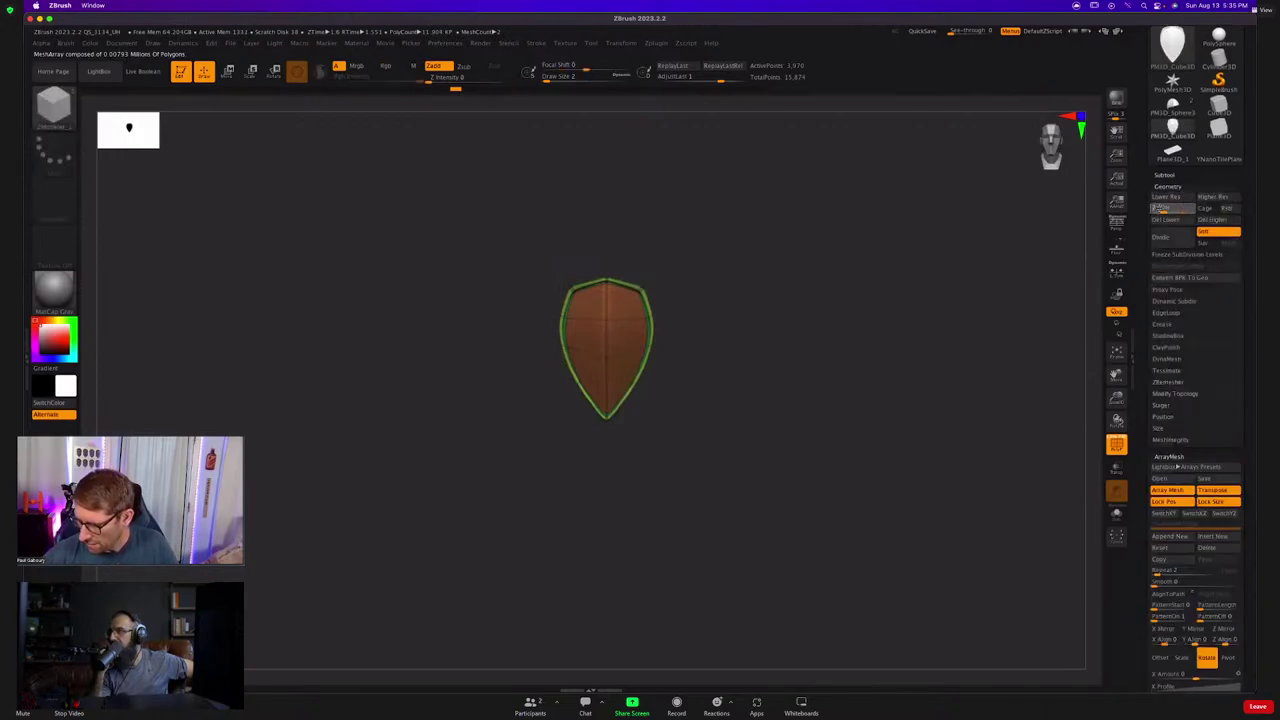
mouse_move(648, 344)
right_down()
mouse_move(663, 404)
mouse_move(660, 353)
right_up()
key(w)
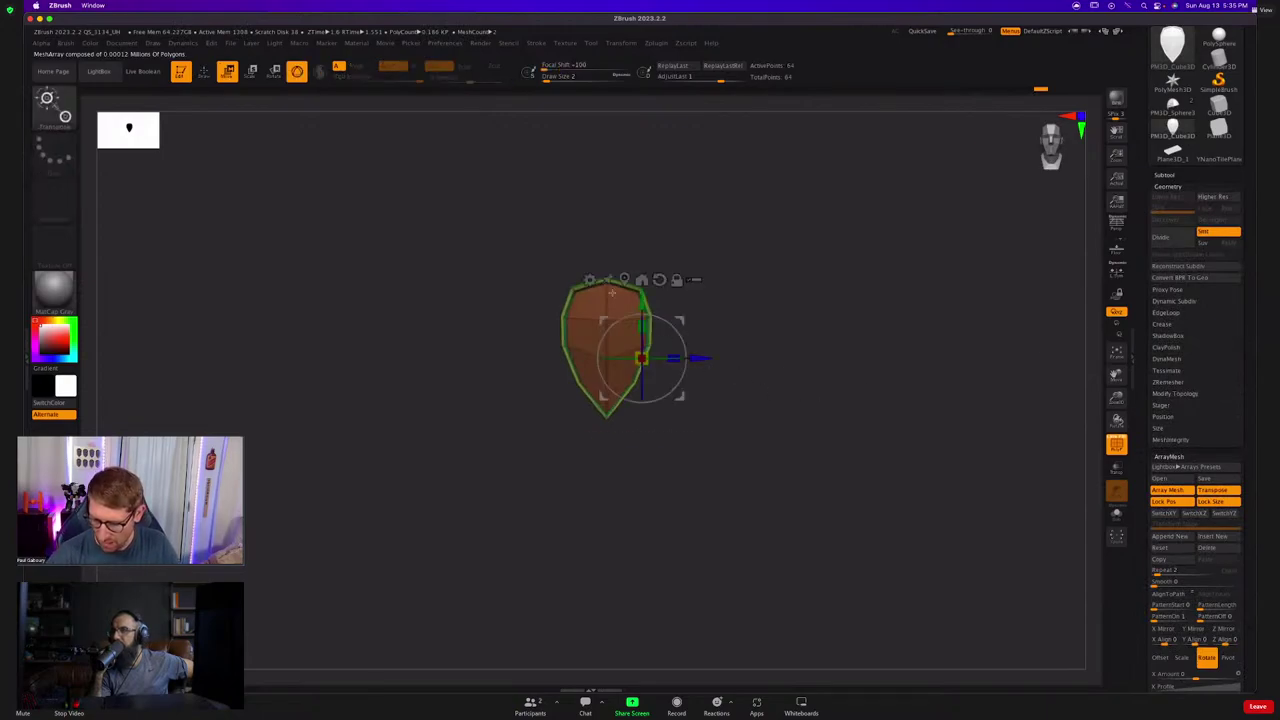
click(606, 271)
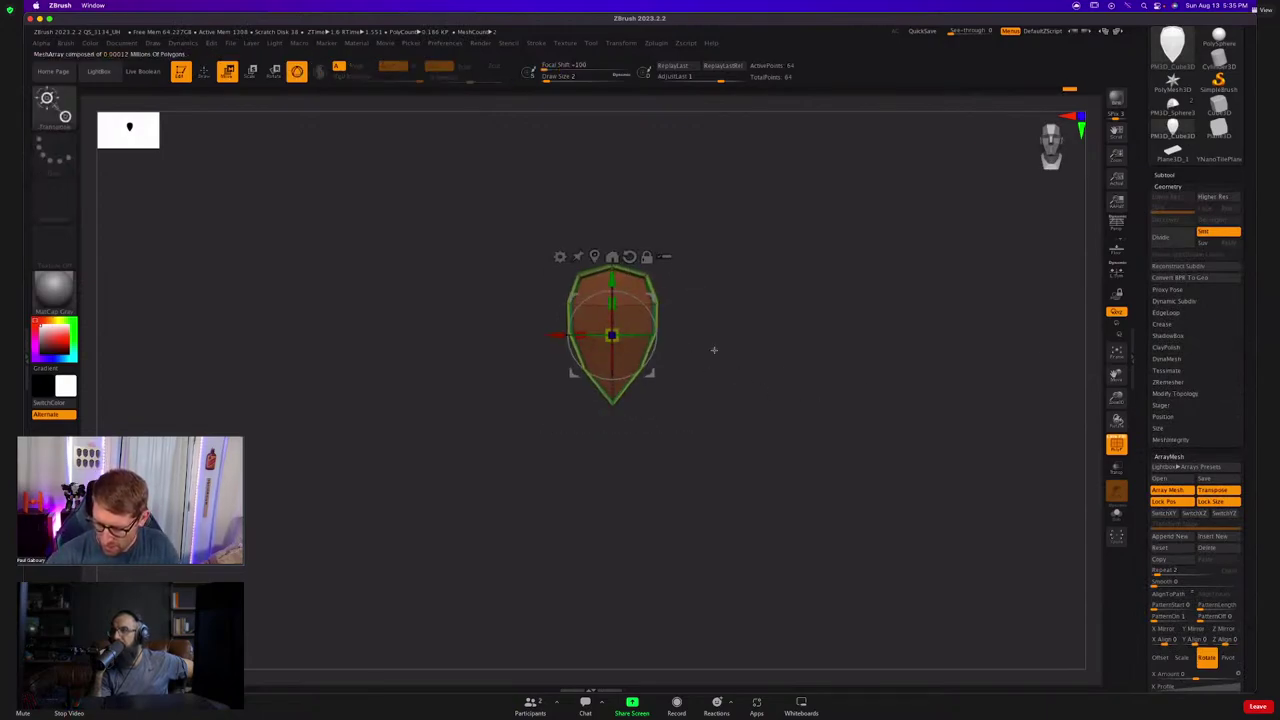
Set the ArrayMesh Repeat to 48 and its Y rotation amount to 360 to form a full ring.
drag(1244, 517, 1226, 416)
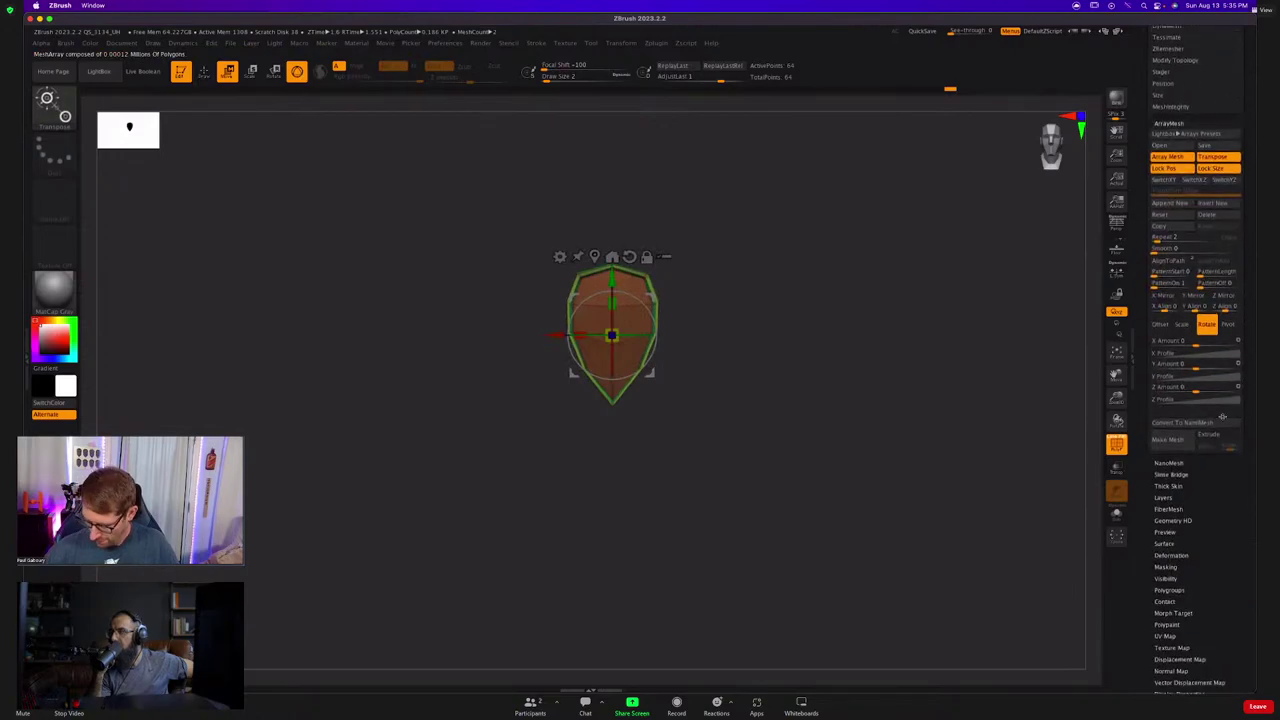
right_drag(737, 381, 766, 370)
alt+right_drag(766, 370, 775, 431)
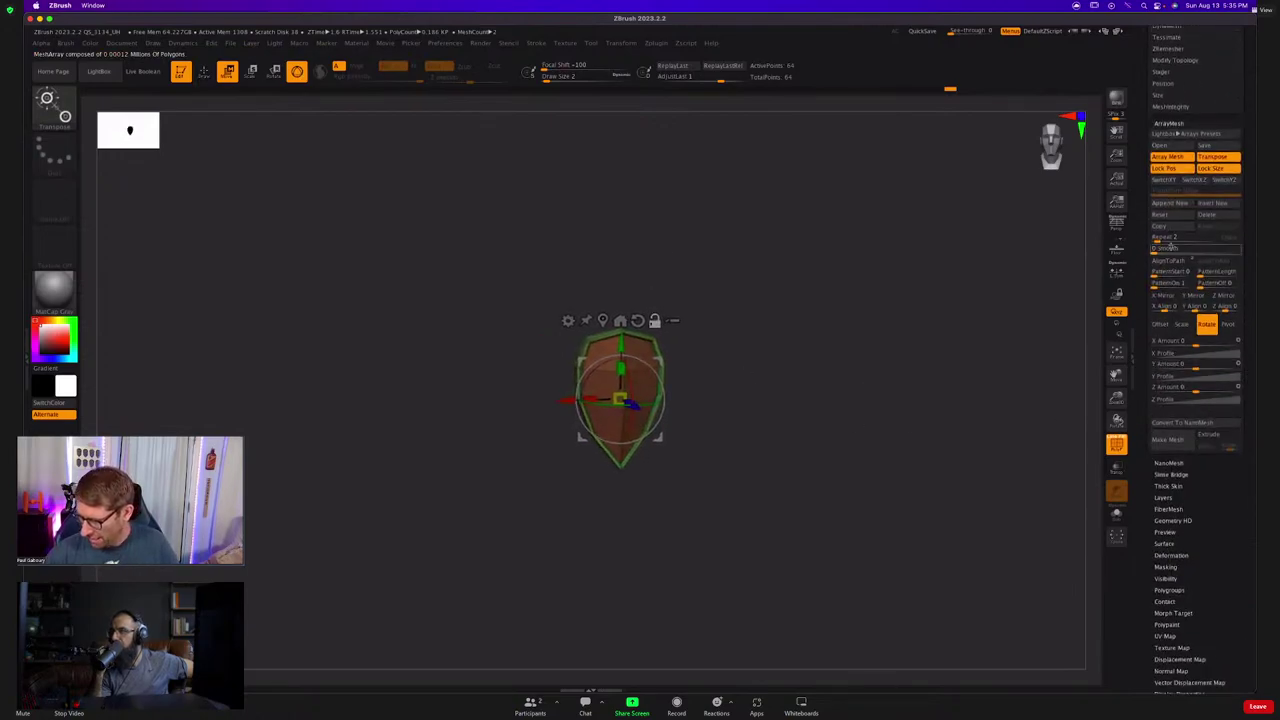
click(1179, 239)
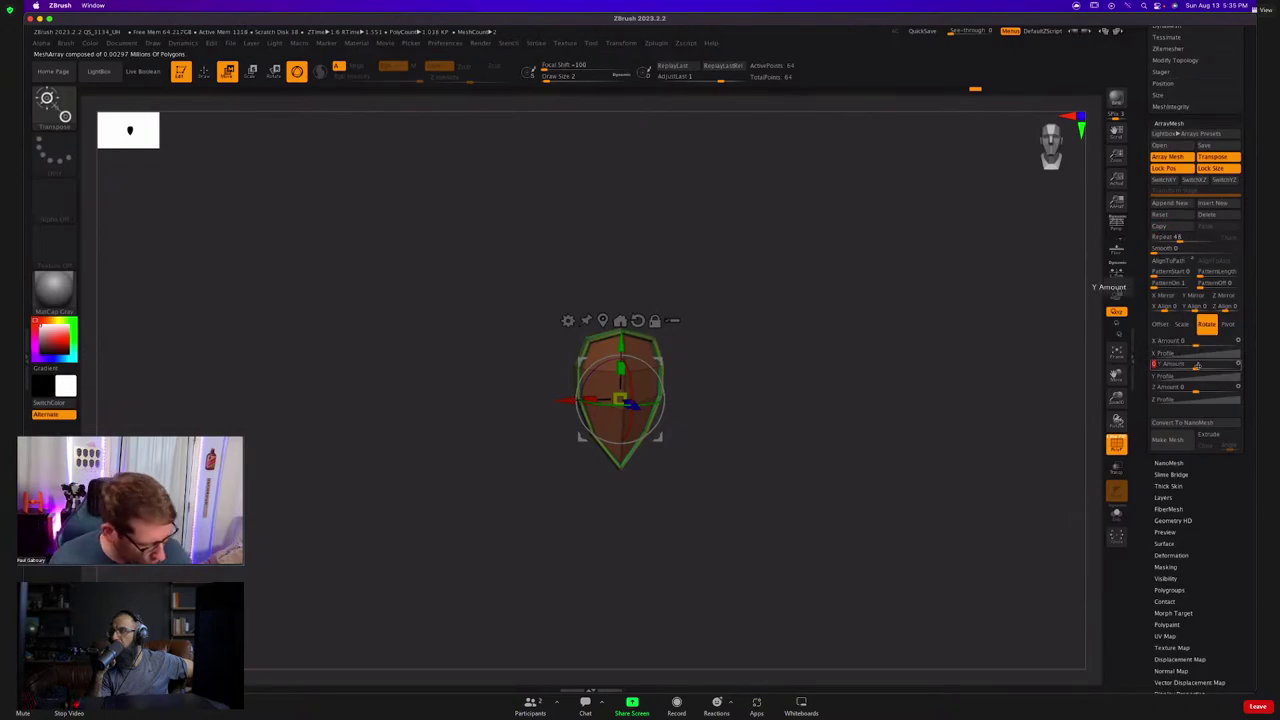
click(1198, 366)
text(360)
key(Return)
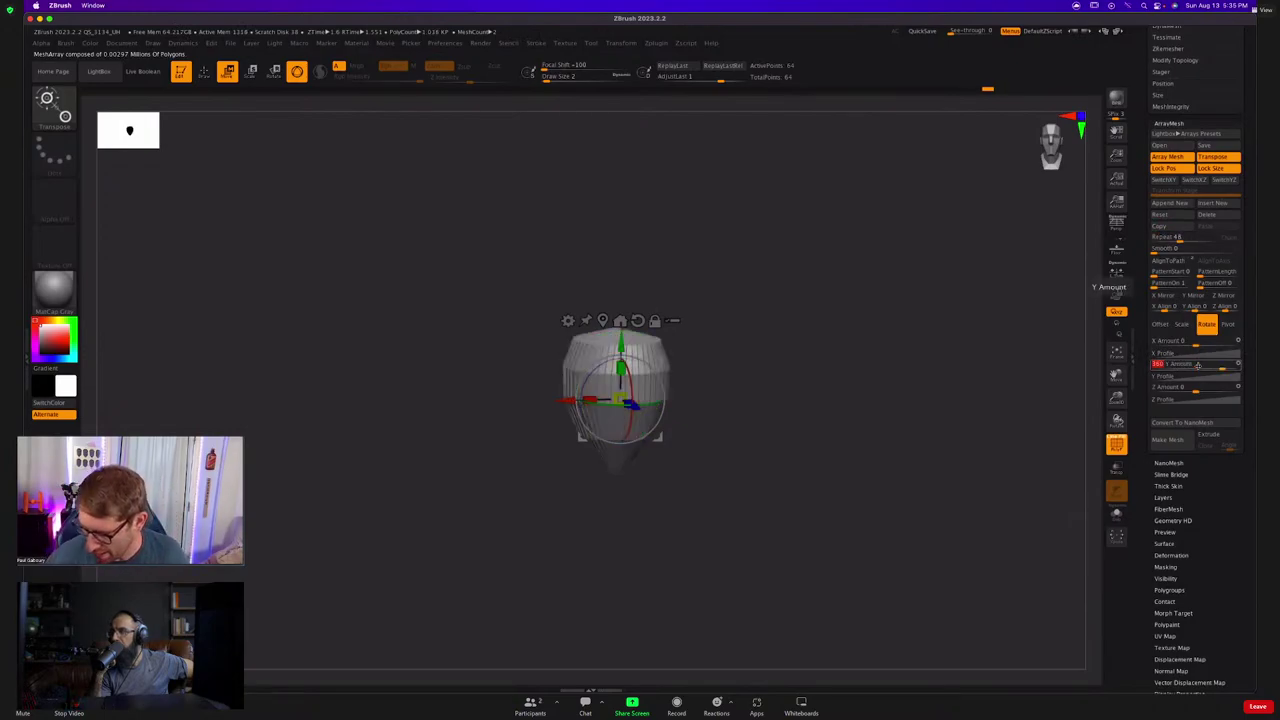
Widen the array ring with the Gizmo until the scales sit side by side without overlapping.
drag(673, 400, 792, 532)
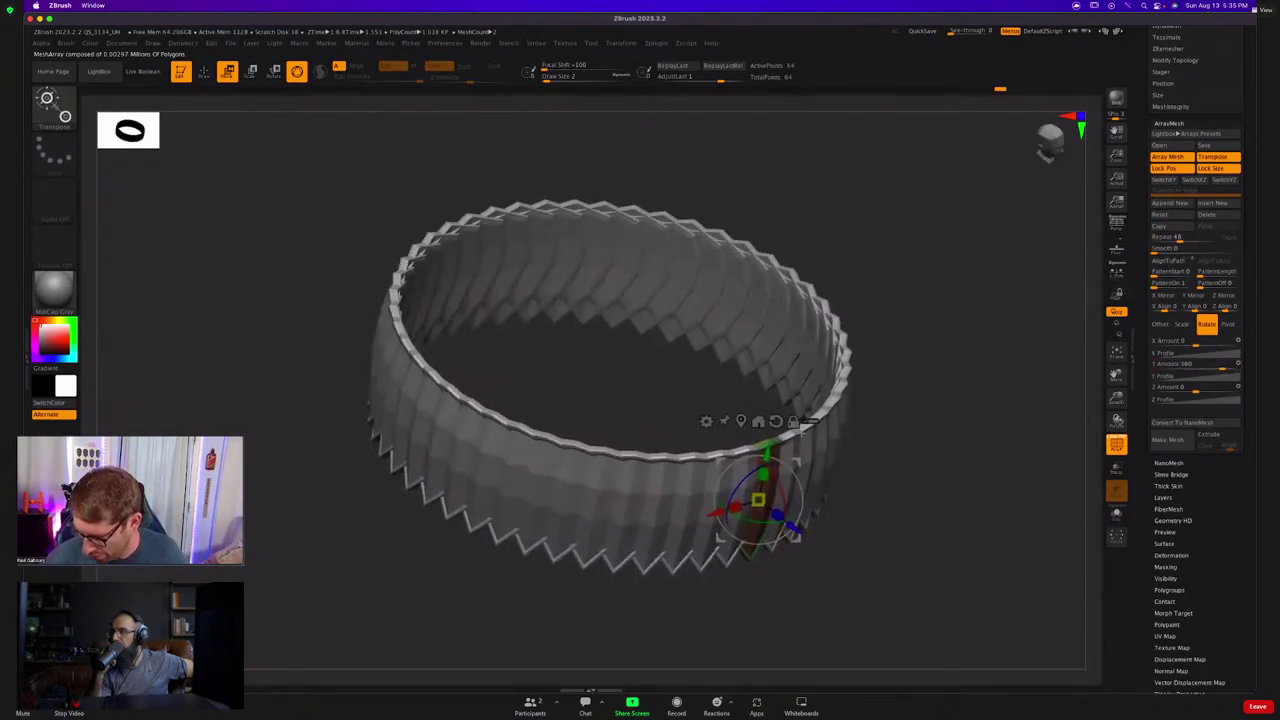
ctrl+right_drag(803, 431, 722, 362)
drag(683, 400, 867, 500)
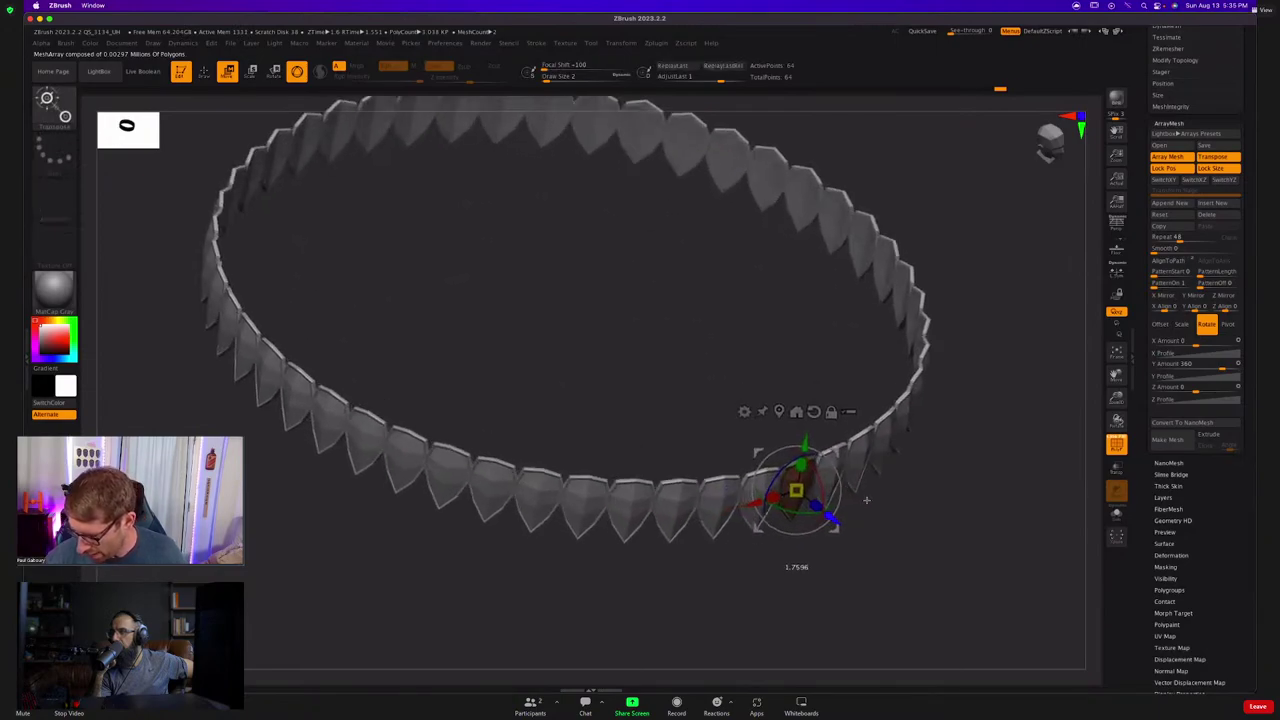
alt+right_drag(867, 500, 788, 520)
drag(660, 425, 677, 432)
Activate Dynamic Subdiv on the scales with the Always YES option, and fine-tune the source scale's position in the ring.
key(d)
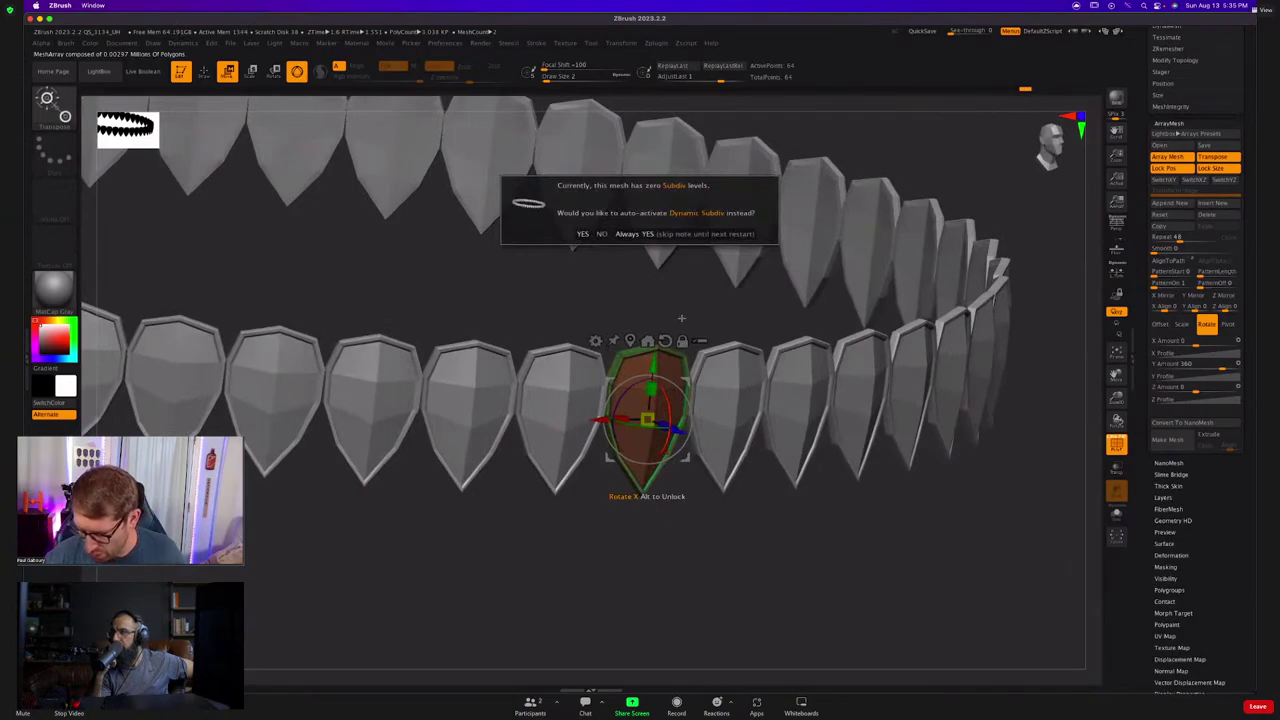
click(672, 234)
right_drag(690, 482, 718, 545)
right_drag(718, 545, 741, 532)
drag(673, 424, 652, 422)
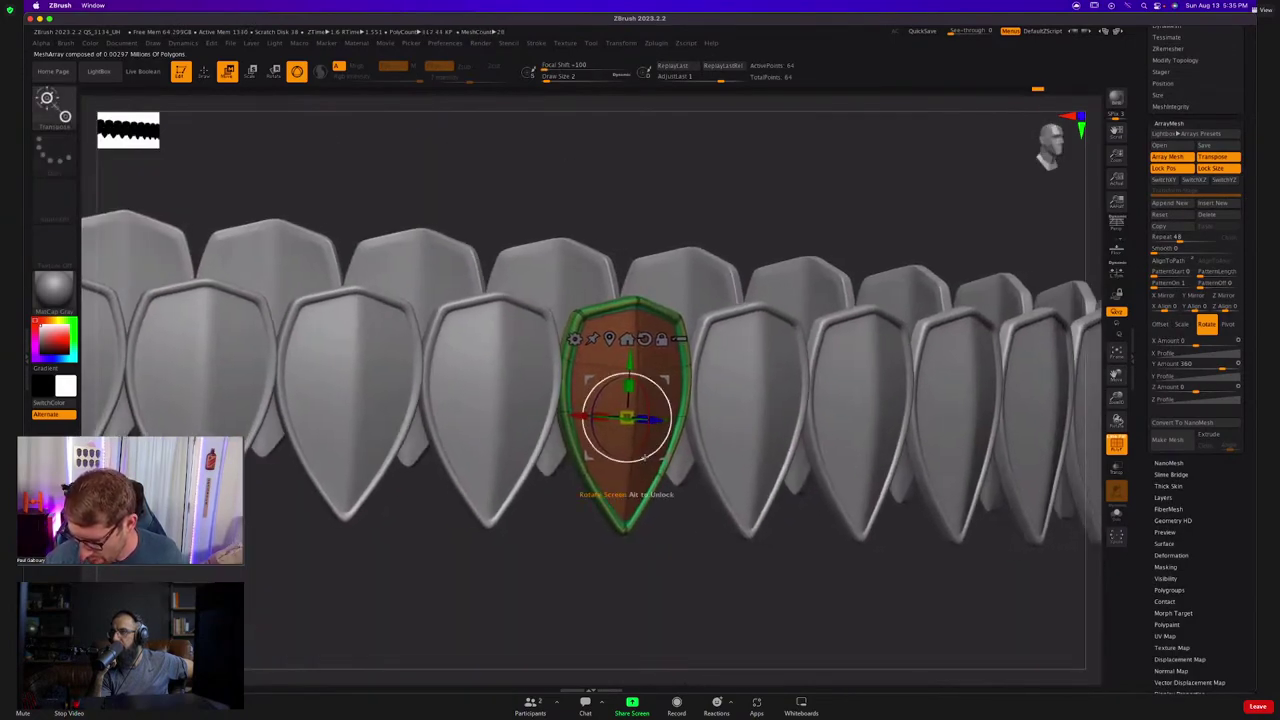
right_drag(645, 457, 468, 386)
alt+right_drag(751, 410, 1216, 426)
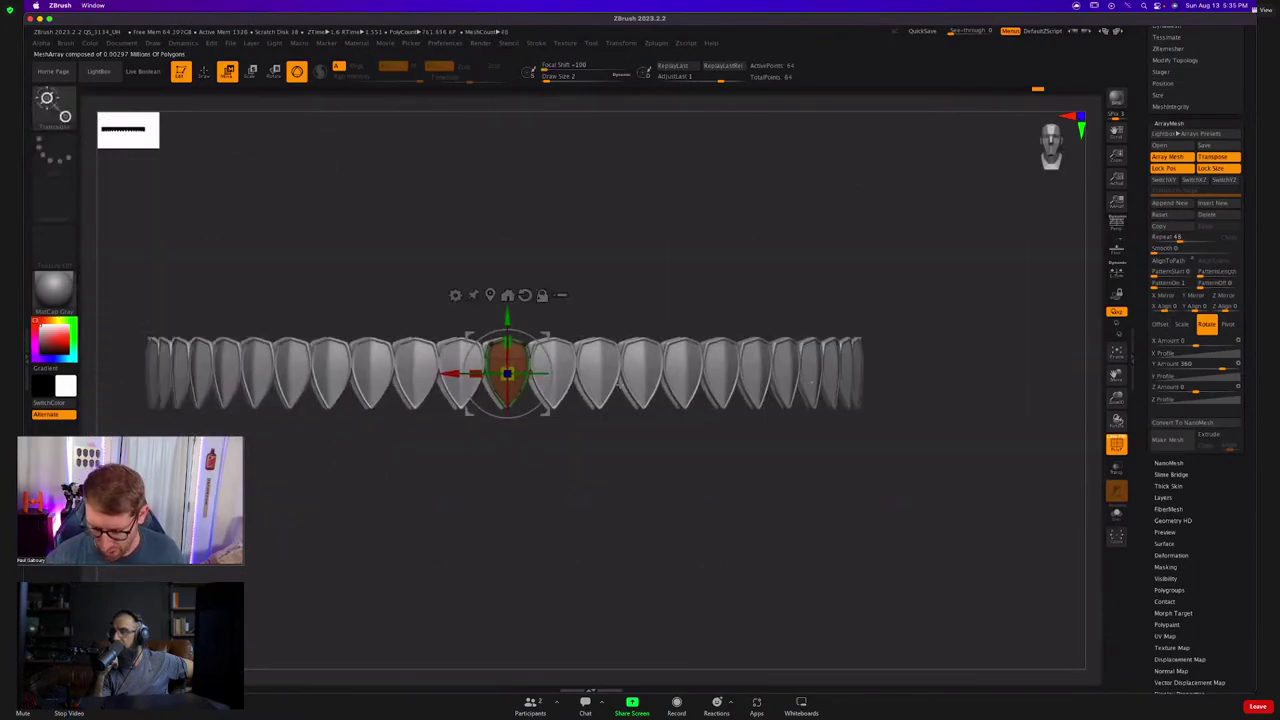
Append a second ArrayMesh stage and offset it upward with the transpose line to overlap a second row of scales.
click(1172, 205)
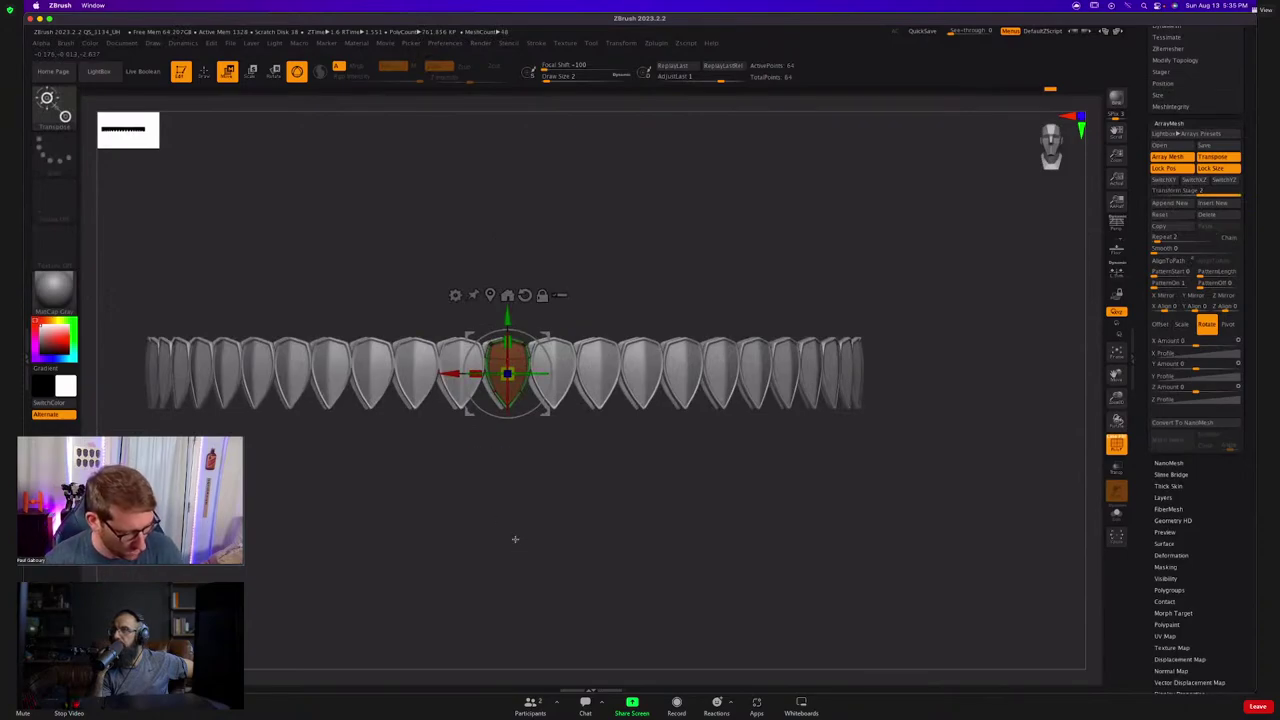
key(y)
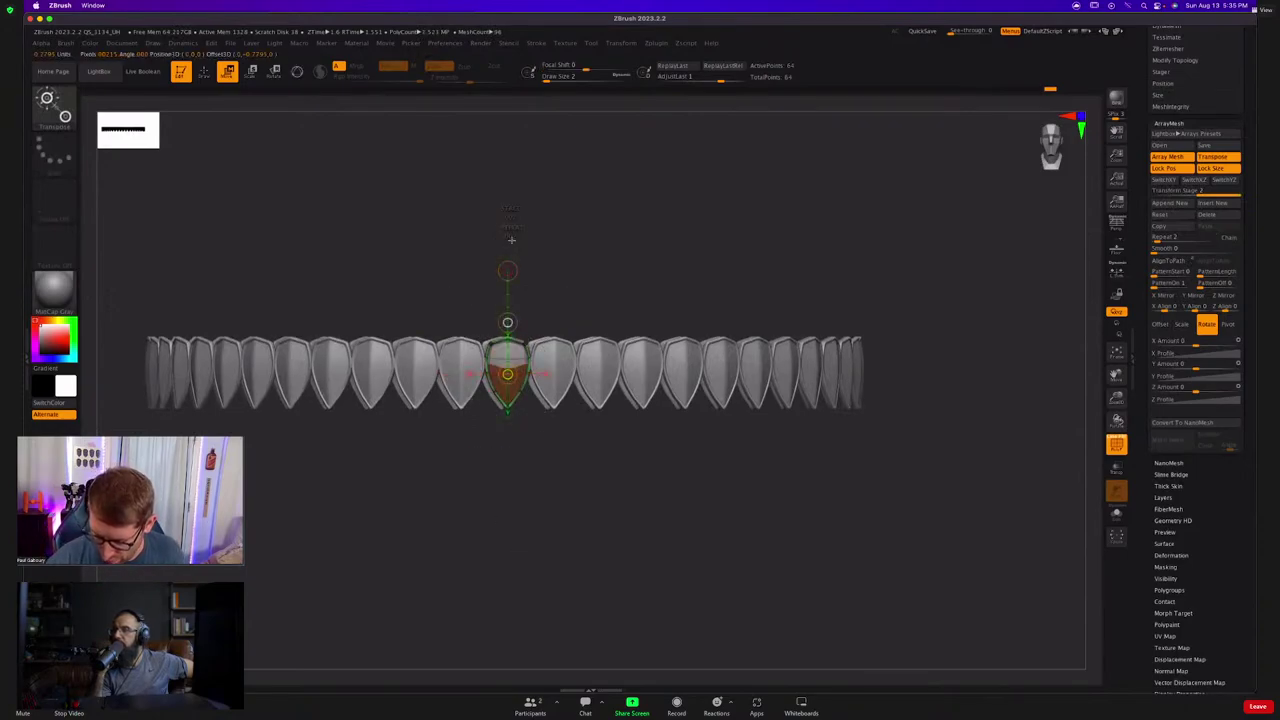
mouse_move(511, 240)
mouse_down()
mouse_move(511, 197)
mouse_move(517, 259)
mouse_up()
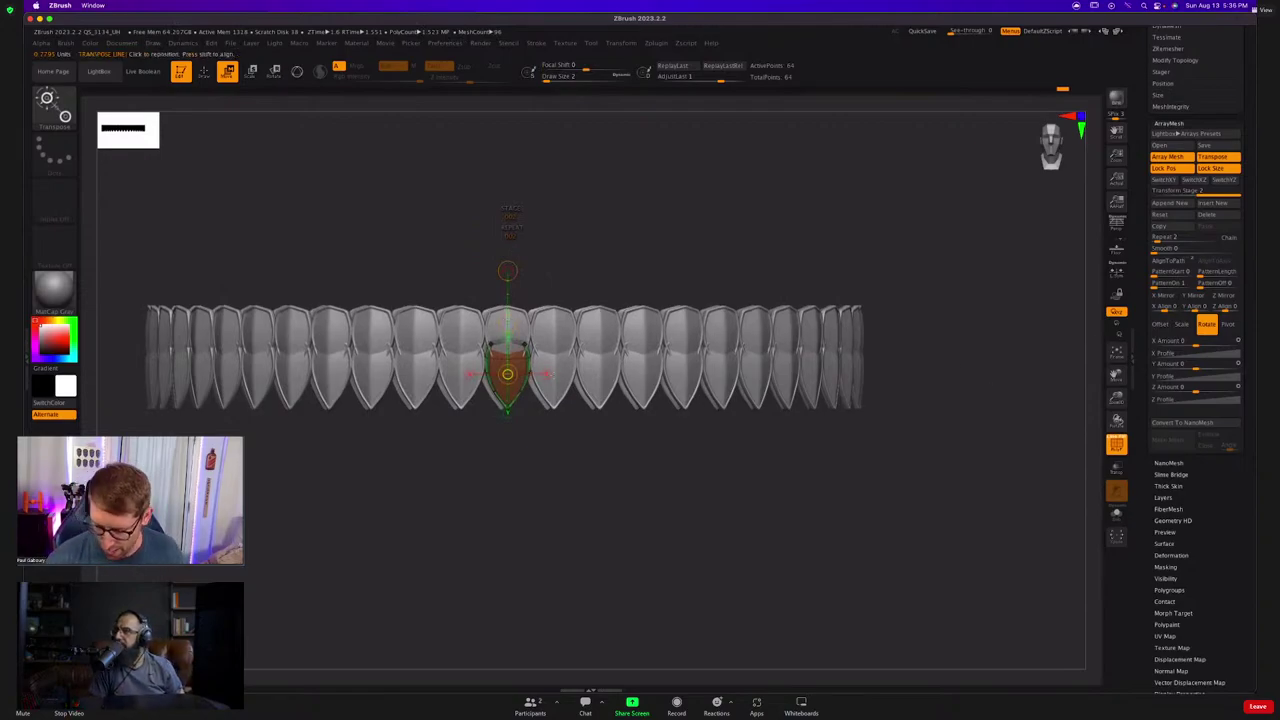
Set the second array stage's Y rotation amount to 7 so the upper row staggers by half a scale.
click(548, 374)
drag(594, 440, 615, 400)
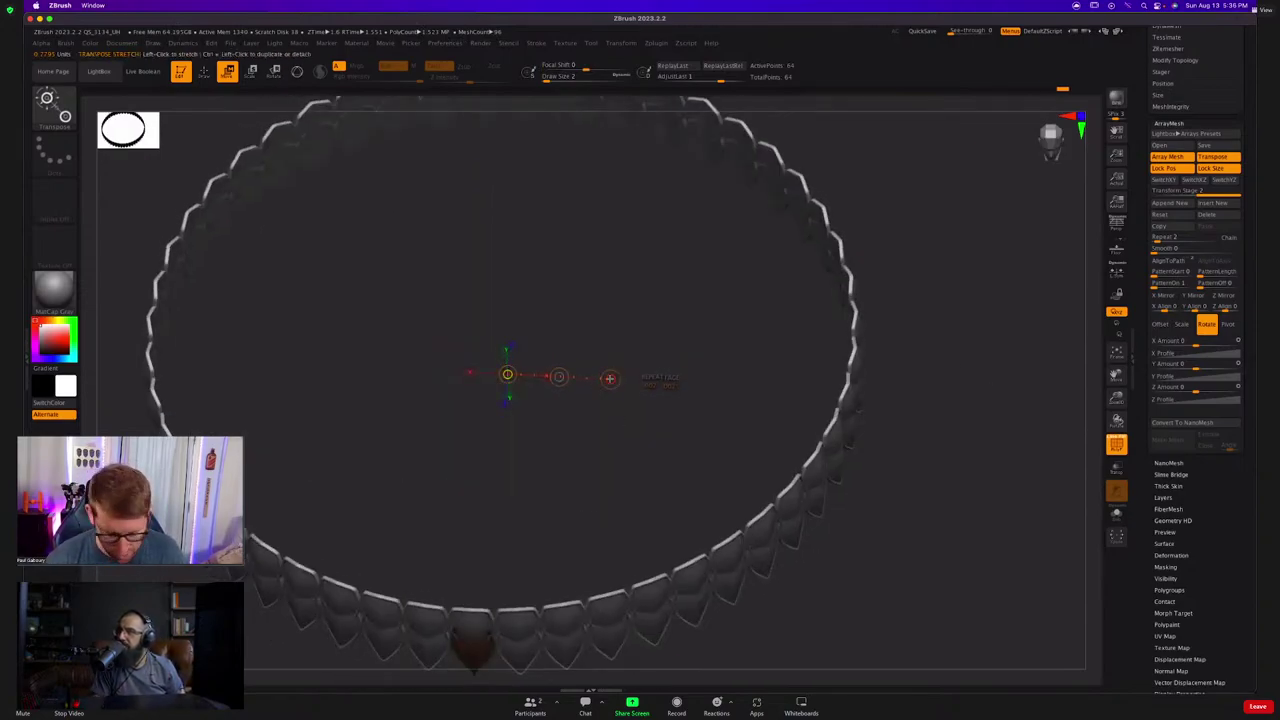
drag(940, 446, 957, 376)
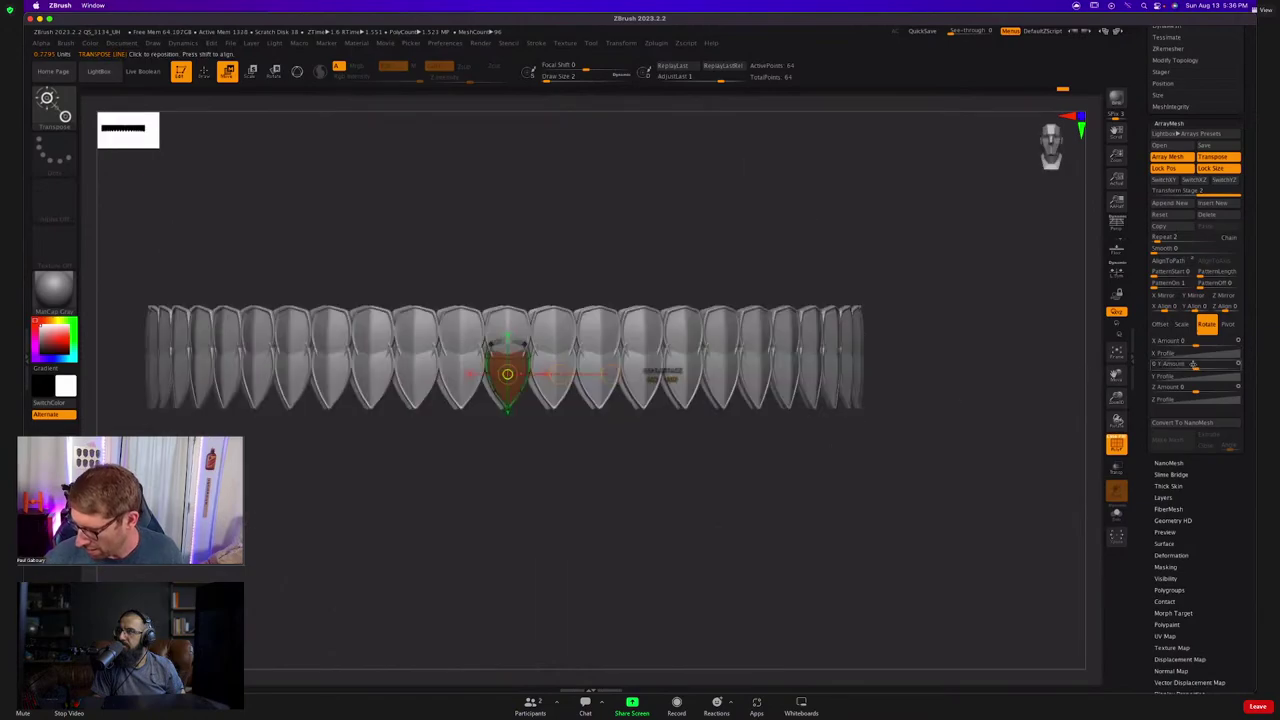
drag(1196, 367, 1209, 367)
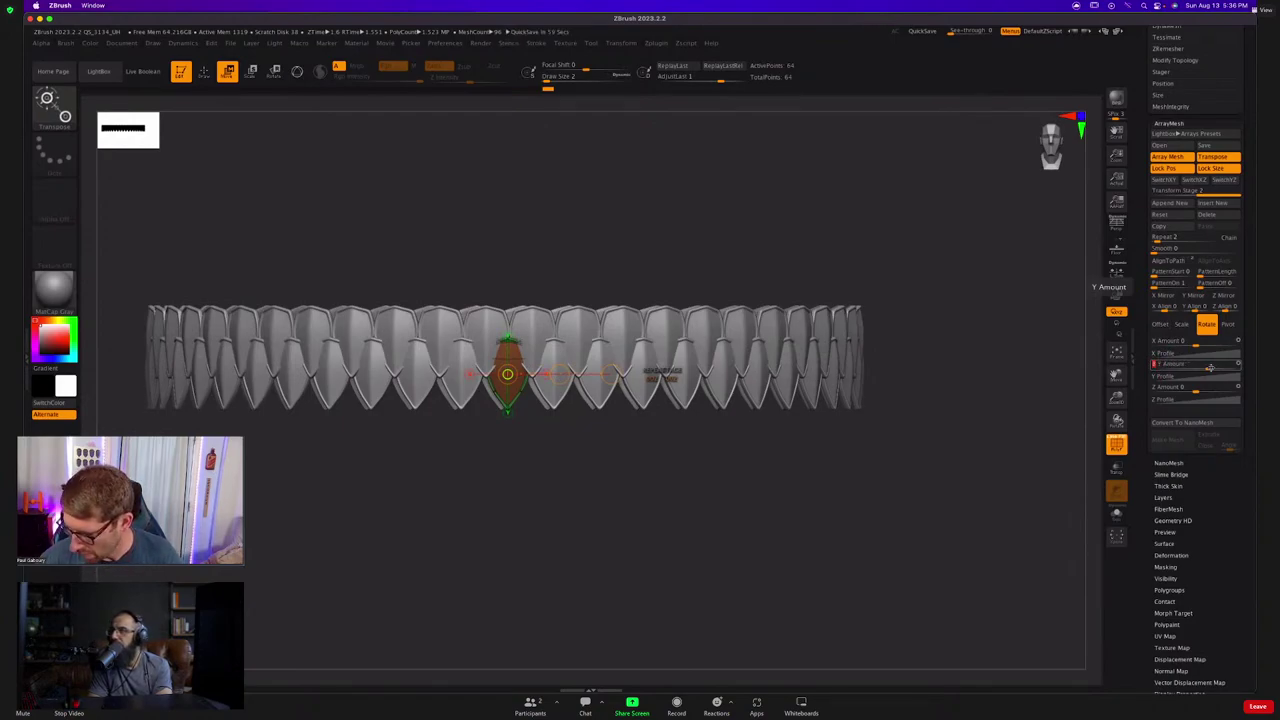
key(Return)
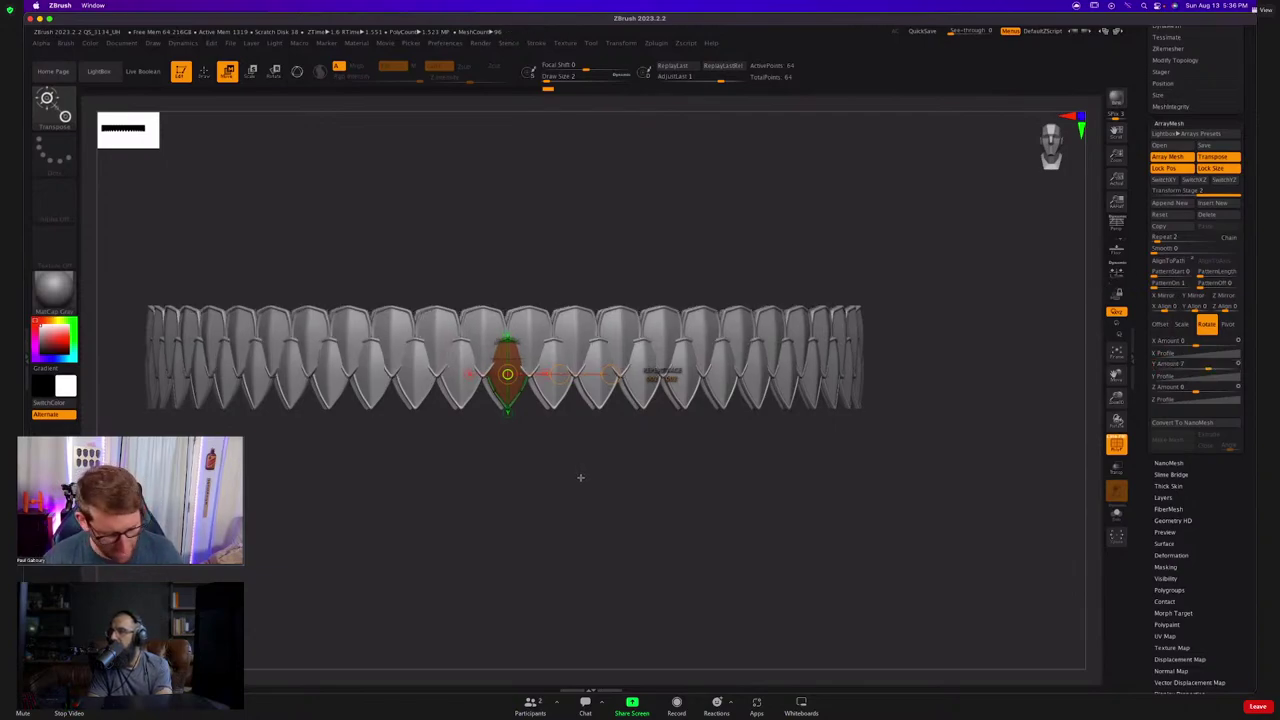
Tilt the source scale about 12.6 degrees around its X axis with the Gizmo so the rows overlap like shingles.
key(y)
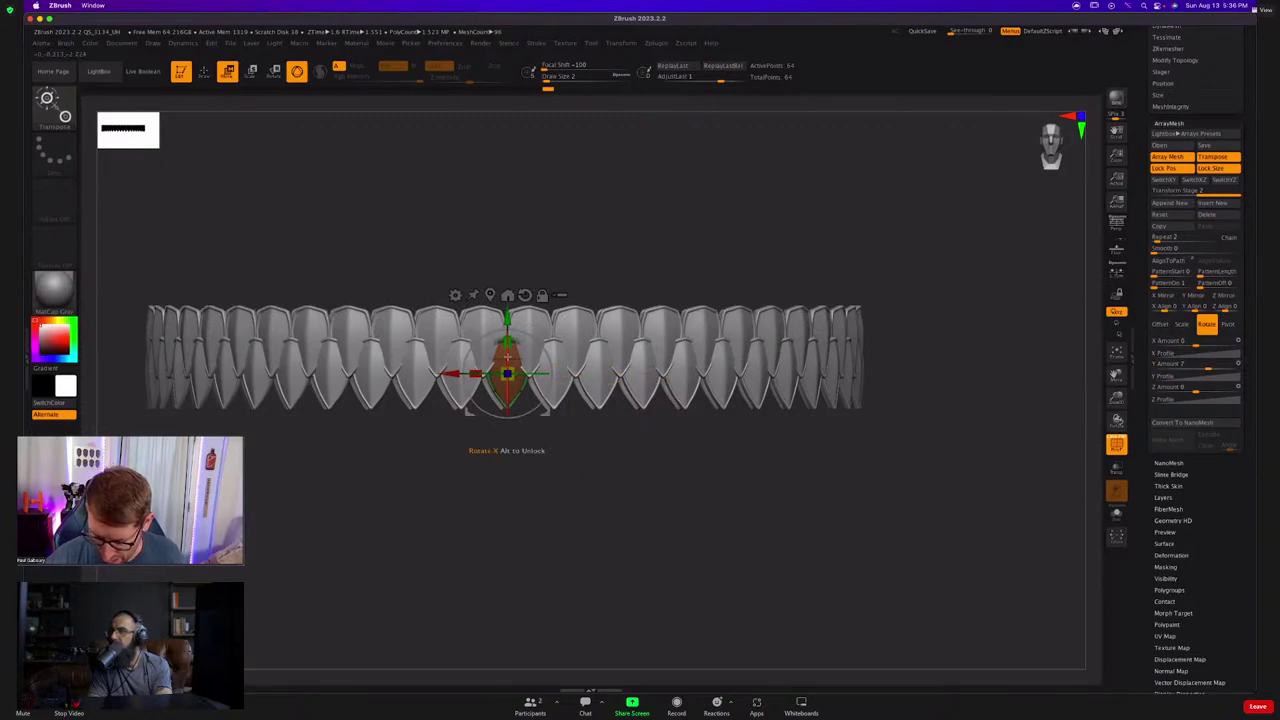
drag(508, 356, 508, 372)
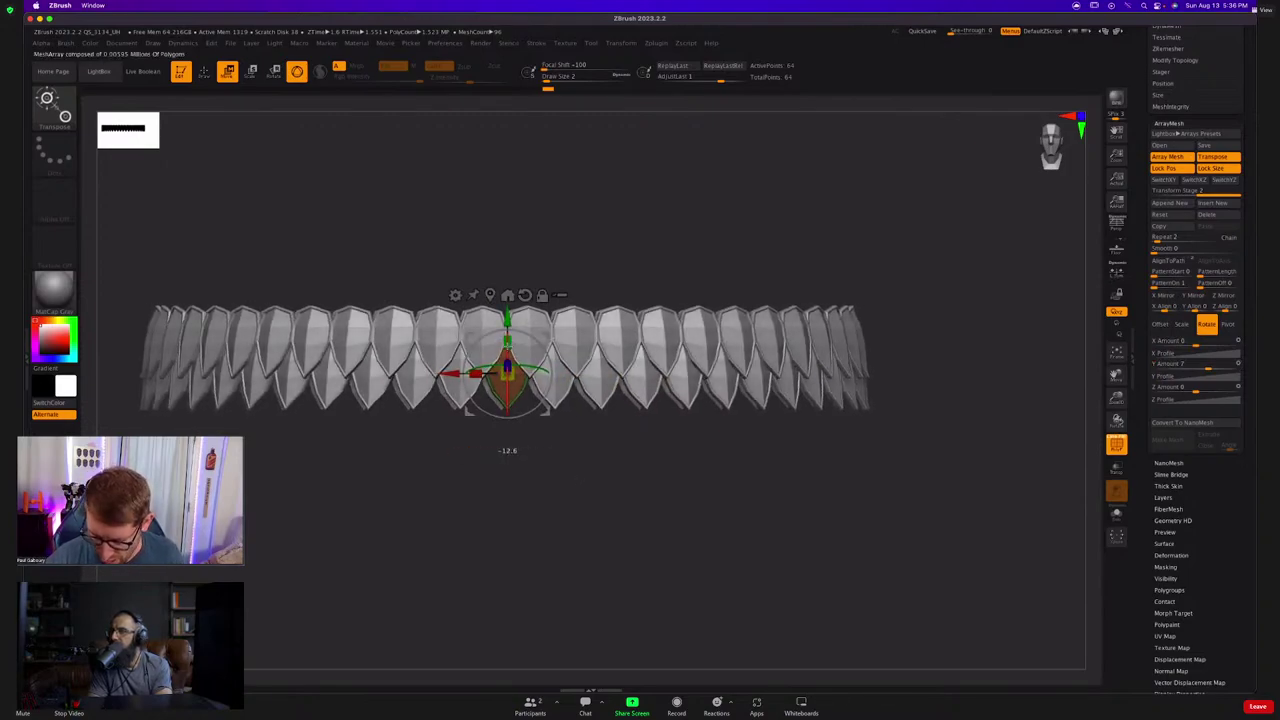
drag(545, 428, 533, 232)
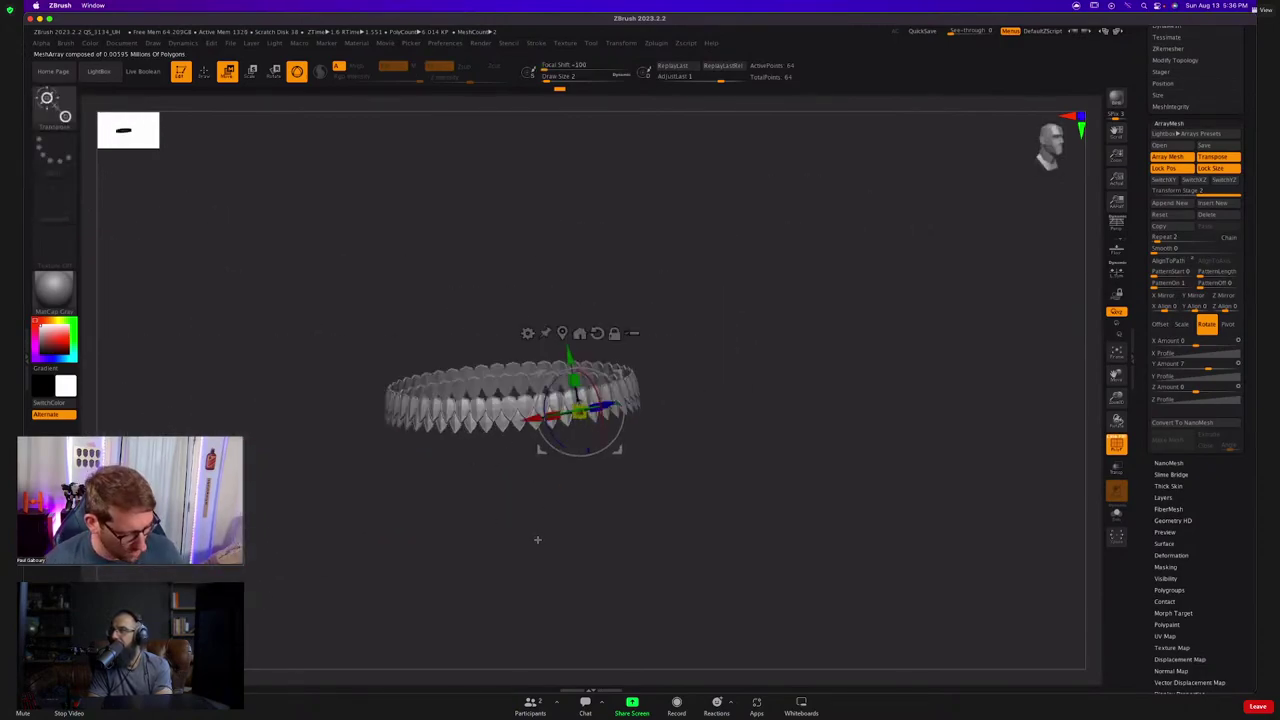
Append a third ArrayMesh stage, offset it straight upward and raise its Repeat to 13 to stack overlapping rings into a cylinder.
key(y)
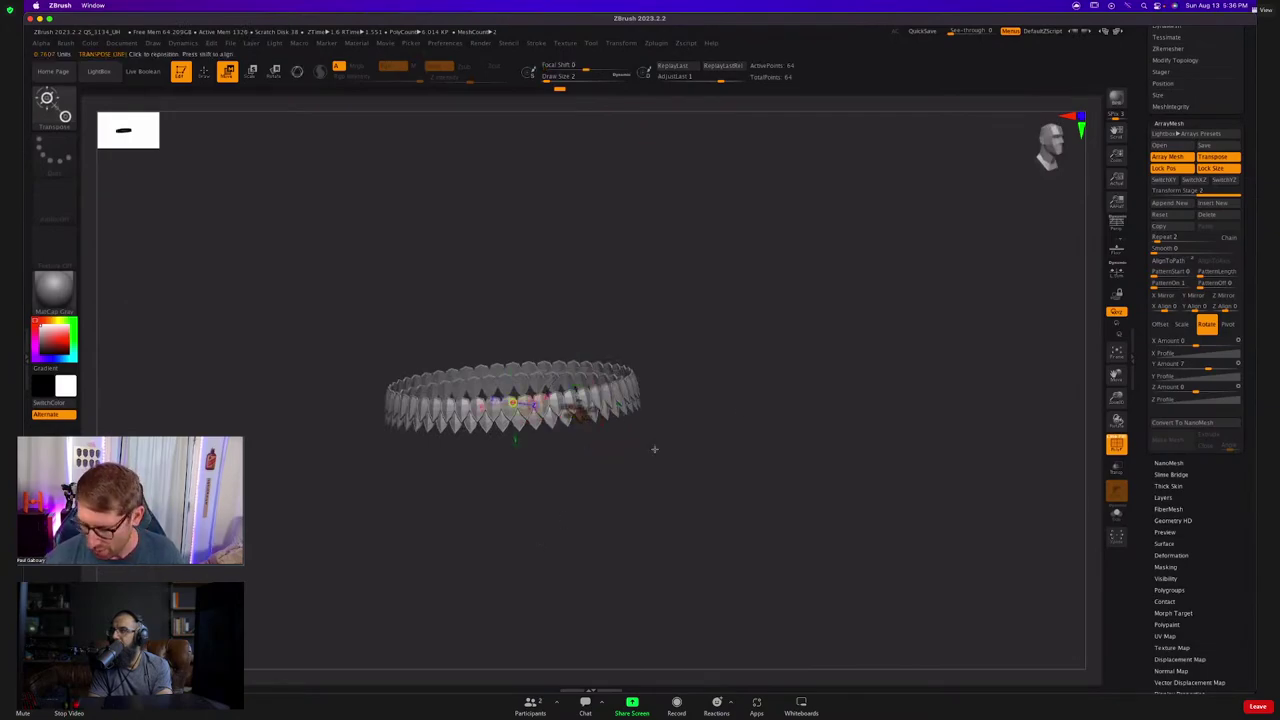
click(1174, 204)
shift+drag(787, 381, 700, 379)
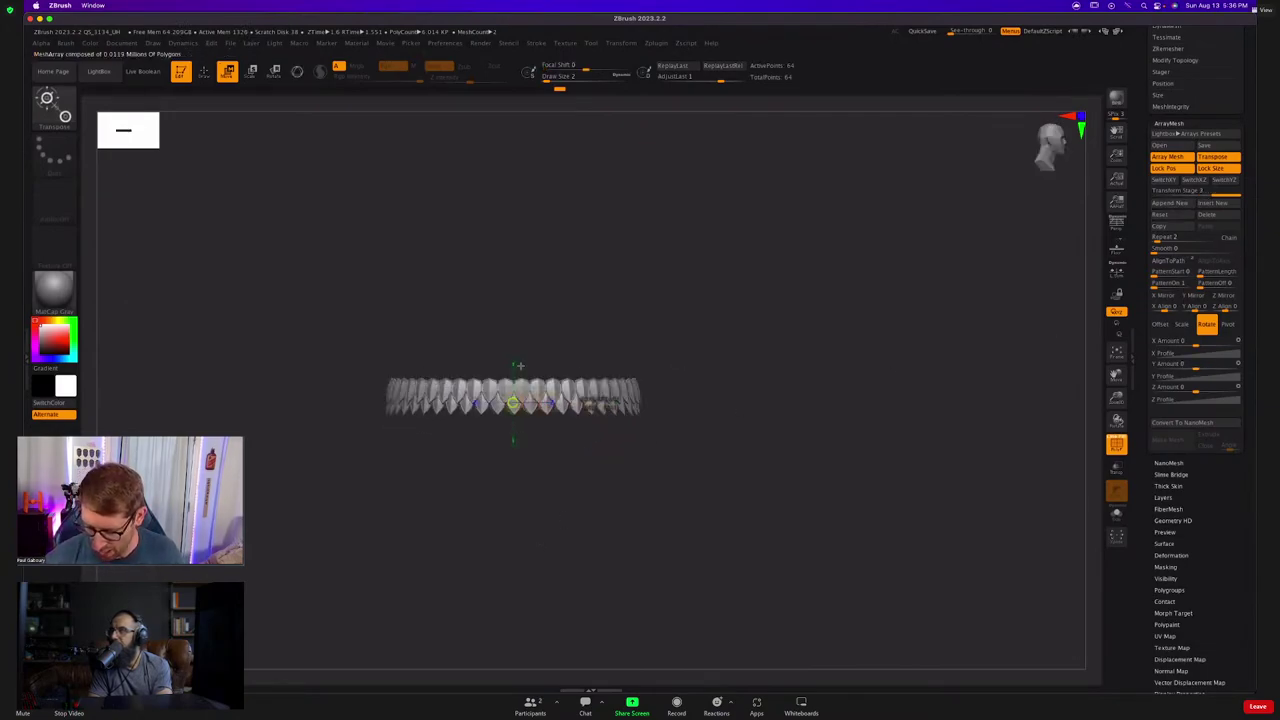
drag(513, 367, 569, 50)
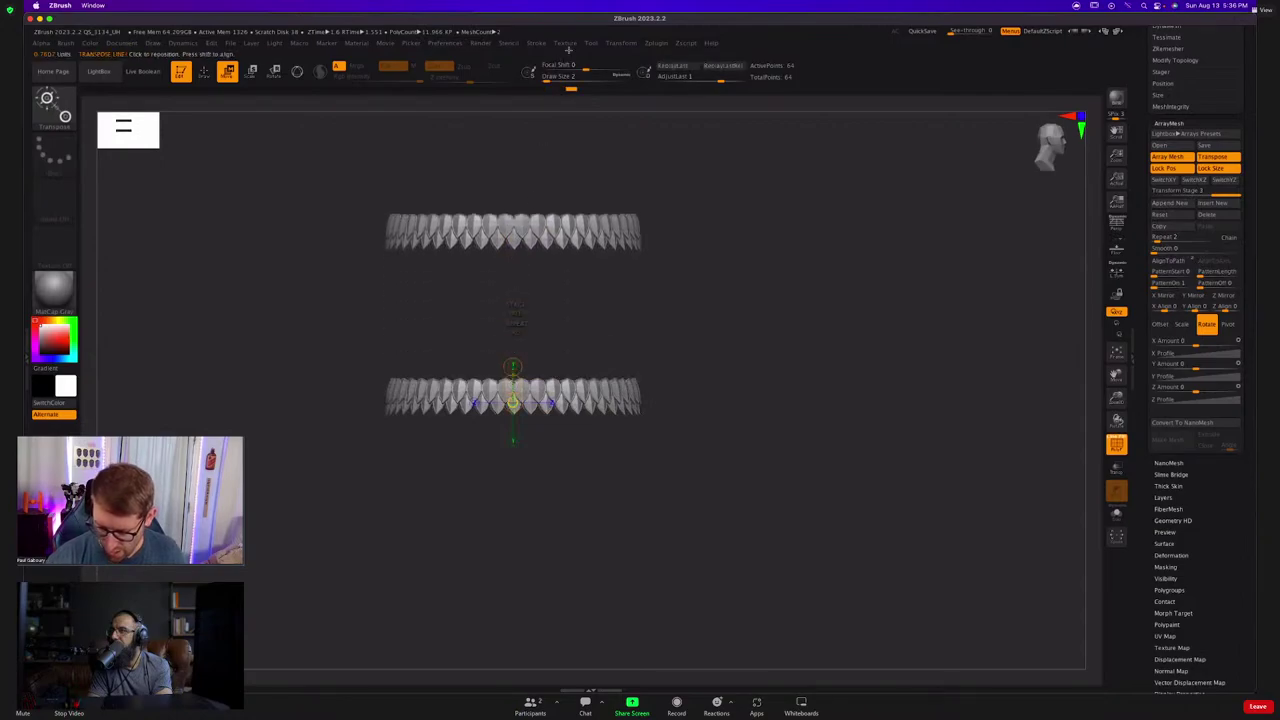
drag(516, 323, 693, 320)
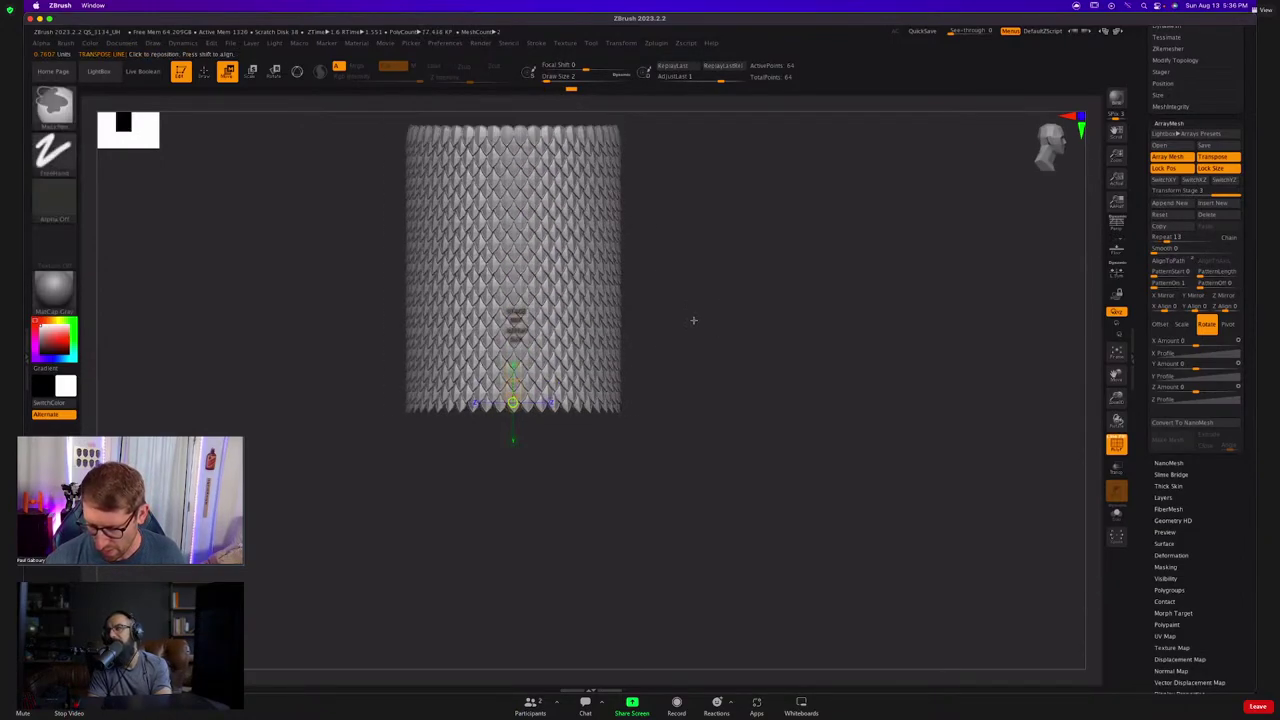
mouse_move(693, 320)
ctrl+right_down()
mouse_move(623, 357)
mouse_move(709, 386)
mouse_move(704, 413)
ctrl+right_up()
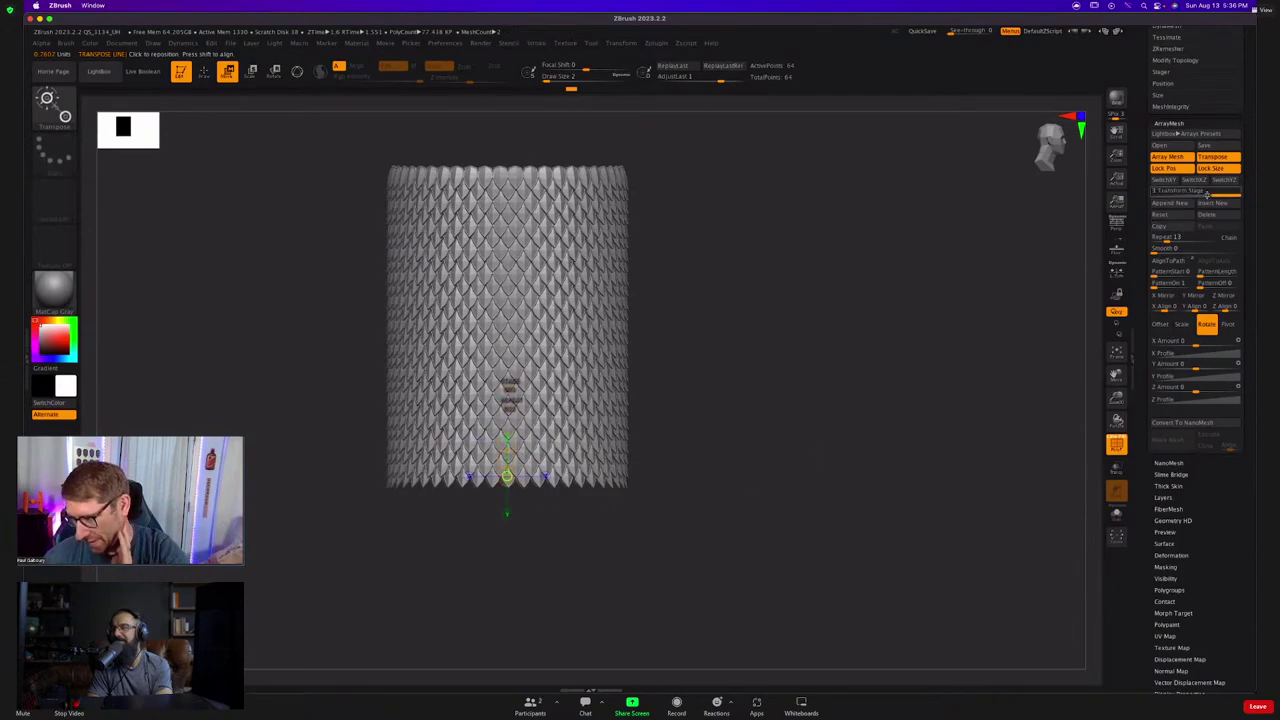
Convert the arrayed scale cylinder into real geometry with Convert BPR To Geo.
click(1155, 191)
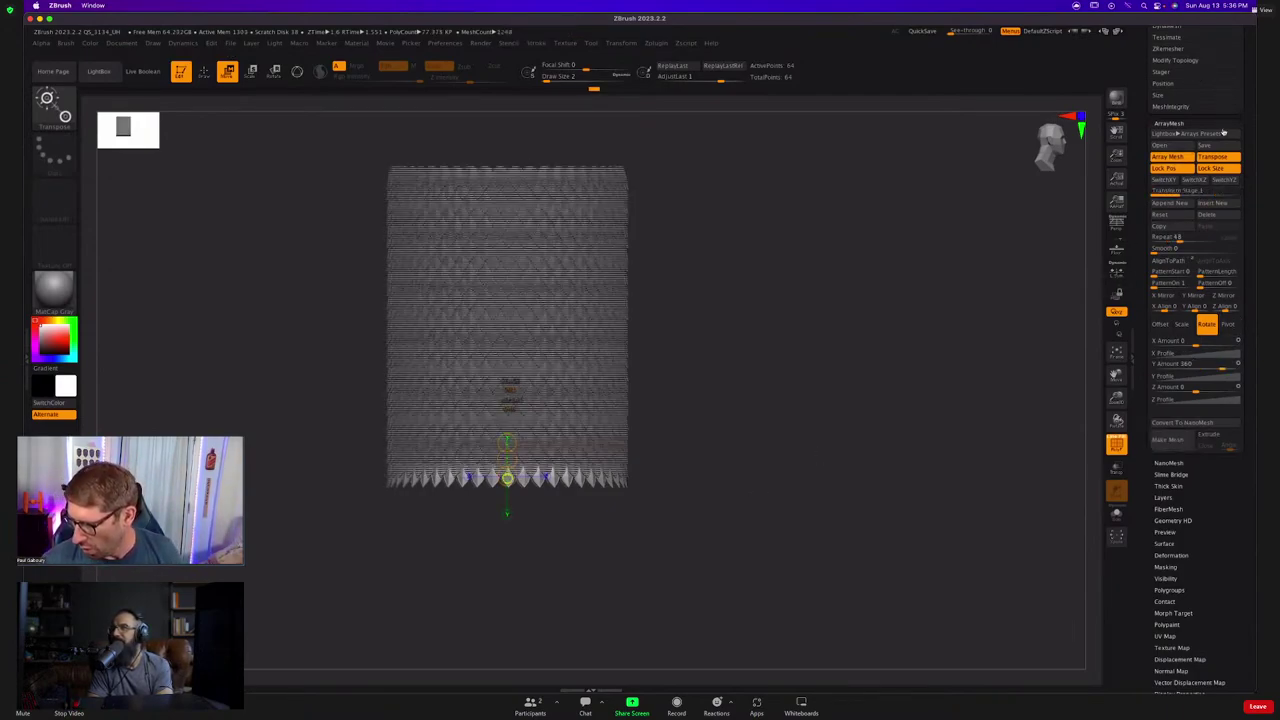
click(1158, 95)
click(1188, 96)
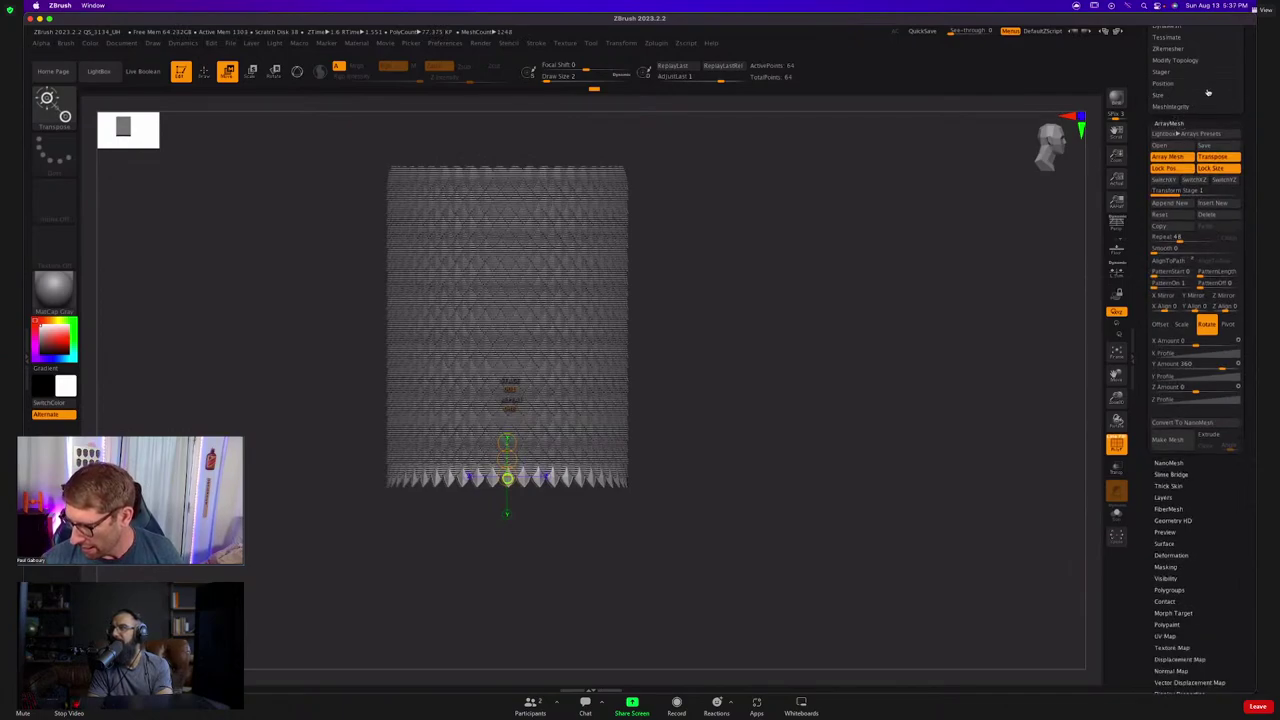
scroll(1228, 168, up, 6)
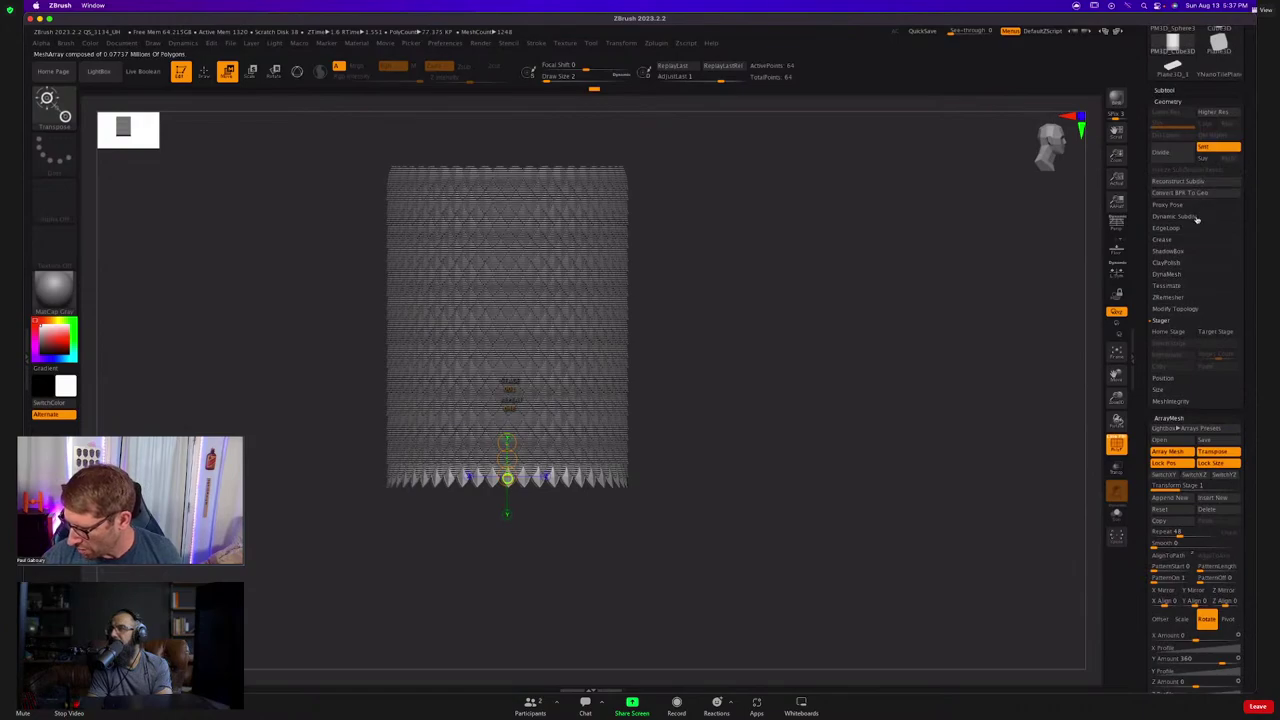
click(1197, 194)
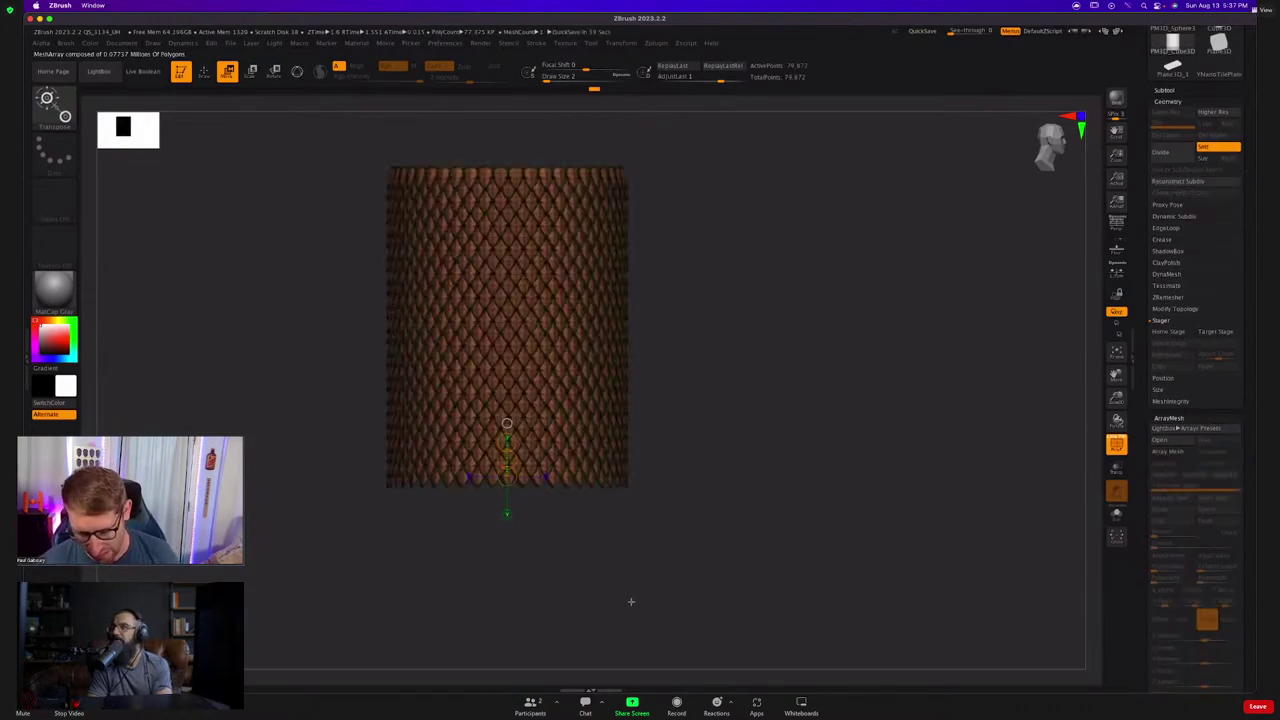
Centre the Gizmo on the scale cylinder and apply the Deformer cage to it.
key(q)
mouse_move(640, 425)
ctrl+right_down()
mouse_move(689, 523)
mouse_move(700, 620)
mouse_move(654, 389)
mouse_move(651, 457)
mouse_move(503, 437)
mouse_move(654, 449)
ctrl+right_up()
key(w)
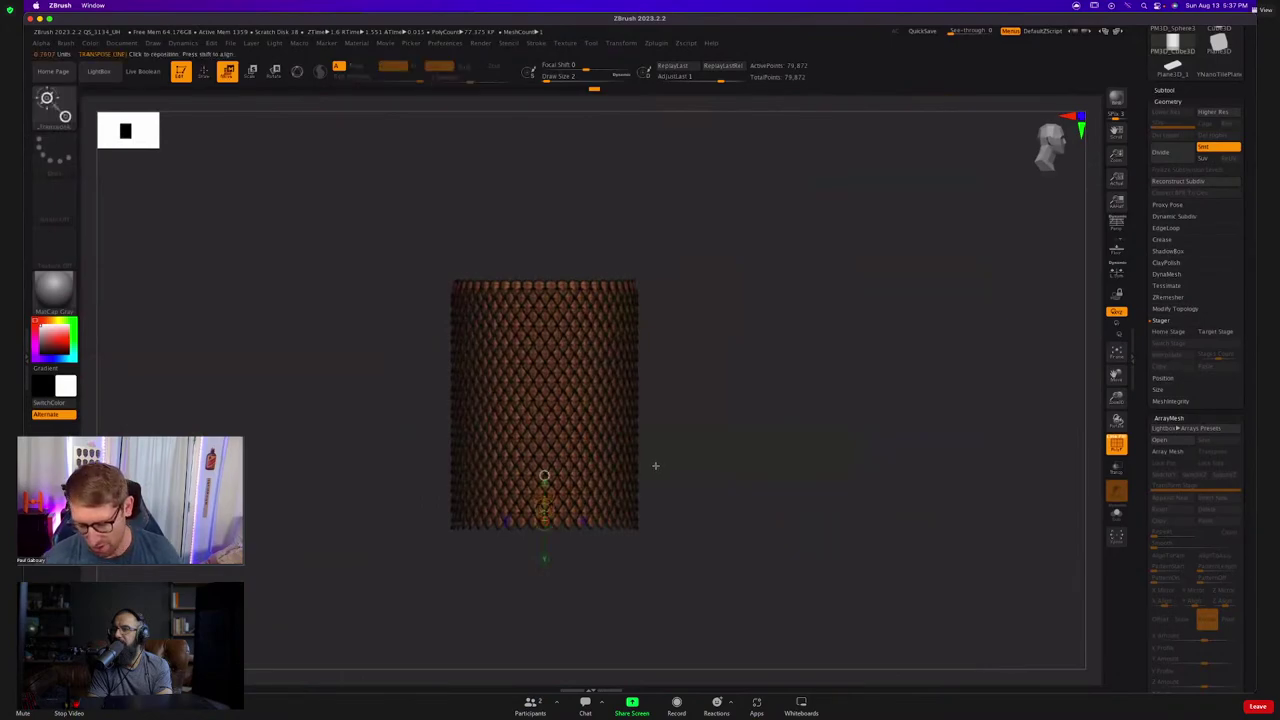
key(y)
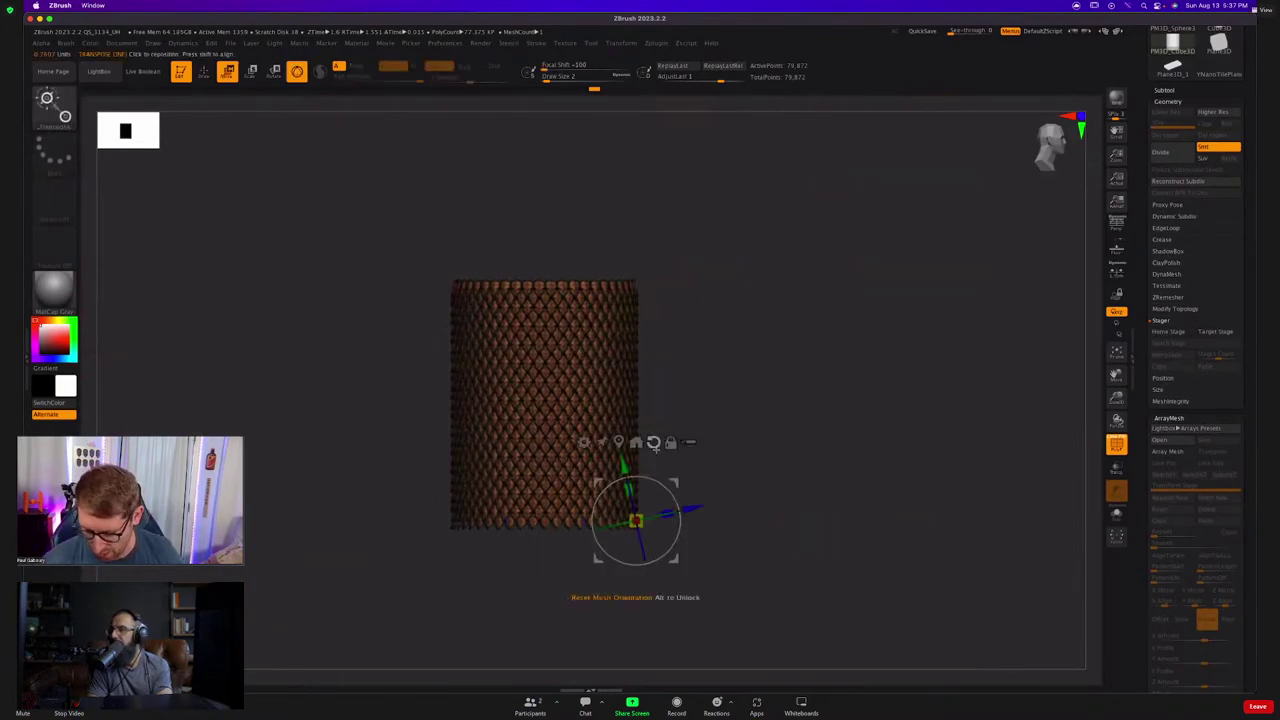
click(620, 443)
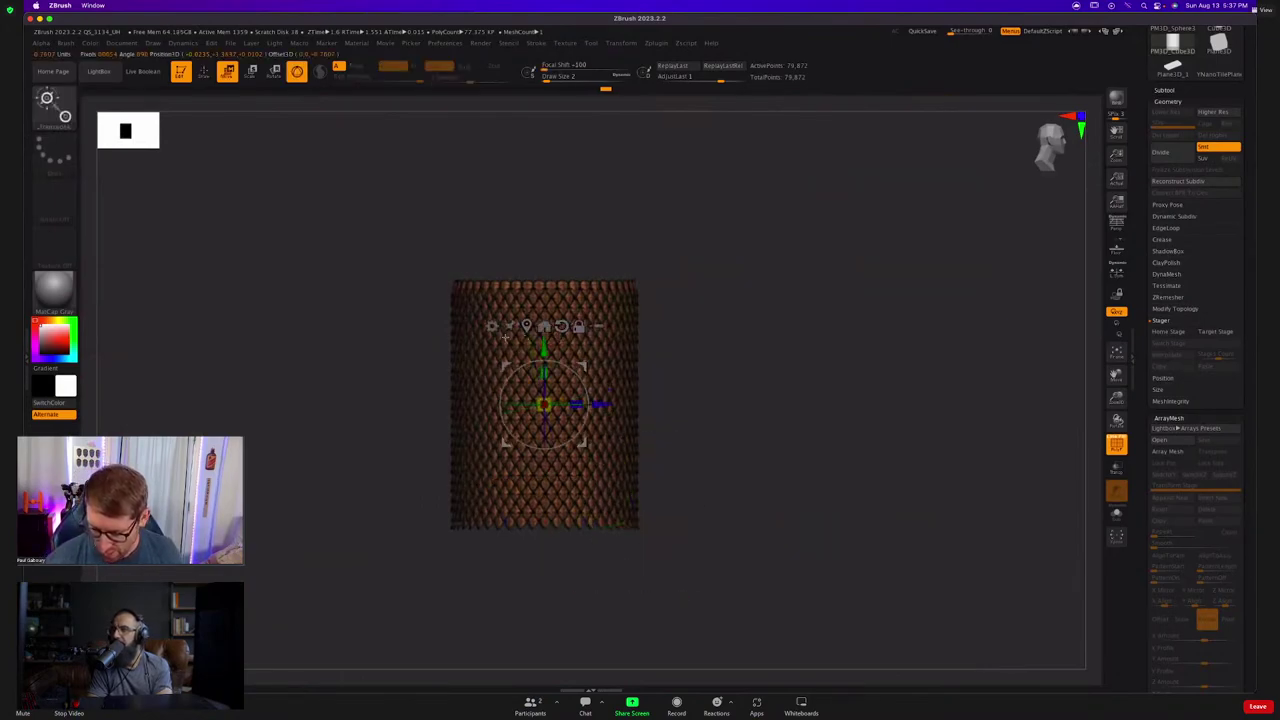
click(493, 326)
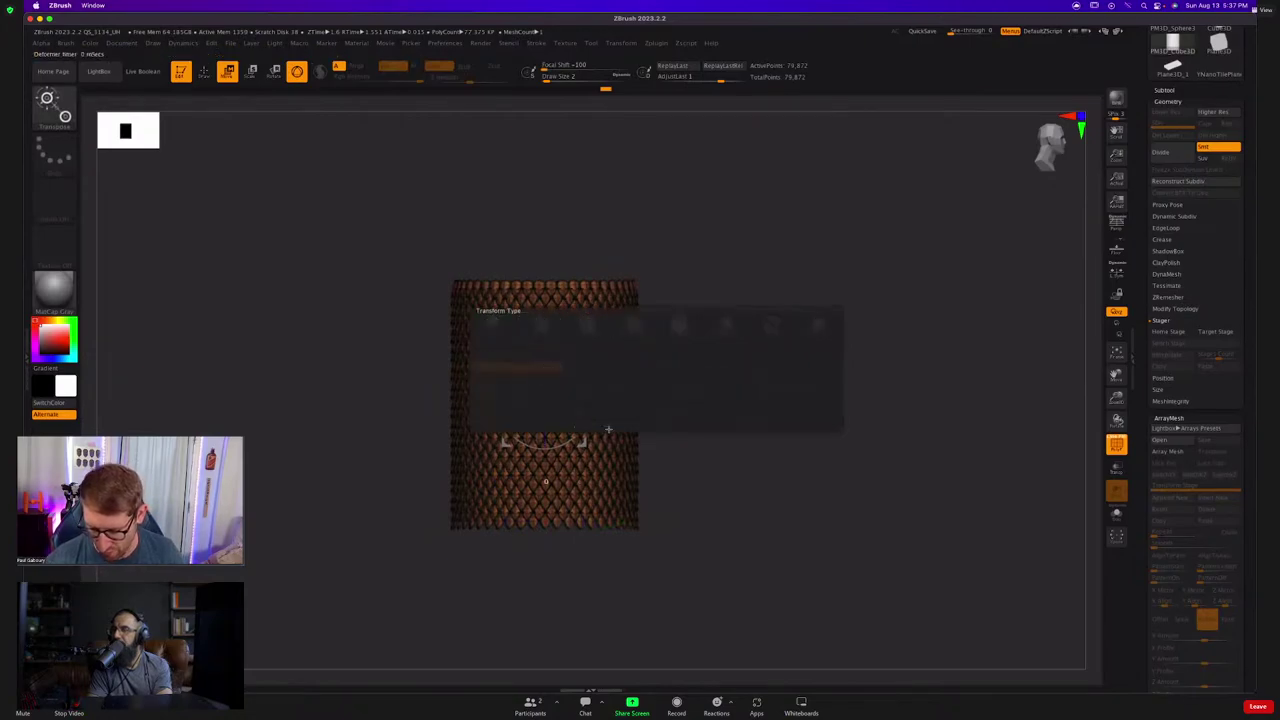
click(527, 369)
Taper the cylinder by scaling in the upper three, two and finally one rows of cage points, and turn off the PolyFrame display.
ctrl+drag(392, 189, 742, 491)
drag(550, 368, 509, 371)
ctrl+drag(387, 390, 632, 464)
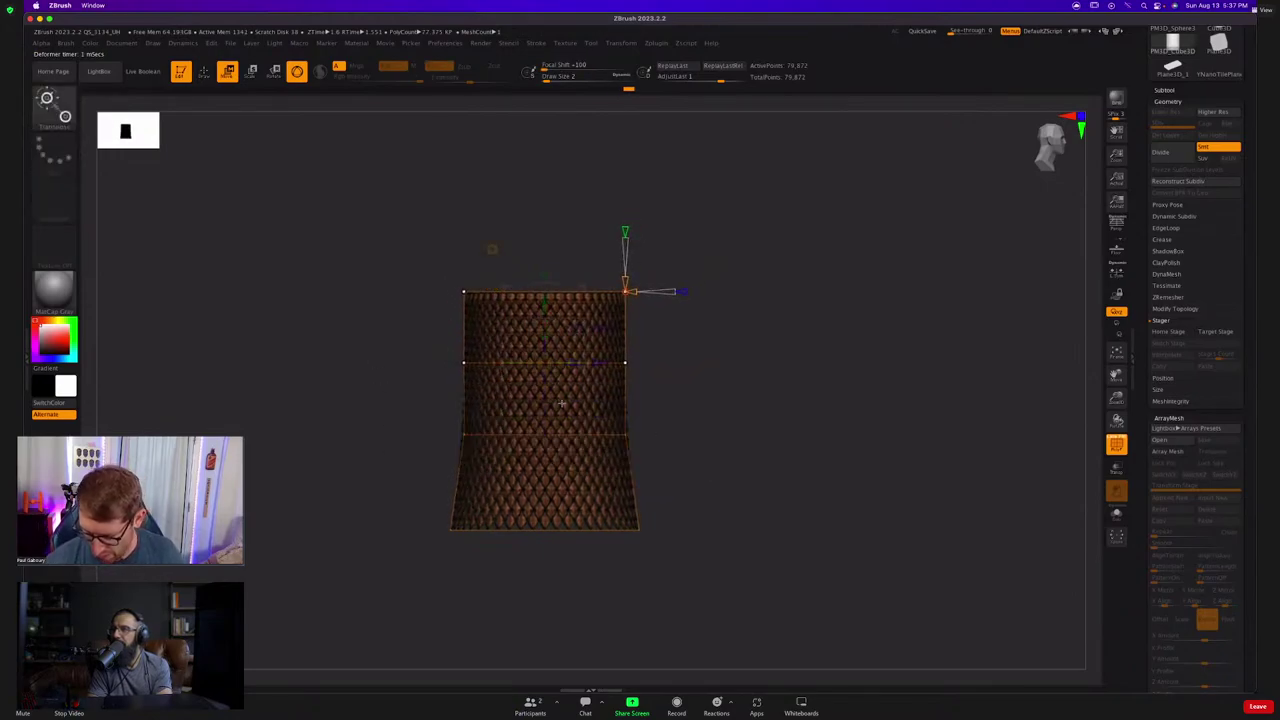
drag(545, 327, 512, 329)
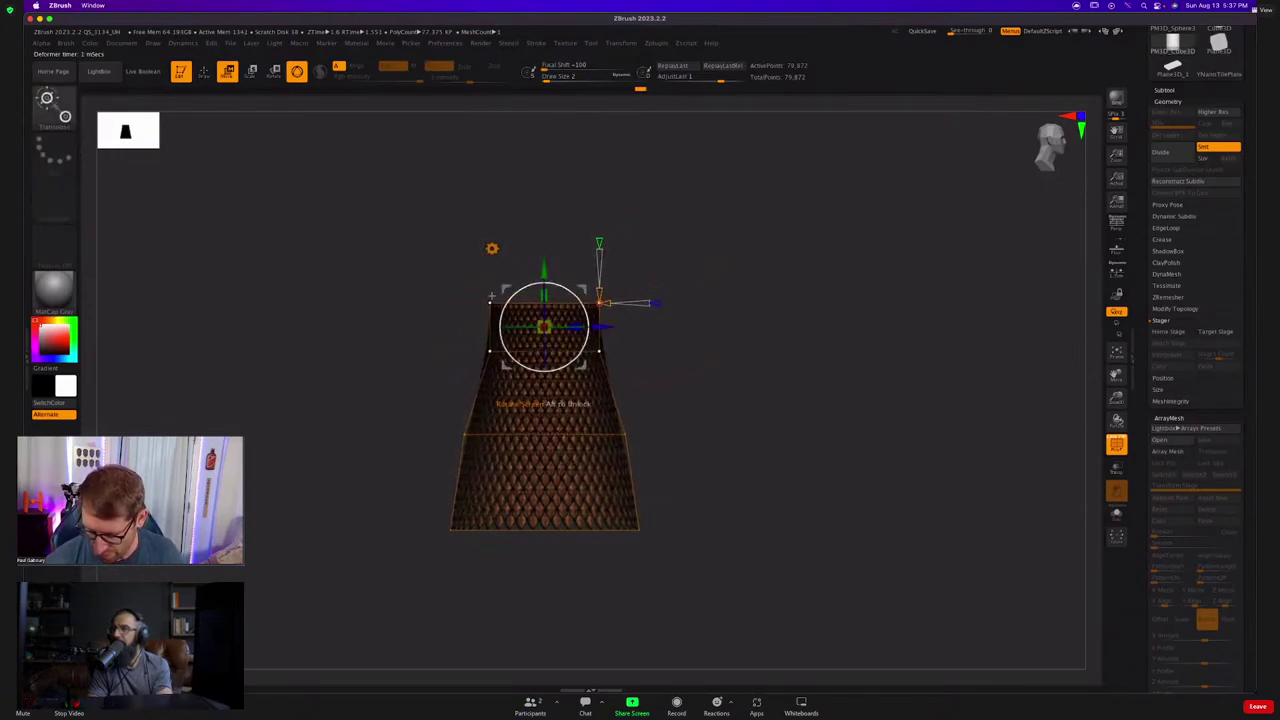
ctrl+drag(426, 243, 586, 451)
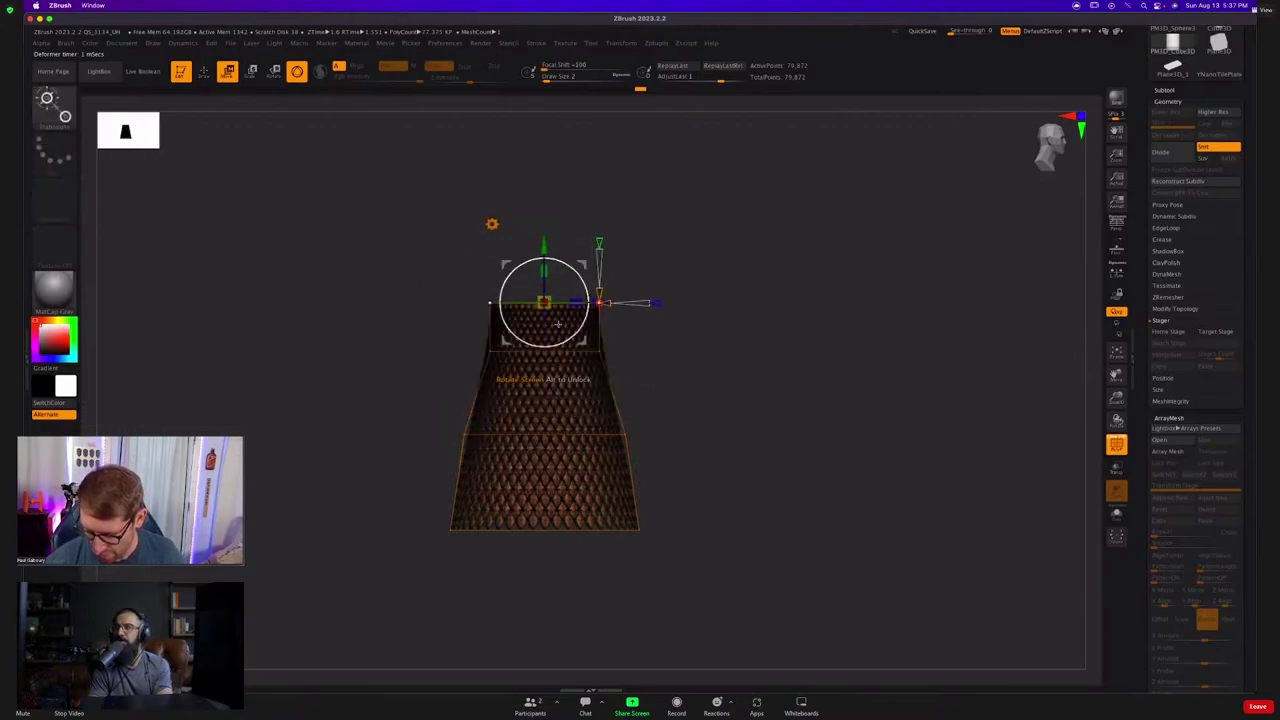
drag(547, 306, 522, 304)
key(shift+f)
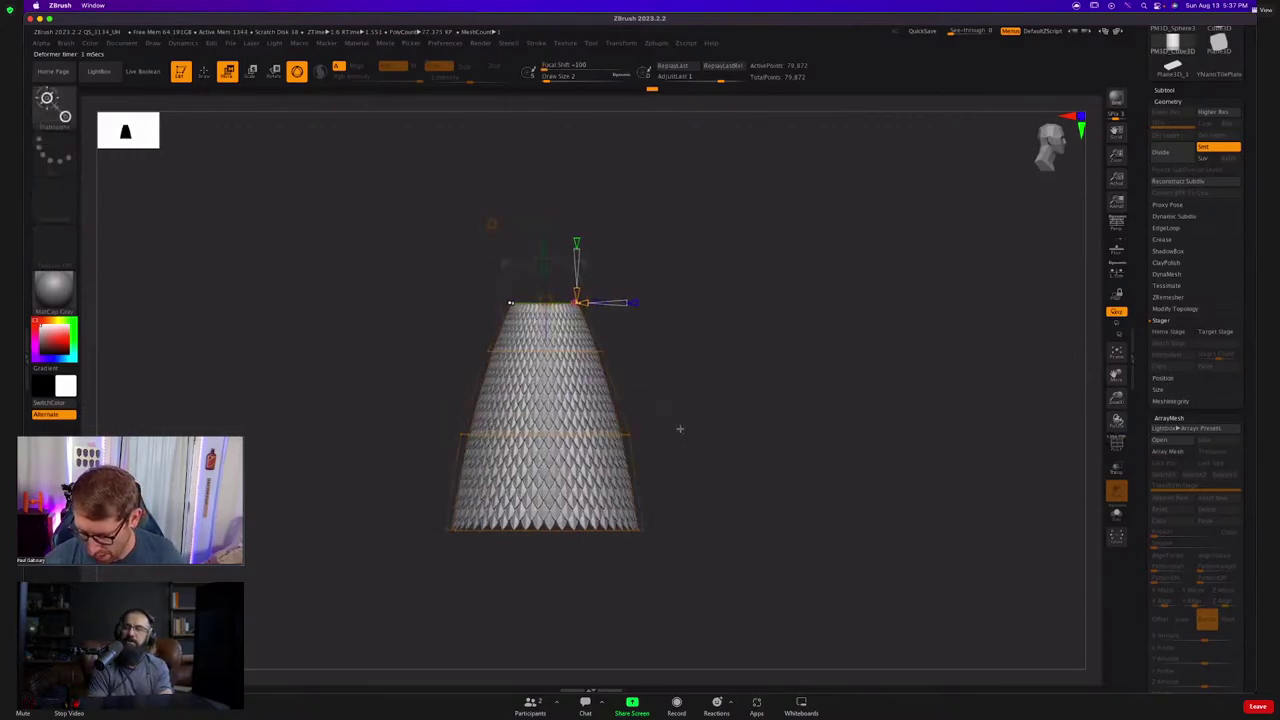
drag(680, 429, 718, 407)
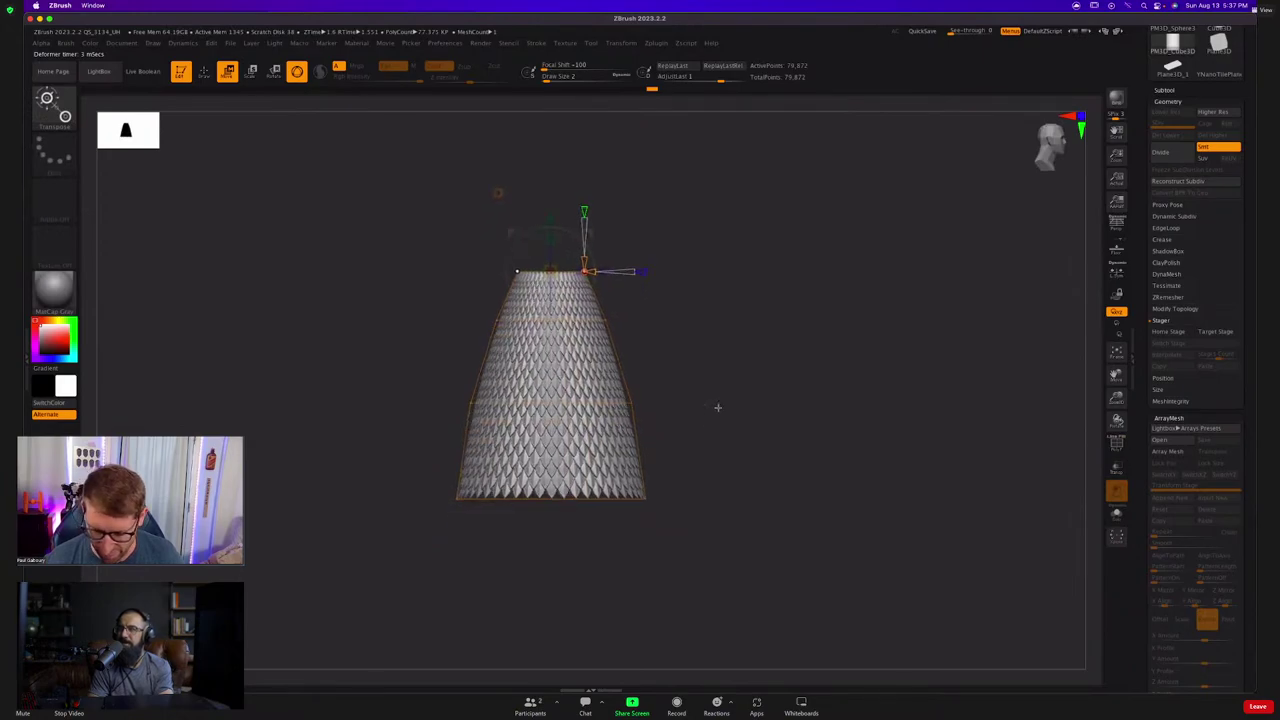
Bulge the sides by scaling the two middle rows of cage points outward, starting with the lower one.
ctrl+drag(402, 357, 734, 446)
ctrl+drag(463, 219, 612, 294)
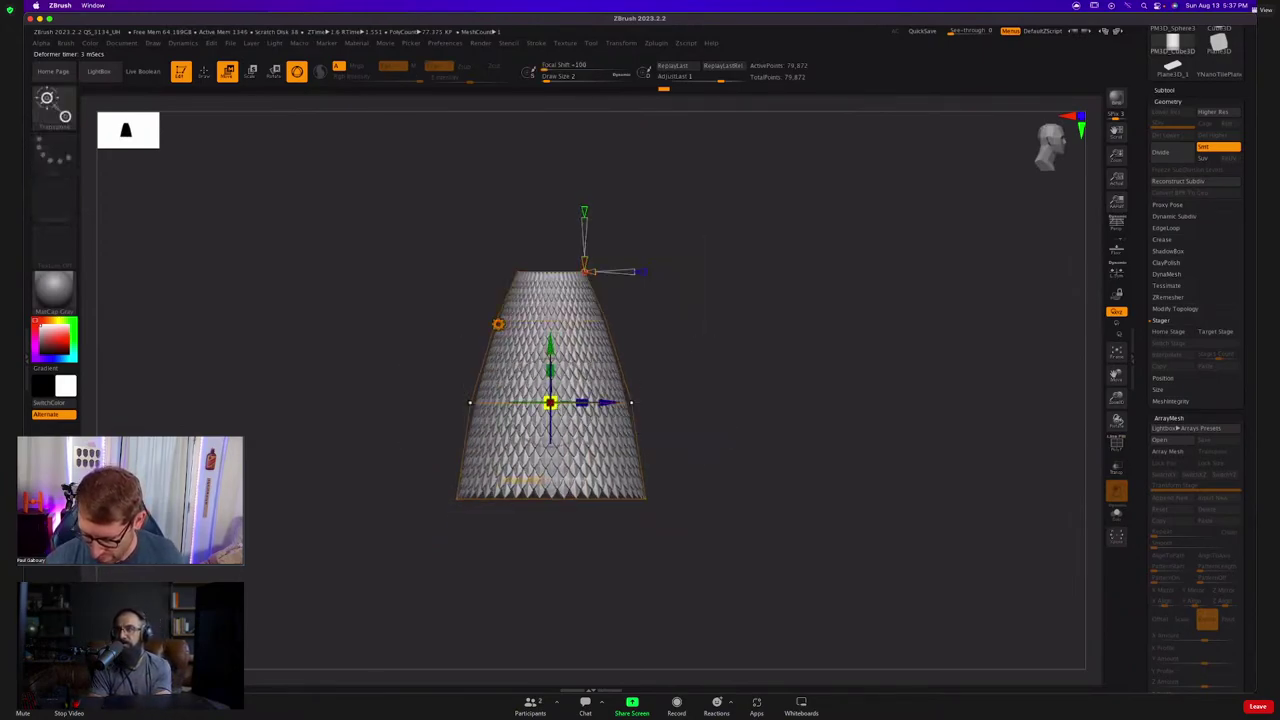
drag(550, 403, 582, 403)
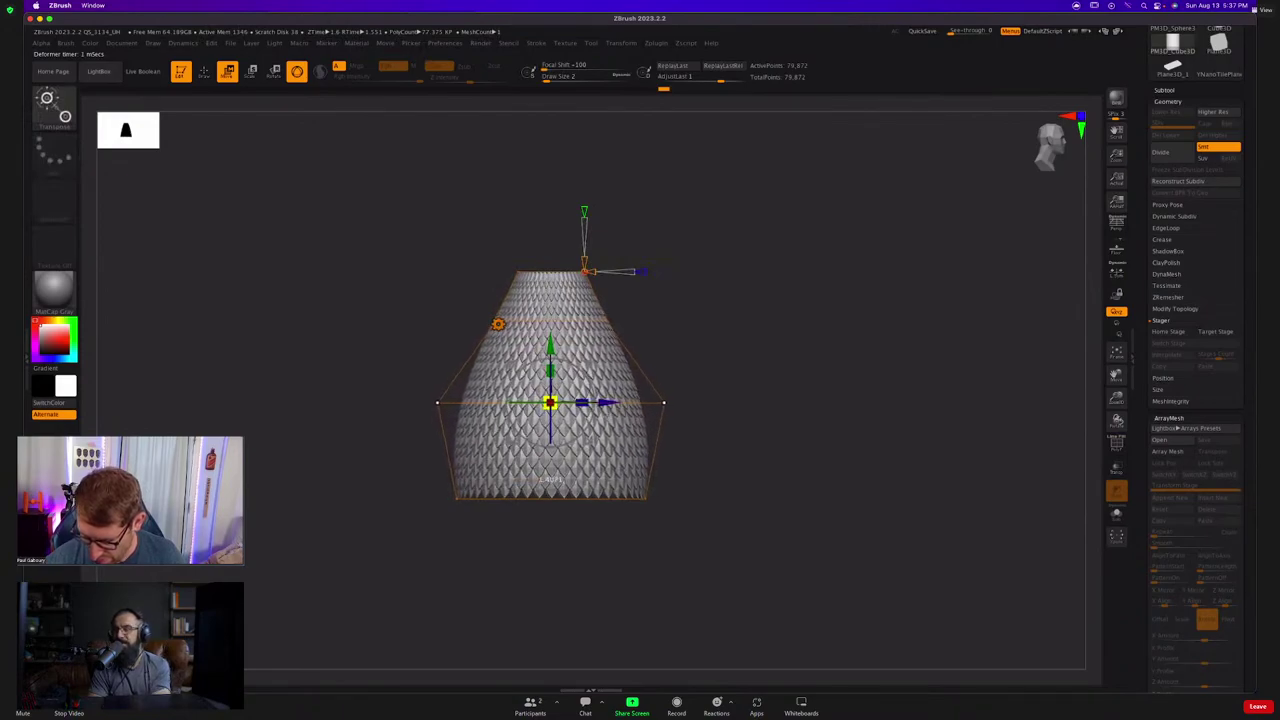
ctrl+drag(407, 288, 704, 362)
key(w)
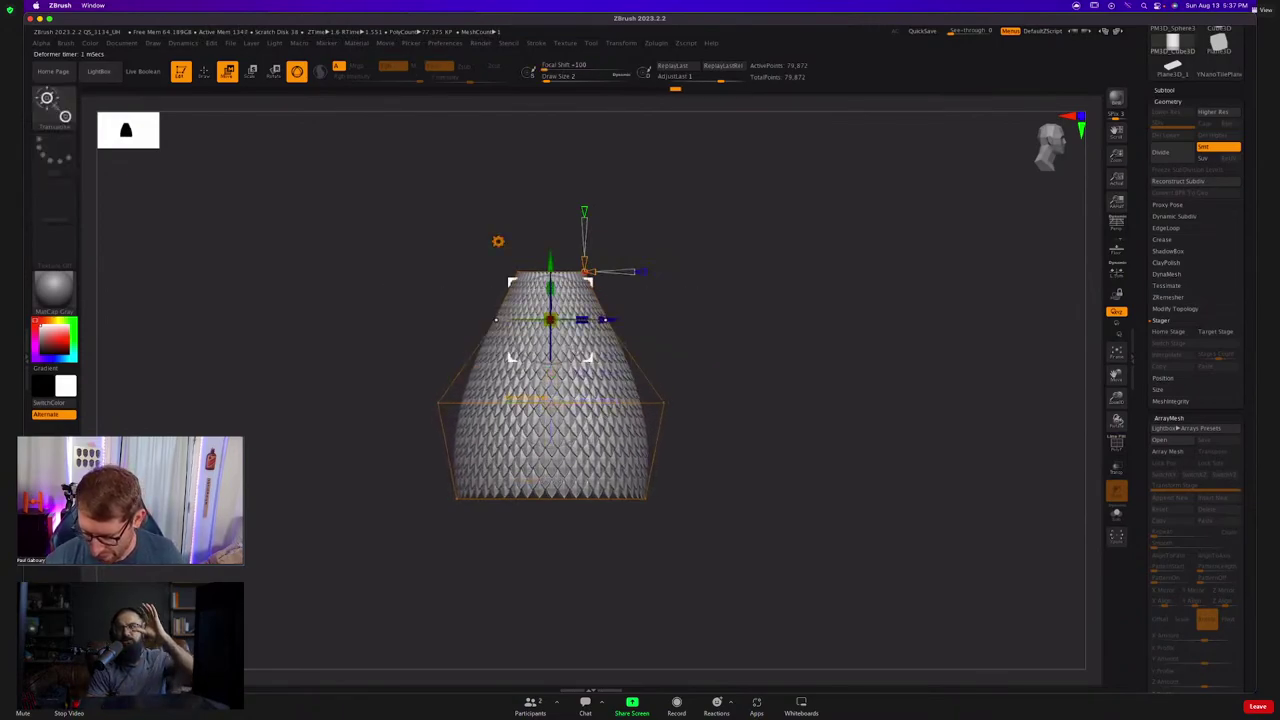
drag(550, 320, 552, 320)
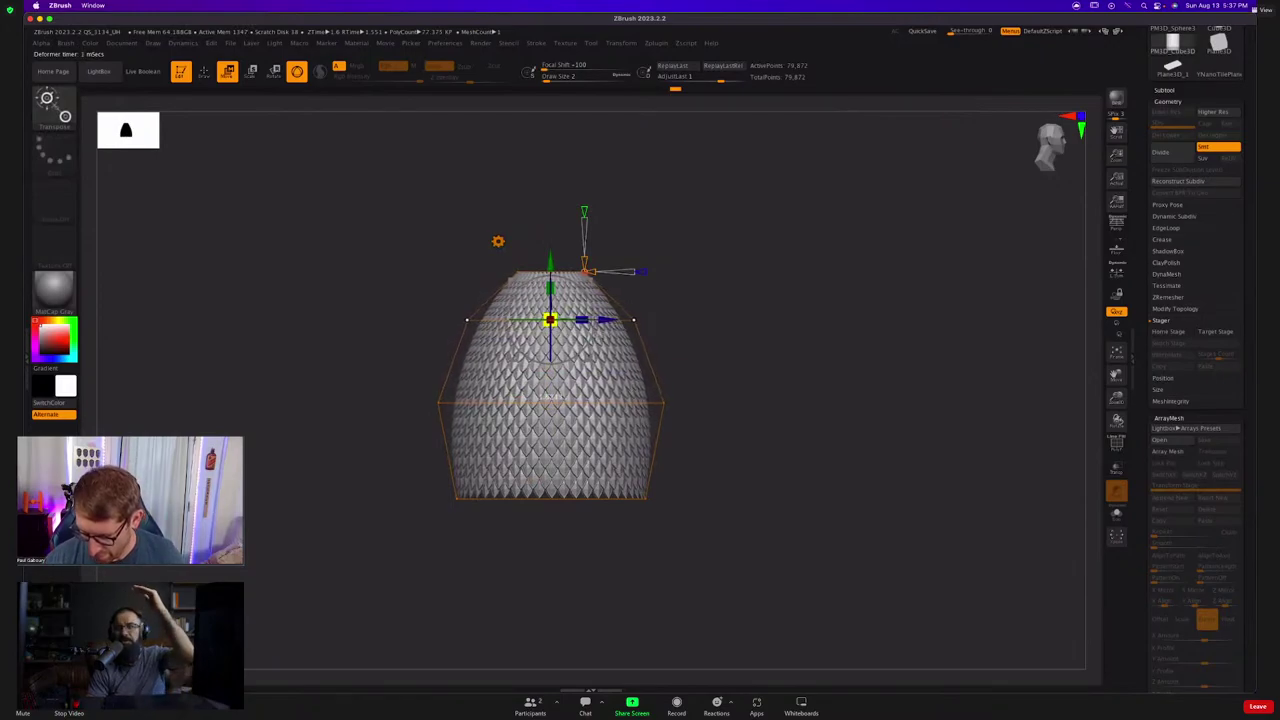
Lower the top two rows of cage points to flatten the shell into a dome, and leave the deformer.
ctrl+drag(449, 203, 648, 296)
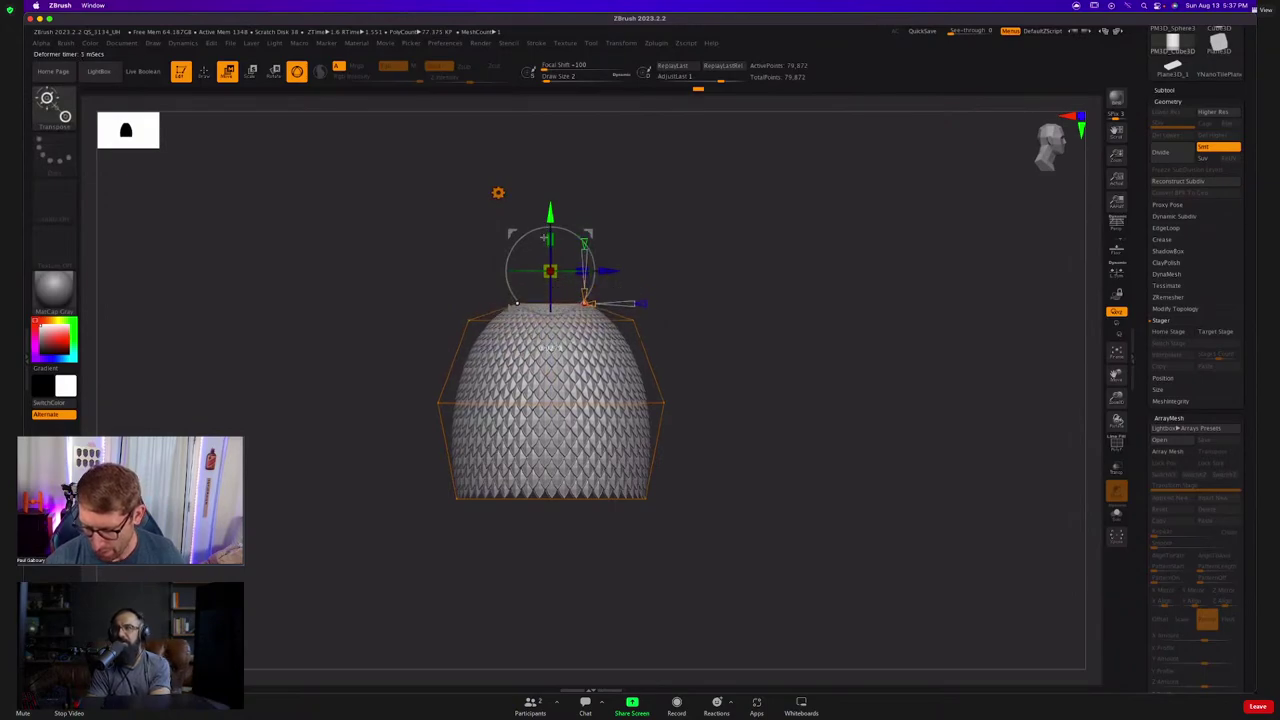
drag(545, 237, 543, 222)
ctrl+drag(398, 204, 657, 353)
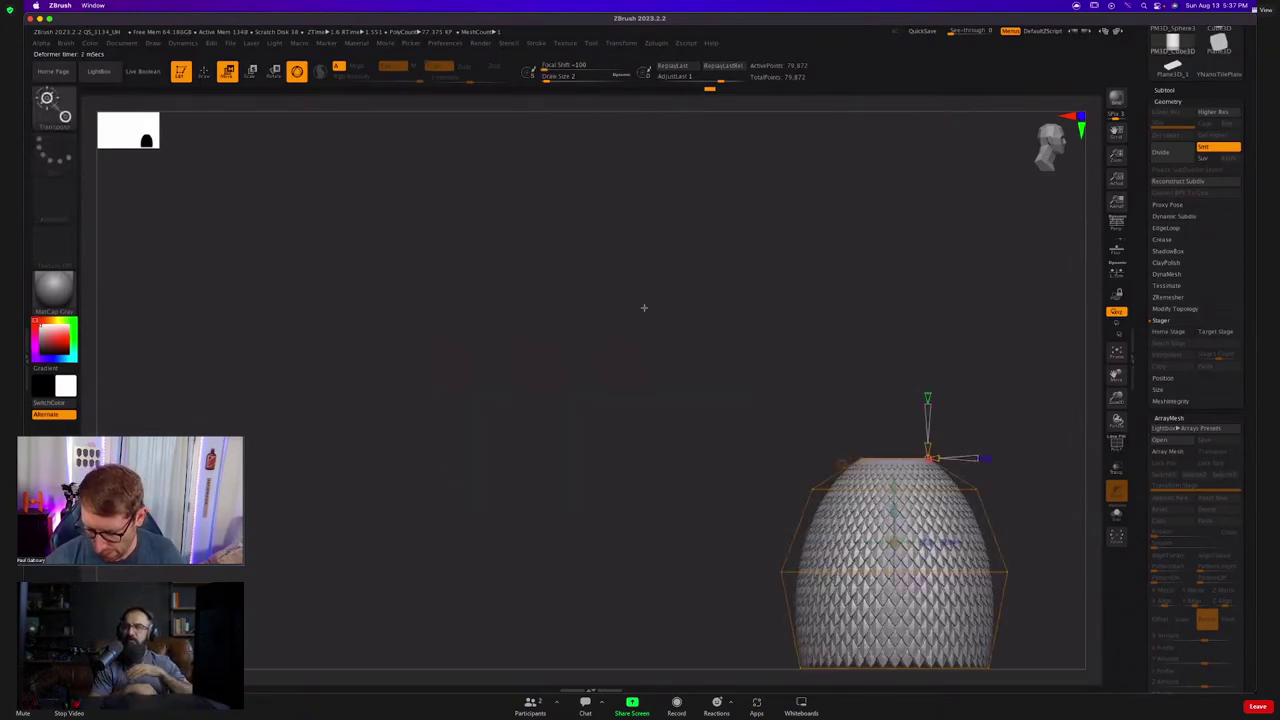
alt+drag(790, 314, 332, 124)
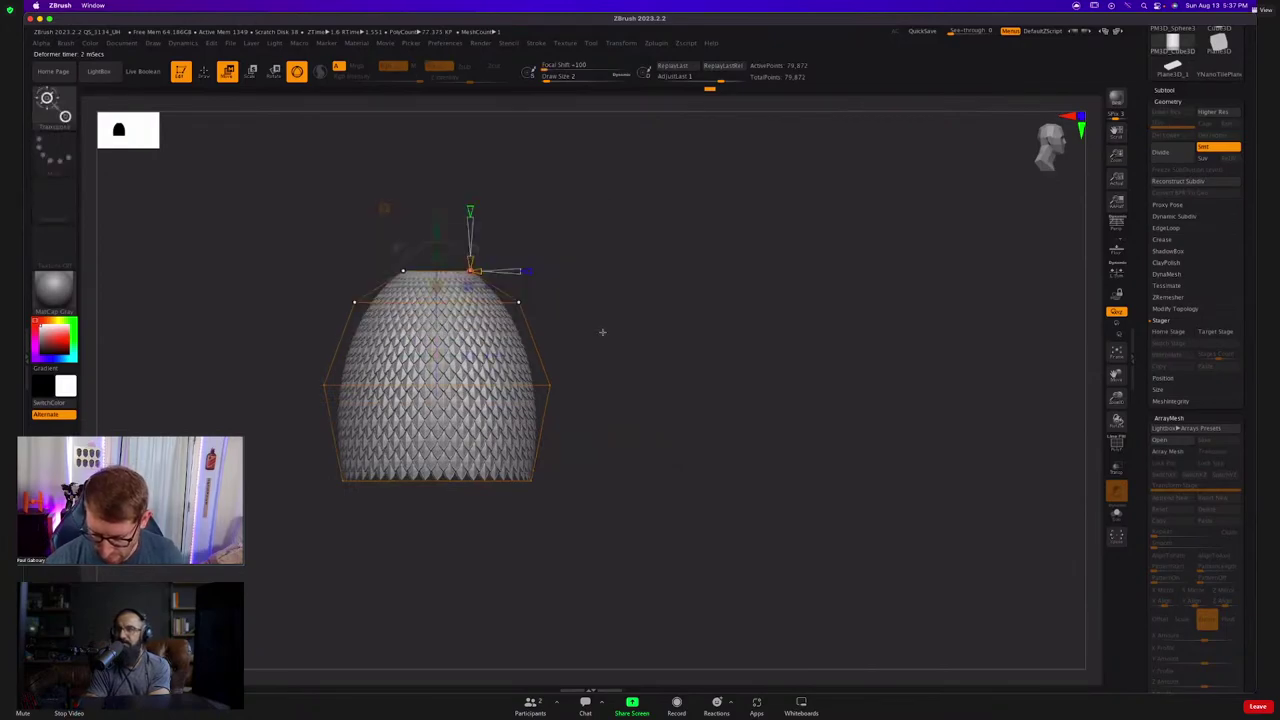
drag(436, 227, 436, 258)
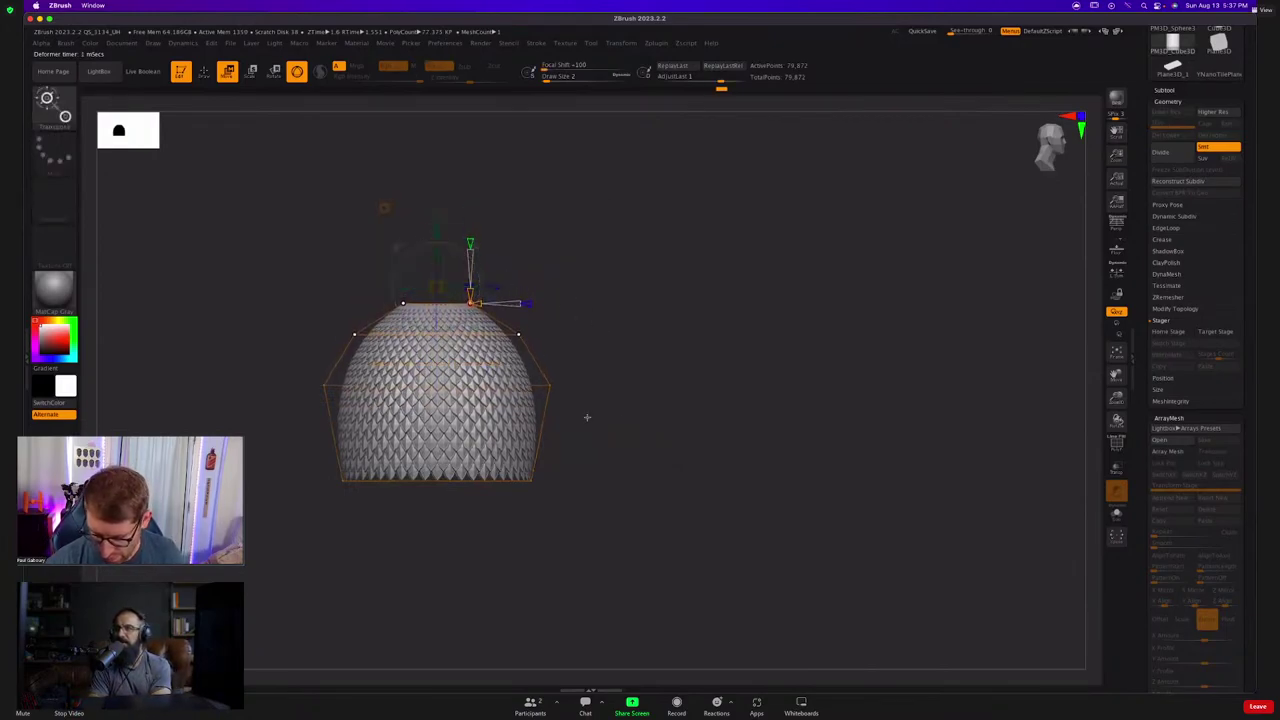
mouse_move(595, 431)
alt+mouse_down()
mouse_move(637, 397)
mouse_move(651, 417)
mouse_move(638, 378)
mouse_move(626, 417)
alt+mouse_up()
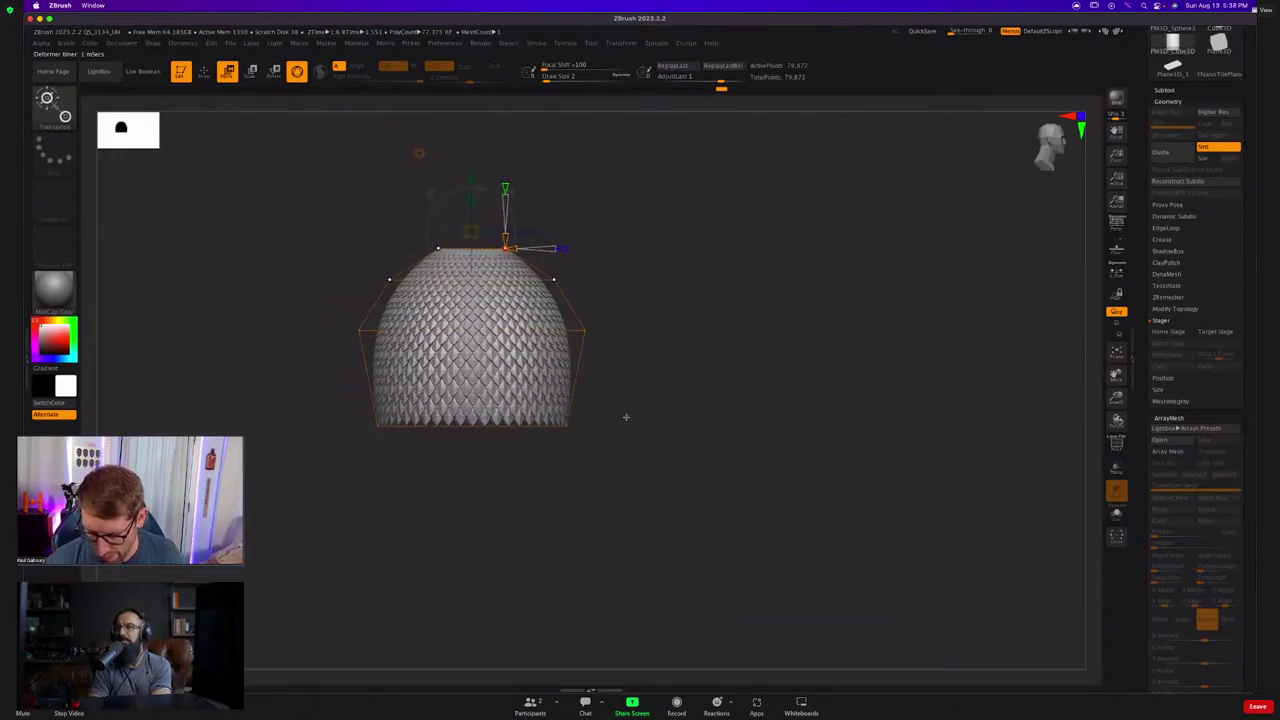
key(q)
Examine the overlapping scales on the dome up close from different sides.
mouse_move(608, 408)
ctrl+right_down()
mouse_move(576, 424)
mouse_move(560, 510)
ctrl+right_up()
alt+right_drag(553, 441, 560, 342)
alt+right_drag(620, 493, 659, 465)
mouse_move(659, 465)
mouse_down()
mouse_move(529, 463)
mouse_move(590, 436)
mouse_up()
mouse_move(590, 436)
right_down()
mouse_move(582, 512)
mouse_move(600, 445)
mouse_move(570, 434)
right_up()
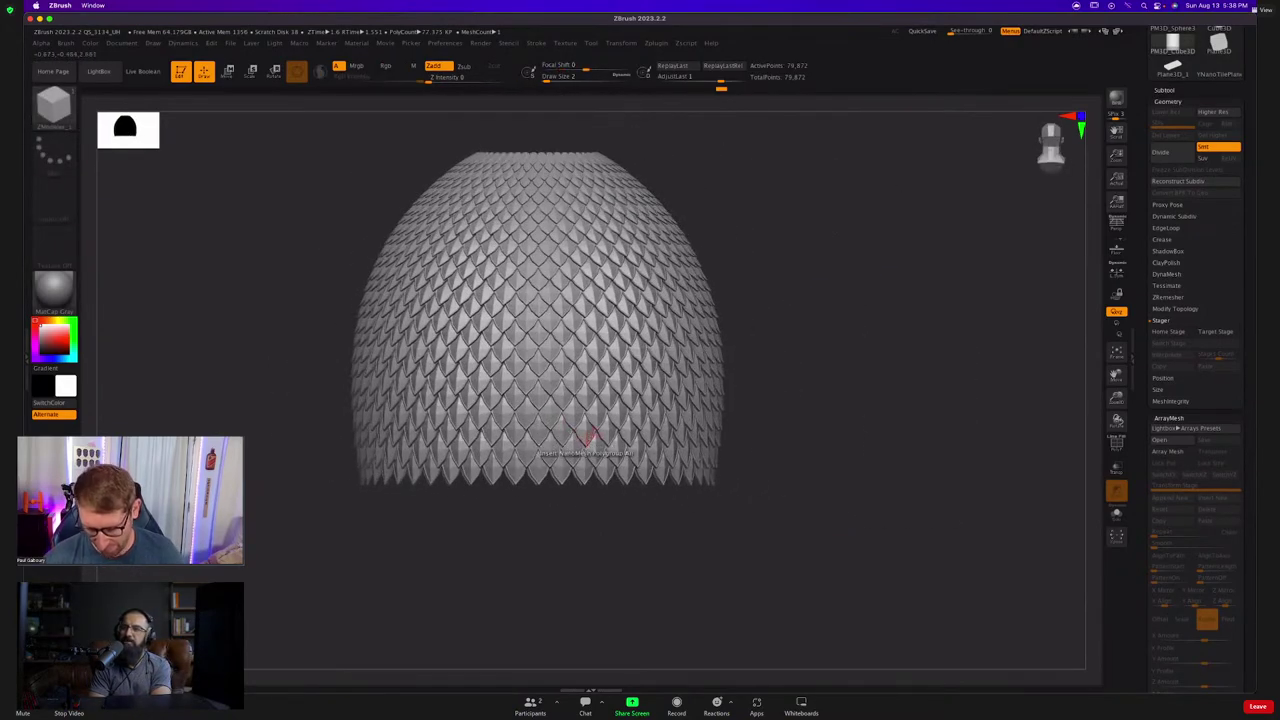
Load the Cube.ZPR project from the LightBox projects without saving the changes to the scale dome.
drag(590, 444, 575, 465)
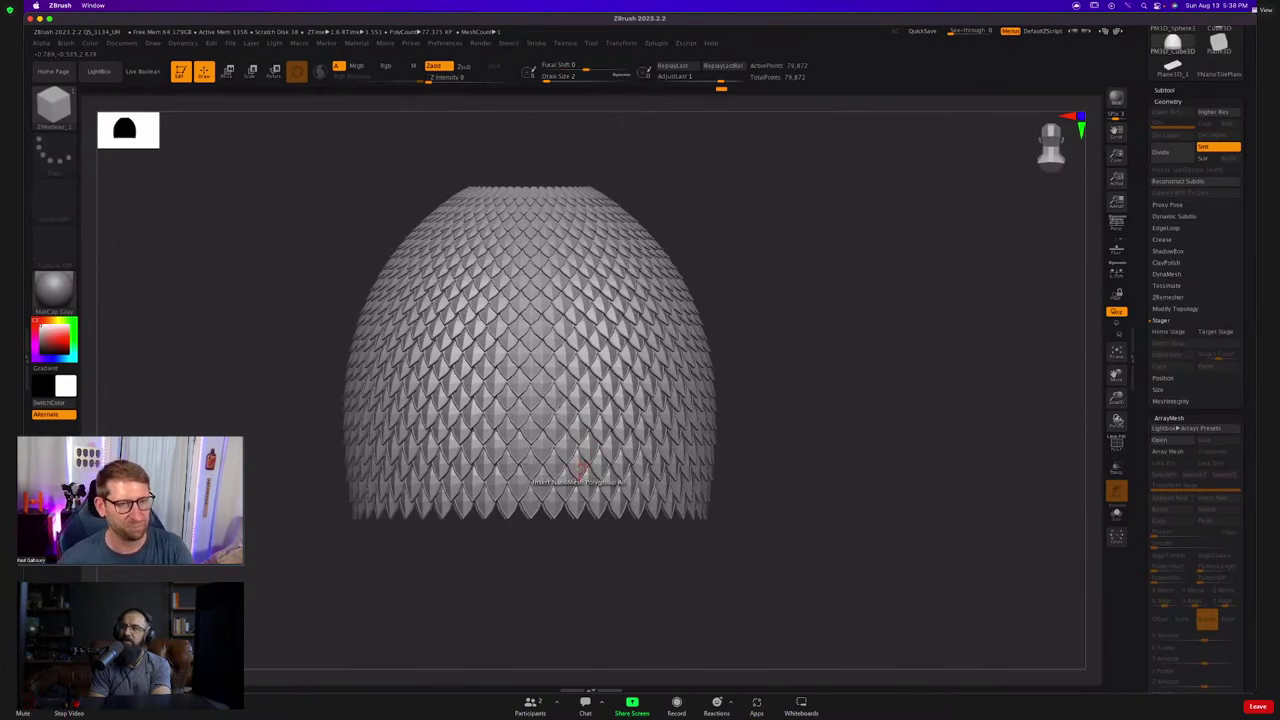
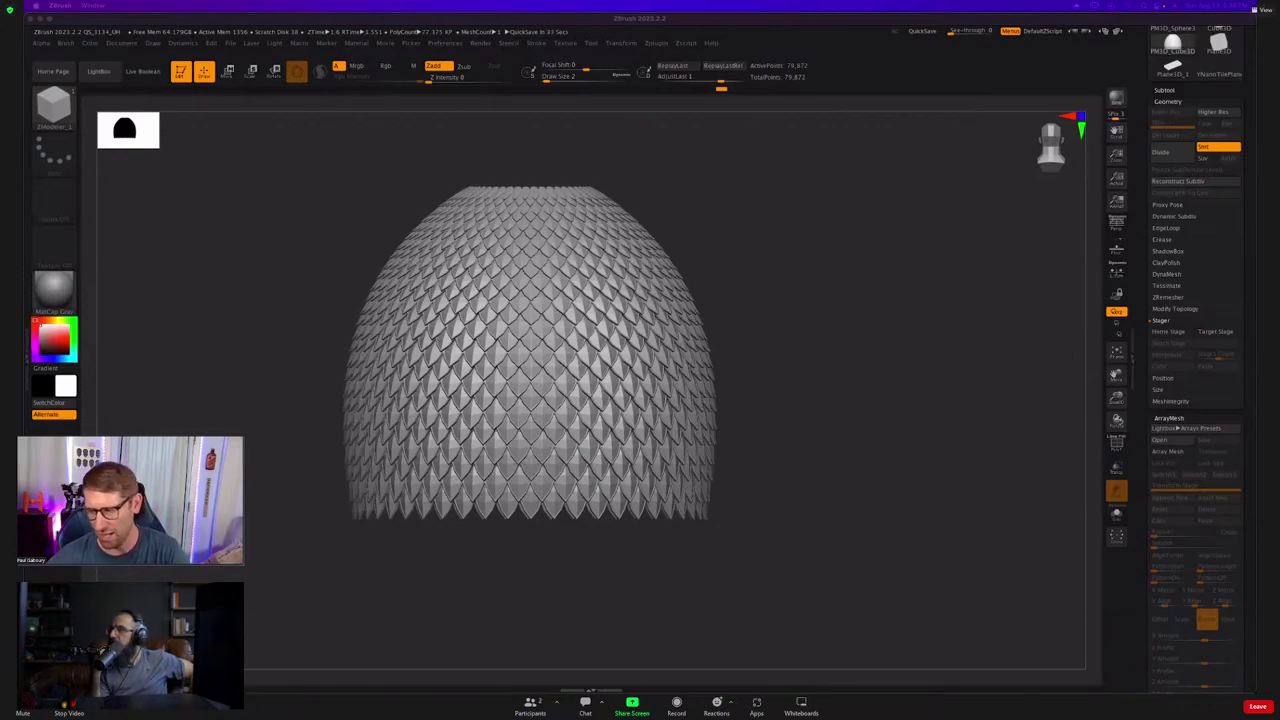
click(764, 355)
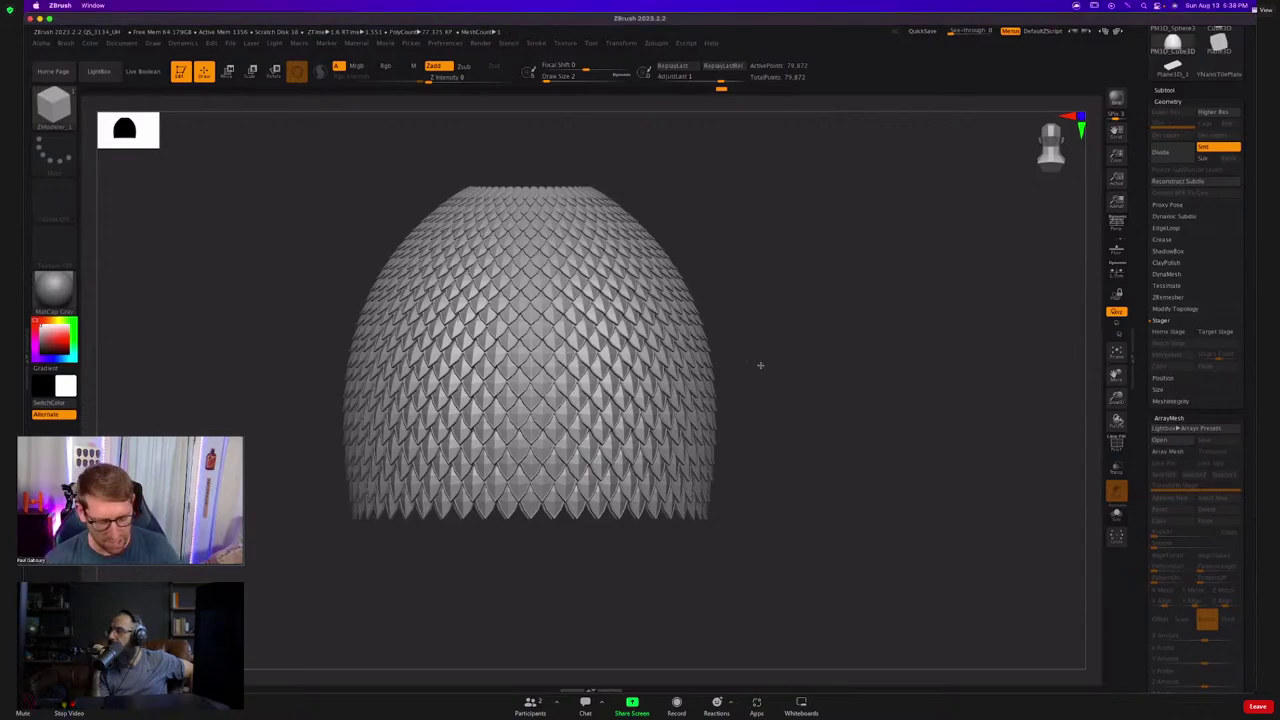
key(comma)
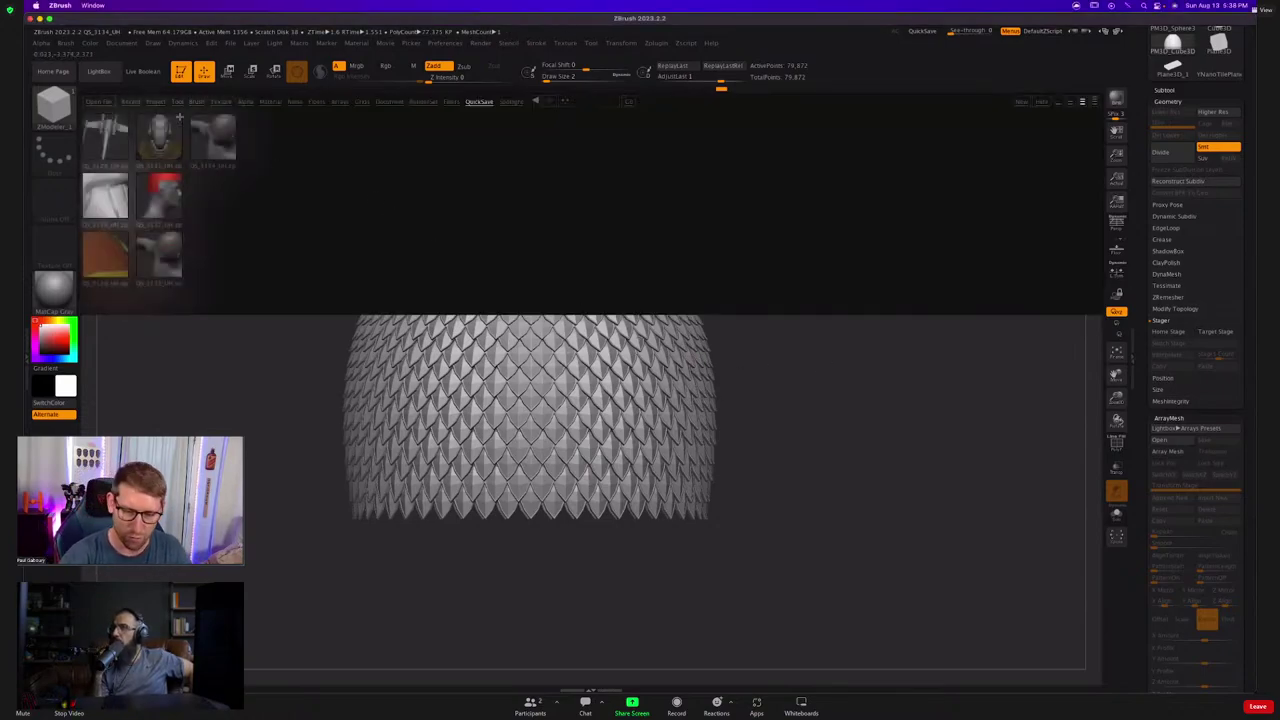
click(157, 102)
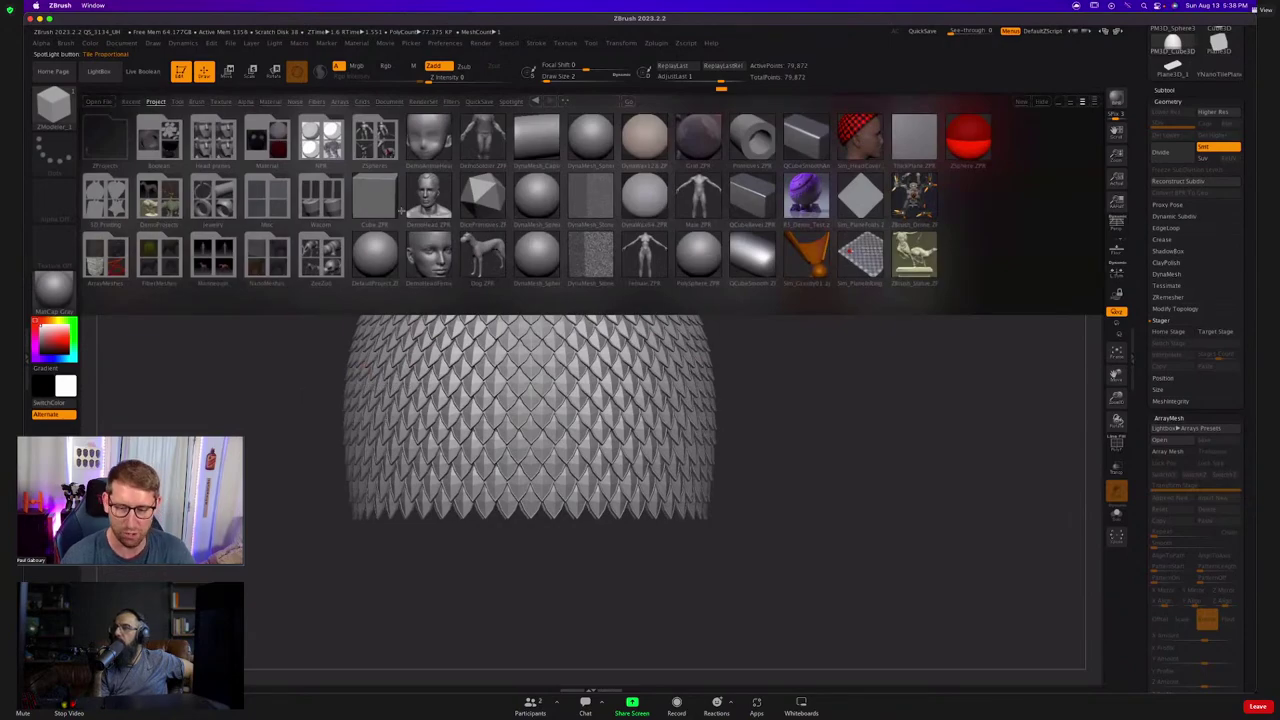
double_click(382, 202)
click(640, 249)
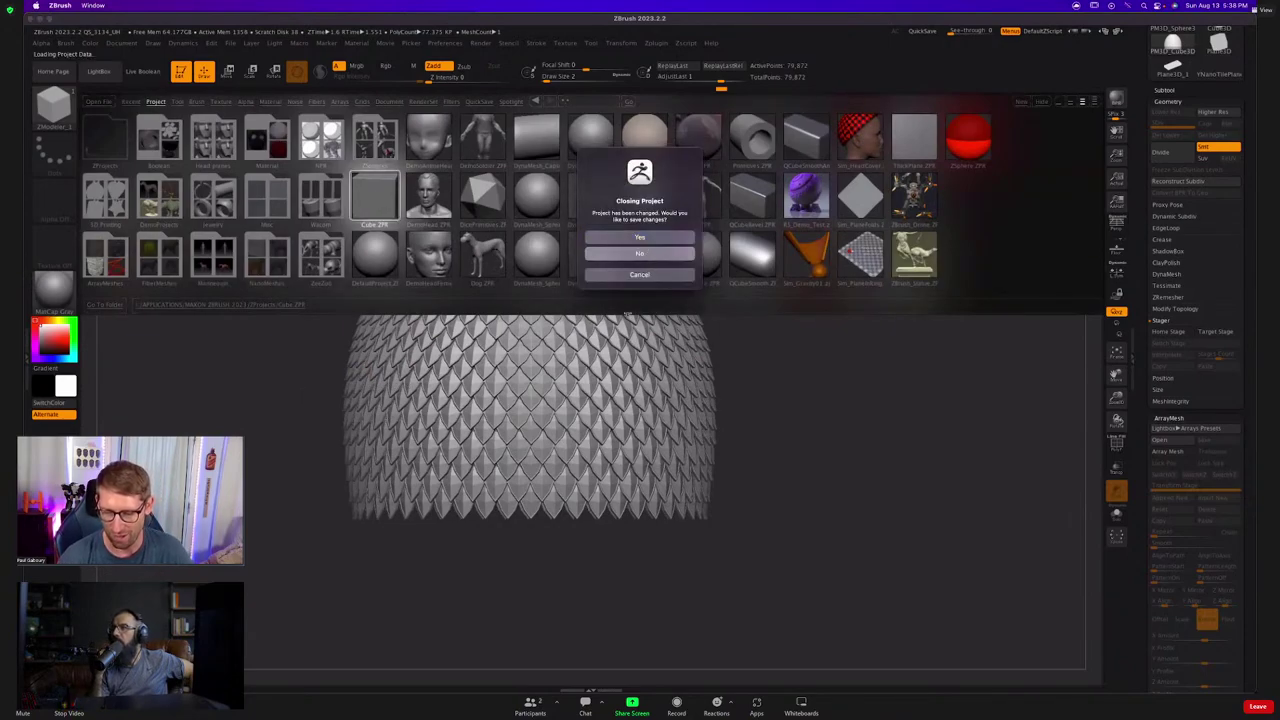
click(640, 237)
key(shift+f)
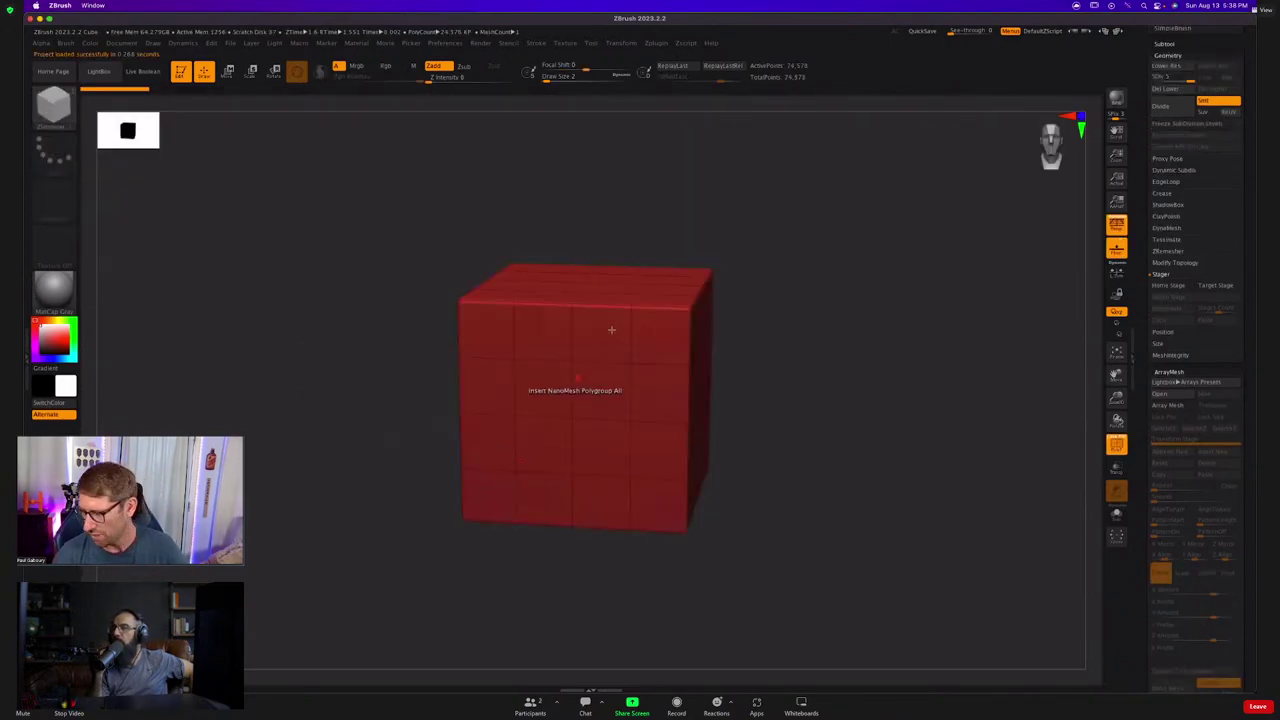
Subdivide the cube up to subdivision level 8 and turn off its PolyFrame display.
click(1170, 371)
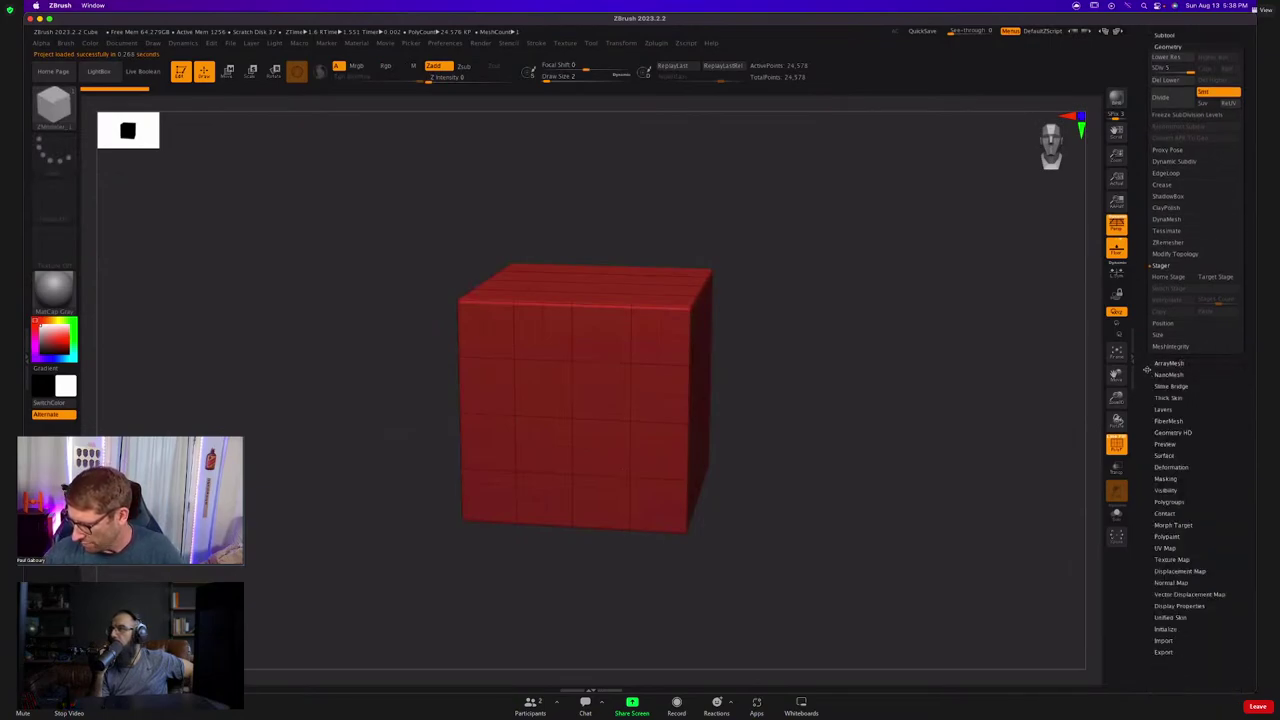
scroll(1148, 400, up, 3)
scroll(1142, 434, up, 4)
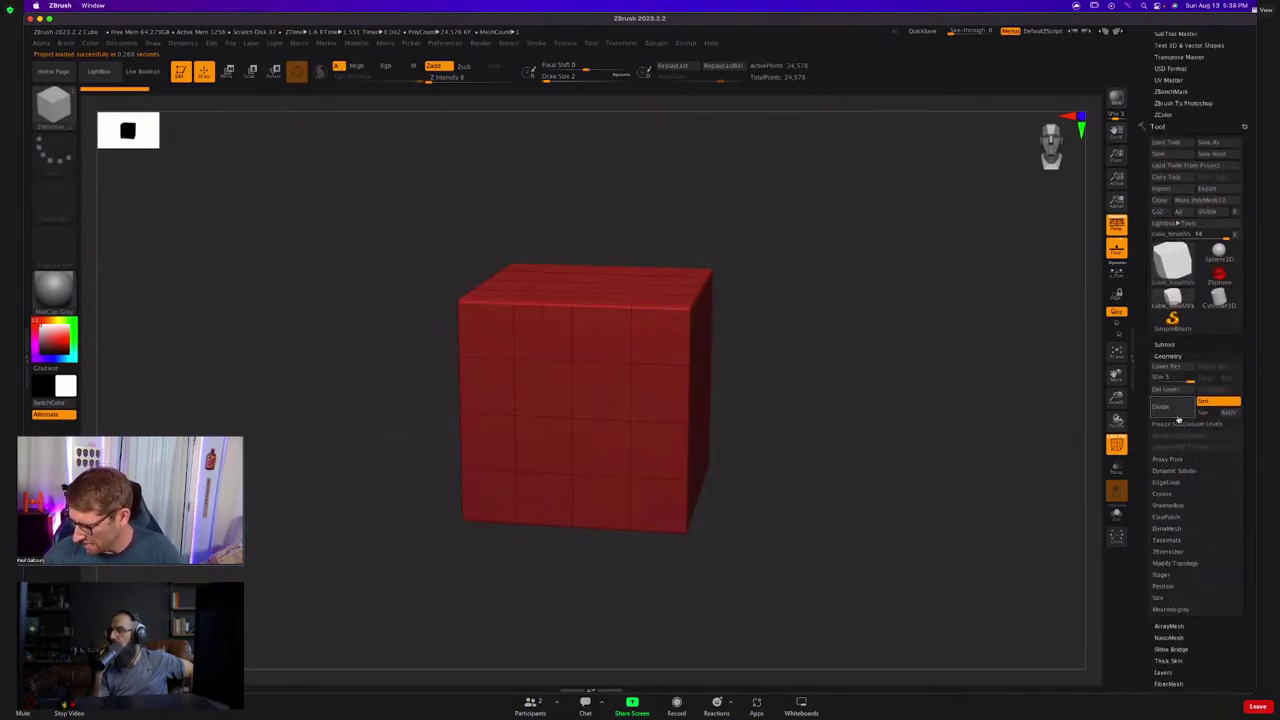
mouse_move(900, 443)
mouse_down()
mouse_move(783, 443)
mouse_move(803, 431)
mouse_move(806, 446)
mouse_up()
key(ctrl+d)
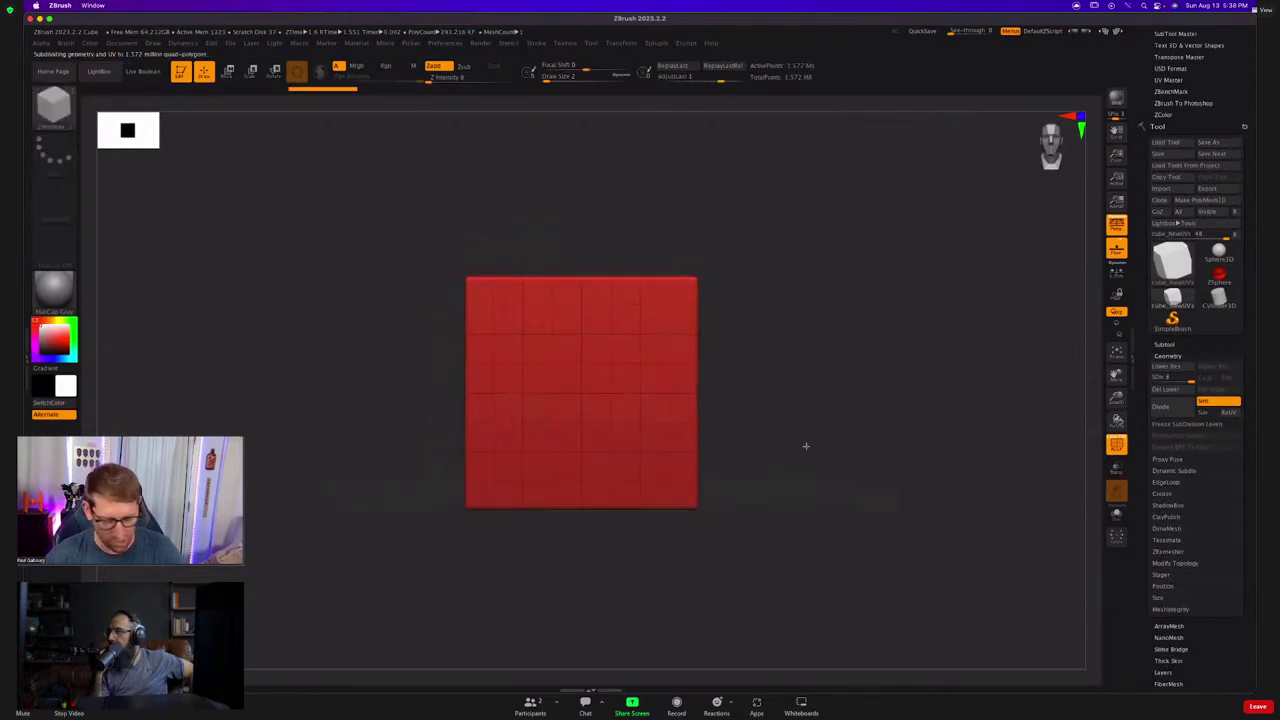
key(shift+f)
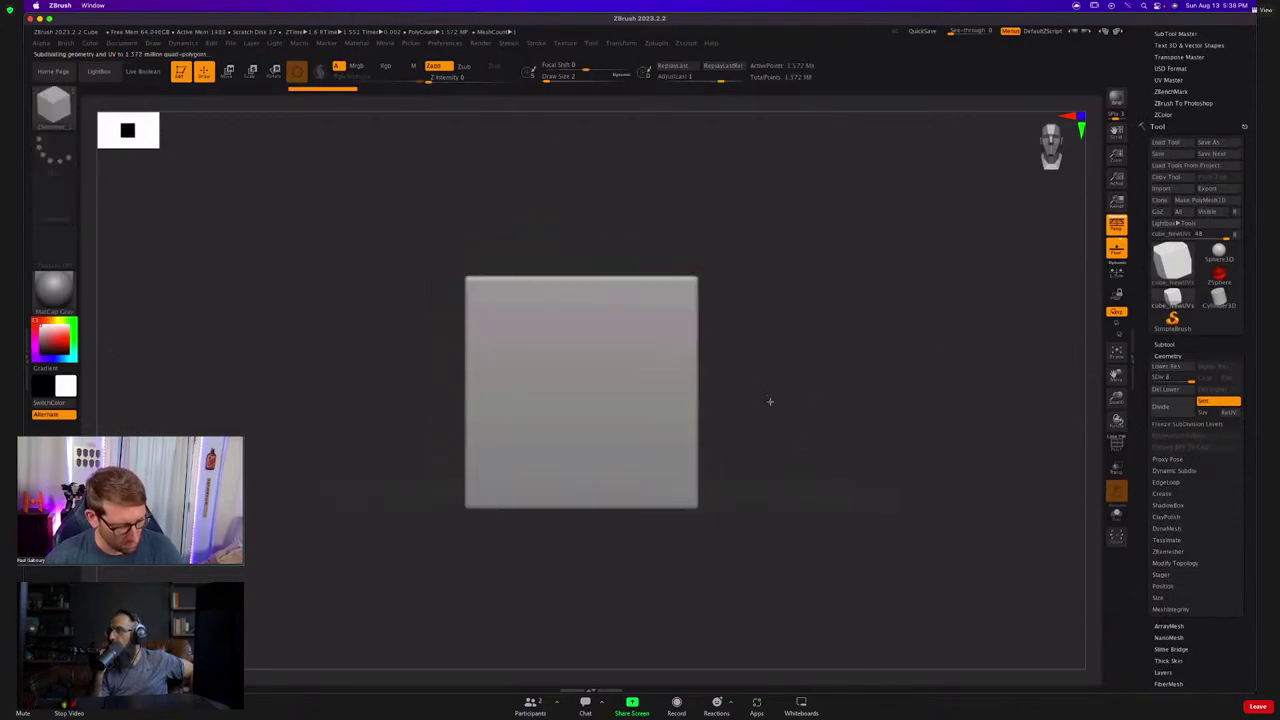
Choose the Pattern02 sculpting brush and set its Draw Size to 239.
key(b)
key(p)
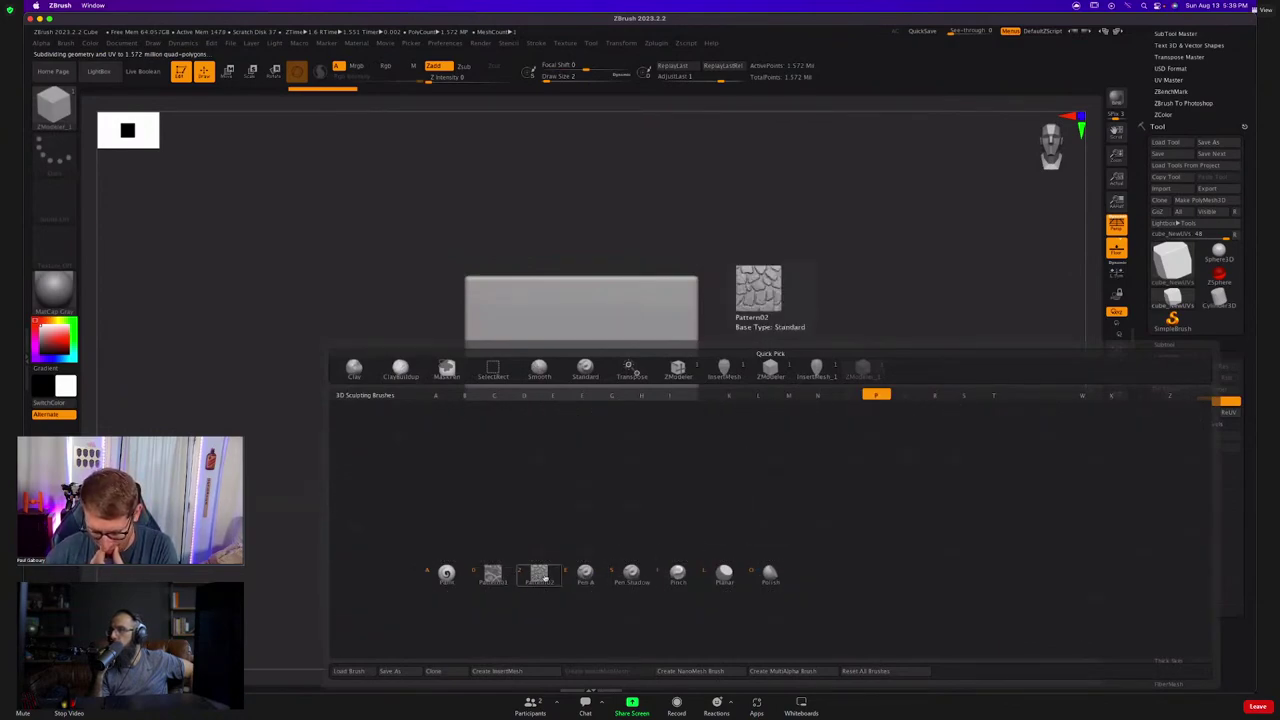
click(540, 576)
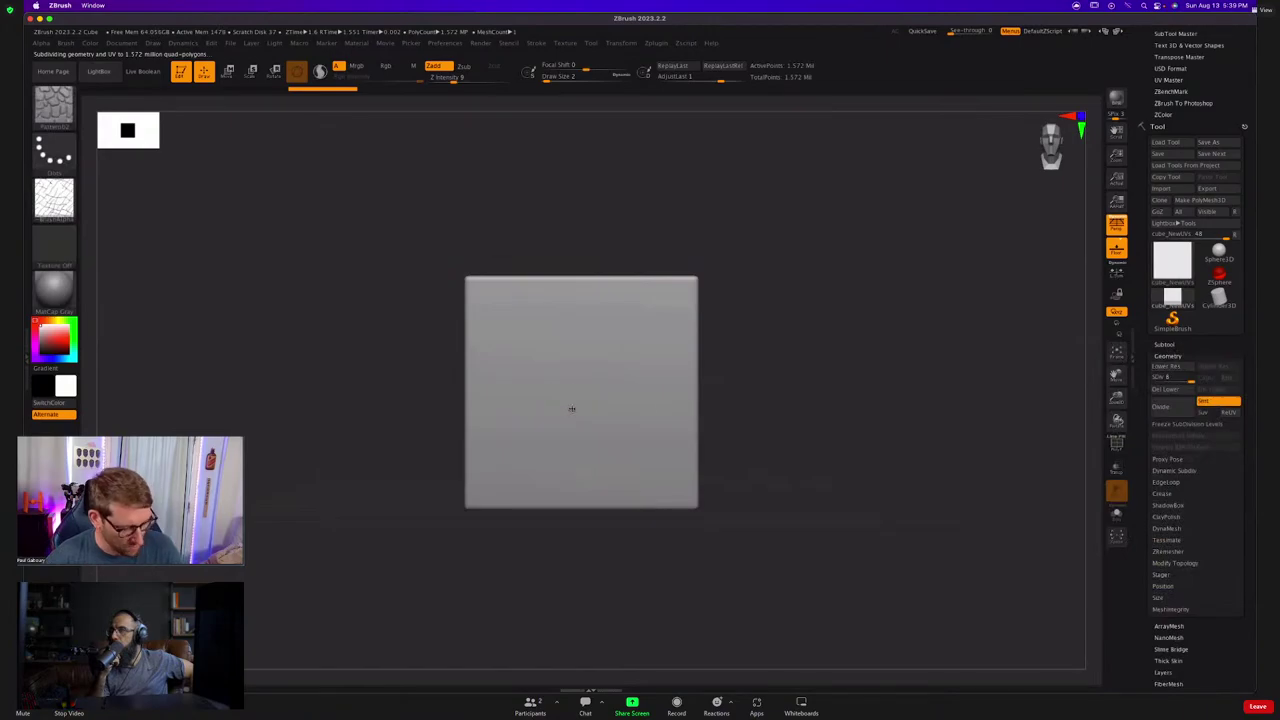
key(s)
Paint trial Pattern02 strokes on the cube's faces and undo them.
mouse_move(574, 408)
mouse_down()
mouse_move(612, 402)
mouse_move(615, 360)
mouse_move(540, 410)
mouse_move(640, 440)
mouse_move(635, 360)
mouse_move(530, 345)
mouse_move(630, 400)
mouse_move(540, 450)
mouse_up()
mouse_move(555, 530)
mouse_down()
mouse_move(577, 483)
mouse_move(569, 325)
mouse_move(598, 350)
mouse_move(485, 300)
mouse_move(600, 240)
mouse_move(615, 410)
mouse_up()
drag(752, 400, 605, 388)
mouse_move(437, 370)
mouse_down()
mouse_move(485, 315)
mouse_move(430, 335)
mouse_up()
key(ctrl+z)
key(ctrl+z)
key(ctrl+z)
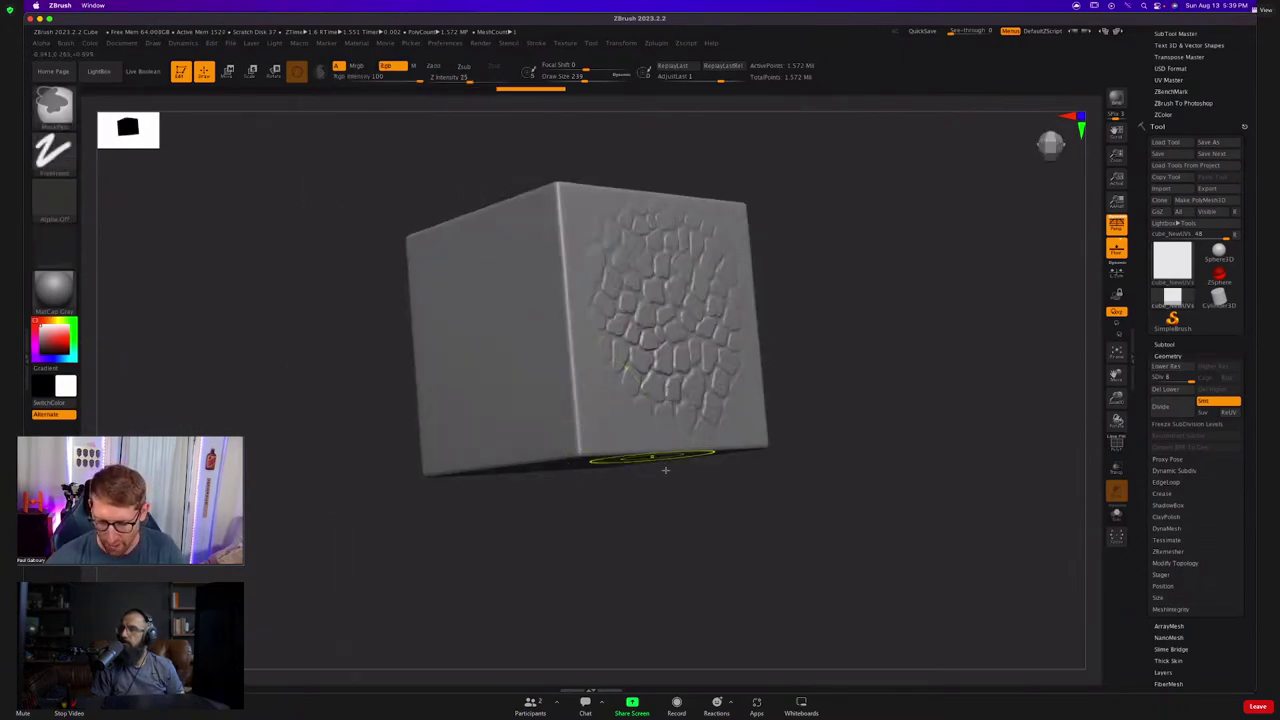
shift+drag(666, 520, 651, 440)
mouse_move(593, 367)
alt+right_down()
mouse_move(615, 429)
mouse_move(597, 404)
mouse_move(600, 377)
alt+right_up()
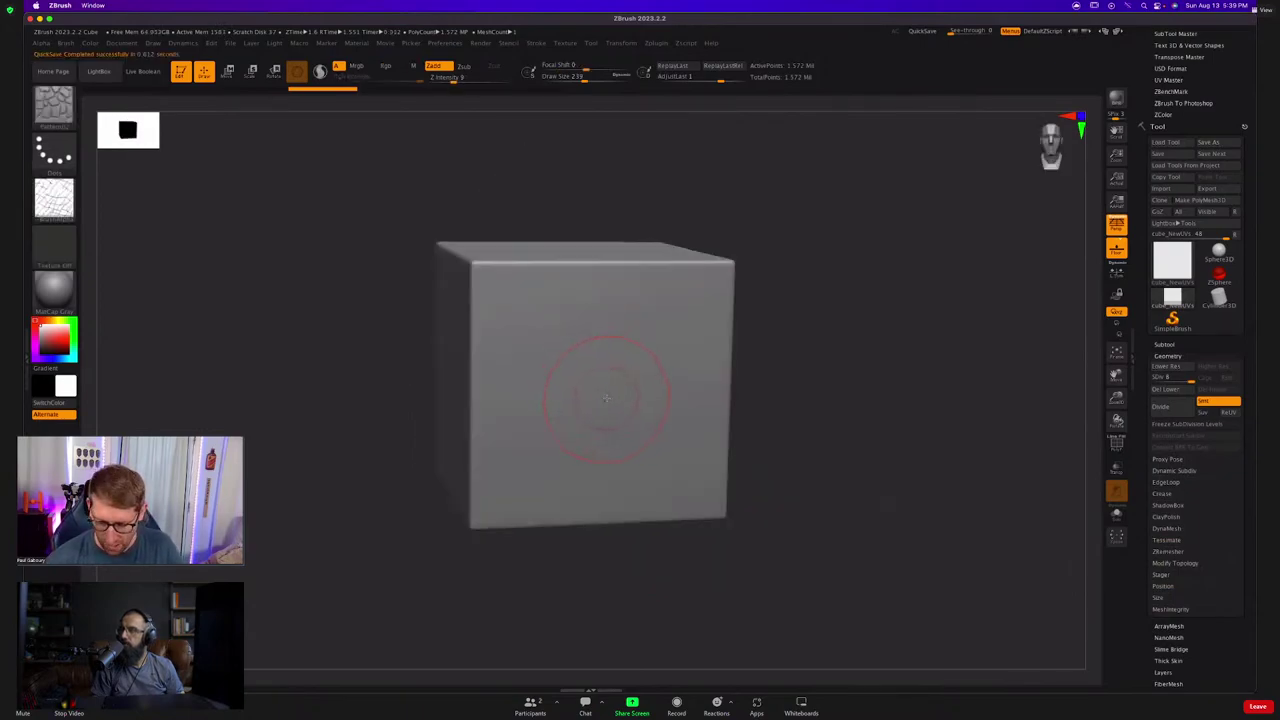
Try the pattern across the cube's edge and on its side face, and undo the strokes.
drag(605, 400, 463, 350)
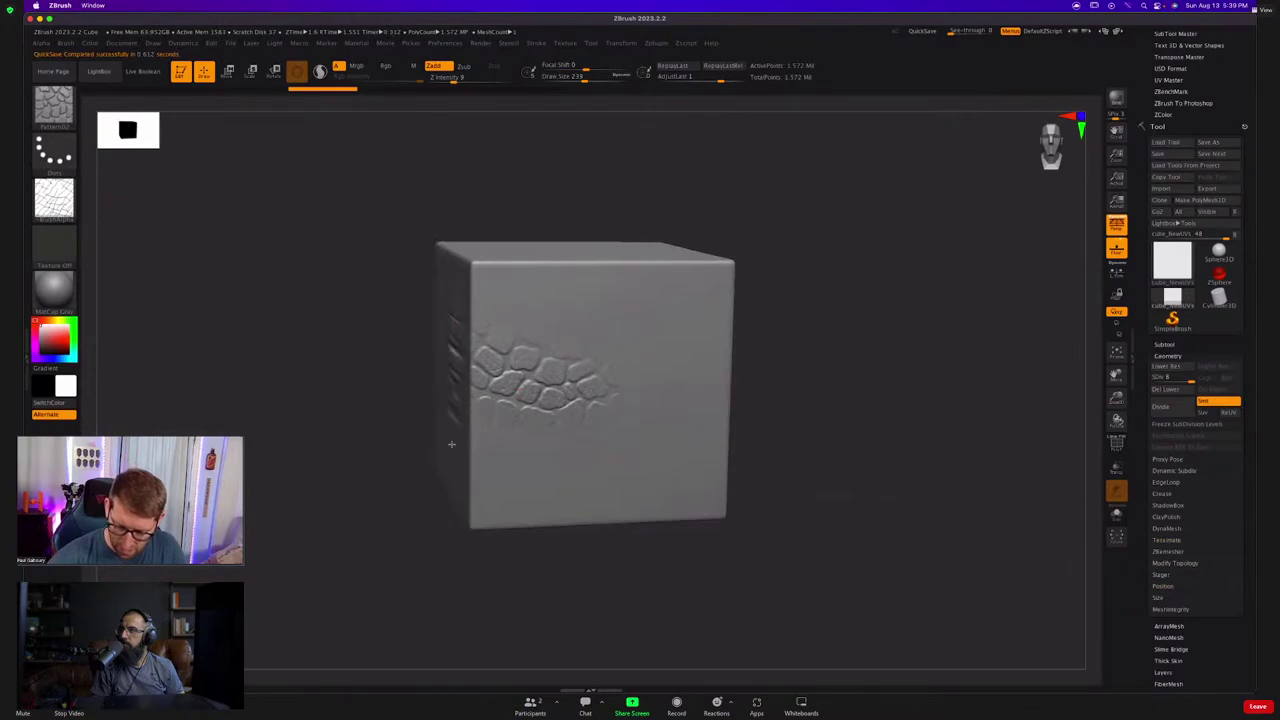
key(ctrl+shift+z)
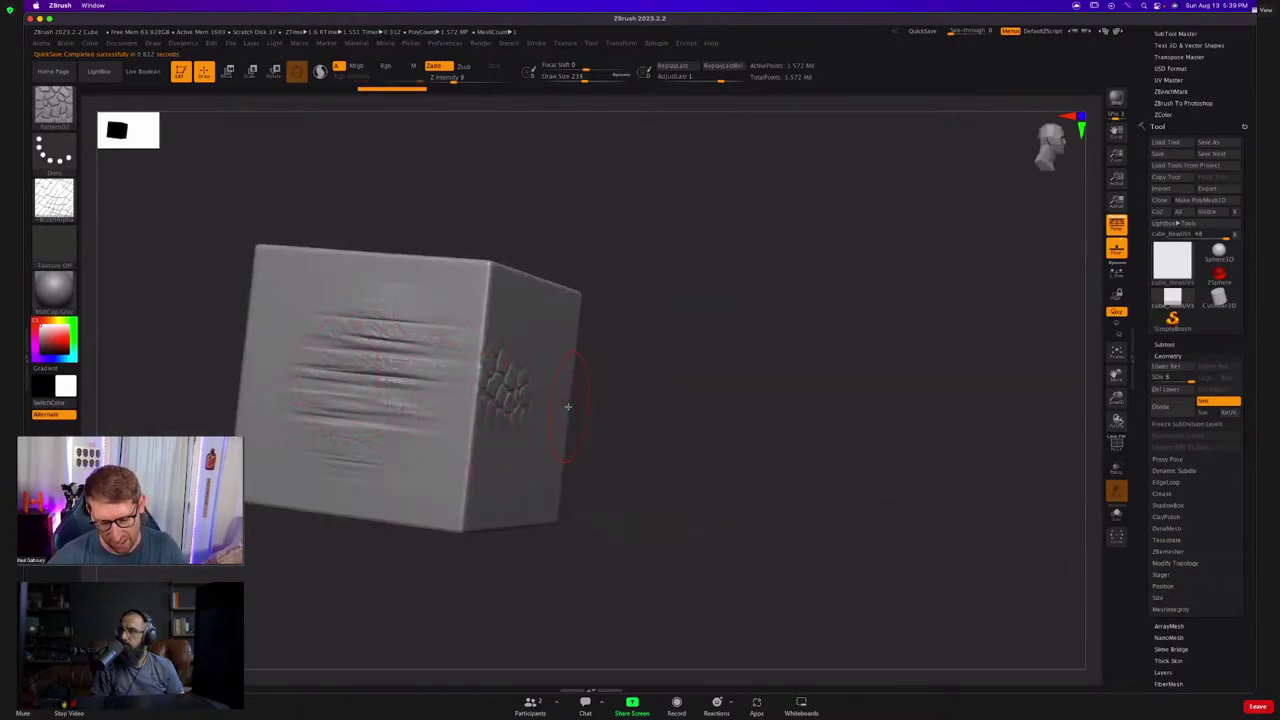
key(ctrl+shift+z)
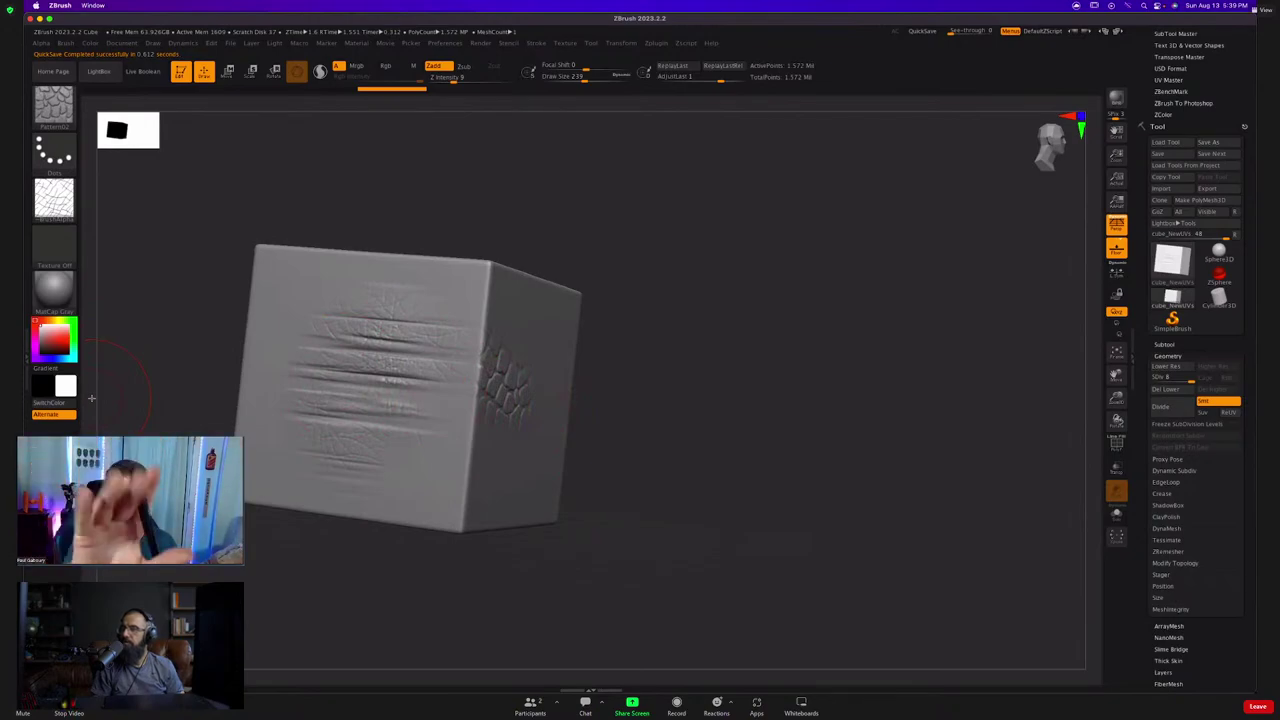
key(ctrl+z)
key(ctrl+z)
key(ctrl+z)
key(ctrl+z)
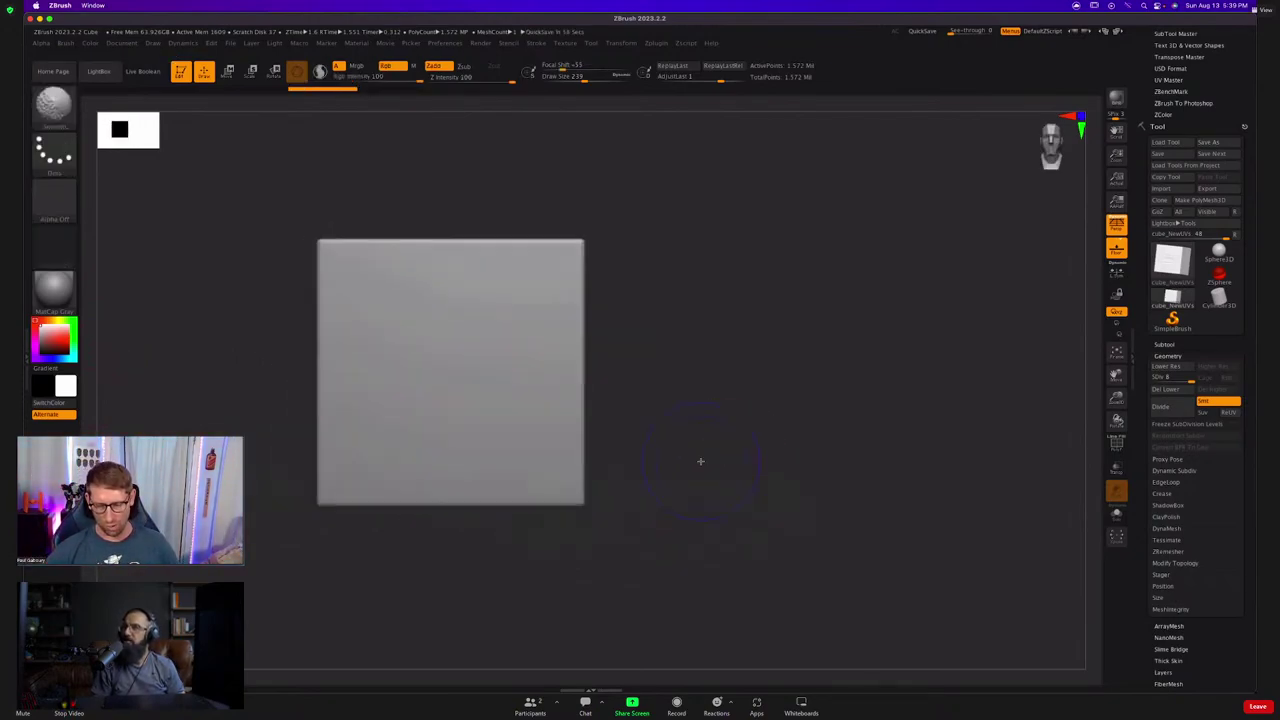
Edit the brush's surface noise, reducing the Alpha Scale to about 0.38 for a finer stone pattern.
click(64, 44)
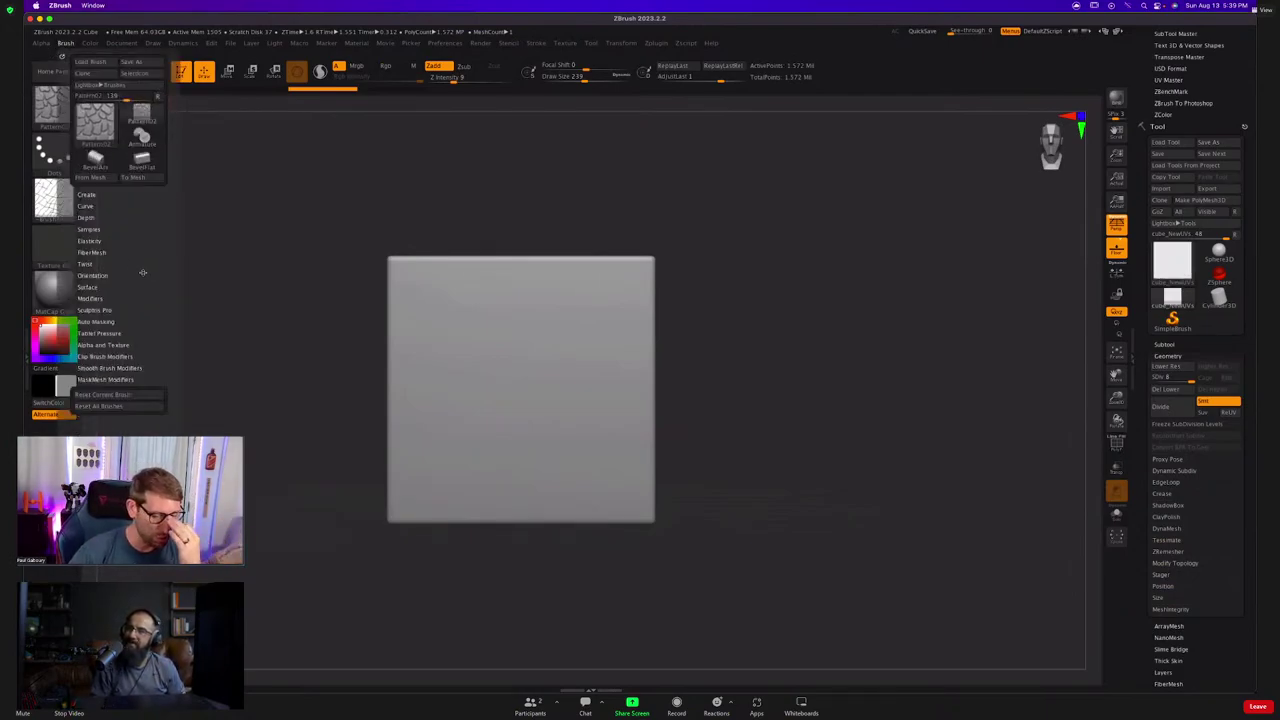
click(92, 287)
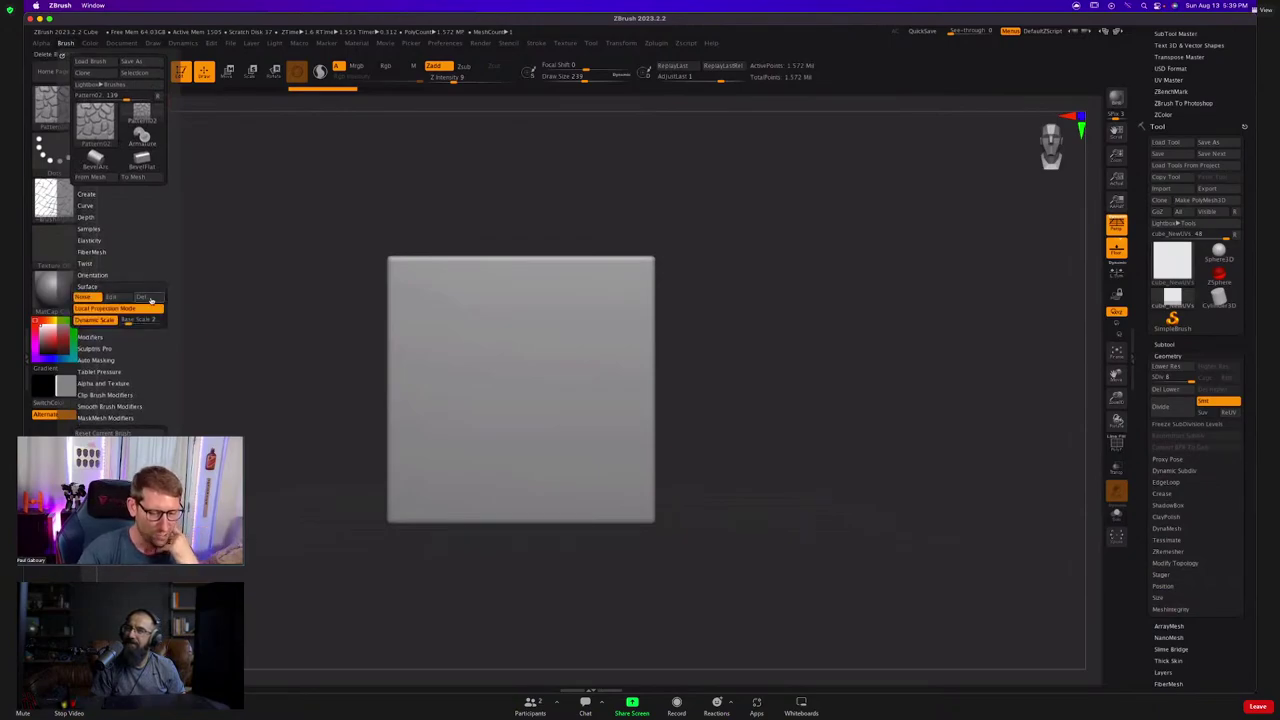
click(117, 298)
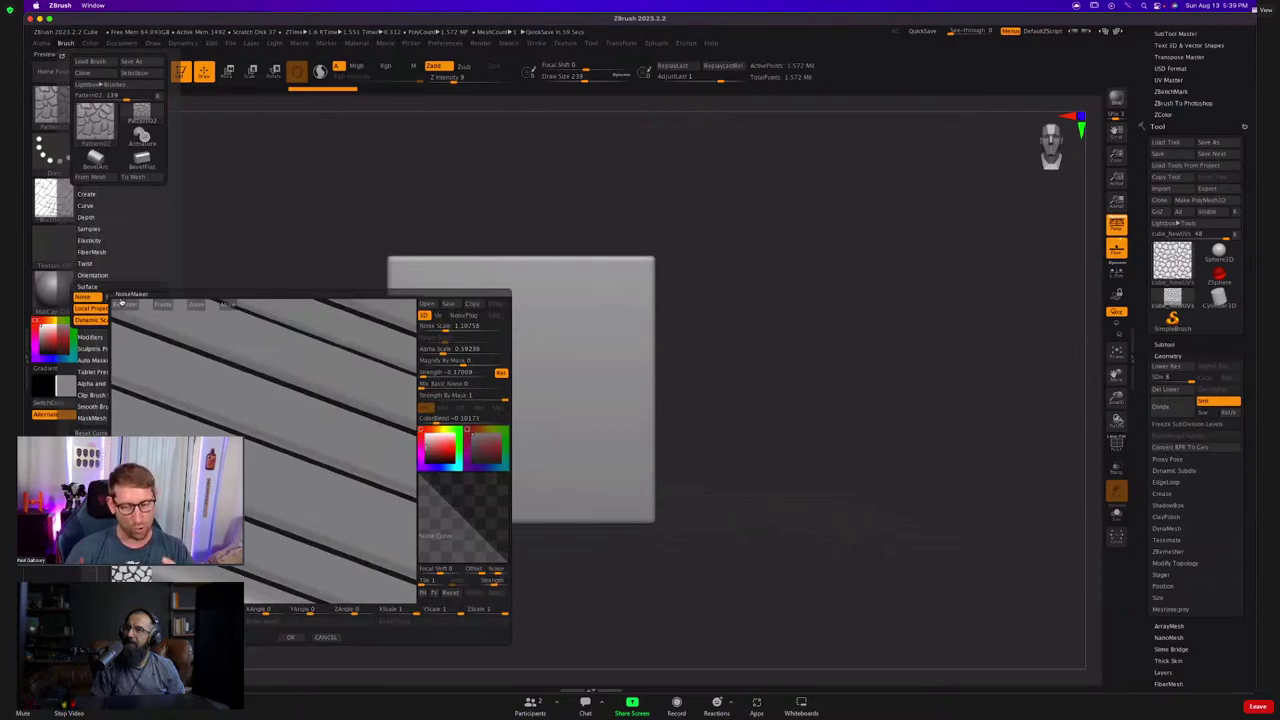
drag(343, 519, 304, 483)
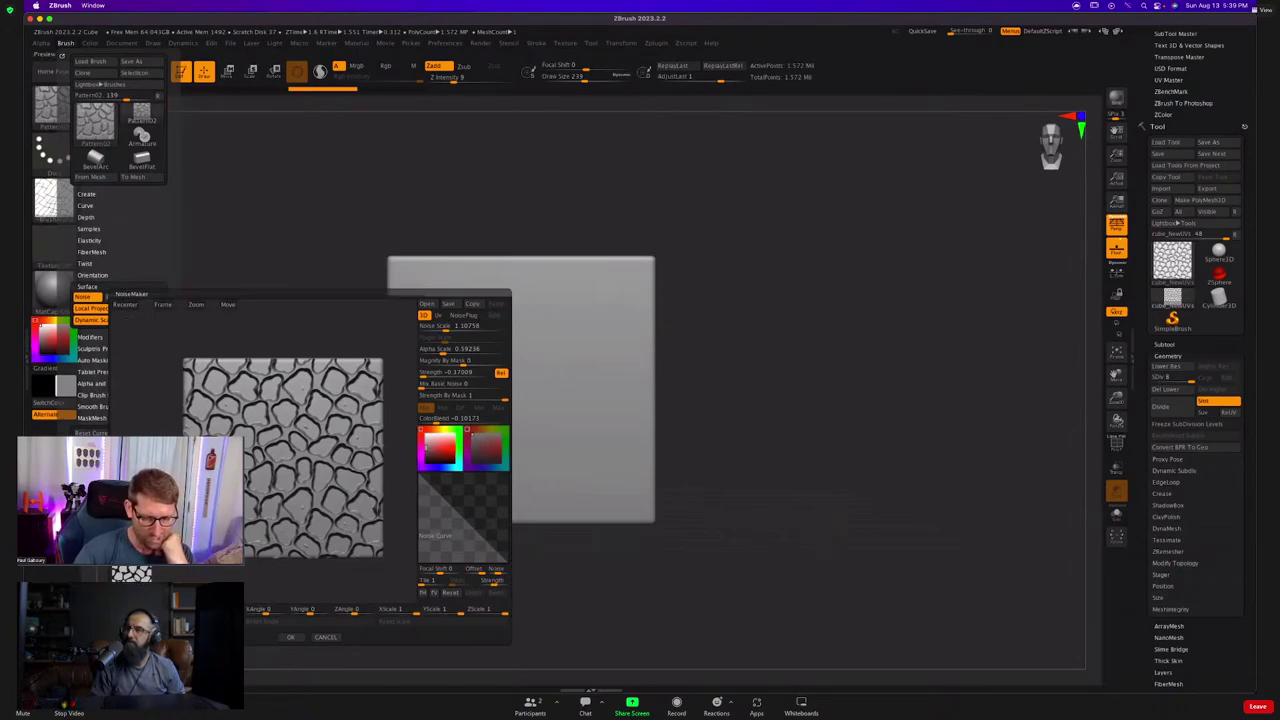
click(447, 349)
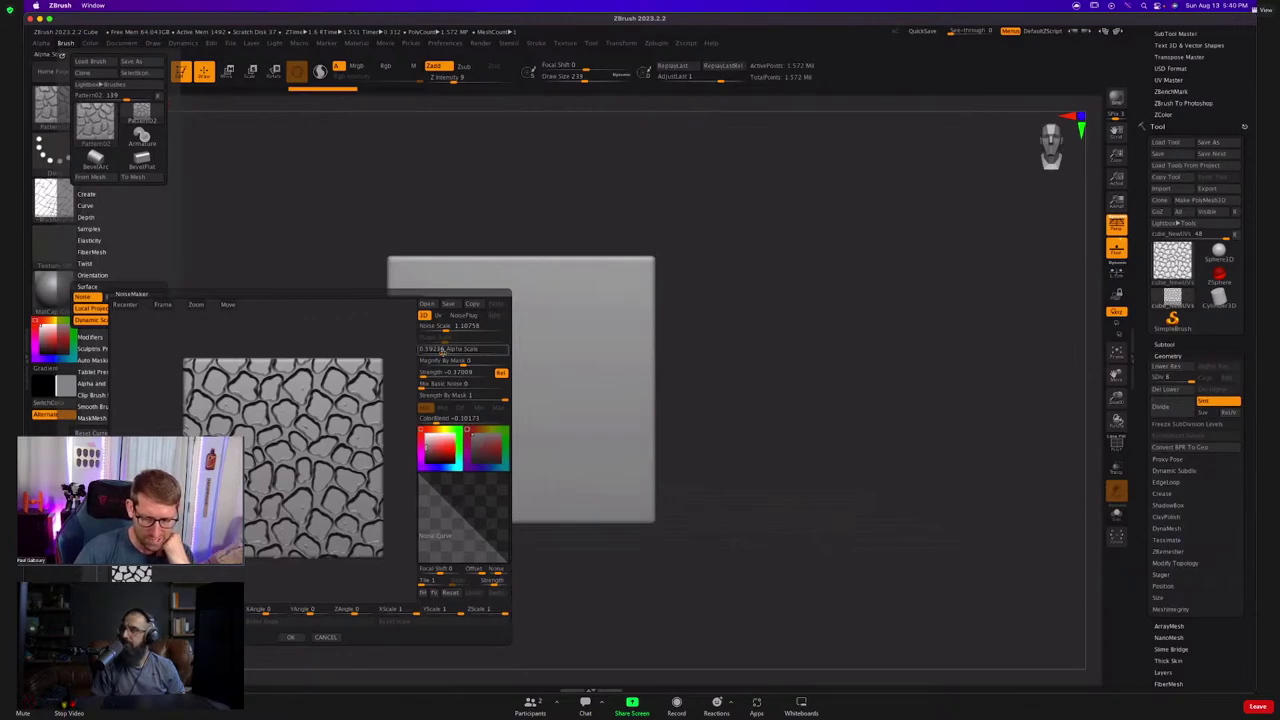
drag(443, 352, 439, 352)
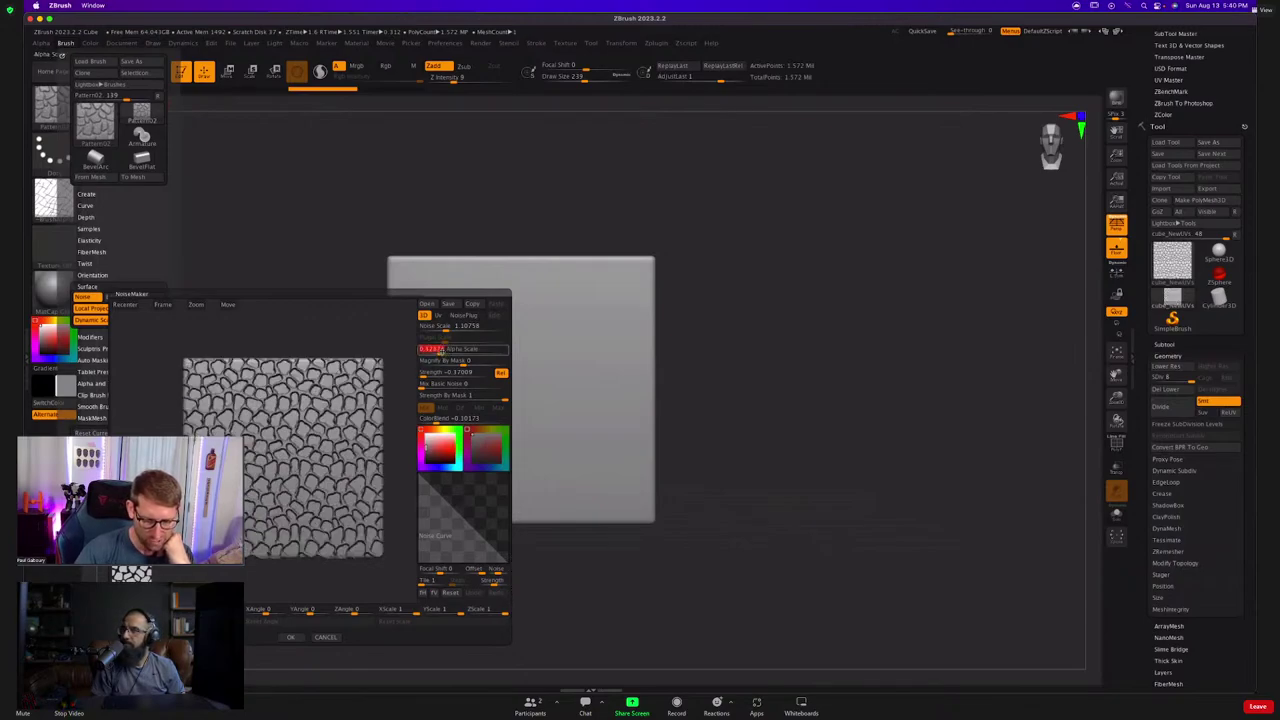
click(293, 637)
Test the finer pattern with several strokes on the cube's front face and undo them.
mouse_move(500, 391)
mouse_down()
mouse_move(555, 345)
mouse_move(585, 370)
mouse_move(530, 452)
mouse_up()
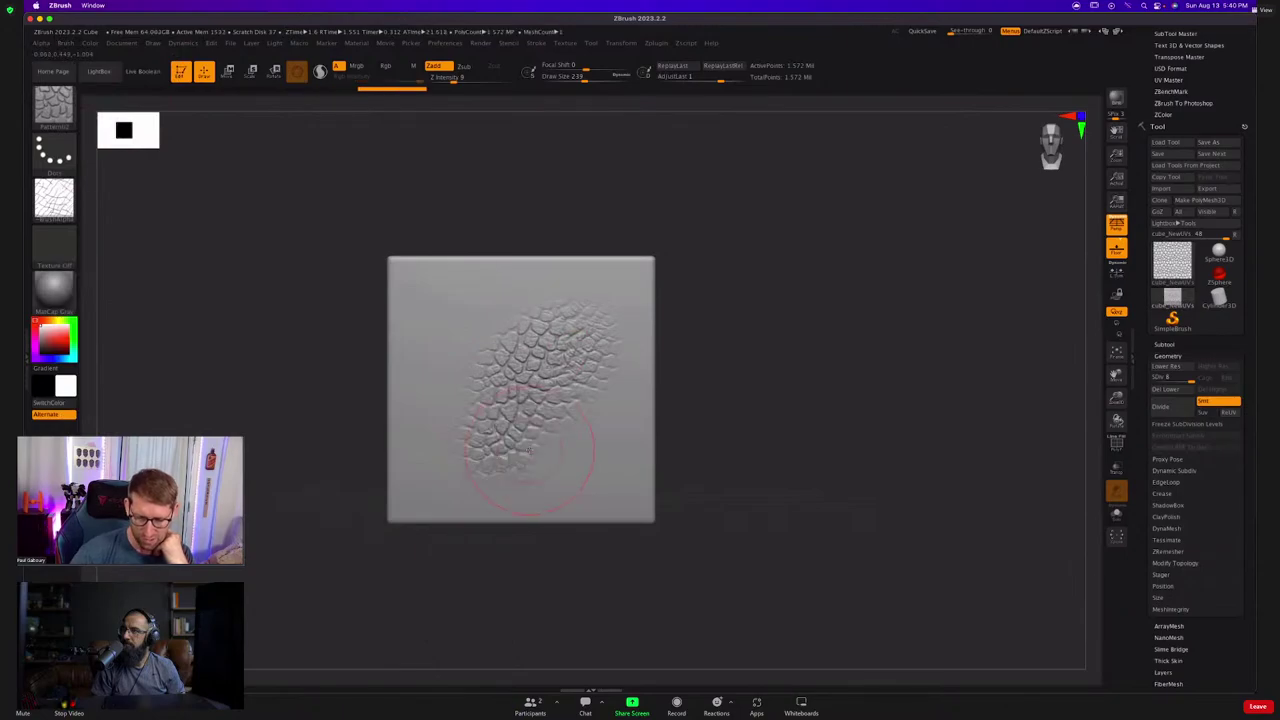
key(ctrl+z)
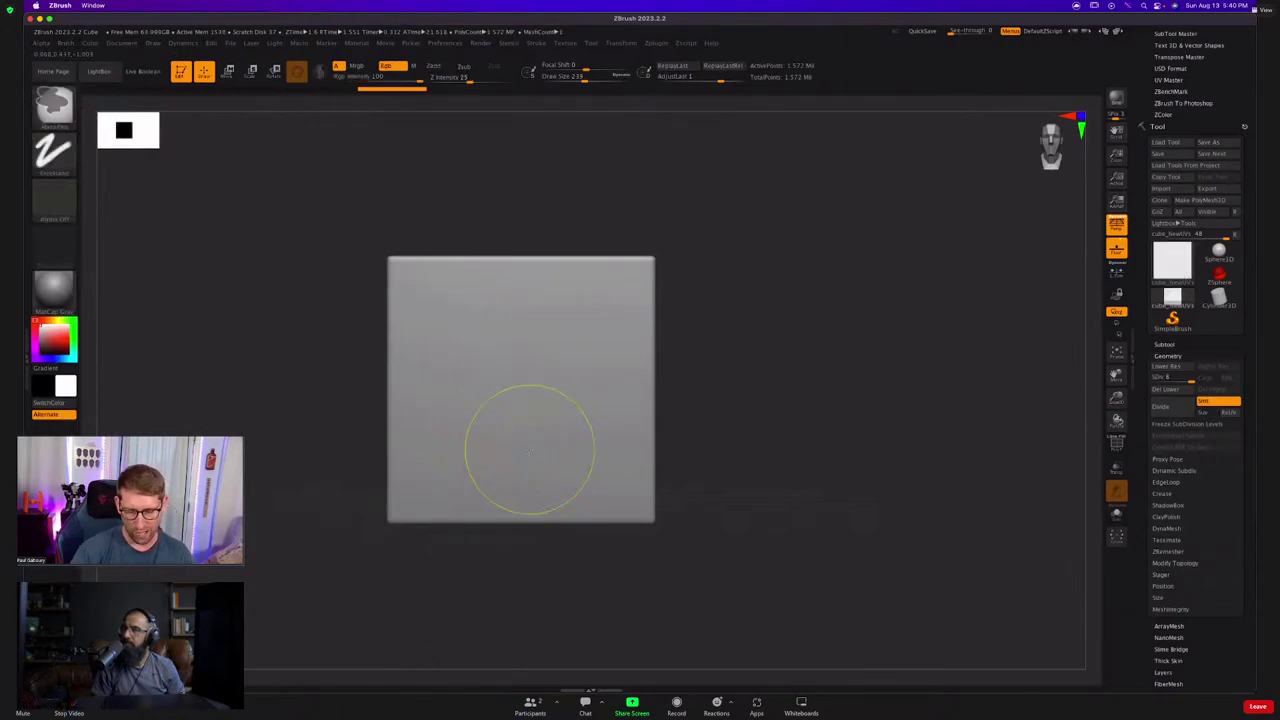
mouse_move(505, 400)
mouse_down()
mouse_move(530, 380)
mouse_move(480, 420)
mouse_move(450, 370)
mouse_up()
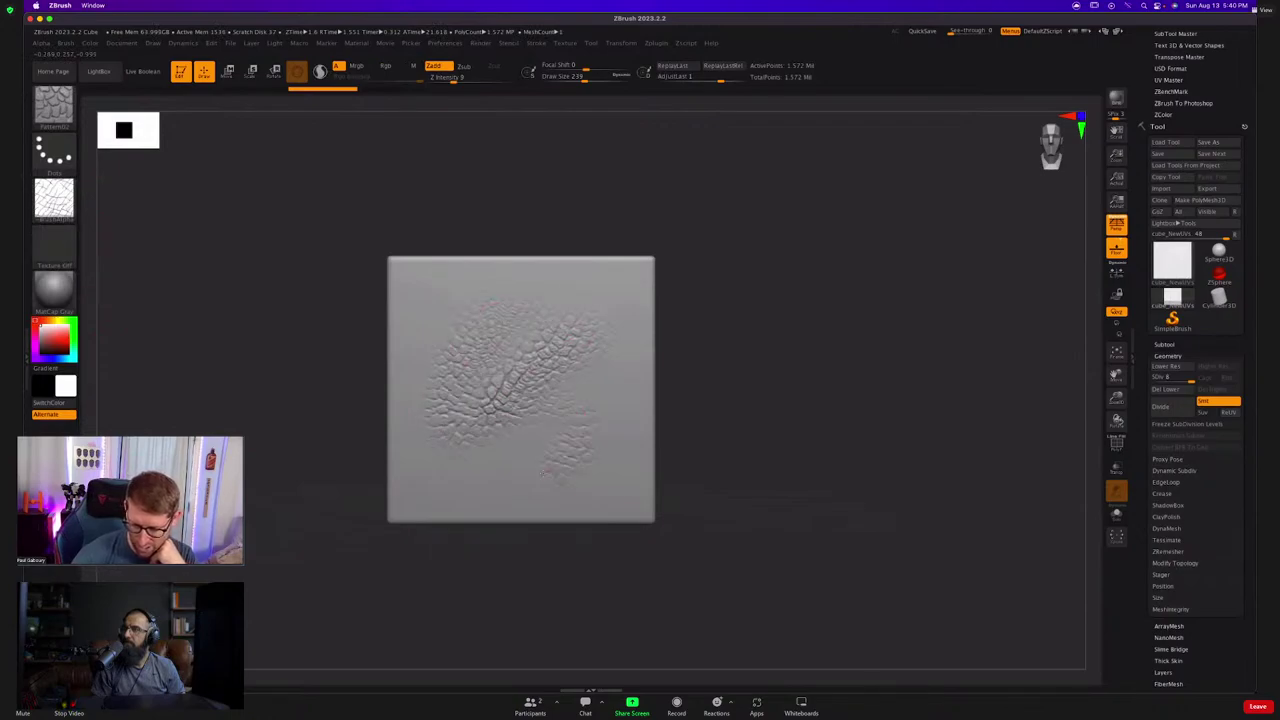
drag(570, 452, 568, 469)
key(ctrl+z)
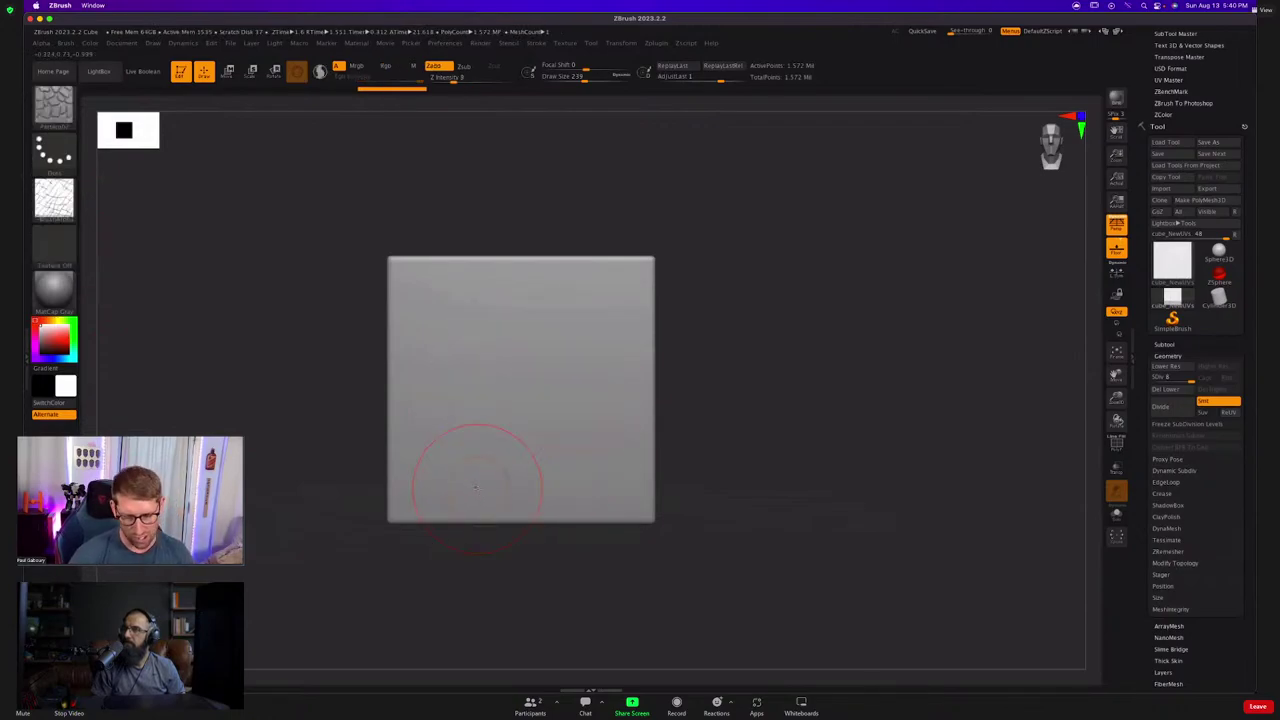
Review the brush's NoiseMaker settings and its Local Projection Mode option.
click(66, 45)
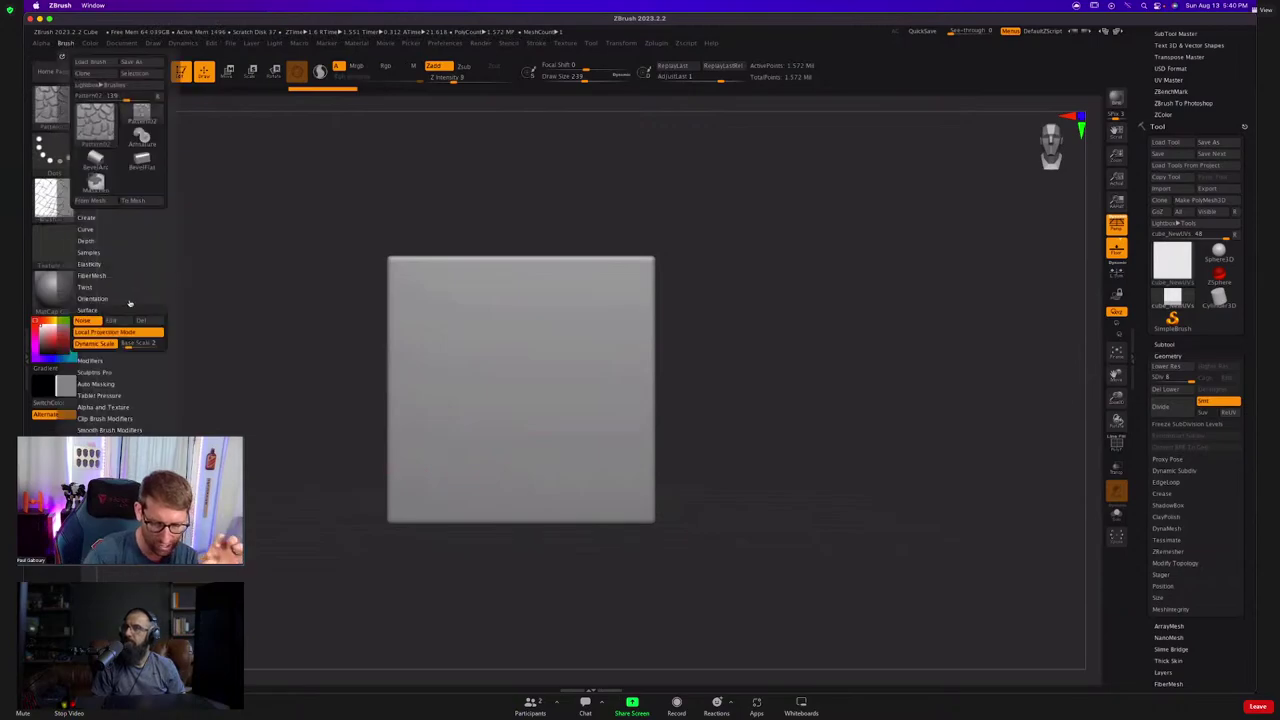
click(88, 321)
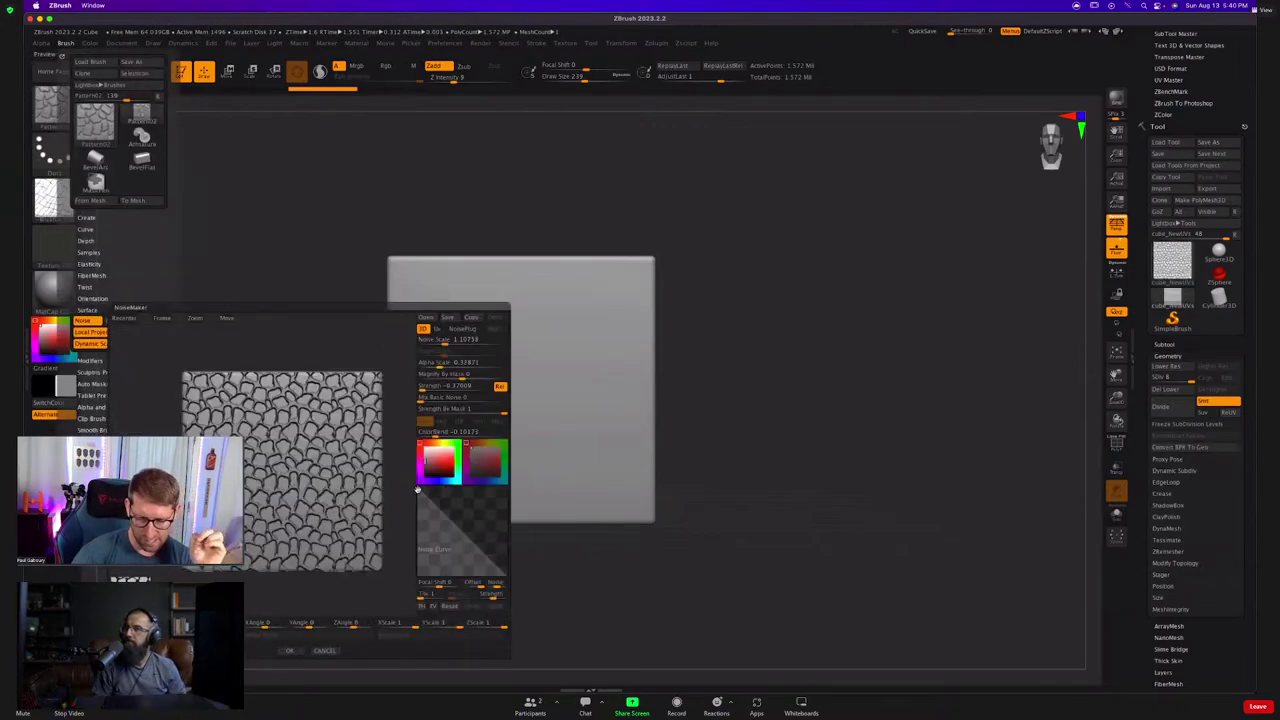
click(289, 649)
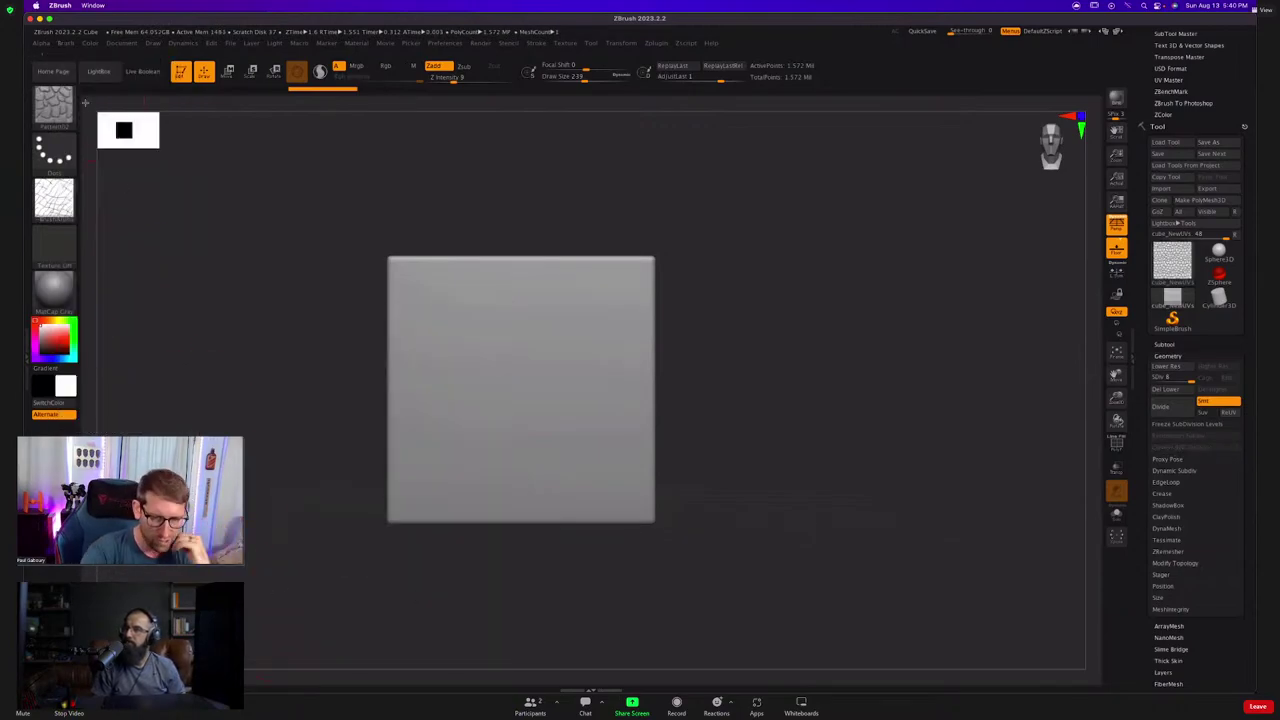
click(66, 45)
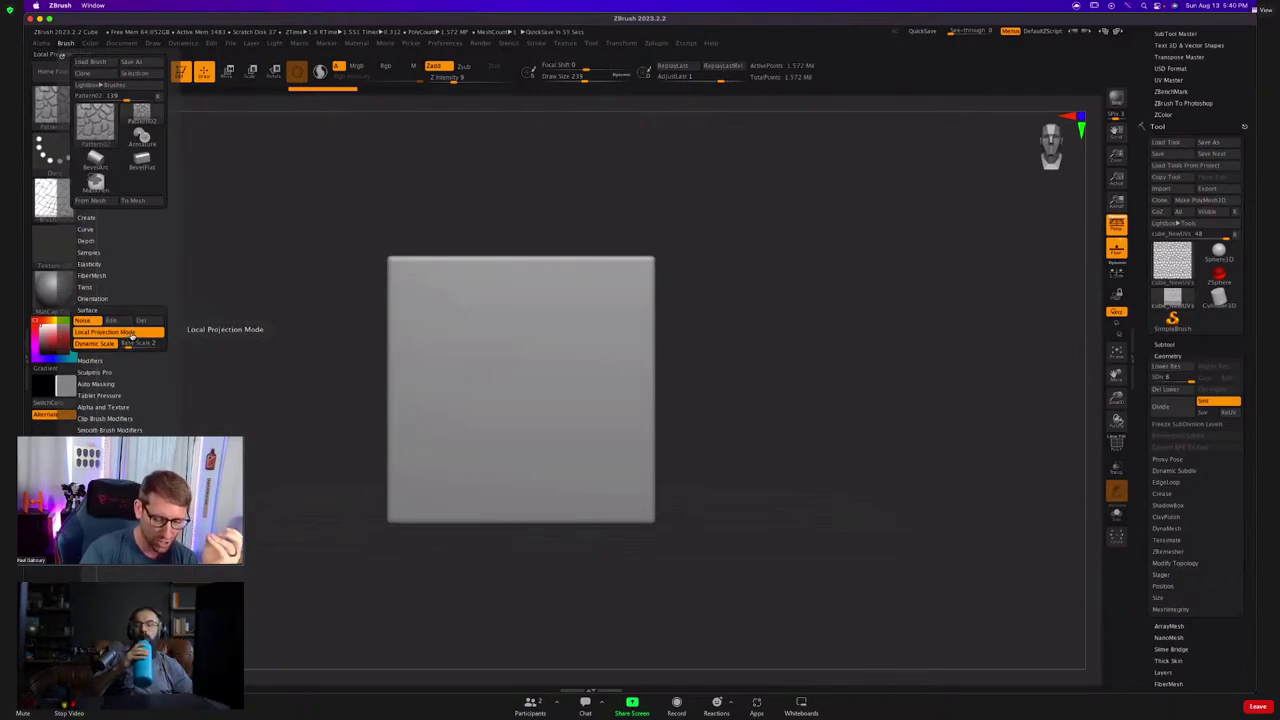
Paint the stone pattern over the cube's whole front face out to its edges.
mouse_move(522, 385)
mouse_down()
mouse_move(526, 351)
mouse_move(486, 295)
mouse_up()
mouse_move(615, 495)
mouse_down()
mouse_move(530, 420)
mouse_move(480, 400)
mouse_up()
mouse_move(630, 405)
mouse_down()
mouse_move(540, 285)
mouse_move(505, 308)
mouse_up()
mouse_move(510, 472)
mouse_down()
mouse_move(467, 455)
mouse_move(462, 325)
mouse_up()
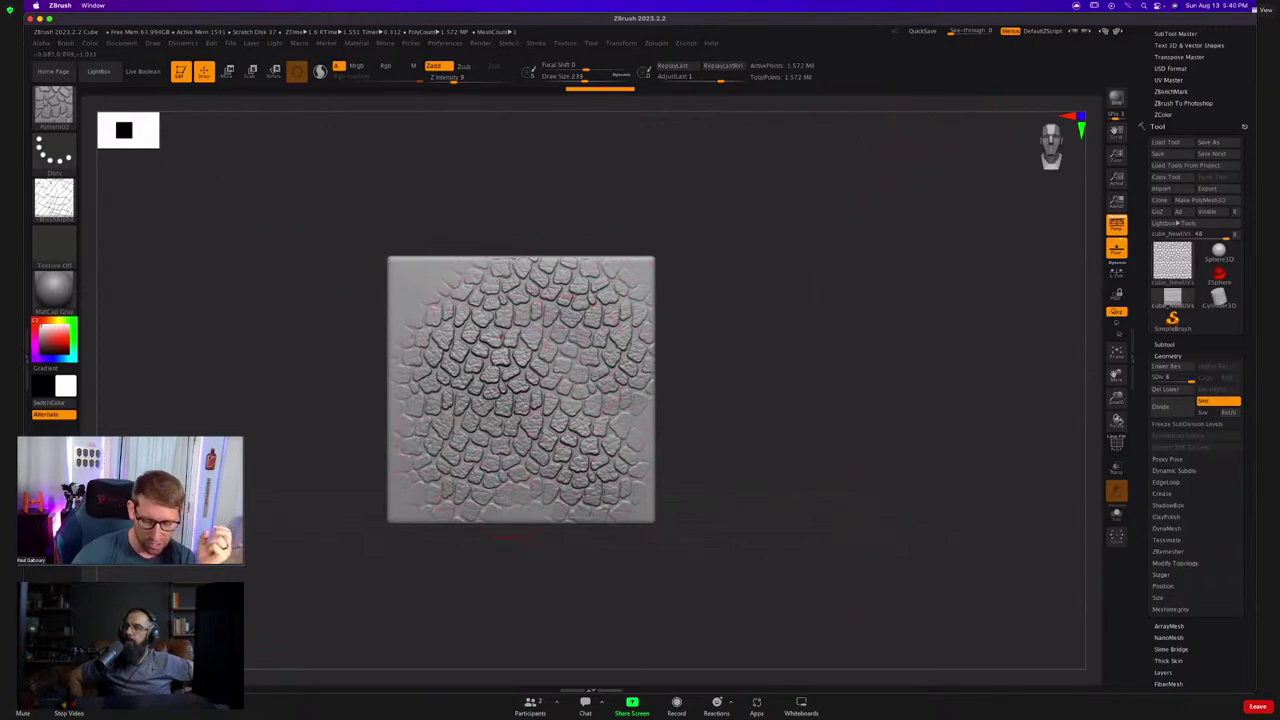
mouse_move(395, 495)
mouse_down()
mouse_move(400, 270)
mouse_move(586, 251)
mouse_move(615, 540)
mouse_move(395, 440)
mouse_move(494, 249)
mouse_move(610, 250)
mouse_up()
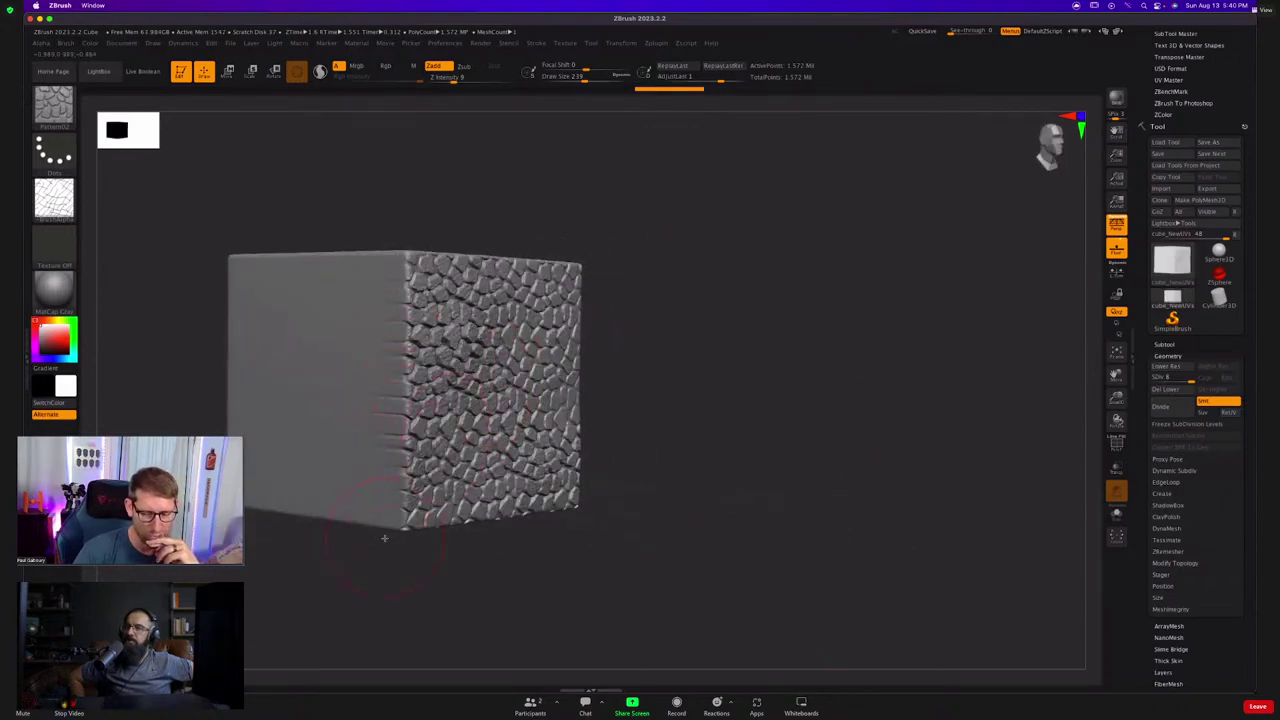
Try a stone pattern stroke on the cube's blank adjacent face and undo it.
drag(385, 538, 600, 523)
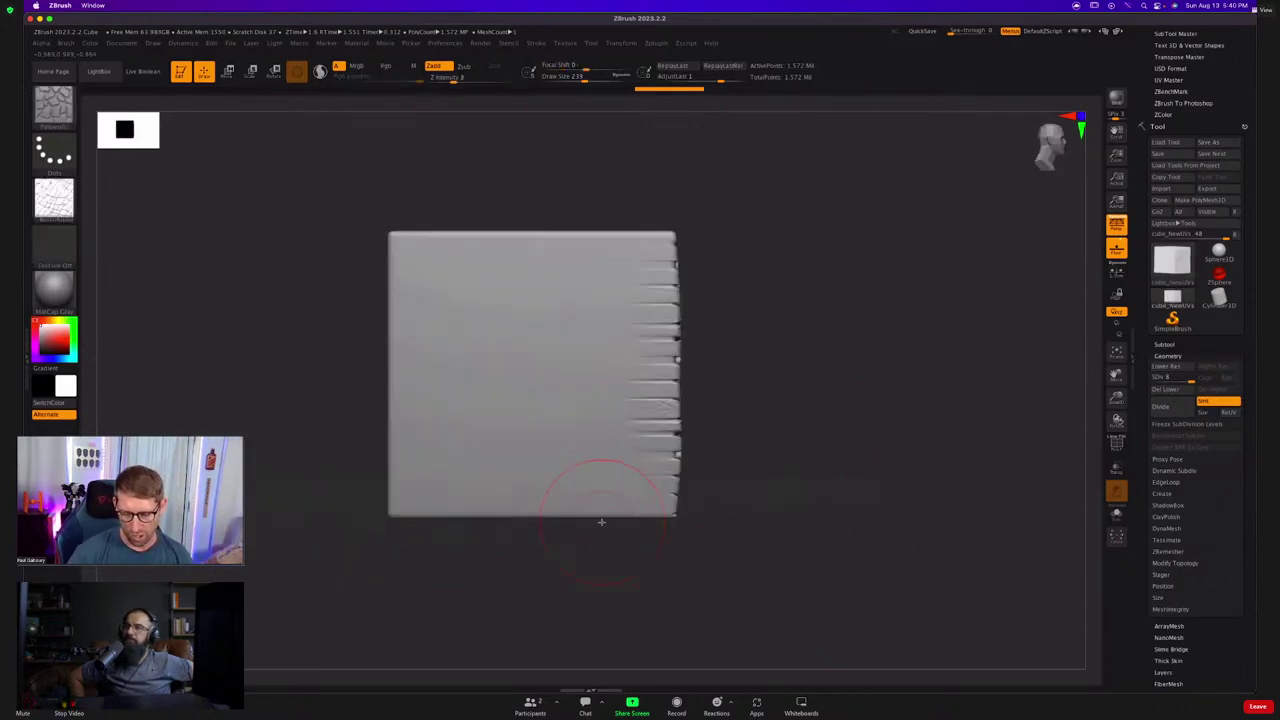
mouse_move(560, 368)
mouse_down()
mouse_move(557, 350)
mouse_move(610, 292)
mouse_up()
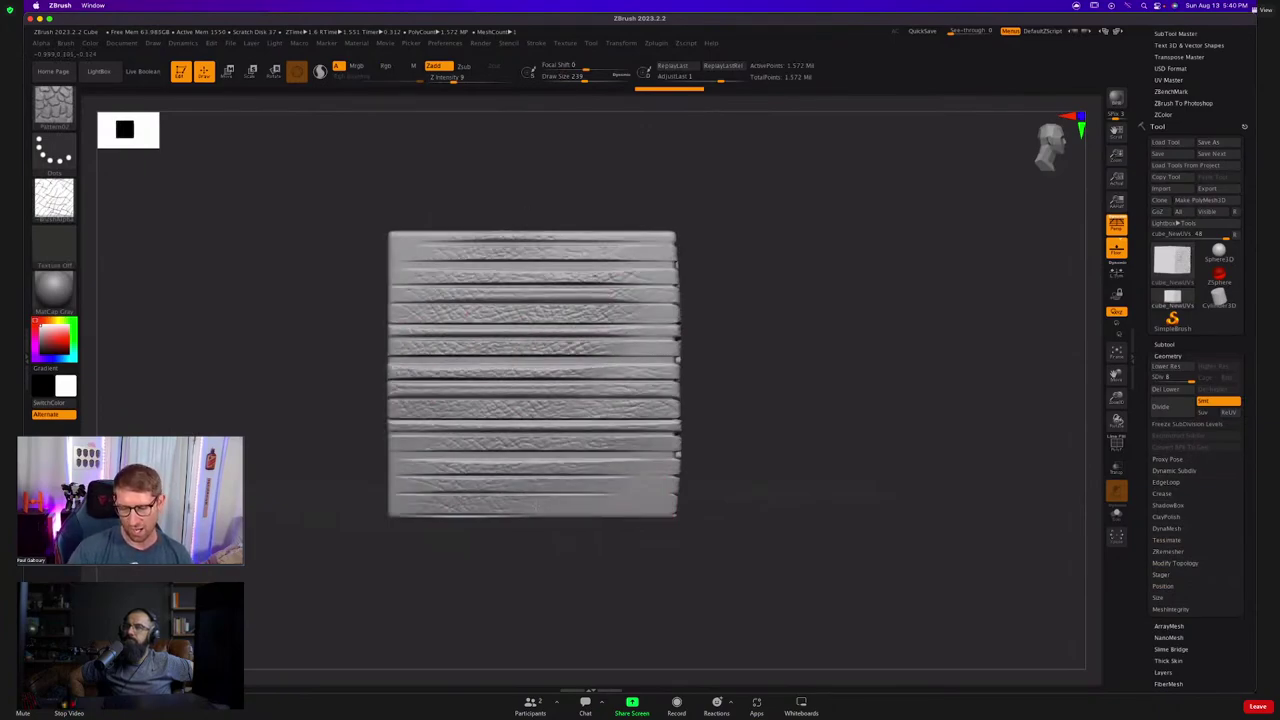
key(ctrl+z)
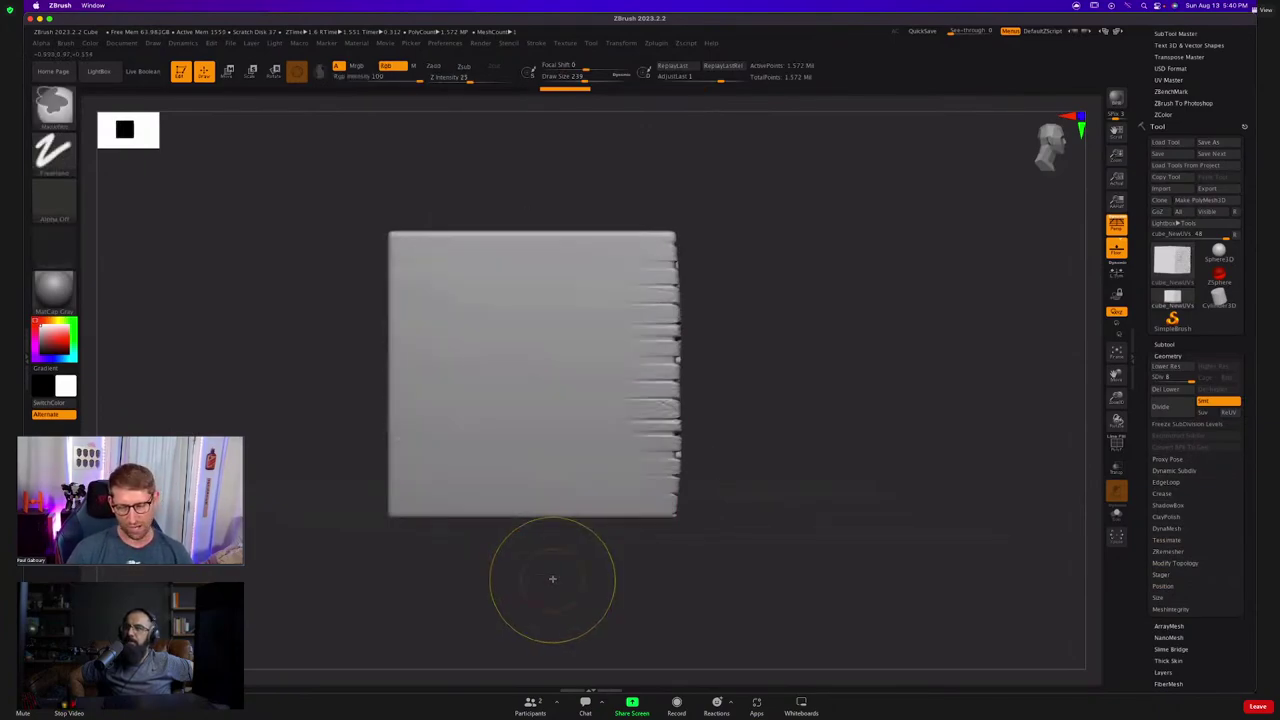
Undo the stone pattern strokes on the cube's front face and return to a straight view of it.
key(ctrl+z)
shift+drag(683, 531, 501, 564)
key(ctrl+z)
key(ctrl+z)
key(ctrl+z)
key(ctrl+z)
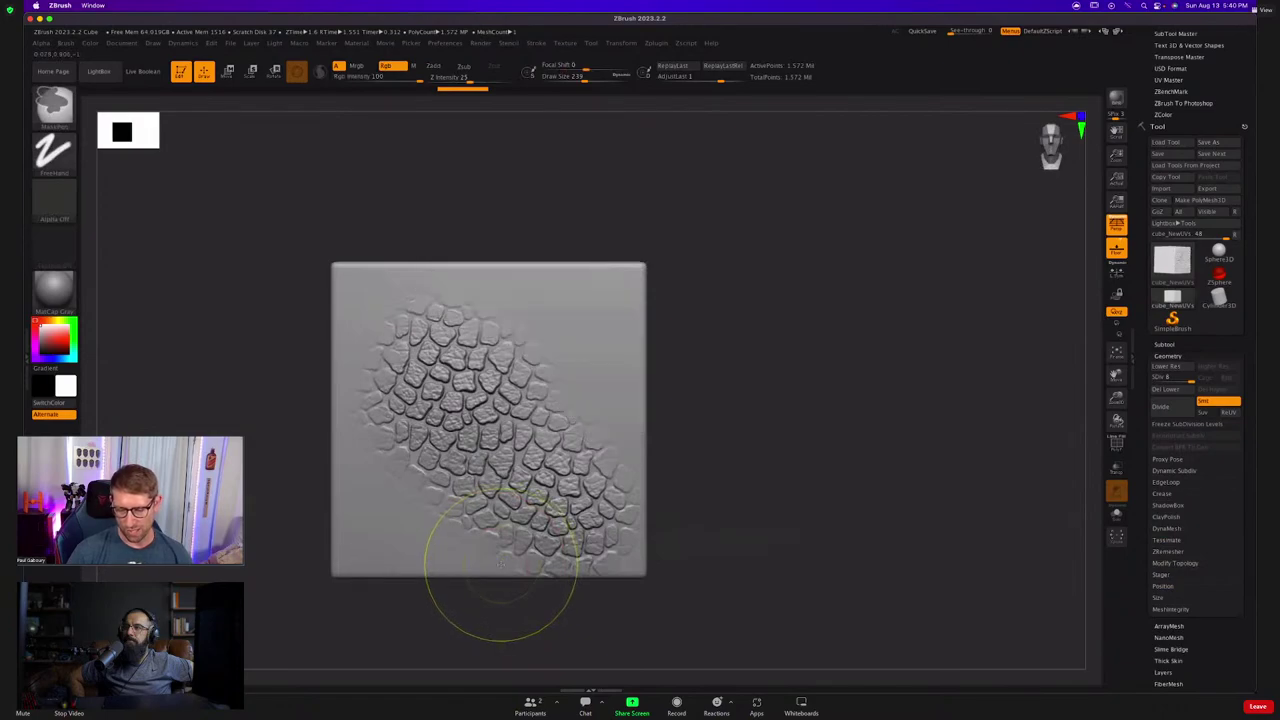
Reduce the Draw Size to 167 and paint the stone pattern in curved diagonal bands across the cube's front face.
click(65, 43)
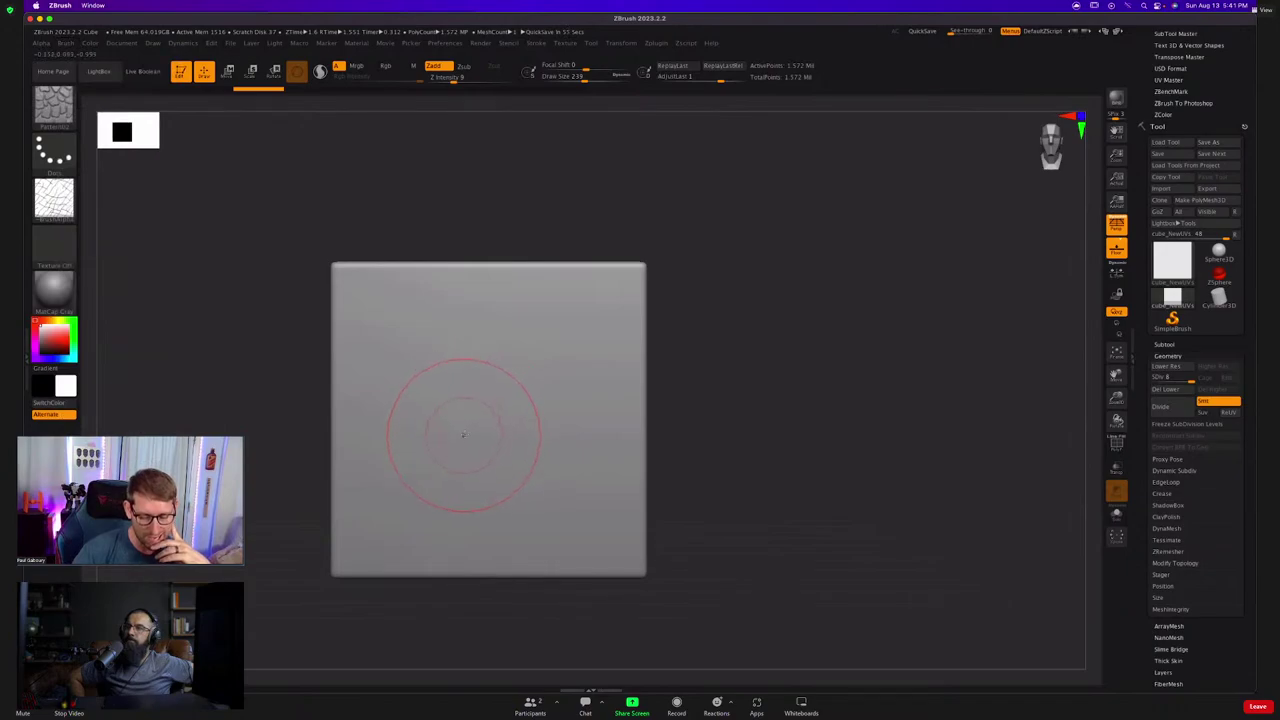
key(s)
drag(480, 433, 467, 434)
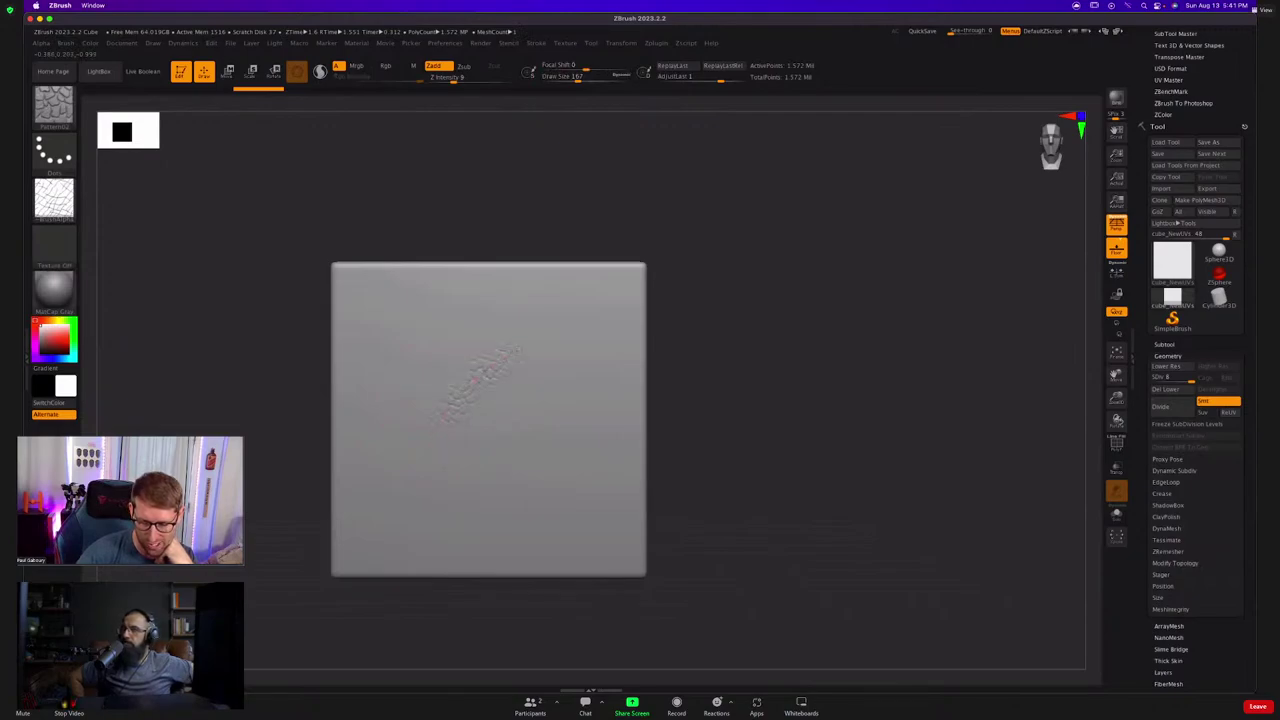
drag(580, 394, 445, 508)
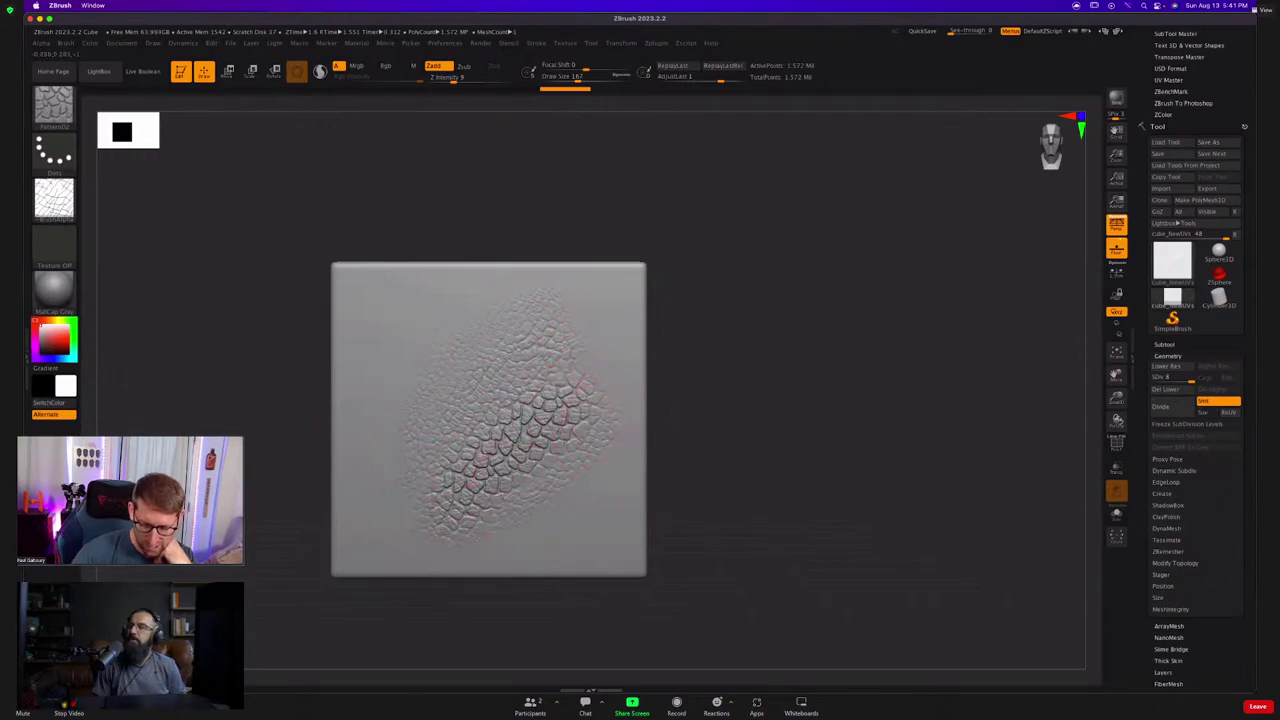
mouse_move(389, 432)
mouse_down()
mouse_move(412, 345)
mouse_move(478, 288)
mouse_up()
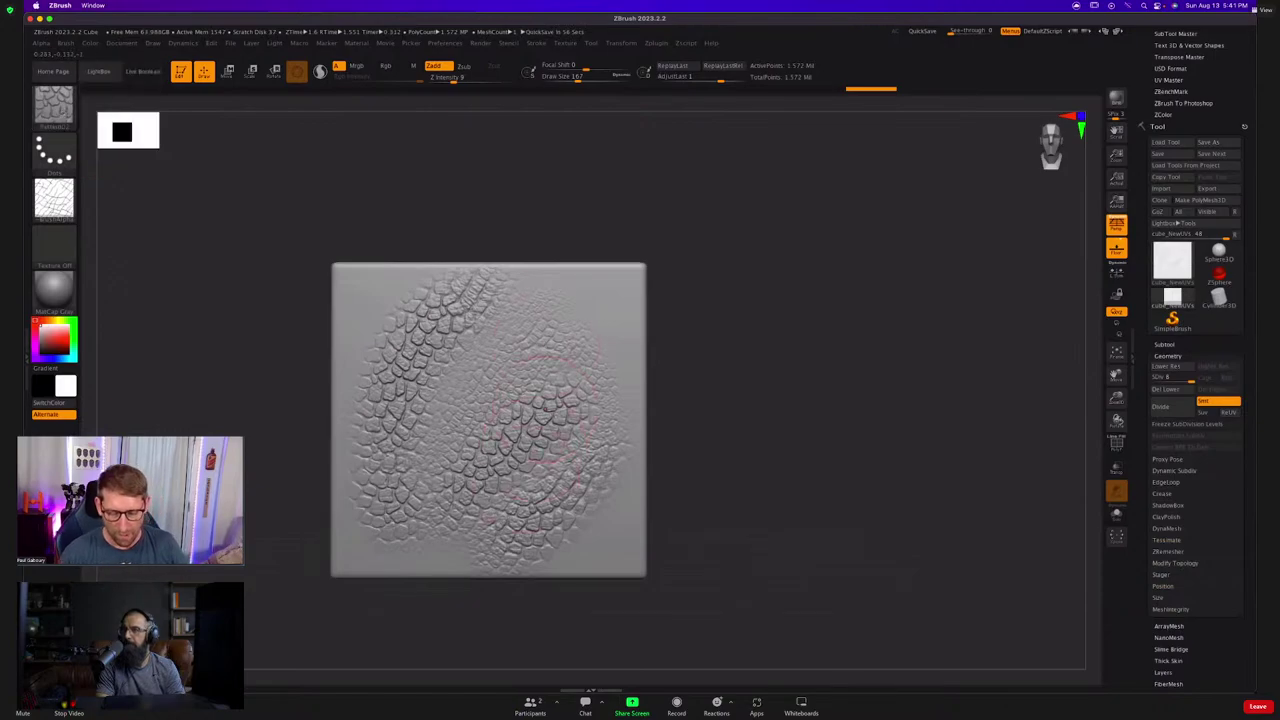
Switch to the Standard brush and assign it the cracked-skin alpha, Alpha 56.
key(b)
key(s)
key(t)
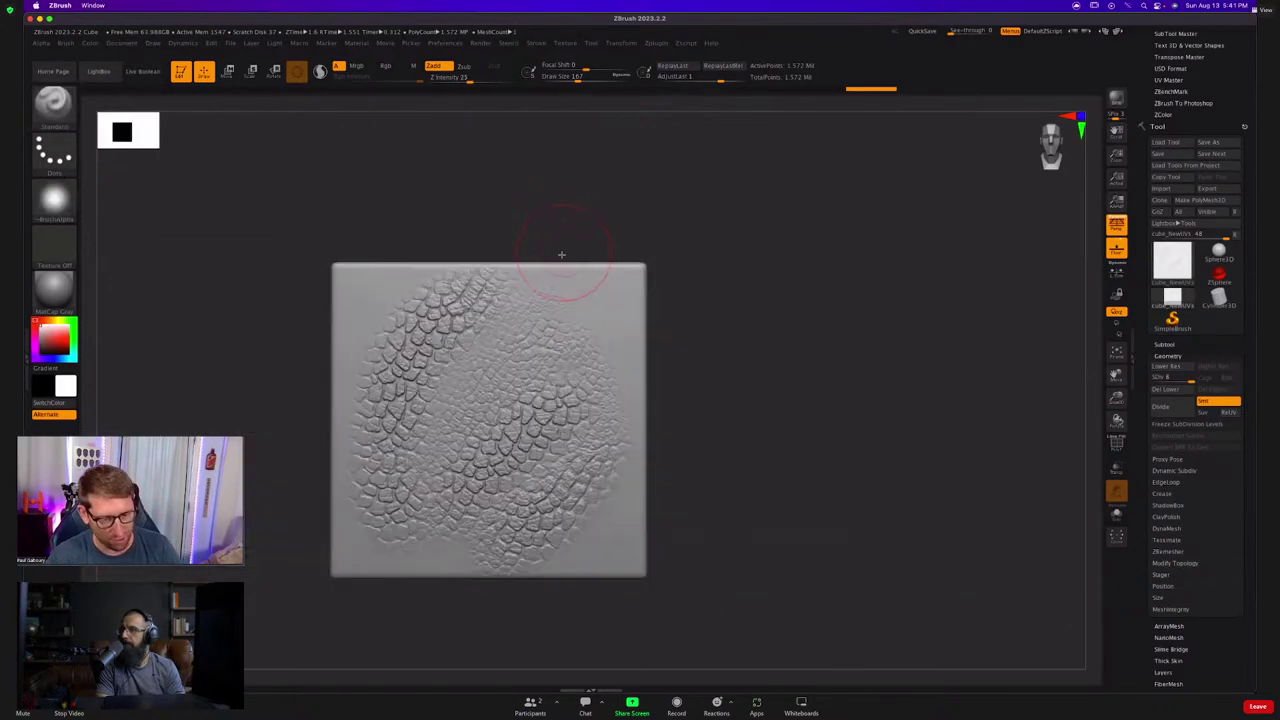
click(55, 200)
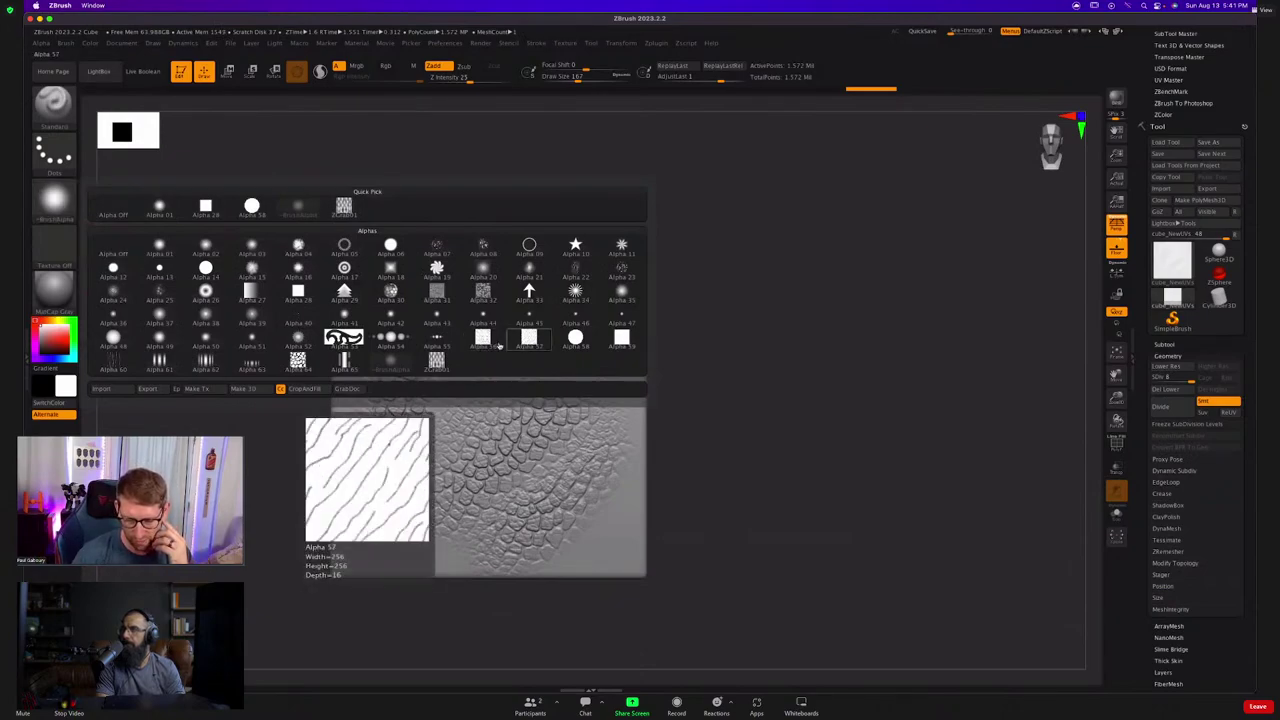
click(529, 338)
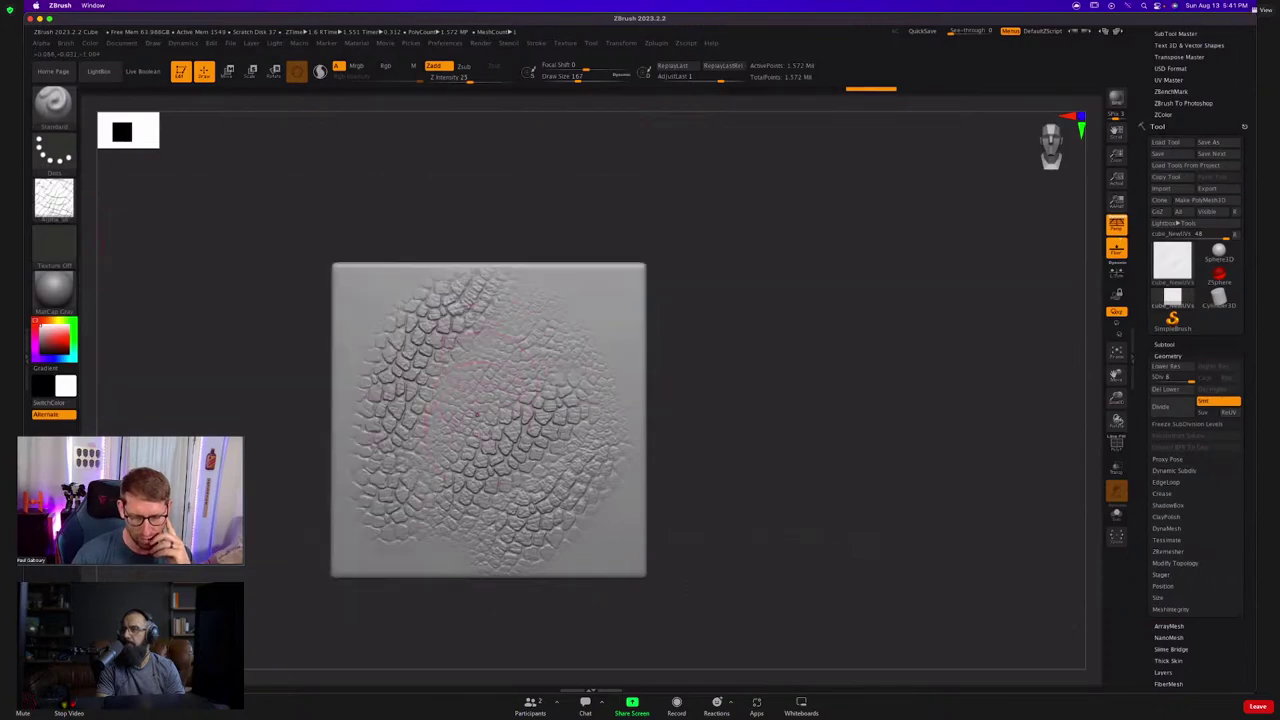
Test the cracked-skin alpha with short diagonal strokes on the cube's blank adjacent face and undo the last stroke.
right_drag(480, 476, 466, 474)
mouse_move(325, 483)
mouse_down()
mouse_move(352, 393)
mouse_move(338, 508)
mouse_up()
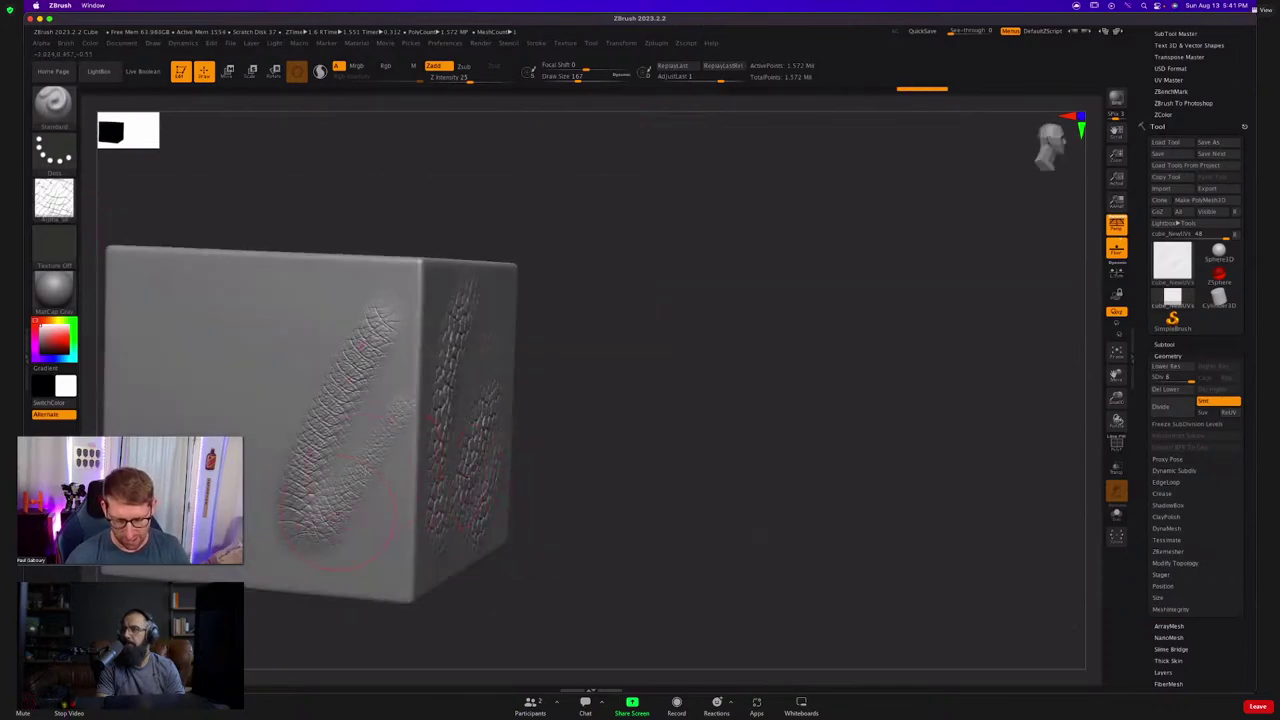
alt+right_drag(338, 508, 508, 488)
drag(505, 495, 530, 455)
key(ctrl+z)
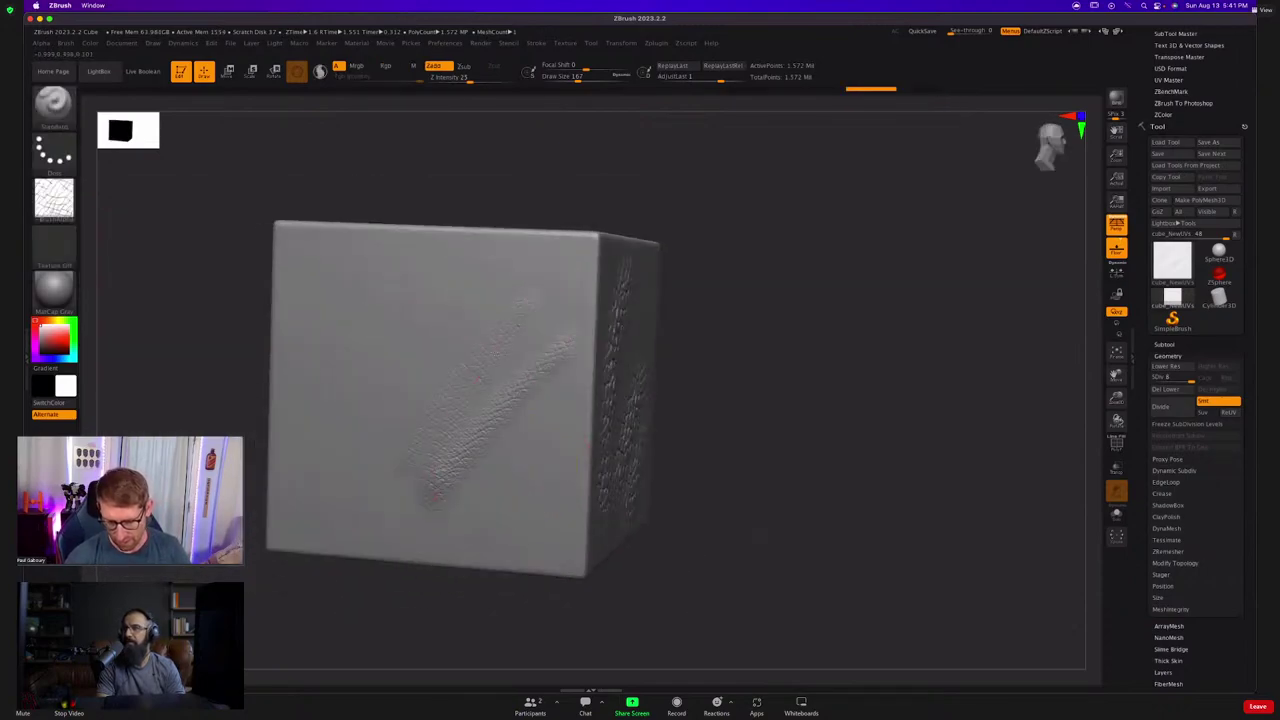
Paint broad diagonal bands of cracked skin across the adjacent face, and undo all the strokes on that face.
mouse_move(436, 497)
mouse_down()
mouse_move(331, 455)
mouse_move(360, 490)
mouse_move(580, 432)
mouse_move(332, 453)
mouse_up()
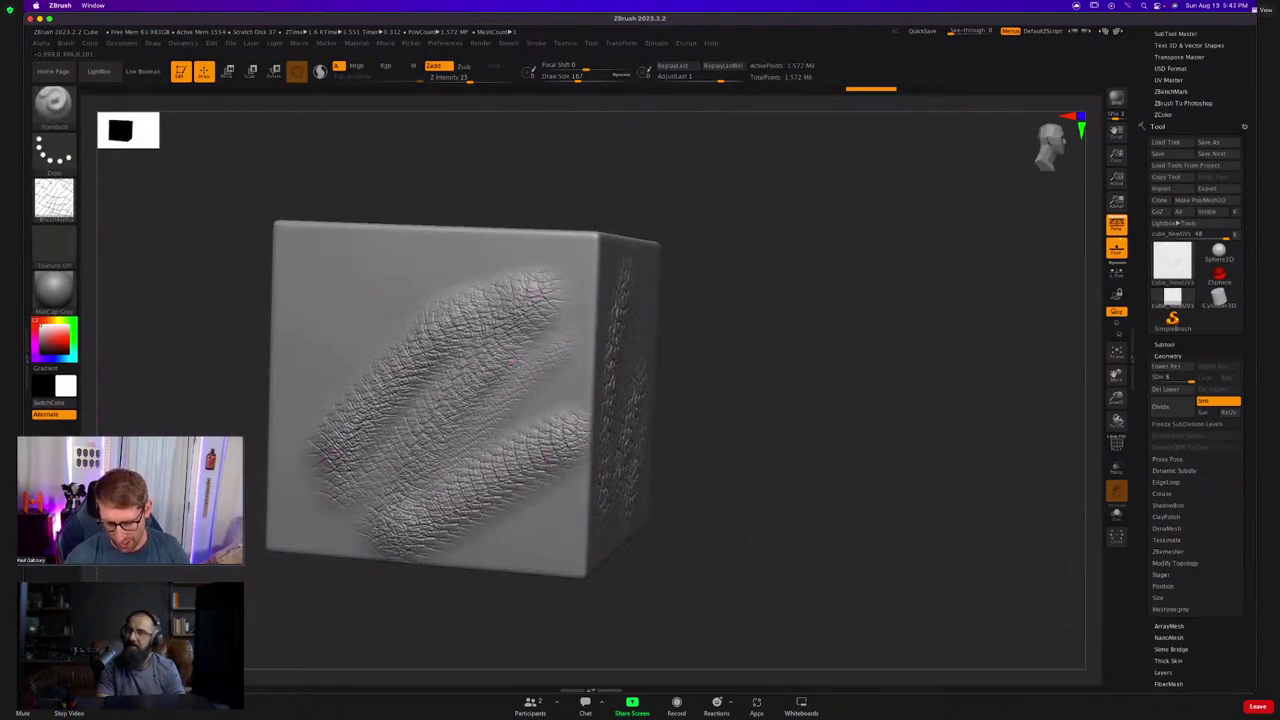
drag(515, 382, 535, 462)
ctrl+right_drag(535, 462, 516, 562)
mouse_move(516, 562)
mouse_down()
mouse_move(617, 463)
mouse_move(500, 535)
mouse_up()
ctrl+right_drag(470, 590, 408, 508)
key(ctrl+z)
key(ctrl+z)
key(ctrl+z)
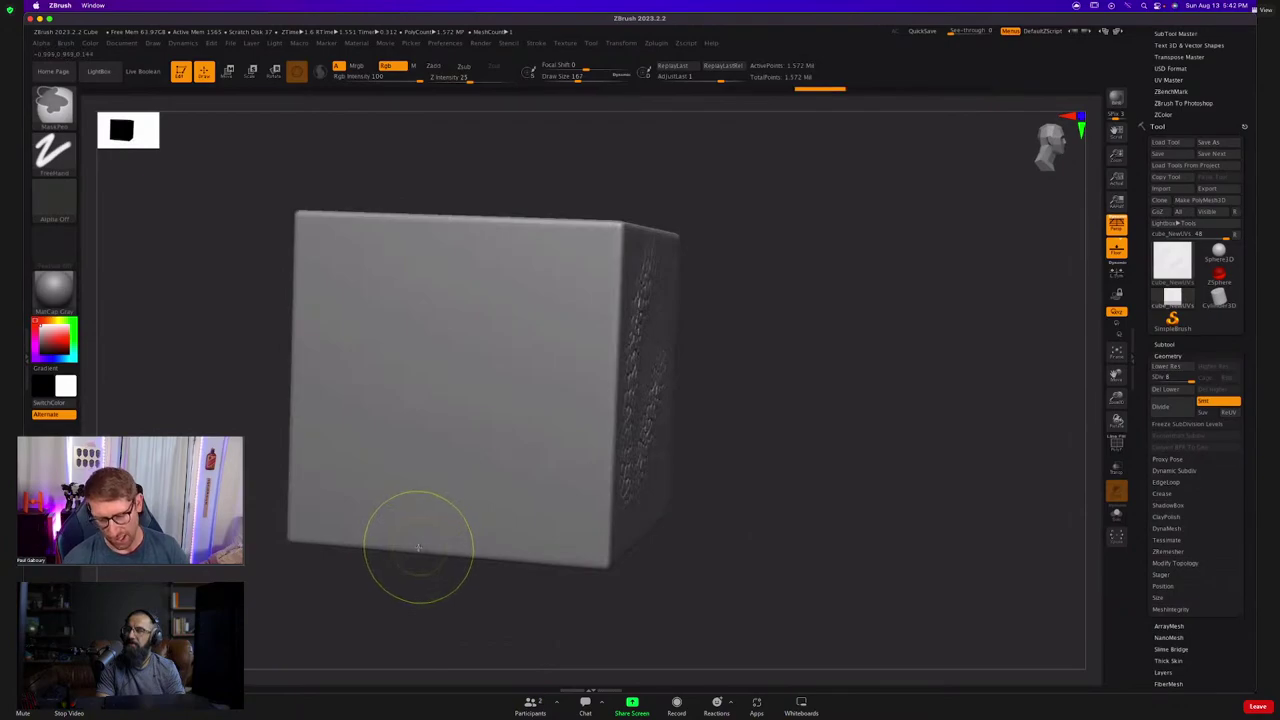
Add surface noise to the Standard brush and choose Fish.psd from the Desktop as its noise alpha.
click(66, 44)
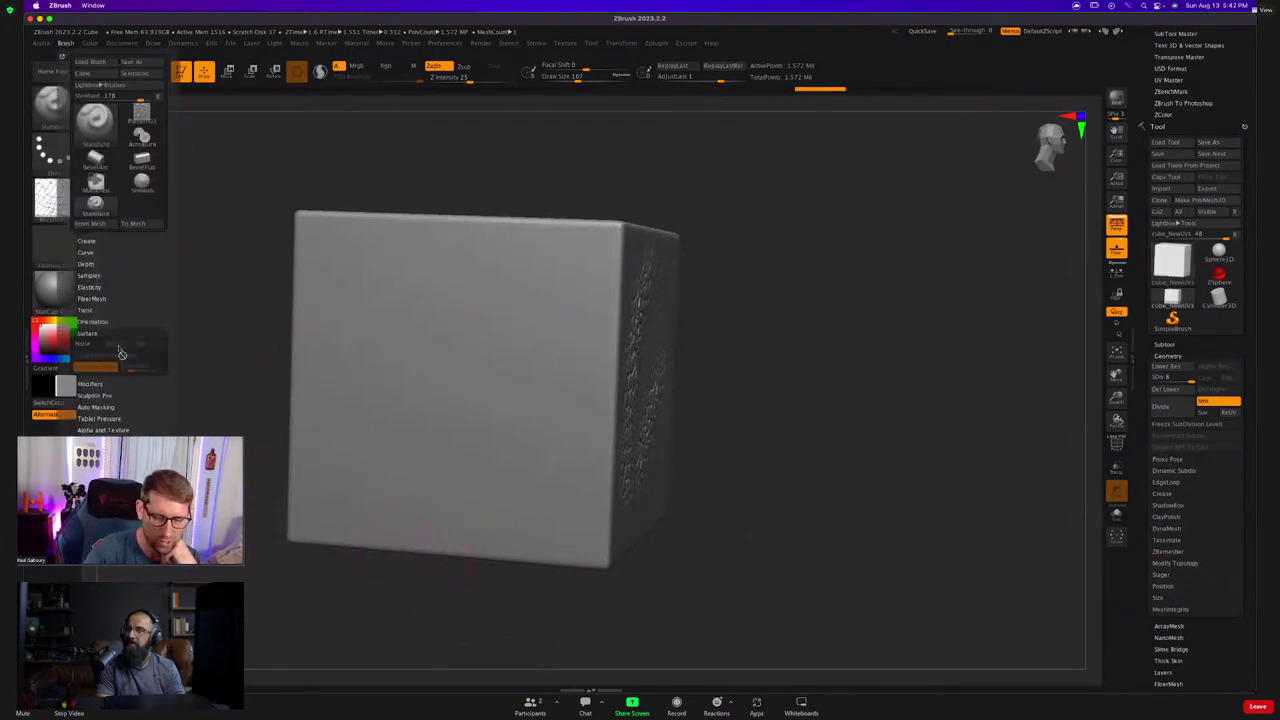
click(97, 345)
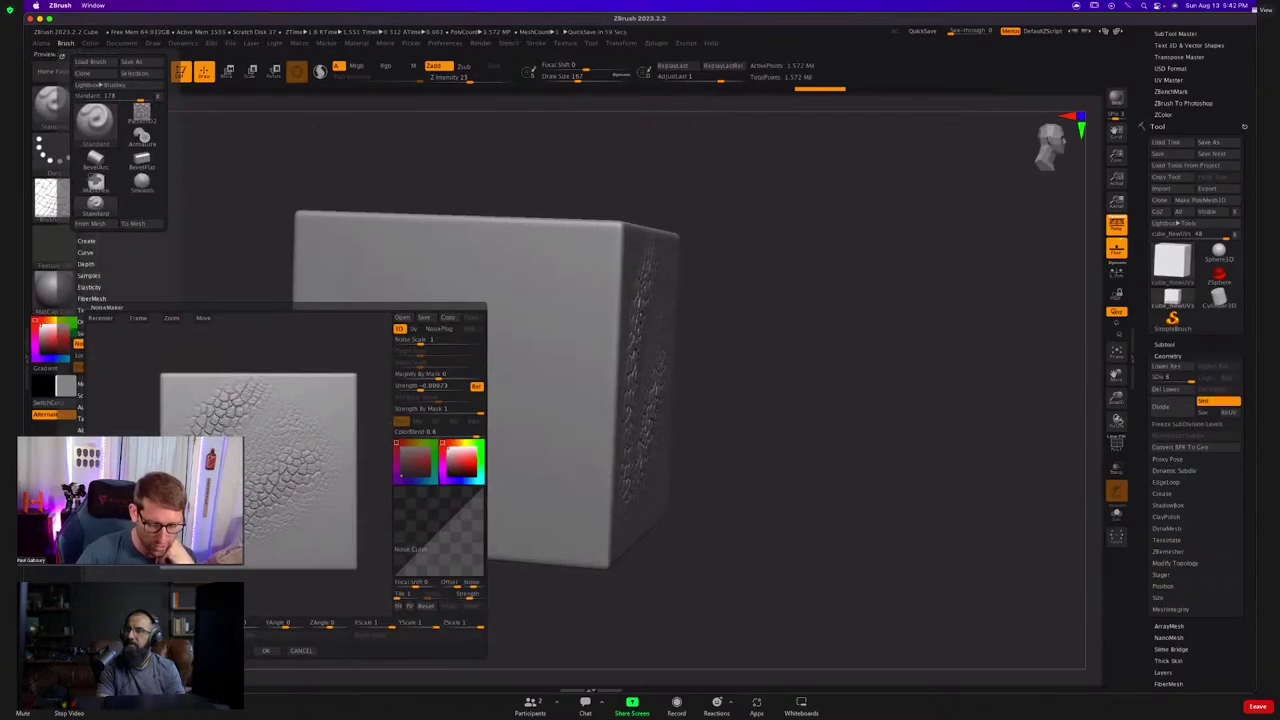
click(108, 637)
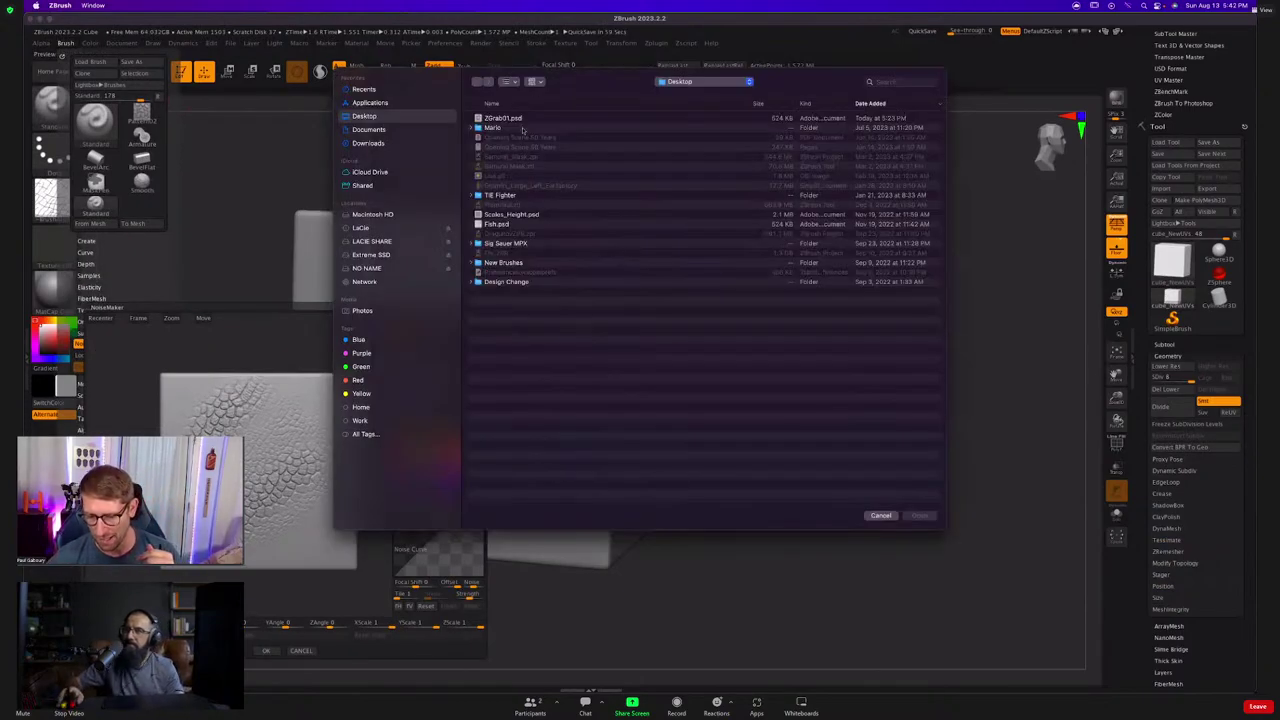
click(498, 224)
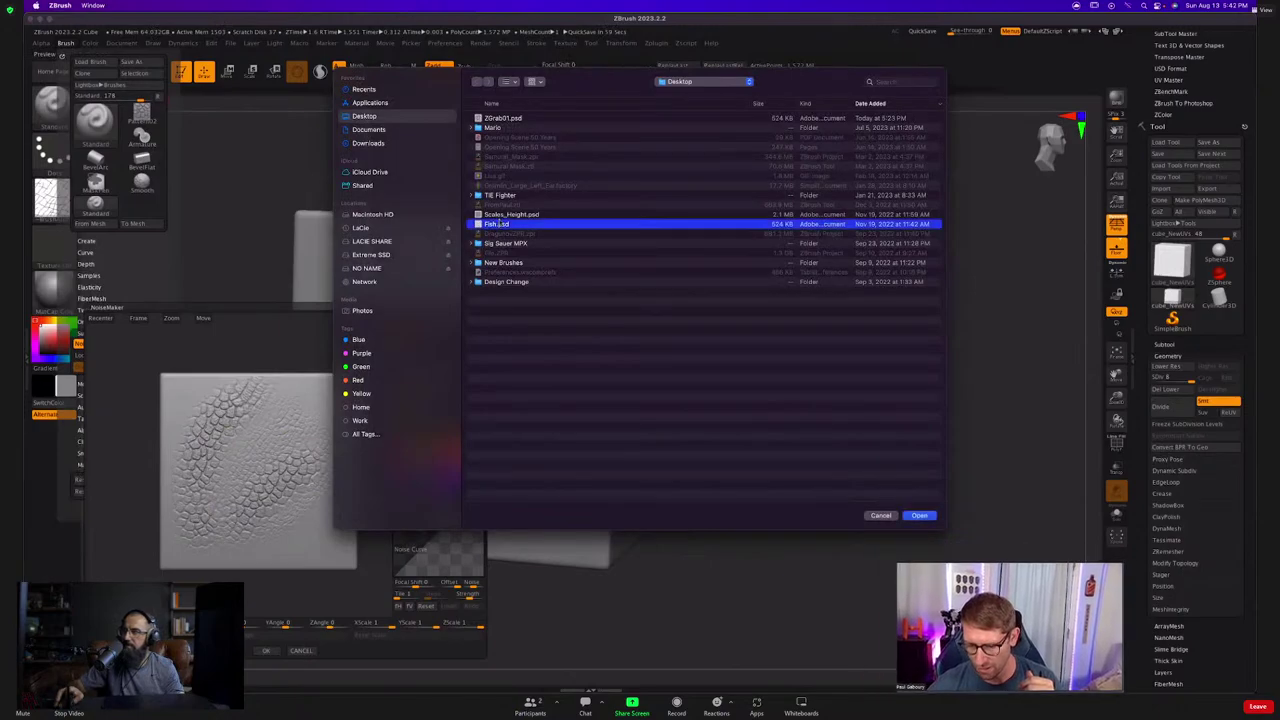
Preview Scales_Height.psd on the Desktop, load it as the noise alpha, and accept the noise settings.
click(504, 215)
key(space)
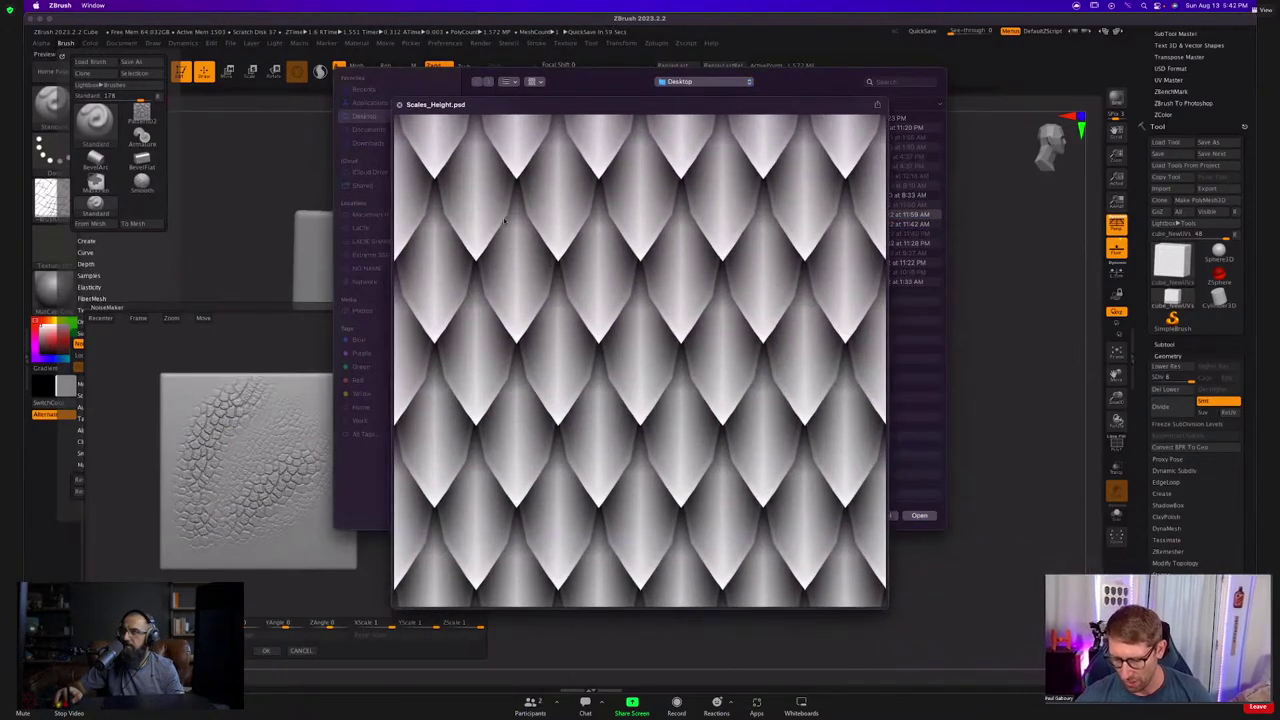
key(space)
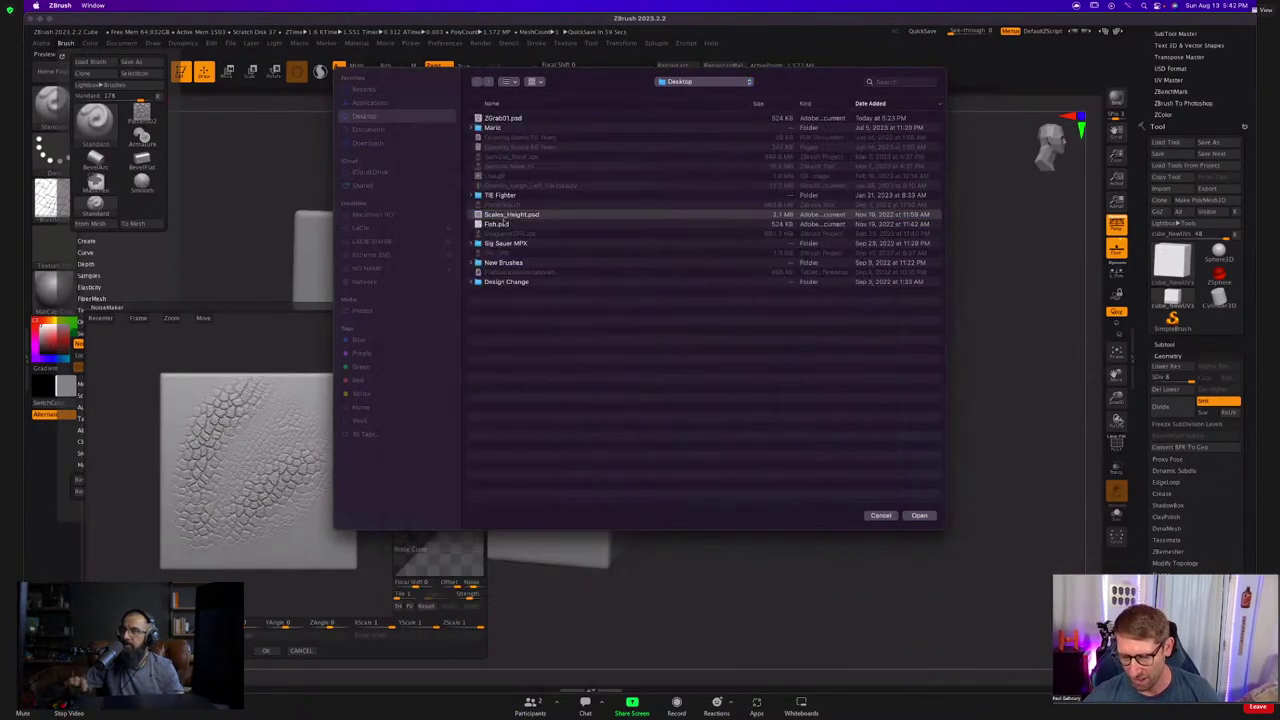
click(919, 515)
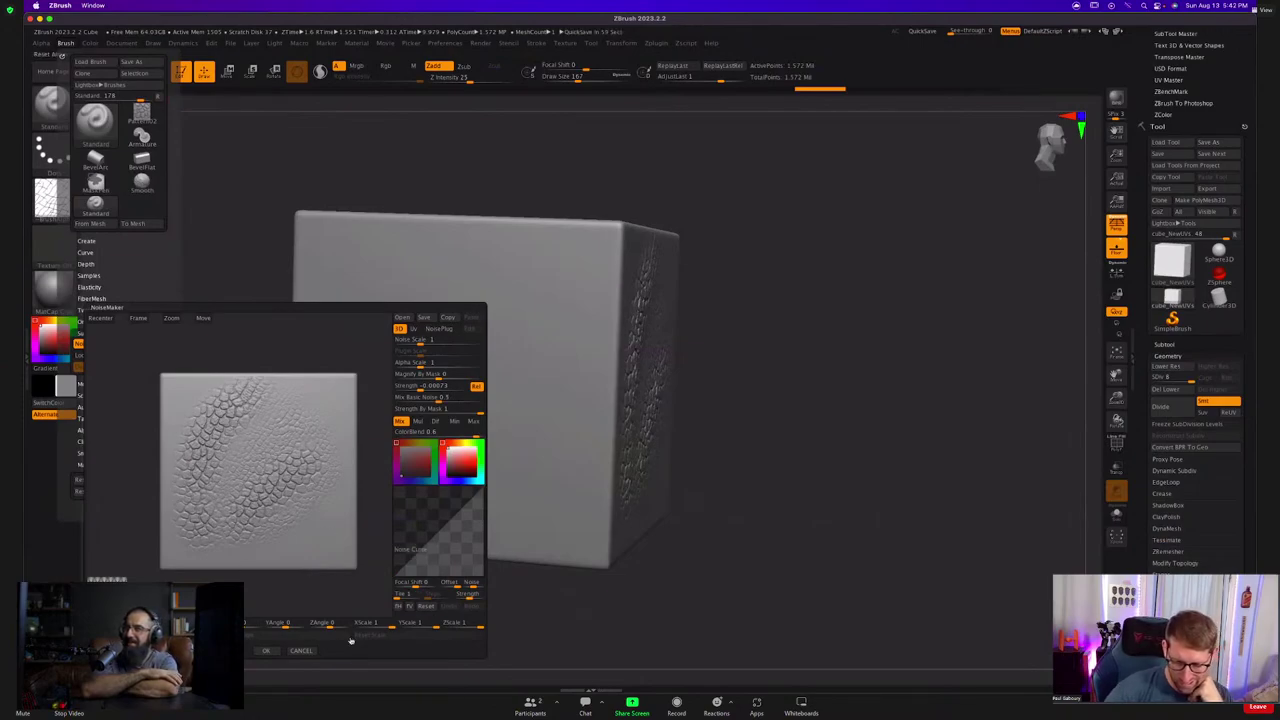
click(266, 650)
Paint test strokes with the loaded noise on the blank cube face and undo them.
mouse_move(450, 395)
mouse_down()
mouse_move(445, 372)
mouse_move(530, 322)
mouse_move(430, 480)
mouse_move(415, 350)
mouse_up()
key(super+z)
mouse_move(410, 418)
mouse_down()
mouse_move(396, 445)
mouse_move(530, 330)
mouse_move(380, 450)
mouse_move(365, 395)
mouse_move(454, 382)
mouse_up()
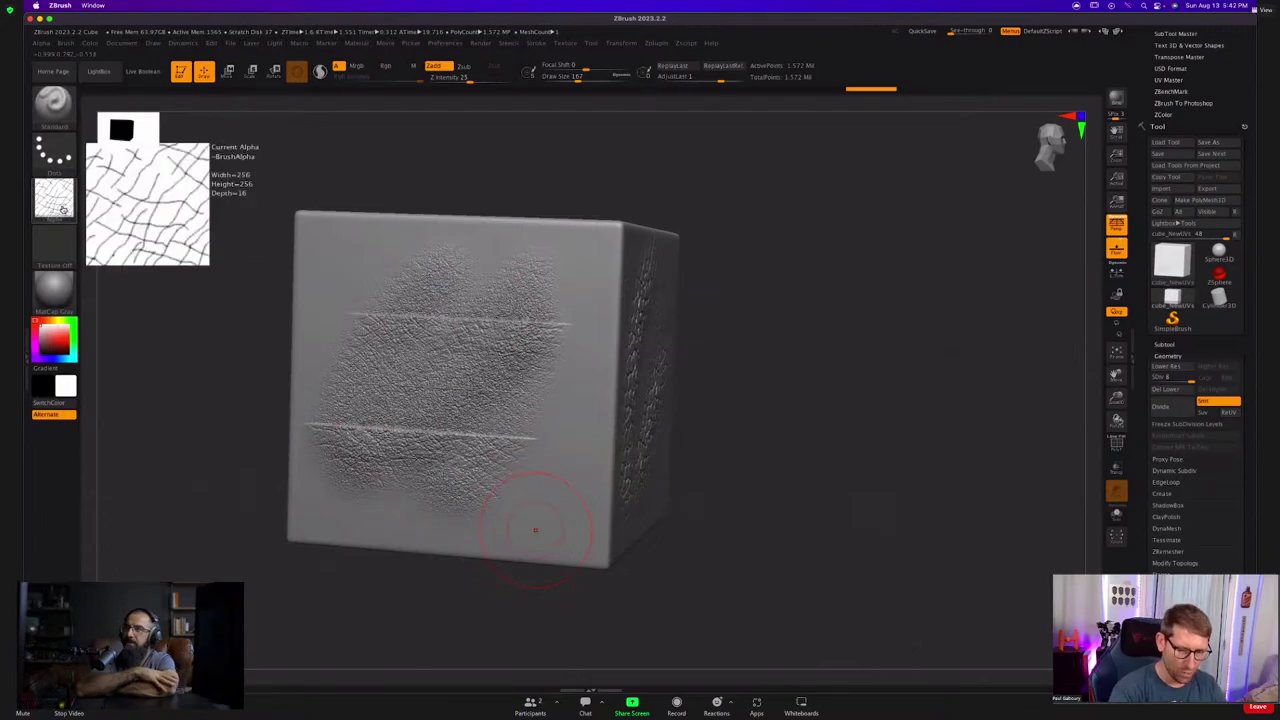
key(super+z)
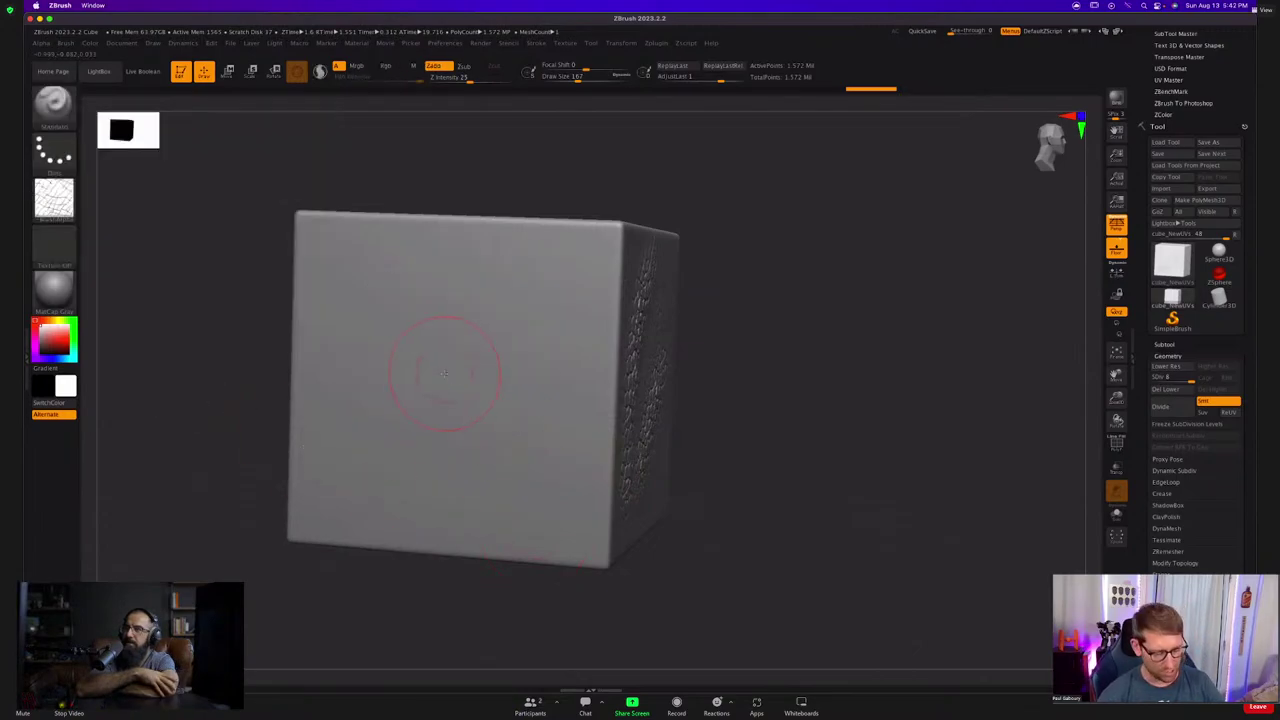
click(65, 43)
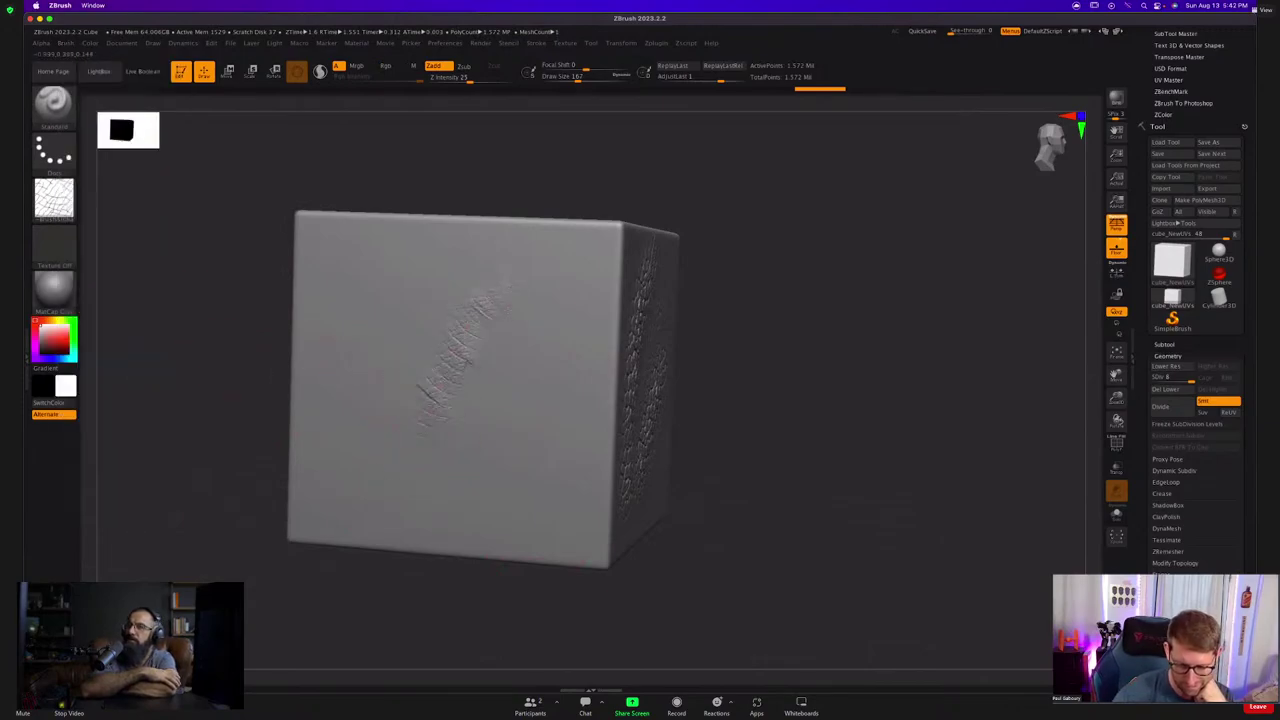
mouse_move(437, 388)
mouse_down()
mouse_move(443, 486)
mouse_move(489, 492)
mouse_move(440, 430)
mouse_move(330, 462)
mouse_move(462, 430)
mouse_up()
shift+right_drag(497, 476, 535, 494)
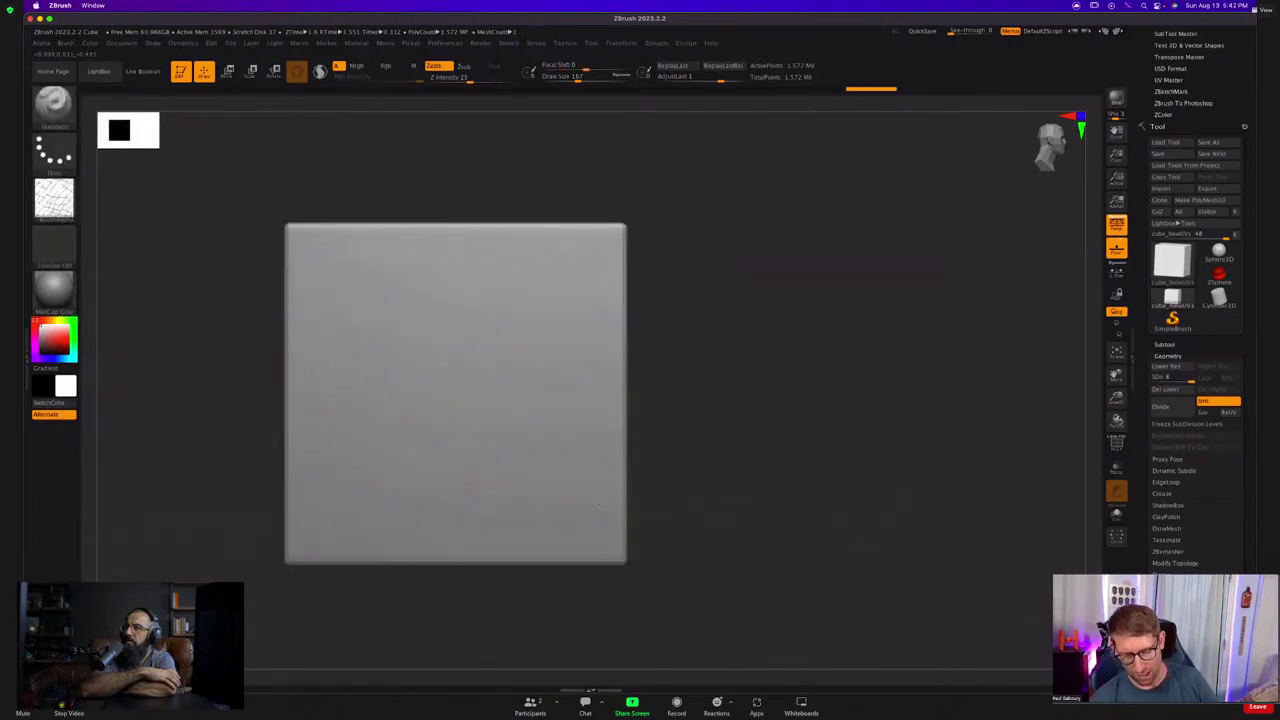
key(ctrl+z)
Edit the brush noise: set Mix Basic Noise to 0, a positive strength, and an alpha scale of about 0.42.
click(66, 44)
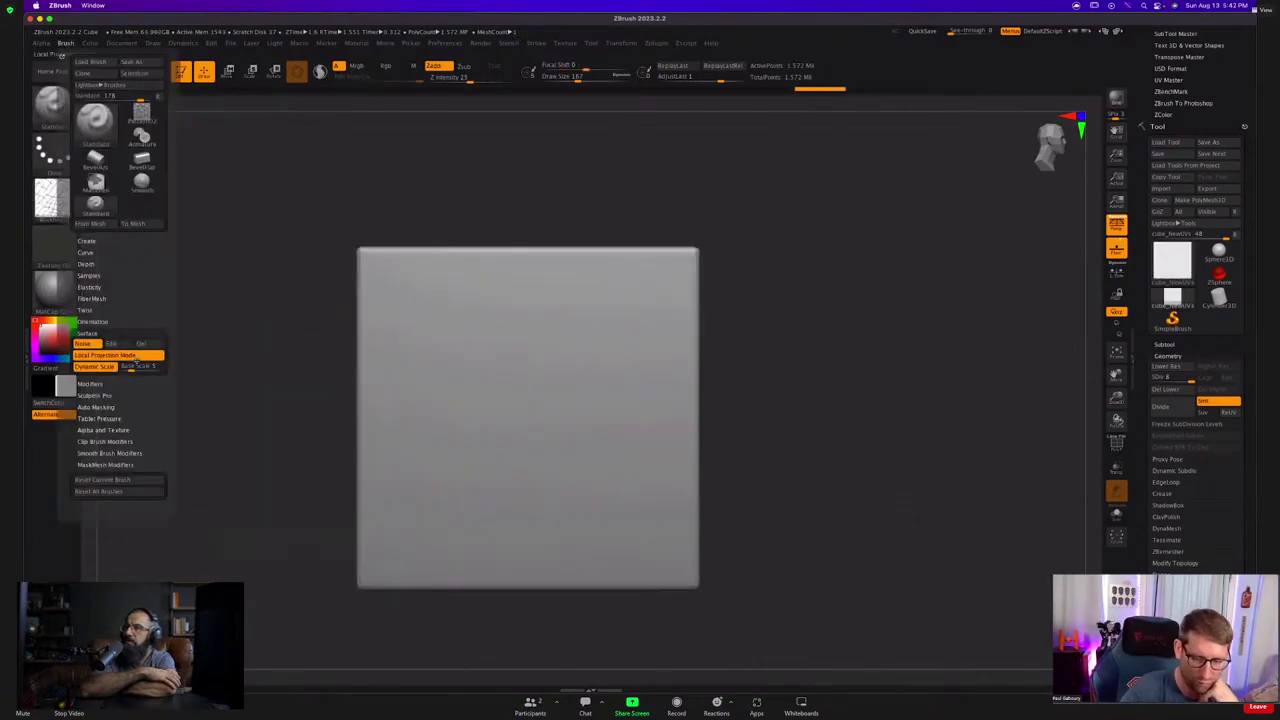
click(121, 347)
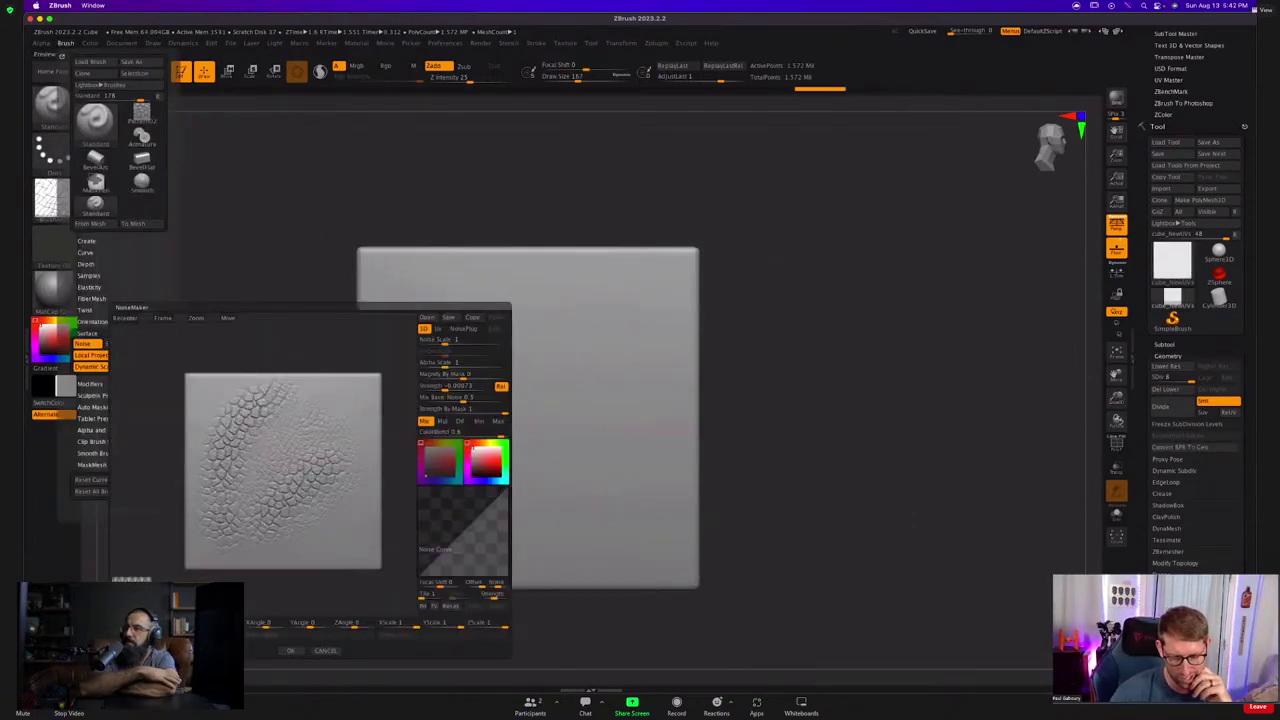
drag(462, 386, 409, 400)
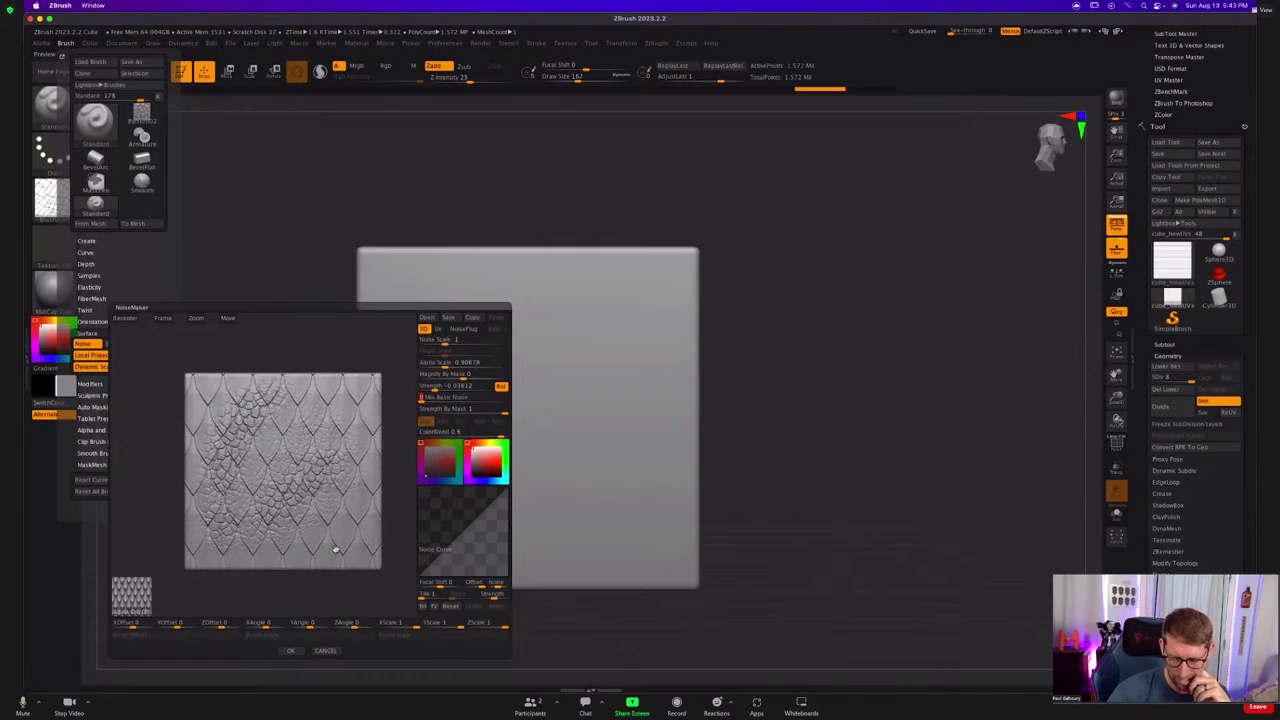
mouse_move(436, 388)
mouse_down()
mouse_move(479, 389)
mouse_move(440, 367)
mouse_up()
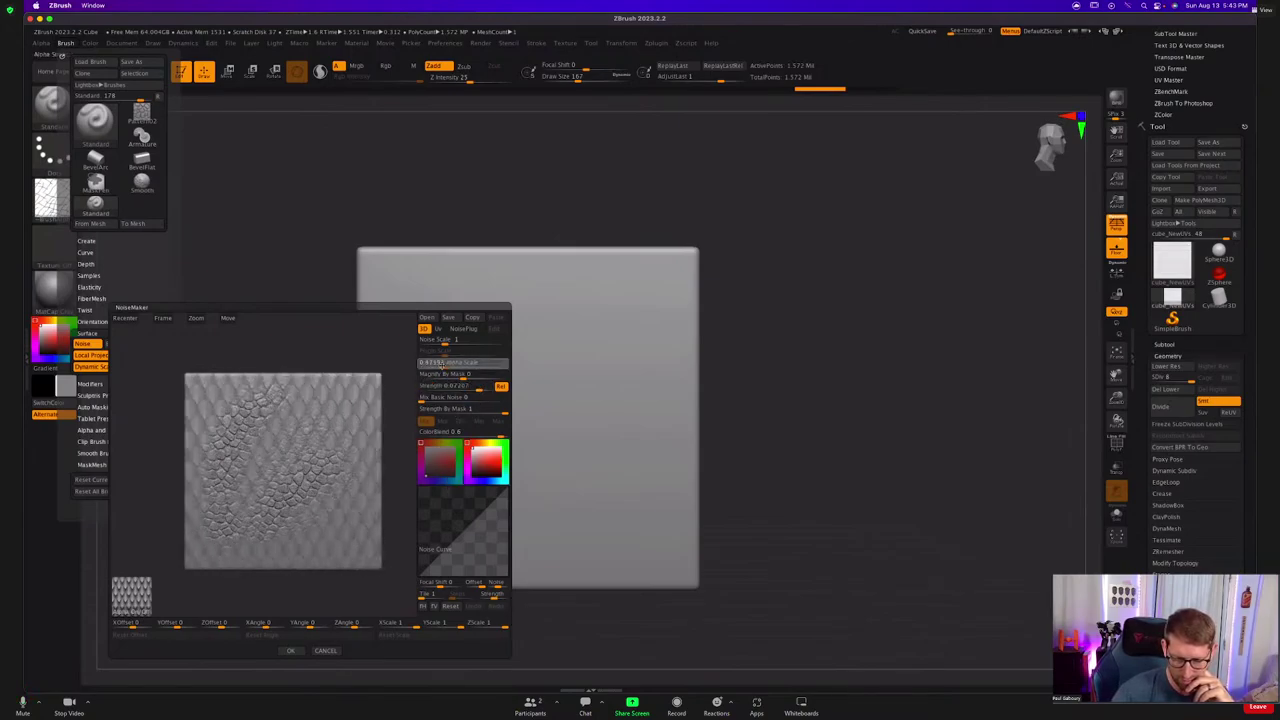
click(290, 650)
Paint diagonal strokes with the adjusted scale noise across the cube face, then undo them.
drag(565, 362, 440, 545)
mouse_move(472, 455)
mouse_down()
mouse_move(547, 314)
mouse_move(531, 545)
mouse_move(540, 455)
mouse_up()
drag(515, 292, 414, 468)
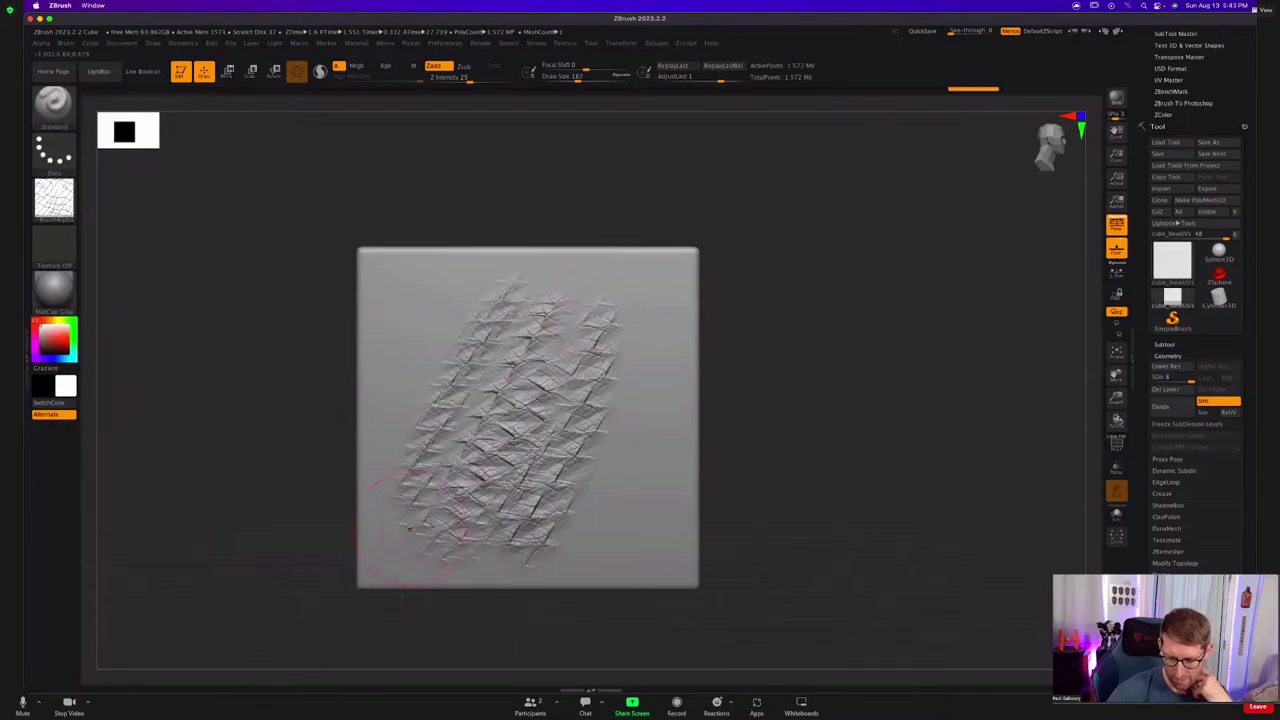
mouse_move(755, 508)
mouse_down()
mouse_move(980, 500)
mouse_move(745, 508)
mouse_up()
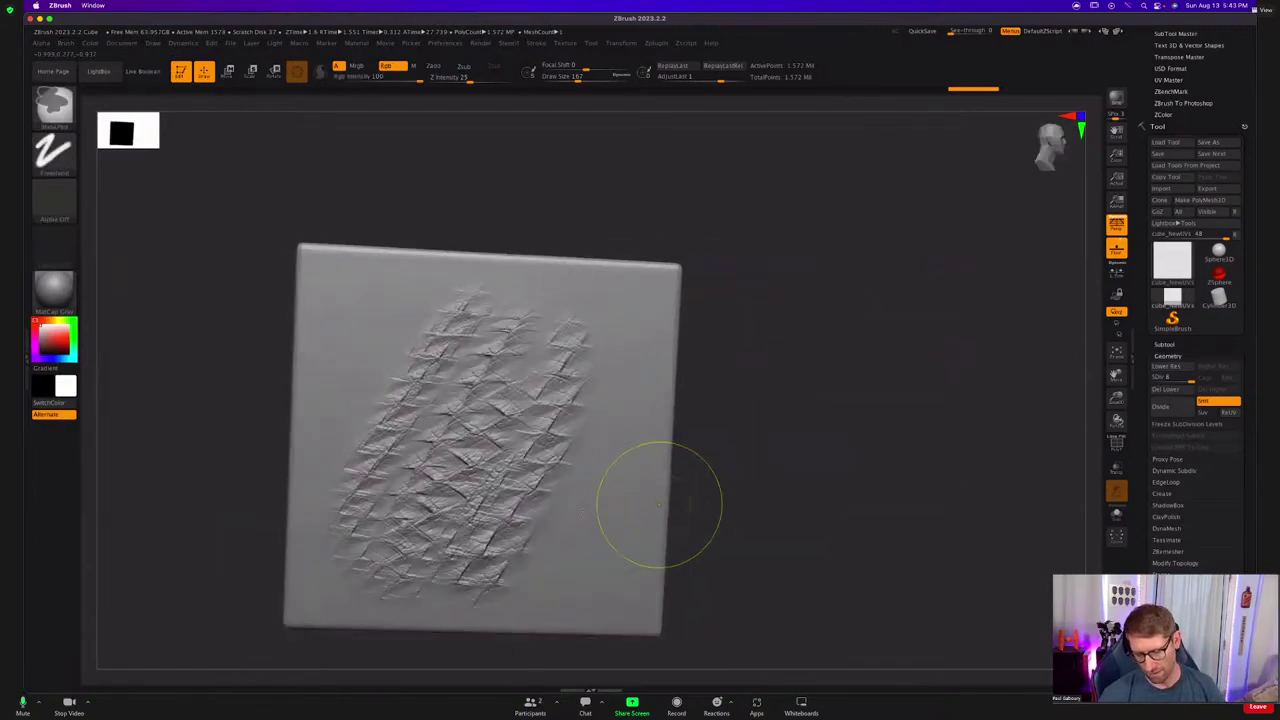
key(super+z)
key(ctrl+z)
key(ctrl+z)
key(ctrl+z)
key(ctrl+z)
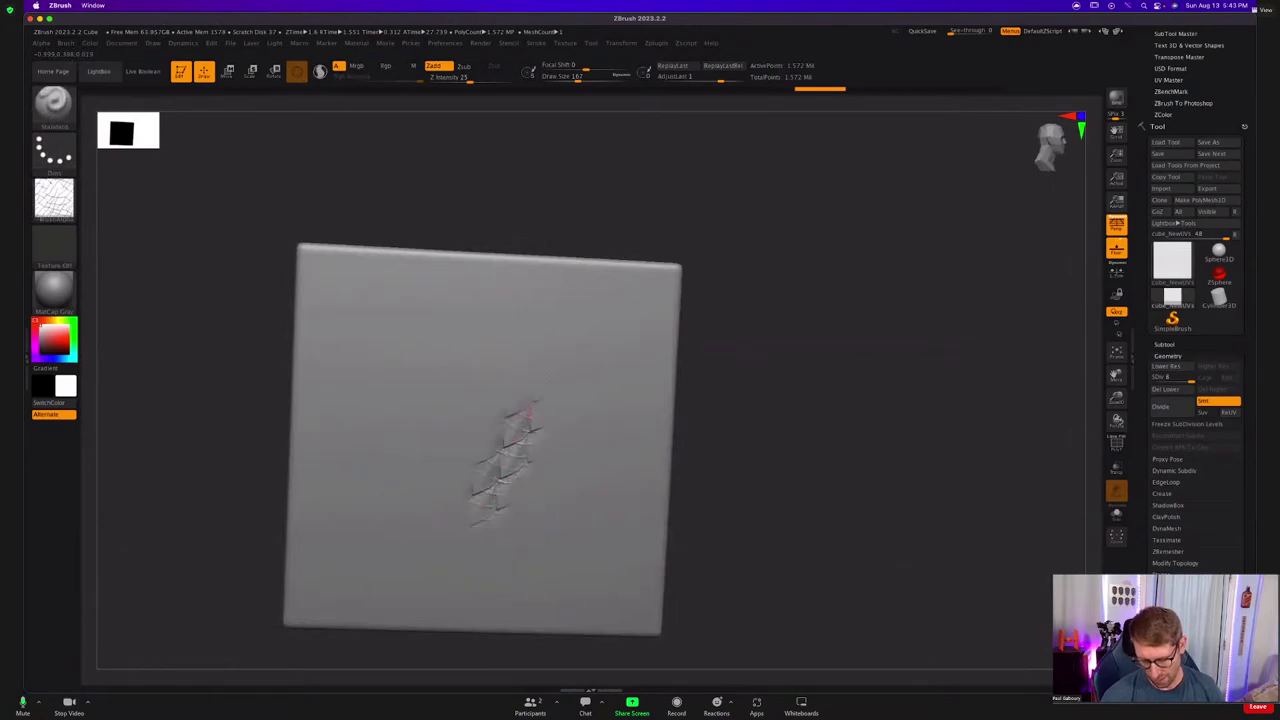
Paint another set of overlapping scale strokes on the same face and undo them again.
key(ctrl+shift+z)
key(ctrl+shift+z)
key(ctrl+shift+z)
key(ctrl+shift+z)
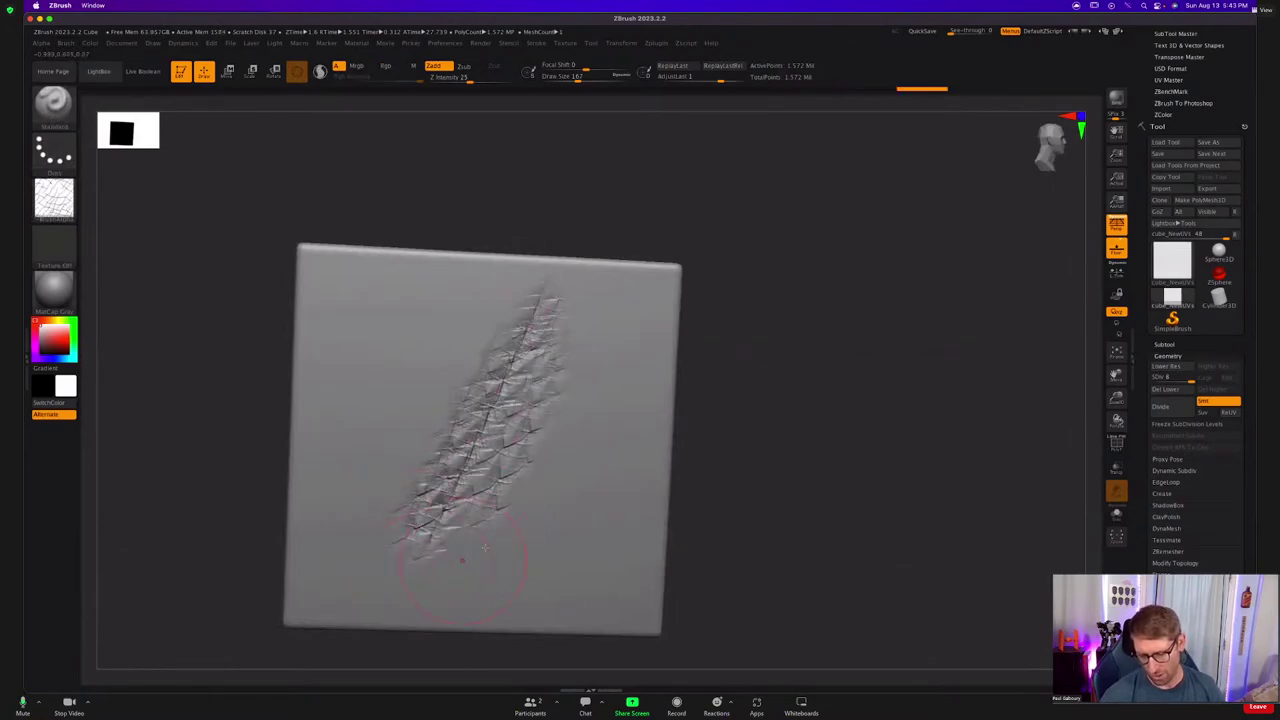
key(ctrl+z)
key(ctrl+z)
key(ctrl+z)
key(ctrl+z)
key(ctrl+z)
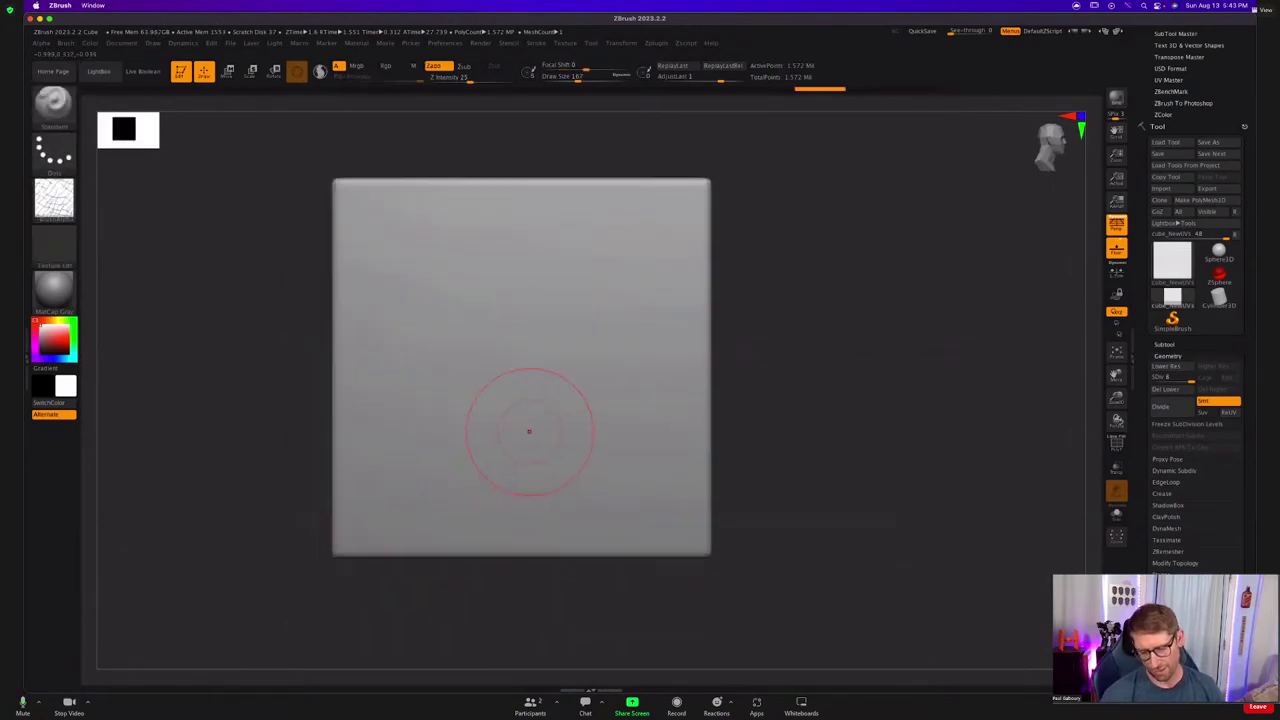
Paint two adjoining diagonal scale strokes on the front face while the crackle alpha is active.
key(ctrl+shift+z)
key(ctrl+shift+z)
key(ctrl+shift+z)
key(ctrl+shift+z)
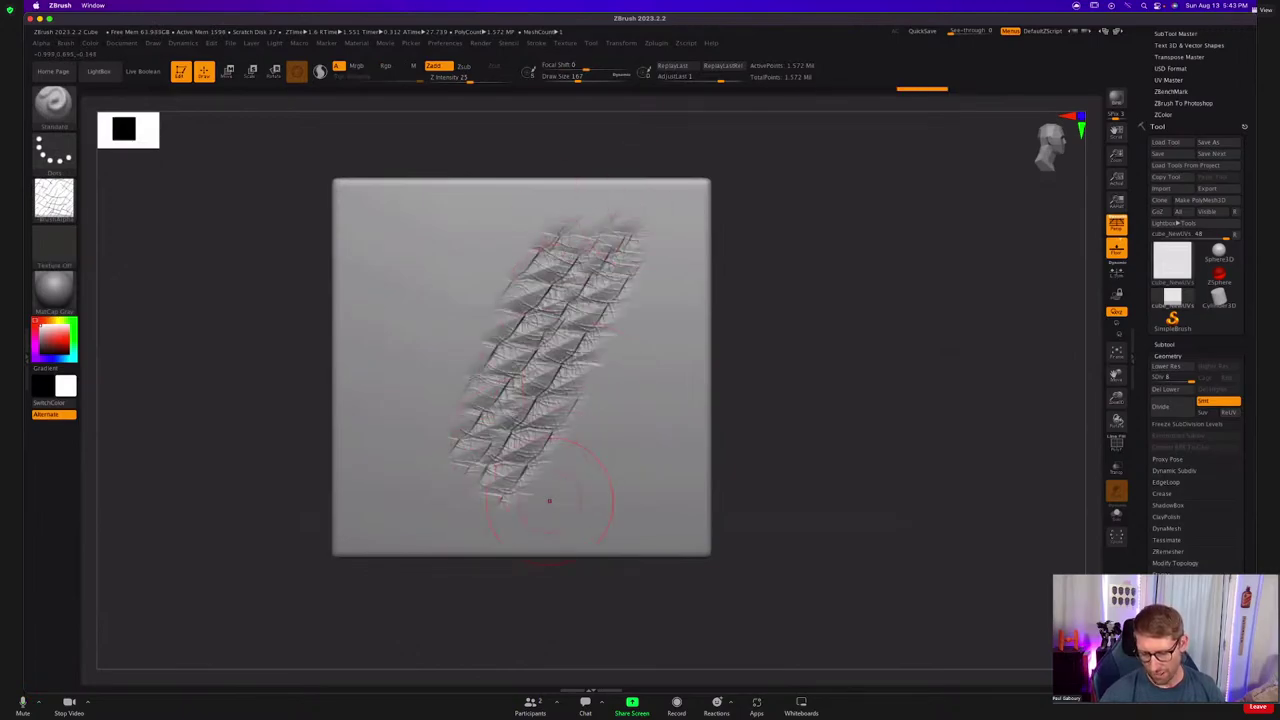
Turn off the brush alpha, paint a comparison scale stroke down the face, and undo the test strokes.
click(54, 200)
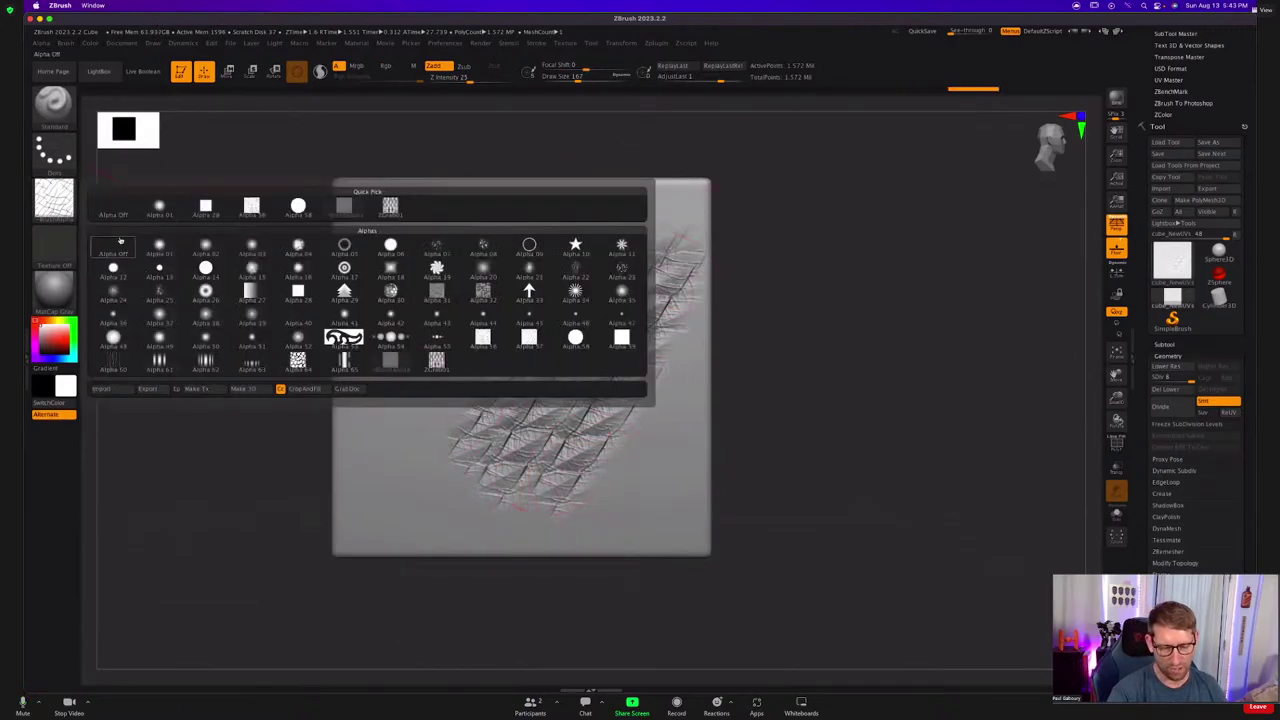
click(119, 245)
drag(512, 196, 402, 408)
key(ctrl+shift+z)
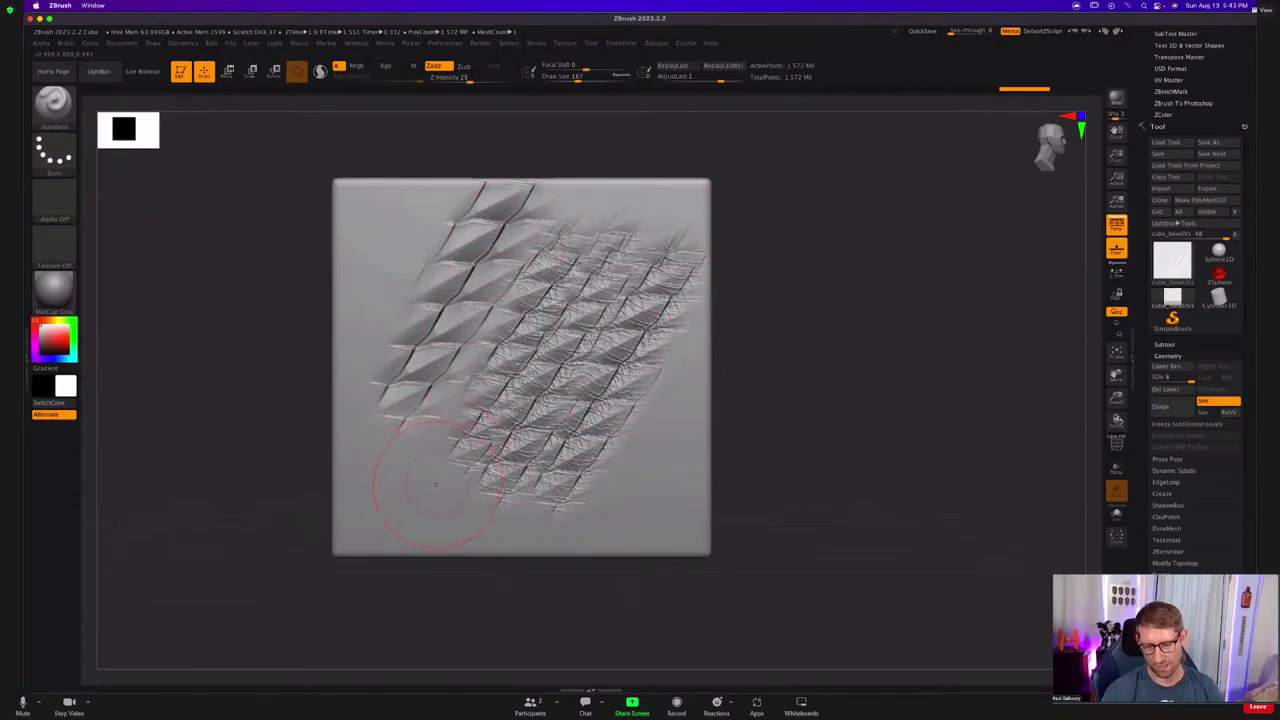
key(ctrl+z)
key(ctrl+z)
key(ctrl+z)
key(ctrl+z)
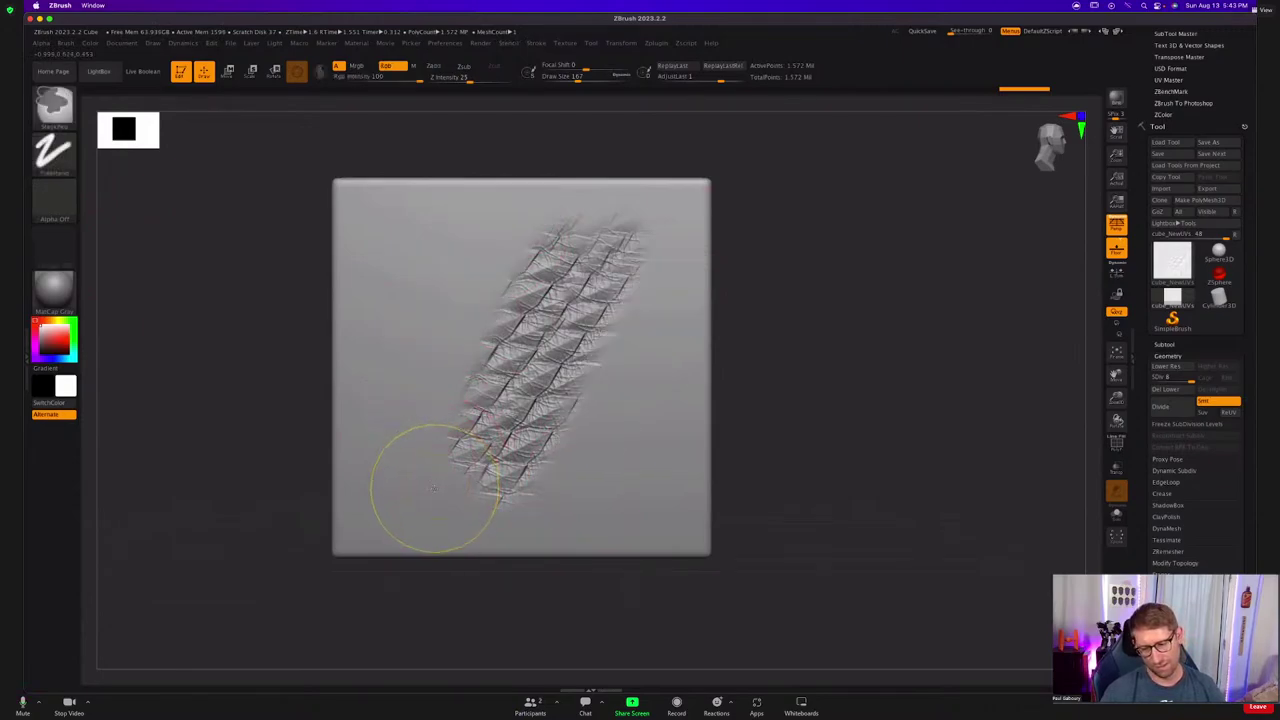
Paint three diagonal scale strokes and one along the face's side edge, then undo all but the first.
drag(430, 484, 560, 228)
drag(504, 508, 664, 230)
drag(570, 516, 676, 375)
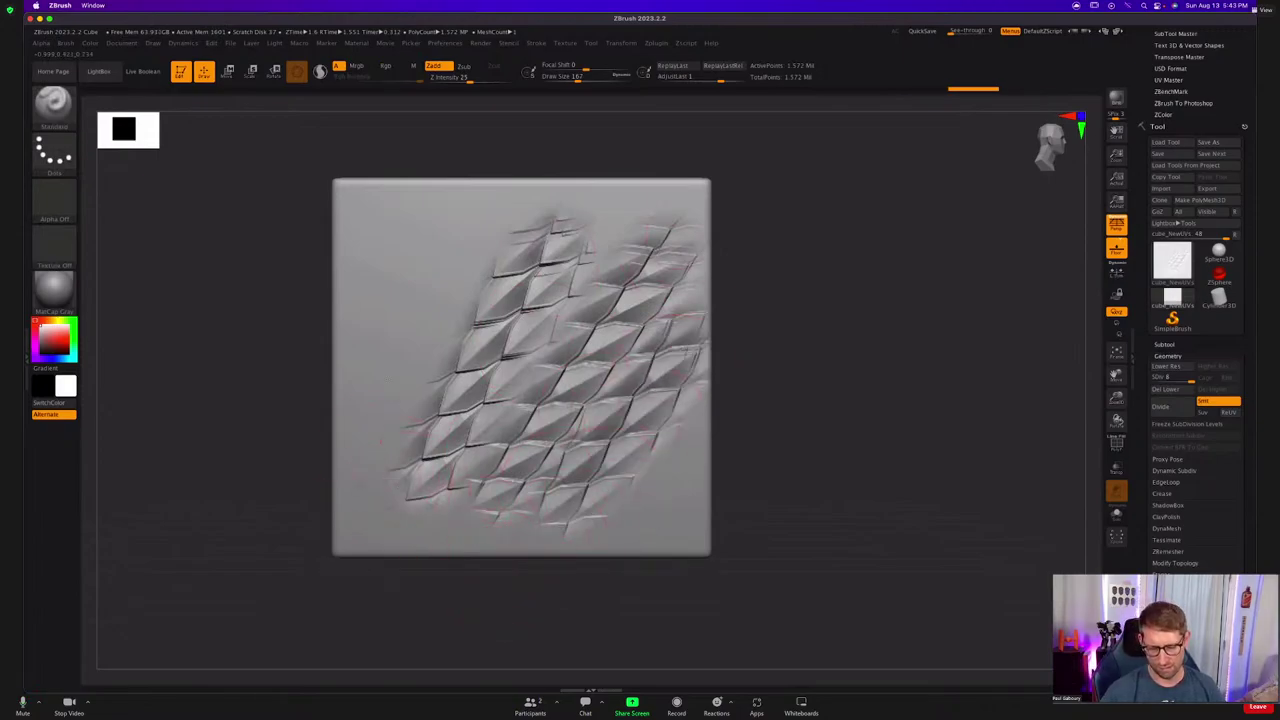
mouse_move(392, 465)
mouse_down()
mouse_move(400, 185)
mouse_move(419, 587)
mouse_up()
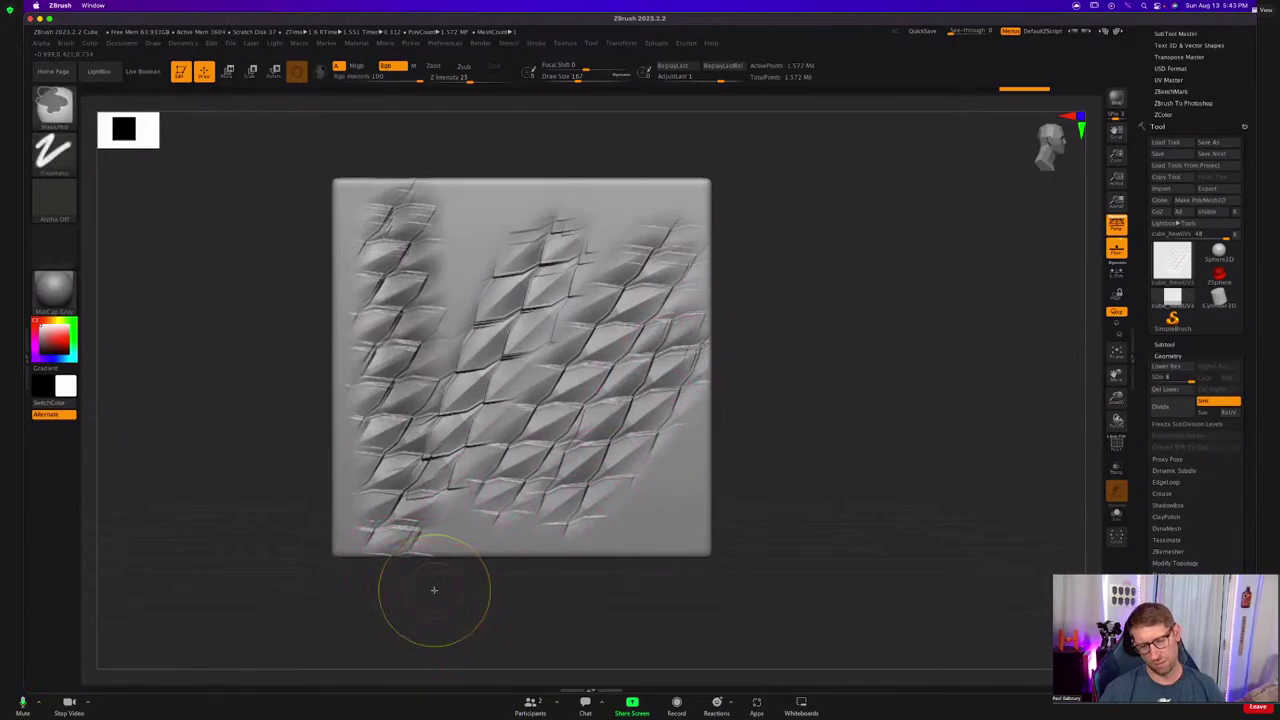
key(ctrl+z)
key(ctrl+z)
key(ctrl+z)
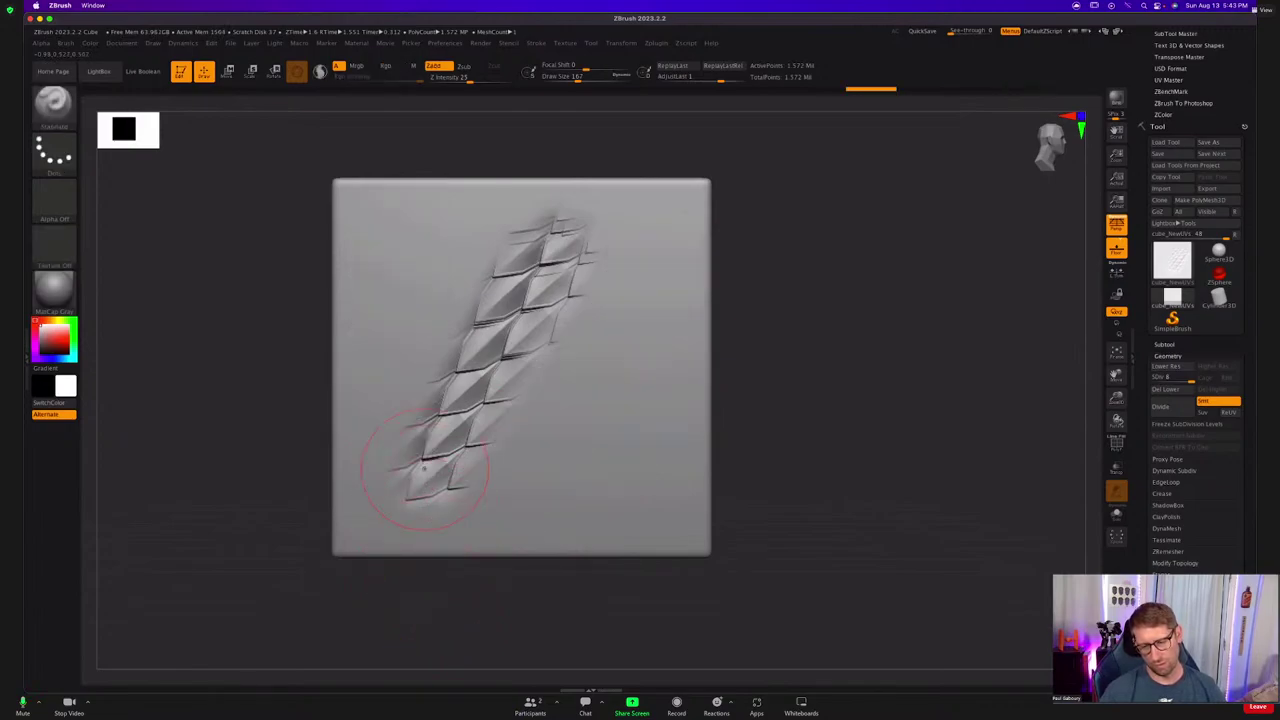
Paint several diagonal strokes of the scale noise on another blank face of the cube.
mouse_move(428, 449)
right_down()
mouse_move(520, 491)
mouse_move(680, 515)
right_up()
drag(379, 516, 506, 311)
drag(458, 506, 555, 325)
right_drag(345, 510, 460, 510)
alt+right_drag(460, 510, 700, 505)
drag(365, 490, 482, 260)
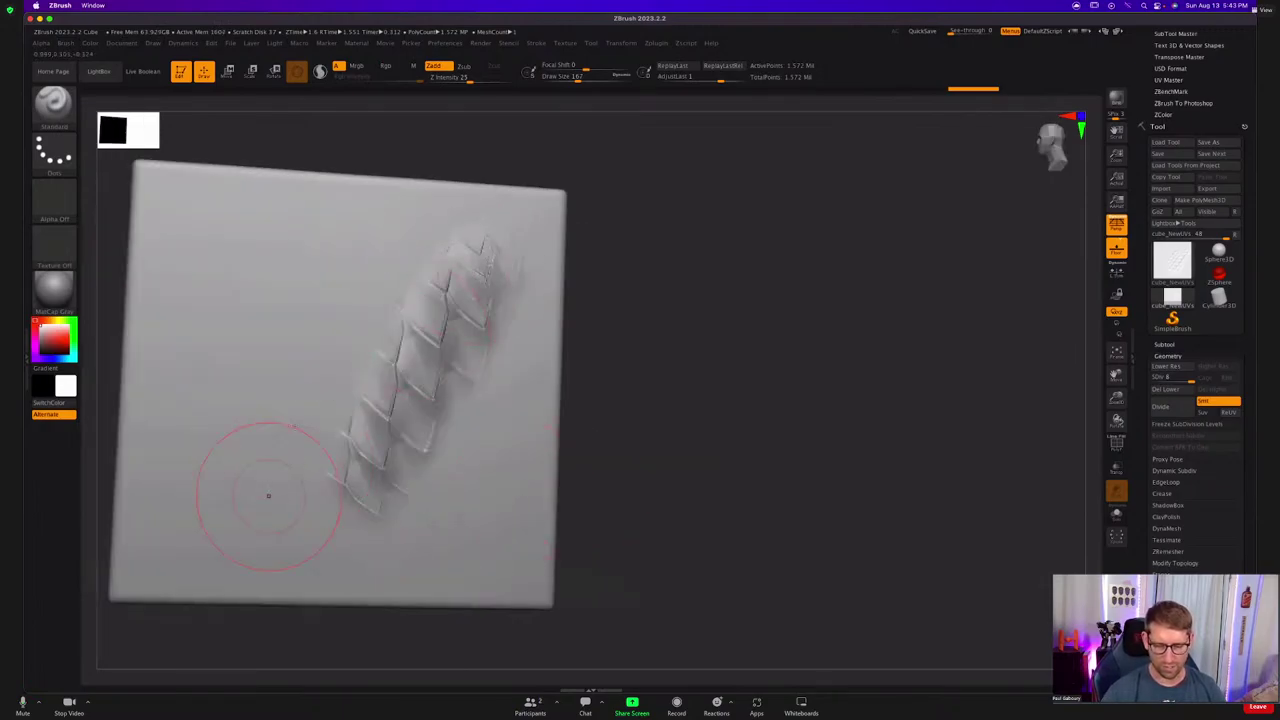
drag(268, 497, 418, 218)
drag(402, 530, 524, 332)
Switch to the Pattern01 brush and cover another cube face with its ornamental pattern.
ctrl+right_drag(533, 463, 511, 455)
mouse_move(509, 452)
mouse_down()
mouse_move(638, 500)
mouse_move(821, 499)
mouse_move(505, 522)
mouse_up()
alt+right_drag(505, 522, 613, 470)
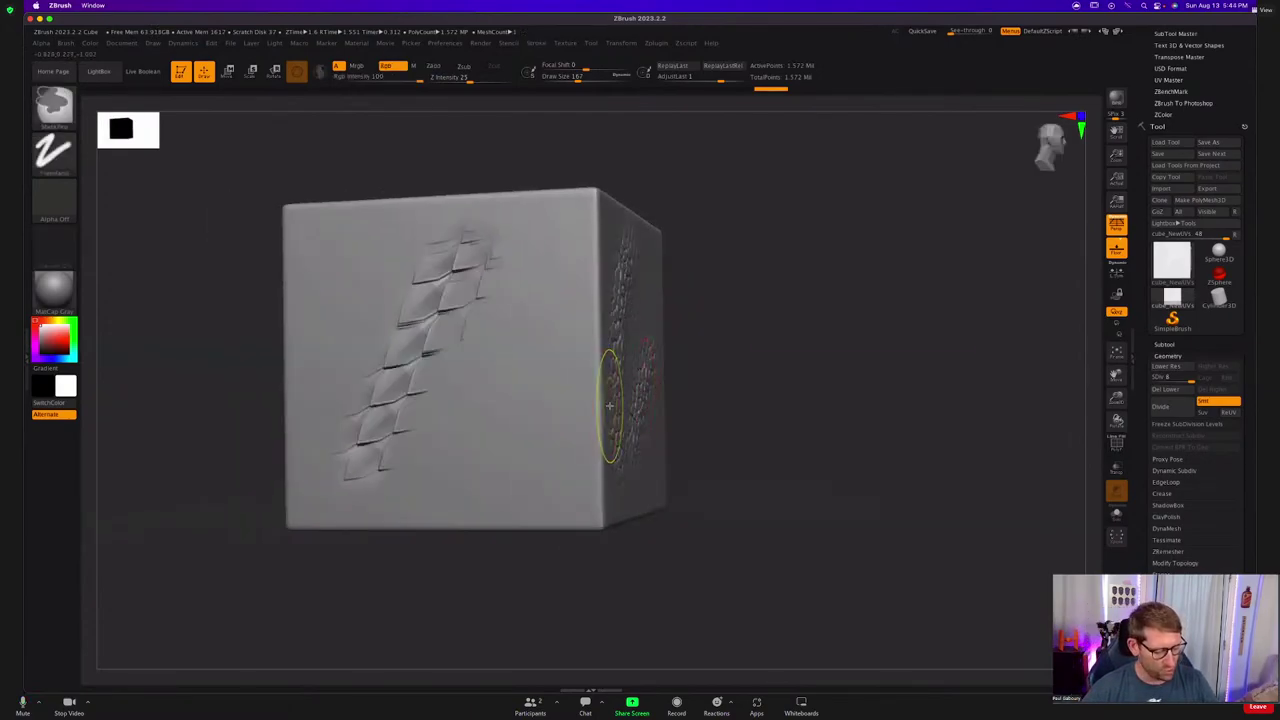
key(b)
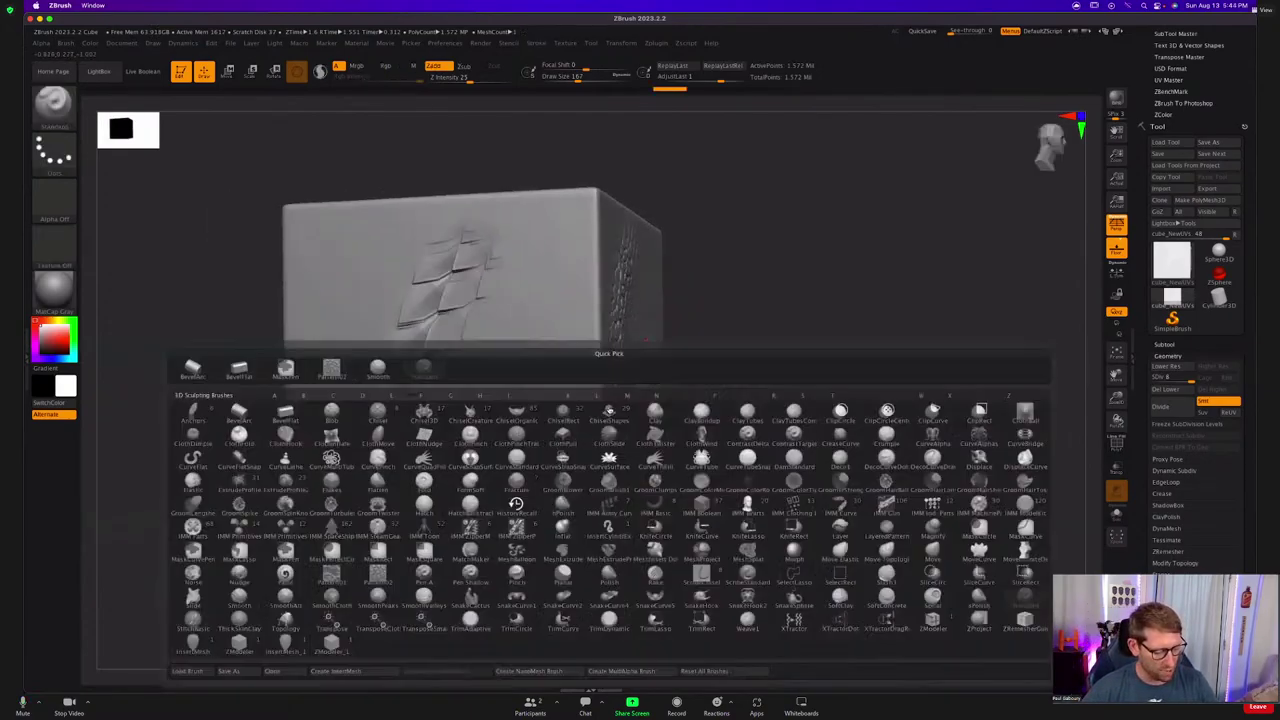
key(s)
key(t)
mouse_move(494, 405)
mouse_down()
mouse_move(560, 300)
mouse_move(470, 410)
mouse_move(566, 470)
mouse_move(338, 482)
mouse_move(380, 255)
mouse_up()
right_drag(430, 262, 522, 458)
mouse_move(524, 448)
mouse_down()
mouse_move(535, 385)
mouse_move(425, 420)
mouse_move(585, 297)
mouse_move(521, 305)
mouse_up()
mouse_move(445, 480)
mouse_down()
mouse_move(340, 320)
mouse_move(415, 230)
mouse_up()
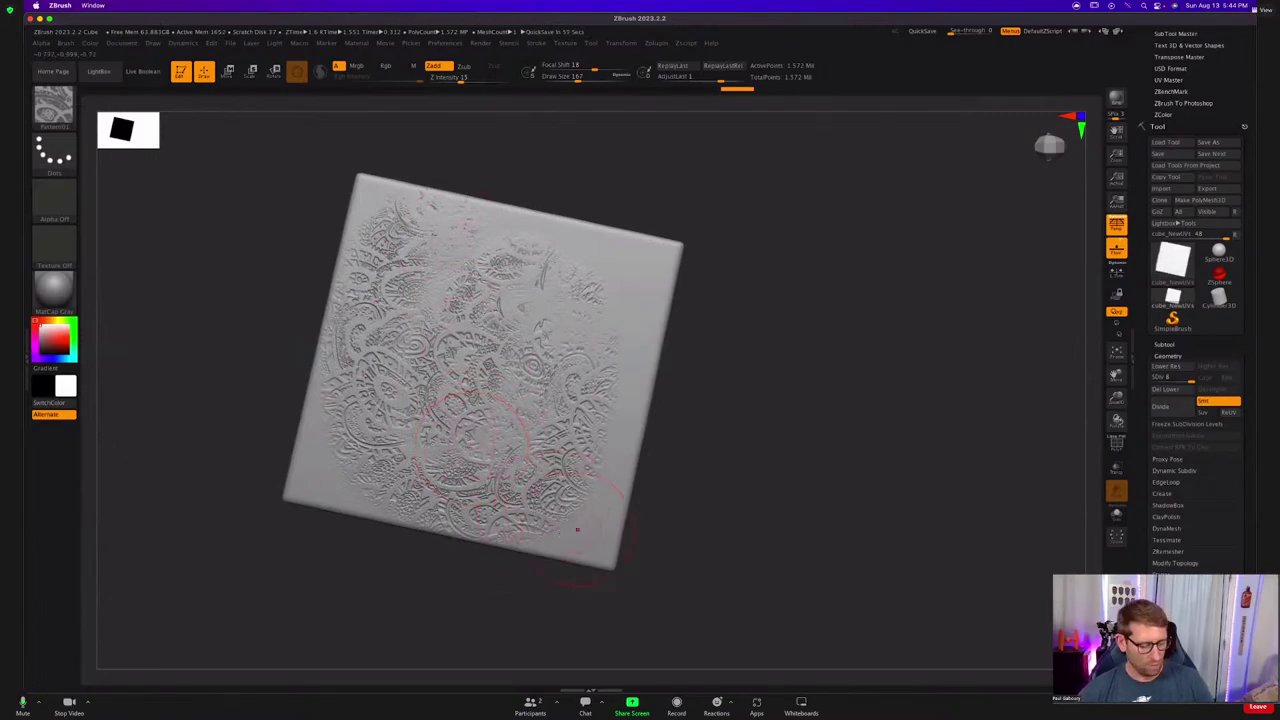
Paint additional Pattern01 detail over the gaps in the ornamented face.
alt+right_drag(631, 500, 738, 472)
ctrl+right_drag(738, 472, 657, 475)
alt+right_drag(657, 475, 618, 466)
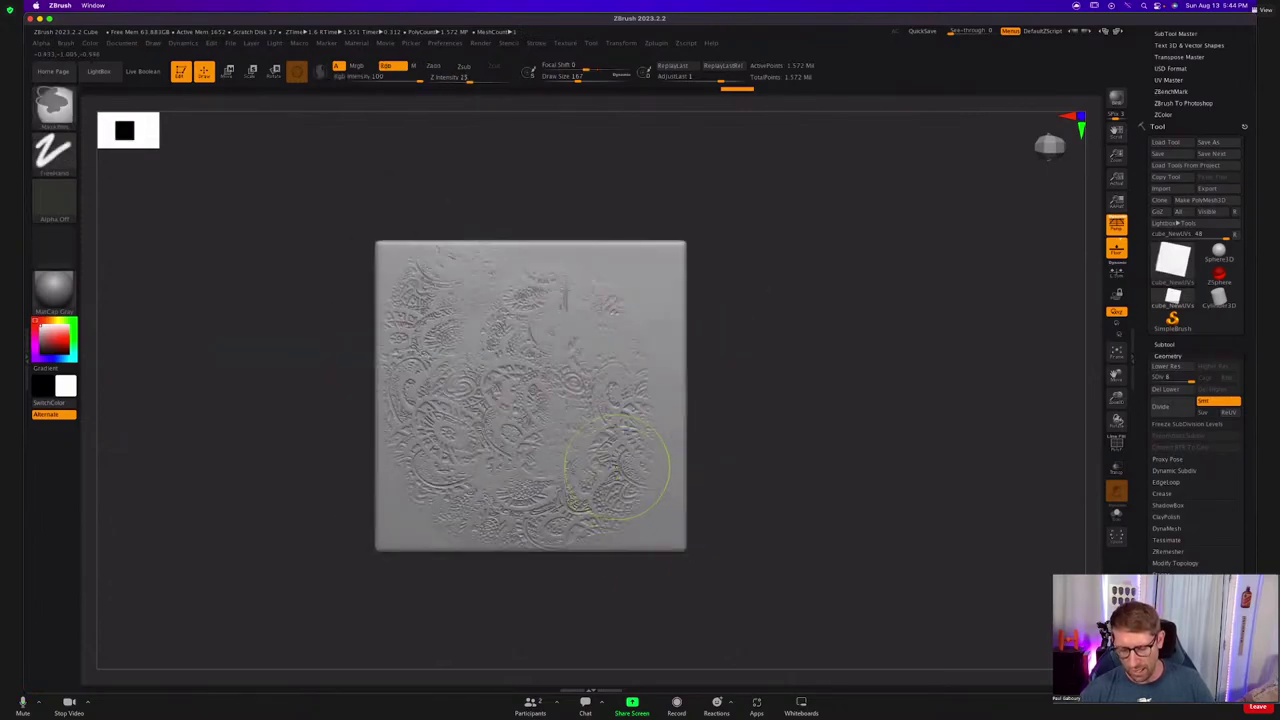
key(b)
key(s)
key(t)
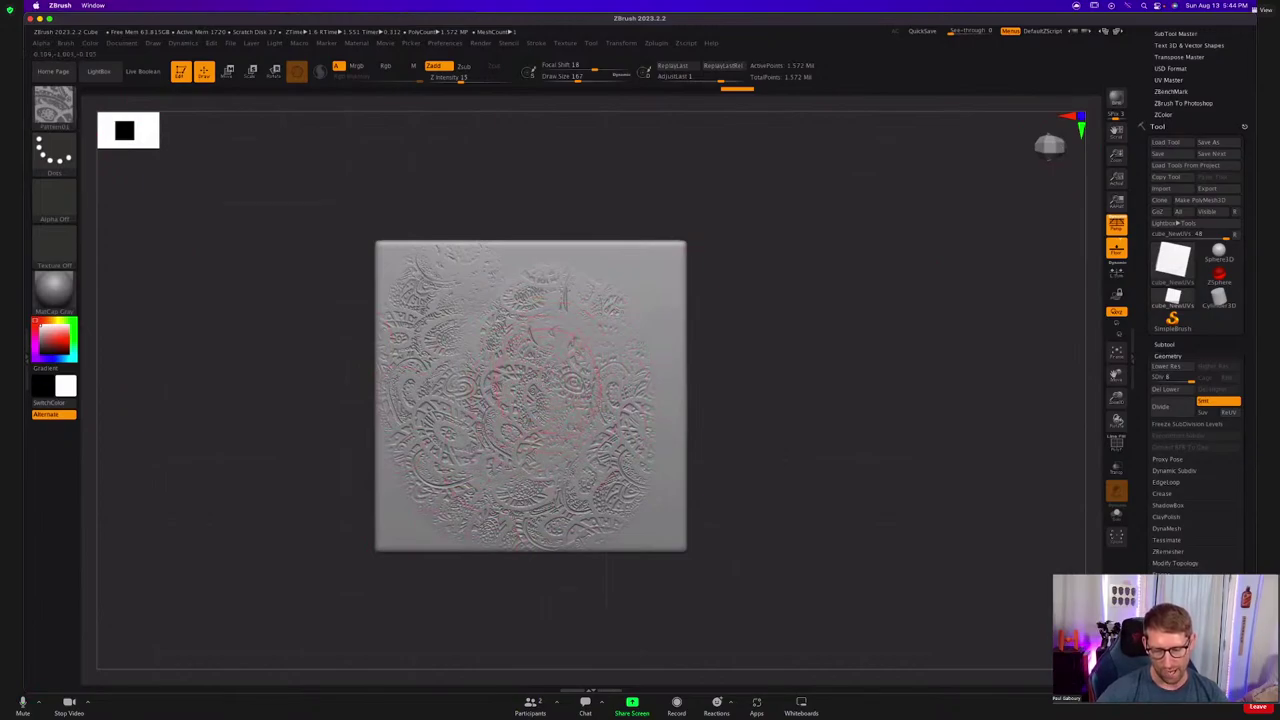
Paint two diagonal Pattern01 strokes on the neighbouring blank face, undoing the first attempts.
right_drag(535, 380, 541, 347)
mouse_move(574, 300)
right_down()
mouse_move(600, 366)
mouse_move(569, 387)
mouse_move(566, 334)
mouse_move(574, 394)
mouse_move(563, 371)
right_up()
mouse_move(563, 385)
mouse_down()
mouse_move(495, 352)
mouse_move(580, 440)
mouse_move(632, 378)
mouse_up()
key(ctrl+z)
key(ctrl+z)
drag(520, 428, 643, 286)
key(ctrl+z)
drag(495, 465, 573, 363)
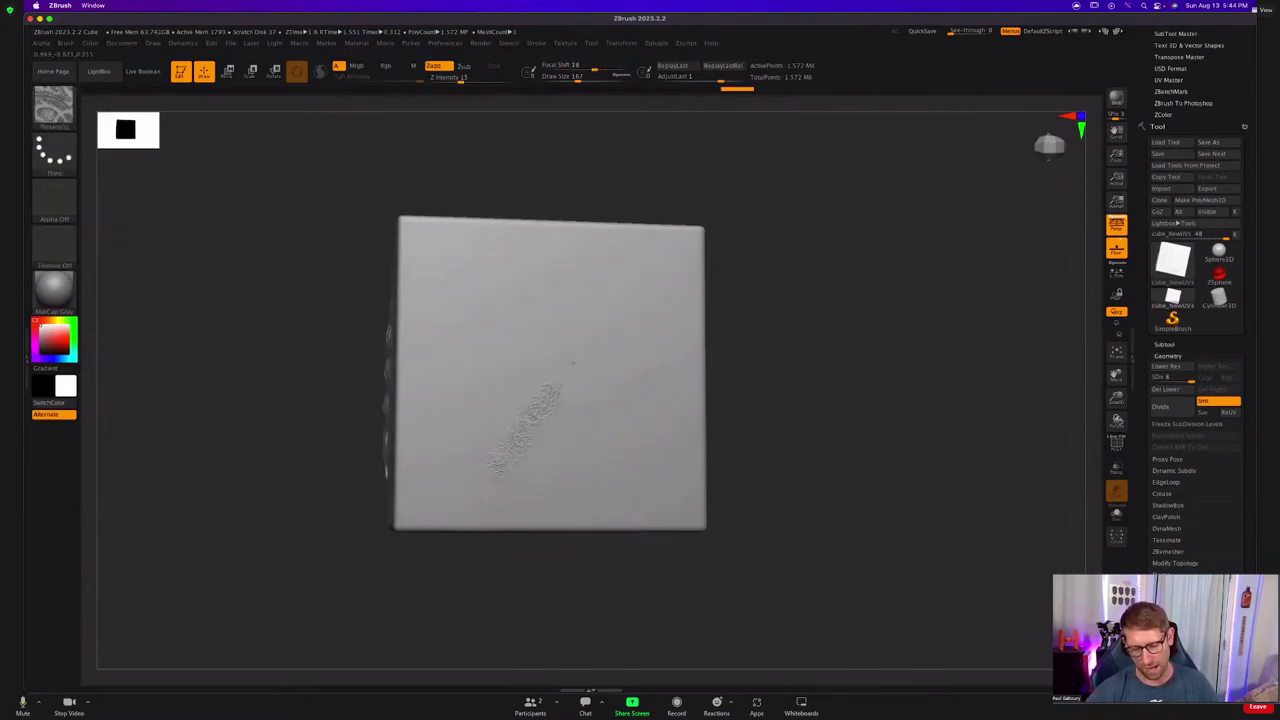
drag(540, 447, 602, 384)
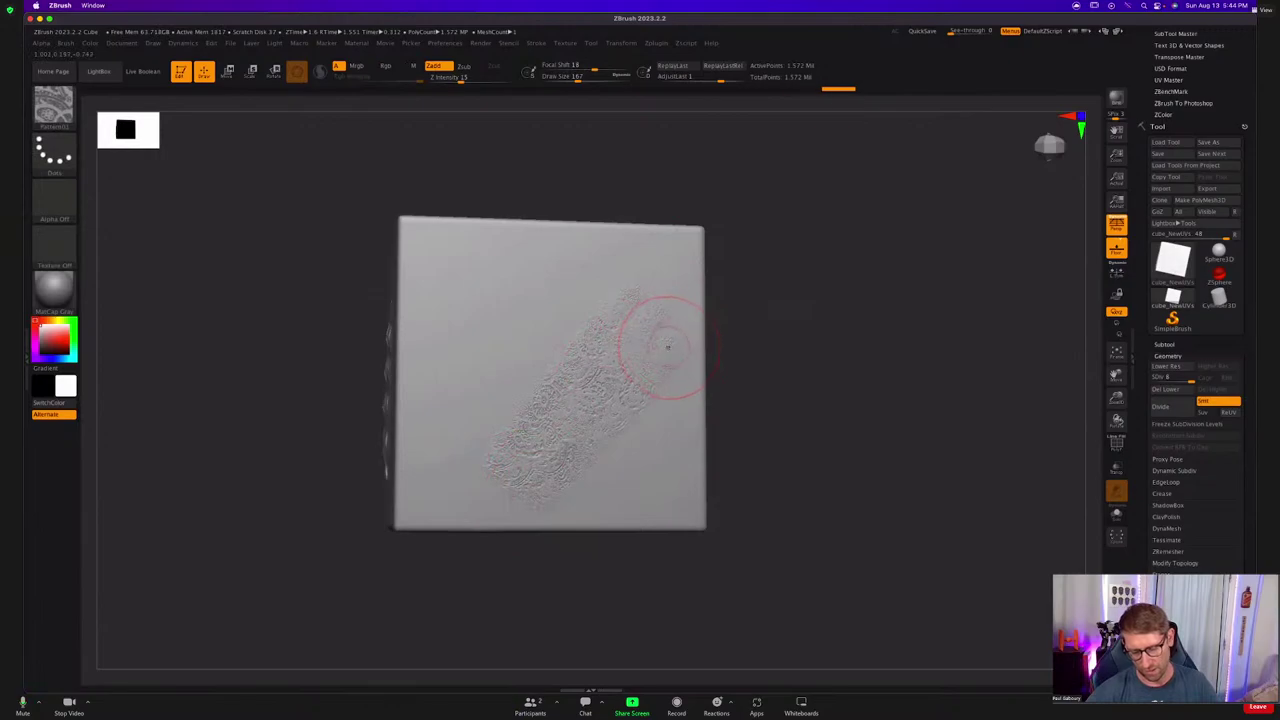
Check the brush's surface projection settings and paint Pattern01 strokes beside the scales on the scale-covered face.
alt+right_drag(618, 383, 676, 383)
right_drag(490, 394, 589, 400)
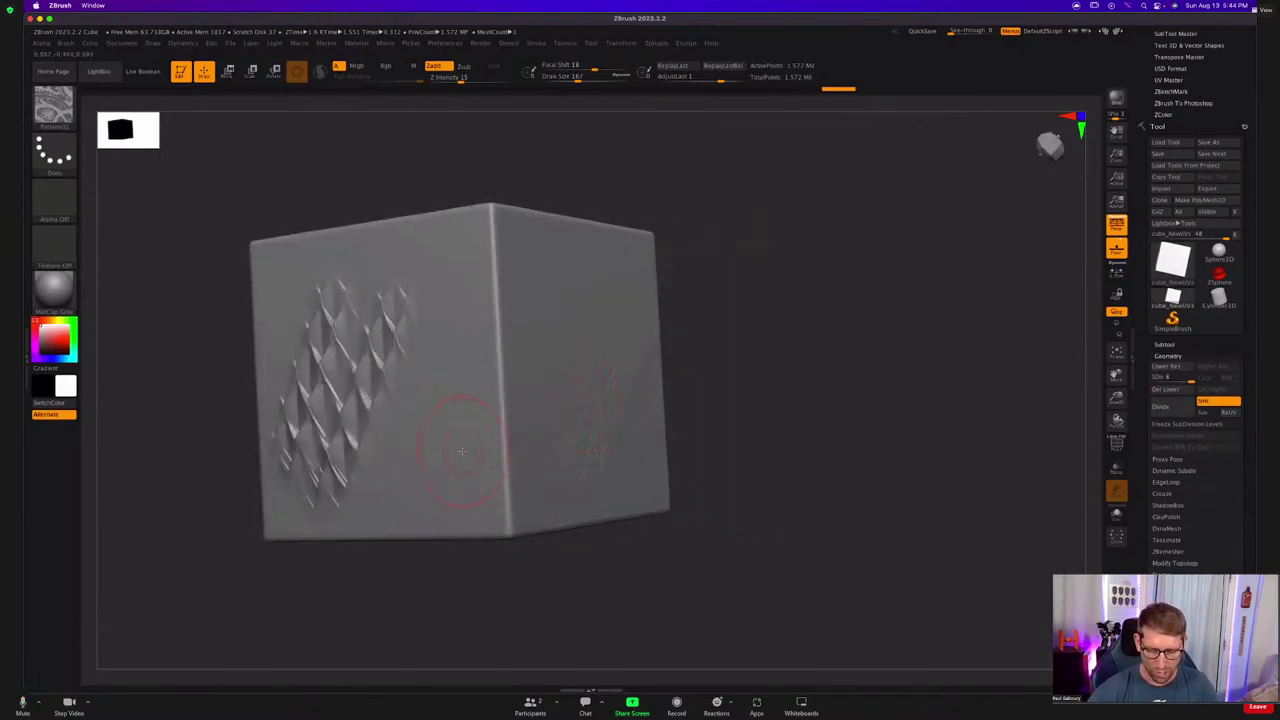
alt+right_drag(461, 451, 550, 411)
click(65, 43)
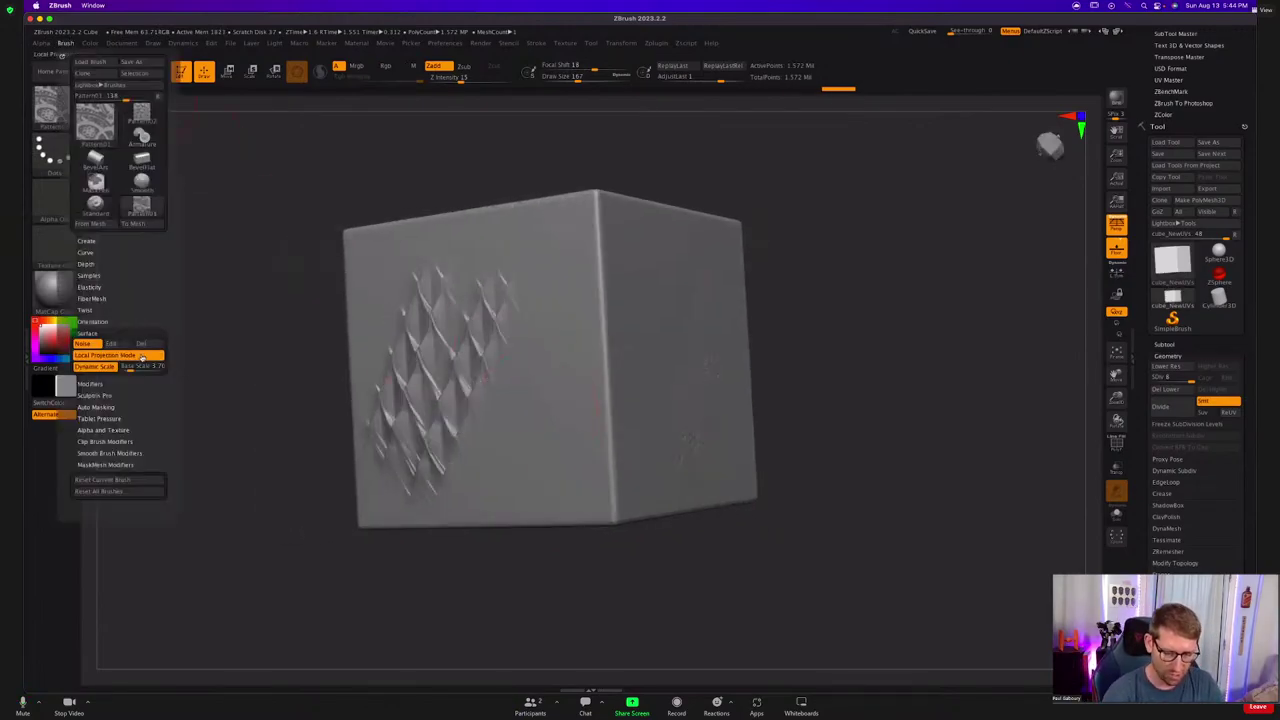
mouse_move(738, 374)
right_down()
mouse_move(622, 365)
mouse_move(685, 376)
right_up()
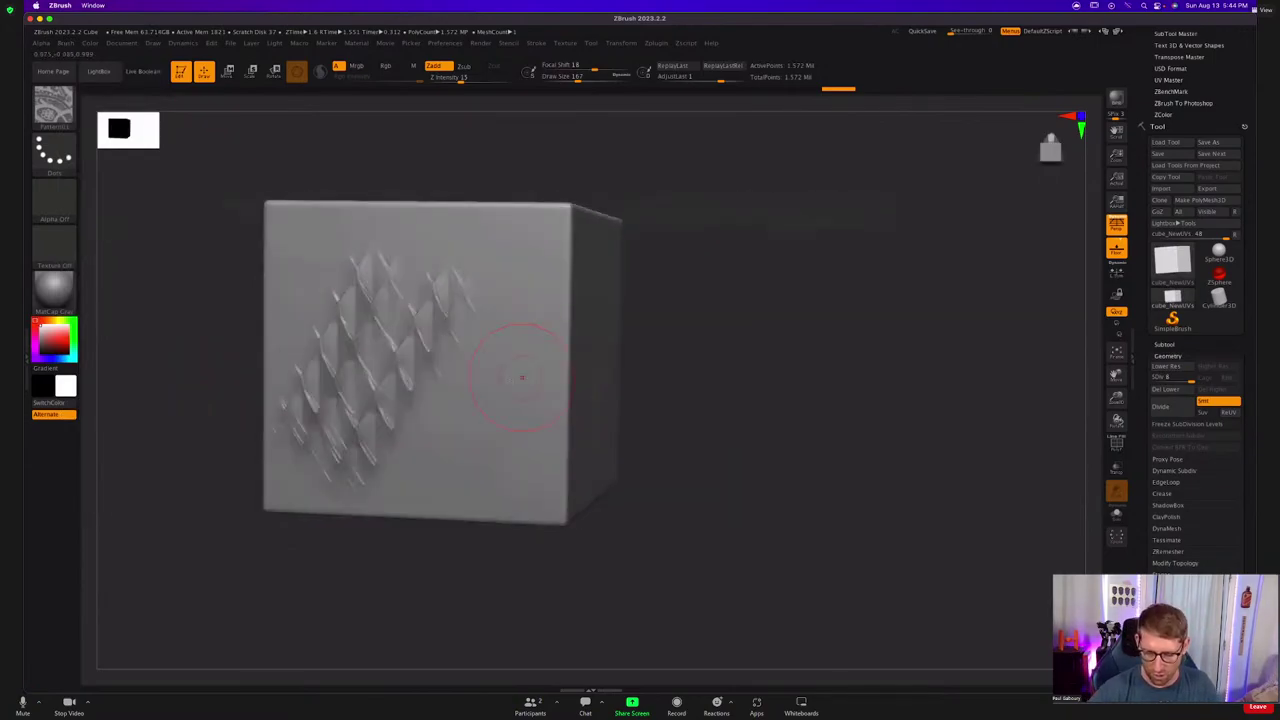
drag(530, 340, 457, 465)
drag(458, 381, 520, 232)
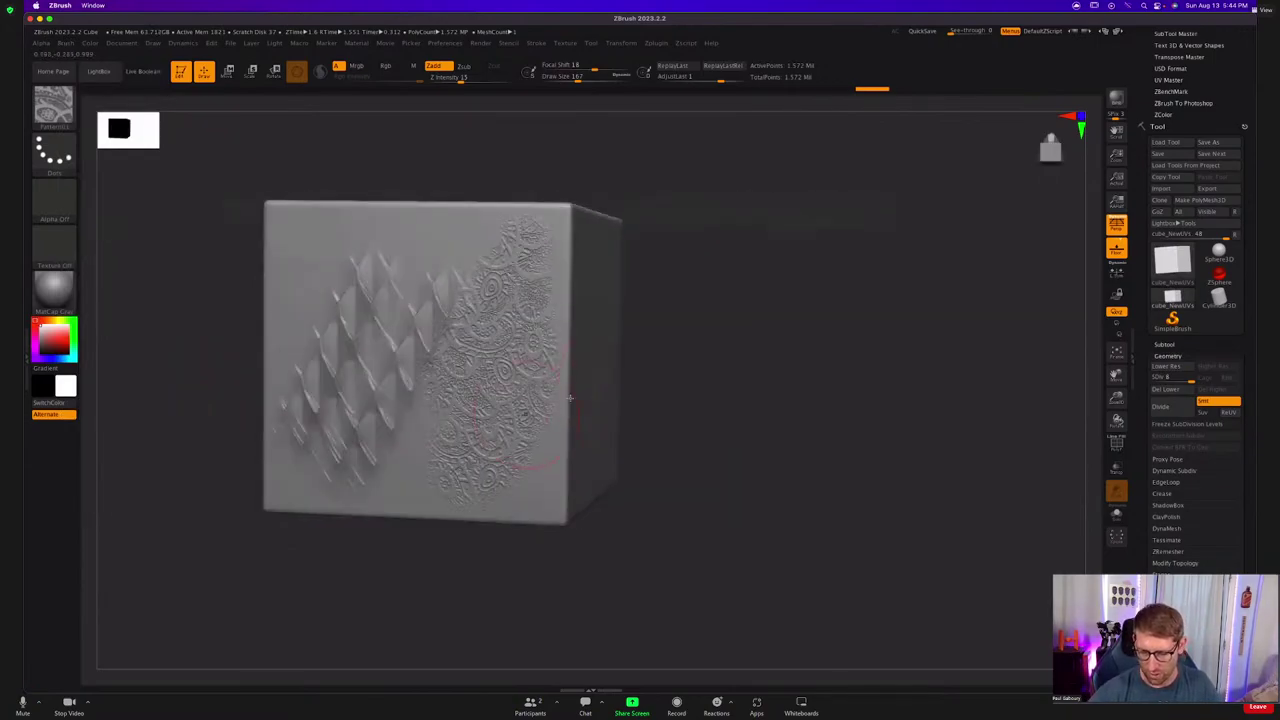
Paint Pattern01 strokes down and across the cube face beside the ornamented scale face, covering most of it.
right_drag(690, 392, 600, 378)
mouse_move(612, 372)
mouse_down()
mouse_move(592, 250)
mouse_move(590, 370)
mouse_move(612, 492)
mouse_up()
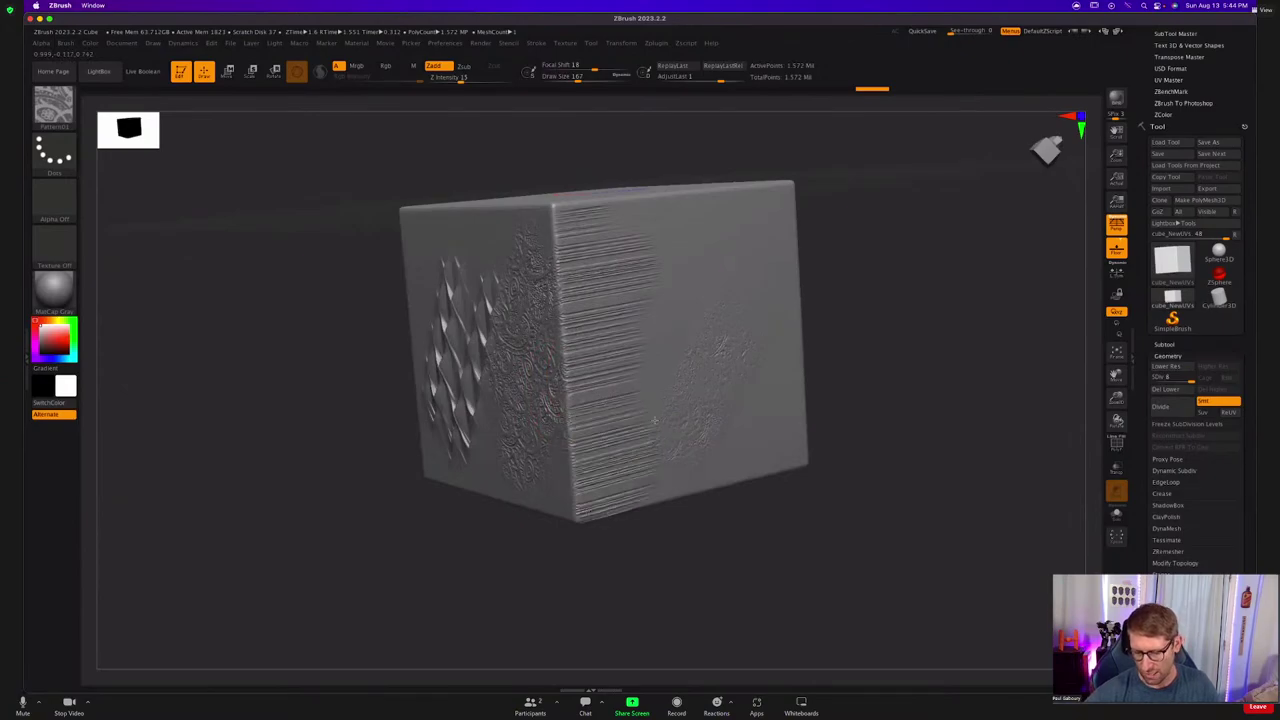
drag(655, 420, 670, 222)
mouse_move(709, 280)
mouse_down()
mouse_move(735, 430)
mouse_move(770, 452)
mouse_up()
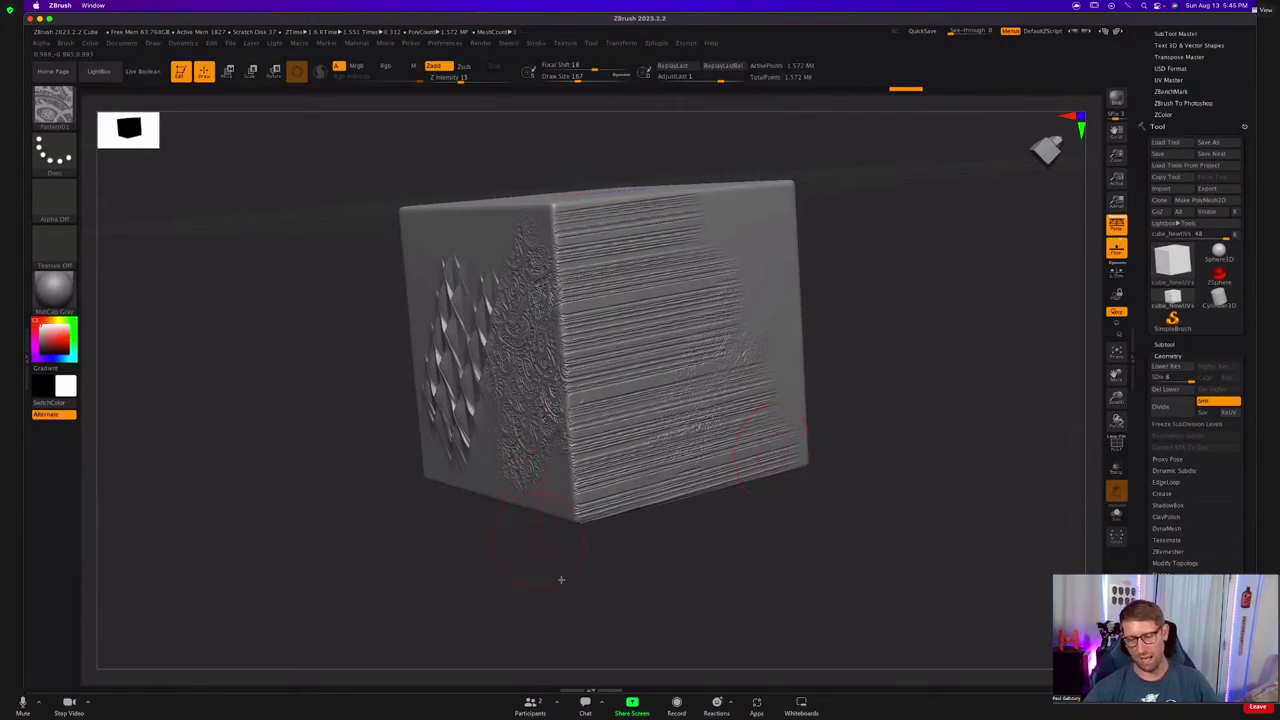
Paint a Pattern01 stroke over the cracked scale pattern on the front face and compare it with the adjoining face.
drag(561, 580, 560, 365)
drag(760, 540, 780, 357)
click(1048, 160)
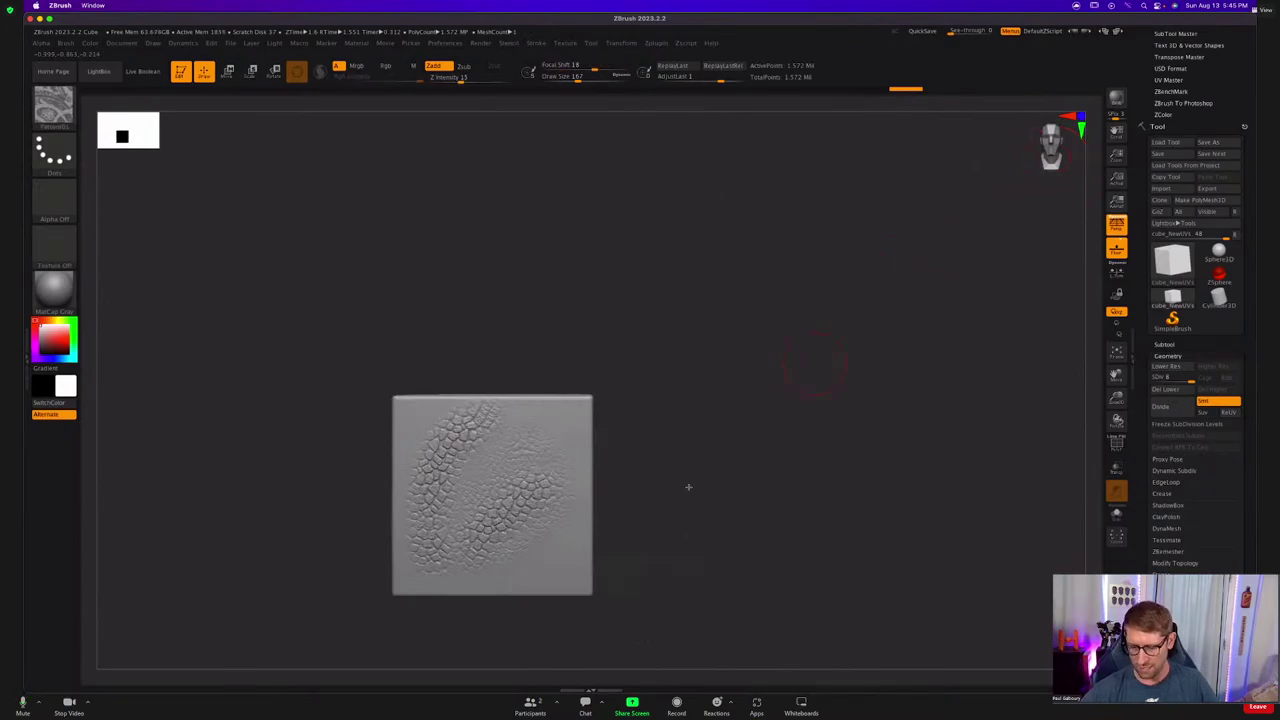
mouse_move(688, 487)
alt+mouse_down()
mouse_move(714, 398)
mouse_move(729, 403)
alt+mouse_up()
mouse_move(515, 278)
mouse_down()
mouse_move(518, 355)
mouse_move(563, 443)
mouse_up()
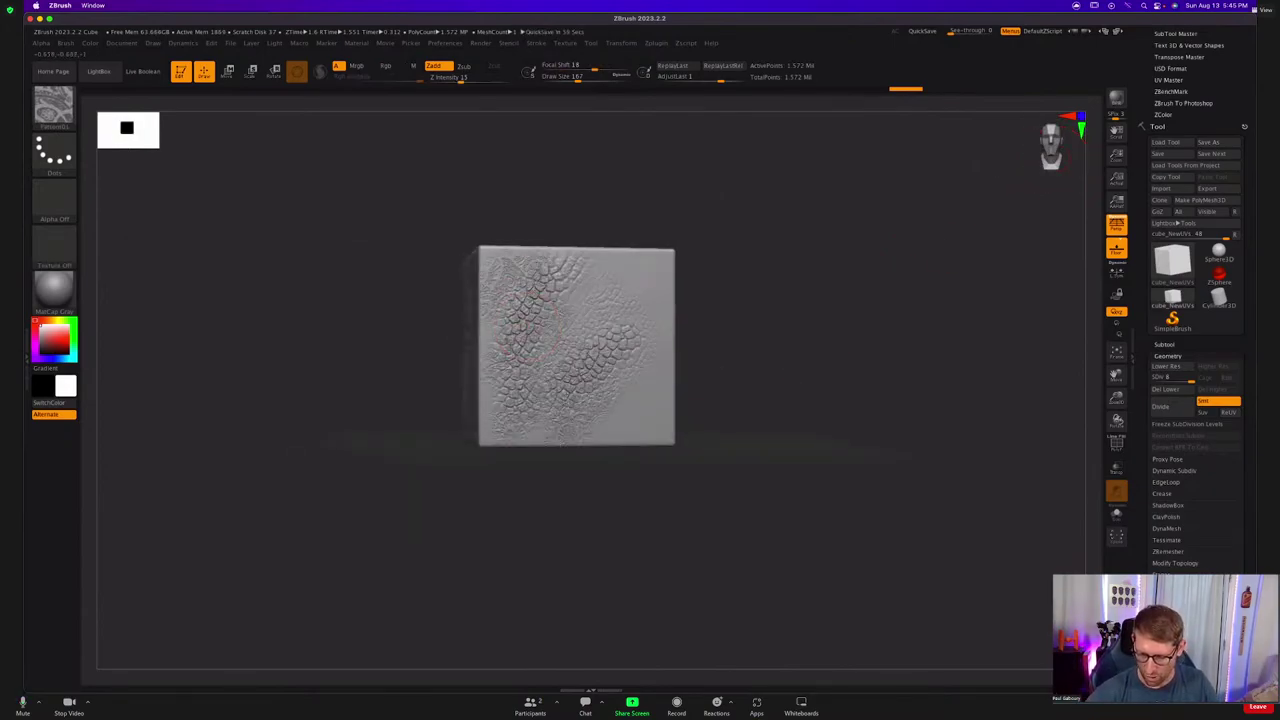
drag(408, 352, 485, 360)
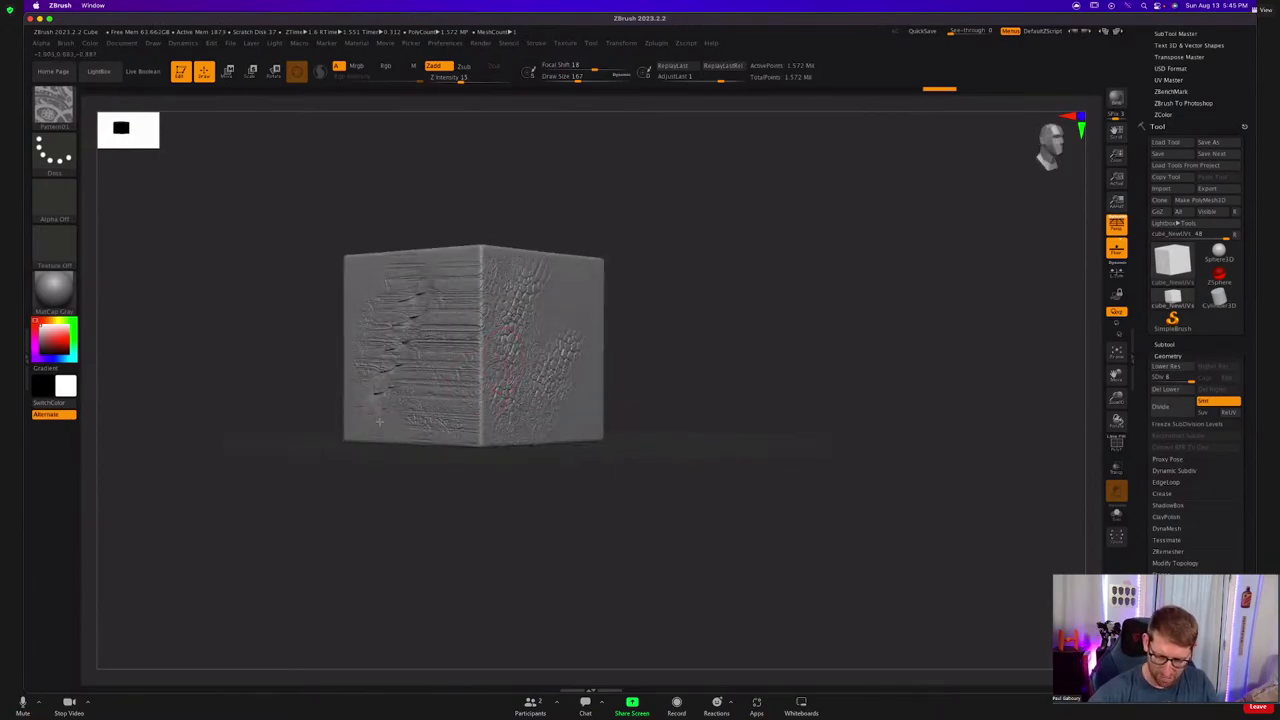
mouse_move(602, 464)
alt+mouse_down()
mouse_move(617, 511)
mouse_move(583, 515)
alt+mouse_up()
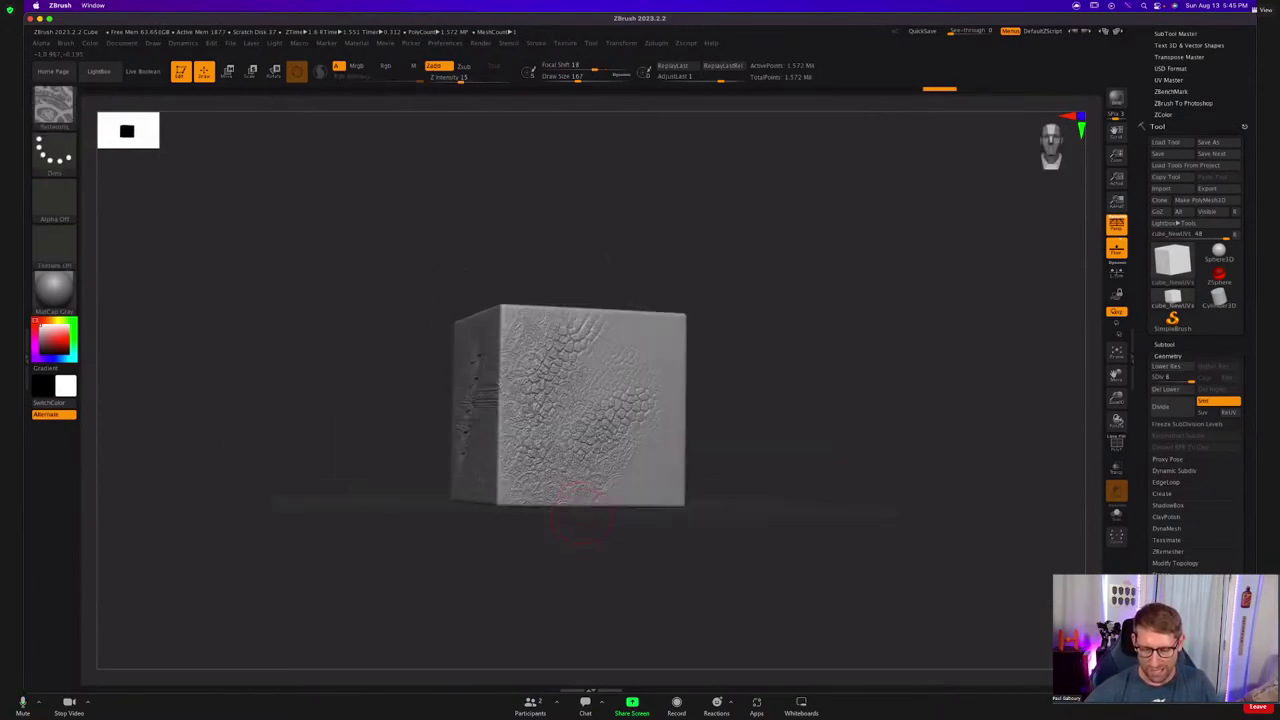
Turn on Local Projection Mode for the Pattern01 brush and undo the stroke over the cracked scales.
click(66, 43)
click(105, 355)
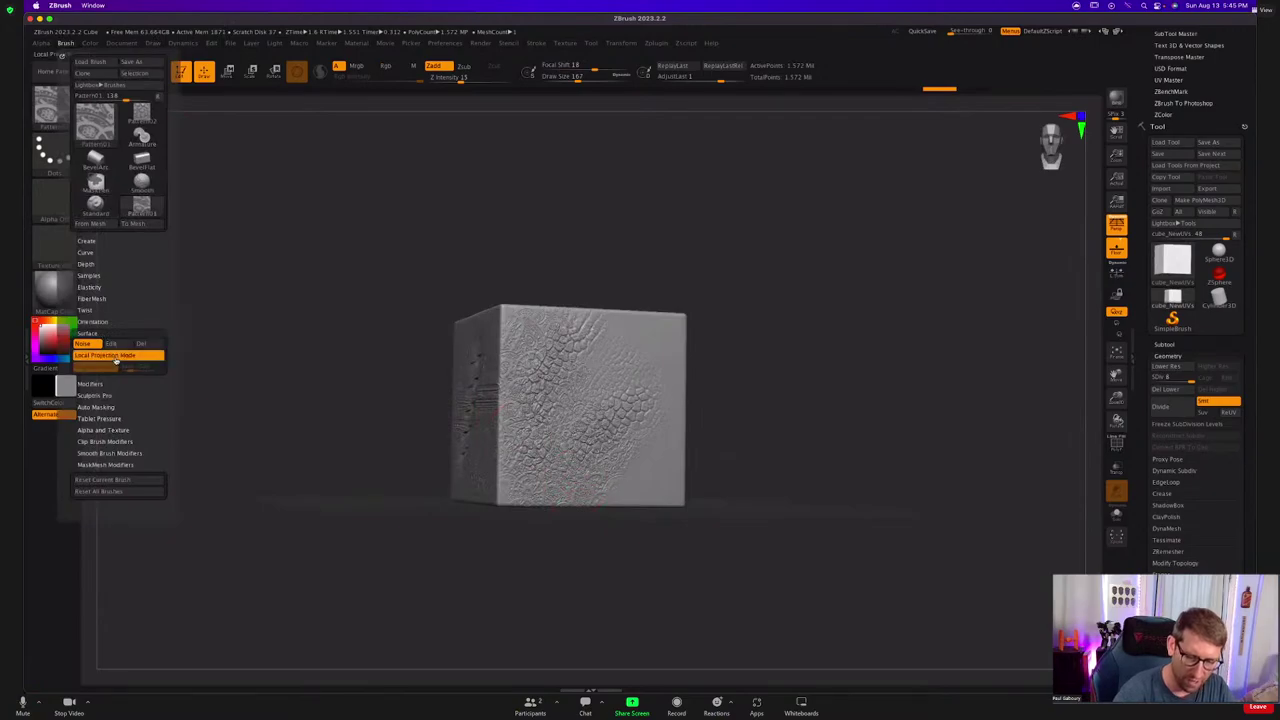
key(ctrl+z)
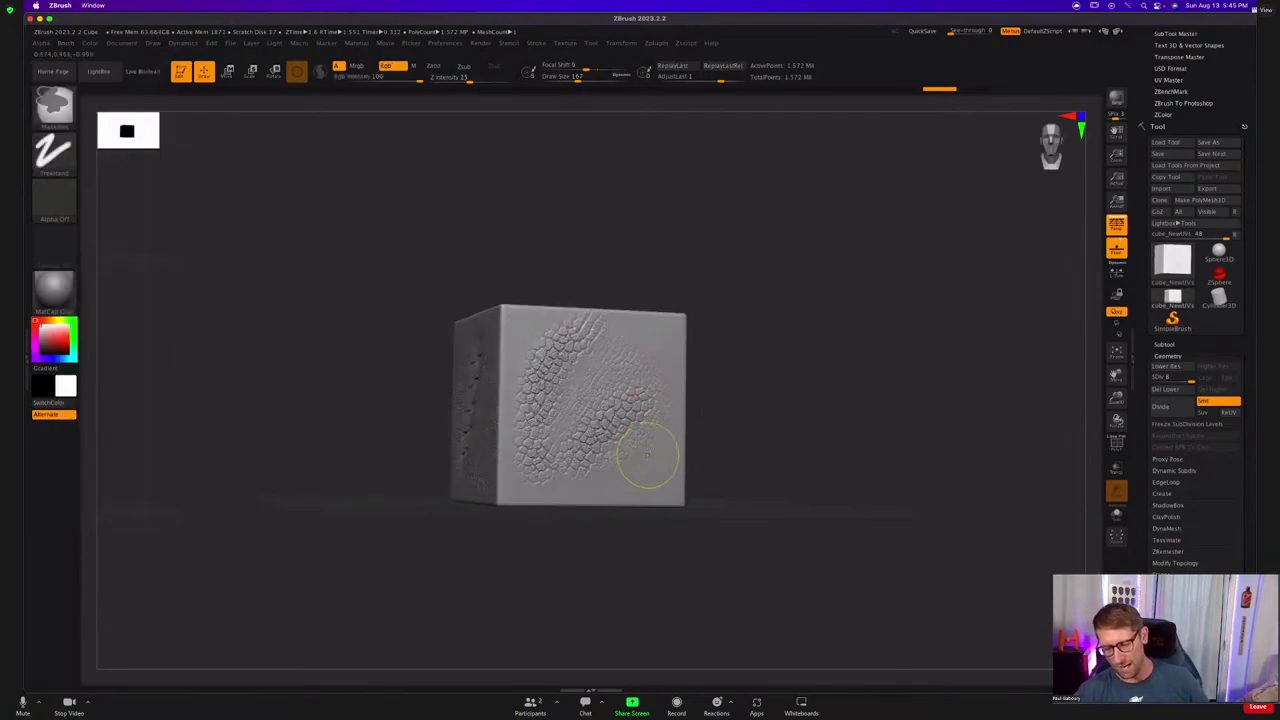
Paint Pattern01 ornament on the faces around the cracked scale face to test Local Projection Mode.
mouse_move(646, 452)
shift+right_down()
mouse_move(600, 374)
mouse_move(599, 394)
mouse_move(710, 378)
shift+right_up()
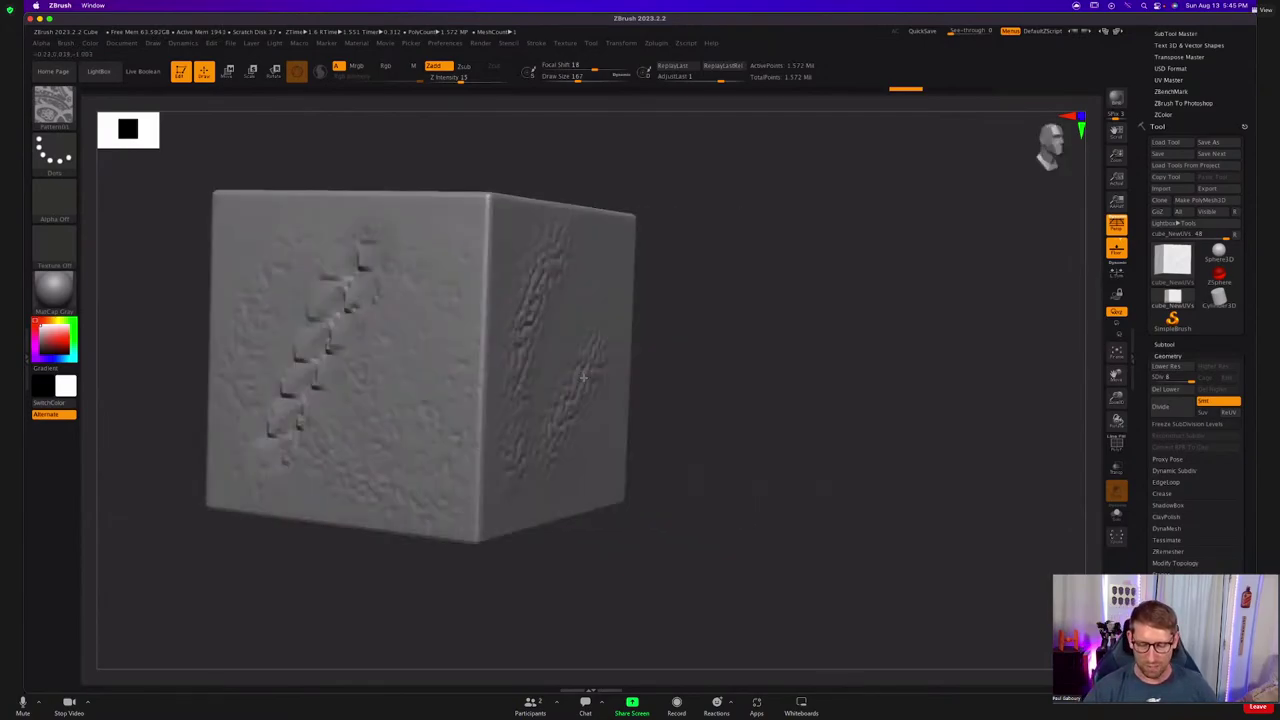
alt+right_drag(575, 374, 711, 374)
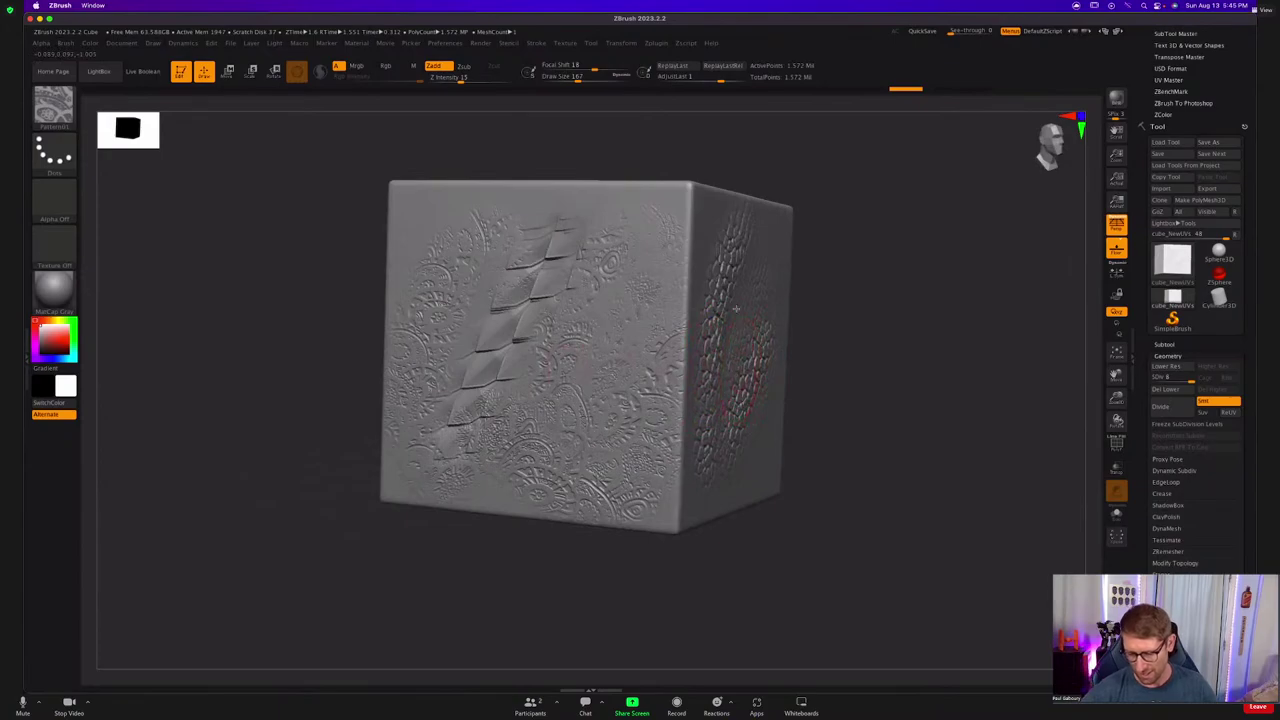
mouse_move(640, 351)
right_down()
mouse_move(635, 340)
mouse_move(650, 372)
right_up()
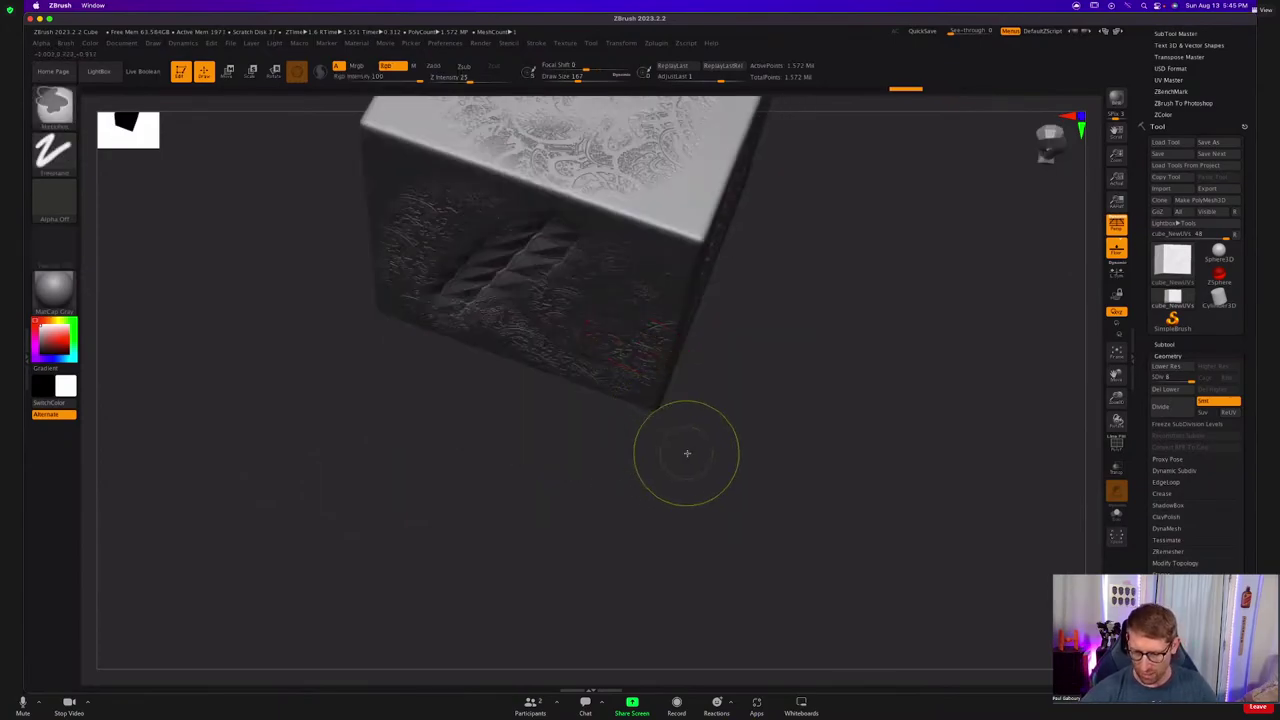
right_drag(697, 434, 661, 490)
Load the Cube.ZPR project without saving the current one and subdivide the new cube to level 8.
key(comma)
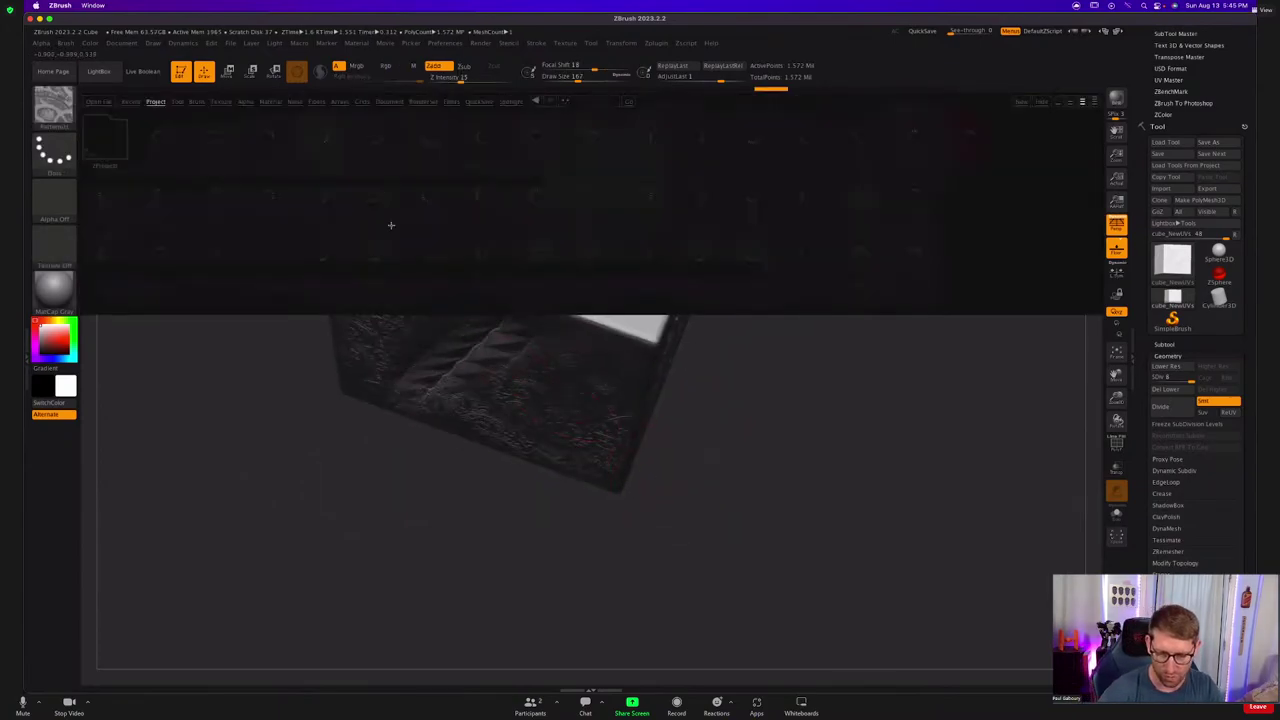
double_click(374, 195)
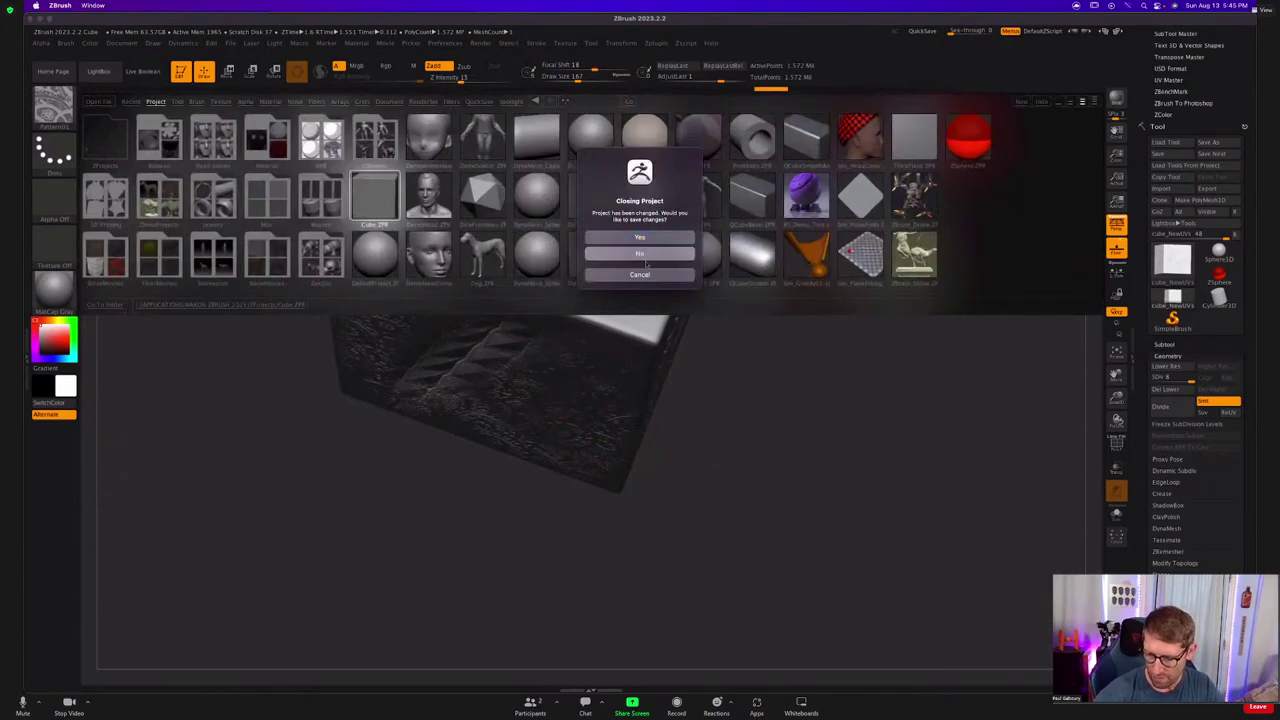
click(645, 256)
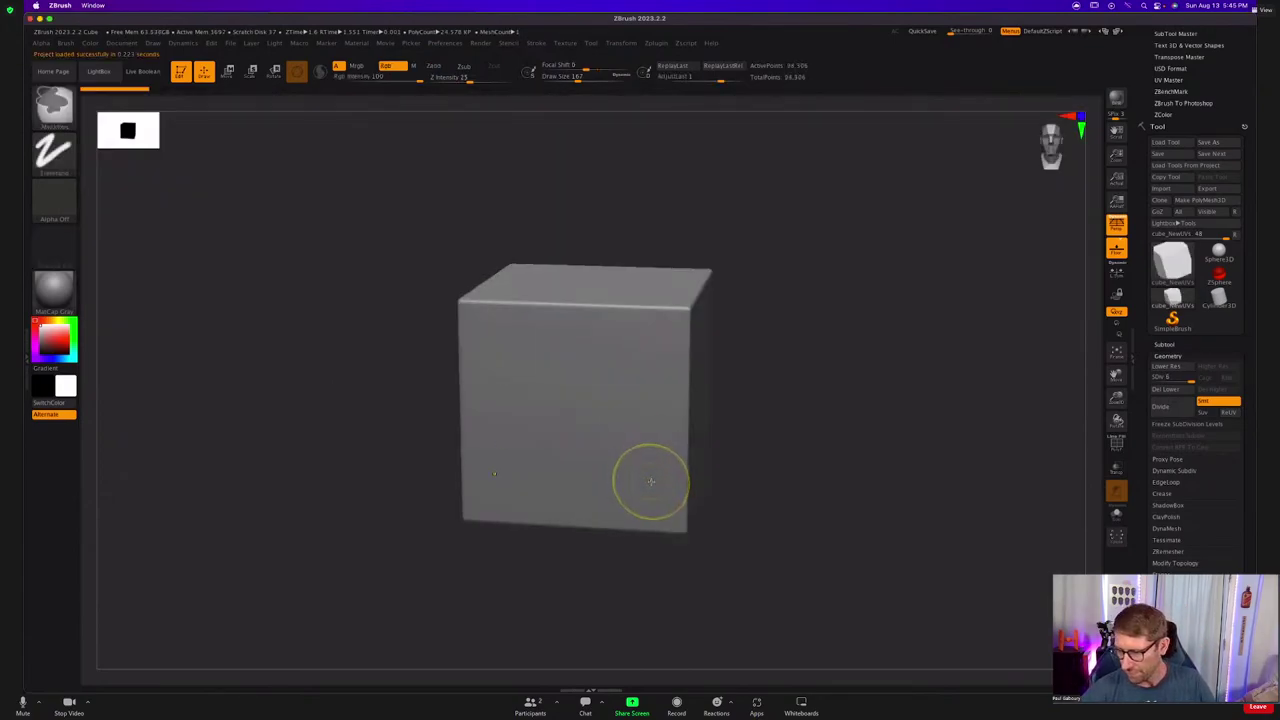
right_drag(616, 446, 583, 442)
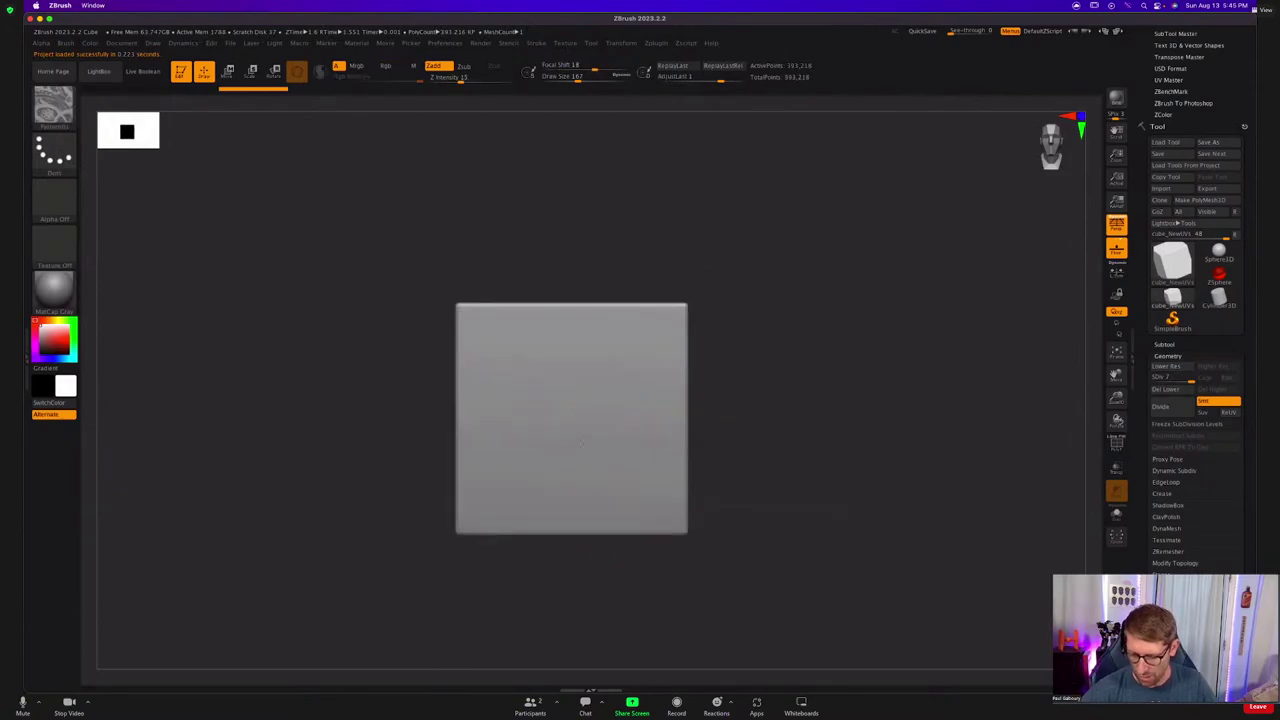
key(ctrl+d)
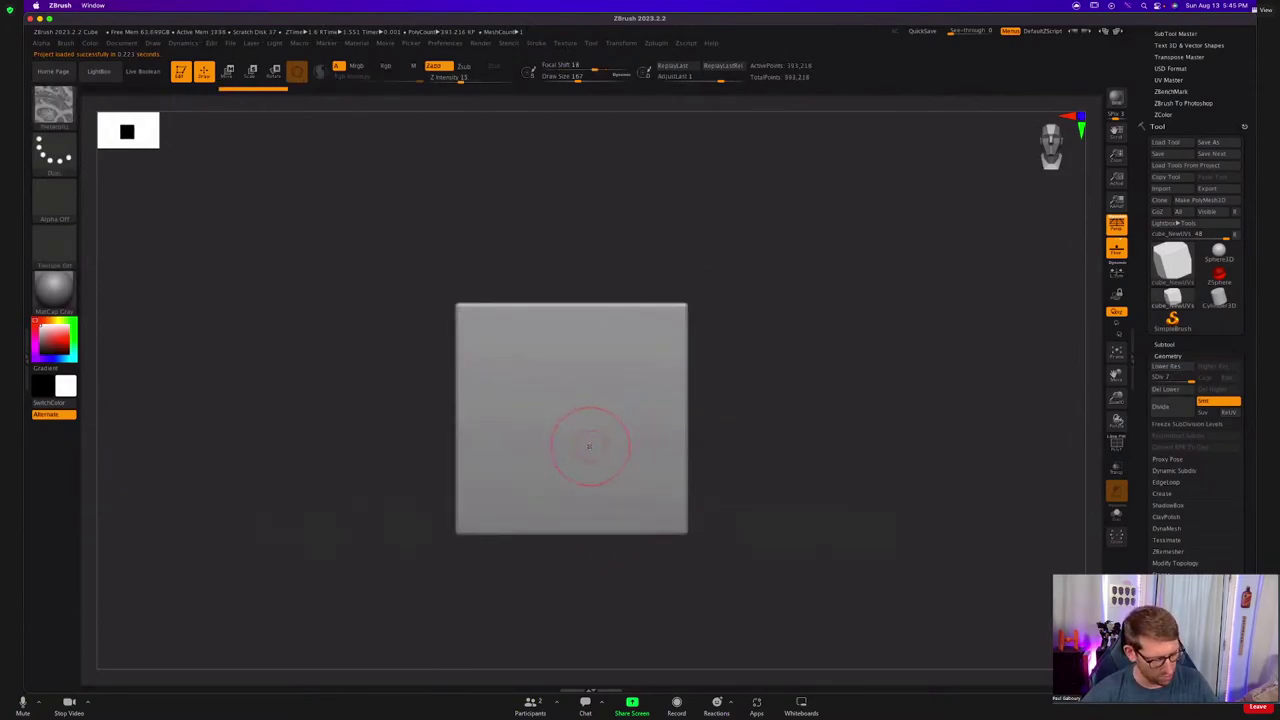
Paint diagonal Pattern01 strokes on the blank front face, using a draw size of about 318.
mouse_move(587, 453)
mouse_down()
mouse_move(600, 450)
mouse_move(648, 318)
mouse_up()
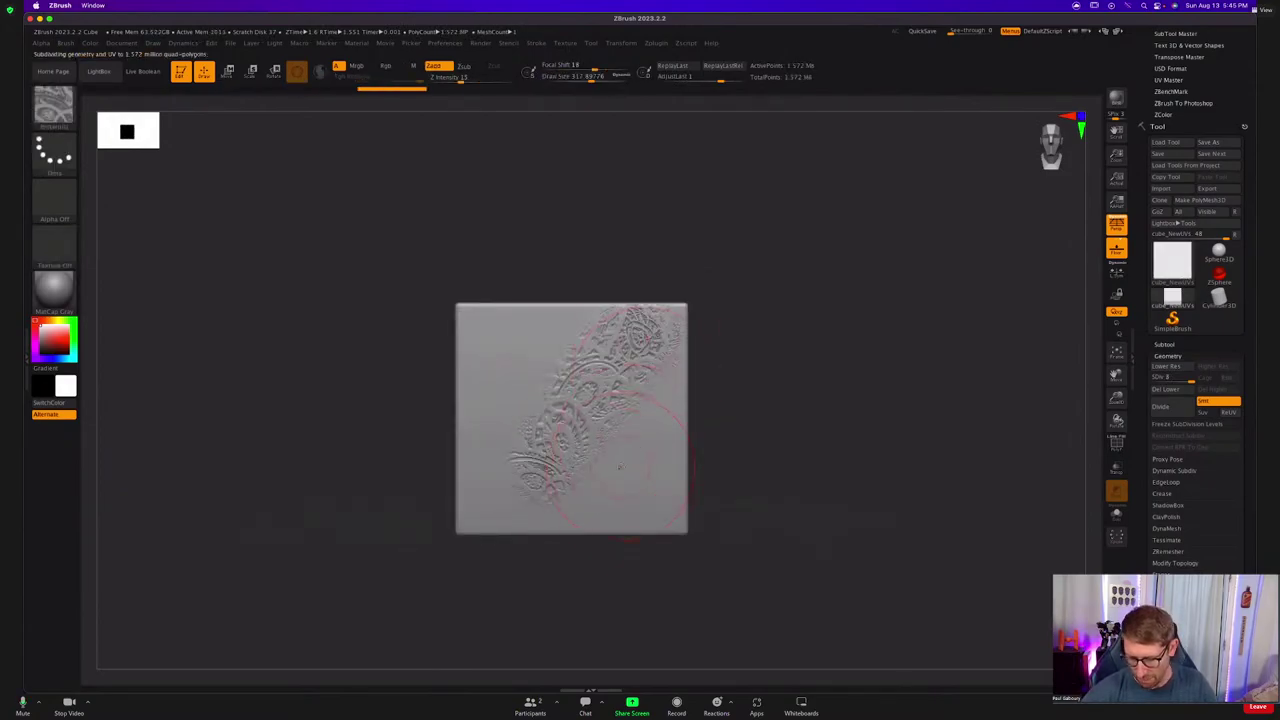
right_drag(606, 449, 680, 454)
drag(530, 468, 615, 345)
alt+right_drag(540, 464, 636, 456)
alt+right_drag(535, 430, 635, 420)
Paint one diagonal Pattern01 stroke on each of two further blank faces of the rotated cube.
right_drag(635, 420, 695, 440)
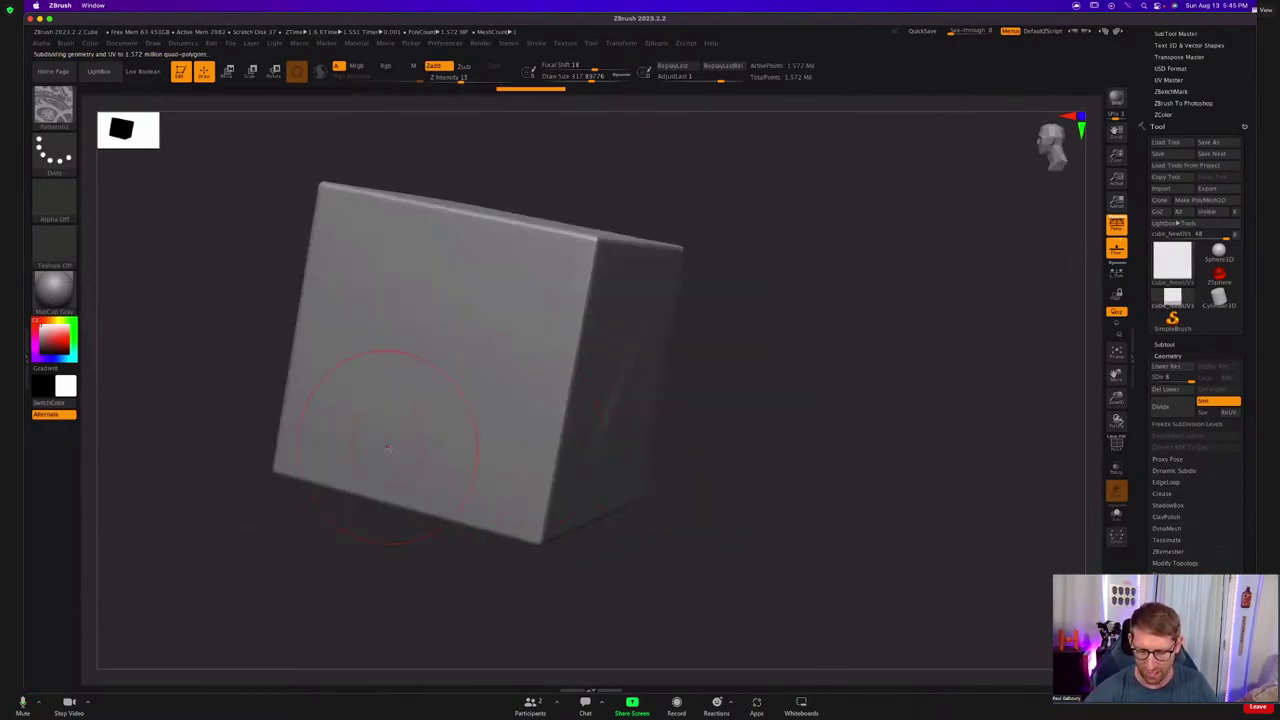
drag(395, 442, 492, 285)
mouse_move(522, 425)
right_down()
mouse_move(560, 447)
mouse_move(521, 597)
right_up()
mouse_move(486, 424)
mouse_down()
mouse_move(543, 330)
mouse_move(598, 283)
mouse_up()
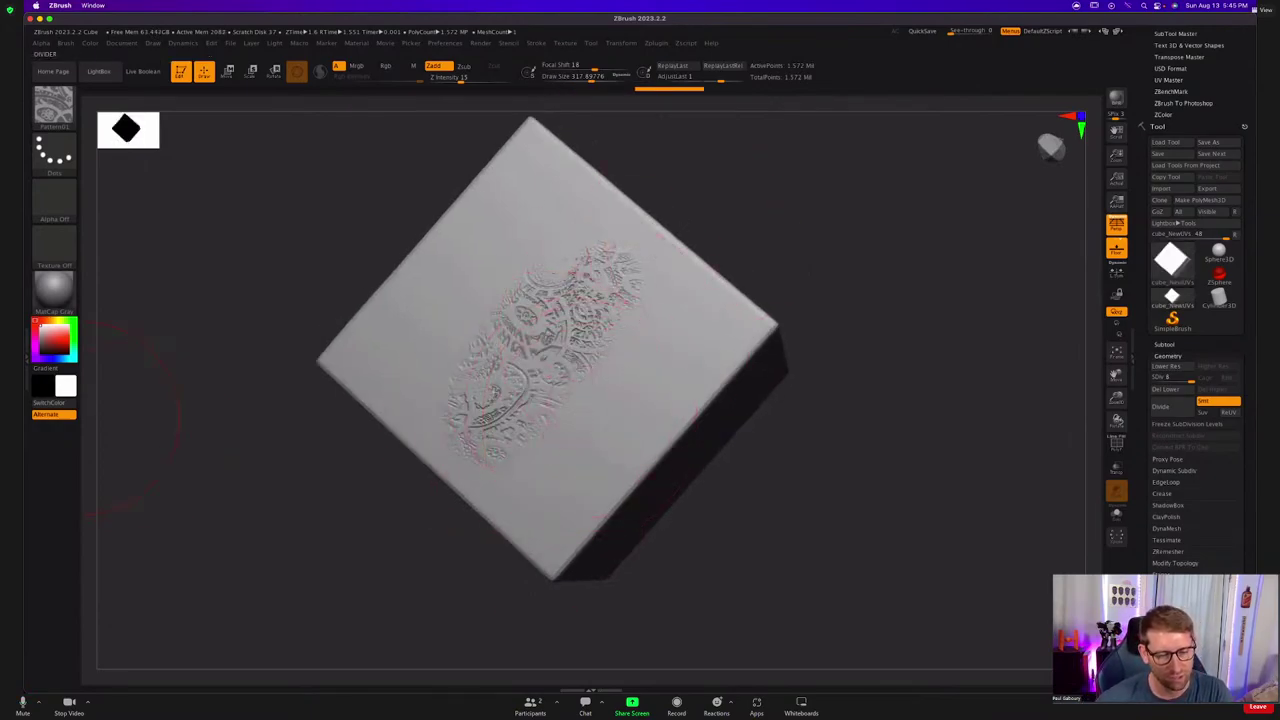
Reduce the draw size to about 104 and paint finer Pattern01 strokes beside the large ornament band.
click(65, 44)
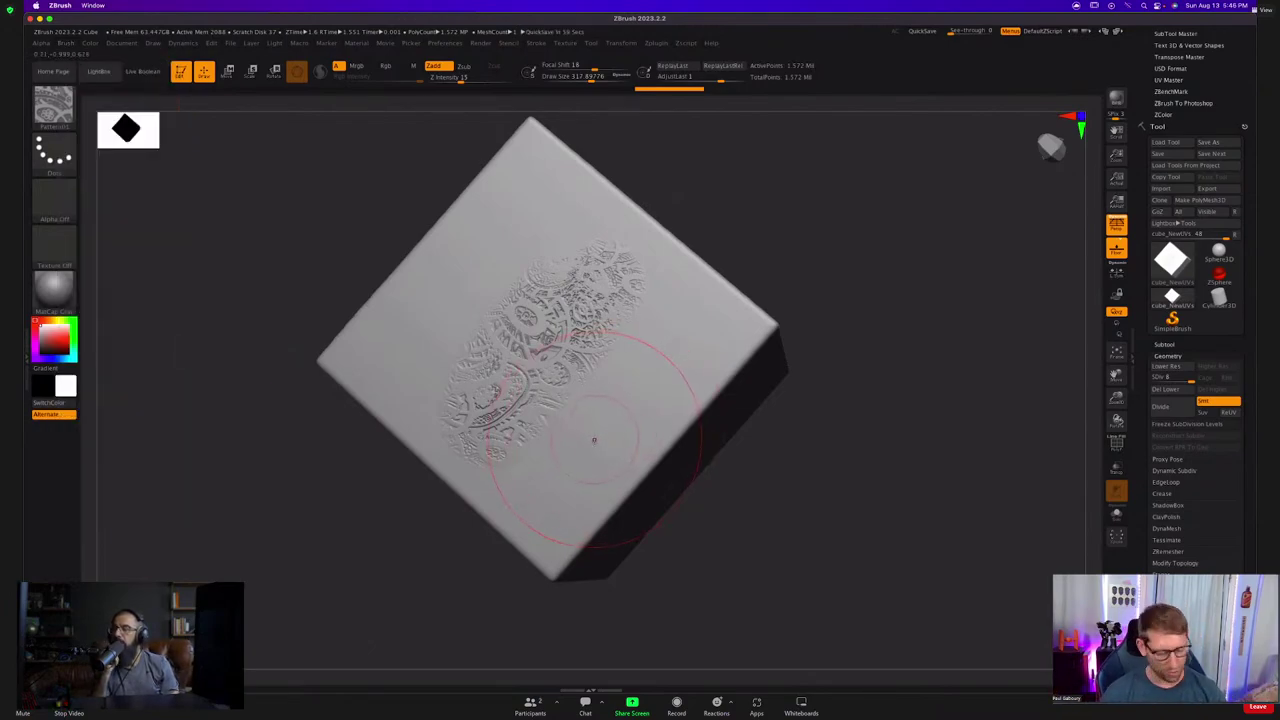
key(s)
drag(585, 443, 560, 445)
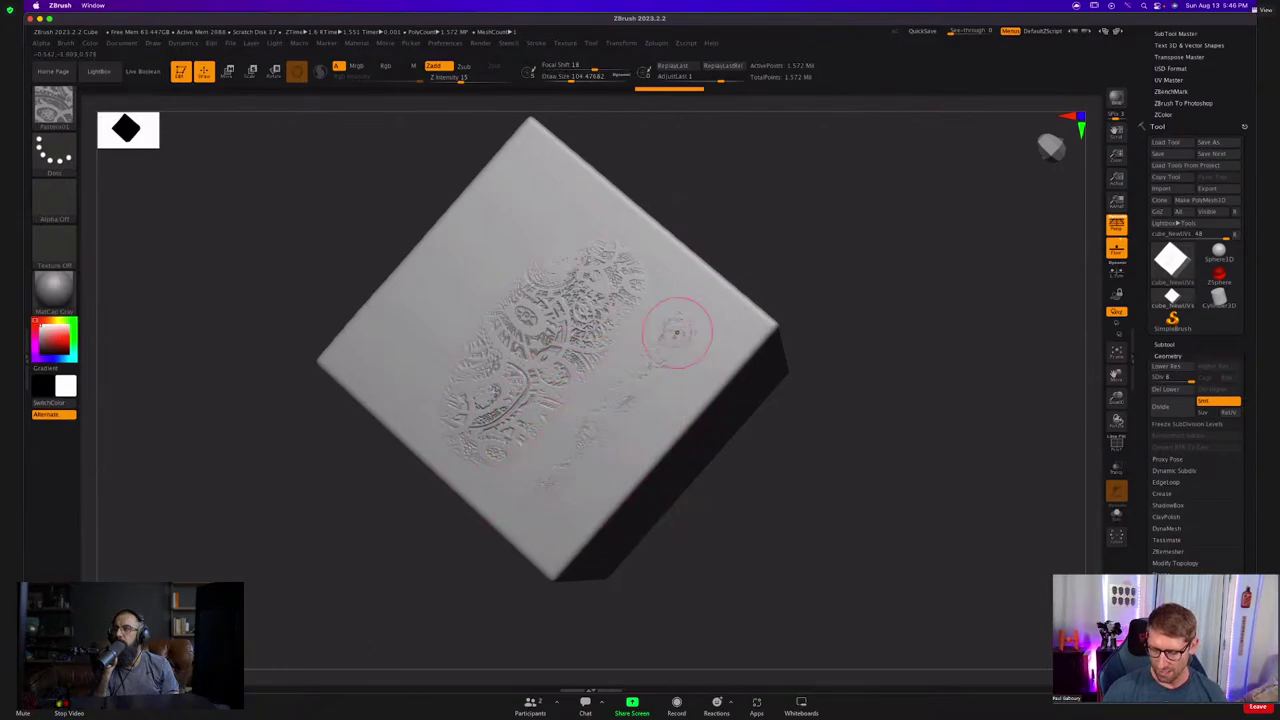
drag(677, 334, 563, 517)
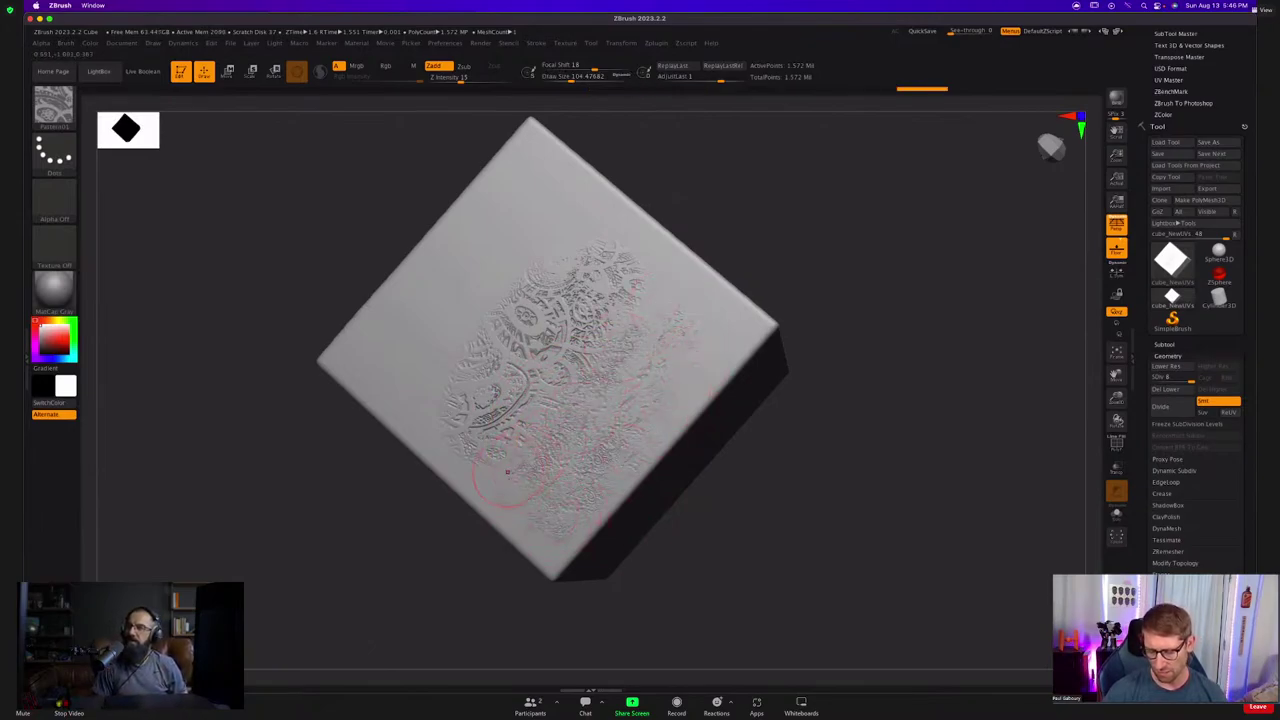
Turn off the brush's Dynamic Scale and paint Pattern01 over the rest of the face and its neighbour.
click(65, 44)
click(105, 370)
mouse_move(395, 356)
mouse_down()
mouse_move(425, 325)
mouse_move(432, 365)
mouse_move(484, 384)
mouse_move(452, 368)
mouse_move(476, 424)
mouse_up()
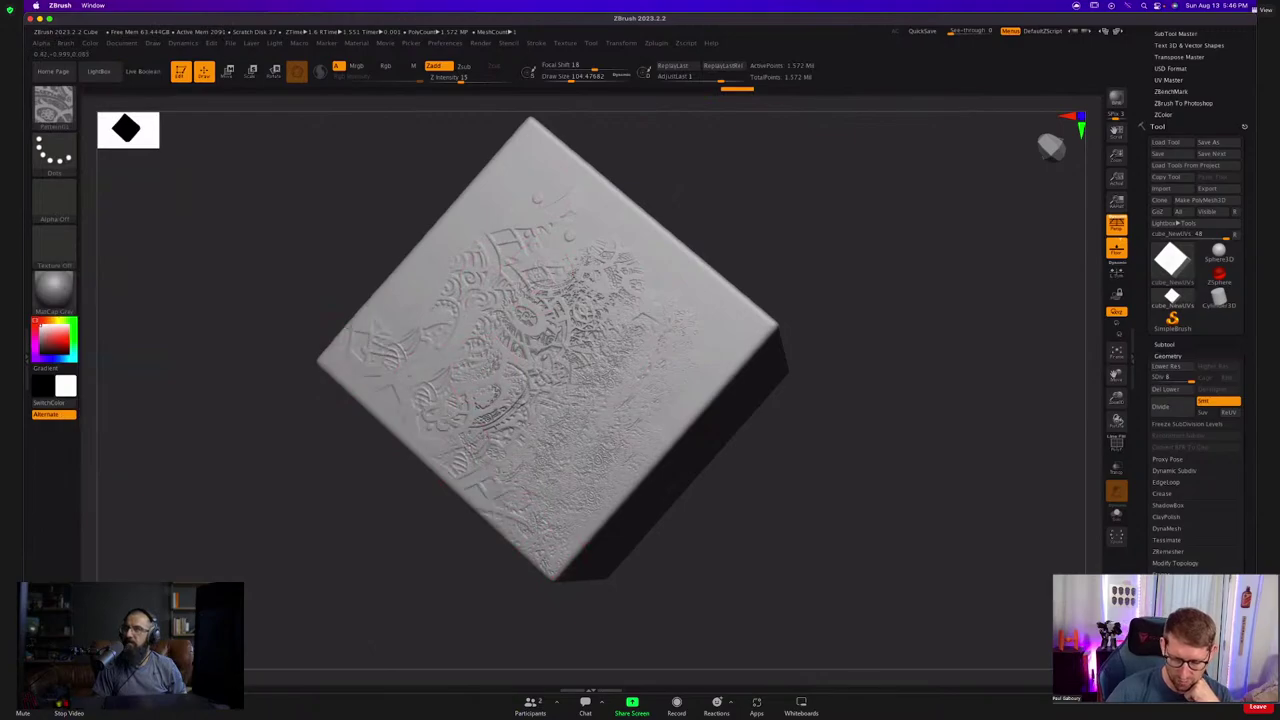
mouse_move(712, 324)
mouse_down()
mouse_move(628, 245)
mouse_move(505, 165)
mouse_move(540, 130)
mouse_up()
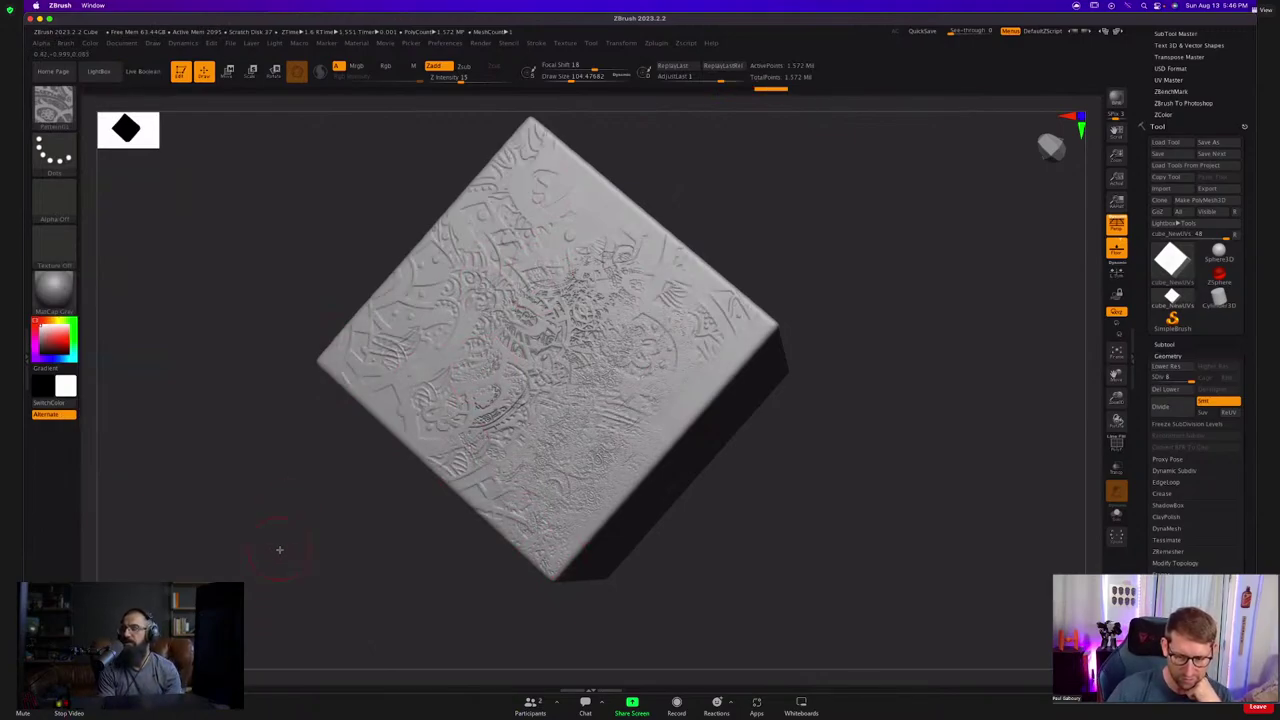
drag(279, 549, 324, 479)
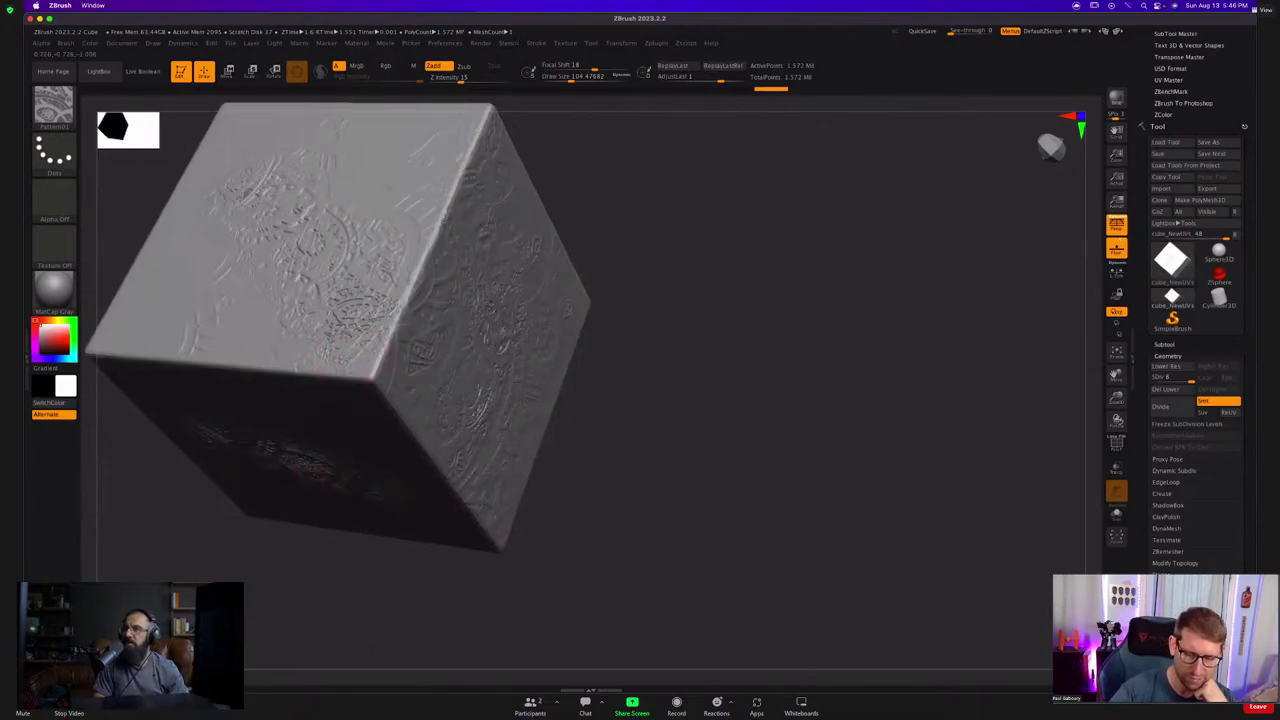
Turn Dynamic Scale back on for the brush and enter a new Base Scale value.
click(65, 43)
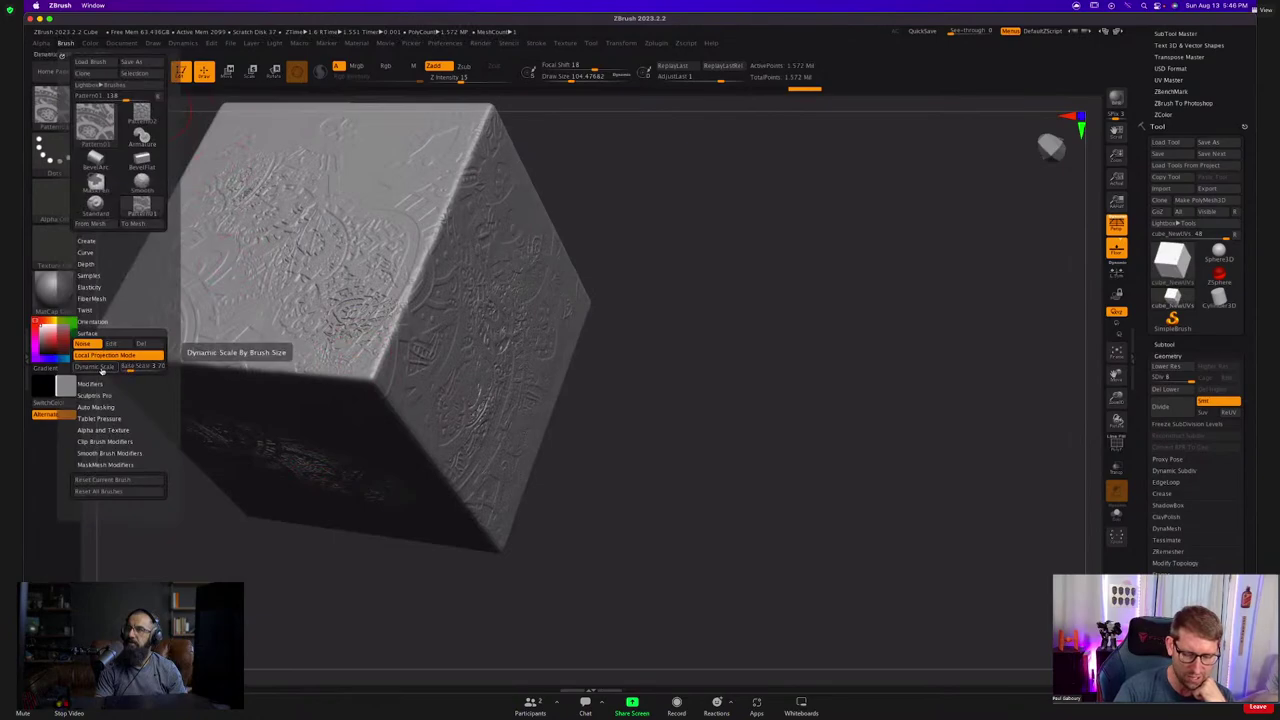
click(100, 366)
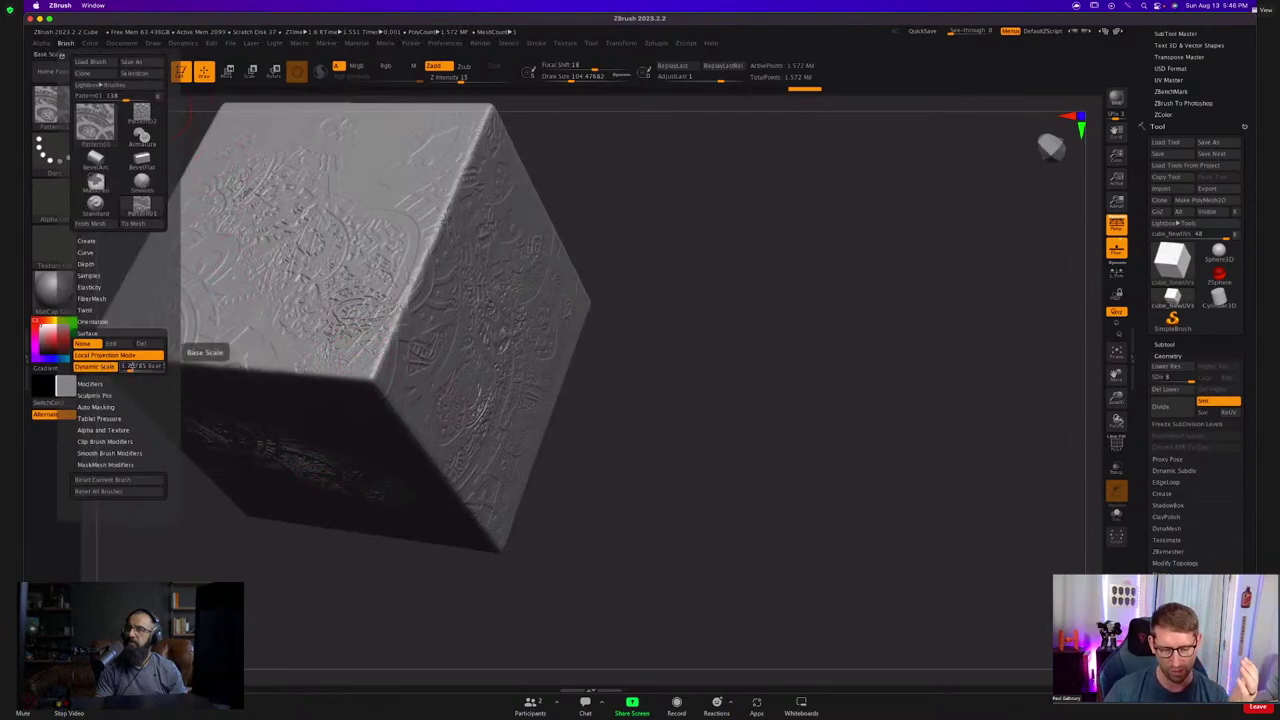
click(130, 366)
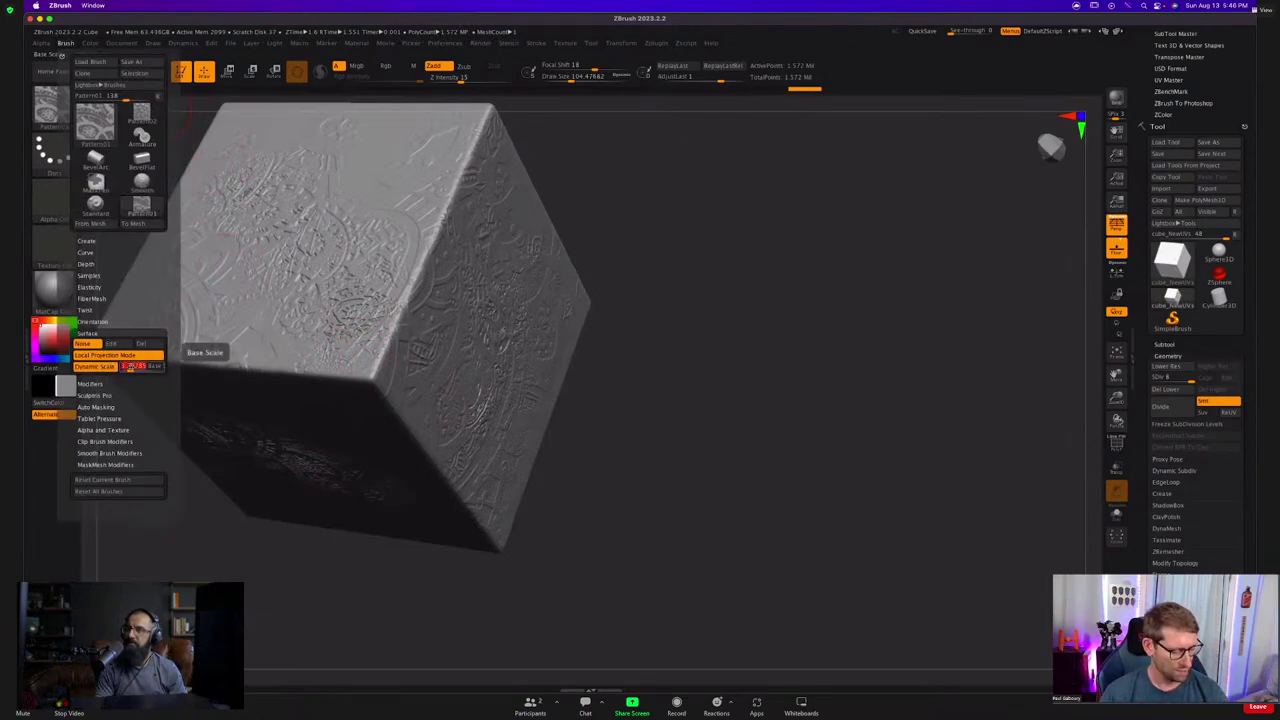
key(Return)
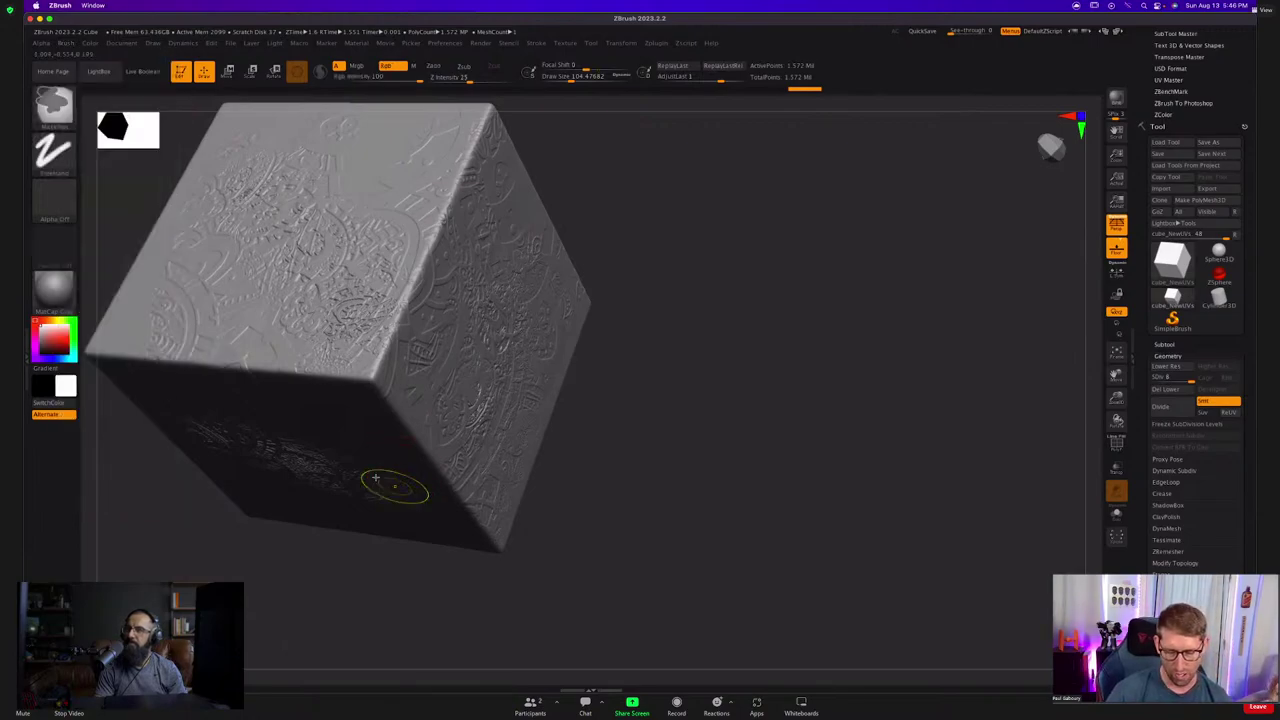
Paint fine Pattern01 strokes around the ornament band on another face and compare them with the patterns on the other faces.
ctrl+right_drag(392, 486, 387, 464)
mouse_move(387, 464)
shift+right_down()
mouse_move(384, 430)
mouse_move(470, 380)
mouse_move(456, 395)
shift+right_up()
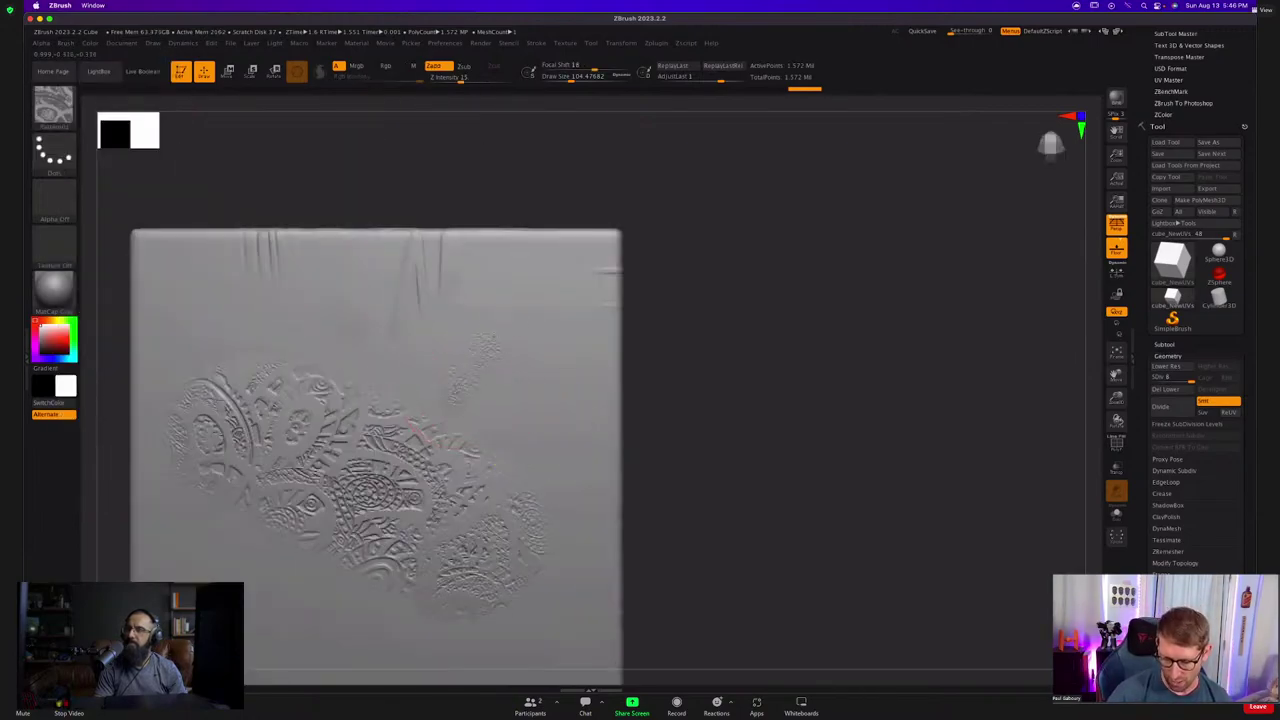
mouse_move(488, 345)
mouse_down()
mouse_move(536, 293)
mouse_move(580, 405)
mouse_move(540, 605)
mouse_move(482, 625)
mouse_move(262, 630)
mouse_up()
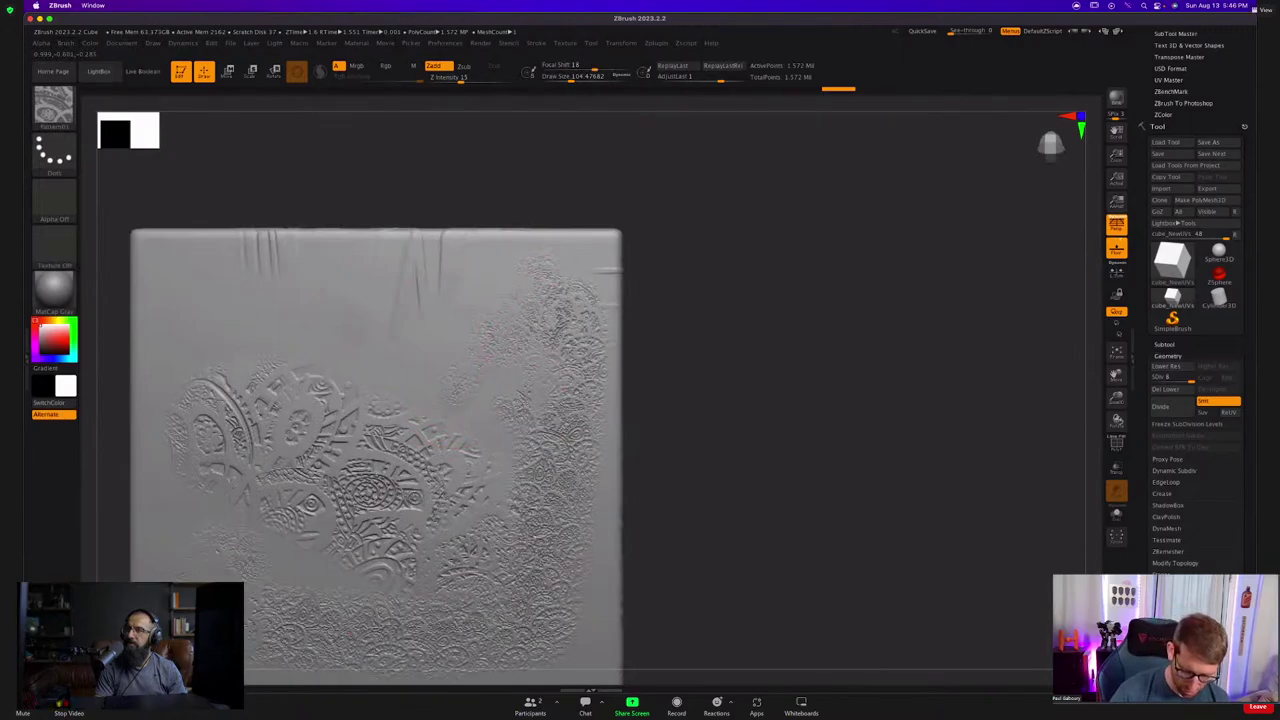
drag(240, 562, 292, 580)
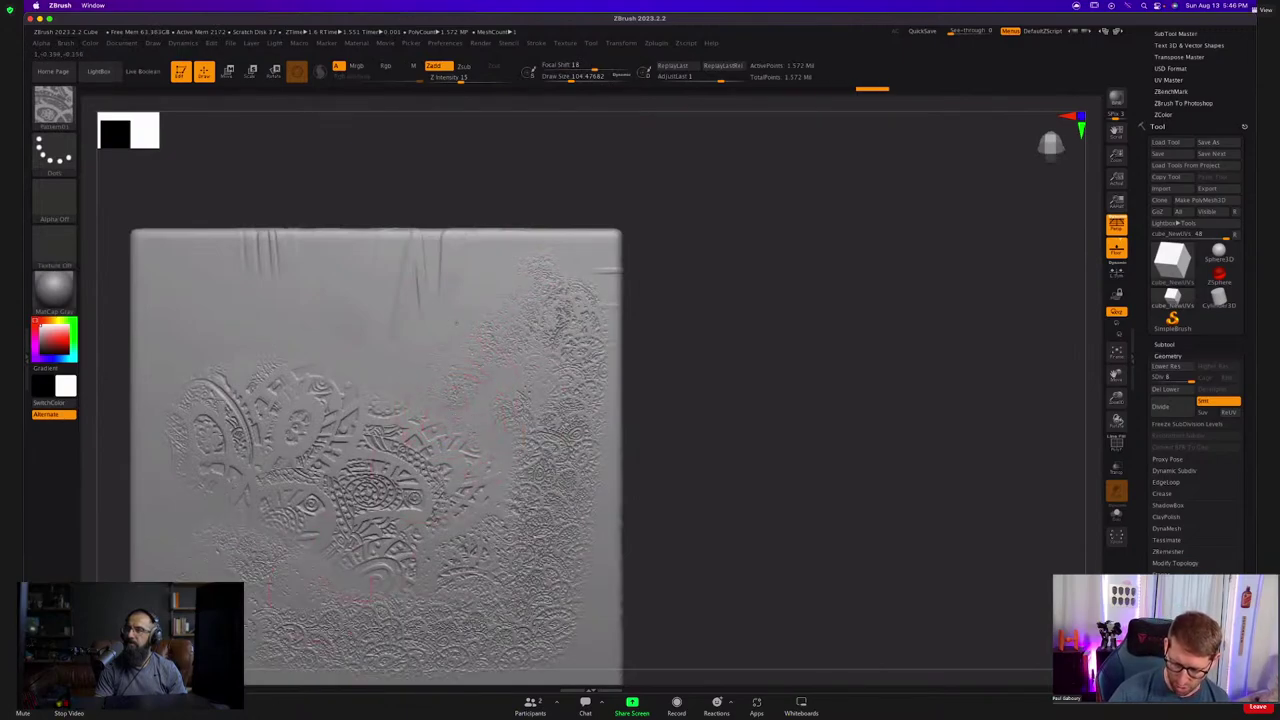
alt+drag(640, 450, 486, 386)
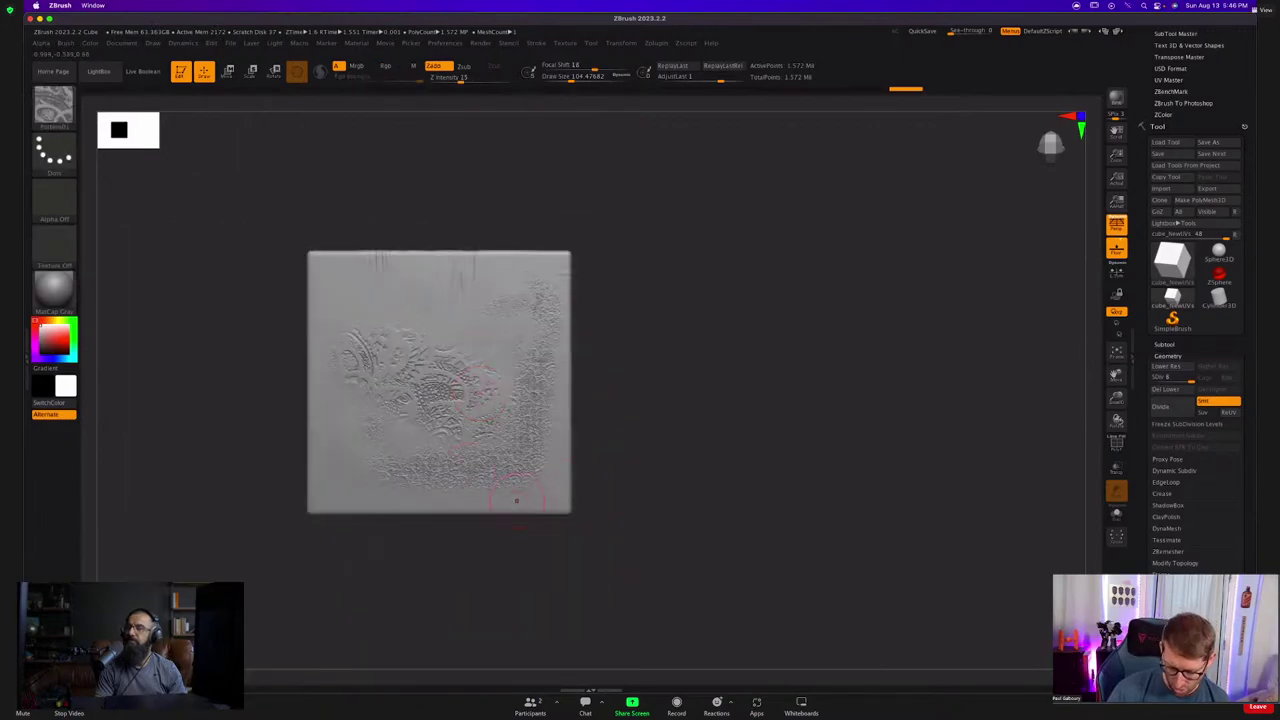
drag(800, 438, 590, 380)
alt+drag(640, 500, 590, 380)
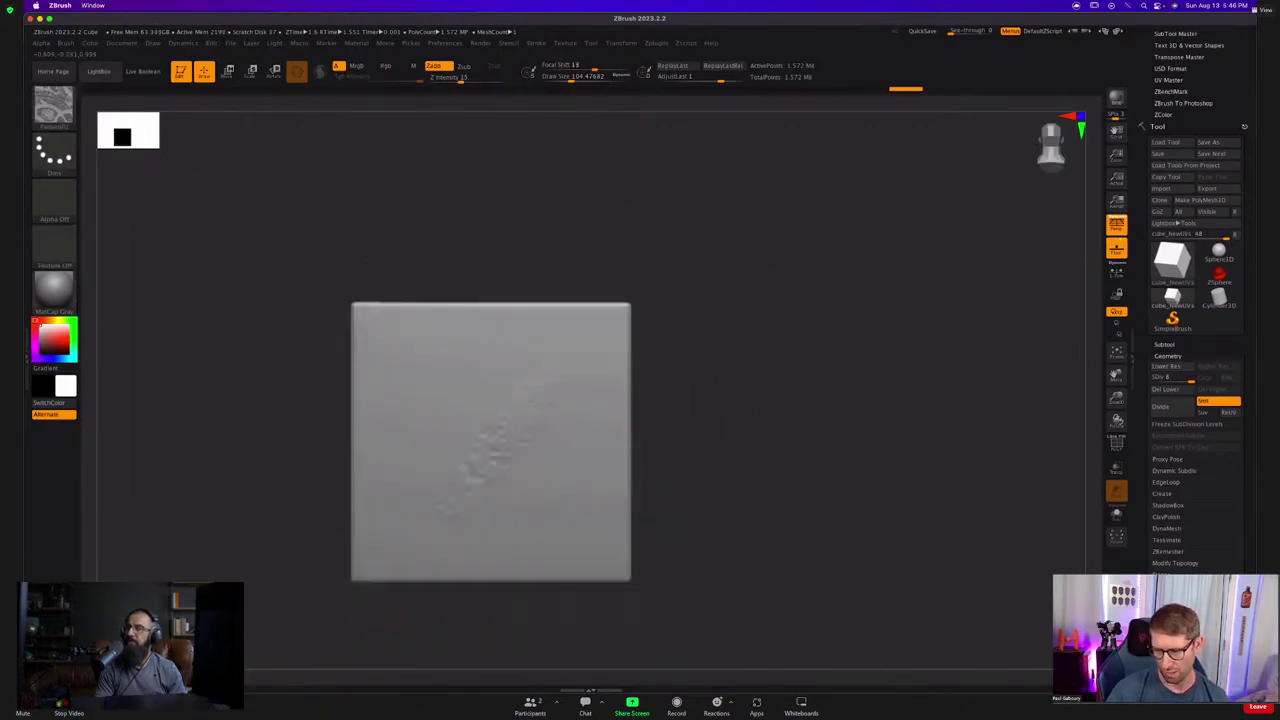
mouse_move(720, 440)
mouse_down()
mouse_move(600, 426)
mouse_move(716, 440)
mouse_up()
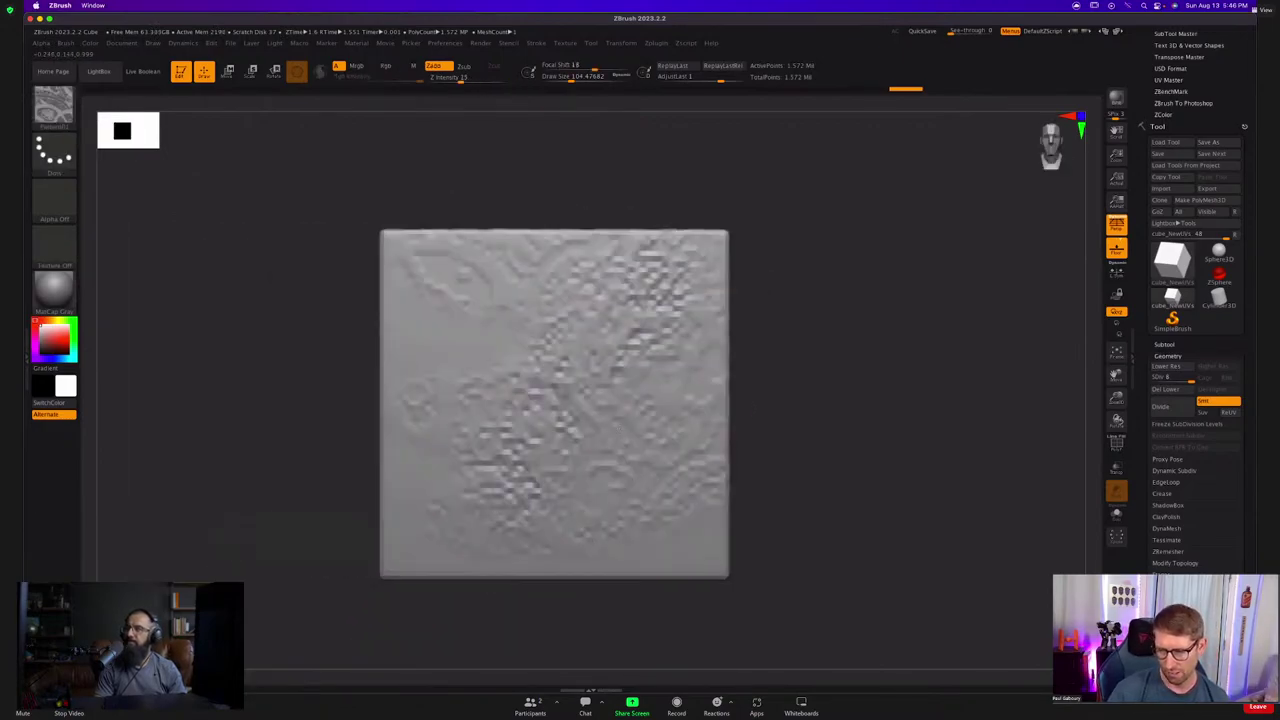
Check the Pattern01 brush's Base Scale and expand its alpha and texture settings.
click(66, 44)
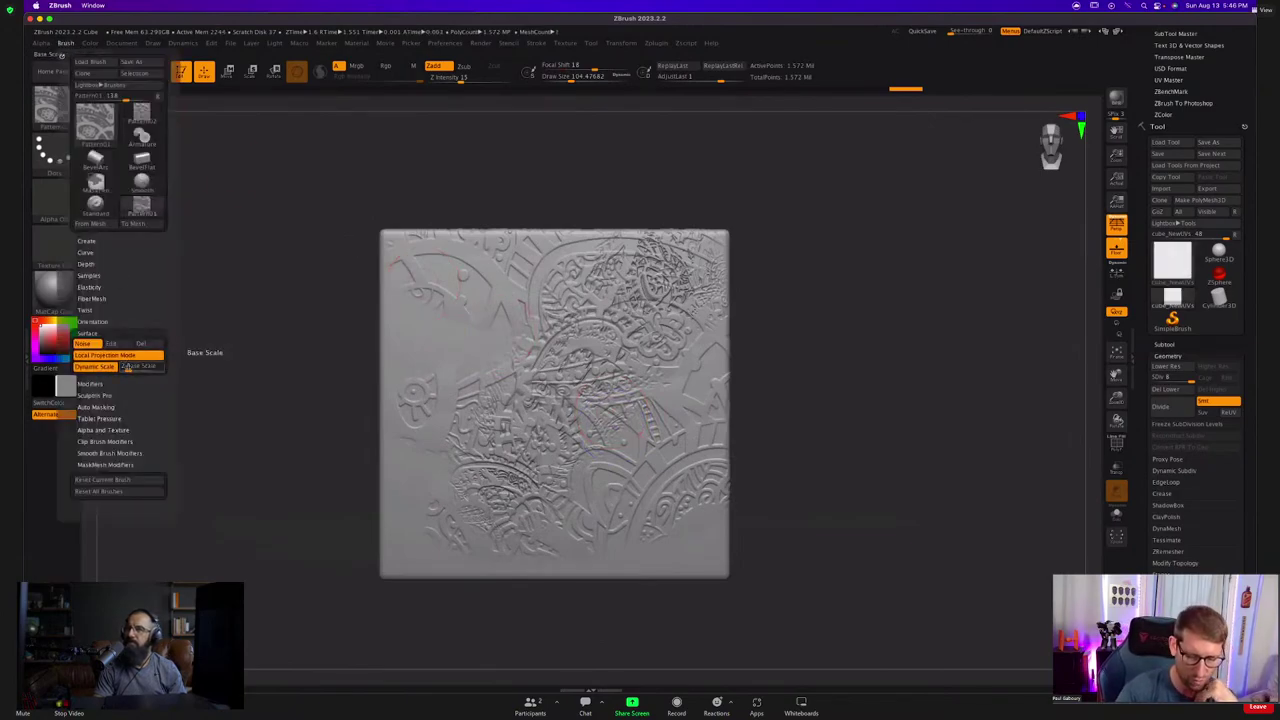
click(128, 367)
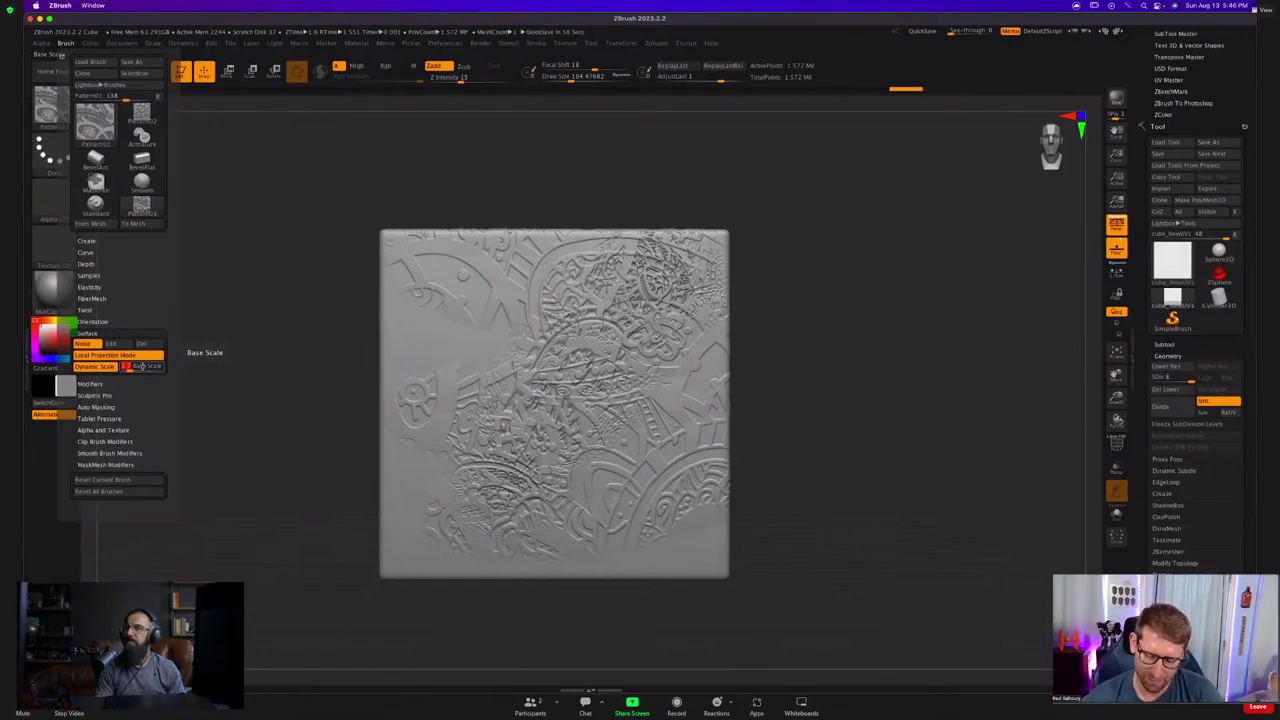
click(120, 430)
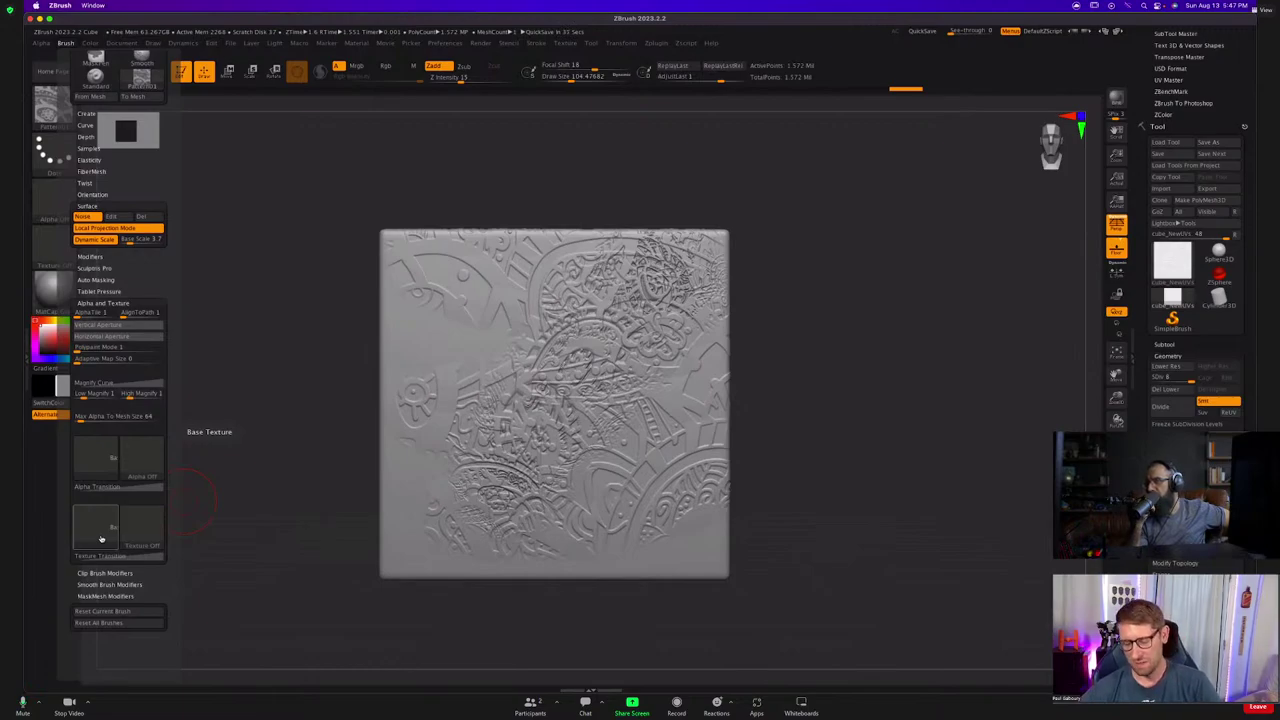
Undo the Pattern01 strokes on the faces until the cube is blank.
key(ctrl+z)
key(ctrl+z)
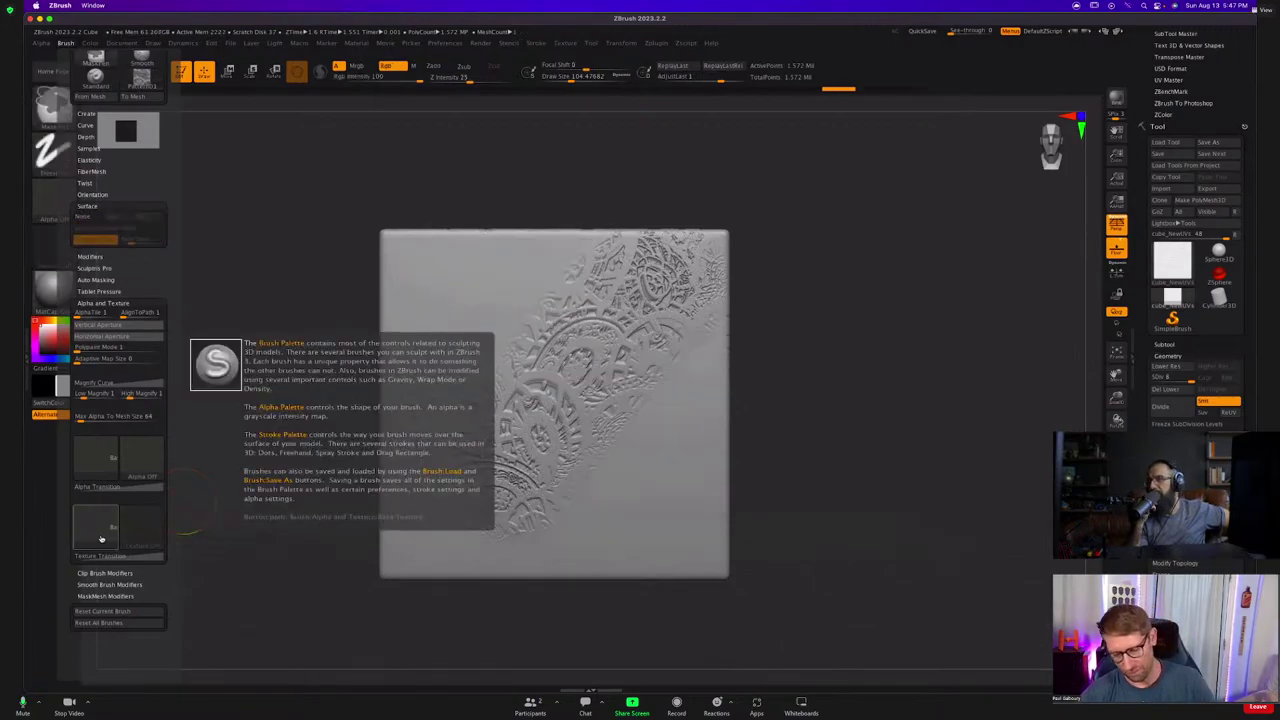
drag(765, 346, 754, 363)
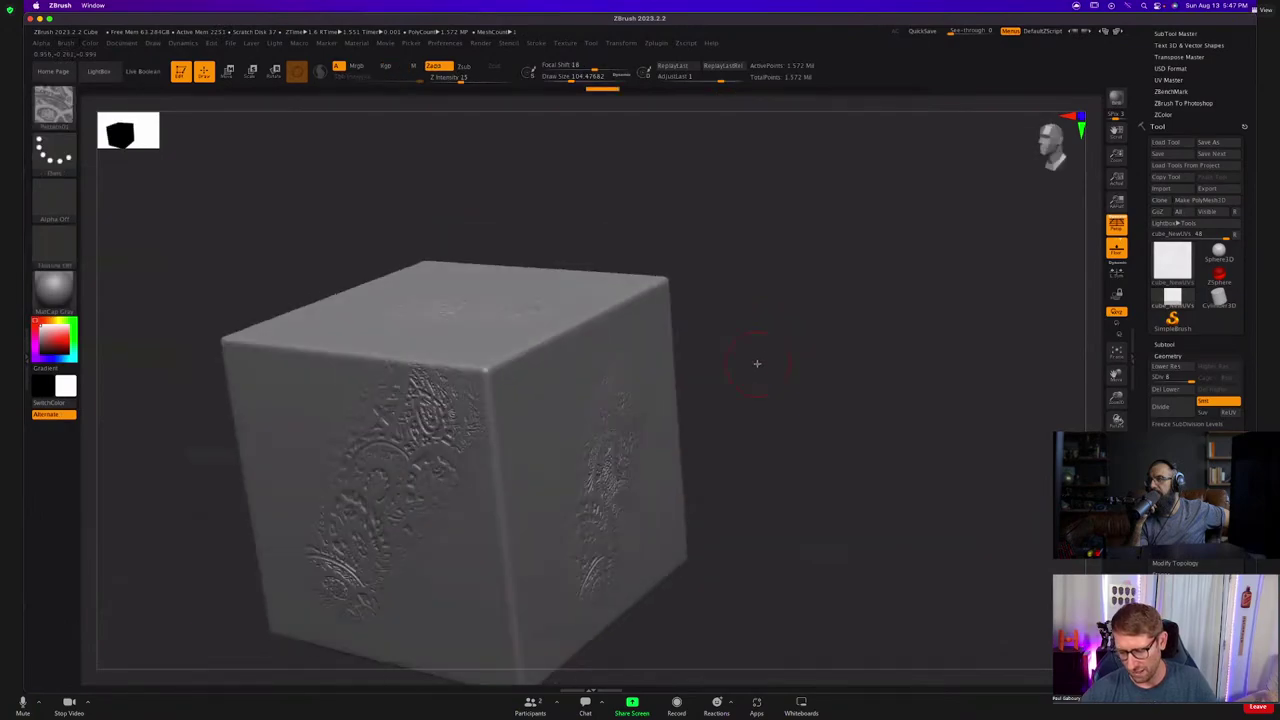
key(ctrl+z)
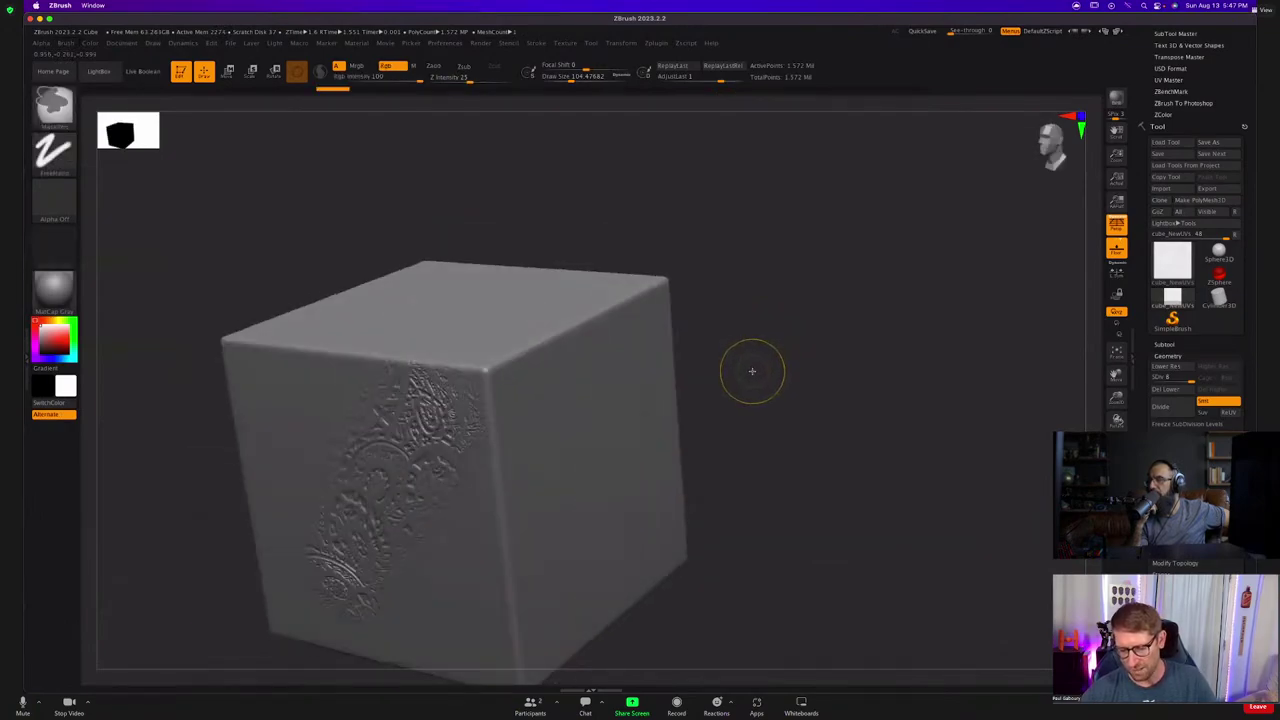
key(ctrl+z)
mouse_move(748, 374)
alt+mouse_down()
mouse_move(790, 344)
mouse_move(780, 361)
alt+mouse_up()
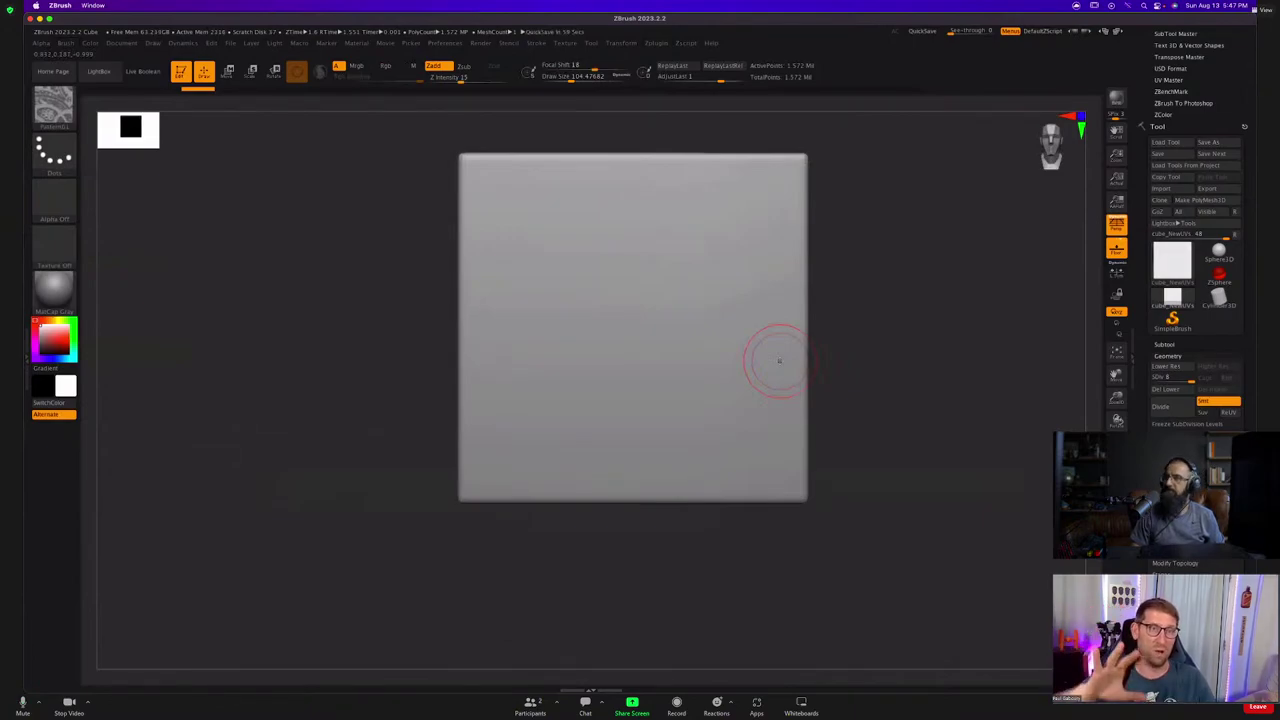
Choose the Pattern02 brush, set the draw size to about 228 and paint a diagonal band of scales on the blank face.
key(b)
key(p)
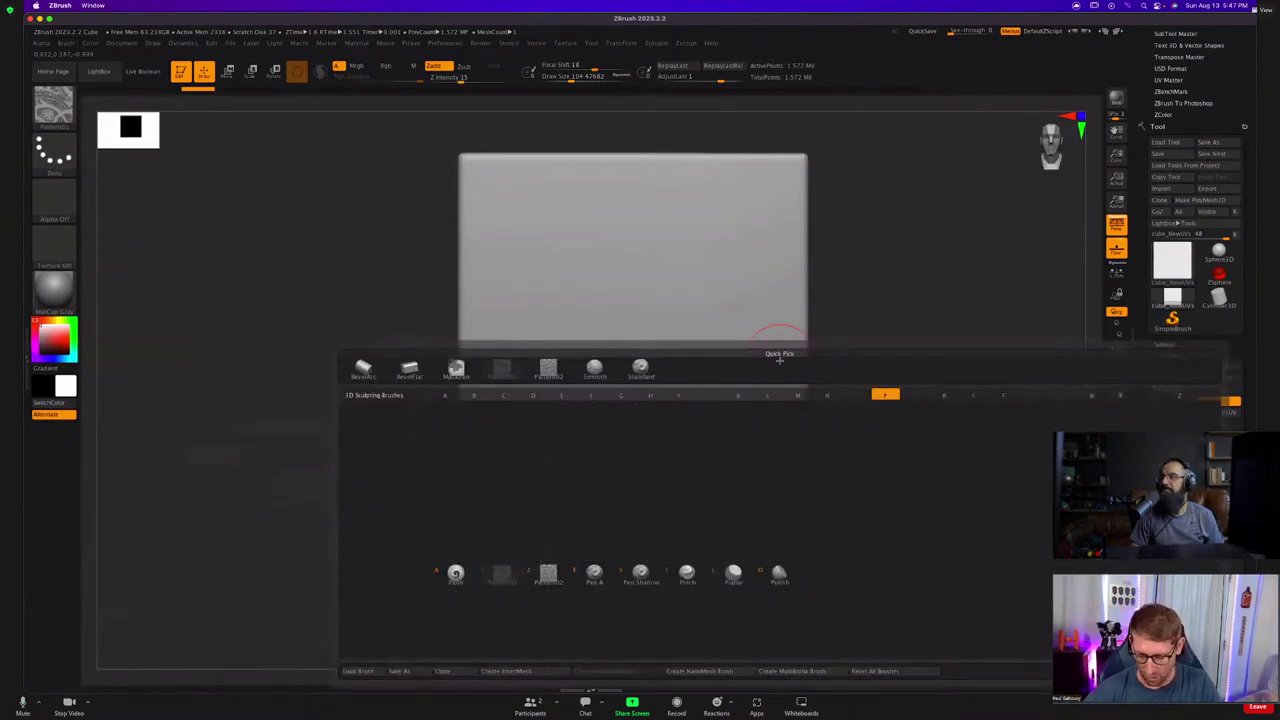
click(556, 579)
alt+right_drag(602, 327, 568, 418)
key(s)
drag(568, 418, 578, 412)
mouse_move(514, 456)
mouse_down()
mouse_move(640, 301)
mouse_move(625, 390)
mouse_move(570, 450)
mouse_move(543, 507)
mouse_up()
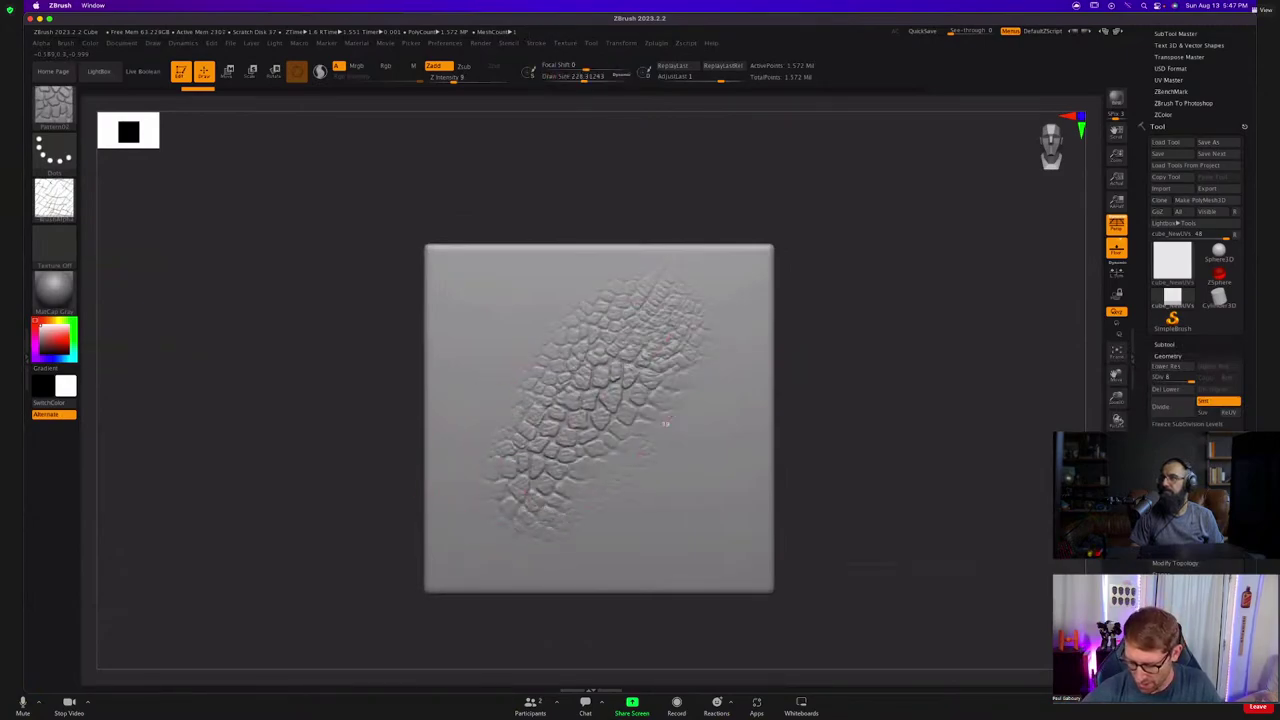
Paint Pattern02 scales over the remaining areas of the face until it is fully covered.
drag(745, 378, 660, 545)
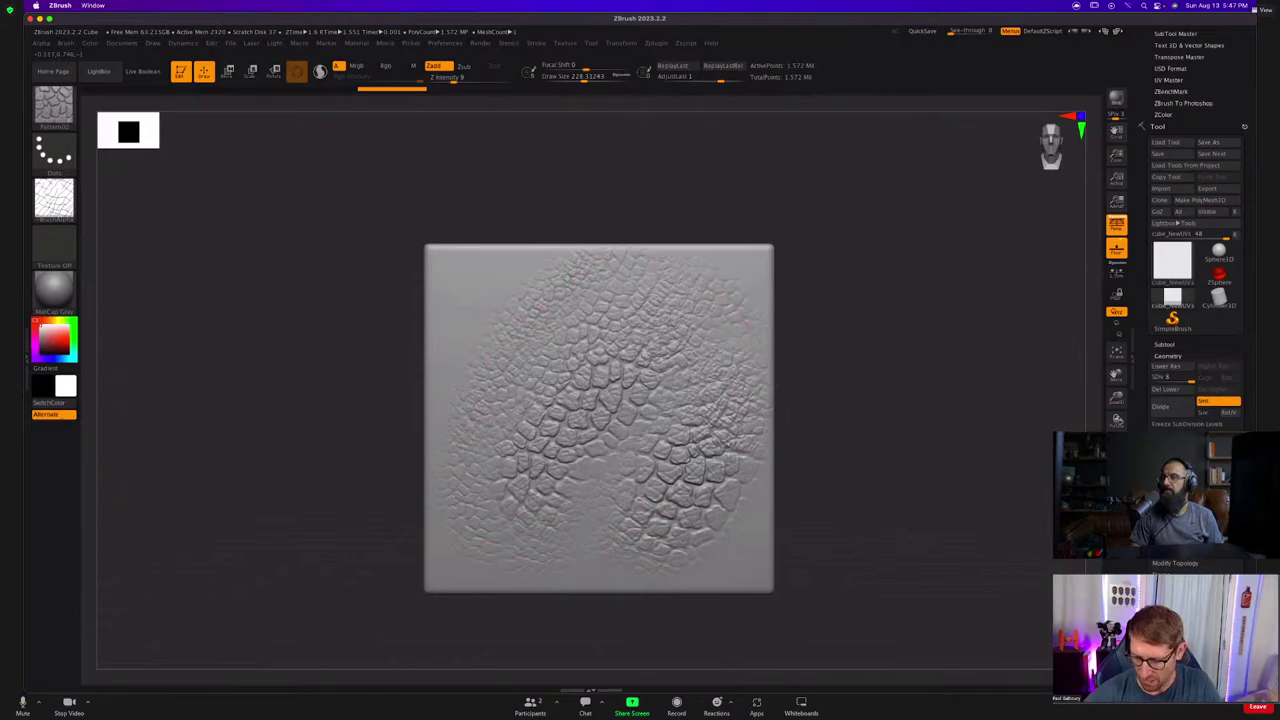
mouse_move(668, 270)
mouse_down()
mouse_move(530, 262)
mouse_move(455, 425)
mouse_move(525, 582)
mouse_move(748, 482)
mouse_up()
drag(625, 500, 570, 530)
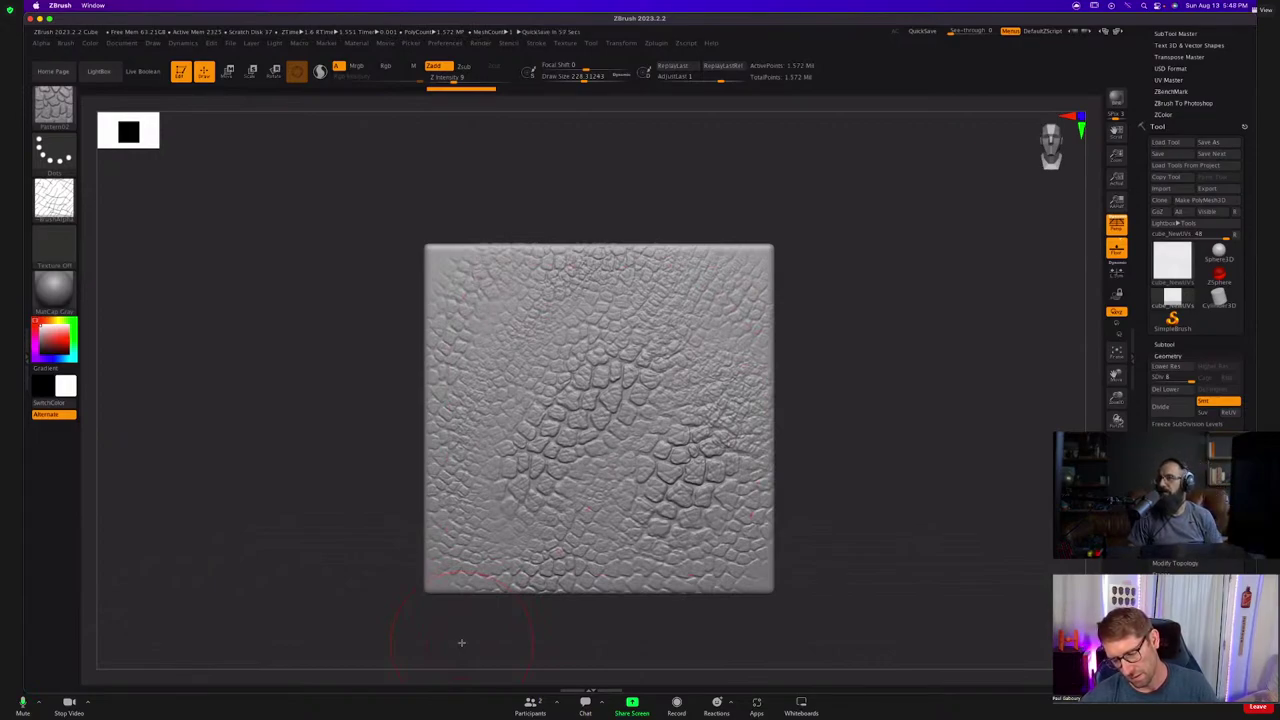
alt+drag(461, 642, 389, 625)
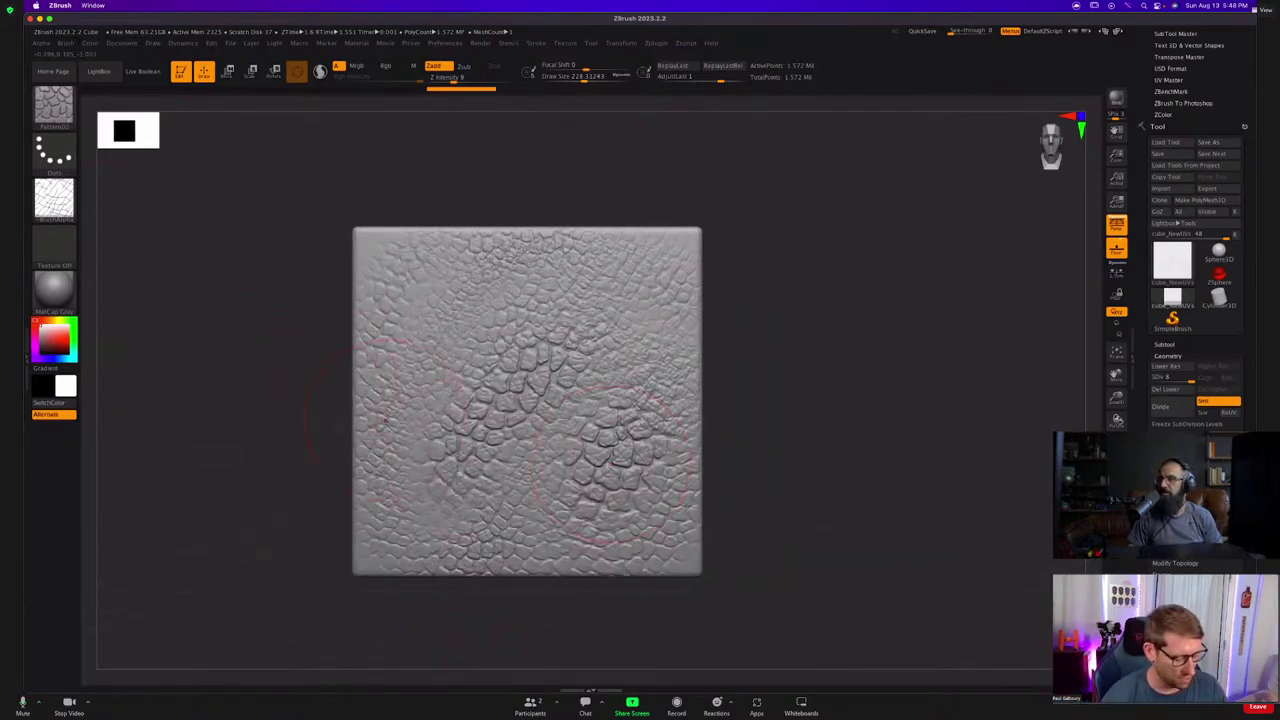
Undo all Pattern02 strokes on the face.
key(ctrl+z)
key(ctrl+z)
key(ctrl+z)
key(ctrl+z)
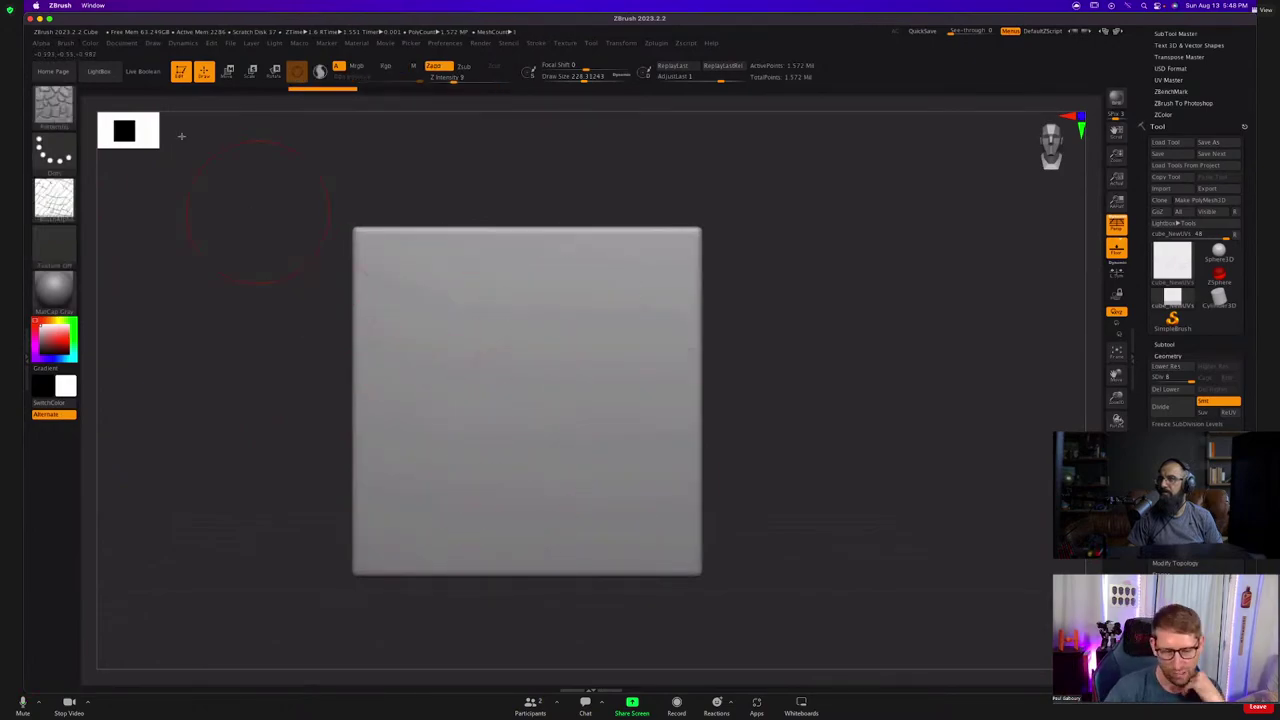
Turn off Local Projection Mode for the Pattern02 brush and paint scales over most of the face.
click(66, 44)
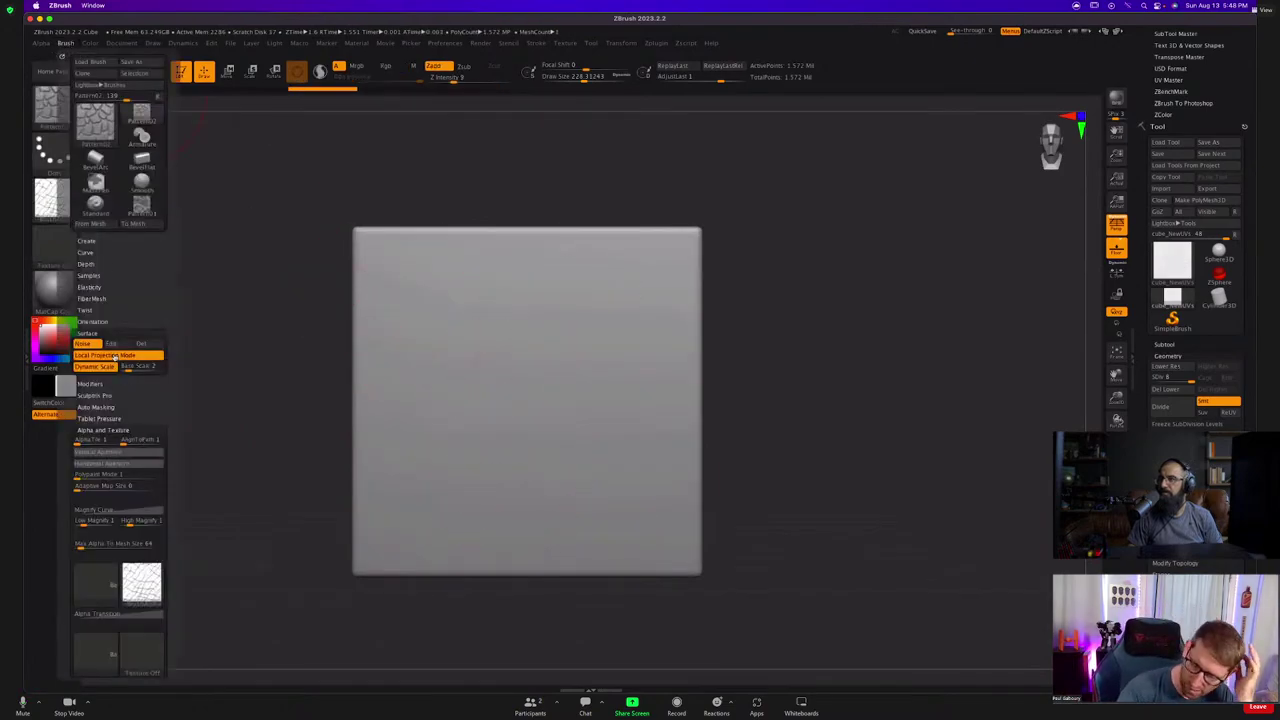
click(115, 358)
mouse_move(505, 430)
mouse_down()
mouse_move(620, 355)
mouse_move(560, 285)
mouse_move(440, 290)
mouse_up()
key(ctrl+shift+z)
key(ctrl+shift+z)
key(ctrl+shift+z)
key(ctrl+shift+z)
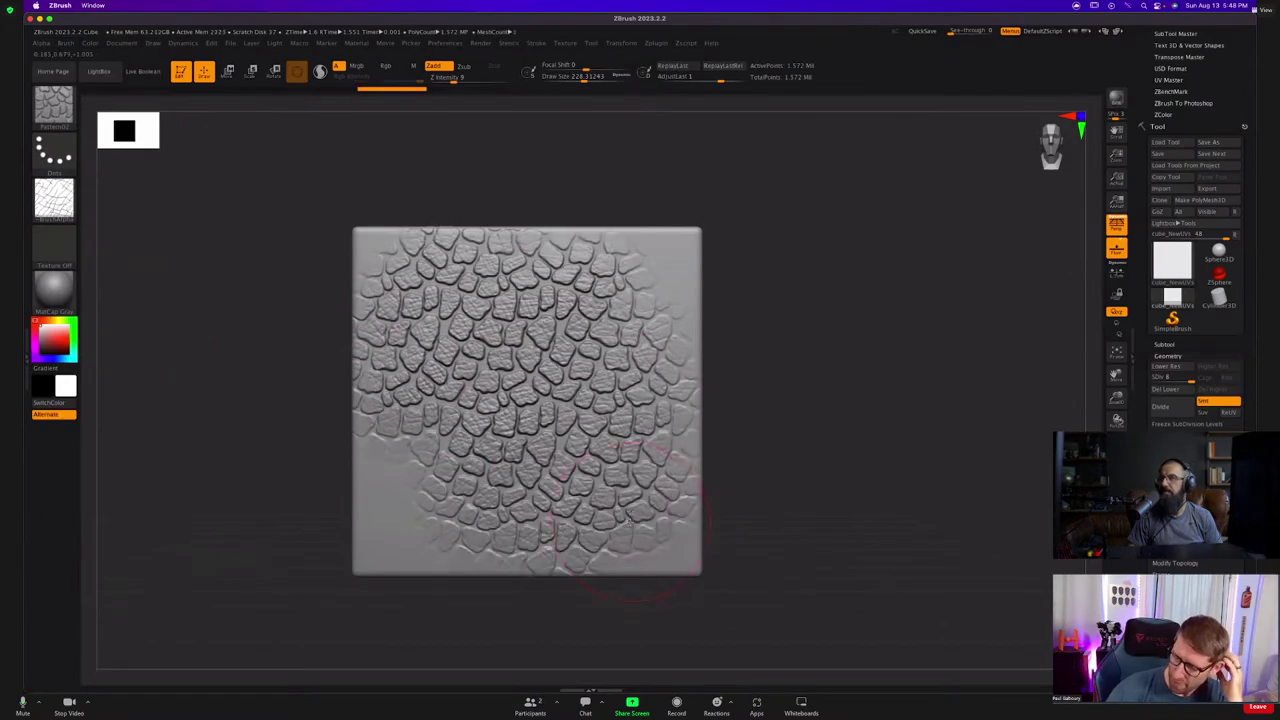
Try Pattern02 without local projection on the adjacent face, undo it and go back to the scaled face.
right_drag(490, 482, 740, 505)
mouse_move(485, 430)
mouse_down()
mouse_move(406, 434)
mouse_move(508, 300)
mouse_up()
mouse_move(451, 473)
mouse_down()
mouse_move(520, 563)
mouse_move(590, 552)
mouse_up()
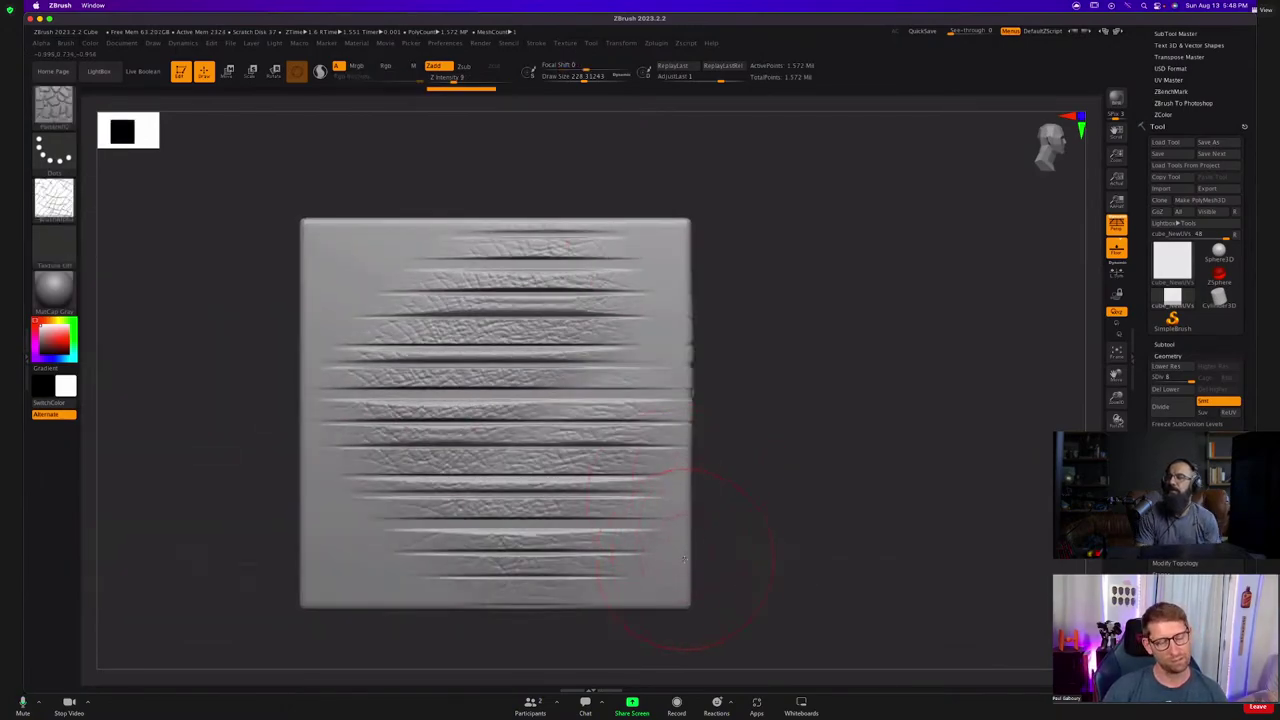
key(ctrl+z)
mouse_move(747, 543)
alt+right_down()
mouse_move(626, 483)
mouse_move(565, 485)
mouse_move(570, 420)
alt+right_up()
Step back through the Pattern02 strokes on the scaled face.
key(ctrl+shift+z)
key(ctrl+shift+z)
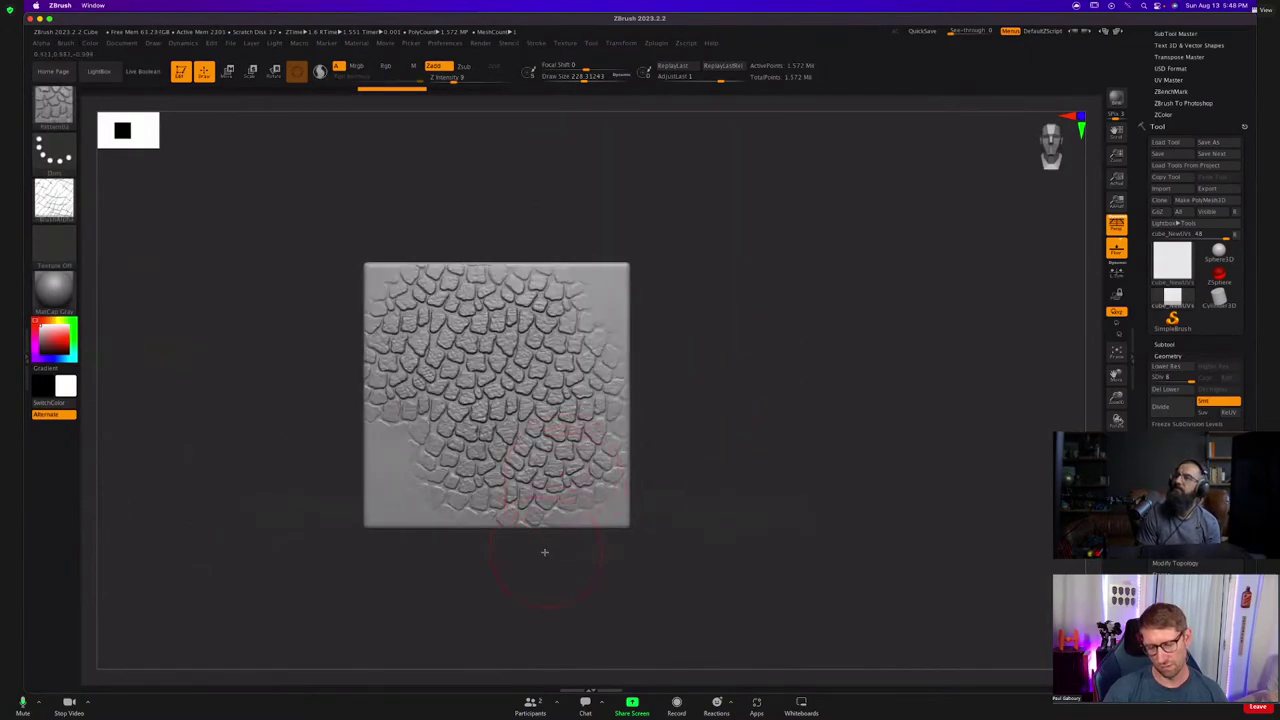
key(ctrl+z)
key(ctrl+z)
key(ctrl+z)
key(ctrl+z)
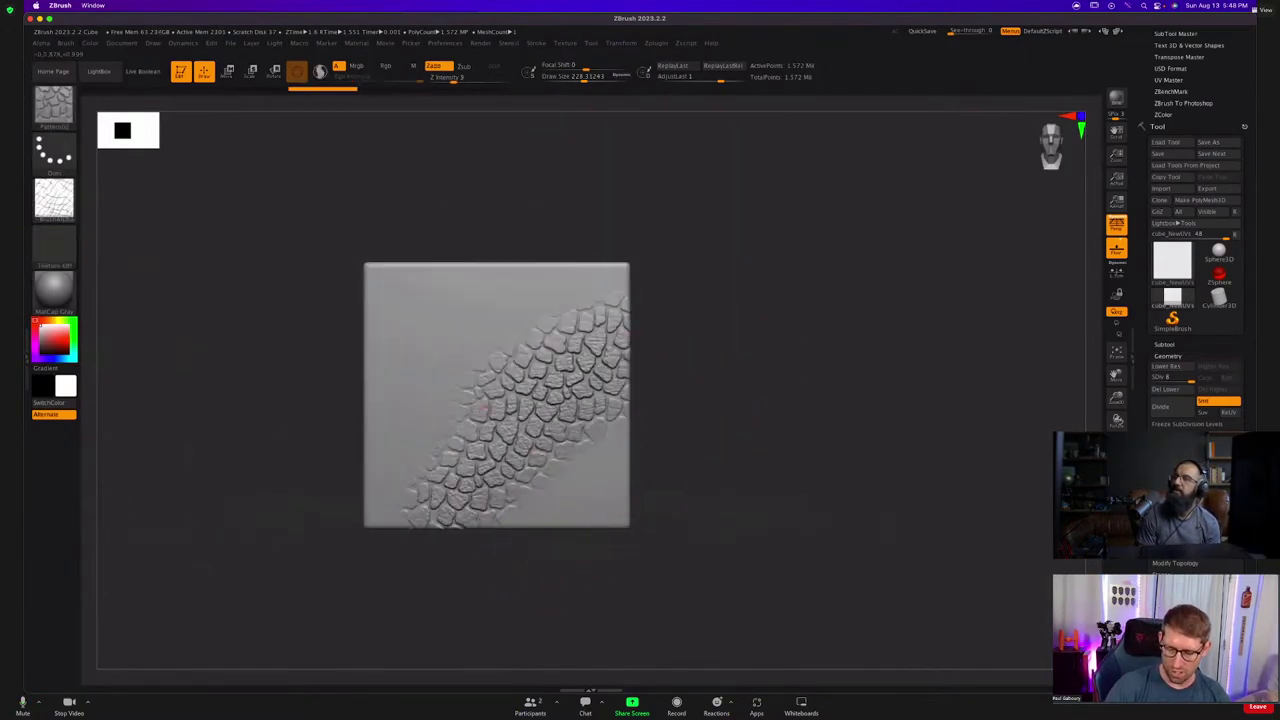
Cover the whole face with Pattern02 scales and undo them back to the blank cube.
key(ctrl+shift+z)
key(ctrl+shift+z)
key(ctrl+shift+z)
key(ctrl+shift+z)
key(ctrl+shift+z)
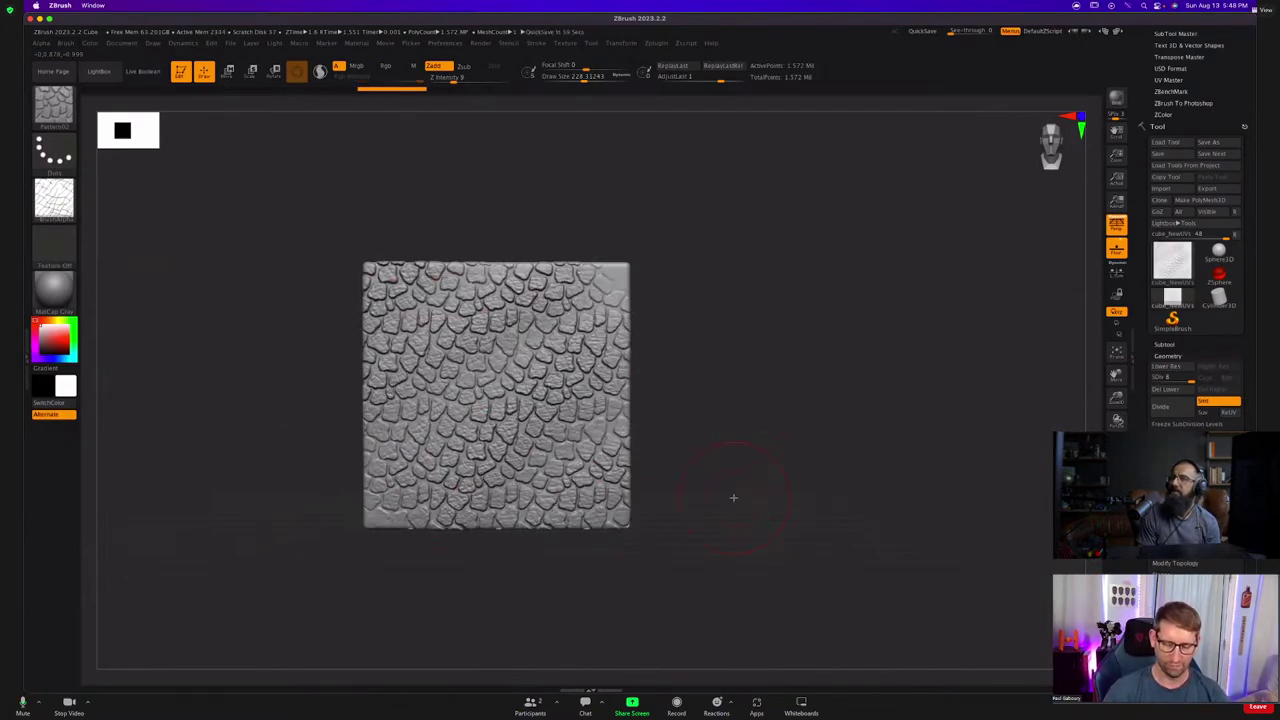
key(ctrl+z)
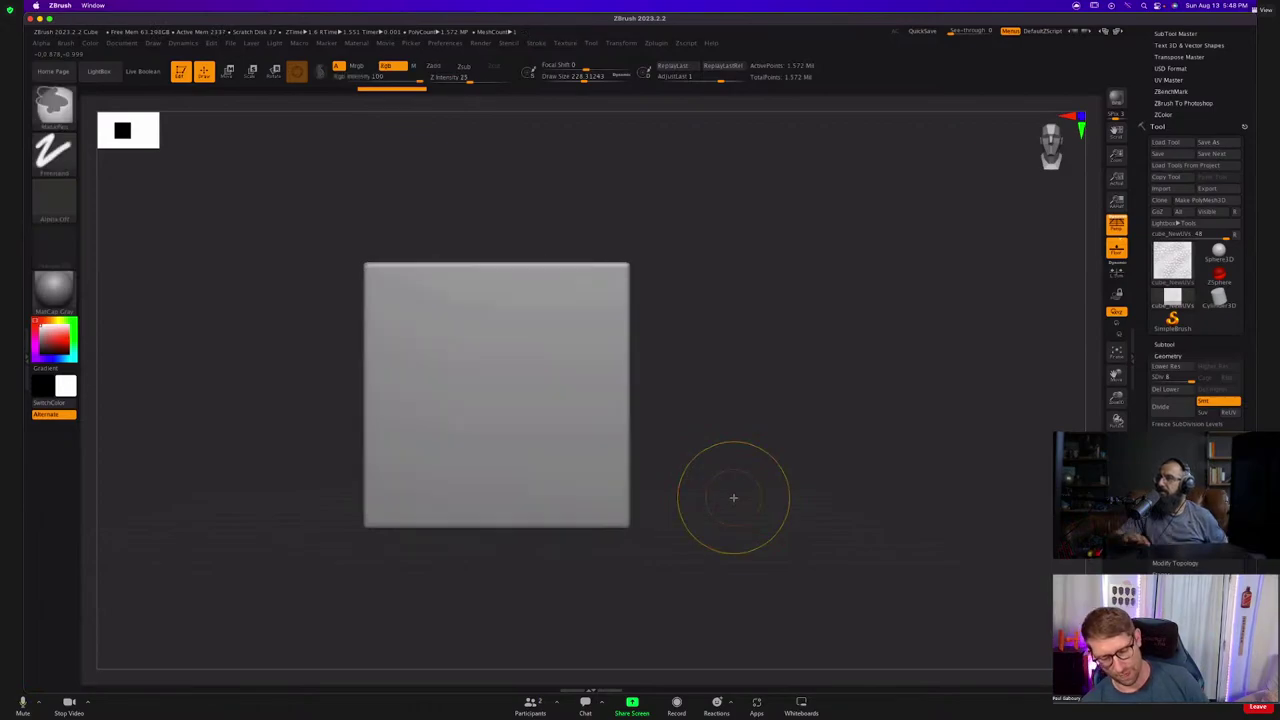
Turn off the brush's surface Noise and Local Projection Mode and assign a striped alpha as its Base Alpha.
click(67, 43)
click(118, 355)
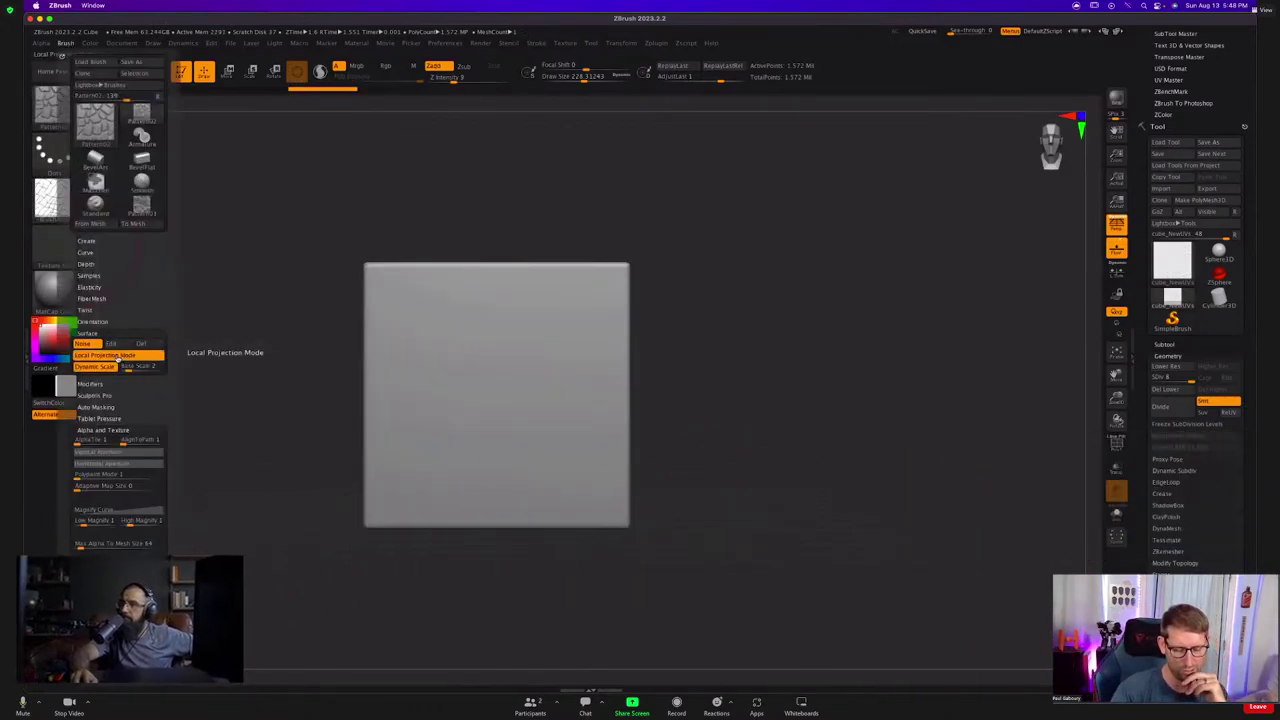
scroll(156, 400, down, 2)
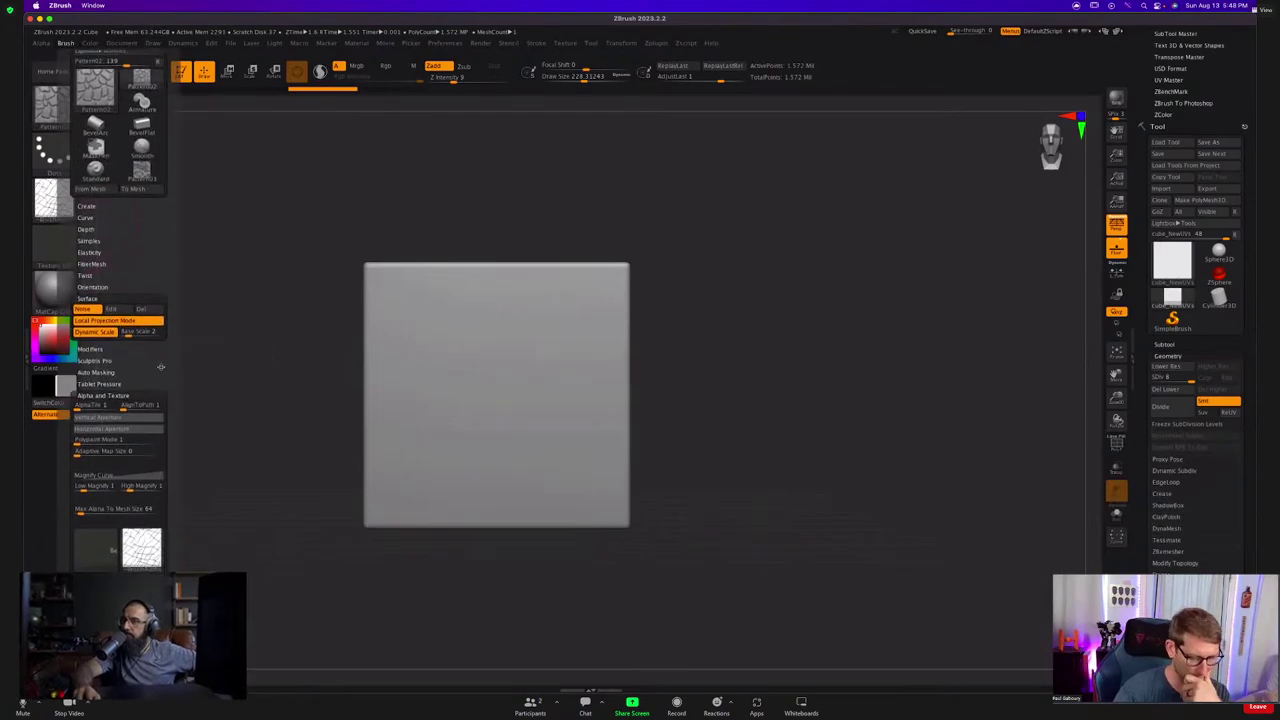
click(115, 314)
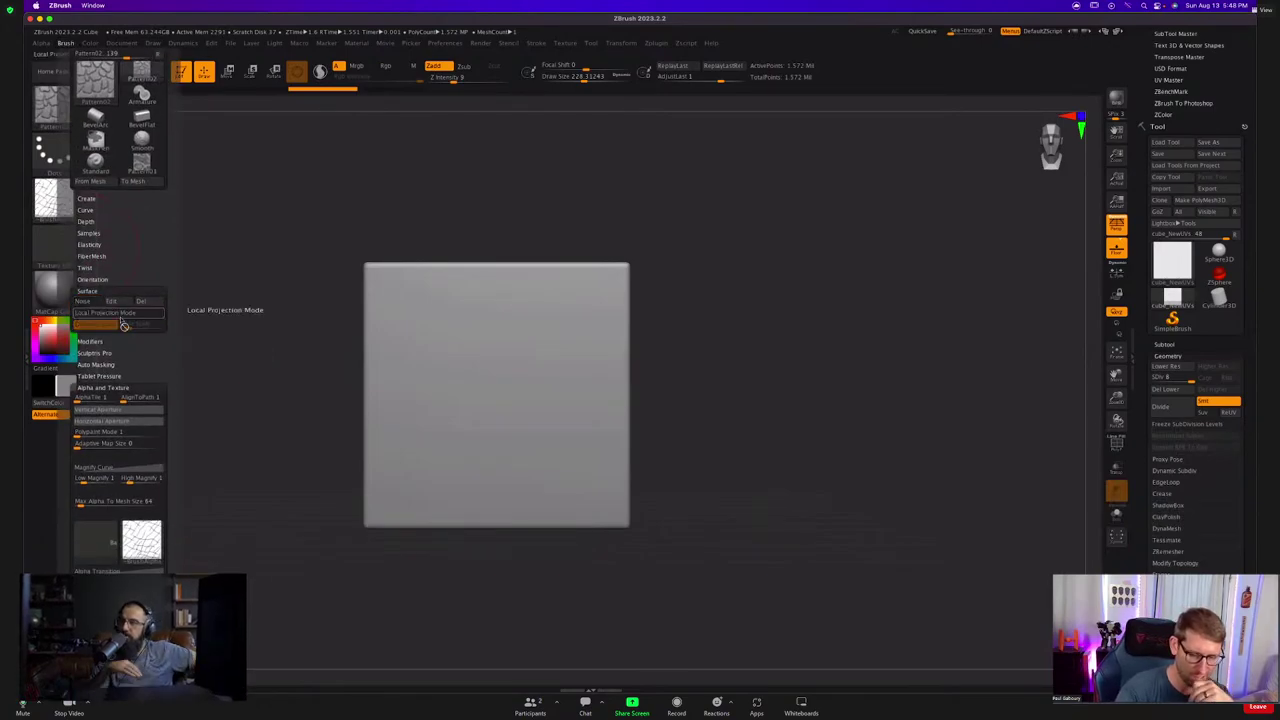
click(120, 543)
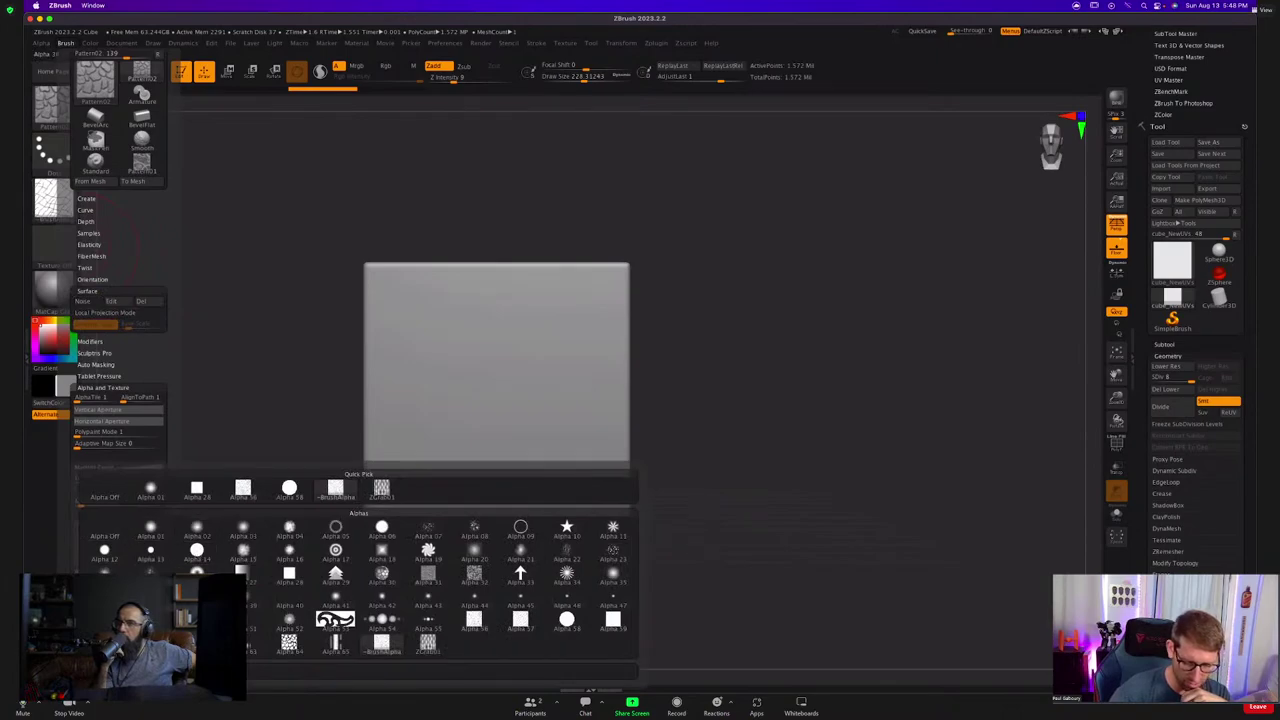
click(337, 611)
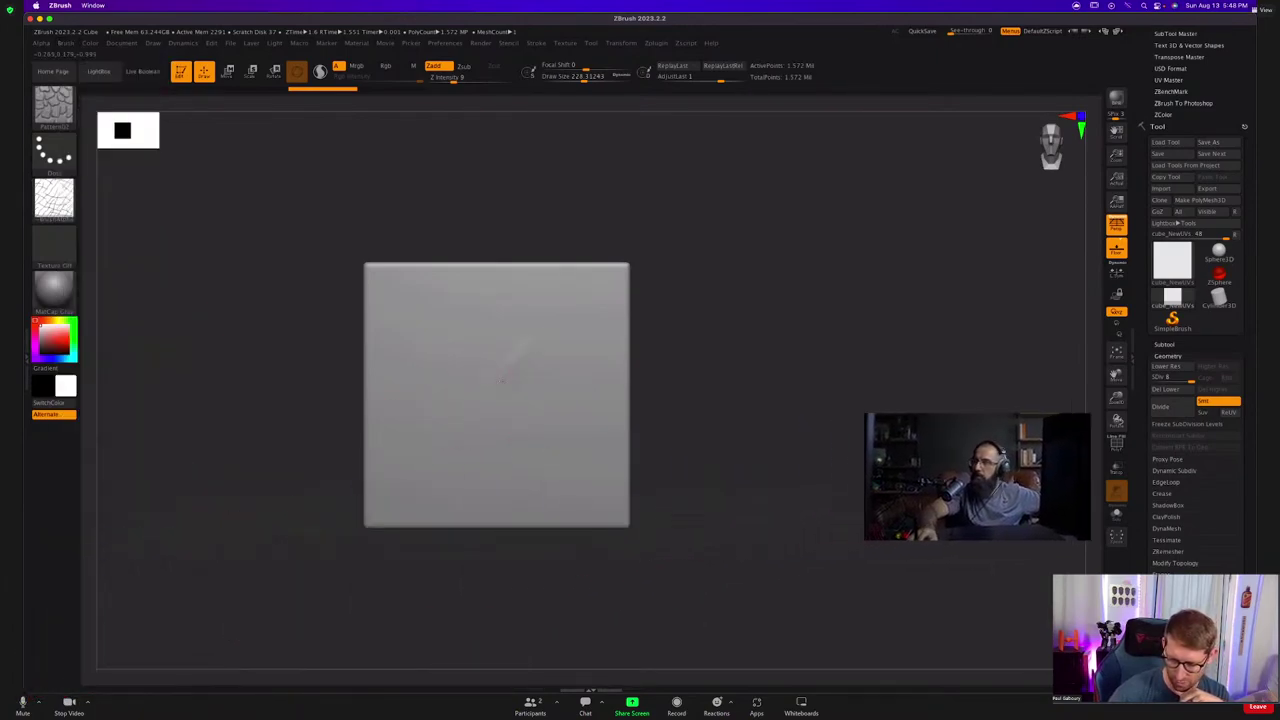
Test the two-alpha brush with diagonal strokes on the face, inspect them up close and undo them.
drag(548, 345, 455, 432)
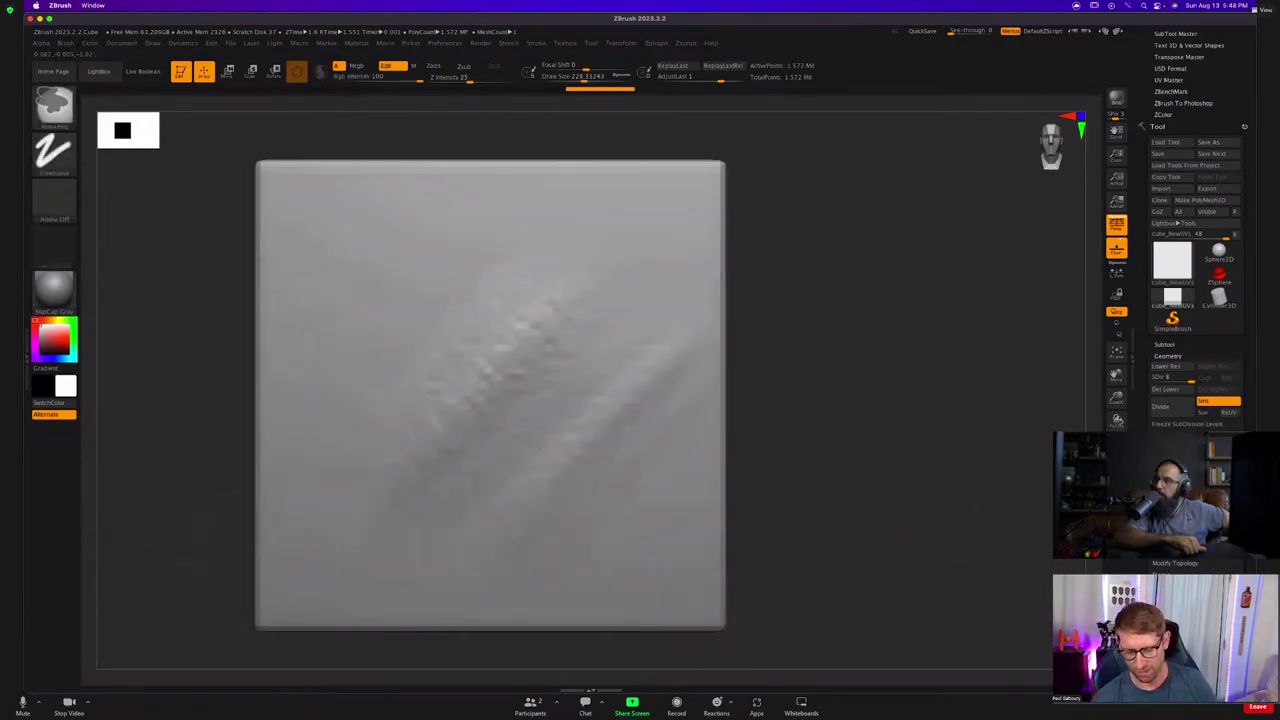
mouse_move(539, 449)
ctrl+right_down()
mouse_move(594, 466)
mouse_move(543, 503)
ctrl+right_up()
key(ctrl+z)
key(ctrl+z)
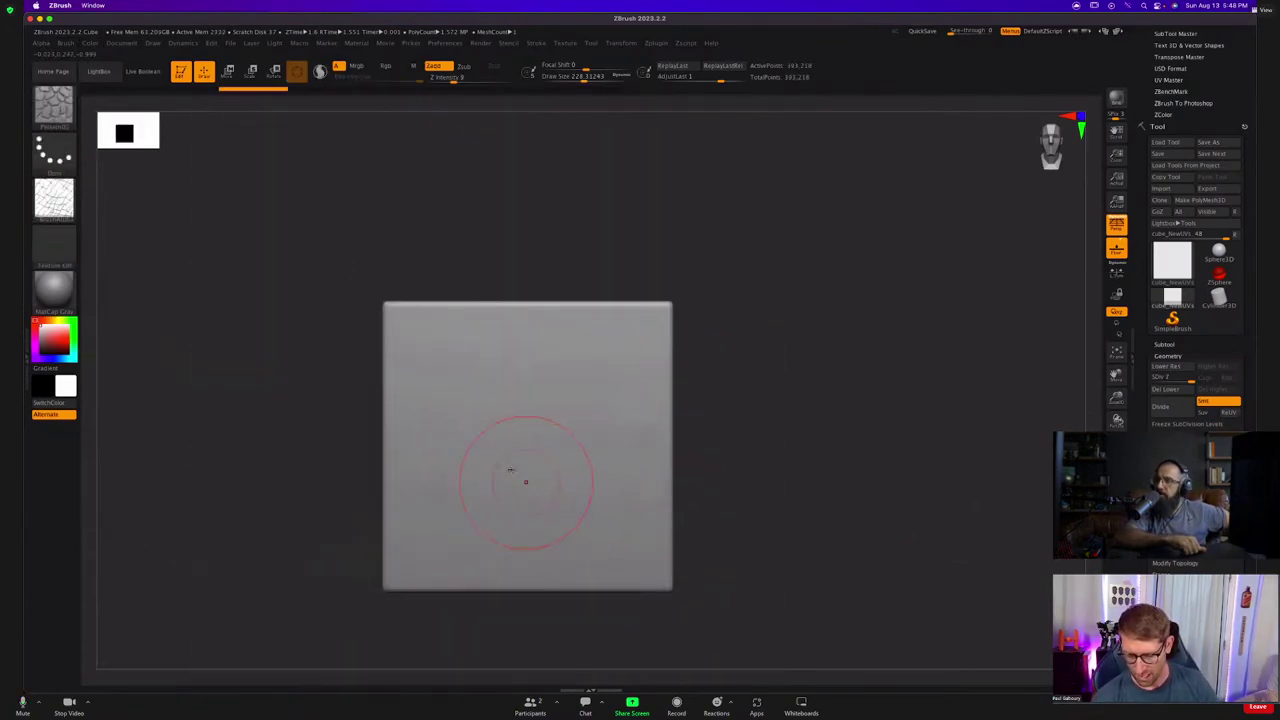
Lower the cube to subdivision level 7, set the draw size to 145 and paint diagonal strokes with the two-alpha brush.
drag(551, 397, 604, 341)
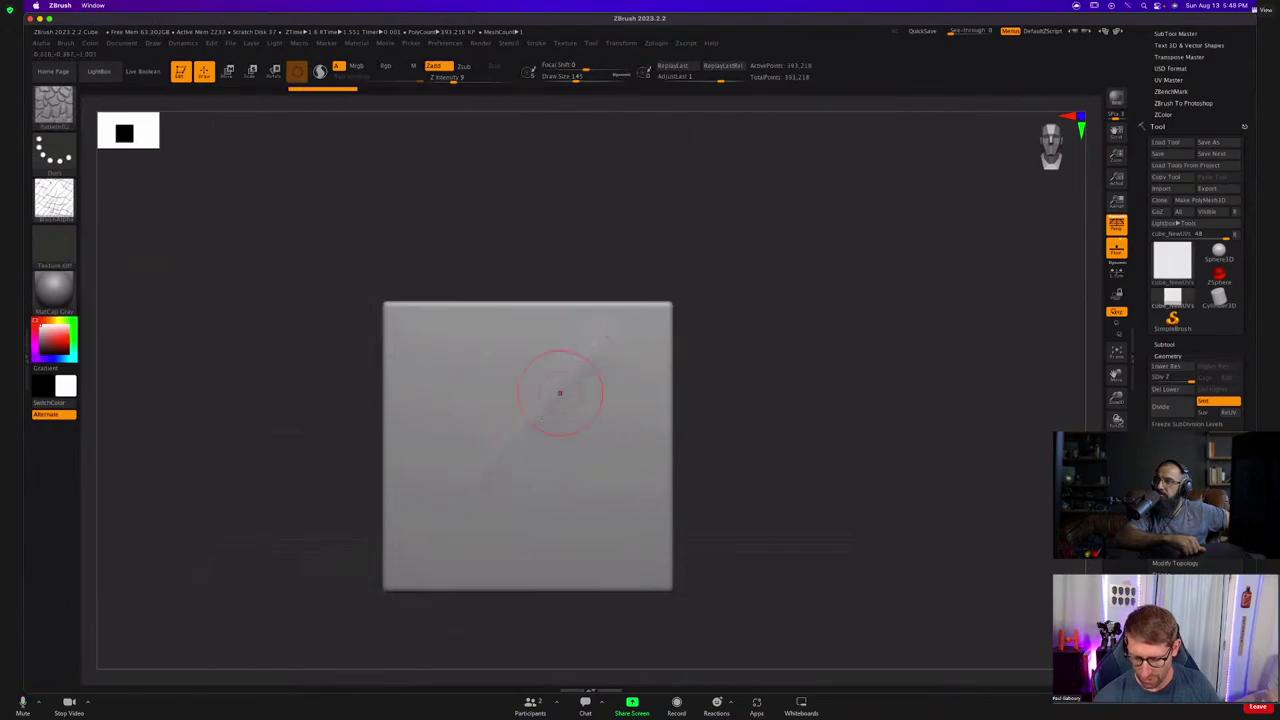
ctrl+right_drag(560, 394, 413, 579)
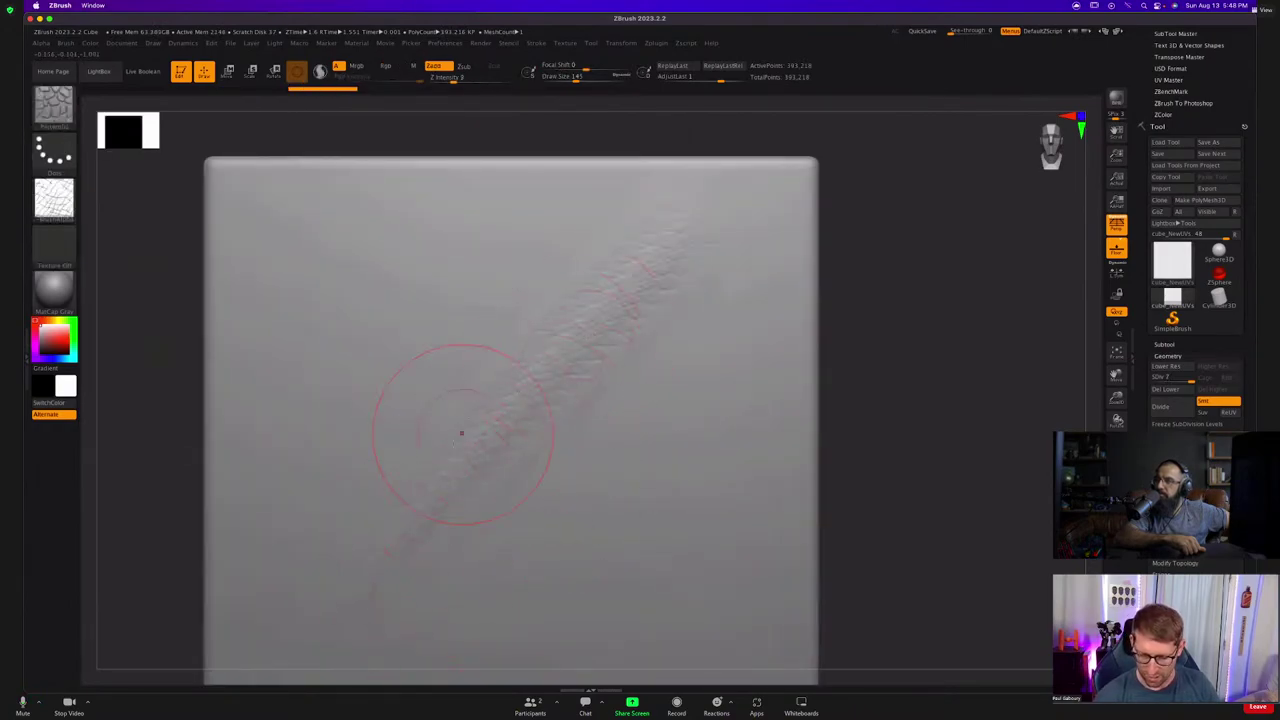
mouse_move(77, 226)
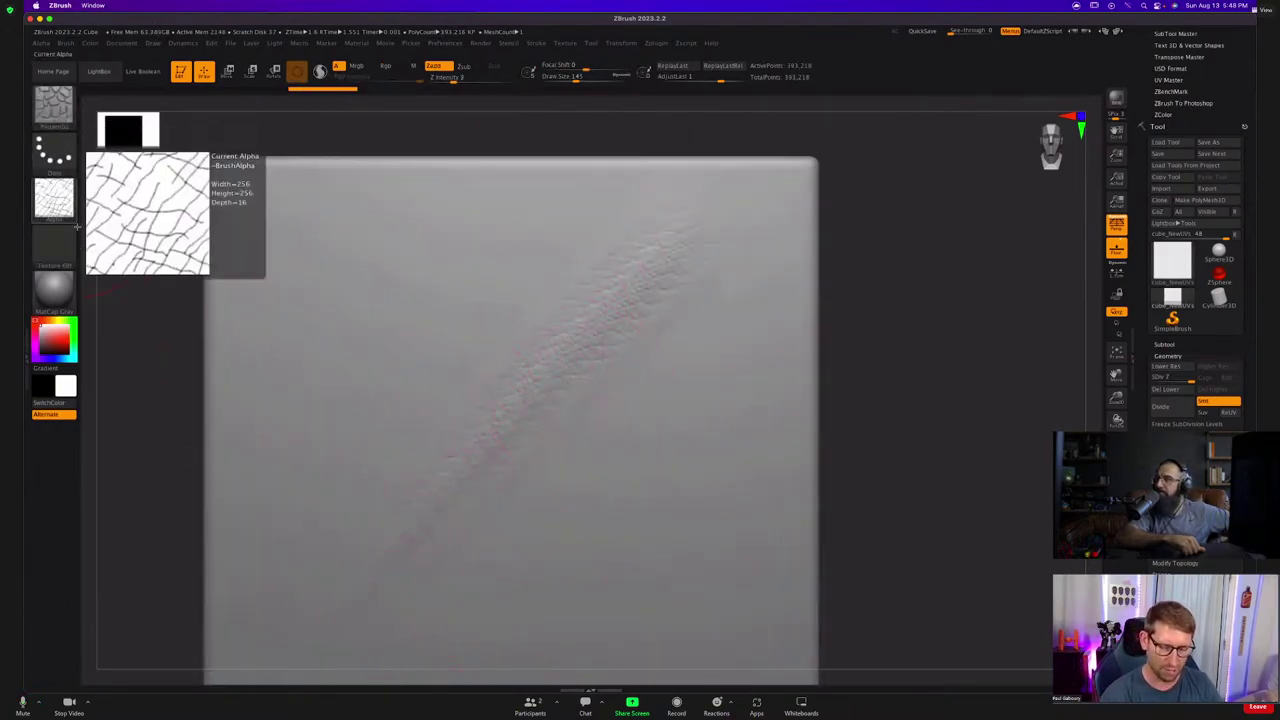
click(66, 43)
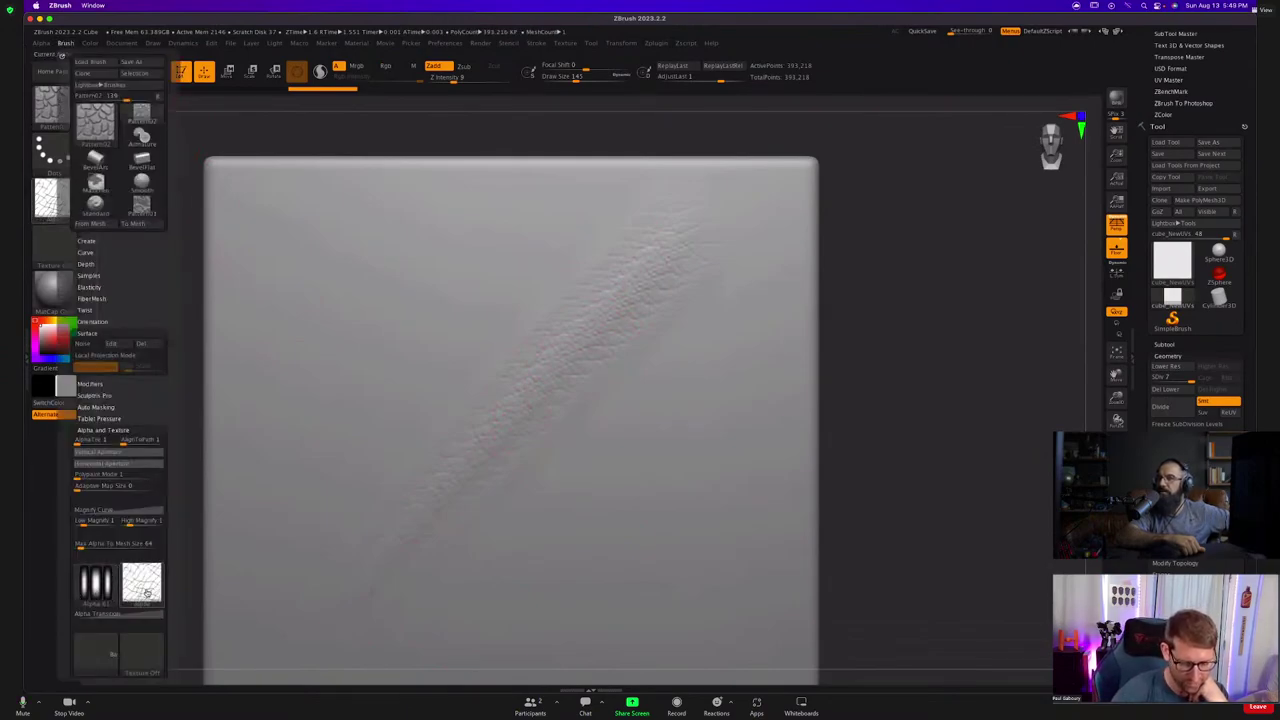
mouse_move(280, 483)
mouse_down()
mouse_move(375, 330)
mouse_move(464, 232)
mouse_up()
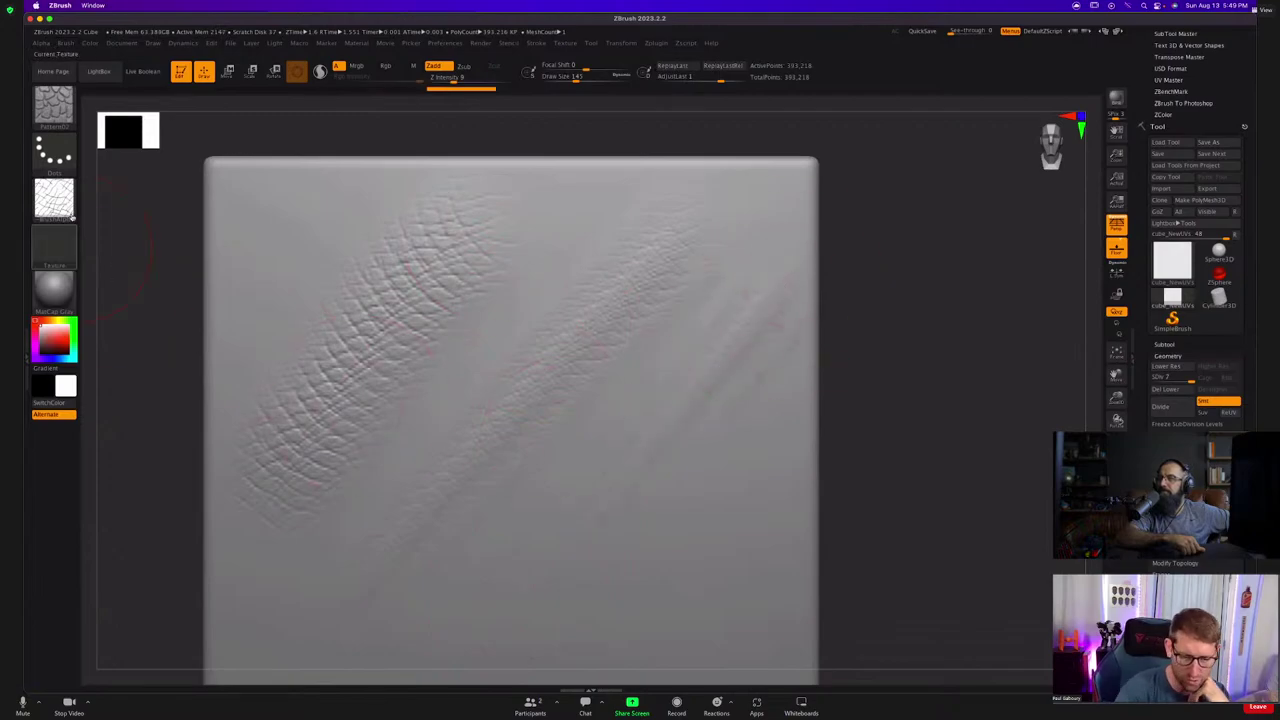
Open the brush's Alpha Transition curve and bend it with a negative Focal Shift.
click(65, 44)
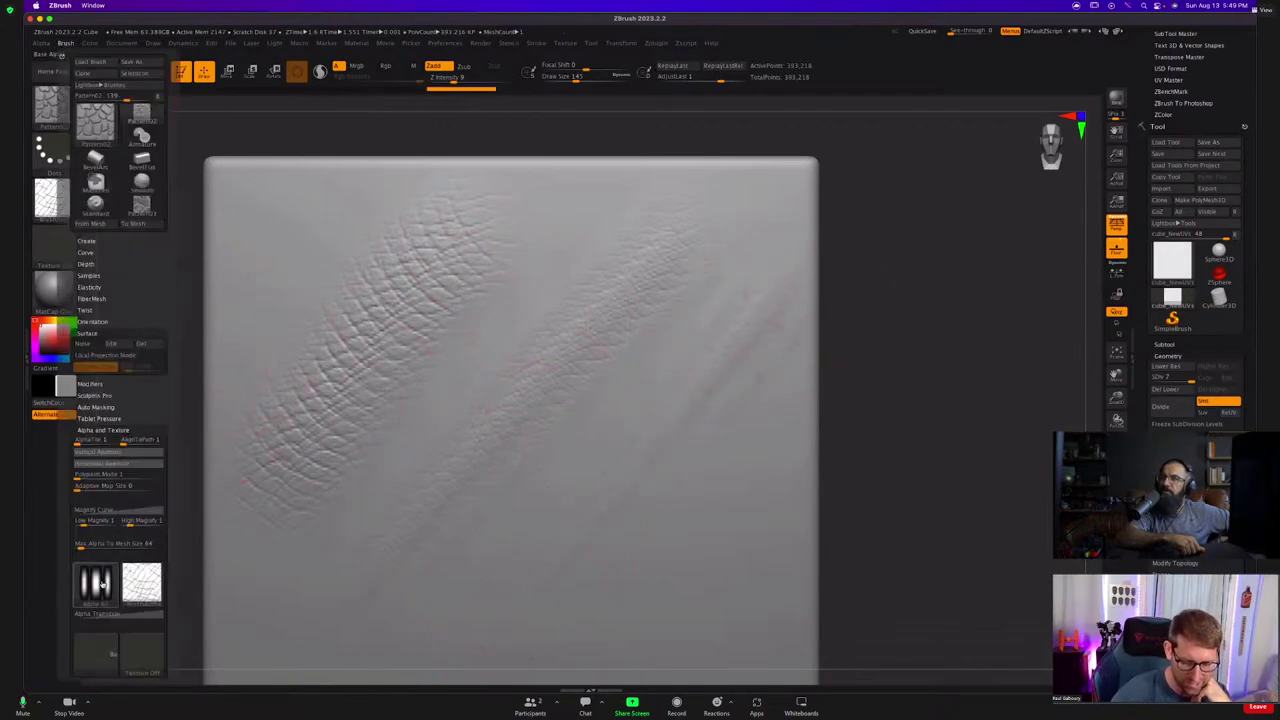
mouse_move(101, 585)
click(120, 614)
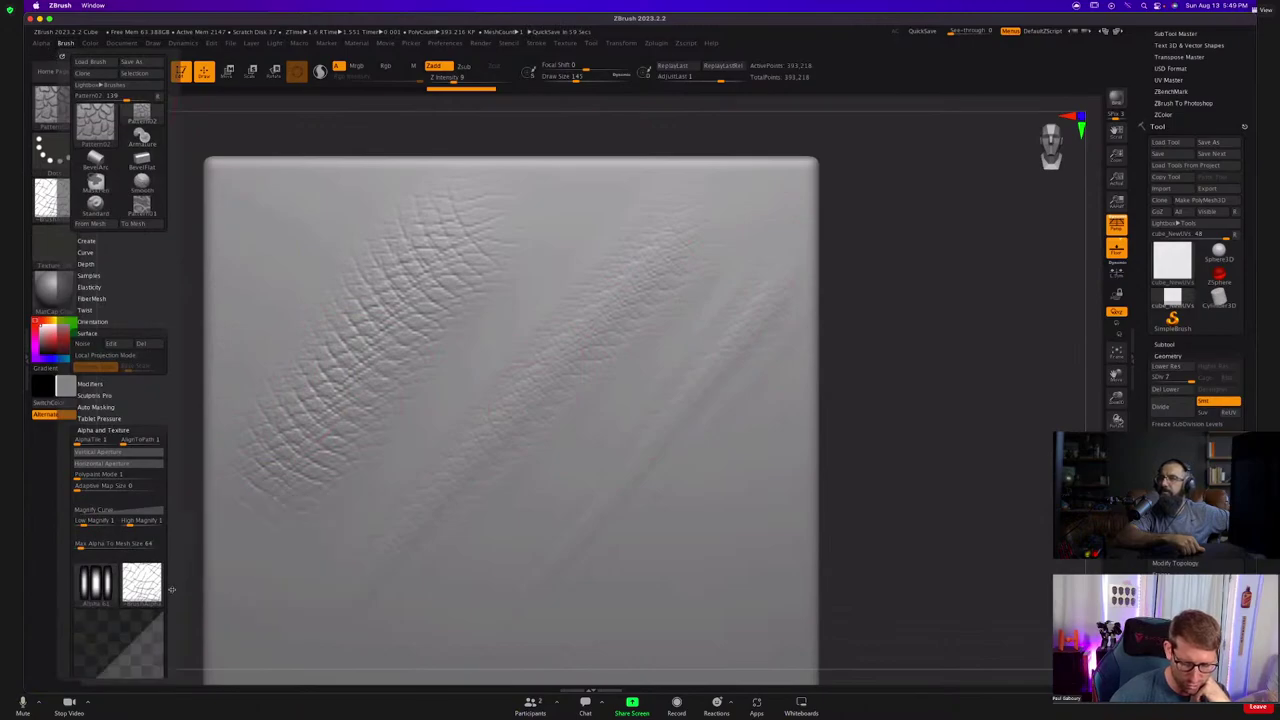
drag(168, 592, 168, 418)
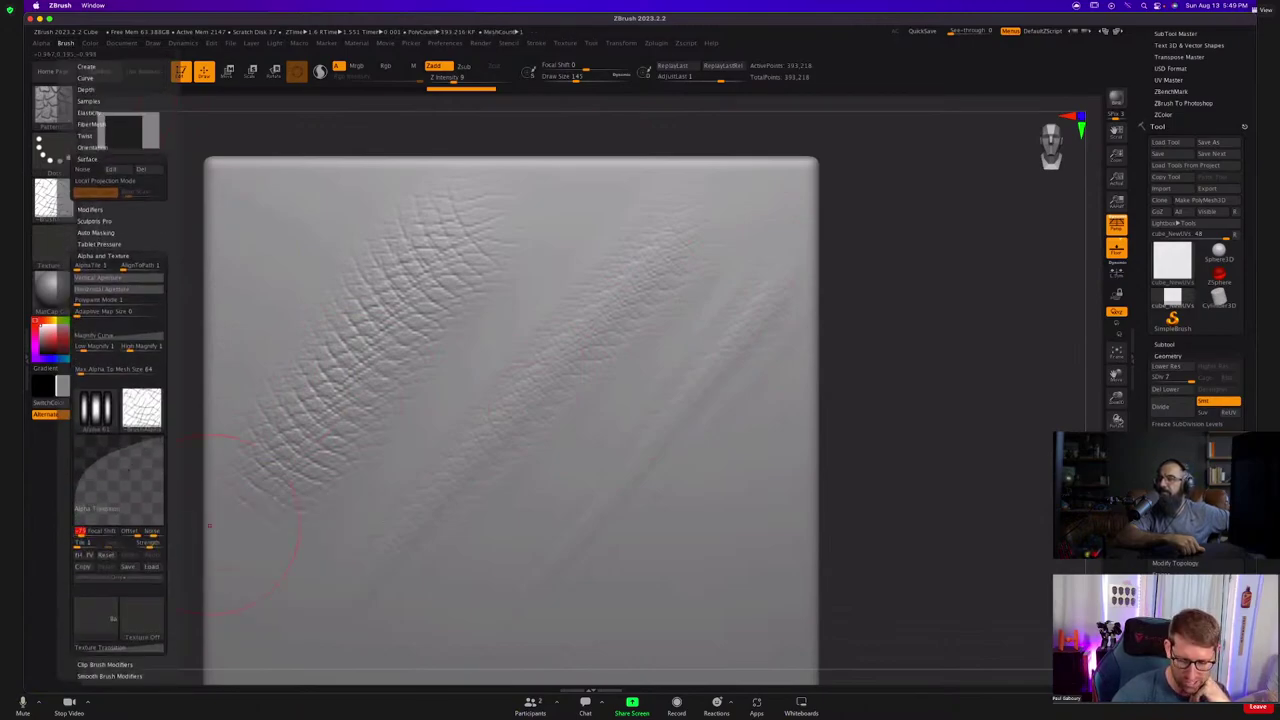
Paint dense diagonal strokes across the face with the two-alpha brush and bend the Alpha Transition curve with a positive Focal Shift.
mouse_move(528, 477)
mouse_down()
mouse_move(585, 455)
mouse_move(720, 320)
mouse_move(435, 600)
mouse_move(435, 465)
mouse_move(565, 280)
mouse_up()
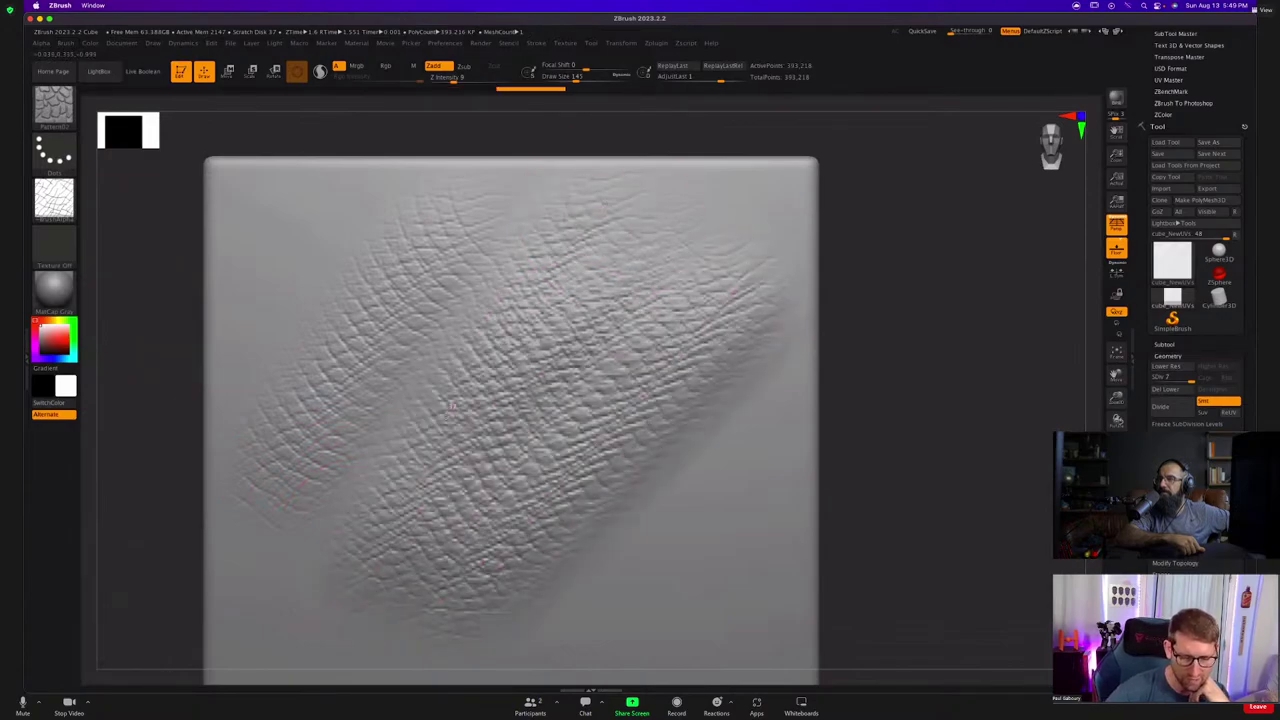
click(65, 44)
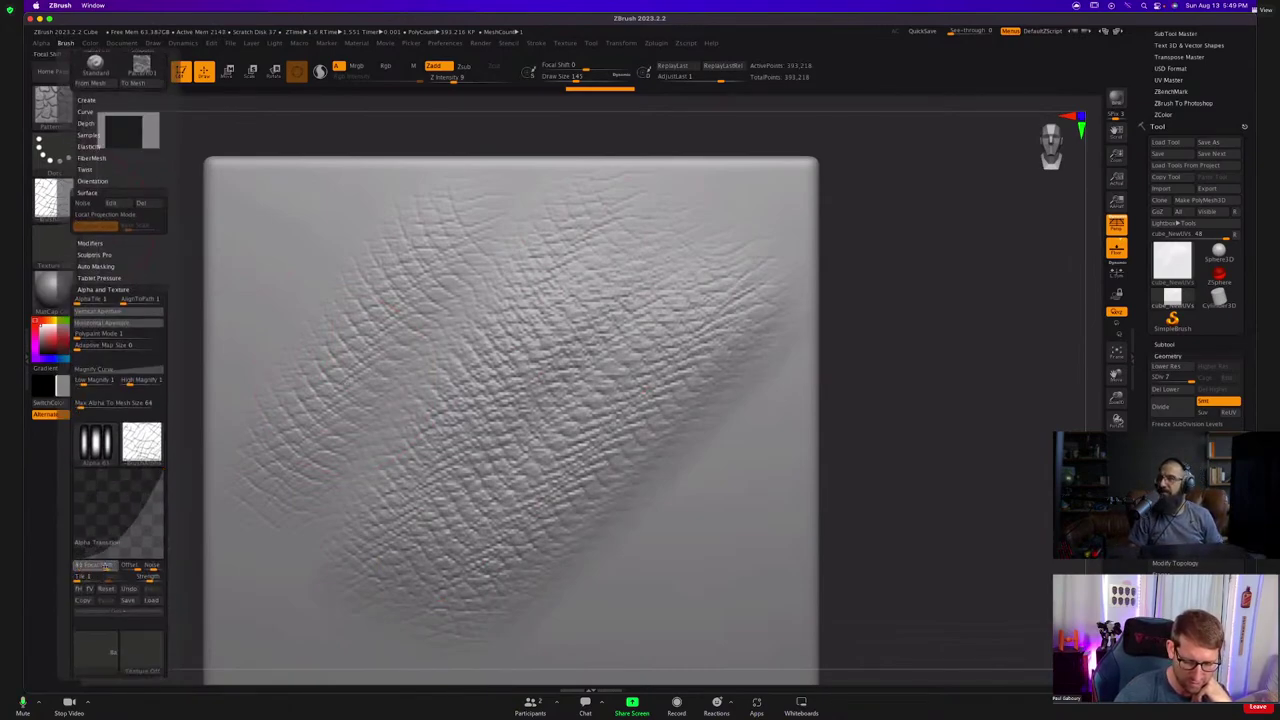
drag(605, 632, 720, 438)
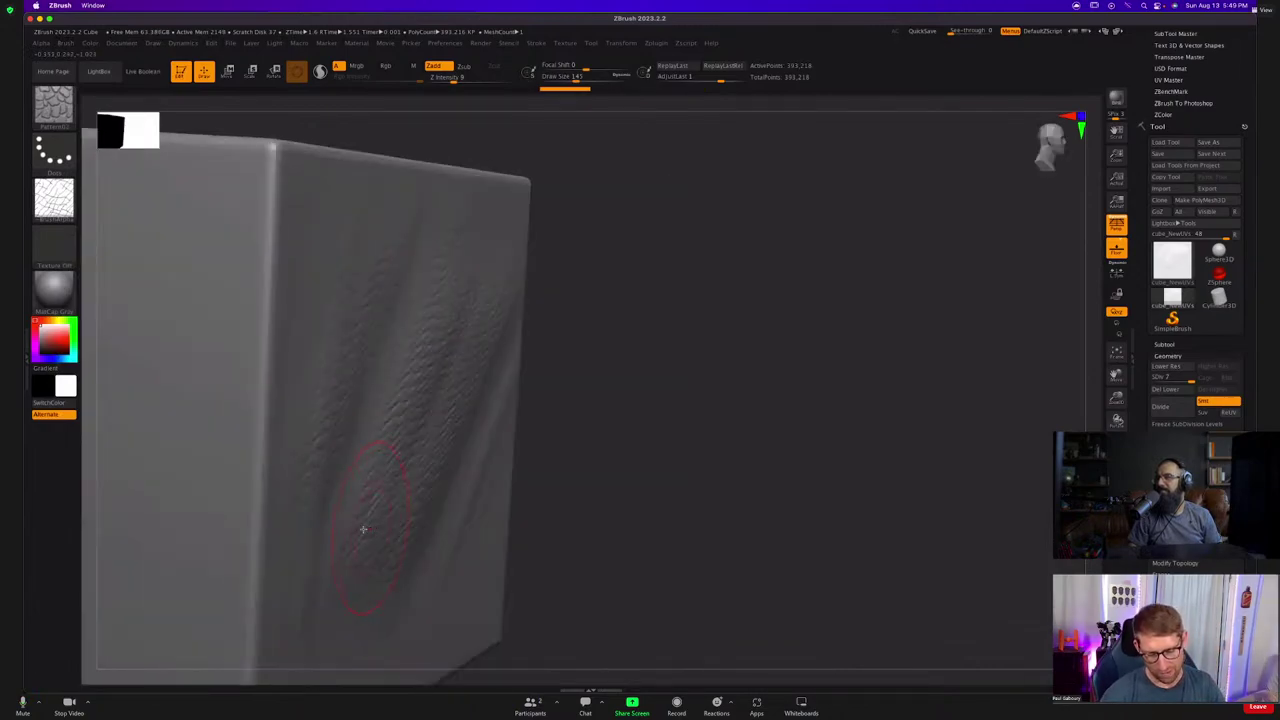
Turn the cube to an unsculpted face and paint diagonal and near-vertical strokes with the adjusted two-alpha brush.
drag(363, 529, 528, 466)
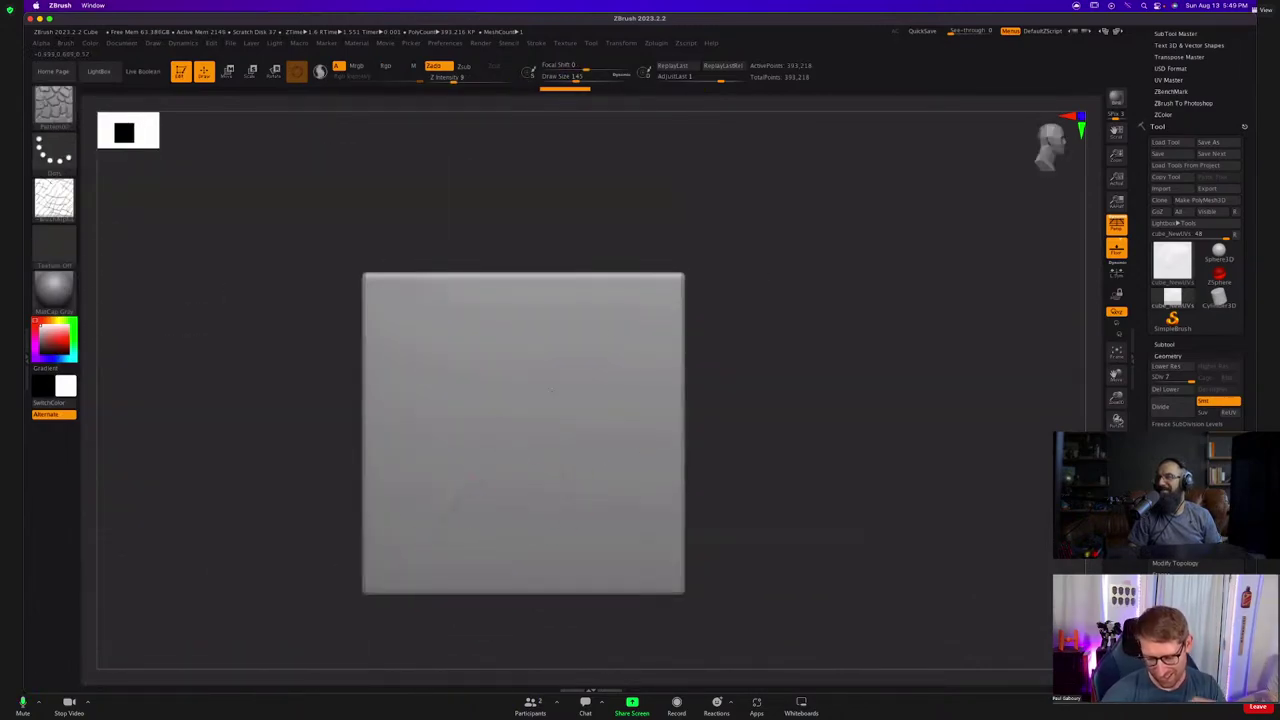
drag(637, 312, 514, 491)
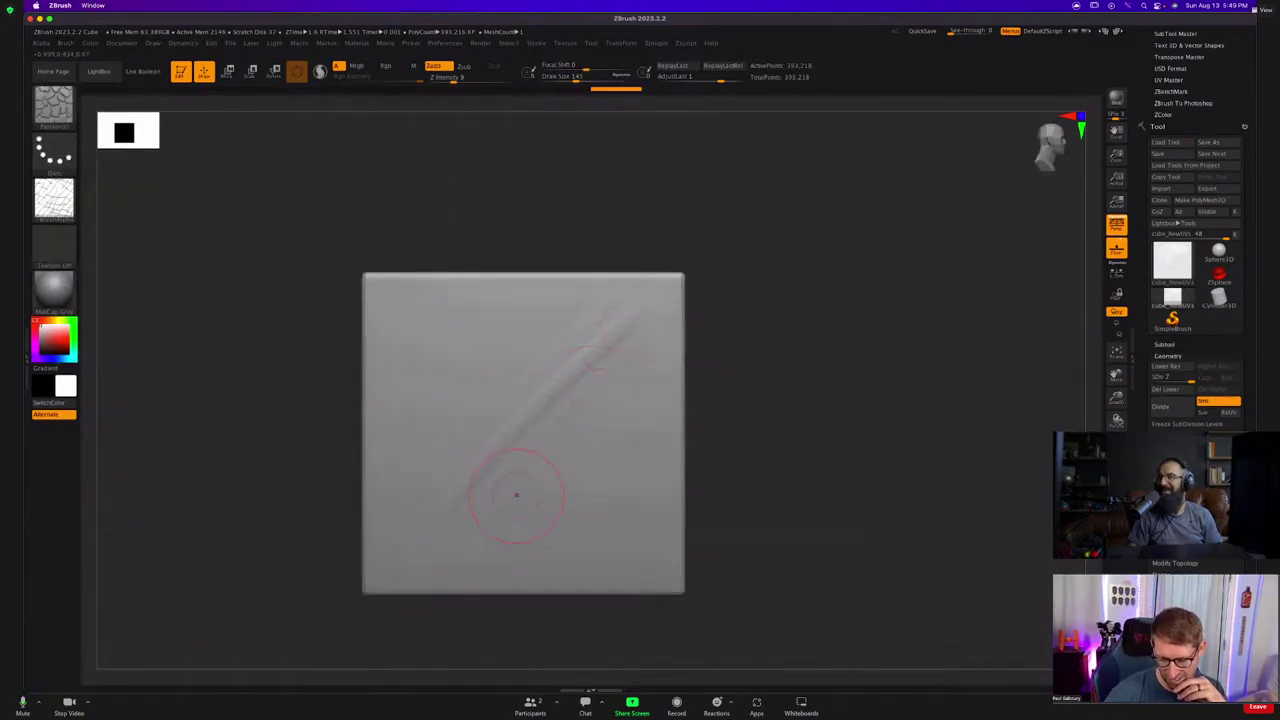
drag(667, 352, 487, 540)
drag(590, 310, 465, 460)
drag(650, 352, 490, 535)
drag(596, 292, 450, 490)
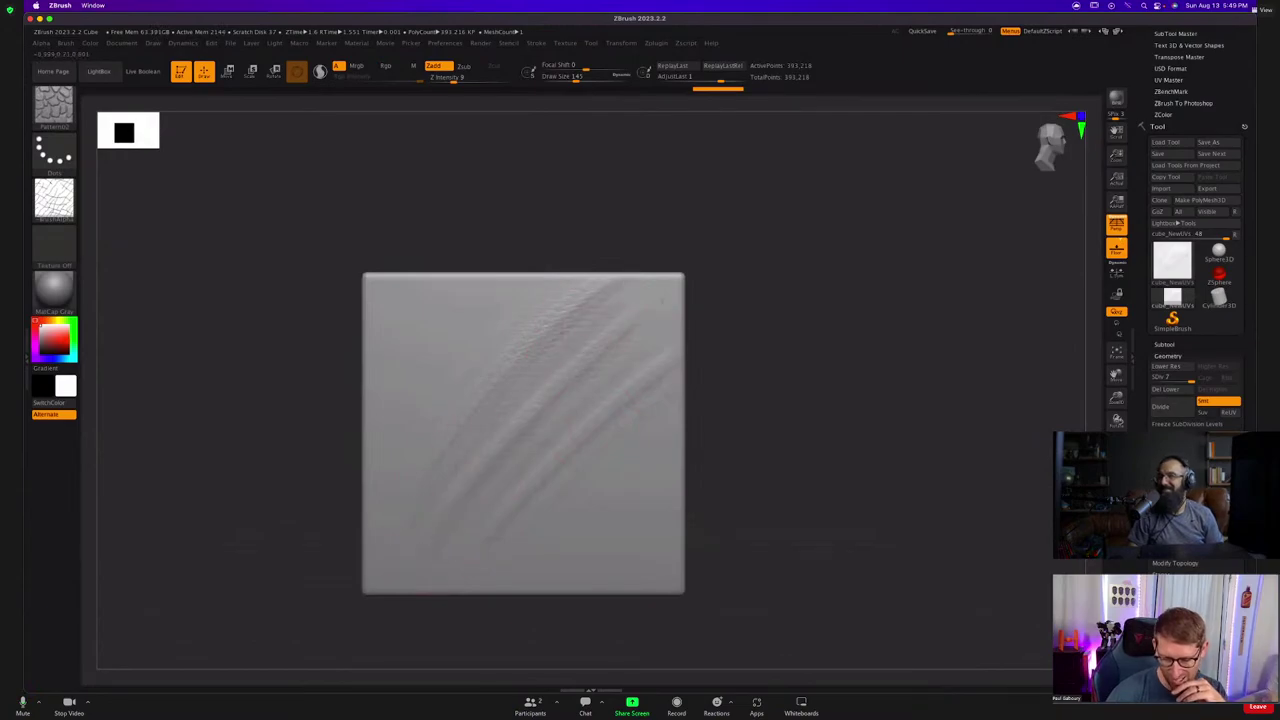
drag(640, 330, 495, 545)
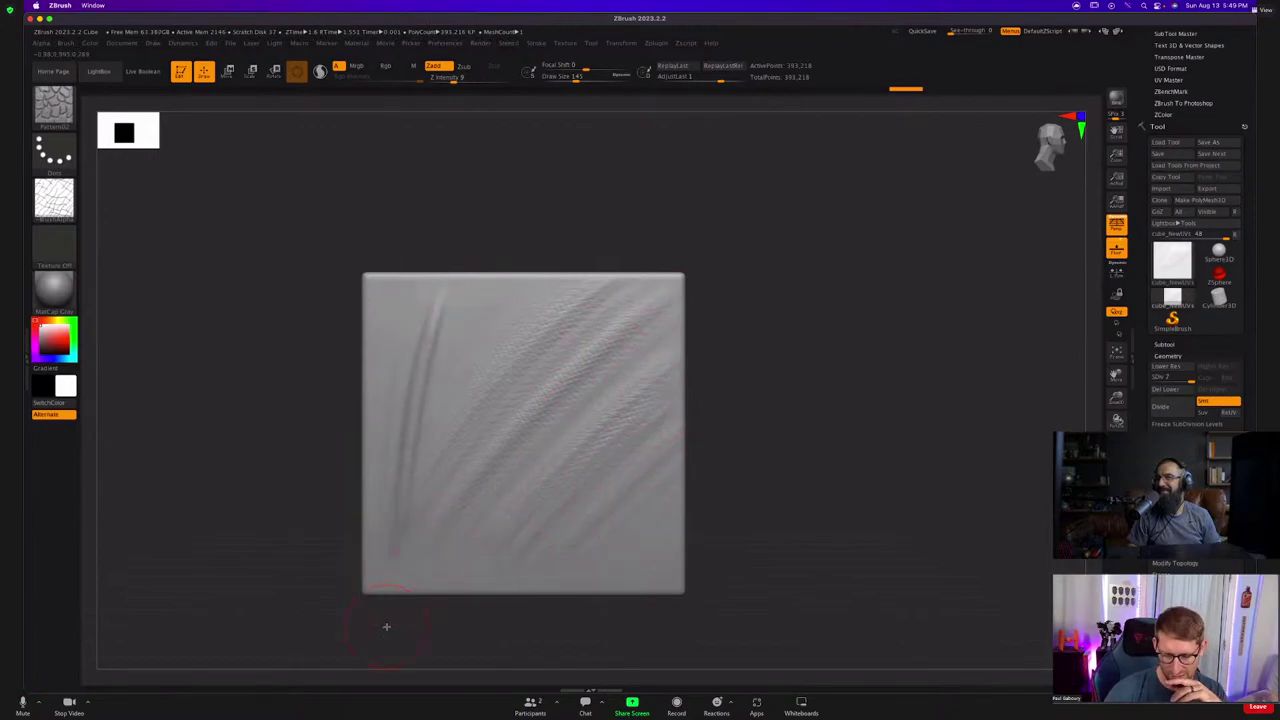
drag(386, 626, 417, 531)
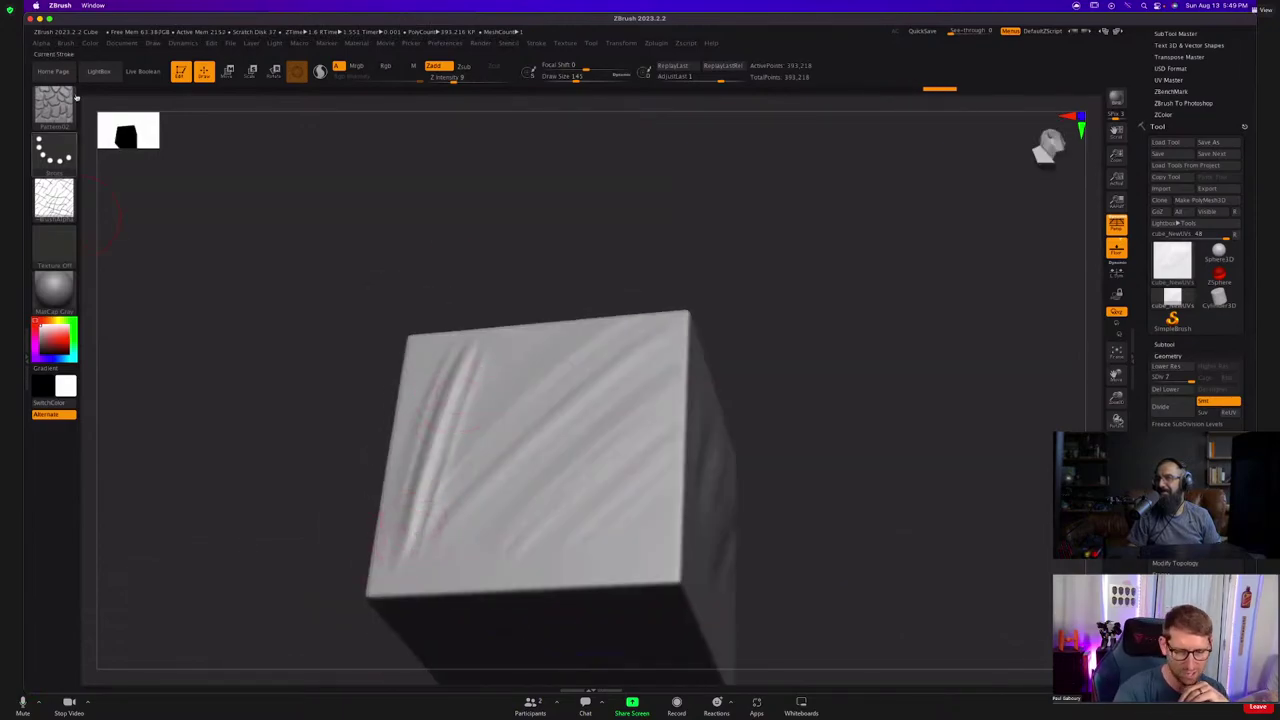
Assign grass Texture 25 as the brush's texture and orange Texture 29 as its Base Texture.
click(54, 198)
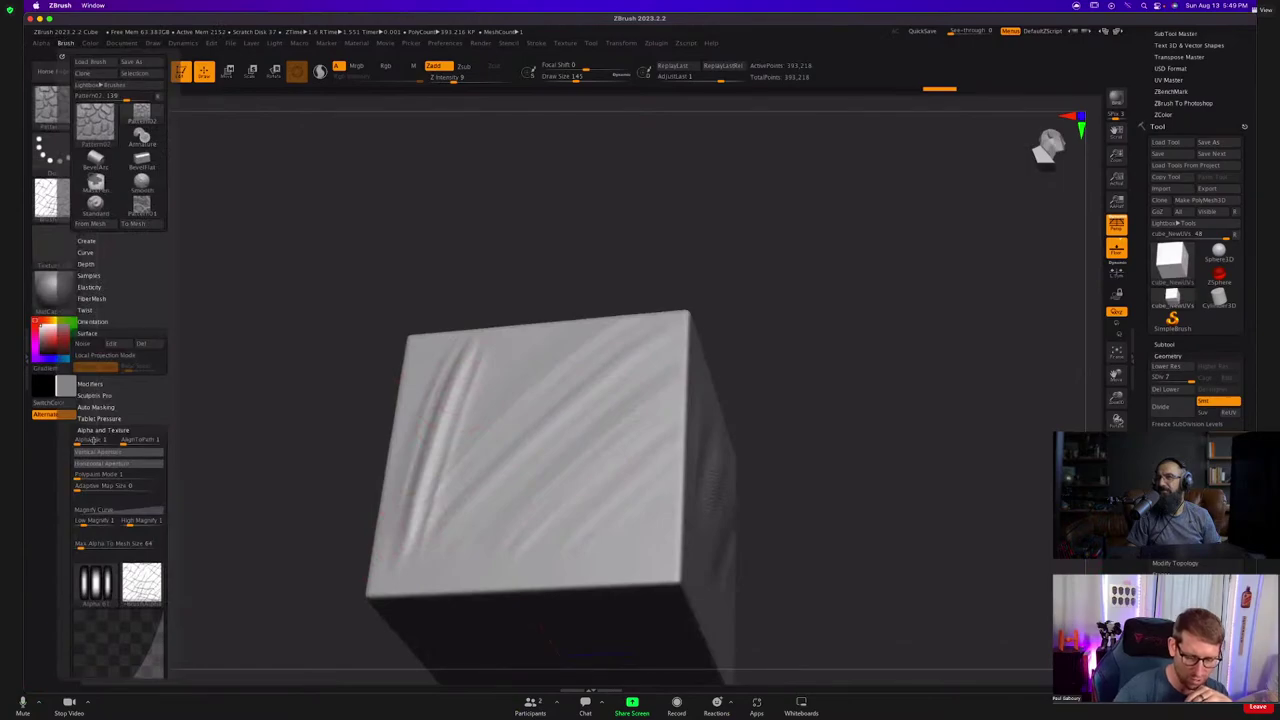
scroll(167, 477, down, 5)
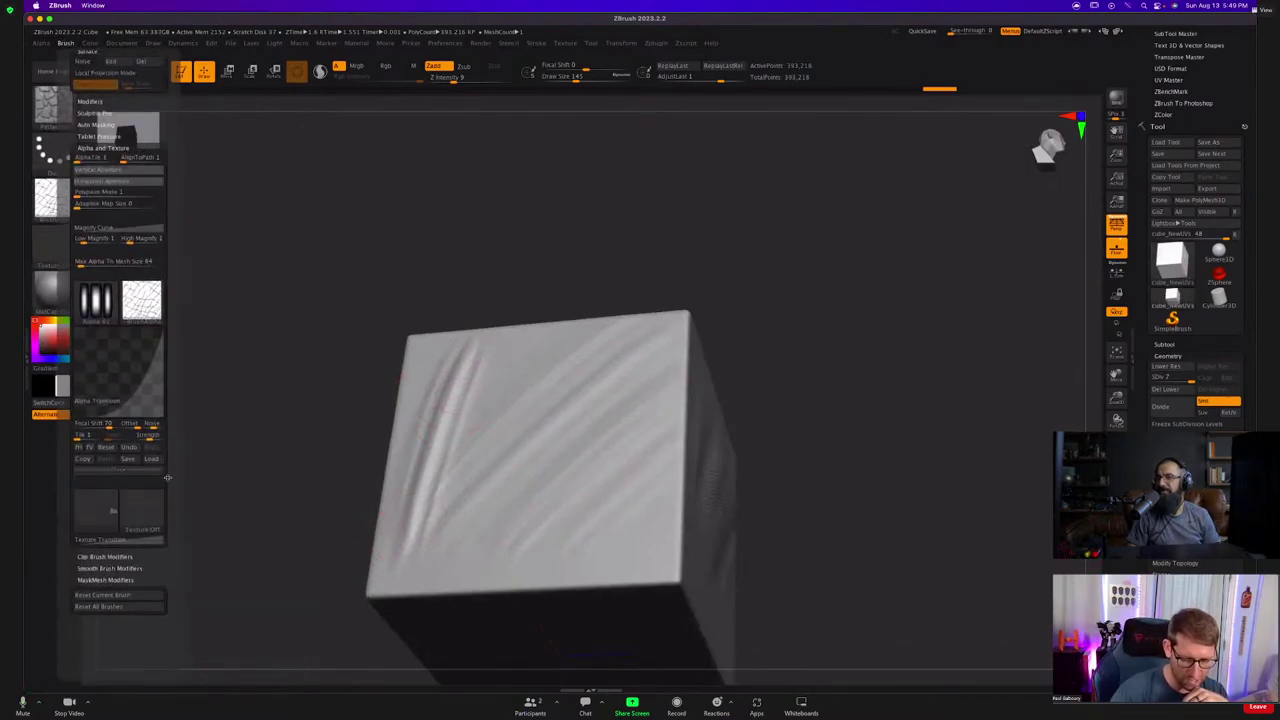
click(110, 515)
click(307, 590)
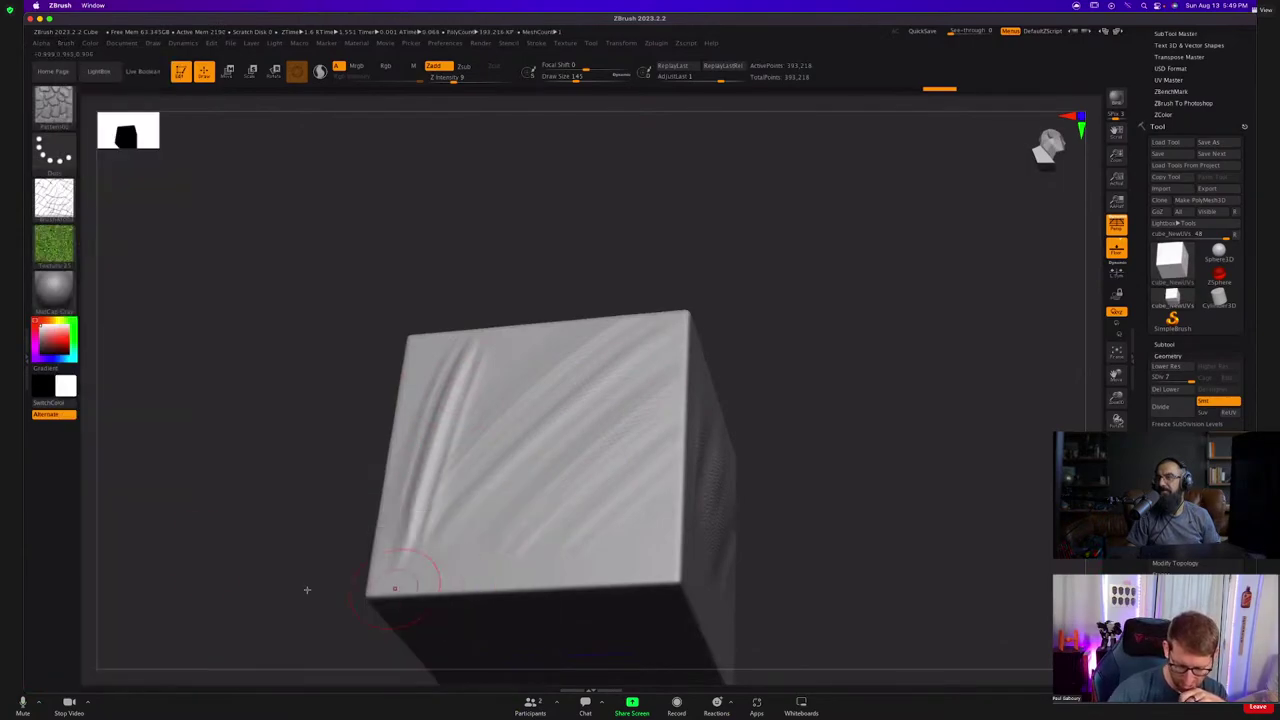
click(65, 43)
scroll(107, 513, down, 5)
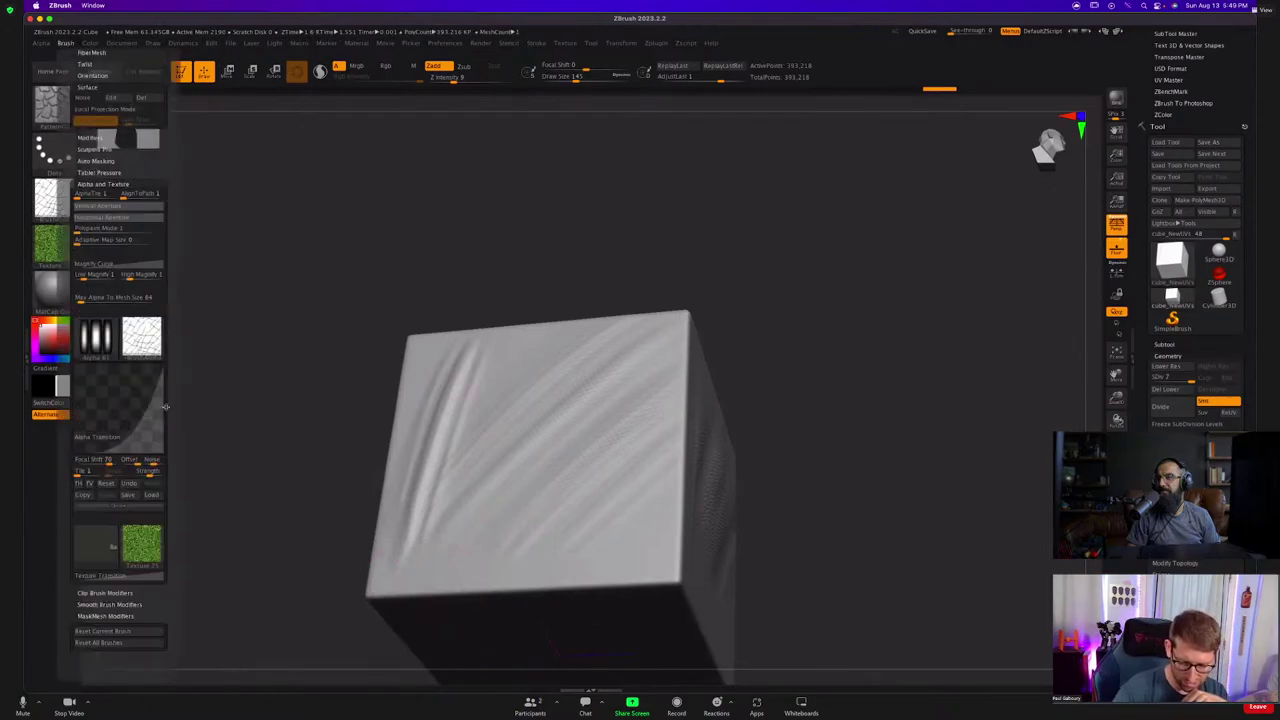
click(107, 513)
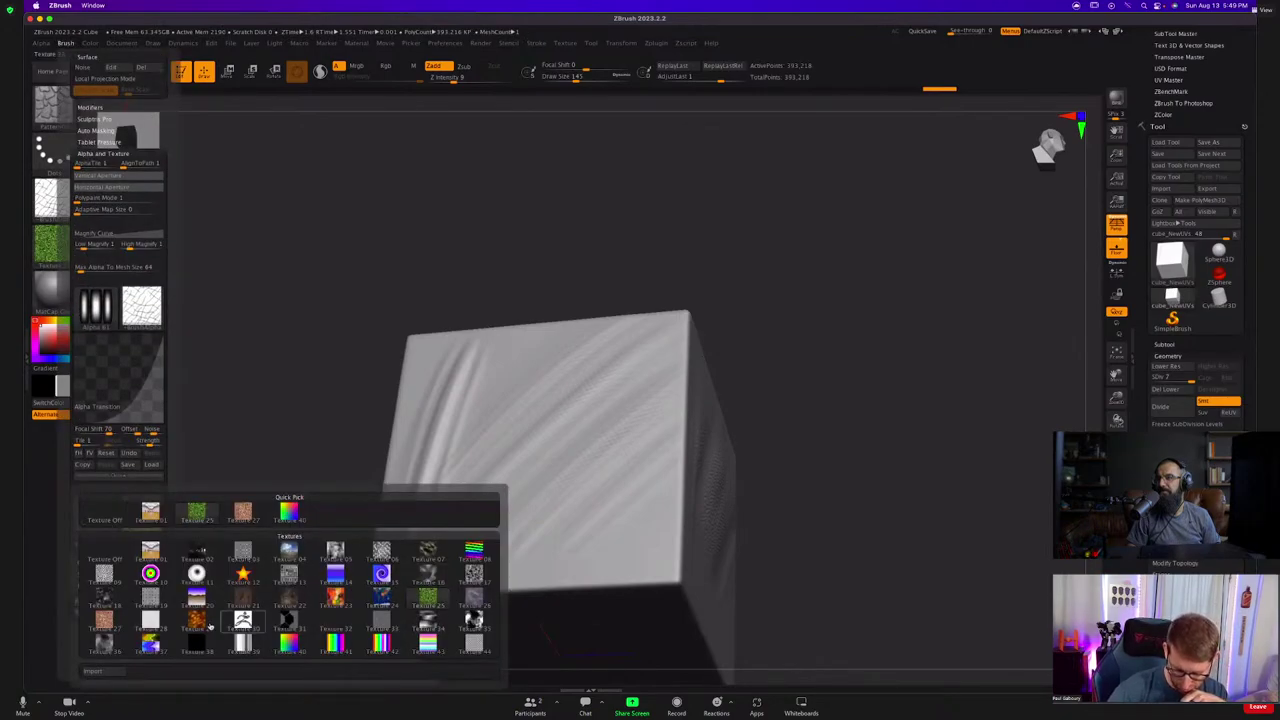
click(257, 637)
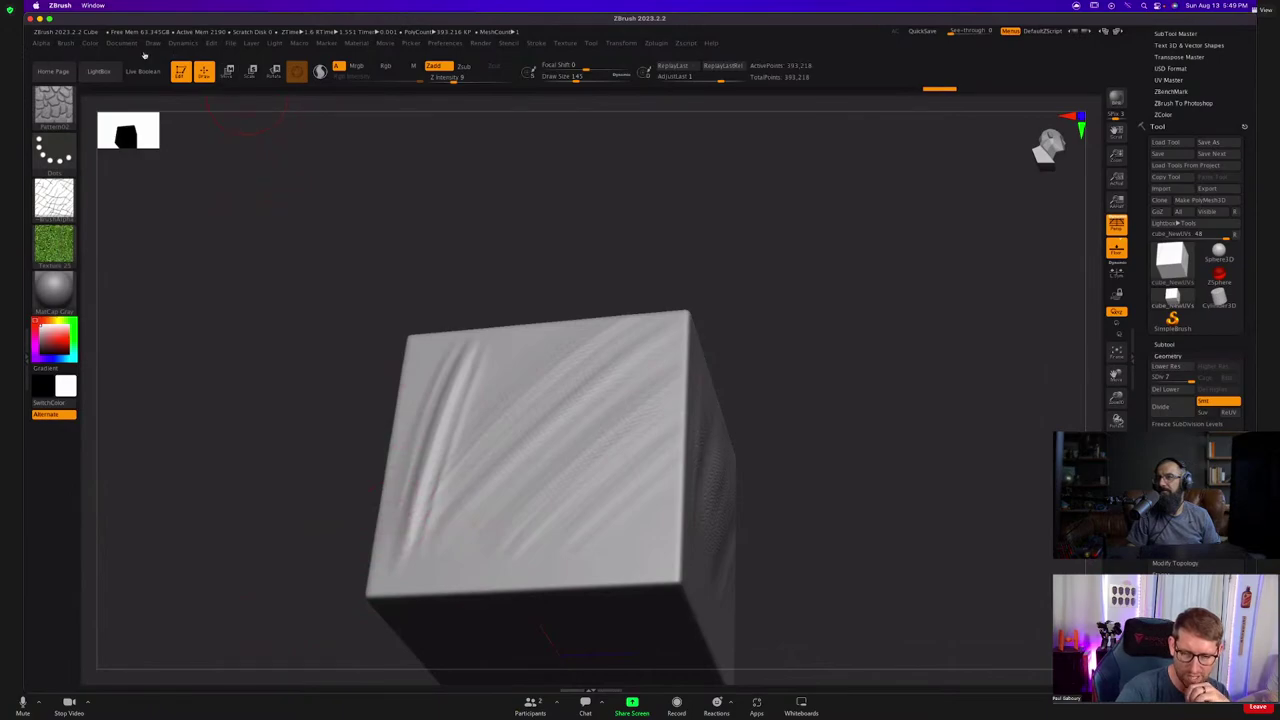
Turn on Mrgb, fill the whole cube with the grass texture and paint a test patch over its front face.
click(356, 65)
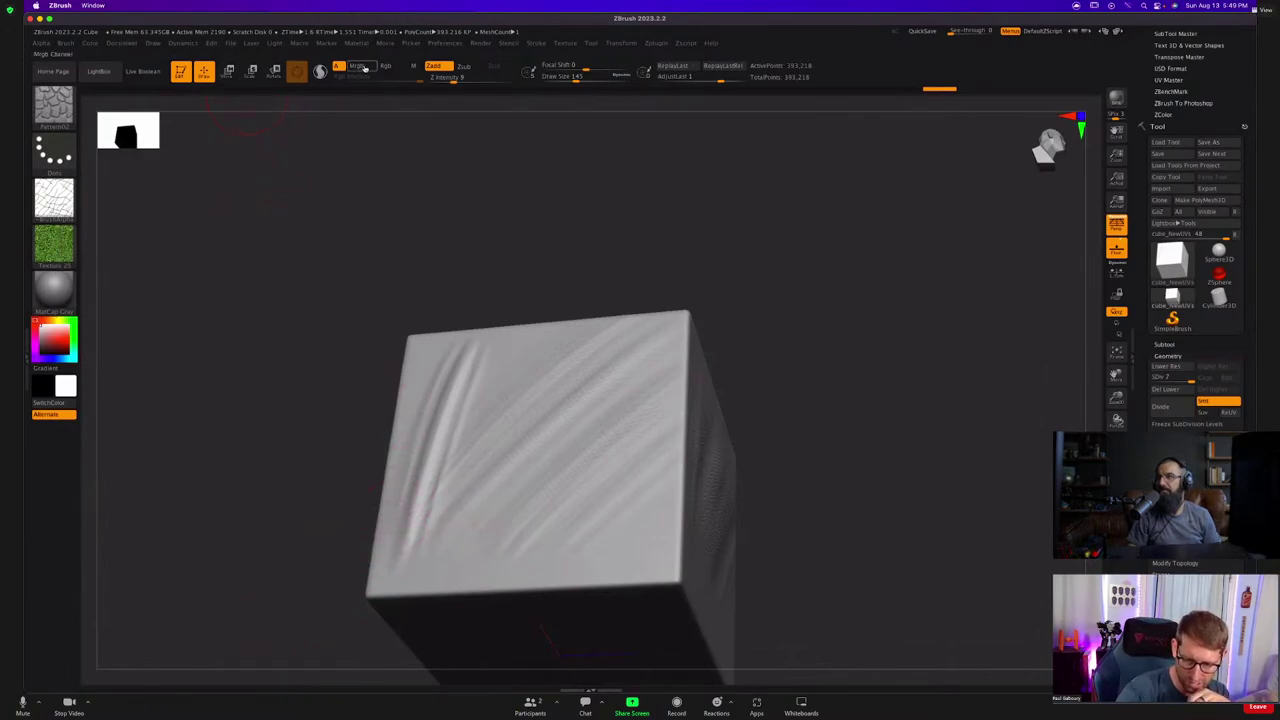
click(90, 43)
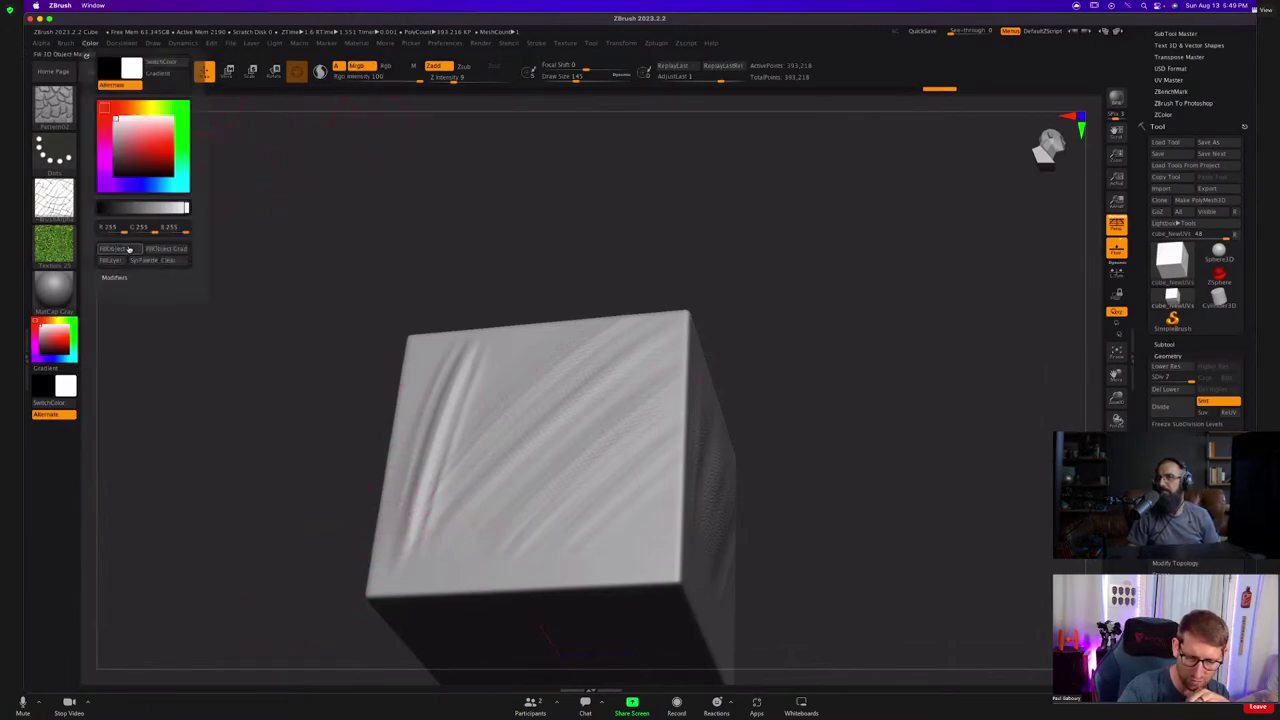
click(118, 249)
right_drag(560, 440, 577, 525)
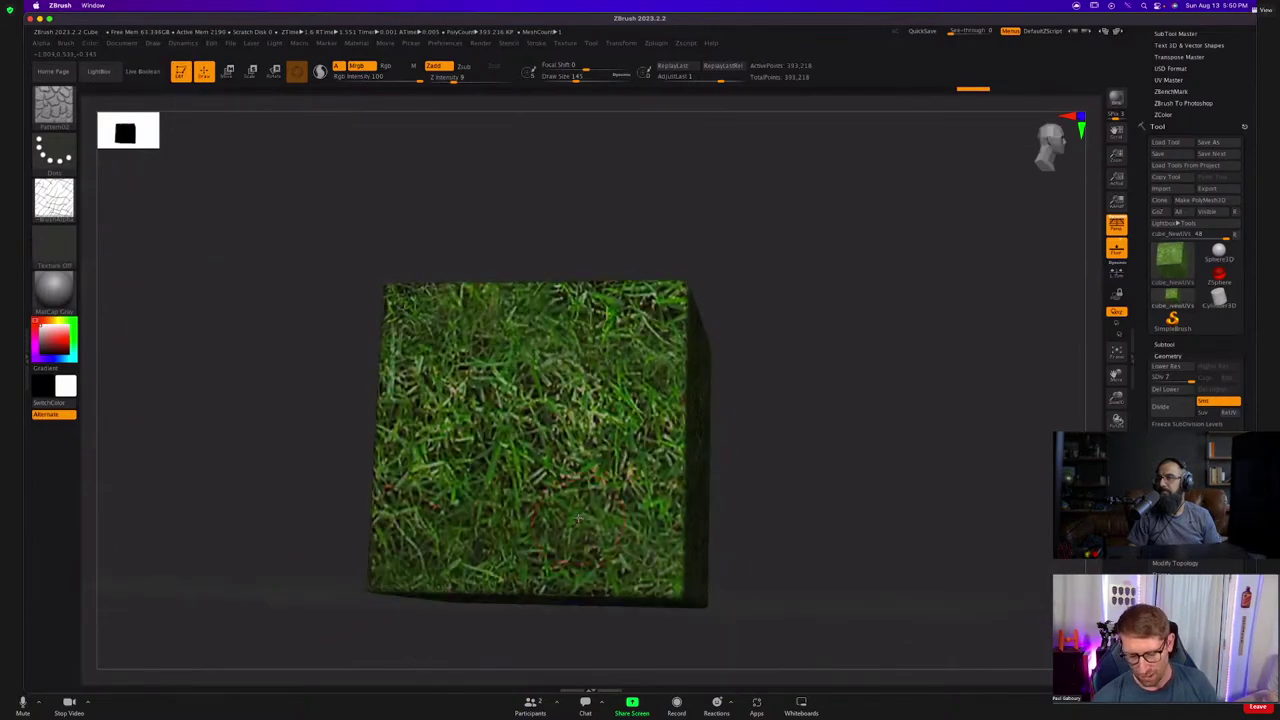
mouse_move(486, 476)
mouse_down()
mouse_move(590, 400)
mouse_move(470, 500)
mouse_move(484, 548)
mouse_up()
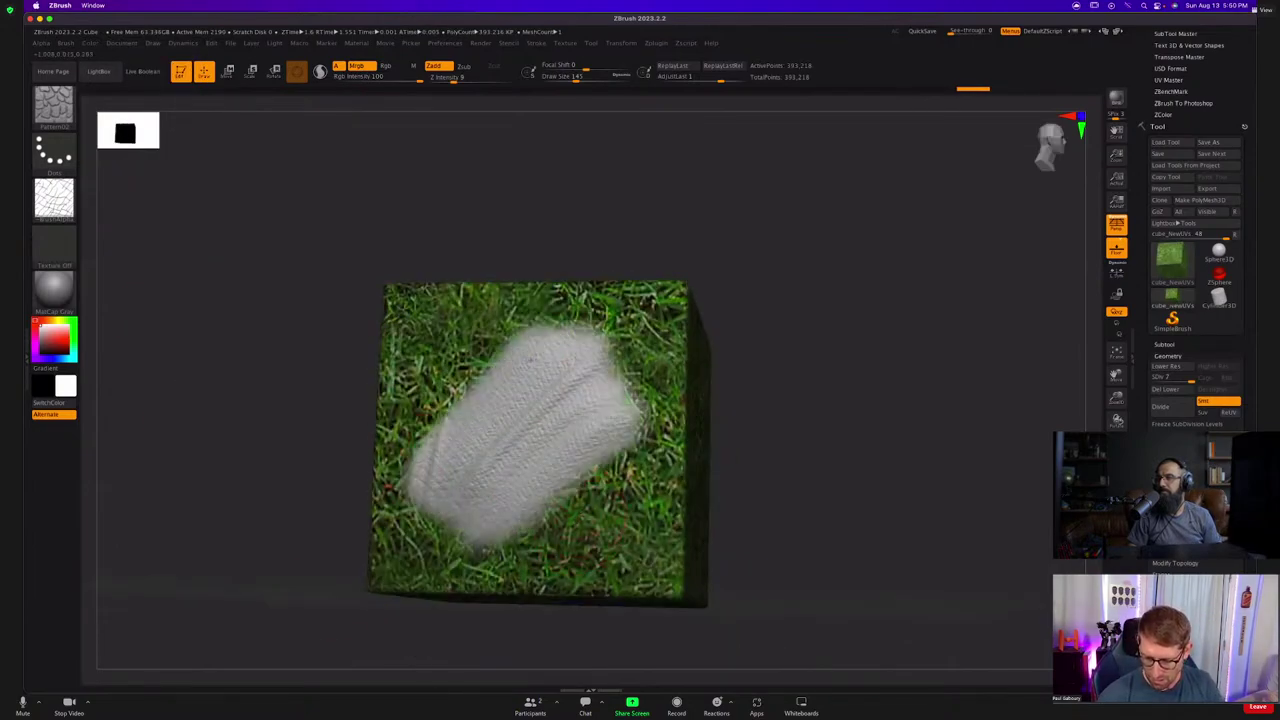
Fill the cube with plain white and reselect grass Texture 25 for the brush.
click(90, 43)
click(122, 251)
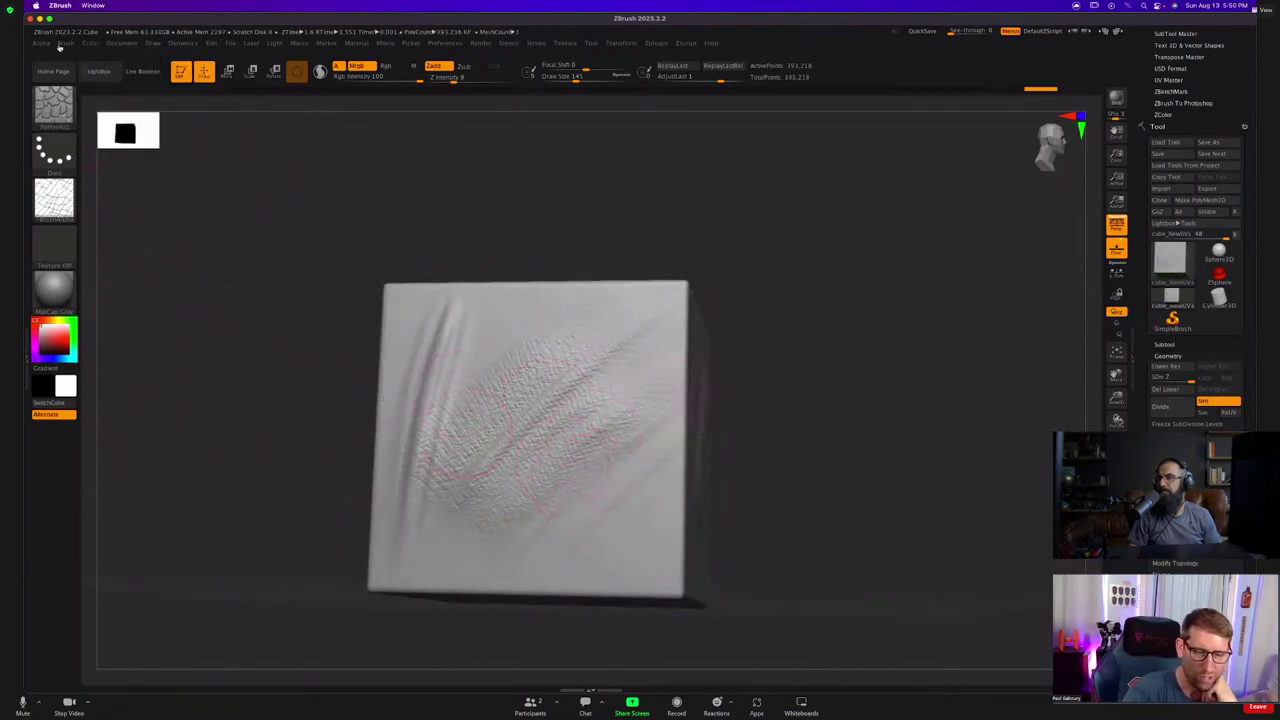
click(54, 245)
click(200, 252)
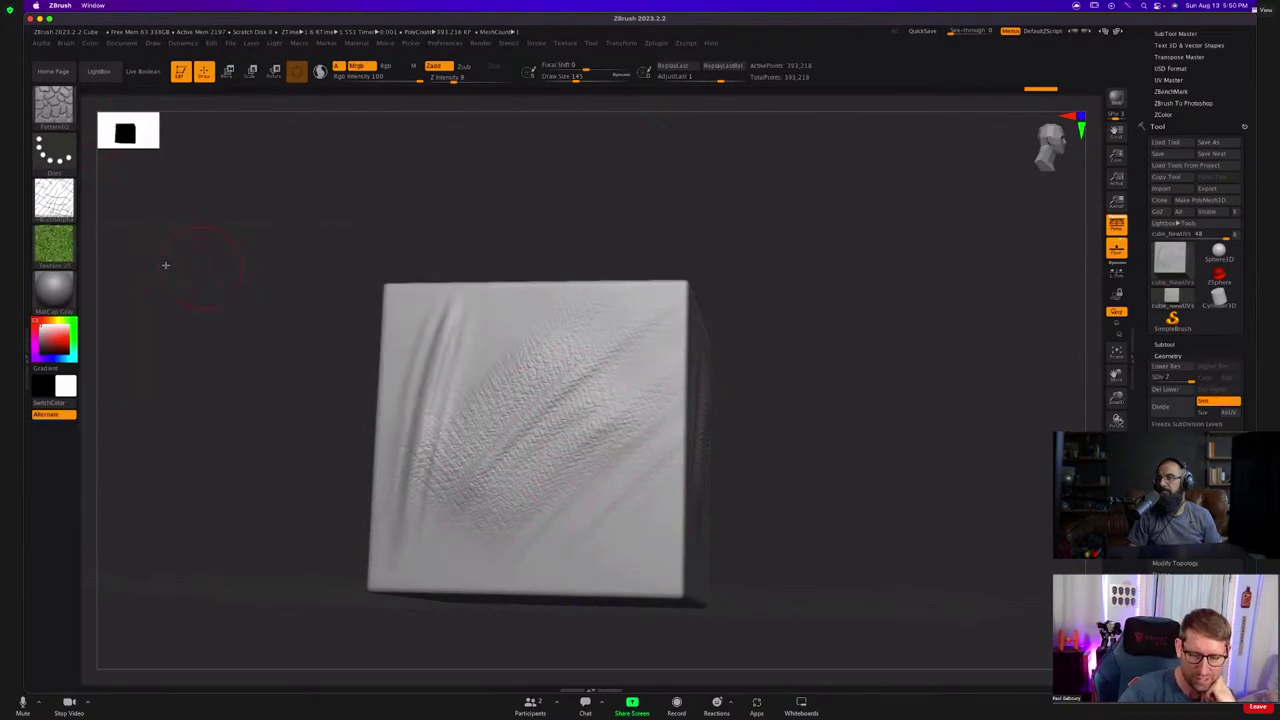
click(65, 44)
scroll(100, 200, down, 5)
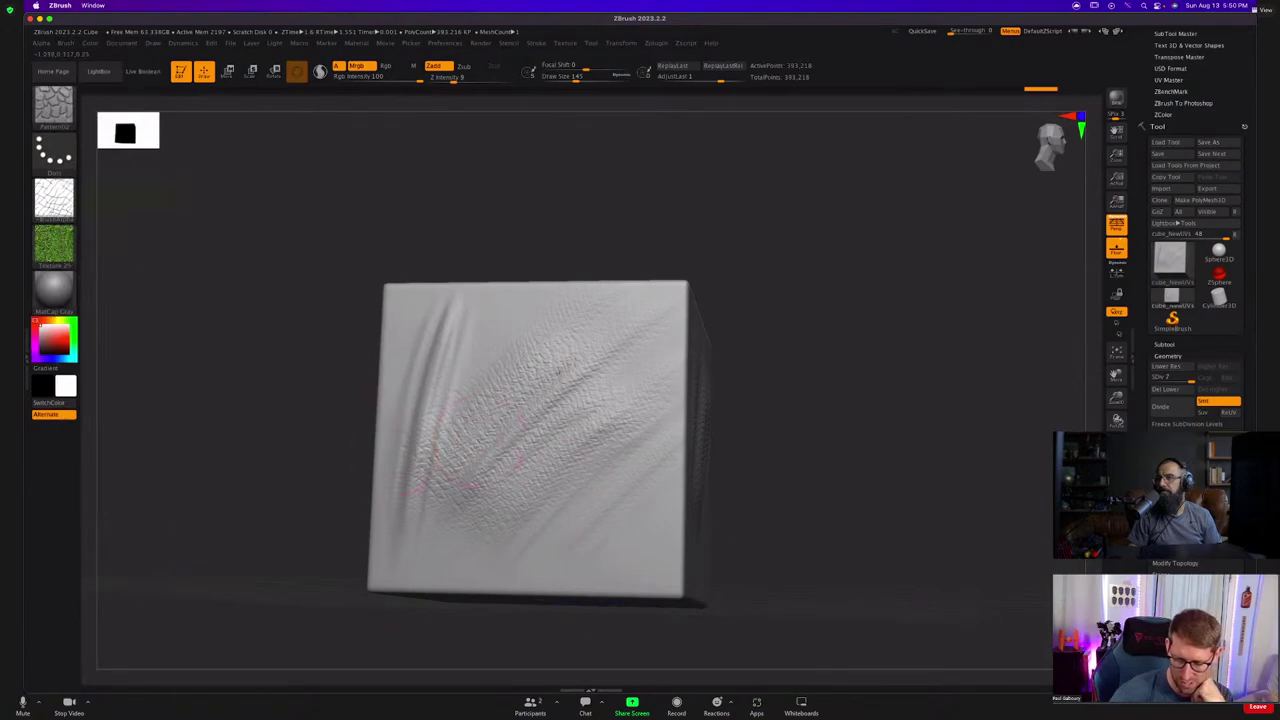
Paint light and heavy strokes across the white face with the two-texture brush.
drag(572, 366, 462, 470)
mouse_move(606, 390)
mouse_down()
mouse_move(491, 507)
mouse_move(506, 537)
mouse_up()
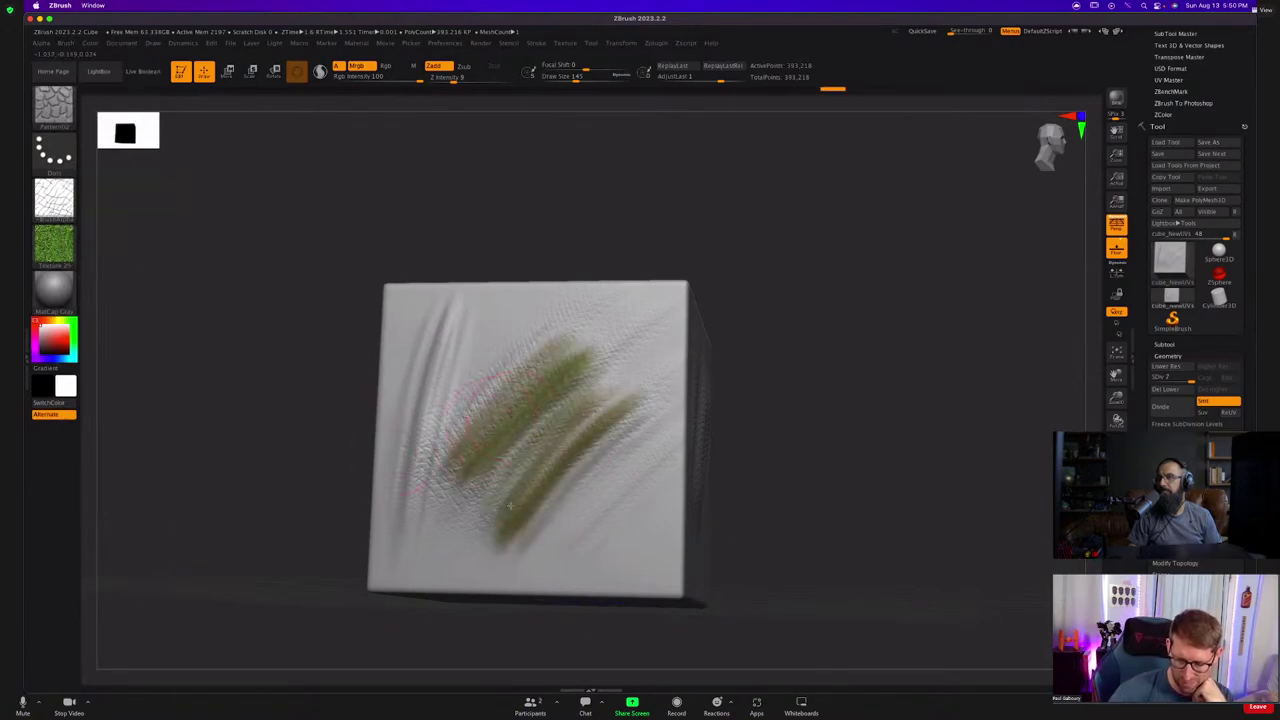
mouse_move(478, 388)
mouse_down()
mouse_move(418, 505)
mouse_move(440, 470)
mouse_move(490, 505)
mouse_move(441, 410)
mouse_move(410, 440)
mouse_move(443, 523)
mouse_move(560, 457)
mouse_move(535, 509)
mouse_move(532, 496)
mouse_move(630, 527)
mouse_move(600, 519)
mouse_move(645, 468)
mouse_move(531, 531)
mouse_move(579, 477)
mouse_up()
drag(541, 553, 588, 475)
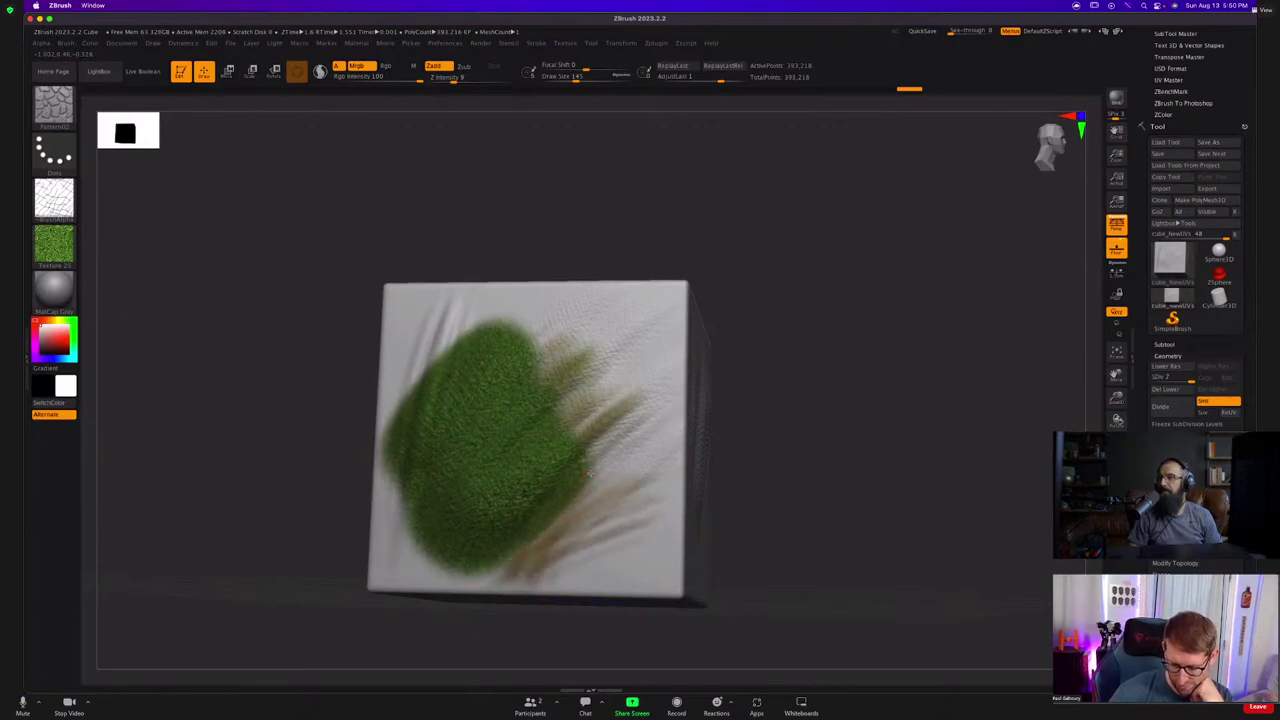
mouse_move(517, 588)
mouse_down()
mouse_move(498, 570)
mouse_move(577, 516)
mouse_move(612, 465)
mouse_move(549, 470)
mouse_move(598, 440)
mouse_move(592, 508)
mouse_move(562, 542)
mouse_up()
Set the Focal Shift of the brush's Alpha Transition curve to 0.
click(66, 43)
scroll(110, 500, down, 5)
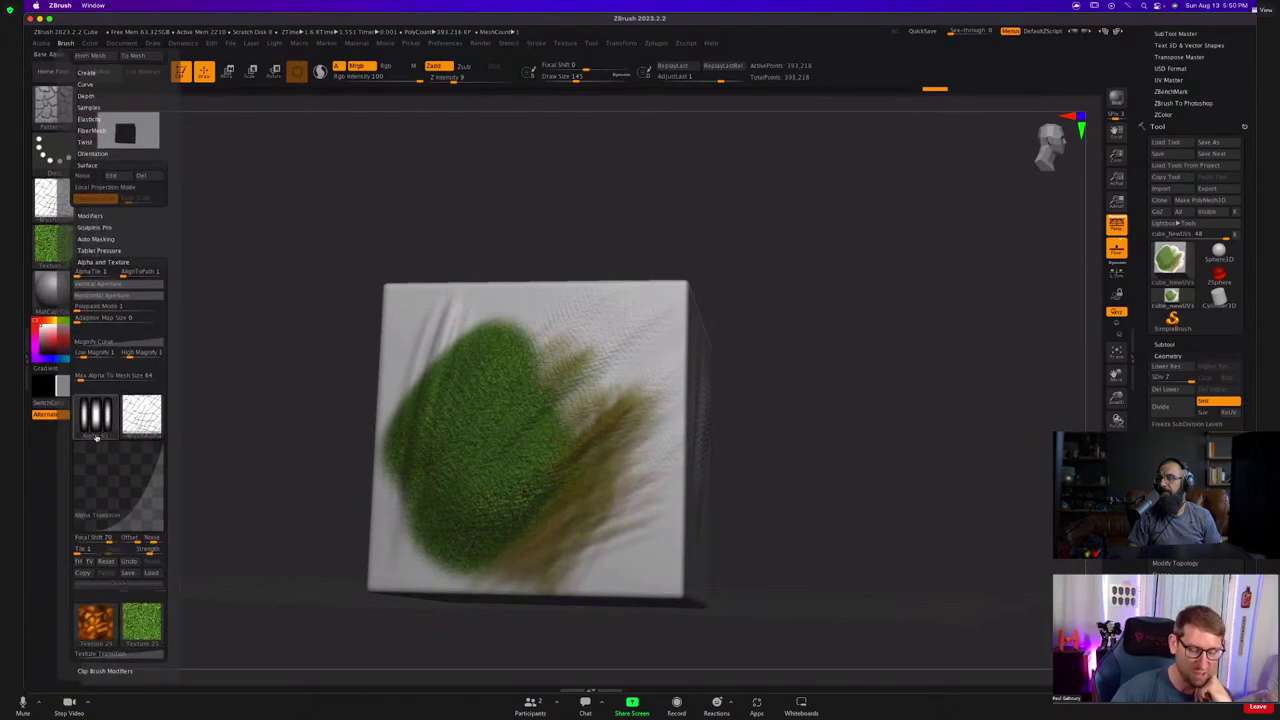
mouse_move(96, 437)
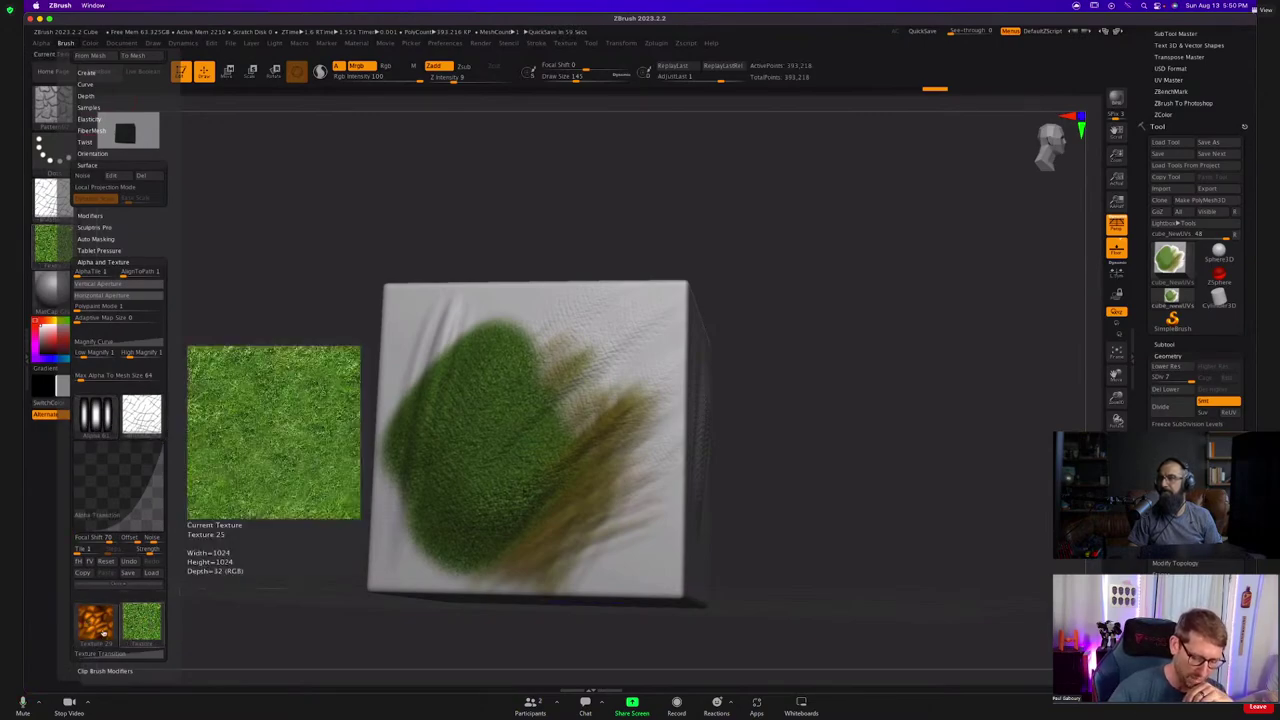
drag(106, 541, 93, 541)
drag(169, 516, 169, 448)
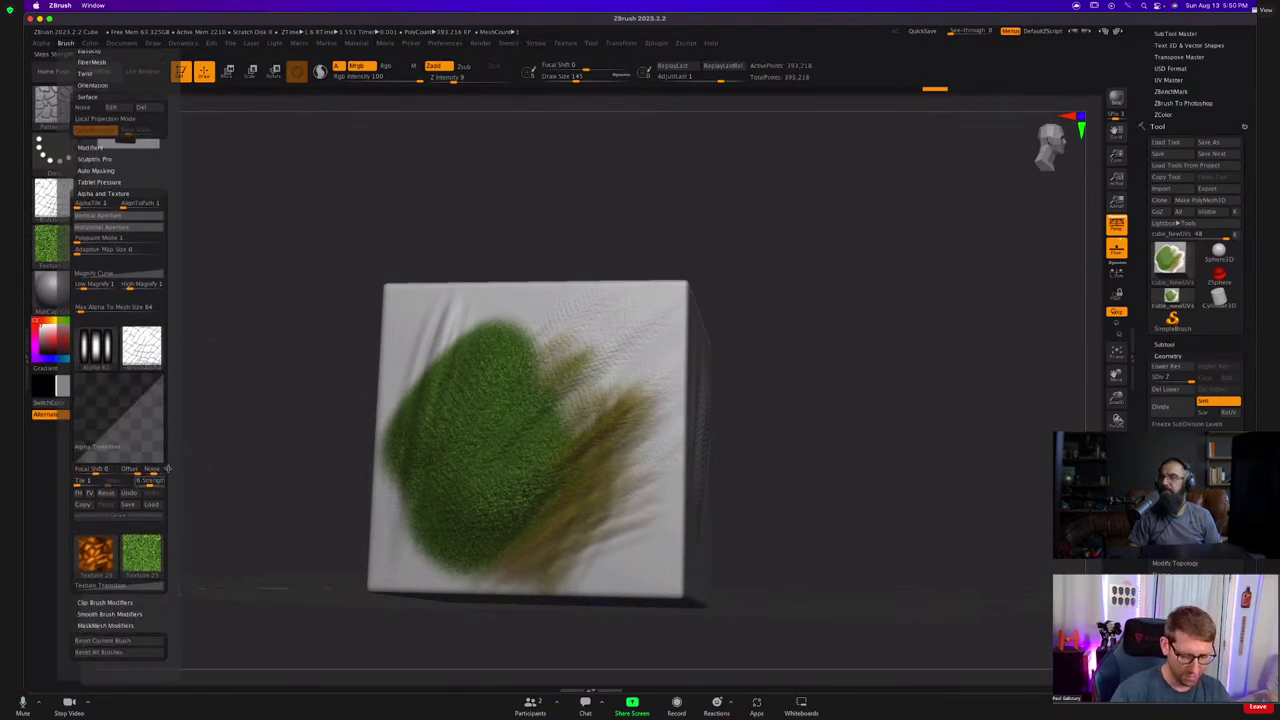
Bend the brush's Texture Transition curve with a positive Focal Shift and paint green and orange strokes over the face.
click(133, 587)
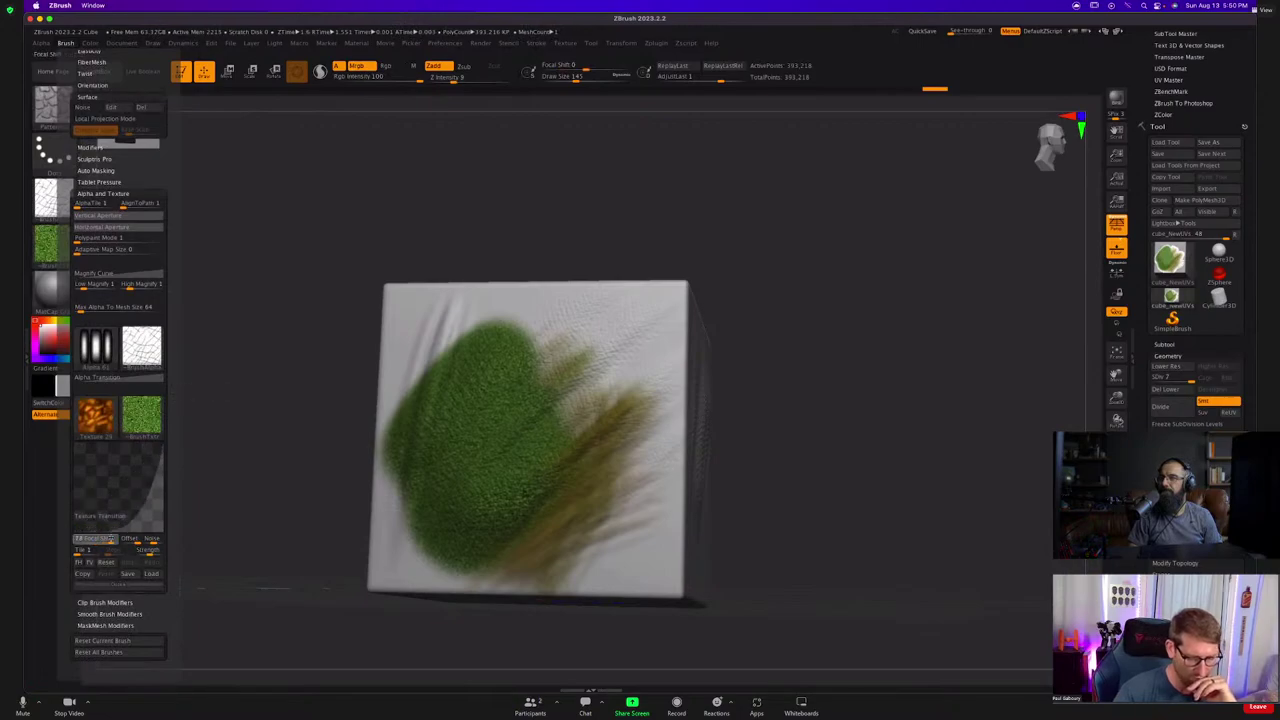
mouse_move(600, 540)
mouse_down()
mouse_move(640, 470)
mouse_move(620, 400)
mouse_move(537, 307)
mouse_move(590, 310)
mouse_move(655, 365)
mouse_move(617, 327)
mouse_move(630, 340)
mouse_move(614, 380)
mouse_move(665, 370)
mouse_move(672, 438)
mouse_move(628, 458)
mouse_move(660, 425)
mouse_move(623, 456)
mouse_move(668, 500)
mouse_move(598, 530)
mouse_move(600, 585)
mouse_move(660, 545)
mouse_move(577, 537)
mouse_up()
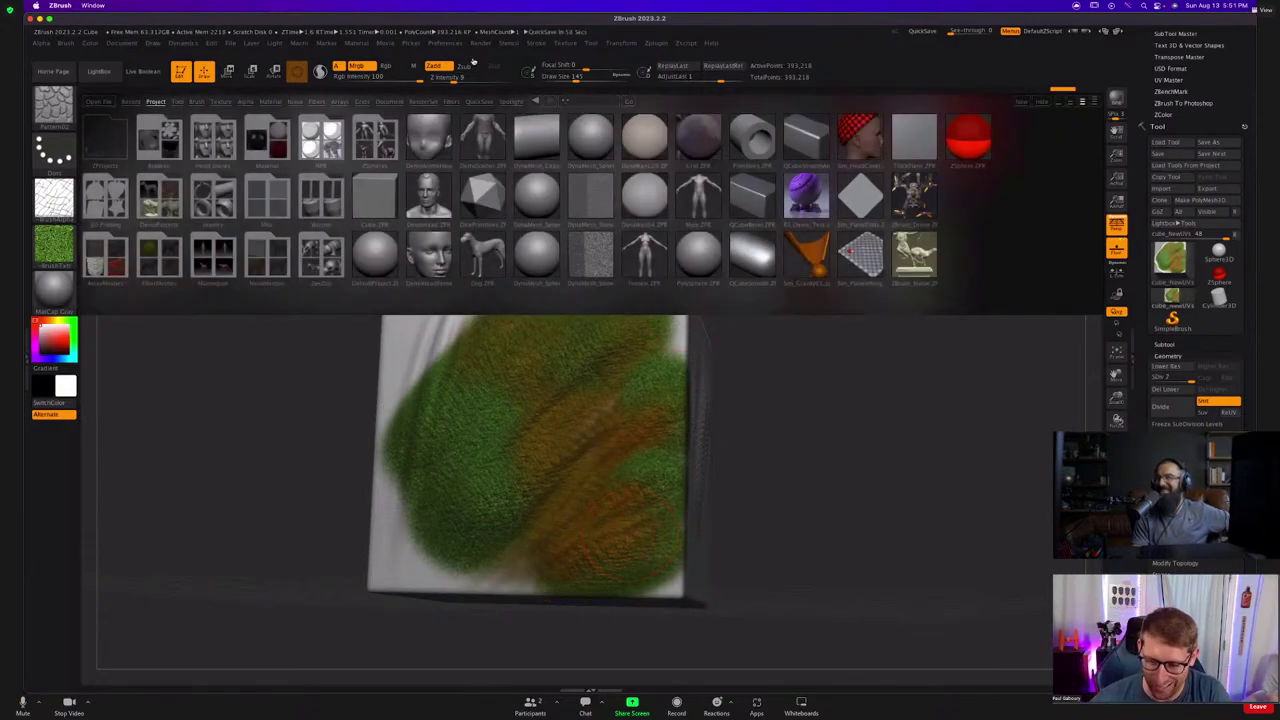
Check the QuickSave projects in LightBox and load the 8Mil Gremlin tool.
click(479, 102)
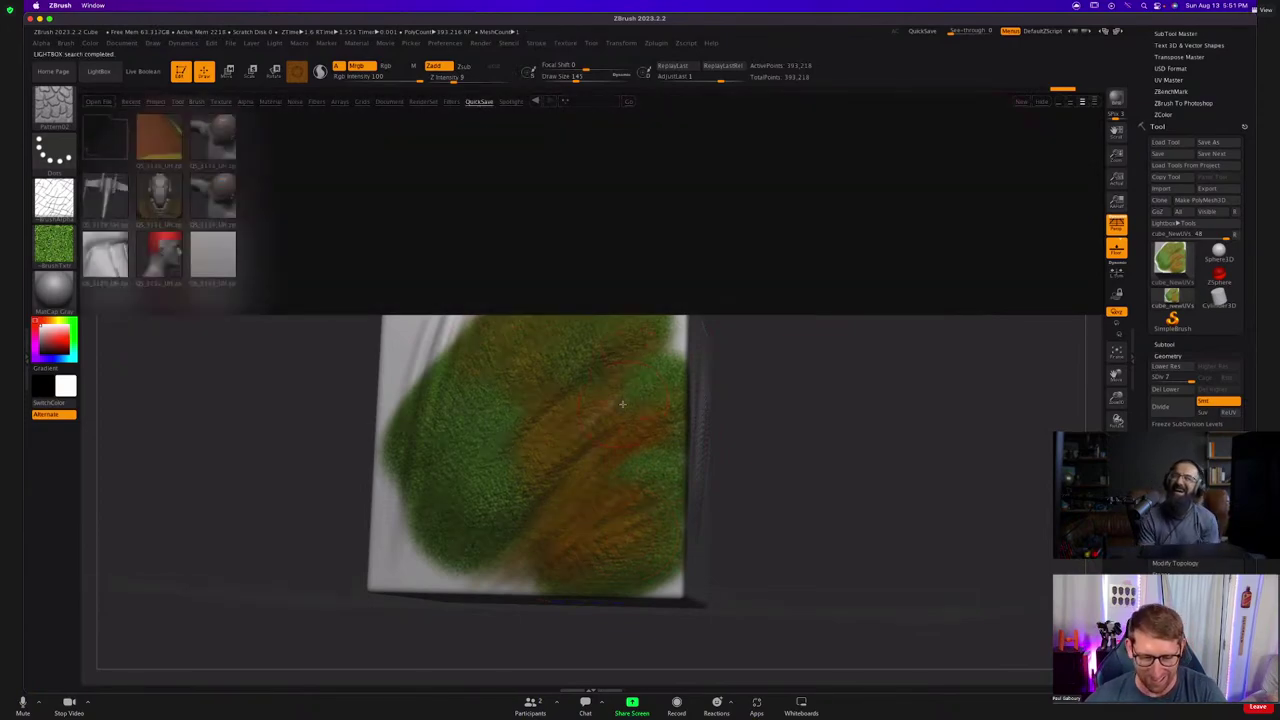
click(1168, 142)
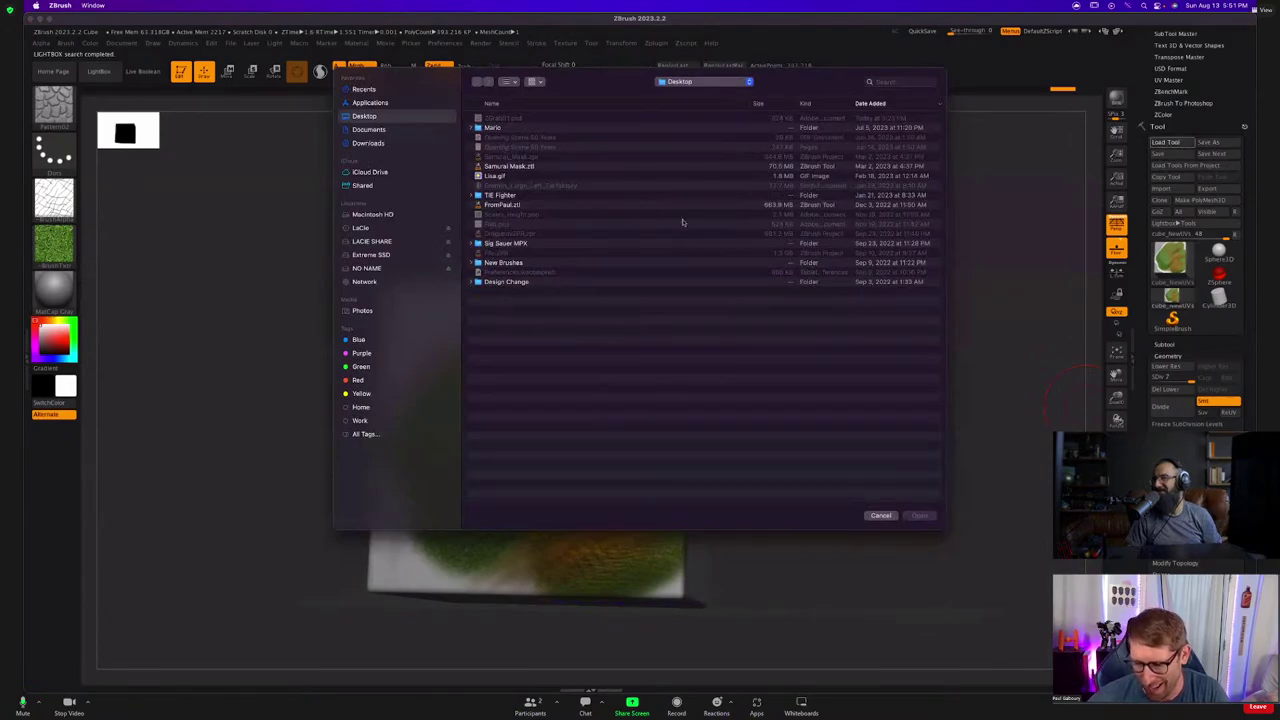
key(Escape)
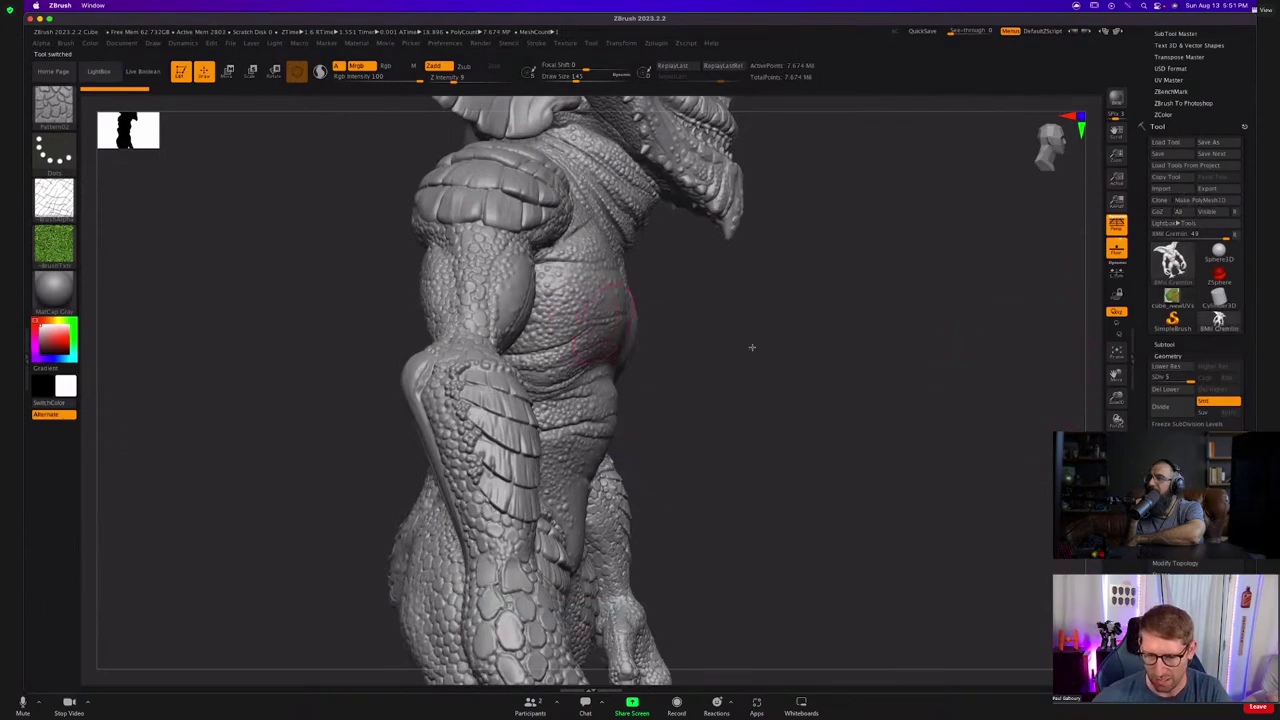
Open the Gremlin's subtool list and check the model's polygon count.
click(1165, 344)
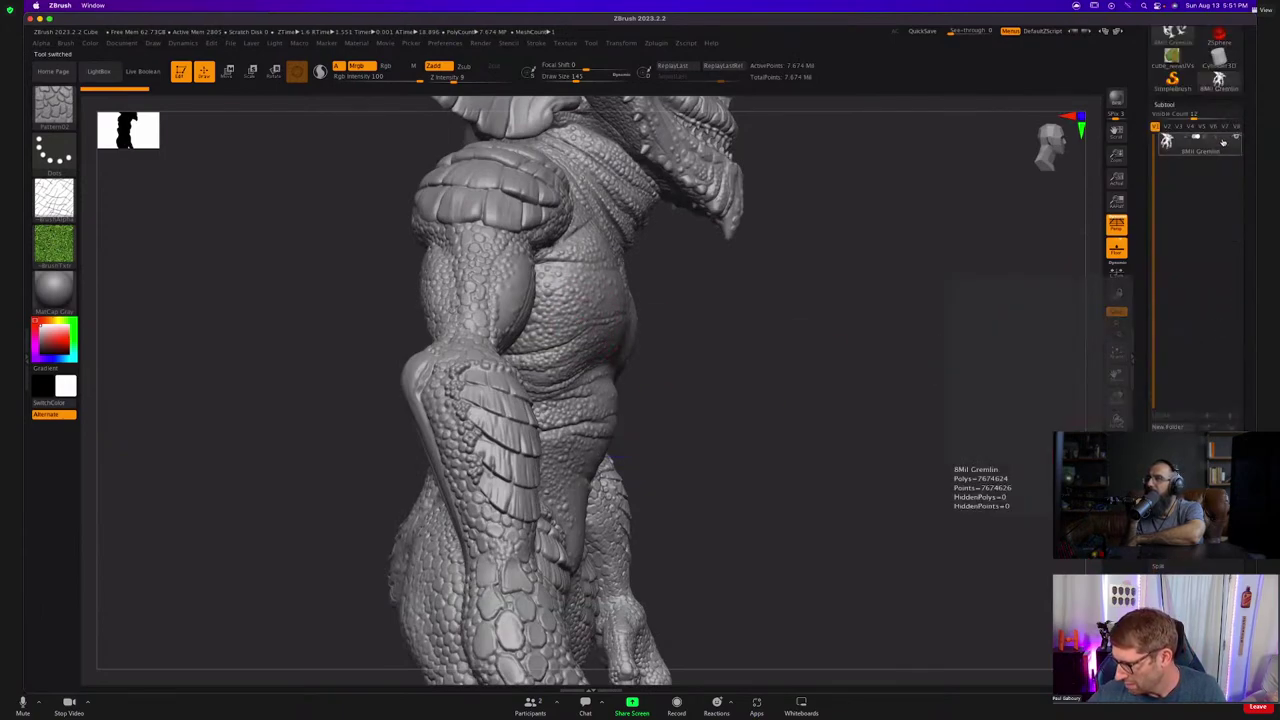
drag(1249, 181, 1244, 480)
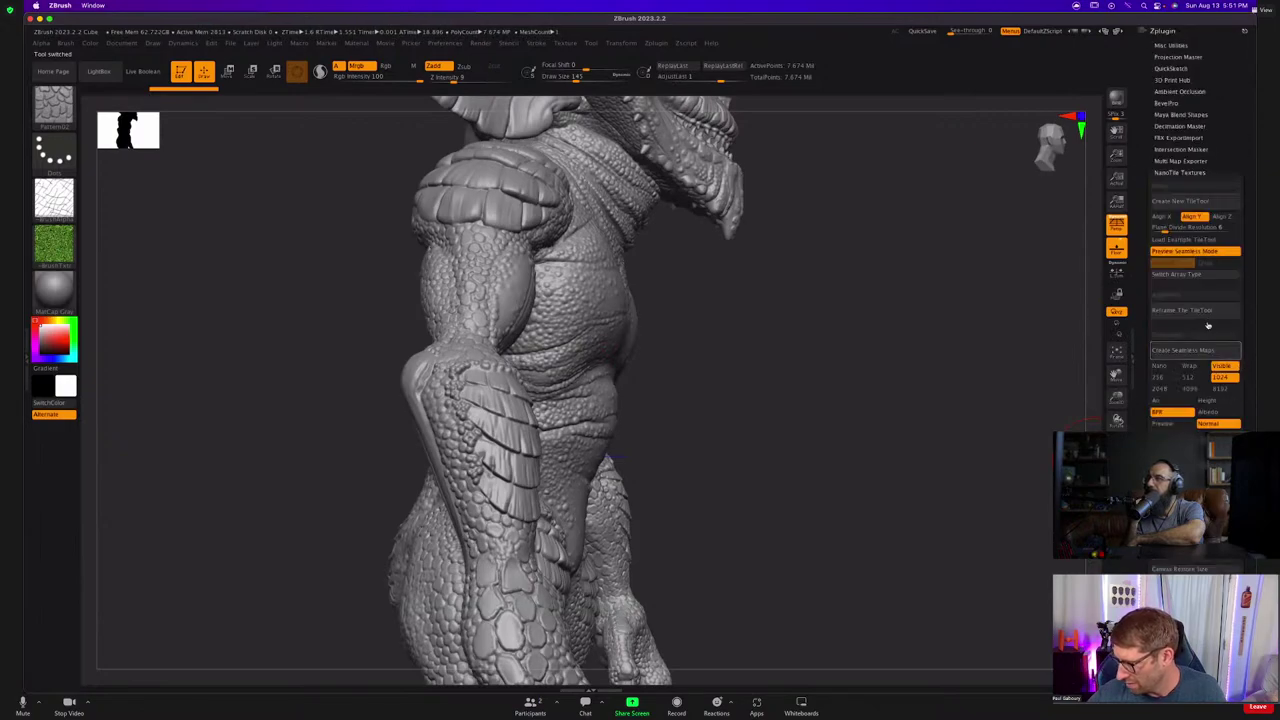
drag(1247, 553, 1247, 134)
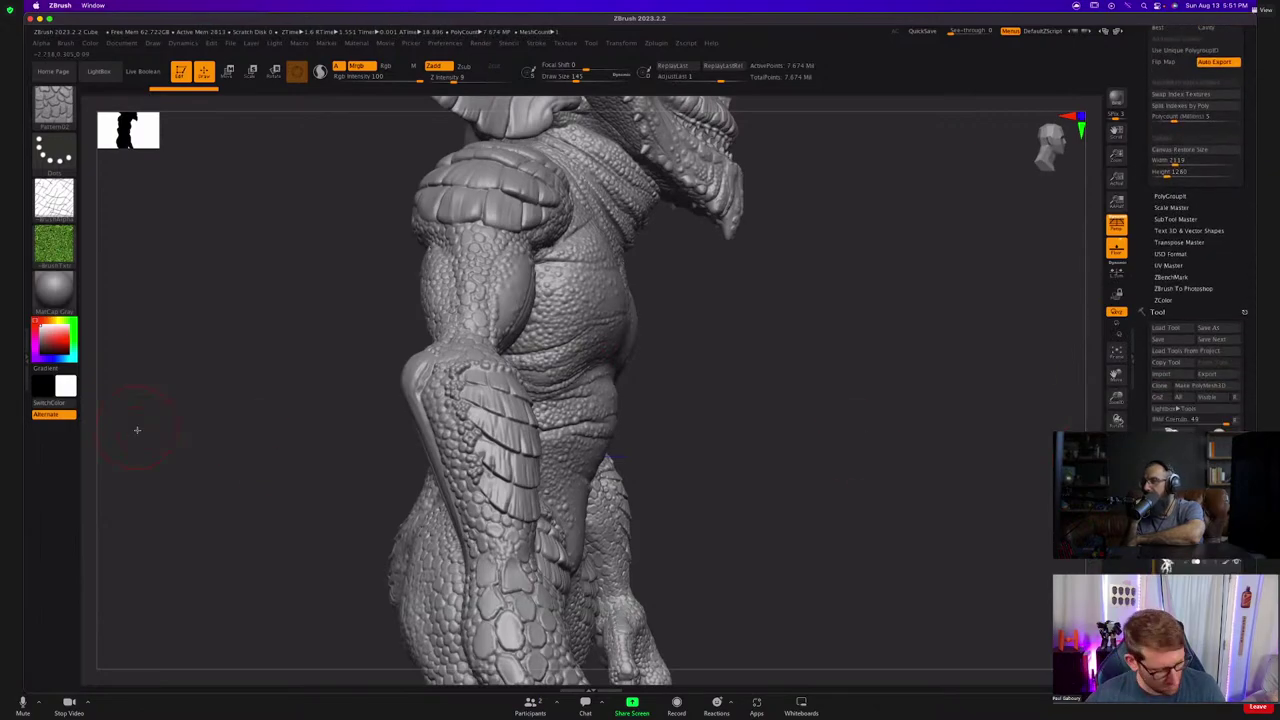
Switch to Firefox to view the Persian Warrior artwork on ArtStation.
key(b)
key(p)
key(a)
key(super+Tab)
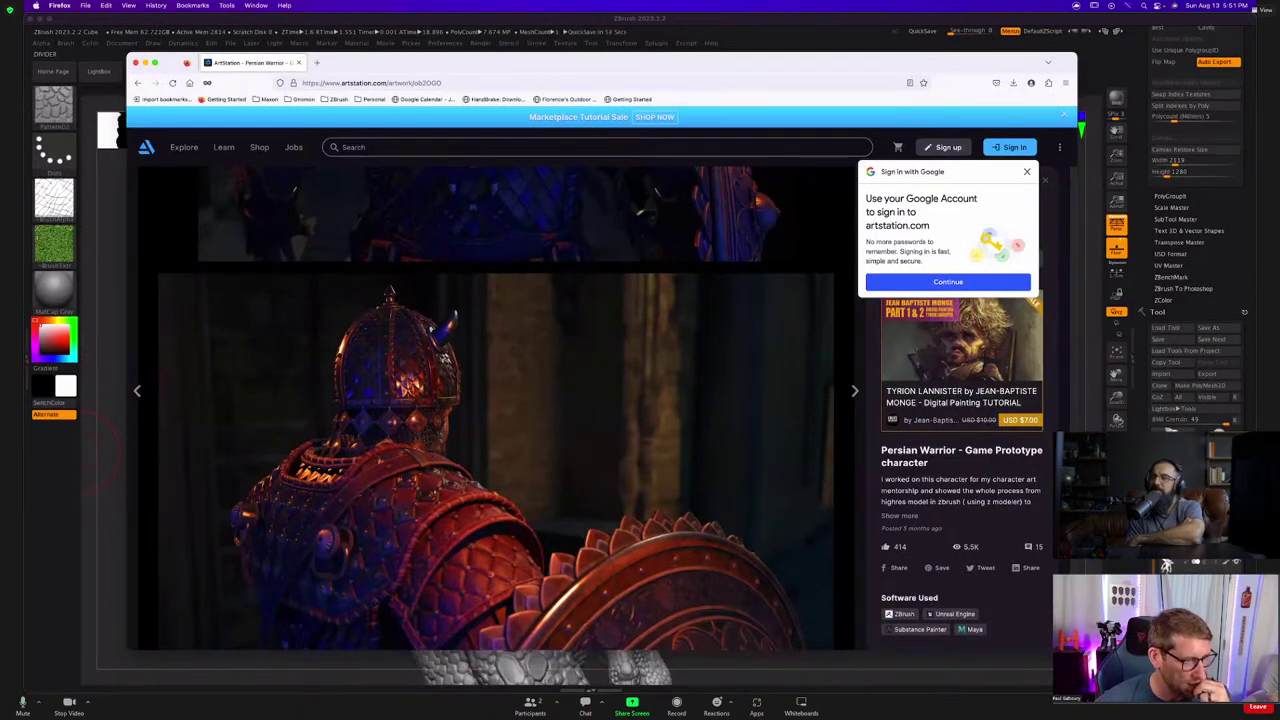
Switch to ZBrush and load the Gremlin_Paint02 project, discarding the changes to the open project.
key(super+Tab)
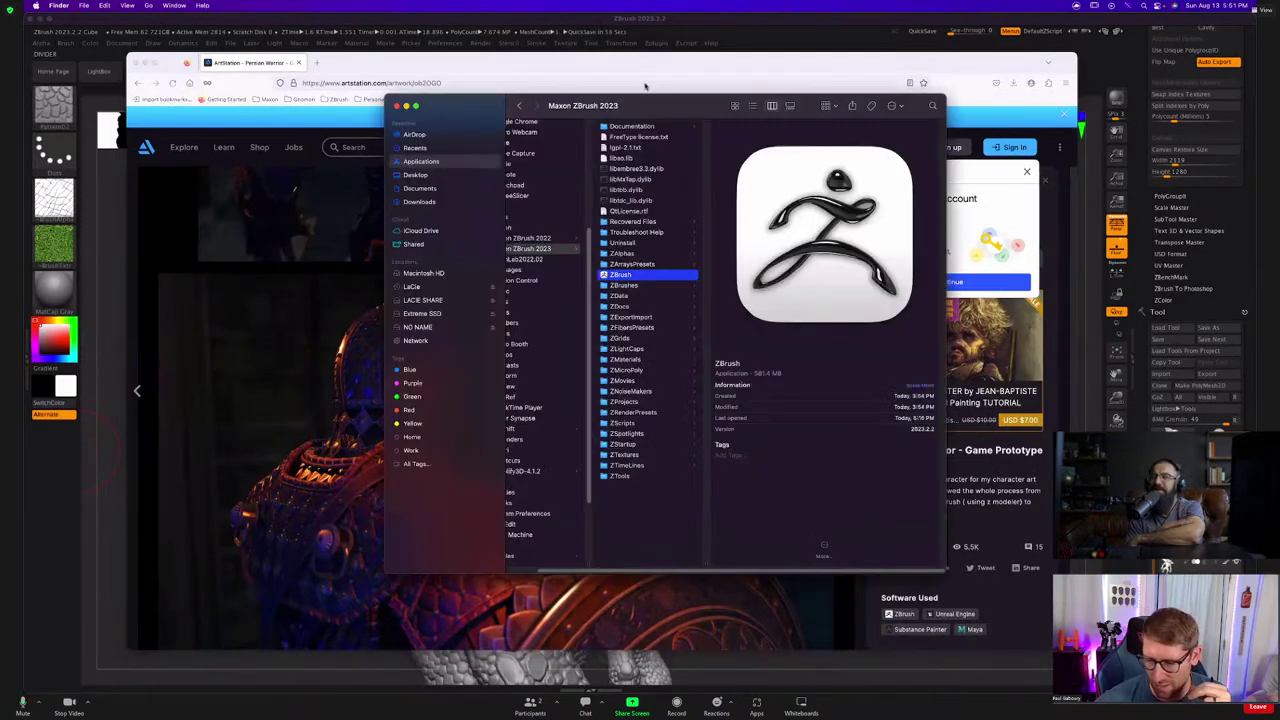
drag(660, 102, 26, 130)
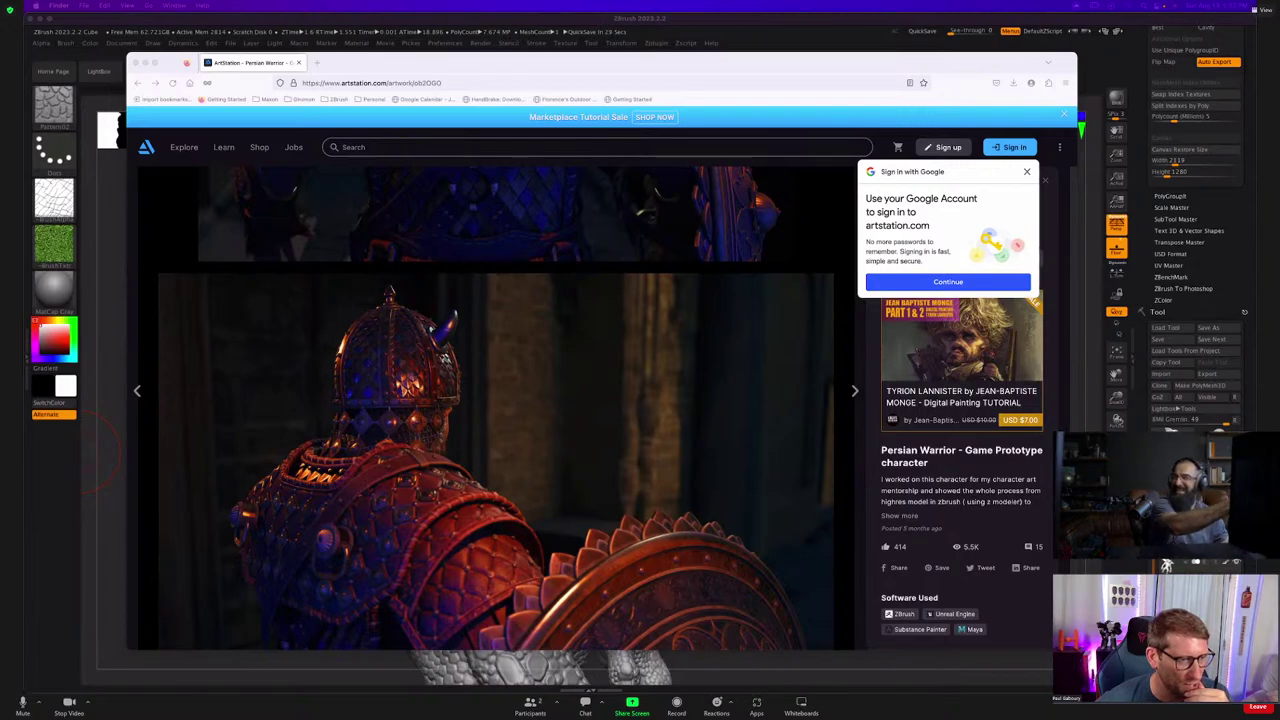
key(super+Tab)
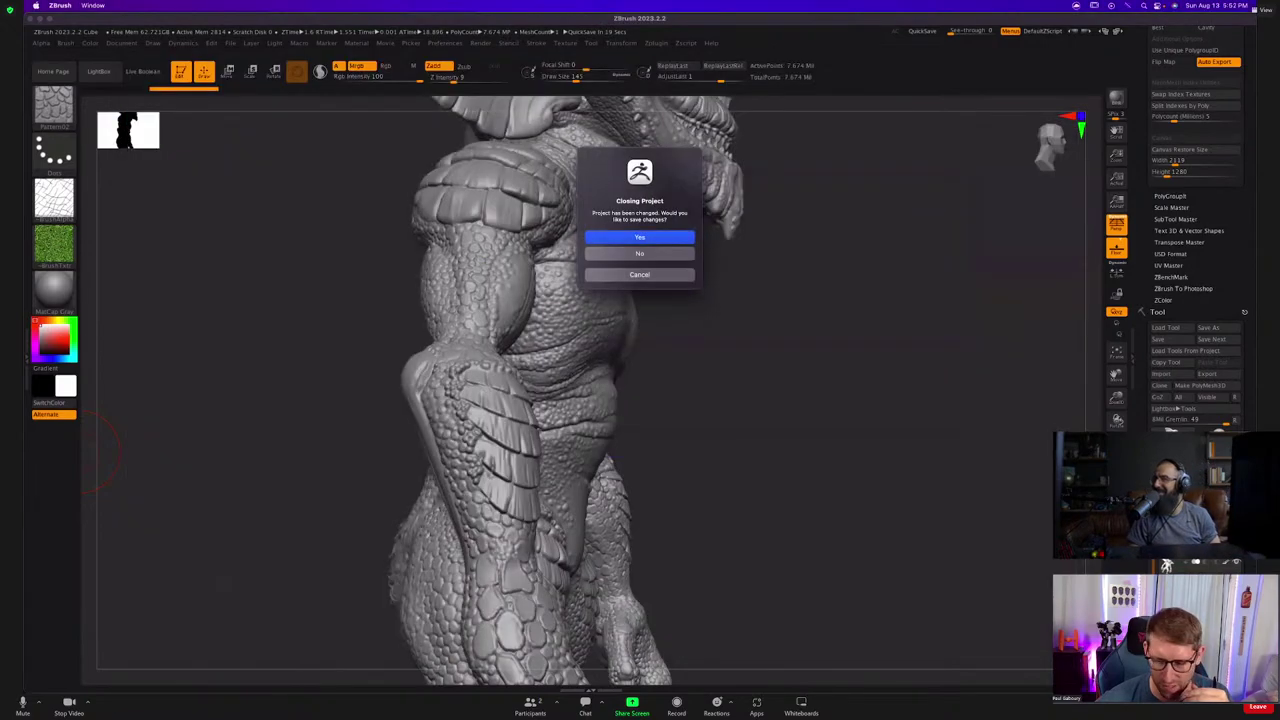
click(644, 258)
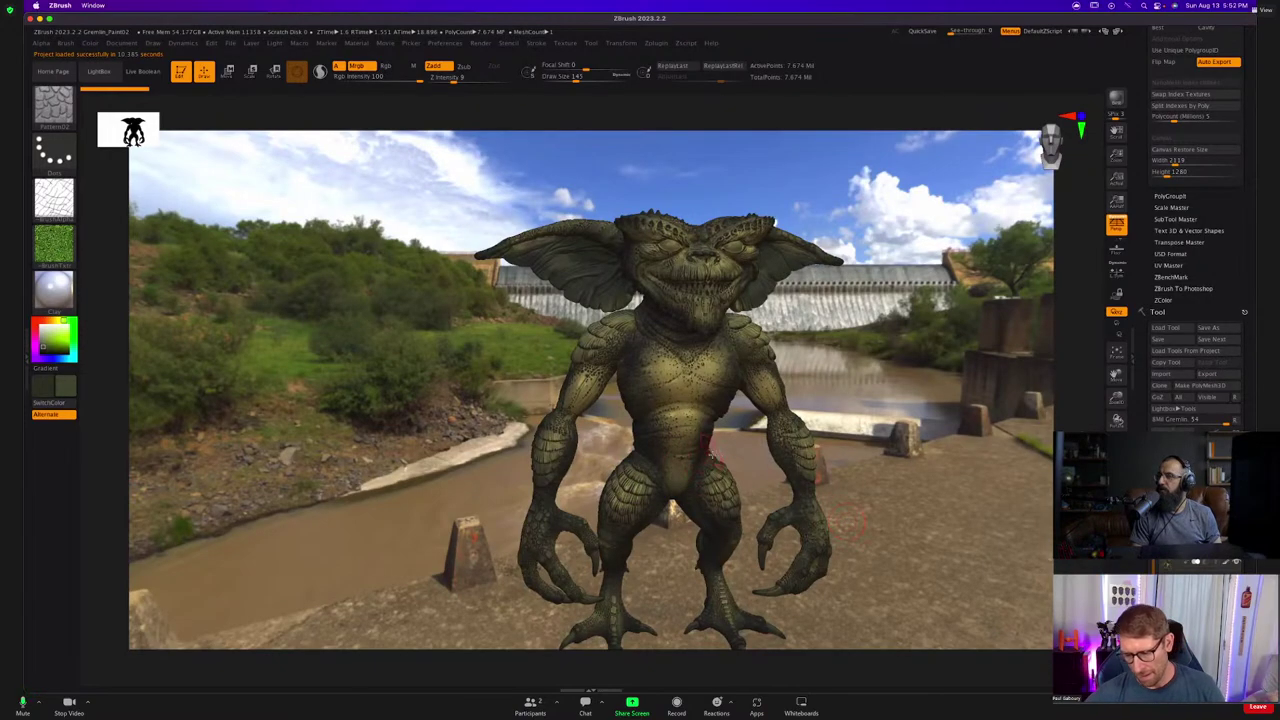
drag(848, 522, 589, 408)
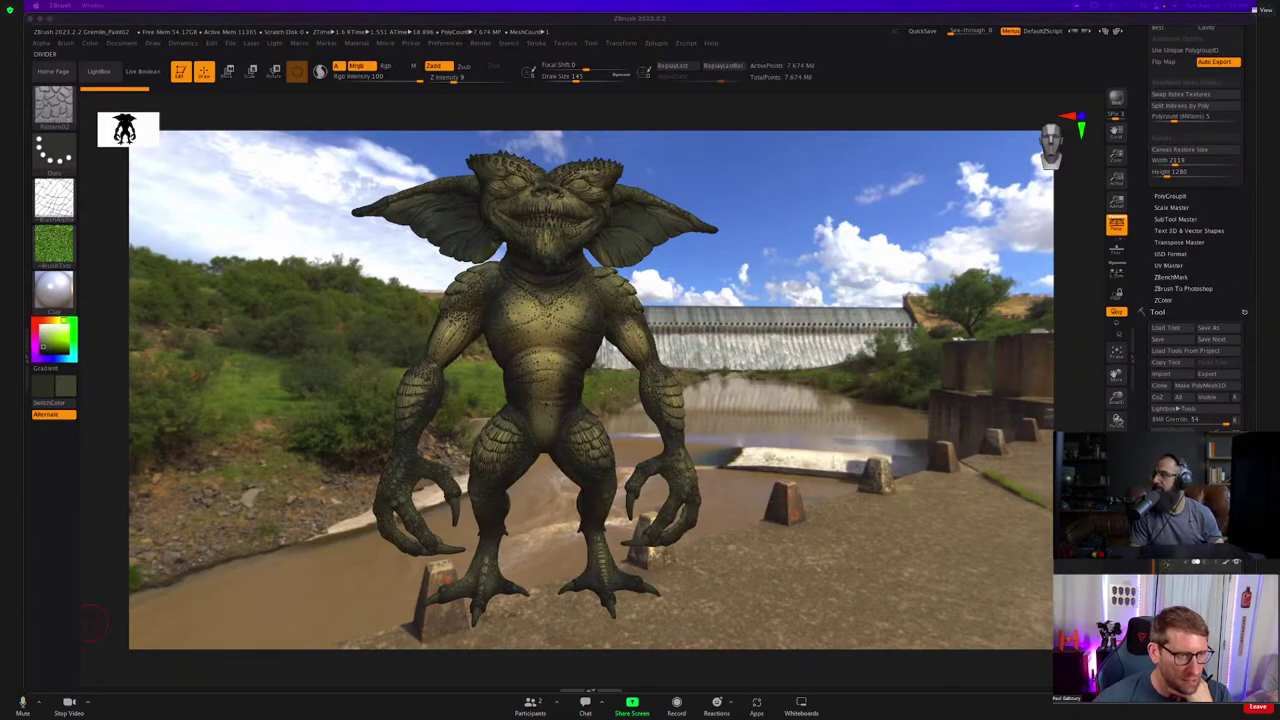
Load the Gremlin_Paint02_015 project without saving the current one, and turn off its light background and floor grid.
key(super+q)
click(642, 253)
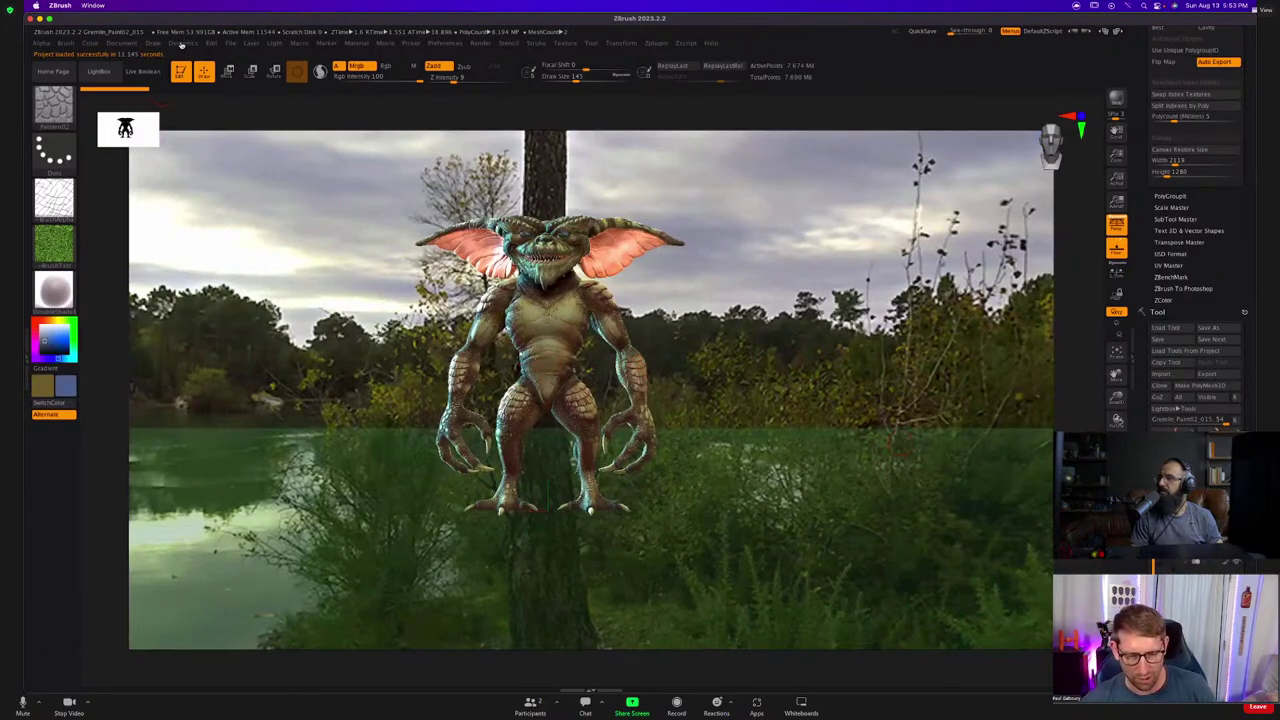
click(127, 45)
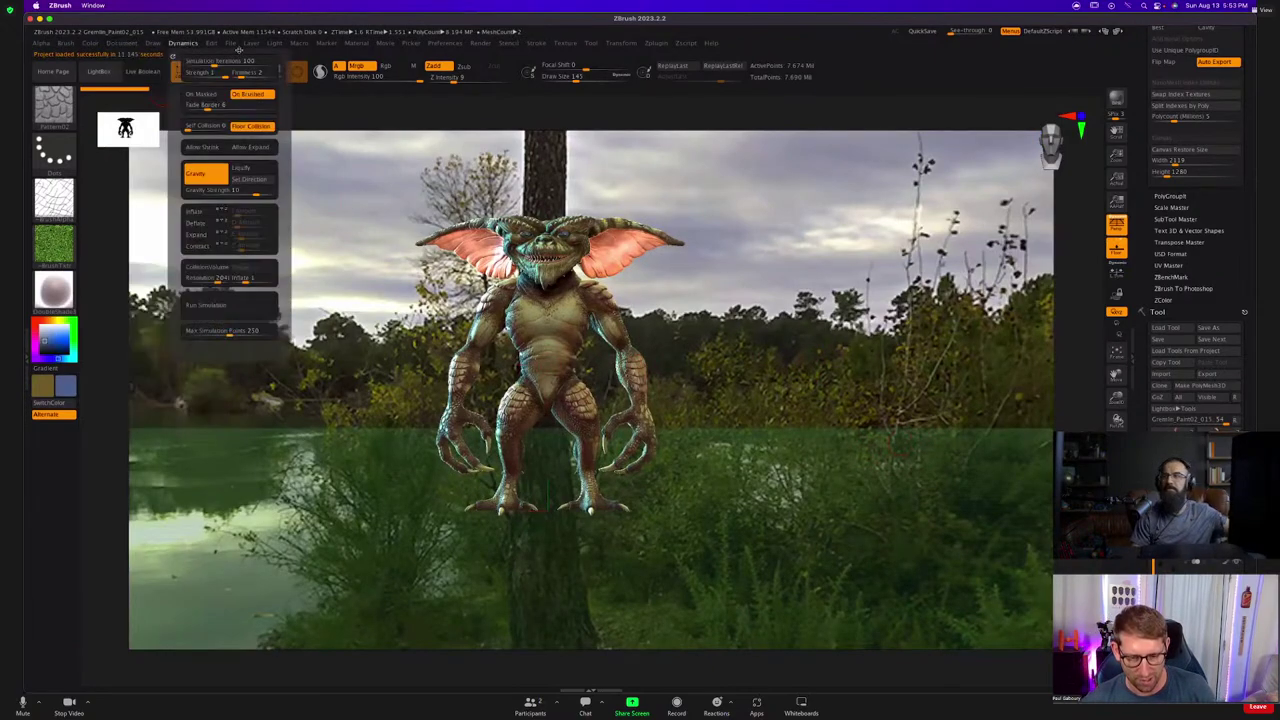
mouse_move(220, 43)
mouse_move(274, 43)
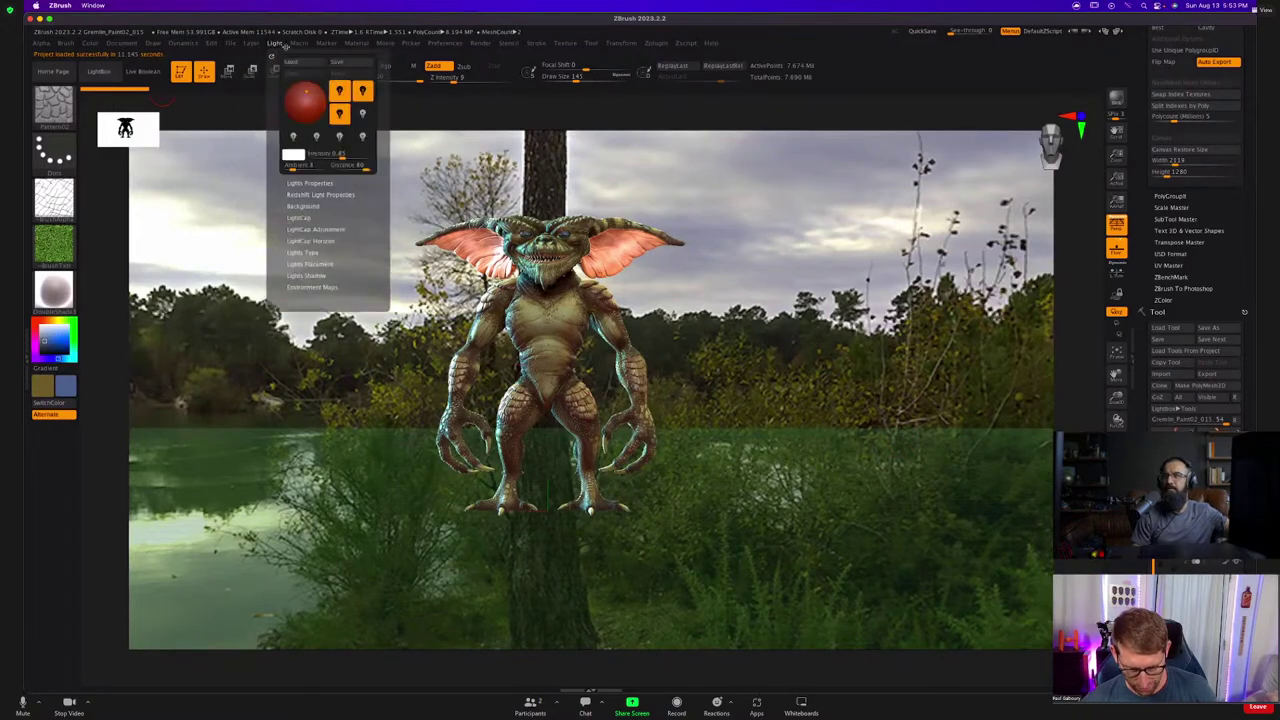
click(305, 205)
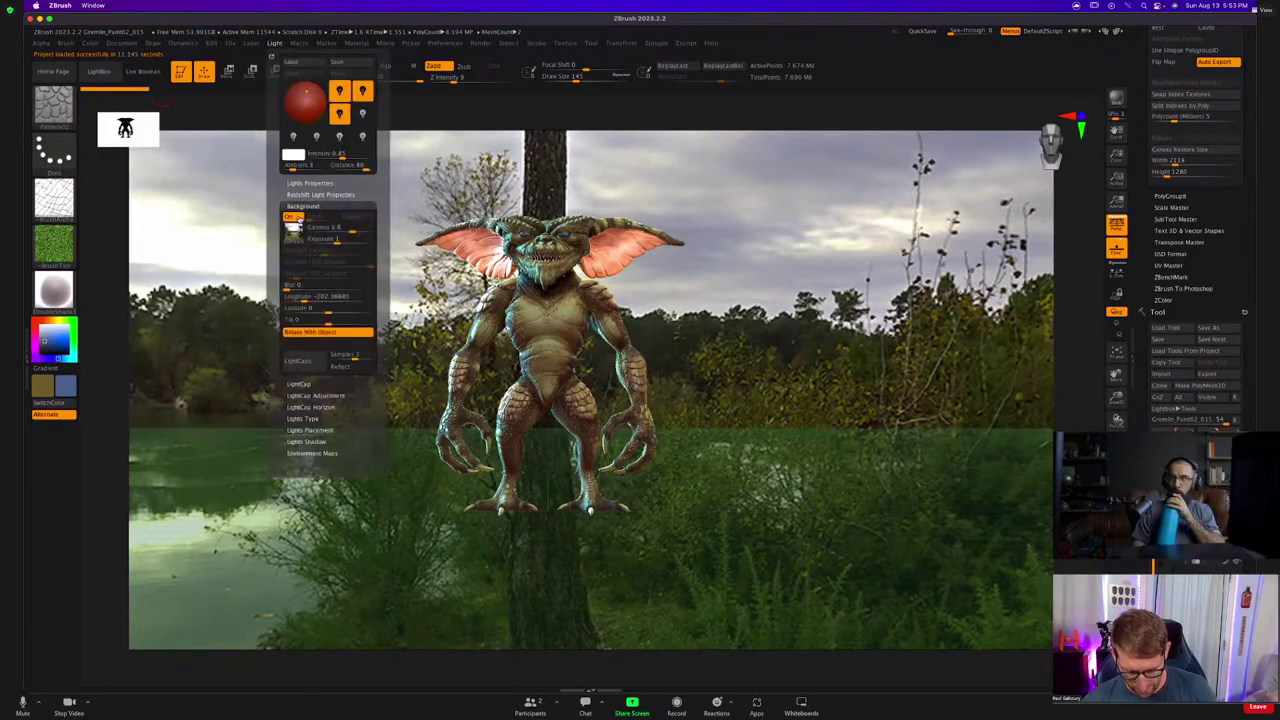
click(293, 218)
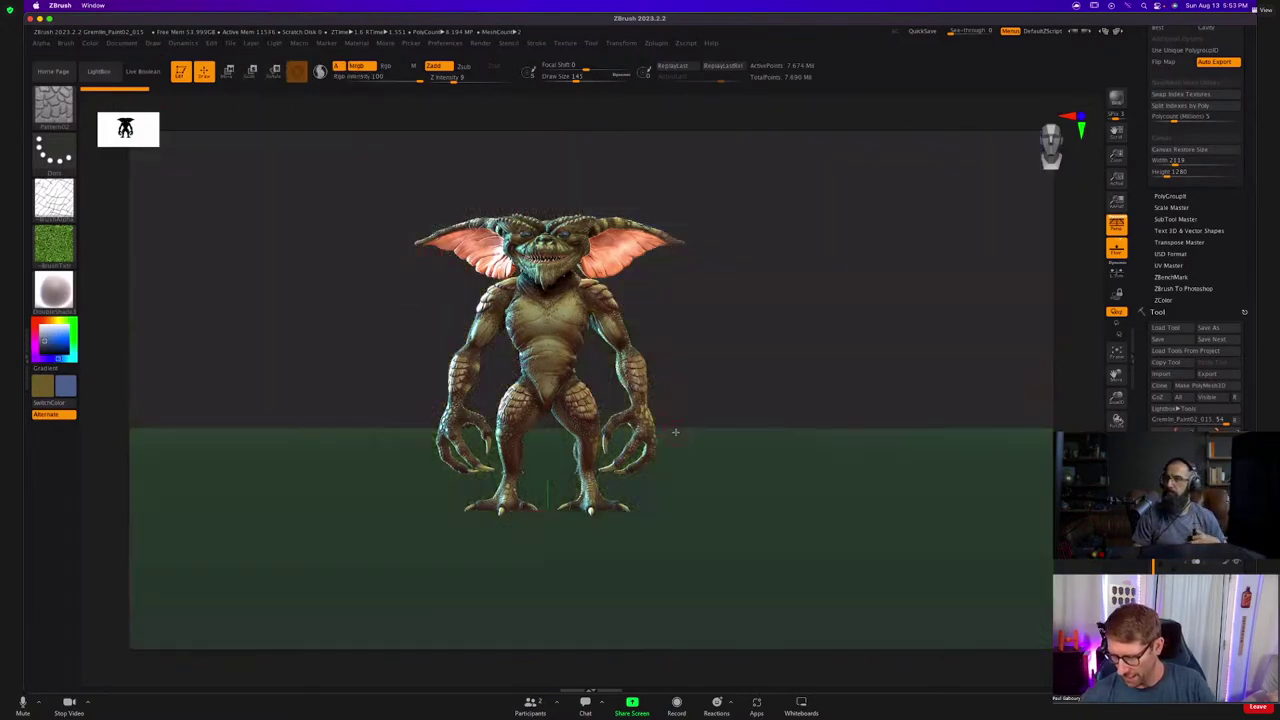
click(1116, 248)
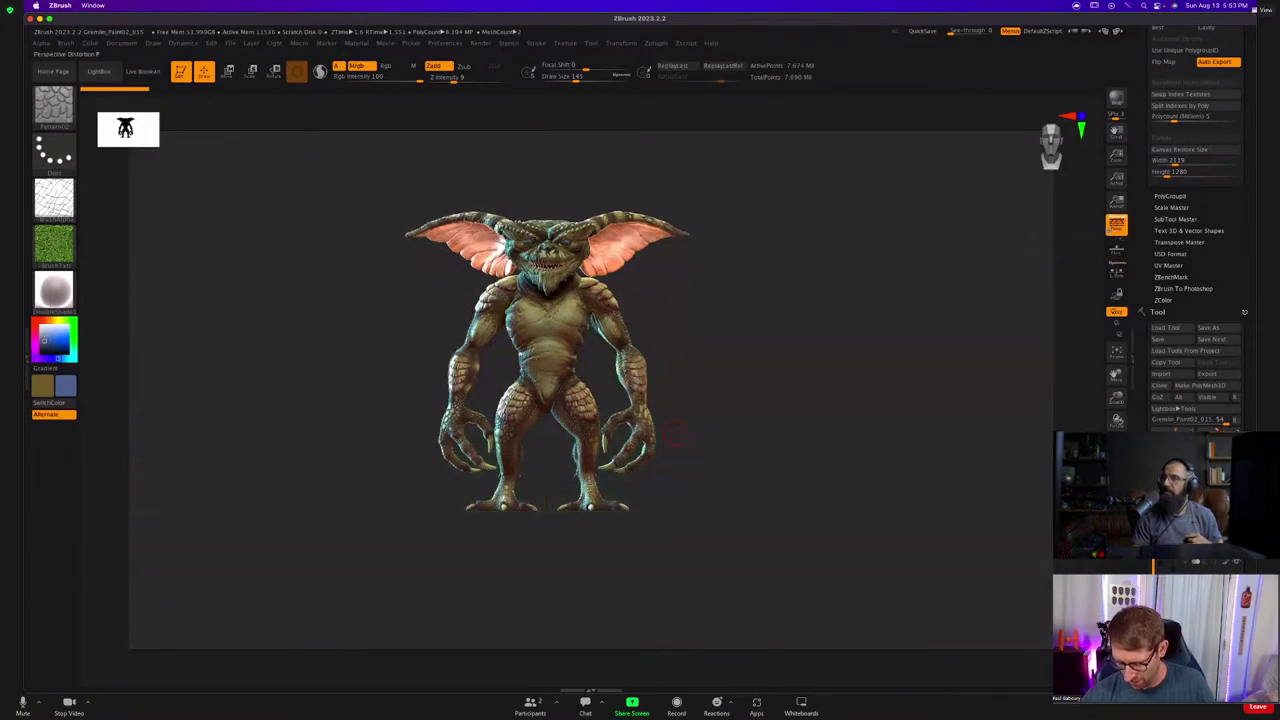
Fill the whole gremlin body with the Chalk material only, keeping its painted colours.
right_drag(675, 432, 655, 425)
alt+right_drag(655, 380, 705, 500)
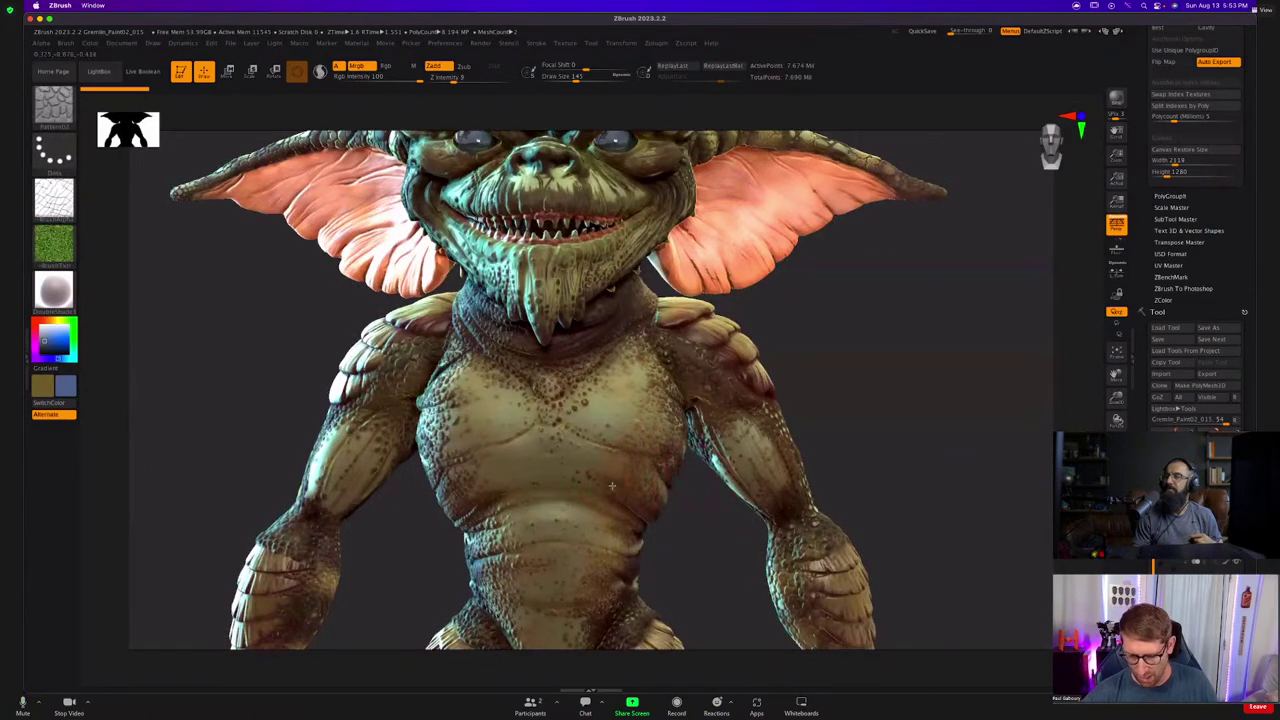
right_drag(626, 486, 622, 485)
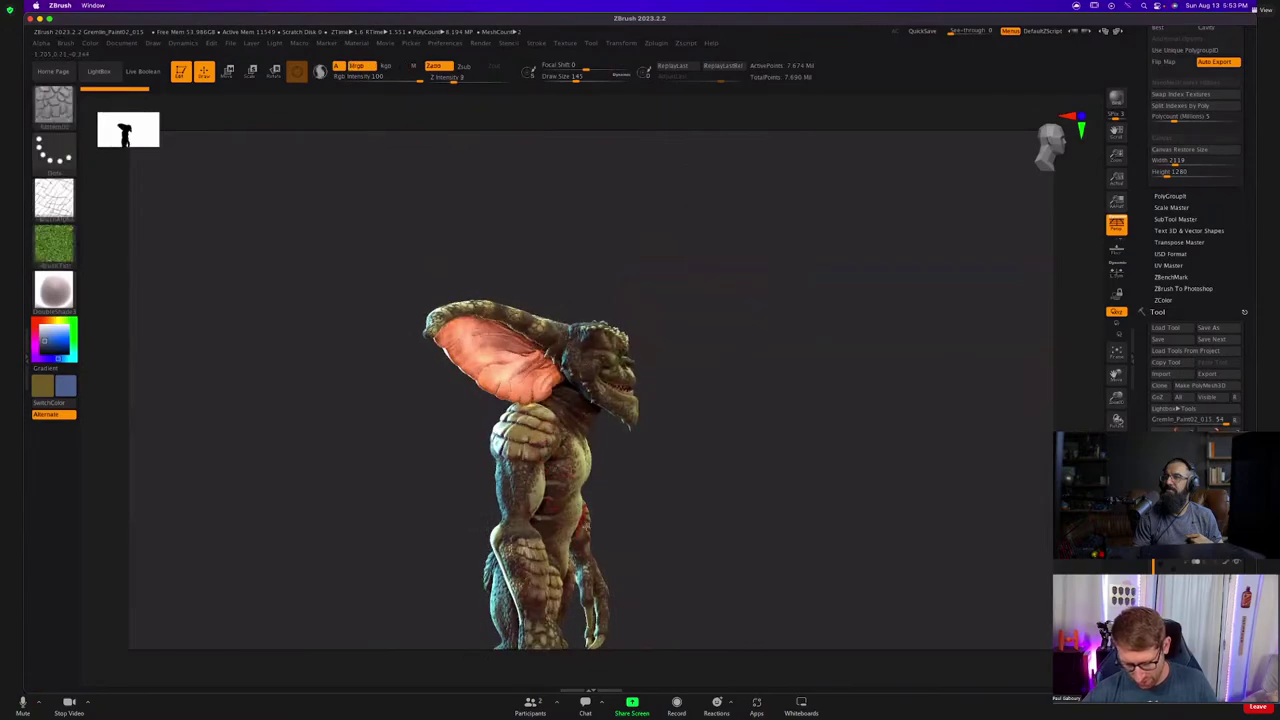
alt+right_drag(594, 406, 562, 295)
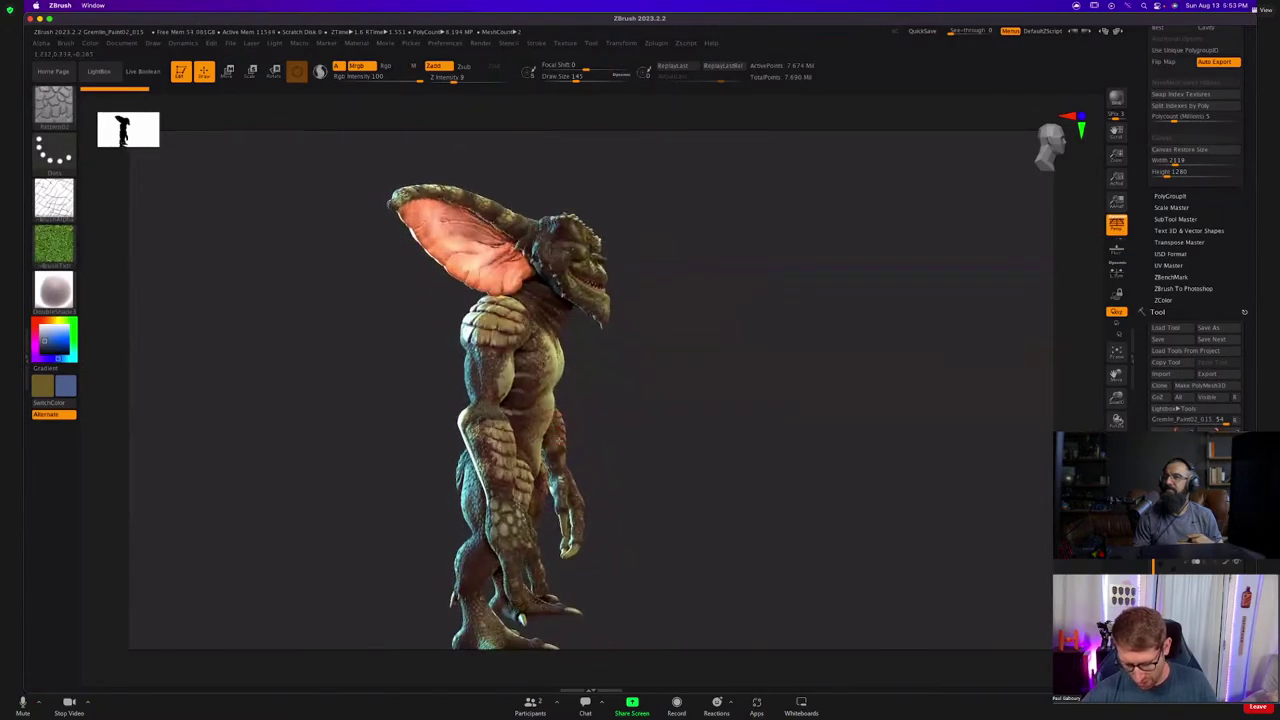
drag(593, 442, 717, 443)
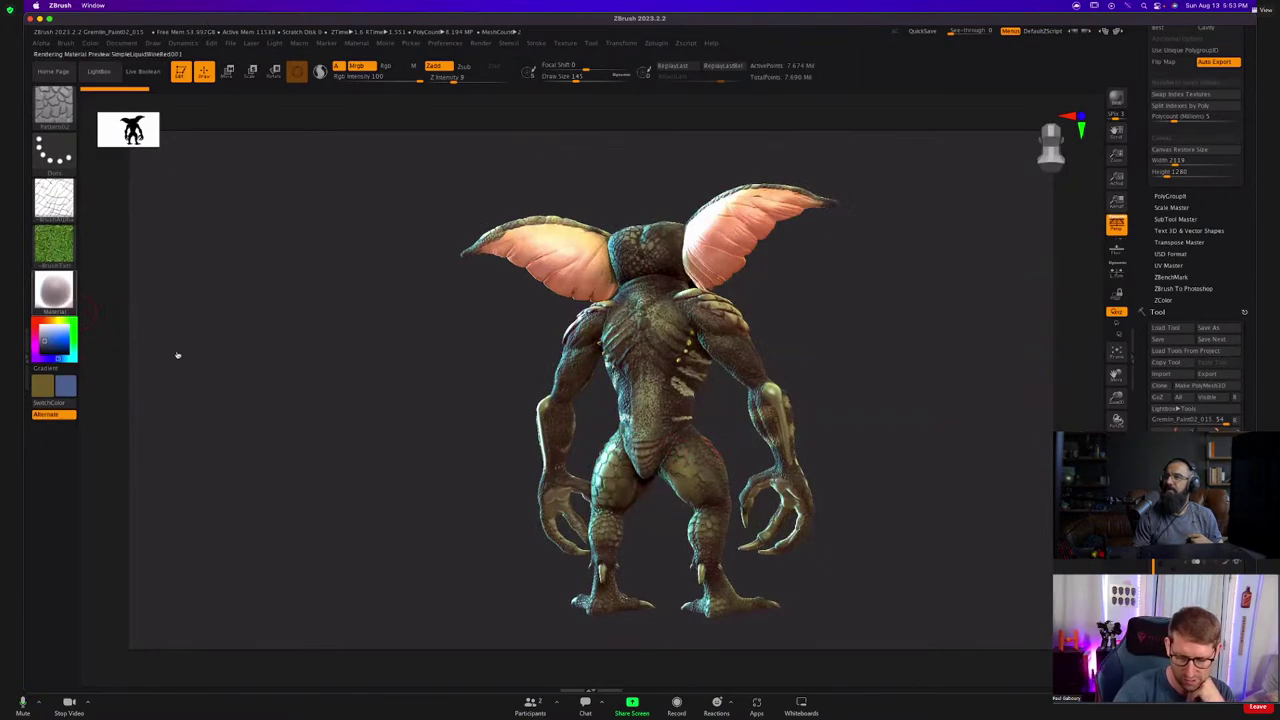
click(65, 294)
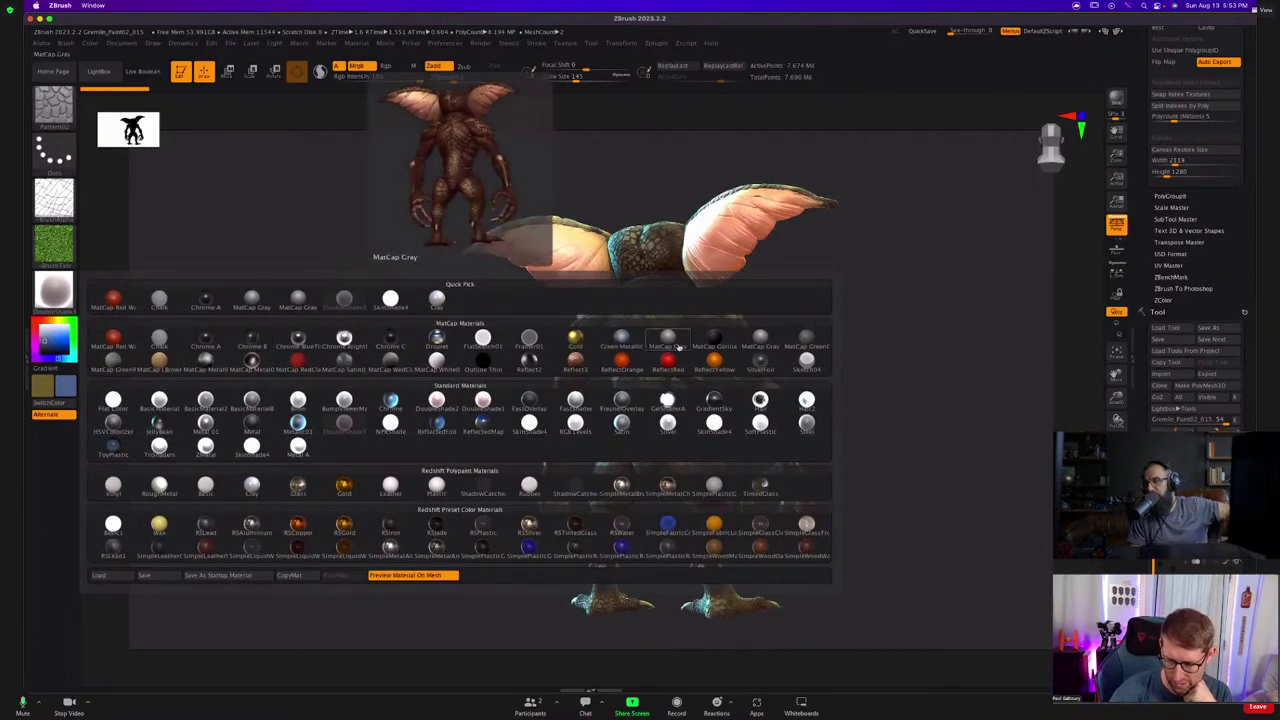
click(677, 346)
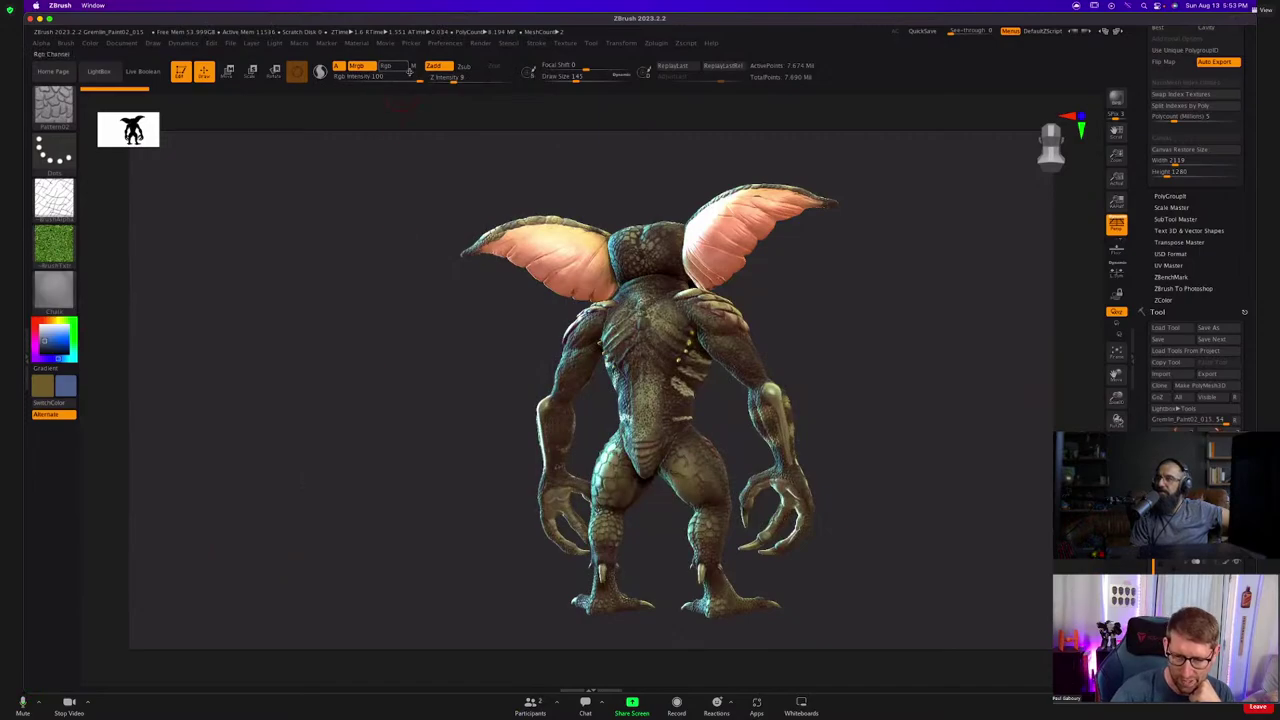
click(90, 44)
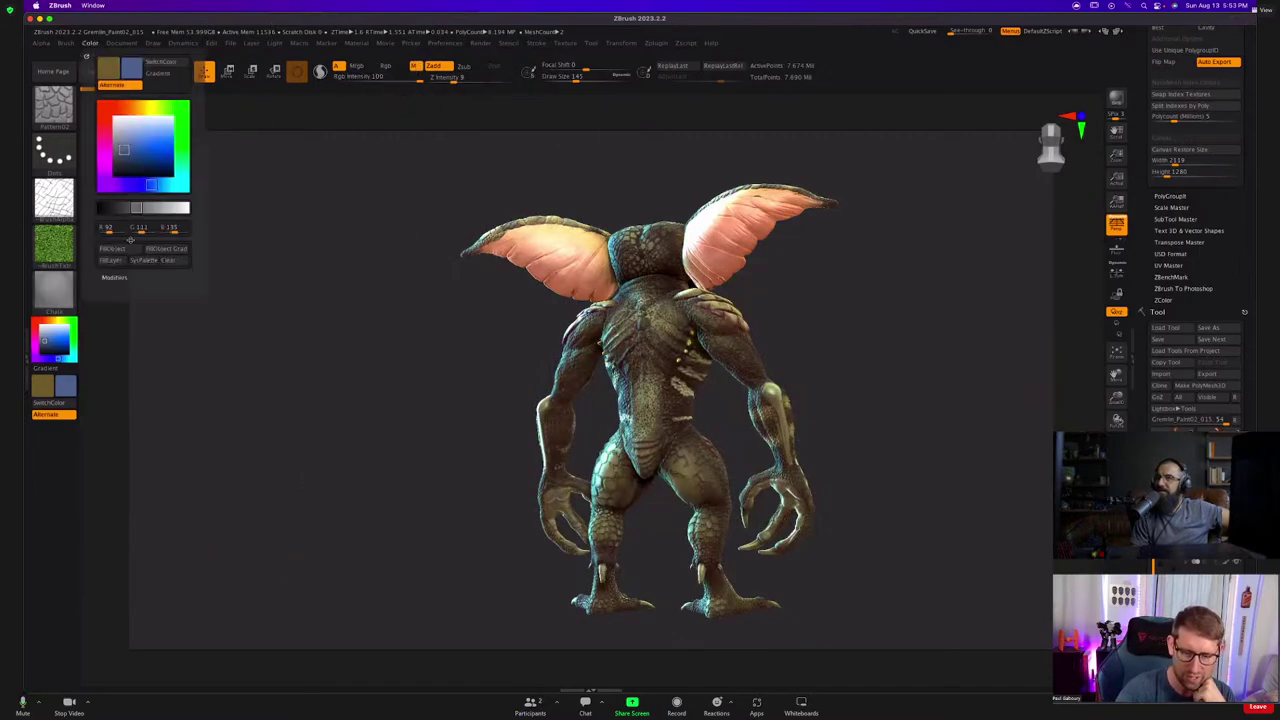
click(114, 249)
drag(858, 457, 780, 450)
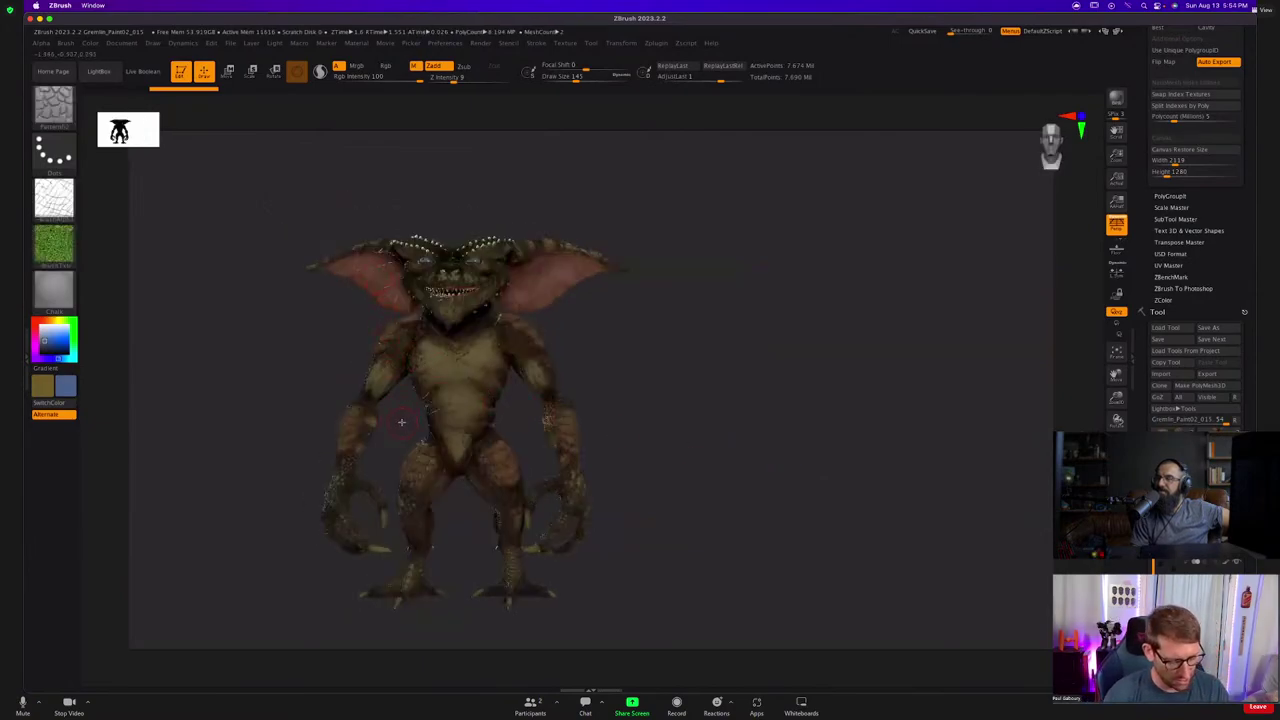
Load the DemoAnimeHead project from LightBox, discarding the changes to the open project.
key(comma)
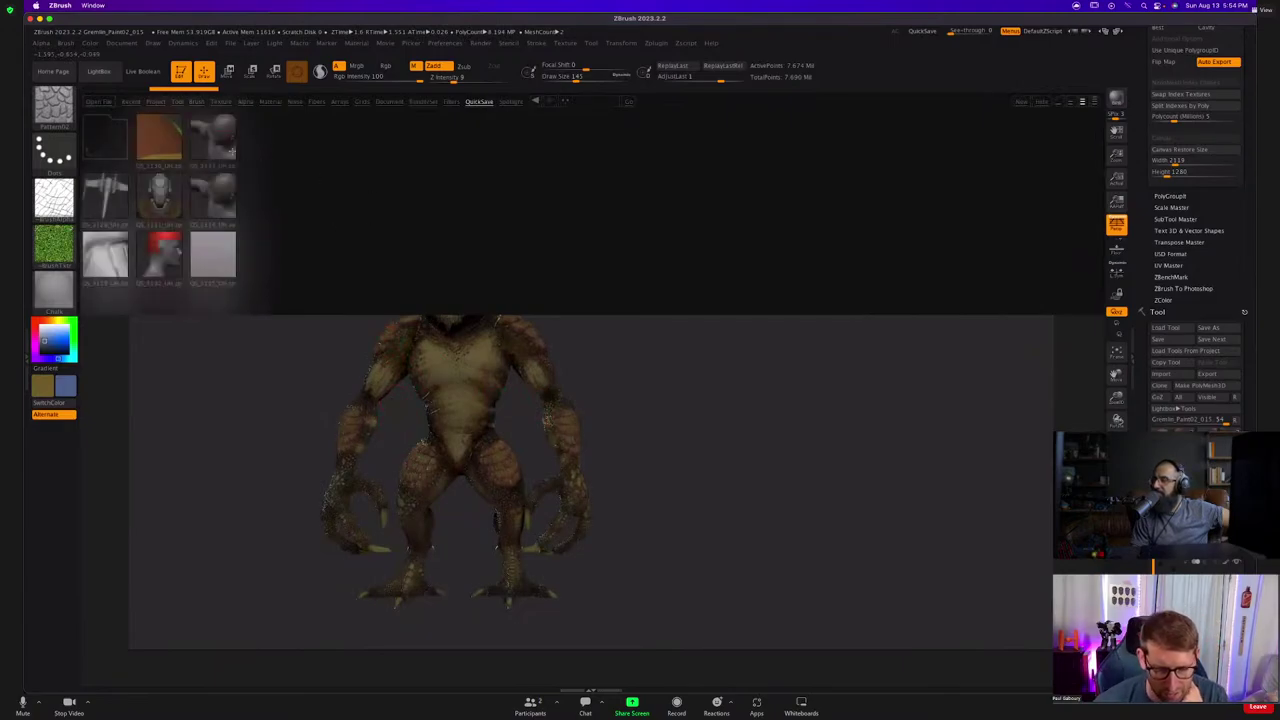
click(155, 101)
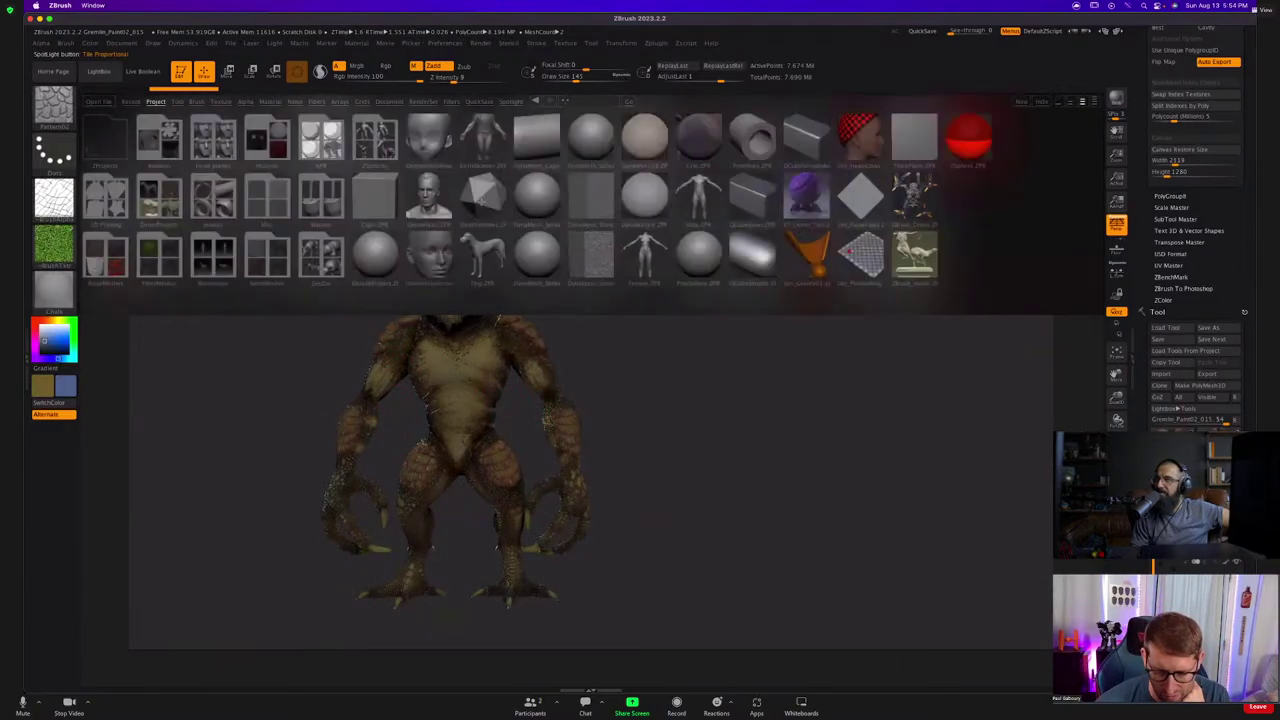
double_click(428, 138)
click(640, 254)
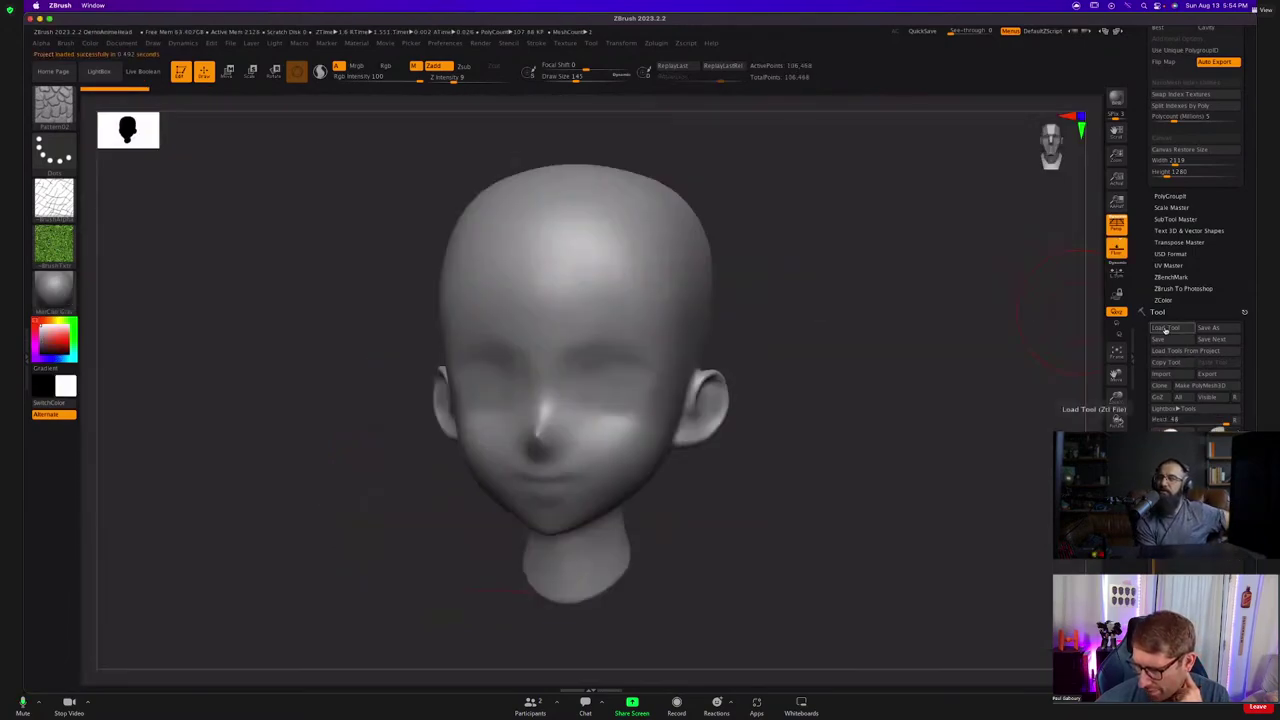
Load the tools from the Gremlin_Paint02_015 project file and frame the whole gremlin.
click(1186, 351)
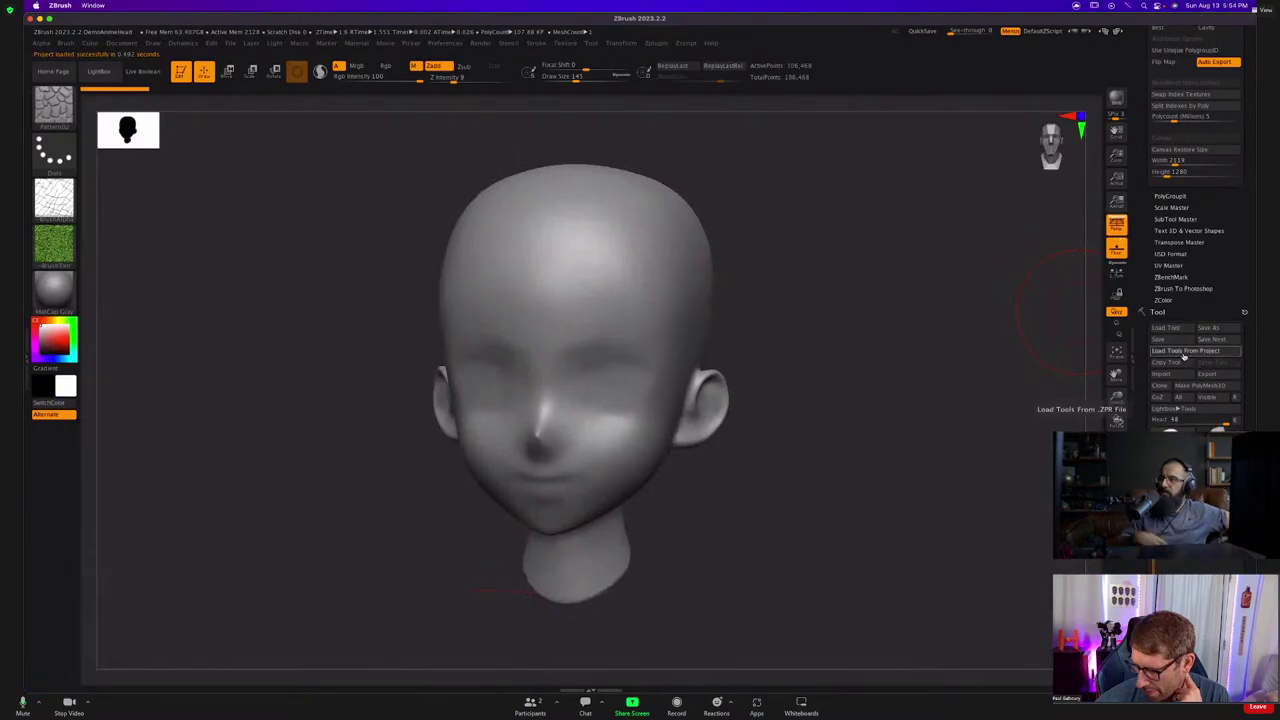
drag(612, 86, 26, 168)
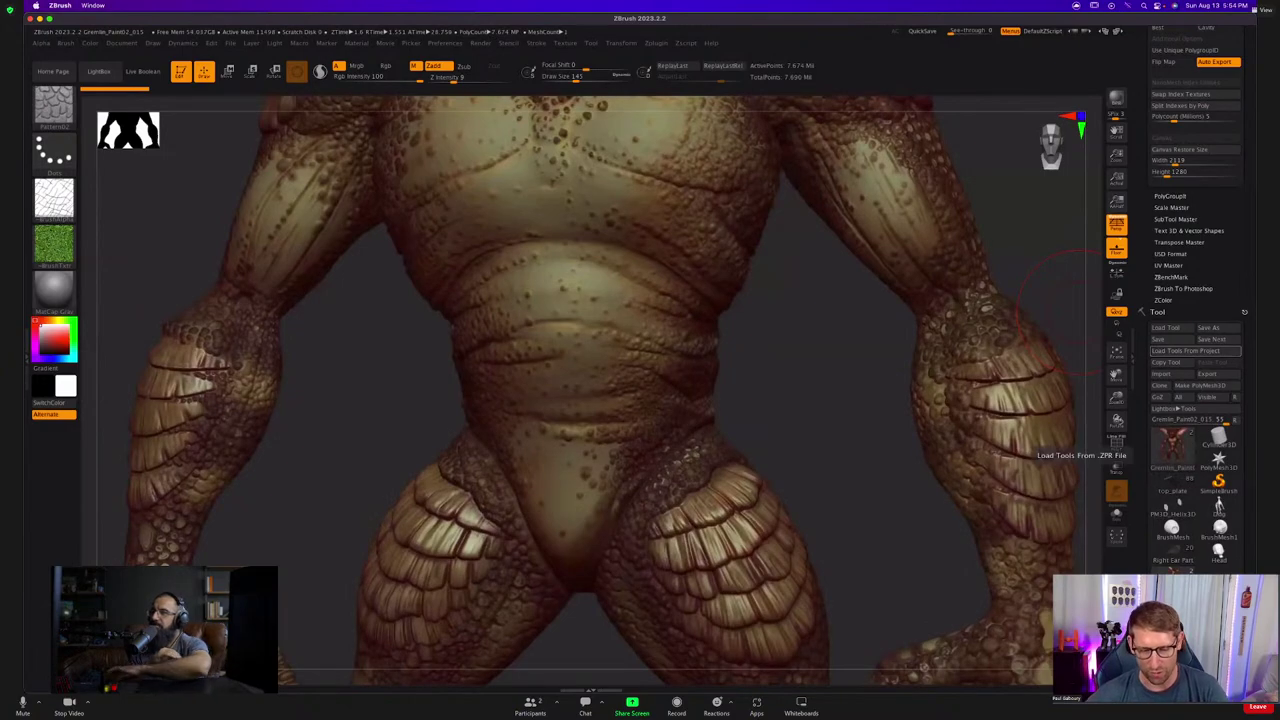
key(f)
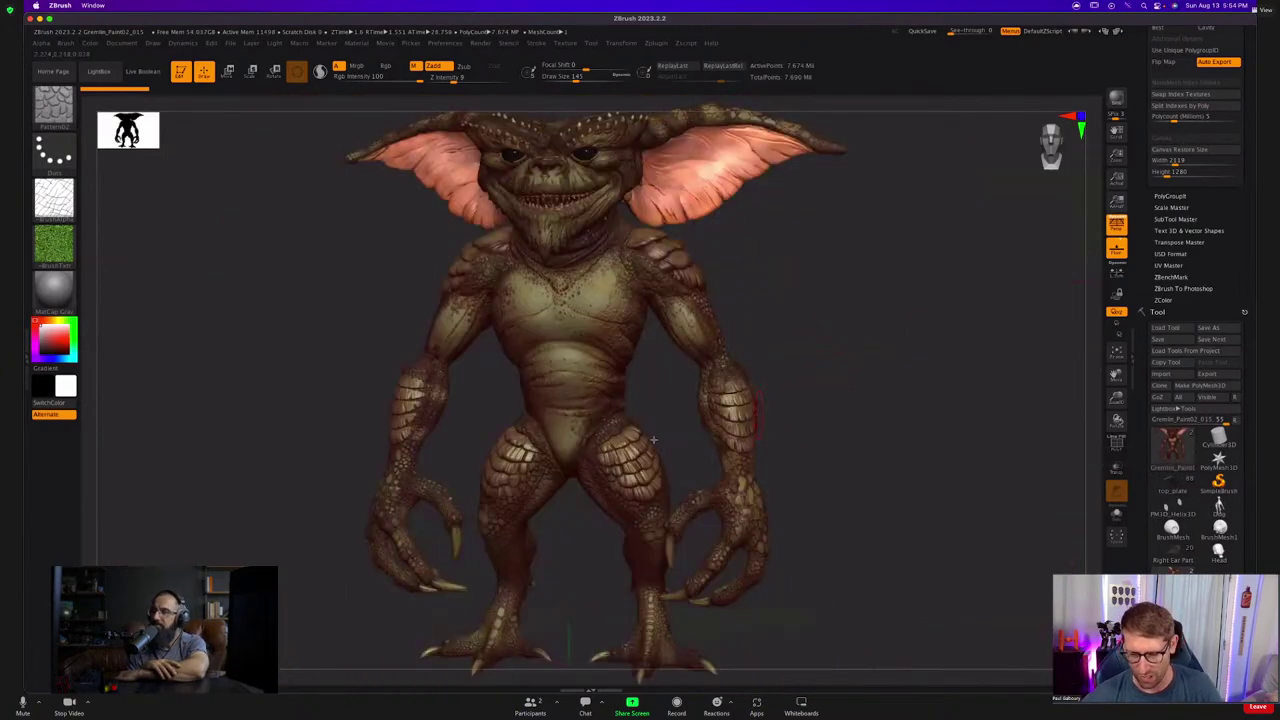
Fill the gremlin body with the SkinShade4 material without changing its painted colours.
key(m)
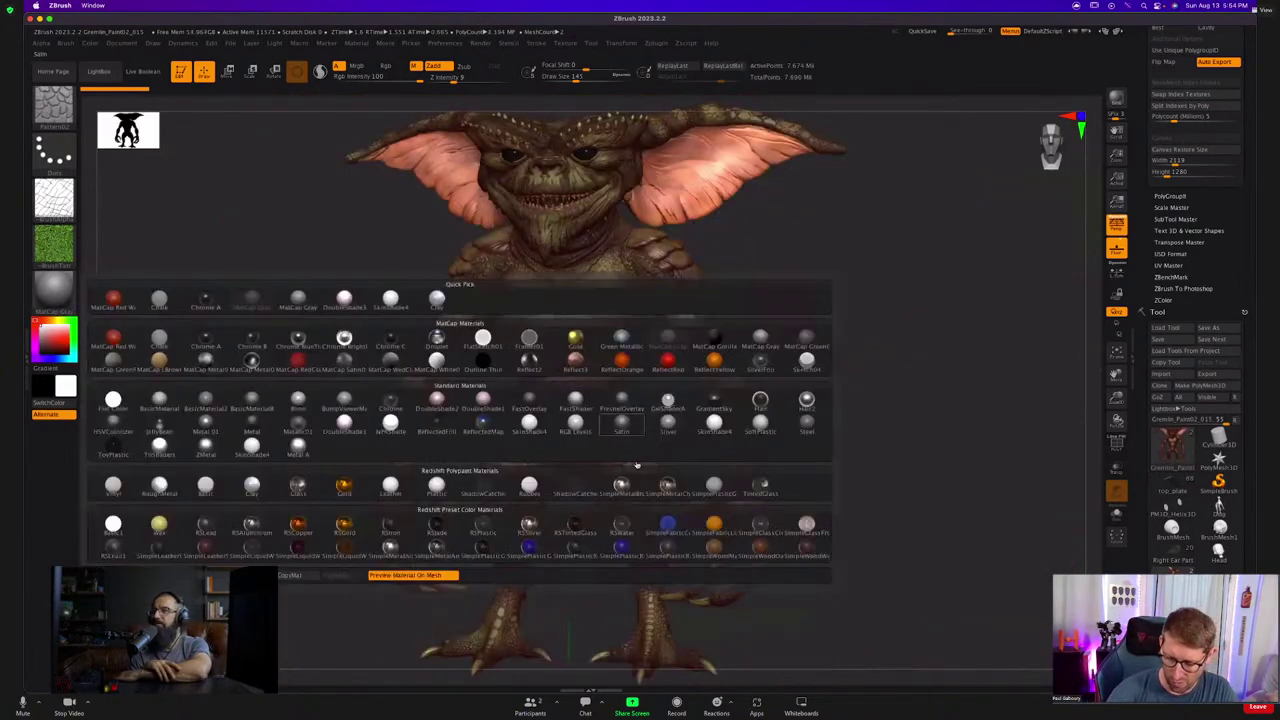
click(714, 424)
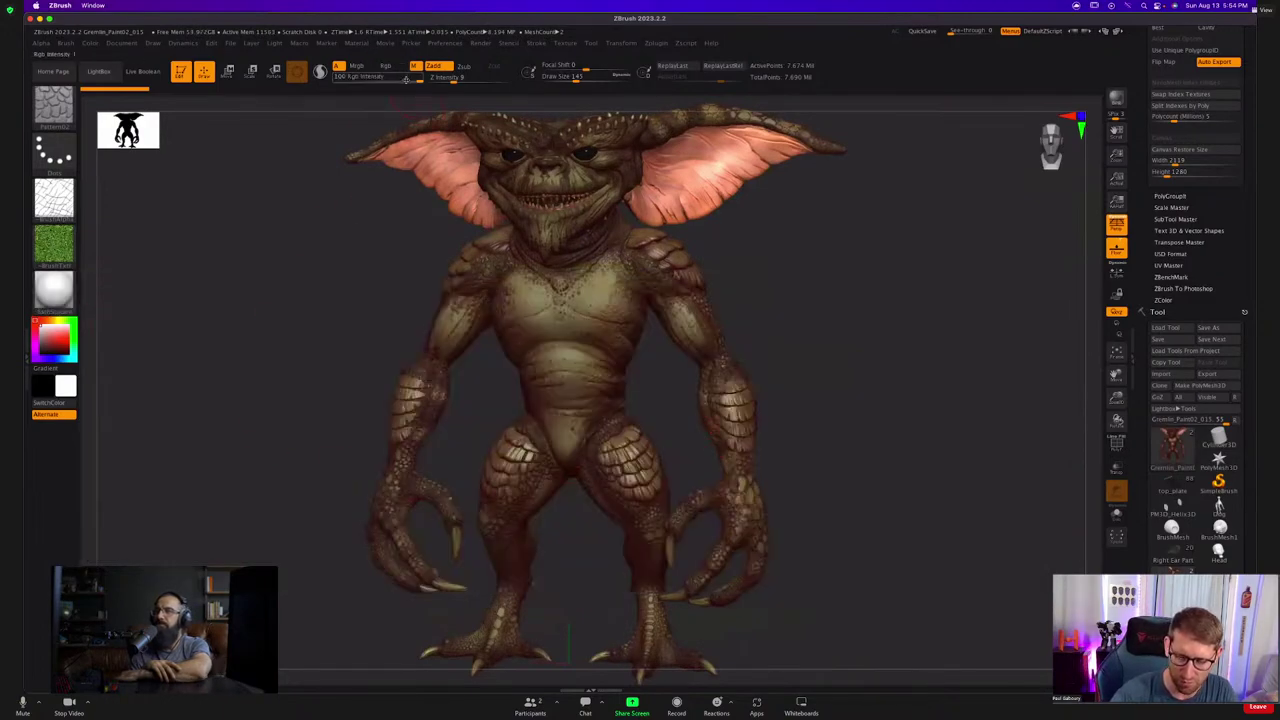
click(88, 46)
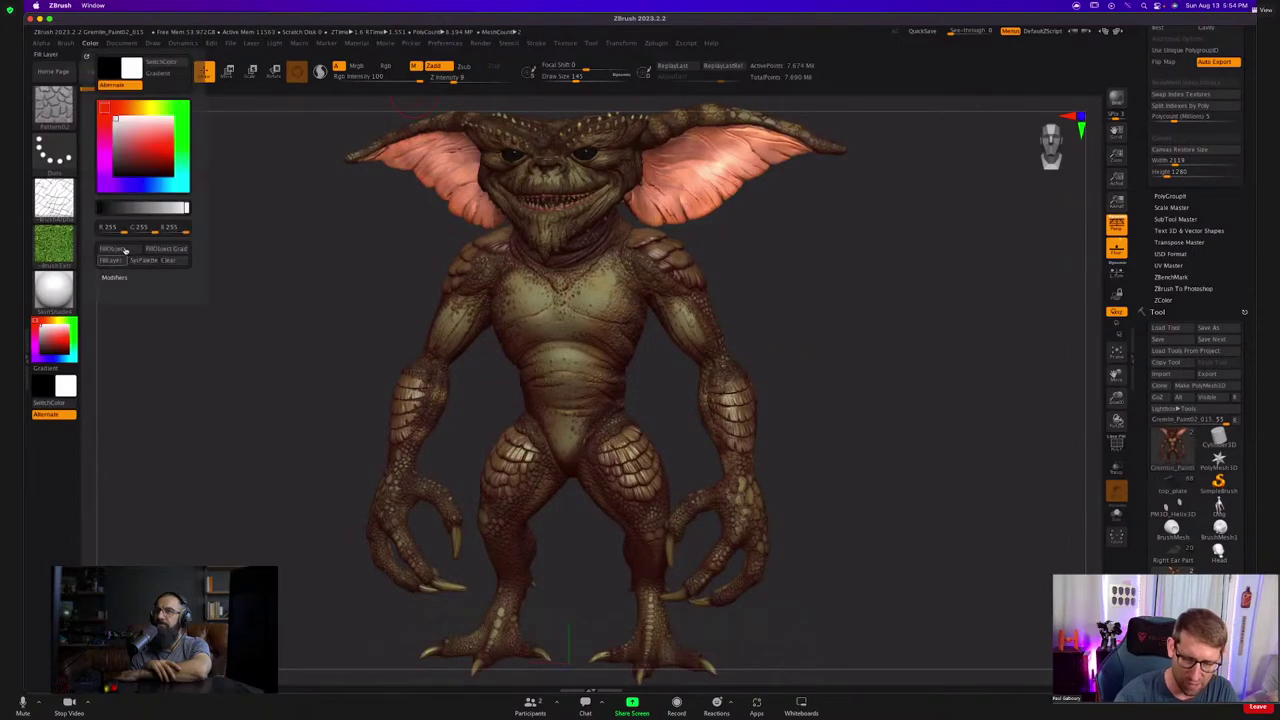
click(120, 254)
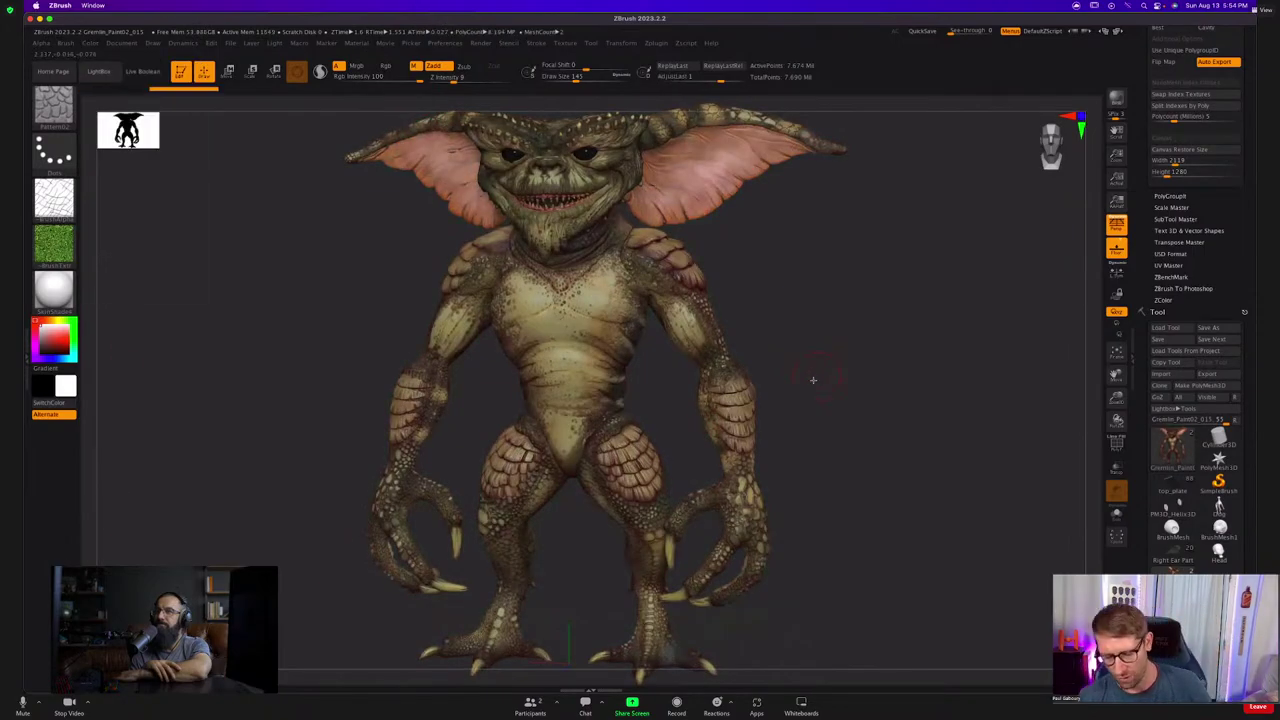
drag(811, 373, 838, 407)
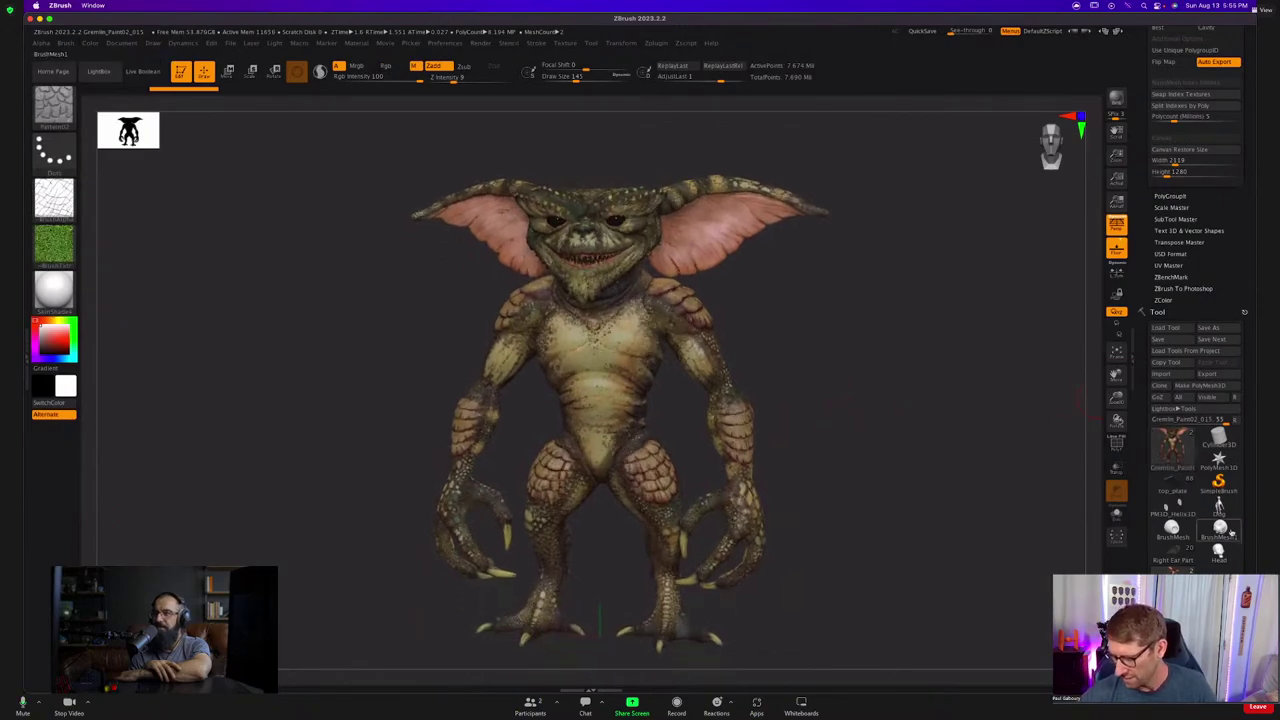
Turn on the visibility of the gremlin's eyes subtool.
scroll(1237, 511, down, 5)
click(1237, 510)
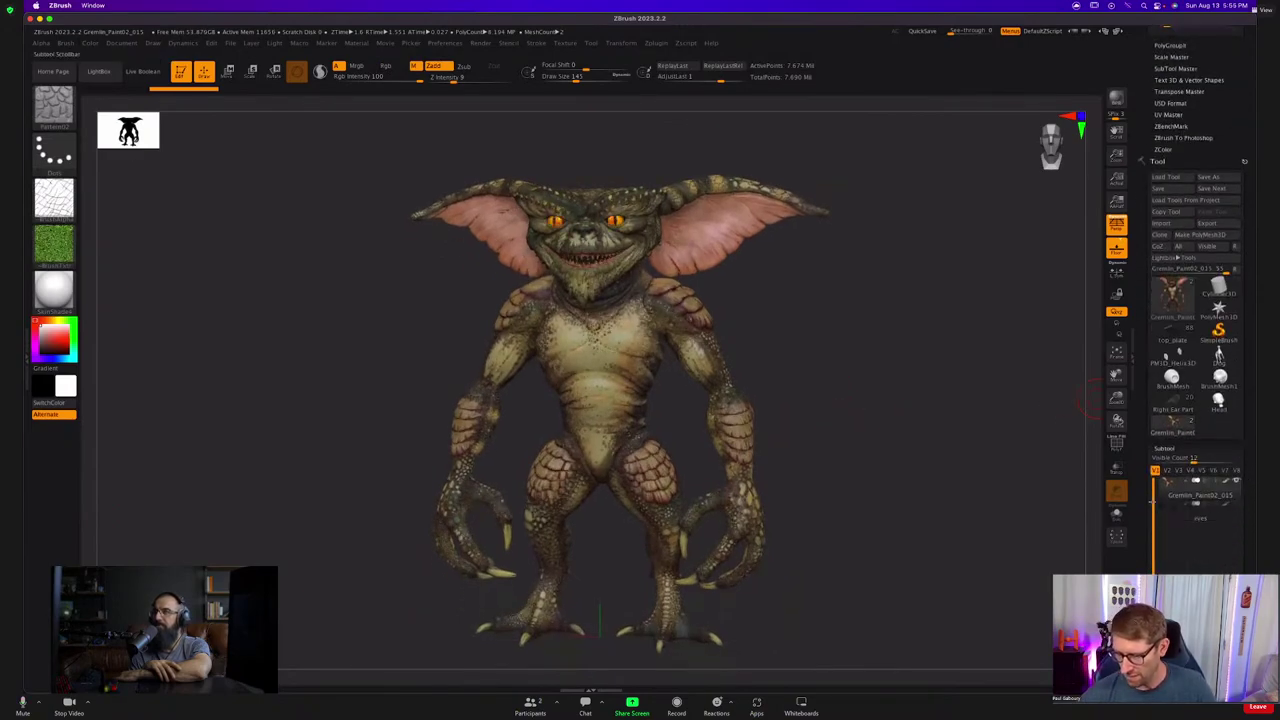
drag(784, 430, 797, 430)
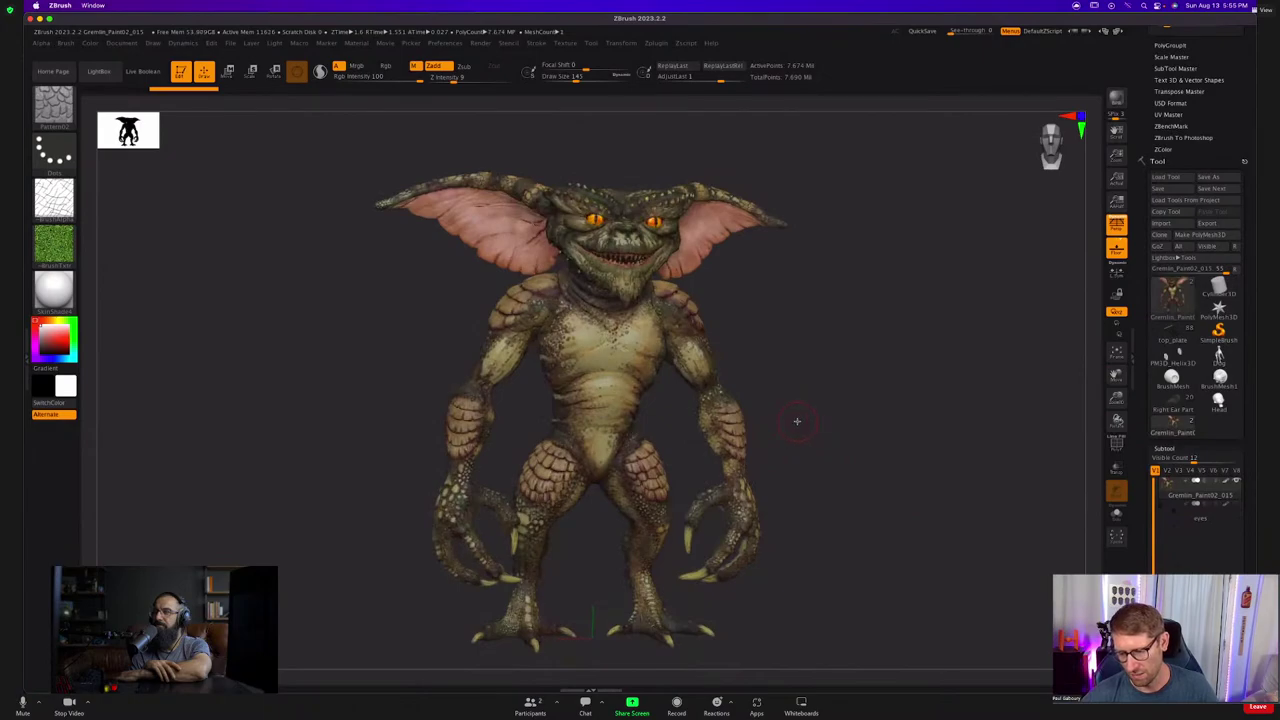
Examine the gremlin's painted back, ears, shoulder scales and torso from several angles, with the draw size reduced to 23.
drag(660, 500, 853, 489)
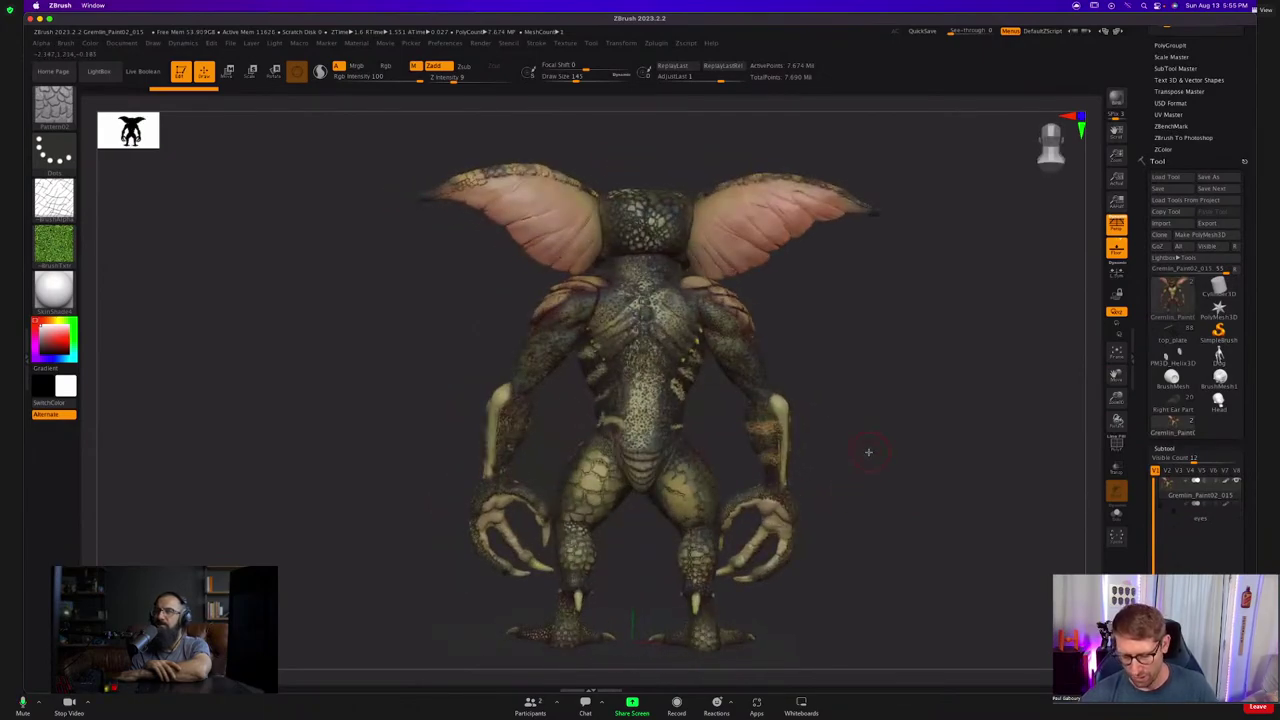
mouse_move(828, 494)
right_down()
mouse_move(779, 503)
mouse_move(818, 498)
right_up()
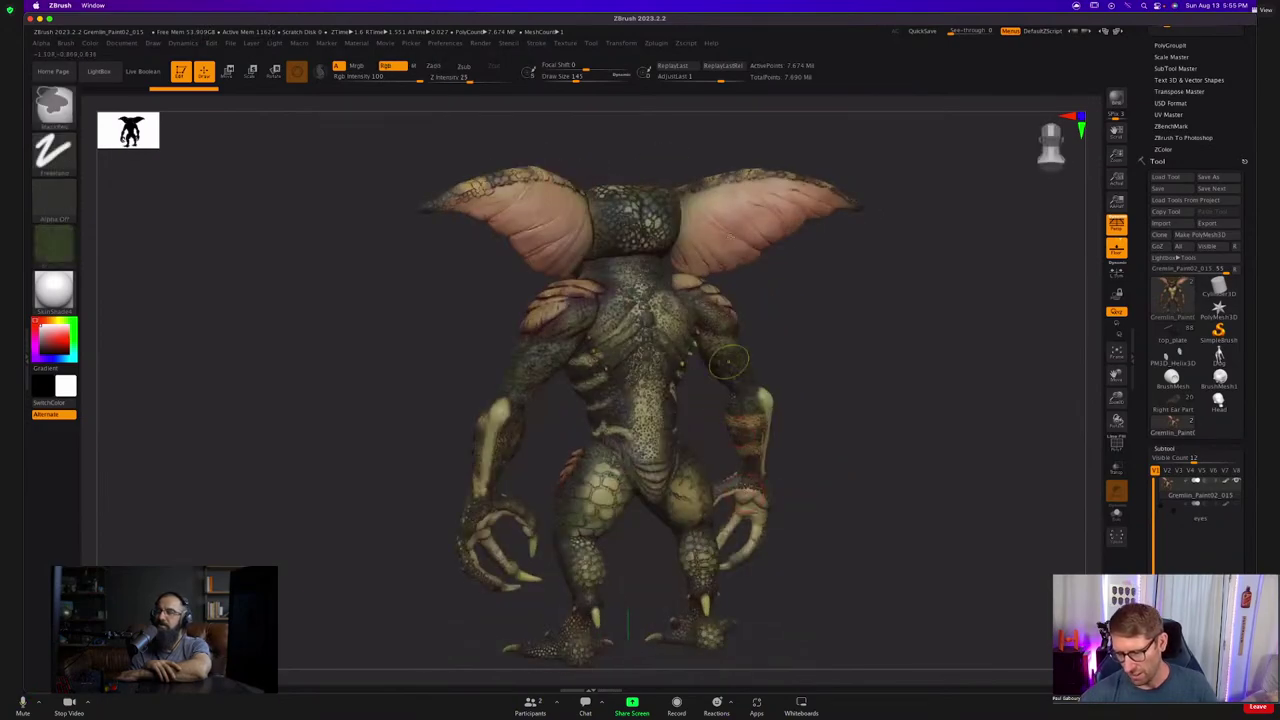
ctrl+right_drag(729, 362, 801, 378)
mouse_move(801, 378)
alt+right_down()
mouse_move(763, 491)
mouse_move(763, 556)
alt+right_up()
key(s)
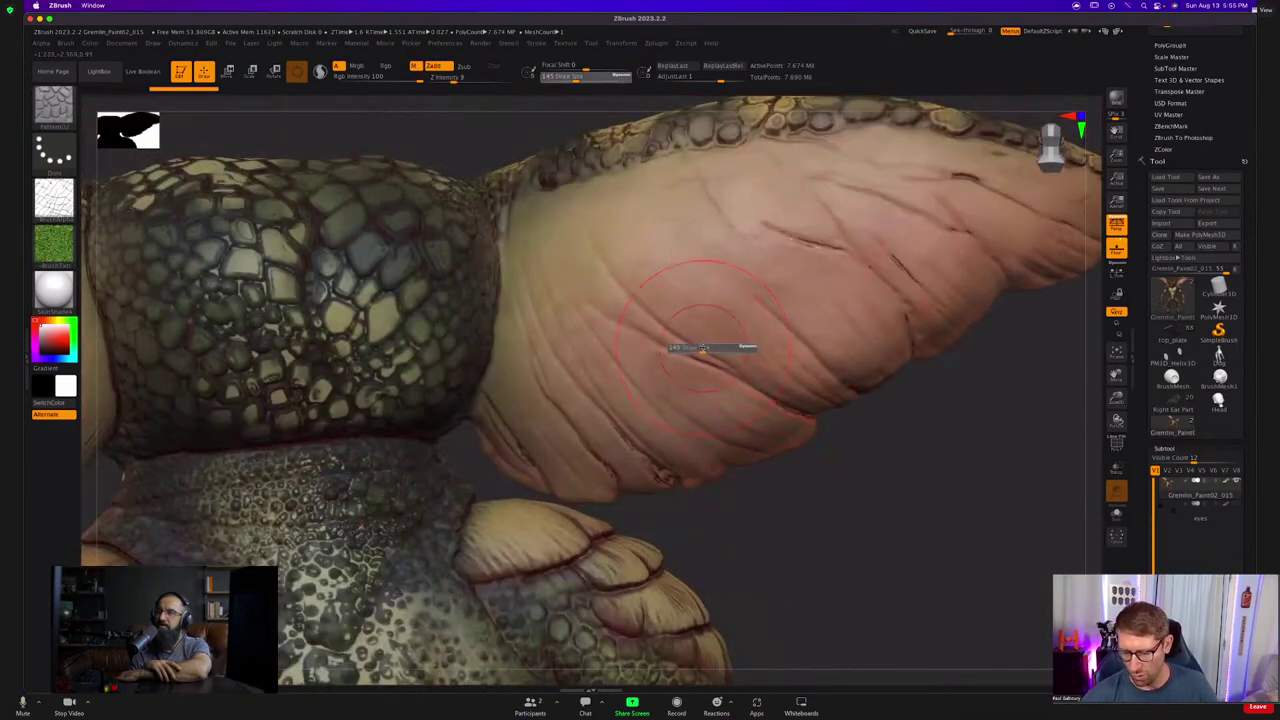
drag(703, 348, 681, 348)
ctrl+right_drag(801, 455, 718, 476)
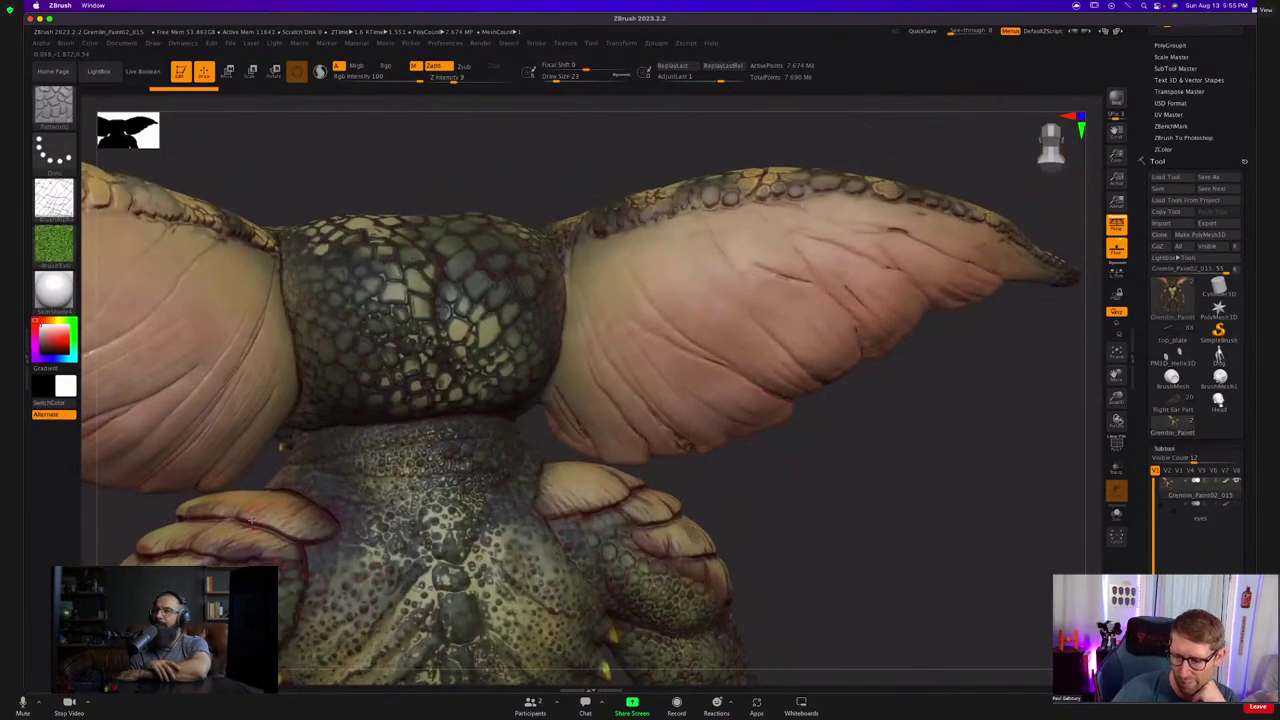
right_drag(252, 517, 389, 473)
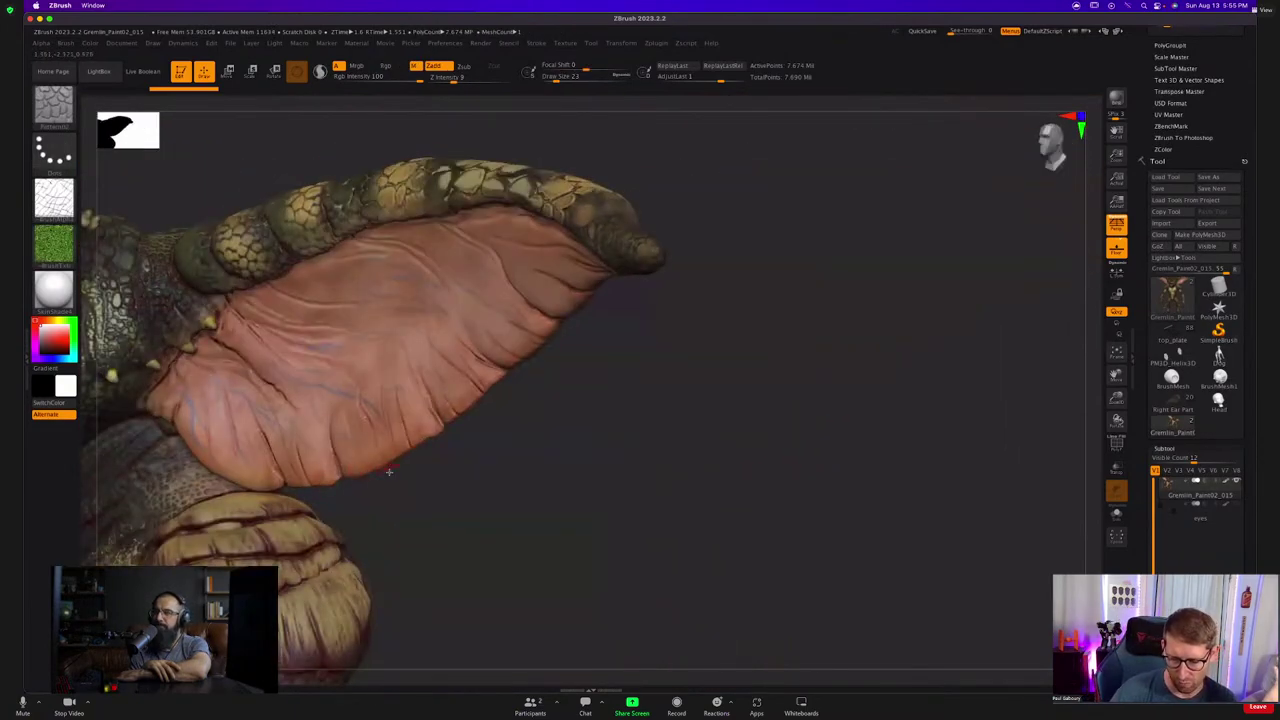
drag(368, 482, 592, 402)
mouse_move(488, 450)
right_down()
mouse_move(528, 518)
mouse_move(495, 504)
mouse_move(486, 413)
right_up()
Reveal the masking options for smoothness and peaks and valleys, and mask the gremlin body by peaks and valleys.
drag(1148, 470, 1163, 310)
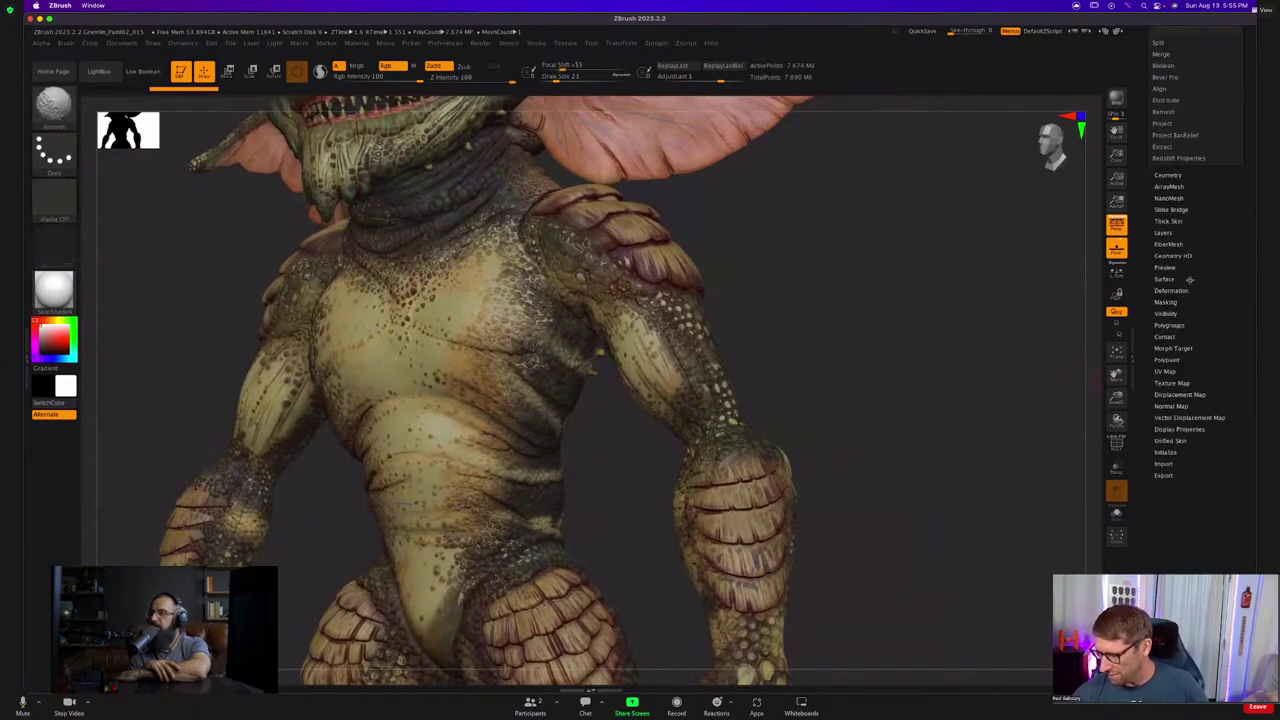
click(1172, 302)
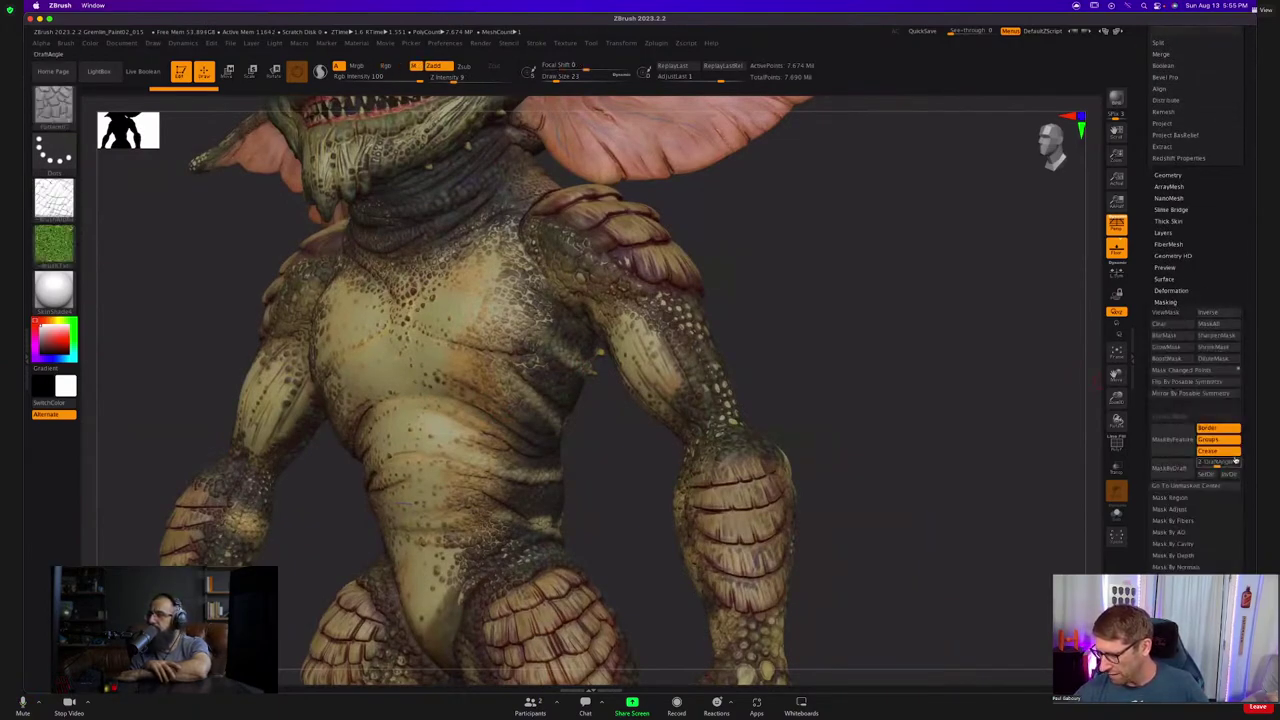
scroll(1250, 474, down, 5)
drag(1250, 474, 1250, 469)
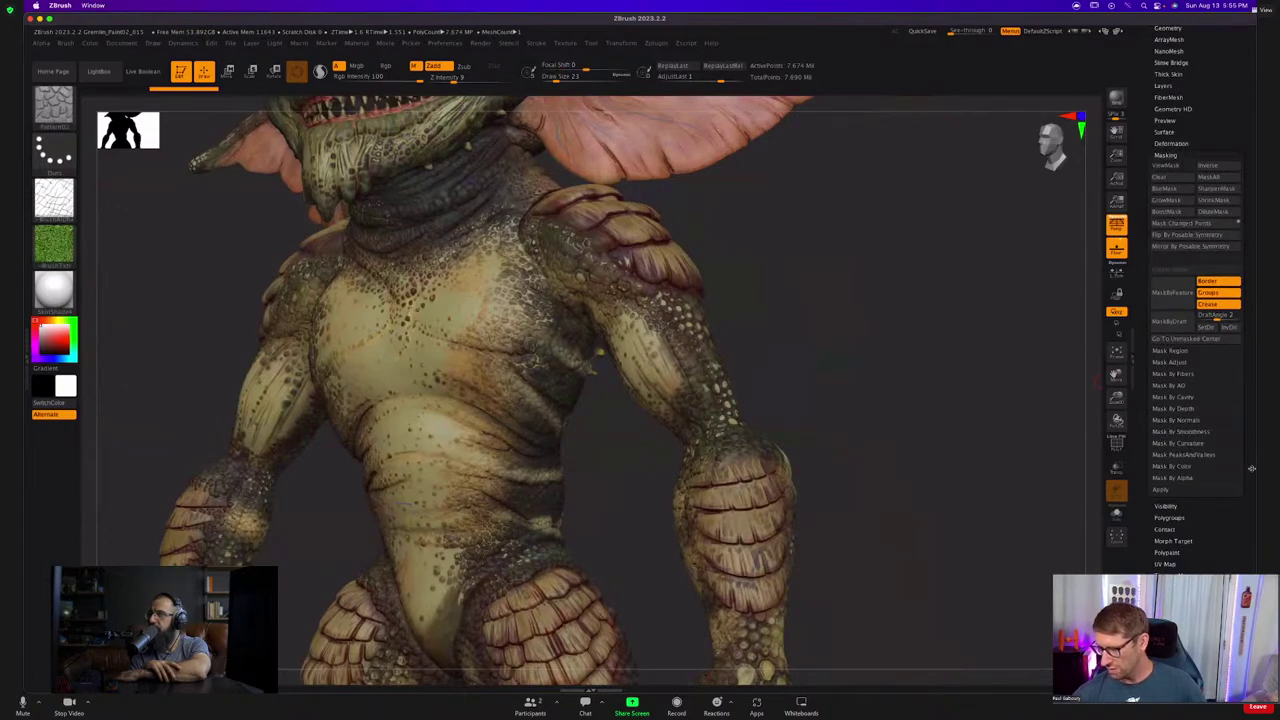
key(shift)
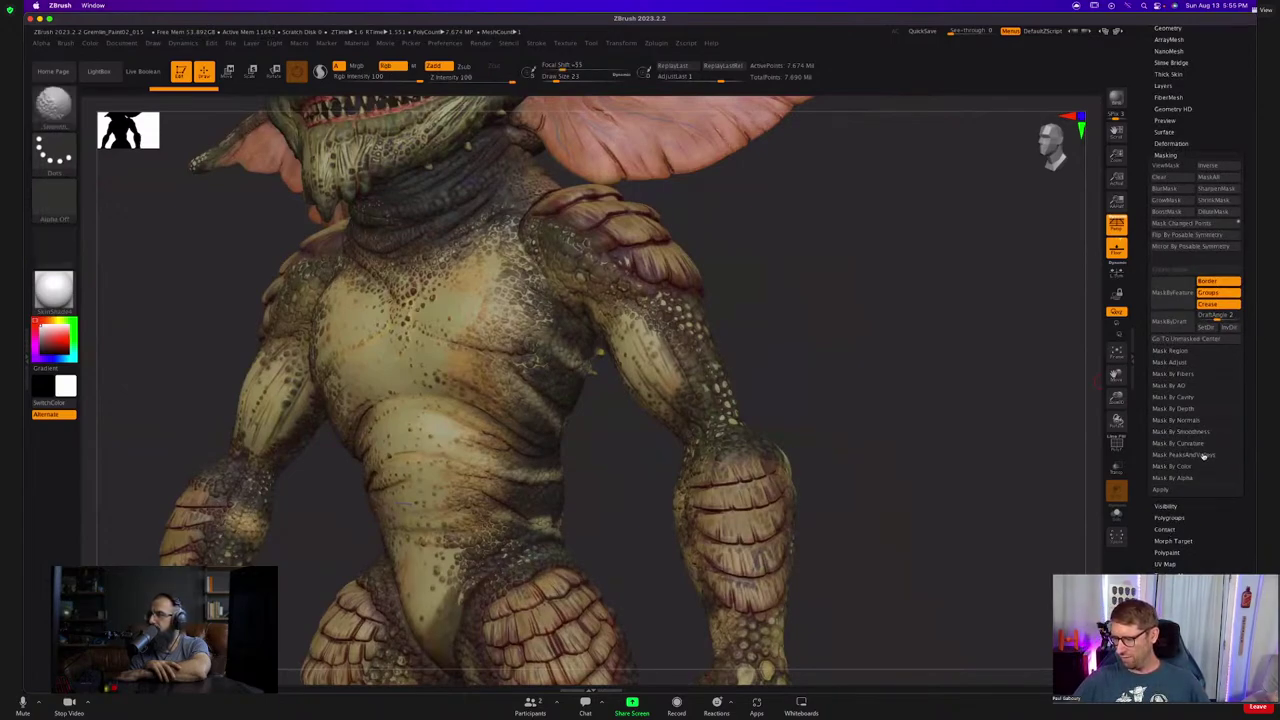
shift+click(1204, 456)
shift+click(1194, 433)
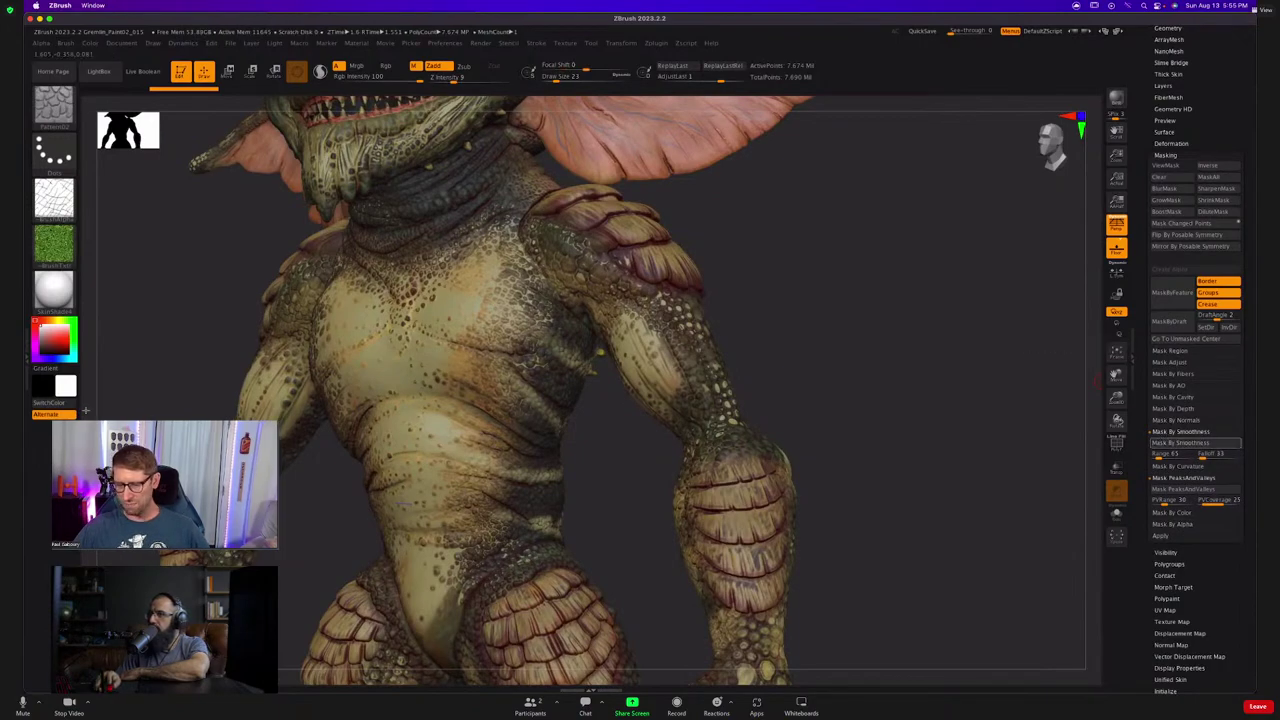
key(ctrl+h)
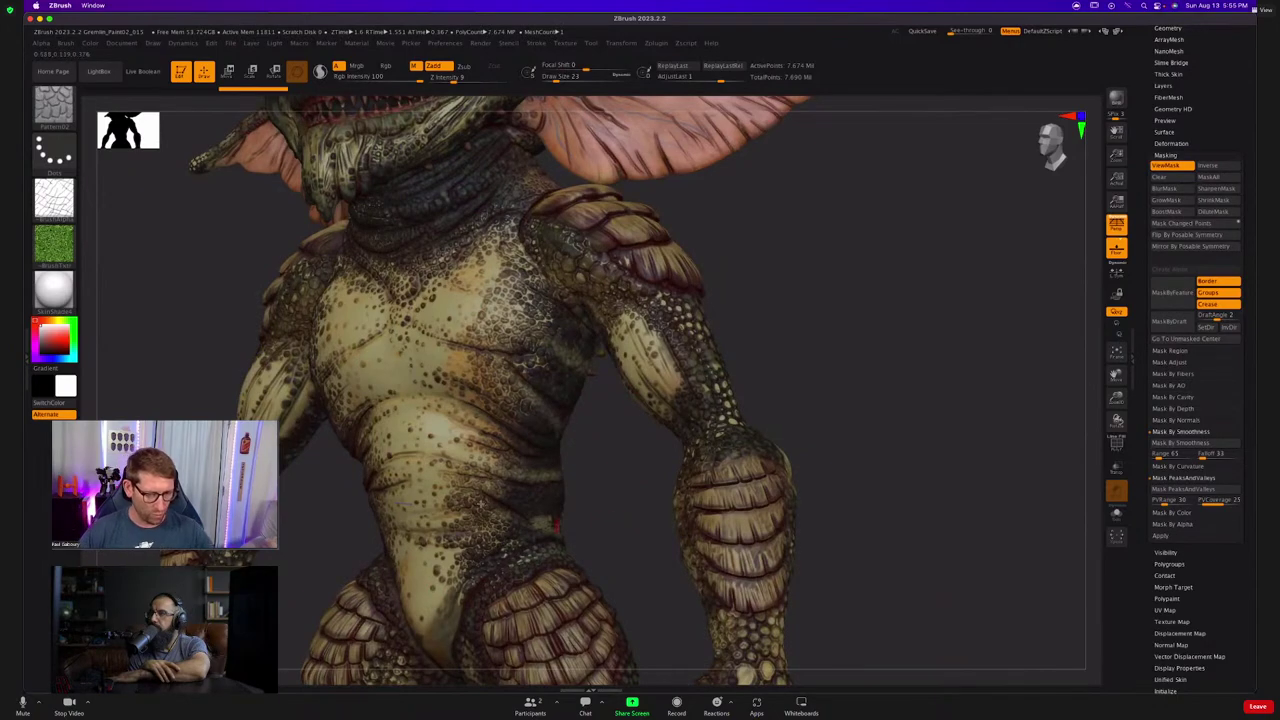
Switch to the Standard brush with red as the main colour and a draw size of 120.
key(b)
key(s)
key(t)
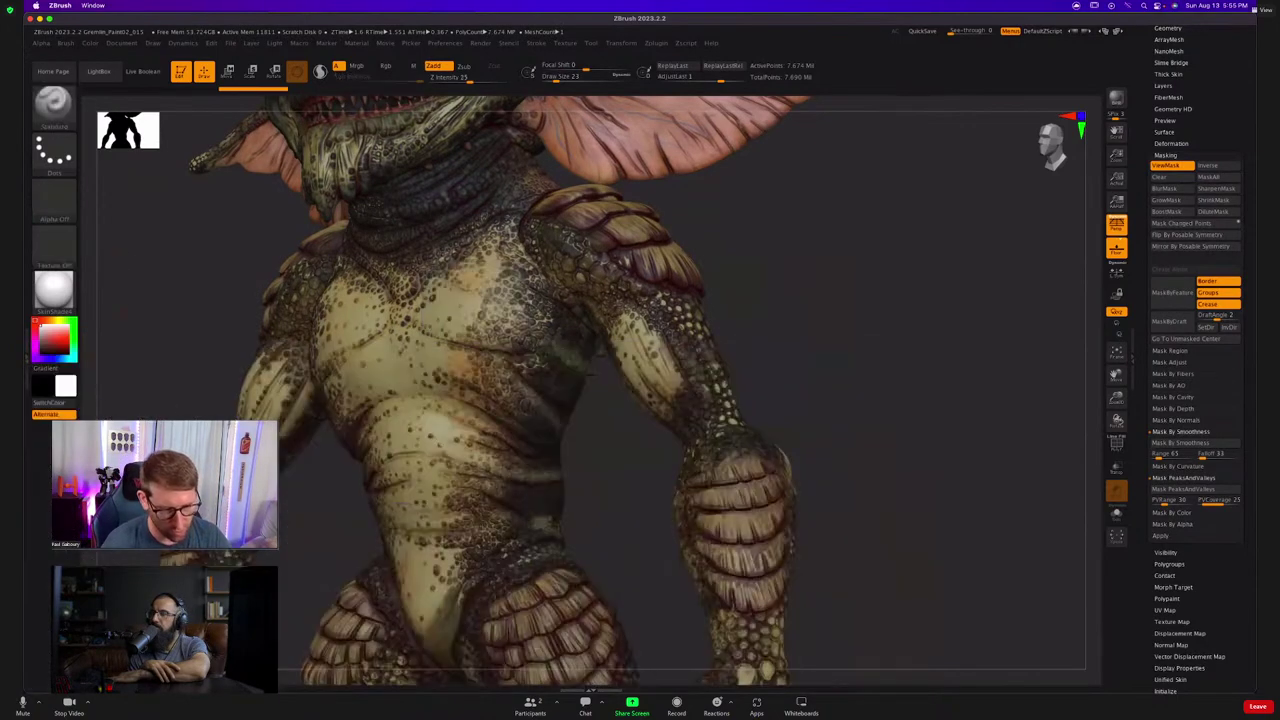
click(66, 342)
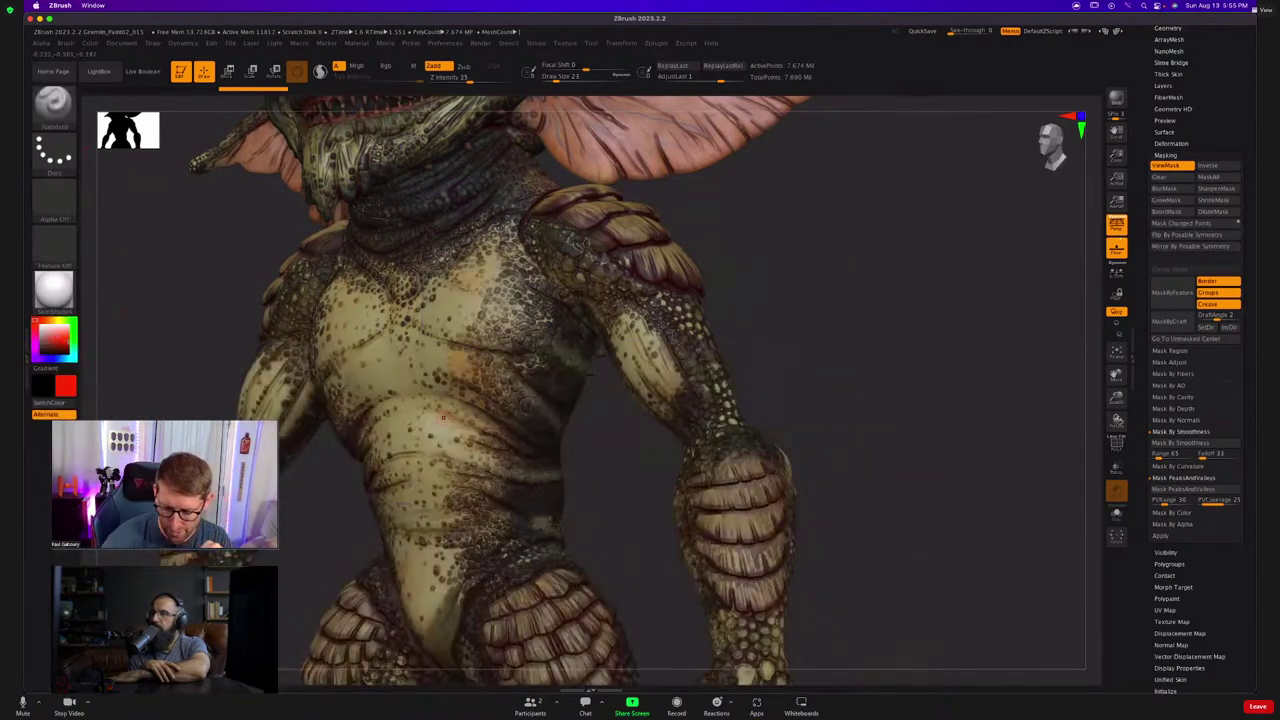
key(s)
drag(482, 421, 499, 420)
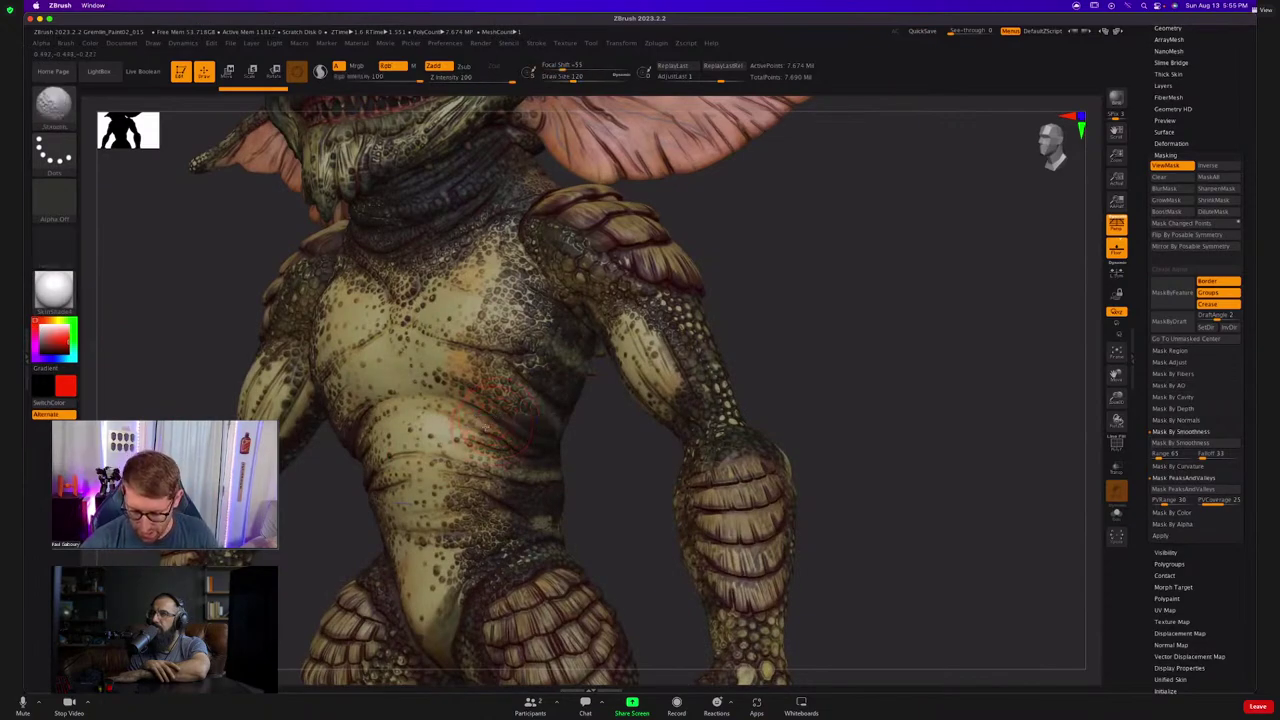
Test strokes across the masked side of the torso, first sculpting and with red colour only, and undo them.
drag(500, 335, 482, 425)
key(ctrl+z)
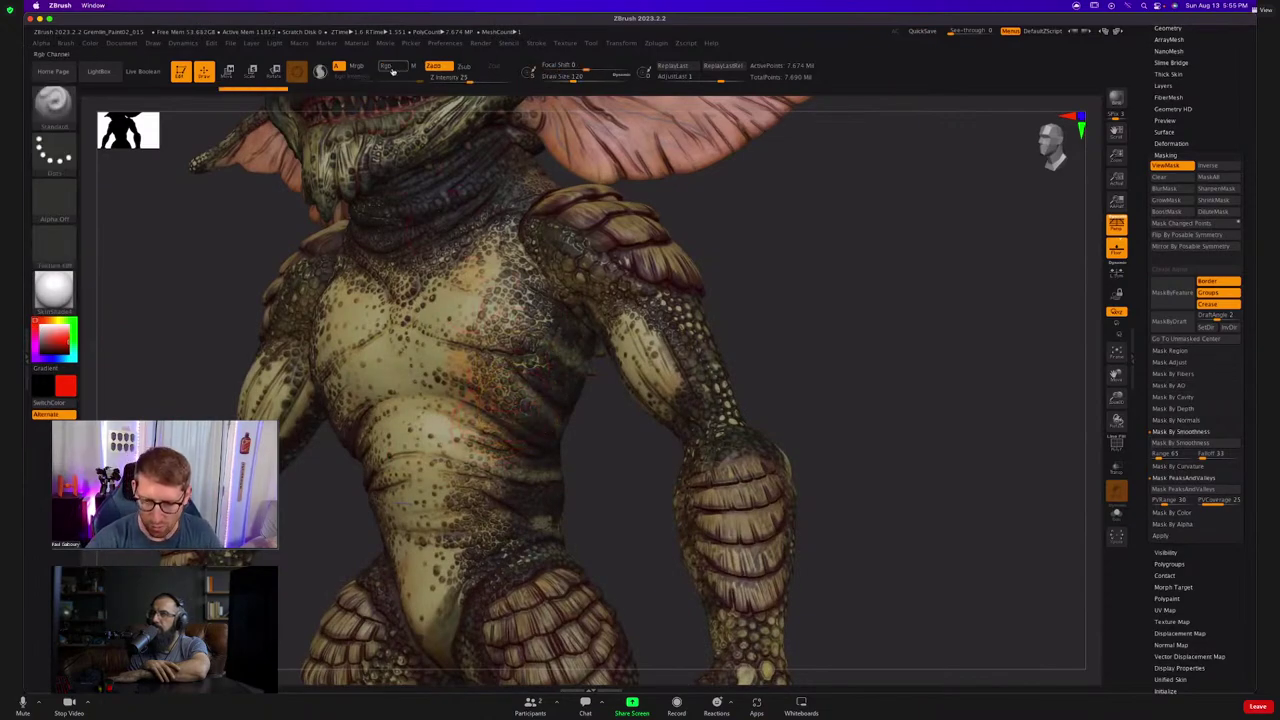
mouse_move(492, 306)
mouse_down()
mouse_move(474, 454)
mouse_move(540, 328)
mouse_move(436, 468)
mouse_move(520, 234)
mouse_up()
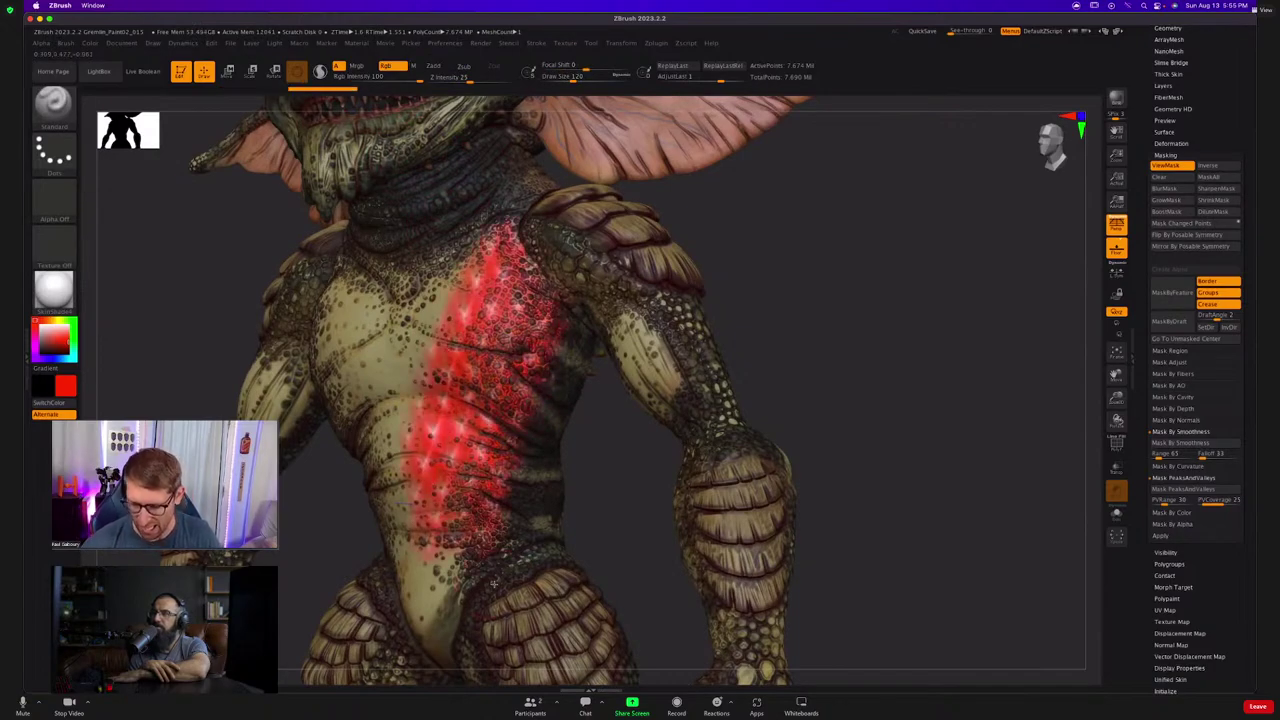
key(ctrl+z)
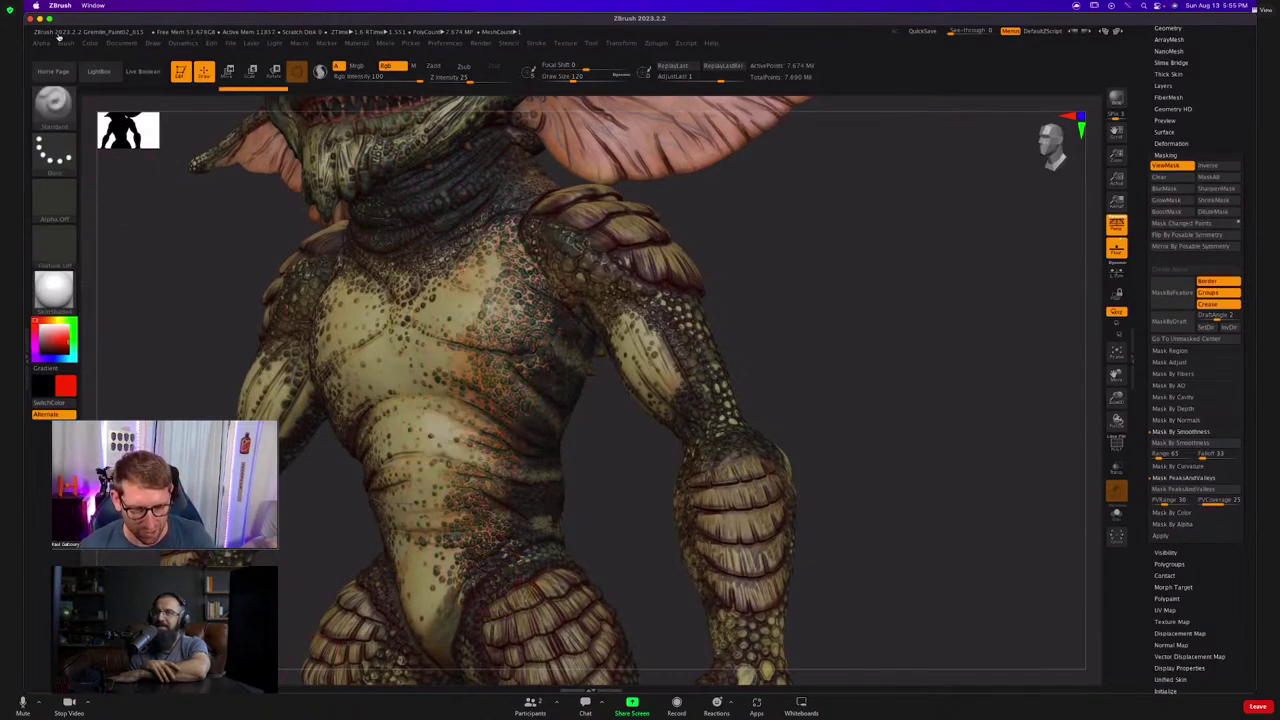
Turn off the Standard brush's surface noise and paint solid red over the masked side of the torso.
click(65, 43)
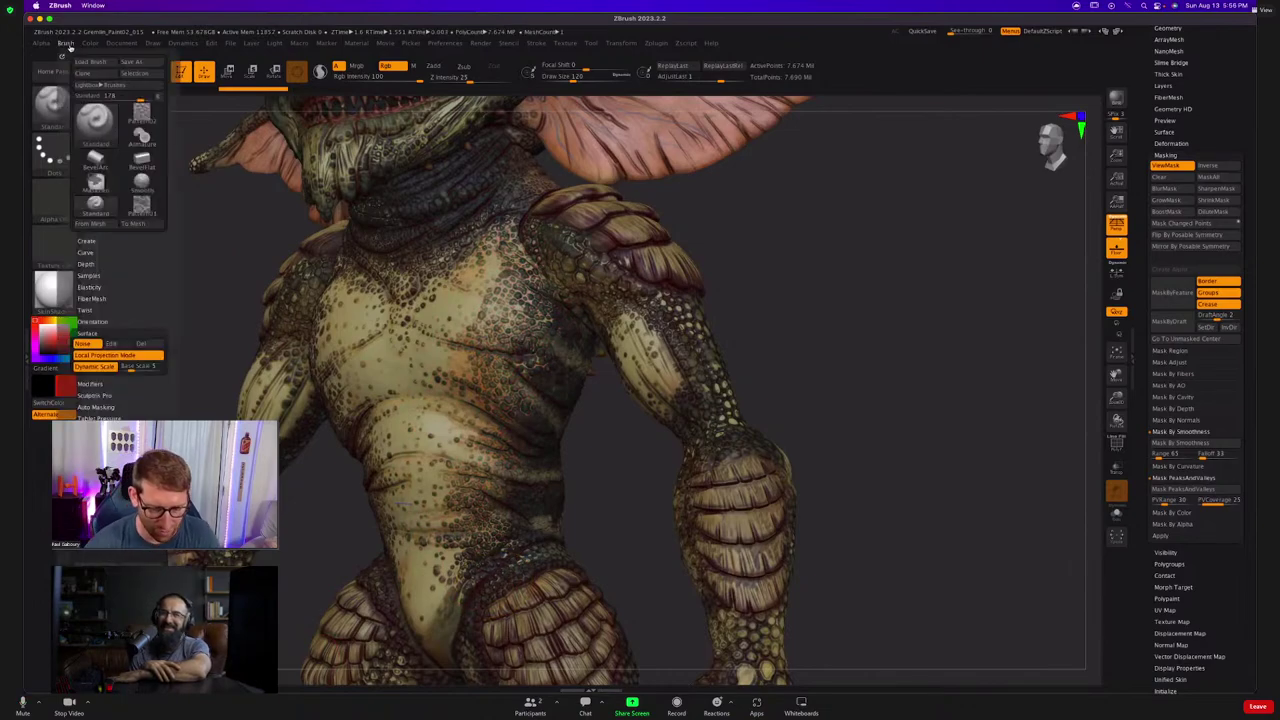
click(84, 344)
mouse_move(506, 428)
mouse_down()
mouse_move(496, 452)
mouse_move(442, 462)
mouse_move(424, 442)
mouse_move(520, 460)
mouse_move(586, 343)
mouse_up()
mouse_move(432, 468)
right_down()
mouse_move(566, 477)
mouse_move(552, 474)
mouse_move(543, 420)
mouse_move(483, 351)
right_up()
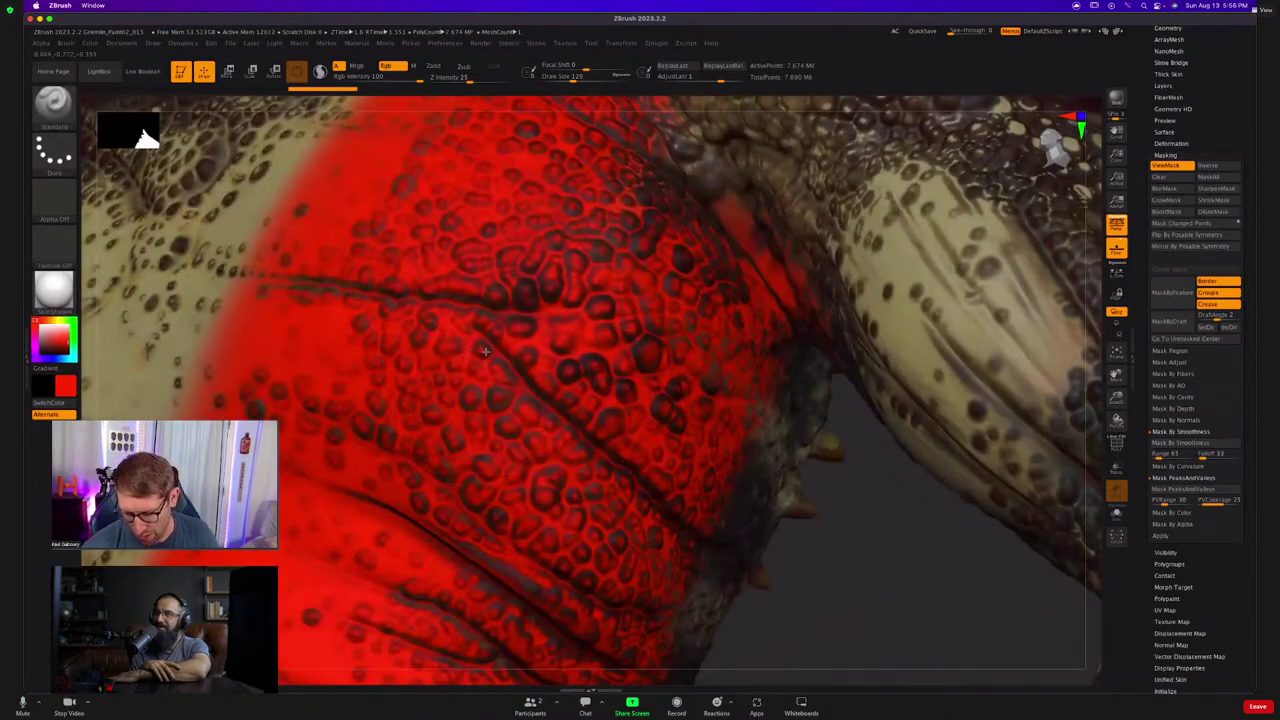
mouse_move(329, 353)
mouse_down()
mouse_move(220, 300)
mouse_move(170, 200)
mouse_move(110, 300)
mouse_move(110, 400)
mouse_up()
Undo the red painting on the torso and the peaks-and-valleys mask.
key(ctrl+z)
key(ctrl+z)
key(ctrl+z)
key(ctrl+z)
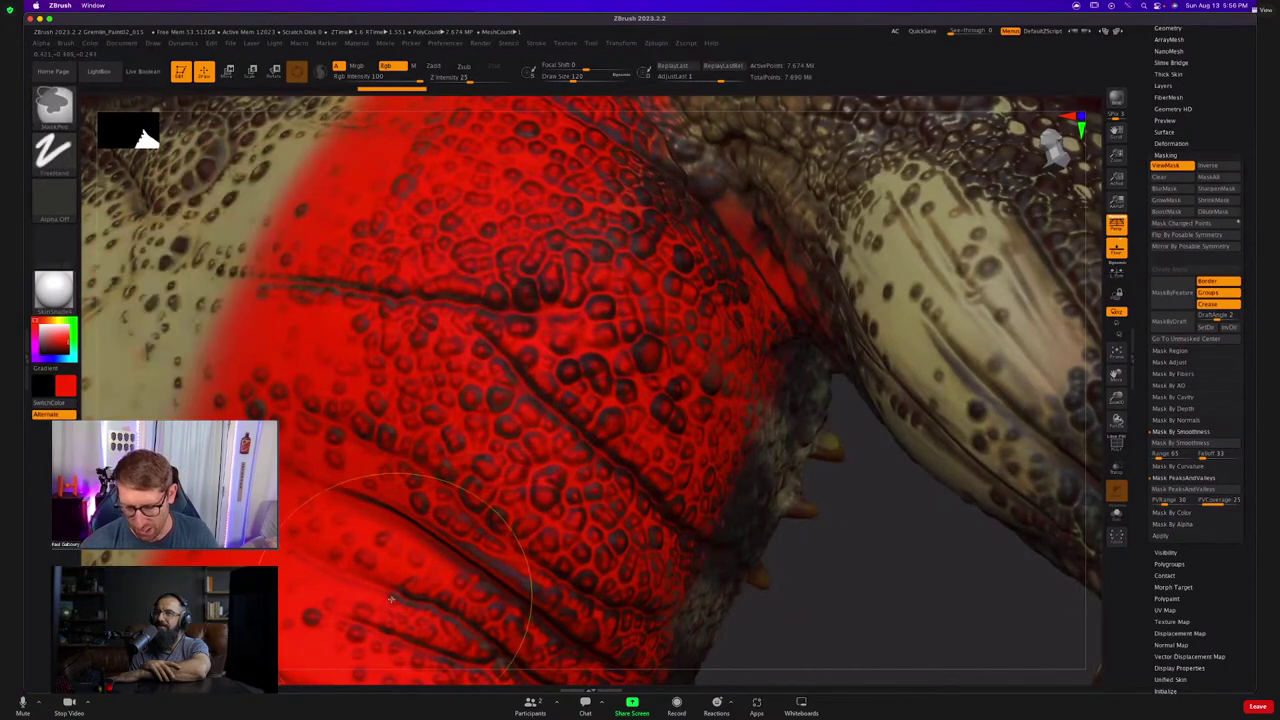
key(ctrl+z)
key(ctrl+z)
key(ctrl+z)
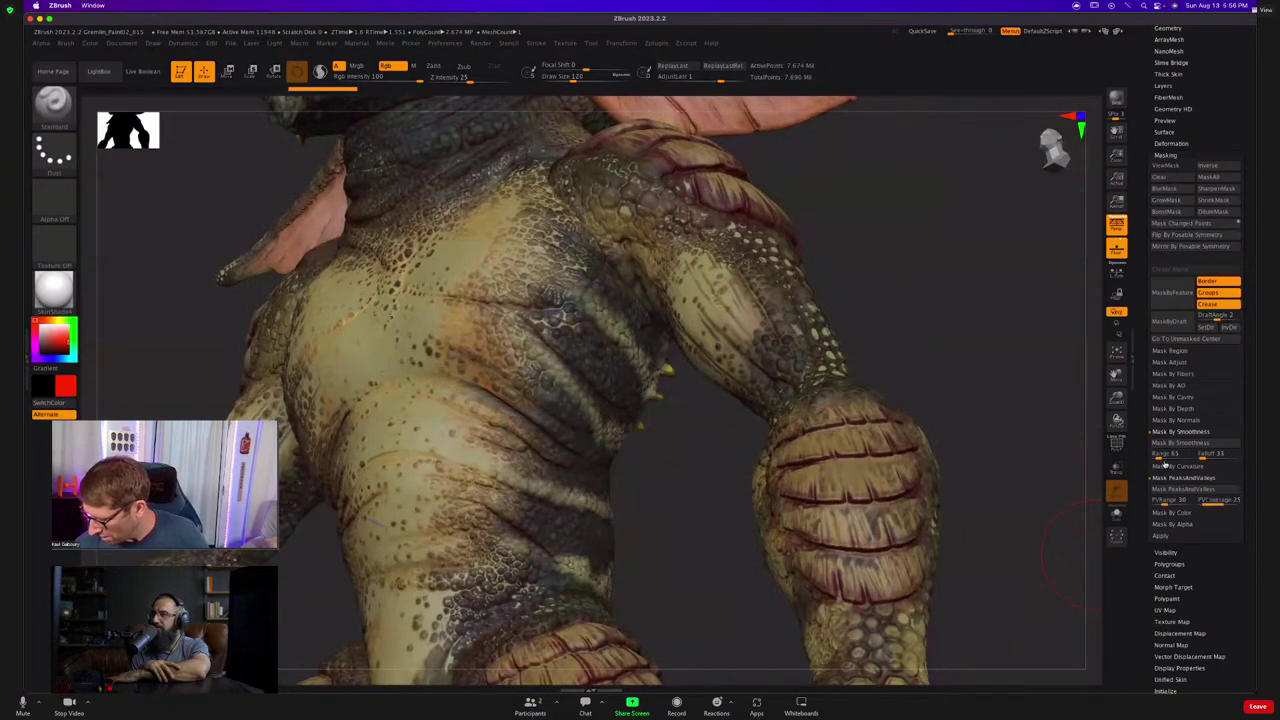
Mask the gremlin body by smoothness with a range of 295.
drag(1165, 458, 1176, 457)
click(1187, 444)
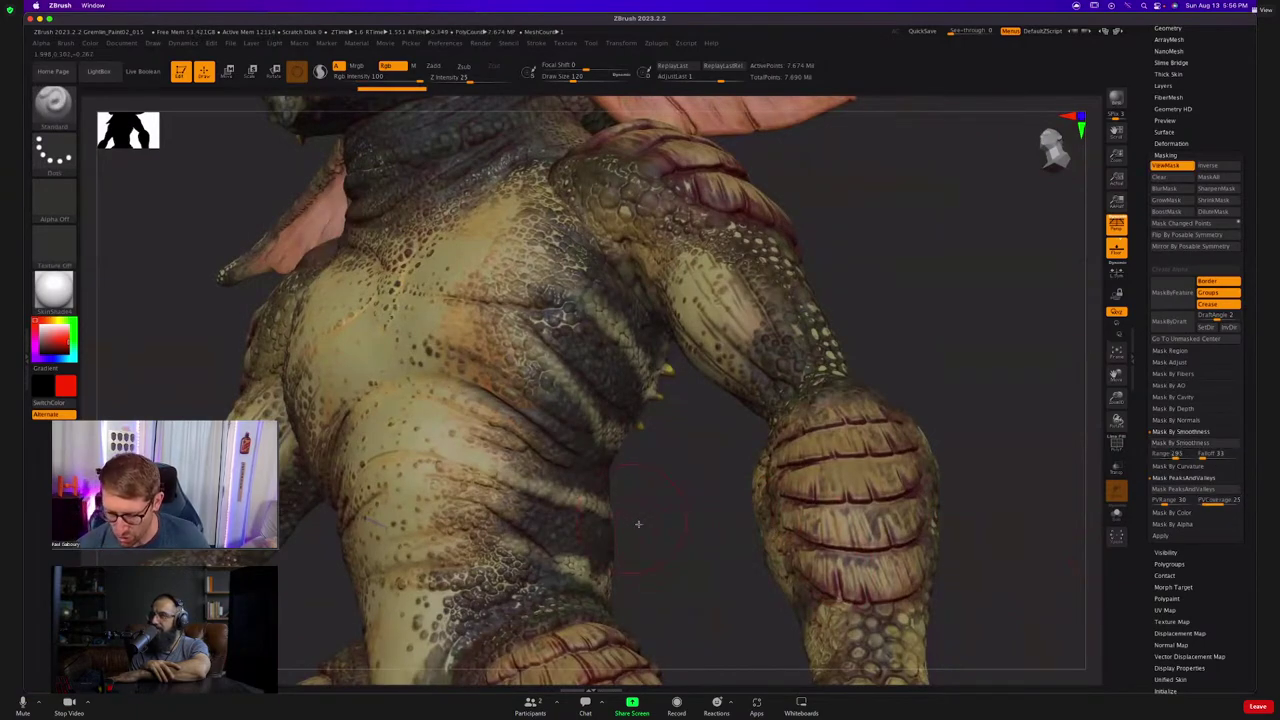
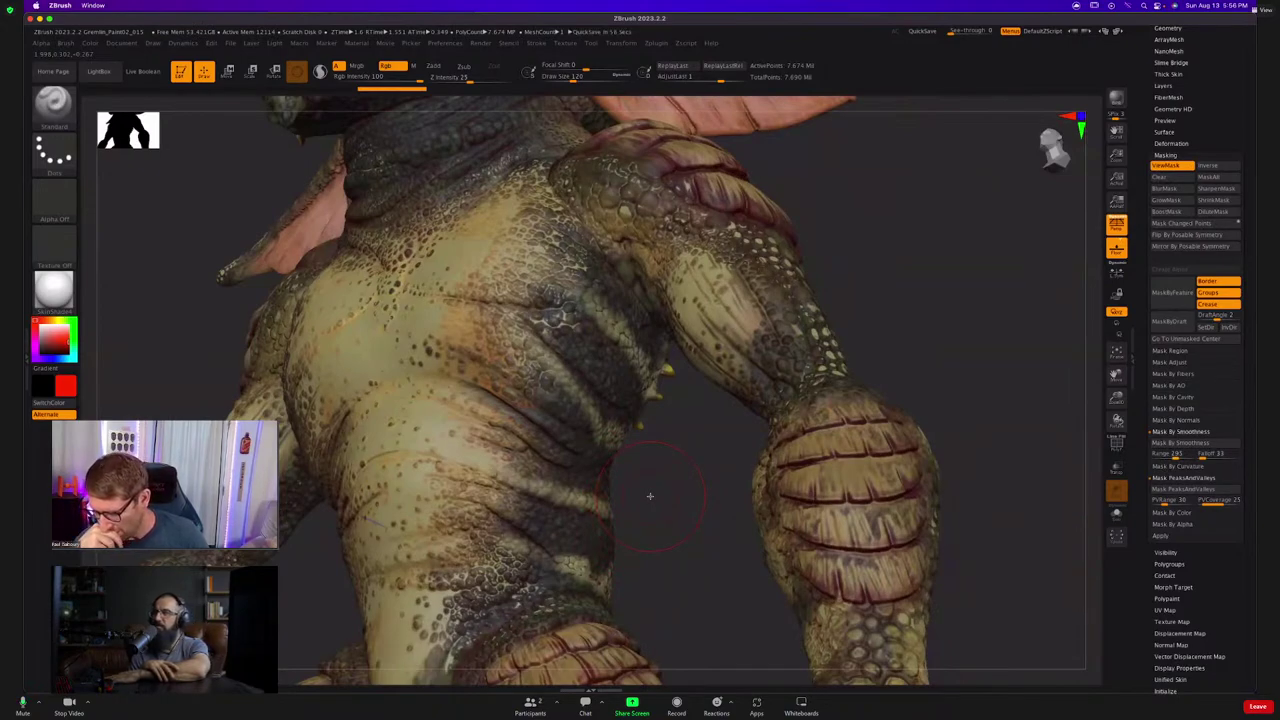
ctrl+click(702, 512)
ctrl+click(706, 514)
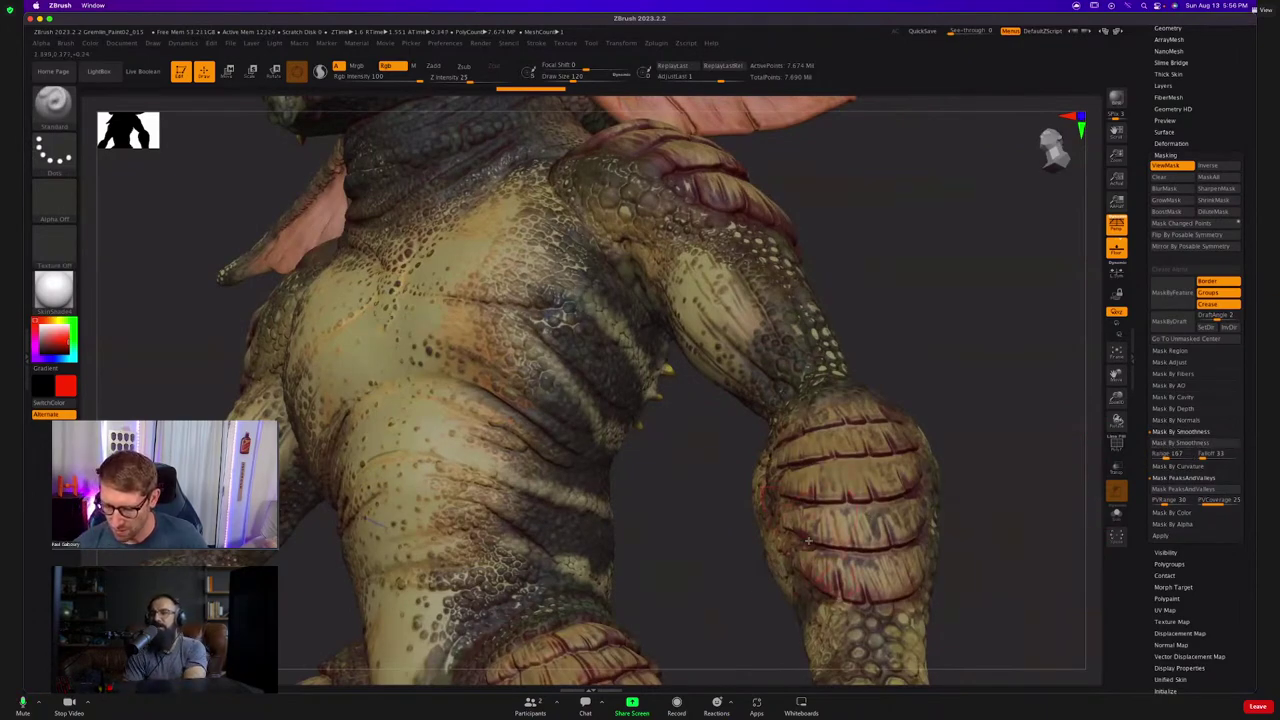
Remask the body by smoothness with falloff 103 and range 64, and try a red stroke on the torso.
drag(1203, 457, 1208, 457)
click(1203, 444)
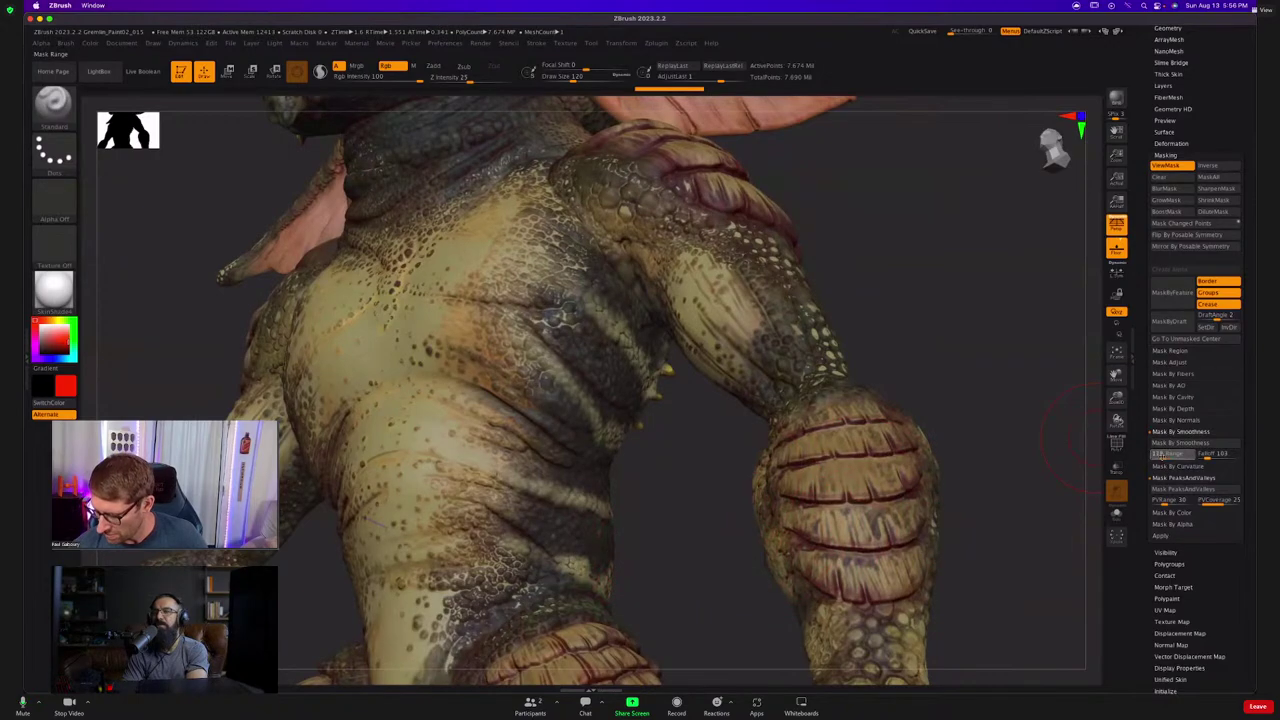
alt+drag(640, 528, 684, 556)
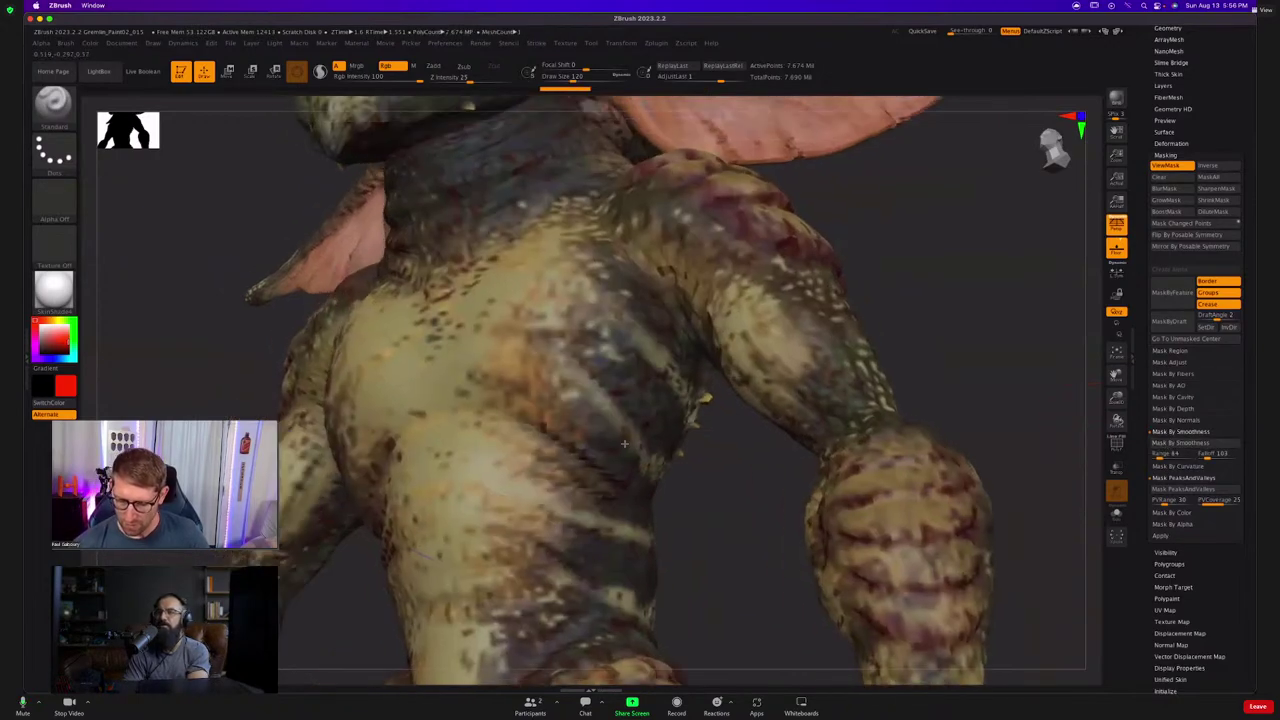
mouse_move(550, 284)
mouse_down()
mouse_move(500, 390)
mouse_move(524, 434)
mouse_up()
key(ctrl+z)
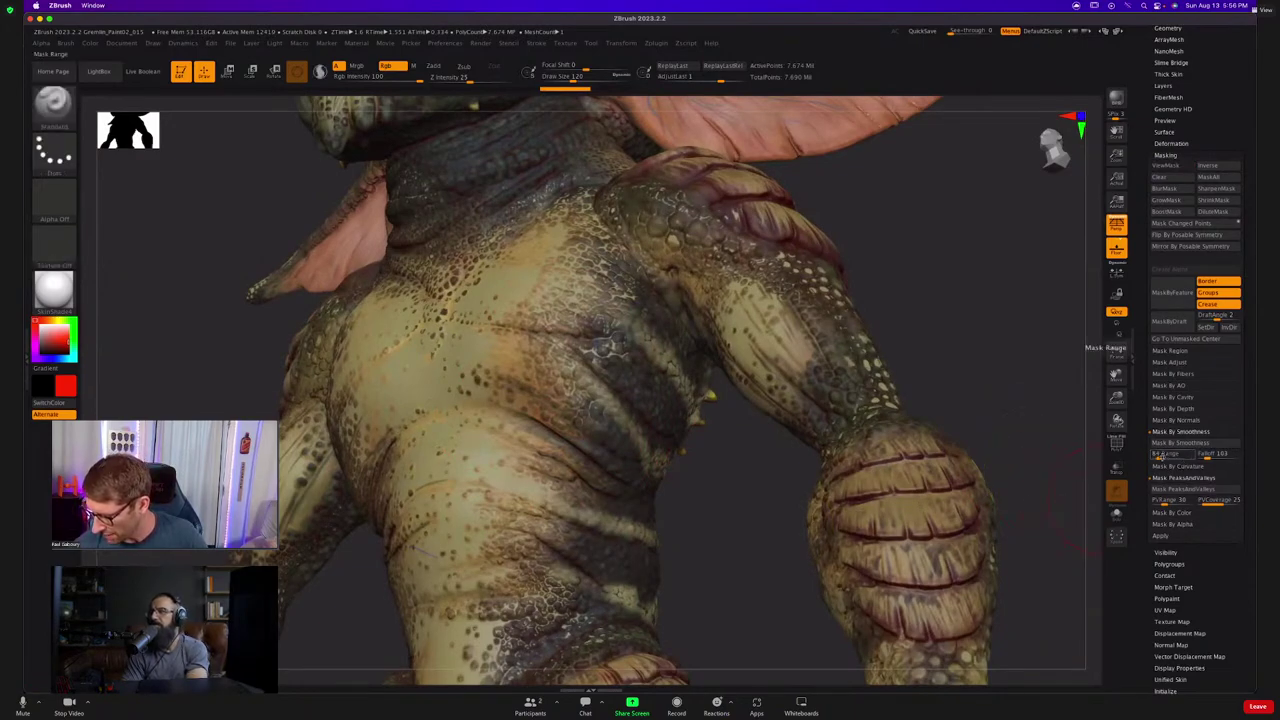
Remask the body by smoothness at range 19, lower the falloff to 39, and reduce the range further.
click(1166, 444)
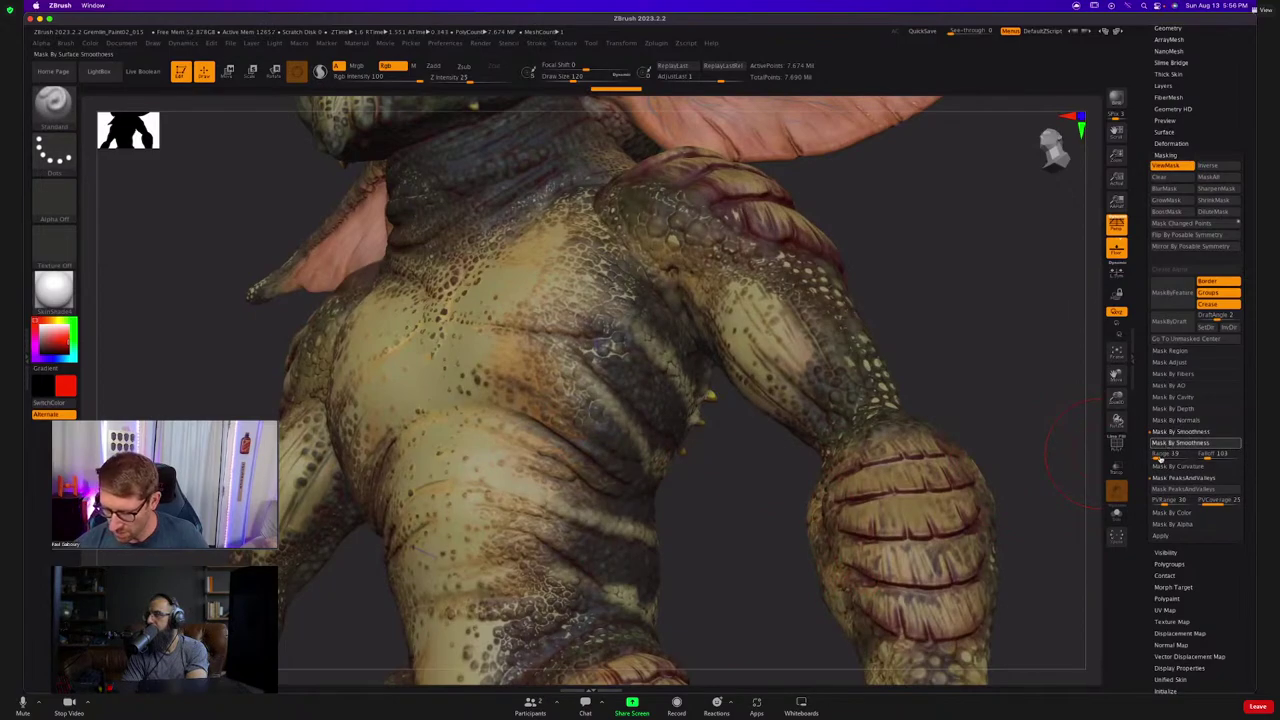
click(1180, 443)
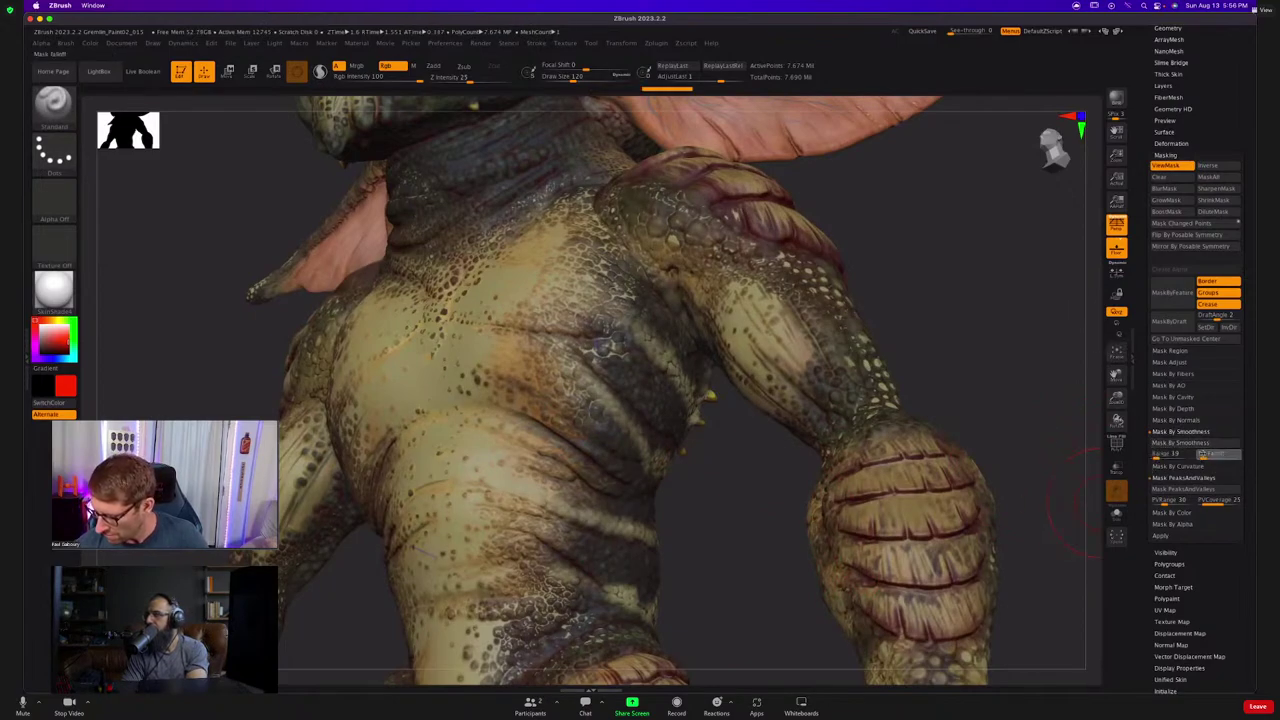
click(1198, 445)
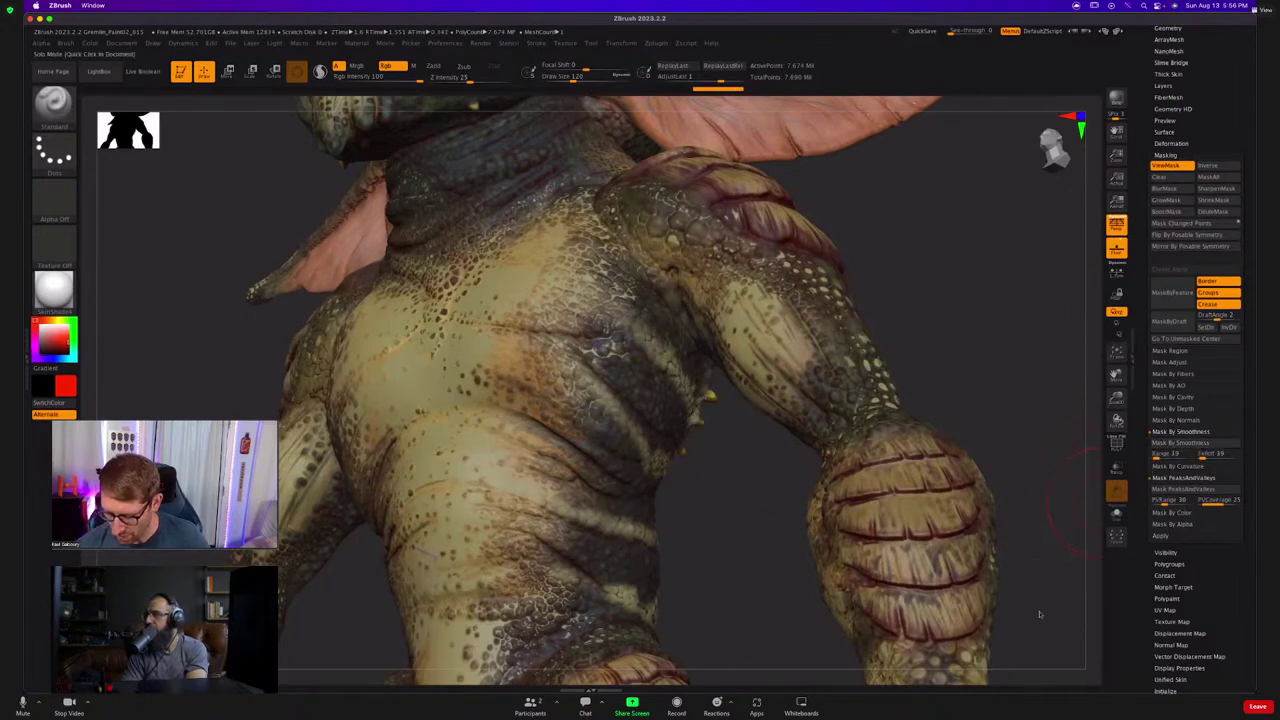
key(shift+f)
key(shift+f)
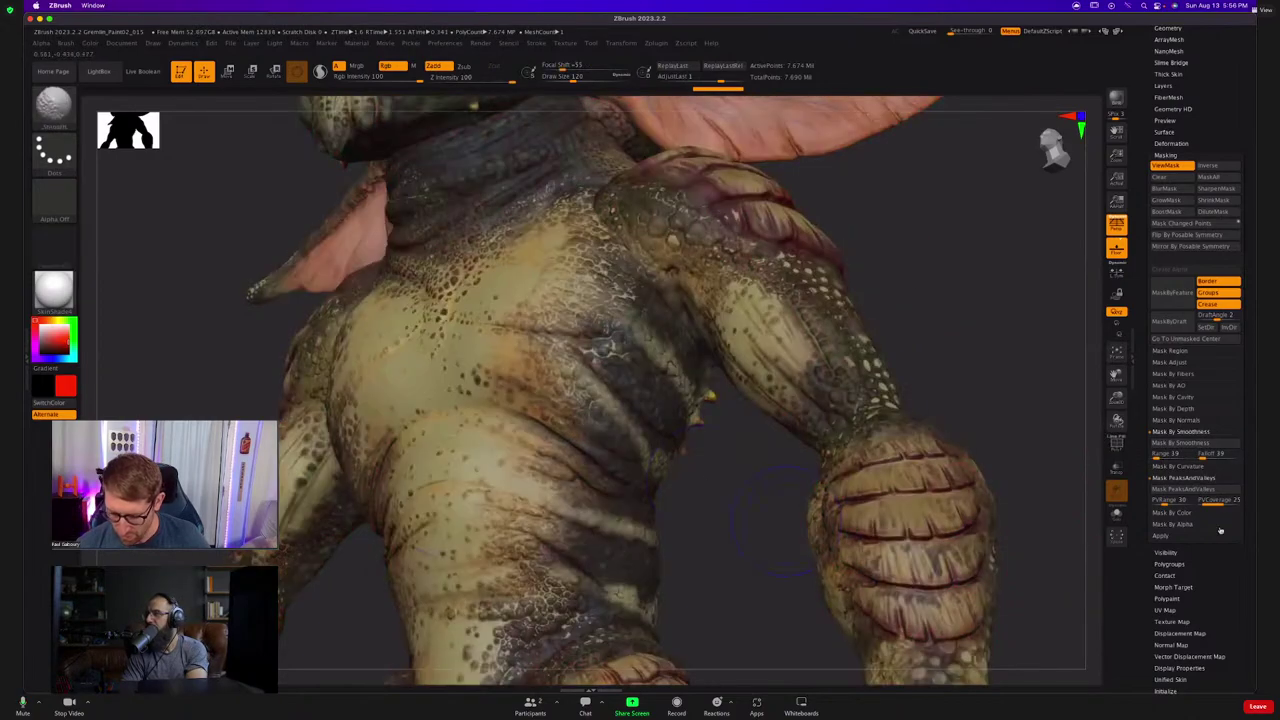
click(1190, 445)
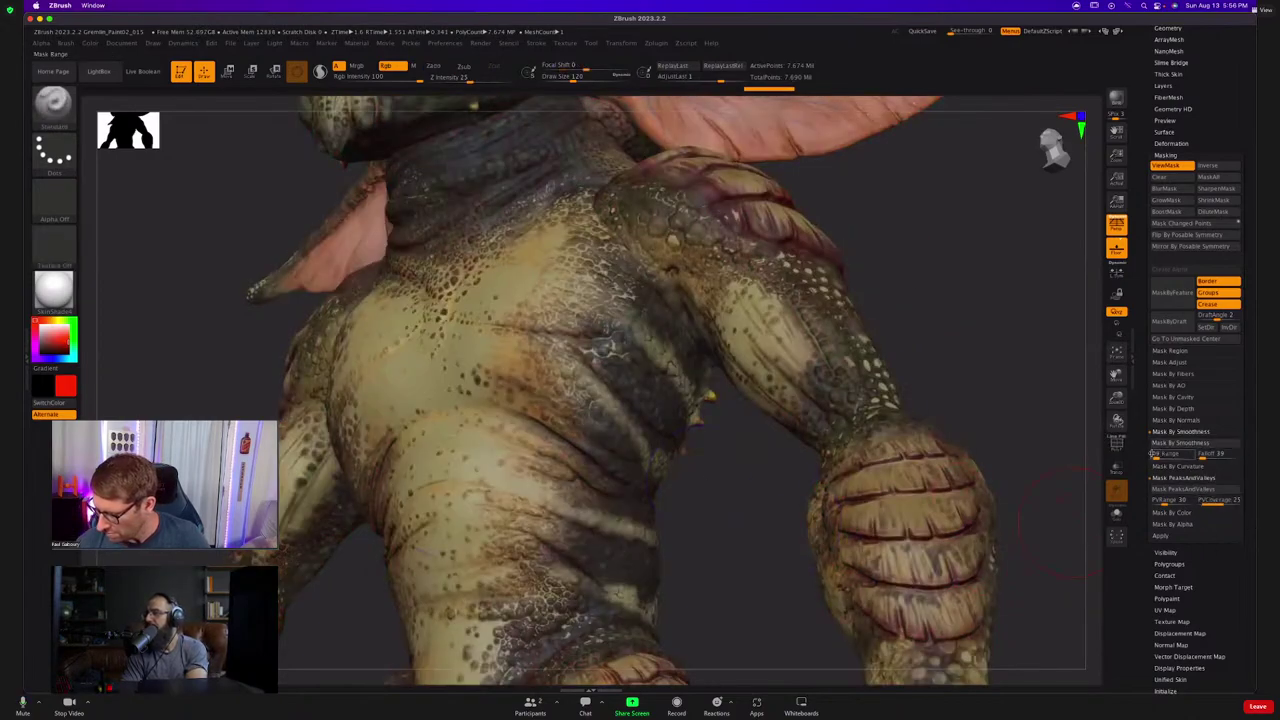
click(1156, 455)
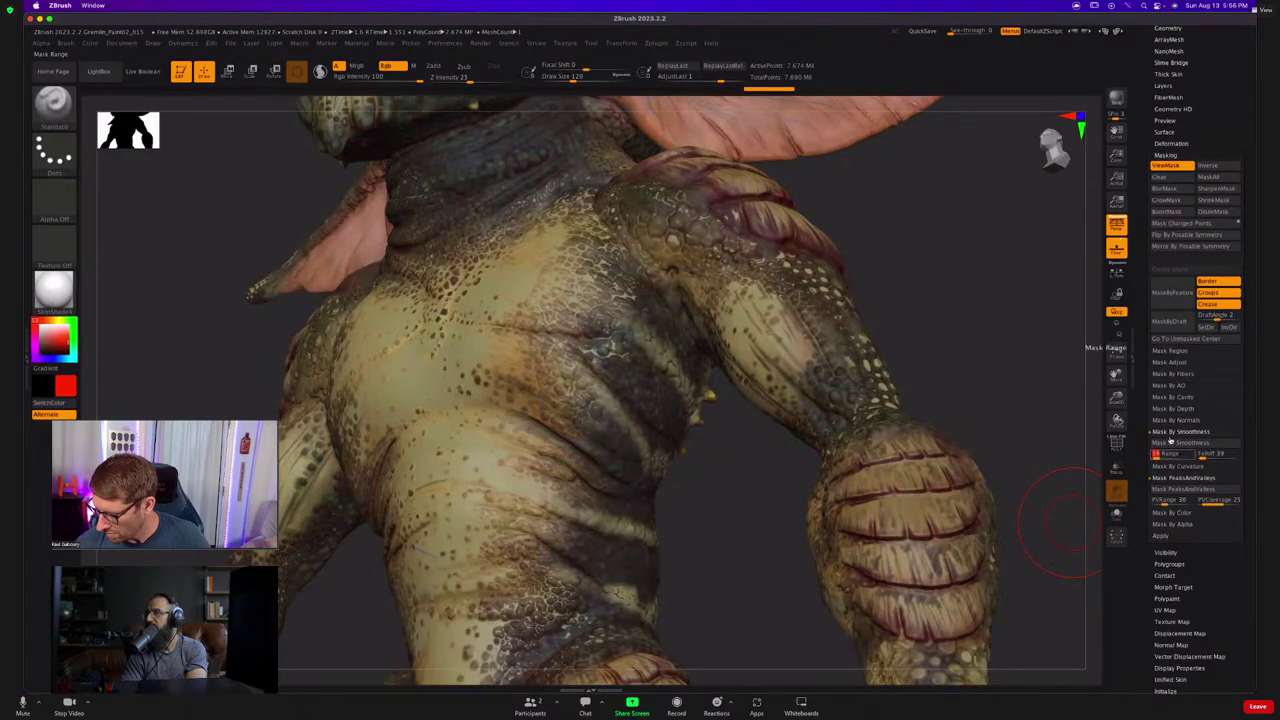
Collapse the smoothness masking options, mask the body by peaks and valleys, and inspect the mask on the gremlin's face.
click(1175, 432)
click(1197, 467)
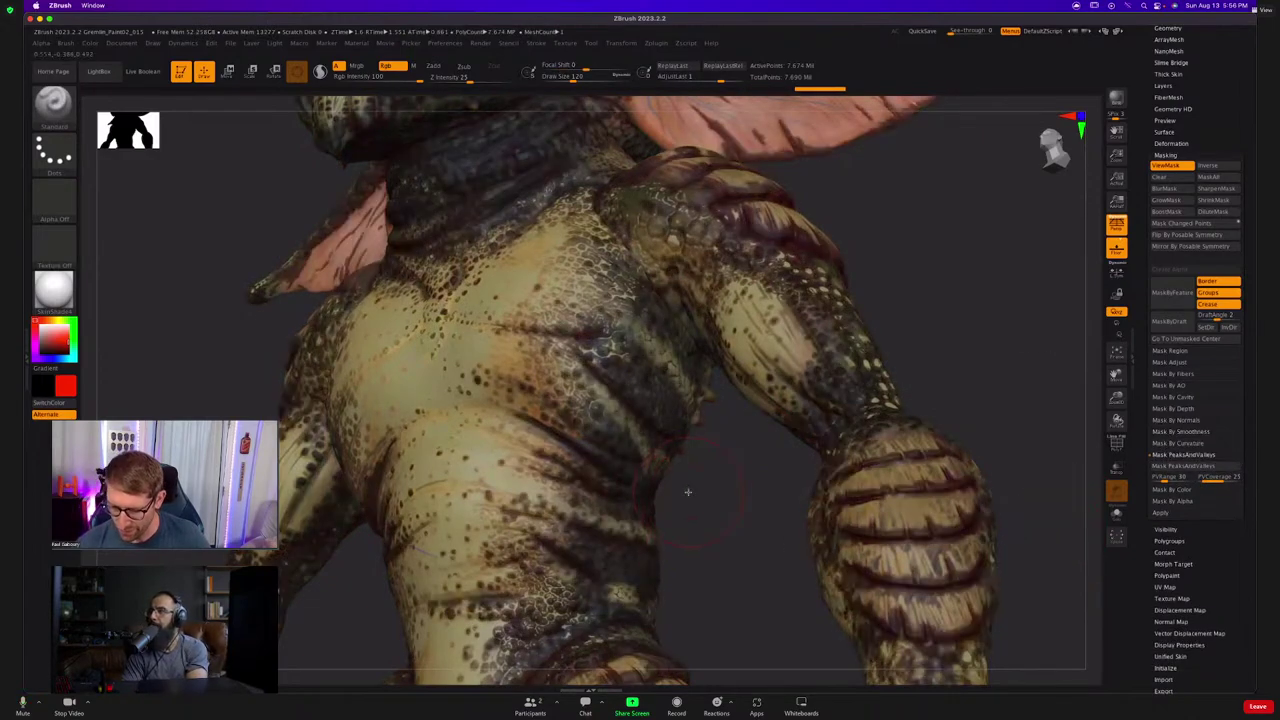
drag(684, 434, 572, 393)
ctrl+right_drag(572, 393, 614, 411)
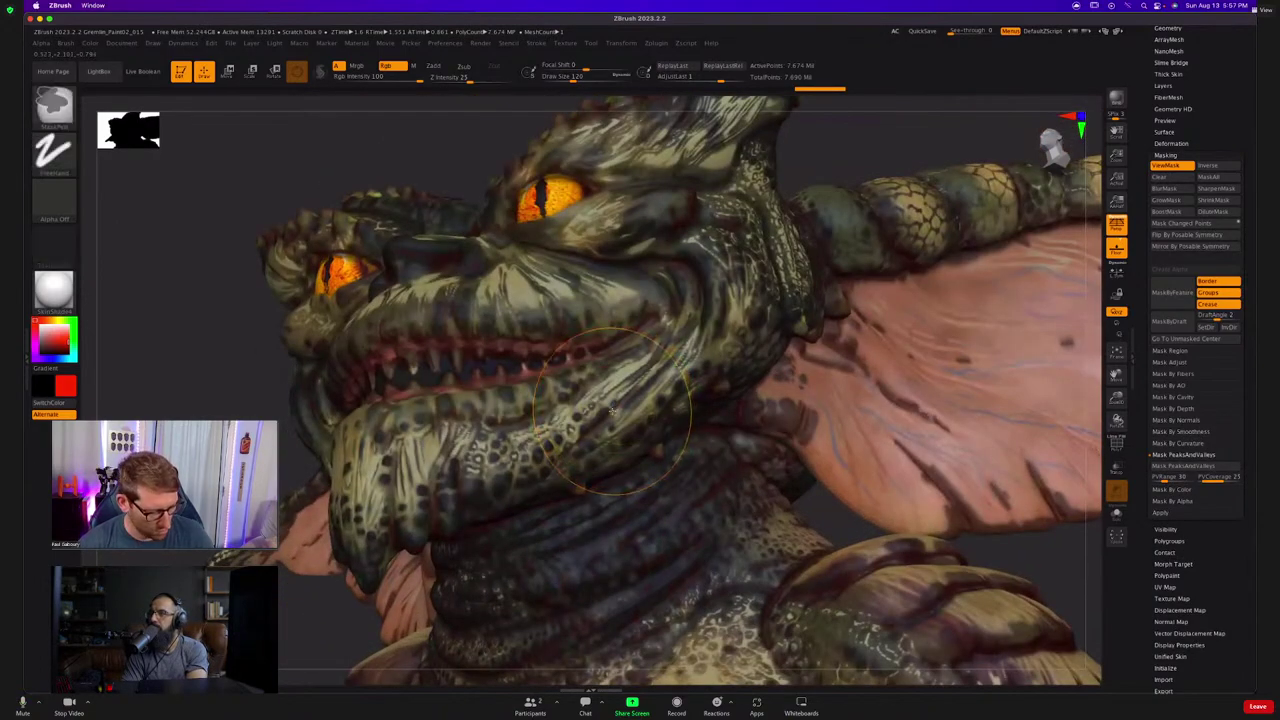
Hide the mask display, paint red over the gremlin's face, ear and neck through the peaks-and-valleys mask, and inspect the neck folds.
key(ctrl+h)
drag(552, 428, 662, 346)
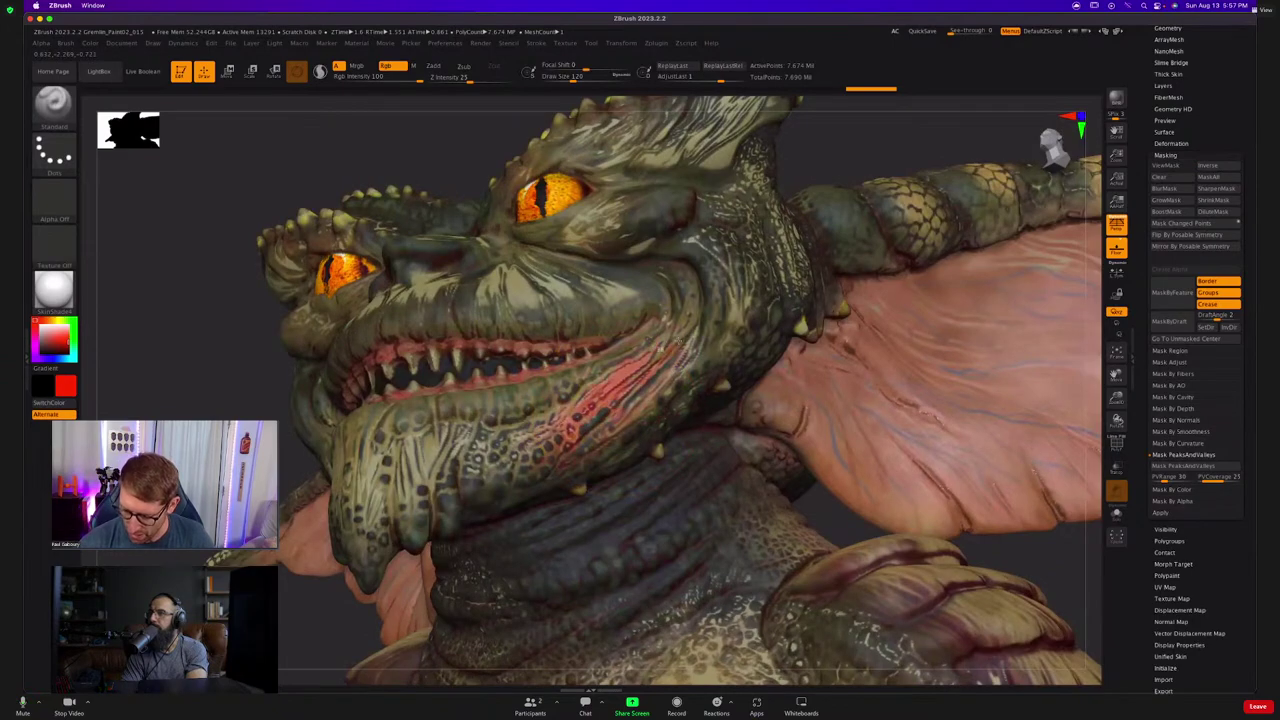
mouse_move(437, 476)
mouse_down()
mouse_move(365, 480)
mouse_move(390, 520)
mouse_move(570, 420)
mouse_up()
mouse_move(650, 390)
mouse_down()
mouse_move(735, 320)
mouse_move(620, 295)
mouse_move(545, 215)
mouse_move(393, 270)
mouse_move(690, 150)
mouse_move(755, 275)
mouse_move(760, 355)
mouse_move(734, 170)
mouse_move(540, 195)
mouse_move(890, 280)
mouse_move(1000, 420)
mouse_move(846, 260)
mouse_move(845, 222)
mouse_up()
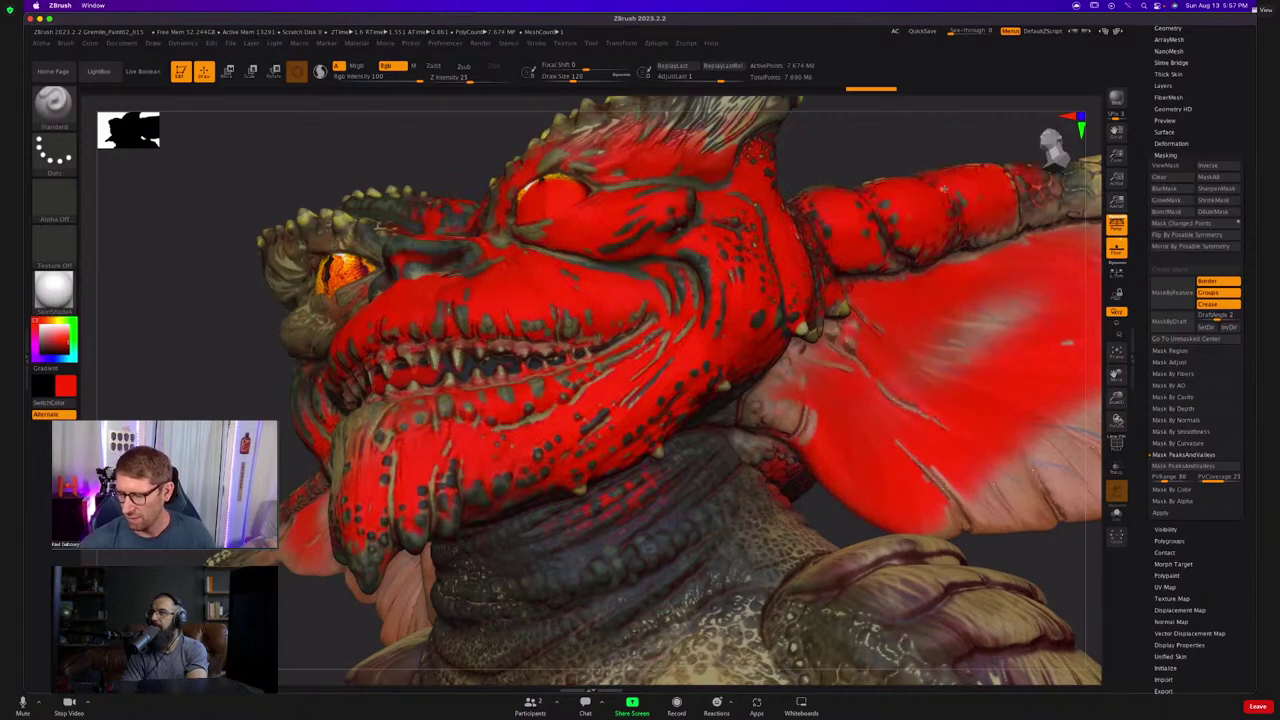
mouse_move(505, 585)
mouse_down()
mouse_move(545, 565)
mouse_move(690, 640)
mouse_move(508, 519)
mouse_move(470, 572)
mouse_up()
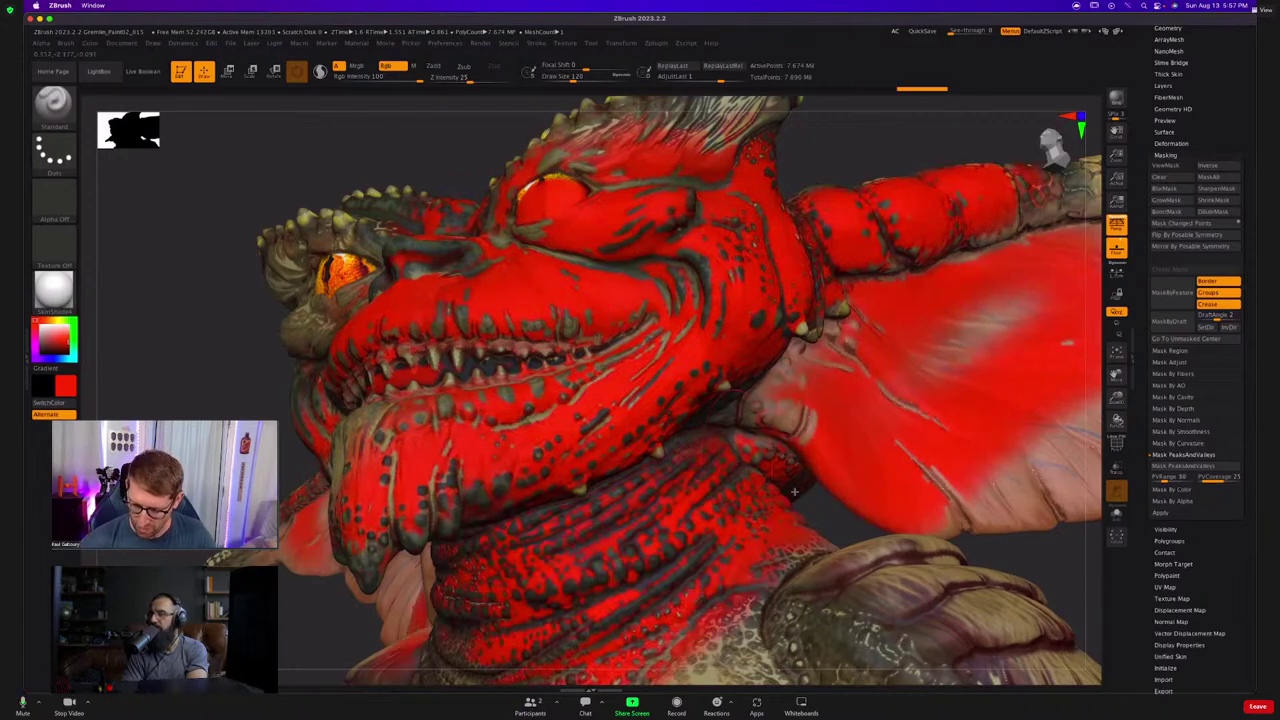
mouse_move(690, 620)
ctrl+right_down()
mouse_move(728, 513)
mouse_move(593, 382)
ctrl+right_up()
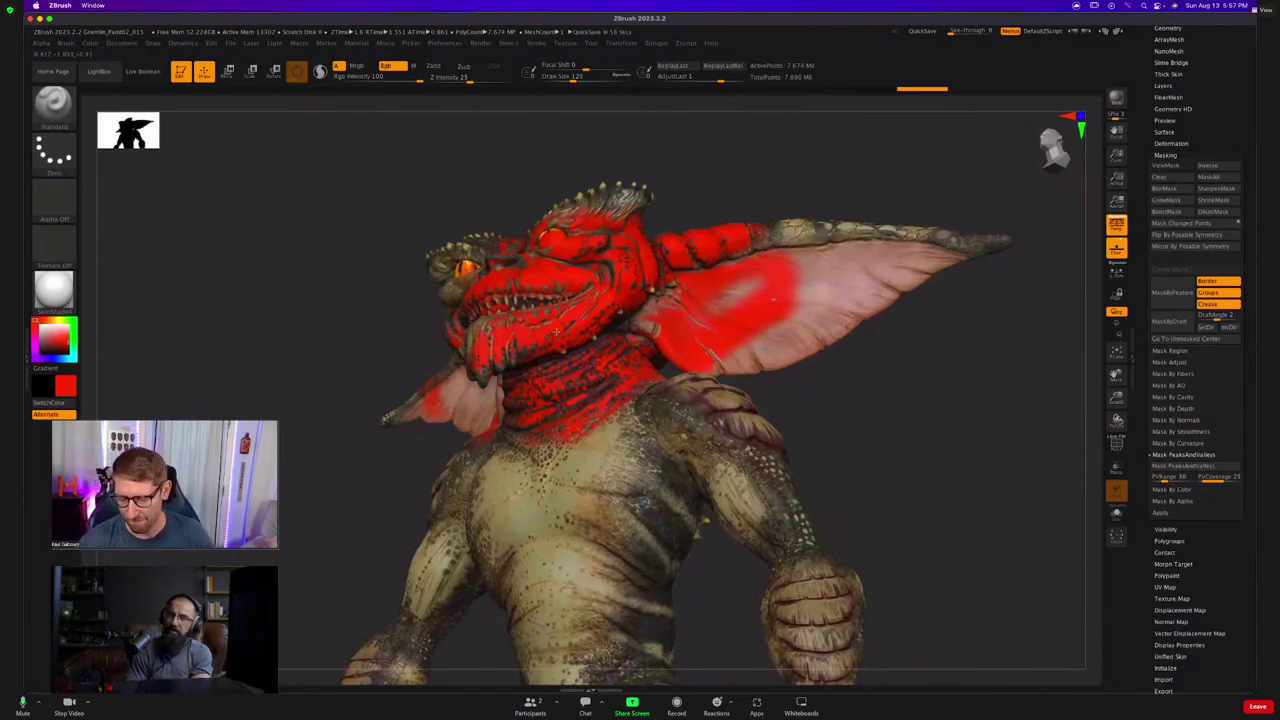
ctrl+right_drag(593, 386, 630, 475)
mouse_move(551, 334)
ctrl+right_down()
mouse_move(507, 393)
mouse_move(677, 427)
mouse_move(690, 465)
mouse_move(673, 418)
ctrl+right_up()
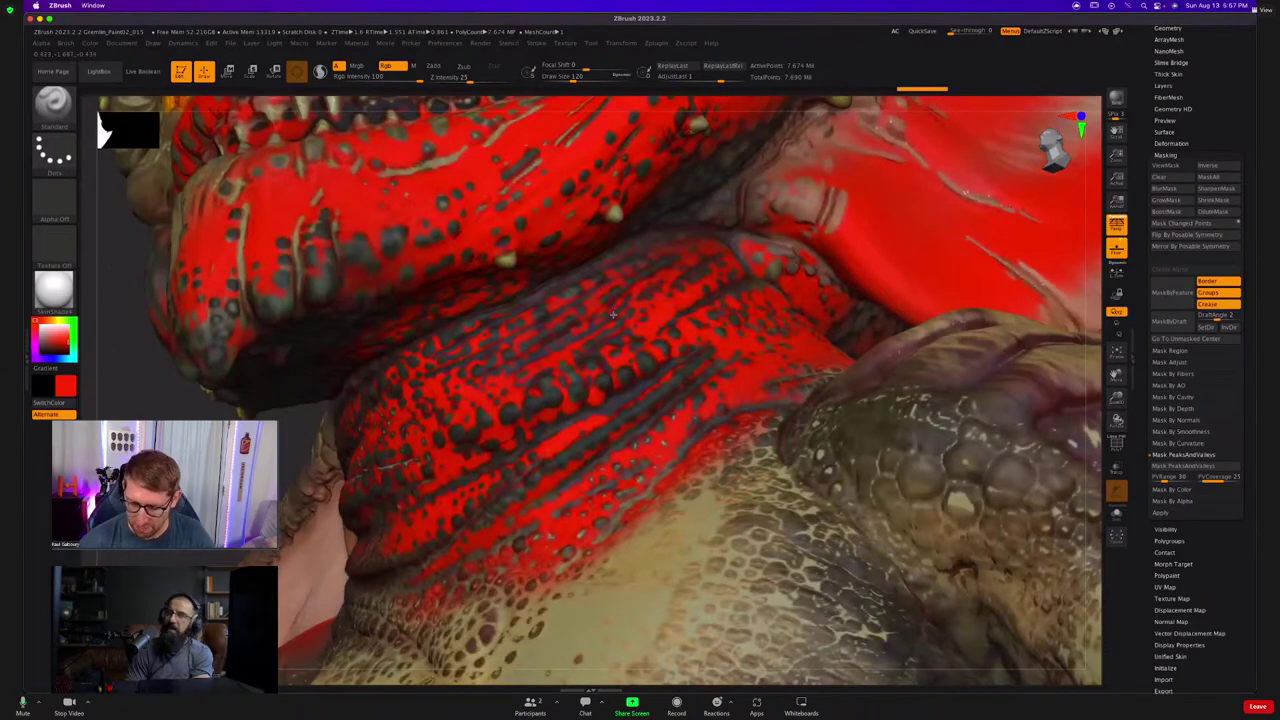
drag(613, 315, 660, 252)
ctrl+right_drag(483, 500, 394, 515)
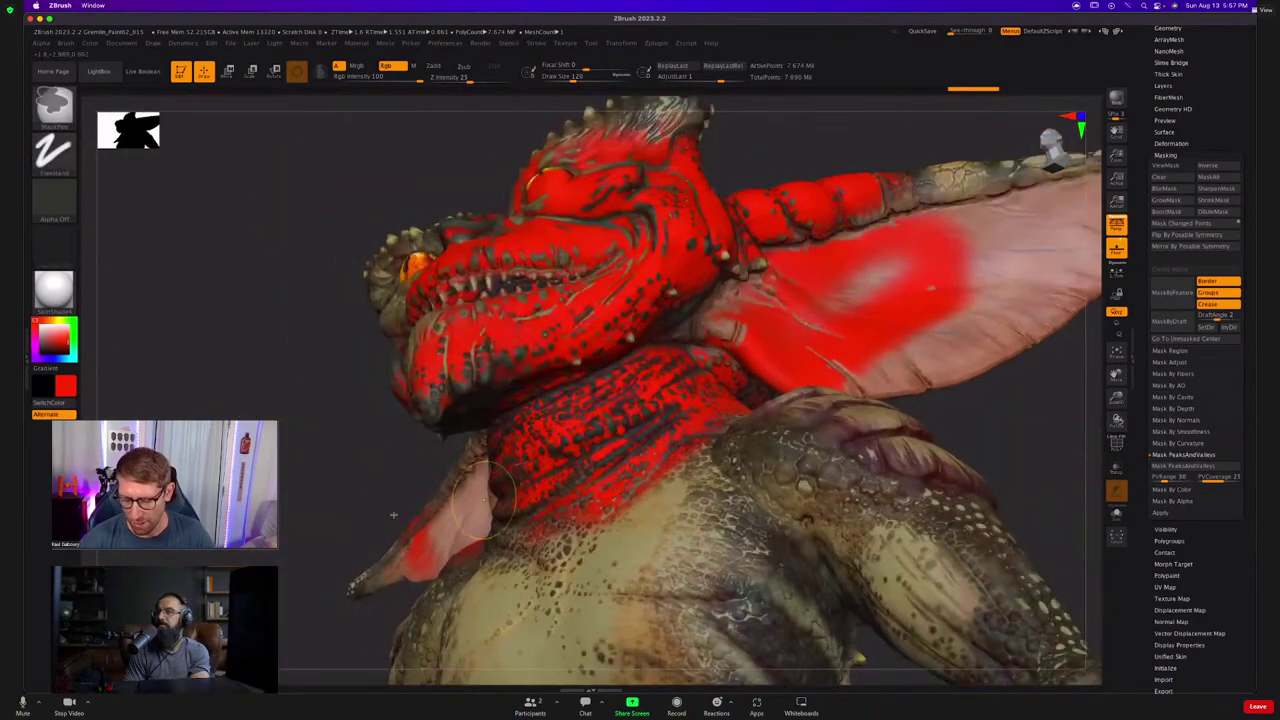
Invert the peaks-and-valleys mask and try cyan strokes on the gremlin's neck.
key(ctrl+h)
ctrl+drag(282, 478, 300, 522)
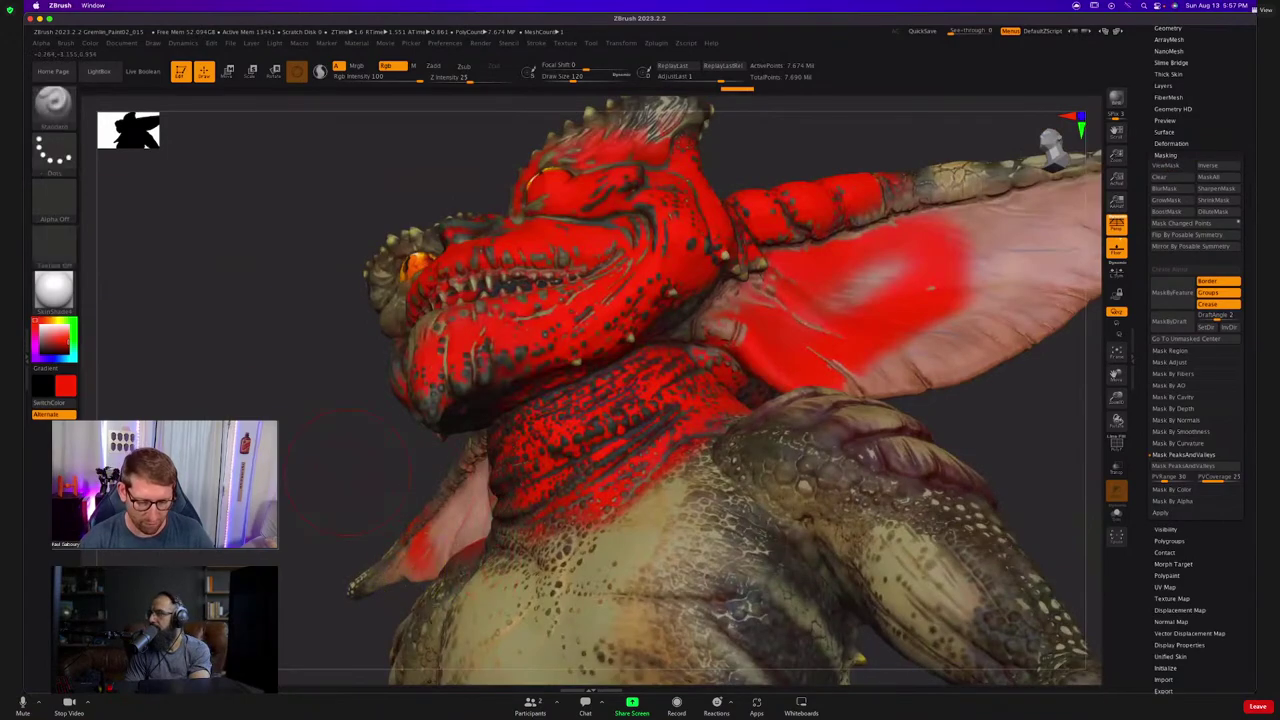
click(72, 357)
drag(620, 447, 571, 430)
key(ctrl+z)
ctrl+alt+click(316, 515)
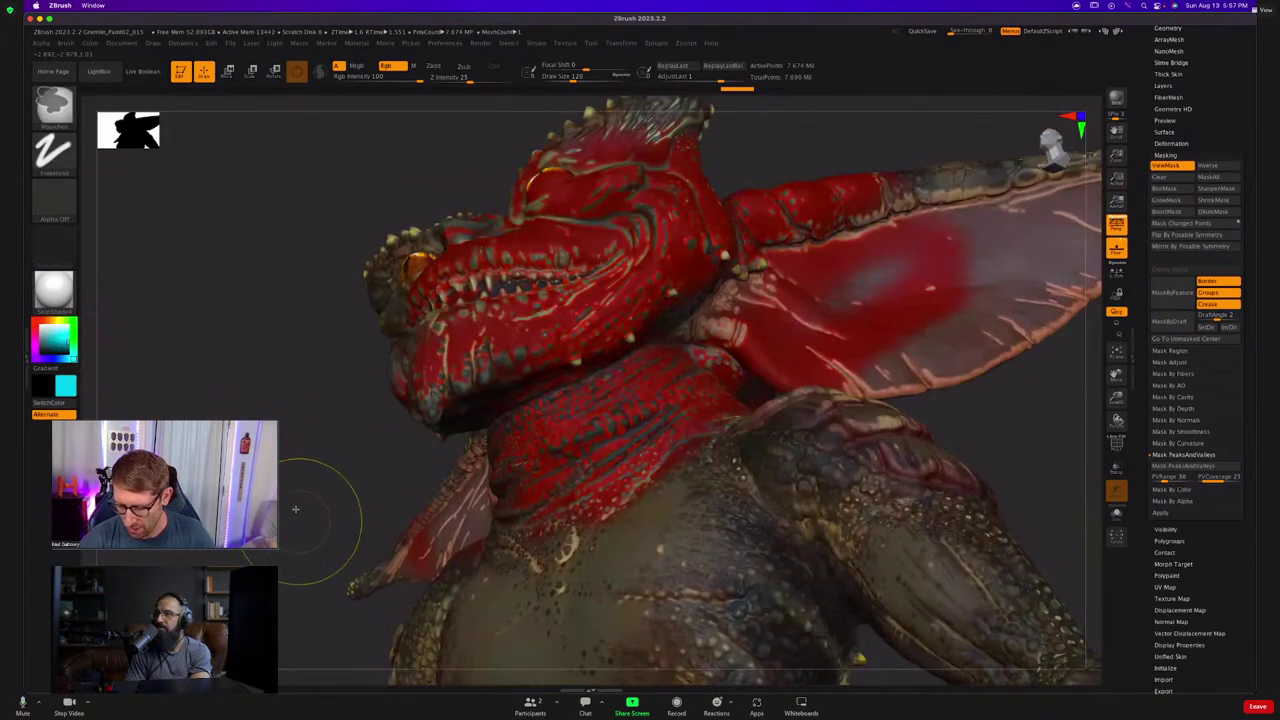
mouse_move(696, 354)
mouse_down()
mouse_move(640, 440)
mouse_move(520, 470)
mouse_up()
mouse_move(608, 520)
right_down()
mouse_move(640, 530)
mouse_move(602, 406)
right_up()
Undo the red and cyan test strokes on the head, ear and neck, and display the mask again.
key(ctrl+z)
key(ctrl+z)
key(ctrl+z)
key(ctrl+h)
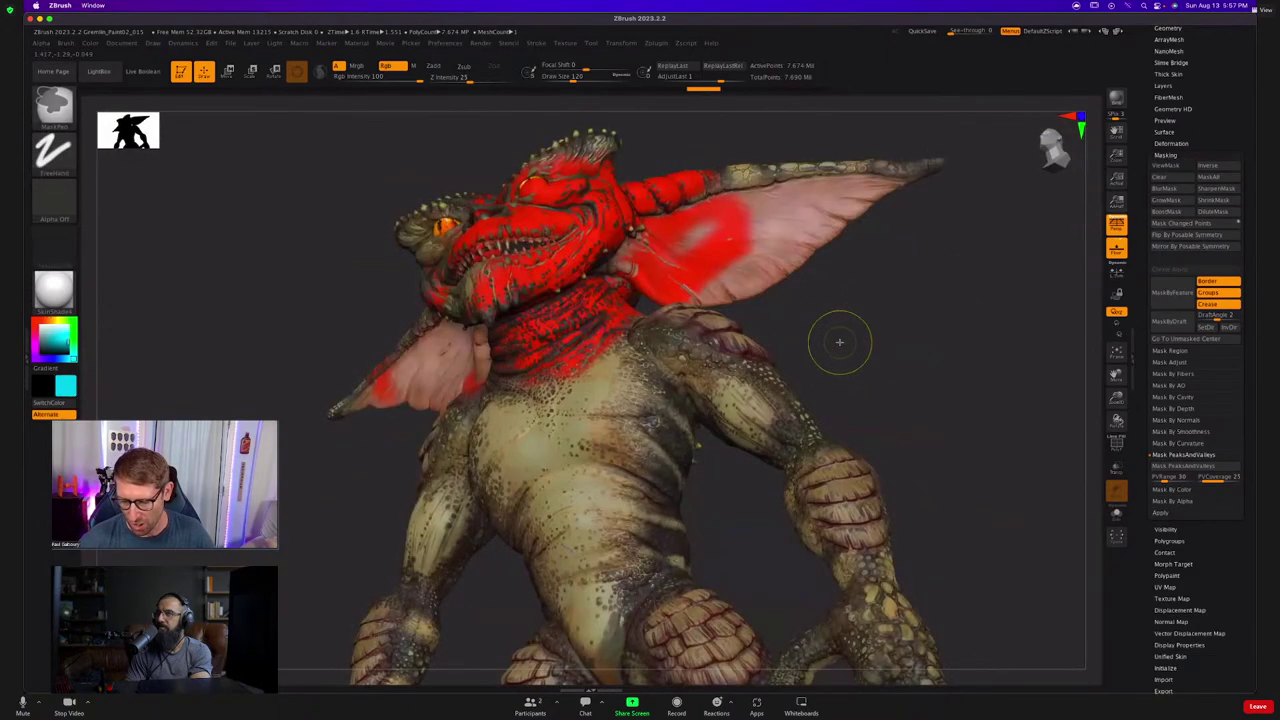
key(ctrl+z)
key(ctrl+z)
key(ctrl+h)
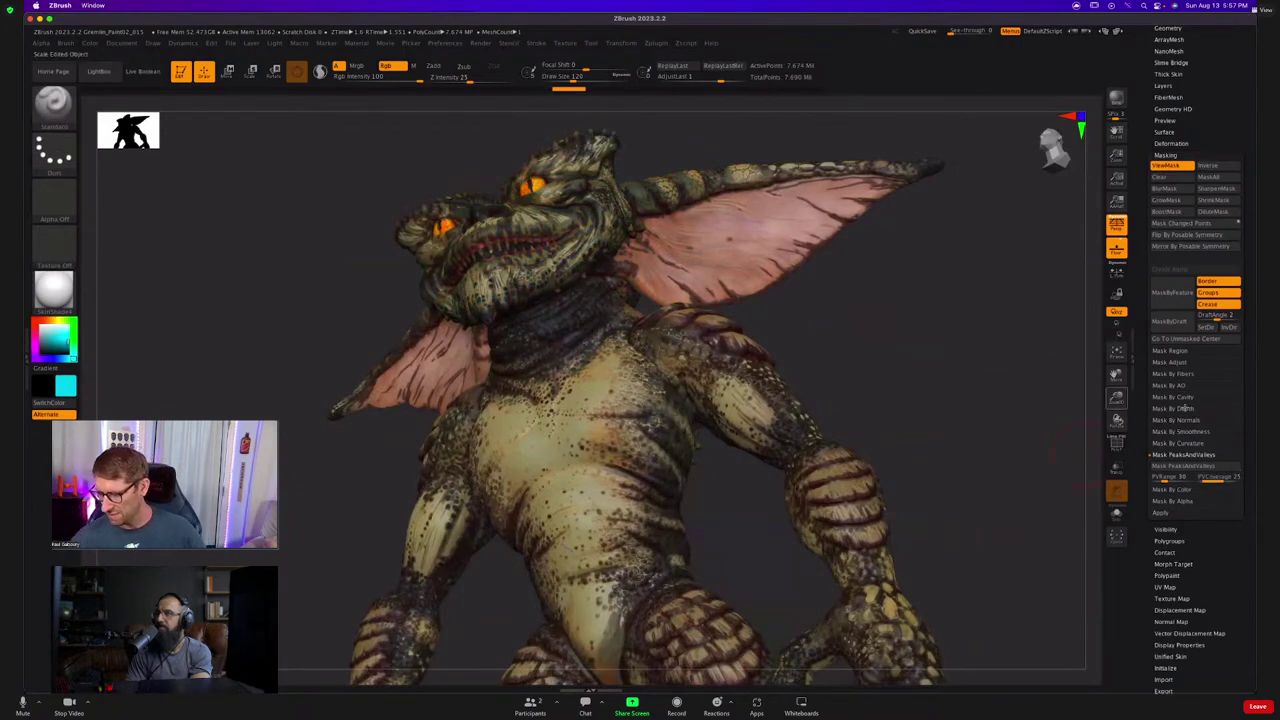
Expand the smoothness masking options, clear the body mask, and return the gremlin to a full front view.
key(shift)
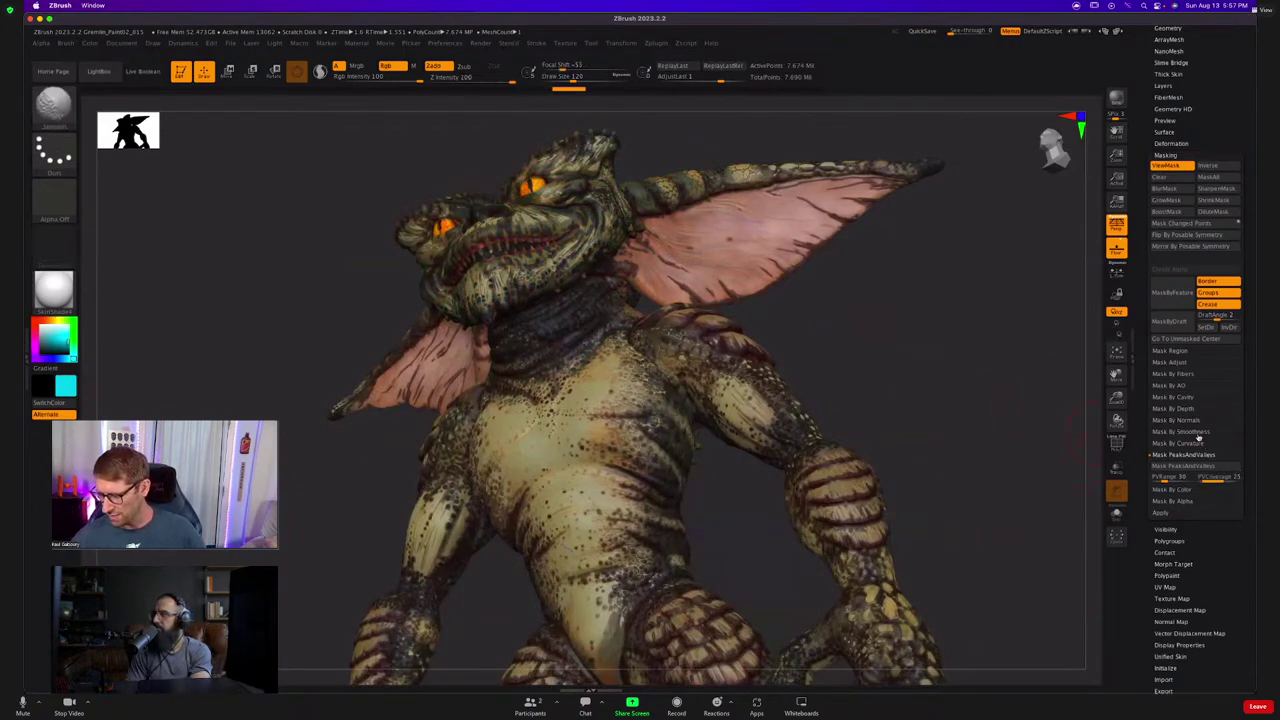
click(1198, 433)
alt+drag(1010, 430, 956, 336)
ctrl+drag(883, 306, 880, 340)
mouse_move(880, 340)
shift+mouse_down()
mouse_move(786, 376)
mouse_move(826, 437)
shift+mouse_up()
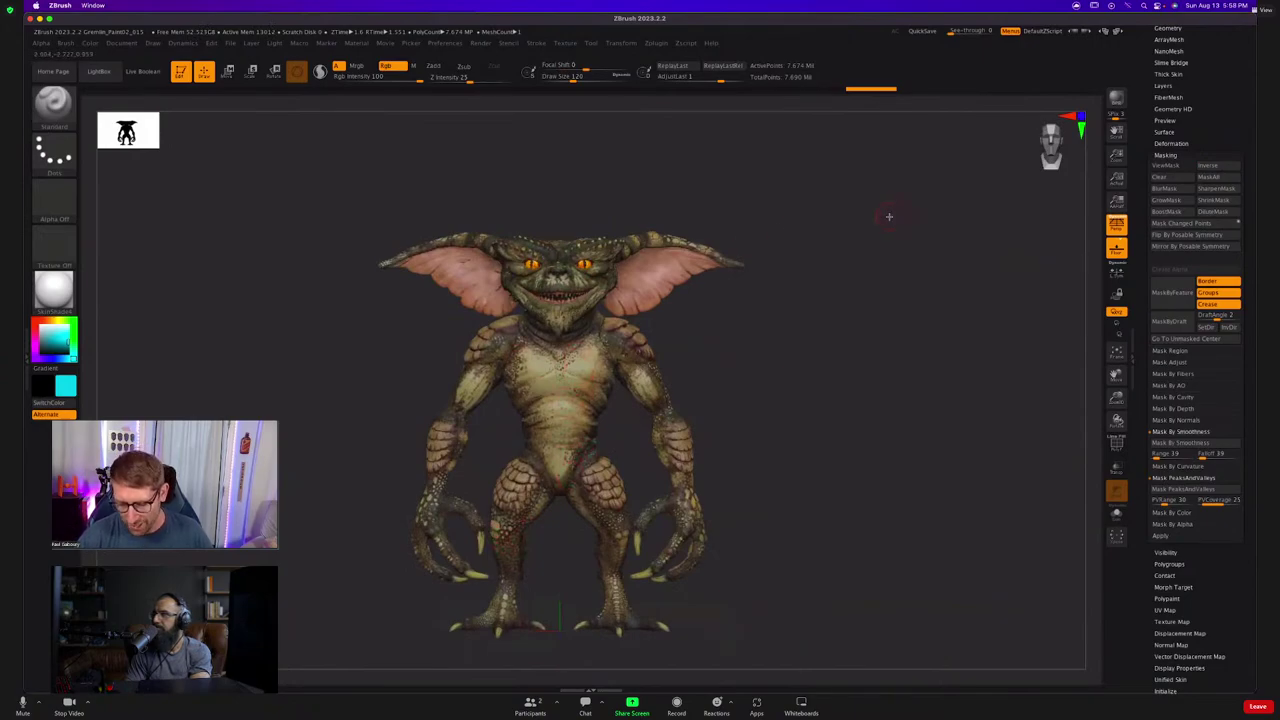
Examine the torso paintwork and the blue veins on the ear membrane, reducing the brush's draw size to 11.
ctrl+right_drag(618, 364, 577, 435)
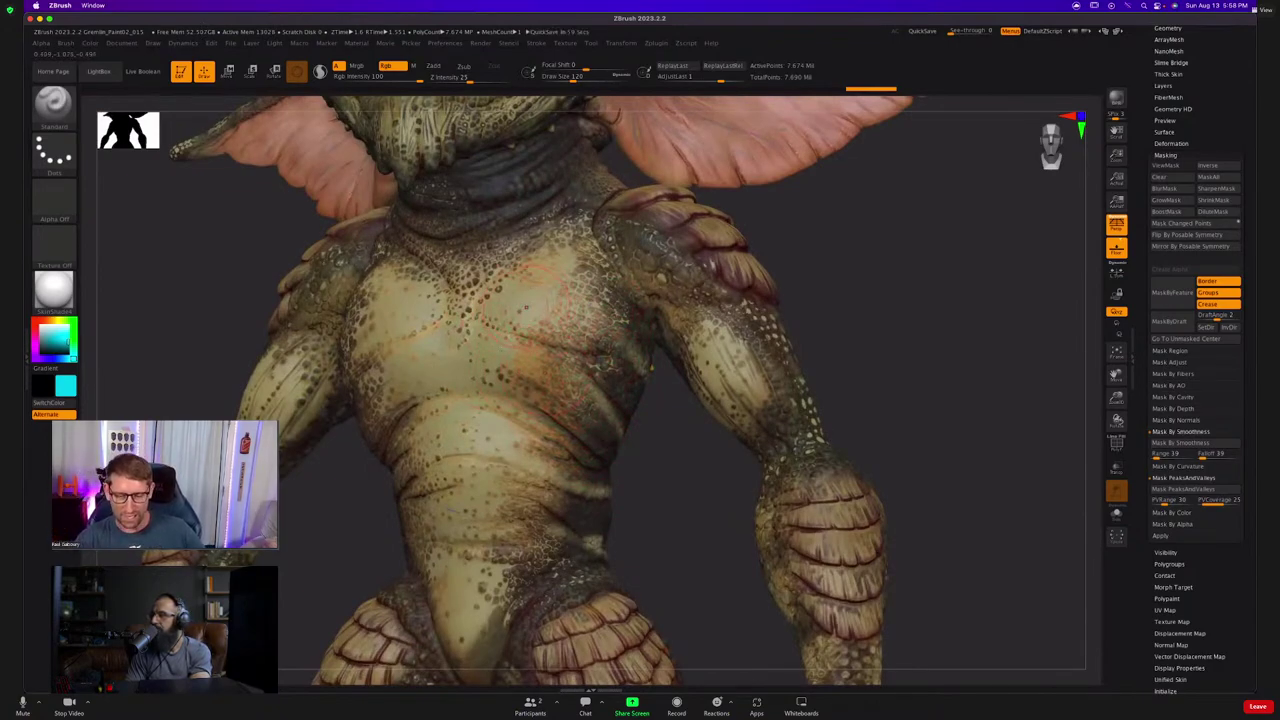
ctrl+right_drag(601, 362, 604, 285)
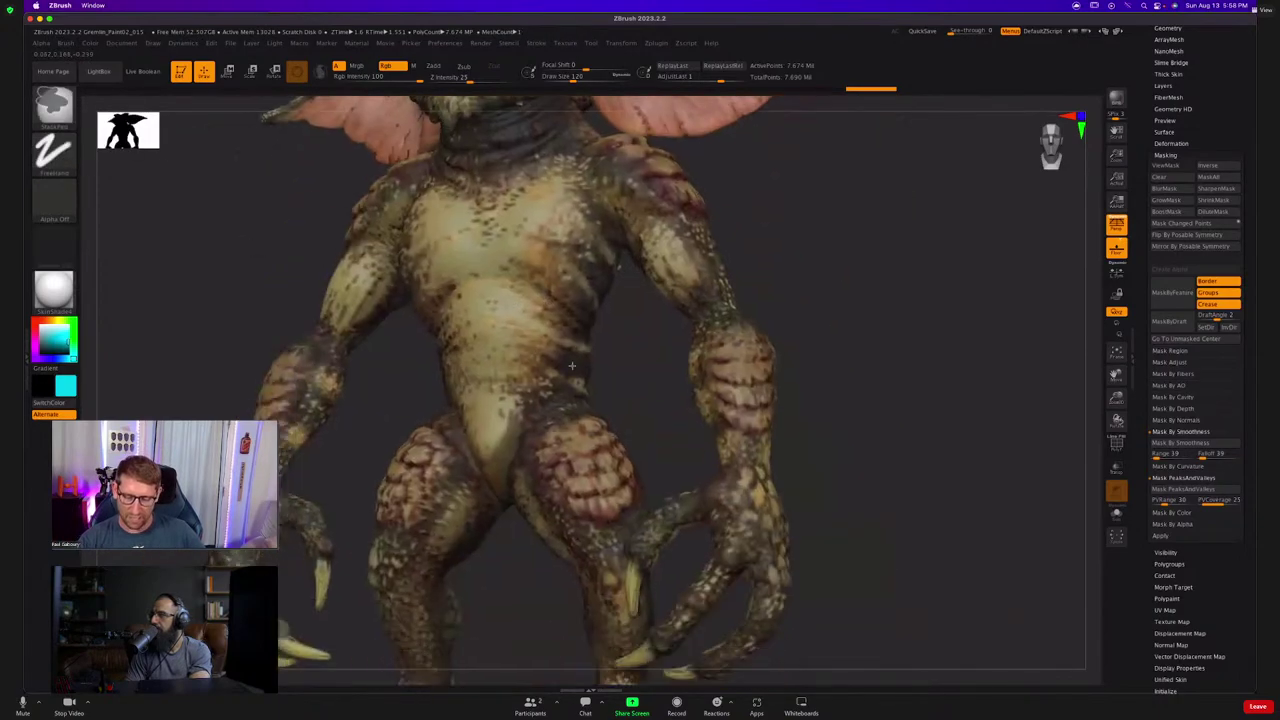
alt+right_drag(748, 371, 750, 461)
mouse_move(735, 297)
right_down()
mouse_move(690, 215)
mouse_move(685, 288)
mouse_move(762, 296)
mouse_move(634, 340)
mouse_move(704, 346)
right_up()
key(s)
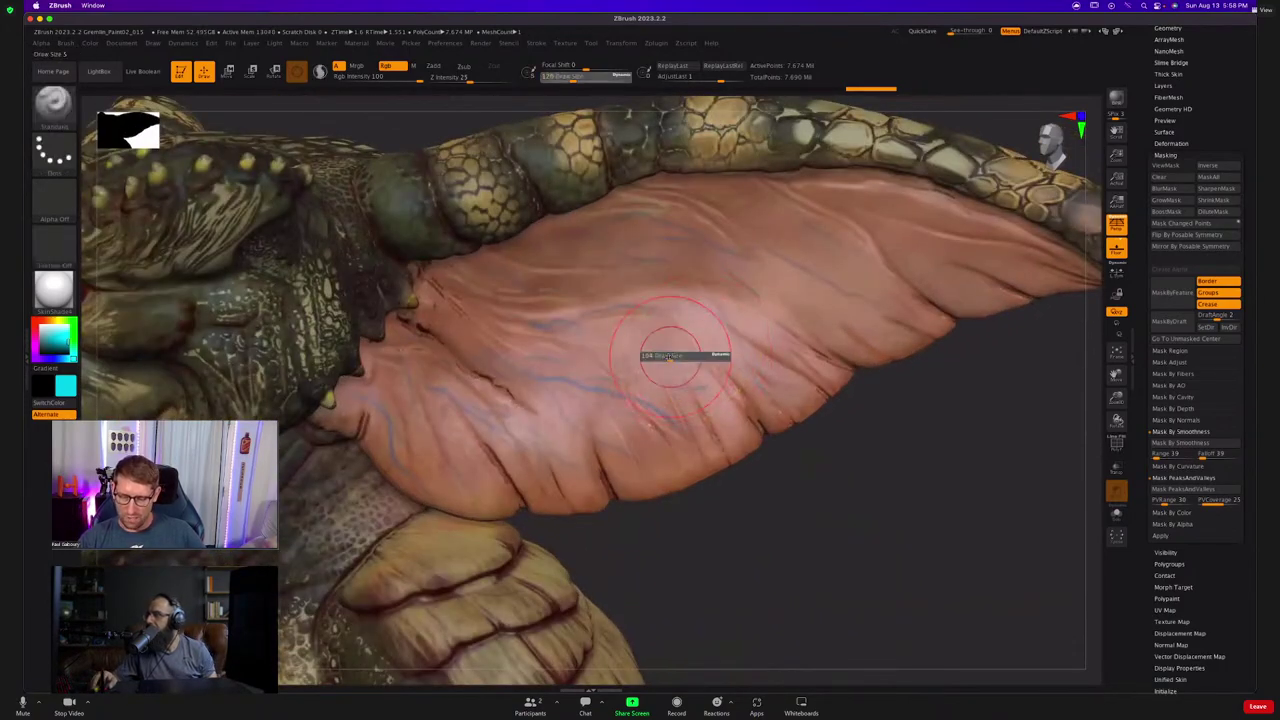
drag(672, 357, 656, 356)
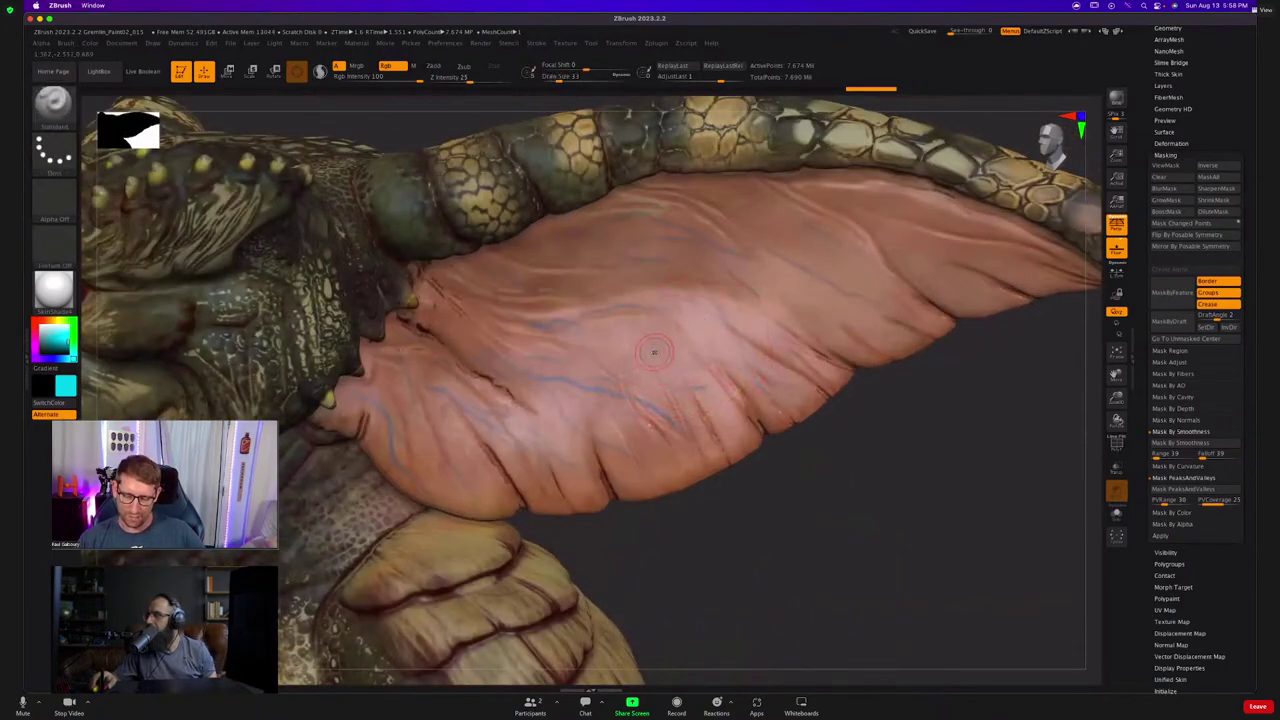
ctrl+right_drag(566, 387, 637, 490)
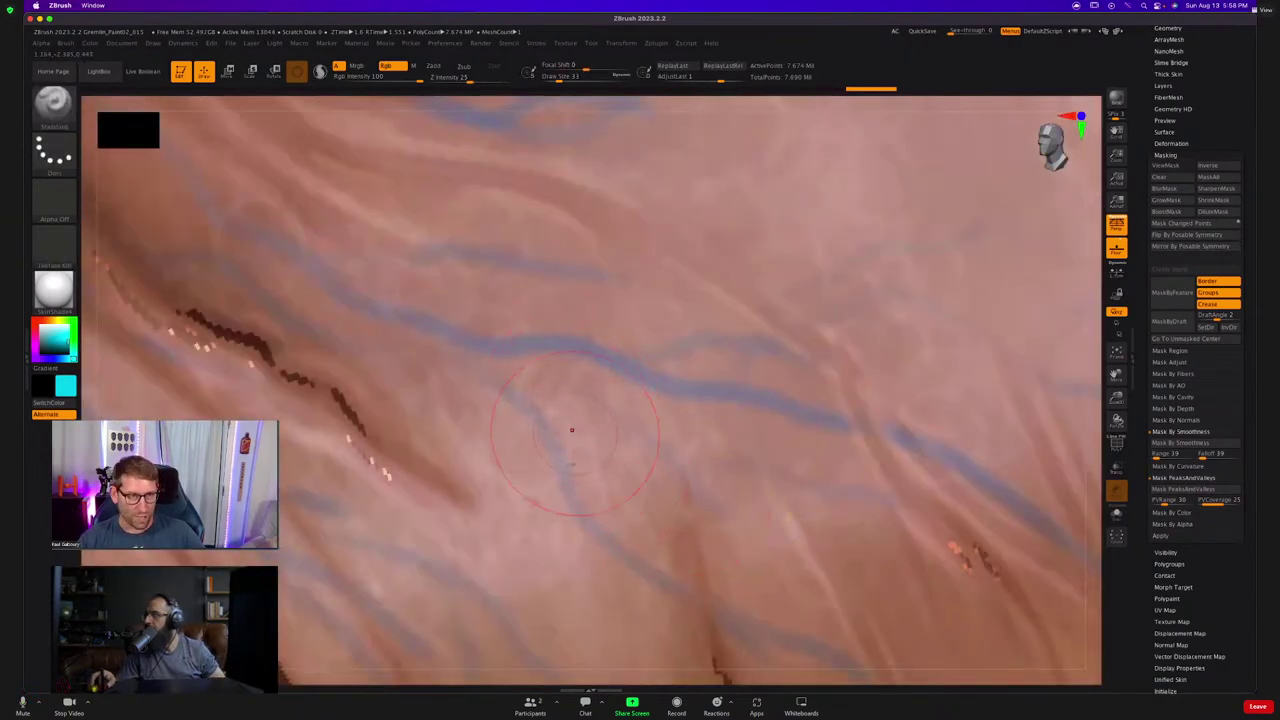
key(s)
drag(592, 437, 580, 437)
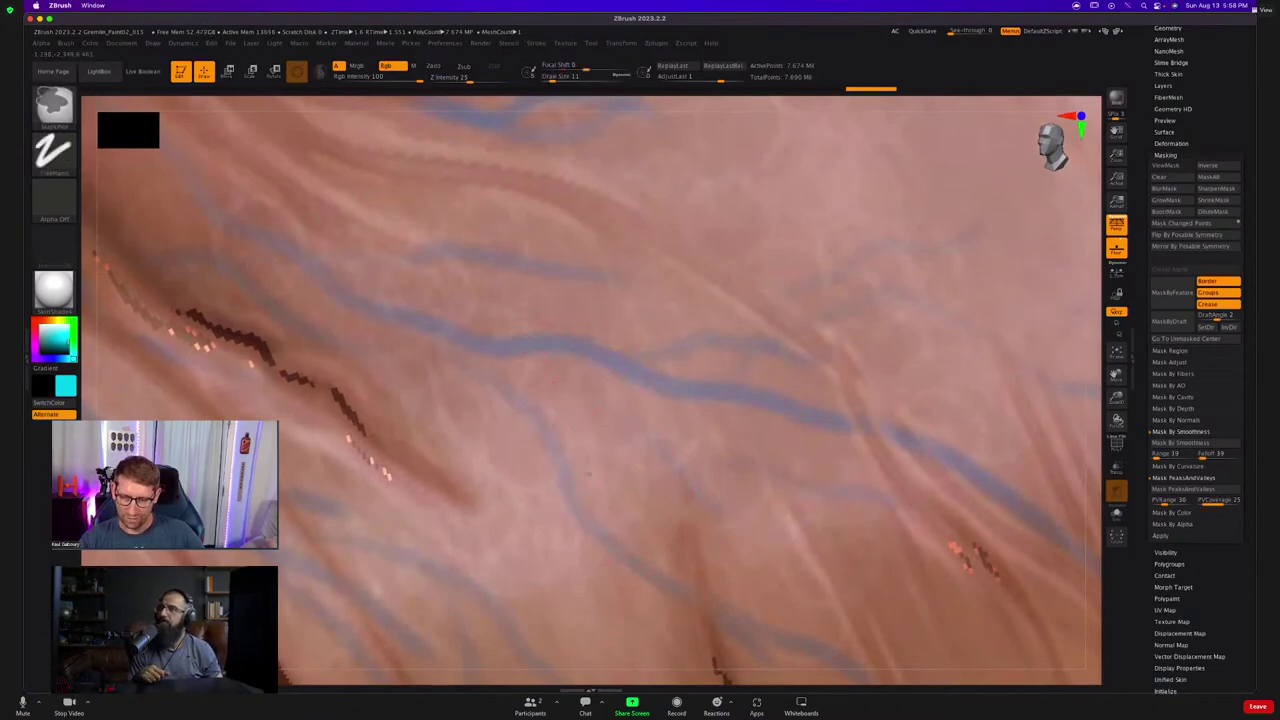
ctrl+right_drag(588, 474, 576, 370)
mouse_move(648, 490)
alt+right_down()
mouse_move(591, 405)
mouse_move(590, 372)
alt+right_up()
right_drag(600, 443, 616, 457)
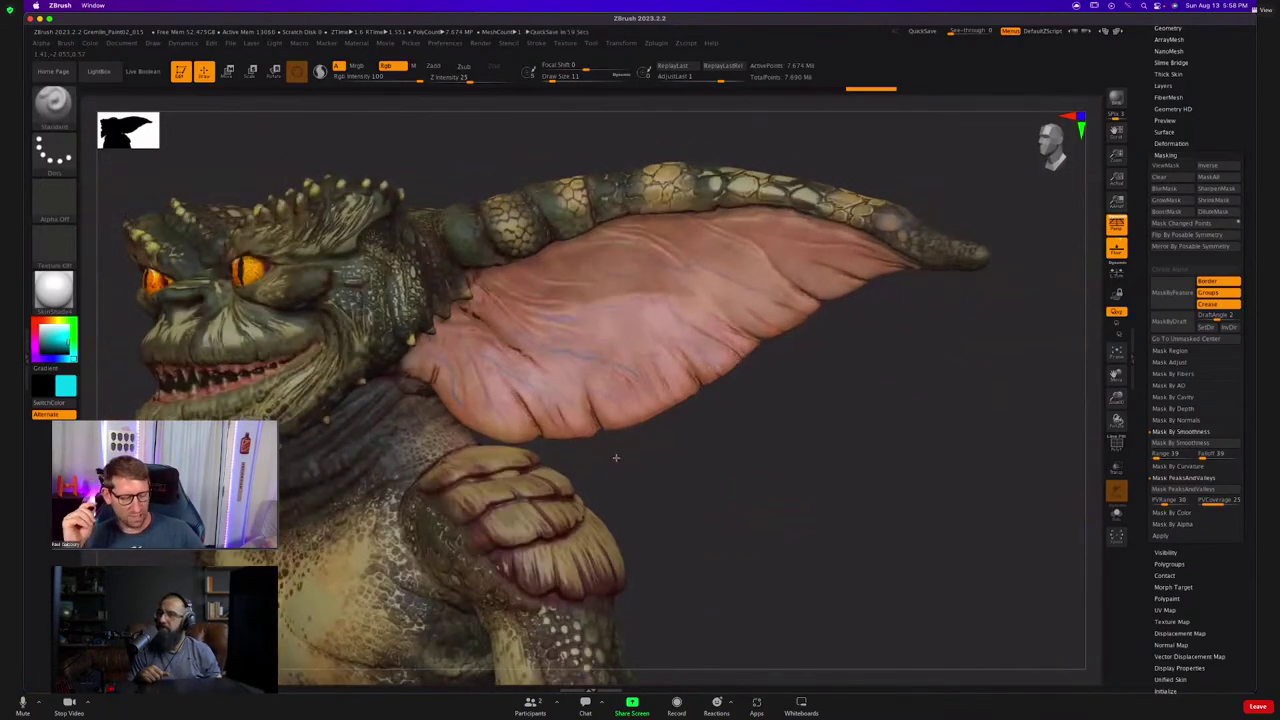
Sample the ear's skin tone, set the draw size to 112, and paint over the blue veins on the membrane.
key(c)
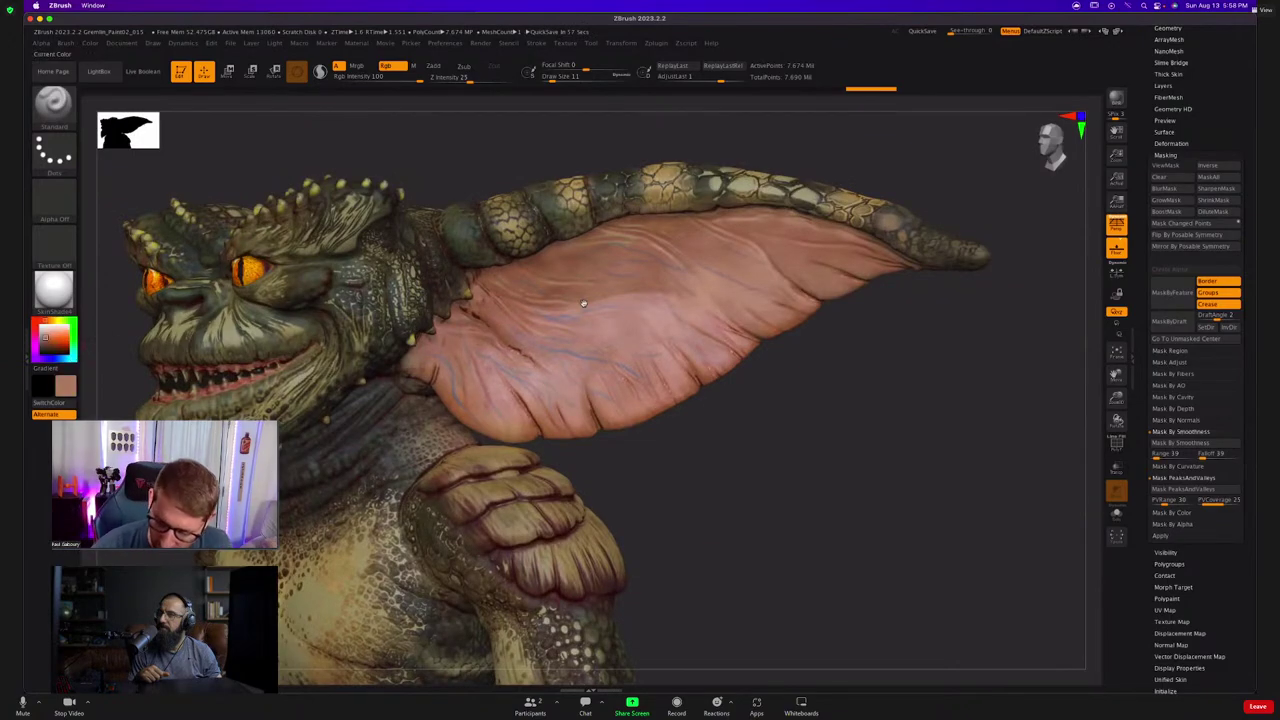
key(c)
key(s)
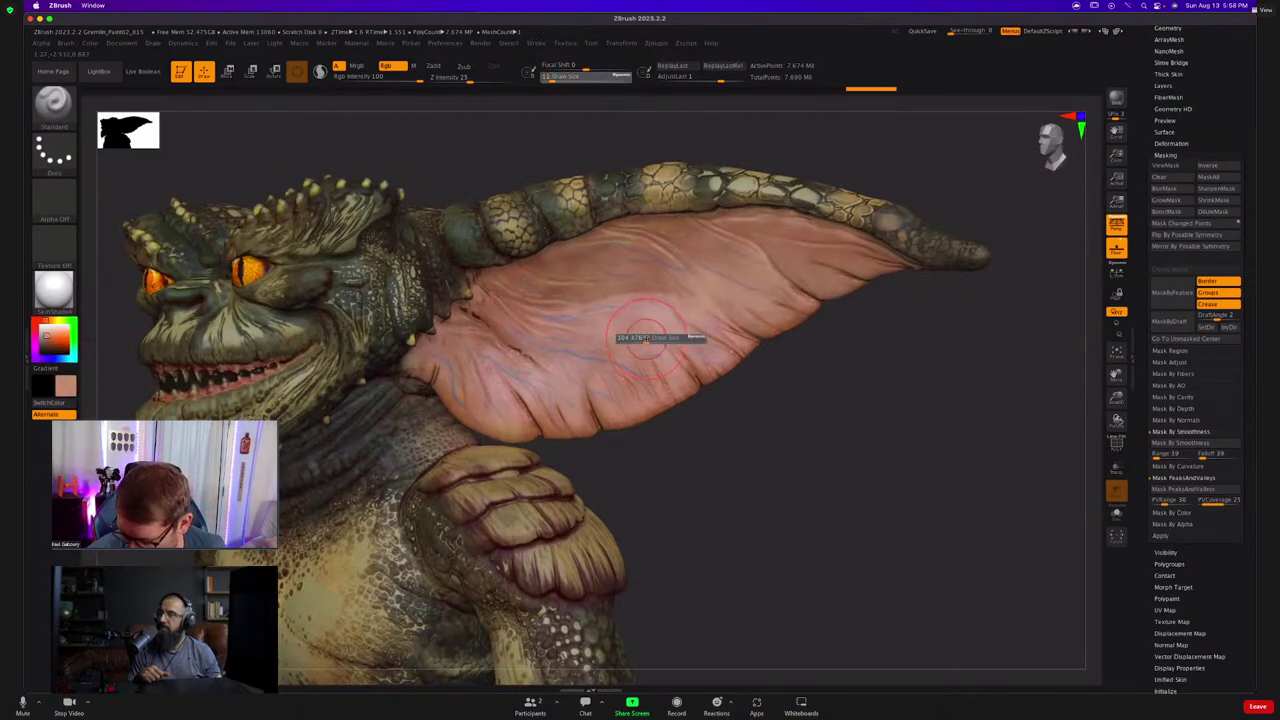
drag(645, 338, 648, 338)
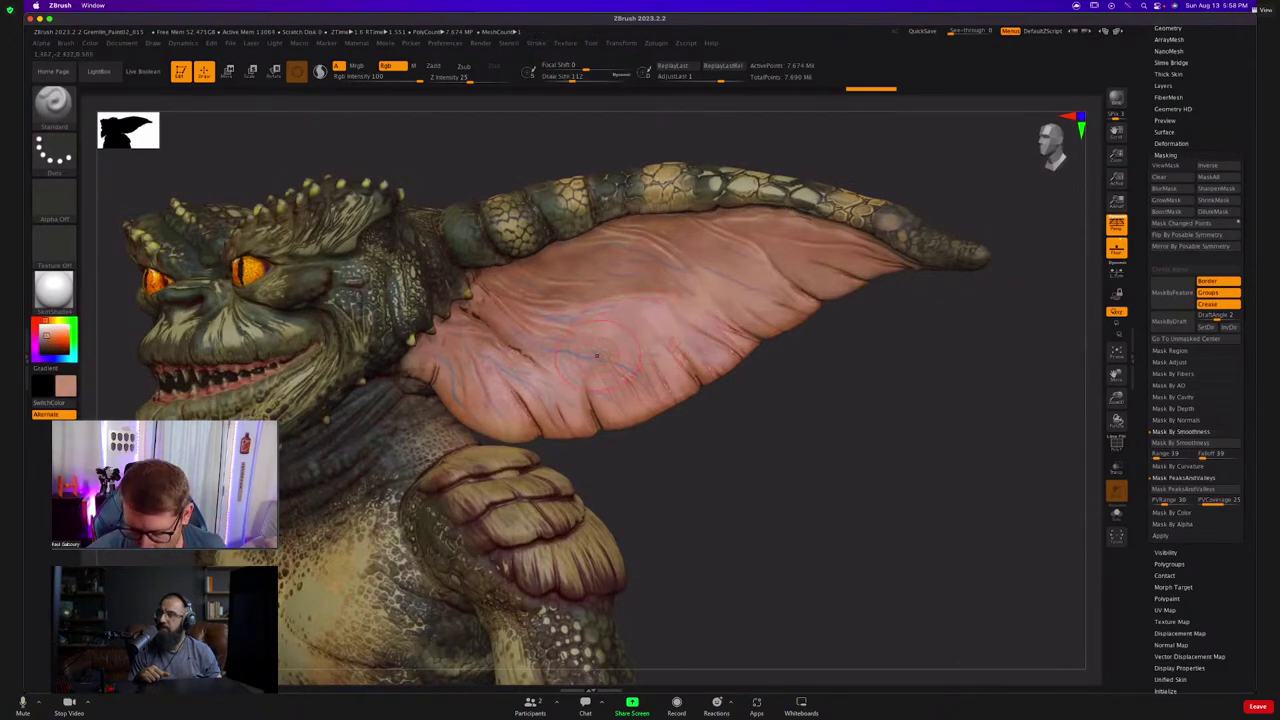
mouse_move(601, 362)
mouse_down()
mouse_move(650, 292)
mouse_move(510, 350)
mouse_move(520, 398)
mouse_move(627, 380)
mouse_move(532, 424)
mouse_move(525, 278)
mouse_up()
ctrl+right_drag(661, 428, 641, 364)
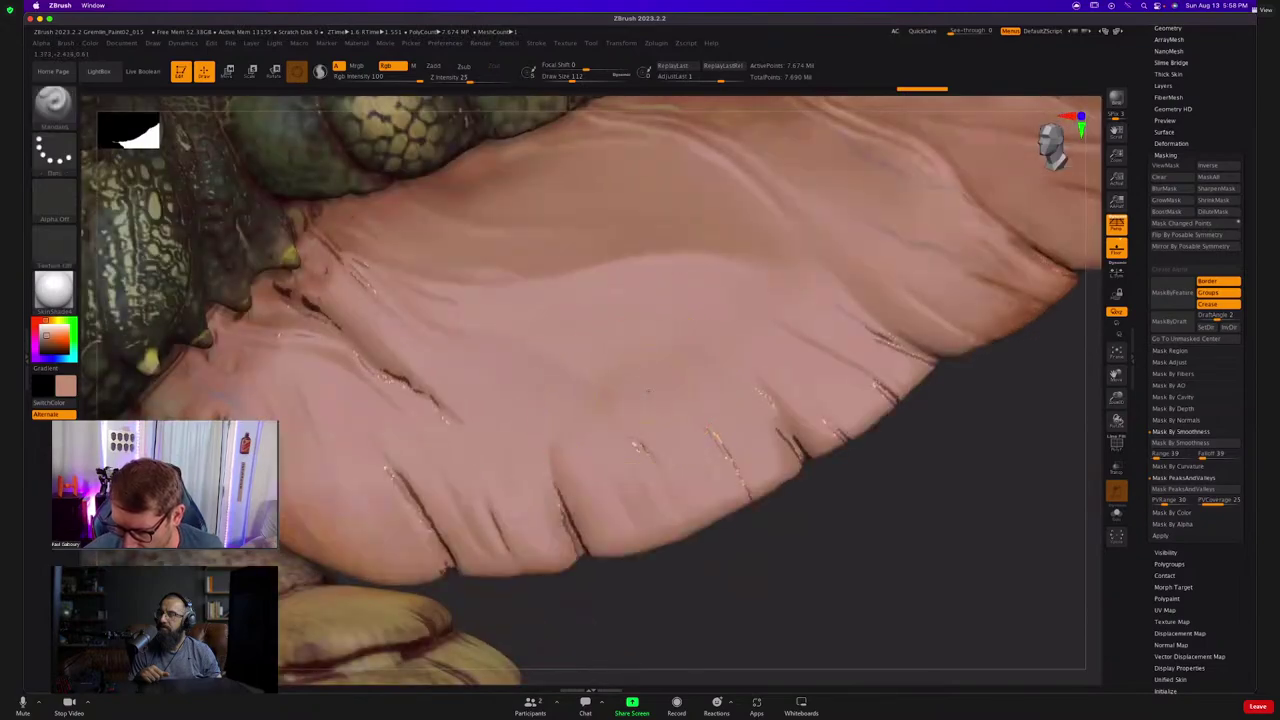
Tint the ear's inner base and upper membrane edge muted blue, and paint its scalloped lower edge pink.
drag(36, 358, 52, 358)
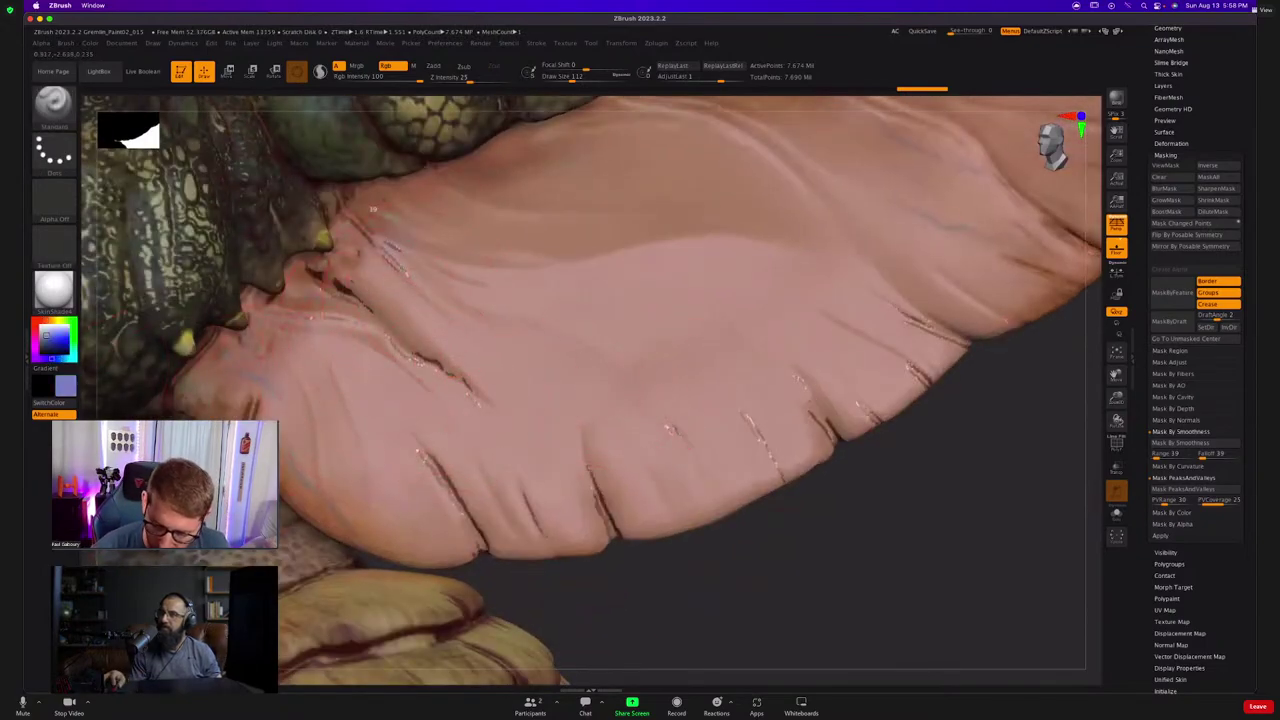
drag(443, 284, 420, 304)
drag(300, 318, 404, 361)
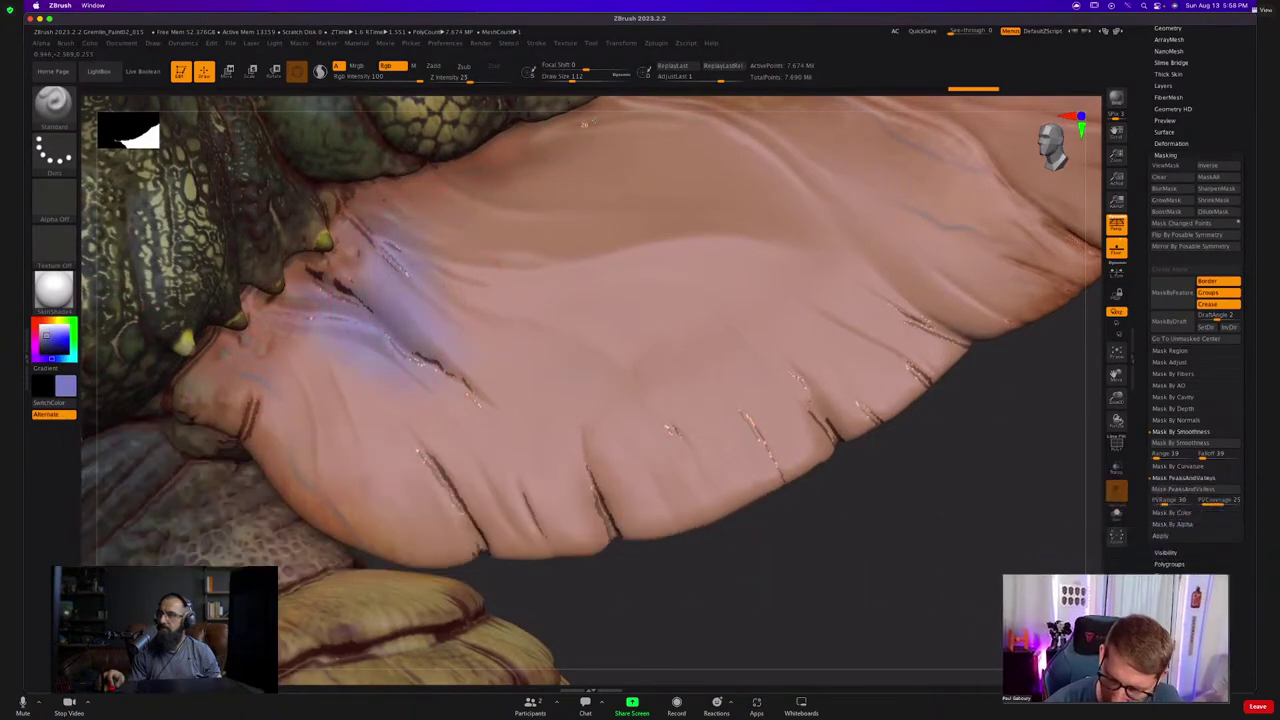
mouse_move(629, 420)
ctrl+right_down()
mouse_move(625, 375)
mouse_move(622, 410)
ctrl+right_up()
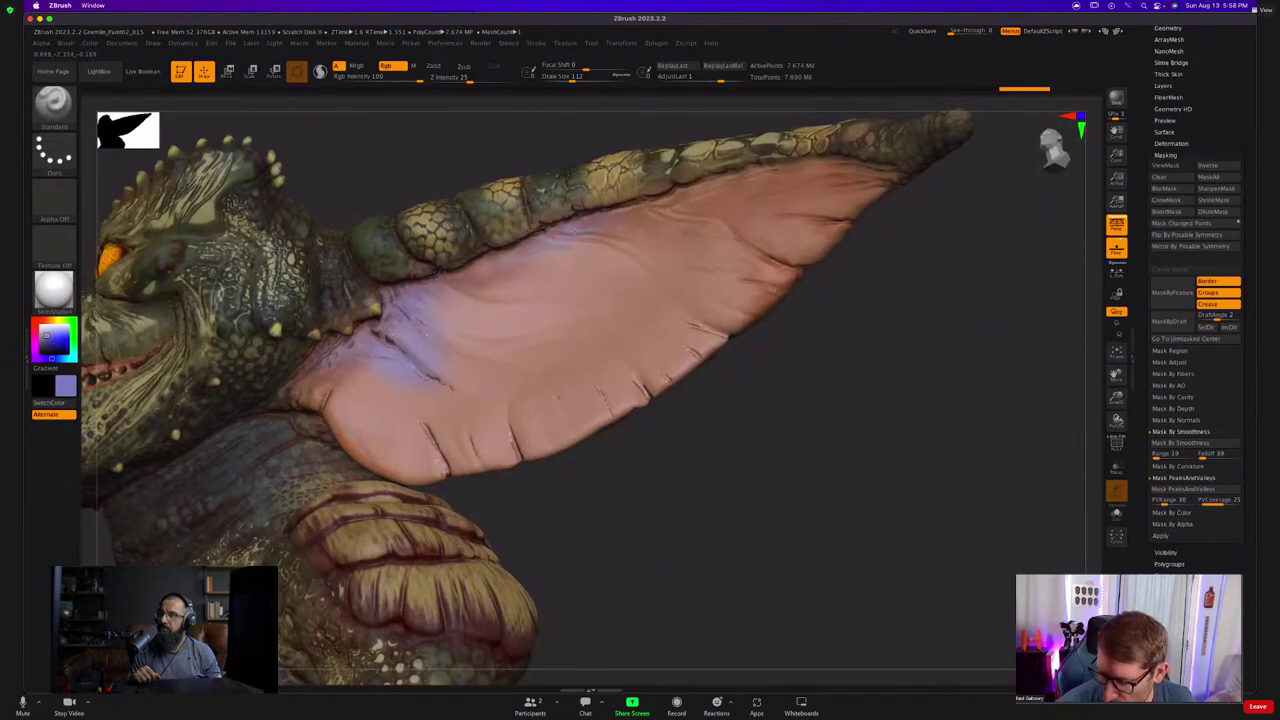
drag(835, 162, 911, 203)
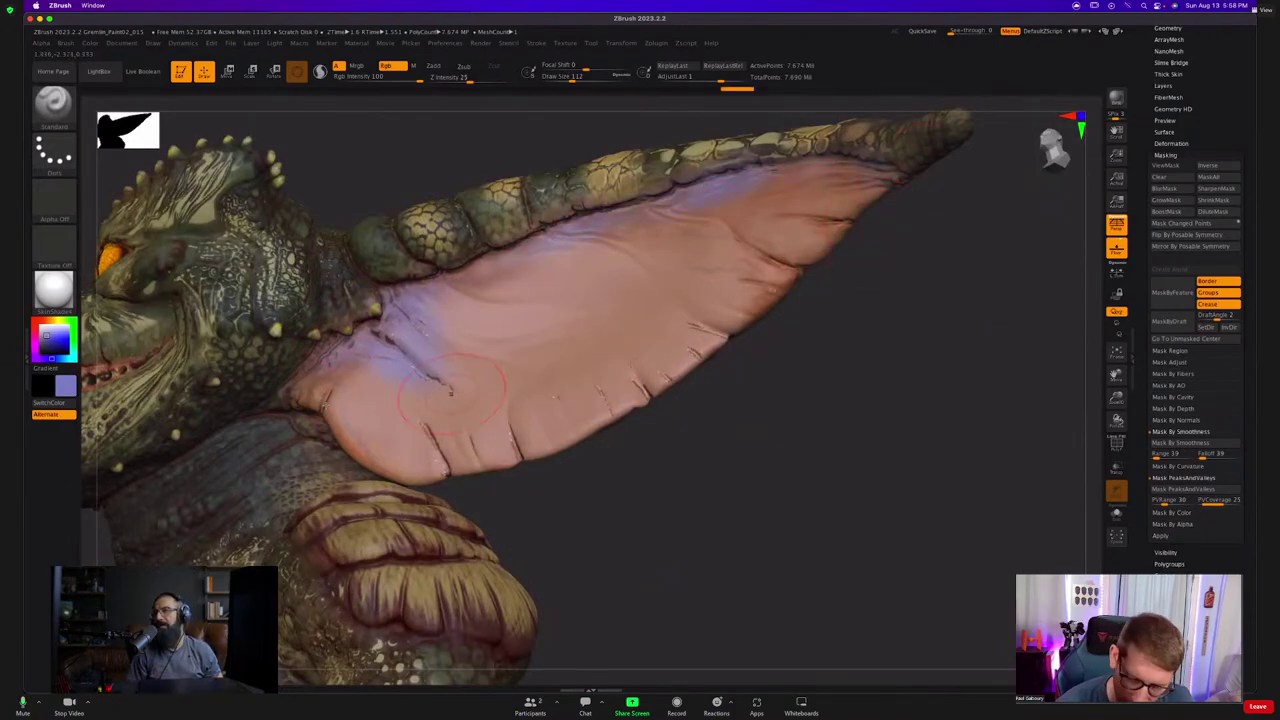
click(41, 317)
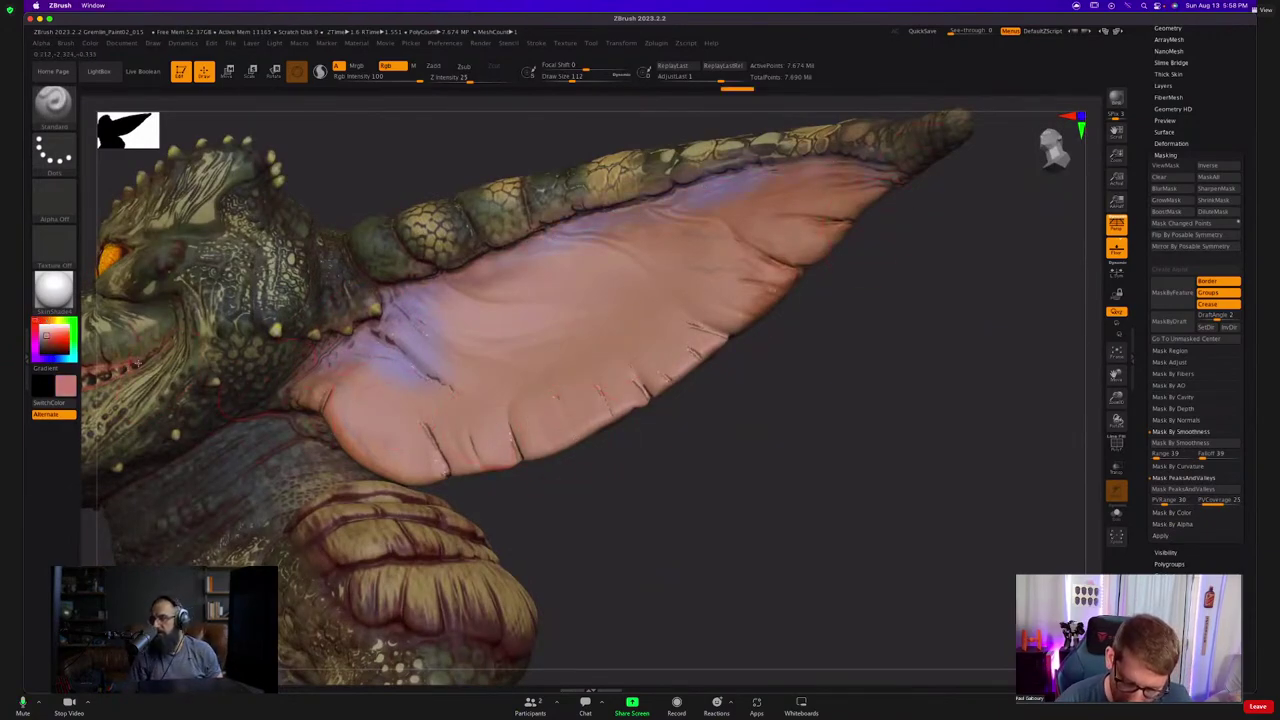
right_drag(510, 420, 543, 414)
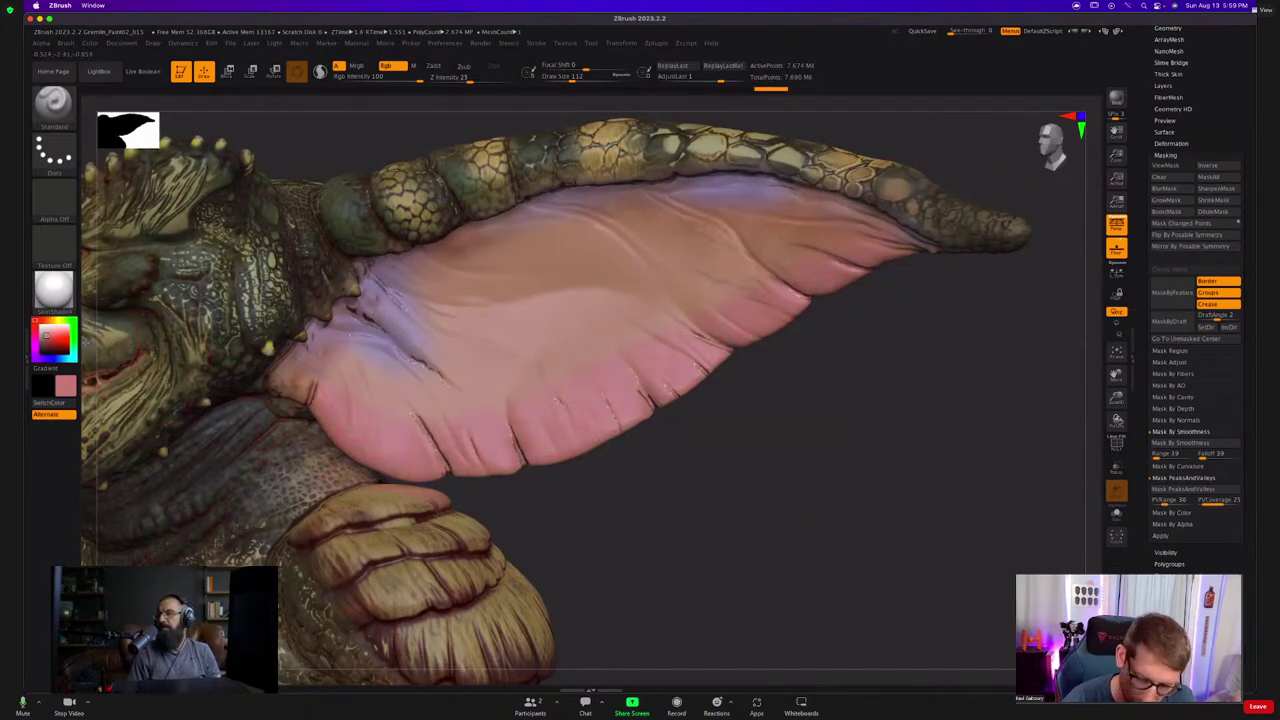
Choose a yellow-green colour and paint it along the scaly ridge on top of the ear and around its base.
key(c)
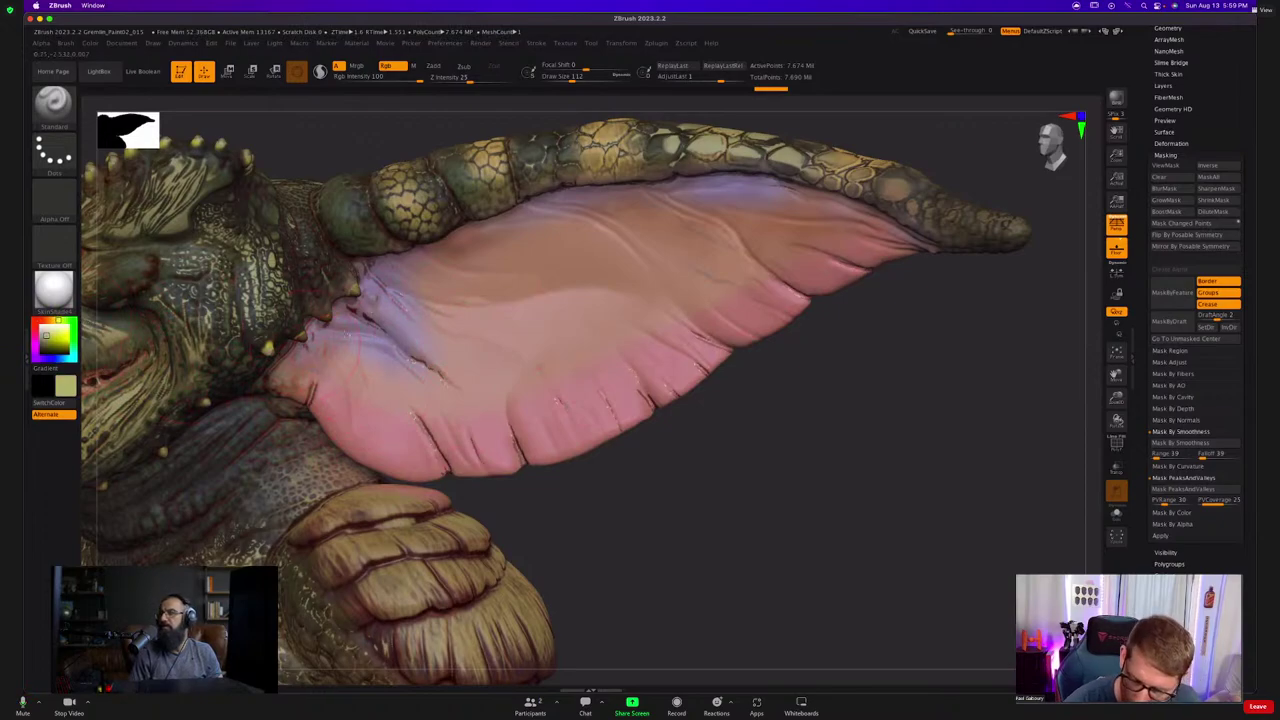
right_drag(305, 345, 330, 318)
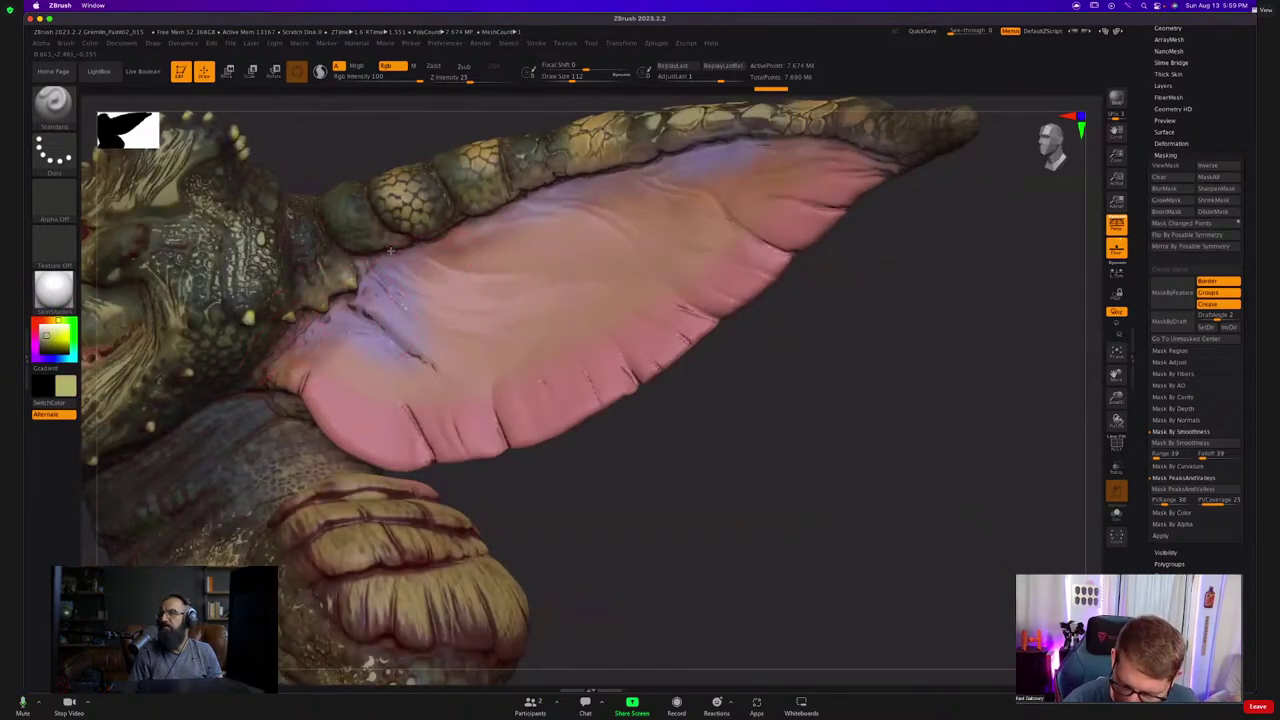
mouse_move(685, 138)
mouse_down()
mouse_move(845, 130)
mouse_move(430, 195)
mouse_move(388, 218)
mouse_up()
drag(302, 298, 325, 275)
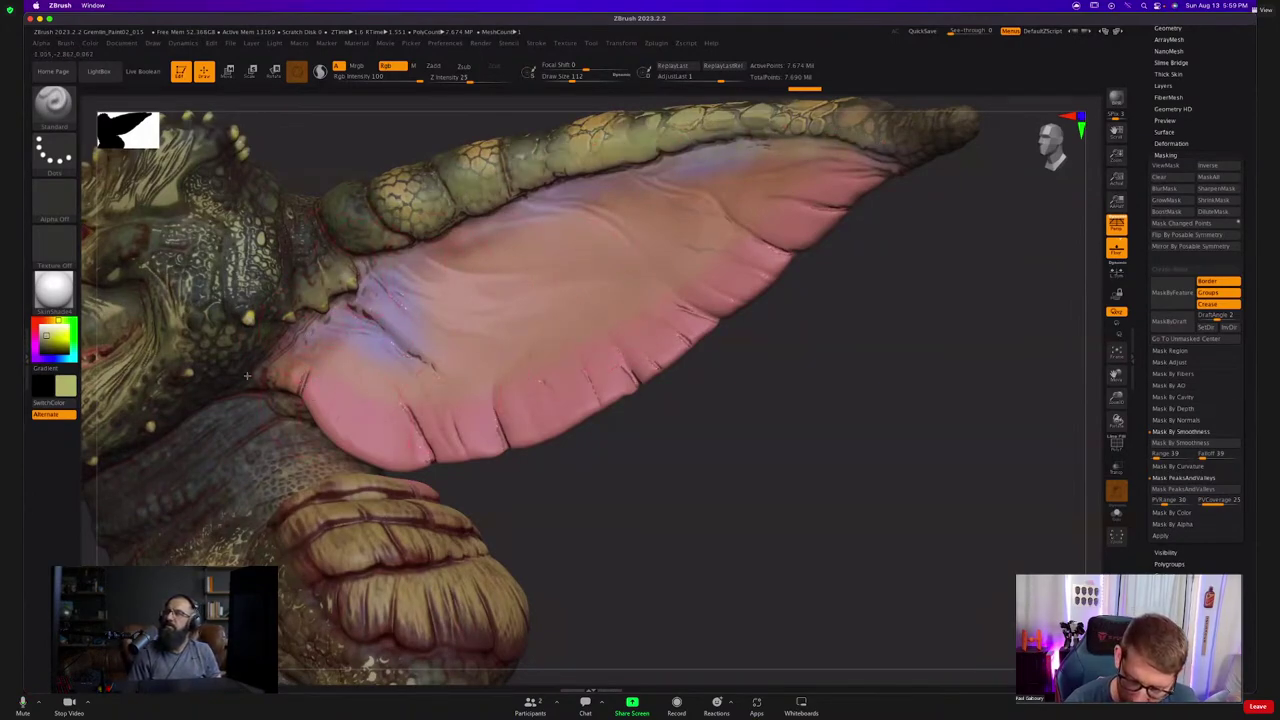
drag(268, 325, 310, 275)
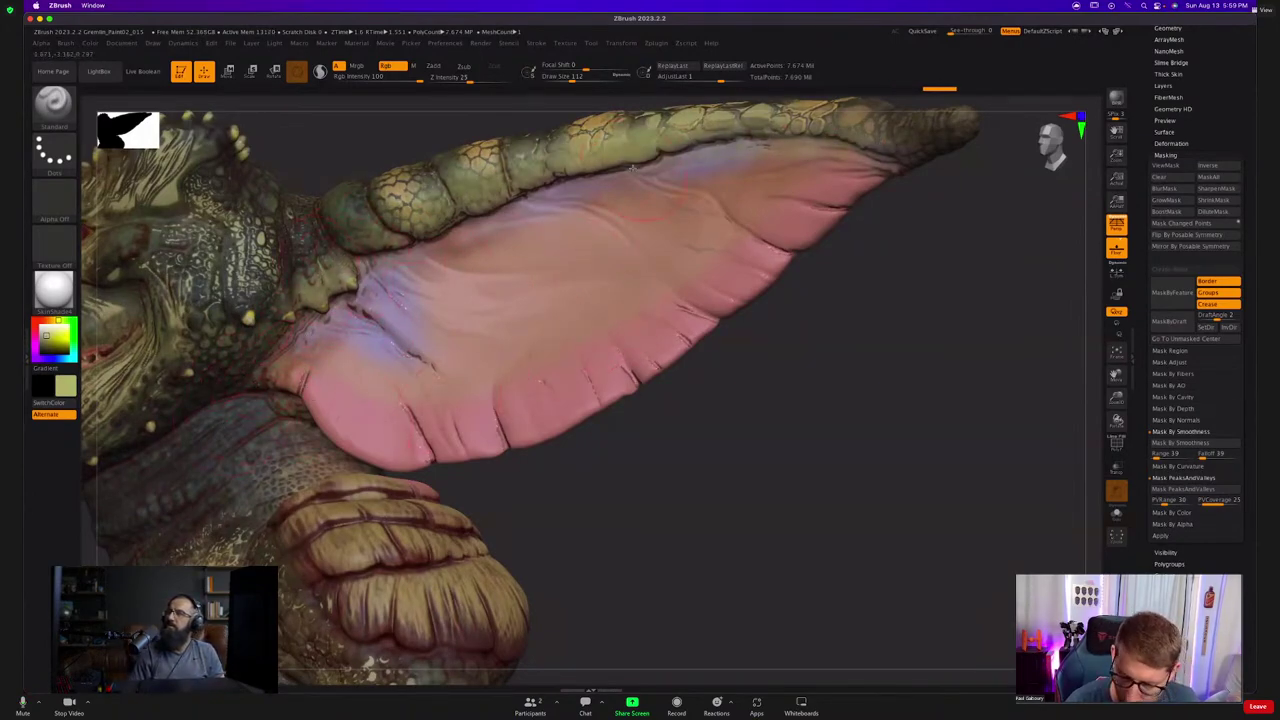
Sample the salmon skin tone from the middle of the ear membrane and reduce the brush's draw size to about 8.4.
mouse_move(663, 286)
ctrl+right_down()
mouse_move(598, 309)
mouse_move(650, 292)
ctrl+right_up()
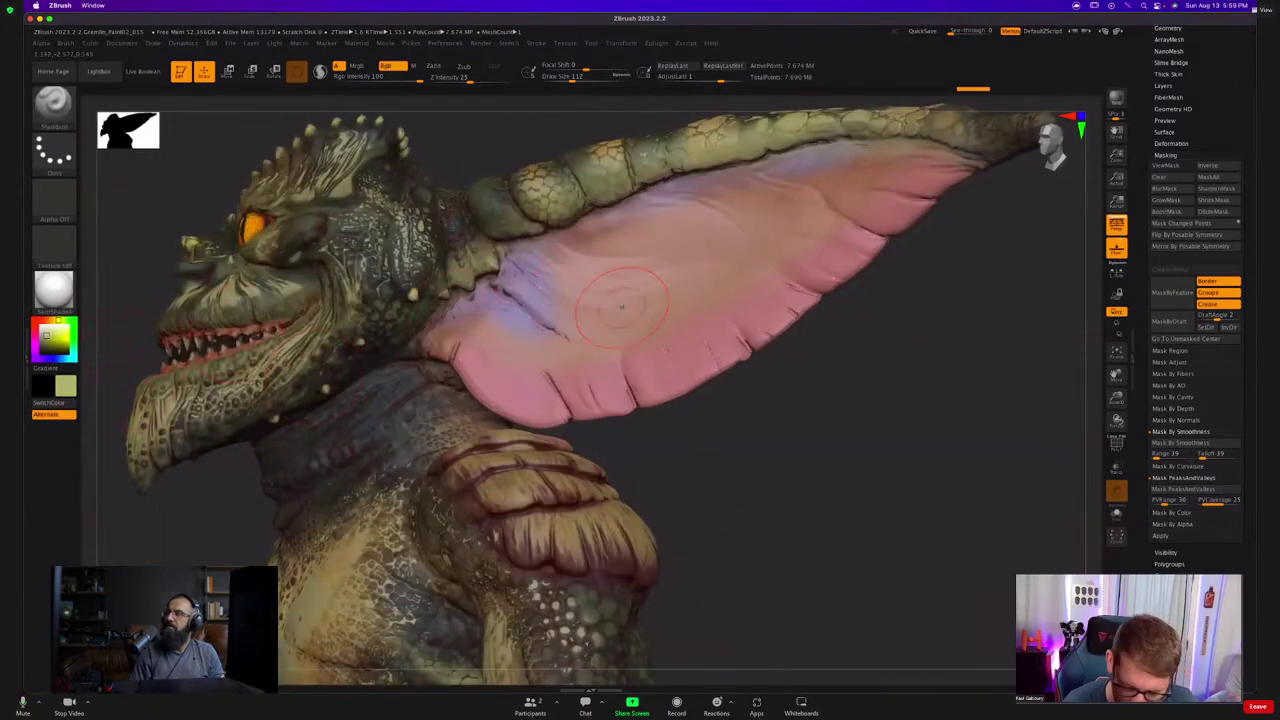
key(c)
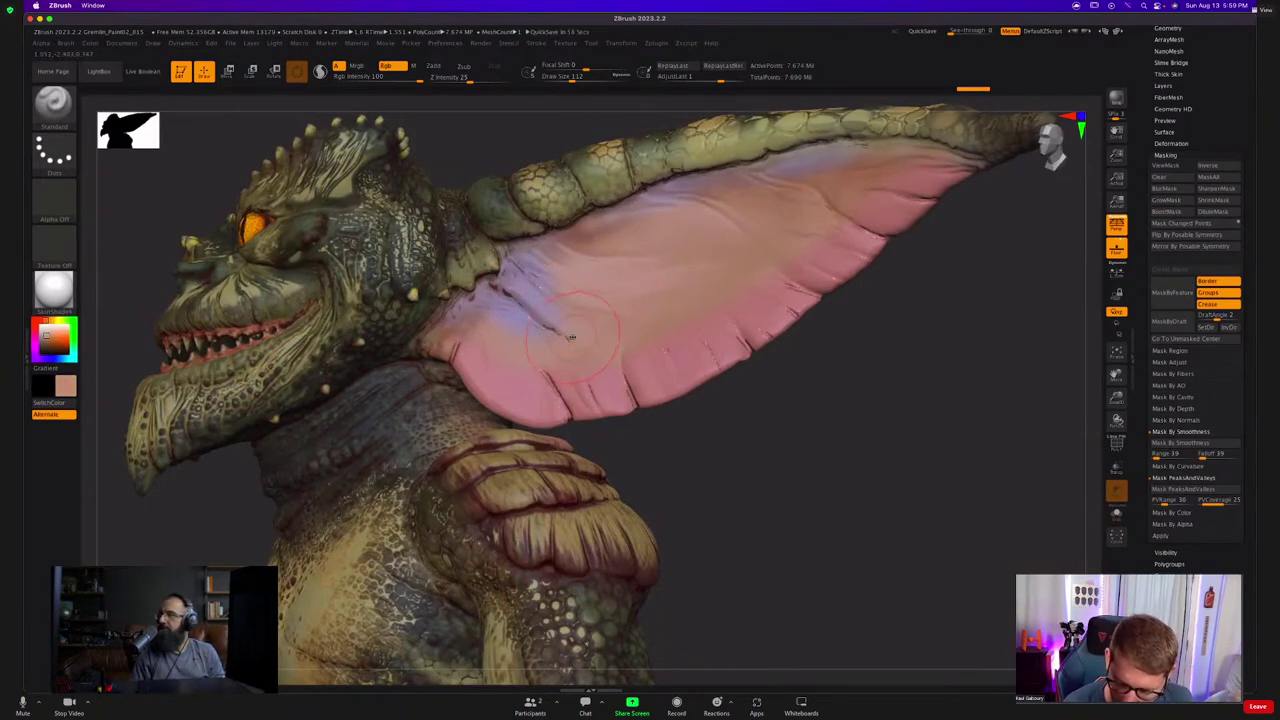
key(s)
drag(571, 338, 558, 340)
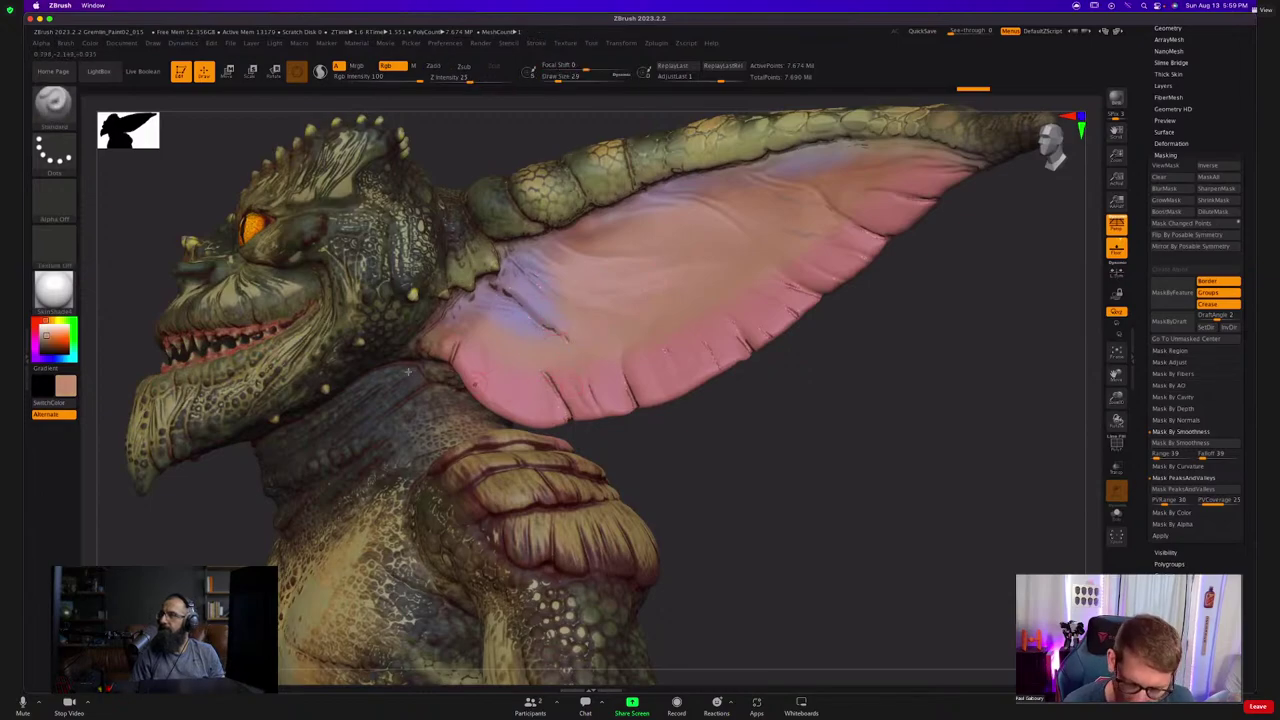
ctrl+right_drag(480, 383, 600, 392)
key(s)
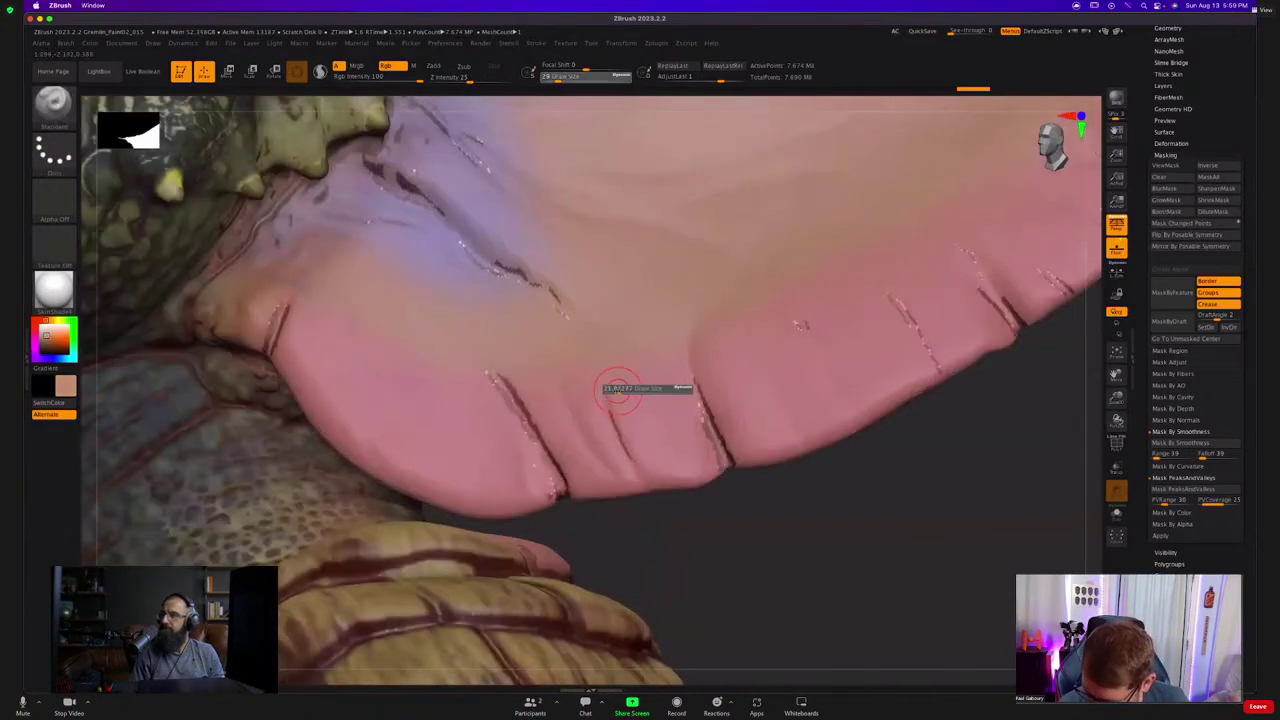
drag(620, 391, 610, 391)
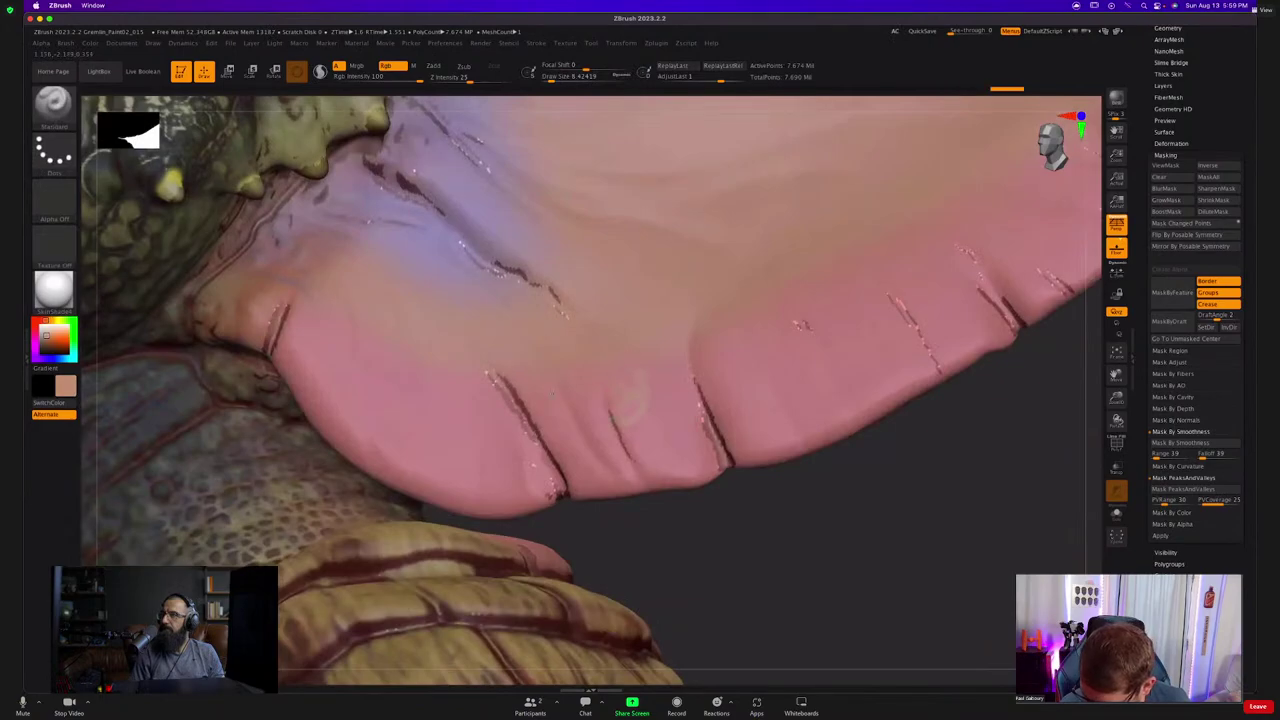
Undo the last two brush strokes on the ear's lower edge.
ctrl+right_drag(694, 443, 669, 453)
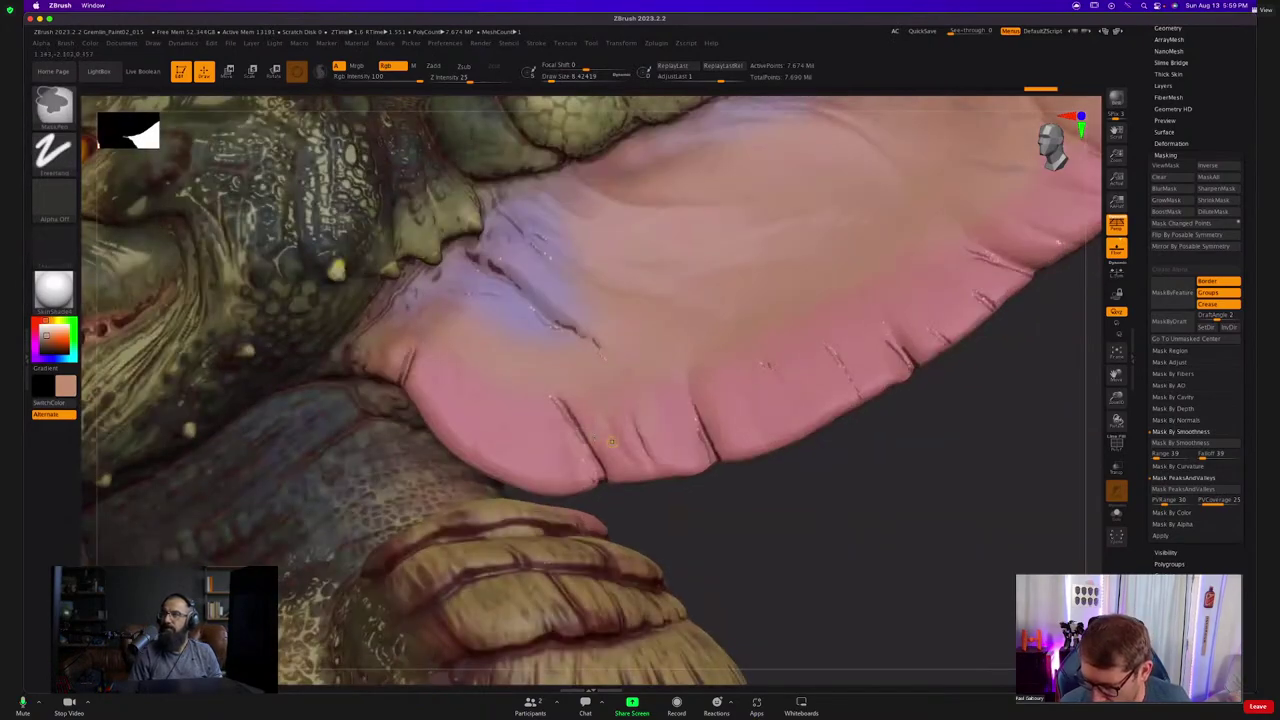
key(ctrl+z)
key(ctrl+z)
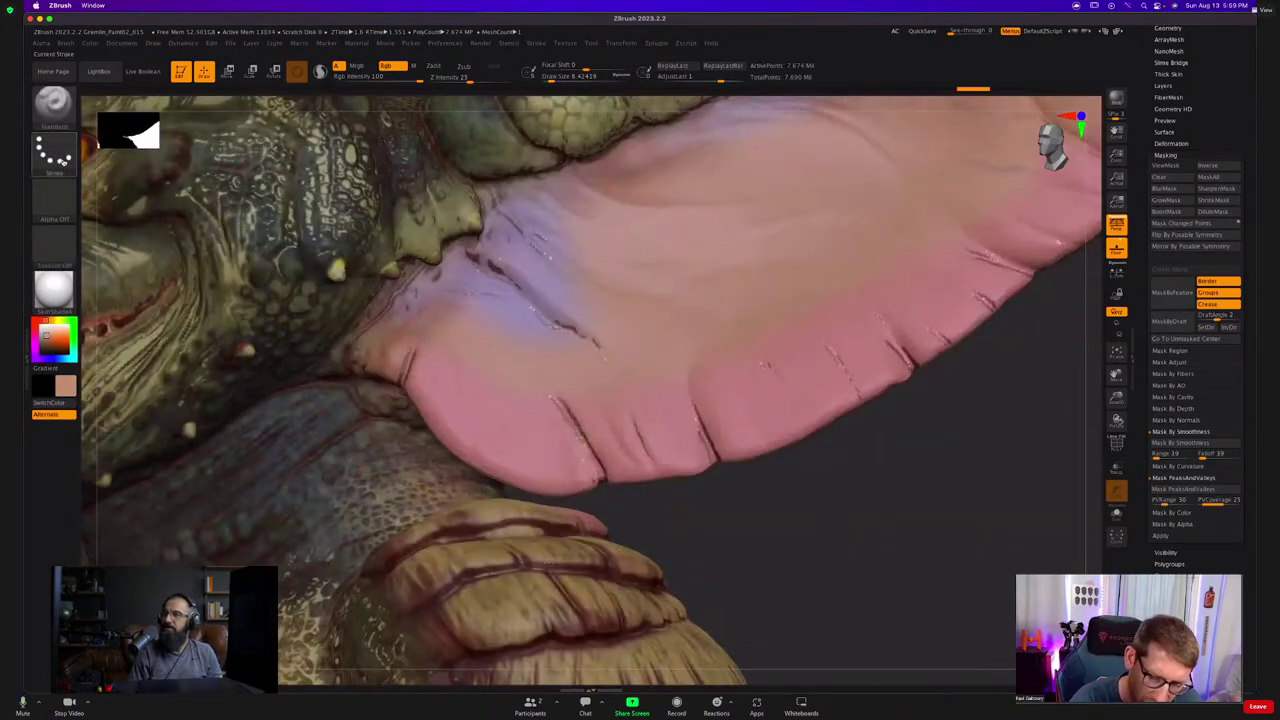
Set the brush to the DragRect stroke with Alpha 22 and stamp the skin tone over the ear's lower pink lobes.
click(62, 161)
click(162, 163)
click(56, 203)
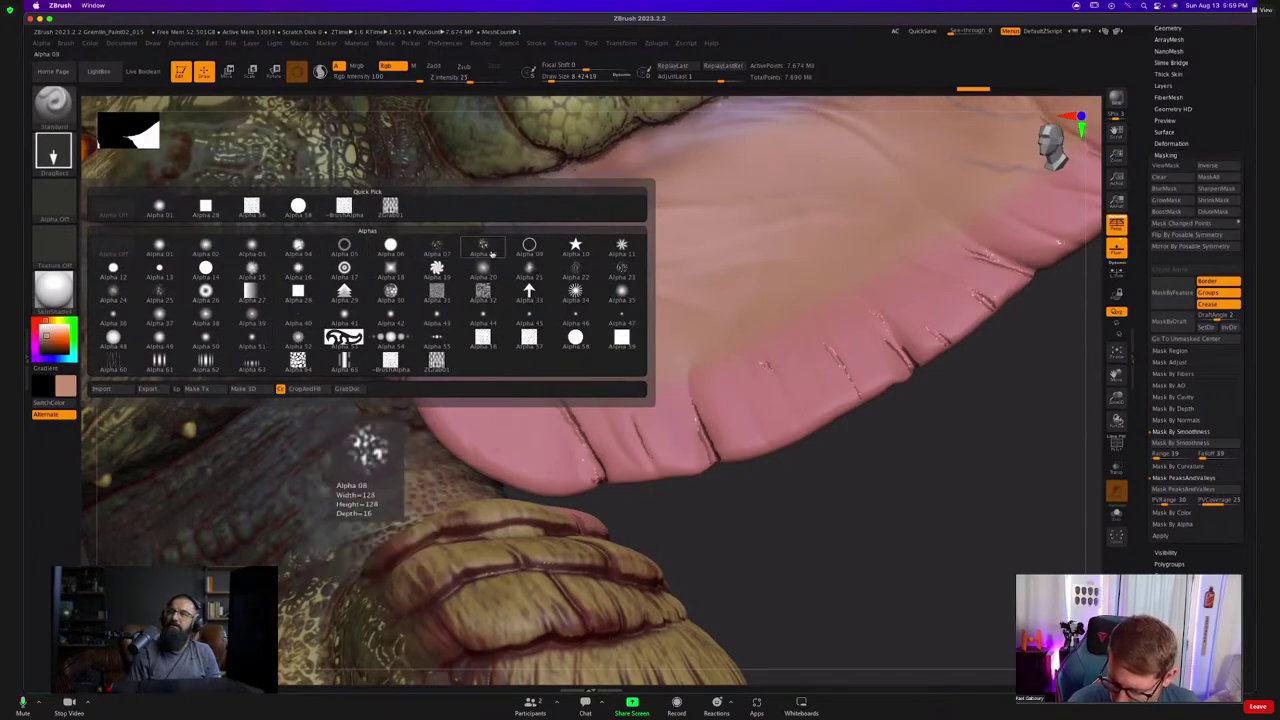
click(575, 272)
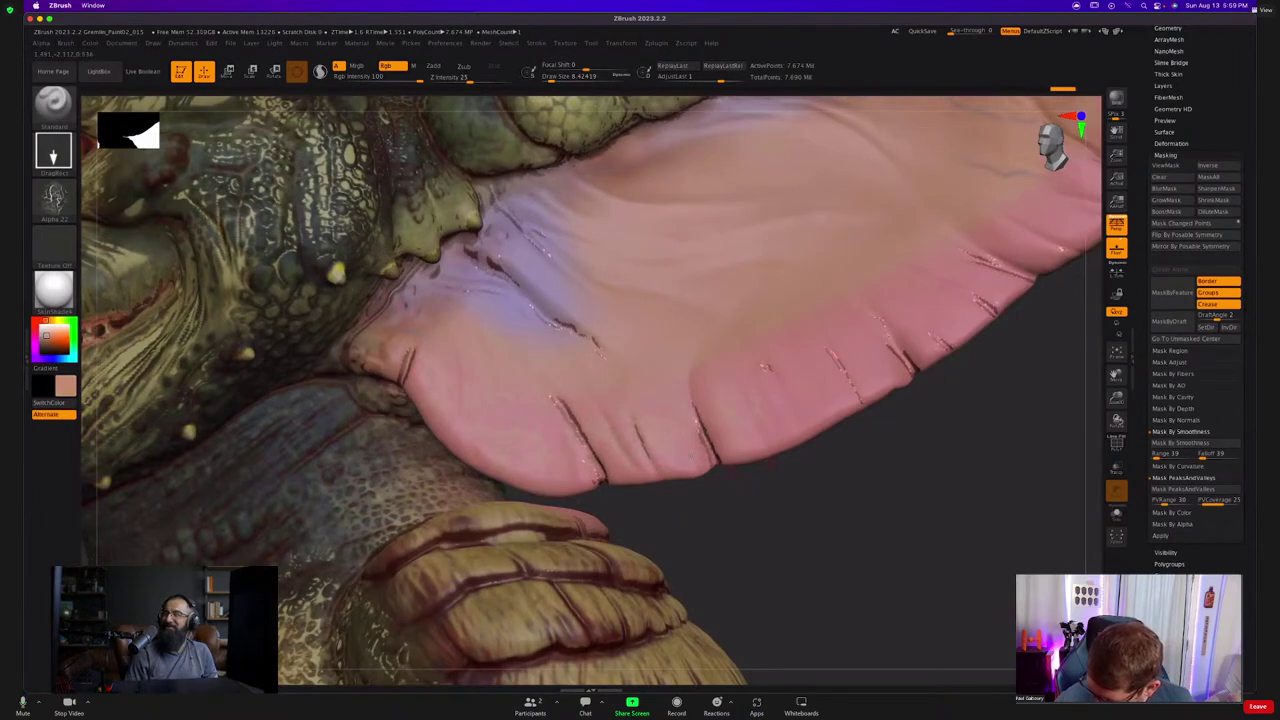
Undo the last stamp, restore the canvas to actual size, and stamp the BrushAlpha texture over the ear's bluish inner base.
alt+right_drag(670, 425, 718, 542)
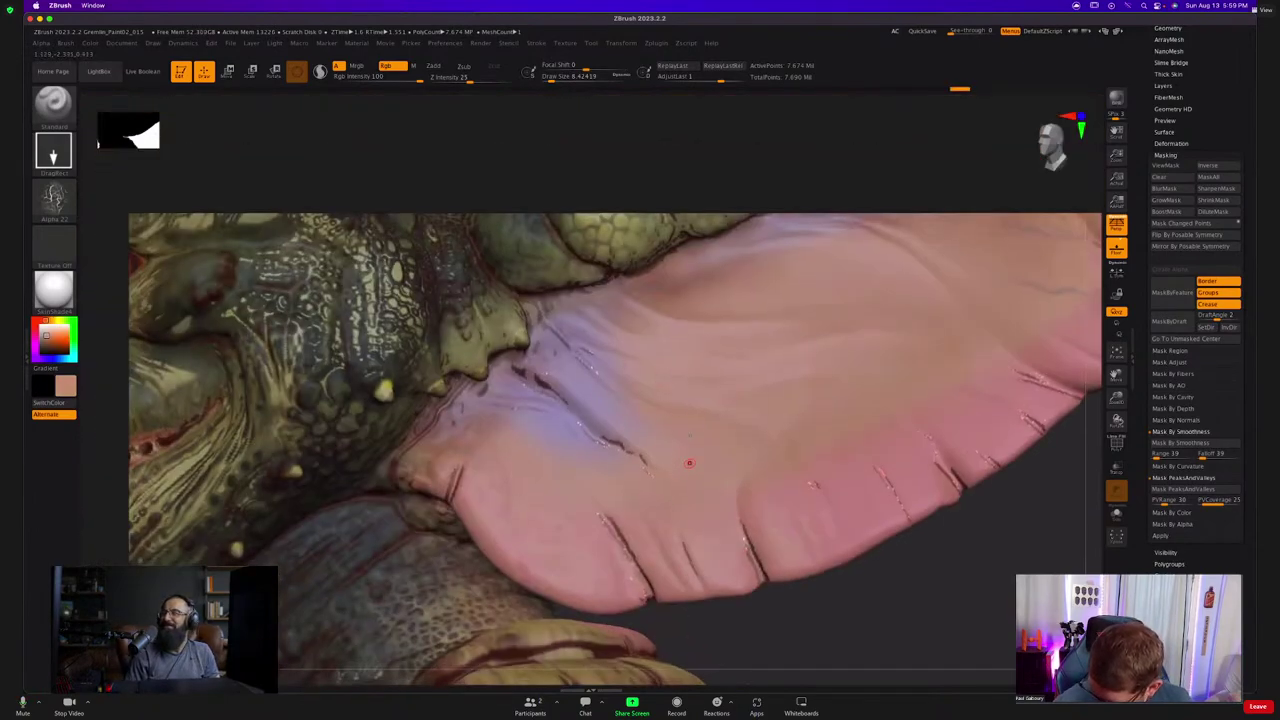
drag(684, 413, 684, 468)
key(ctrl+z)
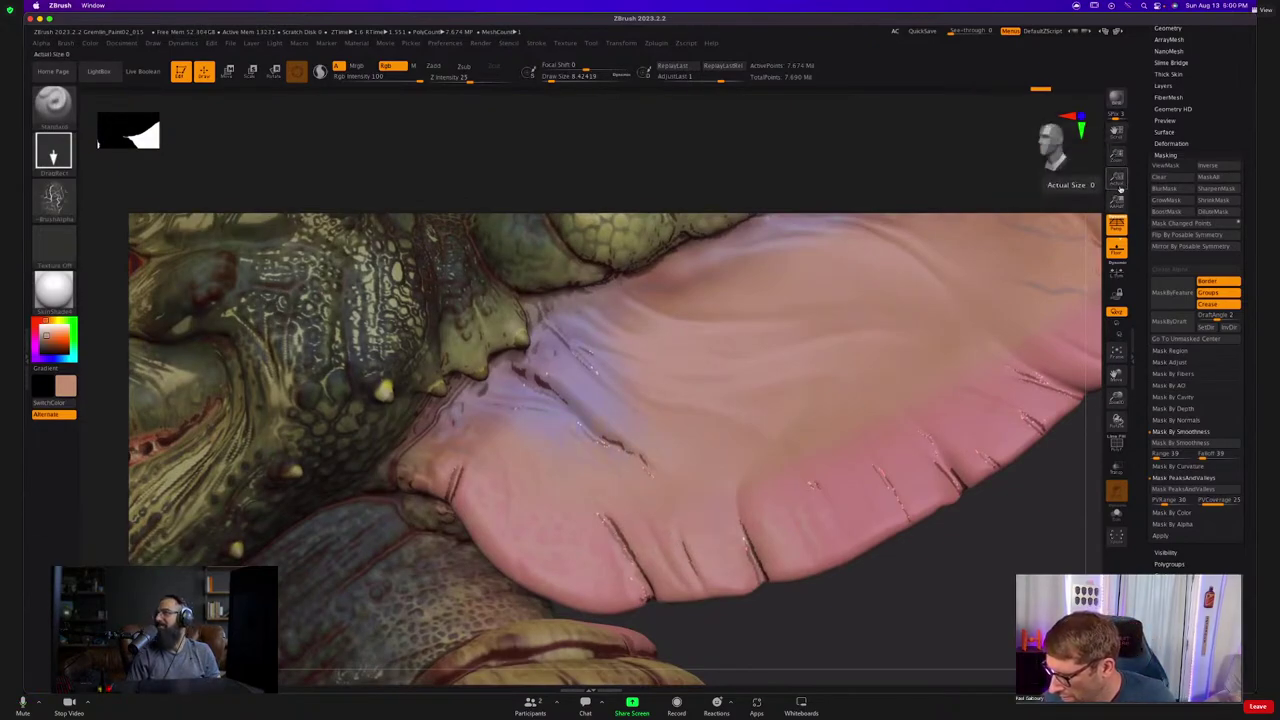
click(1119, 182)
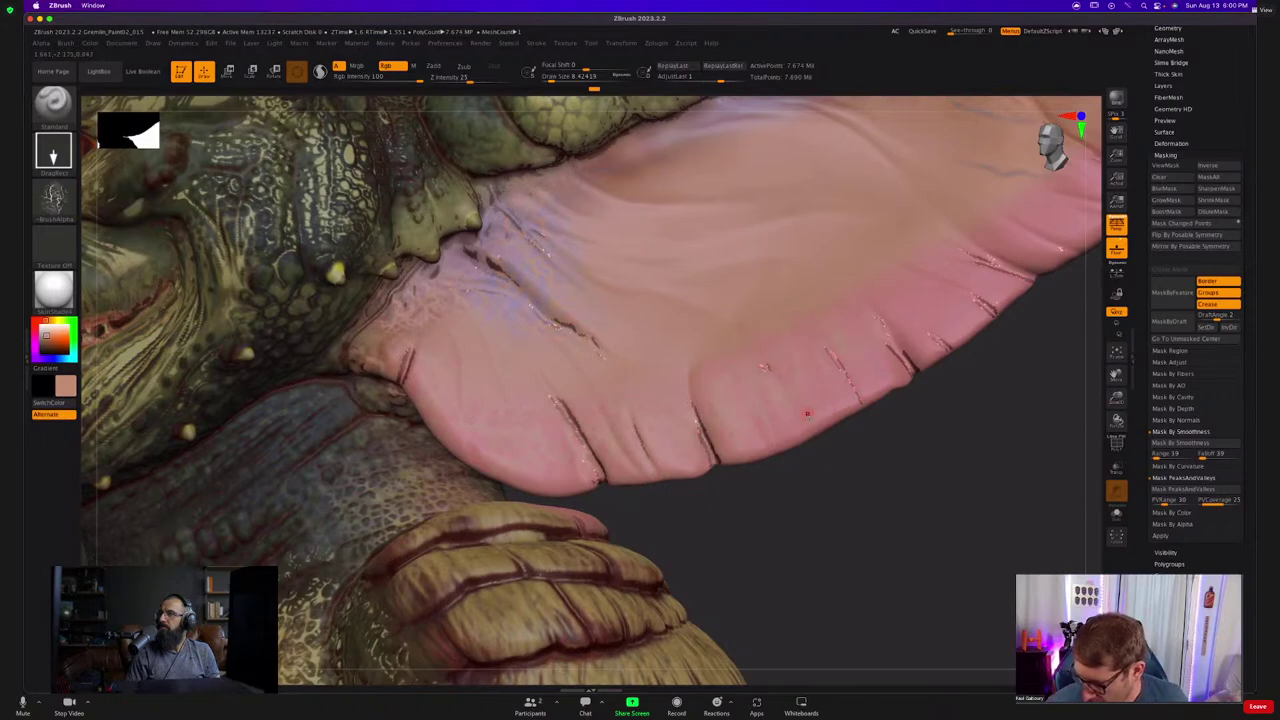
ctrl+right_drag(700, 454, 645, 405)
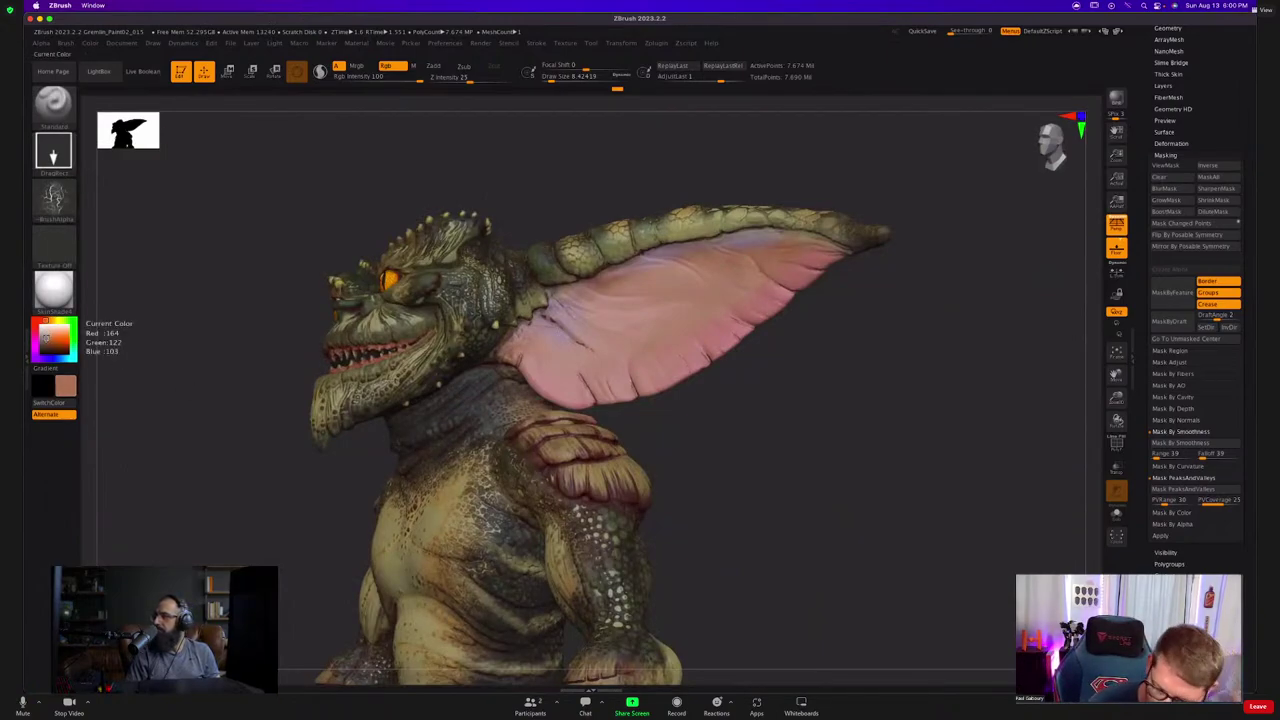
Switch to the Spray stroke without an alpha, set the draw size to about 191, and spray brownish skin tone across the ear membrane.
click(62, 152)
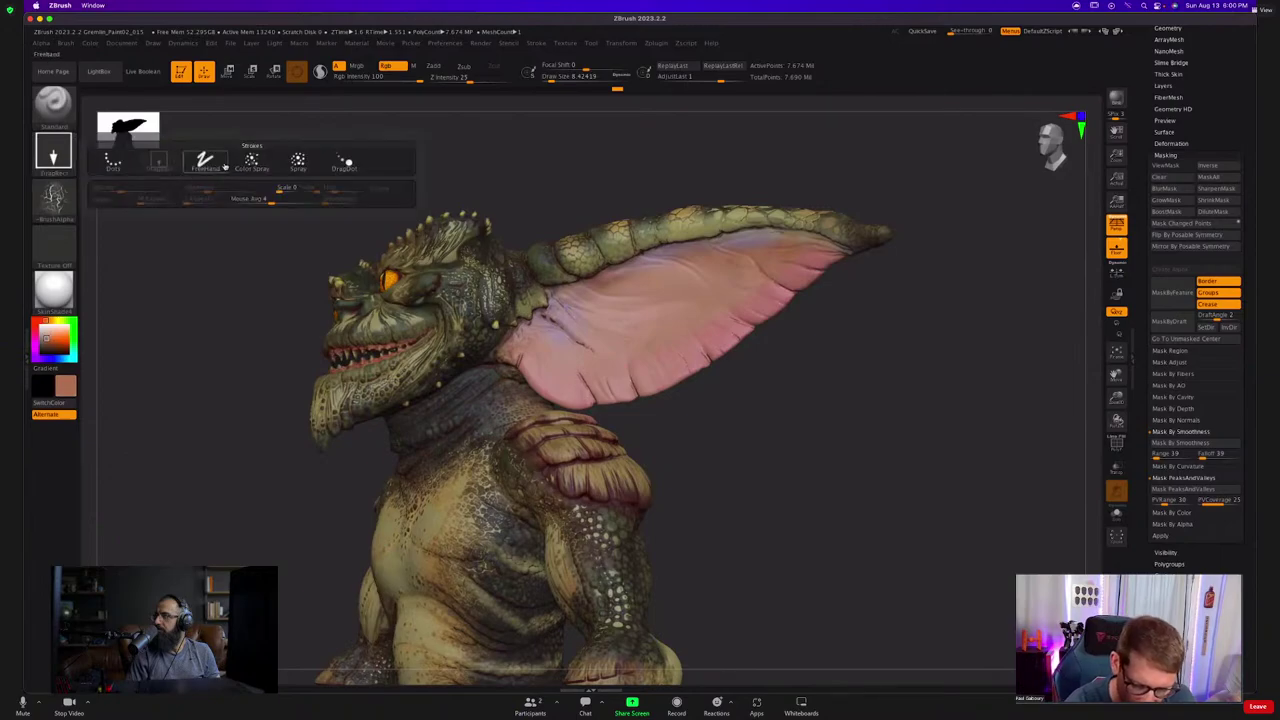
click(298, 163)
click(54, 198)
click(114, 246)
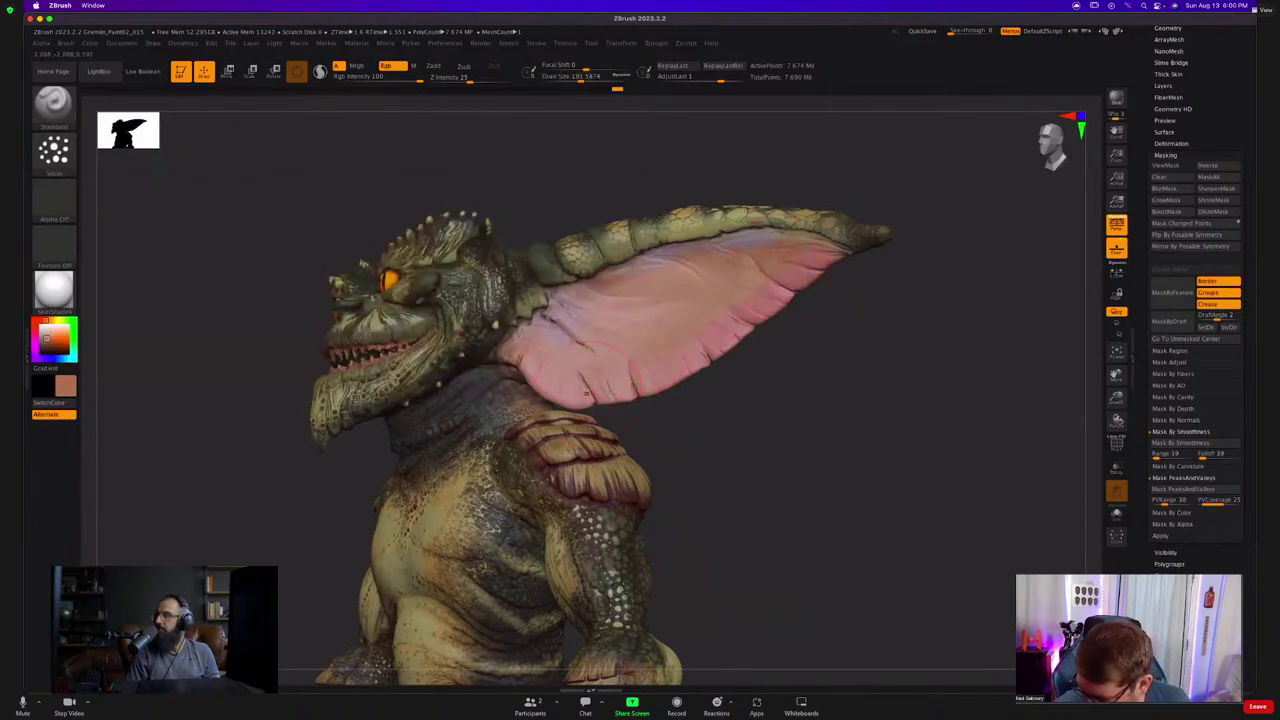
mouse_move(610, 330)
mouse_down()
mouse_move(655, 342)
mouse_move(706, 270)
mouse_move(650, 300)
mouse_move(690, 310)
mouse_up()
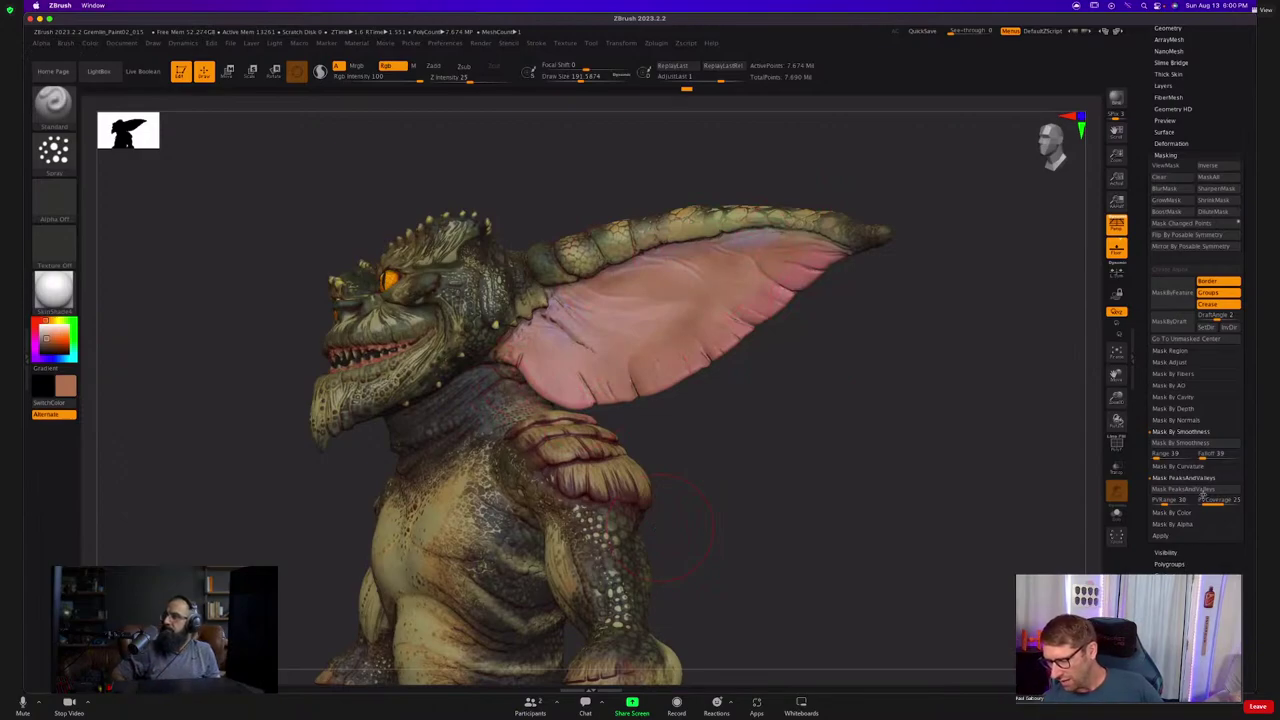
Mask the gremlin by cavity at intensity 100, invert the mask, and hide the mask display.
key(shift)
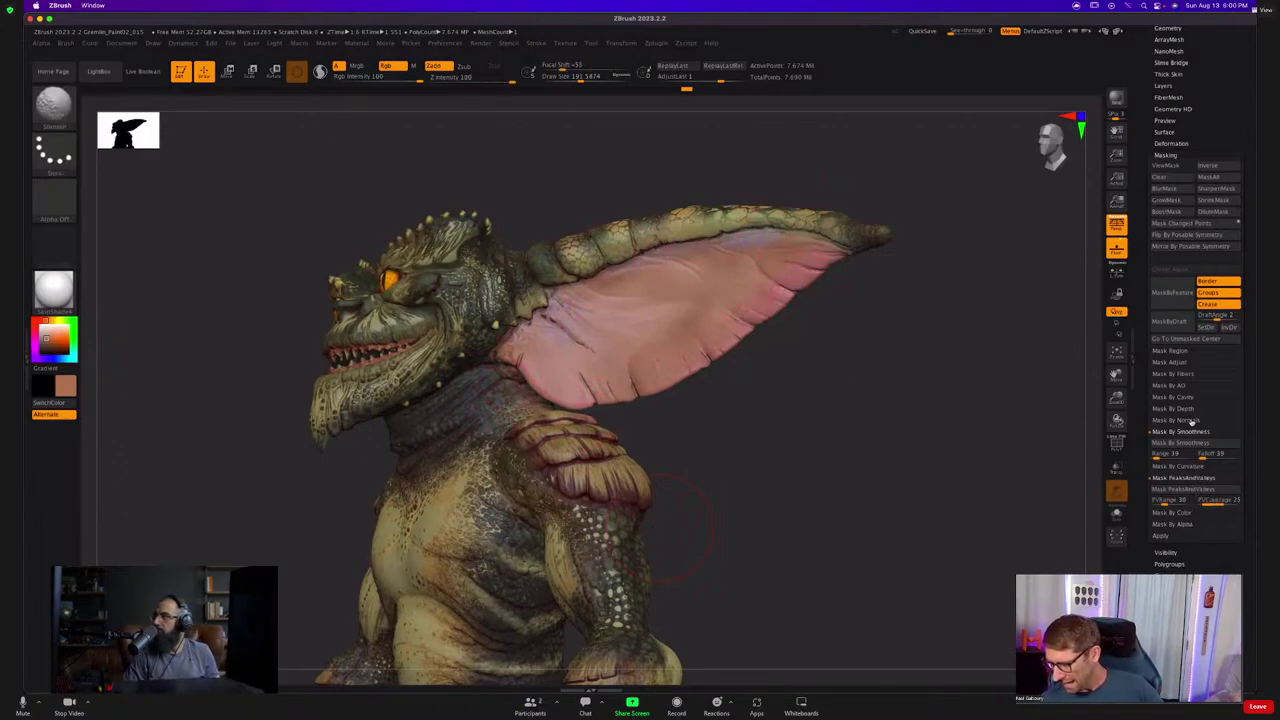
click(1203, 432)
click(1203, 455)
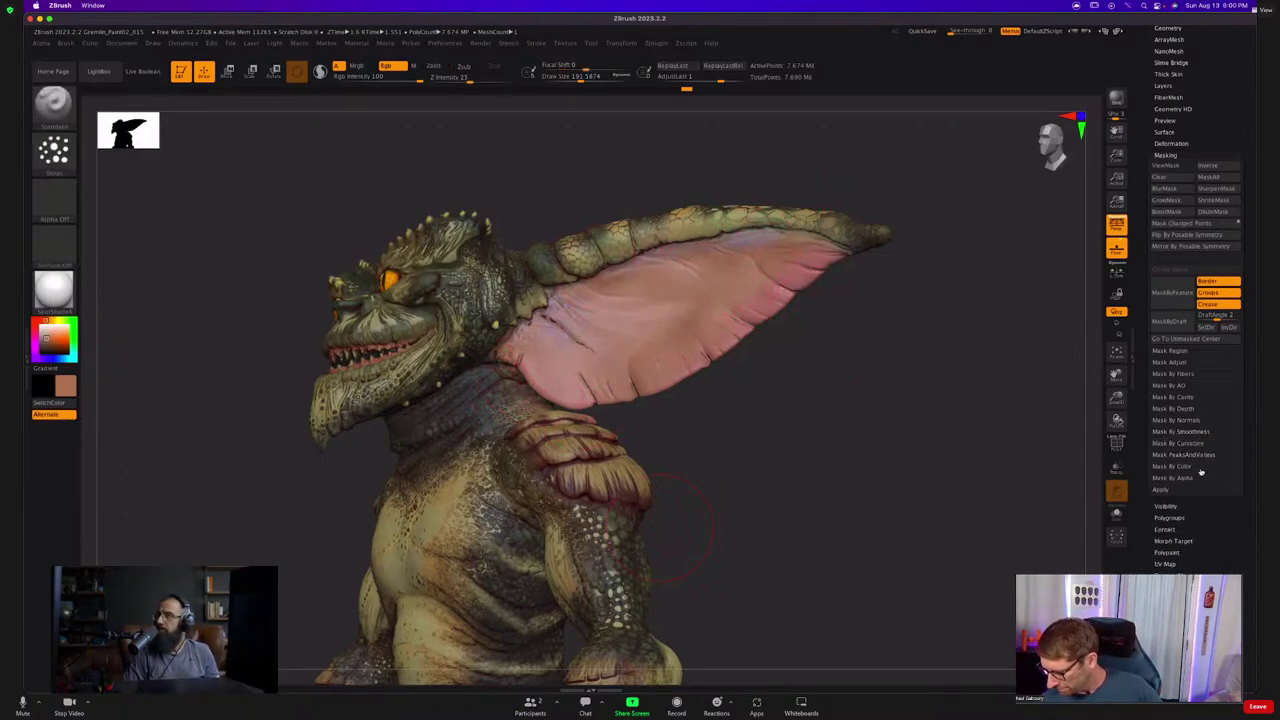
click(1196, 398)
drag(1201, 421, 1242, 421)
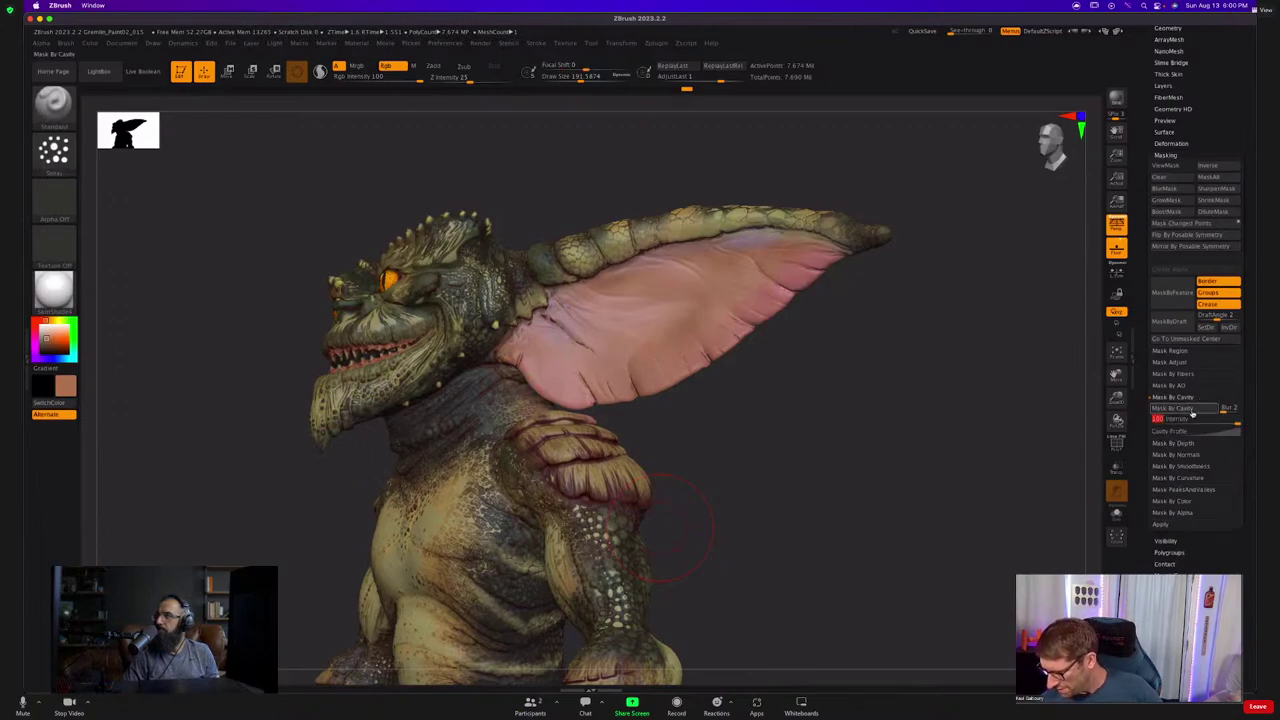
click(1172, 408)
mouse_move(645, 304)
ctrl+right_down()
mouse_move(762, 526)
mouse_move(759, 515)
ctrl+right_up()
ctrl+click(757, 521)
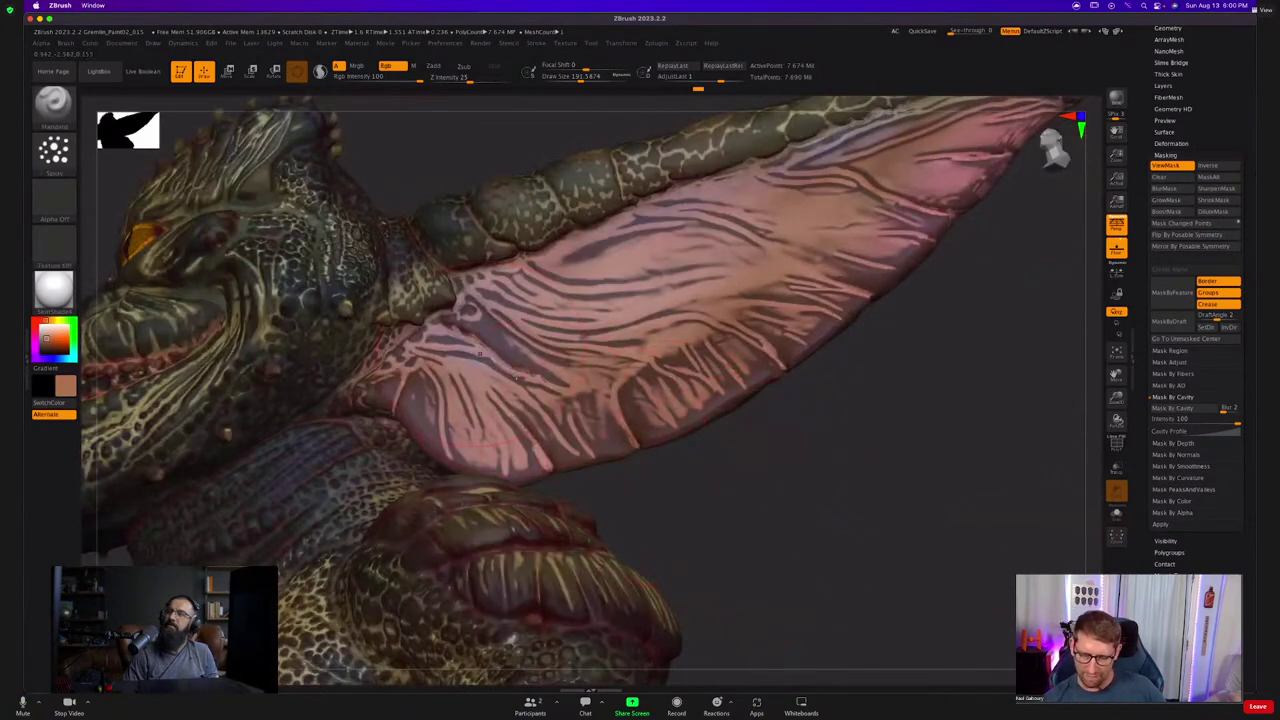
key(shift+d)
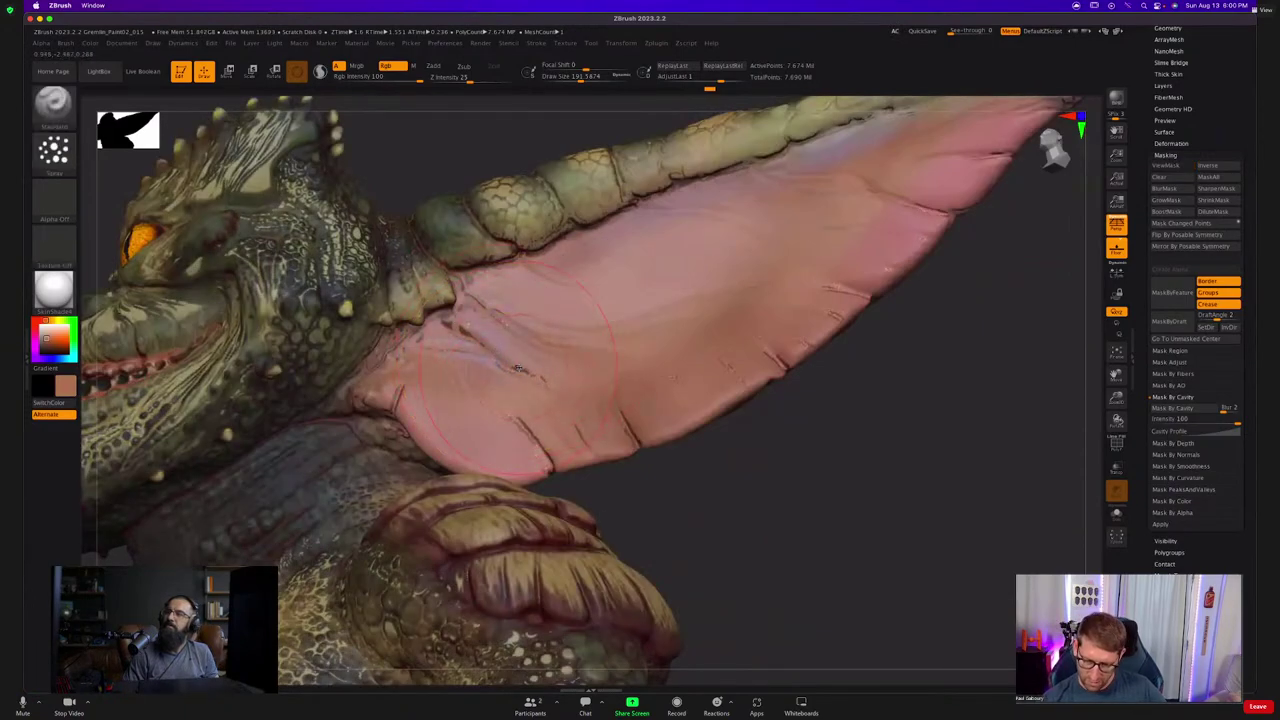
Reduce the draw size to about 83.5 and spray the brownish tone over the ear membrane's lower half and folds.
key(s)
drag(518, 365, 500, 363)
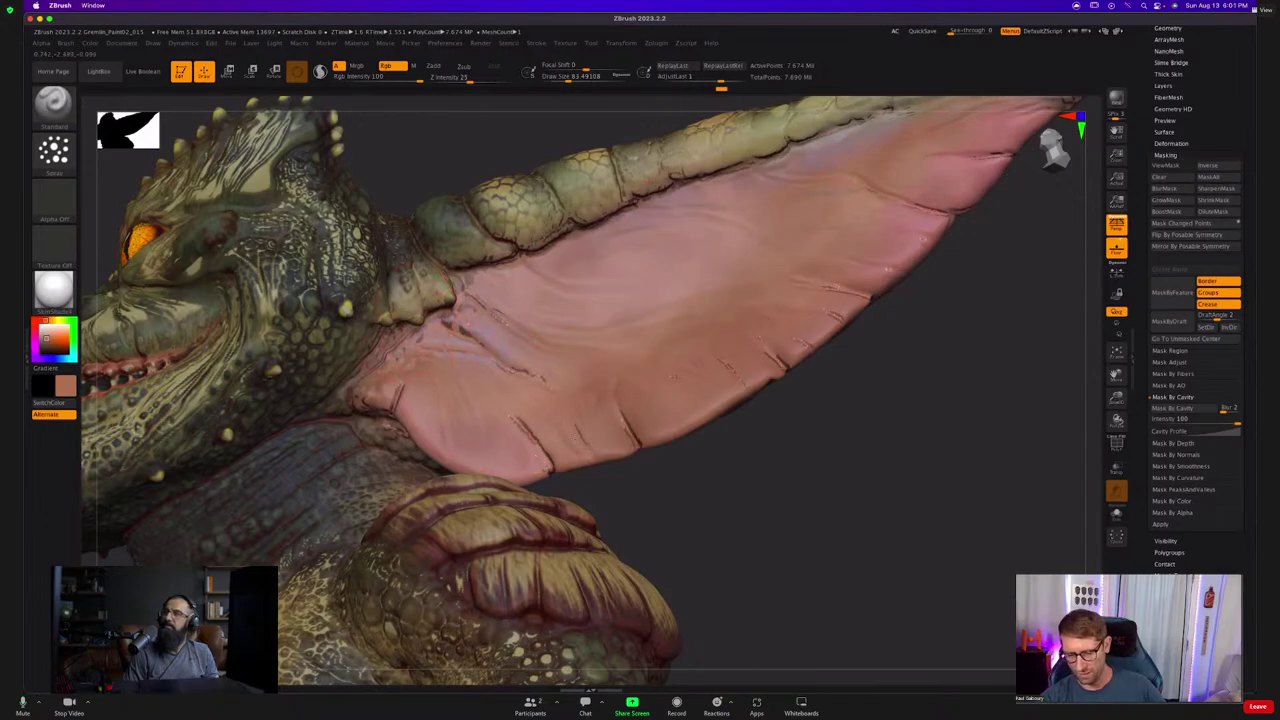
ctrl+right_drag(963, 226, 955, 145)
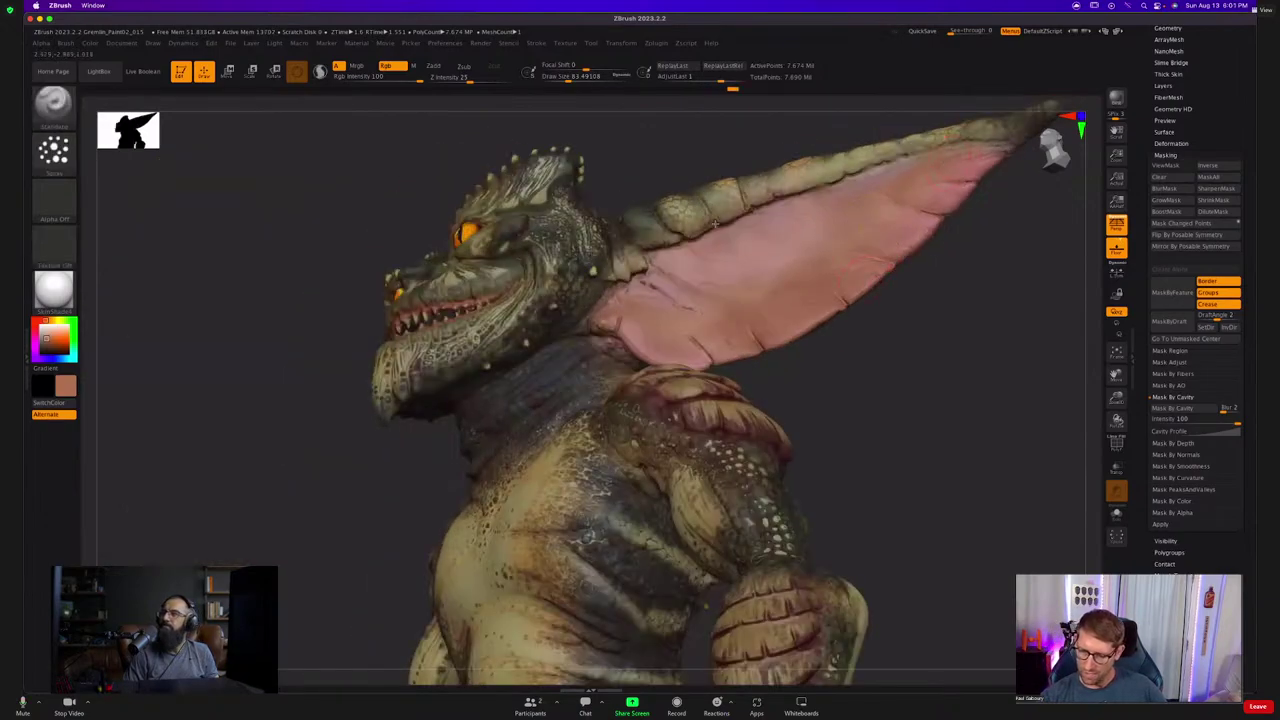
Spray the brownish tone between the scales of the ridge along the top of the ear.
ctrl+right_drag(672, 240, 1080, 266)
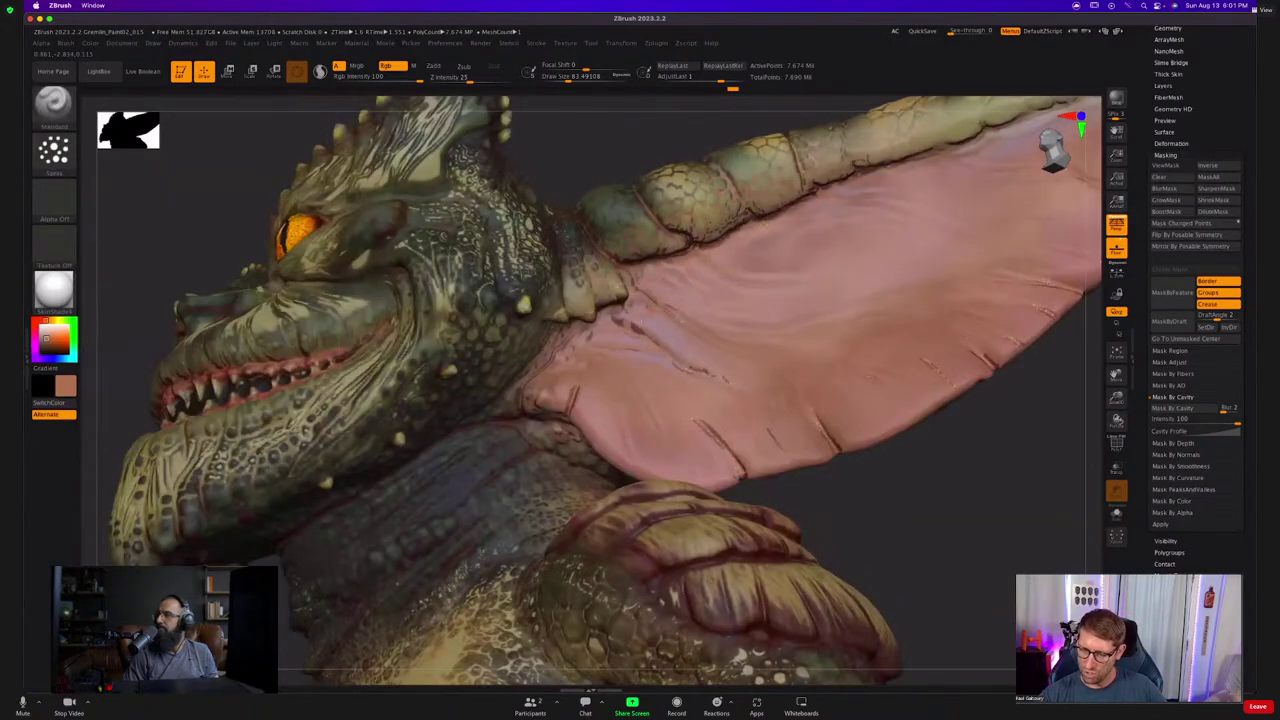
alt+right_drag(925, 156, 735, 237)
drag(735, 242, 880, 198)
ctrl+right_drag(880, 198, 868, 110)
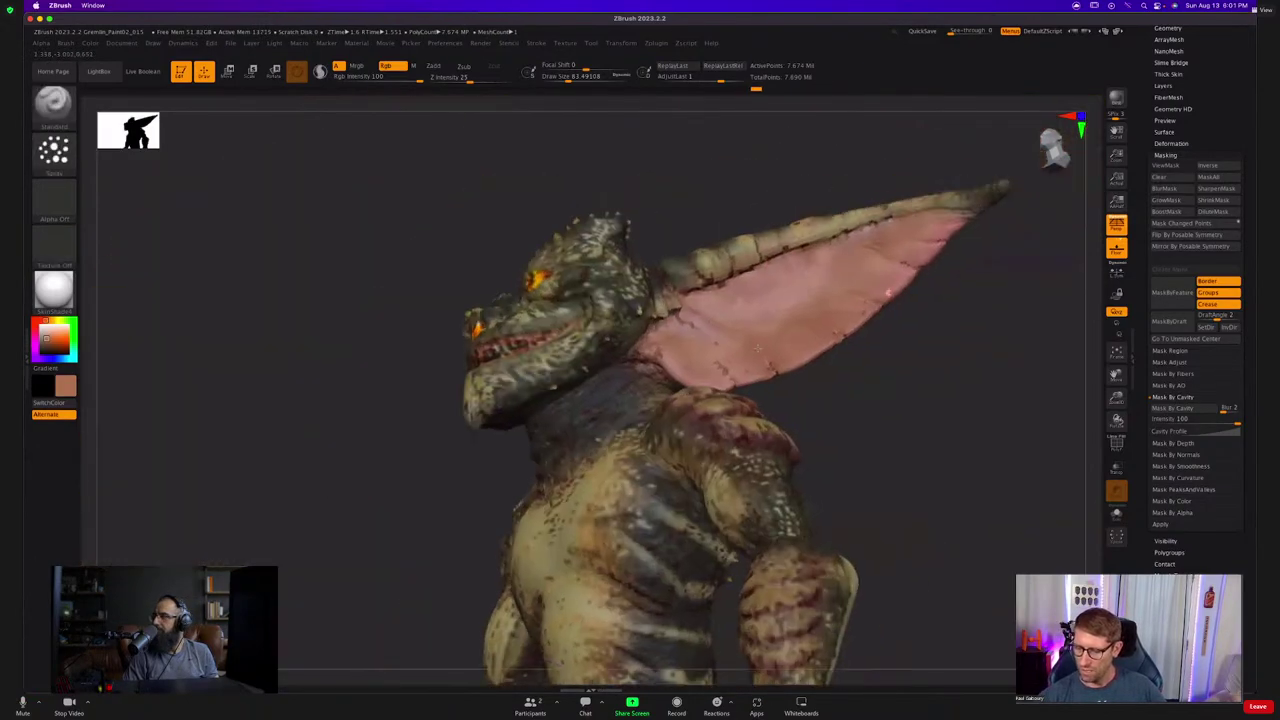
right_drag(825, 415, 872, 426)
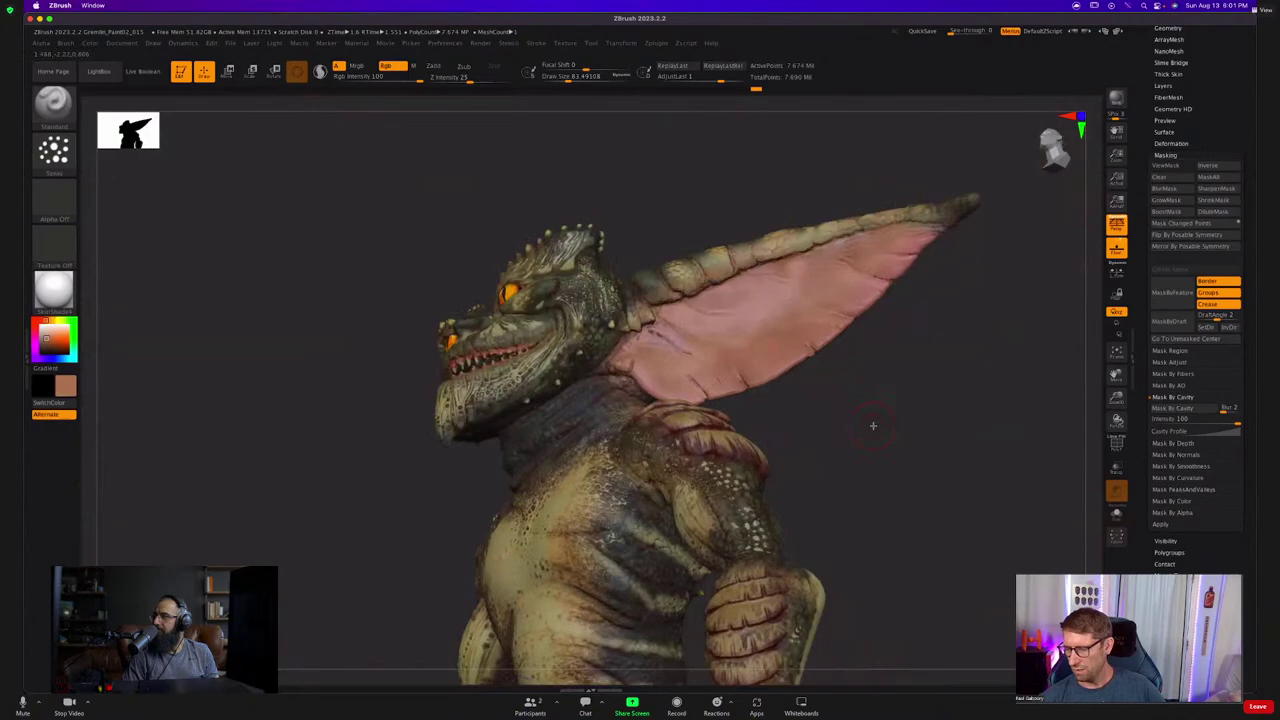
Try a Mask By Smoothness with a higher range on the gremlin, with the mask display on.
click(1196, 478)
key(ctrl+h)
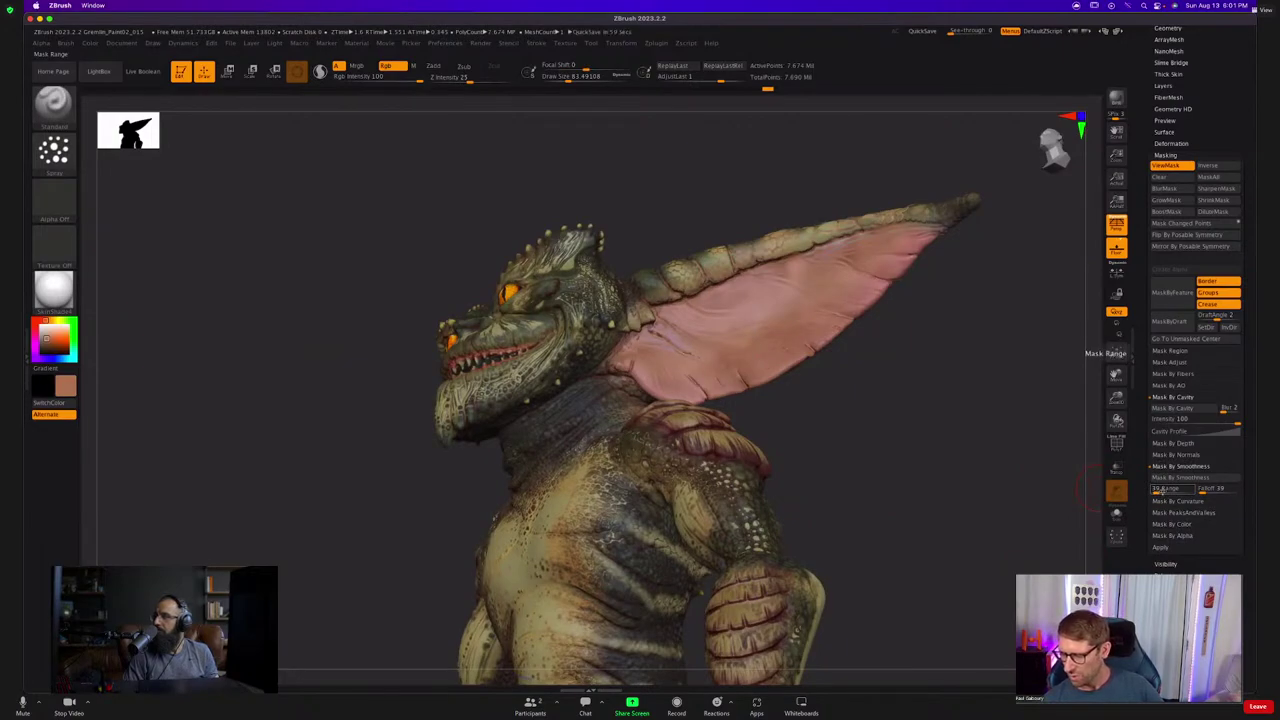
click(1166, 490)
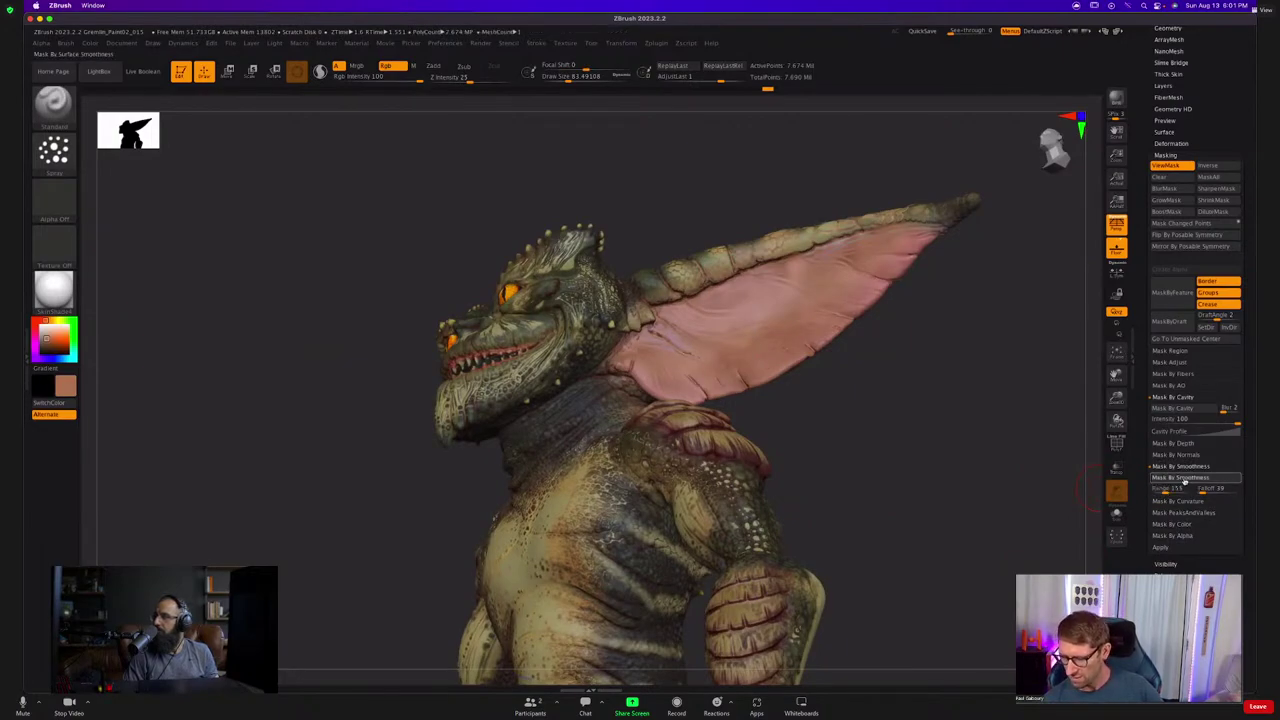
click(1190, 466)
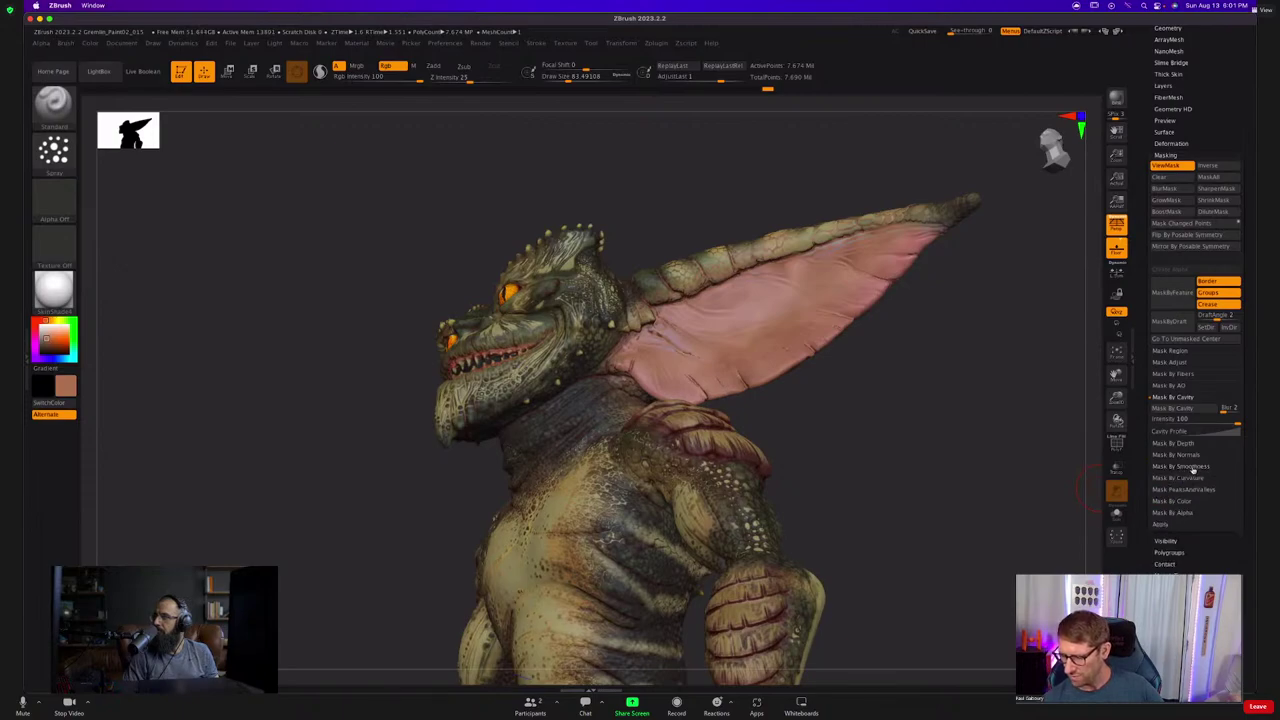
Apply a peaks-and-valleys mask to the gremlin, invert it to expose the ear's creases, and hide the mask display.
click(1193, 488)
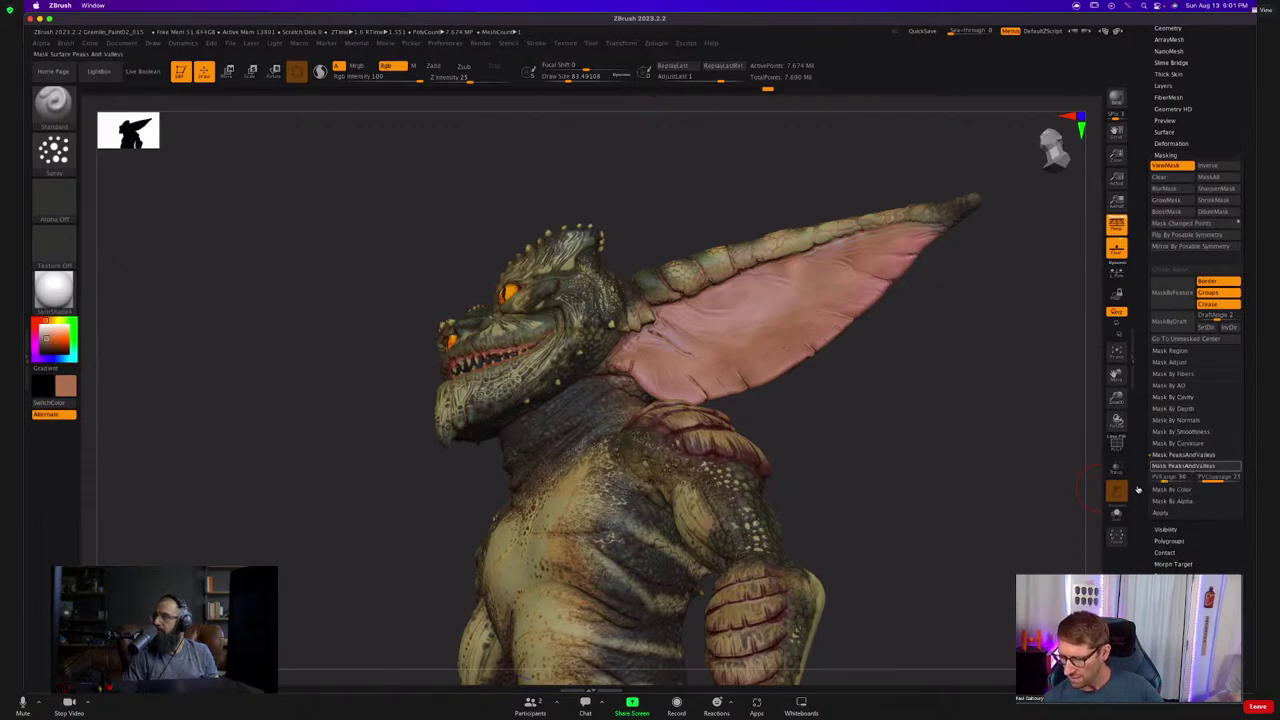
ctrl+right_drag(735, 401, 711, 315)
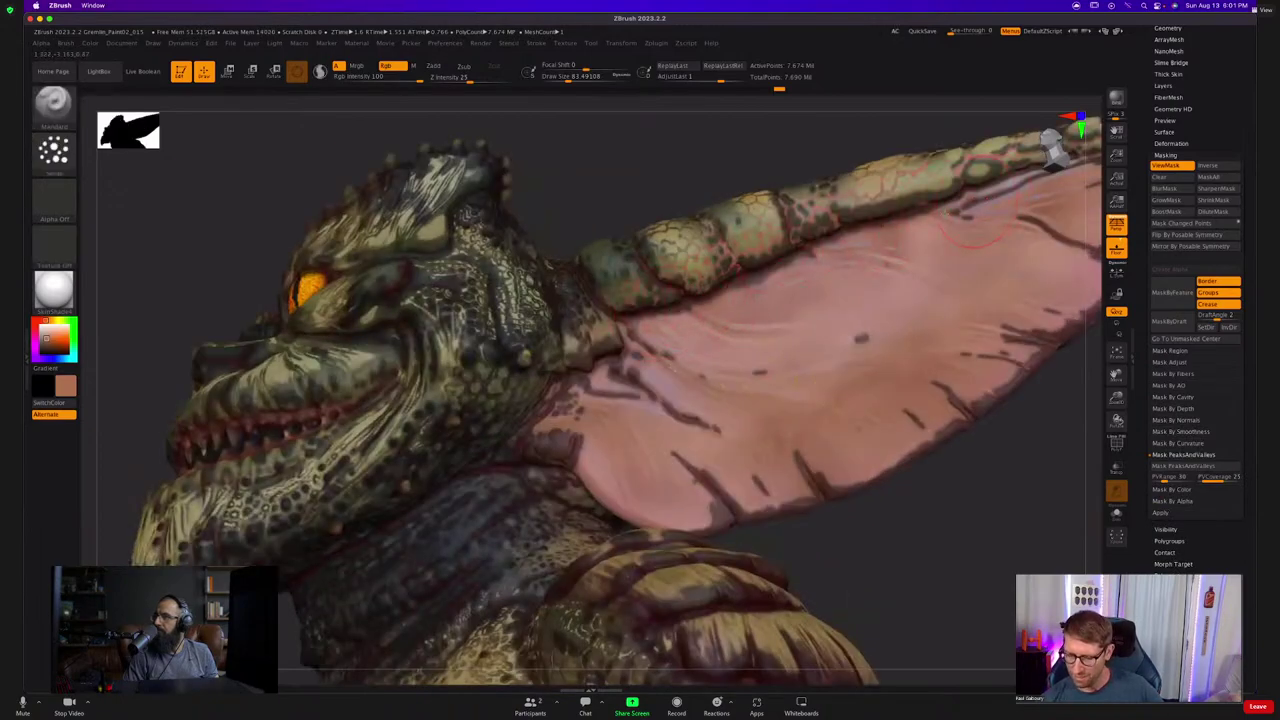
ctrl+click(951, 501)
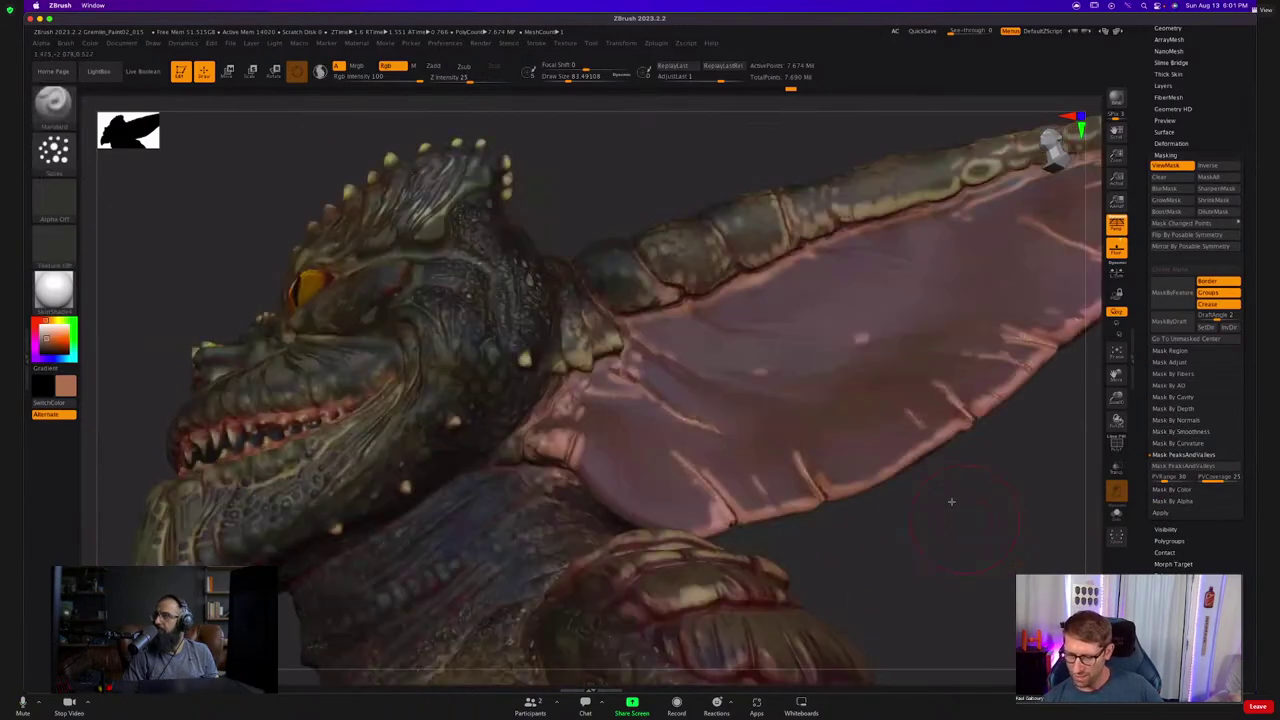
key(ctrl+h)
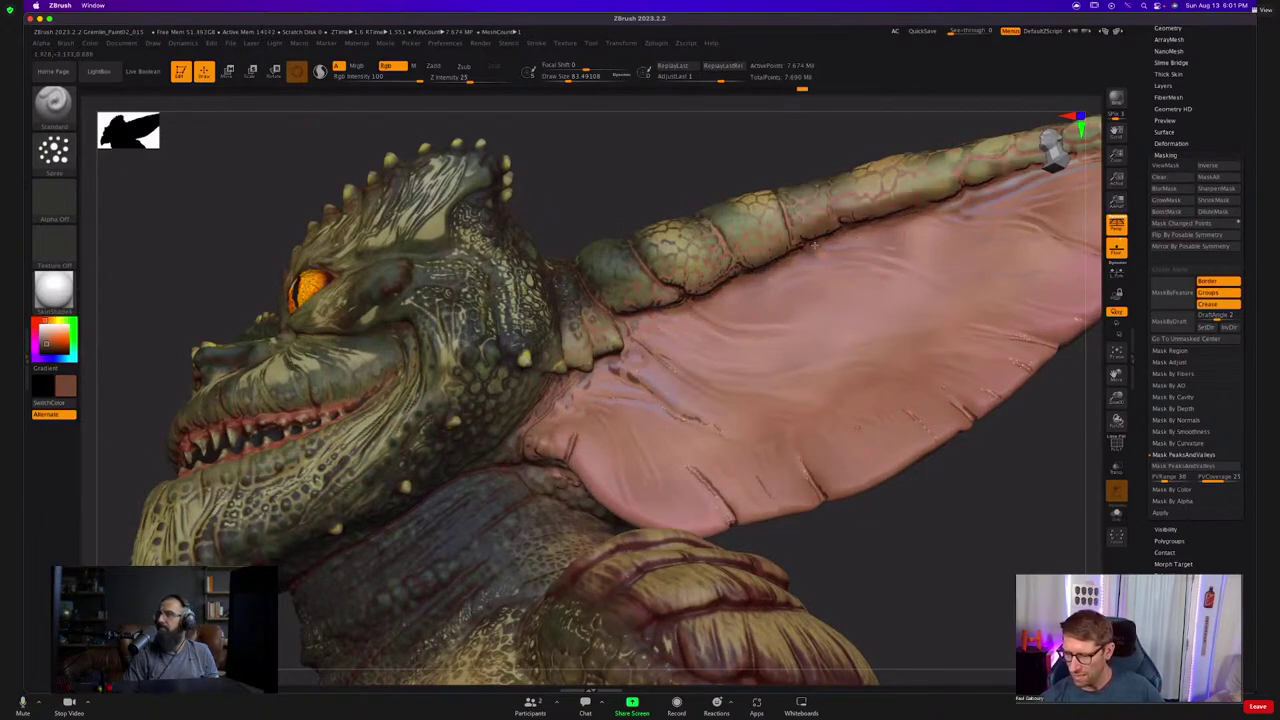
Darken the brown colour and spray it into the ear's unmasked creases near its inner base.
mouse_move(628, 376)
mouse_down()
mouse_move(604, 374)
mouse_move(548, 410)
mouse_move(601, 358)
mouse_up()
alt+drag(962, 460, 857, 306)
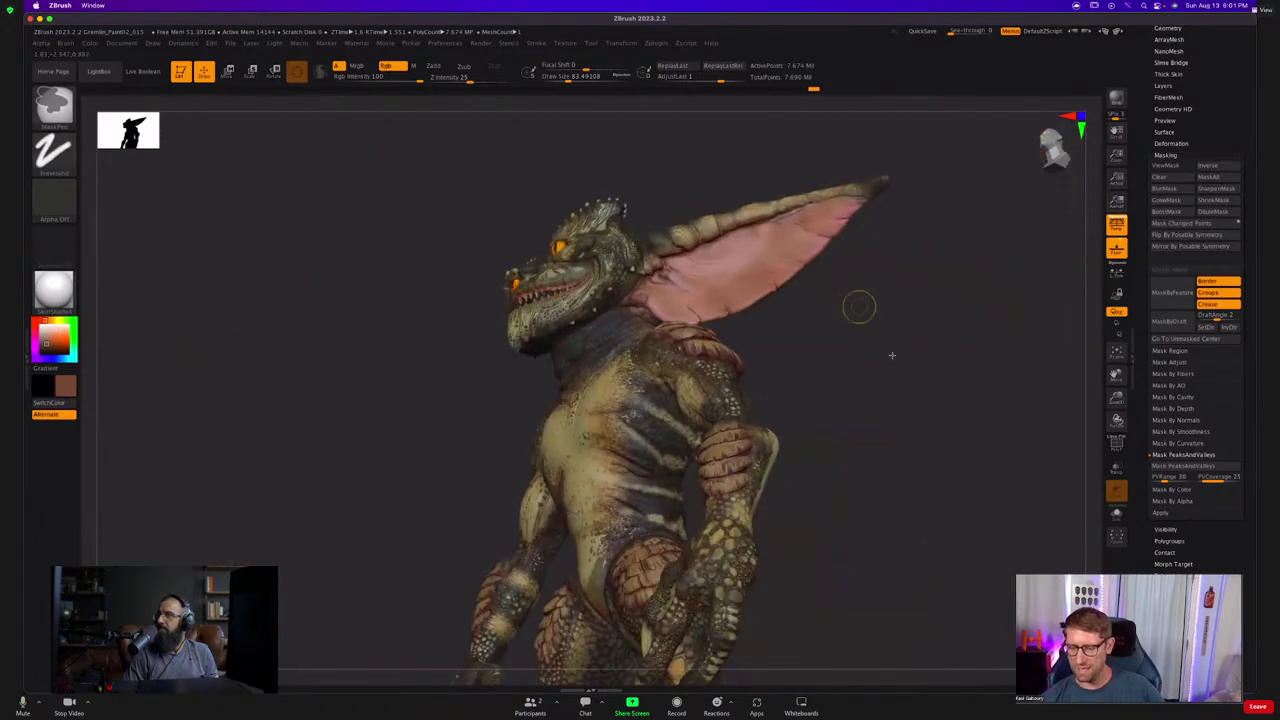
drag(843, 431, 717, 303)
ctrl+right_drag(717, 303, 455, 170)
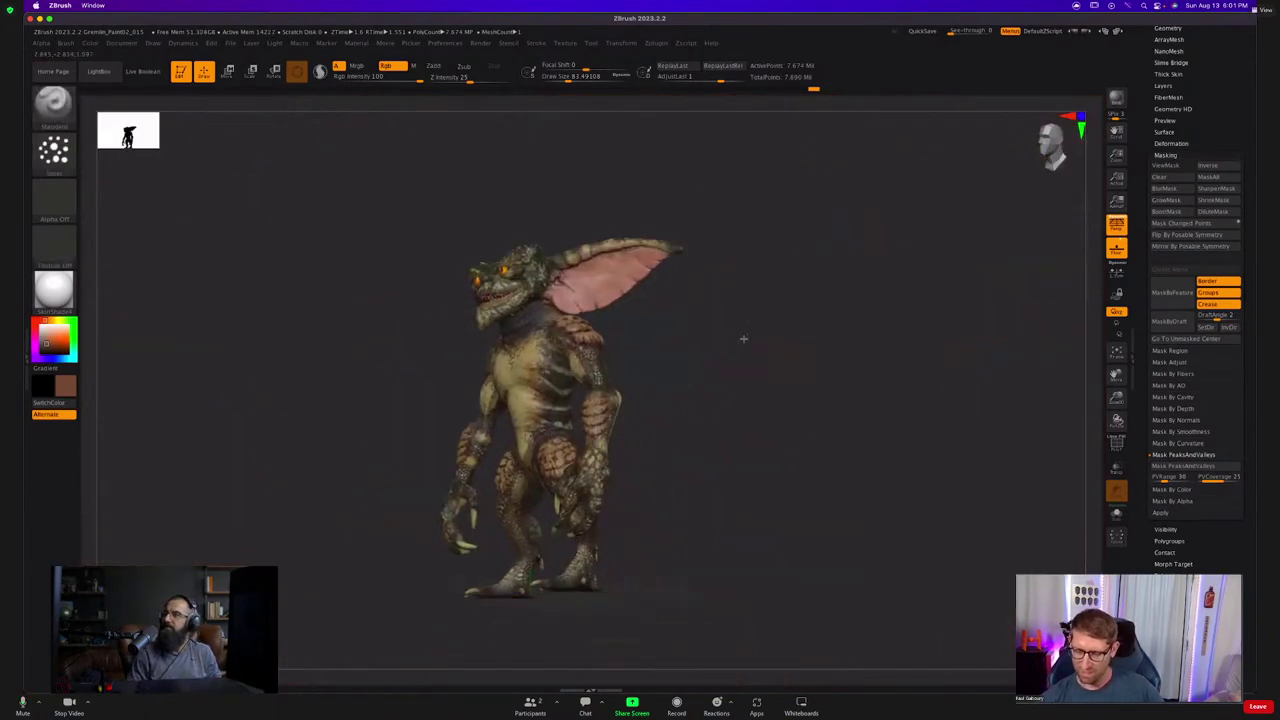
Examine the painted scales and folds on the gremlin's upper arm, side and back up close.
right_drag(743, 337, 868, 400)
mouse_move(766, 408)
ctrl+right_down()
mouse_move(777, 451)
mouse_move(774, 391)
mouse_move(795, 430)
mouse_move(740, 459)
ctrl+right_up()
drag(740, 459, 745, 472)
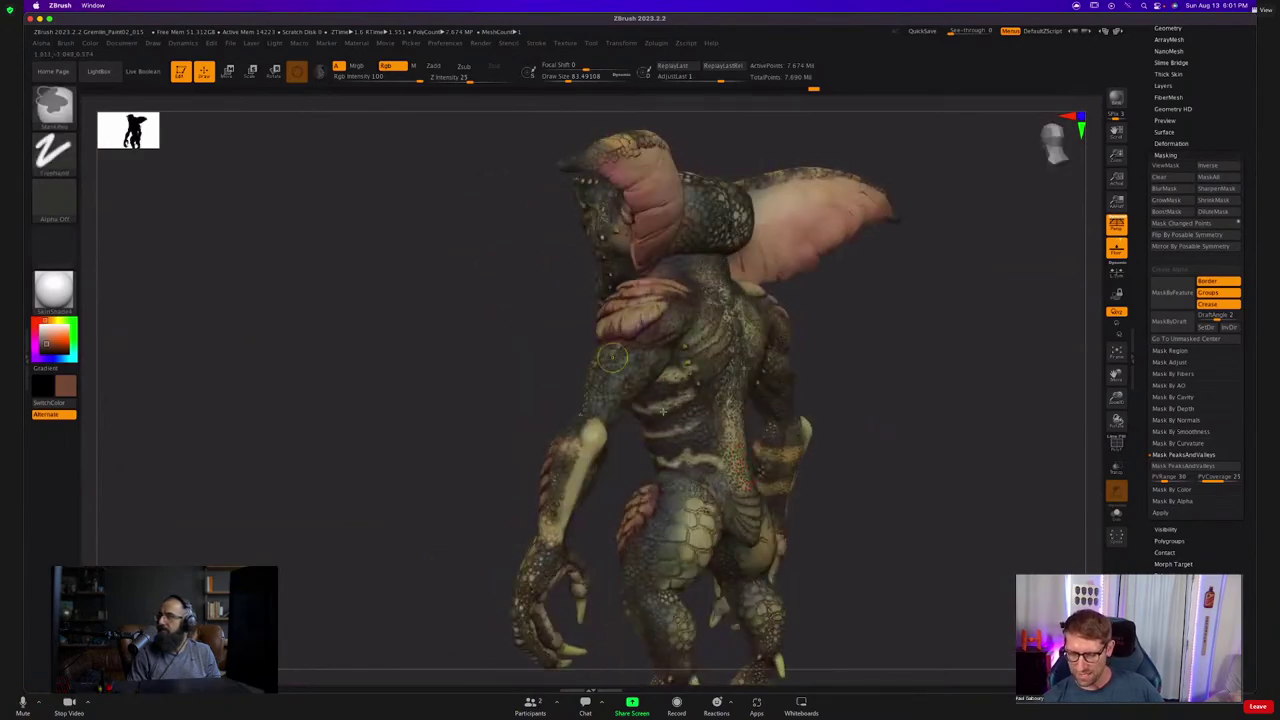
scroll(671, 421, up, 5)
scroll(671, 421, up, 4)
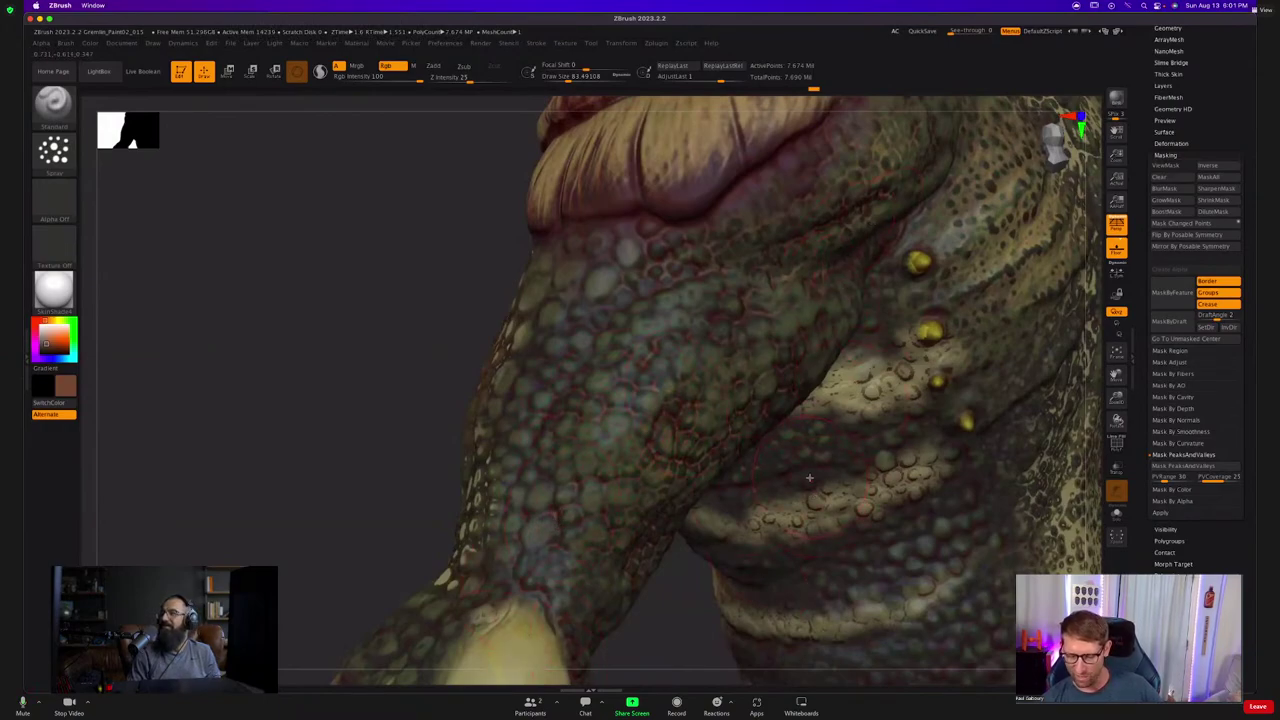
ctrl+right_drag(809, 489, 560, 325)
scroll(1200, 250, up, 10)
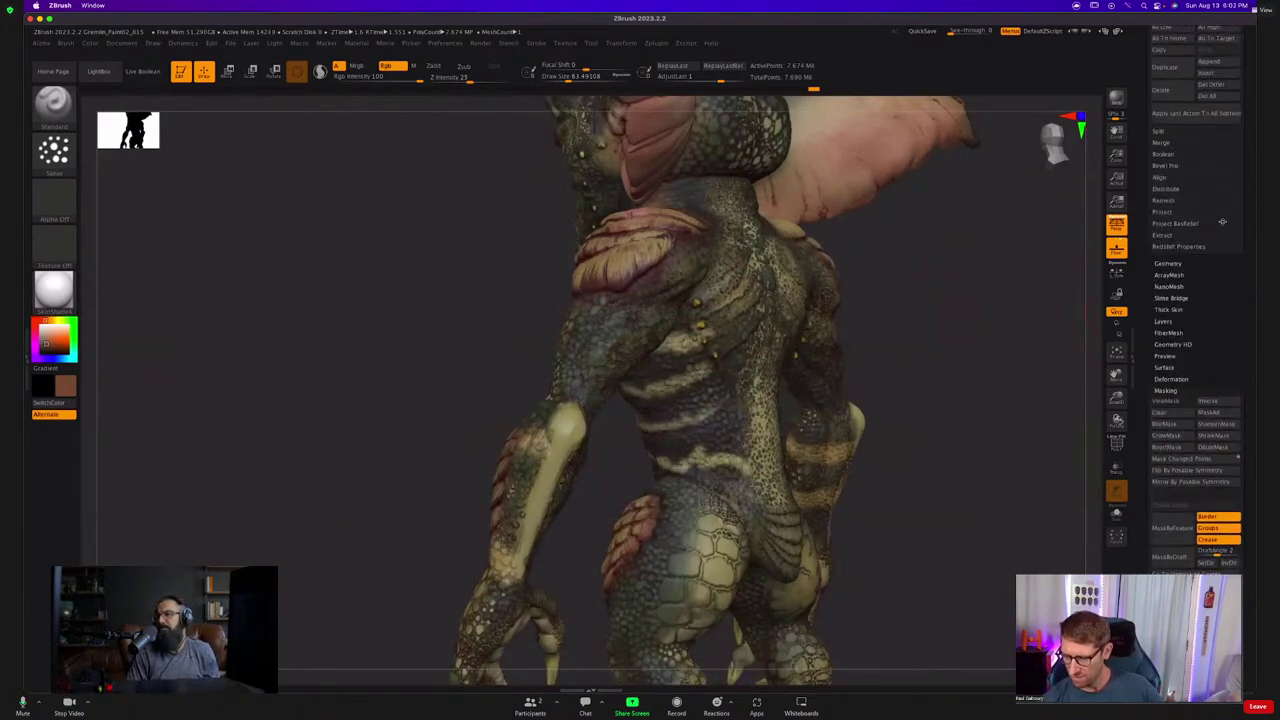
Turn off the gremlin's polypaint display and set the active colour to a neutral mid grey.
click(1226, 241)
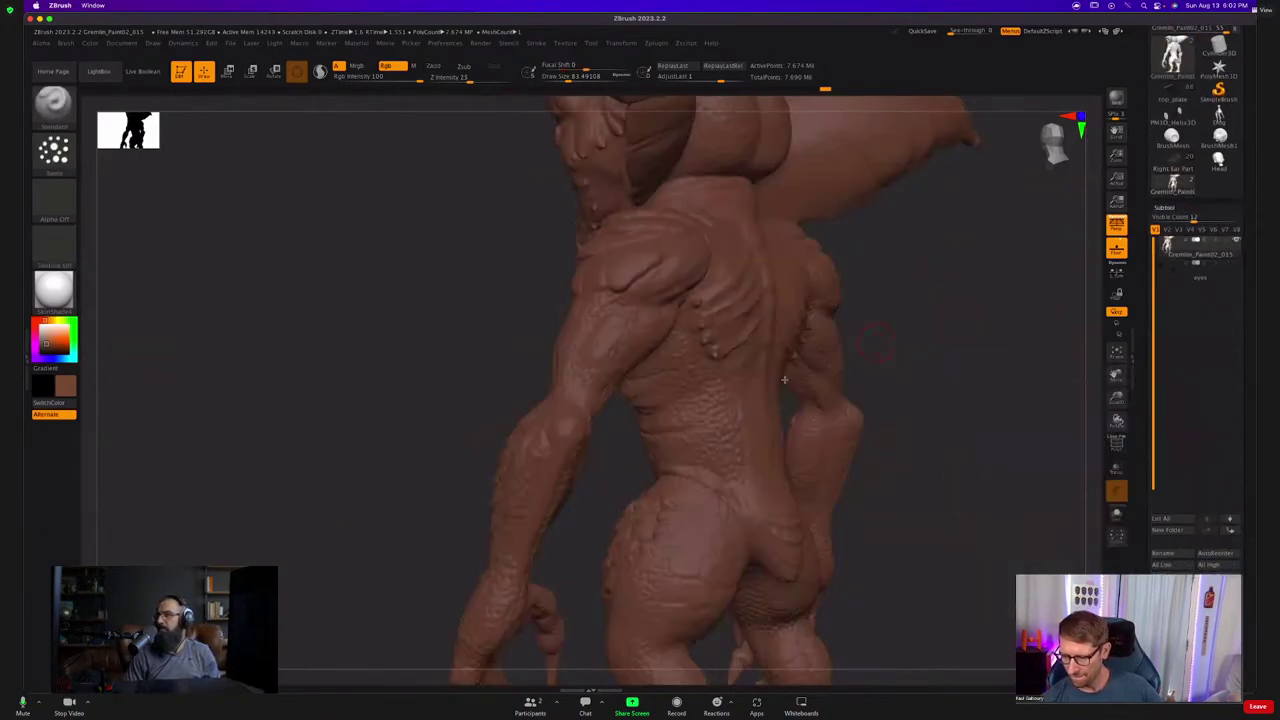
right_drag(789, 371, 883, 320)
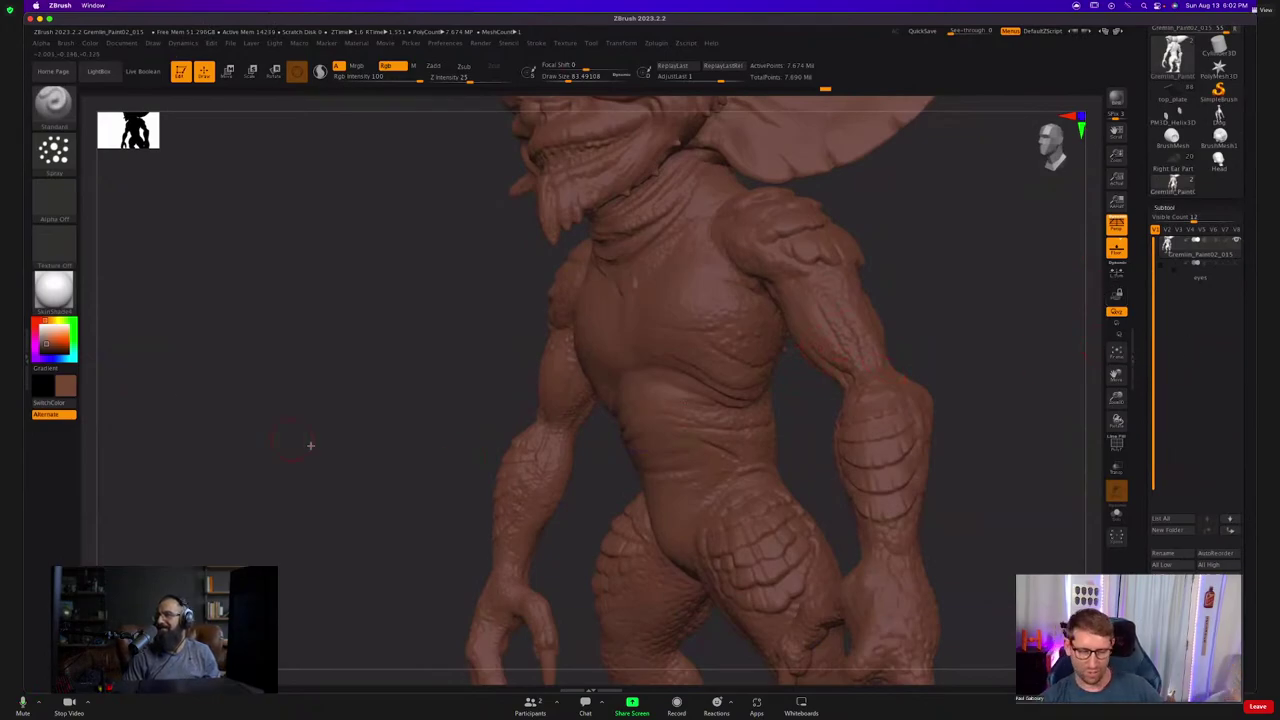
drag(47, 337, 39, 323)
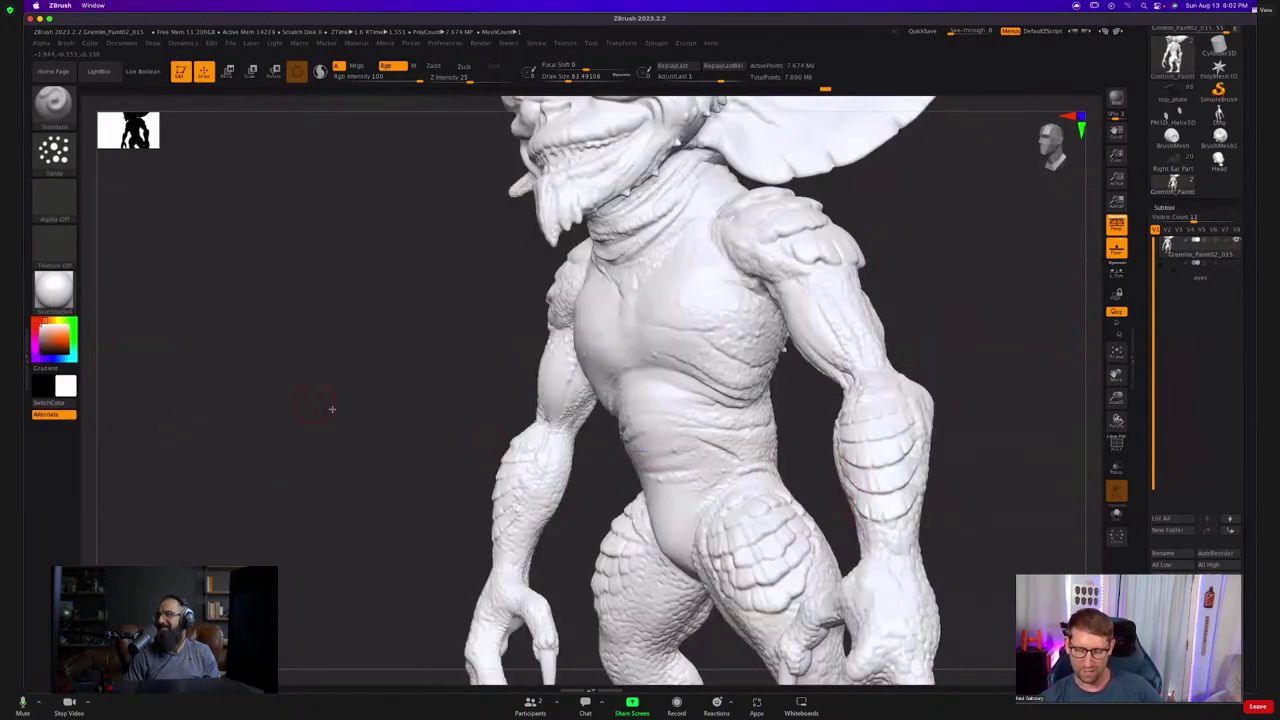
click(42, 338)
mouse_move(716, 428)
right_down()
mouse_move(711, 455)
mouse_move(737, 430)
mouse_move(656, 431)
mouse_move(674, 405)
right_up()
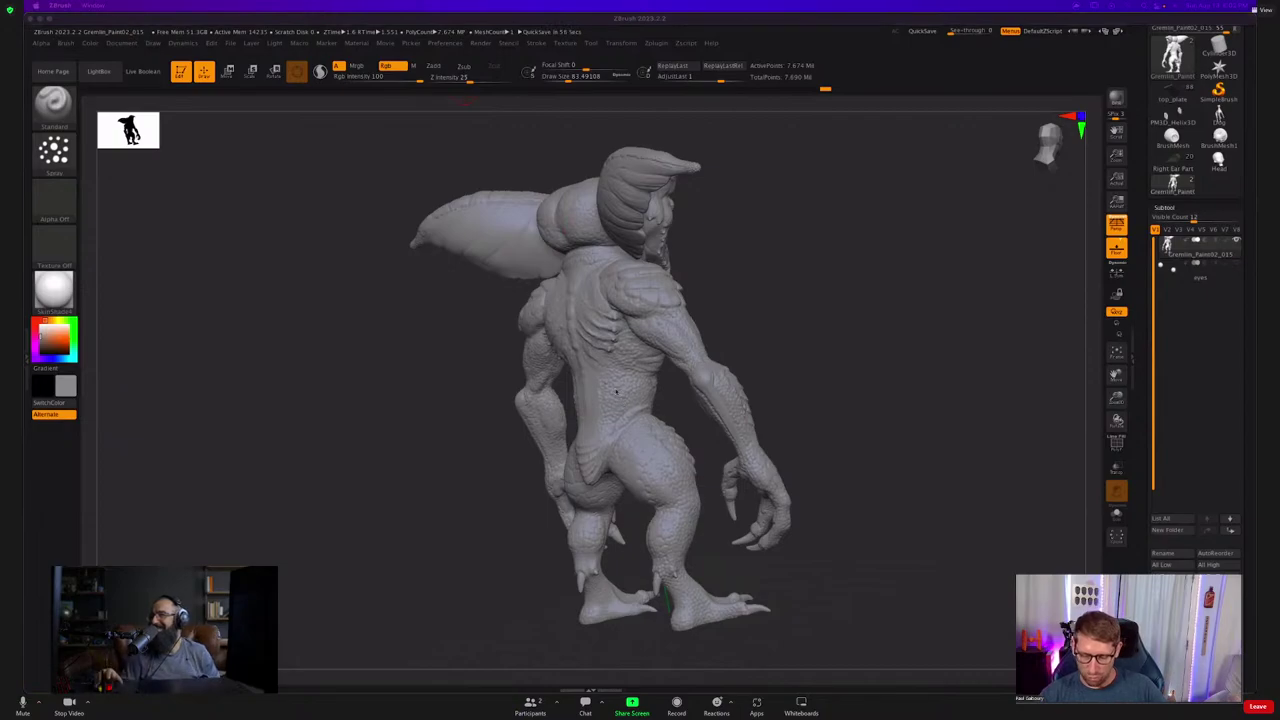
click(616, 391)
Set the draw size to 27 and inspect the unpainted sculpt from the lower back round to the full front.
ctrl+right_drag(616, 390, 615, 408)
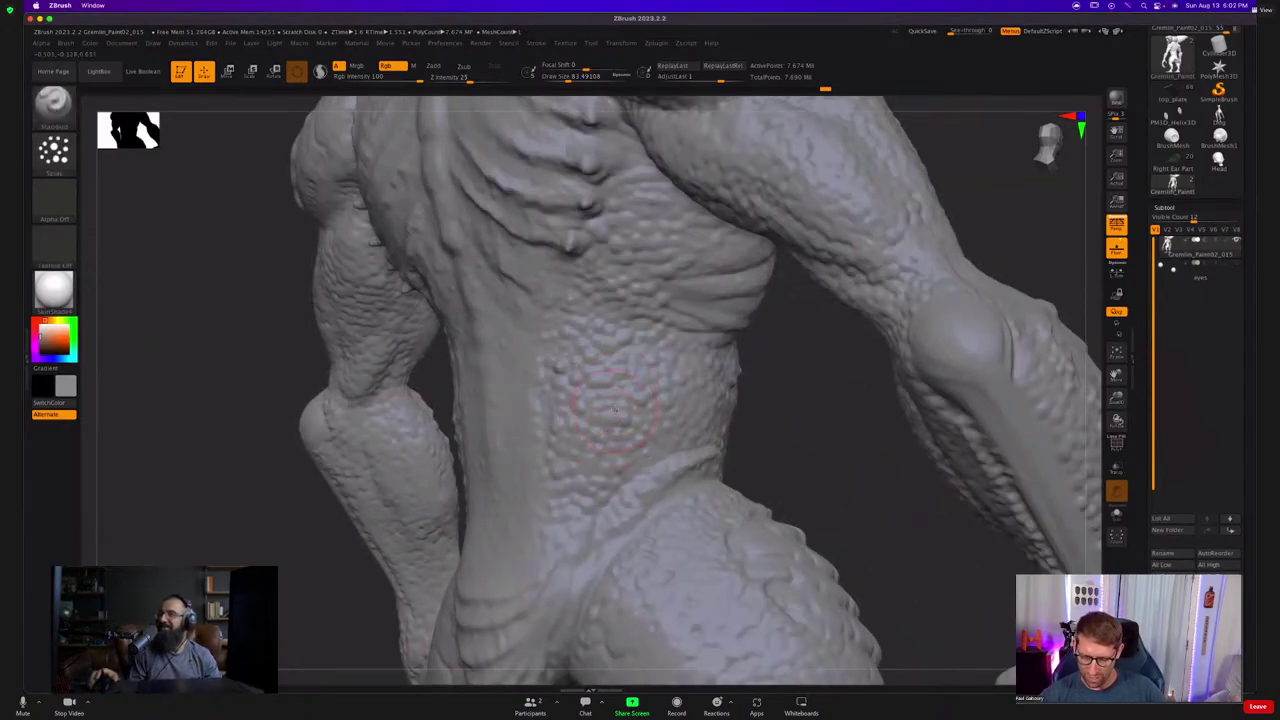
key(s)
drag(615, 408, 606, 407)
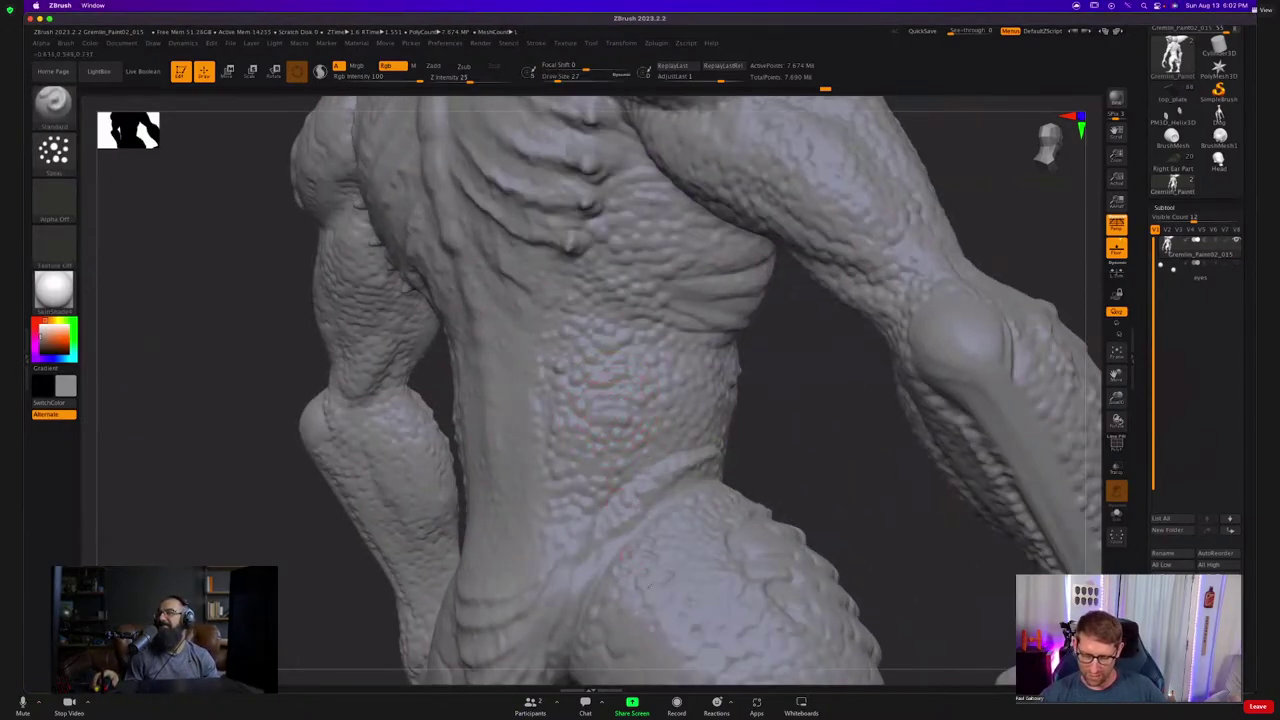
mouse_move(643, 655)
alt+right_down()
mouse_move(615, 516)
mouse_move(551, 463)
mouse_move(455, 505)
alt+right_up()
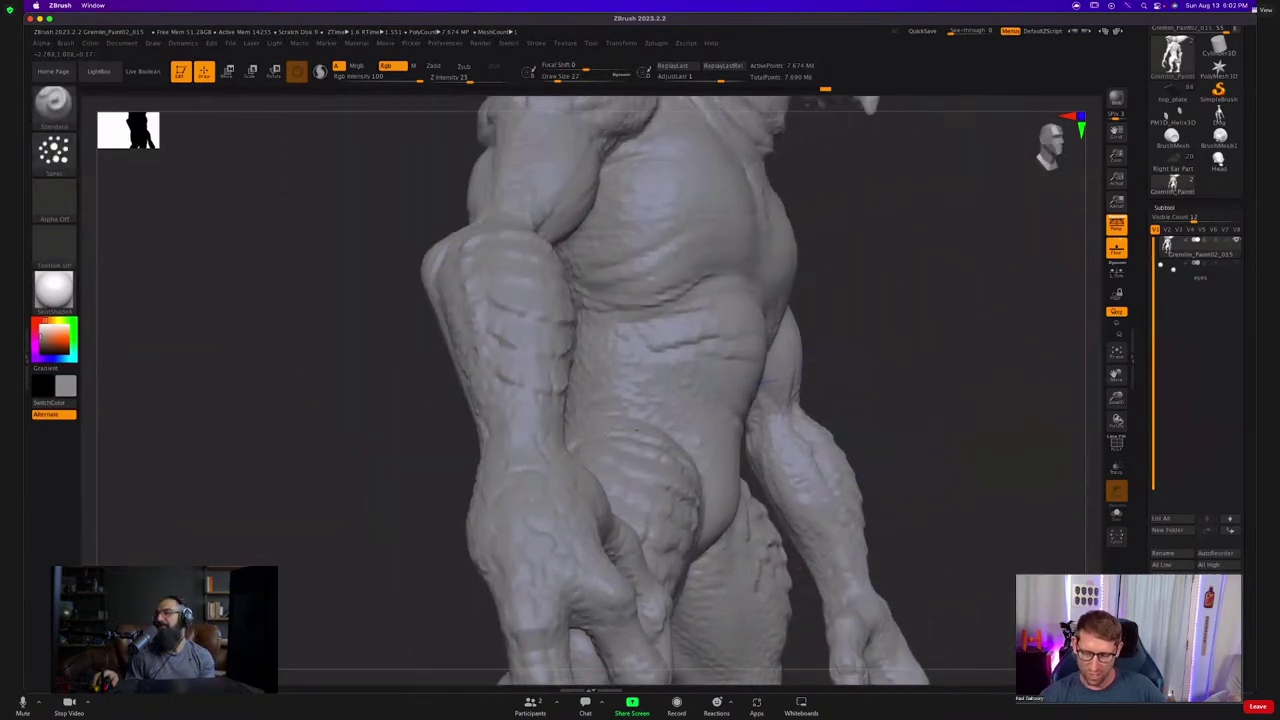
ctrl+right_drag(600, 500, 602, 430)
mouse_move(690, 412)
right_down()
mouse_move(627, 406)
mouse_move(480, 515)
right_up()
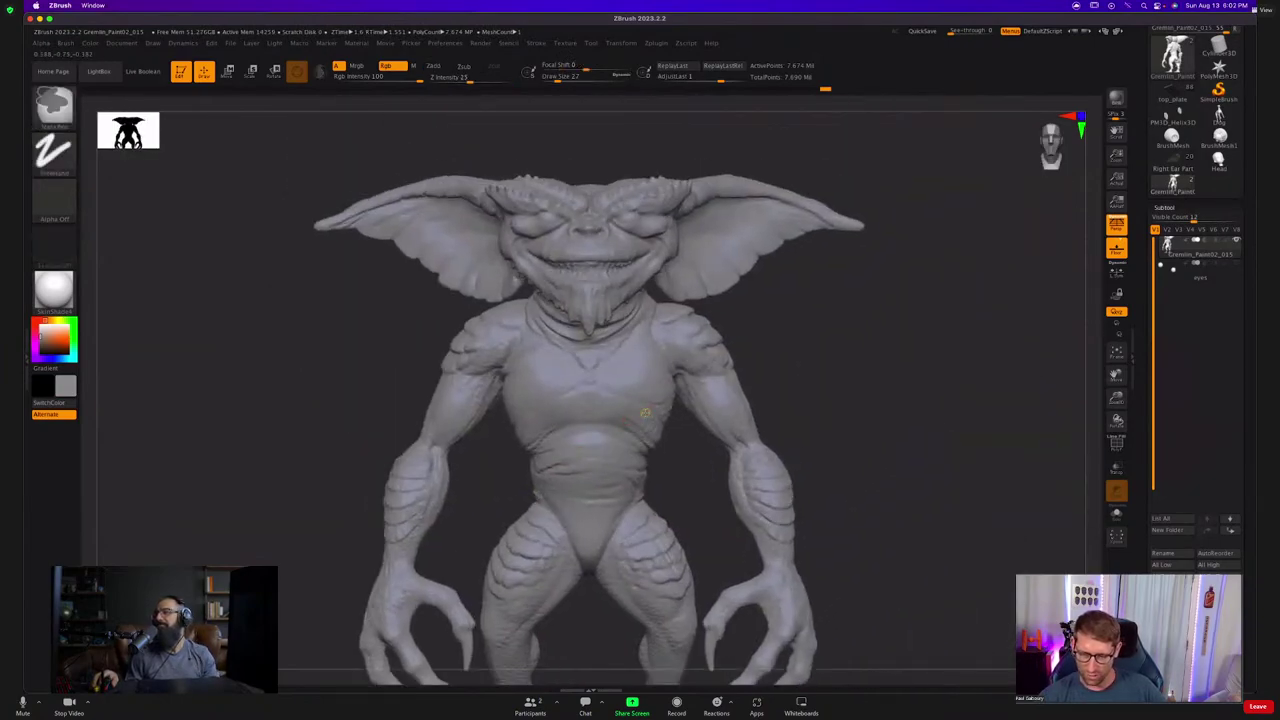
mouse_move(600, 500)
ctrl+right_down()
mouse_move(621, 394)
mouse_move(625, 416)
ctrl+right_up()
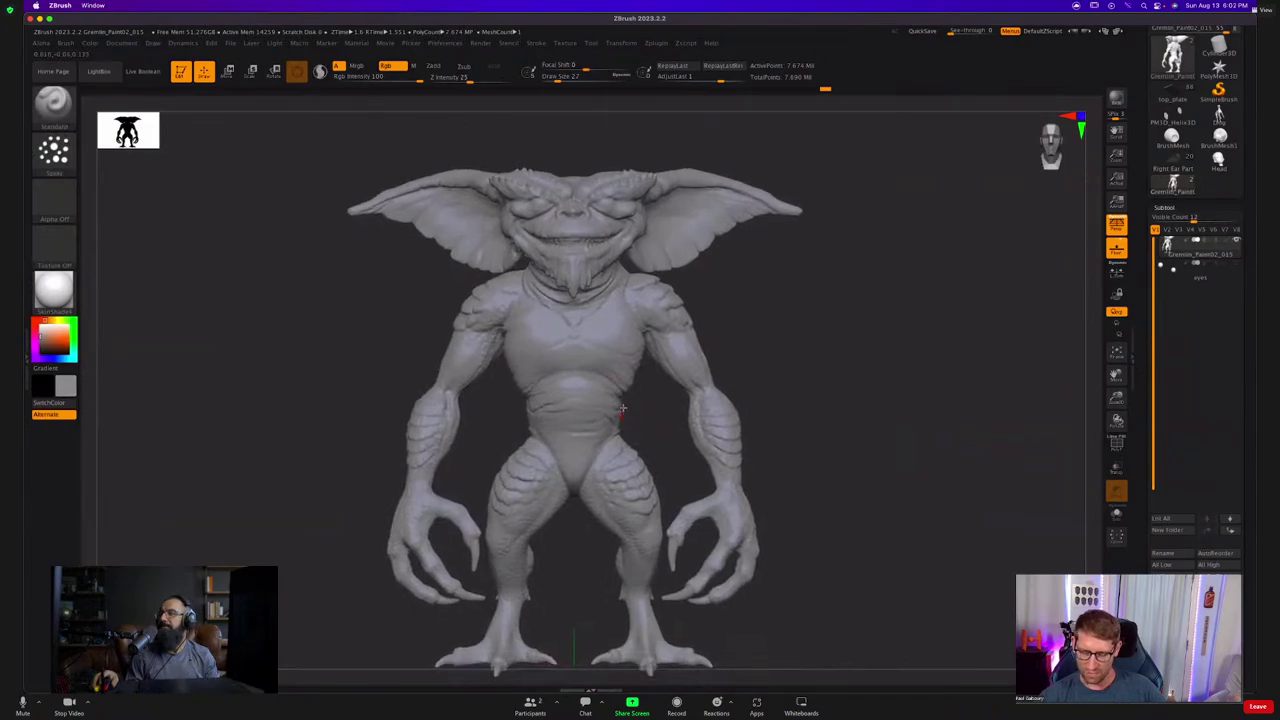
Step back through the gremlin's undo history to review earlier stages of its paint.
key(ctrl+z)
key(ctrl+z)
key(ctrl+z)
key(ctrl+z)
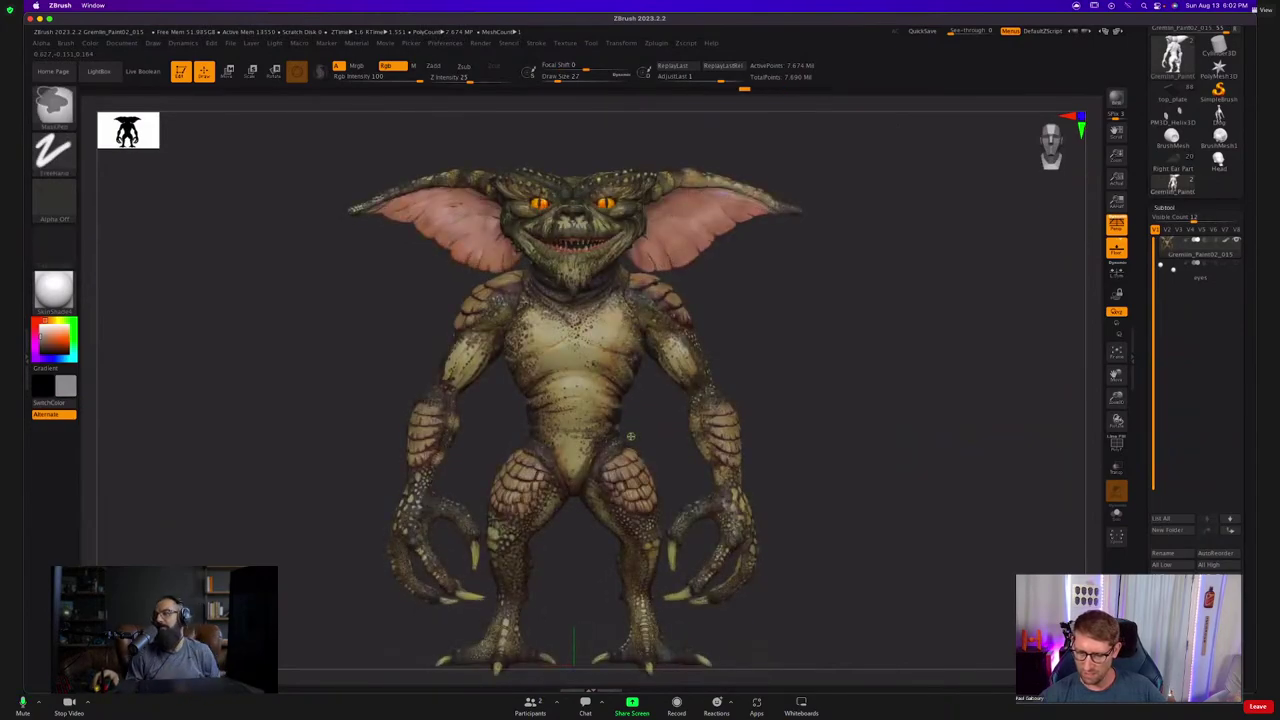
click(694, 90)
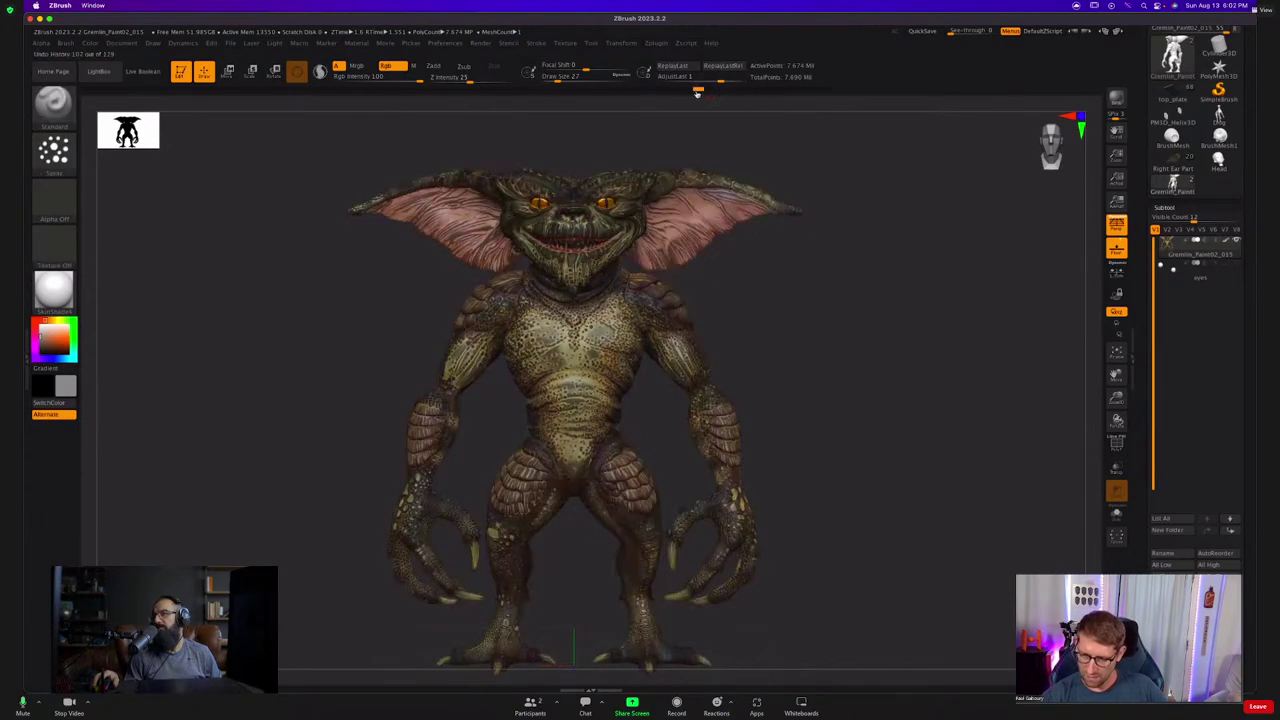
key(ctrl+z)
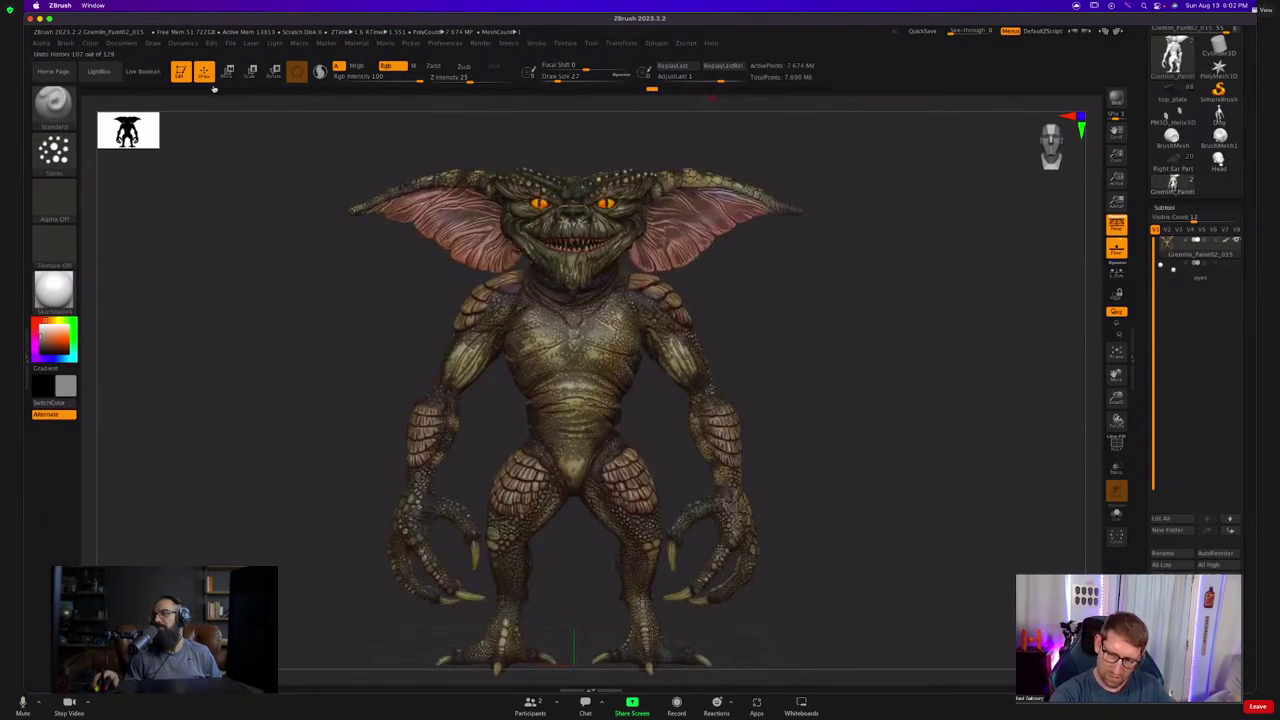
key(ctrl+z)
key(ctrl+z)
key(ctrl+z)
key(ctrl+z)
key(ctrl+z)
key(ctrl+z)
key(ctrl+z)
key(ctrl+z)
key(ctrl+z)
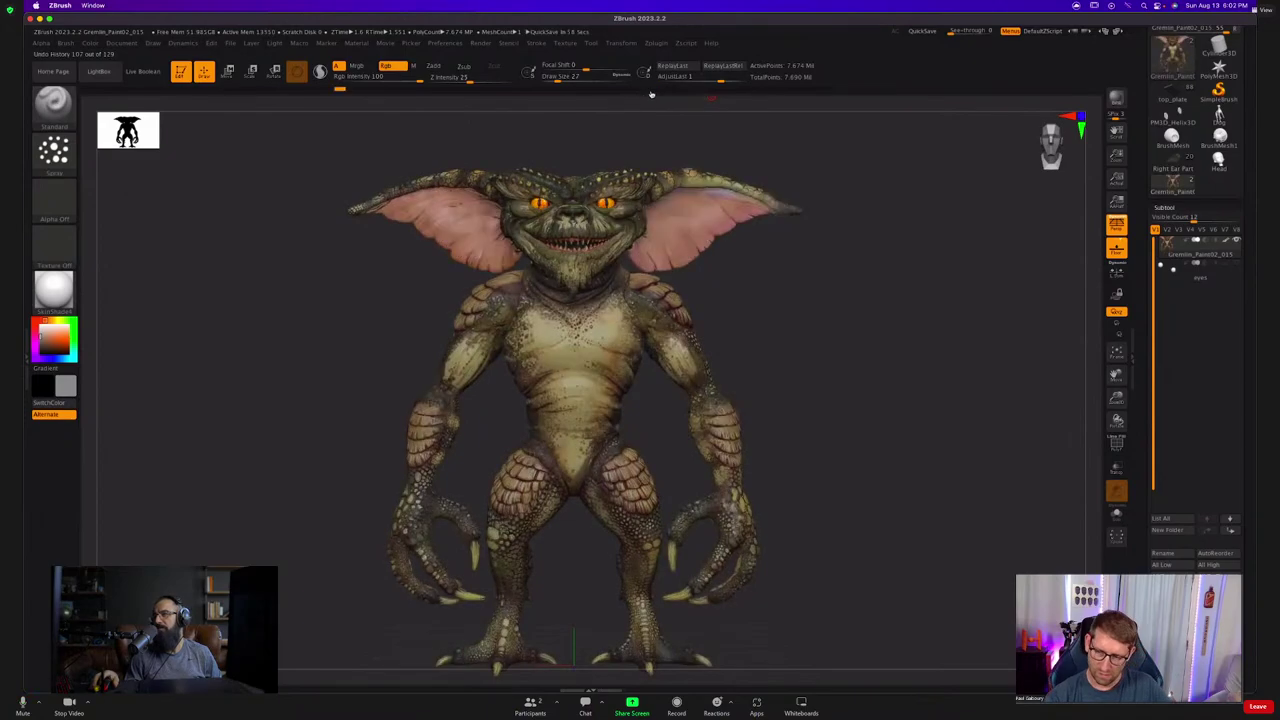
key(ctrl+z)
key(ctrl+z)
key(ctrl+z)
key(ctrl+z)
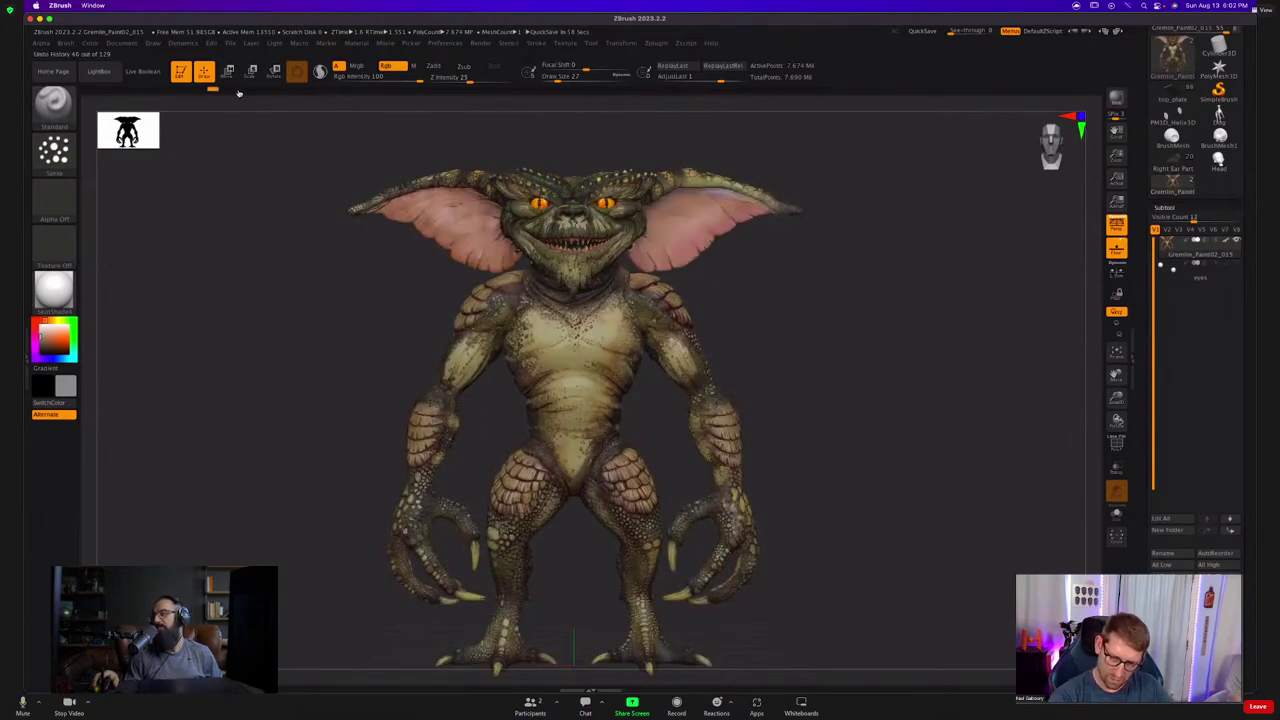
click(340, 89)
click(317, 89)
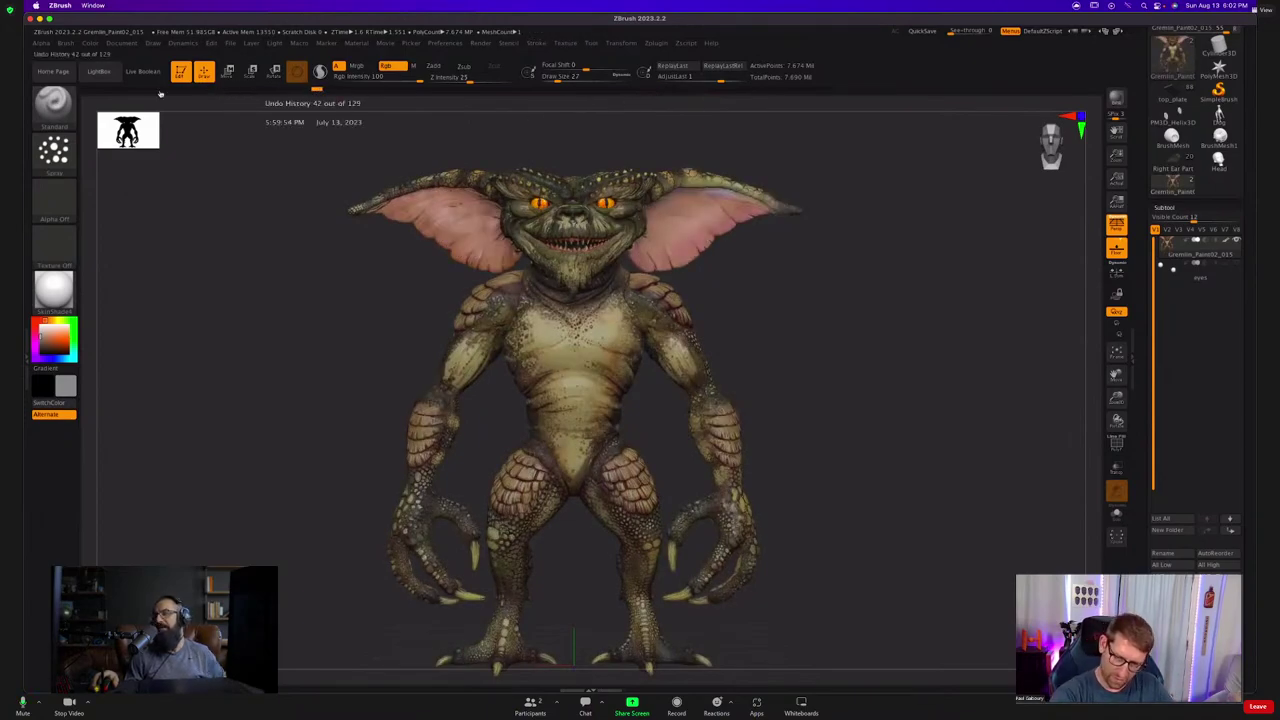
key(ctrl+z)
key(ctrl+z)
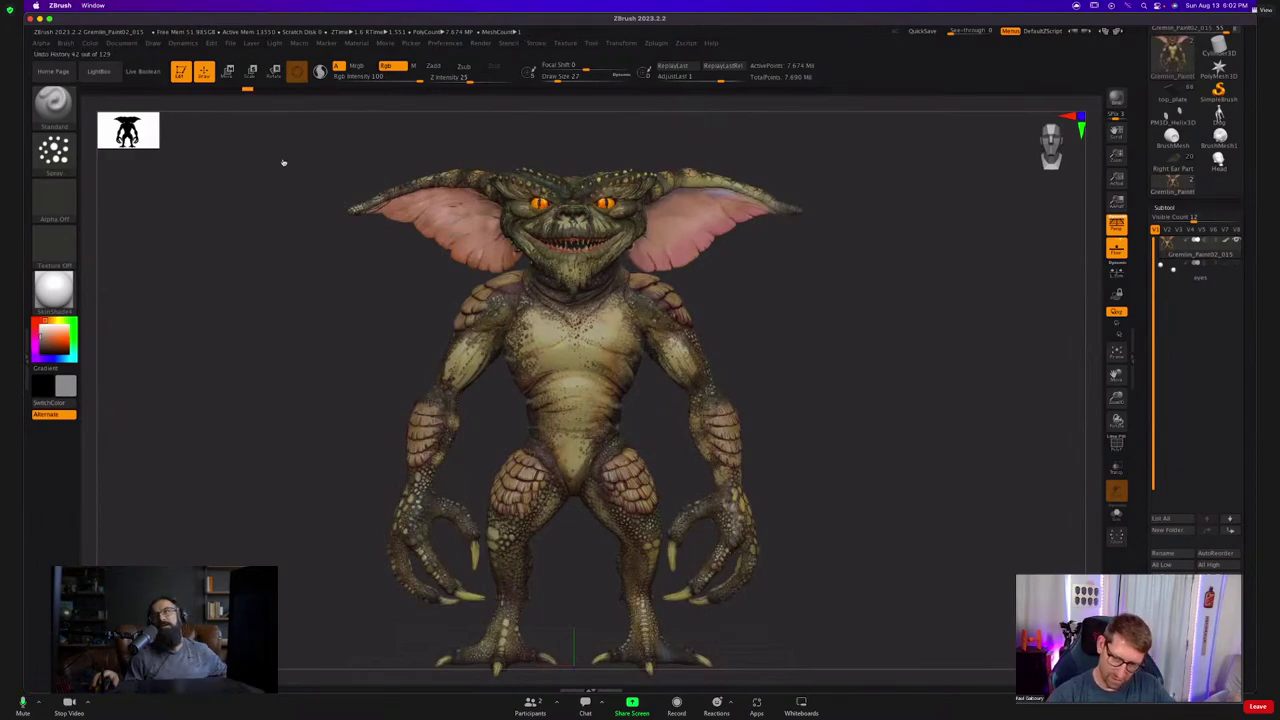
key(ctrl+z)
key(ctrl+z)
key(ctrl+z)
key(ctrl+z)
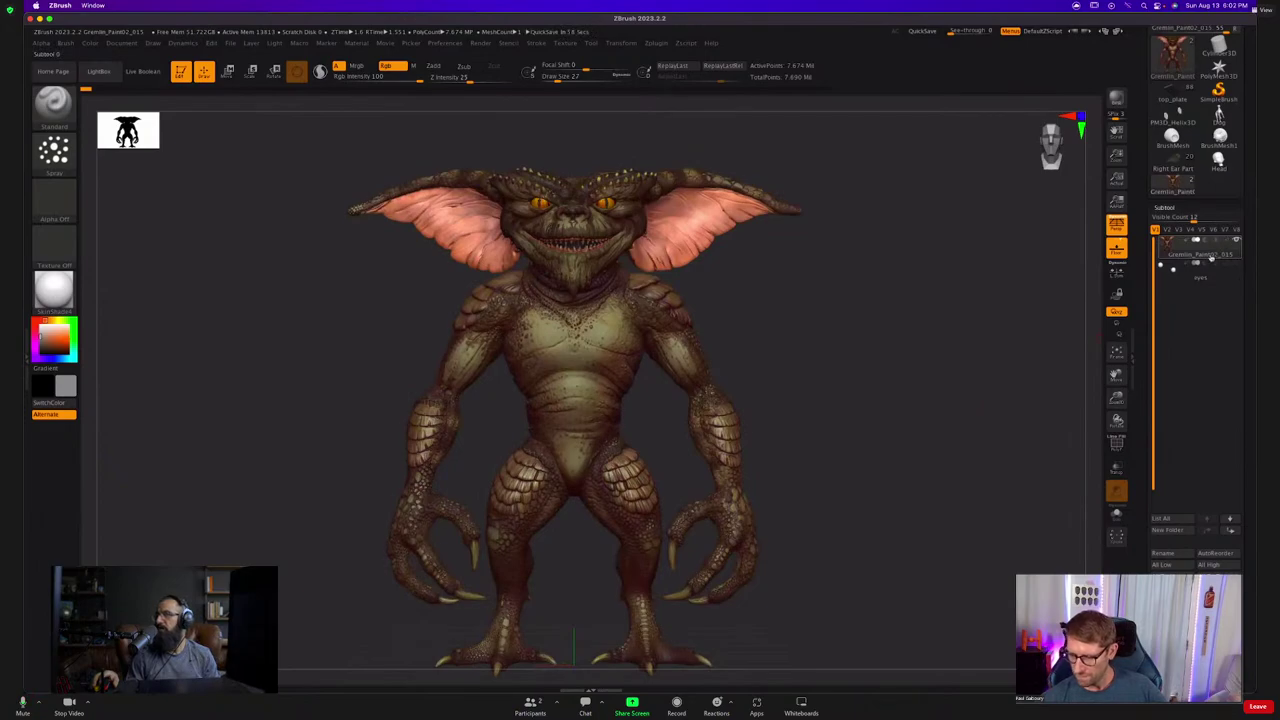
Turn off the gremlin's polypaint display again and inspect the sculpted scales on its hip and thigh.
click(1227, 240)
mouse_move(700, 310)
ctrl+right_down()
mouse_move(691, 434)
mouse_move(734, 429)
mouse_move(745, 352)
mouse_move(684, 276)
ctrl+right_up()
mouse_move(680, 463)
ctrl+right_down()
mouse_move(726, 530)
mouse_move(713, 390)
ctrl+right_up()
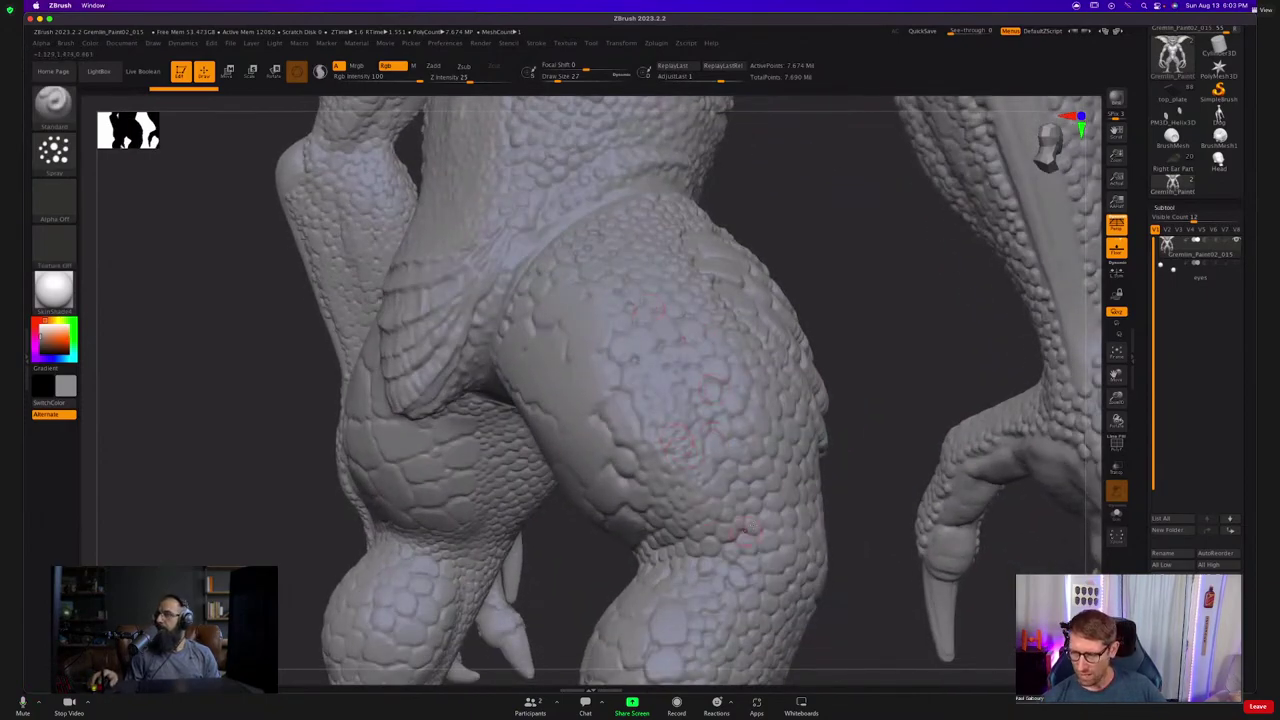
drag(806, 500, 772, 444)
Load the PolySphere tool from LightBox and subdivide it once.
key(comma)
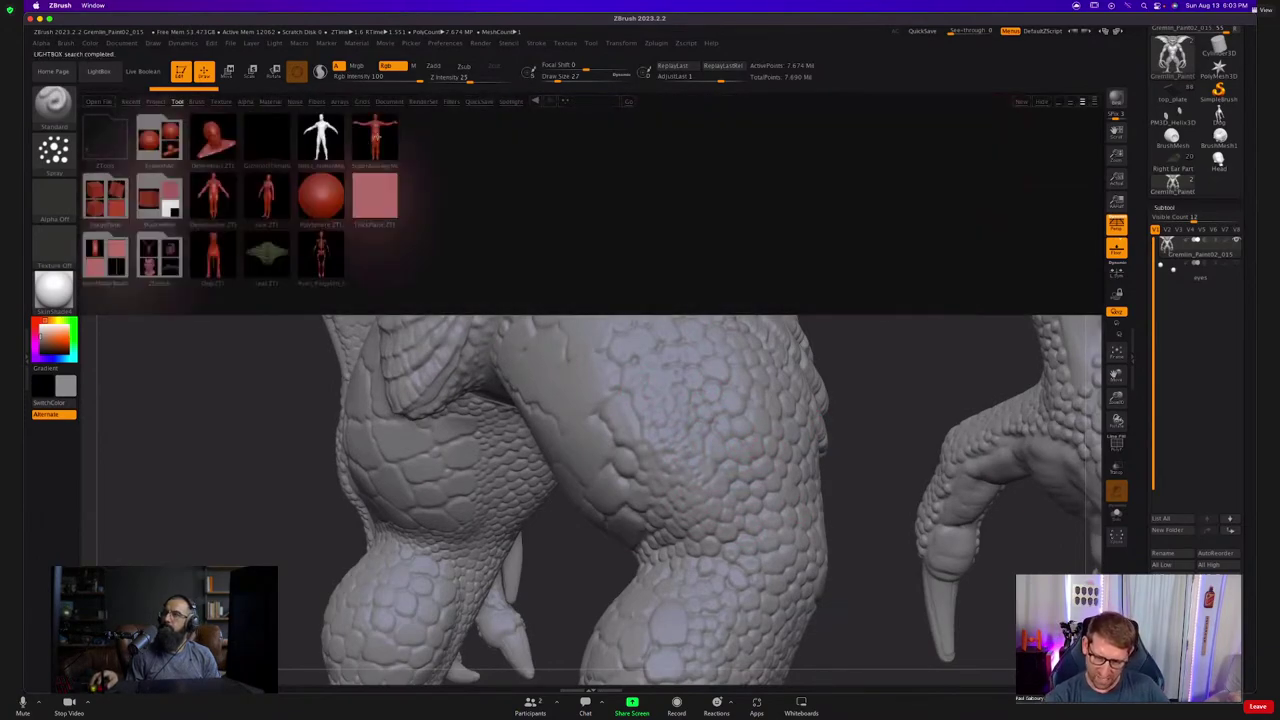
double_click(319, 199)
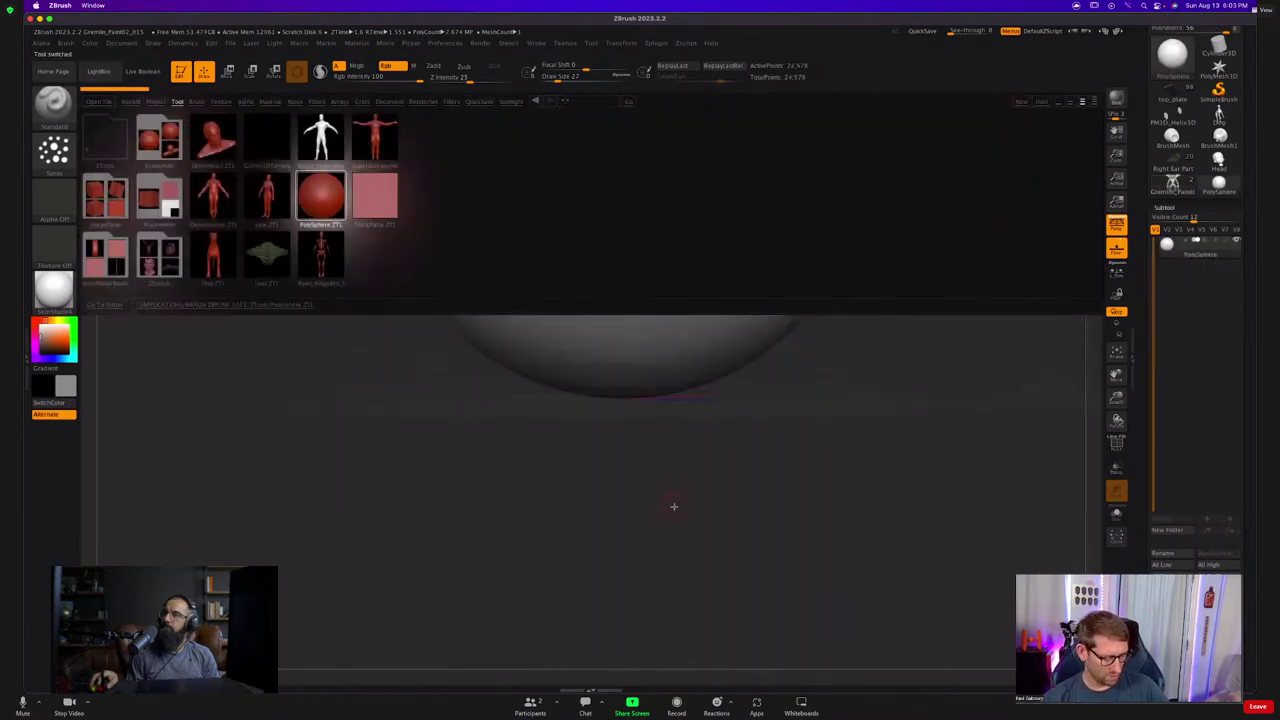
key(comma)
key(ctrl)
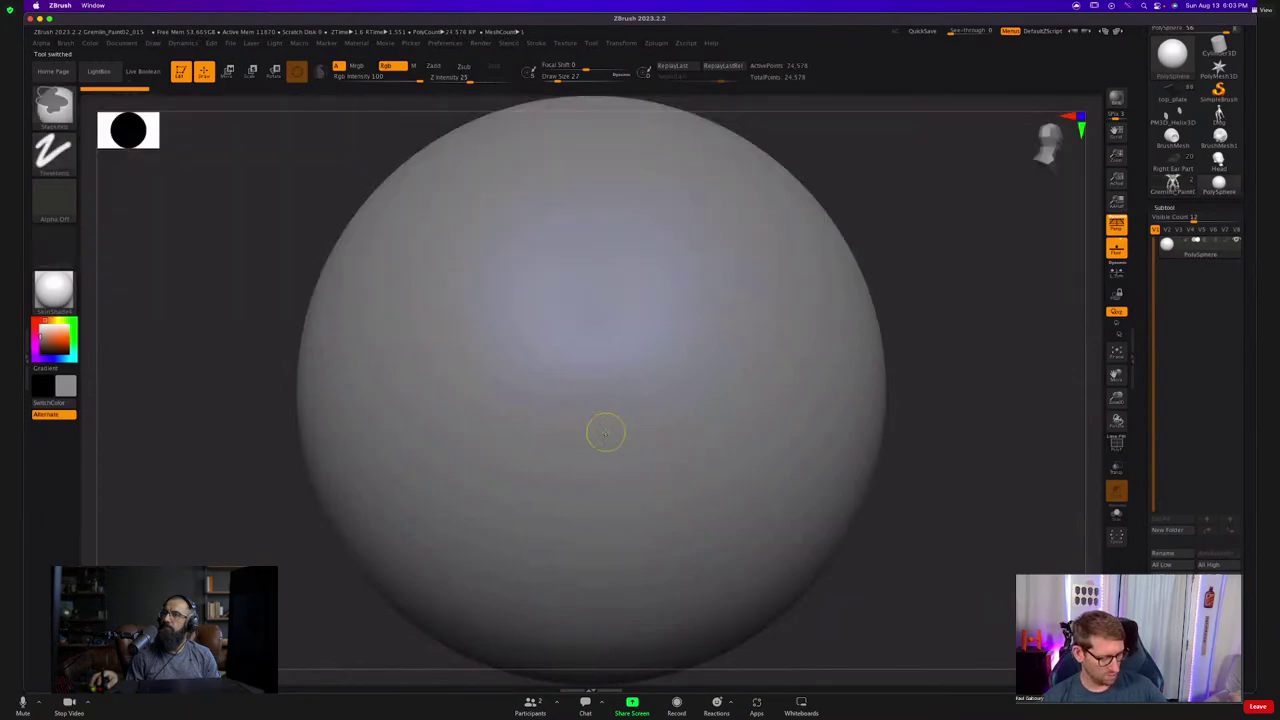
key(ctrl+d)
Try a short ClayBuildup stroke near the middle of the sphere and undo it.
key(b)
key(c)
key(b)
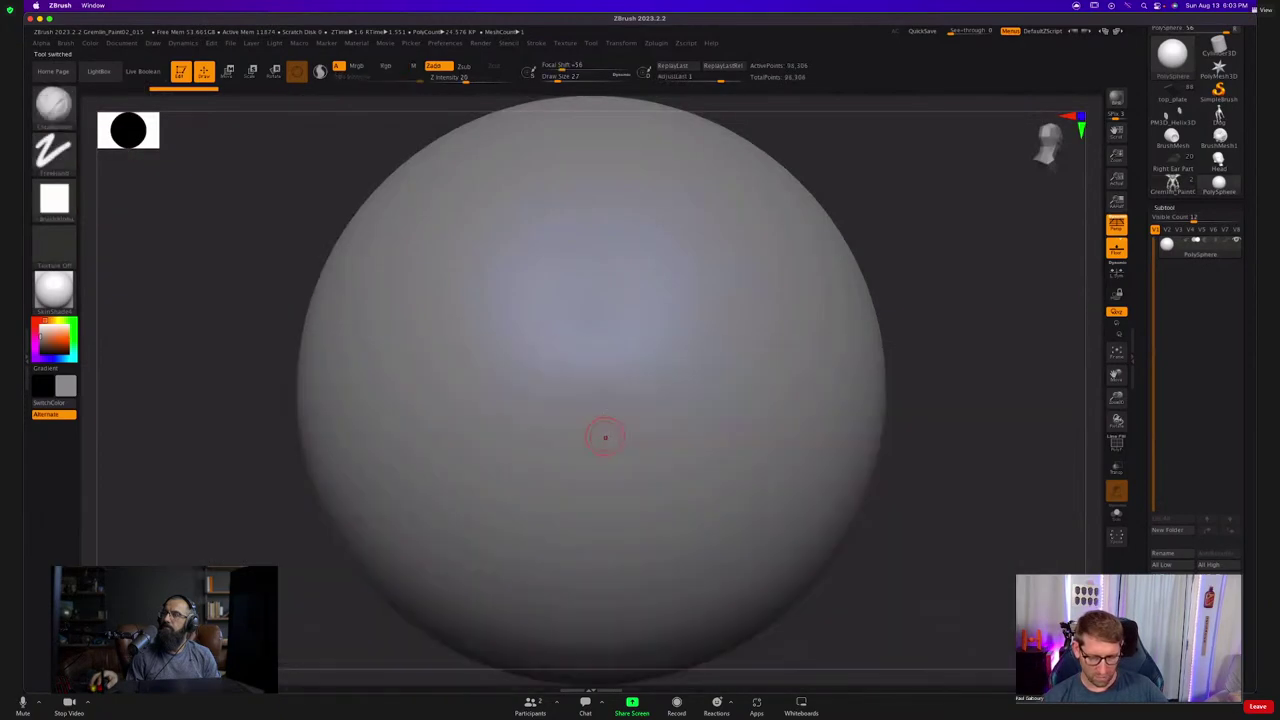
drag(597, 358, 604, 408)
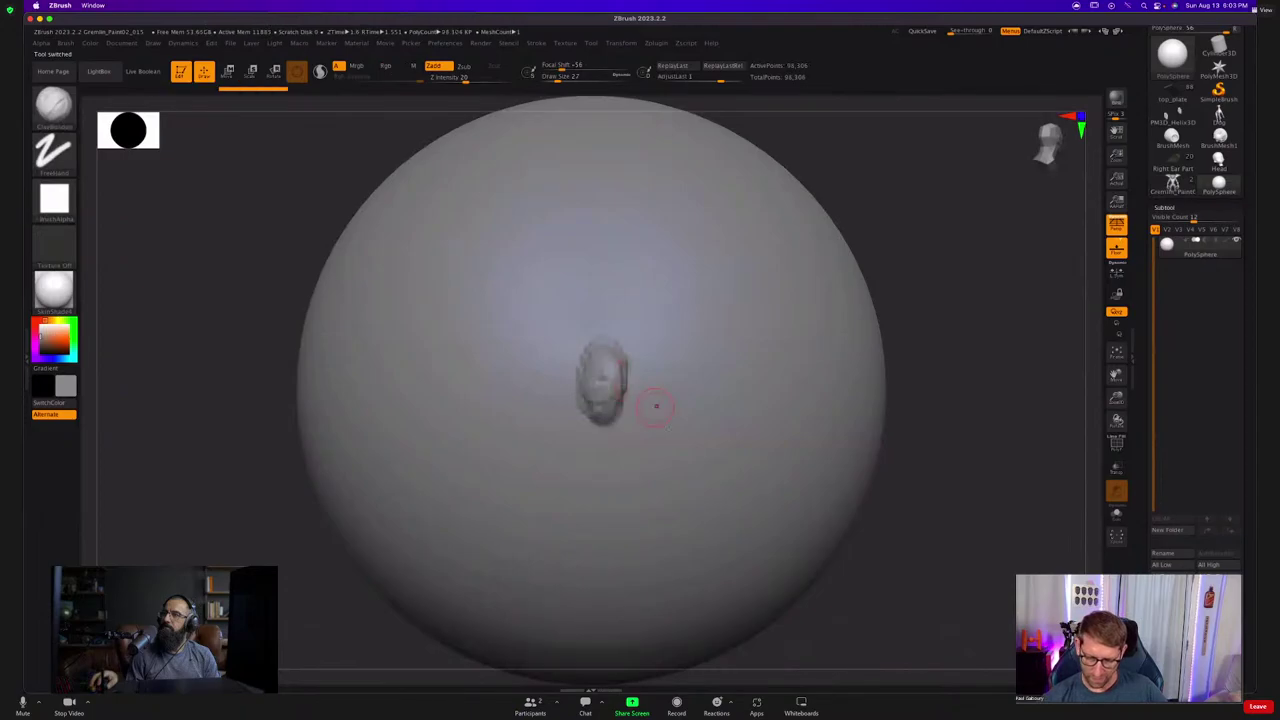
mouse_move(655, 406)
right_down()
mouse_move(691, 421)
mouse_move(752, 384)
right_up()
key(ctrl+z)
Enable Thick Skin on the sphere with a thickness of 10.
click(1177, 210)
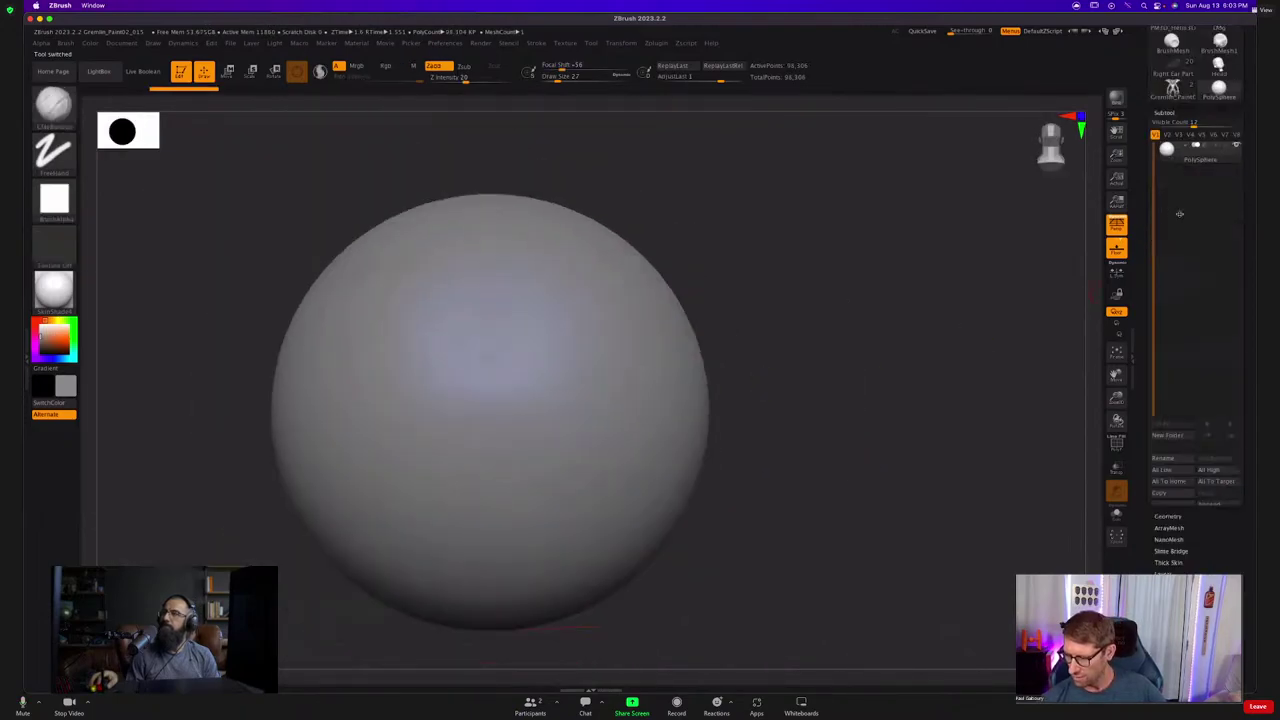
click(1167, 251)
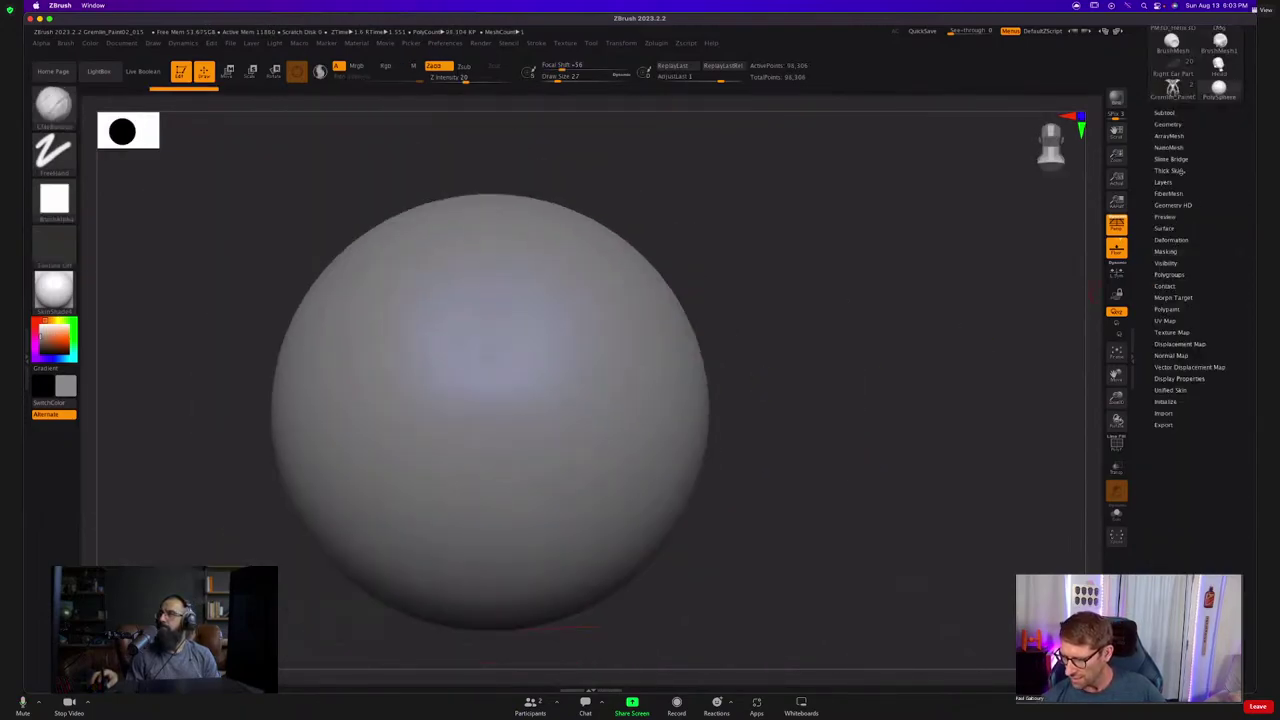
click(1180, 171)
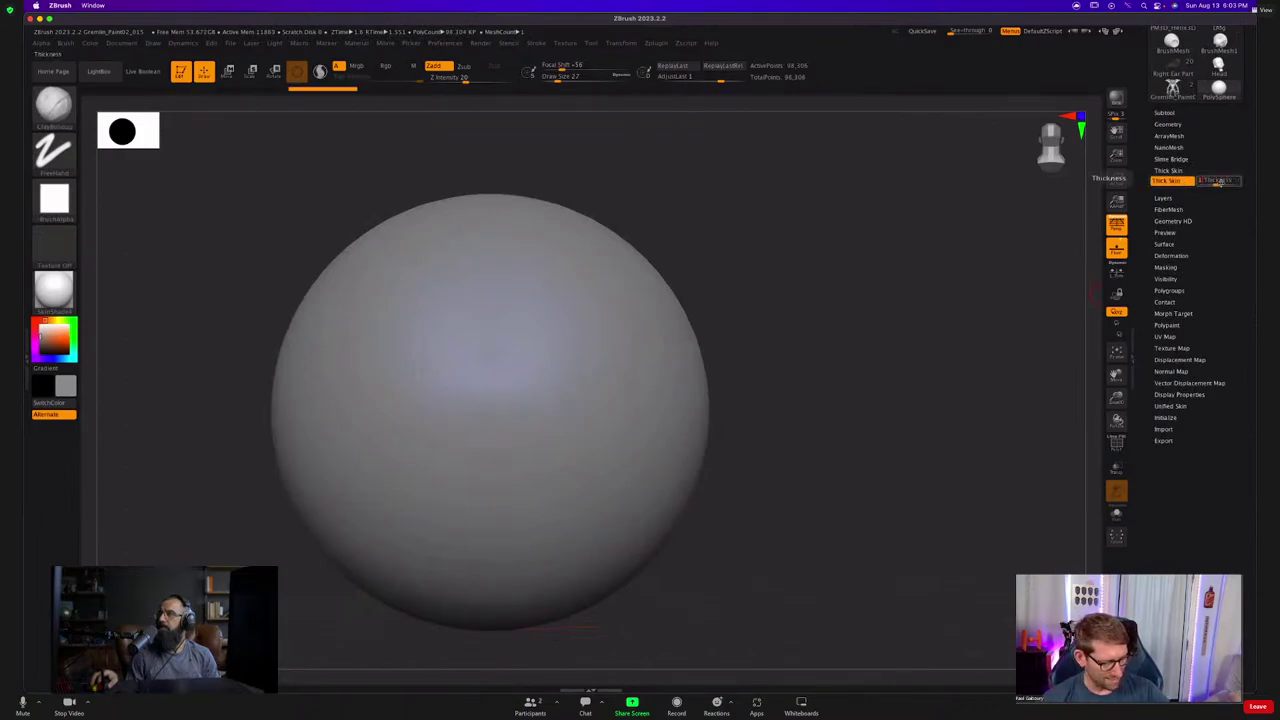
Sculpt a cluster of separate flat scales around one elongated scale on the sphere with ClayBuildup.
drag(562, 355, 524, 413)
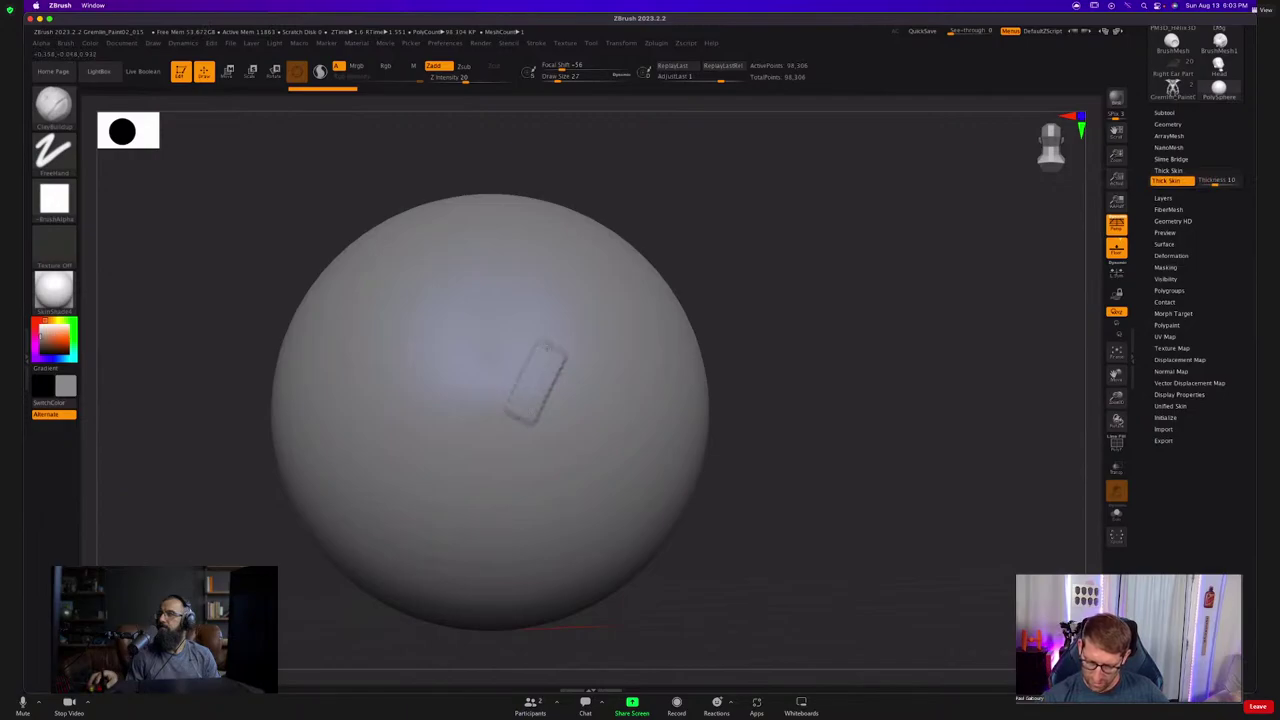
ctrl+right_drag(529, 409, 600, 403)
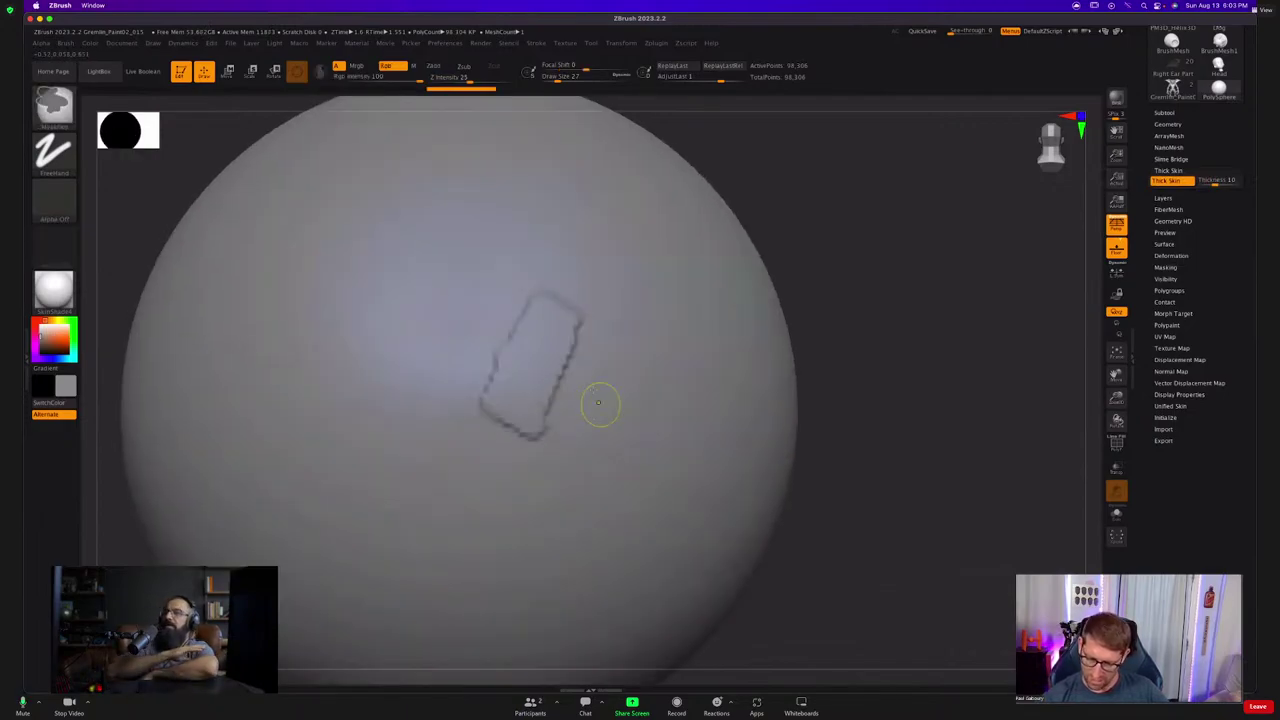
drag(590, 382, 568, 413)
mouse_move(556, 458)
mouse_down()
mouse_move(556, 474)
mouse_move(578, 484)
mouse_move(485, 462)
mouse_up()
drag(430, 395, 445, 420)
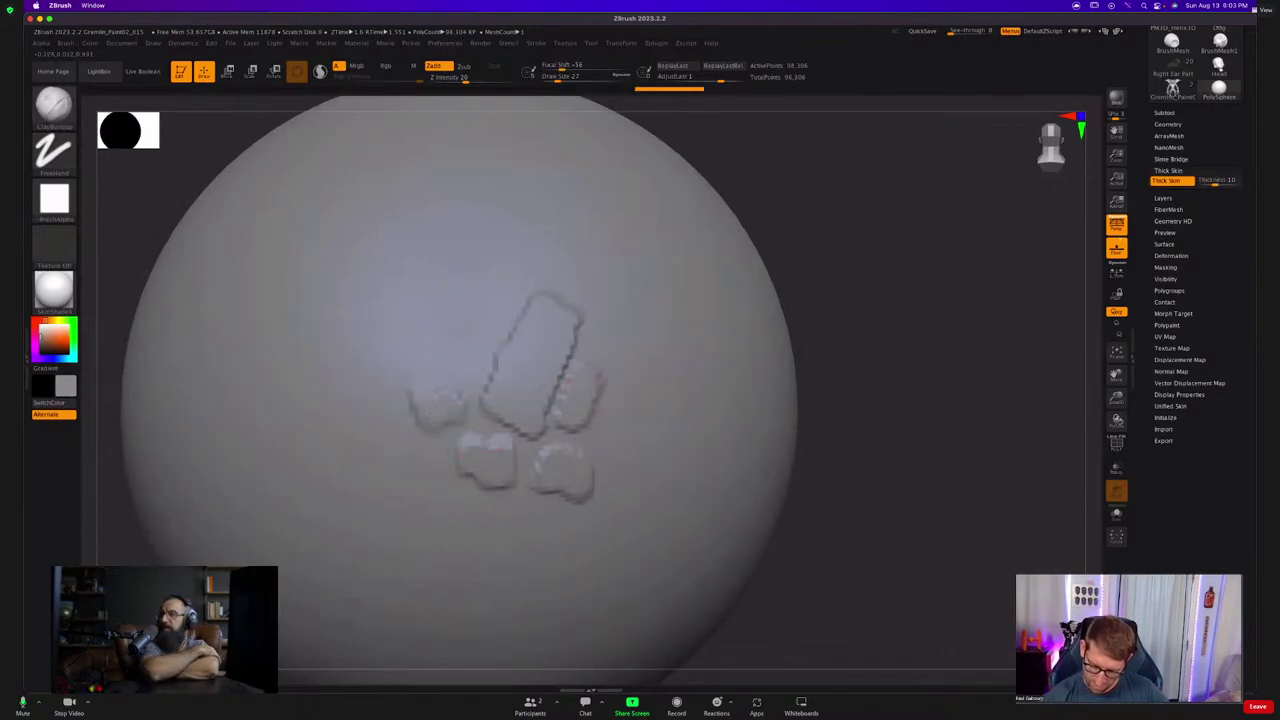
drag(449, 345, 428, 332)
drag(495, 292, 455, 258)
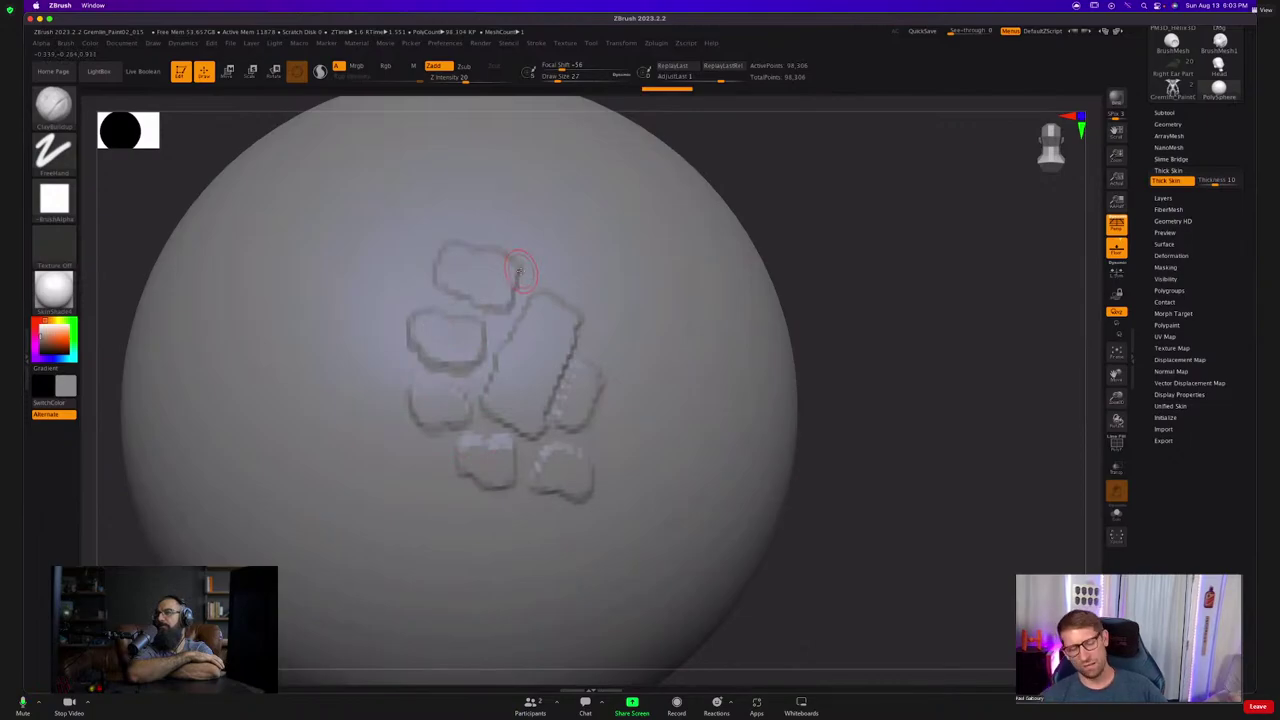
Switch to Firefox and look through the Persian Warrior artwork on ArtStation, dismissing the Google sign-in prompt.
key(super+Tab)
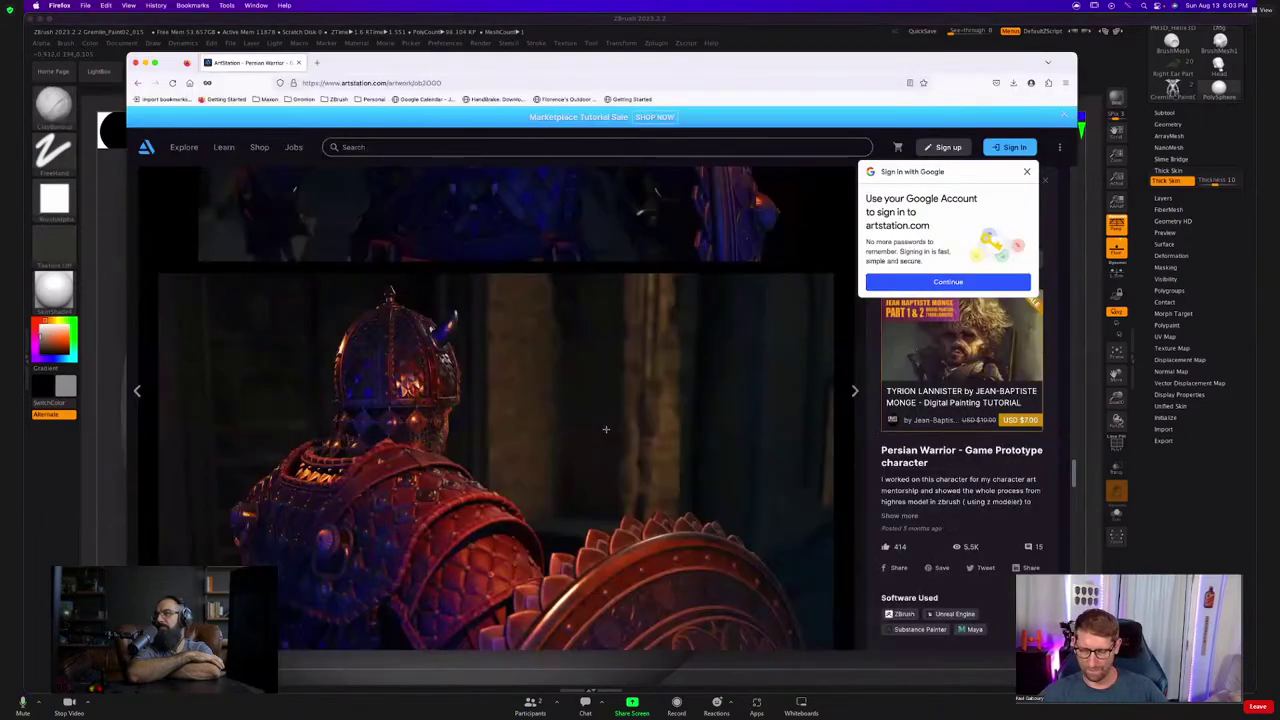
scroll(605, 429, down, 10)
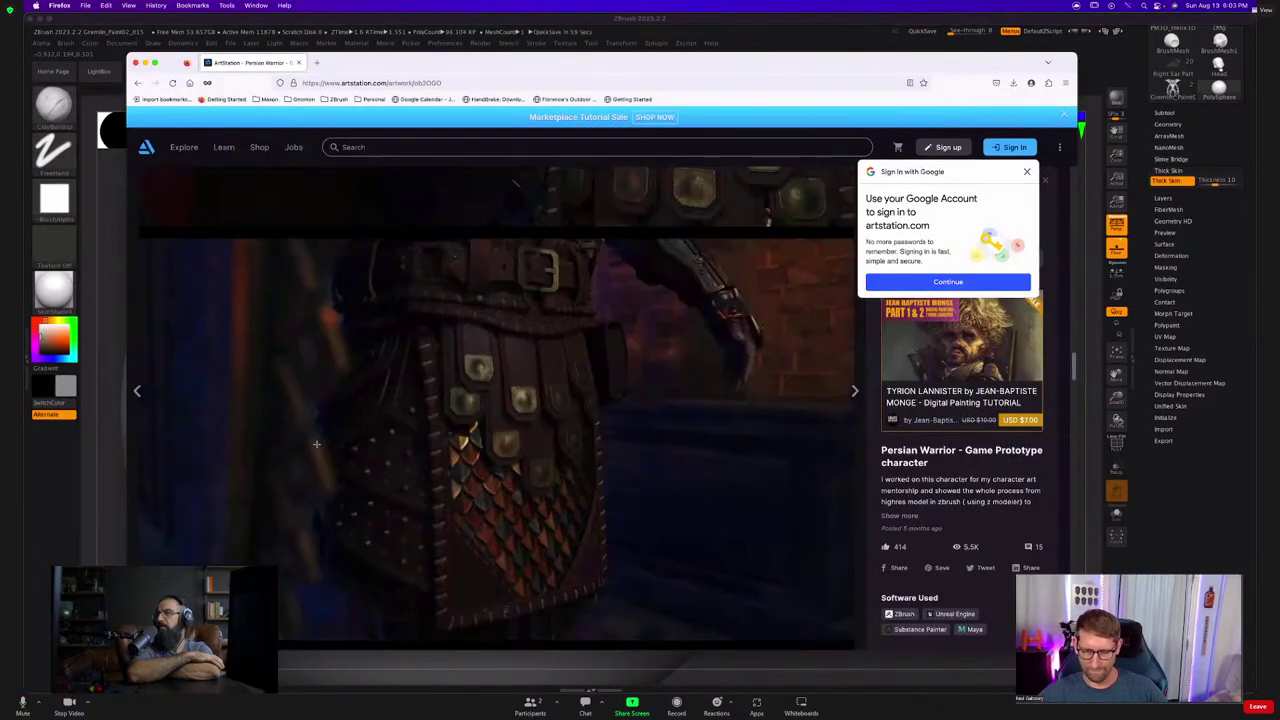
scroll(316, 444, up, 5)
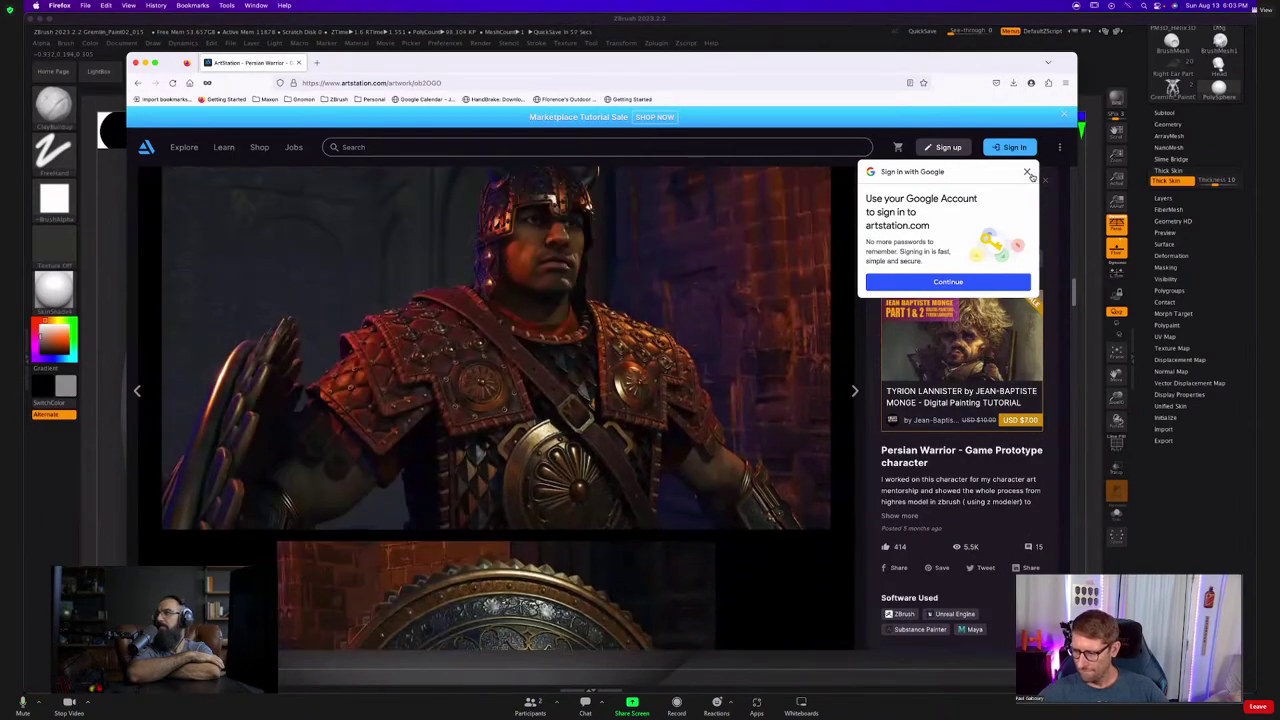
click(1028, 173)
Open the artist's ArtStation profile and browse the portfolio for creature sculpts.
click(965, 196)
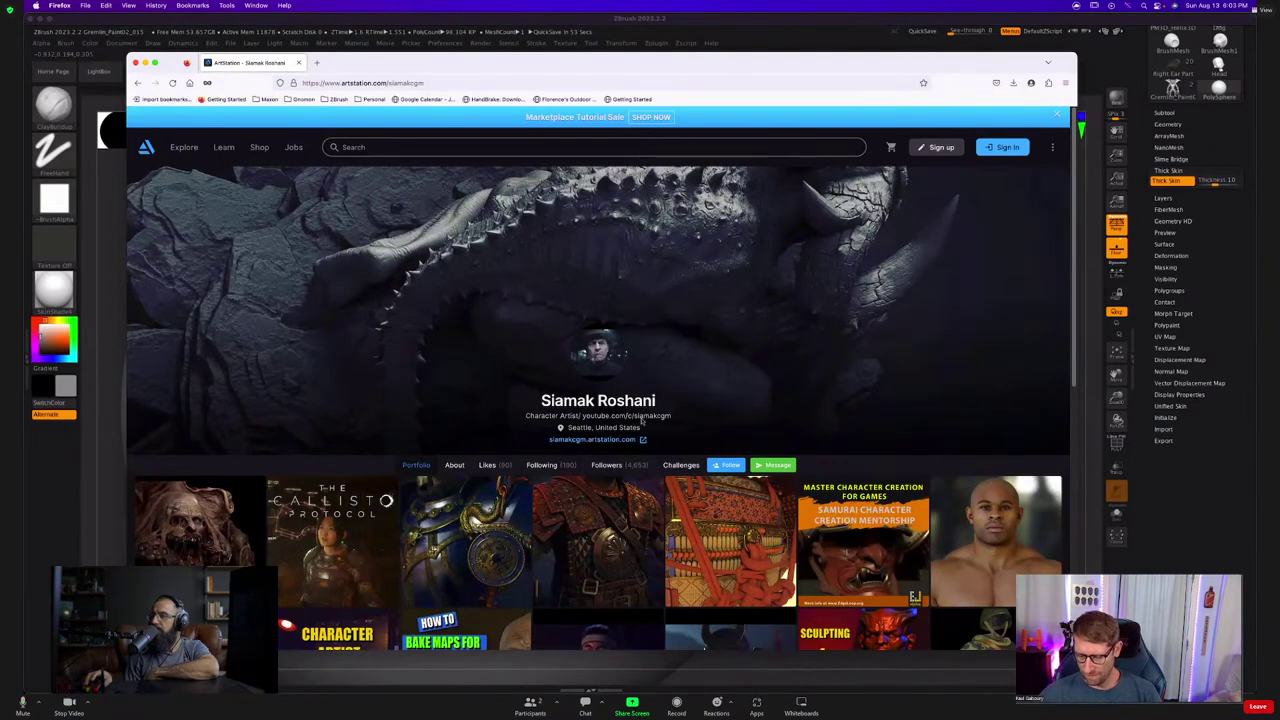
scroll(703, 412, down, 5)
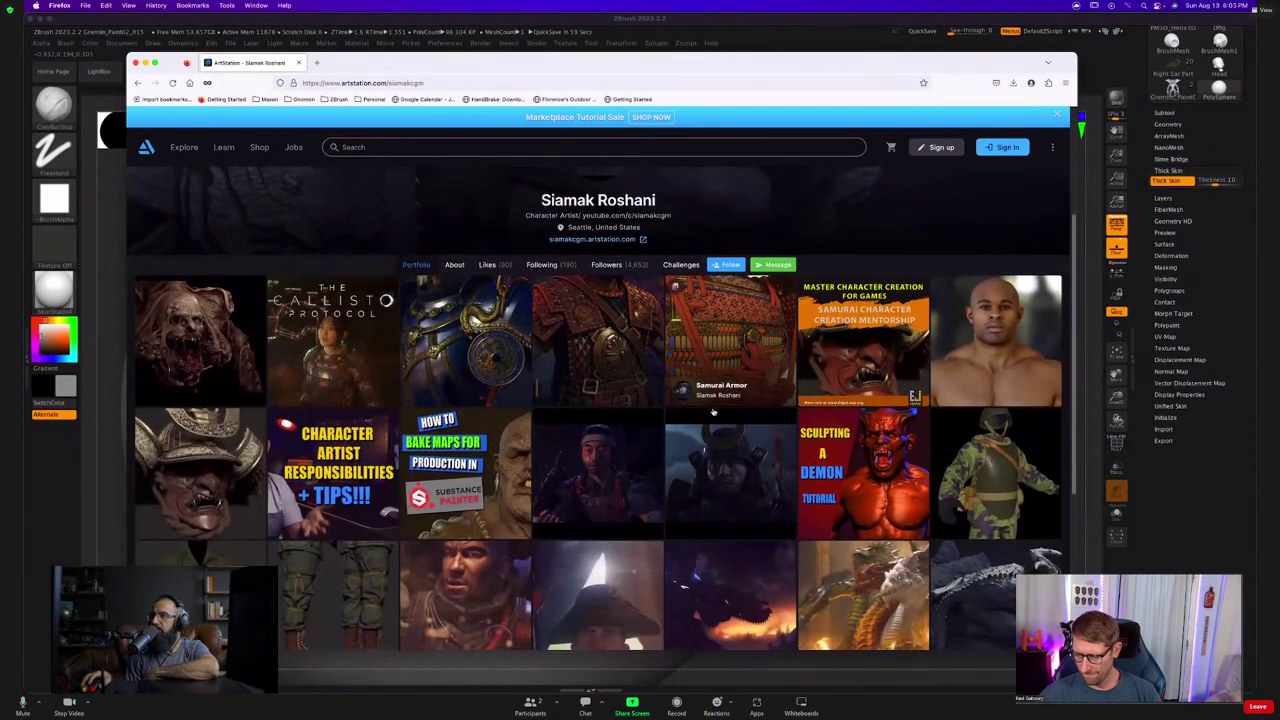
scroll(713, 412, down, 5)
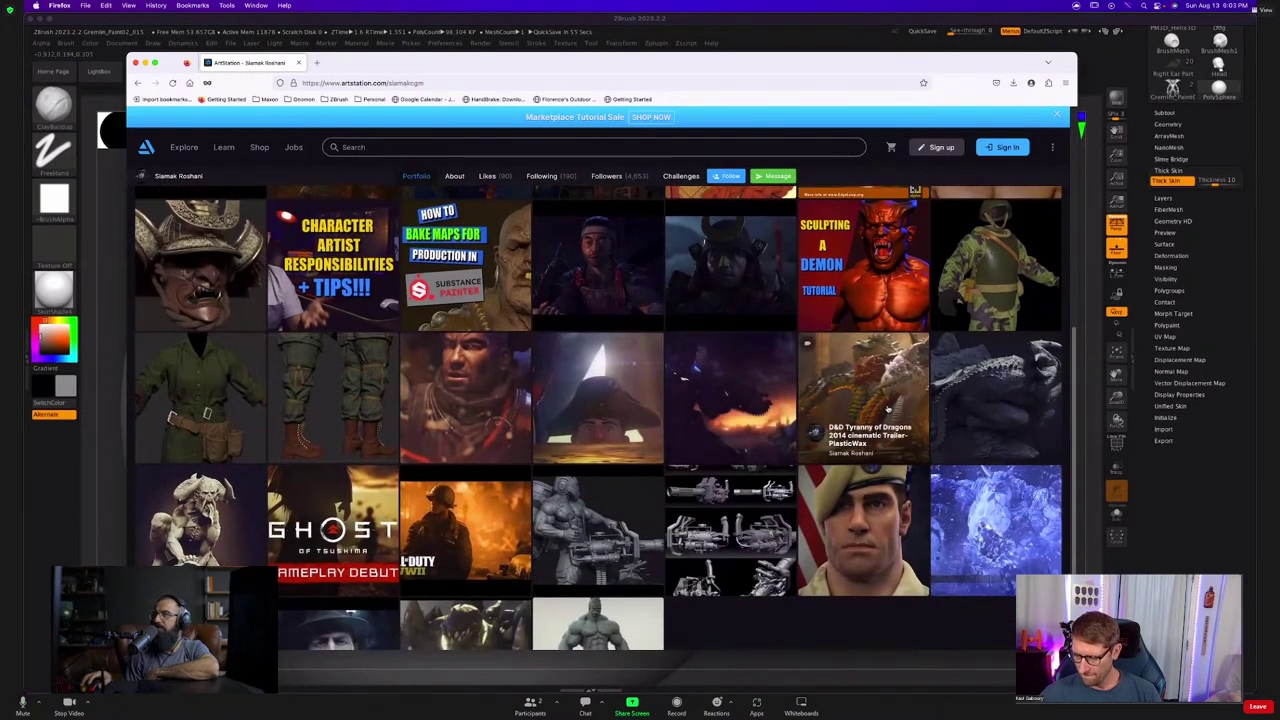
Open the Agony artwork and examine the creature's skin, spikes and scales across its images.
click(1003, 376)
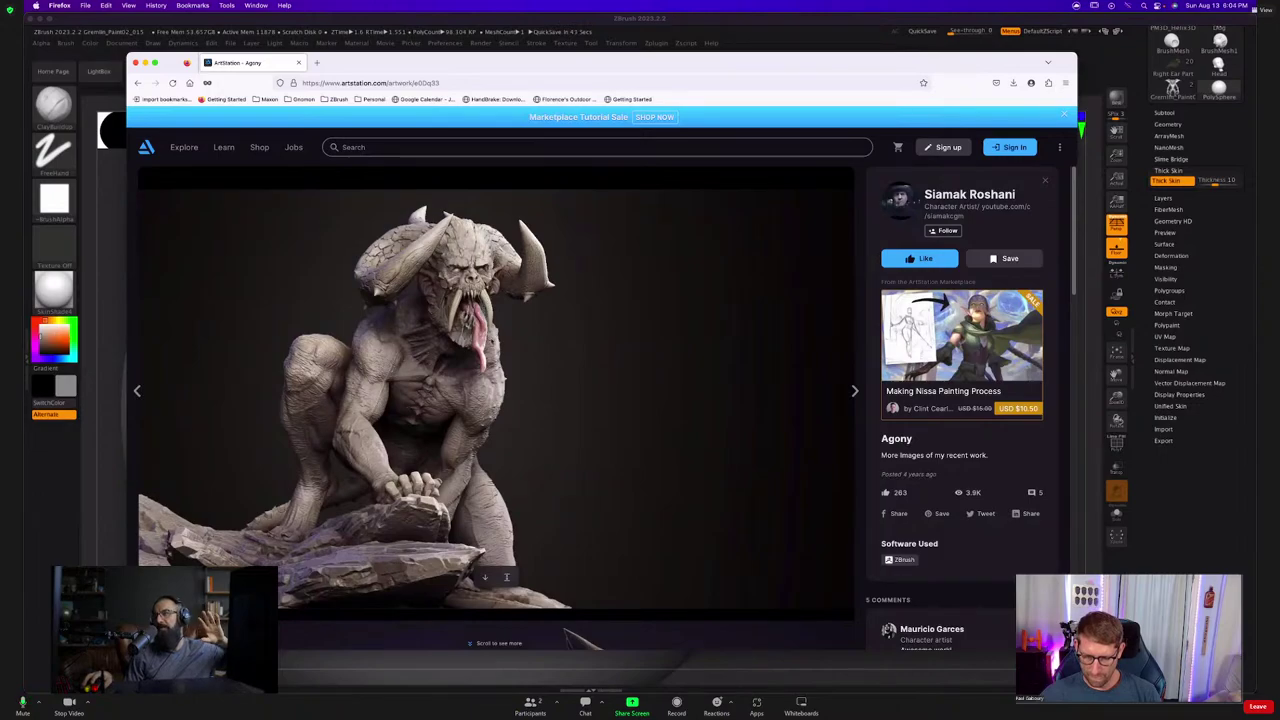
scroll(496, 408, down, 5)
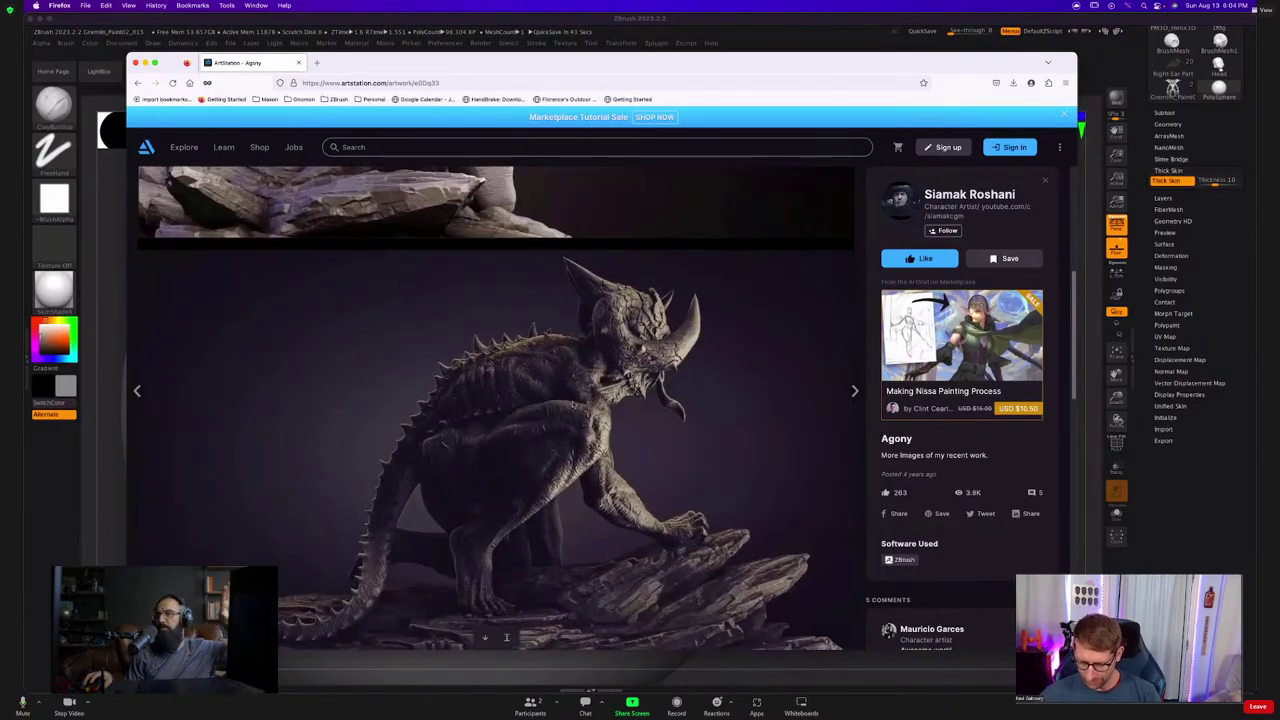
scroll(496, 408, up, 4)
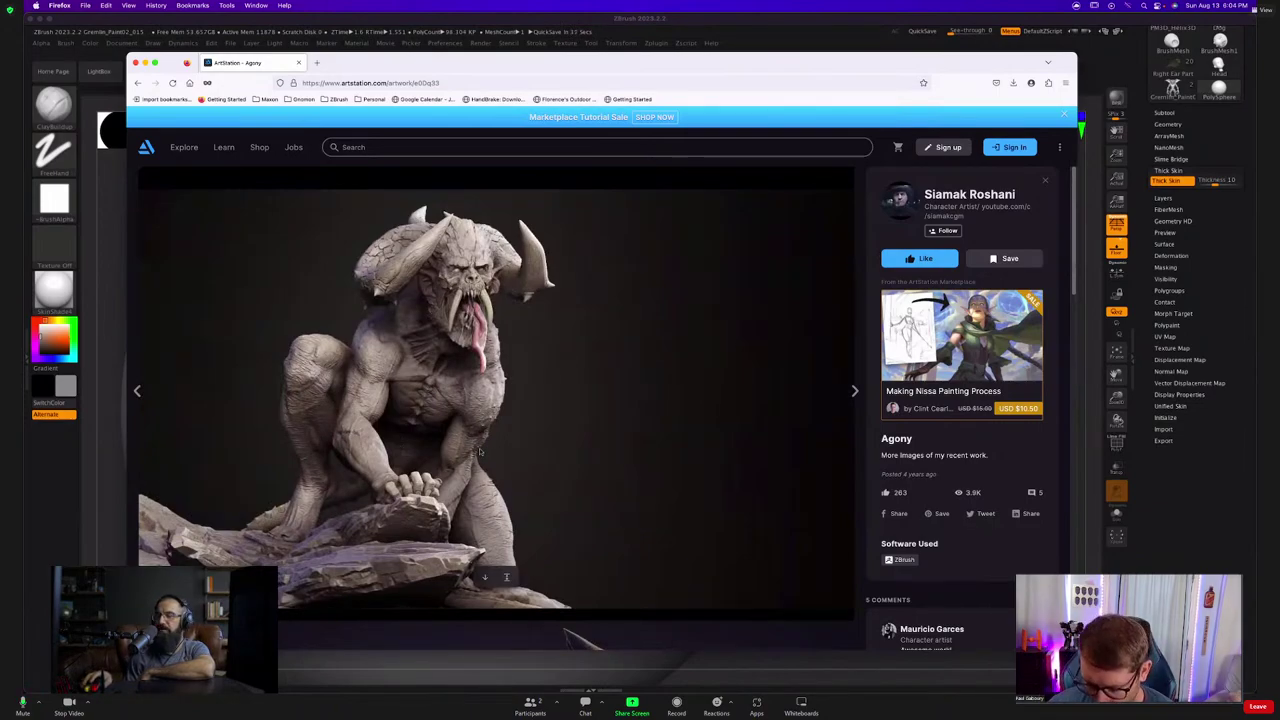
scroll(480, 452, down, 8)
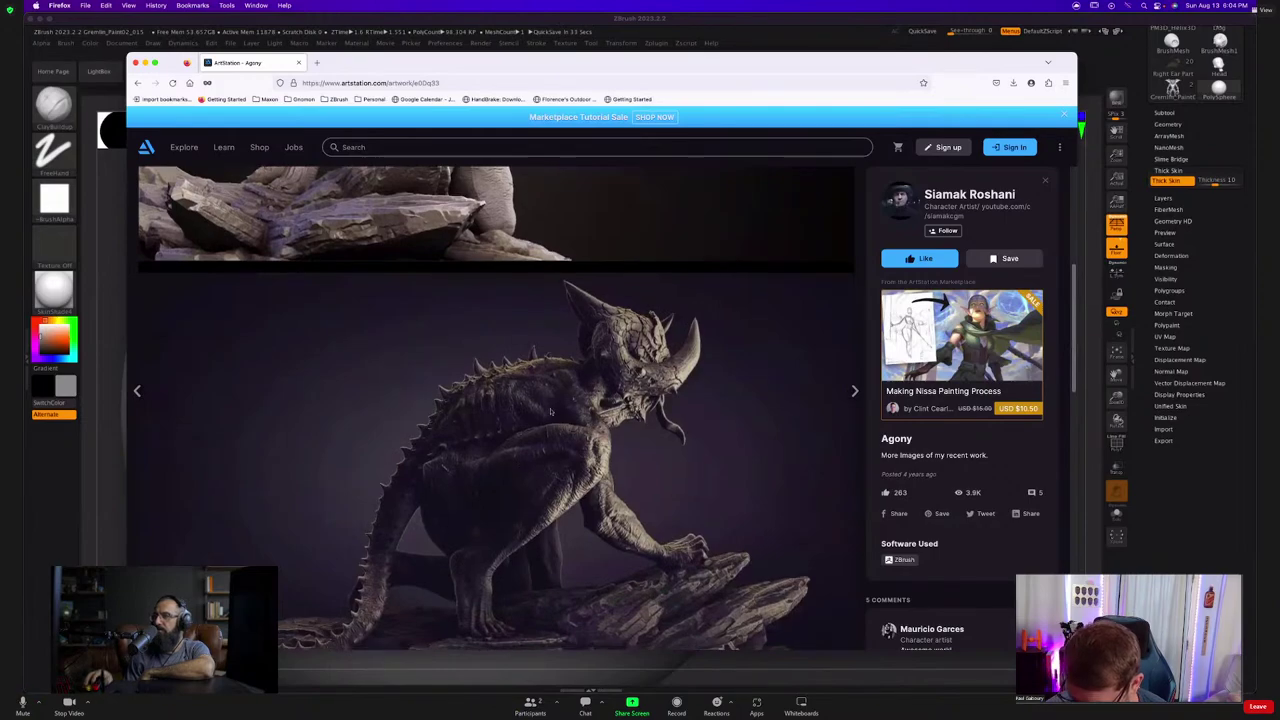
scroll(548, 397, down, 3)
scroll(488, 421, down, 5)
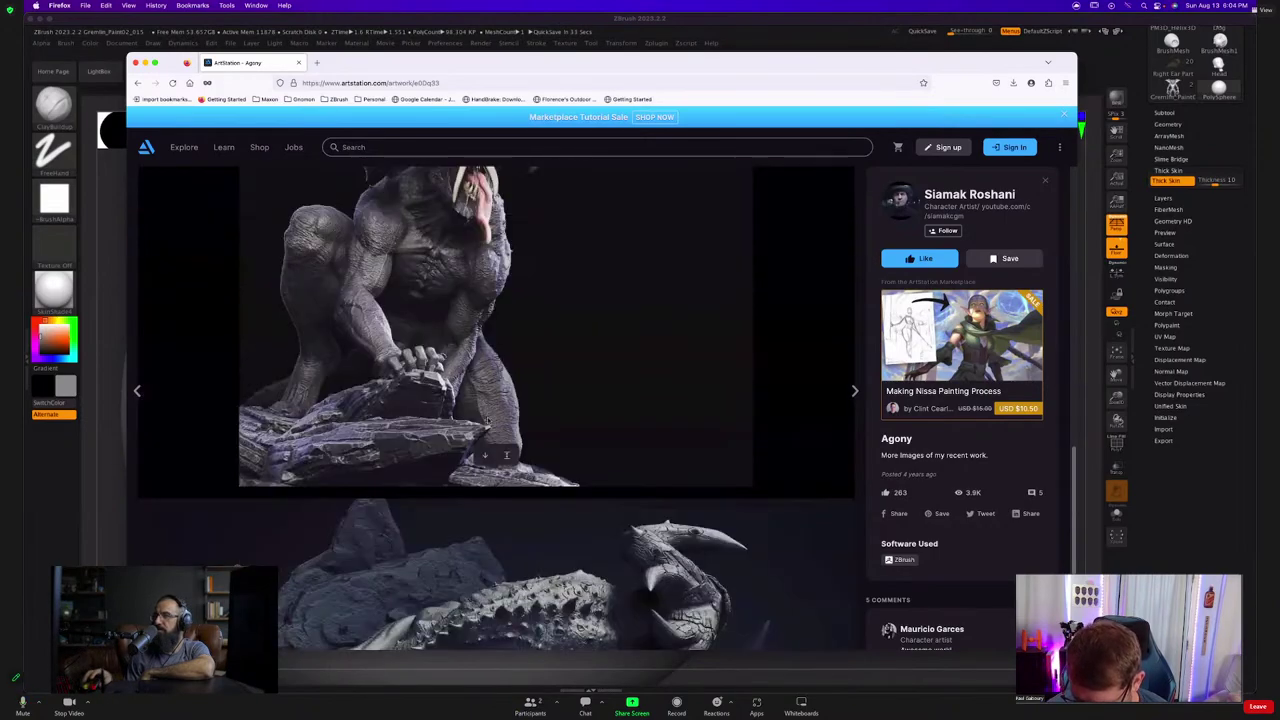
scroll(488, 421, down, 1)
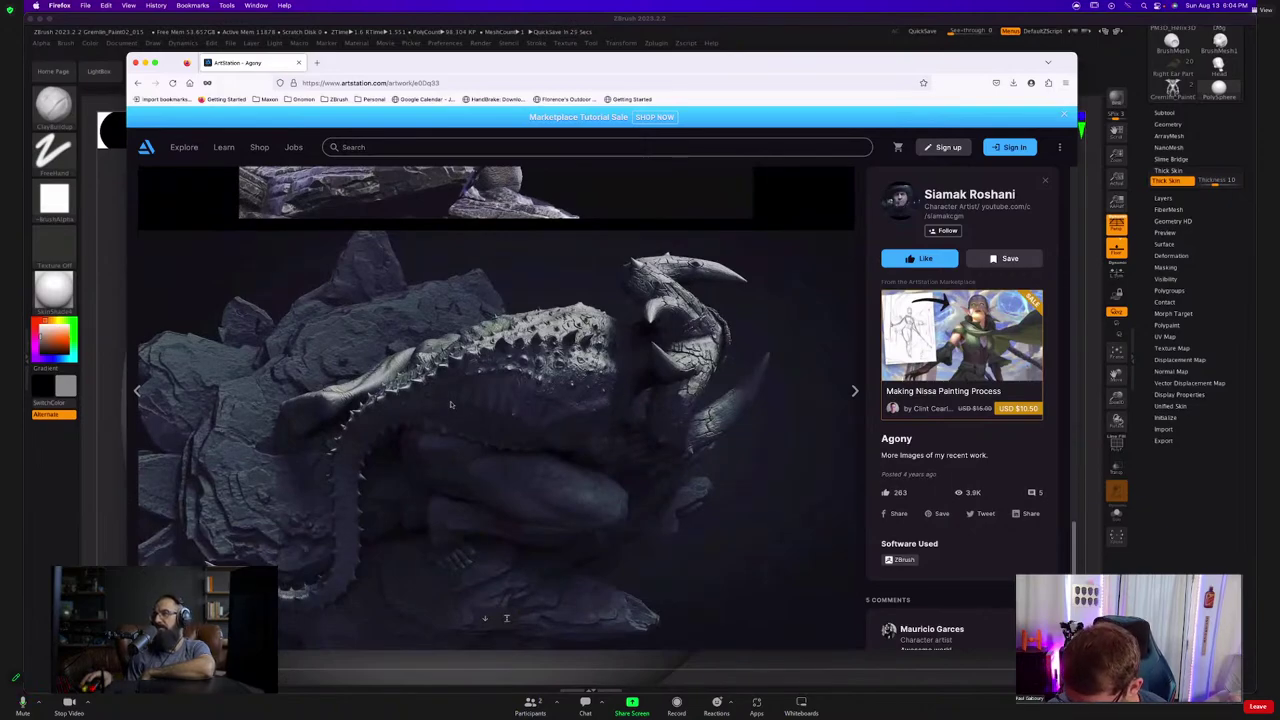
scroll(450, 404, up, 8)
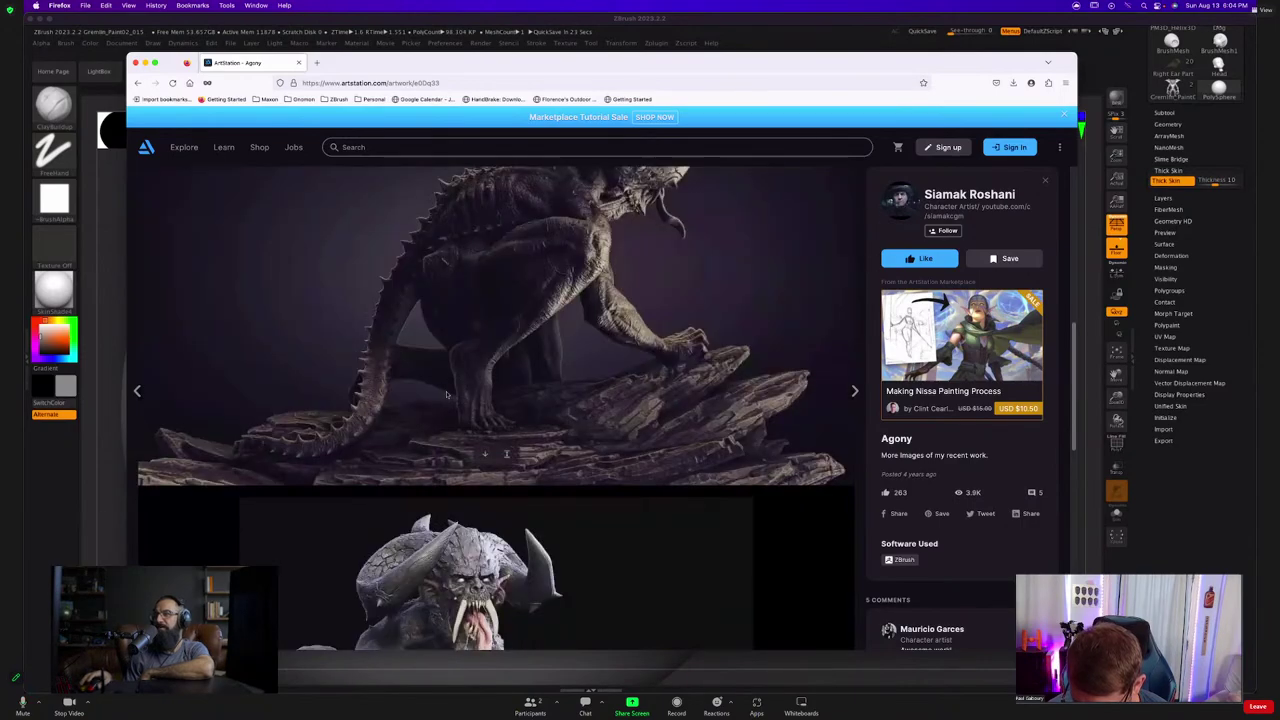
scroll(447, 394, down, 8)
scroll(500, 475, up, 3)
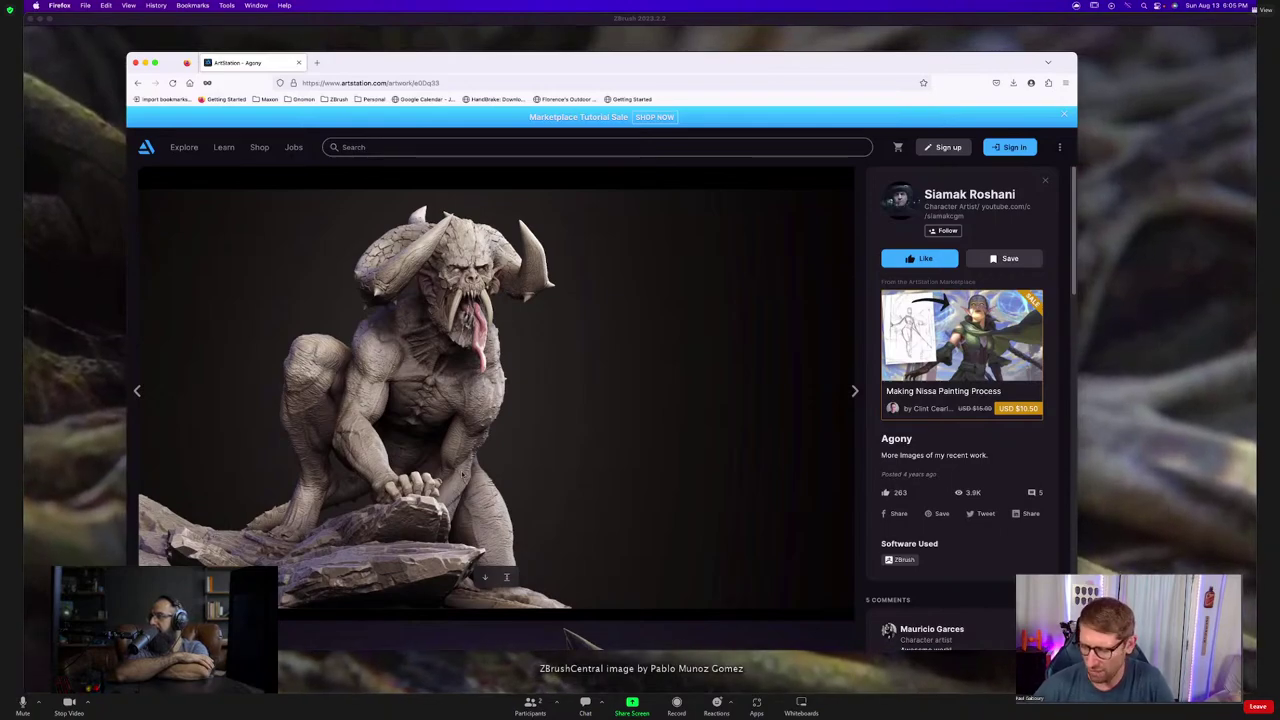
Return to ZBrush, subdivide the sphere once, and sculpt two more scales beside the cluster with ClayBuildup.
click(1085, 414)
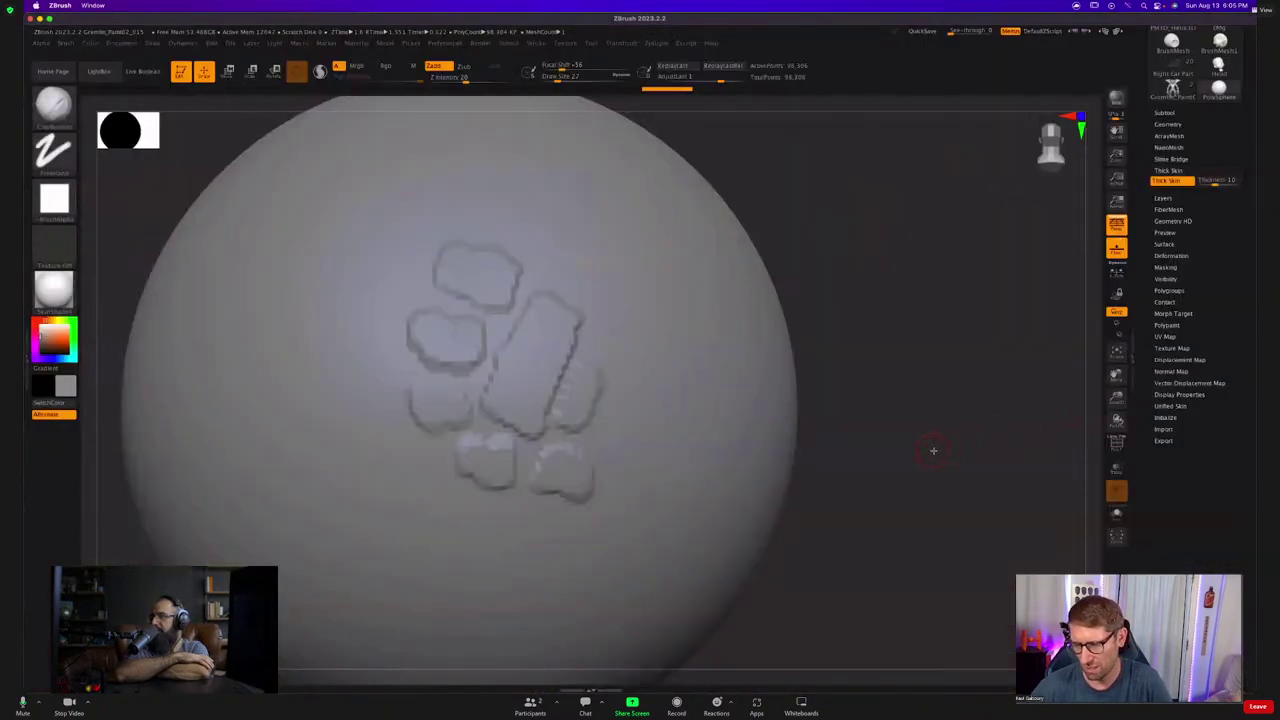
key(ctrl+d)
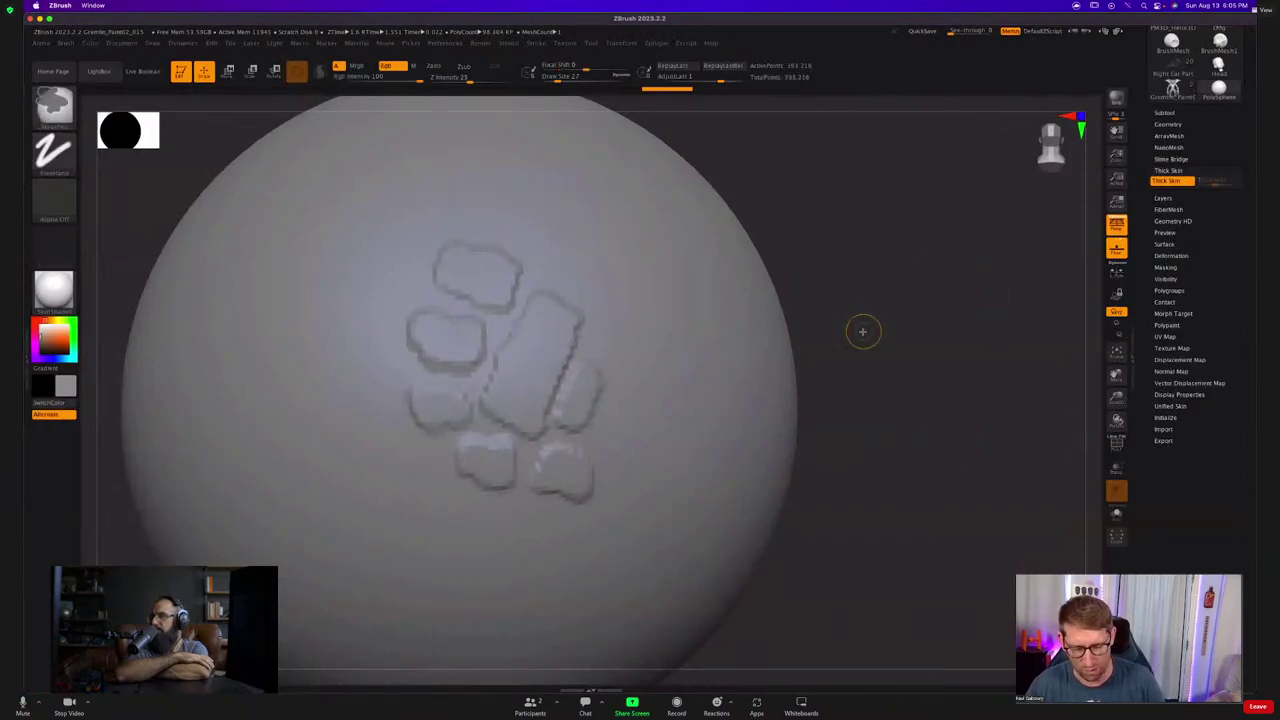
mouse_move(648, 414)
mouse_down()
mouse_move(632, 450)
mouse_move(642, 401)
mouse_move(642, 418)
mouse_move(712, 410)
mouse_move(705, 392)
mouse_move(708, 442)
mouse_up()
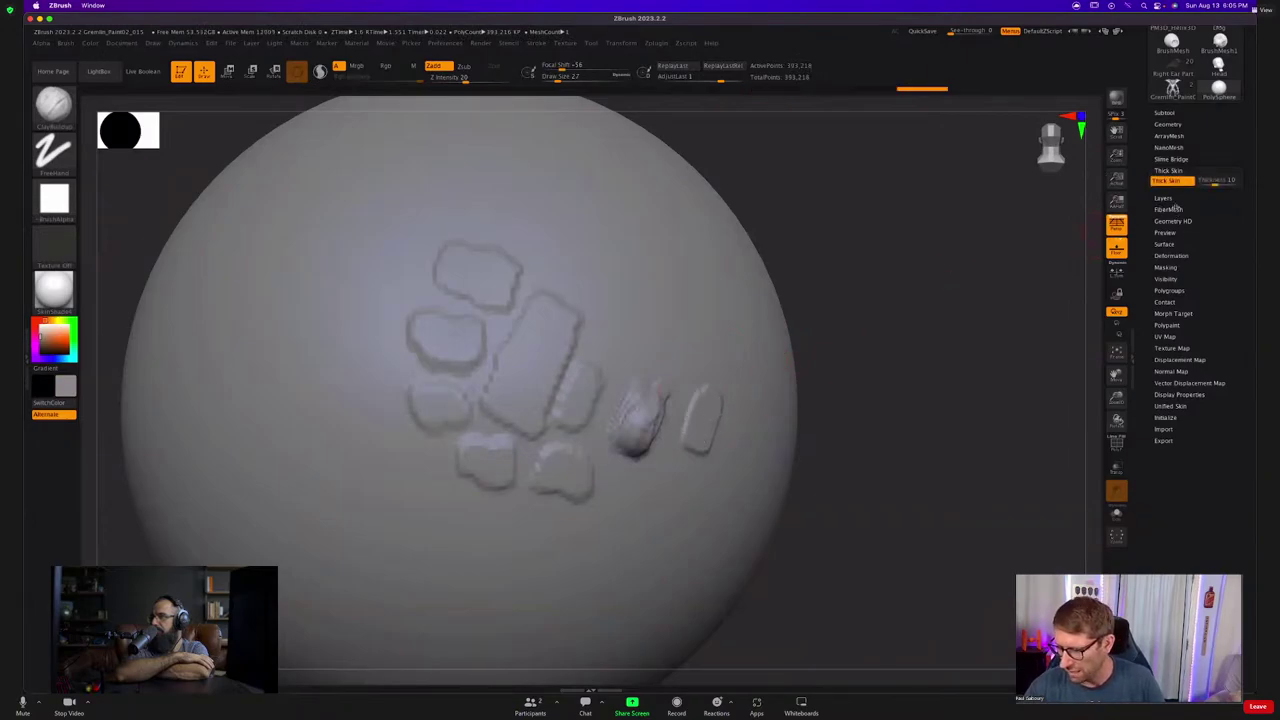
Create a new sculpting layer and paint an elongated mask patch extending up from the rougher new scale.
click(1172, 203)
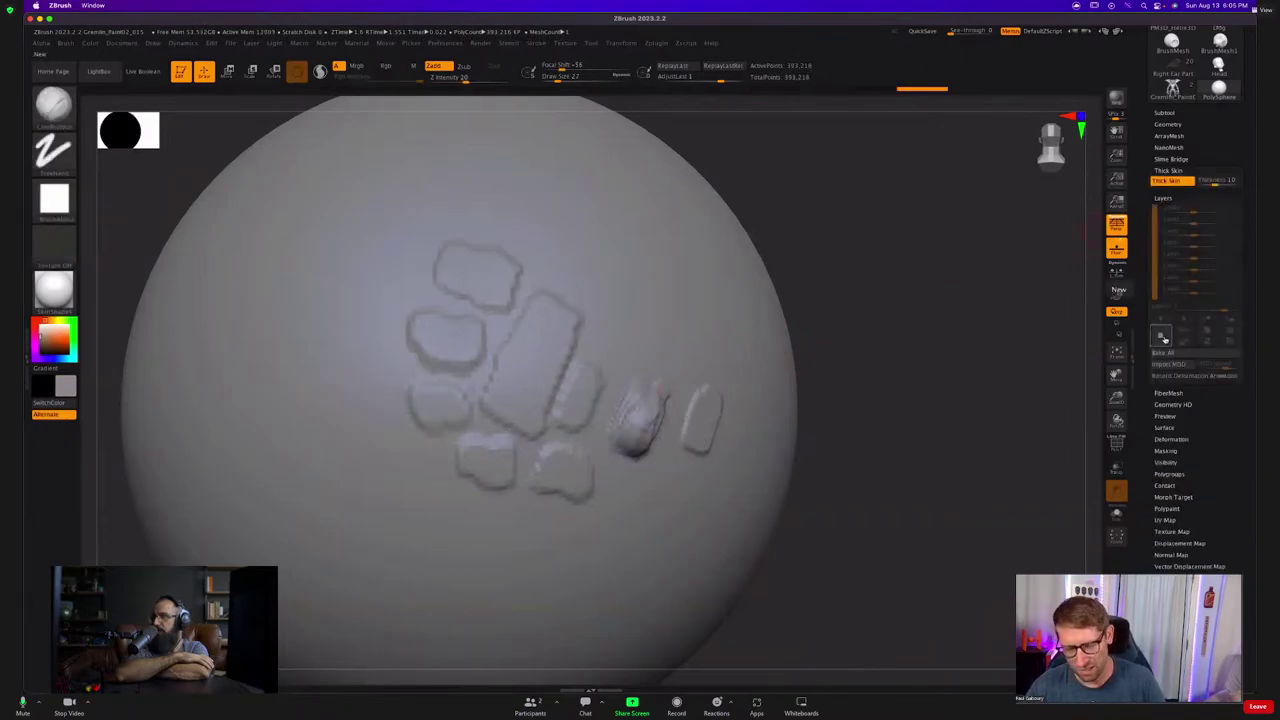
click(1162, 337)
mouse_move(704, 288)
ctrl+mouse_down()
mouse_move(674, 344)
mouse_move(686, 266)
mouse_move(636, 430)
mouse_move(612, 440)
ctrl+mouse_up()
Sculpt ClayBuildup strokes around and past the edges of the elongated mask on the recording layer.
key(b)
key(c)
key(b)
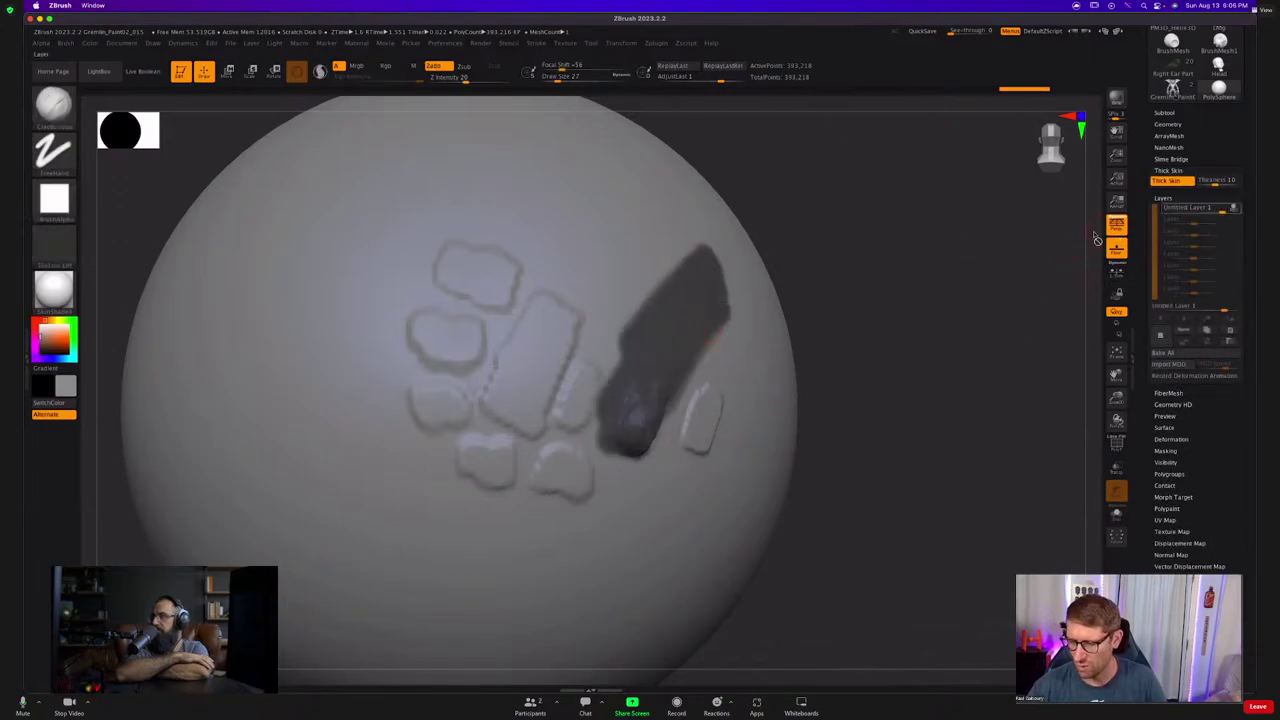
mouse_move(692, 370)
mouse_down()
mouse_move(643, 465)
mouse_move(618, 478)
mouse_move(598, 455)
mouse_move(590, 405)
mouse_up()
mouse_move(648, 297)
mouse_down()
mouse_move(582, 485)
mouse_move(642, 456)
mouse_move(742, 232)
mouse_up()
Stop recording on the layer and toggle its visibility to compare the sphere with and without its strokes.
click(1234, 209)
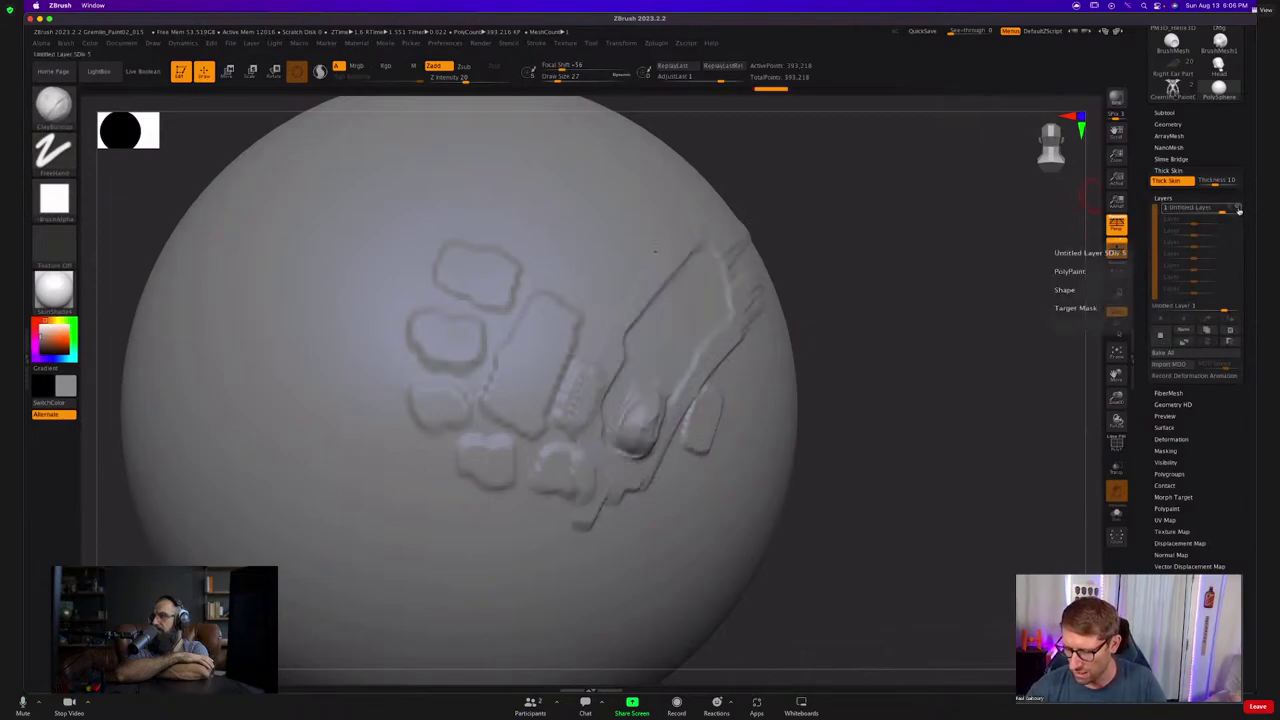
drag(891, 329, 875, 335)
right_drag(875, 335, 800, 326)
click(1237, 209)
click(1237, 209)
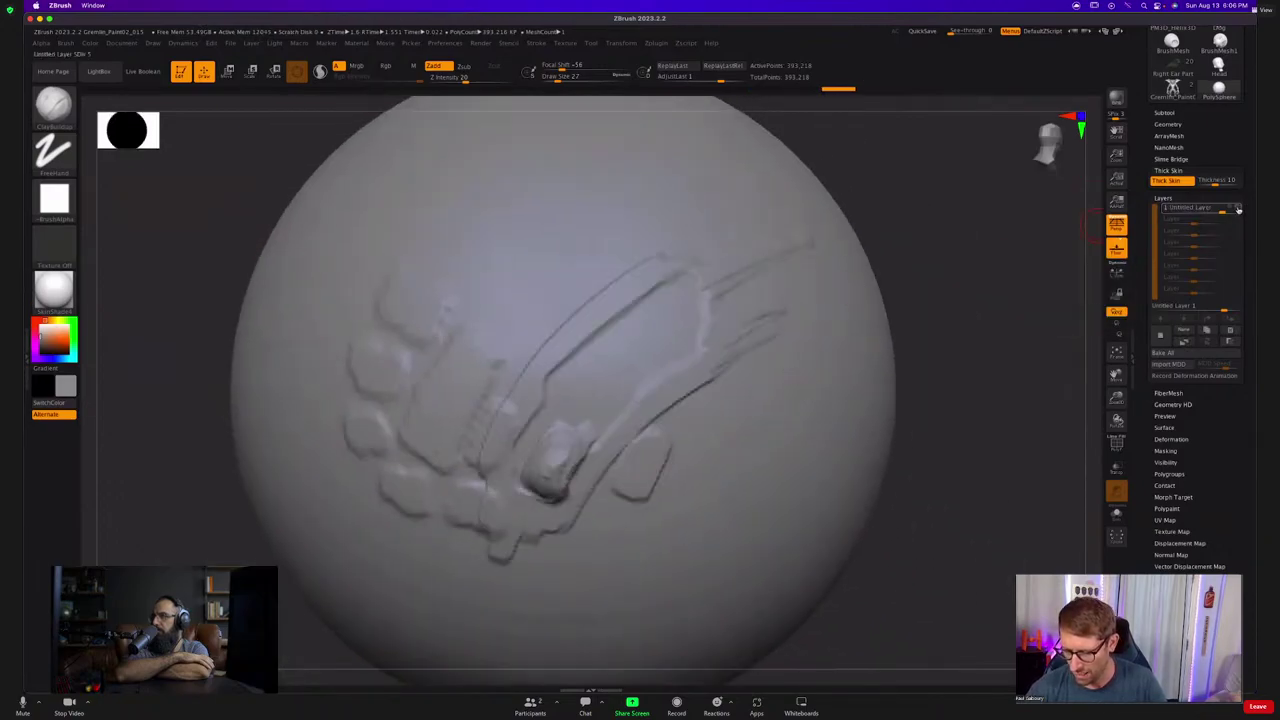
click(1237, 209)
click(1237, 209)
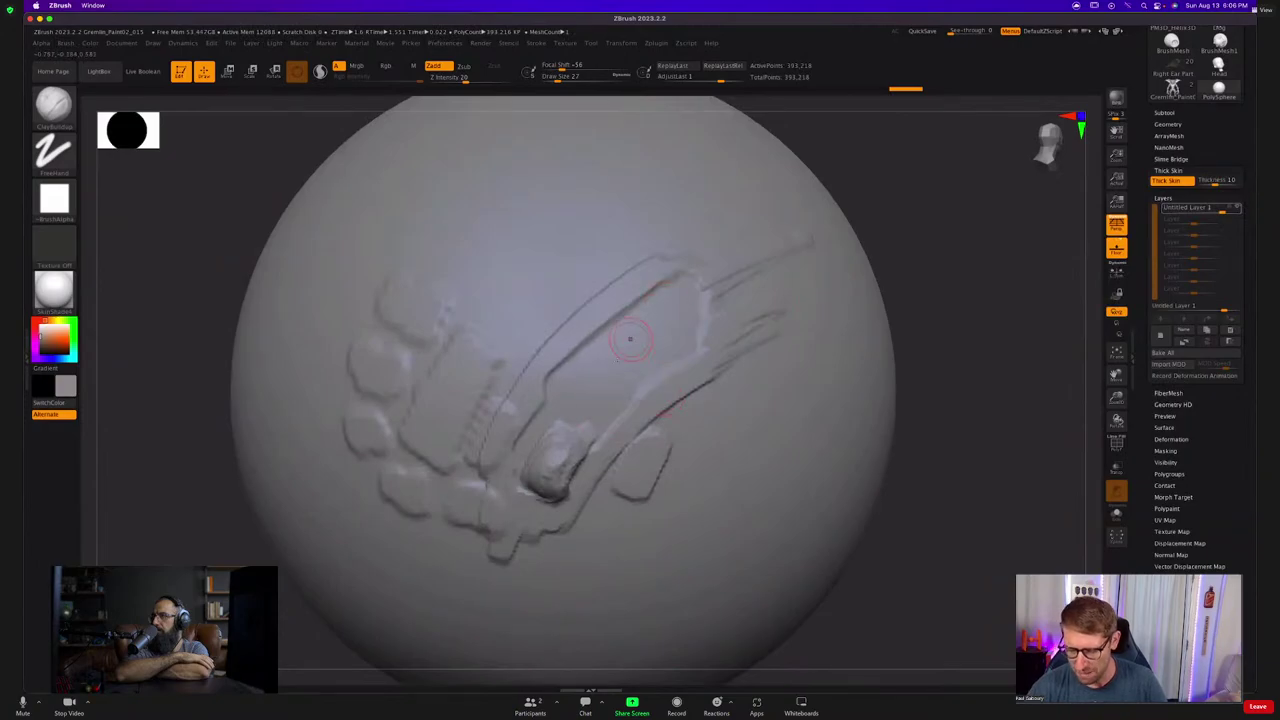
Turn layer recording back on to recall its stored mask, switch recording off again, and hide the layer.
click(1231, 208)
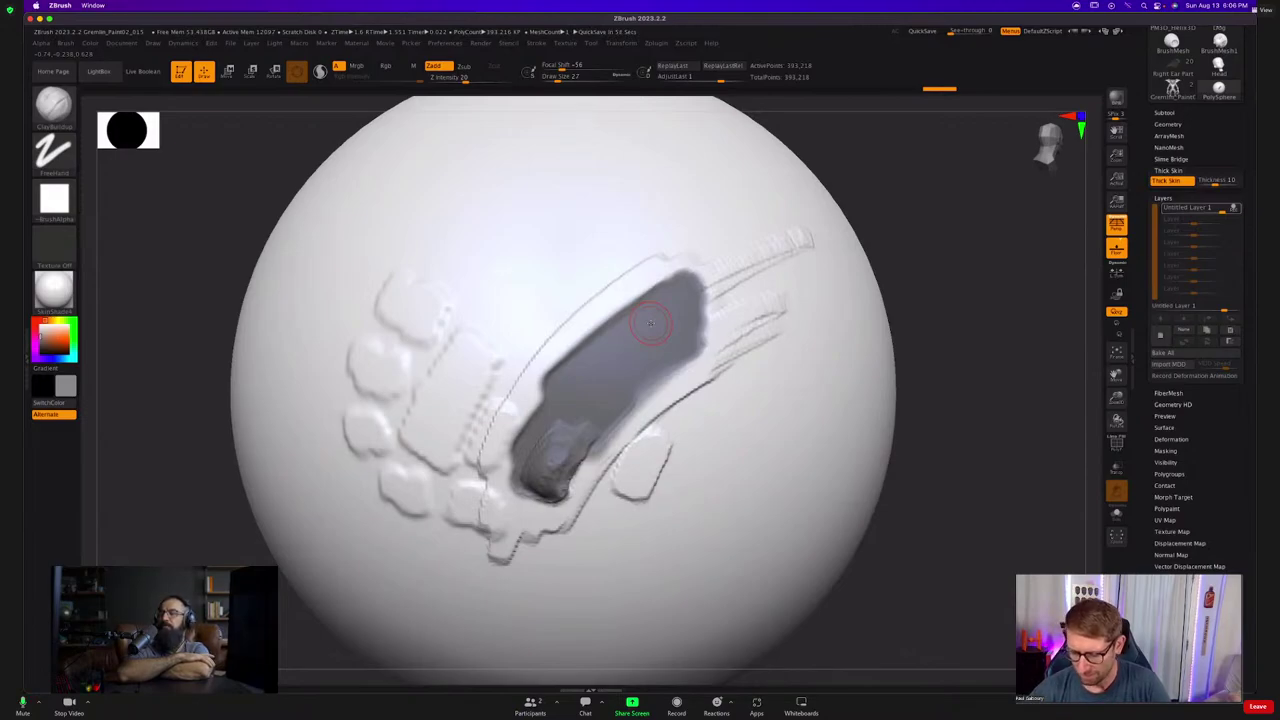
click(1236, 209)
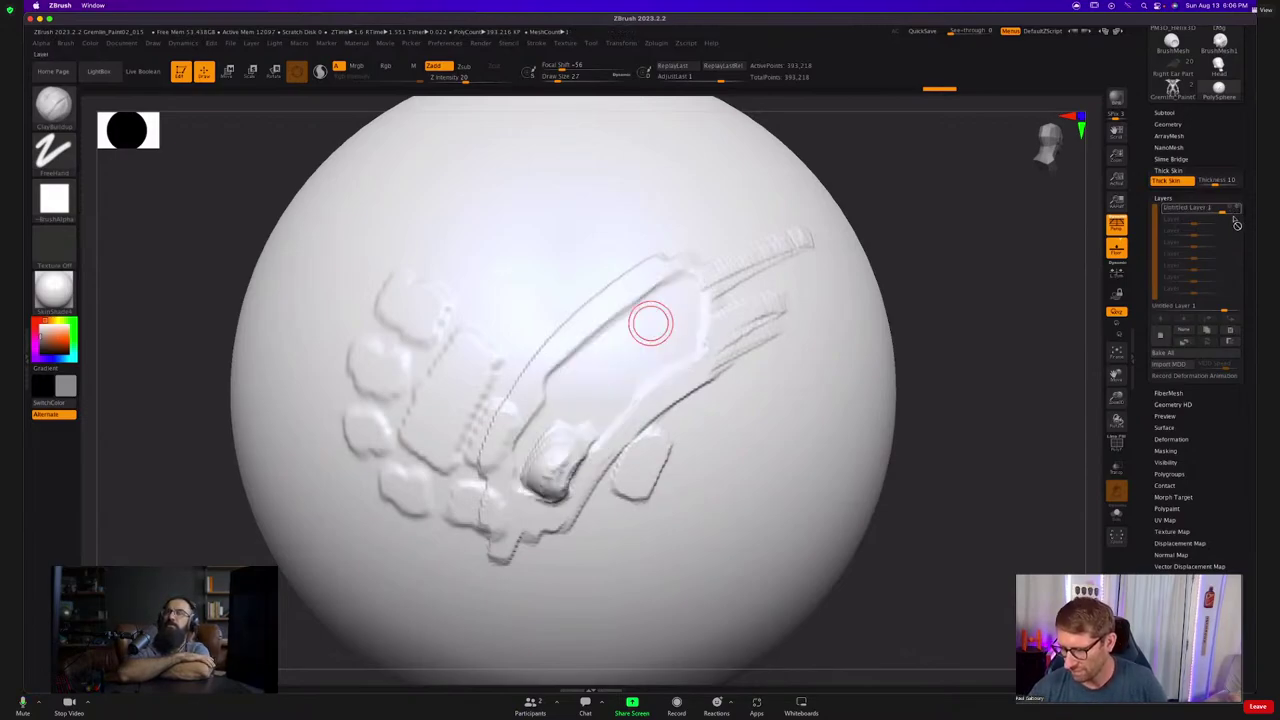
click(1234, 209)
Sculpt a curved, open-ended loop above the scales with ClayBuildup.
ctrl+right_drag(777, 375, 665, 369)
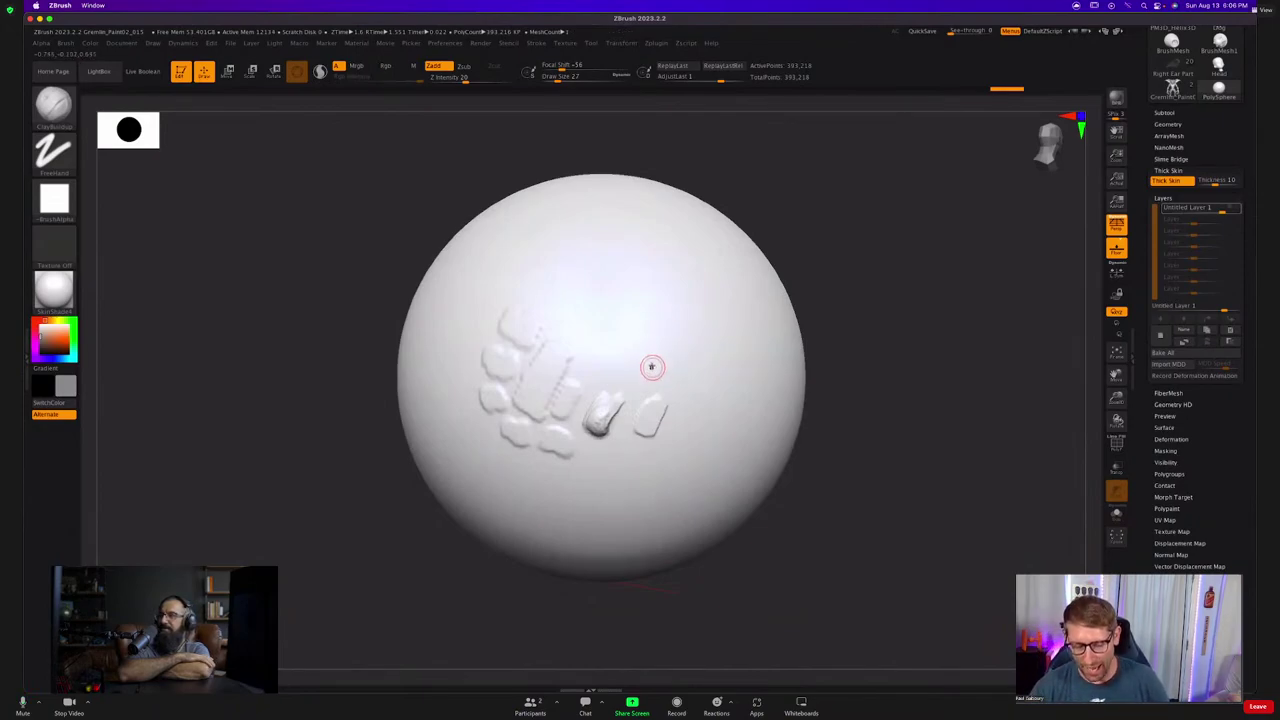
drag(598, 366, 662, 316)
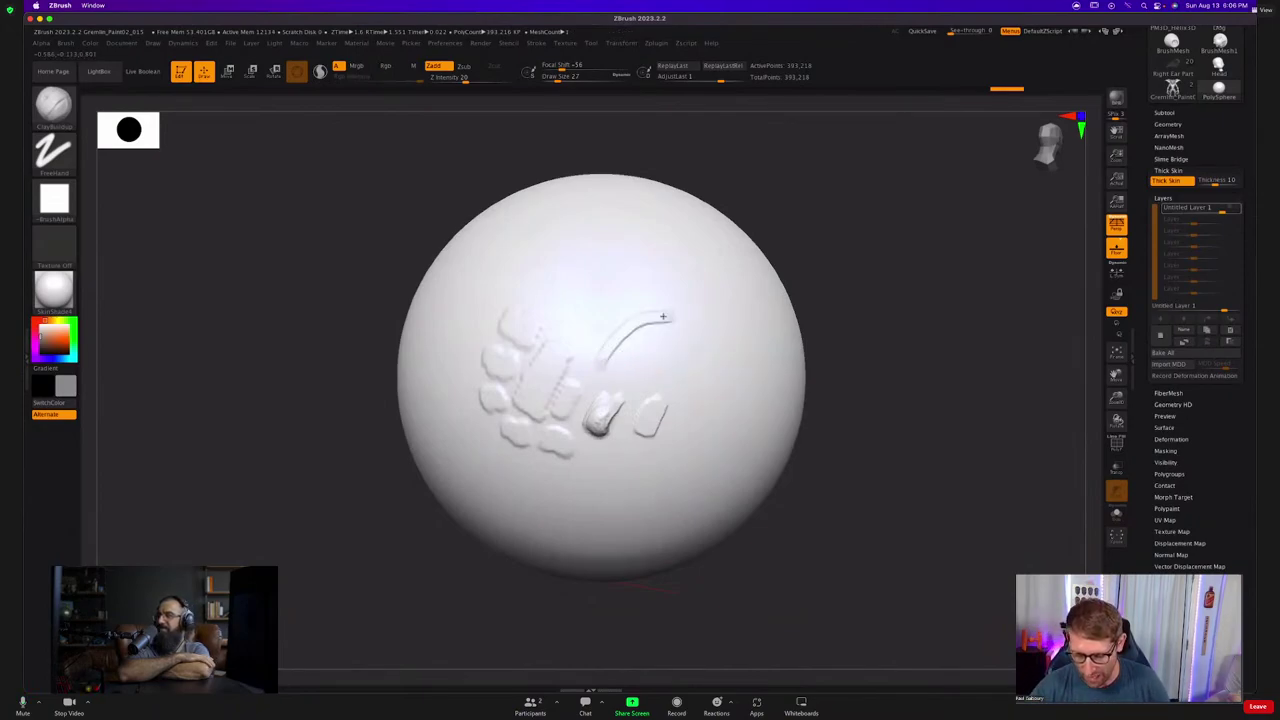
drag(604, 278, 556, 356)
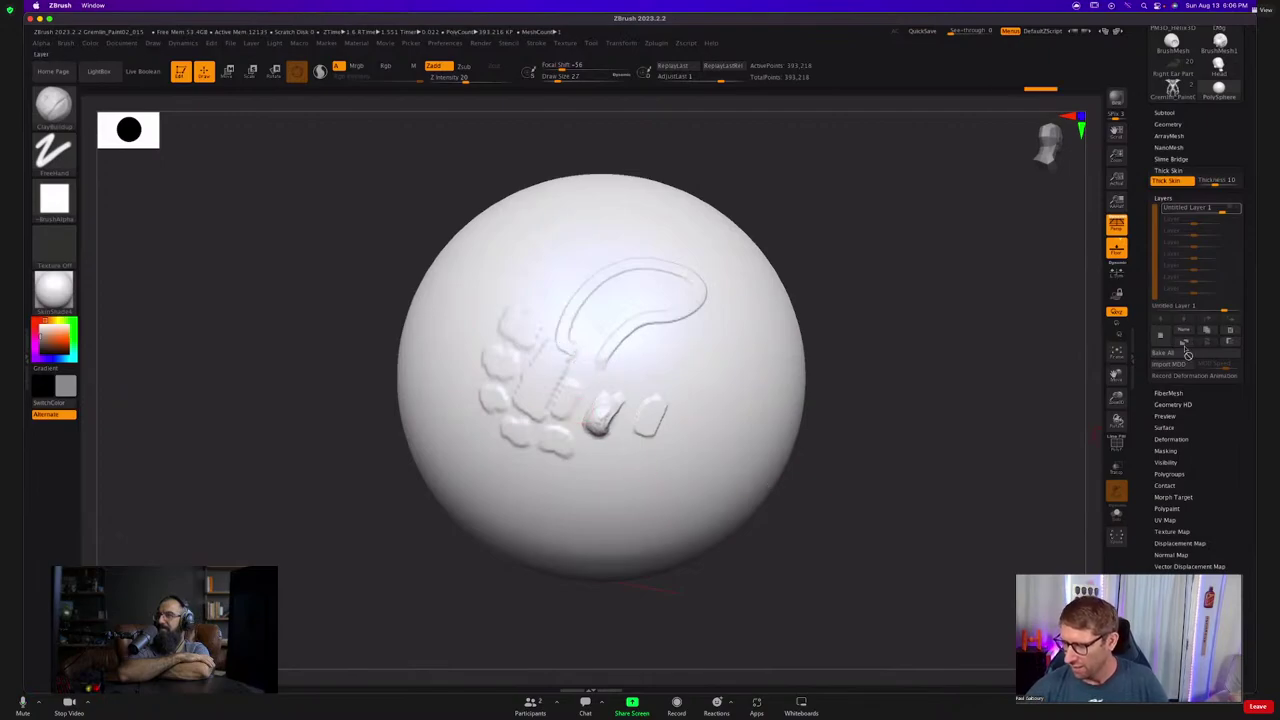
Mask the changed points of the loop stroke using Mask Changed Points.
click(1176, 171)
click(1166, 182)
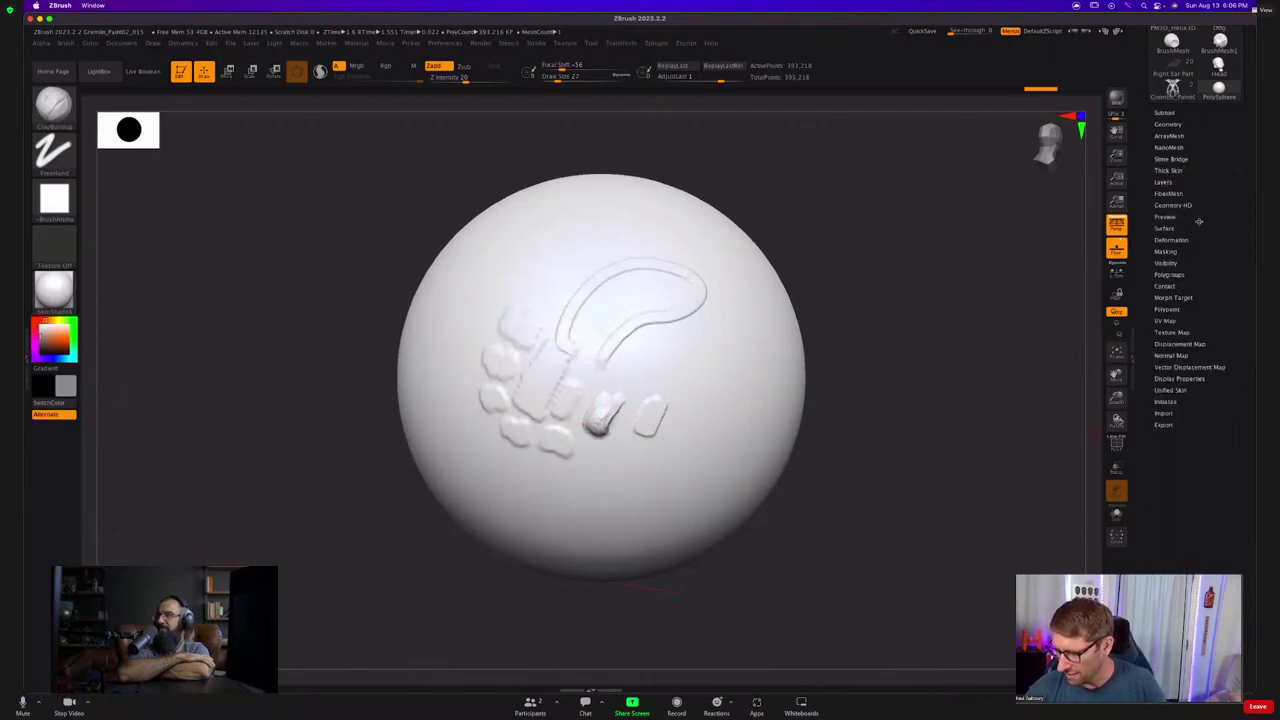
click(1166, 251)
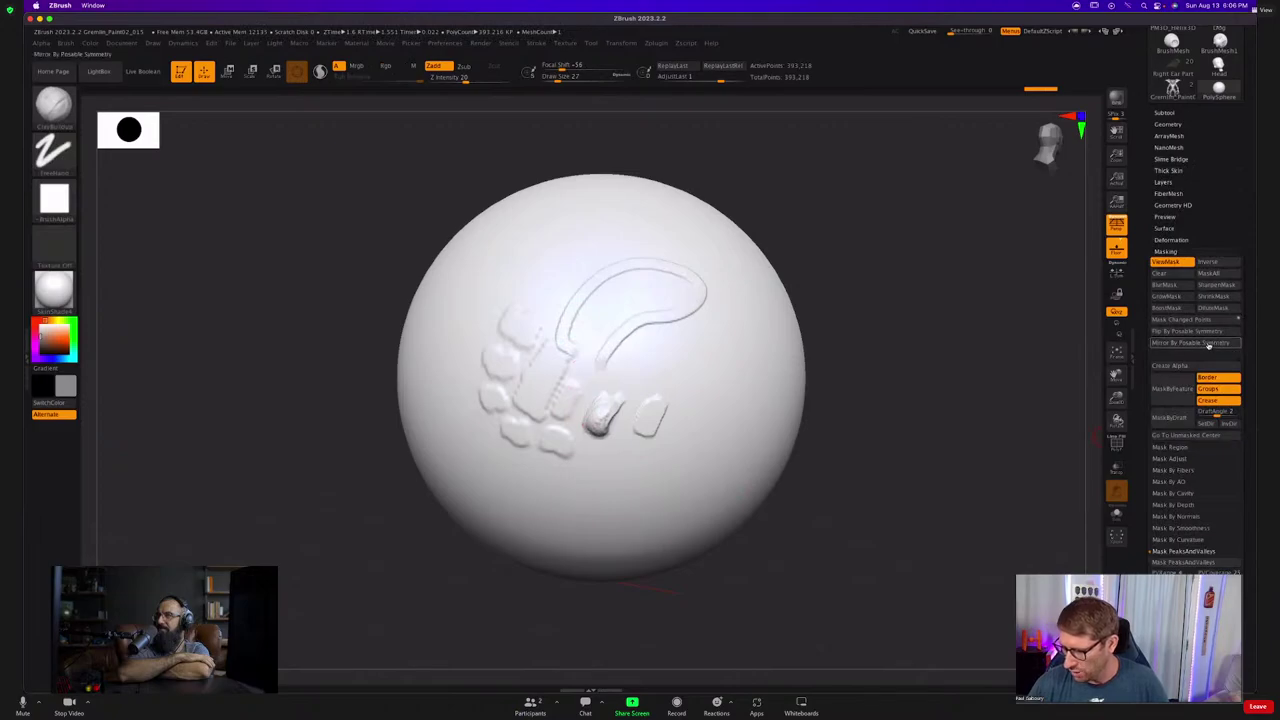
click(1188, 319)
ctrl+right_drag(669, 349, 652, 422)
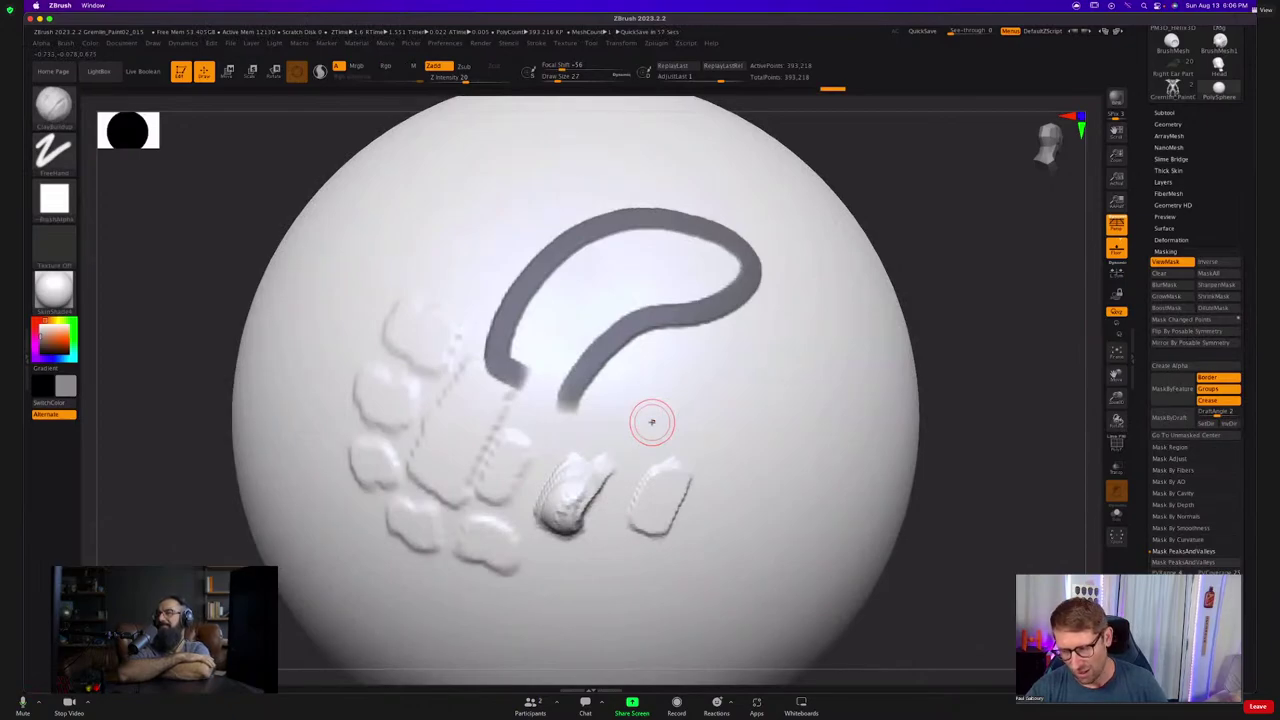
Clear the loop's mask, sculpt one curved stroke below the loop, and mask its changed points.
ctrl+drag(951, 304, 971, 331)
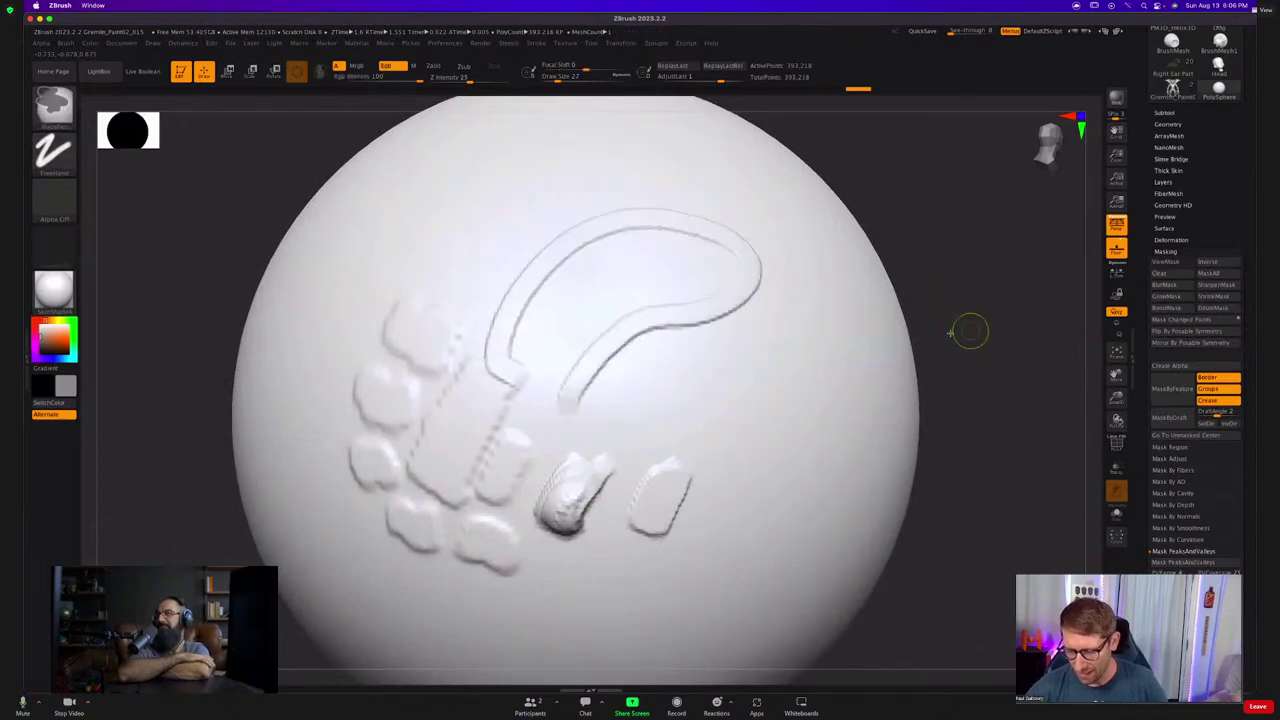
drag(674, 419, 807, 298)
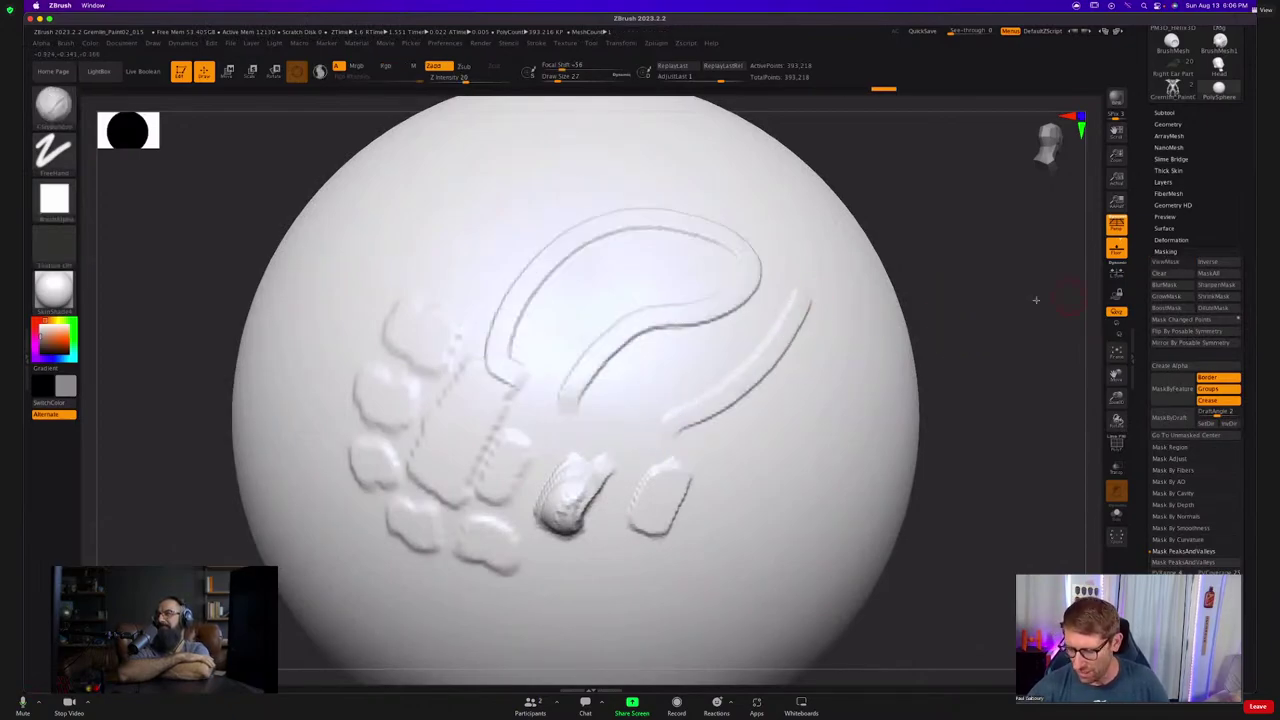
click(1190, 320)
Sculpt four more strokes around the lower scales and apply Mask Changed Points to the last one.
drag(745, 505, 848, 380)
drag(806, 486, 772, 546)
drag(867, 415, 870, 411)
drag(685, 624, 721, 503)
mouse_move(611, 630)
mouse_down()
mouse_move(632, 556)
mouse_move(671, 506)
mouse_up()
click(1191, 321)
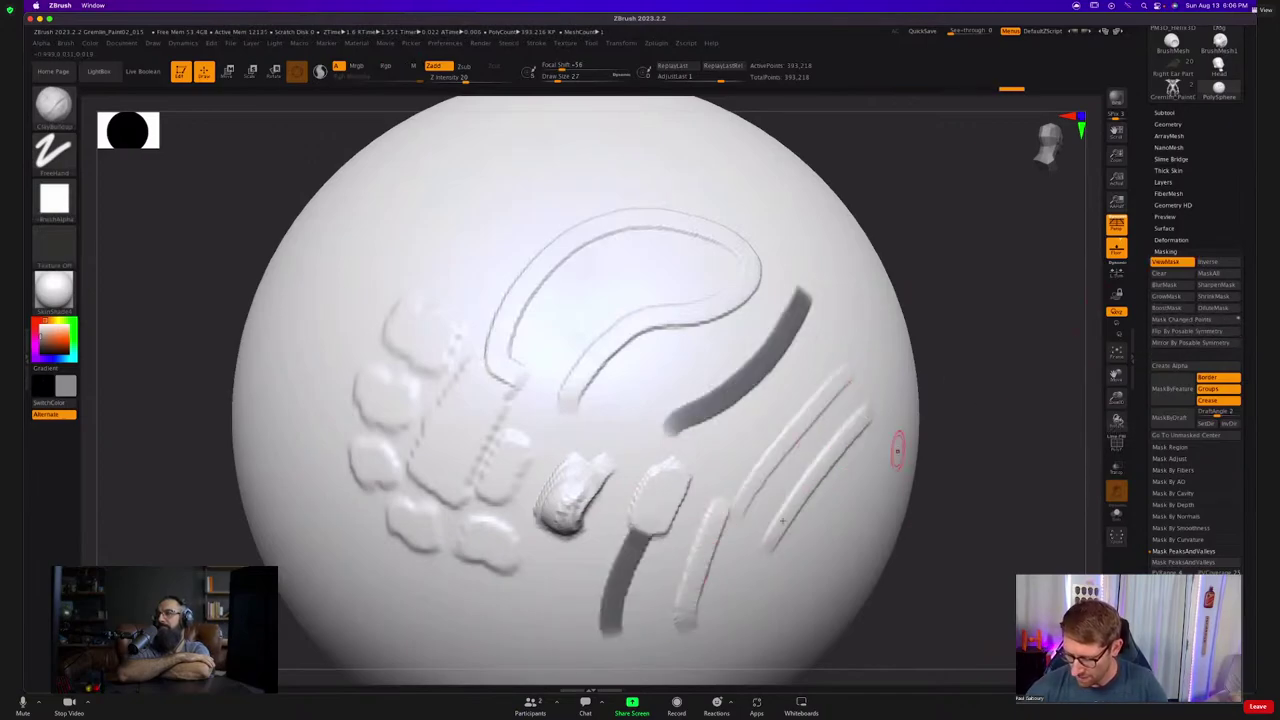
Sculpt three long, roughly parallel strokes running up from below the scale cluster, the longest crossing its scales.
mouse_move(630, 610)
alt+right_down()
mouse_move(614, 467)
mouse_move(716, 486)
alt+right_up()
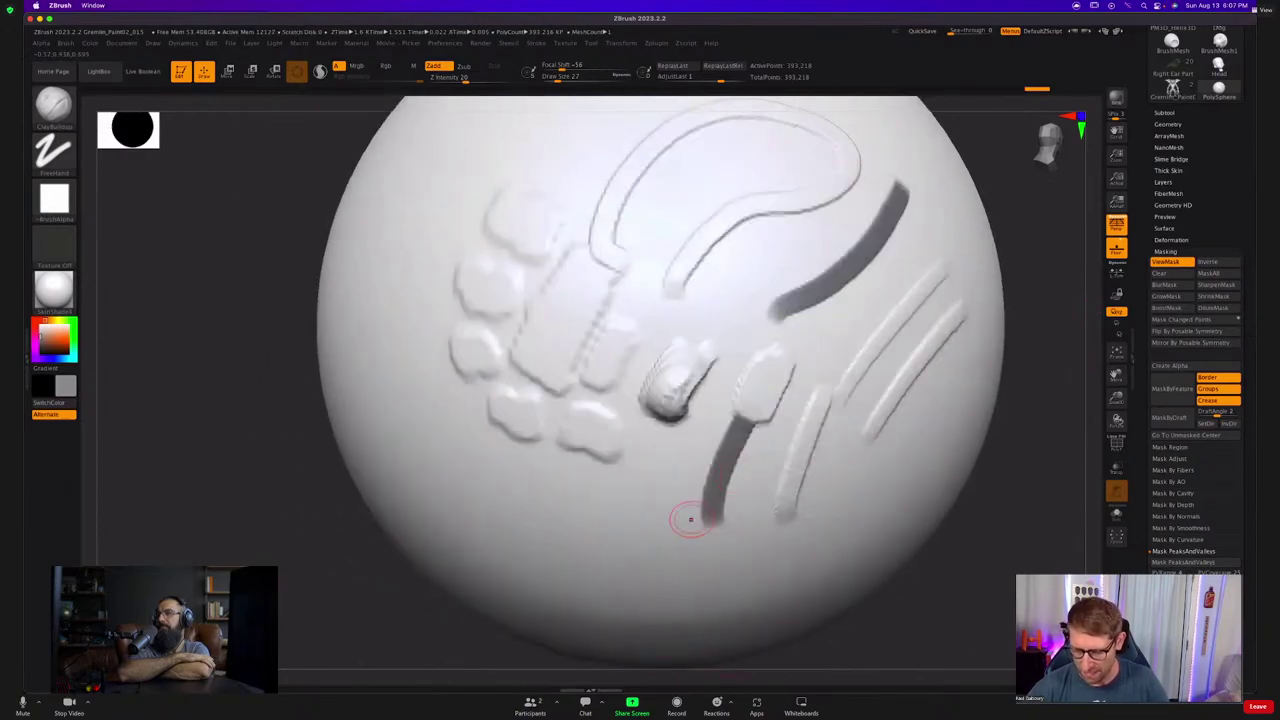
drag(562, 571, 657, 430)
mouse_move(526, 577)
mouse_down()
mouse_move(537, 509)
mouse_move(627, 382)
mouse_up()
drag(476, 535, 653, 309)
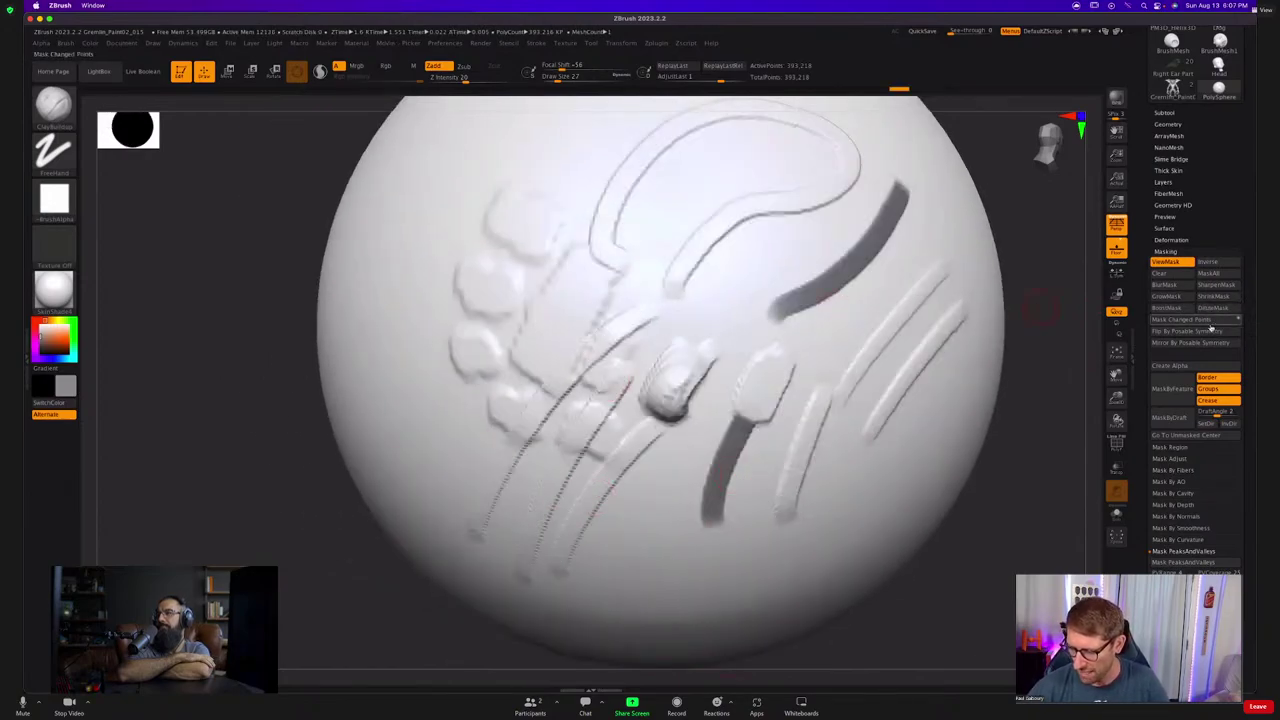
Mask the changed points of the longest stroke, and of all the recent strokes from an earlier undo history point.
click(1202, 321)
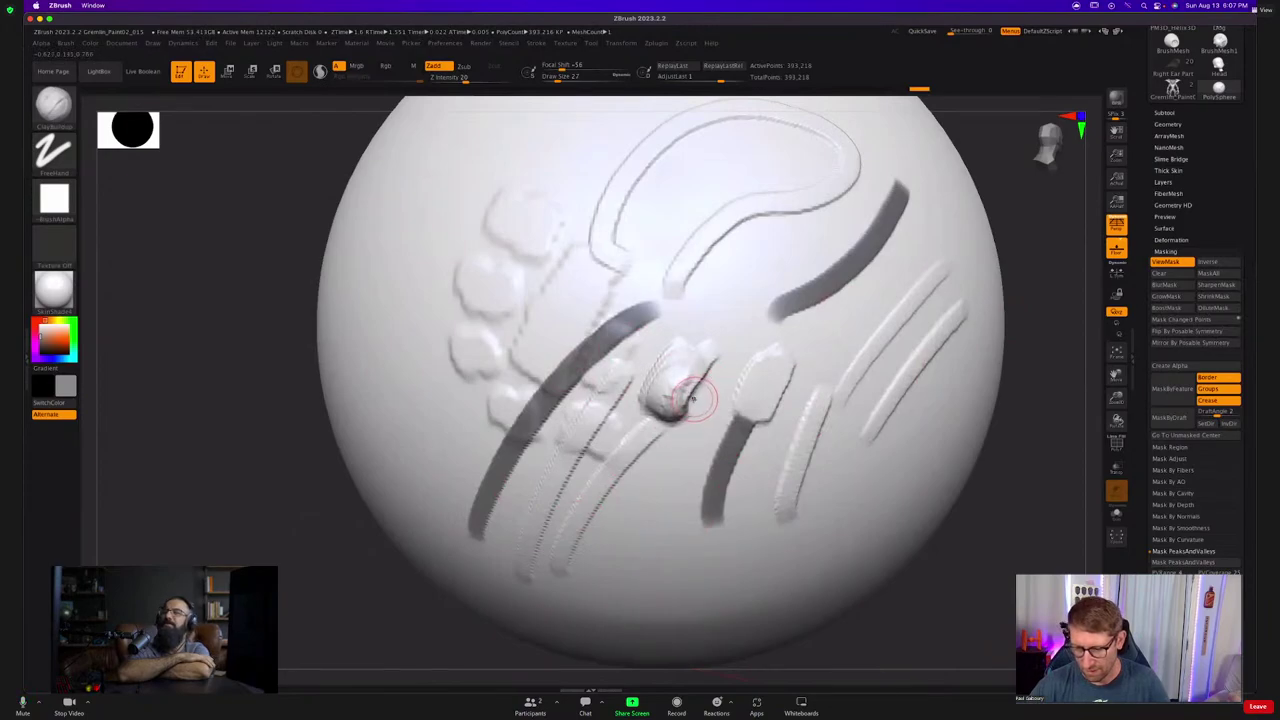
mouse_move(919, 104)
mouse_down()
mouse_move(738, 107)
mouse_move(950, 90)
mouse_up()
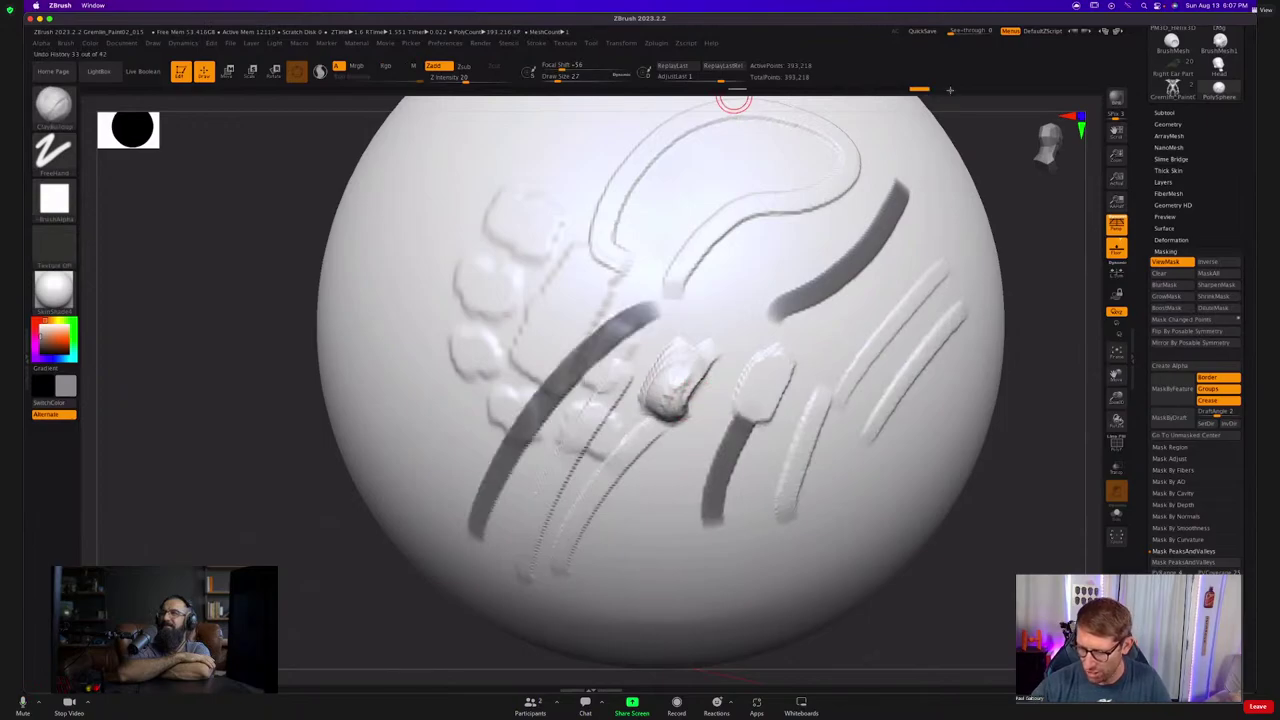
click(1168, 318)
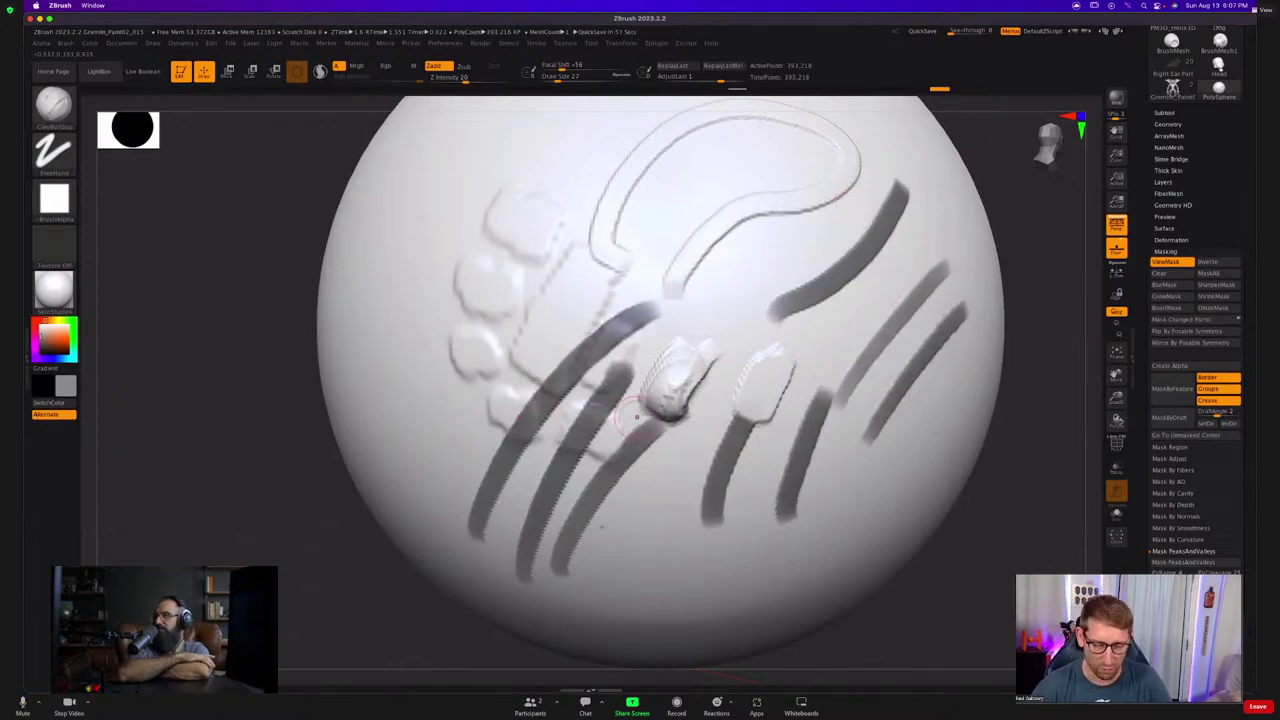
Set the ClayBuildup brush to Rgb only and fill the unmasked surface of the sphere with the current grey.
key(b)
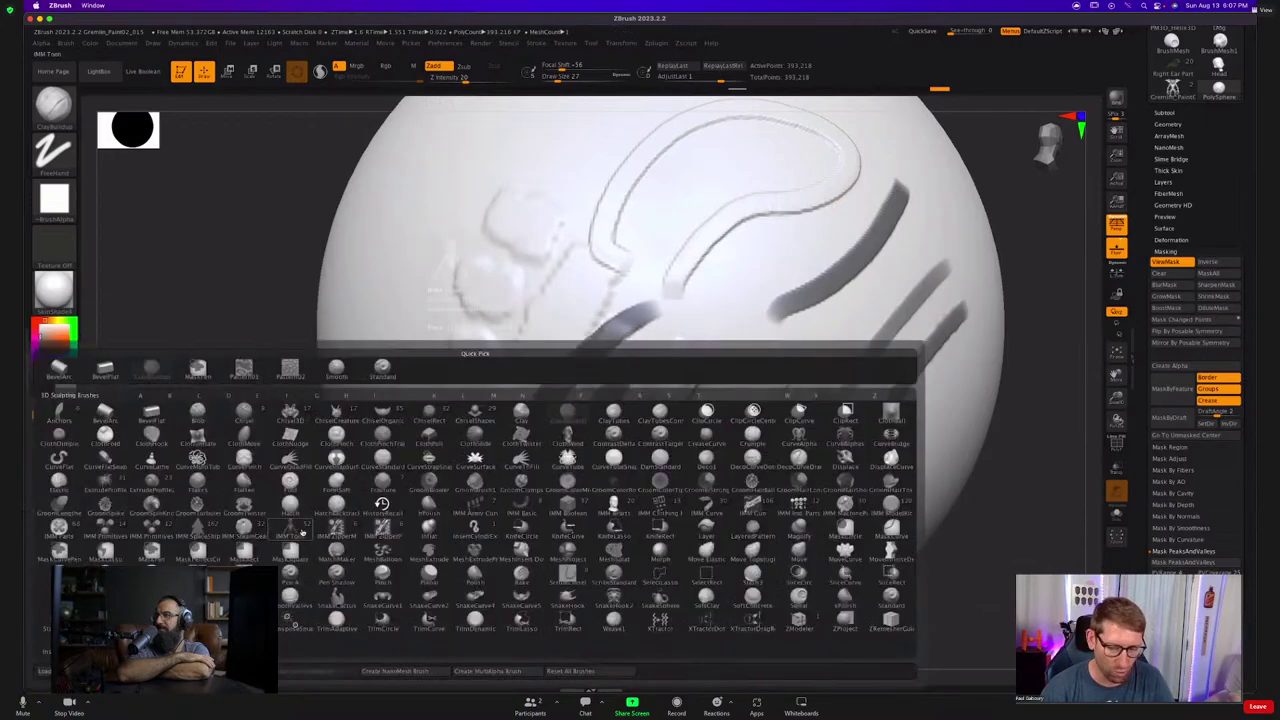
key(c)
key(b)
click(391, 67)
click(438, 66)
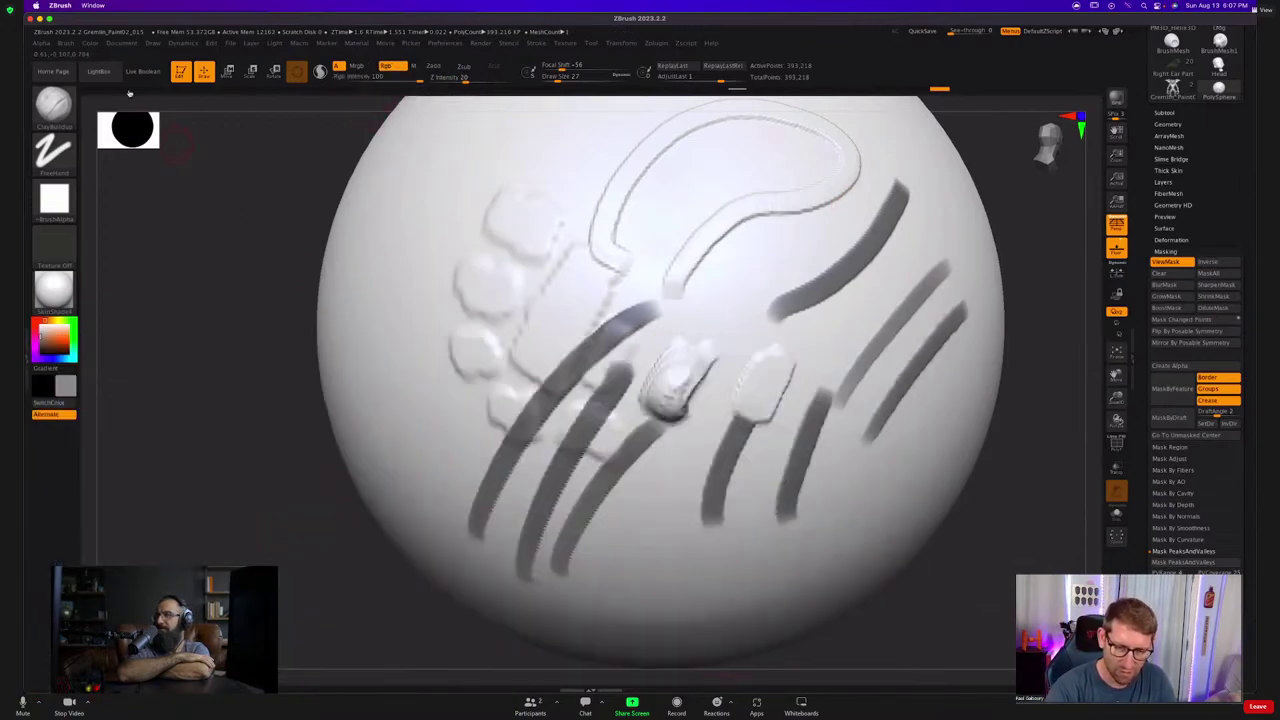
click(92, 45)
click(115, 250)
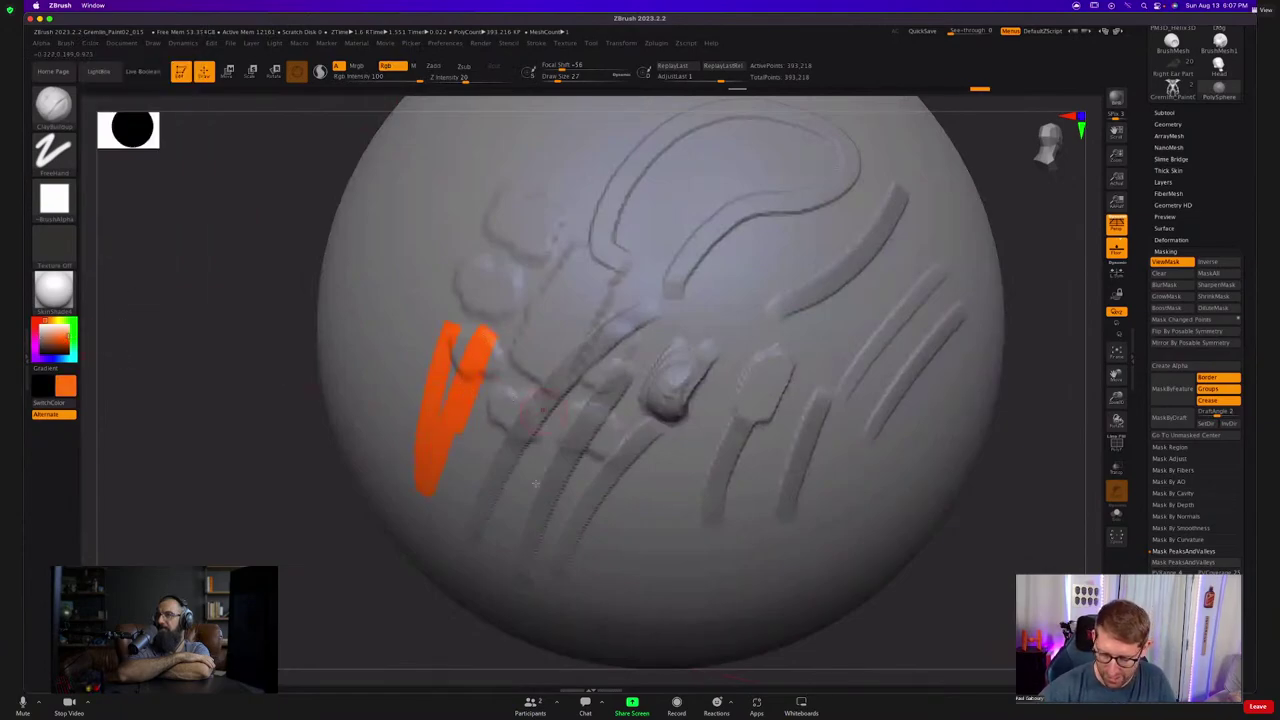
Paint orange zigzag strokes across the lower ridges and apply Mask Changed Points.
drag(626, 348, 550, 485)
mouse_move(723, 454)
mouse_down()
mouse_move(757, 534)
mouse_move(846, 451)
mouse_up()
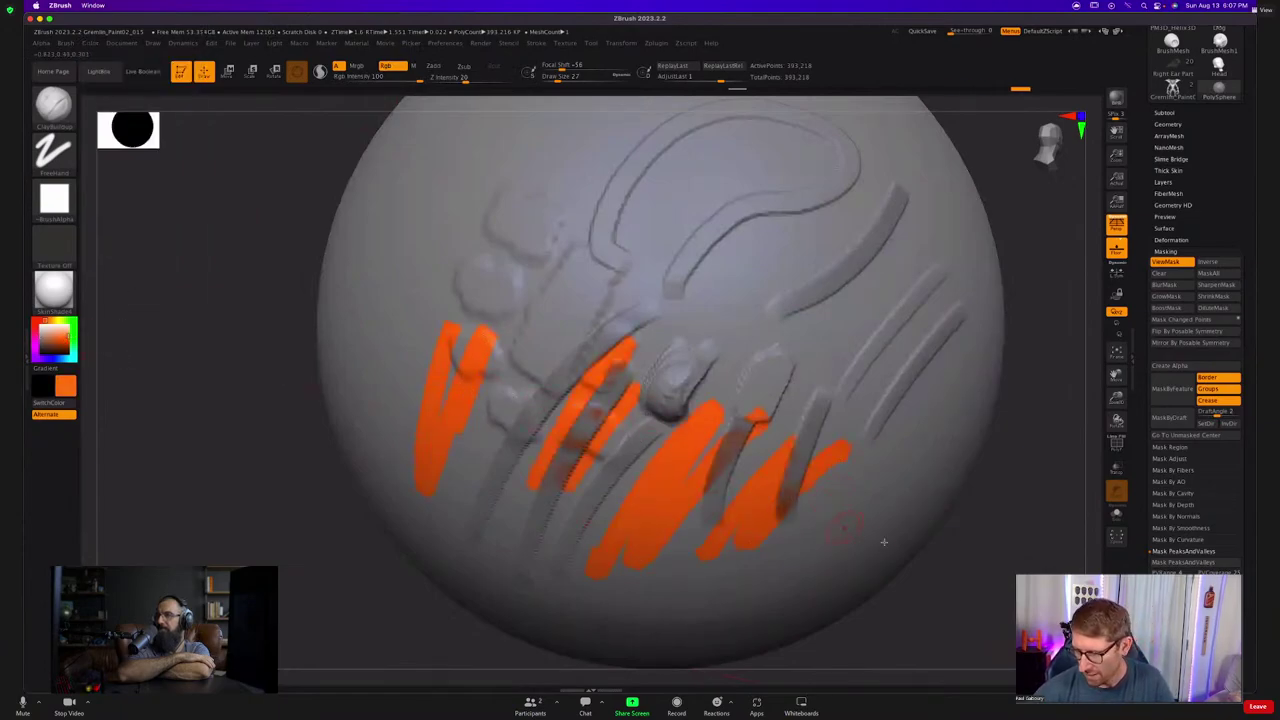
click(1201, 321)
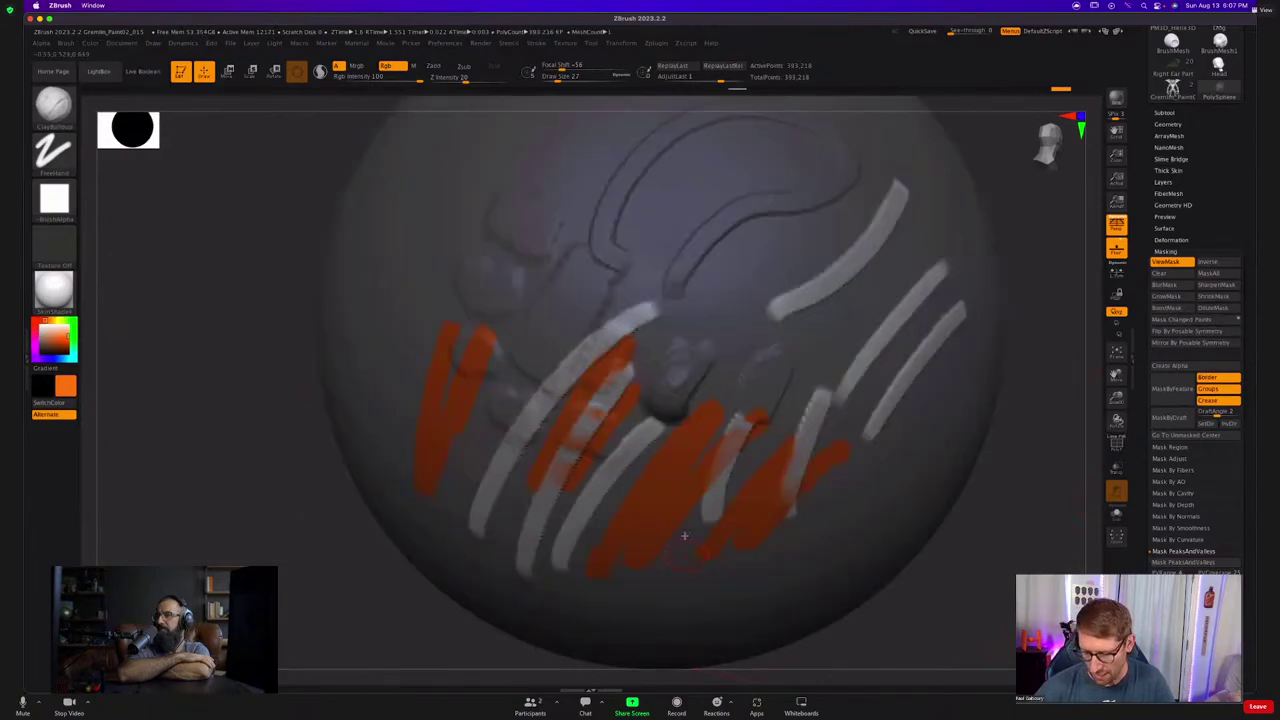
Remask only the orange strokes with Mask Changed Points from a newer undo history point, and change the paint colour to bright cyan.
alt+right_drag(670, 502, 607, 432)
ctrl+click(940, 470)
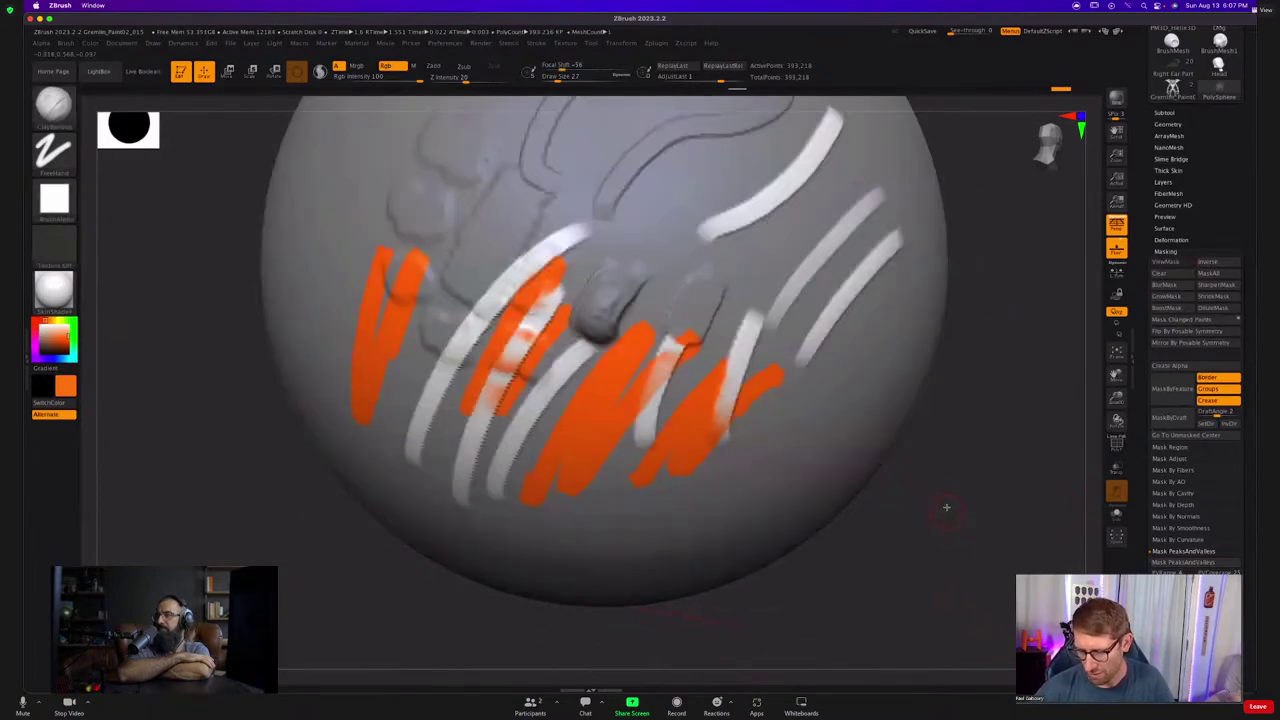
mouse_move(897, 91)
mouse_down()
mouse_move(810, 89)
mouse_move(995, 89)
mouse_up()
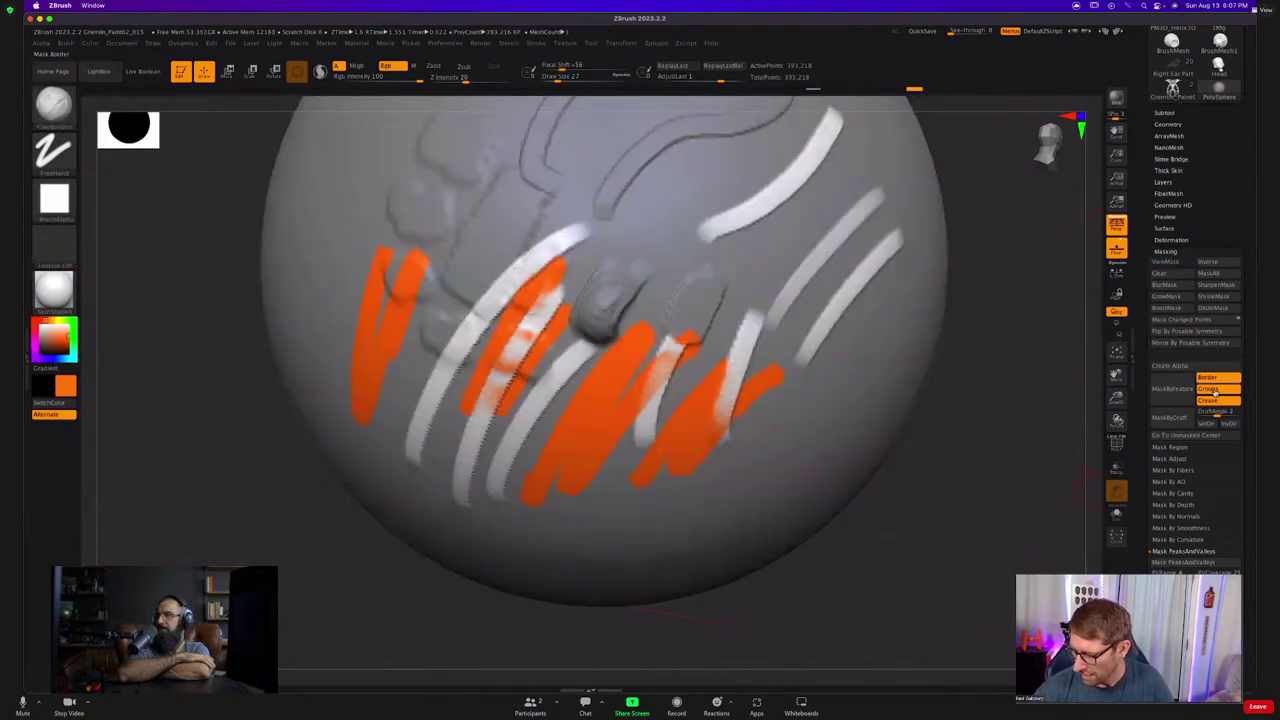
click(1195, 321)
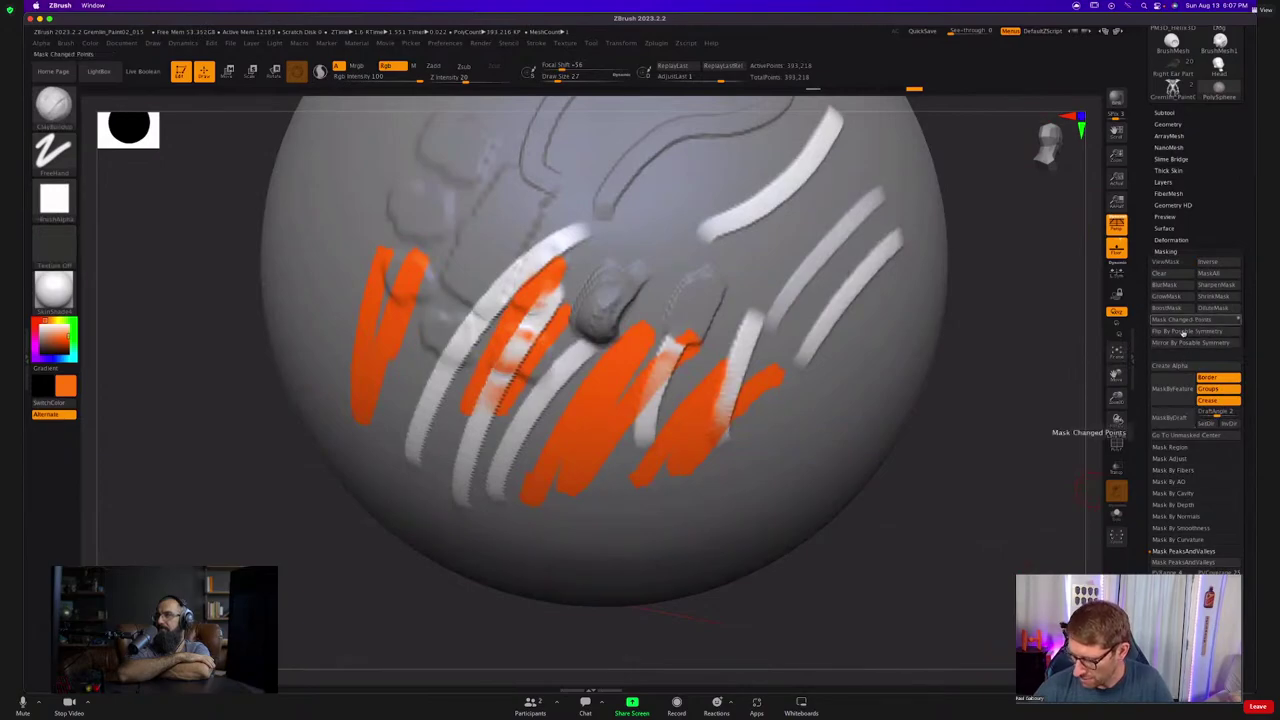
right_drag(578, 490, 668, 534)
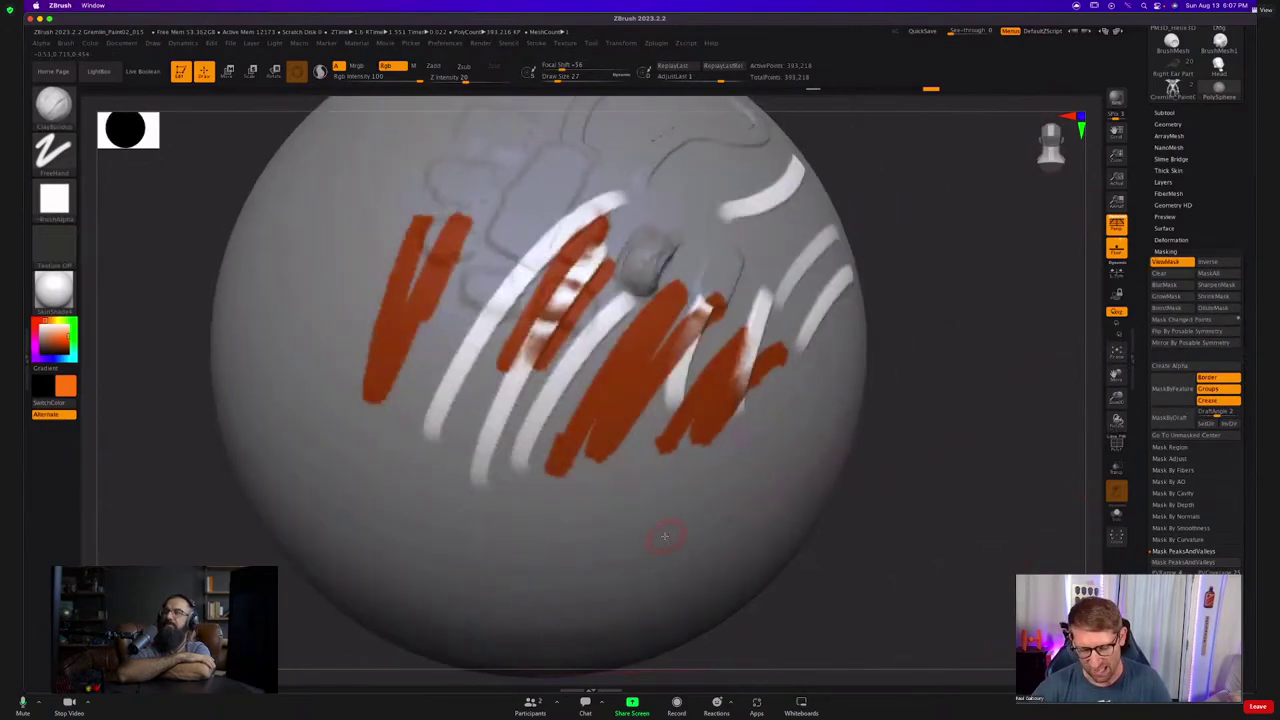
click(73, 357)
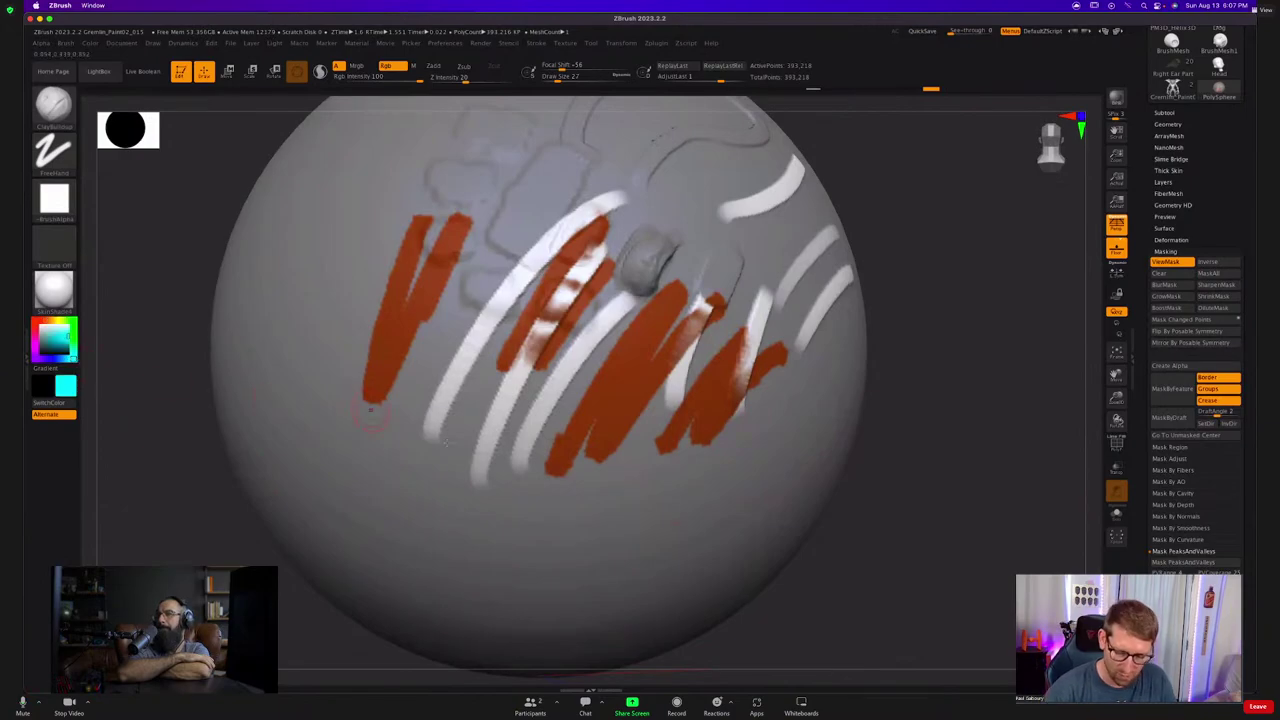
Try scribbling cyan across the masked orange strokes, and undo the cyan painting.
mouse_move(394, 438)
mouse_down()
mouse_move(458, 418)
mouse_move(372, 441)
mouse_move(460, 230)
mouse_move(320, 370)
mouse_move(510, 215)
mouse_move(635, 490)
mouse_move(869, 352)
mouse_up()
ctrl+drag(900, 455, 928, 503)
ctrl+right_drag(928, 503, 807, 445)
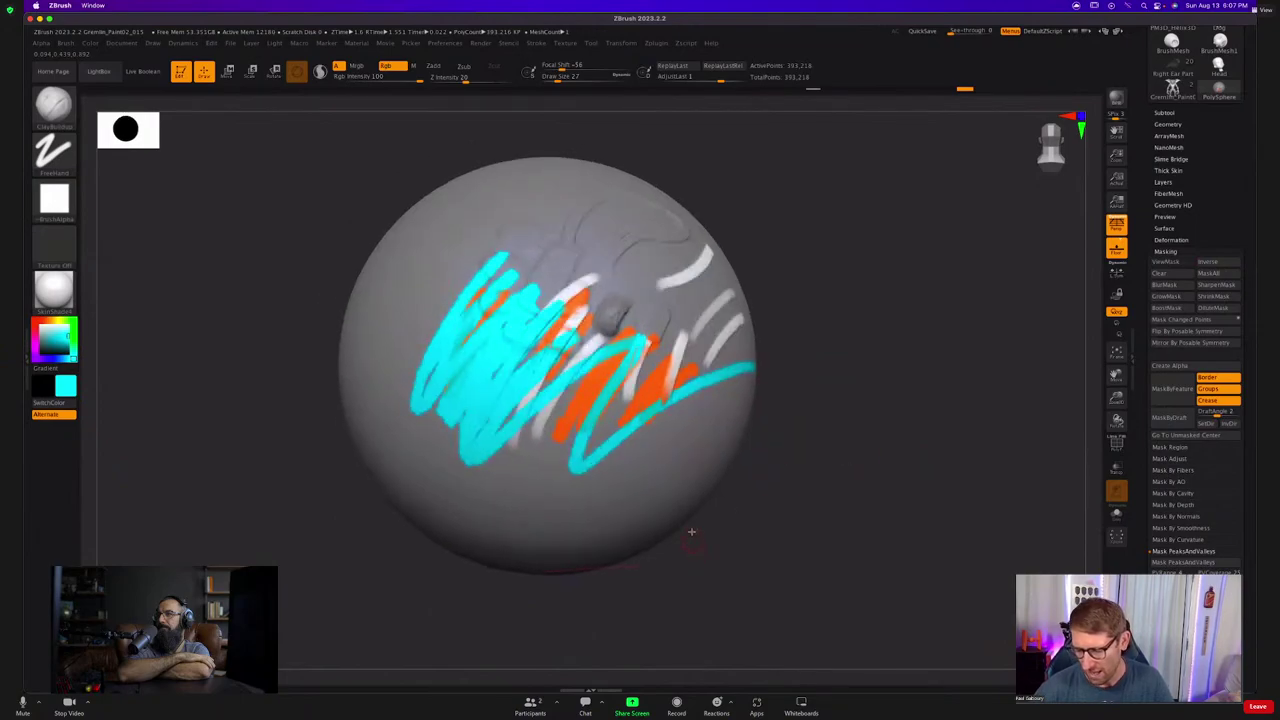
key(ctrl+h)
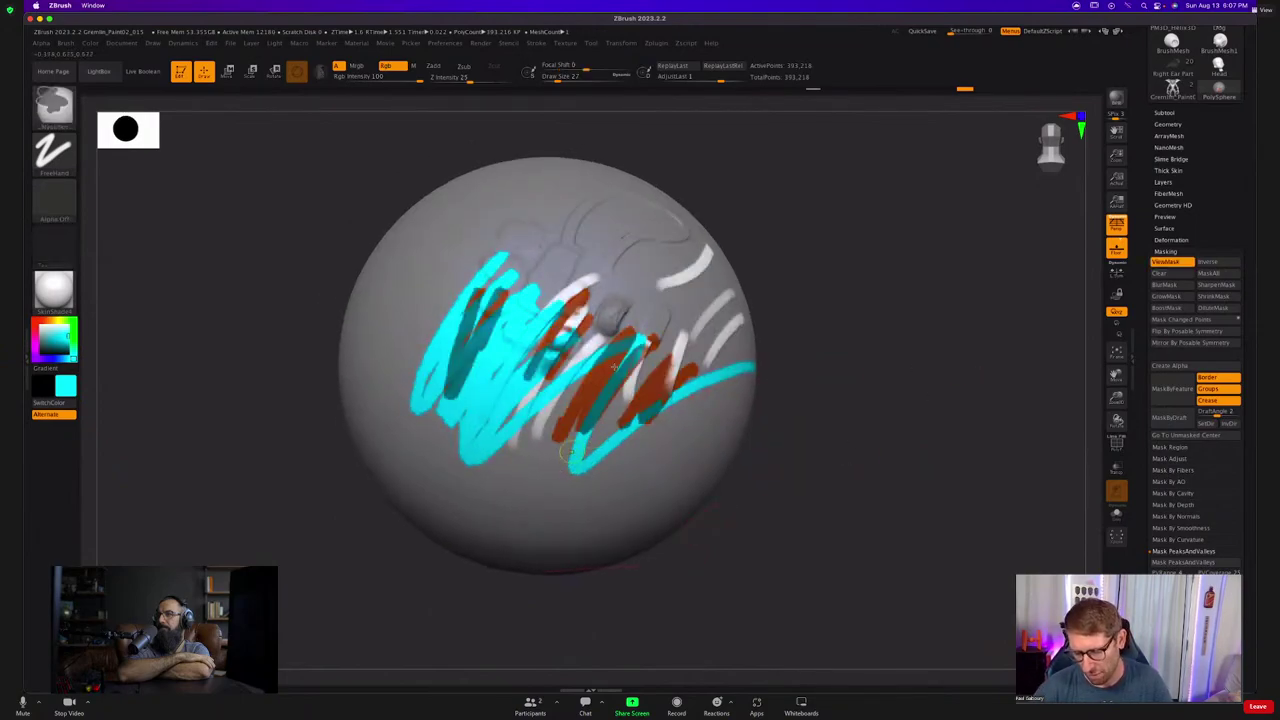
key(ctrl+z)
ctrl+drag(860, 520, 891, 554)
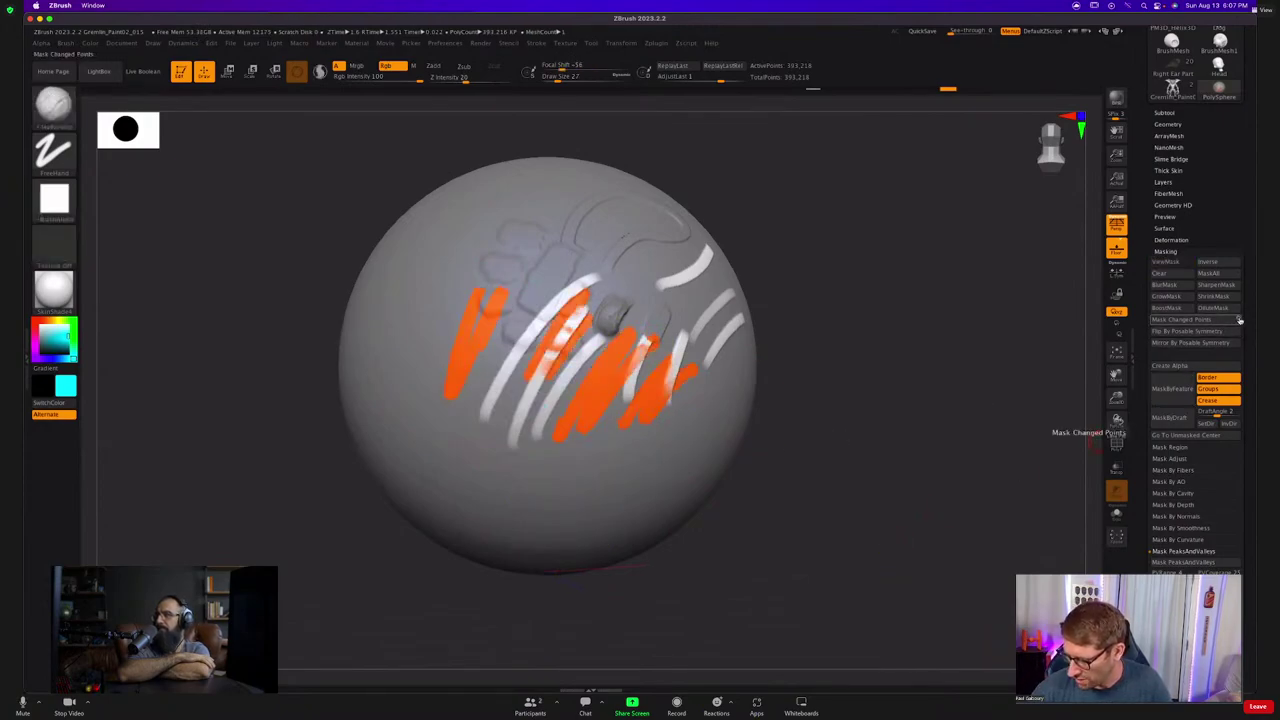
Switch the Mask Changed Points option, scribble cyan over the ridges around the masked orange strokes, and clear the mask.
click(1238, 322)
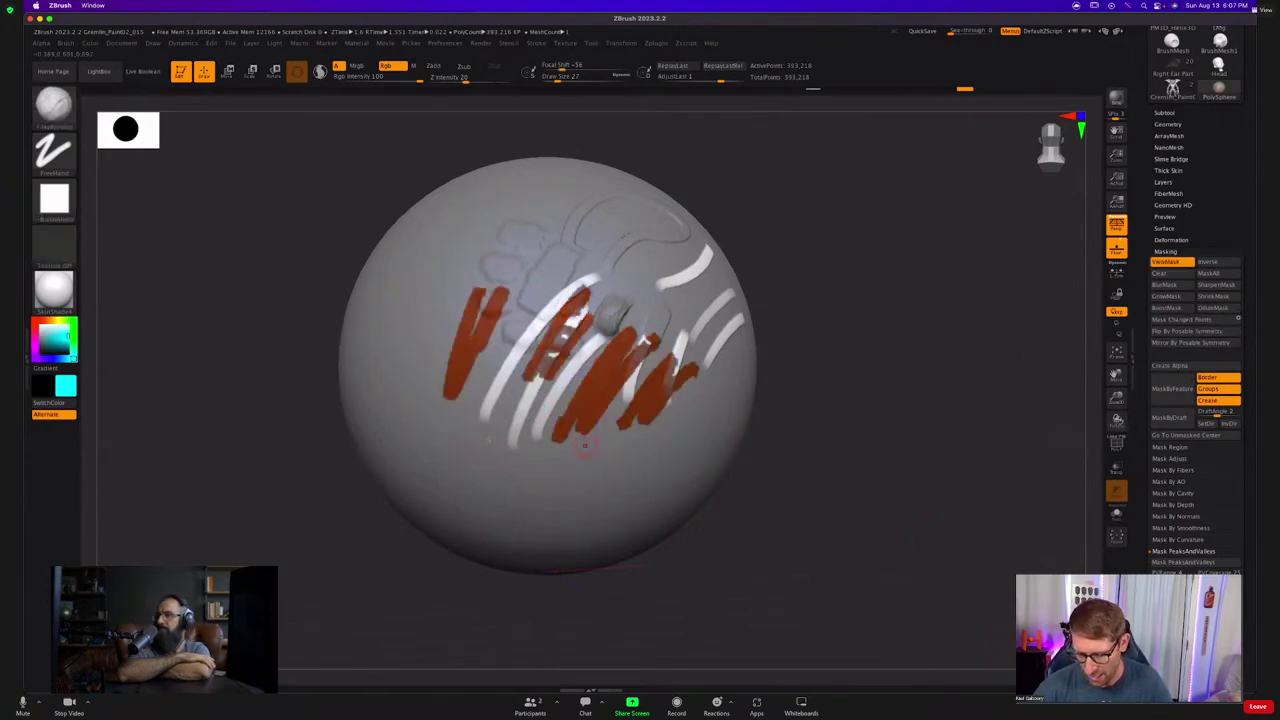
mouse_move(455, 440)
mouse_down()
mouse_move(545, 285)
mouse_move(500, 282)
mouse_move(530, 232)
mouse_move(585, 260)
mouse_move(555, 368)
mouse_move(665, 340)
mouse_move(700, 350)
mouse_move(636, 506)
mouse_up()
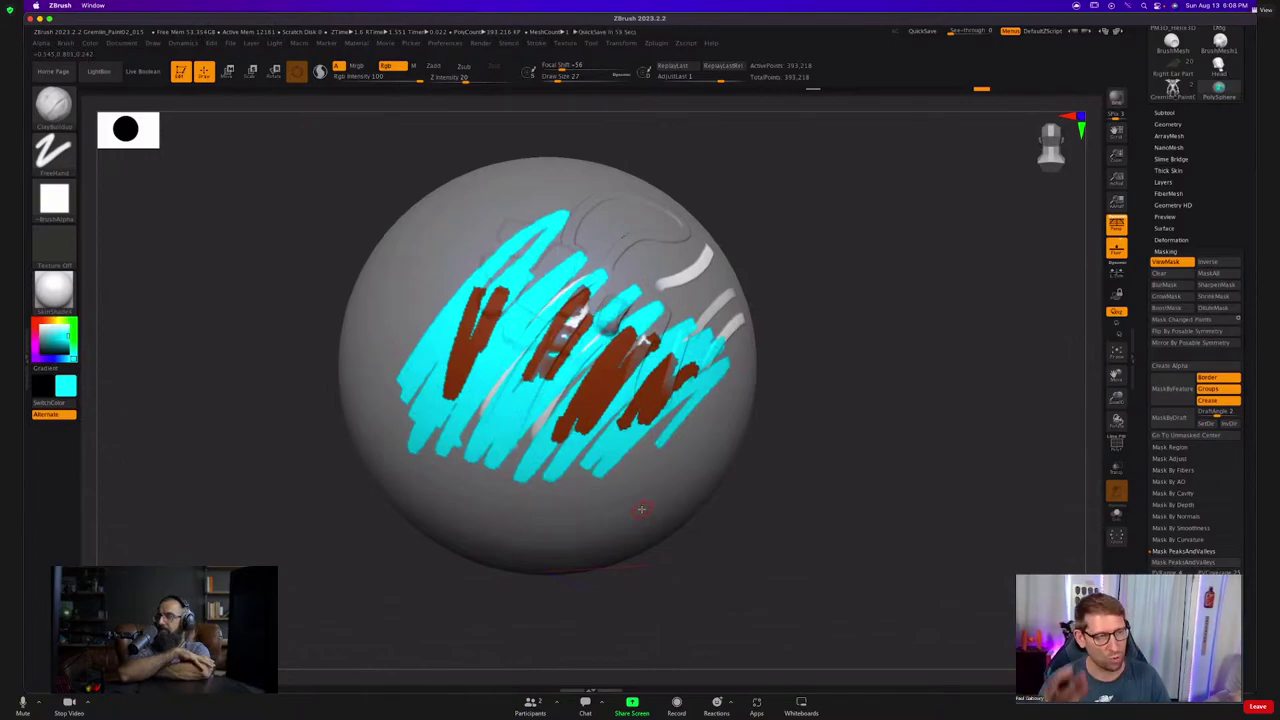
alt+right_drag(658, 451, 686, 425)
key(ctrl+h)
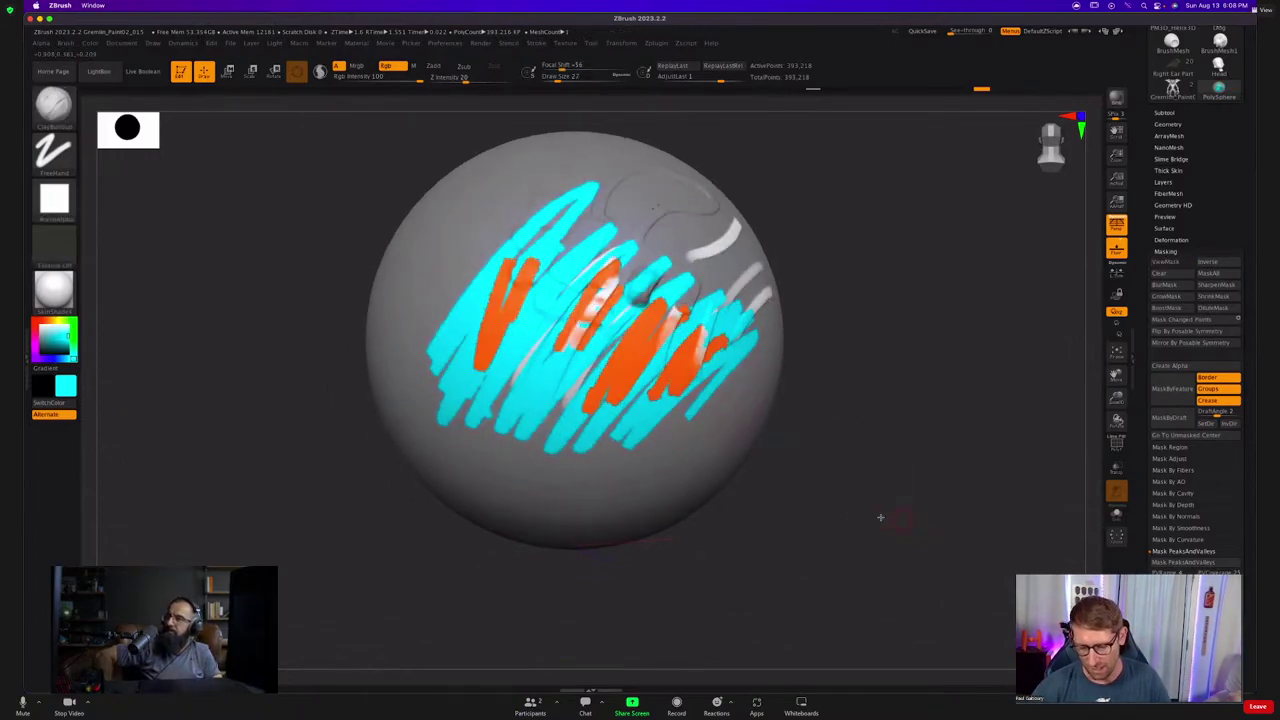
Paint a separate cyan band beside the scribble and mask all the painted strokes.
mouse_move(834, 514)
mouse_down()
mouse_move(842, 521)
mouse_move(820, 518)
mouse_up()
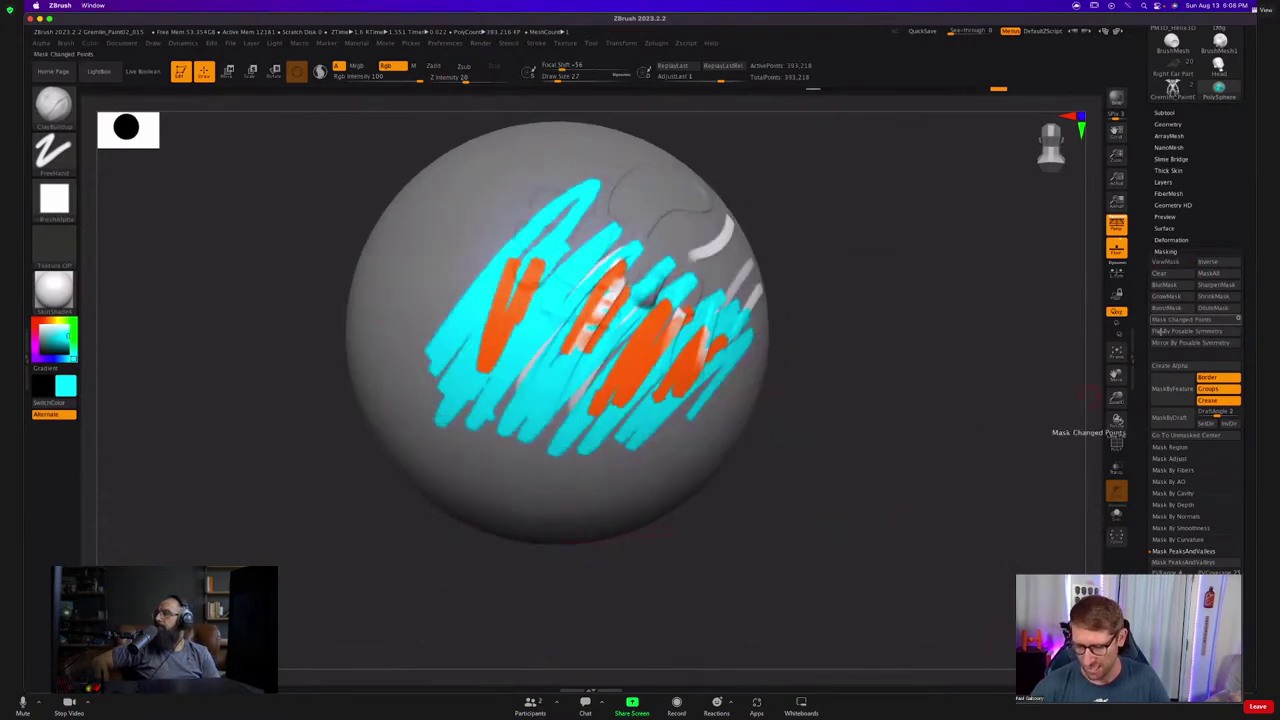
alt+right_drag(629, 509, 711, 590)
mouse_move(506, 373)
mouse_down()
mouse_move(526, 338)
mouse_move(506, 392)
mouse_up()
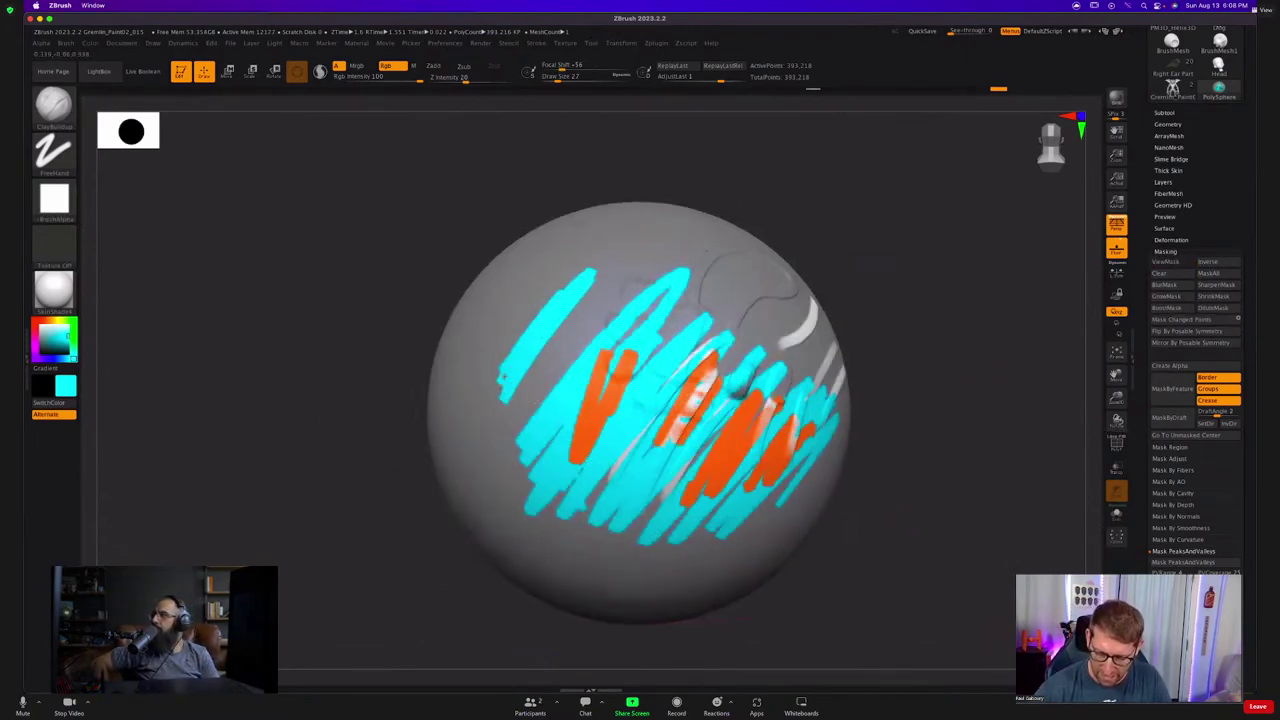
key(ctrl+h)
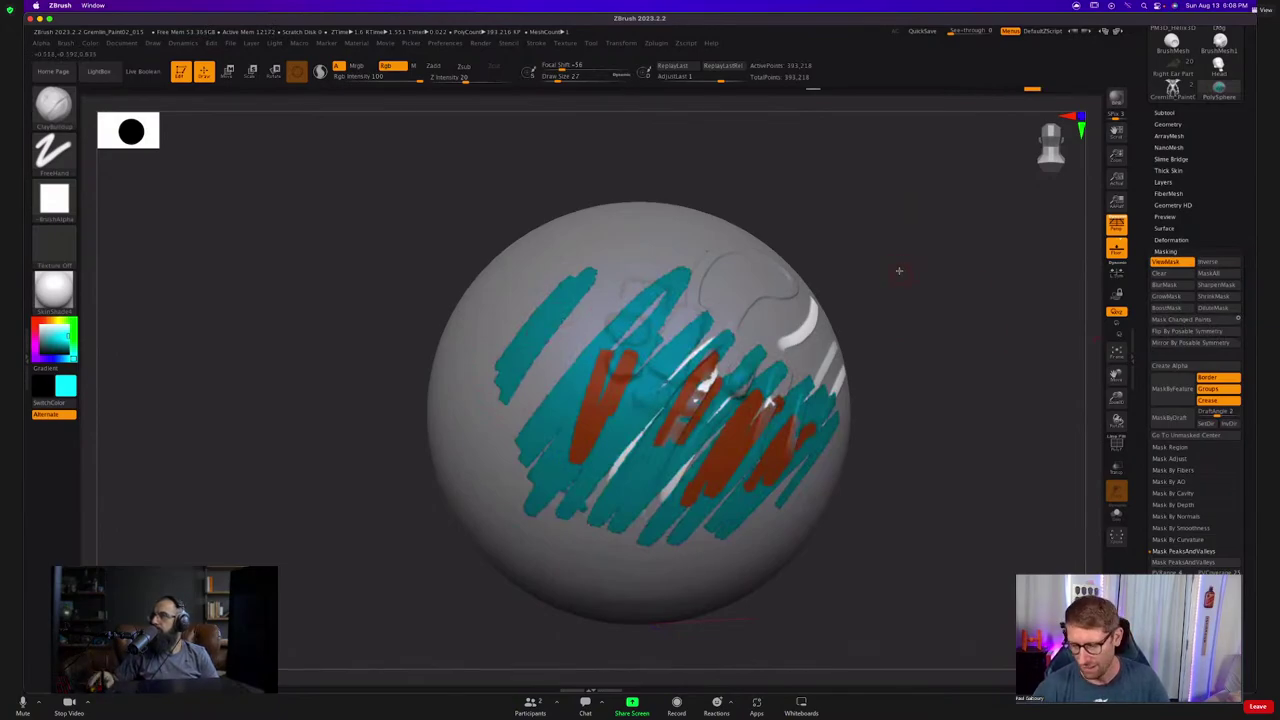
Clear the mask, add a cyan zigzag on the sphere's blank side, and mask all changed points again.
ctrl+drag(986, 334, 1014, 357)
mouse_move(722, 332)
right_down()
mouse_move(862, 330)
mouse_move(954, 352)
right_up()
mouse_move(564, 269)
mouse_down()
mouse_move(530, 345)
mouse_move(561, 374)
mouse_up()
click(1162, 321)
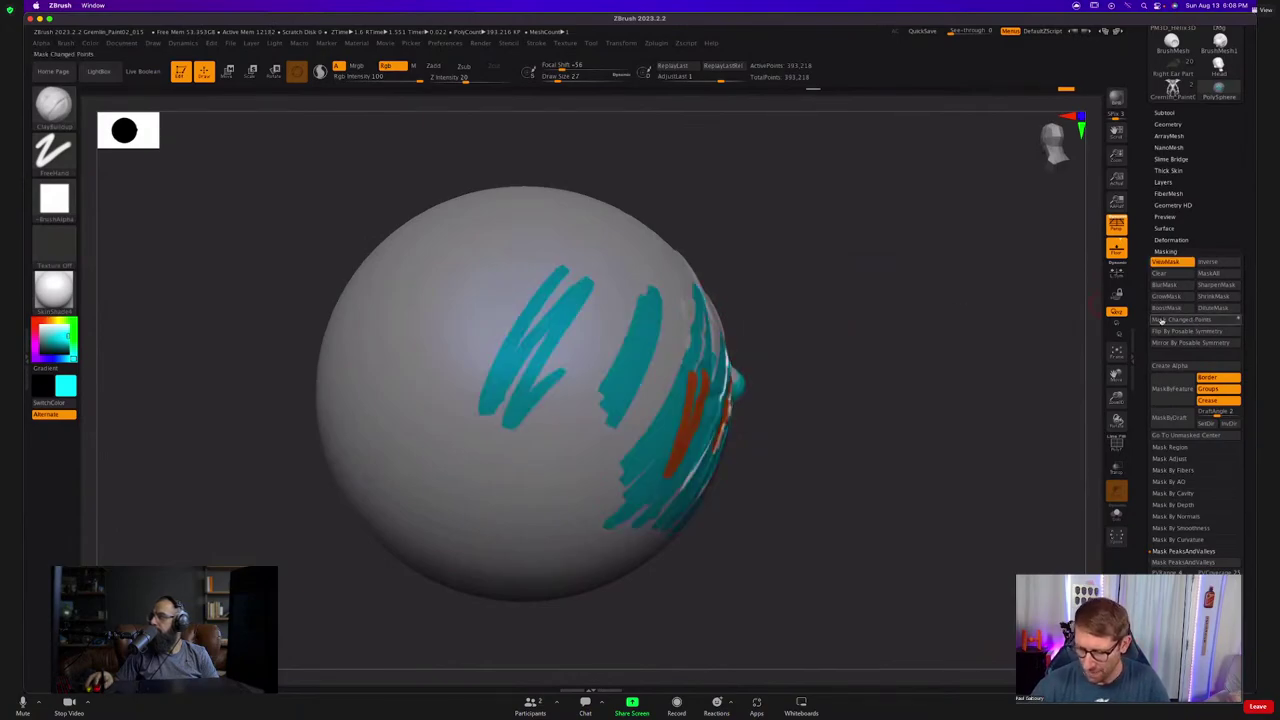
Scribble more cyan strokes across and between the masked paint, and clear the mask with ClayBuildup still as the brush.
mouse_move(700, 325)
ctrl+right_down()
mouse_move(686, 523)
mouse_move(634, 485)
ctrl+right_up()
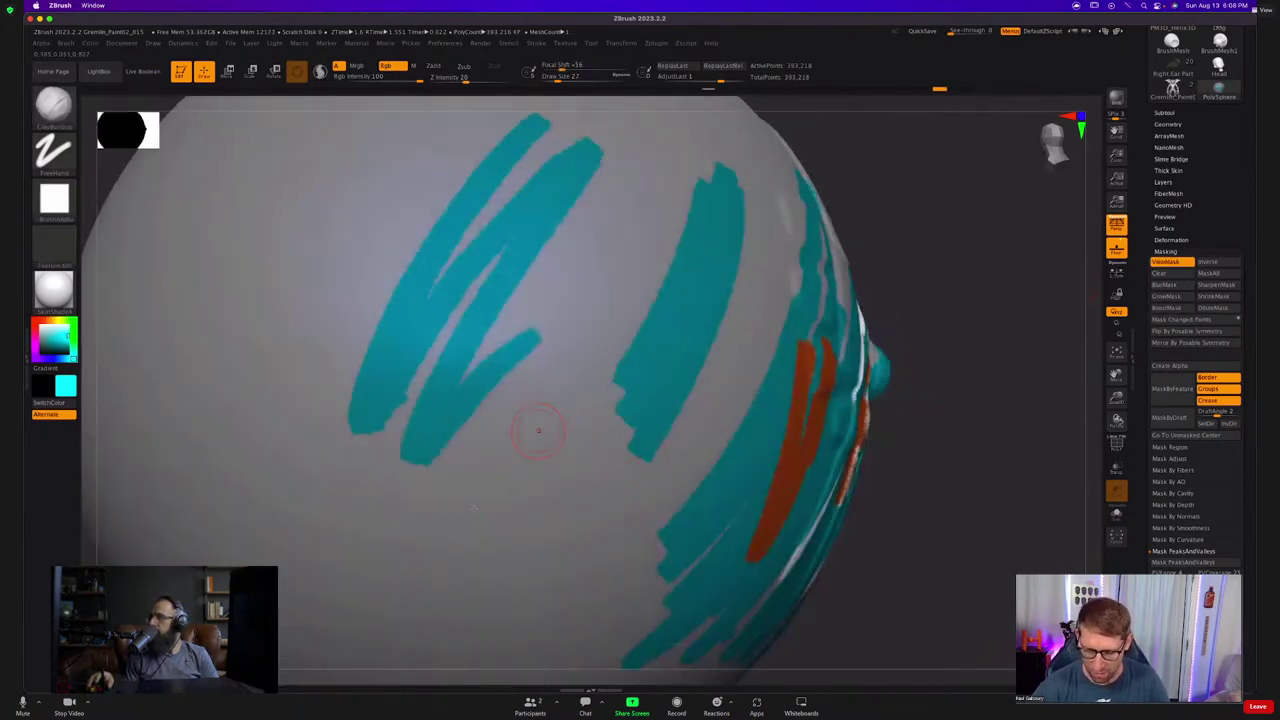
mouse_move(538, 430)
mouse_down()
mouse_move(420, 495)
mouse_move(480, 130)
mouse_move(606, 498)
mouse_move(656, 602)
mouse_move(773, 498)
mouse_up()
mouse_move(760, 511)
alt+right_down()
mouse_move(717, 417)
mouse_move(715, 260)
mouse_move(580, 275)
mouse_move(592, 270)
alt+right_up()
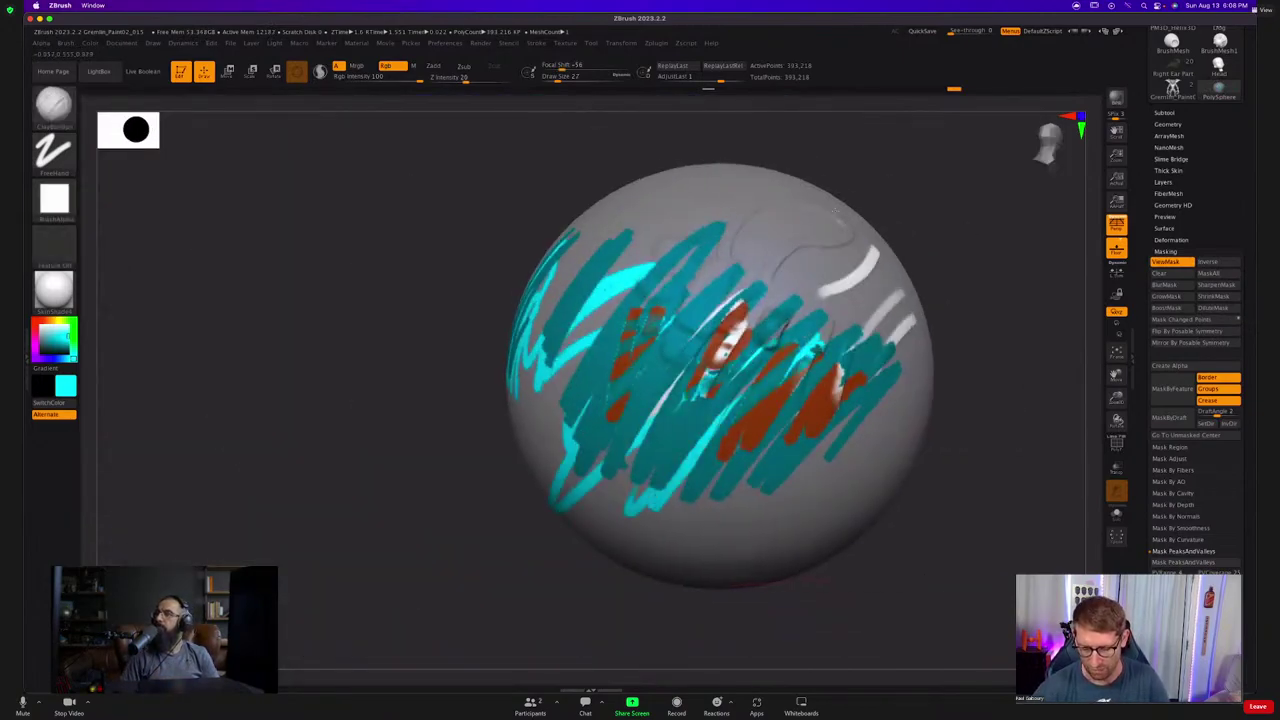
drag(845, 208, 742, 266)
mouse_move(694, 459)
right_down()
mouse_move(855, 452)
mouse_move(862, 415)
right_up()
ctrl+drag(863, 362, 904, 455)
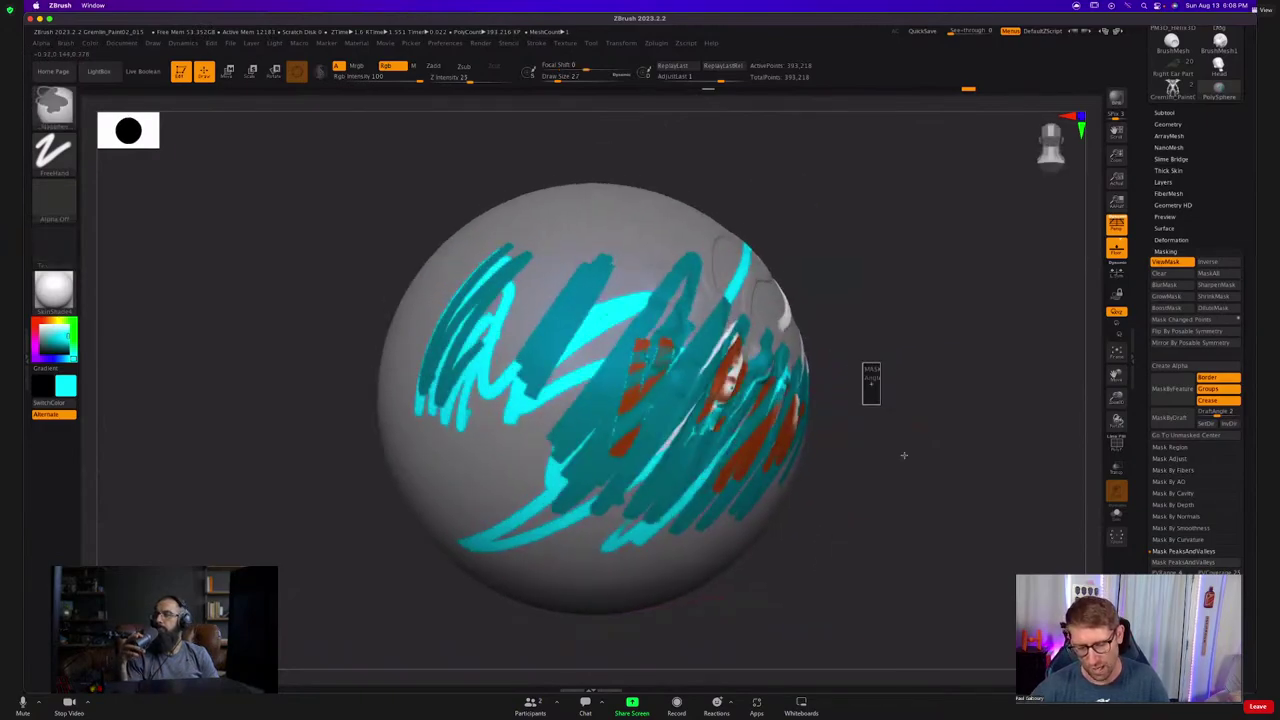
key(b)
key(c)
key(b)
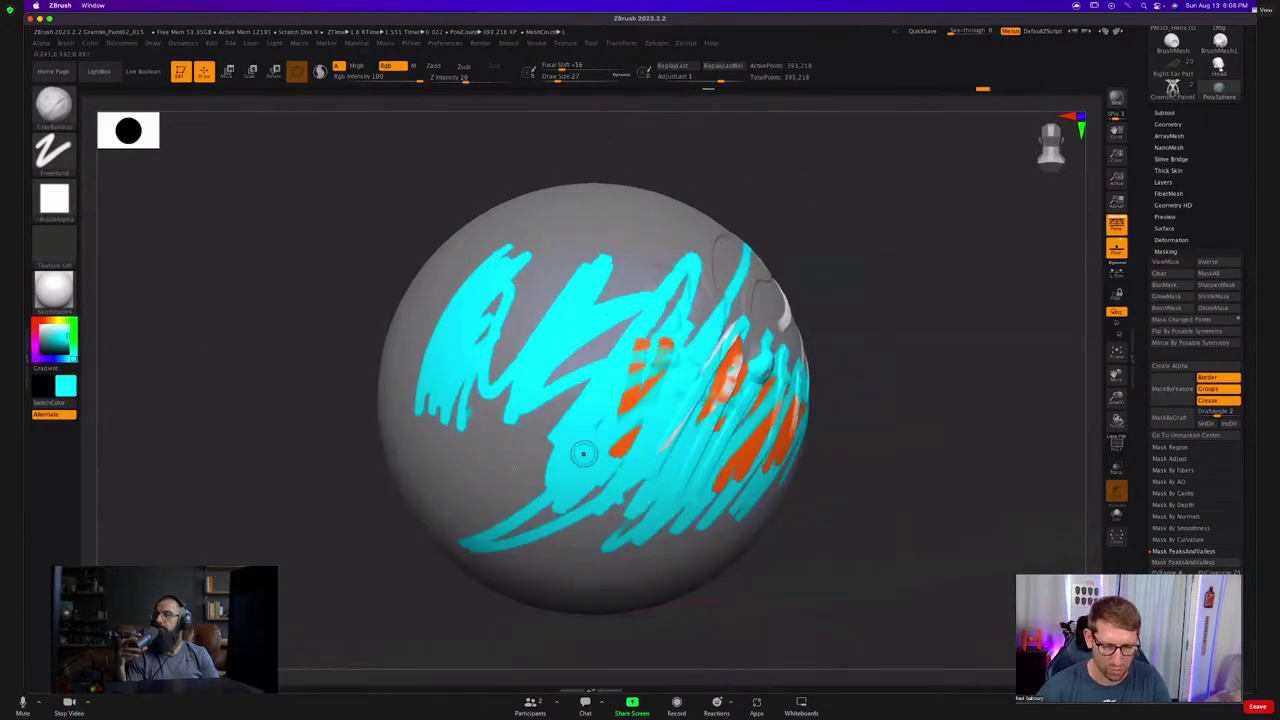
Switch the ClayBuildup brush from Rgb painting to Zadd sculpting and lay two diagonal strokes on the sphere's unpainted side.
click(433, 66)
click(391, 66)
mouse_move(492, 305)
right_down()
mouse_move(703, 420)
mouse_move(836, 412)
right_up()
drag(538, 450, 626, 310)
drag(550, 492, 689, 317)
Enlarge the brush to a draw size of about 77 and sculpt two broader diagonal strokes beside the first ones.
key(s)
drag(622, 463, 633, 462)
mouse_move(594, 548)
mouse_down()
mouse_move(630, 430)
mouse_move(762, 366)
mouse_up()
drag(470, 422, 586, 250)
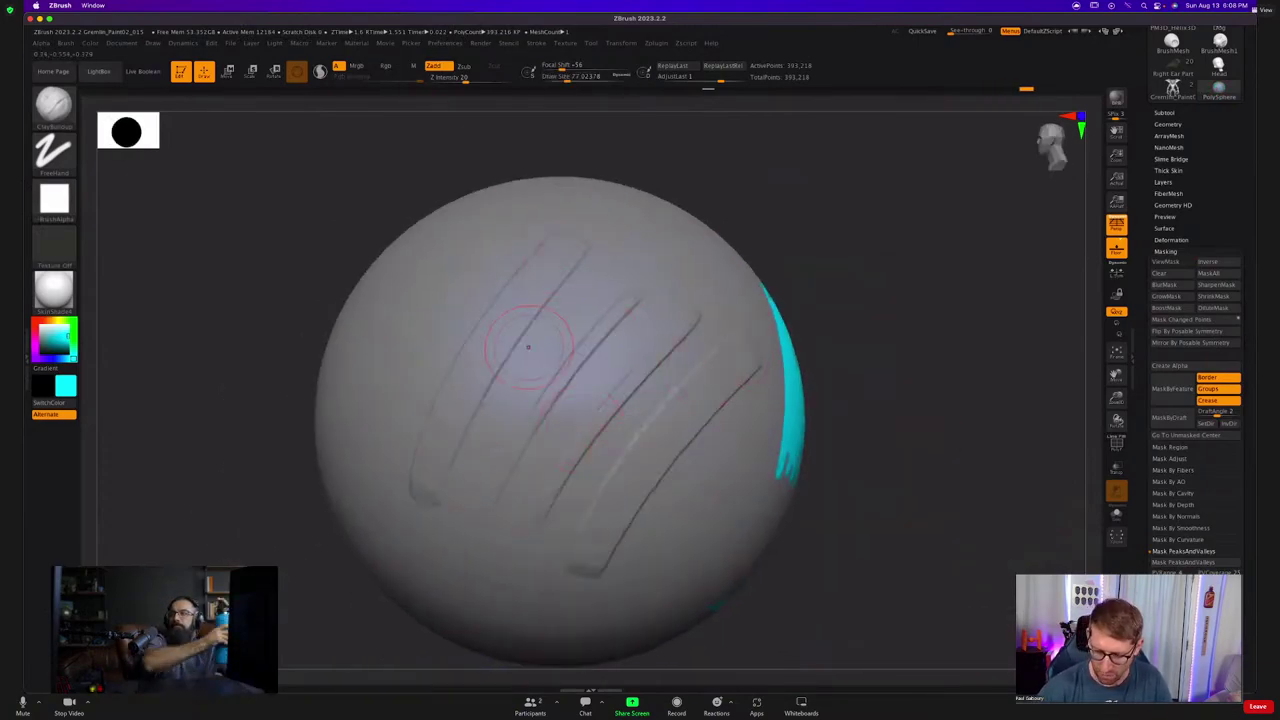
key(shift)
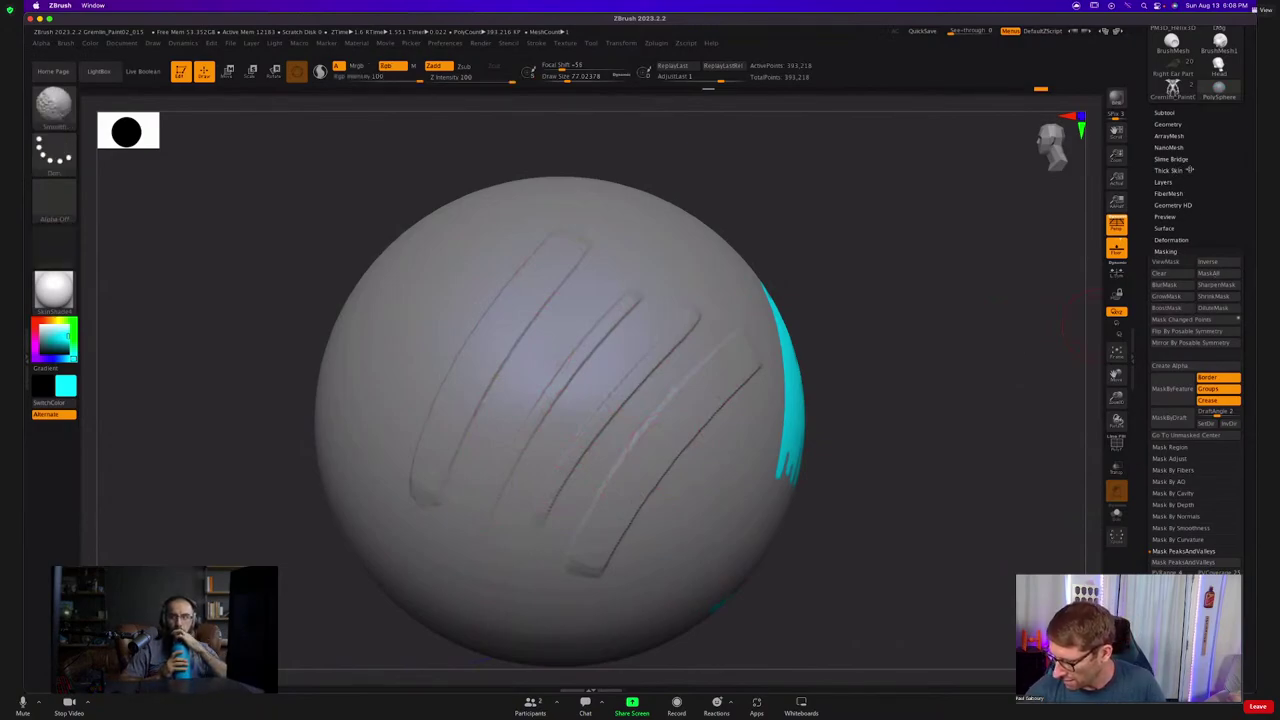
Expand the Thick Skin settings and sculpt three more overlapping diagonal clay strokes across the existing ones.
click(1189, 170)
mouse_move(508, 491)
mouse_down()
mouse_move(628, 343)
mouse_move(602, 396)
mouse_up()
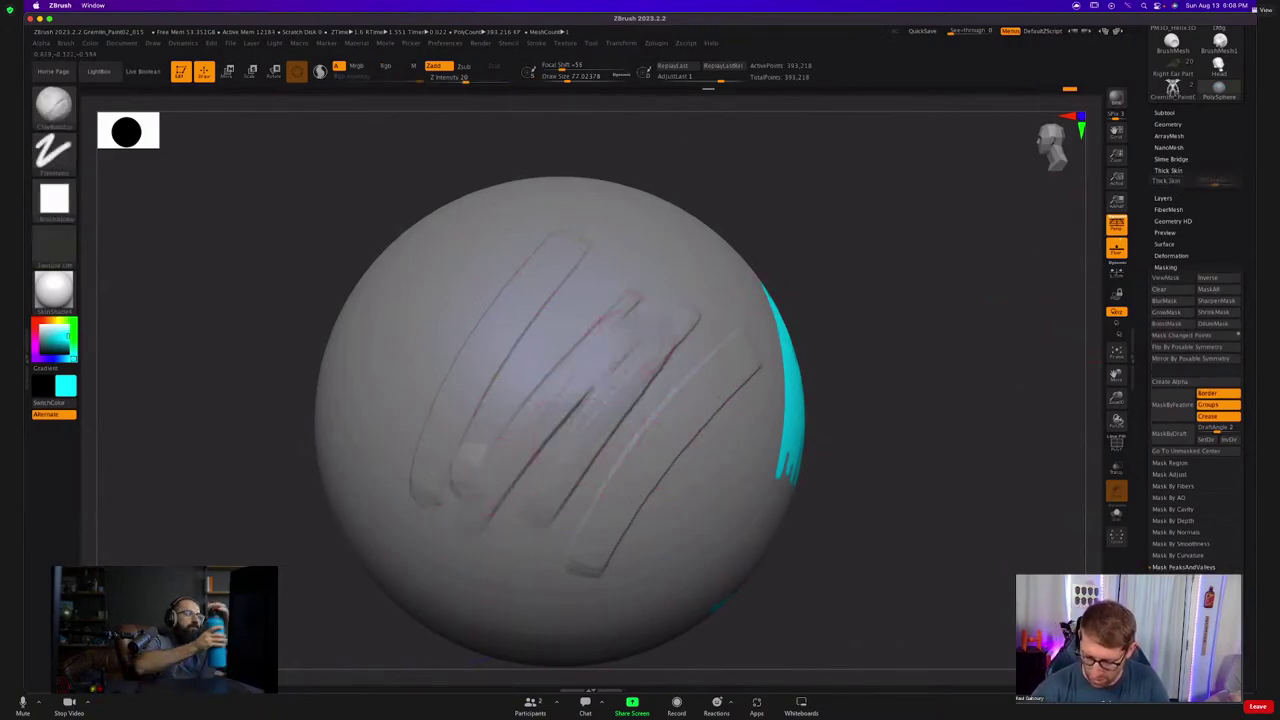
drag(412, 494, 605, 263)
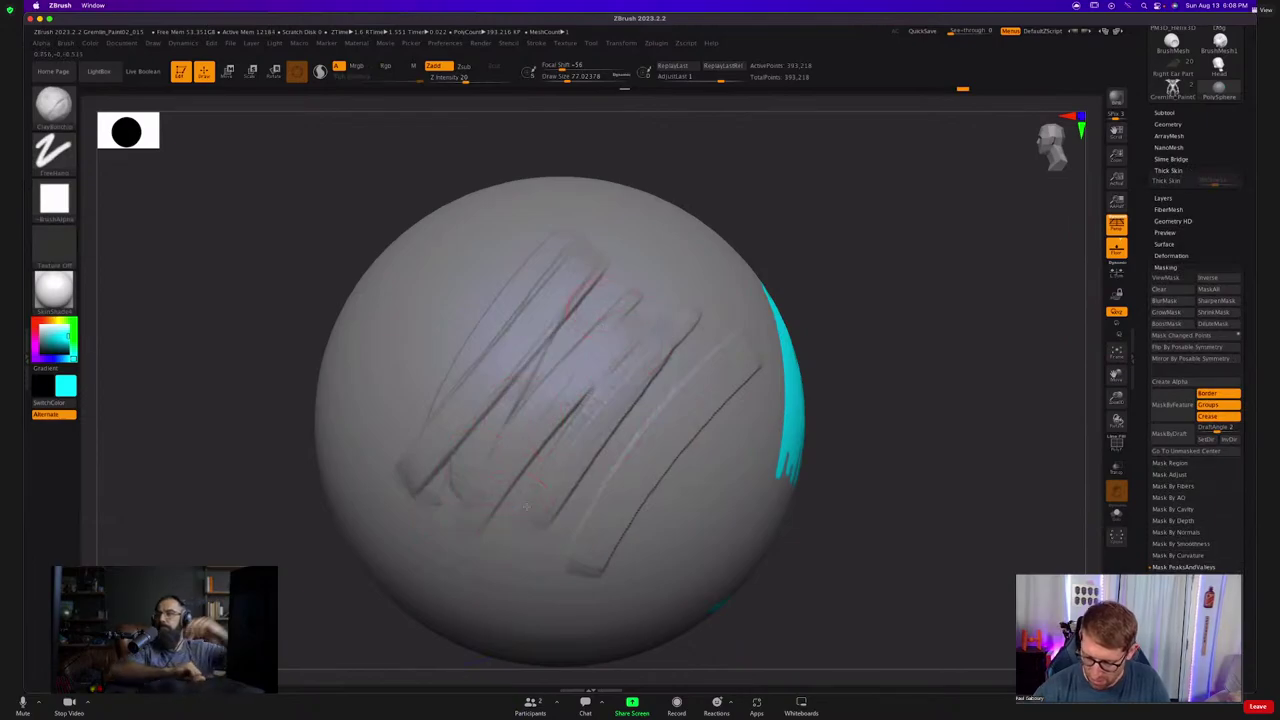
drag(540, 518, 700, 345)
Scrub the undo history, mask the sphere's changed points so the clay strokes are covered, and invert that mask.
mouse_move(987, 90)
mouse_down()
mouse_move(873, 95)
mouse_move(1050, 92)
mouse_up()
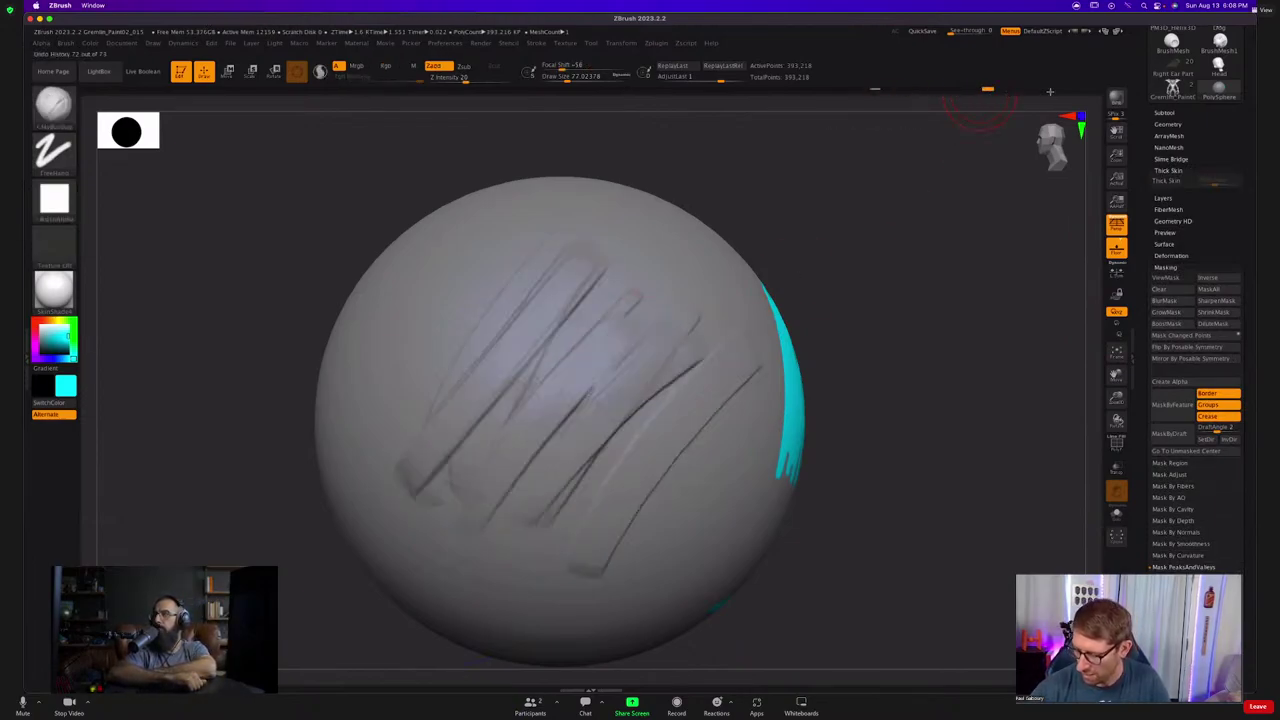
click(1201, 338)
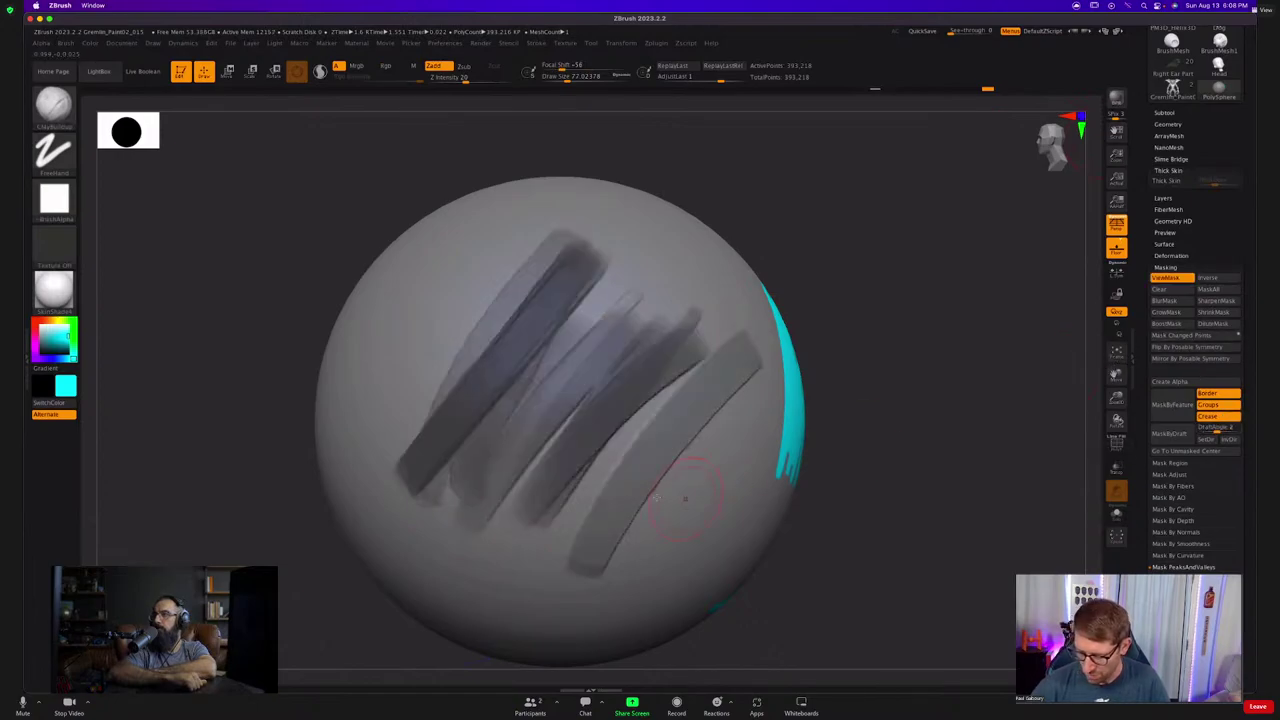
alt+right_drag(618, 423, 682, 387)
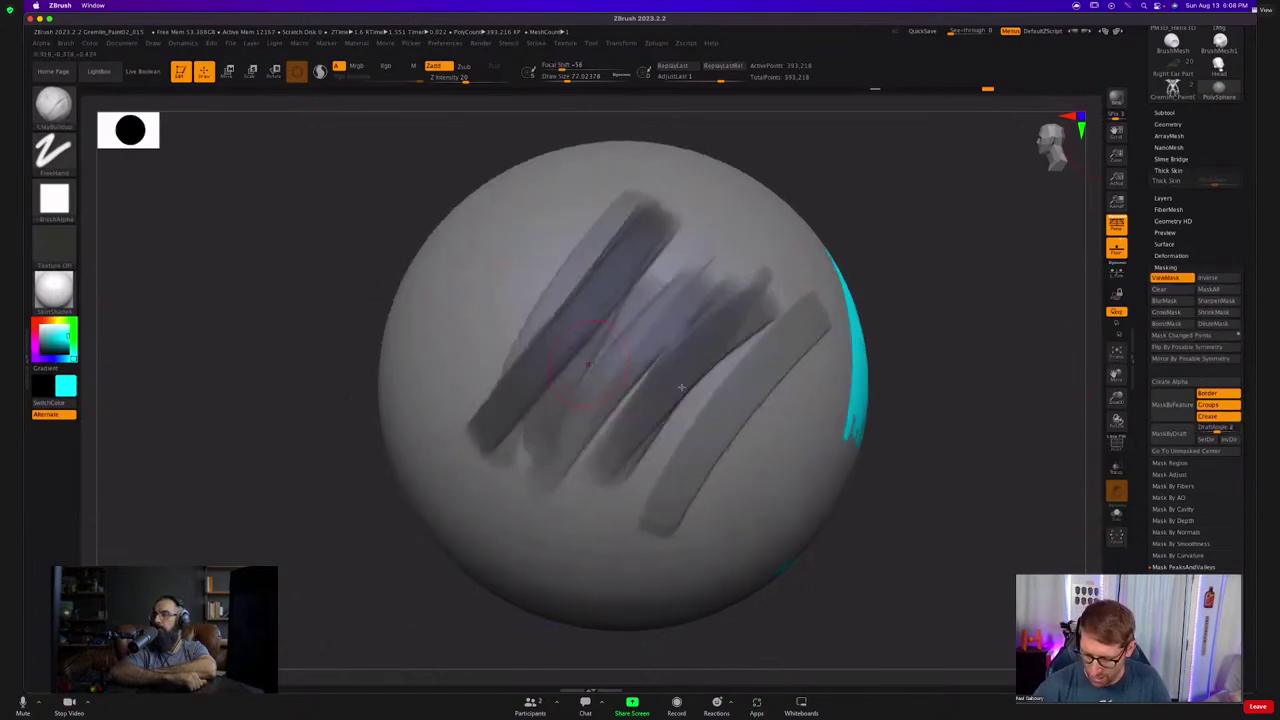
ctrl+click(930, 501)
drag(927, 508, 896, 431)
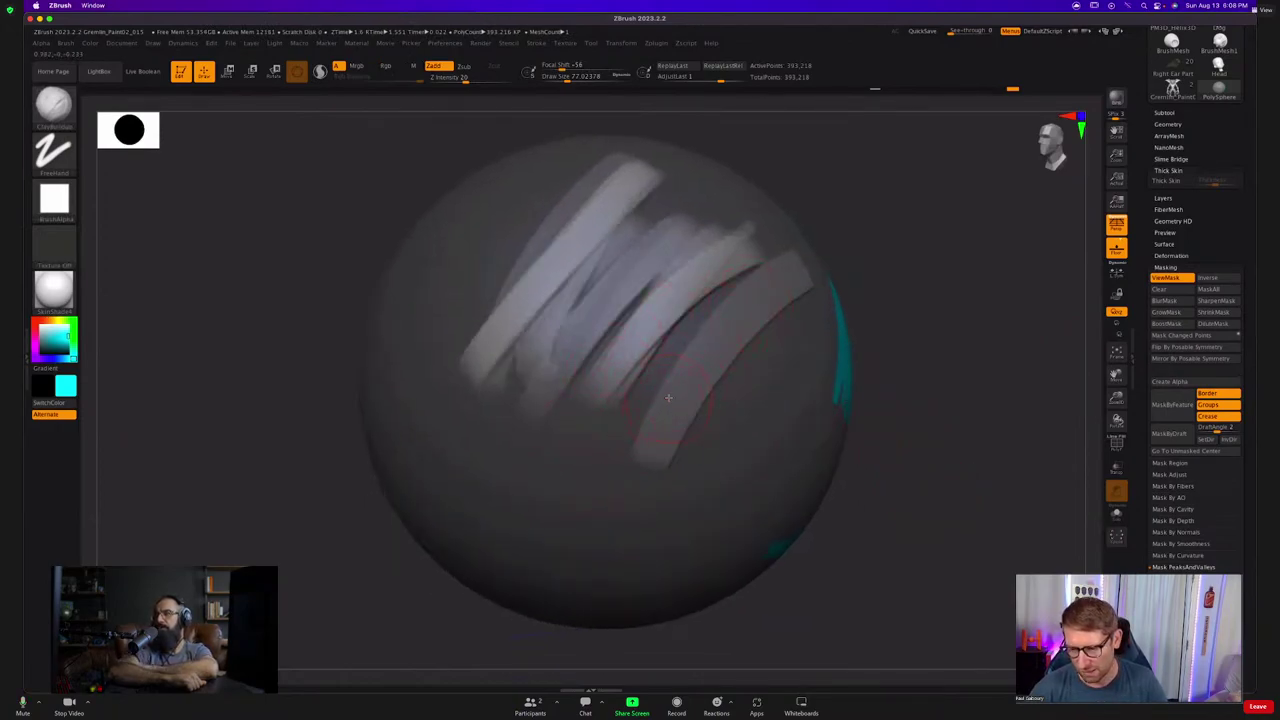
Clear the mask from the sphere.
drag(722, 78, 652, 82)
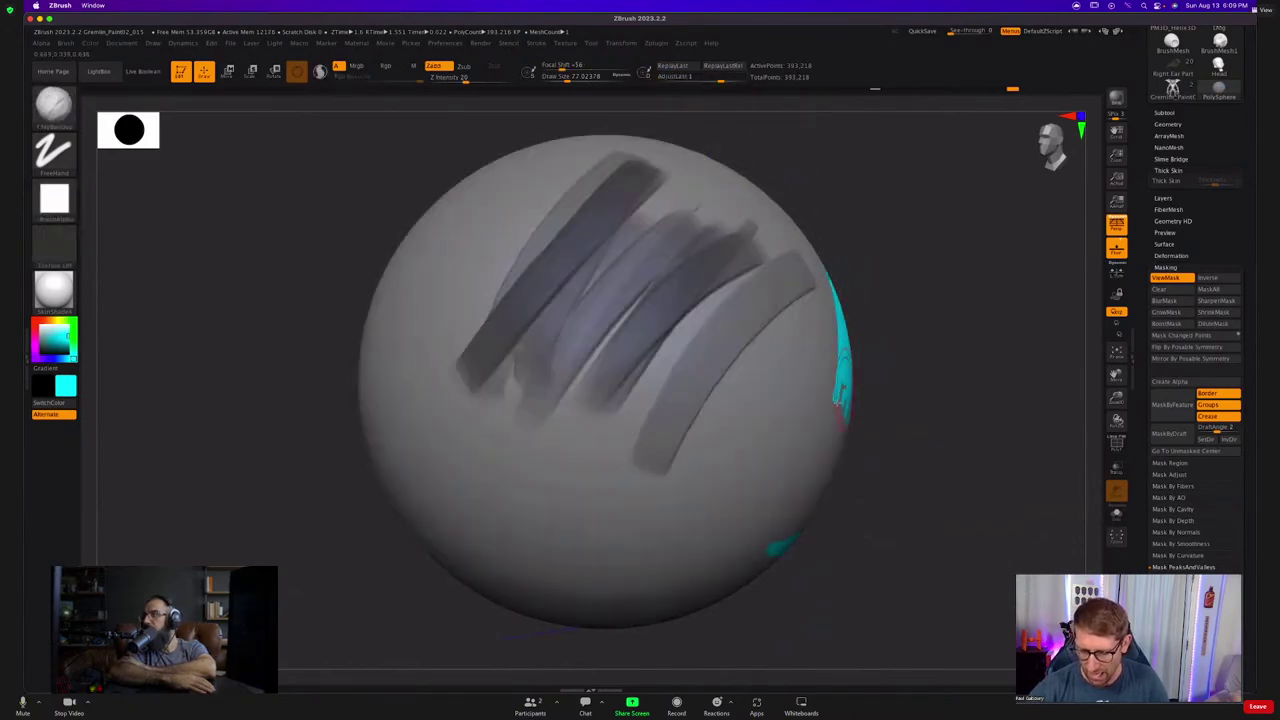
ctrl+drag(1046, 349, 1000, 385)
drag(872, 438, 837, 418)
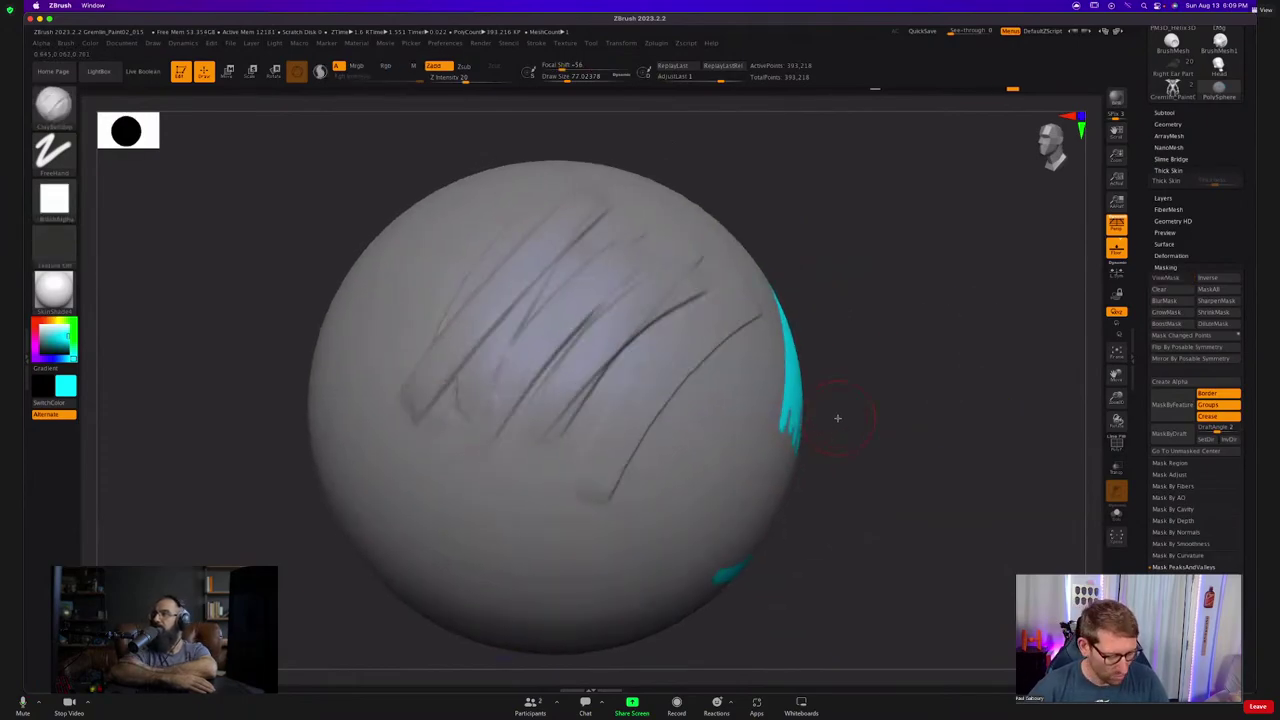
Choose the Morph brush and mark the unsculpted sphere in the undo history as its reference, returning to the latest sculpted state.
key(b)
key(m)
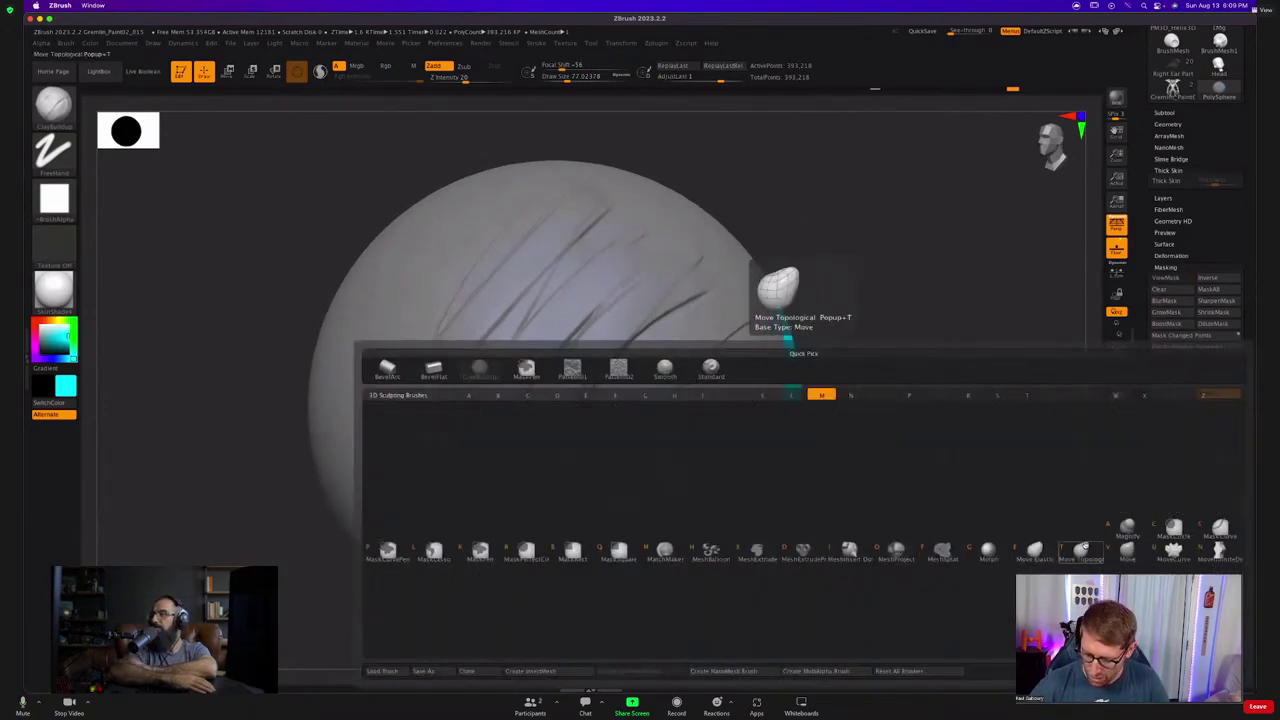
click(989, 552)
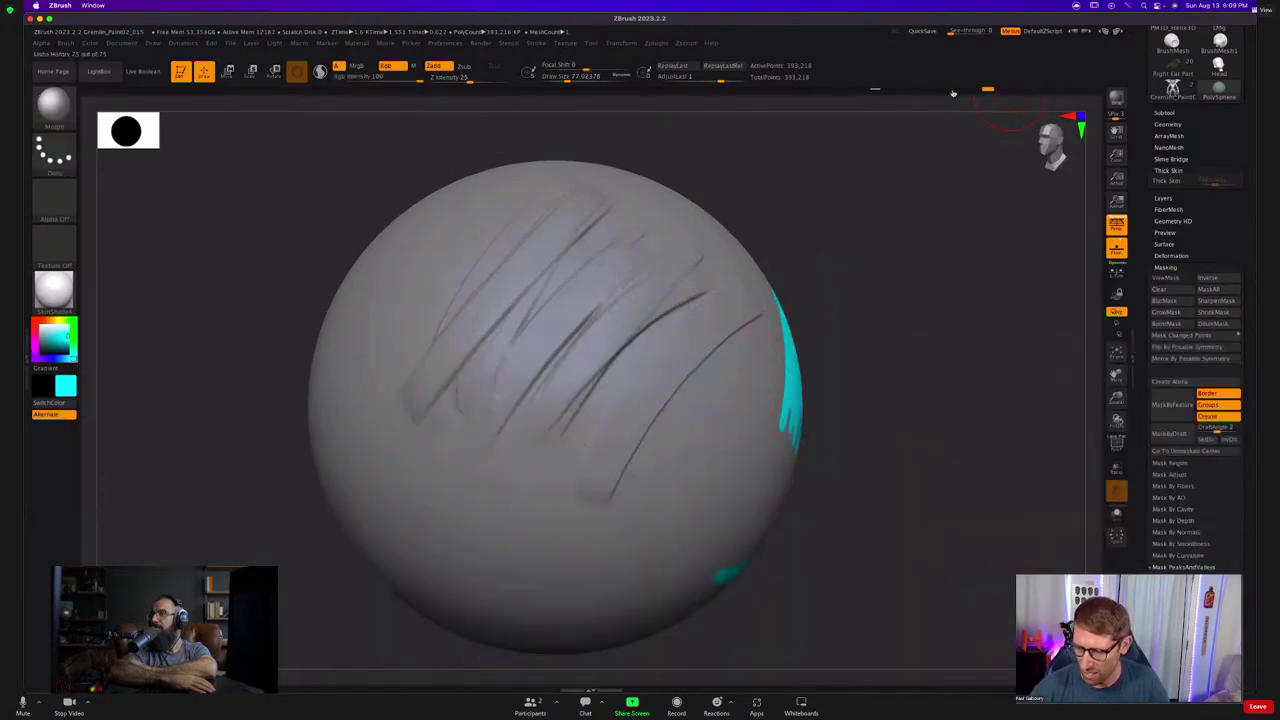
key(ctrl+z)
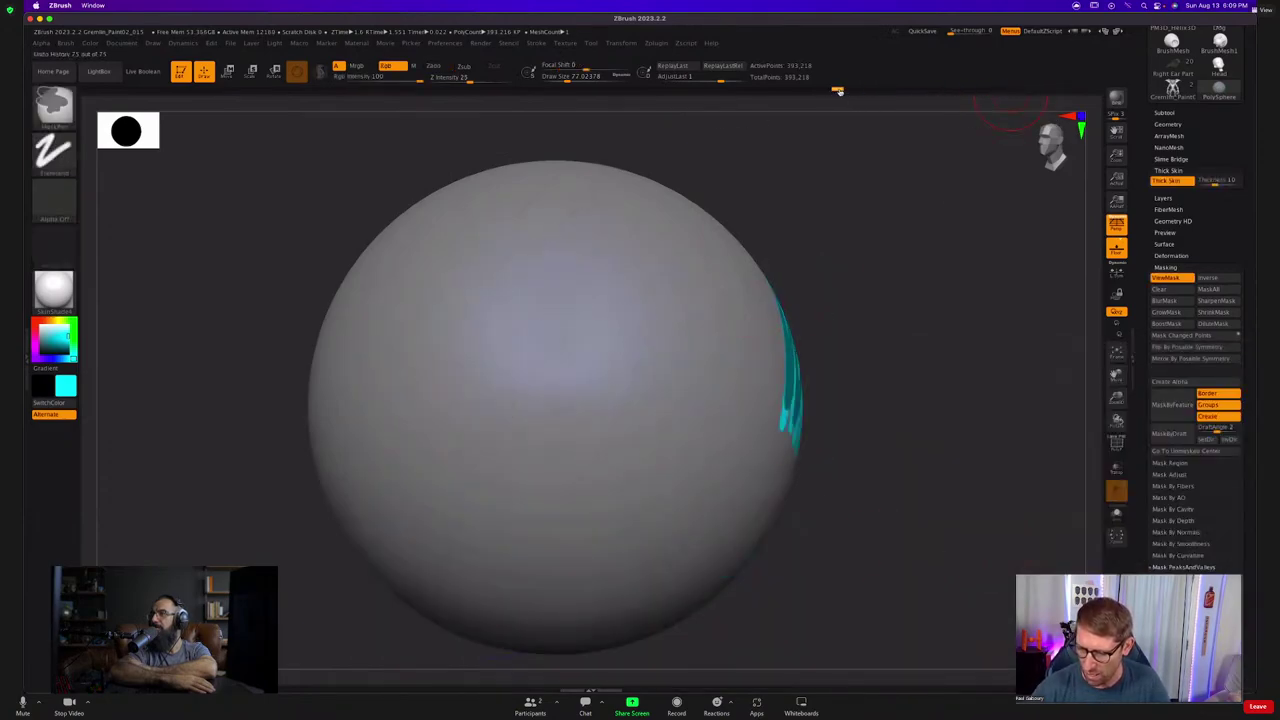
drag(845, 93, 1068, 91)
Turn off Rgb for the Morph brush and brush away most of the clay strokes, leaving a single diagonal stroke.
drag(627, 500, 617, 463)
key(ctrl+z)
click(385, 66)
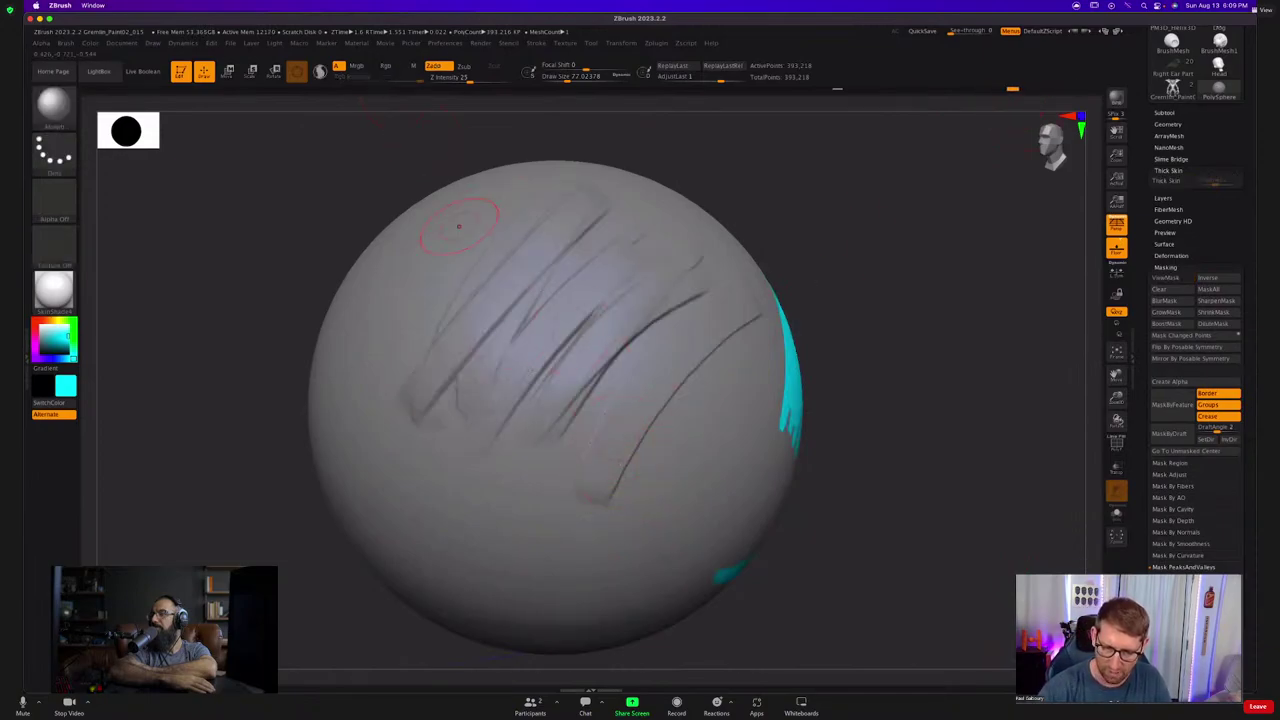
mouse_move(553, 433)
mouse_down()
mouse_move(566, 396)
mouse_move(432, 388)
mouse_move(446, 358)
mouse_up()
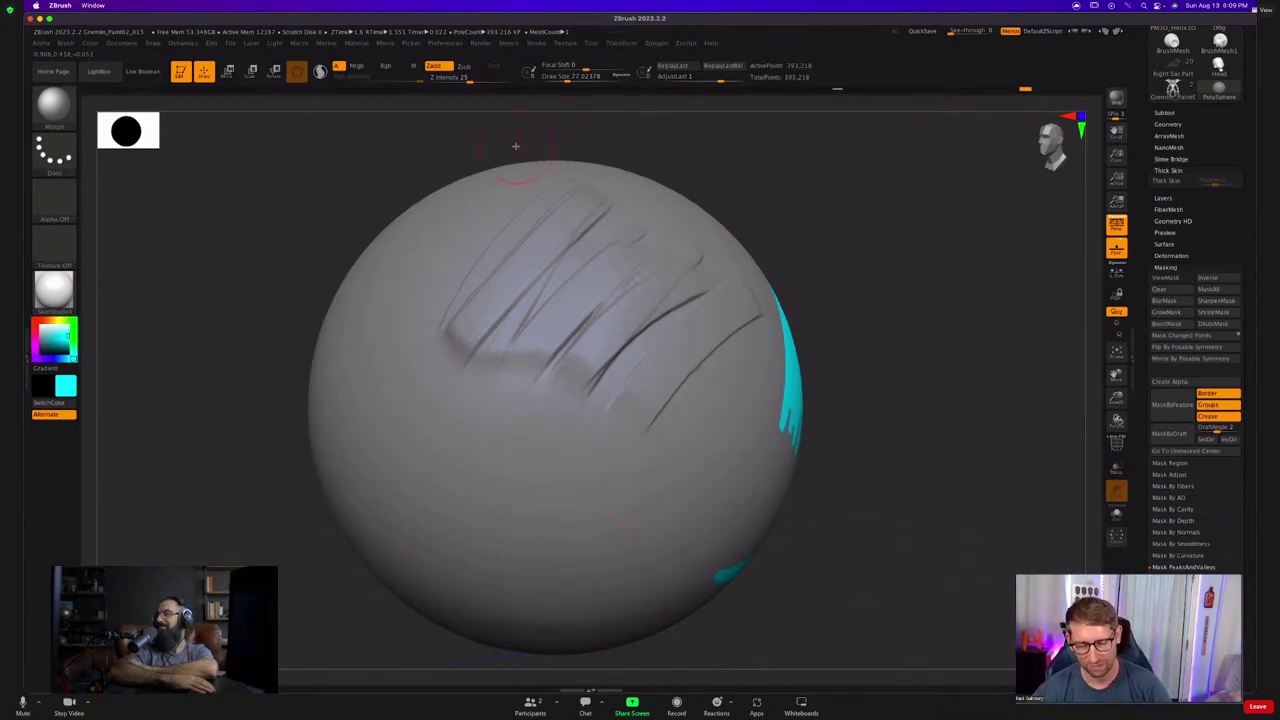
right_drag(717, 378, 668, 374)
mouse_move(712, 370)
mouse_down()
mouse_move(738, 322)
mouse_move(660, 308)
mouse_move(540, 397)
mouse_move(618, 274)
mouse_up()
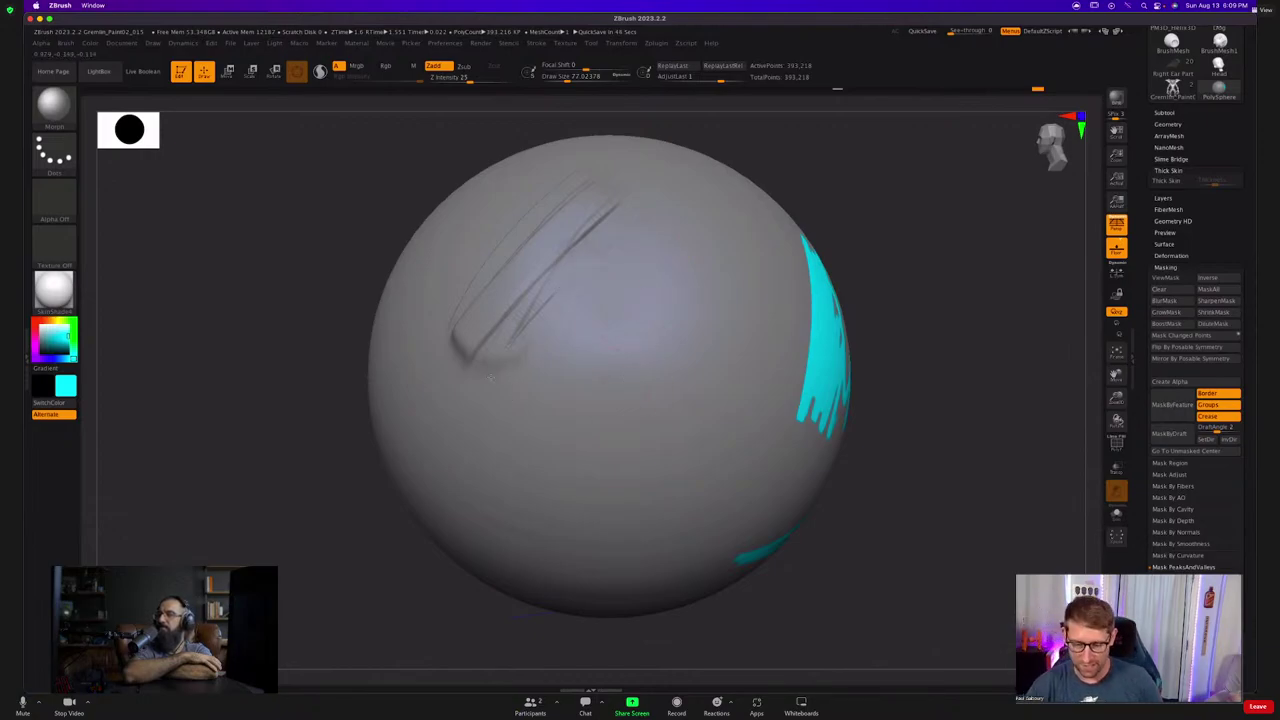
drag(490, 379, 498, 384)
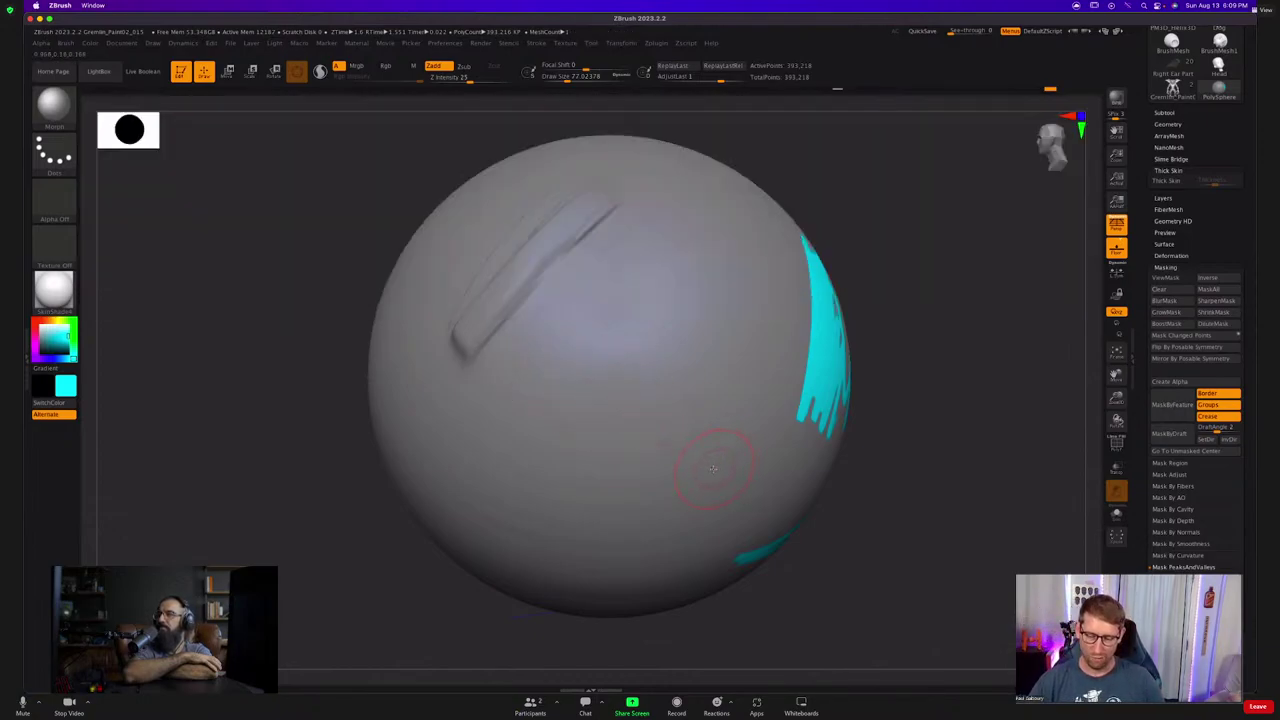
Replace the sphere on the canvas with a Cylinder3D converted to a PolyMesh3D, and set the colour to white.
mouse_move(753, 437)
ctrl+right_down()
mouse_move(651, 423)
mouse_move(782, 437)
ctrl+right_up()
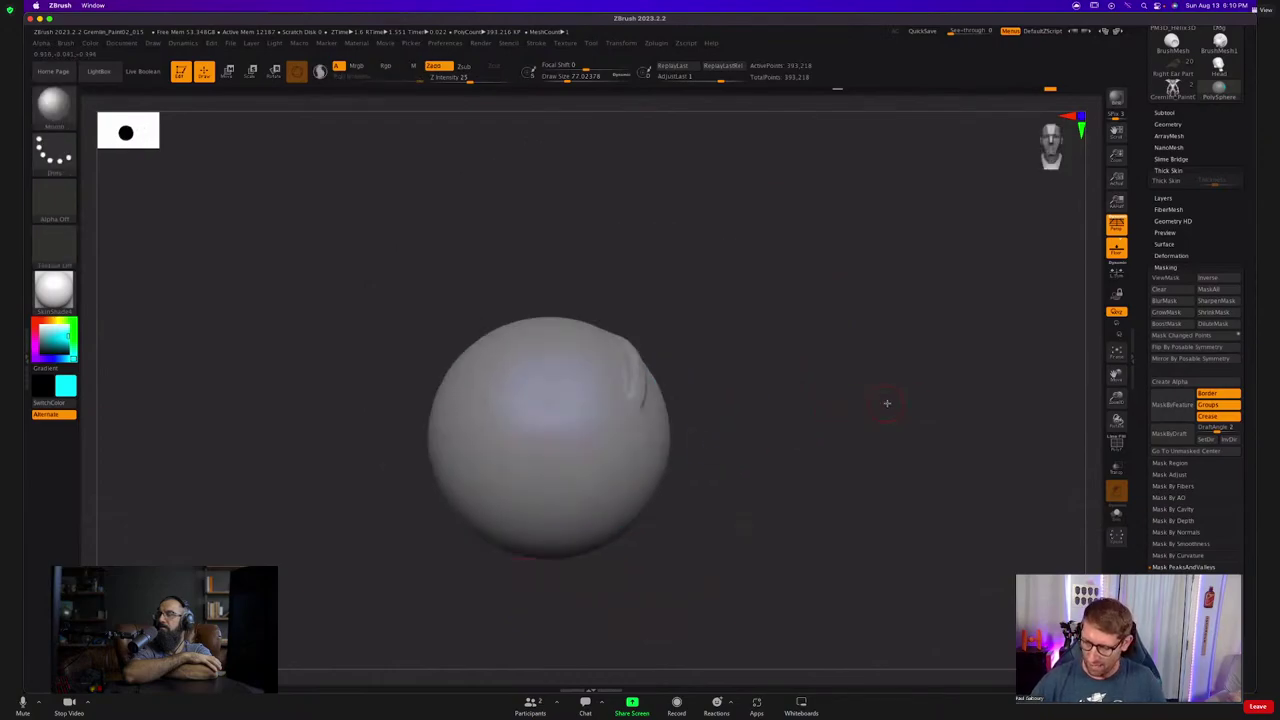
alt+right_drag(887, 403, 951, 386)
drag(1223, 251, 1220, 593)
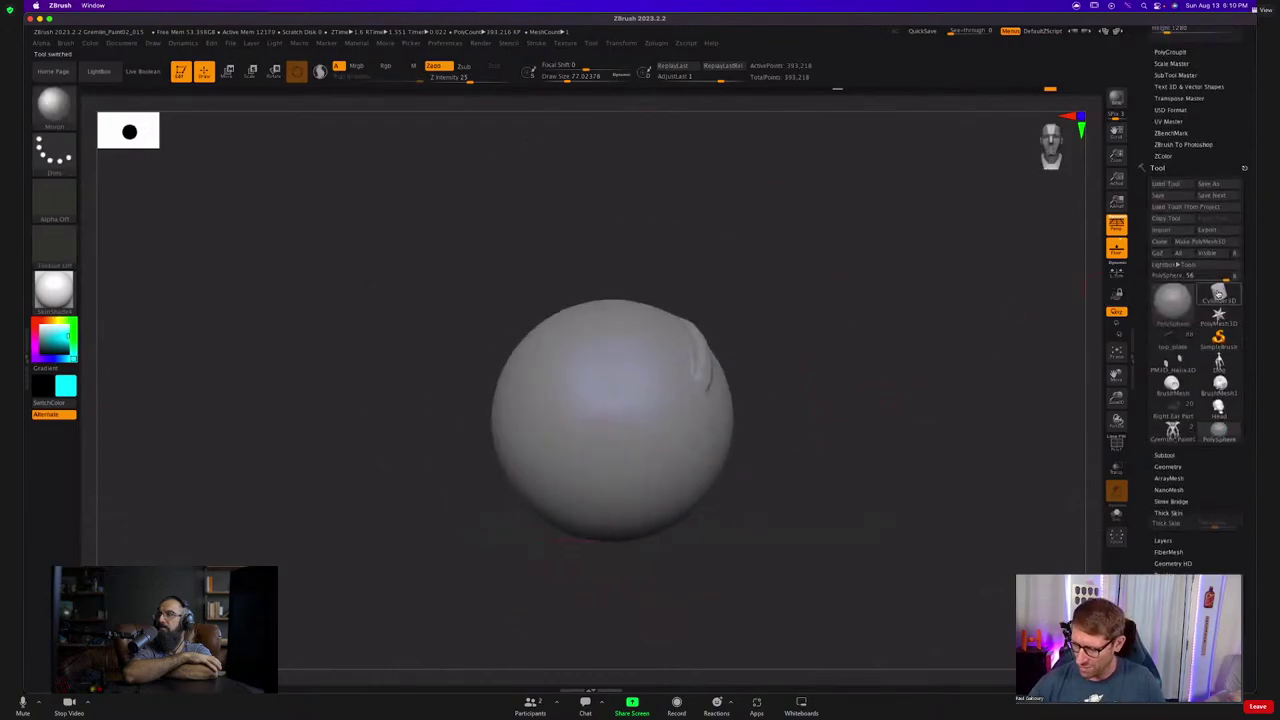
click(1218, 292)
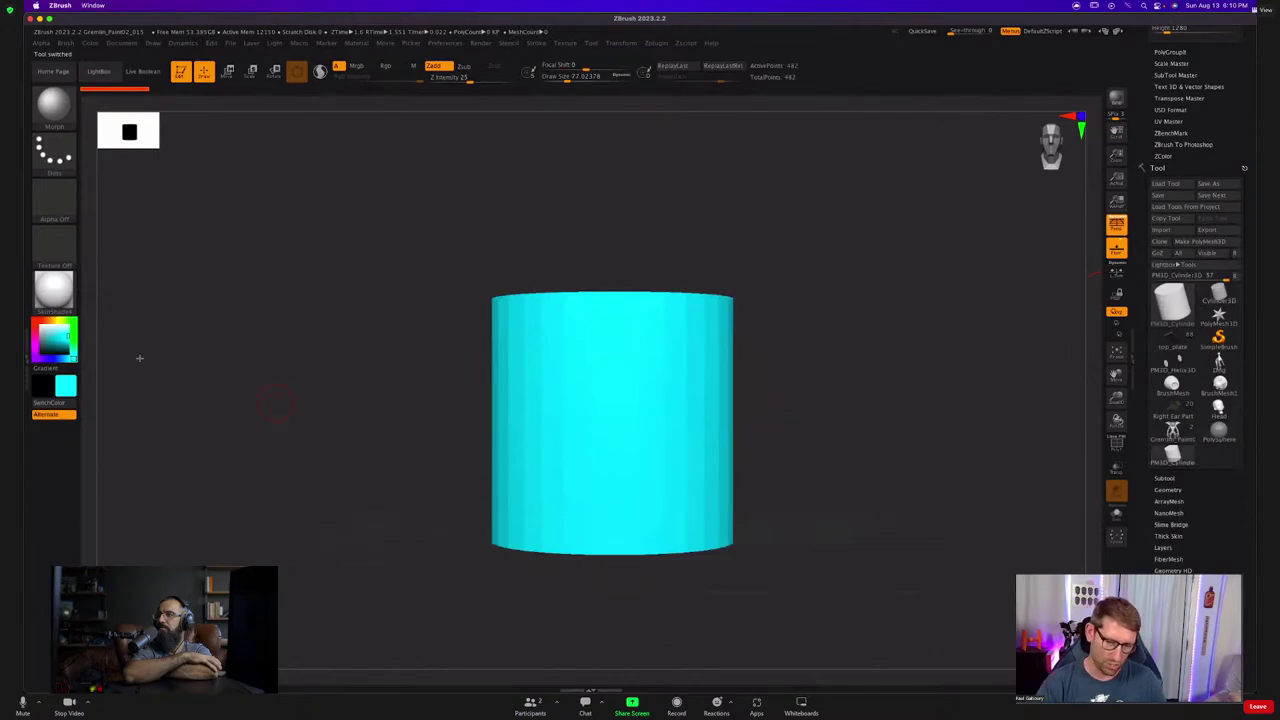
click(38, 318)
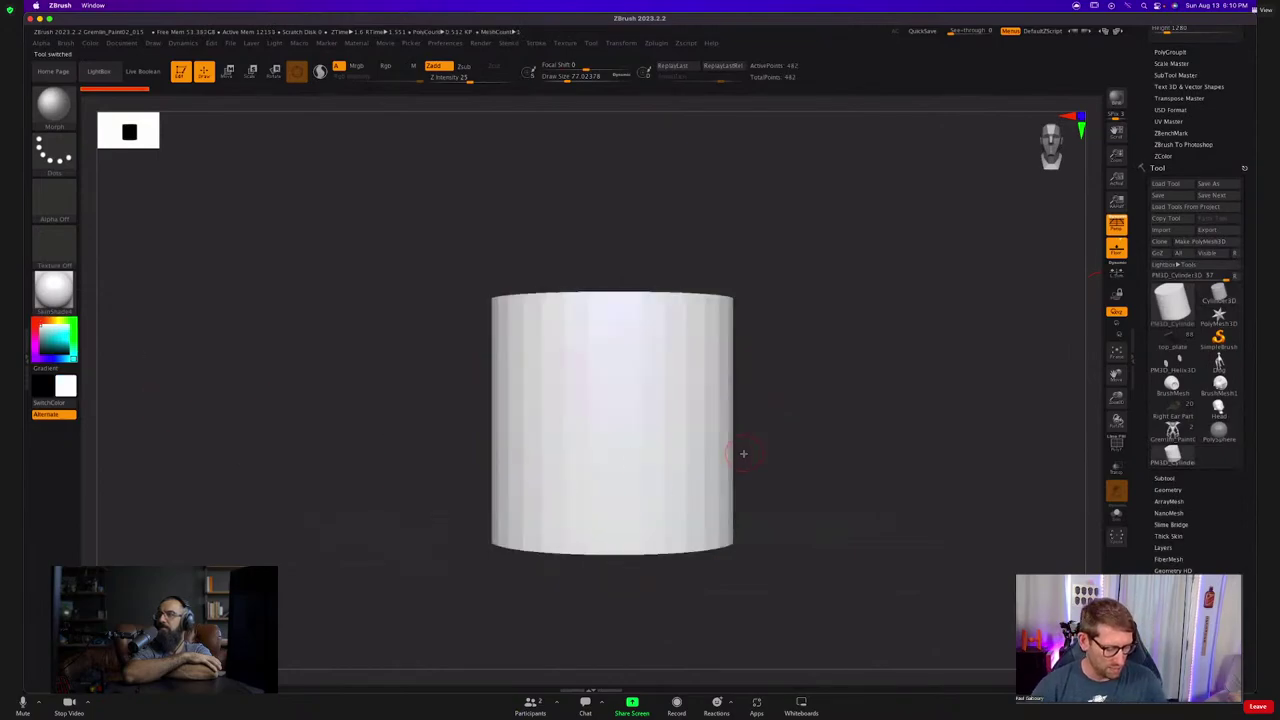
Choose the Anchors brush, place anchors near the cylinder's base and top, and bend it into an elbow with Rotate.
key(b)
key(a)
click(327, 411)
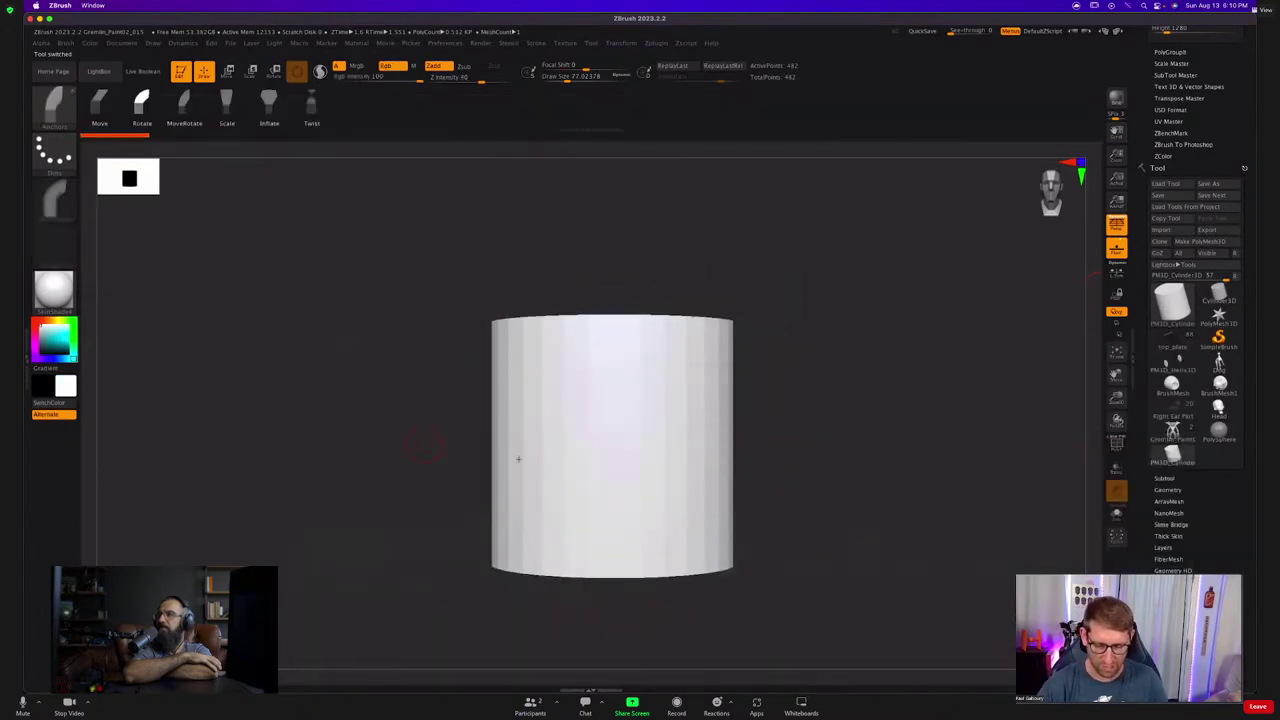
alt+right_drag(715, 473, 709, 434)
click(605, 516)
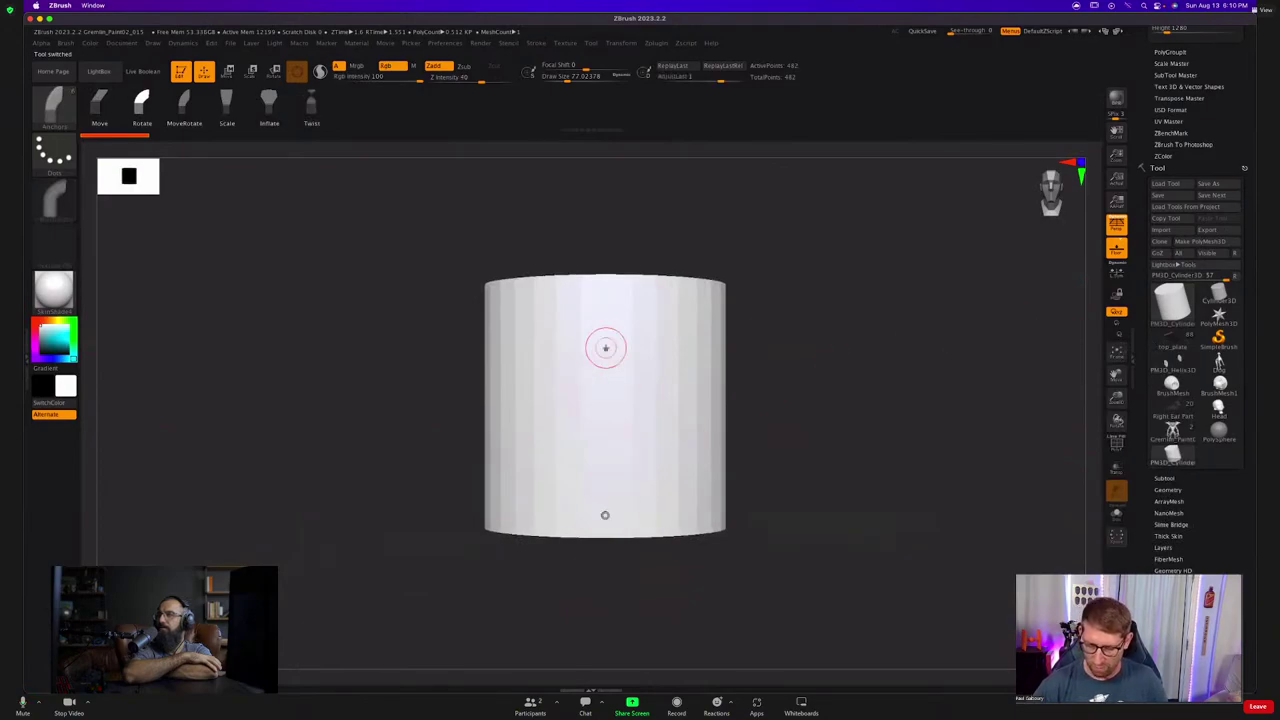
click(603, 309)
mouse_move(603, 309)
mouse_down()
mouse_move(610, 288)
mouse_move(894, 322)
mouse_move(569, 189)
mouse_move(323, 271)
mouse_move(969, 431)
mouse_move(885, 317)
mouse_move(703, 334)
mouse_move(843, 277)
mouse_move(794, 251)
mouse_move(300, 363)
mouse_move(814, 237)
mouse_up()
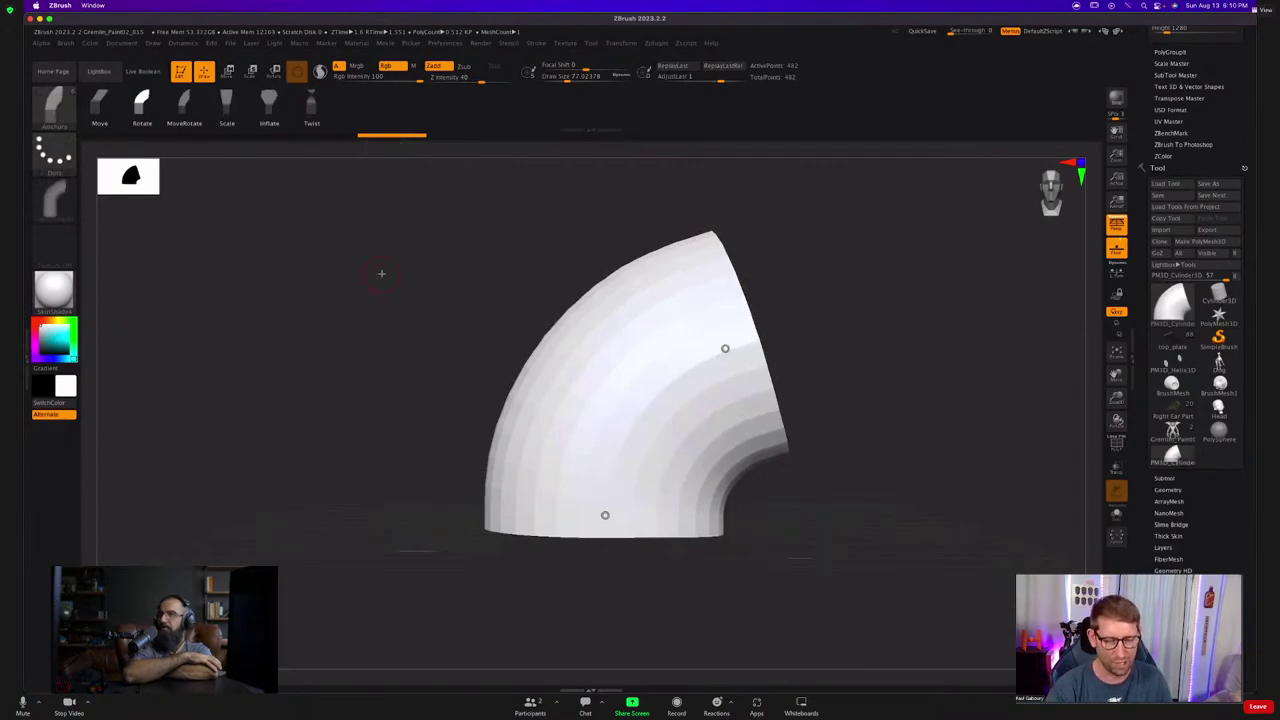
Try stretching the bent cylinder with the Anchors brush in Move mode, pulling its end anchor and an added anchor outward.
click(100, 103)
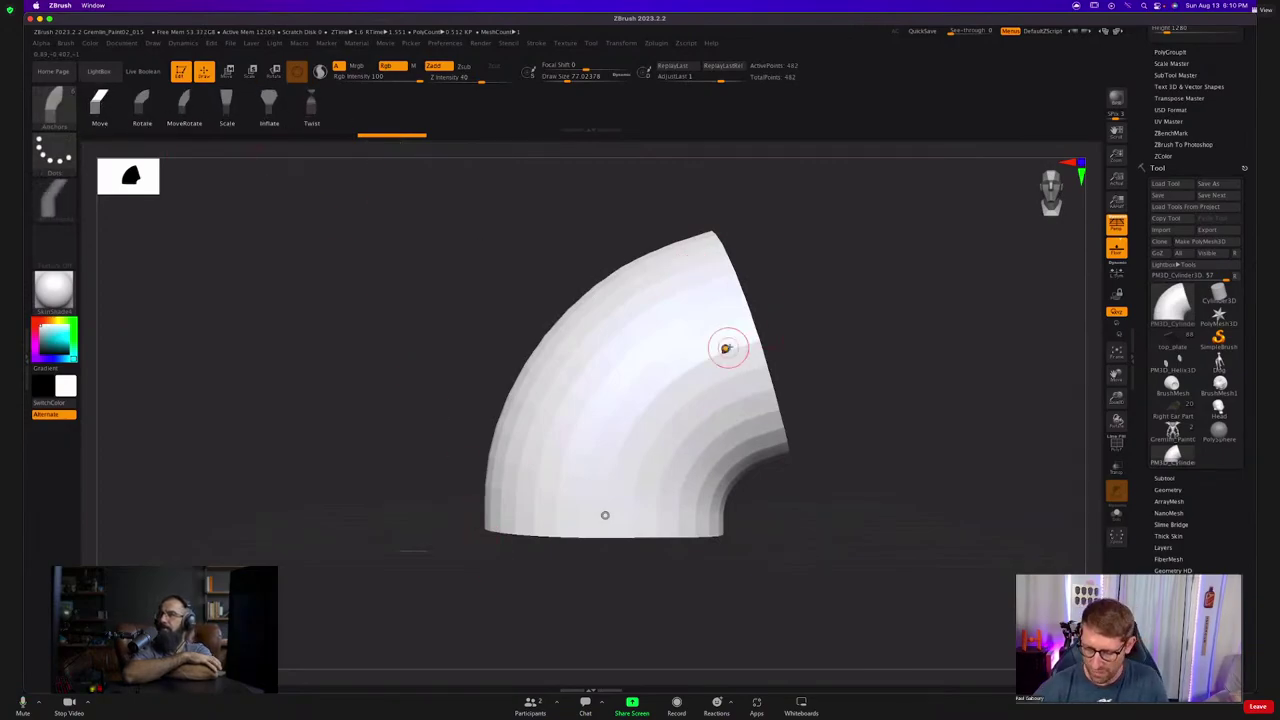
mouse_move(727, 348)
mouse_down()
mouse_move(826, 289)
mouse_move(1025, 238)
mouse_move(712, 216)
mouse_move(884, 181)
mouse_up()
click(717, 353)
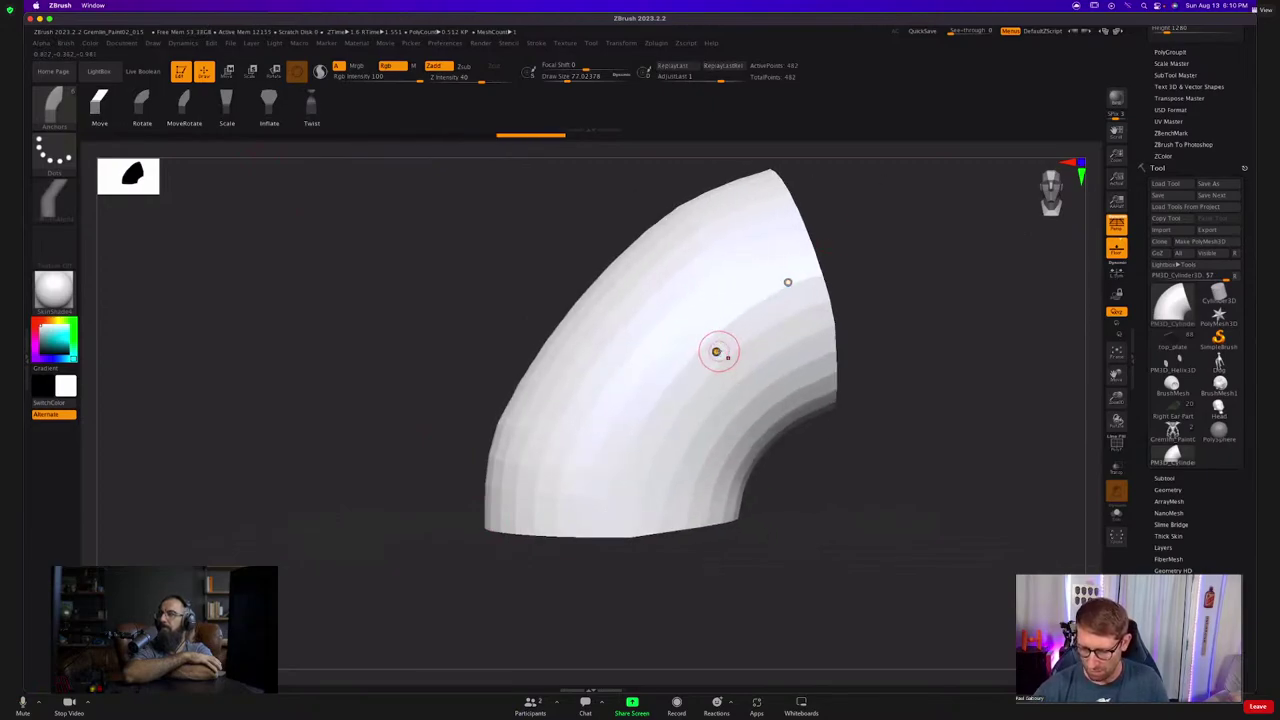
drag(718, 351, 999, 349)
drag(1069, 457, 1071, 466)
Undo the anchor bends and stretches back to the straight cylinder.
key(ctrl+z)
key(ctrl+z)
key(ctrl+z)
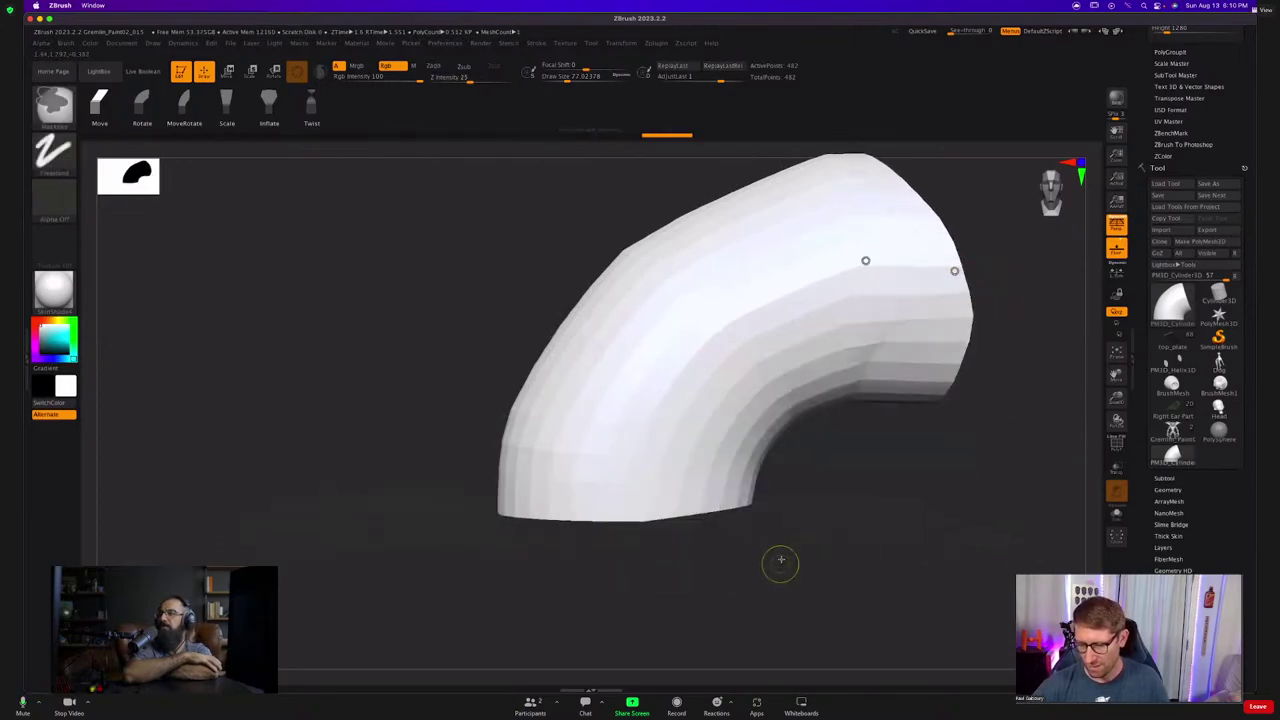
key(ctrl+z)
key(ctrl+z)
key(ctrl+z)
key(ctrl+z)
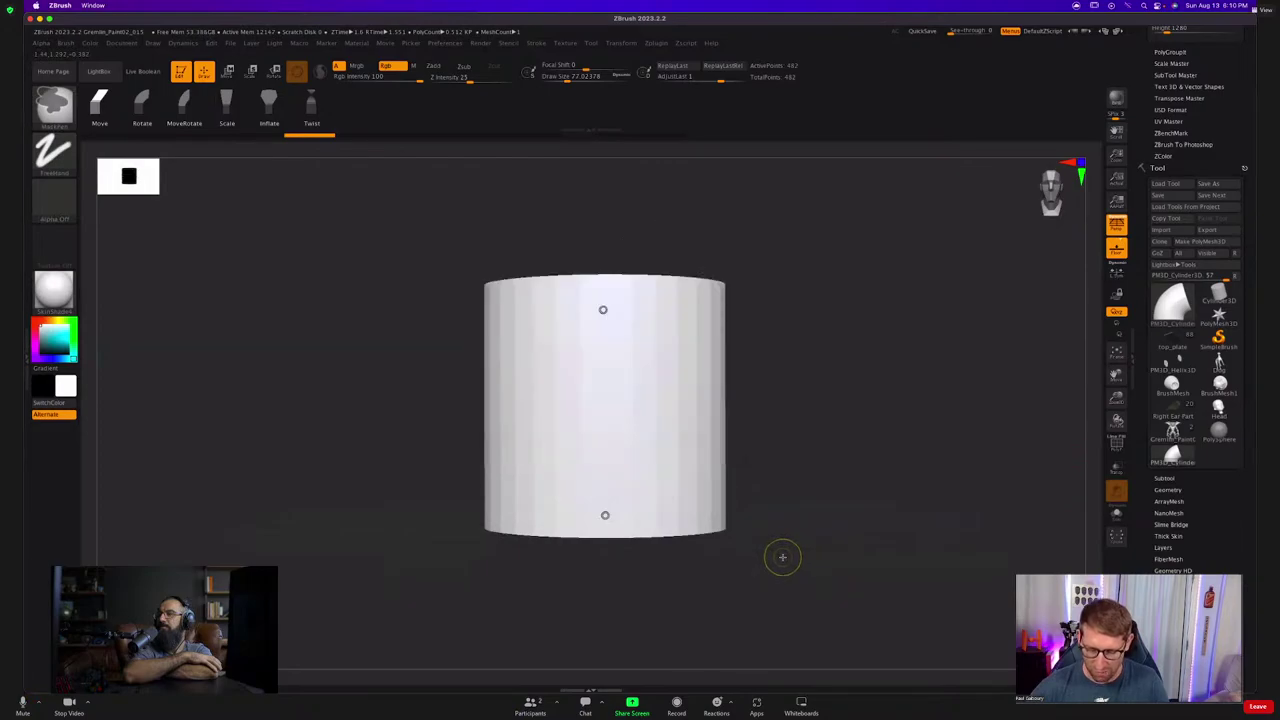
key(ctrl+z)
Try shifting the cylinder's upper part sideways with an anchor placed above the base anchor, and undo the changes.
click(601, 443)
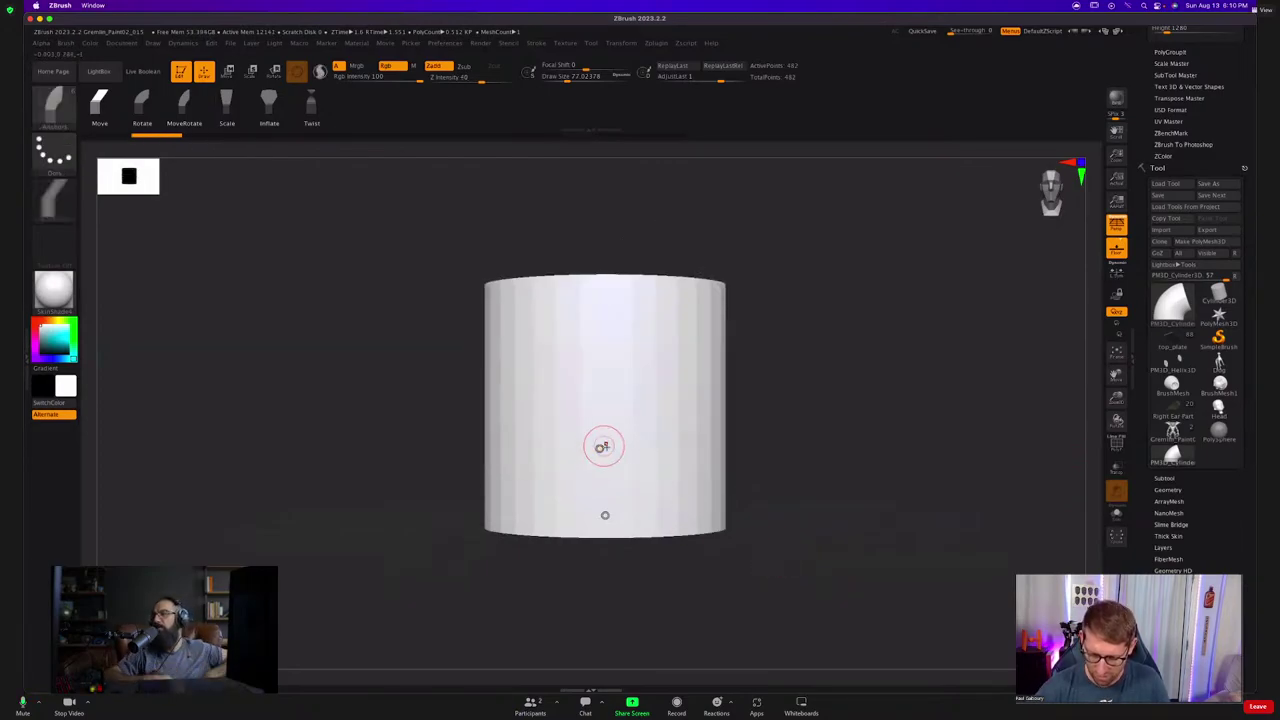
drag(601, 443, 610, 416)
key(ctrl+z)
key(ctrl+z)
key(ctrl+z)
key(ctrl+z)
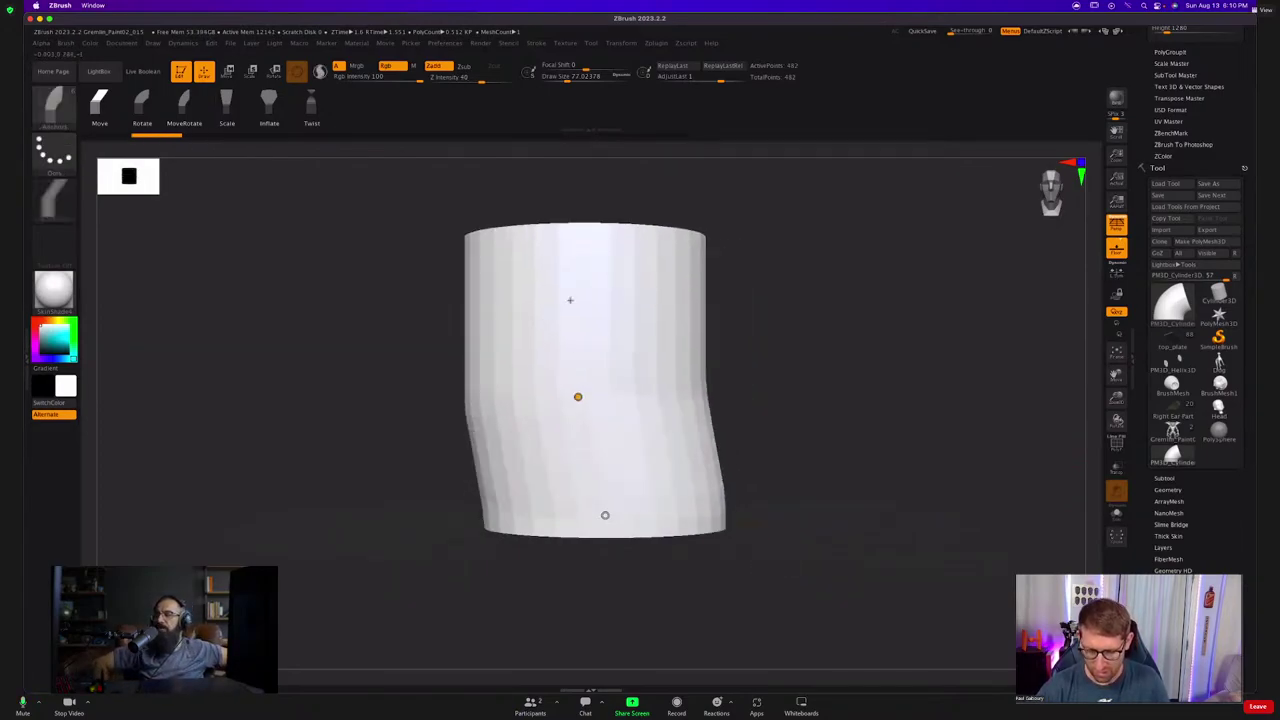
Try bending the cylinder's upper part over with a top anchor in MoveRotate mode, and undo the bends.
click(626, 286)
mouse_move(643, 277)
mouse_down()
mouse_move(689, 223)
mouse_move(951, 234)
mouse_move(1069, 393)
mouse_move(1071, 484)
mouse_move(1115, 453)
mouse_up()
click(187, 111)
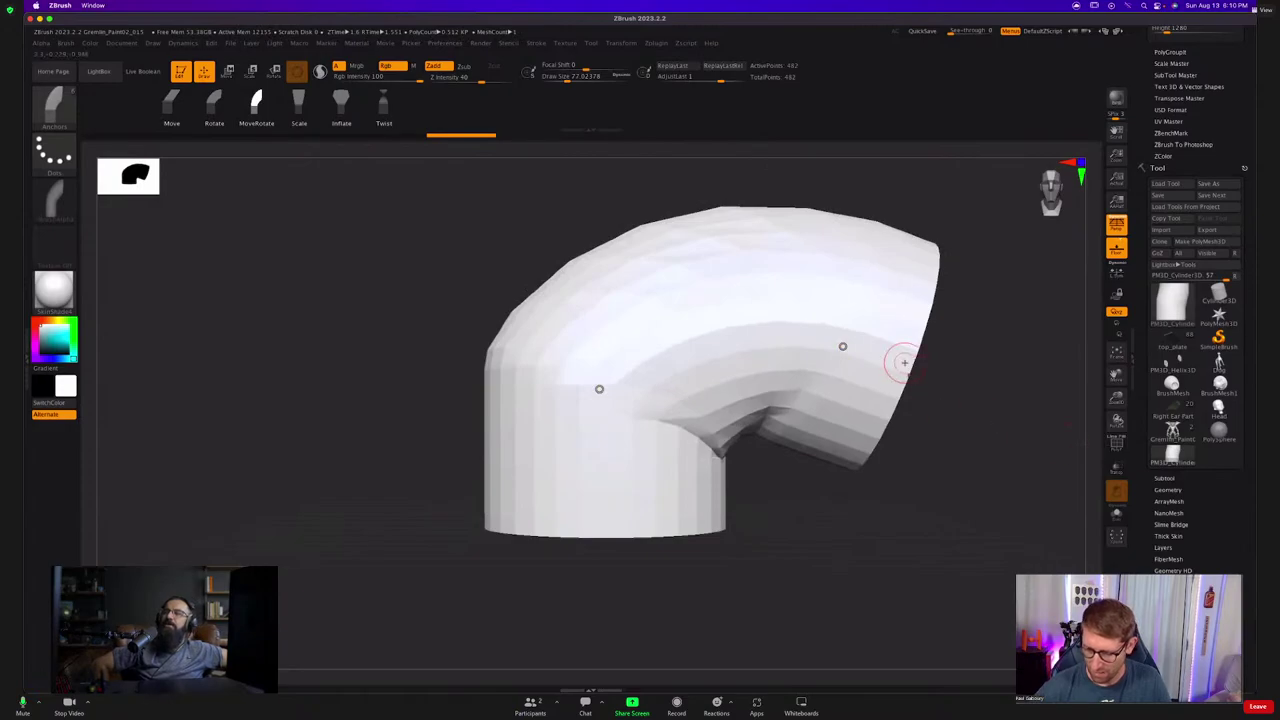
drag(904, 362, 940, 560)
key(ctrl+z)
key(ctrl+z)
Mask the cylinder's lower half, bend the unmasked top with MoveRotate, and try the Inflate mode on its anchor.
ctrl+drag(820, 594, 277, 377)
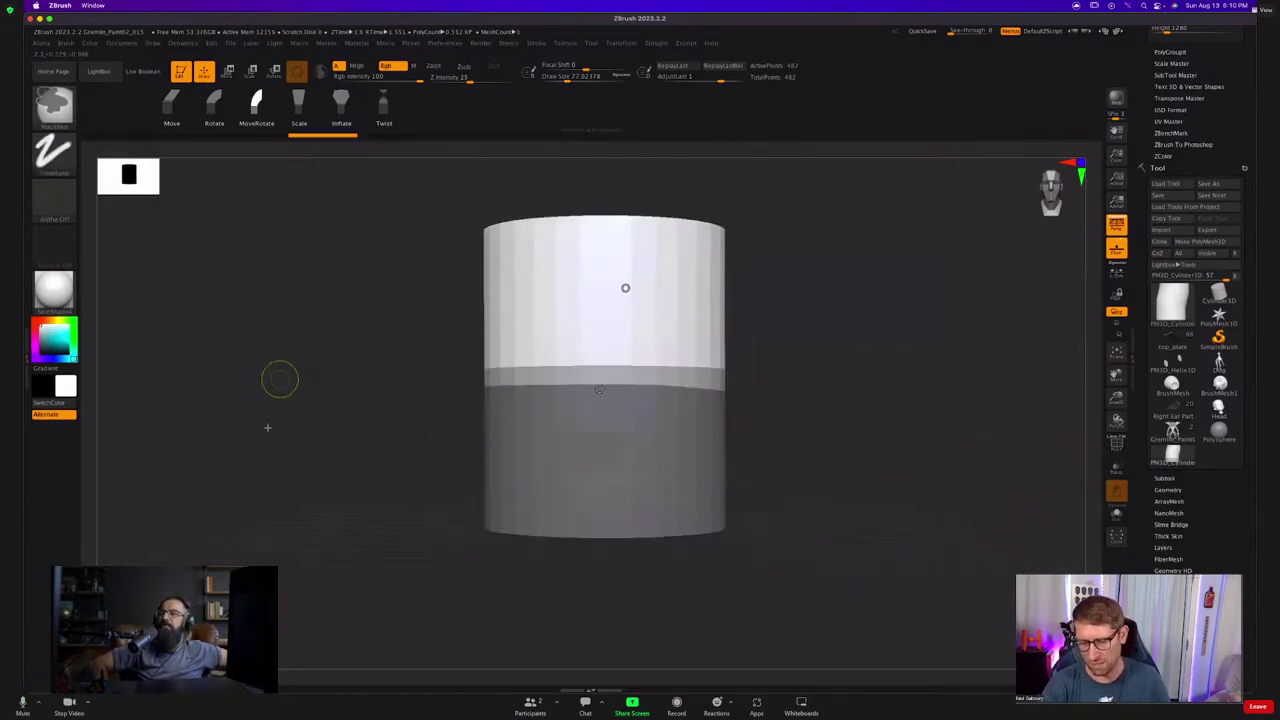
drag(625, 292, 690, 295)
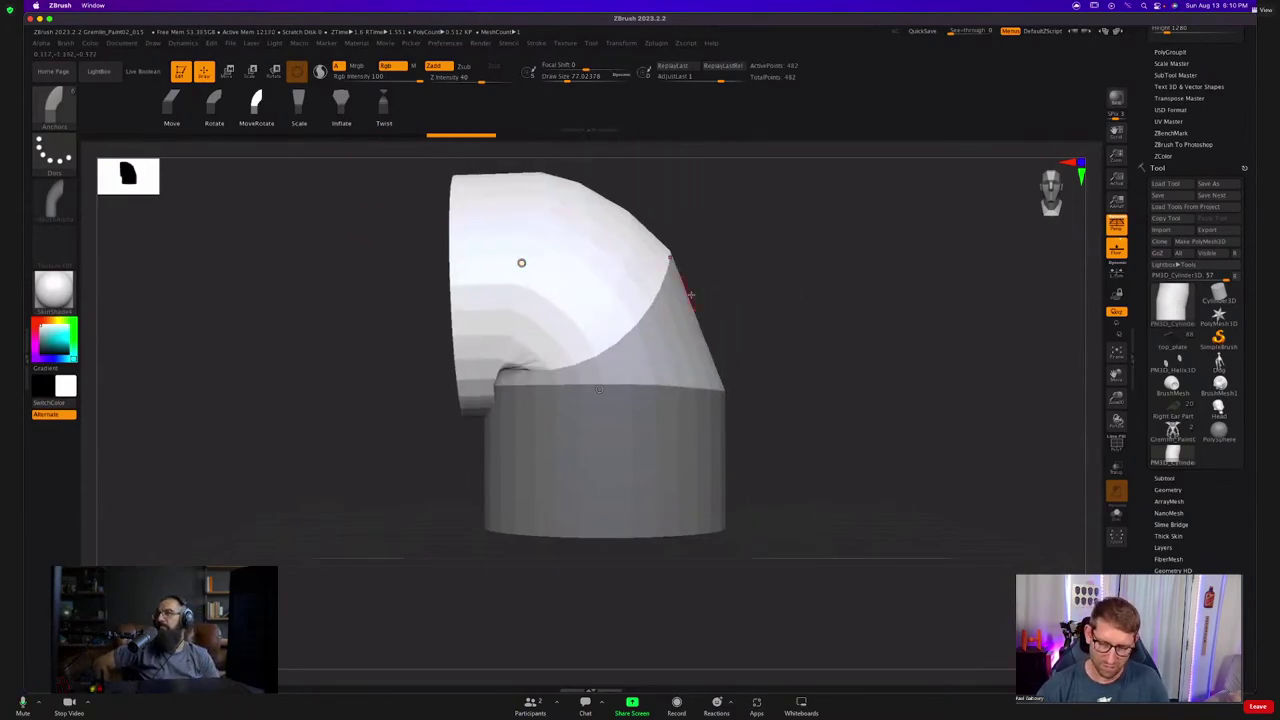
click(340, 111)
mouse_move(521, 263)
mouse_down()
mouse_move(851, 163)
mouse_move(745, 233)
mouse_up()
Undo the inflate, the masked bend and the mask back to the straight, unmasked cylinder.
key(ctrl+z)
key(ctrl+z)
key(ctrl+z)
key(ctrl+z)
key(ctrl+z)
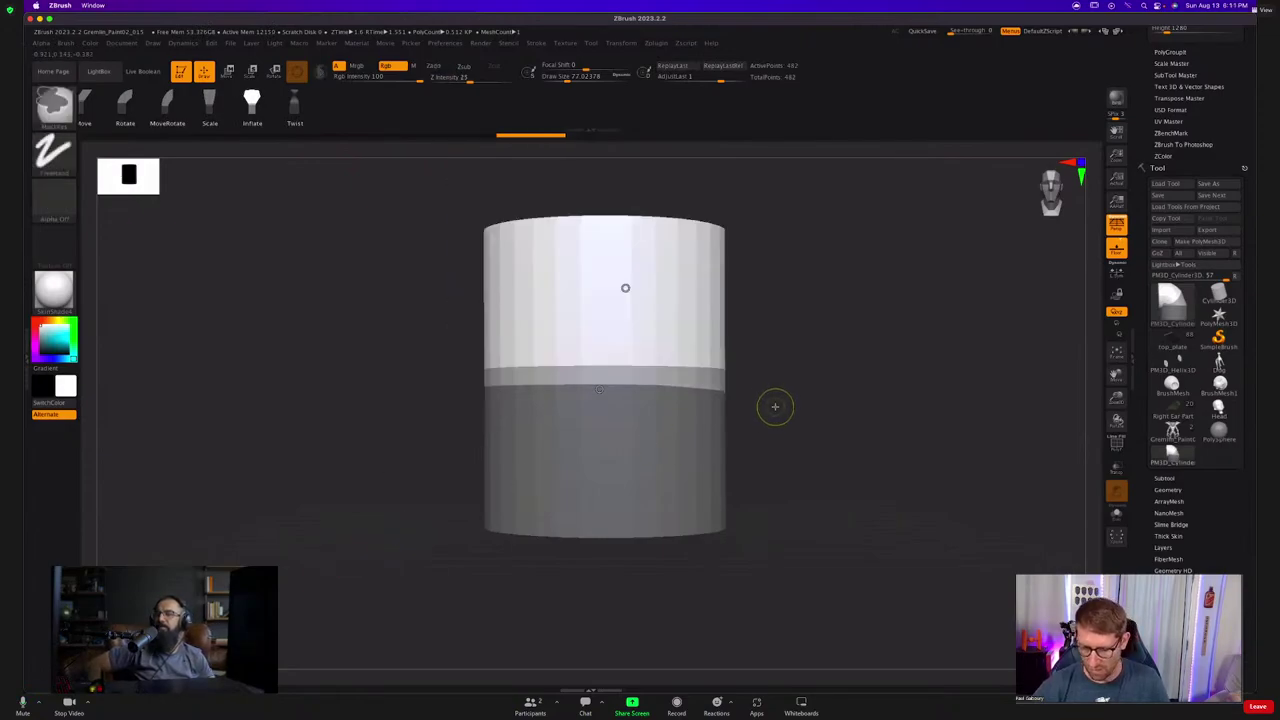
key(ctrl+z)
key(ctrl+z)
key(ctrl+z)
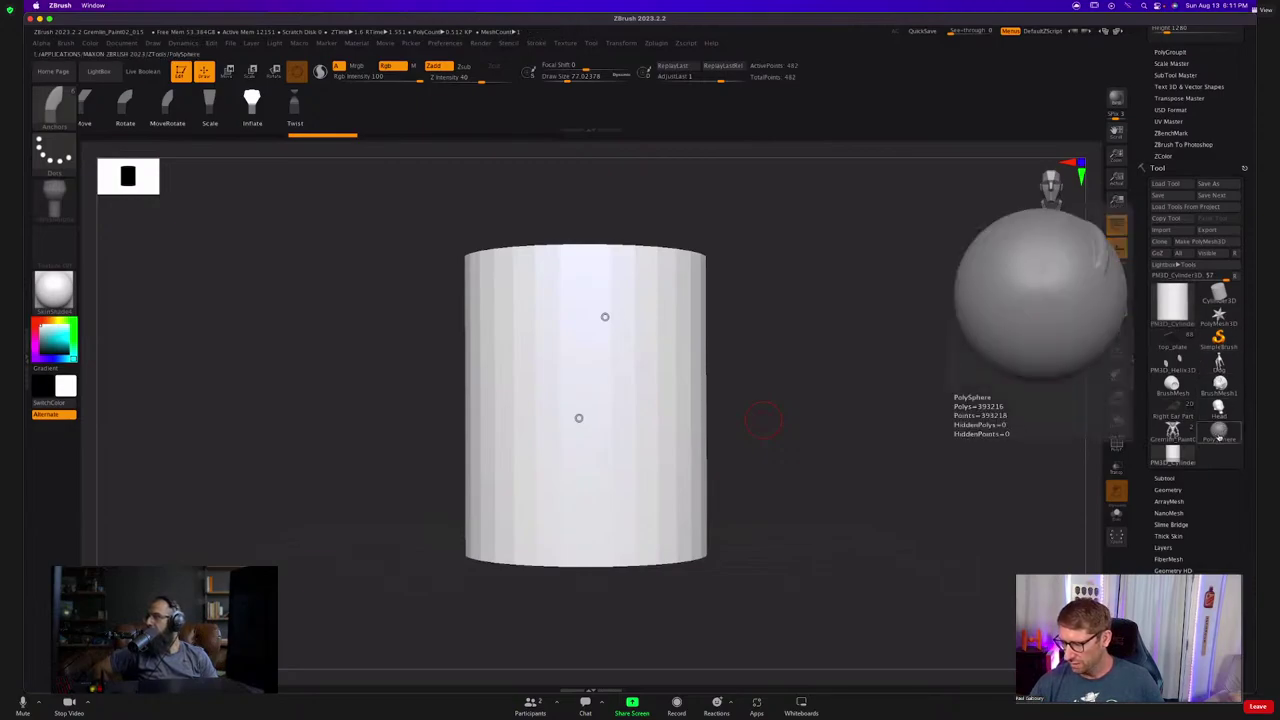
Switch to the PolySphere, delete its lower subdivision levels, and select the CurveTube brush.
click(1220, 437)
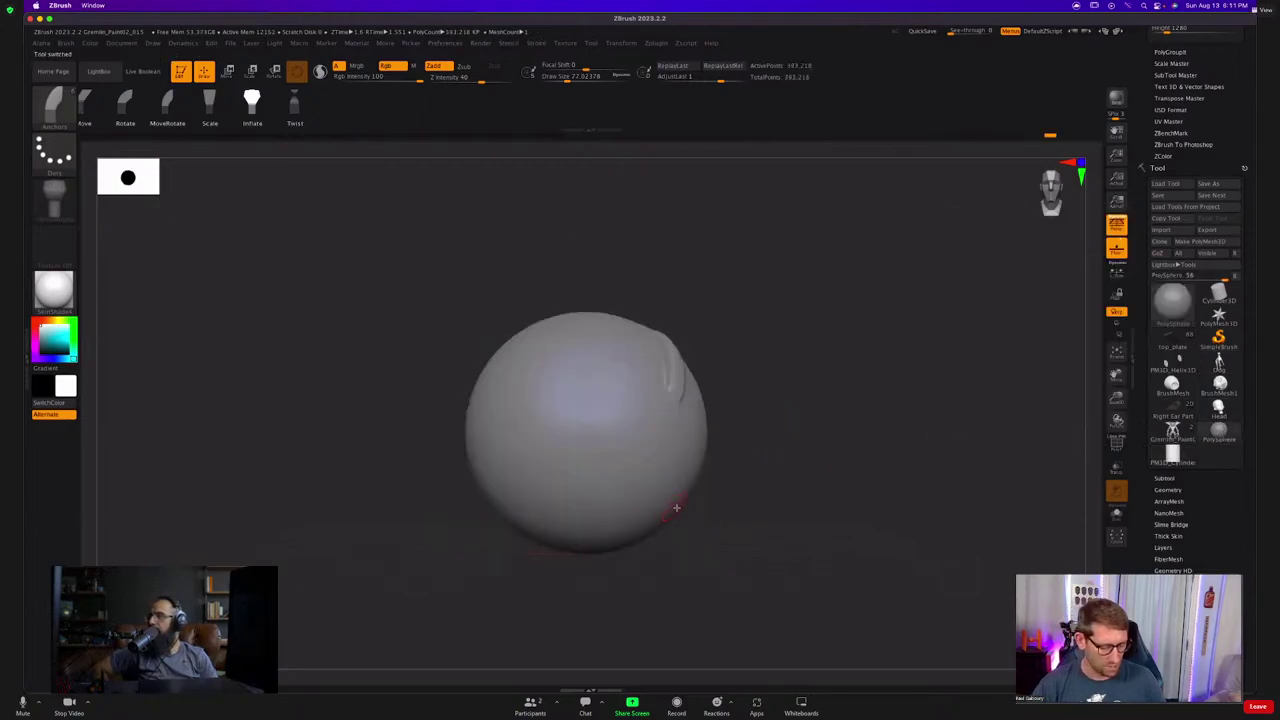
click(1168, 489)
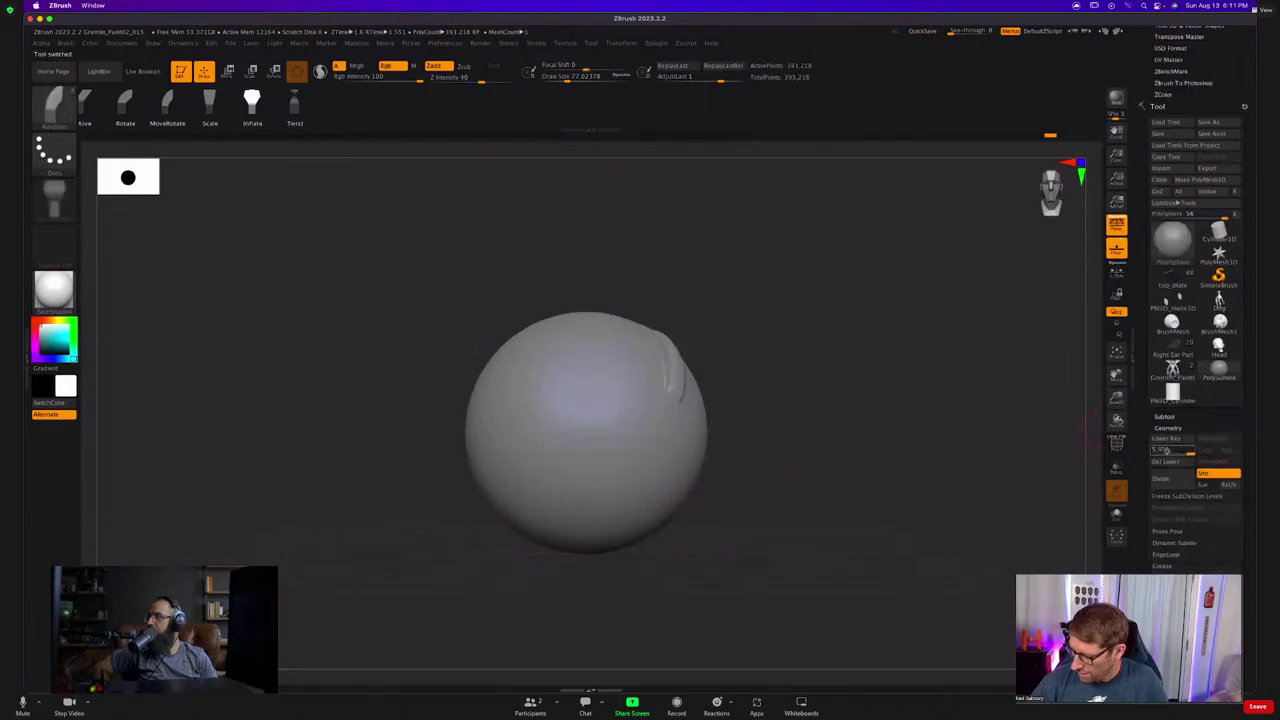
key(b)
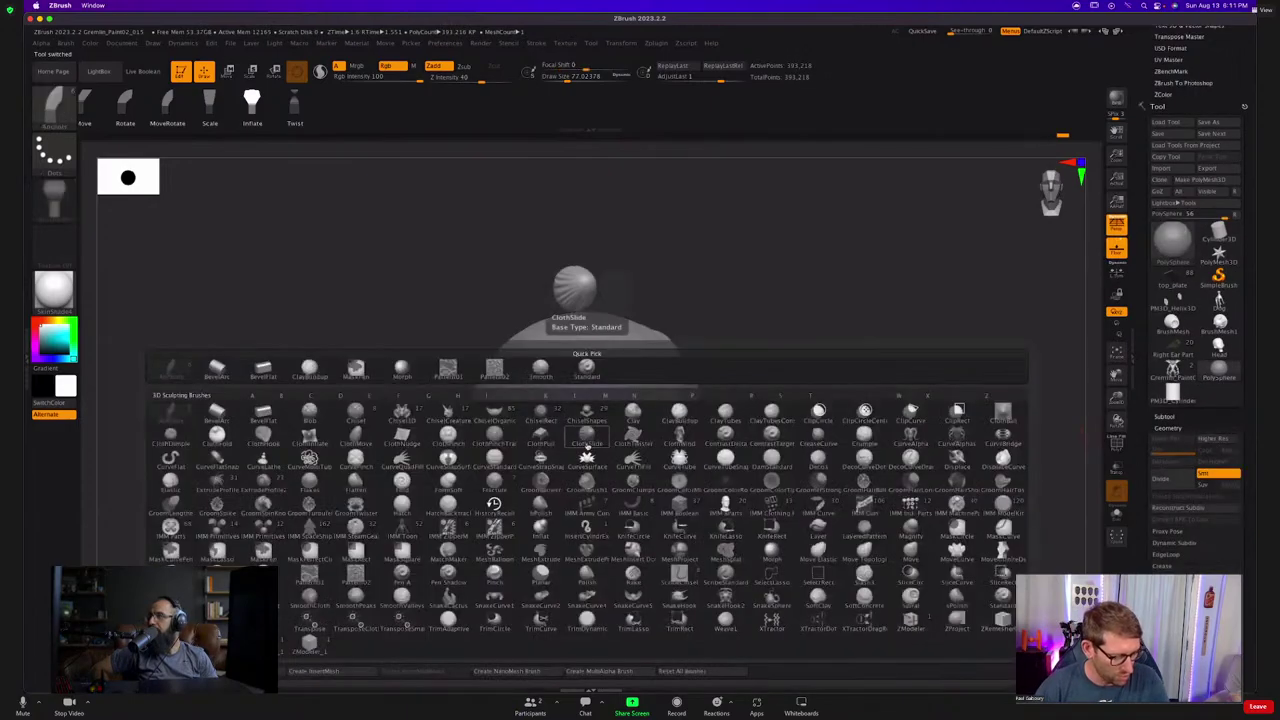
key(c)
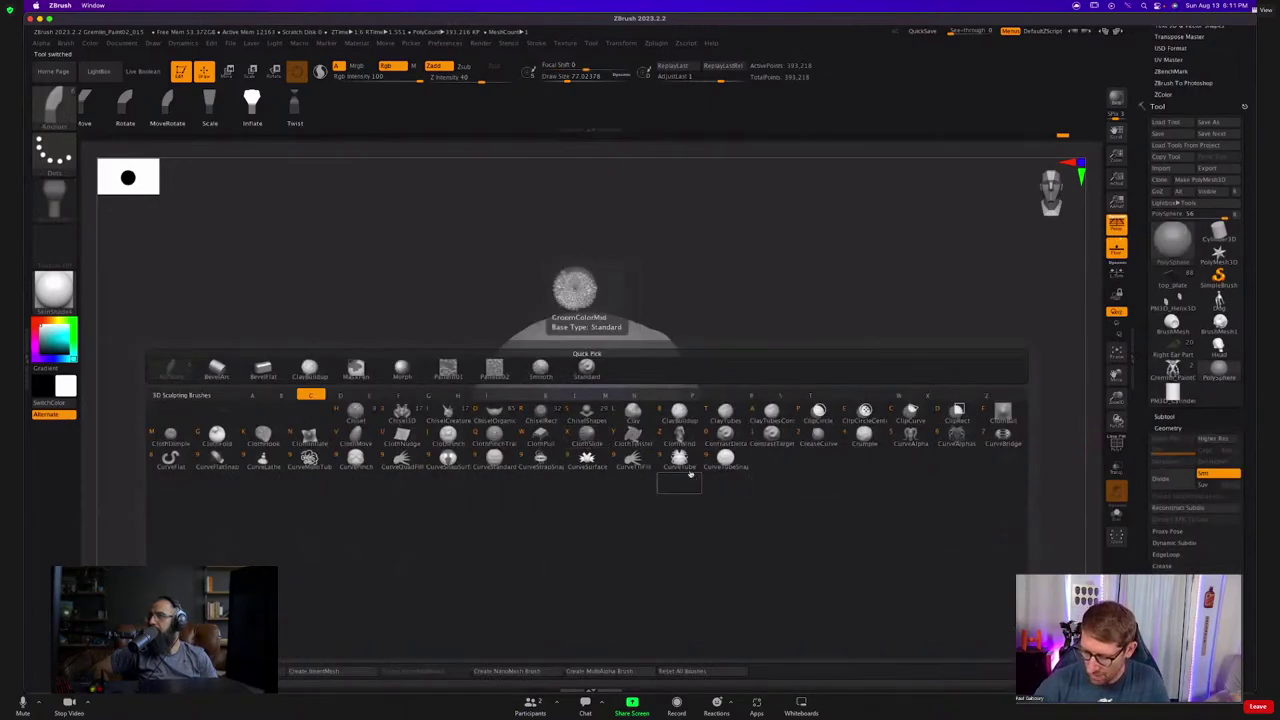
click(687, 460)
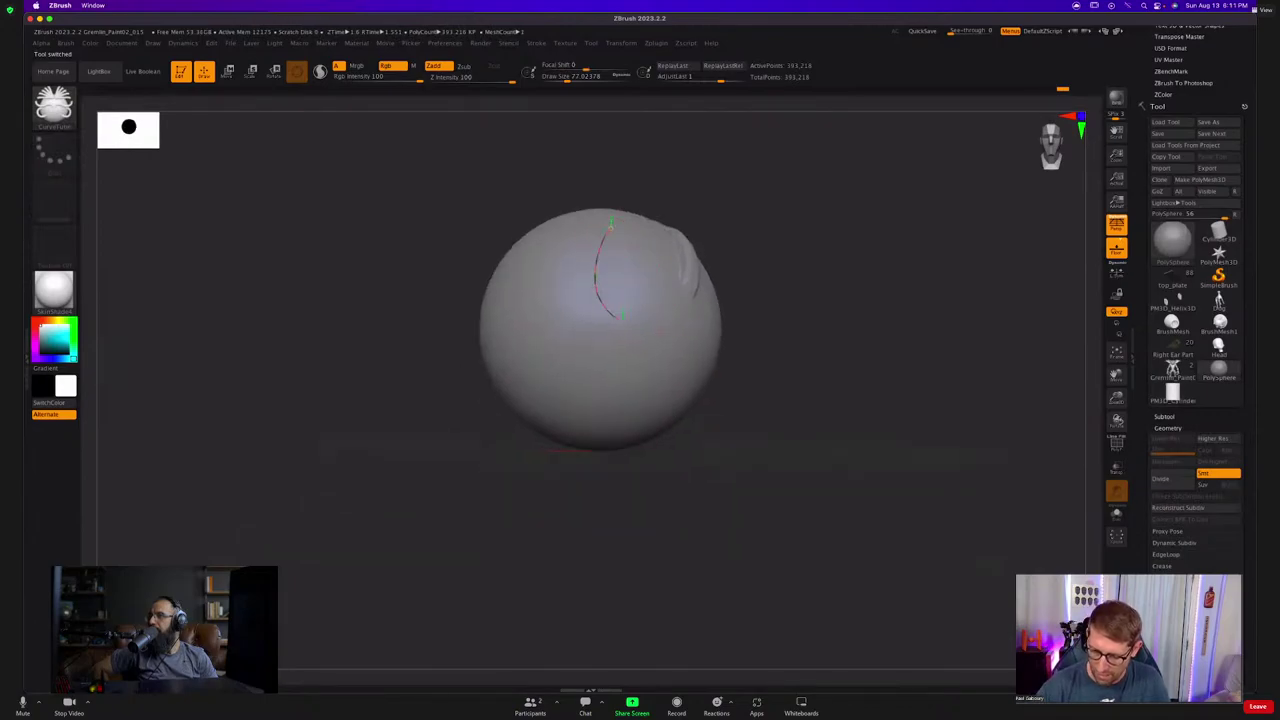
Try drawing CurveTube strokes that start on the sphere and run out past its edge.
drag(944, 373, 946, 373)
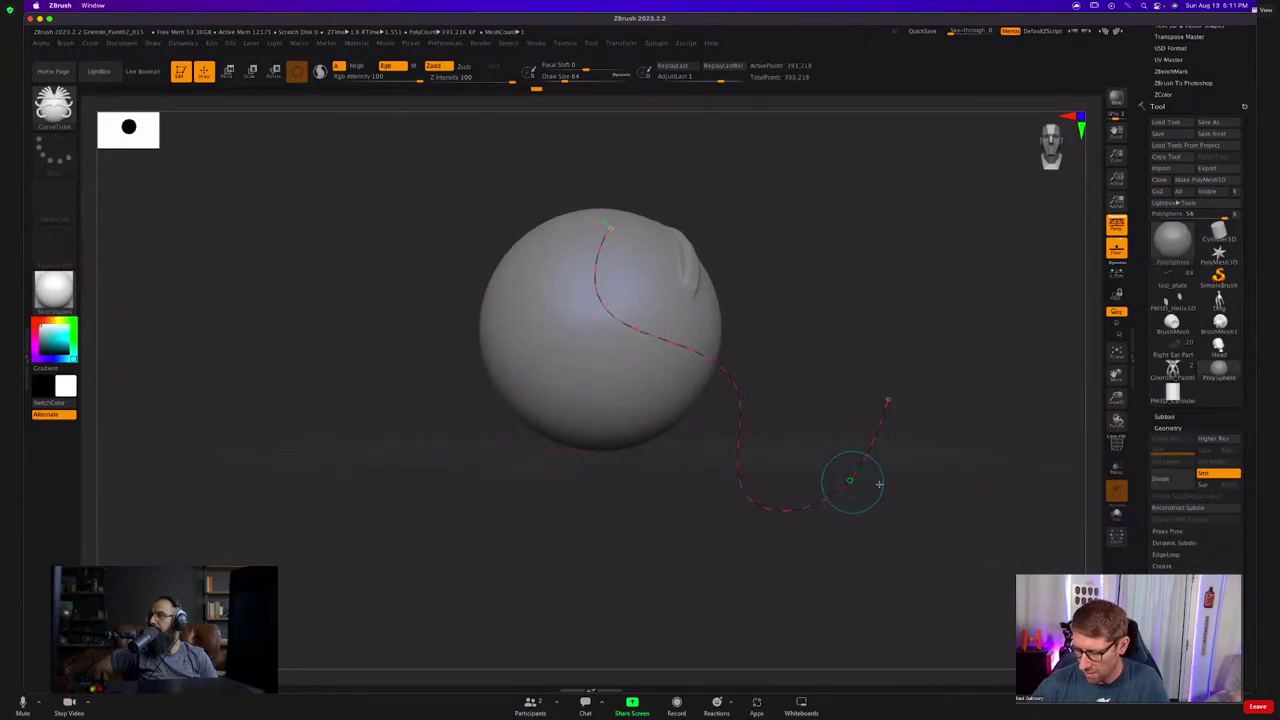
alt+drag(913, 476, 803, 494)
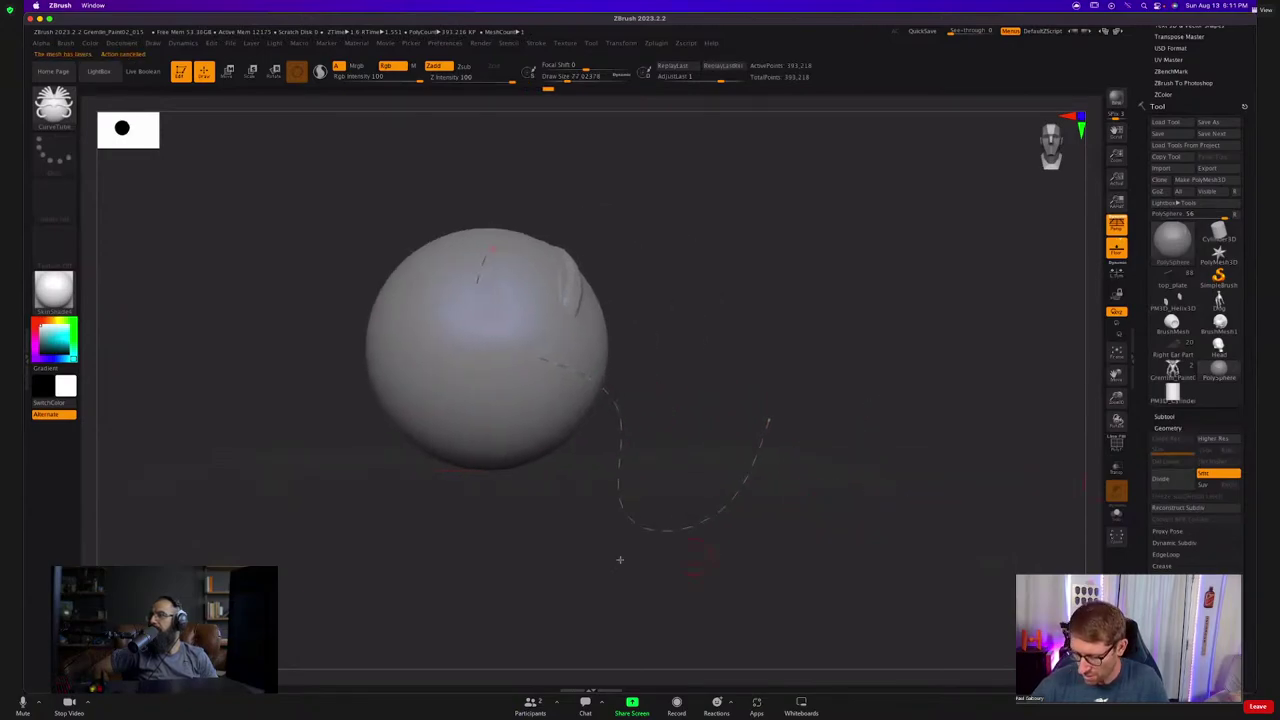
alt+drag(491, 509, 598, 523)
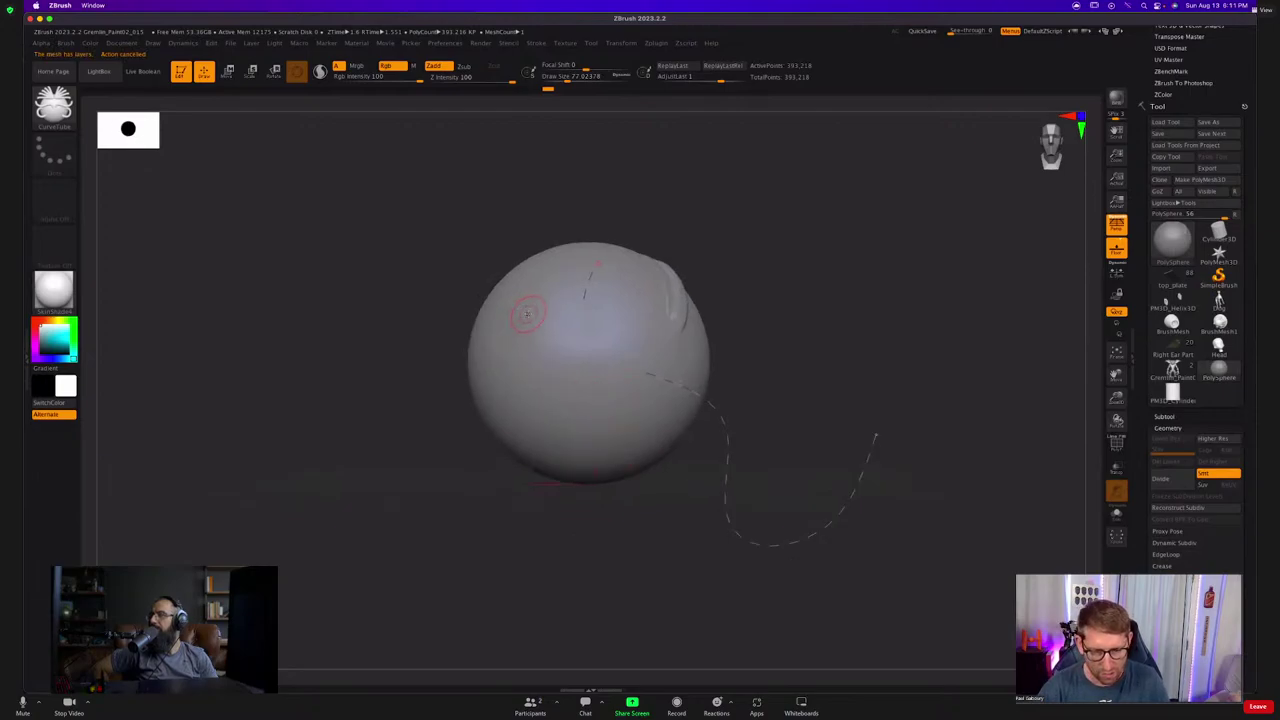
click(602, 563)
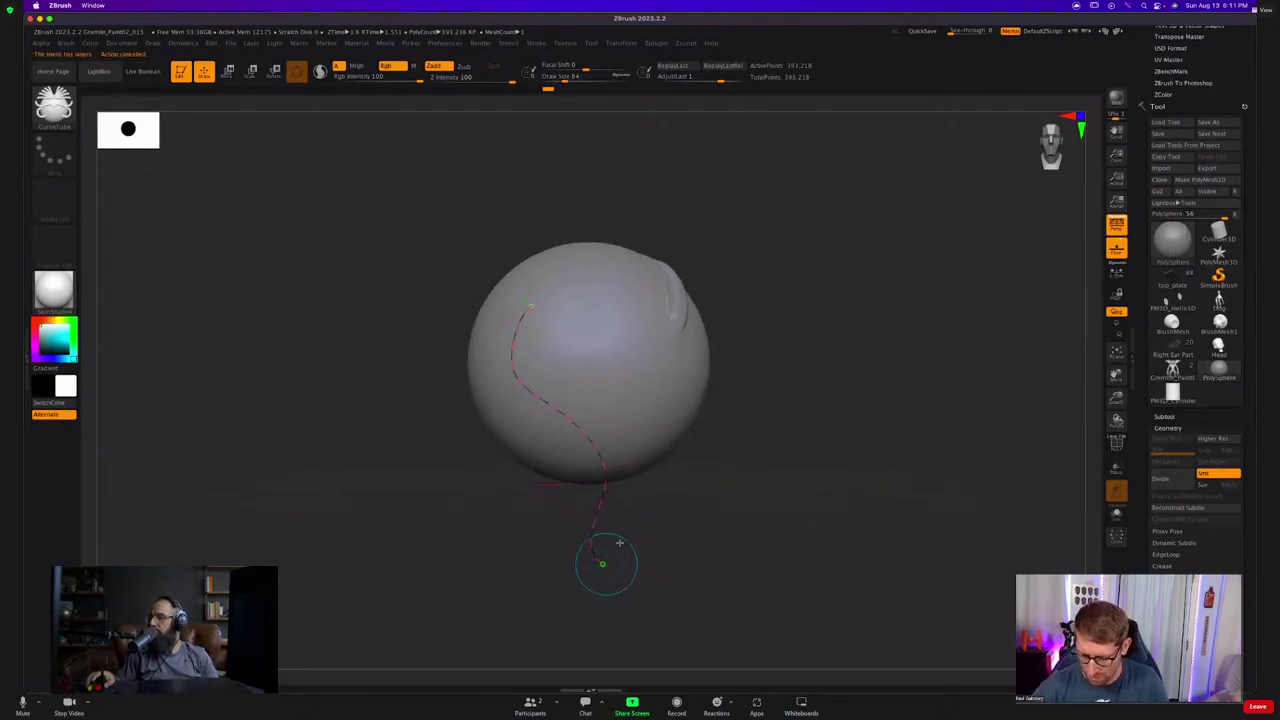
Try drawing a stroke from the sphere with the CurveTubeSnap brush, and undo it.
key(b)
key(c)
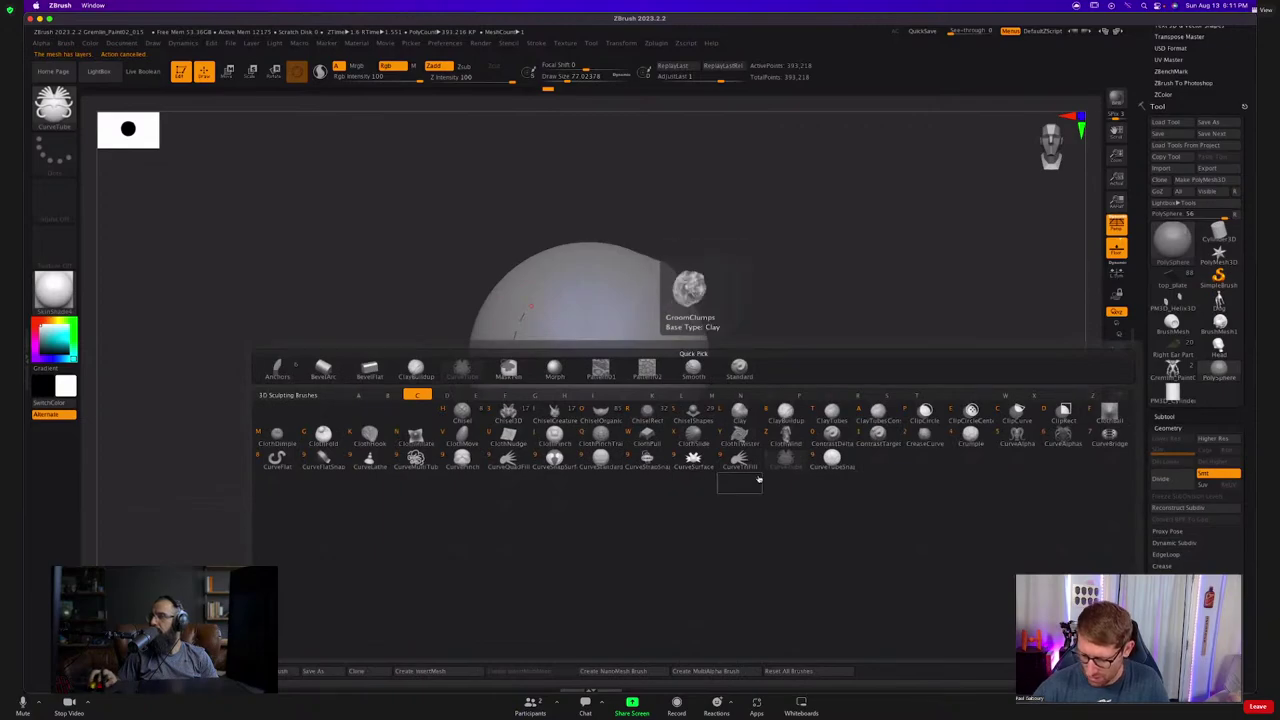
click(832, 458)
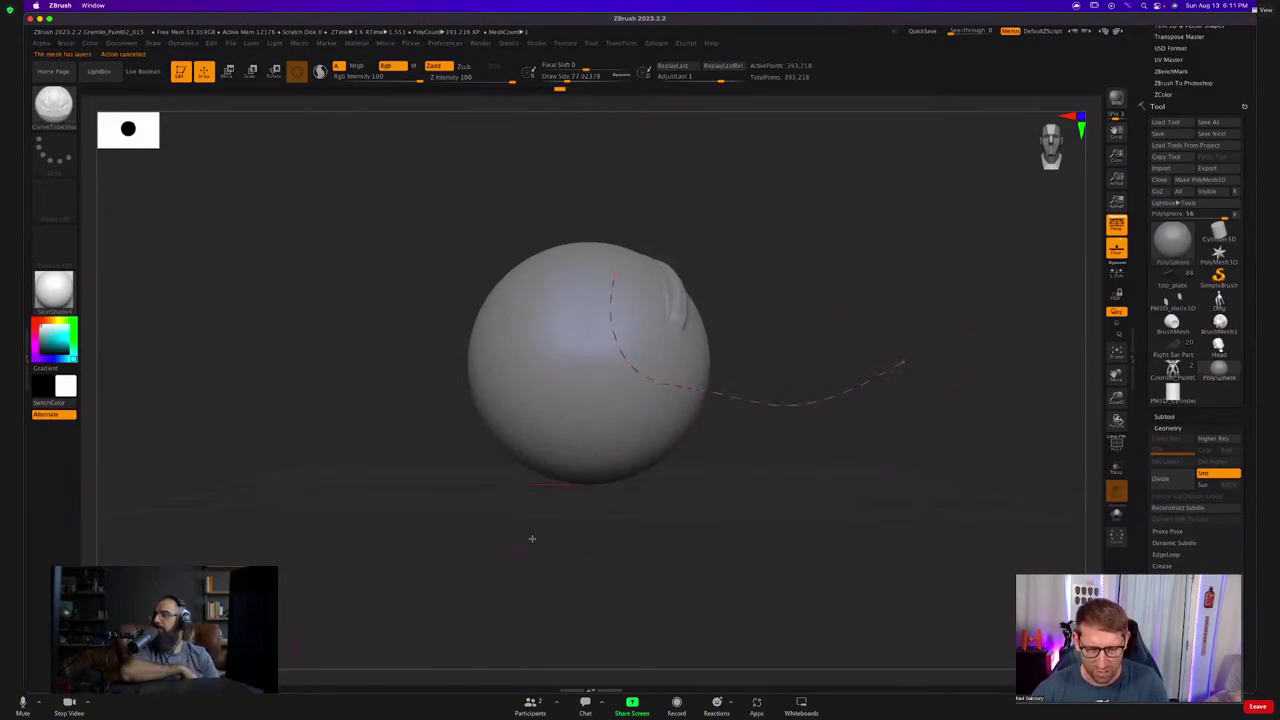
key(ctrl+z)
key(ctrl)
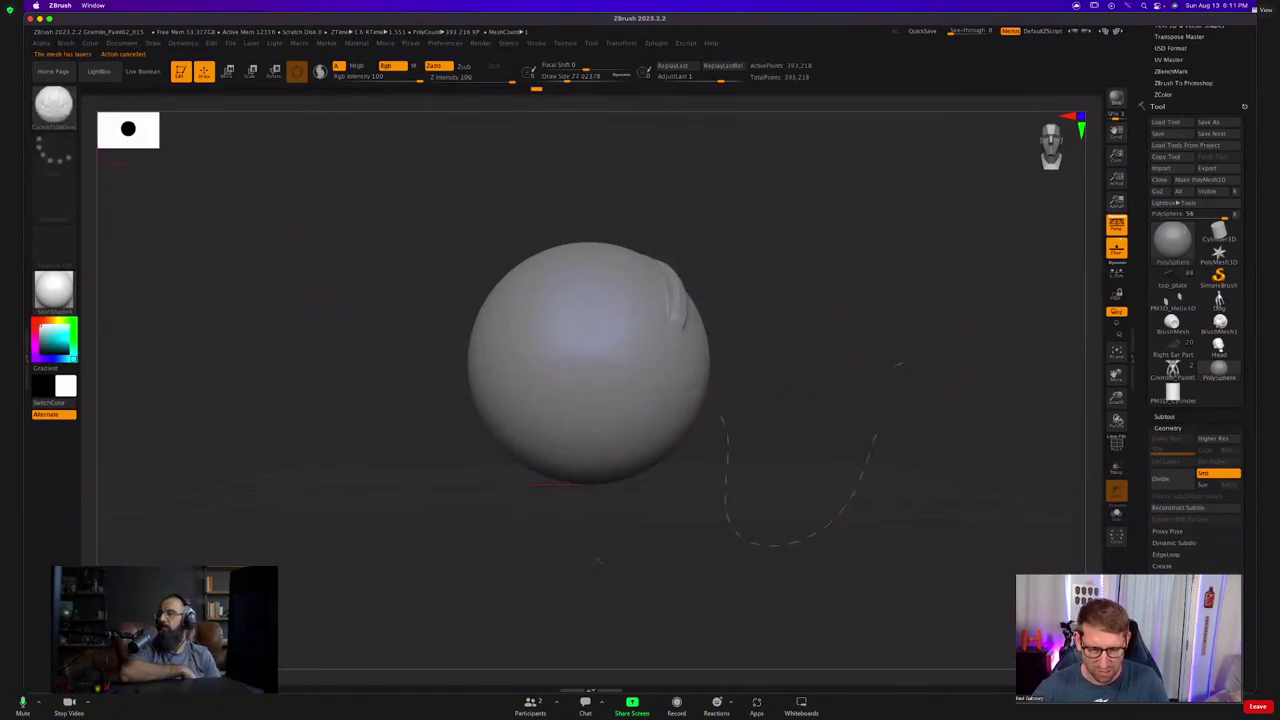
Reset all brushes, reselect the CurveTube brush, and try drawing a tube from the sphere again.
click(53, 103)
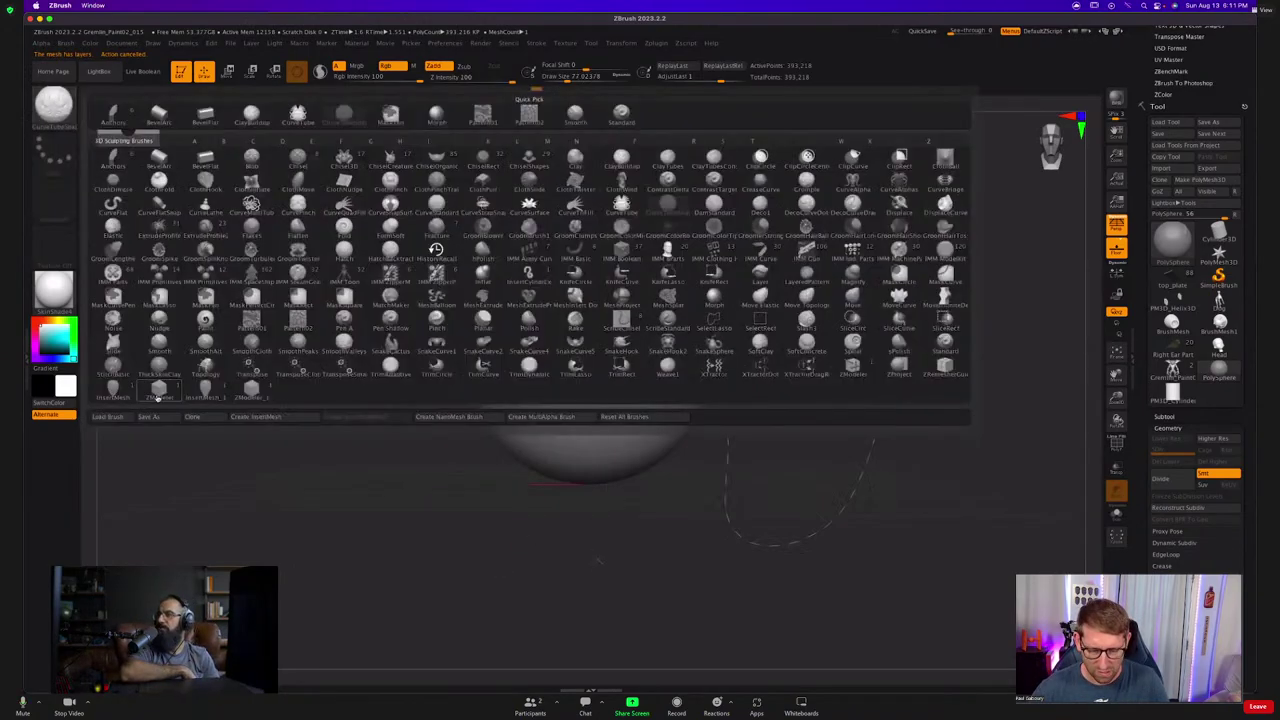
click(644, 417)
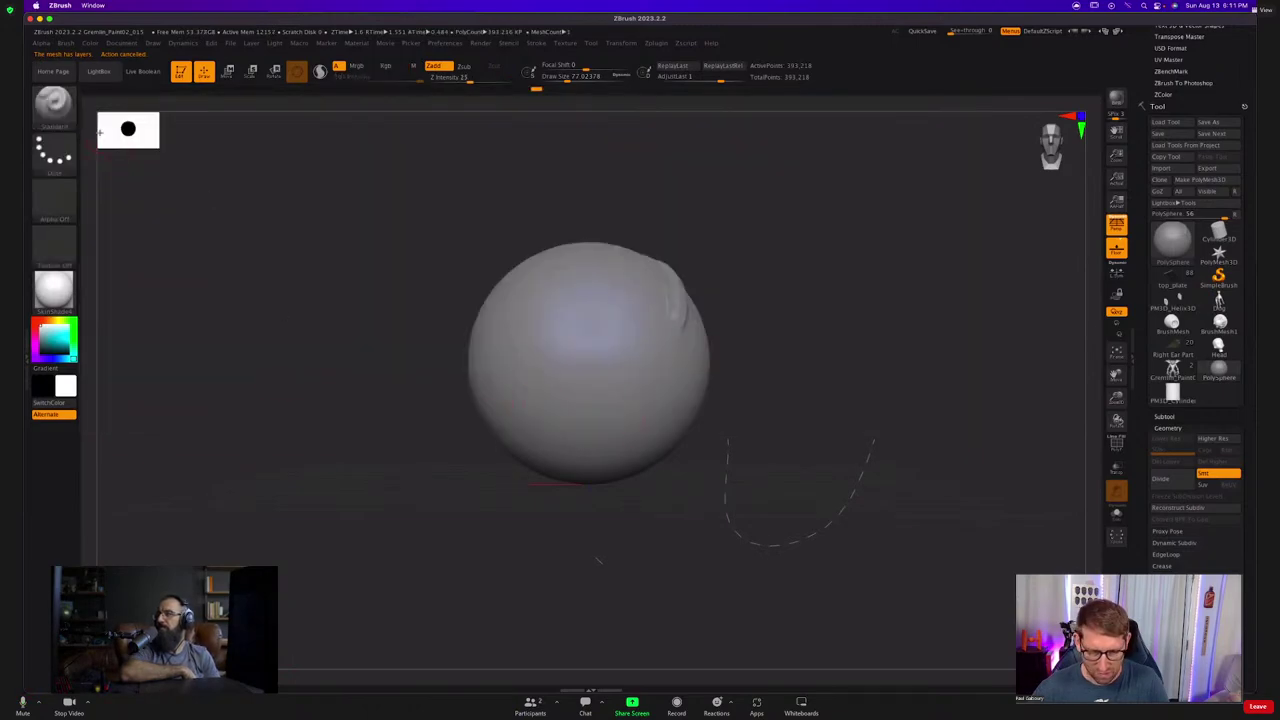
key(b)
key(c)
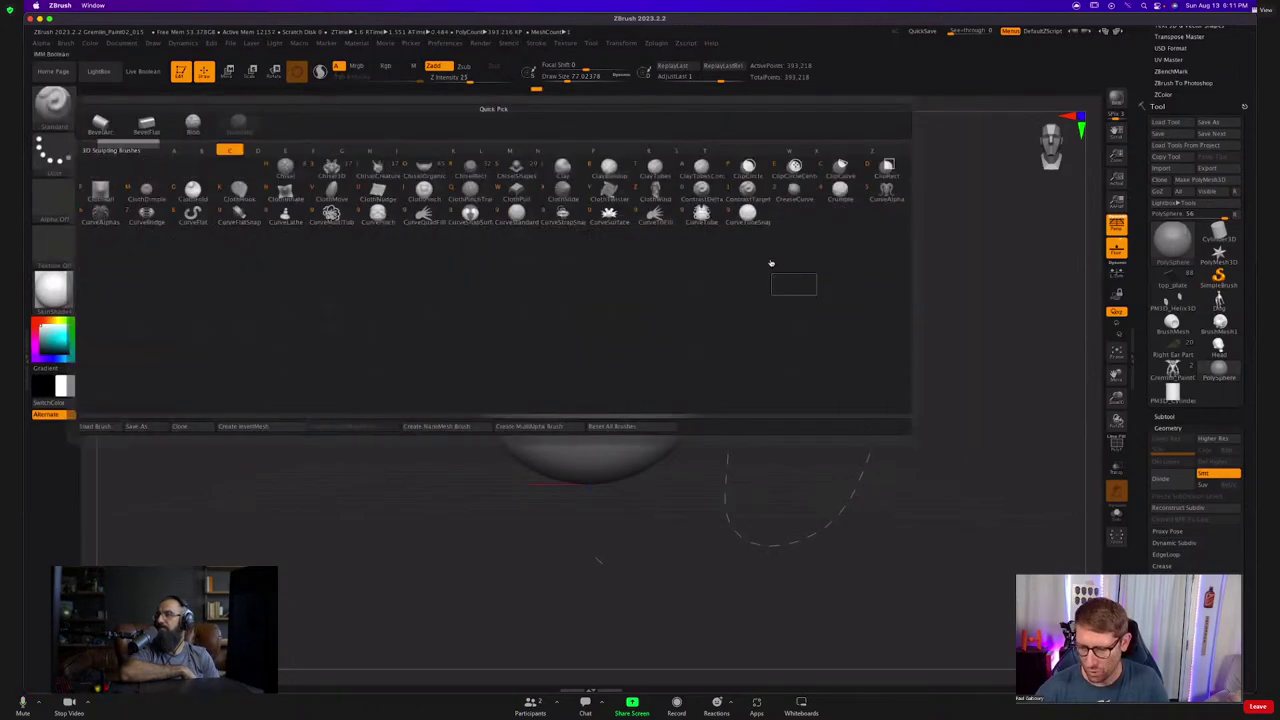
click(701, 214)
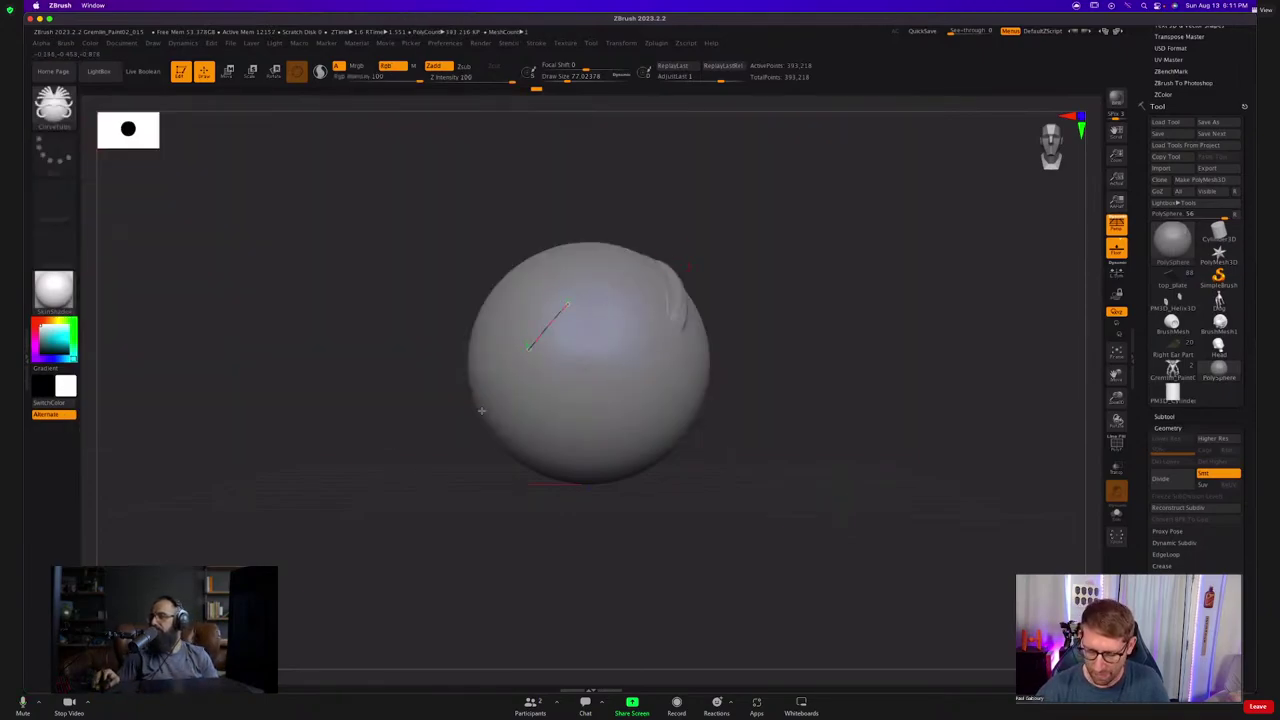
drag(404, 508, 601, 476)
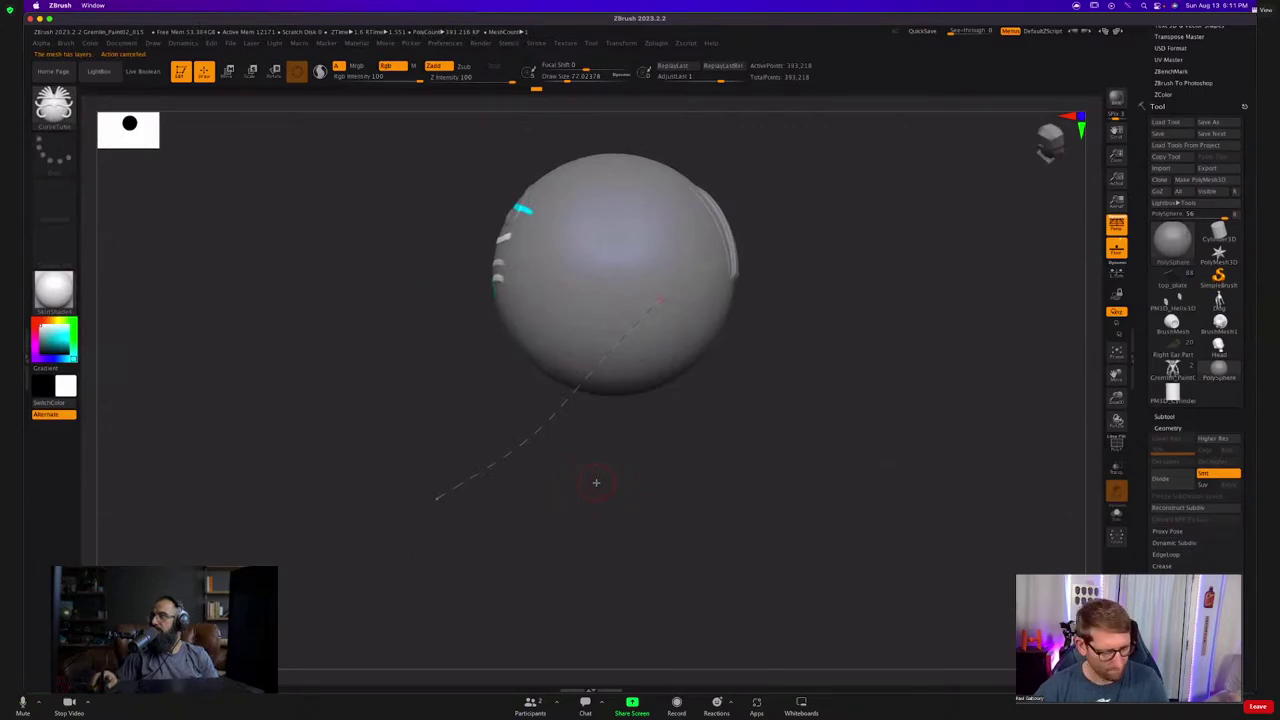
Open the DemoAnimeHead project and draw two mirrored pairs of wavy CurveTube tentacles sweeping outward from the face.
key(comma)
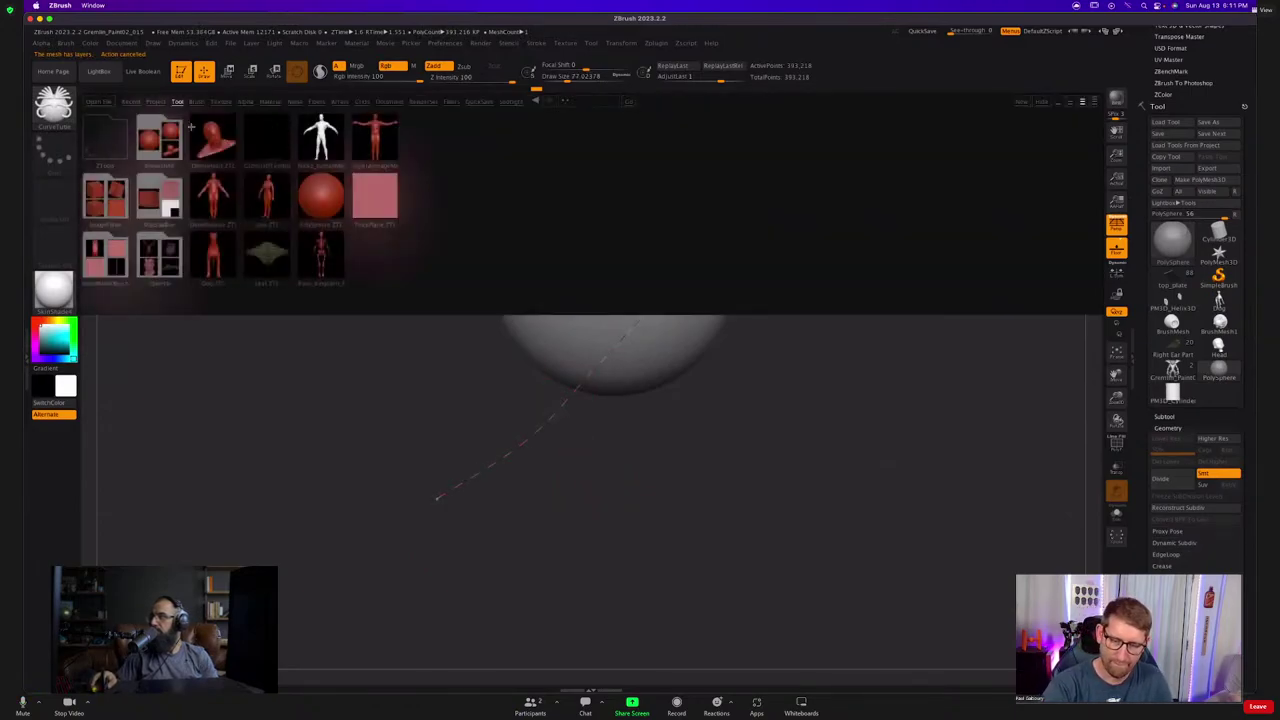
click(156, 101)
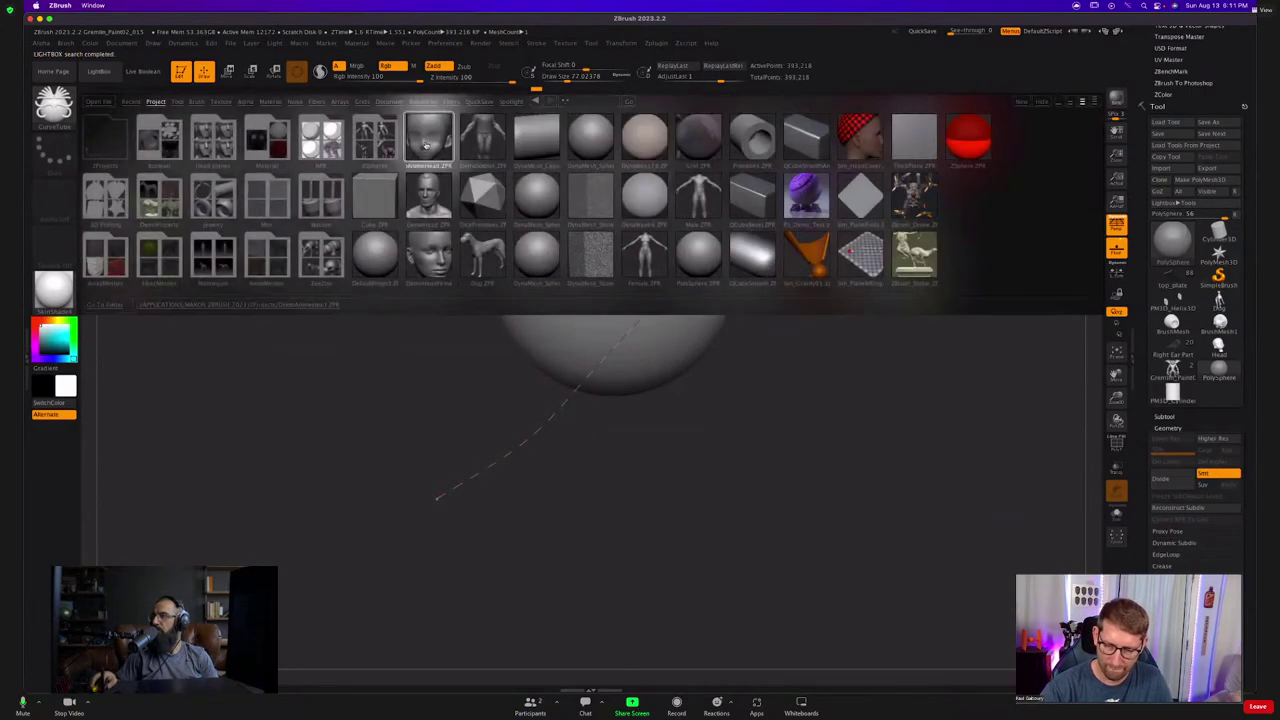
double_click(547, 265)
click(639, 253)
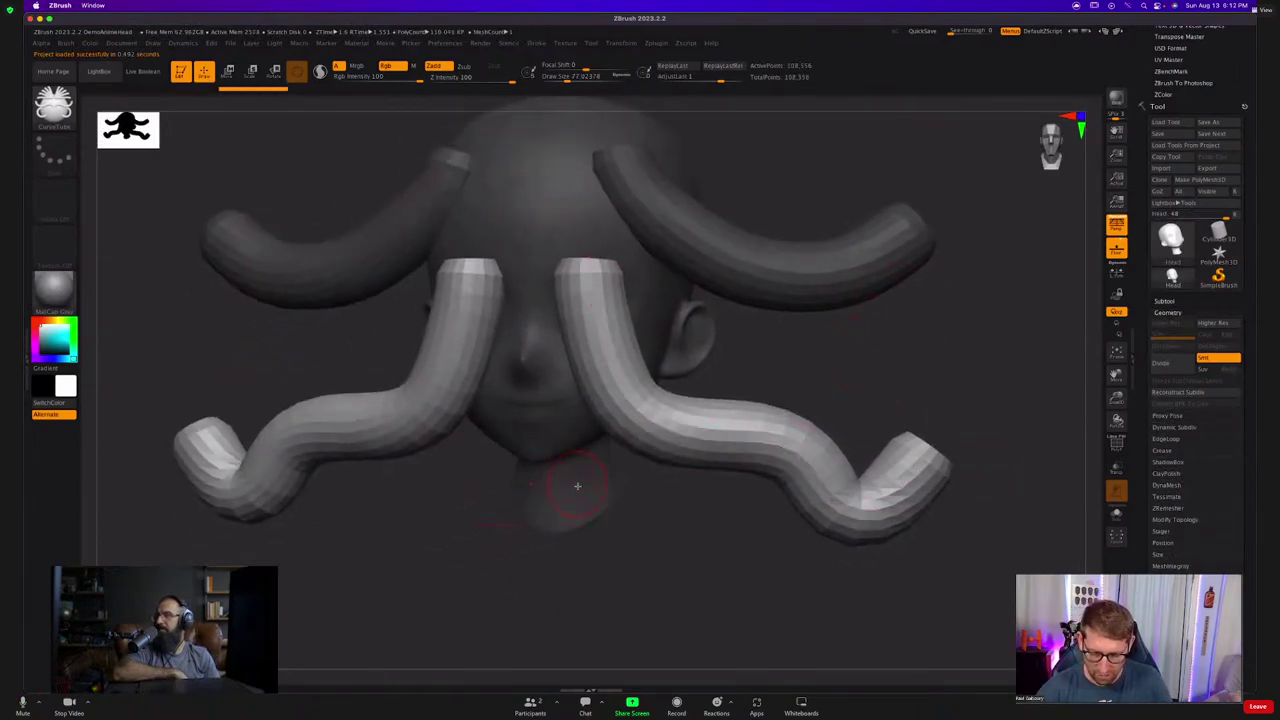
Select the Anchors brush and place anchors at the base and tip of the lower tentacle.
key(b)
key(a)
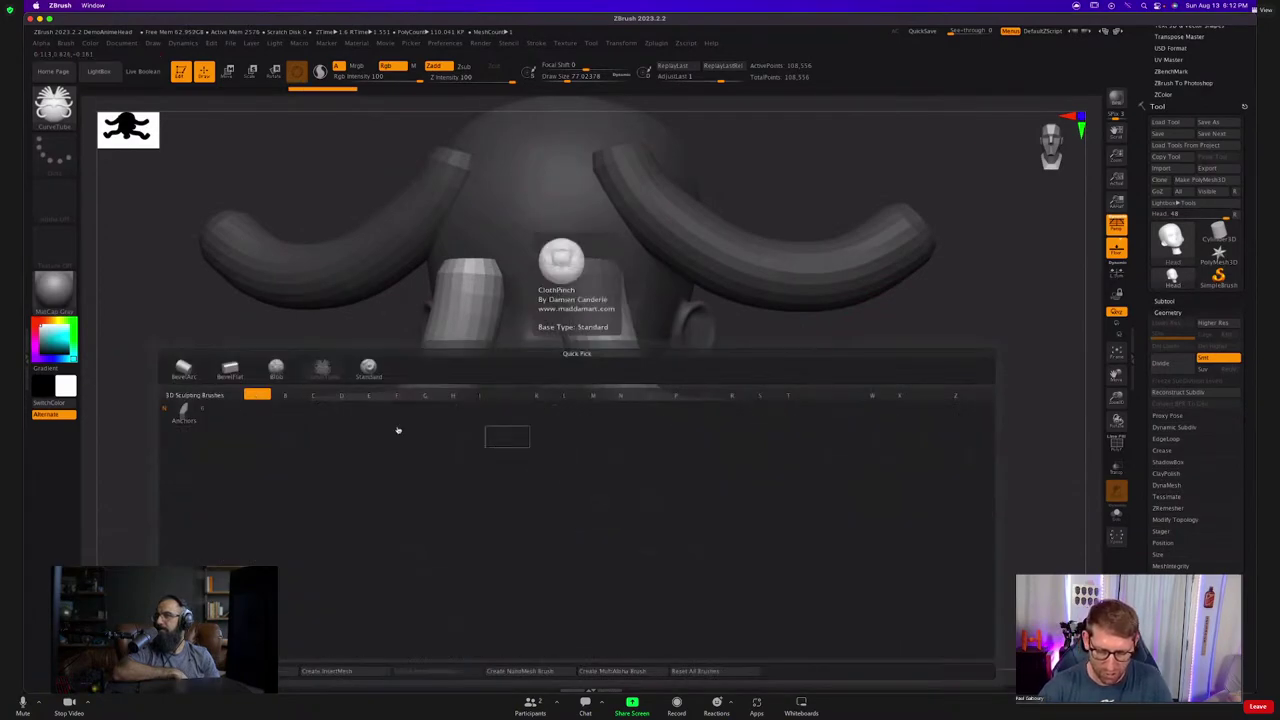
click(183, 411)
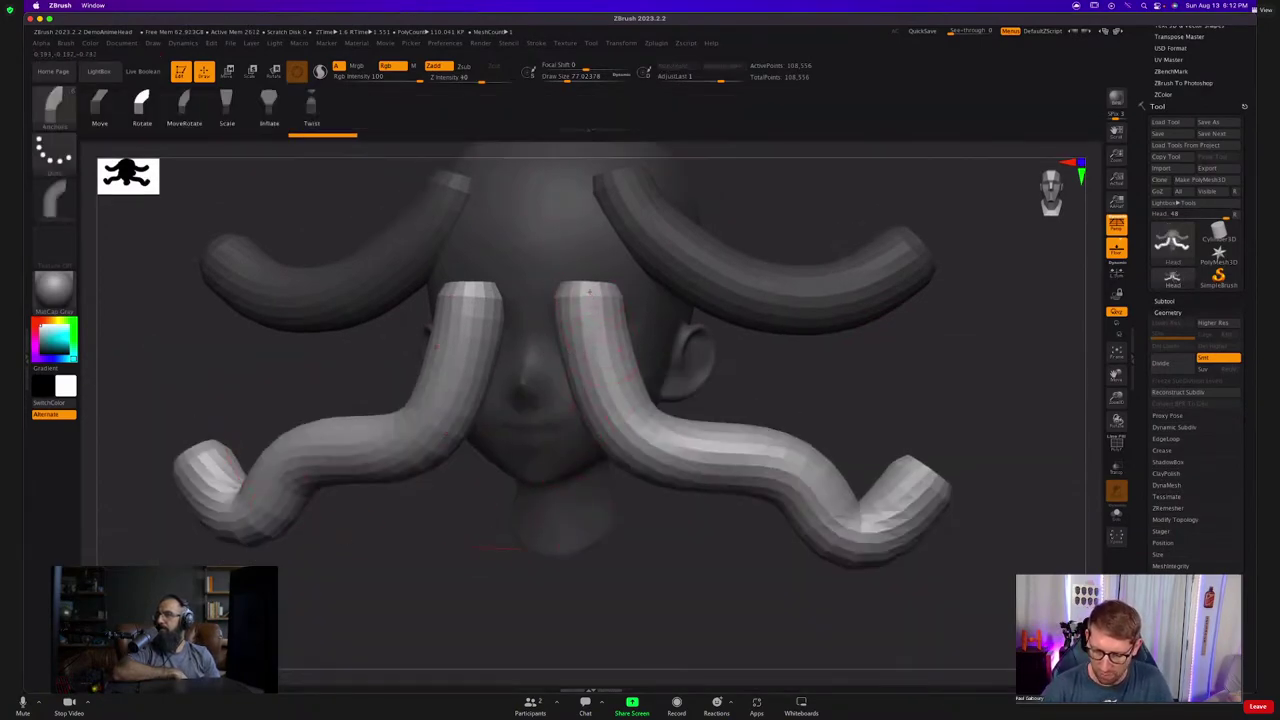
click(928, 485)
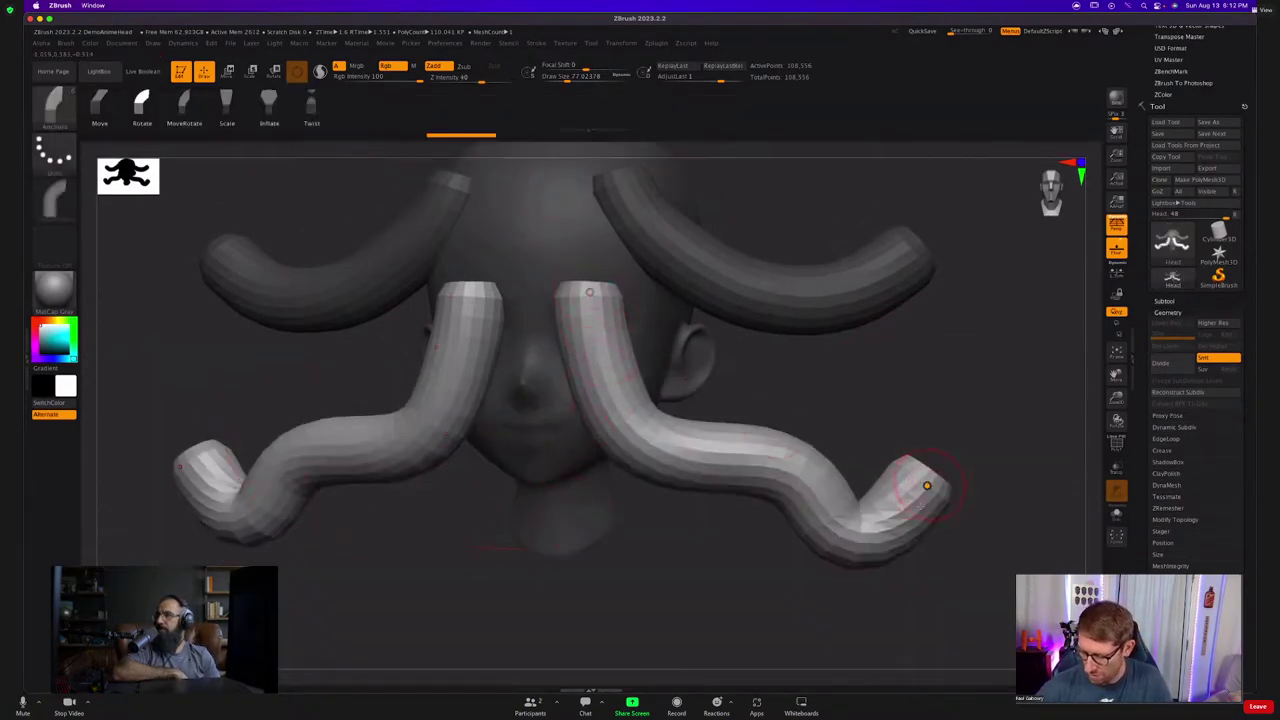
Taper the lower pair of tentacles down to very thin tips with the Anchors brush in Inflate mode.
click(269, 102)
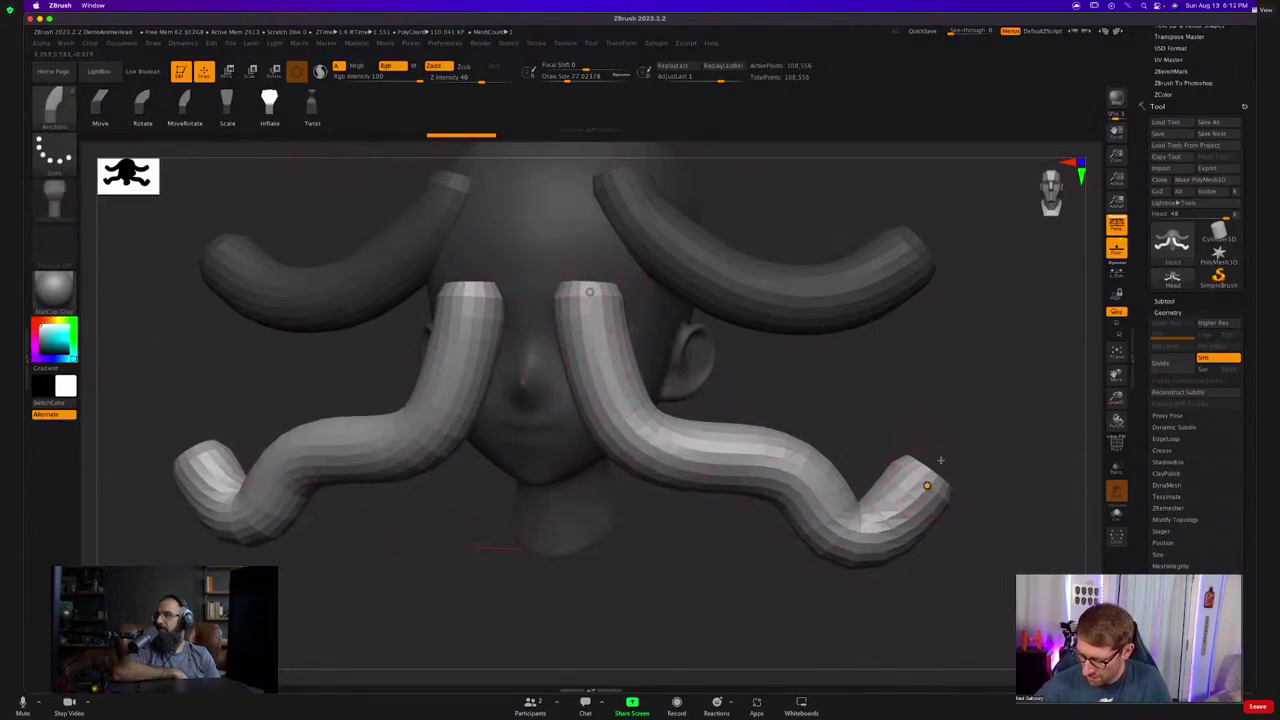
drag(940, 460, 784, 609)
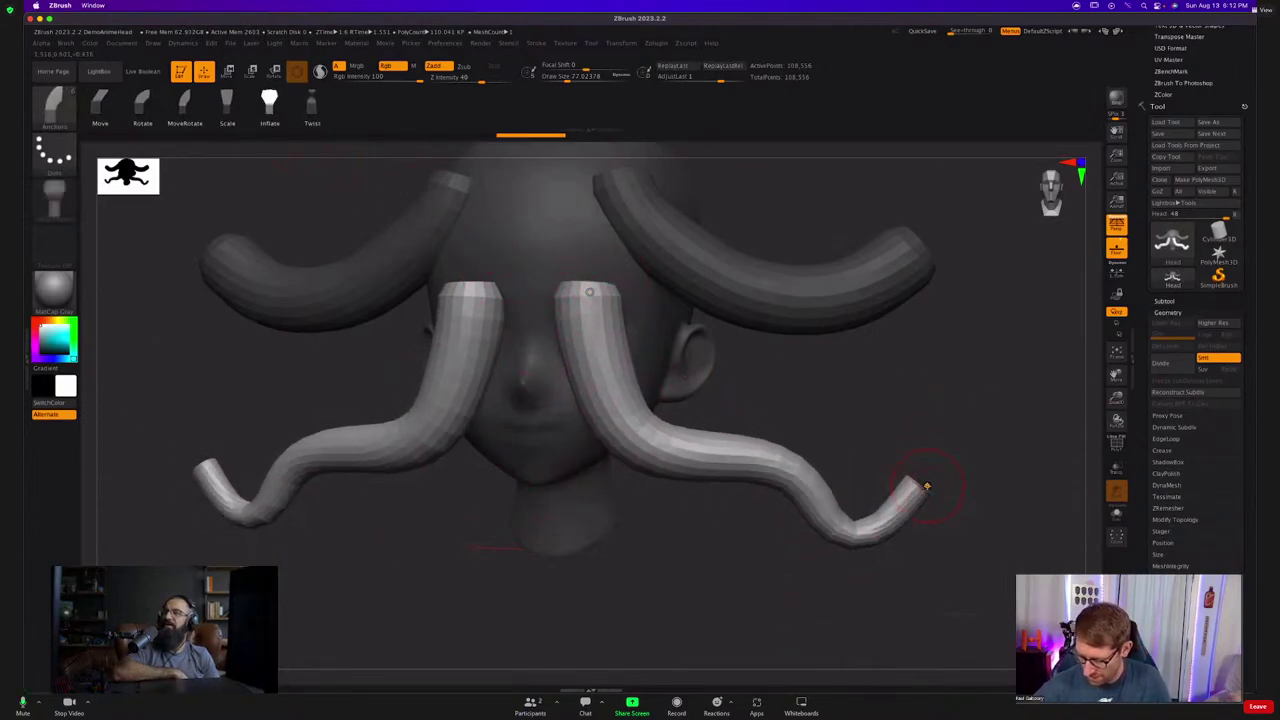
mouse_move(927, 486)
mouse_down()
mouse_move(834, 563)
mouse_move(926, 491)
mouse_move(843, 572)
mouse_move(884, 517)
mouse_move(977, 451)
mouse_move(882, 523)
mouse_up()
drag(925, 484, 884, 528)
key(shift)
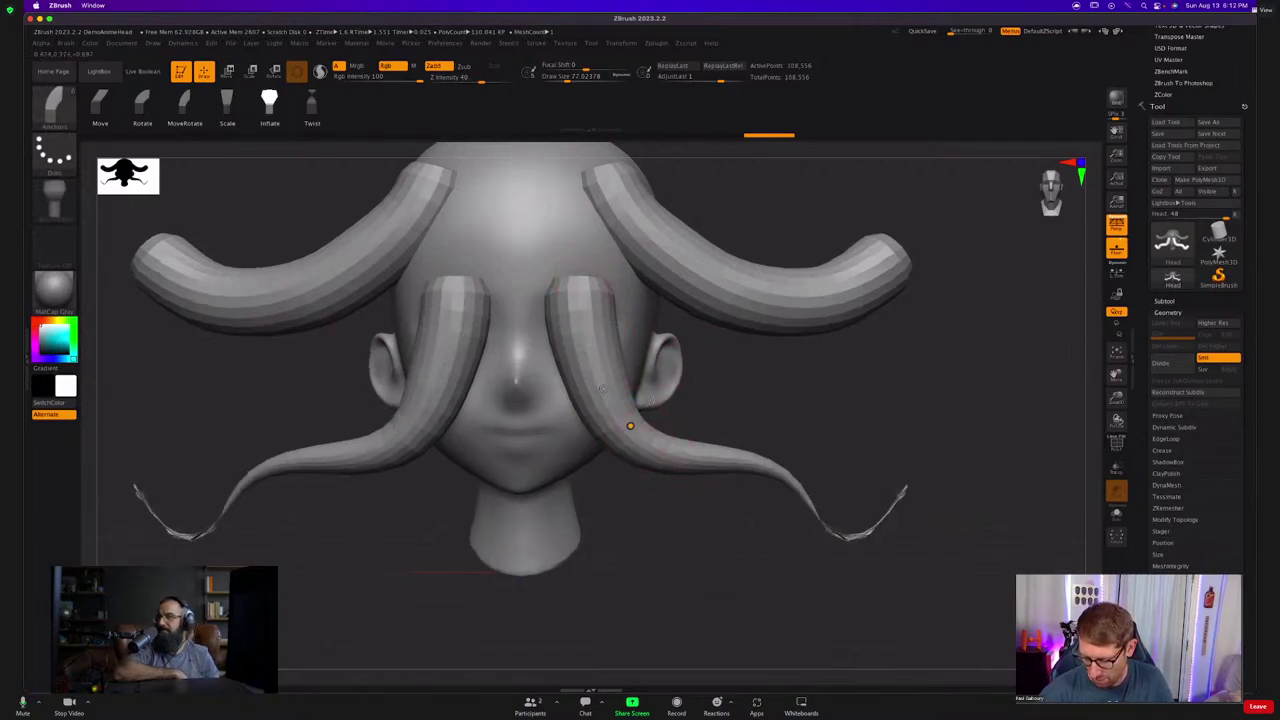
Mask the head and upper tentacles so only the tapered lower pair stays unmasked.
drag(651, 401, 565, 519)
drag(533, 580, 533, 583)
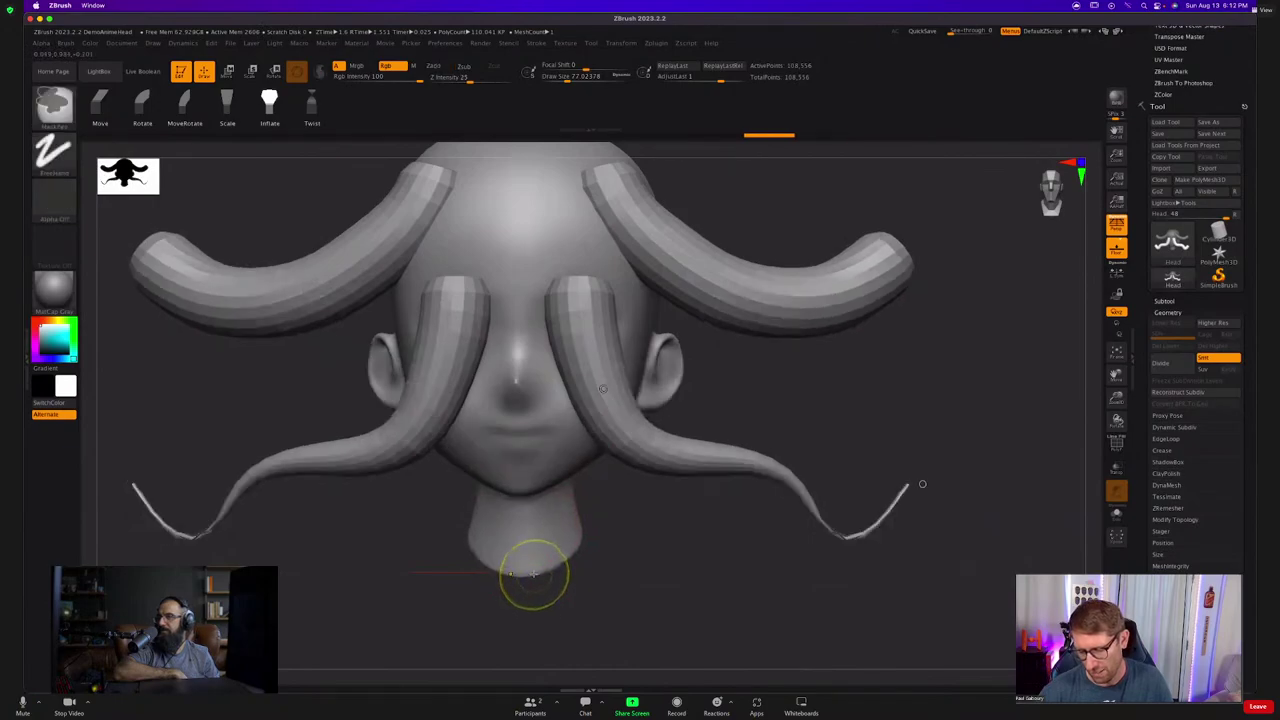
ctrl+shift+click(663, 454)
ctrl+click(689, 553)
ctrl+shift+click(689, 557)
ctrl+click(688, 557)
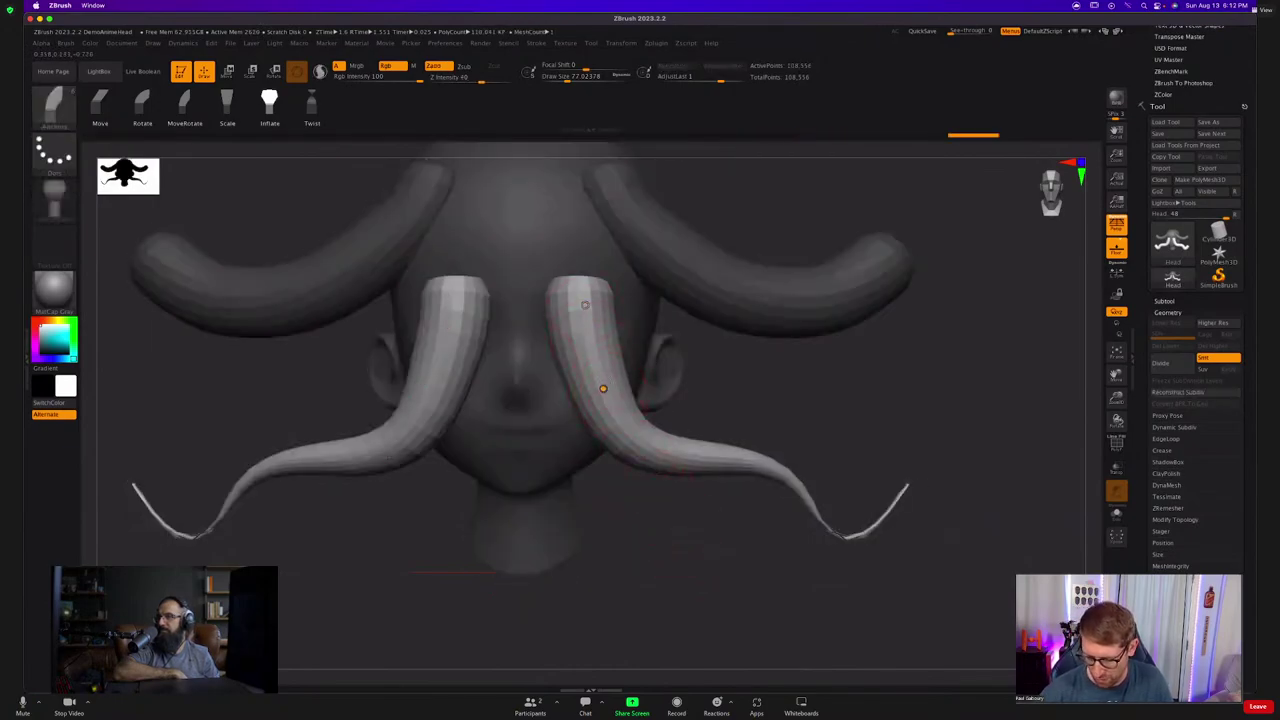
Undo a trial inflate of the lower tentacles and curl them upward with an anchor in Rotate mode.
mouse_move(603, 388)
mouse_down()
mouse_move(574, 431)
mouse_move(579, 465)
mouse_up()
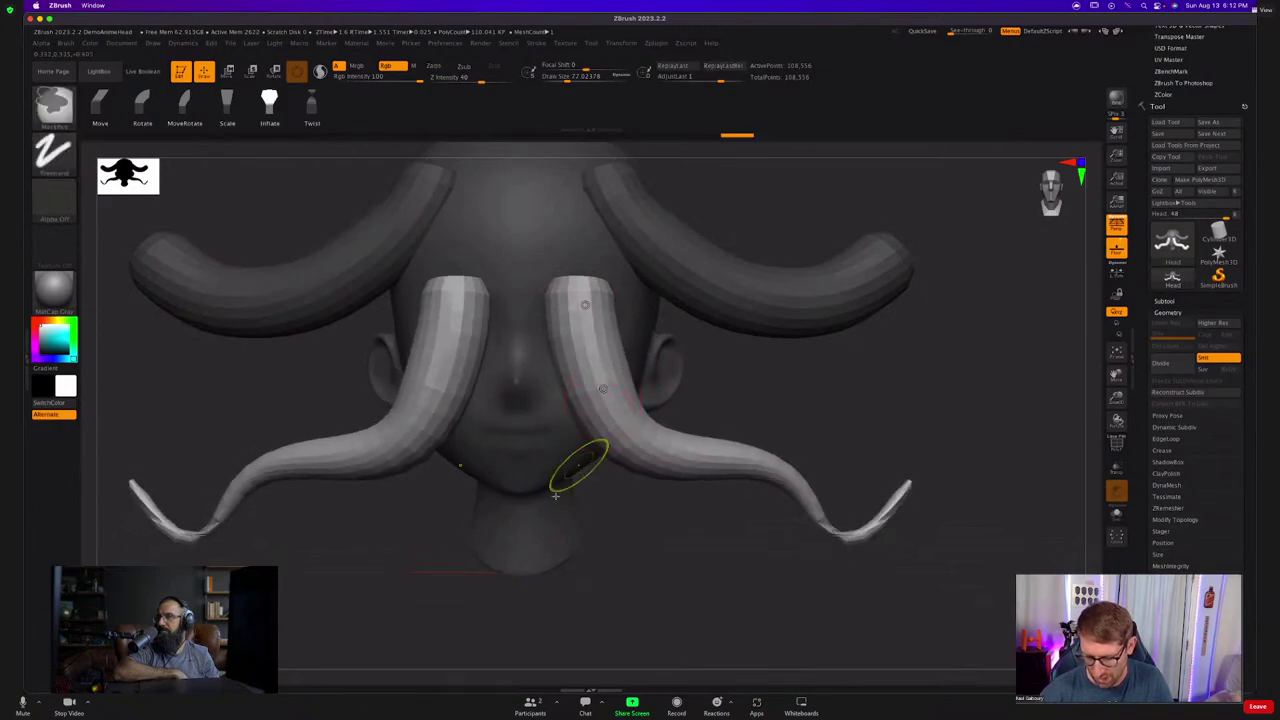
key(ctrl+z)
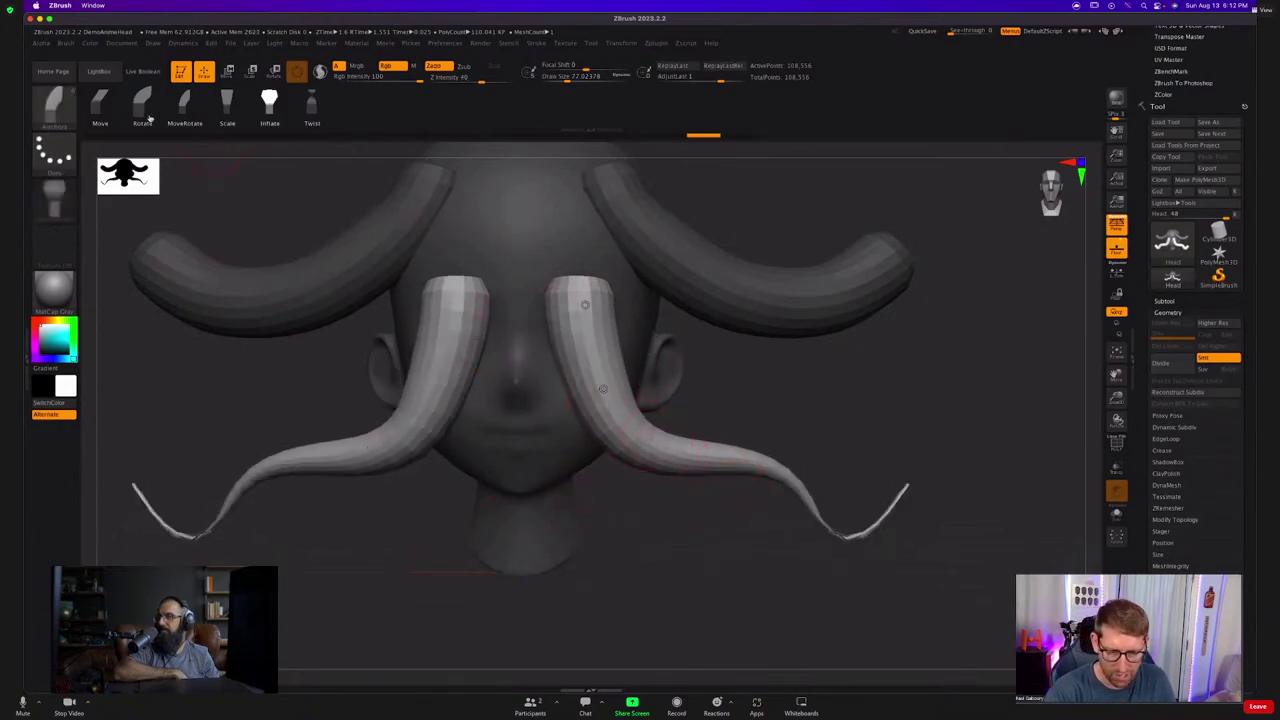
click(141, 108)
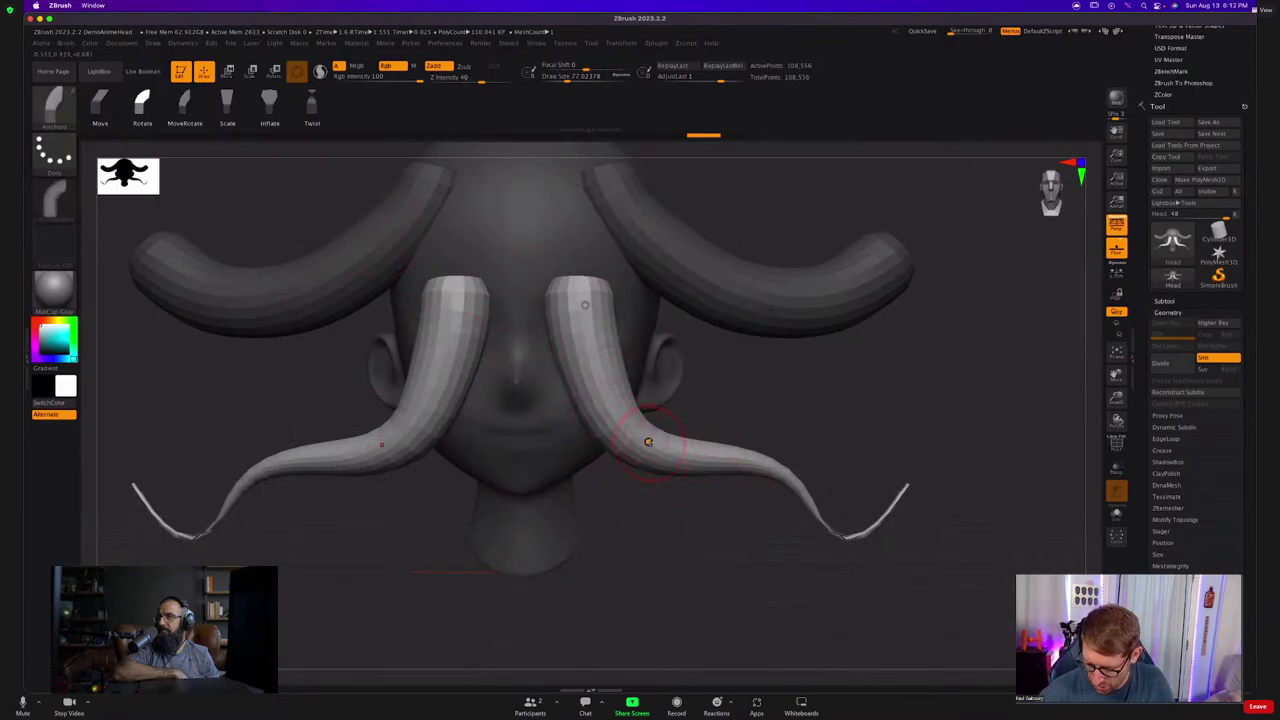
mouse_move(648, 441)
mouse_down()
mouse_move(731, 429)
mouse_move(738, 396)
mouse_move(795, 365)
mouse_move(815, 308)
mouse_move(797, 267)
mouse_up()
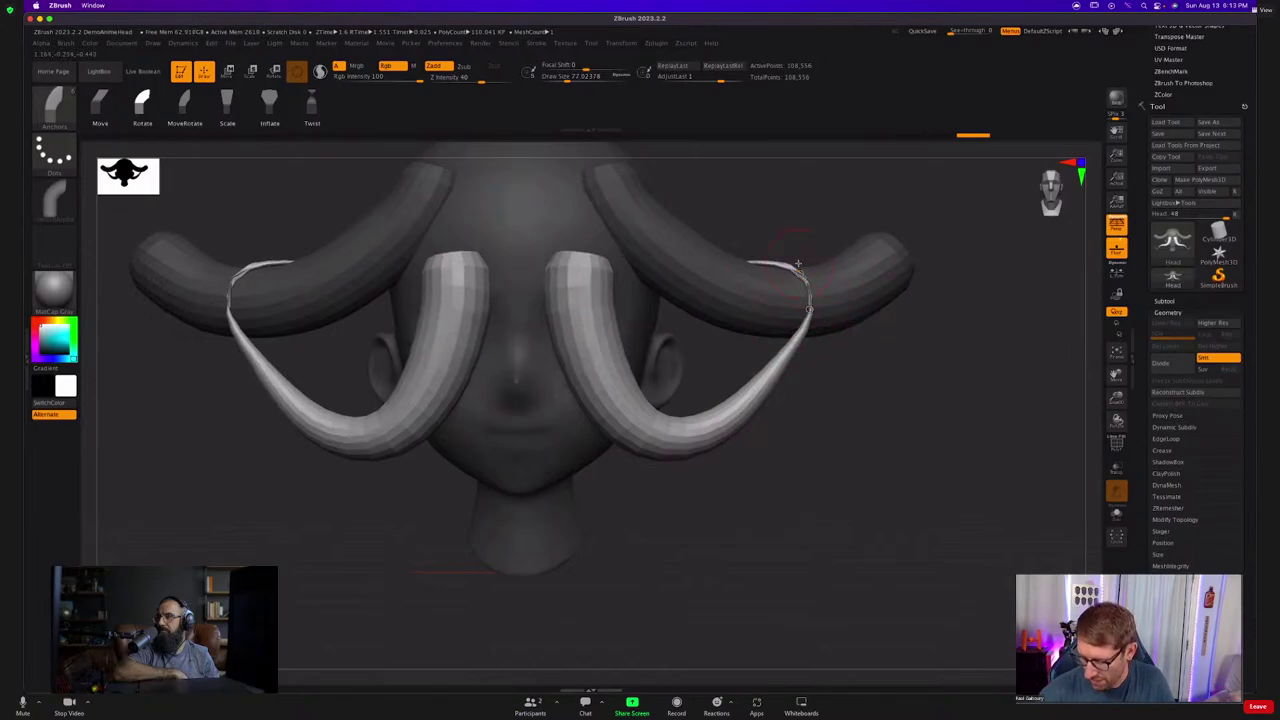
Mask the thick part of the lower tentacles, anchor their thin ends, and undo a trial rotation so a different portion can be bent.
ctrl+drag(375, 624, 659, 215)
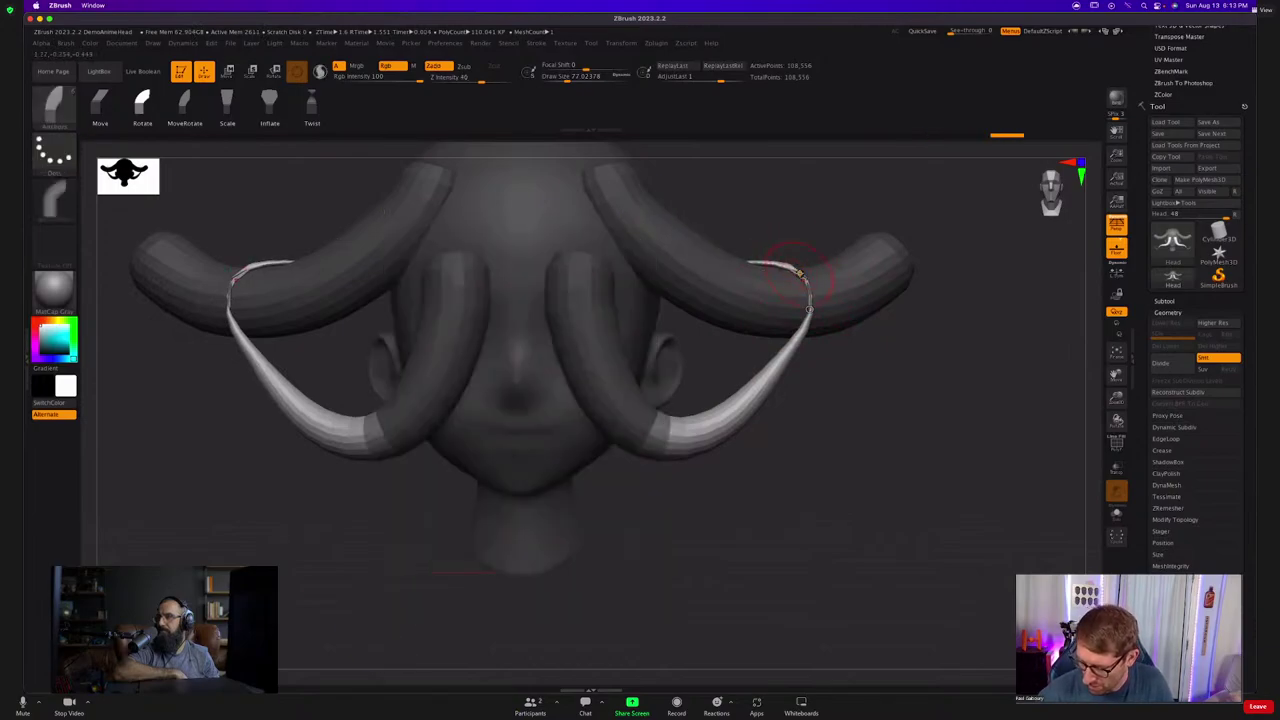
drag(799, 273, 801, 267)
right_drag(806, 272, 862, 339)
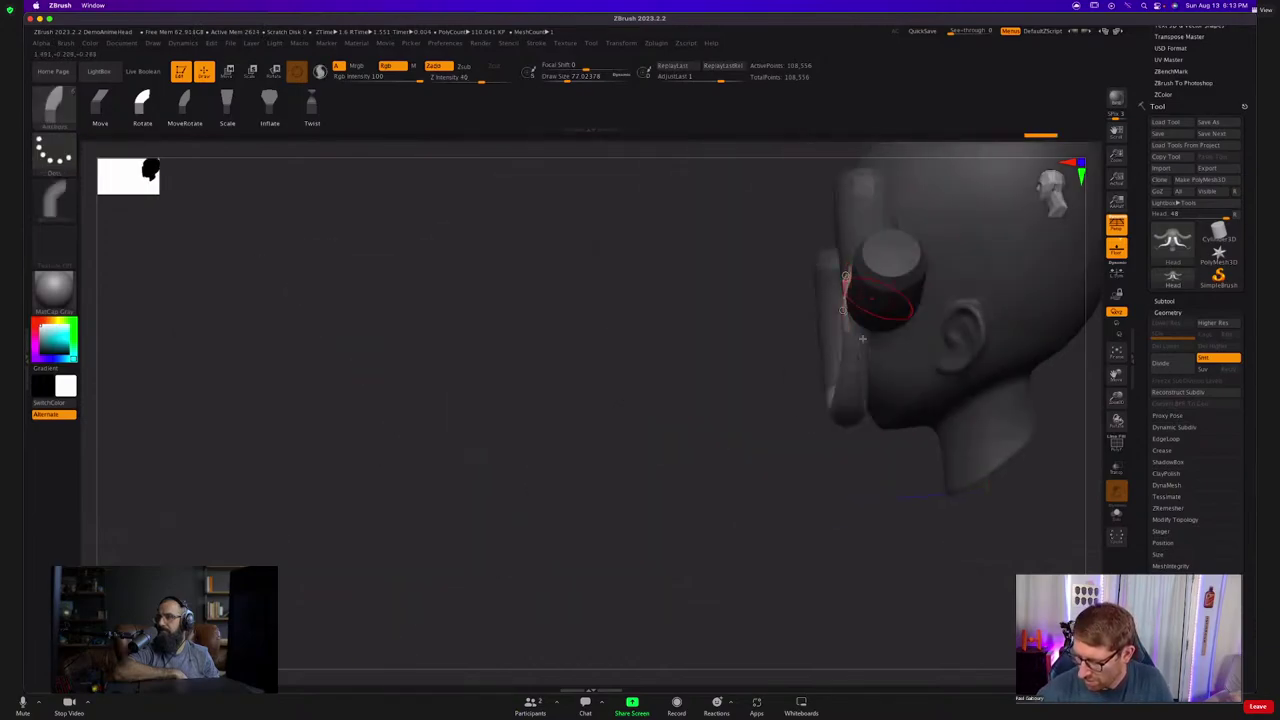
drag(862, 338, 748, 340)
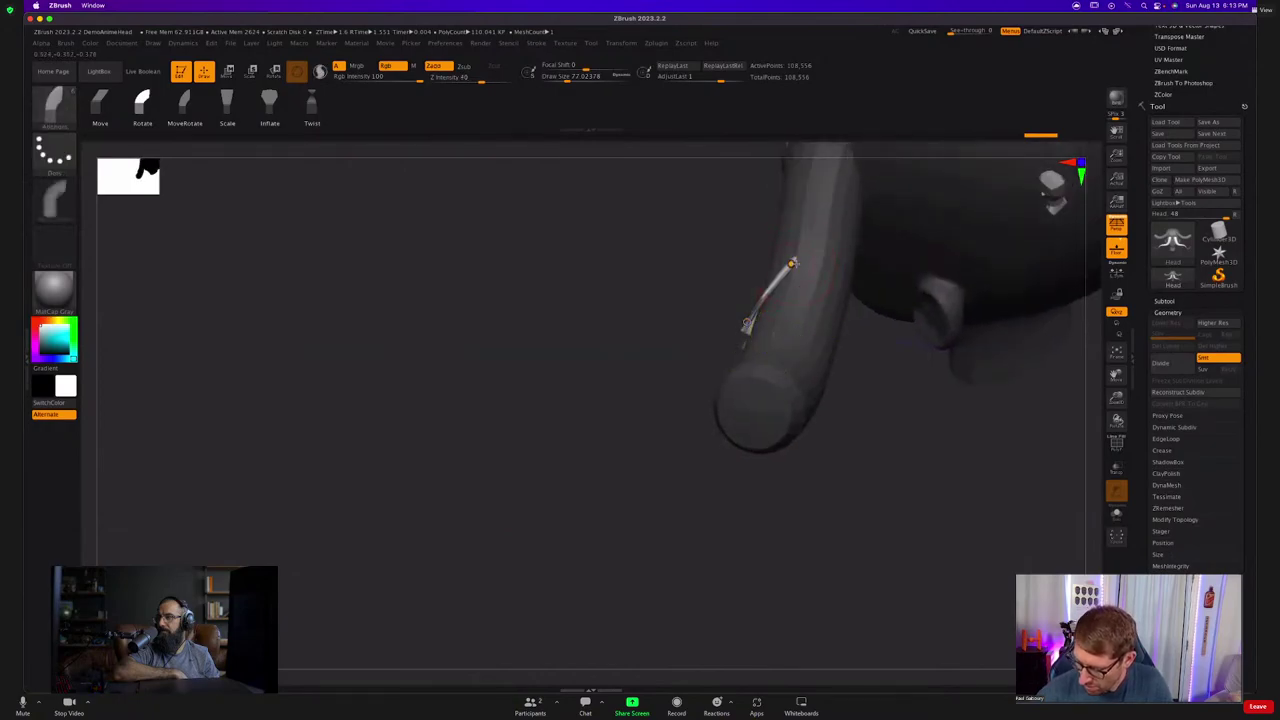
drag(809, 286, 791, 238)
key(ctrl+z)
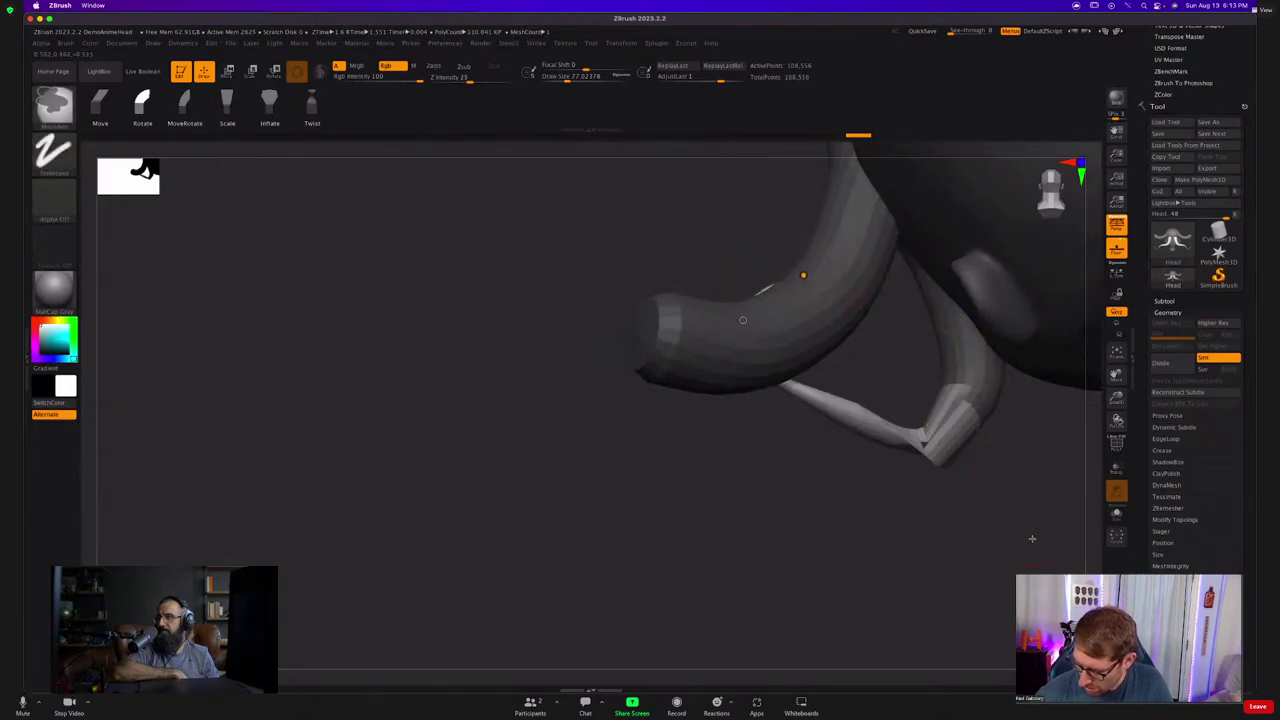
key(ctrl+z)
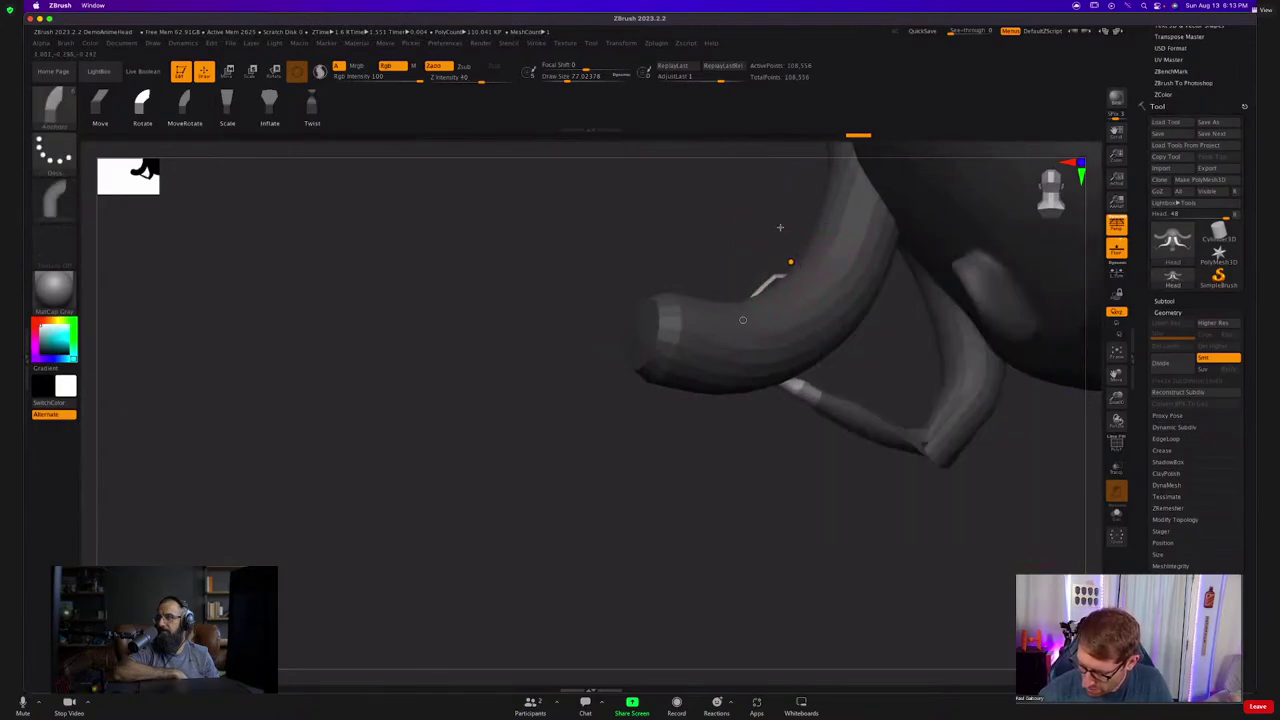
Rotate the thin tips of the lower tentacles around the anchor, clear the mask, and smooth the tips into an even curve.
mouse_move(780, 228)
mouse_down()
mouse_move(797, 274)
mouse_move(860, 279)
mouse_up()
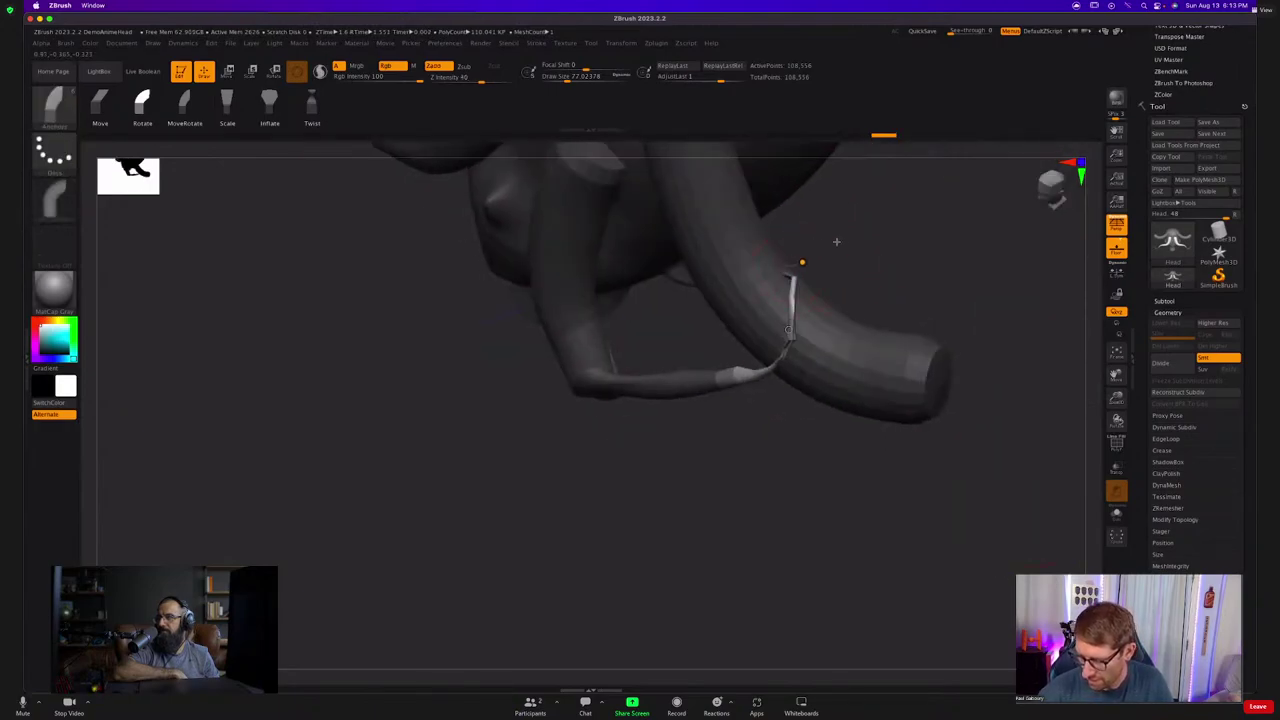
mouse_move(771, 491)
mouse_down()
mouse_move(729, 443)
mouse_move(757, 429)
mouse_up()
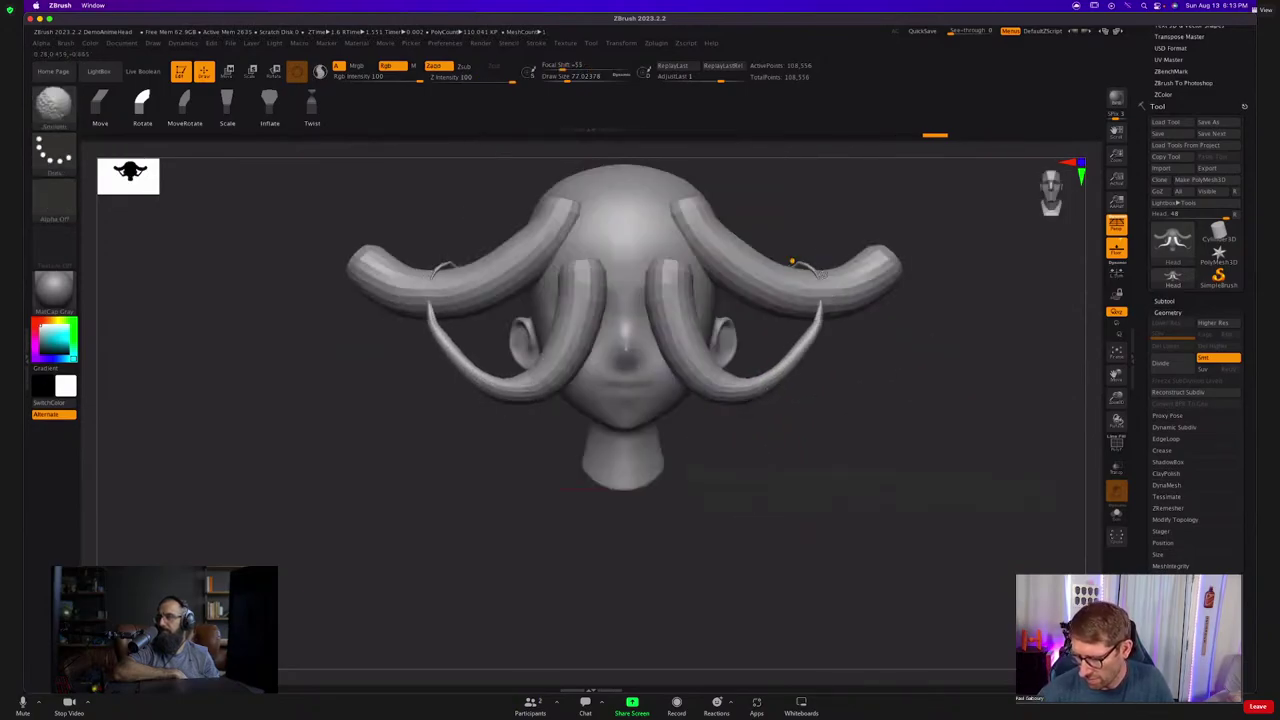
mouse_move(822, 274)
shift+mouse_down()
mouse_move(810, 325)
mouse_move(722, 392)
mouse_move(811, 318)
mouse_move(792, 350)
mouse_move(700, 380)
mouse_move(664, 272)
shift+mouse_up()
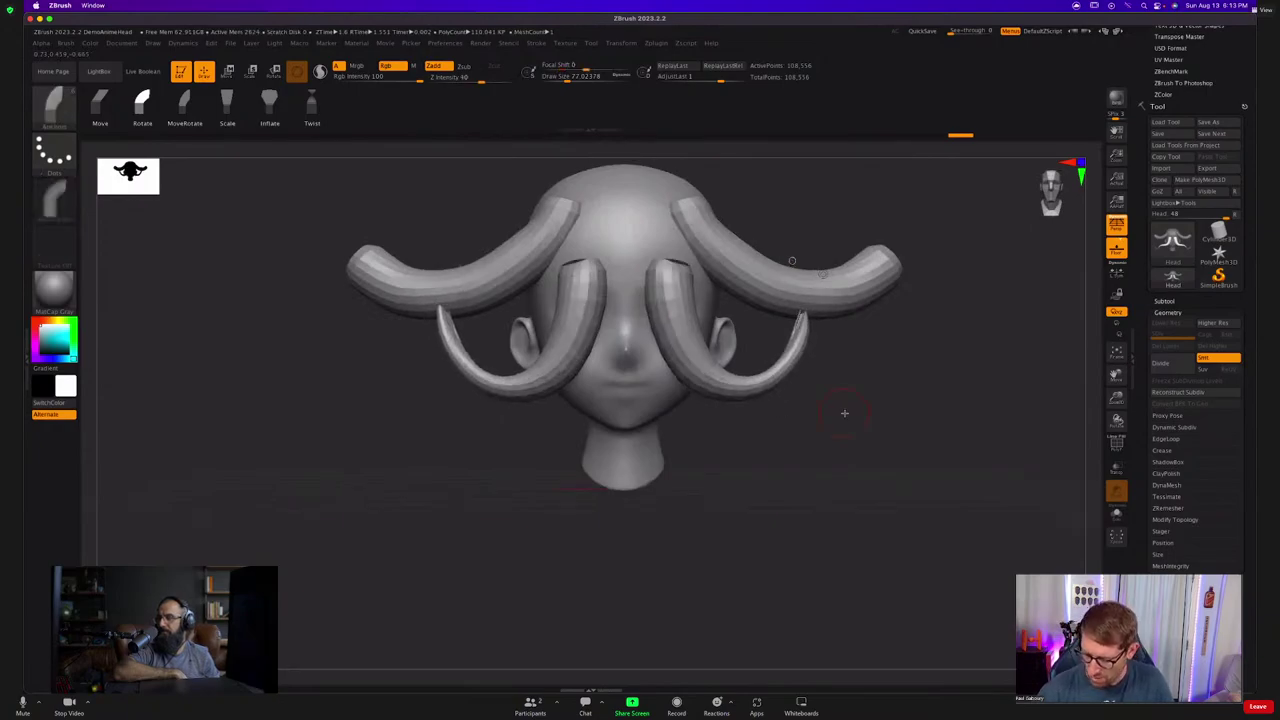
Mask everything except the upper pair of tentacles and place Anchors brush anchors at their base and tip.
drag(844, 412, 771, 394)
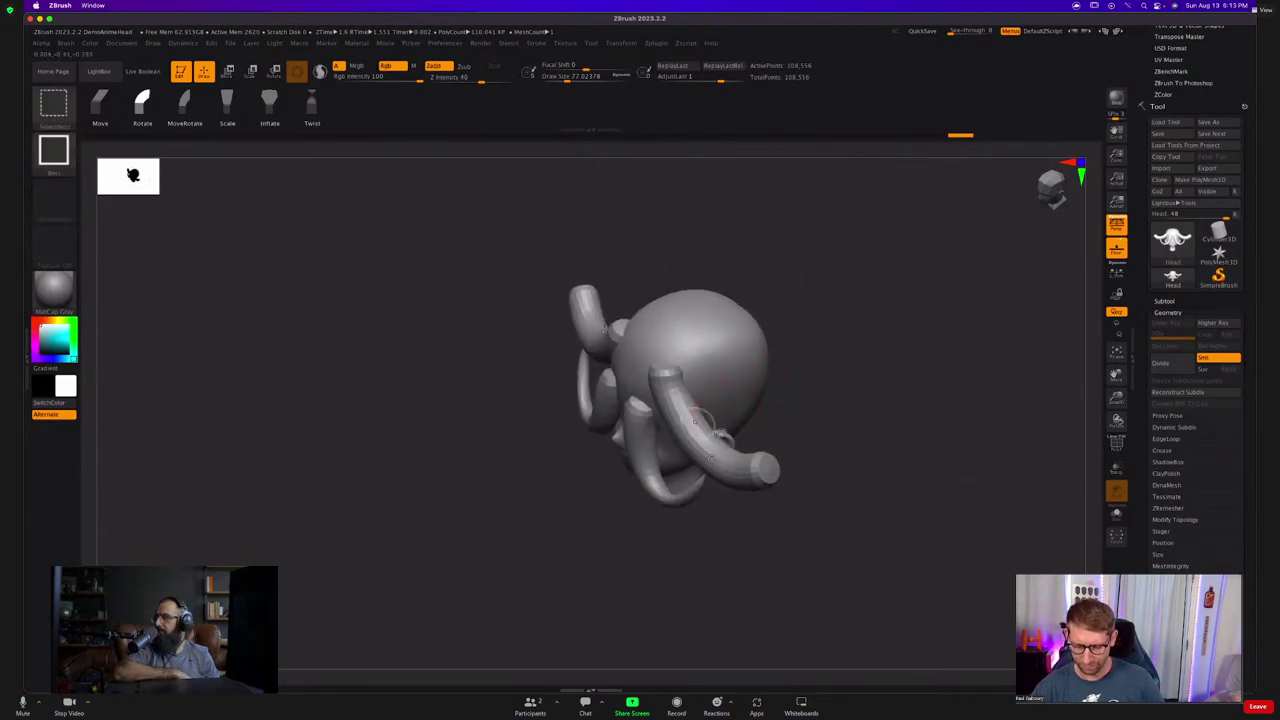
ctrl+shift+click(702, 422)
ctrl+click(811, 375)
ctrl+shift+click(811, 376)
ctrl+click(810, 376)
drag(810, 376, 665, 380)
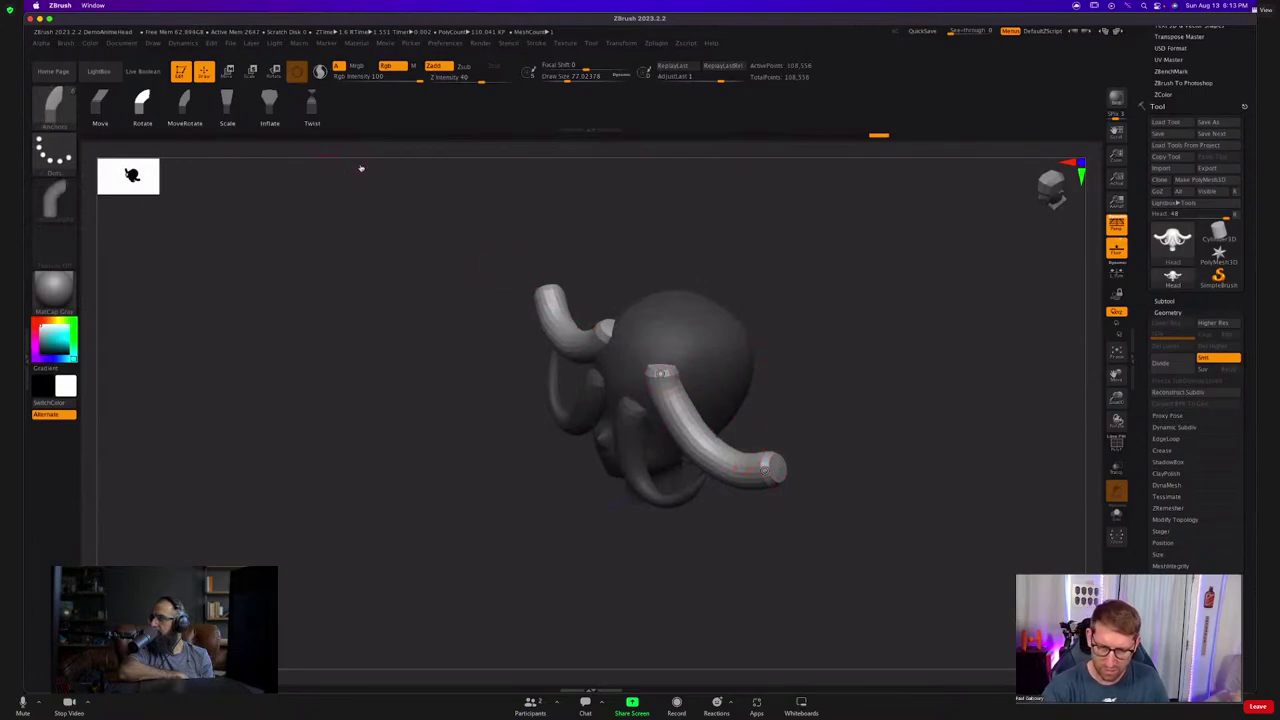
Resize the upper pair of tentacles with the anchors in Scale mode until they are shorter and thinner toward their tips.
click(274, 106)
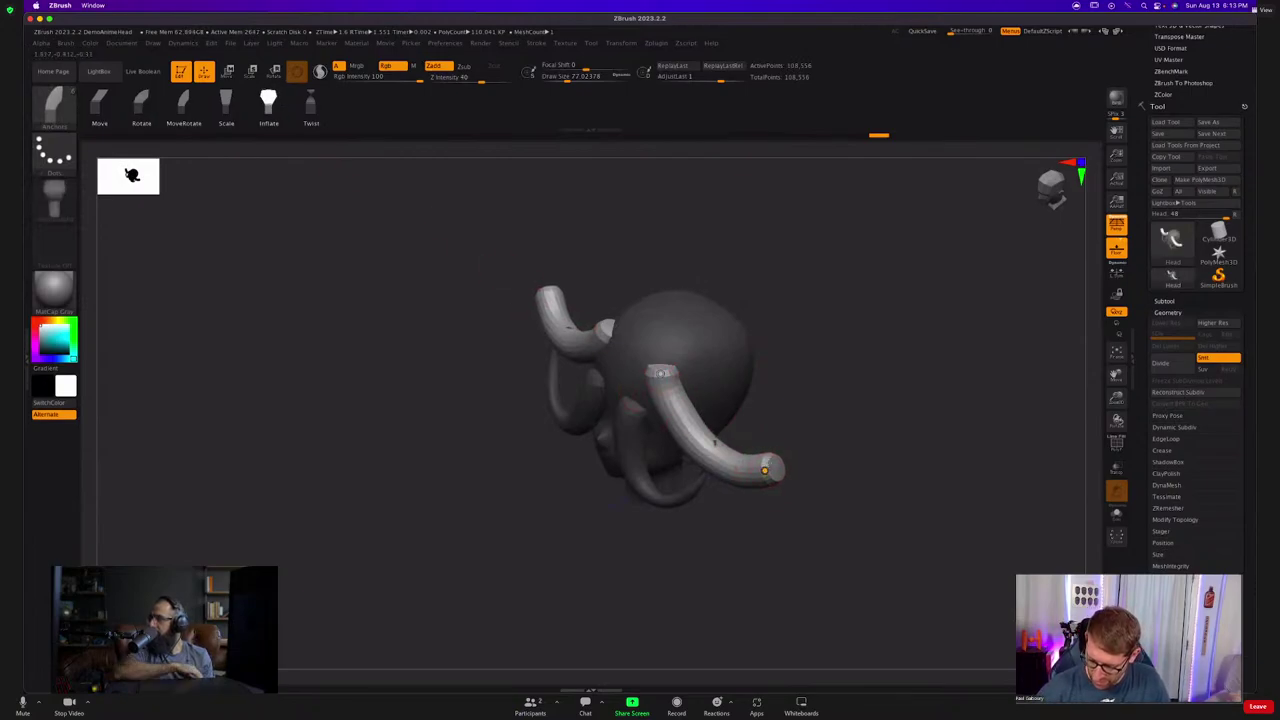
click(227, 104)
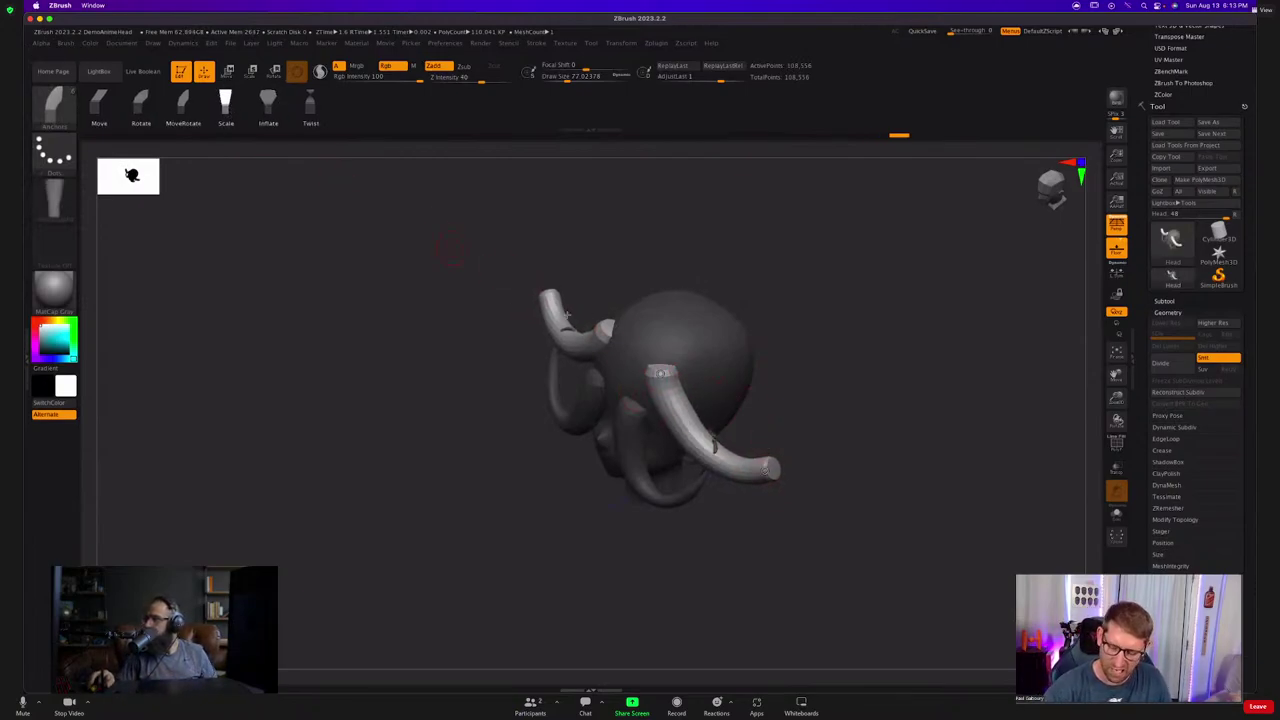
drag(778, 441, 1068, 374)
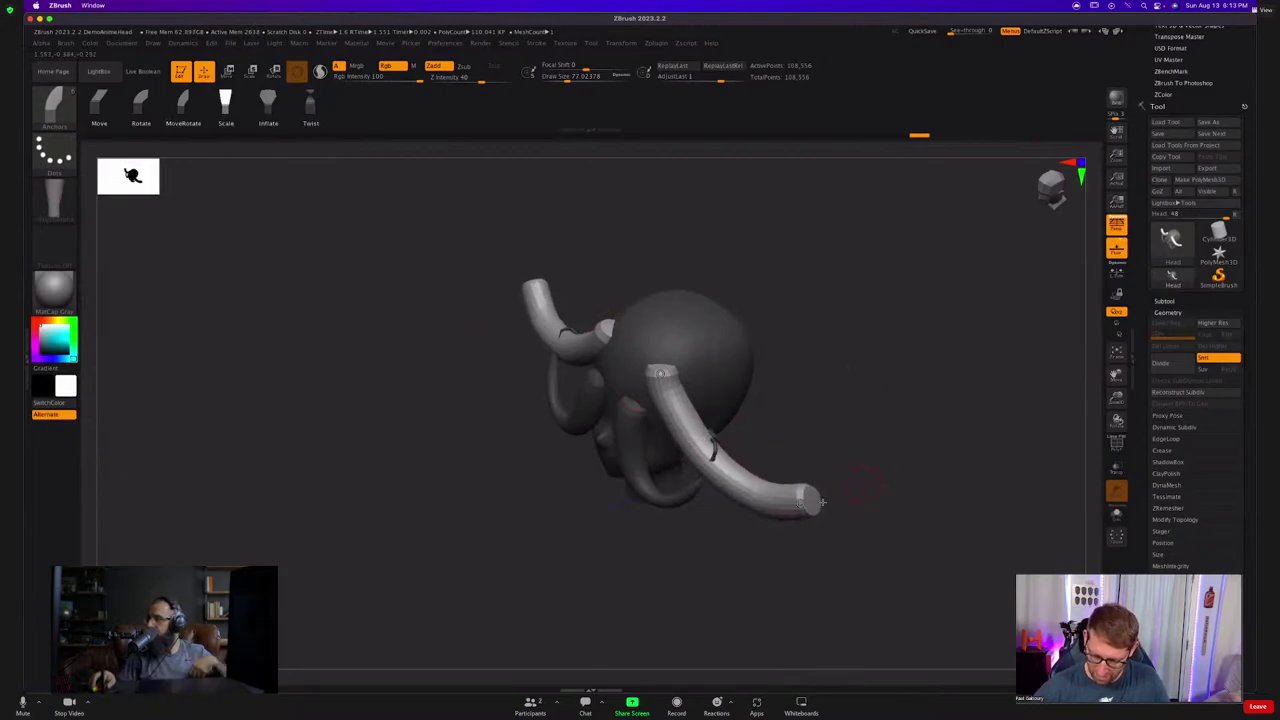
drag(857, 486, 866, 476)
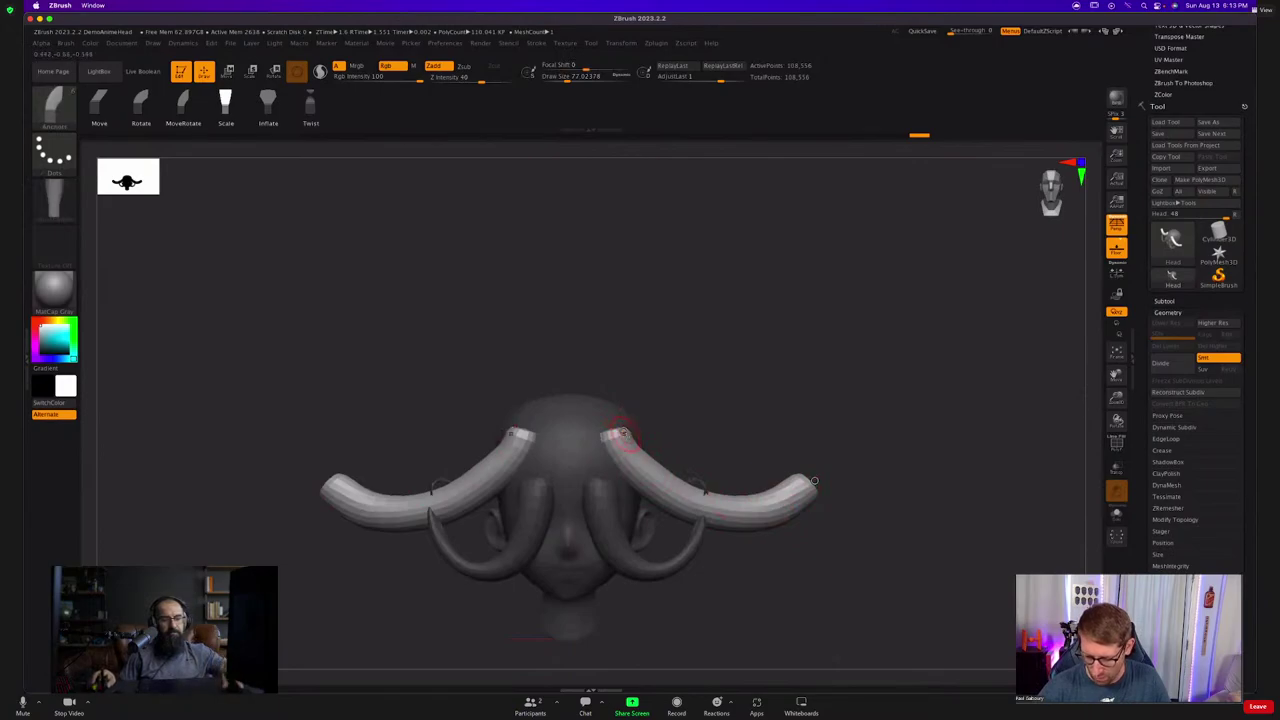
mouse_move(641, 455)
mouse_down()
mouse_move(683, 403)
mouse_move(794, 337)
mouse_move(641, 461)
mouse_move(594, 371)
mouse_move(654, 480)
mouse_move(663, 470)
mouse_move(587, 417)
mouse_up()
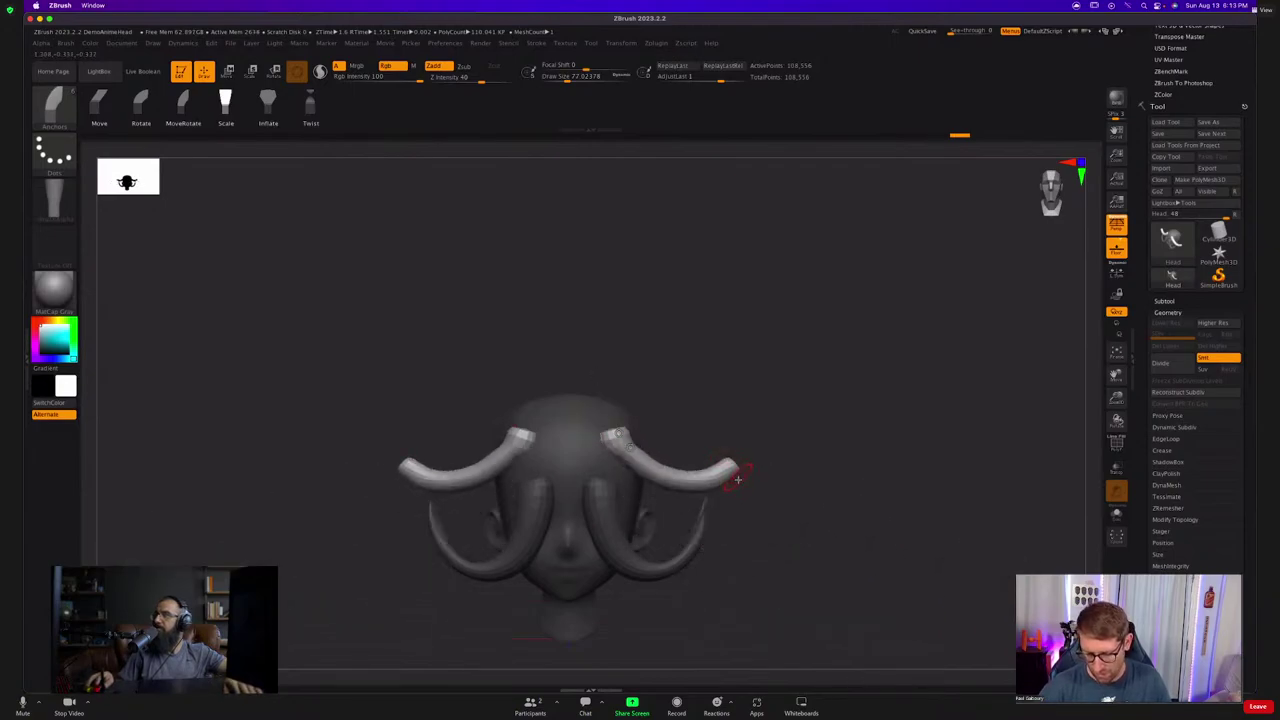
drag(790, 488, 707, 501)
Select the CurveTubeSnap brush and draw a spiral tube rising from the top of the head in side view.
mouse_move(790, 460)
mouse_down()
mouse_move(726, 434)
mouse_move(737, 430)
mouse_up()
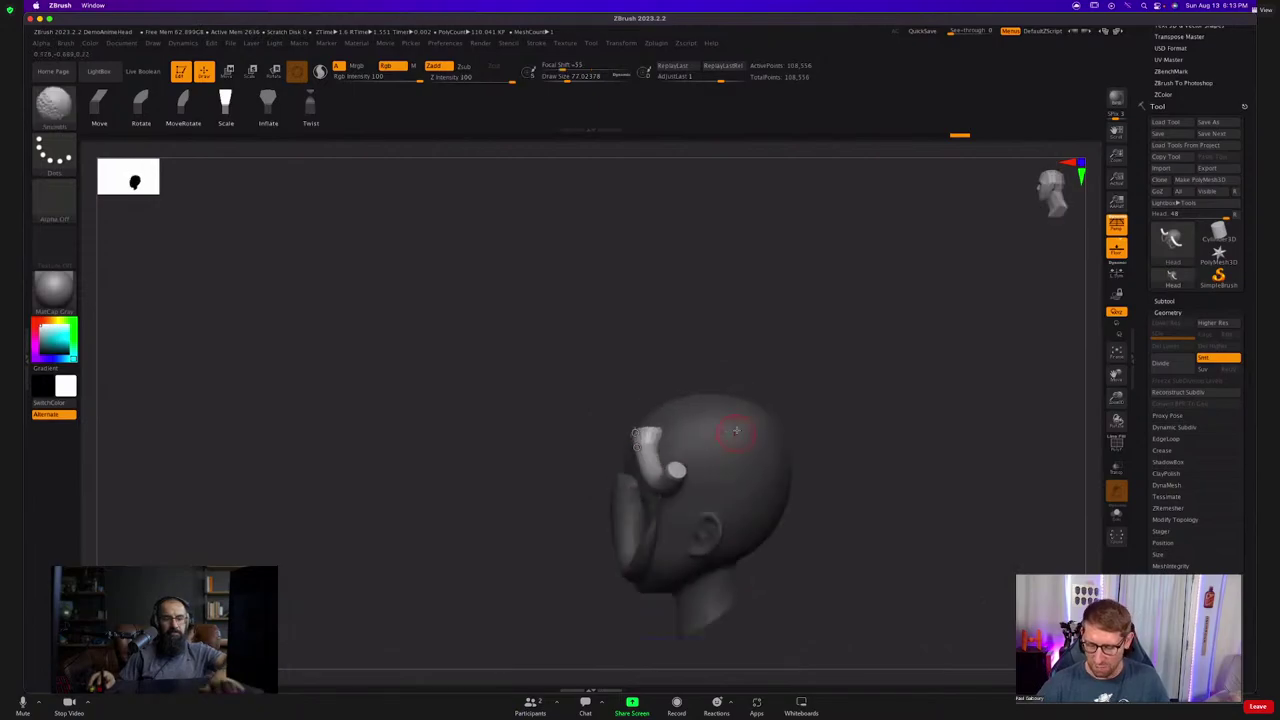
key(b)
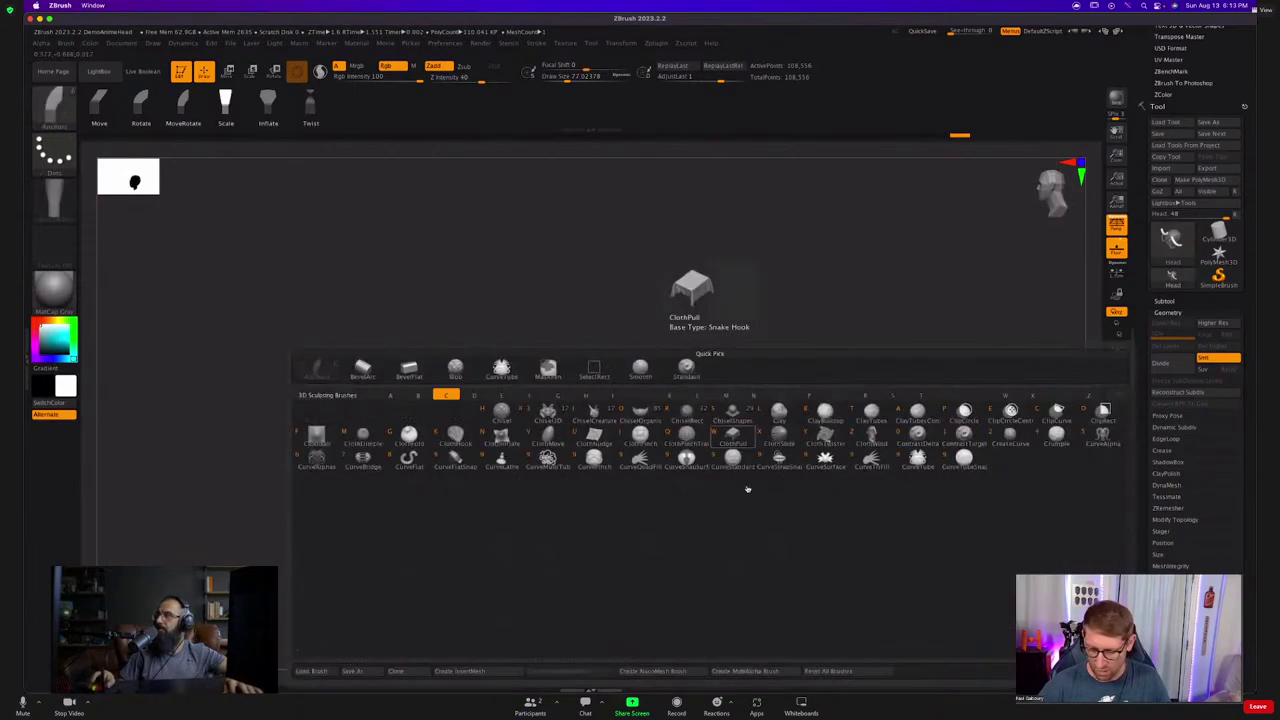
click(966, 460)
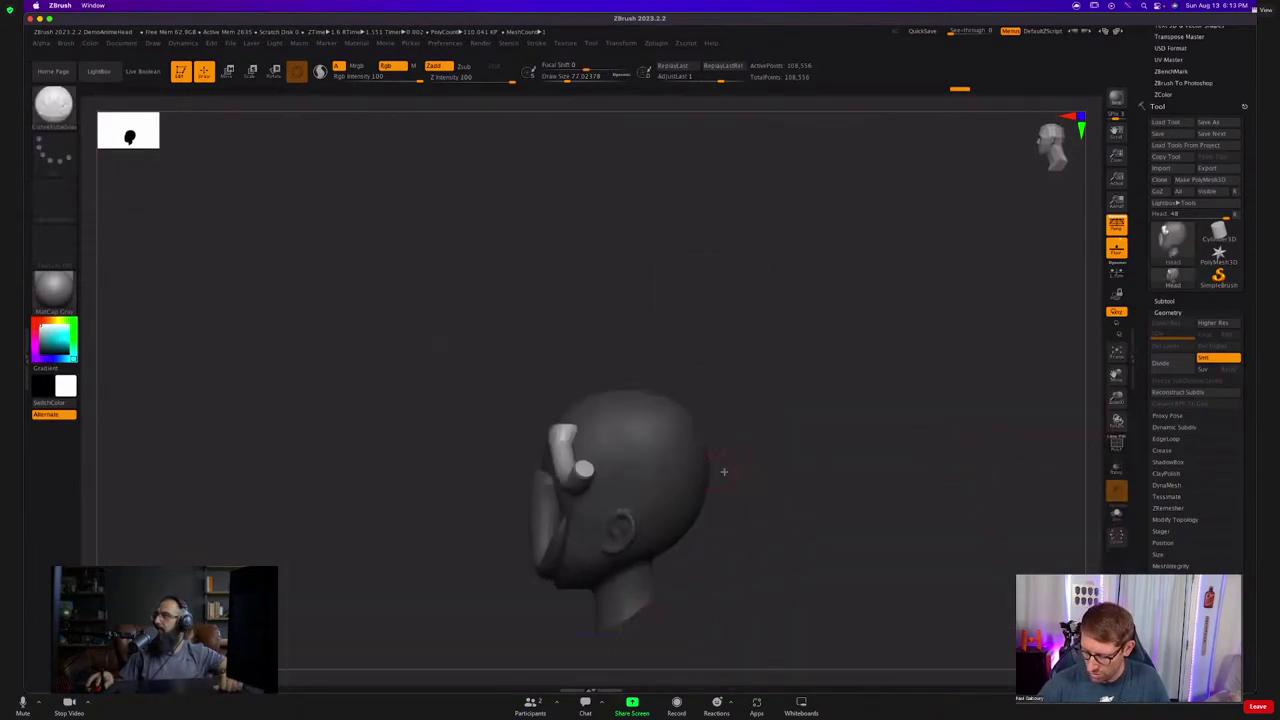
drag(702, 348, 703, 296)
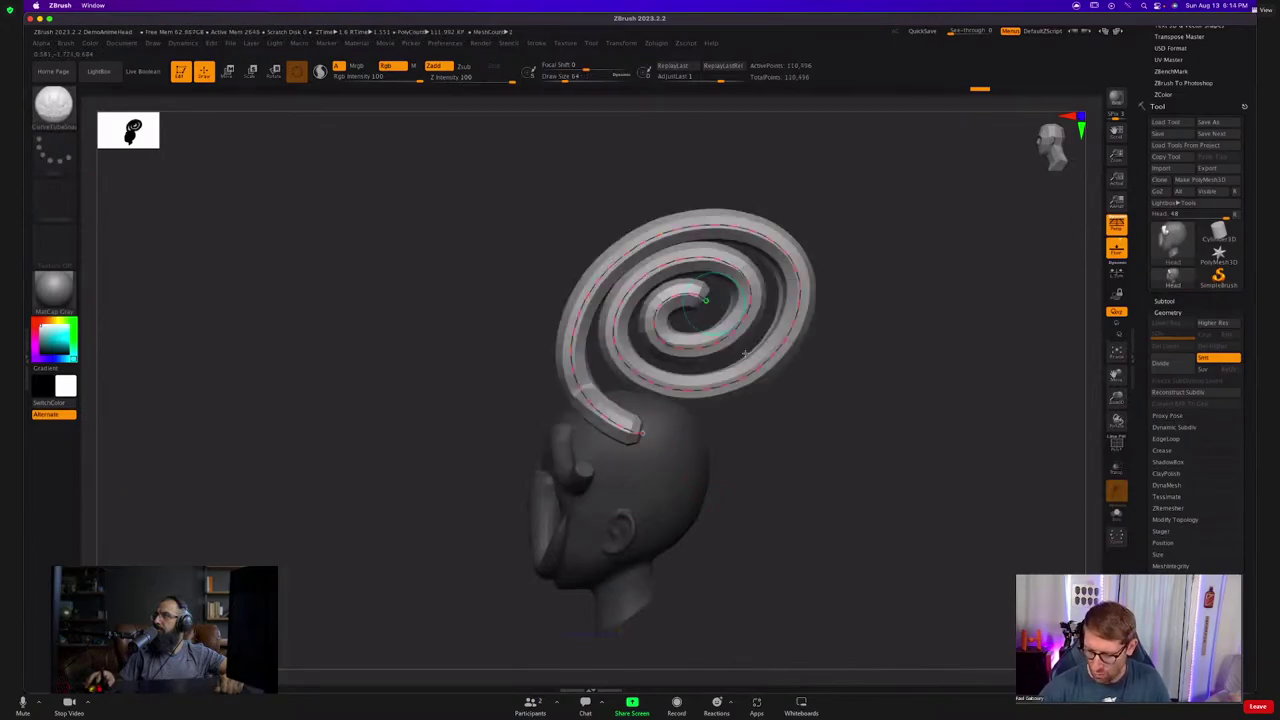
mouse_move(750, 420)
mouse_down()
mouse_move(763, 423)
mouse_move(760, 440)
mouse_move(788, 427)
mouse_move(754, 429)
mouse_move(789, 497)
mouse_move(781, 512)
mouse_move(758, 451)
mouse_up()
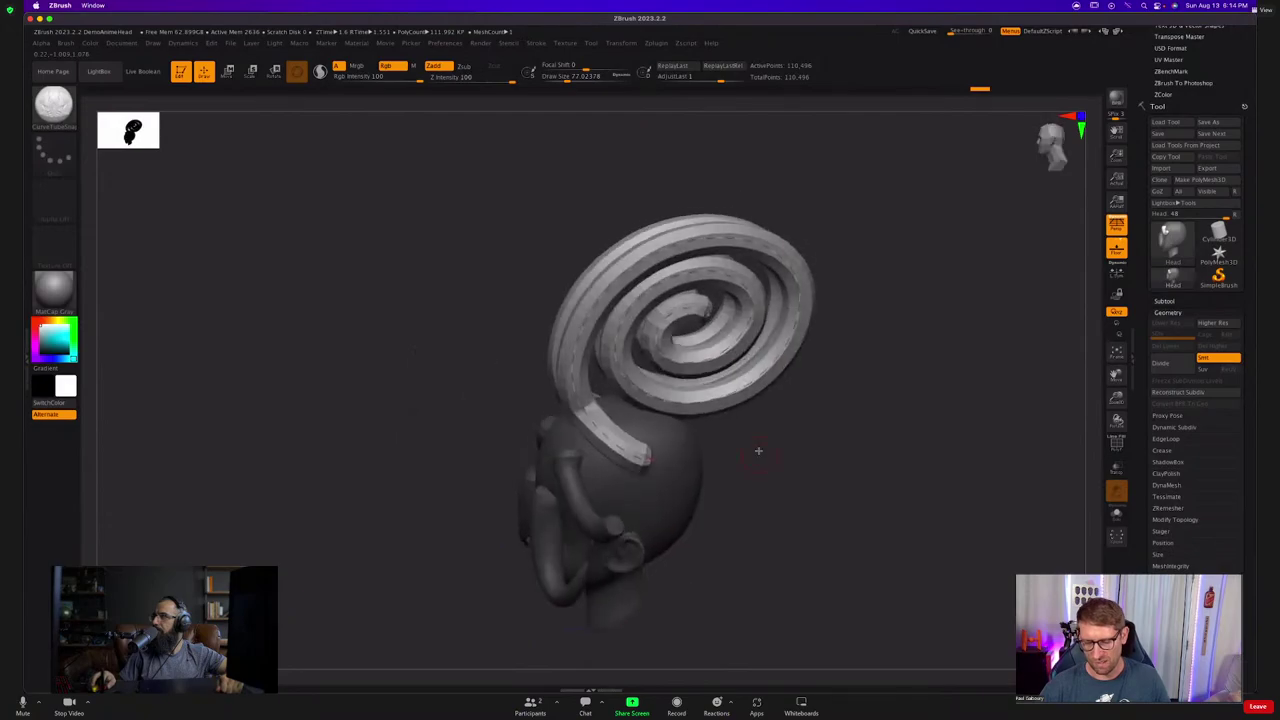
Select the Anchors brush and place anchors at the base and inner end of the spiral tube.
key(b)
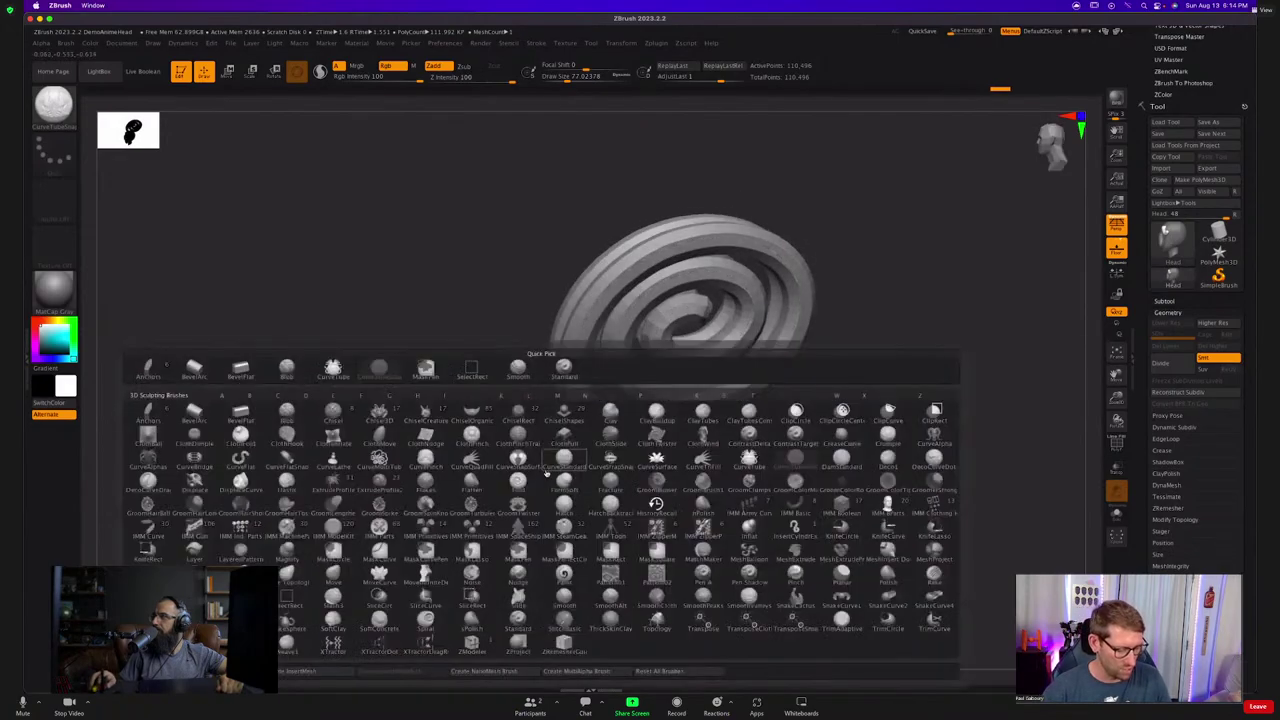
key(a)
click(151, 414)
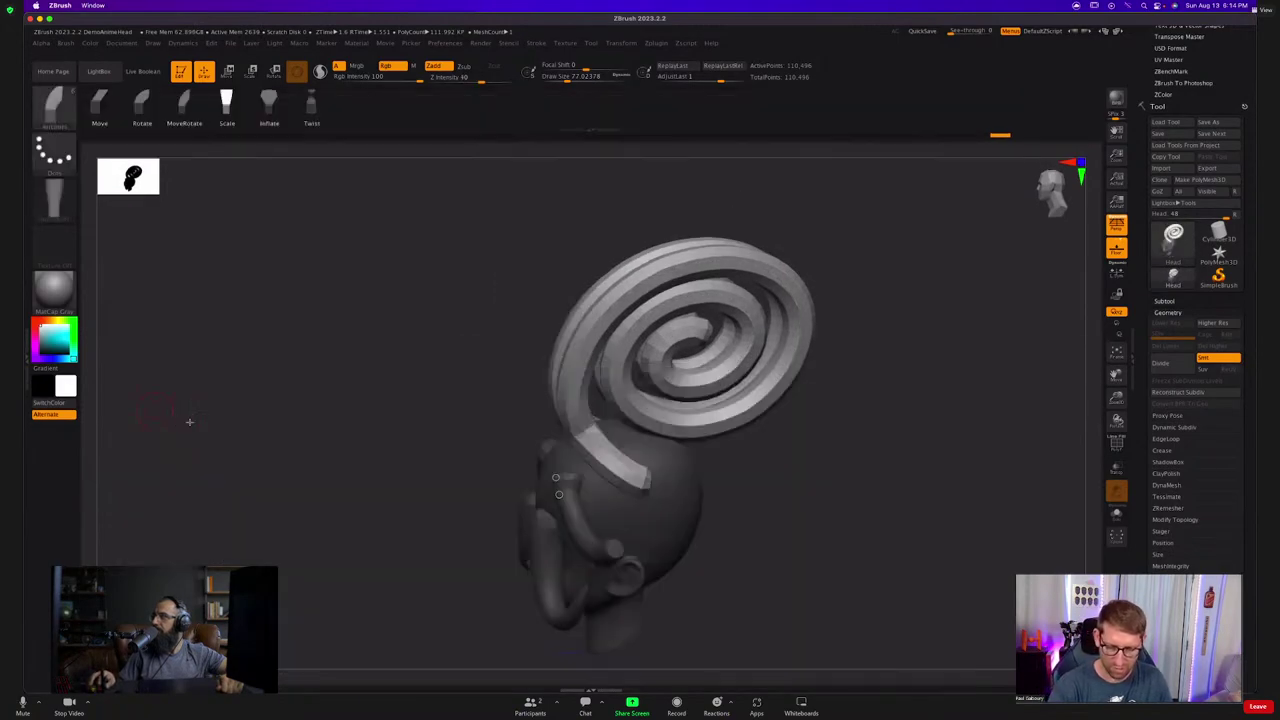
click(646, 482)
right_drag(668, 460, 690, 390)
ctrl+right_drag(690, 390, 742, 350)
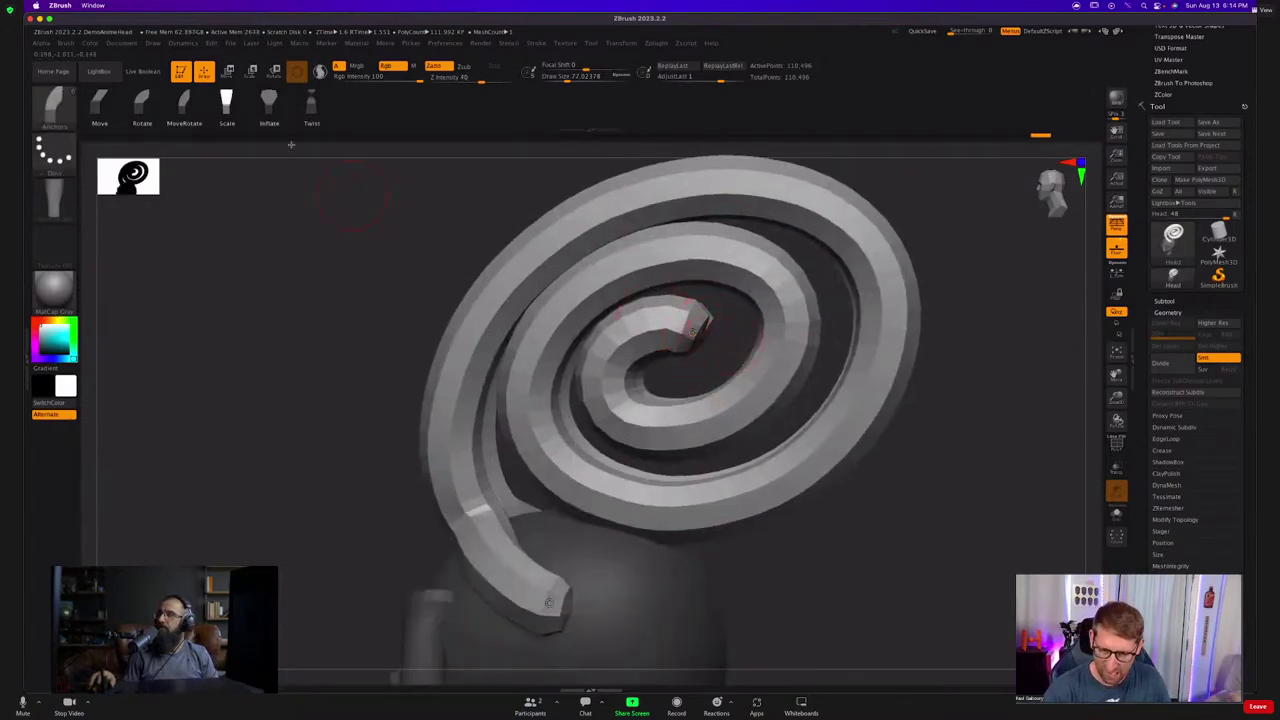
Taper the spiral tube toward its inner end by deflating that anchor in Inflate mode.
click(268, 100)
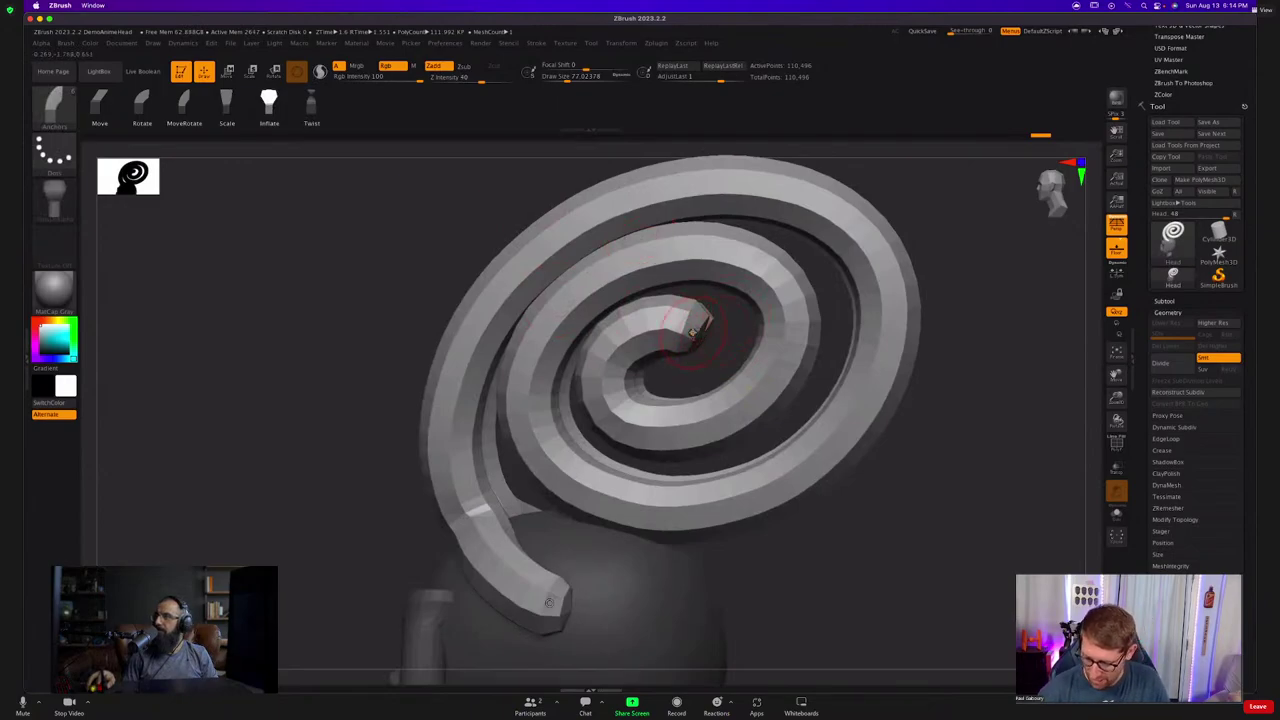
drag(692, 333, 670, 380)
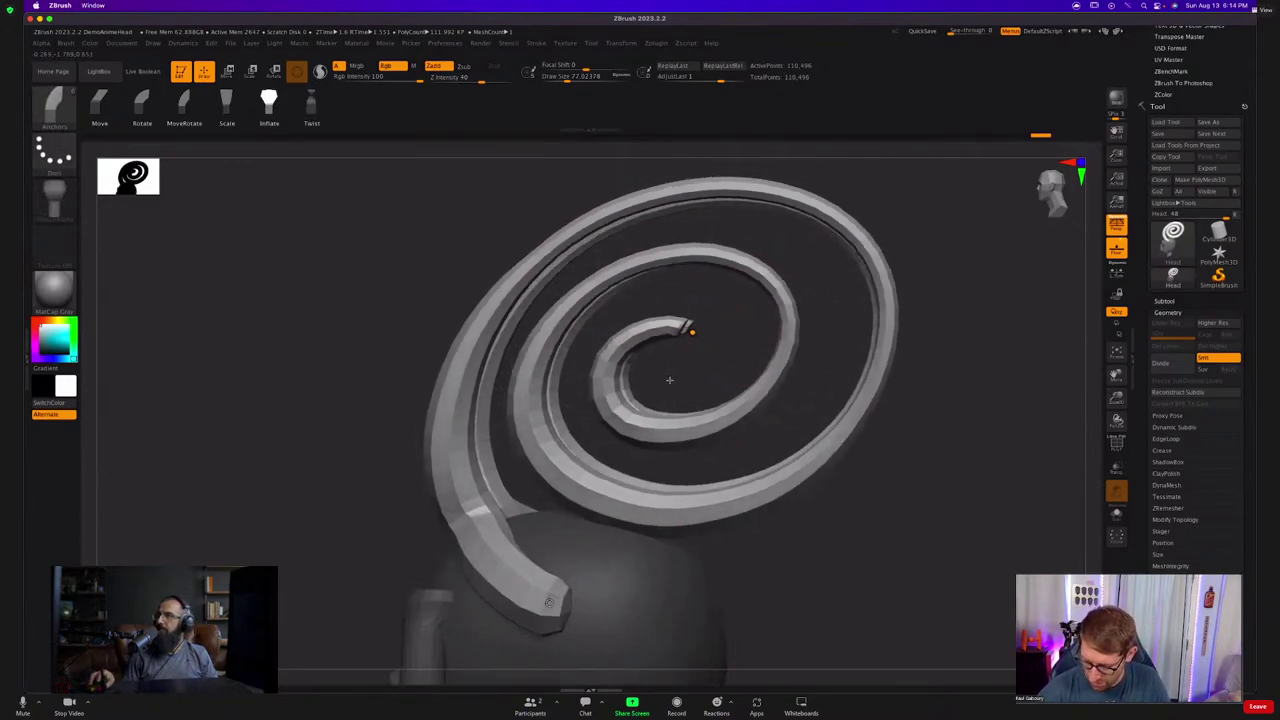
mouse_move(670, 380)
ctrl+right_down()
mouse_move(651, 366)
mouse_move(726, 380)
mouse_move(757, 406)
mouse_move(739, 464)
mouse_move(729, 380)
mouse_move(754, 374)
mouse_move(731, 377)
mouse_move(735, 392)
ctrl+right_up()
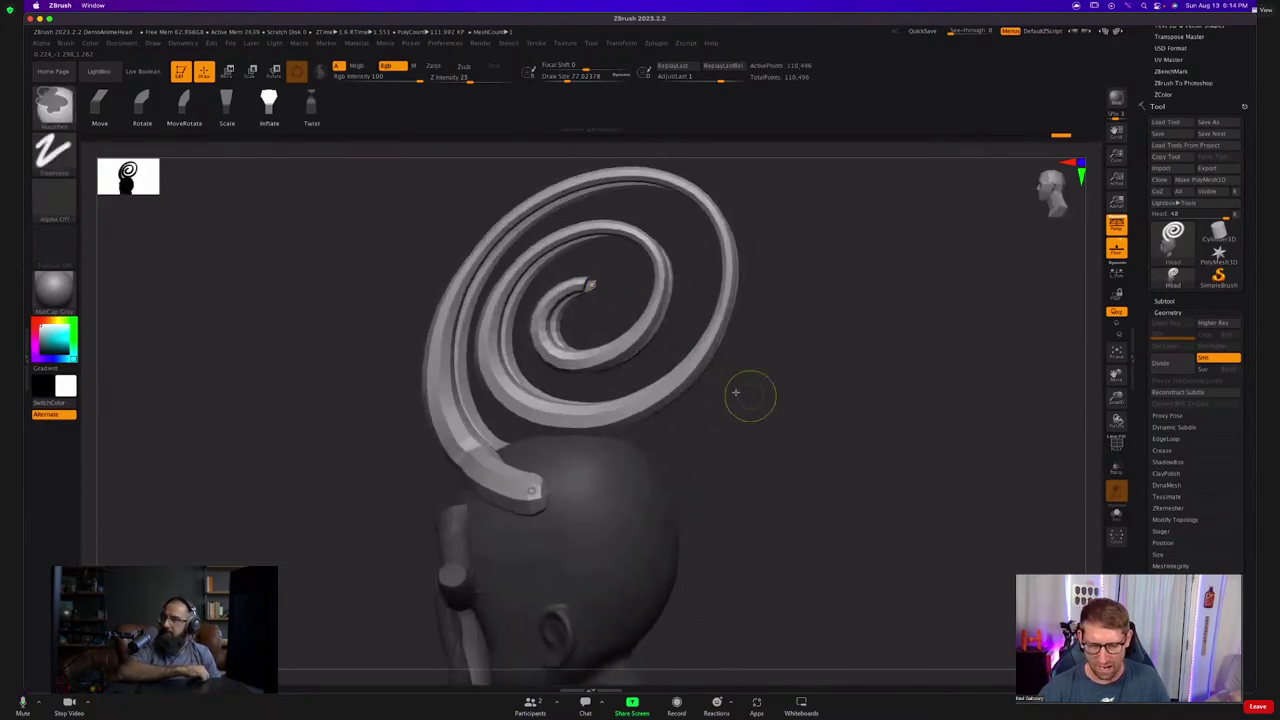
key(shift)
Switch to Rotate mode, place anchors on the innermost coil of the spiral, and rotate its tip slightly.
click(143, 103)
alt+right_drag(601, 395, 696, 400)
mouse_move(696, 400)
ctrl+right_down()
mouse_move(734, 306)
mouse_move(760, 296)
ctrl+right_up()
click(720, 293)
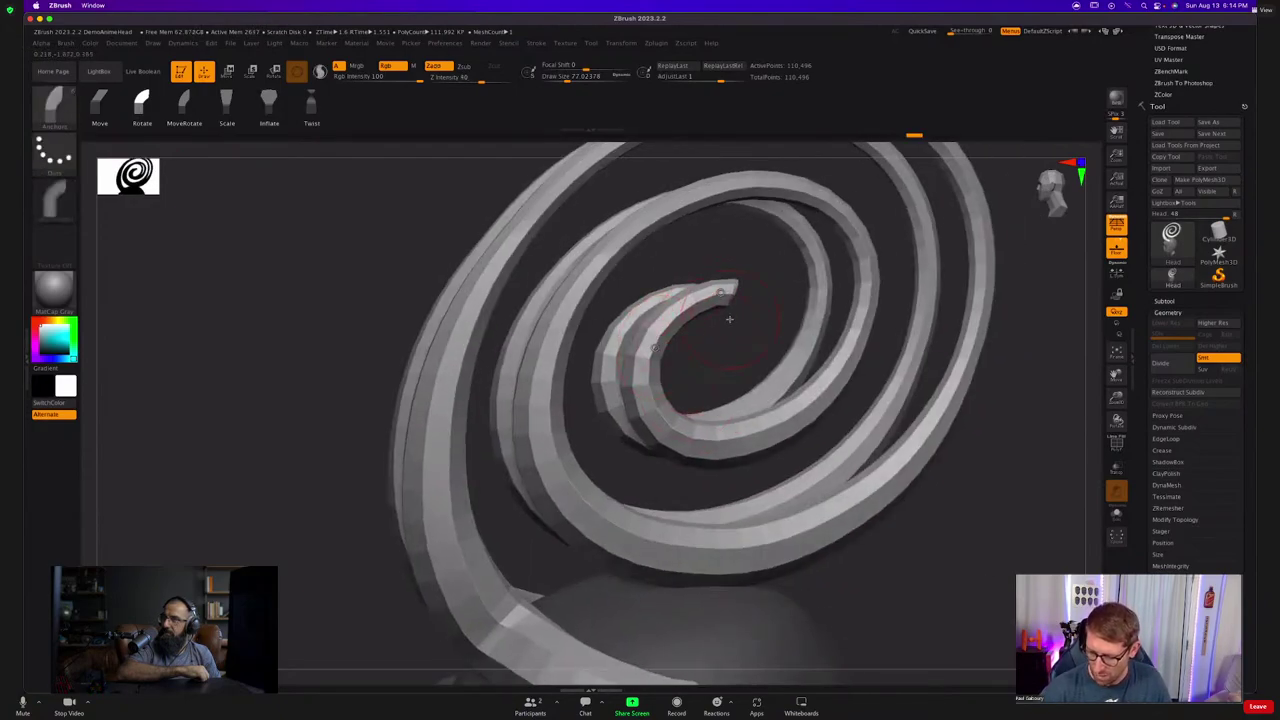
mouse_move(727, 295)
mouse_down()
mouse_move(754, 300)
mouse_move(728, 290)
mouse_move(742, 302)
mouse_up()
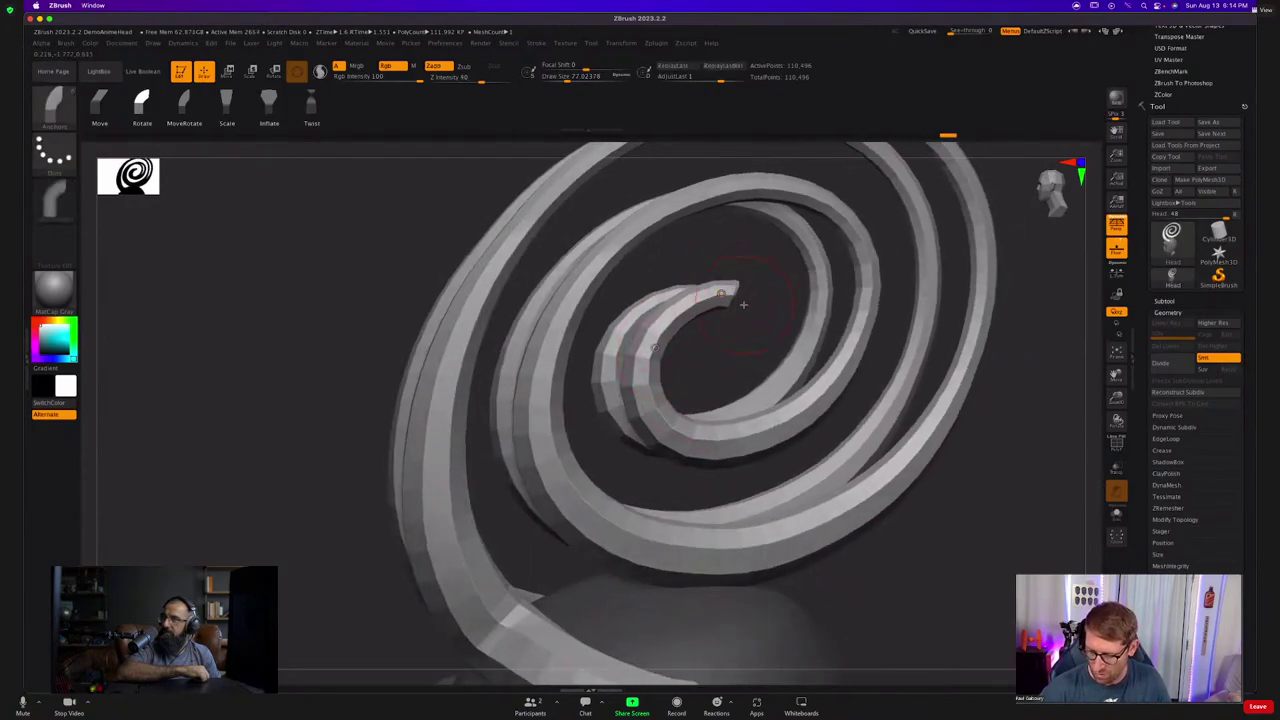
right_drag(742, 302, 740, 296)
Mask the outer coils of the spiral along the topology with the gizmo and anchor the unmasked inner end.
key(w)
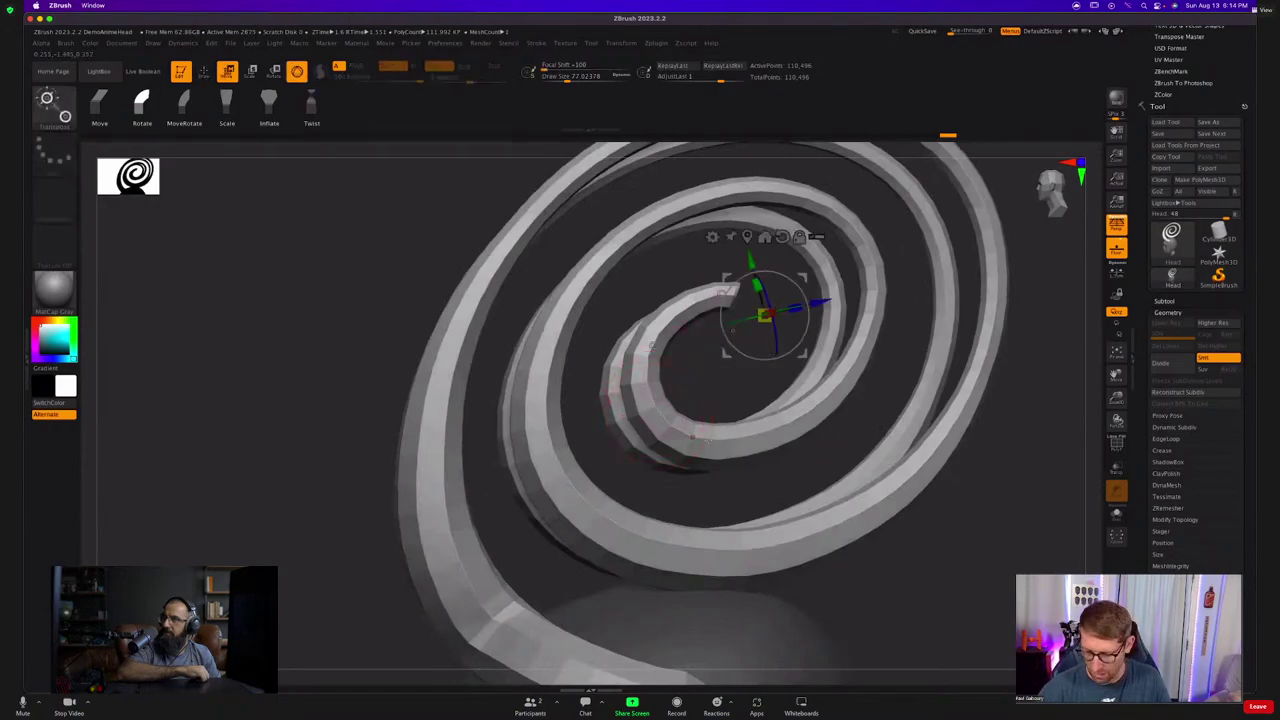
mouse_move(838, 383)
ctrl+mouse_down()
mouse_move(749, 308)
mouse_move(676, 316)
ctrl+mouse_up()
key(q)
mouse_move(746, 288)
mouse_down()
mouse_move(787, 352)
mouse_move(681, 363)
mouse_up()
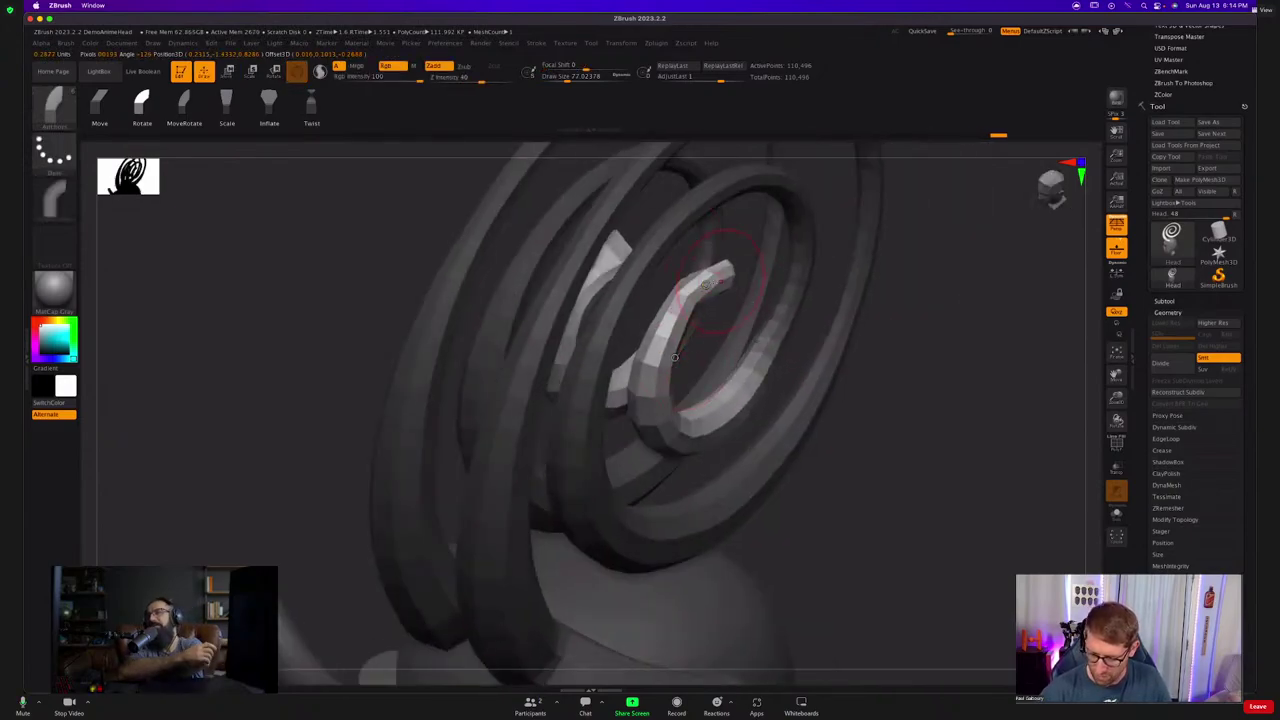
Bend the unmasked inner end of the spiral with the anchor in Rotate mode and clear the mask.
mouse_move(728, 274)
mouse_down()
mouse_move(697, 280)
mouse_move(733, 312)
mouse_up()
ctrl+right_drag(707, 319, 764, 236)
ctrl+right_drag(757, 430, 763, 340)
ctrl+drag(763, 329, 786, 349)
right_drag(786, 349, 773, 348)
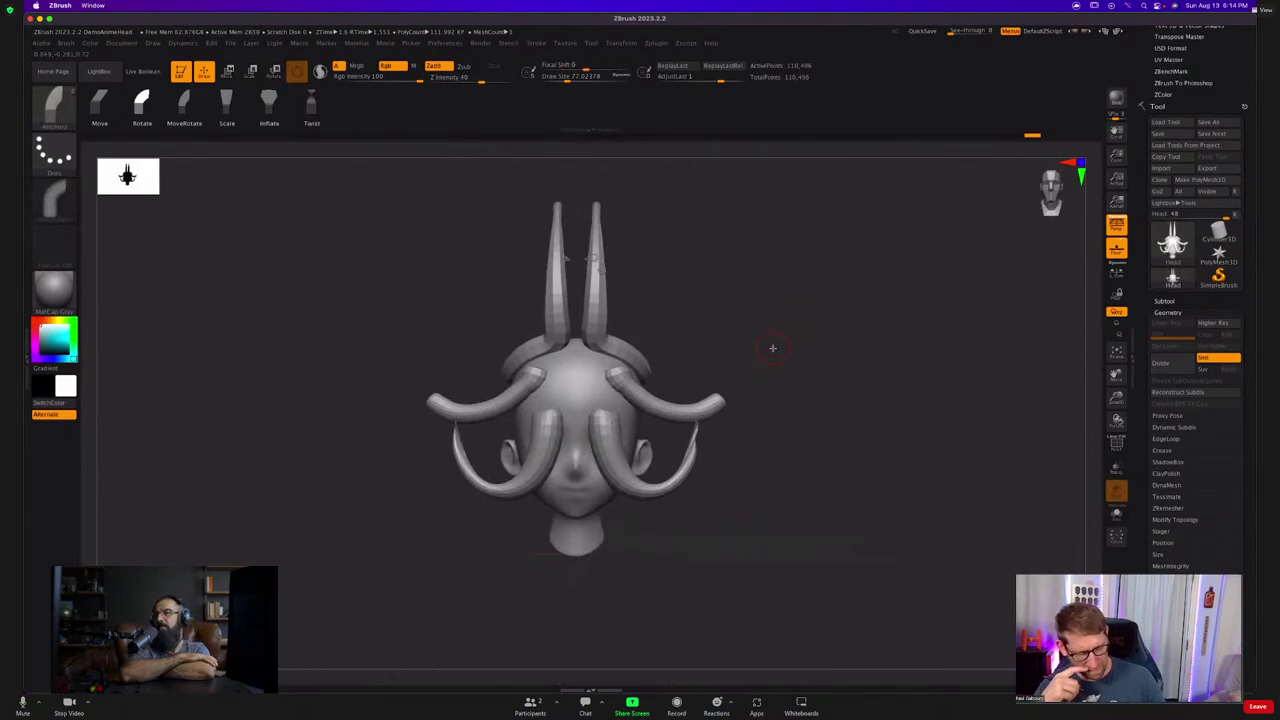
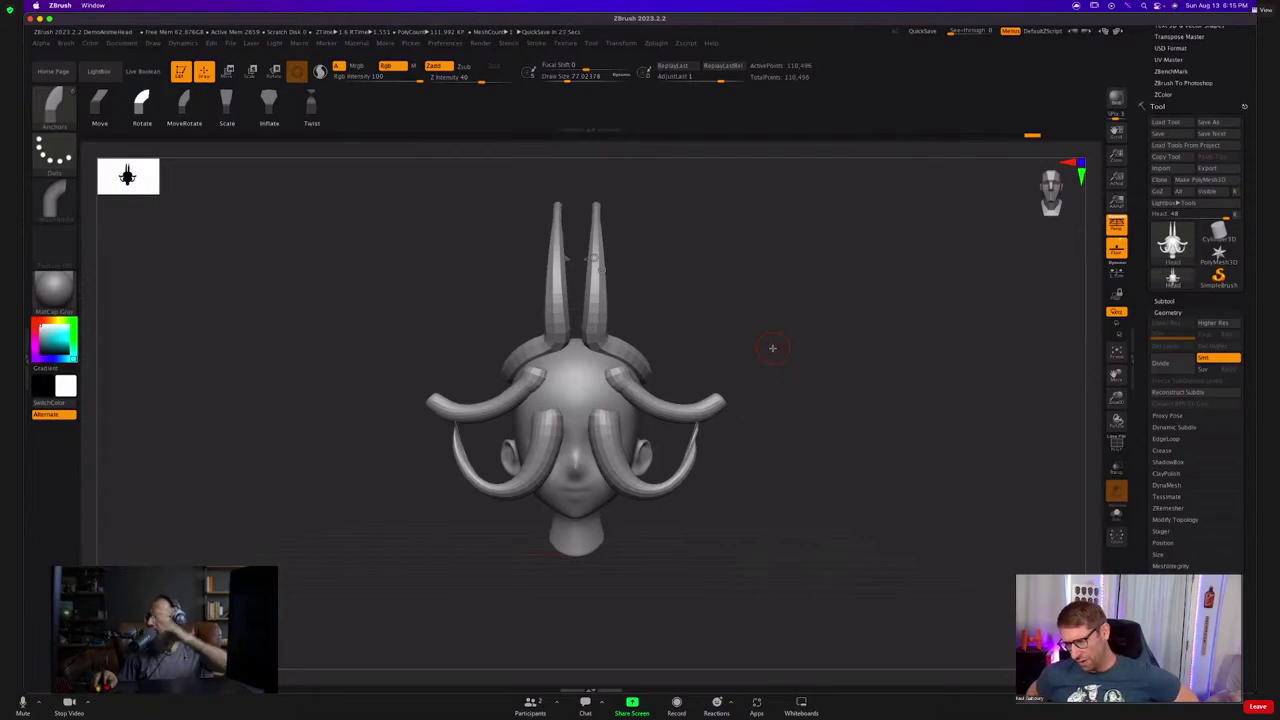
Switch the active tool from the head to the Cube3D primitive.
key(comma)
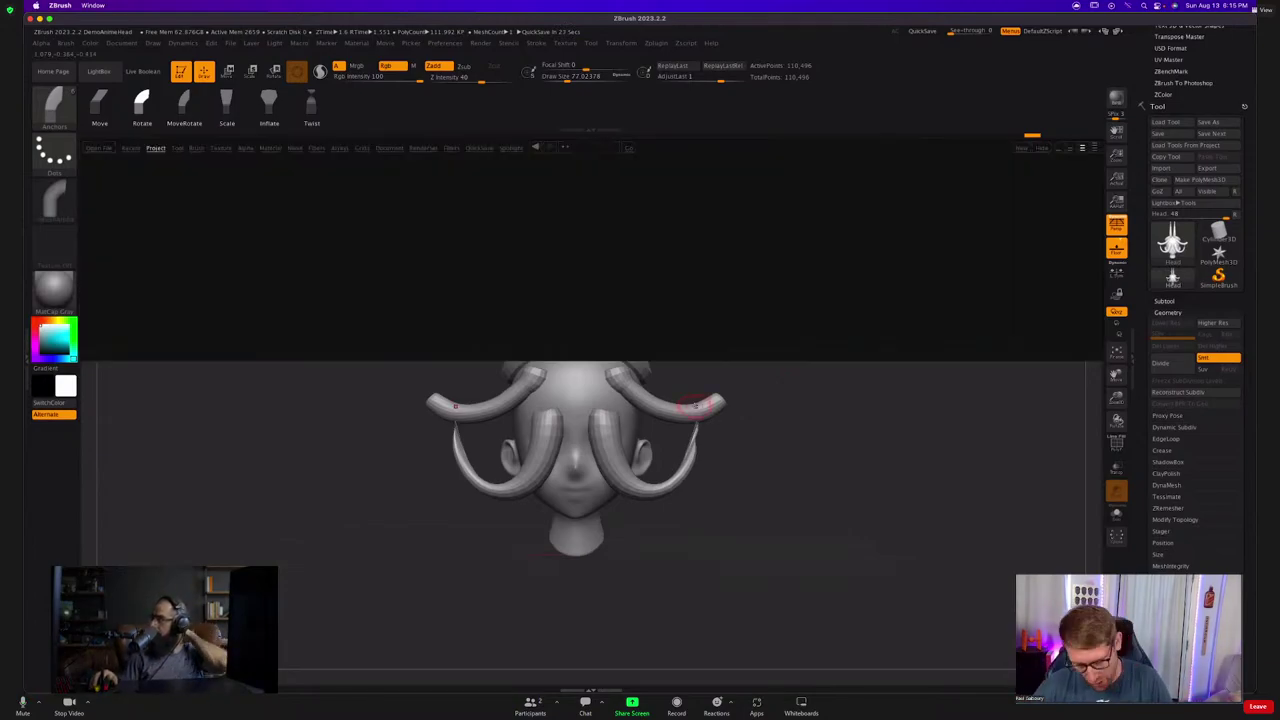
key(comma)
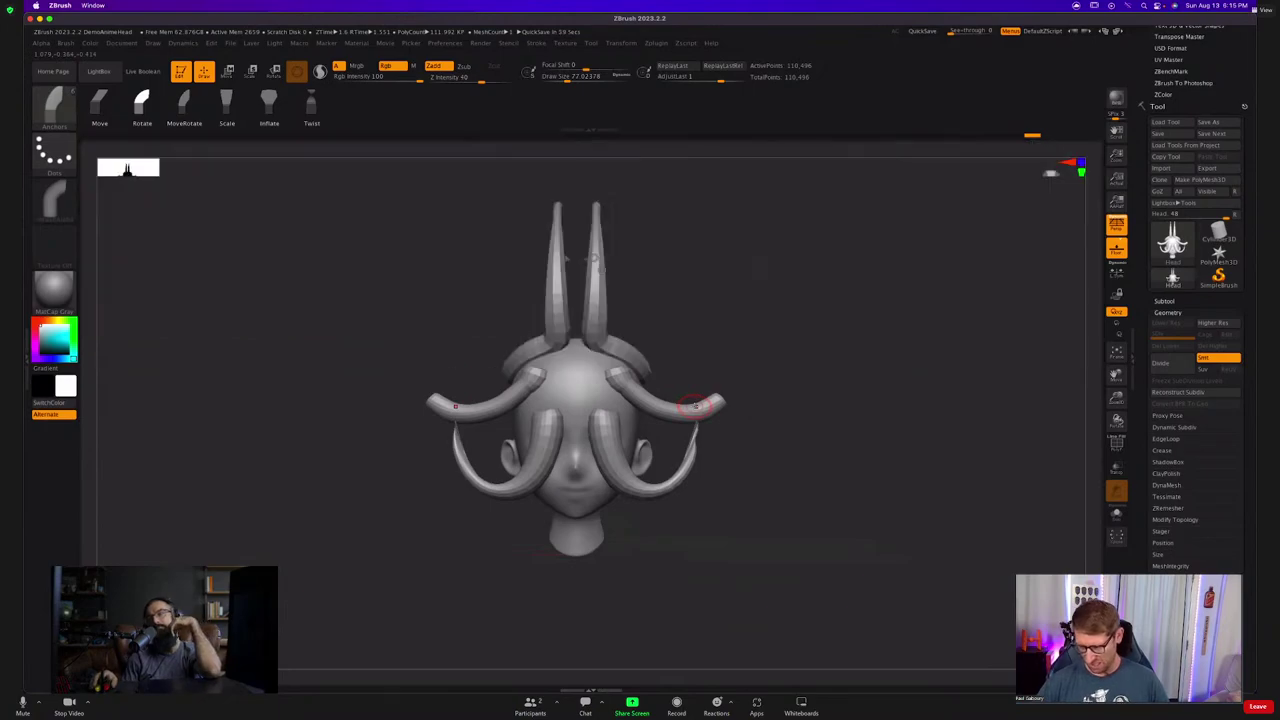
click(1172, 240)
click(920, 286)
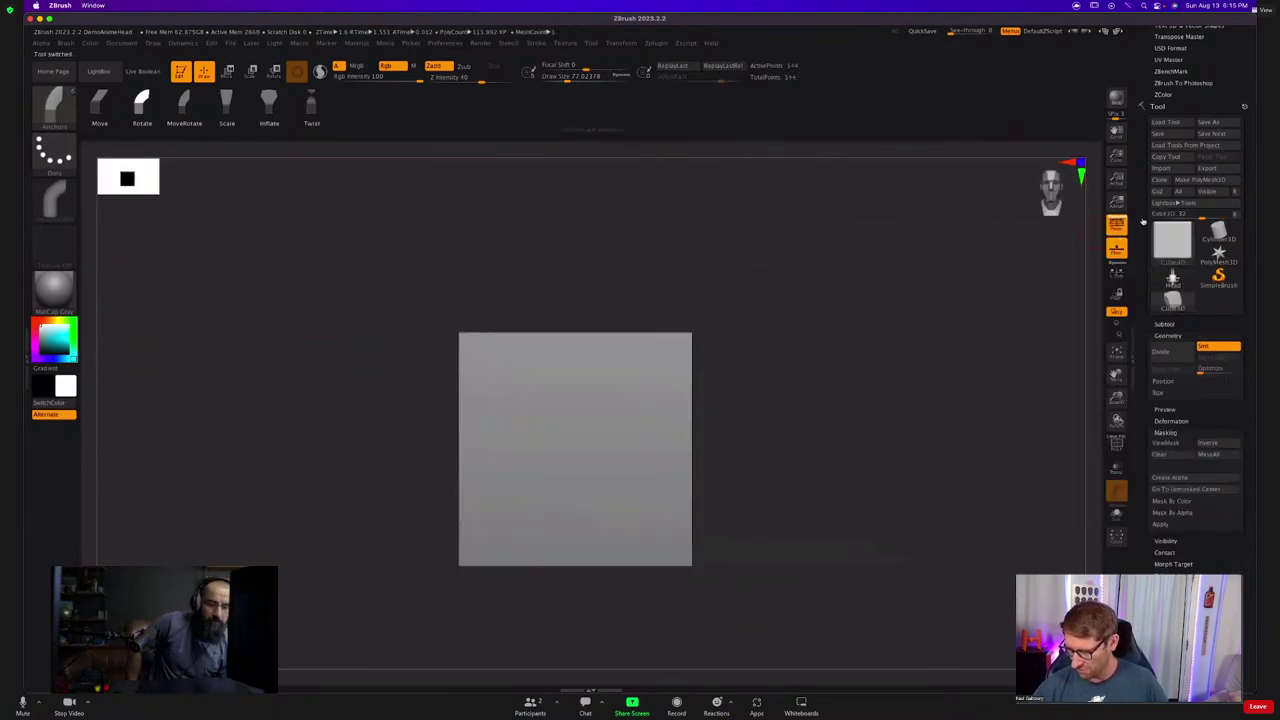
Convert the cube to a PolyMesh3D and append a Cone3D as a second subtool.
click(1210, 180)
click(1219, 345)
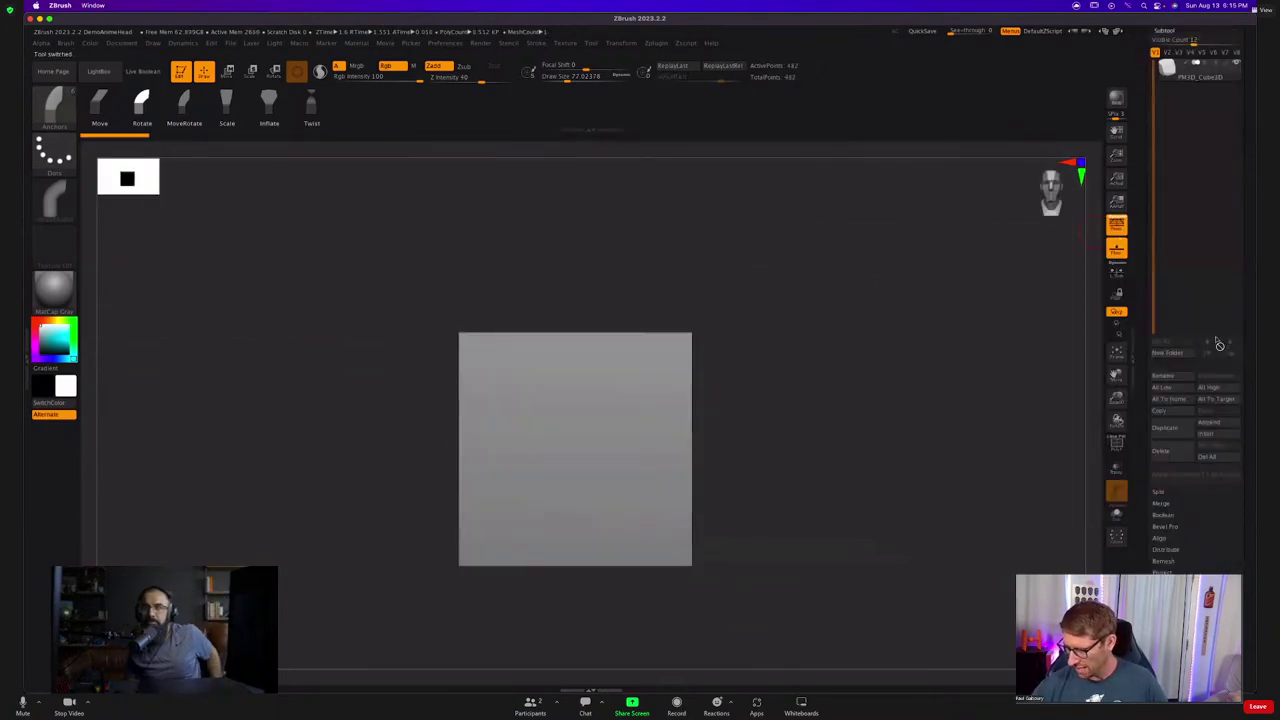
click(1218, 425)
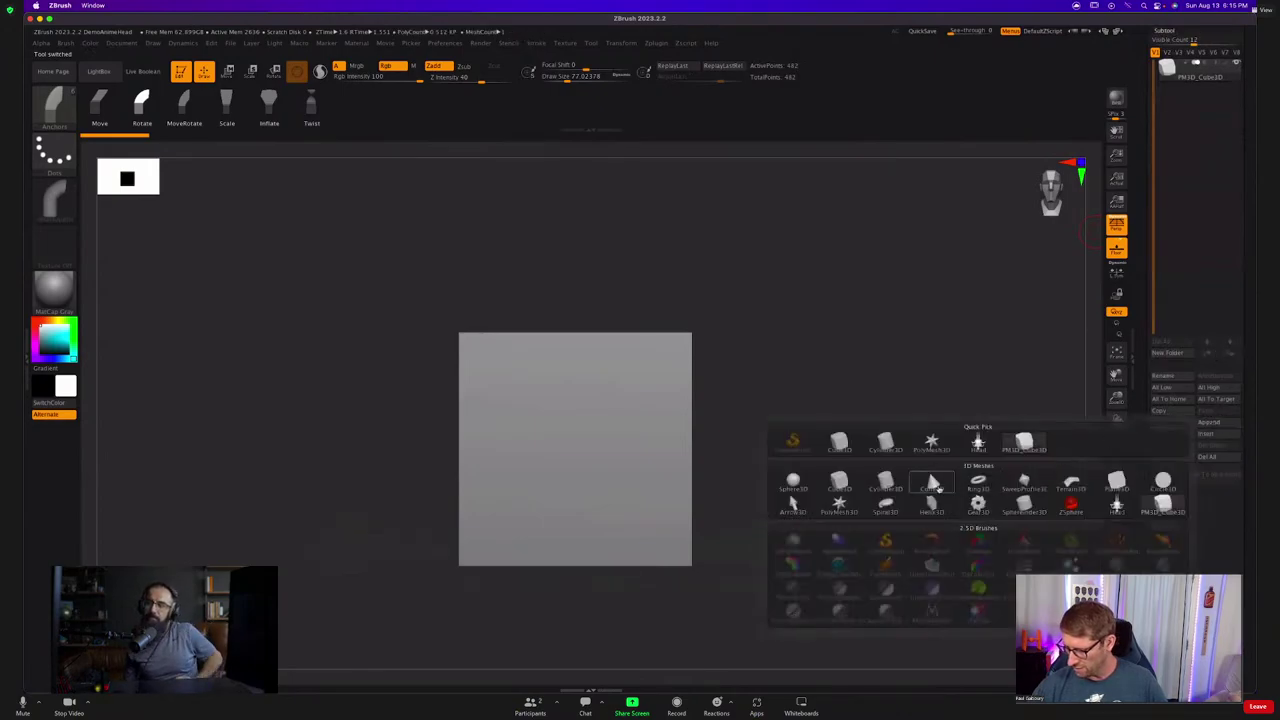
click(932, 482)
Select the cone, move it up and away from the cube, tilt it, and switch to the Transpose line.
key(w)
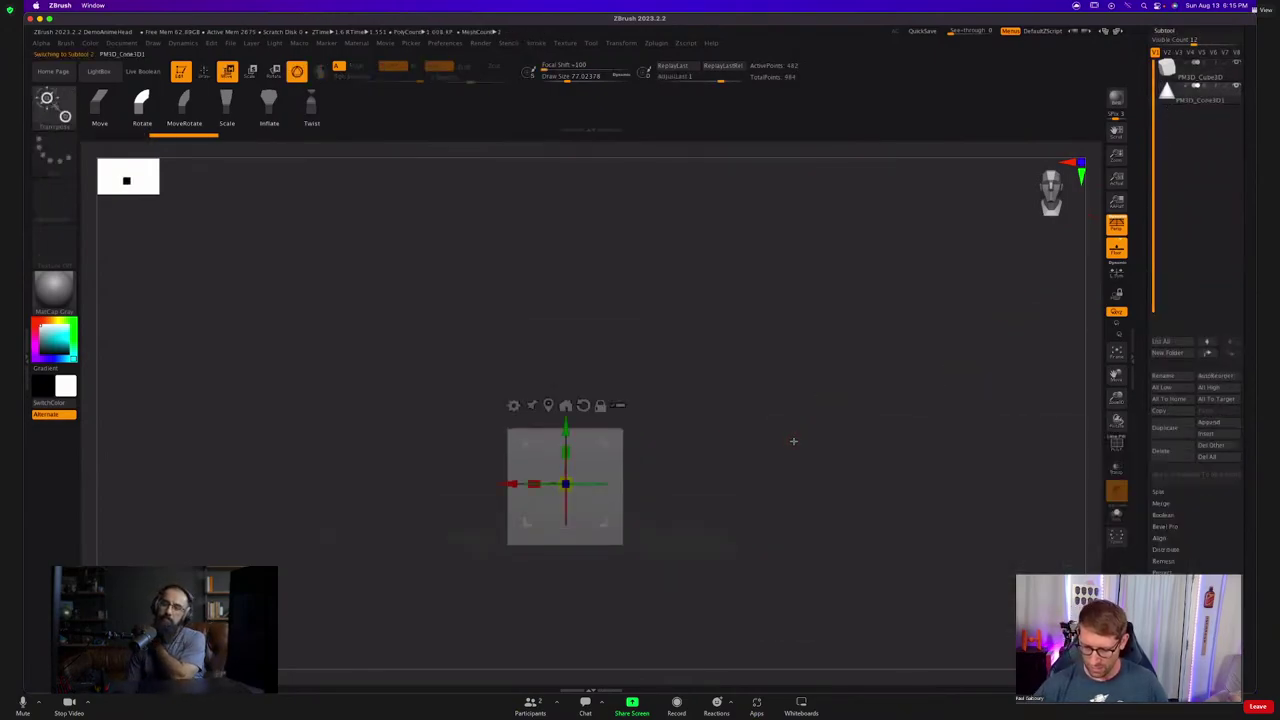
drag(604, 522, 774, 415)
drag(757, 354, 732, 381)
mouse_move(748, 470)
mouse_down()
mouse_move(763, 474)
mouse_move(771, 451)
mouse_move(767, 477)
mouse_move(771, 449)
mouse_move(820, 466)
mouse_move(785, 400)
mouse_up()
key(q)
key(w)
key(y)
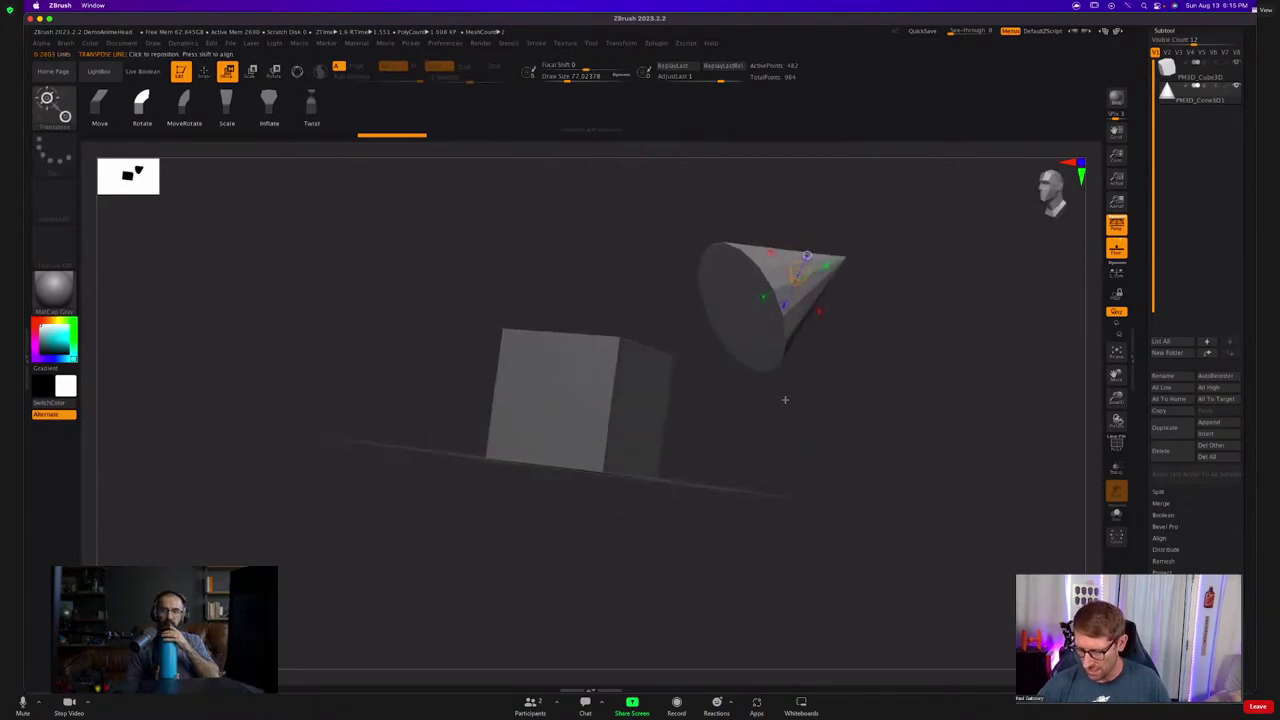
Try a single contact using a Transpose line from the cone's base to the cube's side face, and undo it.
drag(743, 315, 623, 437)
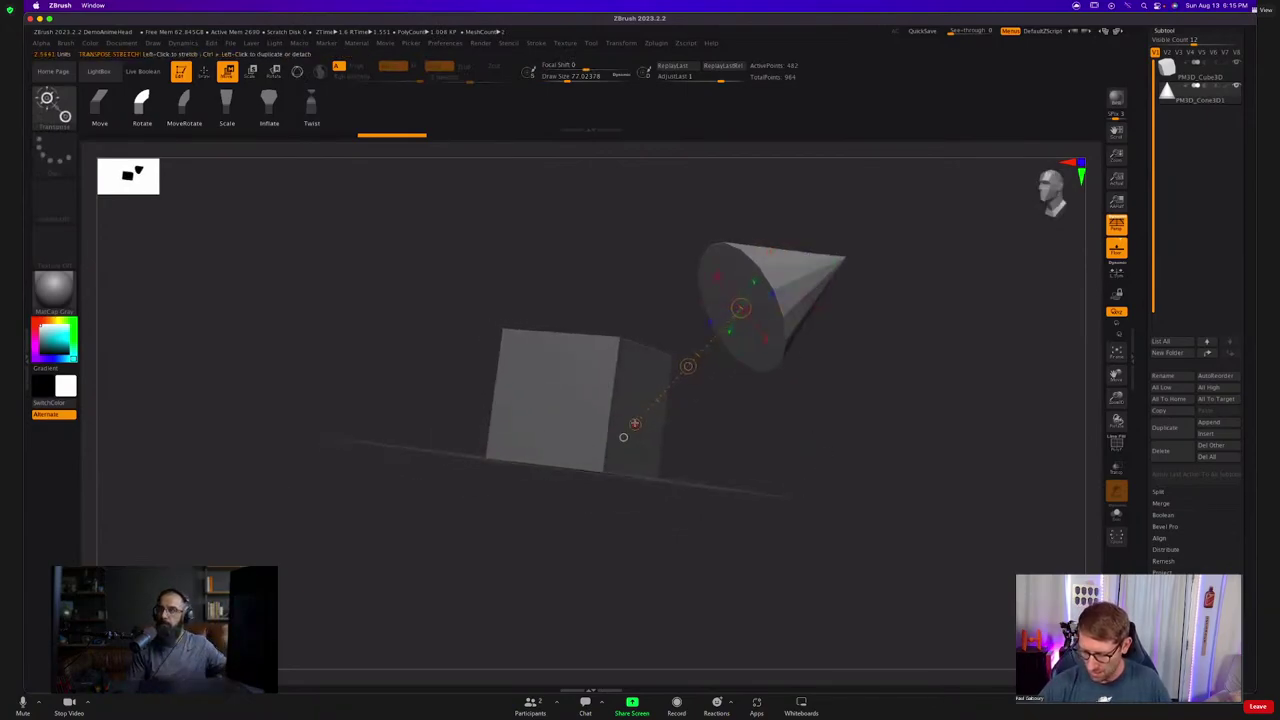
scroll(1217, 555, down, 5)
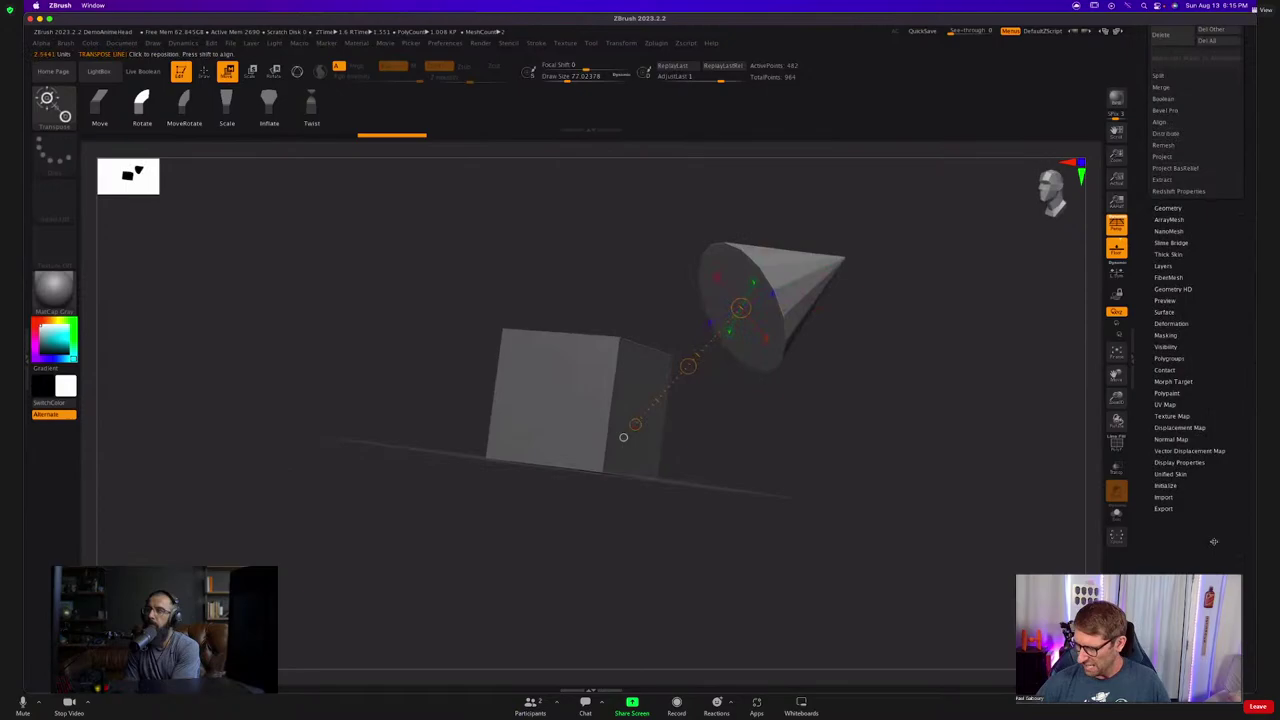
click(1169, 370)
click(1167, 389)
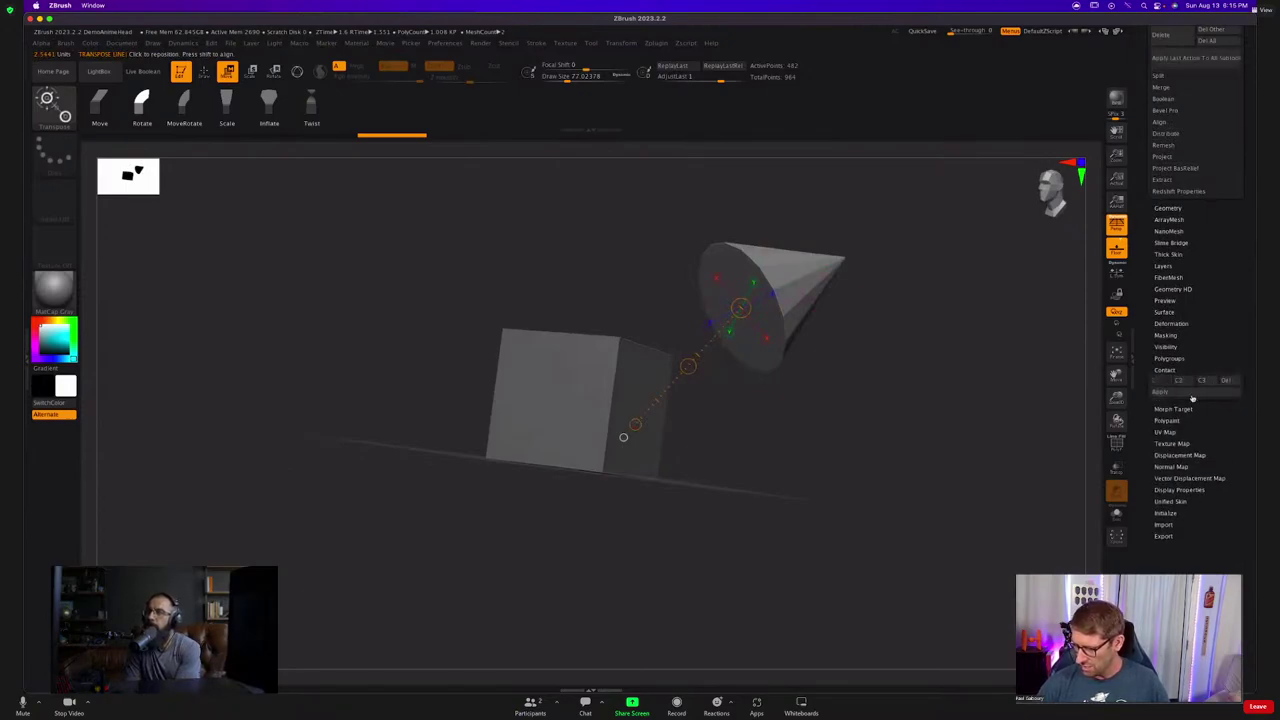
drag(846, 446, 817, 480)
key(ctrl+z)
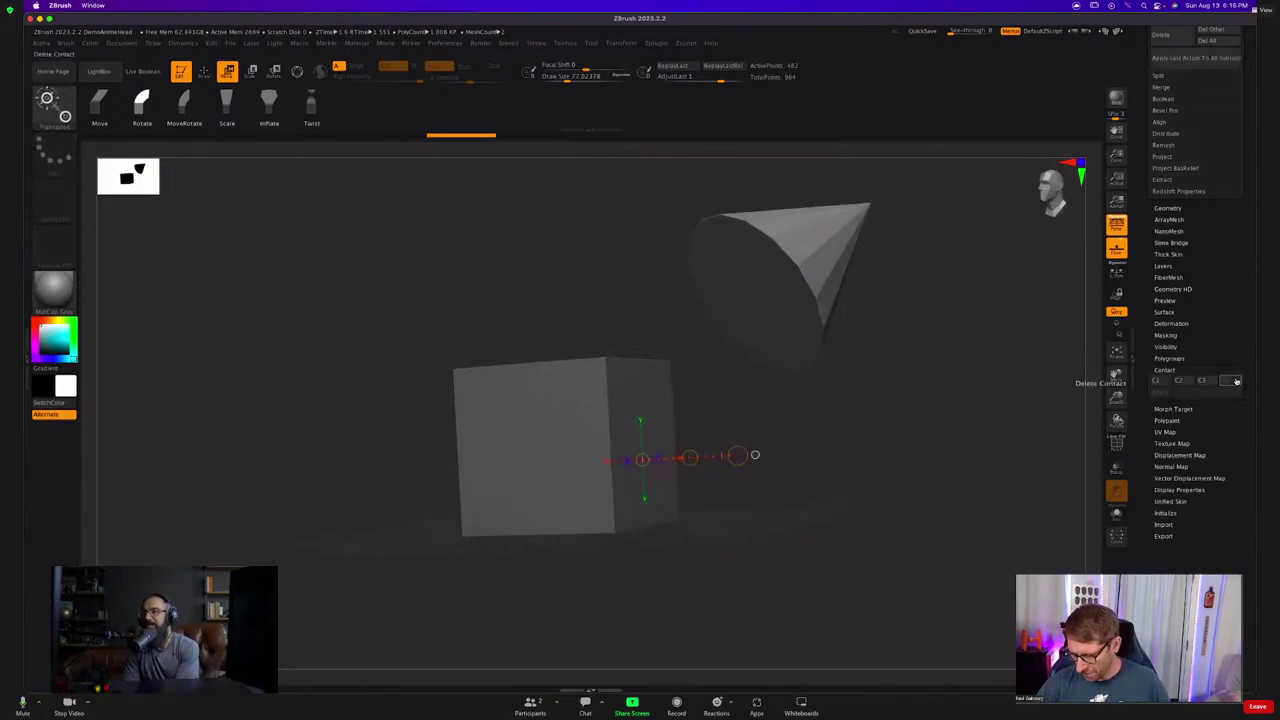
Store three Transpose lines from the cone's base to the cube as contacts C1, C2 and C3, and apply them.
drag(740, 339, 630, 360)
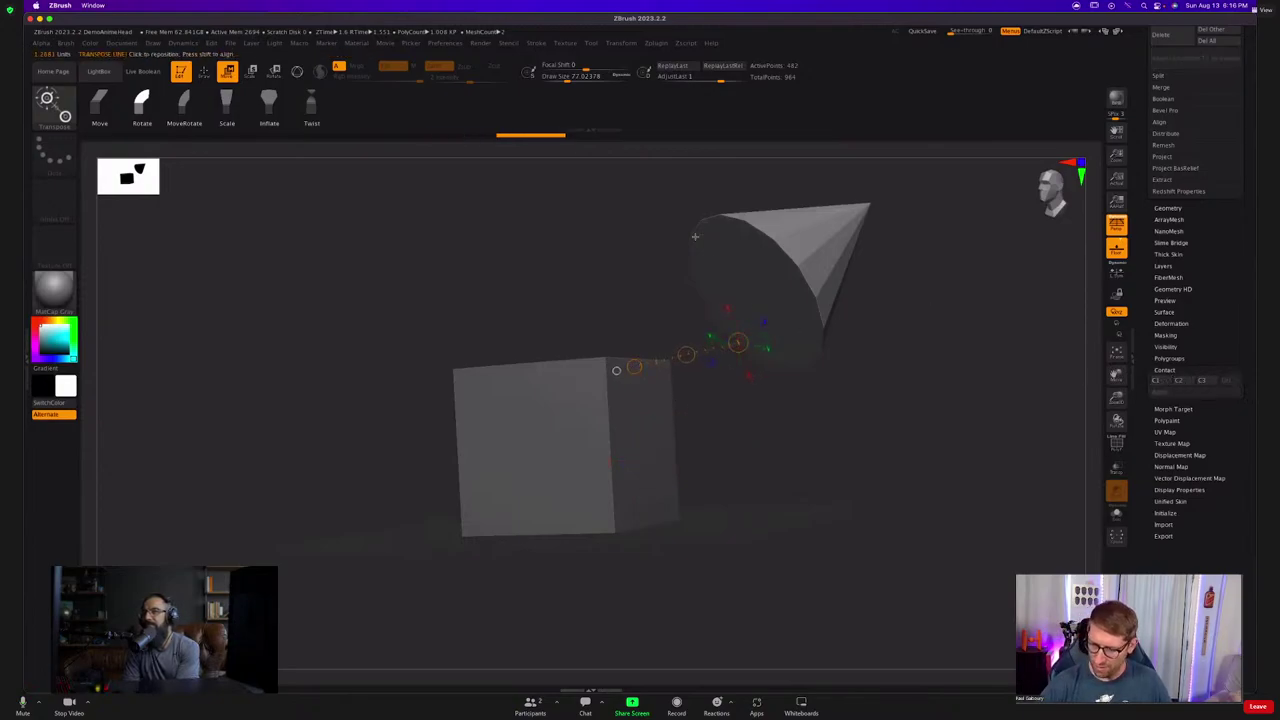
drag(695, 236, 669, 447)
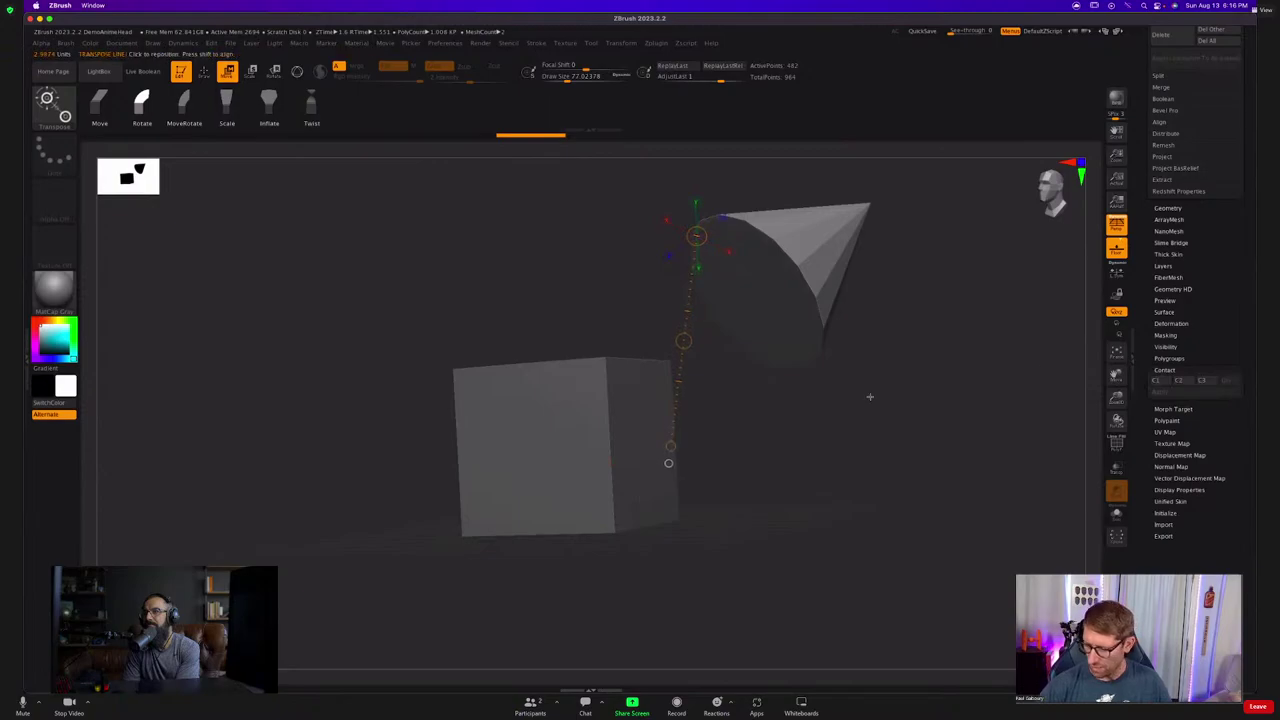
click(1181, 382)
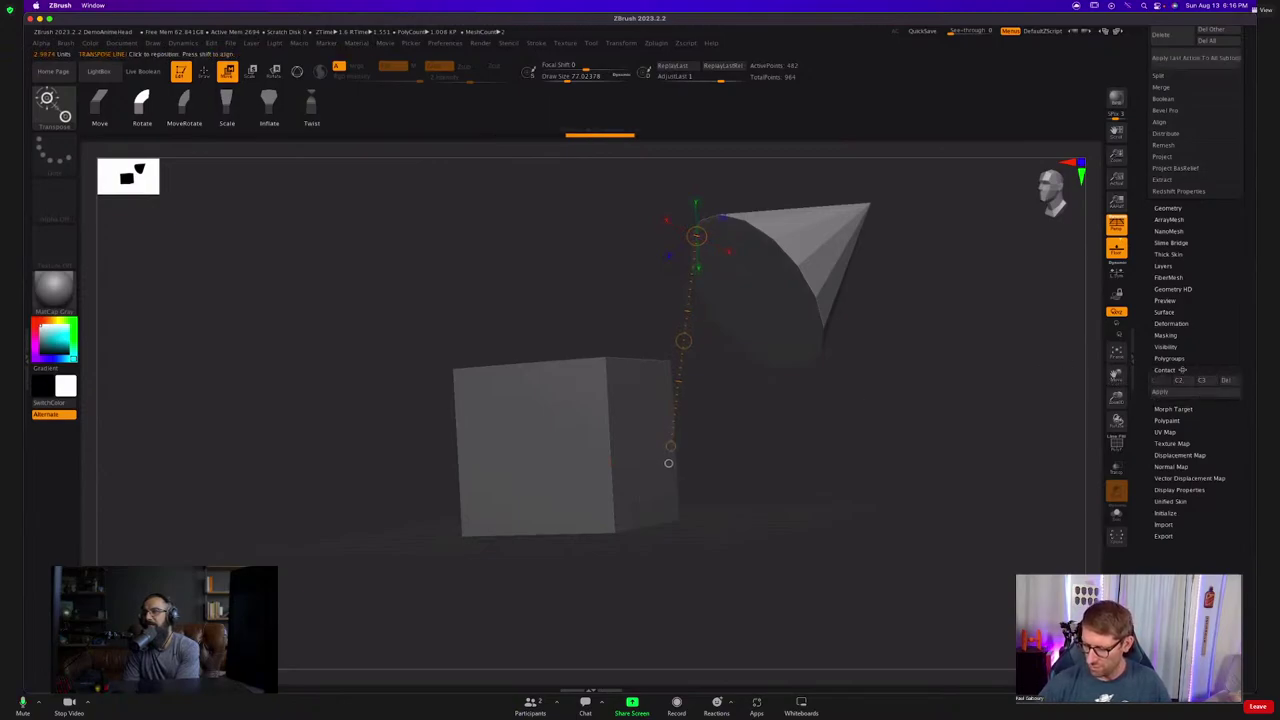
click(1182, 380)
drag(874, 420, 616, 488)
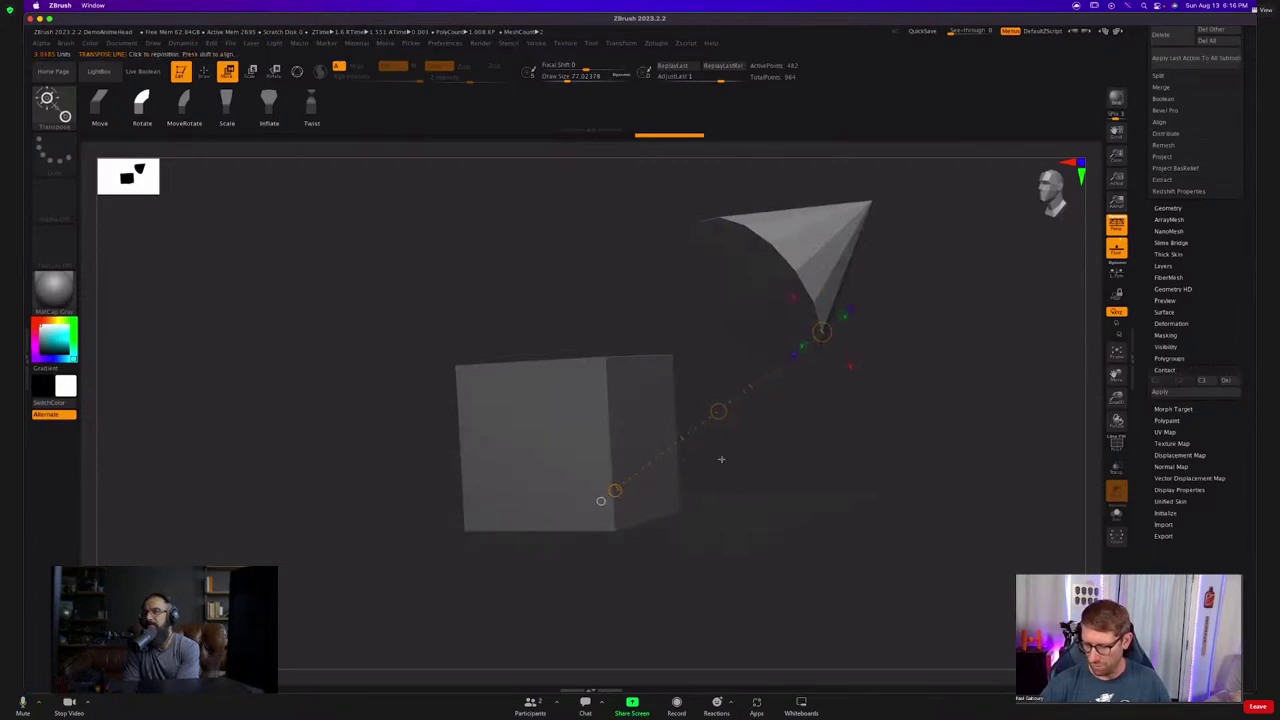
click(1210, 383)
click(1203, 394)
mouse_move(876, 423)
mouse_down()
mouse_move(854, 440)
mouse_move(874, 402)
mouse_move(868, 421)
mouse_up()
Undo the three-point contact alignment of the cone.
key(super+z)
key(ctrl+z)
key(ctrl+z)
key(ctrl+z)
key(ctrl+z)
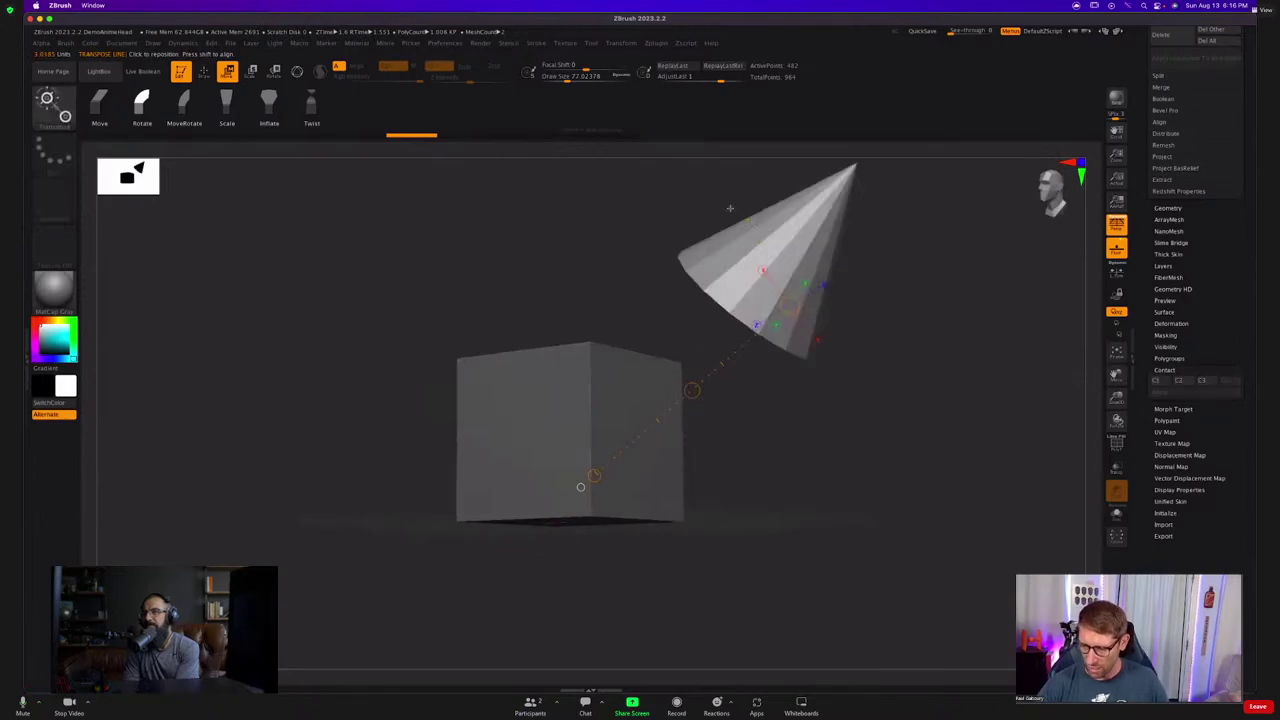
key(ctrl+shift+z)
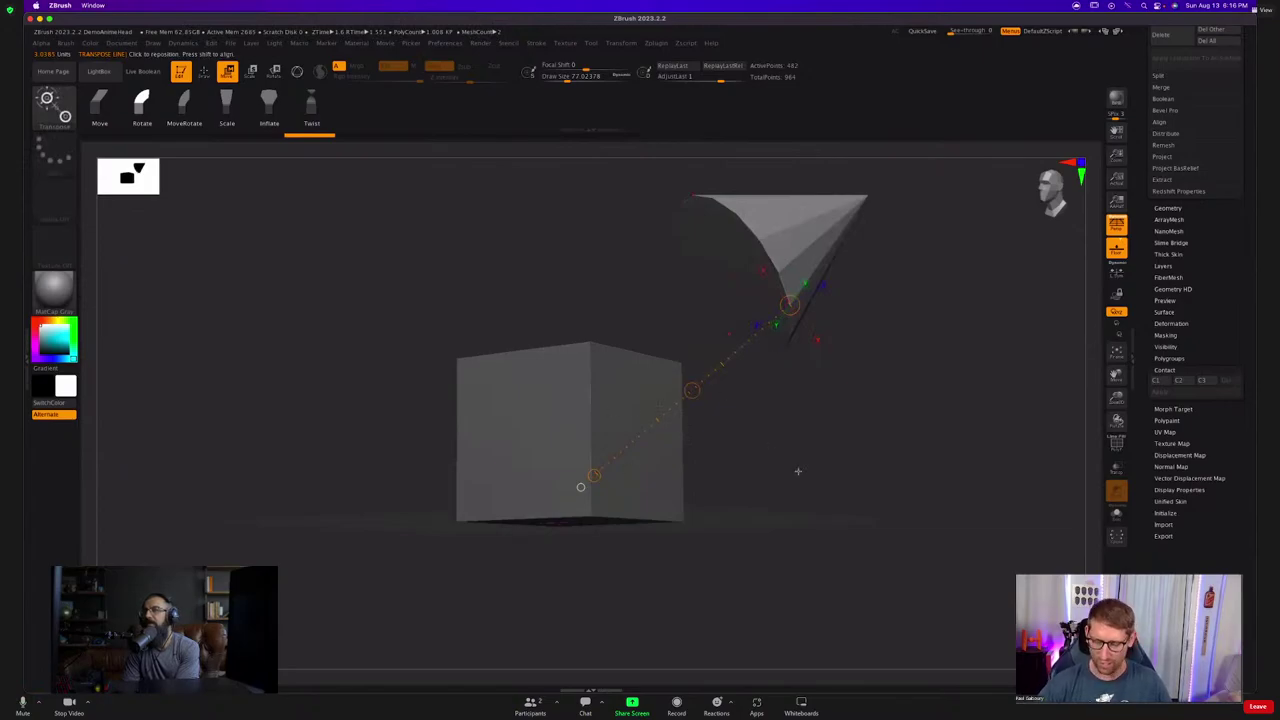
Snap the cone's base onto the cube's top face by storing one Transpose line as a contact and applying it.
mouse_move(797, 469)
mouse_down()
mouse_move(820, 486)
mouse_move(797, 480)
mouse_move(797, 494)
mouse_up()
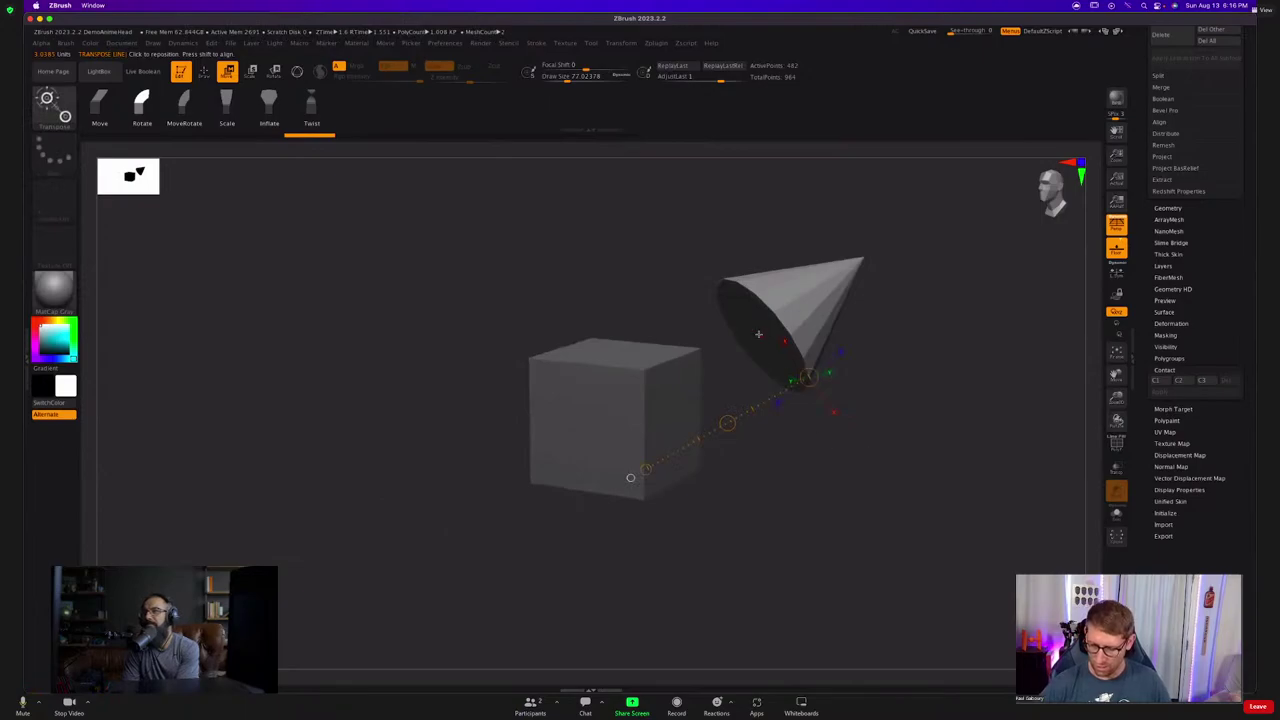
drag(760, 336, 598, 354)
drag(886, 412, 930, 452)
click(1165, 392)
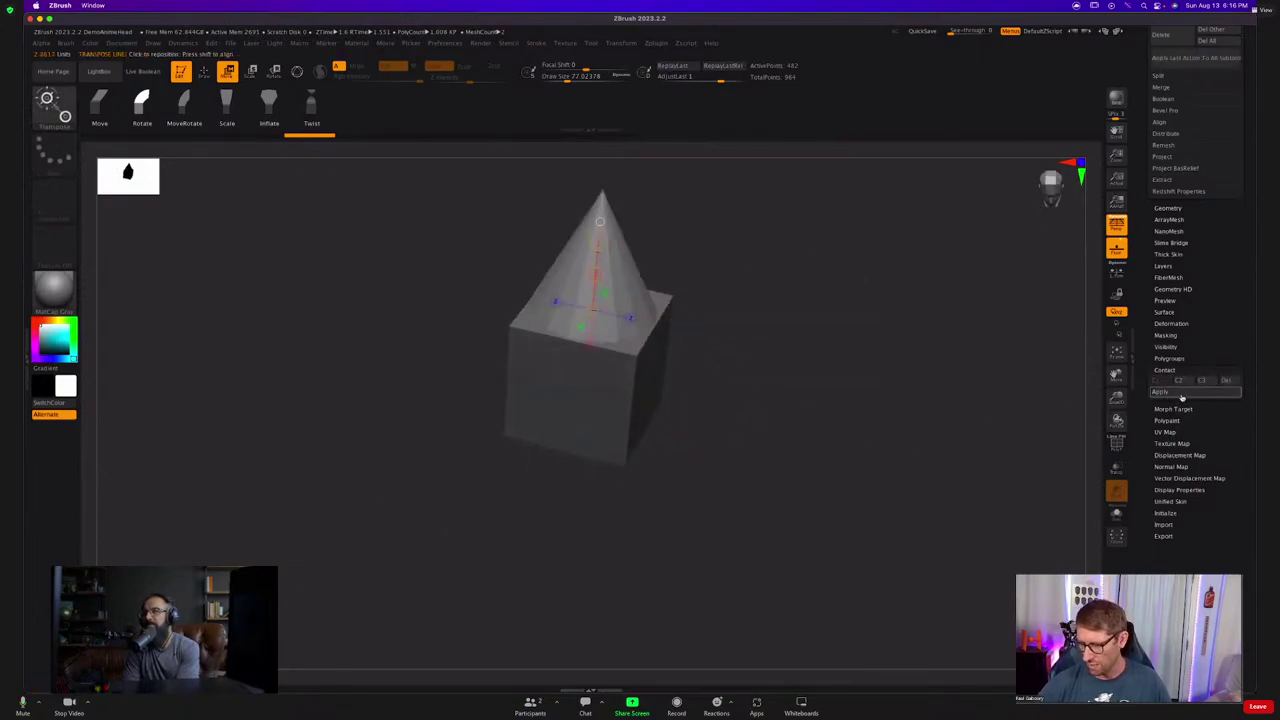
drag(797, 440, 817, 457)
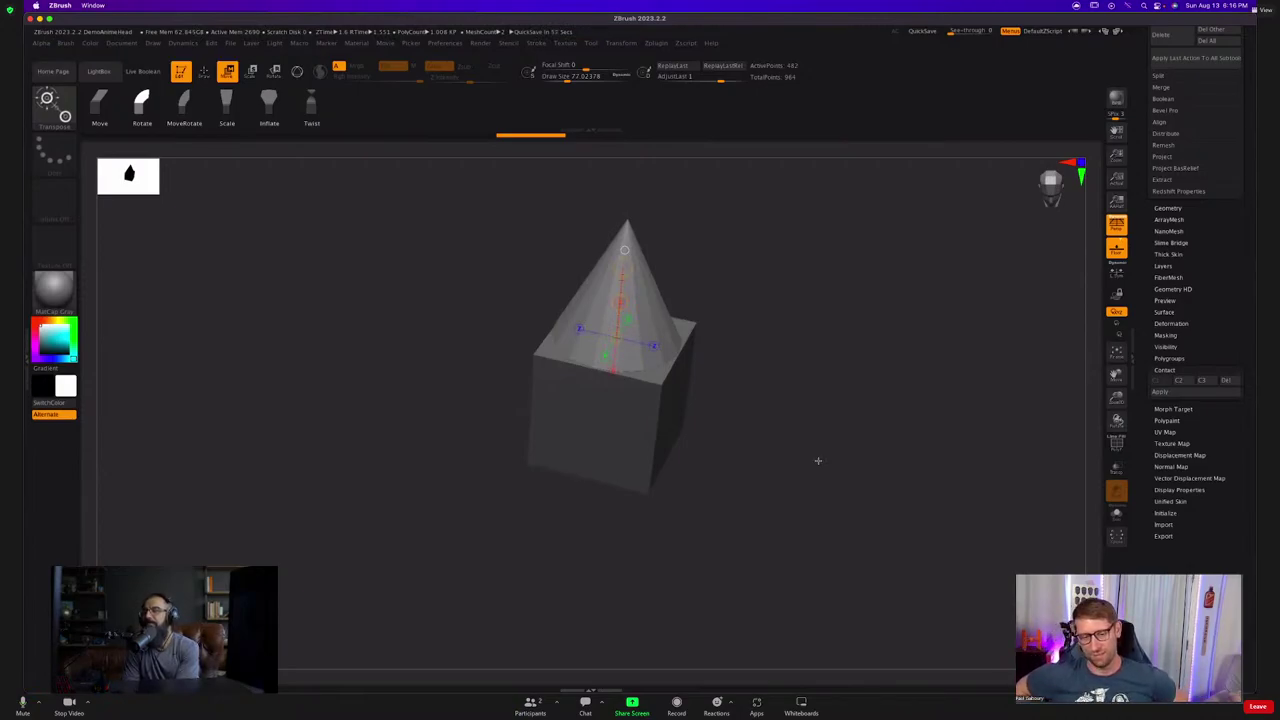
Inspect the brush sampling settings and restore the default number of visible brush thumbnails.
click(66, 43)
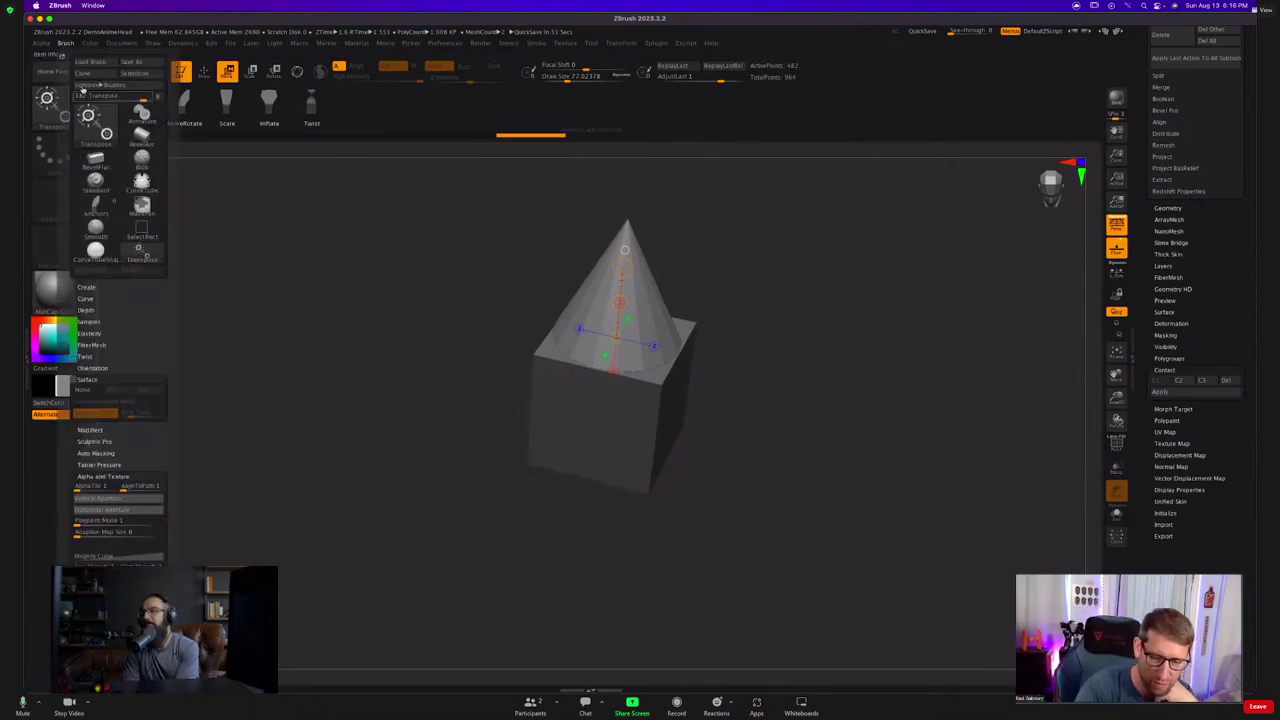
click(102, 321)
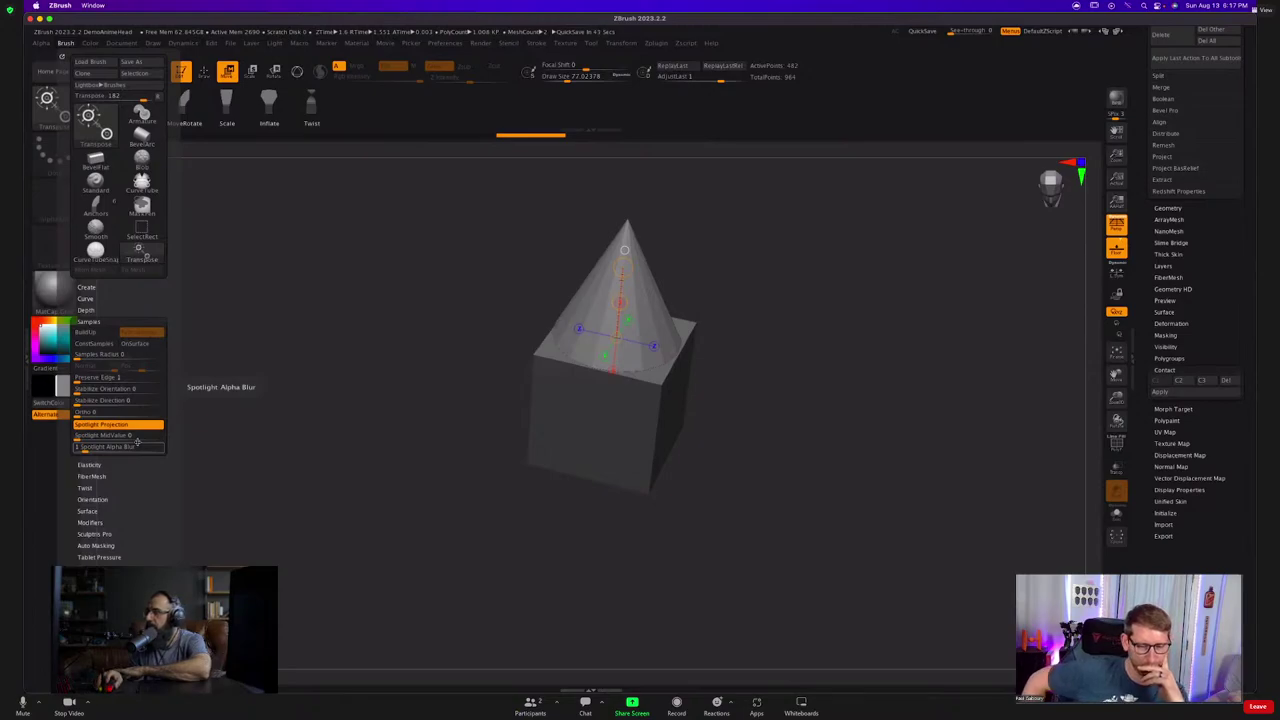
click(158, 97)
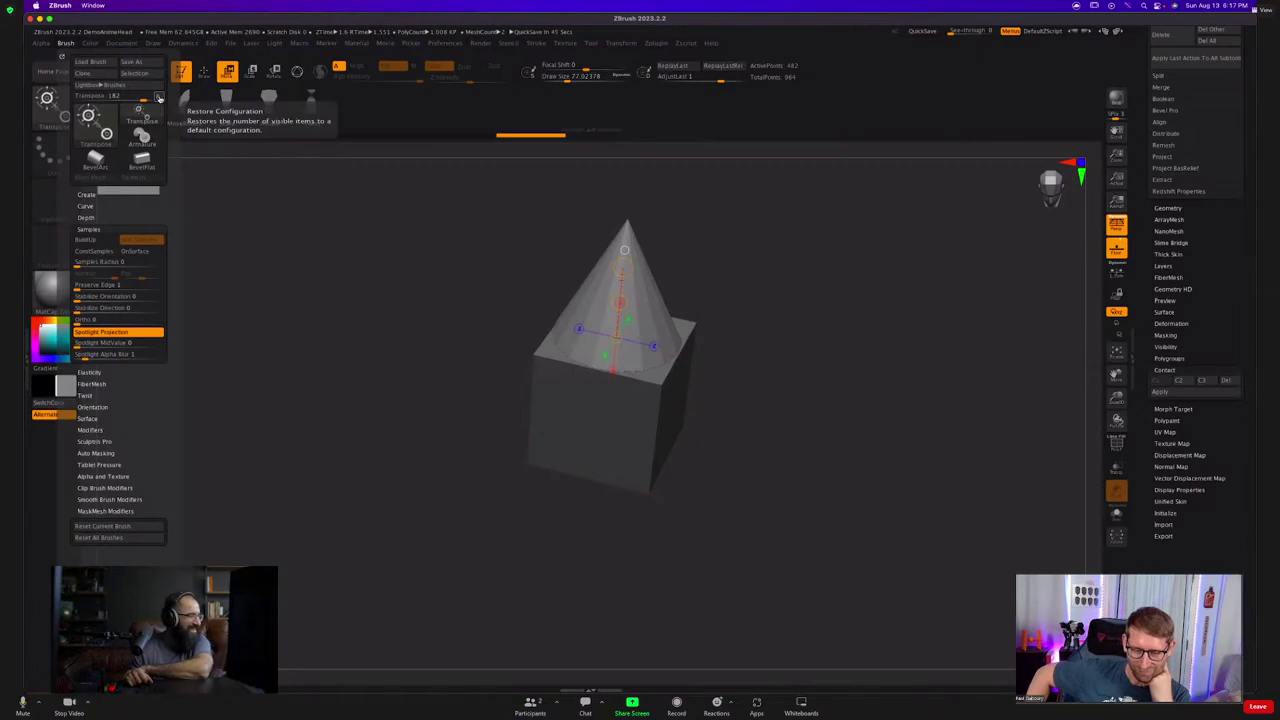
click(158, 97)
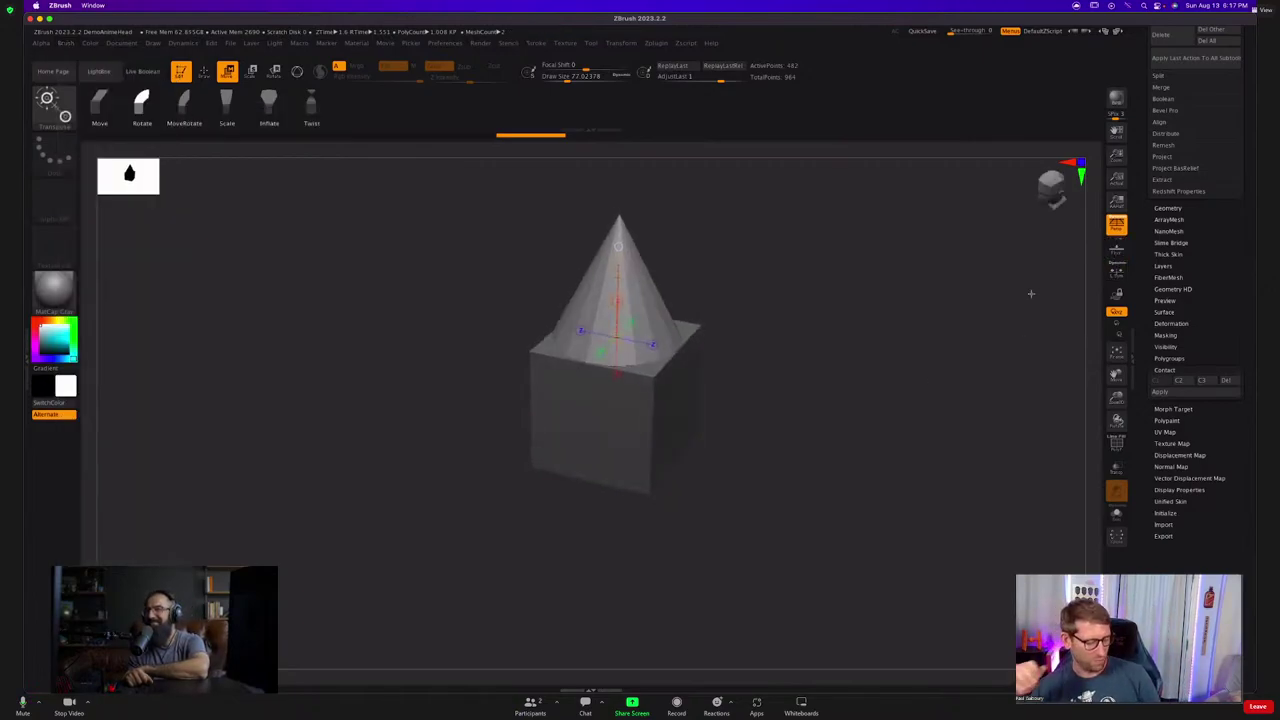
Undo the cone's contact alignment and return to Draw mode with the Anchors brush.
key(ctrl+z)
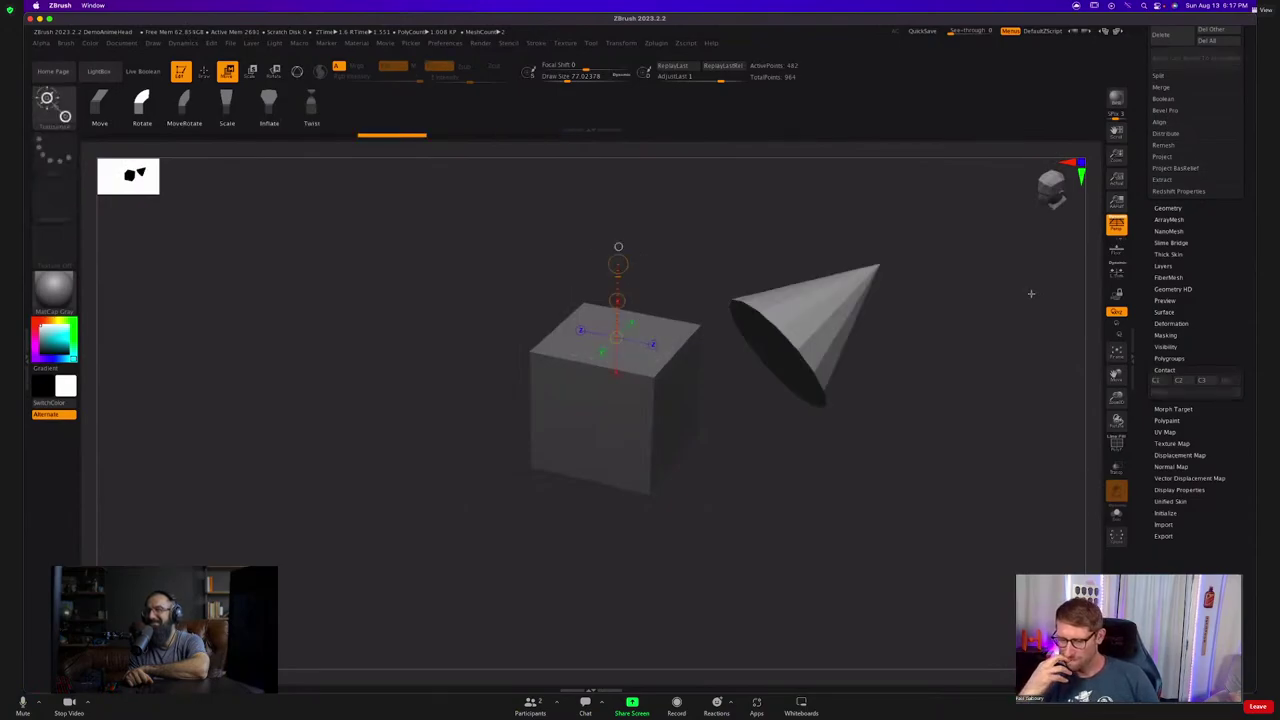
key(q)
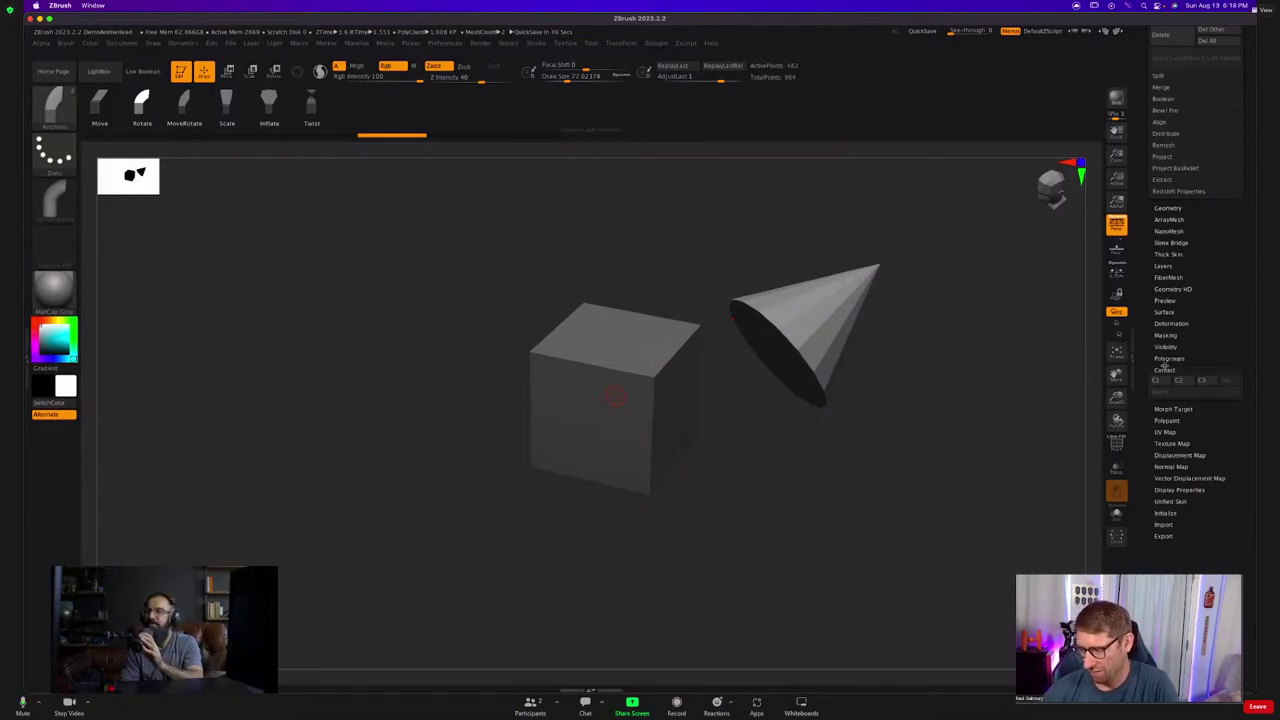
Switch the active tool to the head and load the Dog.ZPR sample project.
scroll(1155, 420, up, 8)
scroll(1150, 467, up, 8)
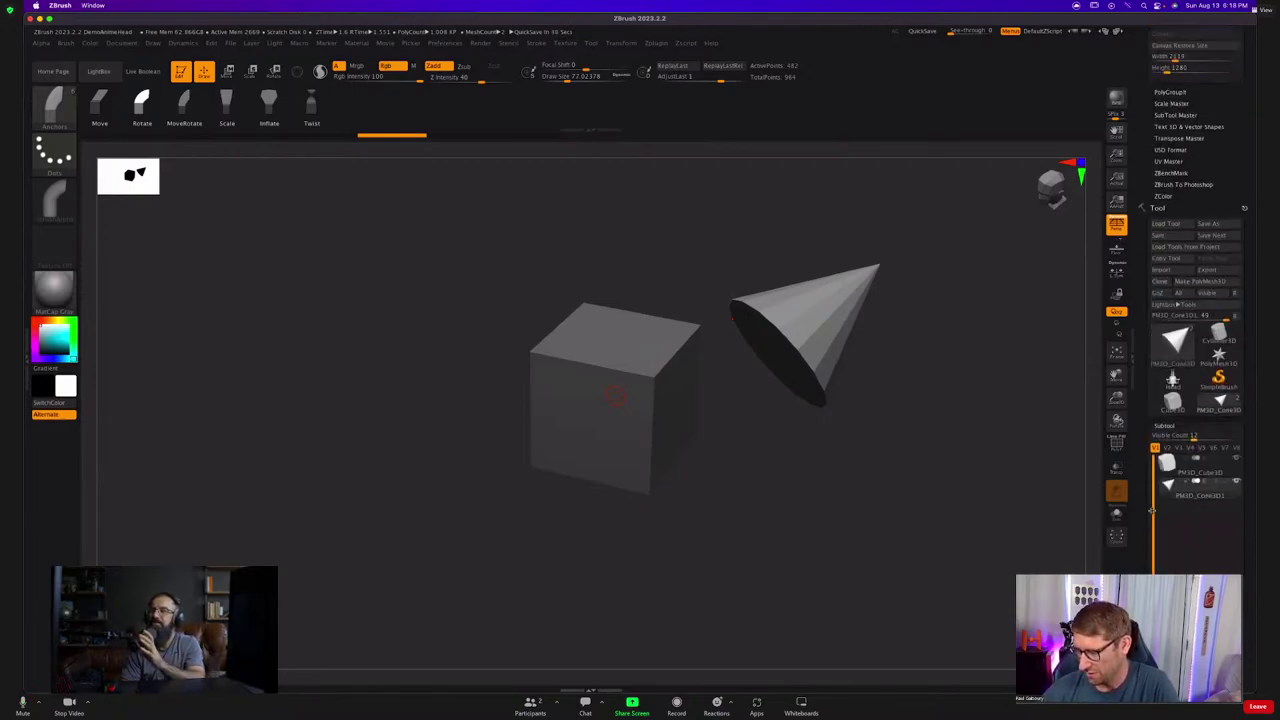
click(1173, 440)
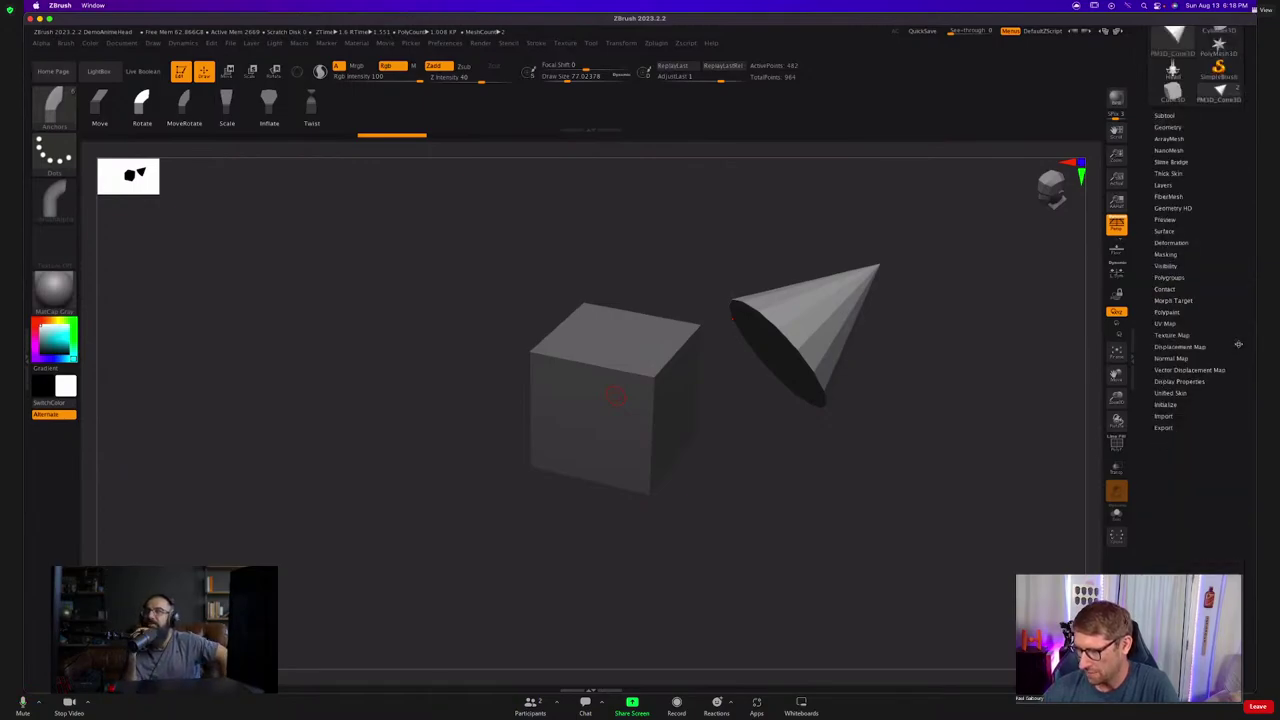
scroll(1160, 430, up, 5)
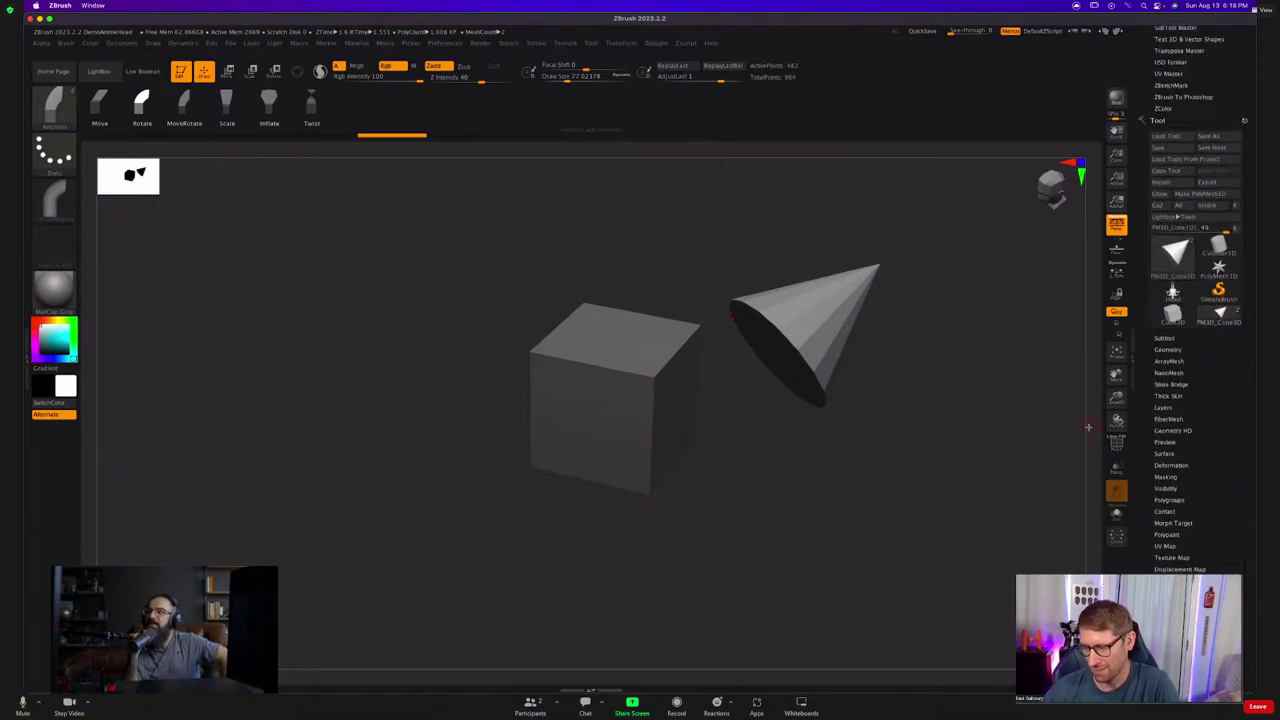
click(1173, 292)
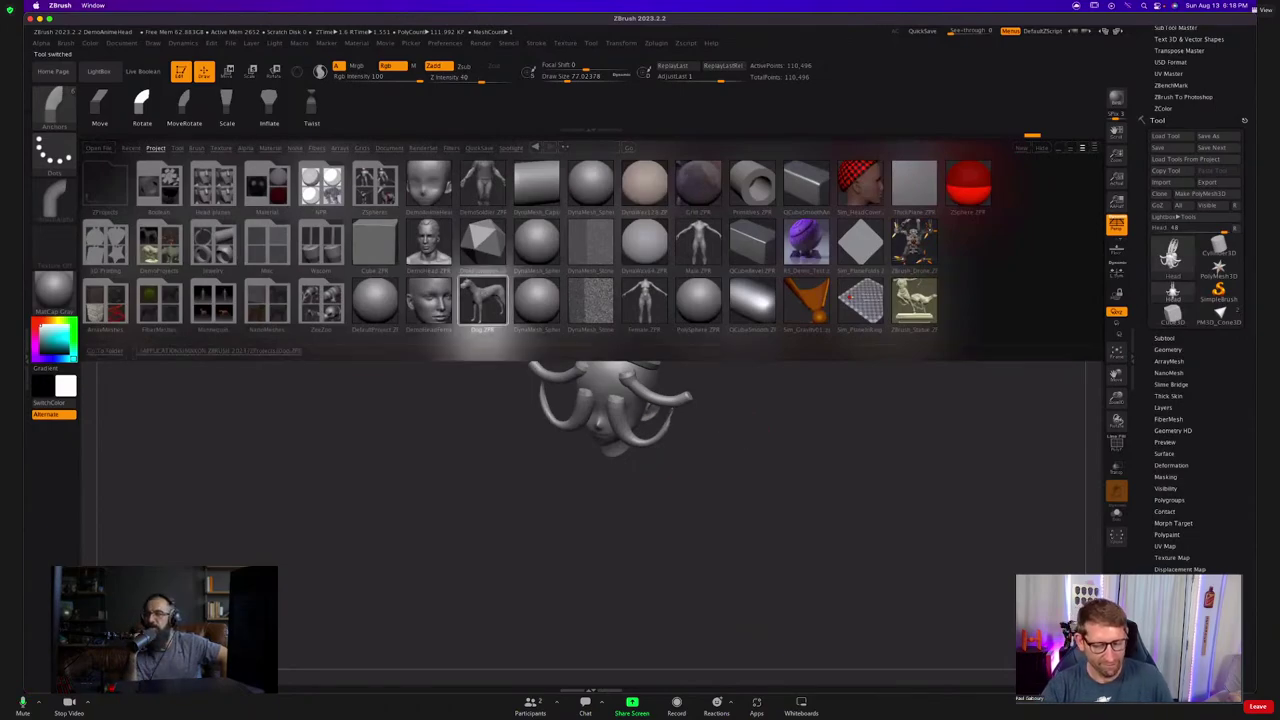
double_click(484, 302)
click(640, 254)
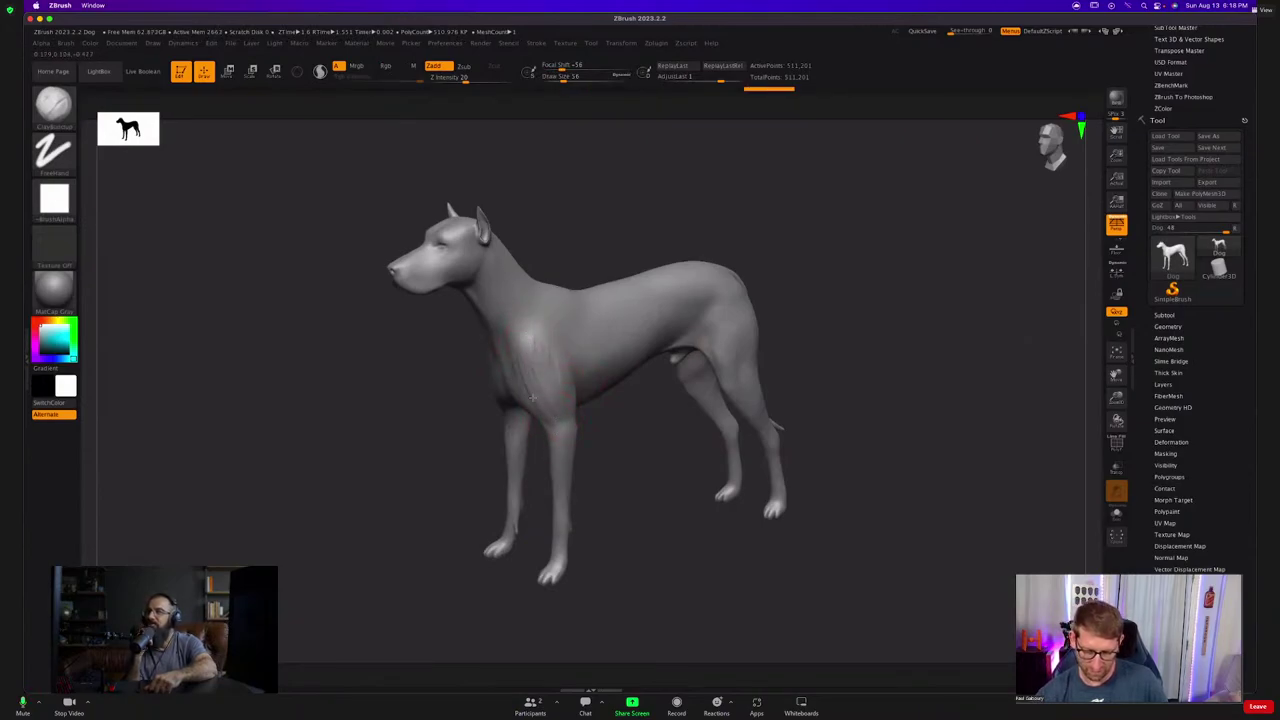
Smooth the clay strokes on the dog's shoulder and the upper part of its front leg.
key(shift)
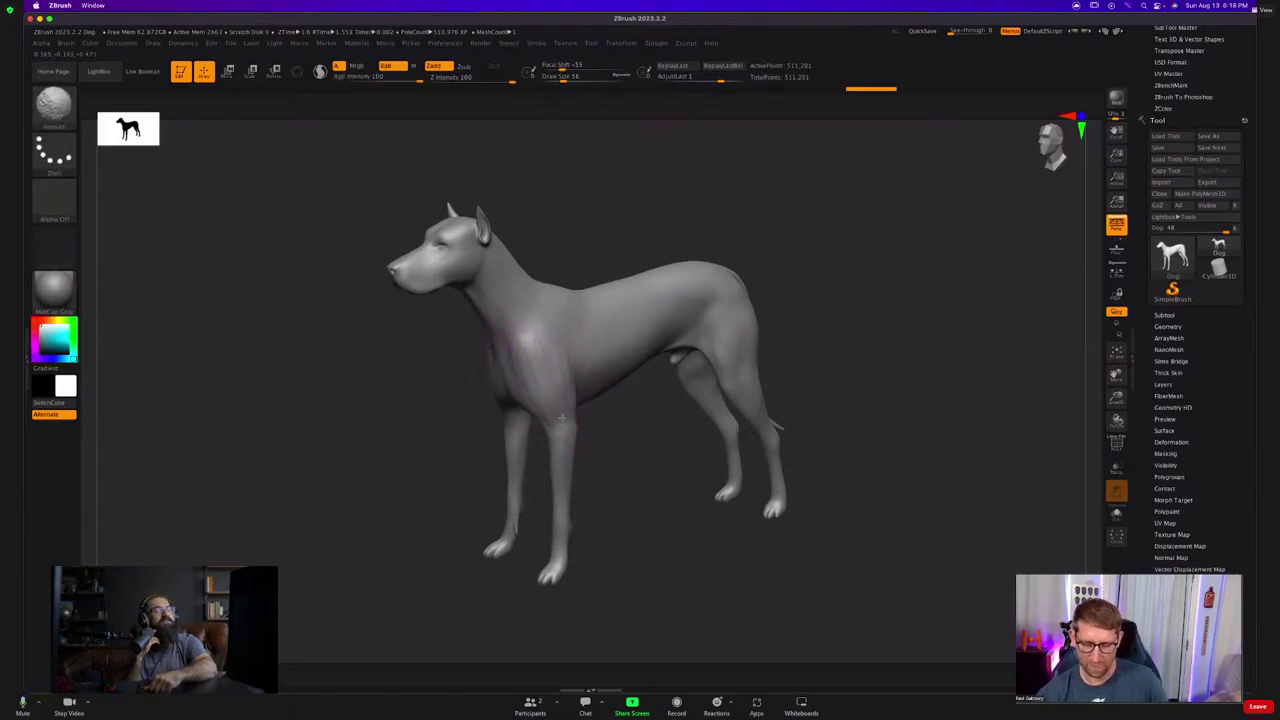
mouse_move(566, 349)
right_down()
mouse_move(588, 400)
mouse_move(566, 351)
mouse_move(551, 373)
right_up()
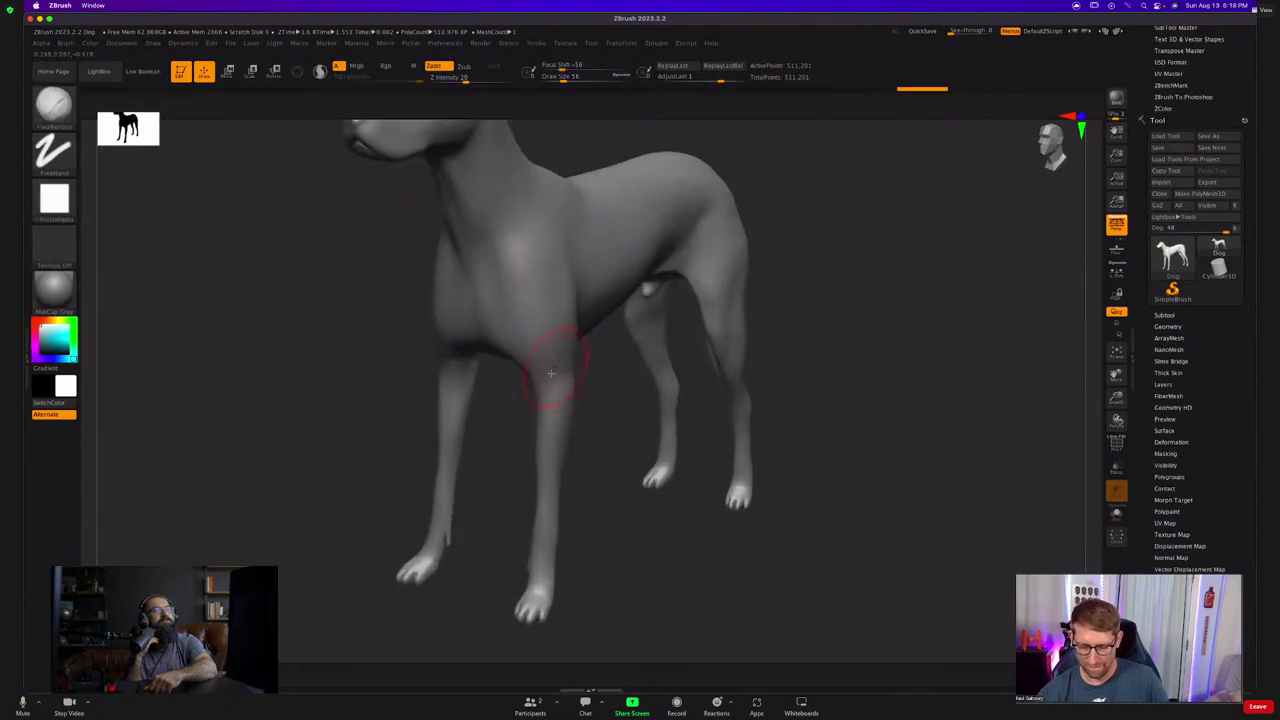
key(shift)
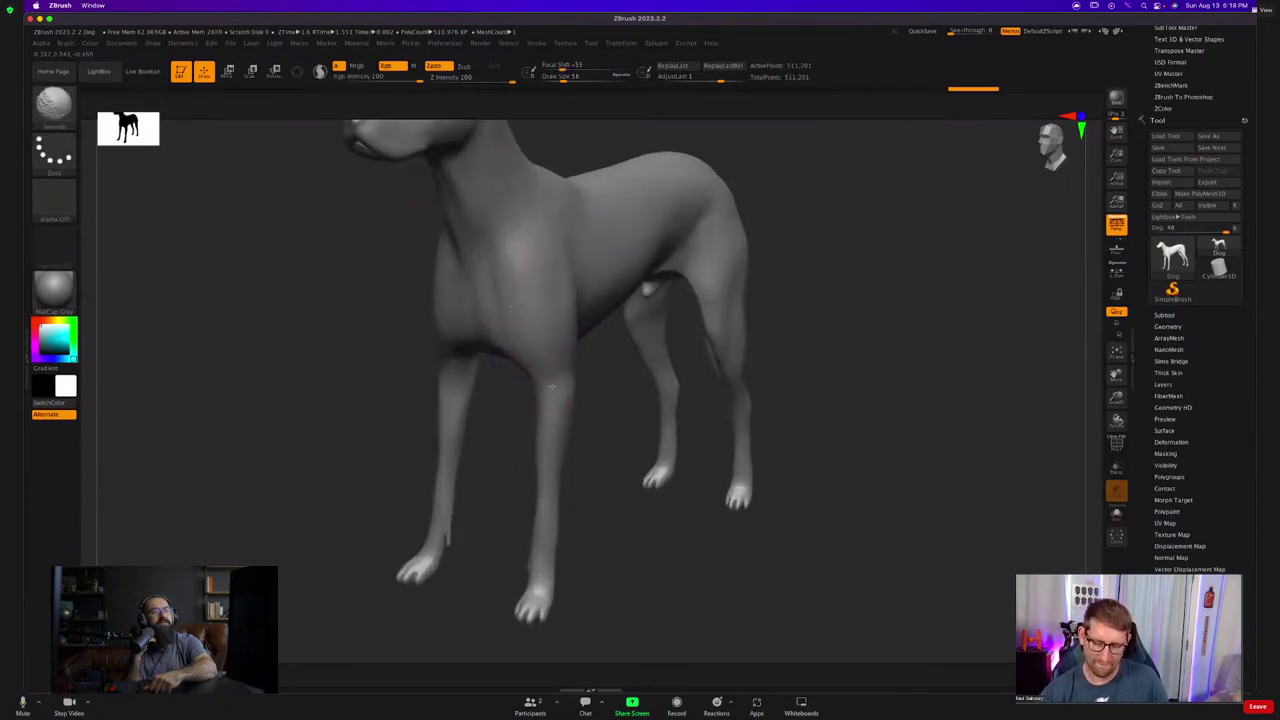
shift+drag(551, 387, 551, 416)
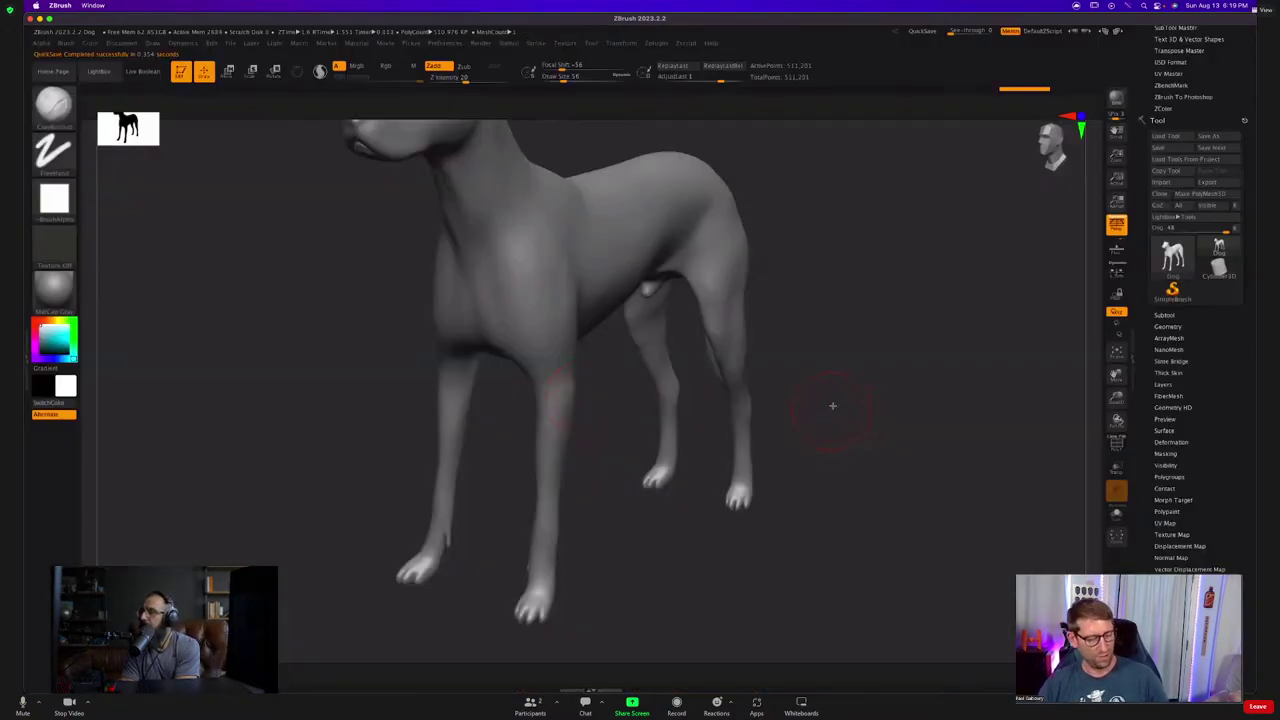
Replace the dog with the DemoHeadFemale sample project.
key(f)
mouse_move(825, 439)
alt+right_down()
mouse_move(830, 415)
mouse_move(806, 457)
mouse_move(808, 441)
alt+right_up()
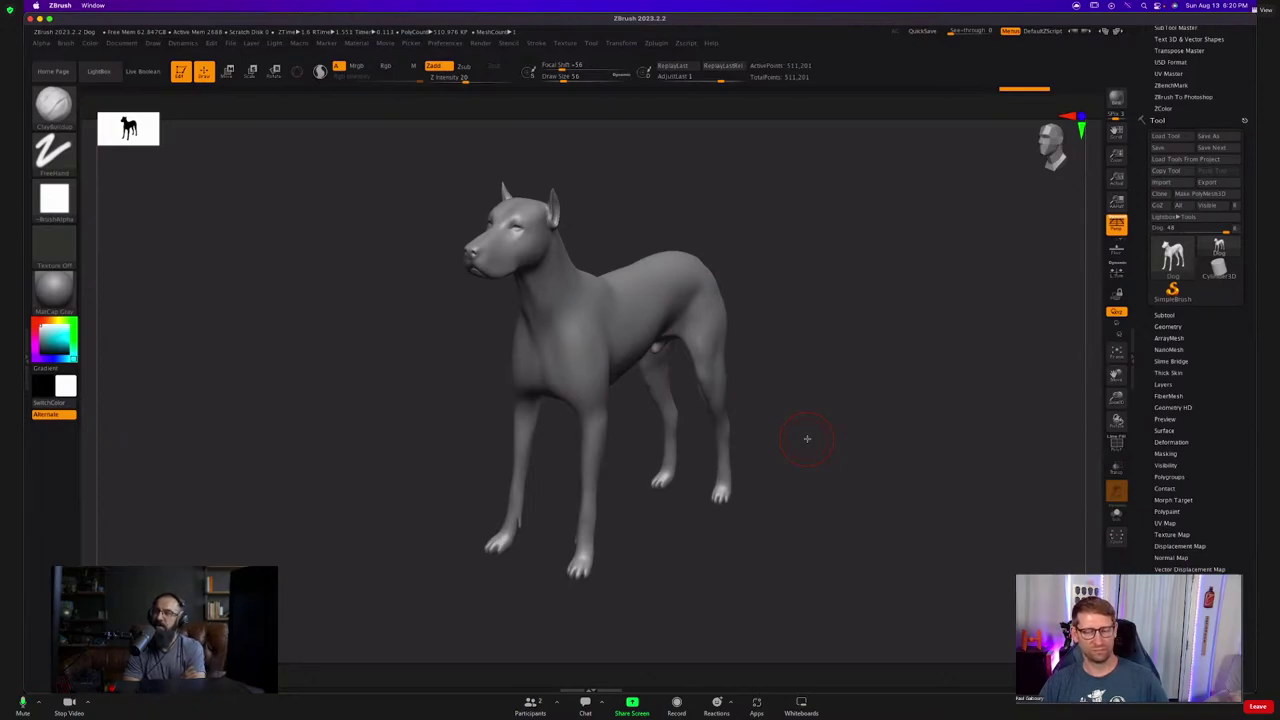
drag(831, 406, 728, 415)
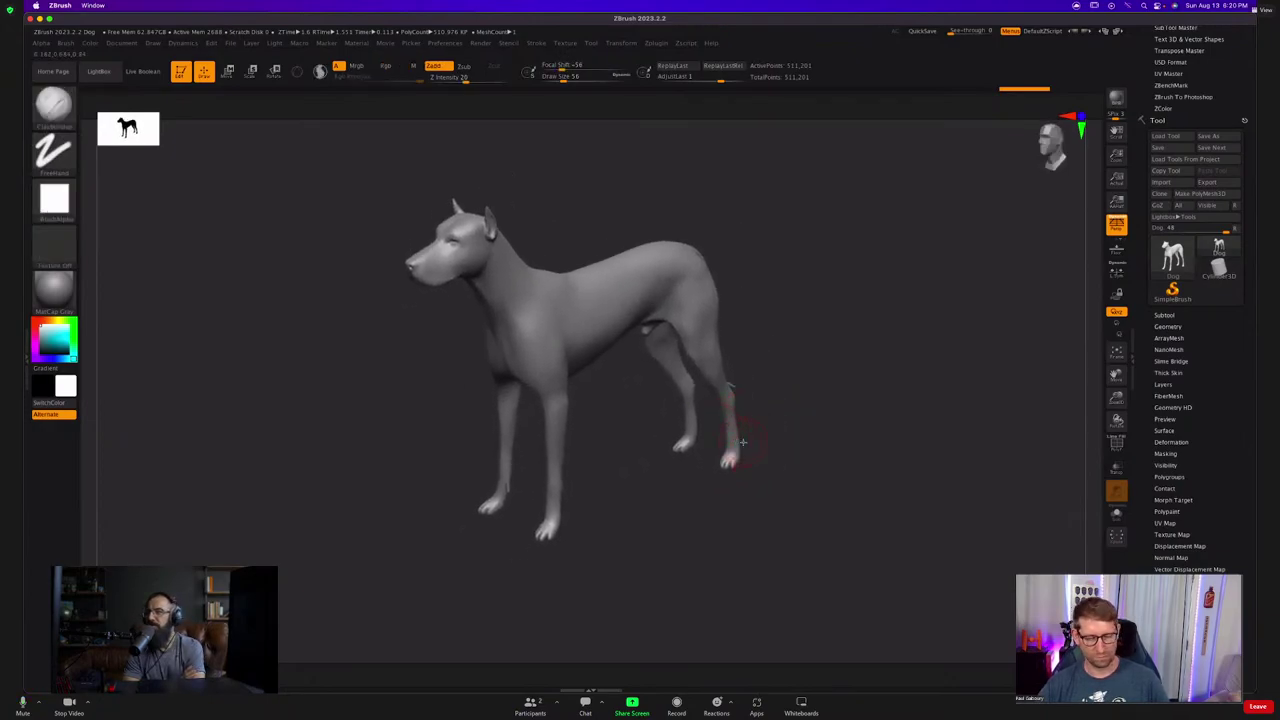
key(comma)
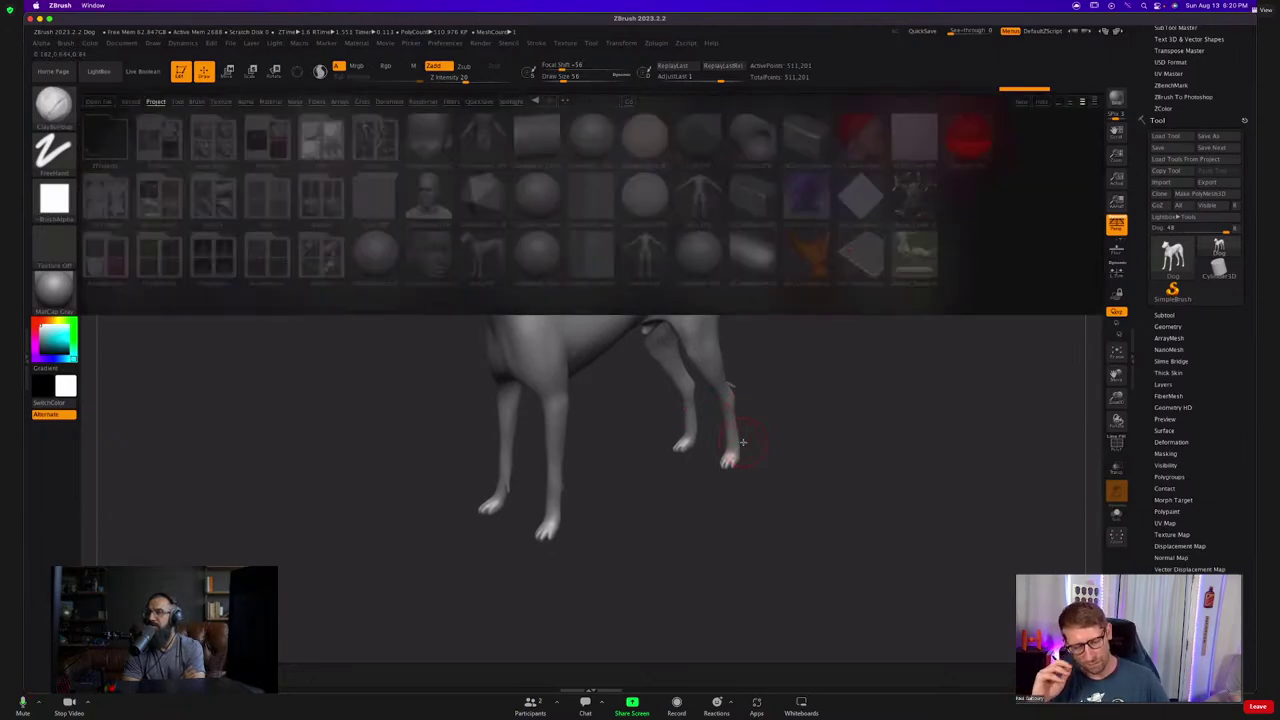
double_click(431, 260)
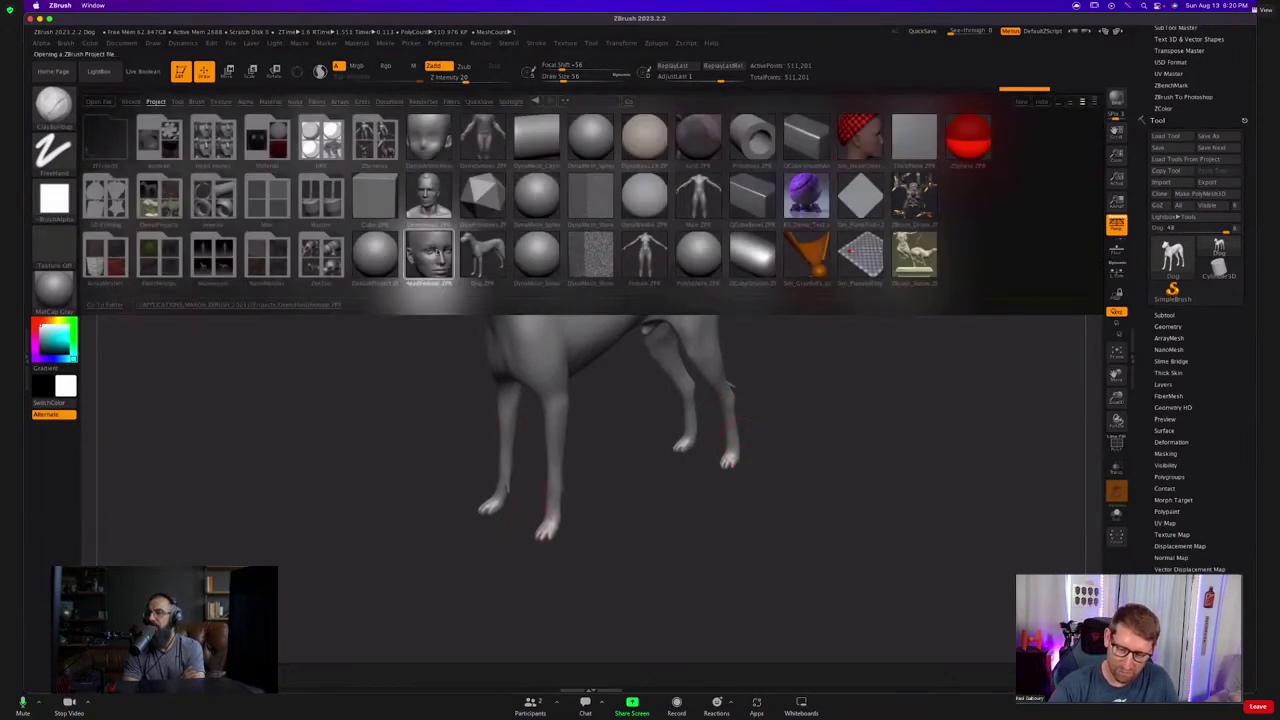
click(638, 254)
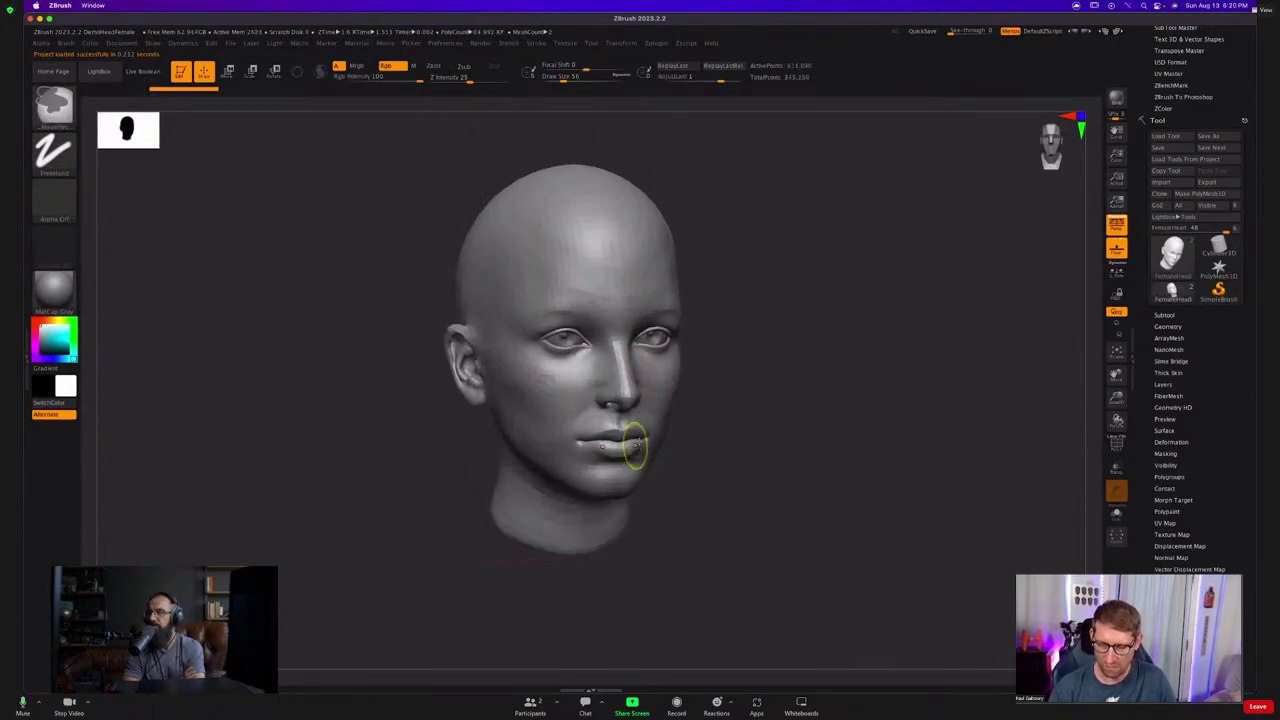
Build up both eyebrows with the ClayBuildup brush and smooth the strokes into the brow.
mouse_move(643, 432)
right_down()
mouse_move(638, 480)
mouse_move(620, 472)
right_up()
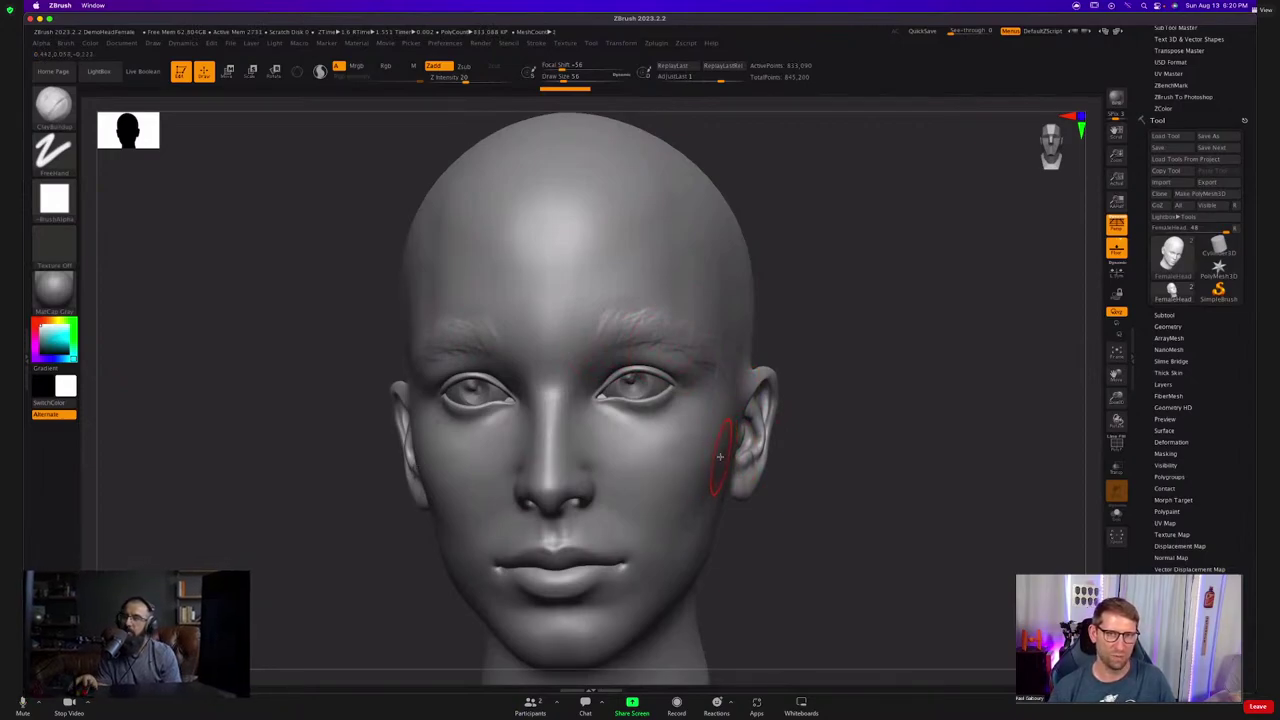
key(shift)
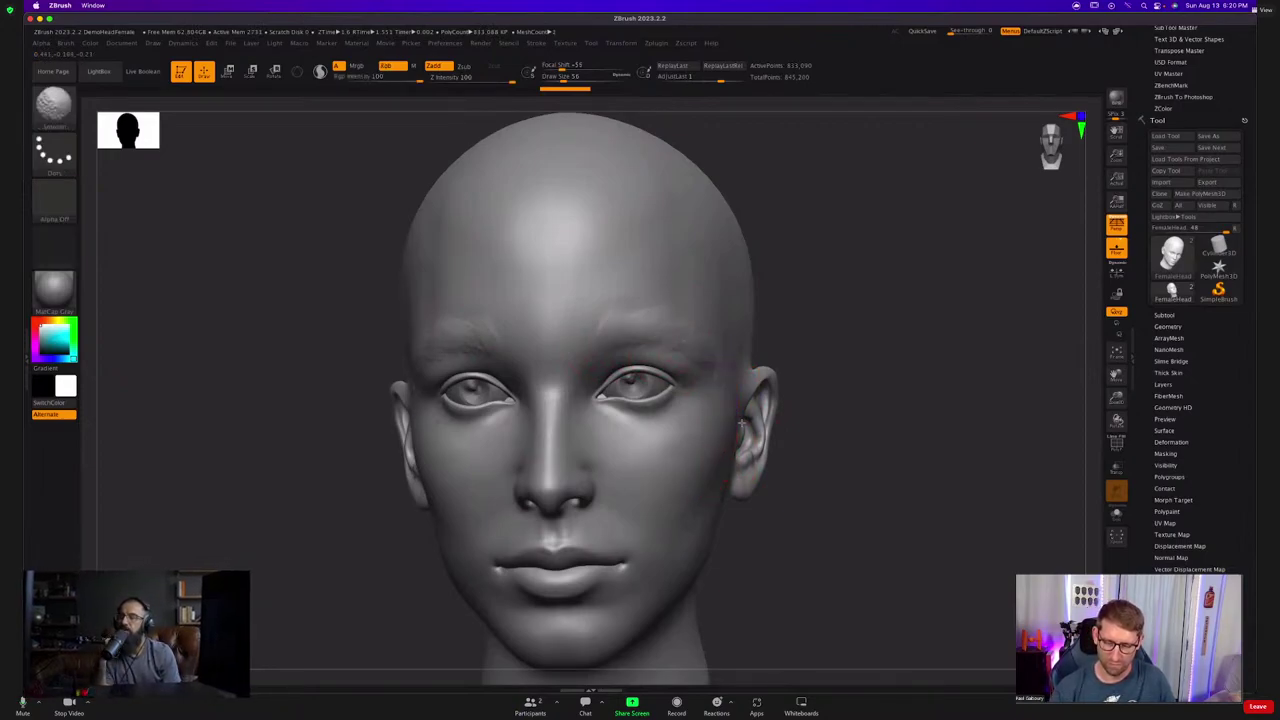
key(b)
key(c)
key(b)
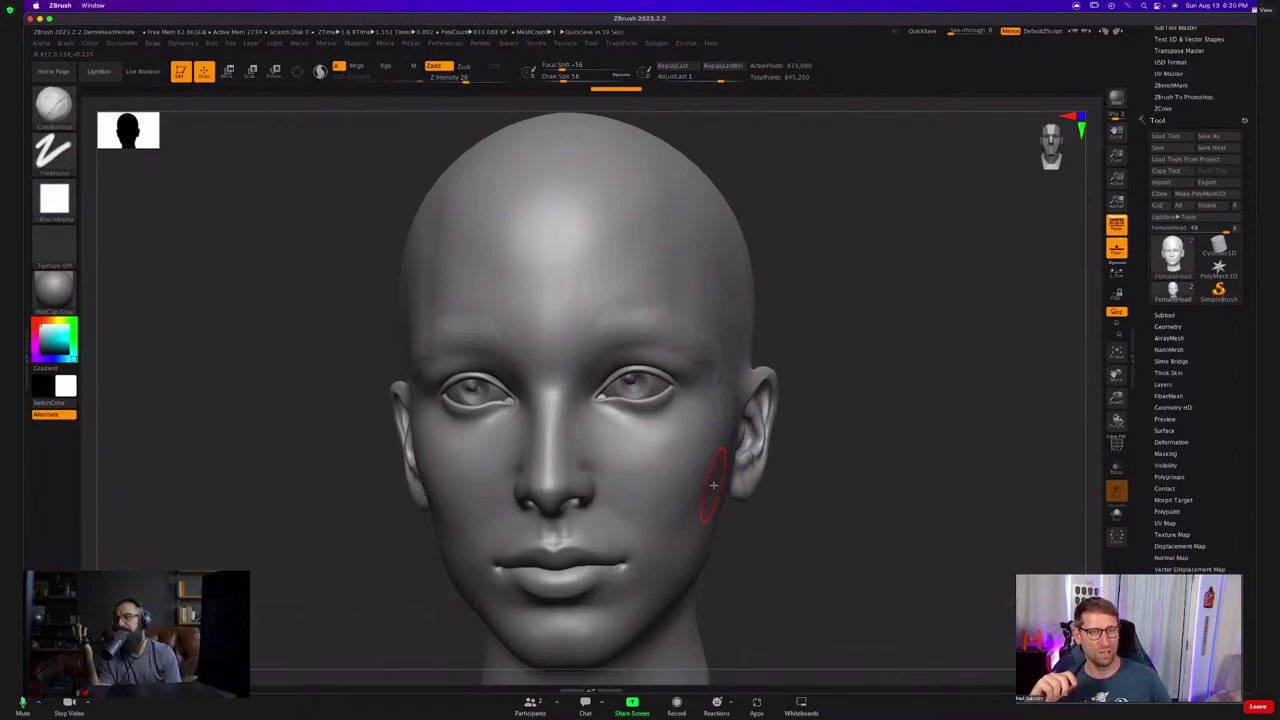
Smooth the temple in front of the ear and the forehead above the eyebrow.
right_drag(713, 485, 737, 366)
key(b)
key(s)
key(t)
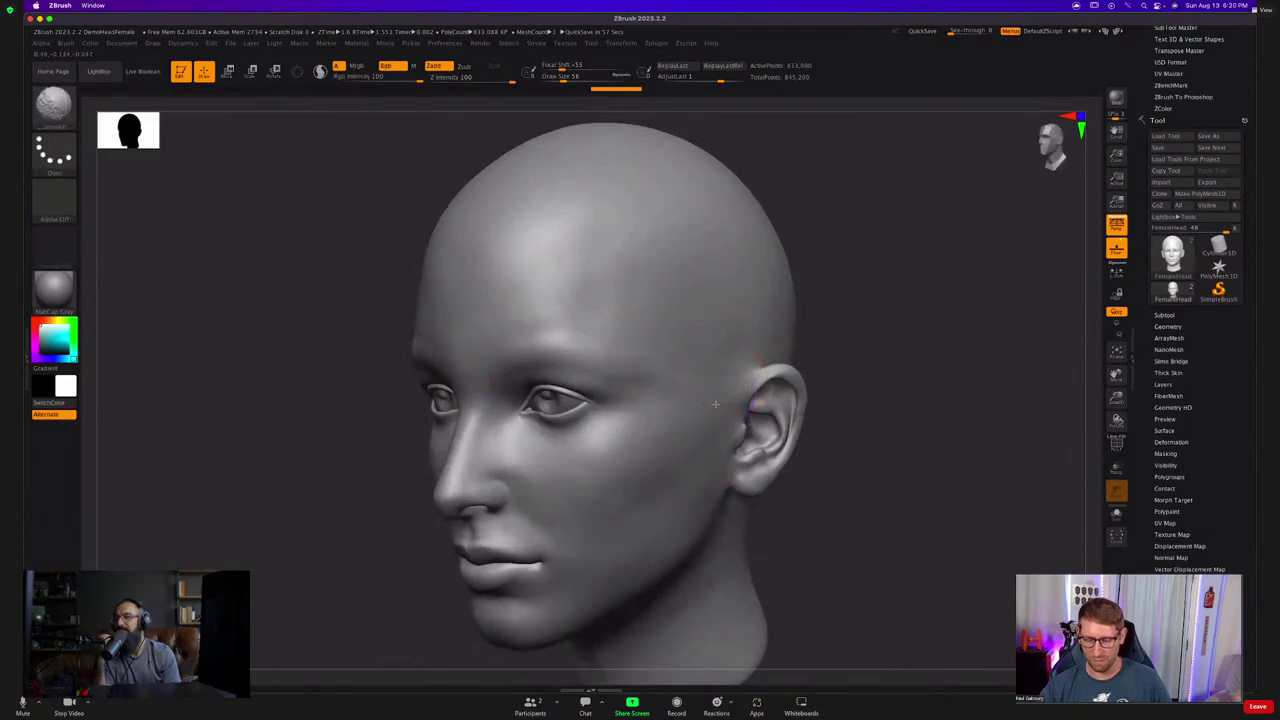
shift+drag(574, 339, 526, 314)
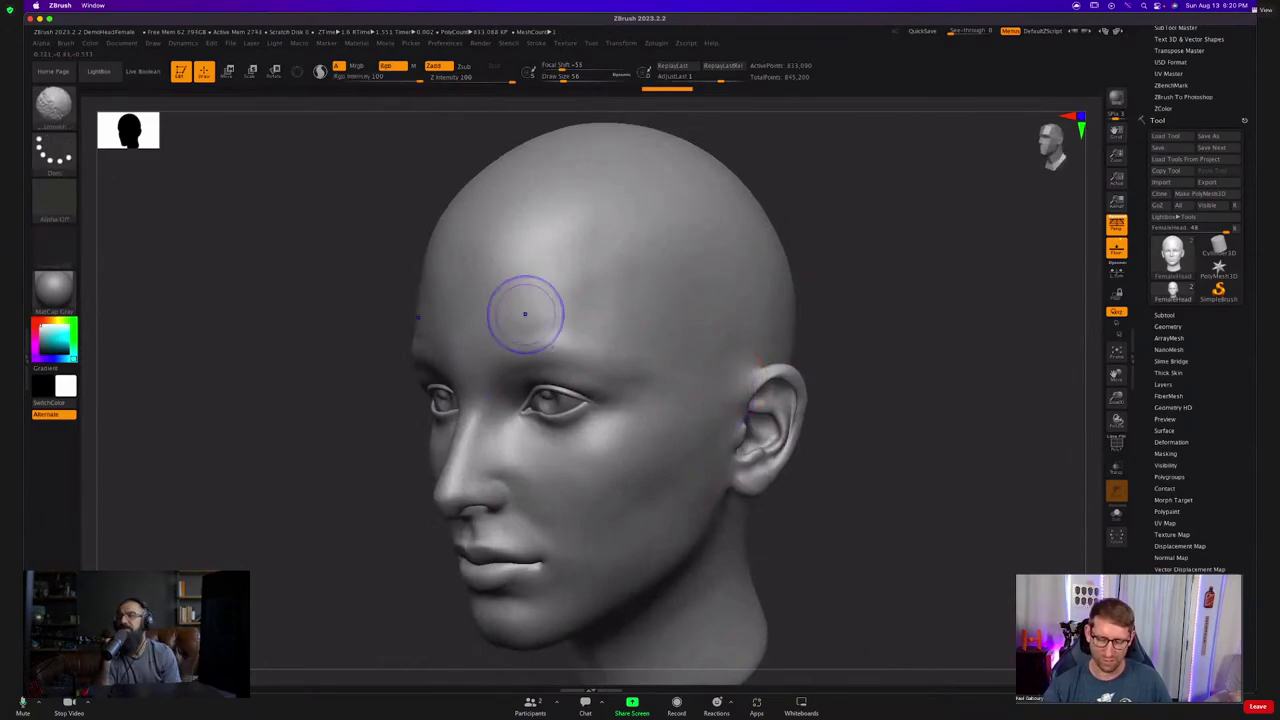
Sculpt volume along the brow ridge above the eye and smooth the strokes out toward the temple.
mouse_move(526, 314)
right_down()
mouse_move(563, 351)
mouse_move(545, 395)
right_up()
drag(482, 388, 585, 356)
drag(650, 394, 662, 404)
mouse_move(480, 354)
mouse_down()
mouse_move(664, 414)
mouse_move(636, 388)
mouse_up()
key(b)
key(s)
key(t)
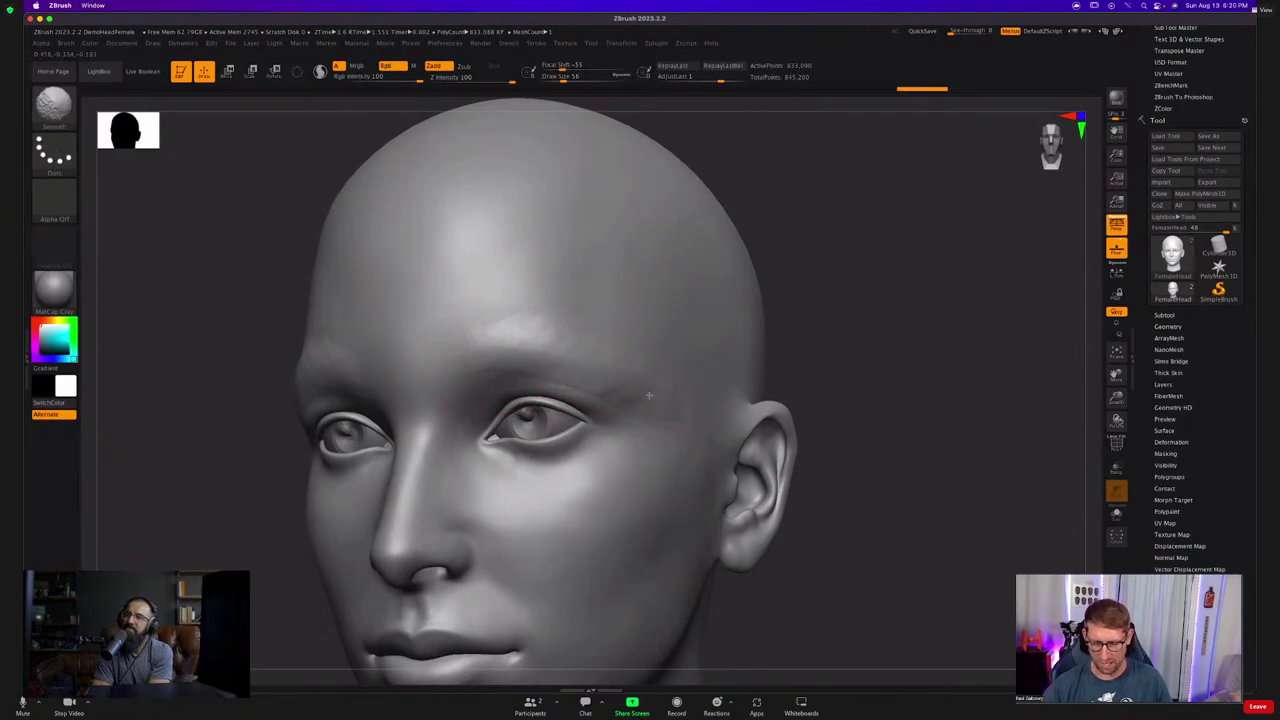
shift+drag(610, 385, 675, 395)
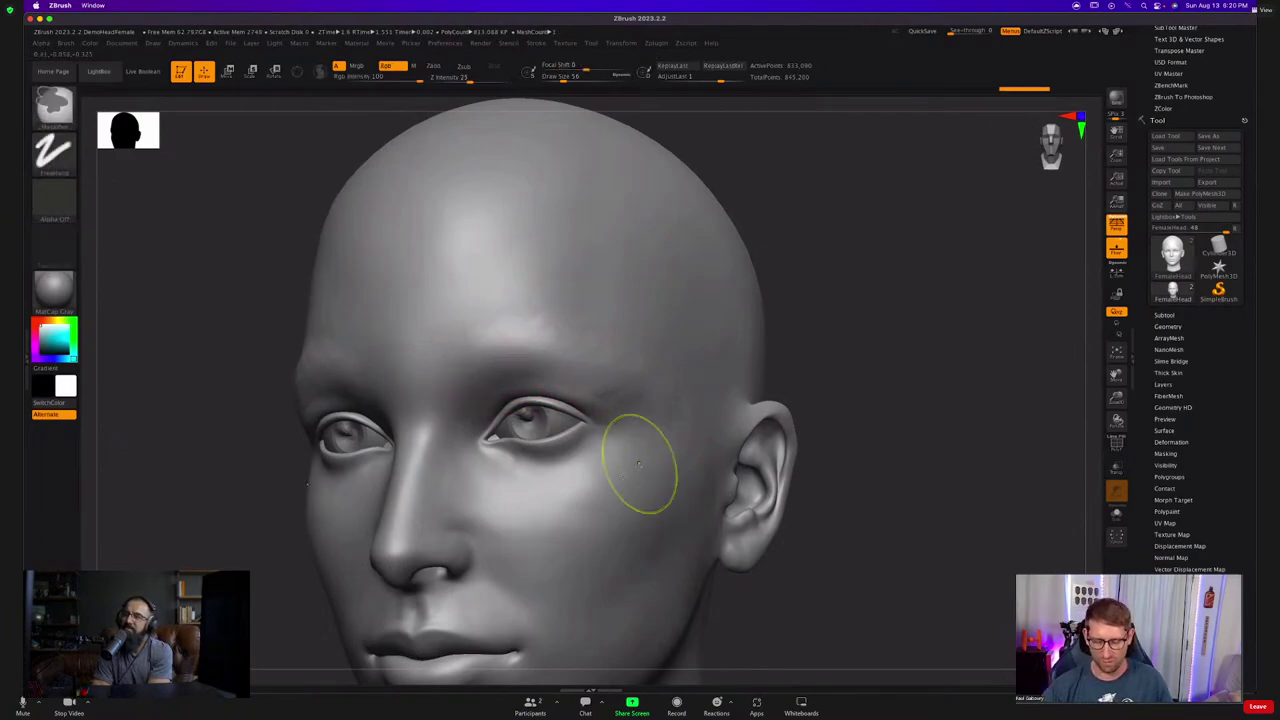
Carve along the upper eyelid from the inner to the outer corner with the DamStandard brush.
mouse_move(640, 463)
ctrl+right_down()
mouse_move(610, 410)
mouse_move(720, 427)
ctrl+right_up()
mouse_move(722, 434)
mouse_down()
mouse_move(700, 437)
mouse_move(694, 423)
mouse_up()
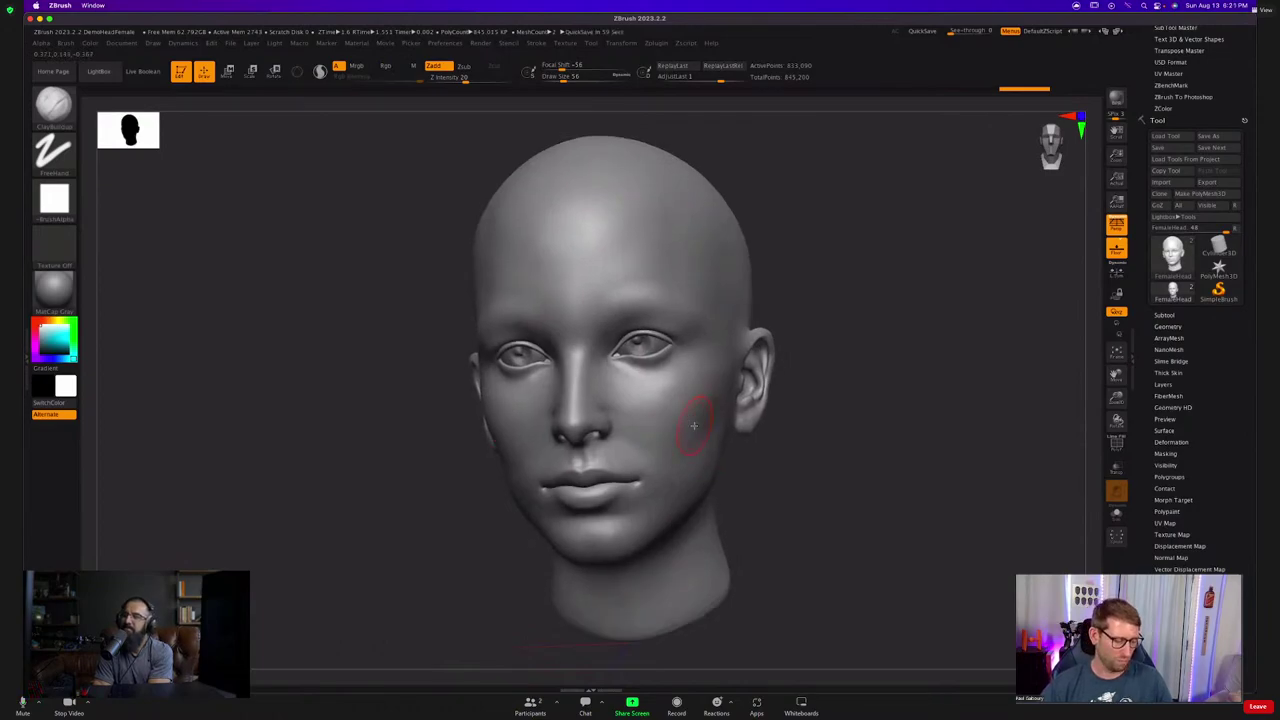
key(b)
key(d)
key(s)
ctrl+right_drag(606, 335, 593, 366)
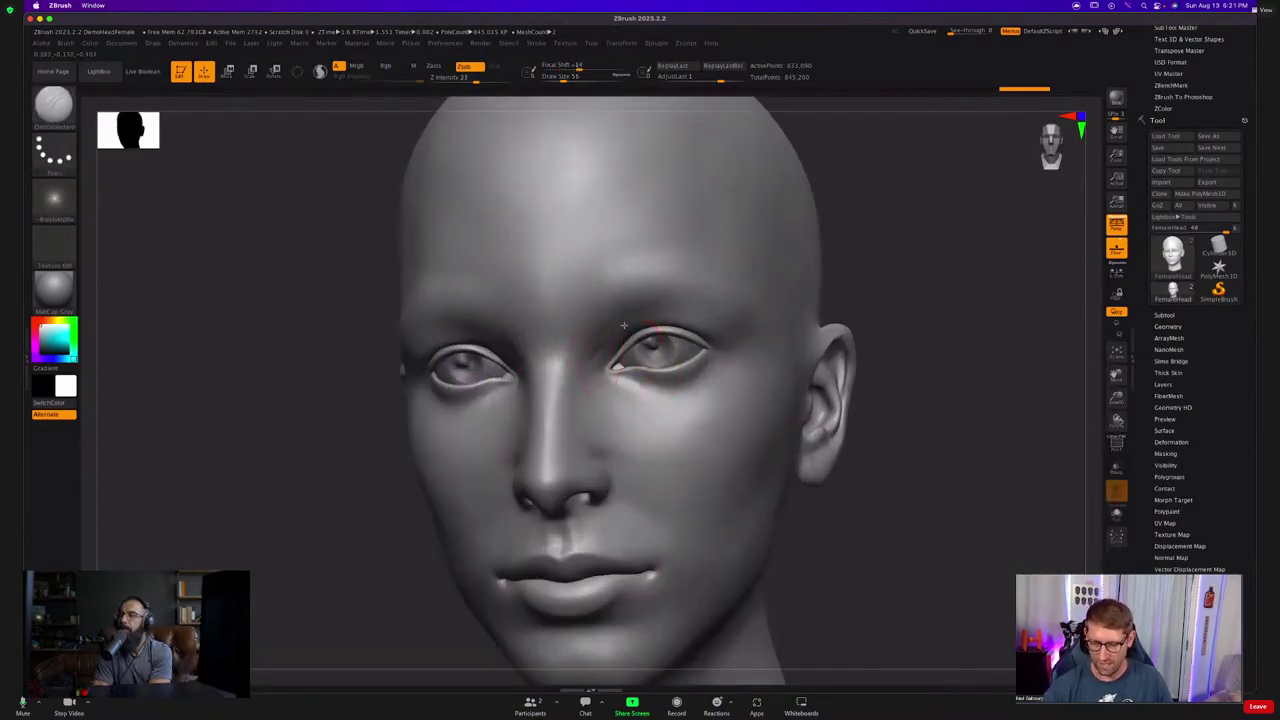
drag(624, 325, 735, 345)
Carve a bag crease beneath the eye with DamStandard and soften it toward the inner corner and nose bridge.
mouse_move(740, 357)
right_down()
mouse_move(705, 340)
mouse_move(685, 371)
right_up()
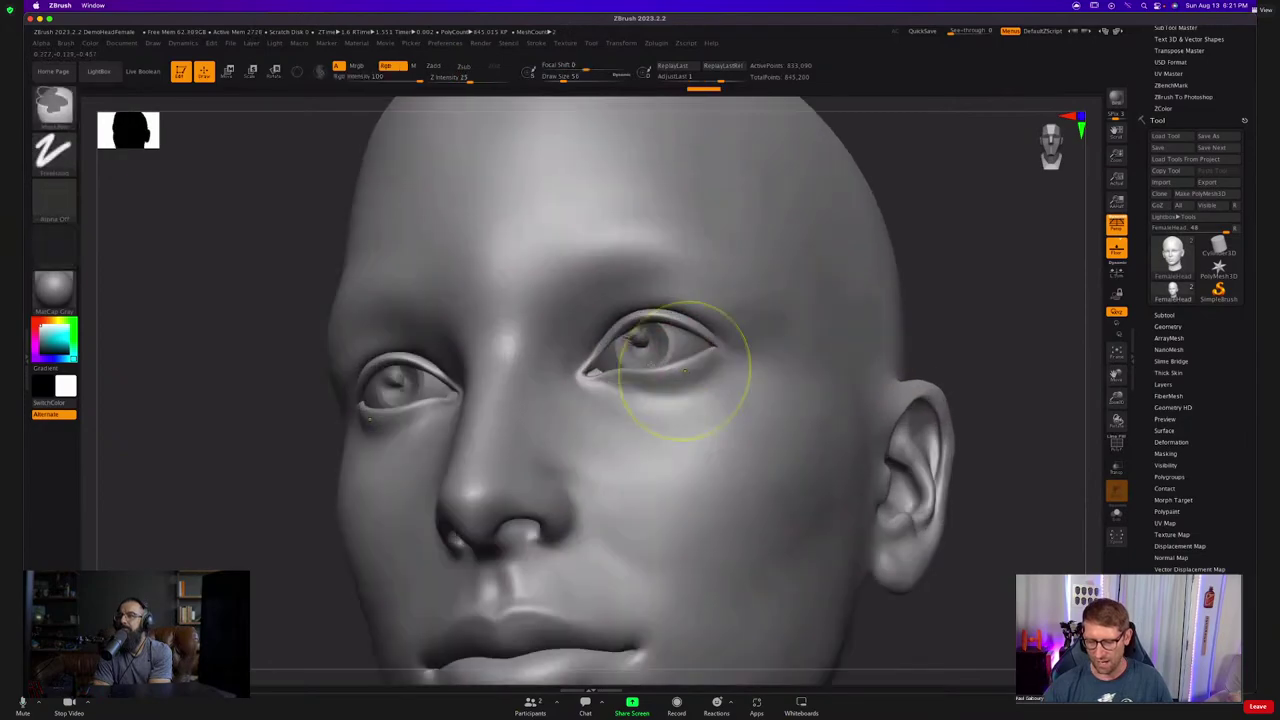
key(b)
key(d)
key(s)
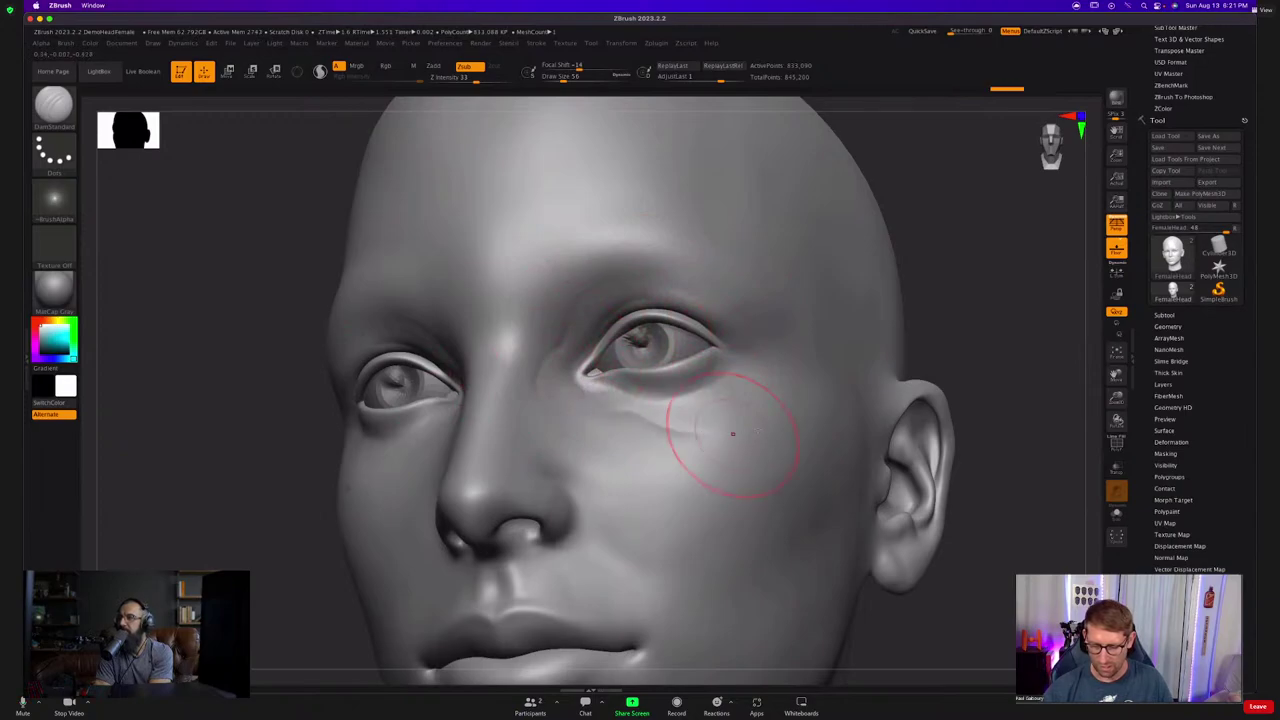
right_drag(752, 424, 722, 450)
mouse_move(645, 420)
shift+mouse_down()
mouse_move(594, 394)
mouse_move(556, 351)
shift+mouse_up()
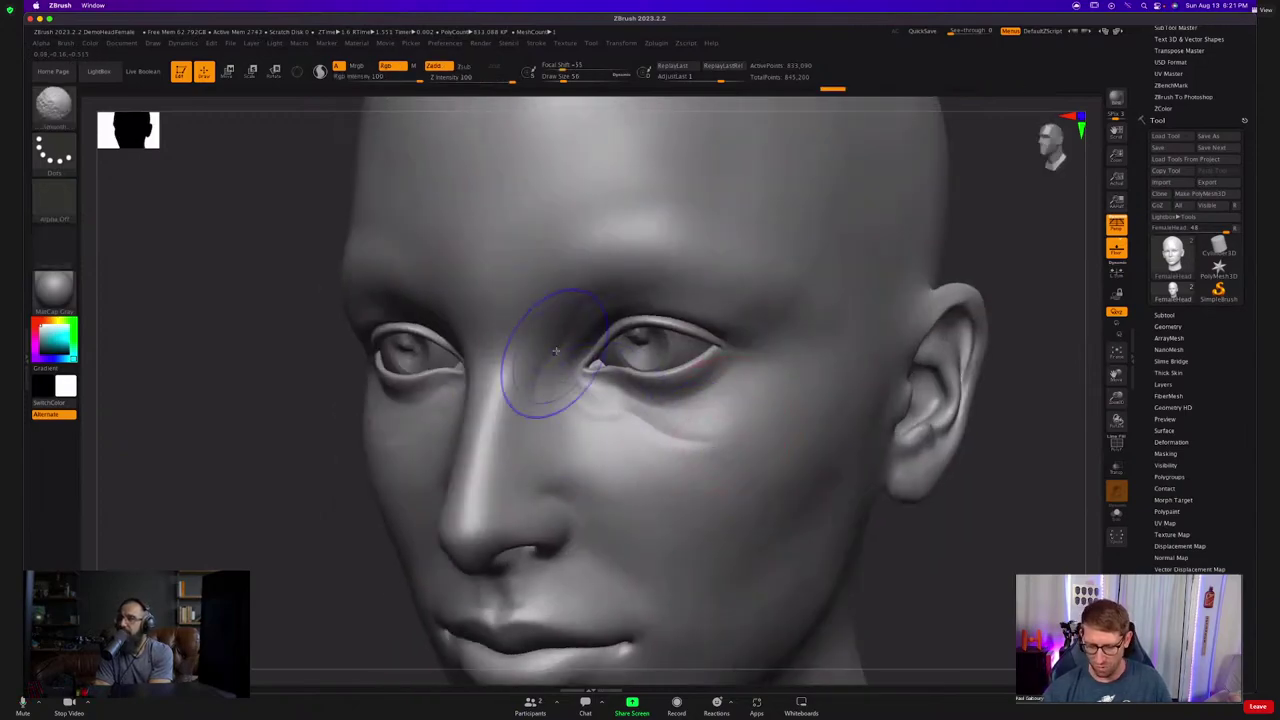
Carve the fold above the upper eyelid with the DamStandard brush.
key(b)
key(d)
key(s)
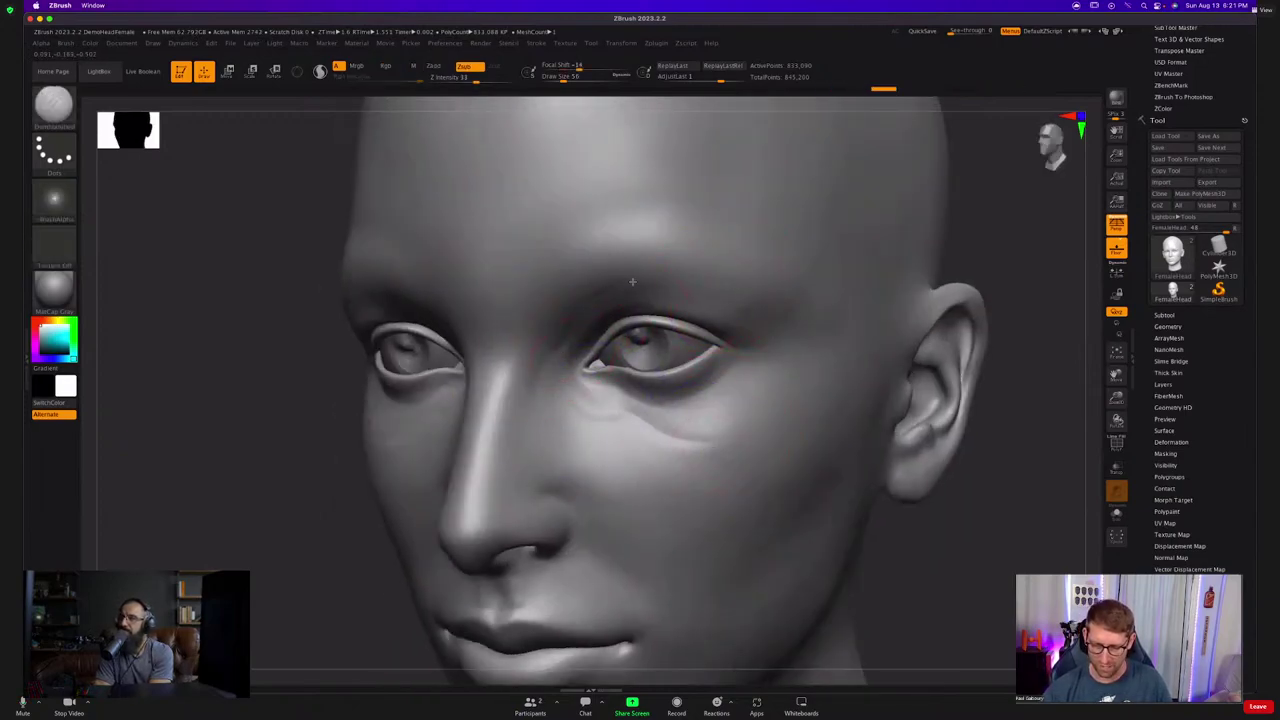
mouse_move(632, 282)
mouse_down()
mouse_move(712, 314)
mouse_move(626, 271)
mouse_move(594, 300)
mouse_up()
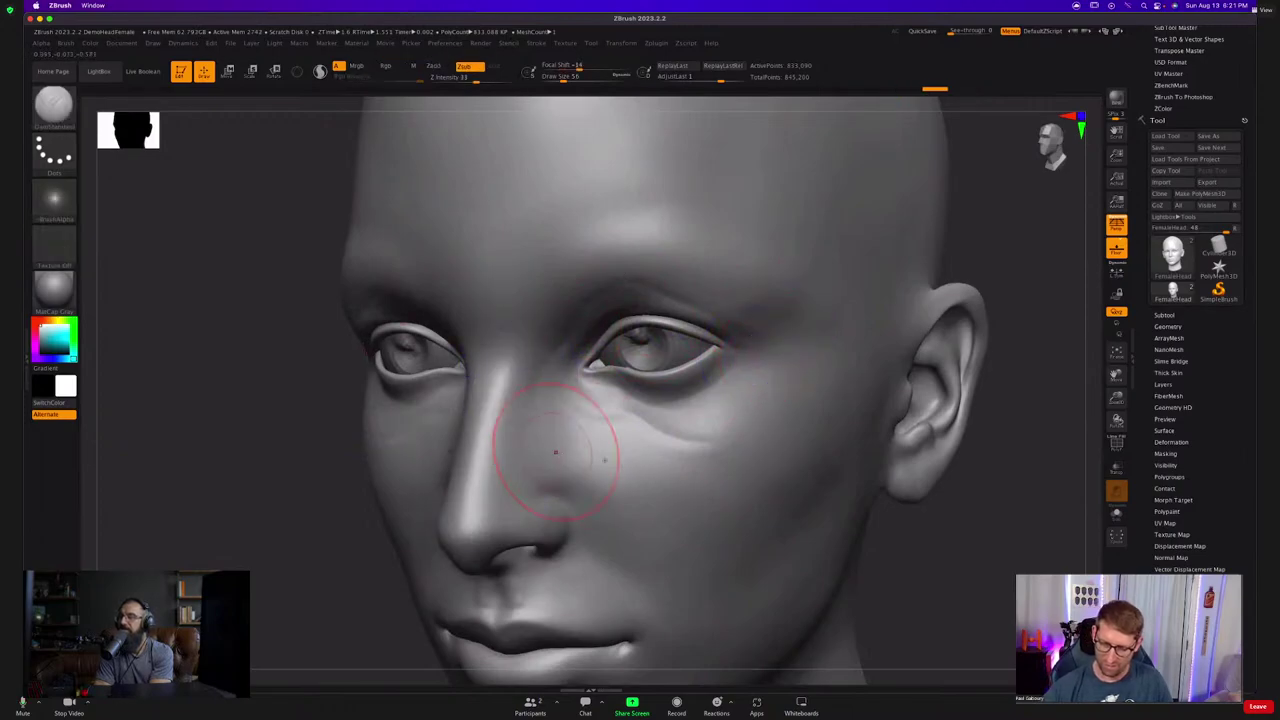
Soften the under-eye crease and carve a closer groove along the lower eyelid from the inner corner outward.
right_drag(556, 452, 600, 408)
mouse_move(671, 414)
shift+mouse_down()
mouse_move(771, 406)
mouse_move(735, 411)
shift+mouse_up()
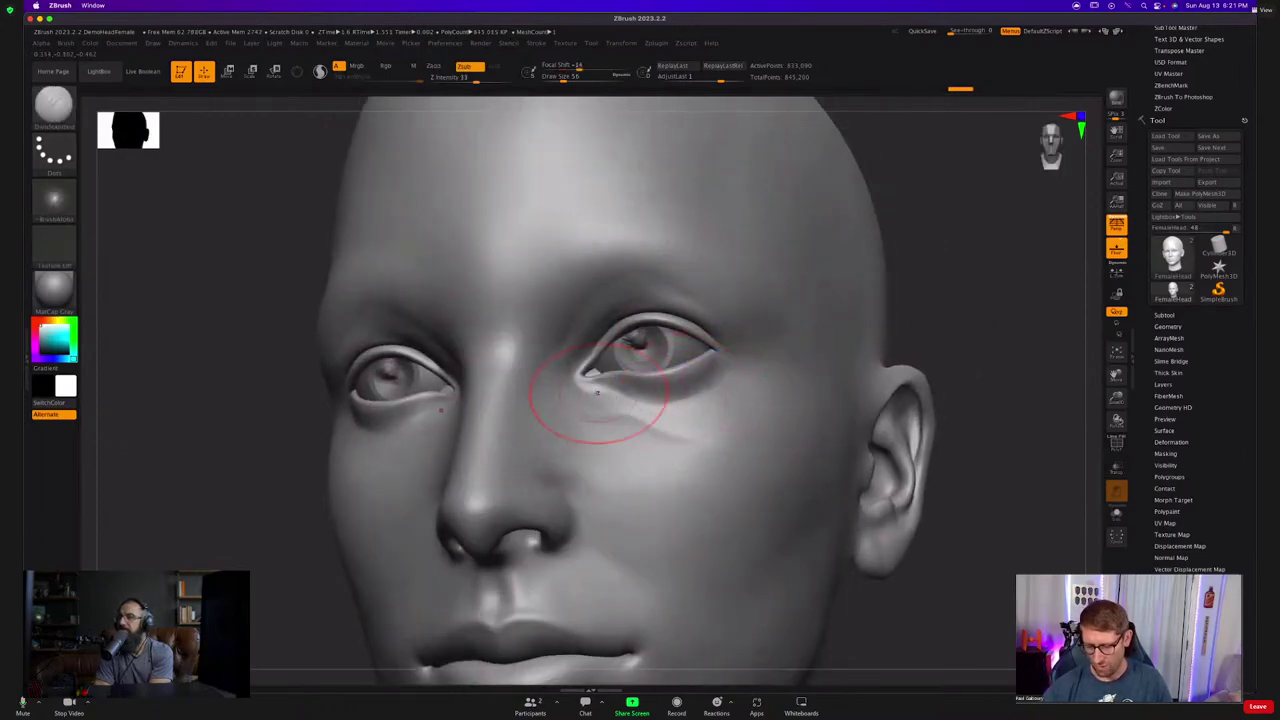
mouse_move(598, 393)
mouse_down()
mouse_move(690, 404)
mouse_move(722, 388)
mouse_up()
drag(587, 384, 634, 402)
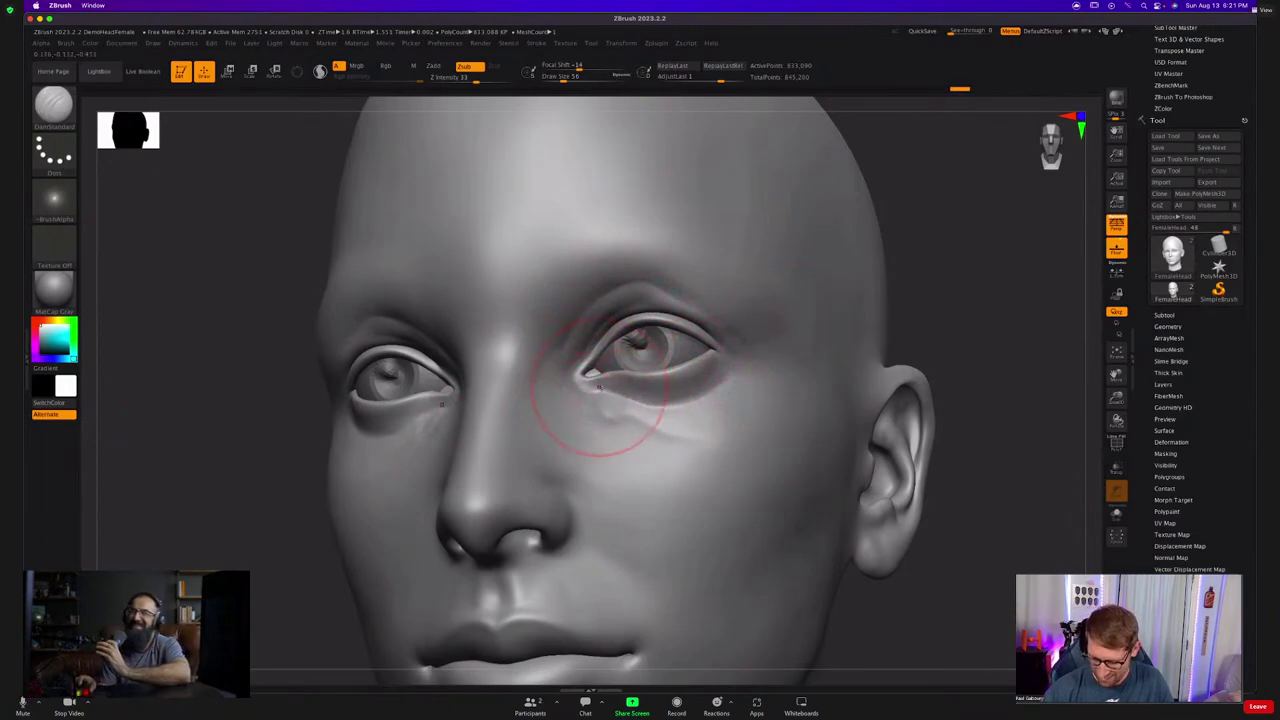
Set the Draw Size to 11 and carve fine wrinkles below the inner corner of the eye.
key(s)
drag(615, 411, 603, 410)
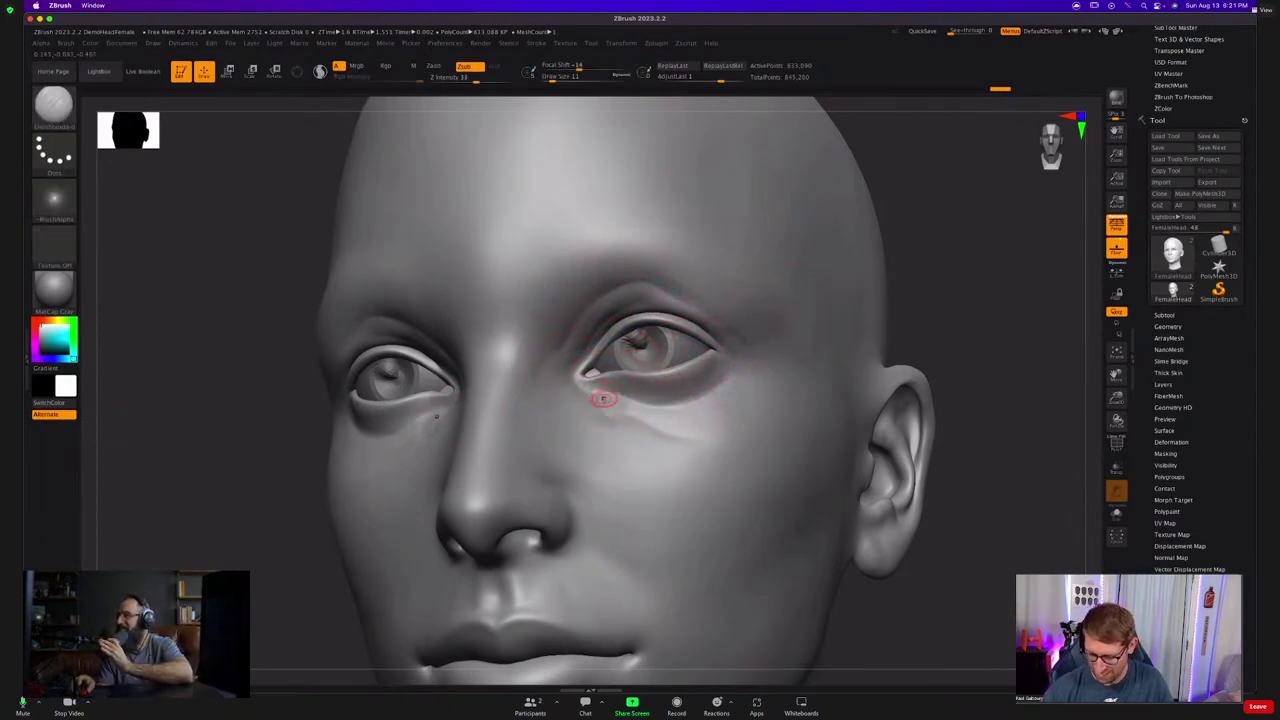
ctrl+right_drag(603, 398, 611, 426)
drag(611, 424, 590, 383)
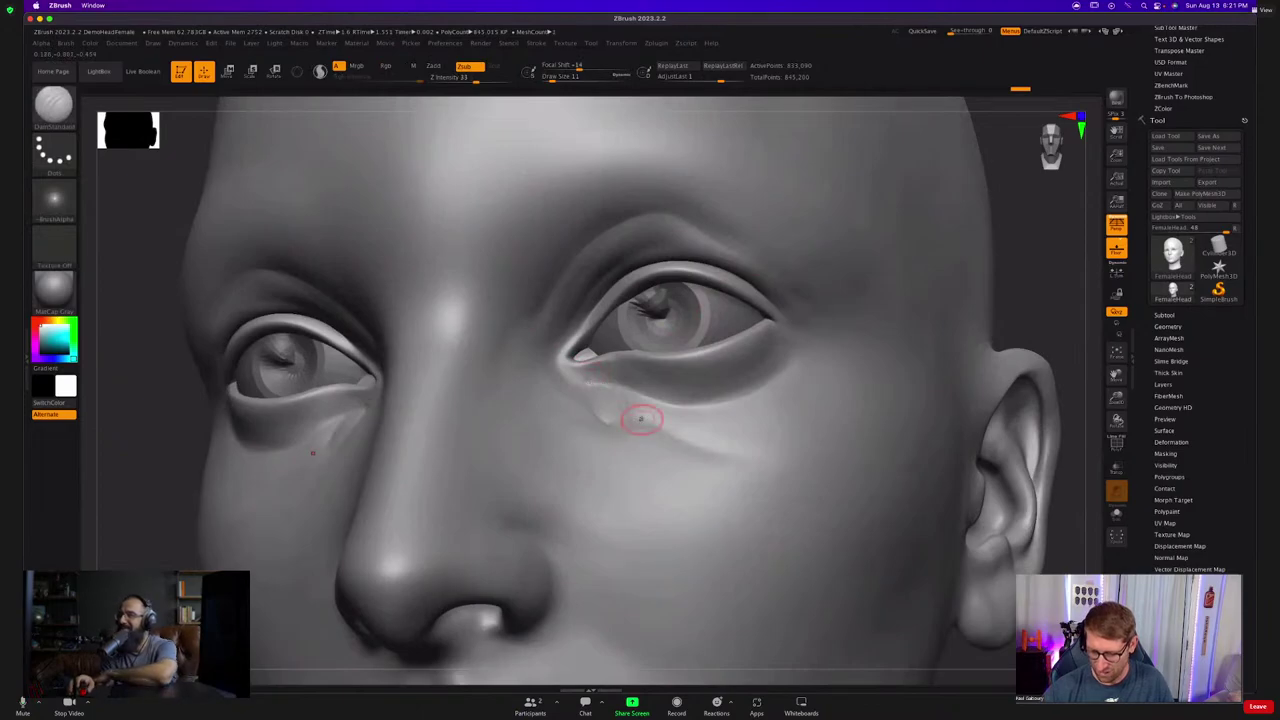
mouse_move(641, 419)
mouse_down()
mouse_move(613, 407)
mouse_move(591, 369)
mouse_up()
key(ctrl+z)
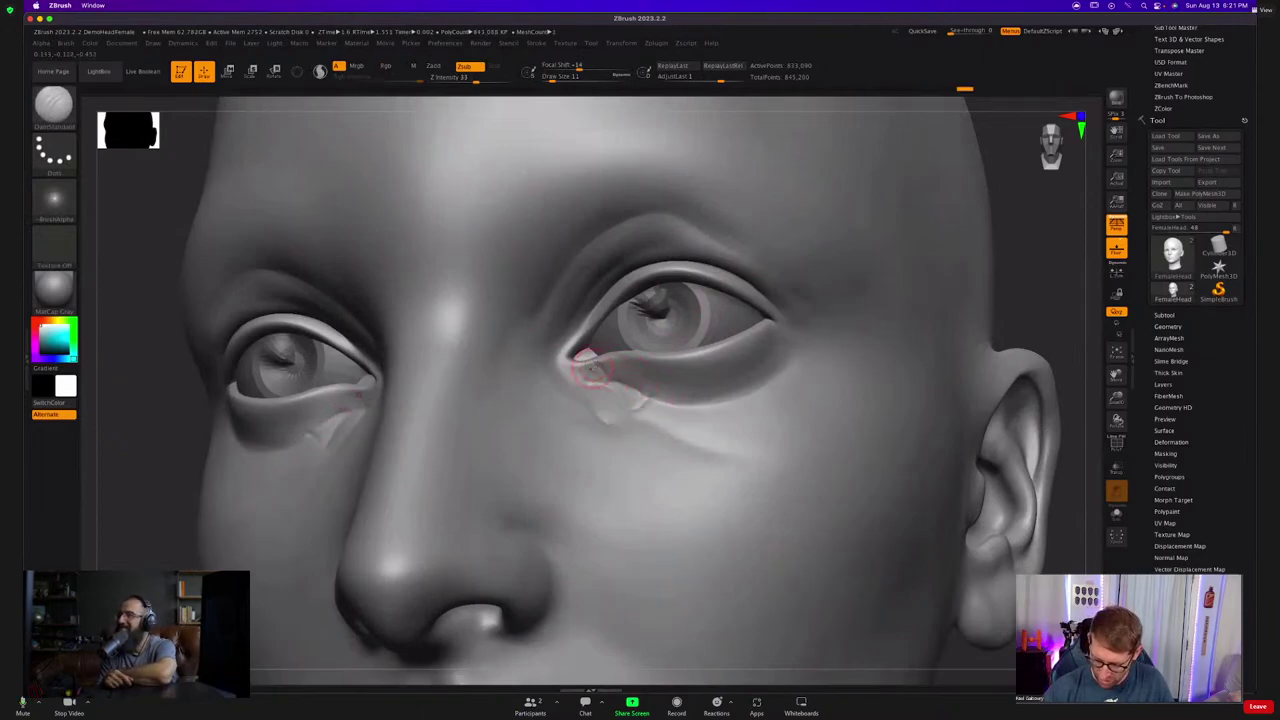
Extend the fine DamStandard wrinkles from the inner eye corner across the skin of the eye bag.
right_drag(606, 356, 594, 360)
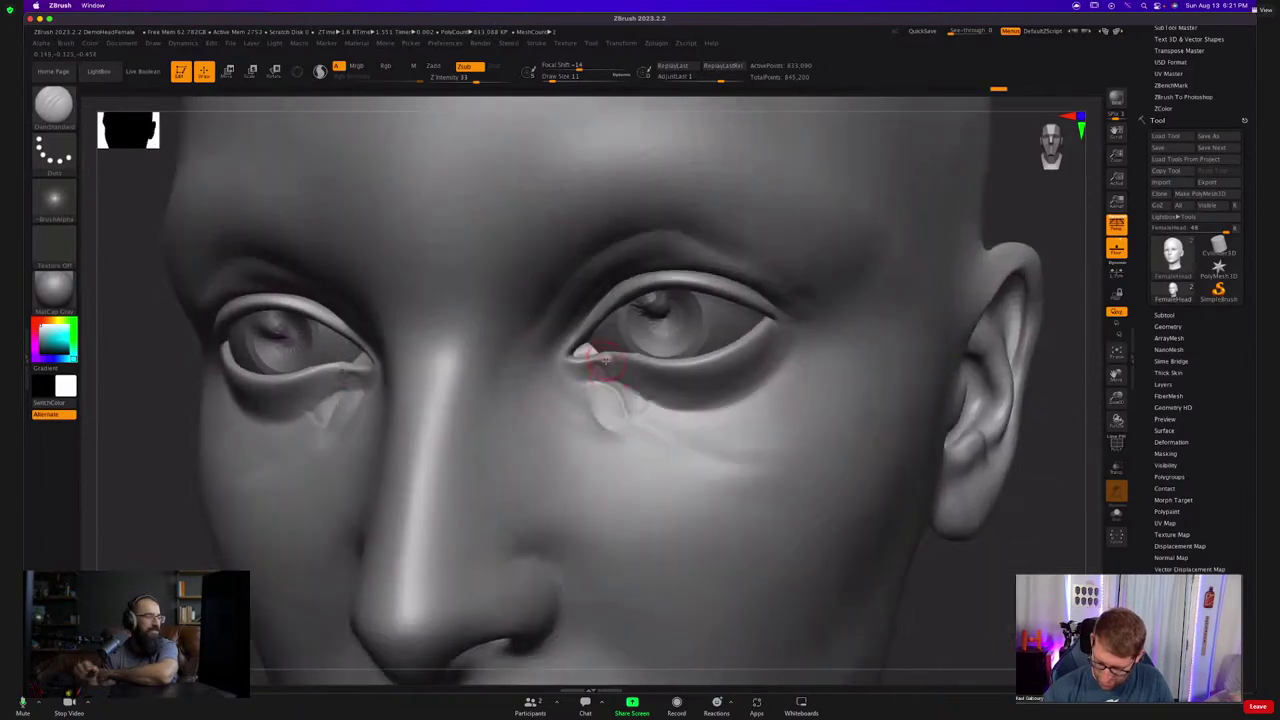
mouse_move(591, 356)
mouse_down()
mouse_move(606, 348)
mouse_move(585, 356)
mouse_up()
right_drag(612, 376, 642, 370)
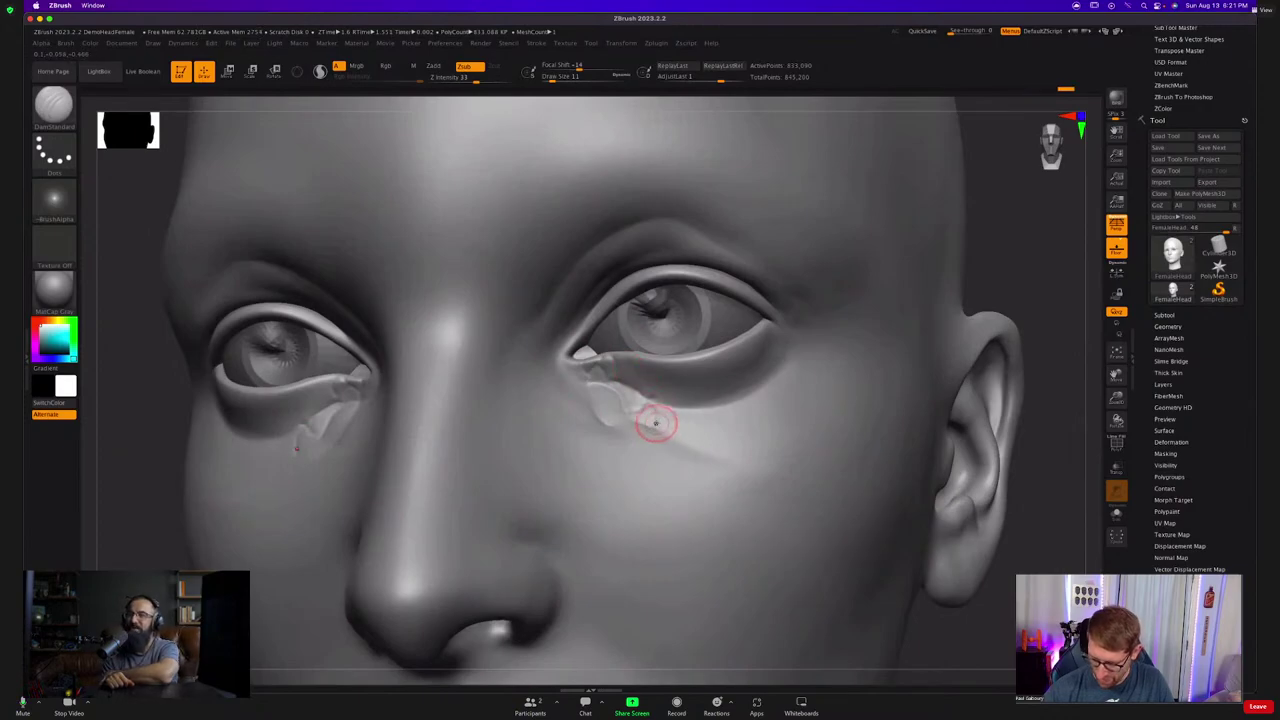
key(ctrl+z)
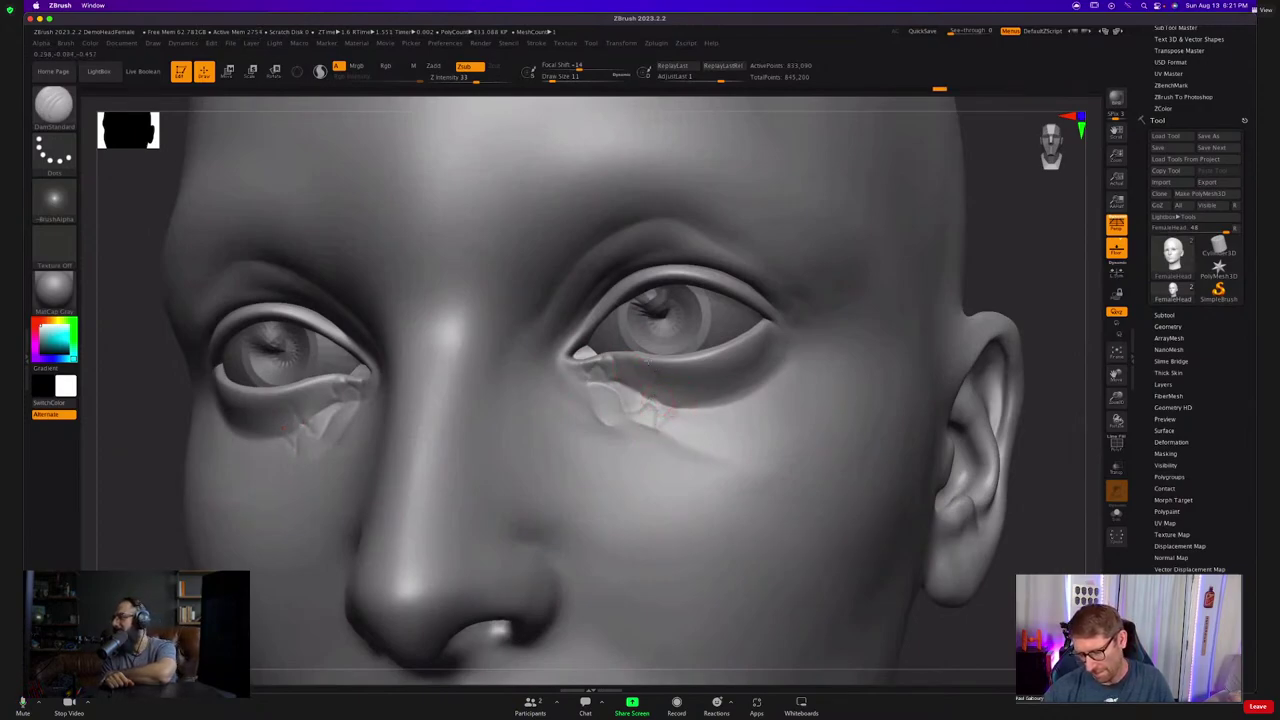
key(ctrl+shift+z)
key(ctrl+shift+z)
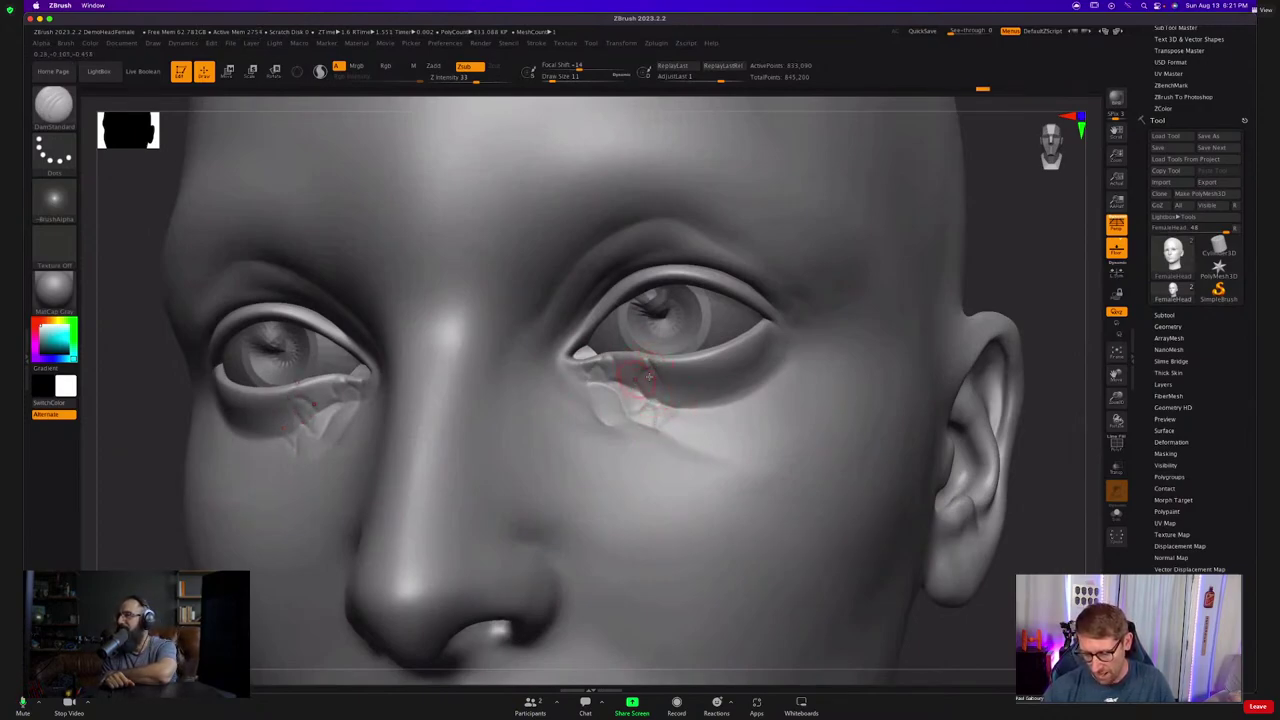
key(ctrl+shift+z)
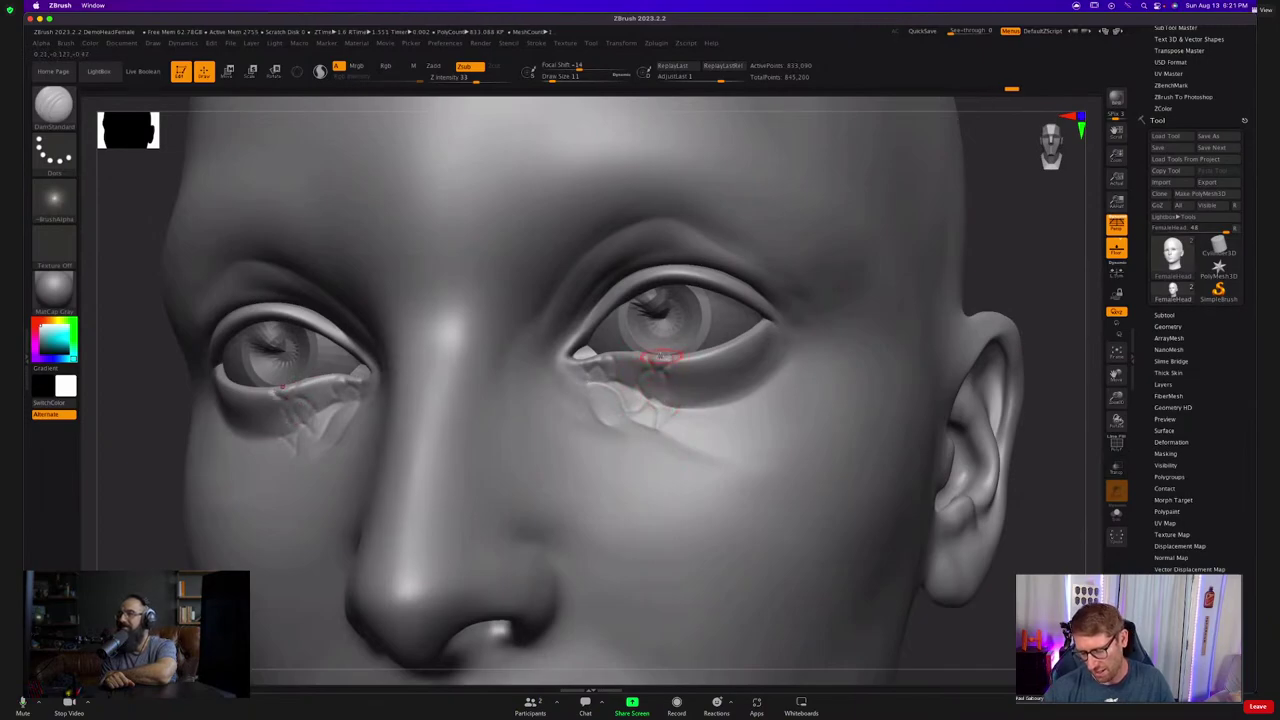
Carve short notches across the inner part of the lower eyelid rim to form small bumps.
key(ctrl+shift+z)
key(ctrl+shift+z)
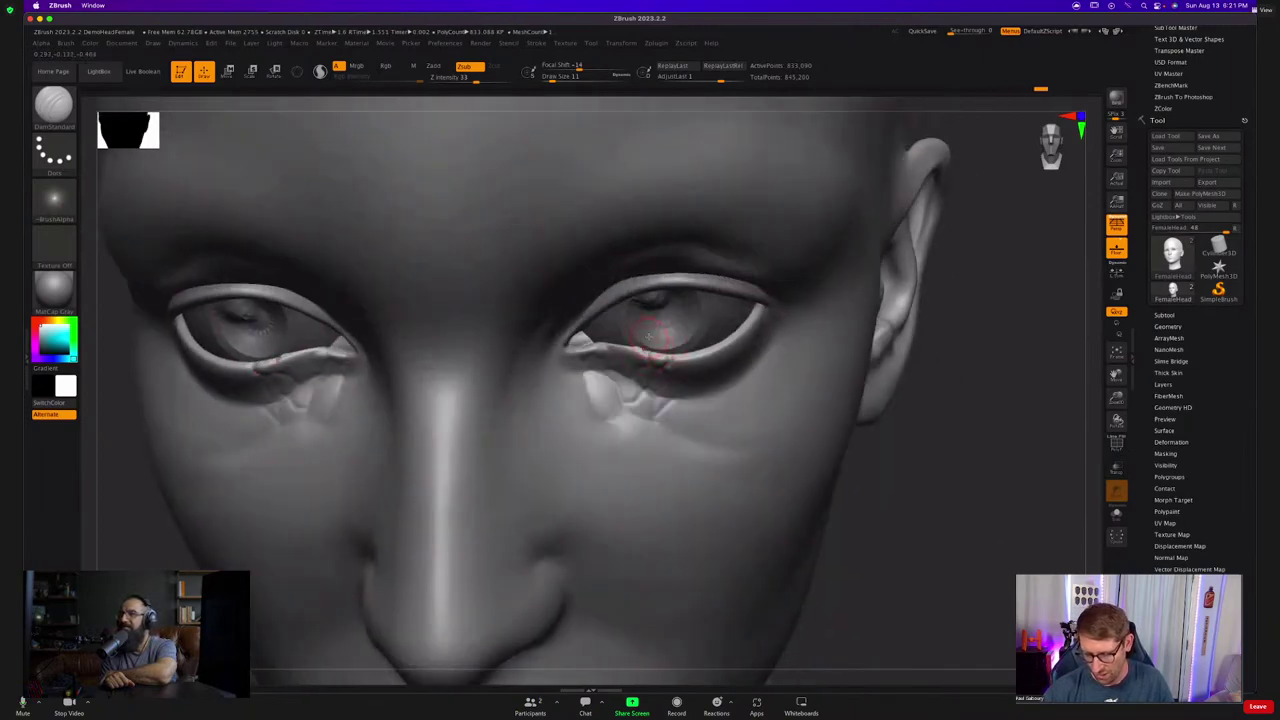
key(ctrl+shift+z)
key(ctrl+shift+z)
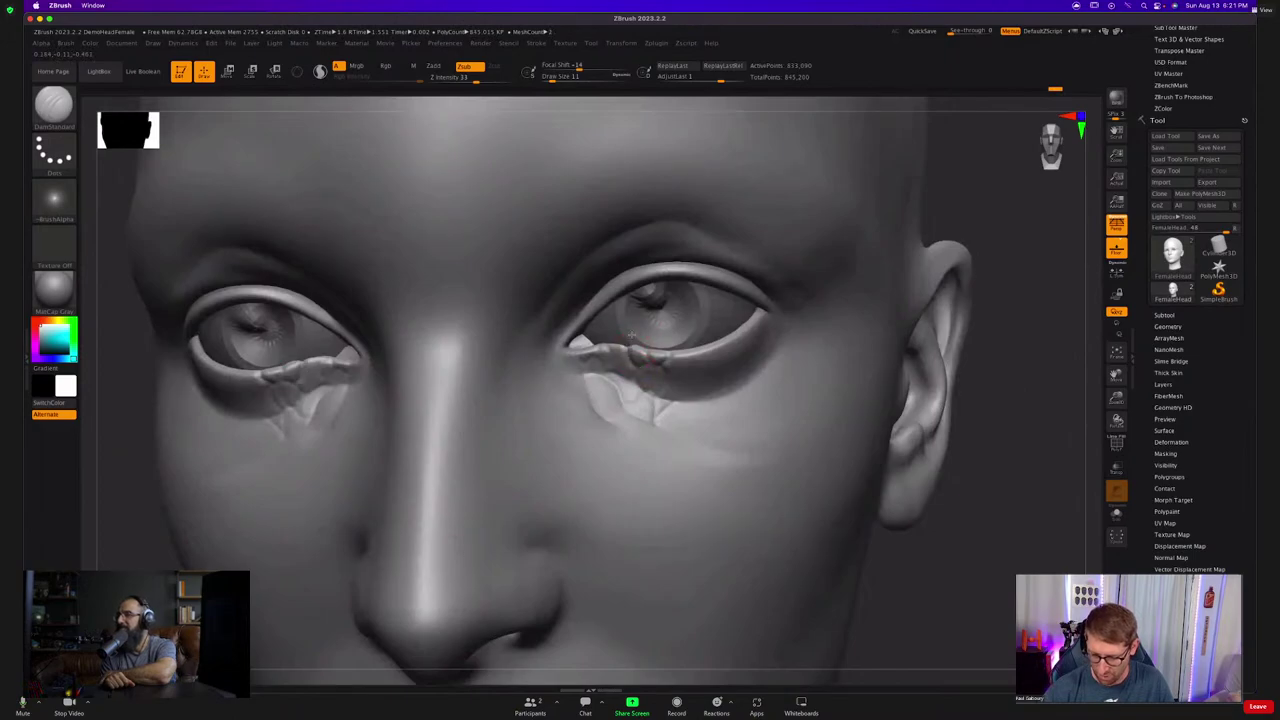
right_drag(689, 380, 665, 338)
drag(616, 360, 628, 344)
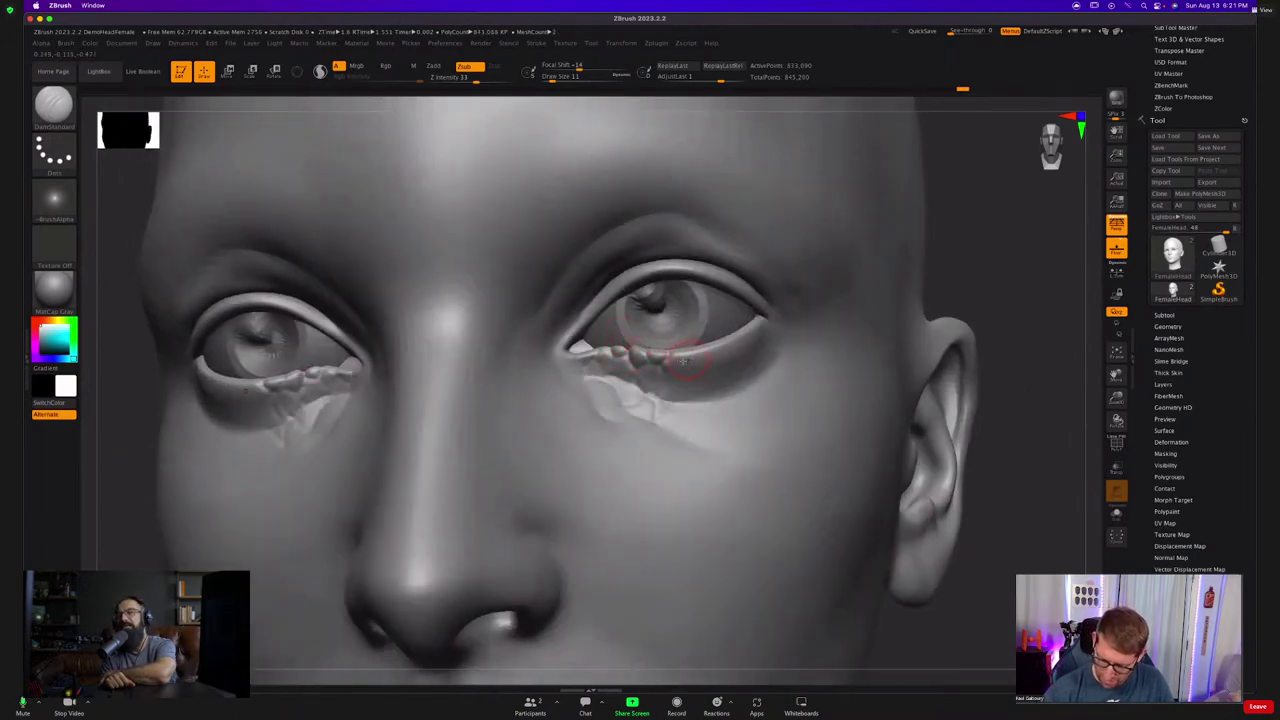
Continue the small bumps toward the middle of the lower eyelid and add fine wrinkles beneath them.
key(ctrl+shift+z)
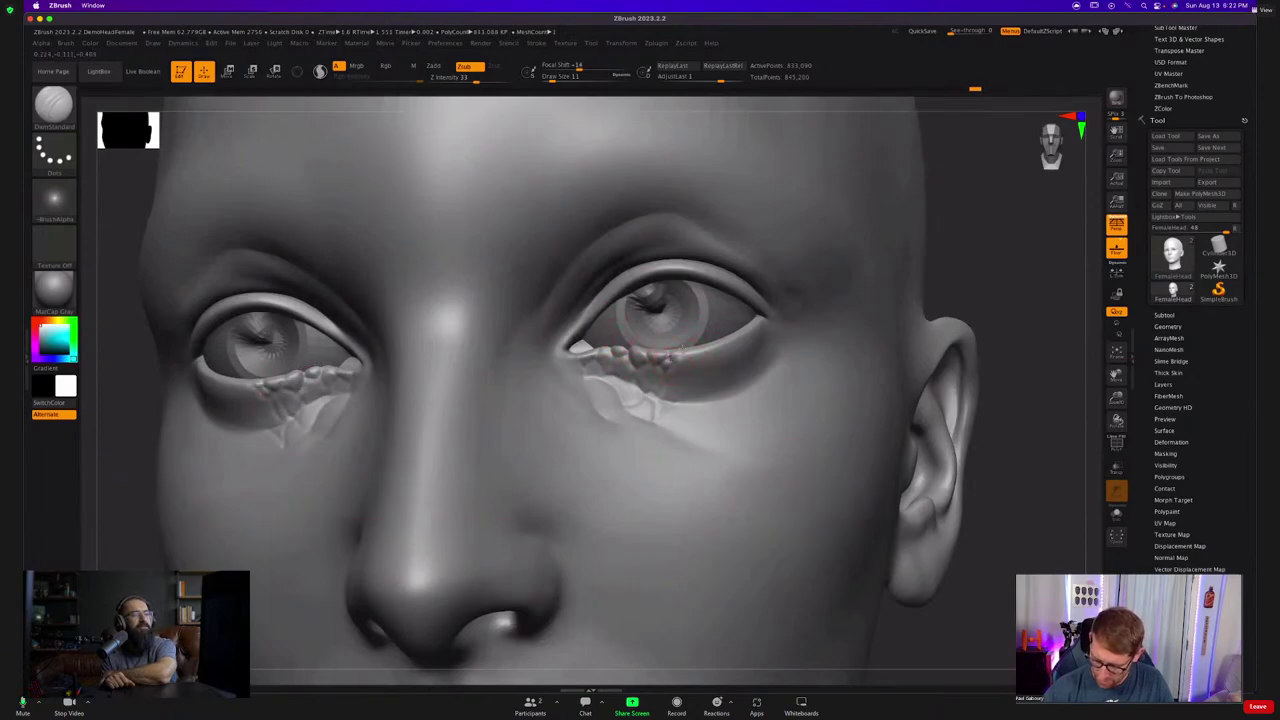
key(ctrl+shift+z)
key(ctrl+shift+z)
key(ctrl+shift+z)
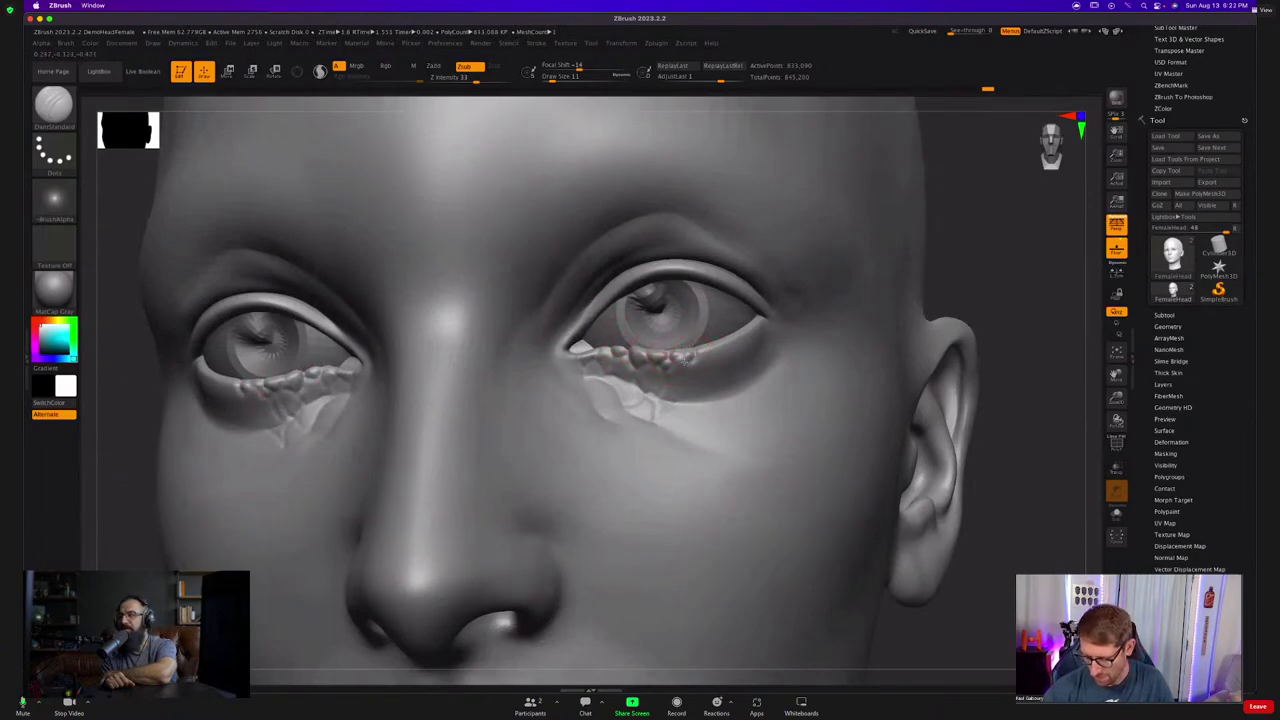
key(ctrl+shift+z)
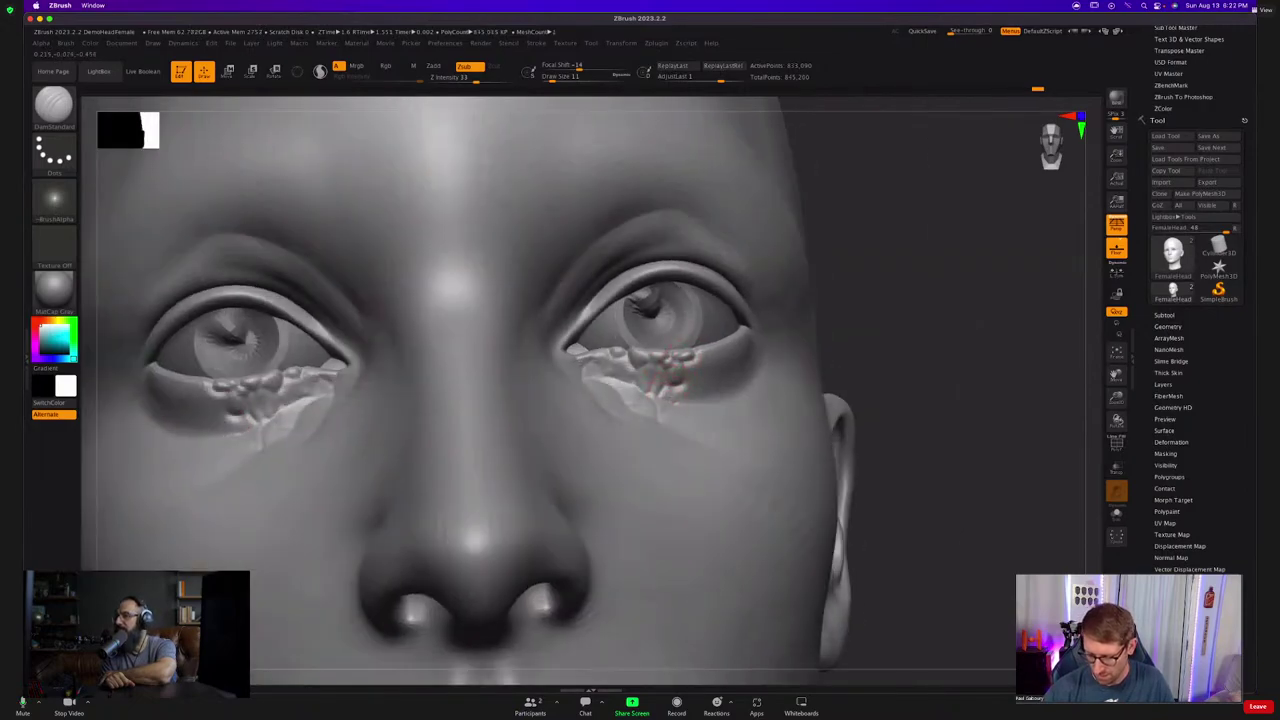
Extend the small rim bumps and fine skin wrinkles from the middle of the lower eyelid toward its outer half.
mouse_move(678, 380)
mouse_down()
mouse_move(696, 400)
mouse_move(686, 379)
mouse_move(697, 356)
mouse_up()
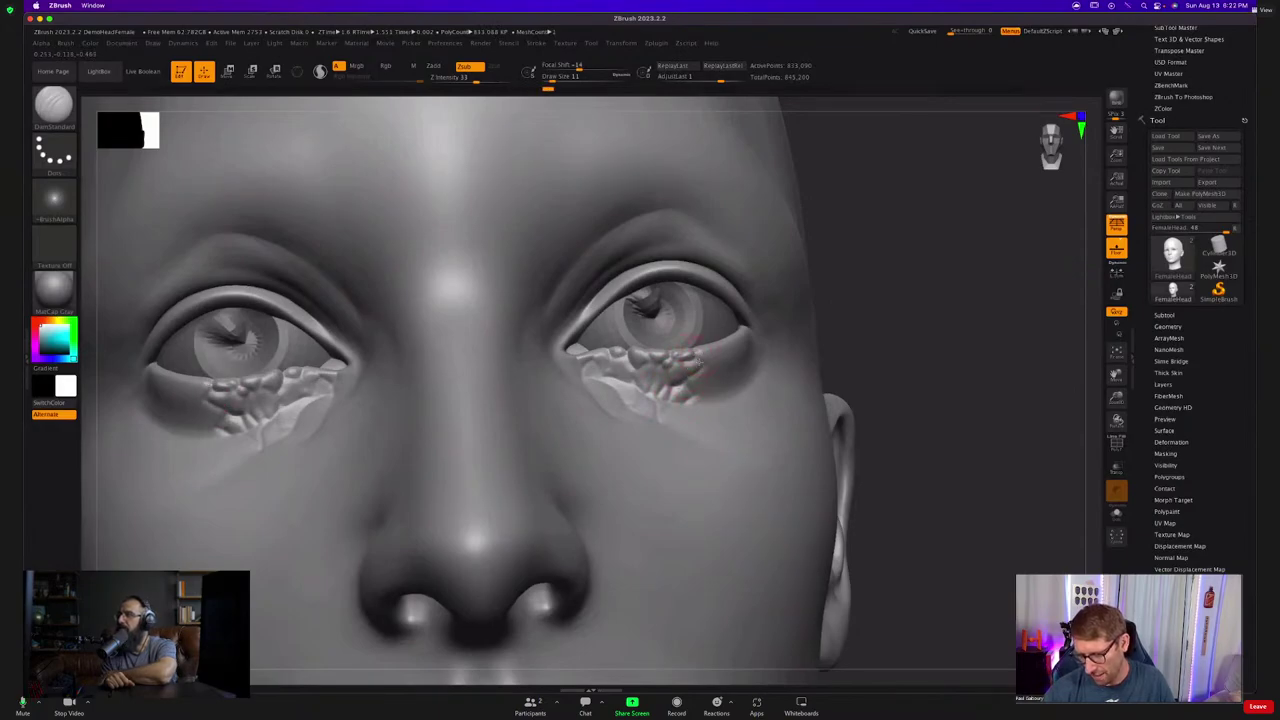
right_drag(760, 362, 694, 357)
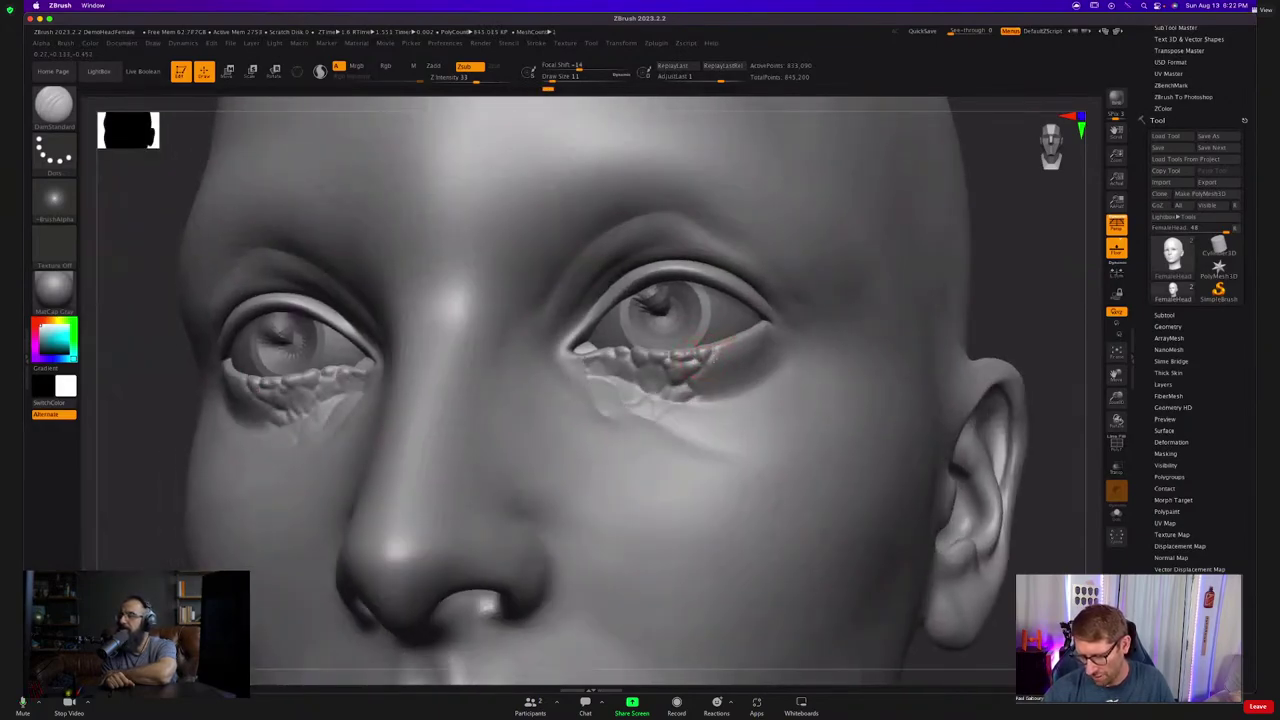
key(ctrl+shift+z)
key(ctrl+shift+z)
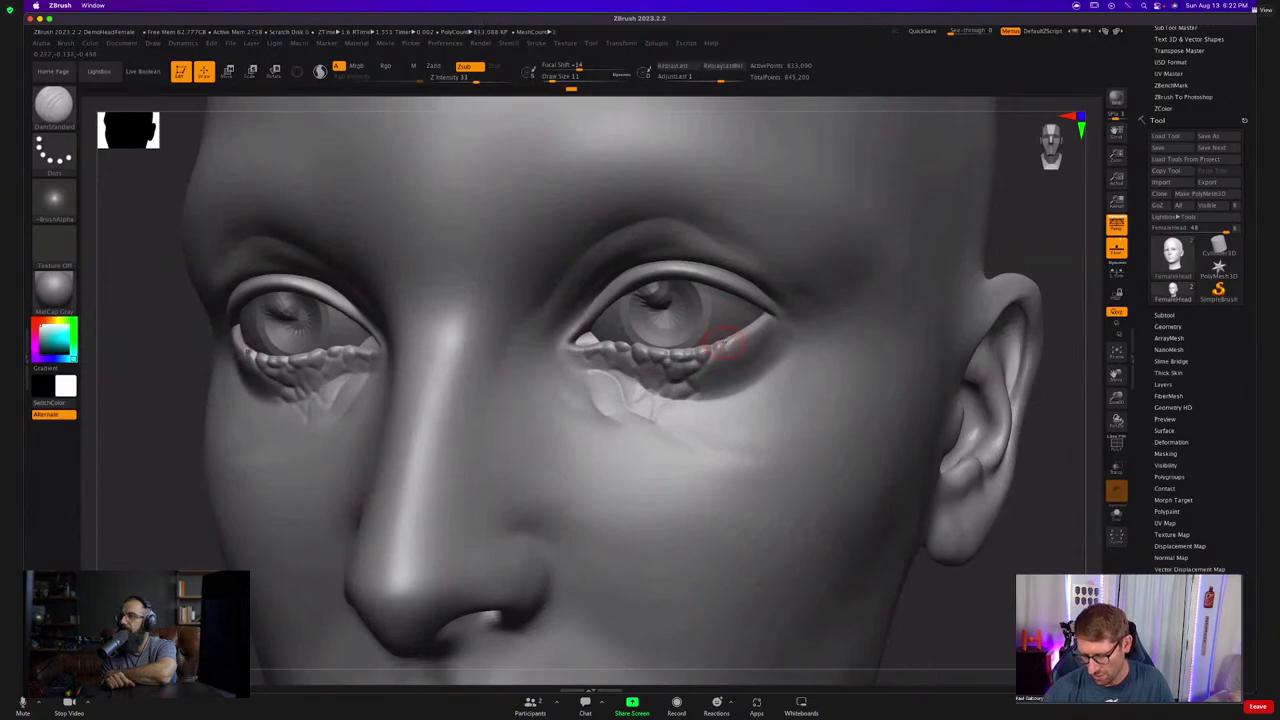
key(ctrl+shift+z)
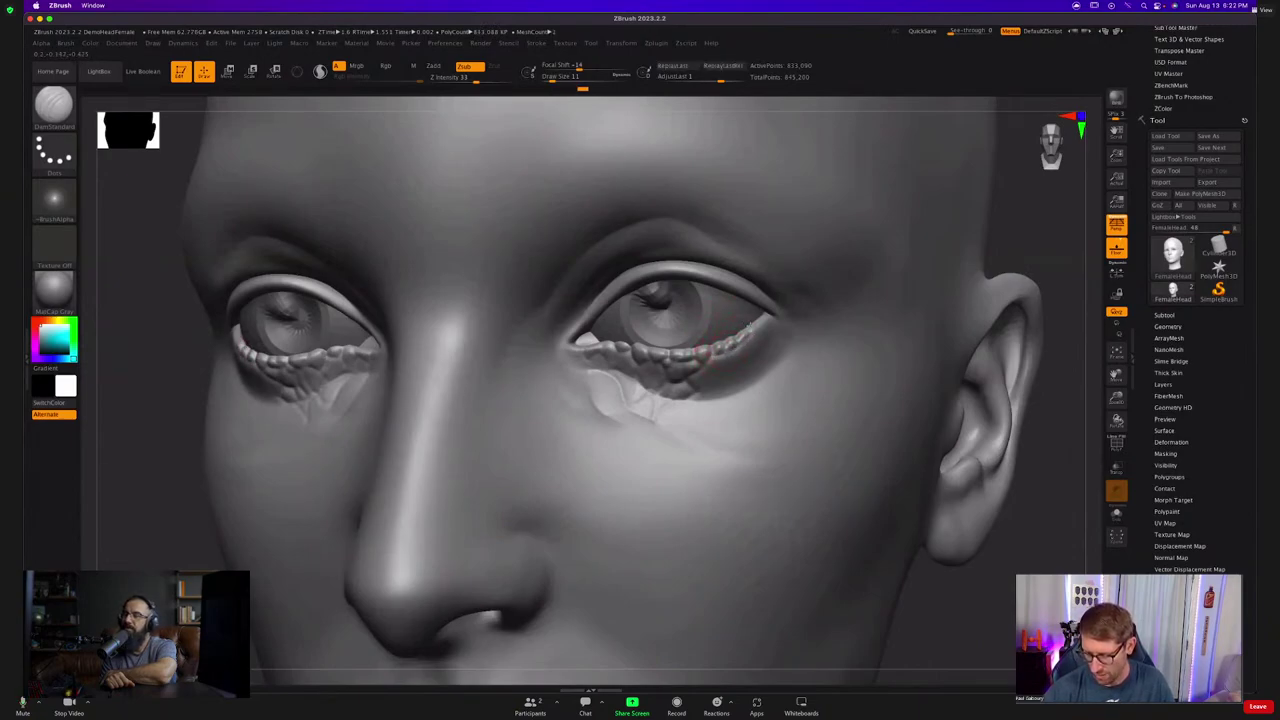
Notch the outer part of the lower eyelid rim into bumps and carve crossing wrinkles in the skin just beneath.
key(ctrl+shift+z)
key(ctrl+shift+z)
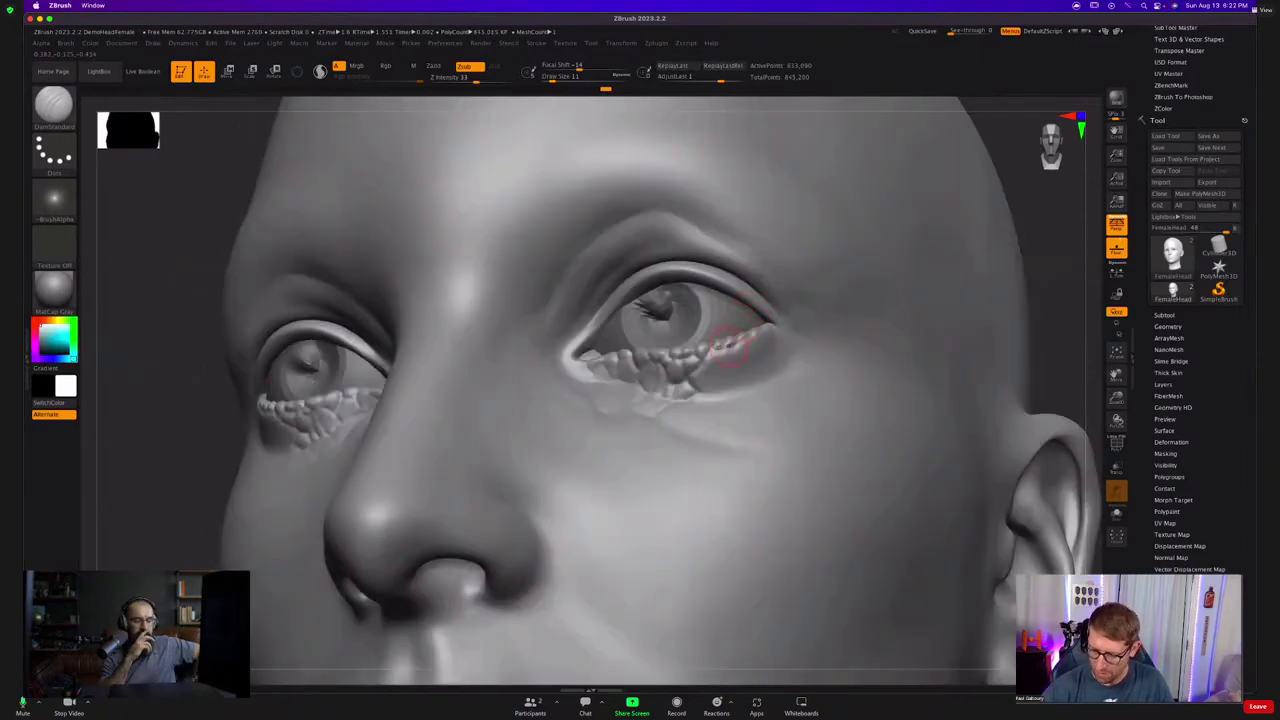
key(ctrl+shift+z)
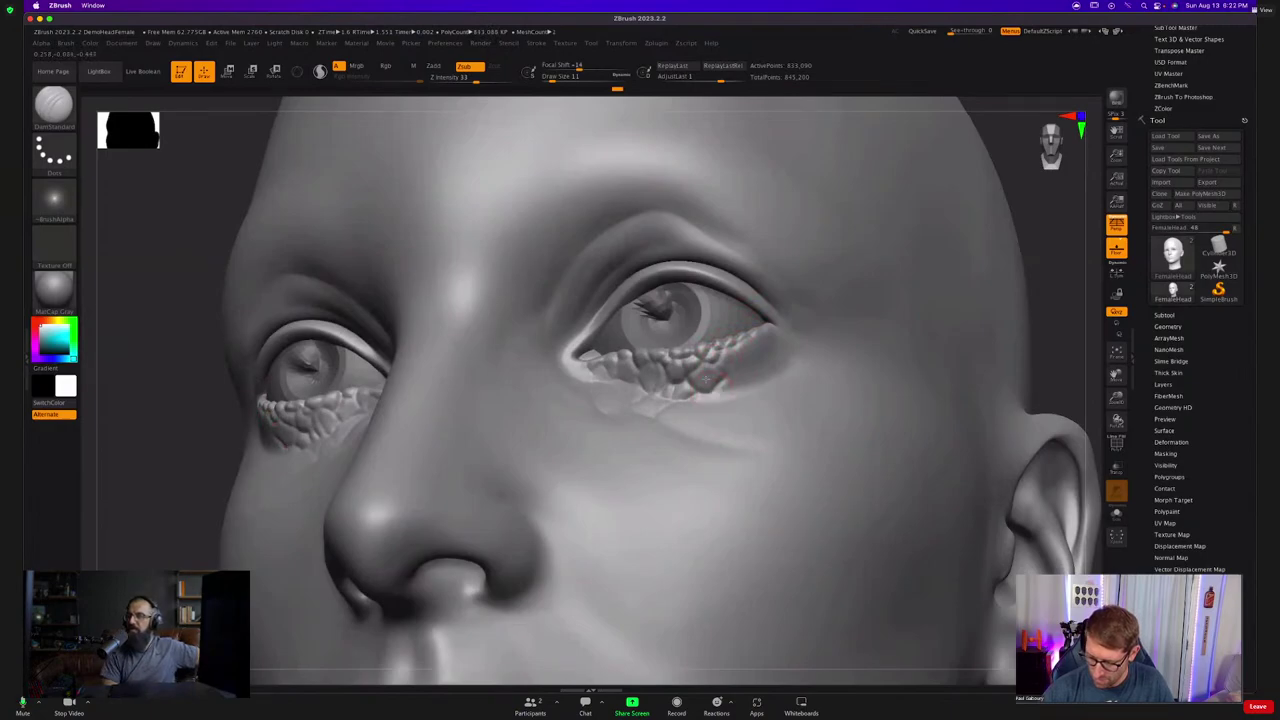
key(ctrl+shift+z)
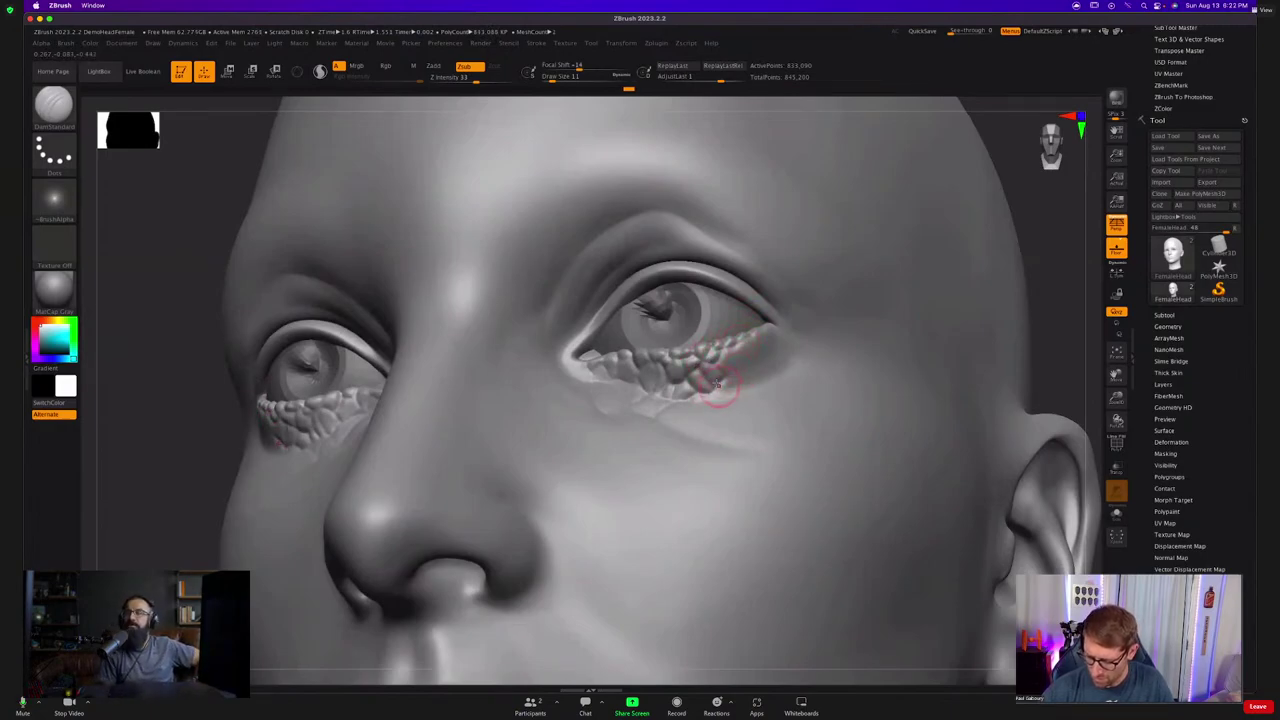
key(ctrl+shift+z)
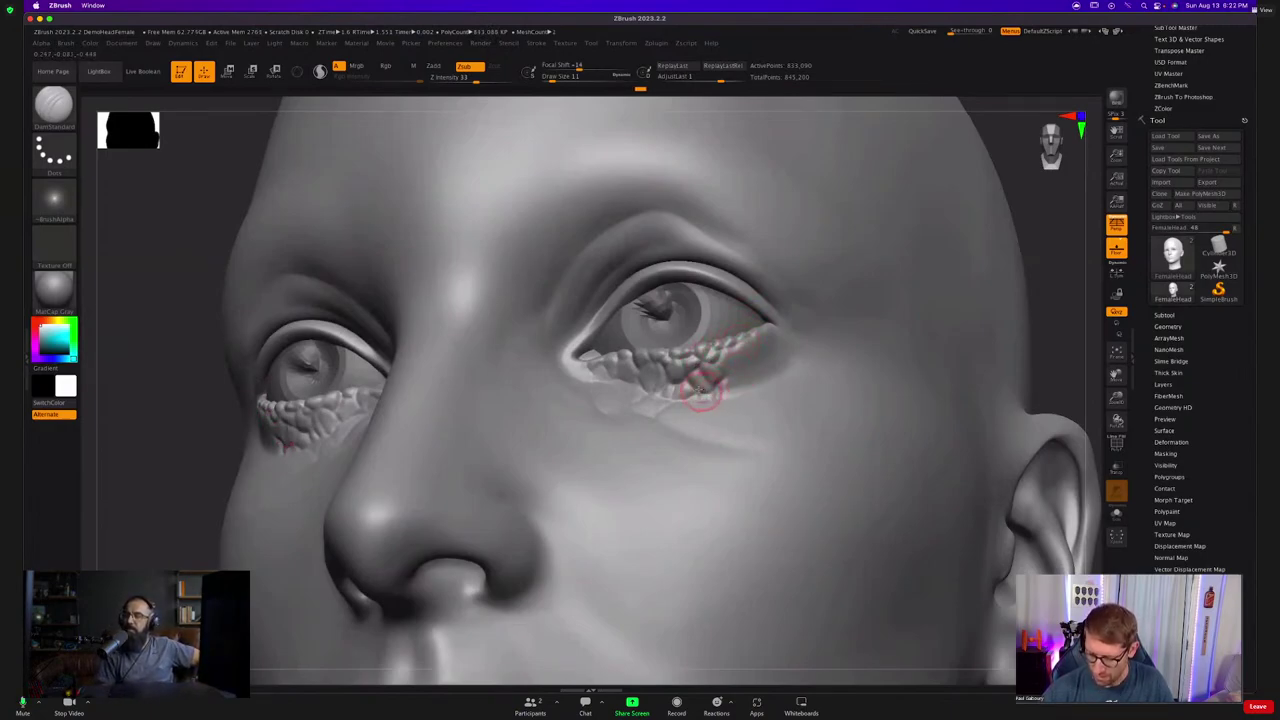
Carve short crisscrossing wrinkles across the outer portion of the eye bag, joining them to the rim bumps.
key(ctrl+shift+z)
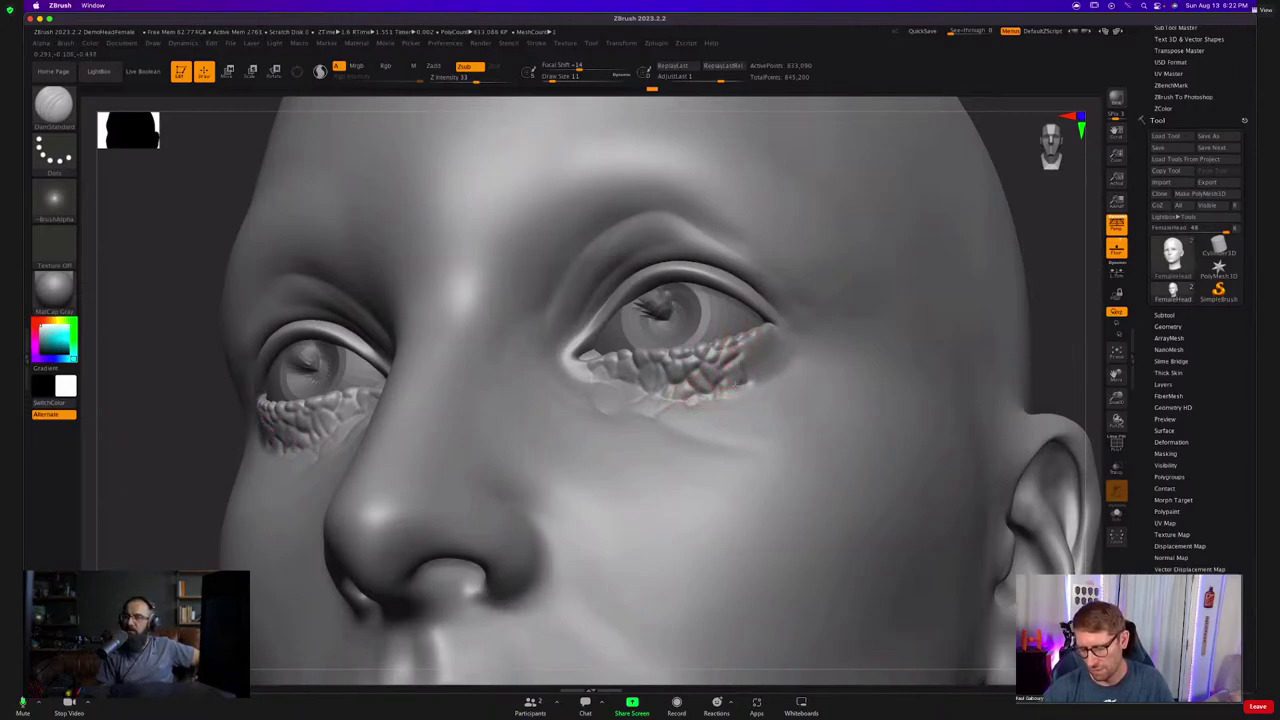
key(ctrl+shift+z)
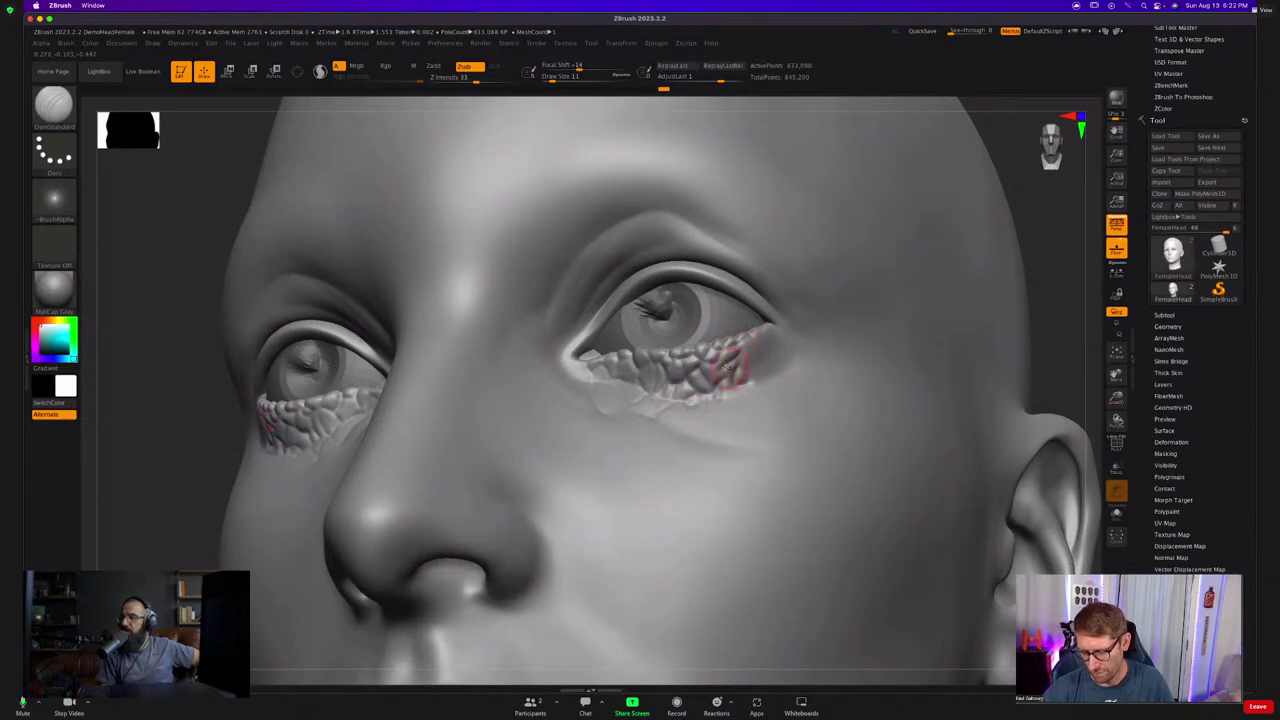
key(ctrl+shift+z)
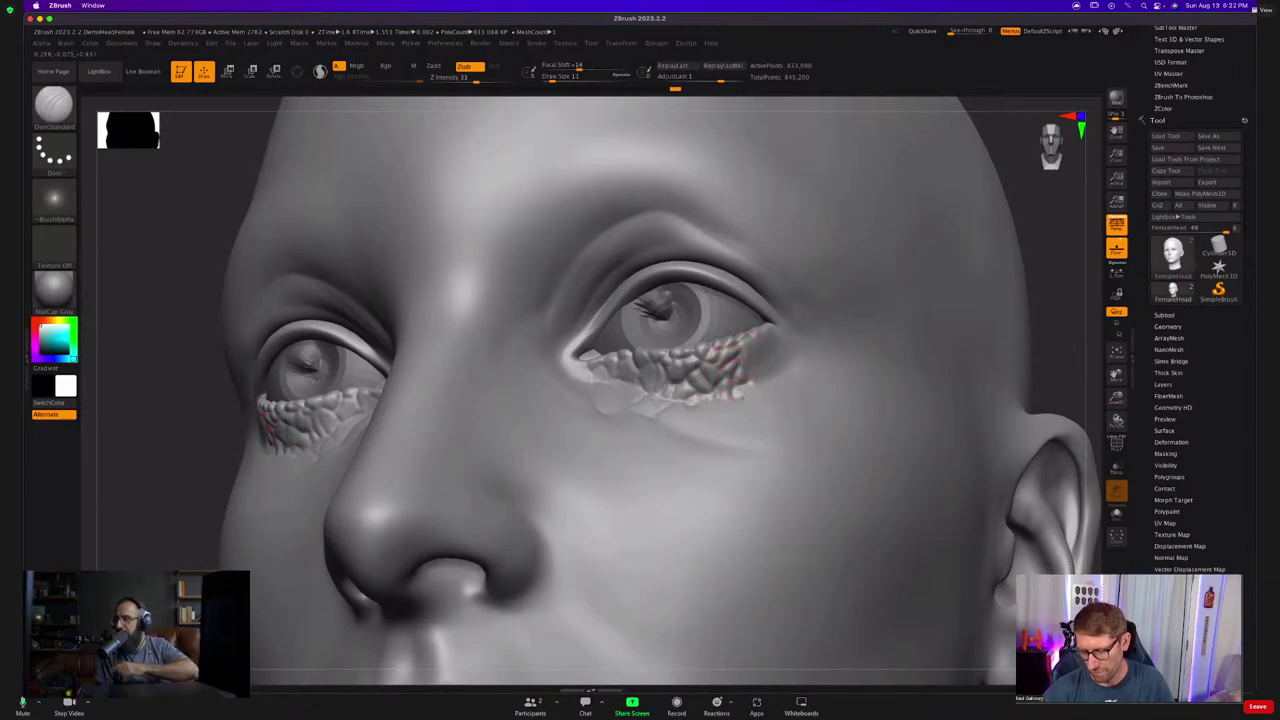
key(ctrl+shift+z)
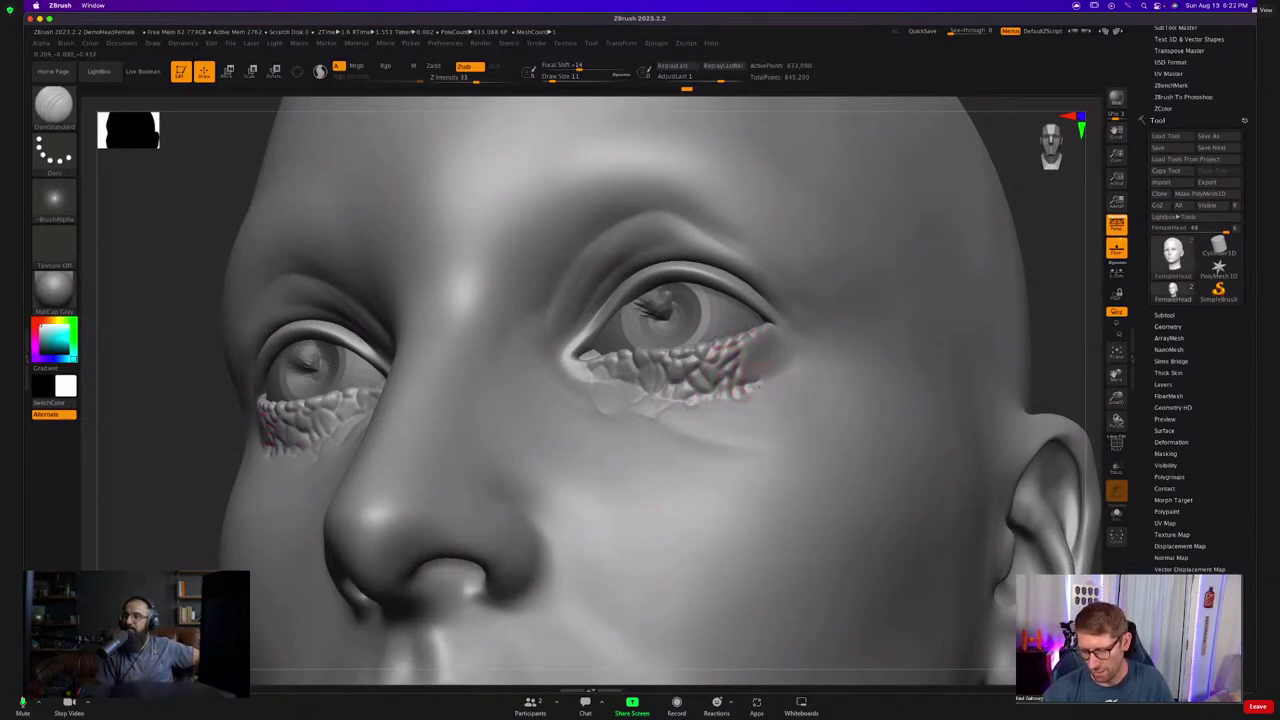
key(ctrl+shift+z)
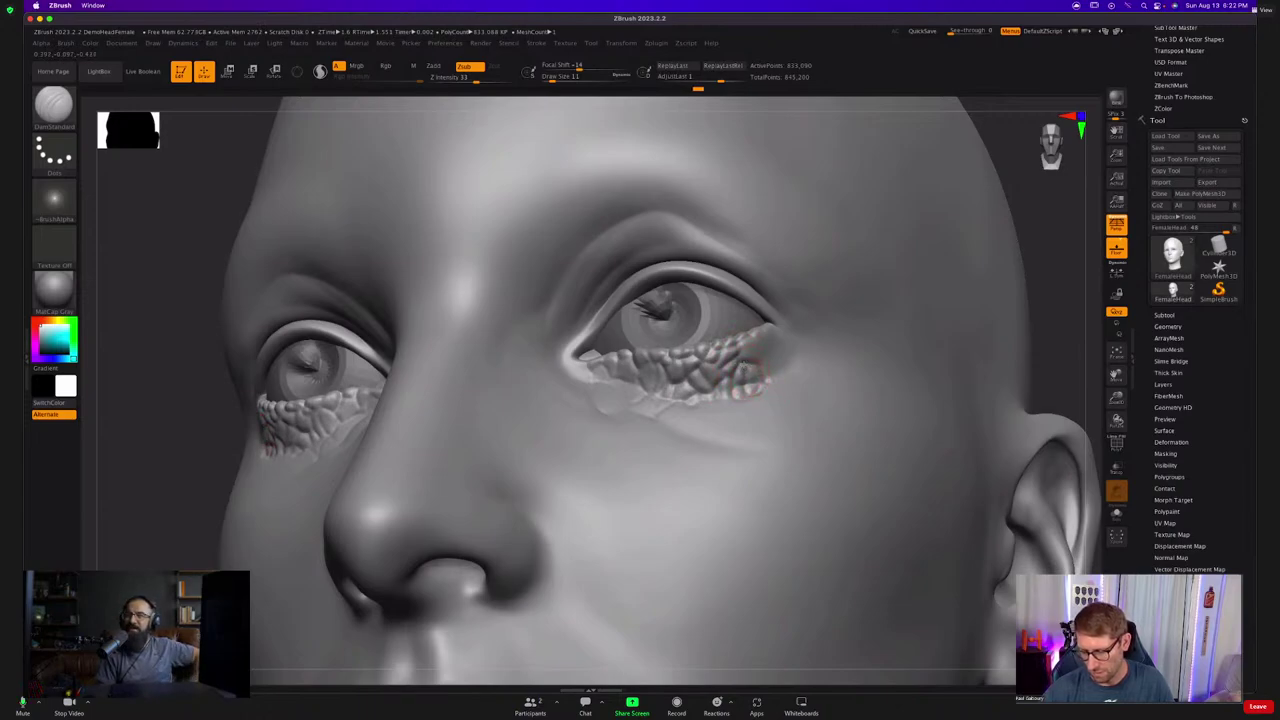
key(ctrl+shift+z)
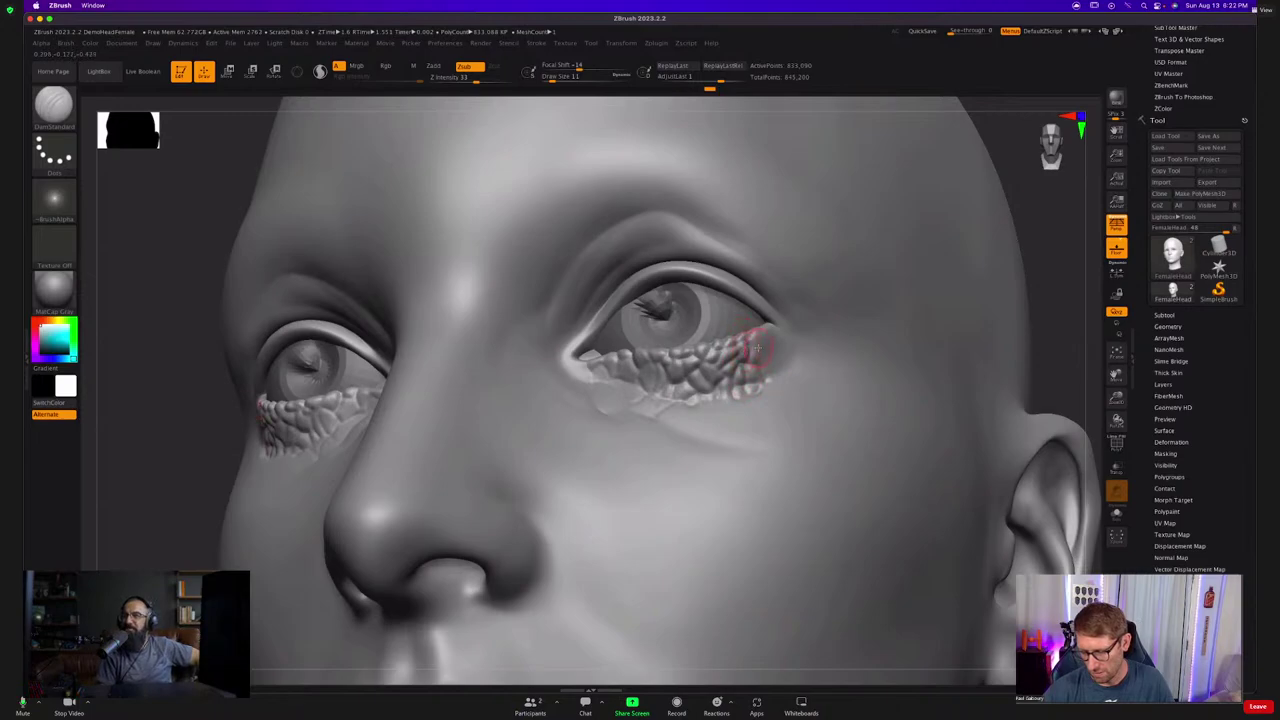
Carry the wrinkle pattern around the outer eye corner and break up the lower border of the eye bag.
key(ctrl+shift+z)
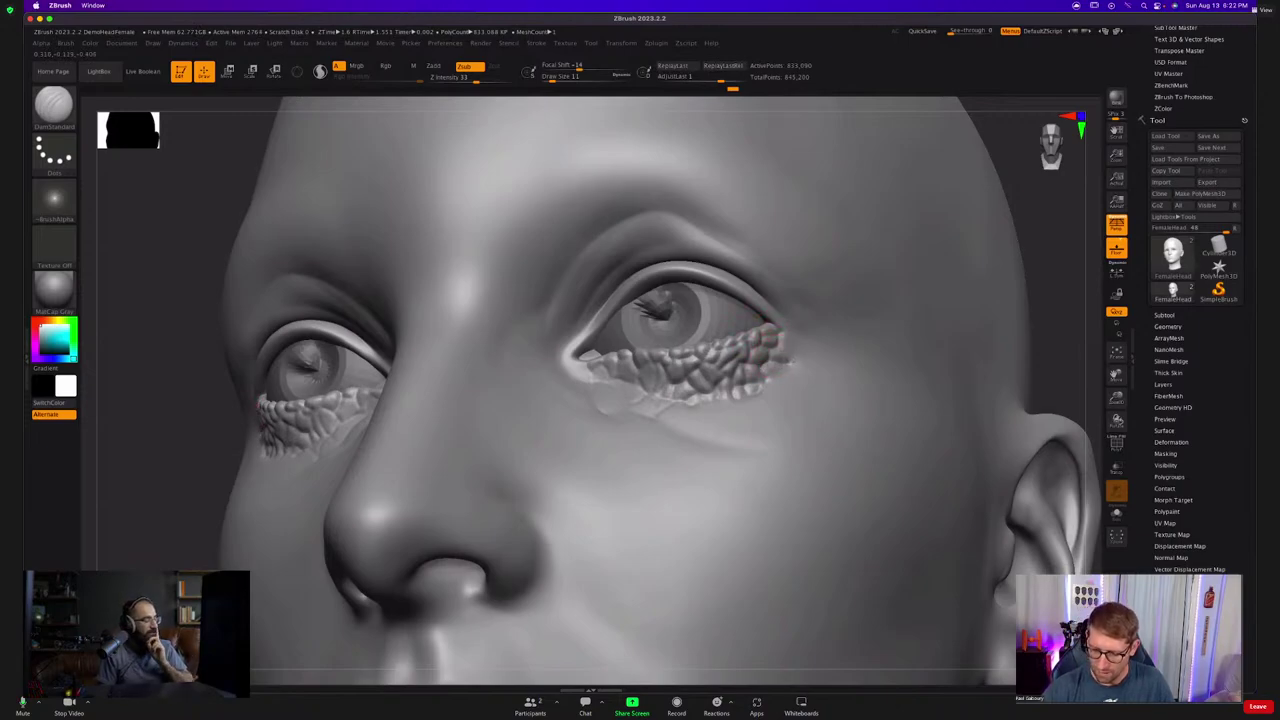
key(ctrl+shift+z)
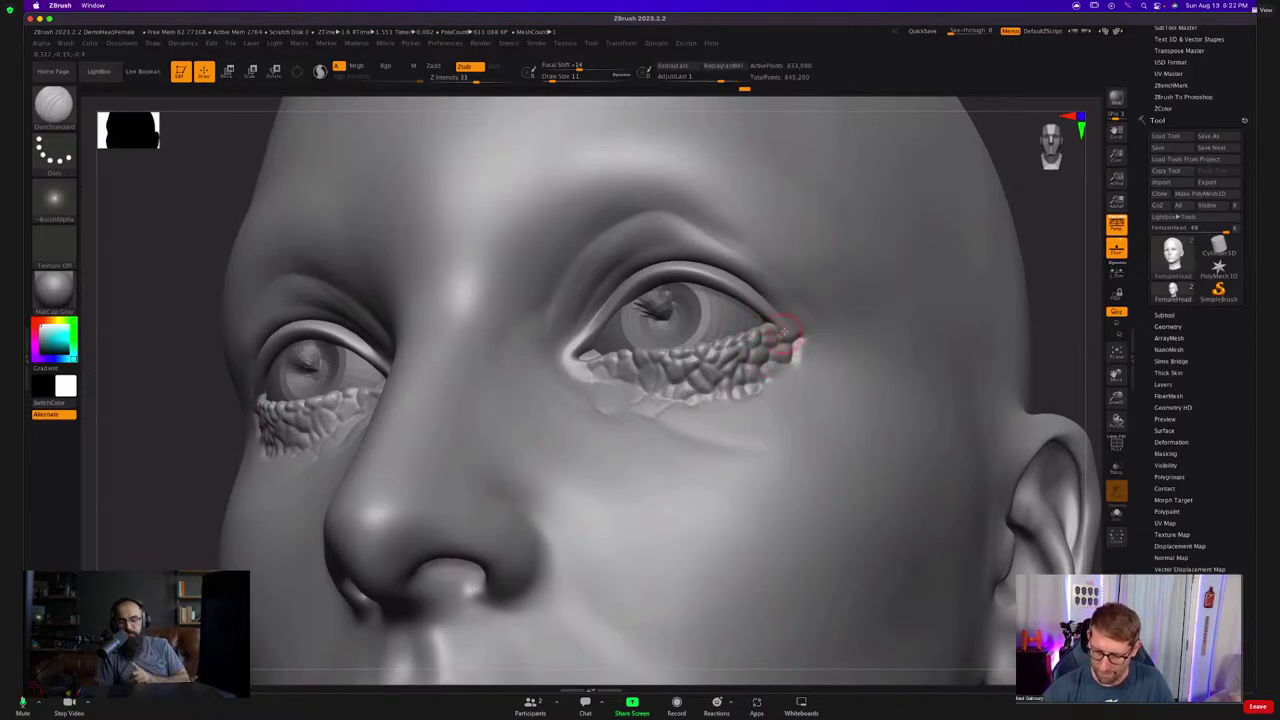
key(ctrl+shift+z)
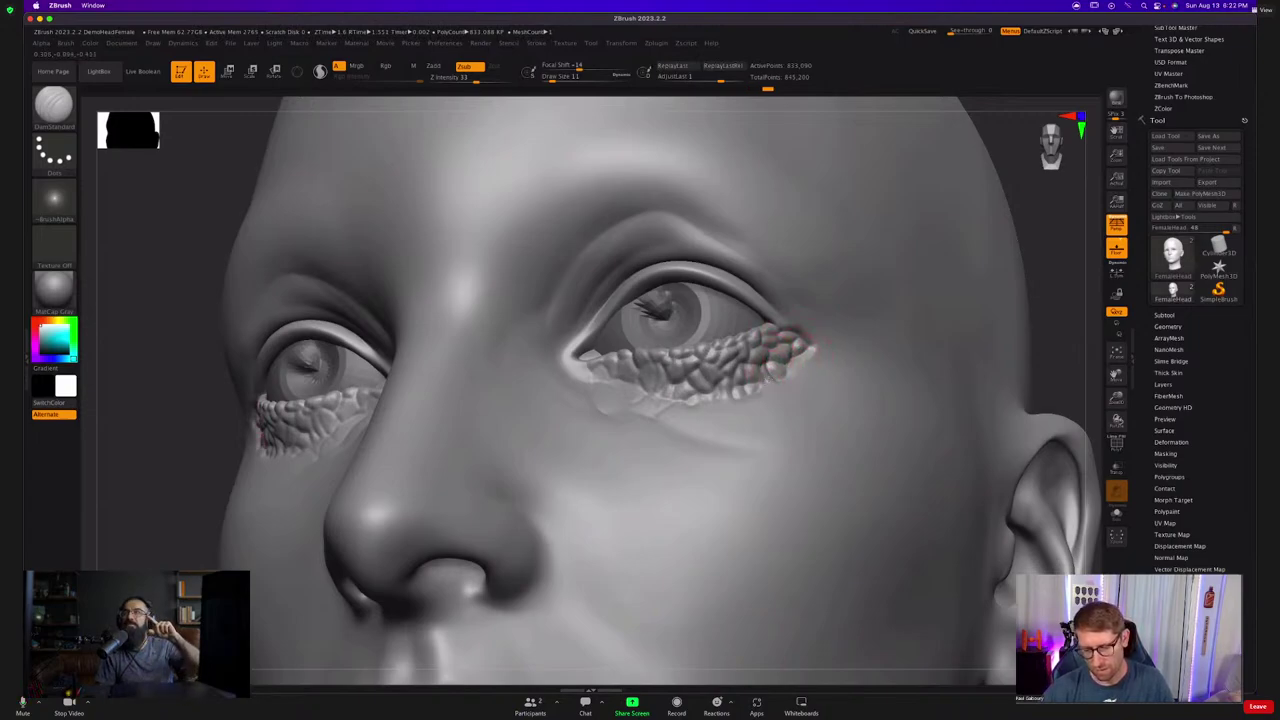
key(ctrl+shift+z)
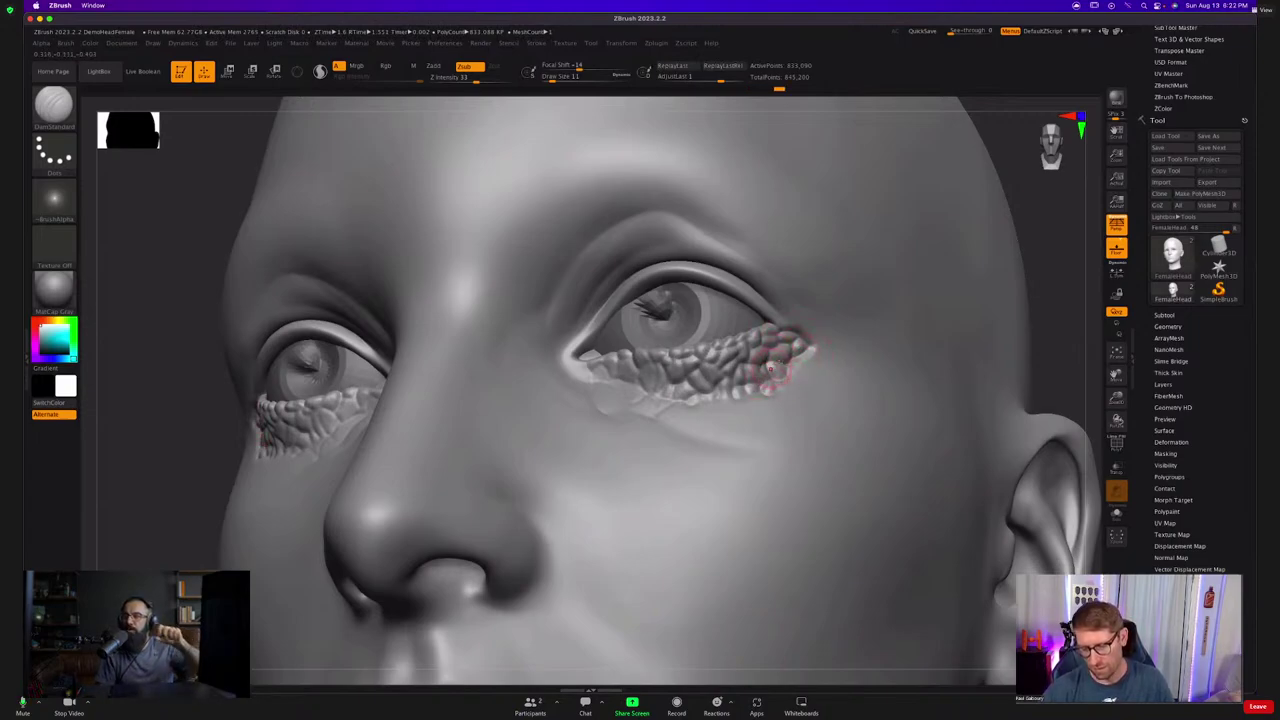
mouse_move(838, 372)
ctrl+right_down()
mouse_move(817, 389)
mouse_move(740, 378)
ctrl+right_up()
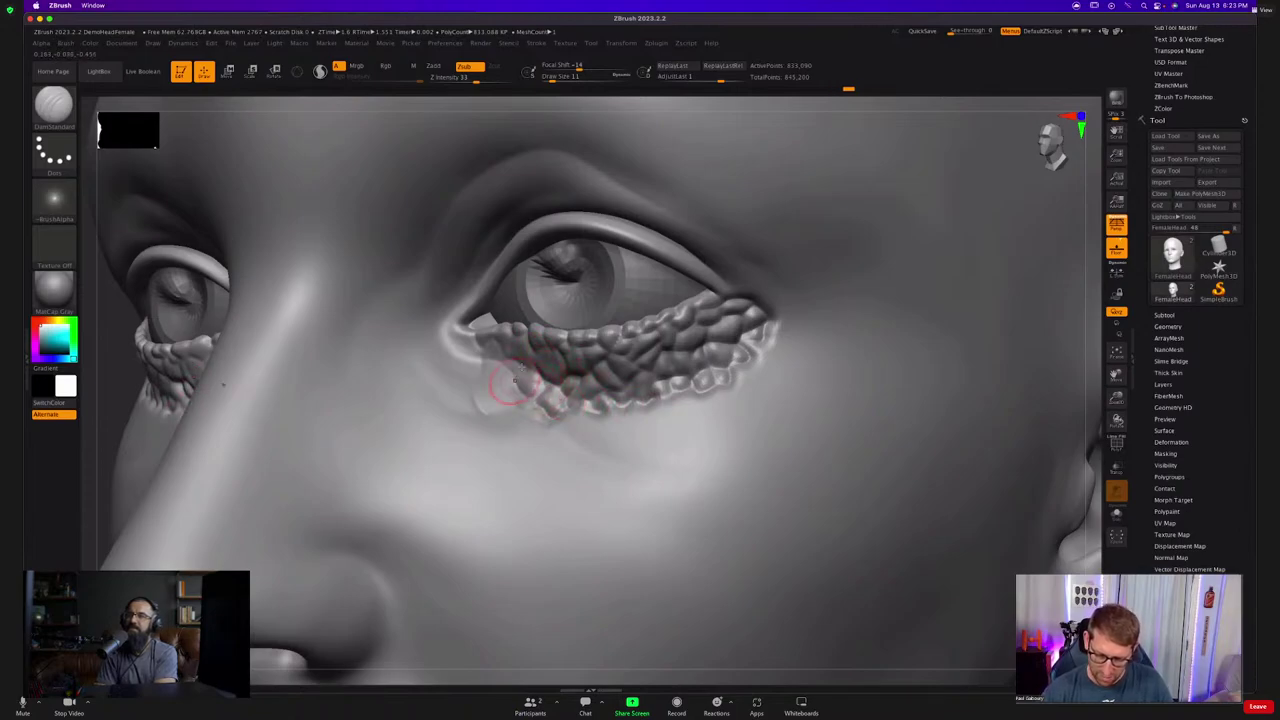
ctrl+right_drag(500, 390, 688, 352)
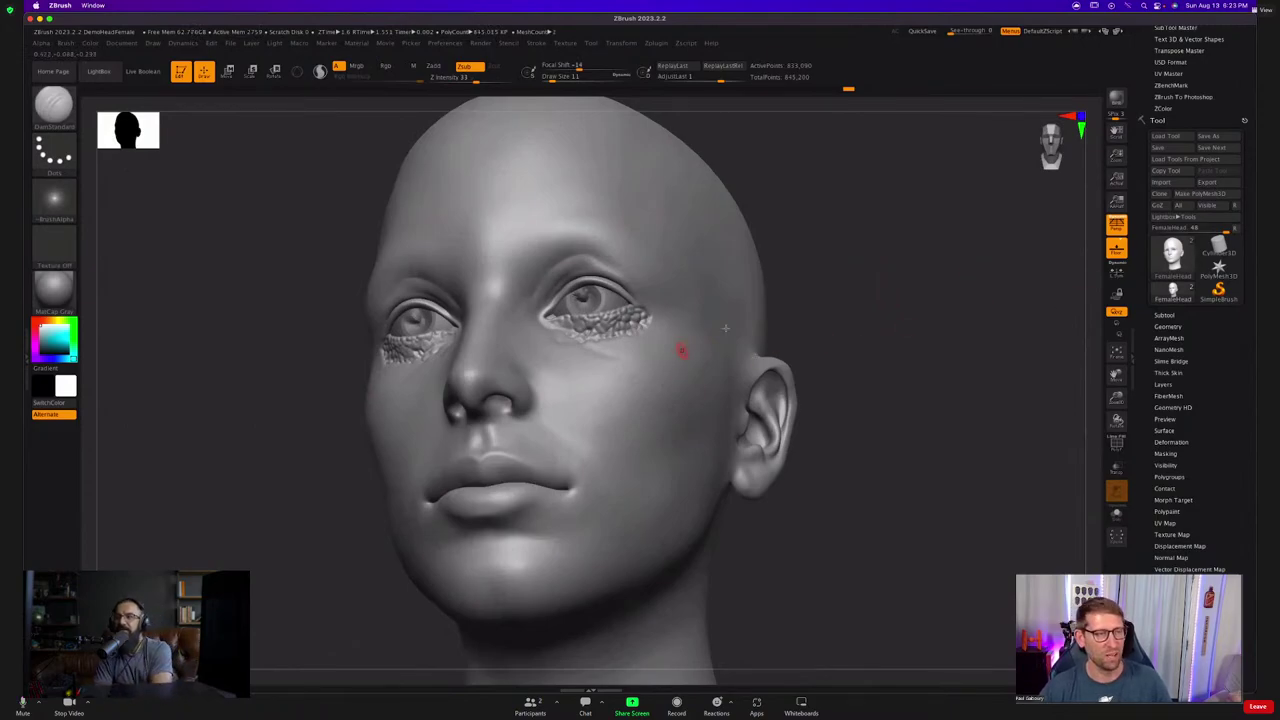
Switch from the head to the Cube3D primitive and convert it to a PolyMesh3D.
click(1172, 252)
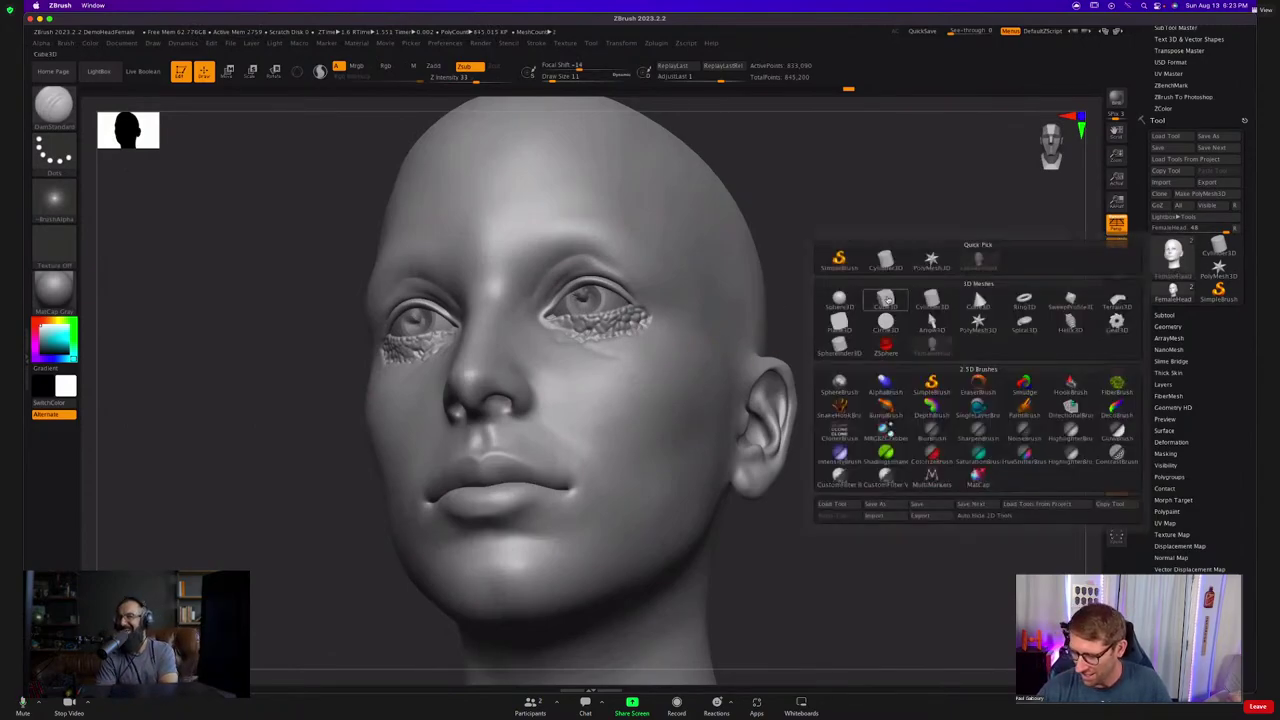
click(973, 286)
click(1200, 193)
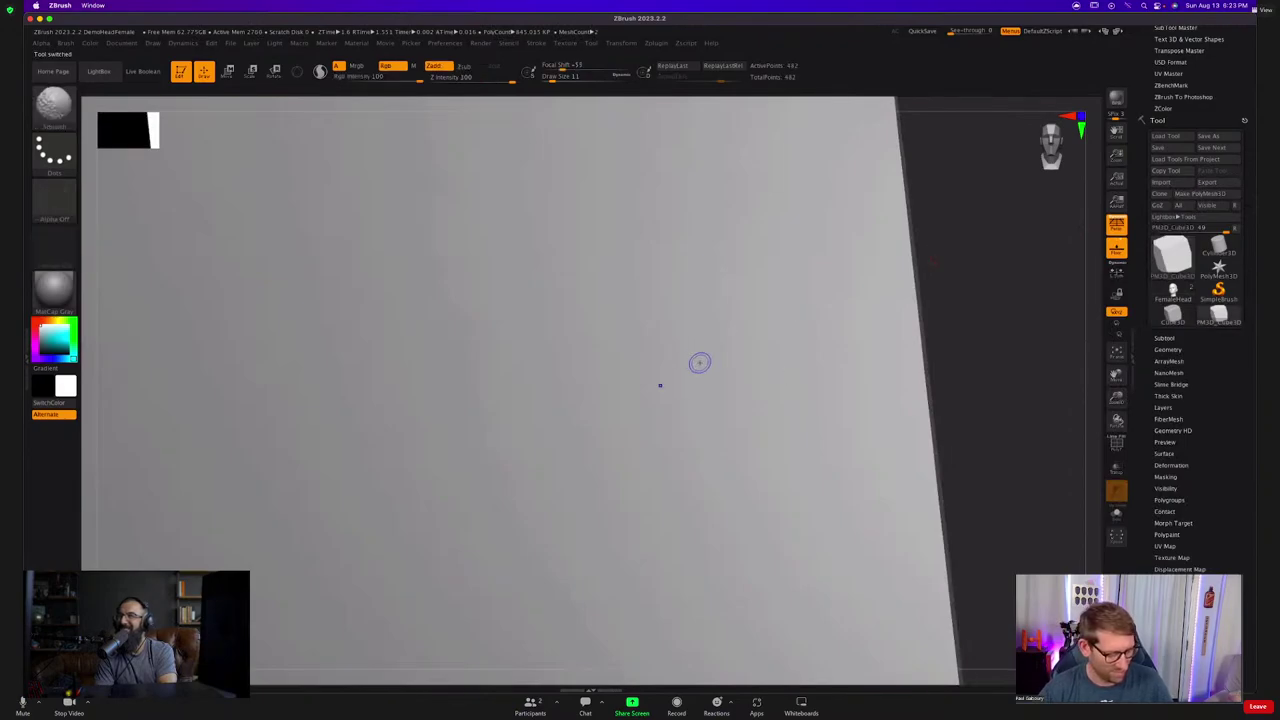
Show the cube's polyframe, frame the cube in view and lower it to its unsmoothed subdivision level.
key(shift+f)
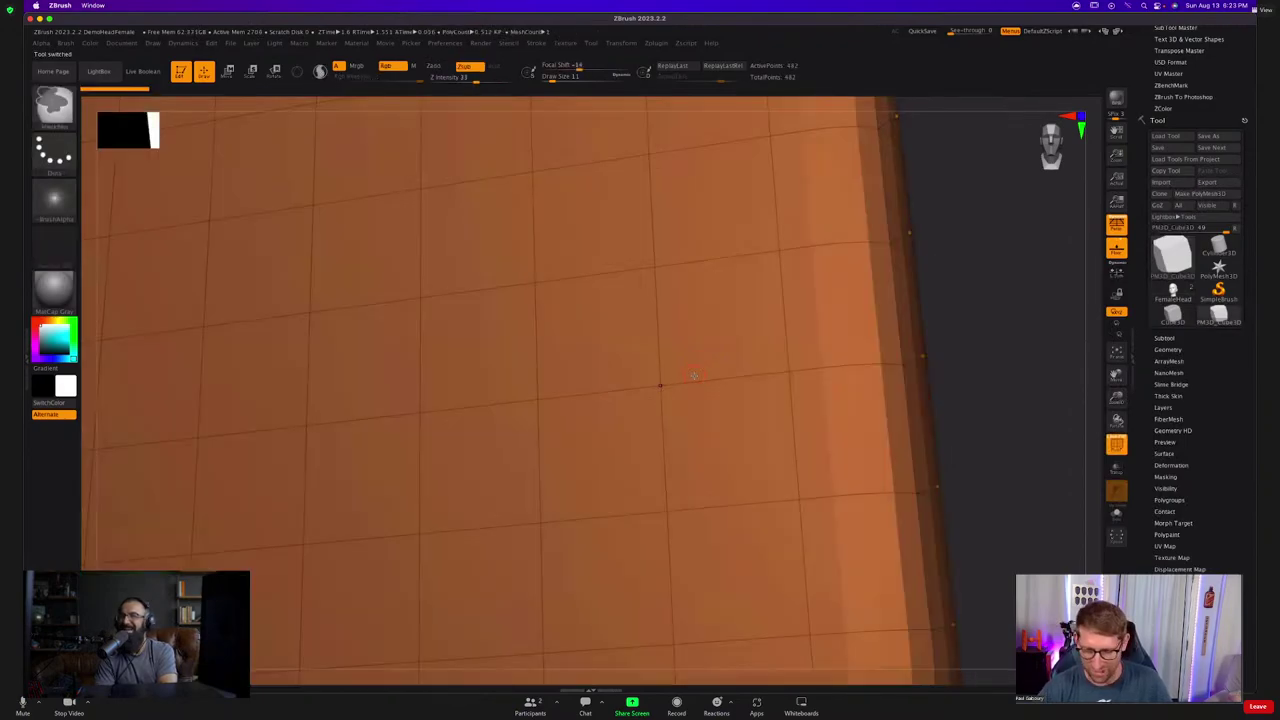
key(f)
click(1168, 349)
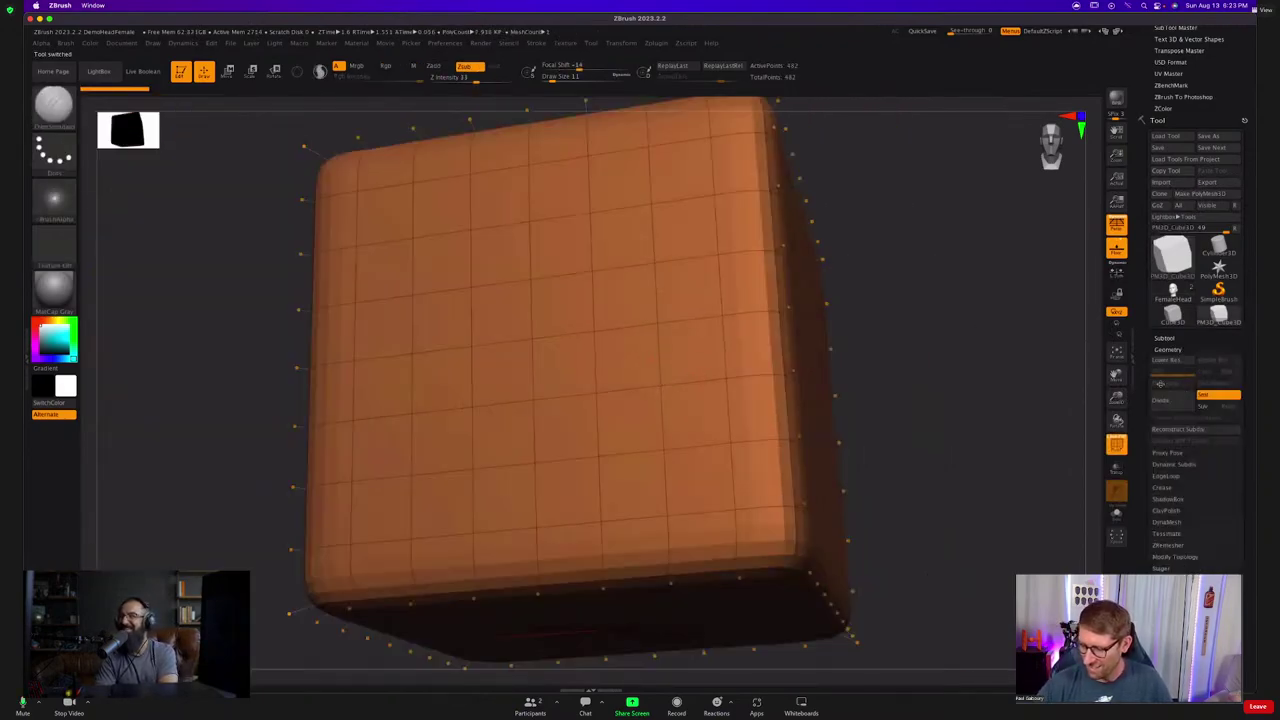
key(shift+d)
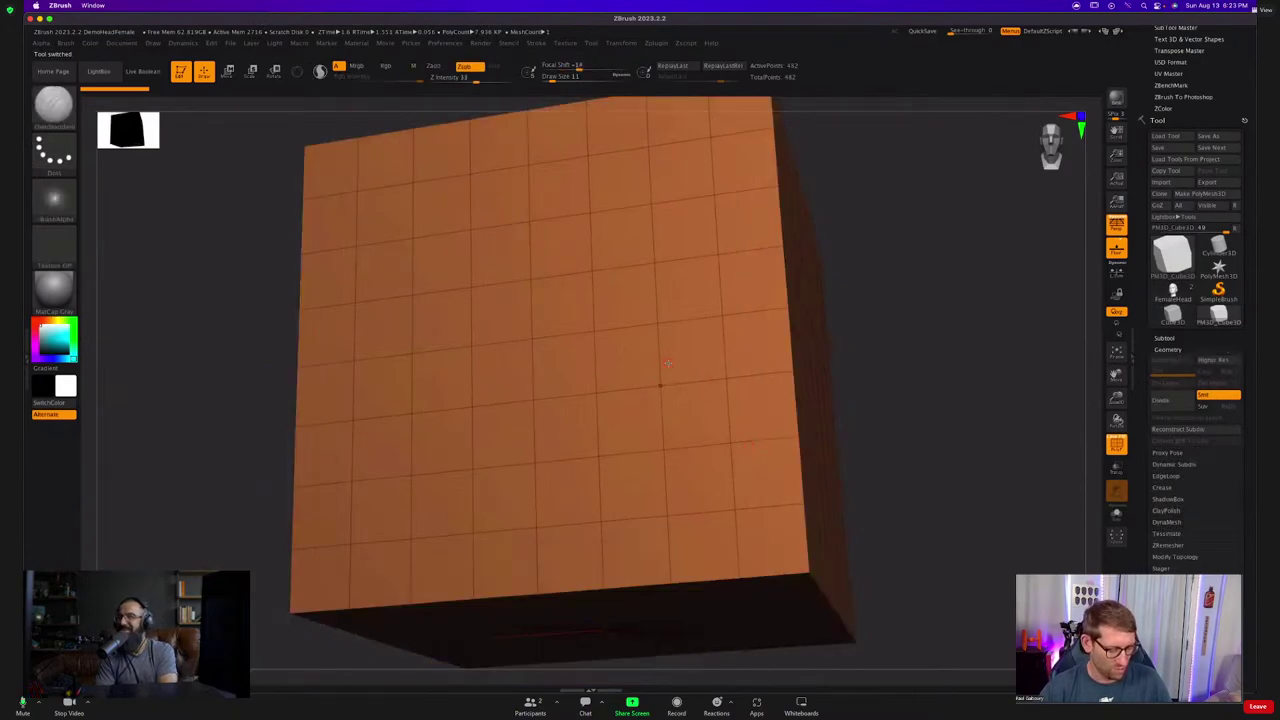
Select the ZModeler brush and set its point action to Split.
key(b)
key(z)
key(m)
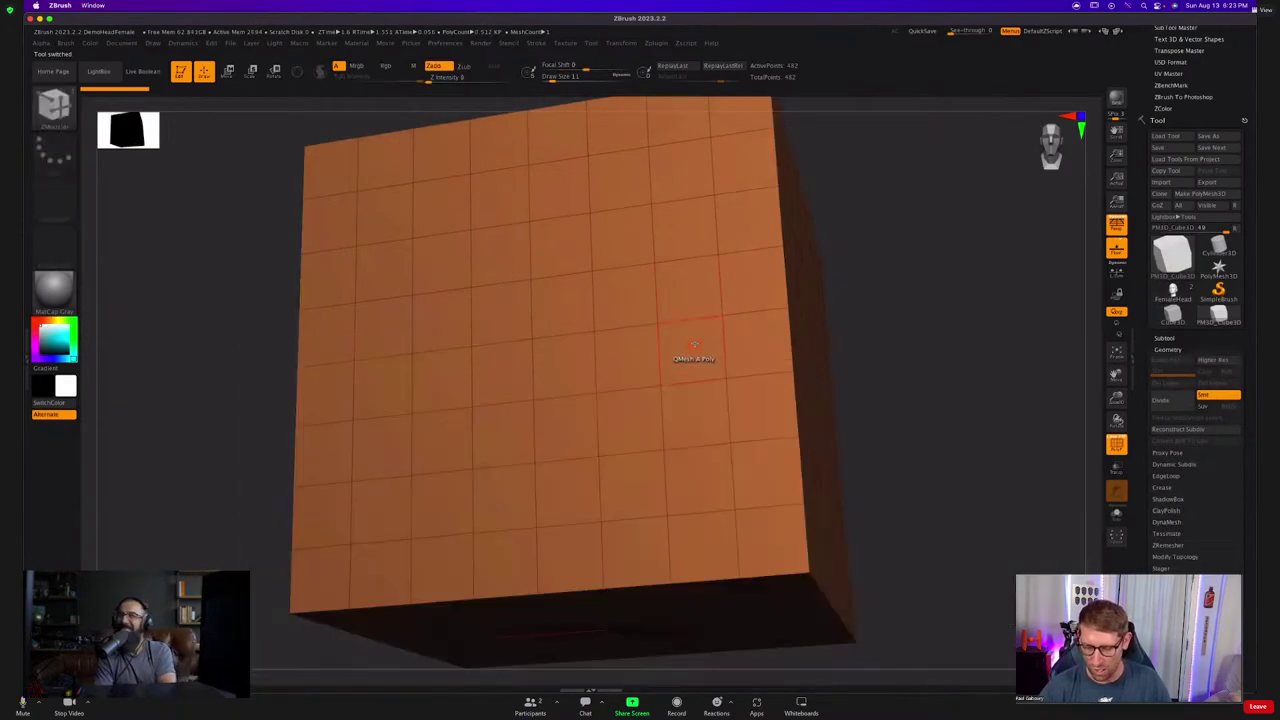
key(space)
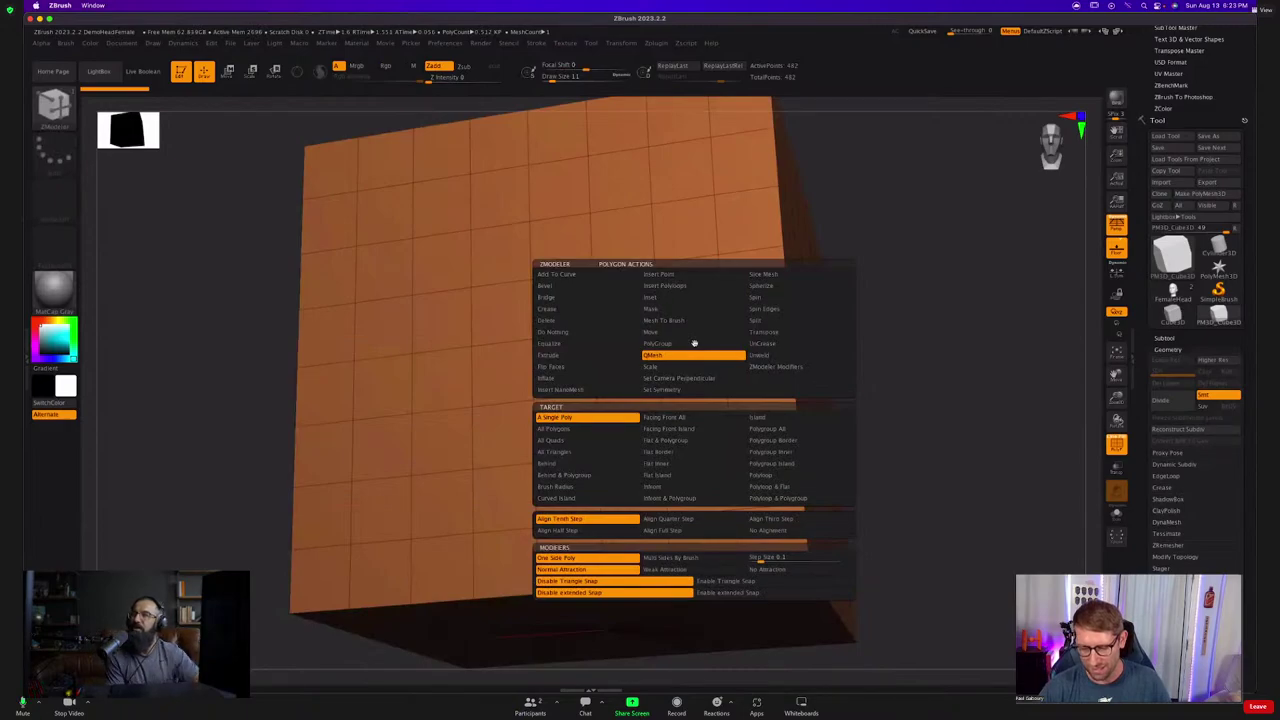
click(774, 325)
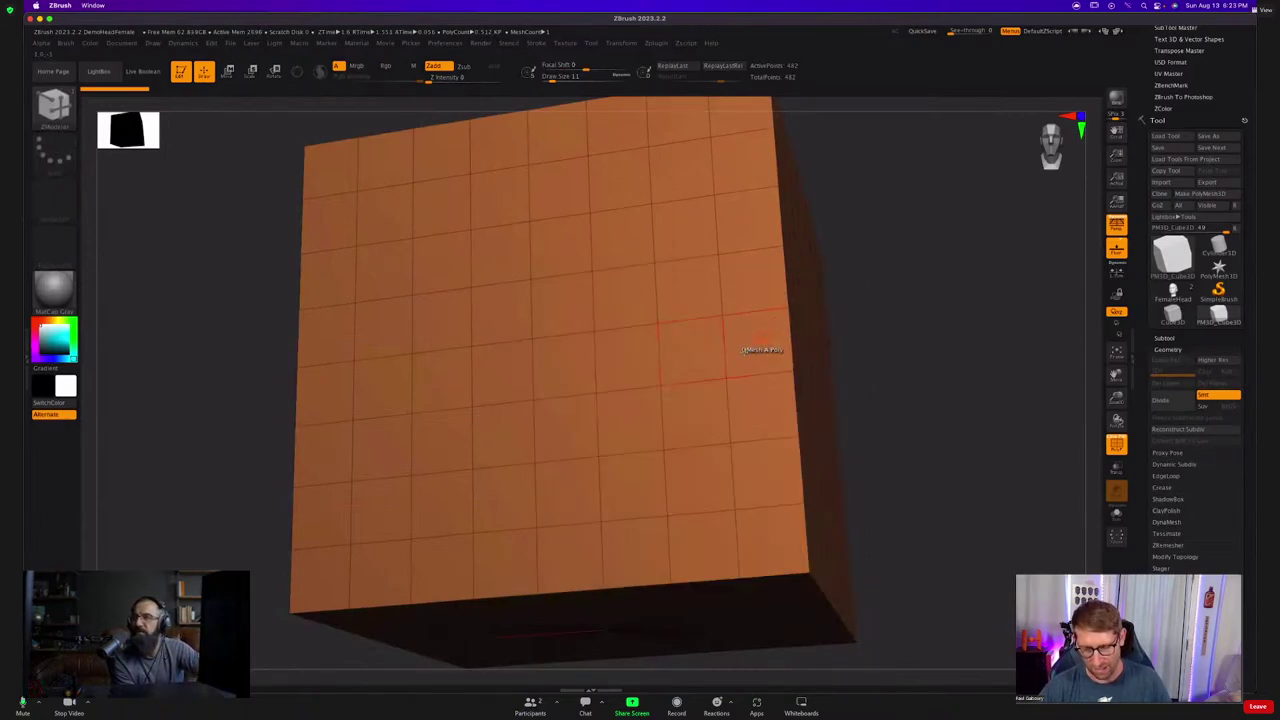
key(space)
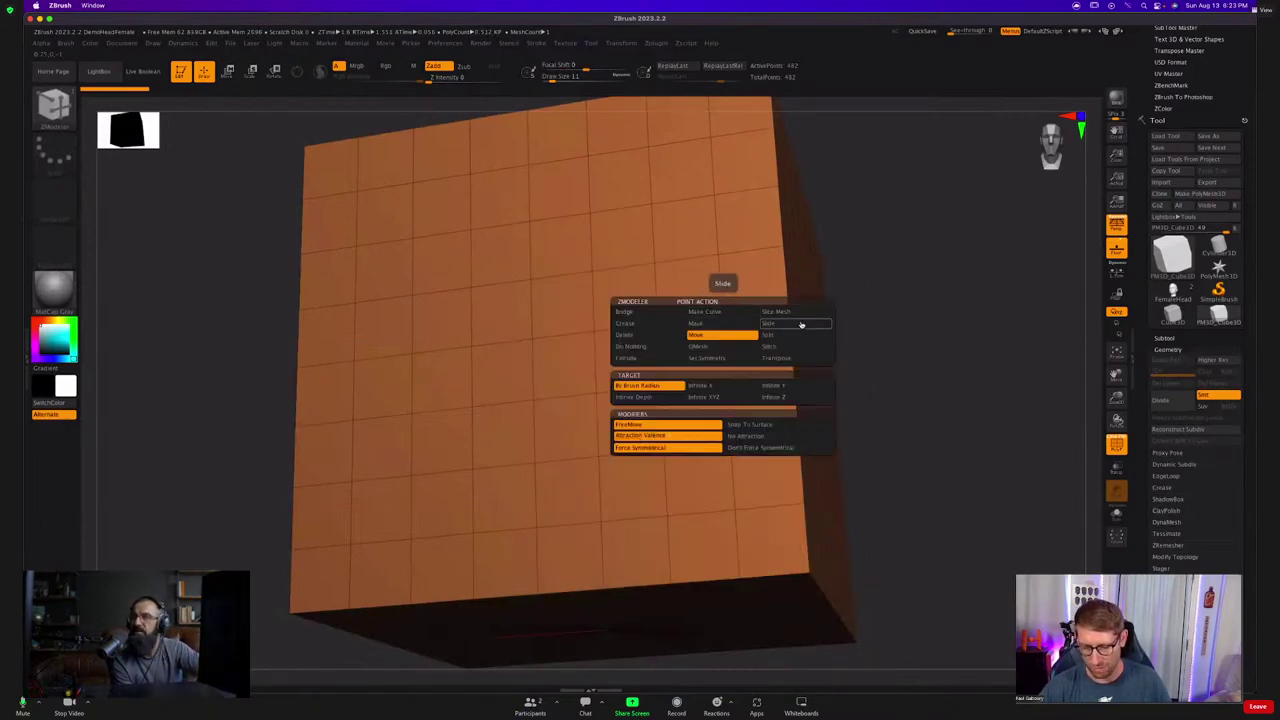
click(797, 335)
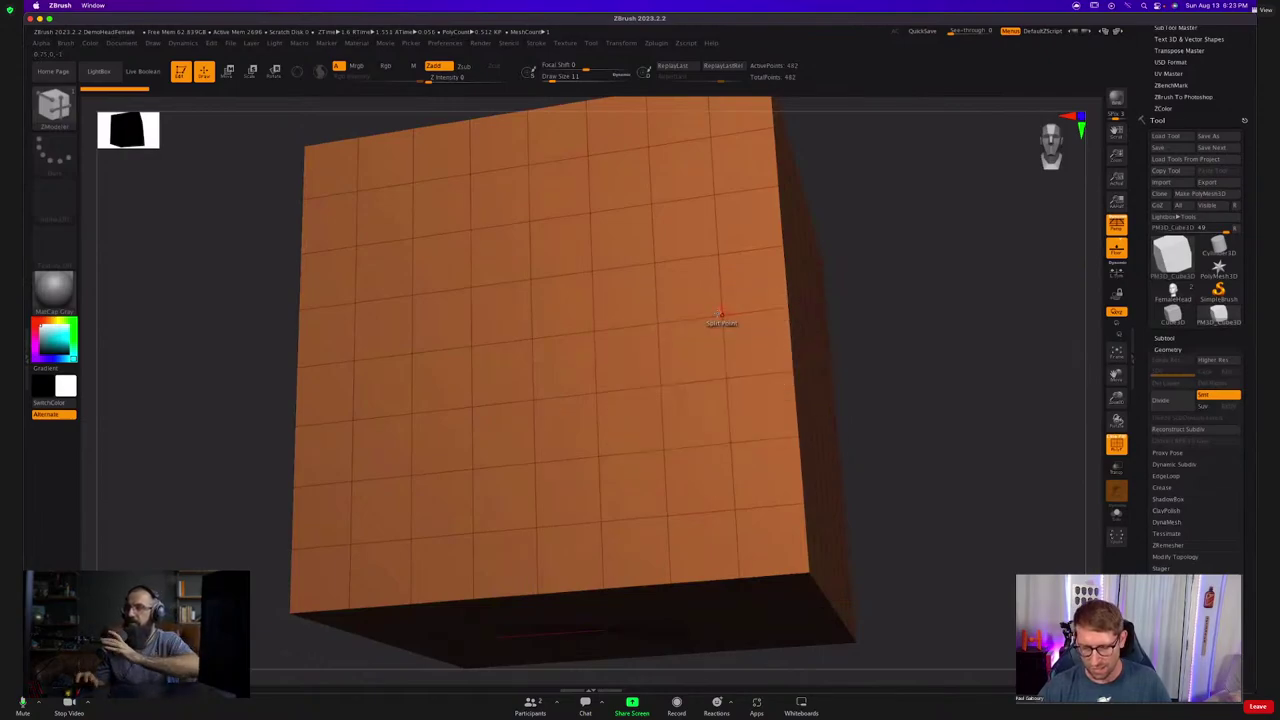
Try the Split action on points of the cube's front face.
drag(660, 330, 728, 380)
key(ctrl+z)
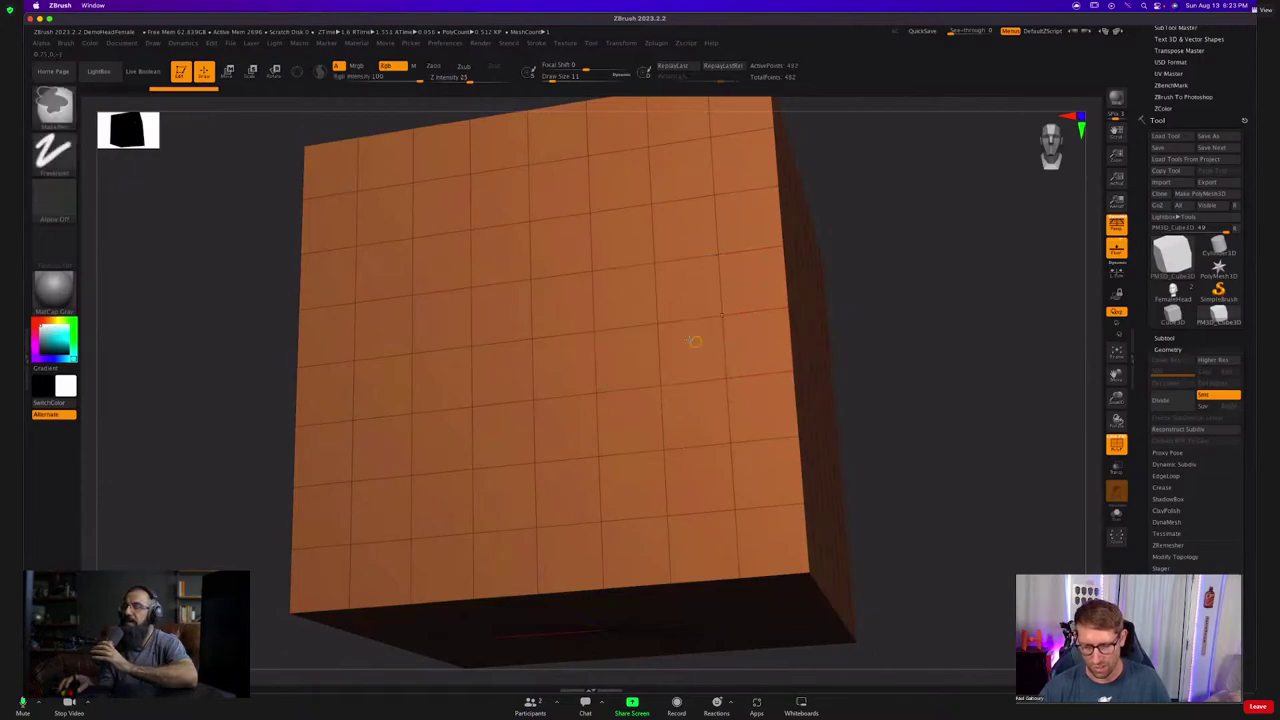
drag(658, 323, 688, 359)
key(ctrl+z)
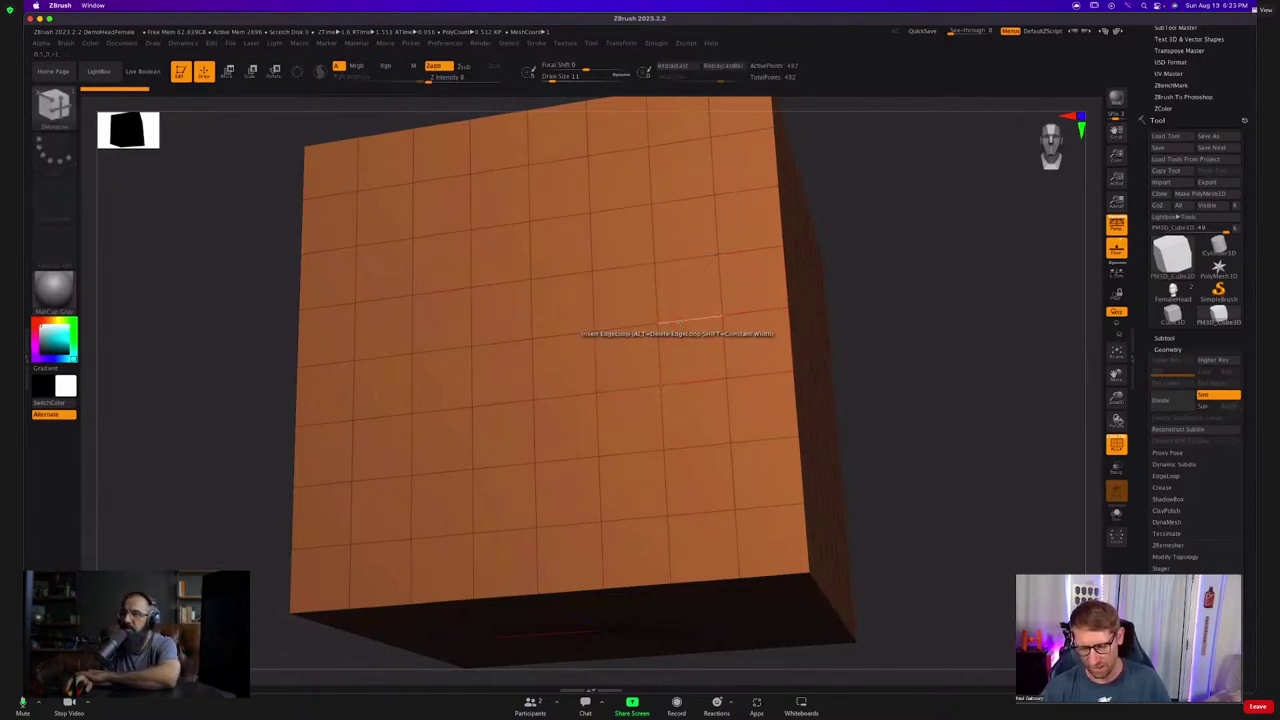
Set the ZModeler point action to Slice Mesh and slice diagonally between two points on the cube's front face.
key(space)
key(space)
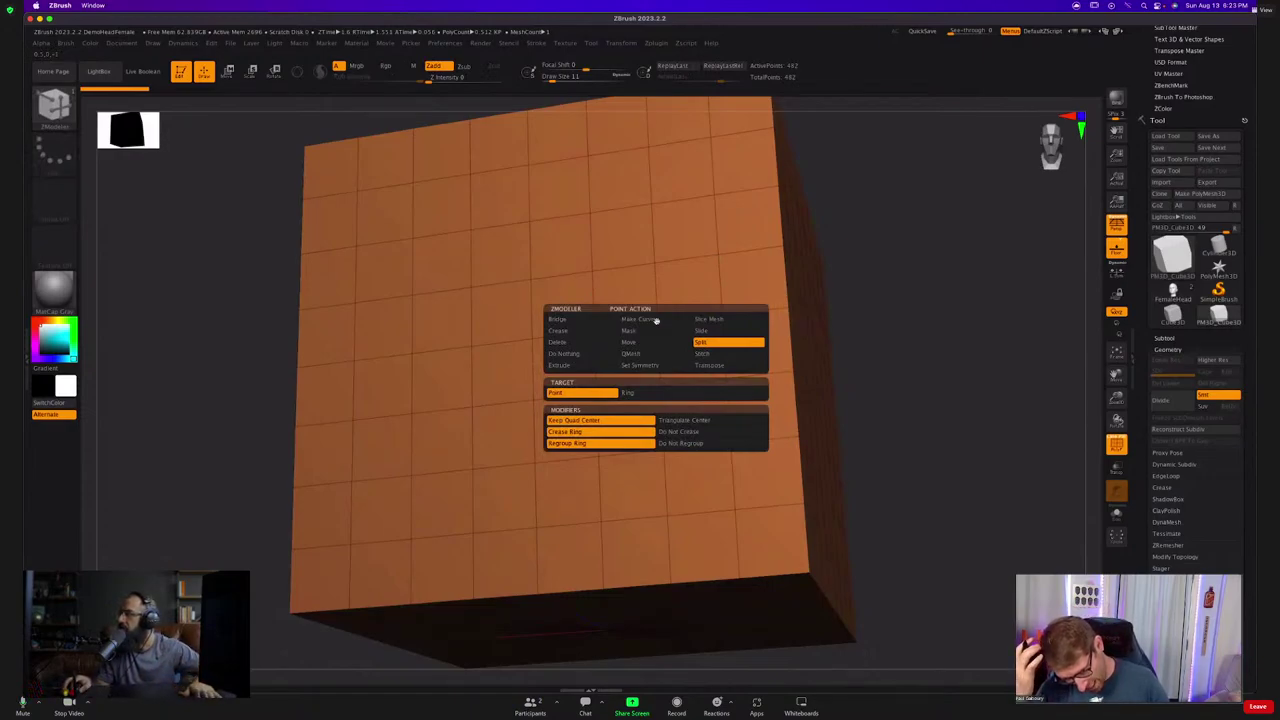
click(720, 320)
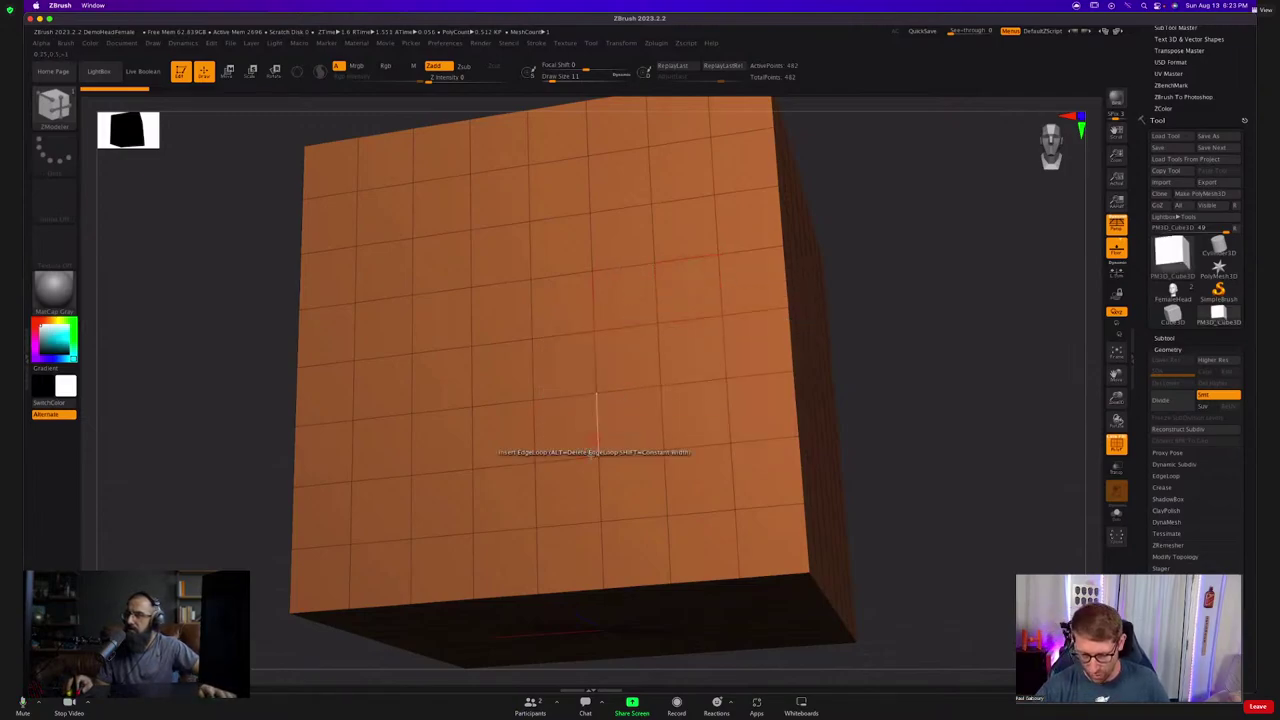
drag(596, 452, 714, 261)
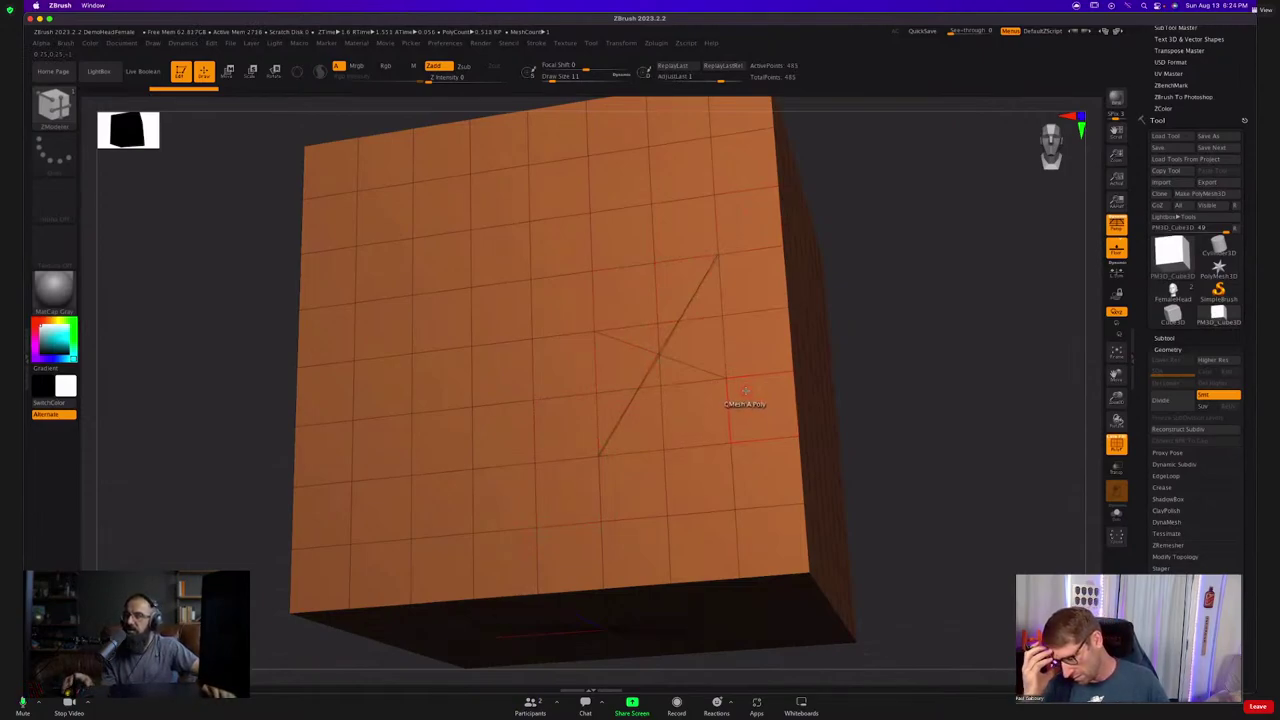
Undo the latest diagonal slices on the cube's front face.
mouse_move(698, 372)
shift+right_down()
mouse_move(687, 374)
mouse_move(709, 390)
shift+right_up()
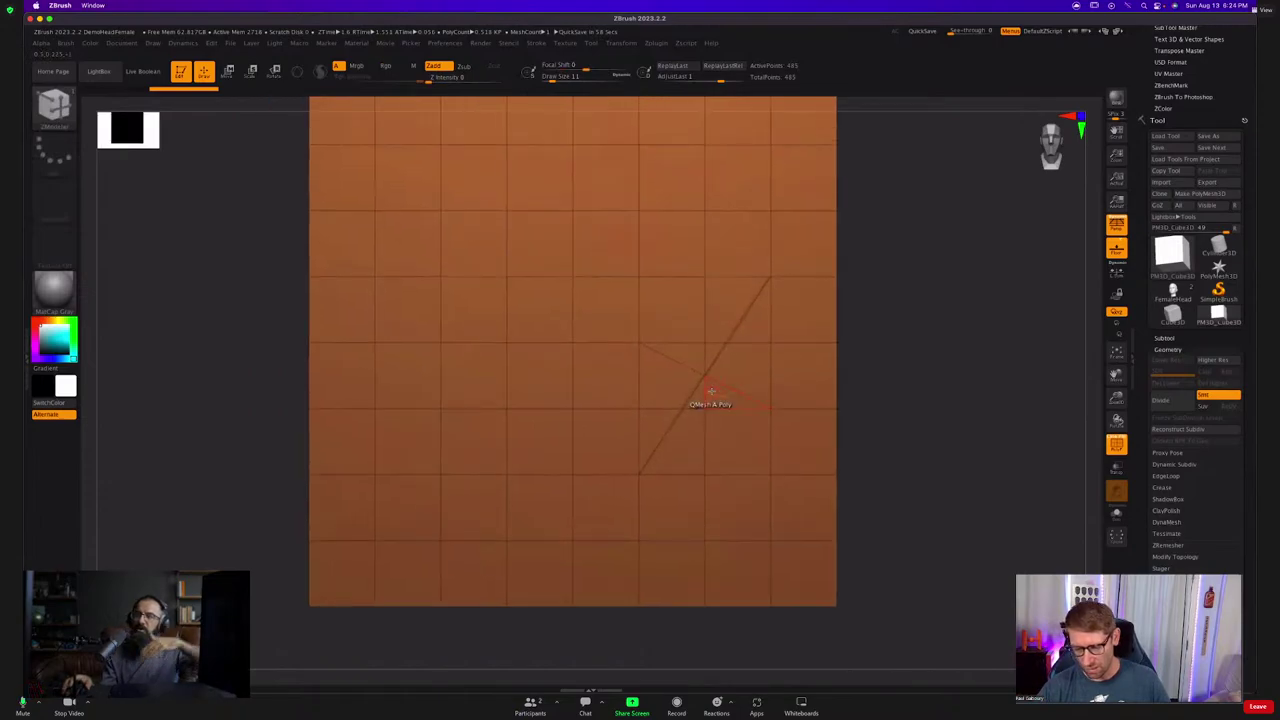
key(ctrl+z)
key(ctrl+z)
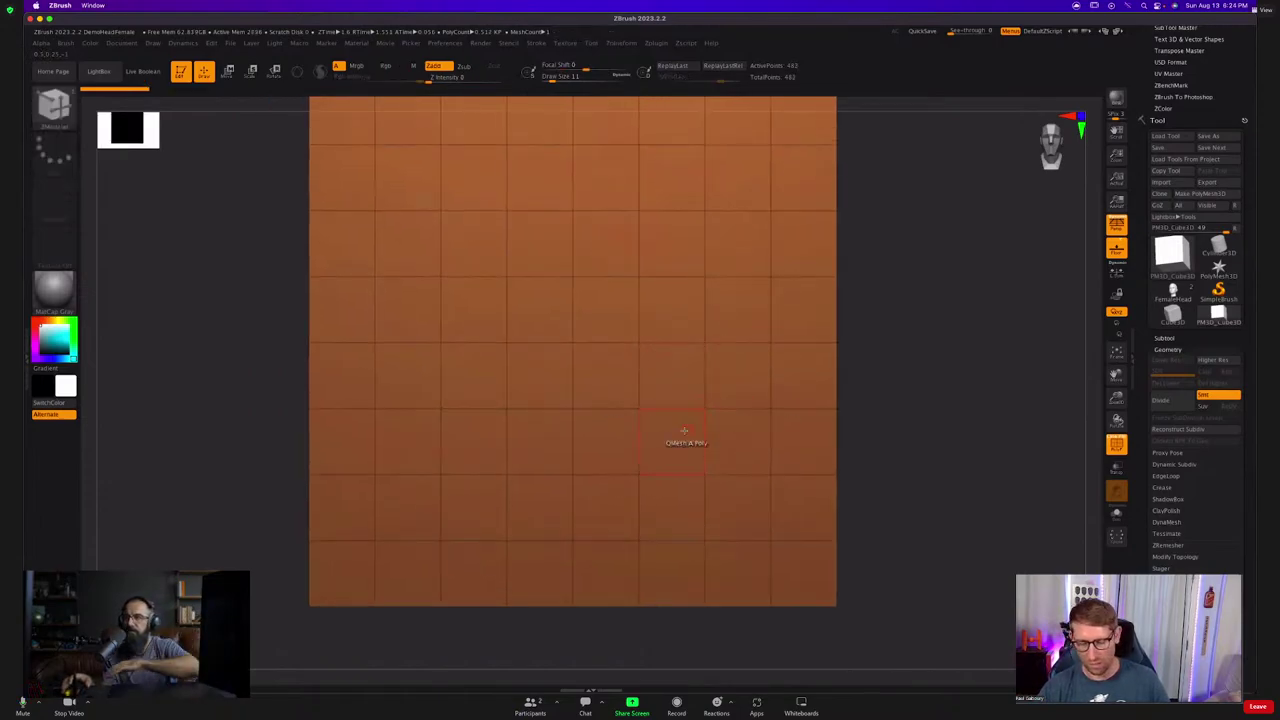
Slice a closed four-sided outline through grid points on the cube's front face with Slice Mesh.
click(770, 279)
click(641, 474)
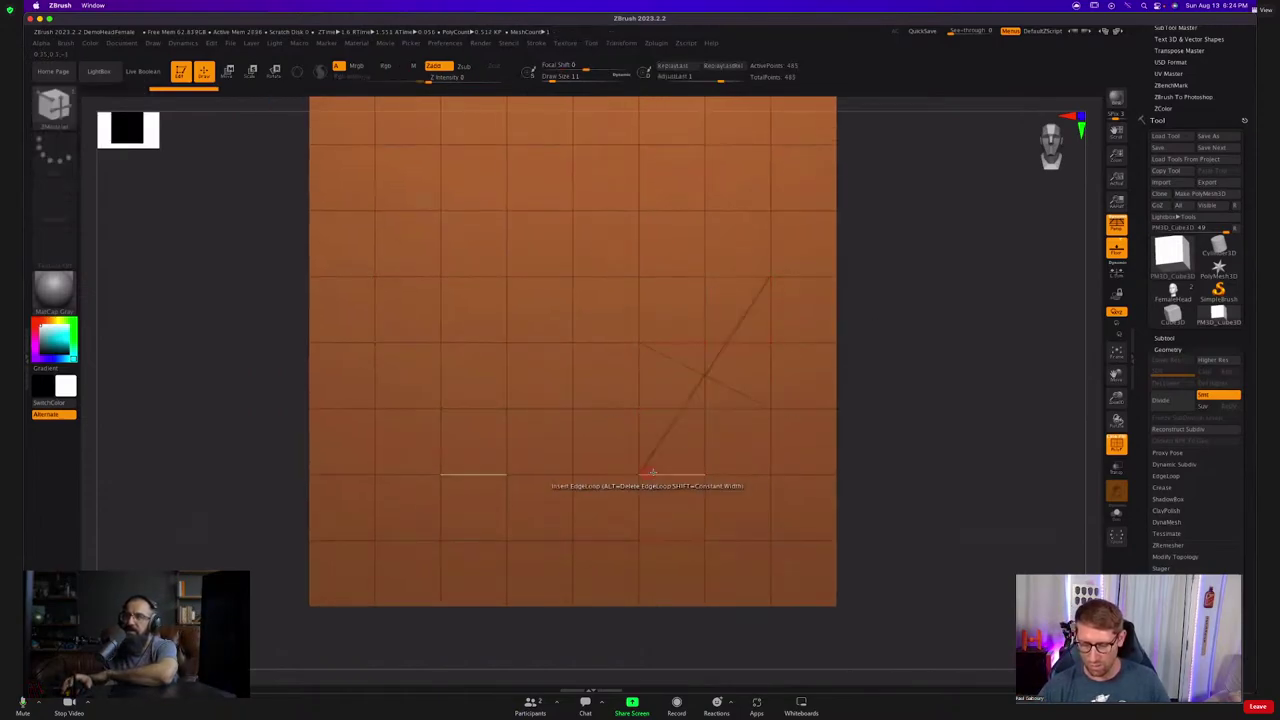
click(753, 311)
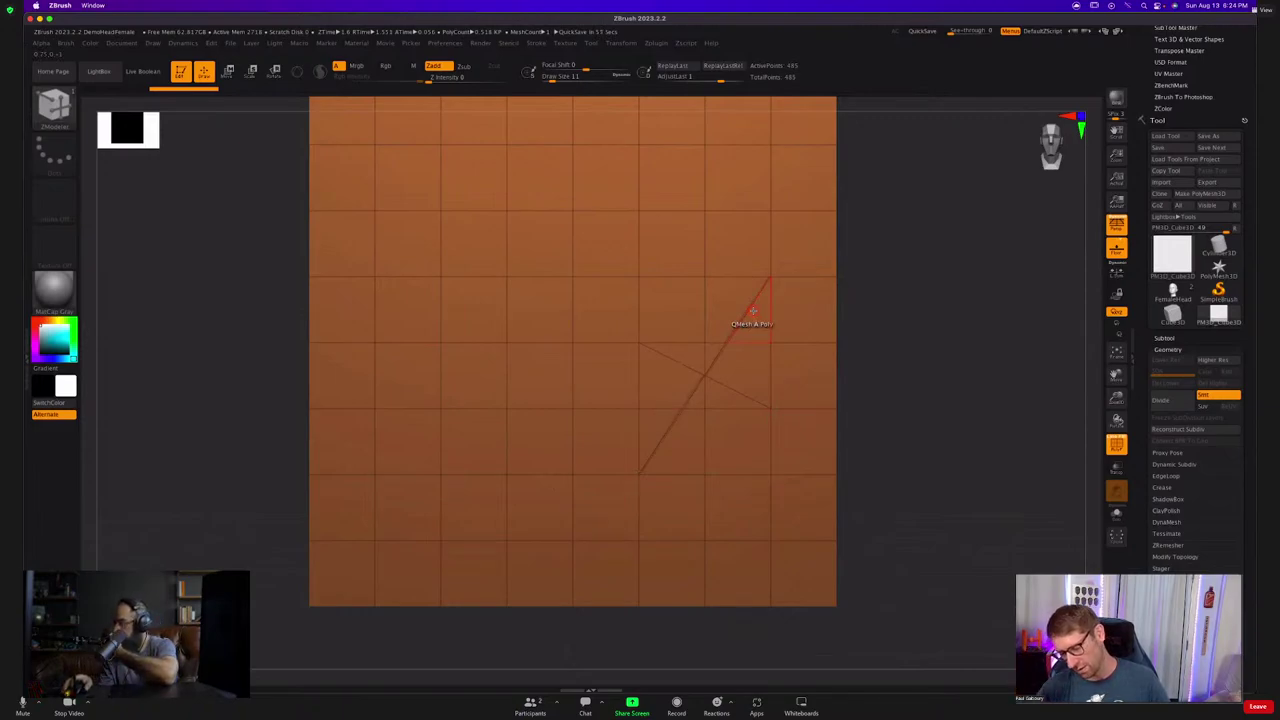
click(641, 470)
click(509, 345)
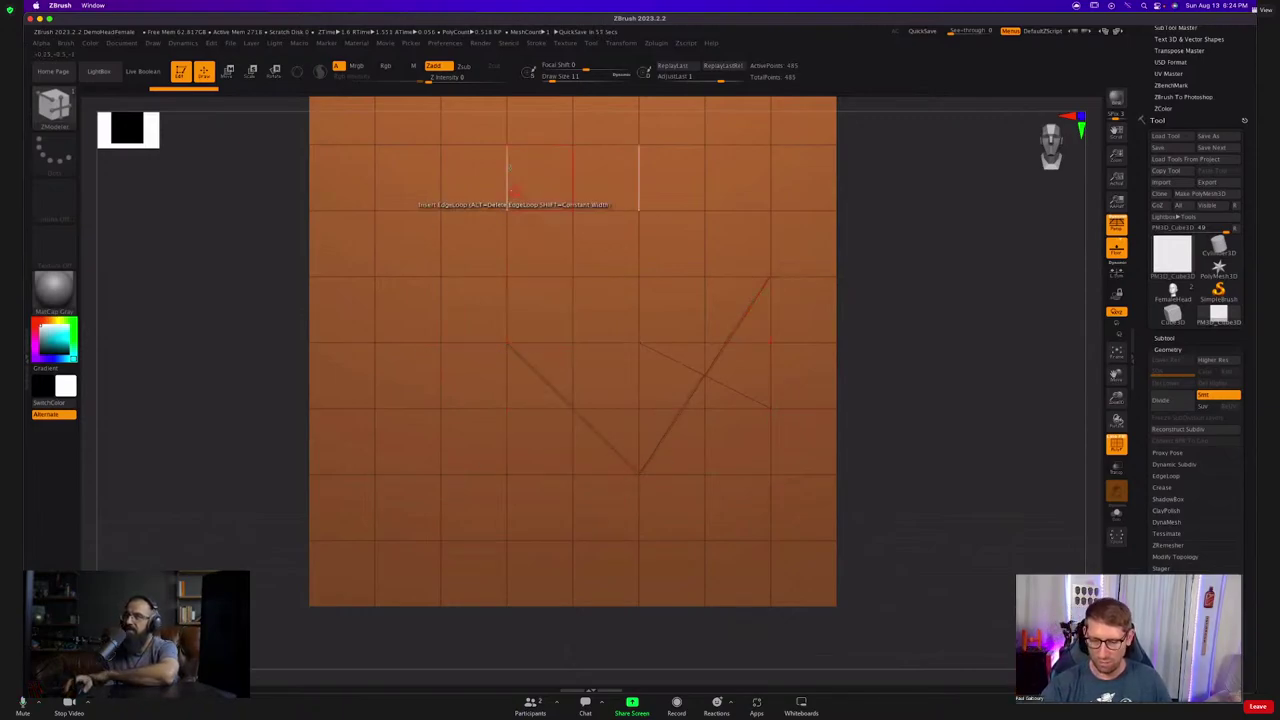
click(508, 146)
click(770, 276)
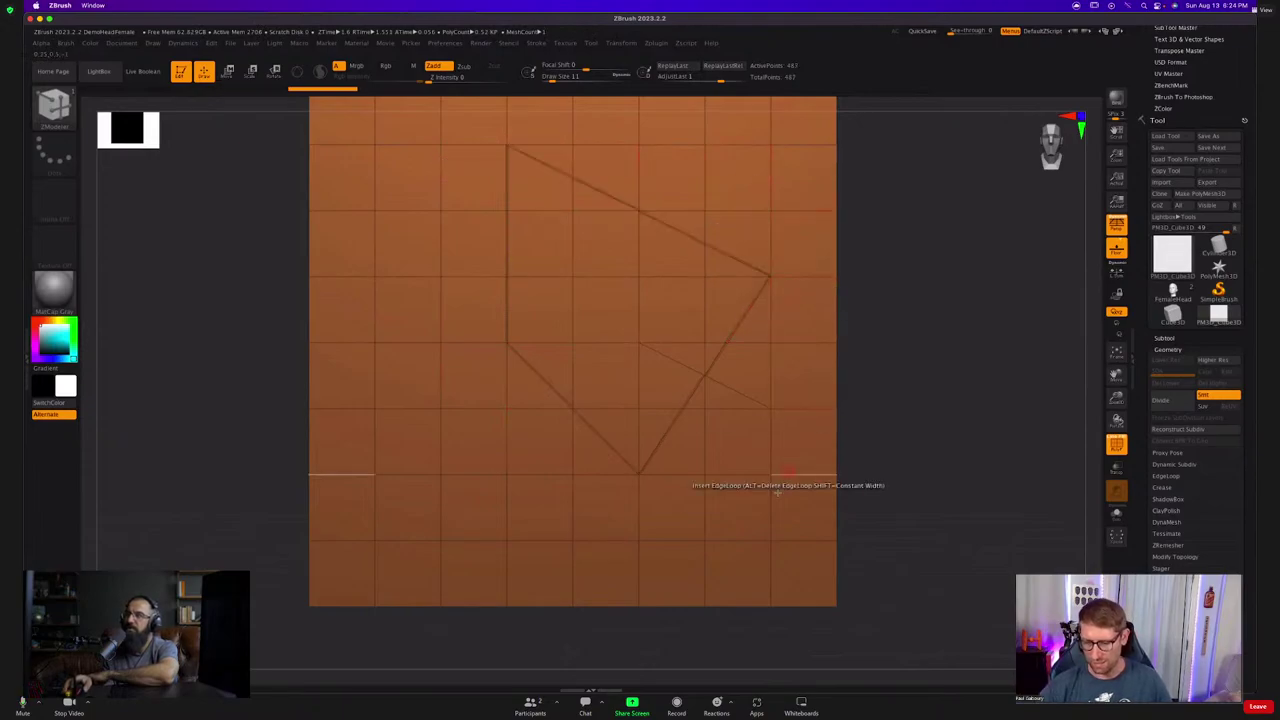
Set the ZModeler polygon action to PolyGroup with the Fill target and fill the sliced outline repeatedly to cycle its polygroup colour.
mouse_move(776, 468)
right_down()
mouse_move(786, 480)
mouse_move(775, 462)
right_up()
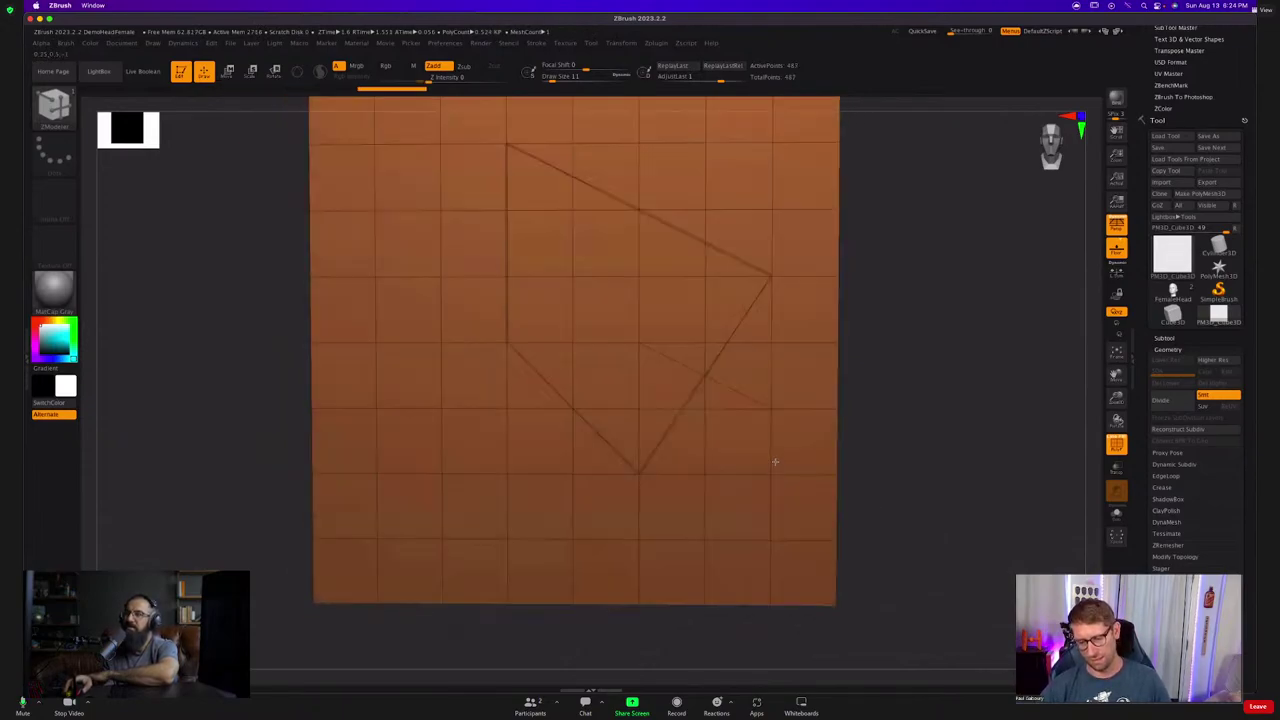
key(space)
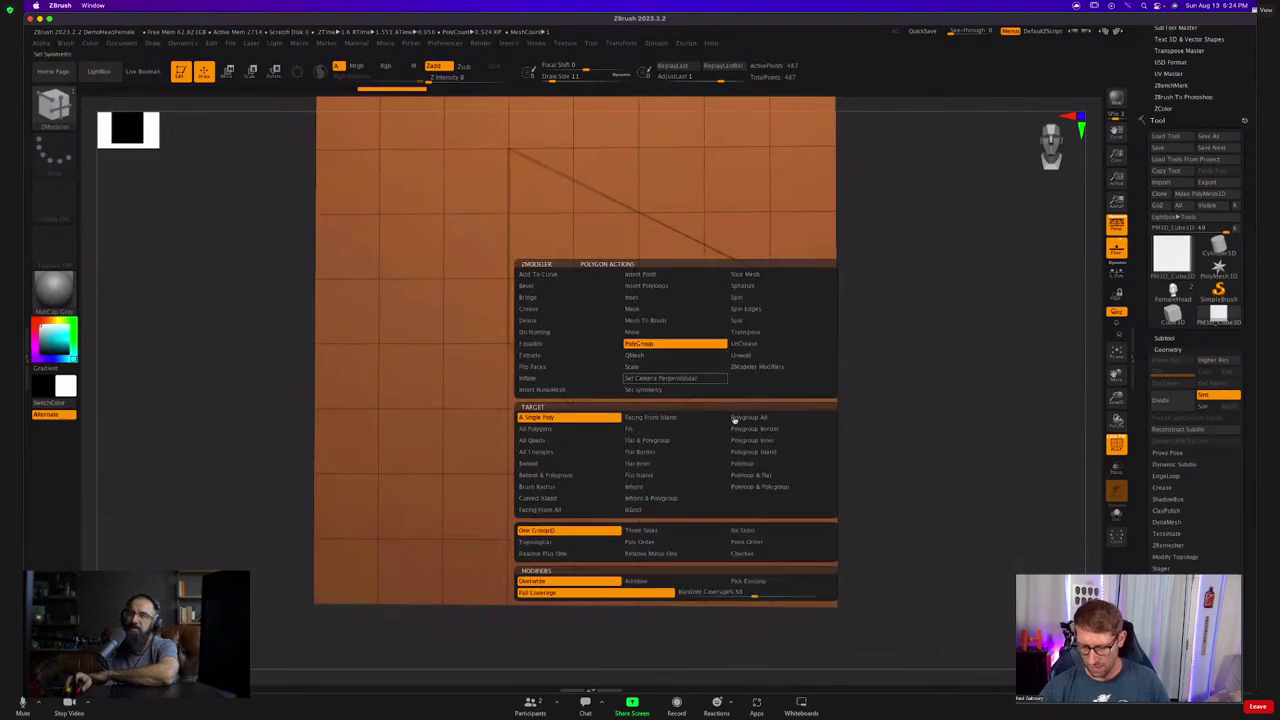
click(650, 429)
click(676, 315)
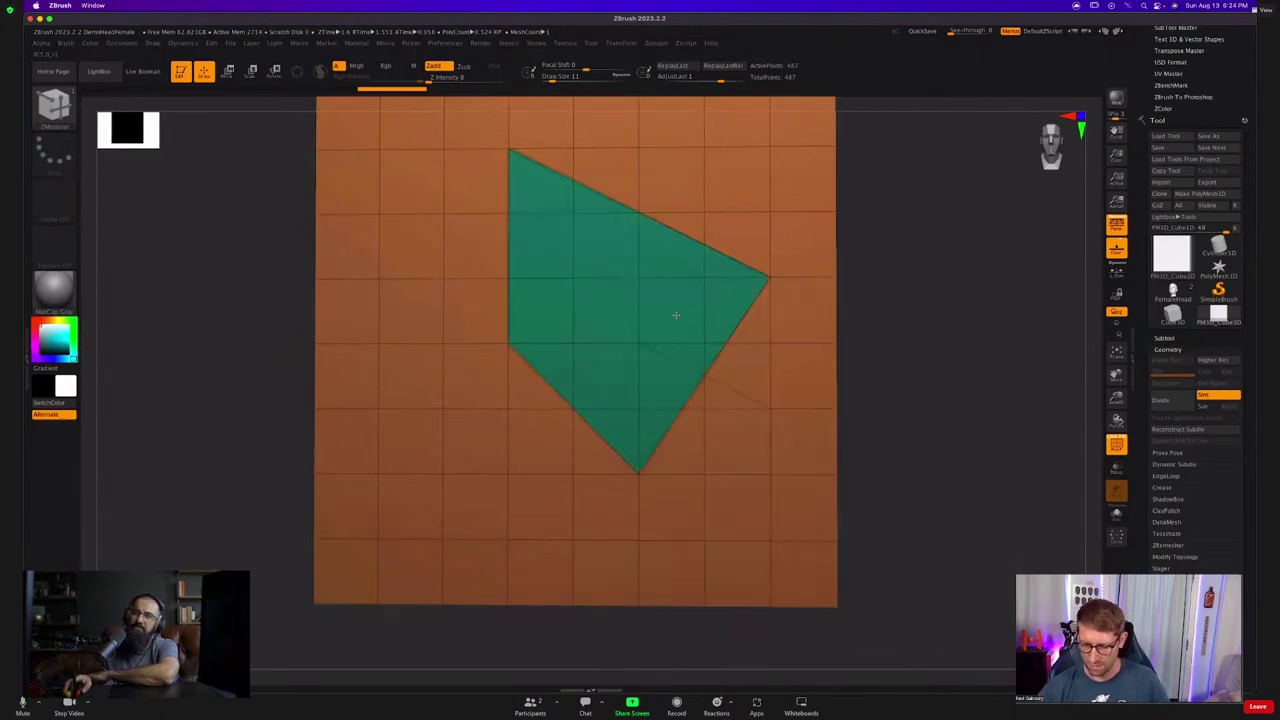
click(676, 315)
click(676, 315)
click(676, 315)
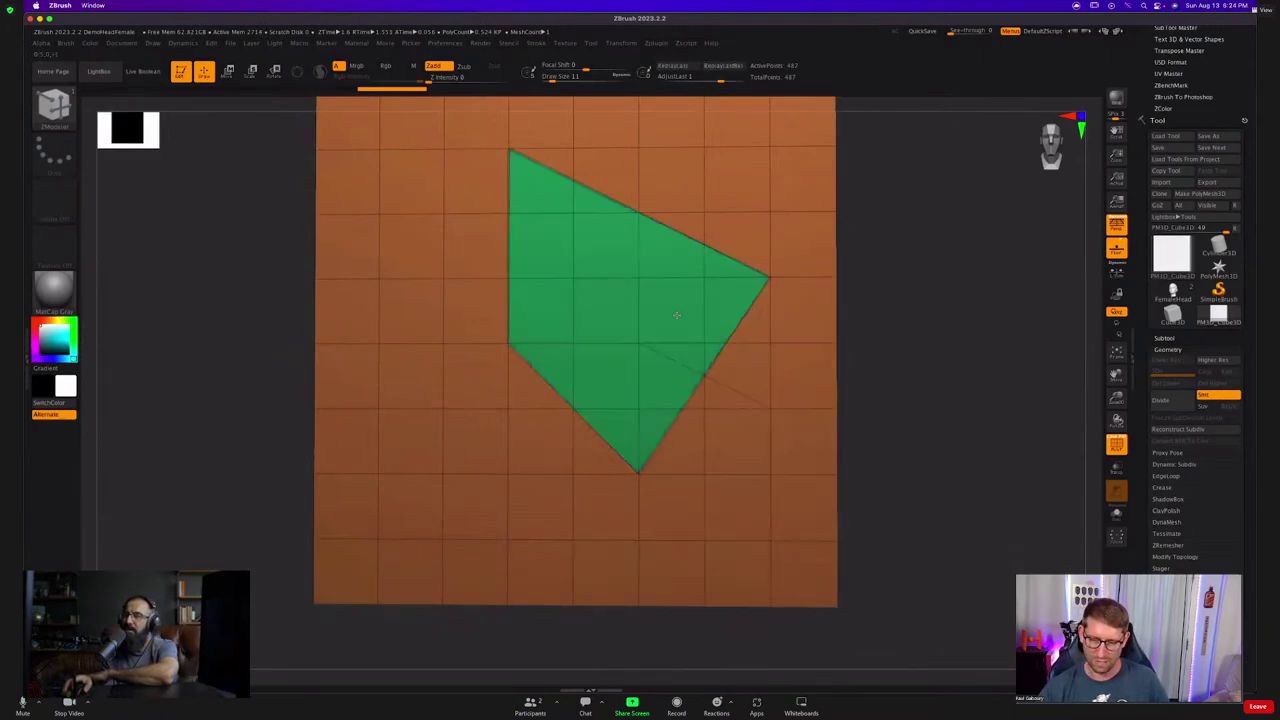
click(676, 315)
click(676, 315)
click(676, 315)
click(676, 315)
click(676, 315)
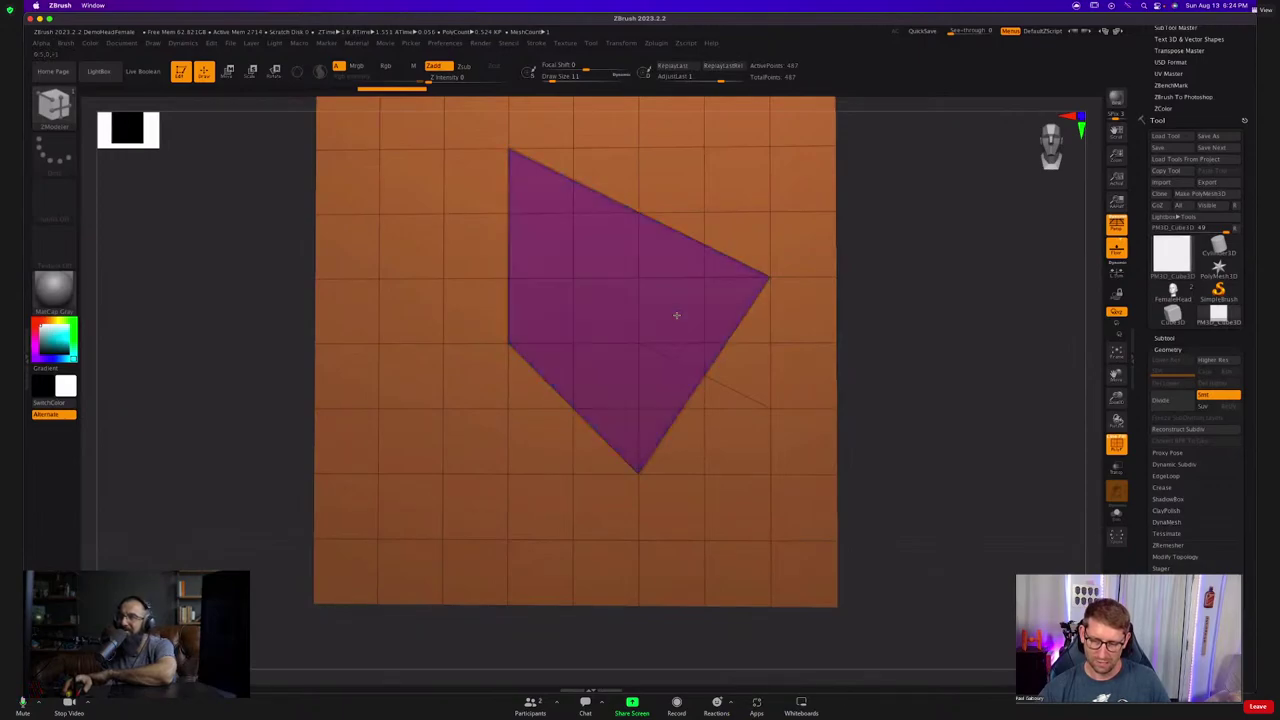
click(676, 315)
click(676, 315)
click(676, 315)
click(676, 315)
click(676, 315)
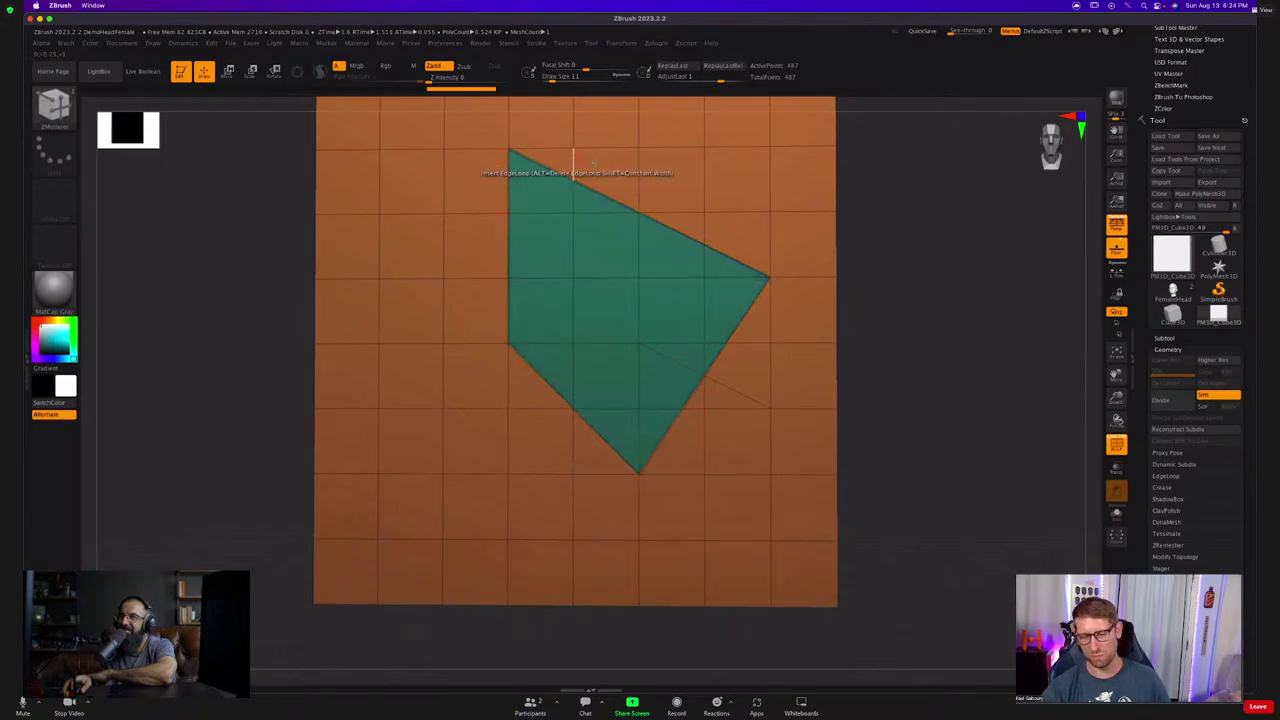
Set the ZModeler polygon action to Slice Mesh for the adjacent side of the cube.
ctrl+right_drag(622, 500, 592, 480)
mouse_move(592, 480)
alt+right_down()
mouse_move(680, 440)
mouse_move(720, 449)
mouse_move(834, 429)
alt+right_up()
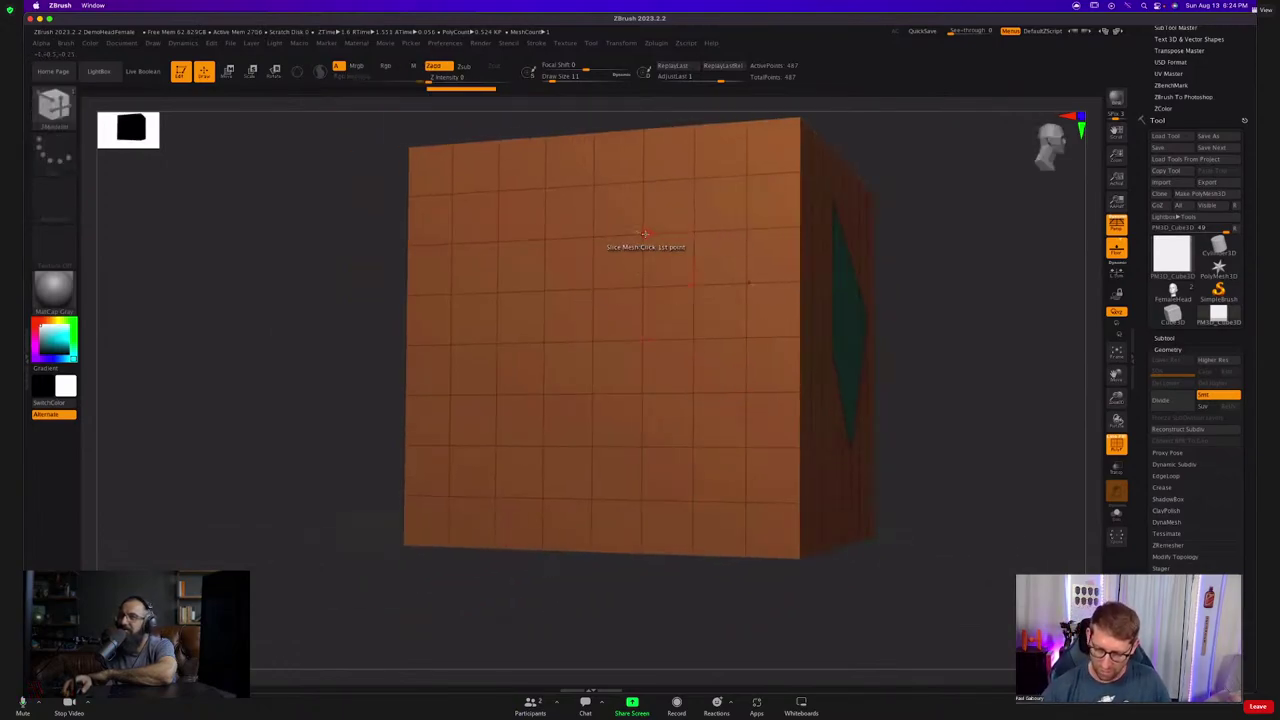
key(space)
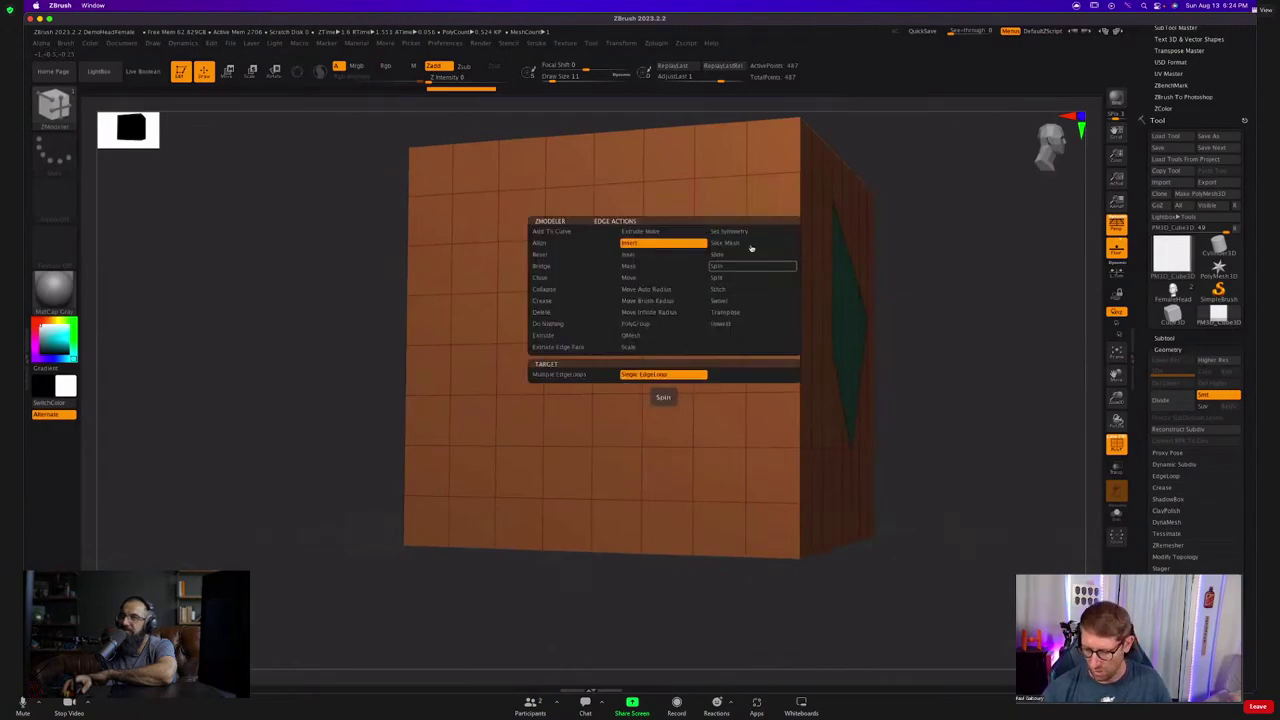
key(space)
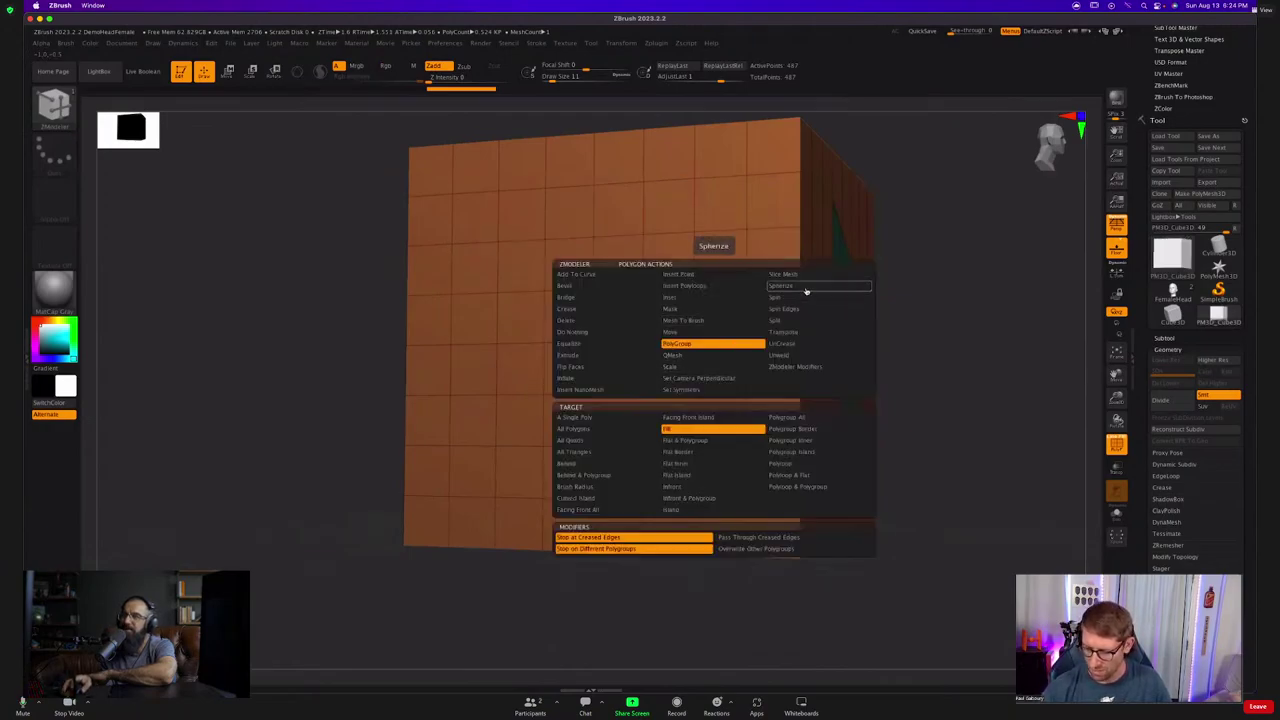
click(804, 275)
Try slicing an outline between points inside polygons on the cube's side face.
click(618, 209)
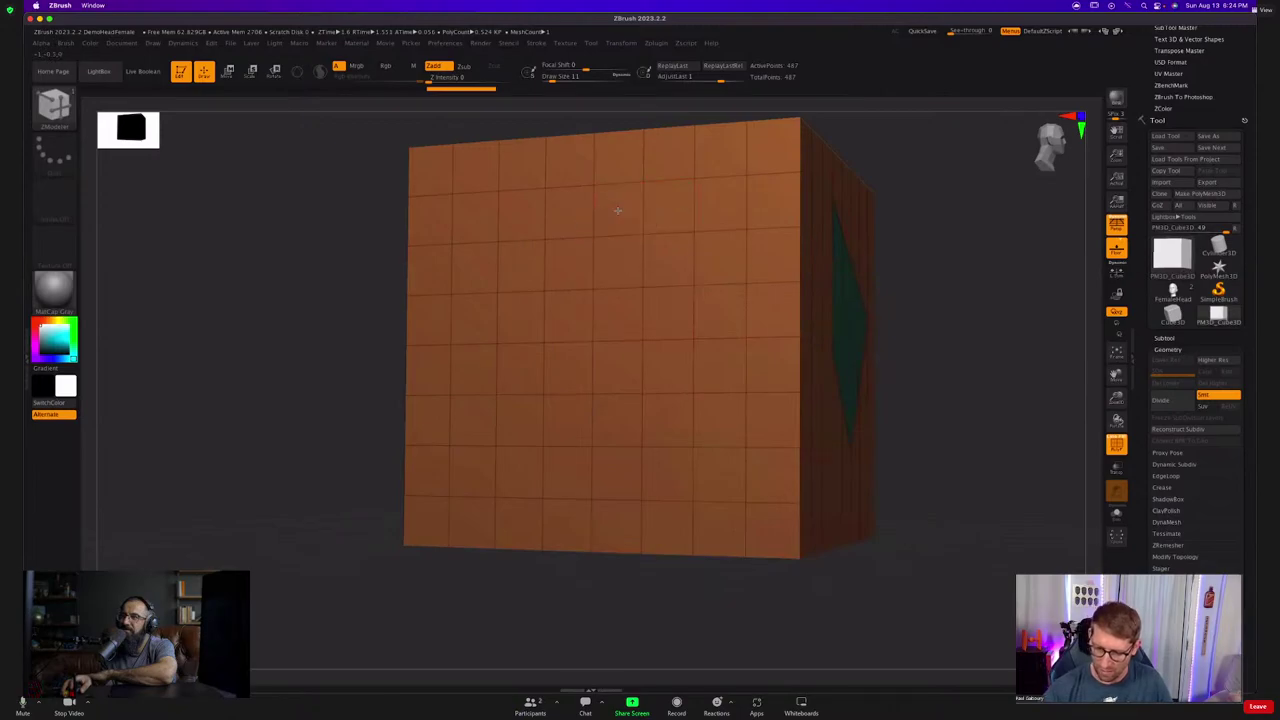
click(718, 422)
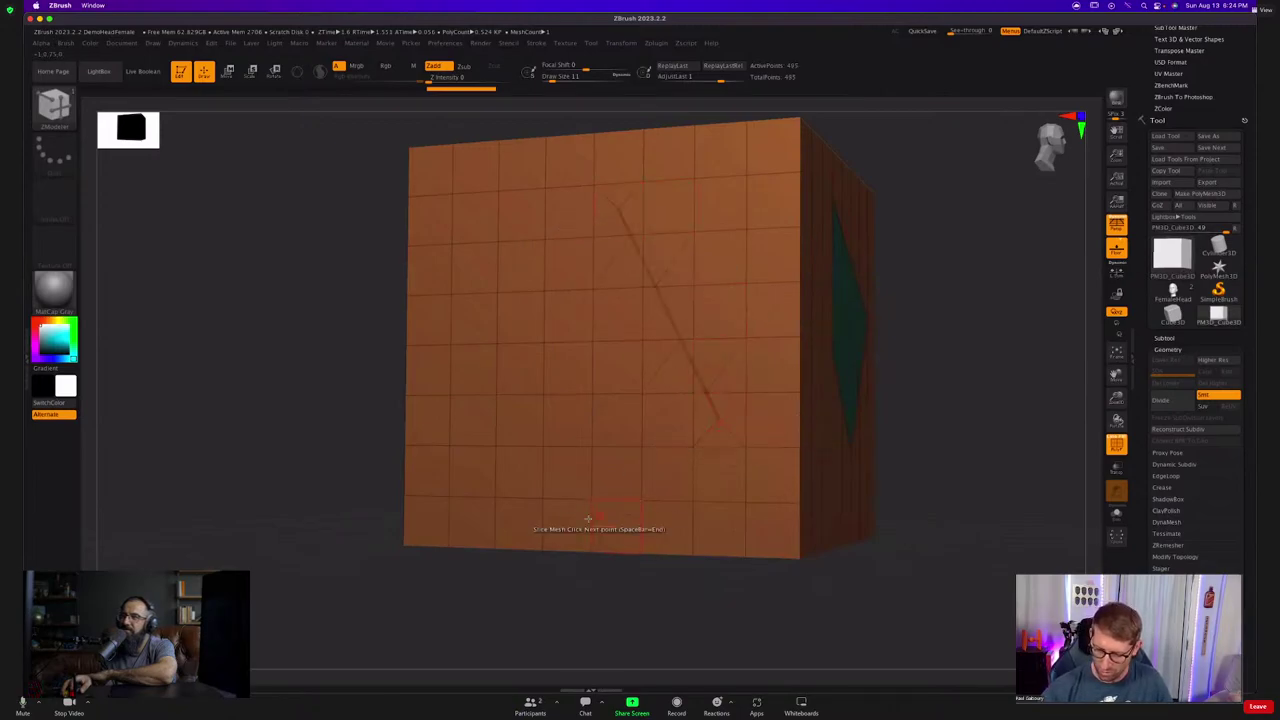
click(520, 518)
click(500, 290)
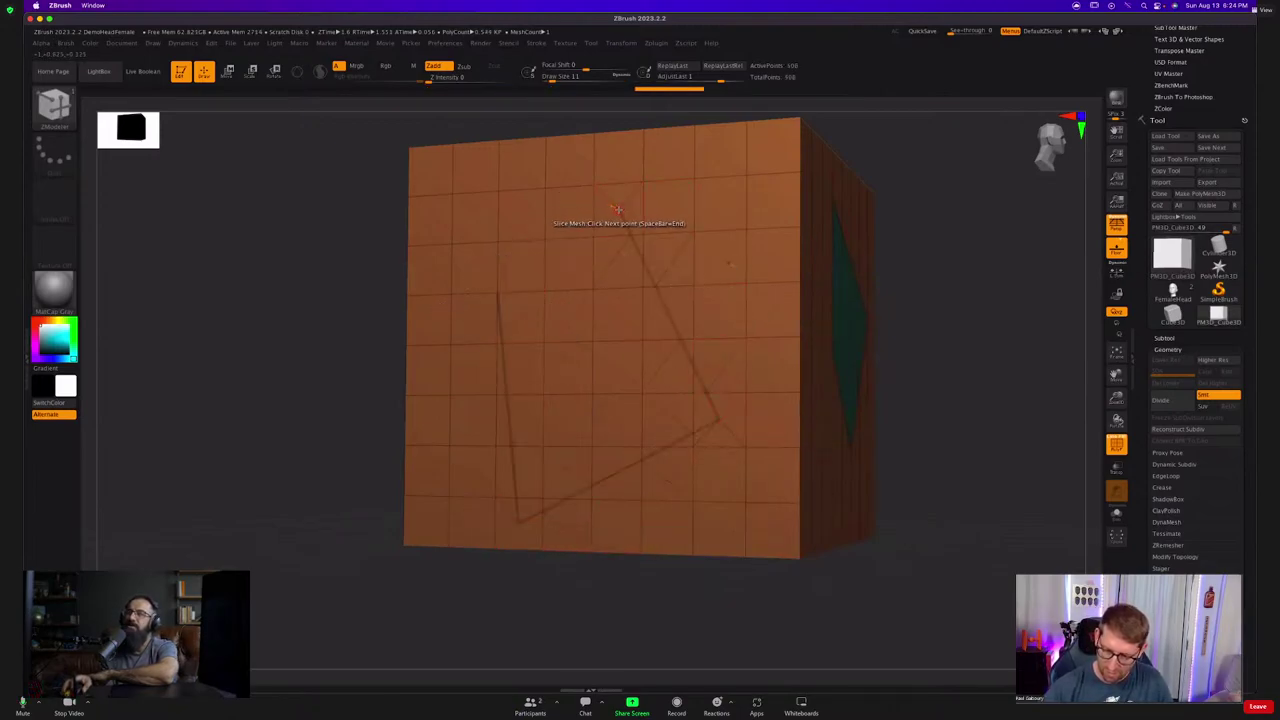
click(594, 186)
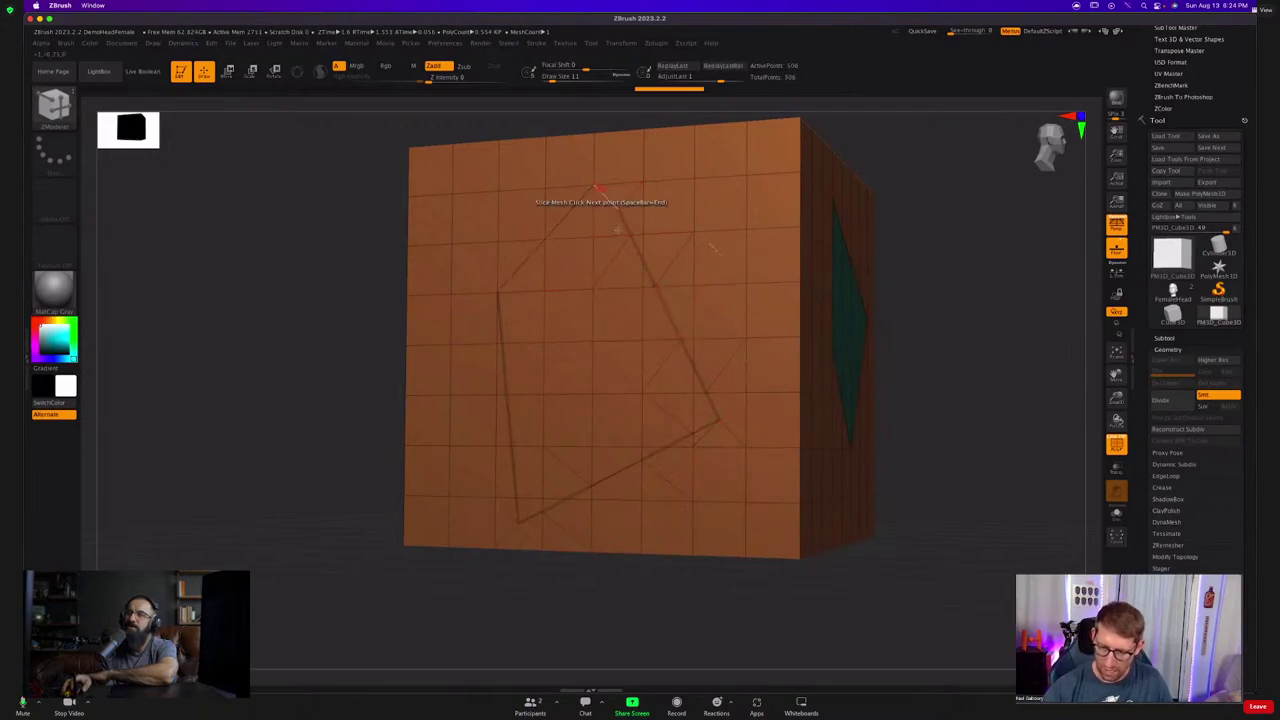
right_drag(623, 326, 672, 382)
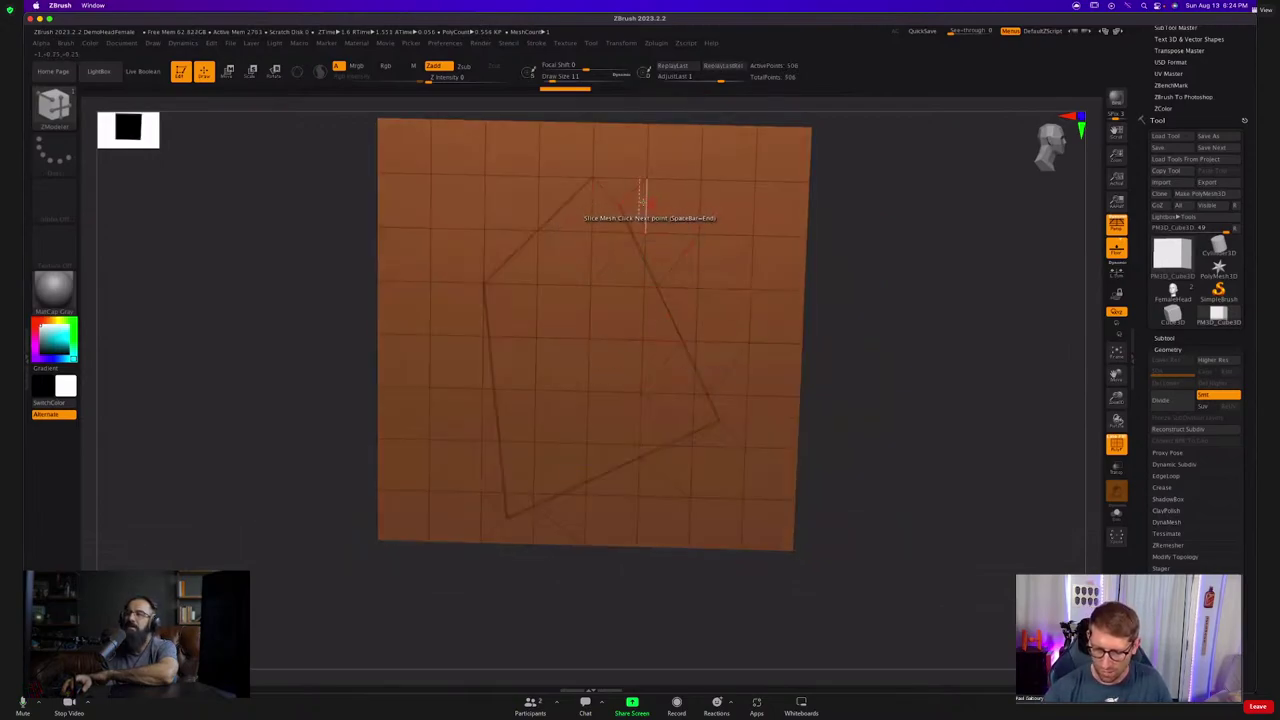
ctrl+right_drag(625, 222, 668, 330)
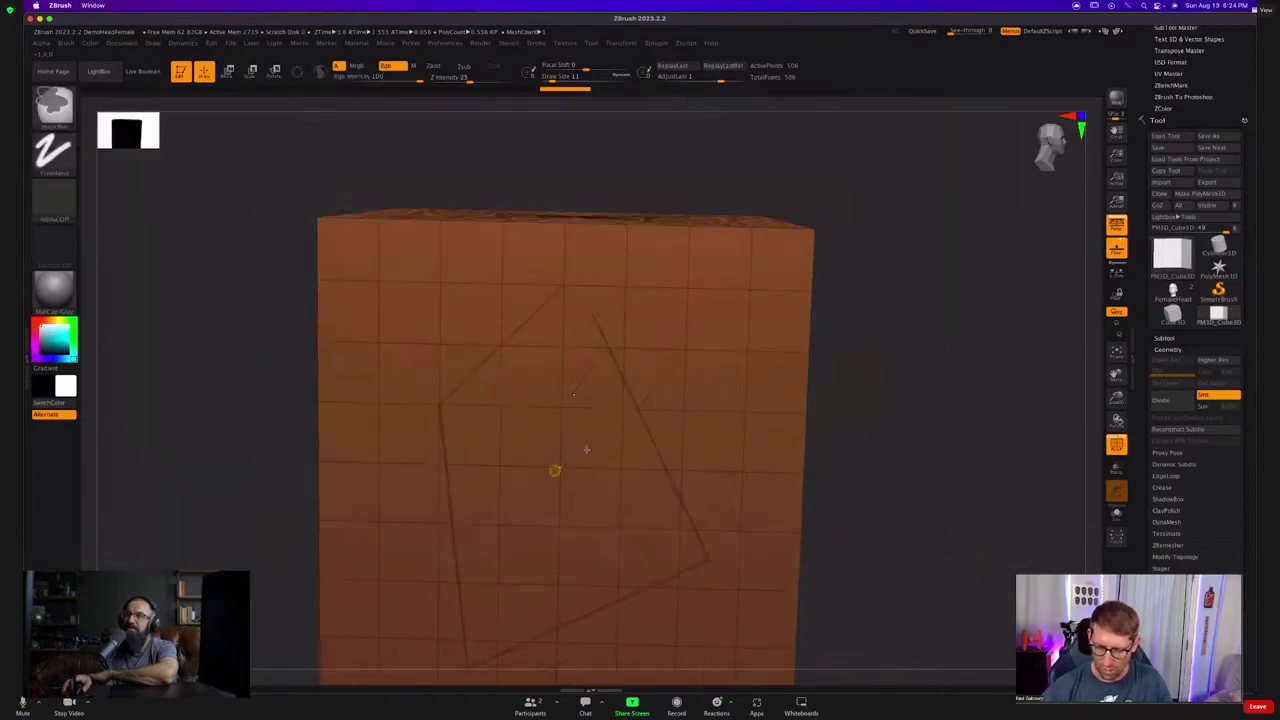
scroll(590, 440, down, 5)
click(596, 442)
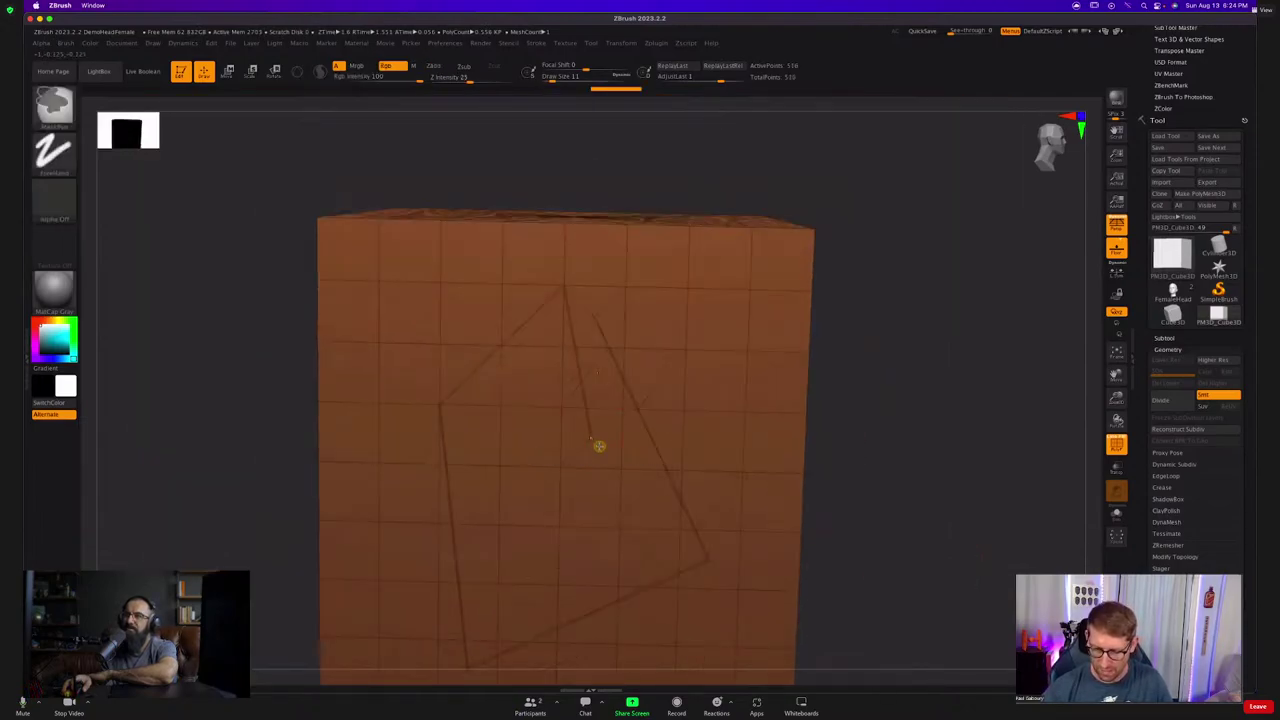
click(459, 584)
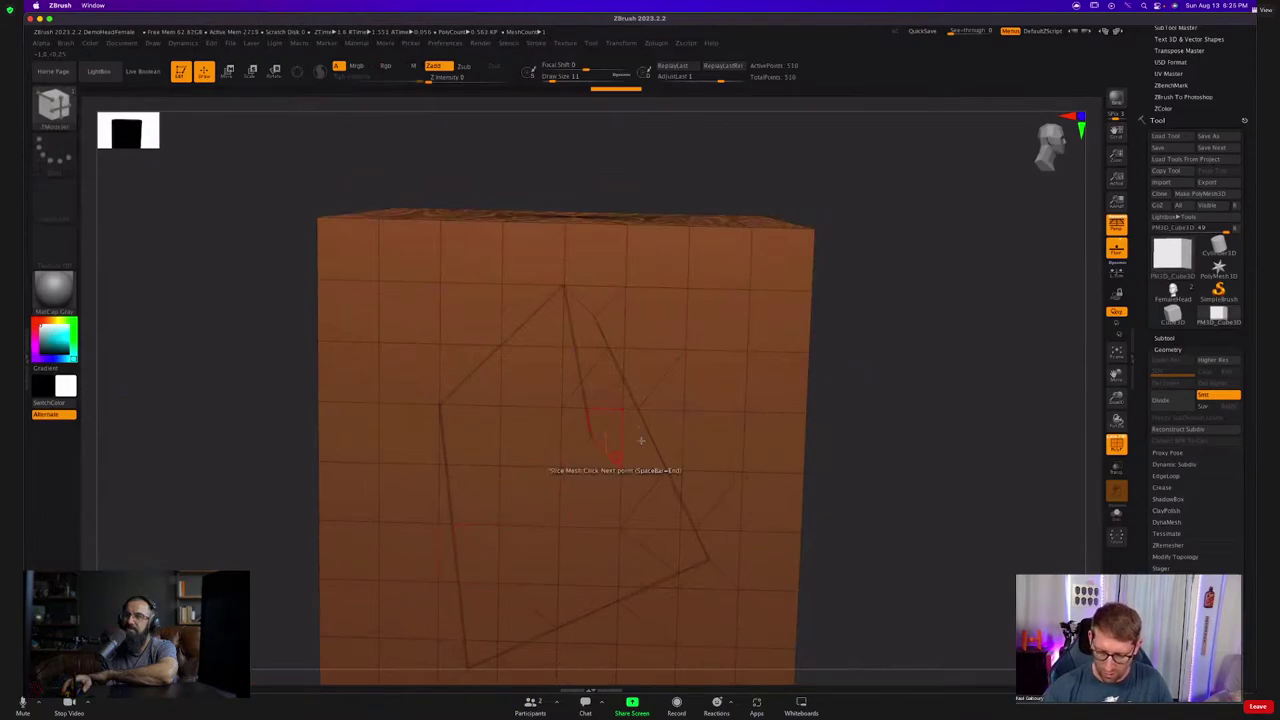
Undo the slices made on the cube's side face.
key(ctrl+z)
key(ctrl+z)
key(ctrl+z)
key(ctrl+z)
key(ctrl+z)
key(ctrl+z)
key(ctrl+z)
key(ctrl+z)
key(ctrl+z)
Slice a closed four-sided outline through grid points on the cube's side face.
alt+right_drag(620, 373, 626, 302)
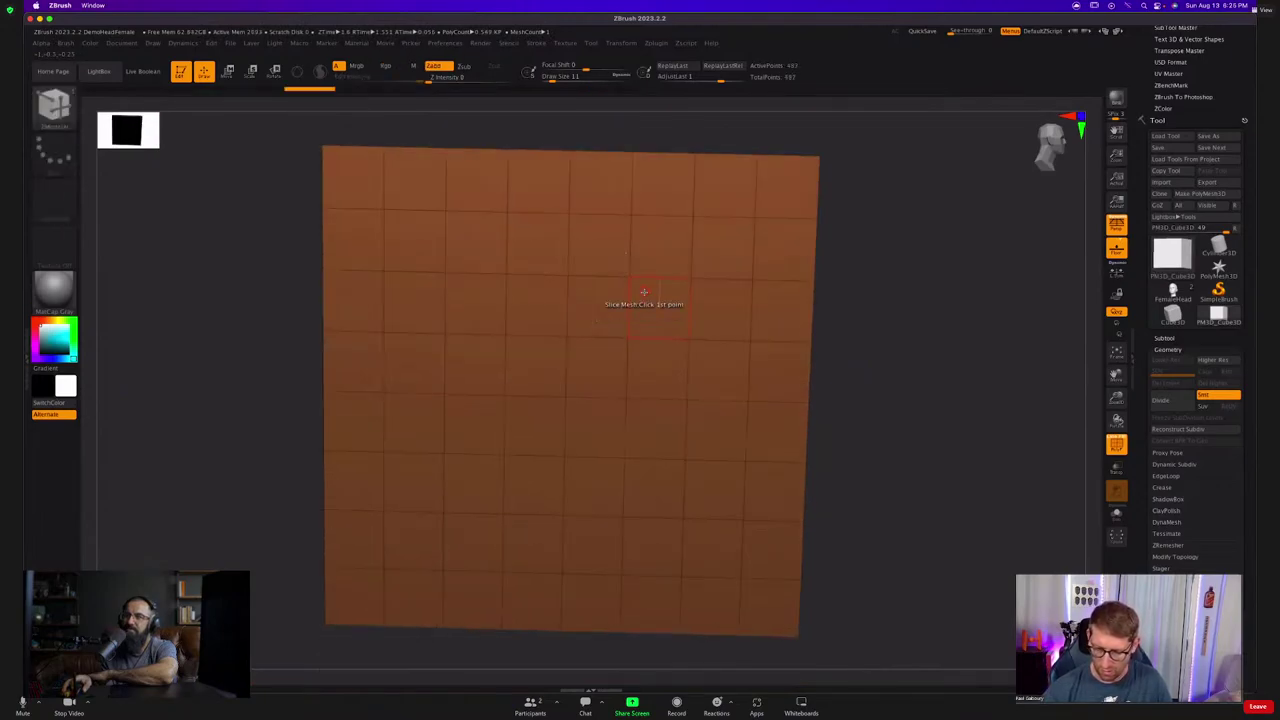
click(629, 275)
click(747, 462)
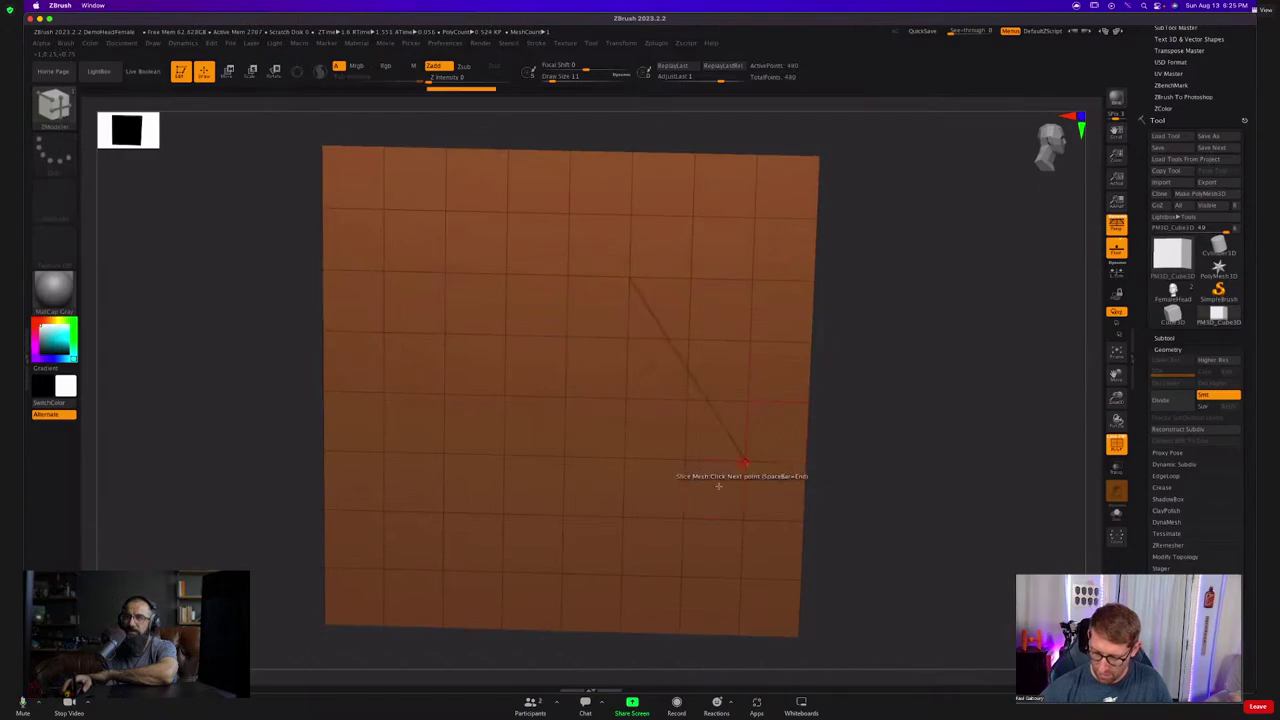
click(622, 570)
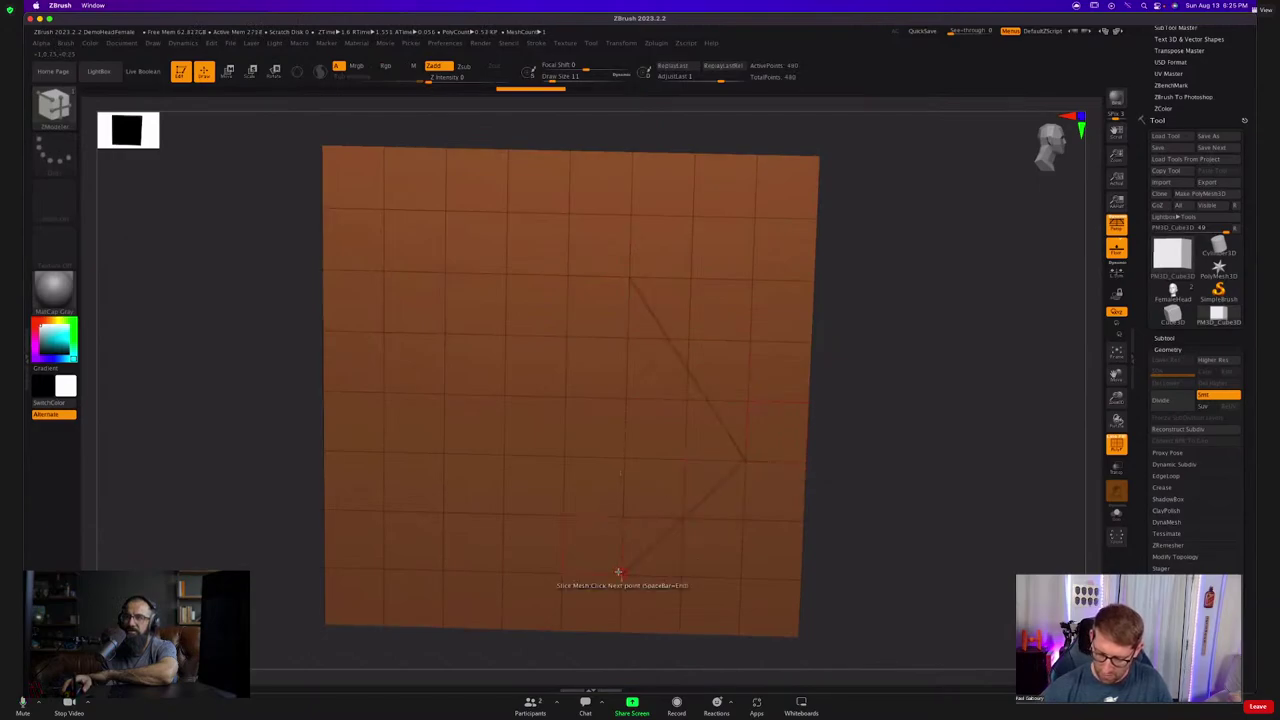
click(447, 333)
click(629, 280)
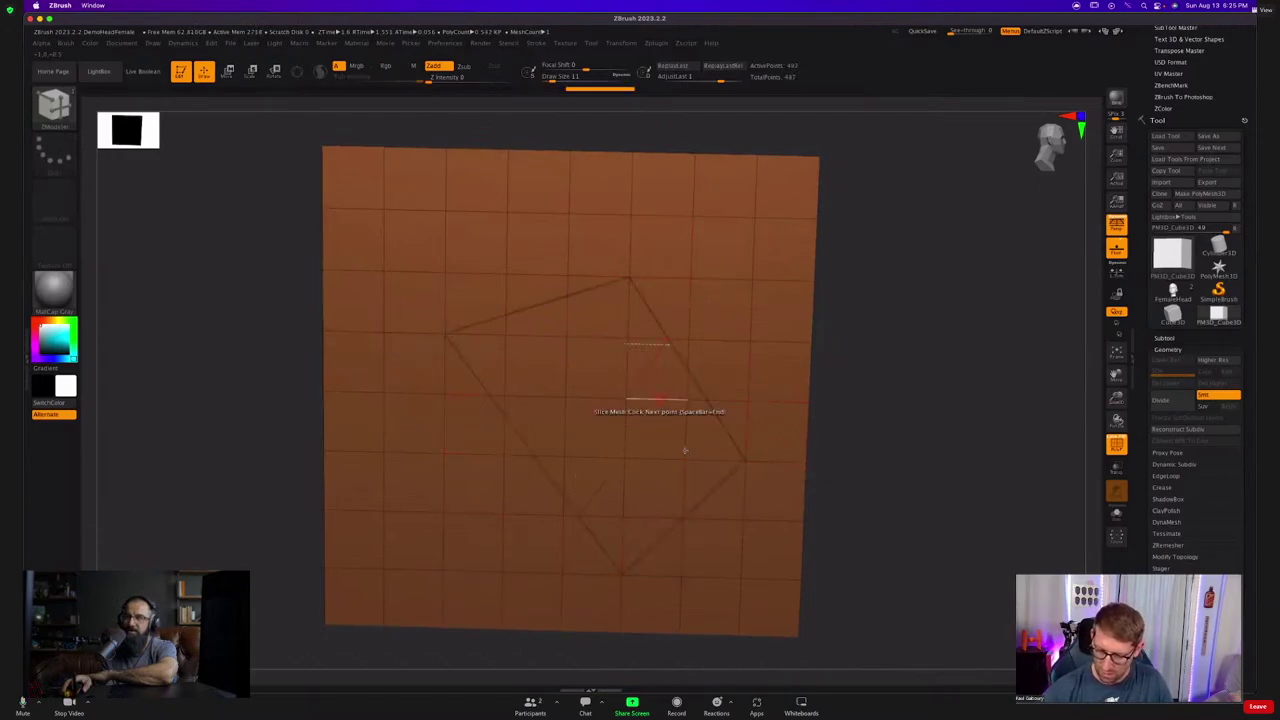
Set the polygon action to PolyGroup with Fill and Stop on Different Polygroups, and fill the sliced outline on the side face.
key(space)
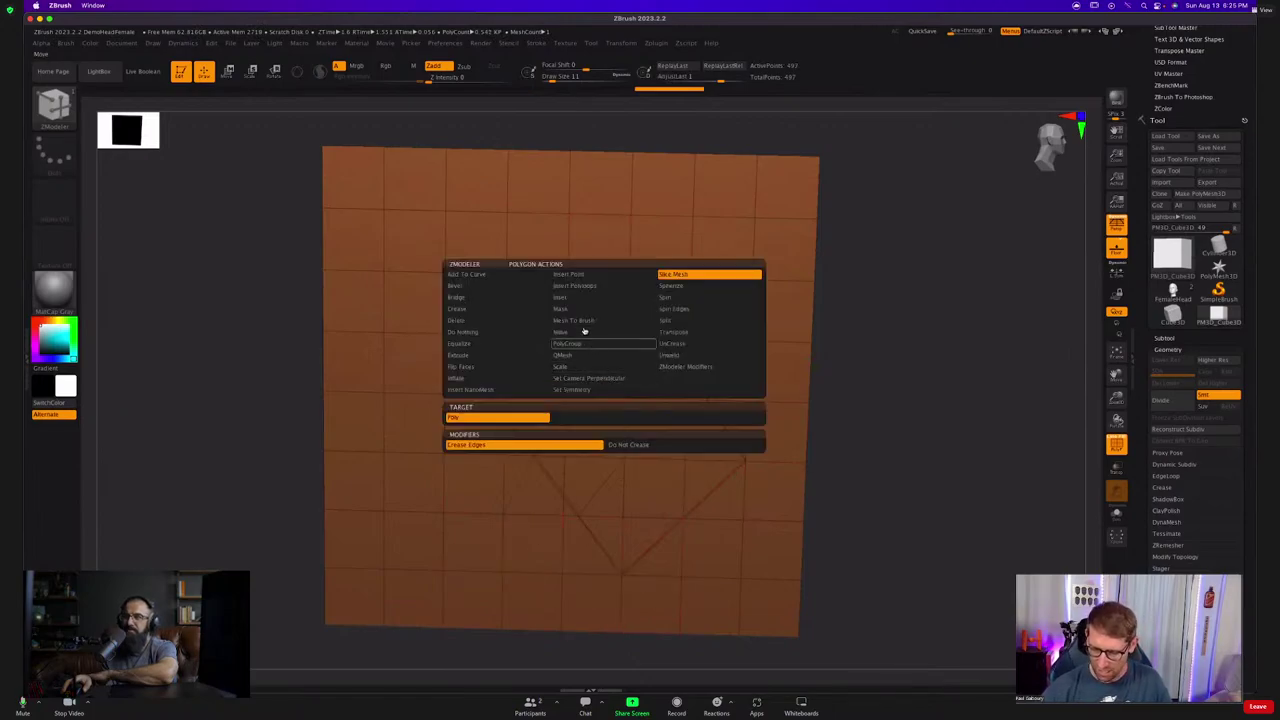
click(588, 346)
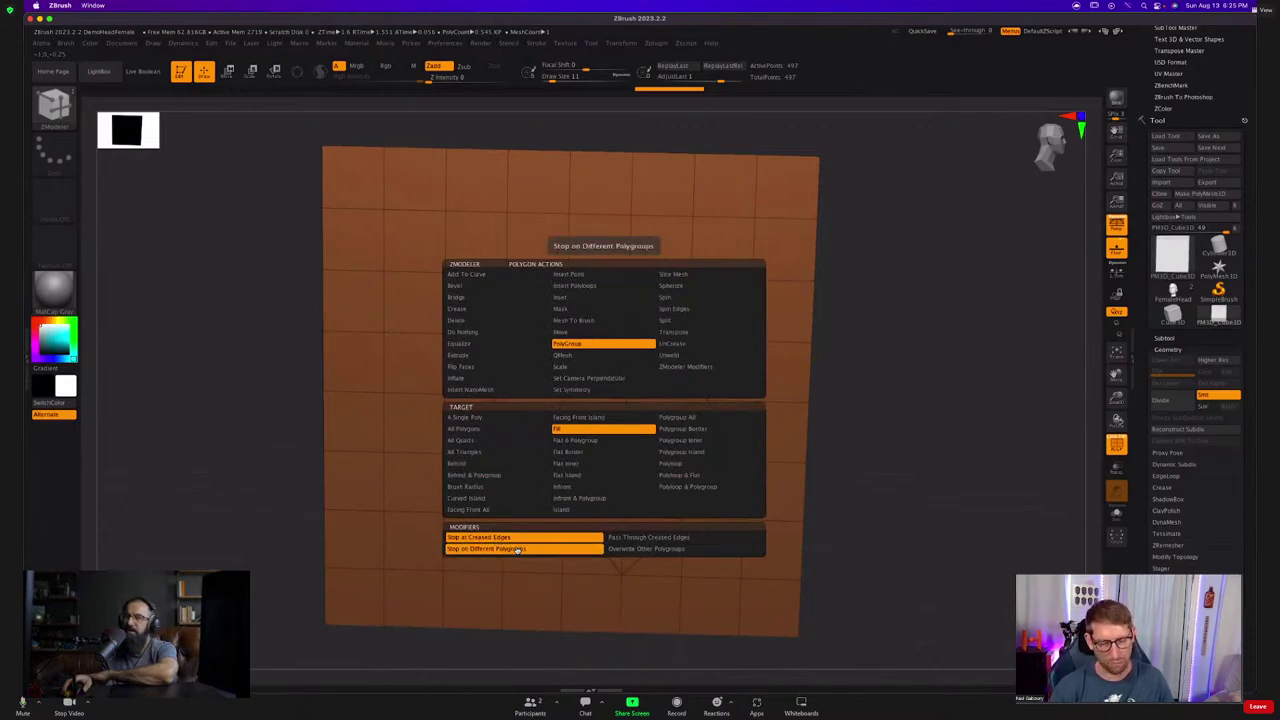
click(518, 550)
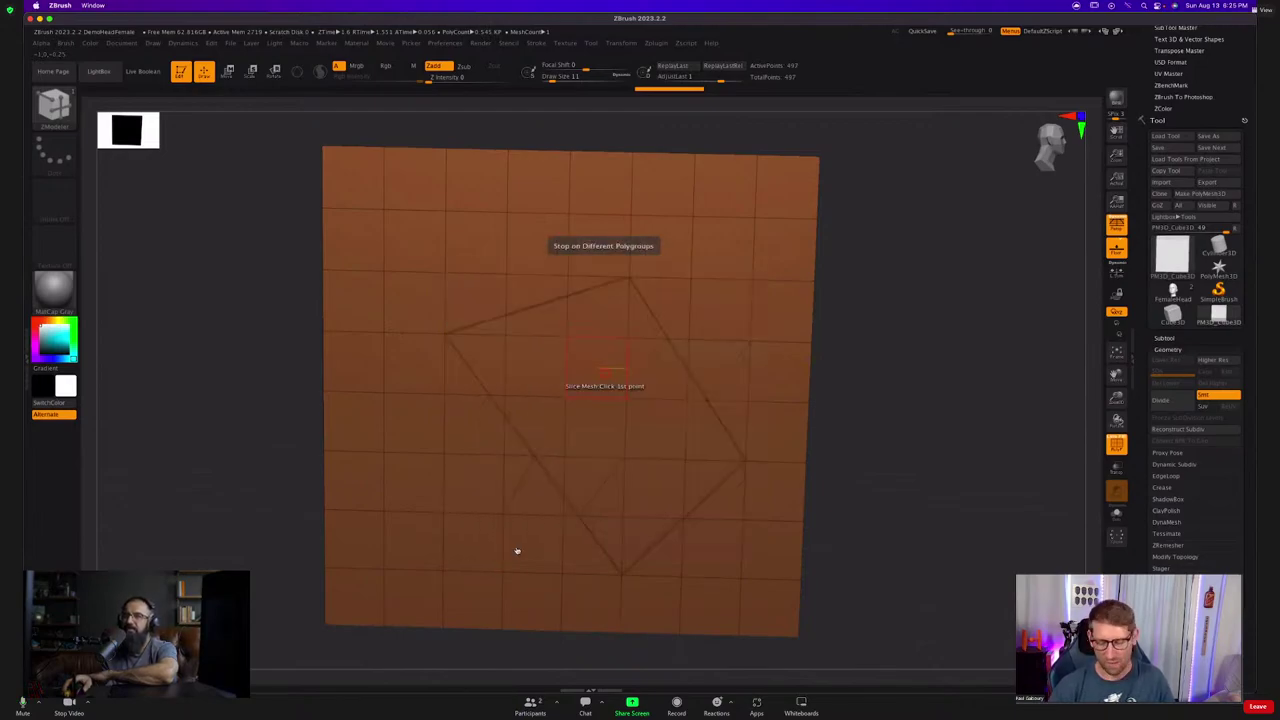
click(652, 432)
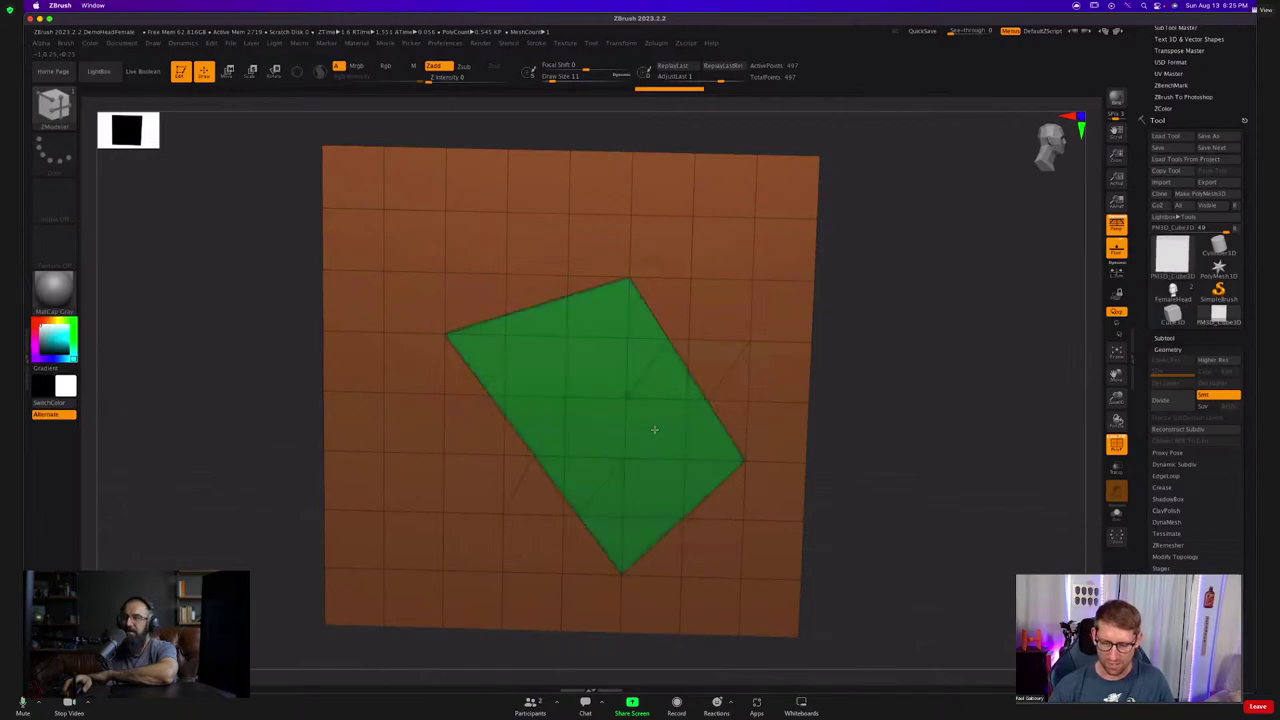
click(654, 430)
Give the two-by-three block of polygons at the face's upper right corner its own polygroup and fill the surrounding polygons with another.
click(731, 224)
mouse_move(731, 224)
mouse_down()
mouse_move(722, 188)
mouse_move(748, 306)
mouse_move(774, 206)
mouse_up()
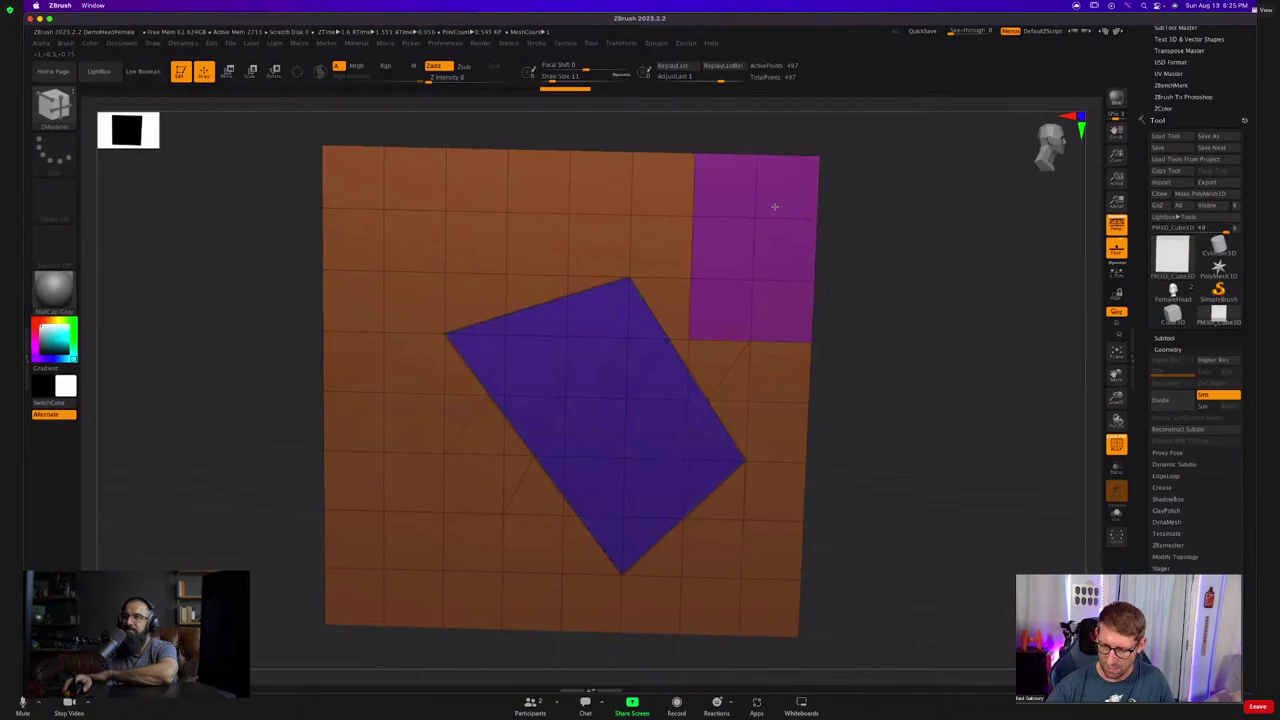
click(779, 381)
click(781, 381)
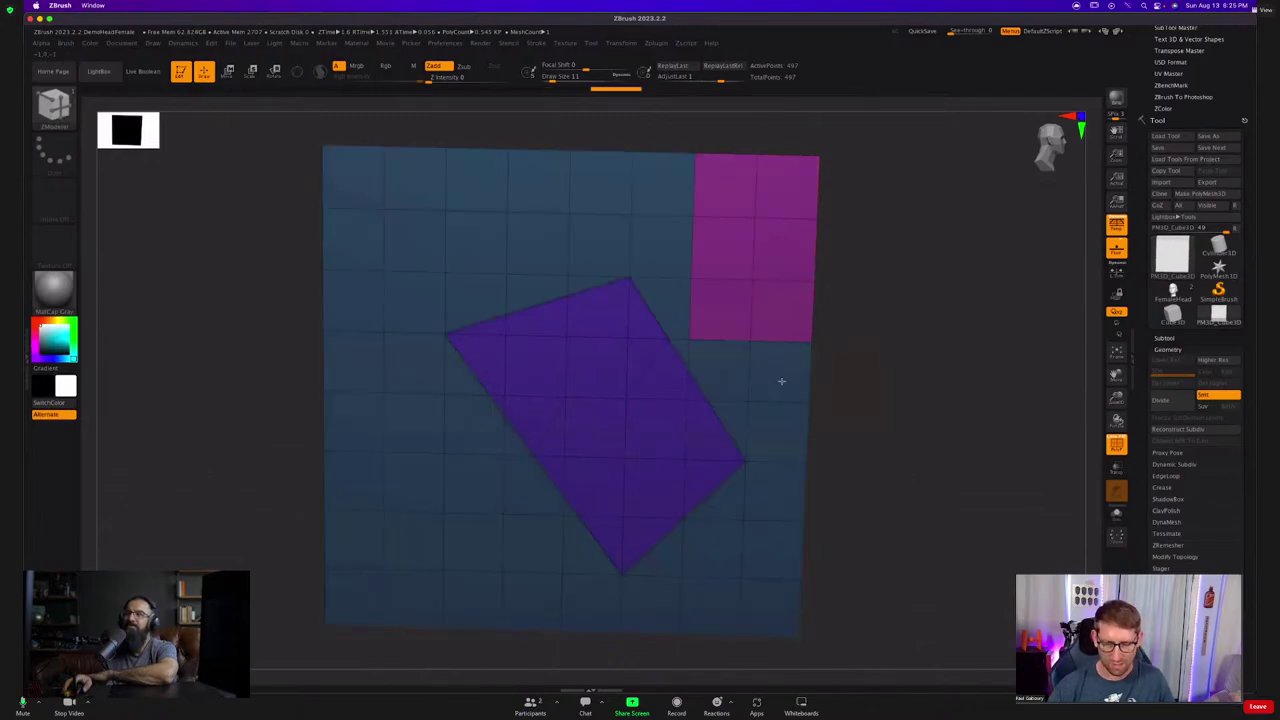
click(781, 381)
click(781, 381)
click(781, 381)
click(781, 381)
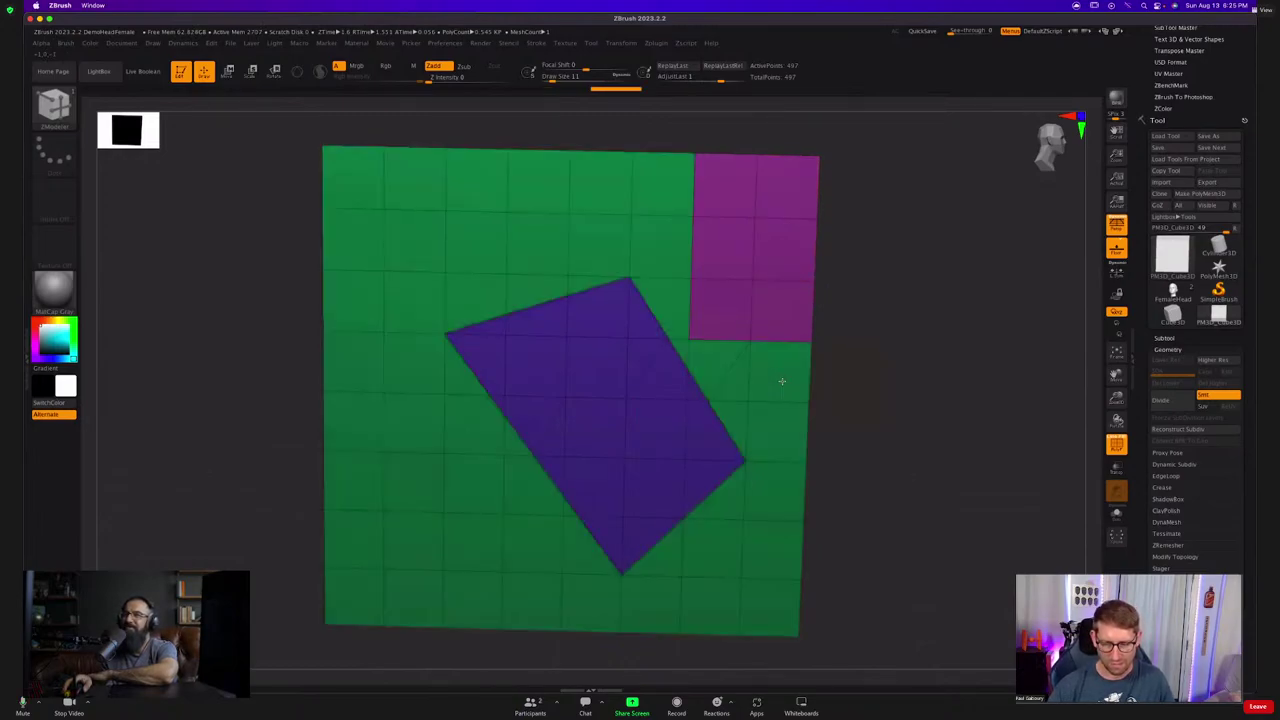
ctrl+shift+drag(578, 342, 538, 425)
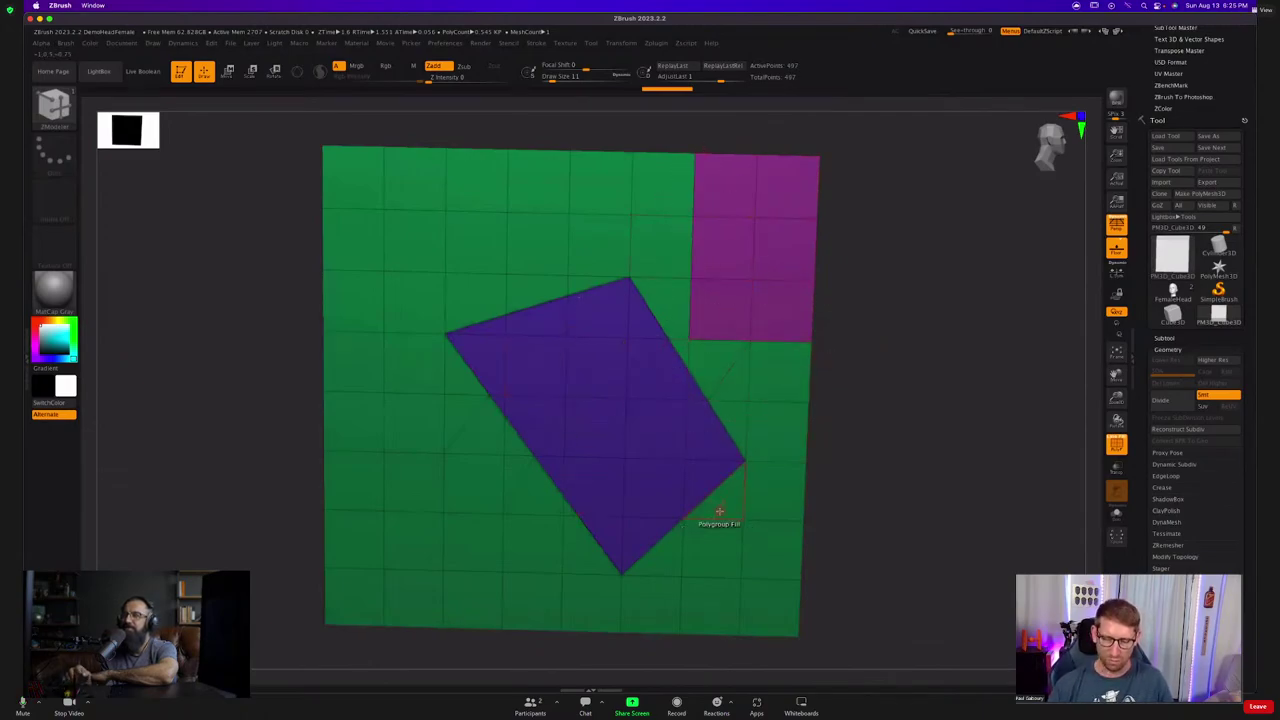
Give an L-shaped block of polygons along the face's left edge its own polygroup and refill the surrounding polygons.
mouse_move(404, 292)
mouse_down()
mouse_move(424, 531)
mouse_move(492, 554)
mouse_move(410, 545)
mouse_move(358, 364)
mouse_move(356, 302)
mouse_up()
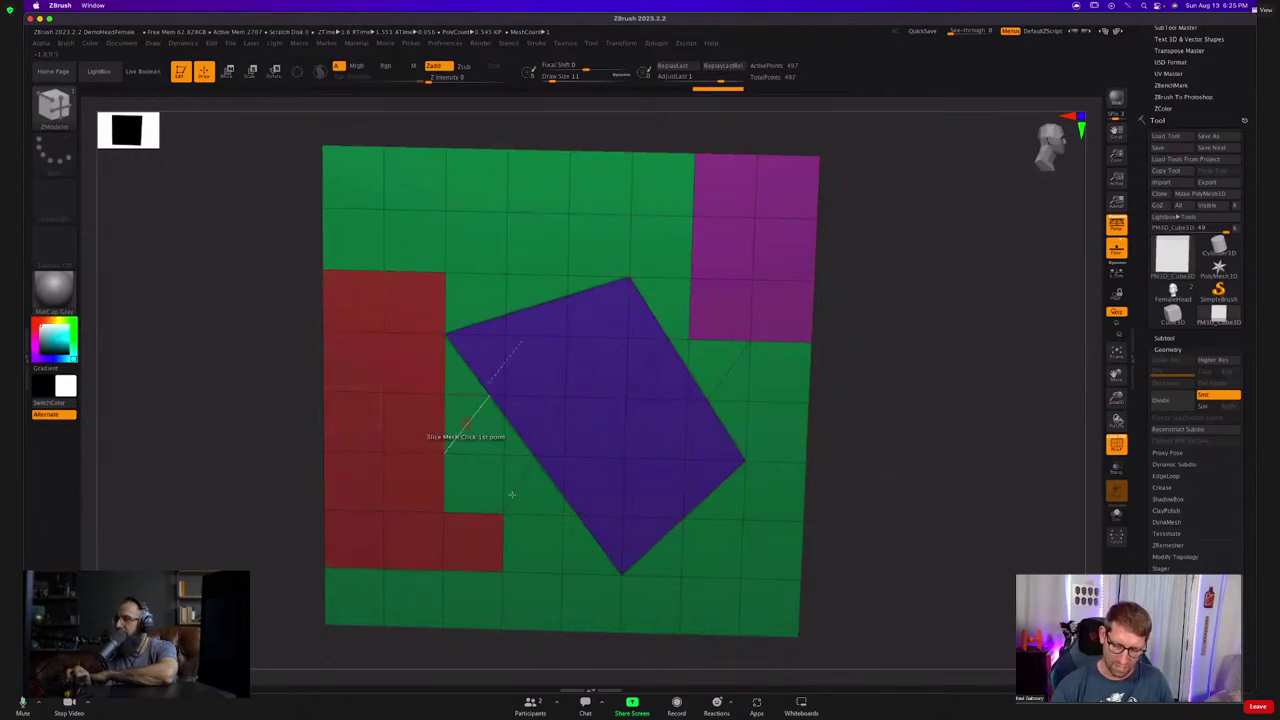
click(540, 555)
key(alt)
key(alt)
key(alt)
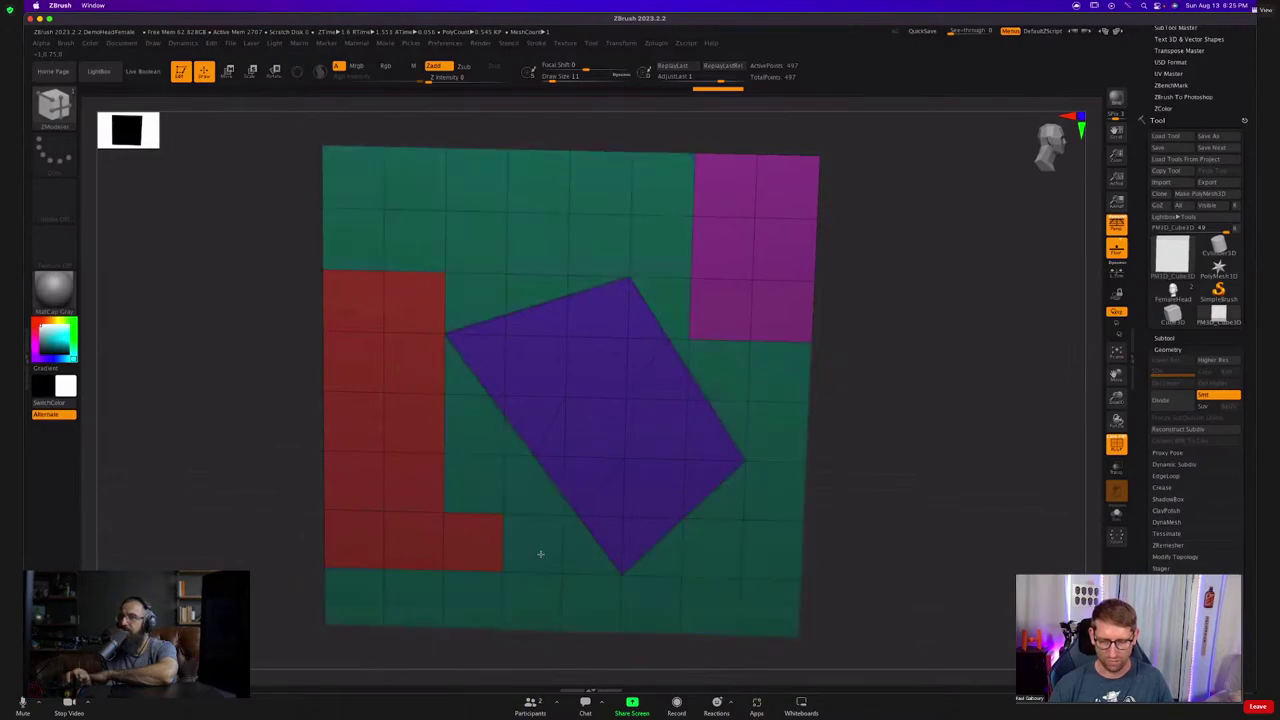
click(540, 553)
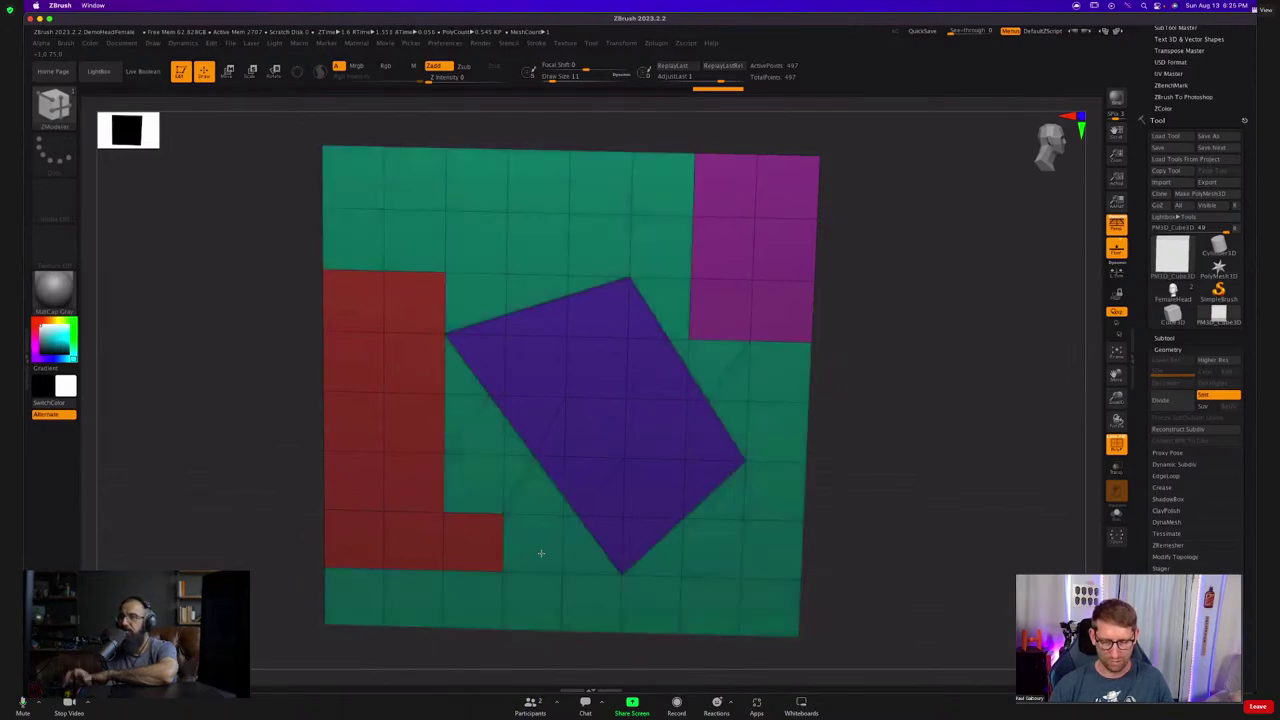
Fill the upper right block, the sliced outline and the L-shaped block with new polygroups.
click(724, 307)
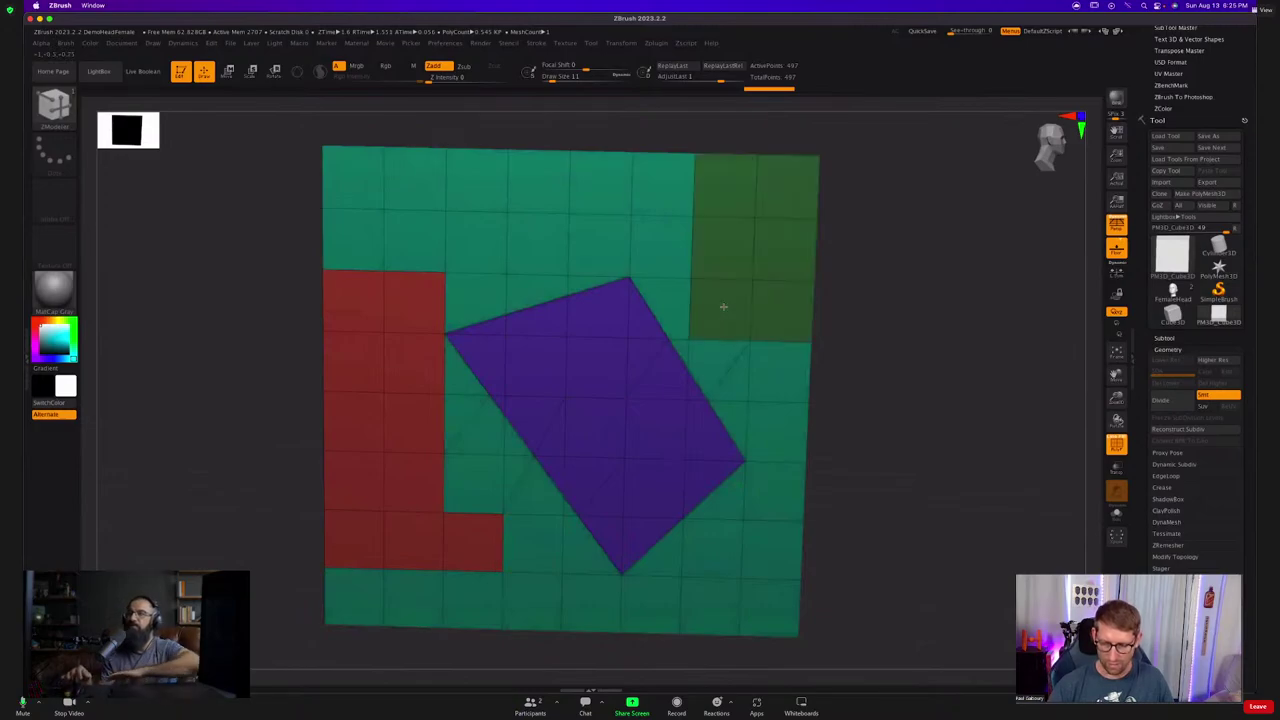
click(658, 386)
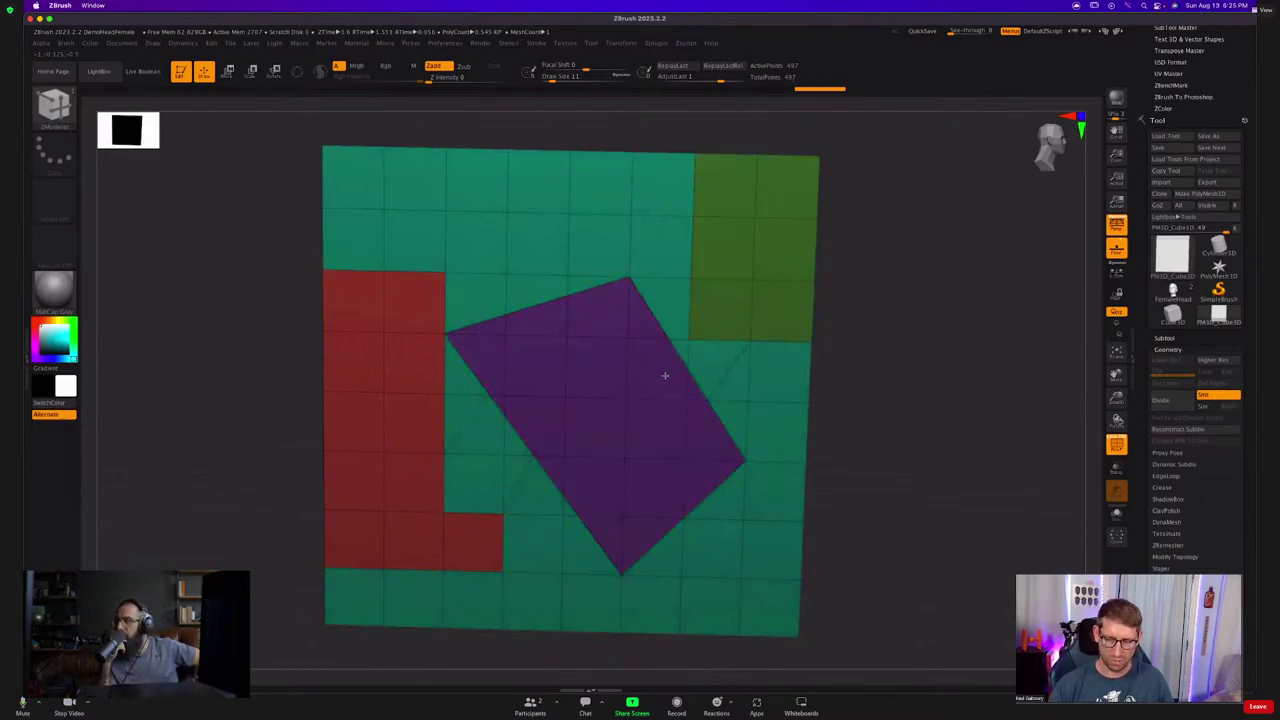
click(415, 487)
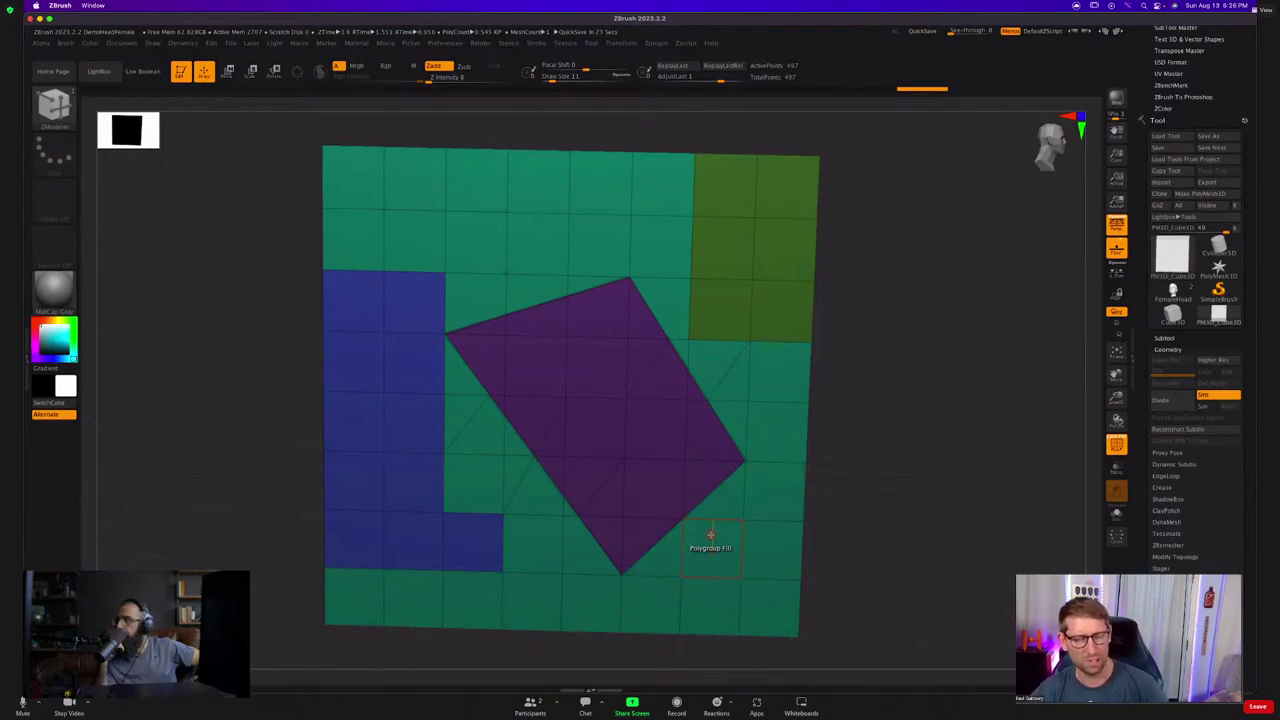
Open the male figure sample project from LightBox without saving the changes to the cube project.
shift+drag(865, 401, 866, 371)
key(comma)
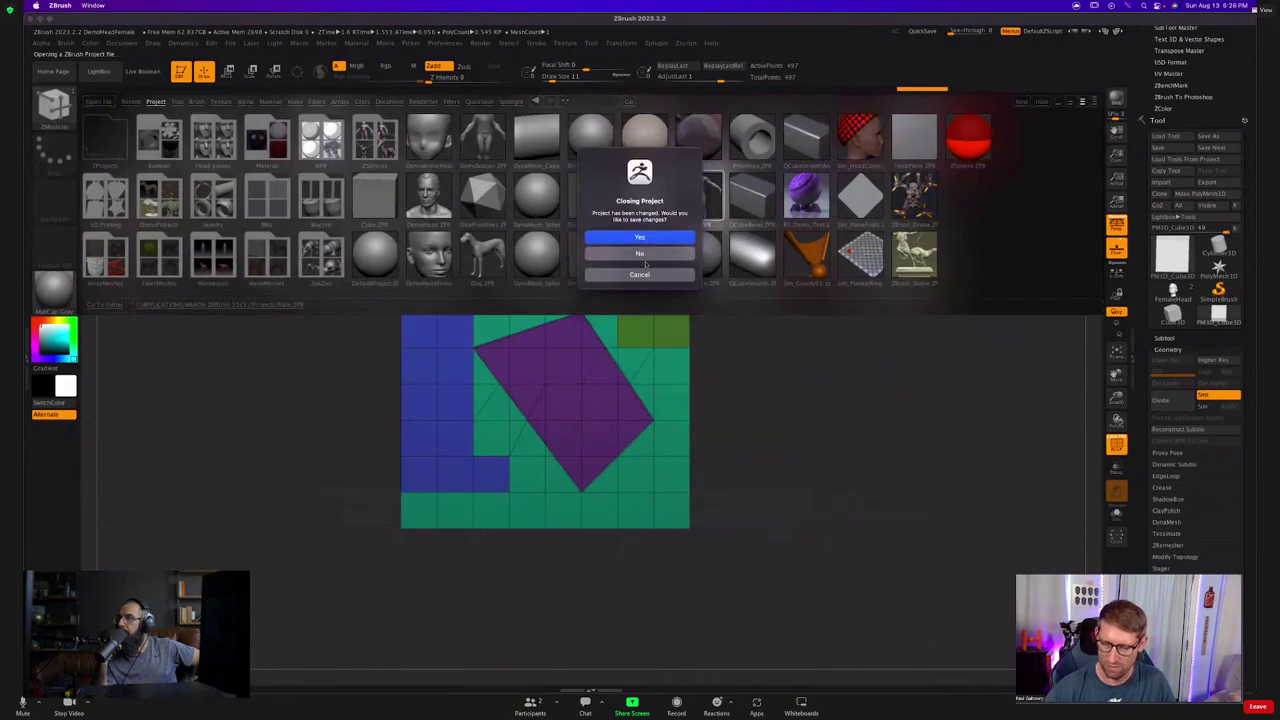
click(656, 254)
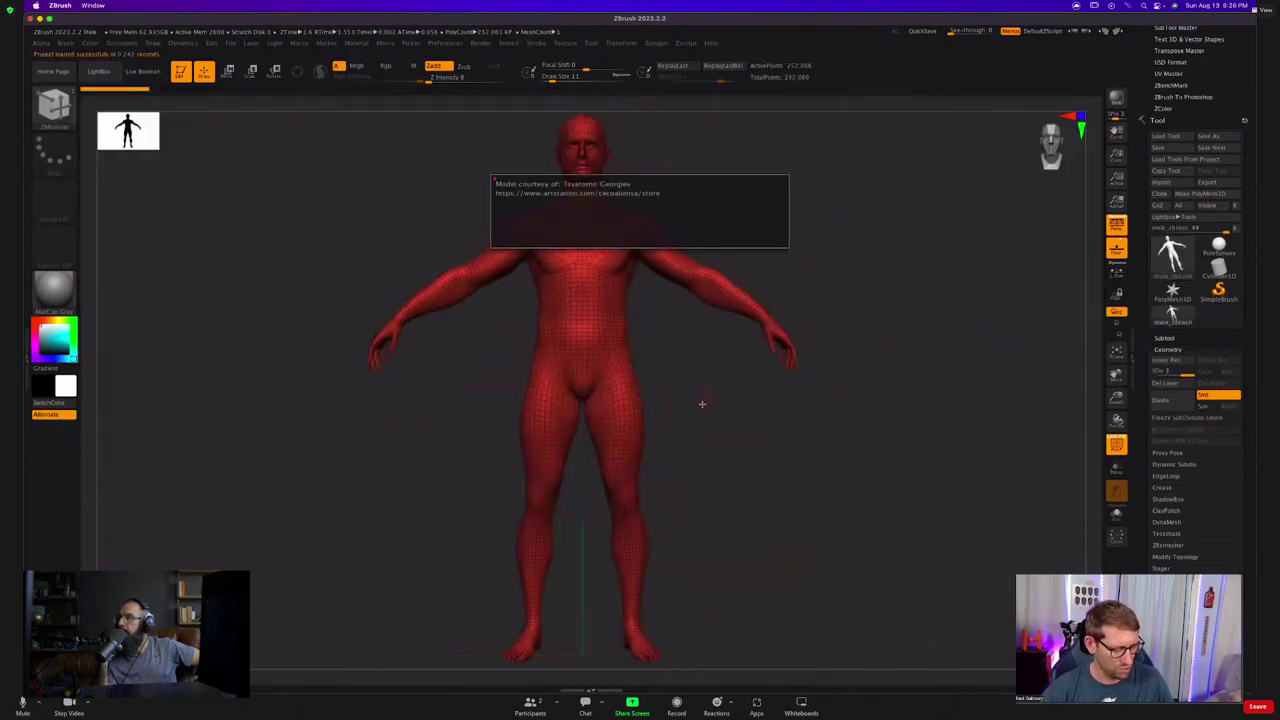
Activate the Anchors brush and place anchors on the male figure's shoulder and wrist.
key(b)
key(m)
key(v)
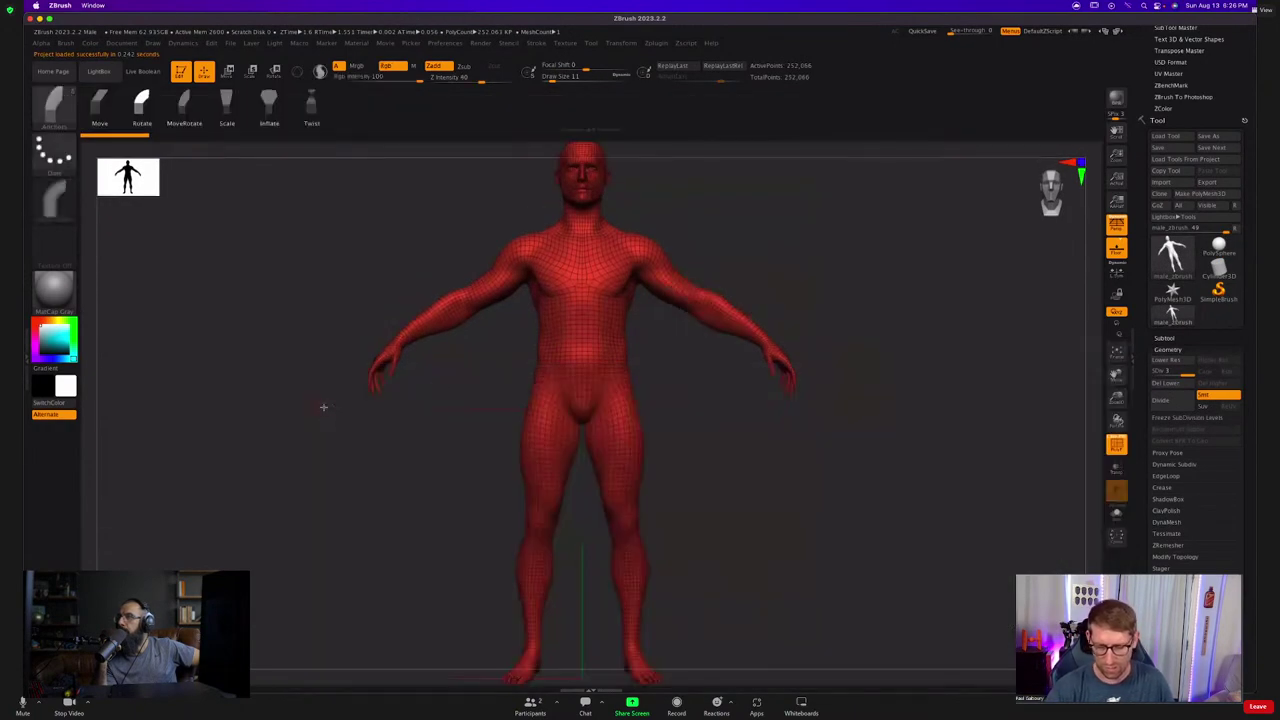
alt+right_drag(661, 314, 588, 380)
ctrl+right_drag(588, 380, 686, 371)
click(564, 257)
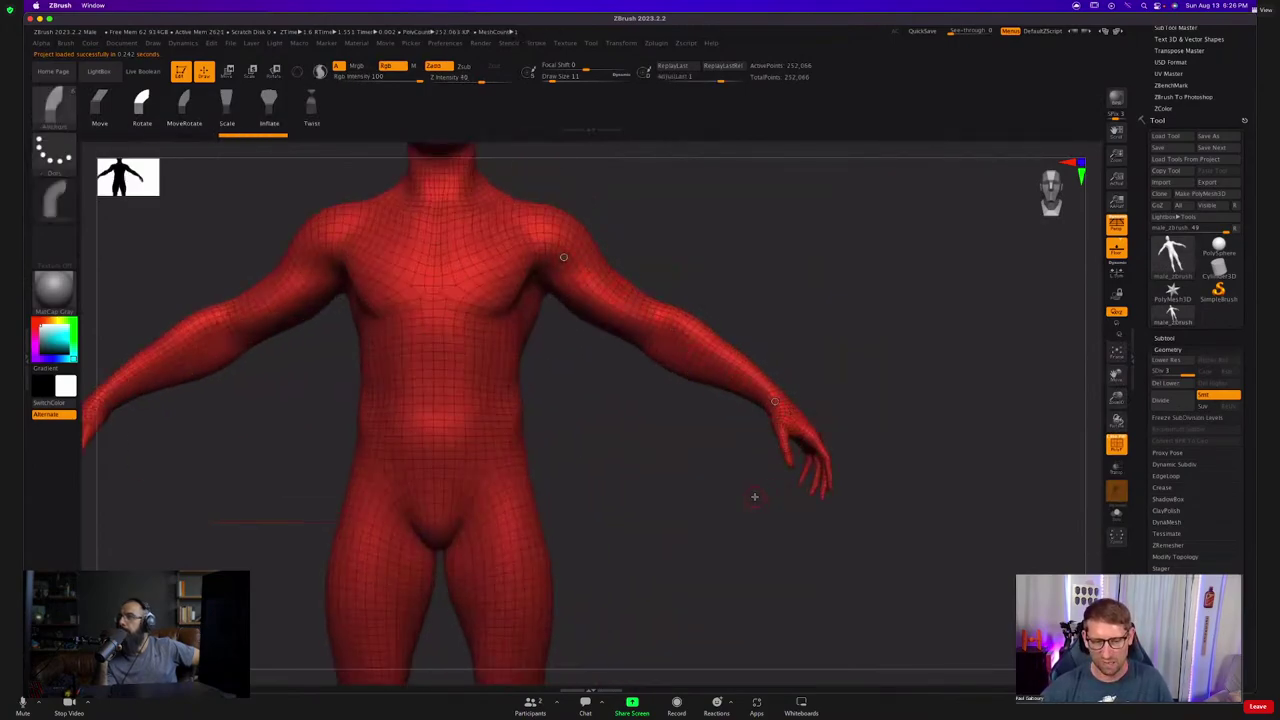
mouse_move(773, 403)
mouse_down()
mouse_move(740, 454)
mouse_move(646, 537)
mouse_move(871, 329)
mouse_move(783, 409)
mouse_up()
key(ctrl+z)
key(ctrl+shift+z)
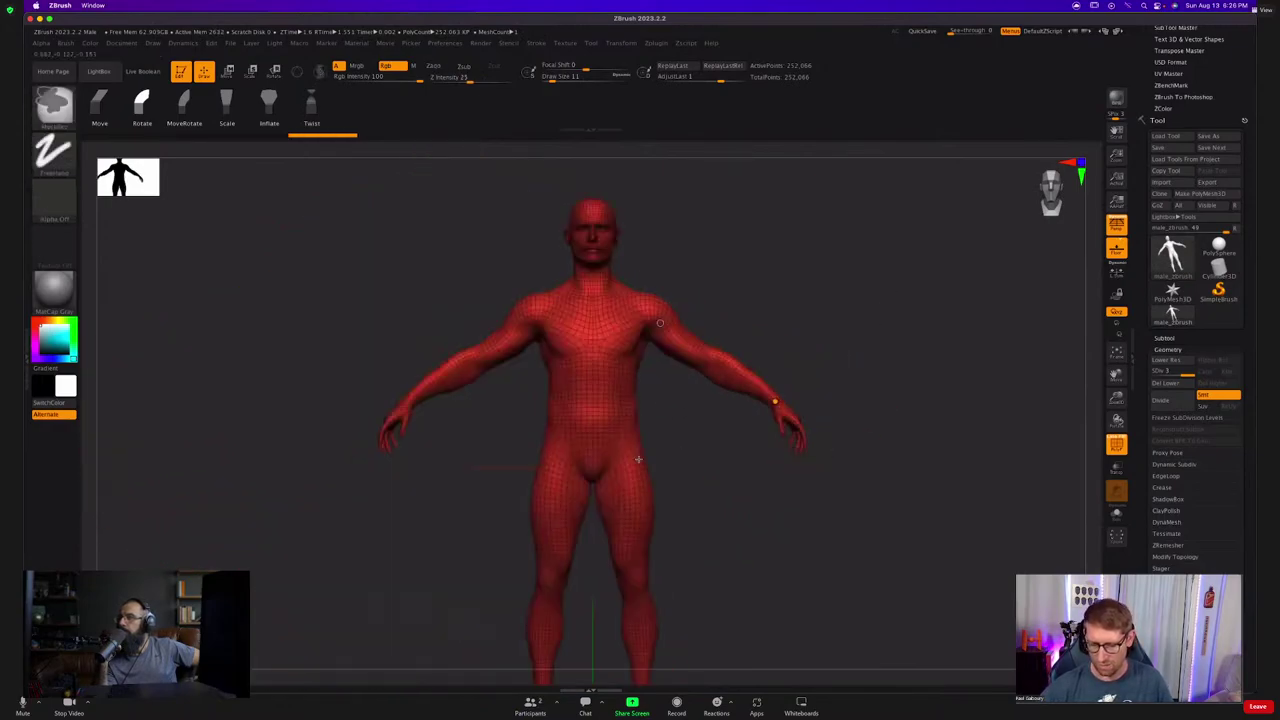
Mask the male figure's torso and legs below the chest, leaving the arms and head unmasked.
ctrl+drag(747, 624, 518, 309)
alt+right_drag(719, 357, 775, 445)
mouse_move(817, 381)
mouse_down()
mouse_move(783, 426)
mouse_move(631, 531)
mouse_move(843, 389)
mouse_move(840, 373)
mouse_up()
key(ctrl+z)
mouse_move(383, 623)
ctrl+mouse_down()
mouse_move(626, 355)
mouse_move(683, 348)
mouse_move(645, 314)
ctrl+mouse_up()
Try bending both arms down toward the hips with the Anchors brush in MoveRotate mode, and undo the bend.
mouse_move(817, 383)
mouse_down()
mouse_move(694, 468)
mouse_move(671, 468)
mouse_move(848, 307)
mouse_move(800, 390)
mouse_move(665, 465)
mouse_move(674, 471)
mouse_move(847, 311)
mouse_move(672, 468)
mouse_move(817, 381)
mouse_move(780, 466)
mouse_move(700, 515)
mouse_move(668, 520)
mouse_move(662, 505)
mouse_up()
key(ctrl+Left)
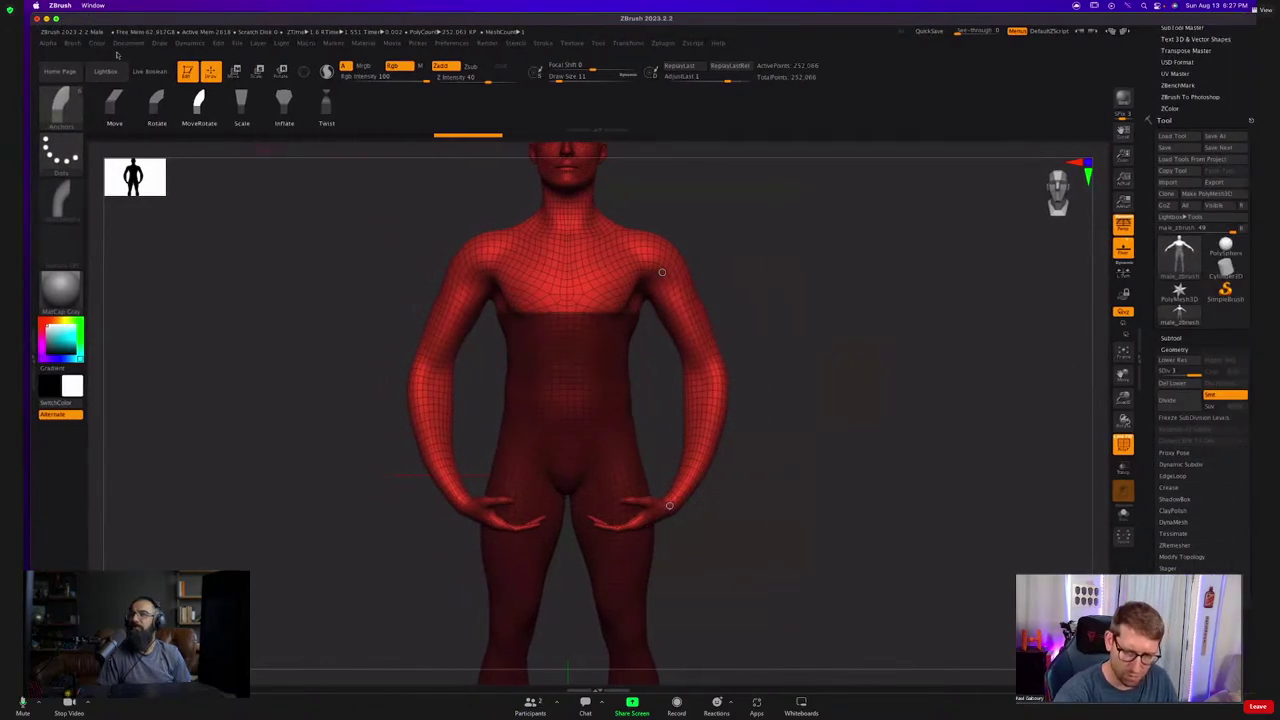
mouse_move(760, 449)
mouse_down()
mouse_move(624, 491)
mouse_move(690, 462)
mouse_move(745, 368)
mouse_move(729, 520)
mouse_move(649, 543)
mouse_move(714, 423)
mouse_move(776, 350)
mouse_up()
key(ctrl+z)
key(ctrl+z)
key(ctrl+z)
key(ctrl+z)
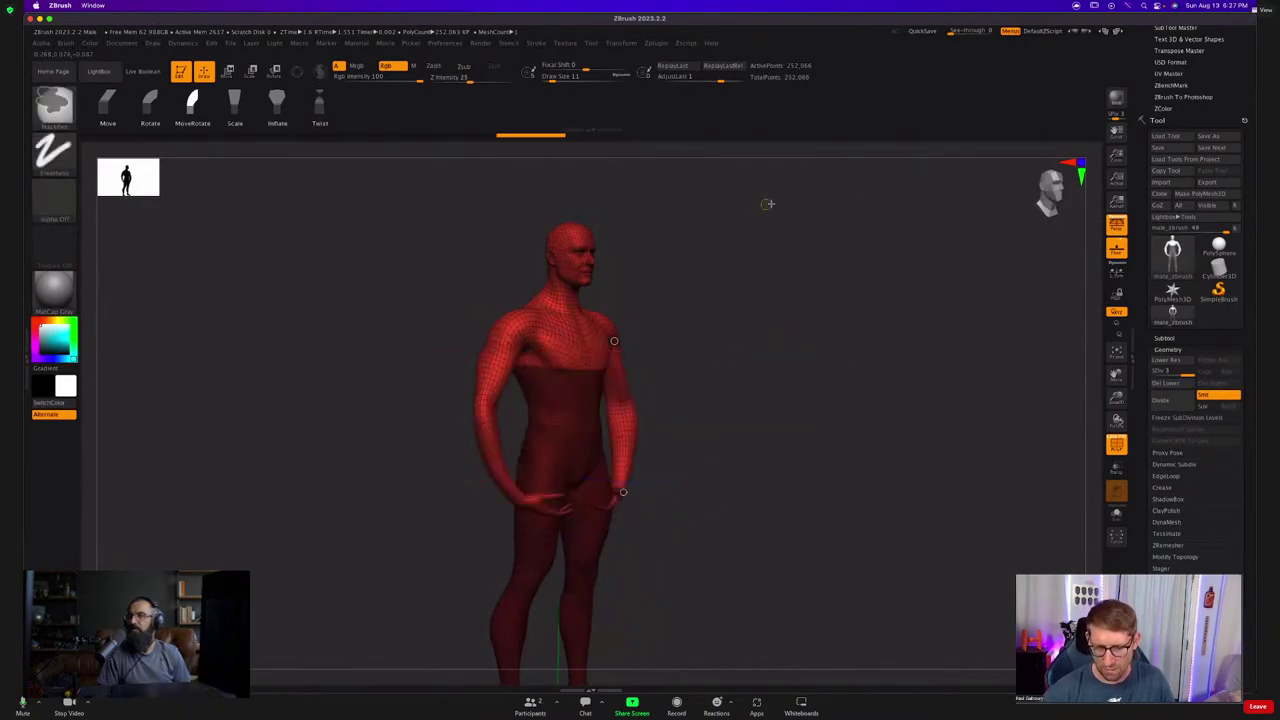
Try swinging both arms between the hips and an outstretched pose in Rotate mode, and return them to the original pose.
click(152, 112)
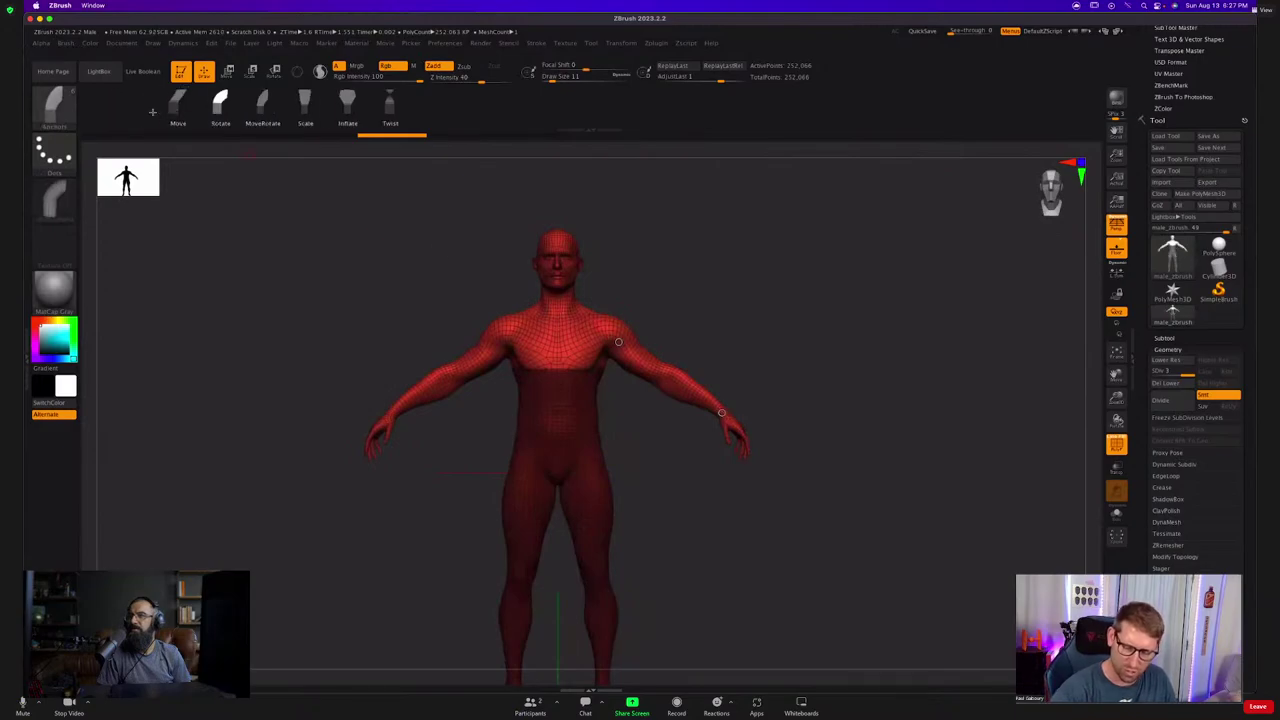
mouse_move(721, 414)
mouse_down()
mouse_move(526, 546)
mouse_move(403, 594)
mouse_move(454, 597)
mouse_move(954, 254)
mouse_move(906, 130)
mouse_move(823, 423)
mouse_move(306, 563)
mouse_move(519, 559)
mouse_move(934, 177)
mouse_move(809, 377)
mouse_move(283, 557)
mouse_move(375, 580)
mouse_move(931, 272)
mouse_move(812, 411)
mouse_move(388, 617)
mouse_move(911, 324)
mouse_move(526, 557)
mouse_move(946, 281)
mouse_move(497, 592)
mouse_move(923, 296)
mouse_move(643, 537)
mouse_move(723, 449)
mouse_move(858, 376)
mouse_move(541, 609)
mouse_up()
key(ctrl+shift+z)
key(ctrl+z)
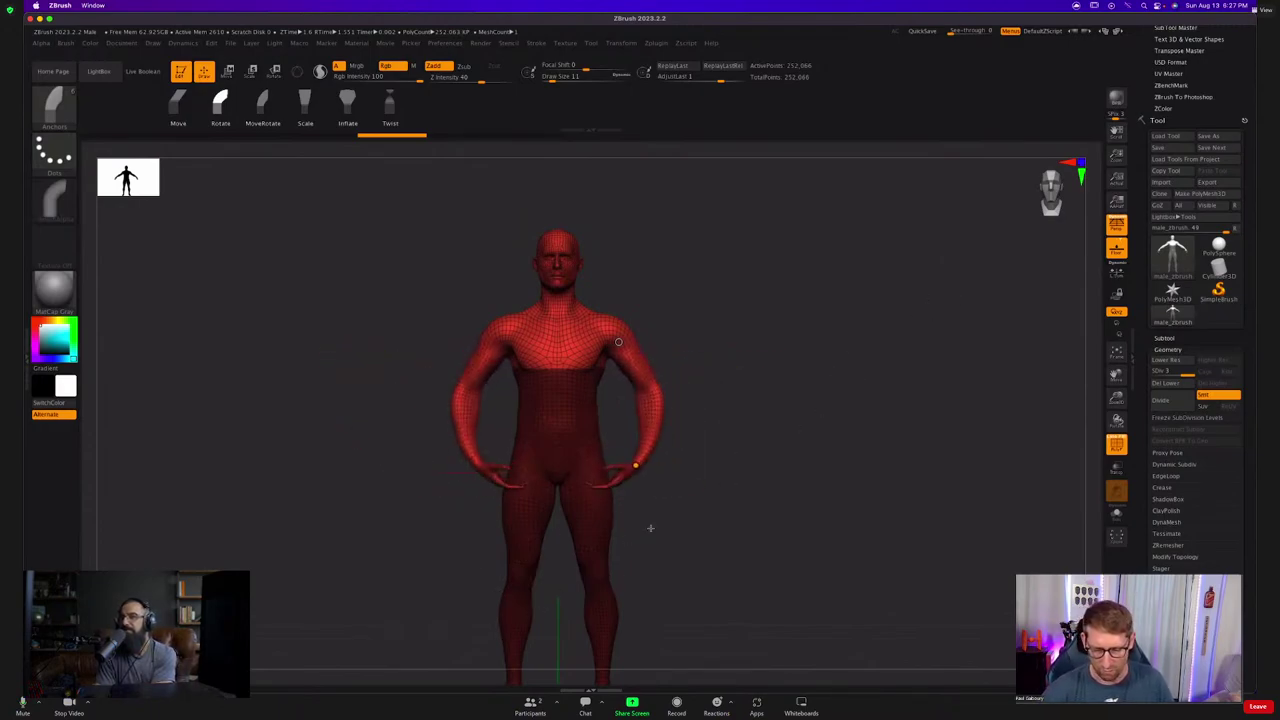
key(ctrl+shift+z)
key(ctrl+z)
key(ctrl+shift+z)
key(ctrl+z)
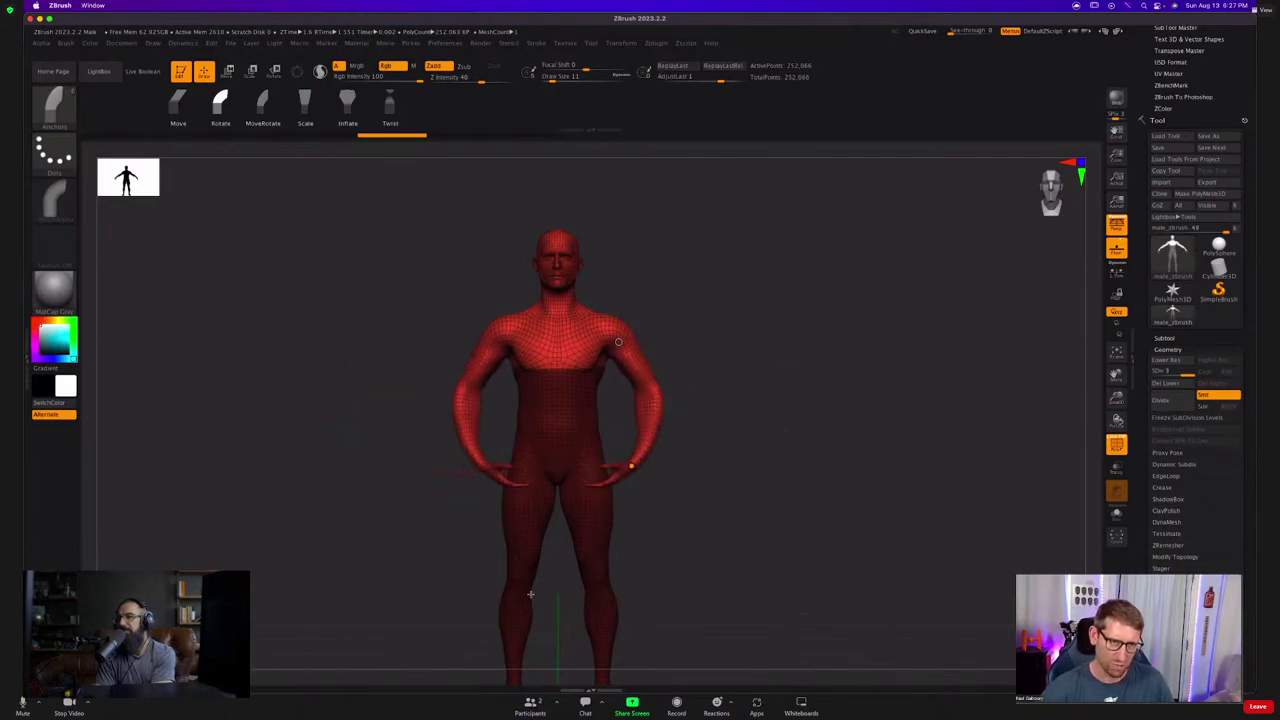
key(ctrl+shift+z)
key(ctrl+z)
key(ctrl+shift+z)
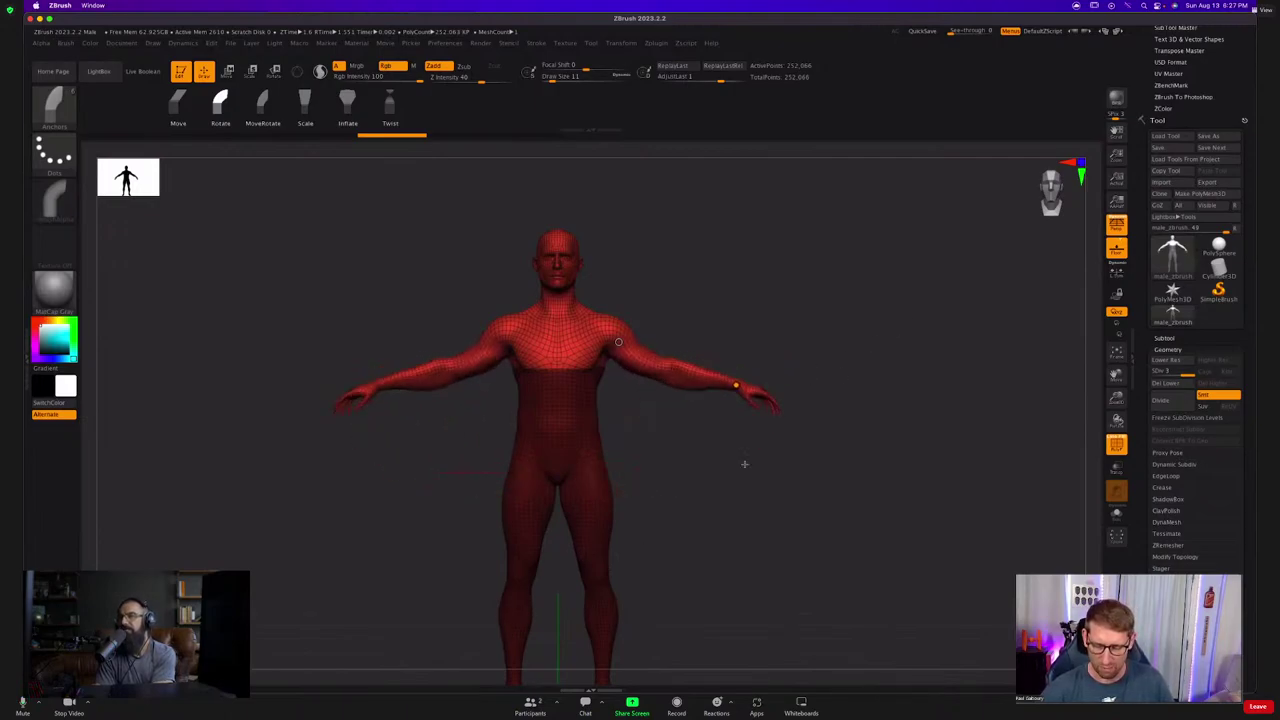
key(ctrl+z)
key(ctrl+shift+z)
key(ctrl+z)
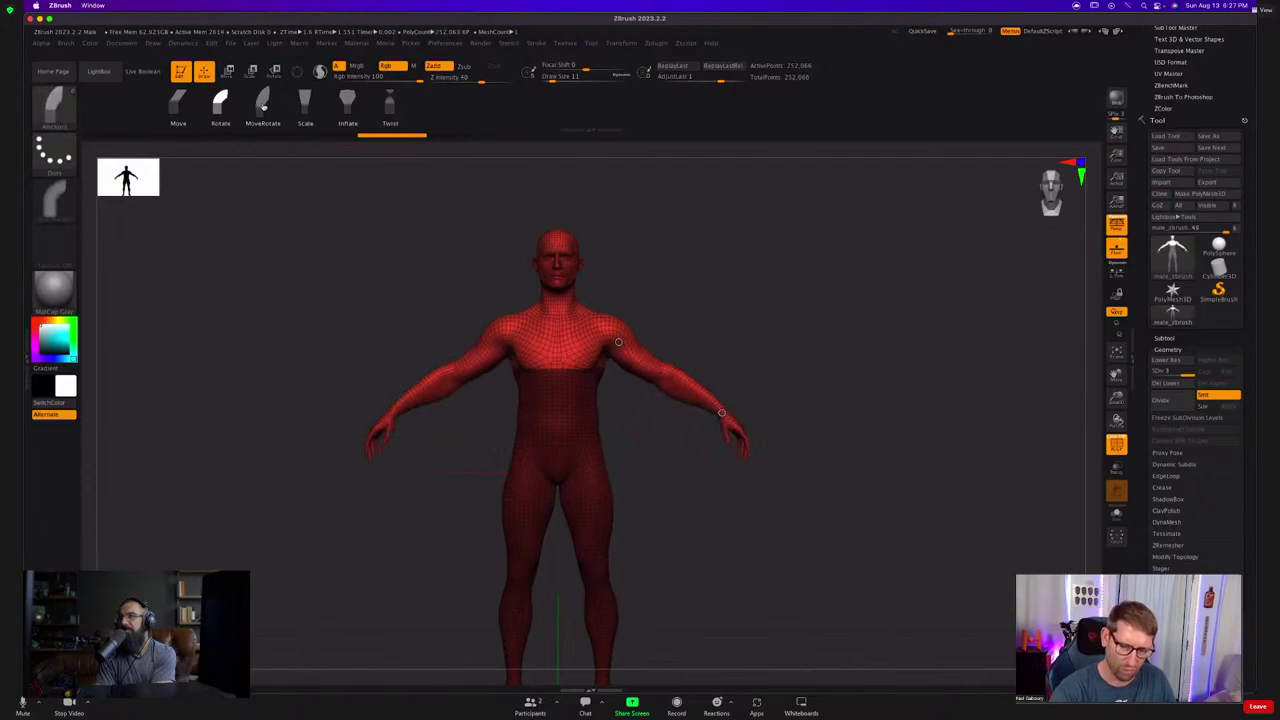
Raise both arms outward above the shoulders with MoveRotate, and mask the head and torso between the arms.
click(263, 105)
mouse_move(723, 413)
mouse_down()
mouse_move(760, 395)
mouse_move(827, 299)
mouse_move(835, 259)
mouse_up()
drag(856, 144, 842, 140)
alt+drag(863, 333, 846, 456)
drag(809, 357, 586, 166)
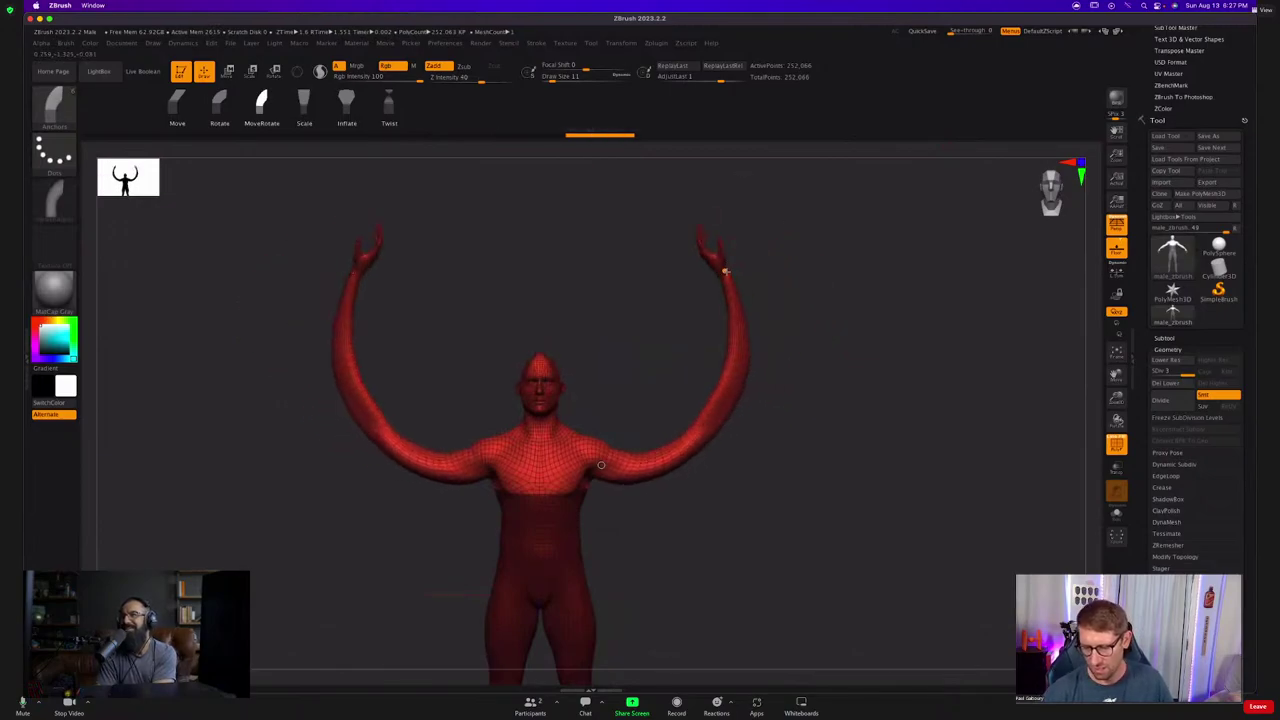
drag(727, 272, 973, 480)
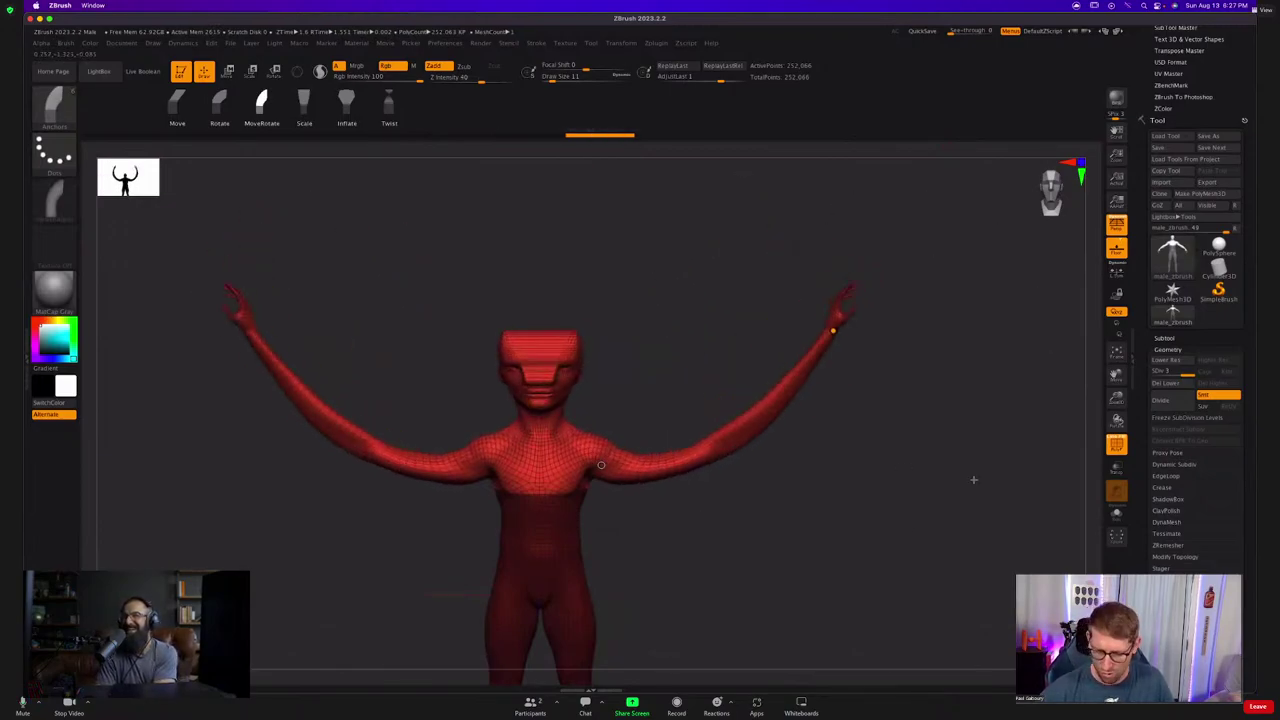
mouse_move(832, 330)
mouse_down()
mouse_move(714, 251)
mouse_move(877, 417)
mouse_move(854, 437)
mouse_move(802, 422)
mouse_move(737, 523)
mouse_move(723, 523)
mouse_move(752, 383)
mouse_up()
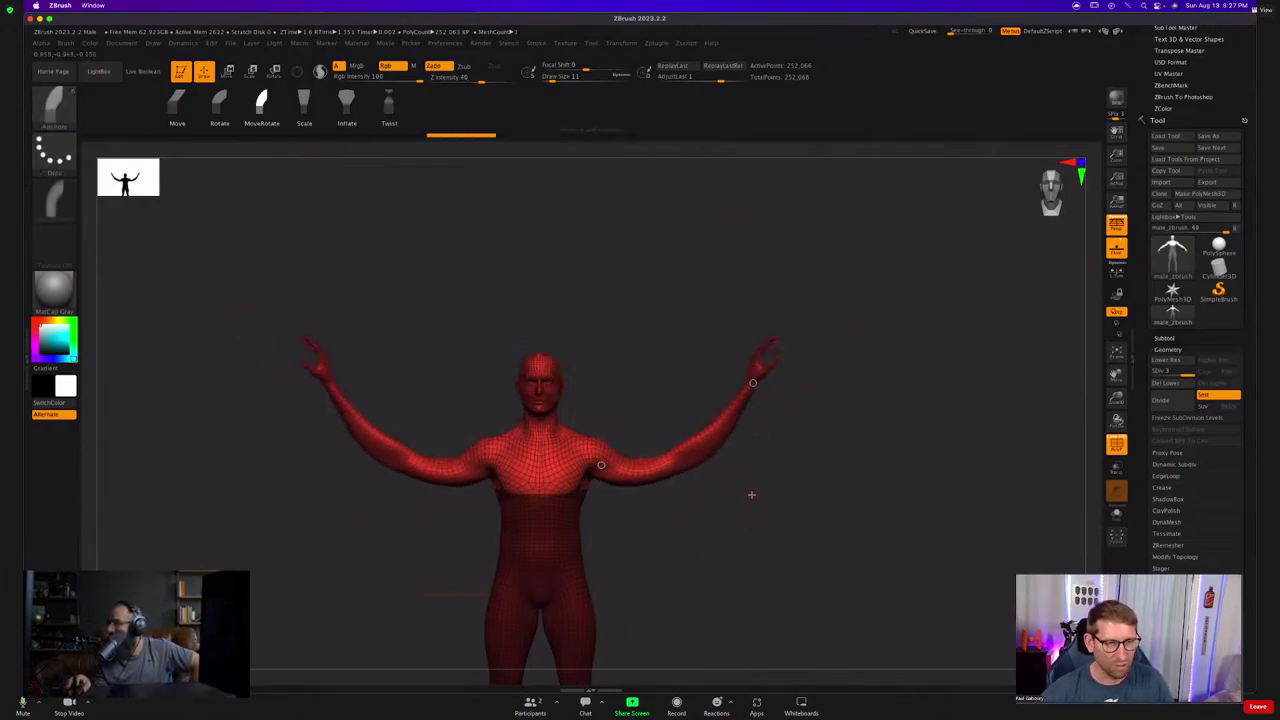
alt+drag(752, 499, 769, 446)
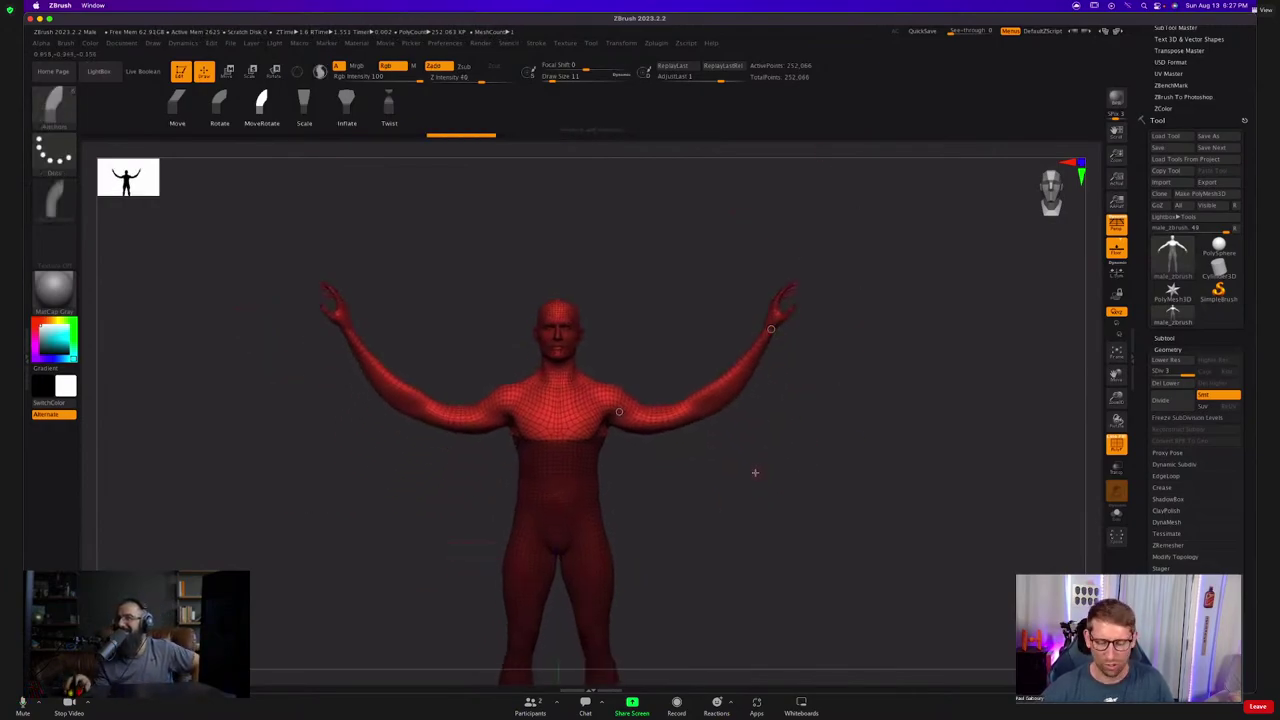
ctrl+drag(502, 214, 615, 529)
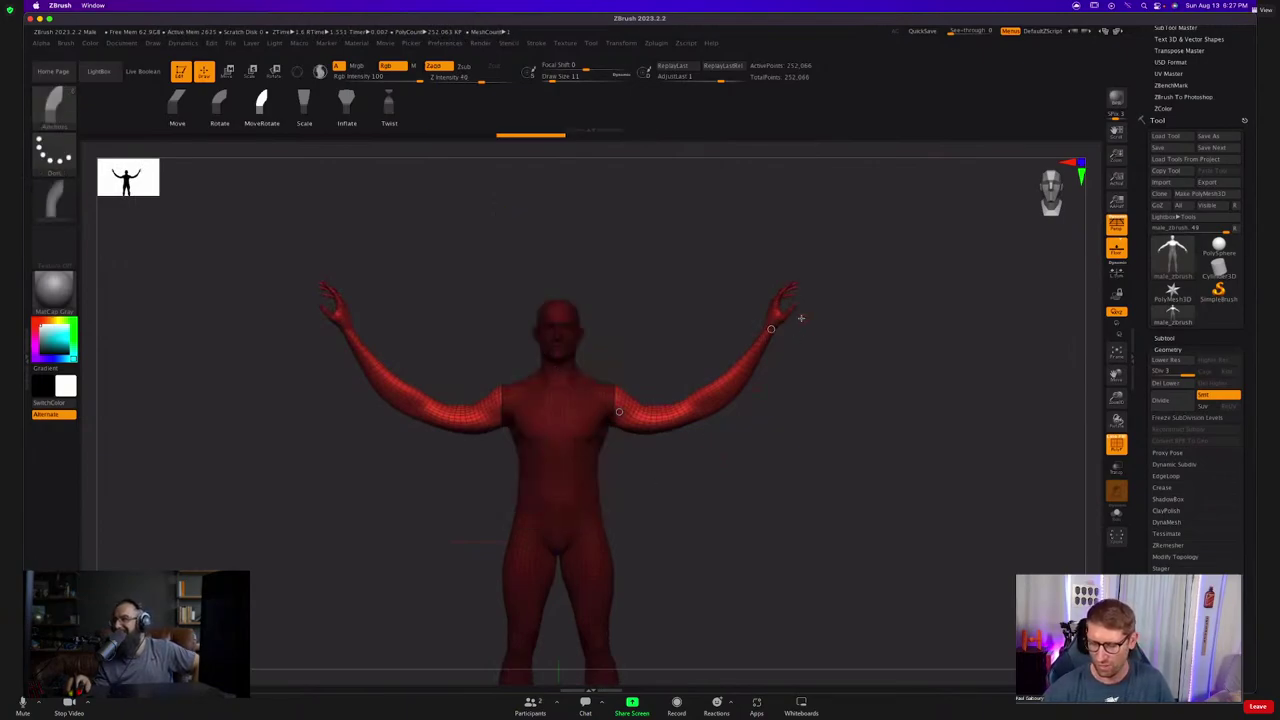
Try stretching and bending the raised arms downward in segments, masking further along the arms before each bend.
mouse_move(771, 328)
mouse_down()
mouse_move(643, 180)
mouse_move(491, 189)
mouse_move(765, 137)
mouse_move(856, 236)
mouse_move(917, 218)
mouse_move(903, 305)
mouse_move(922, 388)
mouse_move(807, 466)
mouse_up()
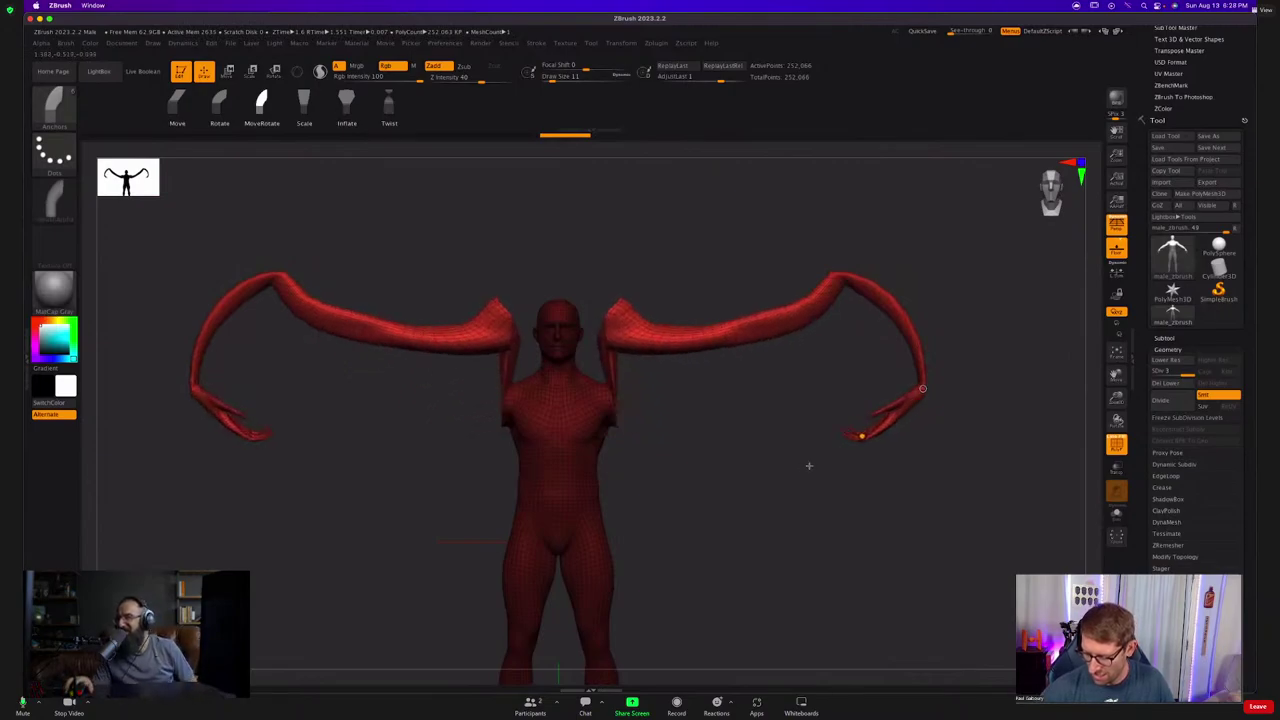
key(super+z)
ctrl+drag(394, 608, 772, 230)
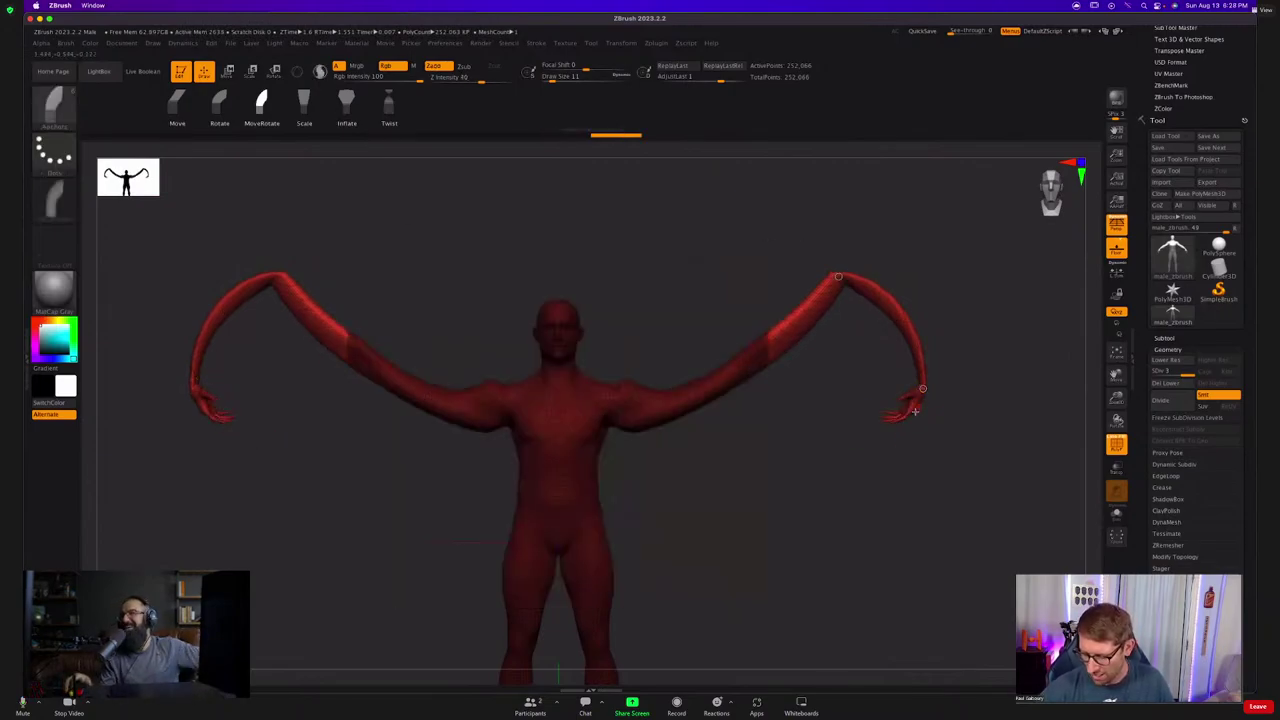
drag(903, 417, 797, 457)
key(super+z)
ctrl+drag(651, 538, 884, 195)
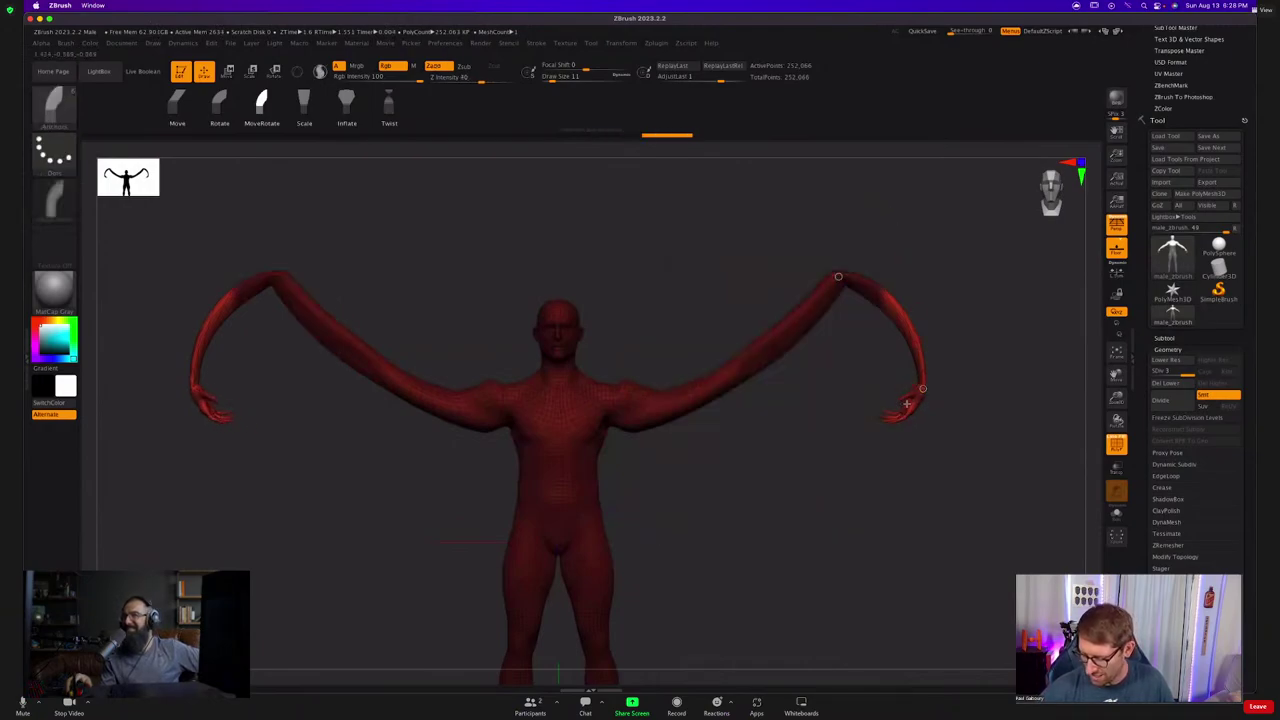
mouse_move(886, 430)
mouse_down()
mouse_move(769, 466)
mouse_move(886, 543)
mouse_move(983, 520)
mouse_move(1060, 425)
mouse_move(985, 370)
mouse_move(1034, 517)
mouse_move(680, 589)
mouse_move(605, 490)
mouse_move(641, 483)
mouse_up()
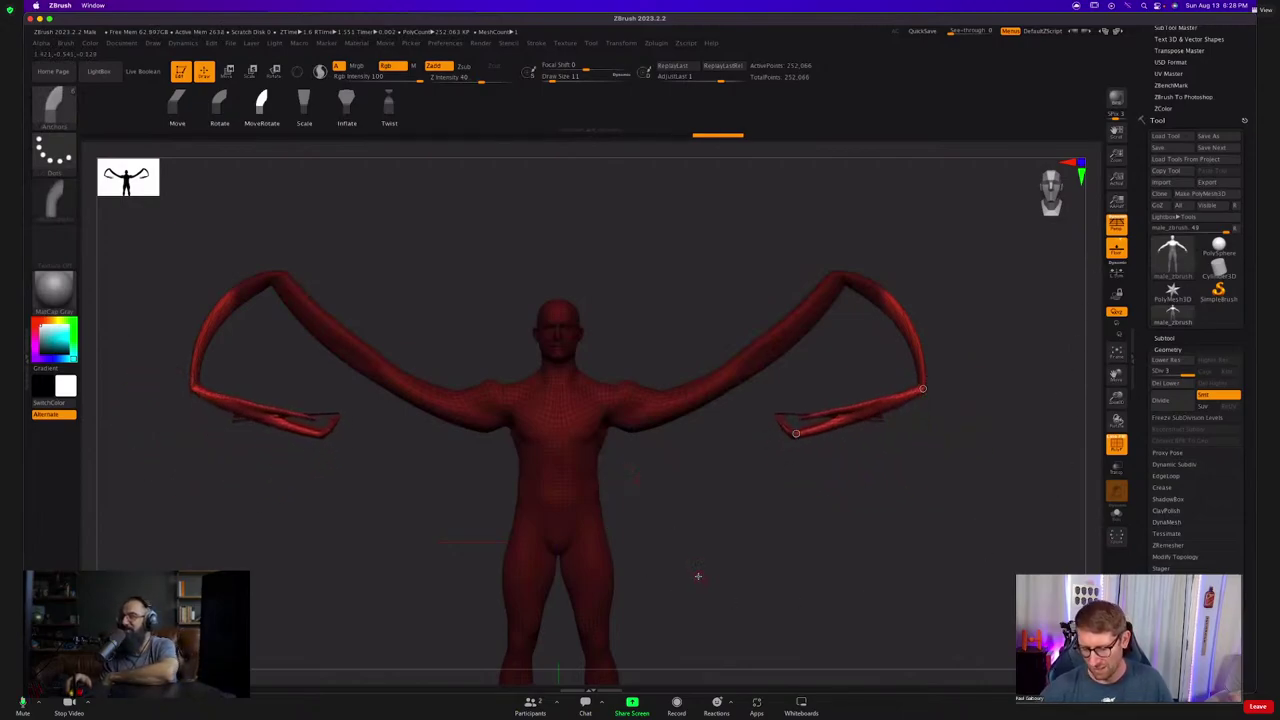
Undo the segmented arm bends back to the raised arms with the torso masked.
ctrl+drag(699, 573, 682, 527)
key(super+z)
key(super+z)
key(super+z)
key(super+z)
key(super+z)
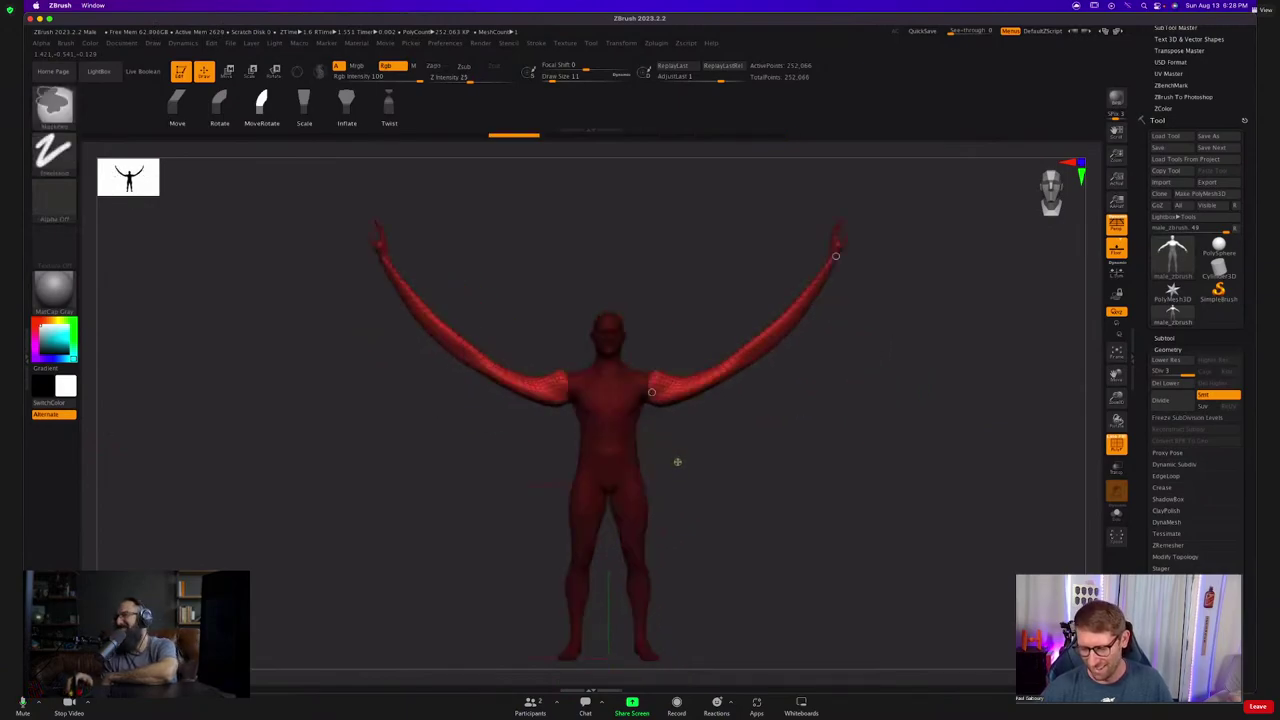
key(super+z)
Curve the outer half of both raised arms downward into an arch with MoveRotate.
alt+drag(668, 480, 640, 525)
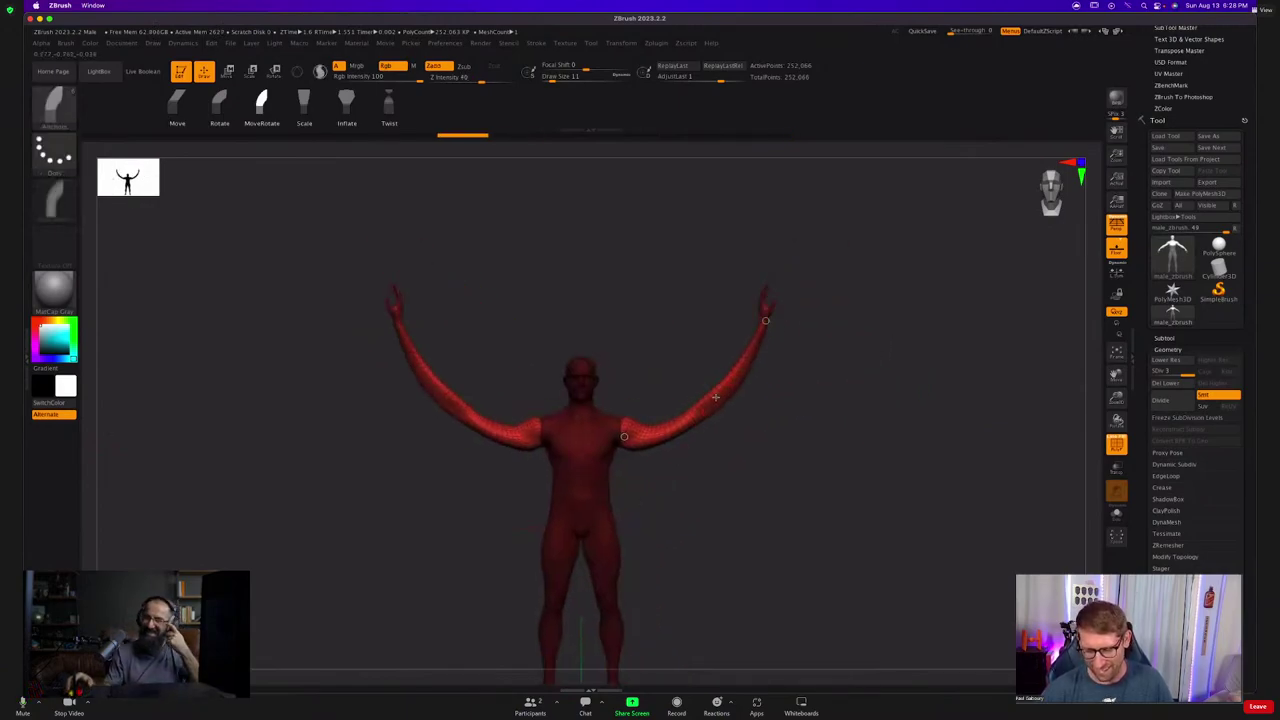
key(ctrl+shift+z)
key(ctrl+shift+z)
key(ctrl+shift+z)
key(ctrl+shift+z)
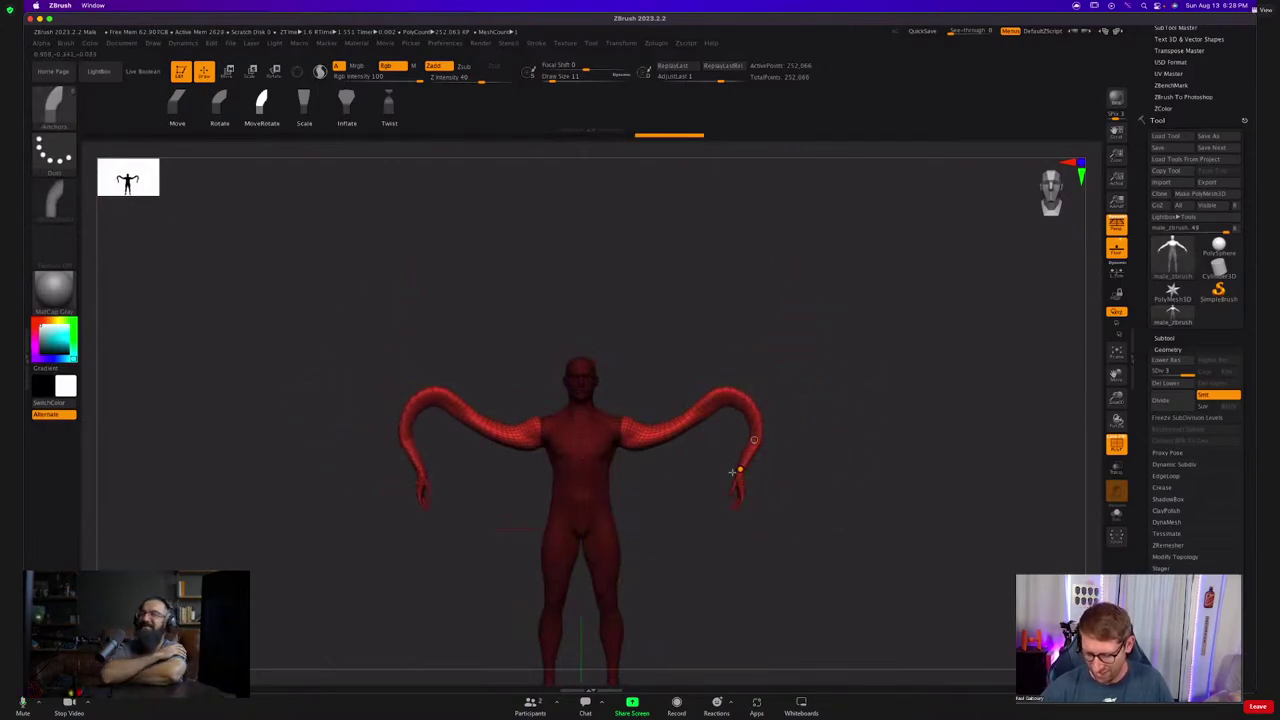
click(735, 470)
Mask the body and upper arms, and curl the forearms inward so the hands point back toward the body.
mouse_move(452, 630)
ctrl+mouse_down()
mouse_move(676, 364)
mouse_move(709, 363)
ctrl+mouse_up()
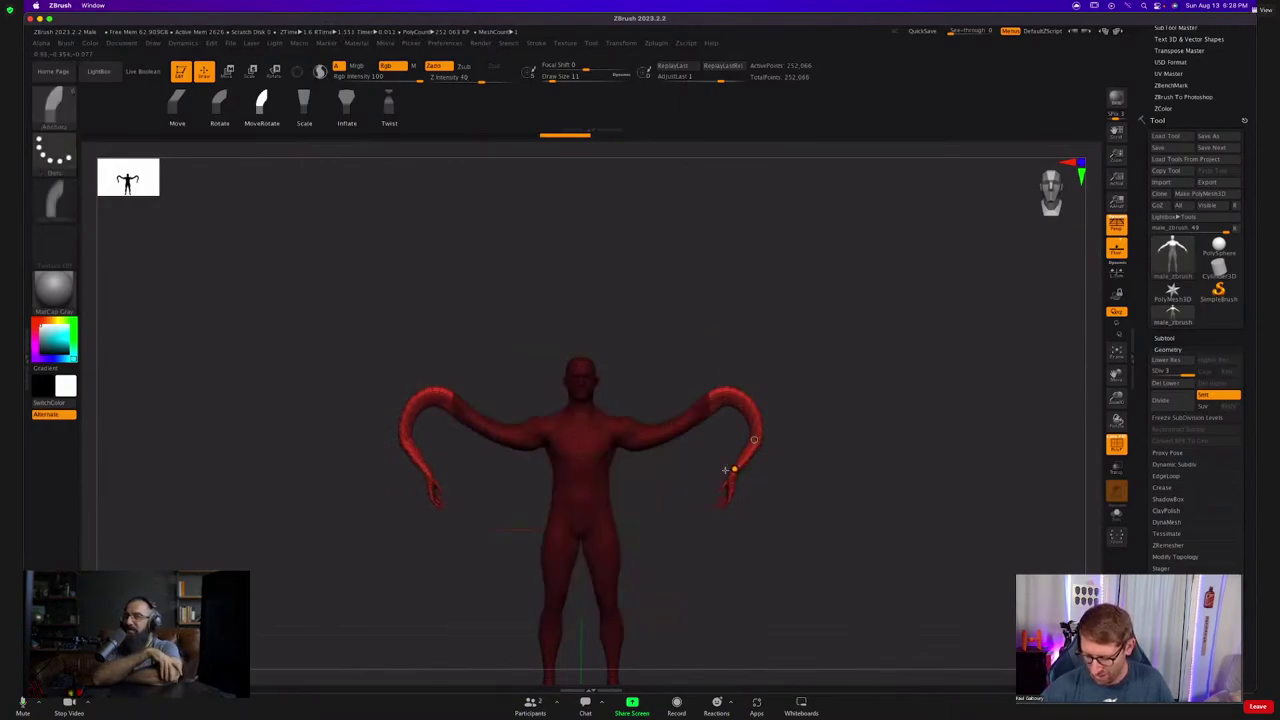
drag(725, 470, 713, 408)
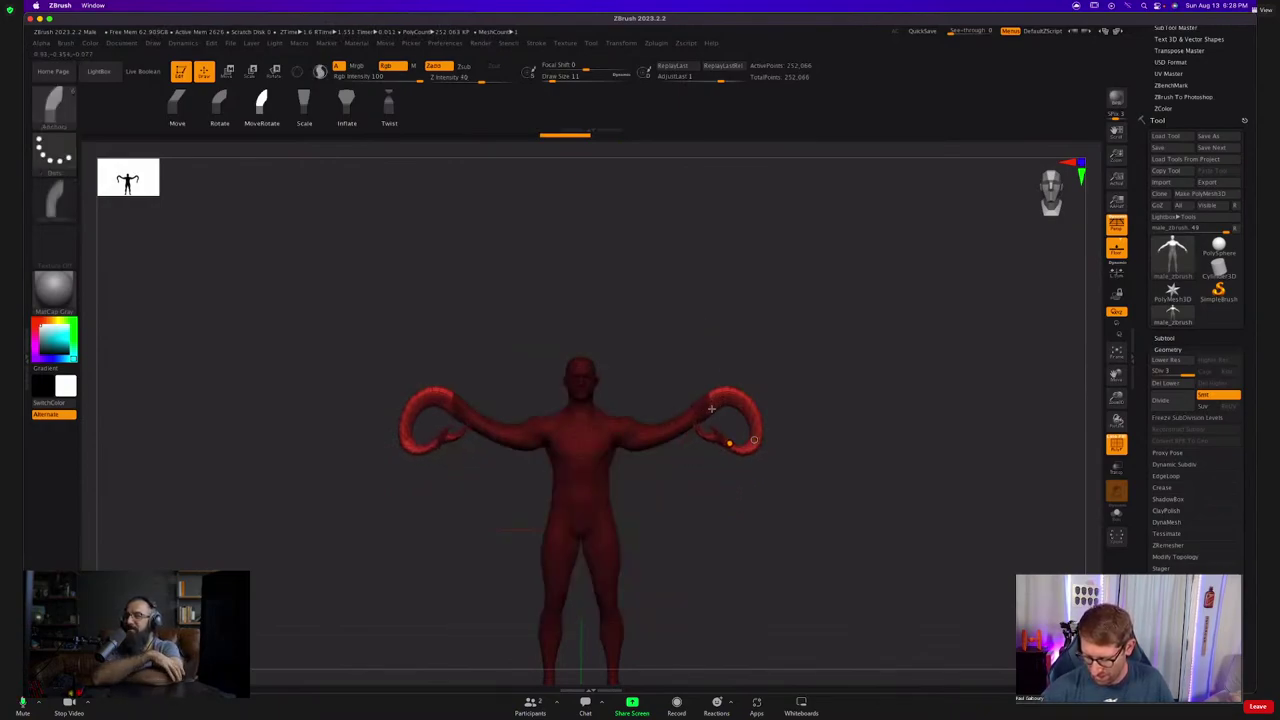
ctrl+right_drag(712, 408, 752, 525)
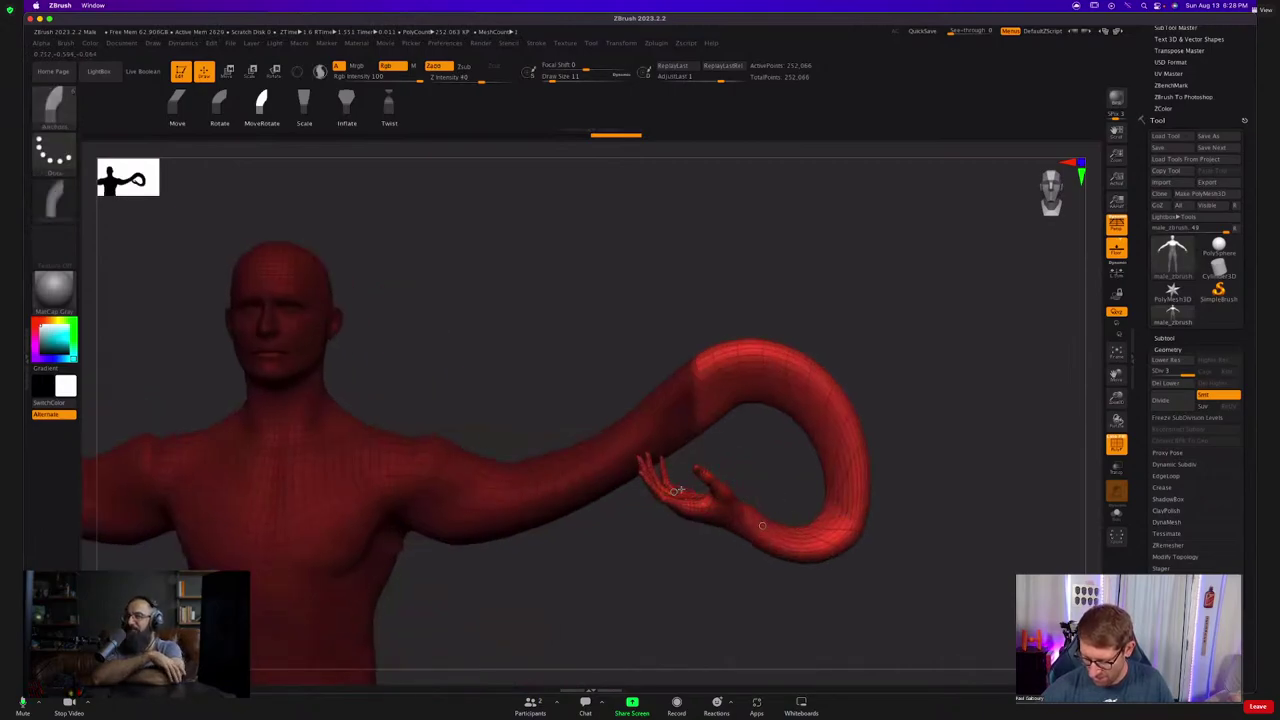
Extend the mask over most of the arm loop, curl the hands inside it into a spiral, and clear the mask.
mouse_move(680, 489)
mouse_down()
mouse_move(703, 449)
mouse_move(737, 429)
mouse_up()
key(ctrl+z)
mouse_move(630, 276)
ctrl+mouse_down()
mouse_move(680, 328)
mouse_move(903, 464)
mouse_move(916, 486)
ctrl+mouse_up()
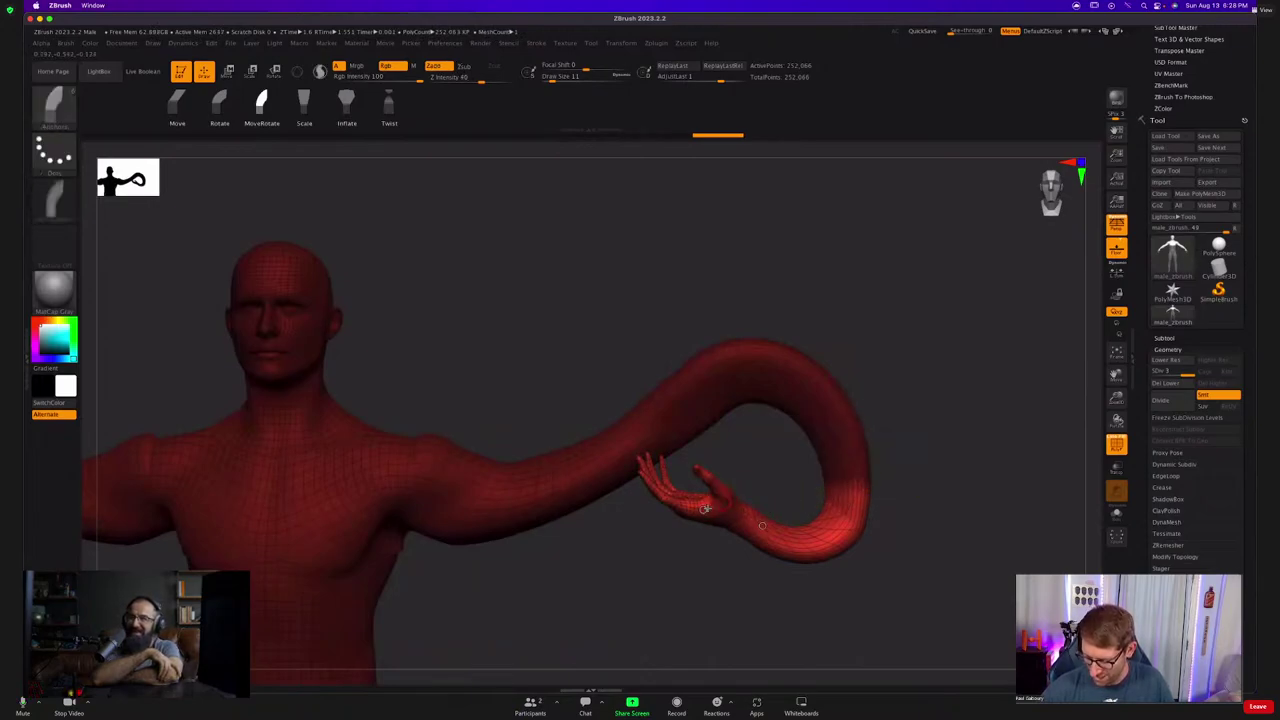
mouse_move(705, 509)
mouse_down()
mouse_move(720, 455)
mouse_move(770, 420)
mouse_move(839, 426)
mouse_up()
ctrl+right_drag(908, 417, 831, 389)
ctrl+drag(833, 447, 860, 452)
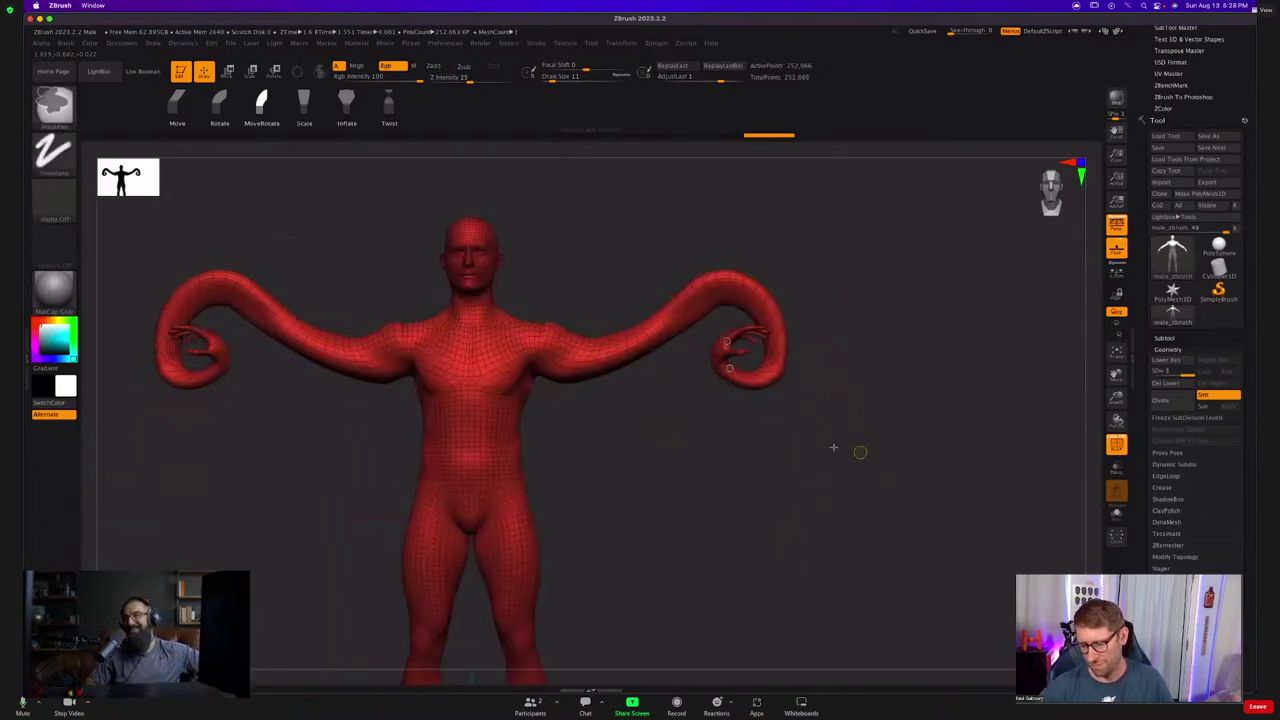
Step the curled-arm male figure down to its lowest subdivision level and frame the torso and shoulders.
ctrl+right_drag(833, 447, 818, 428)
mouse_move(818, 428)
right_down()
mouse_move(829, 523)
mouse_move(794, 466)
mouse_move(861, 442)
right_up()
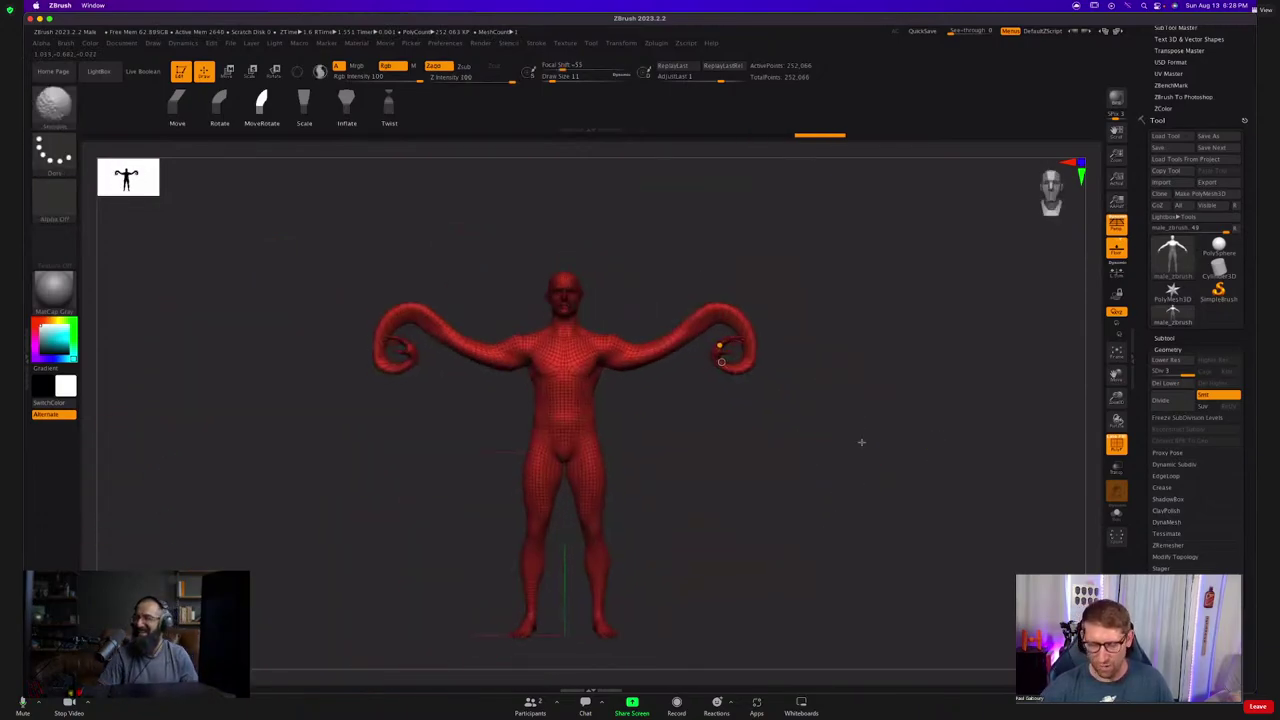
alt+right_drag(777, 464, 852, 434)
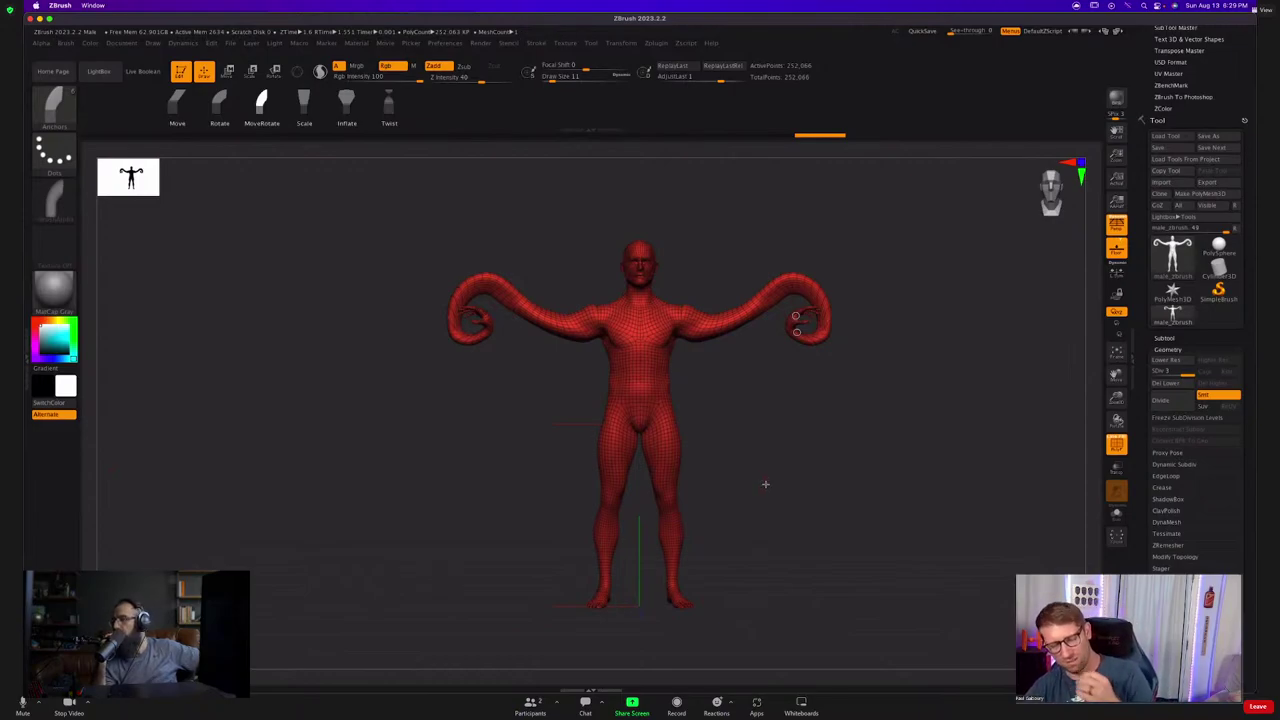
key(shift+d)
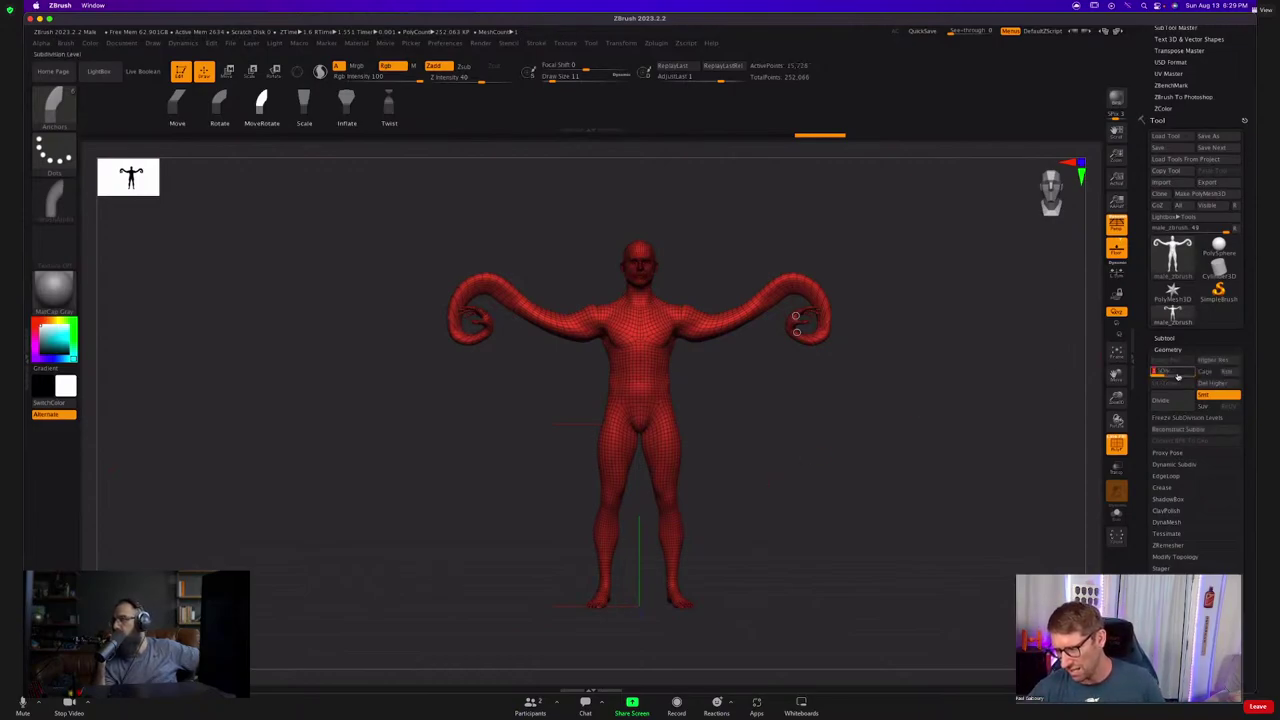
key(shift+d)
ctrl+right_drag(769, 424, 680, 449)
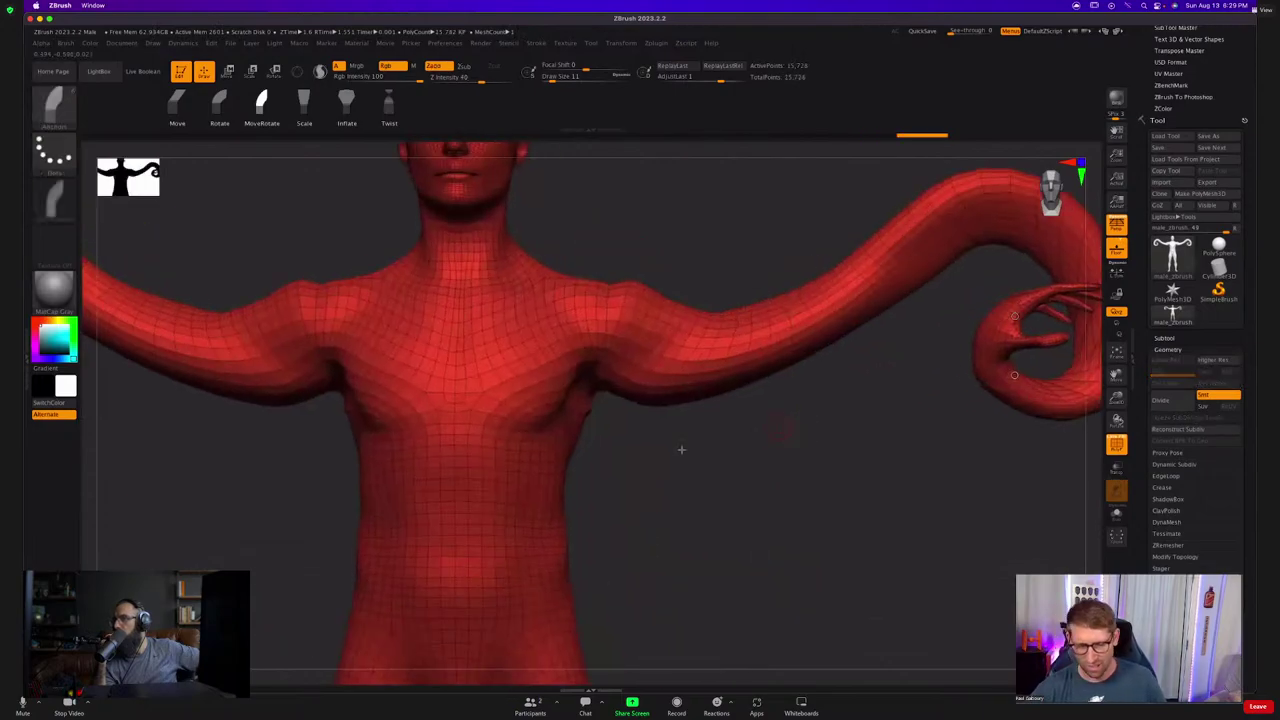
Switch the selection brush to SelectLasso, and briefly hide the polygon loop running lengthwise along the arms and chest.
ctrl+shift+click(54, 106)
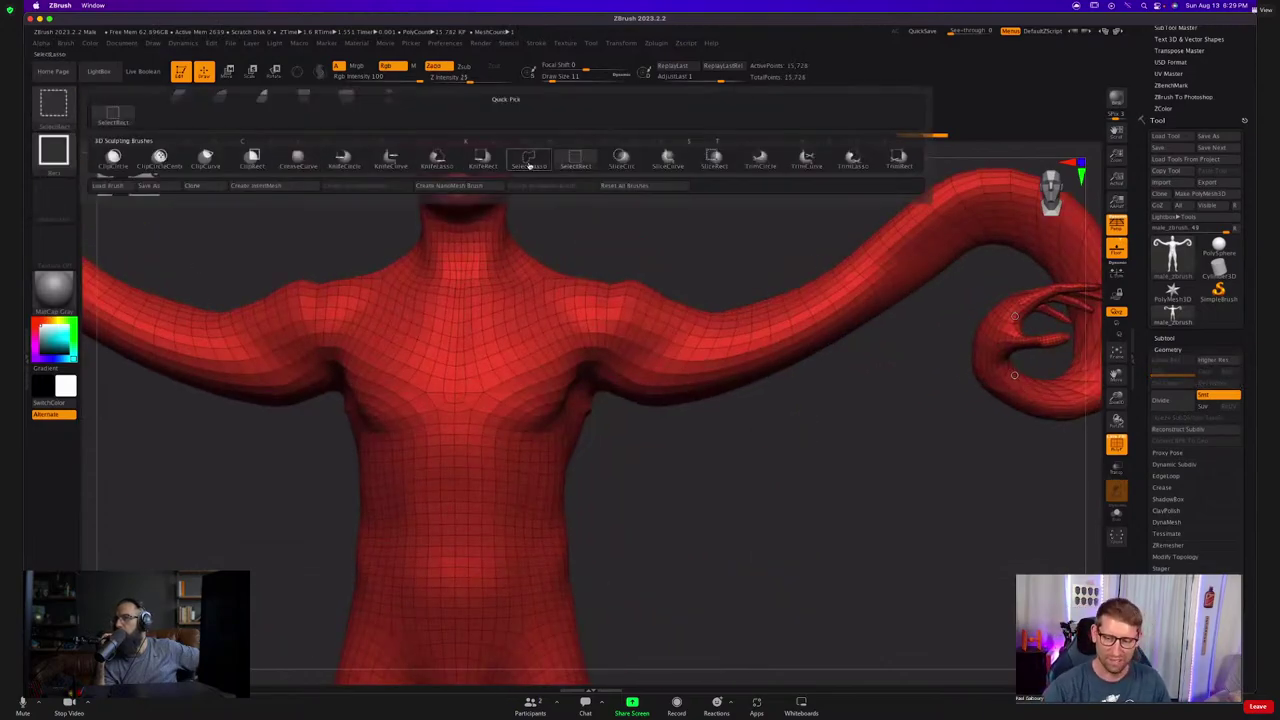
click(529, 163)
scroll(682, 367, up, 5)
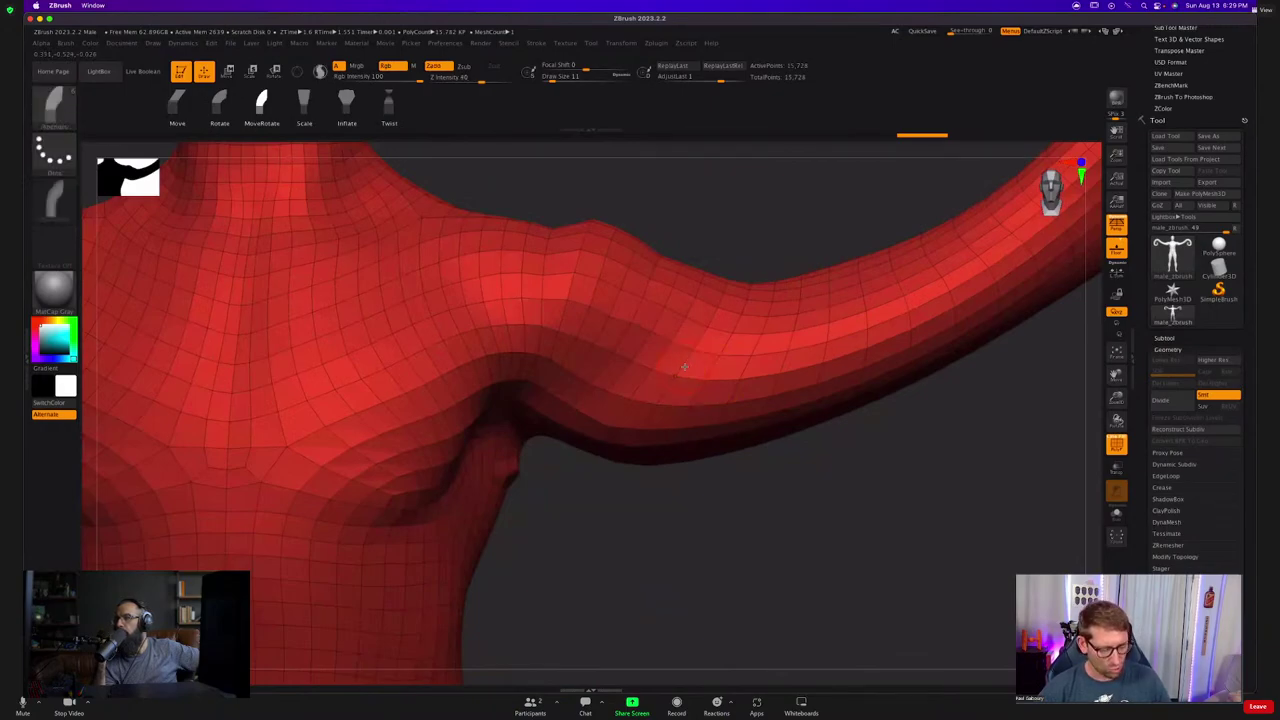
ctrl+shift+click(686, 364)
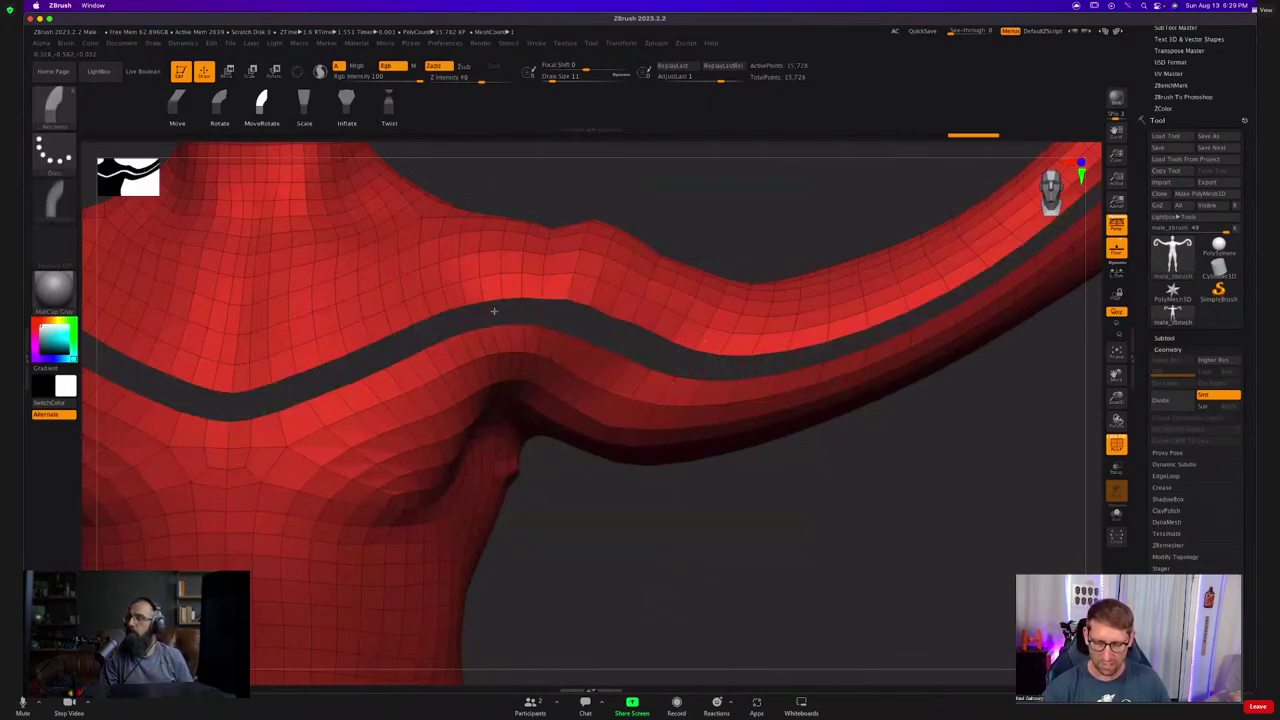
ctrl+shift+click(833, 482)
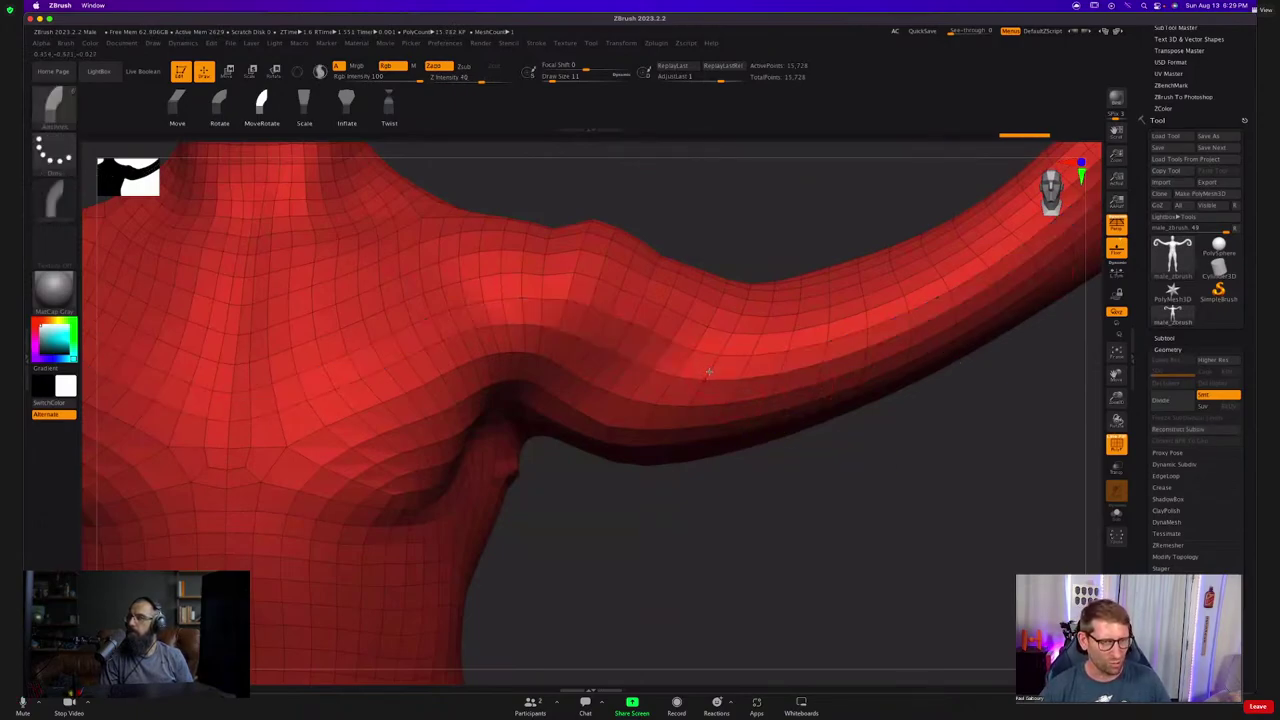
Hide a single polygon loop by its edge on the upper arm, and show the full figure again.
key(ctrl+shift)
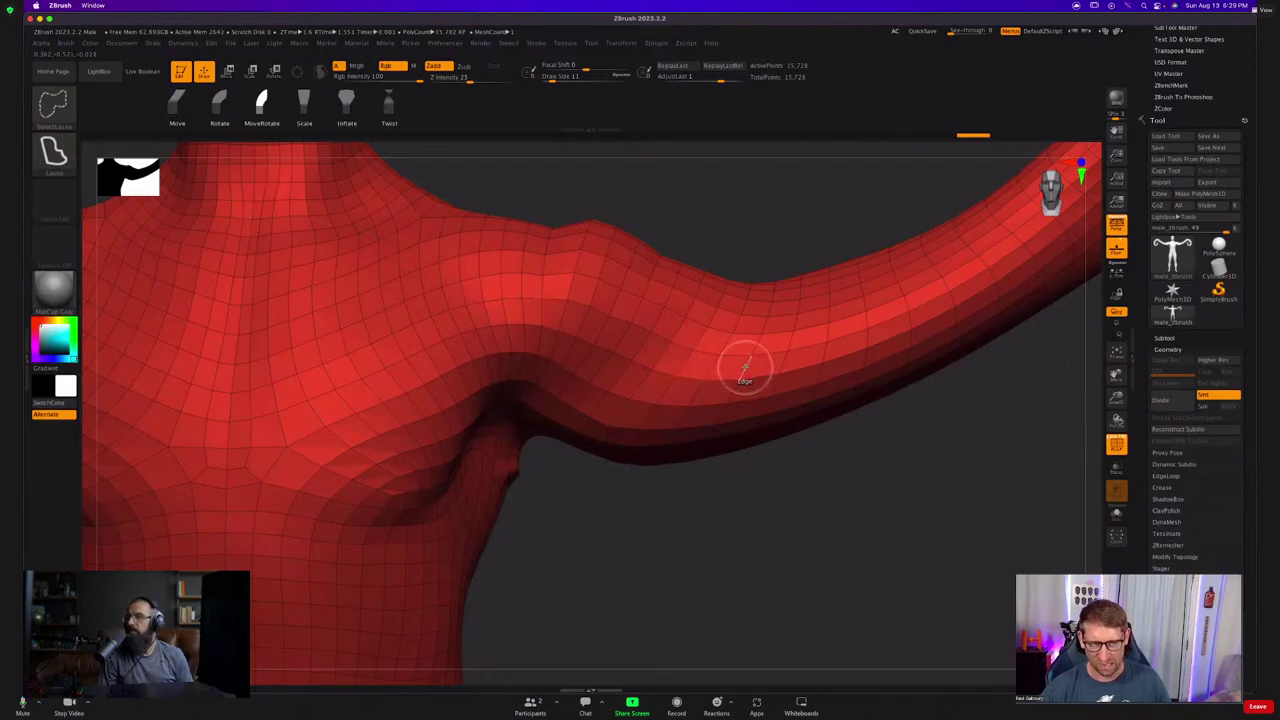
key(ctrl+shift)
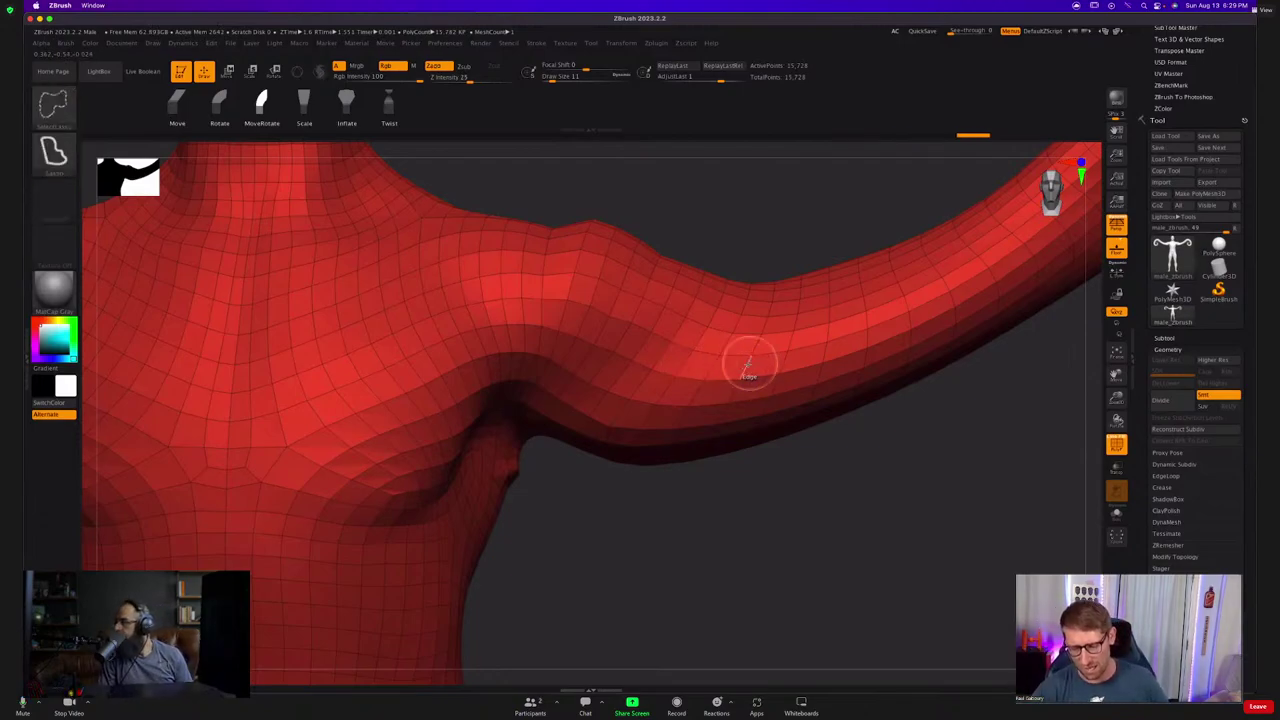
ctrl+shift+click(748, 366)
ctrl+shift+click(750, 472)
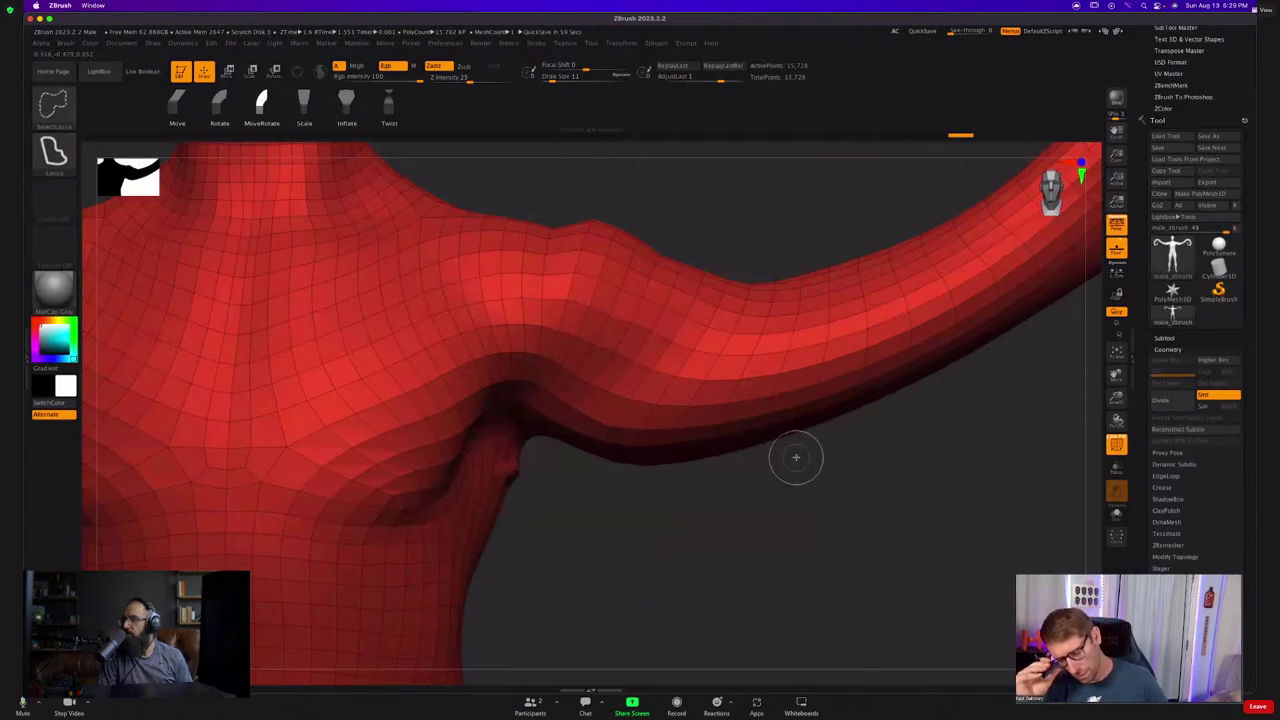
Hide neighbouring polygon rings around the arm, invert the visibility to isolate that band, and restore the whole figure.
click(775, 370)
click(812, 356)
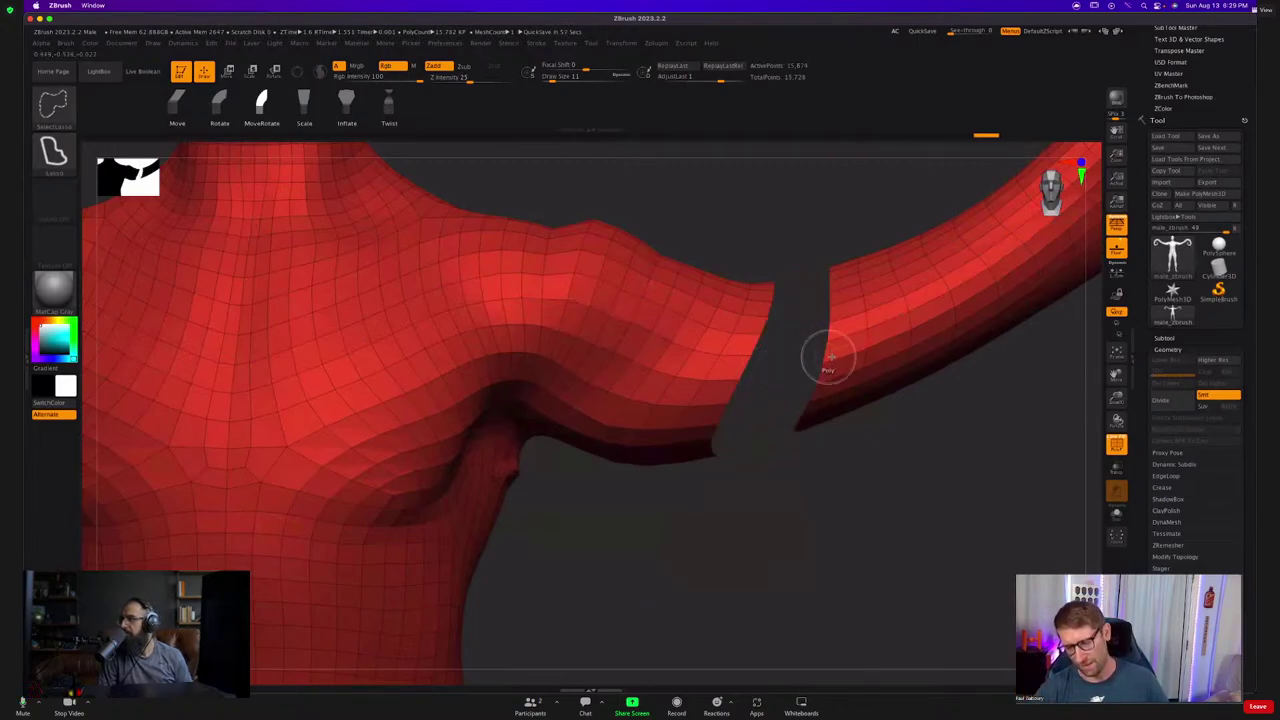
click(858, 345)
click(886, 336)
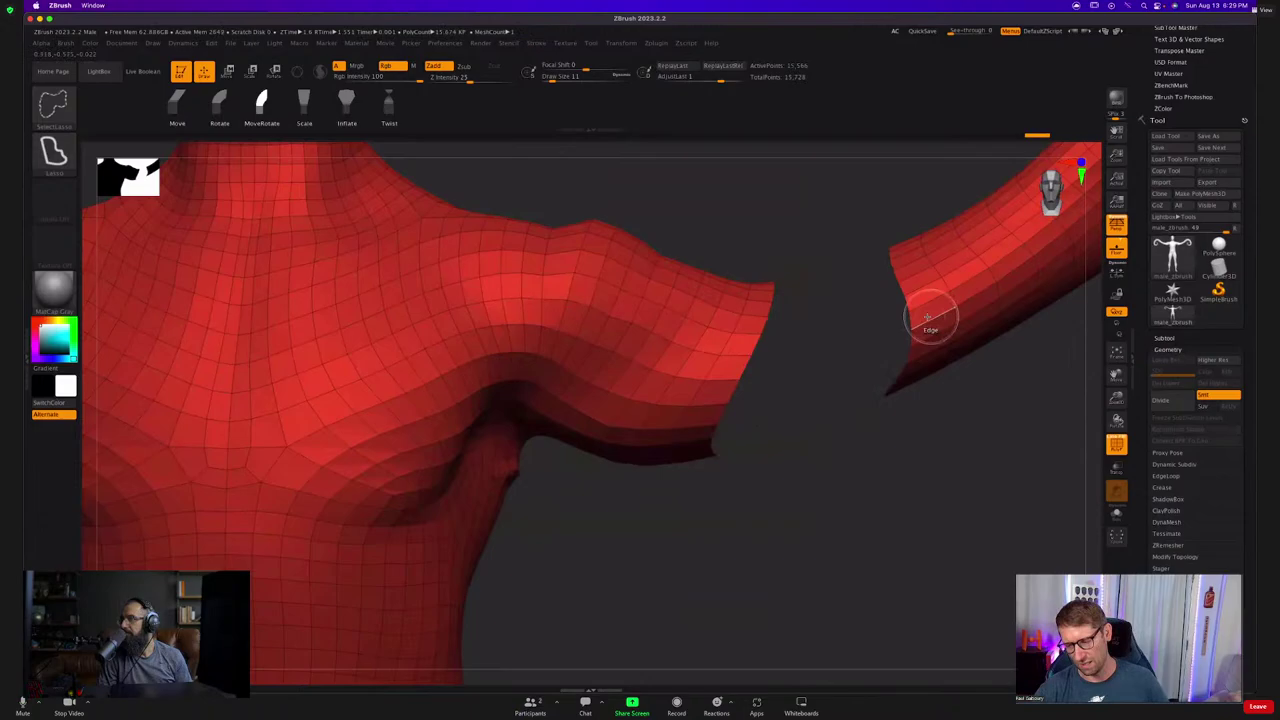
ctrl+shift+click(731, 372)
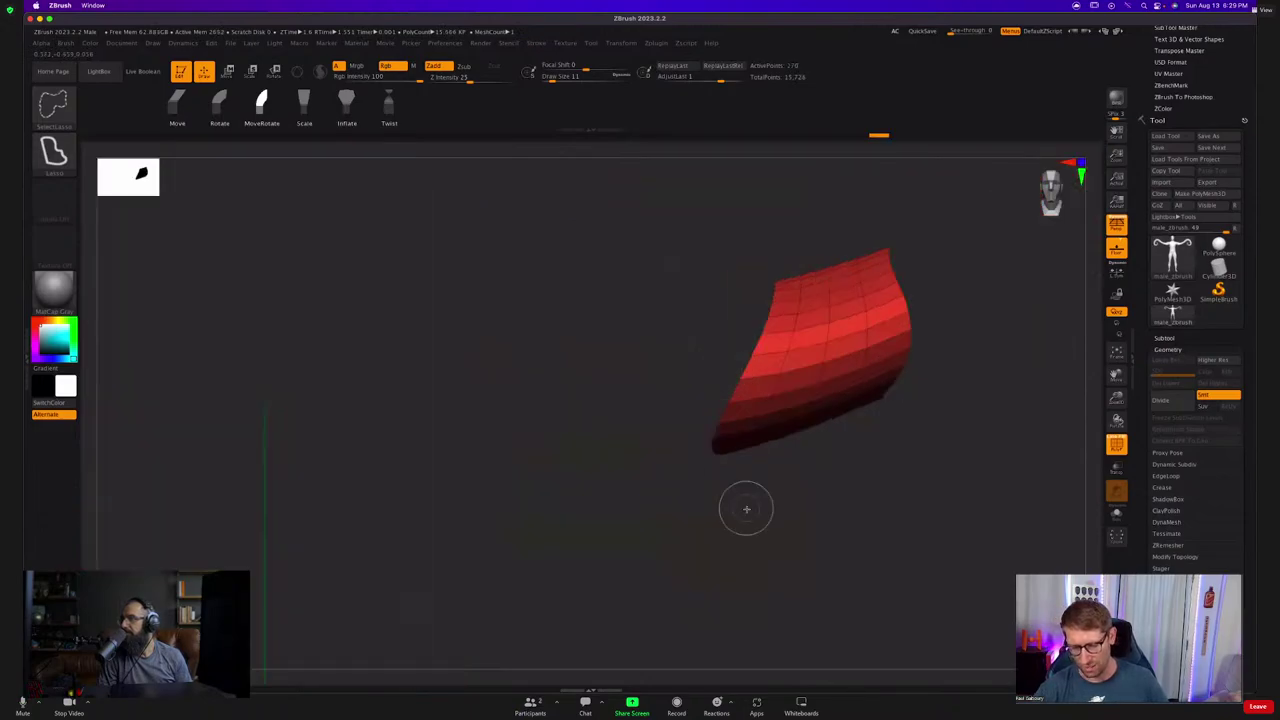
ctrl+shift+click(746, 508)
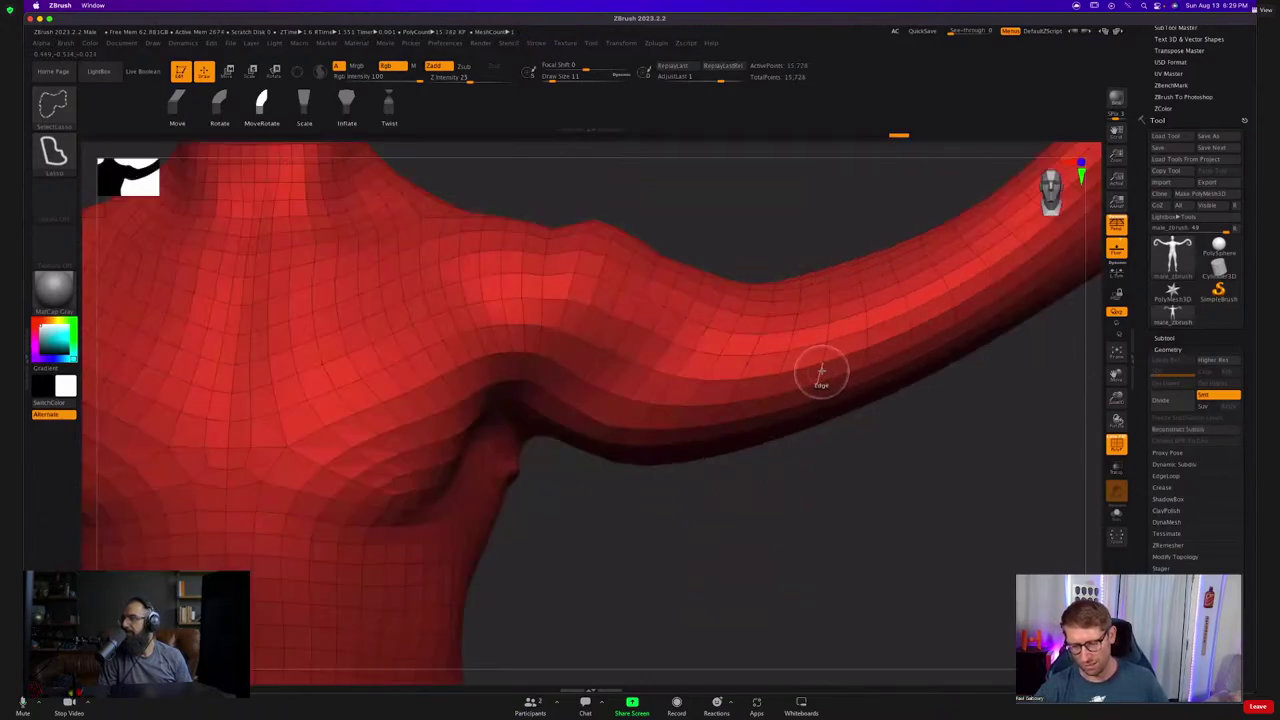
click(818, 373)
key(ctrl+z)
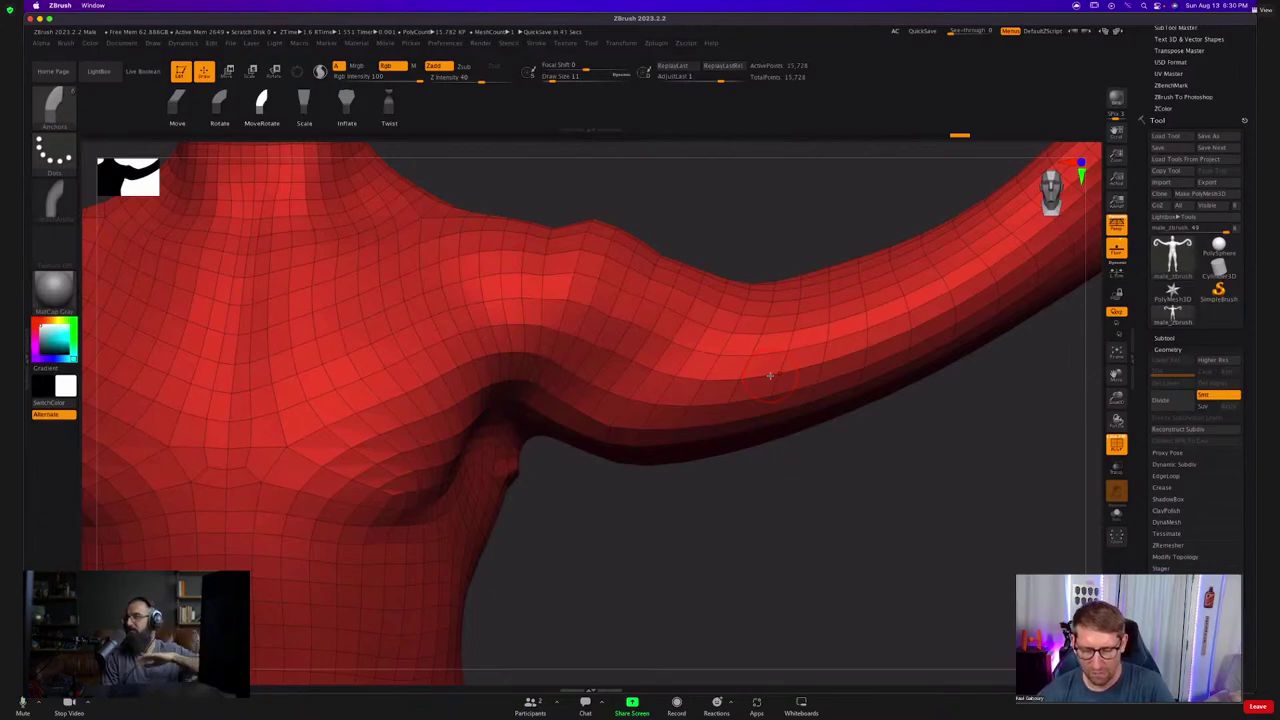
Set the Draw Size to 104 and smooth the shoulders where the raised arms meet the torso.
ctrl+right_drag(675, 372, 618, 349)
alt+right_drag(618, 349, 706, 366)
key(s)
drag(706, 366, 721, 370)
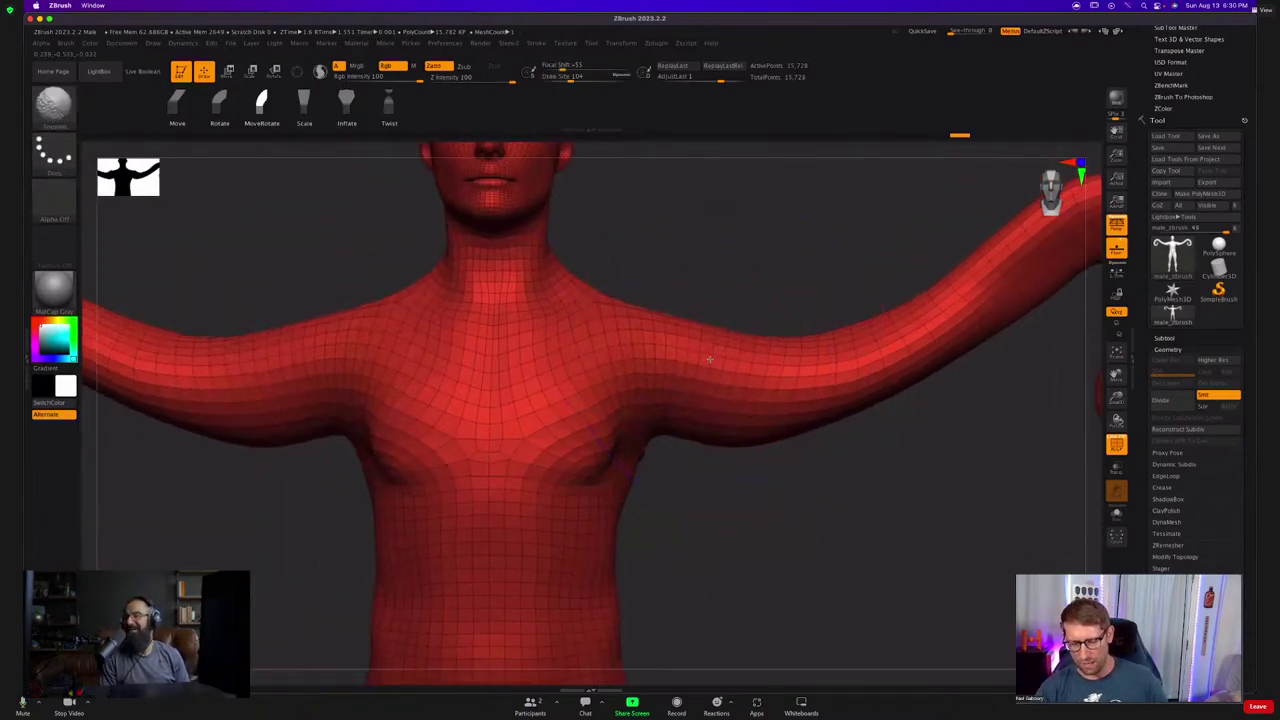
Pick SmoothAlt as the smoothing brush, smooth the chest and armpits, and open the Smooth Brush Modifiers.
key(b)
key(s)
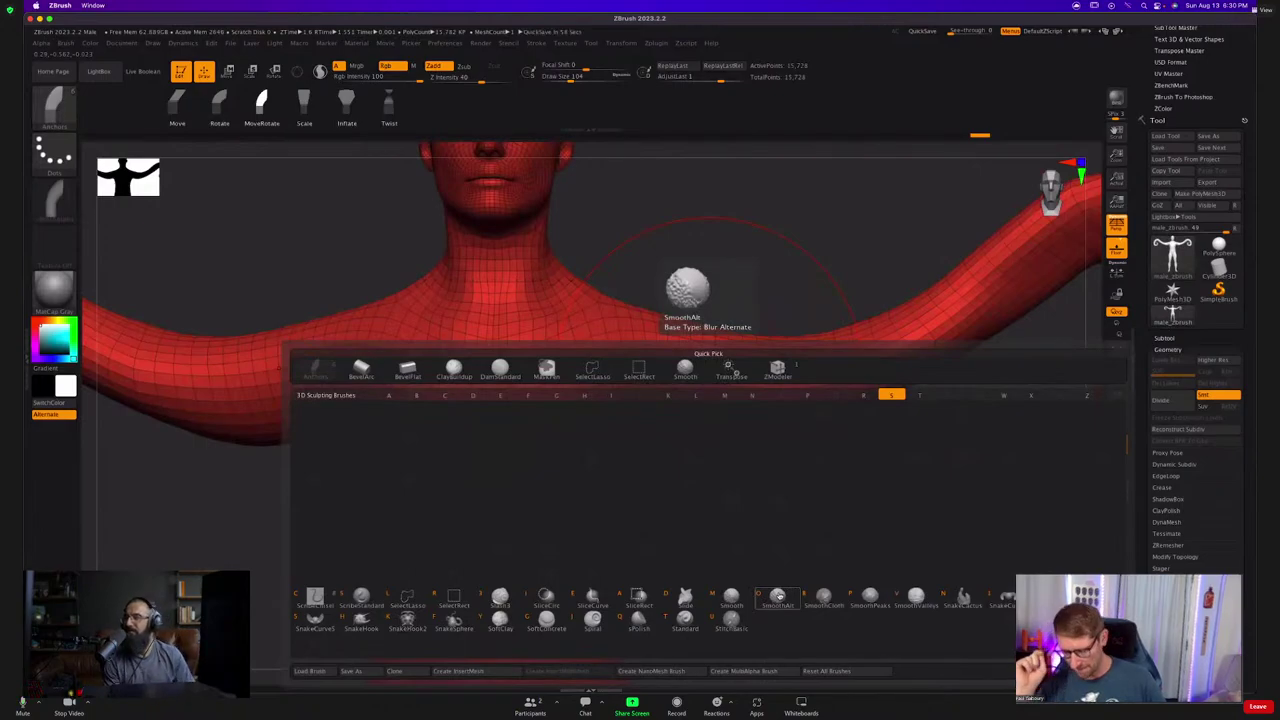
click(779, 596)
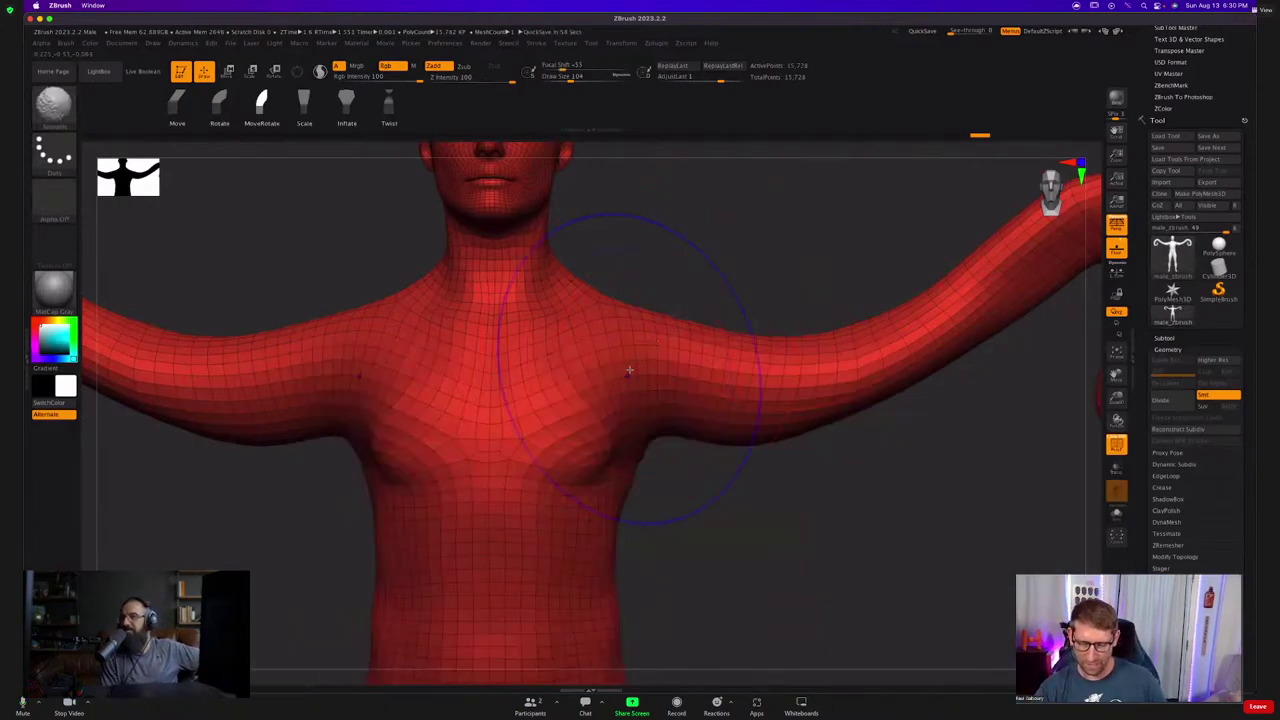
click(65, 43)
click(88, 321)
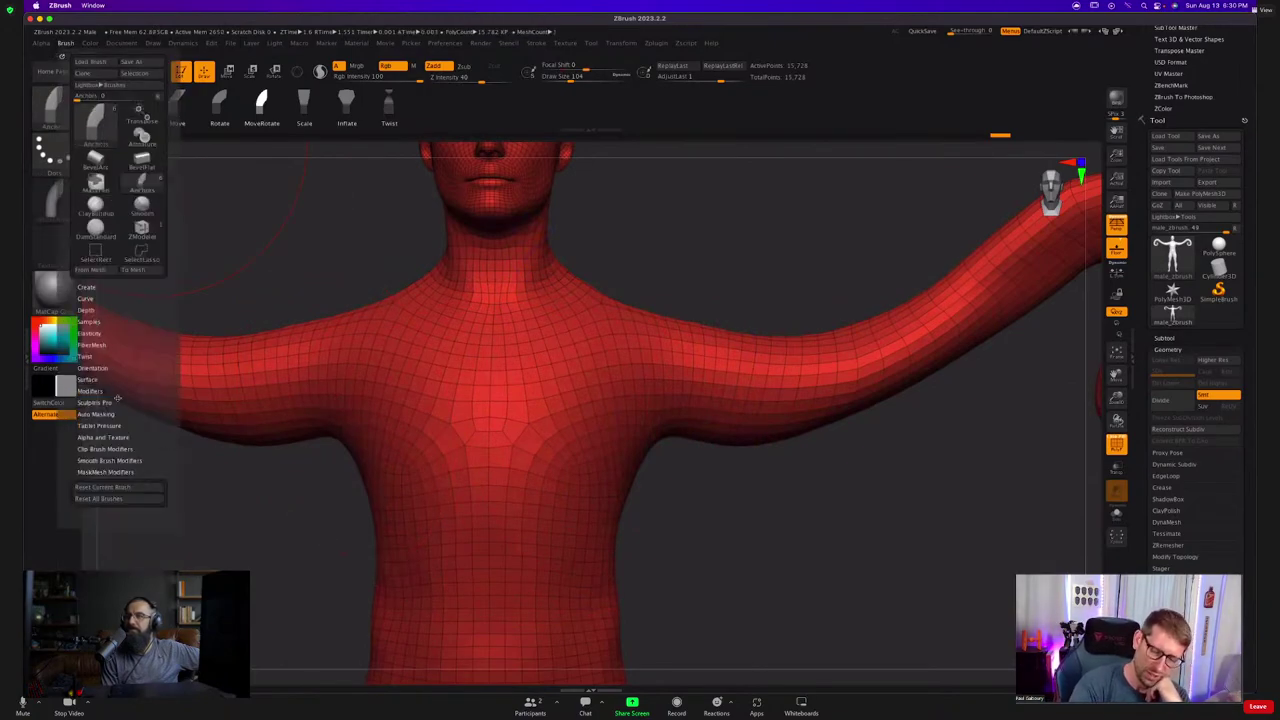
click(129, 459)
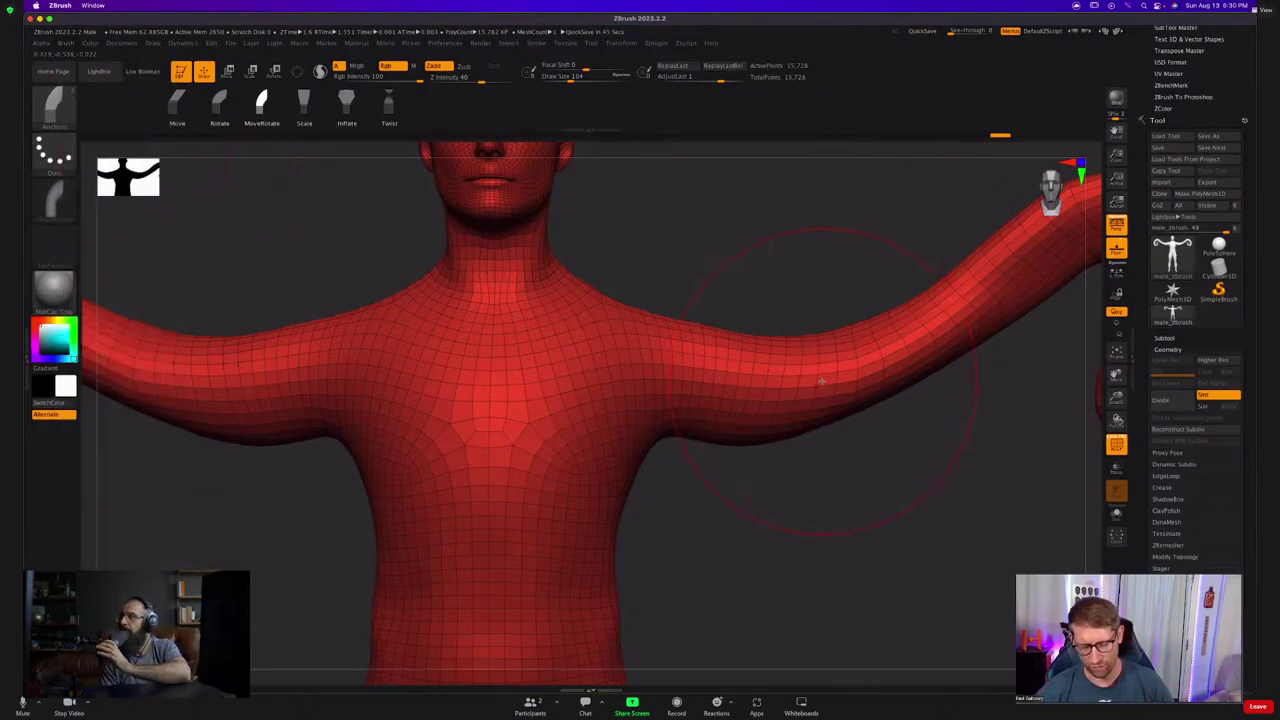
Pull the arms, torso and head into cloth-like folds with the ClothPull brush, and undo all the pulls.
key(b)
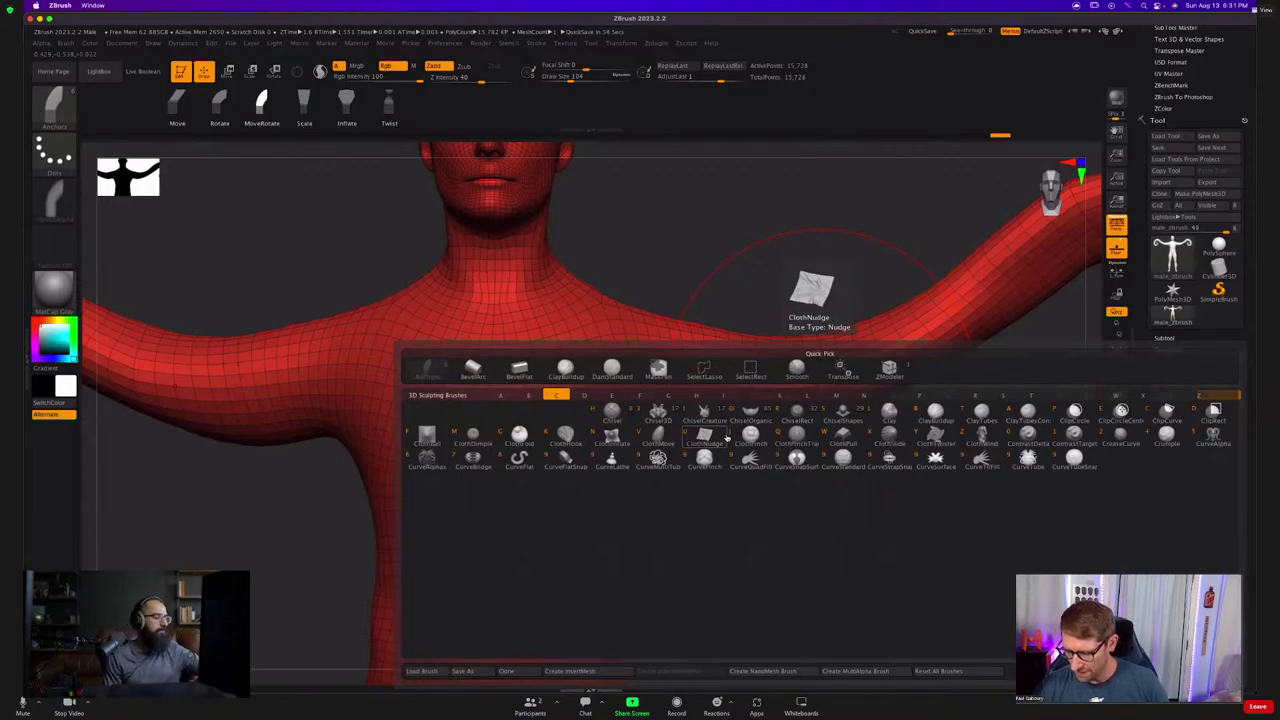
click(843, 436)
mouse_move(831, 381)
mouse_down()
mouse_move(886, 349)
mouse_move(951, 449)
mouse_move(934, 380)
mouse_move(1017, 423)
mouse_up()
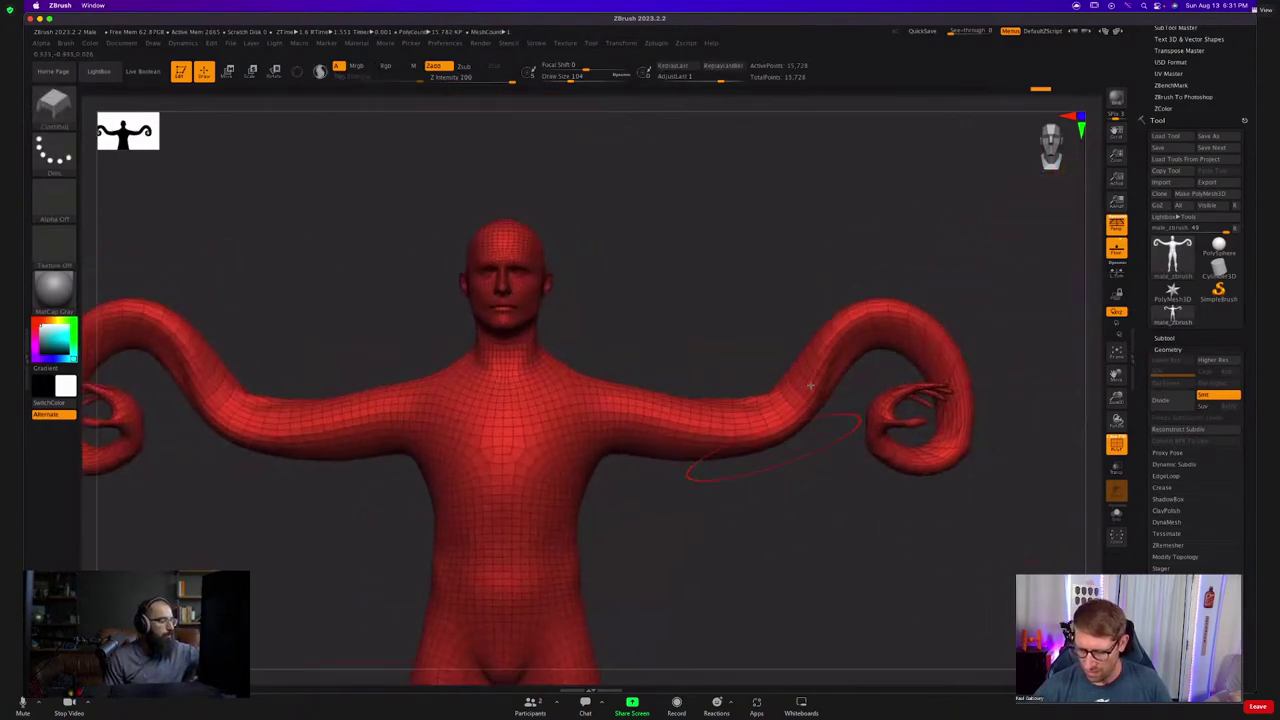
mouse_move(800, 400)
mouse_down()
mouse_move(830, 355)
mouse_move(880, 345)
mouse_move(925, 360)
mouse_move(965, 455)
mouse_move(955, 468)
mouse_move(948, 410)
mouse_move(870, 400)
mouse_move(540, 499)
mouse_move(505, 580)
mouse_move(500, 650)
mouse_move(510, 560)
mouse_move(550, 537)
mouse_move(545, 655)
mouse_up()
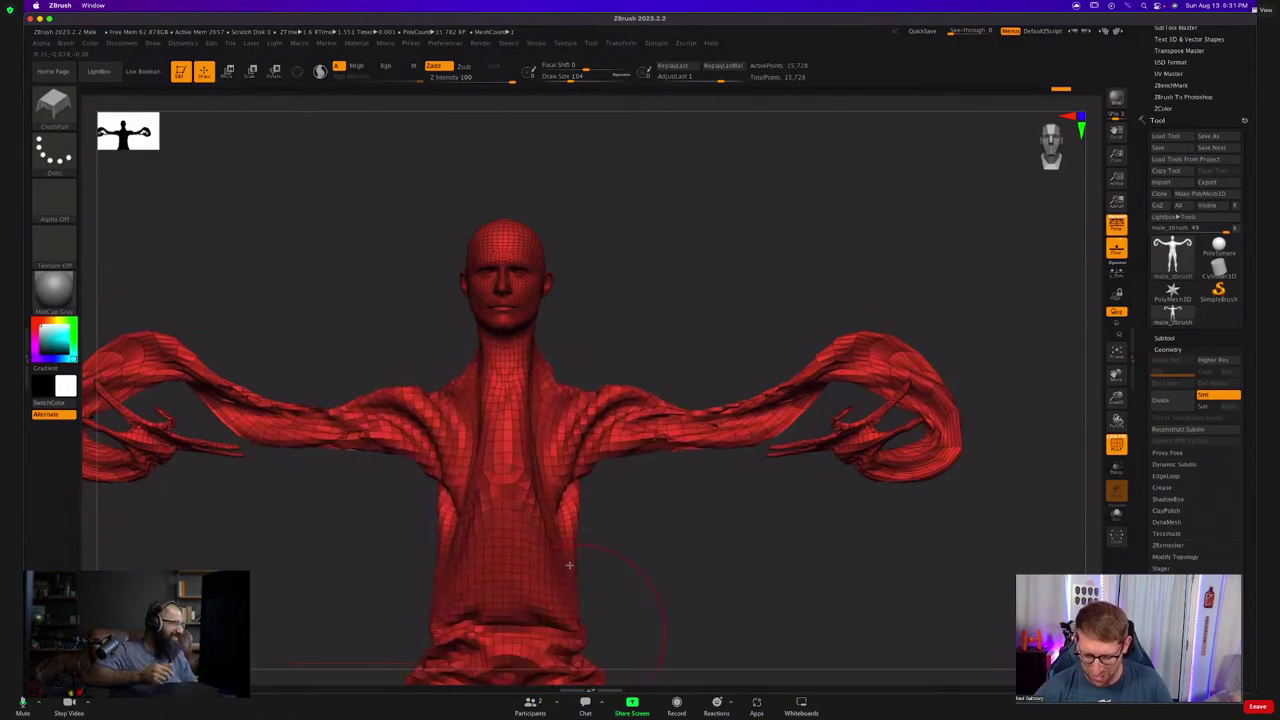
mouse_move(529, 296)
mouse_down()
mouse_move(546, 460)
mouse_move(590, 588)
mouse_up()
ctrl+right_drag(668, 585, 650, 545)
mouse_move(650, 545)
mouse_down()
mouse_move(686, 470)
mouse_move(711, 474)
mouse_move(654, 480)
mouse_move(757, 480)
mouse_move(711, 479)
mouse_move(711, 437)
mouse_move(702, 460)
mouse_move(706, 449)
mouse_up()
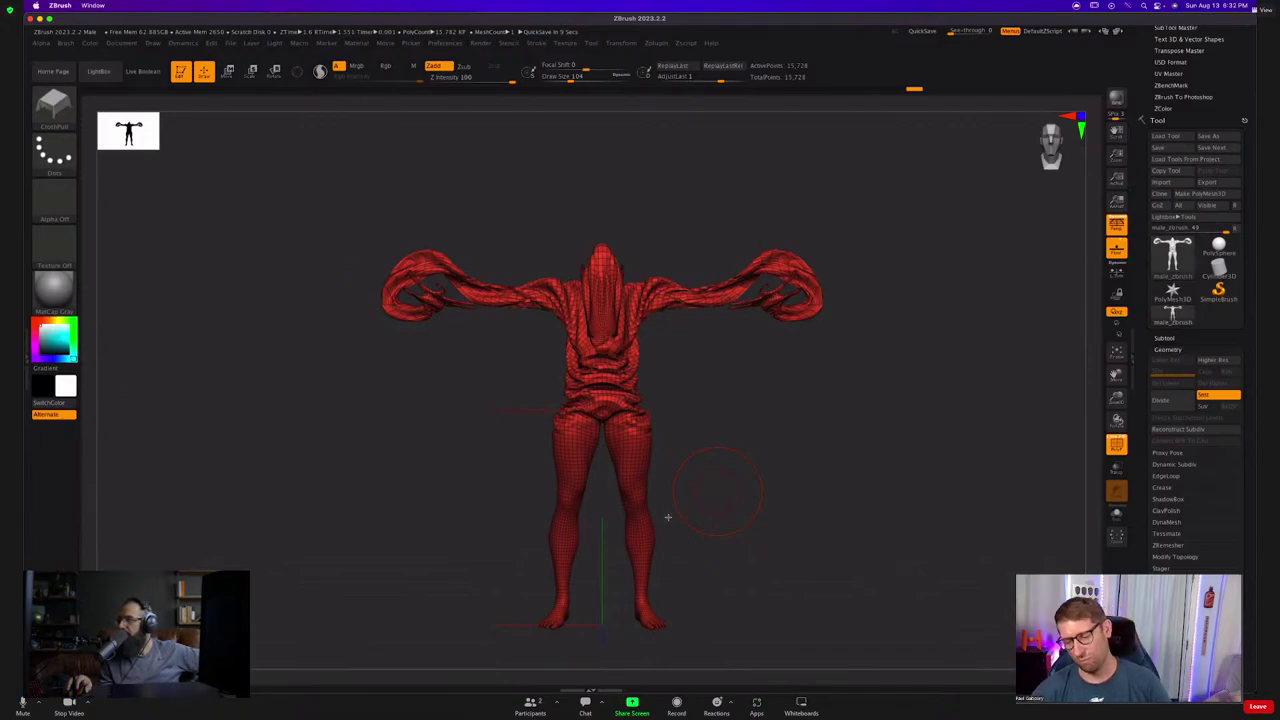
key(ctrl+z)
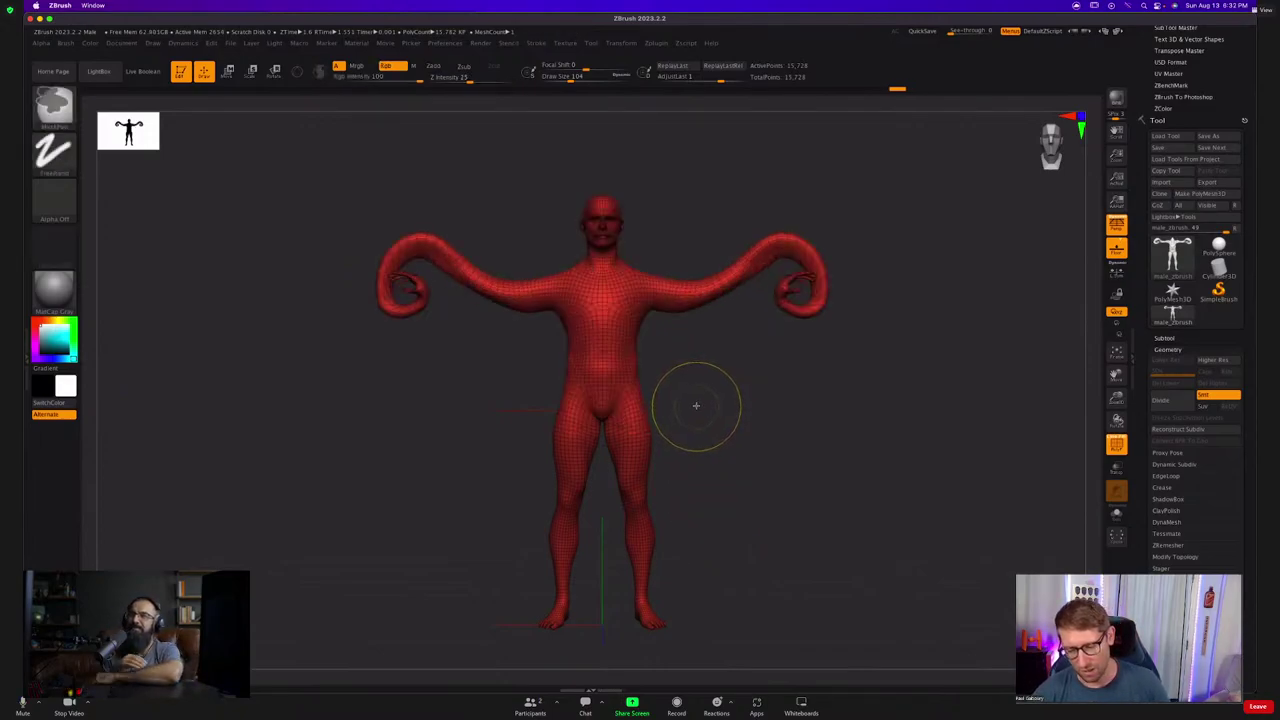
Load the DemoHead project from LightBox and discard the changes to the current figure.
key(comma)
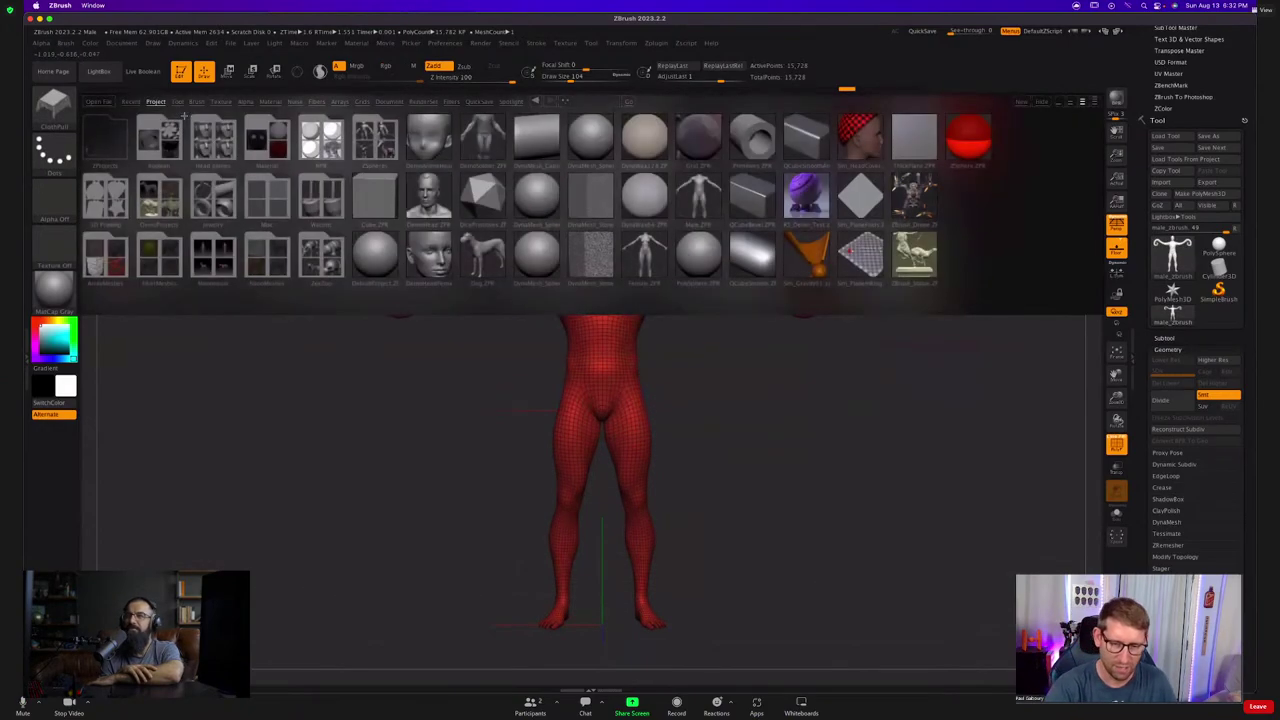
double_click(427, 193)
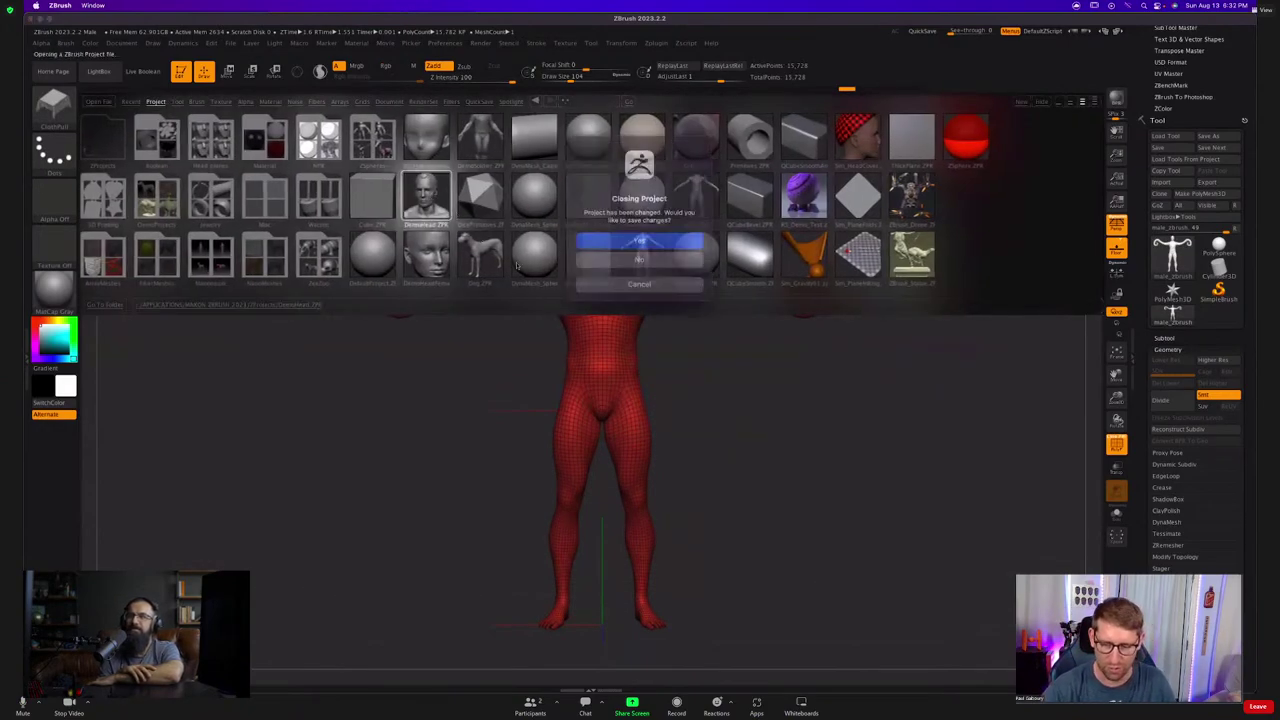
click(640, 253)
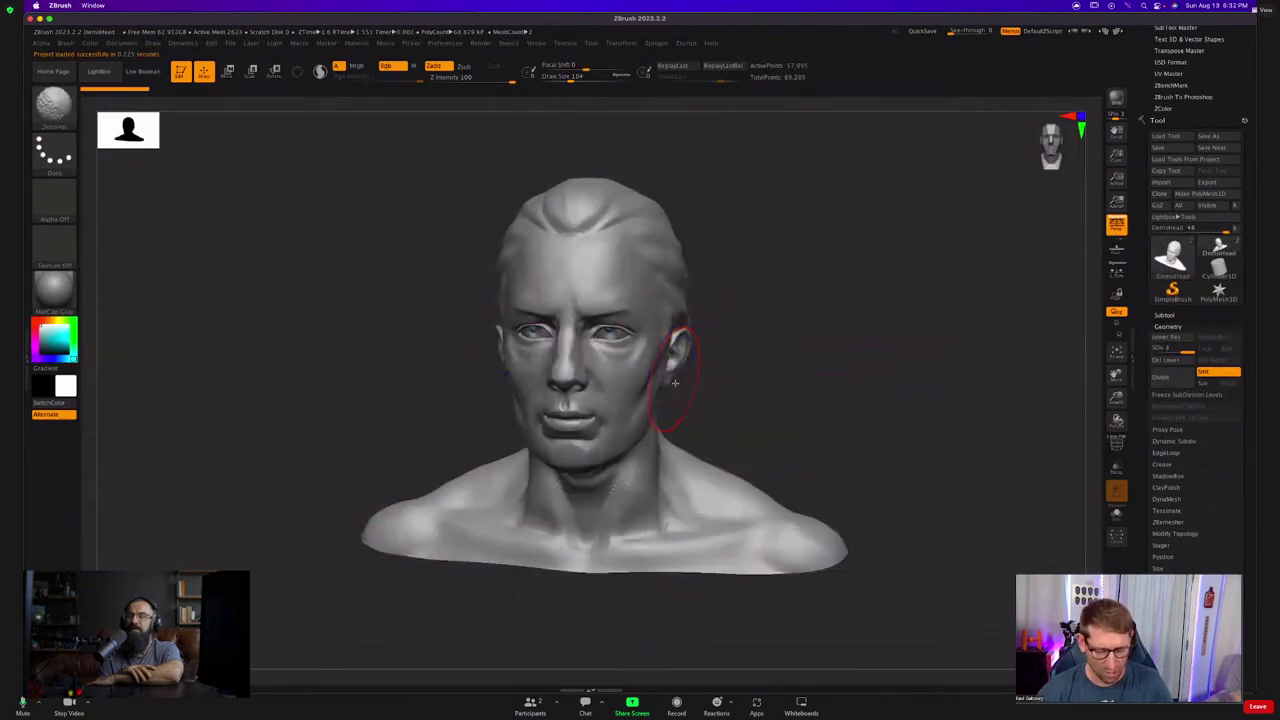
Reduce the Draw Size to about 56 and smooth the side of the head's forehead in three-quarter view.
drag(675, 383, 597, 378)
key(s)
drag(624, 304, 590, 294)
key(s)
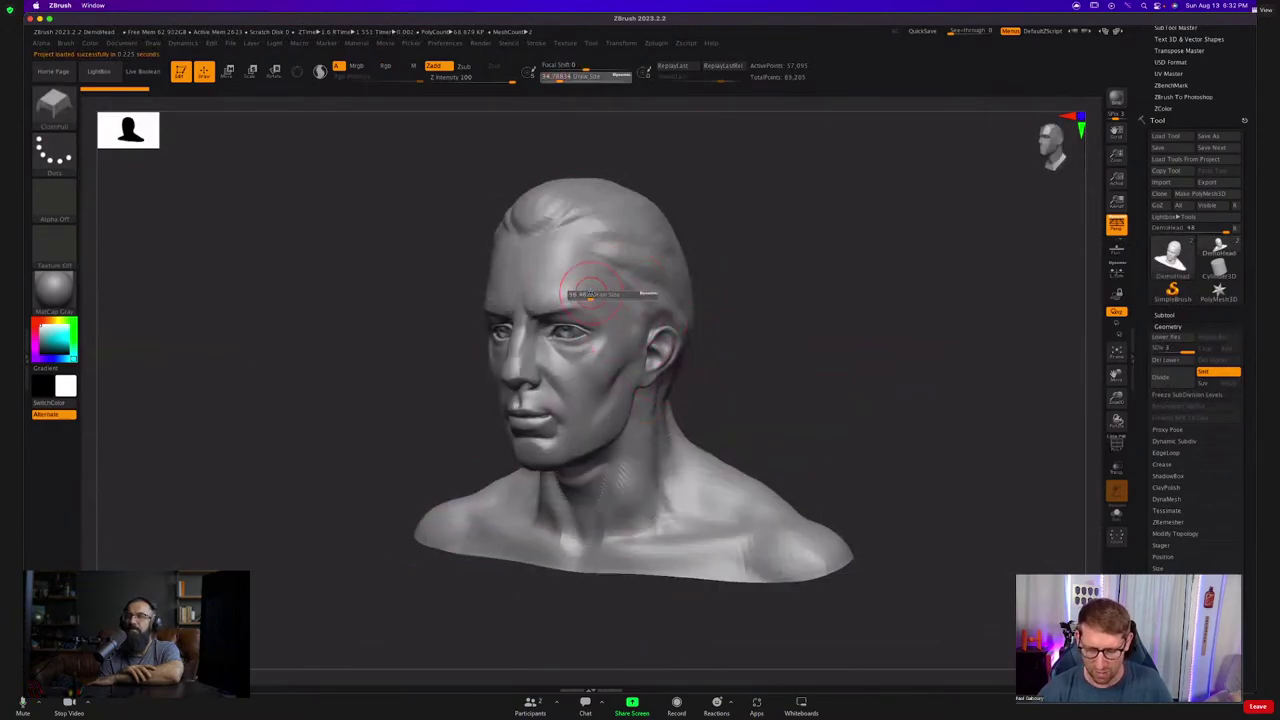
ctrl+right_drag(588, 288, 617, 334)
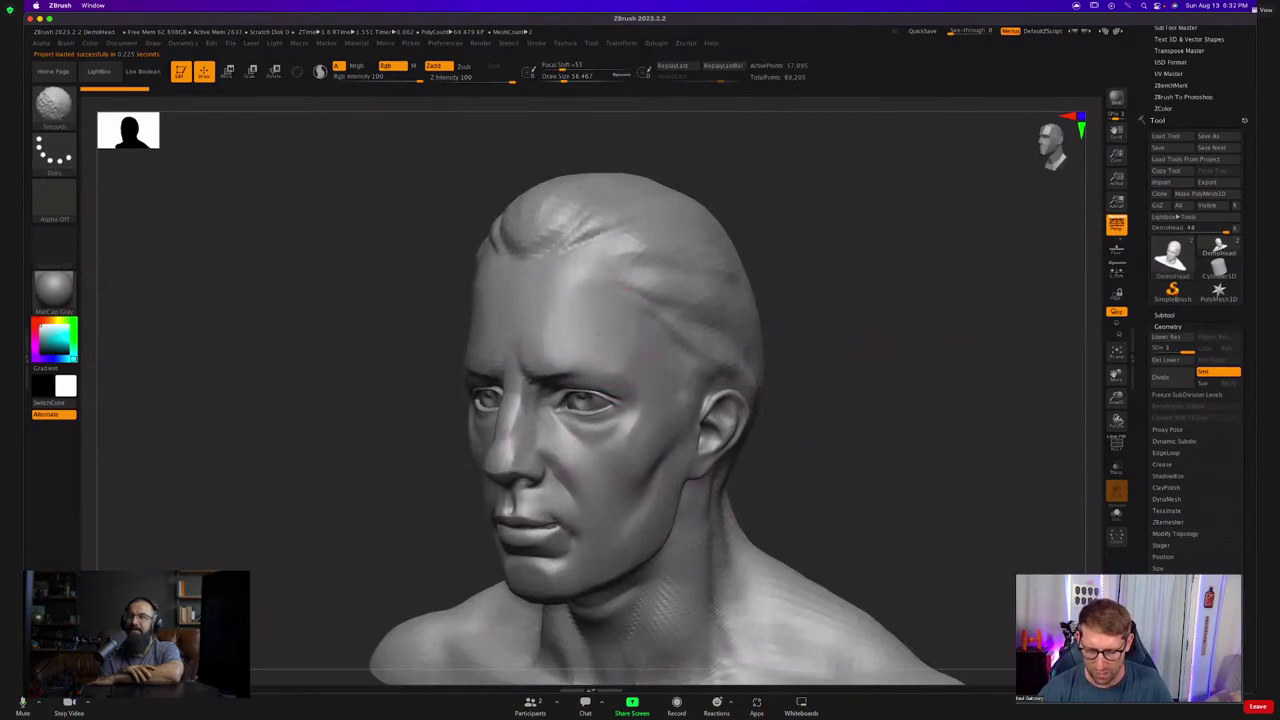
shift+drag(597, 331, 610, 352)
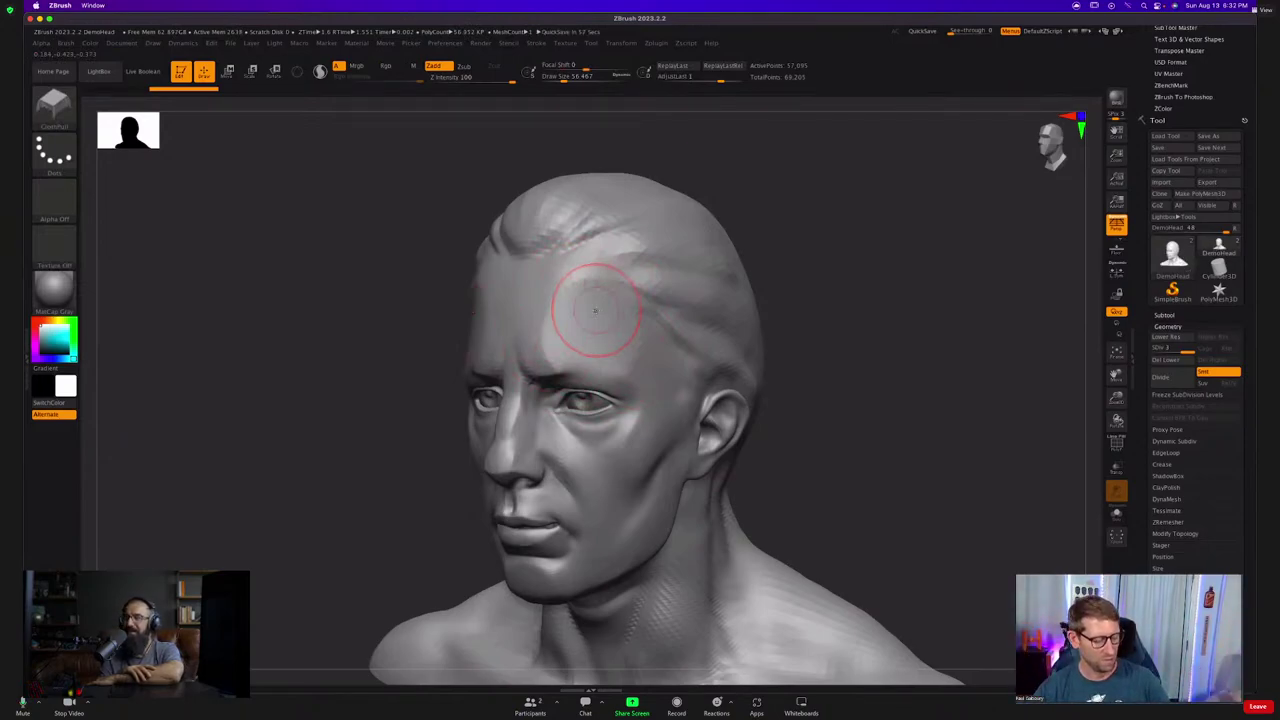
Smooth away the hair detail across the temple and skull, and undo that smoothing.
key(ctrl)
key(shift)
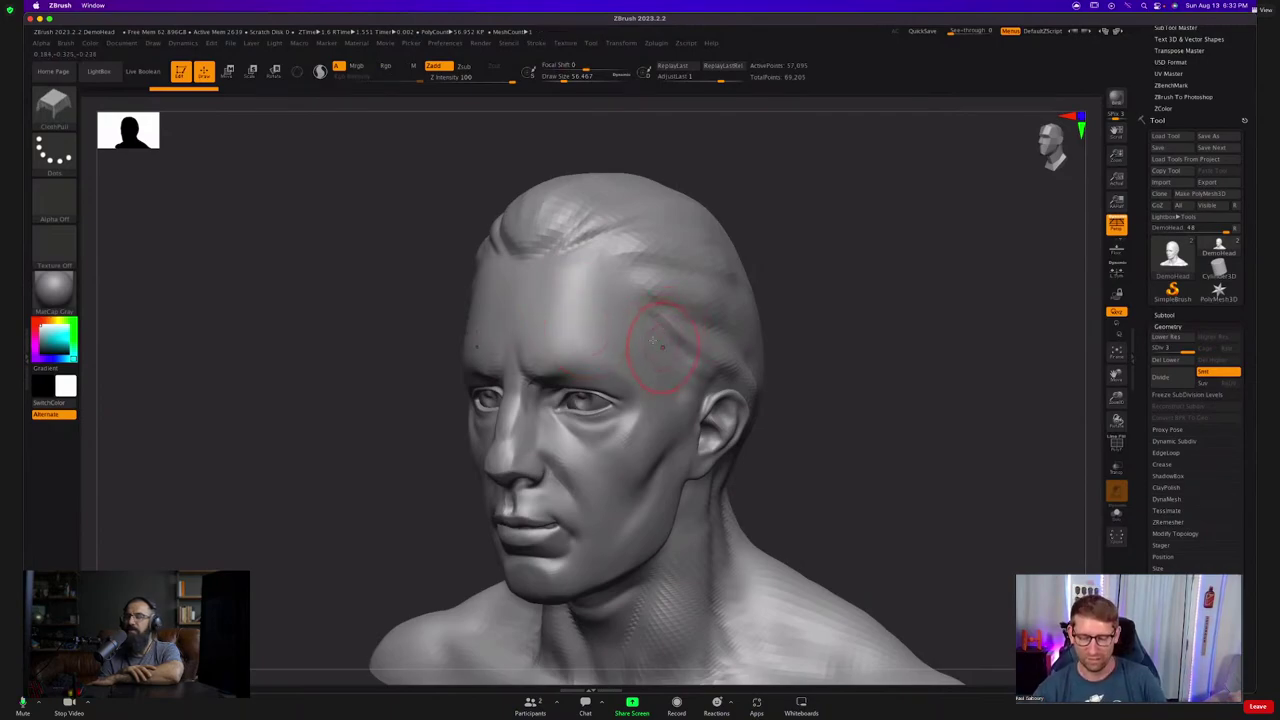
key(shift)
mouse_move(690, 352)
shift+mouse_down()
mouse_move(672, 312)
mouse_move(599, 238)
shift+mouse_up()
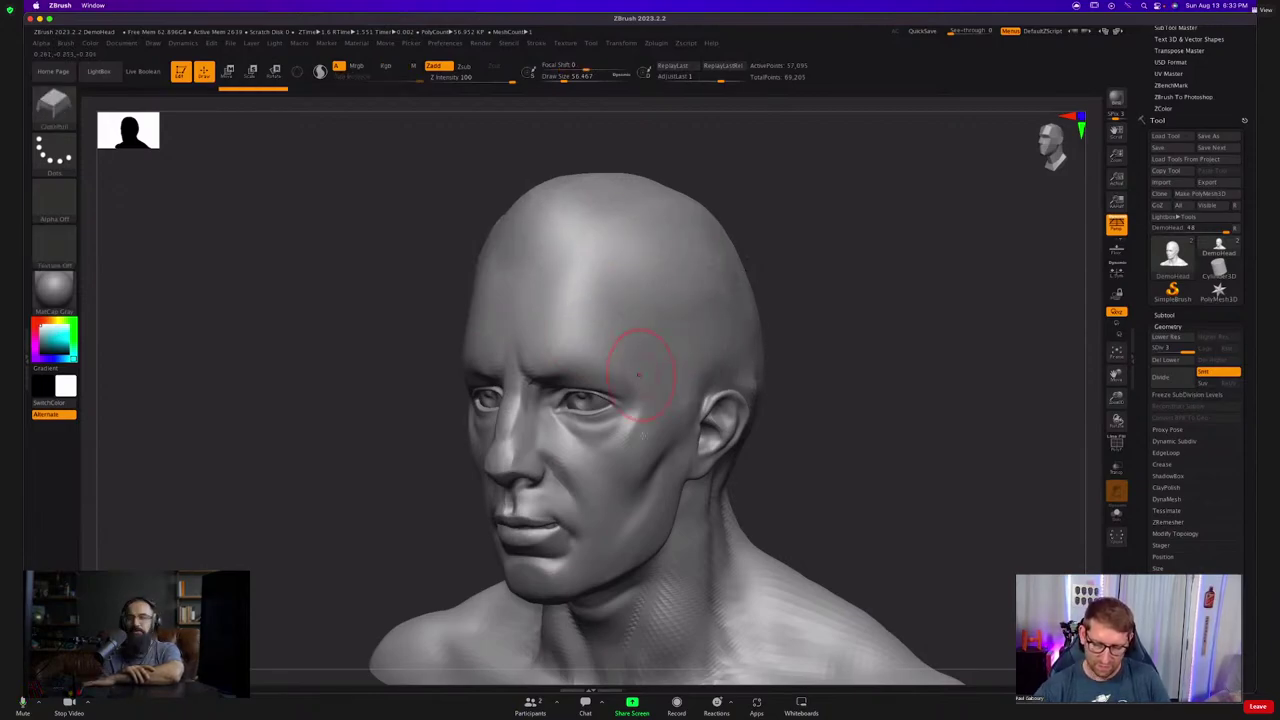
key(ctrl+z)
key(shift)
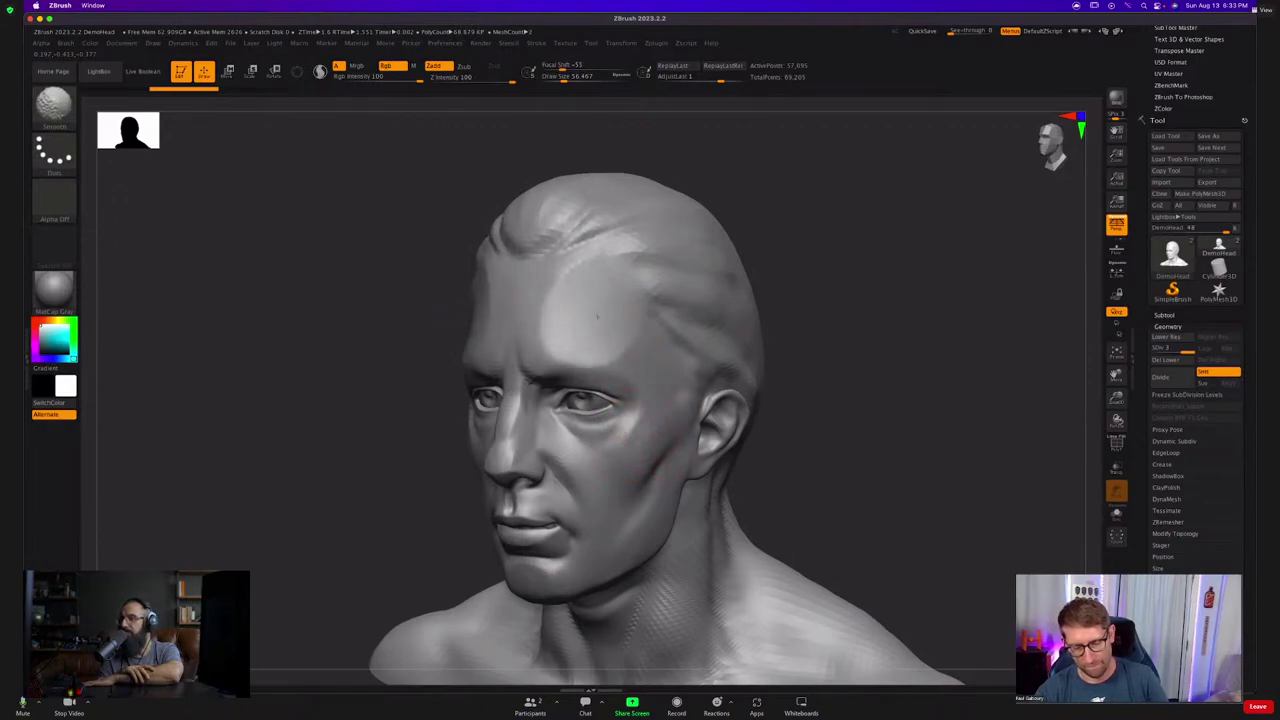
Switch from the head to the Cylinder3D, convert it to a PolyMesh3D and show its polyframe with the whole cylinder in view.
shift+drag(597, 317, 593, 310)
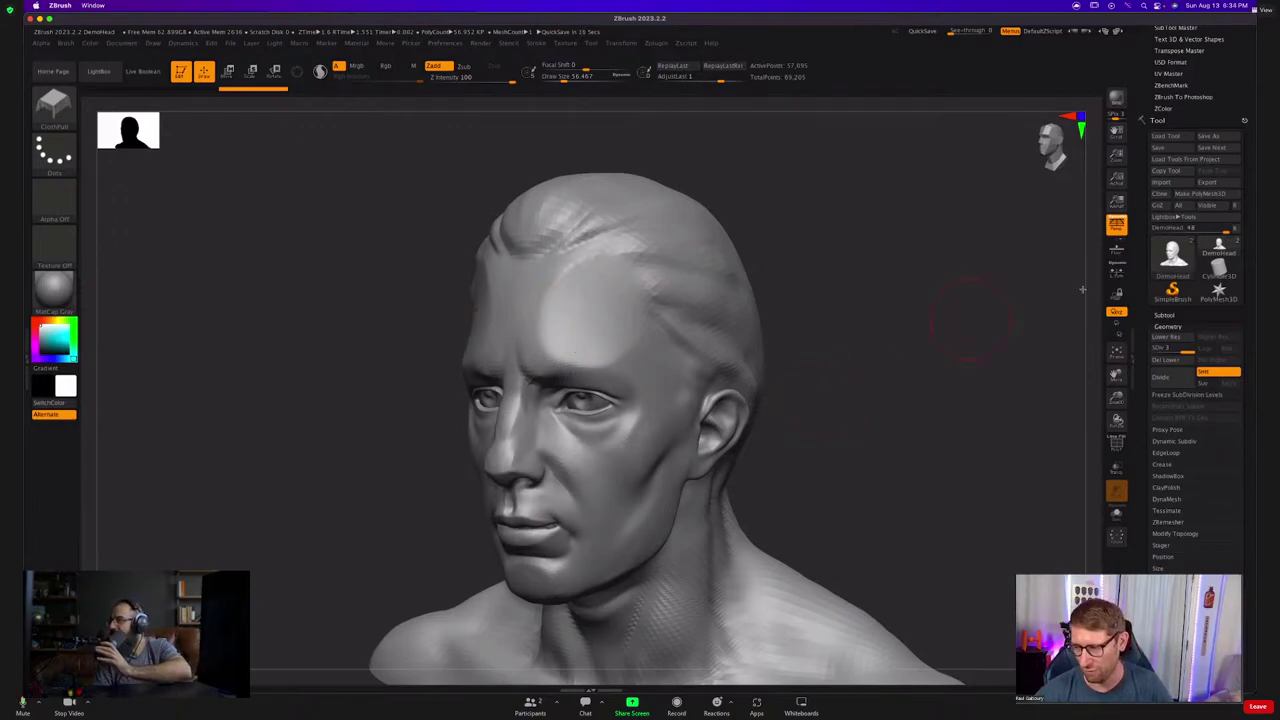
click(1218, 268)
click(1203, 195)
key(shift+f)
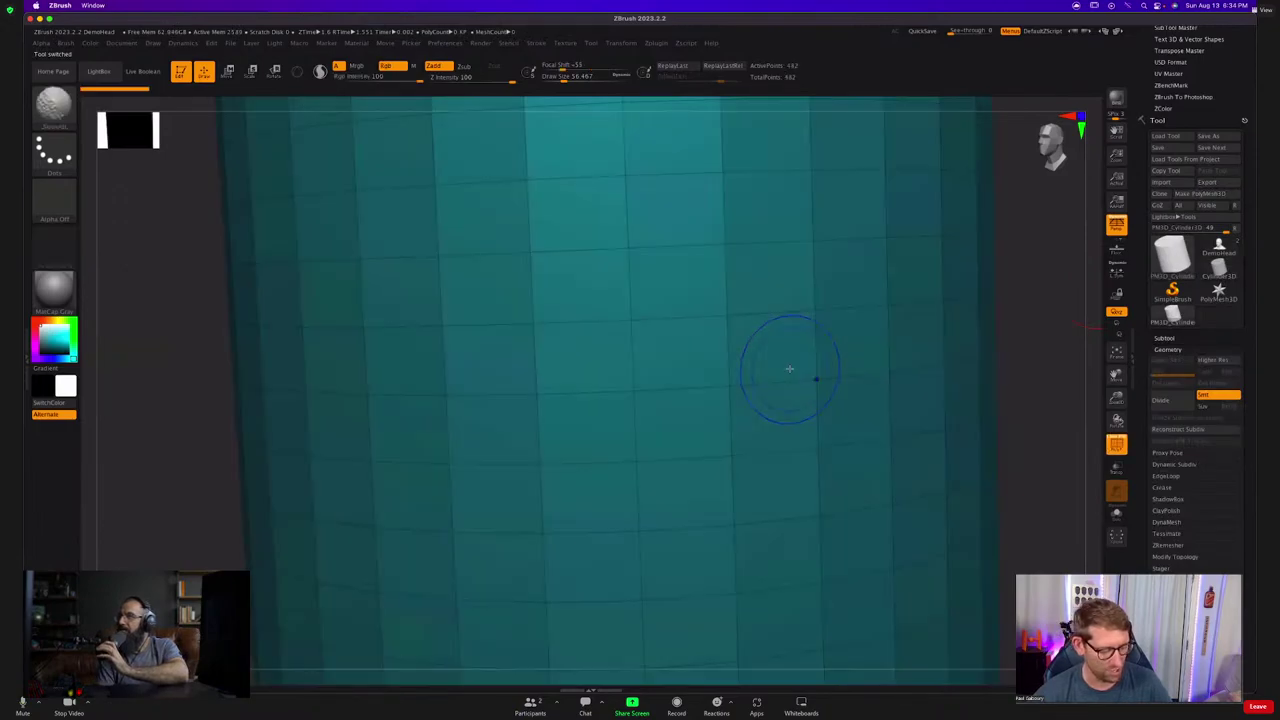
ctrl+right_drag(790, 369, 563, 291)
Replace the cylinder with a PolyCube through the Gizmo's transform types and return to Draw mode.
key(w)
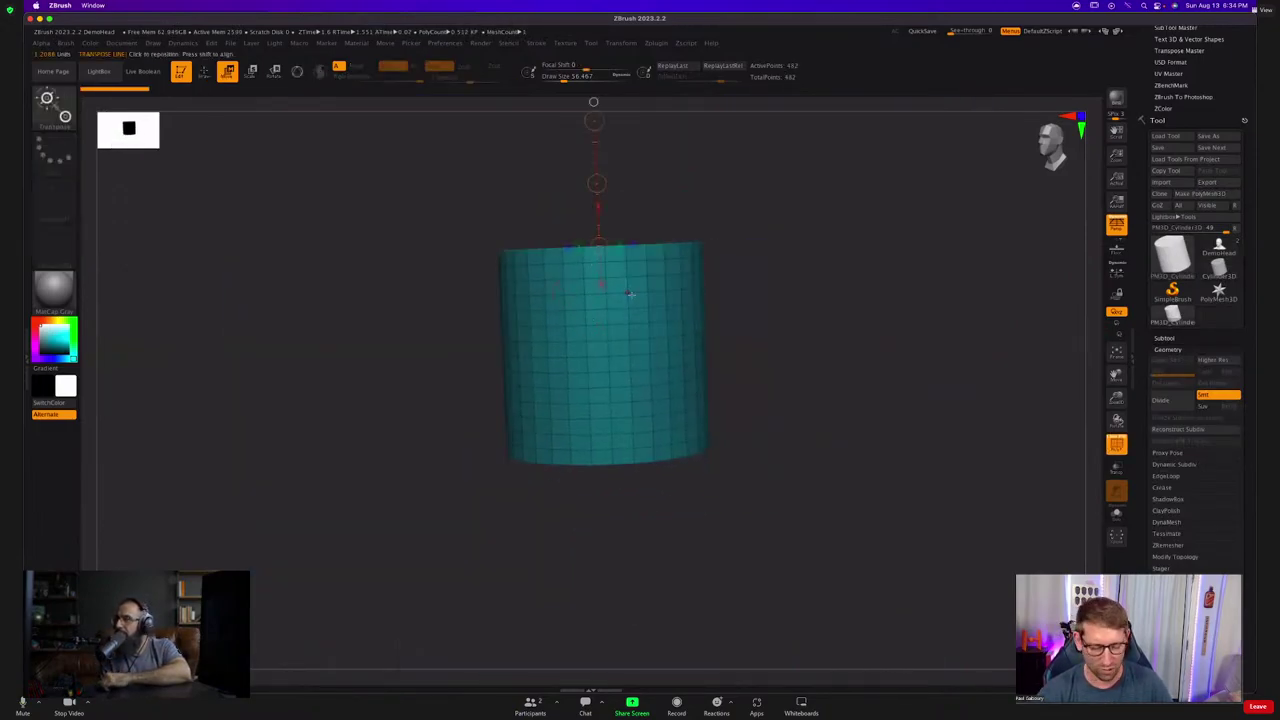
key(y)
click(553, 270)
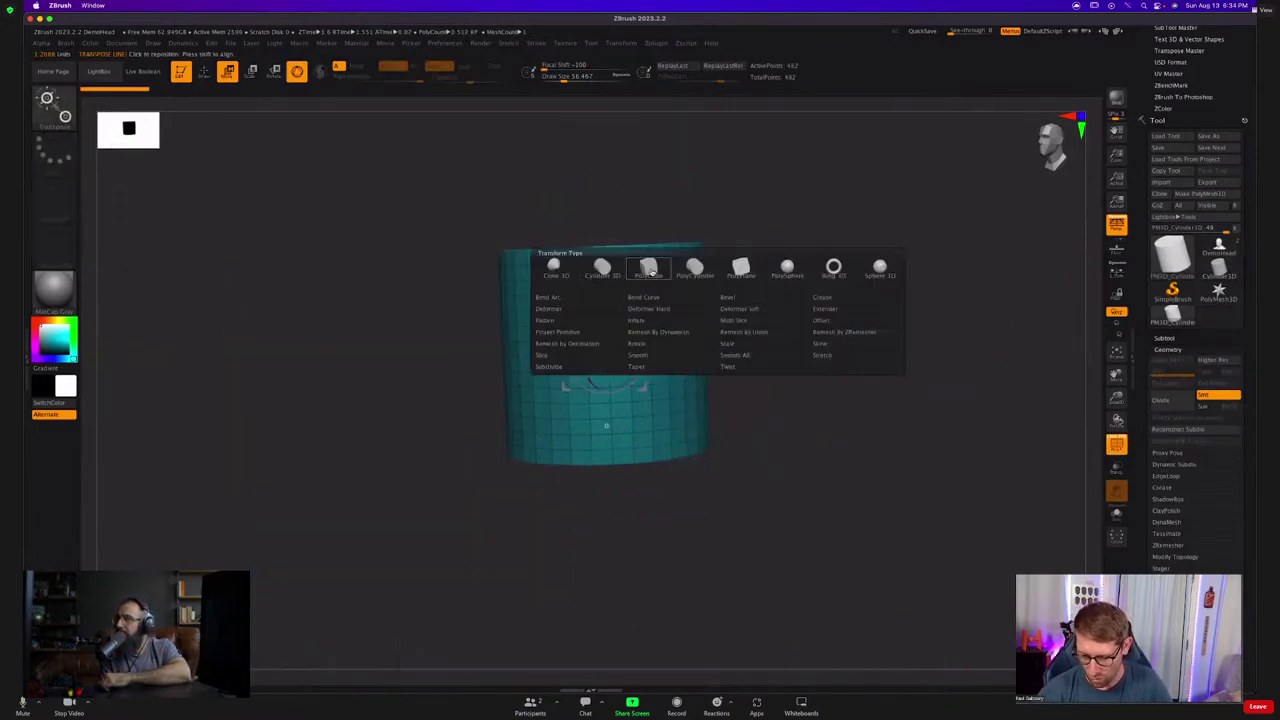
click(649, 270)
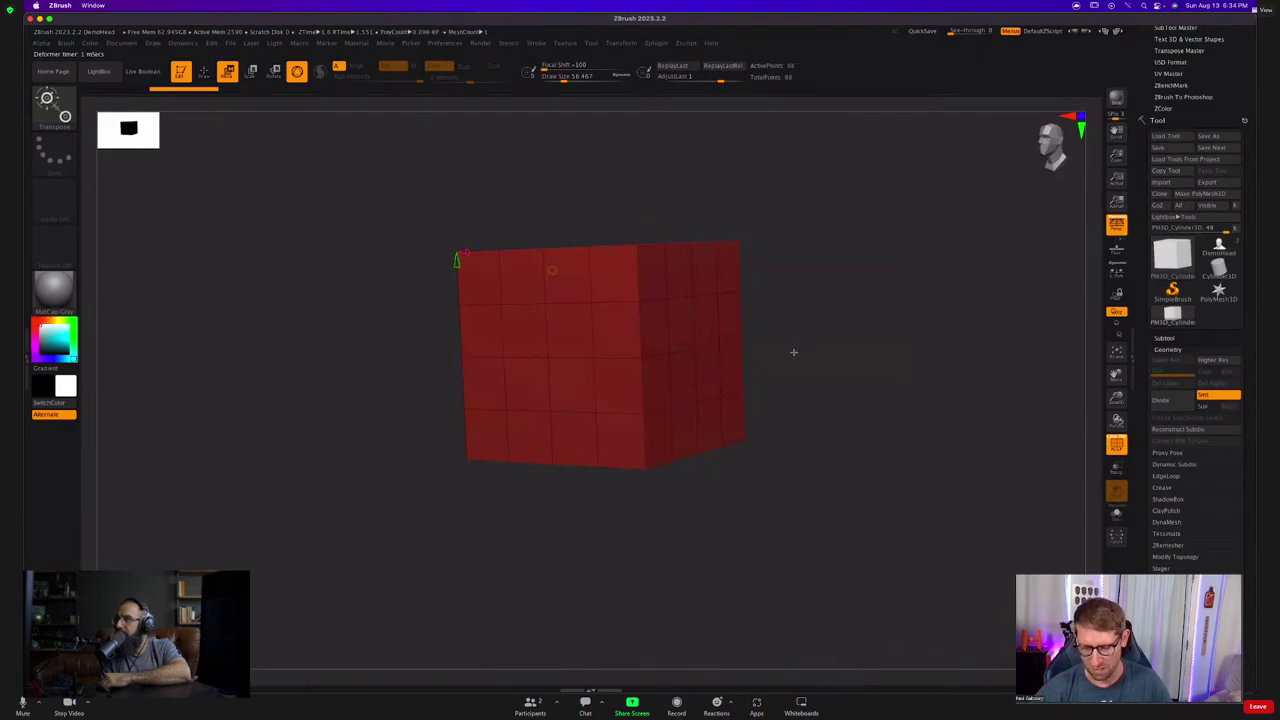
key(q)
Try the SelectLasso loop visibility on edges and polygons around the cube's side faces.
key(ctrl+shift)
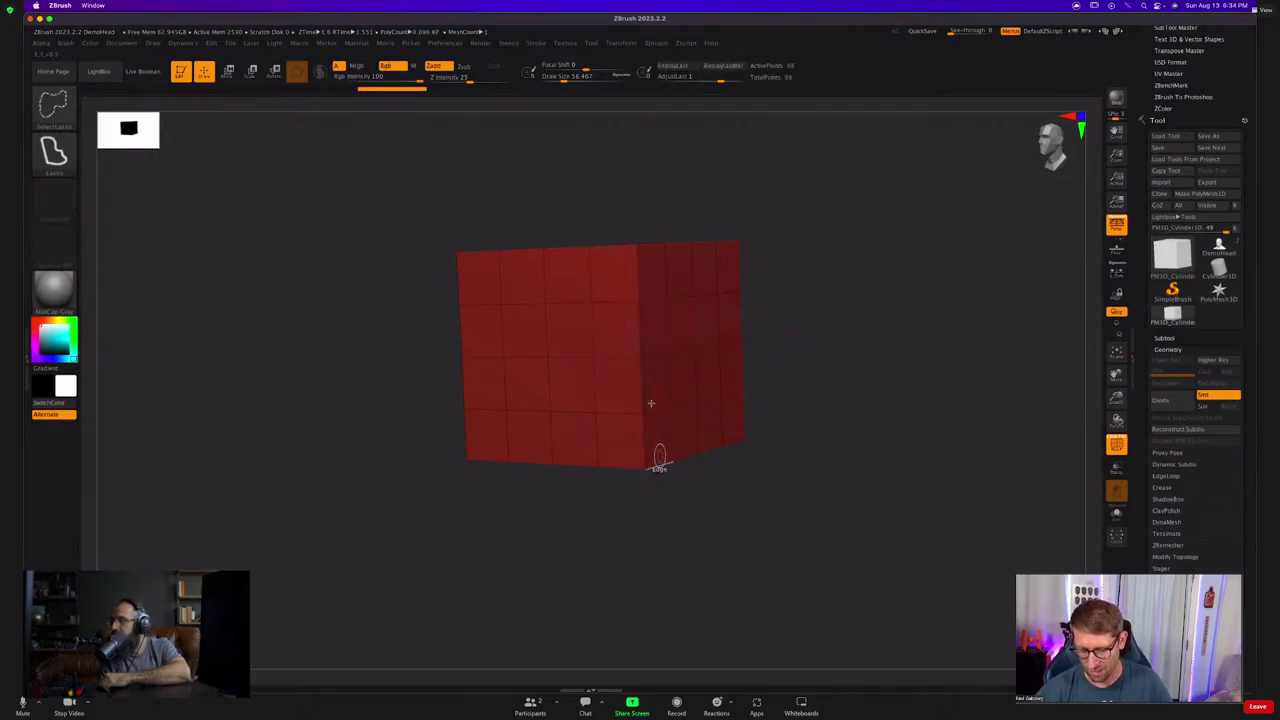
alt+right_drag(683, 314, 637, 339)
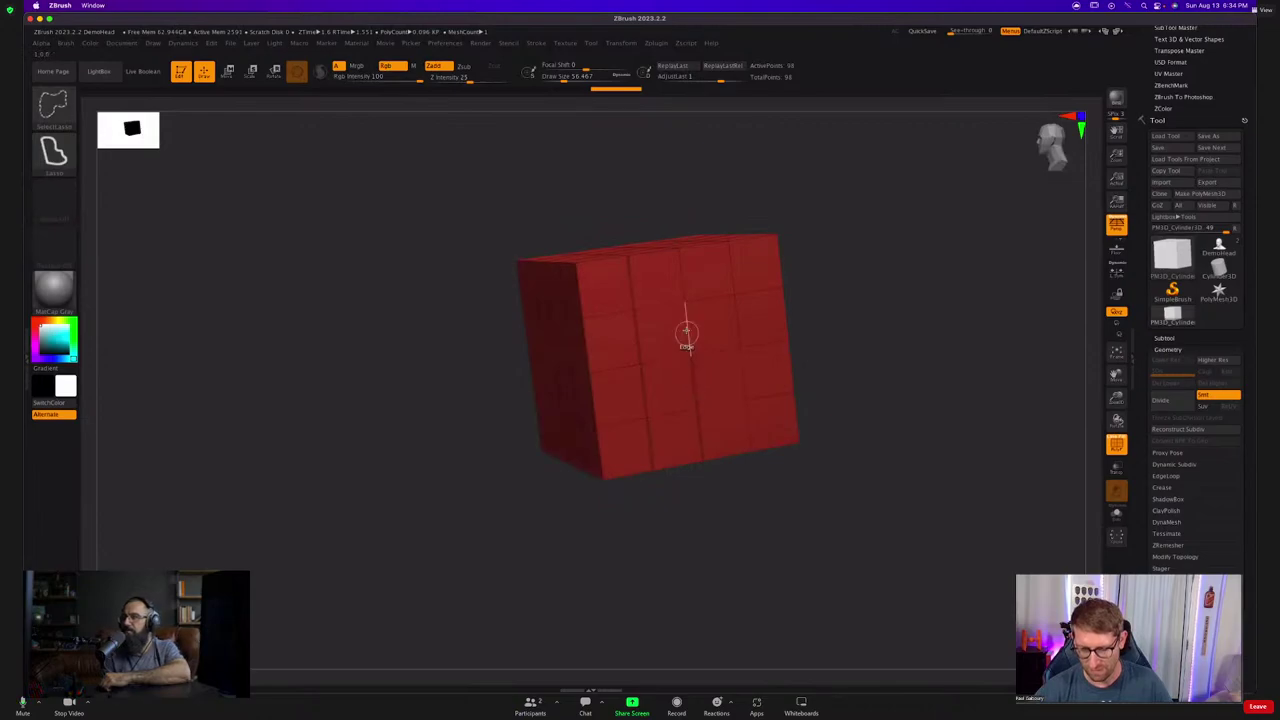
mouse_move(714, 294)
right_down()
mouse_move(720, 333)
mouse_move(717, 323)
mouse_move(773, 317)
right_up()
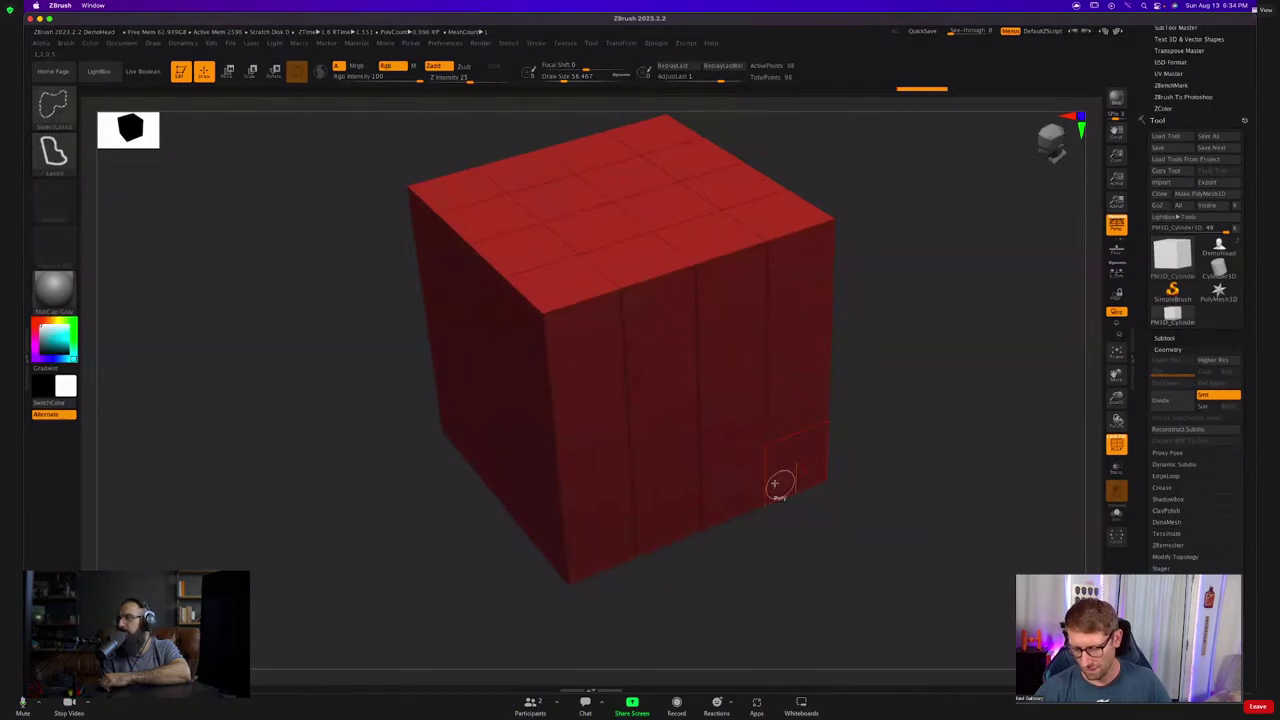
ctrl+shift+click(797, 372)
ctrl+shift+click(736, 393)
right_drag(757, 420, 738, 366)
ctrl+shift+click(652, 464)
ctrl+shift+click(588, 479)
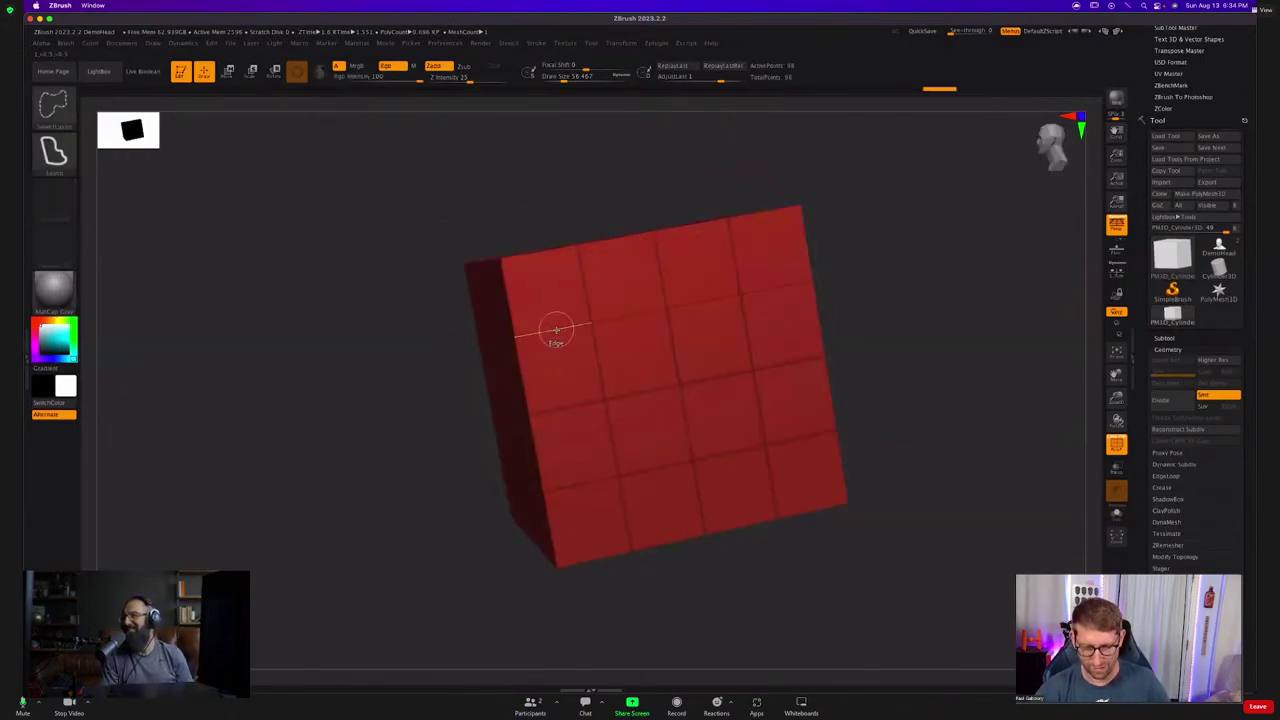
Try loop visibility on the front face's horizontal edges and the cube's vertical corner edges, and undo the change.
ctrl+shift+click(554, 338)
right_drag(531, 380, 523, 383)
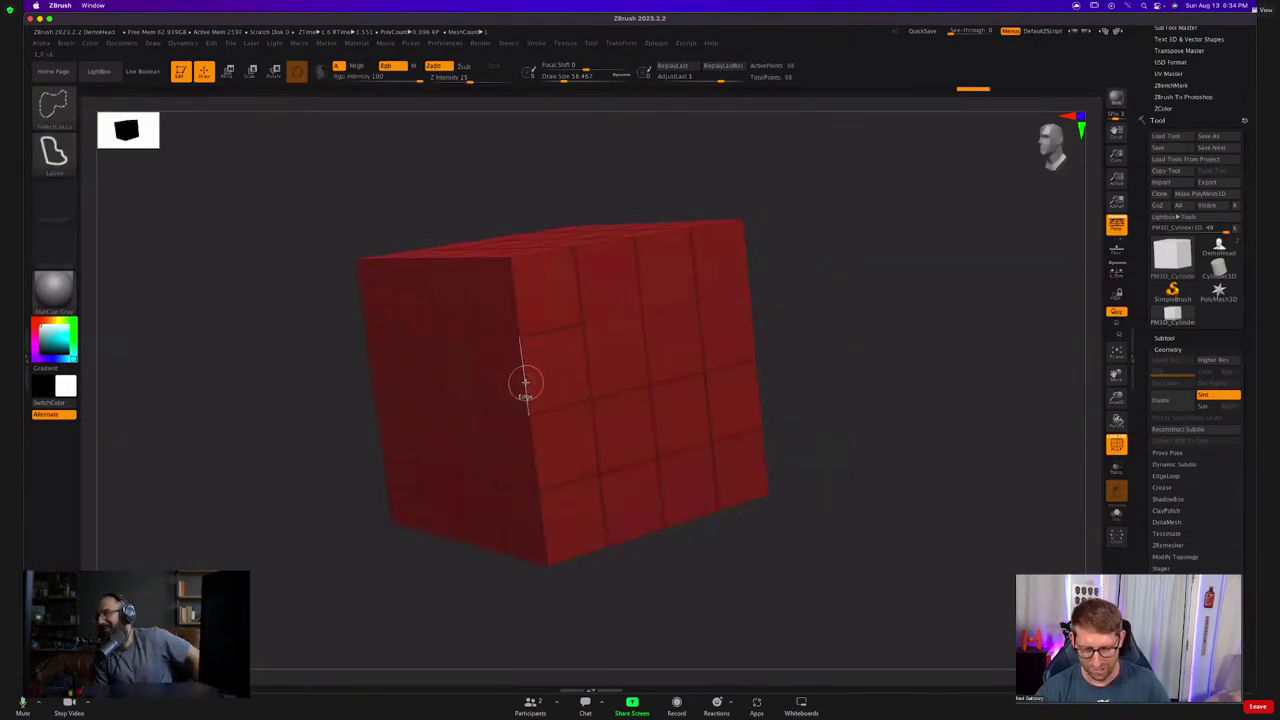
ctrl+shift+click(526, 382)
key(ctrl+z)
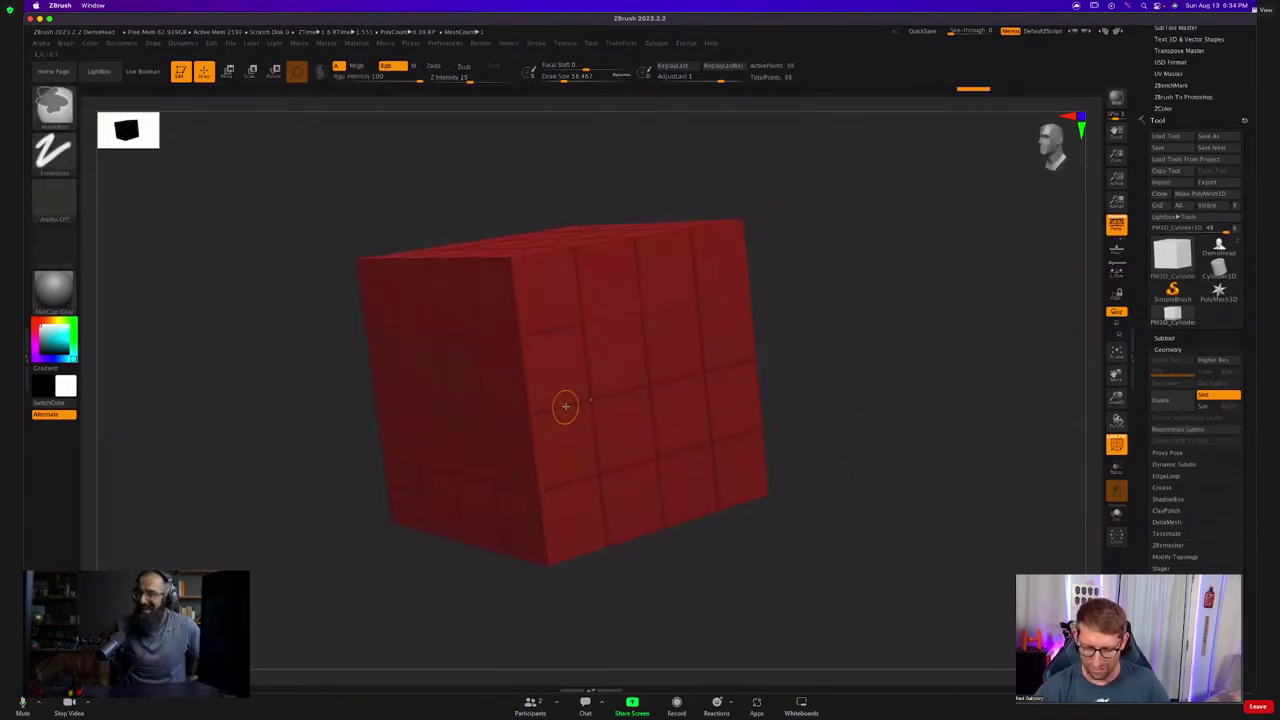
right_drag(686, 323, 666, 317)
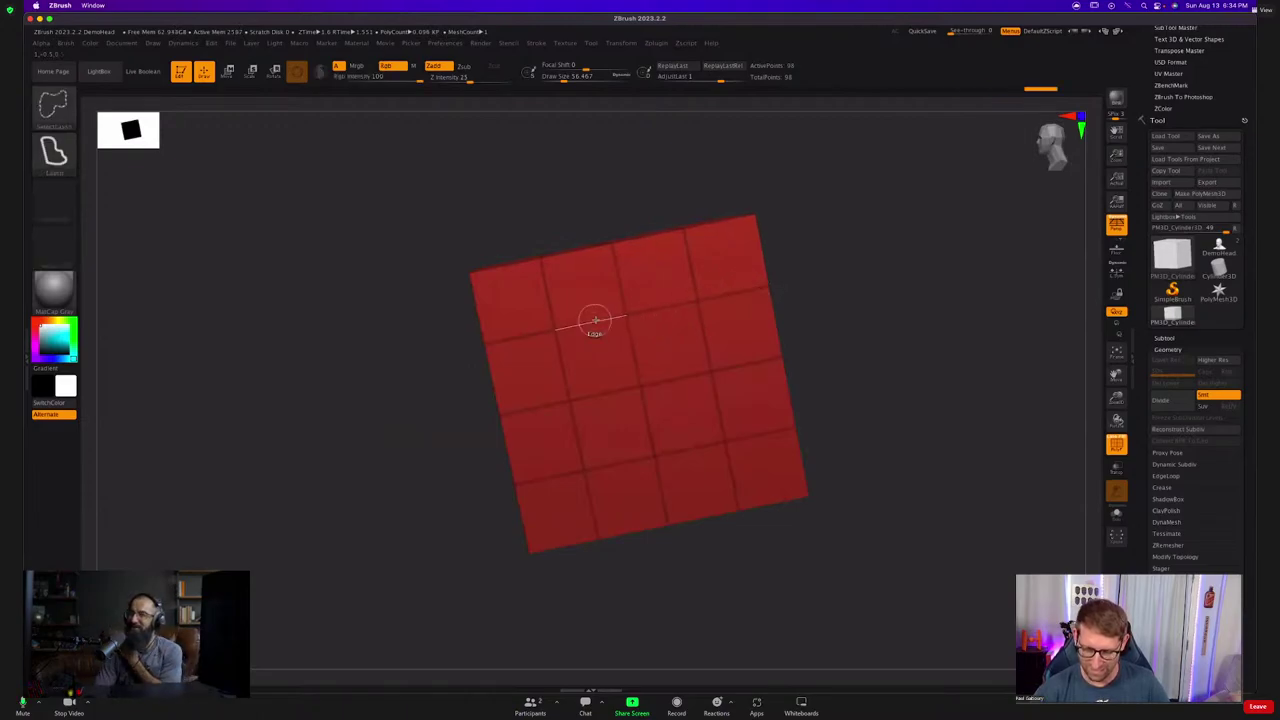
ctrl+shift+click(763, 243)
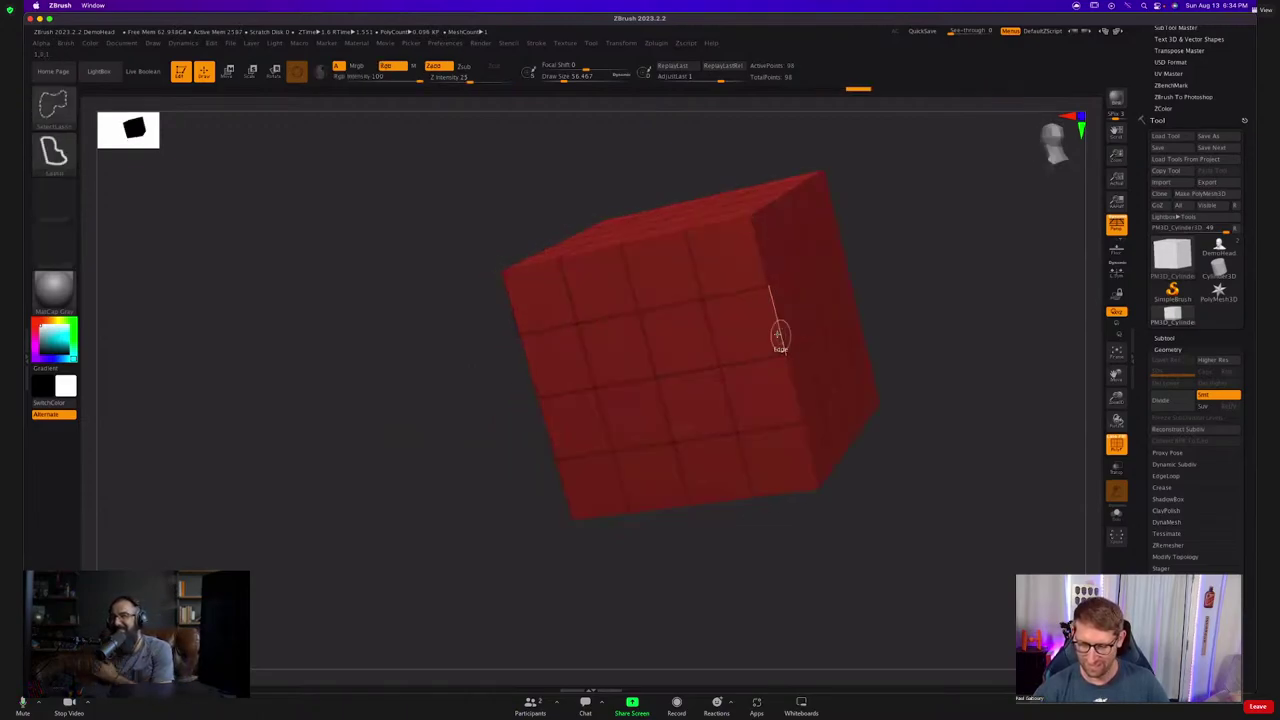
right_drag(794, 383, 690, 337)
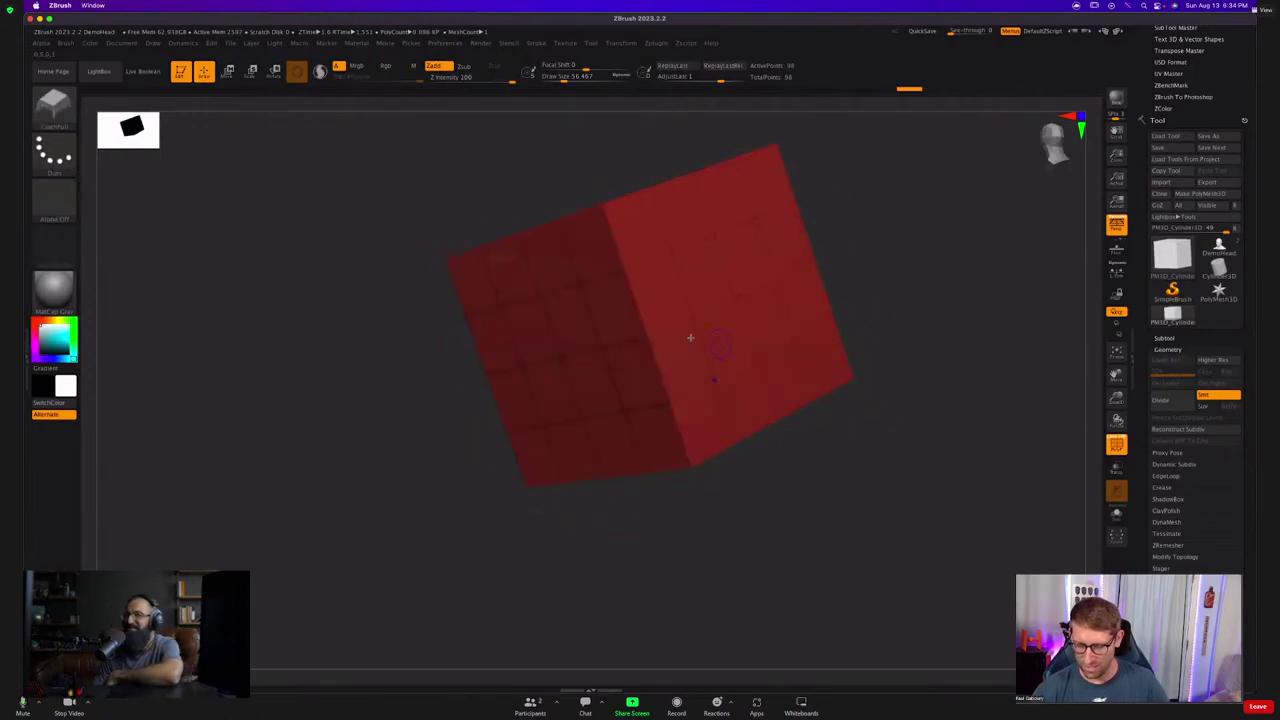
alt+right_drag(977, 354, 904, 366)
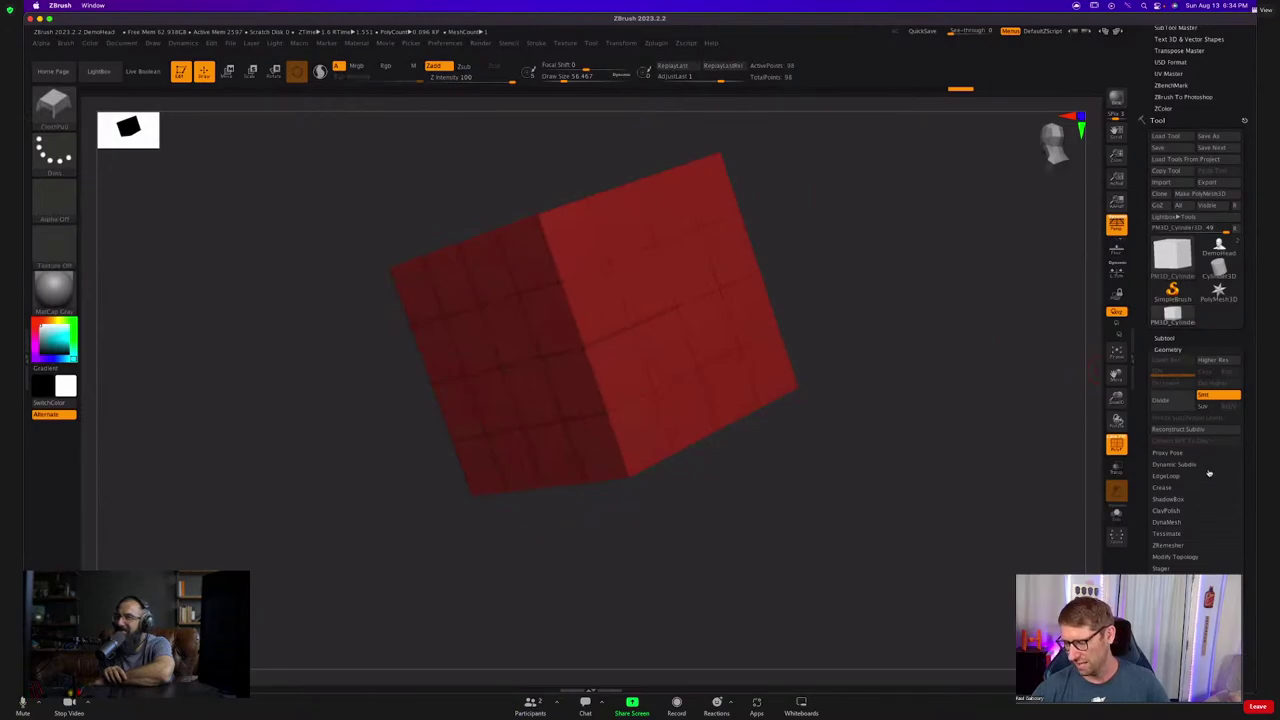
Uncrease all of the cube's edges, divide it once with smoothing and delete the lower subdivision level.
click(1165, 488)
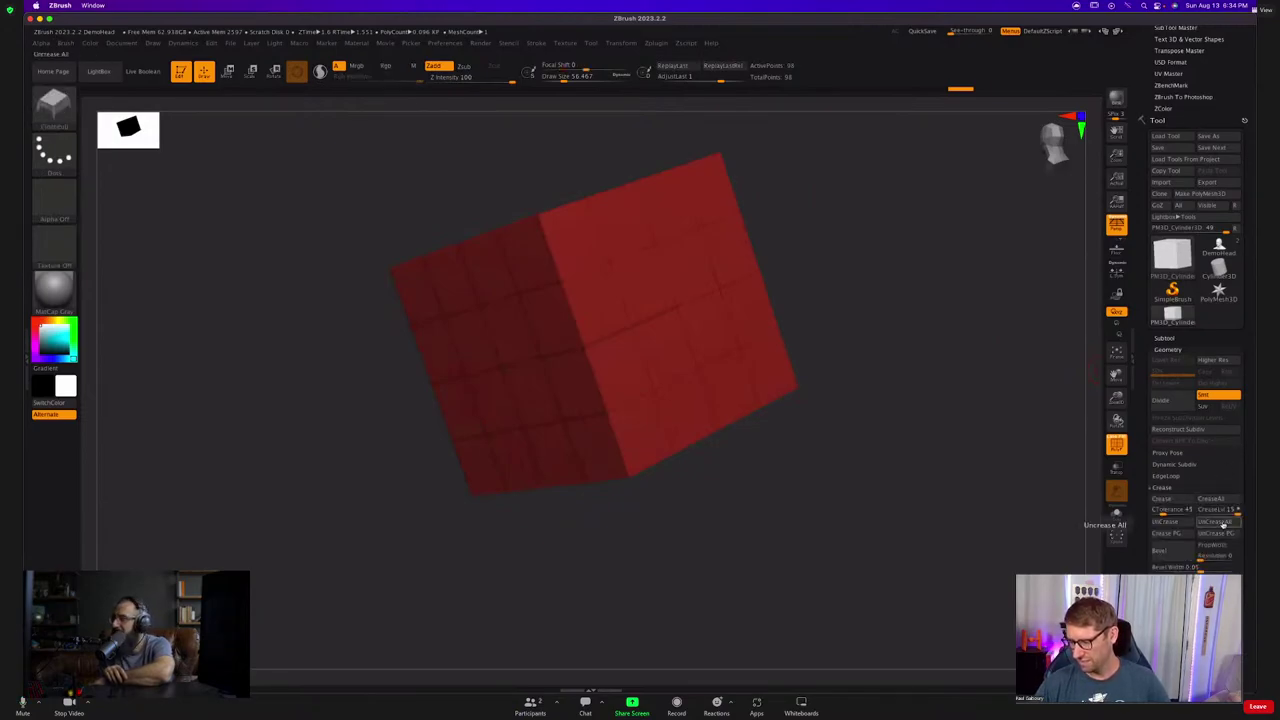
click(1211, 498)
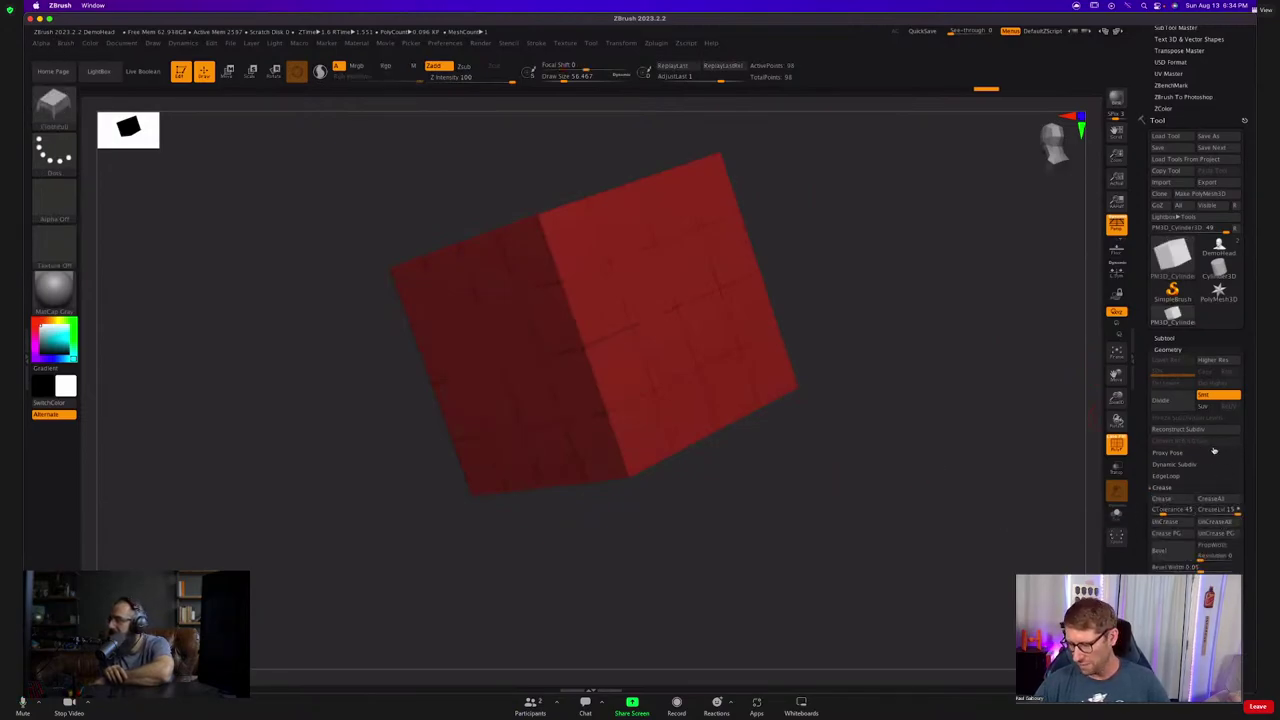
key(d)
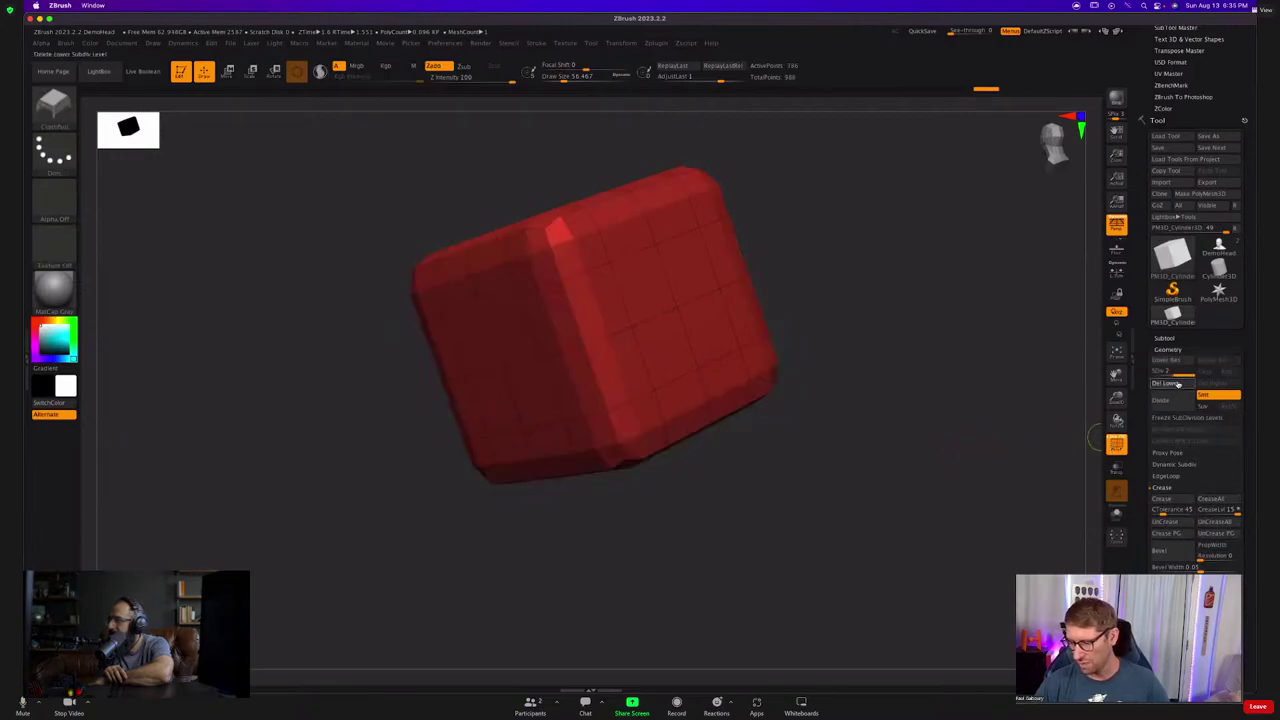
key(f)
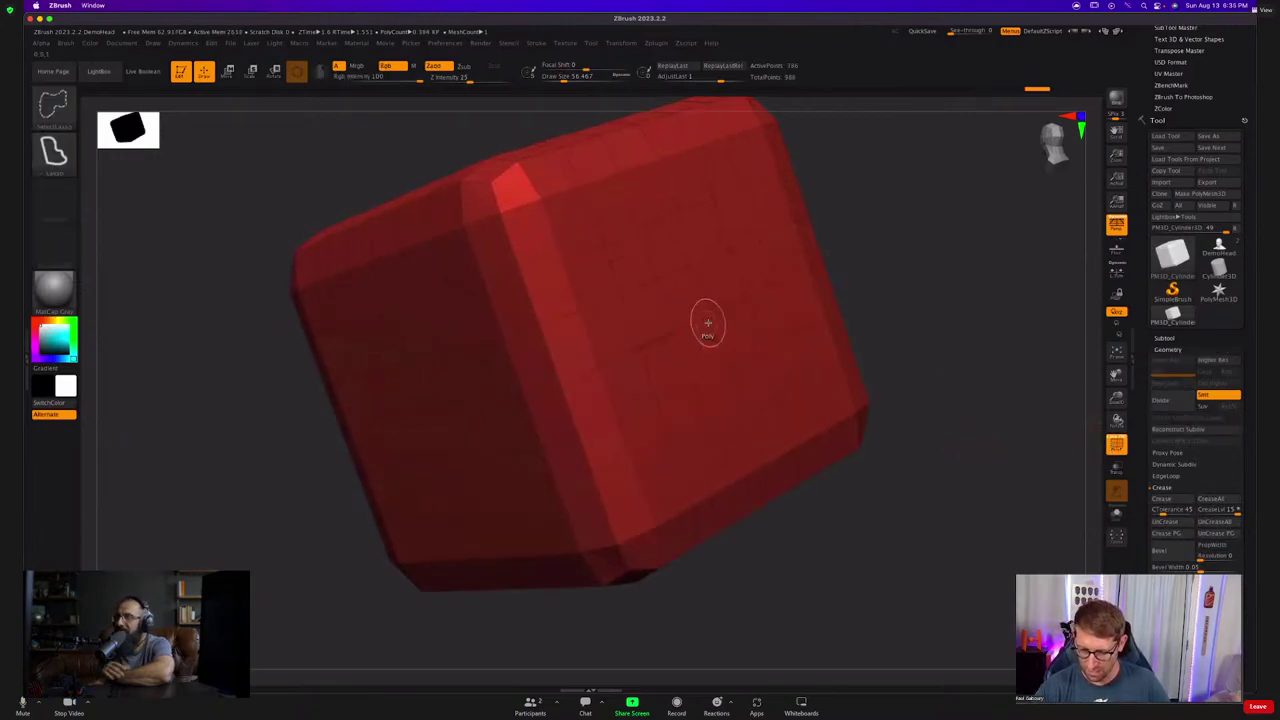
key(ctrl+shift)
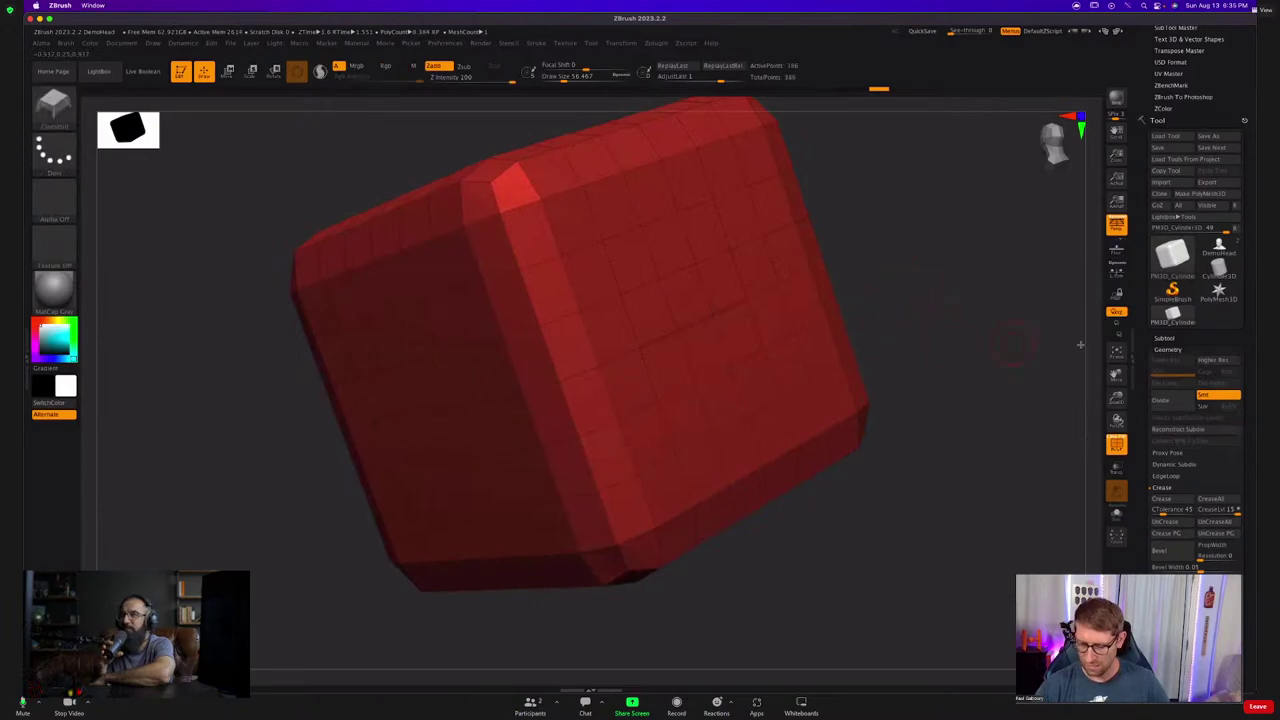
Turn off Smt and divide the cube twice, deleting the lower subdivision level each time.
click(1211, 396)
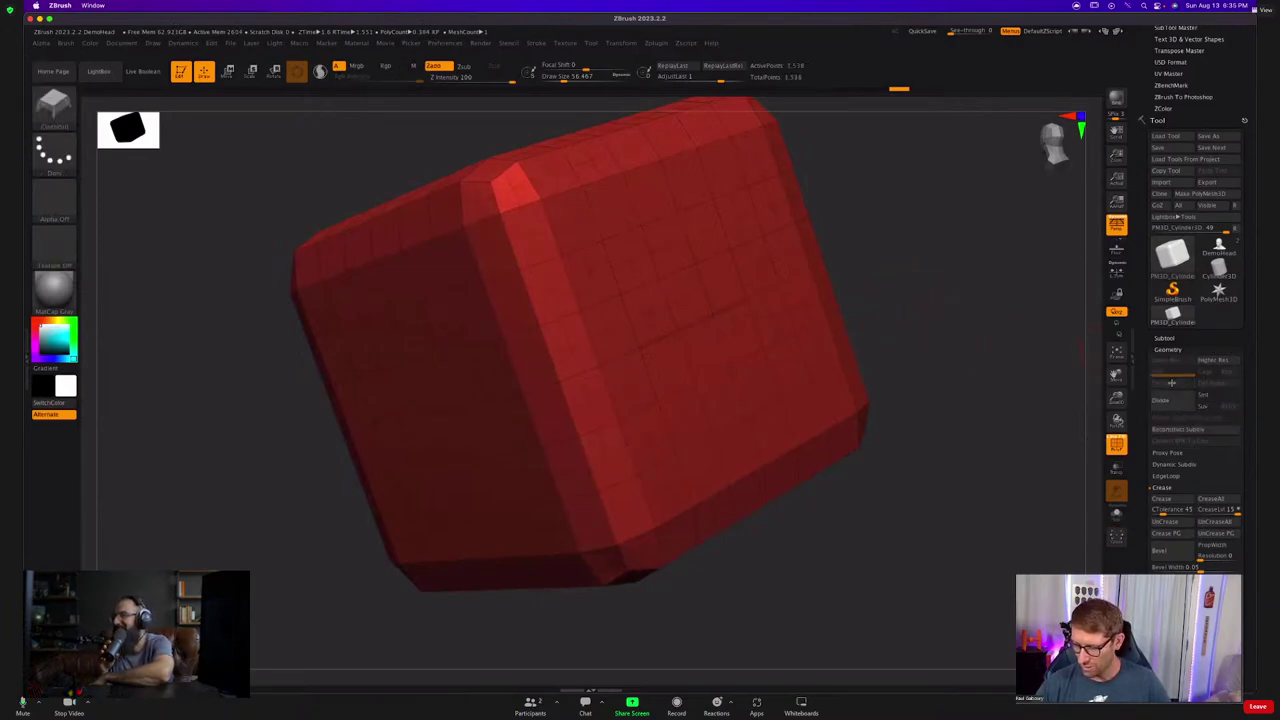
key(b)
key(z)
key(m)
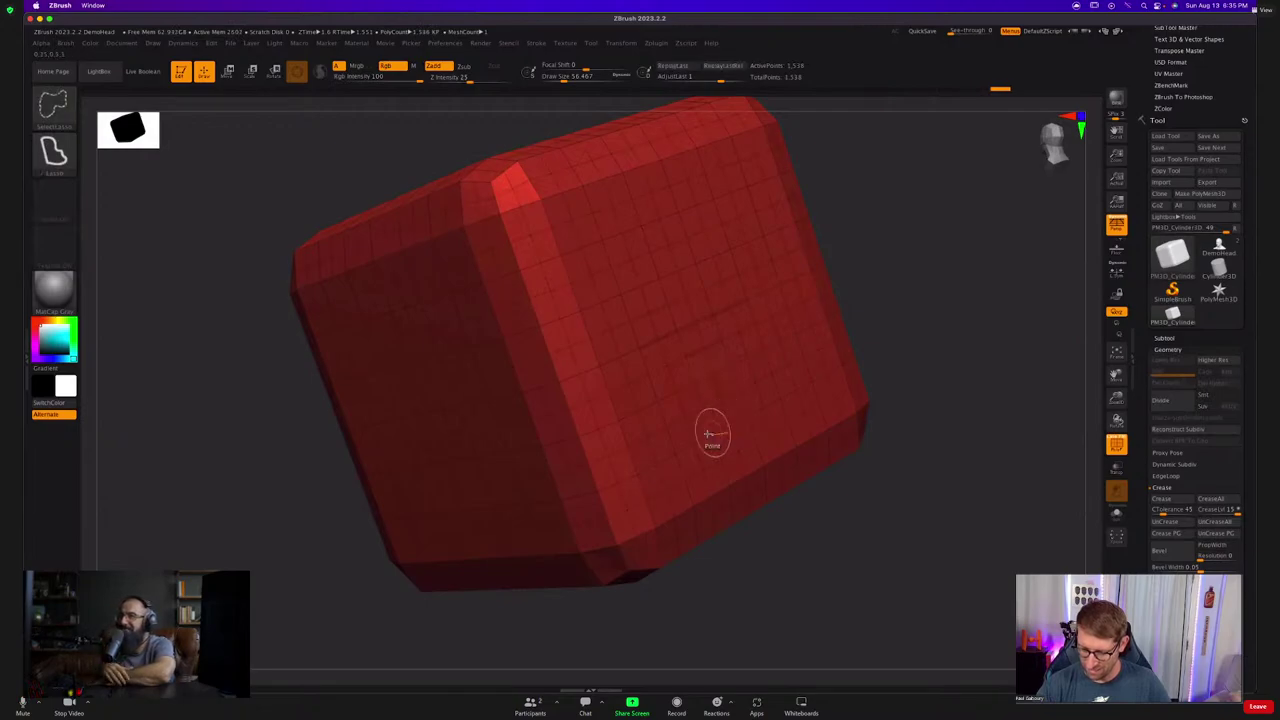
click(1161, 400)
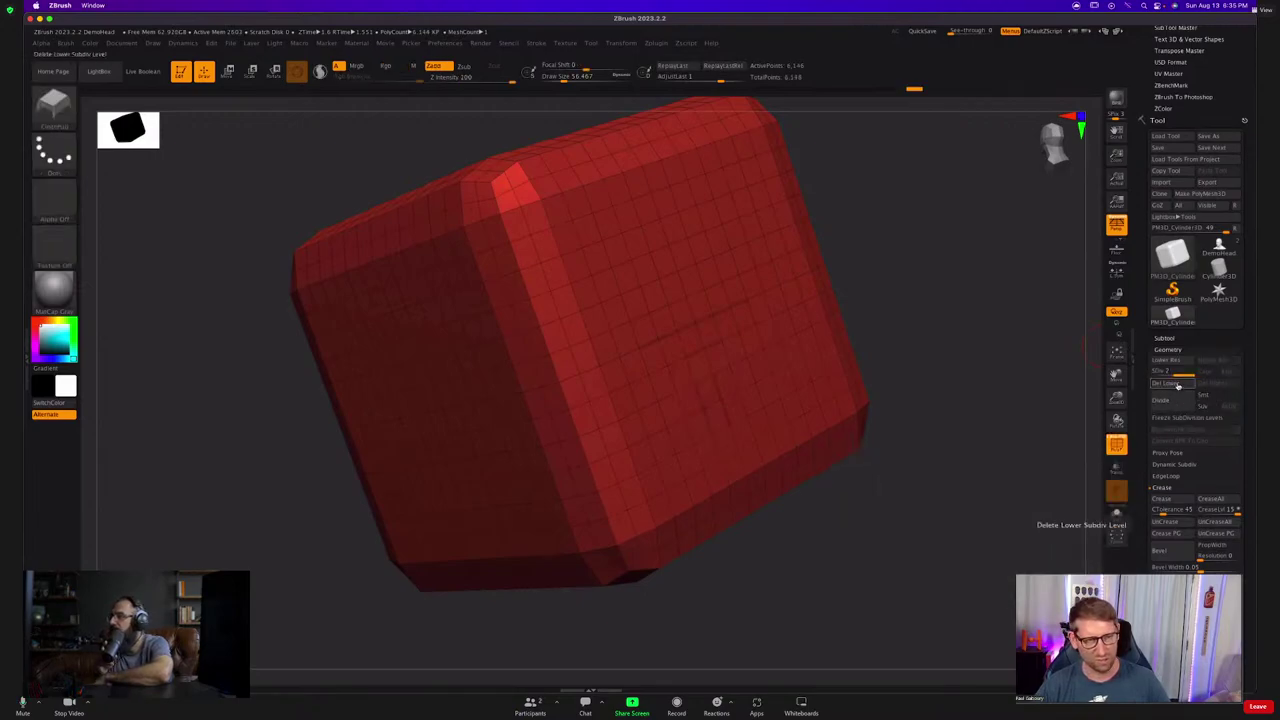
click(1180, 385)
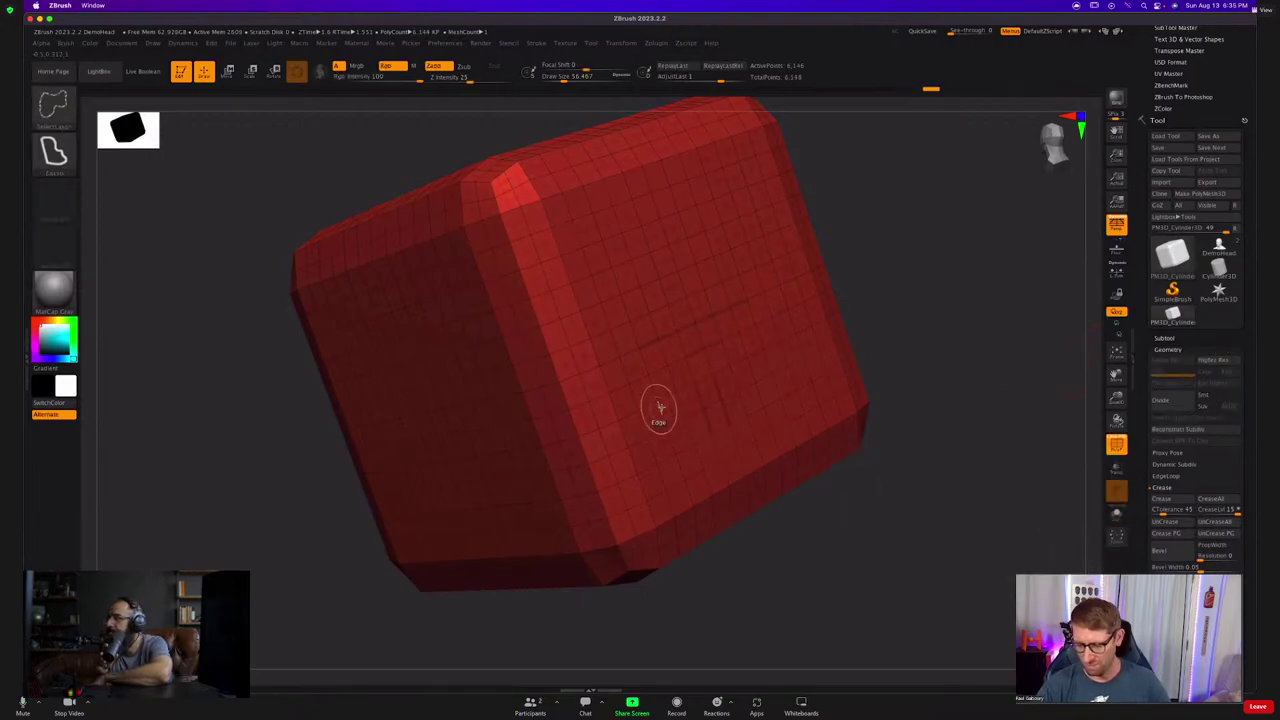
Examine the dense polygon grid and bevelled corners of the cube up close and from the front.
ctrl+right_drag(659, 409, 702, 423)
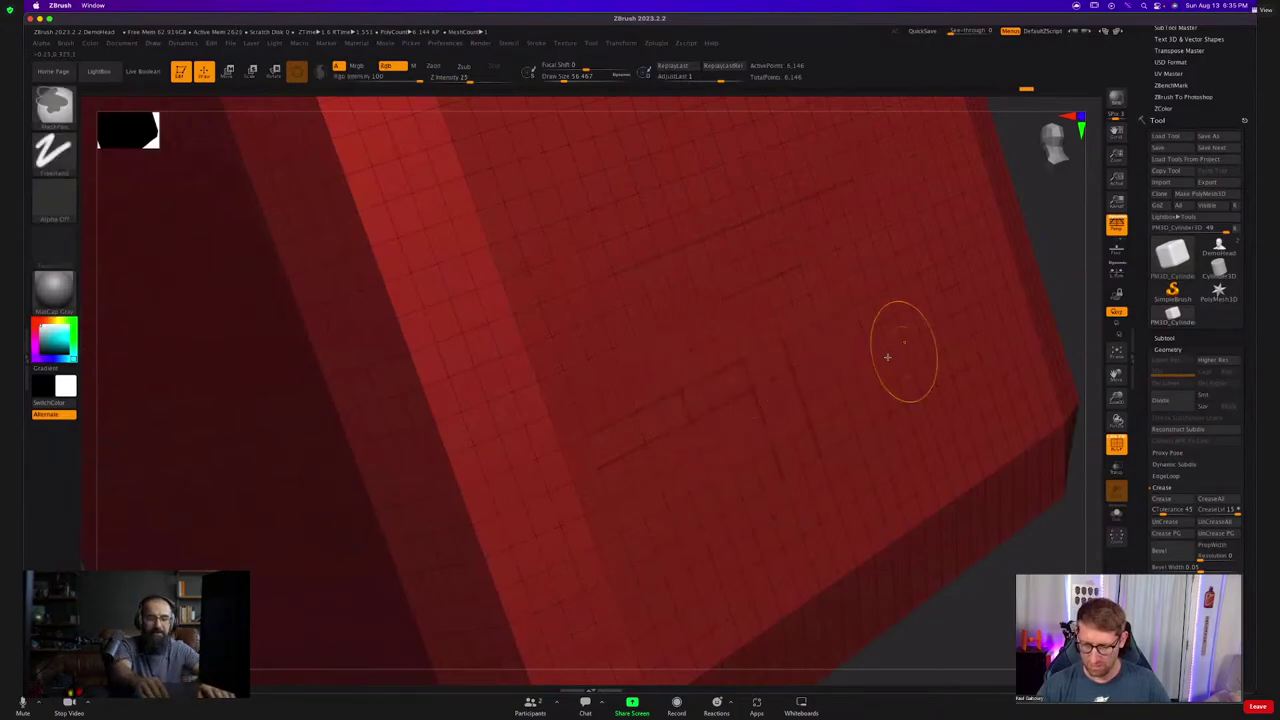
mouse_move(886, 357)
ctrl+right_down()
mouse_move(771, 352)
mouse_move(771, 309)
mouse_move(783, 334)
mouse_move(760, 351)
ctrl+right_up()
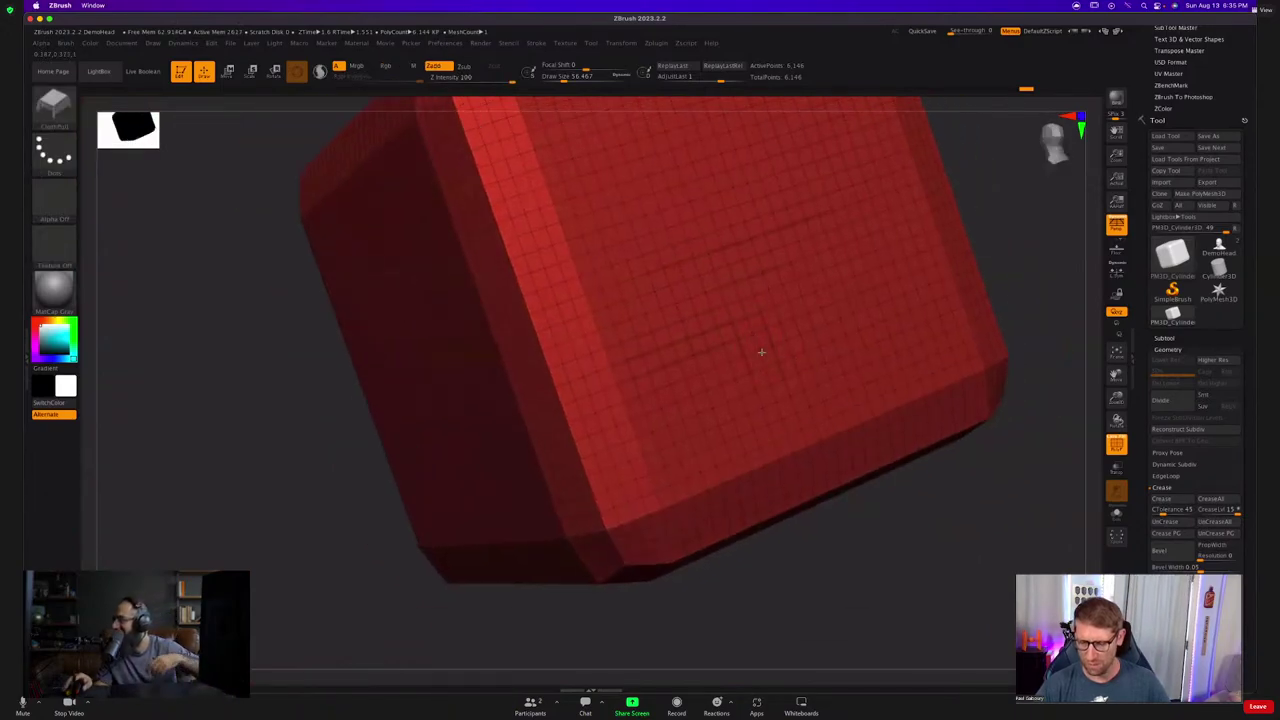
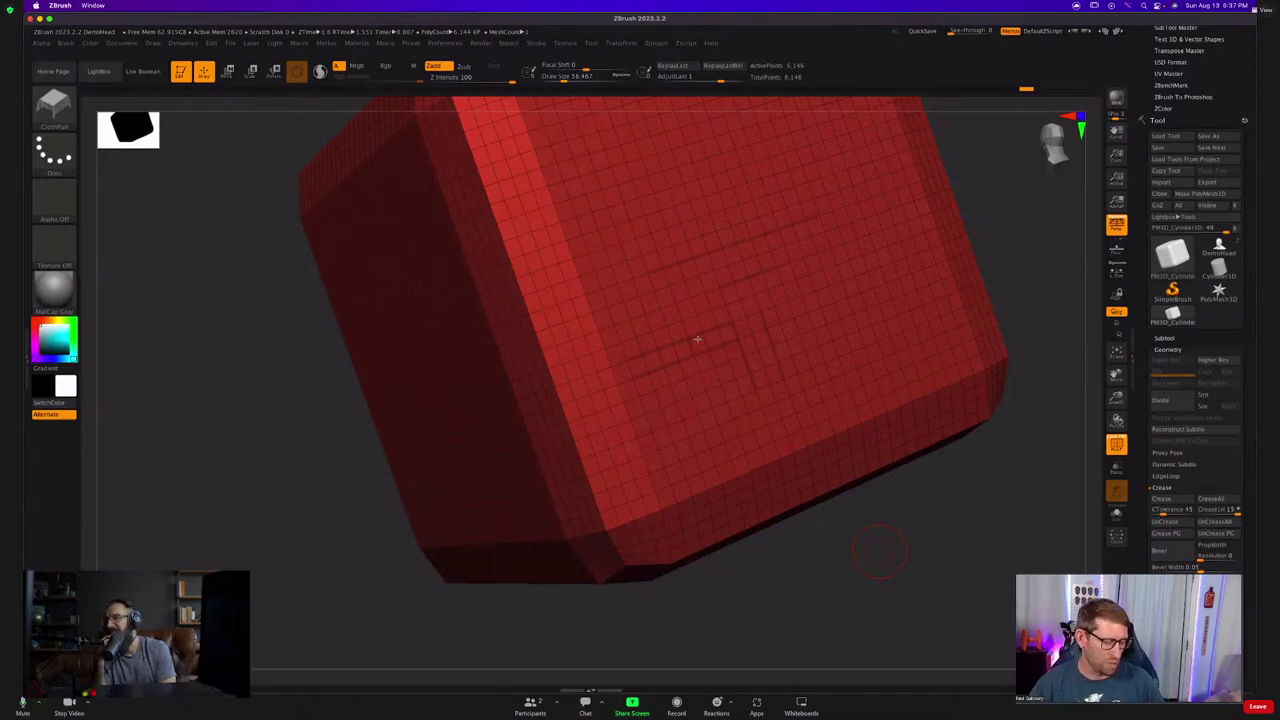
right_drag(698, 339, 786, 314)
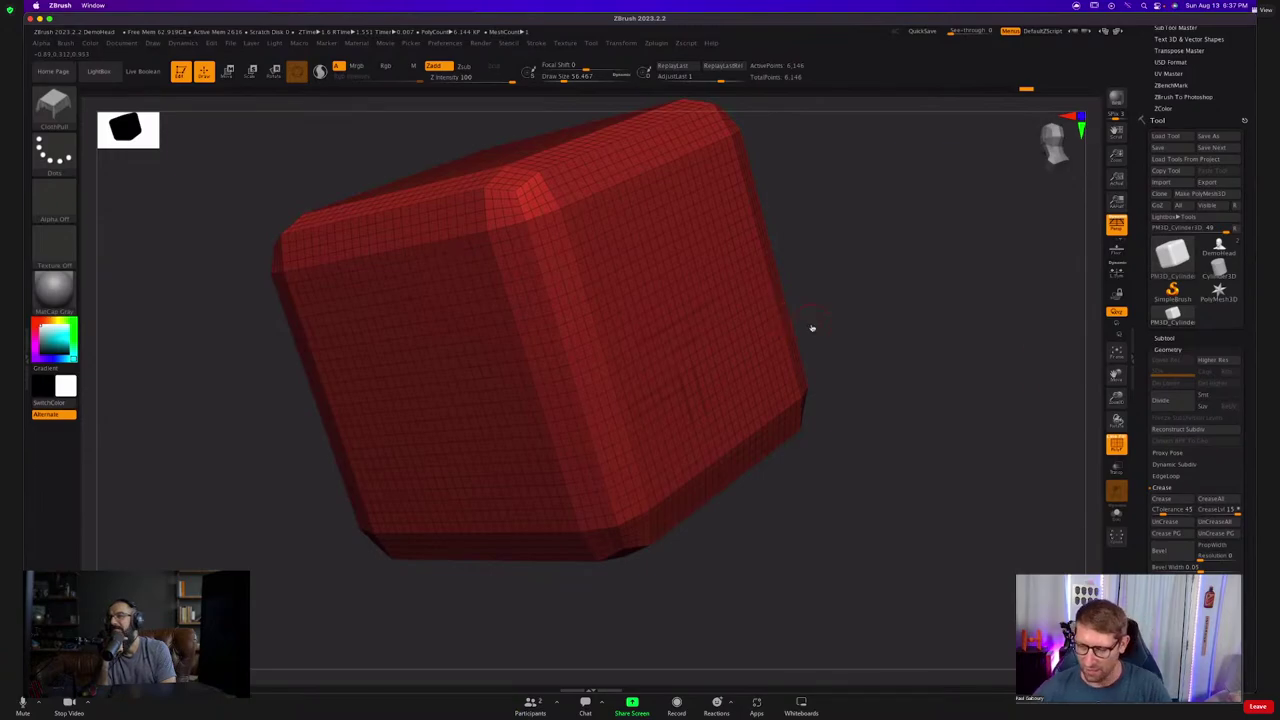
key(ctrl)
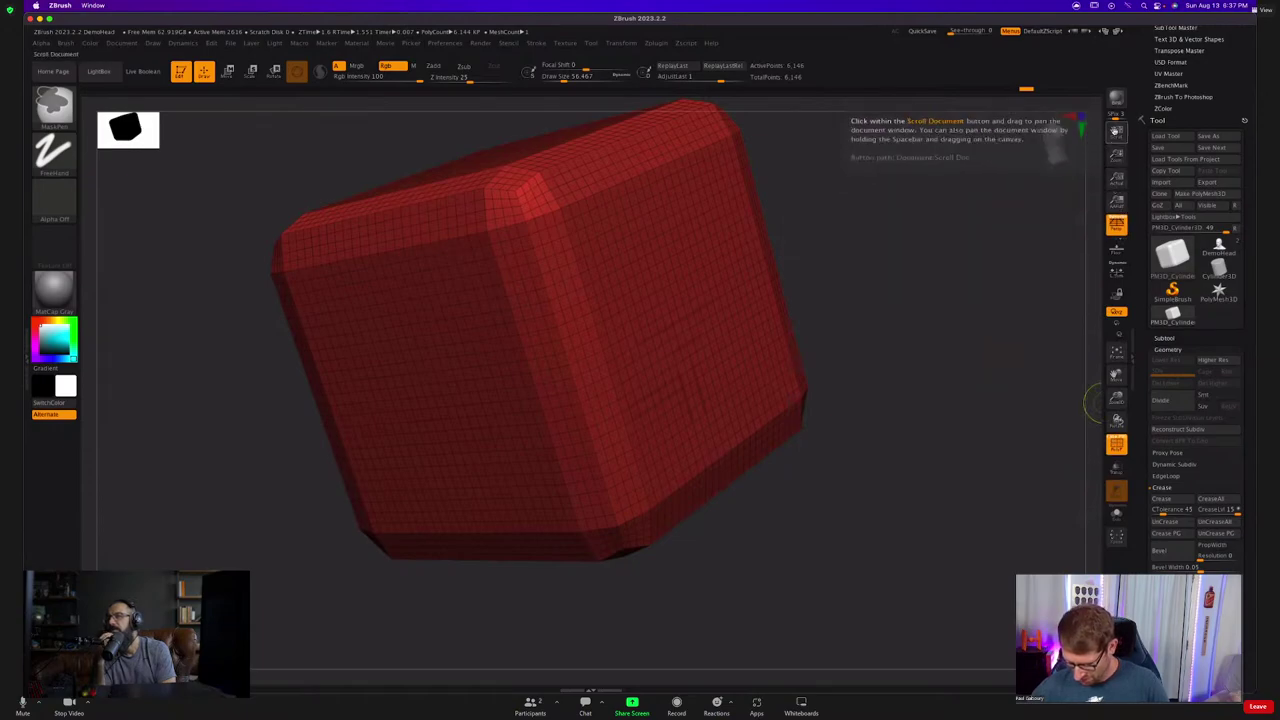
alt+drag(826, 600, 745, 560)
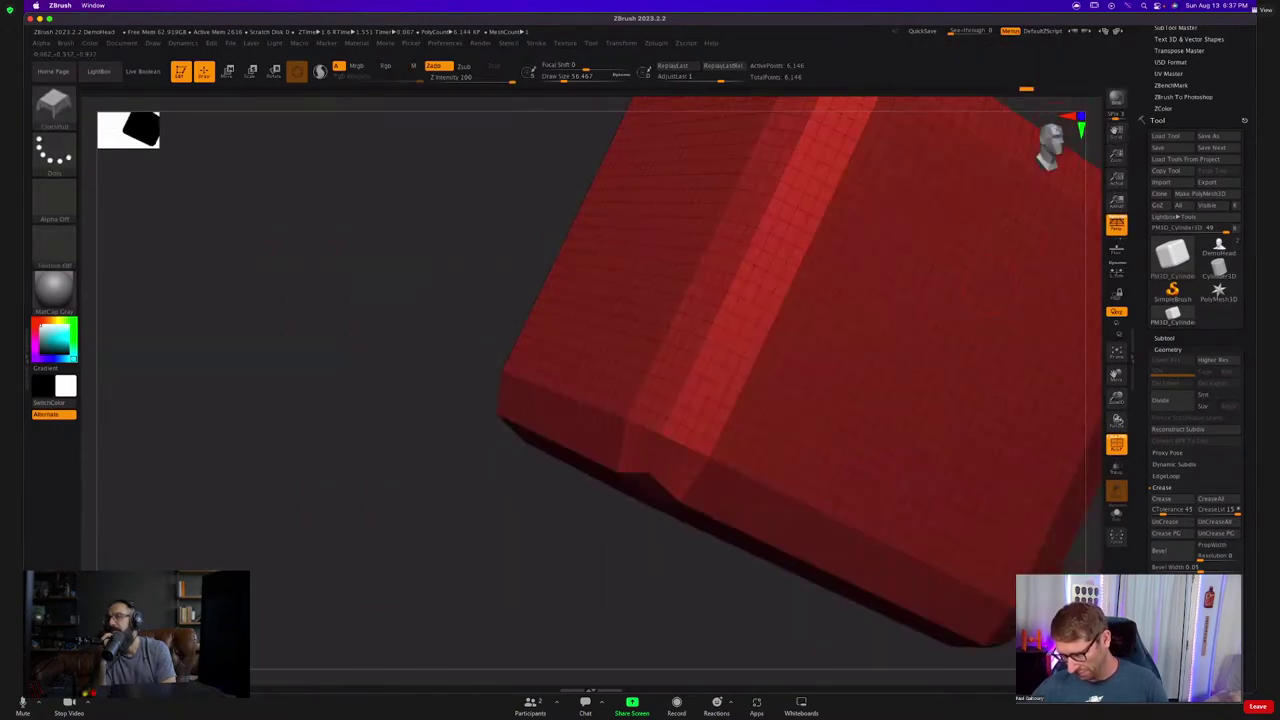
drag(400, 440, 326, 328)
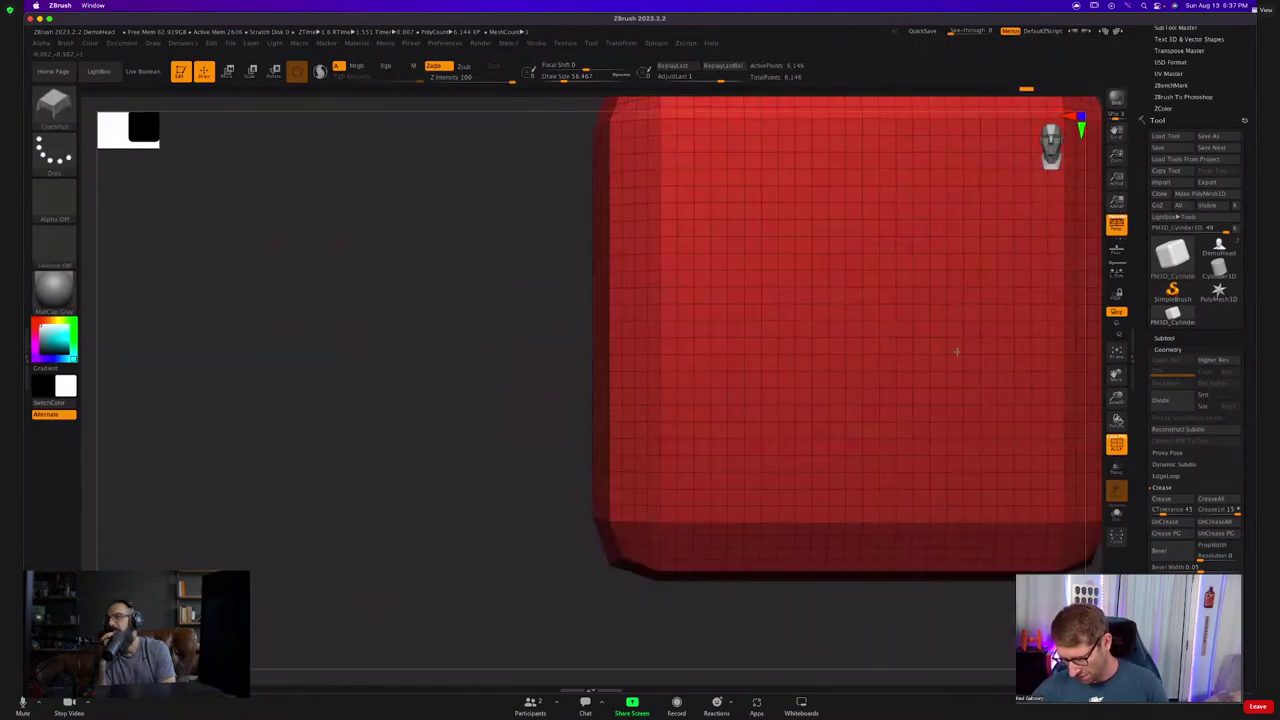
alt+right_drag(950, 375, 535, 560)
ctrl+right_drag(535, 560, 587, 472)
alt+right_drag(587, 472, 631, 377)
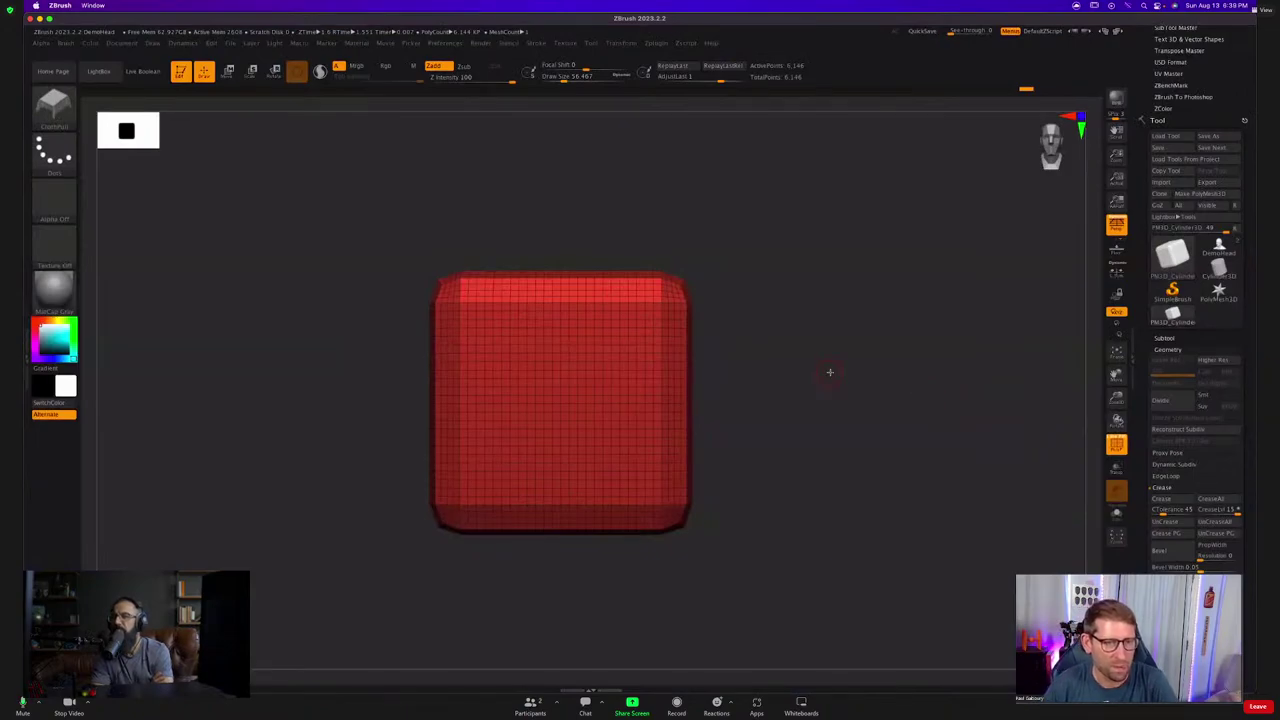
drag(829, 373, 832, 364)
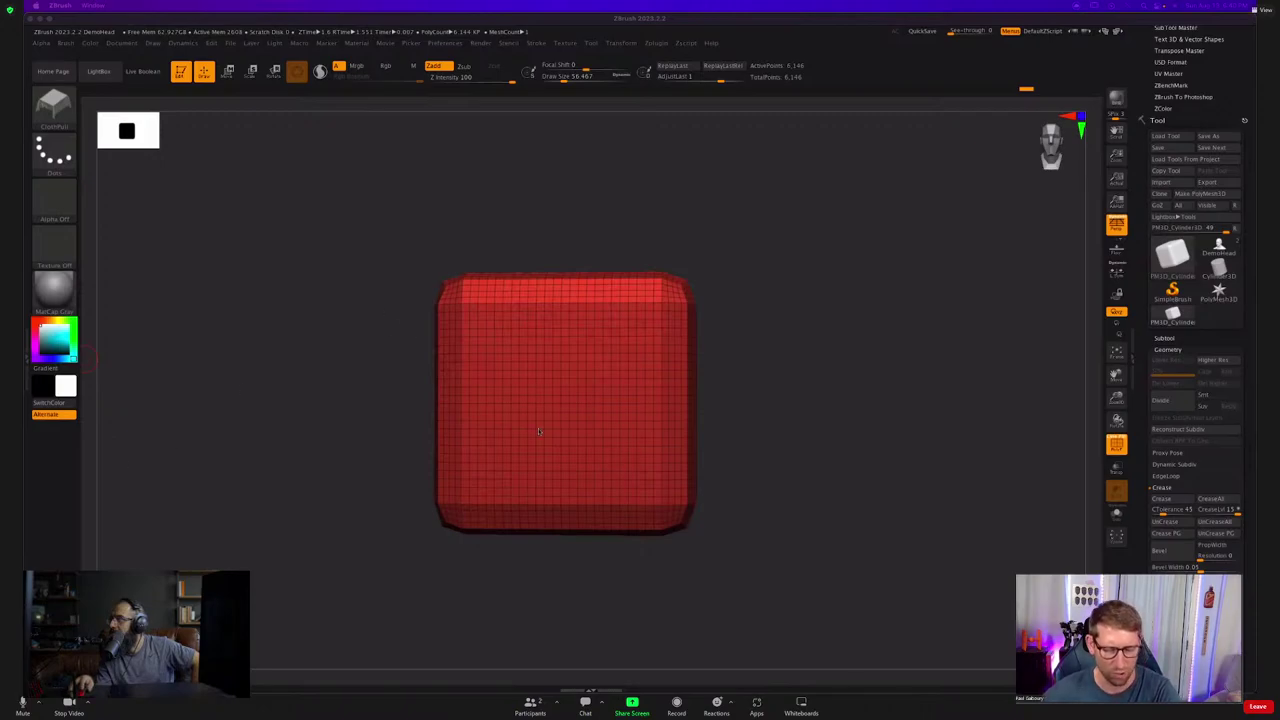
key(w)
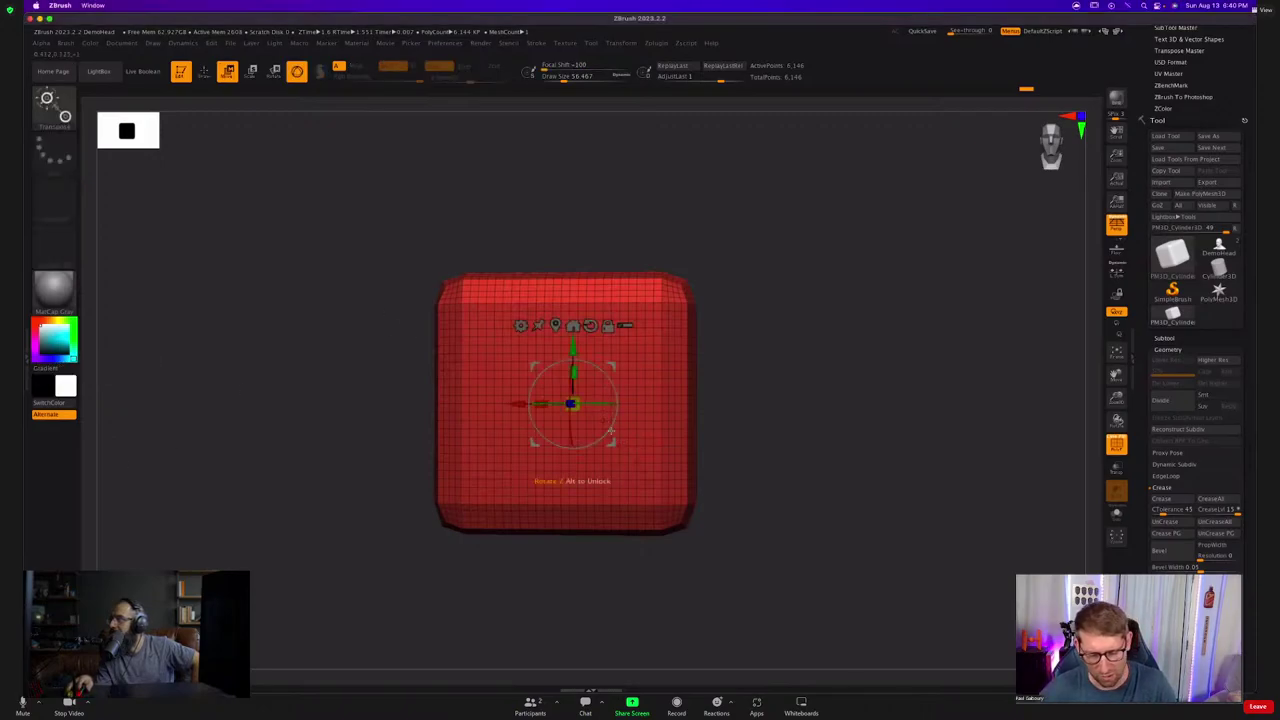
drag(783, 423, 824, 436)
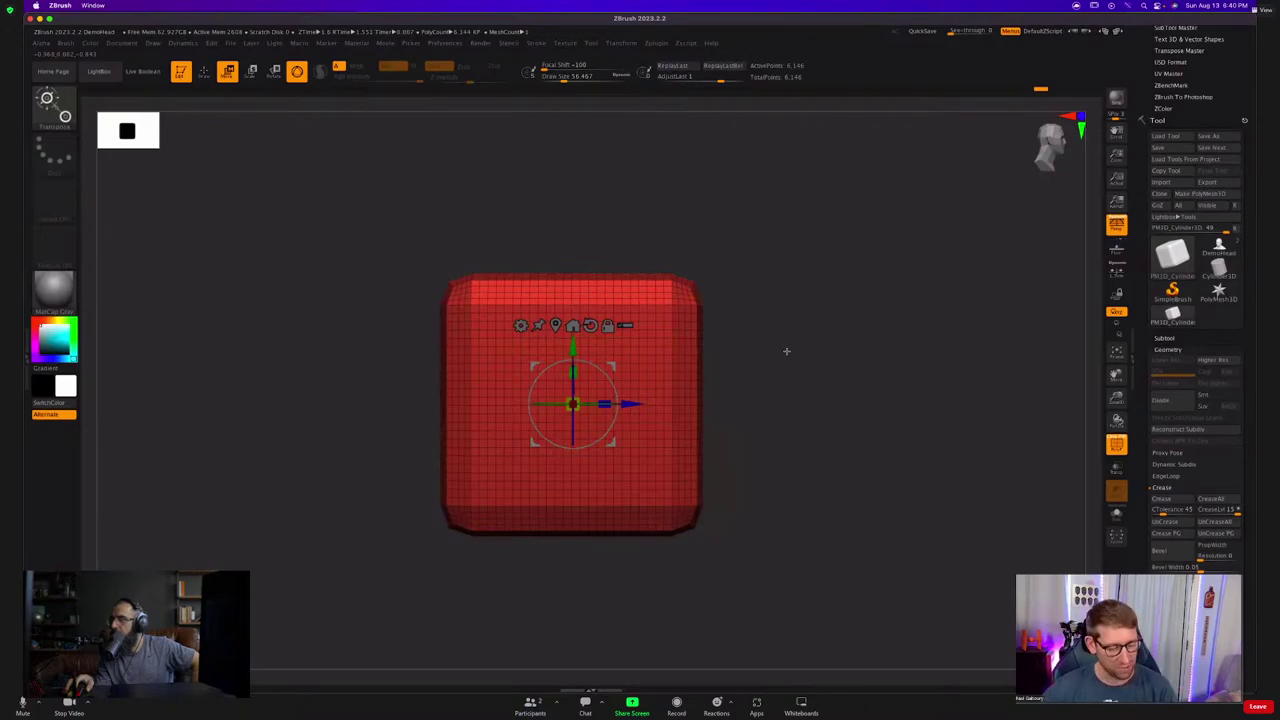
key(q)
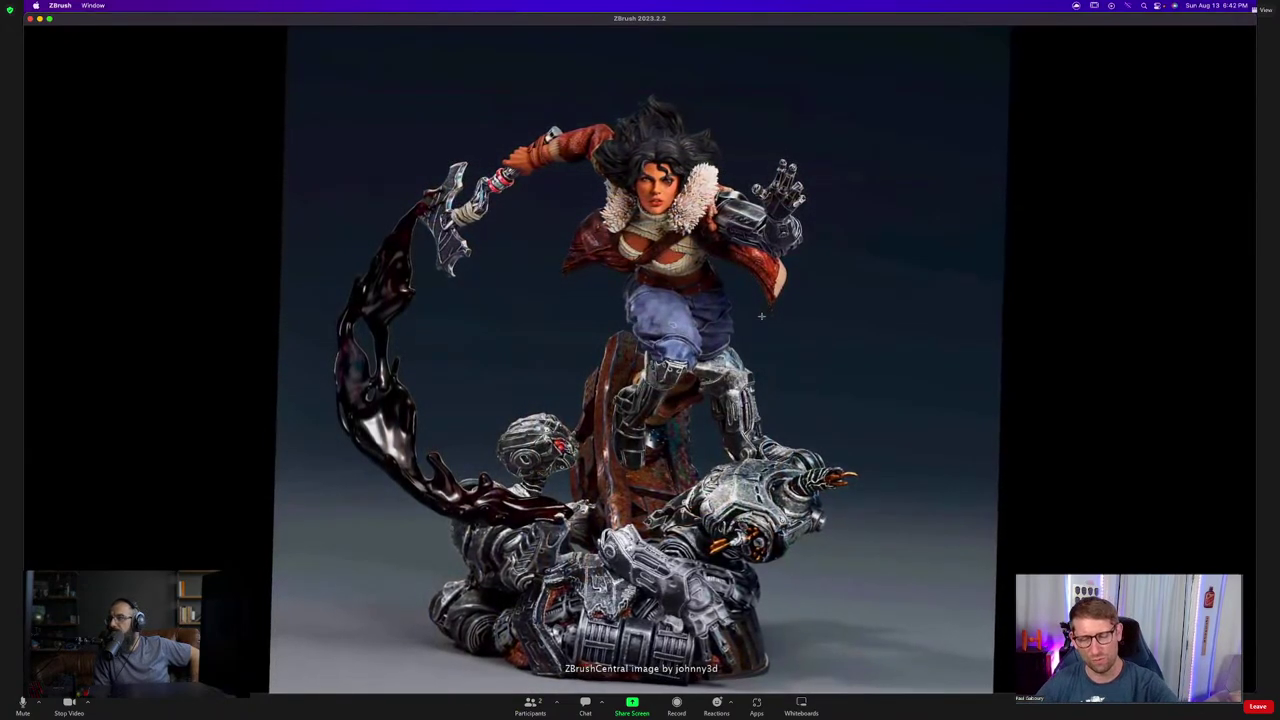
click(787, 449)
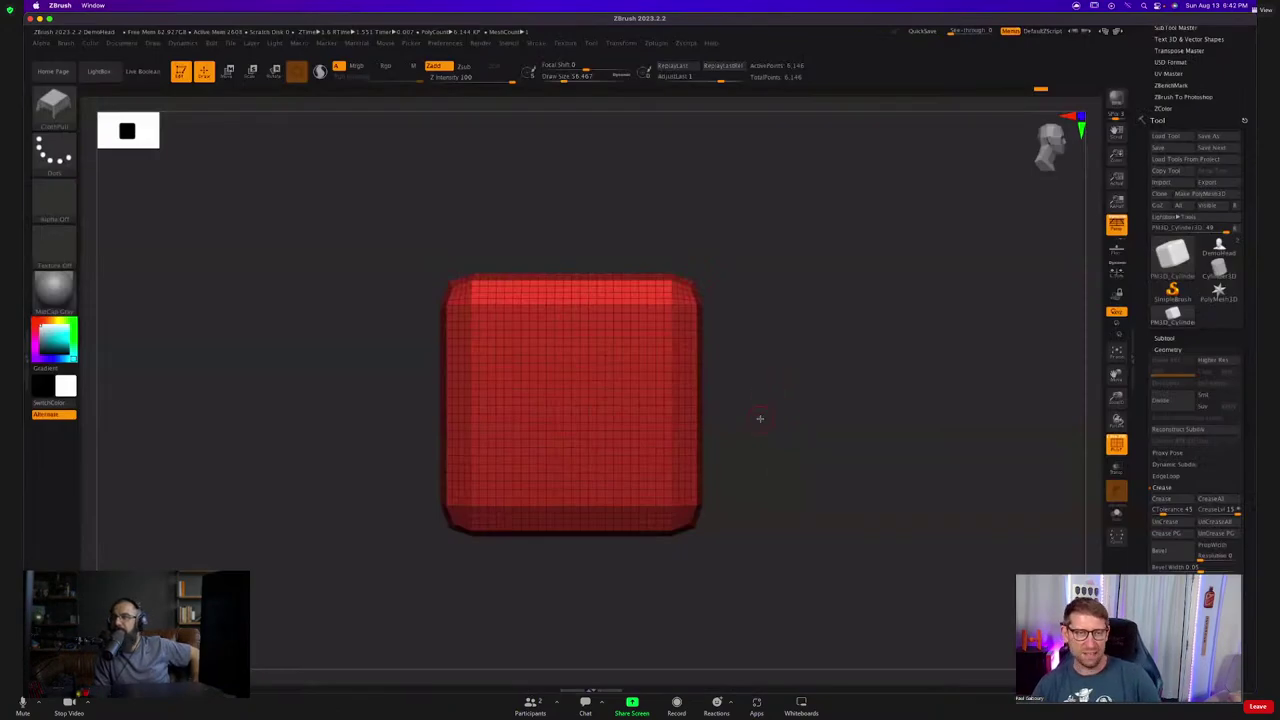
mouse_move(760, 419)
alt+right_down()
mouse_move(777, 400)
mouse_move(763, 394)
alt+right_up()
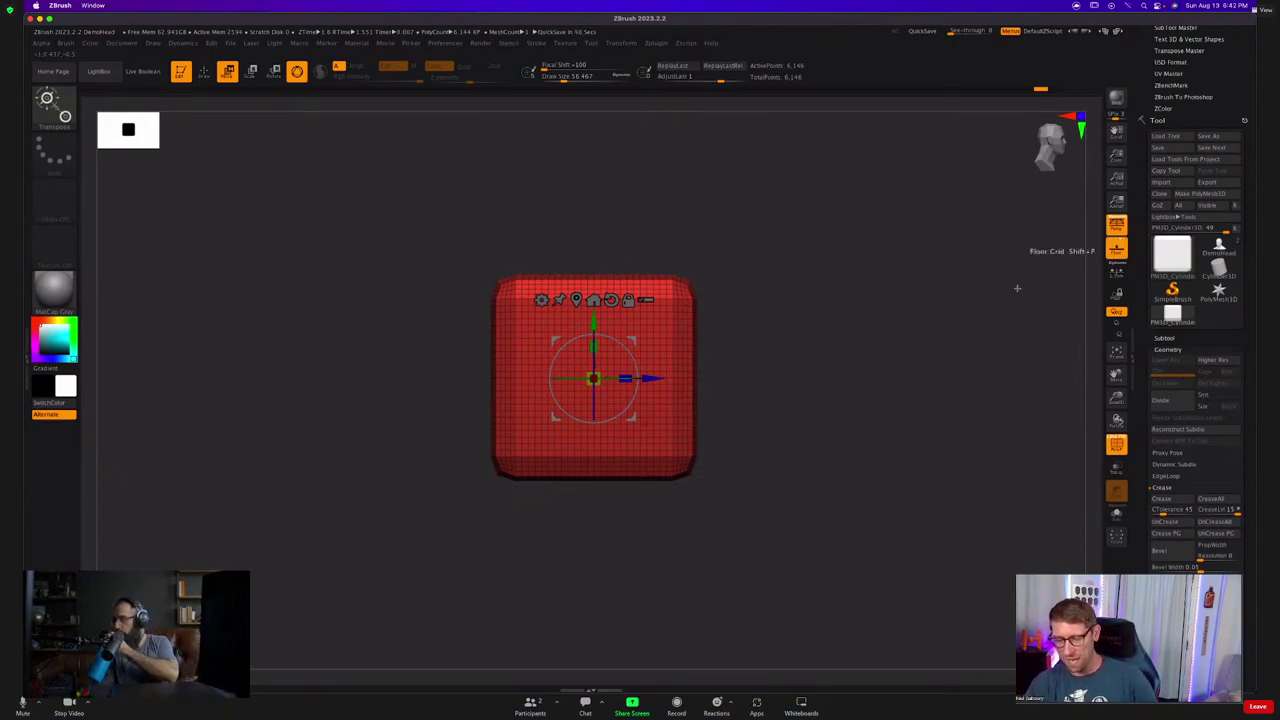
Turn on the floor grid and scale the cube uniformly with the gizmo.
click(1116, 248)
mouse_move(708, 377)
alt+right_down()
mouse_move(730, 325)
mouse_move(651, 391)
mouse_move(600, 394)
alt+right_up()
ctrl+right_drag(627, 330, 951, 516)
drag(619, 315, 725, 370)
alt+right_drag(806, 486, 880, 570)
ctrl+right_drag(880, 570, 575, 257)
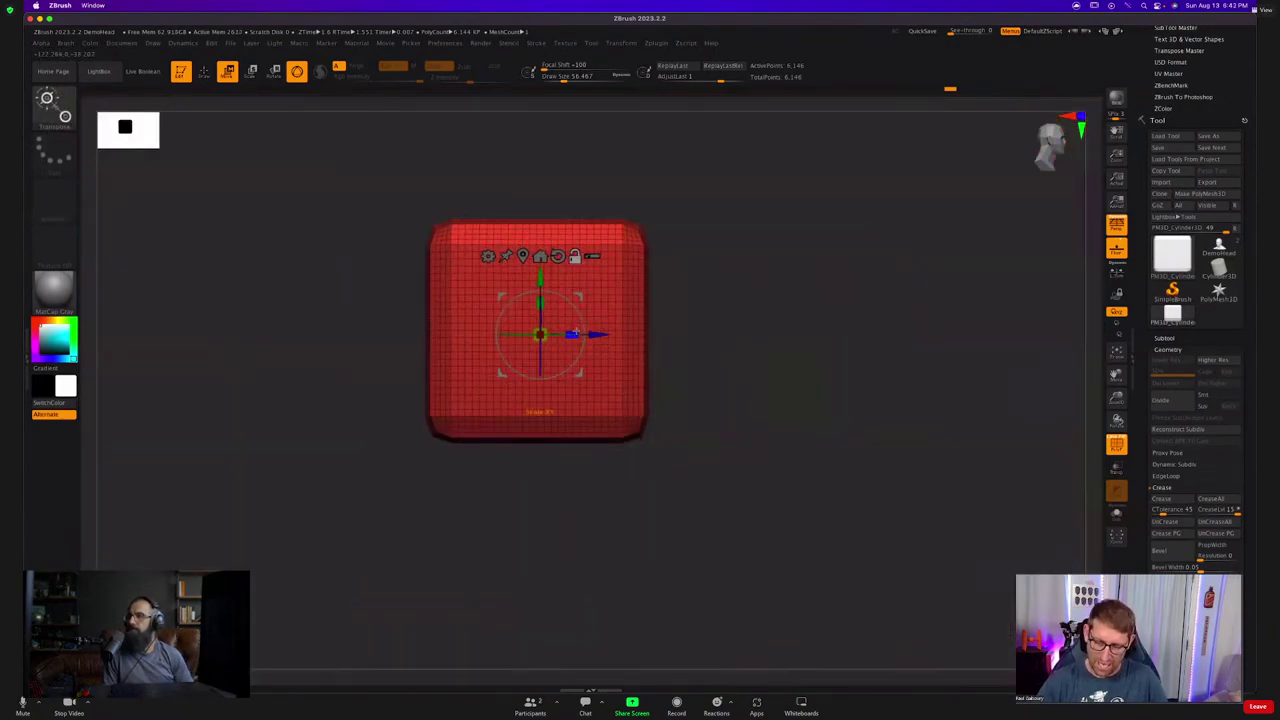
Enlarge the cube uniformly in several further passes and frame it in the view.
drag(540, 335, 640, 385)
alt+right_drag(600, 337, 652, 381)
key(super+z)
drag(652, 381, 921, 406)
key(super+z)
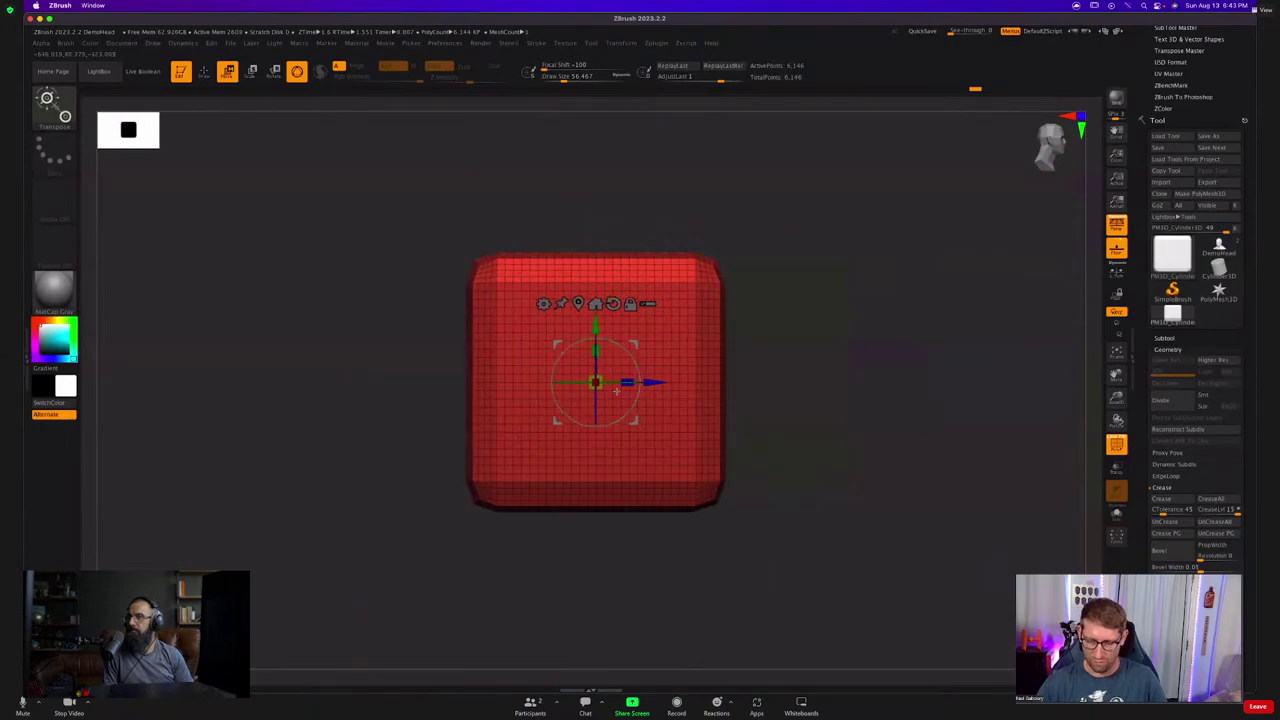
drag(597, 383, 994, 581)
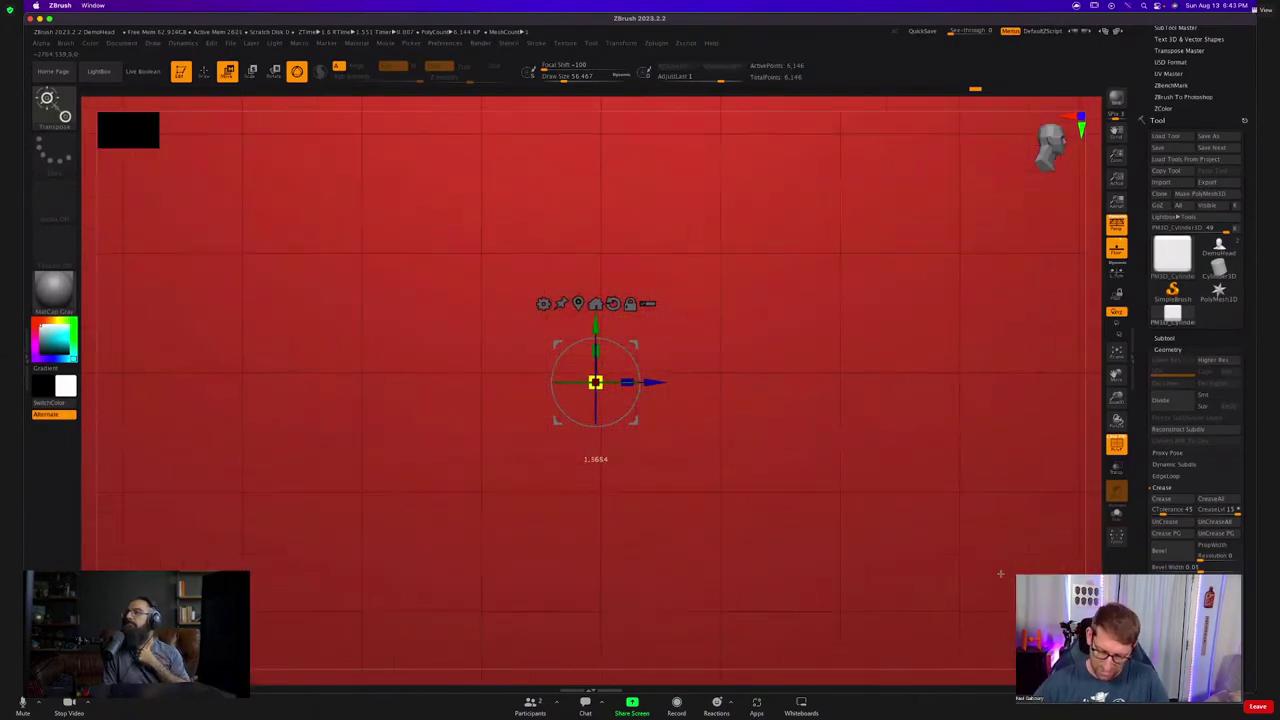
key(f)
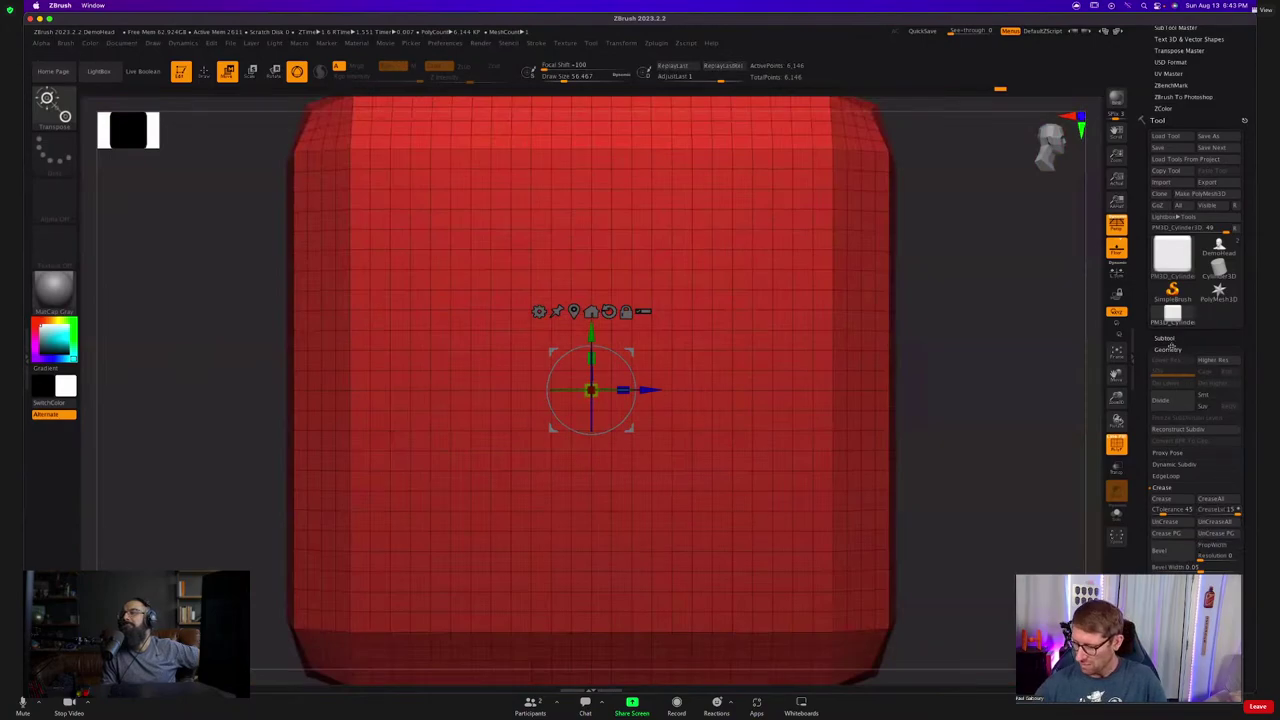
Collapse the Crease settings and scale the cube up uniformly once more.
click(1186, 348)
click(1188, 346)
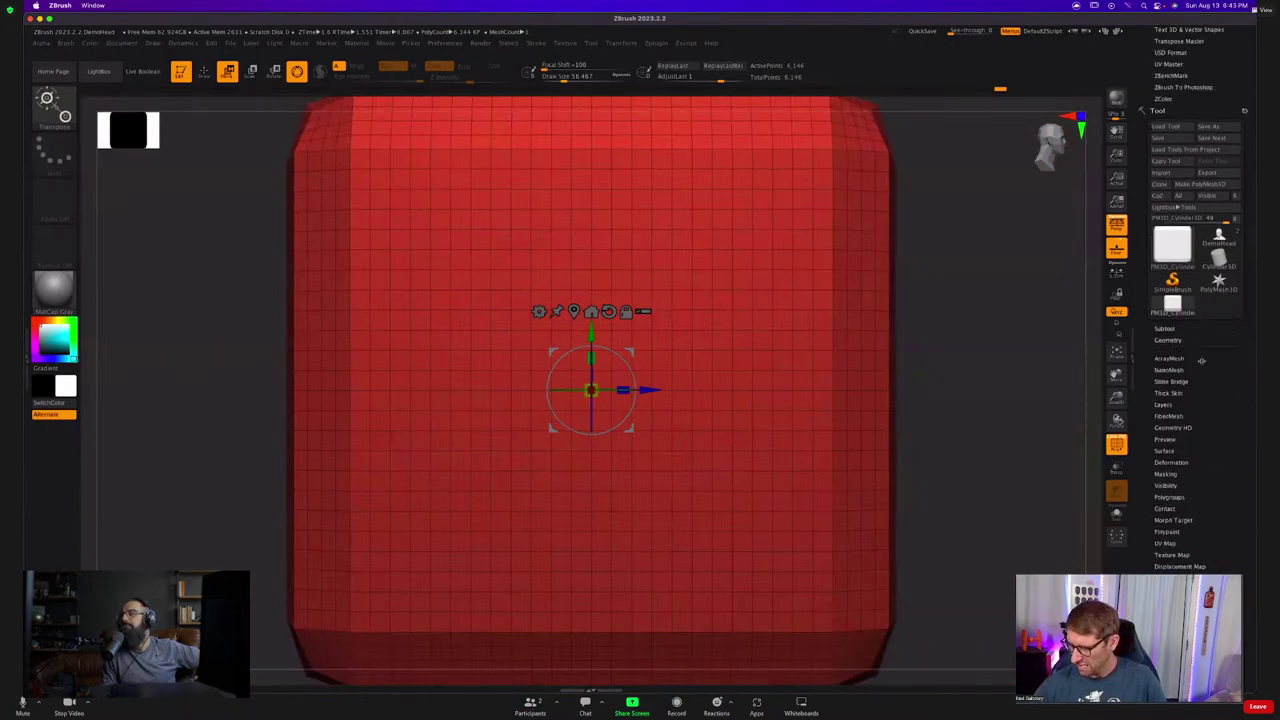
click(1162, 473)
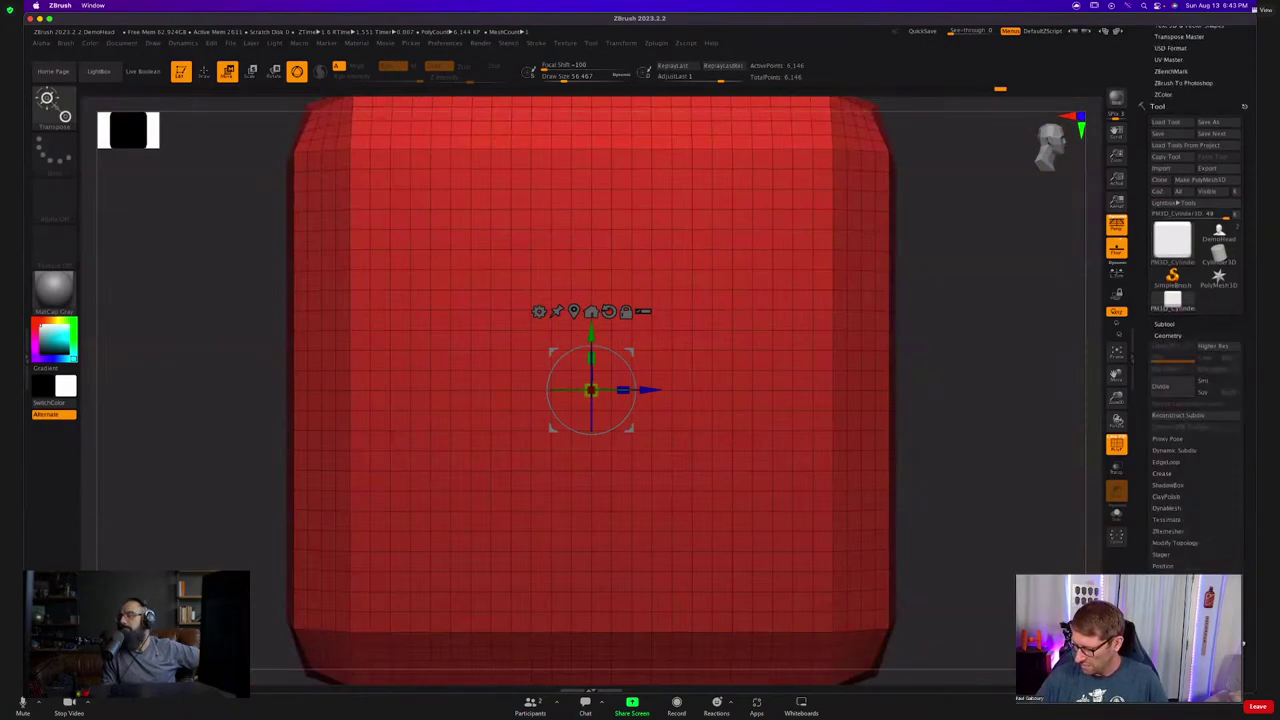
drag(591, 390, 1034, 543)
alt+right_drag(614, 405, 501, 329)
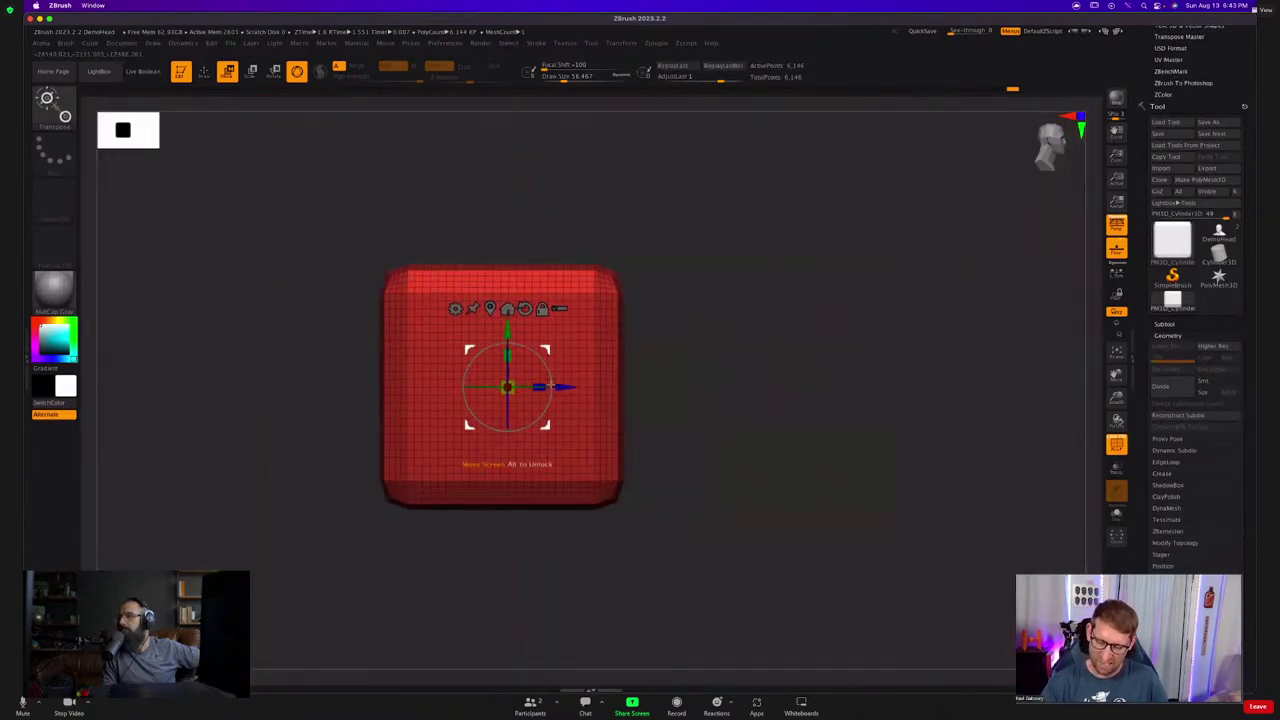
Slide the cube back and forth along the Z axis with the gizmo.
drag(563, 387, 1003, 387)
scroll(665, 424, right, 5)
scroll(674, 443, left, 5)
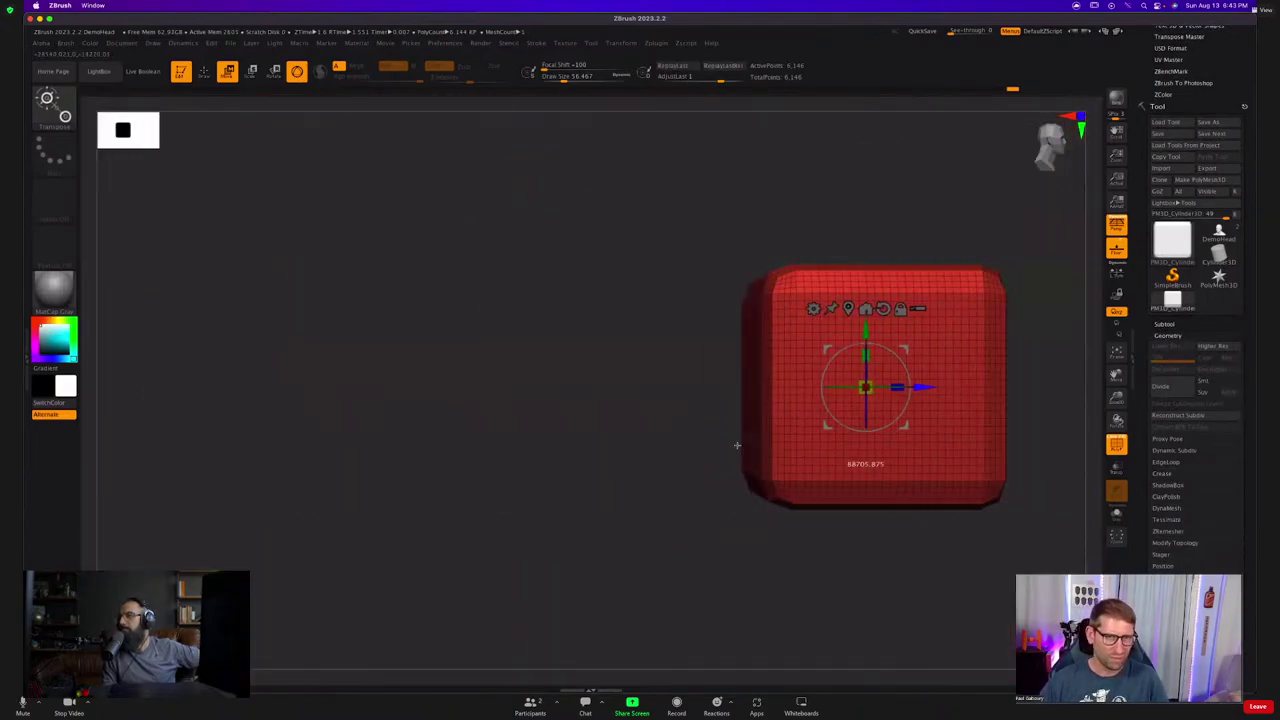
scroll(737, 446, right, 5)
scroll(740, 430, left, 5)
drag(849, 428, 564, 570)
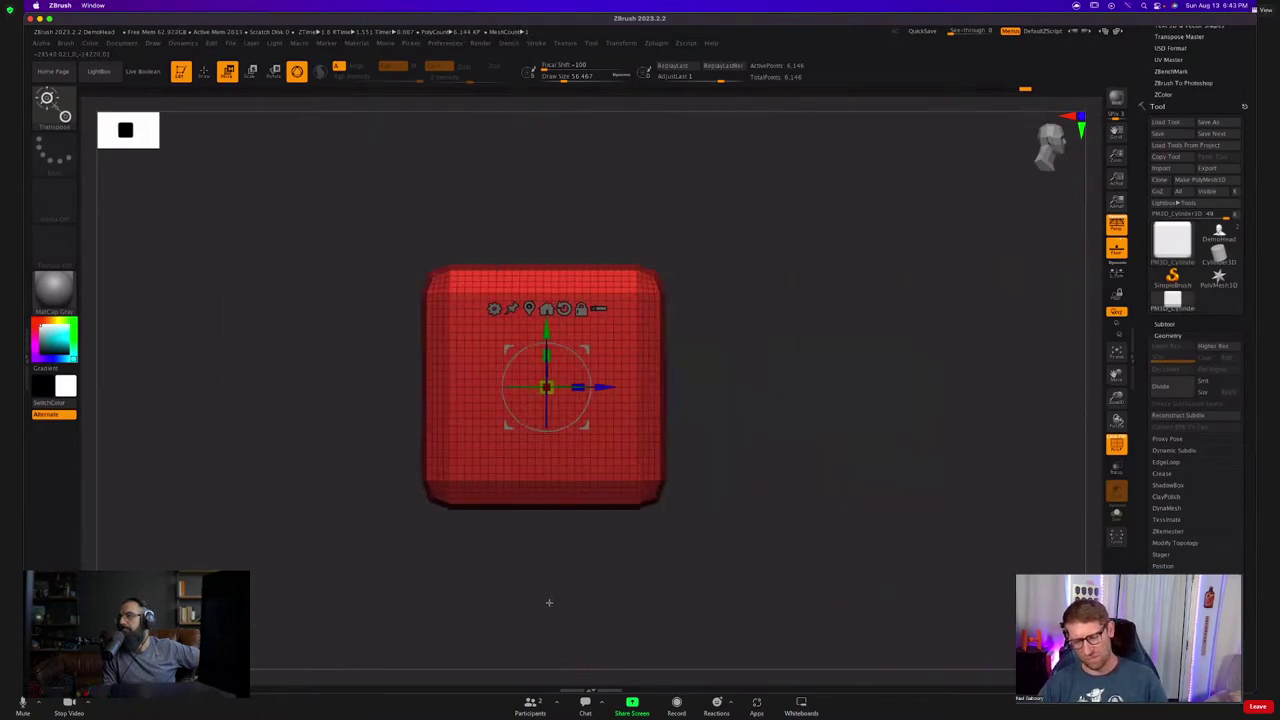
Switch from the gizmo to the Transpose line and measure from the cube's centre out past its side.
key(y)
key(t)
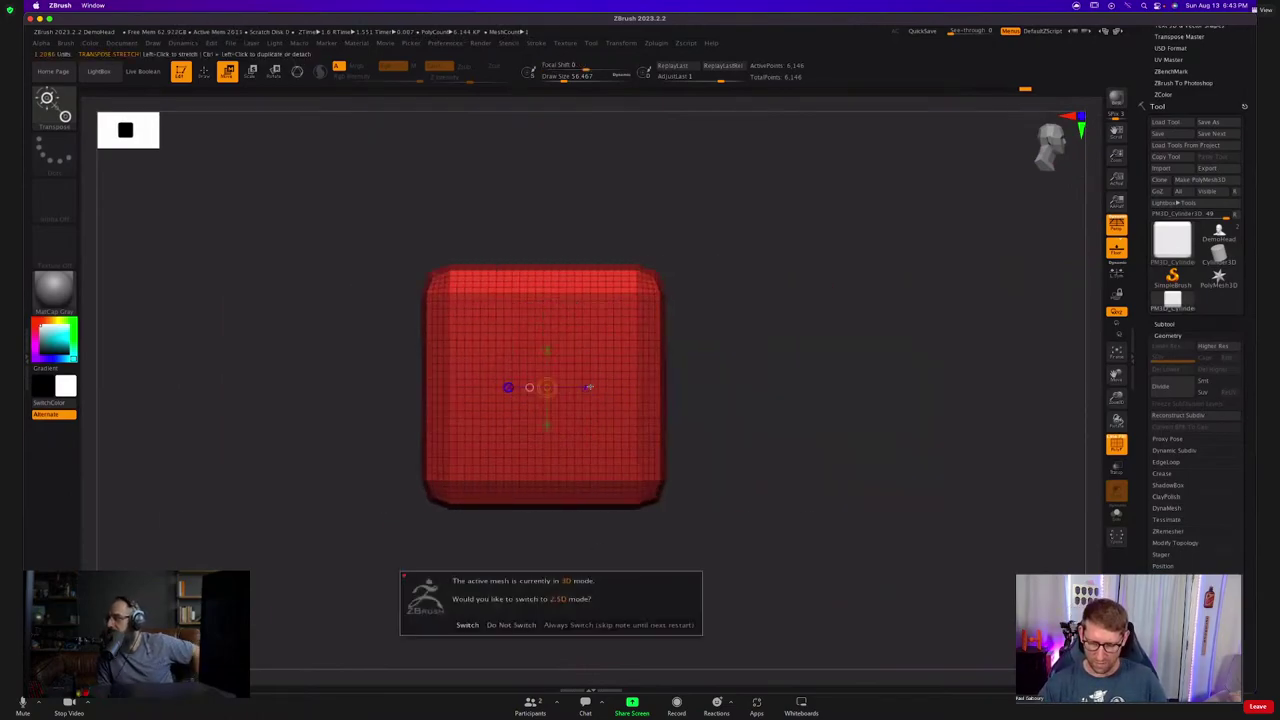
key(Escape)
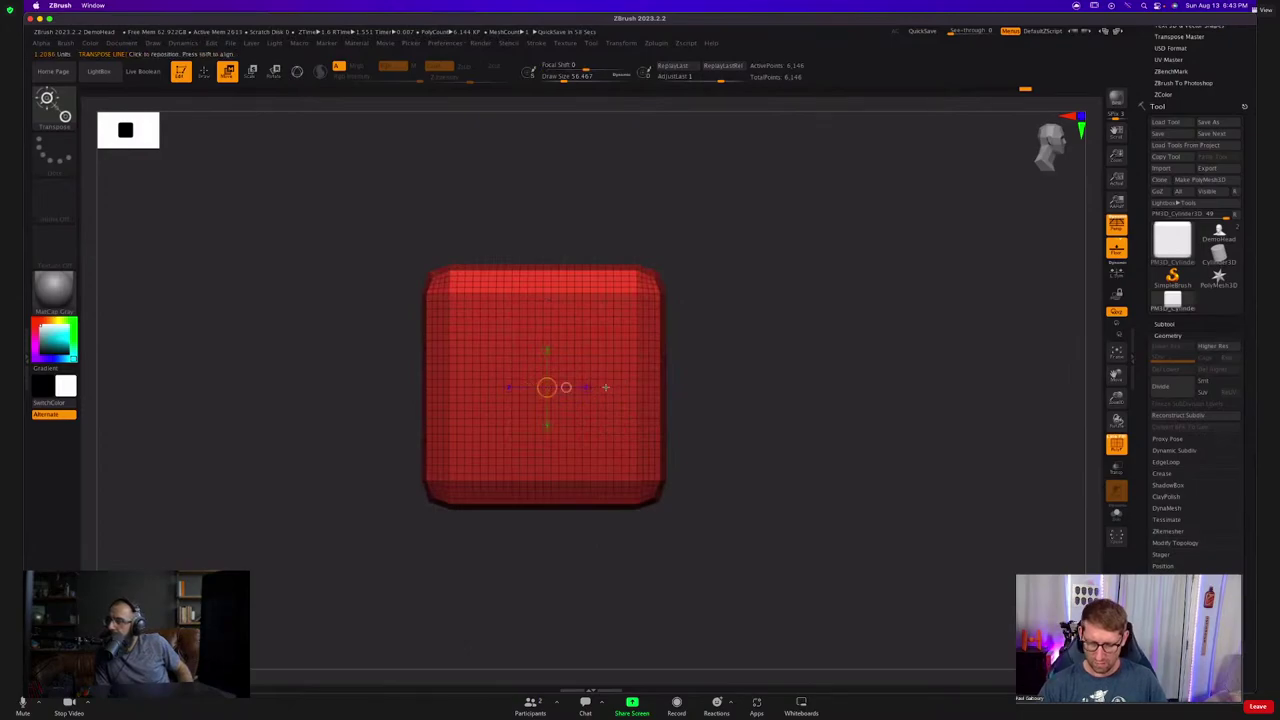
drag(553, 391, 710, 373)
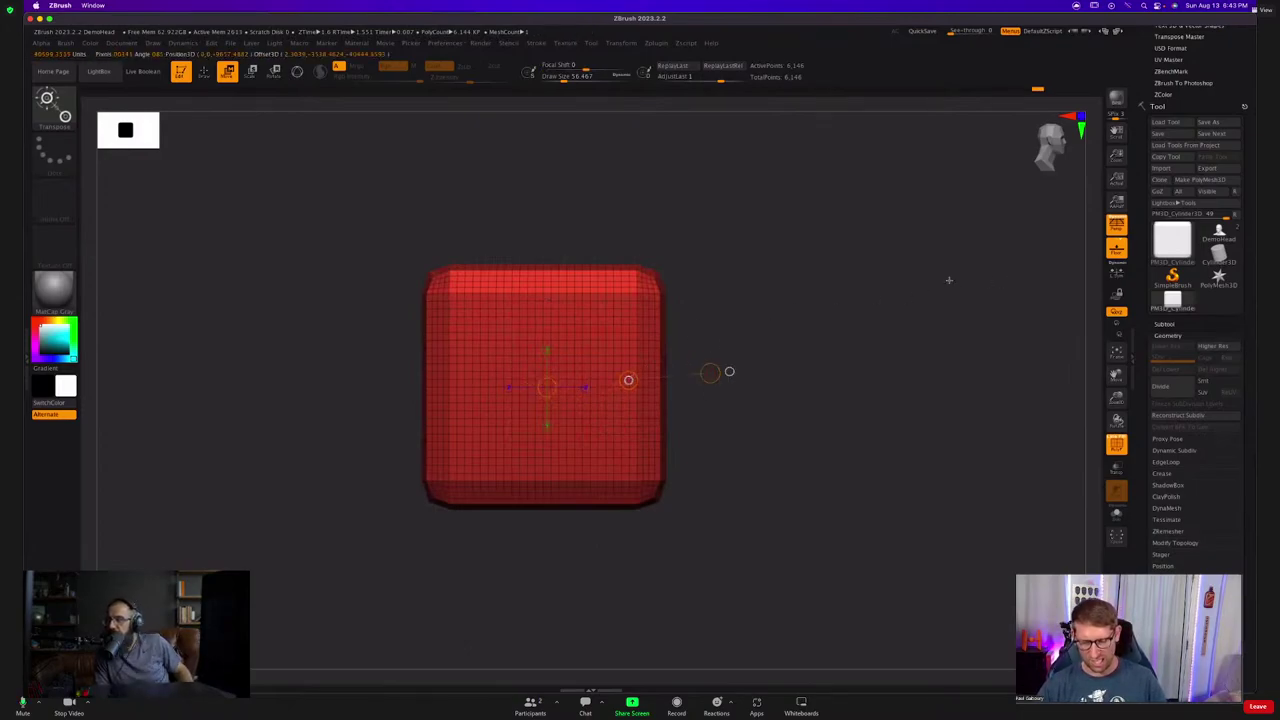
drag(936, 271, 870, 283)
drag(728, 334, 752, 327)
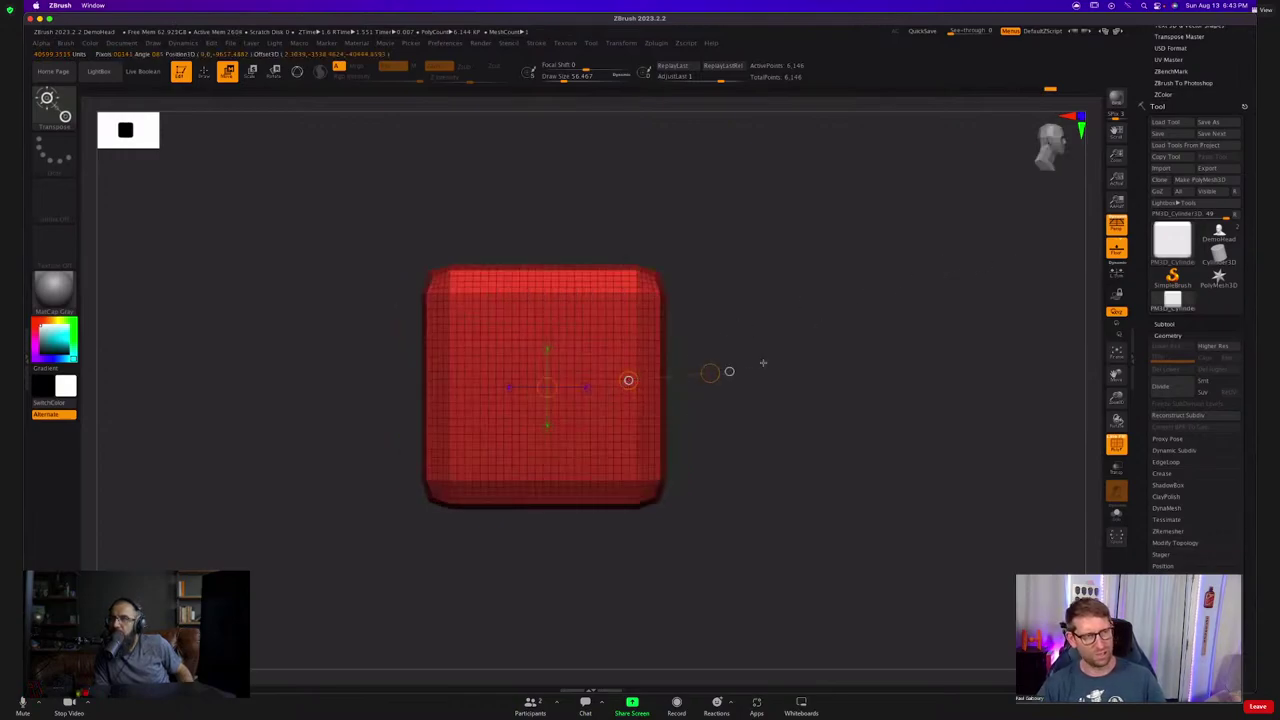
Return to the gizmo, try moving the cube along the Z axis and undo the move.
key(y)
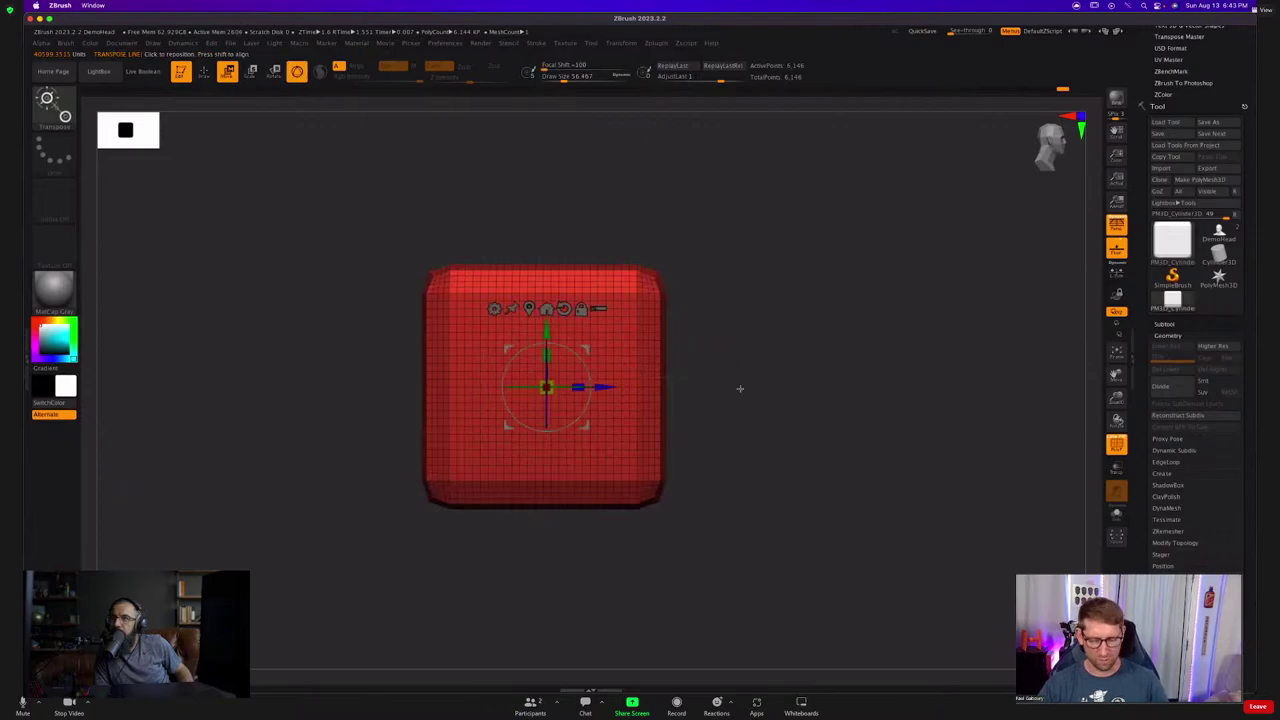
mouse_move(605, 386)
mouse_down()
mouse_move(1035, 389)
mouse_move(512, 489)
mouse_move(791, 481)
mouse_move(559, 528)
mouse_up()
key(ctrl+z)
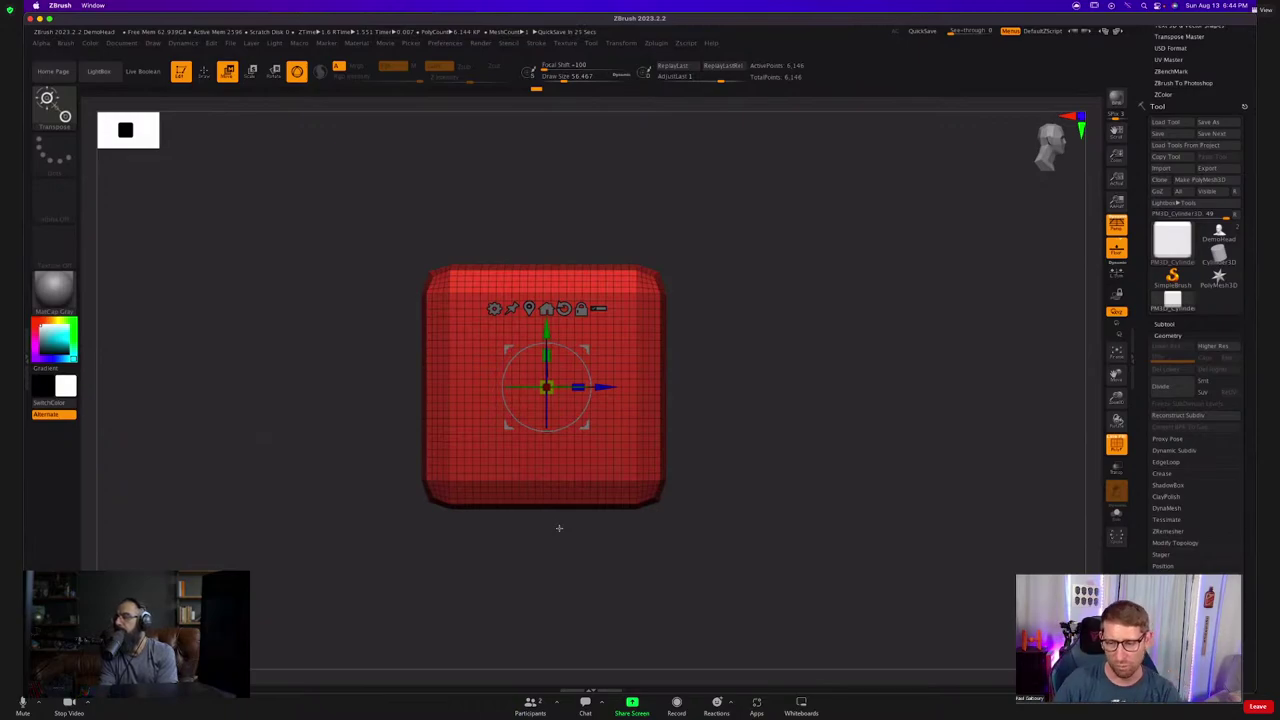
Open the 3D Print Hub plugin and expand its Size Options and Export Options for review.
click(654, 46)
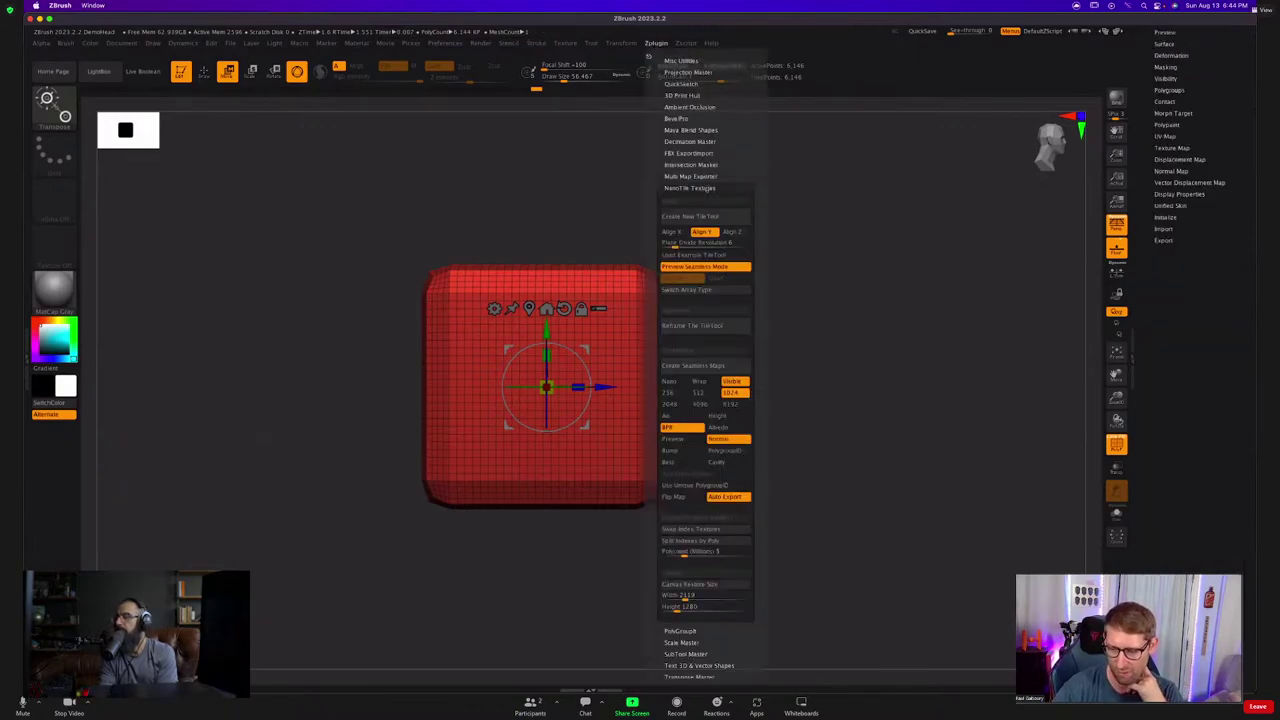
click(706, 189)
click(681, 95)
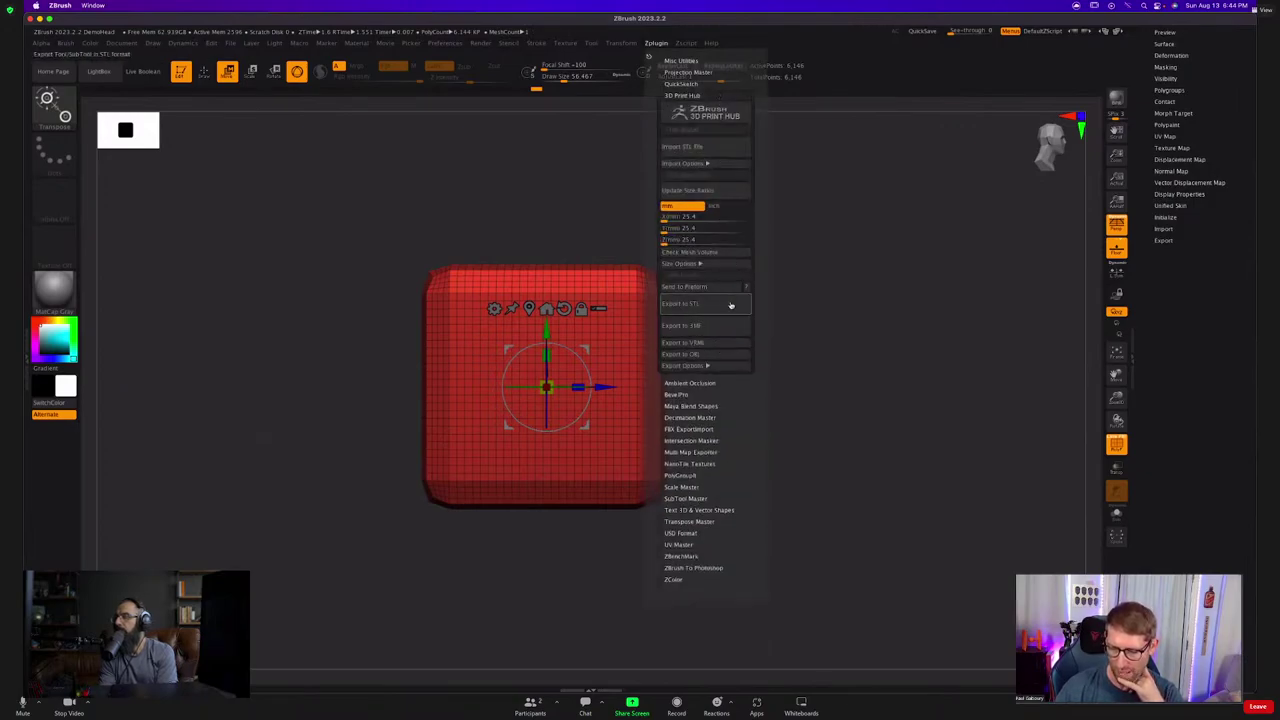
click(717, 262)
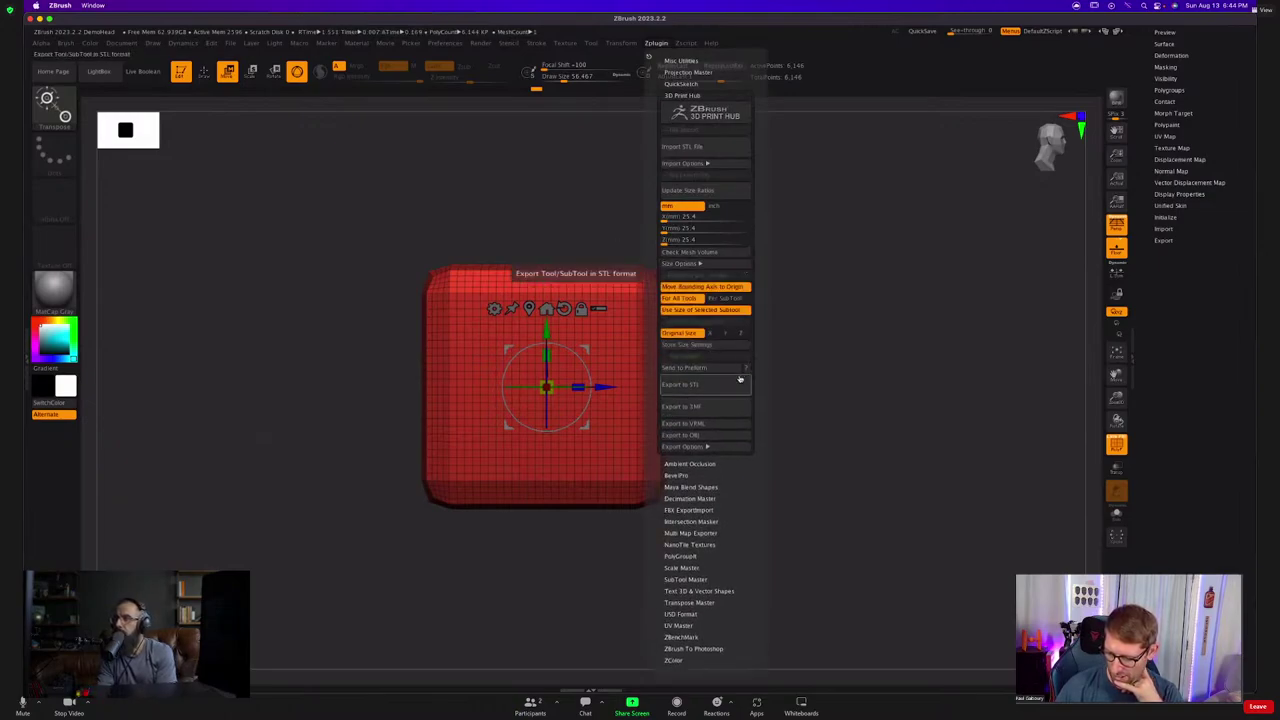
click(708, 447)
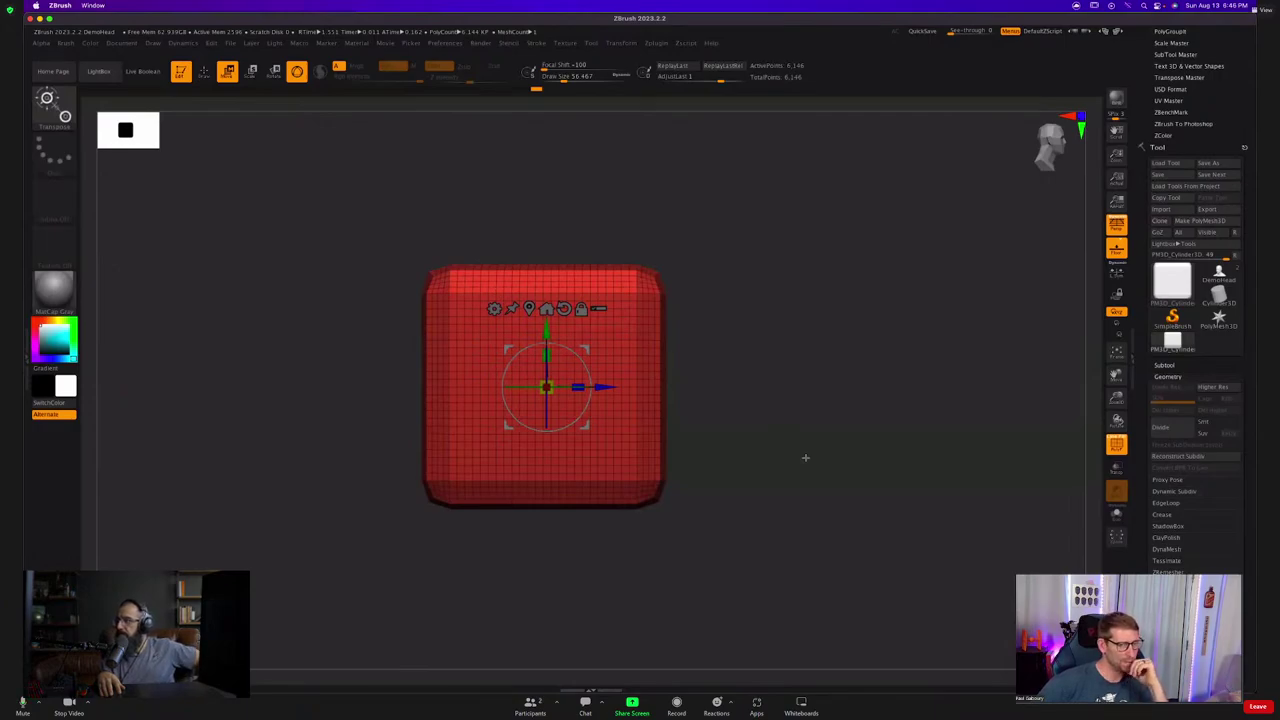
Remove the Zplugin palette from the docked tray so the Tool palette comes first.
mouse_move(806, 466)
mouse_down()
mouse_move(794, 454)
mouse_move(811, 486)
mouse_move(831, 491)
mouse_move(831, 475)
mouse_move(817, 477)
mouse_up()
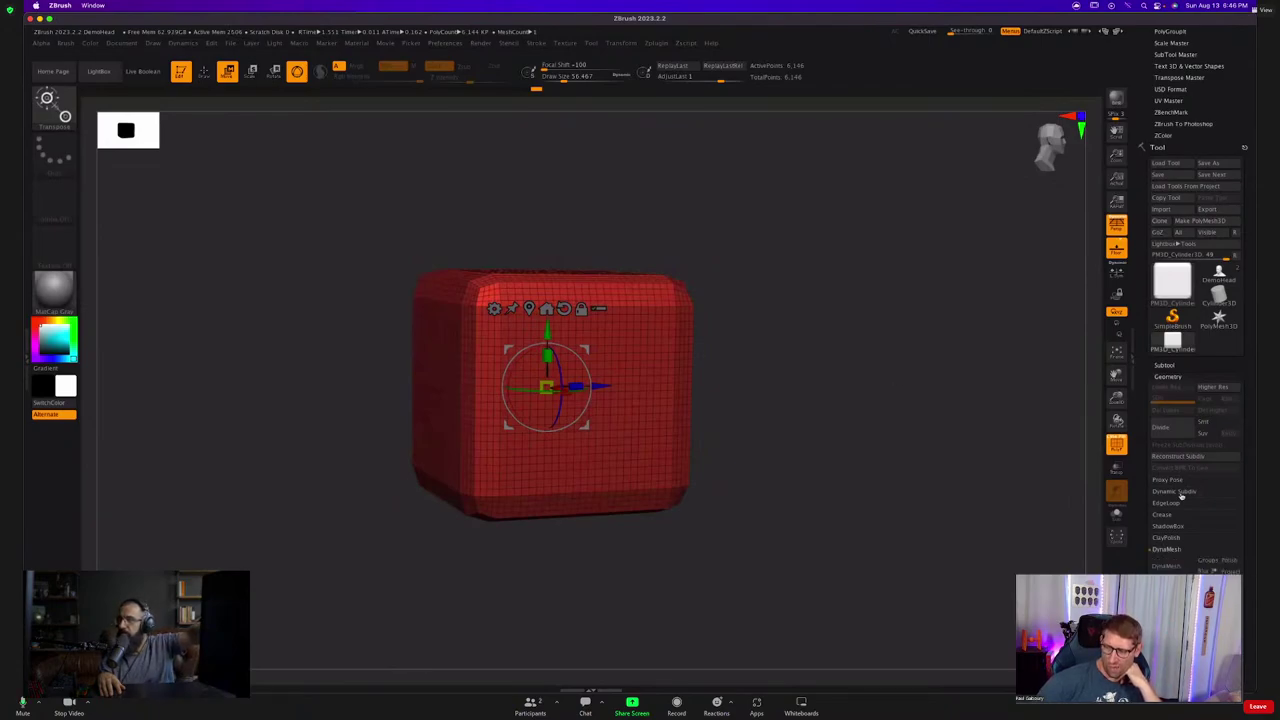
scroll(1165, 560, up, 5)
scroll(1195, 300, up, 5)
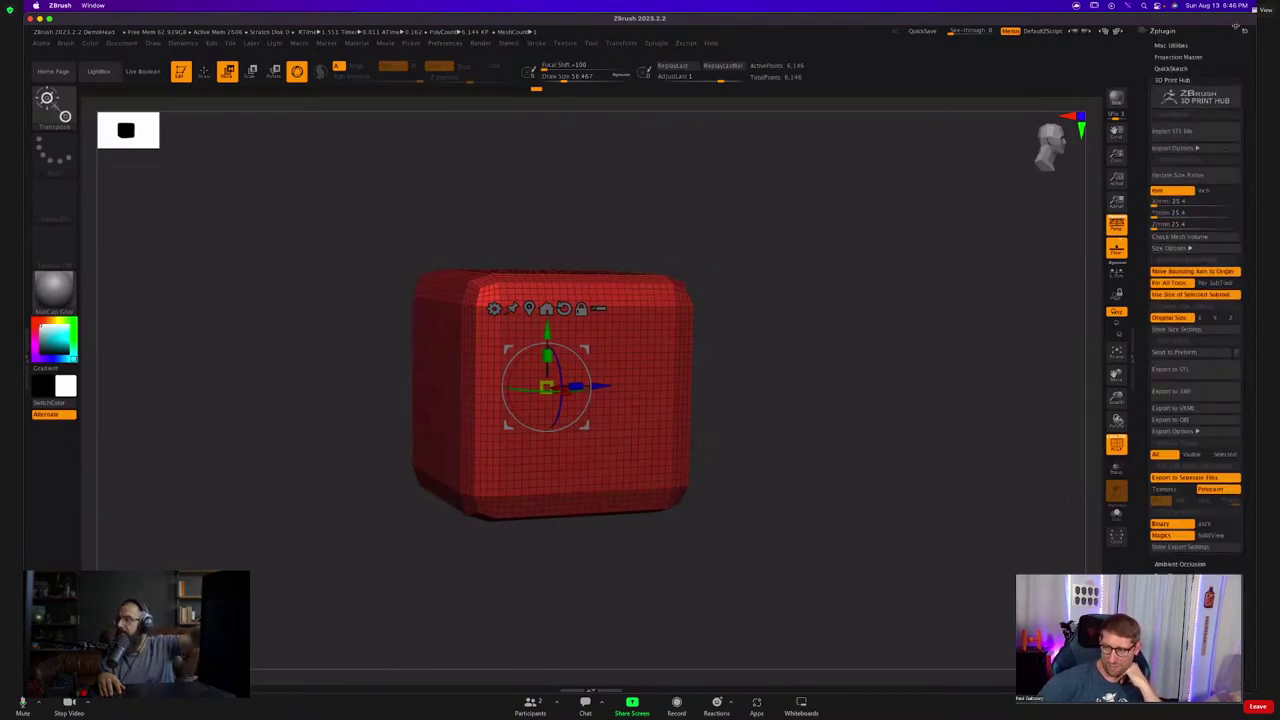
drag(1244, 30, 774, 360)
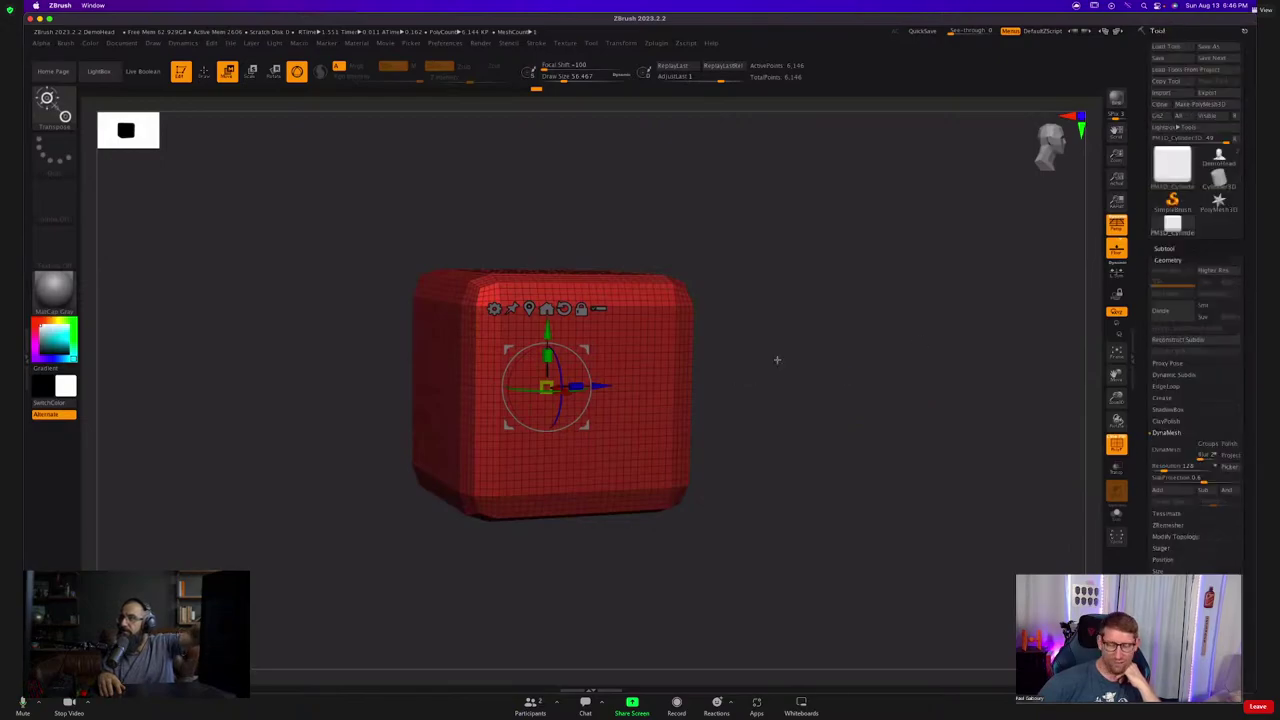